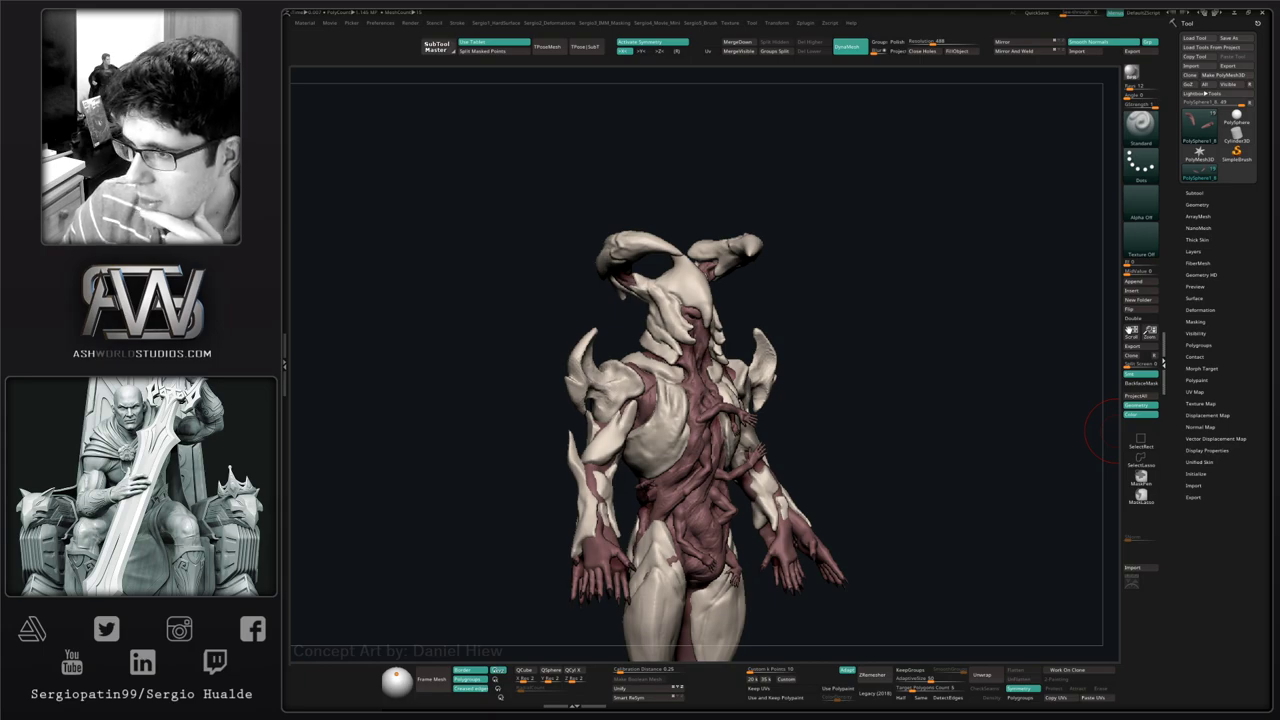
- Combine the demon's subtools into a TPose mesh and ready the Move brush with X symmetry
left_click_drag(1100, 431, 900, 425)
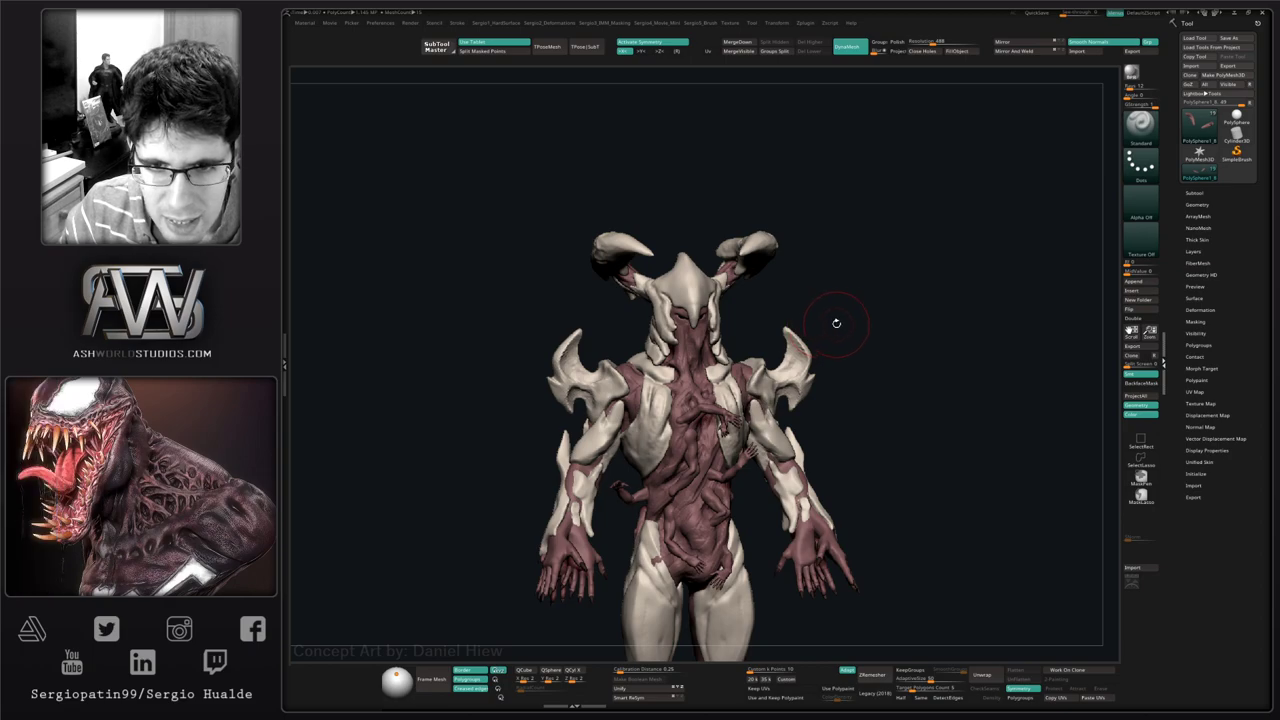
left_click_drag(834, 323, 714, 452)
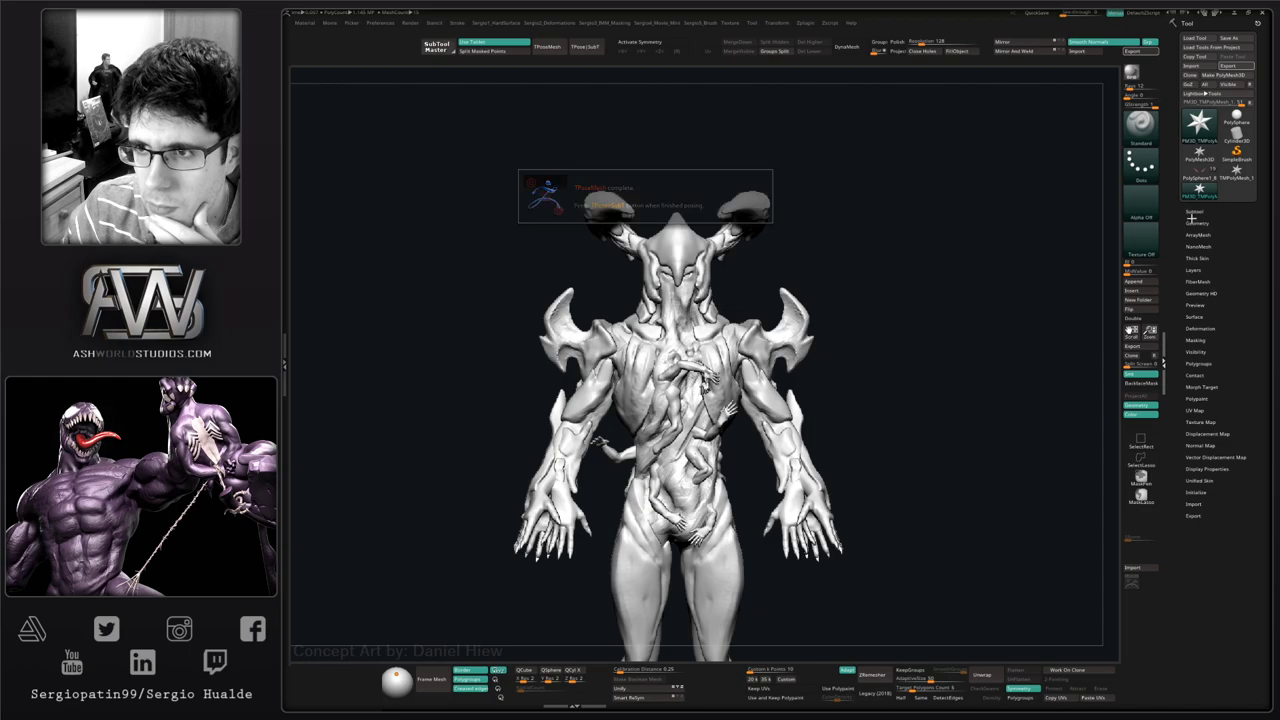
right_click_drag(700, 462, 752, 390, "alt")
key("b")
key("m")
key("v")
key("x")
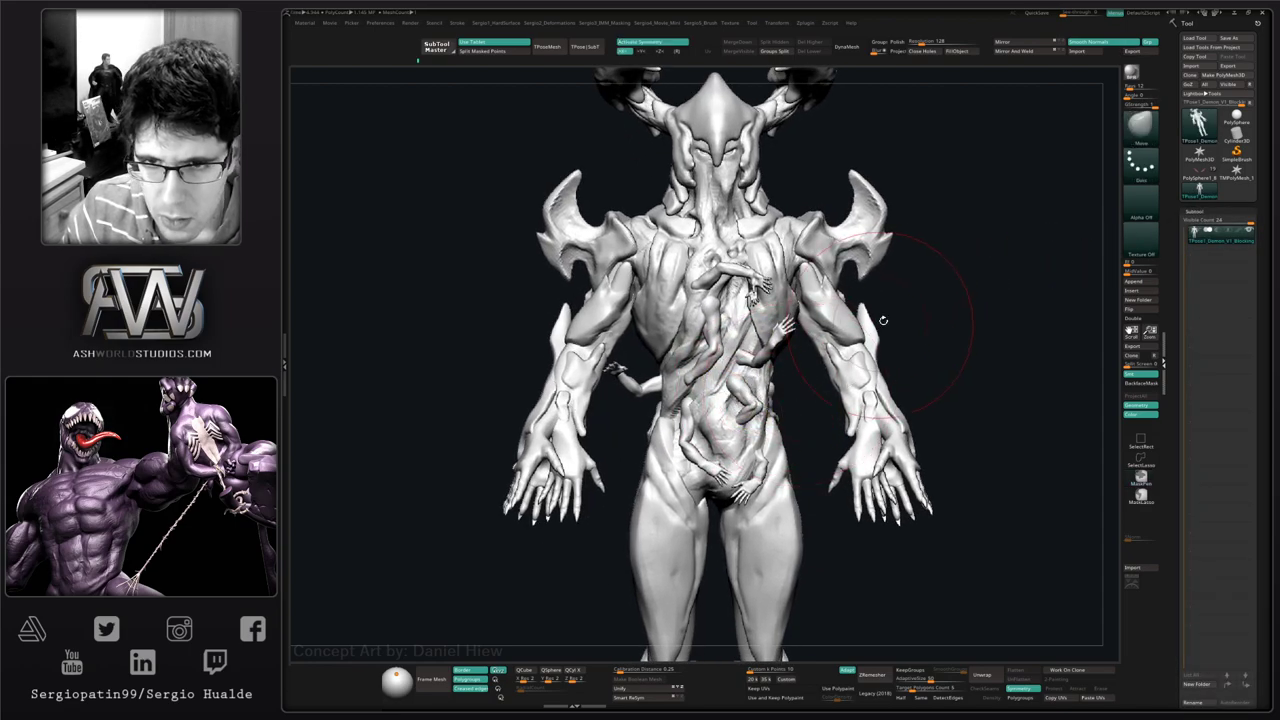
- Mask both arms, from the shoulder spikes down to the hands, with the MaskLasso brush
mouse_move(952, 173)
left_mouse_down("ctrl")
mouse_move(836, 150)
mouse_move(775, 410)
left_mouse_up("ctrl")
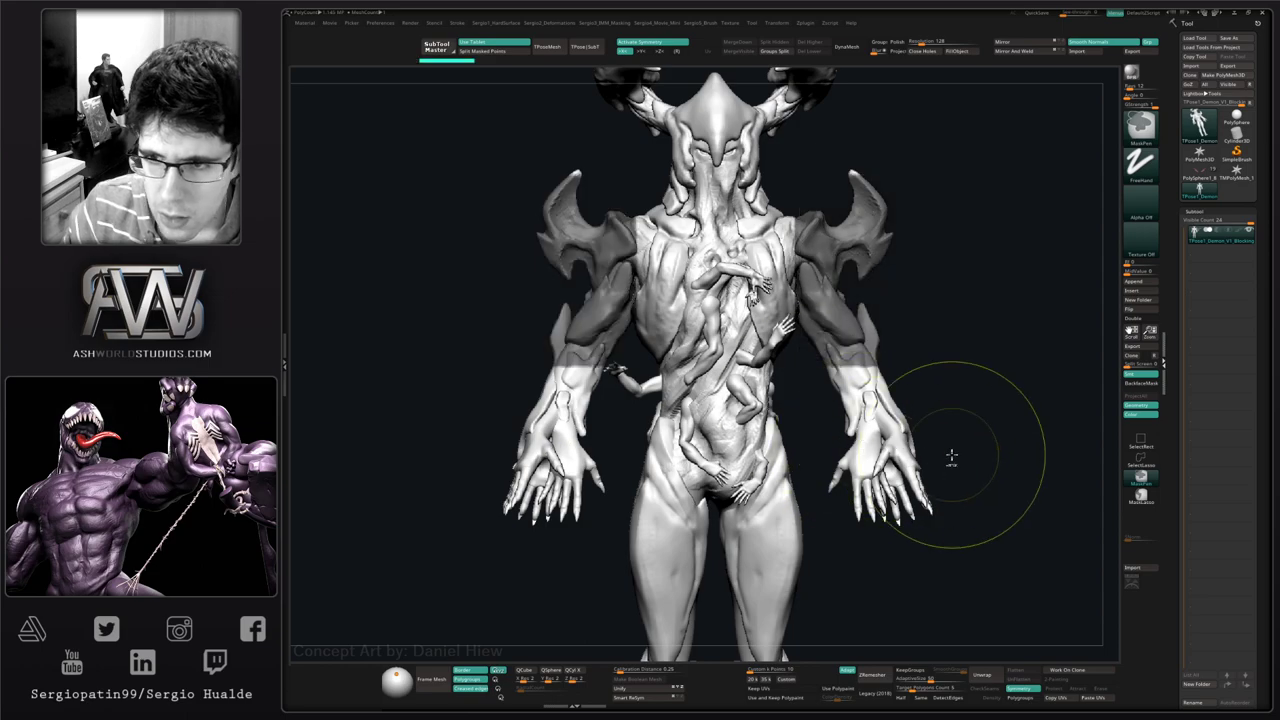
left_click(1141, 494)
mouse_move(940, 265)
left_mouse_down("ctrl")
mouse_move(846, 352)
mouse_move(1037, 508)
mouse_move(1036, 480)
left_mouse_up("ctrl")
key("ctrl+w")
left_click(842, 320, "ctrl+shift")
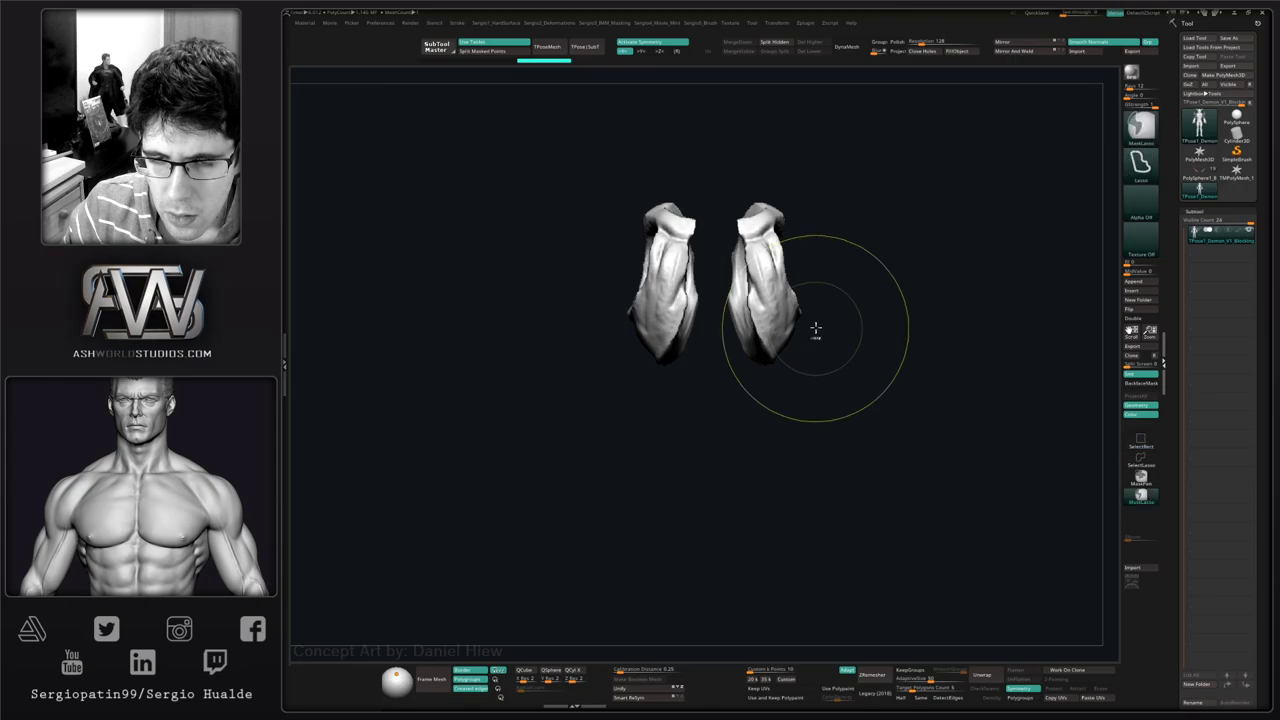
left_click_drag(820, 365, 831, 428, "ctrl+shift")
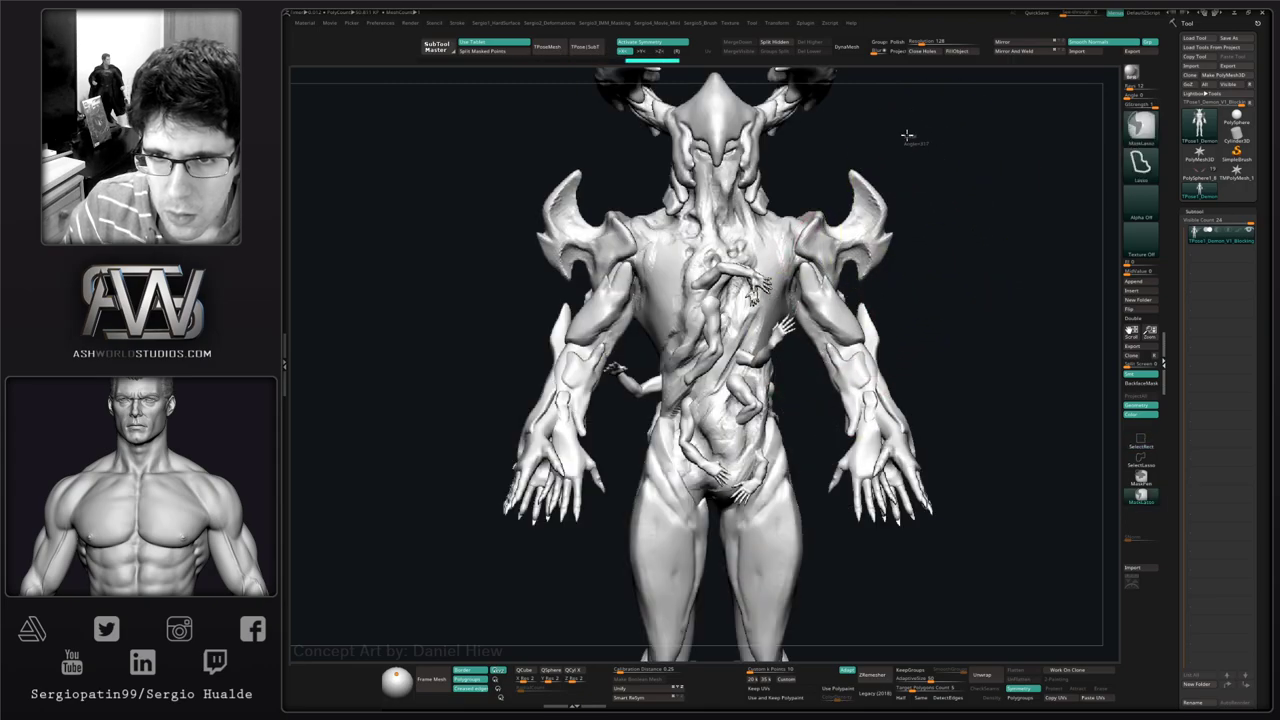
mouse_move(908, 131)
left_mouse_down("ctrl")
mouse_move(790, 233)
mouse_move(925, 460)
mouse_move(960, 565)
left_mouse_up("ctrl")
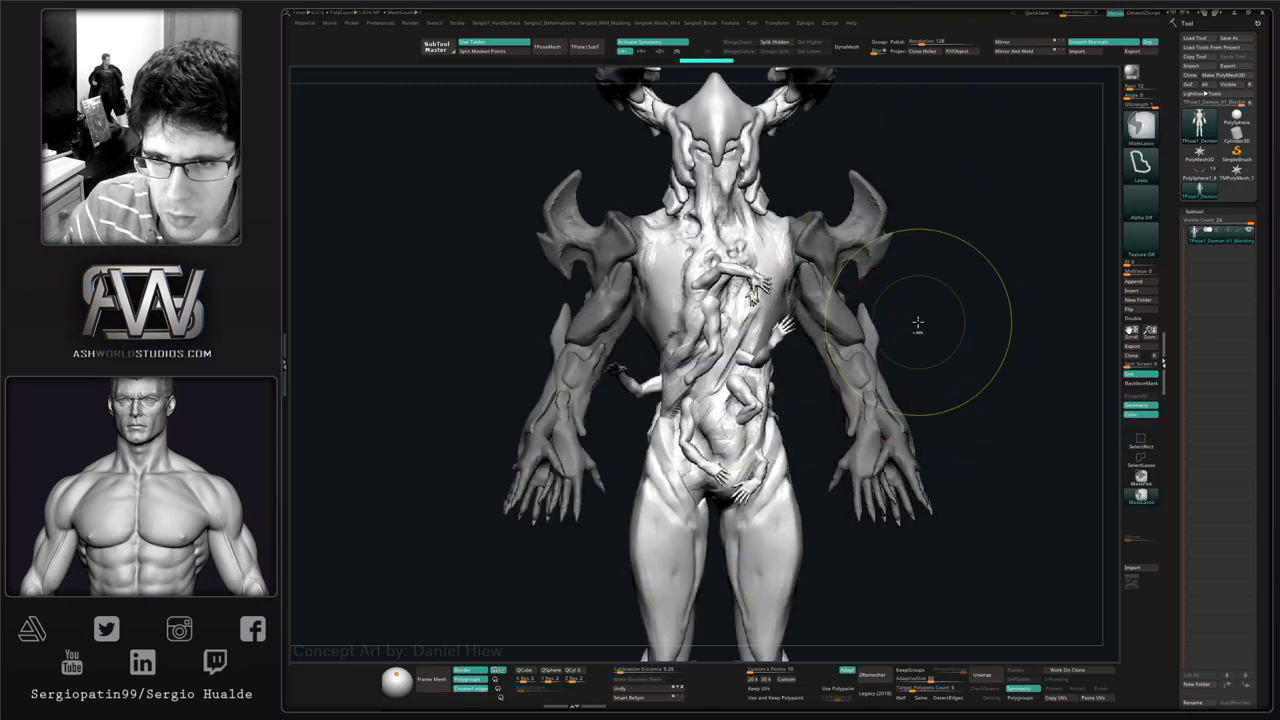
left_click_drag(920, 364, 952, 366)
mouse_move(826, 376)
left_mouse_down("ctrl+alt")
mouse_move(749, 331)
mouse_move(762, 385)
mouse_move(789, 419)
mouse_move(803, 386)
left_mouse_up("ctrl+alt")
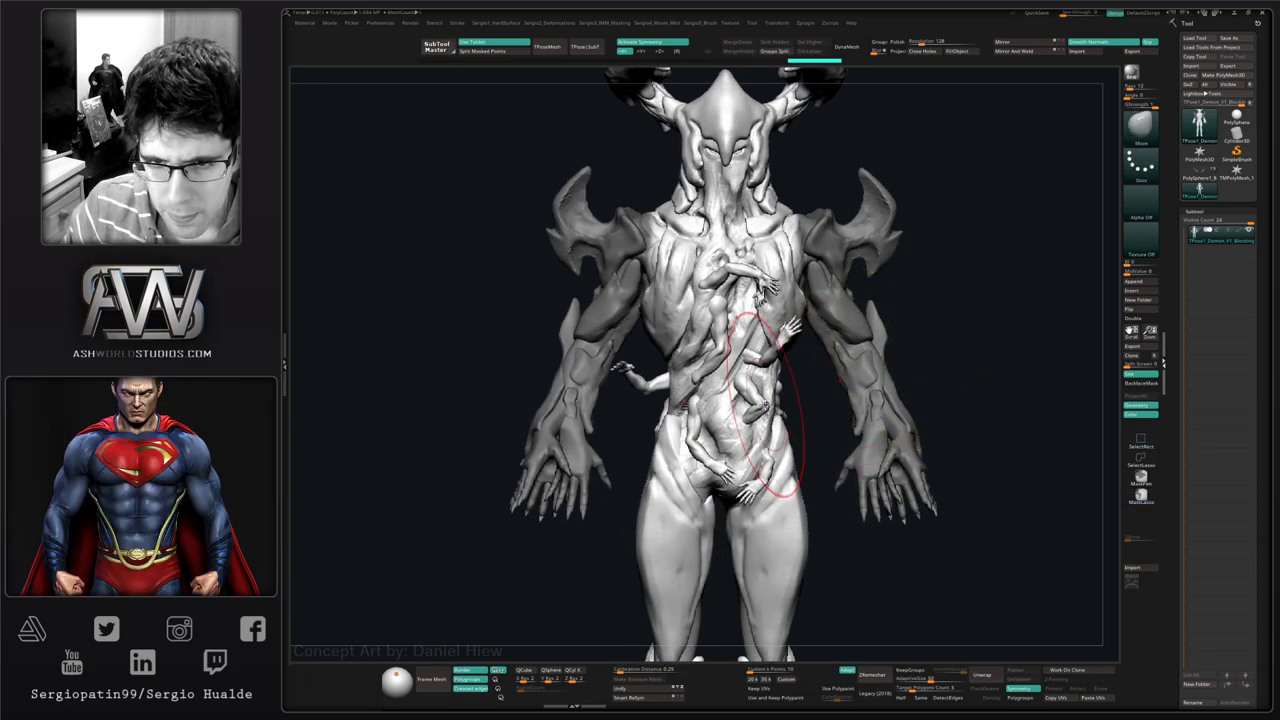
- Reshape the demon's waist and hips symmetrically with the Move and Move Topological brushes
mouse_move(771, 408)
left_mouse_down()
mouse_move(752, 405)
mouse_move(762, 397)
left_mouse_up()
key("s")
key("b")
key("m")
key("t")
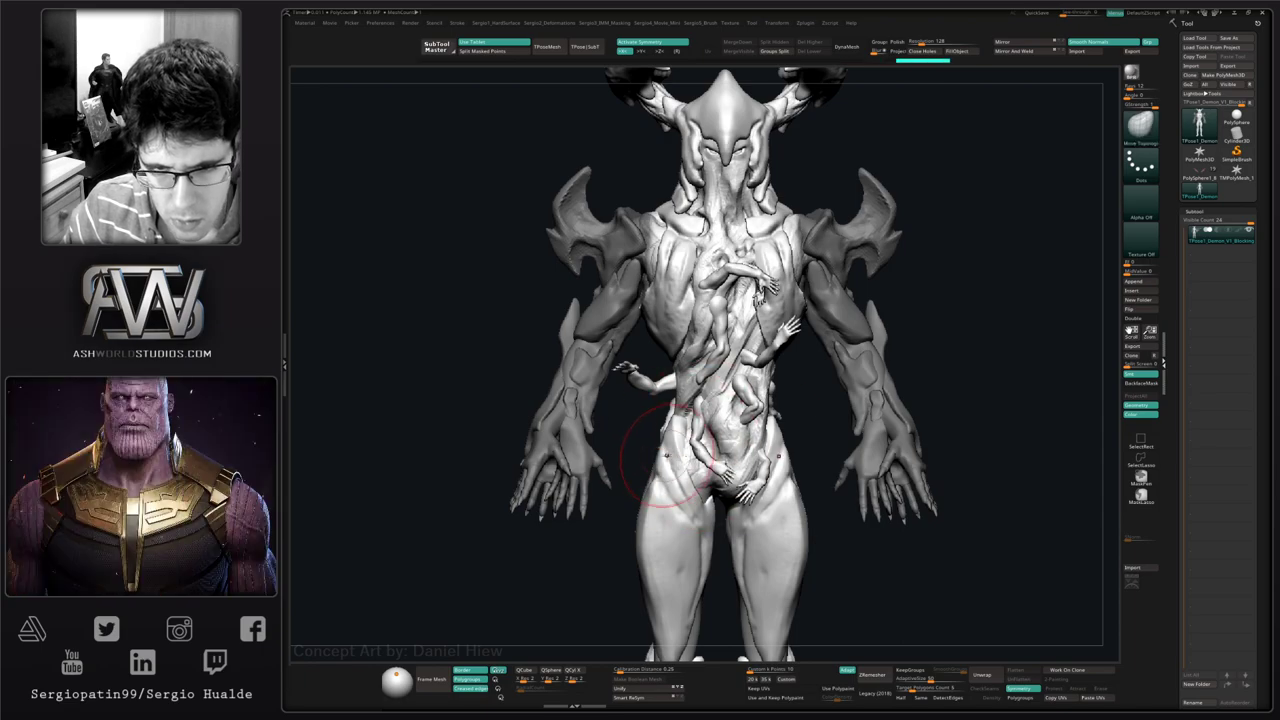
key("s")
left_click_drag(634, 458, 644, 458)
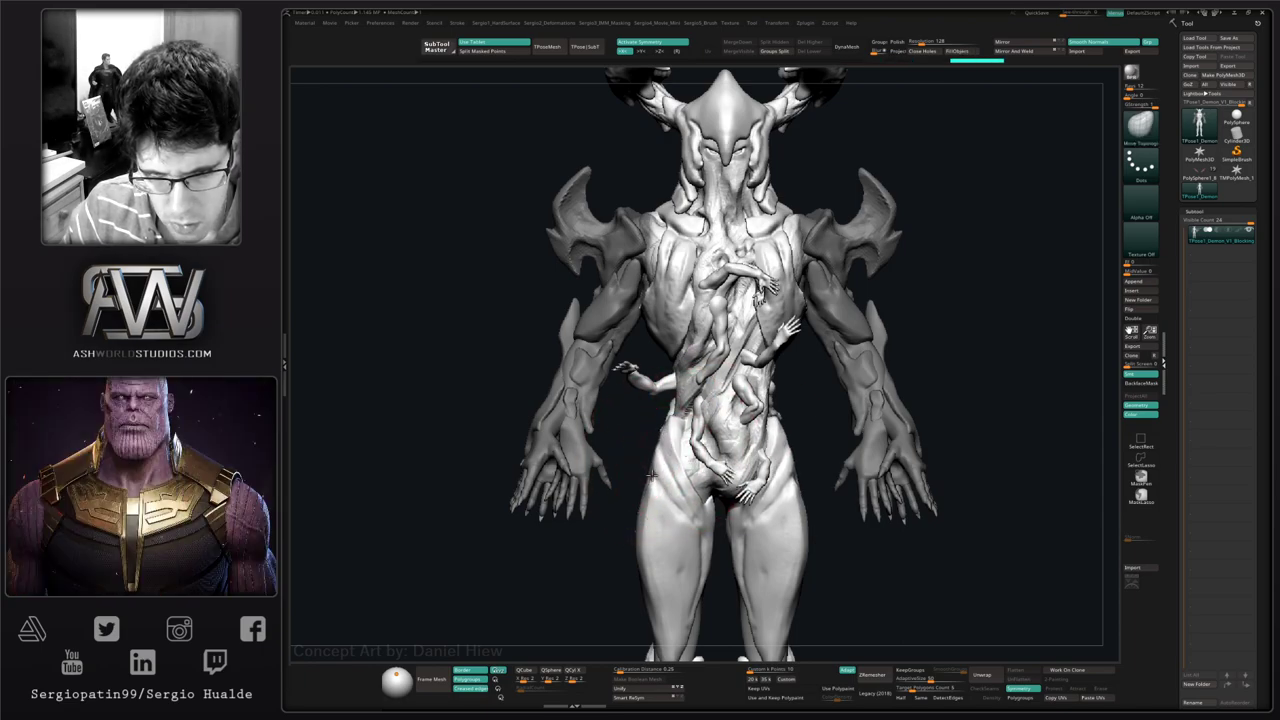
right_click_drag(672, 451, 689, 446)
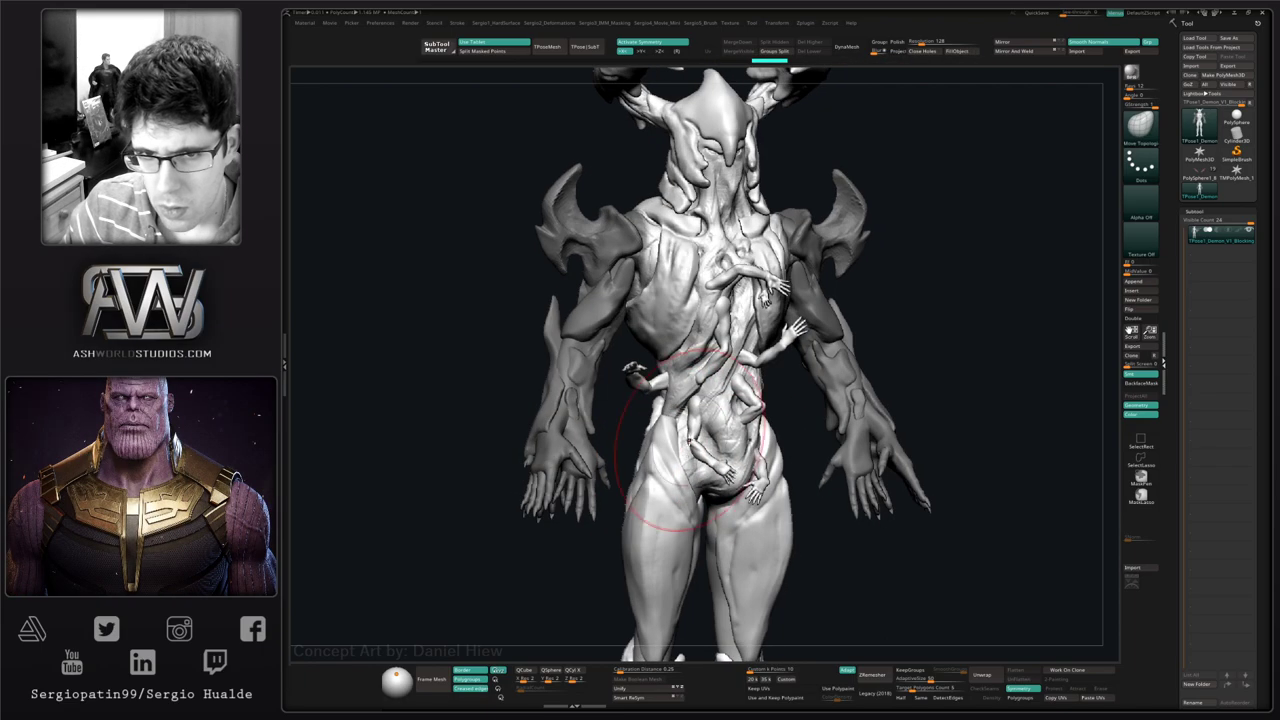
right_click_drag(907, 336, 935, 338)
left_click_drag(746, 398, 748, 398)
- Isolate the thigh plates by their polygroup, mask them and show the whole figure again, with the Move brush active
key("b")
key("m")
key("v")
right_click_drag(748, 398, 765, 398)
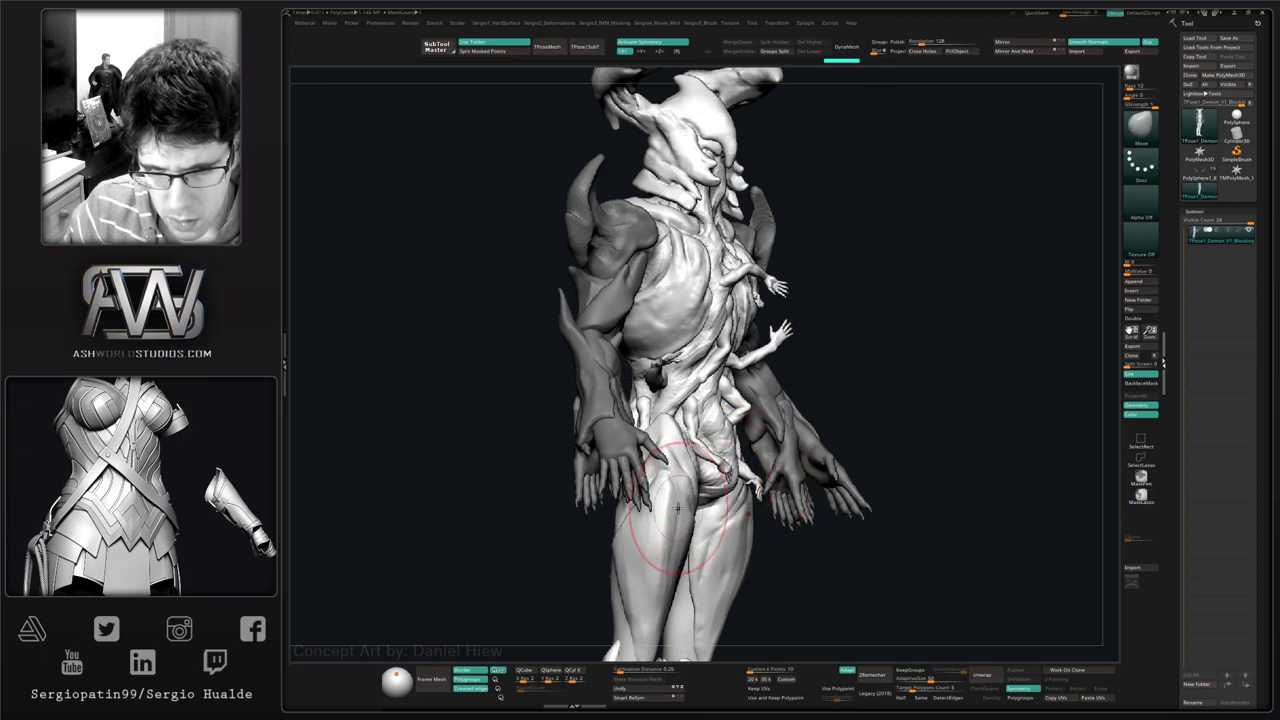
key("w")
left_click(671, 545, "ctrl+shift")
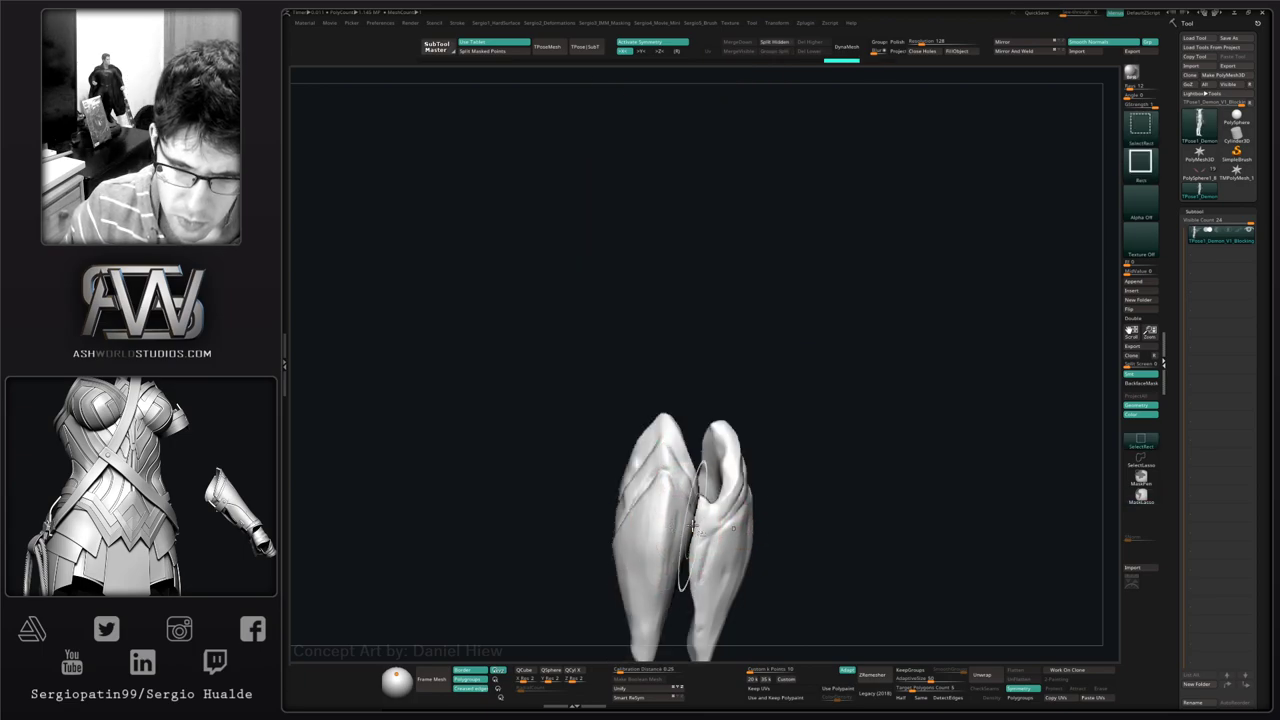
left_click(781, 441, "ctrl+shift")
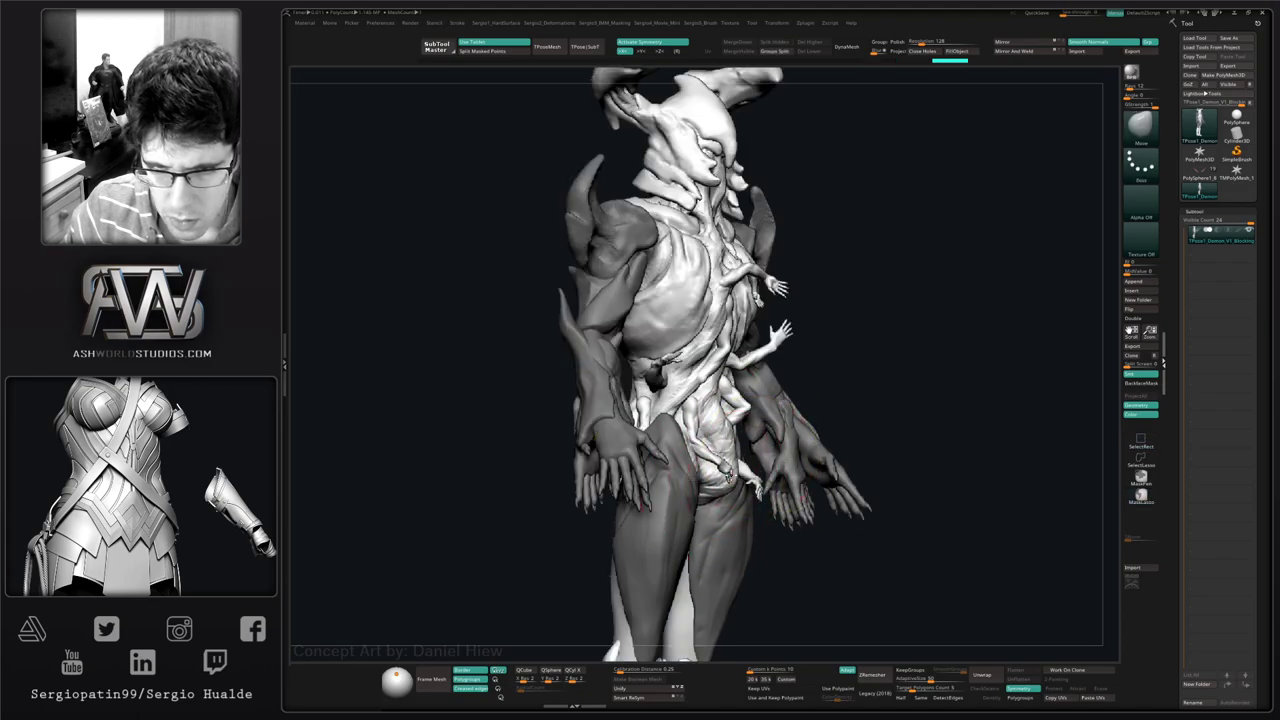
mouse_move(826, 430)
left_mouse_down("alt")
mouse_move(794, 374)
mouse_move(812, 402)
left_mouse_up("alt")
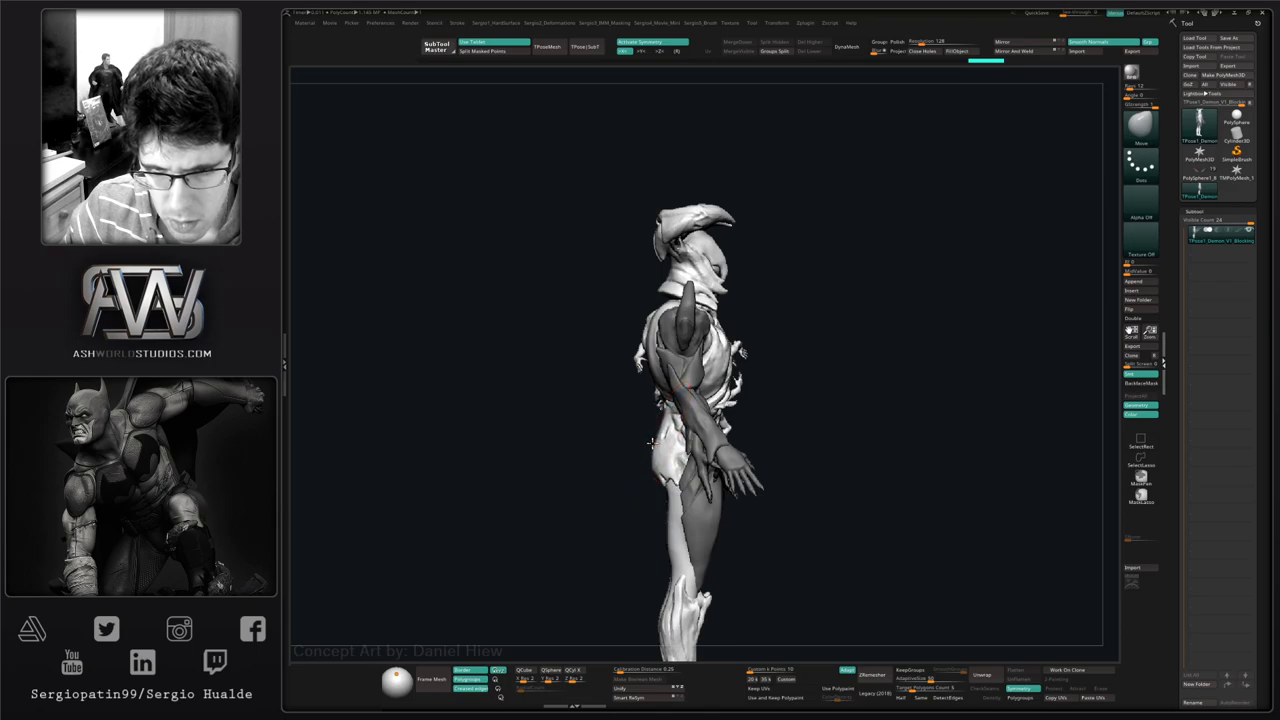
- Reshape the buttocks and the backs of the legs in profile with the Move brush
left_click(661, 446, "ctrl")
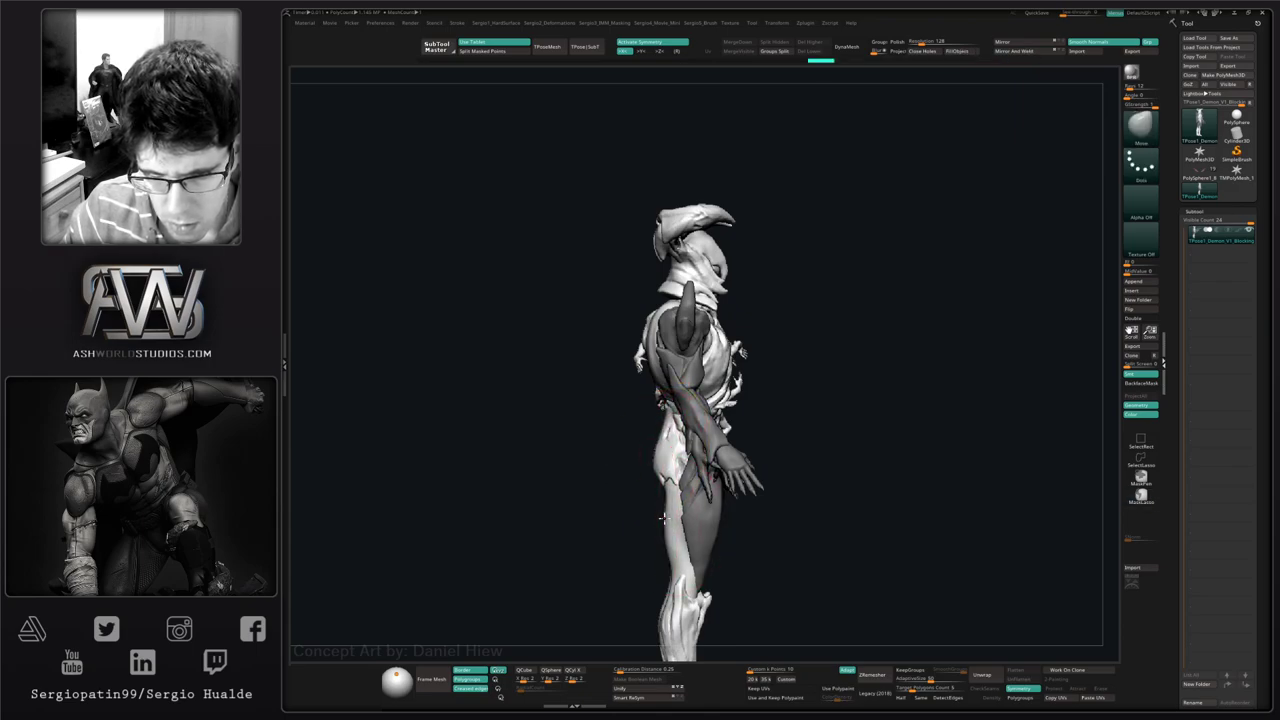
left_click_drag(664, 518, 662, 520)
mouse_move(580, 515)
left_mouse_down()
mouse_move(735, 512)
mouse_move(741, 568)
left_mouse_up()
- Clear the mask on the isolated thigh plates, invert the masking to free only the arms, and unhide the figure
mouse_move(690, 455)
right_mouse_down()
mouse_move(760, 470)
mouse_move(790, 450)
mouse_move(800, 403)
mouse_move(820, 403)
mouse_move(789, 423)
mouse_move(668, 432)
mouse_move(628, 543)
mouse_move(765, 344)
right_mouse_up()
left_click(603, 537, "ctrl+shift")
mouse_move(766, 298)
left_mouse_down("ctrl")
mouse_move(606, 346)
mouse_move(752, 548)
mouse_move(800, 338)
left_mouse_up("ctrl")
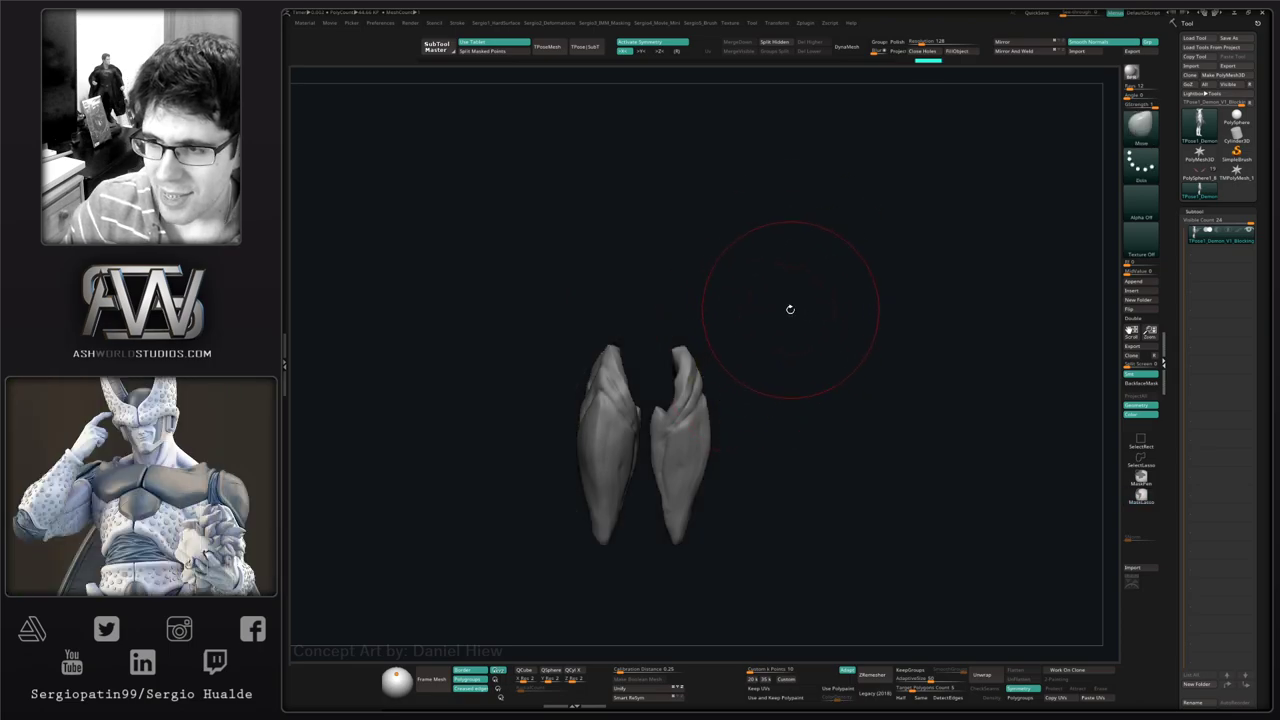
left_click(817, 403, "ctrl+shift")
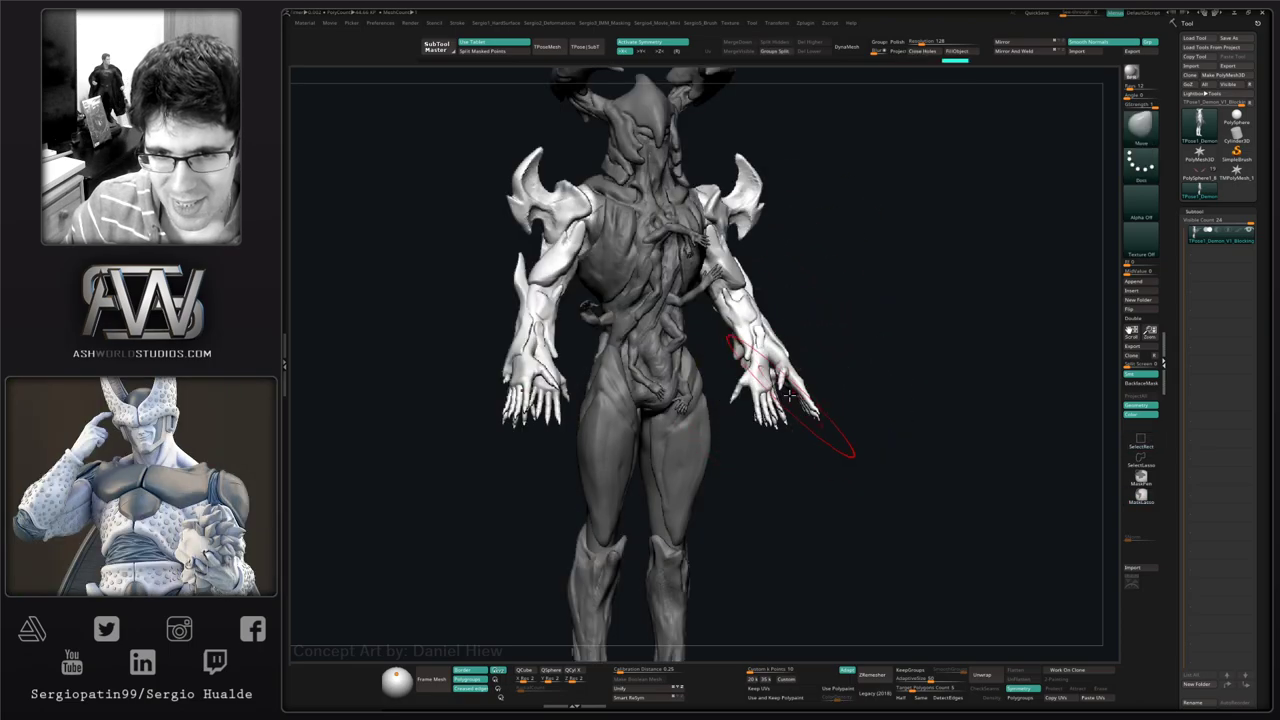
- Adjust the shape and placement of the upper arms and forearms symmetrically with the Move brush, working from front, side and back
right_click_drag(815, 410, 785, 560, "alt")
scroll(720, 430, "up", 5)
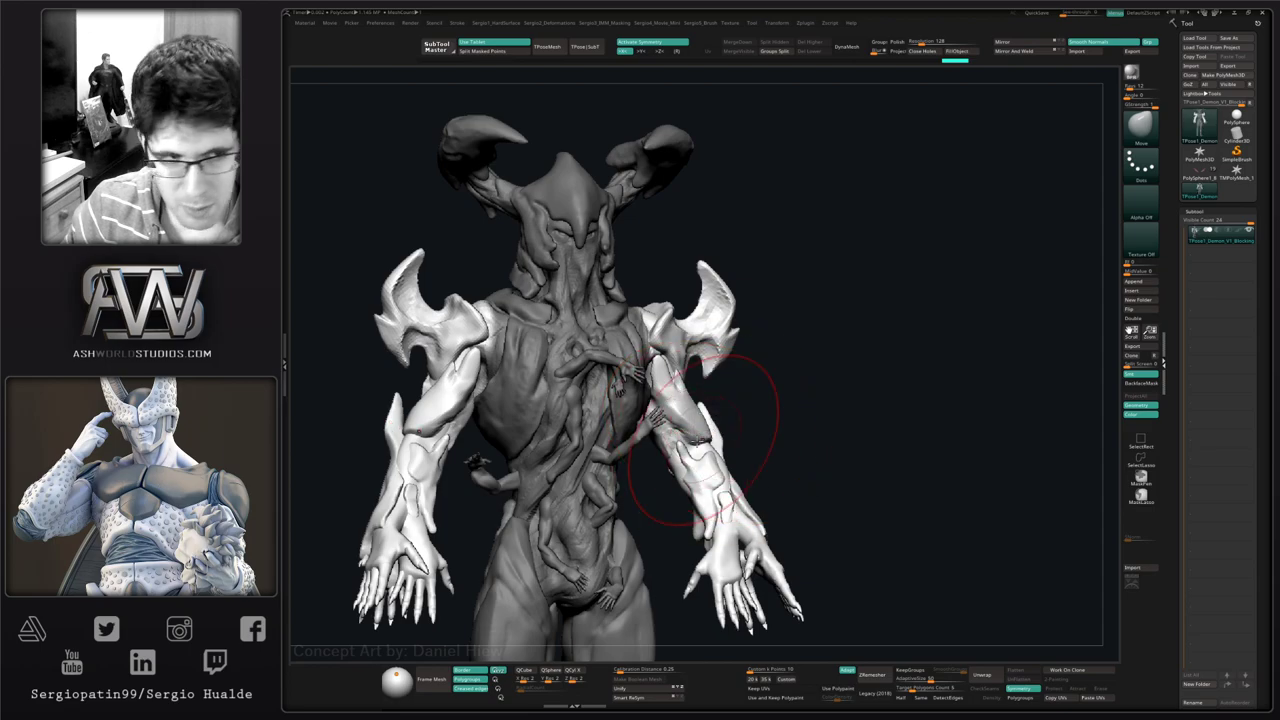
right_click_drag(737, 417, 761, 411, "alt")
mouse_move(735, 420)
left_mouse_down()
mouse_move(709, 443)
mouse_move(714, 415)
mouse_move(686, 451)
left_mouse_up()
right_click_drag(686, 451, 717, 430)
mouse_move(717, 430)
left_mouse_down()
mouse_move(689, 445)
mouse_move(733, 430)
left_mouse_up()
right_click_drag(733, 430, 709, 423)
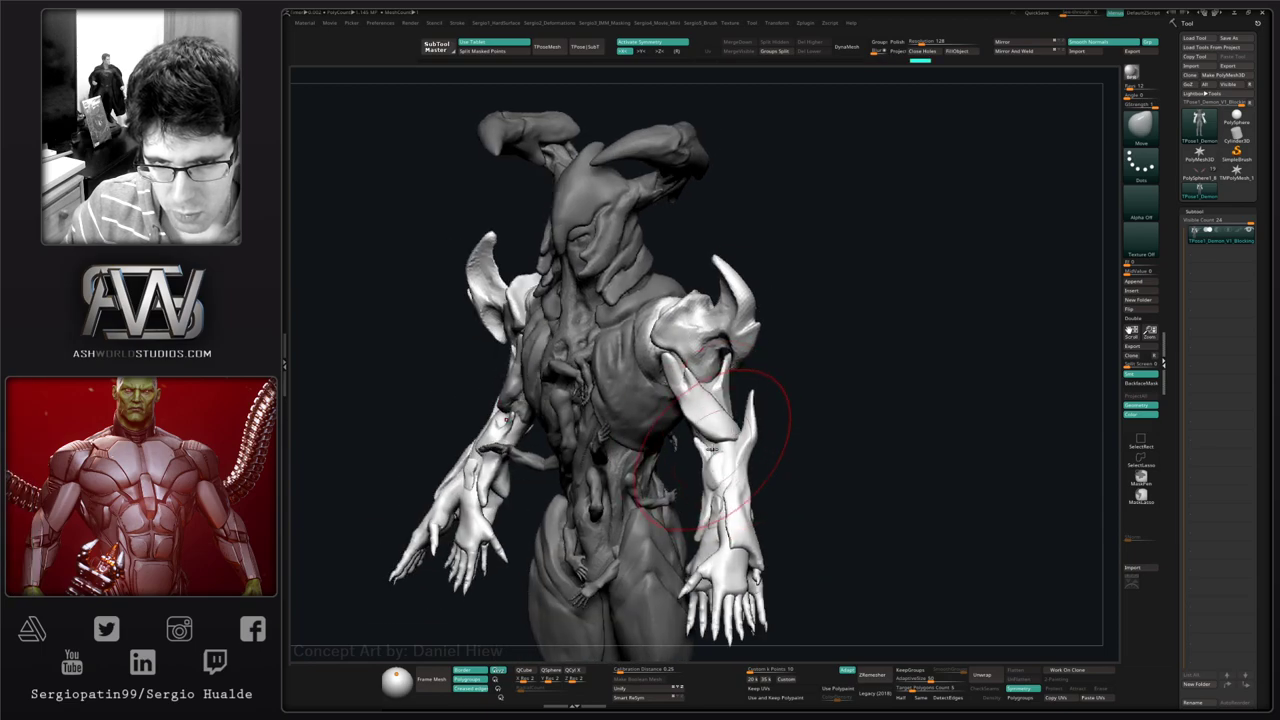
left_click_drag(709, 423, 672, 380)
right_click_drag(780, 410, 720, 430)
left_click_drag(720, 430, 740, 449)
right_click_drag(820, 450, 746, 460)
mouse_move(746, 460)
left_mouse_down()
mouse_move(746, 476)
mouse_move(754, 454)
left_mouse_up()
right_click_drag(830, 450, 778, 454)
left_click_drag(778, 454, 752, 458)
right_click_drag(752, 458, 779, 460)
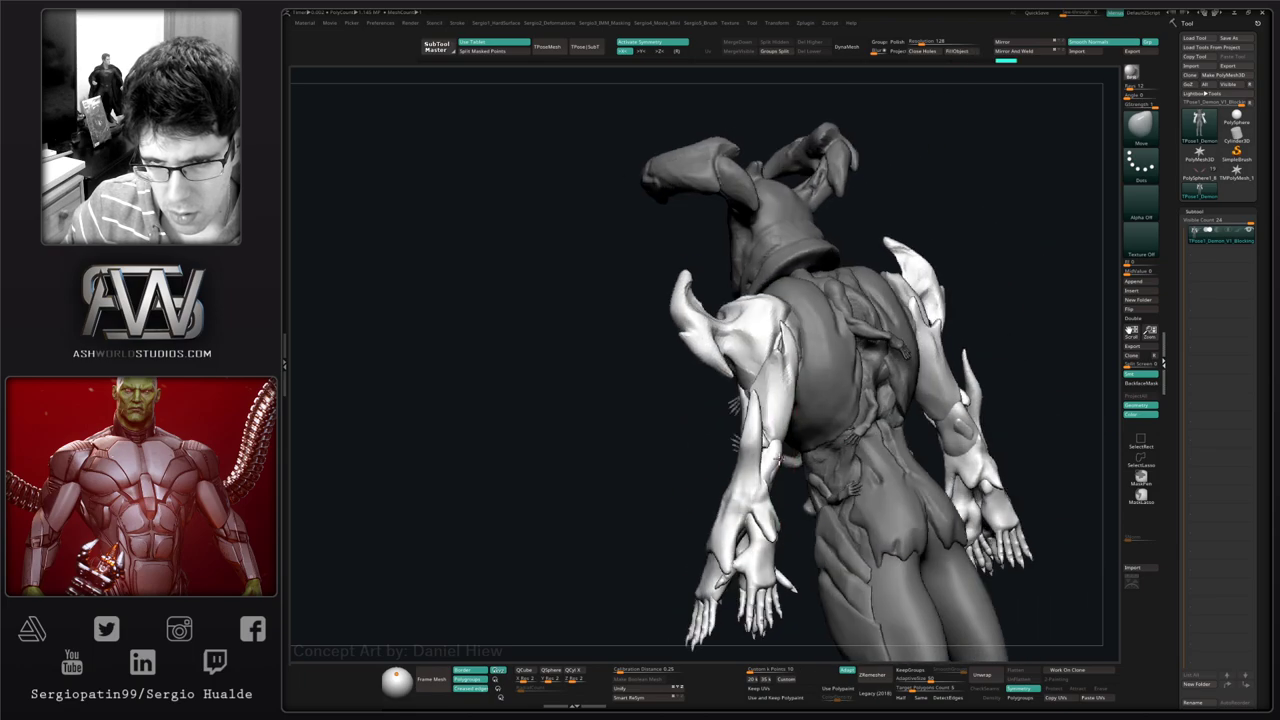
mouse_move(686, 429)
right_mouse_down()
mouse_move(814, 414)
mouse_move(765, 457)
mouse_move(686, 435)
mouse_move(755, 408)
mouse_move(790, 428)
mouse_move(808, 414)
mouse_move(786, 371)
mouse_move(843, 400)
mouse_move(716, 437)
mouse_move(737, 446)
mouse_move(730, 454)
mouse_move(637, 454)
mouse_move(608, 398)
right_mouse_up()
- Clear the mask from the whole figure
right_click_drag(750, 585, 746, 463, "alt")
left_click(740, 497, "ctrl")
left_click_drag(740, 497, 740, 522, "ctrl")
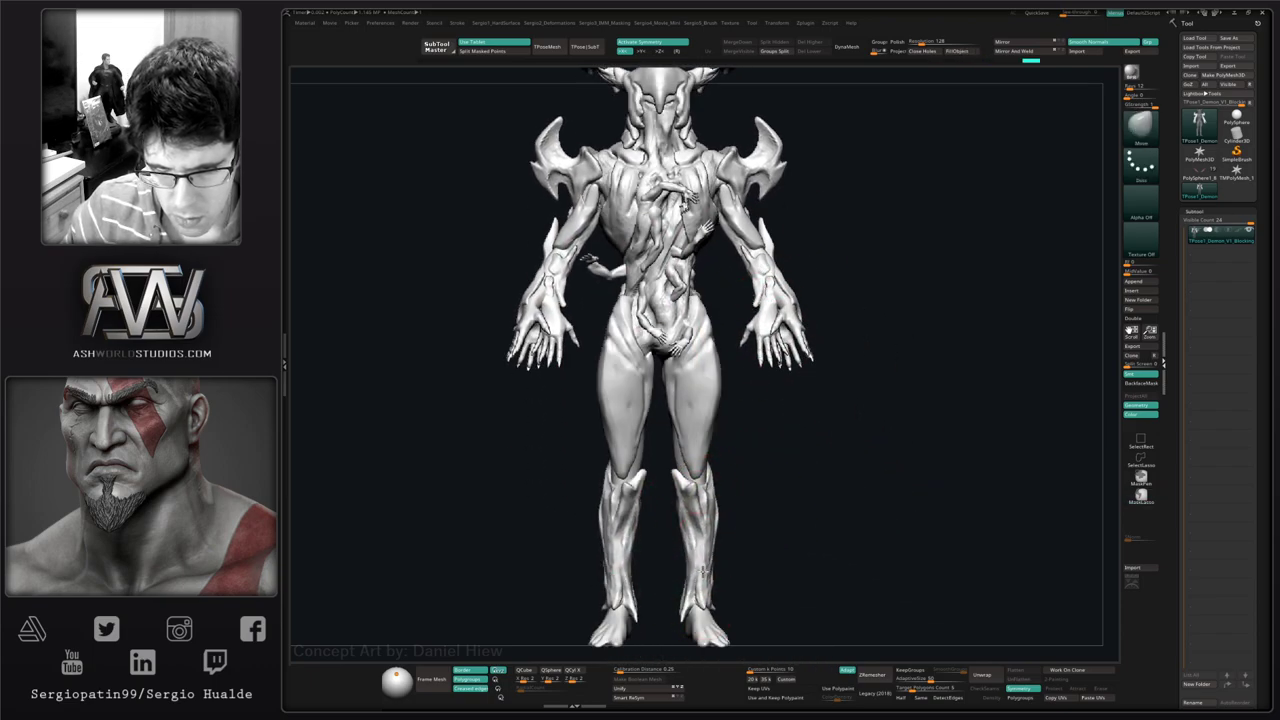
right_click_drag(679, 599, 450, 600)
right_click_drag(668, 618, 682, 532, "alt")
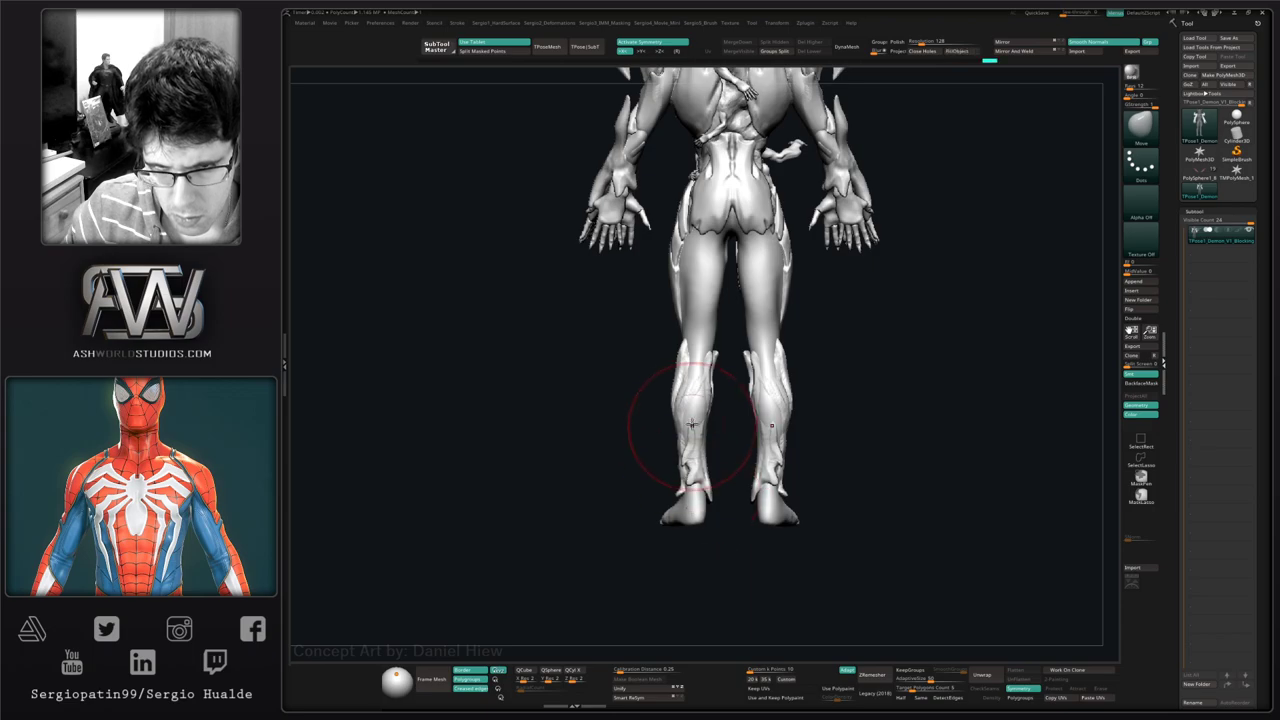
right_click_drag(663, 394, 675, 480, "alt")
right_click_drag(694, 443, 743, 411)
- Refine the demon's neck, helmet brow and face plates with the Move and Move Topological brushes
right_click_drag(774, 472, 783, 614, "alt")
mouse_move(720, 407)
right_mouse_down("alt")
mouse_move(728, 462)
mouse_move(731, 386)
right_mouse_up("alt")
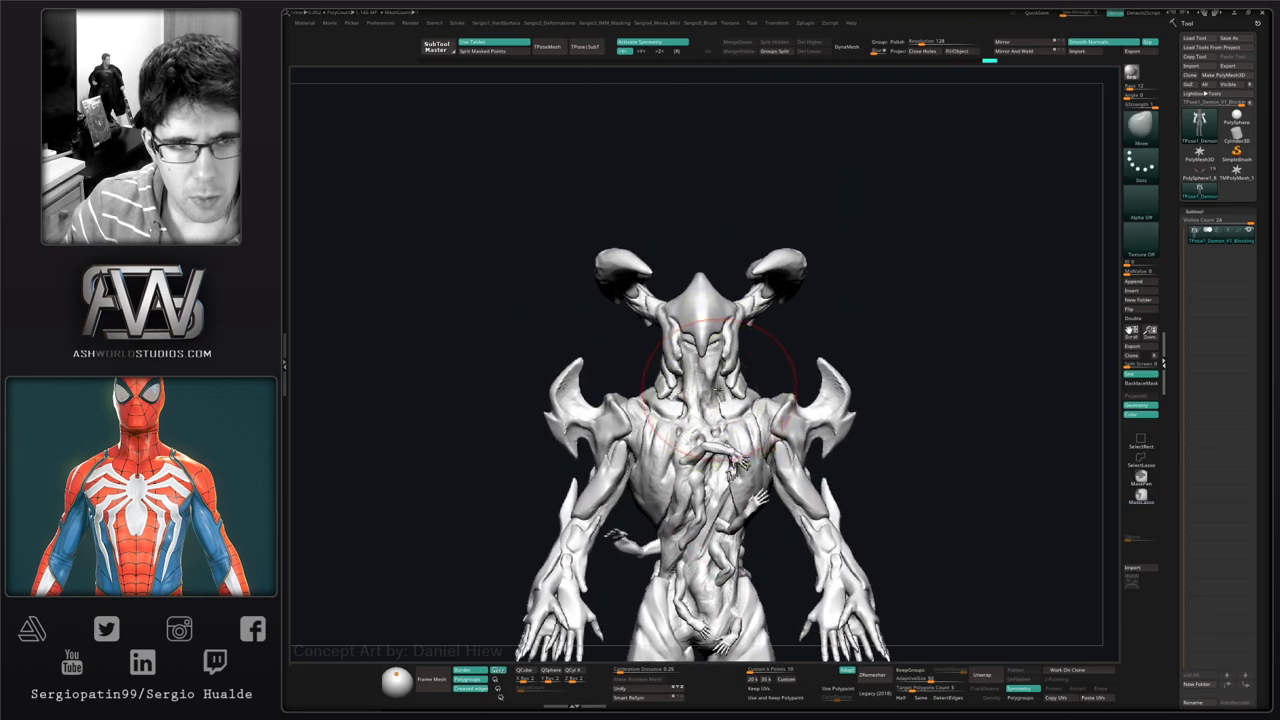
left_click_drag(733, 388, 736, 384)
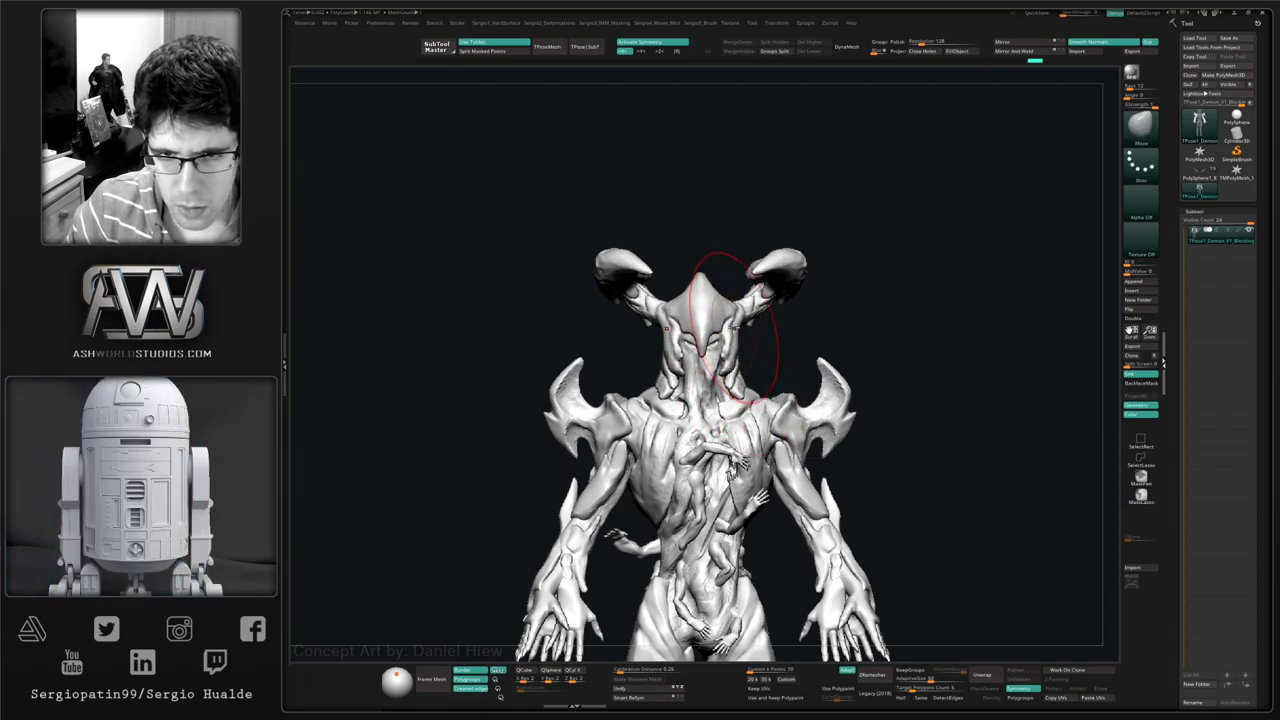
mouse_move(734, 326)
right_mouse_down("ctrl")
mouse_move(760, 300)
mouse_move(714, 357)
mouse_move(726, 326)
right_mouse_up("ctrl")
key("b")
key("m")
key("t")
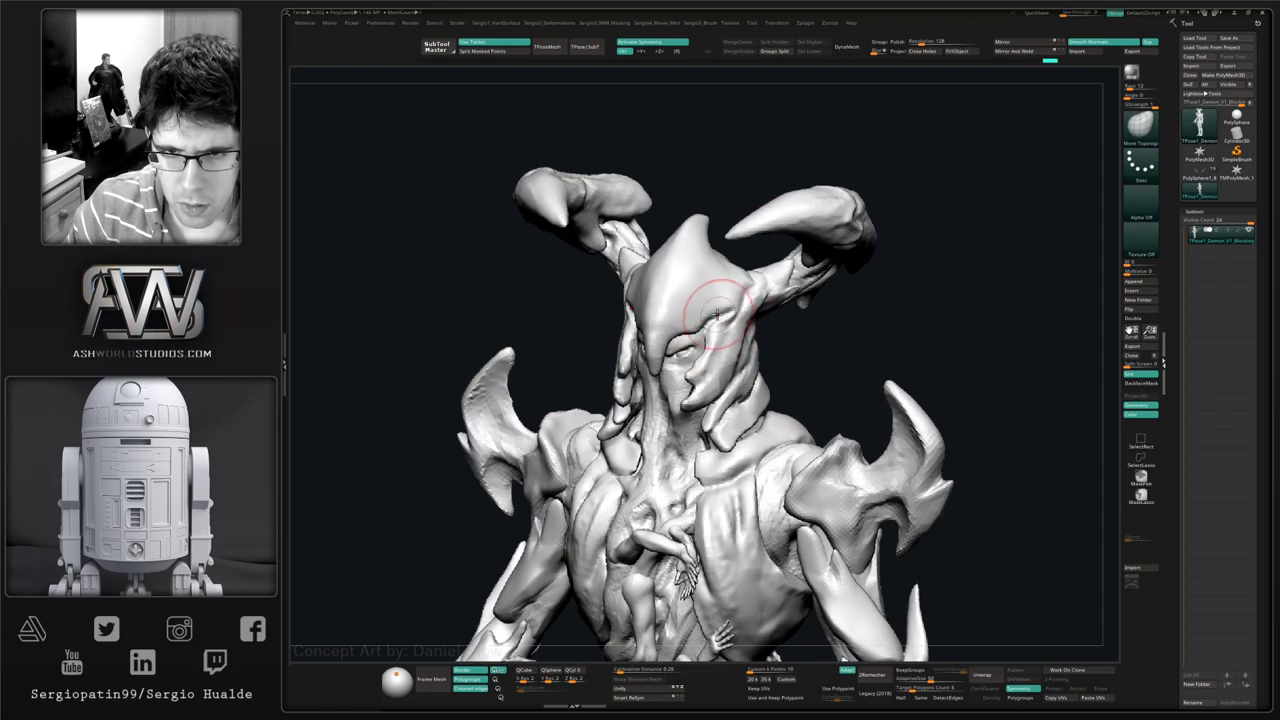
mouse_move(680, 343)
right_mouse_down()
mouse_move(646, 358)
mouse_move(713, 341)
mouse_move(670, 347)
mouse_move(655, 372)
mouse_move(663, 404)
mouse_move(668, 362)
mouse_move(690, 378)
right_mouse_up()
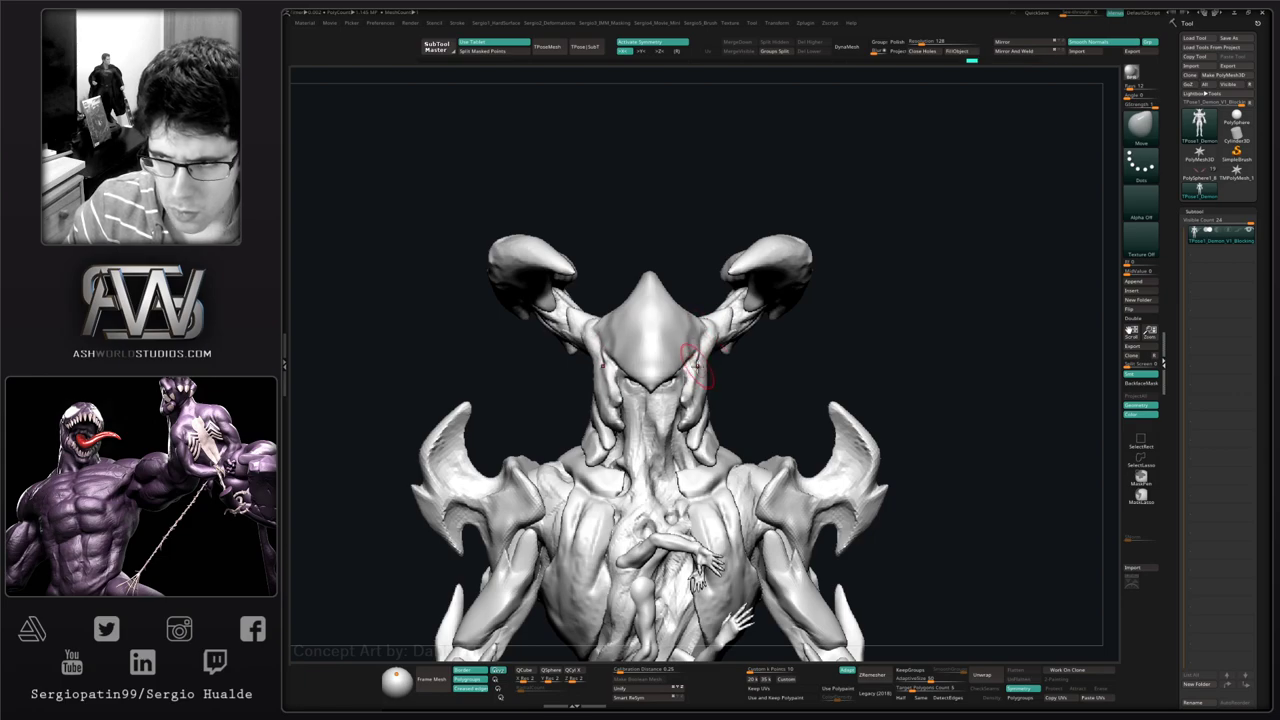
right_click_drag(697, 366, 610, 383)
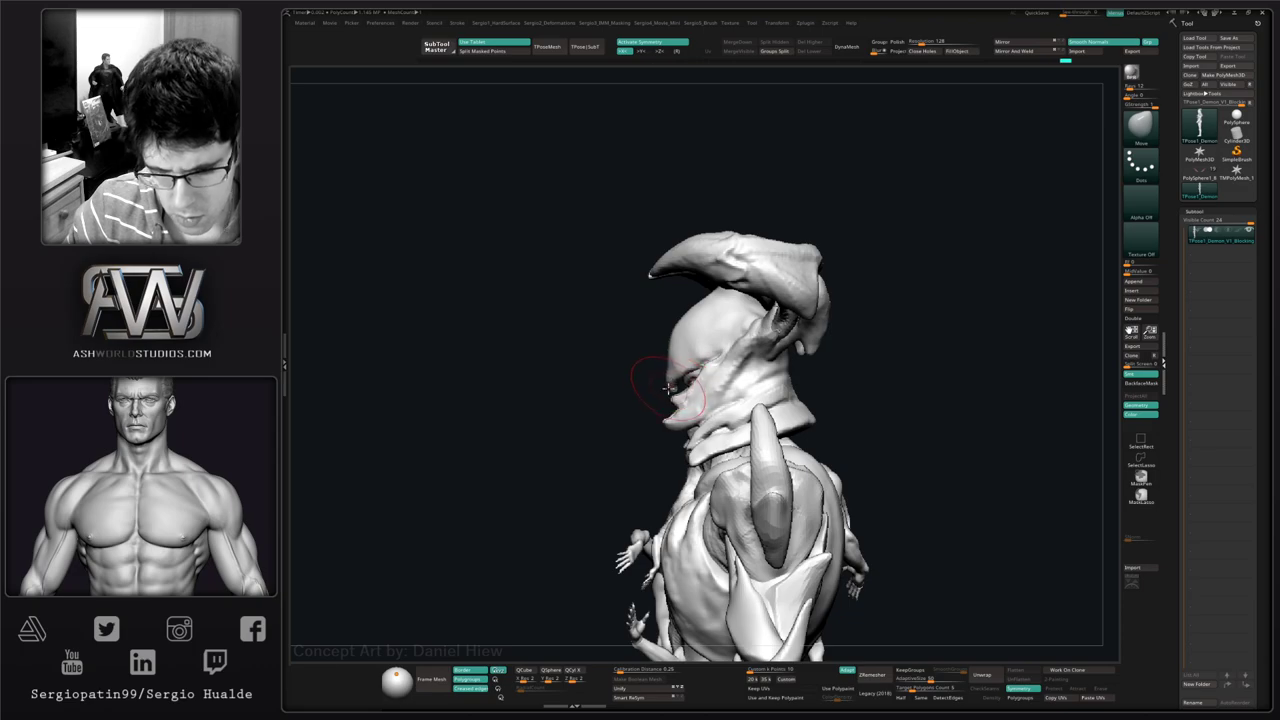
- Adjust the face profile around the eye and nose with the Move Topological brush
key("b")
key("m")
key("t")
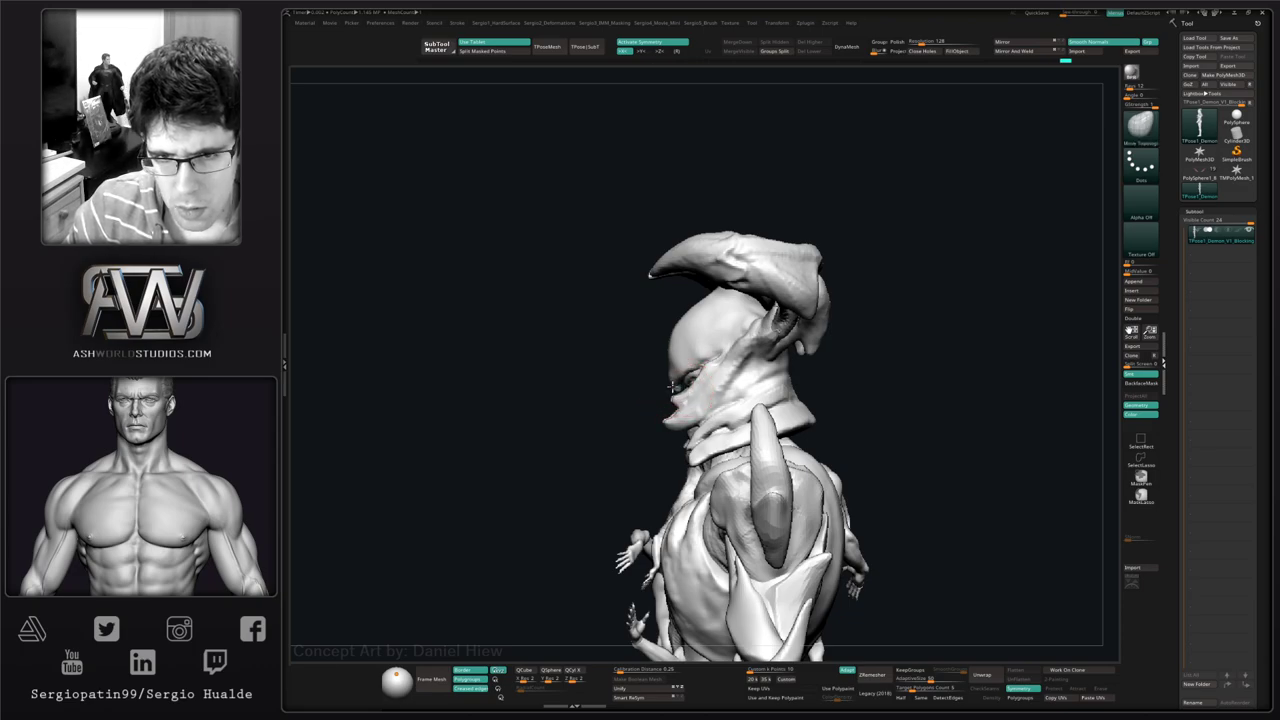
right_click_drag(672, 388, 665, 352)
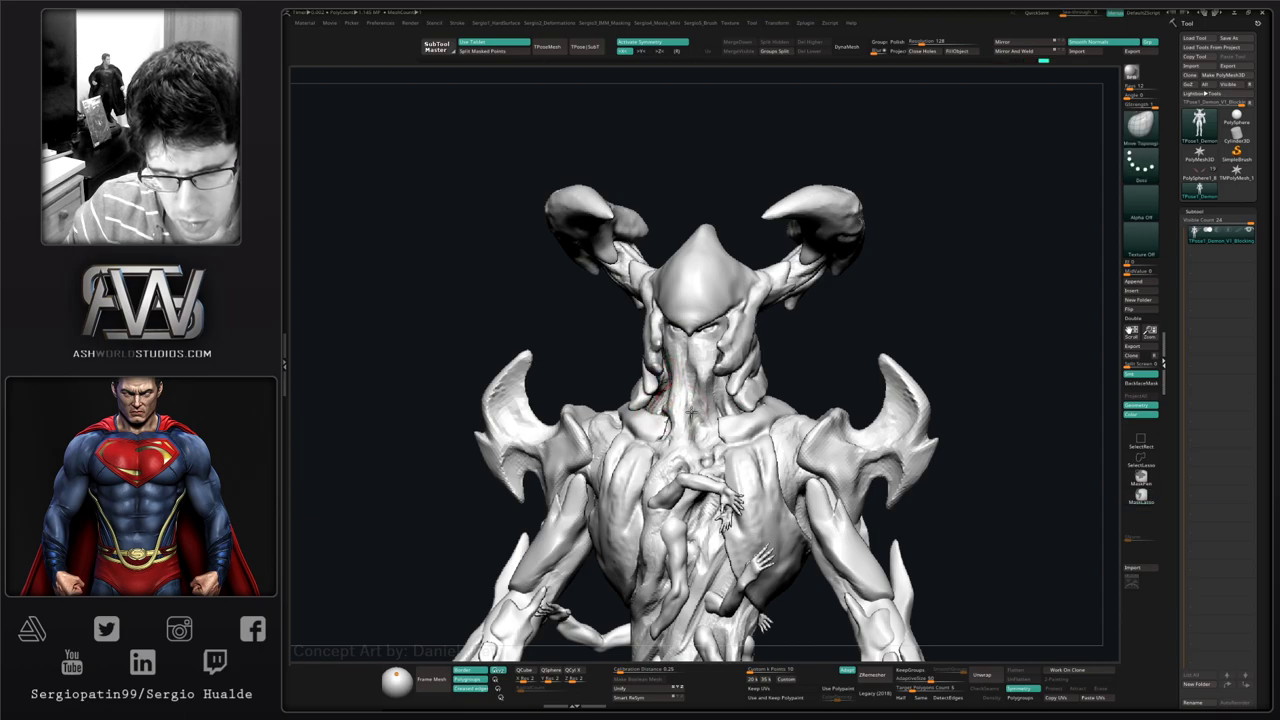
- Adjust the throat strands with X symmetry off, using the Move Topological brush, and reactivate symmetry
right_click_drag(691, 412, 715, 390)
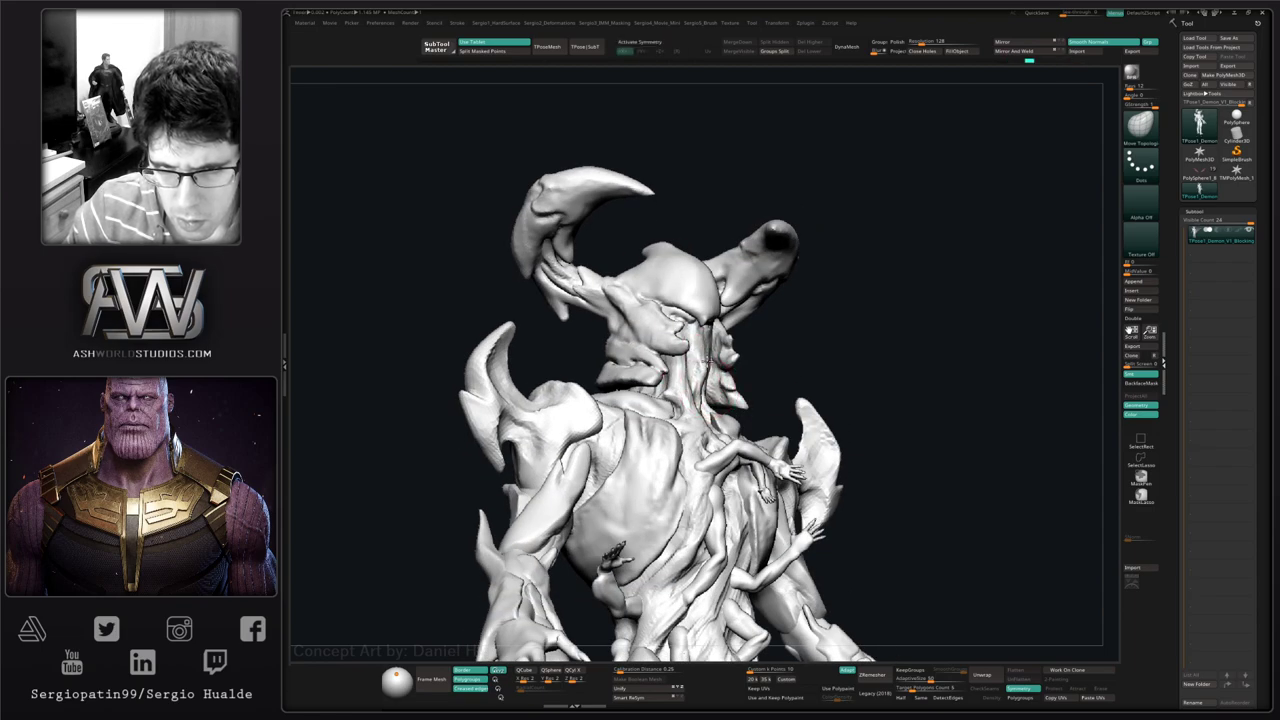
right_click_drag(700, 375, 662, 342)
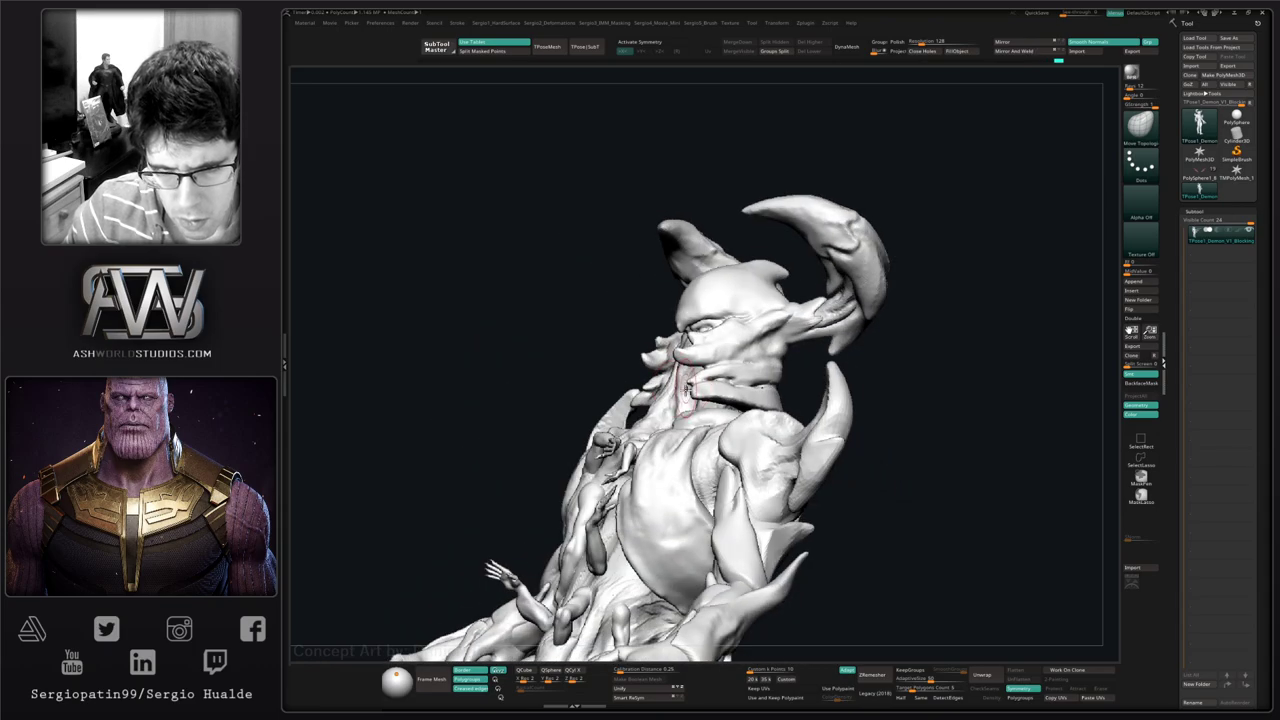
mouse_move(669, 396)
right_mouse_down()
mouse_move(669, 365)
mouse_move(641, 405)
mouse_move(683, 383)
right_mouse_up()
key("x")
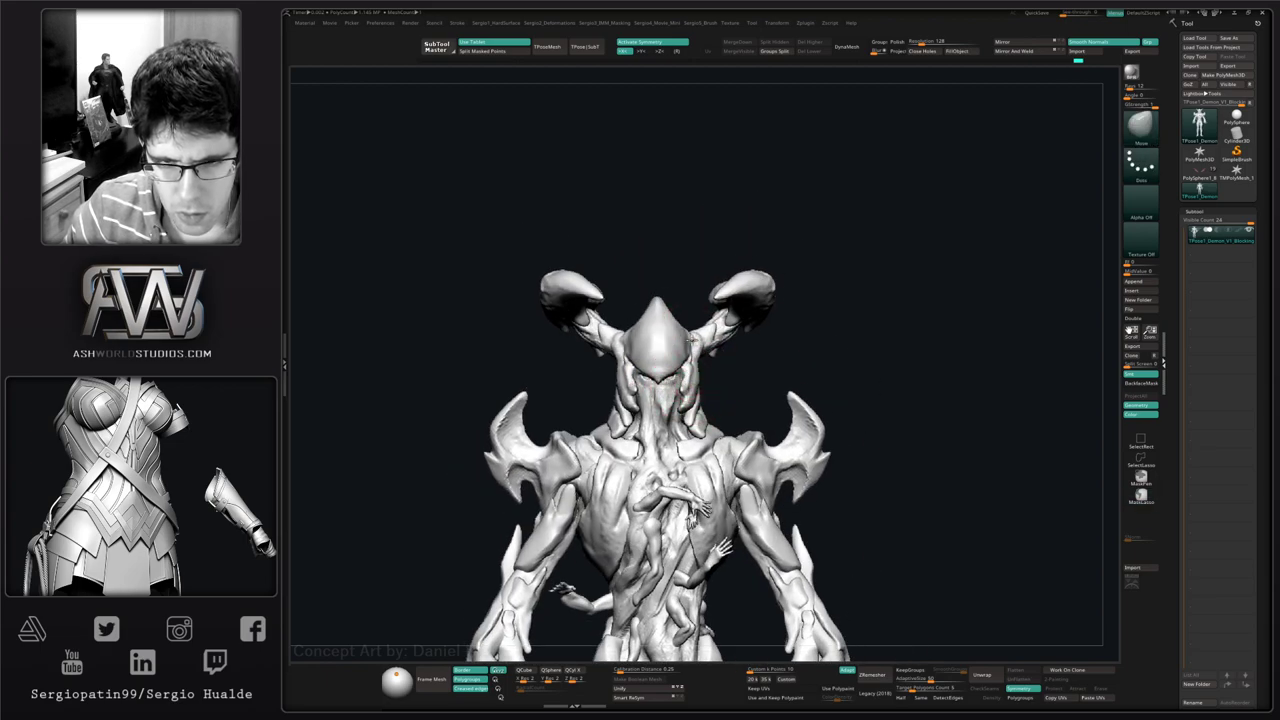
- Lasso-mask the demon's horns and invert the mask so that only the horns stay editable
right_click_drag(698, 376, 725, 393)
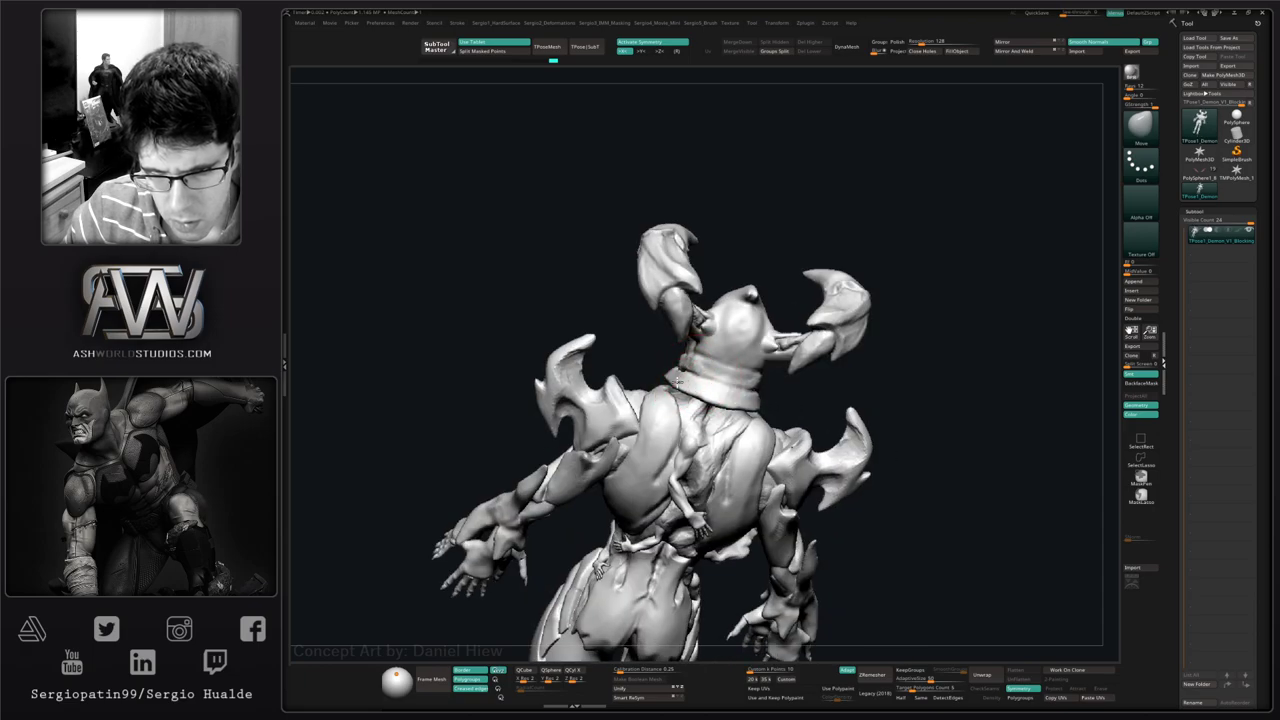
mouse_move(705, 398)
right_mouse_down()
mouse_move(728, 400)
mouse_move(716, 388)
mouse_move(735, 385)
mouse_move(686, 400)
mouse_move(737, 378)
mouse_move(726, 343)
mouse_move(745, 364)
mouse_move(769, 361)
mouse_move(776, 332)
right_mouse_up()
left_click_drag(760, 285, 663, 381, "ctrl")
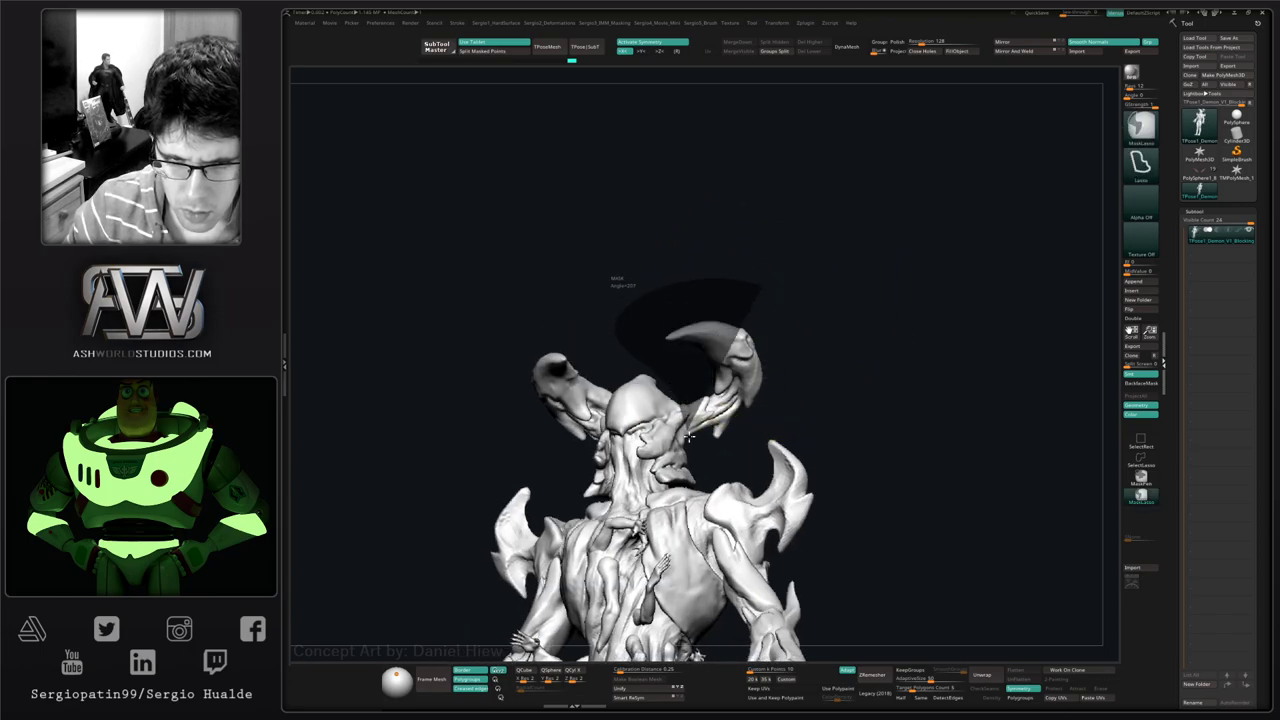
mouse_move(688, 436)
left_mouse_down("ctrl")
mouse_move(786, 243)
mouse_move(760, 283)
left_mouse_up("ctrl")
left_click(773, 391, "ctrl")
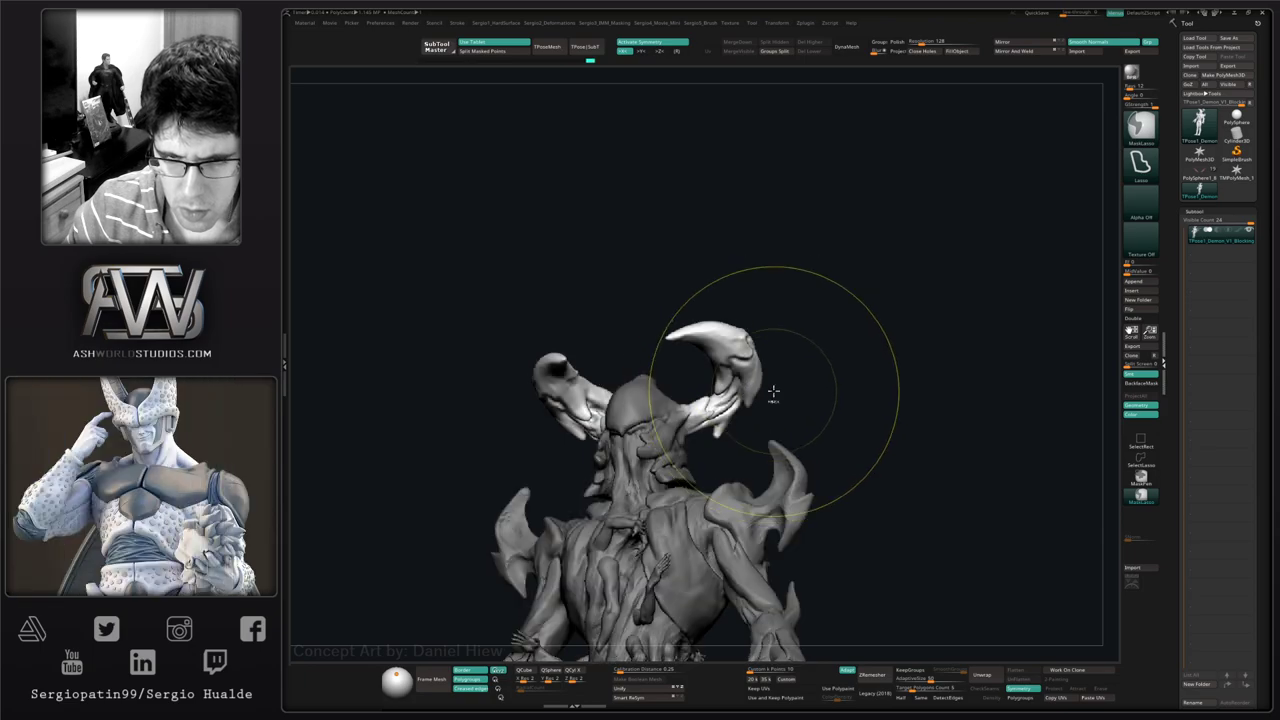
- Adjust the curve and placement of both horns with the Move brush and clear the mask
mouse_move(773, 391)
right_mouse_down("ctrl")
mouse_move(770, 350)
mouse_move(735, 386)
mouse_move(757, 377)
right_mouse_up("ctrl")
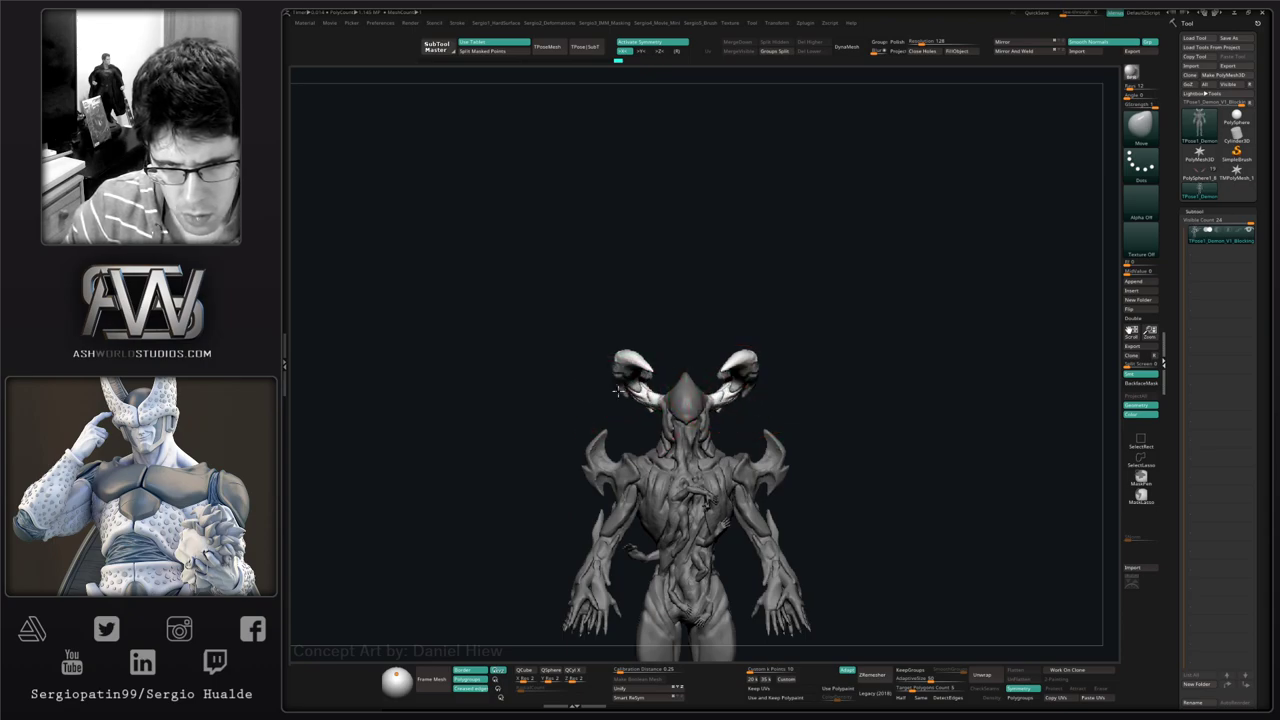
right_click_drag(617, 388, 636, 365)
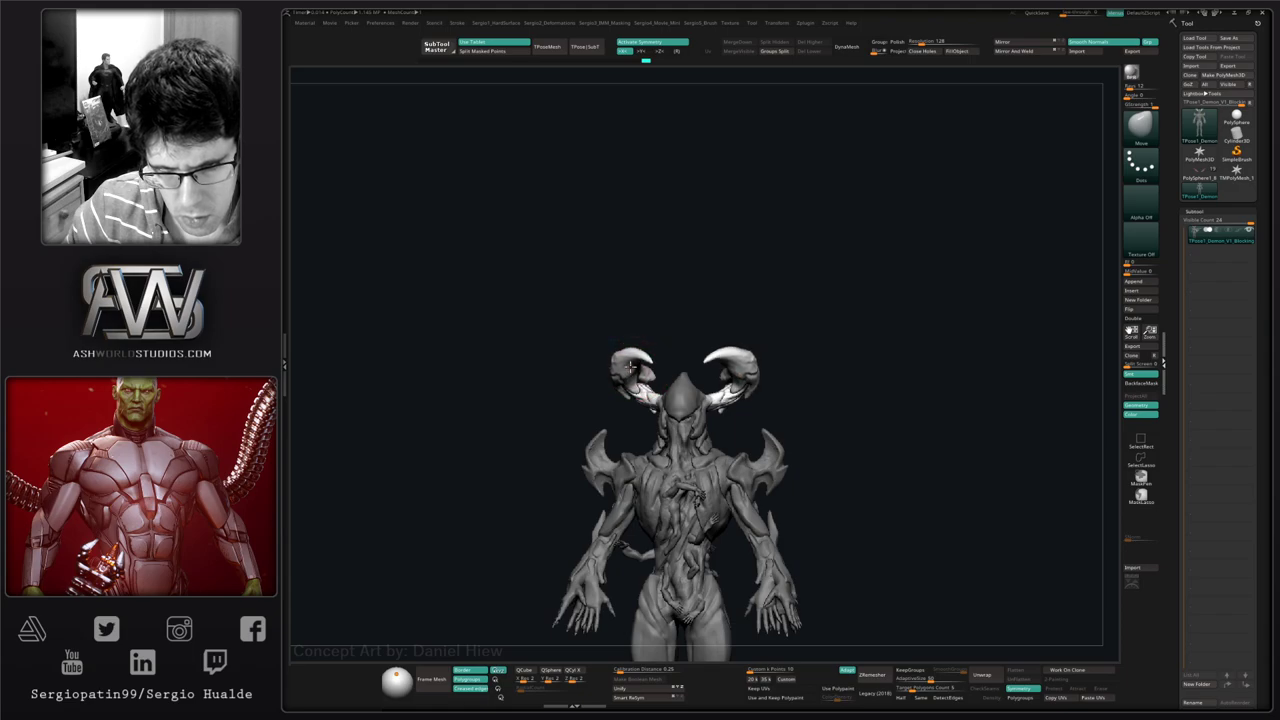
mouse_move(630, 366)
right_mouse_down()
mouse_move(648, 370)
mouse_move(606, 371)
mouse_move(586, 388)
mouse_move(612, 380)
mouse_move(588, 431)
mouse_move(586, 414)
mouse_move(602, 418)
mouse_move(590, 451)
mouse_move(588, 408)
right_mouse_up()
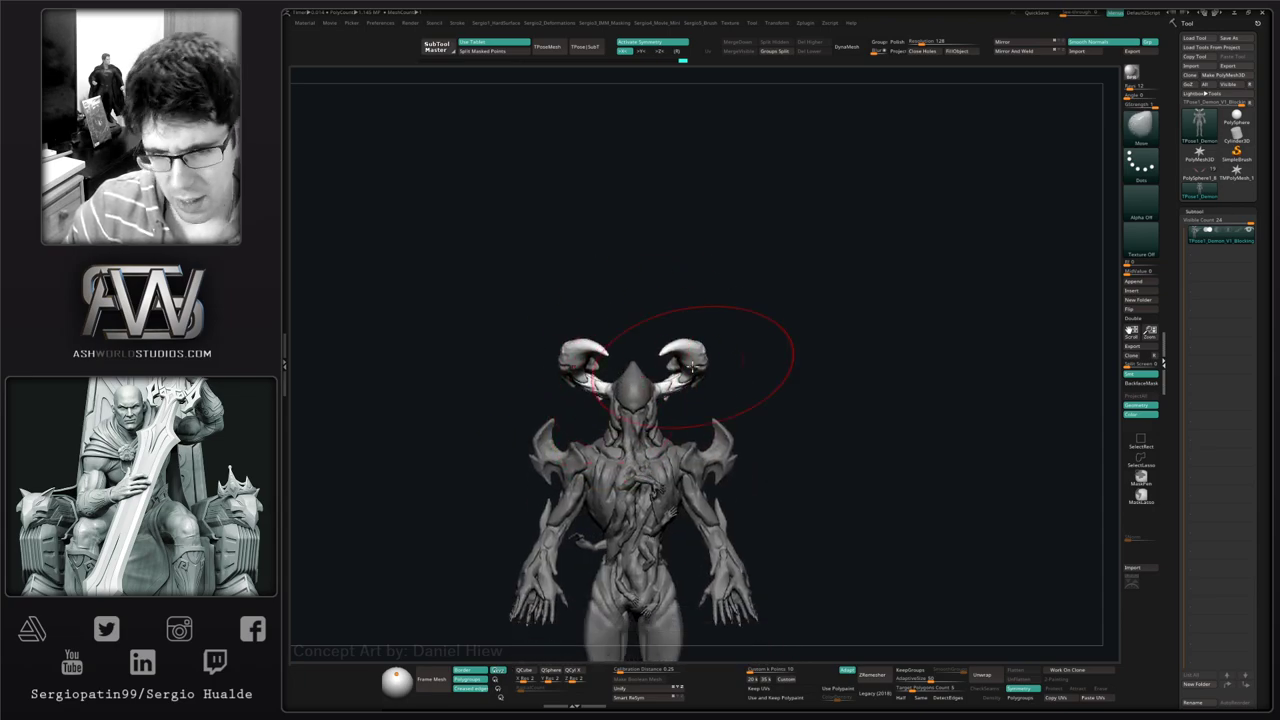
mouse_move(692, 367)
right_mouse_down()
mouse_move(737, 371)
mouse_move(674, 300)
mouse_move(704, 412)
mouse_move(690, 428)
mouse_move(668, 366)
right_mouse_up()
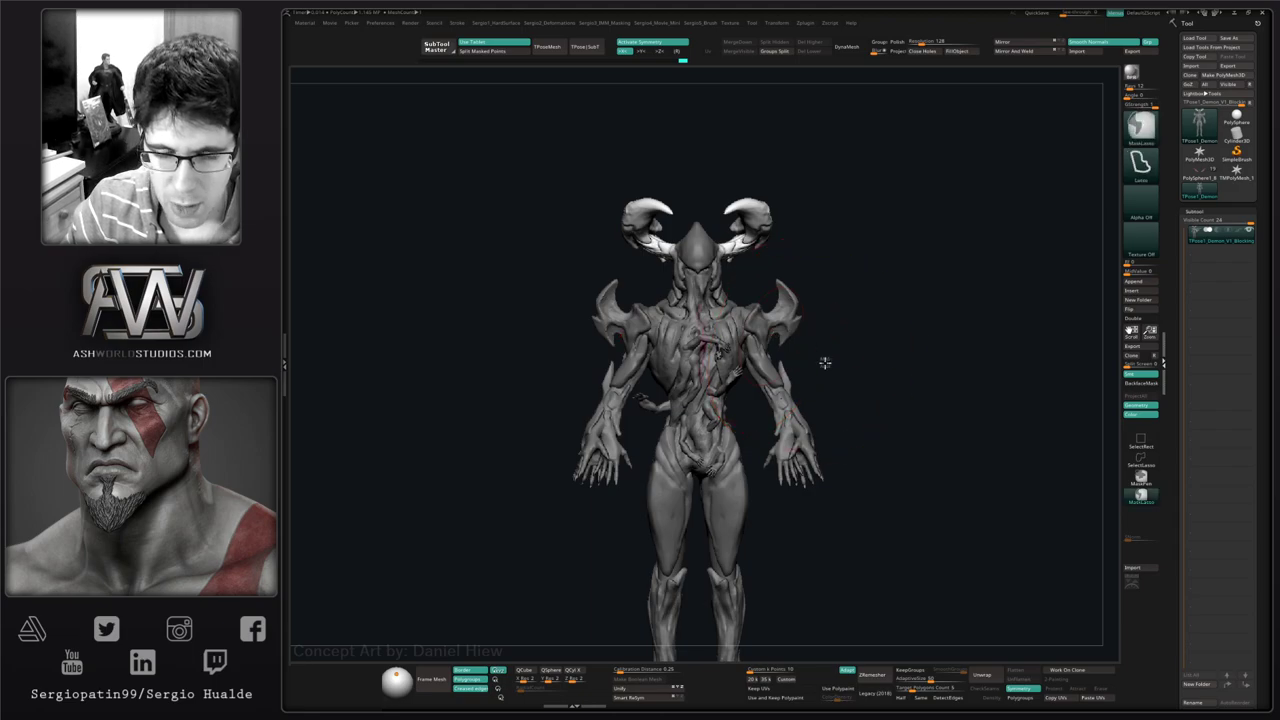
left_click_drag(823, 363, 836, 376, "ctrl")
- Mask both arms and the shoulder spikes using polygroup visibility, leaving the head, torso and legs unmasked
mouse_move(735, 362)
right_mouse_down("ctrl")
mouse_move(748, 414)
mouse_move(800, 394)
right_mouse_up("ctrl")
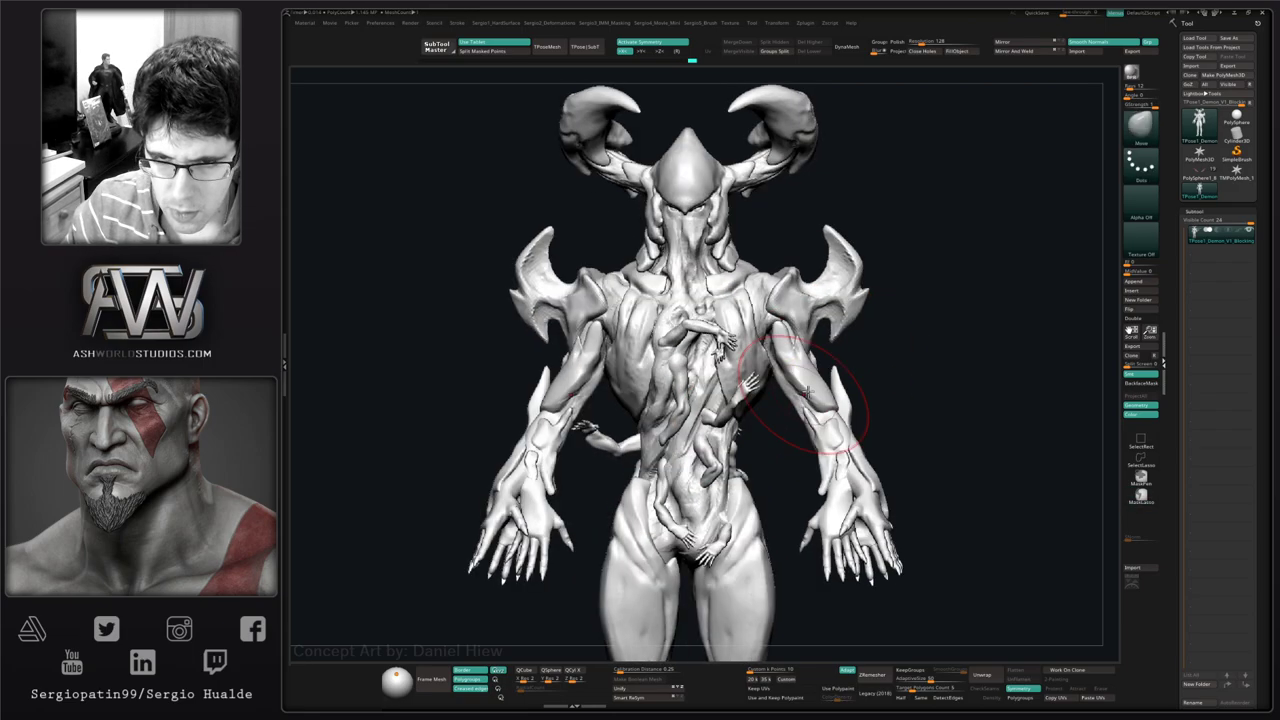
left_click(767, 371, "ctrl+shift")
left_click(767, 371, "ctrl+shift")
left_click_drag(807, 378, 815, 399, "ctrl+shift")
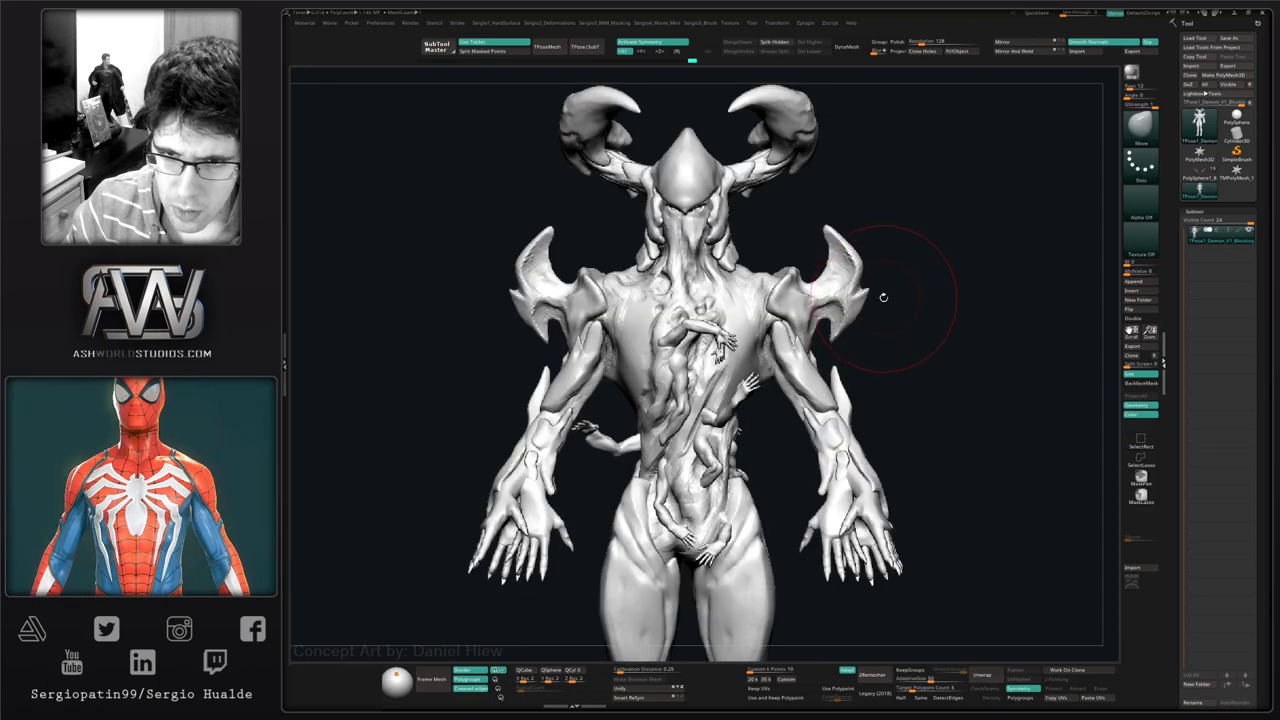
mouse_move(890, 280)
left_mouse_down("ctrl")
mouse_move(752, 252)
mouse_move(767, 403)
mouse_move(886, 623)
mouse_move(886, 400)
left_mouse_up("ctrl")
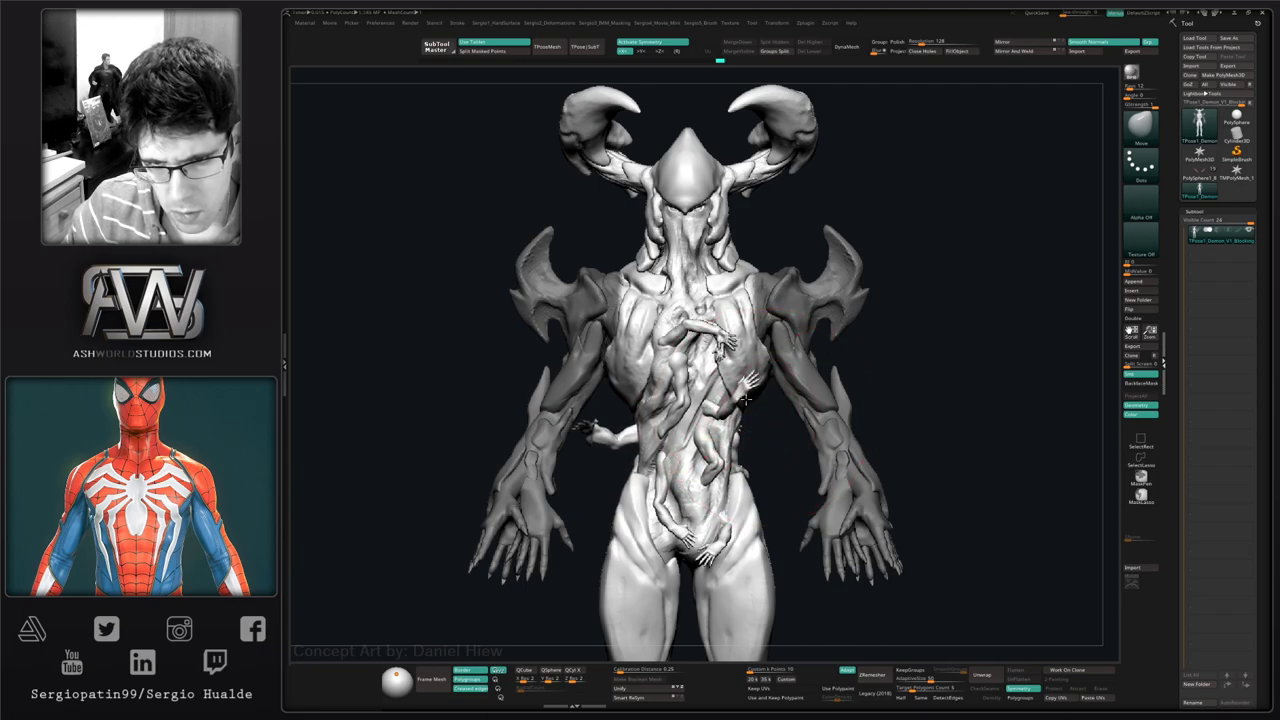
- Refine the torso, back and shoulder silhouette with the Move brush around the masked arms, and clear the mask
mouse_move(740, 400)
right_mouse_down("ctrl")
mouse_move(705, 428)
mouse_move(758, 431)
mouse_move(654, 437)
mouse_move(650, 448)
mouse_move(653, 433)
mouse_move(672, 452)
mouse_move(683, 437)
mouse_move(664, 372)
right_mouse_up("ctrl")
key("s")
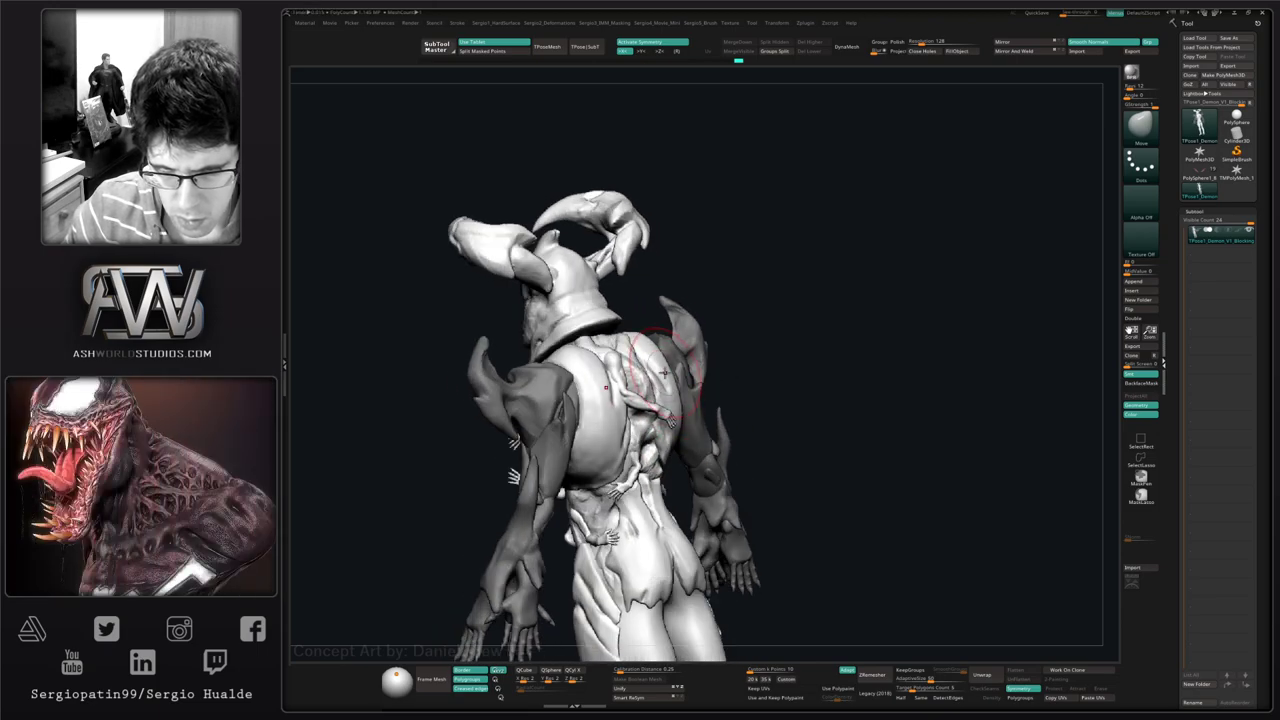
right_click_drag(681, 390, 662, 387)
mouse_move(766, 368)
right_mouse_down("ctrl")
mouse_move(760, 384)
mouse_move(789, 363)
right_mouse_up("ctrl")
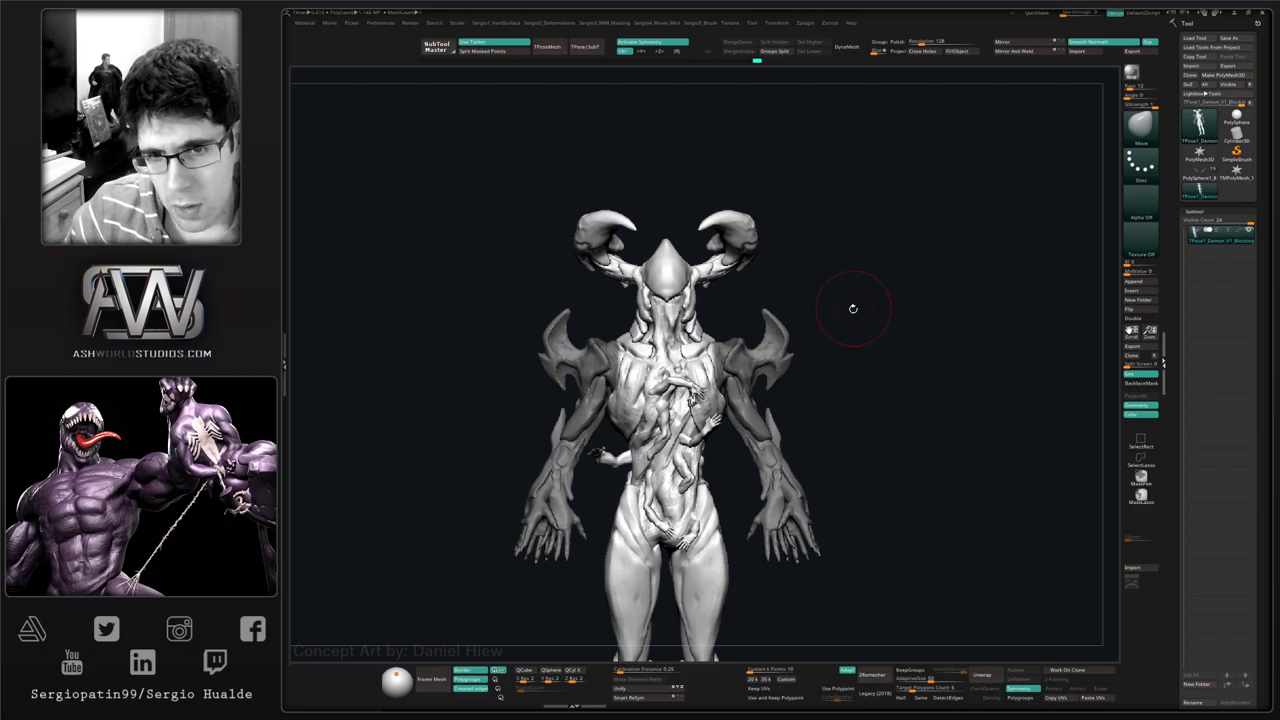
mouse_move(853, 308)
right_mouse_down()
mouse_move(868, 320)
mouse_move(818, 316)
right_mouse_up()
right_click_drag(721, 306, 839, 217, "alt")
left_click(951, 263, "ctrl")
left_click_drag(522, 185, 508, 223, "ctrl")
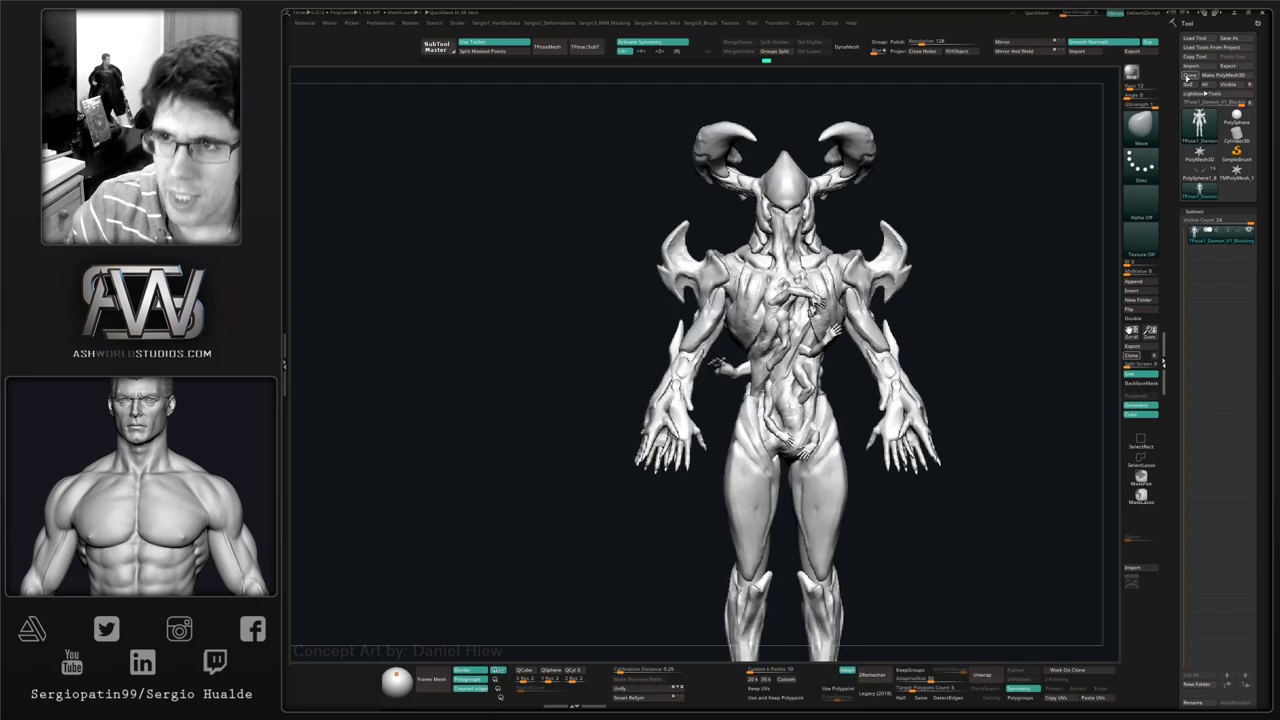
- Transfer the combined TPose mesh changes back to the separate coloured subtools and check the figure
key("ctrl+shift")
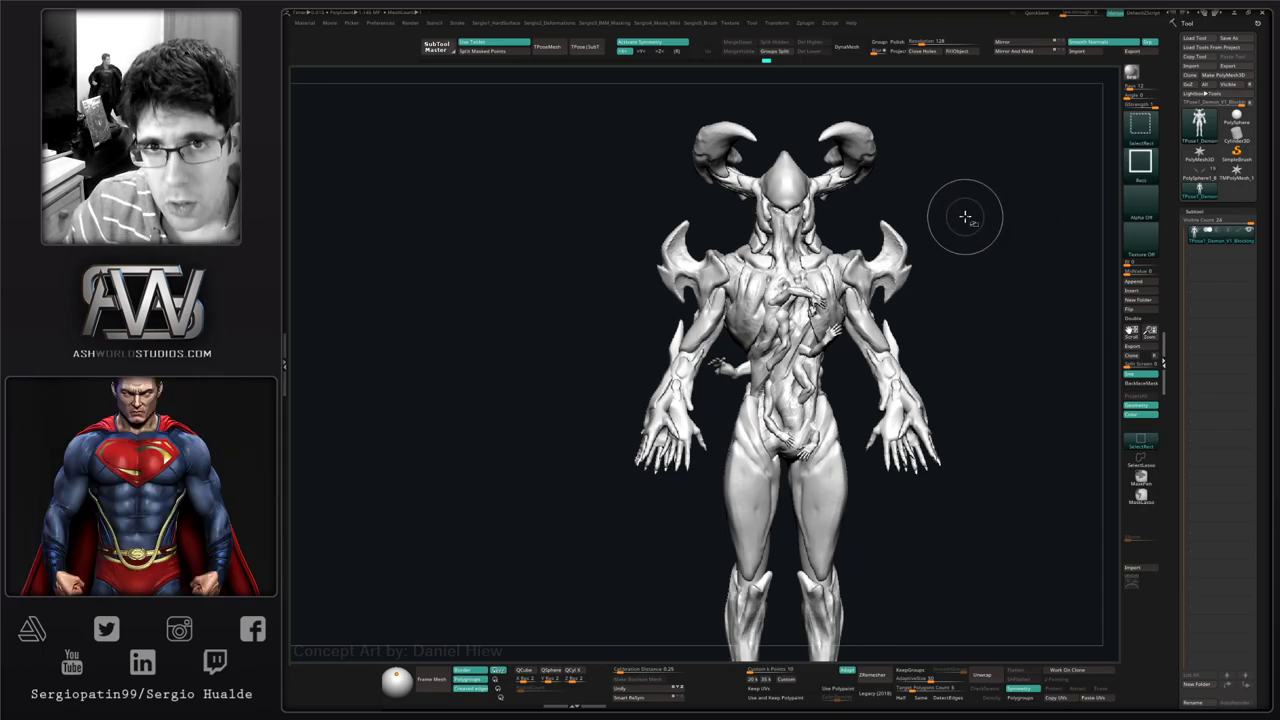
left_click_drag(973, 242, 1083, 192)
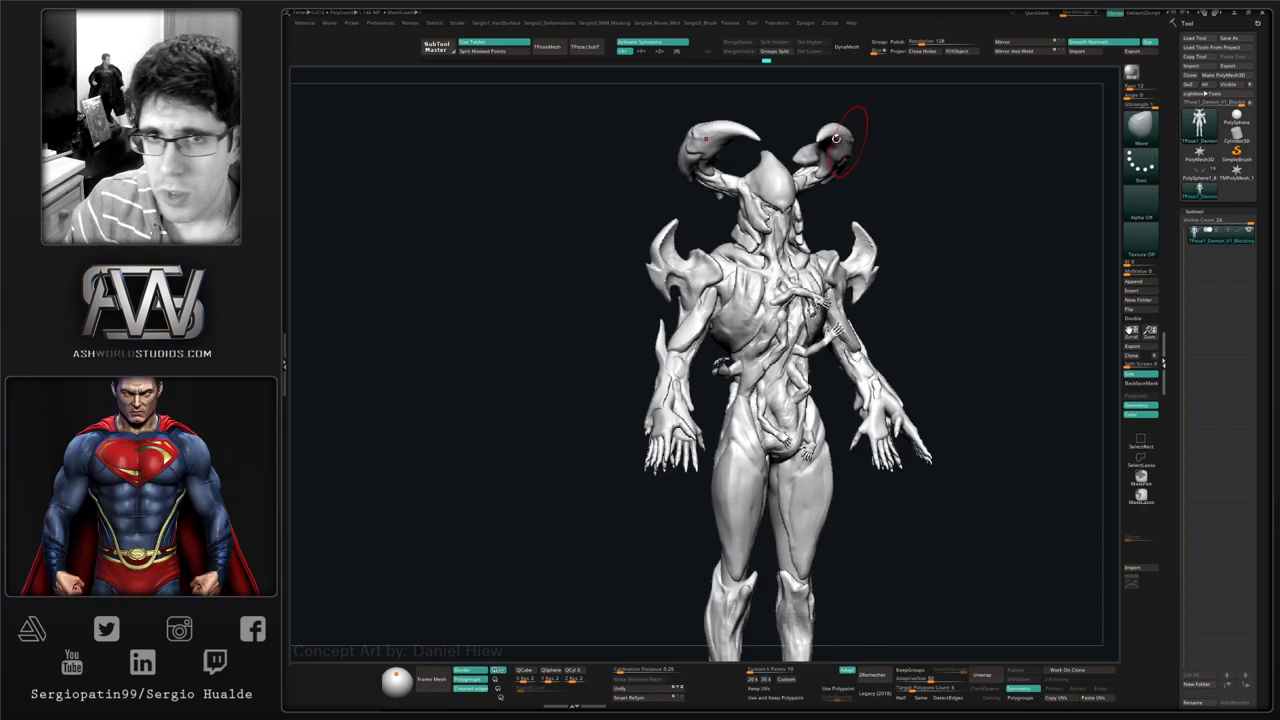
left_click(586, 47)
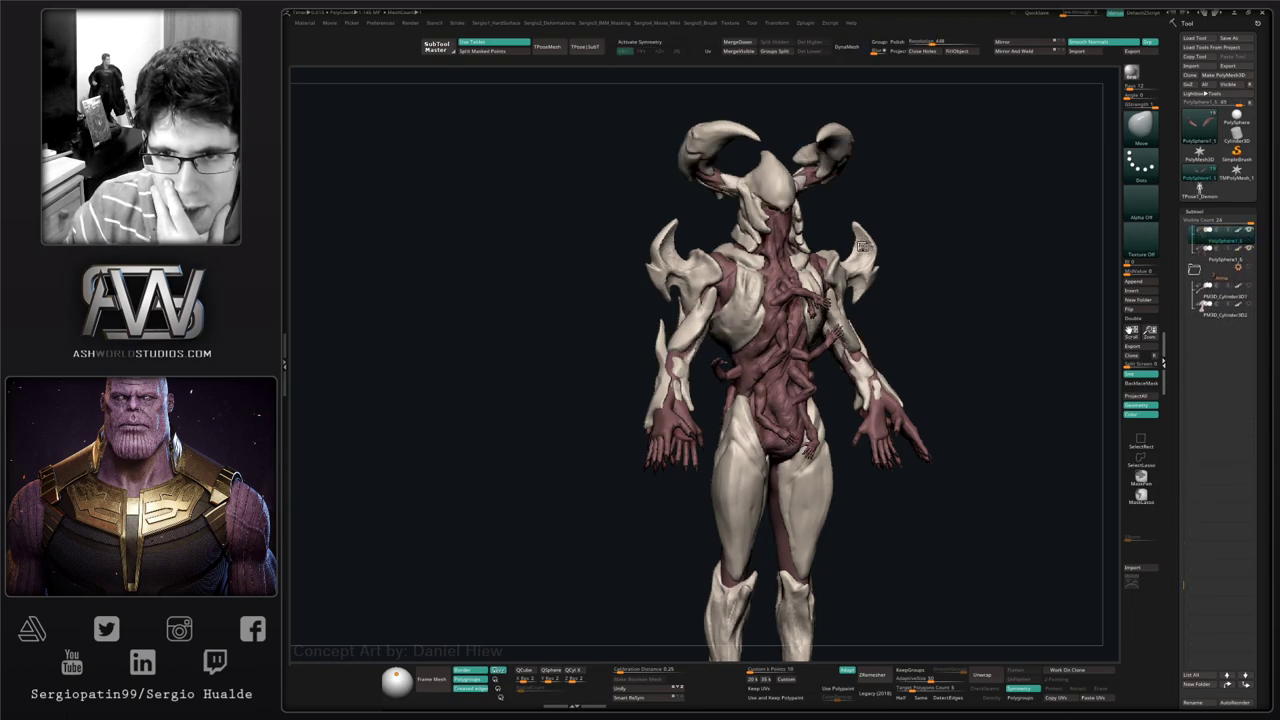
left_click(927, 238)
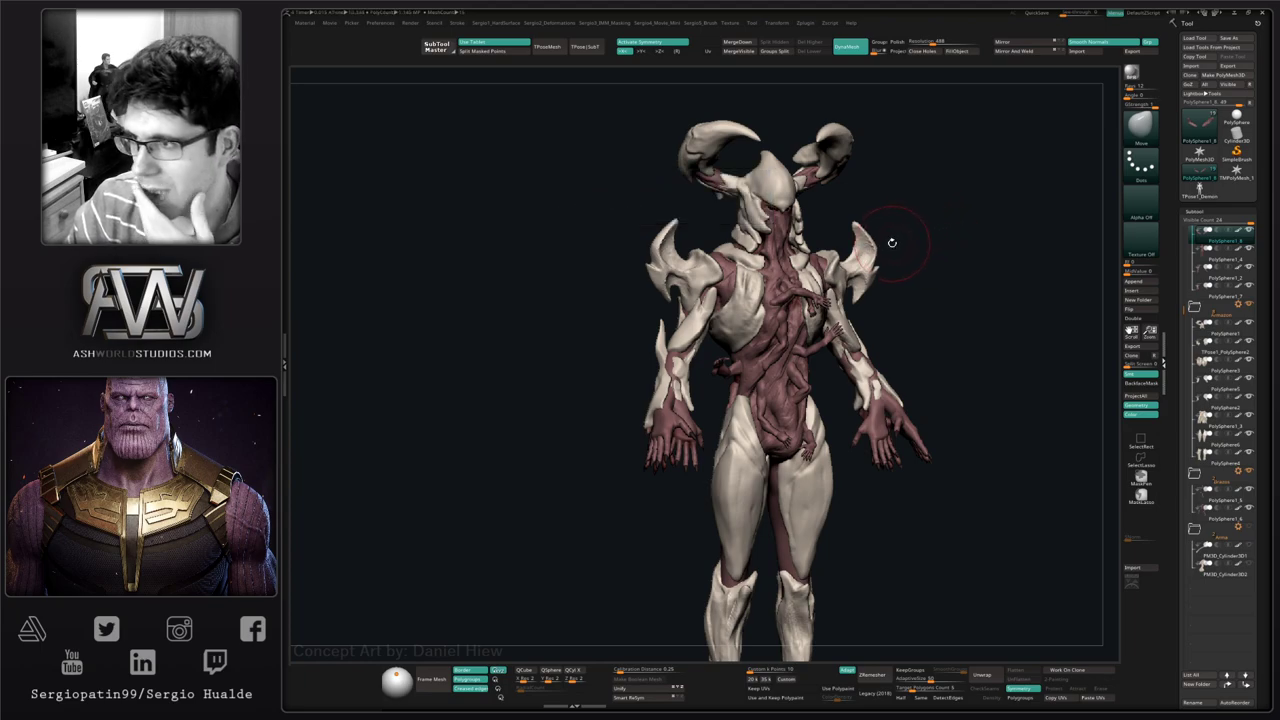
left_click_drag(929, 231, 891, 271)
mouse_move(846, 341)
left_mouse_down("alt")
mouse_move(818, 349)
mouse_move(774, 320)
mouse_move(732, 322)
left_mouse_up("alt")
key("ctrl")
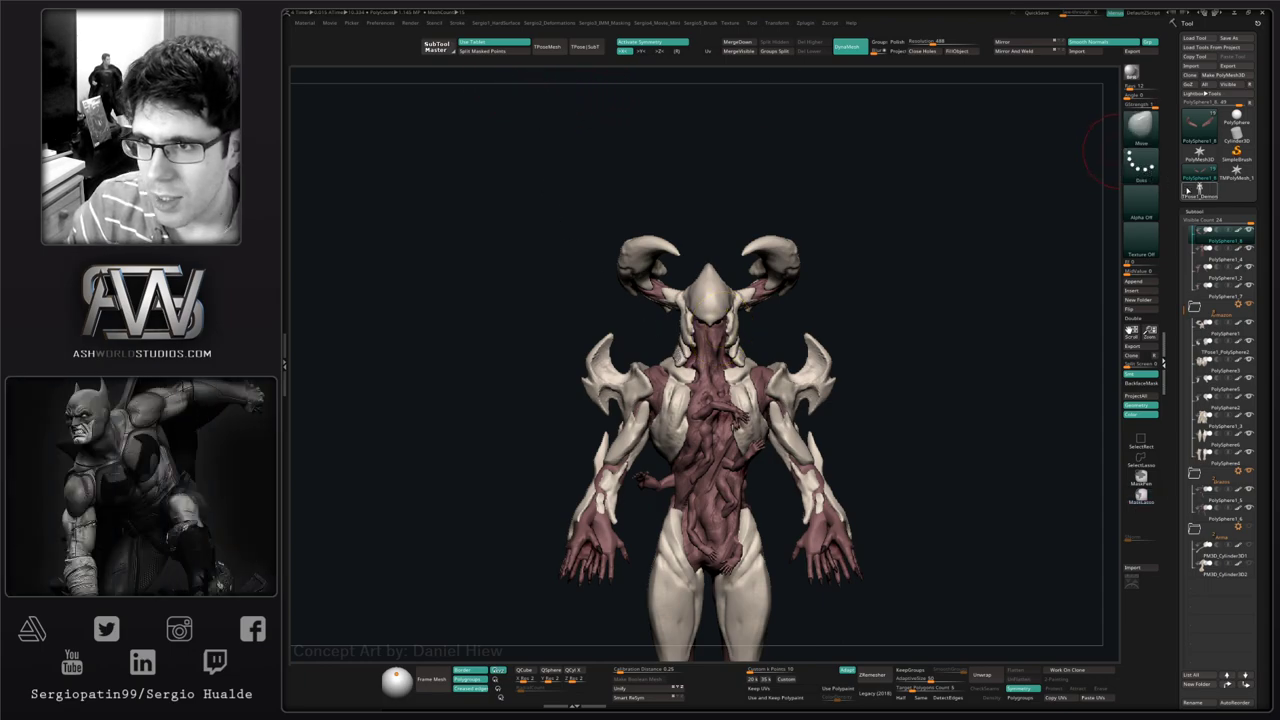
- On the combined TPose demon mesh, set the movie capture area to Doc and record the sculpt's undo history
left_click(1199, 190)
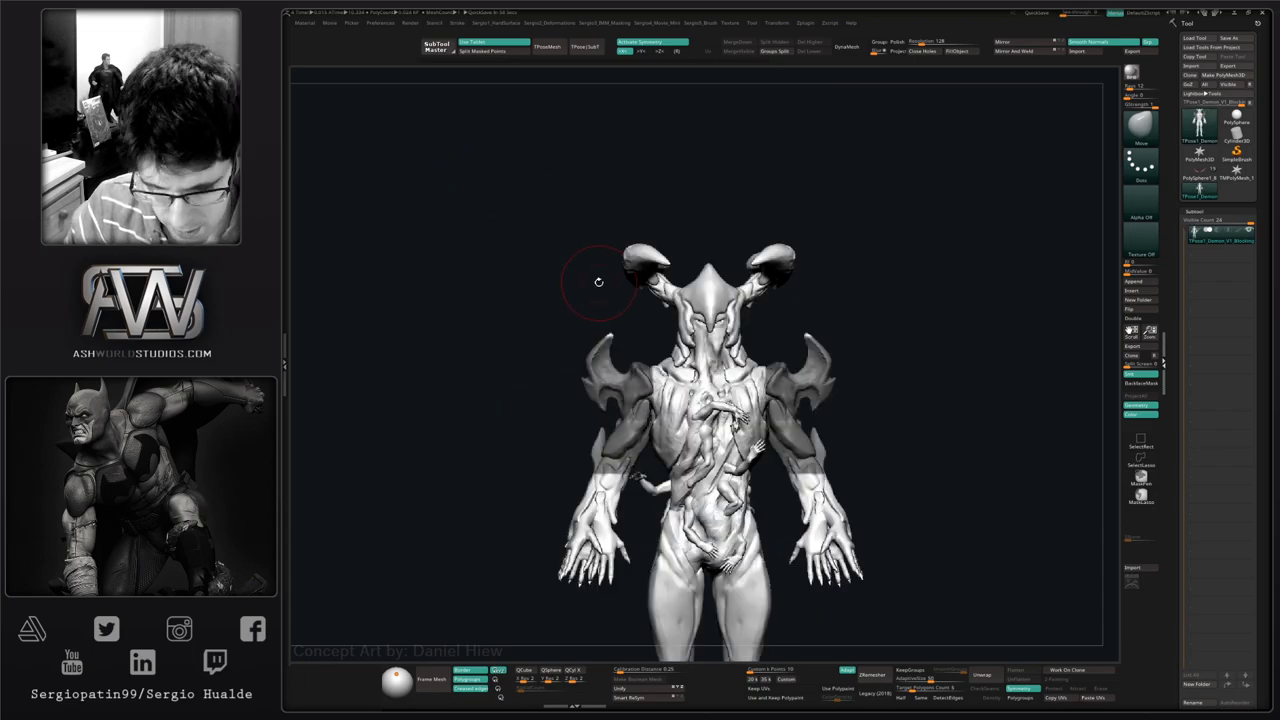
key("4")
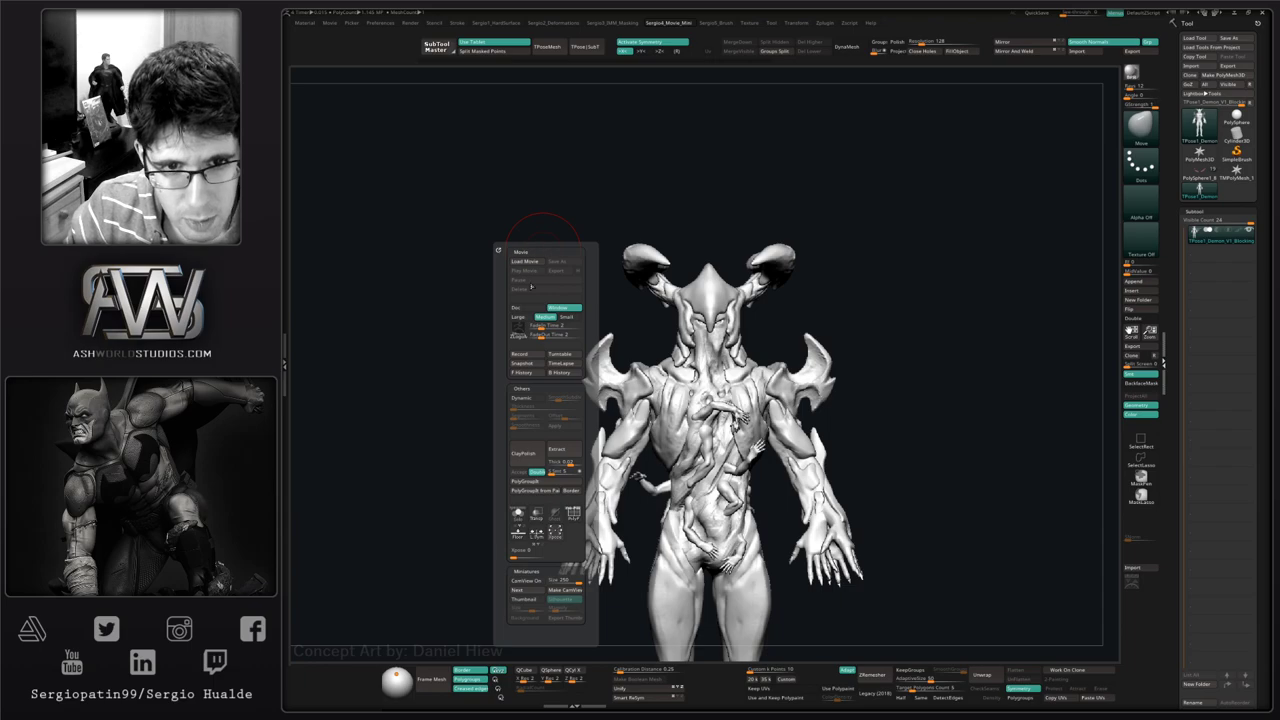
left_click(527, 307)
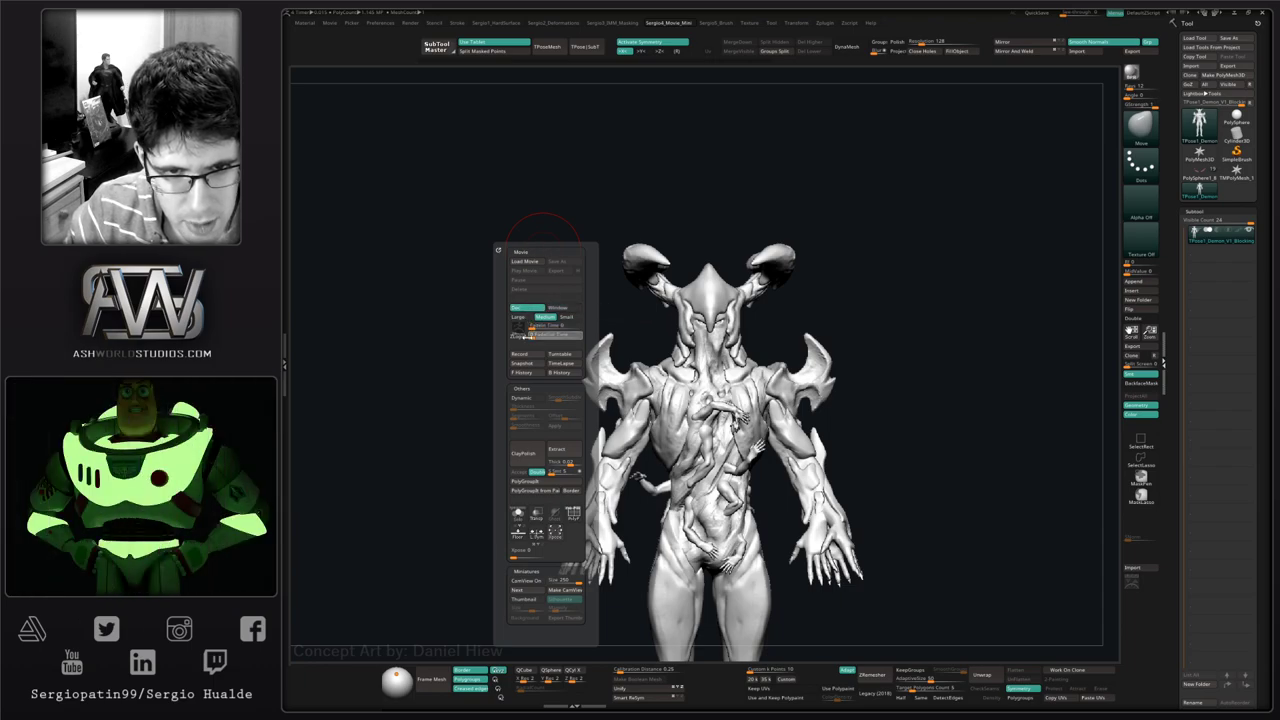
left_click(524, 366)
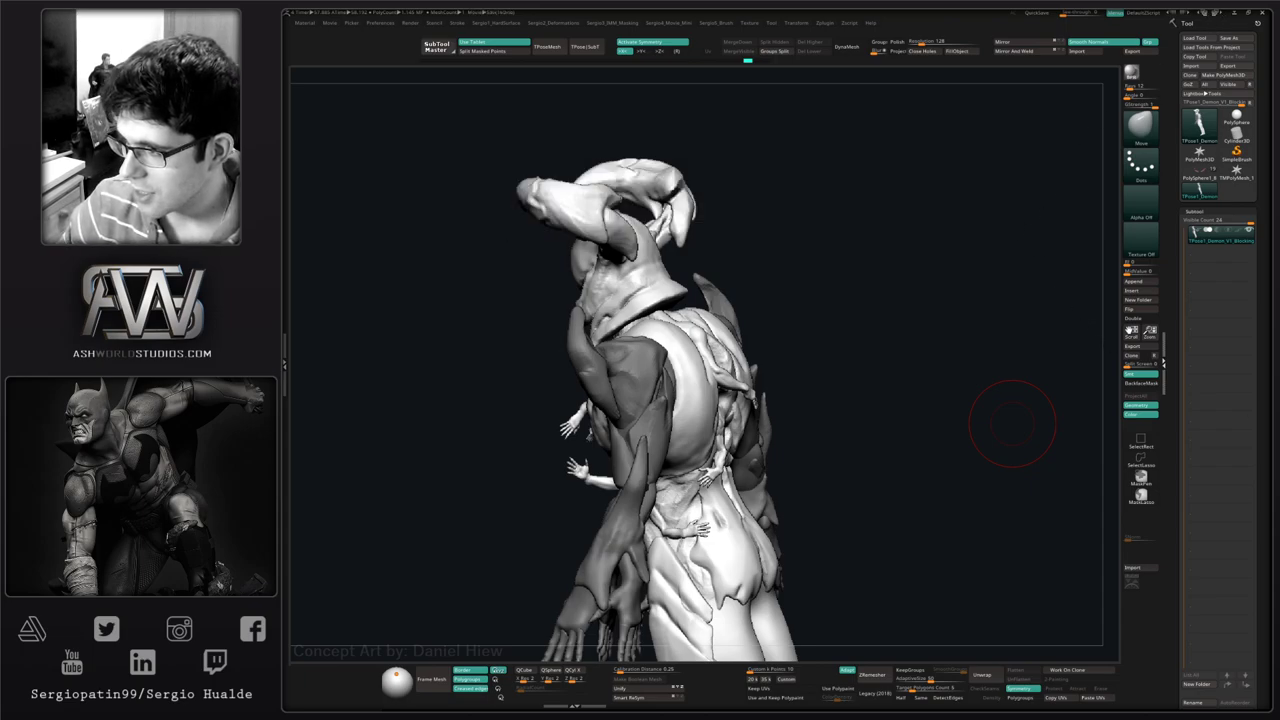
- Clear the mask from the arms and shoulder spikes and review the whole figure from several angles
mouse_move(923, 437)
left_mouse_down()
mouse_move(826, 400)
mouse_move(805, 420)
left_mouse_up()
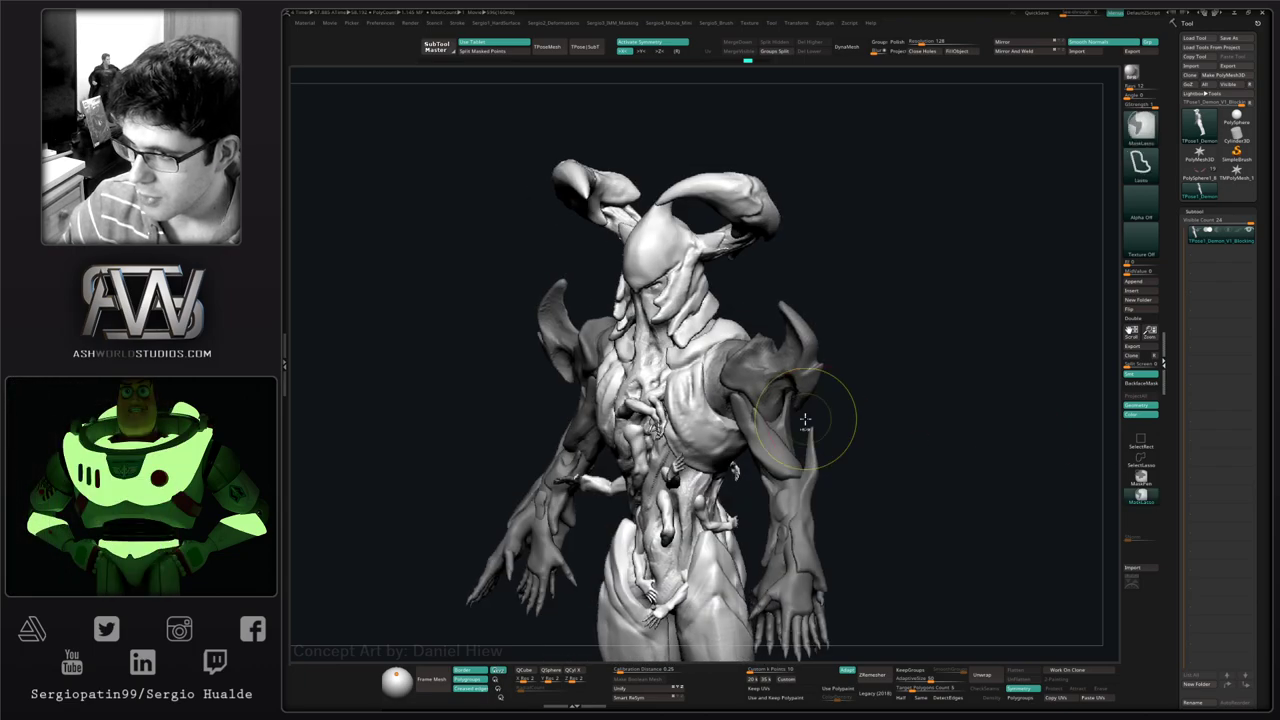
right_click_drag(805, 420, 790, 370, "ctrl")
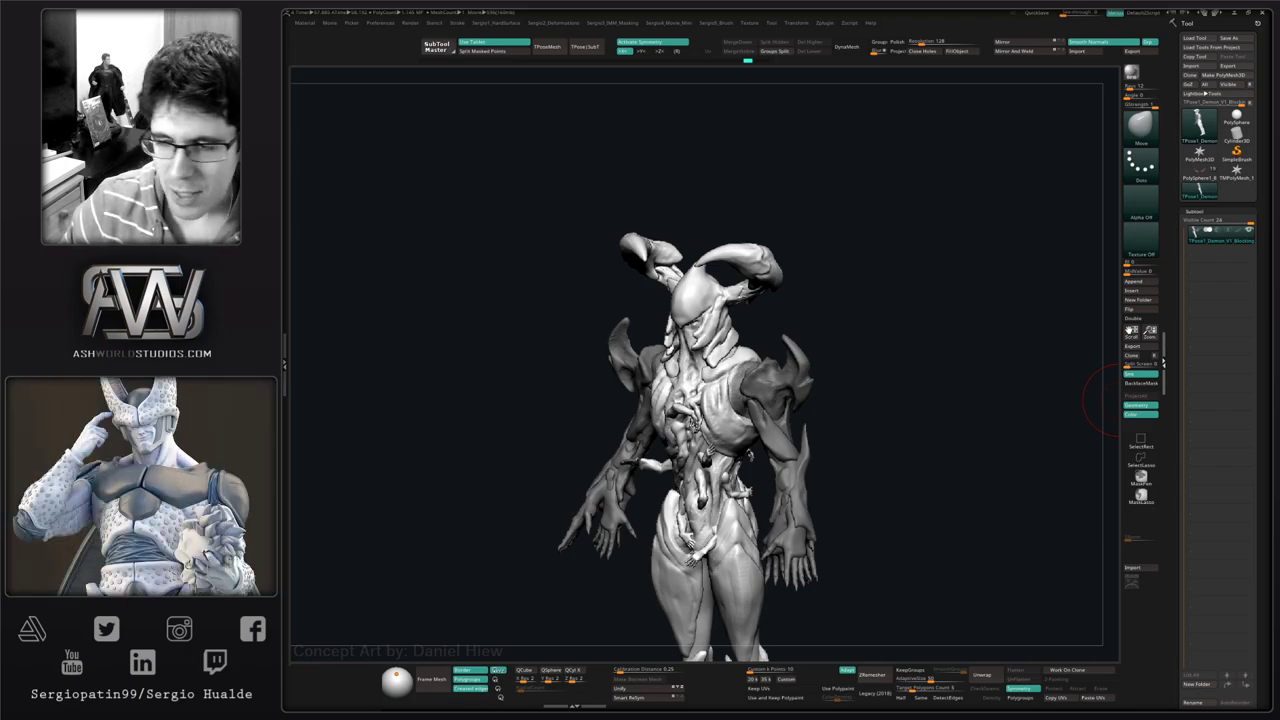
mouse_move(740, 423)
right_mouse_down()
mouse_move(675, 430)
mouse_move(718, 452)
right_mouse_up()
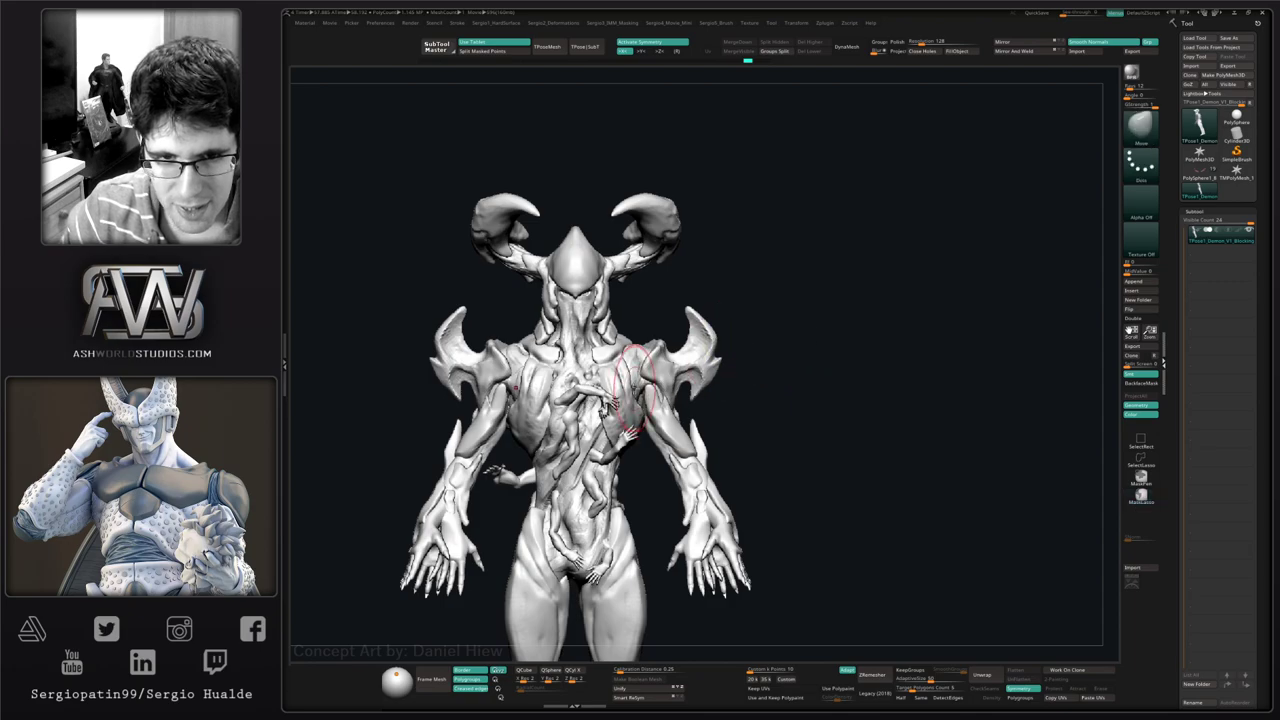
right_click_drag(630, 357, 744, 321, "alt")
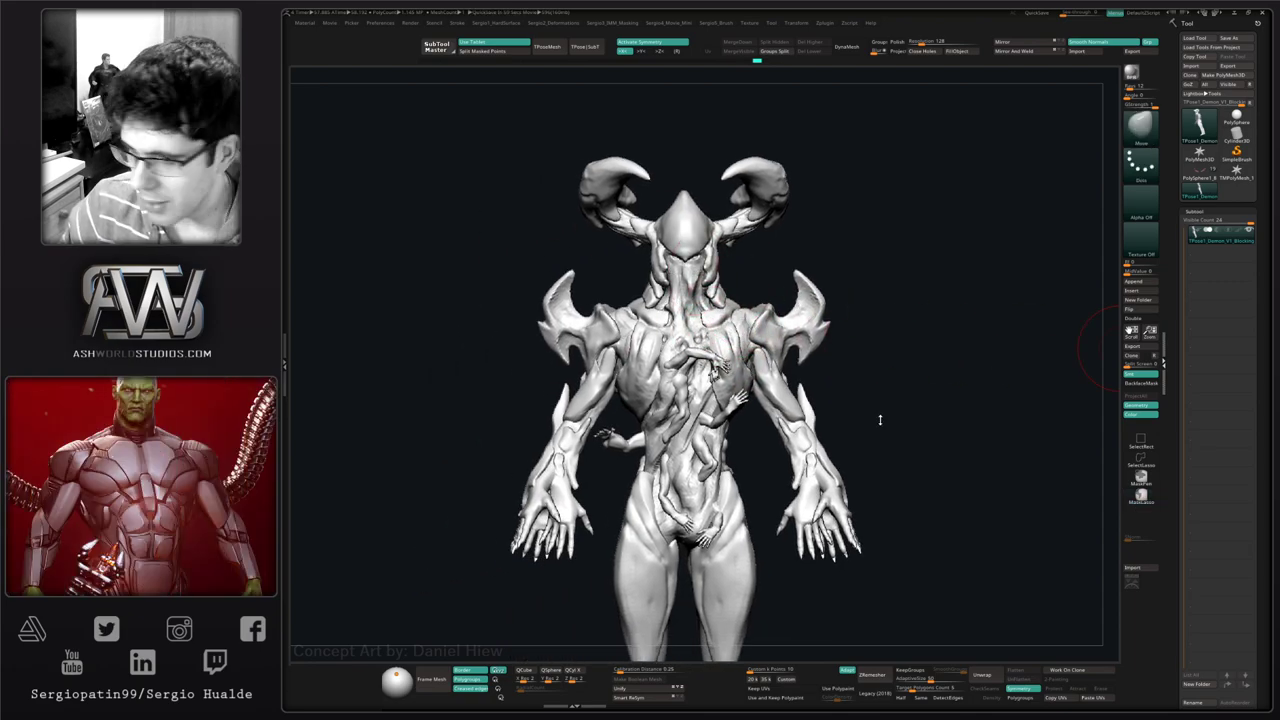
right_click_drag(880, 420, 837, 260)
key("4")
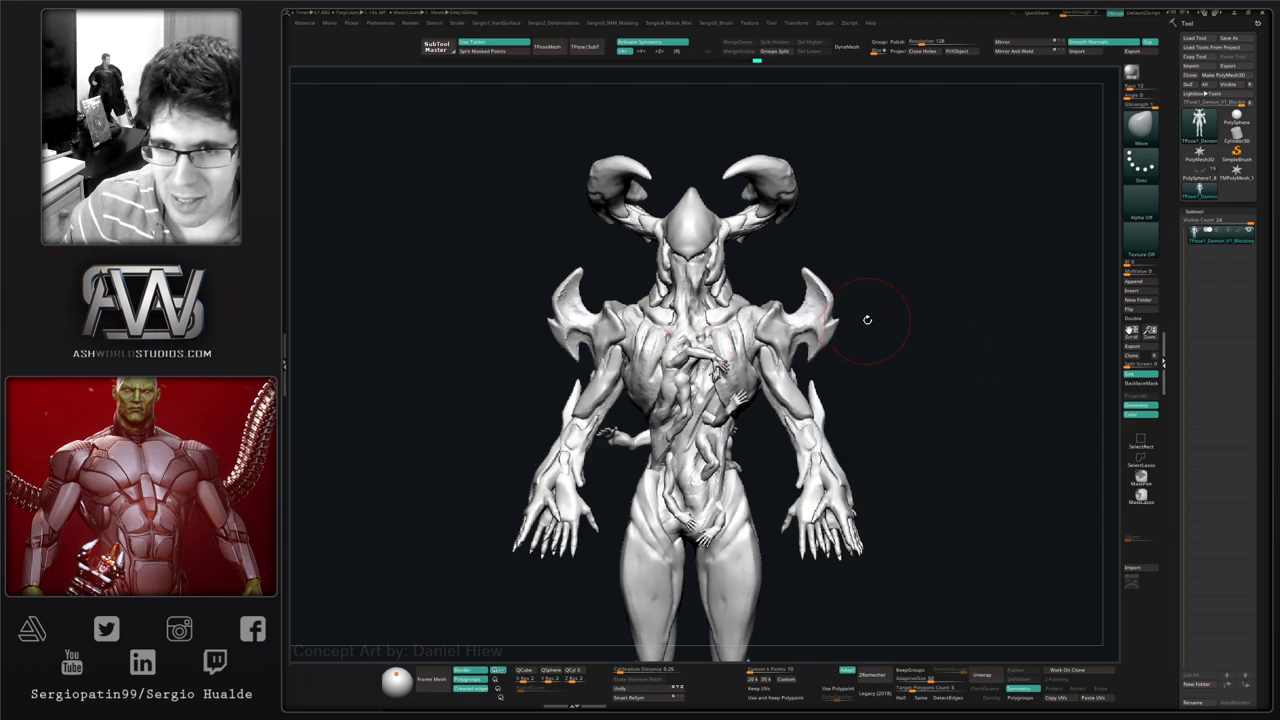
mouse_move(874, 251)
left_mouse_down()
mouse_move(765, 310)
mouse_move(732, 344)
left_mouse_up()
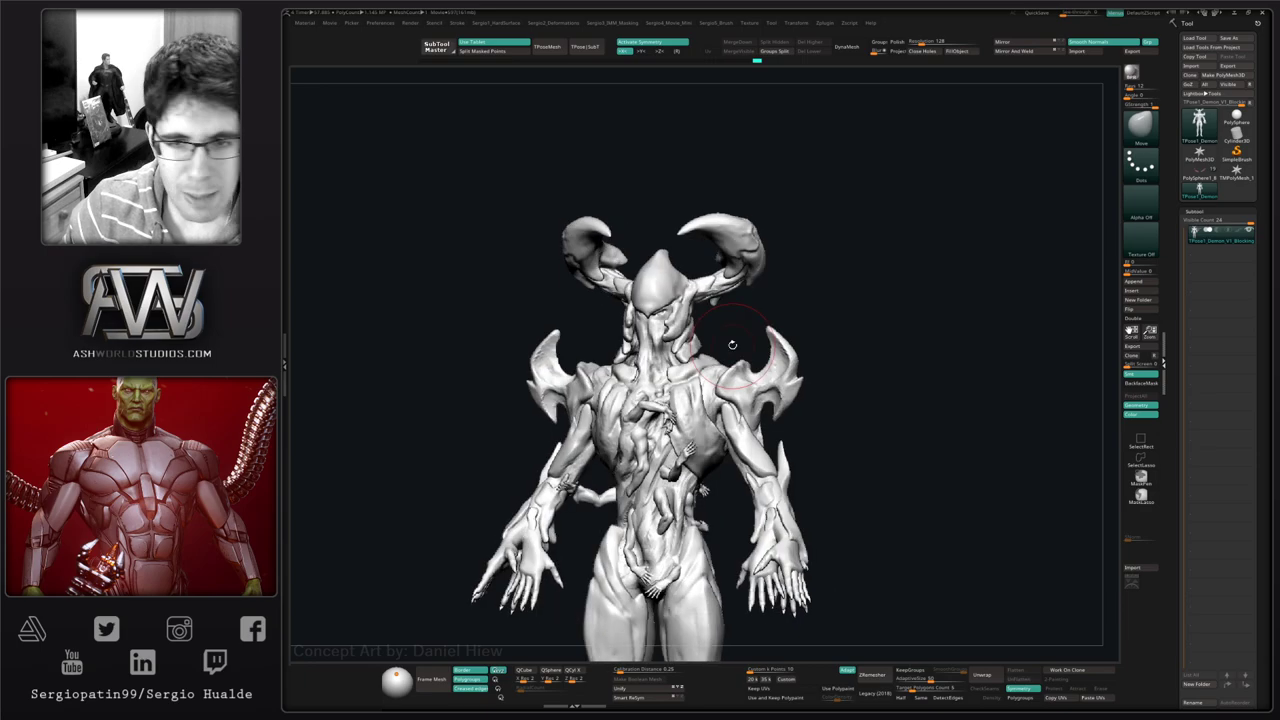
- Try to pull the inner shoulder area inward on the combined mesh with the Move Topological brush
right_click_drag(732, 344, 749, 362, "ctrl")
key("b")
key("m")
key("t")
left_click_drag(749, 362, 719, 363)
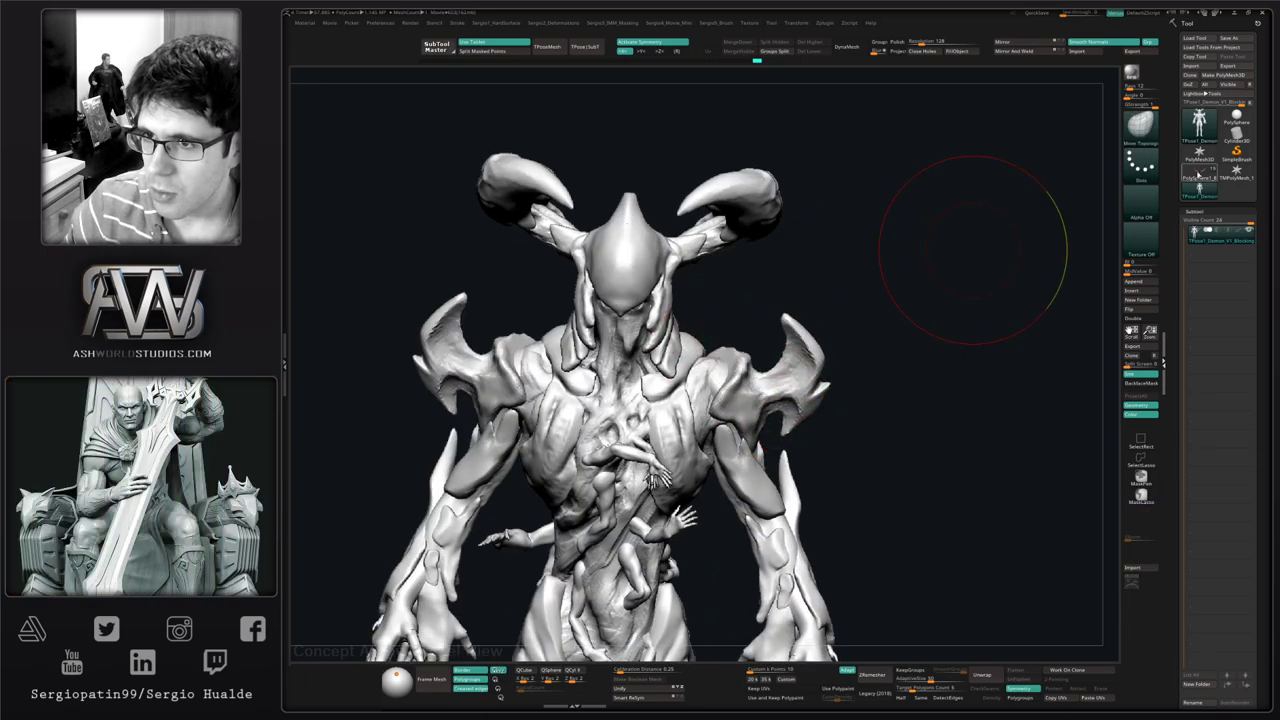
- Switch to the multi-subtool demon model and reshape the inner edge of the shoulder spike piece with the Move brush
left_click(1199, 175)
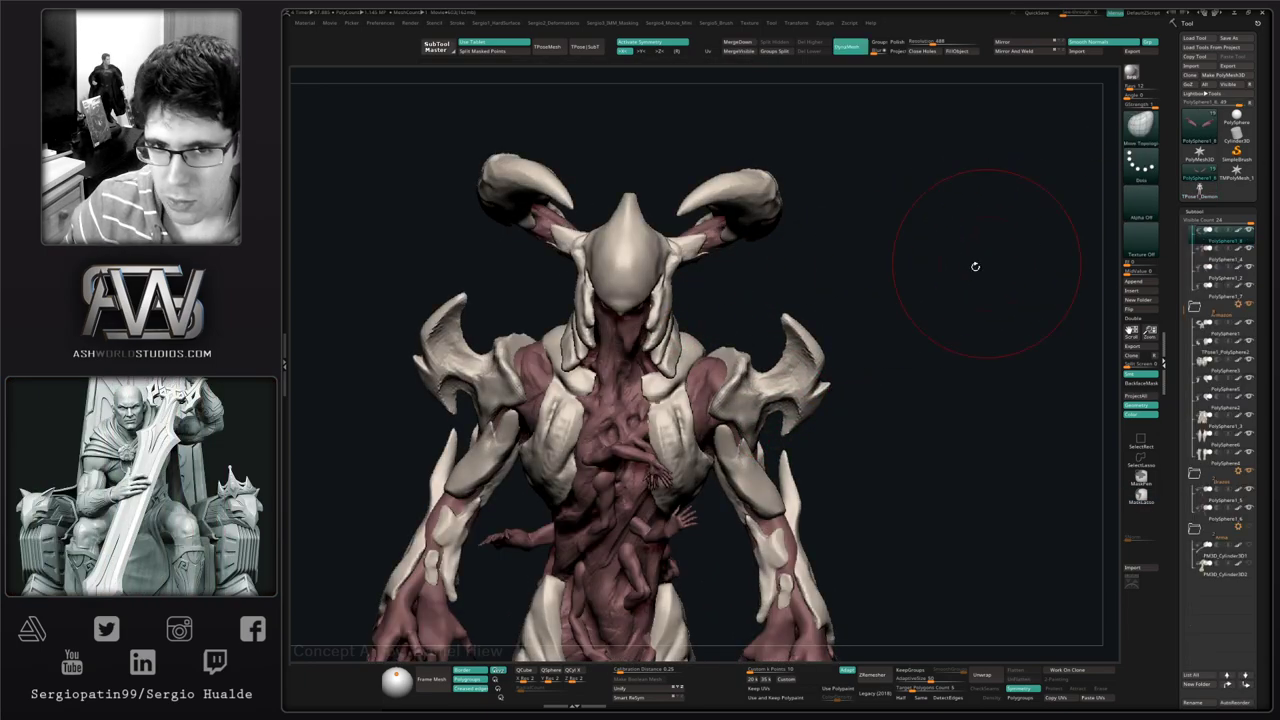
left_click(736, 366, "alt")
key("b")
key("m")
key("v")
left_click_drag(736, 362, 716, 369)
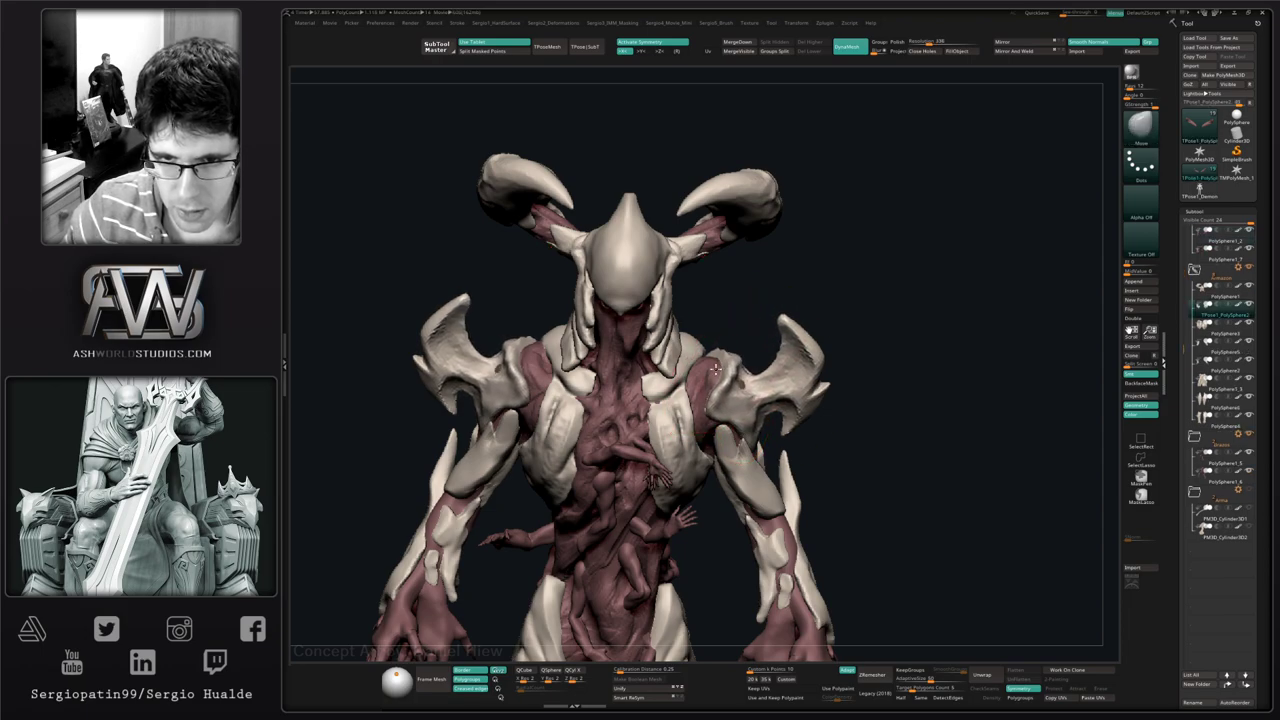
mouse_move(716, 369)
right_mouse_down()
mouse_move(754, 343)
mouse_move(756, 382)
mouse_move(808, 349)
right_mouse_up()
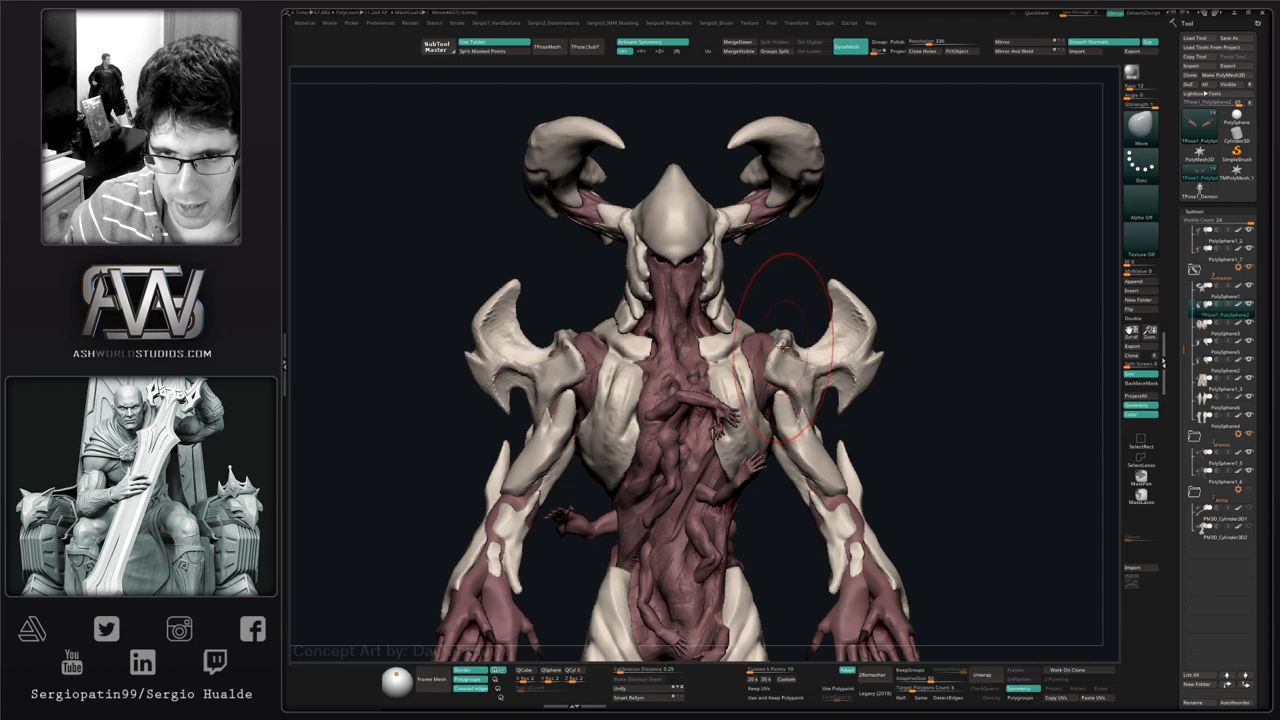
left_click_drag(783, 346, 777, 338)
- Select and isolate the helmet and horns subtool, test hiding part of its geometry, and reveal the whole piece again
mouse_move(701, 251)
right_mouse_down("alt")
mouse_move(750, 376)
mouse_move(706, 356)
mouse_move(762, 334)
mouse_move(735, 387)
right_mouse_up("alt")
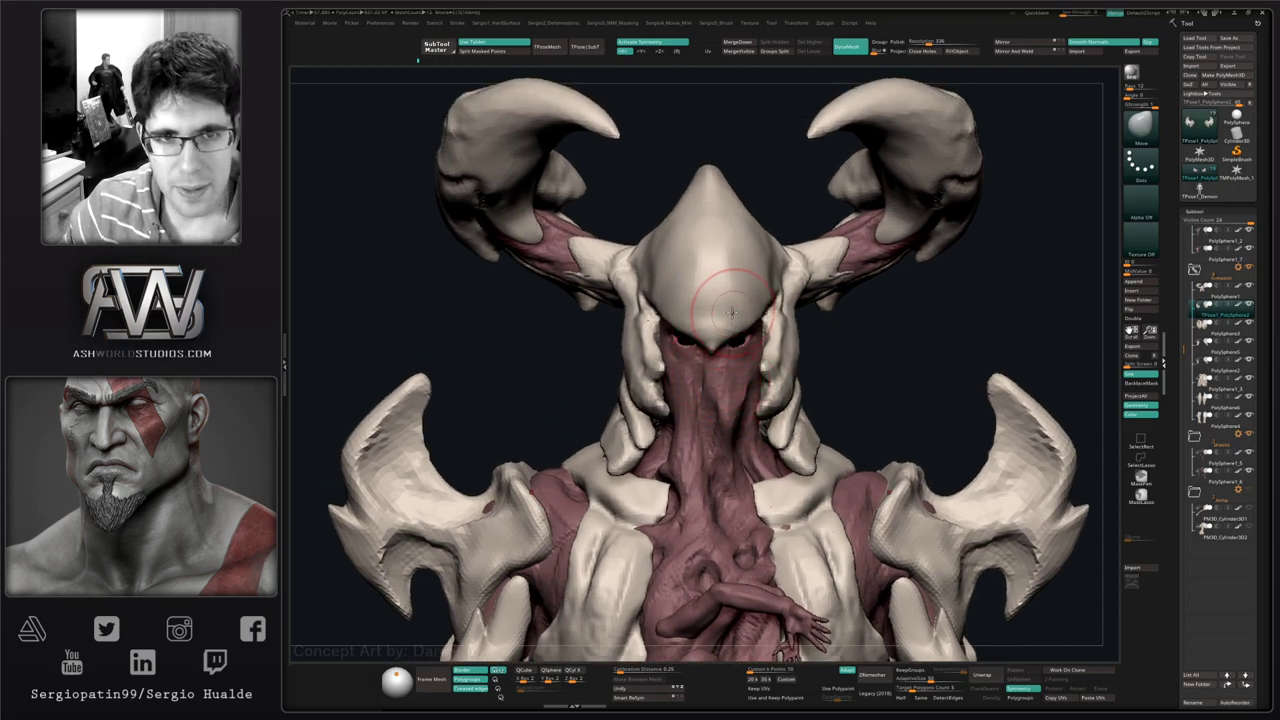
mouse_move(734, 314)
right_mouse_down("ctrl")
mouse_move(742, 372)
mouse_move(688, 376)
mouse_move(684, 393)
right_mouse_up("ctrl")
left_click(609, 363, "alt")
right_click_drag(609, 363, 756, 322, "alt")
mouse_move(812, 383)
right_mouse_down()
mouse_move(743, 354)
mouse_move(712, 360)
mouse_move(795, 372)
mouse_move(798, 415)
mouse_move(750, 398)
right_mouse_up()
left_click_drag(917, 181, 814, 457, "ctrl+shift")
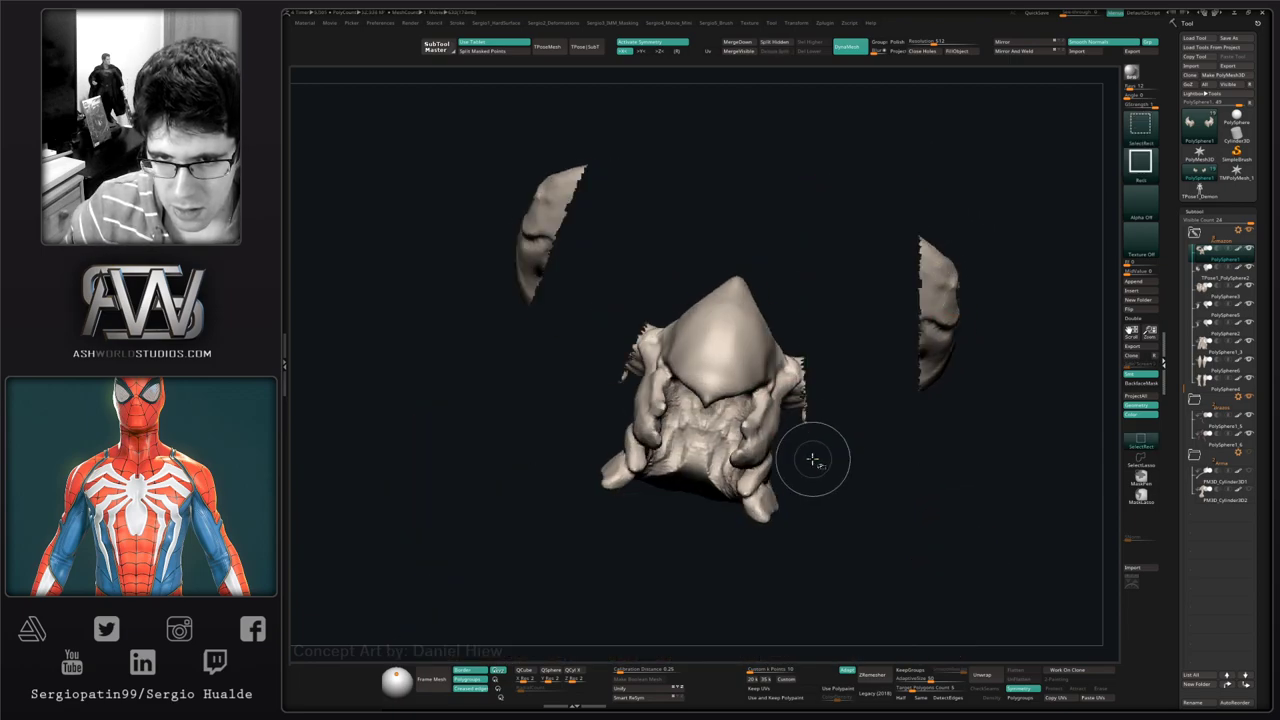
left_click(854, 294, "ctrl+shift")
right_click_drag(779, 315, 787, 350, "alt")
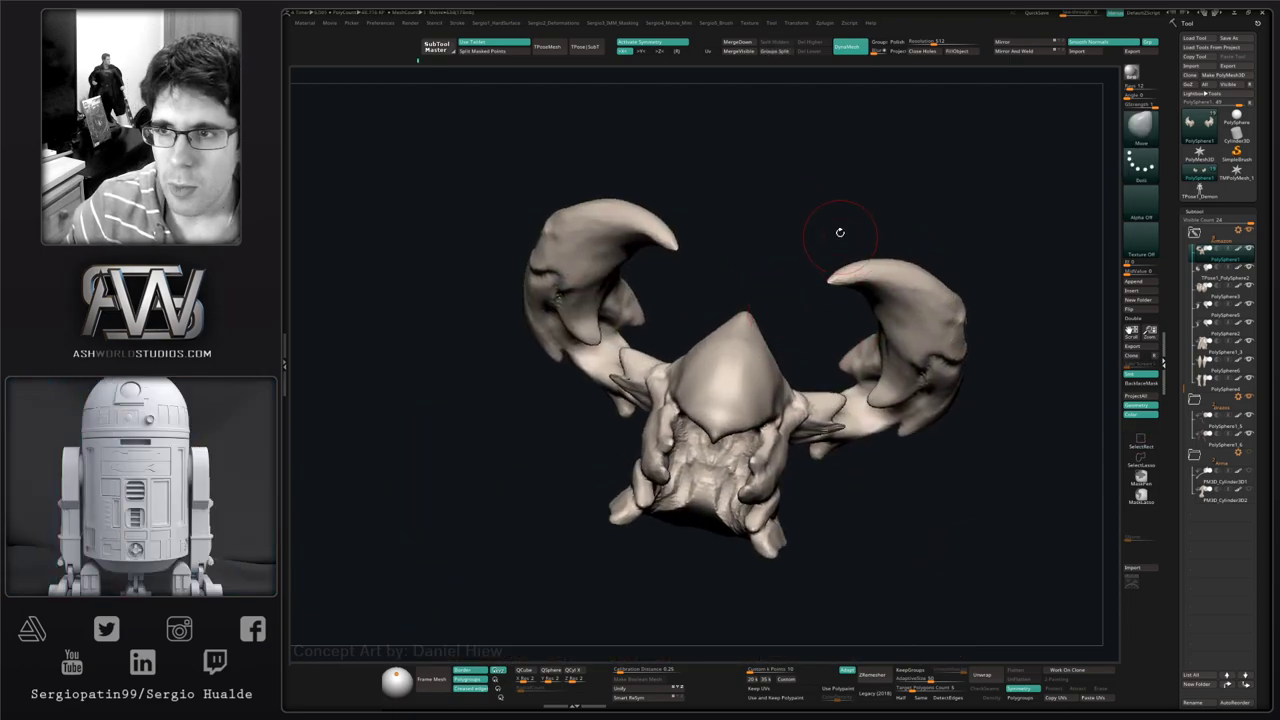
- Set the DynaMesh resolution for the isolated helmet and horns, remesh the piece, and inspect its polygon density
left_click(936, 42)
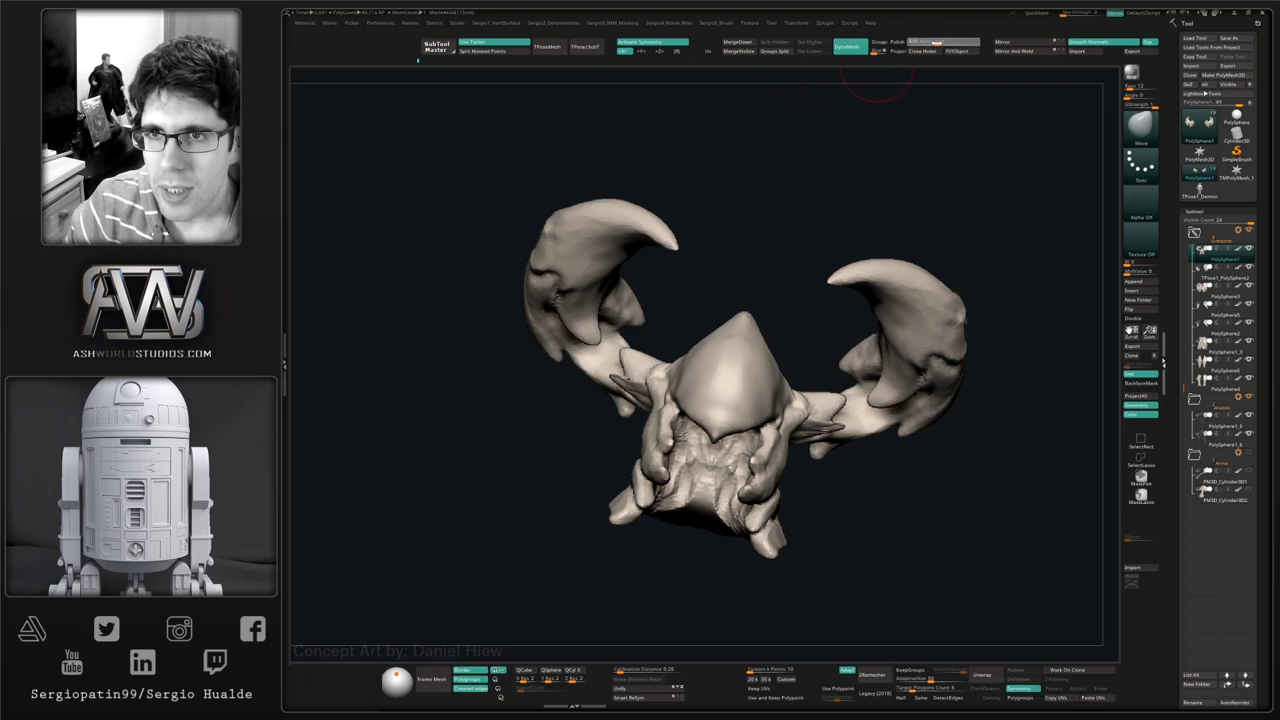
left_click_drag(937, 43, 941, 43)
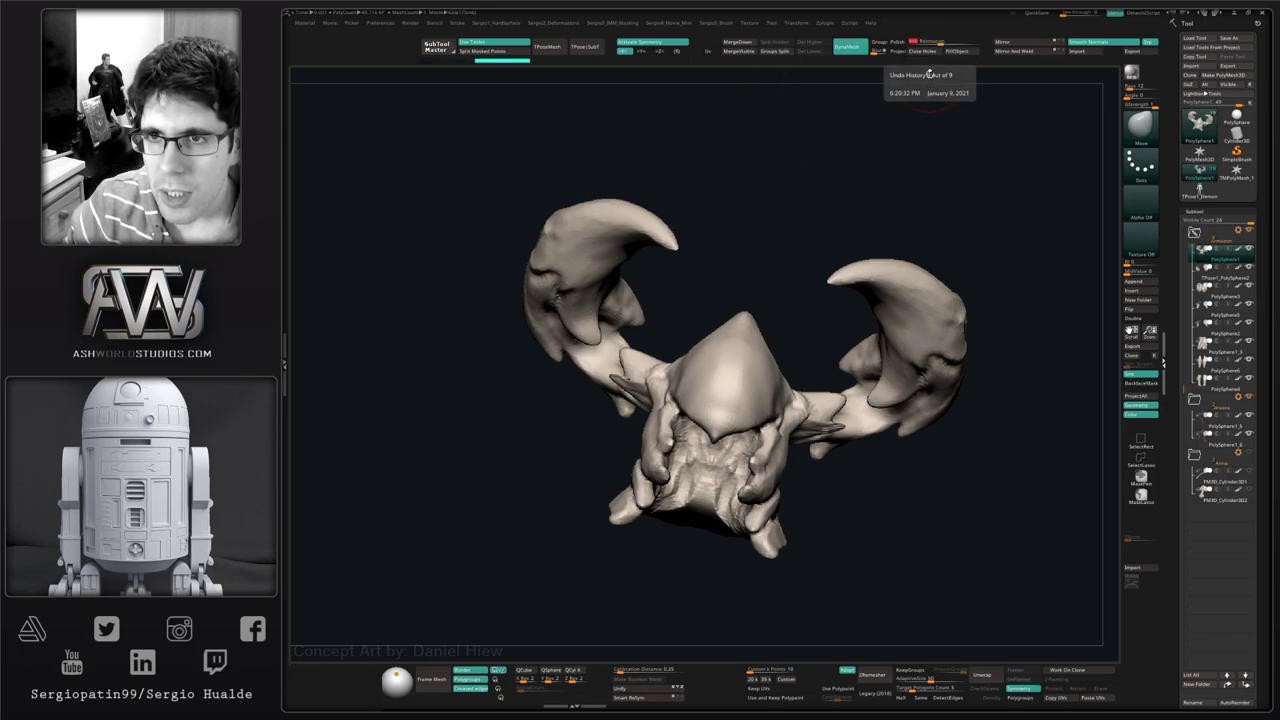
left_click_drag(923, 137, 914, 220, "ctrl")
mouse_move(788, 366)
right_mouse_down()
mouse_move(743, 386)
mouse_move(778, 552)
mouse_move(754, 511)
right_mouse_up()
key("shift+f")
key("shift+f")
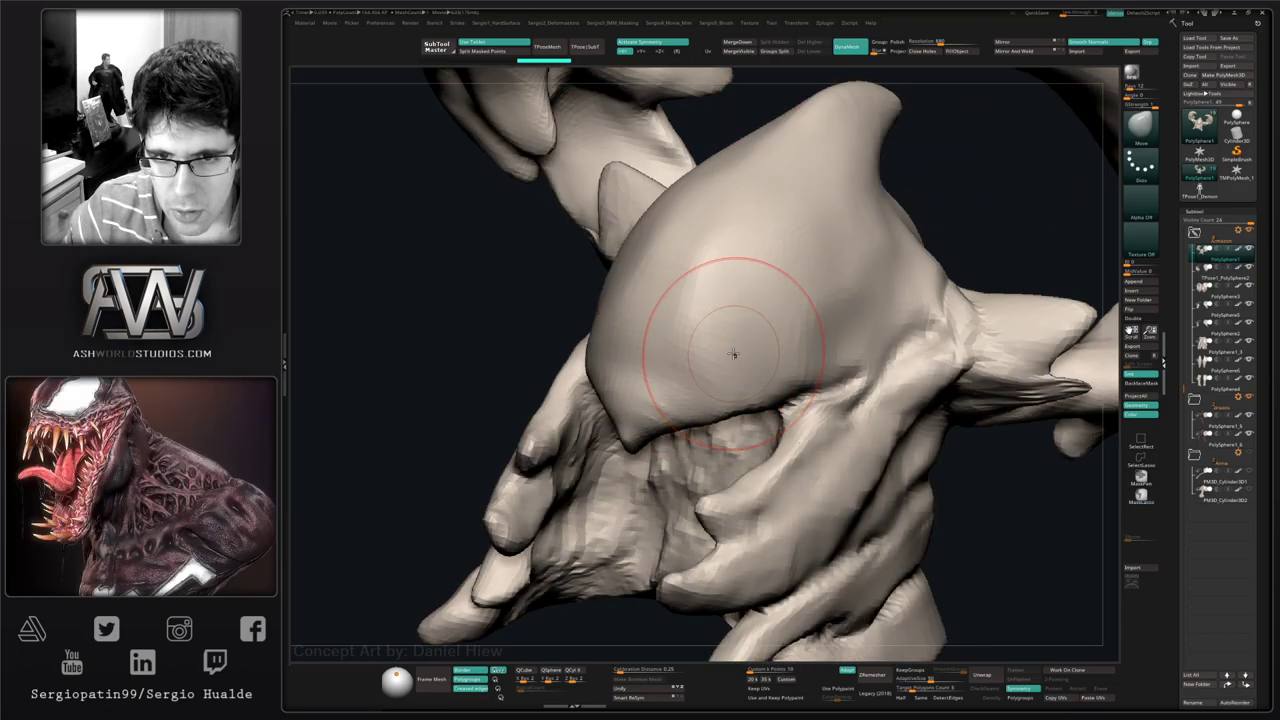
- Raise the DynaMesh resolution further and remesh the helmet and horns with a finer mesh
left_click(947, 41)
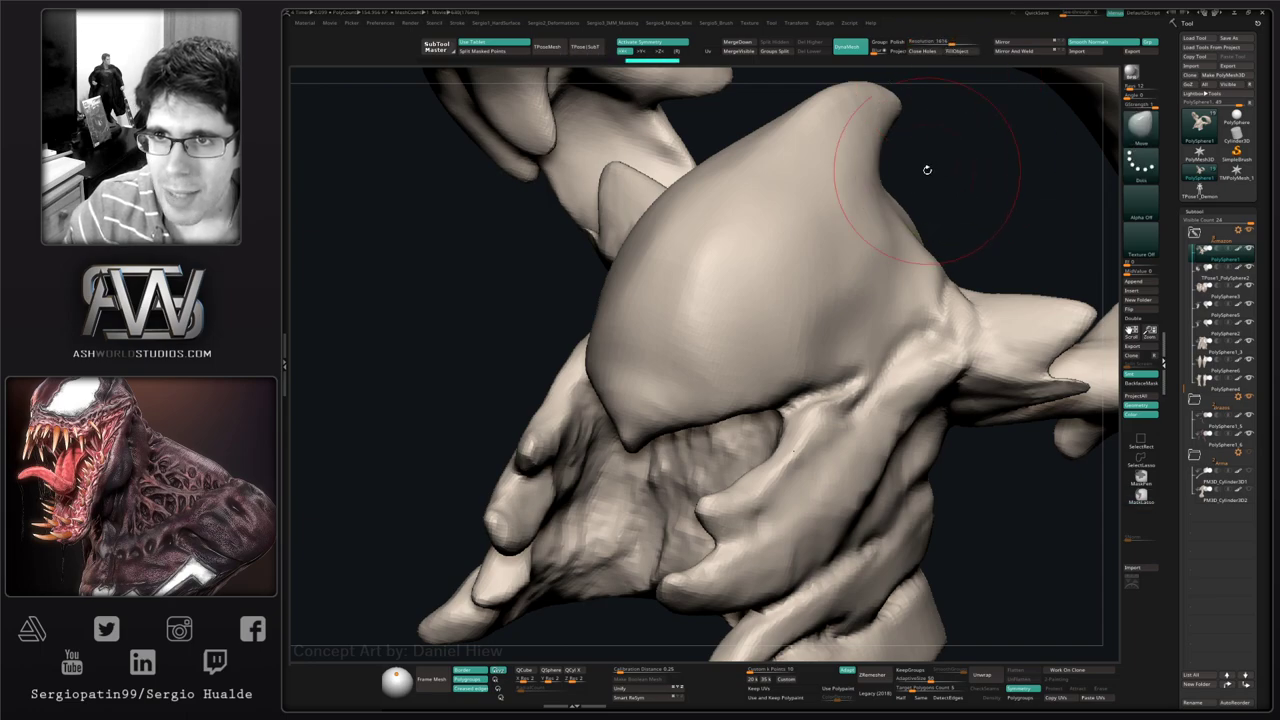
key("shift+f")
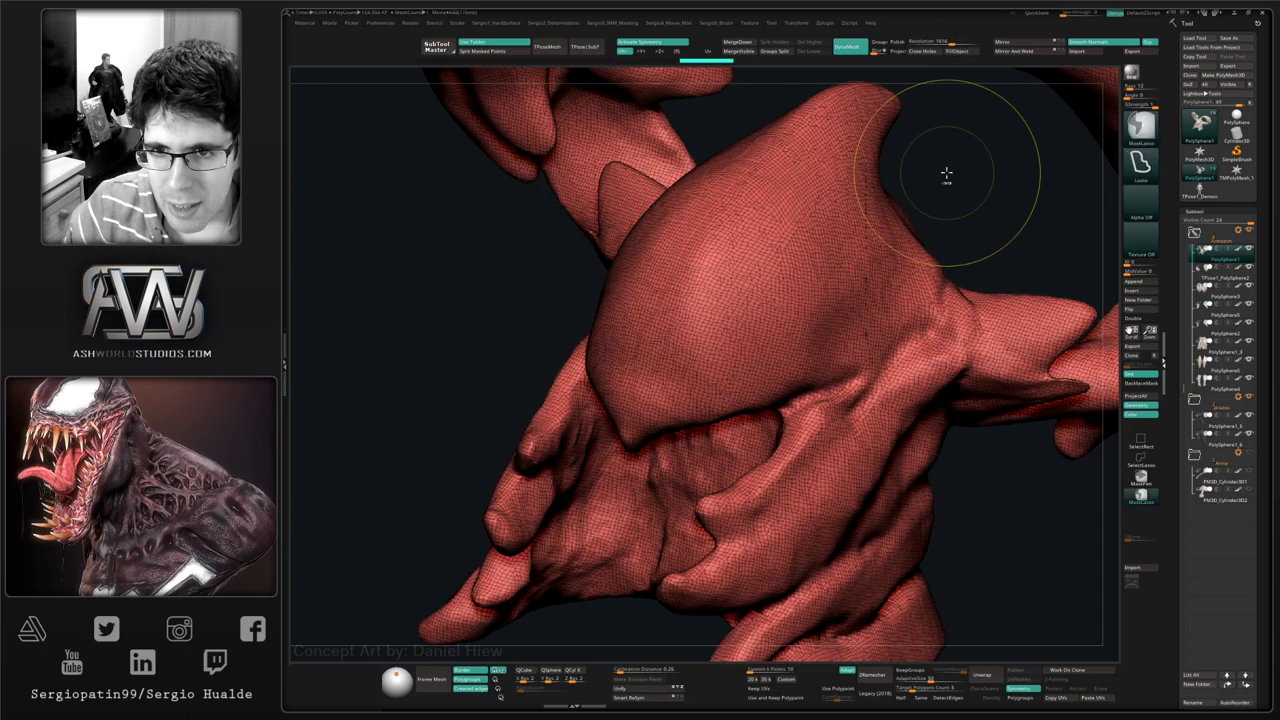
left_click_drag(948, 176, 918, 216, "ctrl")
key("shift+f")
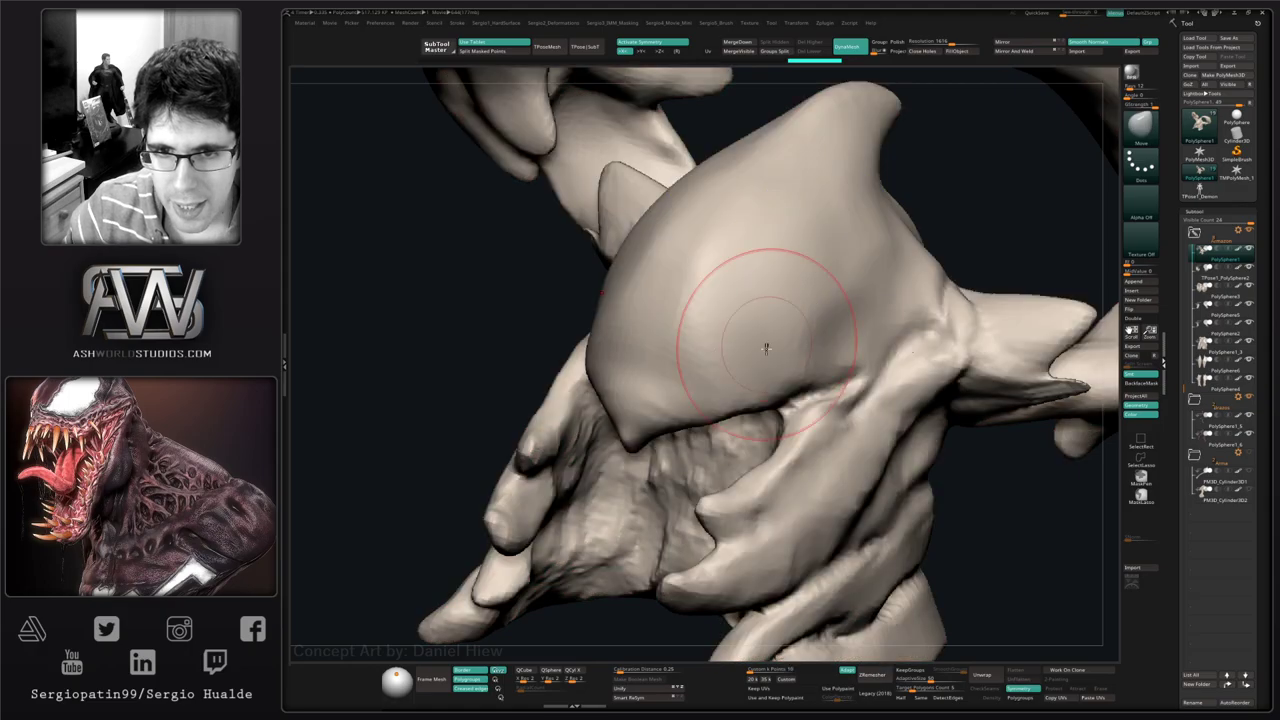
- Examine the remeshed helmet and horns from the front and the side, focusing on the face opening and cheek plates
right_click_drag(763, 351, 734, 331, "ctrl")
mouse_move(755, 318)
right_mouse_down("ctrl")
mouse_move(860, 336)
mouse_move(749, 350)
right_mouse_up("ctrl")
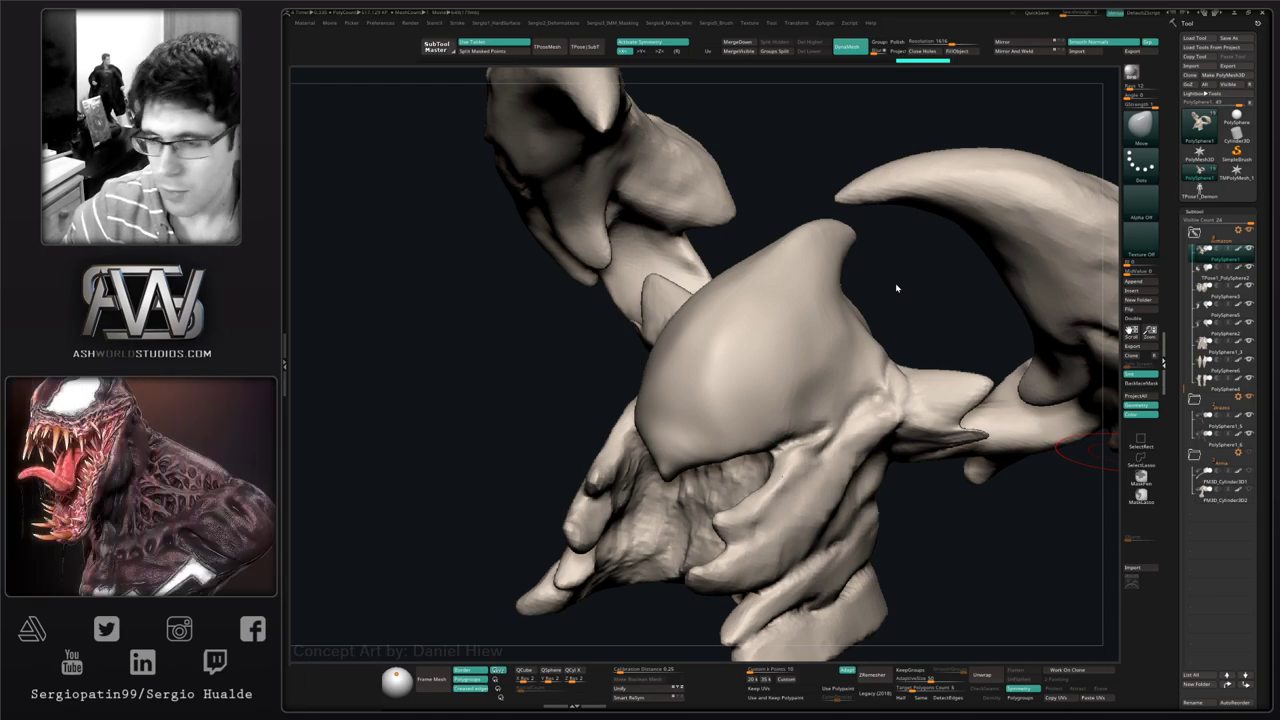
left_click_drag(897, 289, 883, 306)
mouse_move(852, 334)
right_mouse_down("alt")
mouse_move(850, 302)
mouse_move(840, 350)
right_mouse_up("alt")
mouse_move(840, 350)
right_mouse_down()
mouse_move(857, 360)
mouse_move(780, 337)
right_mouse_up()
mouse_move(780, 337)
left_mouse_down("shift")
mouse_move(736, 354)
mouse_move(808, 349)
left_mouse_up("shift")
mouse_move(808, 349)
right_mouse_down()
mouse_move(789, 334)
mouse_move(806, 321)
mouse_move(790, 328)
mouse_move(755, 289)
right_mouse_up()
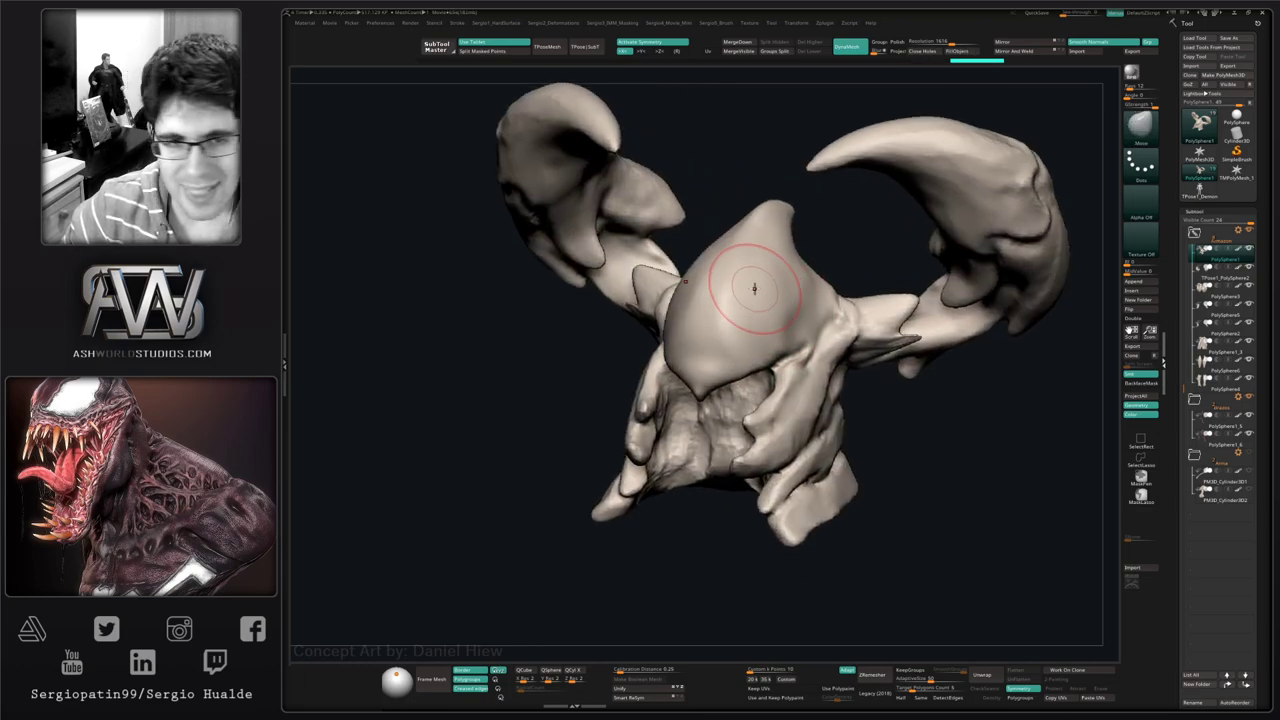
right_click_drag(725, 331, 697, 342, "alt")
mouse_move(696, 341)
left_mouse_down()
mouse_move(686, 320)
mouse_move(729, 329)
mouse_move(750, 367)
mouse_move(847, 343)
left_mouse_up()
mouse_move(858, 339)
right_mouse_down("alt")
mouse_move(814, 338)
mouse_move(805, 366)
right_mouse_up("alt")
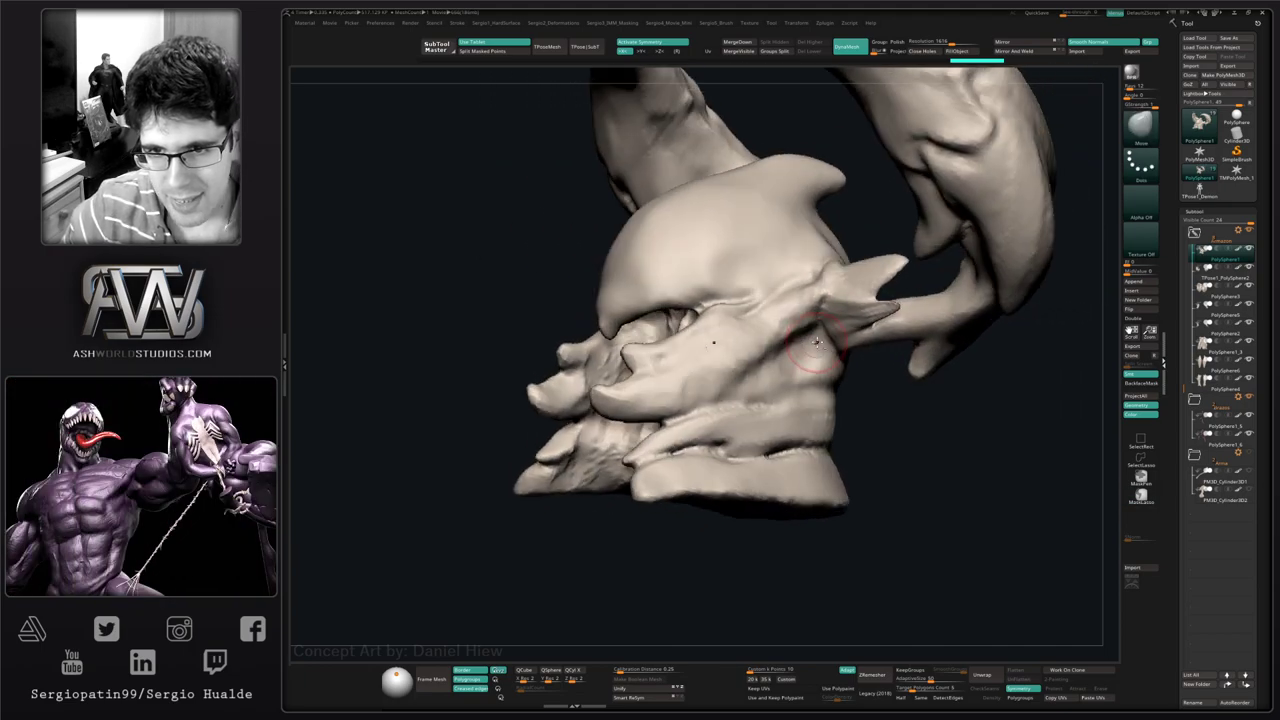
- Try building up the lower cheek plate from the ear spike to the front tip with the ClayBuildup brush
key("b")
key("c")
key("b")
mouse_move(829, 300)
left_mouse_down()
mouse_move(812, 318)
mouse_move(824, 337)
mouse_move(800, 354)
mouse_move(690, 398)
left_mouse_up()
mouse_move(808, 342)
left_mouse_down()
mouse_move(660, 400)
mouse_move(677, 371)
mouse_move(700, 365)
mouse_move(637, 414)
left_mouse_up()
mouse_move(708, 376)
right_mouse_down()
mouse_move(795, 368)
mouse_move(775, 345)
mouse_move(735, 365)
right_mouse_up()
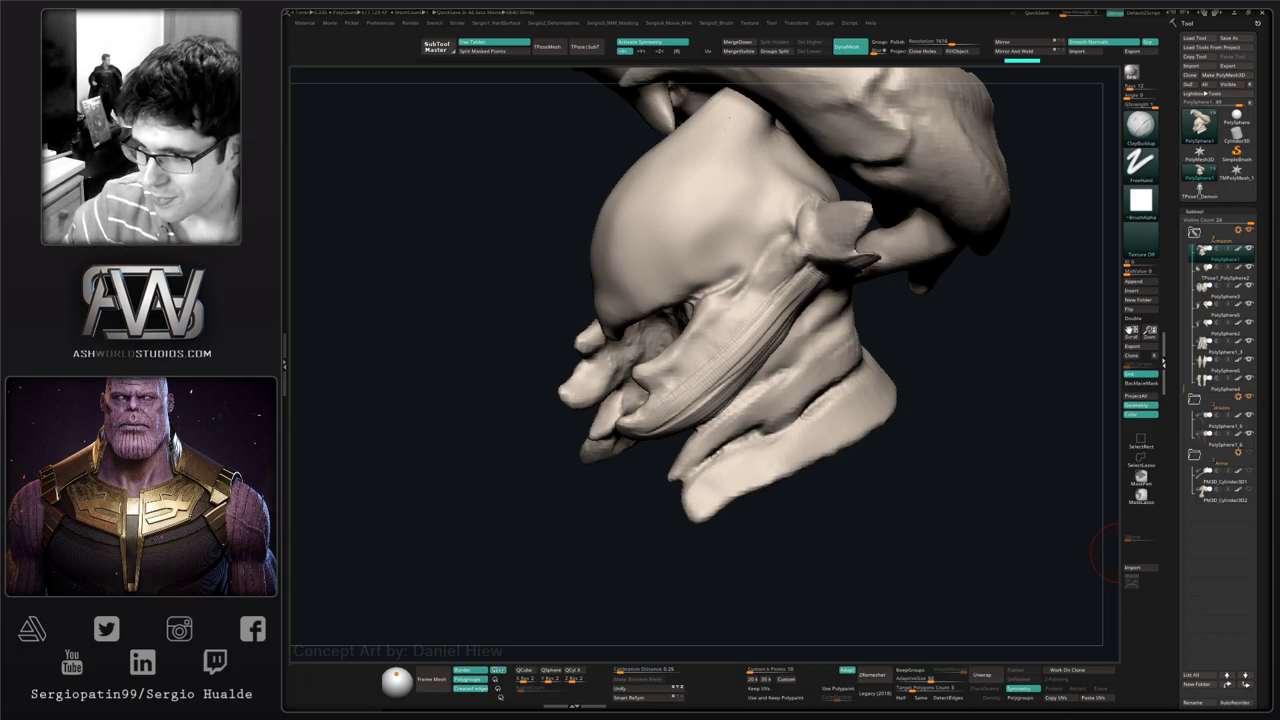
left_click_drag(903, 333, 860, 336)
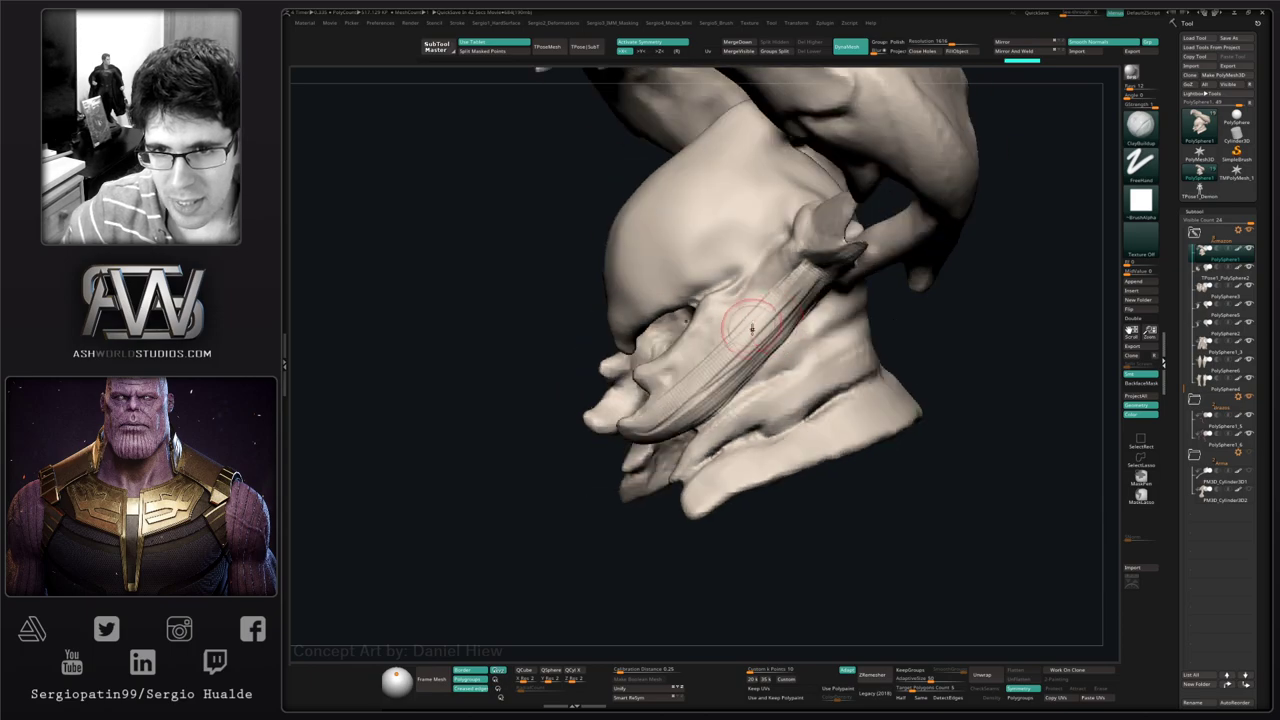
left_click_drag(711, 371, 758, 326)
right_click_drag(726, 340, 686, 386, "alt")
- Try adjusting the lower edge of the built-up cheek plate with the Move brush, and undo the last change
key("b")
key("m")
key("v")
mouse_move(693, 414)
left_mouse_down()
mouse_move(681, 405)
mouse_move(704, 393)
mouse_move(680, 409)
left_mouse_up()
right_click_drag(672, 405, 686, 423)
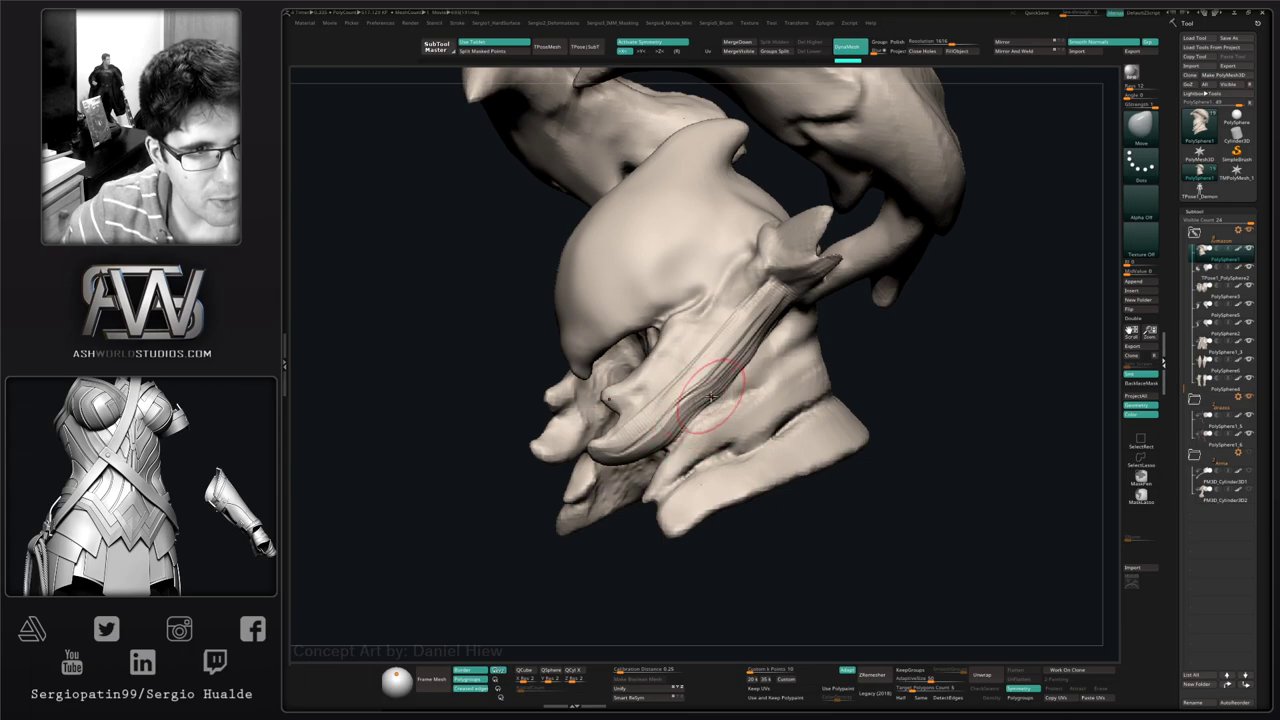
key("ctrl+z")
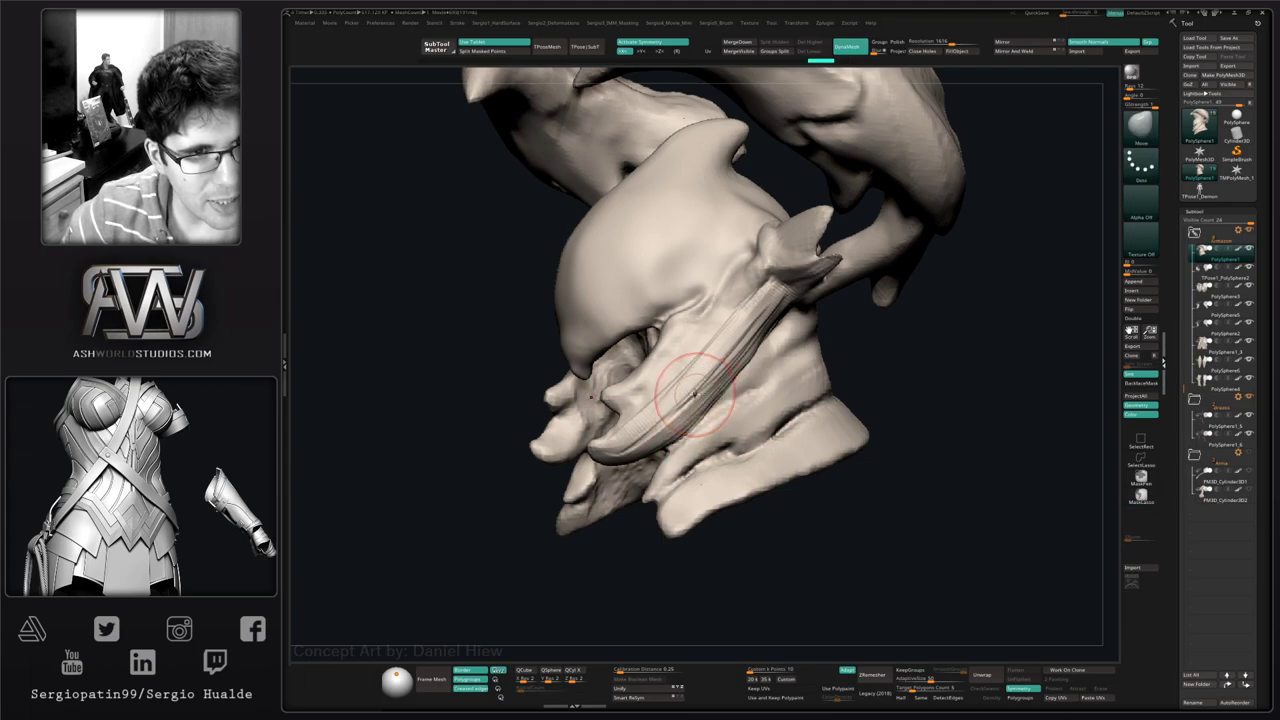
right_click_drag(697, 393, 680, 401)
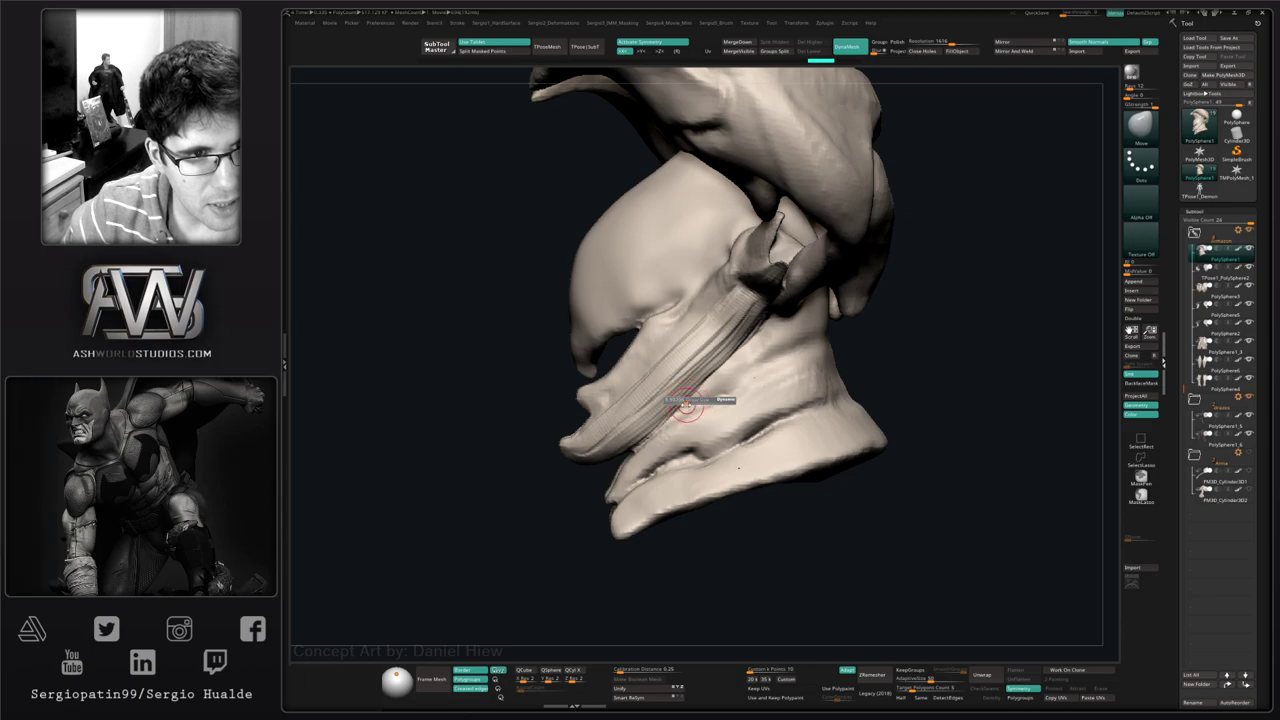
- Return to the ClayBuildup brush and undo the clay strokes along the cheek plate
key("b")
key("c")
key("b")
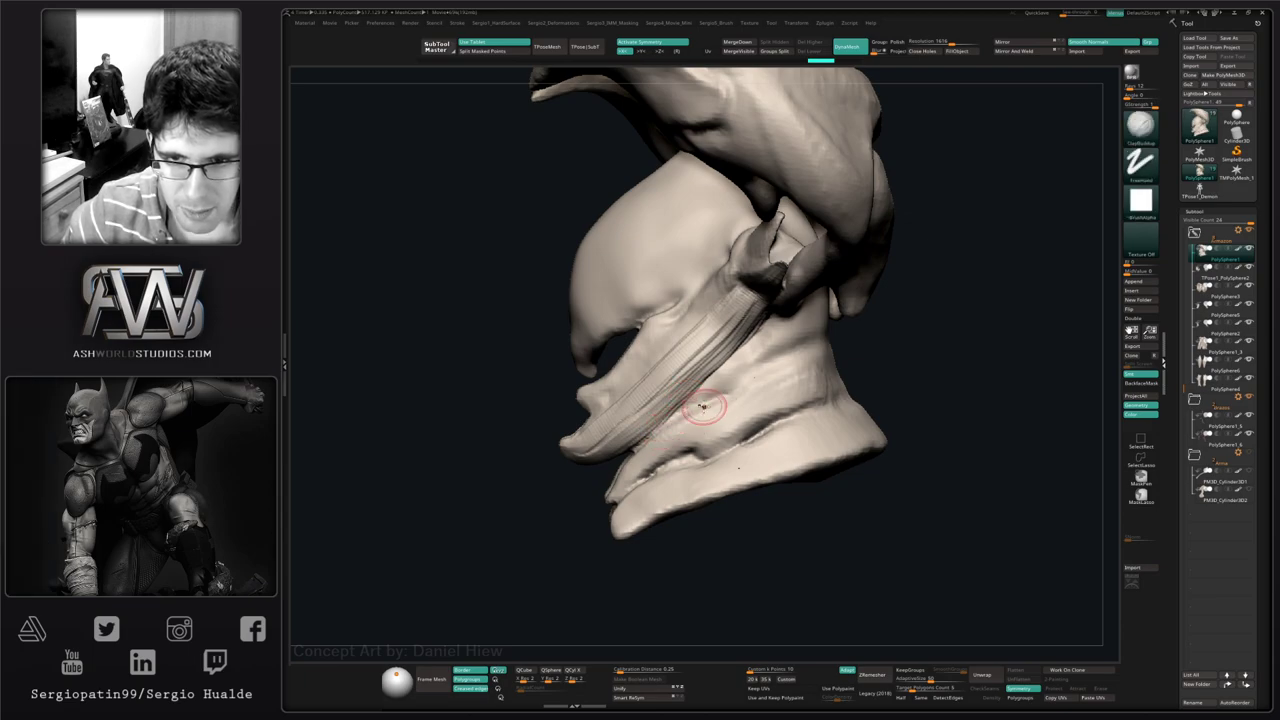
mouse_move(700, 400)
right_mouse_down()
mouse_move(854, 349)
mouse_move(892, 362)
right_mouse_up()
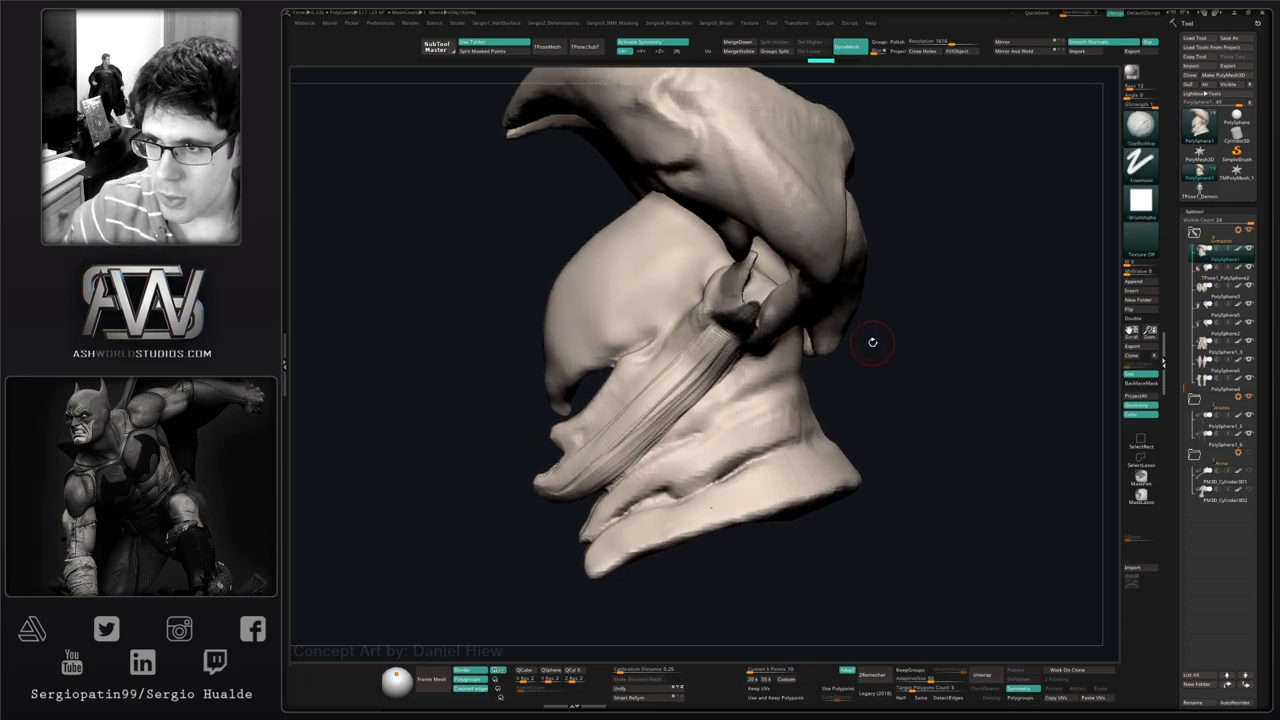
key("ctrl")
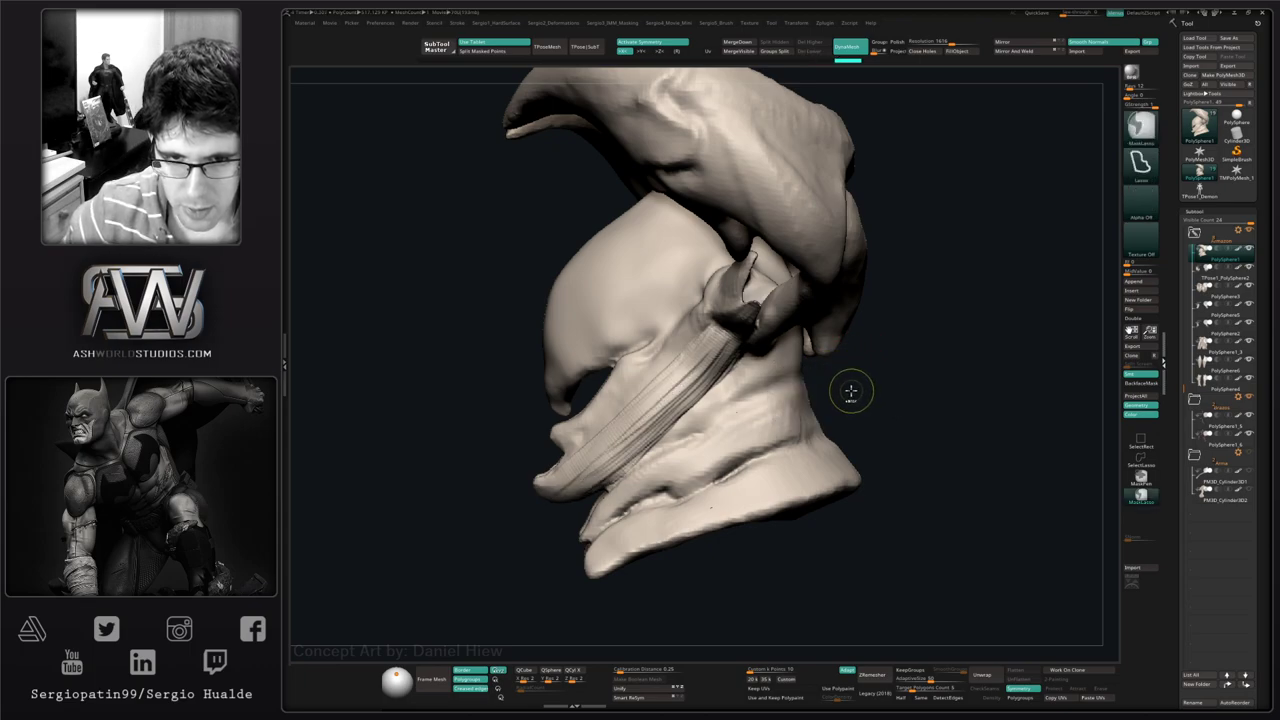
key("ctrl+z")
key("ctrl+z")
key("ctrl+z")
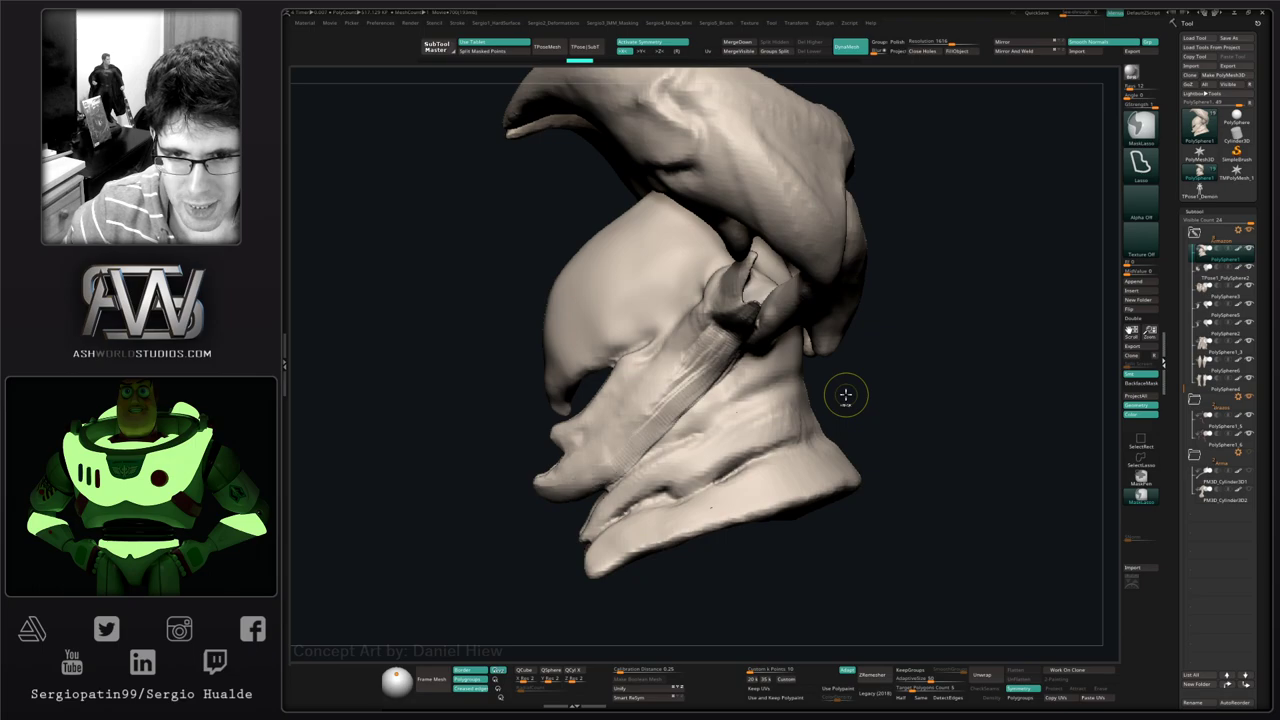
- Lasso-mask the helmet's lower neck section as its own group and separate it into a new subtool with Groups Split
mouse_move(808, 382)
left_mouse_down("ctrl")
mouse_move(598, 497)
mouse_move(927, 557)
mouse_move(1000, 380)
left_mouse_up("ctrl")
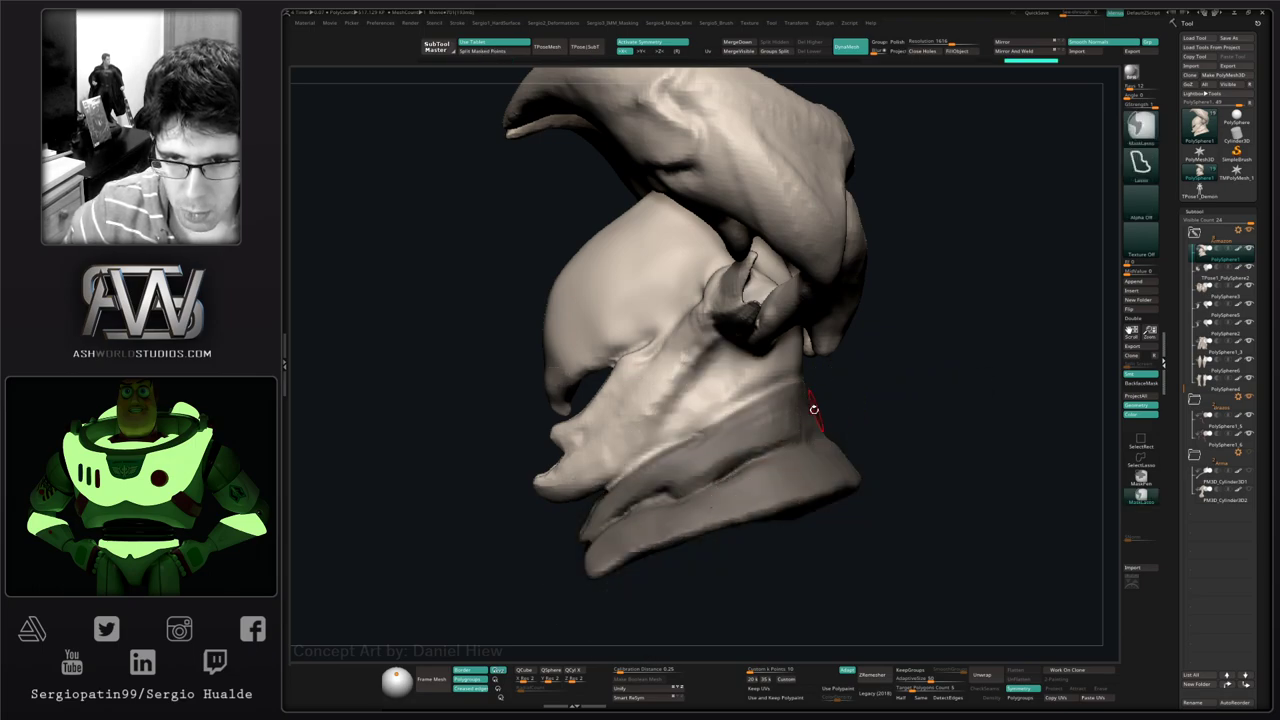
key("shift+f")
key("shift+f")
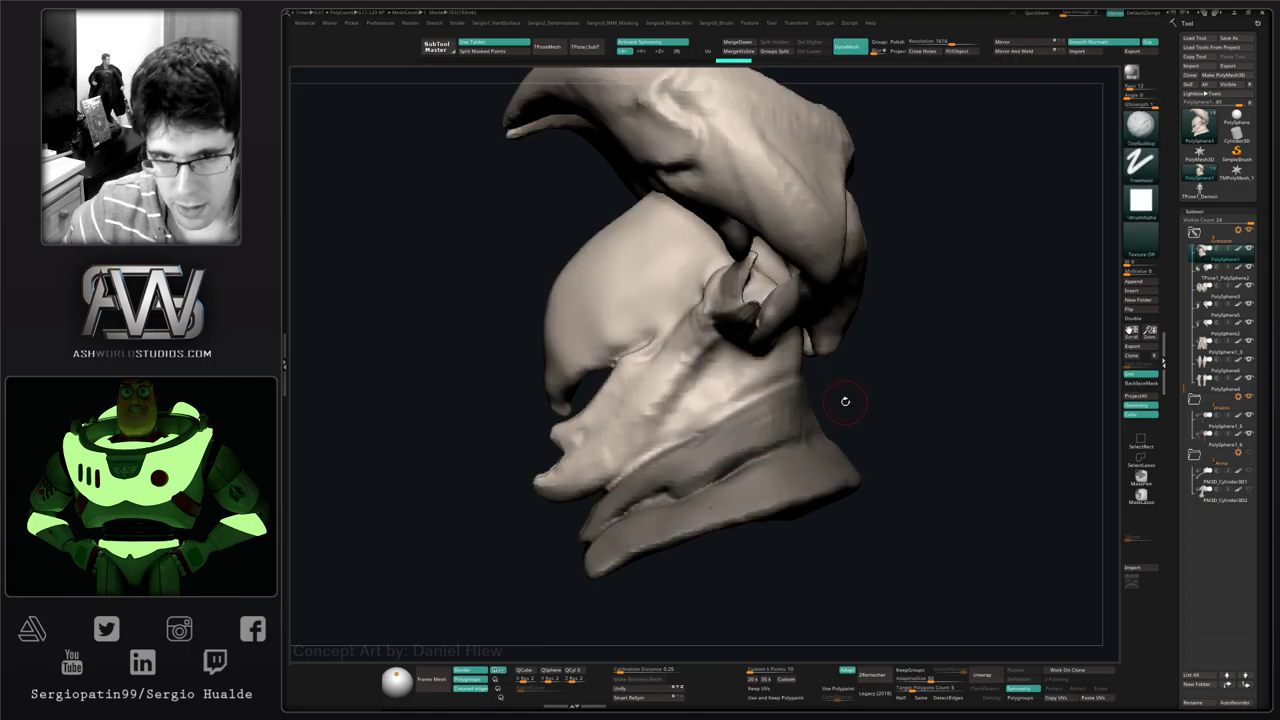
left_click(903, 307, "ctrl")
left_click_drag(923, 326, 936, 358, "ctrl")
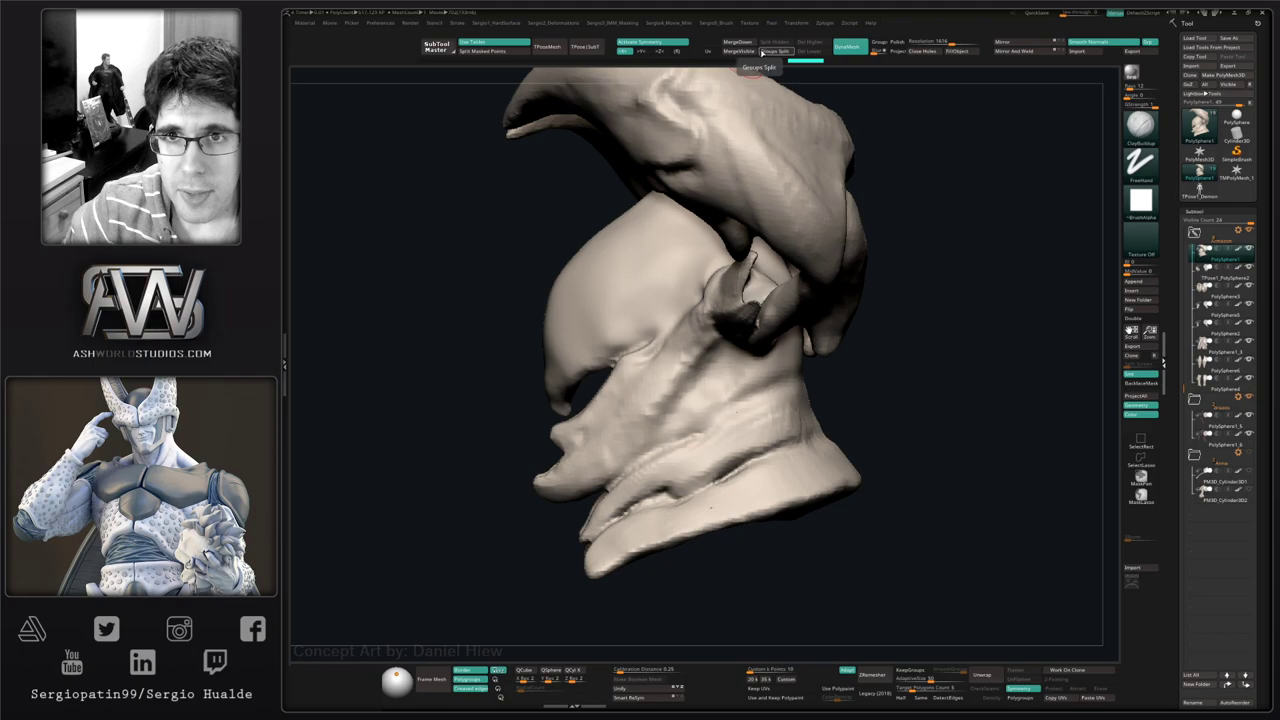
left_click(740, 51)
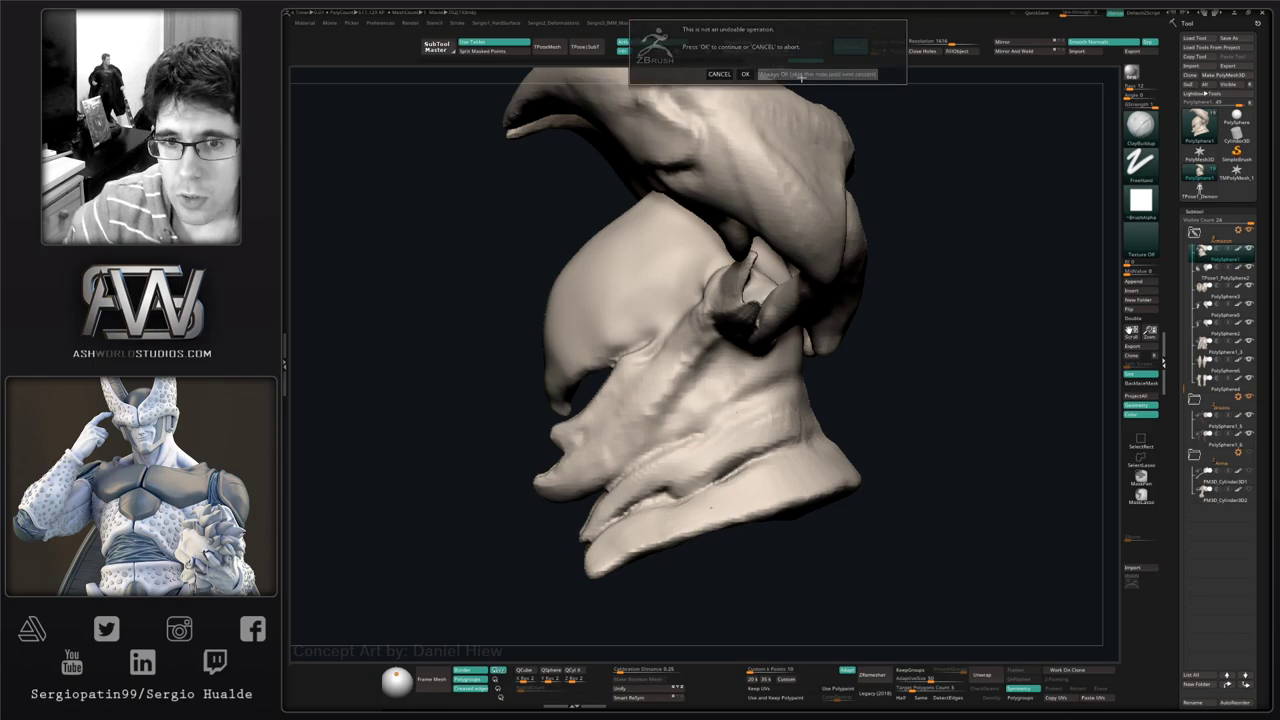
left_click(745, 74)
- Close the open underside of the split helmet and fill the object with the sampled helmet colour
left_click_drag(803, 371, 815, 397)
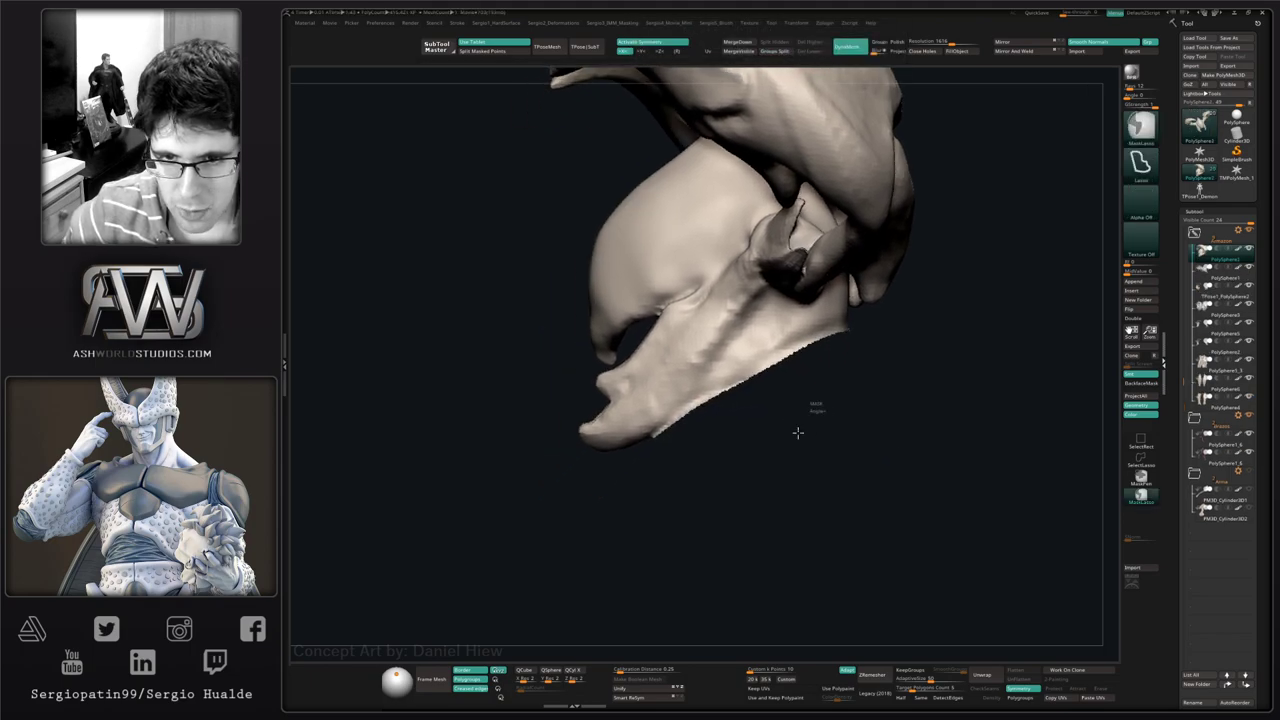
mouse_move(728, 372)
left_mouse_down()
mouse_move(729, 277)
mouse_move(743, 412)
mouse_move(729, 400)
mouse_move(731, 440)
mouse_move(757, 431)
mouse_move(744, 417)
mouse_move(742, 446)
mouse_move(674, 424)
left_mouse_up()
right_click_drag(718, 432, 702, 400, "alt")
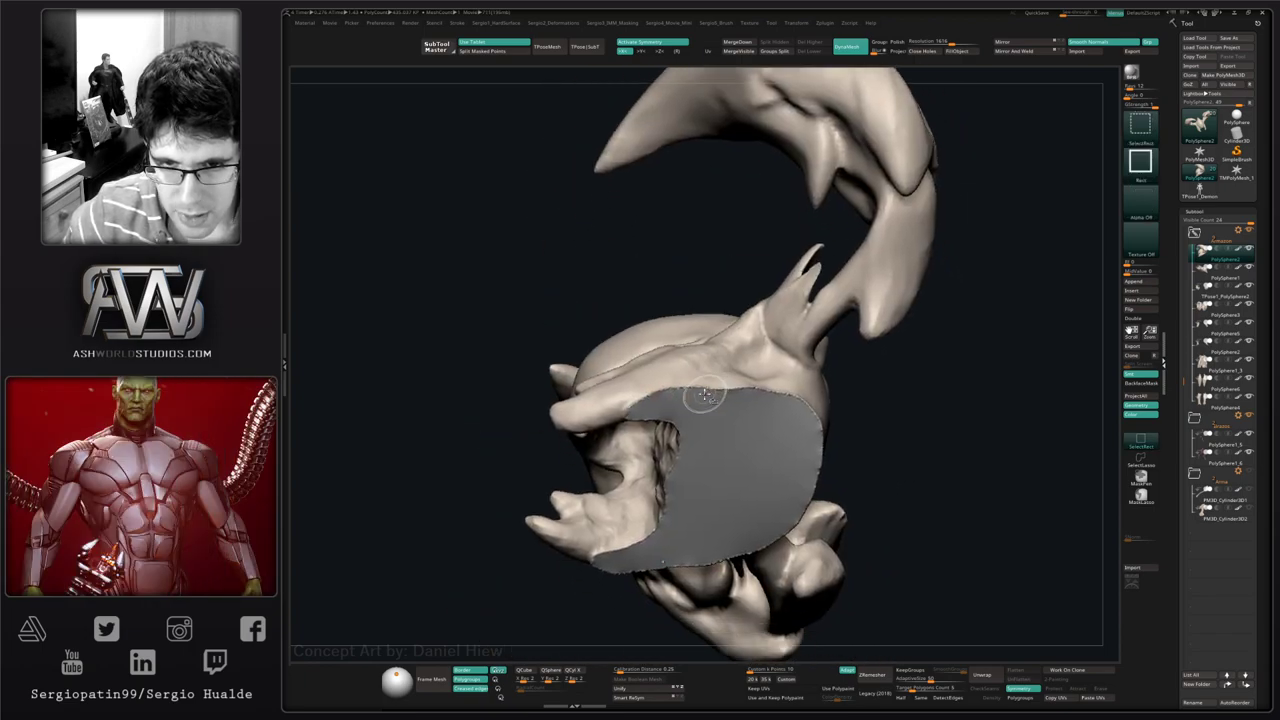
key("c")
key("space")
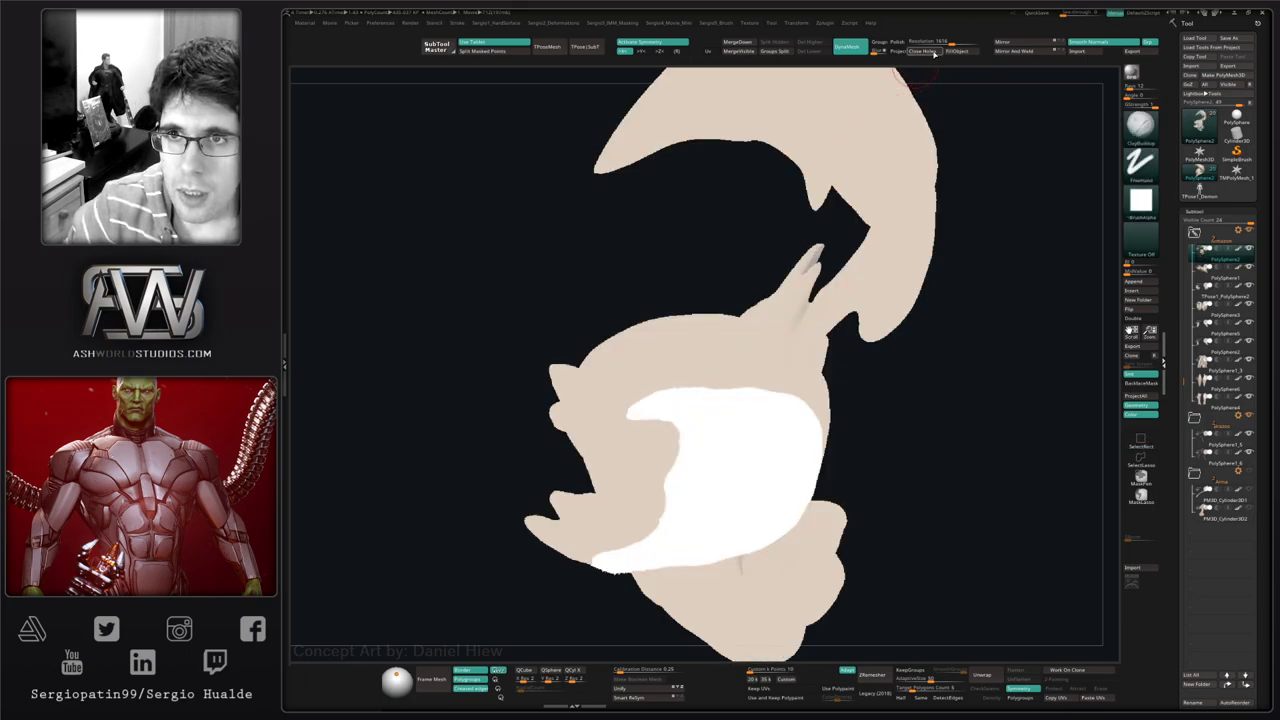
left_click(955, 52)
left_click_drag(880, 383, 846, 410)
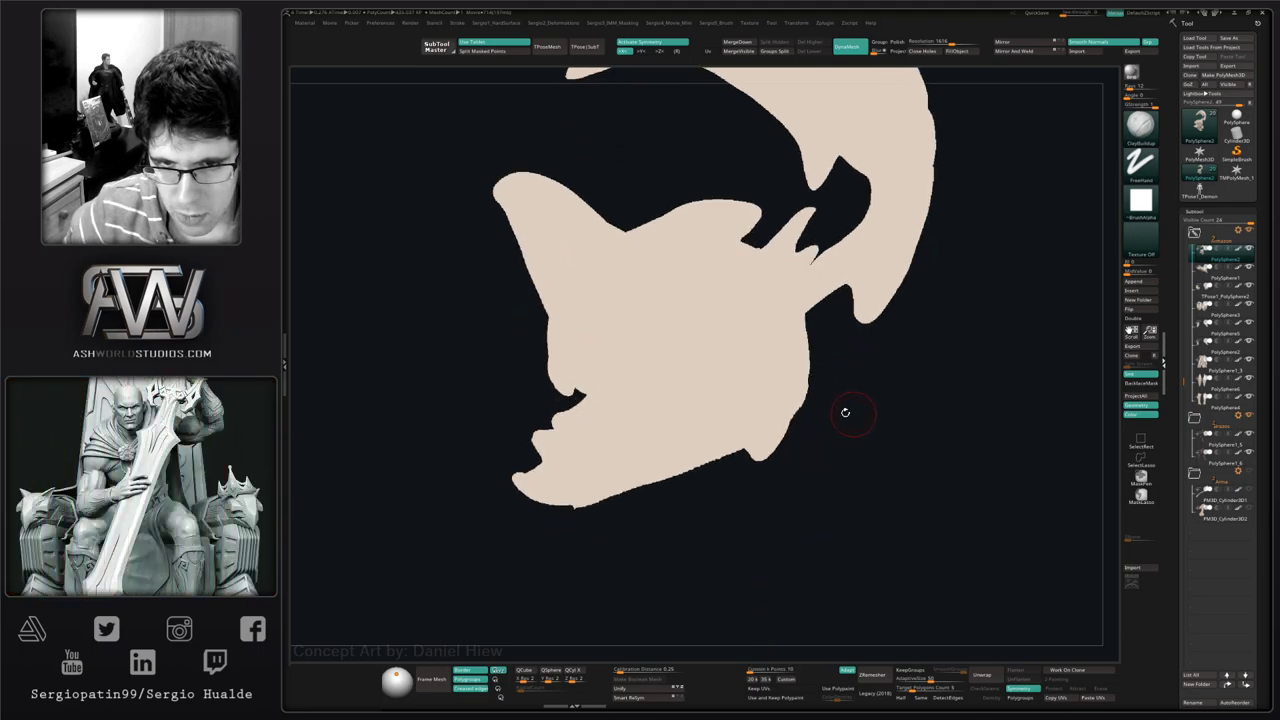
- Check the helmet among all subtools, isolate it again, and smooth the cut rim around its closed underside
key("alt+s")
key("ctrl+shift")
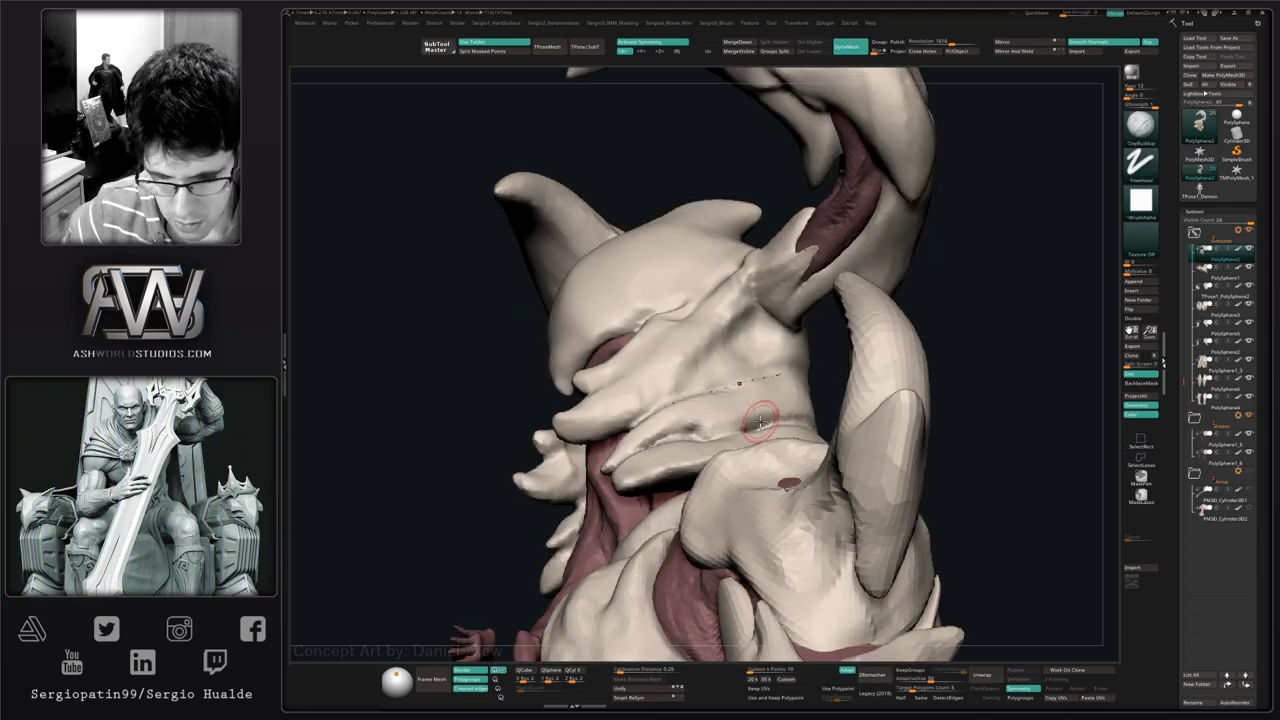
left_click(762, 416, "ctrl+shift")
mouse_move(762, 416)
right_mouse_down()
mouse_move(766, 446)
mouse_move(746, 407)
mouse_move(755, 413)
mouse_move(757, 386)
mouse_move(731, 423)
mouse_move(692, 412)
right_mouse_up()
mouse_move(692, 412)
left_mouse_down("shift")
mouse_move(686, 590)
mouse_move(783, 460)
mouse_move(825, 515)
left_mouse_up("shift")
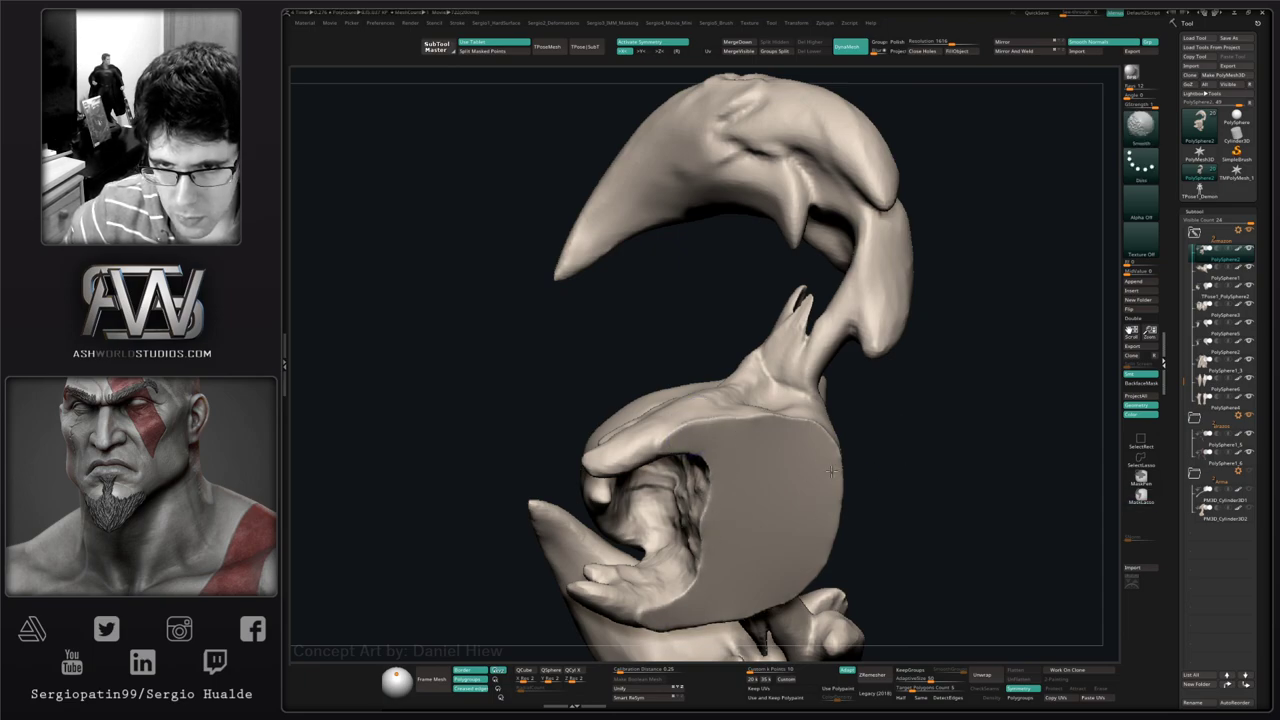
mouse_move(737, 436)
right_mouse_down()
mouse_move(726, 500)
mouse_move(722, 470)
mouse_move(690, 440)
mouse_move(732, 421)
mouse_move(716, 380)
right_mouse_up()
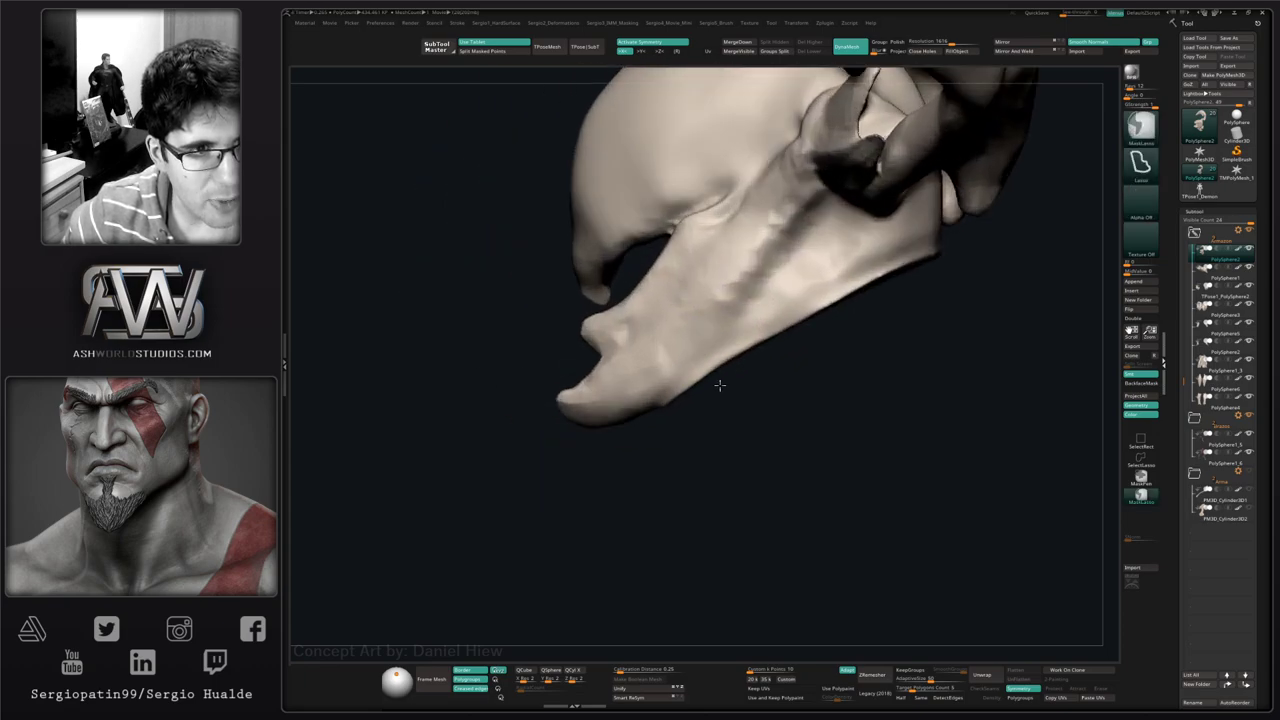
- Pull a pointed spike down from the front of the cheek plate's lower edge and curve the adjoining edge with the Move brush
right_click_drag(714, 314, 685, 405)
key("b")
key("m")
key("v")
key("s")
mouse_move(606, 509)
right_mouse_down()
mouse_move(690, 413)
mouse_move(657, 463)
mouse_move(667, 412)
right_mouse_up()
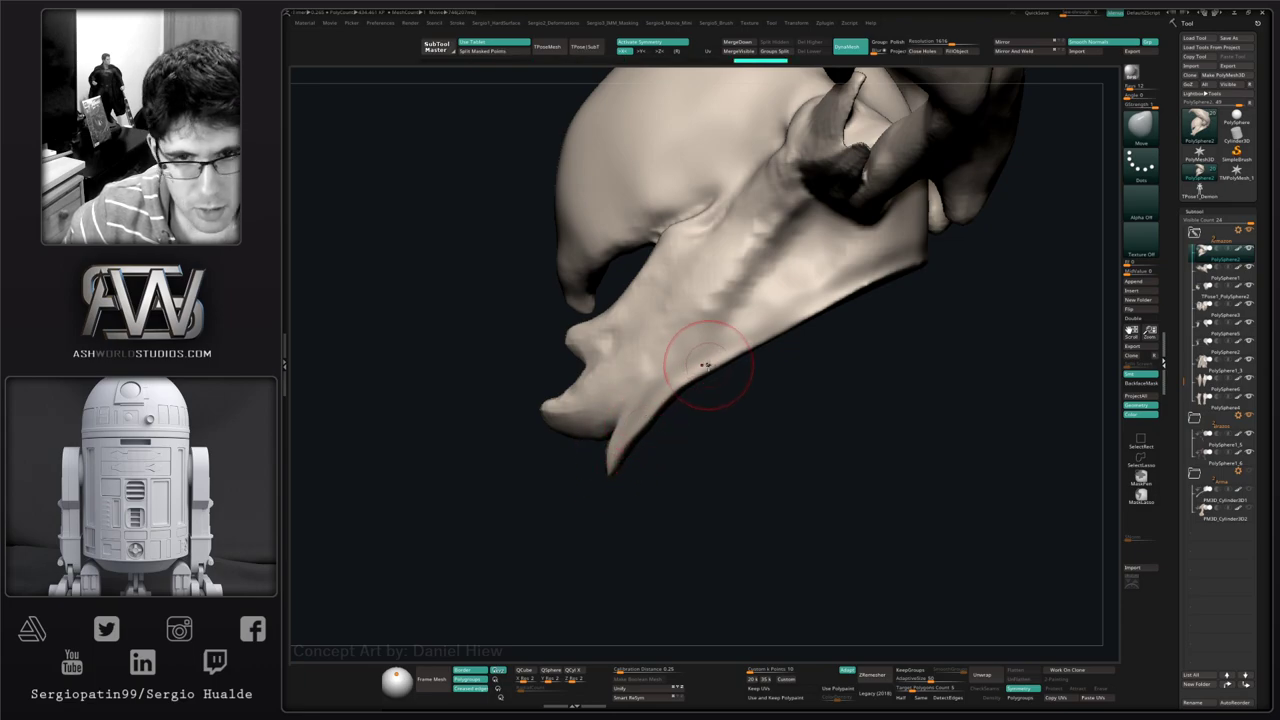
key("s")
left_click_drag(705, 365, 757, 371)
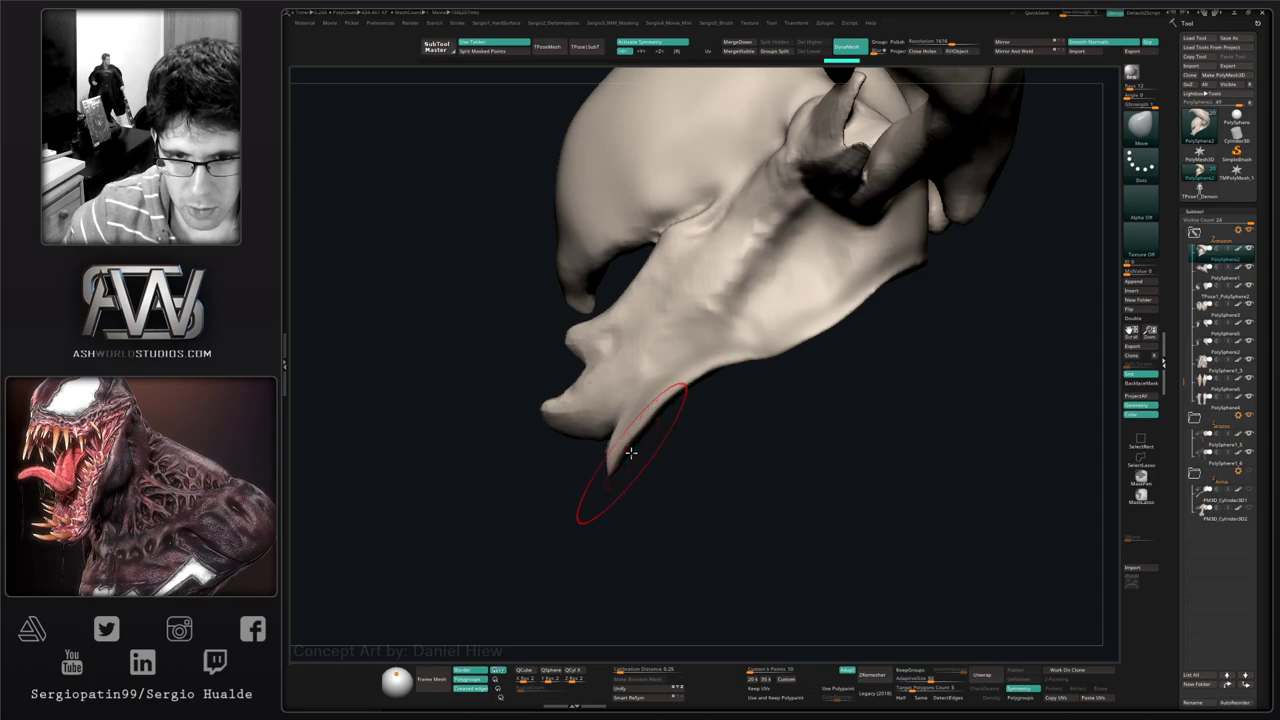
- Mask everything except the new cheek spike and reshape its tip with the Move brush
mouse_move(631, 453)
left_mouse_down()
mouse_move(617, 474)
mouse_move(685, 521)
left_mouse_up()
key("ctrl+z")
left_click(717, 457, "ctrl")
mouse_move(626, 472)
left_mouse_down()
mouse_move(659, 474)
mouse_move(623, 463)
left_mouse_up()
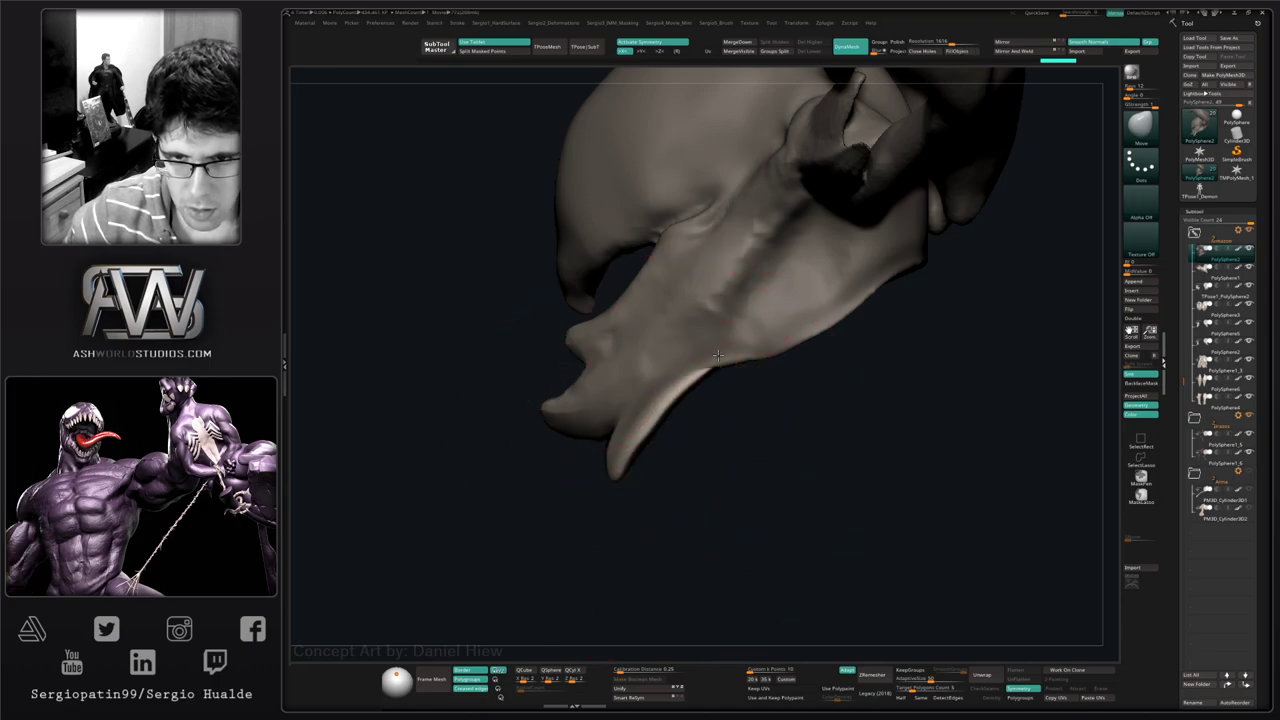
left_click(716, 399, "ctrl")
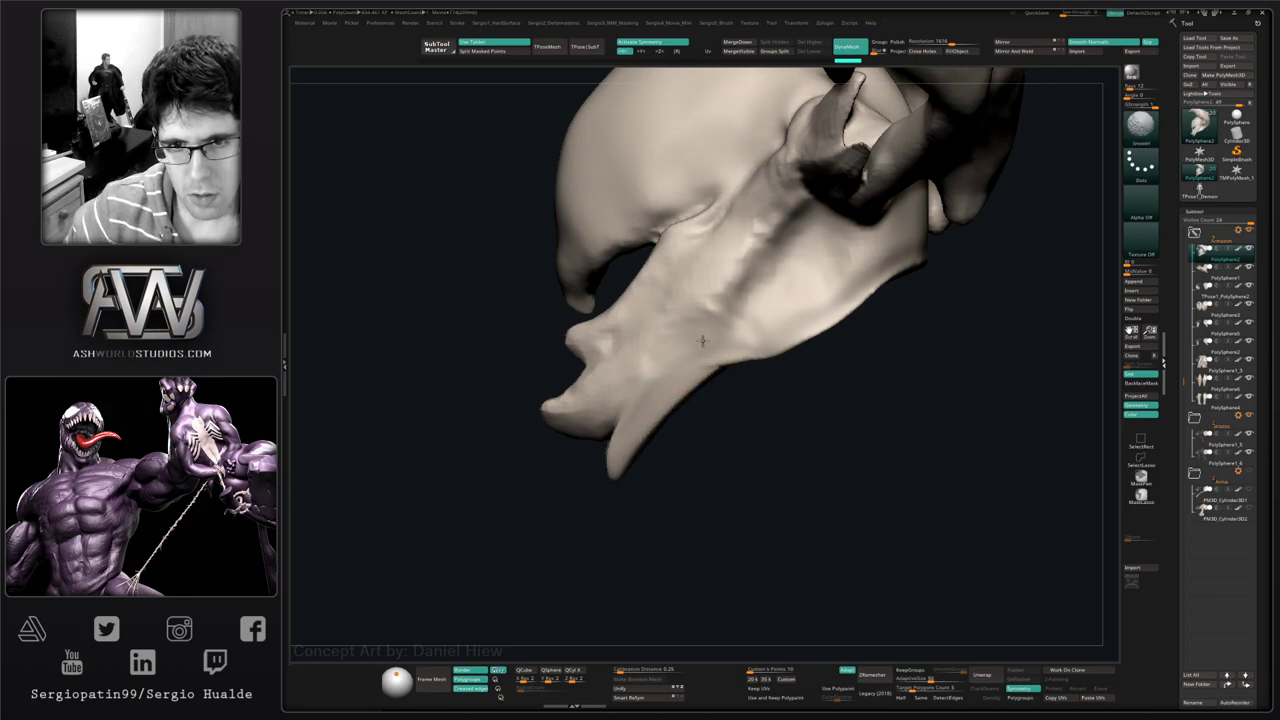
- Carve a groove separating the new spike from the cheek plate with the DamStandard brush and smooth the surrounding surface
right_click_drag(660, 384, 654, 417, "alt")
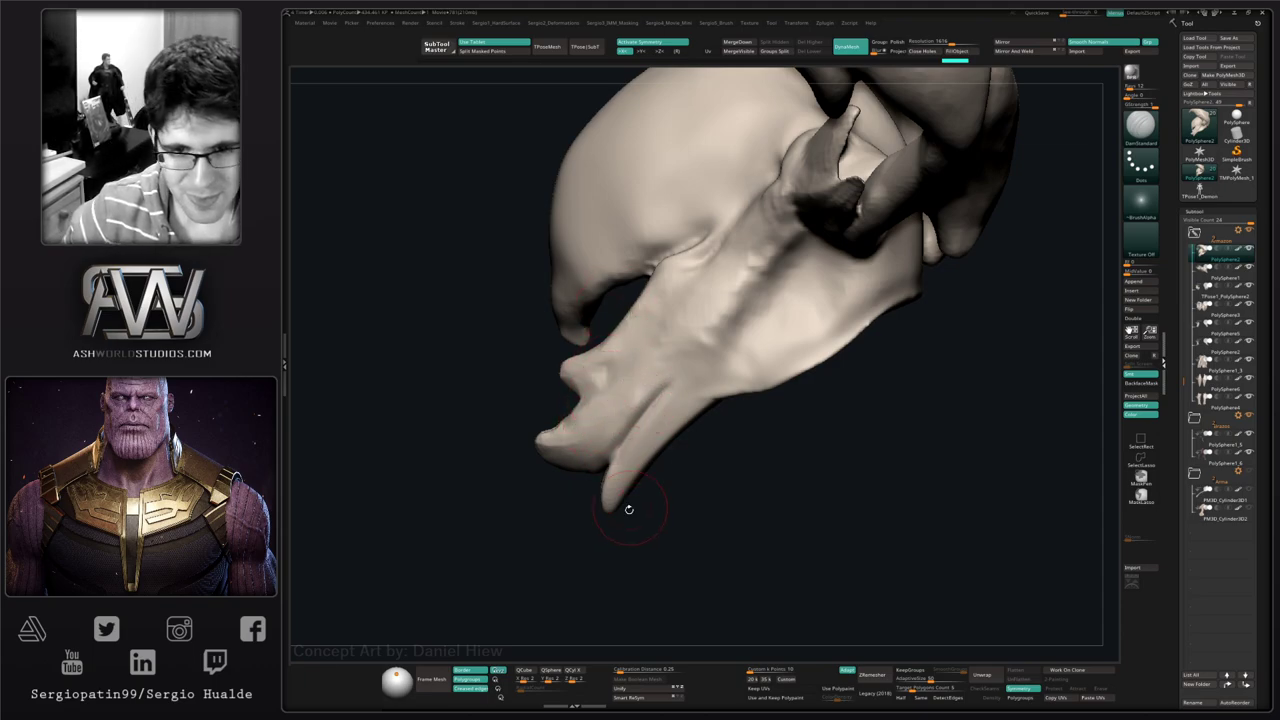
left_click_drag(629, 509, 640, 430)
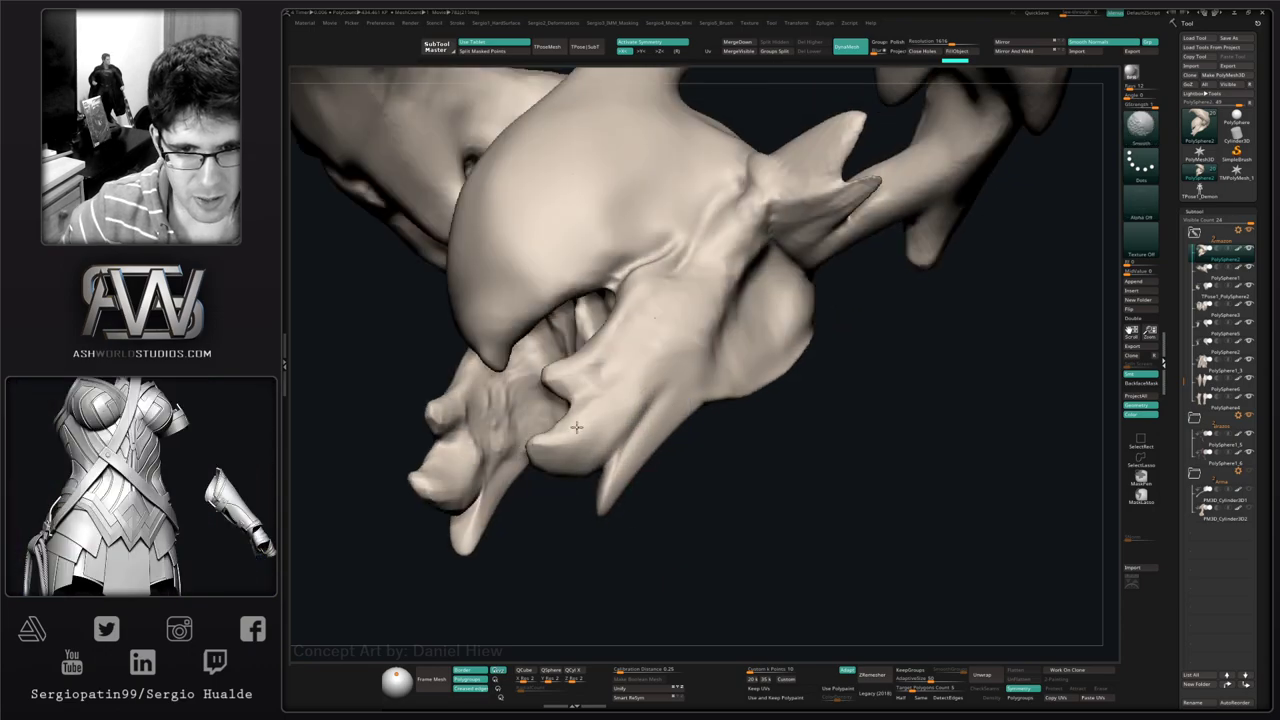
- Carve a diagonal groove up from the helmet's front lower edge beside the central point with the DamStandard brush and smooth around it
mouse_move(662, 294)
right_mouse_down("alt")
mouse_move(669, 383)
mouse_move(655, 408)
mouse_move(643, 396)
mouse_move(733, 319)
mouse_move(651, 322)
mouse_move(639, 362)
right_mouse_up("alt")
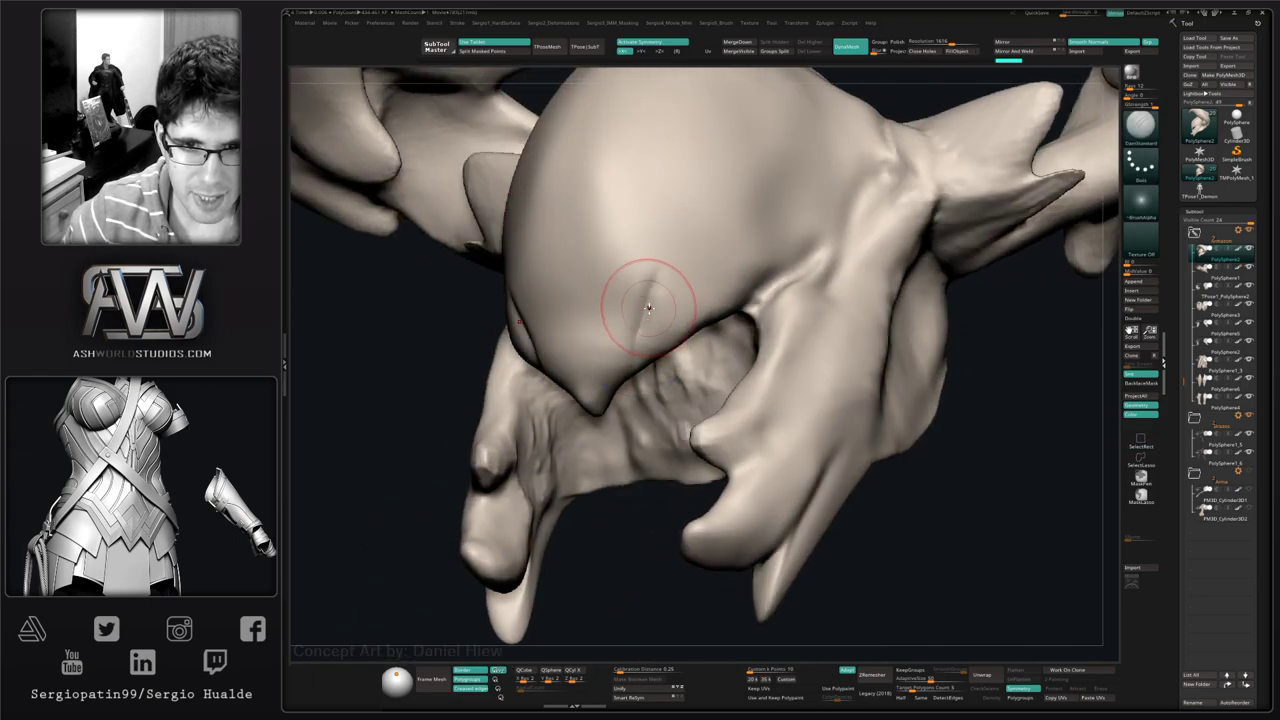
mouse_move(643, 286)
right_mouse_down()
mouse_move(749, 314)
mouse_move(677, 357)
mouse_move(684, 421)
right_mouse_up()
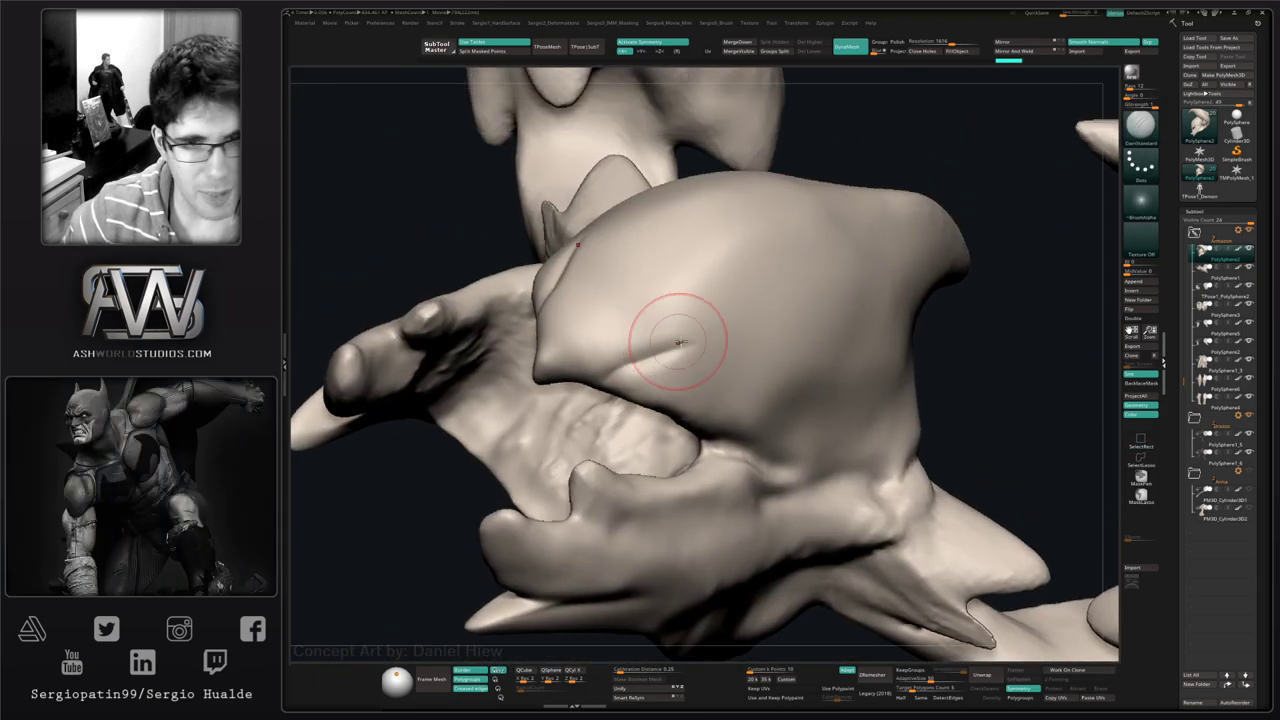
left_click_drag(774, 326, 651, 354)
right_click_drag(590, 410, 716, 326)
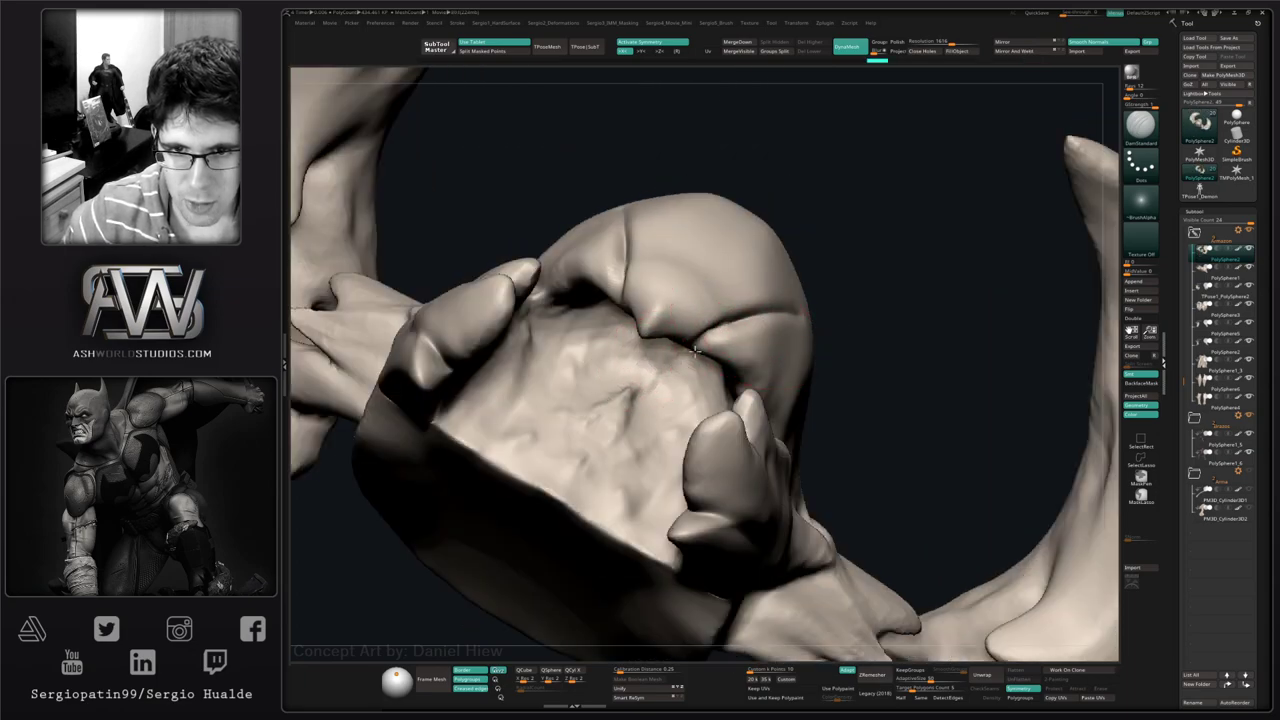
right_click_drag(654, 413, 695, 345)
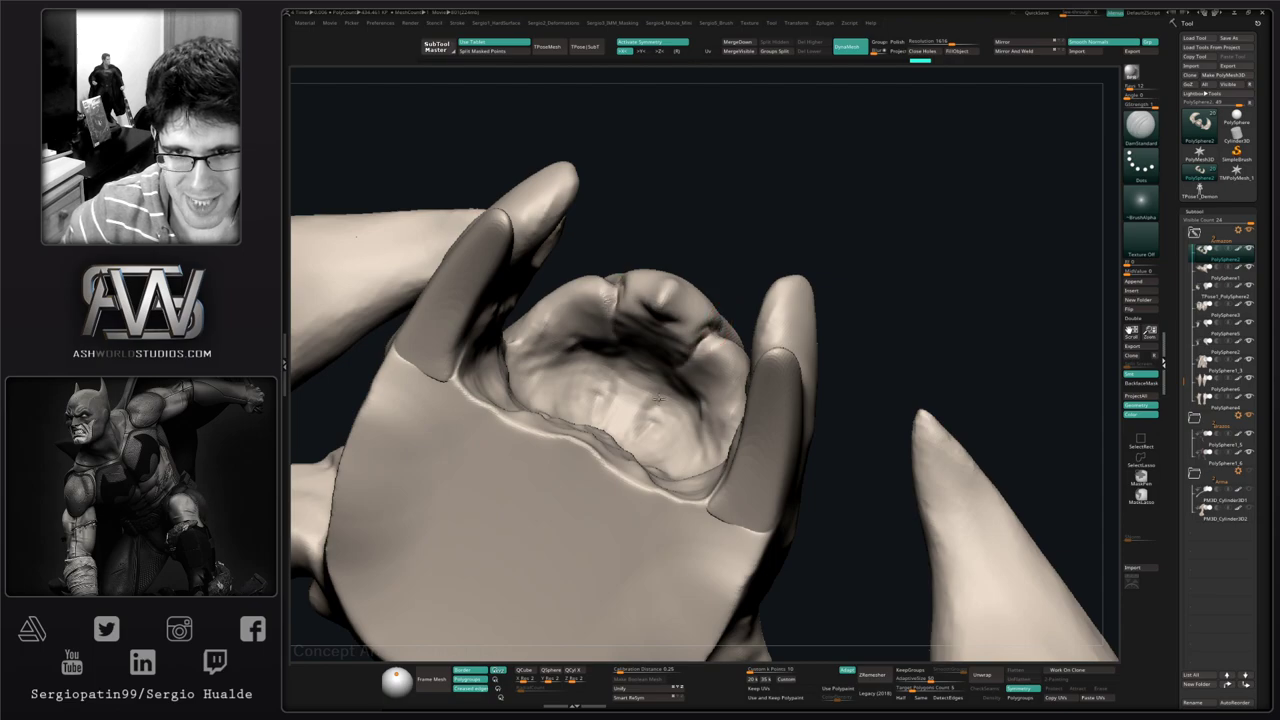
right_click_drag(658, 398, 820, 297)
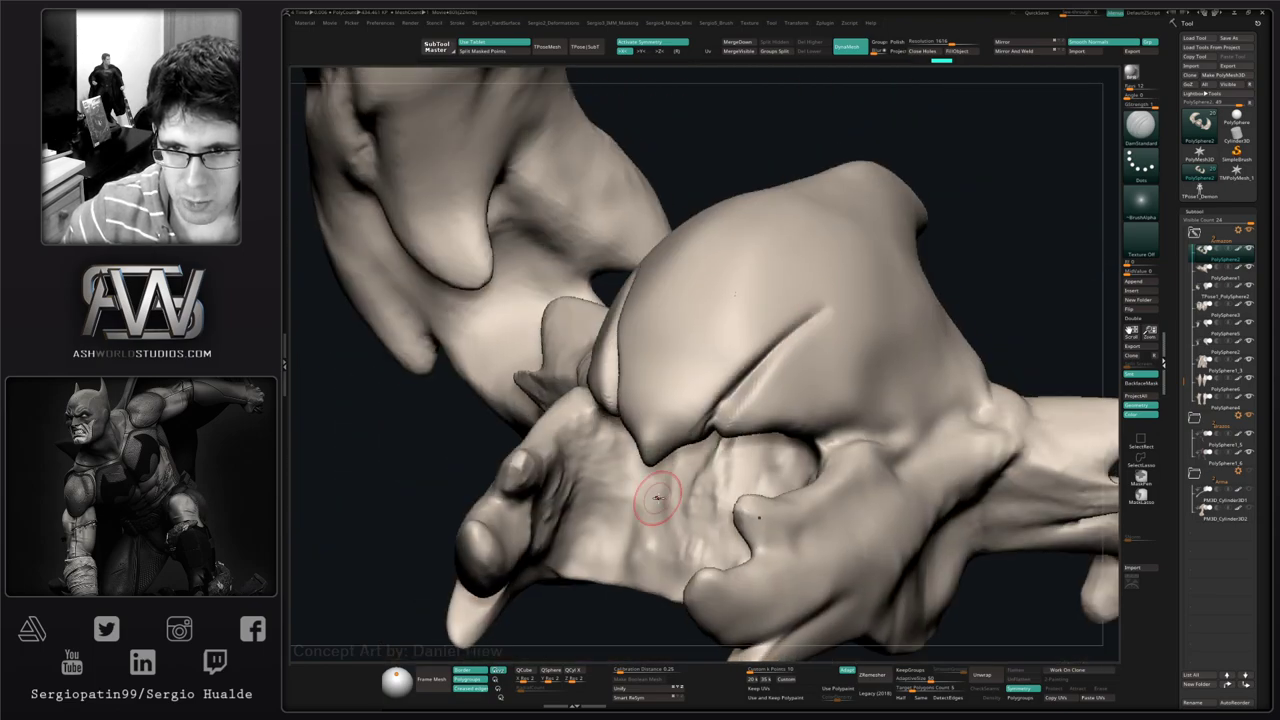
left_click_drag(774, 340, 754, 402, "shift")
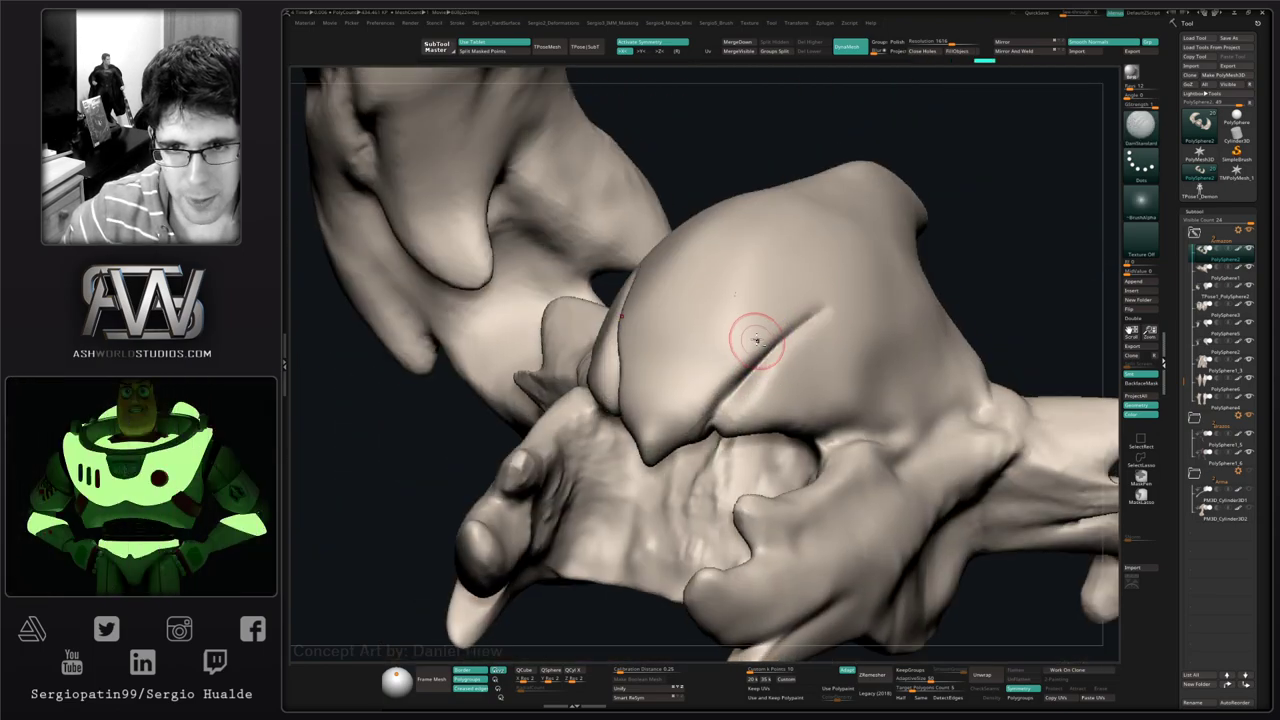
- Adjust the helmet's front rim where the diagonal groove meets it with the Move brush
right_click_drag(749, 337, 740, 369)
key("bracketright")
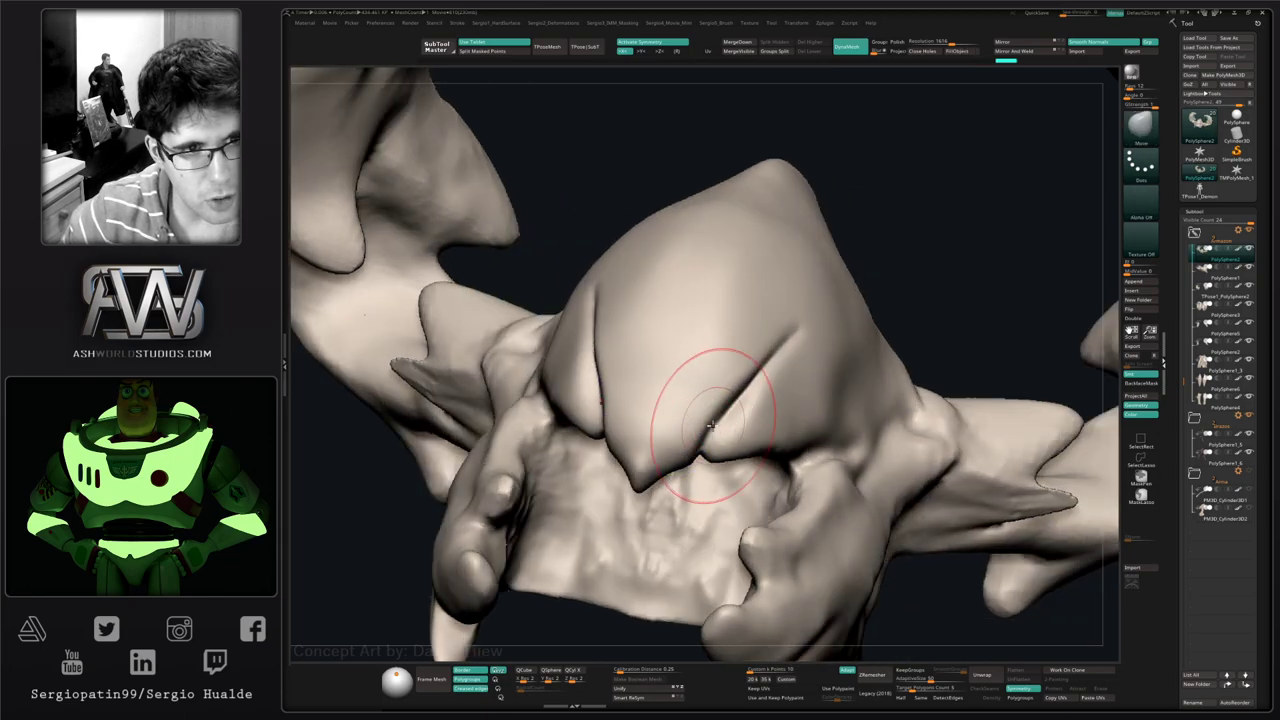
left_click_drag(701, 435, 686, 434)
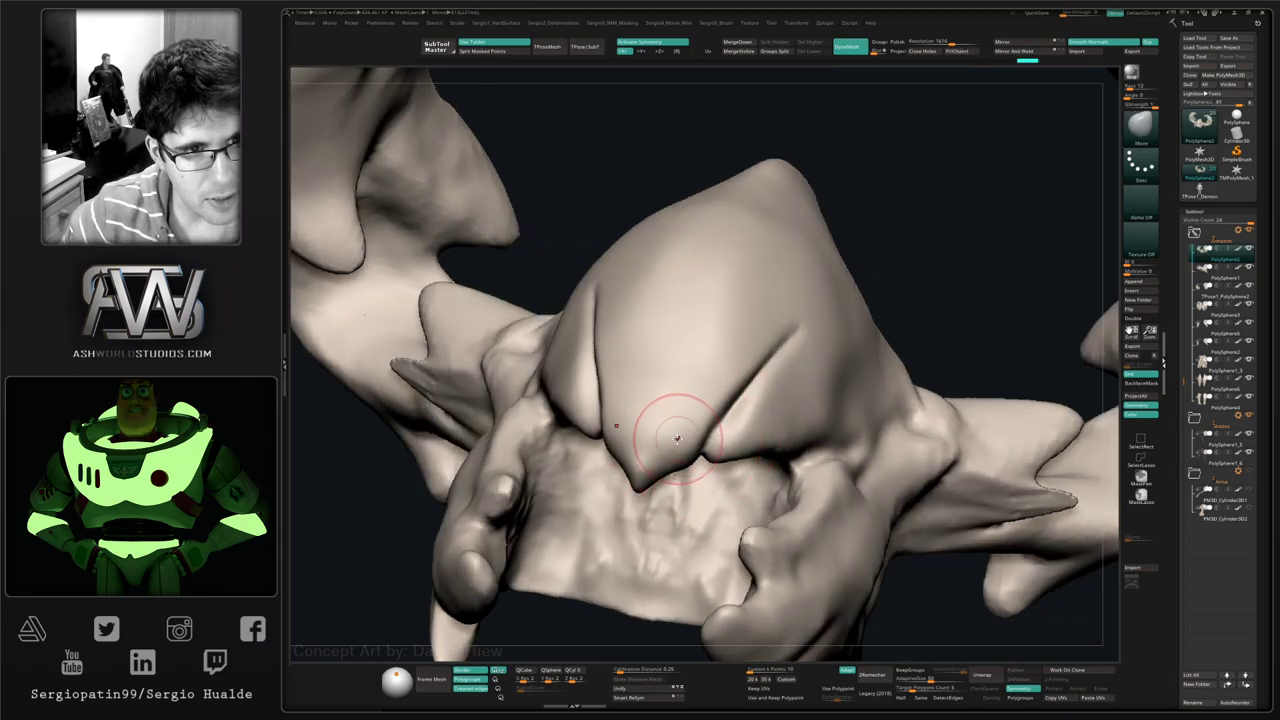
- Carve short vertical grooves on both sides of the helmet's central point with the DamStandard brush
key("b")
key("d")
key("s")
mouse_move(672, 455)
right_mouse_down()
mouse_move(664, 487)
mouse_move(695, 488)
right_mouse_up()
right_click_drag(811, 489, 815, 520)
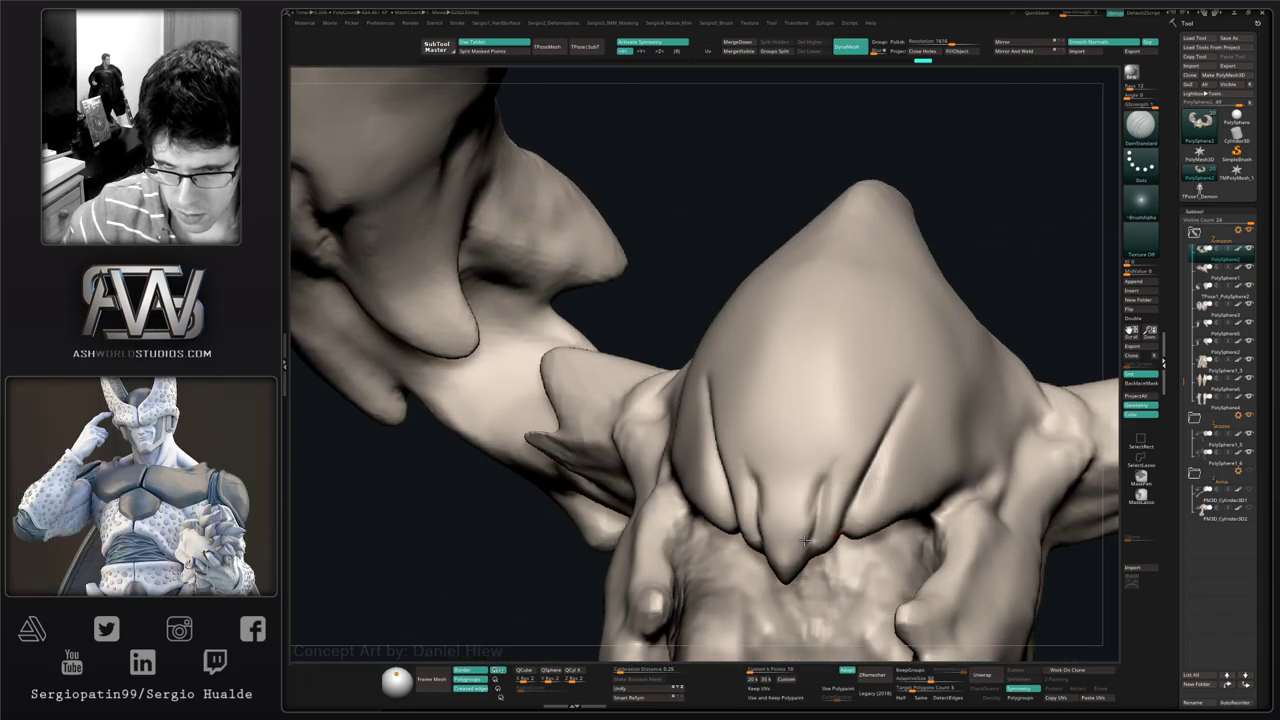
- Reshape the helmet's central point and the small notches beside it with the Move brush
mouse_move(813, 572)
right_mouse_down()
mouse_move(774, 463)
mouse_move(790, 558)
mouse_move(774, 440)
mouse_move(738, 375)
mouse_move(751, 443)
mouse_move(762, 438)
mouse_move(749, 423)
right_mouse_up()
key("b")
key("m")
key("v")
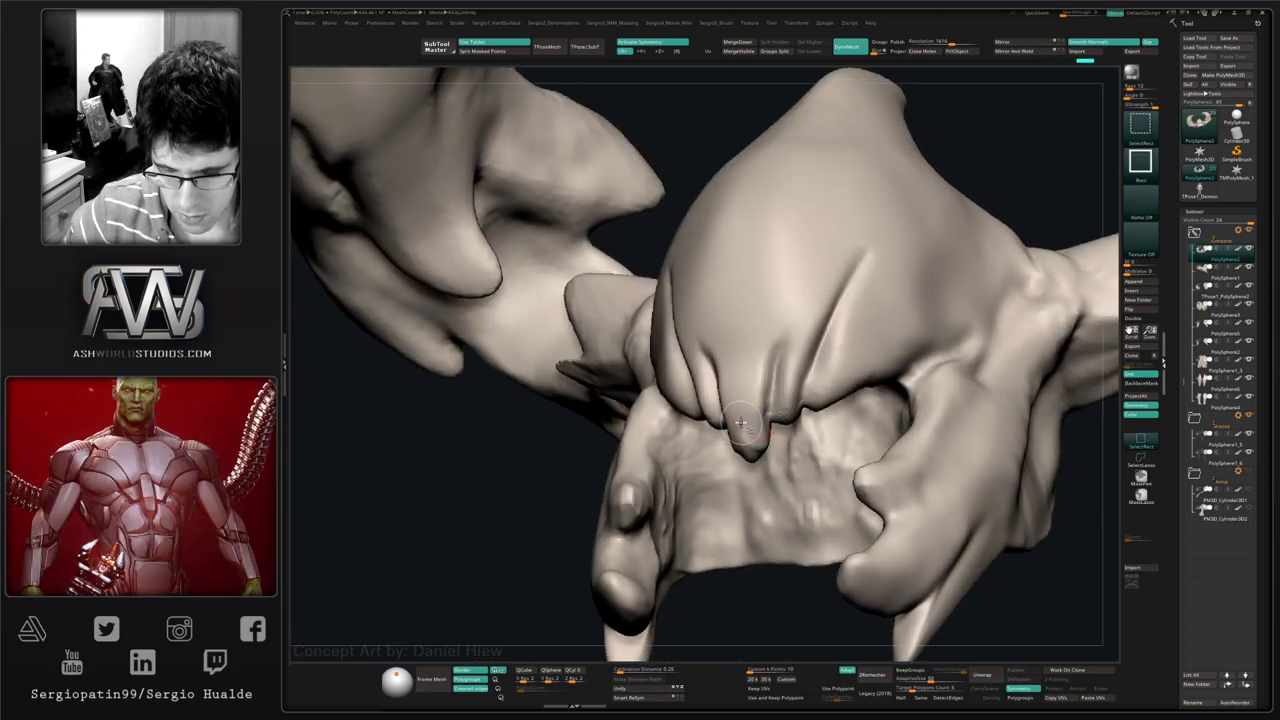
- Flatten the central point and the surface along the diagonal groove with the TrimDynamic brush
key("b")
key("t")
key("d")
mouse_move(746, 431)
left_mouse_down()
mouse_move(757, 451)
mouse_move(746, 437)
mouse_move(753, 352)
mouse_move(780, 405)
mouse_move(805, 340)
left_mouse_up()
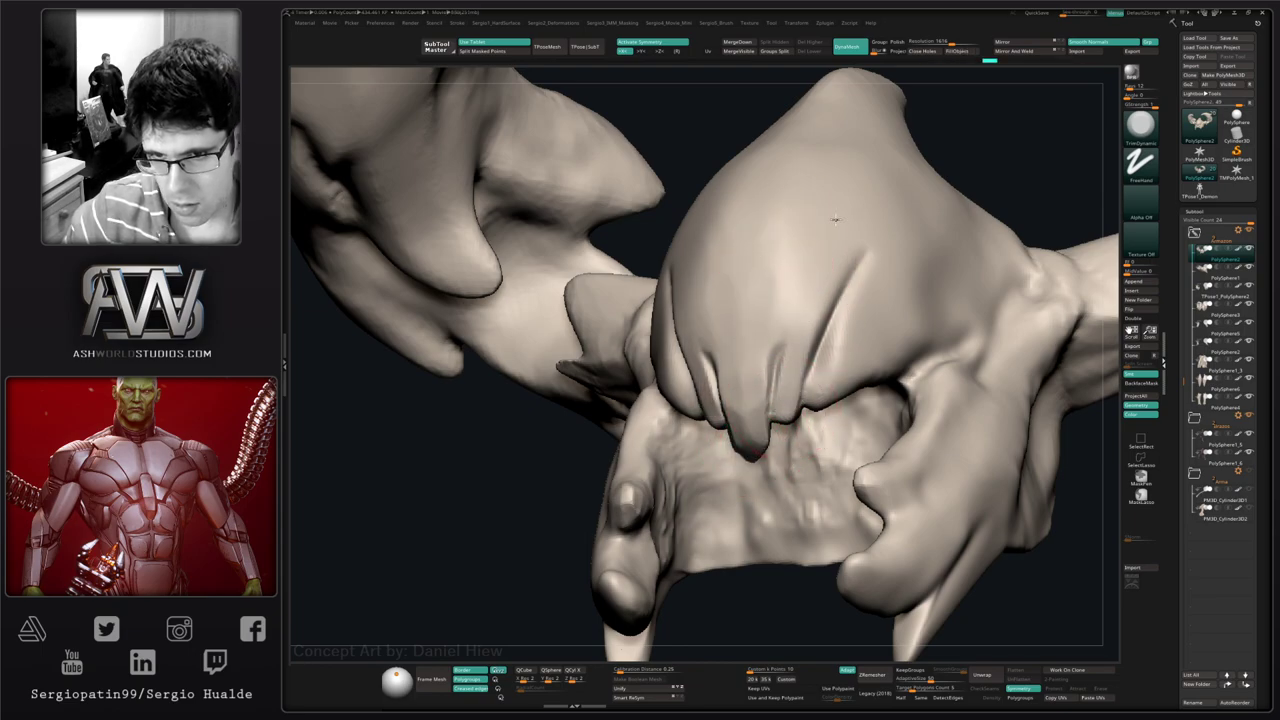
left_click_drag(829, 395, 856, 310)
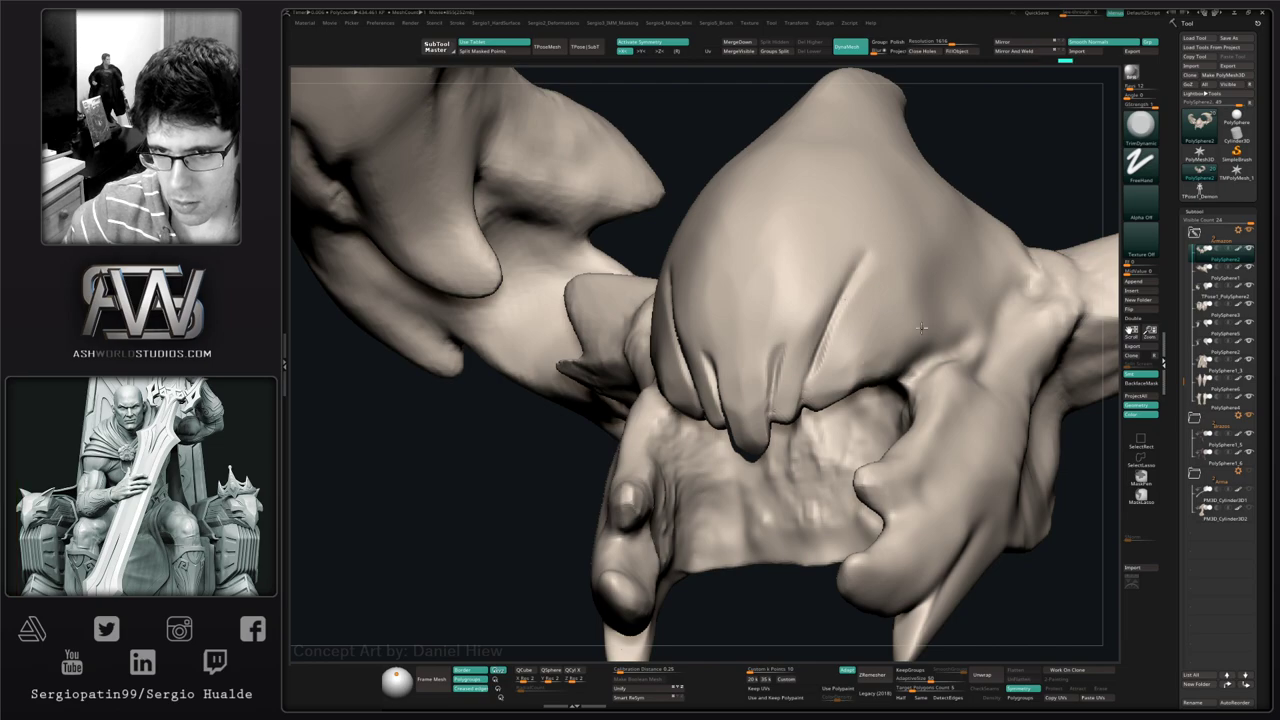
- Reshape the helmet's brow edge above the face opening with the Move brush
right_click_drag(819, 346, 697, 352)
key("b")
key("m")
key("v")
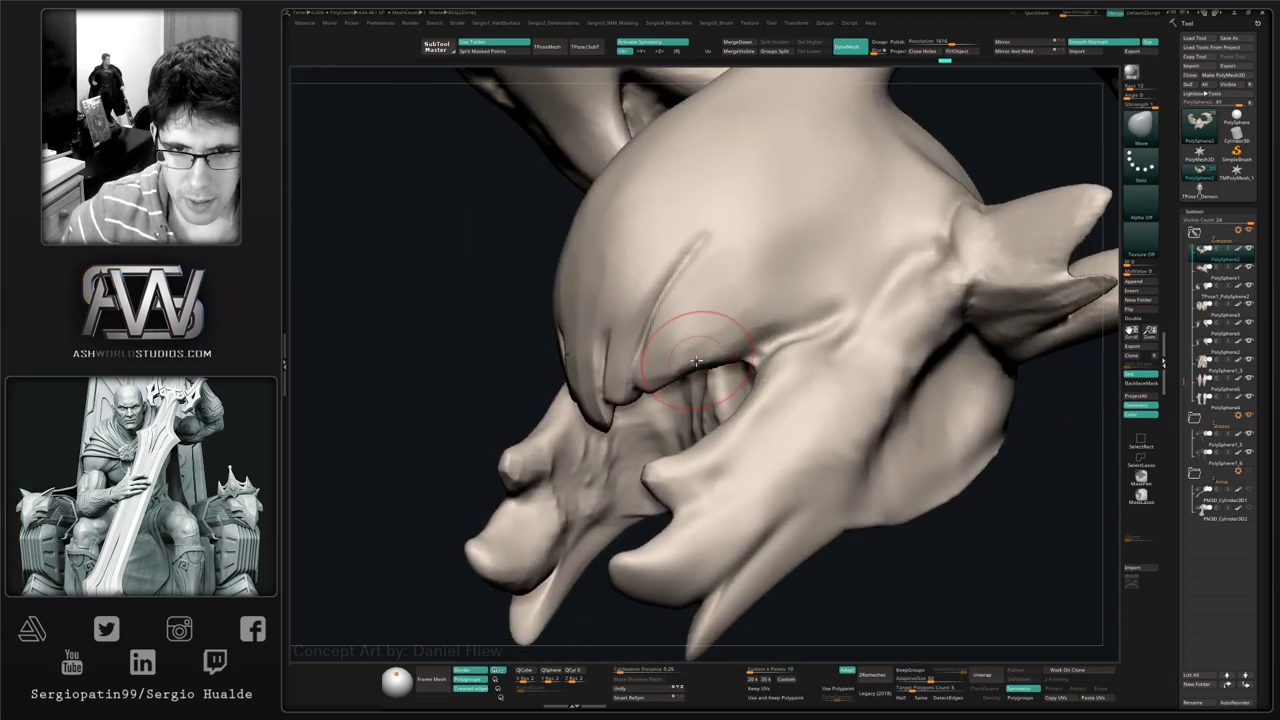
mouse_move(697, 356)
left_mouse_down()
mouse_move(674, 375)
mouse_move(706, 368)
mouse_move(692, 361)
left_mouse_up()
right_click_drag(692, 361, 800, 369)
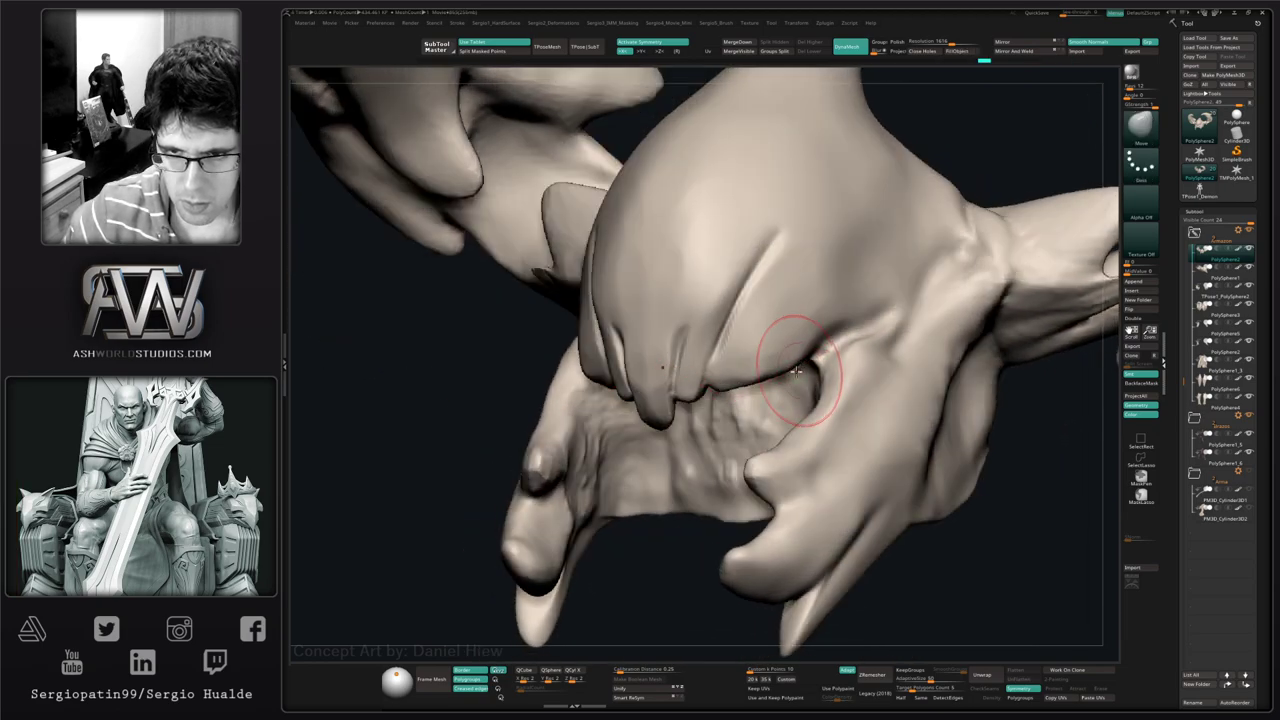
- Mask the cheek plates and lower face with a lasso and smooth the brow's outer corner above the mask
right_click_drag(890, 374, 850, 379)
mouse_move(939, 350)
left_mouse_down("ctrl")
mouse_move(820, 318)
mouse_move(660, 420)
mouse_move(900, 400)
left_mouse_up("ctrl")
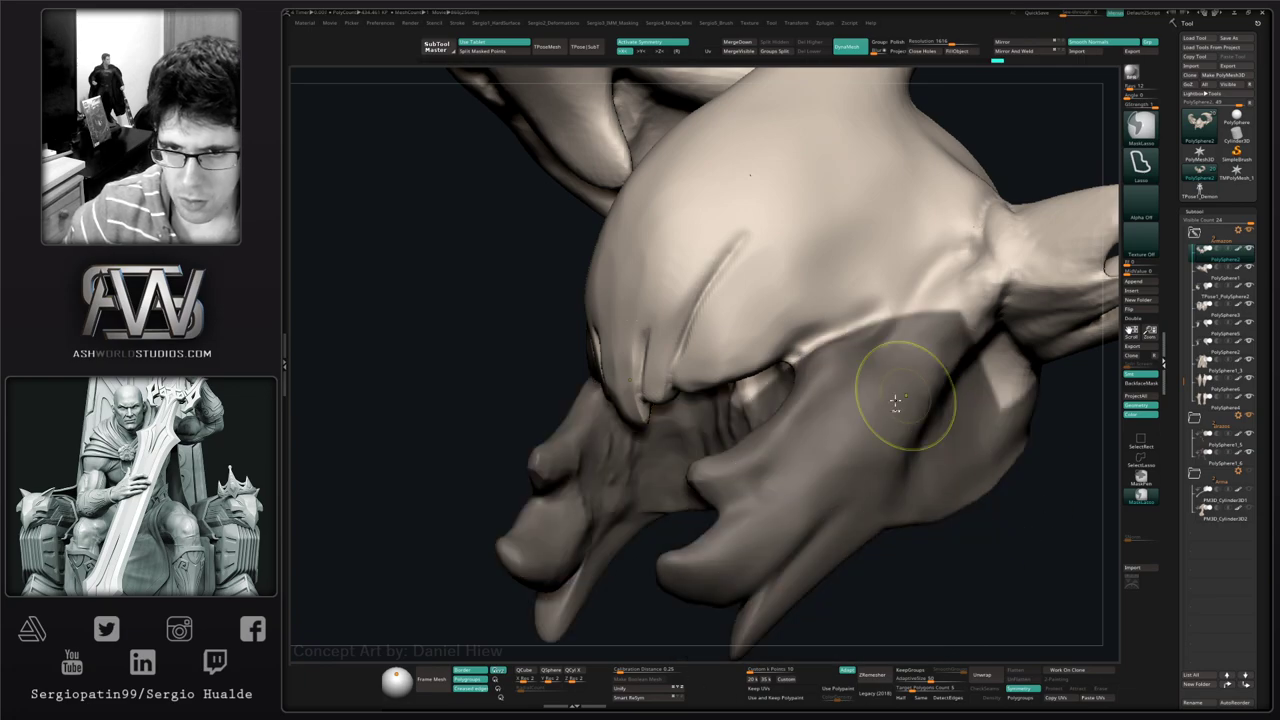
right_click_drag(730, 375, 795, 370)
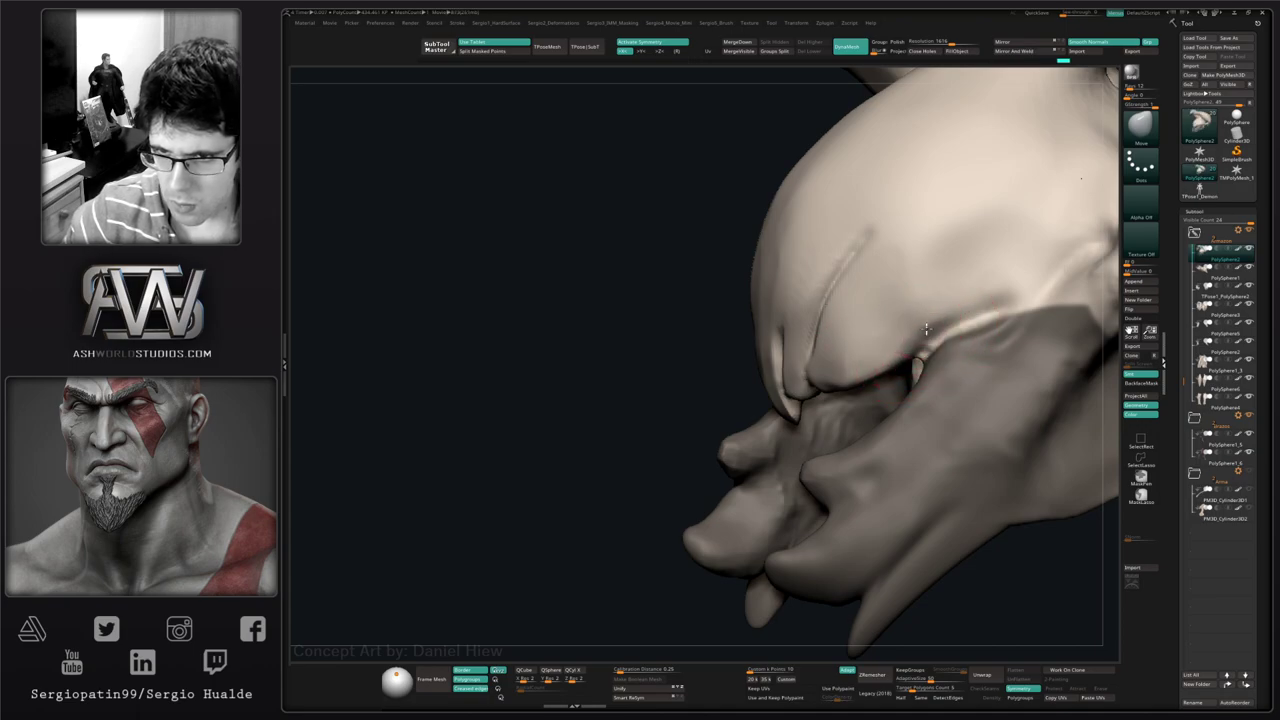
key("ctrl+shift")
mouse_move(953, 338)
left_mouse_down("shift")
mouse_move(986, 336)
mouse_move(945, 330)
left_mouse_up("shift")
- Pull the unmasked brow edge over the masked cheek plates with the Move brush
right_click_drag(860, 377, 1017, 355)
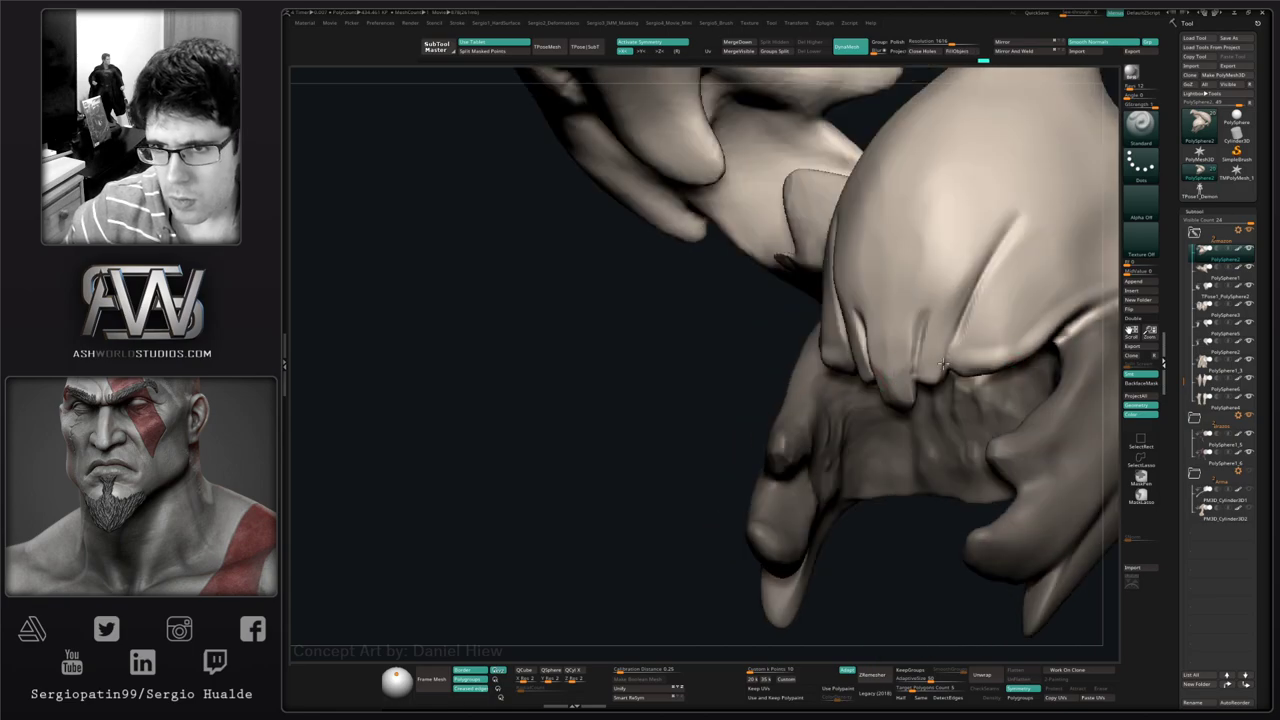
right_click_drag(888, 372, 673, 384, "alt")
key("b")
key("m")
key("v")
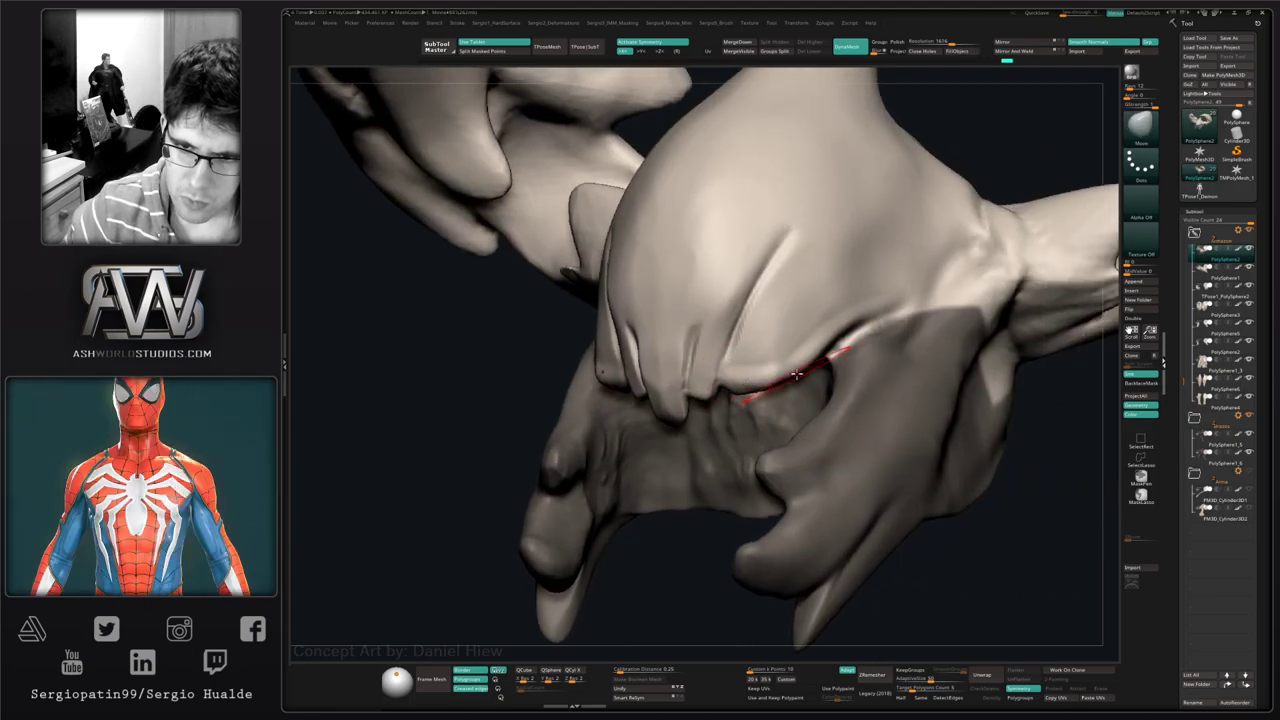
right_click_drag(798, 366, 870, 320)
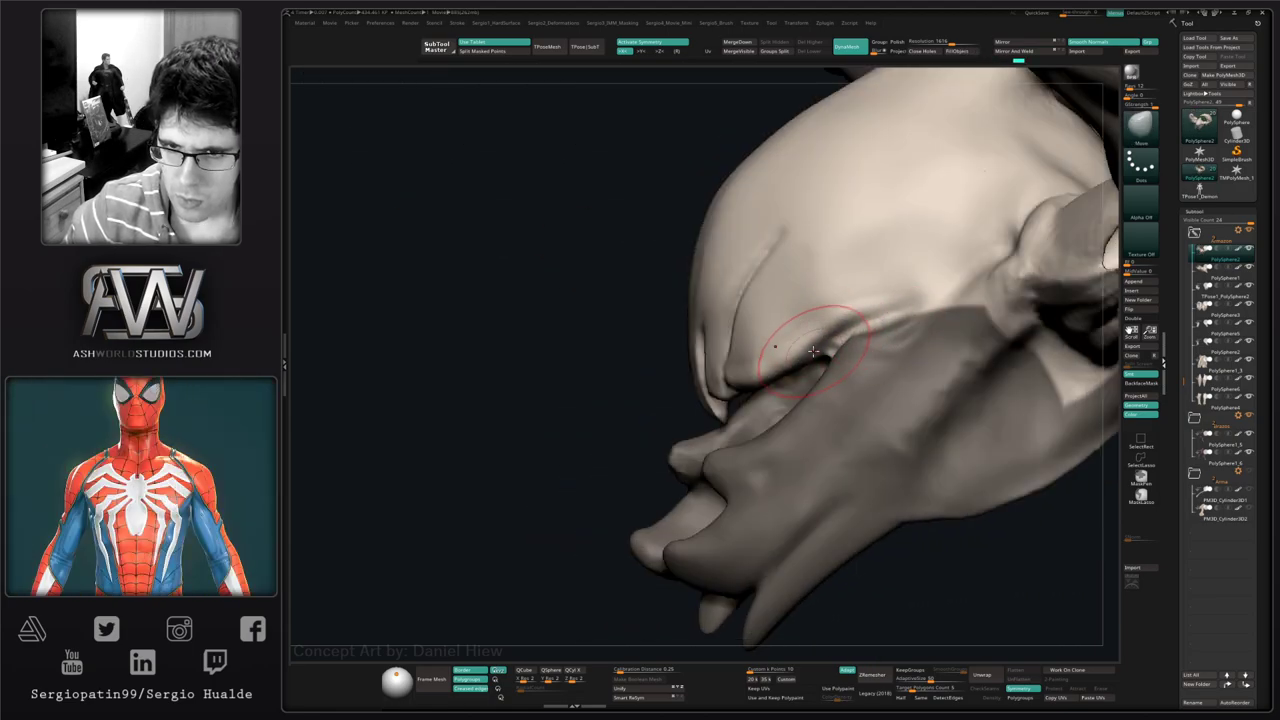
right_click_drag(811, 377, 811, 320, "ctrl")
right_click_drag(811, 320, 798, 379)
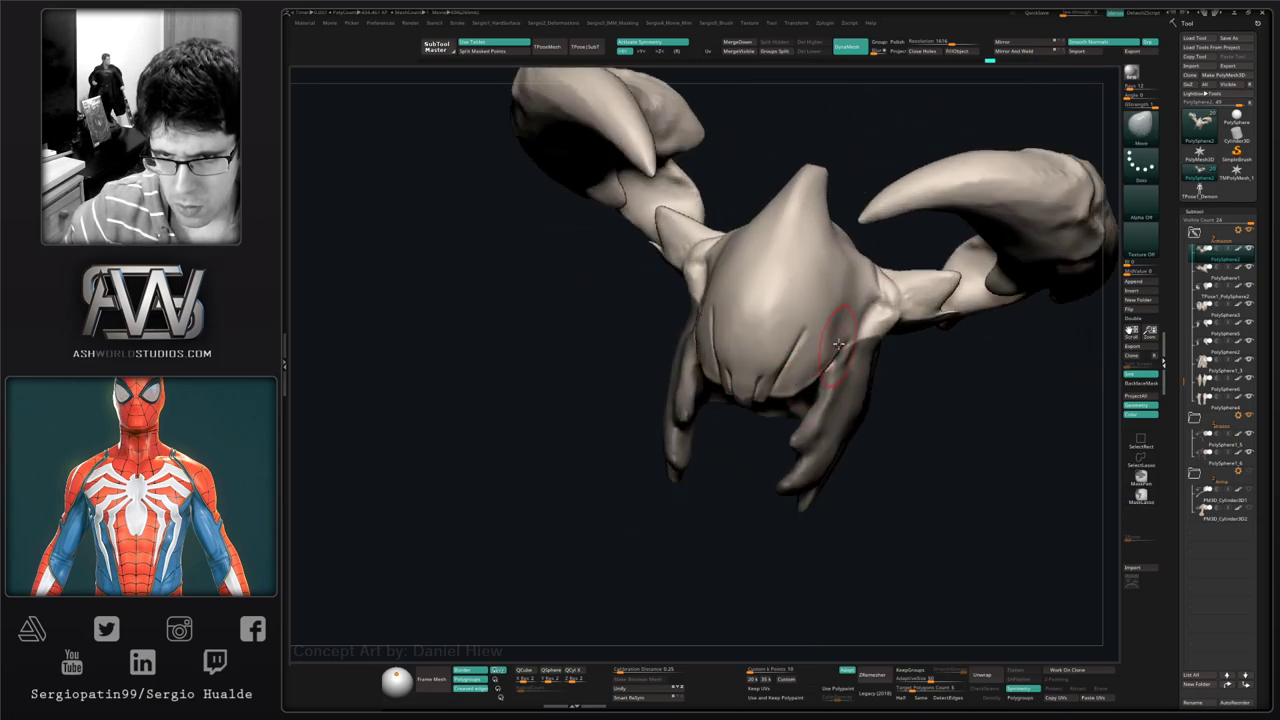
- Flatten the helmet's dome and brow surface with a large TrimDynamic brush
right_click_drag(844, 326, 826, 332)
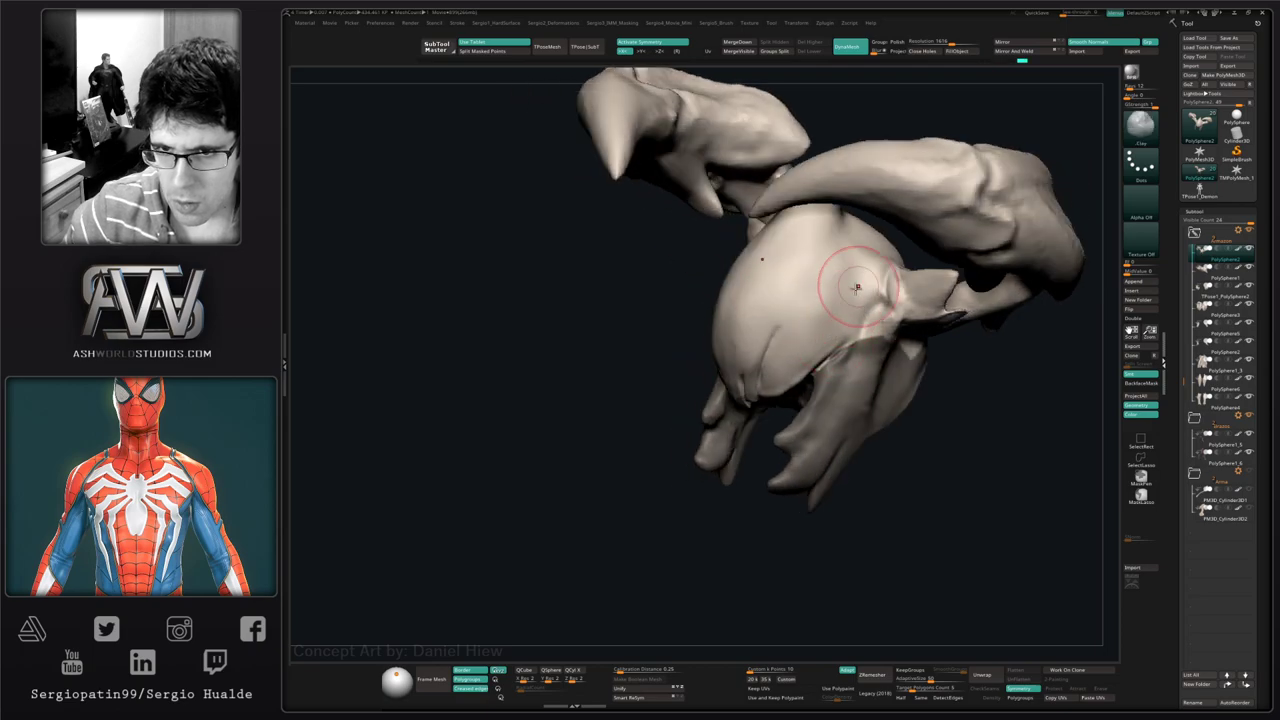
key("b")
key("t")
key("d")
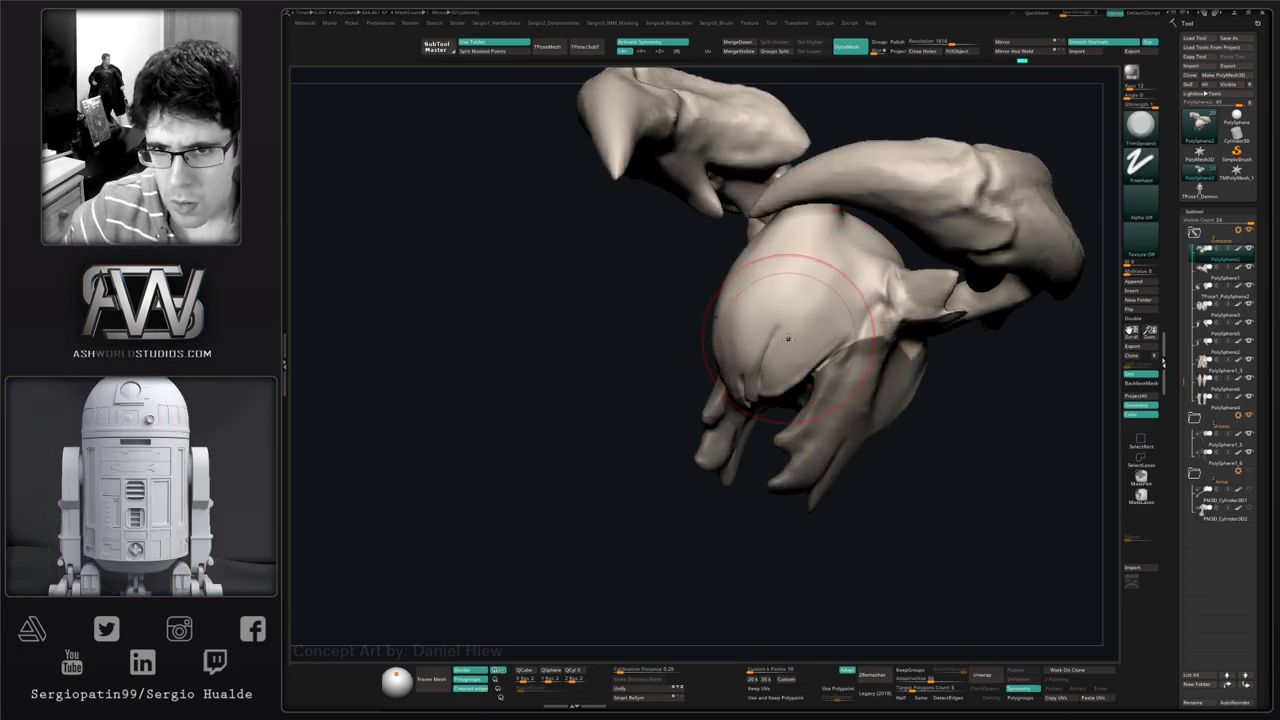
mouse_move(806, 372)
right_mouse_down()
mouse_move(805, 292)
mouse_move(777, 332)
mouse_move(789, 312)
mouse_move(802, 316)
right_mouse_up()
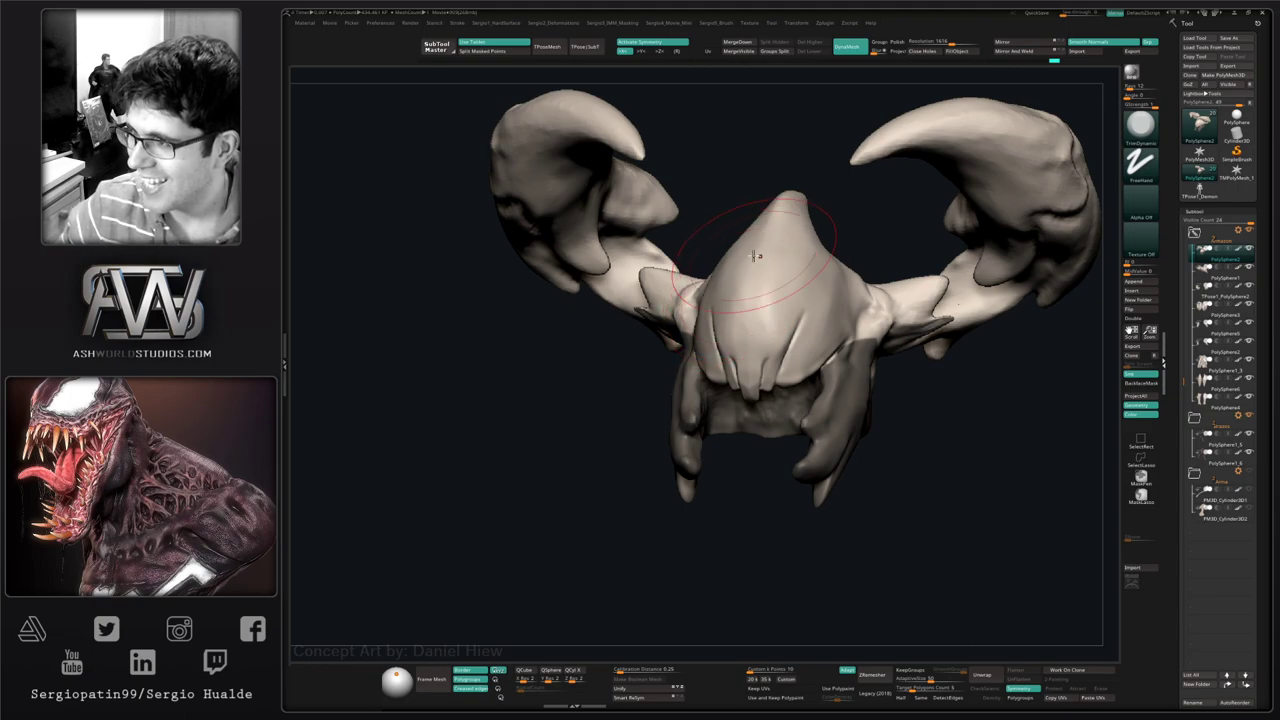
- Refine the brow's lower edge and the rim beside the central point with a smaller Move brush
mouse_move(784, 320)
right_mouse_down()
mouse_move(826, 320)
mouse_move(780, 280)
mouse_move(771, 311)
mouse_move(788, 310)
mouse_move(760, 337)
mouse_move(755, 367)
right_mouse_up()
key("bracketleft")
key("b")
key("m")
key("v")
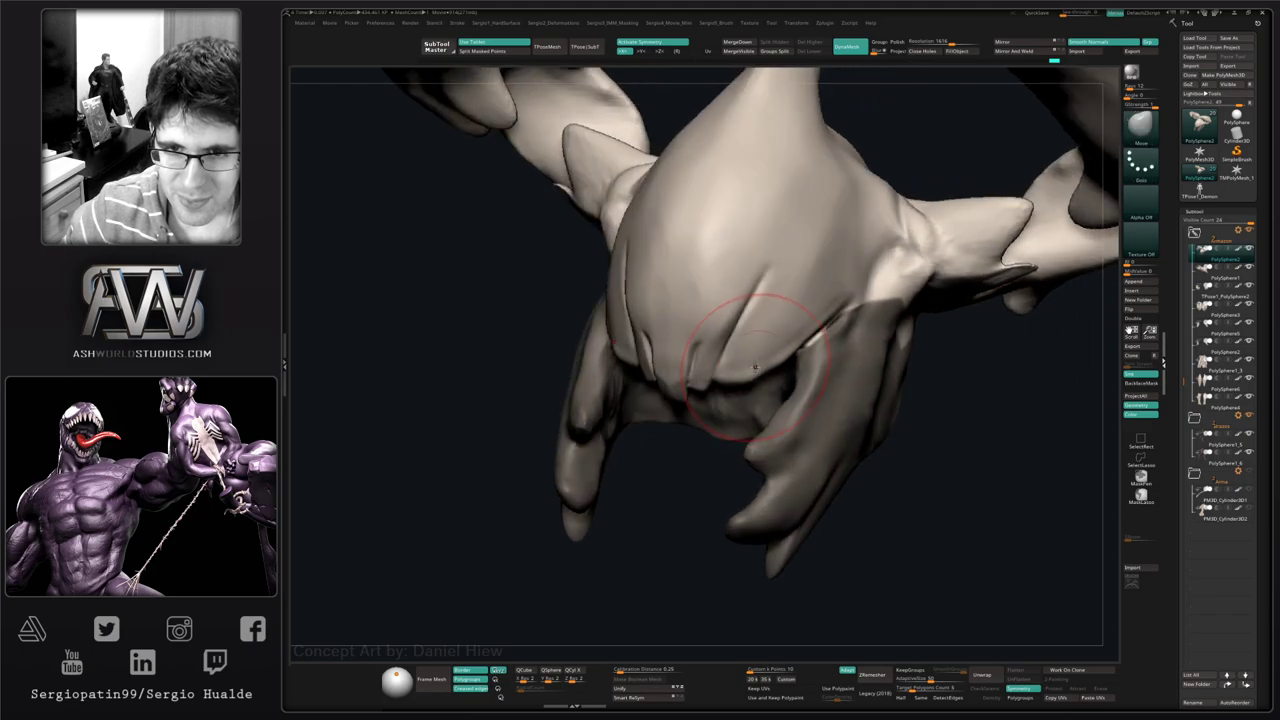
left_click_drag(764, 368, 767, 369)
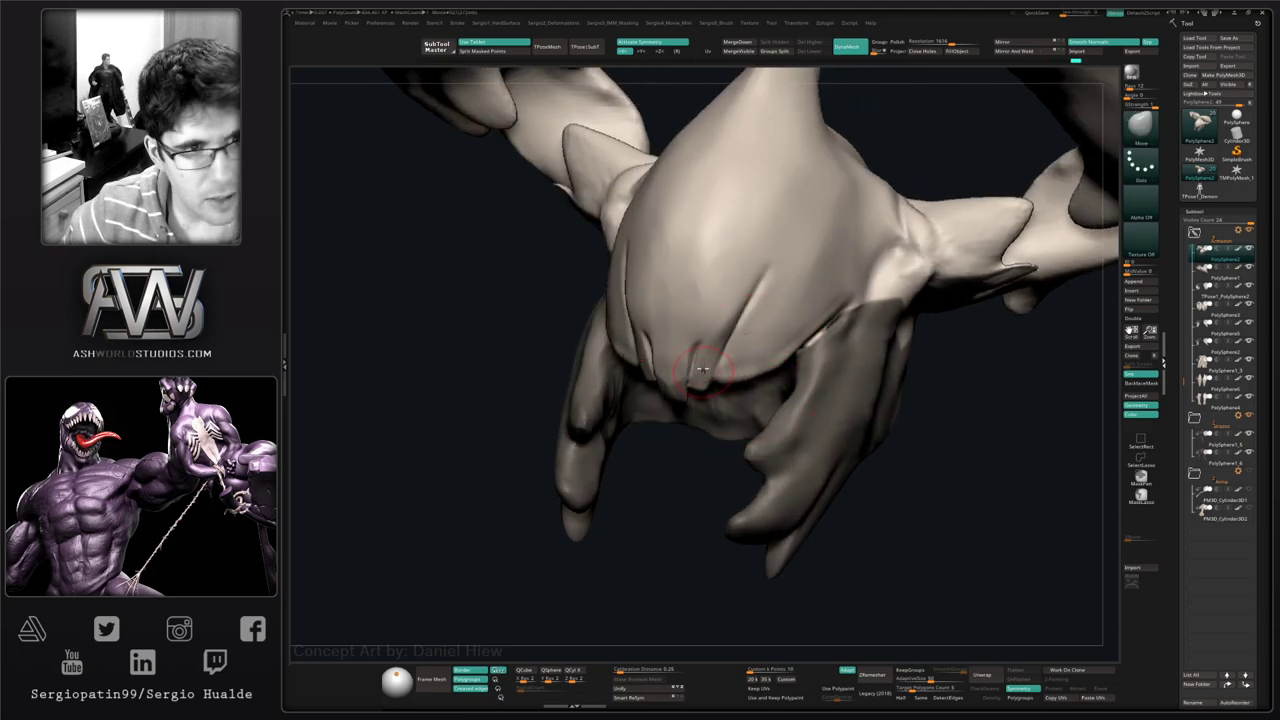
right_click_drag(703, 369, 749, 322)
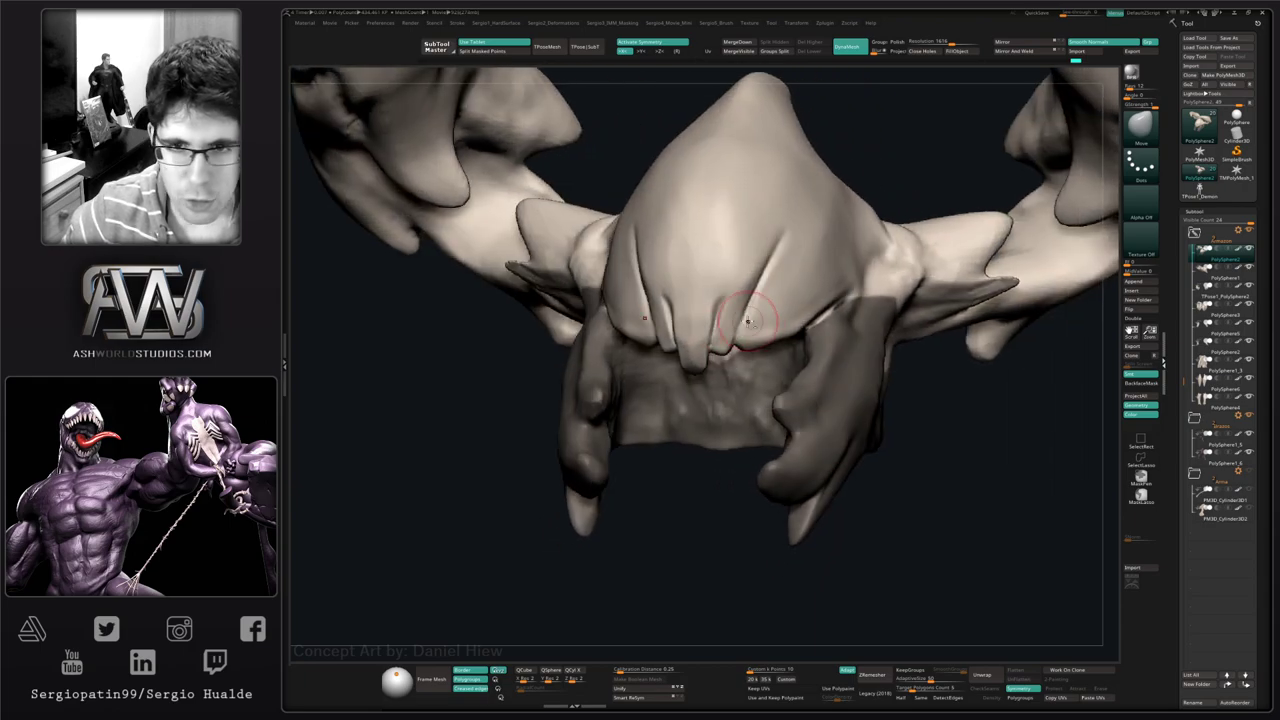
mouse_move(748, 322)
left_mouse_down()
mouse_move(702, 357)
mouse_move(758, 271)
left_mouse_up()
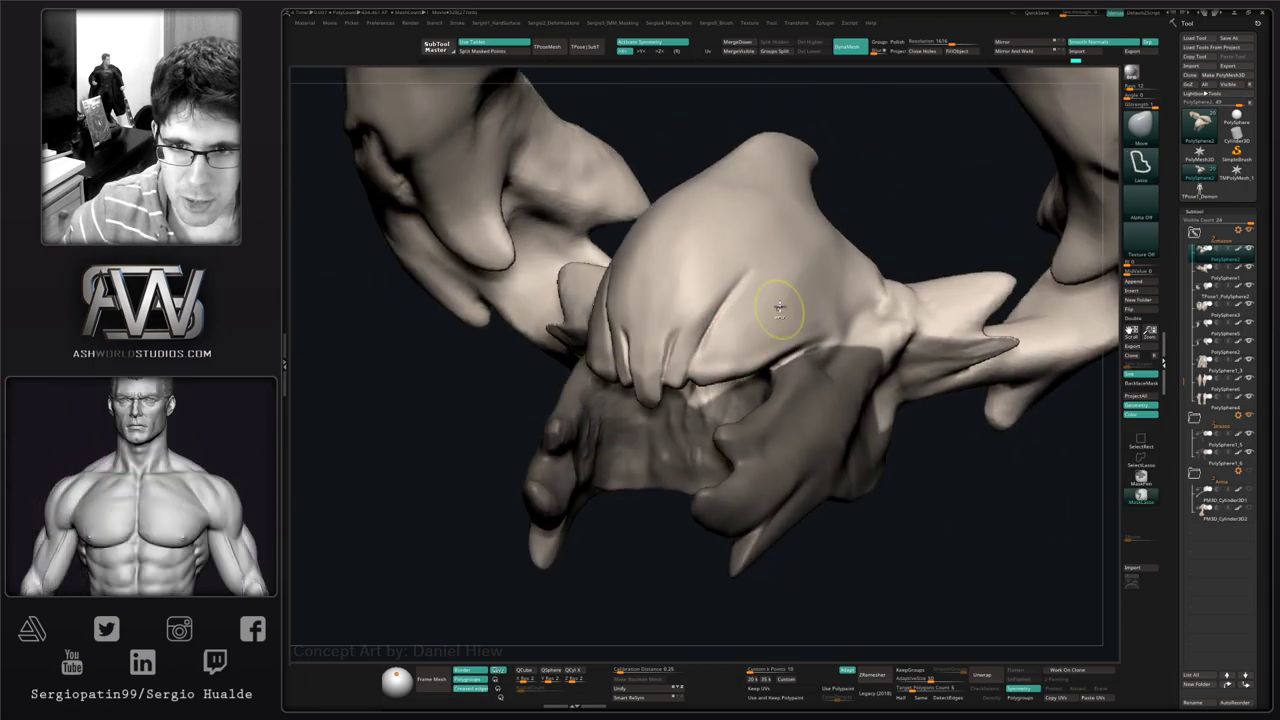
- Extend the mask over the brow's side panels and reshape the exposed central front with the Move brush
mouse_move(714, 319)
left_mouse_down("ctrl")
mouse_move(686, 372)
mouse_move(922, 364)
mouse_move(912, 330)
left_mouse_up("ctrl")
right_click_drag(779, 358, 631, 378)
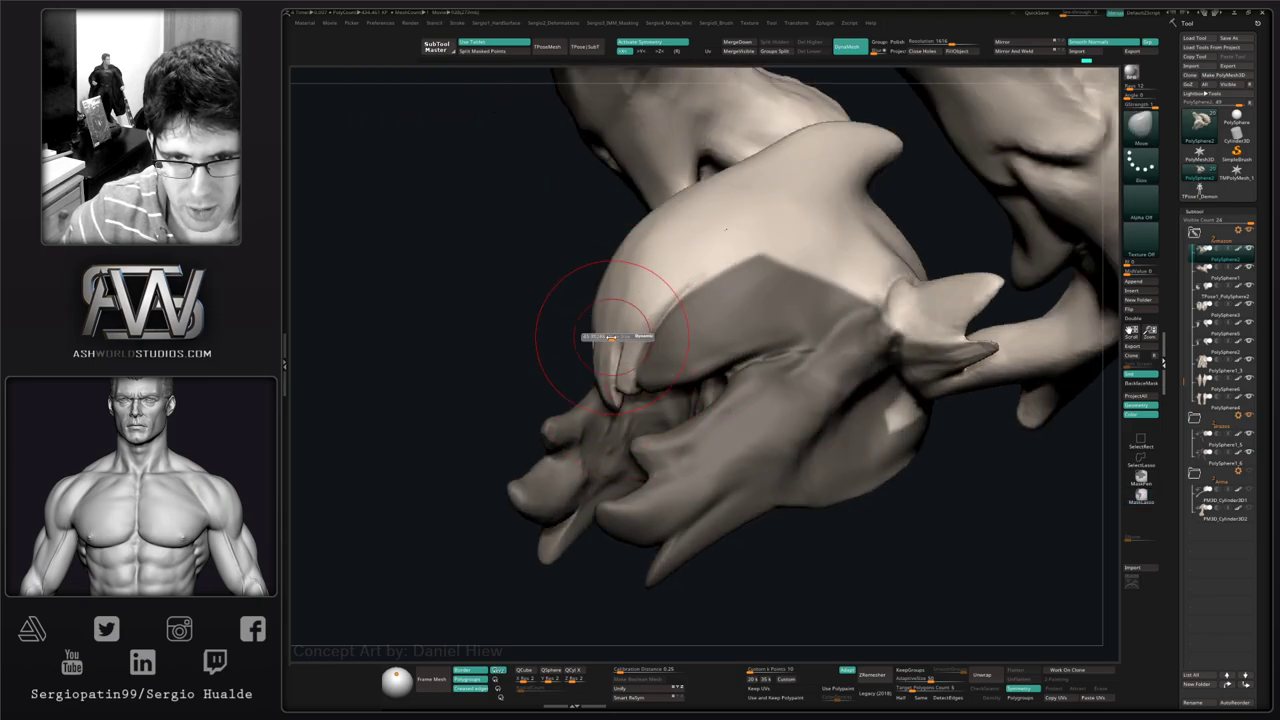
mouse_move(598, 321)
left_mouse_down()
mouse_move(627, 361)
mouse_move(625, 297)
left_mouse_up()
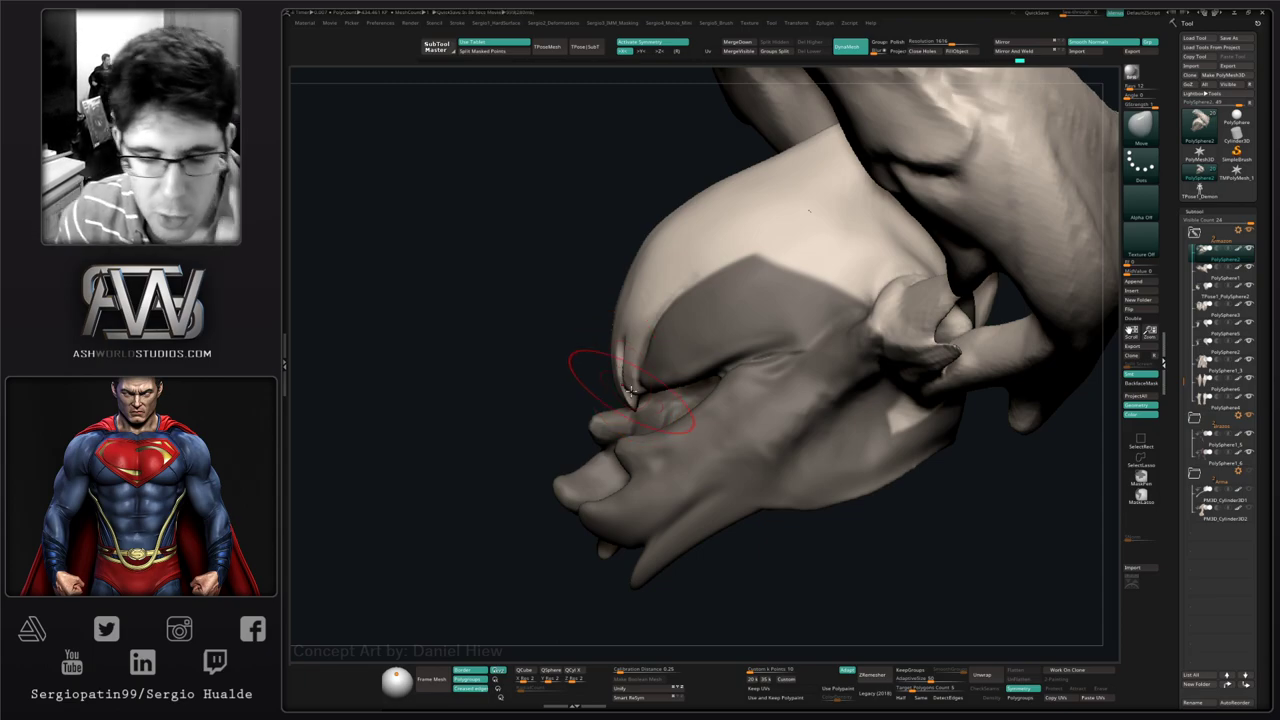
left_click_drag(569, 354, 597, 365)
- Invert the mask and adjust the brow's side panels along the central section with the Move brush
right_click_drag(592, 394, 613, 343)
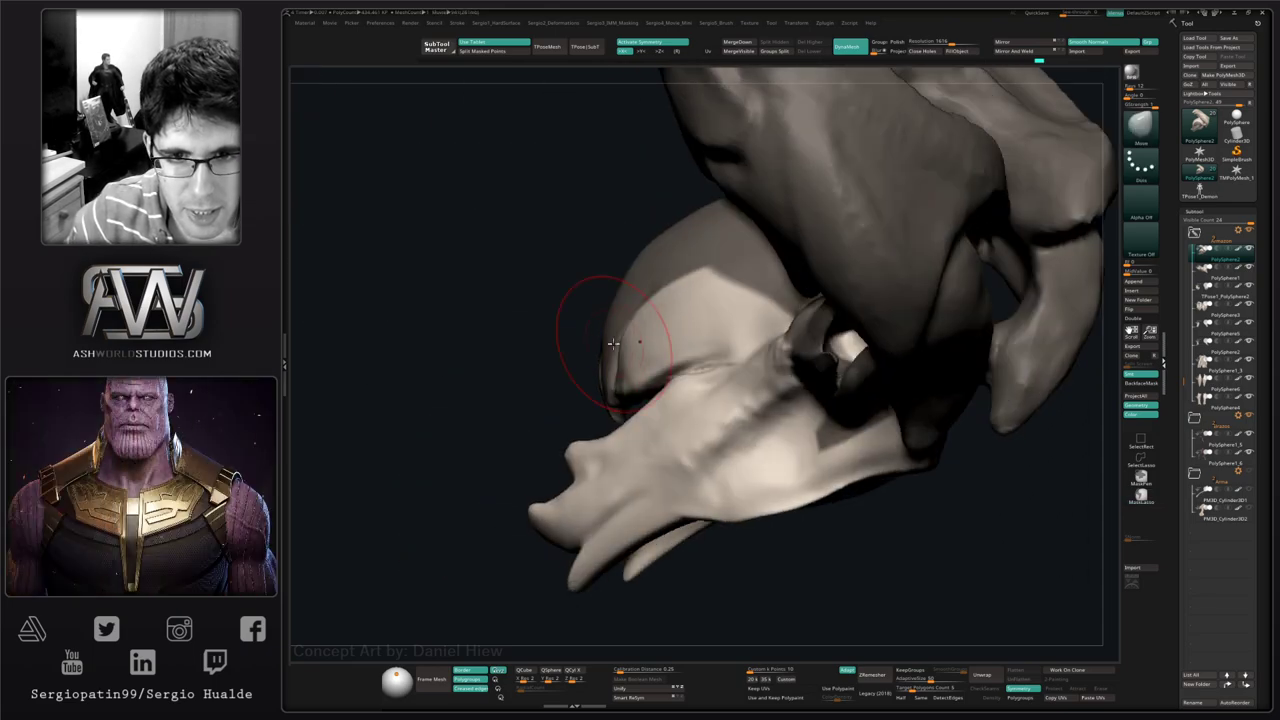
right_click_drag(612, 389, 580, 389)
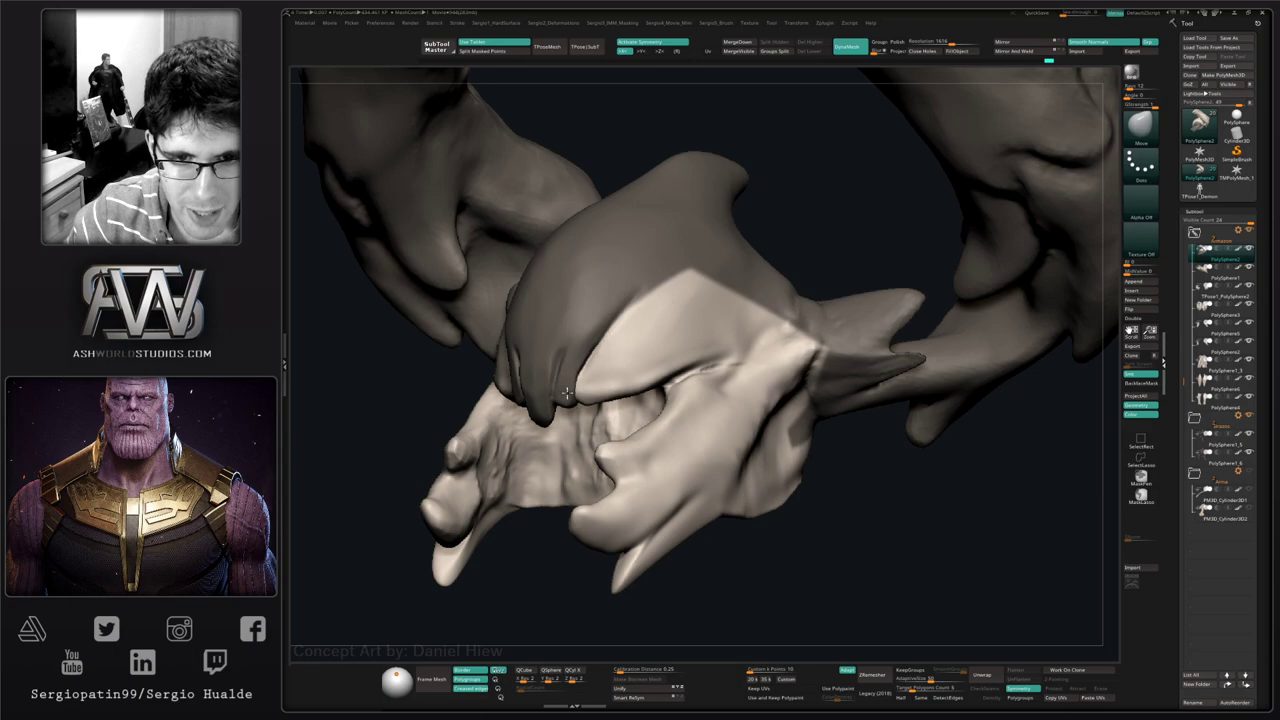
mouse_move(567, 393)
left_mouse_down()
mouse_move(650, 405)
mouse_move(590, 350)
mouse_move(605, 320)
mouse_move(566, 366)
left_mouse_up()
- Swap the mask between center and sides and refine the overlap of the central points and brow panels with the Move brush
key("ctrl")
right_click_drag(584, 425, 585, 389)
key("s")
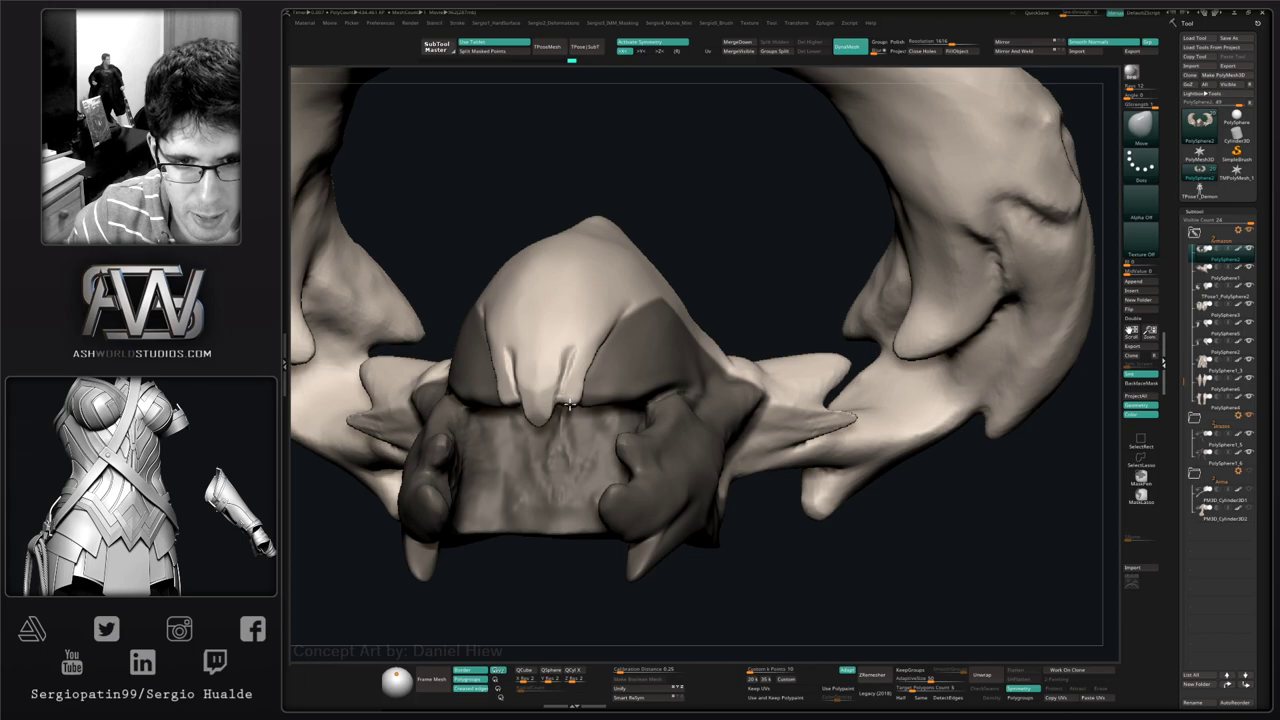
right_click_drag(584, 400, 581, 375)
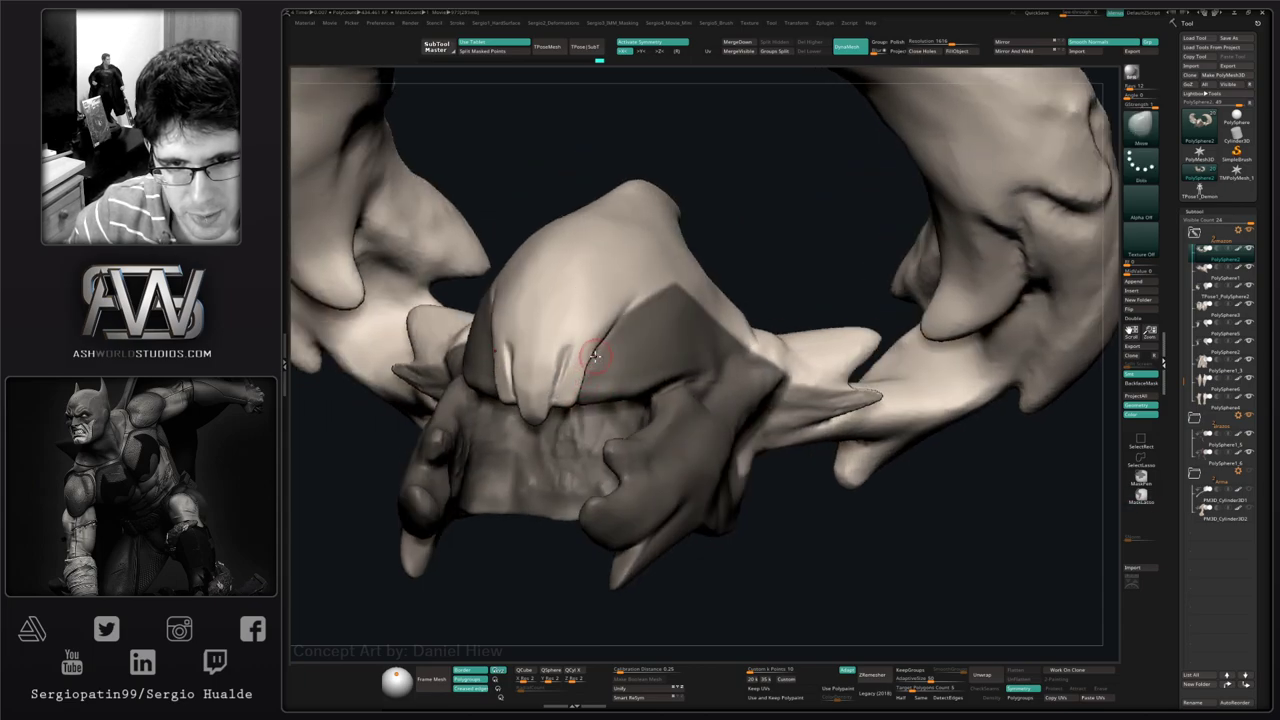
right_click_drag(587, 363, 596, 312, "ctrl")
mouse_move(596, 340)
right_mouse_down()
mouse_move(637, 352)
mouse_move(586, 420)
mouse_move(620, 340)
mouse_move(636, 357)
mouse_move(599, 372)
right_mouse_up()
right_click_drag(723, 287, 578, 388)
left_click_drag(578, 388, 595, 403)
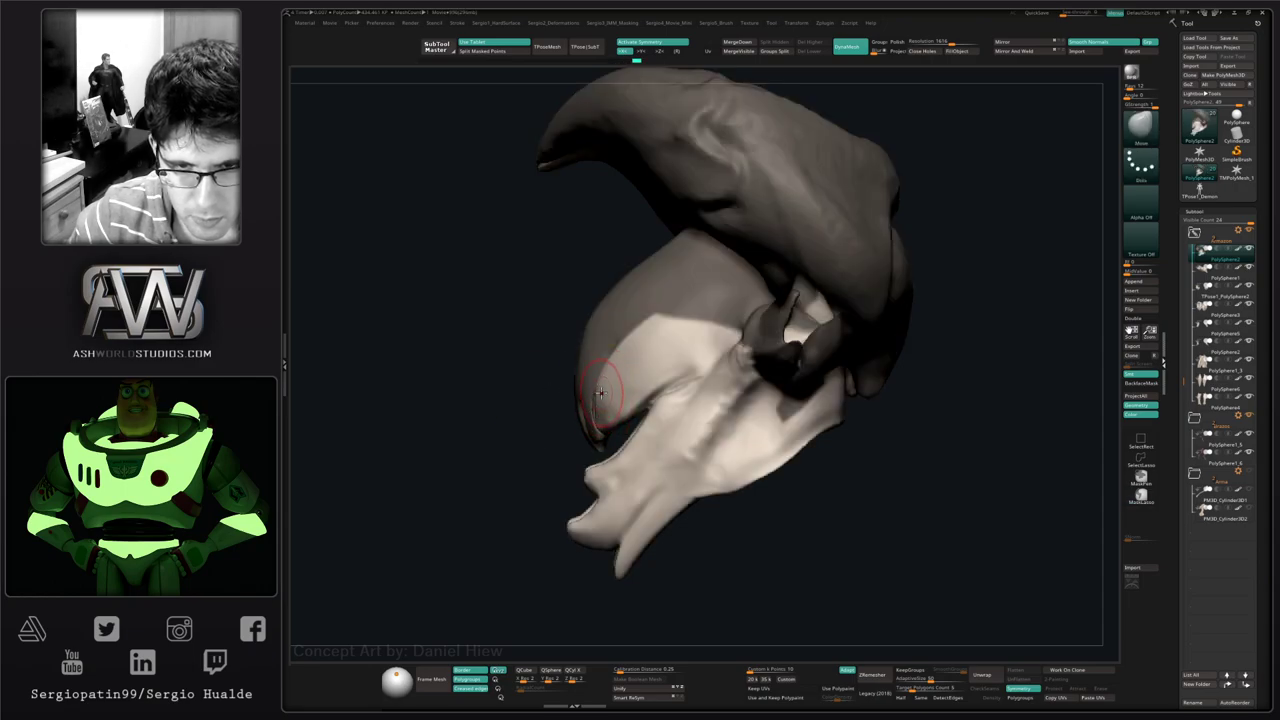
- Clear the mask and rework the brow's side surface with the Clay brush, with color painting off and a lower Z intensity
left_click_drag(543, 375, 531, 397, "ctrl")
mouse_move(531, 397)
right_mouse_down("shift")
mouse_move(634, 440)
mouse_move(634, 394)
mouse_move(614, 414)
mouse_move(618, 436)
right_mouse_up("shift")
key("b")
key("c")
key("l")
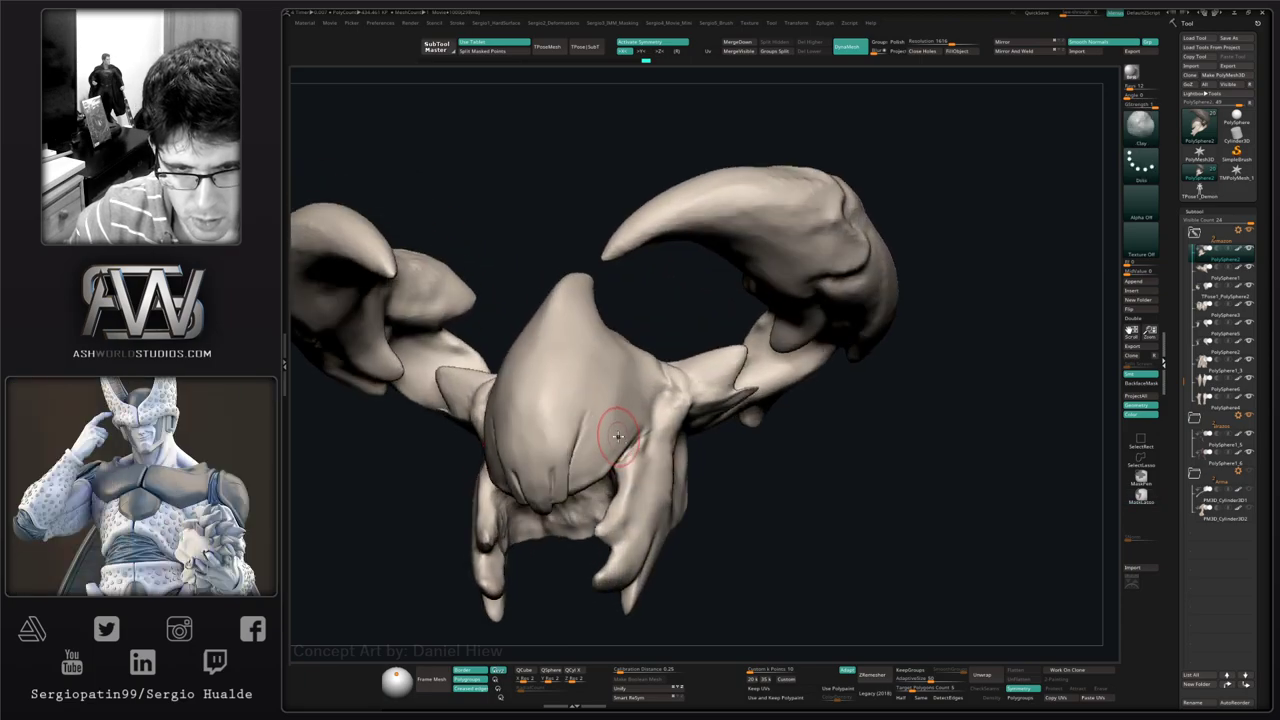
right_click(630, 396)
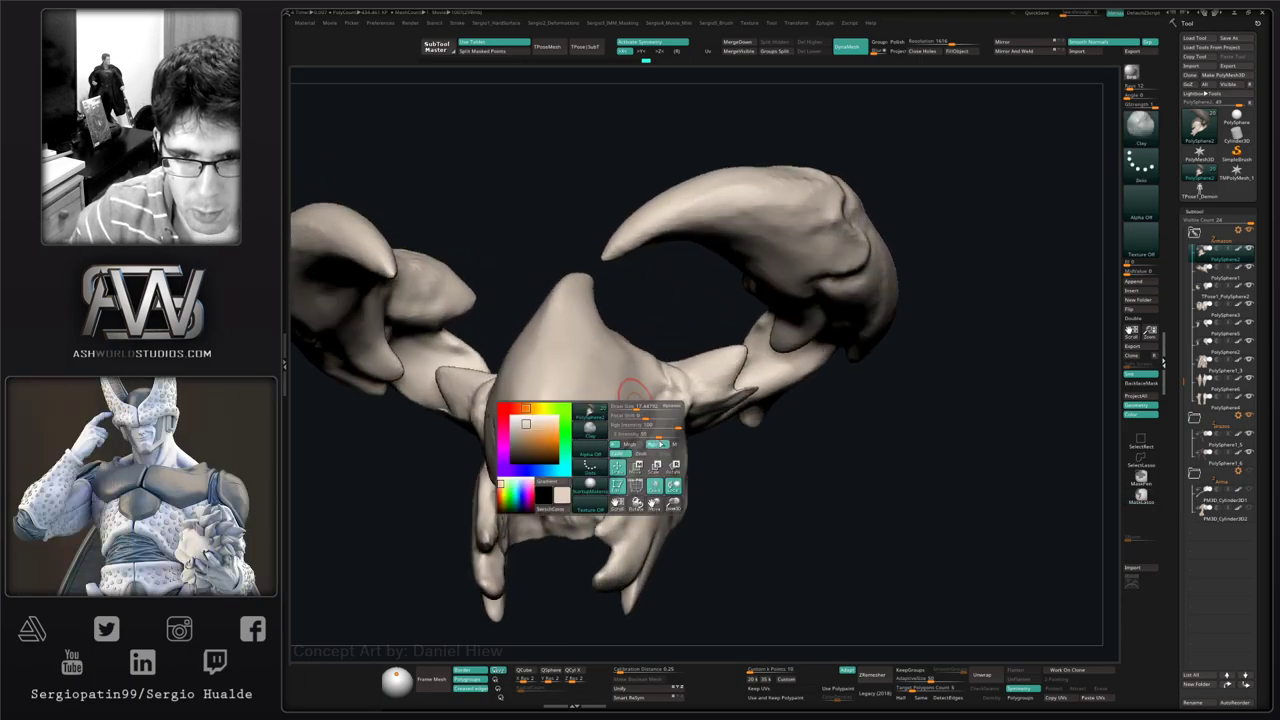
left_click(660, 444)
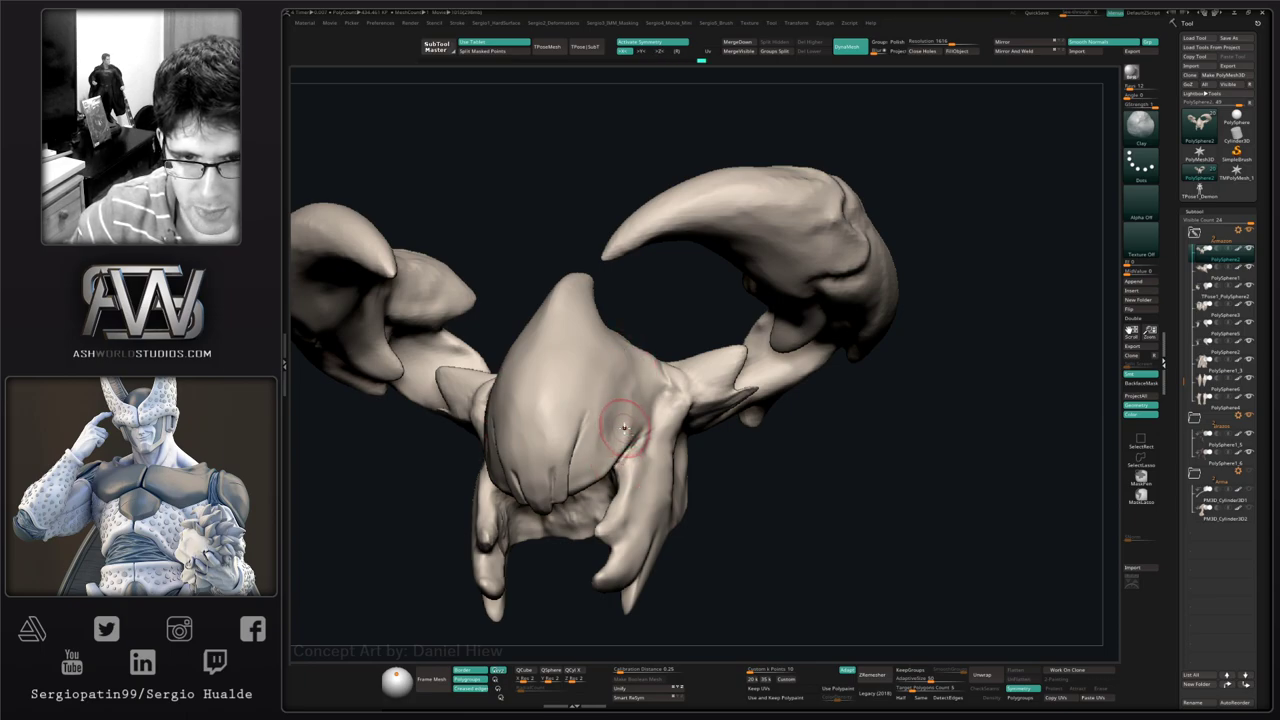
right_click(618, 388)
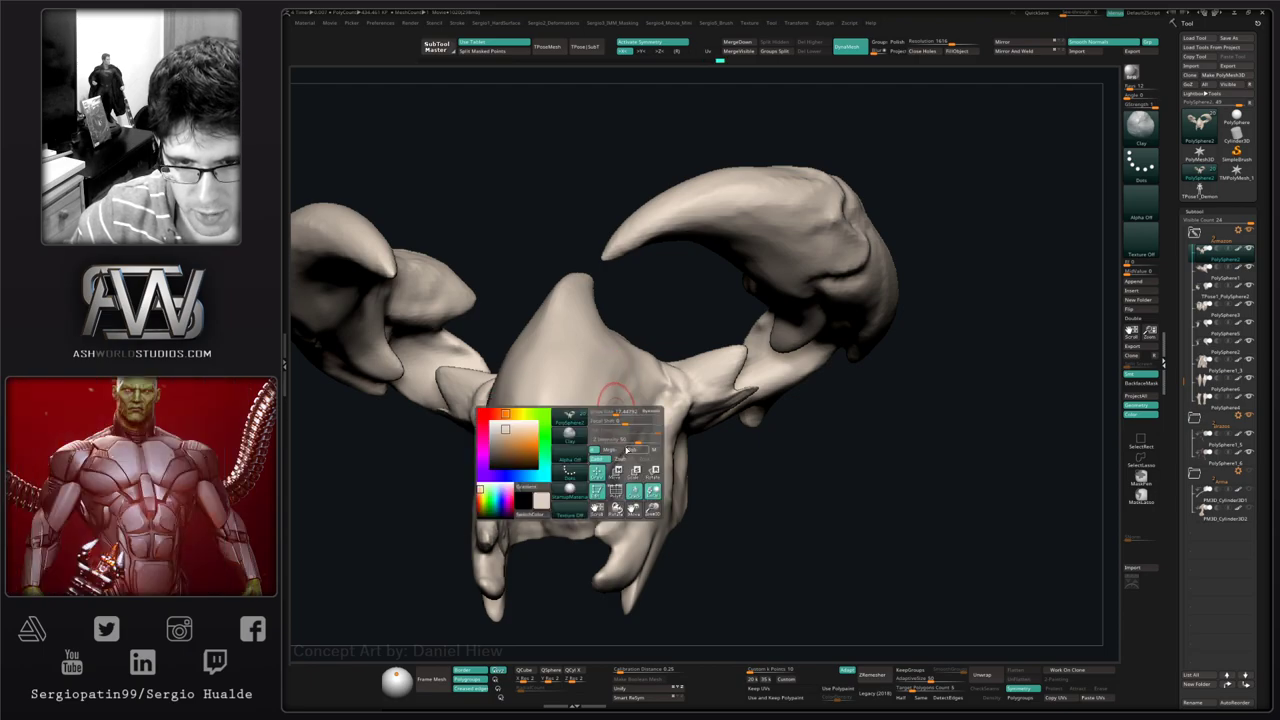
left_click_drag(620, 441, 604, 440)
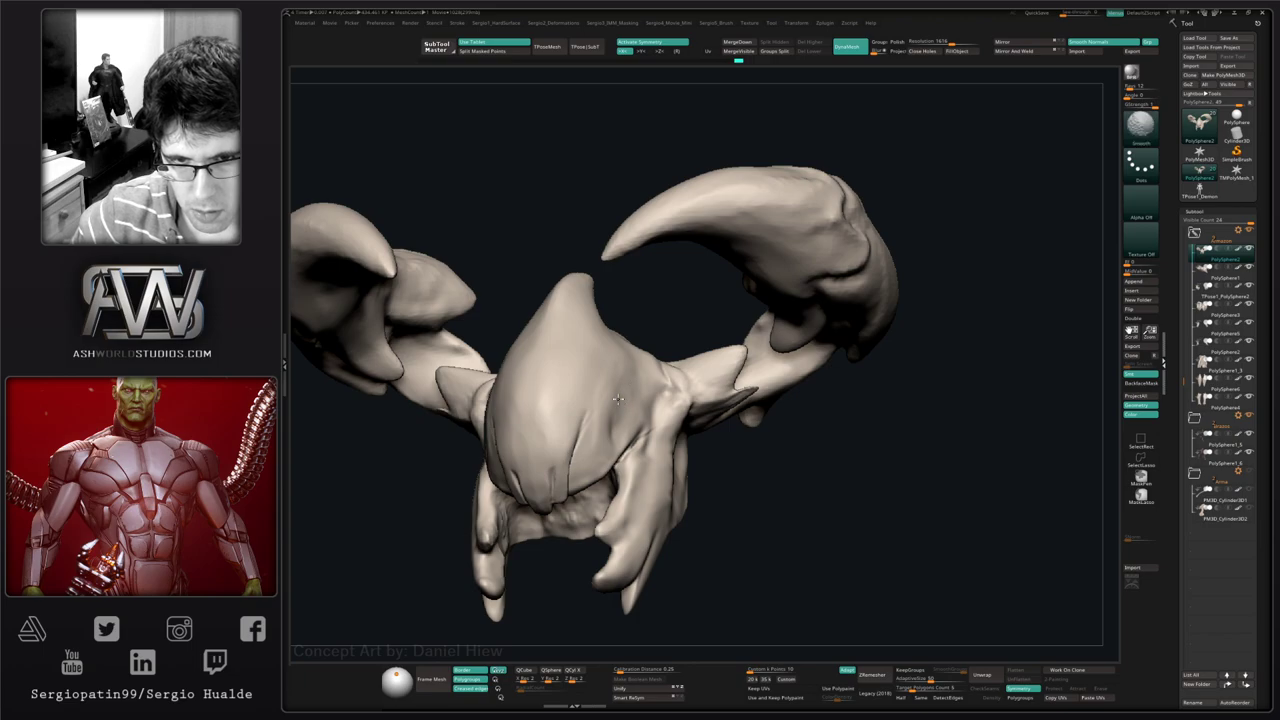
mouse_move(601, 456)
right_mouse_down()
mouse_move(649, 421)
mouse_move(610, 420)
mouse_move(598, 378)
right_mouse_up()
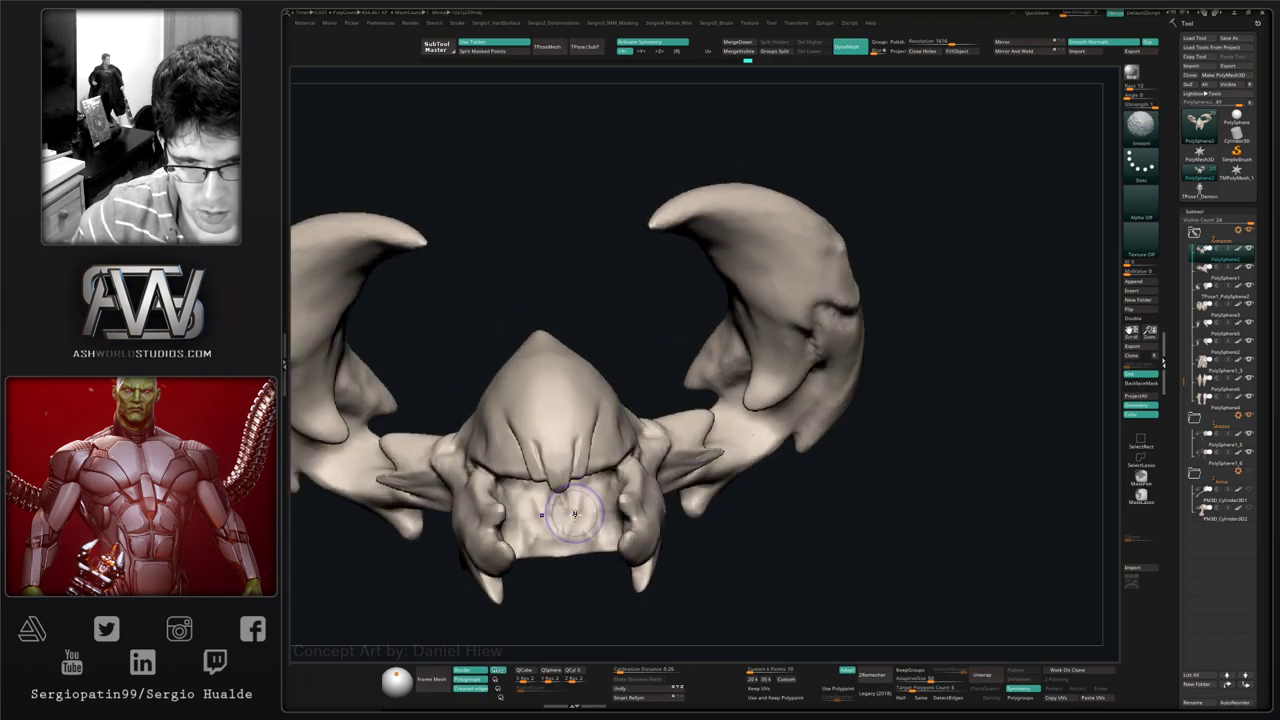
- Refine the sides of the helmet's brow from several angles with the Move and Clay brushes
right_click_drag(561, 537, 580, 428, "ctrl")
right_click_drag(598, 374, 606, 424)
key("b")
key("m")
key("v")
key("s")
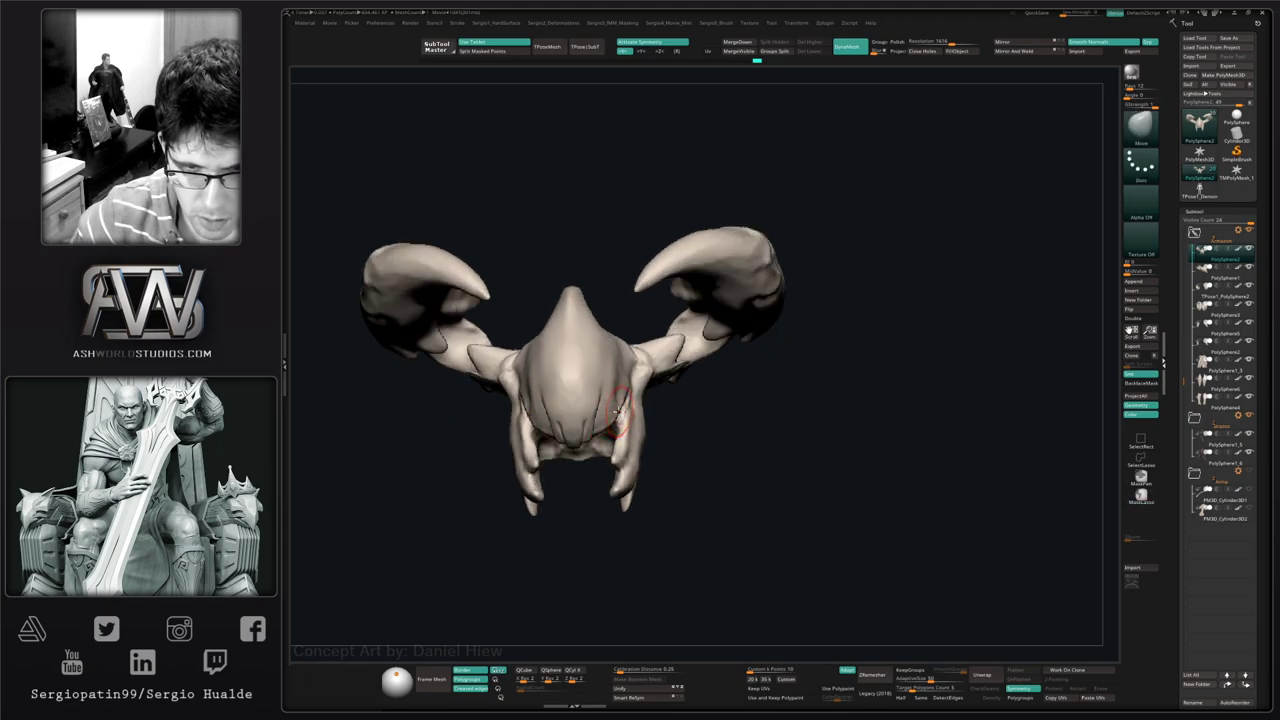
right_click_drag(616, 413, 621, 395)
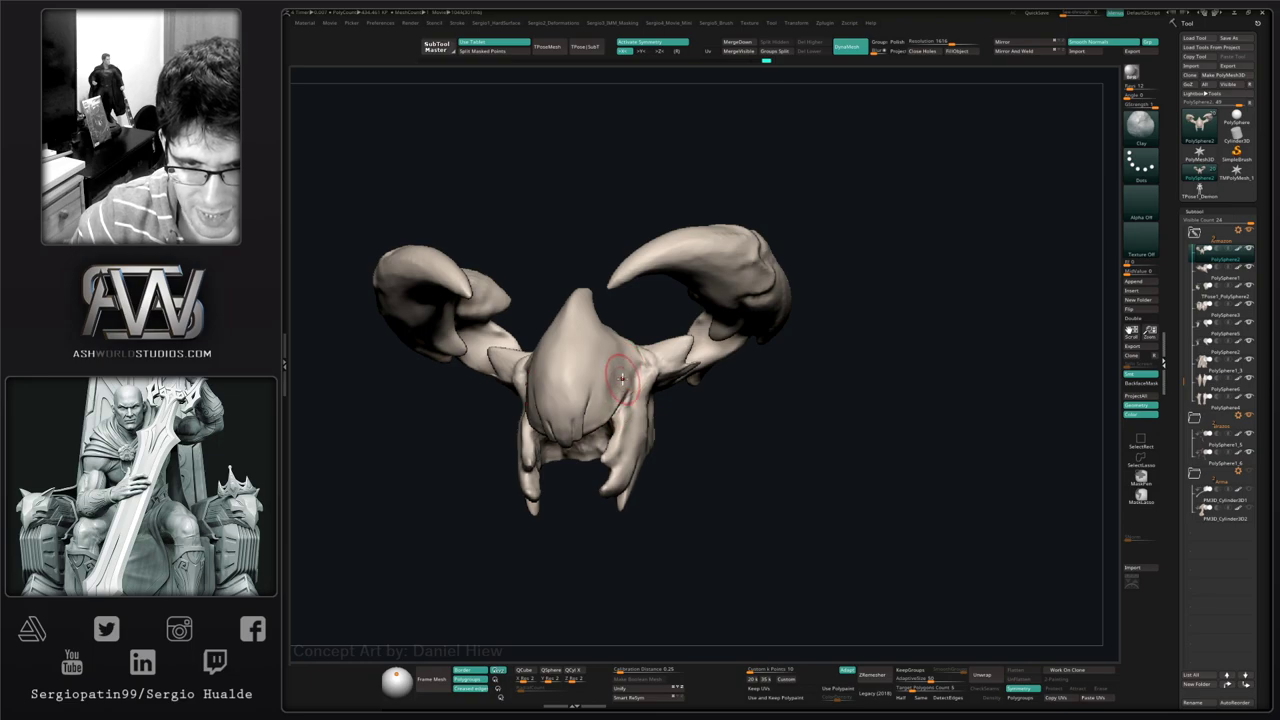
right_click_drag(624, 340, 622, 414)
key("b")
key("m")
key("v")
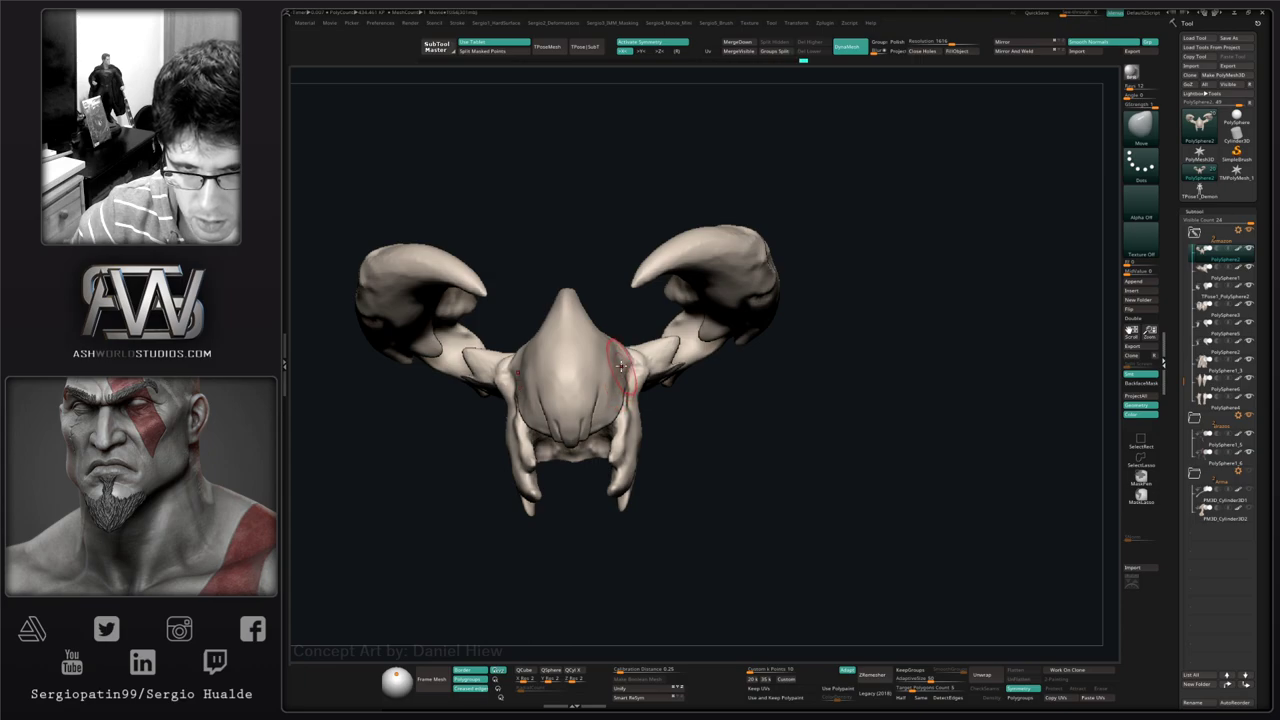
- Mask both horns where they meet the helmet and separate horns and helmet into two polygroups
mouse_move(637, 347)
right_mouse_down()
mouse_move(620, 348)
mouse_move(640, 303)
mouse_move(561, 381)
mouse_move(743, 490)
mouse_move(745, 398)
right_mouse_up()
mouse_move(790, 236)
left_mouse_down("ctrl")
mouse_move(549, 286)
mouse_move(645, 357)
mouse_move(652, 399)
mouse_move(719, 517)
mouse_move(840, 370)
left_mouse_up("ctrl")
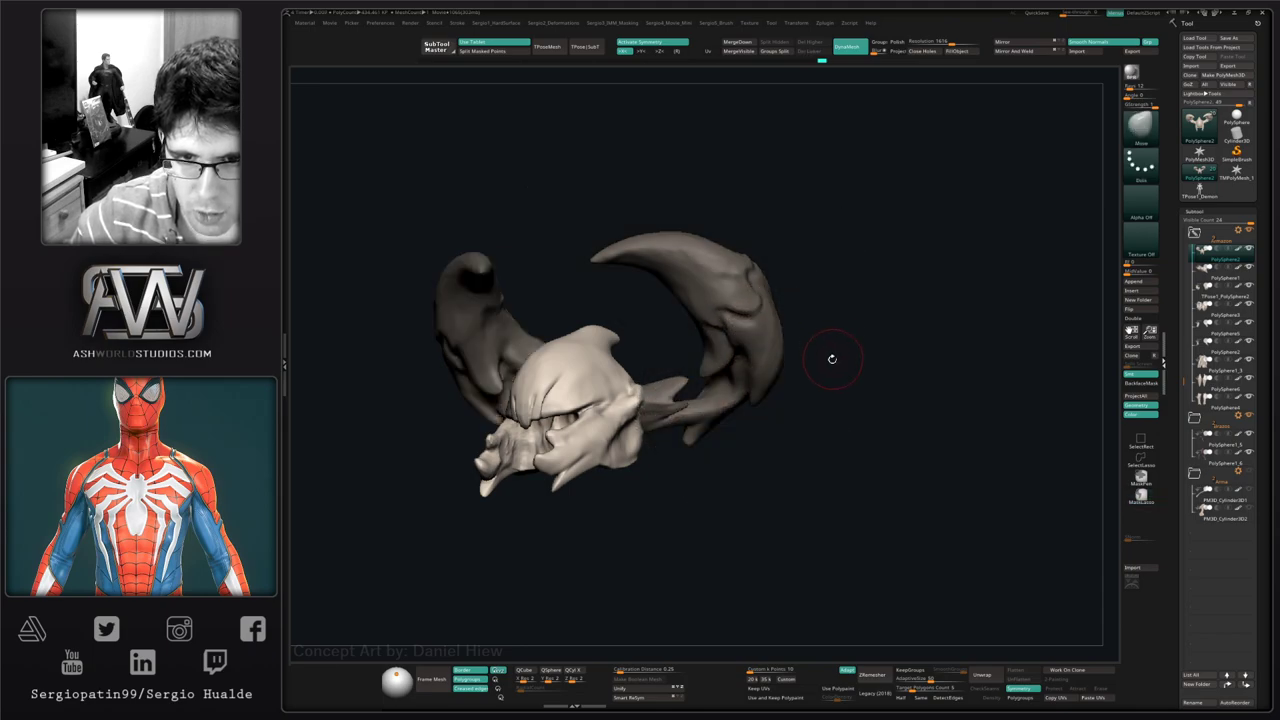
mouse_move(831, 358)
right_mouse_down()
mouse_move(727, 390)
mouse_move(771, 449)
mouse_move(829, 426)
mouse_move(826, 492)
mouse_move(677, 291)
mouse_move(654, 323)
right_mouse_up()
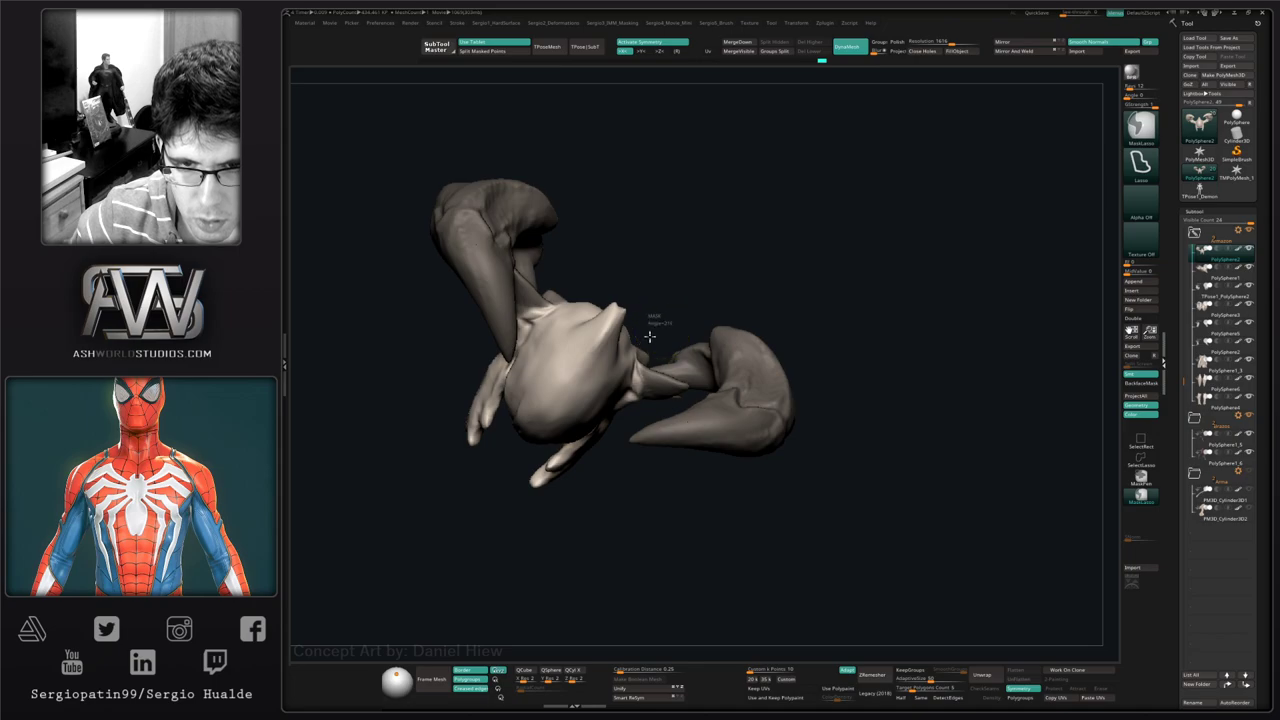
mouse_move(652, 328)
left_mouse_down("ctrl")
mouse_move(637, 394)
mouse_move(660, 425)
left_mouse_up("ctrl")
right_click_drag(686, 489, 676, 438)
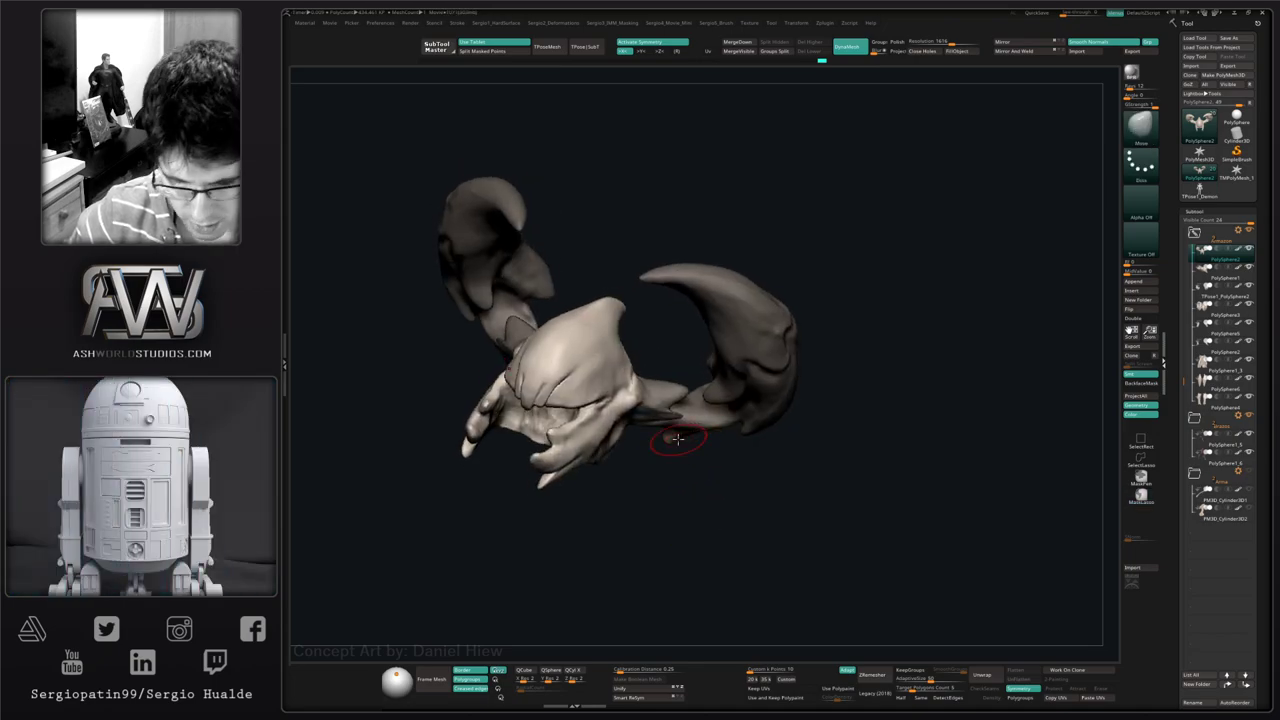
left_click(667, 441, "ctrl")
right_click_drag(802, 286, 834, 240)
key("shift+f")
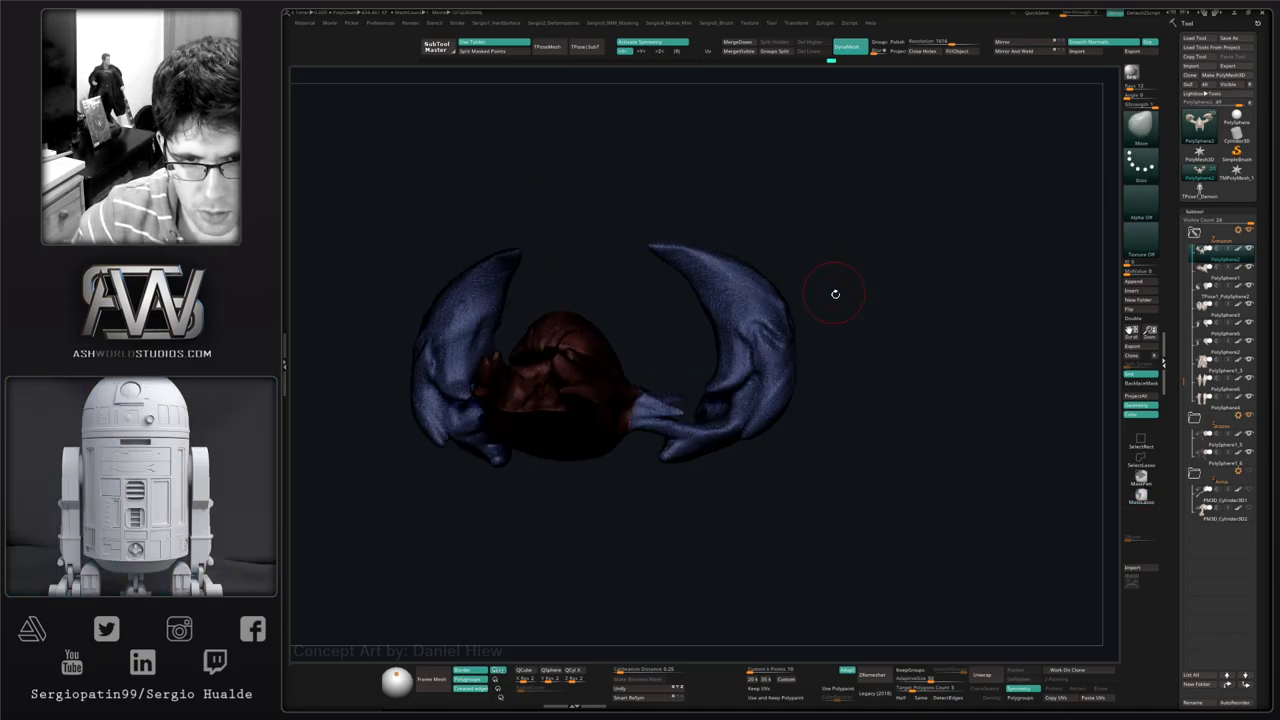
right_click_drag(834, 294, 838, 237)
key("ctrl+z")
right_click_drag(823, 289, 811, 323)
key("ctrl+shift+z")
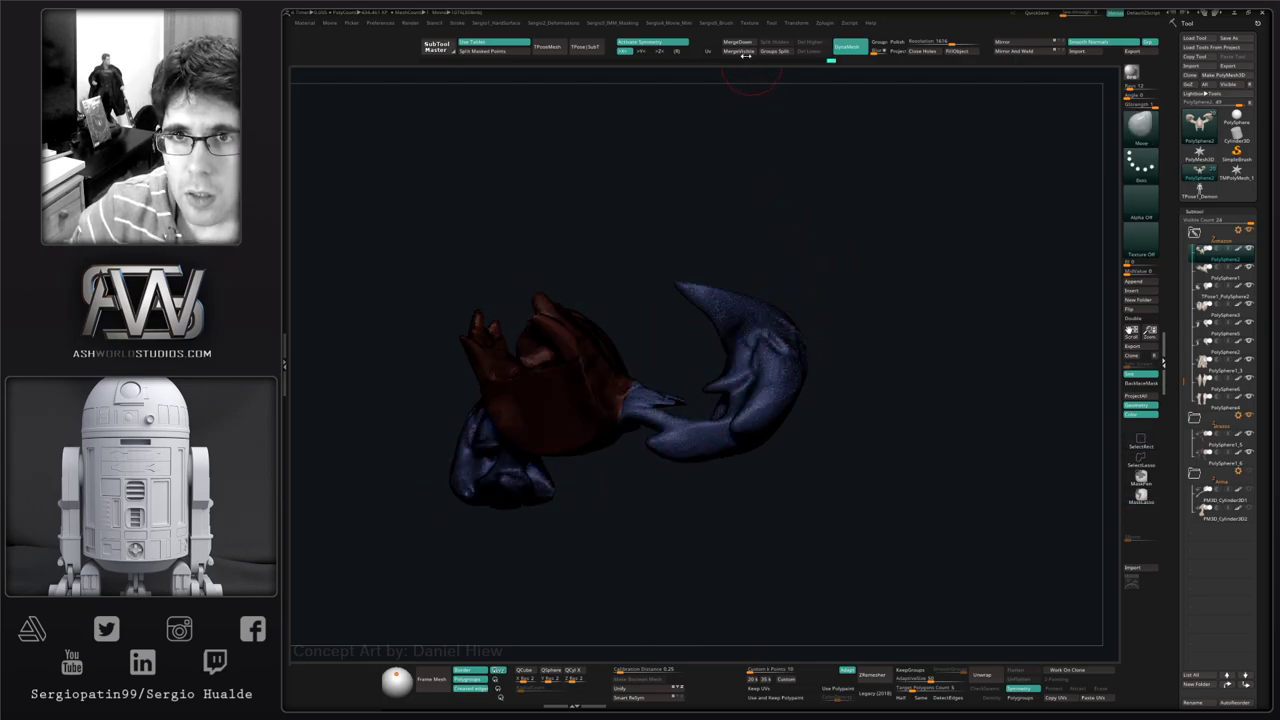
- Split the polygroups into separate subtools and isolate the helmet piece
left_click(779, 53)
right_click_drag(837, 286, 819, 408)
left_click(1205, 271)
key("ctrl+Up")
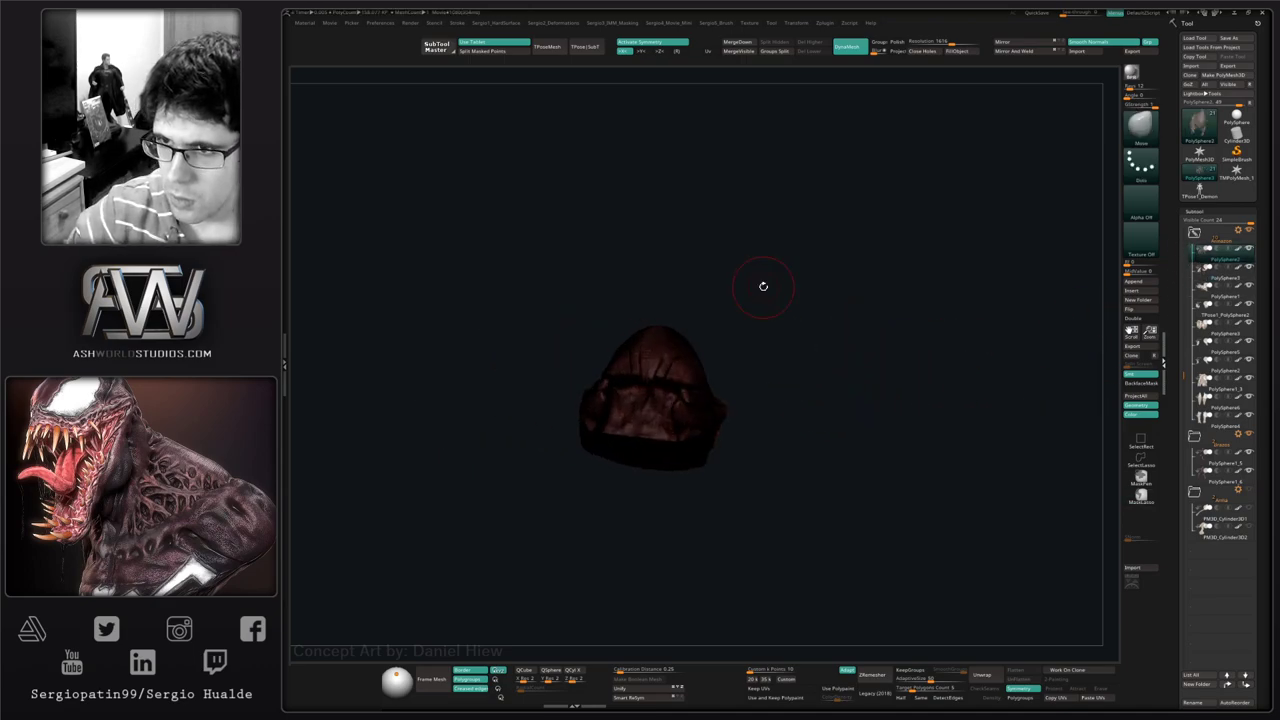
mouse_move(799, 288)
left_mouse_down()
mouse_move(797, 346)
mouse_move(749, 354)
left_mouse_up()
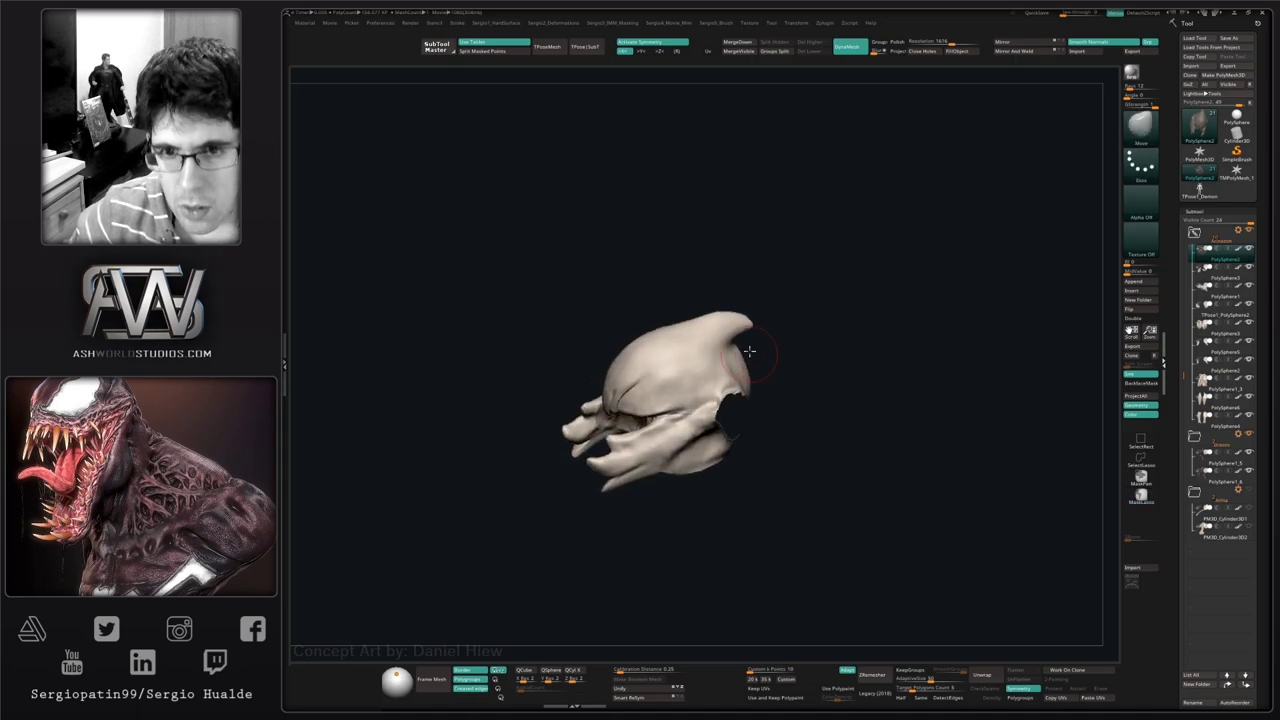
- Close the horn openings on the helmet's sides and blend the patches with the Smooth and TrimDynamic brushes
right_click_drag(762, 387, 746, 508)
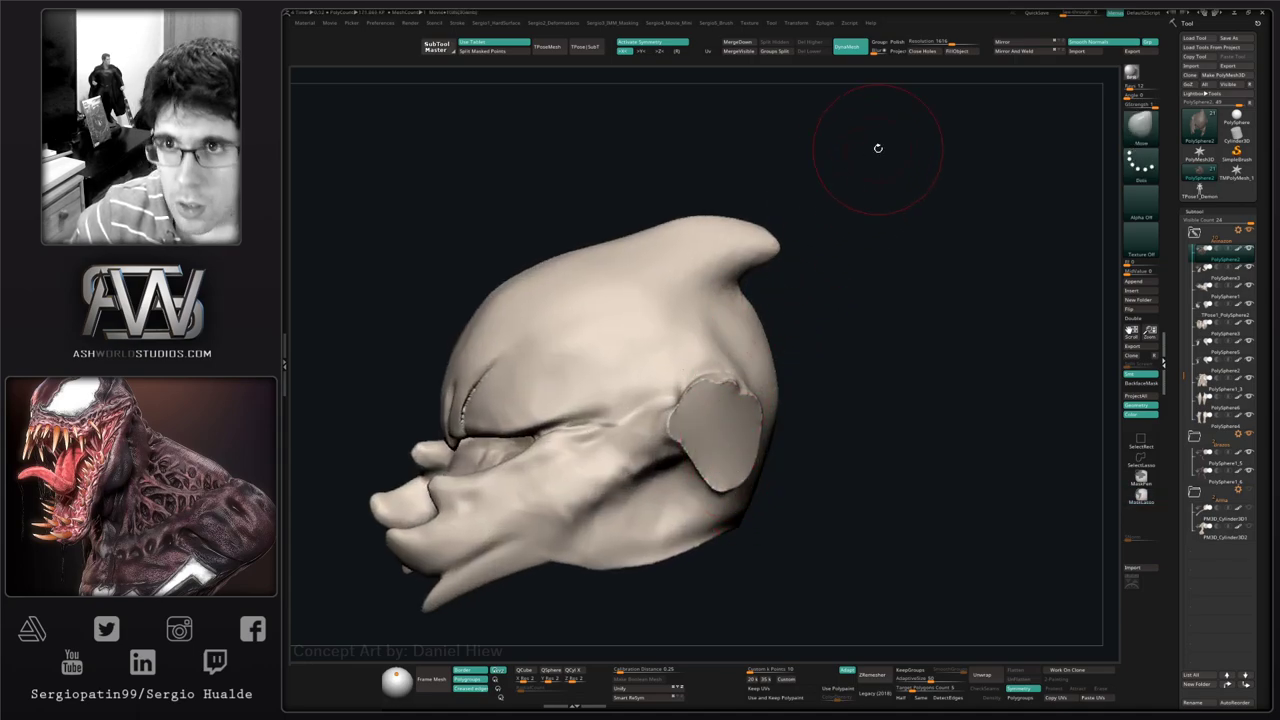
left_click(964, 52)
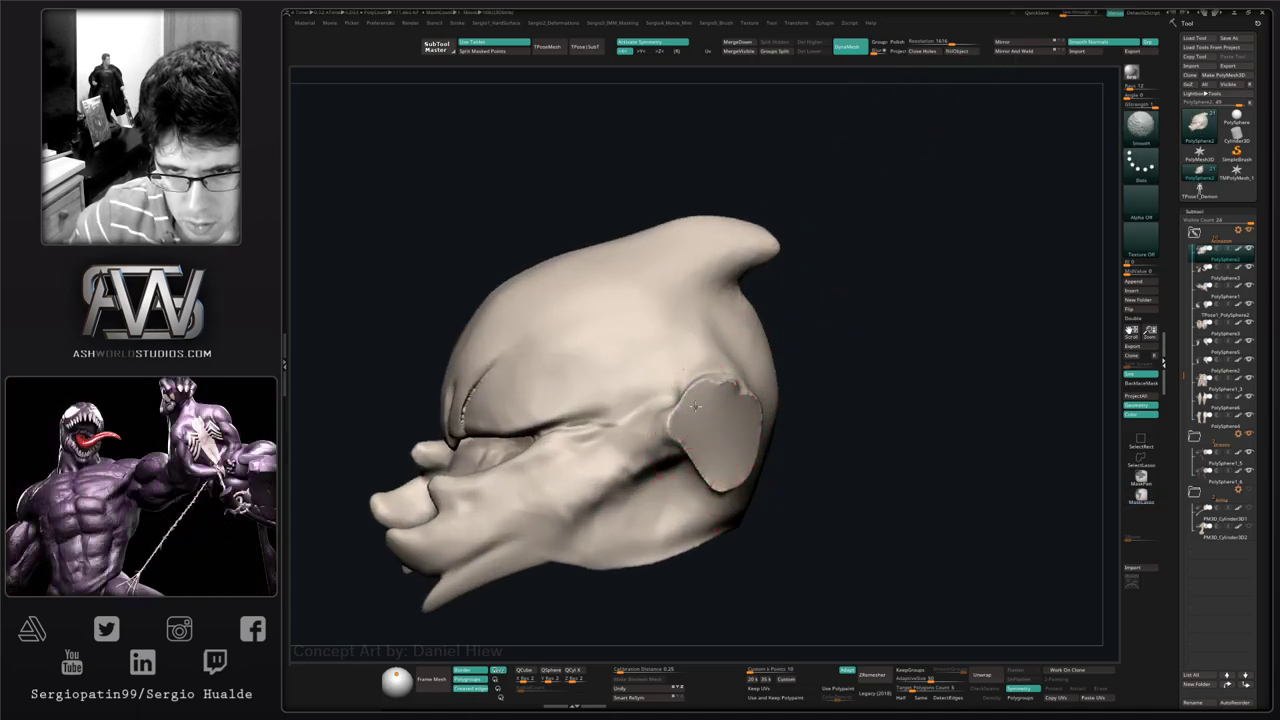
right_click_drag(742, 480, 717, 452)
mouse_move(704, 443)
left_mouse_down()
mouse_move(680, 443)
mouse_move(694, 437)
mouse_move(674, 404)
mouse_move(723, 388)
mouse_move(720, 466)
mouse_move(738, 390)
left_mouse_up()
key("s")
mouse_move(736, 390)
left_mouse_down()
mouse_move(720, 380)
mouse_move(700, 399)
left_mouse_up()
right_click_drag(641, 459, 674, 428)
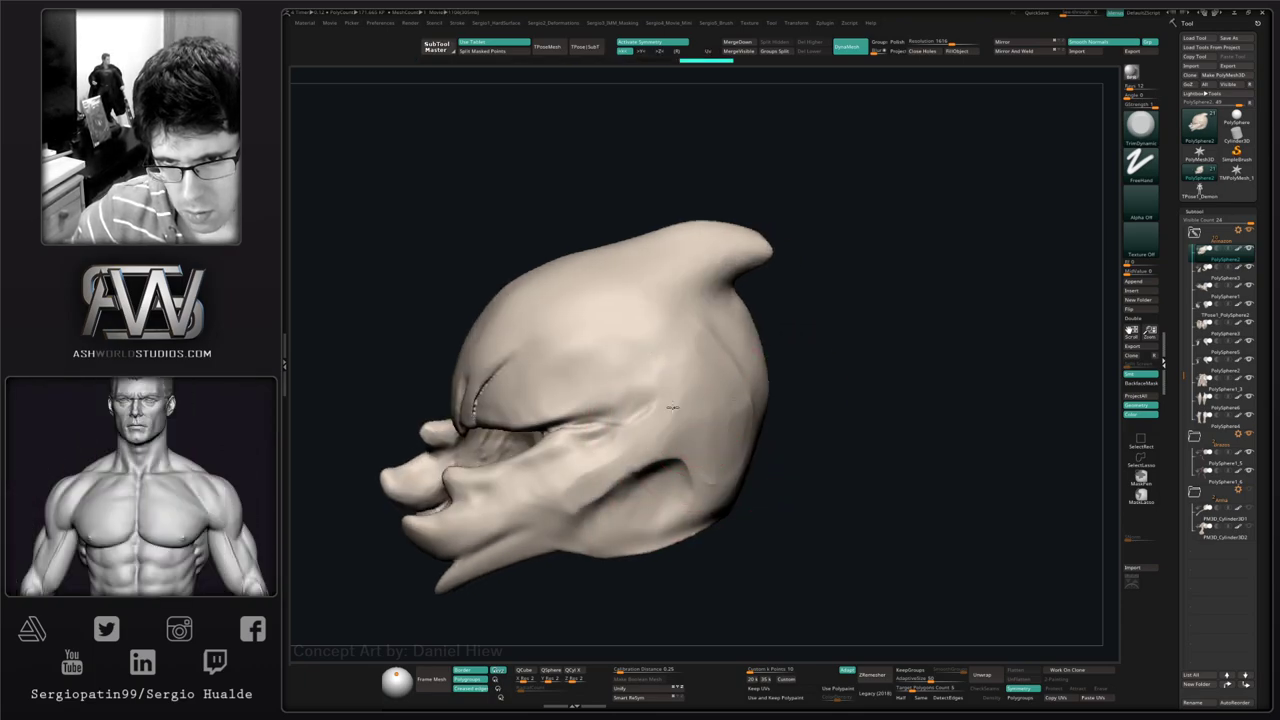
- Shorten the crest on top of the helmet with the Move brush and flatten it with Clay and TrimDynamic
mouse_move(748, 291)
right_mouse_down("alt")
mouse_move(769, 371)
mouse_move(749, 352)
right_mouse_up("alt")
key("b")
key("m")
key("v")
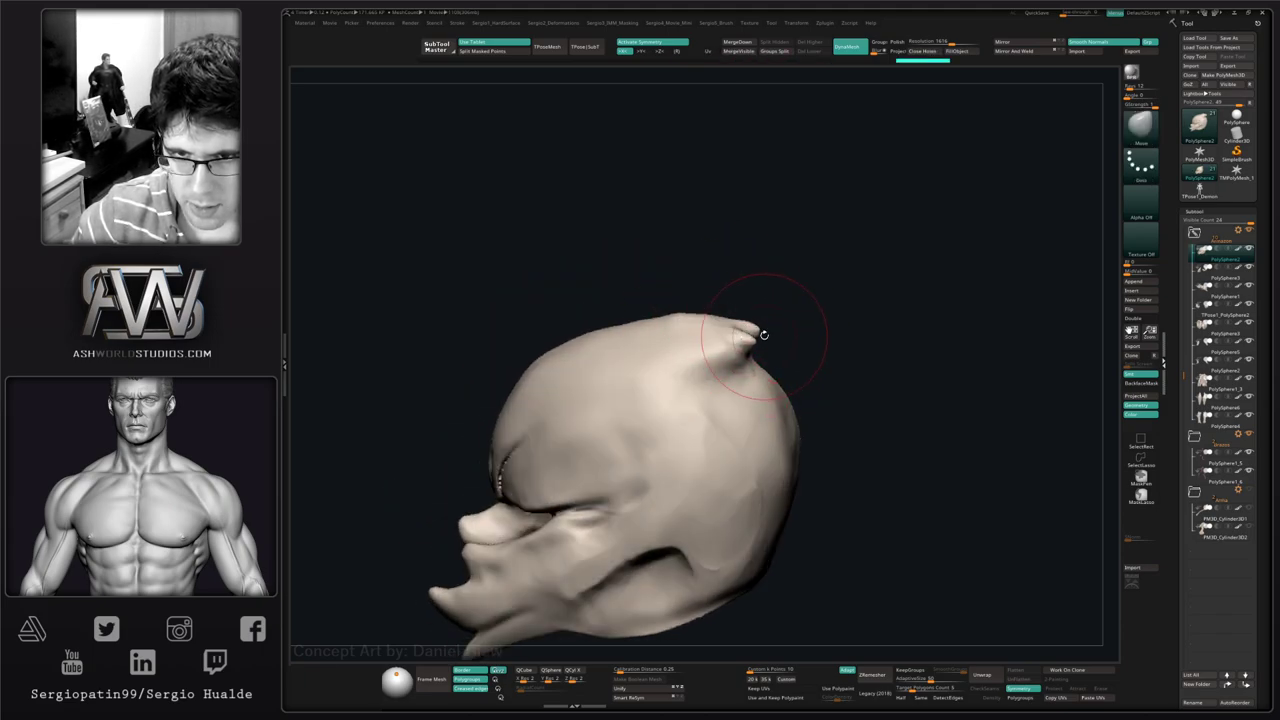
right_click_drag(757, 329, 745, 342)
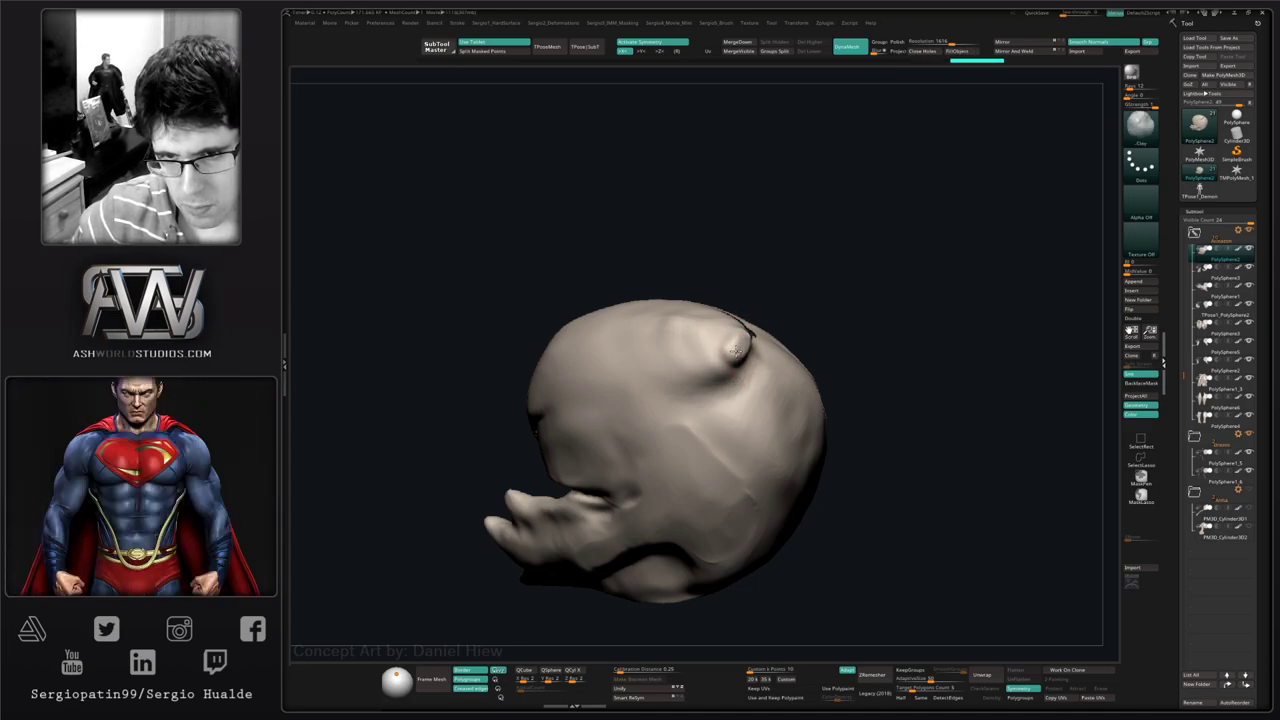
key("b")
key("t")
key("d")
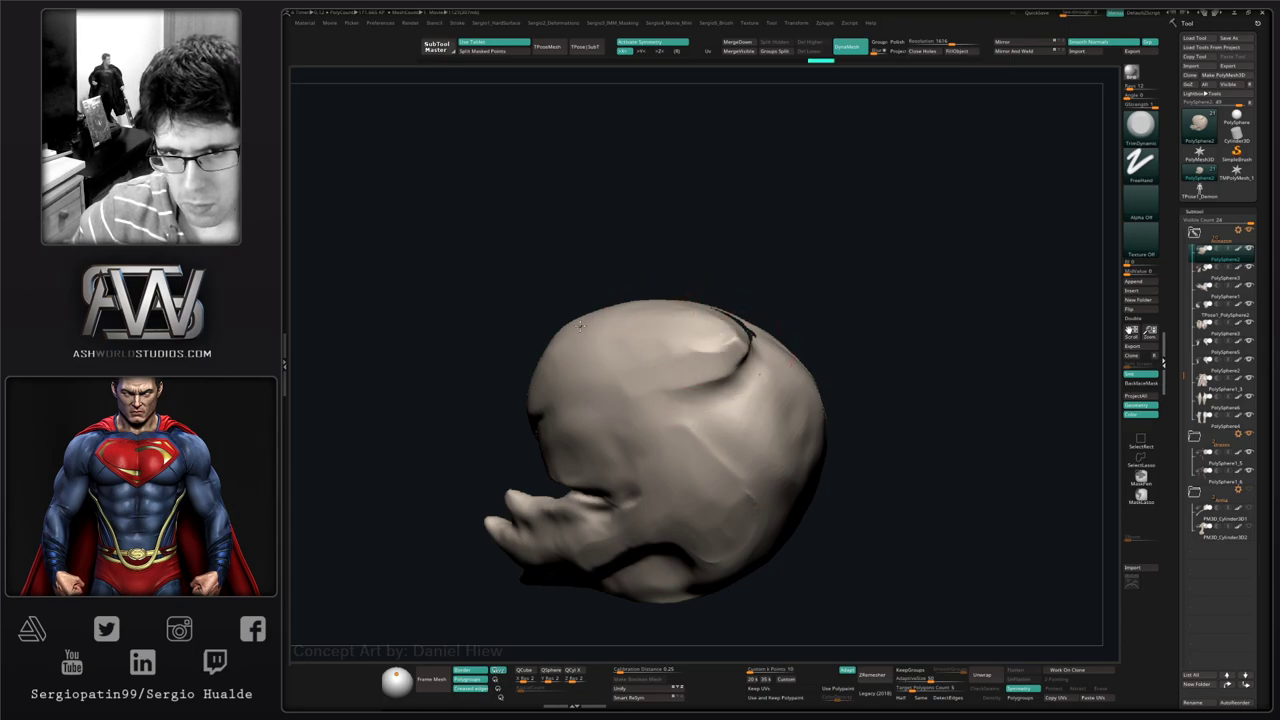
right_click_drag(742, 346, 731, 371)
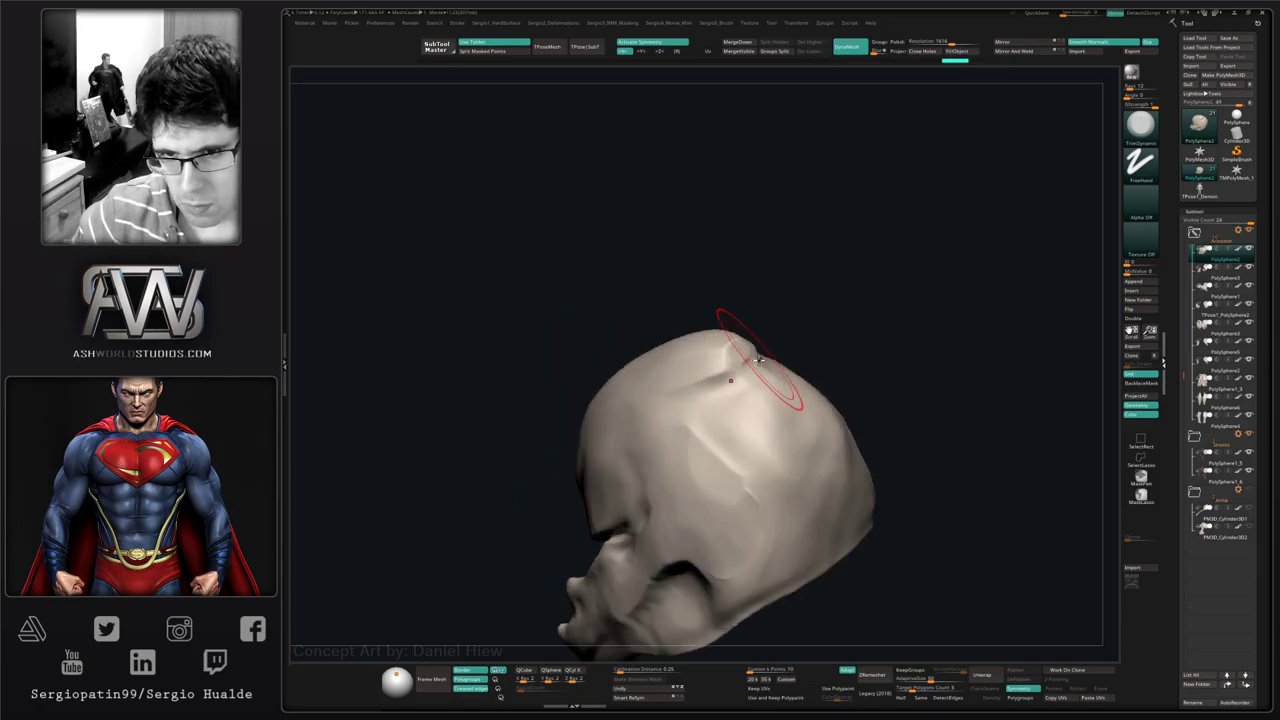
- Reshape the crest's front slope and the top outline of the helmet with the Move brush
right_click_drag(654, 451, 600, 445)
key("b")
key("m")
key("v")
left_click_drag(717, 362, 671, 354)
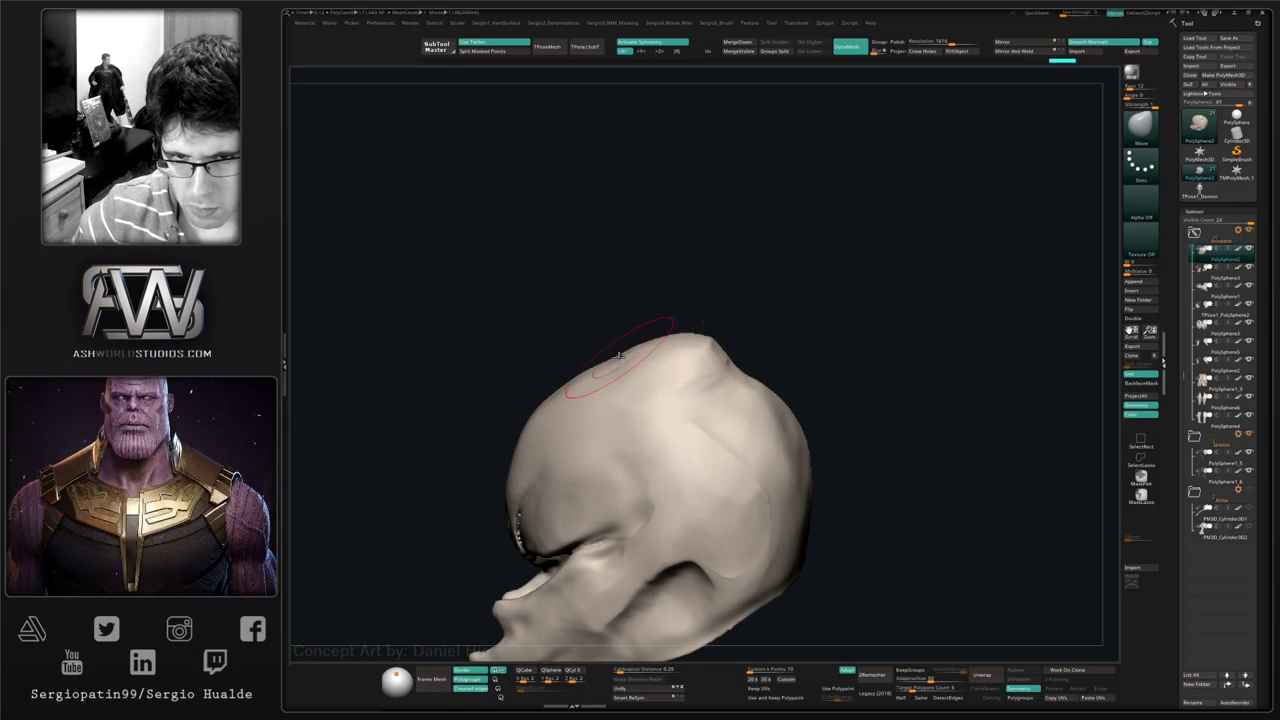
mouse_move(628, 376)
right_mouse_down()
mouse_move(672, 381)
mouse_move(614, 383)
right_mouse_up()
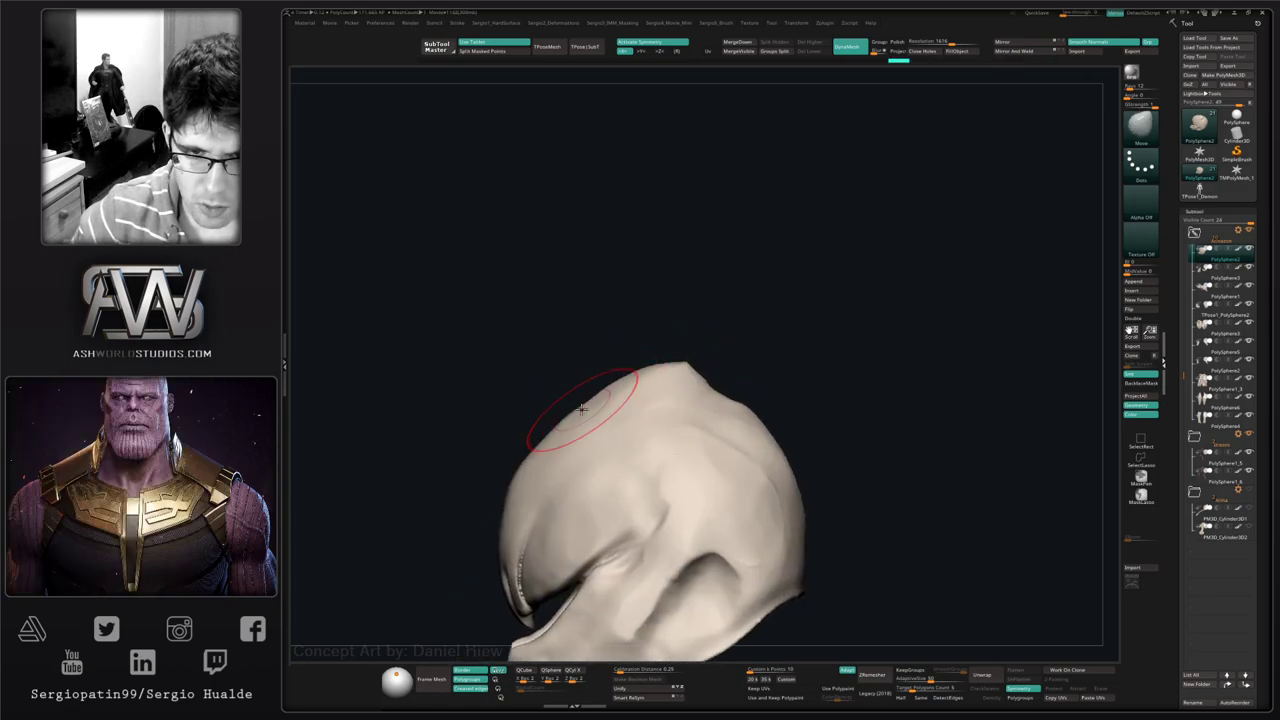
left_click_drag(651, 367, 610, 387)
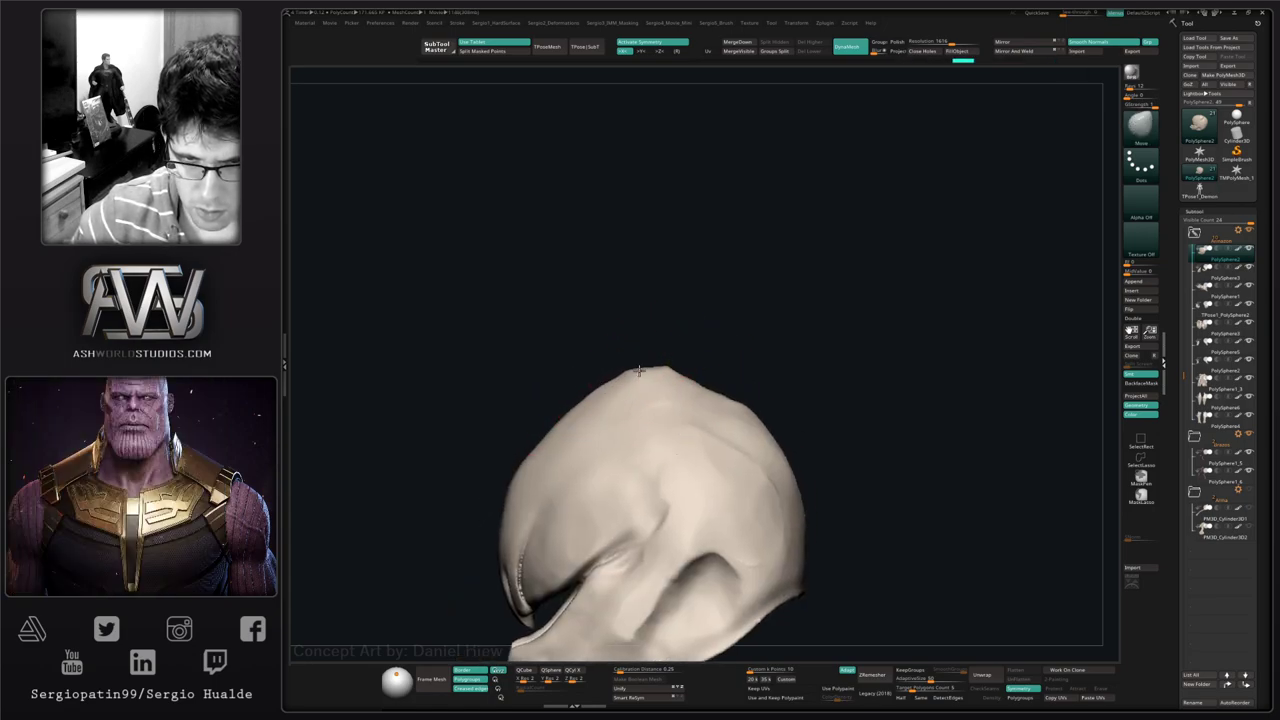
- Rework the crest's raised form and flatten the surface around it with TrimDynamic
mouse_move(703, 392)
right_mouse_down()
mouse_move(677, 423)
mouse_move(656, 404)
mouse_move(677, 457)
right_mouse_up()
key("b")
key("d")
key("s")
key("b")
key("t")
key("d")
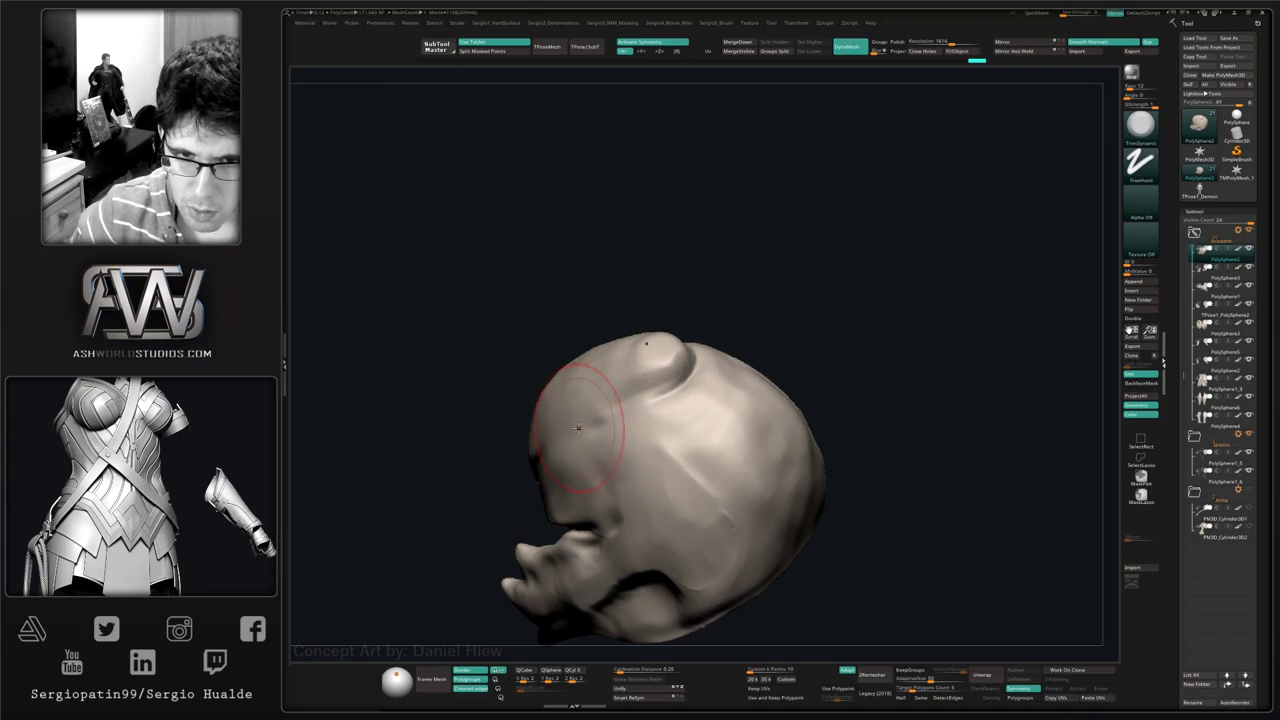
- Pull the crest out into a pointed tip with the Move brush
right_click_drag(719, 407, 690, 355)
key("b")
key("m")
key("v")
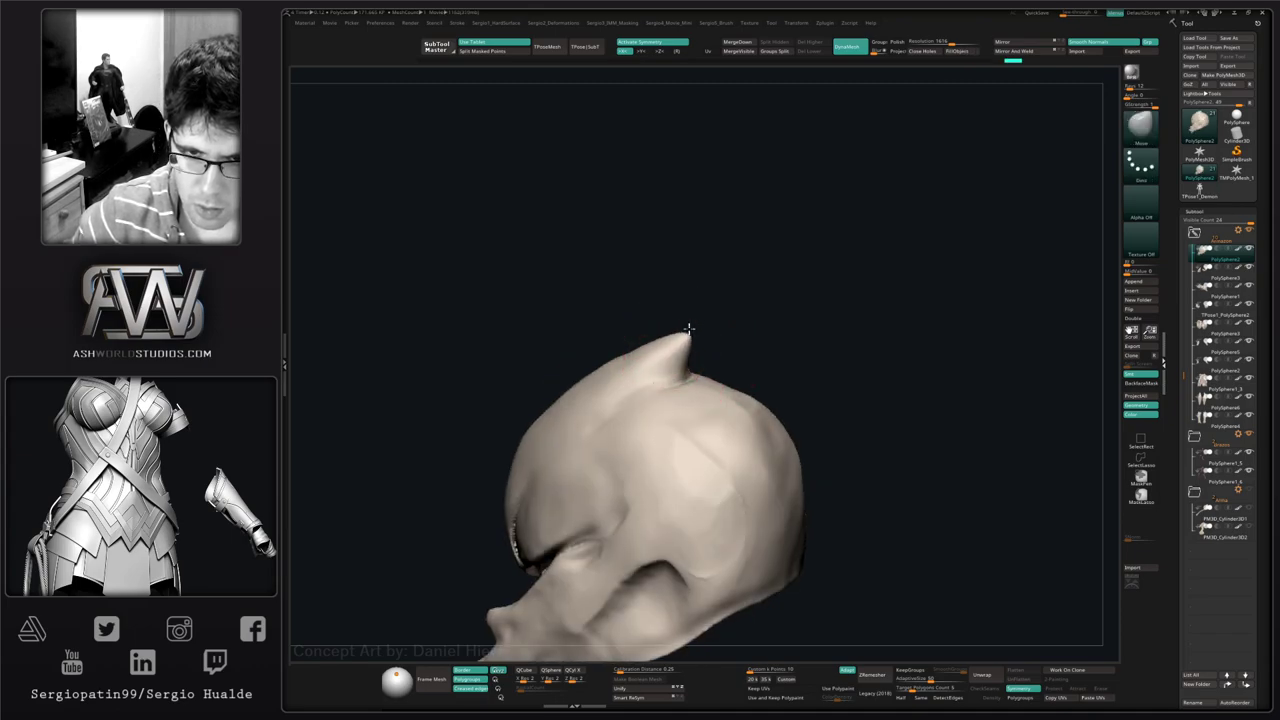
mouse_move(649, 421)
right_mouse_down("ctrl")
mouse_move(669, 423)
mouse_move(683, 380)
mouse_move(739, 444)
mouse_move(731, 423)
mouse_move(746, 460)
mouse_move(756, 440)
mouse_move(620, 420)
mouse_move(600, 405)
mouse_move(719, 396)
mouse_move(739, 477)
mouse_move(677, 417)
right_mouse_up("ctrl")
- Flatten the crest's planes with TrimDynamic and refine its profile with a resized Move brush
key("b")
key("t")
key("d")
key("b")
key("m")
key("v")
key("s")
left_click_drag(695, 416, 687, 416)
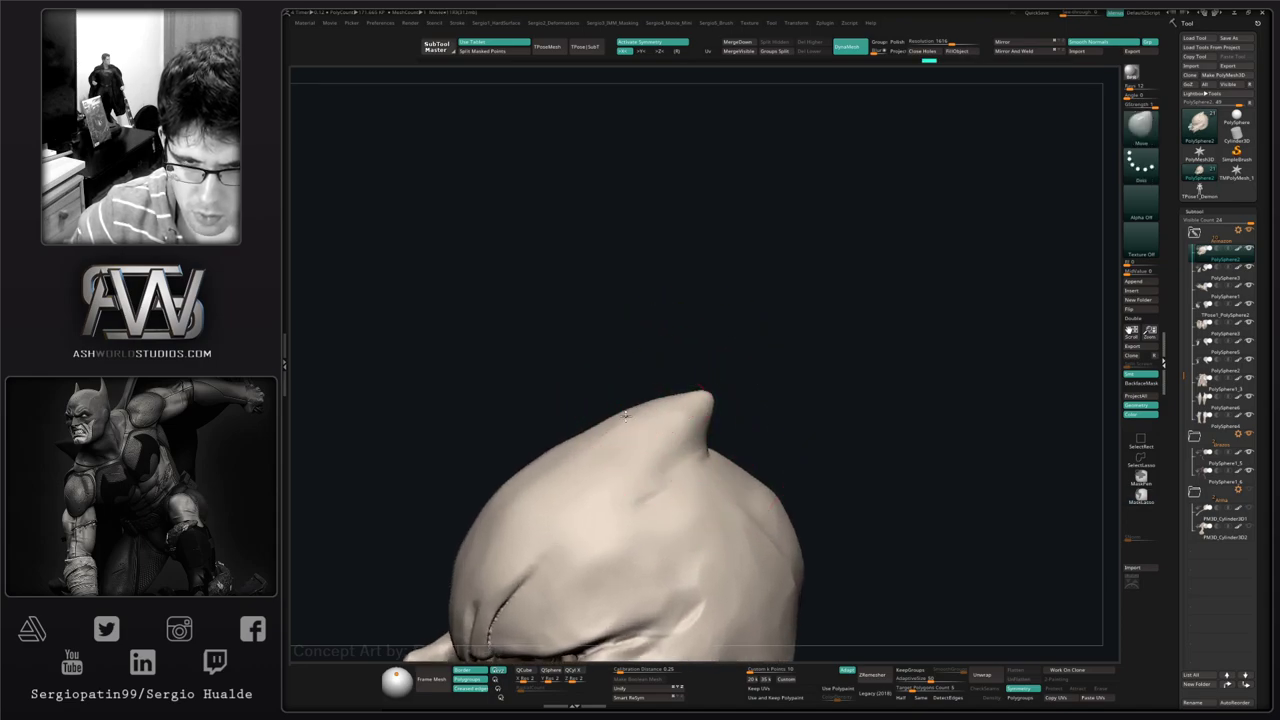
- Sculpt the transition between the crest's base and the helmet with the Standard brush
right_click_drag(603, 438, 699, 378)
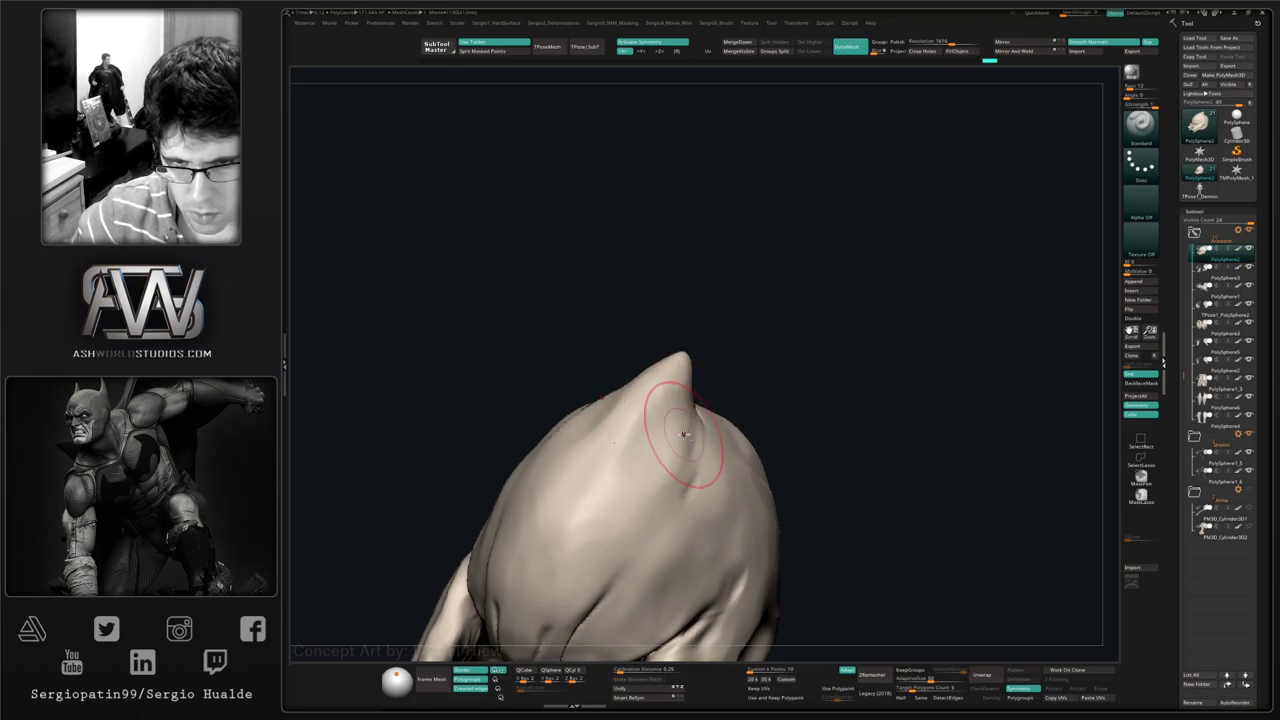
right_click_drag(683, 433, 678, 399)
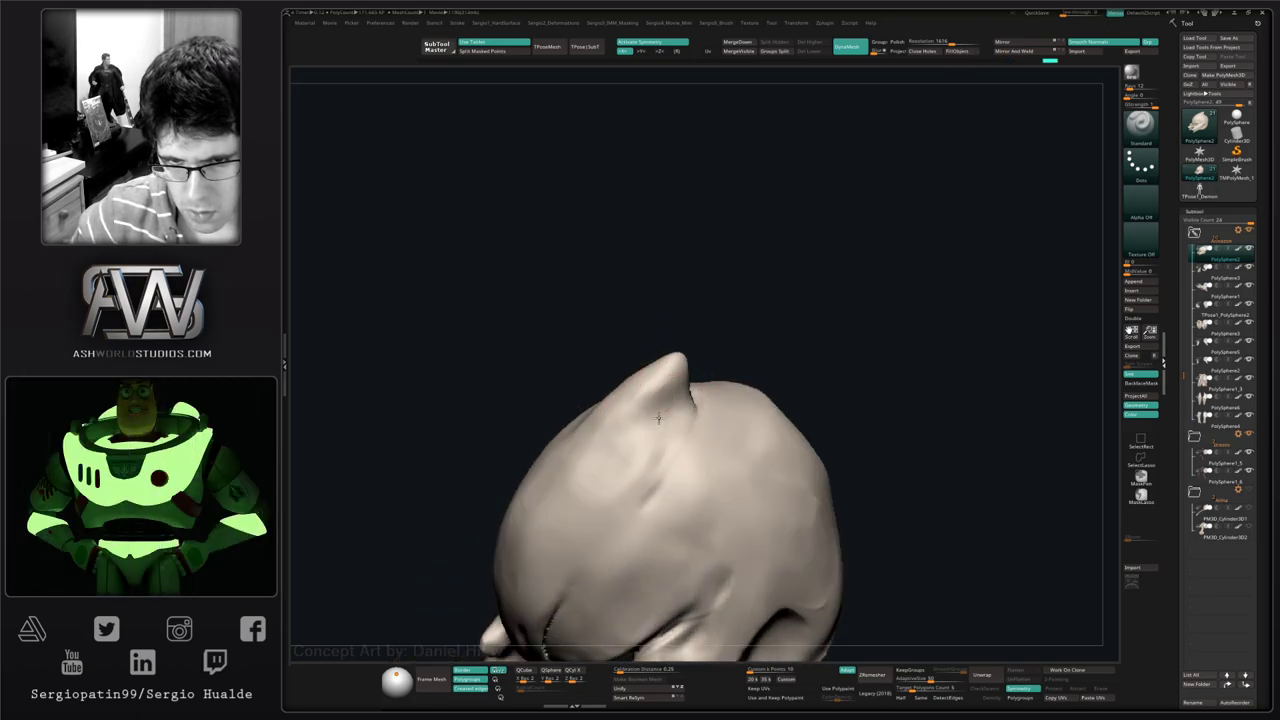
mouse_move(586, 537)
right_mouse_down()
mouse_move(651, 429)
mouse_move(709, 394)
mouse_move(677, 413)
mouse_move(713, 397)
mouse_move(730, 458)
mouse_move(752, 395)
mouse_move(790, 420)
mouse_move(780, 431)
mouse_move(811, 443)
right_mouse_up()
- Lengthen the crest's tip with the Move brush and flatten the helmet's sides and back with TrimDynamic
key("b")
key("m")
key("v")
key("shift")
key("2")
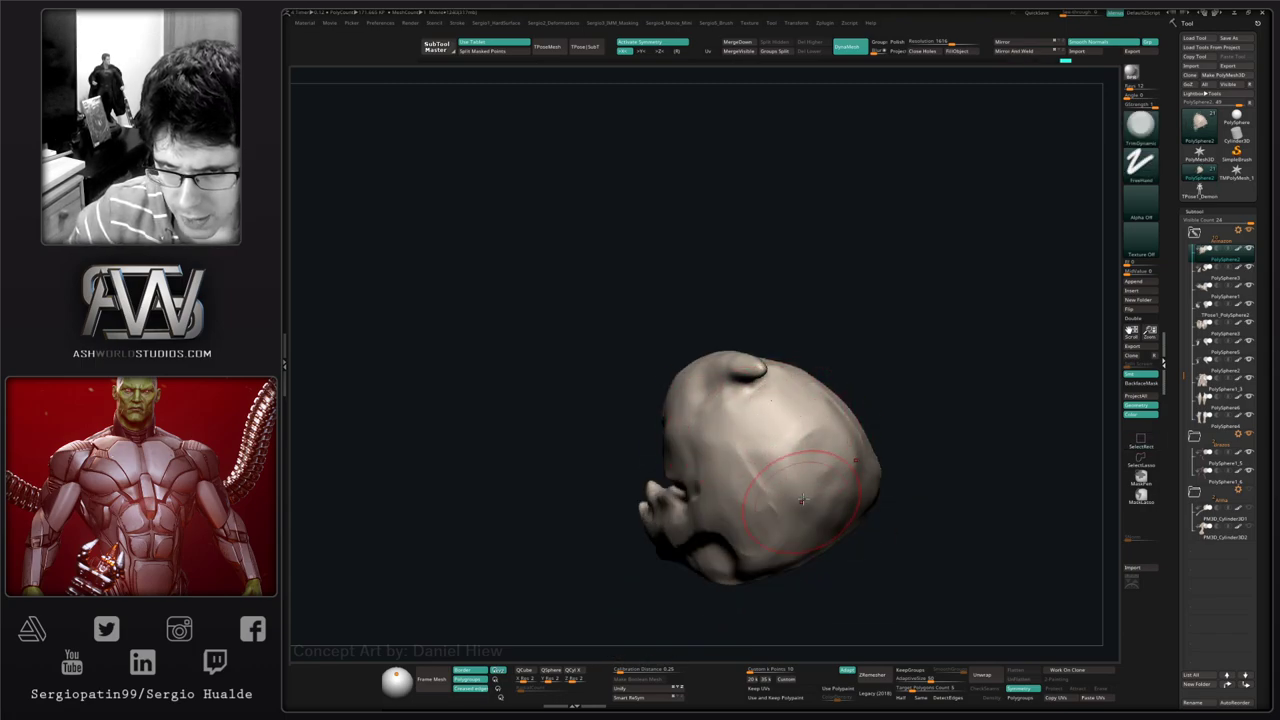
mouse_move(803, 500)
right_mouse_down()
mouse_move(800, 470)
mouse_move(823, 486)
mouse_move(708, 451)
mouse_move(700, 465)
mouse_move(734, 423)
right_mouse_up()
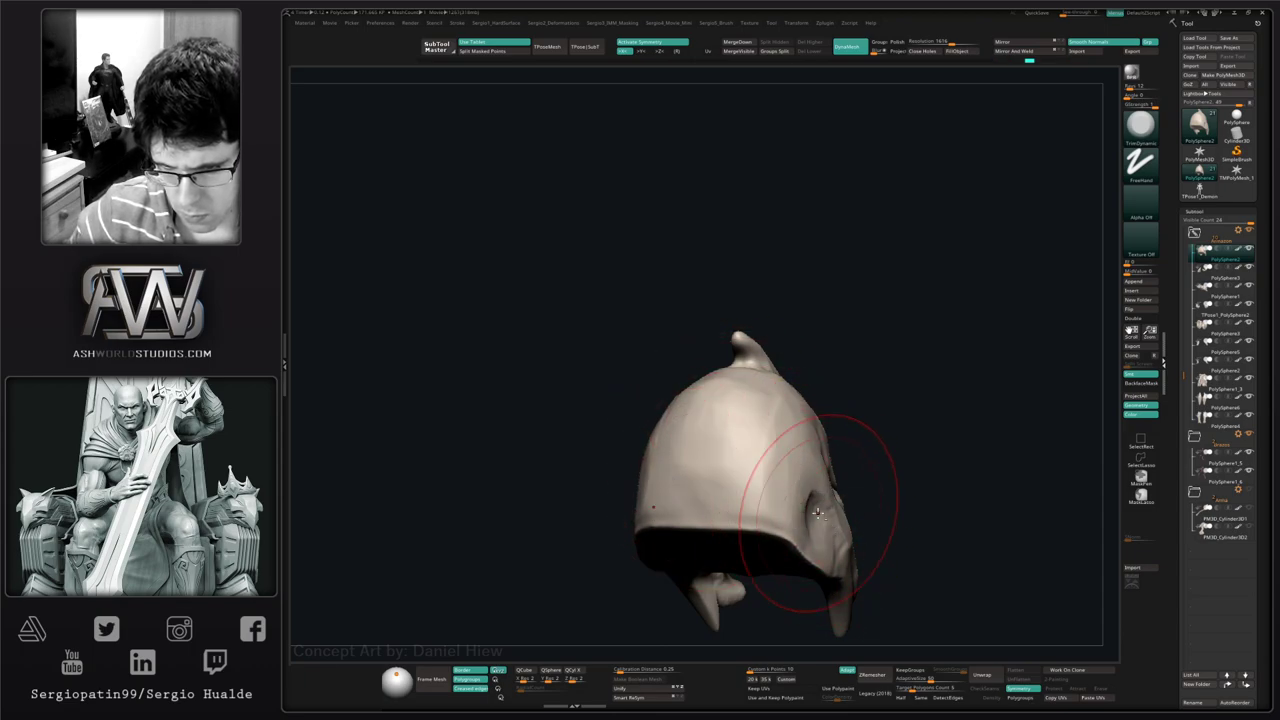
mouse_move(818, 513)
right_mouse_down()
mouse_move(745, 456)
mouse_move(849, 443)
mouse_move(784, 440)
right_mouse_up()
- Even out the helmet's side behind the eye opening with the Clay and TrimDynamic brushes
key("b")
key("c")
key("l")
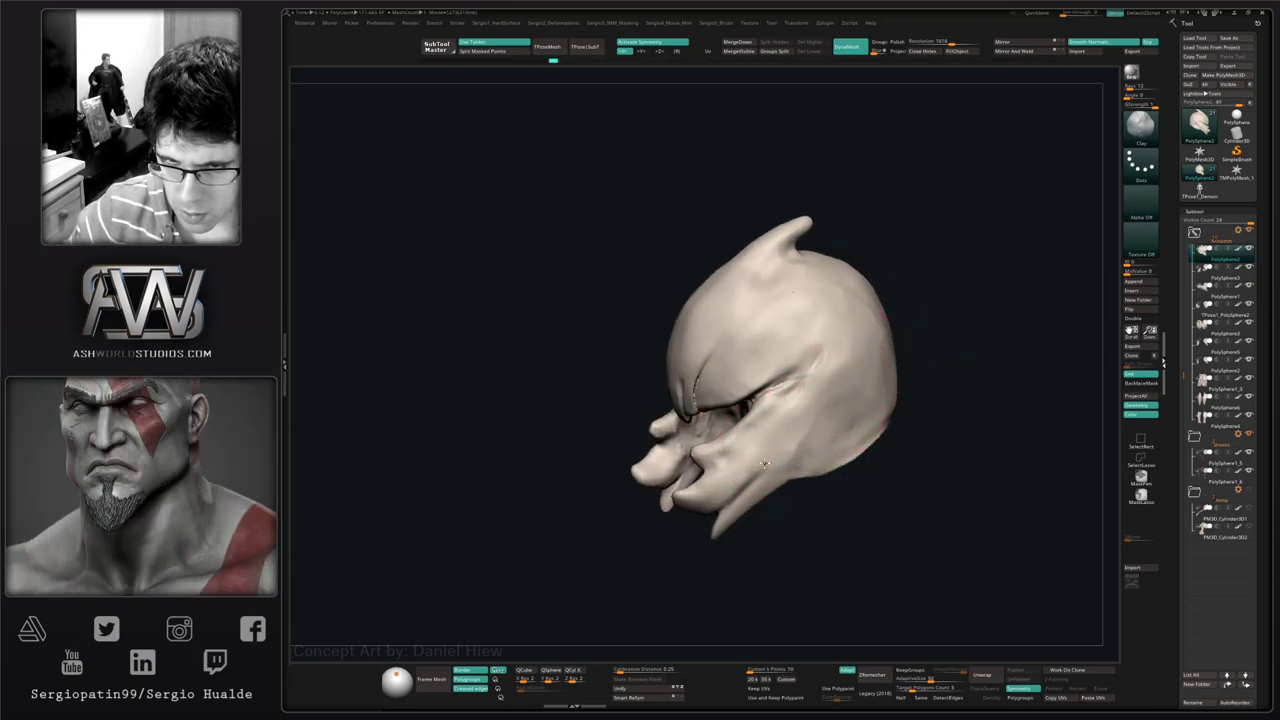
key("b")
key("t")
key("d")
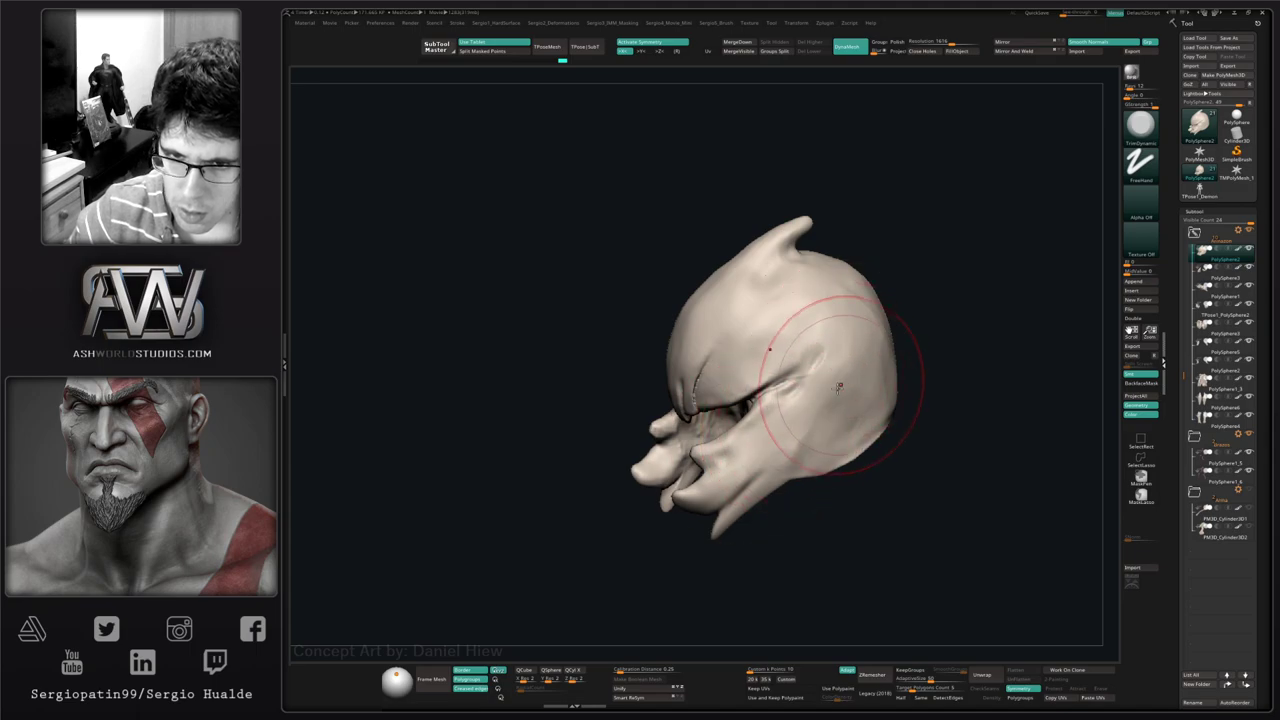
right_click_drag(863, 407, 817, 397)
left_click_drag(863, 294, 871, 349)
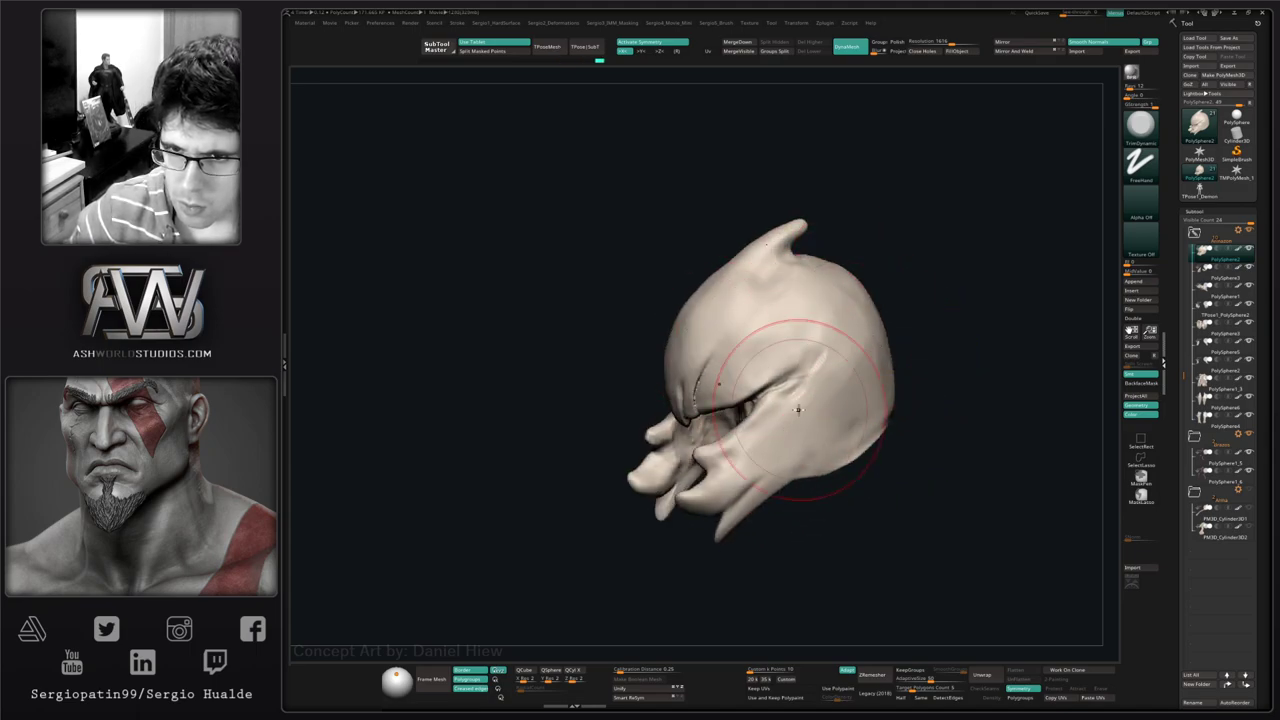
right_click_drag(772, 454, 848, 356)
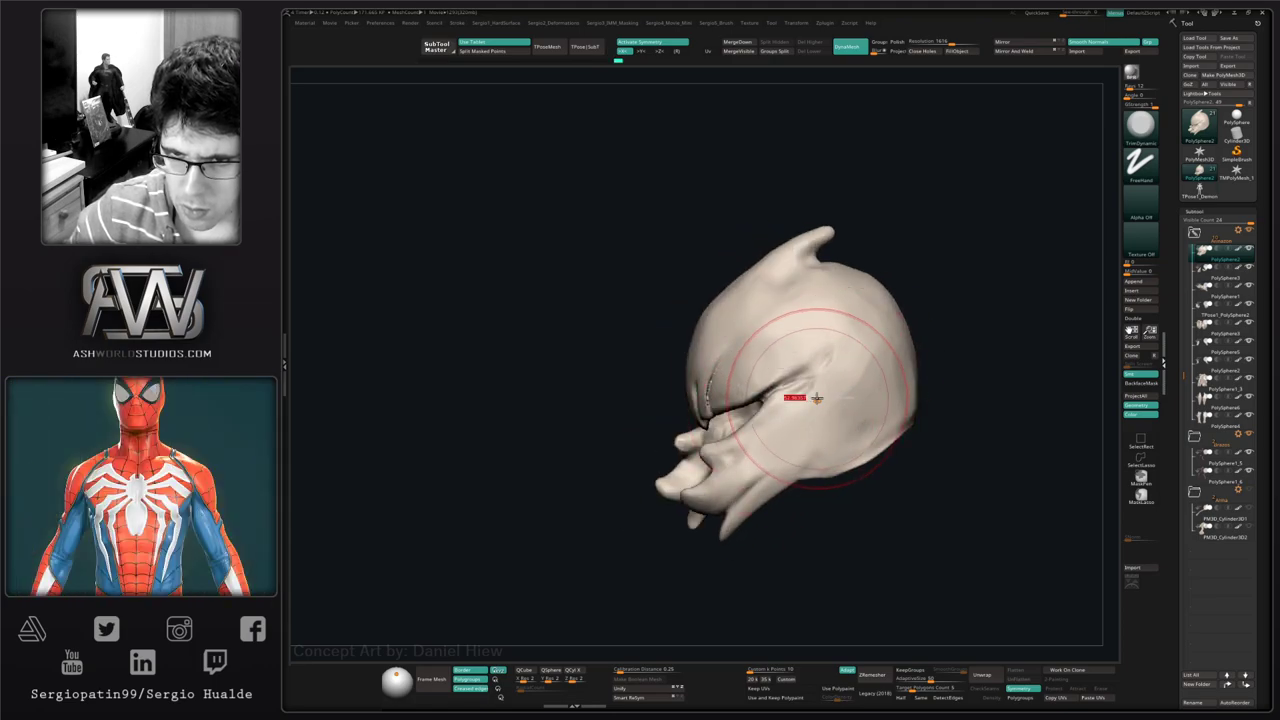
- Rework the surface at the rear end of the eye opening with the Clay brush and smooth it
key("b")
key("c")
key("l")
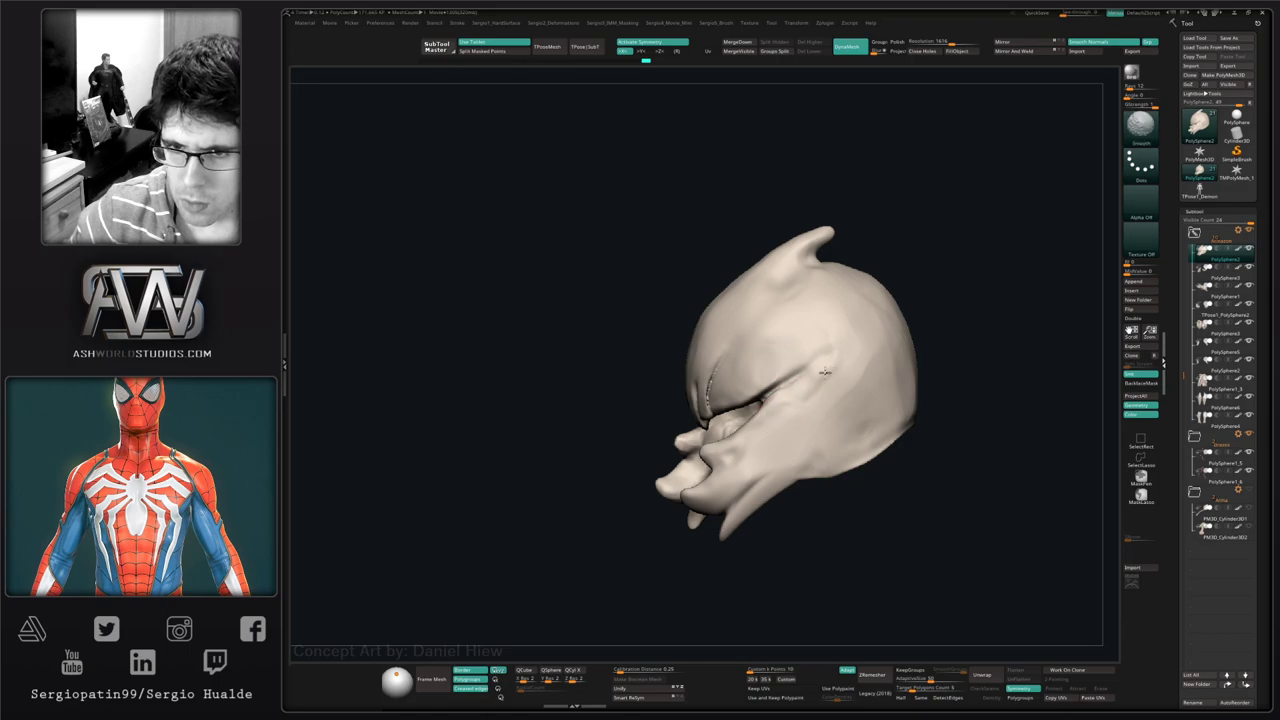
left_click_drag(825, 371, 809, 394, "shift")
right_click_drag(768, 443, 848, 430)
- Adjust the cheek guard's lower tip with a resized Move brush
key("b")
key("m")
key("v")
key("s")
left_click_drag(769, 523, 769, 529)
- Rotate the unmasked cheek guards inward with the transform gizmo placed at the cheek guard's base
mouse_move(760, 470)
right_mouse_down()
mouse_move(752, 532)
mouse_move(789, 457)
mouse_move(829, 457)
mouse_move(790, 450)
mouse_move(831, 387)
right_mouse_up()
key("ctrl")
key("w")
left_click(786, 391, "alt")
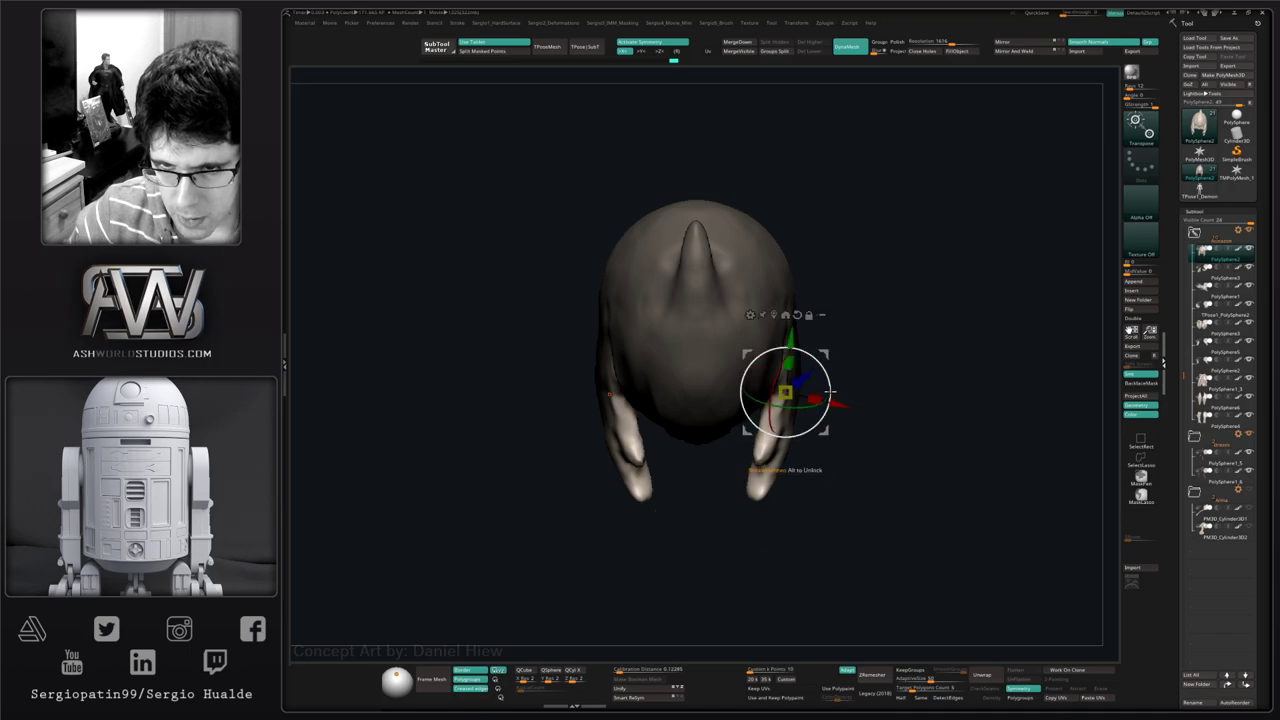
left_click_drag(830, 393, 826, 409)
key("q")
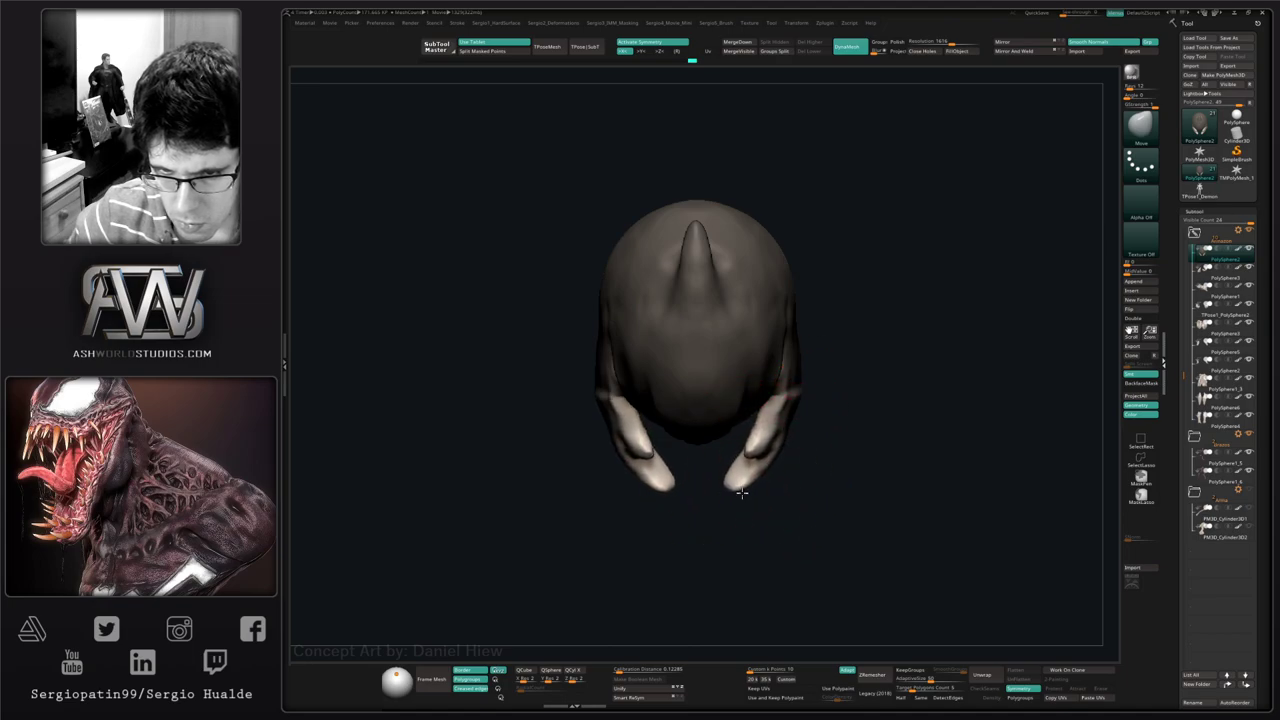
- Mask the helmet's lower side and cheek guard with a lasso that follows the edge of the eye opening
mouse_move(739, 496)
right_mouse_down()
mouse_move(745, 473)
mouse_move(846, 394)
mouse_move(870, 420)
mouse_move(849, 457)
mouse_move(857, 491)
mouse_move(871, 468)
mouse_move(877, 507)
mouse_move(788, 440)
mouse_move(809, 397)
mouse_move(806, 350)
mouse_move(829, 449)
mouse_move(765, 433)
mouse_move(697, 503)
right_mouse_up()
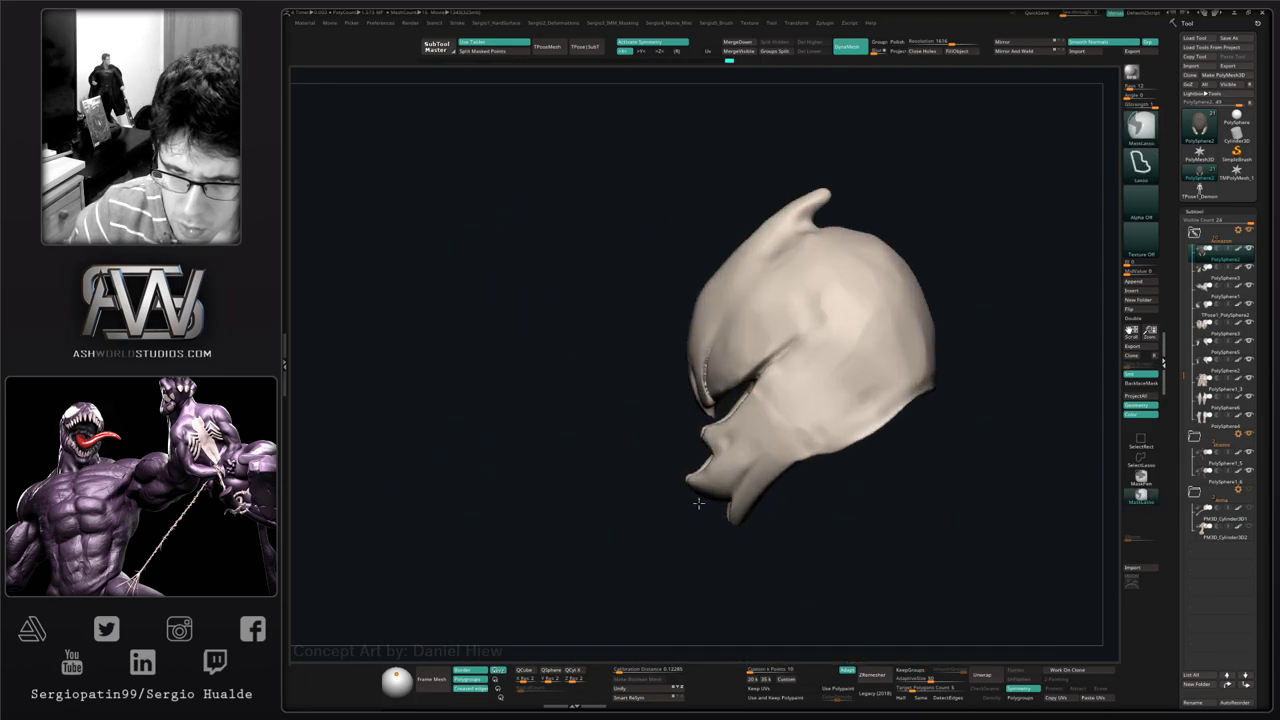
right_click_drag(669, 460, 630, 450)
mouse_move(644, 486)
left_mouse_down("ctrl")
mouse_move(706, 537)
mouse_move(842, 326)
left_mouse_up("ctrl")
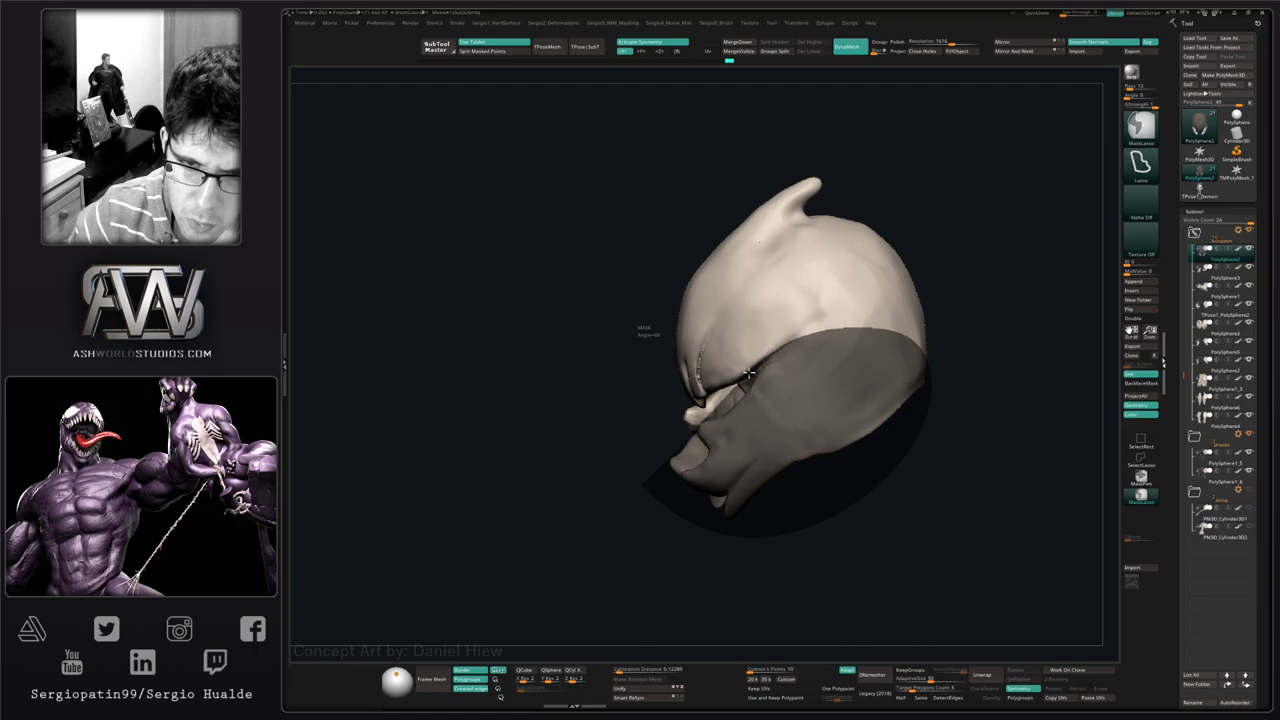
left_click_drag(702, 408, 668, 462, "ctrl")
right_click_drag(723, 491, 808, 380)
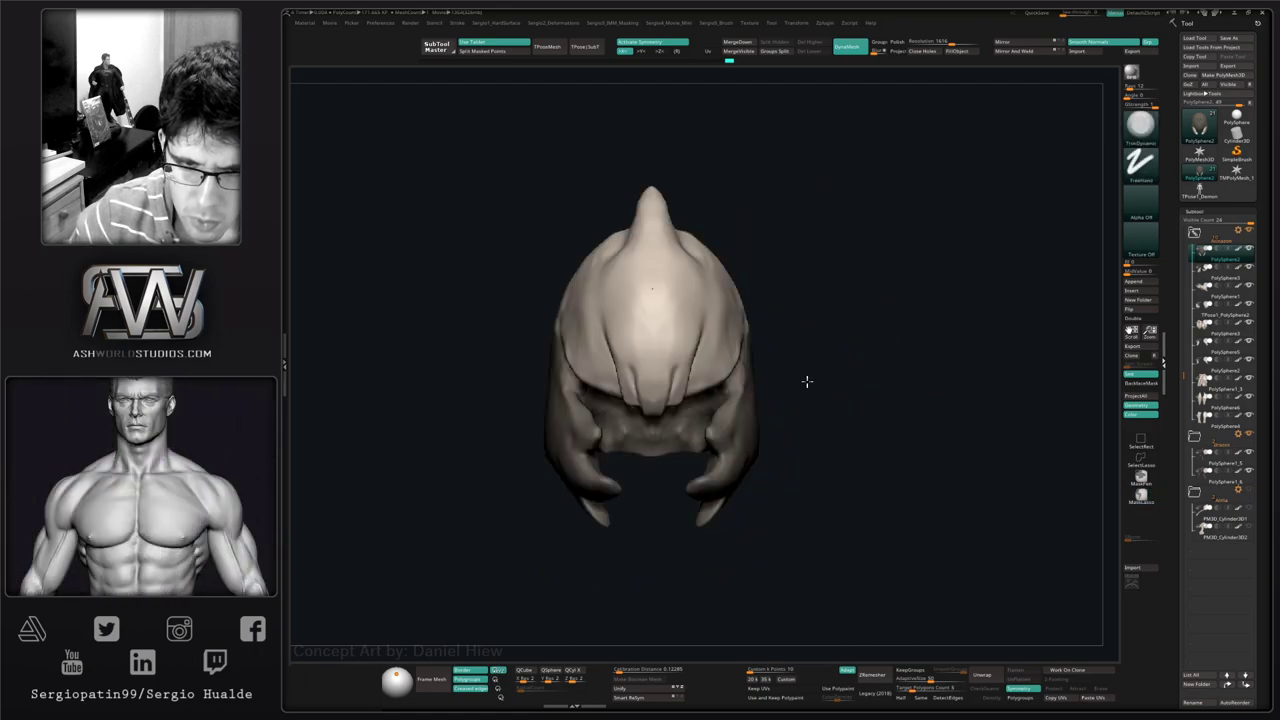
- Reshape the cheek guard's front edge with the Move brush while the dome is masked, and clear the mask
mouse_move(680, 322)
right_mouse_down()
mouse_move(677, 430)
mouse_move(634, 491)
mouse_move(688, 458)
right_mouse_up()
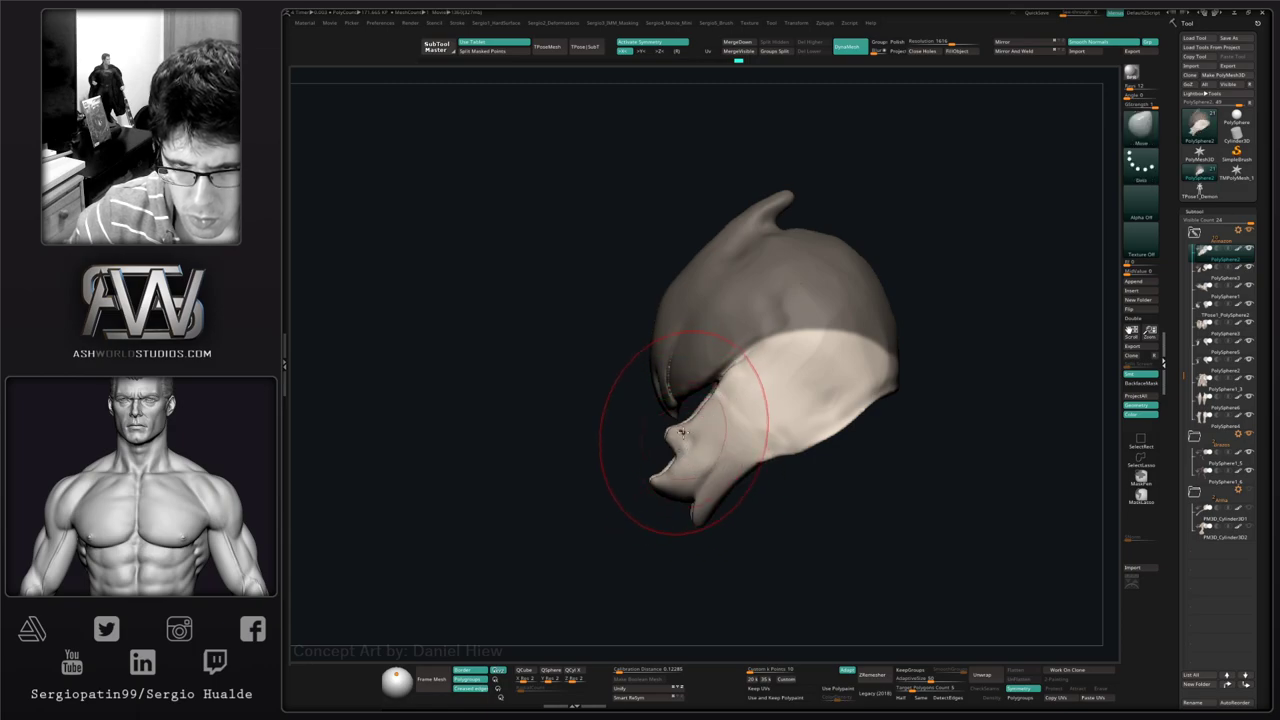
mouse_move(684, 448)
left_mouse_down()
mouse_move(682, 460)
mouse_move(731, 417)
mouse_move(738, 381)
left_mouse_up()
key("ctrl+z")
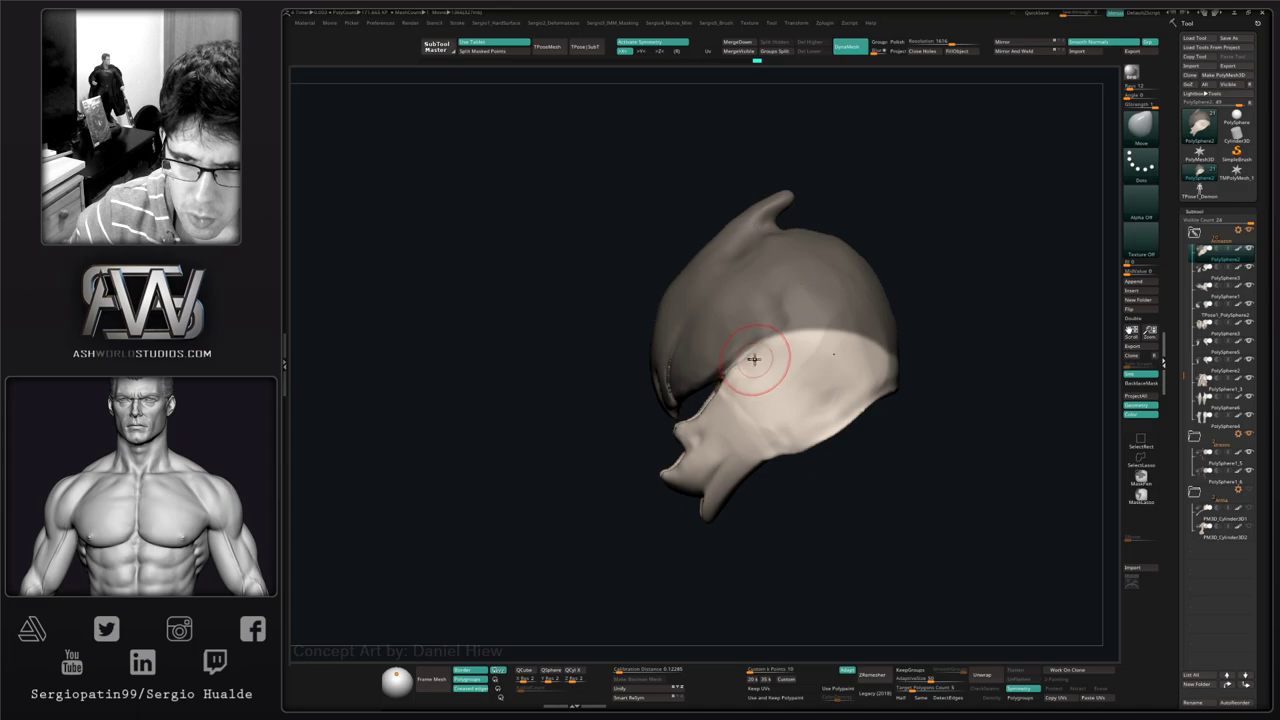
left_click_drag(589, 431, 597, 427, "ctrl")
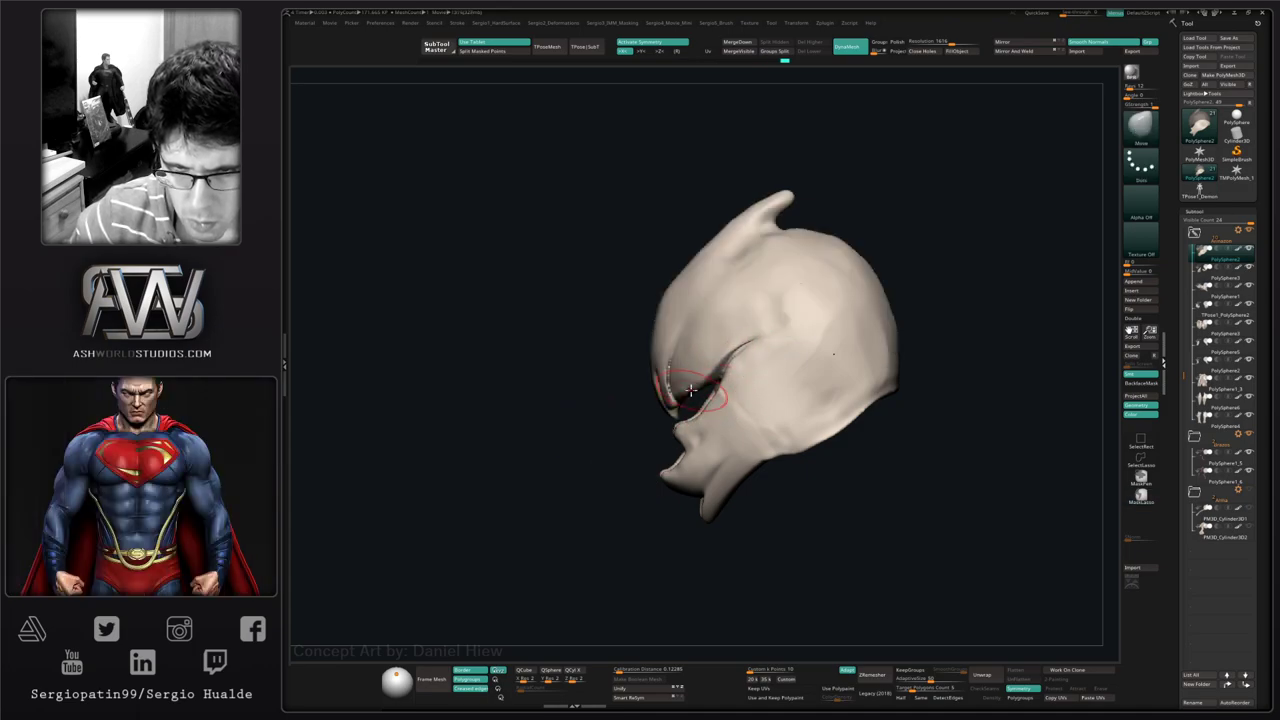
- Lasso-mask the helmet's lower side along the brow line and invert the mask so only the cheek area stays editable
mouse_move(686, 403)
right_mouse_down()
mouse_move(675, 398)
mouse_move(734, 414)
mouse_move(740, 398)
mouse_move(660, 459)
mouse_move(737, 426)
mouse_move(740, 462)
mouse_move(683, 436)
mouse_move(713, 427)
right_mouse_up()
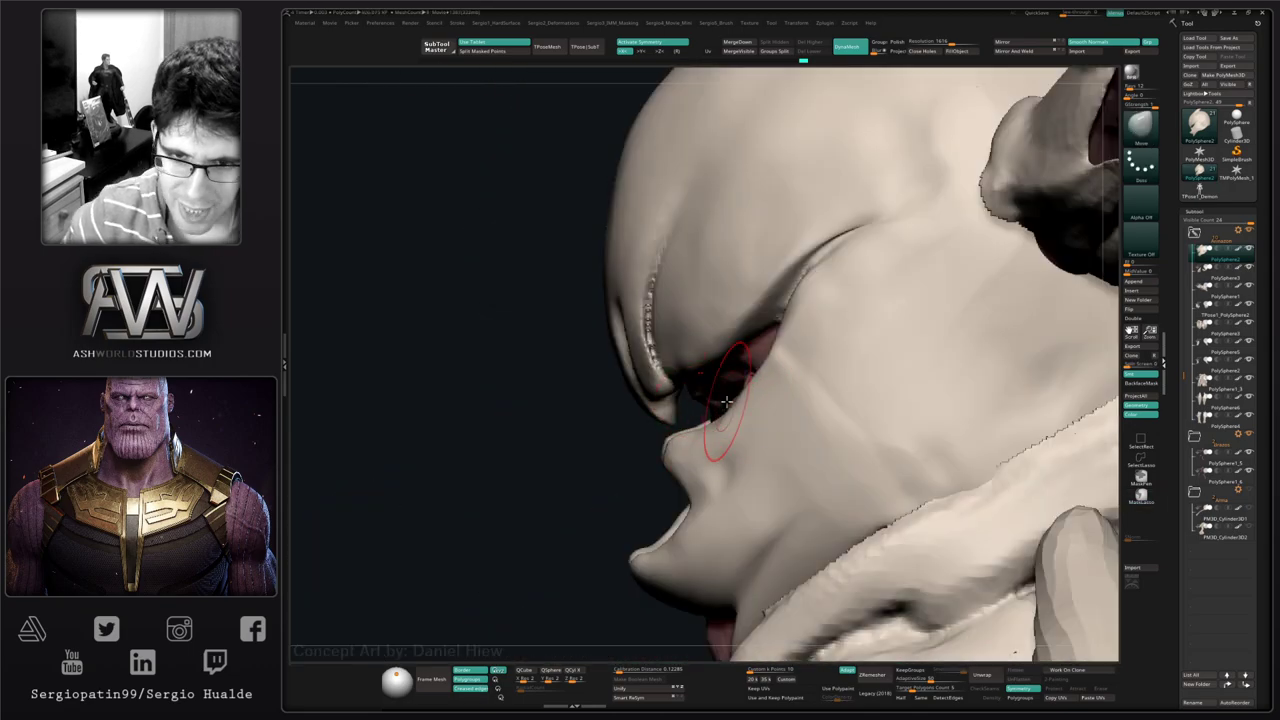
mouse_move(726, 441)
right_mouse_down("ctrl")
mouse_move(688, 405)
mouse_move(834, 449)
mouse_move(771, 440)
mouse_move(716, 487)
right_mouse_up("ctrl")
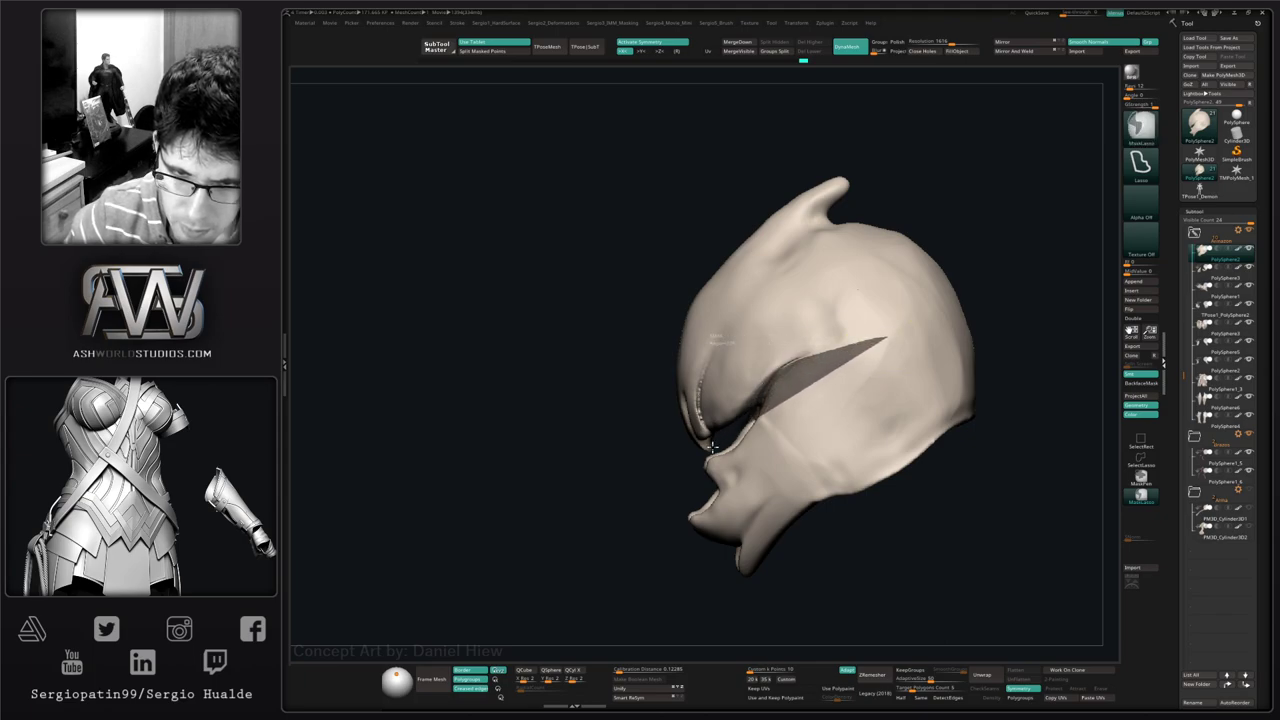
mouse_move(711, 449)
left_mouse_down("ctrl")
mouse_move(957, 583)
mouse_move(937, 443)
left_mouse_up("ctrl")
mouse_move(937, 443)
right_mouse_down()
mouse_move(986, 500)
mouse_move(714, 527)
mouse_move(760, 420)
right_mouse_up()
right_click_drag(790, 497, 766, 463)
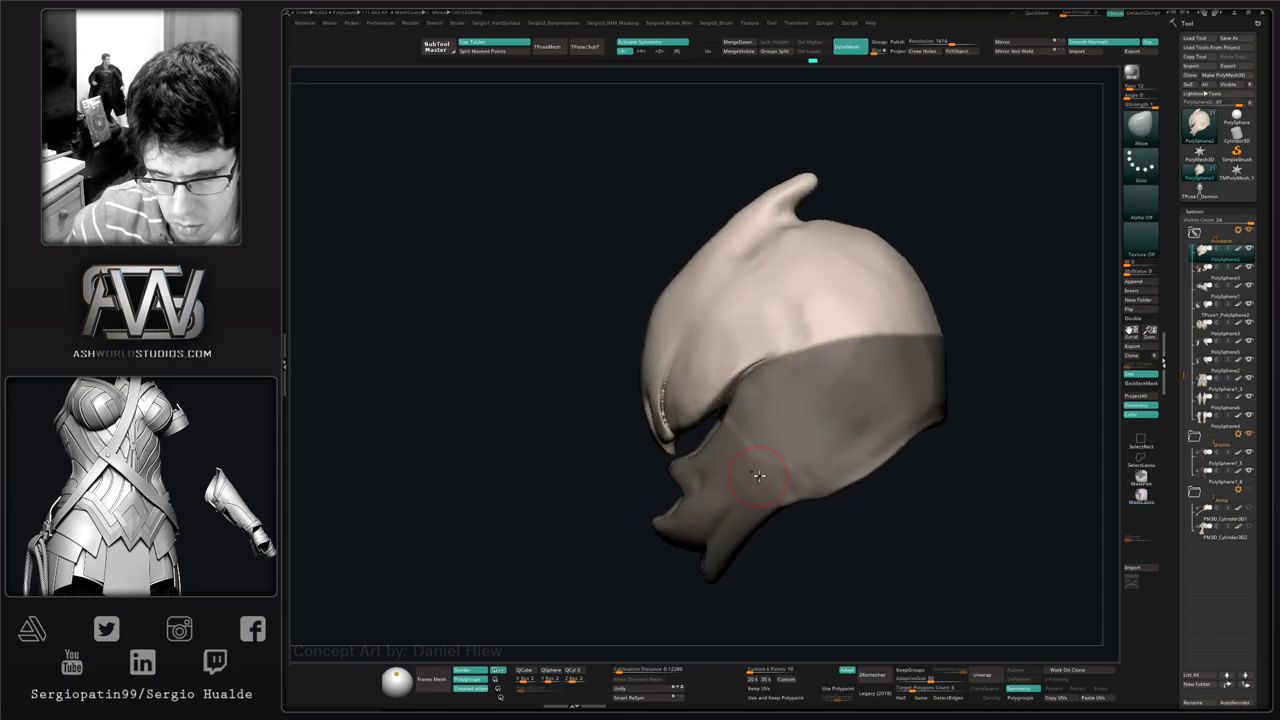
left_click(606, 514, "ctrl")
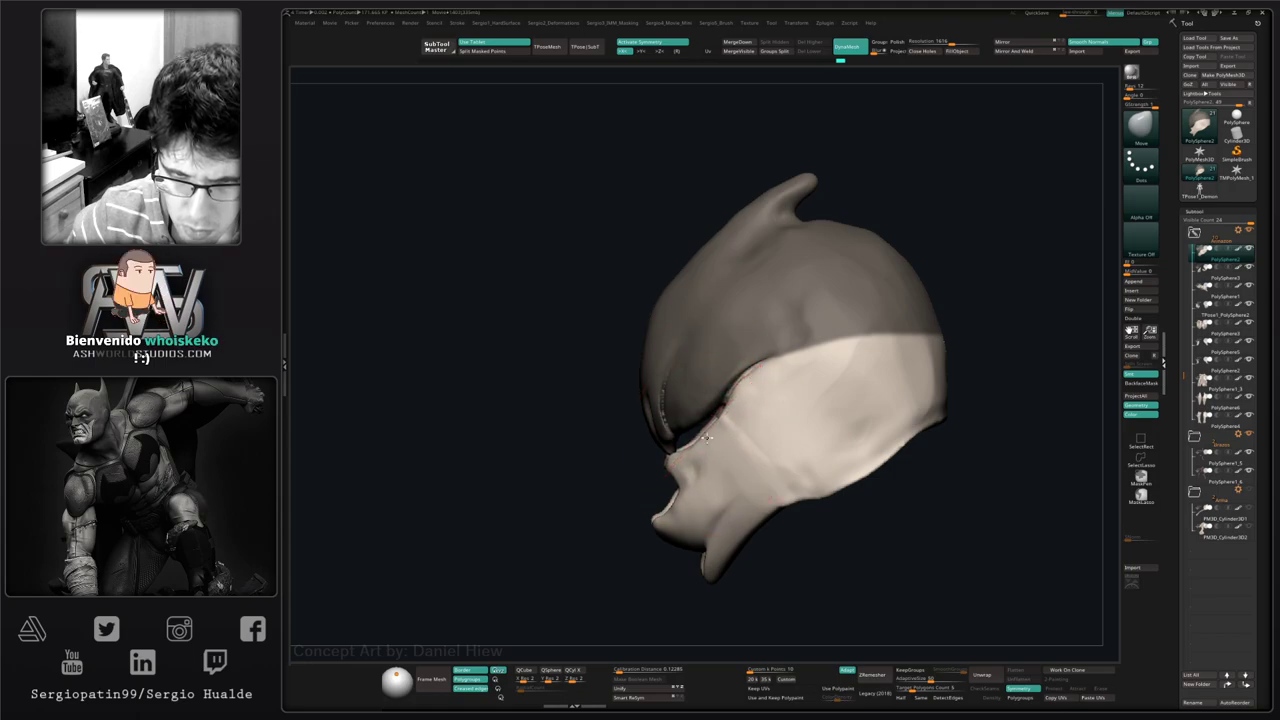
- Refine the unmasked cheek guard's shape near the eye opening and its lower edge with the Move brush
left_click_drag(687, 453, 681, 460)
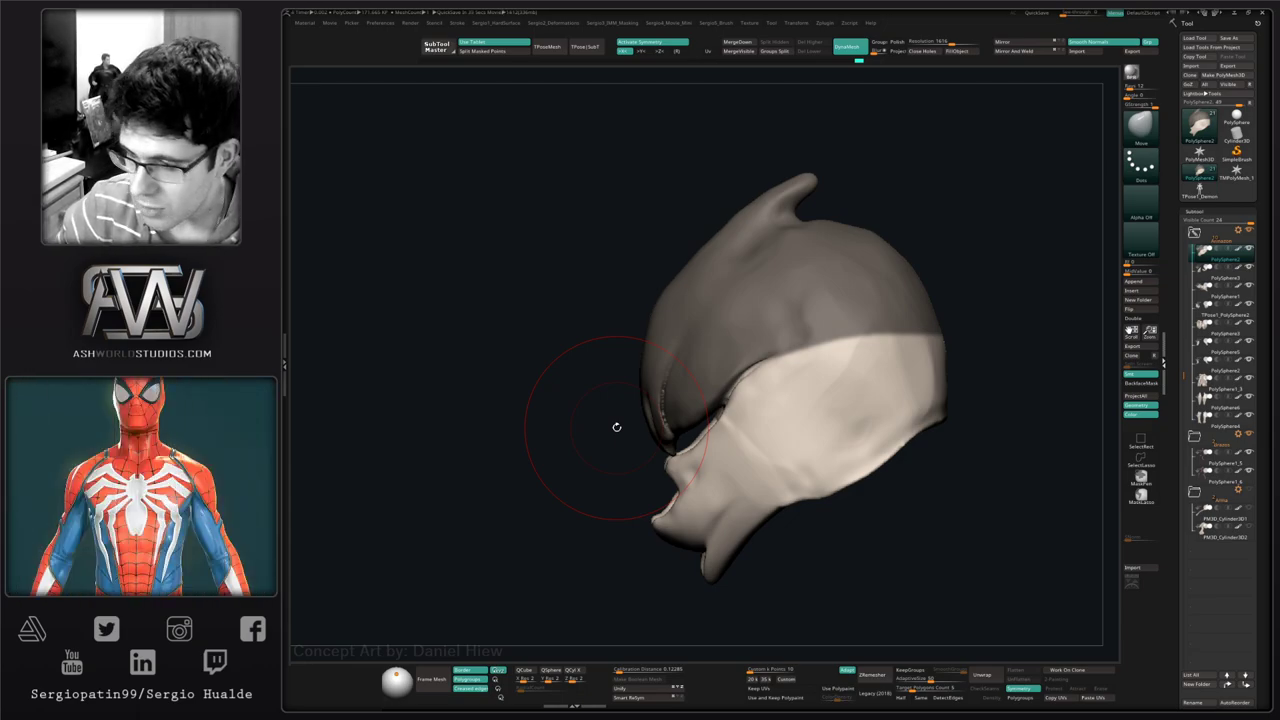
left_click_drag(857, 497, 871, 521)
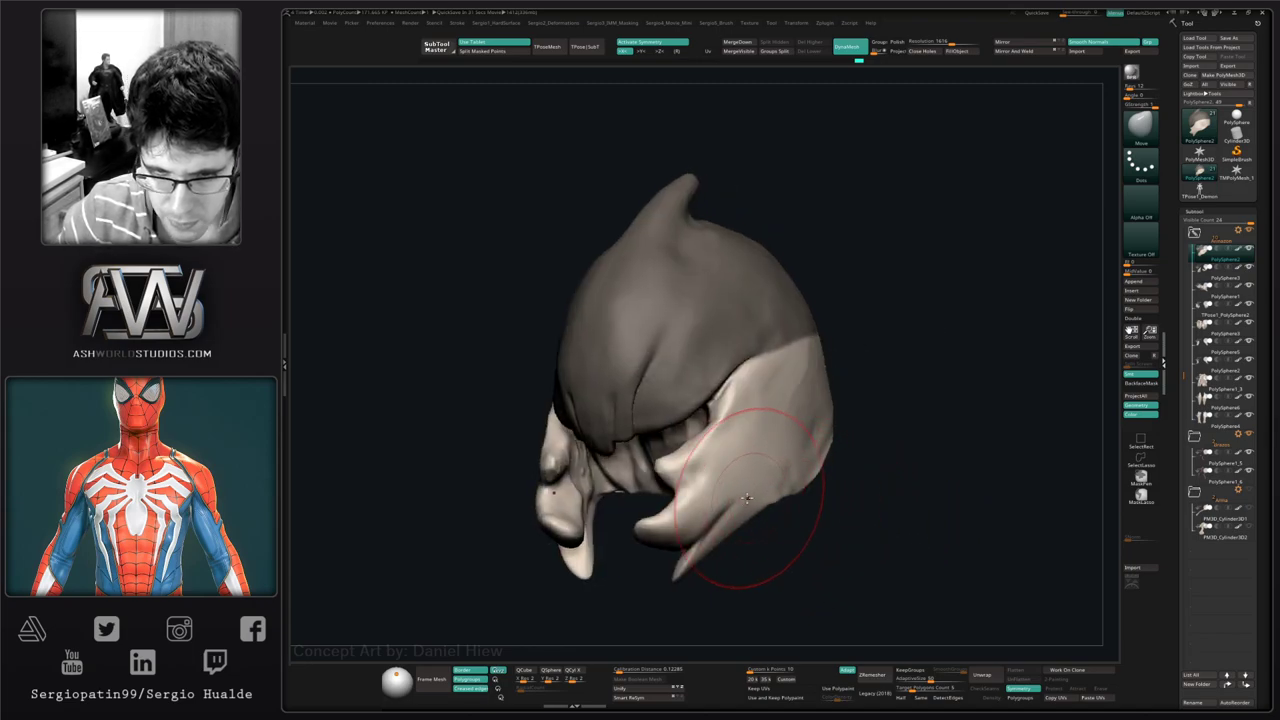
mouse_move(755, 497)
left_mouse_down("shift")
mouse_move(734, 526)
mouse_move(757, 486)
mouse_move(757, 506)
left_mouse_up("shift")
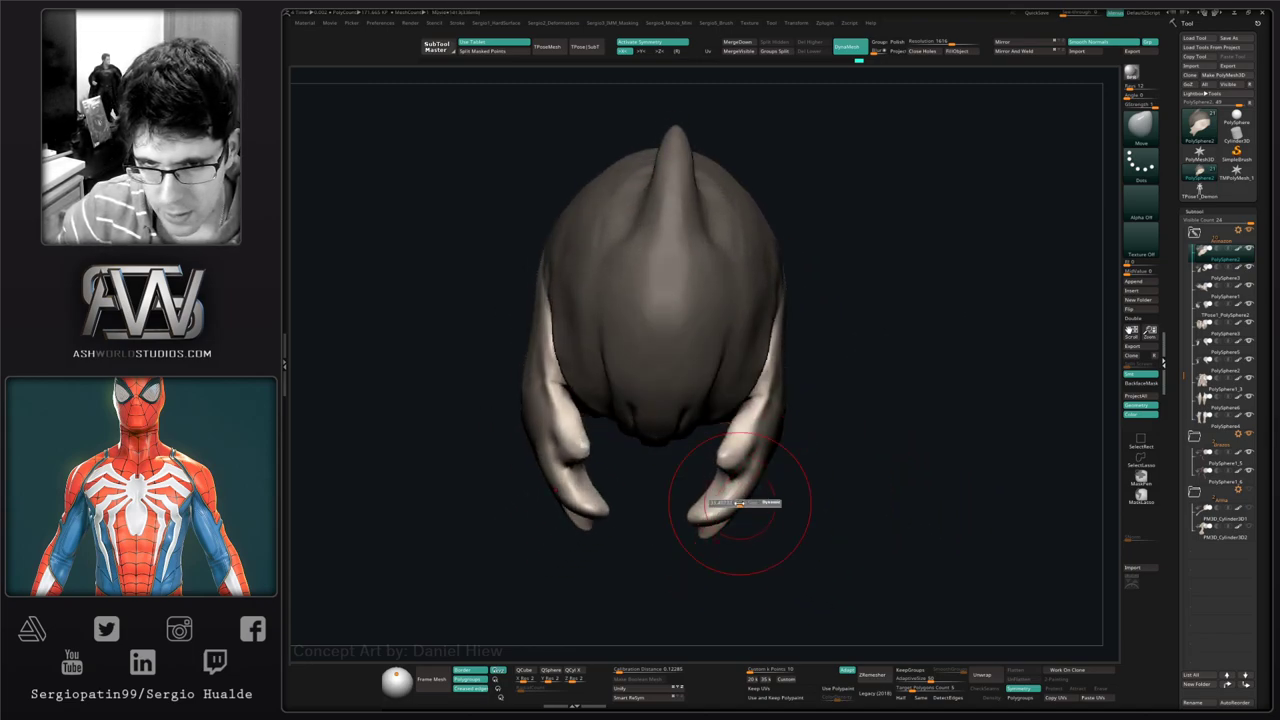
right_click_drag(727, 514, 729, 491)
- Flatten the planes of the cheek guard's prongs and outer side with TrimDynamic
key("2")
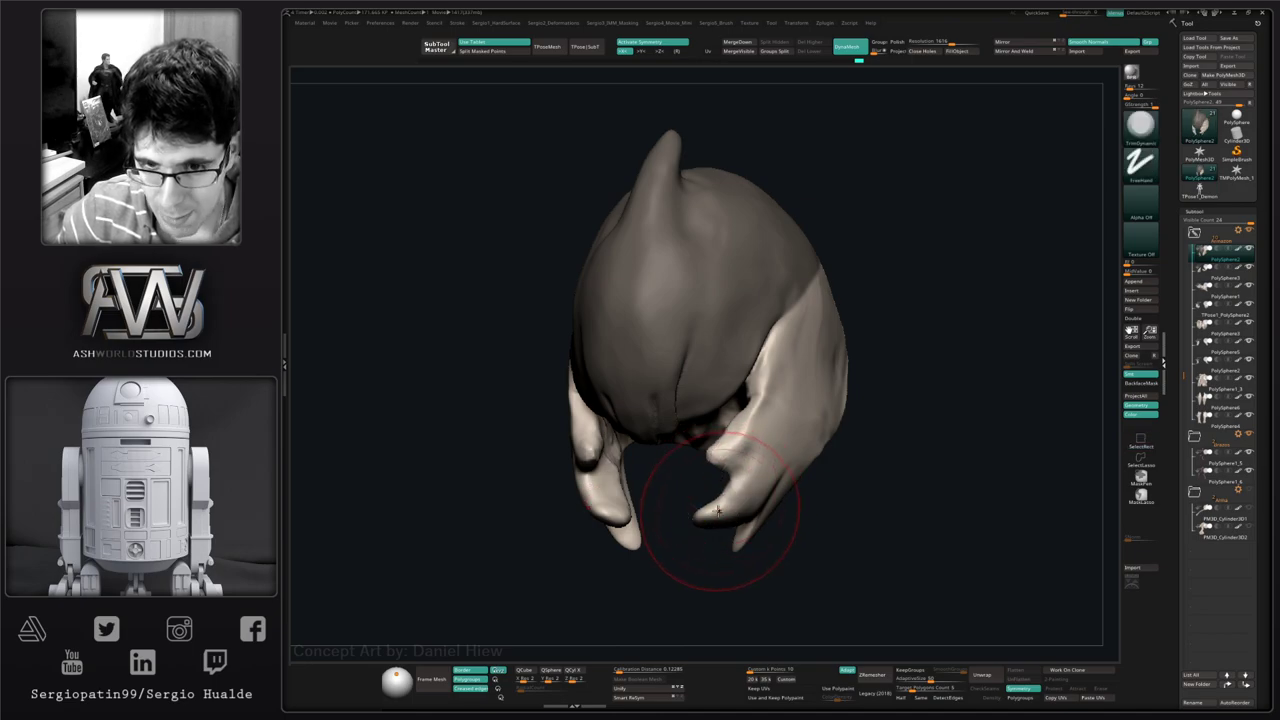
left_click_drag(720, 520, 712, 508)
right_click_drag(712, 508, 735, 502)
left_click_drag(735, 502, 731, 586)
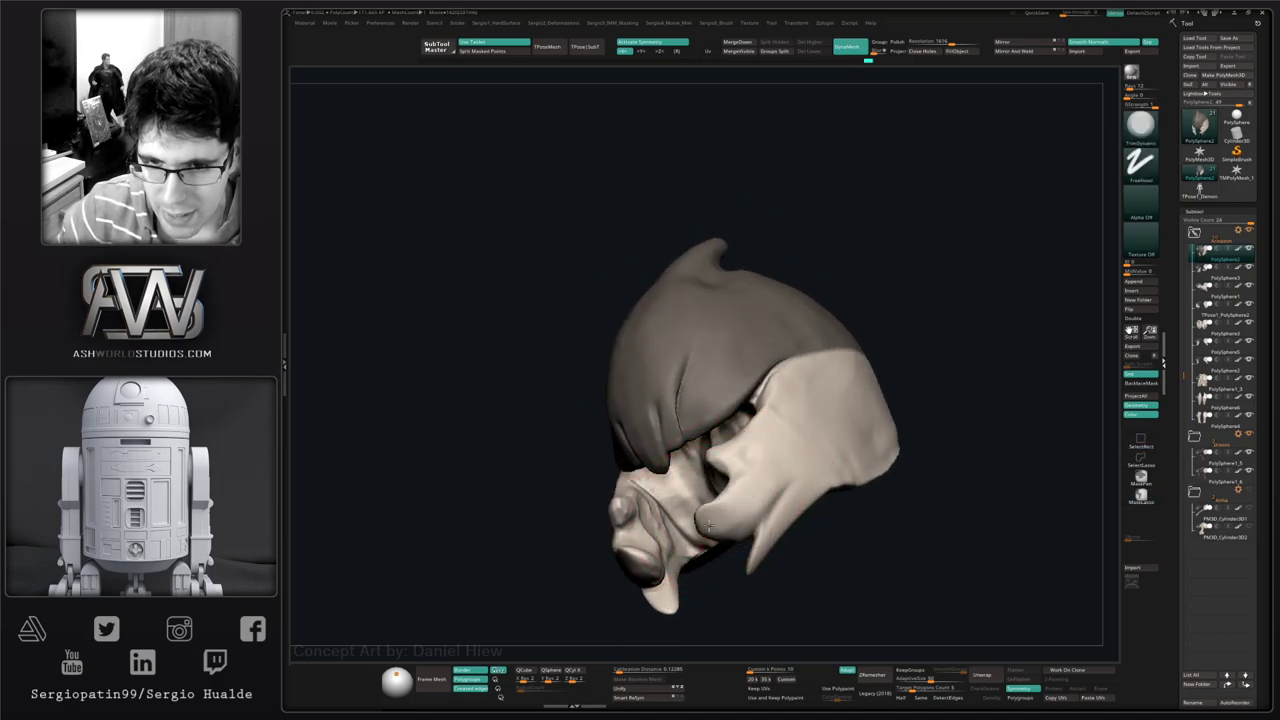
mouse_move(803, 442)
left_mouse_down()
mouse_move(814, 469)
mouse_move(762, 486)
mouse_move(780, 440)
left_mouse_up()
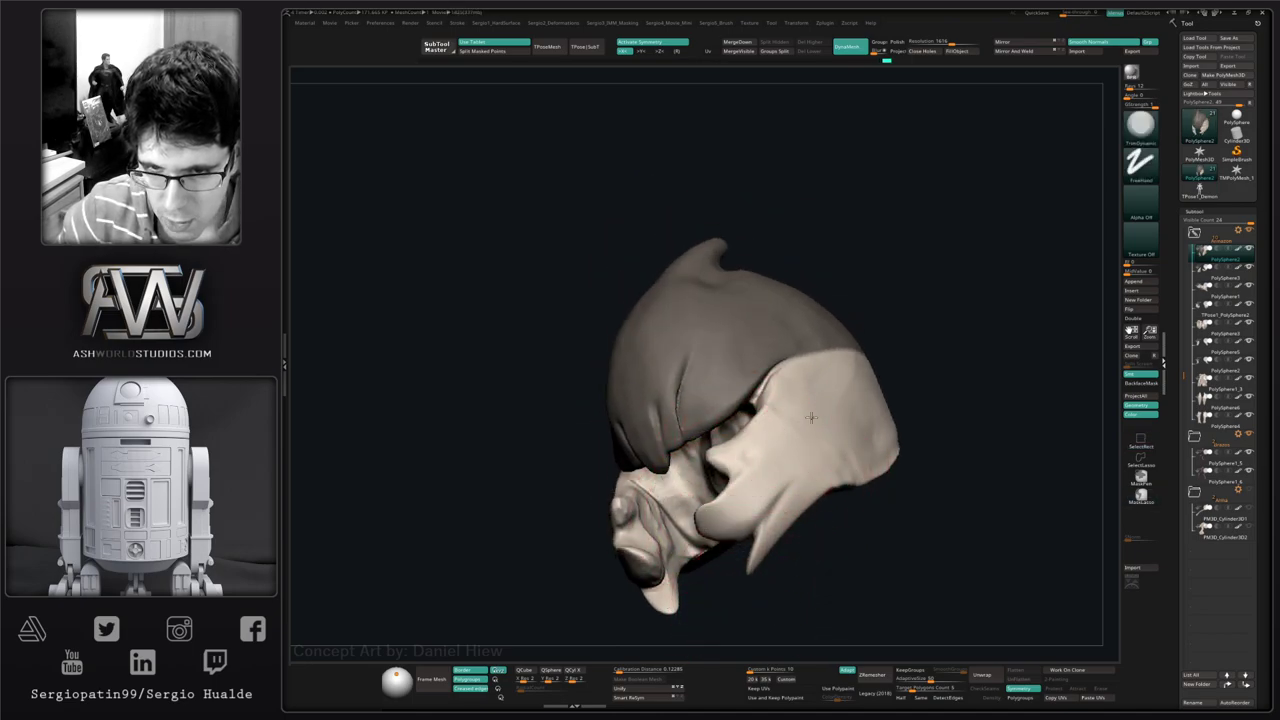
right_click_drag(750, 470, 795, 482)
left_click_drag(791, 411, 815, 482)
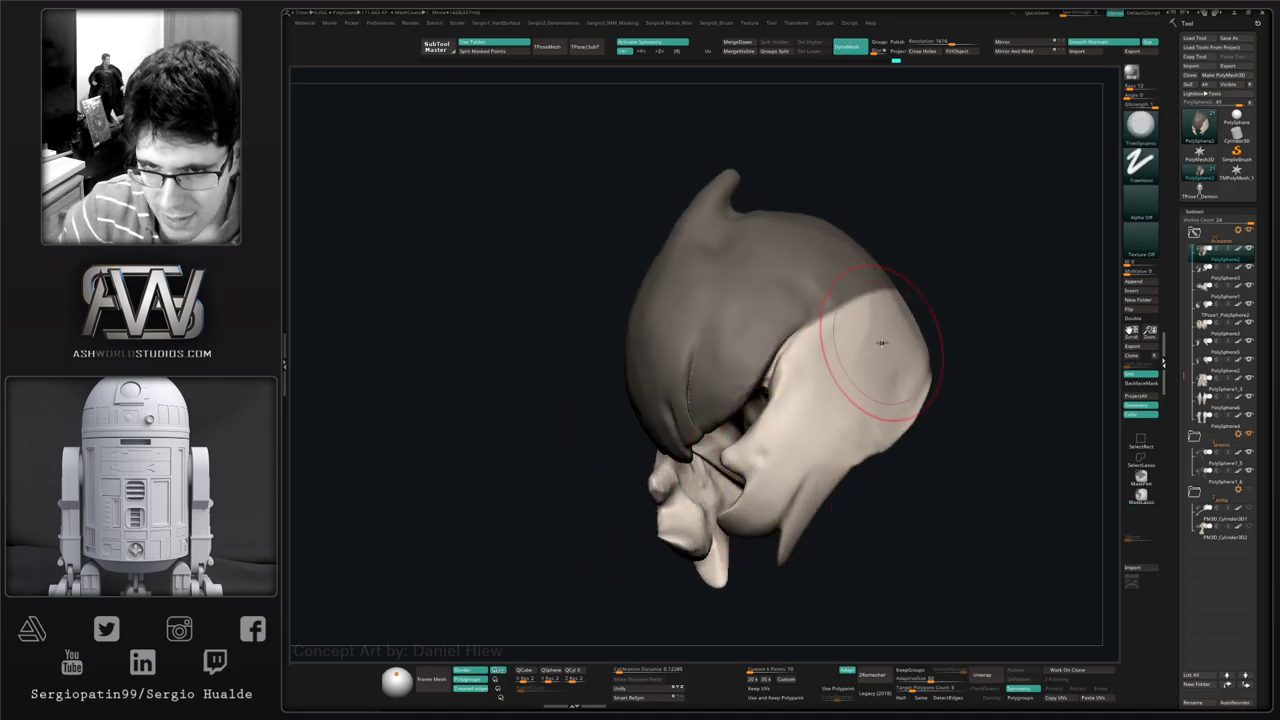
- Flatten the helmet's rear side and lower back rim with TrimDynamic
mouse_move(903, 446)
left_mouse_down()
mouse_move(891, 429)
mouse_move(890, 453)
mouse_move(920, 457)
mouse_move(864, 438)
mouse_move(920, 429)
mouse_move(740, 509)
mouse_move(886, 314)
mouse_move(806, 461)
left_mouse_up()
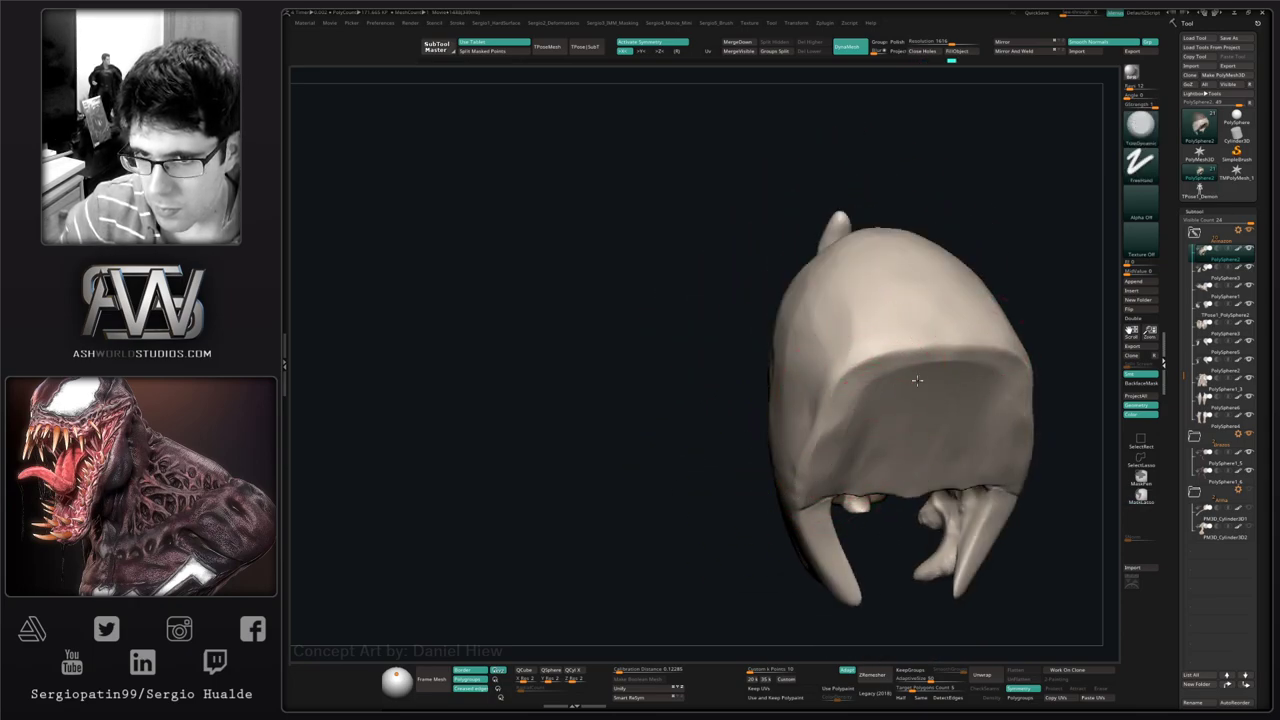
mouse_move(917, 380)
left_mouse_down()
mouse_move(903, 420)
mouse_move(758, 465)
left_mouse_up()
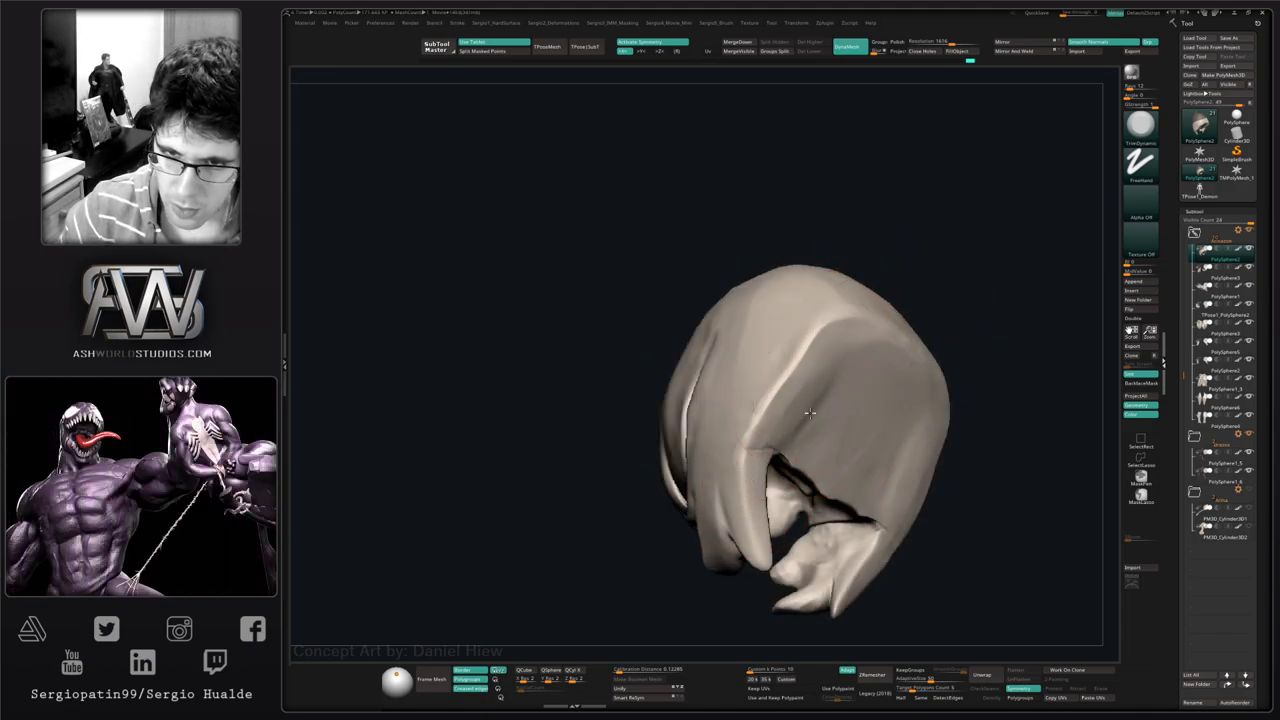
mouse_move(810, 412)
left_mouse_down()
mouse_move(859, 441)
mouse_move(791, 409)
mouse_move(817, 414)
mouse_move(785, 349)
mouse_move(745, 350)
mouse_move(740, 434)
mouse_move(694, 458)
mouse_move(748, 463)
left_mouse_up()
- Push the inner rim of the helmet's underside opening outward with the Move brush
key("b")
key("m")
key("v")
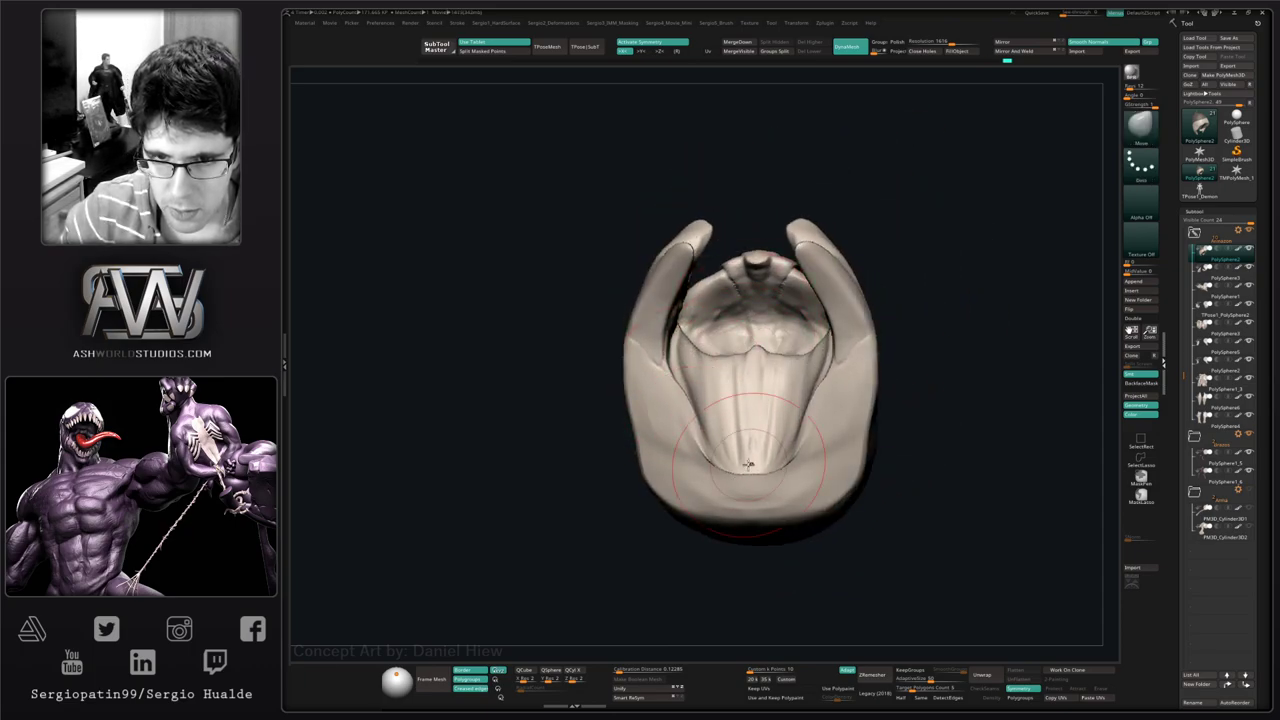
left_click_drag(696, 427, 674, 420)
mouse_move(734, 354)
left_mouse_down()
mouse_move(746, 409)
mouse_move(681, 382)
mouse_move(700, 398)
left_mouse_up()
right_click_drag(727, 478, 750, 449)
- Sculpt the helmet's inner walls and the inside of its back rim with the Clay brush
key("b")
key("c")
key("l")
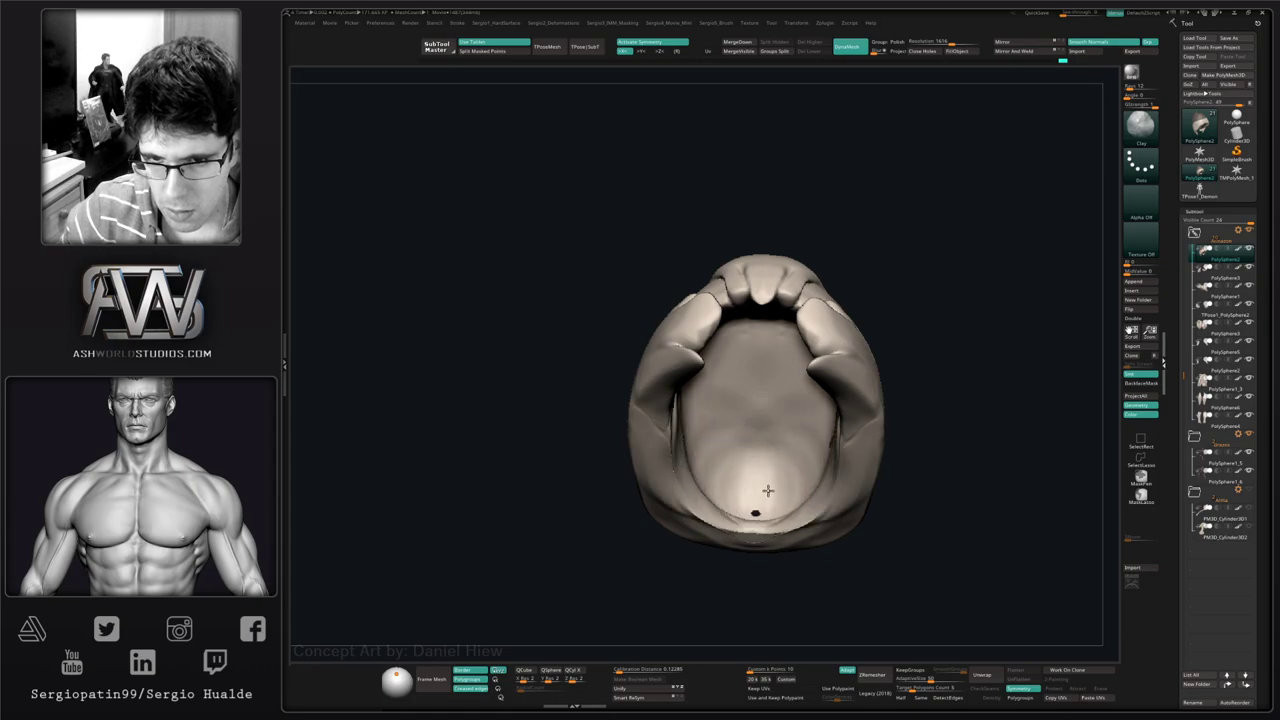
right_click_drag(766, 514, 843, 520)
mouse_move(824, 519)
left_mouse_down()
mouse_move(851, 510)
mouse_move(862, 440)
left_mouse_up()
right_click_drag(876, 506, 878, 438)
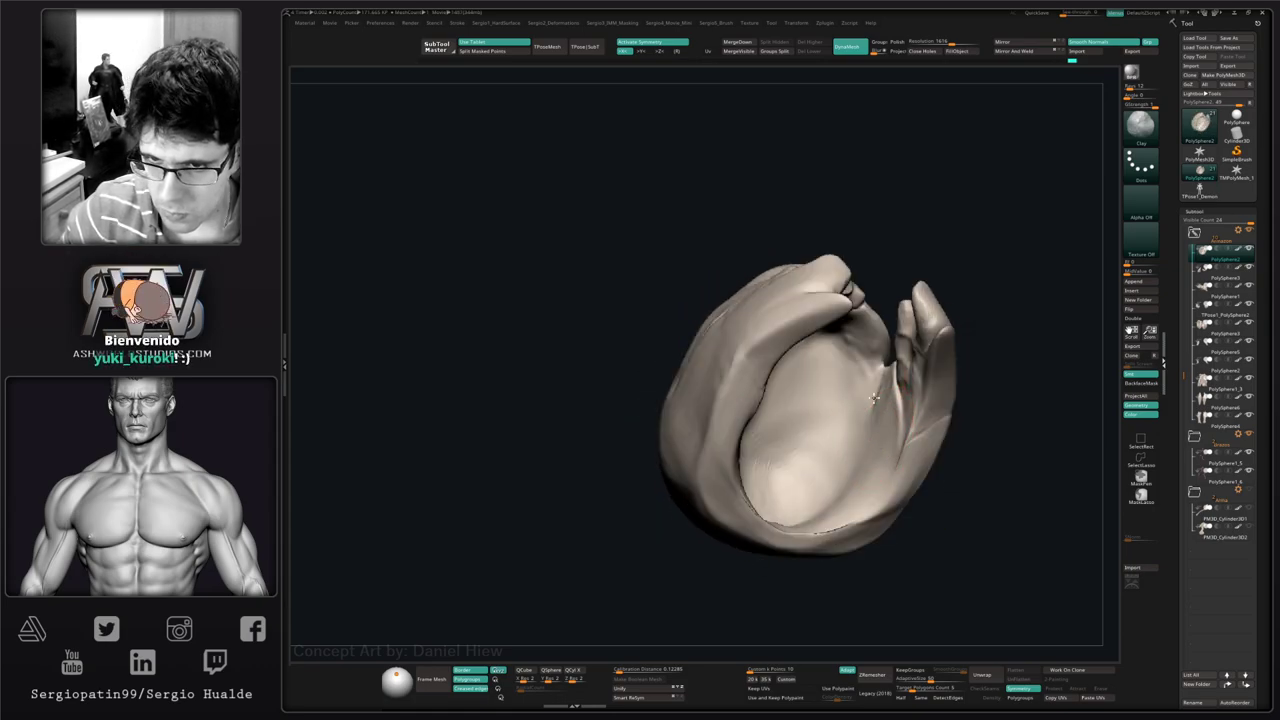
mouse_move(874, 398)
left_mouse_down()
mouse_move(906, 430)
mouse_move(914, 370)
mouse_move(888, 487)
left_mouse_up()
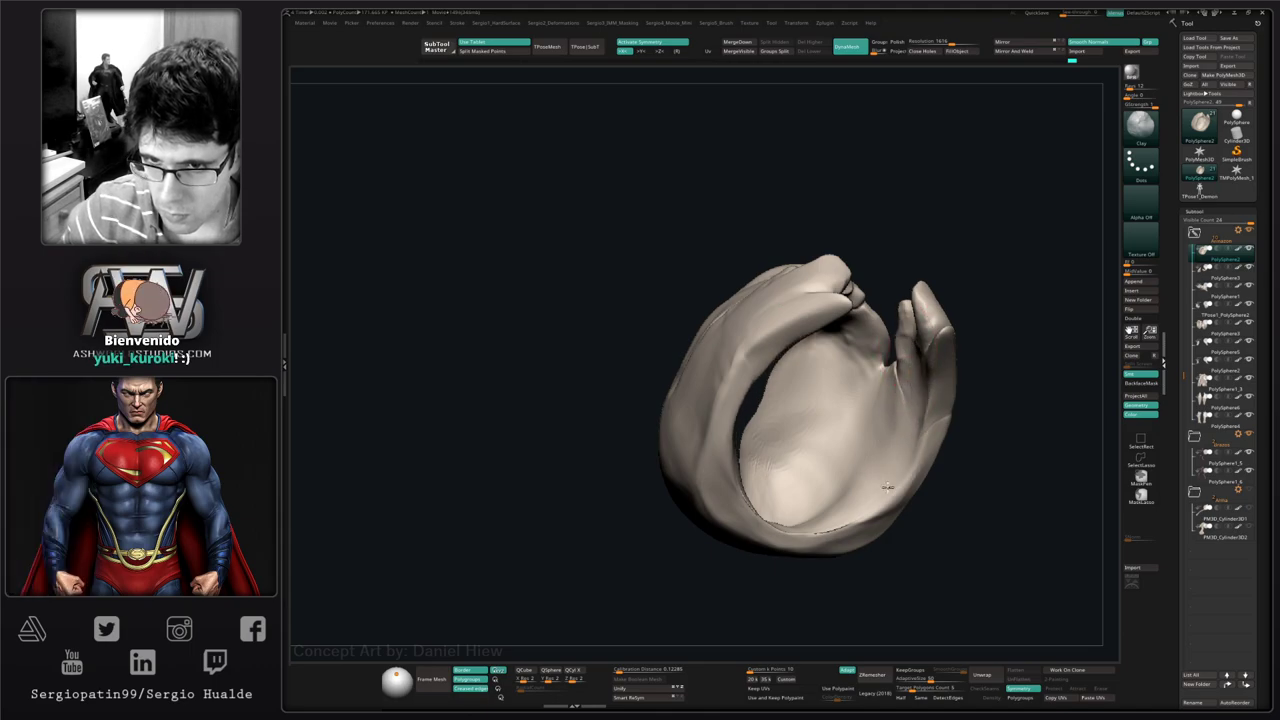
mouse_move(852, 500)
right_mouse_down()
mouse_move(814, 509)
mouse_move(771, 428)
mouse_move(724, 392)
mouse_move(752, 398)
mouse_move(686, 443)
mouse_move(674, 515)
right_mouse_up()
mouse_move(674, 515)
left_mouse_down()
mouse_move(742, 494)
mouse_move(652, 449)
mouse_move(629, 392)
mouse_move(714, 391)
left_mouse_up()
right_click_drag(714, 391, 840, 417)
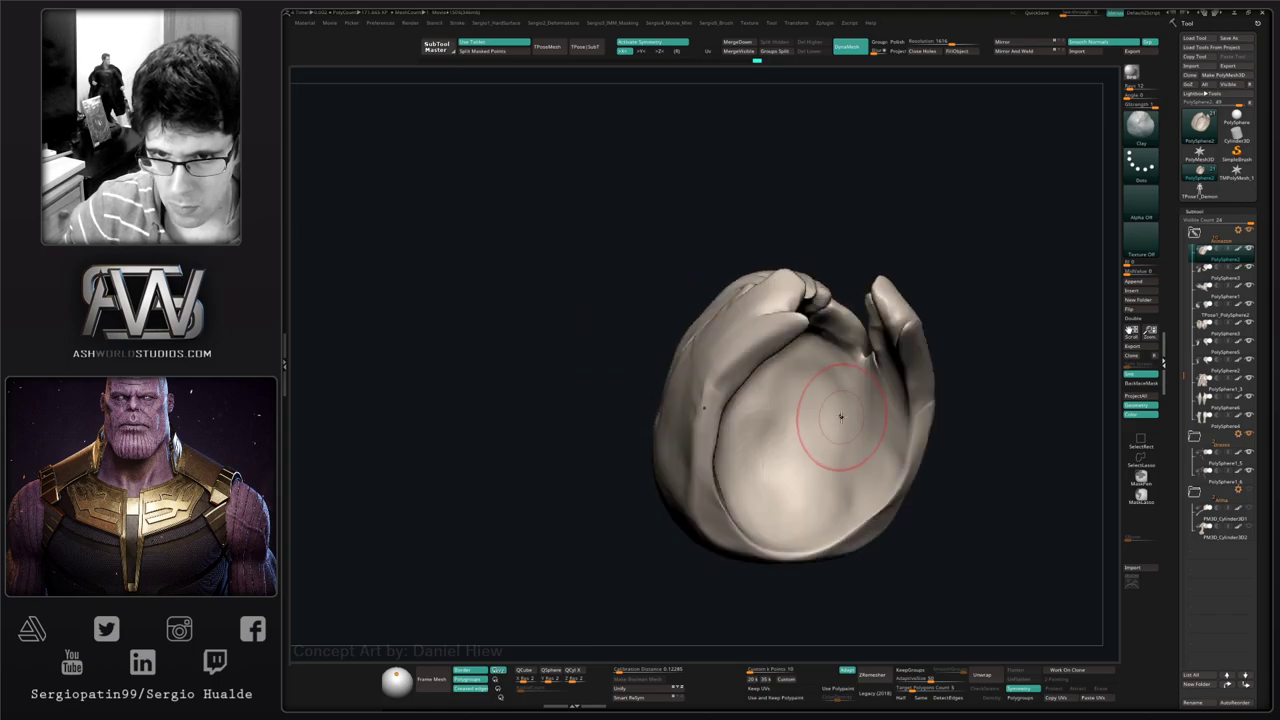
right_click_drag(832, 366, 720, 390)
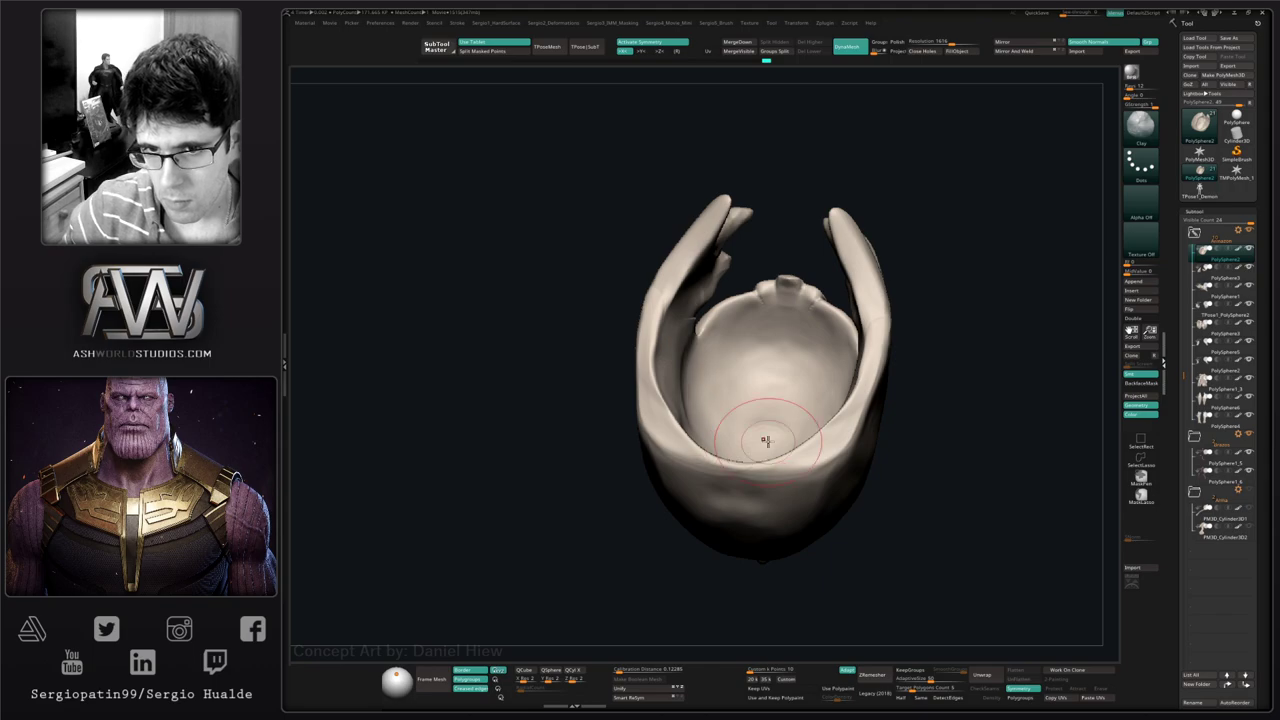
mouse_move(710, 412)
right_mouse_down()
mouse_move(808, 455)
mouse_move(871, 457)
mouse_move(888, 481)
mouse_move(911, 446)
mouse_move(836, 387)
right_mouse_up()
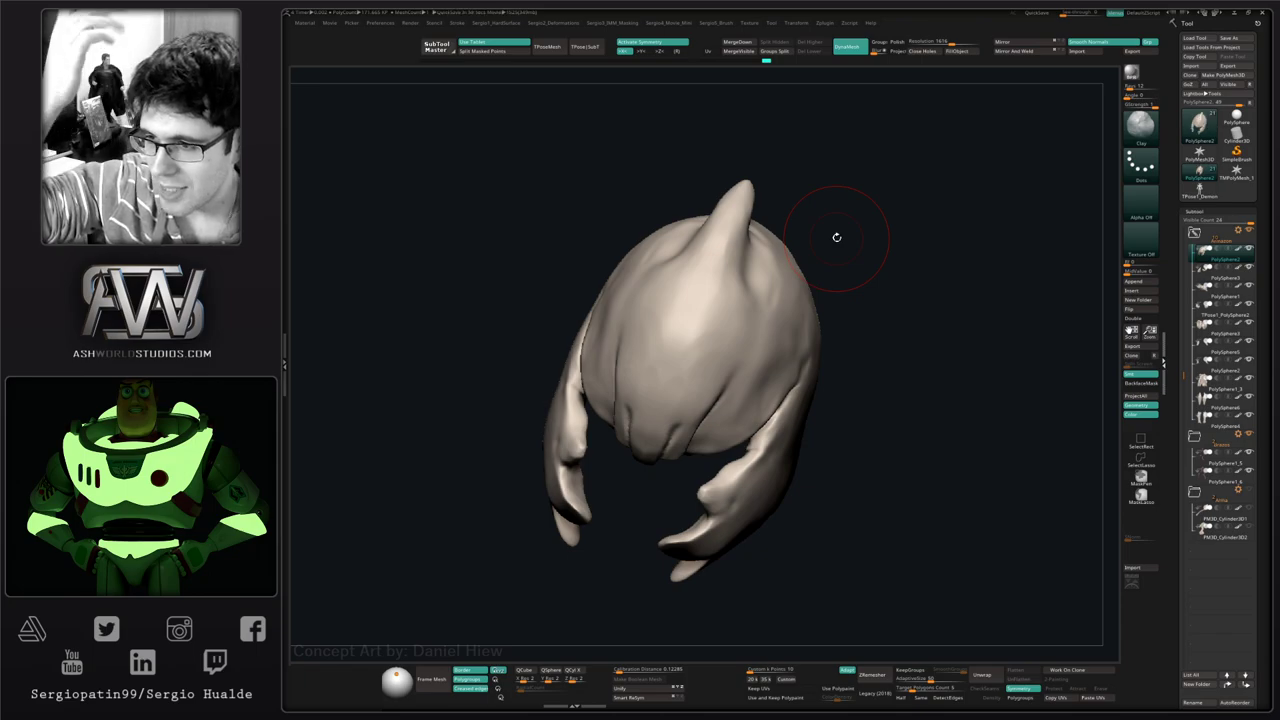
- Pull the outer side of the cheek guard outward with the Move brush
mouse_move(873, 367)
left_mouse_down()
mouse_move(854, 364)
mouse_move(797, 427)
left_mouse_up()
left_click_drag(797, 427, 777, 387, "alt")
mouse_move(768, 354)
right_mouse_down()
mouse_move(800, 390)
mouse_move(760, 408)
right_mouse_up()
key("b")
key("m")
key("v")
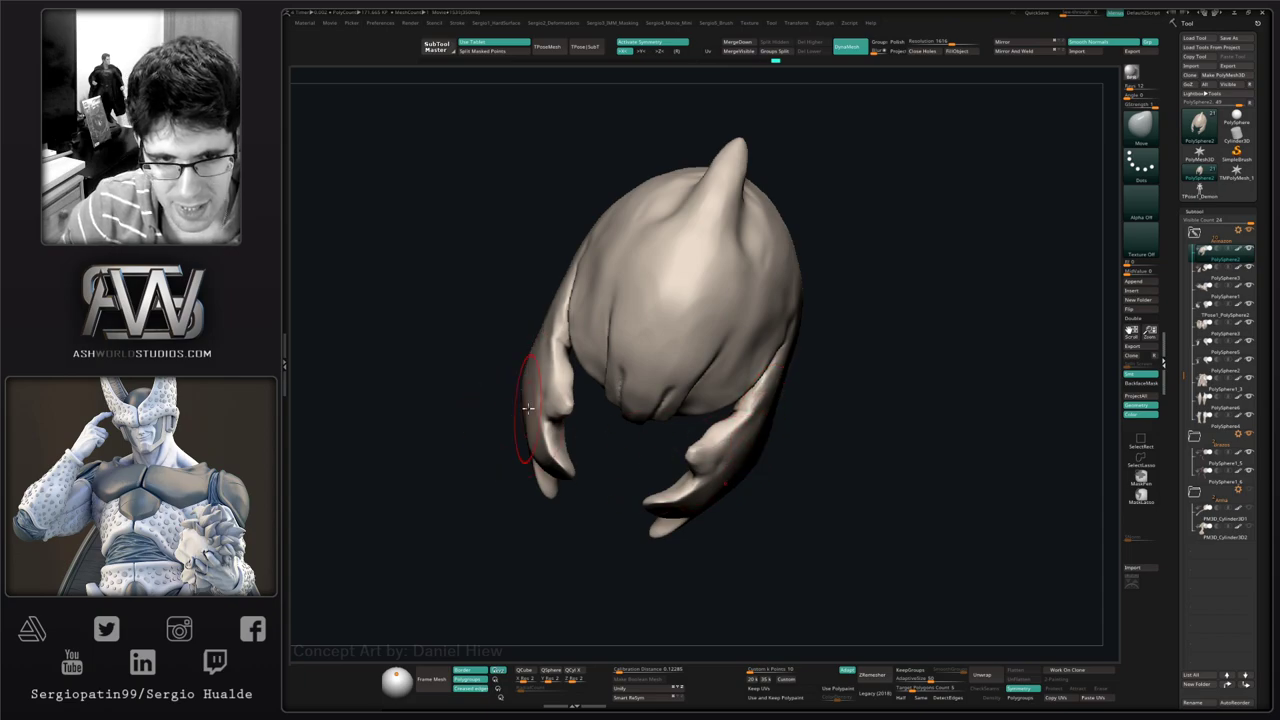
left_click_drag(520, 408, 503, 388)
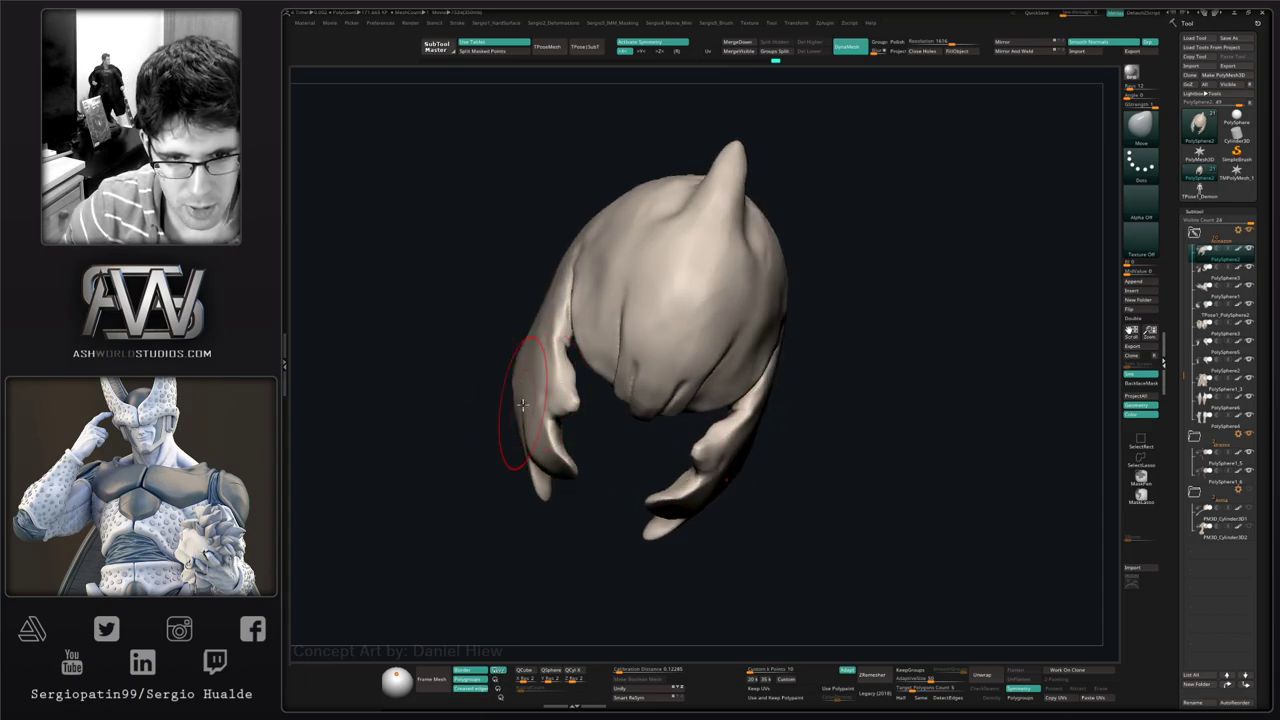
- Reshape the outer edge of the cheek guard's lower tip with a resized Move brush
key("s")
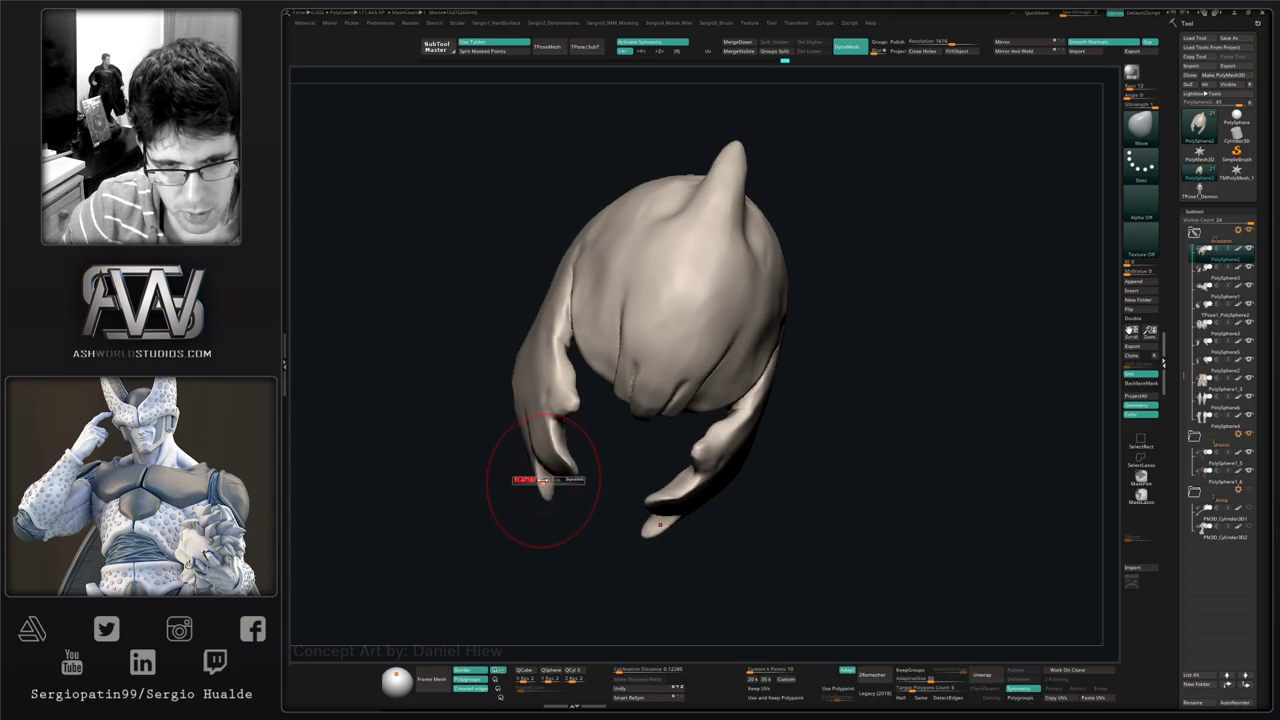
left_click_drag(523, 454, 526, 455)
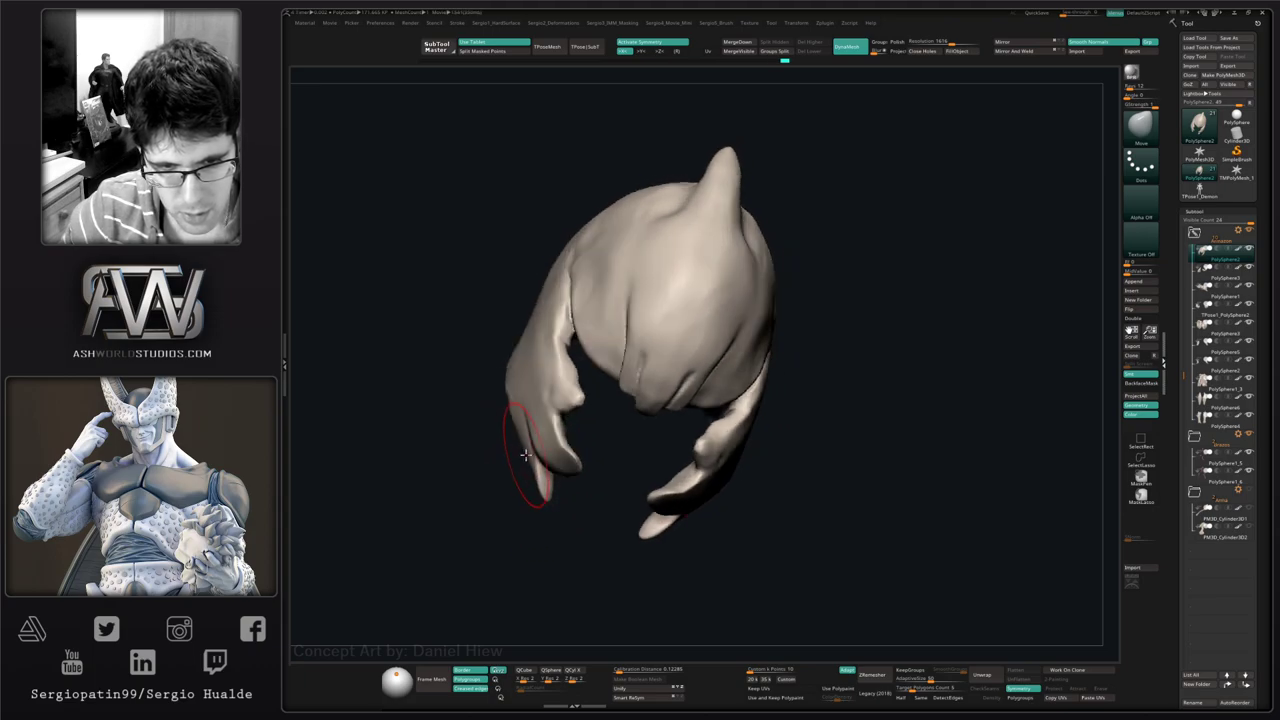
mouse_move(525, 400)
right_mouse_down()
mouse_move(530, 440)
mouse_move(560, 451)
right_mouse_up()
right_click_drag(729, 480, 742, 492)
- Flatten the cheek guard's lower points and outer surface with TrimDynamic
key("b")
key("t")
key("d")
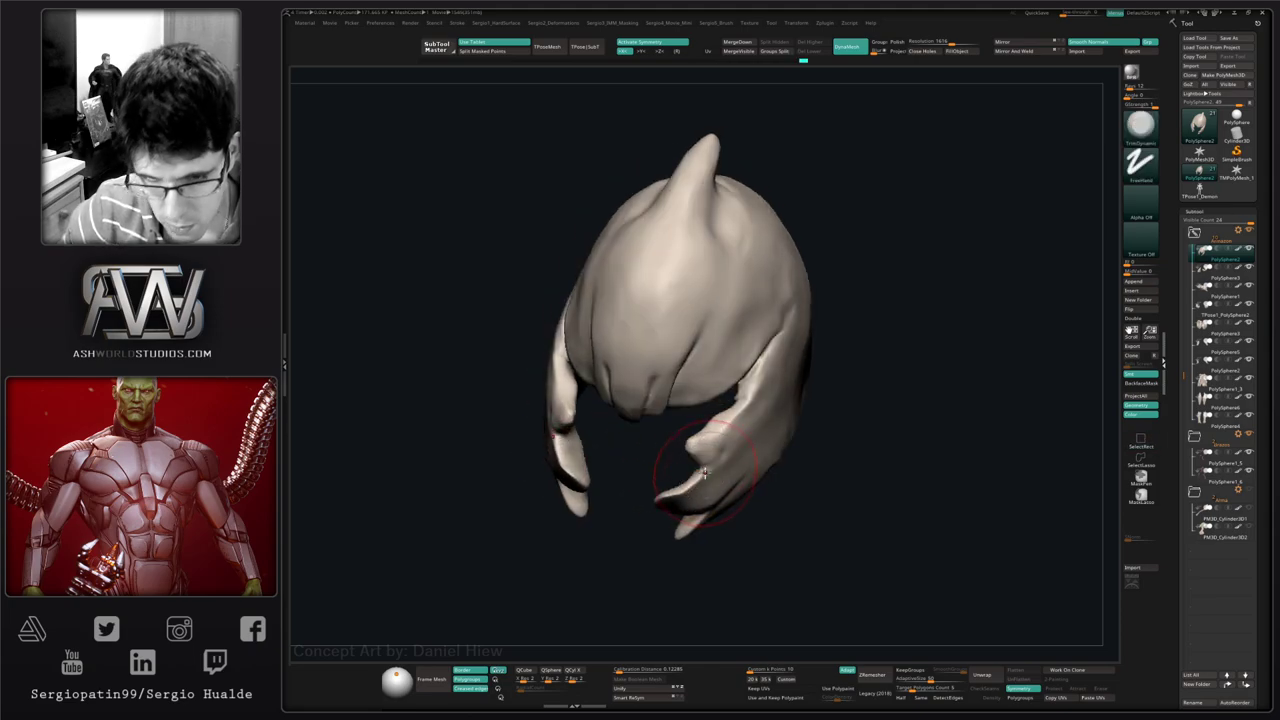
mouse_move(671, 498)
left_mouse_down()
mouse_move(687, 494)
mouse_move(682, 503)
left_mouse_up()
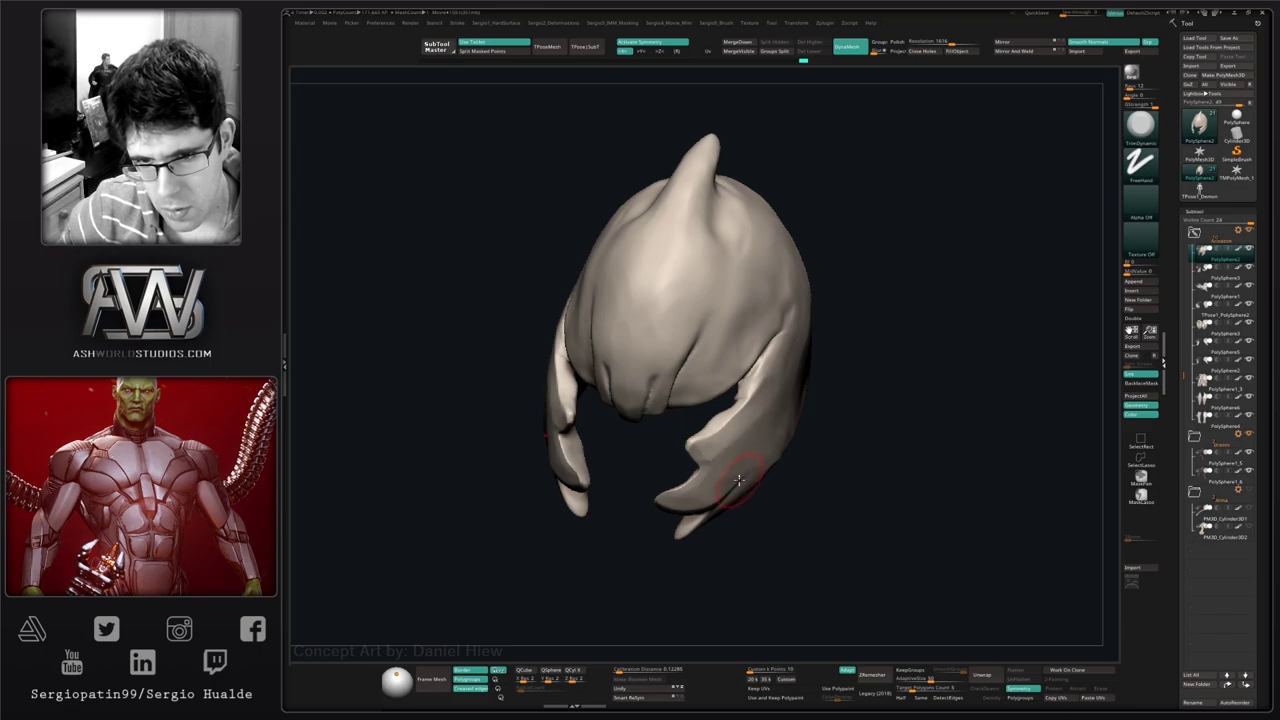
right_click_drag(739, 480, 733, 449)
key("s")
mouse_move(729, 434)
left_mouse_down()
mouse_move(751, 414)
mouse_move(690, 488)
mouse_move(725, 480)
left_mouse_up()
mouse_move(693, 523)
left_mouse_down()
mouse_move(754, 453)
mouse_move(806, 457)
mouse_move(782, 404)
left_mouse_up()
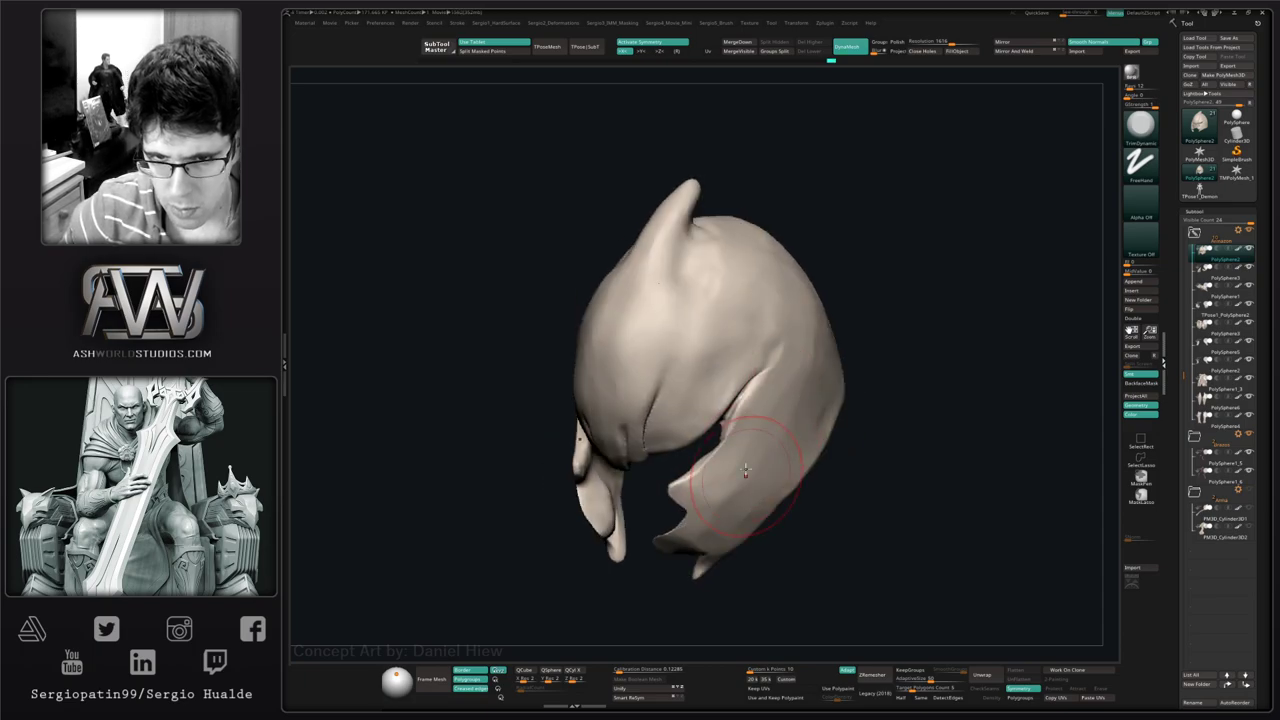
- Carve a crease along the gap between the brow plate and the cheek guard with DamStandard
mouse_move(745, 470)
right_mouse_down()
mouse_move(734, 391)
mouse_move(734, 414)
right_mouse_up()
key("b")
key("d")
key("s")
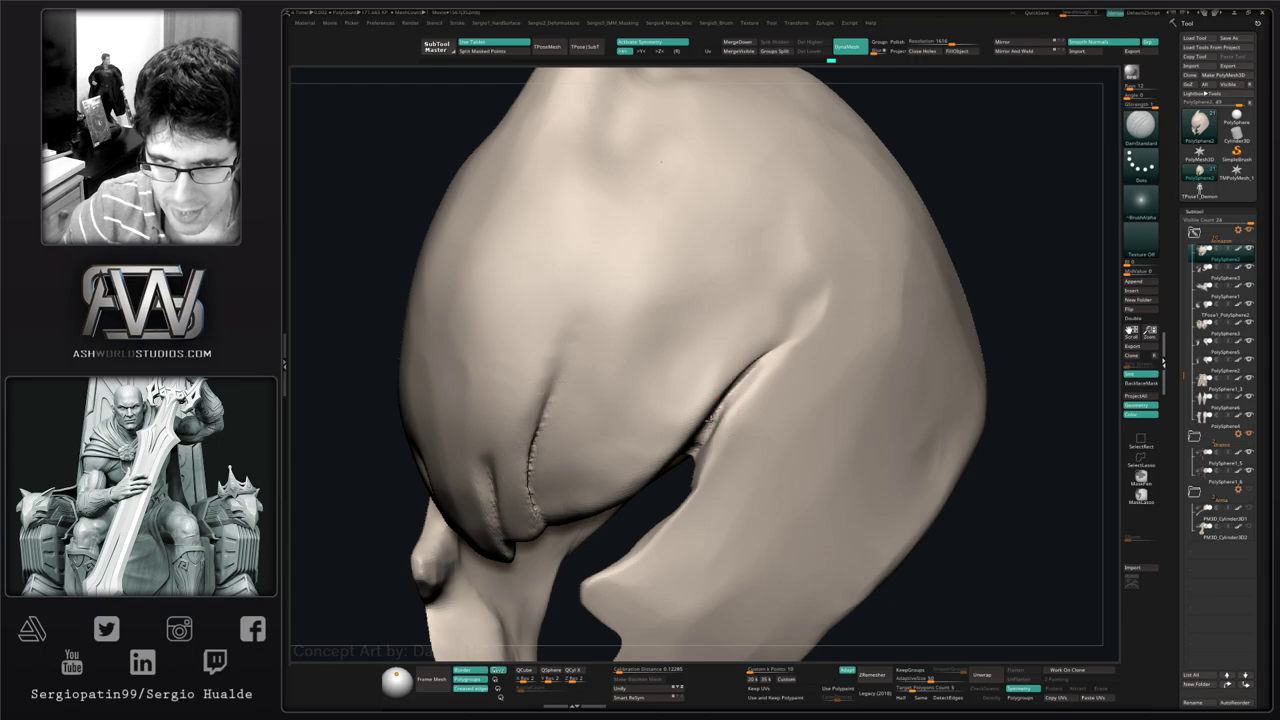
left_click_drag(766, 359, 697, 457)
mouse_move(697, 457)
right_mouse_down()
mouse_move(721, 419)
mouse_move(717, 377)
mouse_move(678, 480)
right_mouse_up()
right_click_drag(647, 520, 687, 481)
- Open up the narrow gap between the brow plate and the cheek guard with the Move brush
key("b")
key("m")
key("v")
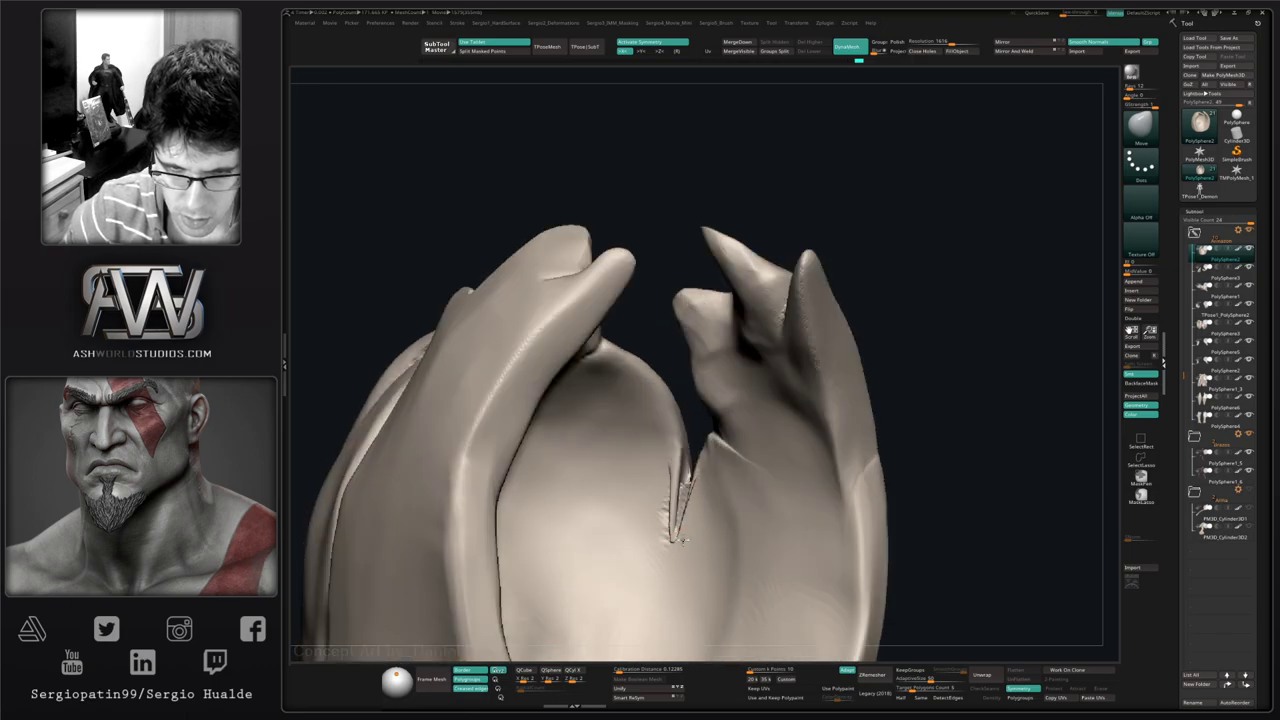
right_click_drag(681, 540, 714, 488)
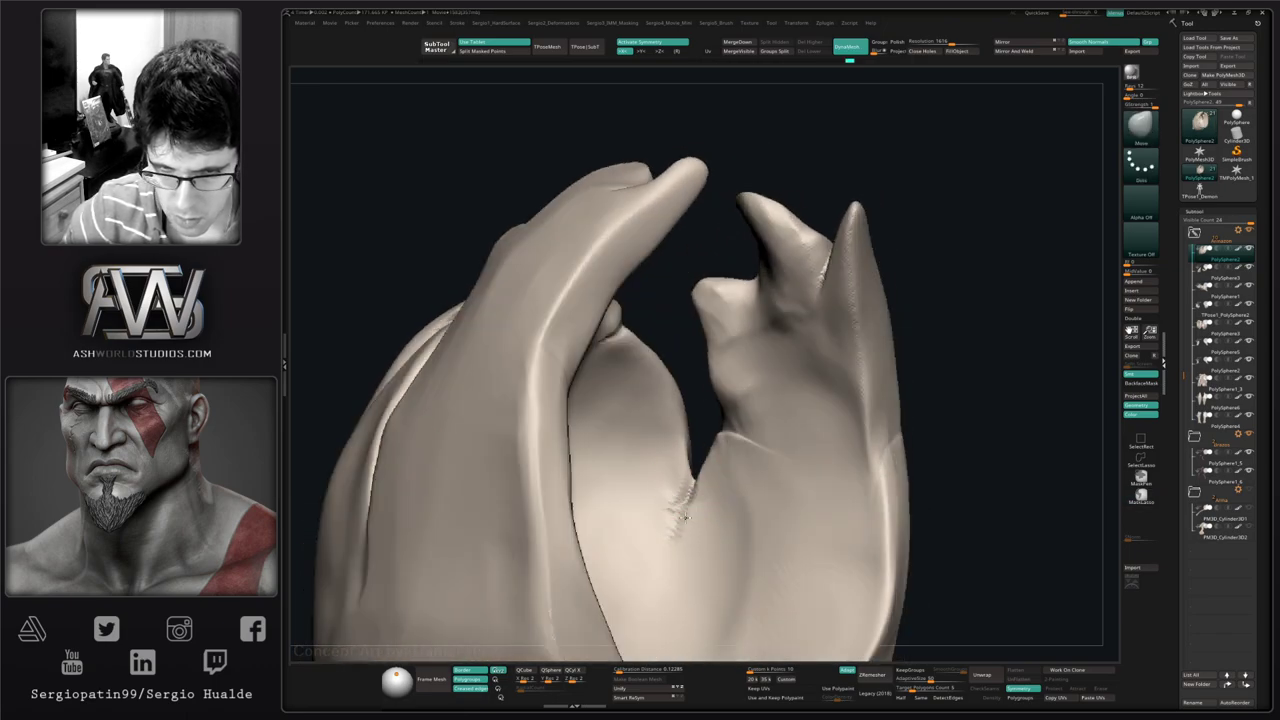
mouse_move(678, 570)
right_mouse_down()
mouse_move(723, 537)
mouse_move(662, 537)
mouse_move(711, 563)
mouse_move(691, 483)
mouse_move(783, 517)
mouse_move(800, 466)
mouse_move(837, 460)
right_mouse_up()
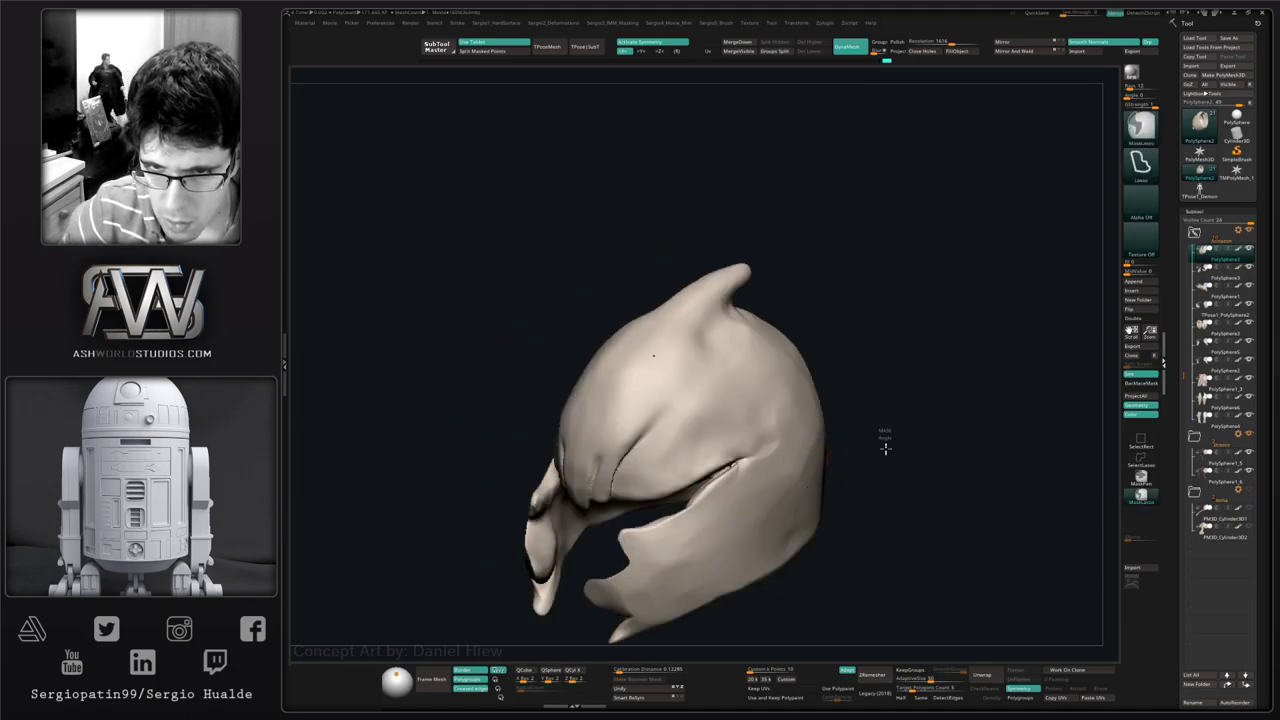
mouse_move(754, 494)
right_mouse_down("ctrl")
mouse_move(746, 540)
mouse_move(716, 490)
mouse_move(660, 490)
mouse_move(737, 466)
mouse_move(720, 462)
right_mouse_up("ctrl")
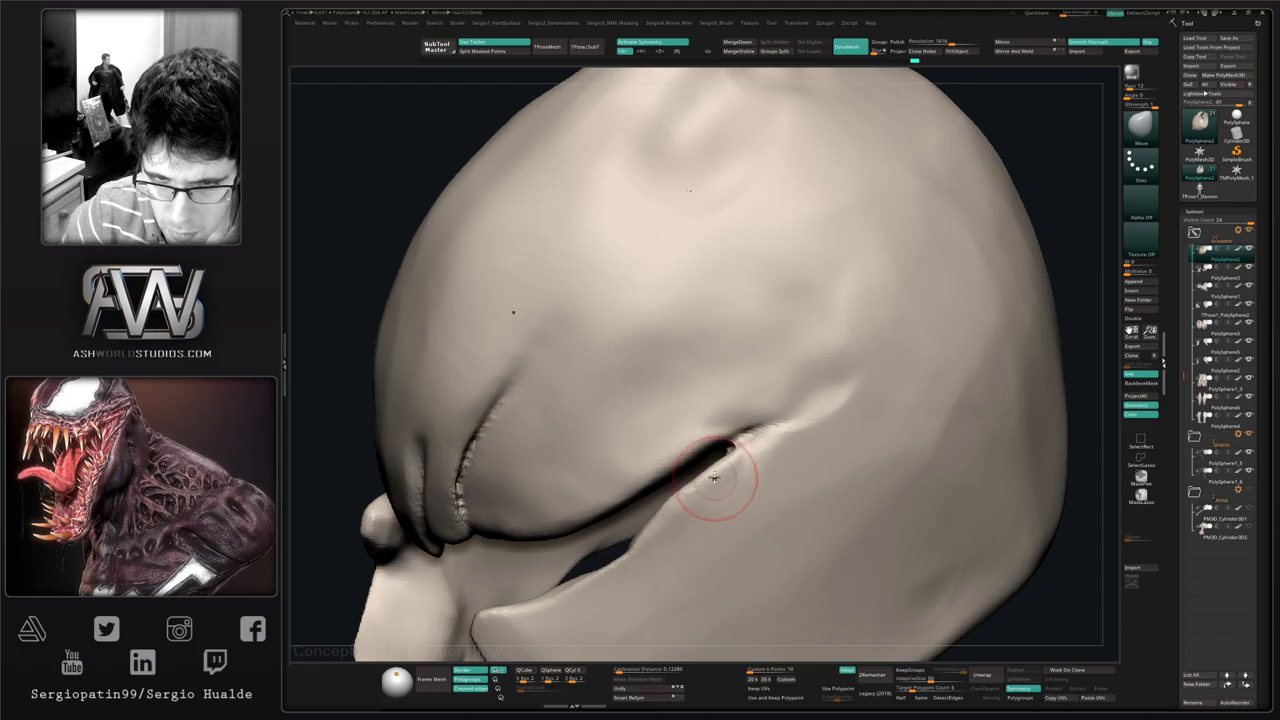
mouse_move(737, 480)
right_mouse_down("ctrl")
mouse_move(780, 410)
mouse_move(900, 374)
right_mouse_up("ctrl")
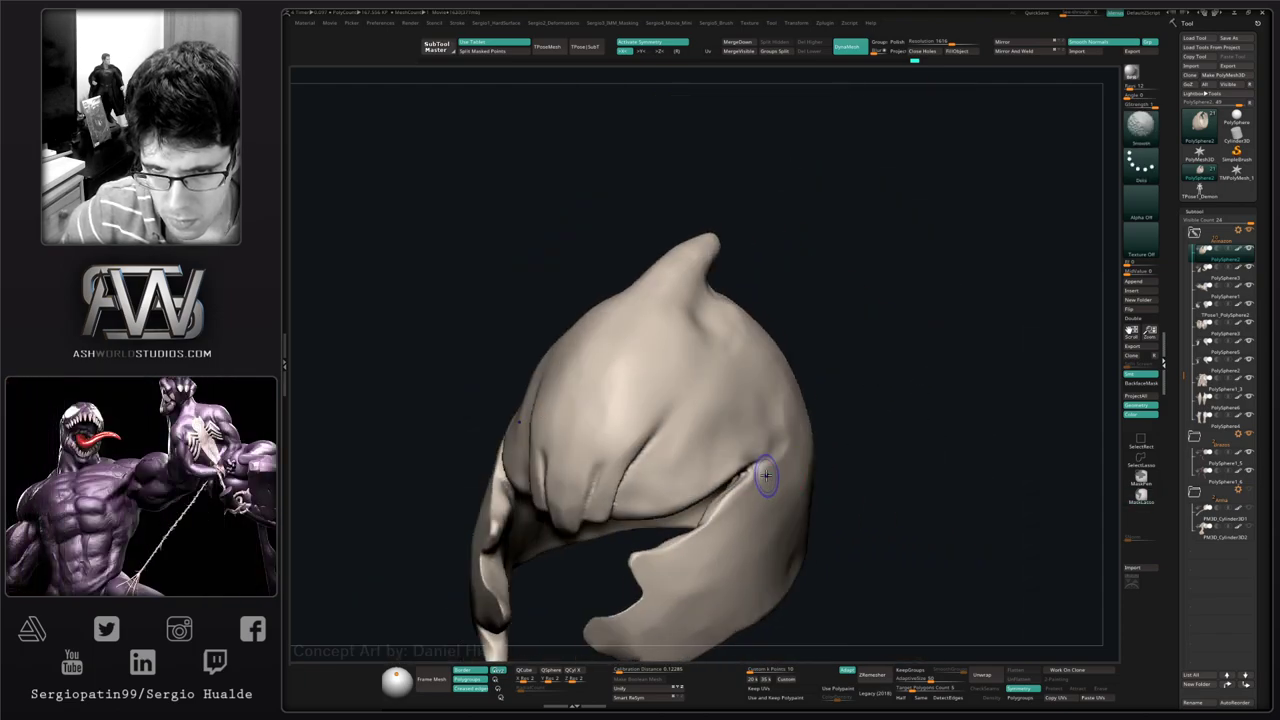
- Sharpen the rear corner of the eye opening with a DamStandard crease
right_click_drag(766, 475, 766, 491)
key("b")
key("d")
key("s")
left_click_drag(716, 481, 744, 463)
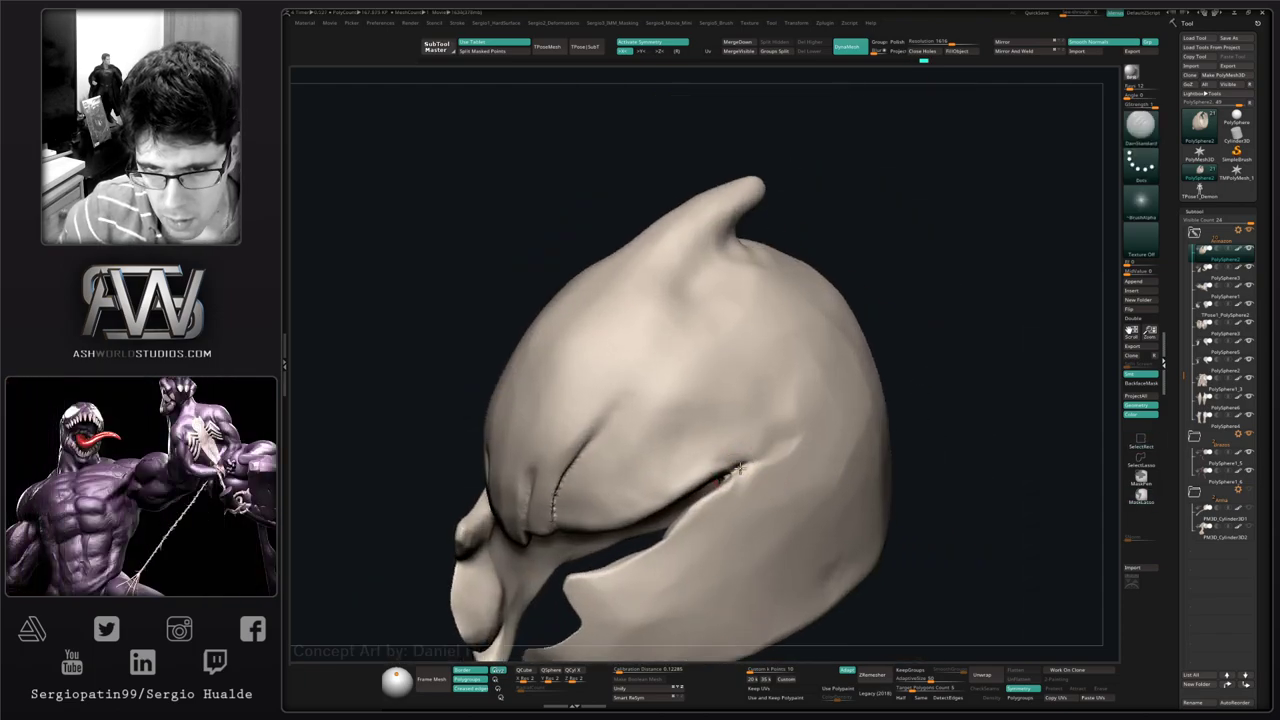
mouse_move(740, 478)
right_mouse_down()
mouse_move(771, 423)
mouse_move(769, 443)
mouse_move(771, 357)
mouse_move(697, 503)
mouse_move(677, 456)
mouse_move(686, 443)
right_mouse_up()
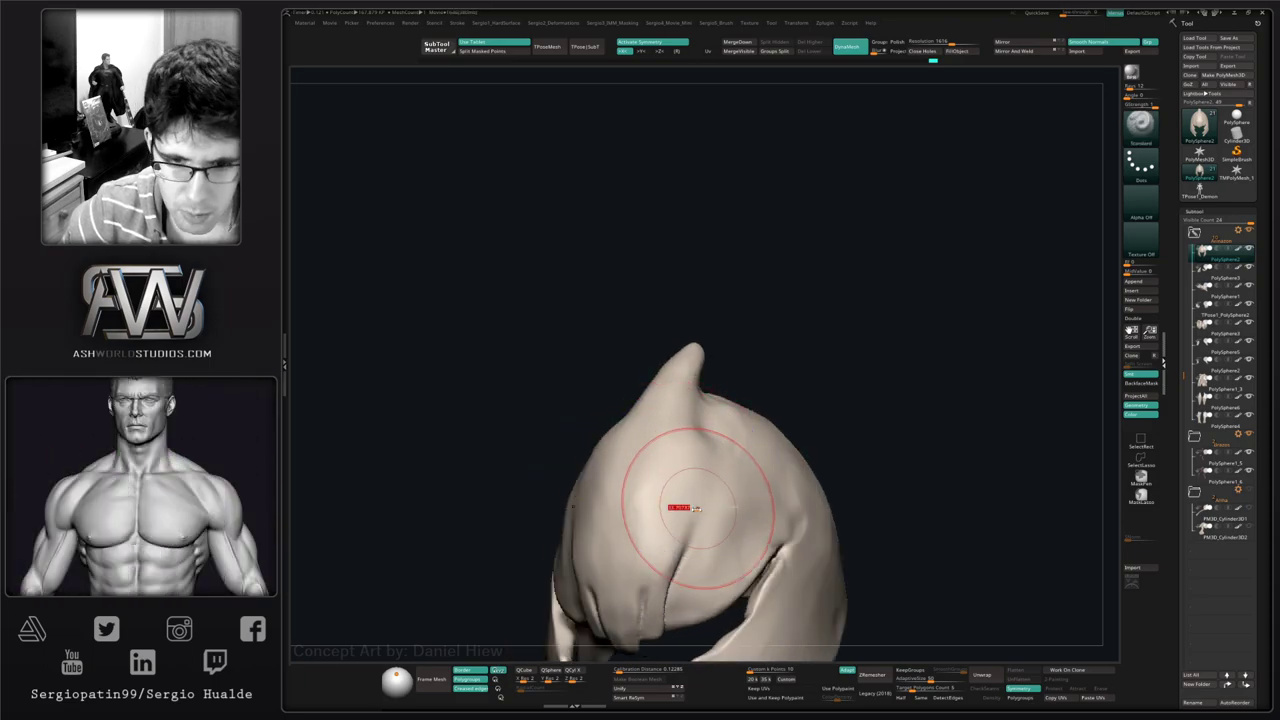
- Sculpt a raised fold from the brow crease up toward the crest with the Standard brush
right_click_drag(691, 521, 670, 476)
right_click(676, 471)
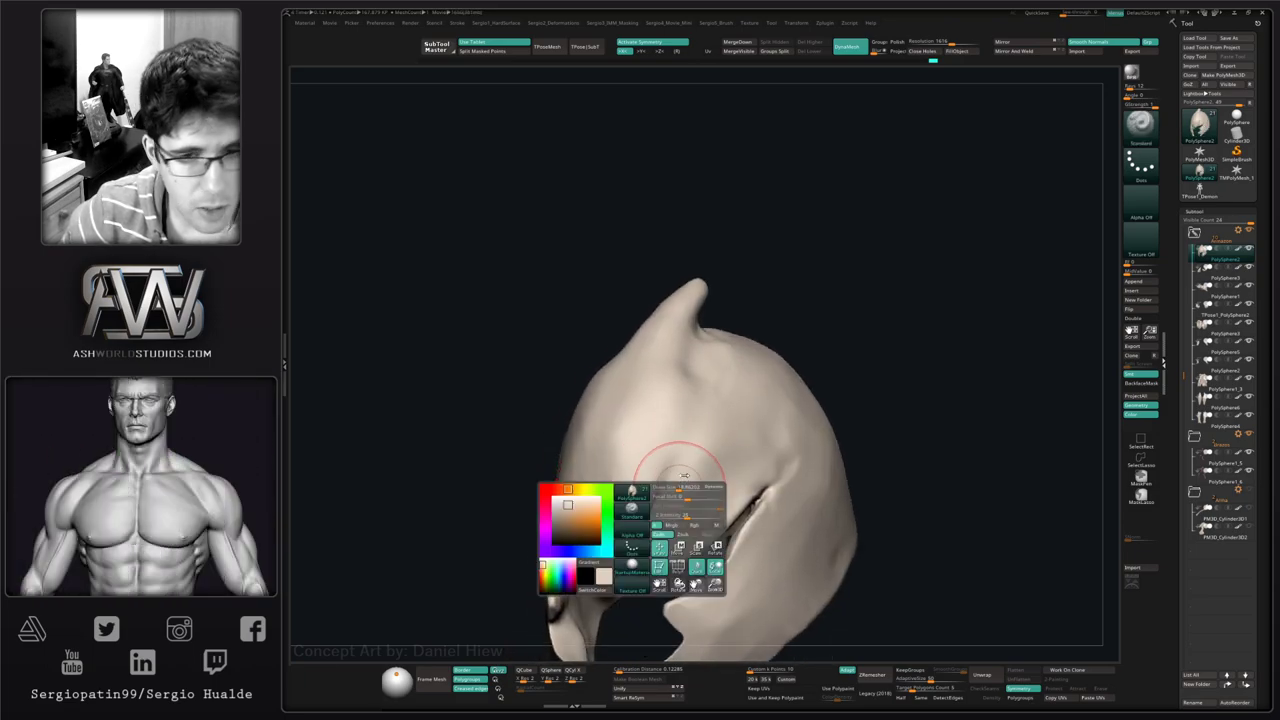
key("s")
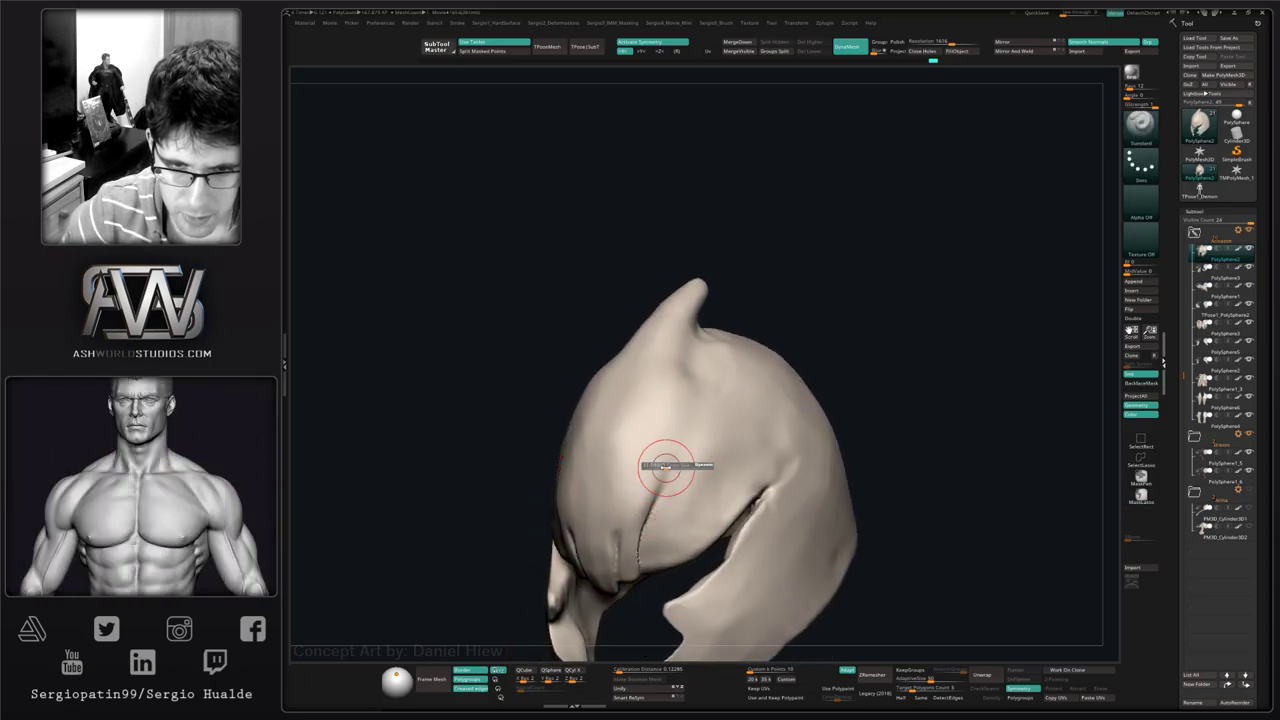
left_click_drag(711, 391, 724, 376)
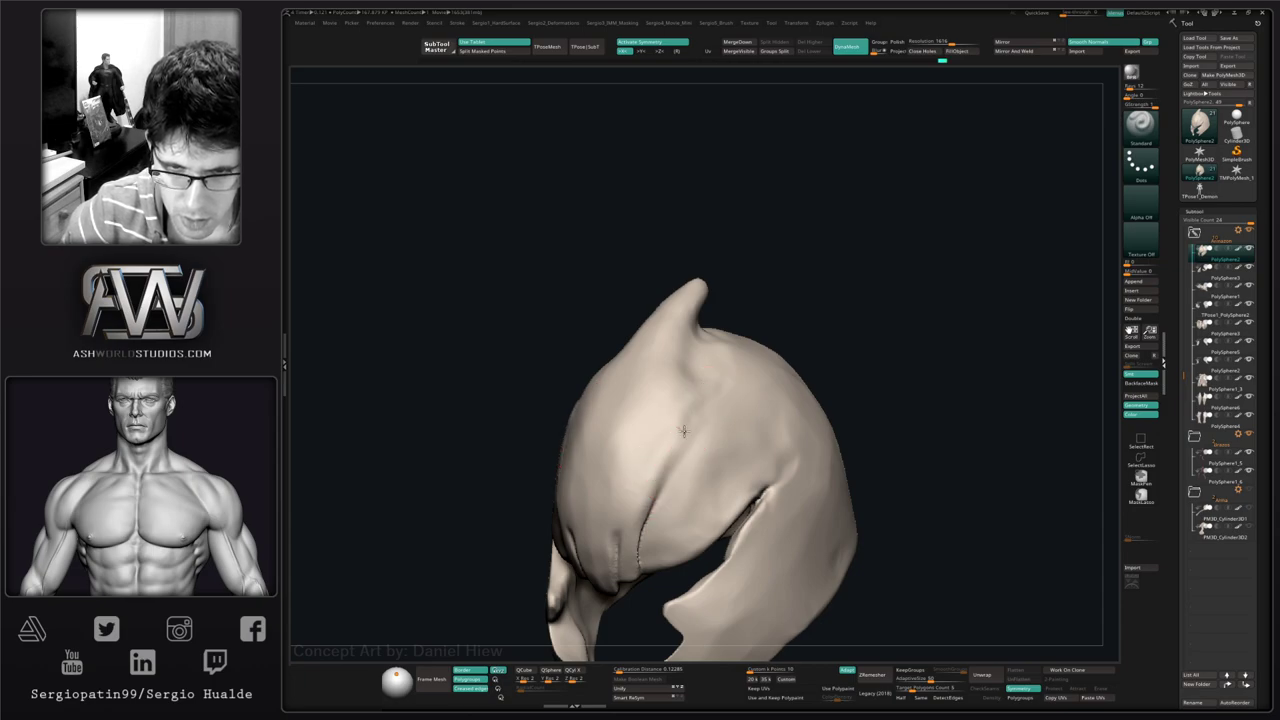
- Adjust the shape of the new fold on the helmet's forehead with the Move brush
mouse_move(659, 490)
right_mouse_down()
mouse_move(635, 400)
mouse_move(663, 486)
mouse_move(594, 452)
right_mouse_up()
key("b")
key("m")
key("v")
mouse_move(594, 452)
left_mouse_down()
mouse_move(614, 419)
mouse_move(627, 437)
left_mouse_up()
mouse_move(625, 435)
right_mouse_down()
mouse_move(600, 414)
mouse_move(600, 471)
mouse_move(634, 405)
mouse_move(695, 355)
mouse_move(655, 348)
right_mouse_up()
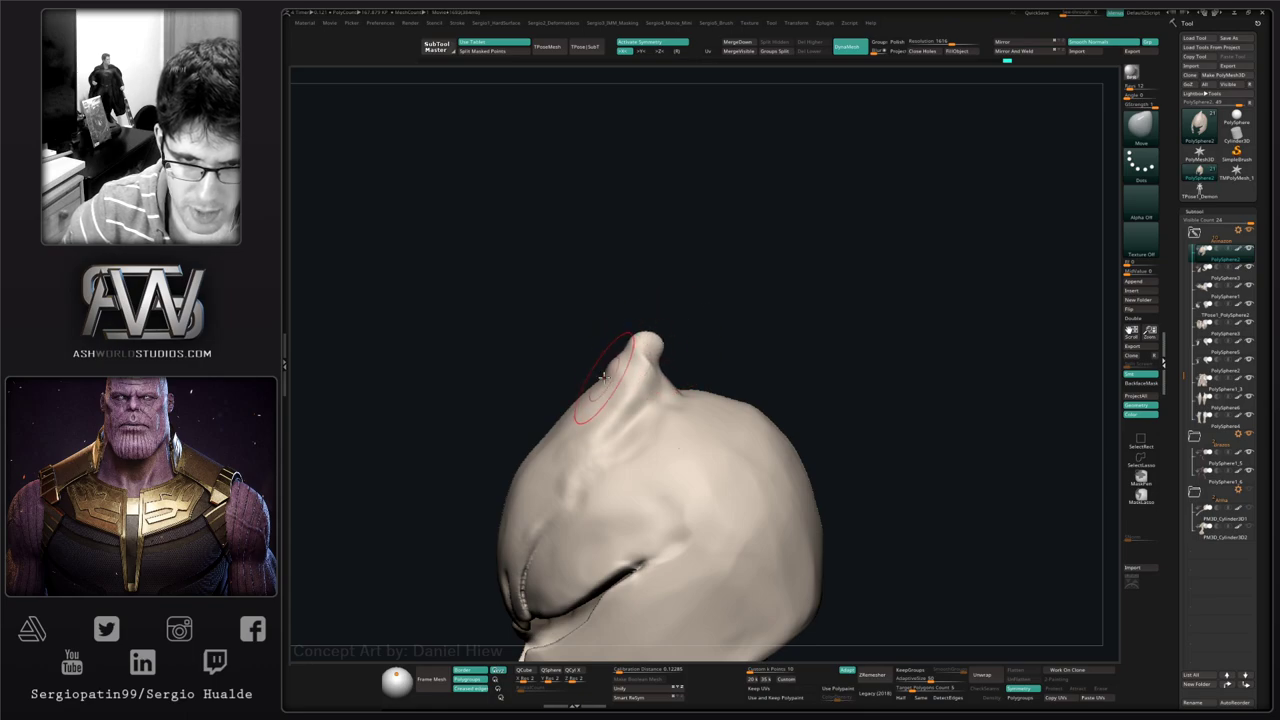
- Build up the rear side of the crest's tip with the Clay brush
mouse_move(596, 376)
right_mouse_down()
mouse_move(663, 340)
mouse_move(674, 357)
mouse_move(649, 357)
right_mouse_up()
key("b")
key("c")
key("l")
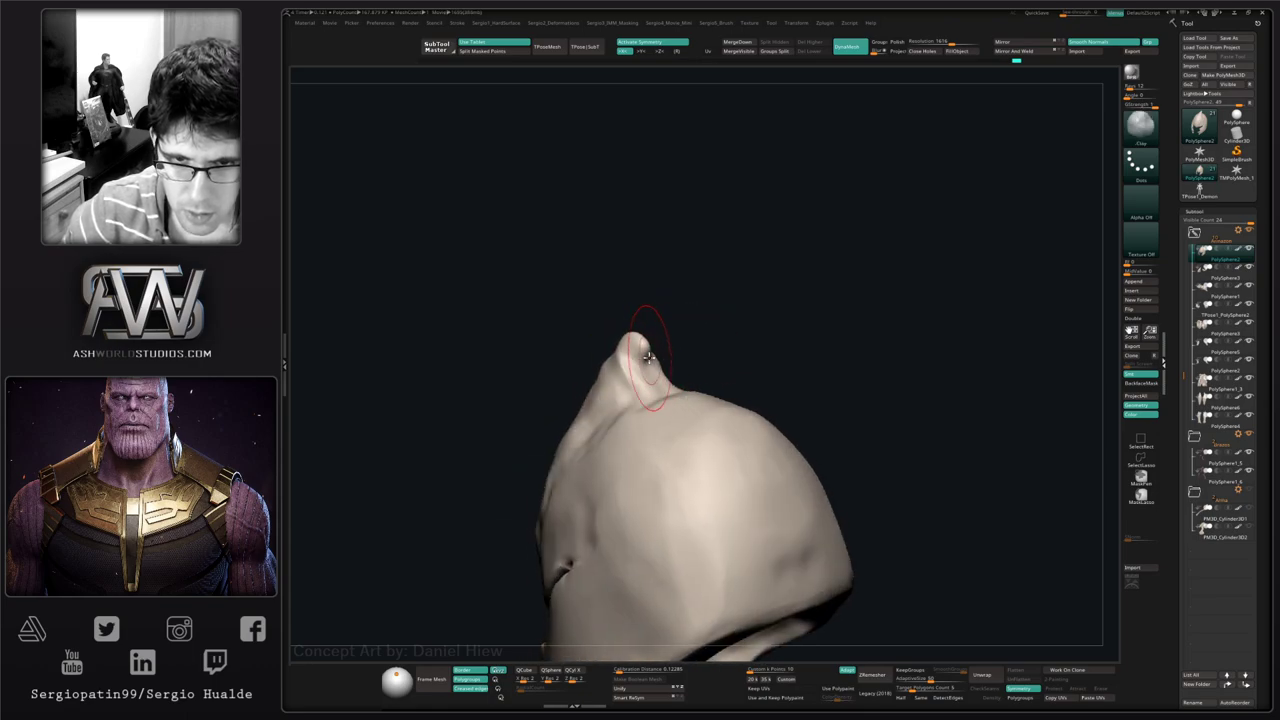
key("ctrl")
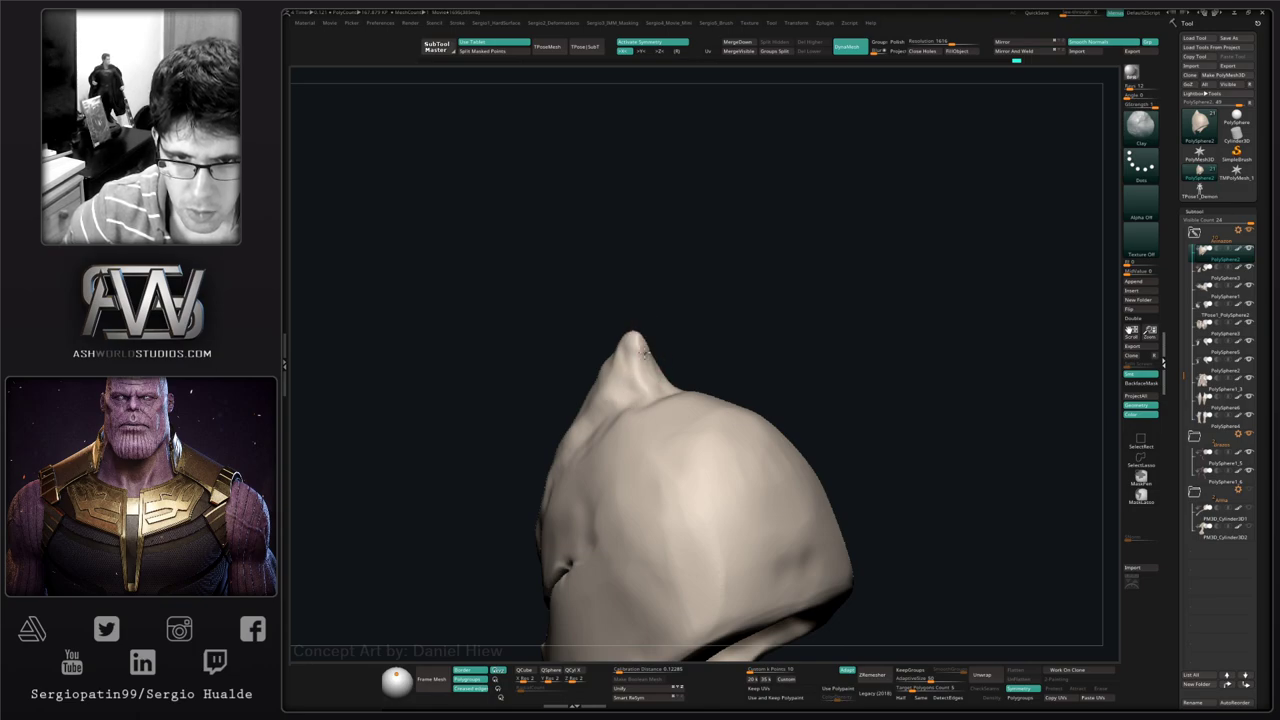
mouse_move(643, 353)
right_mouse_down()
mouse_move(612, 409)
mouse_move(649, 353)
right_mouse_up()
left_click_drag(646, 346, 651, 349)
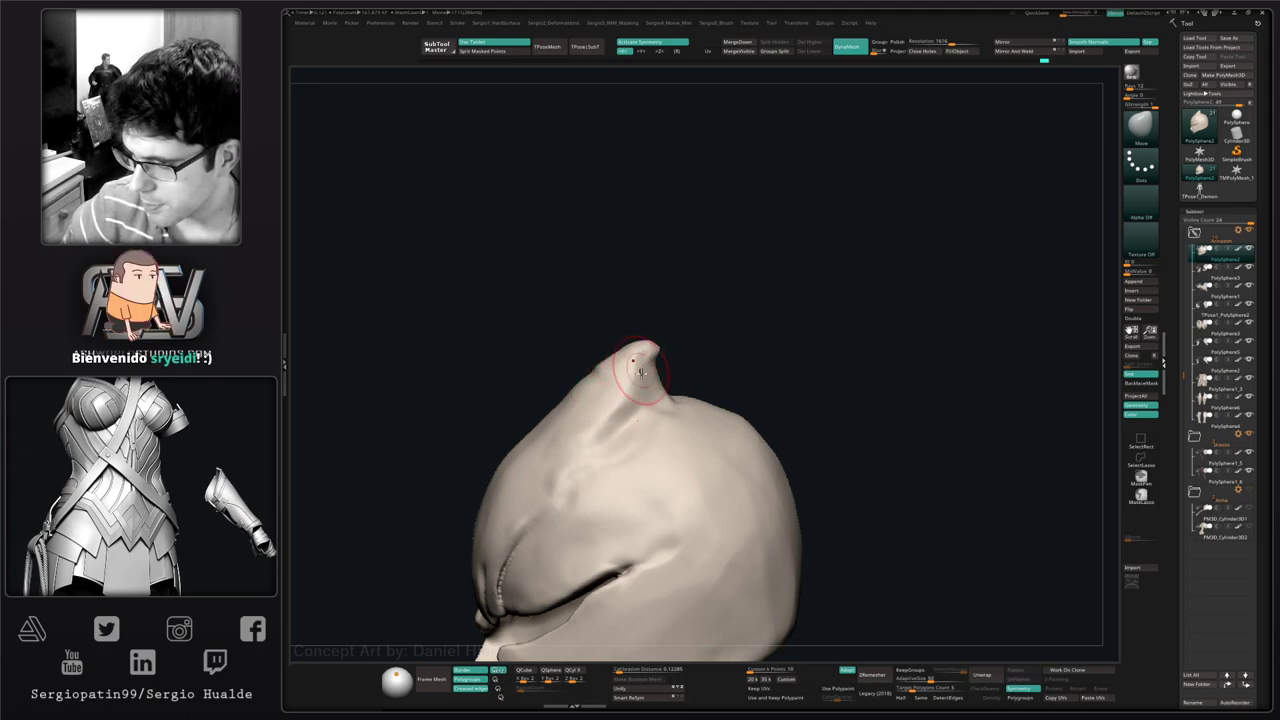
- Reshape the crest and its front slope with the Move brush
mouse_move(596, 356)
left_mouse_down()
mouse_move(694, 349)
mouse_move(726, 362)
mouse_move(749, 349)
mouse_move(697, 346)
left_mouse_up()
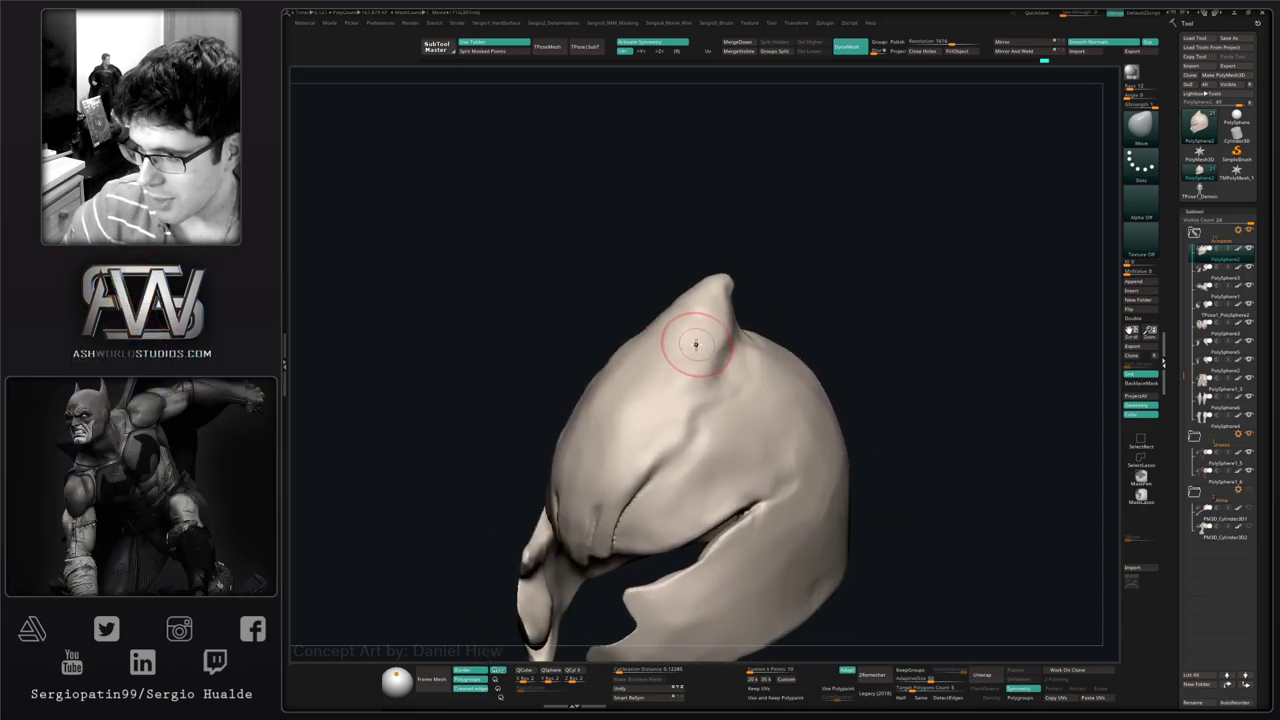
mouse_move(686, 348)
left_mouse_down()
mouse_move(654, 366)
mouse_move(793, 336)
mouse_move(773, 345)
mouse_move(777, 377)
mouse_move(793, 355)
mouse_move(714, 357)
mouse_move(724, 364)
left_mouse_up()
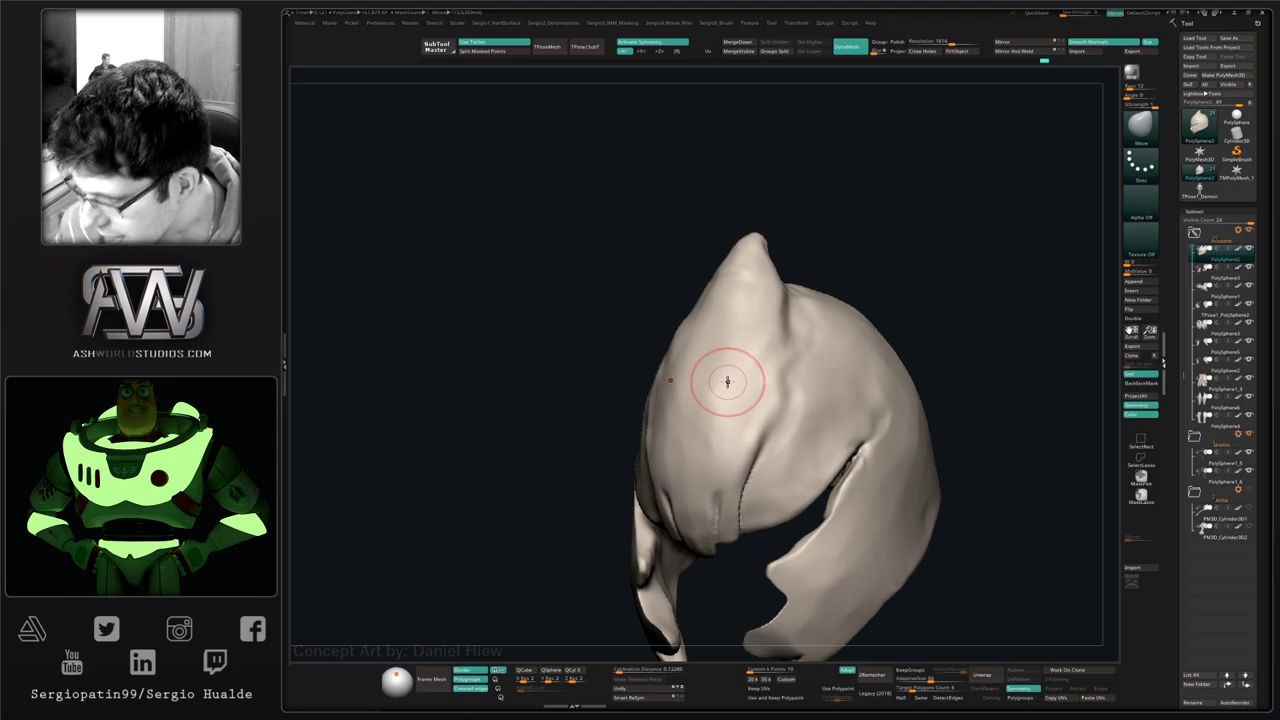
right_click_drag(714, 363, 705, 341)
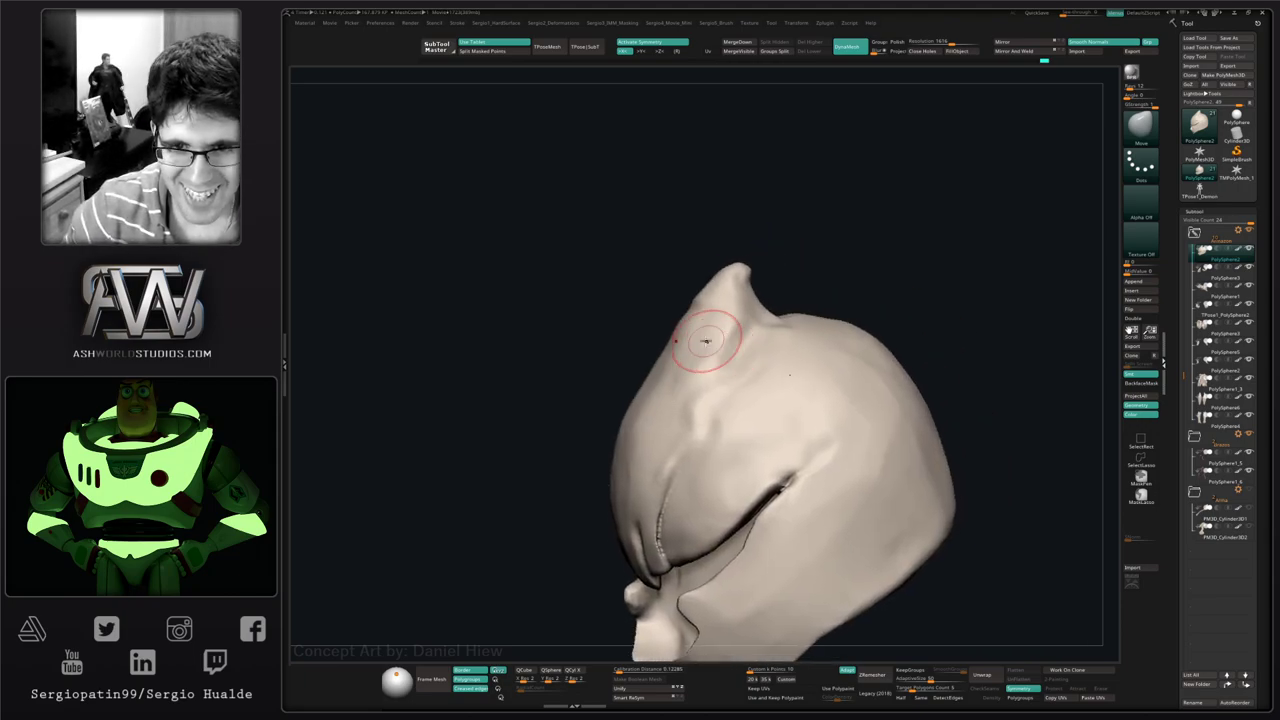
- Sculpt the crest's tip and front slope with the Standard brush and smooth the front
right_click_drag(662, 384, 680, 340)
key("b")
key("s")
key("t")
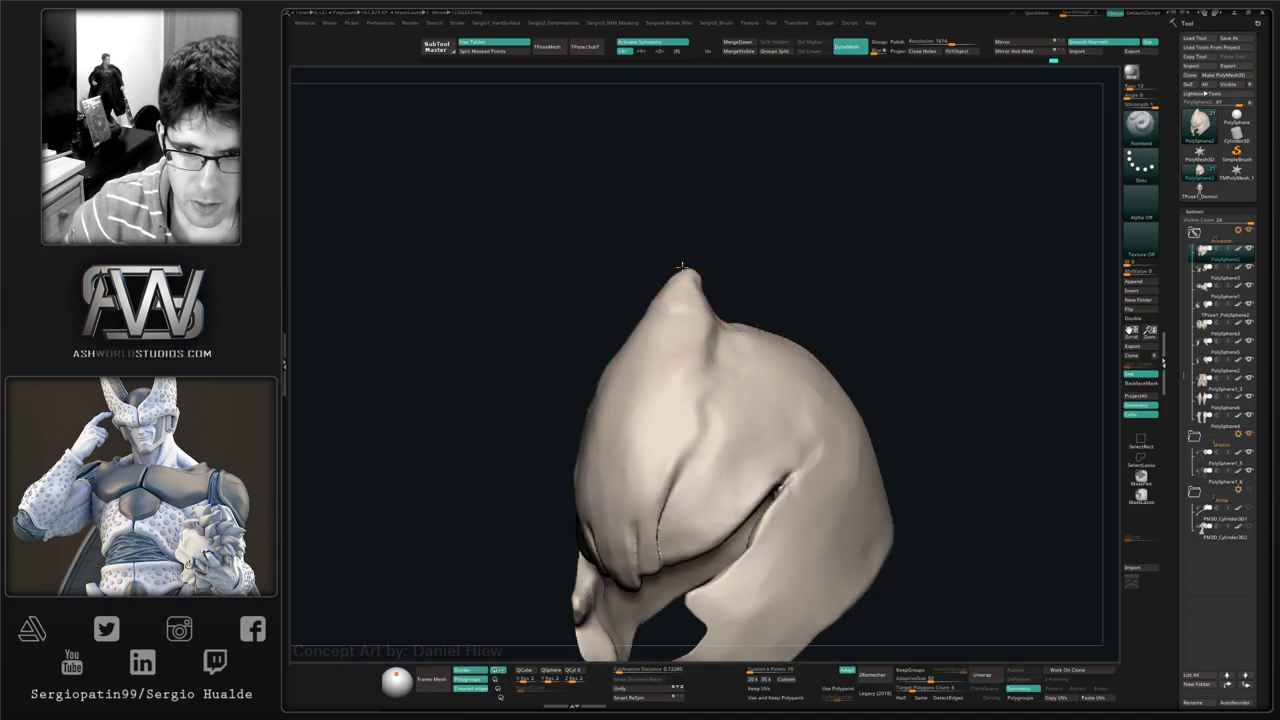
right_click_drag(686, 266, 672, 268)
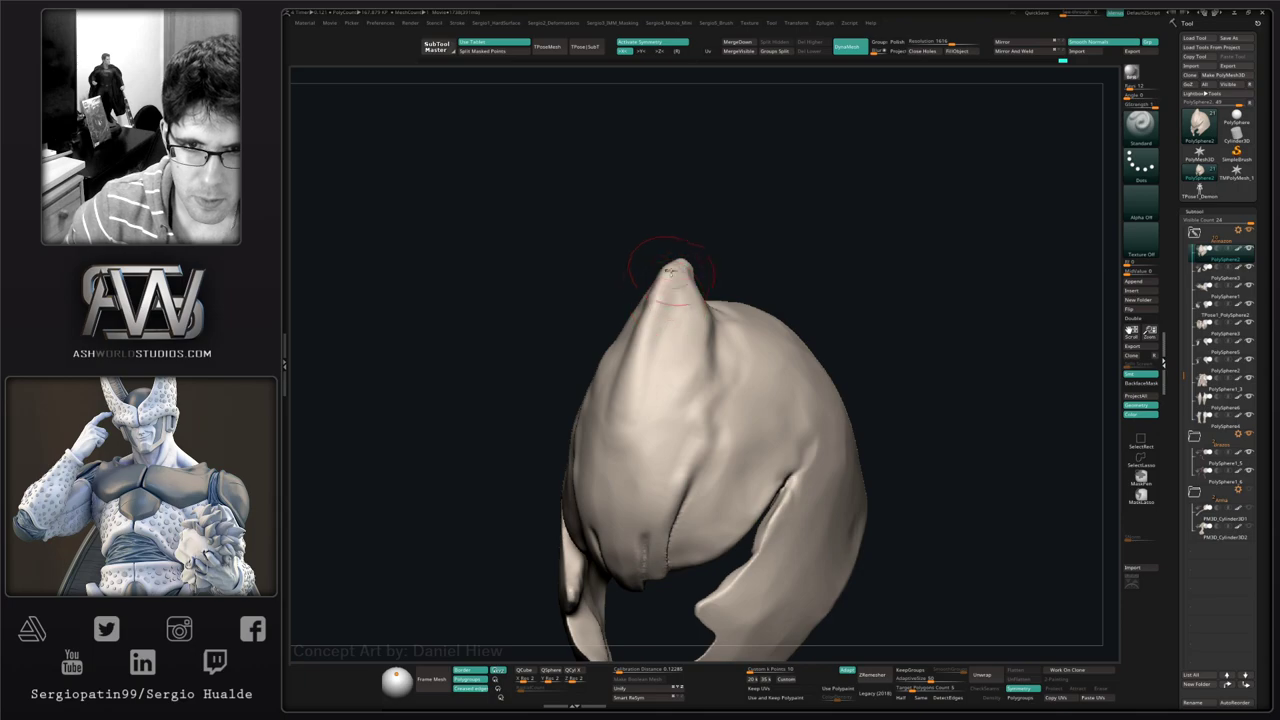
mouse_move(681, 260)
left_mouse_down("shift")
mouse_move(658, 370)
mouse_move(669, 345)
left_mouse_up("shift")
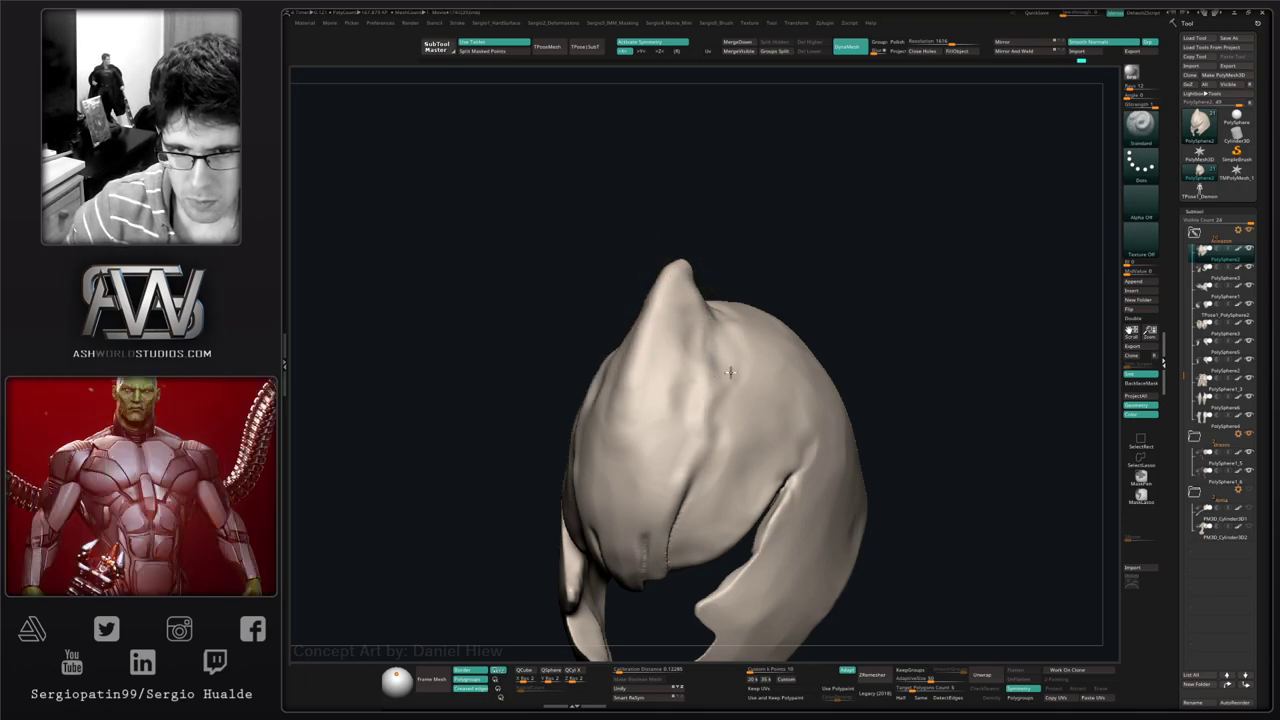
- Sculpt additional folds on the helmet's side above the eye opening with the Standard brush
mouse_move(728, 418)
right_mouse_down()
mouse_move(729, 486)
mouse_move(700, 443)
right_mouse_up()
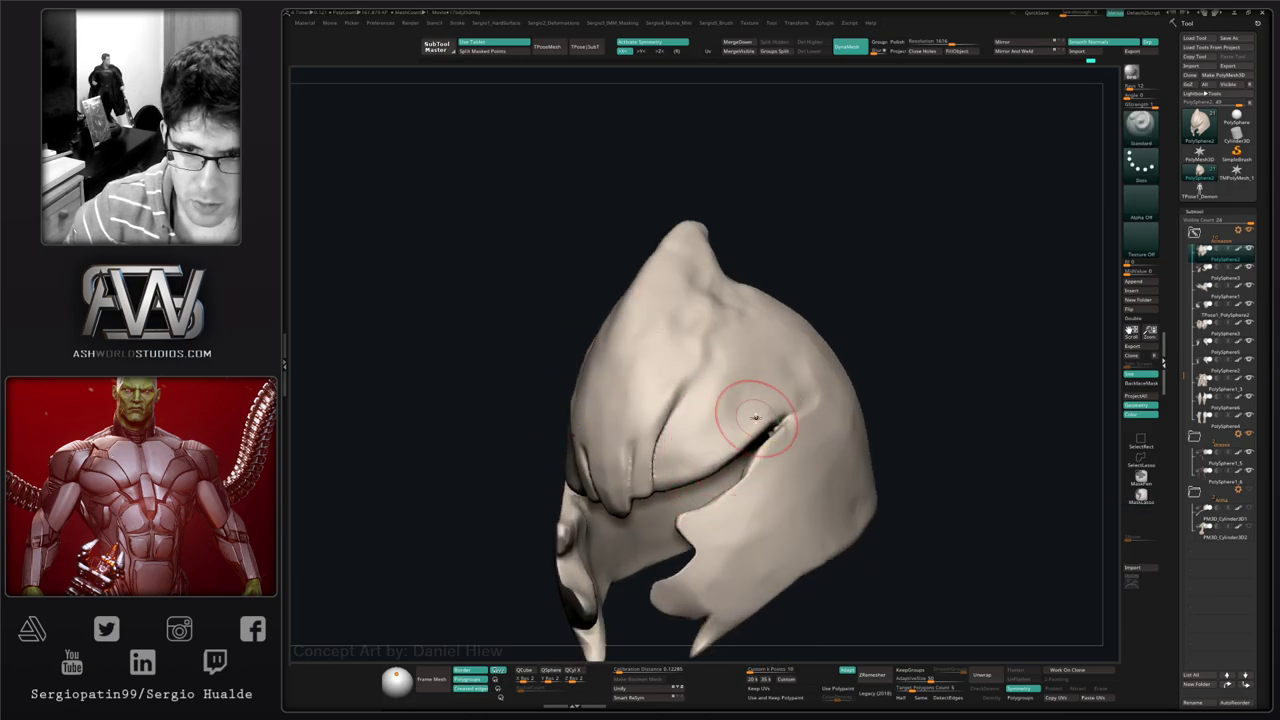
right_click_drag(766, 380, 751, 406)
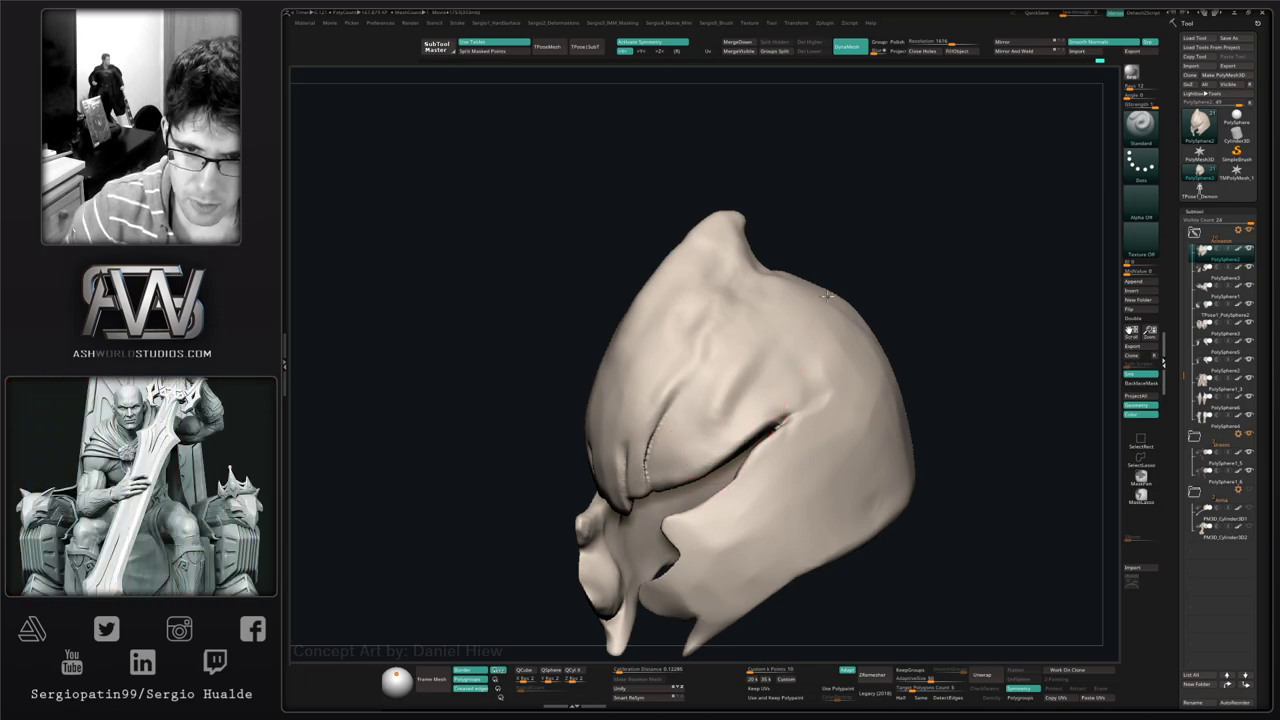
mouse_move(757, 340)
right_mouse_down()
mouse_move(777, 393)
mouse_move(749, 371)
right_mouse_up()
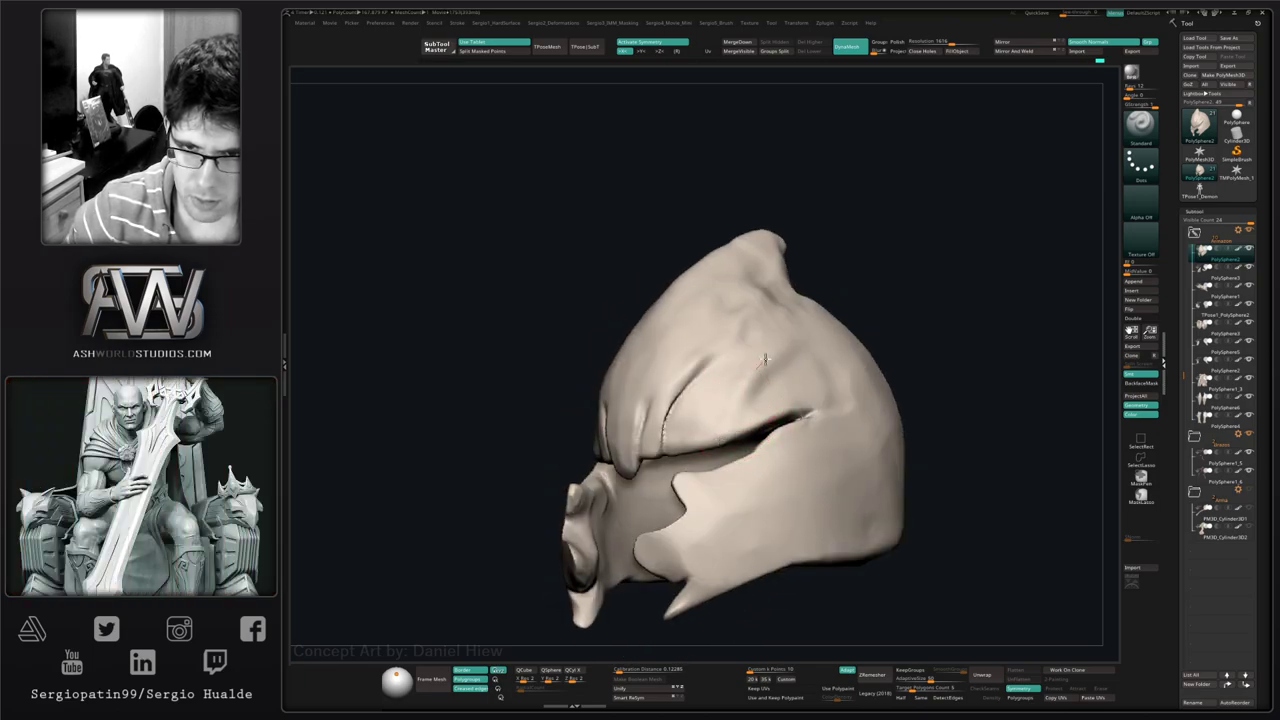
left_click_drag(746, 371, 752, 400)
mouse_move(798, 346)
left_mouse_down()
mouse_move(749, 411)
mouse_move(775, 400)
left_mouse_up()
- Add volume to the helmet's side behind the new folds with the Clay brush
key("b")
key("c")
key("l")
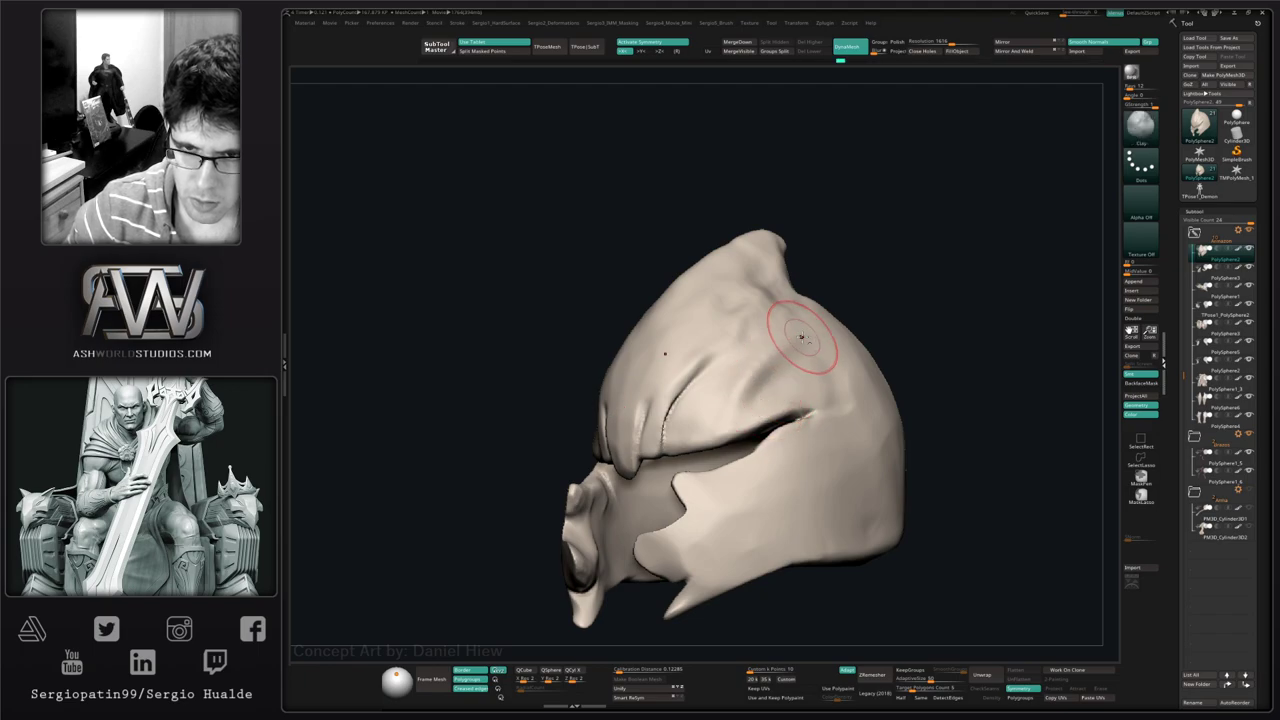
left_click_drag(803, 338, 792, 347)
- Push the outer sides of the helmet and its cheek guards inward with the Move brush
key("b")
key("m")
key("v")
right_click_drag(818, 396, 857, 440)
left_click_drag(846, 440, 832, 440)
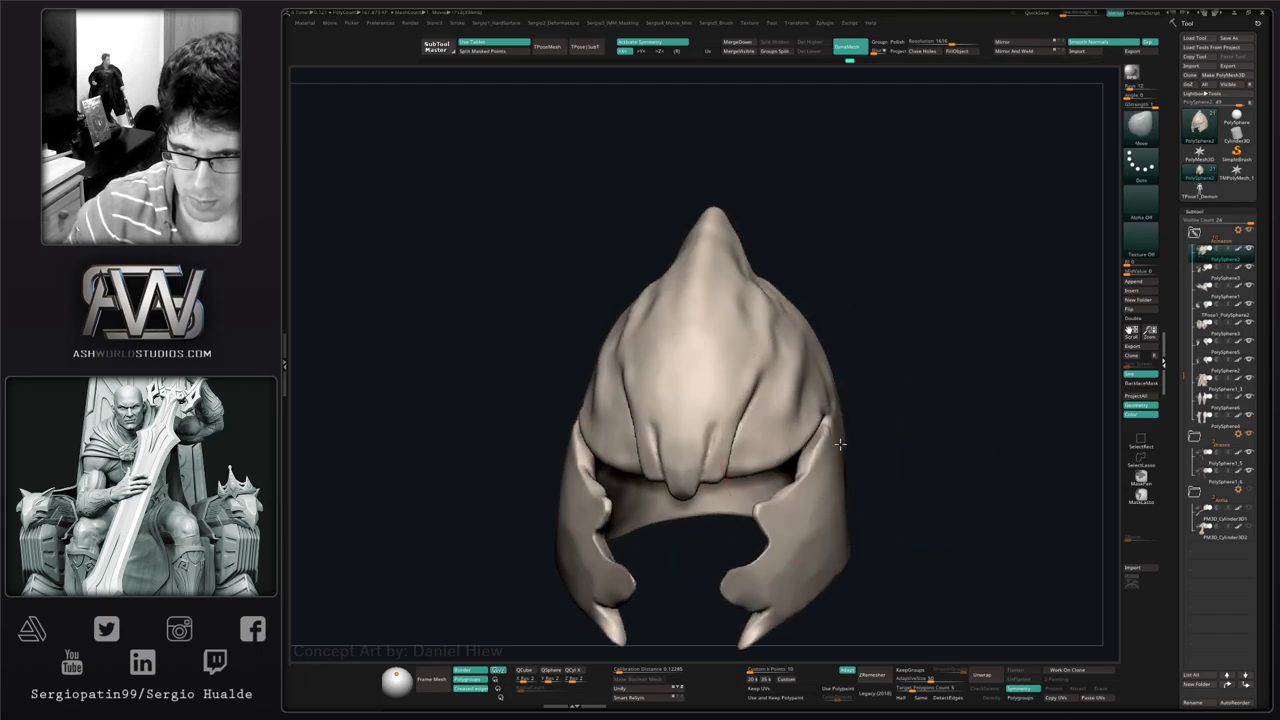
mouse_move(842, 493)
left_mouse_down()
mouse_move(831, 491)
mouse_move(820, 536)
left_mouse_up()
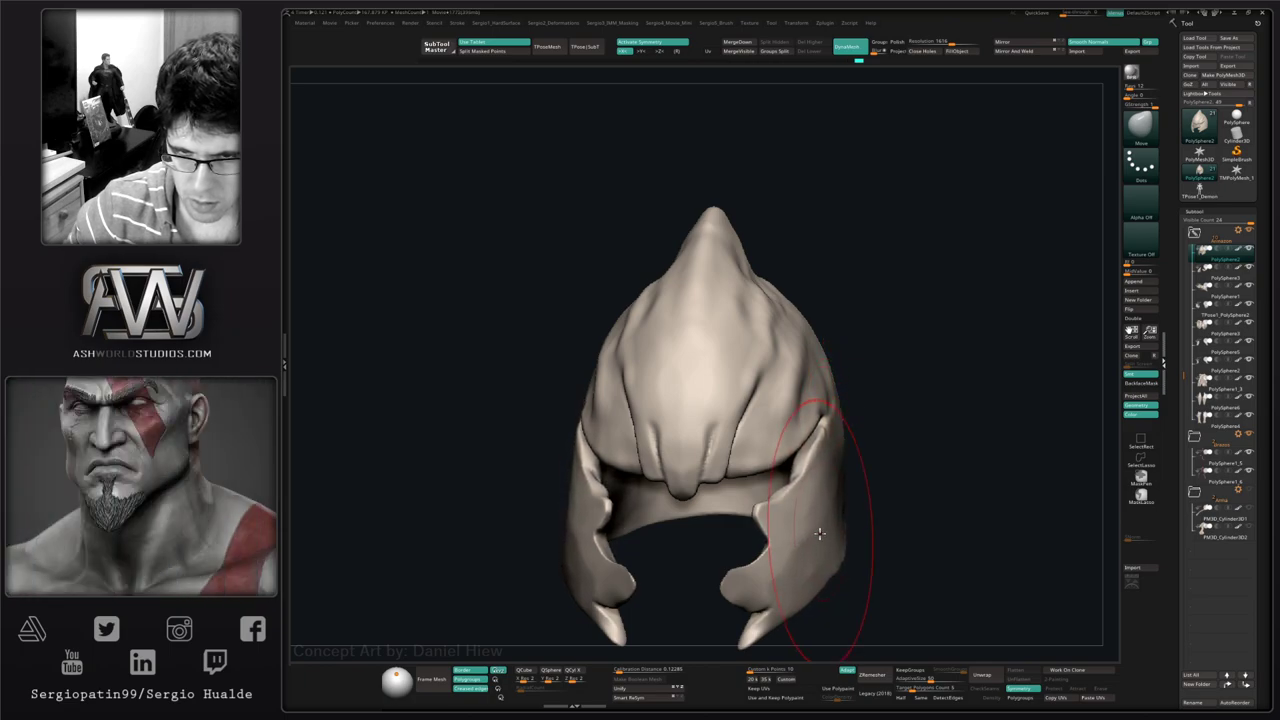
- Pull the lower back corner of the helmet inward with the Move brush
right_click_drag(814, 512, 729, 457, "alt")
right_click_drag(913, 352, 830, 352)
mouse_move(839, 395)
right_mouse_down("ctrl")
mouse_move(836, 331)
mouse_move(920, 429)
right_mouse_up("ctrl")
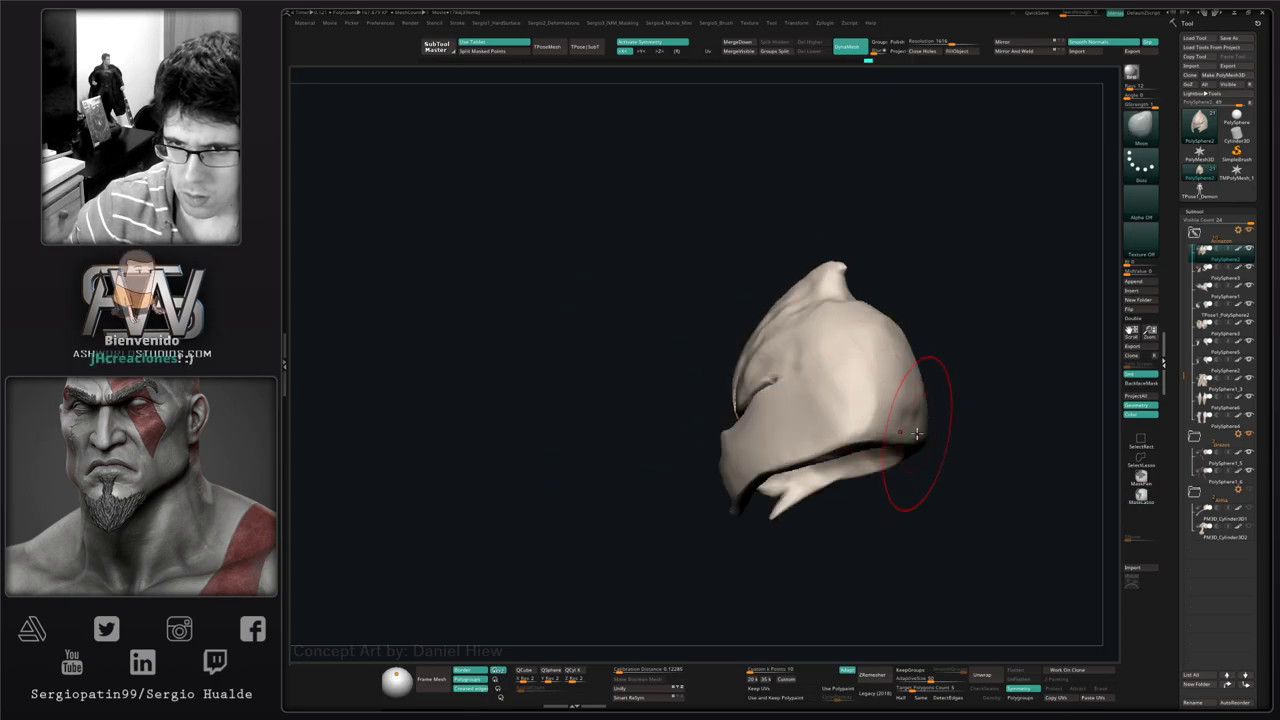
left_click_drag(920, 429, 898, 426)
mouse_move(898, 426)
right_mouse_down()
mouse_move(839, 409)
mouse_move(788, 443)
mouse_move(791, 461)
mouse_move(830, 399)
right_mouse_up()
- Bring the rest of the demon's parts back into view around the helmet
key("shift+s")
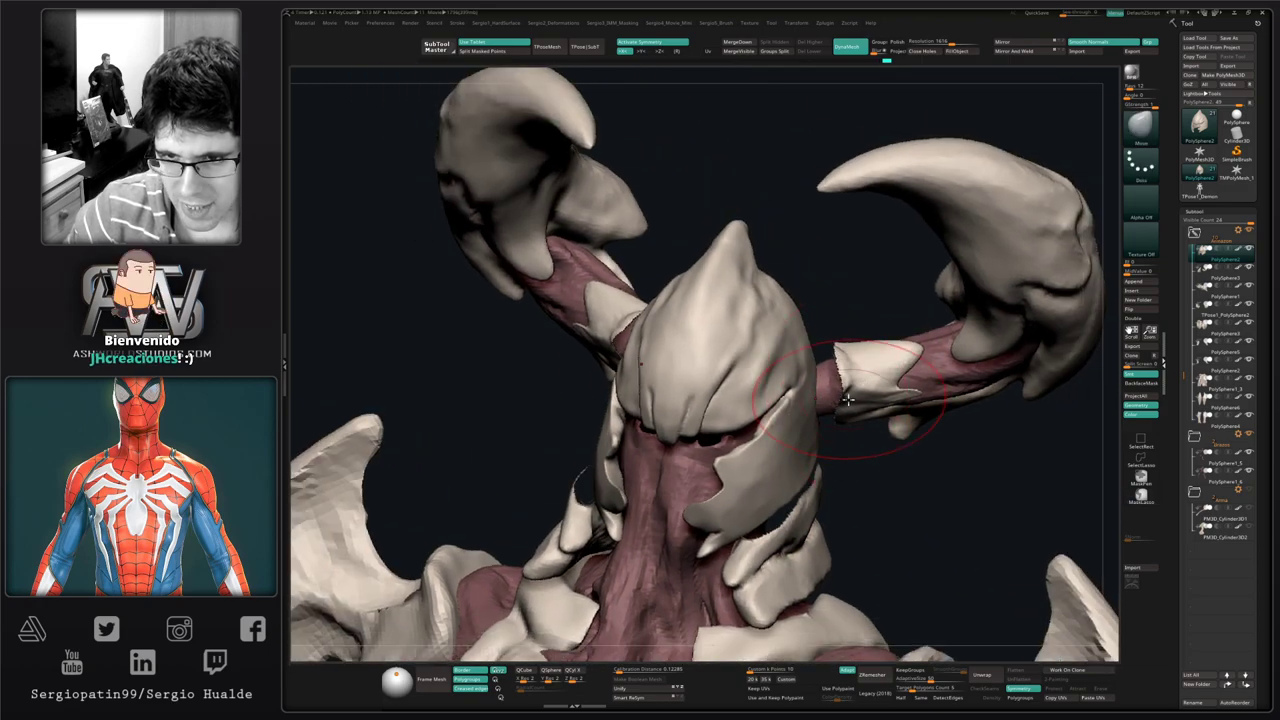
key("shift+s")
key("shift+s")
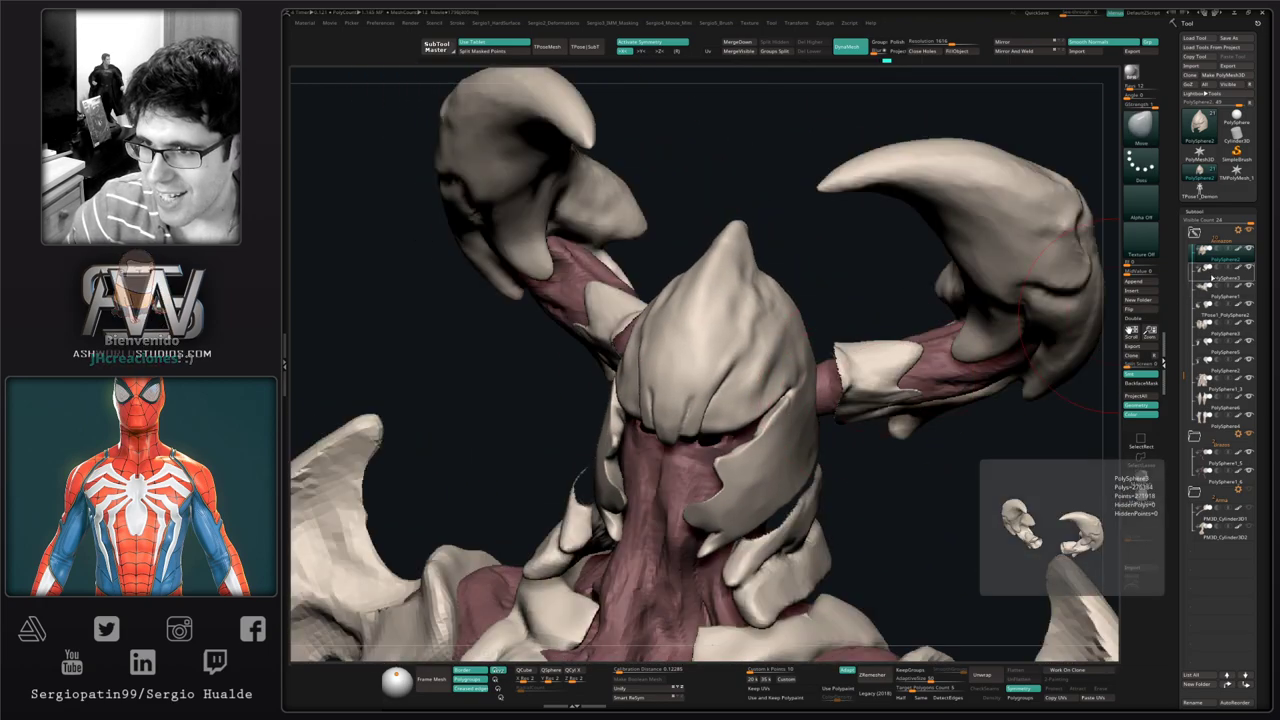
- Select the bone armour on the horns, inspect it in isolation, and mask everything except the collar ends facing the helmet
left_click(1209, 278)
key("shift+s")
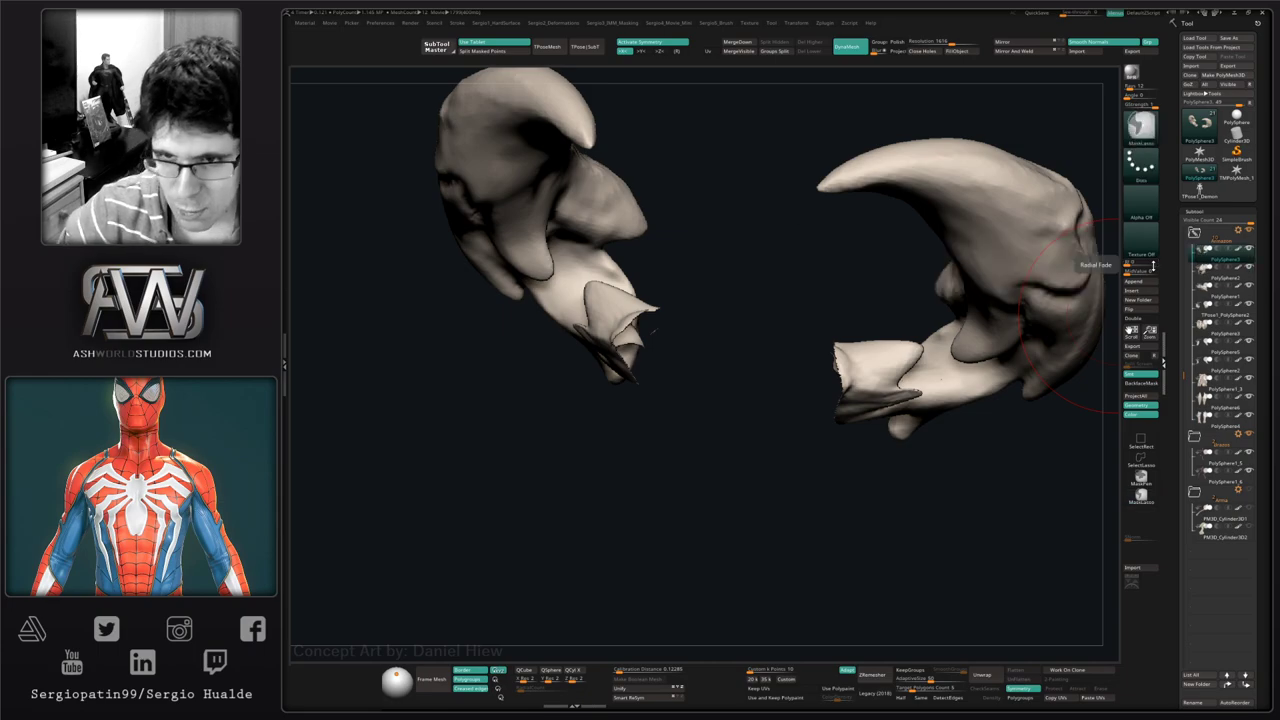
mouse_move(720, 451)
right_mouse_down()
mouse_move(734, 420)
mouse_move(800, 432)
mouse_move(849, 309)
right_mouse_up()
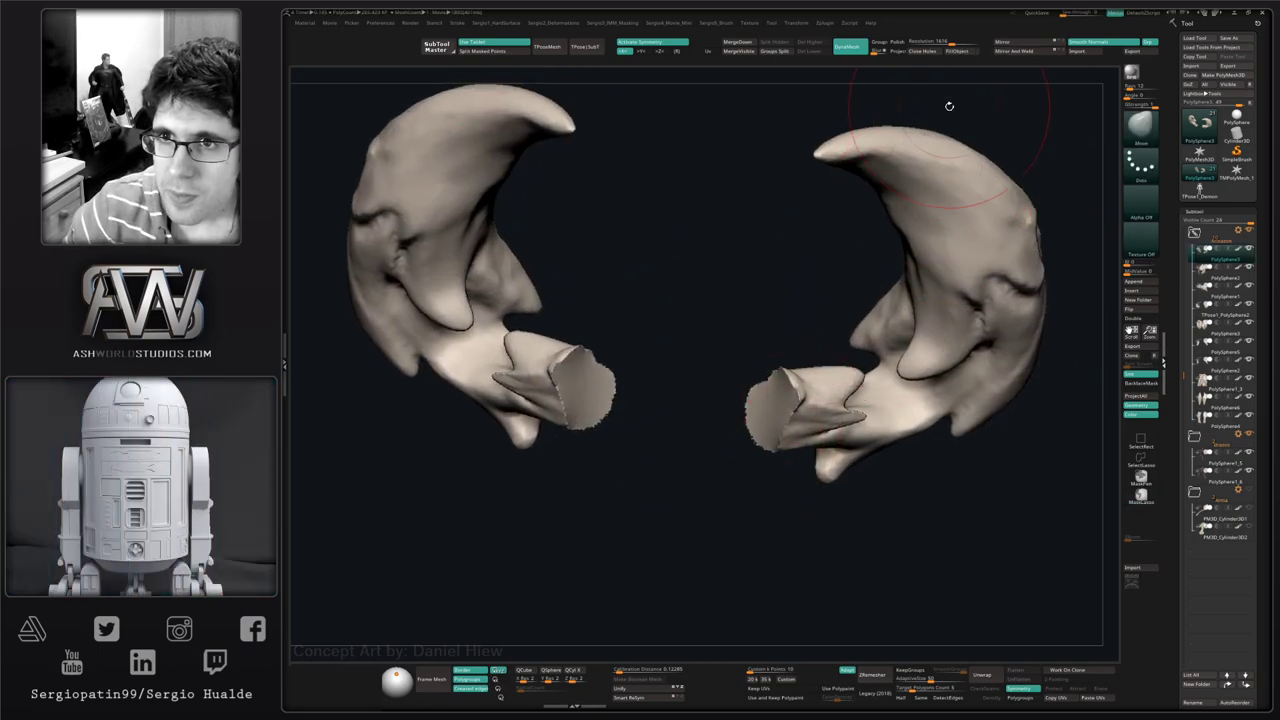
key("space")
key("space")
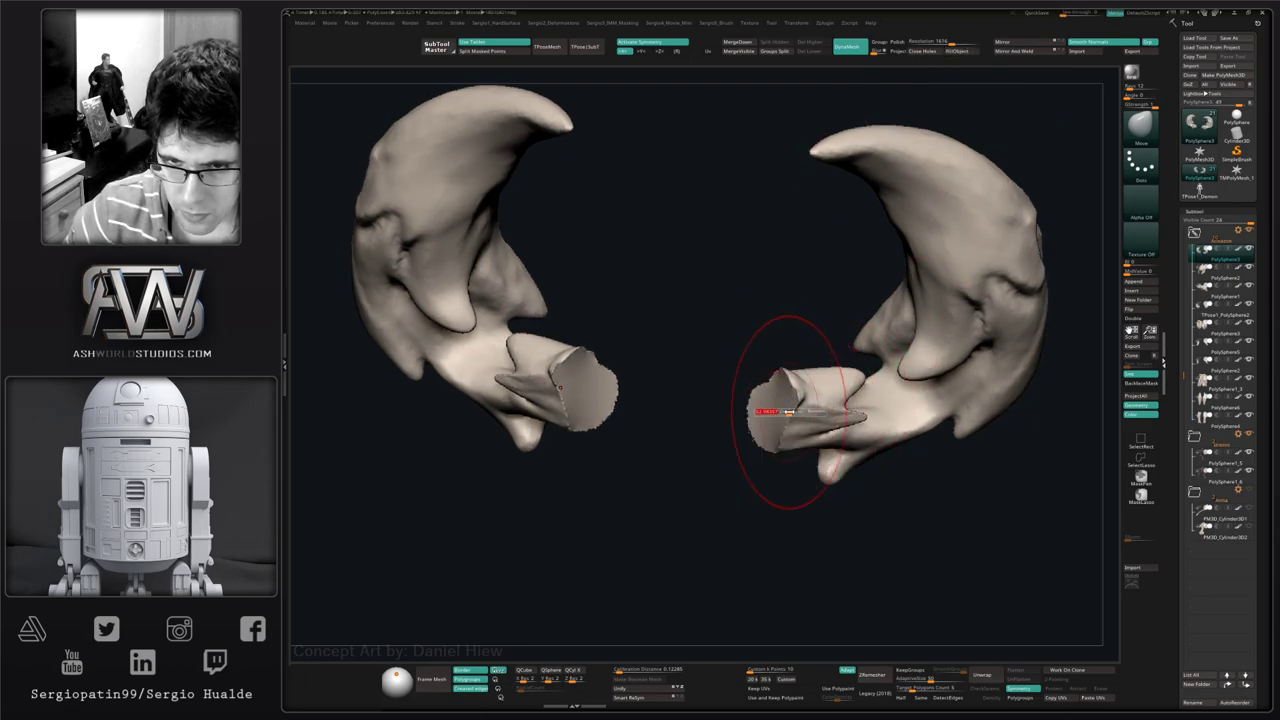
mouse_move(766, 420)
right_mouse_down()
mouse_move(780, 395)
mouse_move(697, 409)
mouse_move(749, 429)
right_mouse_up()
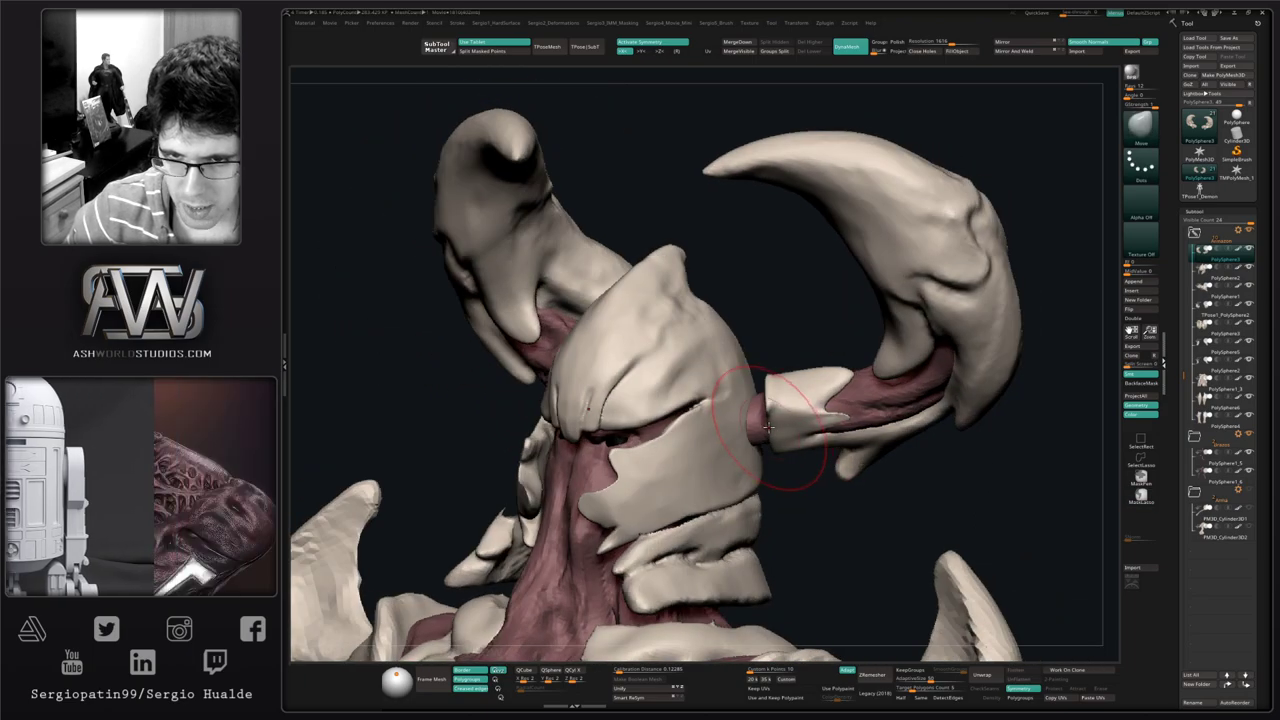
key("ctrl")
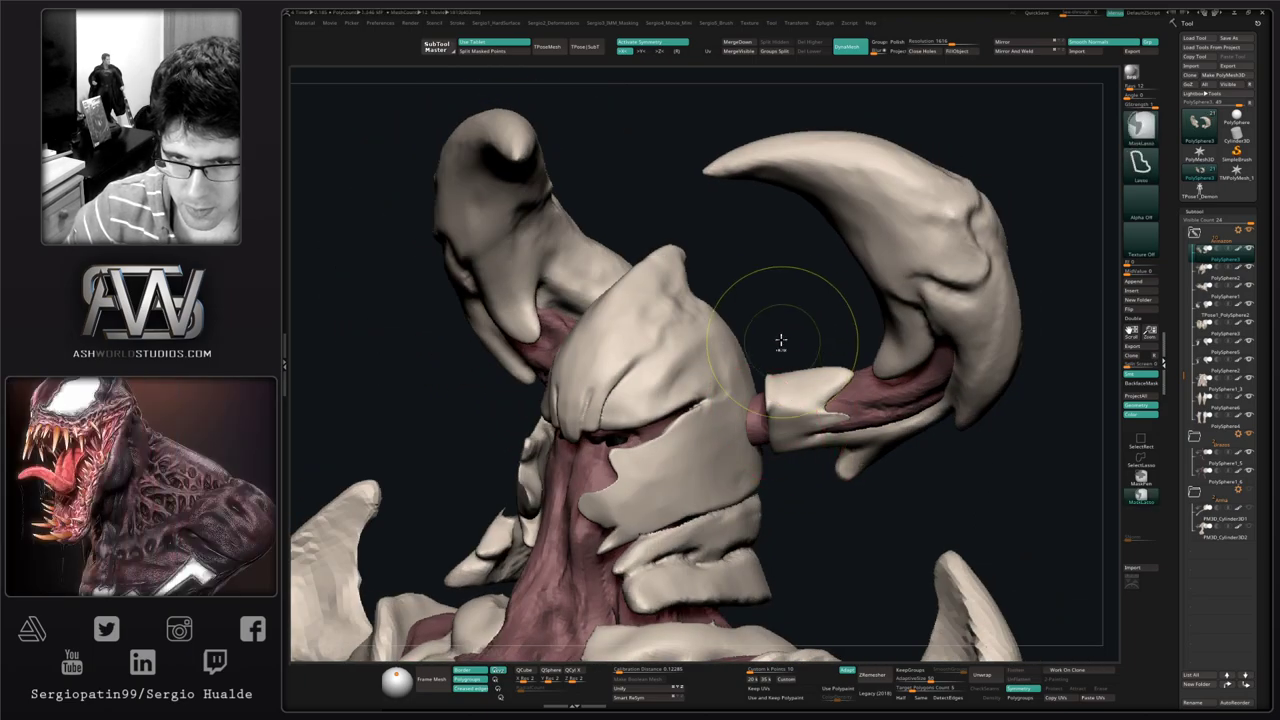
left_click_drag(783, 426, 750, 424)
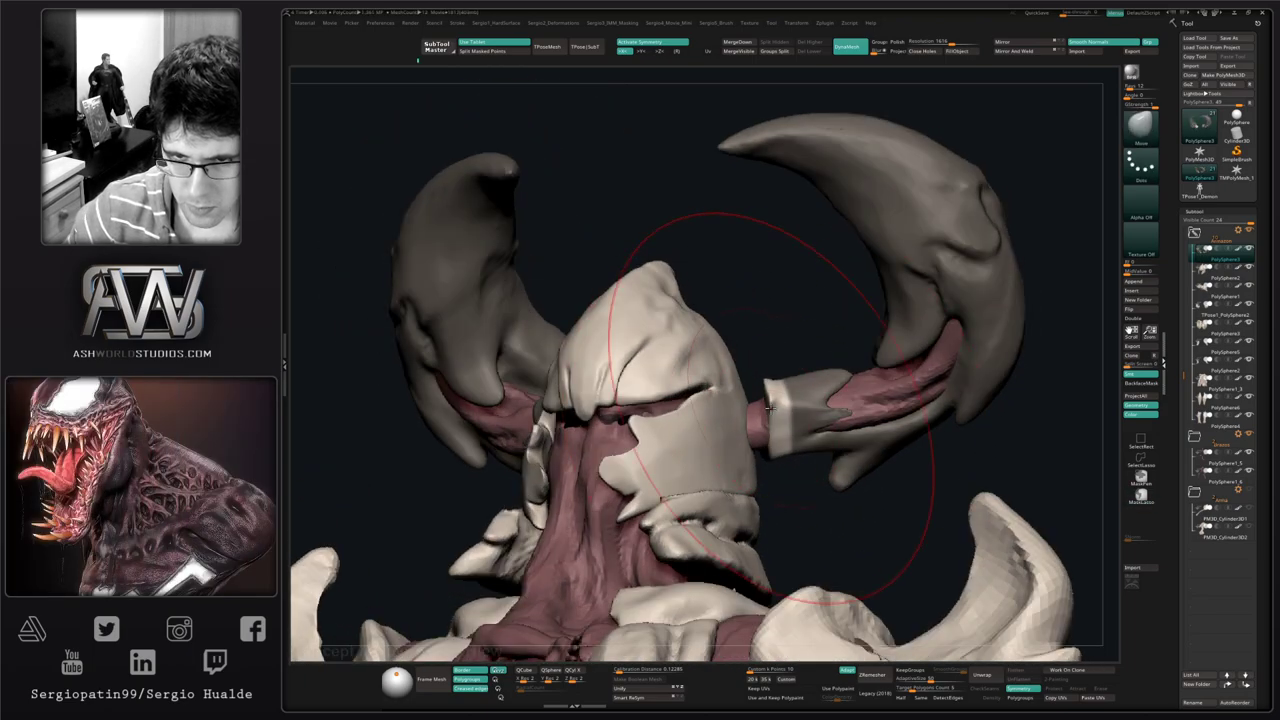
- Extend the horn collars inward to the sides of the helmet with the Move brush and close their open ends
mouse_move(710, 280)
left_mouse_down("shift")
mouse_move(771, 291)
mouse_move(790, 315)
left_mouse_up("shift")
key("shift+s")
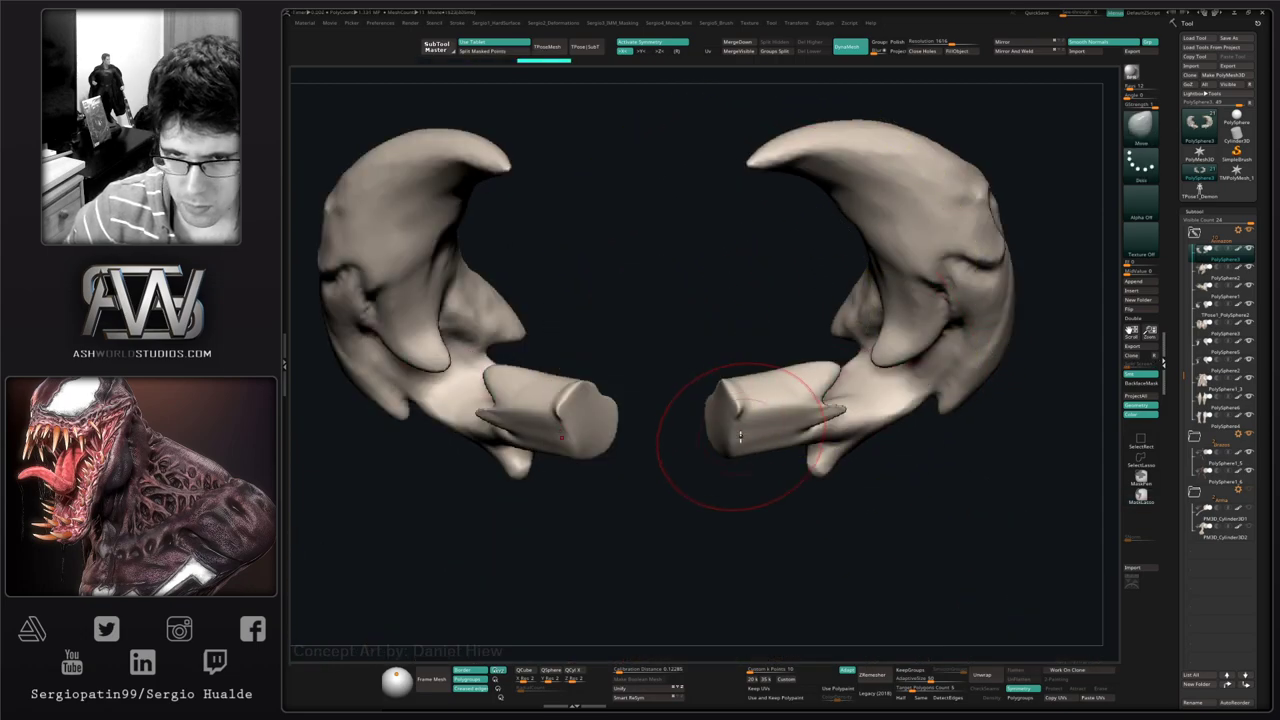
right_click_drag(732, 385, 750, 423, "ctrl")
key("shift+s")
left_click_drag(750, 425, 762, 428)
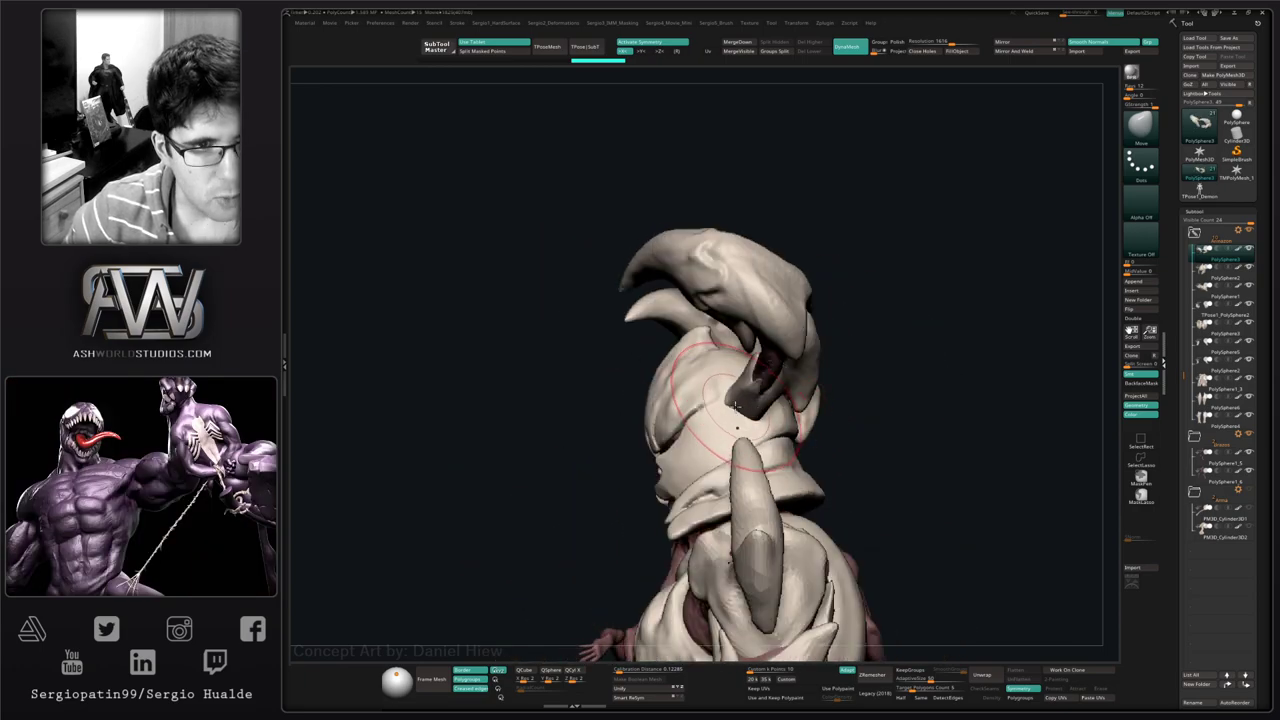
- Adjust the lower edges of the horn collars from the side and front with the Move brush
right_click_drag(729, 404, 806, 554)
key("s")
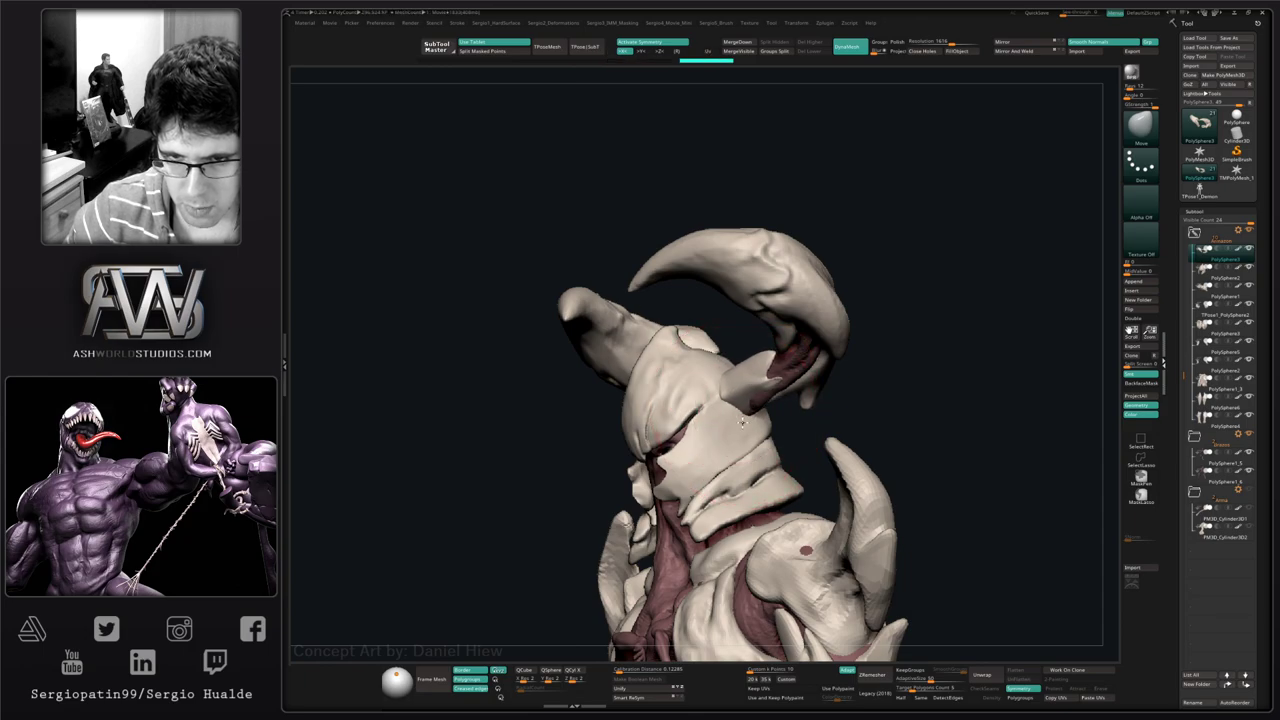
right_click_drag(741, 427, 830, 396)
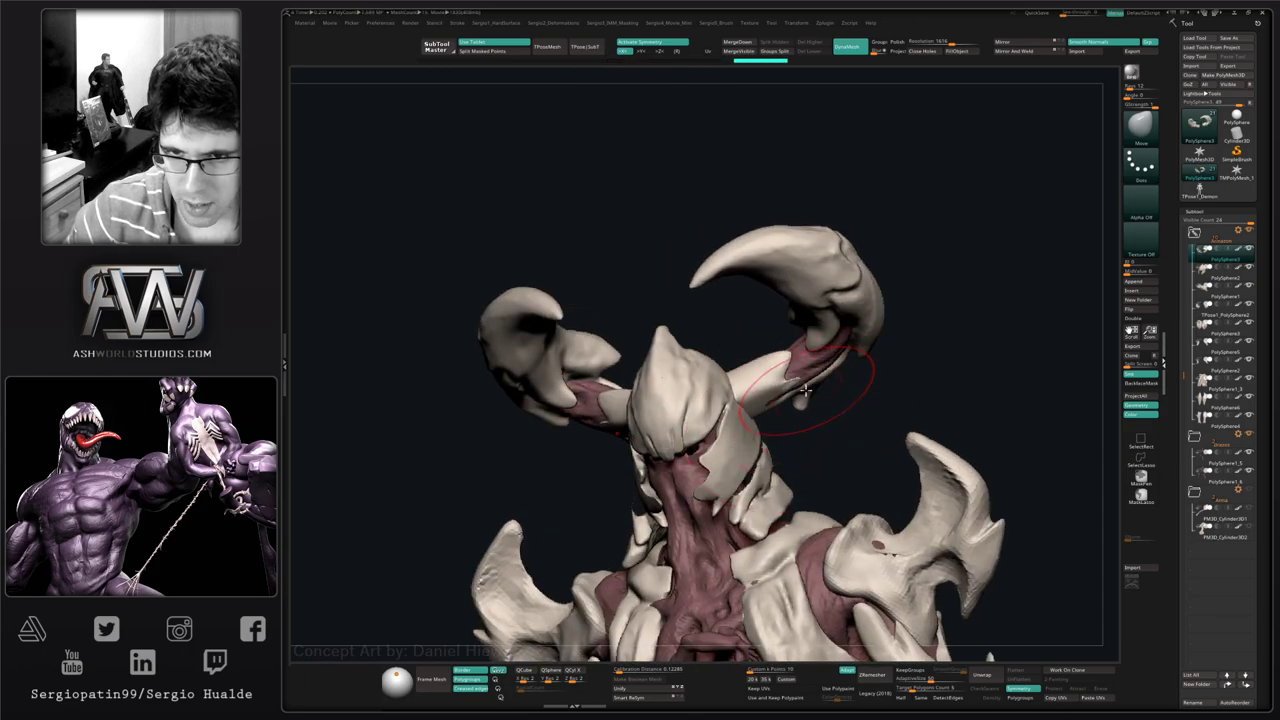
left_click_drag(830, 403, 798, 380)
left_click_drag(989, 655, 1017, 655)
key("s")
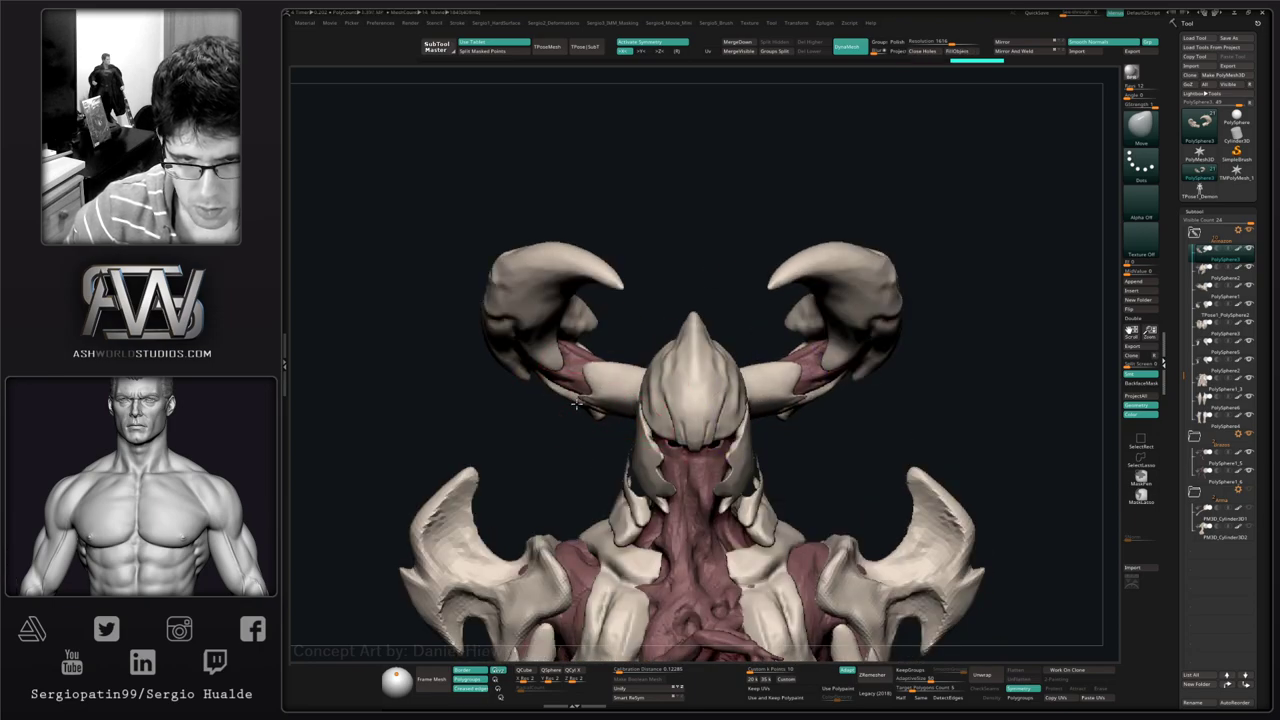
- Pull the horn muscle behind the helmet inward to follow the extended collars with the Move brush
left_click_drag(600, 406, 700, 423)
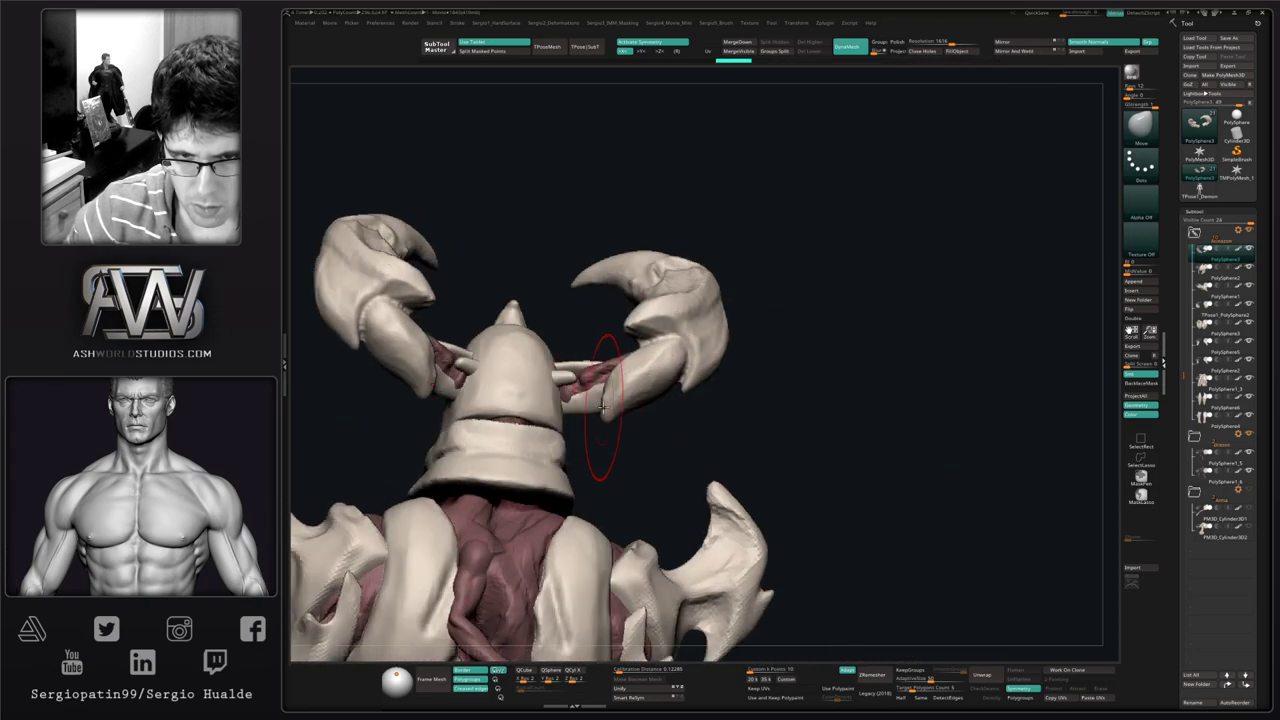
left_click(605, 382, "alt")
left_click_drag(606, 385, 580, 405)
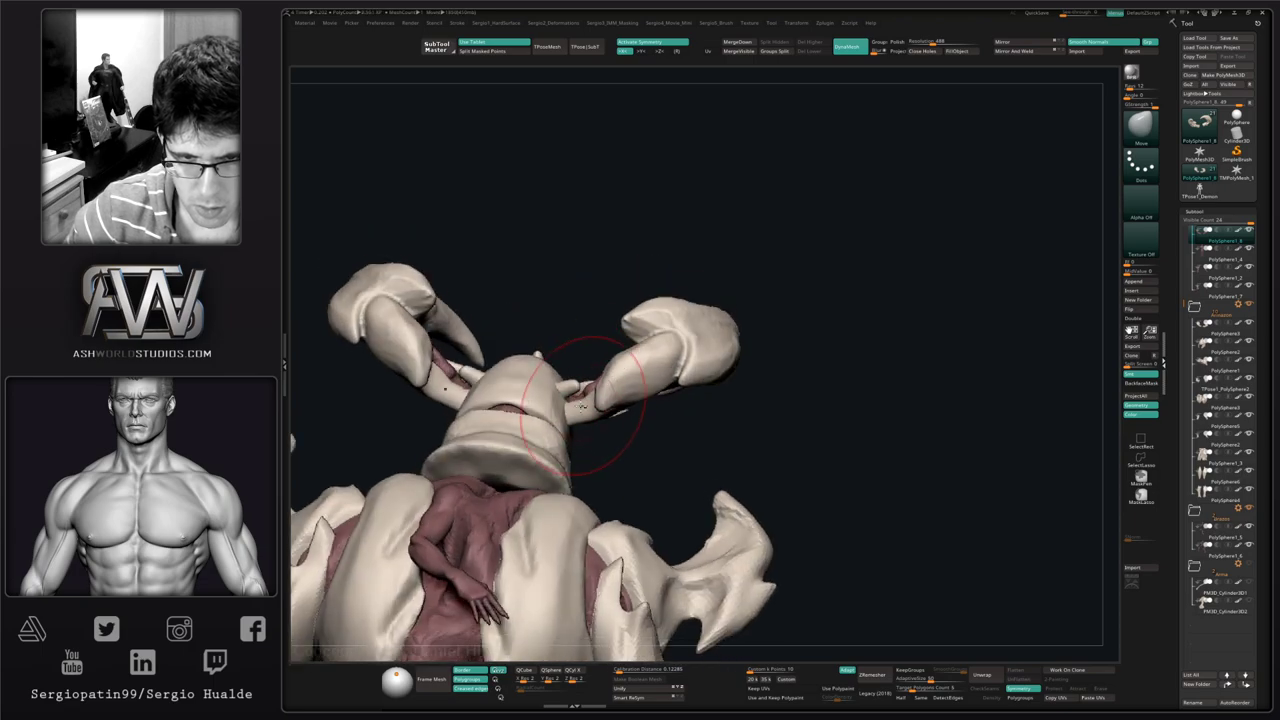
right_click_drag(672, 475, 678, 406)
left_click_drag(678, 405, 714, 420)
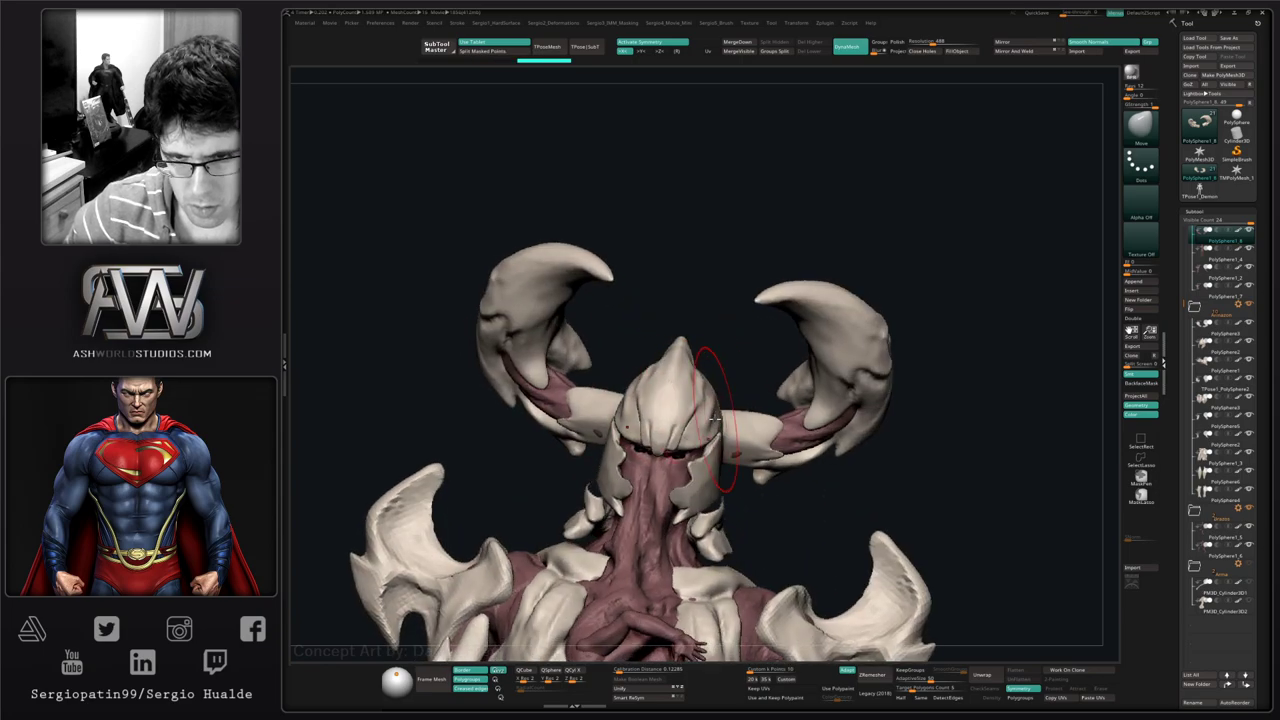
- Push the underside of the horns' bone collars upward with the Move brush
left_click(758, 445, "alt")
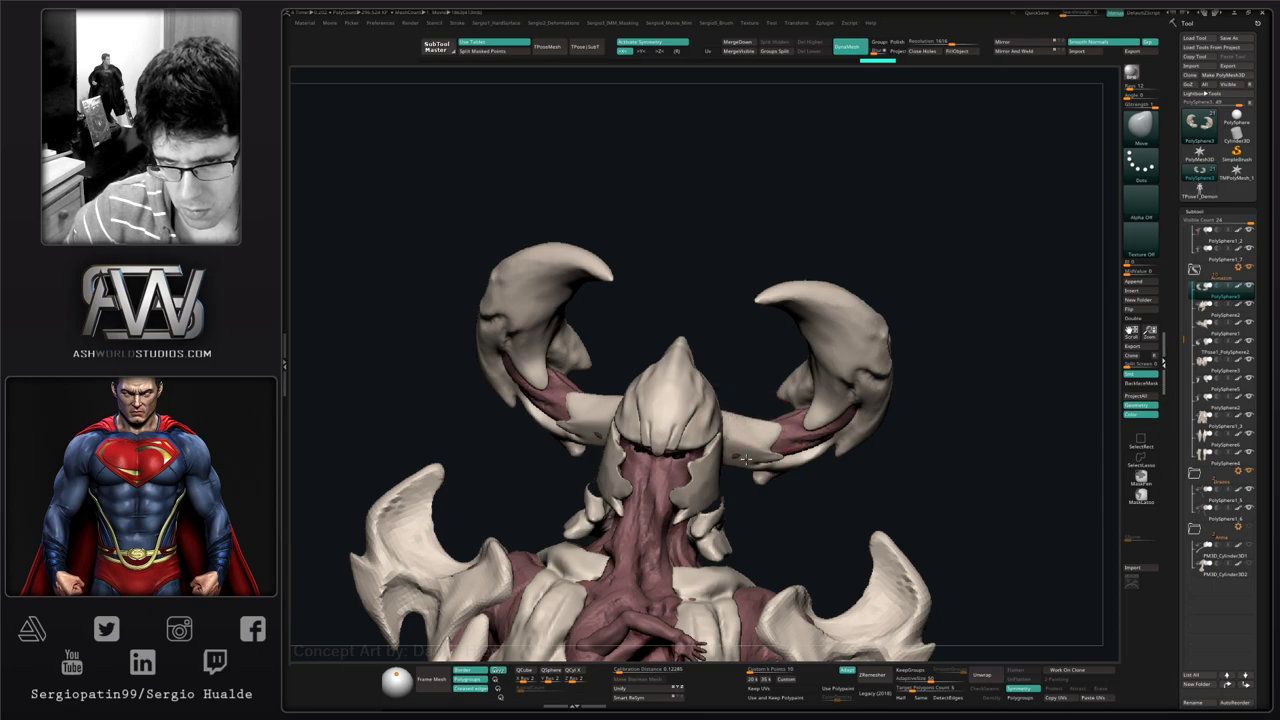
left_click_drag(764, 497, 757, 457)
left_click_drag(762, 464, 766, 458)
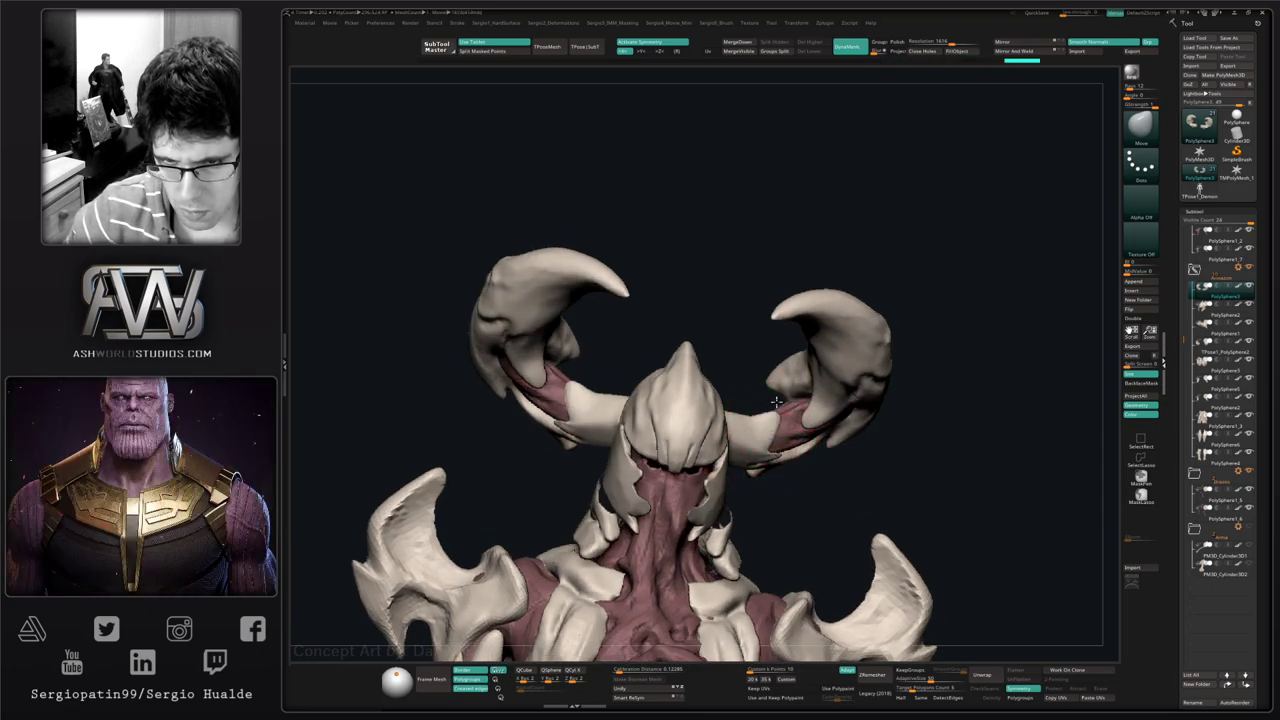
- Isolate the horn armour, reshape the inner side of the collar and smooth it where it meets the helmet
right_click_drag(769, 428, 797, 484)
key("shift+s")
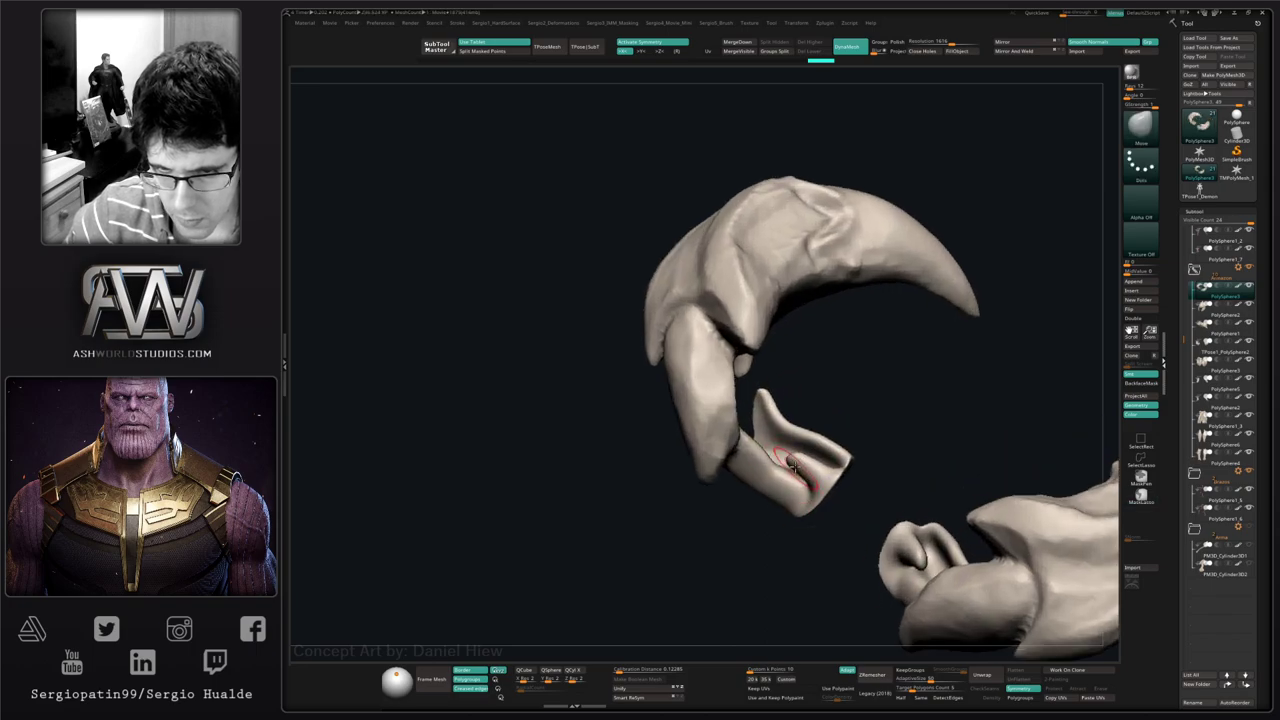
mouse_move(786, 460)
left_mouse_down()
mouse_move(800, 480)
mouse_move(797, 470)
left_mouse_up()
mouse_move(797, 470)
right_mouse_down()
mouse_move(816, 448)
mouse_move(810, 487)
right_mouse_up()
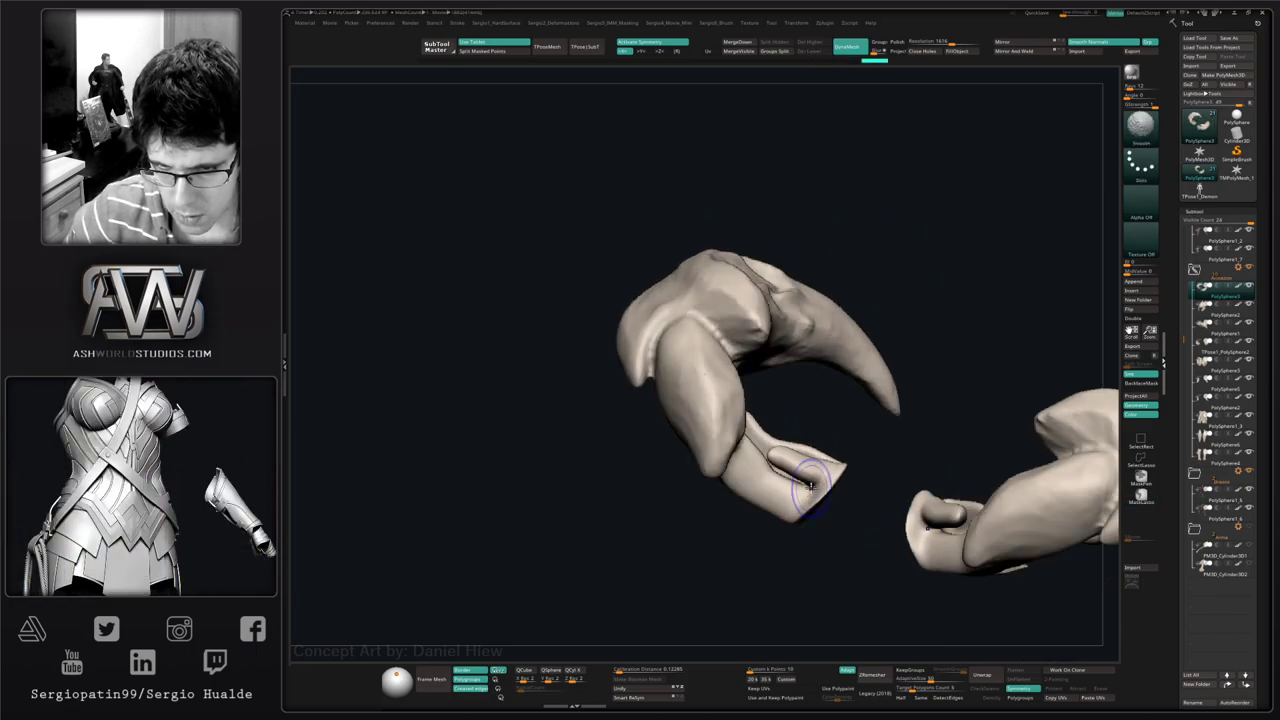
left_click_drag(816, 488, 804, 504)
key("shift+s")
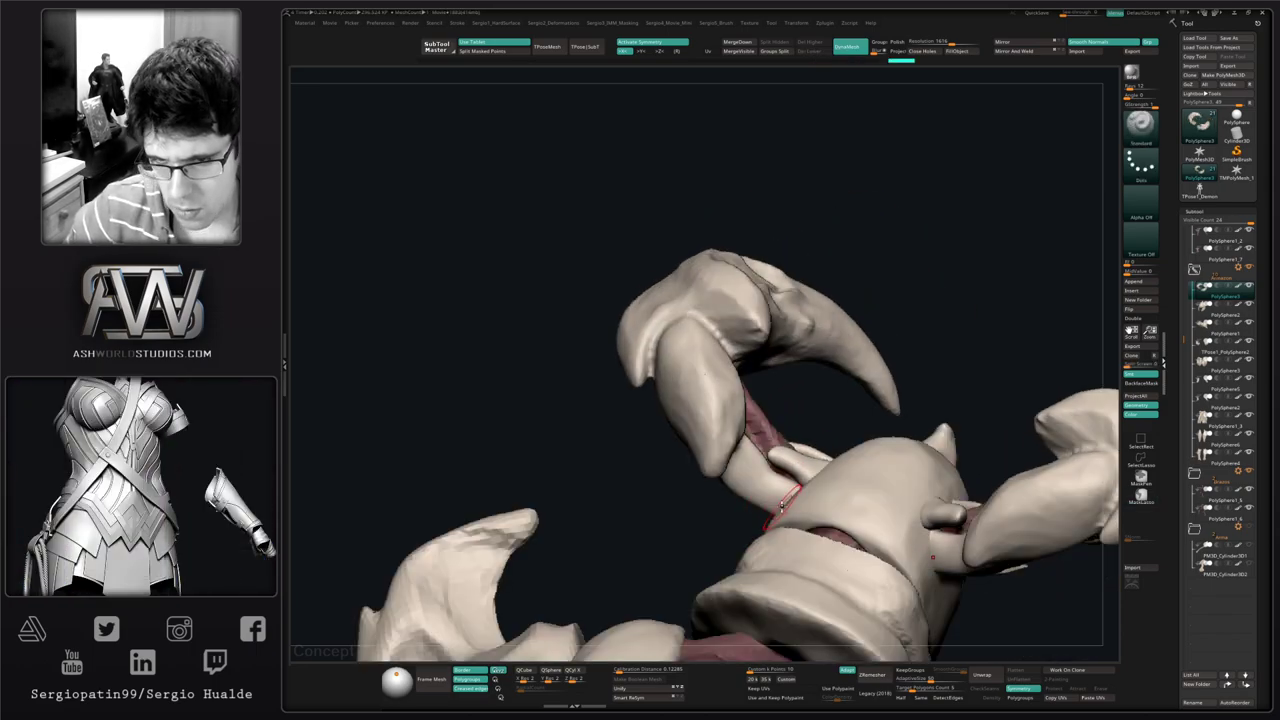
- Reshape and thicken the small prong behind the horn collar using the Move Topological and Inflat brushes
mouse_move(804, 504)
right_mouse_down()
mouse_move(761, 529)
mouse_move(792, 494)
right_mouse_up()
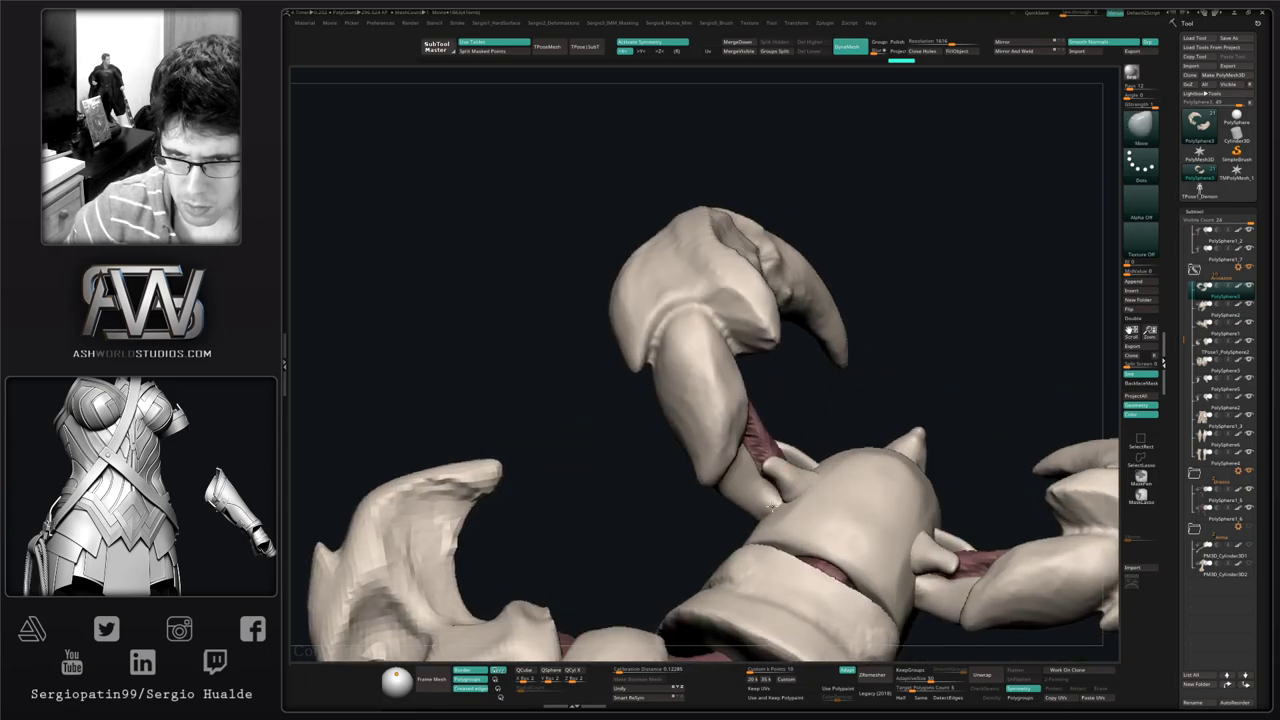
key("b")
key("m")
key("t")
right_click_drag(792, 494, 735, 512)
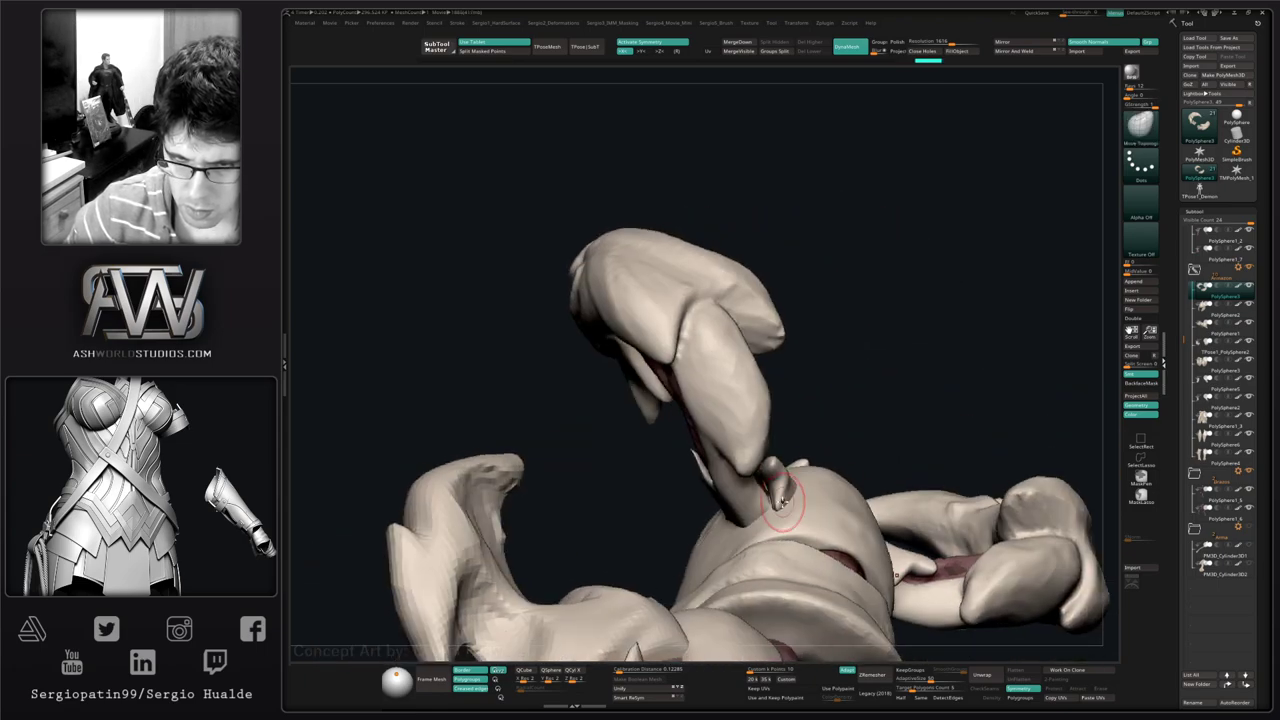
key("ctrl+shift")
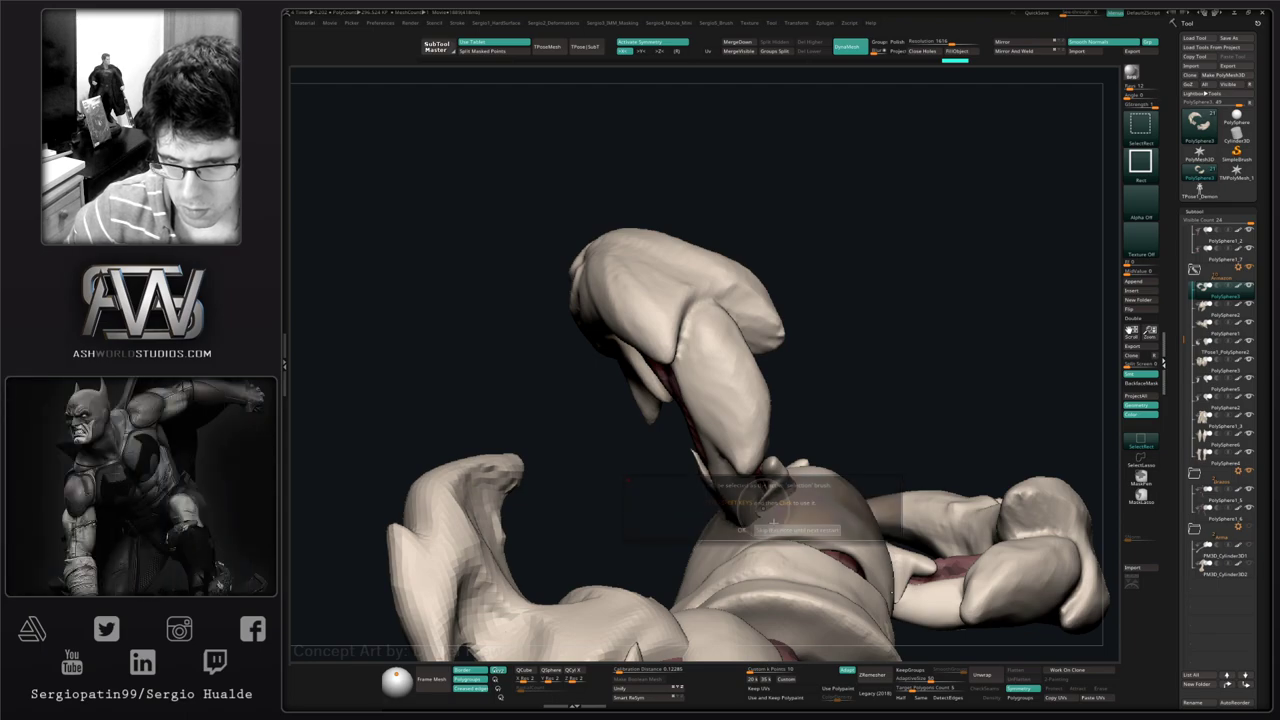
key("ctrl")
key("ctrl+shift")
key("b")
key("i")
key("n")
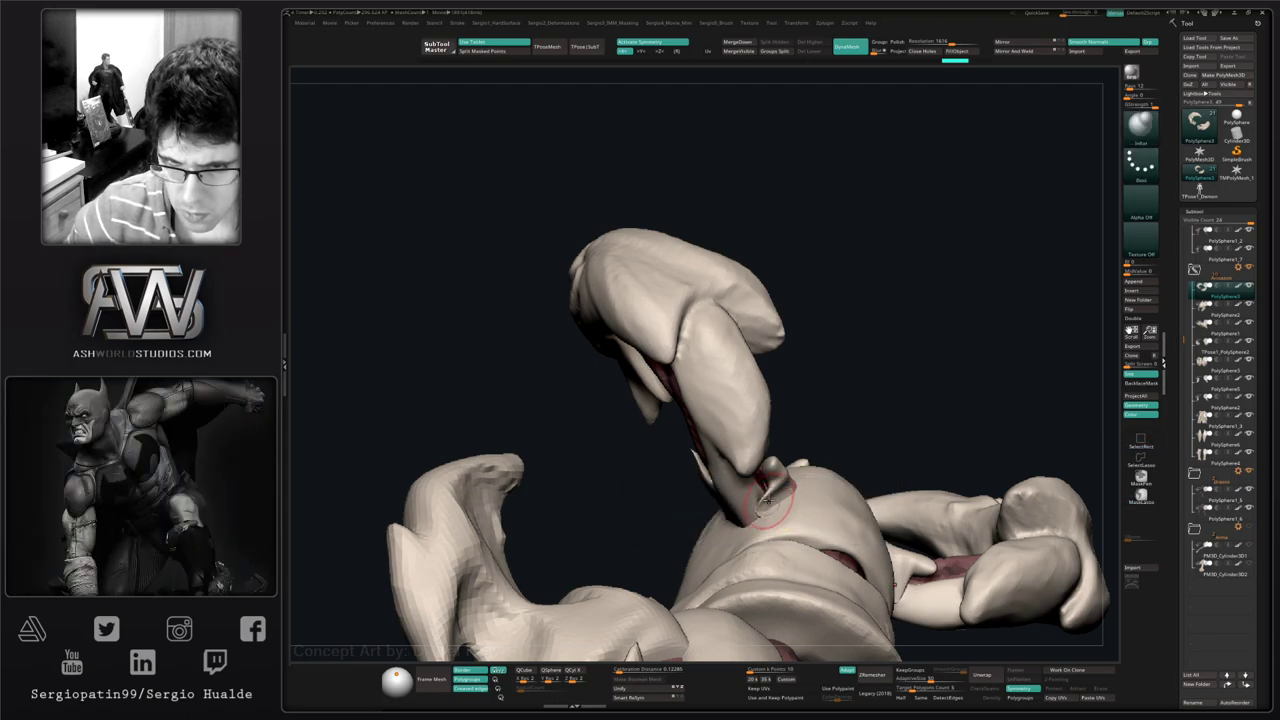
left_click_drag(846, 391, 846, 449, "ctrl")
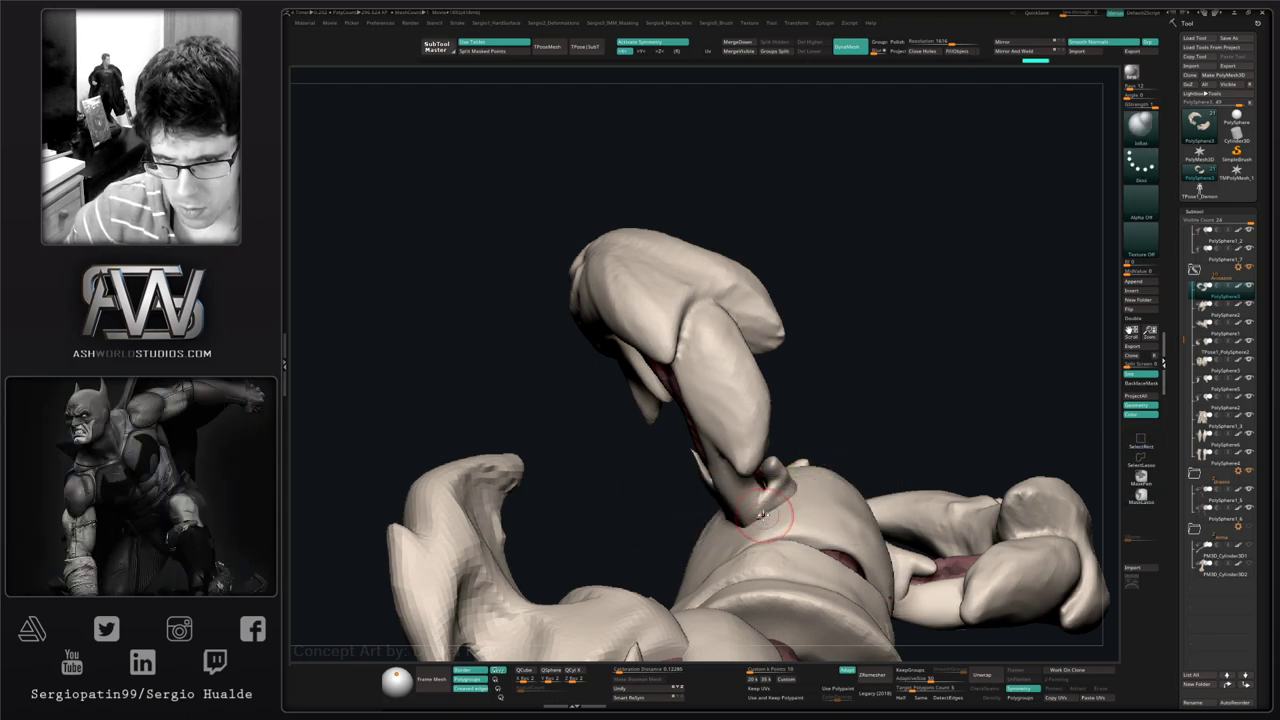
- Select the helmet and adjust its lower brow edge between the eyes with the Move brush
mouse_move(793, 502)
right_mouse_down()
mouse_move(849, 526)
mouse_move(840, 470)
mouse_move(771, 480)
mouse_move(764, 388)
right_mouse_up()
mouse_move(764, 388)
right_mouse_down("alt")
mouse_move(802, 332)
mouse_move(836, 520)
mouse_move(863, 383)
mouse_move(775, 374)
right_mouse_up("alt")
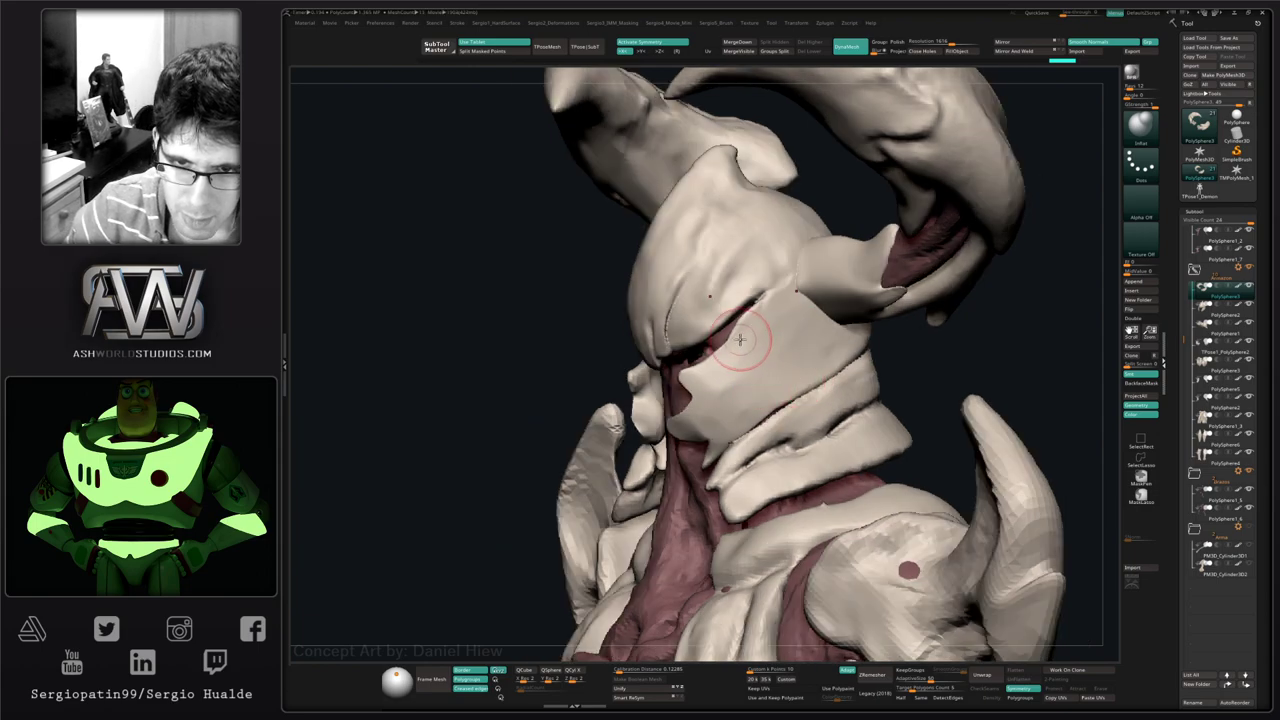
right_click_drag(650, 342, 706, 338)
key("b")
key("m")
key("v")
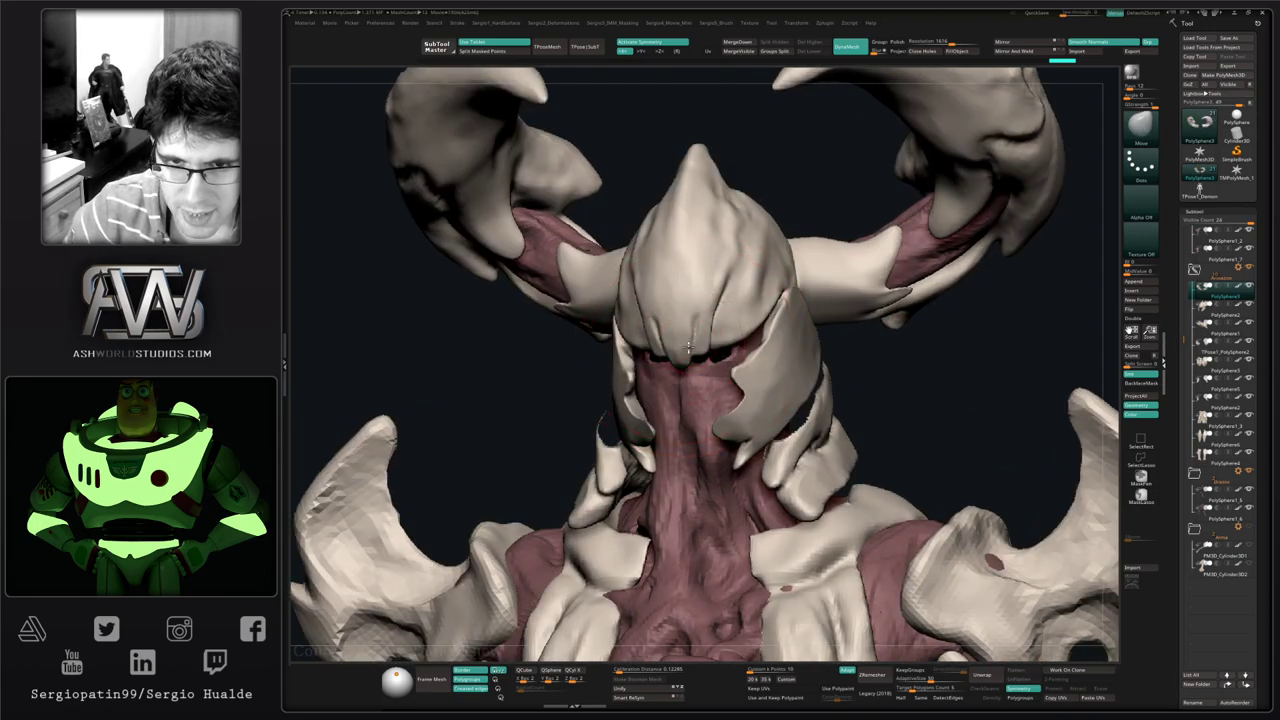
left_click(690, 336, "alt")
mouse_move(692, 336)
left_mouse_down()
mouse_move(697, 356)
mouse_move(700, 346)
left_mouse_up()
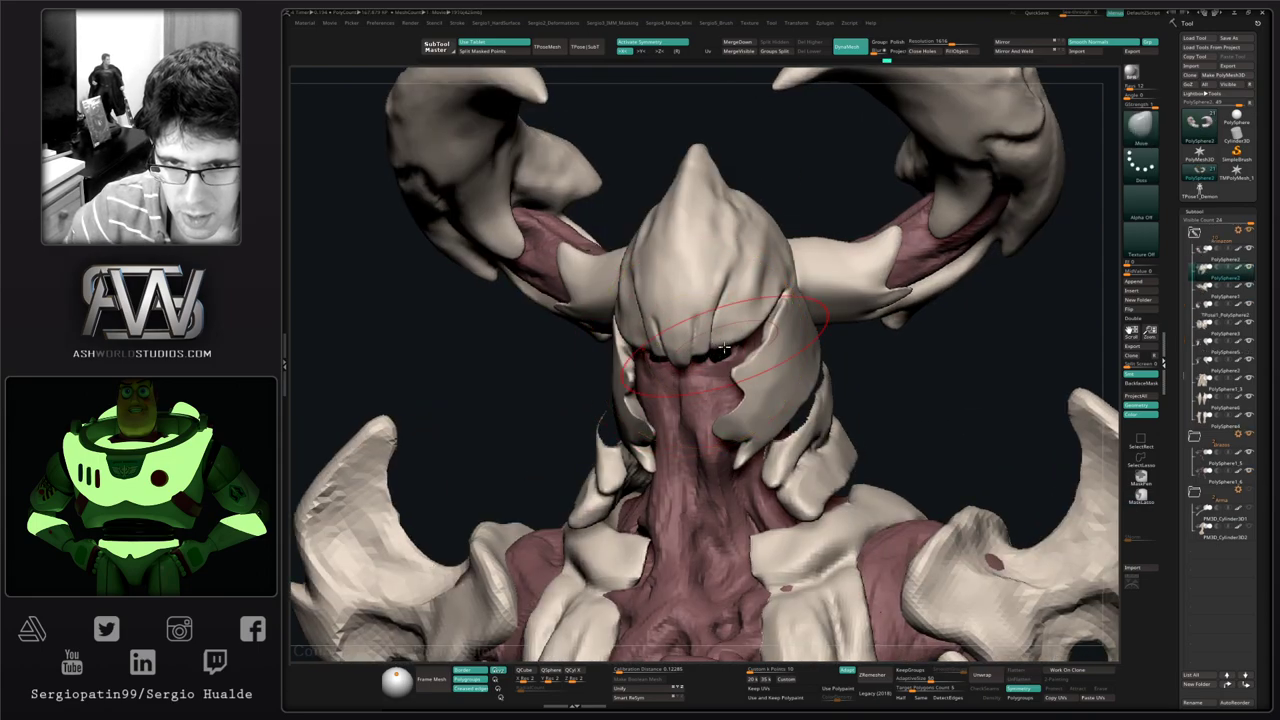
- Isolate the helmet and mask the brow above the eye opening, keeping the cheek guard unmasked
mouse_move(768, 356)
right_mouse_down()
mouse_move(693, 349)
mouse_move(646, 311)
mouse_move(643, 371)
right_mouse_up()
mouse_move(643, 371)
left_mouse_down("ctrl")
mouse_move(630, 294)
mouse_move(688, 97)
mouse_move(620, 200)
left_mouse_up("ctrl")
right_click_drag(754, 297, 764, 292)
right_click_drag(869, 257, 869, 266)
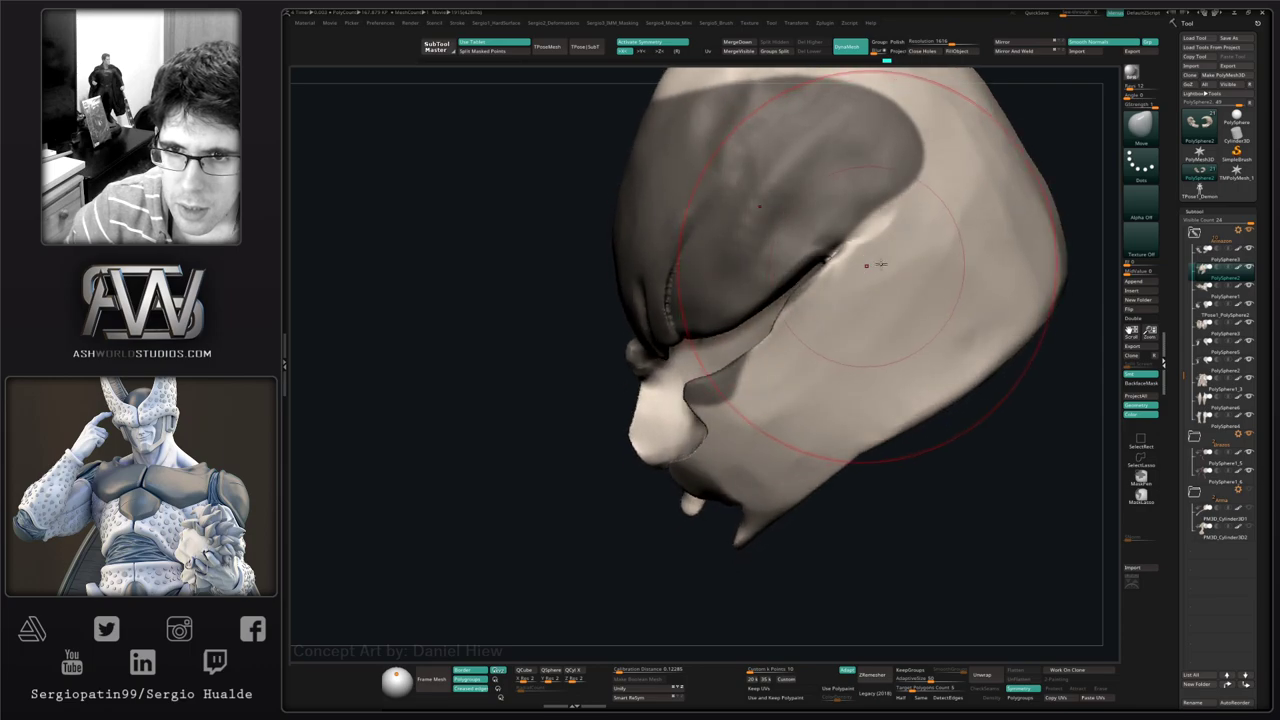
mouse_move(780, 298)
left_mouse_down("ctrl+alt")
mouse_move(637, 477)
mouse_move(843, 366)
left_mouse_up("ctrl+alt")
- Move the upper edge of the cheek guard along the eye opening with a smaller Move brush
right_click_drag(843, 366, 814, 351)
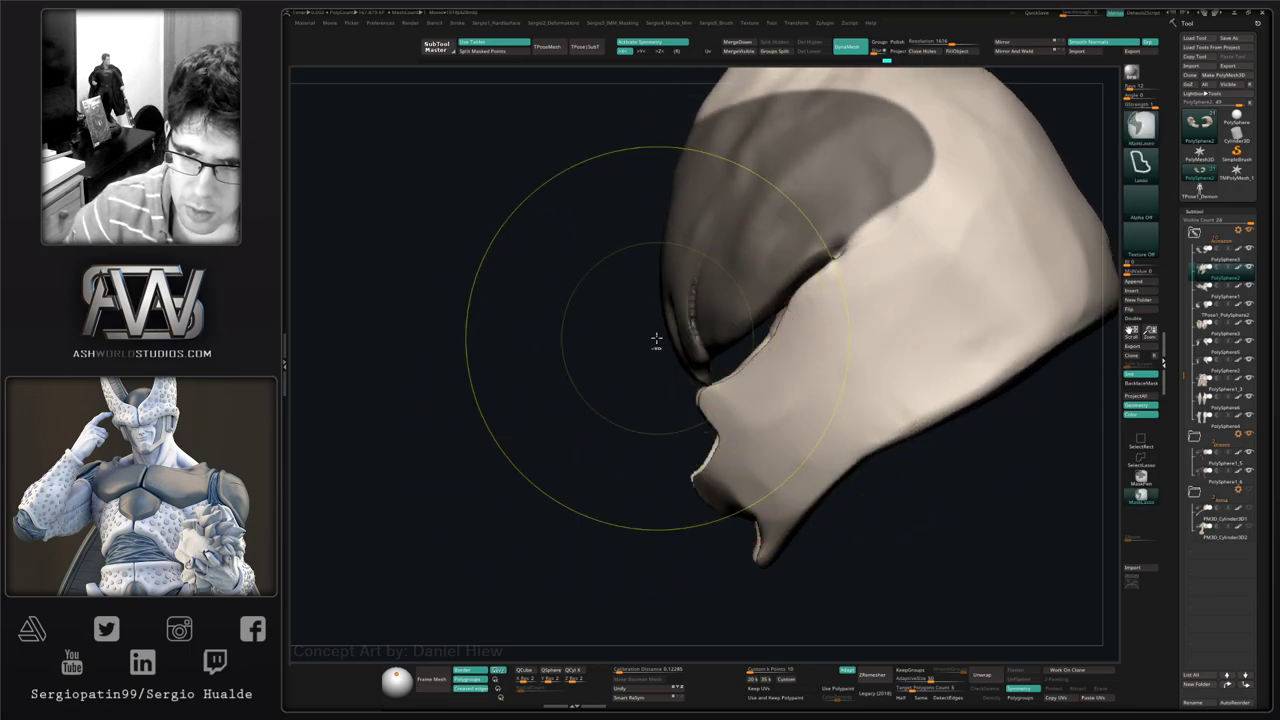
key("s")
left_click_drag(817, 312, 796, 308)
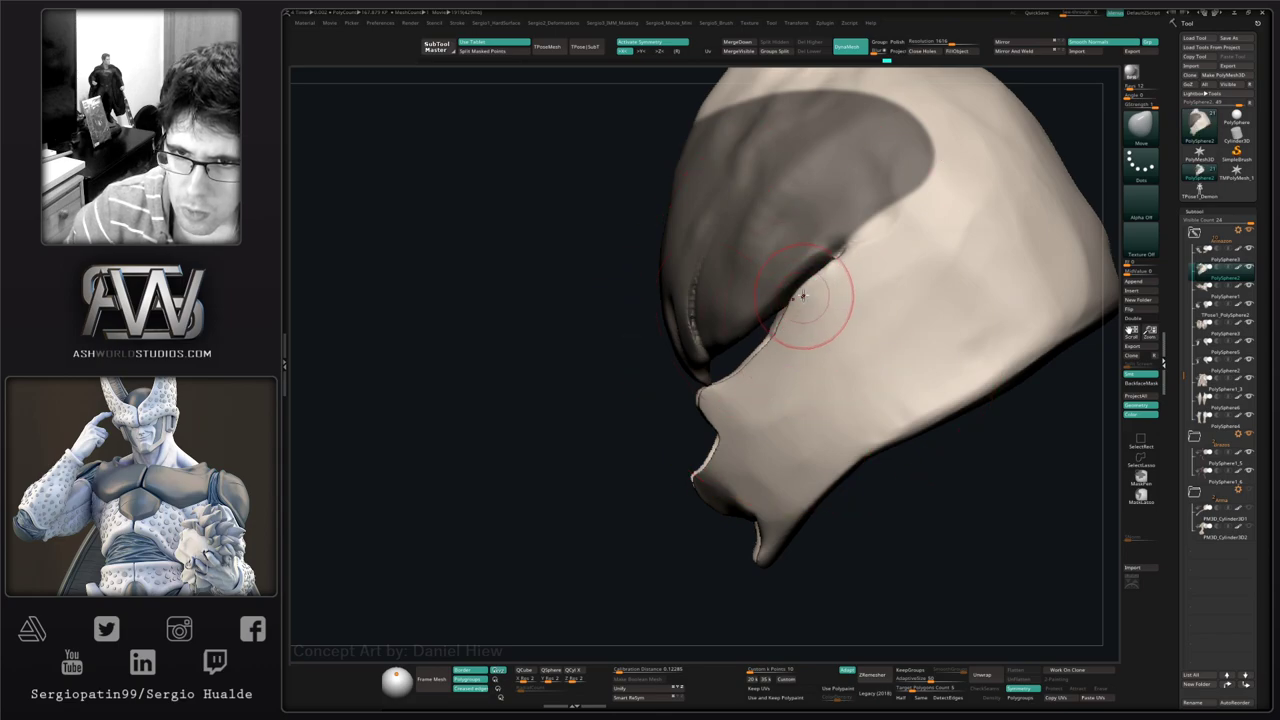
right_click_drag(828, 268, 818, 303)
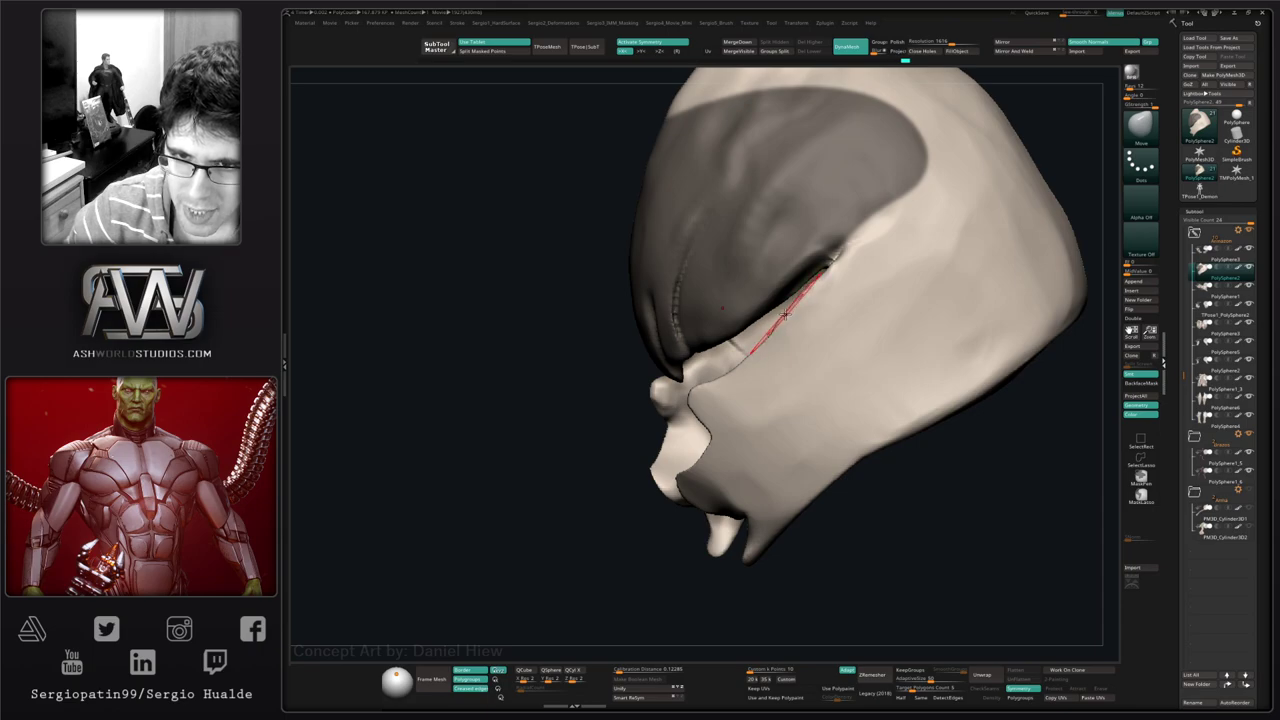
- Extend the mask over the whole upper helmet above the eye line, leaving only the cheek guards editable
right_click_drag(777, 326, 514, 386)
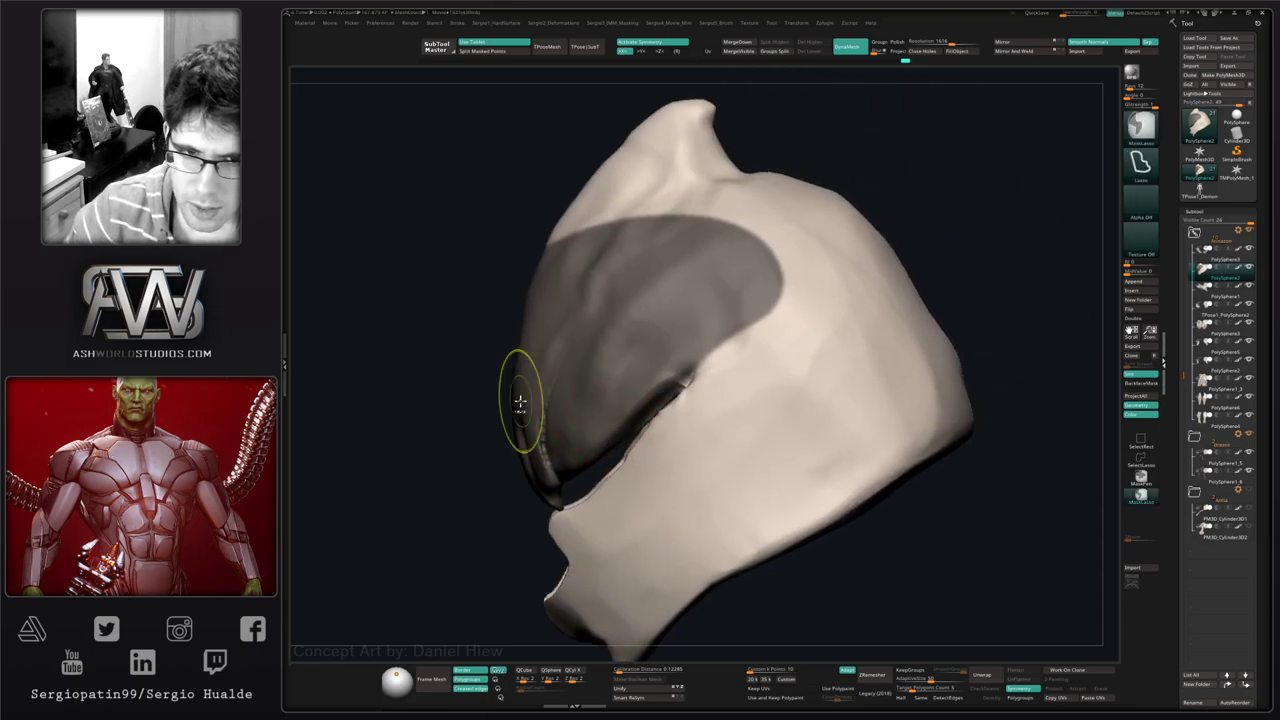
mouse_move(520, 443)
left_mouse_down("ctrl")
mouse_move(871, 286)
mouse_move(410, 78)
left_mouse_up("ctrl")
key("ctrl+i")
right_click_drag(689, 414, 827, 316, "alt")
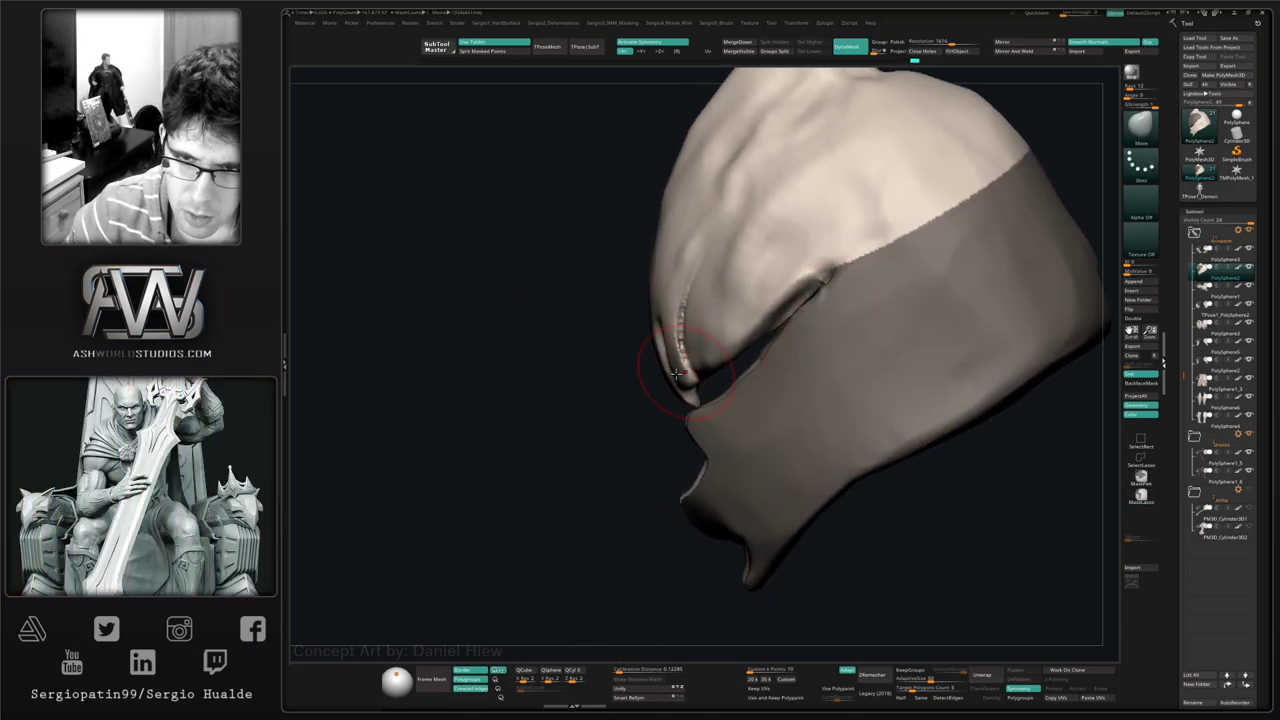
left_click(577, 405, "ctrl")
- Flatten the cheek guard's edge beside the eye opening with the TrimDynamic brush, working from inside the helmet
right_click_drag(705, 384, 807, 367)
key("]")
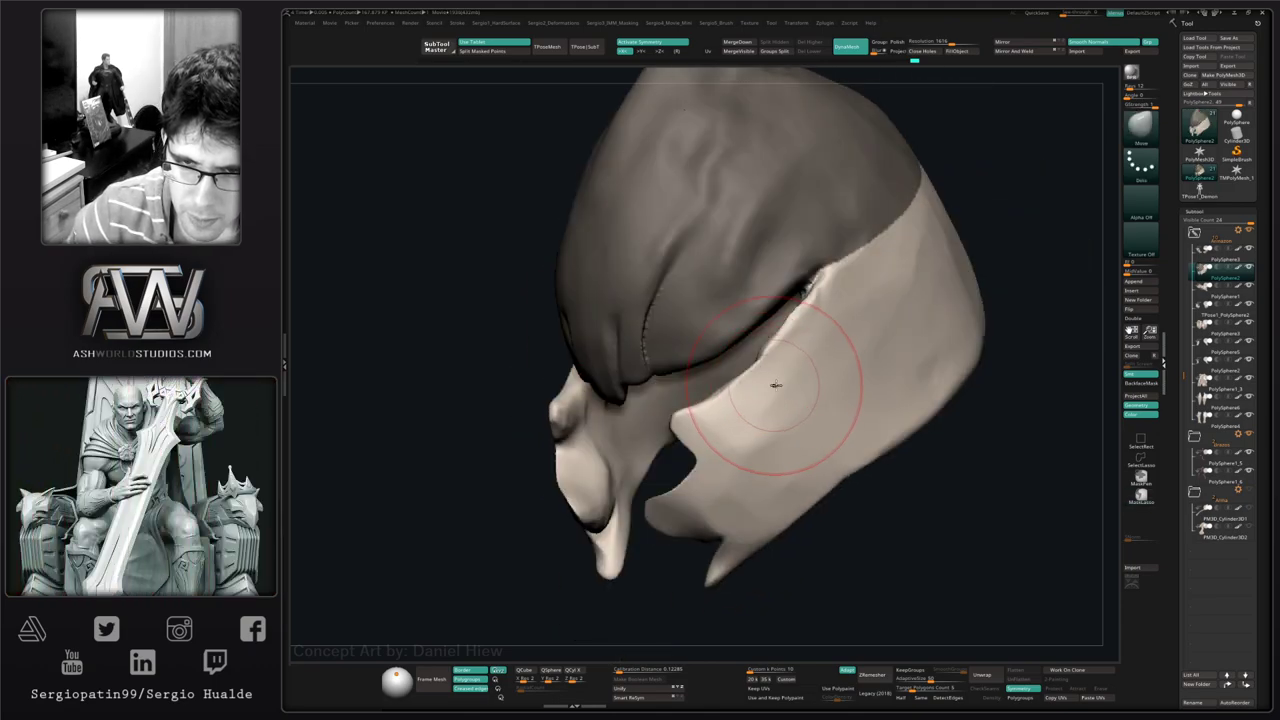
key("shift")
mouse_move(789, 338)
right_mouse_down()
mouse_move(729, 371)
mouse_move(760, 371)
mouse_move(766, 214)
mouse_move(835, 327)
mouse_move(817, 354)
right_mouse_up()
key("b")
key("t")
key("d")
left_click_drag(840, 354, 823, 355)
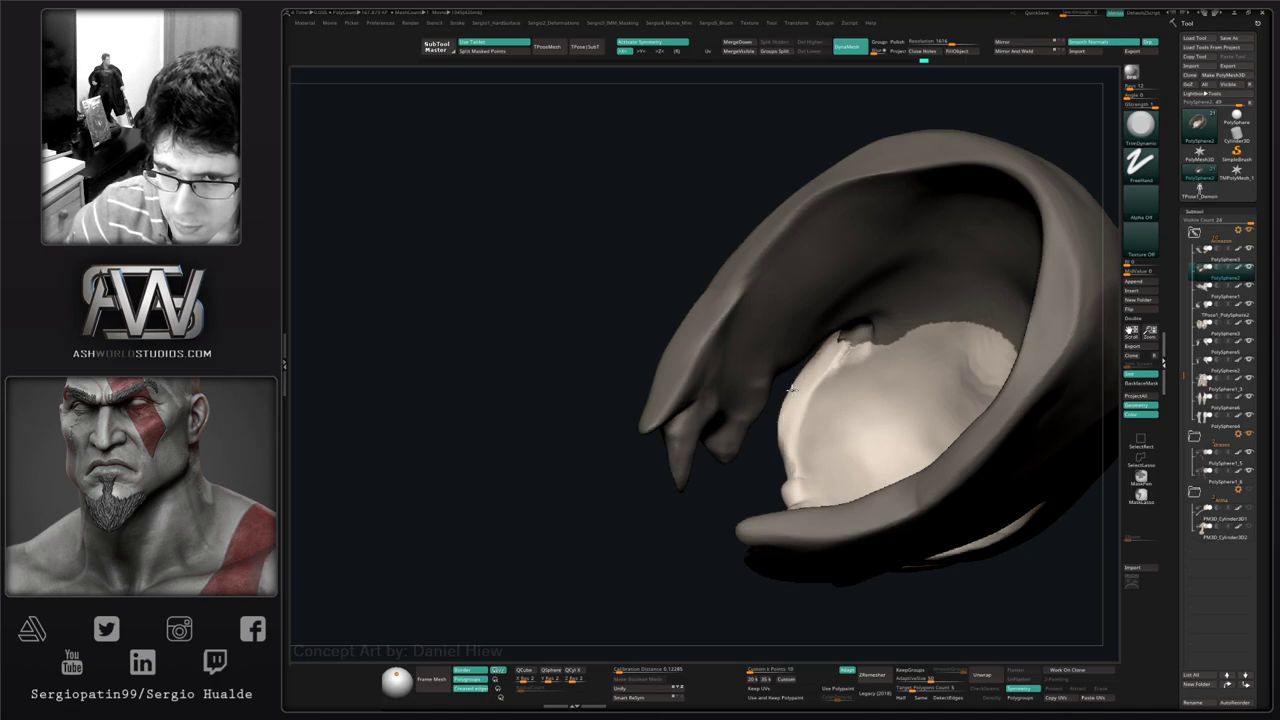
- Adjust the brow's lower edge above the eye opening with the Move brush
mouse_move(839, 383)
right_mouse_down()
mouse_move(780, 392)
mouse_move(820, 386)
right_mouse_up()
key("b")
key("m")
key("v")
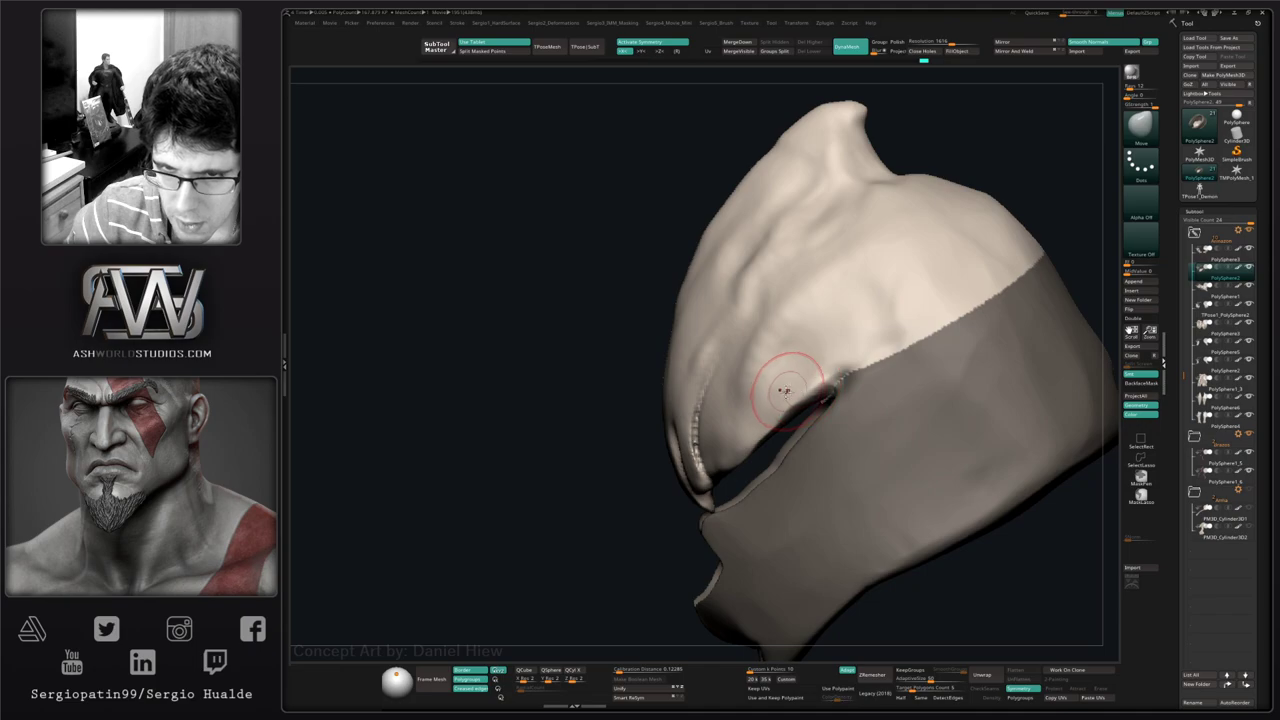
right_click_drag(770, 422, 763, 409)
- Refine the brow's edge near the outer corner of the eye opening with a resized Standard brush
key("b")
key("s")
key("t")
key("s")
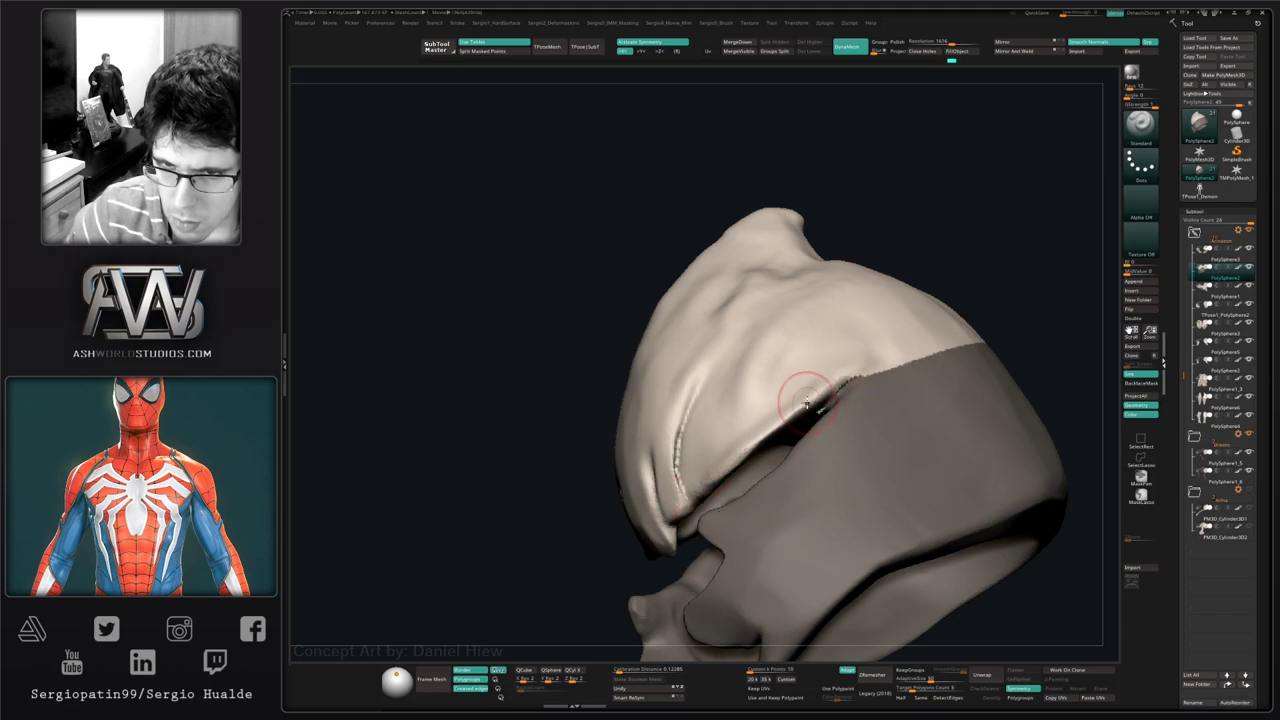
left_click_drag(807, 403, 816, 392)
right_click_drag(816, 392, 823, 386)
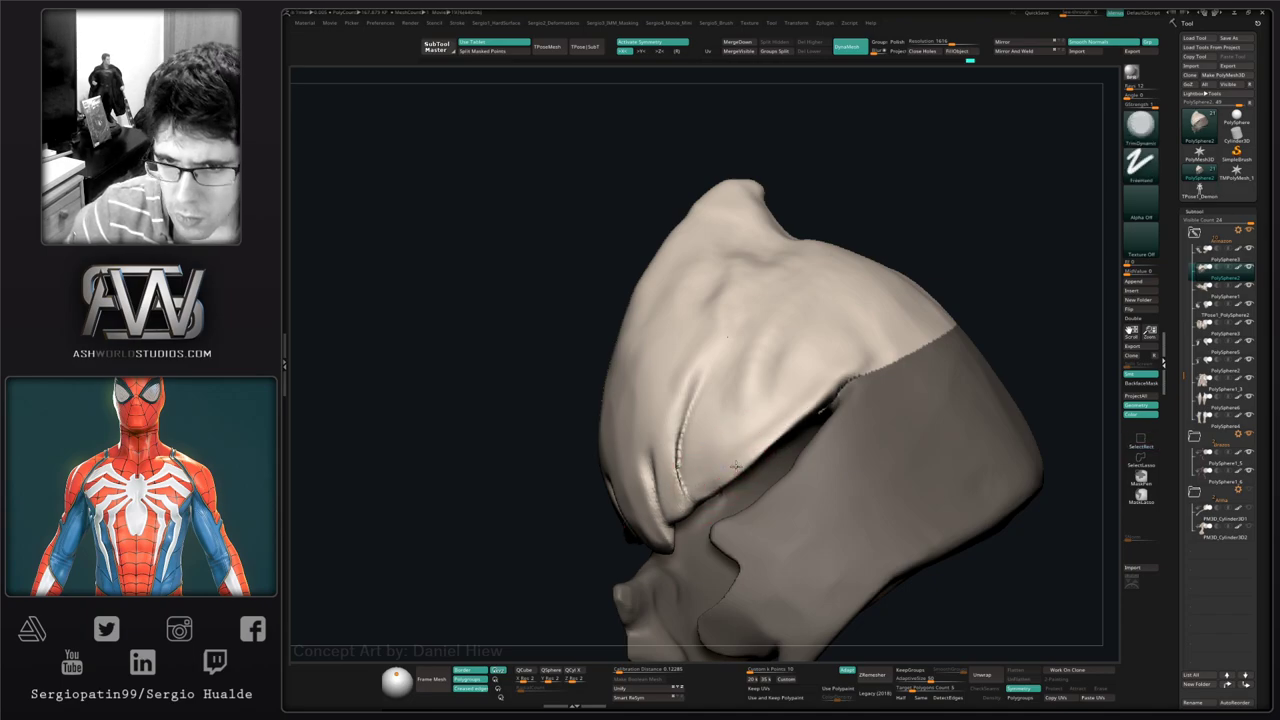
- Adjust the front end of the brow's edge beside the crease with the Move brush
mouse_move(774, 429)
right_mouse_down()
mouse_move(815, 400)
mouse_move(738, 478)
mouse_move(754, 466)
mouse_move(714, 434)
right_mouse_up()
key("b")
key("m")
key("v")
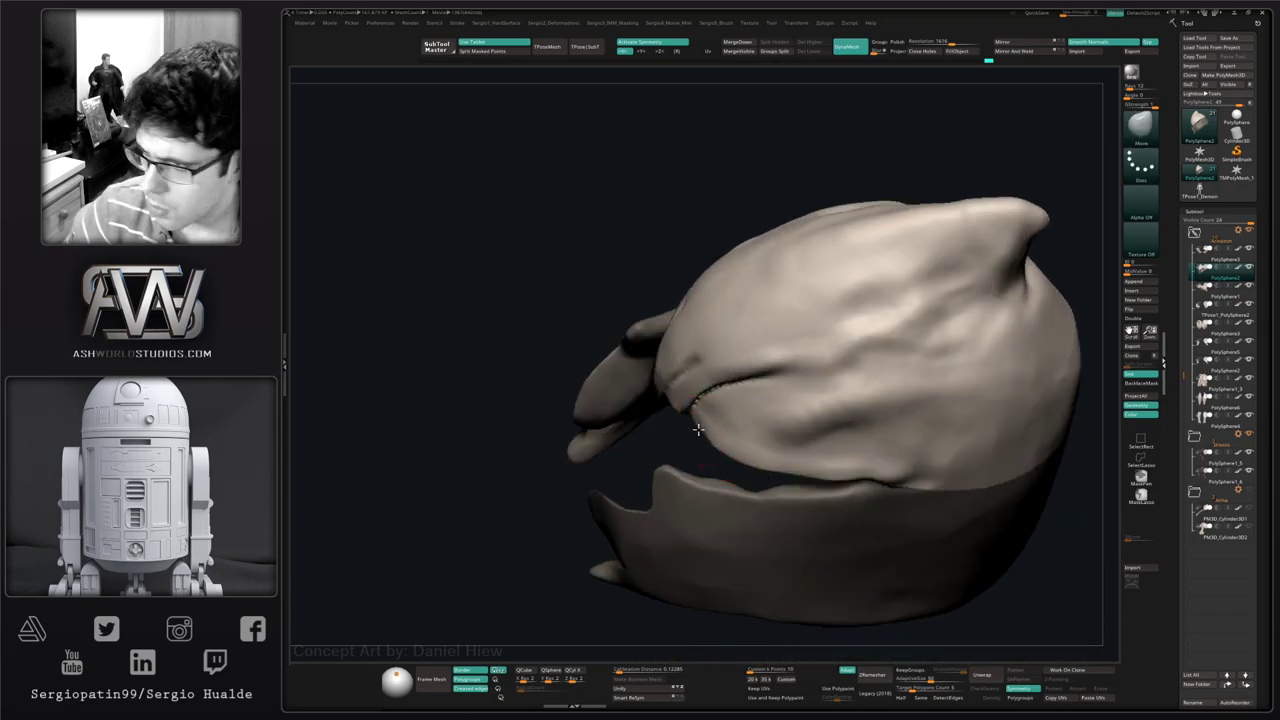
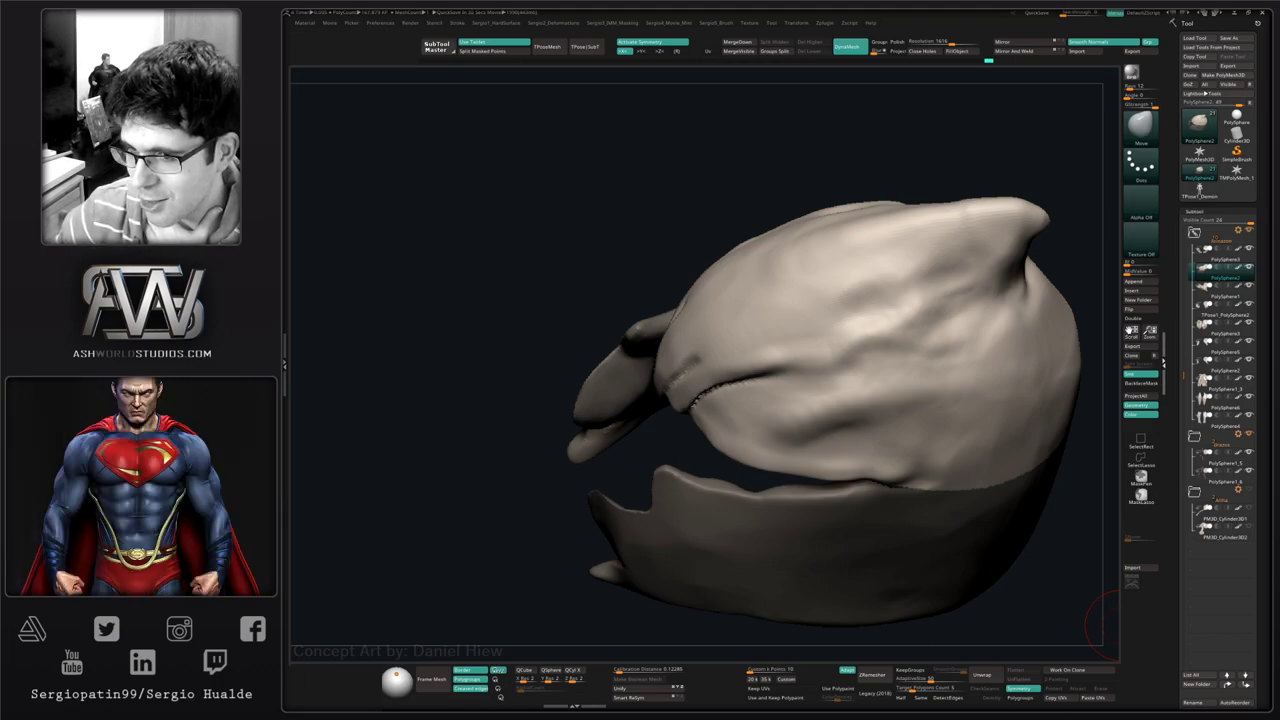
- Clear the helmet's mask and sharpen the outer corner of the eye opening with the DamStandard and Move brushes
right_click_drag(1033, 468, 997, 394)
right_click_drag(986, 486, 919, 421, "alt")
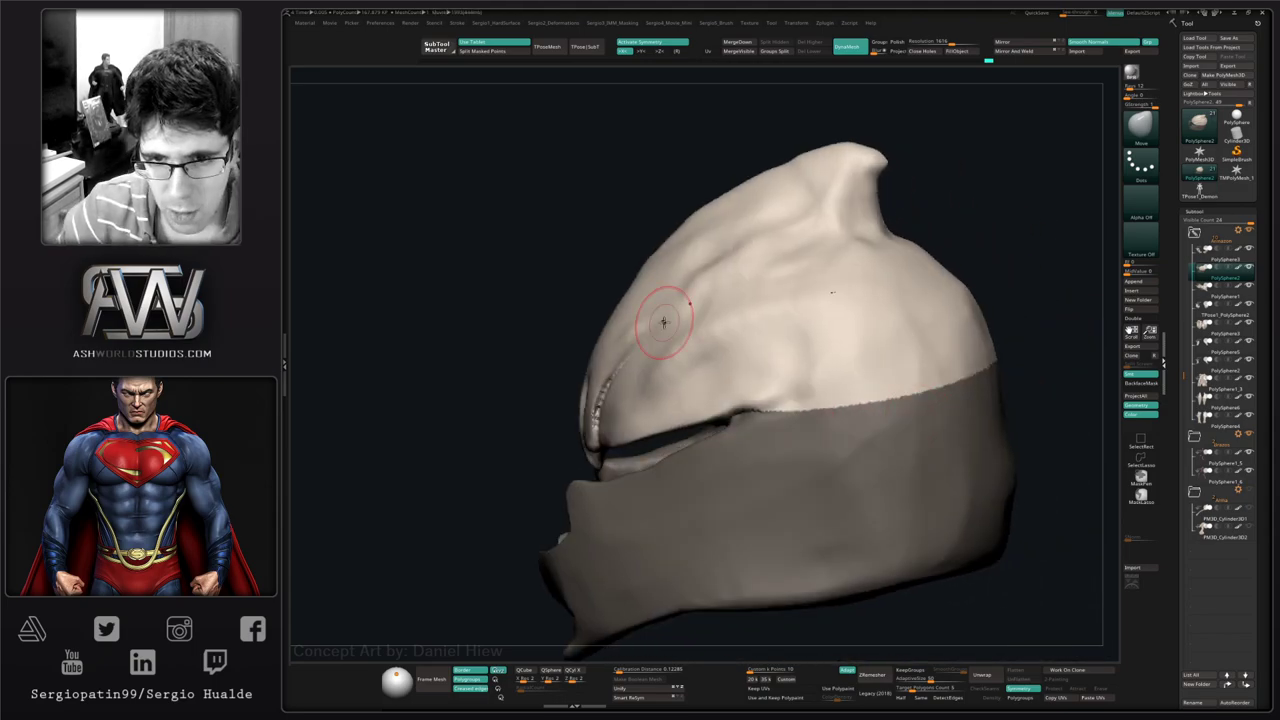
mouse_move(980, 251)
right_mouse_down()
mouse_move(851, 363)
mouse_move(812, 319)
mouse_move(748, 374)
mouse_move(800, 334)
right_mouse_up()
left_click_drag(1009, 195, 1020, 205, "ctrl")
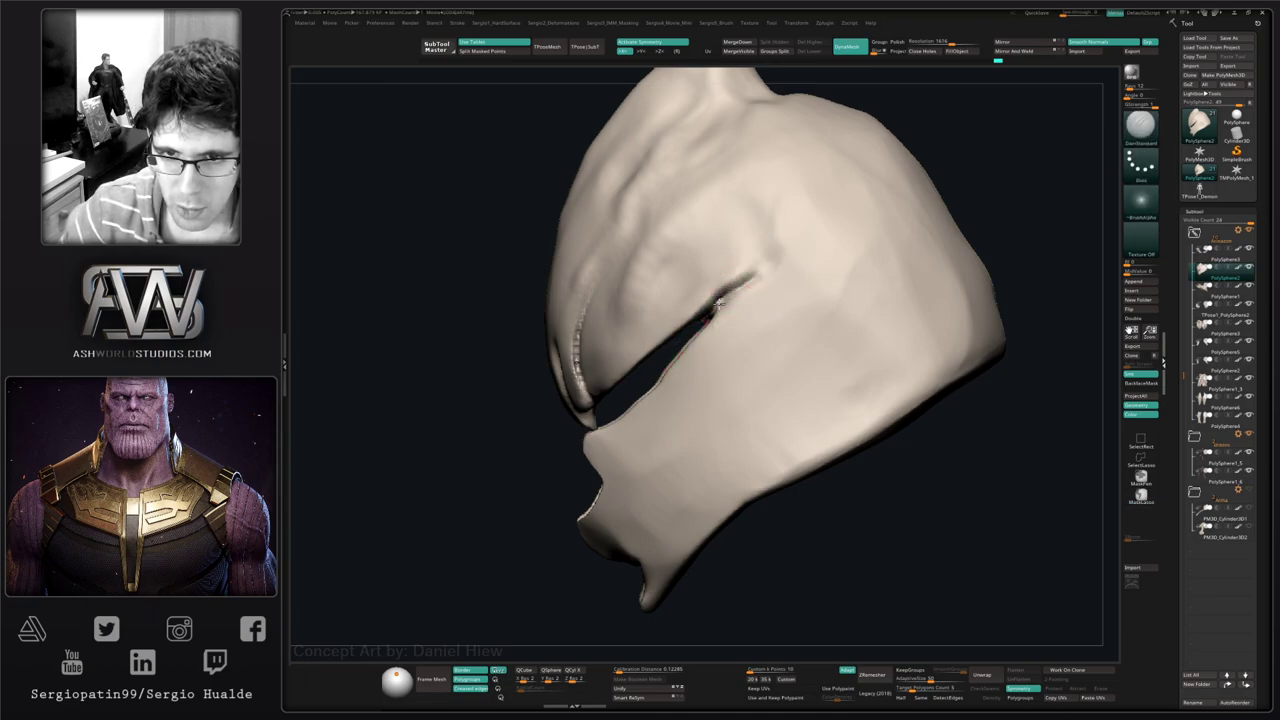
right_click_drag(742, 312, 731, 349, "alt")
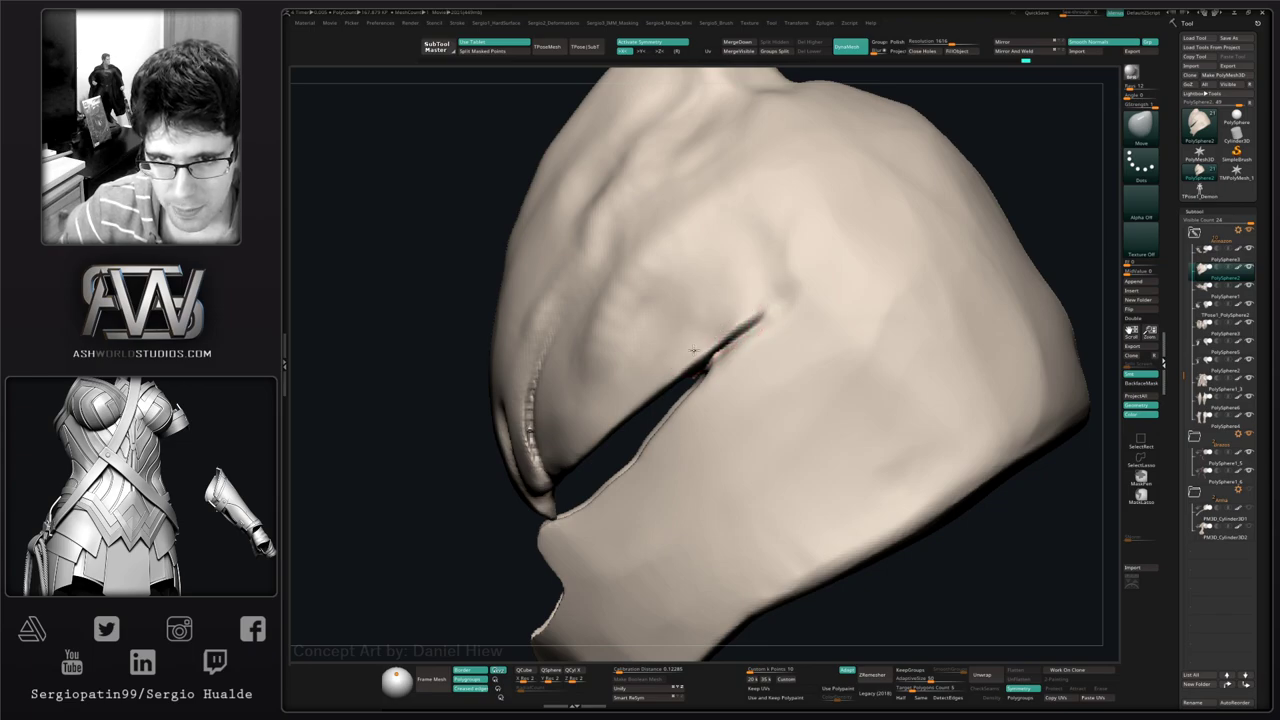
right_click_drag(744, 373, 788, 314)
- Mask the upper helmet and hide it, isolating the lower helmet with its cheek guards
key("w")
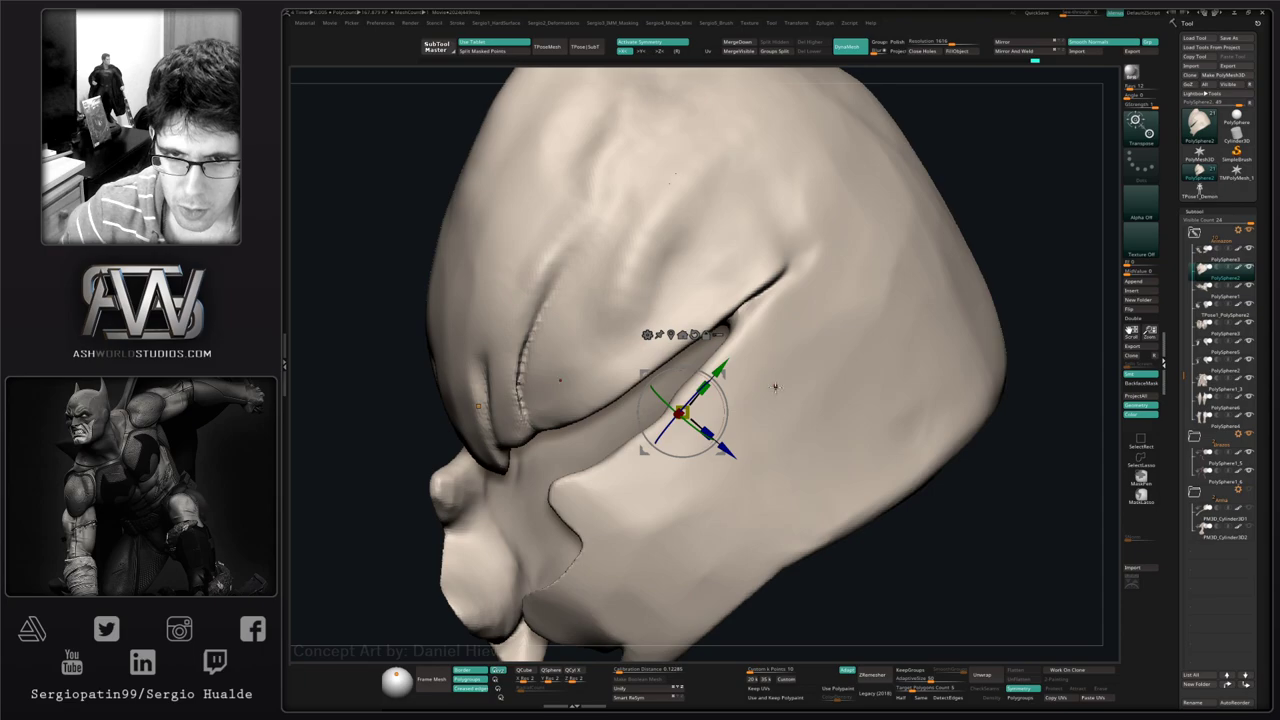
left_click(774, 386, "ctrl")
mouse_move(786, 389)
right_mouse_down()
mouse_move(750, 381)
mouse_move(657, 429)
right_mouse_up()
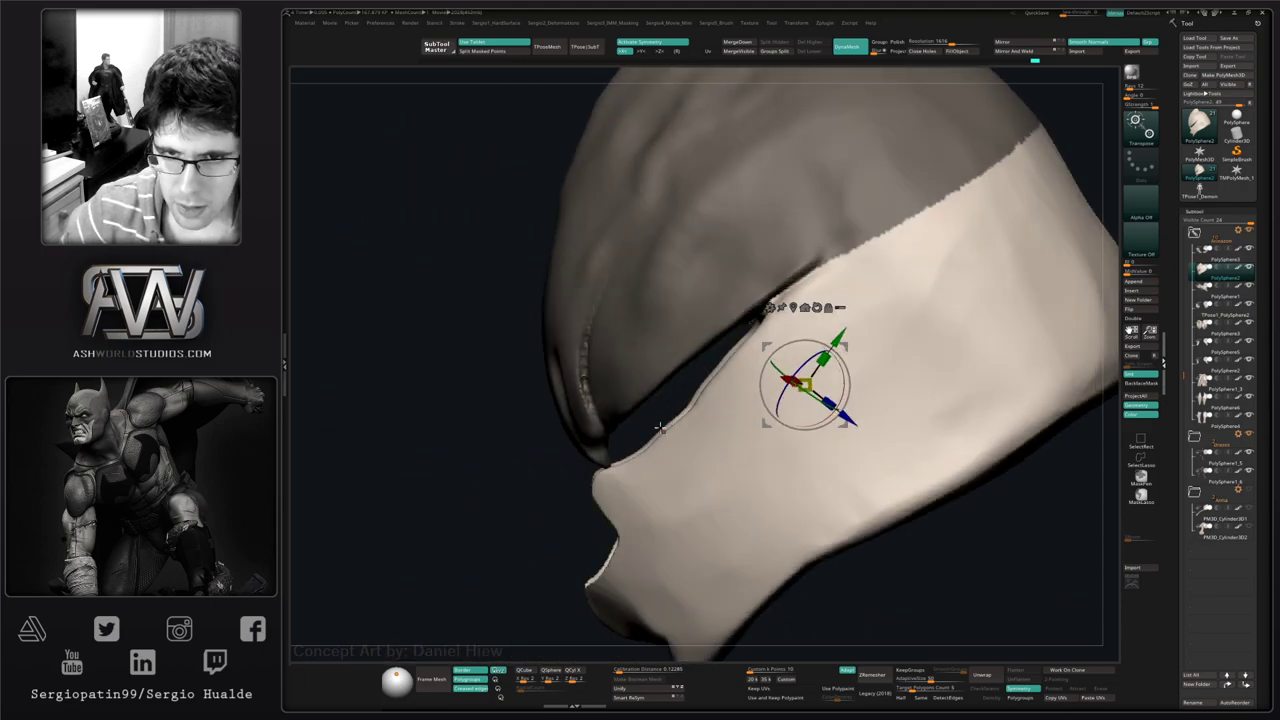
left_click_drag(549, 523, 575, 490, "ctrl")
key("q")
right_click_drag(618, 386, 637, 366)
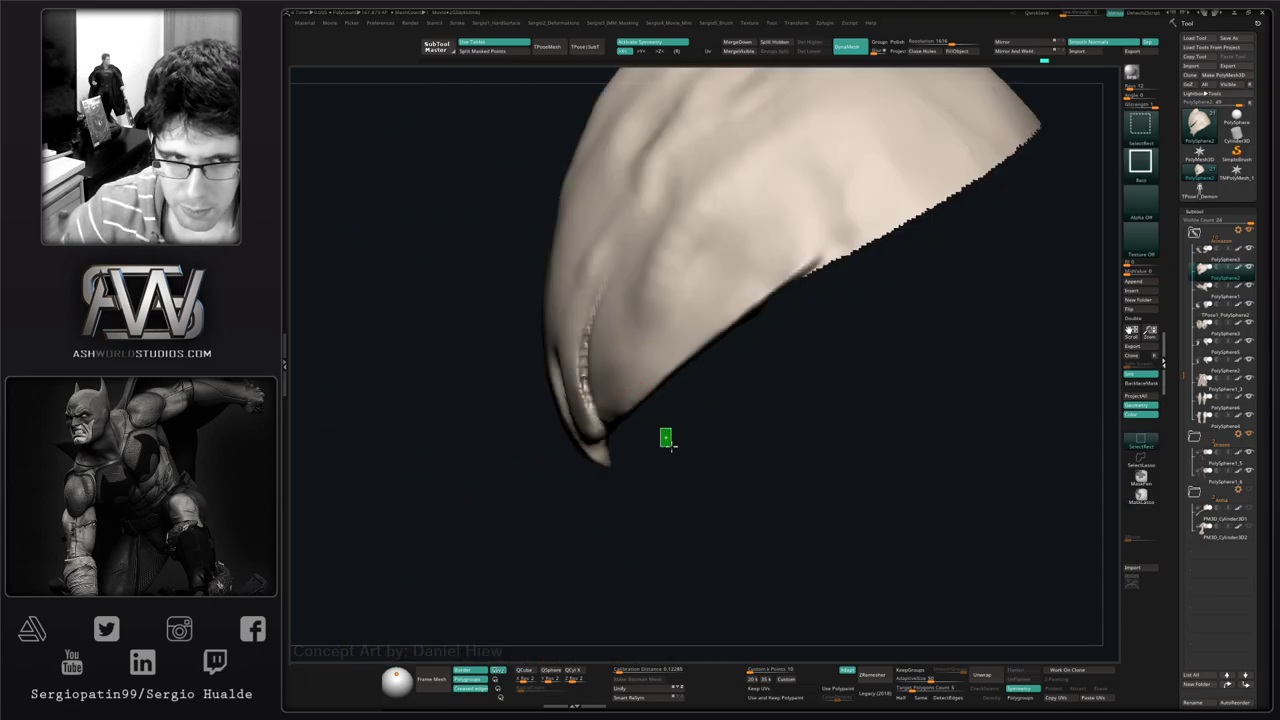
right_click_drag(663, 437, 748, 383)
- Reshape the isolated cheek guard's upper edge near the eye corner with the Standard and Move brushes
key("b")
key("s")
key("t")
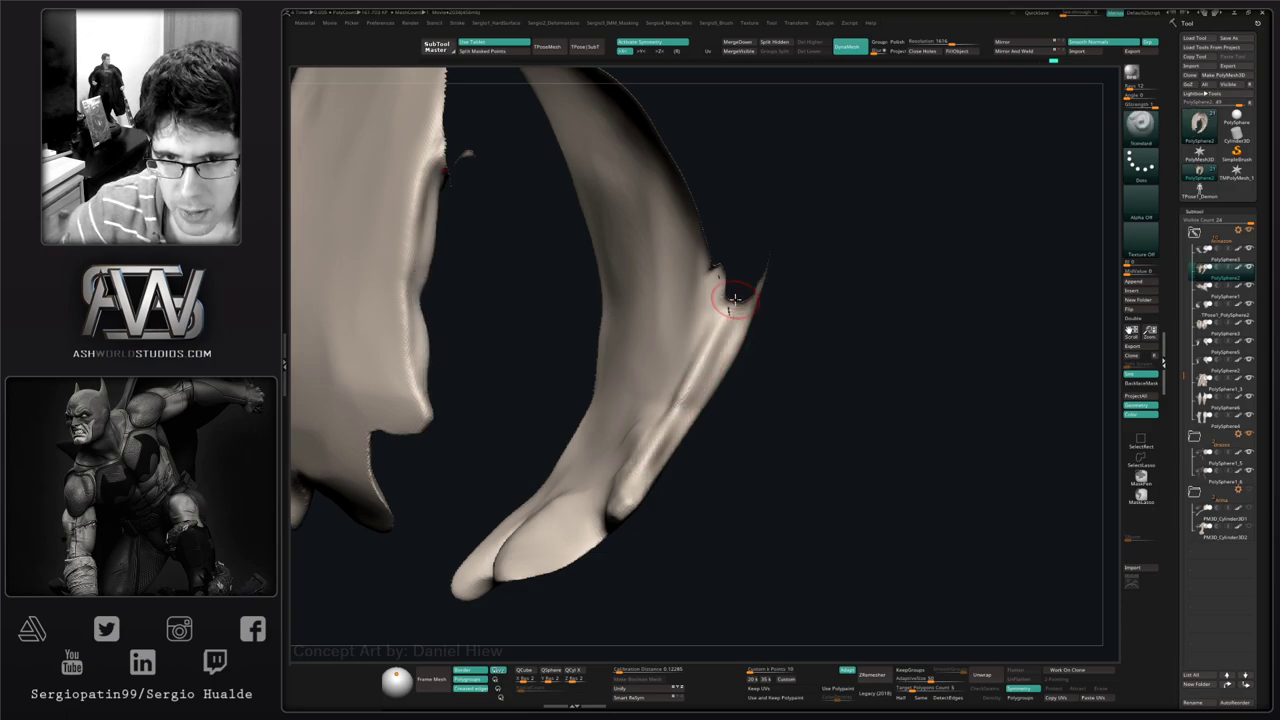
mouse_move(630, 477)
right_mouse_down()
mouse_move(651, 423)
mouse_move(679, 399)
mouse_move(689, 434)
mouse_move(645, 437)
mouse_move(662, 432)
right_mouse_up()
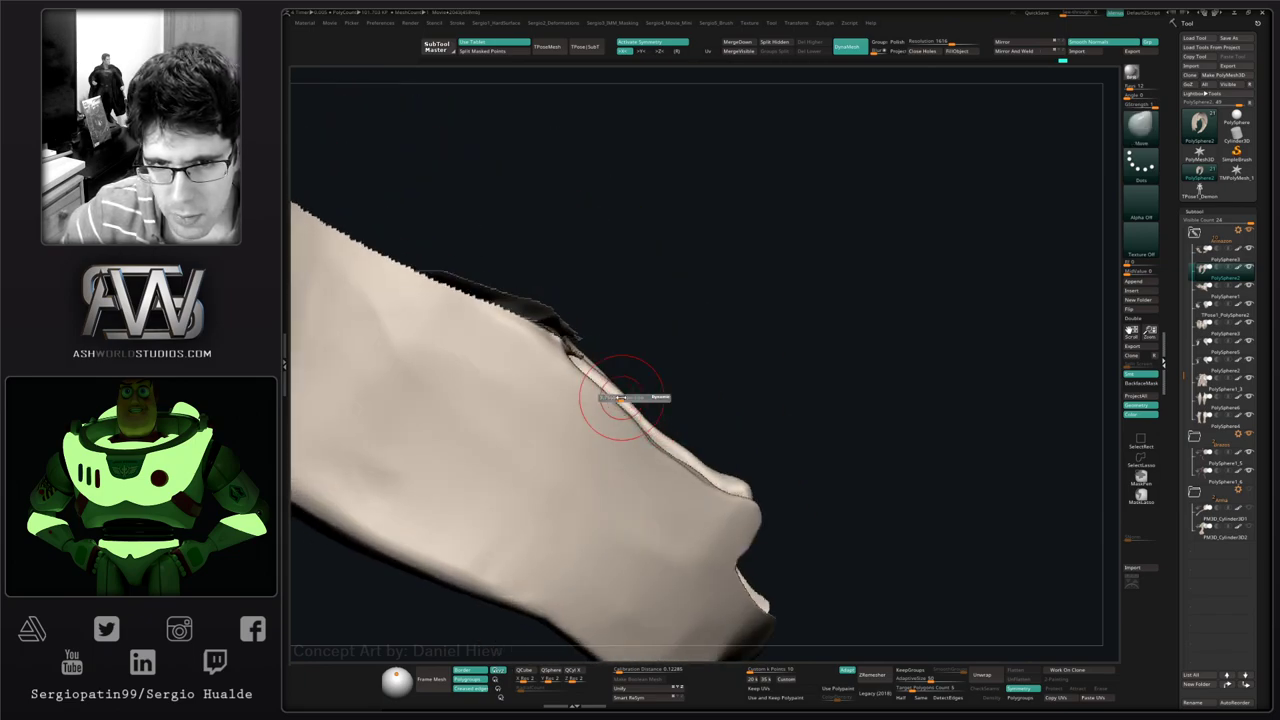
right_click_drag(620, 398, 636, 443)
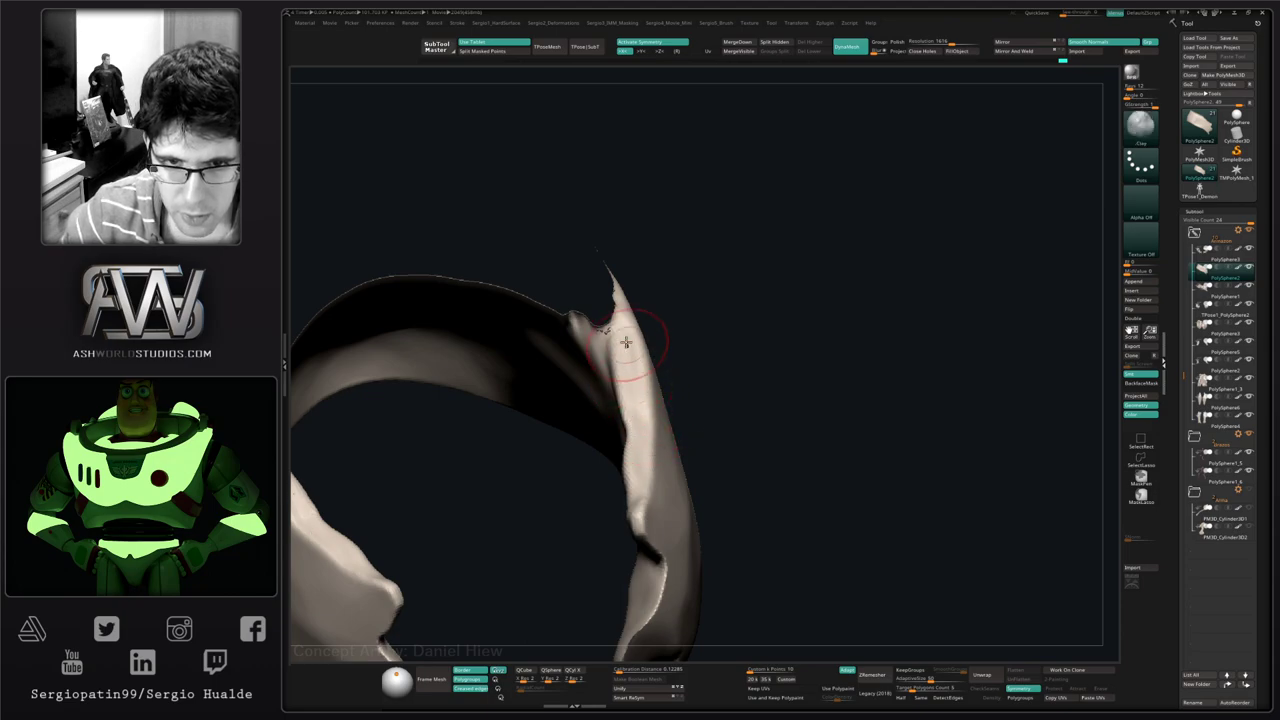
- Flatten the thickness of the cheek guard's upper edge with the TrimDynamic brush
key("b")
key("t")
key("d")
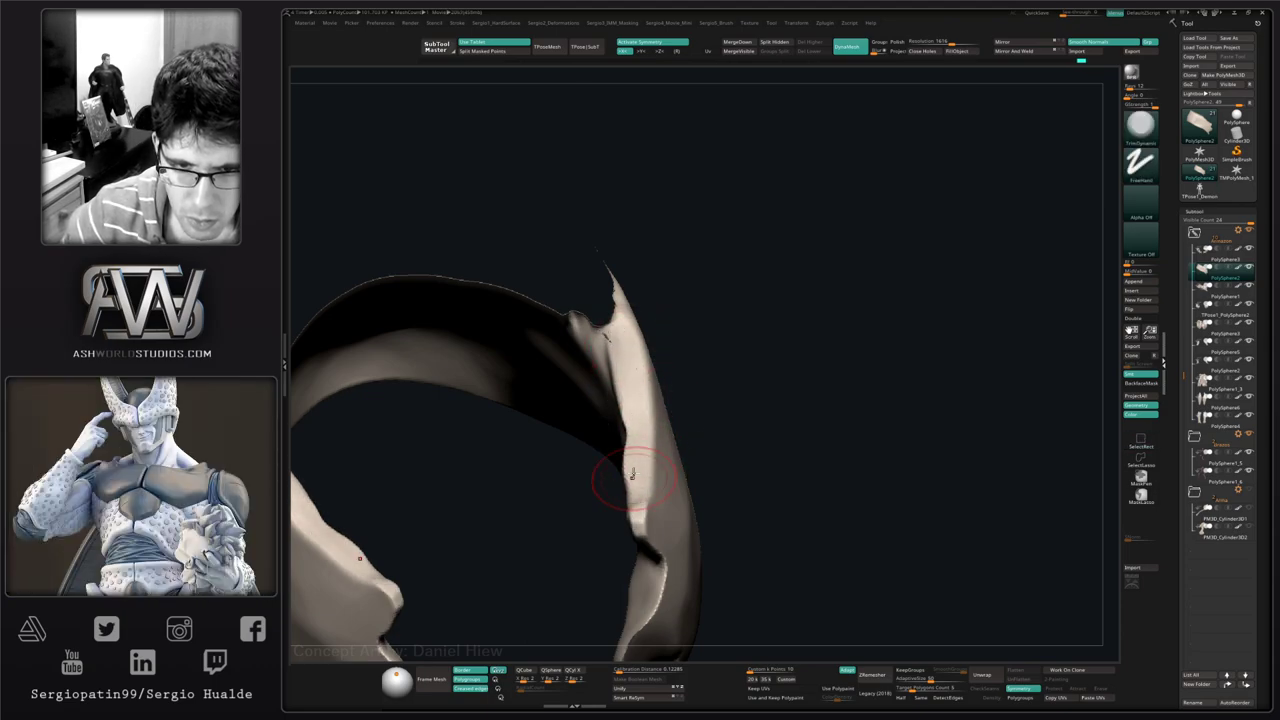
left_click_drag(626, 434, 619, 424)
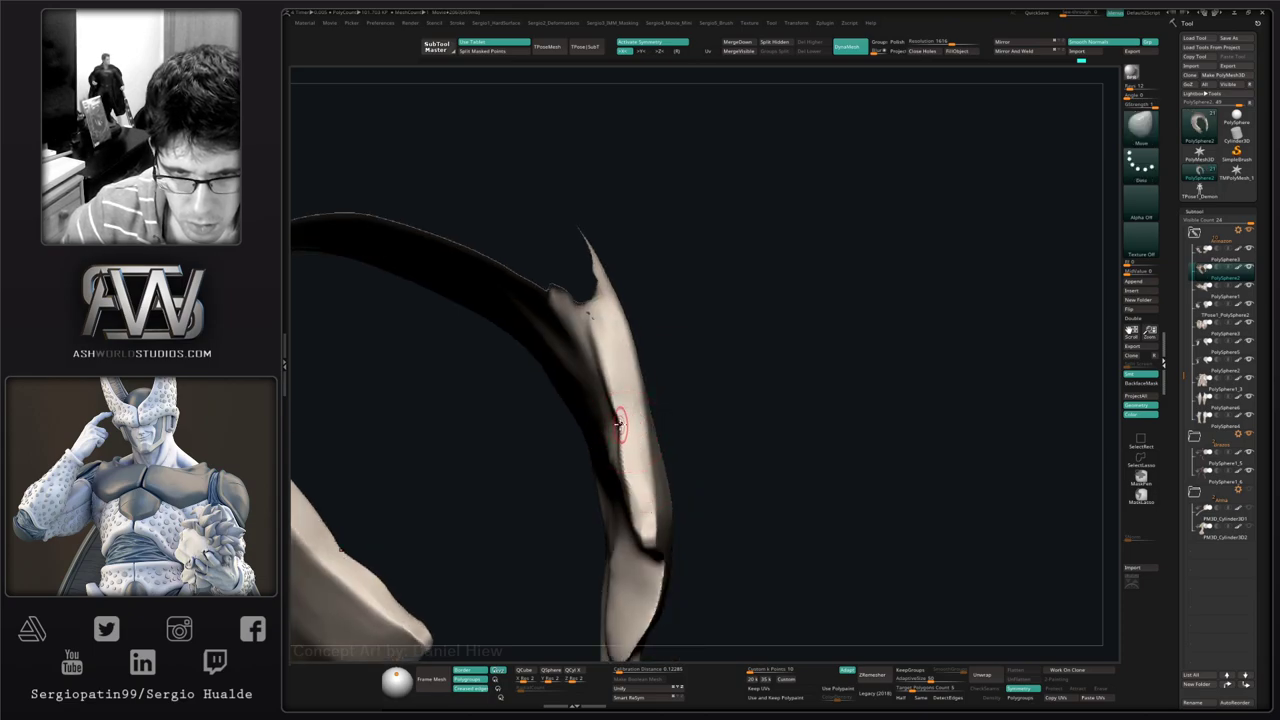
right_click_drag(620, 446, 603, 449)
- Build up the inner side of the cheek guard's upper edge with the Clay brush
key("b")
key("c")
key("l")
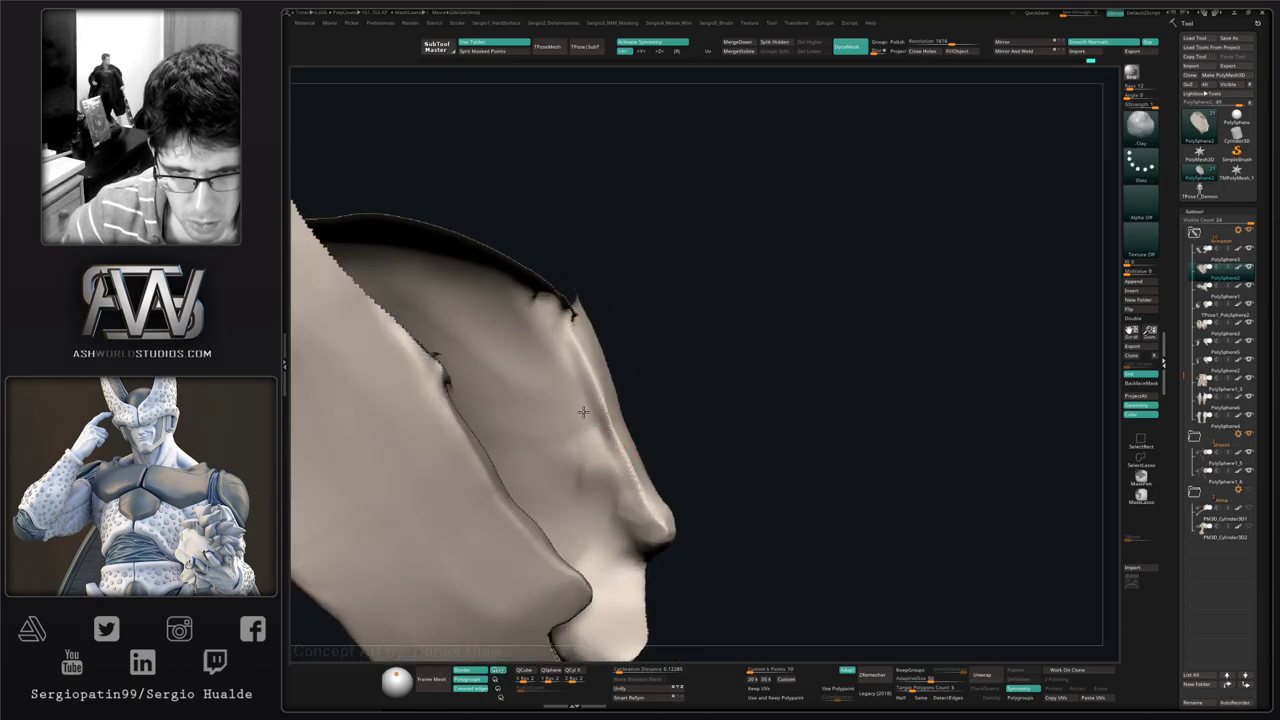
mouse_move(557, 400)
left_mouse_down()
mouse_move(590, 440)
mouse_move(543, 400)
left_mouse_up()
right_click_drag(570, 450, 611, 388, "ctrl")
mouse_move(611, 388)
left_mouse_down()
mouse_move(769, 340)
mouse_move(717, 449)
mouse_move(667, 465)
left_mouse_up()
right_click_drag(668, 466, 634, 403)
- Show the whole helmet again and mask its lower half, keeping the upper helmet editable
key("w")
left_click(638, 401, "ctrl")
key("q")
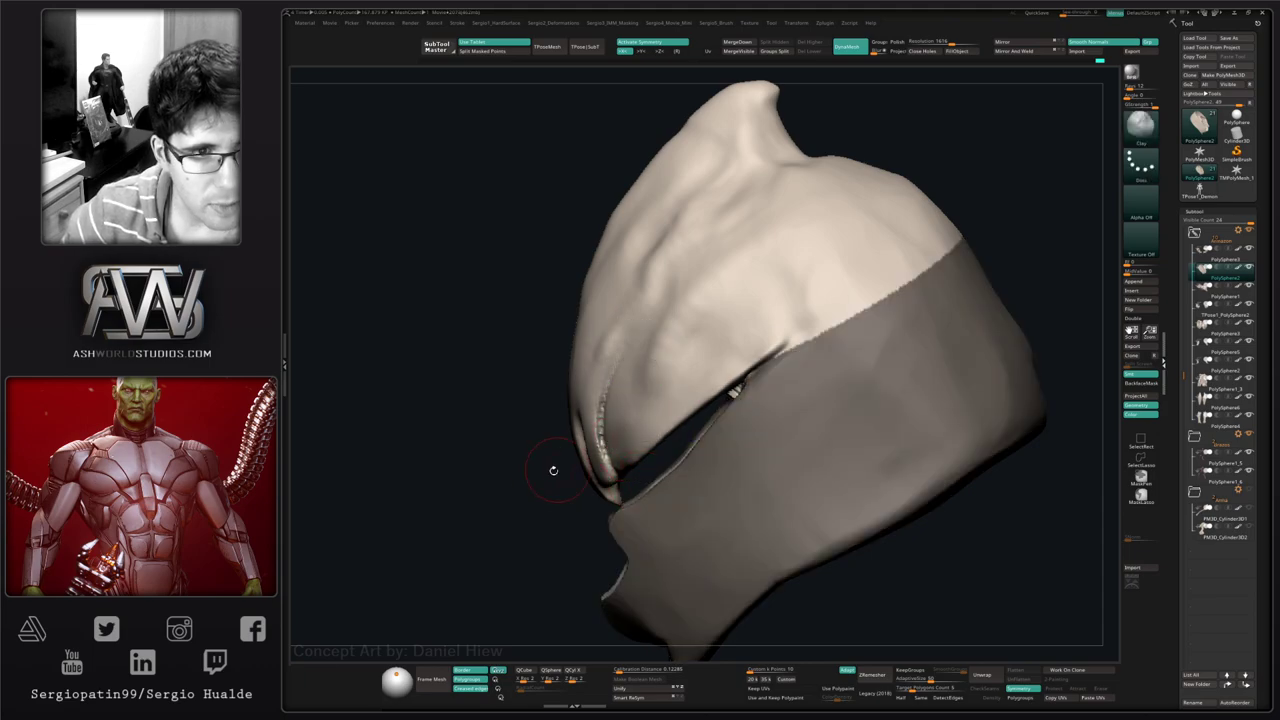
left_click(554, 471, "ctrl")
left_click(525, 479, "ctrl")
- Reshape the brow's lower edge into a stronger curve over the eye opening with a resized Move brush
key("s")
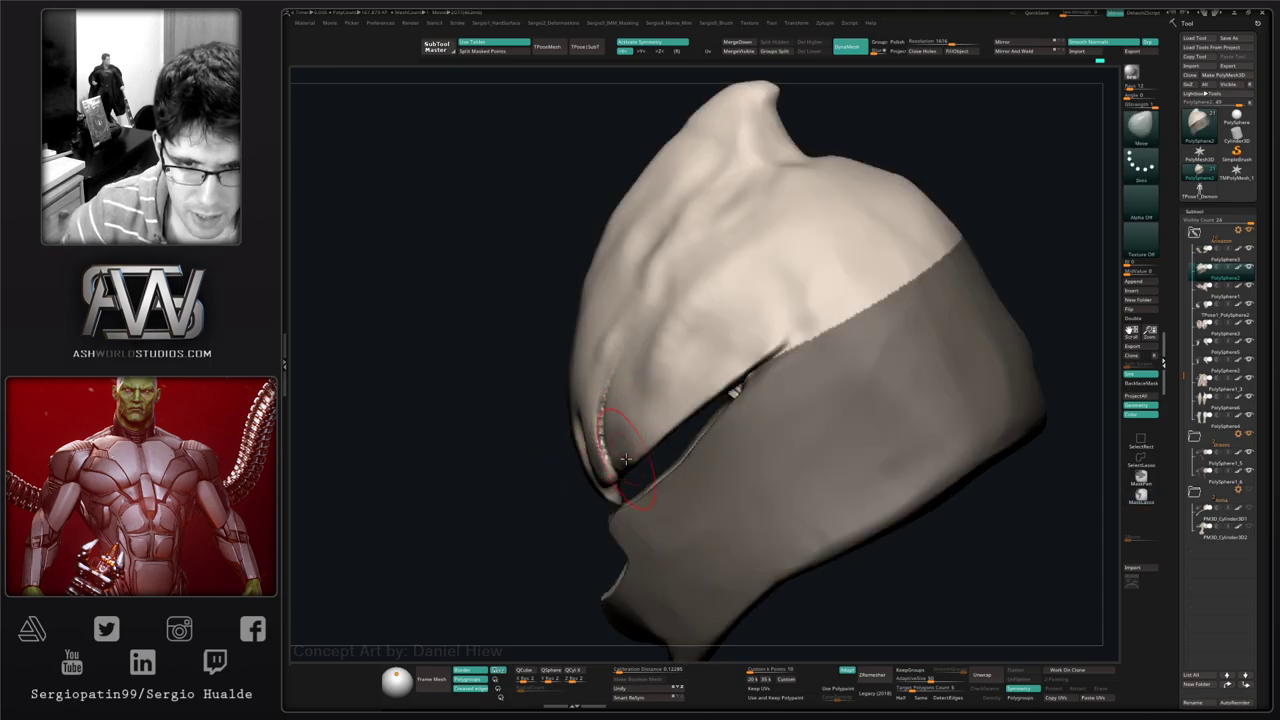
left_click(614, 466, "ctrl")
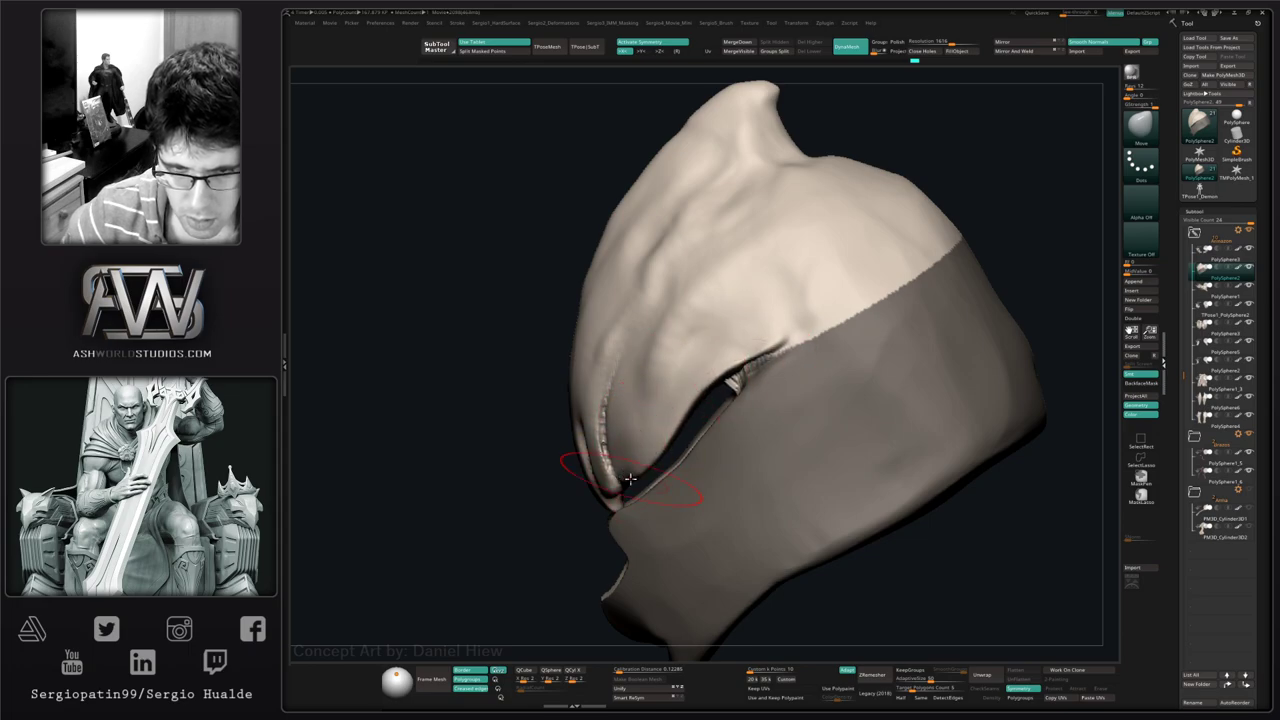
right_click_drag(630, 479, 700, 475)
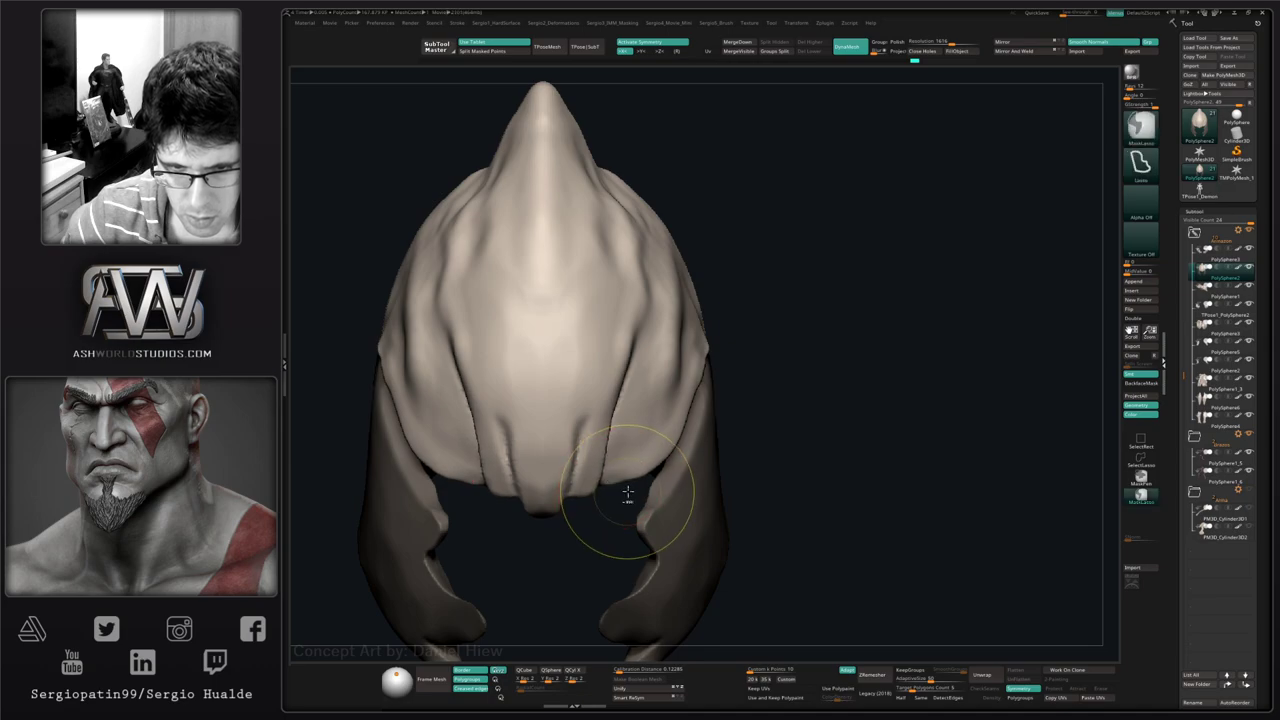
mouse_move(628, 491)
right_mouse_down("ctrl")
mouse_move(628, 462)
mouse_move(609, 470)
mouse_move(603, 456)
right_mouse_up("ctrl")
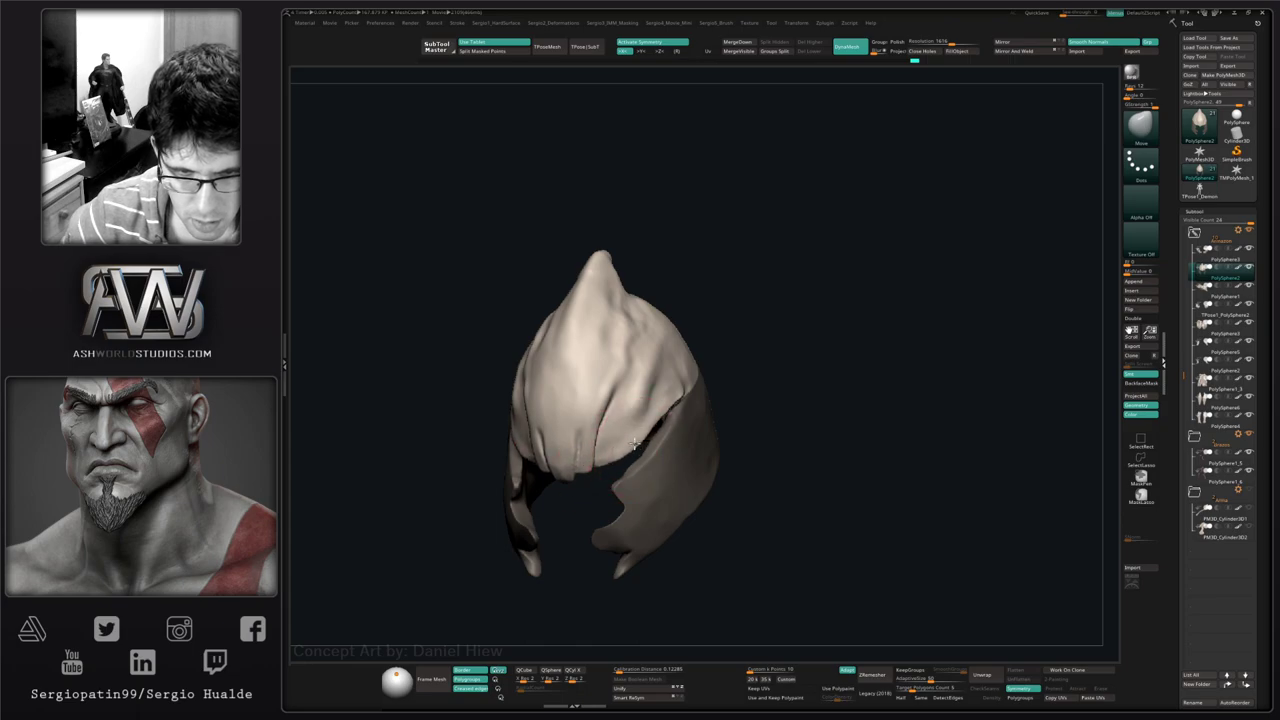
right_click_drag(624, 453, 581, 458)
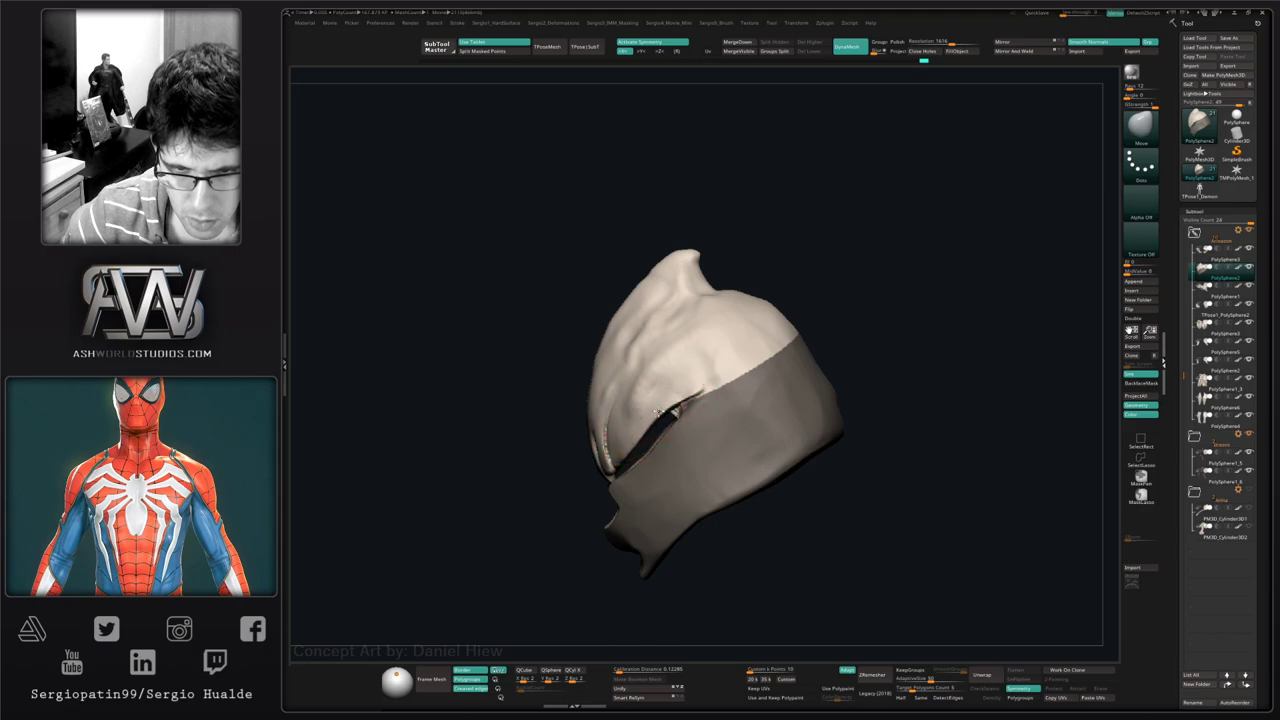
- Invert the mask, move the cheek guard's upper edge to follow the brow's curve, and undo the last adjustment
left_click(651, 430, "alt")
left_click_drag(673, 430, 706, 400)
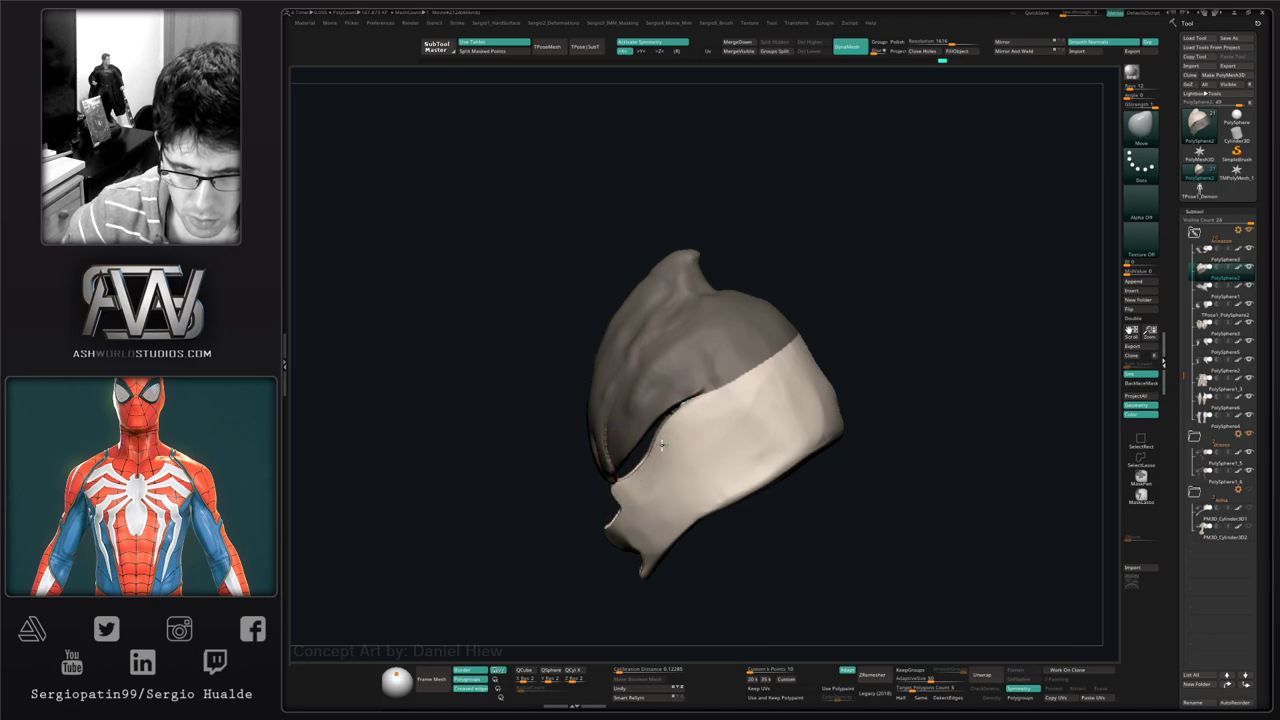
right_click_drag(645, 464, 646, 497)
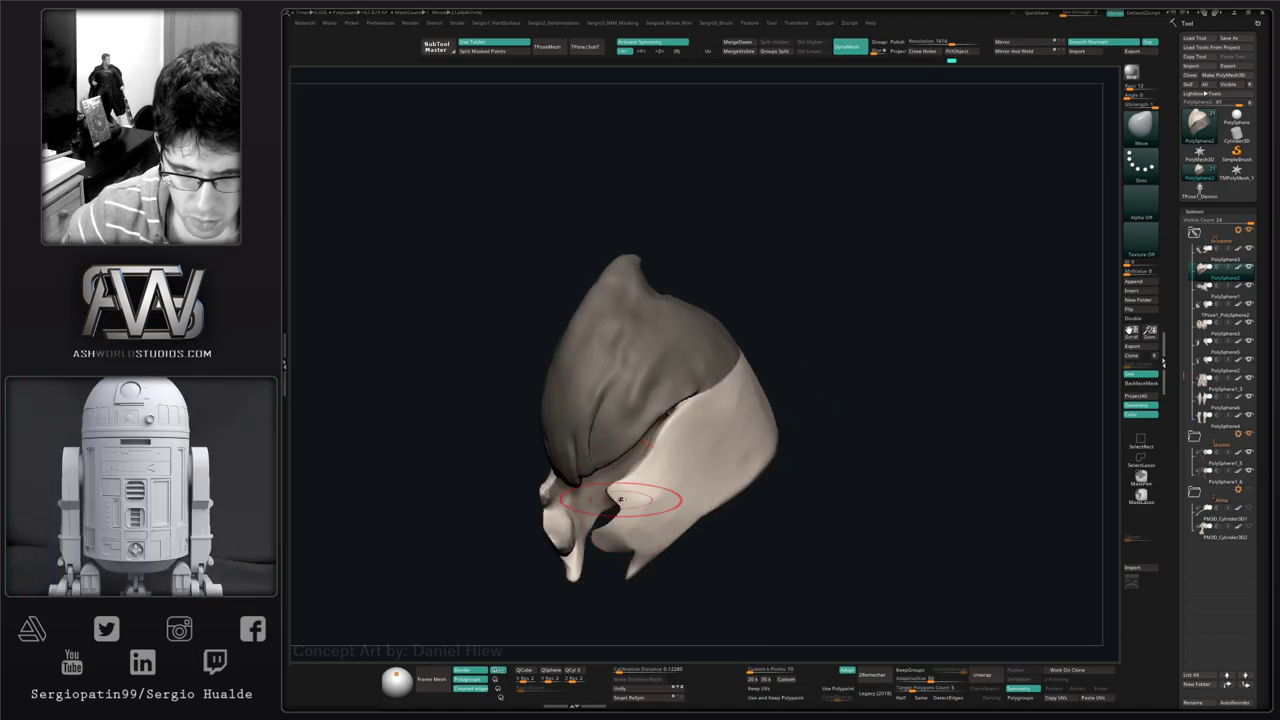
key("ctrl+z")
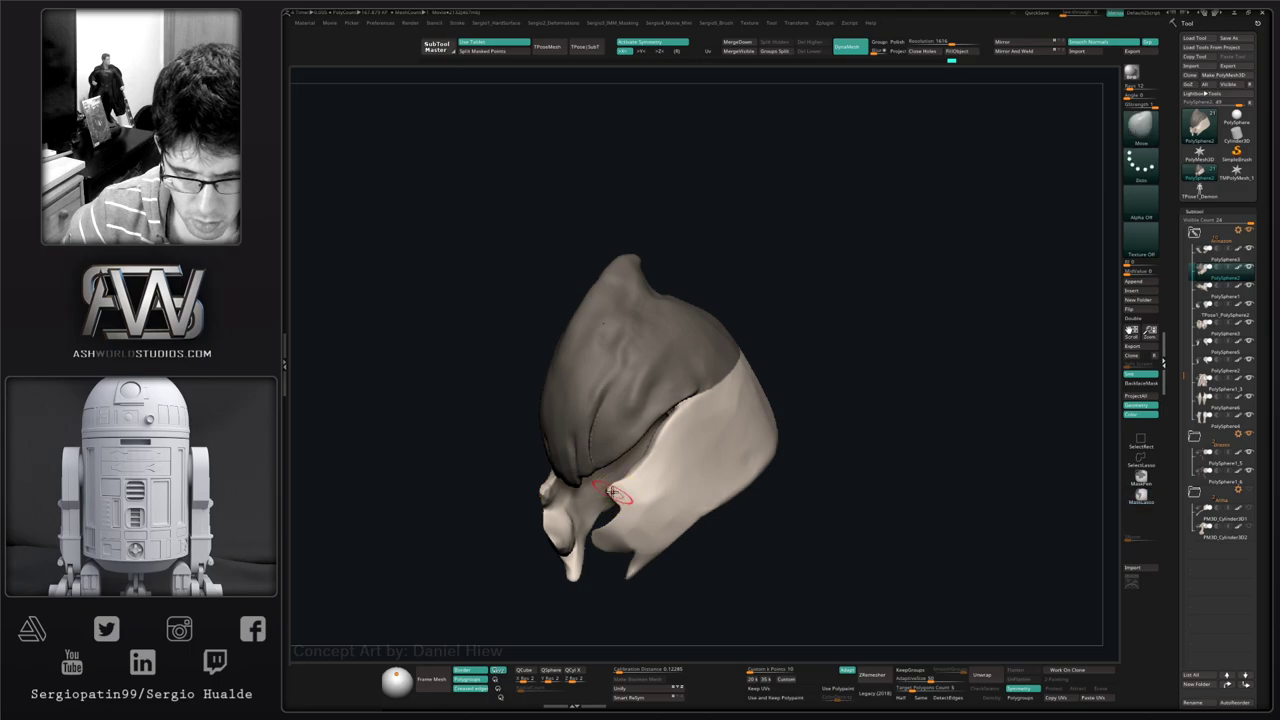
- Refine the cheek guard's pointed front tip below the eye opening with the Move brush
mouse_move(636, 476)
right_mouse_down()
mouse_move(650, 486)
mouse_move(700, 470)
right_mouse_up()
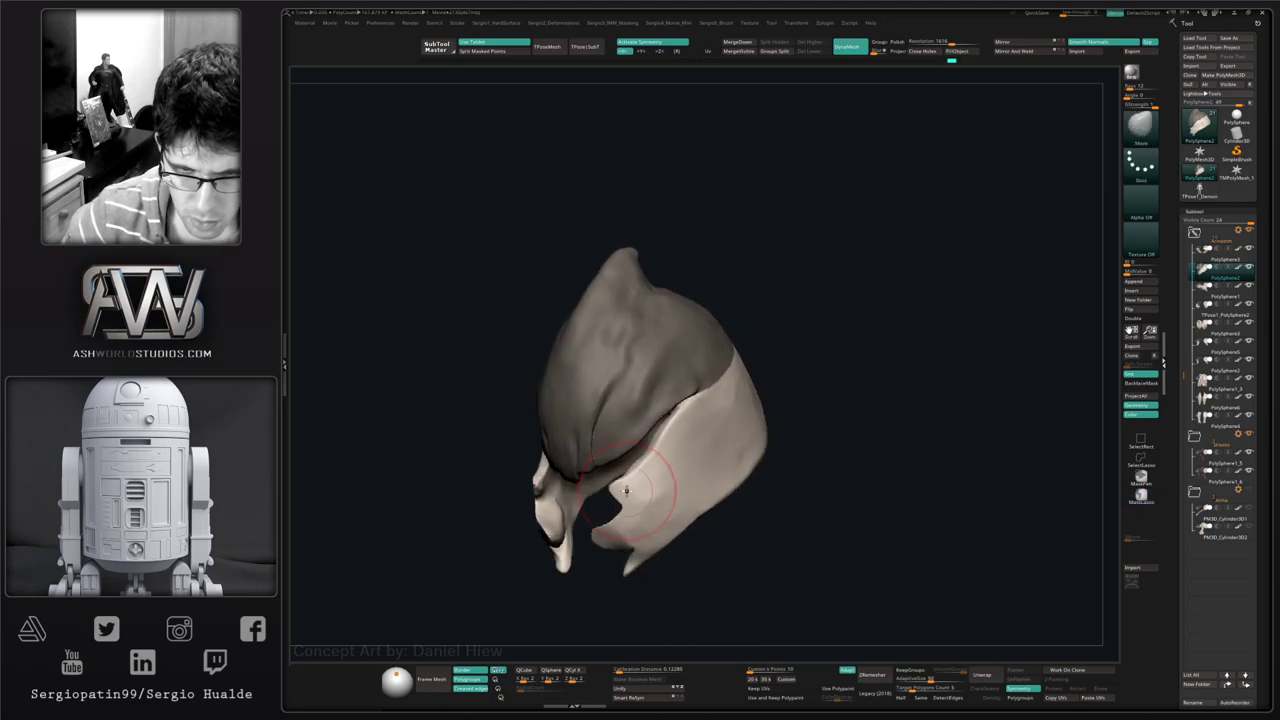
right_click_drag(609, 466, 627, 489, "ctrl")
left_click_drag(617, 494, 612, 496)
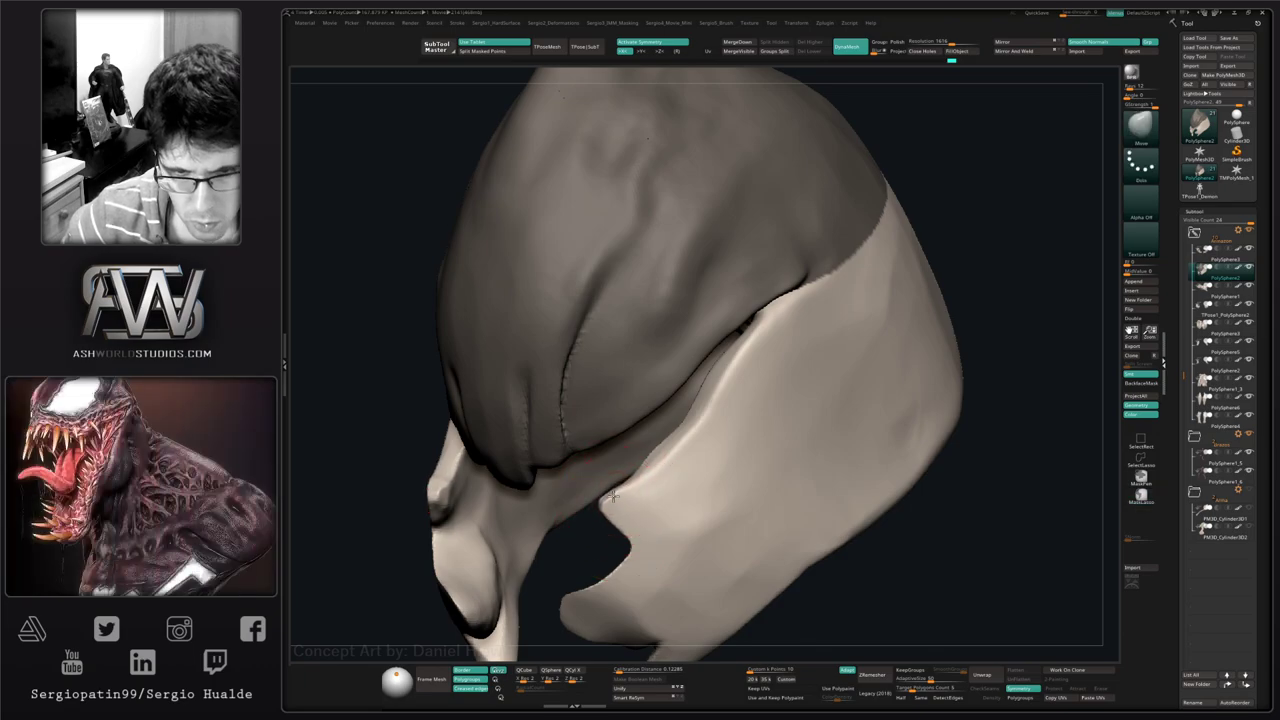
right_click_drag(632, 483, 636, 492)
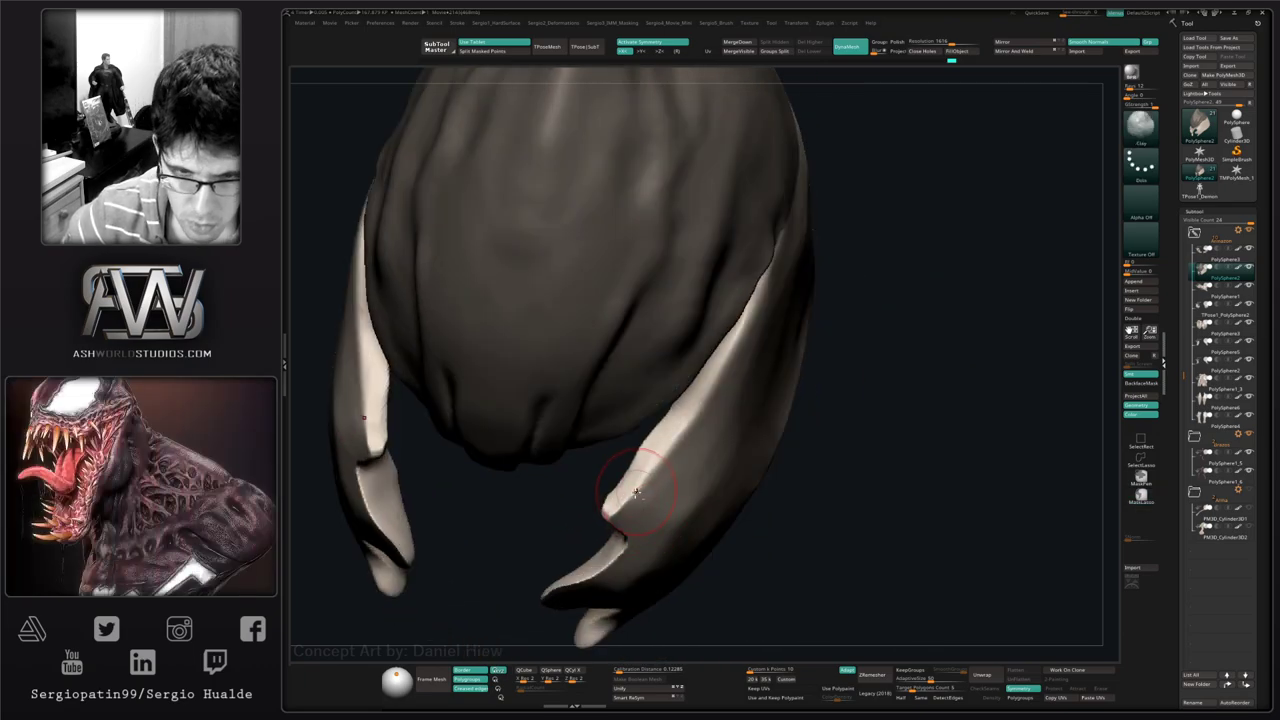
- Sculpt a raised rim with a groove behind it along the cheek guard's upper edge using the Standard brush
mouse_move(700, 390)
right_mouse_down()
mouse_move(630, 423)
mouse_move(660, 473)
mouse_move(740, 437)
mouse_move(654, 457)
right_mouse_up()
key("b")
key("s")
key("t")
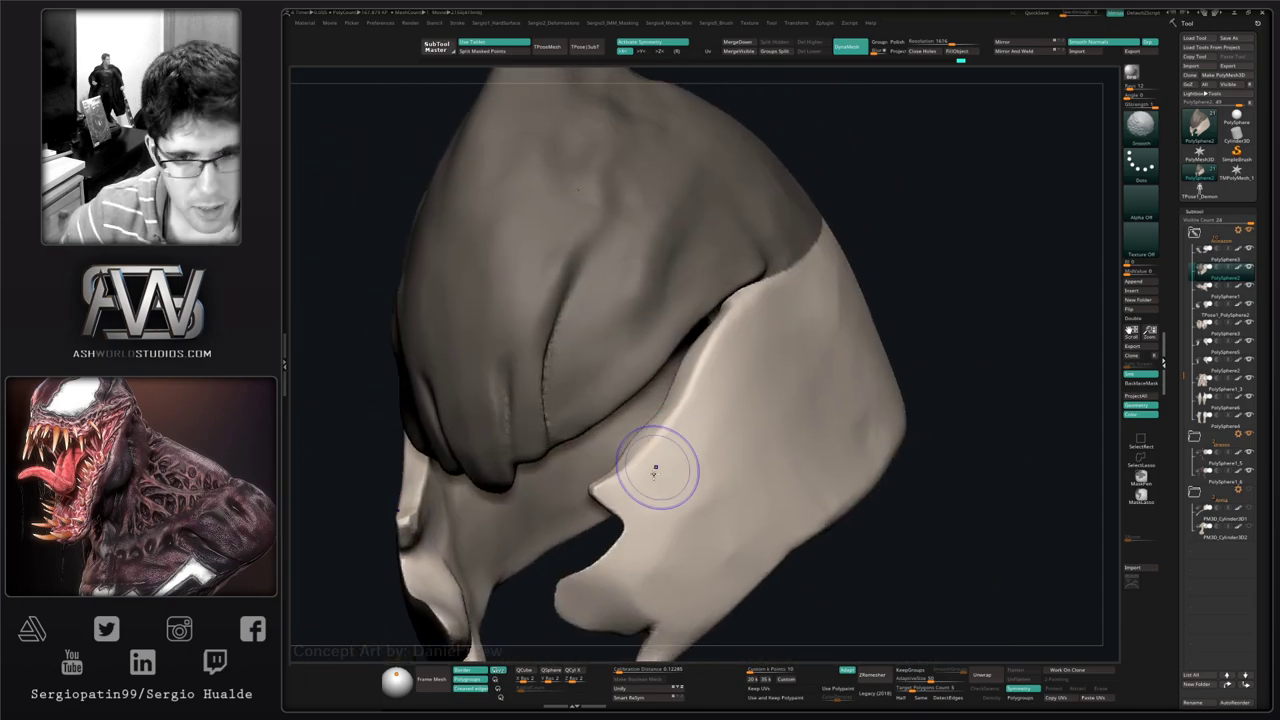
right_click_drag(760, 385, 695, 398, "alt")
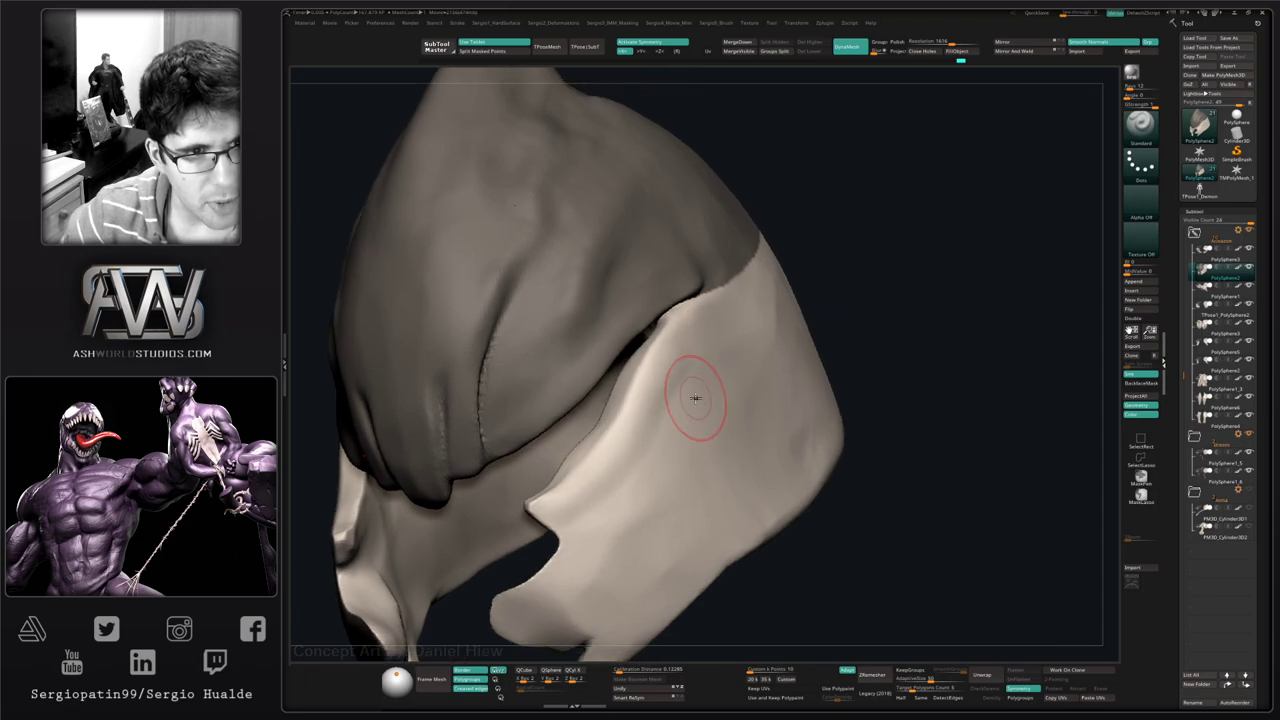
mouse_move(674, 355)
left_mouse_down()
mouse_move(571, 491)
mouse_move(683, 323)
left_mouse_up()
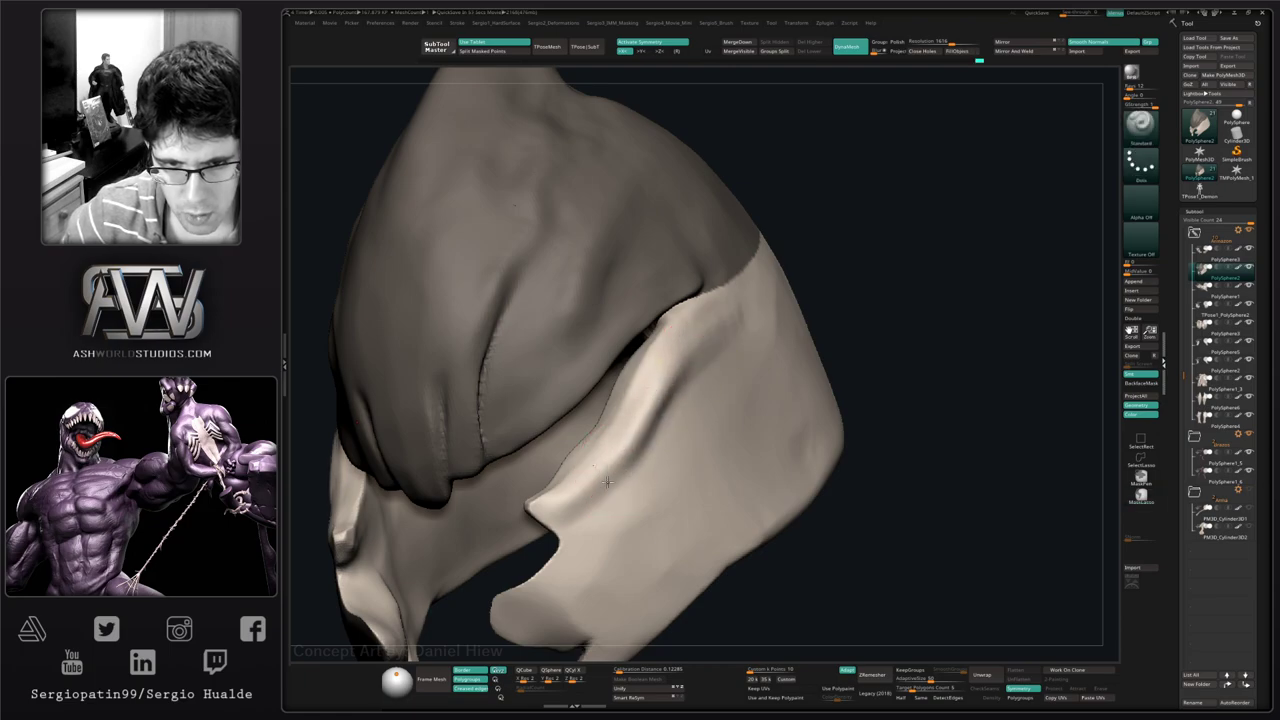
left_click_drag(607, 482, 666, 374)
right_click_drag(662, 403, 641, 449)
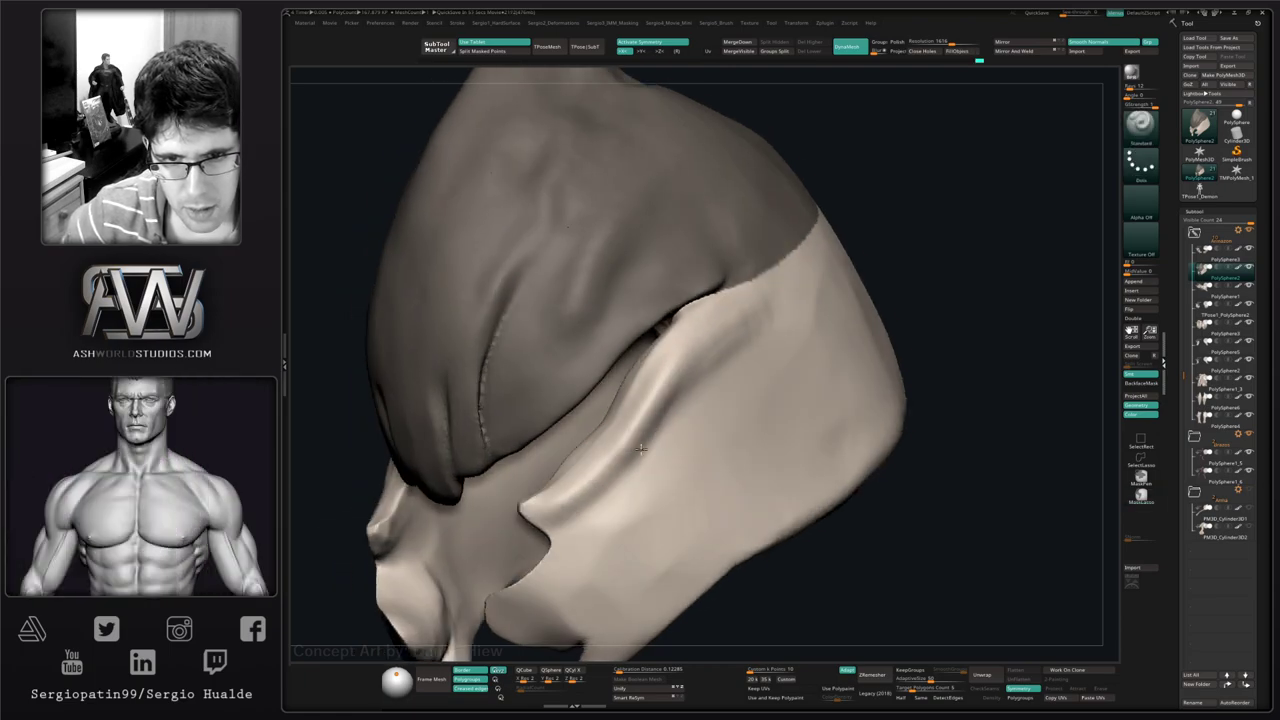
- Flatten the surface along the cheek guard's rim and groove with a resized TrimDynamic brush
key("b")
key("t")
key("d")
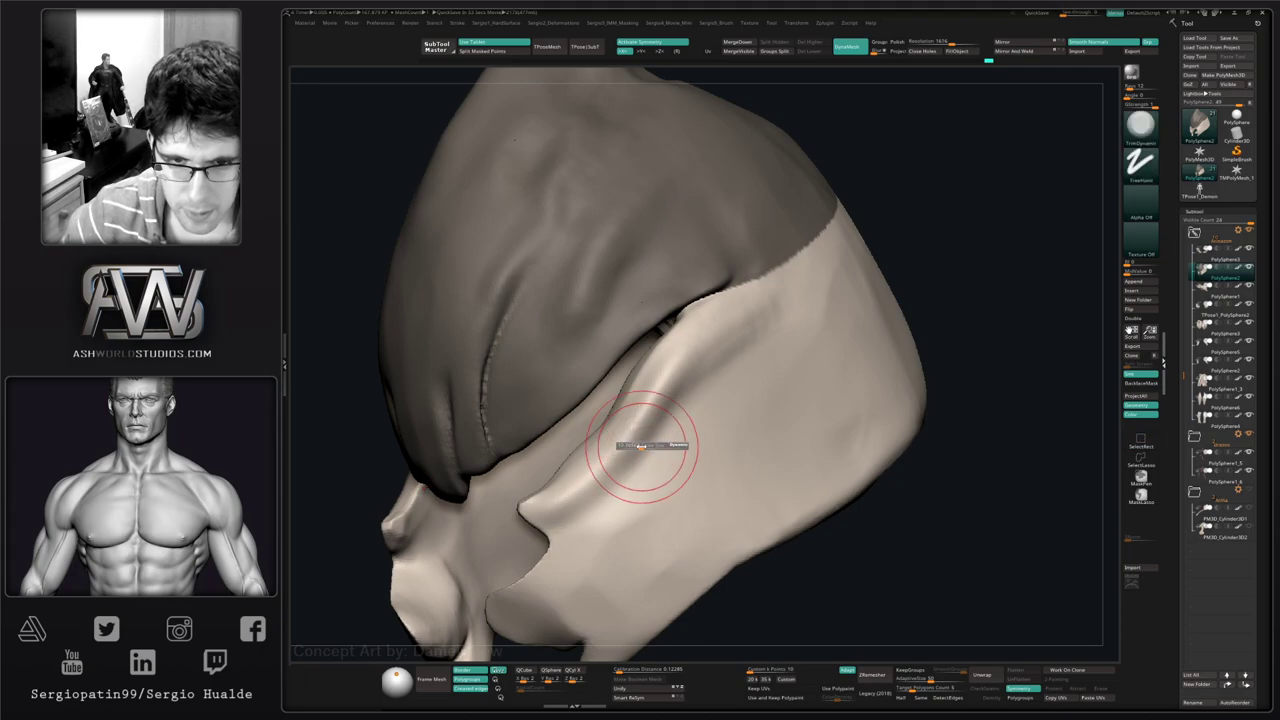
left_click_drag(641, 446, 660, 446)
left_click_drag(580, 509, 700, 390)
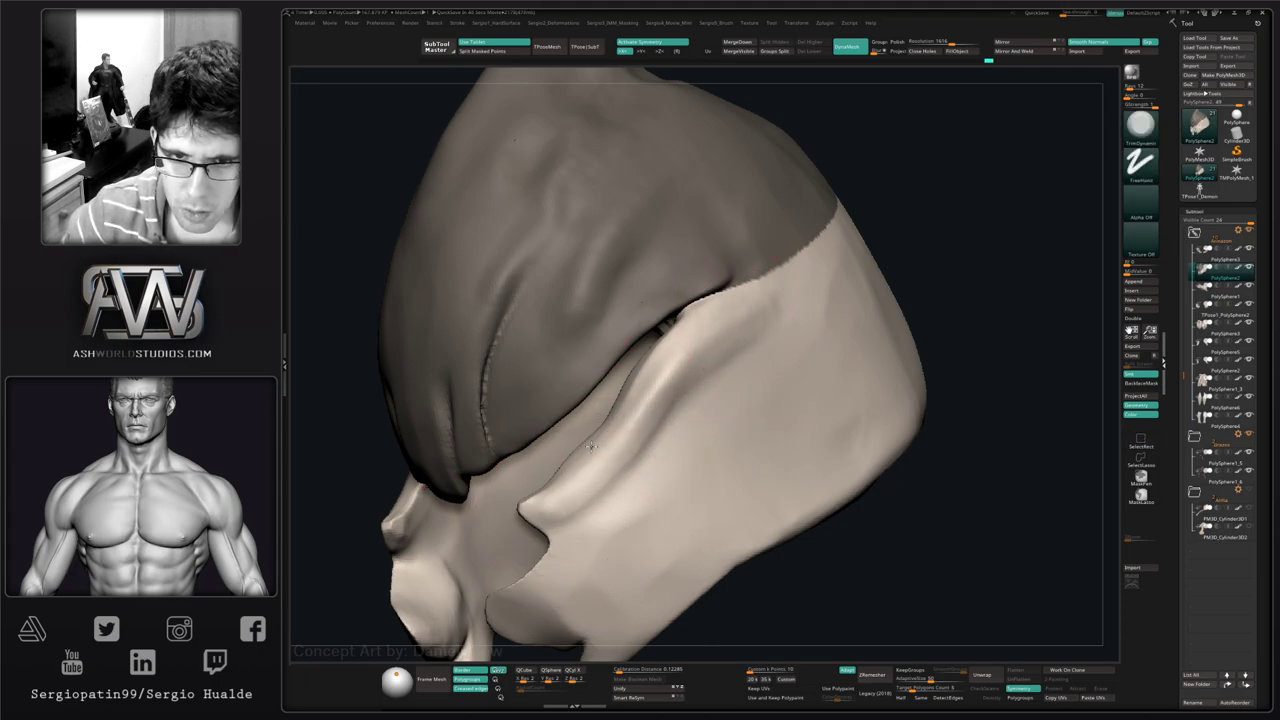
- Pull the cheek guard's pointed front tip forward below the eye opening with the Move brush
key("b")
key("m")
key("v")
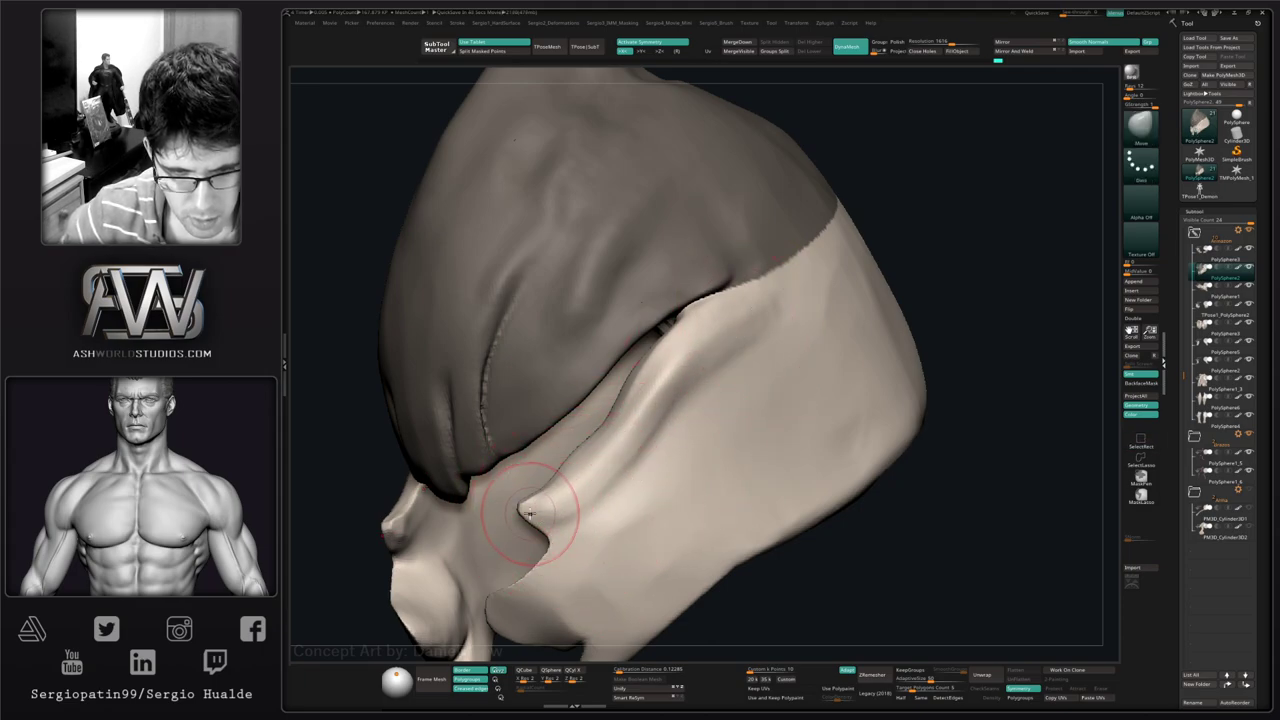
right_click_drag(548, 503, 585, 463)
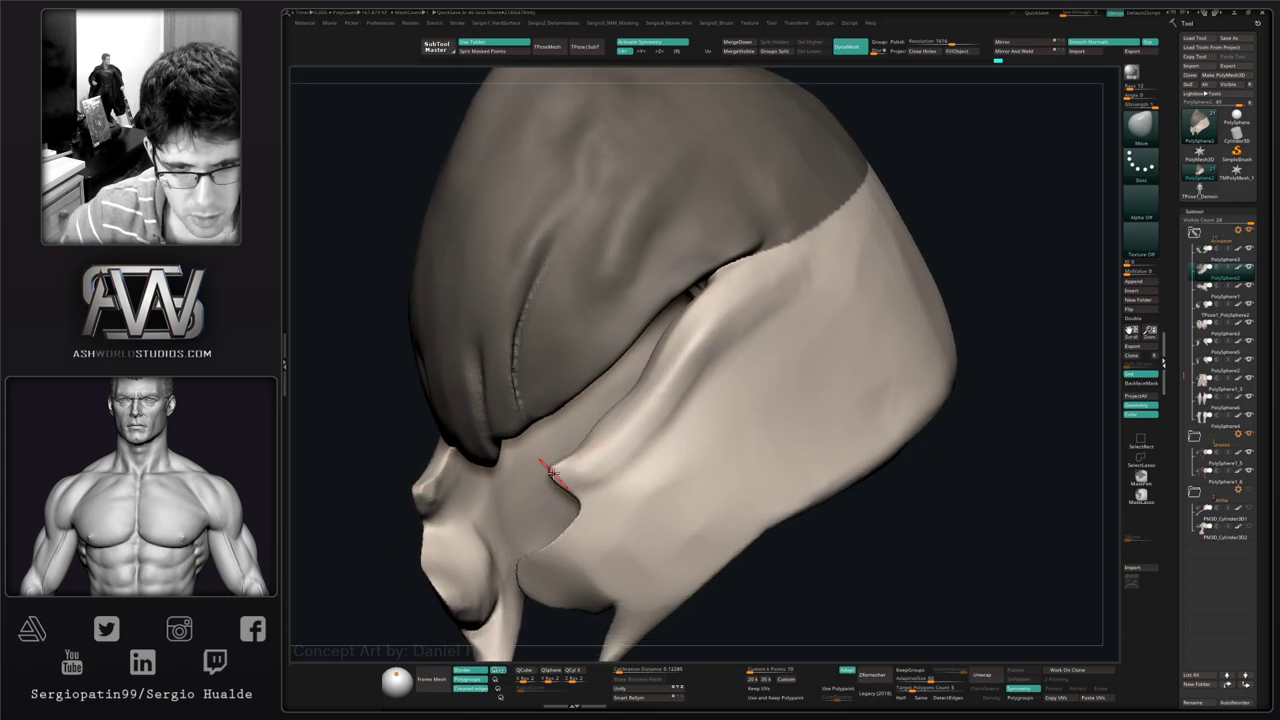
left_click_drag(552, 473, 526, 466)
mouse_move(540, 472)
right_mouse_down()
mouse_move(628, 471)
mouse_move(549, 463)
right_mouse_up()
mouse_move(553, 400)
right_mouse_down()
mouse_move(558, 468)
mouse_move(566, 425)
mouse_move(580, 490)
mouse_move(793, 365)
mouse_move(800, 400)
mouse_move(620, 451)
mouse_move(649, 389)
right_mouse_up()
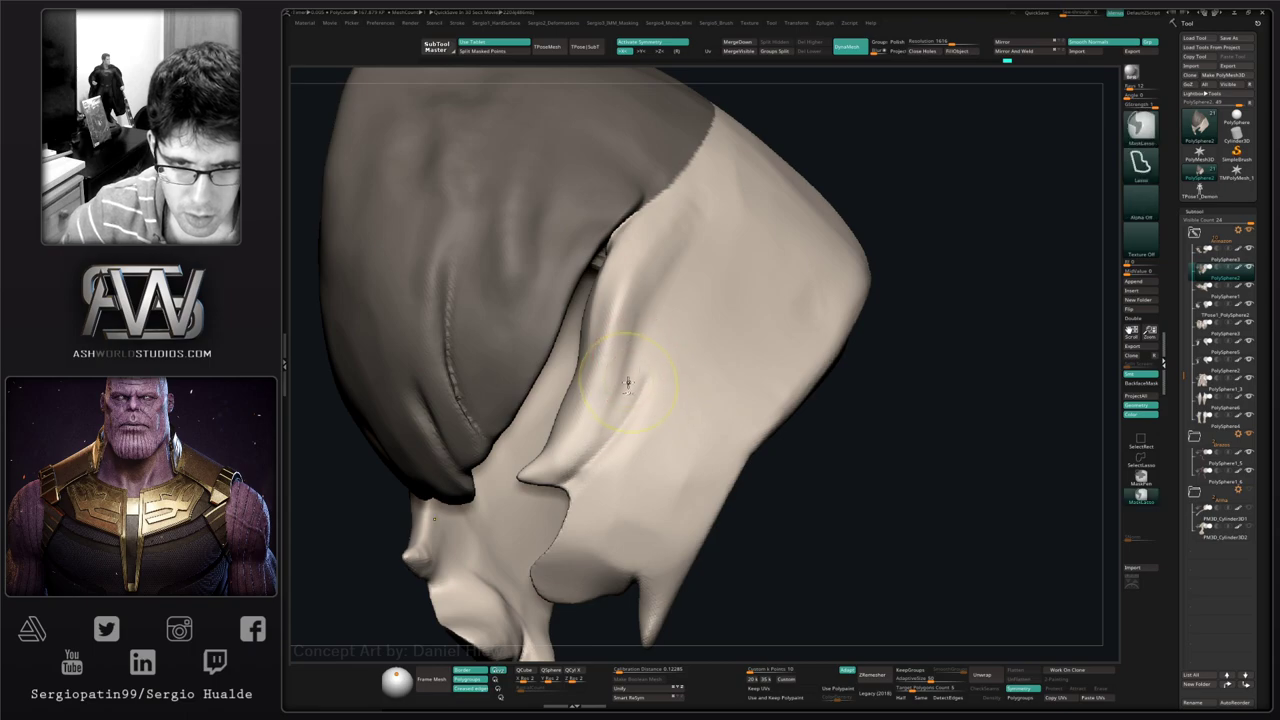
- Carve a sharp crease beneath the cheek guard's raised rim, running back from the front notch, with DamStandard
left_click_drag(642, 376, 587, 456)
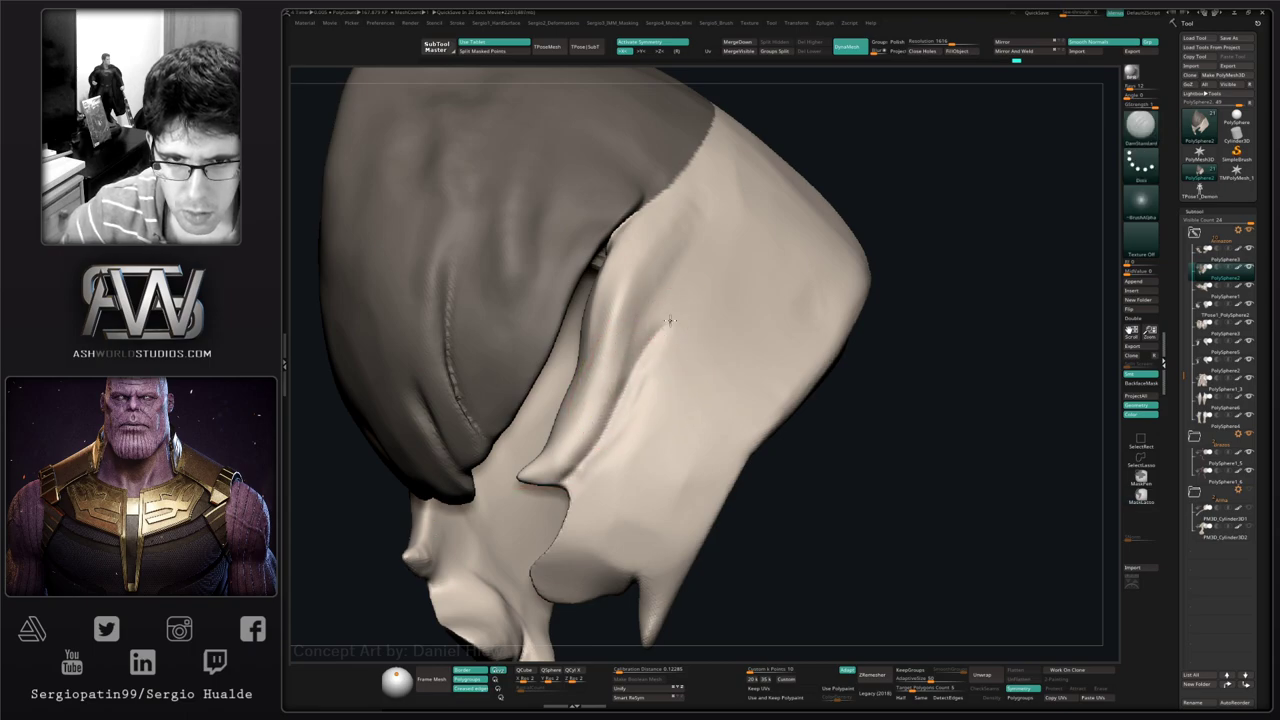
right_click_drag(542, 497, 571, 428)
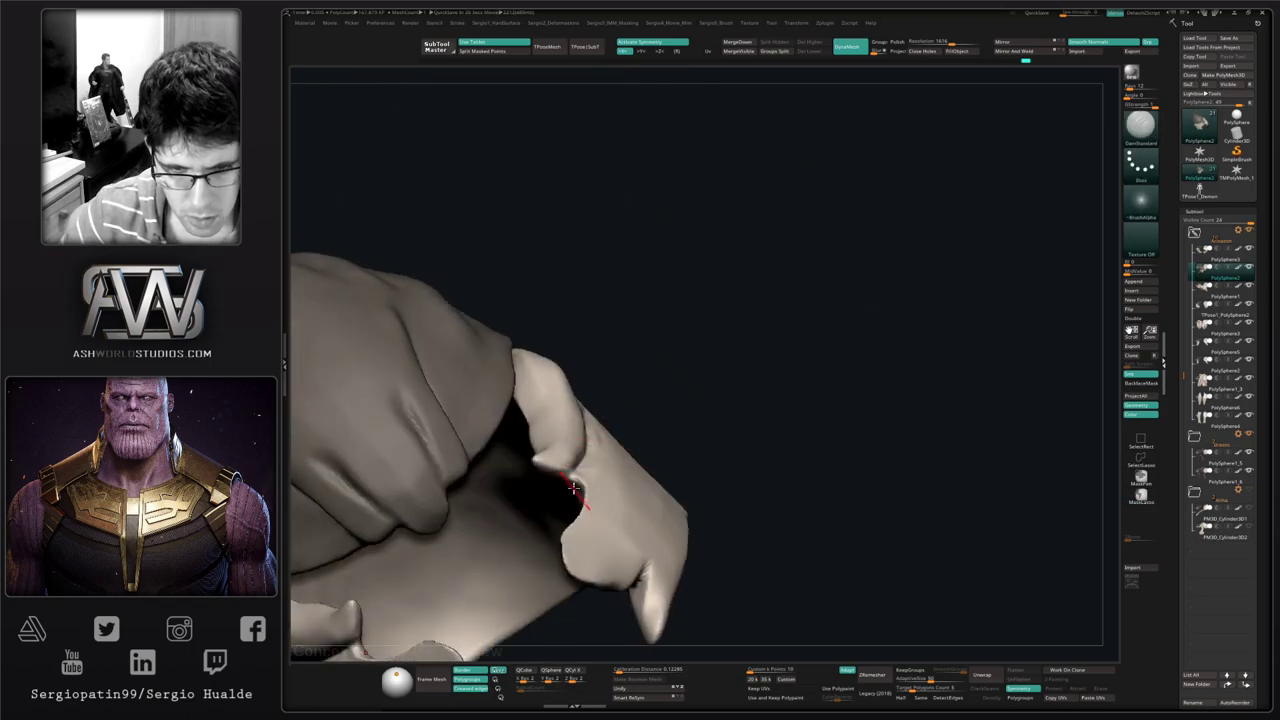
right_click_drag(569, 491, 583, 466)
left_click_drag(583, 466, 575, 468)
mouse_move(575, 468)
right_mouse_down()
mouse_move(586, 429)
mouse_move(629, 443)
mouse_move(580, 494)
right_mouse_up()
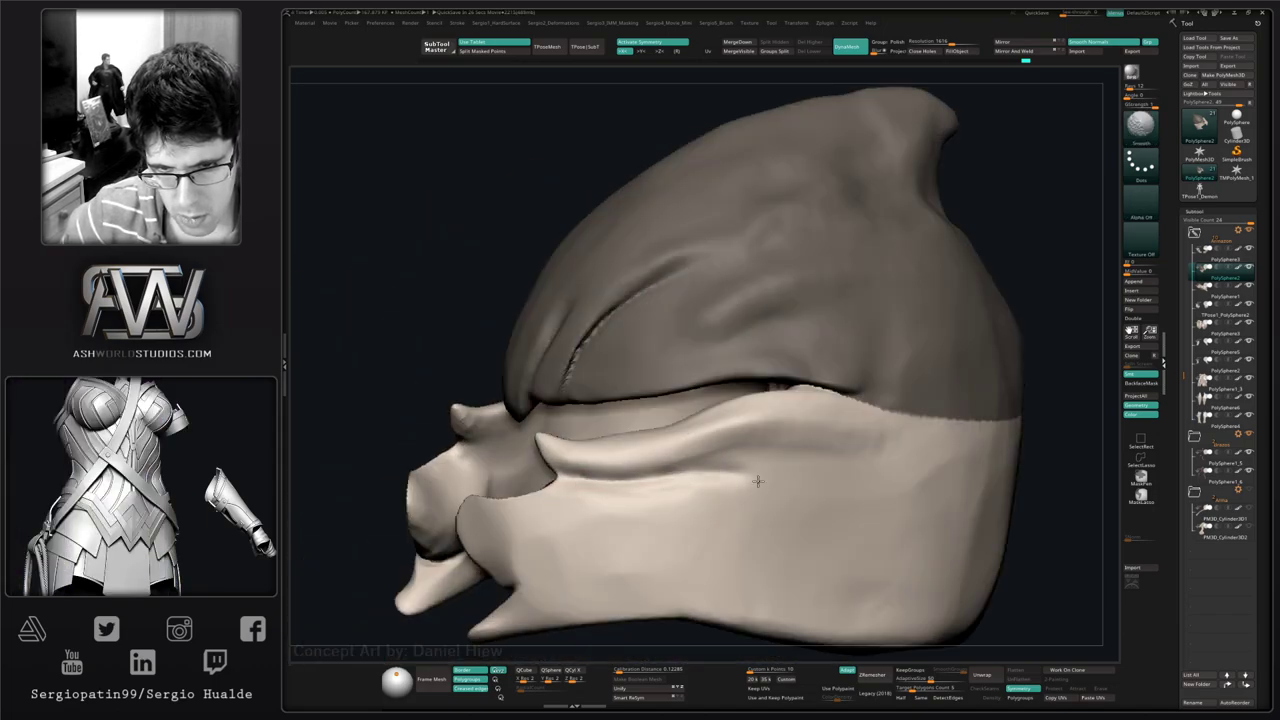
- Build up the cheek guard around the rim's groove with the Clay brush and smooth the rim
mouse_move(758, 482)
right_mouse_down()
mouse_move(874, 471)
mouse_move(737, 386)
mouse_move(620, 438)
mouse_move(705, 372)
right_mouse_up()
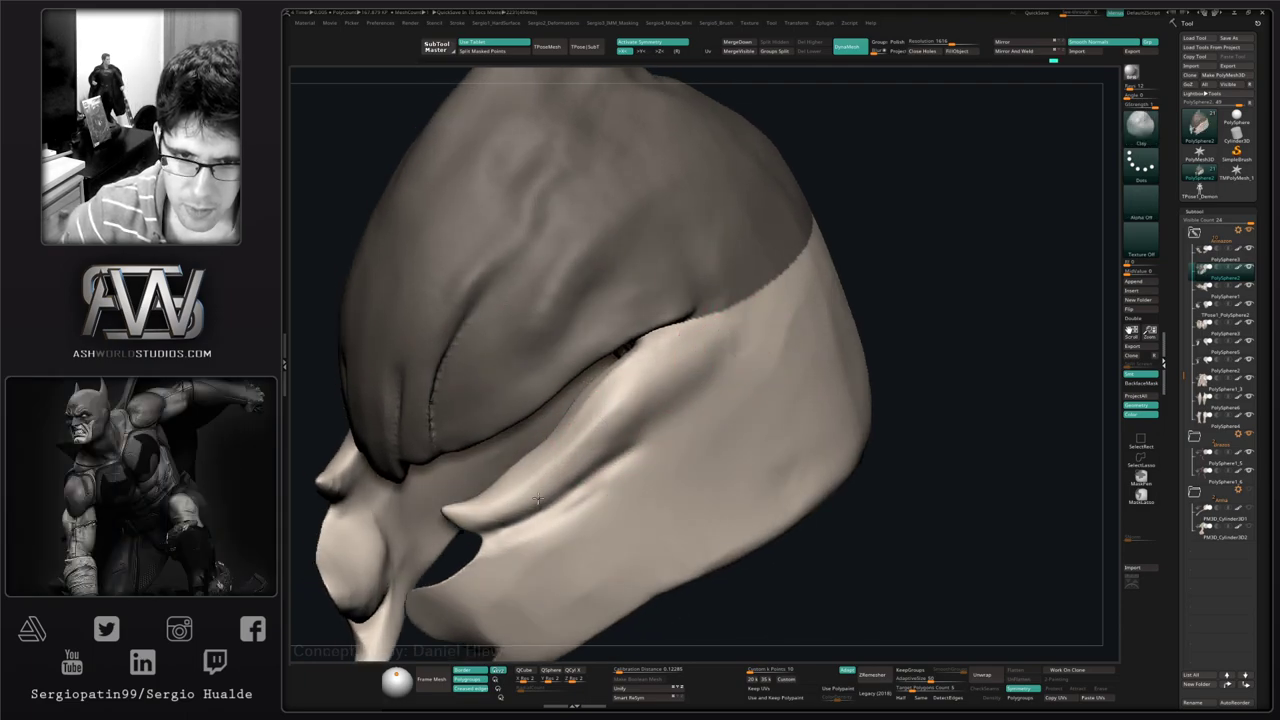
right_click_drag(603, 468, 490, 525)
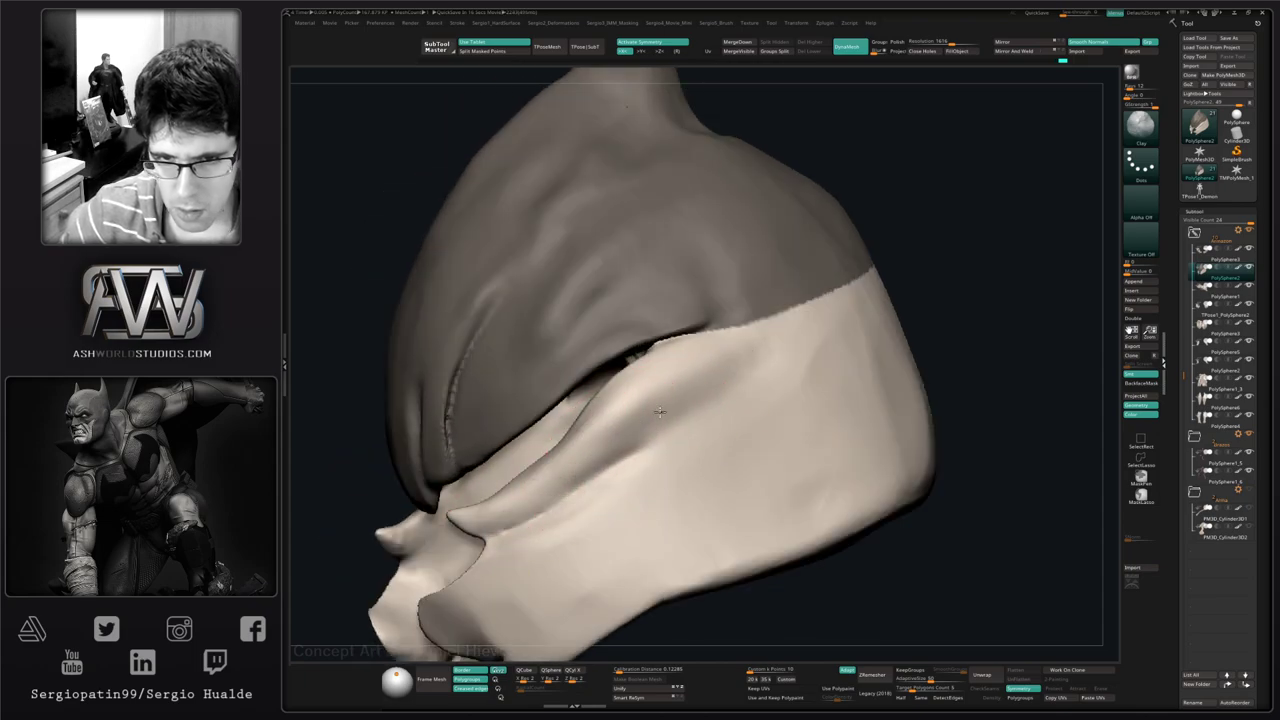
key("shift")
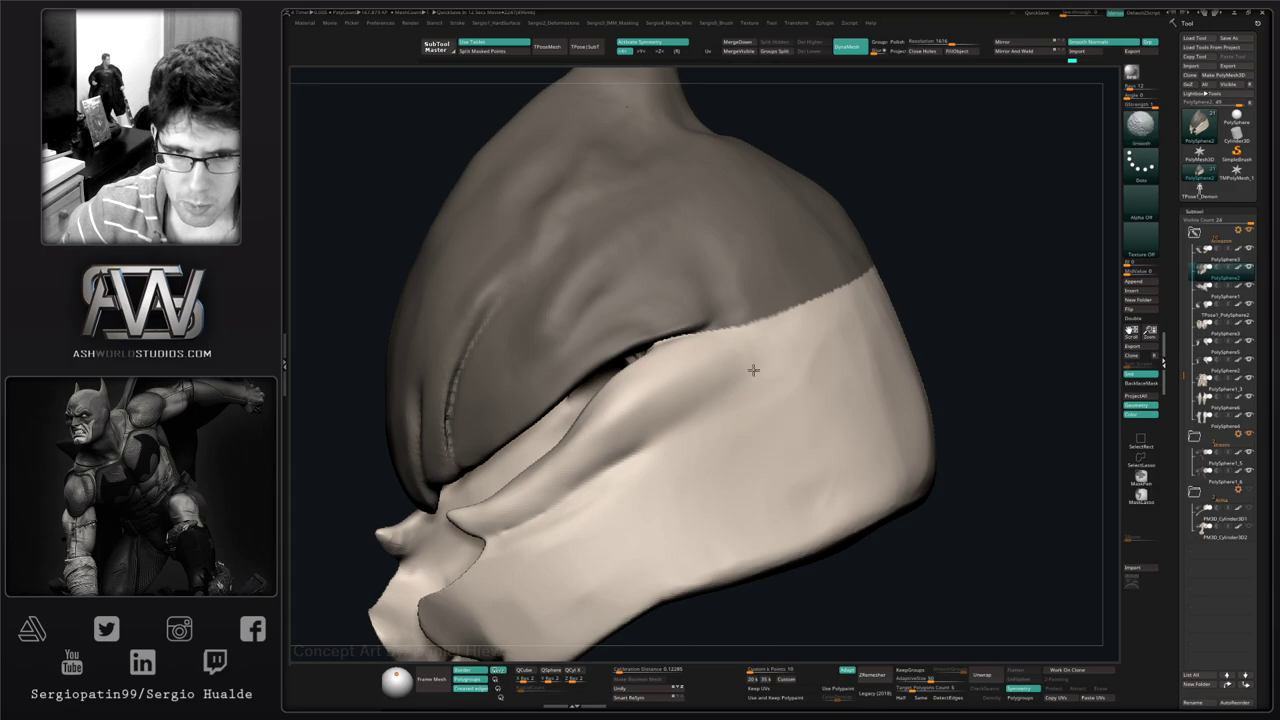
mouse_move(578, 510)
right_mouse_down()
mouse_move(623, 514)
mouse_move(629, 449)
mouse_move(586, 443)
right_mouse_up()
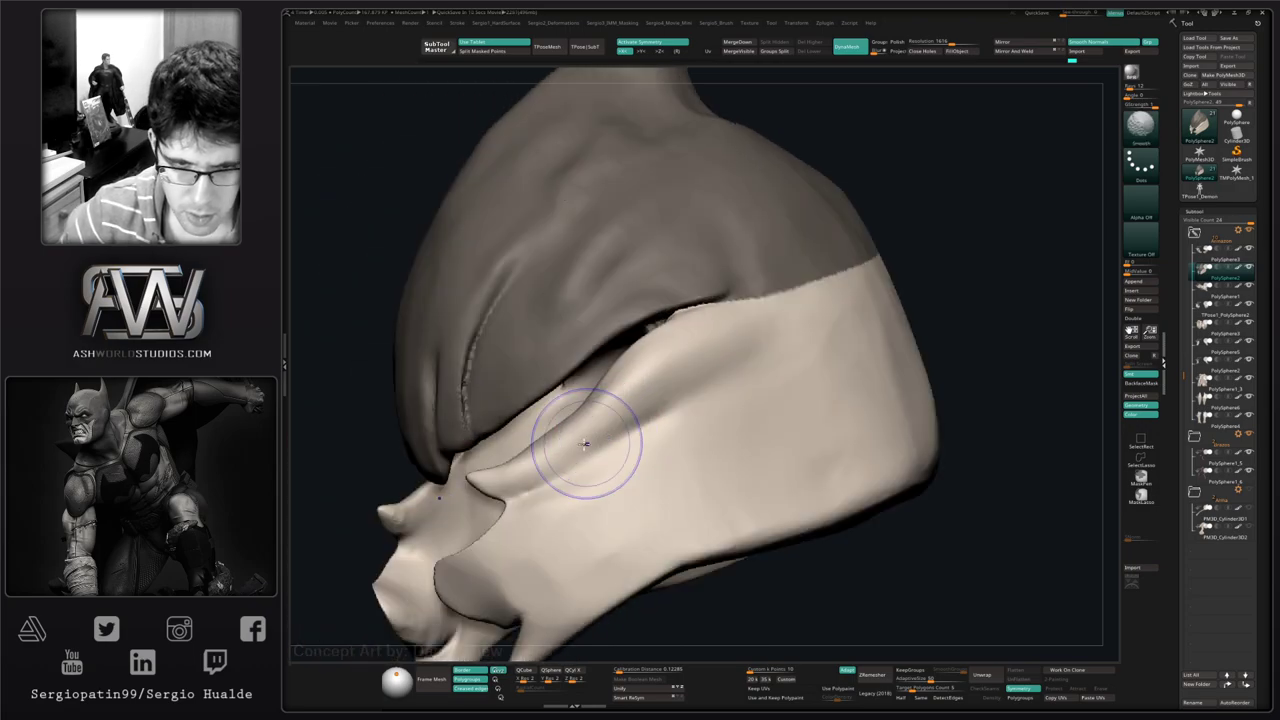
left_click_drag(678, 367, 500, 482)
left_click_drag(595, 457, 720, 350, "shift")
left_click_drag(720, 350, 576, 446, "shift")
mouse_move(729, 329)
right_mouse_down()
mouse_move(694, 420)
mouse_move(780, 414)
right_mouse_up()
left_click_drag(663, 333, 651, 425, "shift")
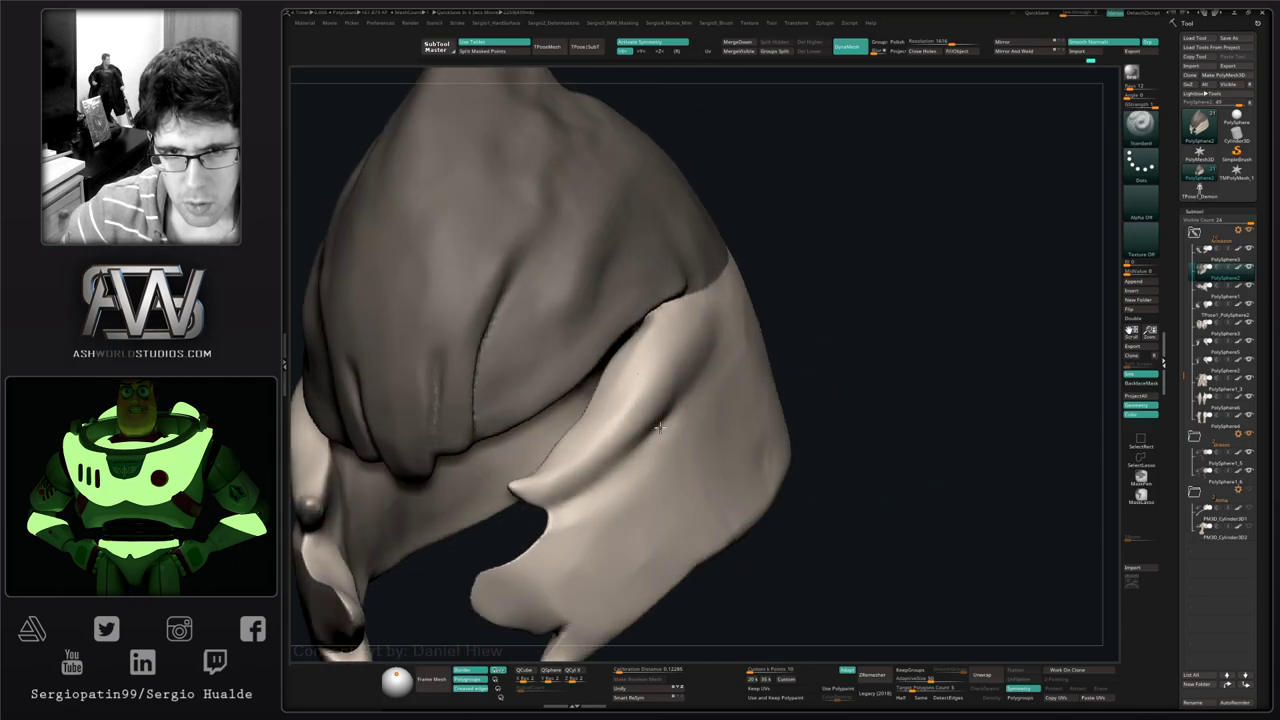
- Adjust the outline of the cheek guard's rim as seen from the front with a resized Move brush
right_click_drag(651, 425, 663, 333)
key("s")
right_click_drag(540, 440, 628, 460)
key("b")
key("m")
key("v")
key("s")
mouse_move(581, 462)
left_mouse_down()
mouse_move(566, 462)
mouse_move(582, 459)
left_mouse_up()
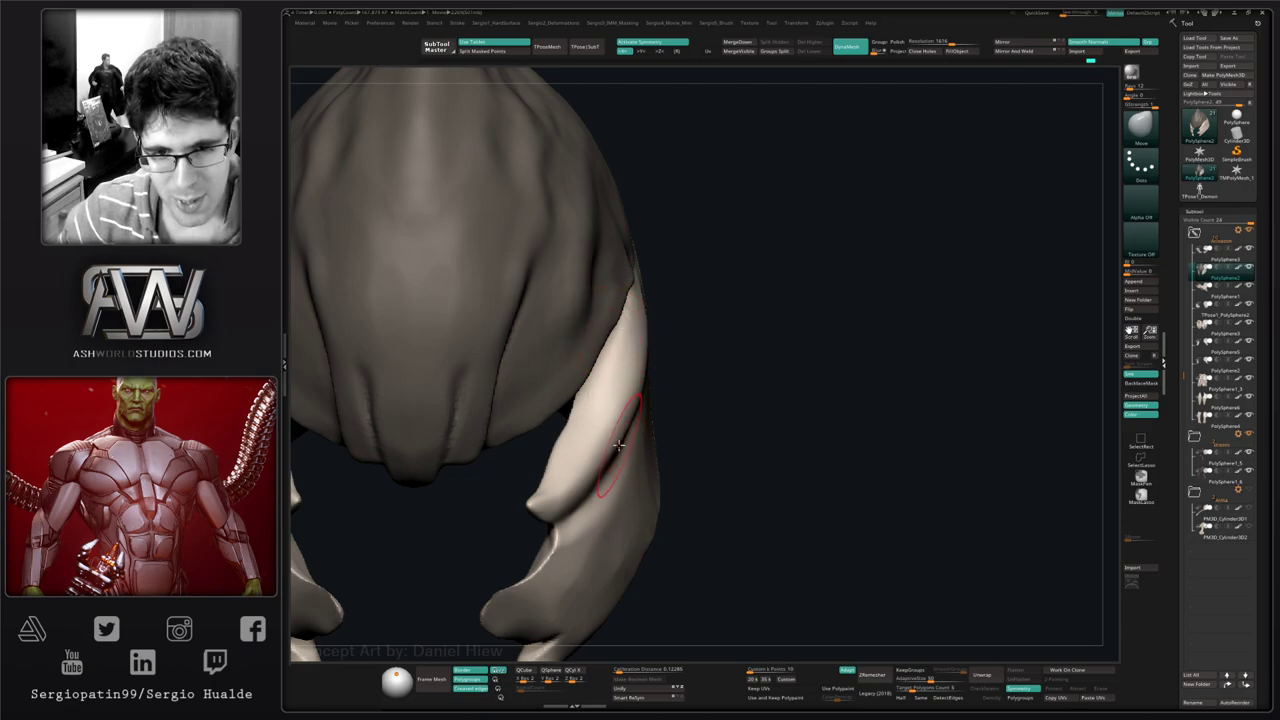
mouse_move(619, 445)
right_mouse_down()
mouse_move(579, 484)
mouse_move(573, 432)
right_mouse_up()
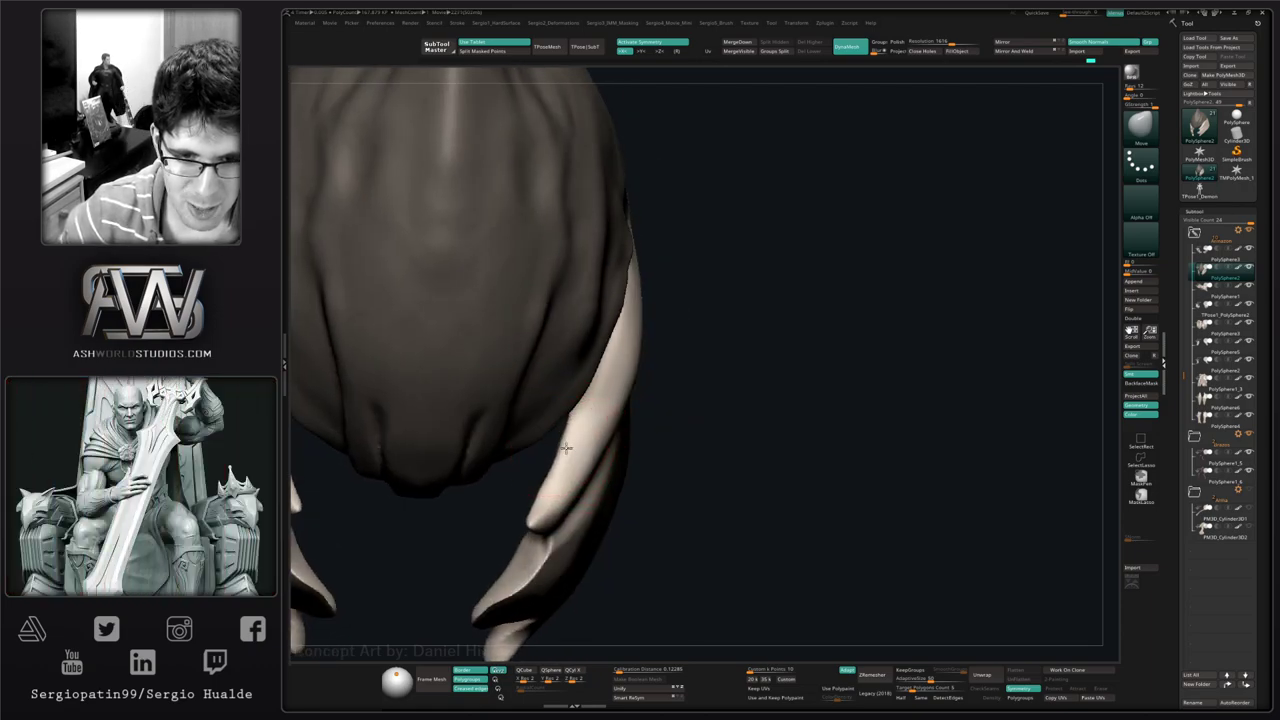
mouse_move(551, 482)
right_mouse_down()
mouse_move(577, 393)
mouse_move(600, 405)
mouse_move(623, 366)
mouse_move(717, 320)
mouse_move(663, 383)
mouse_move(590, 390)
mouse_move(578, 432)
mouse_move(600, 423)
mouse_move(567, 405)
right_mouse_up()
- Flatten the inner side of the isolated cheek guard's rim with TrimDynamic and smooth the surface
key("b")
key("t")
key("d")
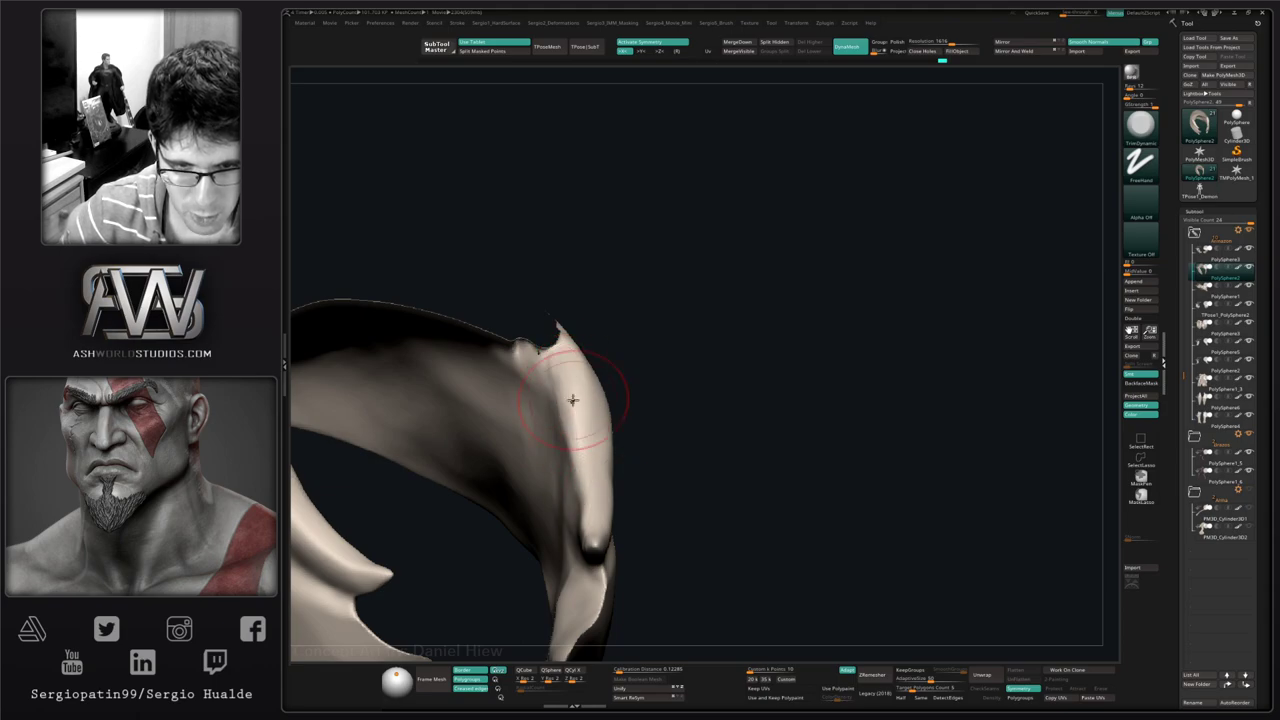
right_click_drag(594, 512, 600, 522)
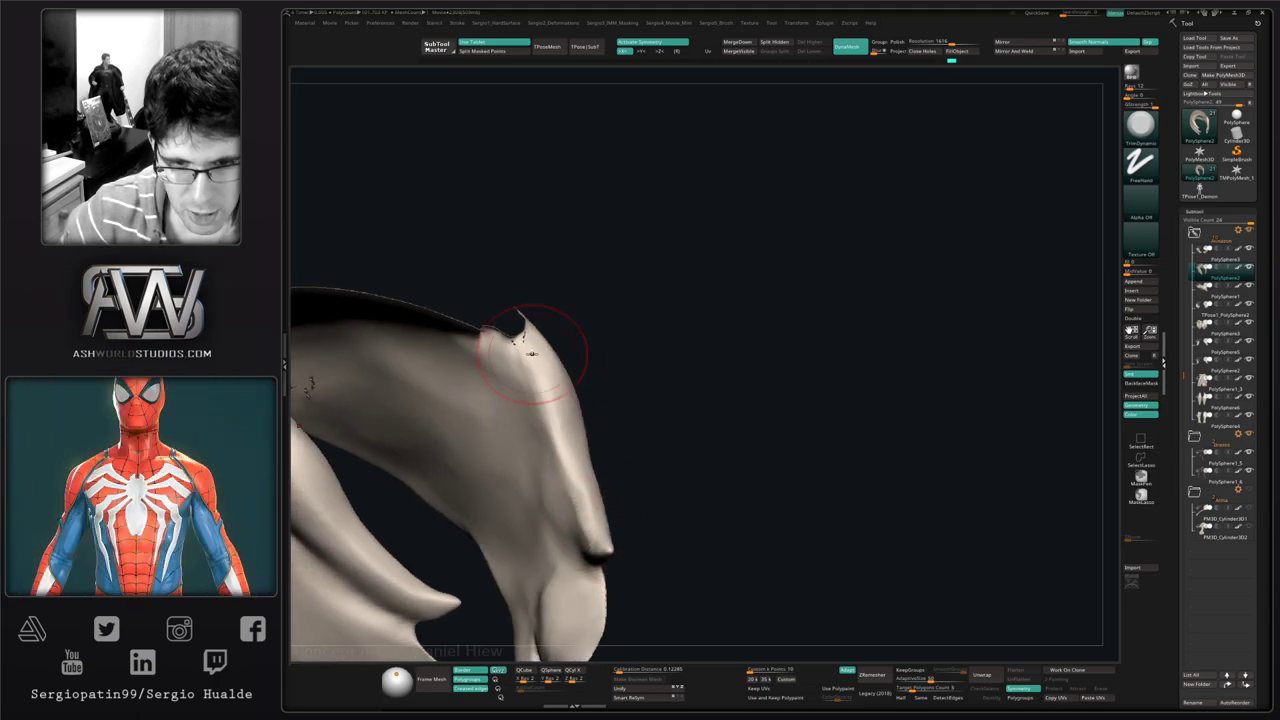
left_click_drag(574, 523, 566, 476, "shift")
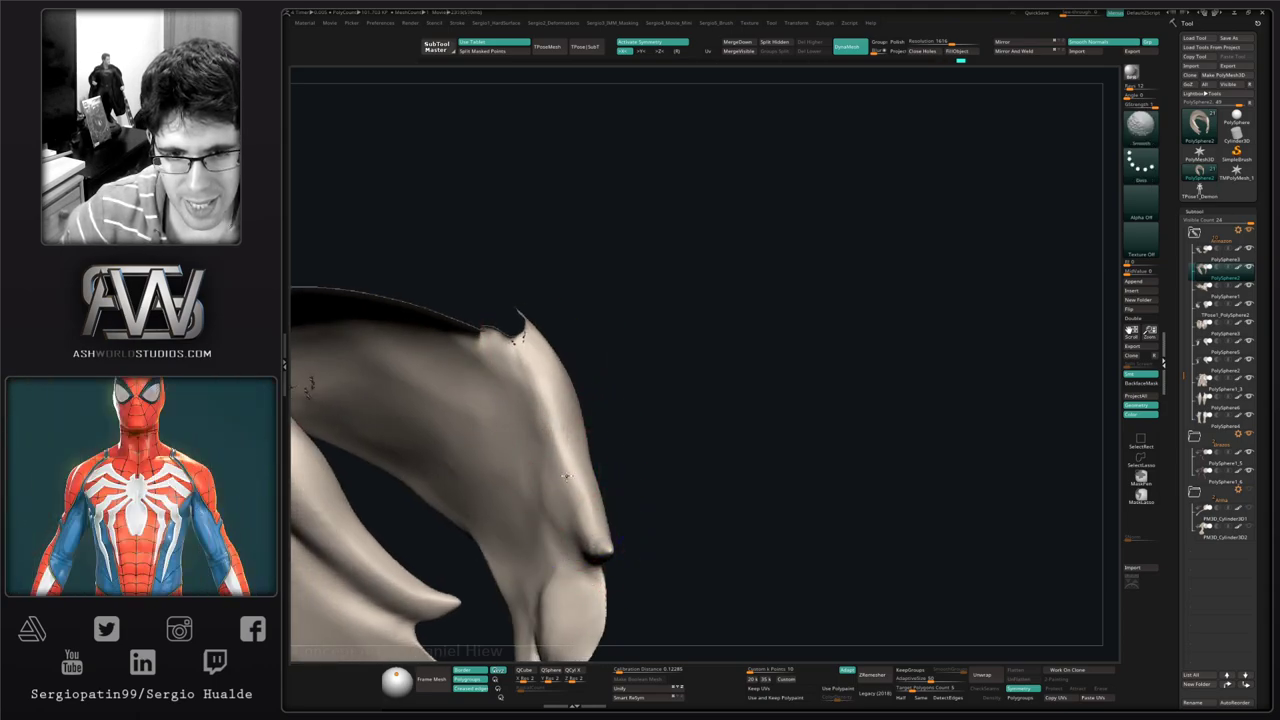
right_click_drag(559, 488, 534, 381)
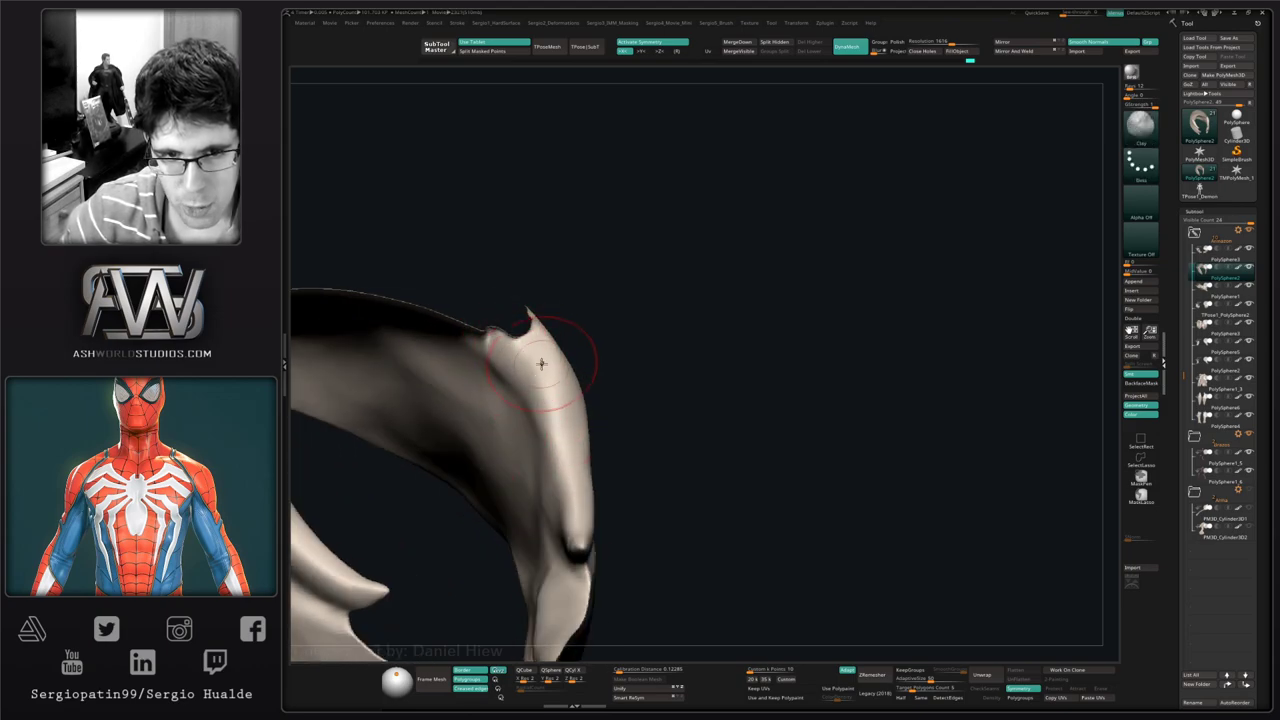
left_click_drag(519, 397, 504, 410, "shift")
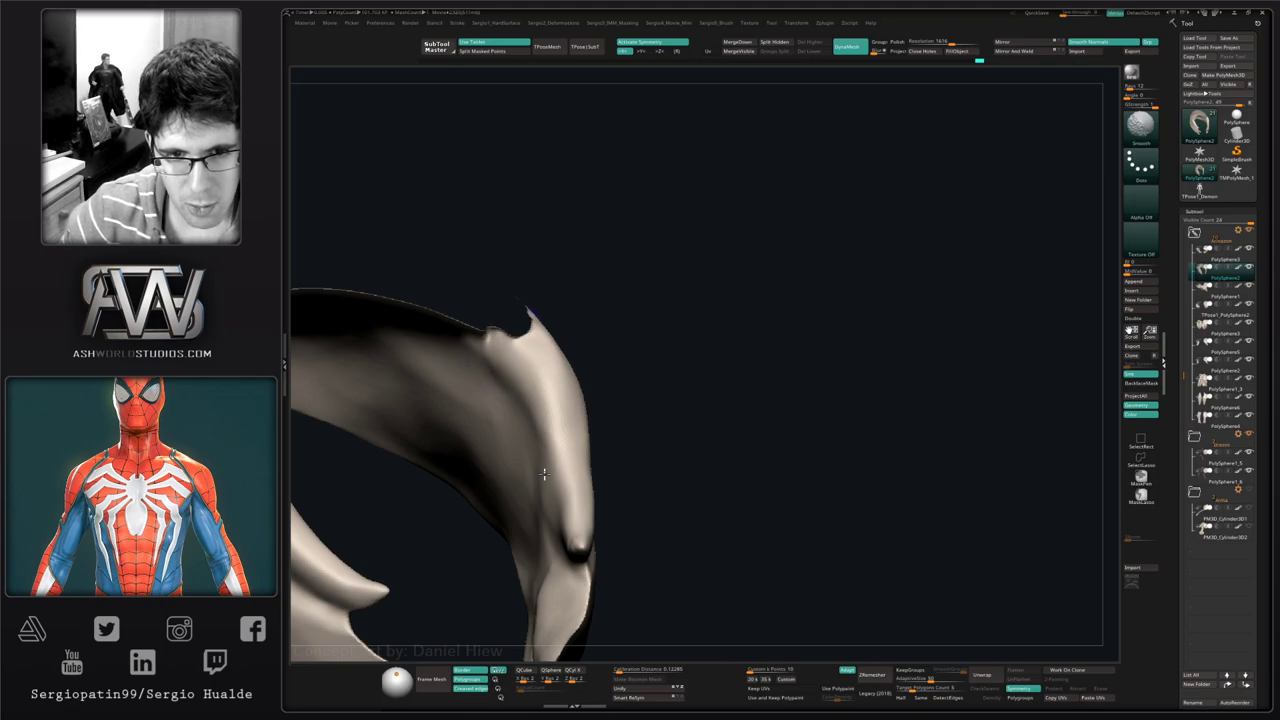
- Carve the groove along the rim's inner side with the Standard brush and smooth the surrounding surface
mouse_move(544, 473)
right_mouse_down()
mouse_move(534, 463)
mouse_move(591, 480)
mouse_move(560, 453)
mouse_move(595, 385)
right_mouse_up()
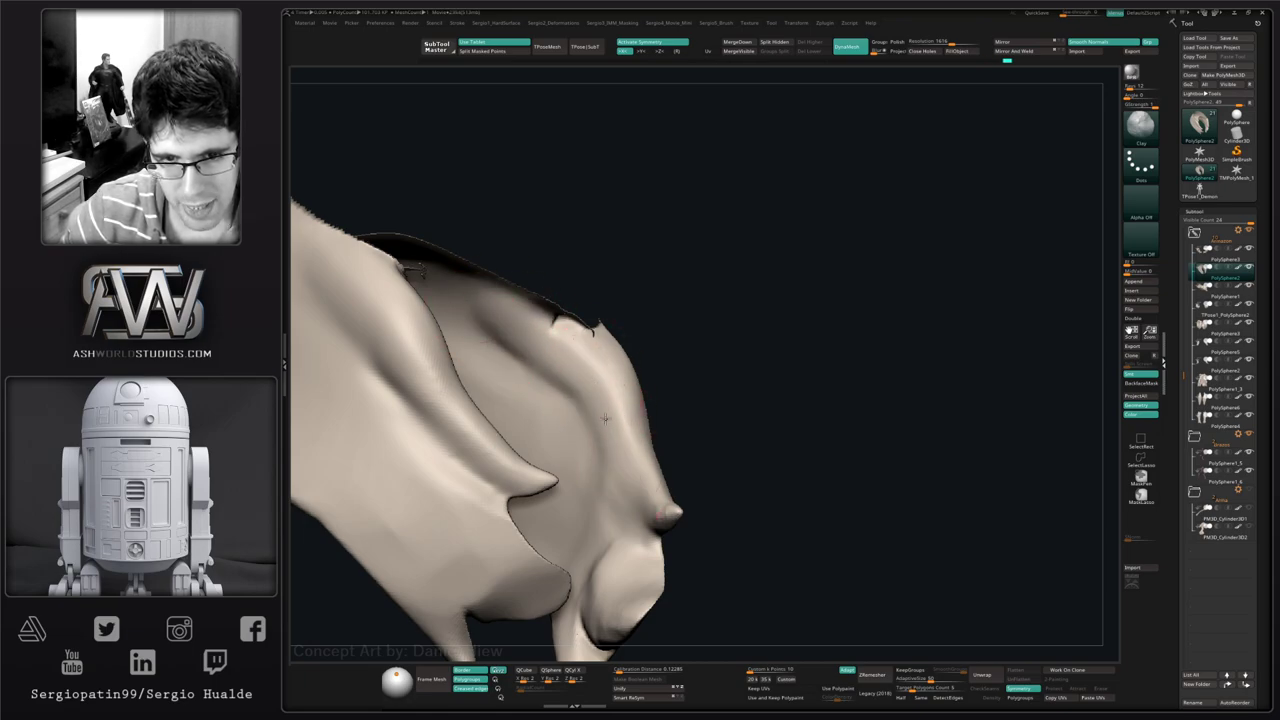
mouse_move(580, 406)
left_mouse_down("shift")
mouse_move(506, 331)
mouse_move(600, 436)
mouse_move(614, 477)
left_mouse_up("shift")
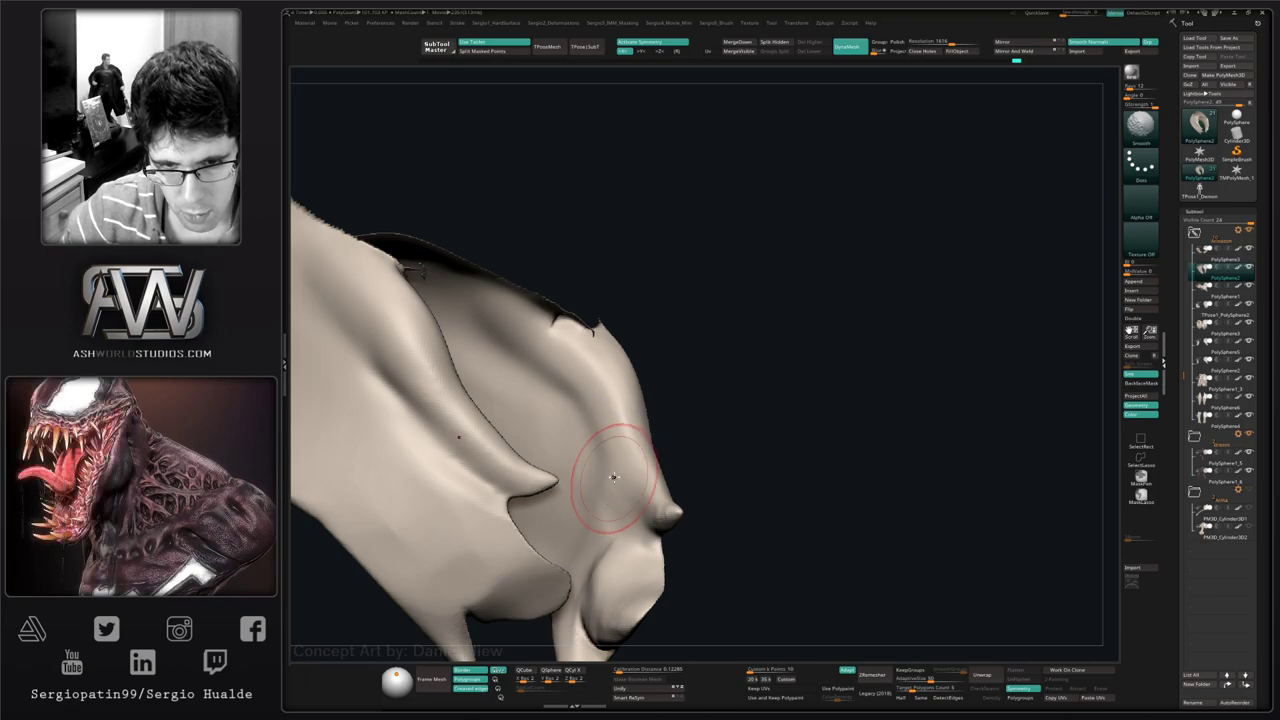
mouse_move(589, 483)
right_mouse_down()
mouse_move(634, 476)
mouse_move(634, 491)
right_mouse_up()
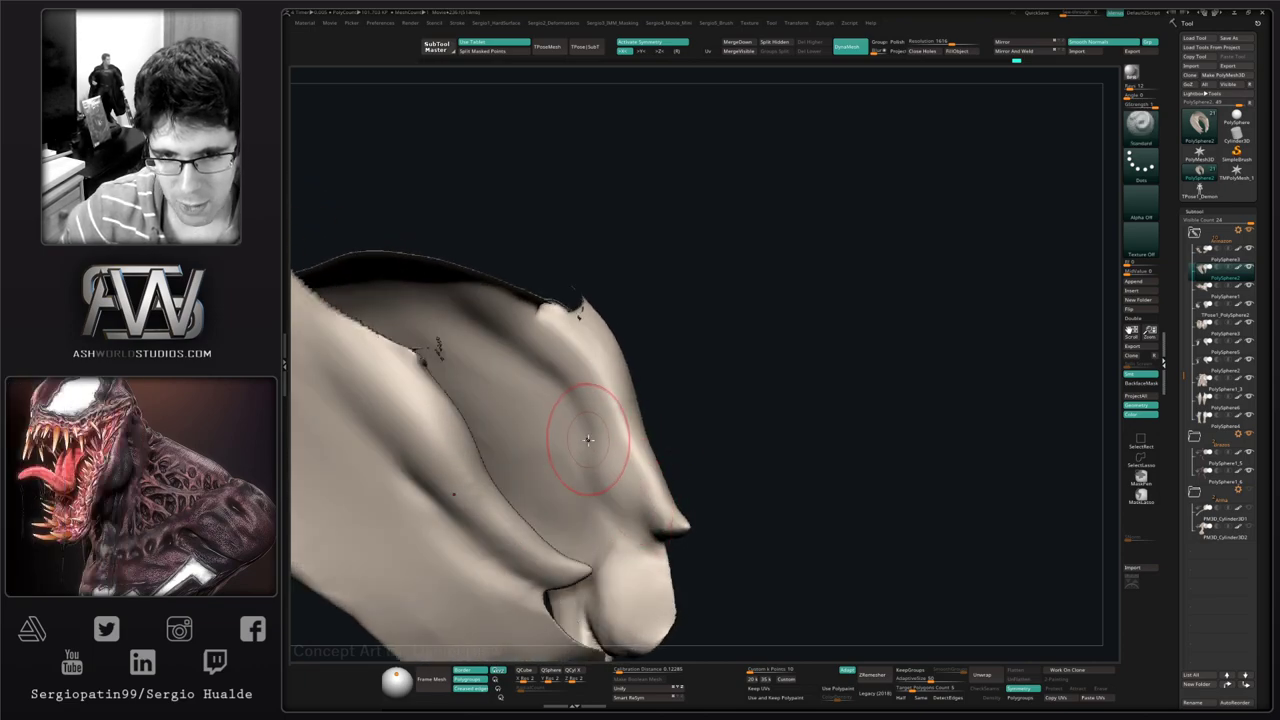
mouse_move(588, 440)
left_mouse_down("alt")
mouse_move(628, 514)
mouse_move(568, 400)
mouse_move(646, 534)
left_mouse_up("alt")
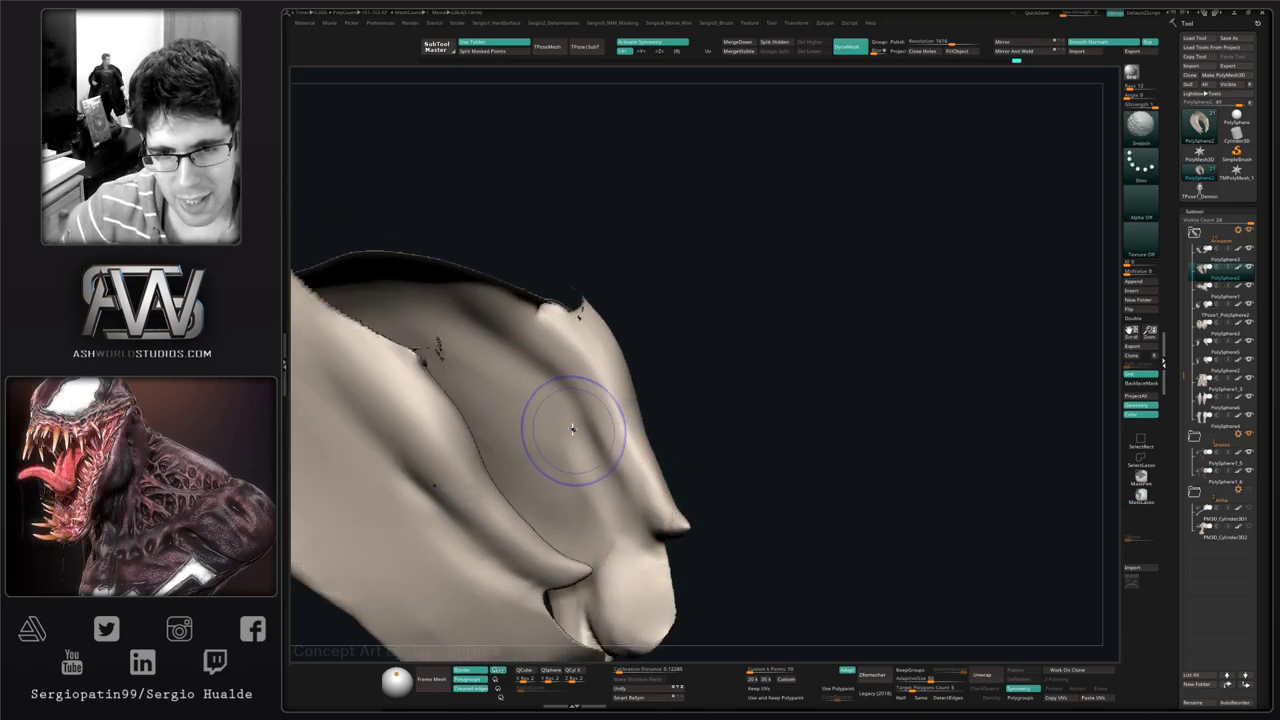
right_click_drag(548, 448, 592, 416)
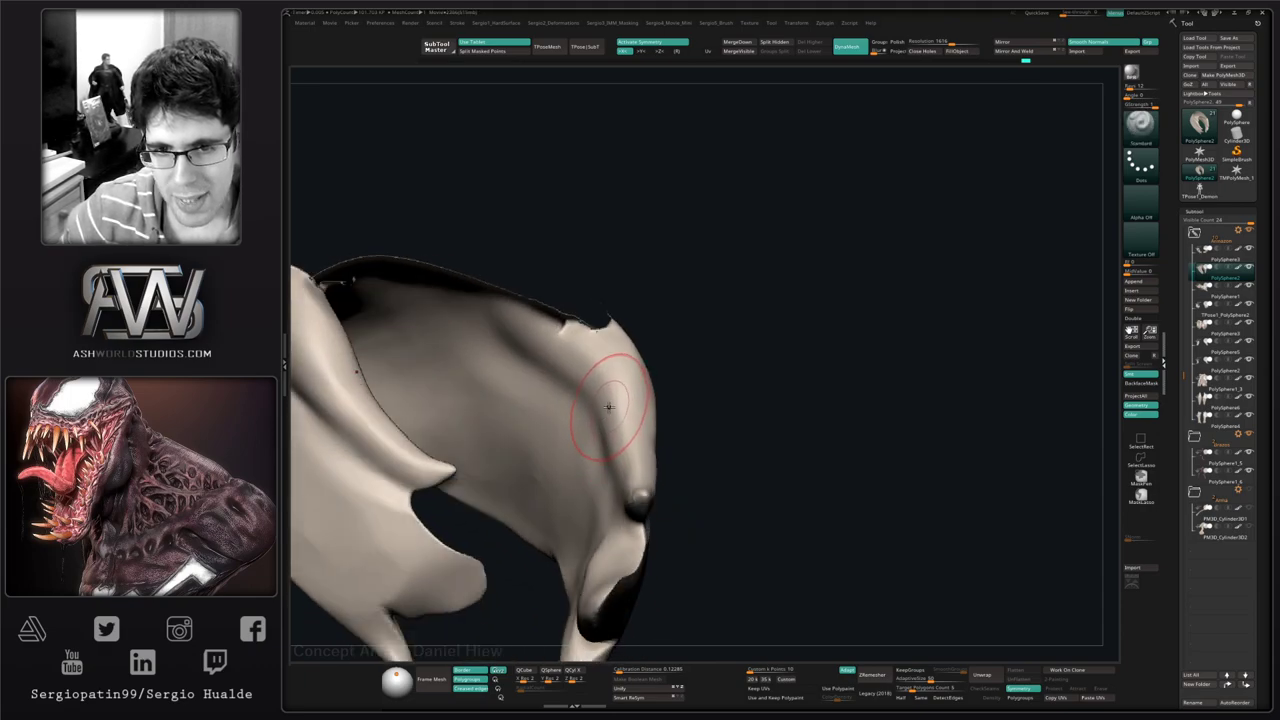
left_click_drag(609, 406, 600, 500, "shift")
- Show the whole helmet again and clear its mask
mouse_move(600, 500)
right_mouse_down()
mouse_move(631, 503)
mouse_move(842, 358)
mouse_move(770, 368)
mouse_move(788, 377)
right_mouse_up()
left_click(842, 358, "ctrl+shift")
left_click_drag(788, 377, 808, 398, "ctrl")
mouse_move(808, 398)
right_mouse_down("ctrl")
mouse_move(760, 480)
mouse_move(668, 481)
mouse_move(657, 420)
mouse_move(677, 428)
right_mouse_up("ctrl")
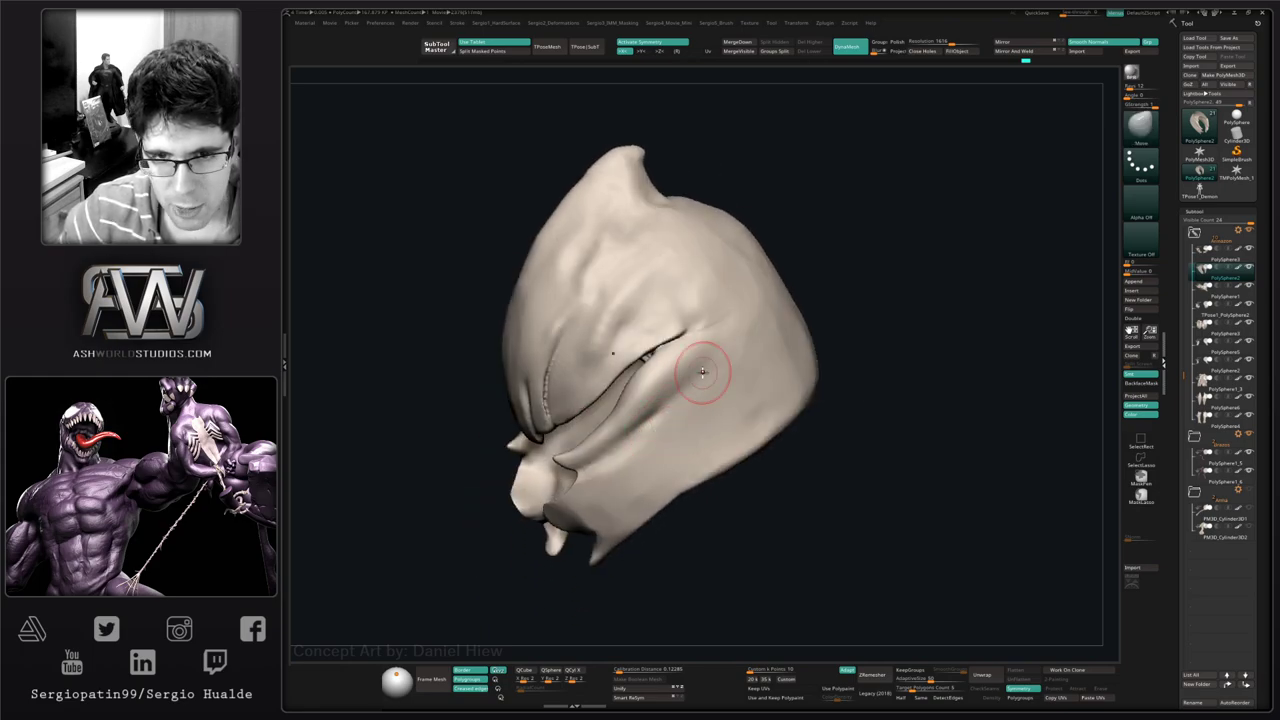
- Mask the helmet's dome and the cheek rim, leaving the lower cheek free, and undo the last mask change
left_click_drag(750, 315, 635, 403, "ctrl")
mouse_move(536, 466)
left_mouse_down("ctrl")
mouse_move(823, 489)
mouse_move(821, 392)
left_mouse_up("ctrl")
left_click(738, 512, "ctrl")
right_click_drag(654, 463, 663, 441)
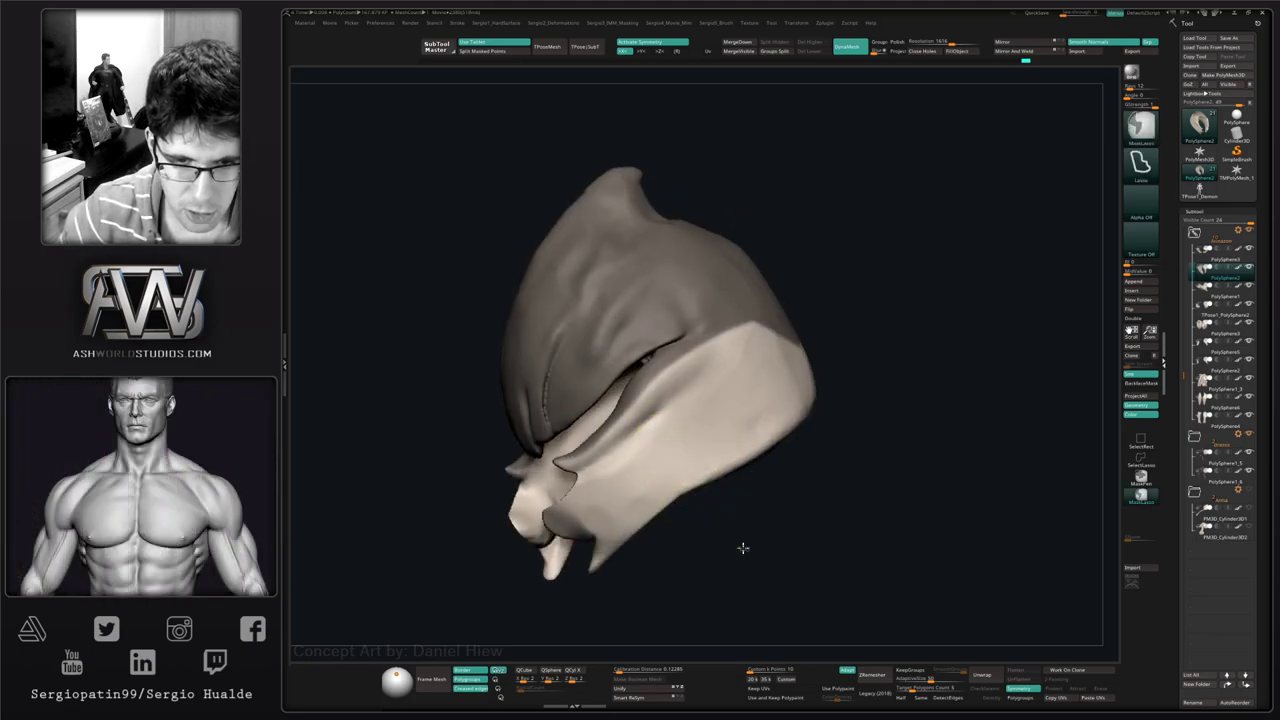
left_click_drag(743, 548, 728, 520, "ctrl")
key("ctrl+z")
- Reshape the unmasked lower cheek beneath the rim with an enlarged Move brush
right_click_drag(662, 450, 676, 417)
key("bracketright")
key("bracketright")
key("bracketright")
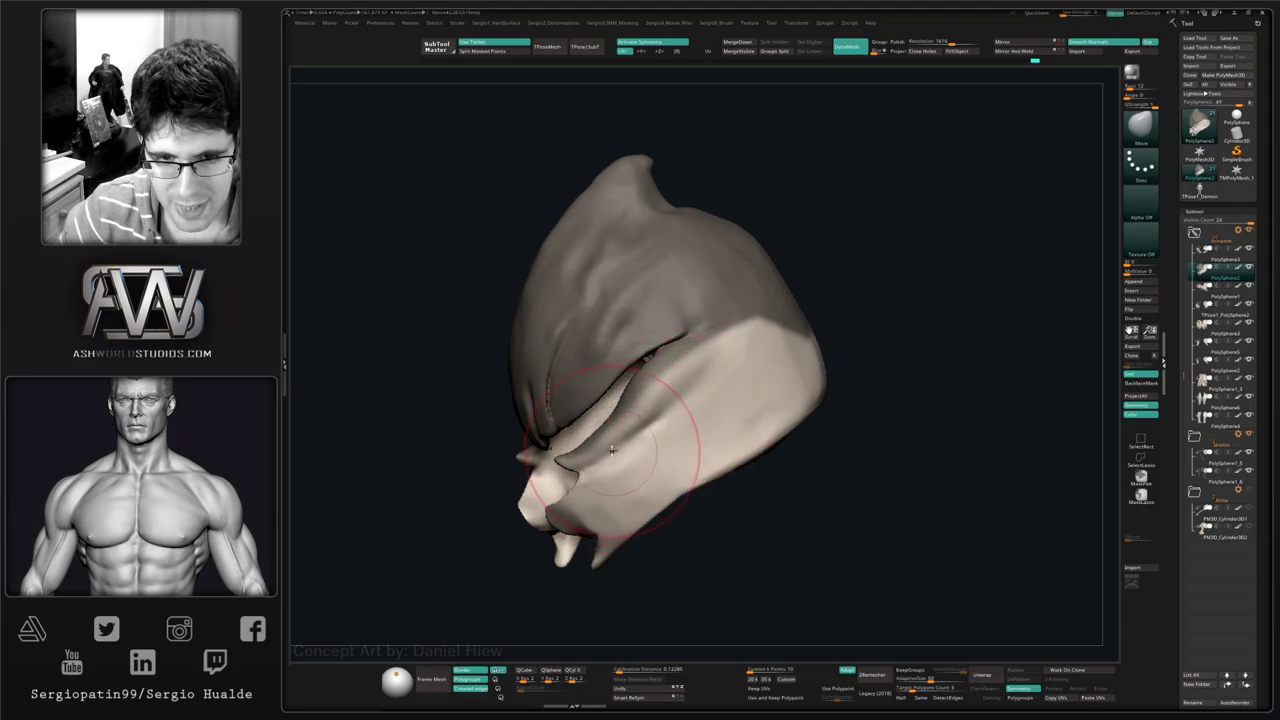
mouse_move(625, 446)
right_mouse_down()
mouse_move(658, 460)
mouse_move(705, 425)
right_mouse_up()
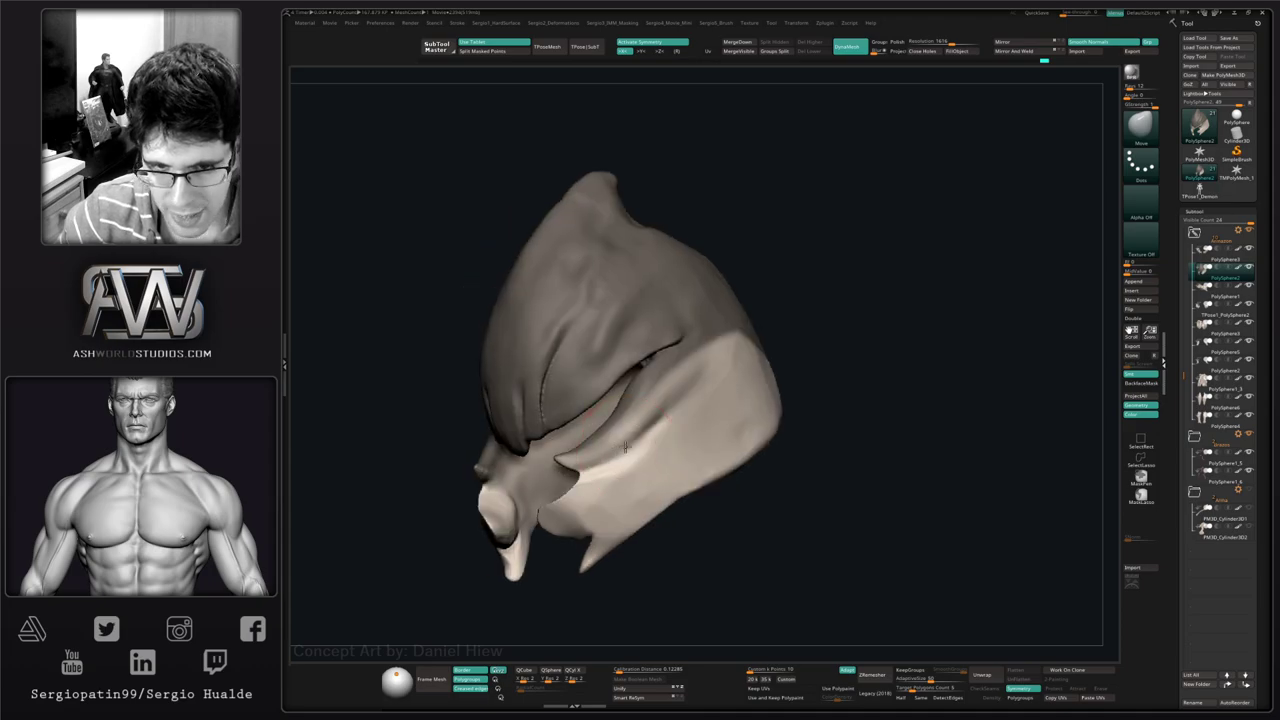
- Clear the mask, then refine the cheek rim with a resized Standard brush and smooth it
right_click_drag(860, 394, 590, 432)
mouse_move(590, 432)
right_mouse_down("ctrl")
mouse_move(615, 457)
mouse_move(628, 447)
right_mouse_up("ctrl")
key("b")
key("s")
key("t")
key("s")
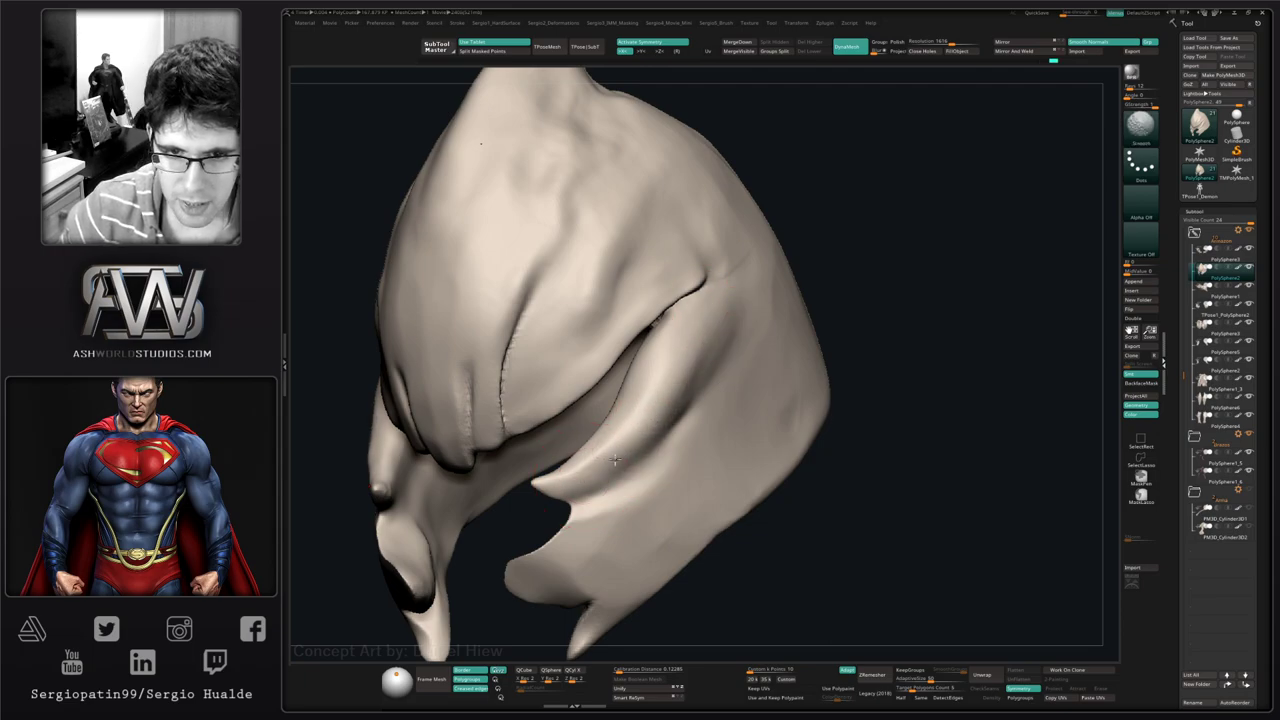
right_click_drag(592, 482, 667, 412)
- Sharpen the crease beneath the cheek rim with DamStandard and soften its outer side
key("b")
key("d")
key("s")
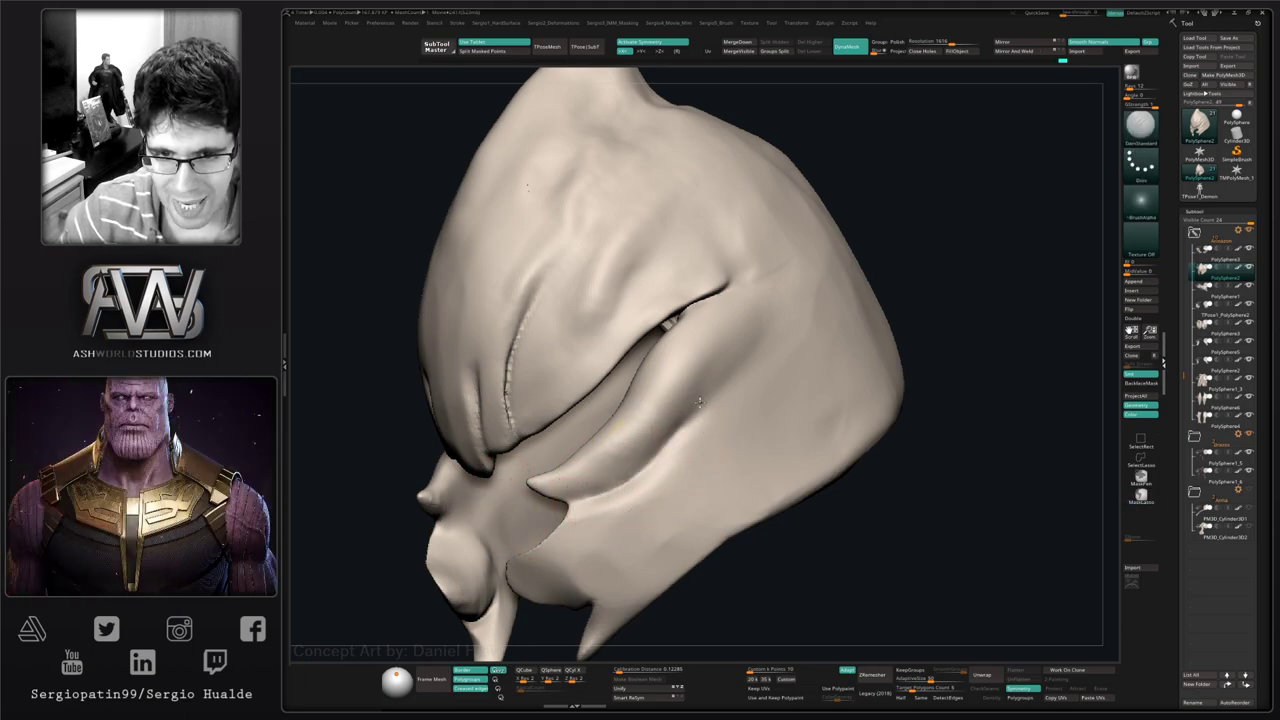
mouse_move(722, 402)
left_mouse_down("shift")
mouse_move(668, 440)
mouse_move(688, 480)
left_mouse_up("shift")
mouse_move(688, 480)
right_mouse_down()
mouse_move(670, 445)
mouse_move(697, 408)
mouse_move(674, 423)
right_mouse_up()
- Refine the cheek rim's front shape with the Move and Standard brushes, smoothing it near the tip
key("b")
key("m")
key("v")
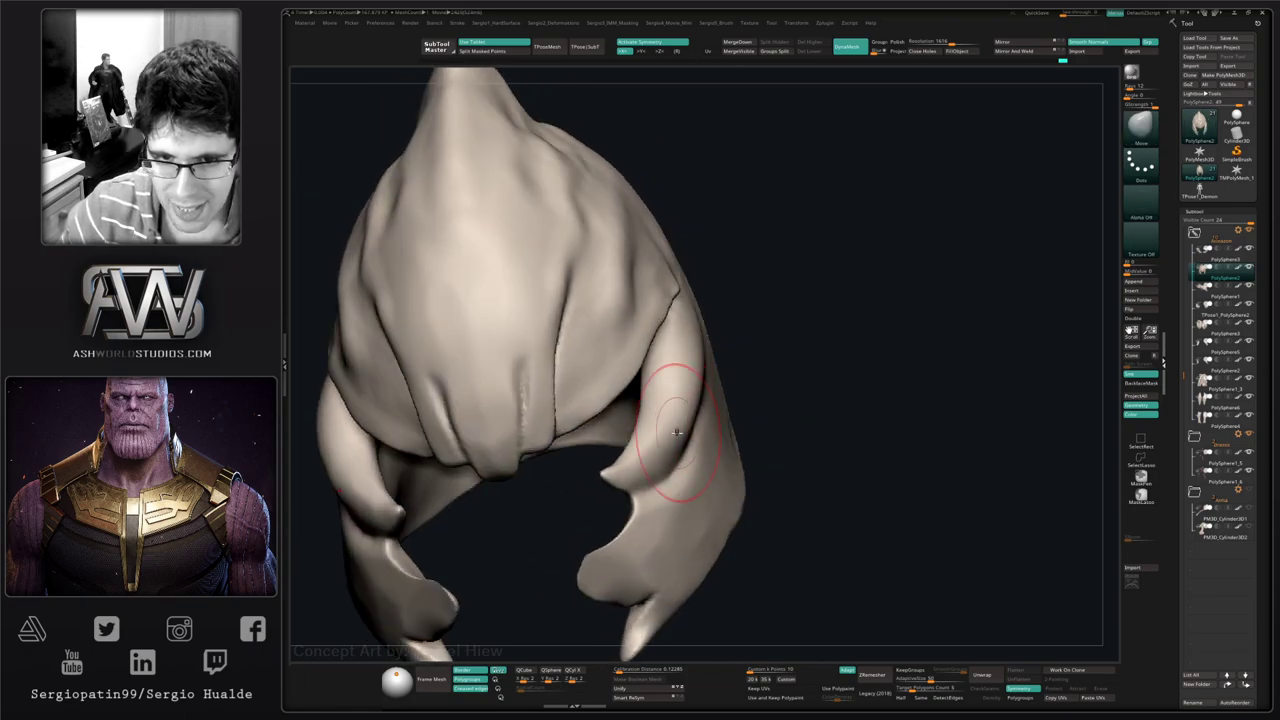
key("b")
key("s")
key("t")
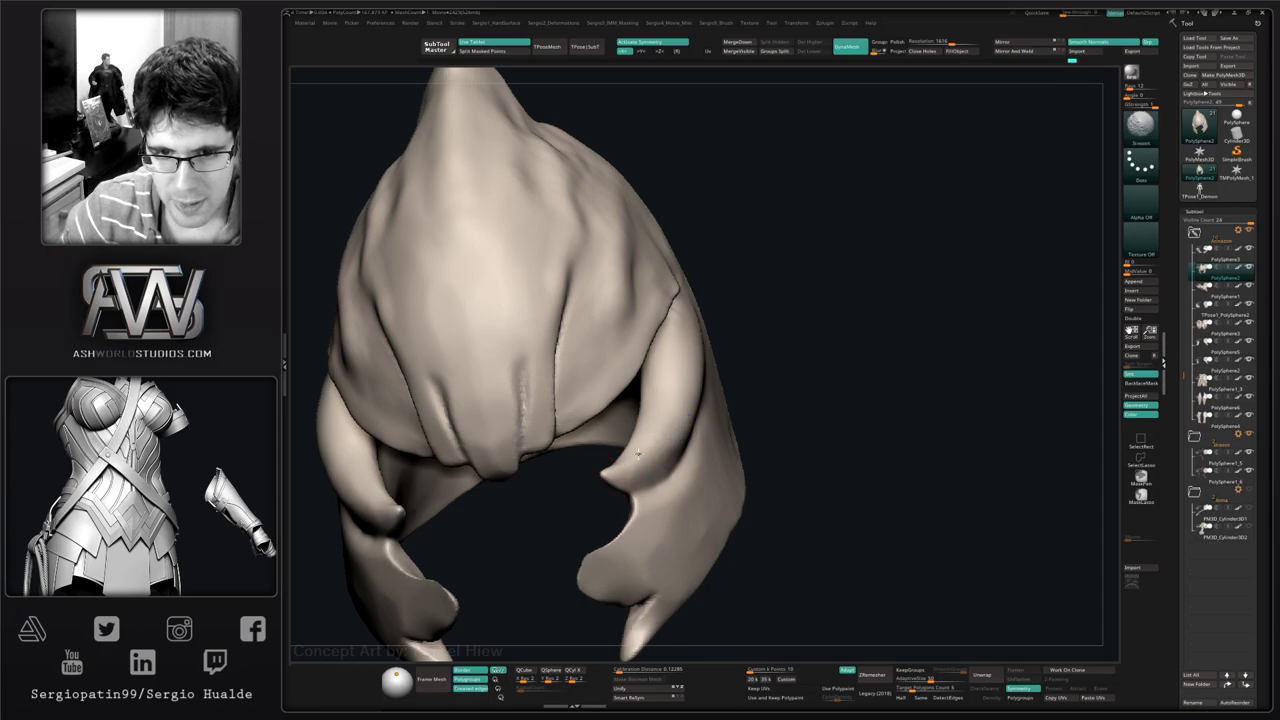
right_click_drag(681, 307, 680, 363)
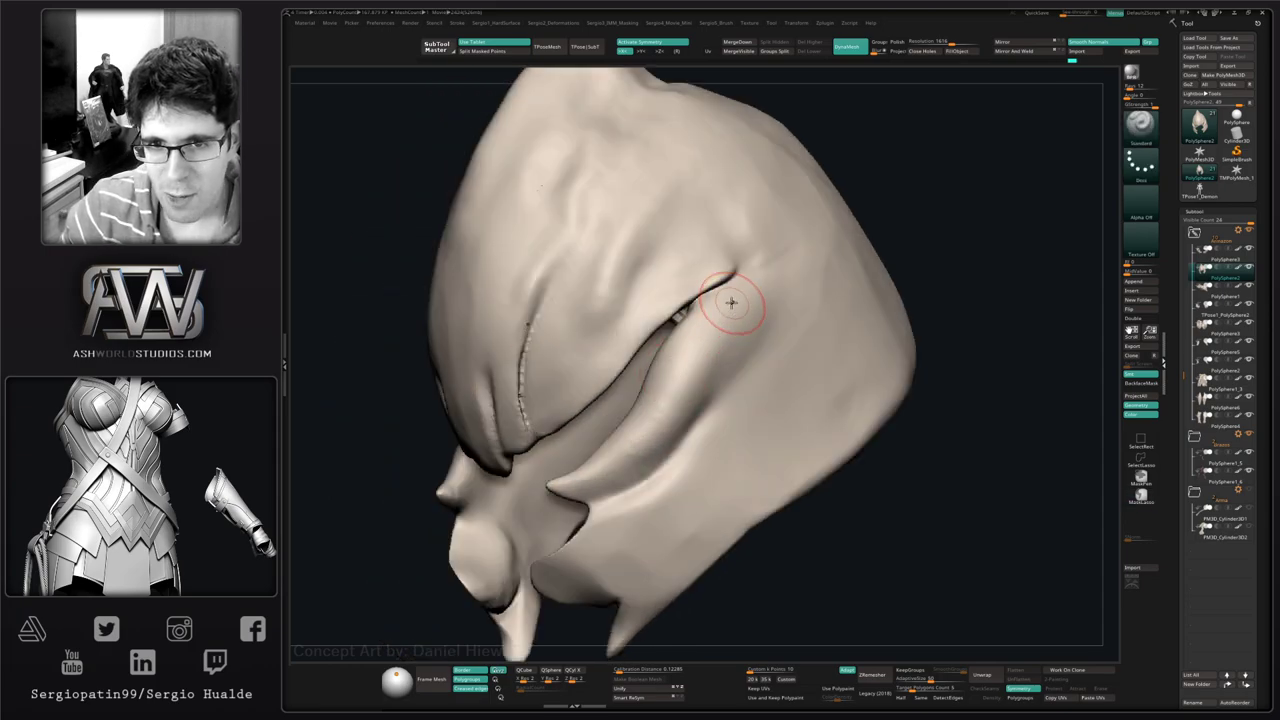
- Fill in the brow surface above the eye opening's outer corner with the Clay brush and smooth it
mouse_move(737, 294)
right_mouse_down()
mouse_move(760, 315)
mouse_move(708, 411)
mouse_move(548, 410)
mouse_move(660, 418)
right_mouse_up()
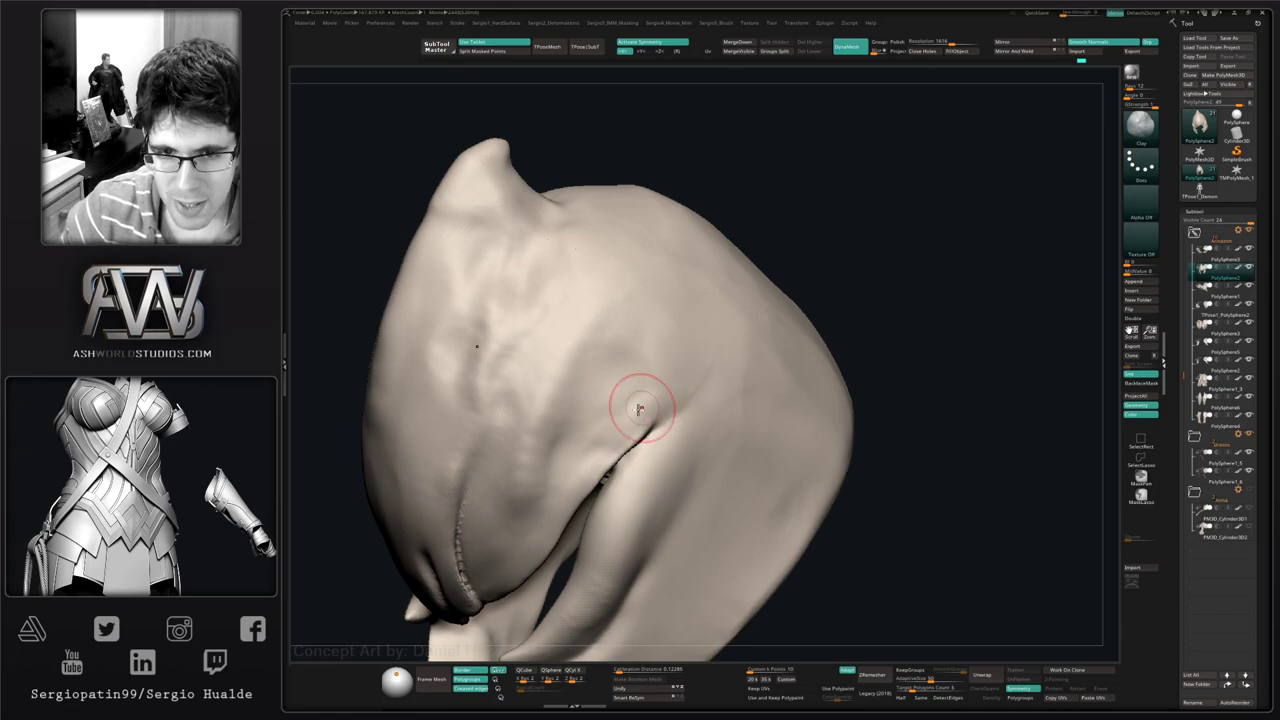
mouse_move(600, 450)
left_mouse_down()
mouse_move(671, 388)
mouse_move(644, 394)
left_mouse_up()
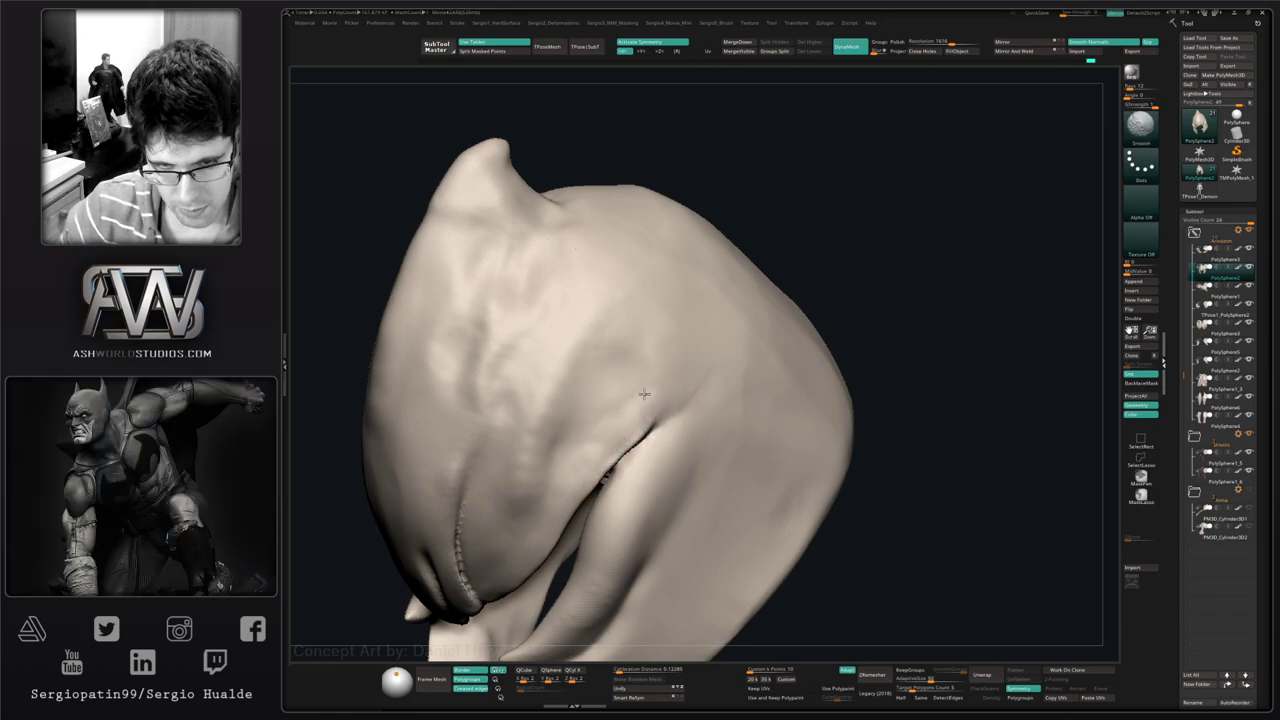
right_click_drag(636, 423, 658, 444)
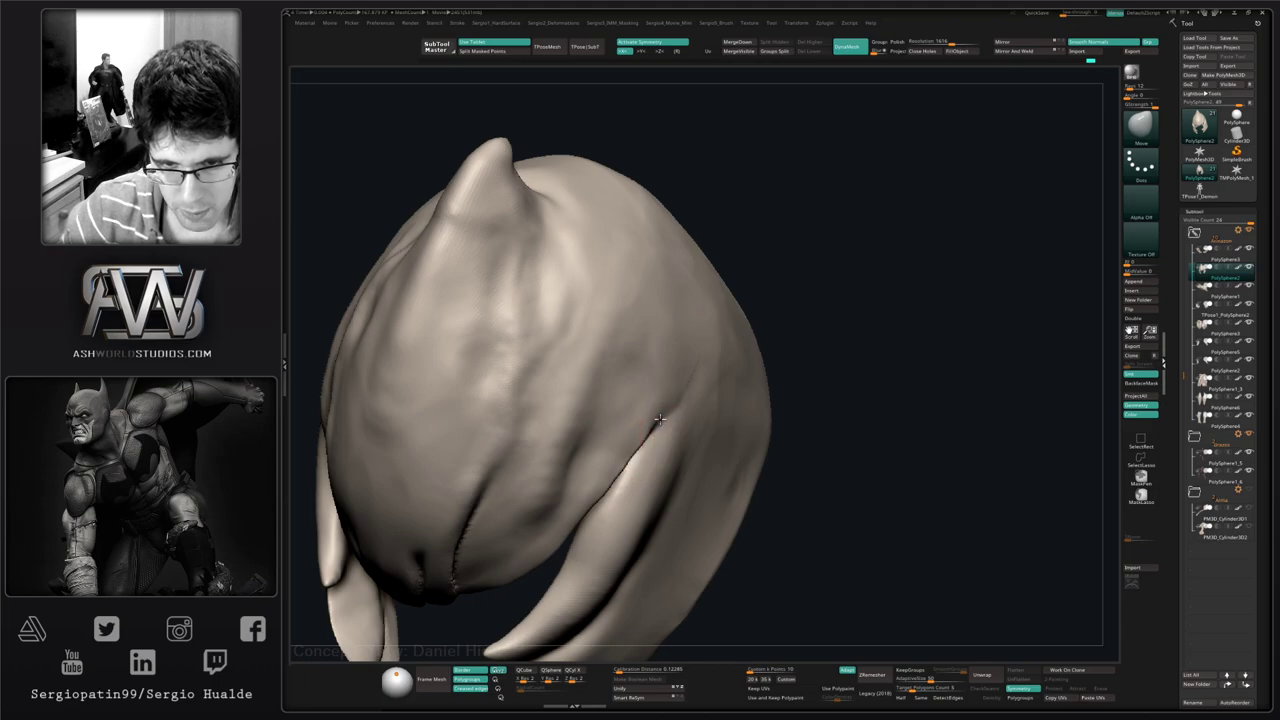
- Build up long vertical ridges beside the central point of the brow using the ClayBuildup brush
mouse_move(613, 478)
right_mouse_down()
mouse_move(654, 529)
mouse_move(686, 400)
mouse_move(651, 403)
mouse_move(650, 461)
right_mouse_up()
key("s")
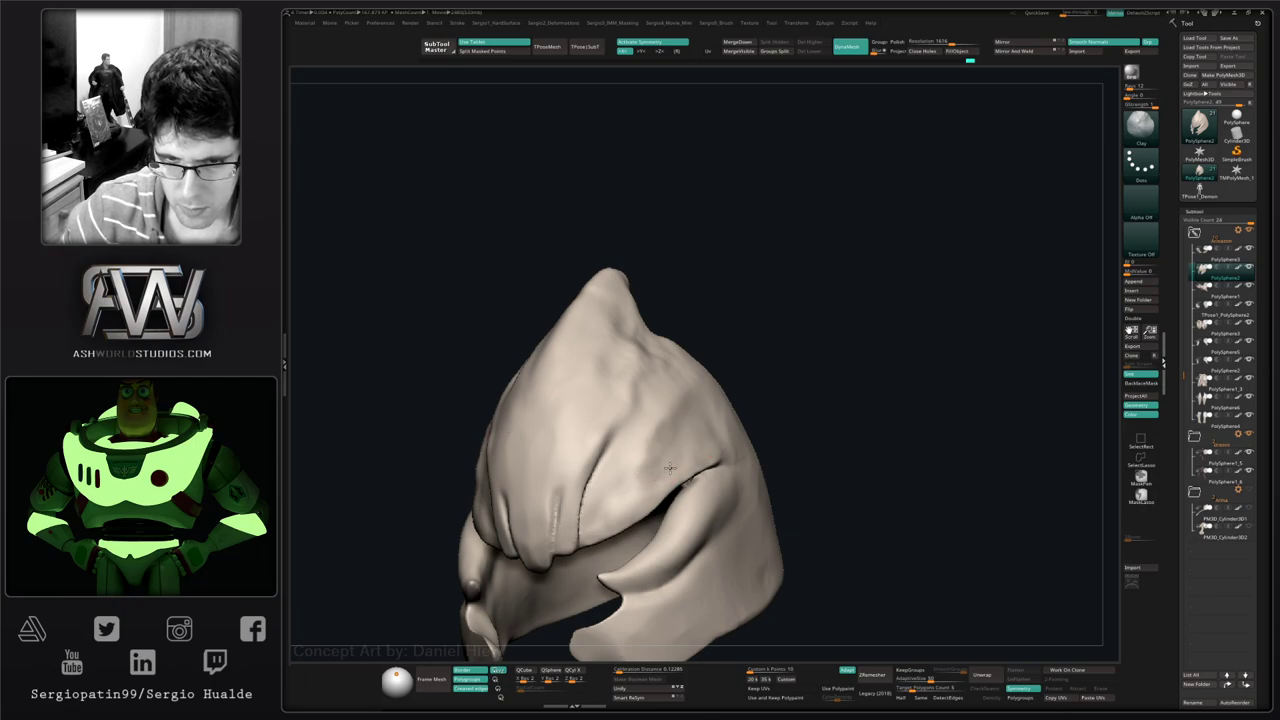
mouse_move(741, 470)
right_mouse_down()
mouse_move(763, 449)
mouse_move(688, 485)
right_mouse_up()
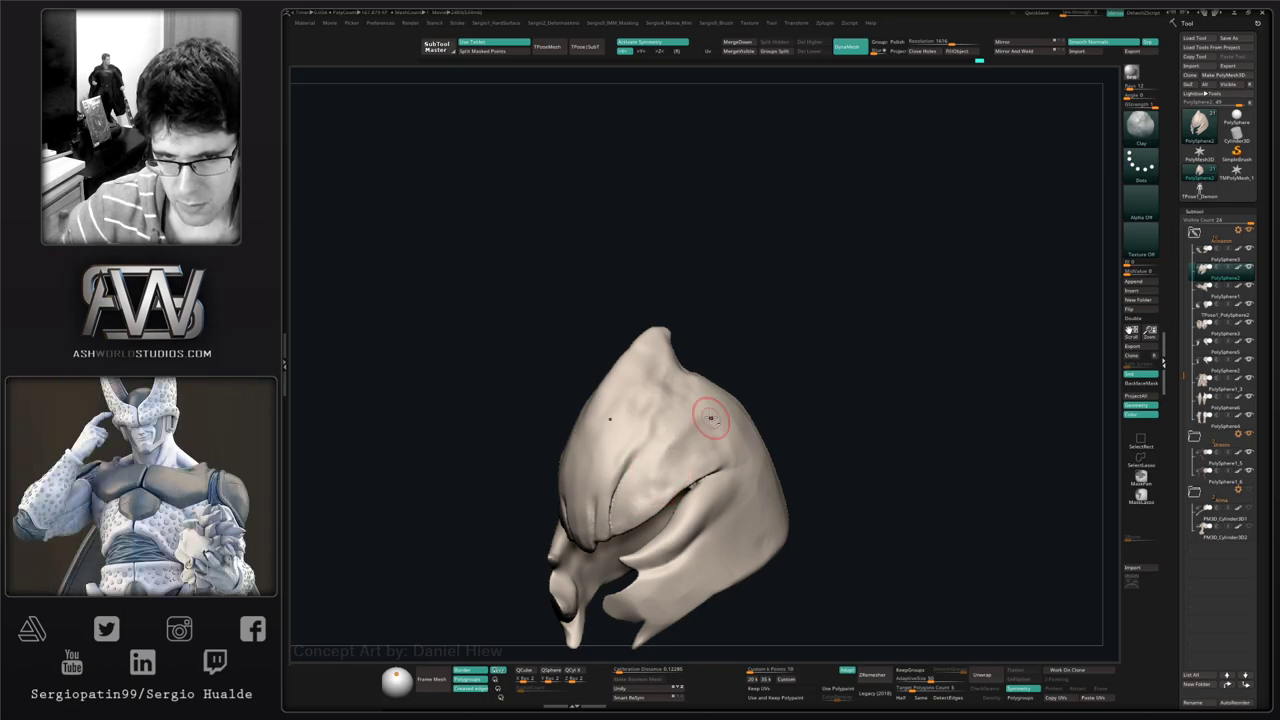
right_click_drag(717, 406, 654, 489)
key("4")
mouse_move(646, 552)
right_mouse_down("alt")
mouse_move(640, 451)
mouse_move(634, 463)
right_mouse_up("alt")
left_click_drag(634, 463, 642, 470)
right_click_drag(641, 470, 645, 476)
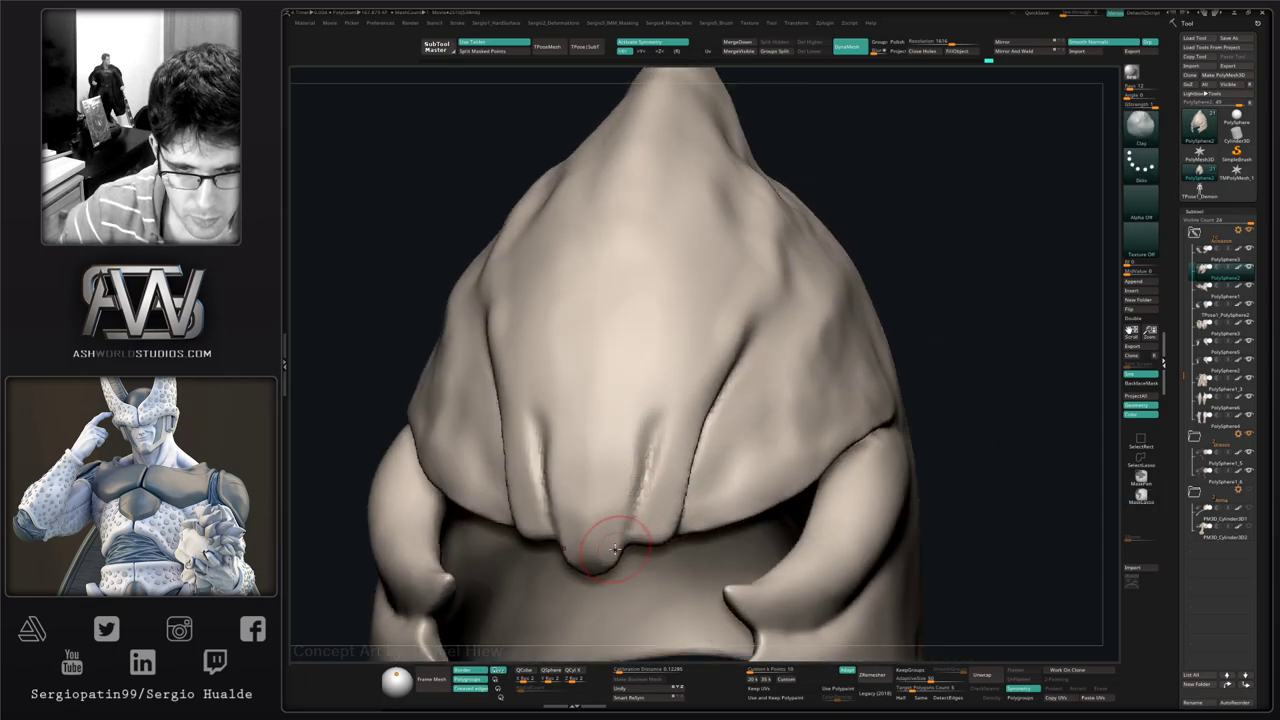
key("2")
mouse_move(610, 500)
left_mouse_down()
mouse_move(634, 372)
mouse_move(613, 548)
left_mouse_up()
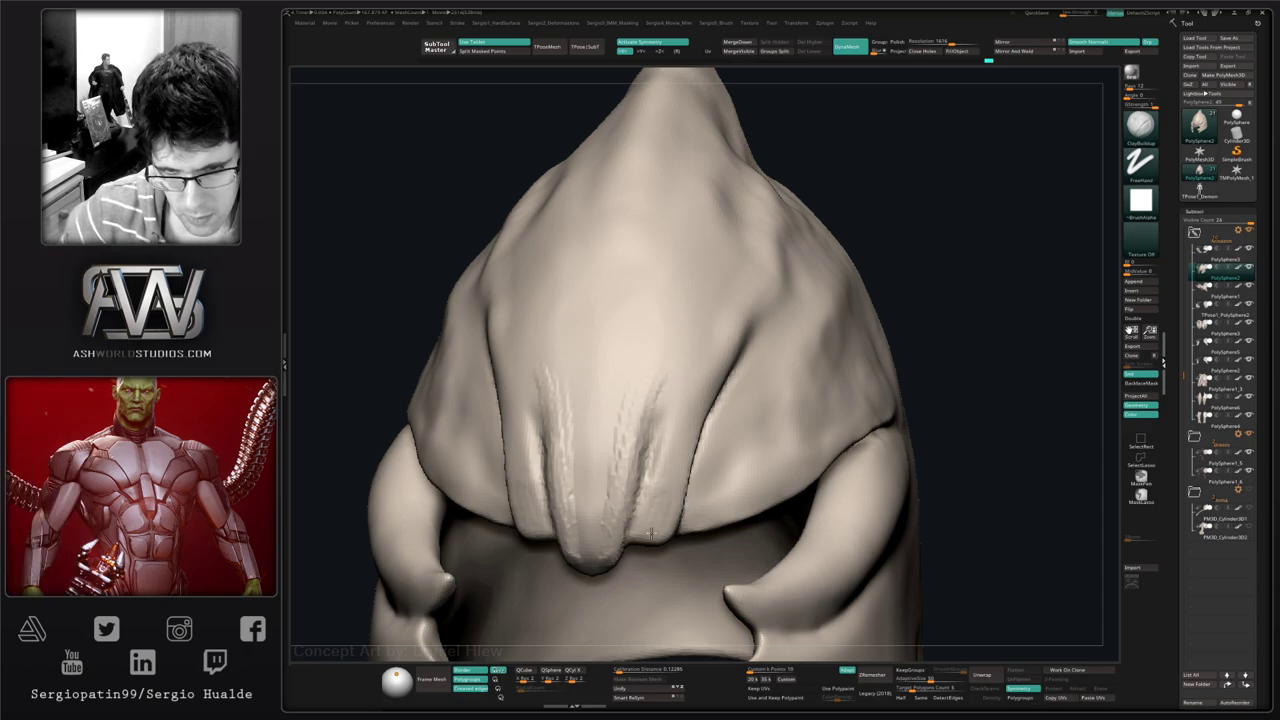
left_click_drag(514, 360, 520, 520)
left_click_drag(688, 430, 662, 518)
- Isolate the middle band of the brow by hiding the helmet's peak and the lower face opening
key("1")
mouse_move(675, 519)
right_mouse_down()
mouse_move(659, 538)
mouse_move(672, 480)
mouse_move(690, 500)
mouse_move(693, 458)
right_mouse_up()
mouse_move(571, 368)
left_mouse_down("ctrl+shift")
mouse_move(791, 366)
mouse_move(757, 294)
mouse_move(760, 322)
mouse_move(762, 160)
left_mouse_up("ctrl+shift")
right_click_drag(729, 371, 783, 378, "shift")
left_click_drag(794, 376, 680, 522, "ctrl+shift")
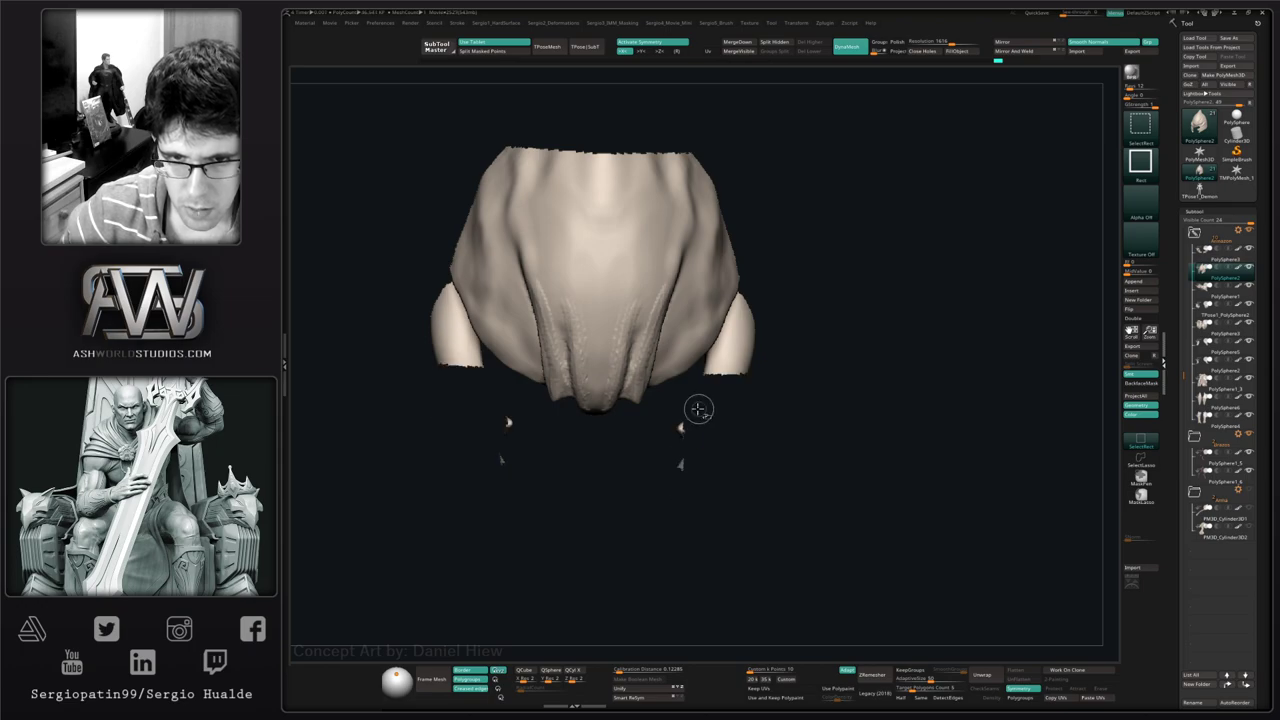
- Continue the brow folds onto the inner side of the rim using ClayBuildup strokes
mouse_move(720, 449)
right_mouse_down()
mouse_move(694, 380)
mouse_move(643, 463)
mouse_move(657, 416)
mouse_move(631, 406)
mouse_move(660, 360)
mouse_move(652, 386)
mouse_move(642, 376)
mouse_move(701, 400)
mouse_move(647, 359)
right_mouse_up()
key("b")
key("c")
key("b")
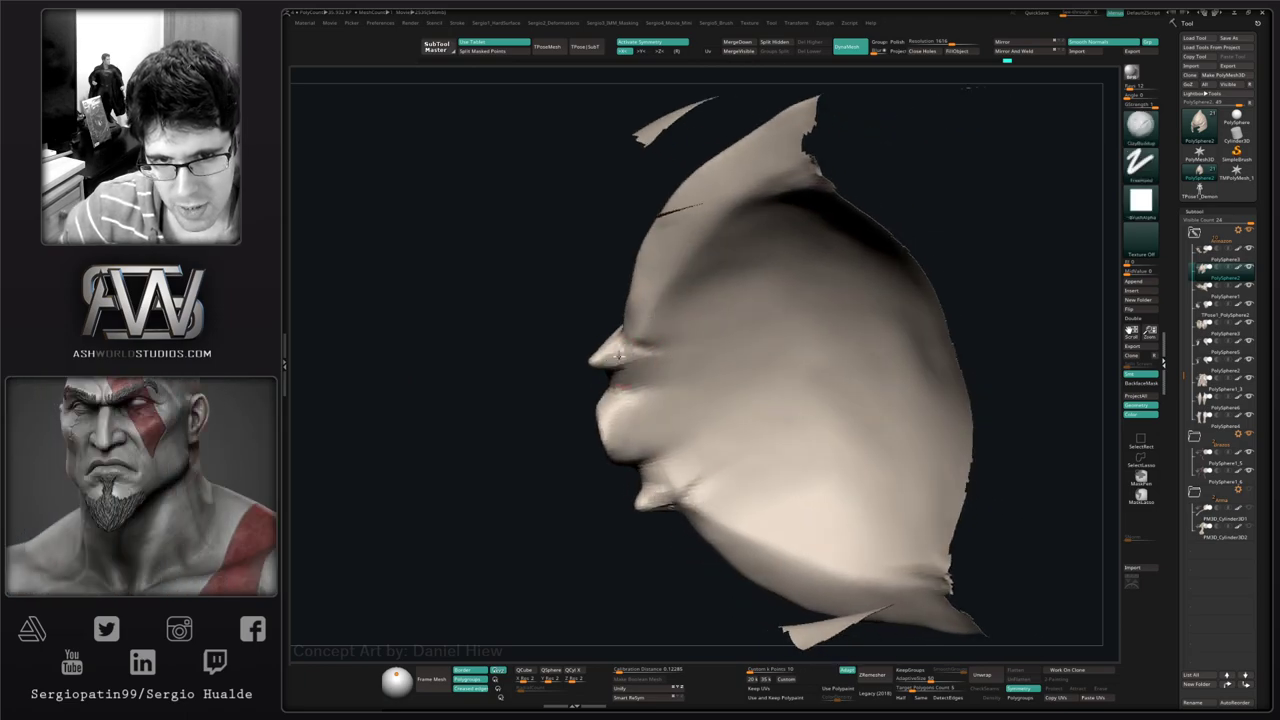
mouse_move(619, 355)
left_mouse_down()
mouse_move(660, 362)
mouse_move(708, 347)
left_mouse_up()
left_click_drag(614, 371, 694, 371)
mouse_move(697, 371)
right_mouse_down()
mouse_move(751, 409)
mouse_move(689, 351)
right_mouse_up()
- Pull out a small point between the brow folds with the Move brush and build a ridge above it with ClayBuildup
mouse_move(607, 318)
right_mouse_down()
mouse_move(686, 337)
mouse_move(712, 390)
mouse_move(711, 438)
mouse_move(655, 440)
right_mouse_up()
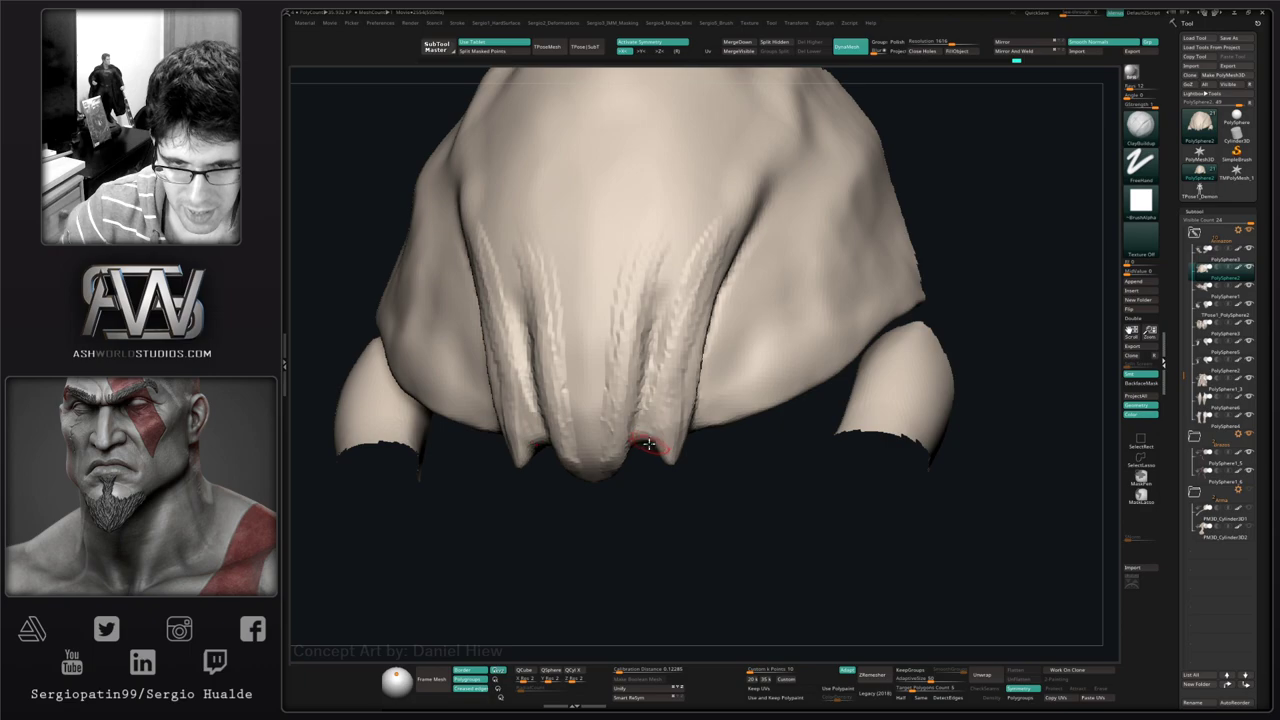
key("b")
key("m")
key("v")
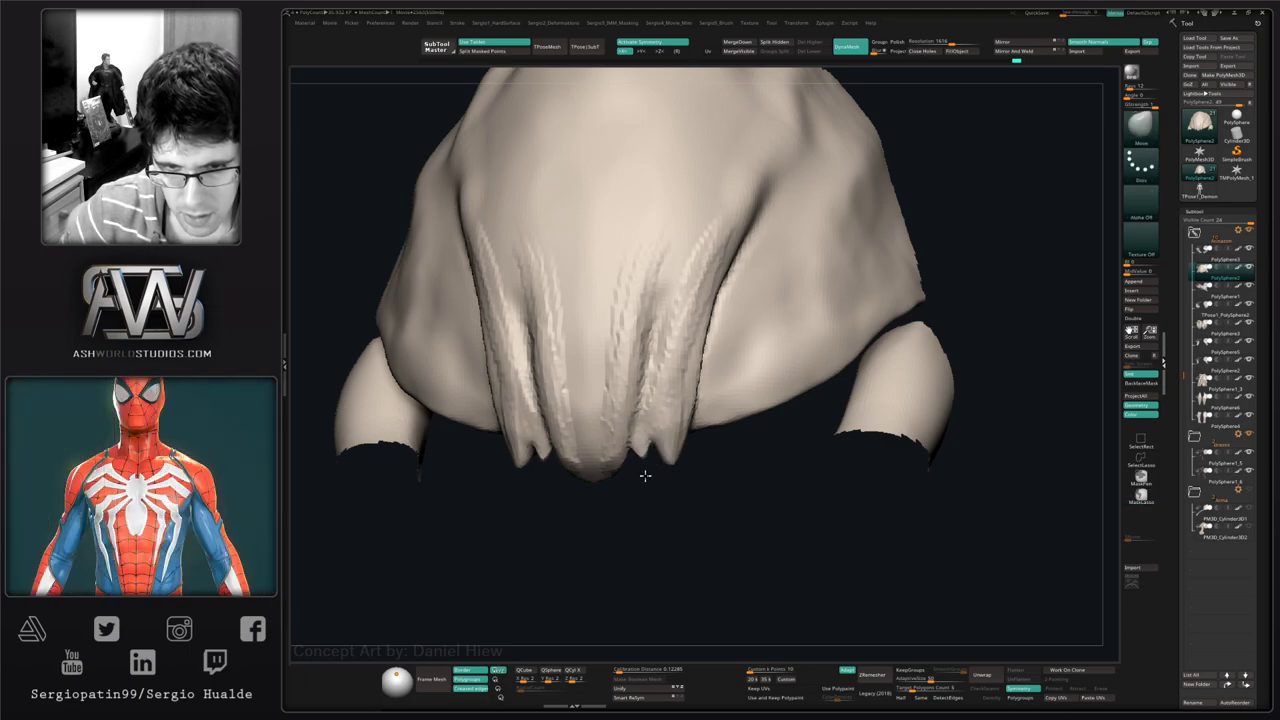
key("shift")
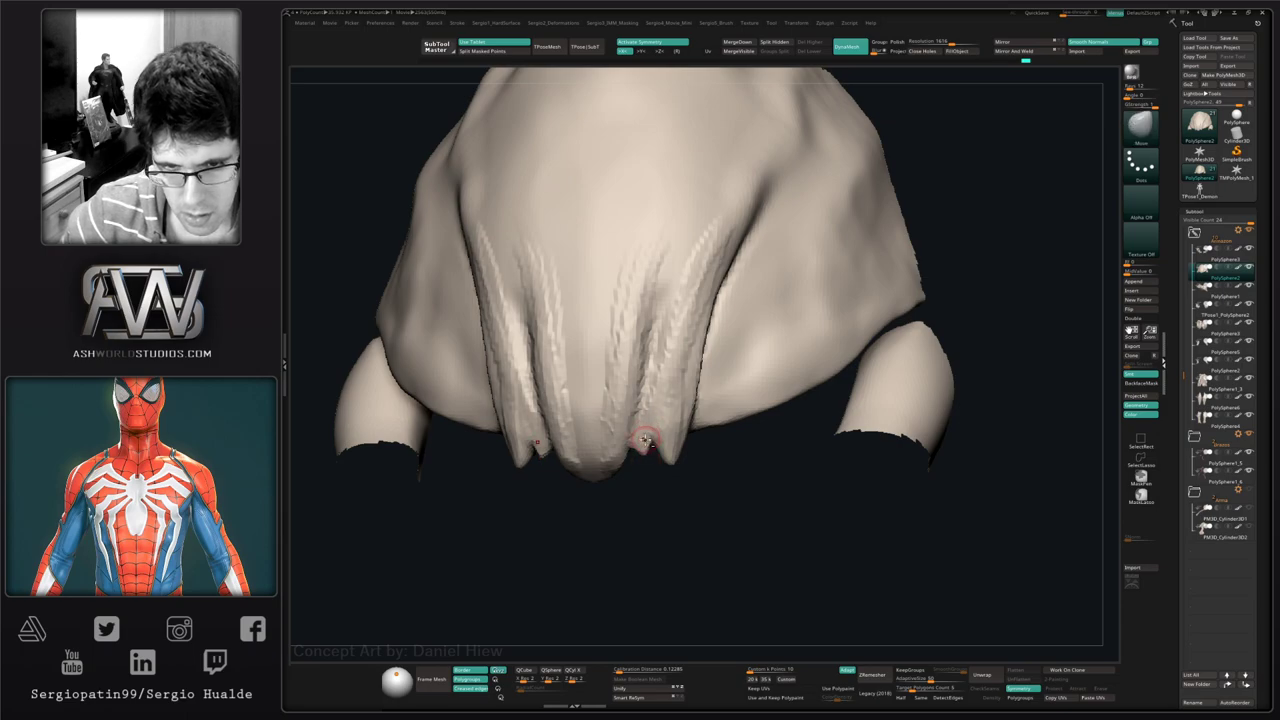
key("b")
key("c")
key("b")
left_click_drag(640, 420, 647, 366)
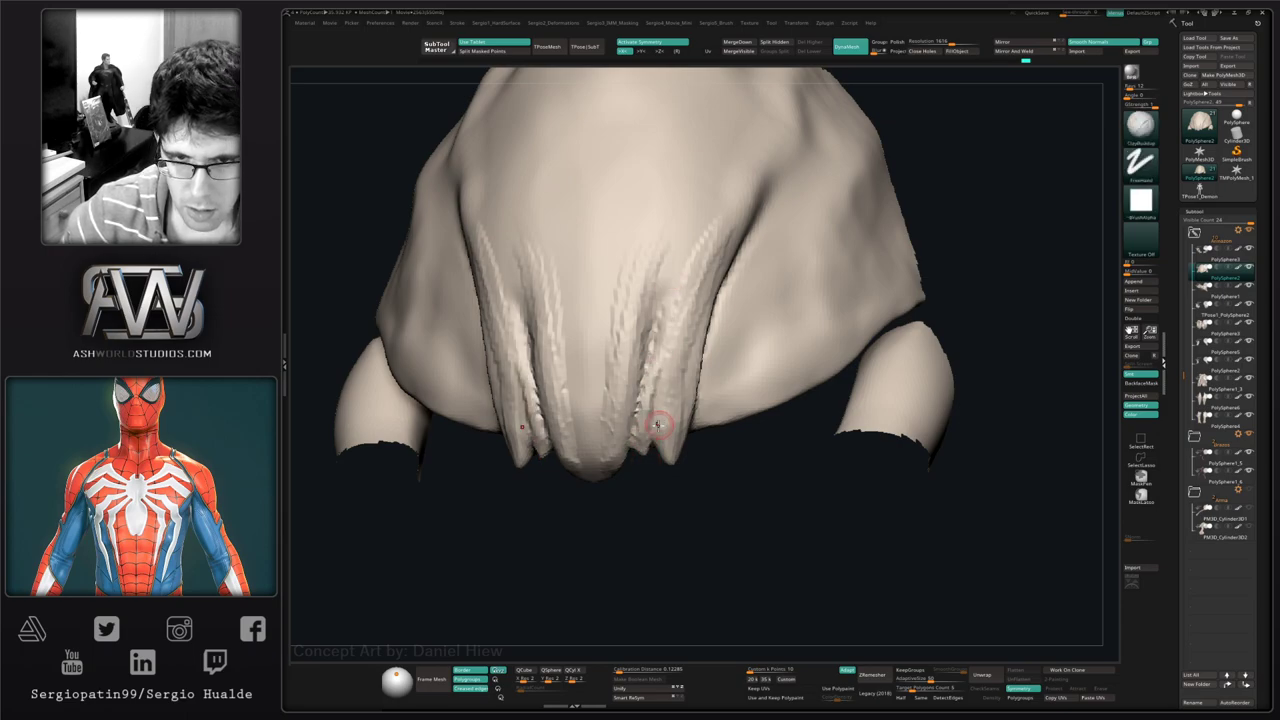
- Adjust the tips of the brow folds with the Move brush and thicken their underside with ClayBuildup
mouse_move(684, 414)
right_mouse_down()
mouse_move(694, 337)
mouse_move(597, 463)
right_mouse_up()
key("shift")
key("b")
key("m")
key("v")
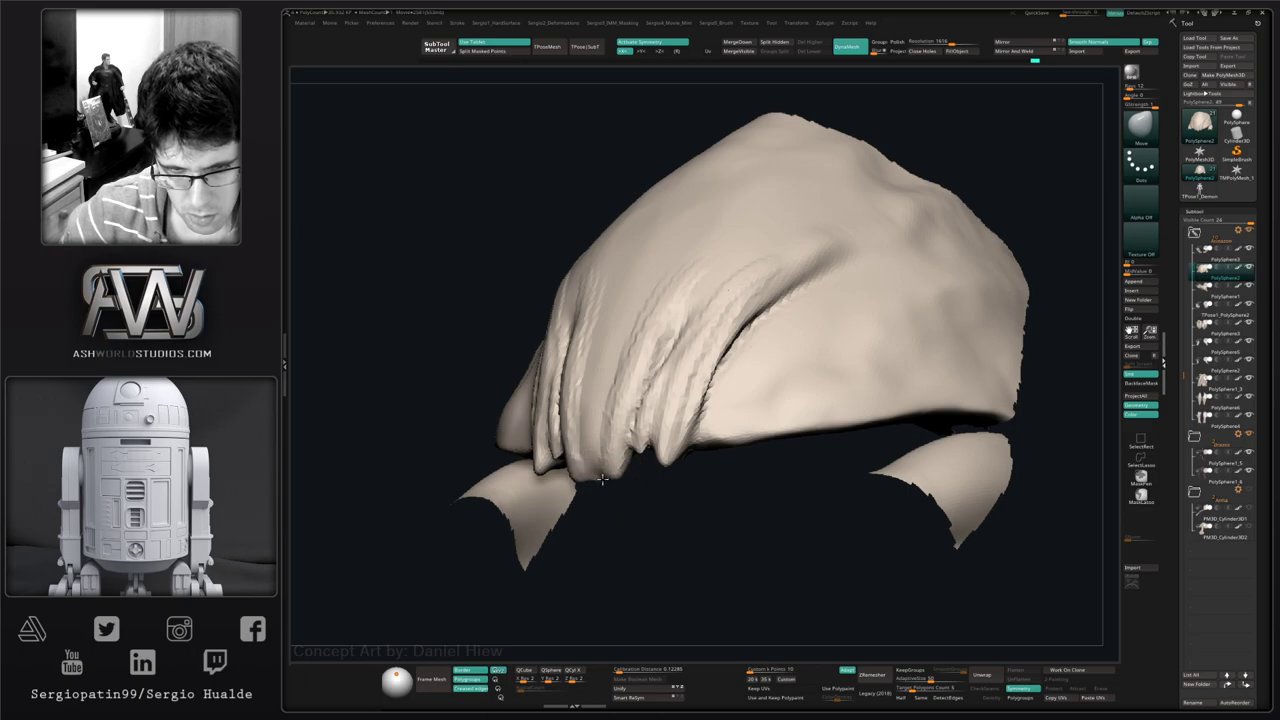
mouse_move(600, 478)
right_mouse_down()
mouse_move(594, 488)
mouse_move(569, 446)
mouse_move(576, 434)
right_mouse_up()
key("s")
key("b")
key("c")
key("b")
mouse_move(558, 432)
left_mouse_down()
mouse_move(592, 445)
mouse_move(546, 436)
mouse_move(585, 450)
mouse_move(549, 462)
mouse_move(608, 451)
left_mouse_up()
- Refine the undersides of the fold tips with Move and ClayBuildup, defining the grooves between them with DamStandard
key("b")
key("m")
key("v")
key("b")
key("c")
key("b")
key("b")
key("d")
key("s")
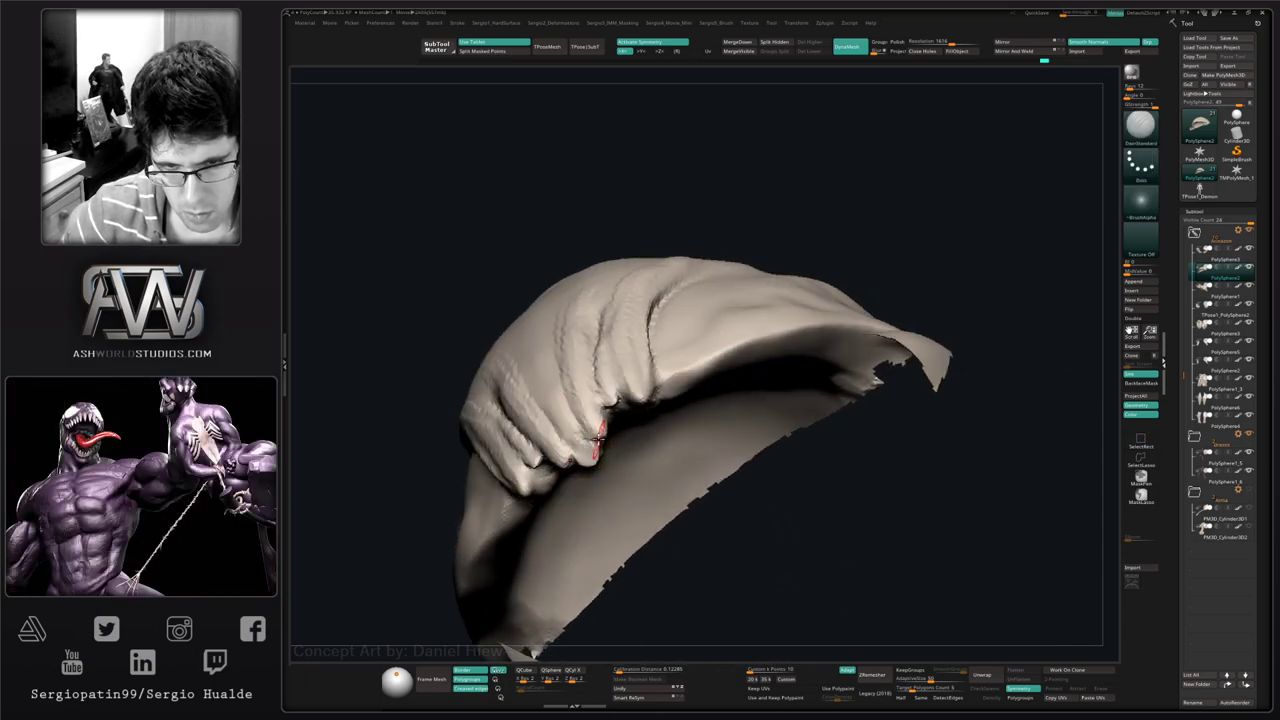
- Lasso-mask the fold groups on both sides of the central point, then invert the mask to leave only them editable
mouse_move(598, 437)
right_mouse_down()
mouse_move(590, 448)
mouse_move(642, 495)
mouse_move(655, 400)
right_mouse_up()
key("ctrl")
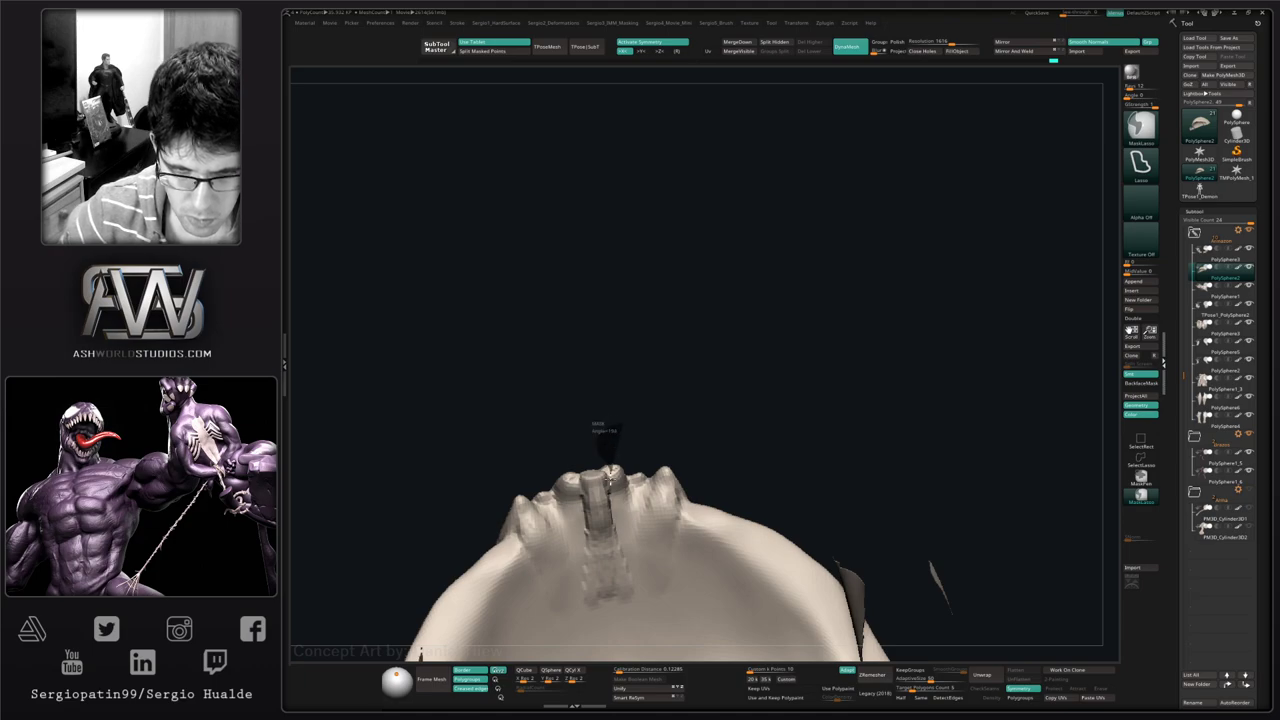
left_click_drag(610, 480, 672, 362, "ctrl")
mouse_move(672, 400)
right_mouse_down()
mouse_move(657, 418)
mouse_move(600, 432)
right_mouse_up()
left_click_drag(587, 450, 593, 471, "ctrl")
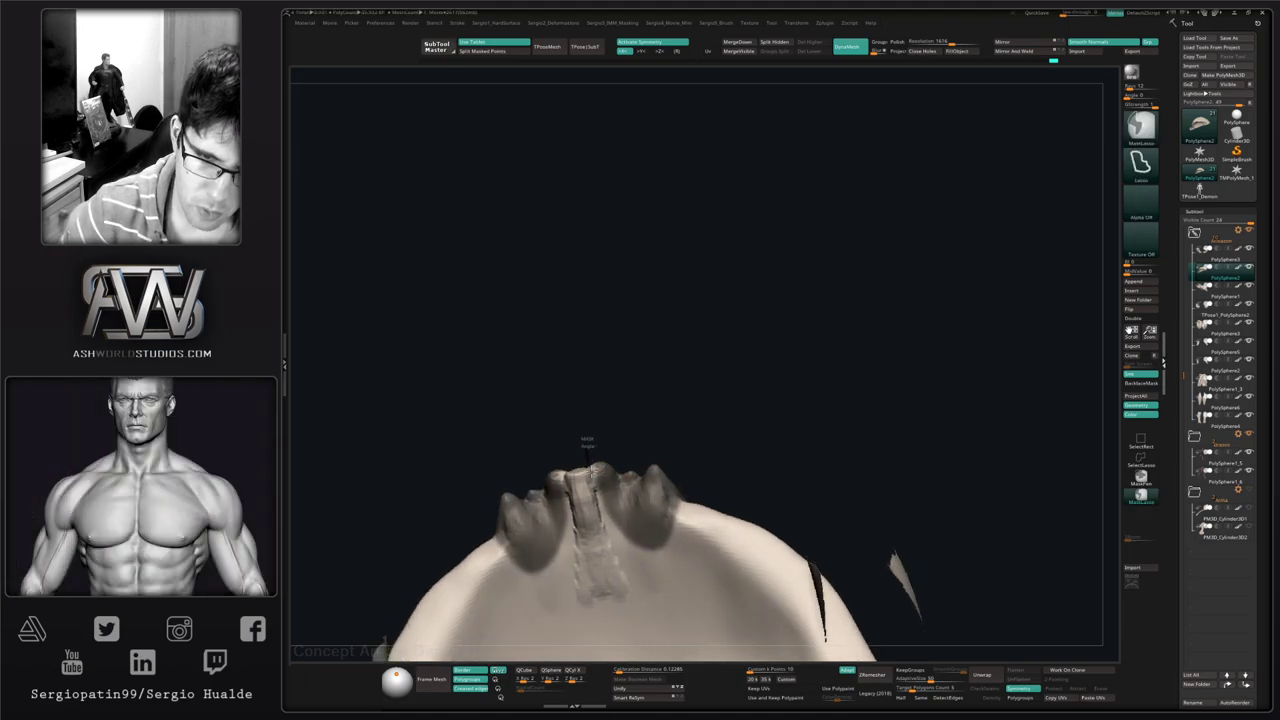
mouse_move(674, 397)
right_mouse_down()
mouse_move(606, 417)
mouse_move(598, 480)
right_mouse_up()
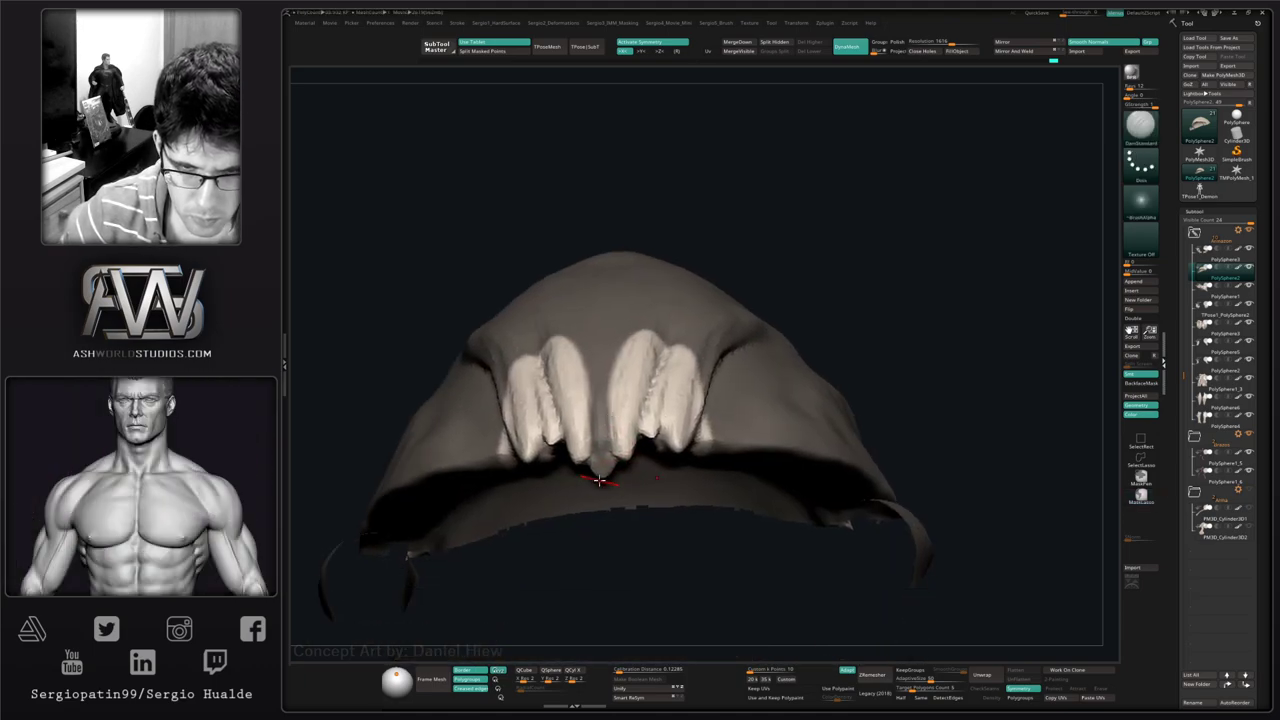
- Stretch the inner fold tips downward beside the central point with the Move brush, then clear the mask
key("b")
key("m")
key("v")
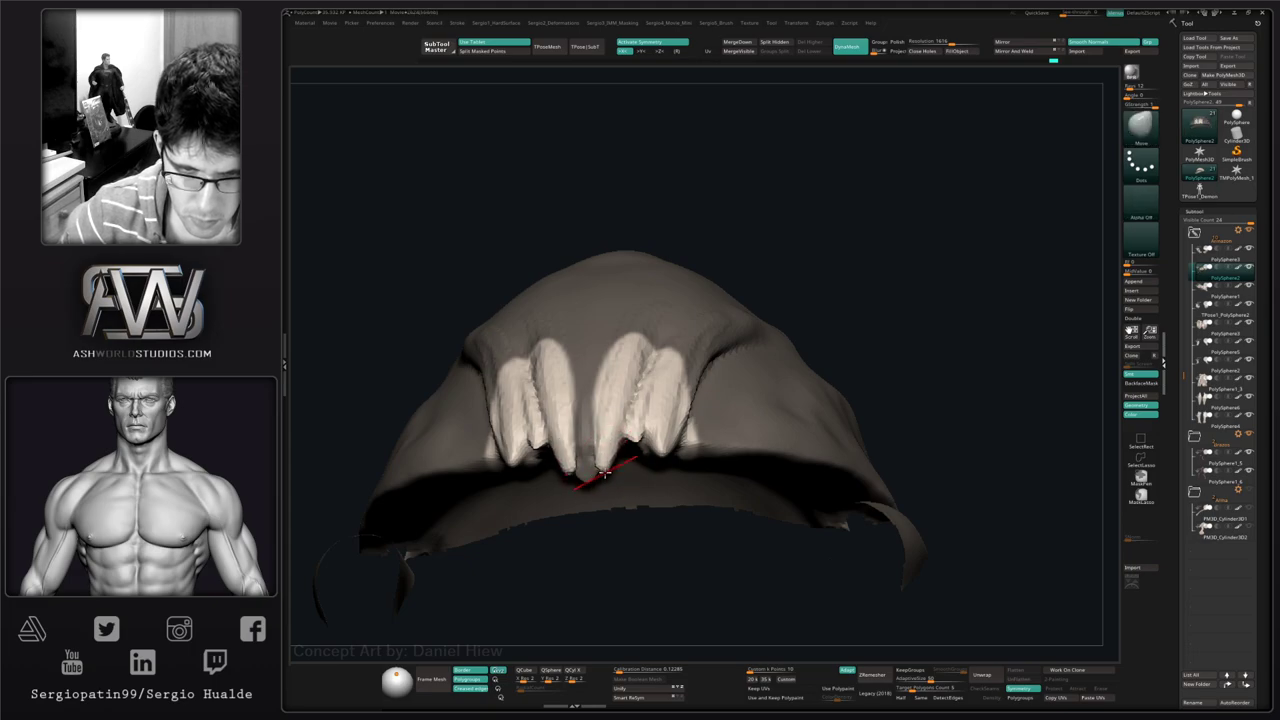
right_click_drag(603, 462, 790, 427)
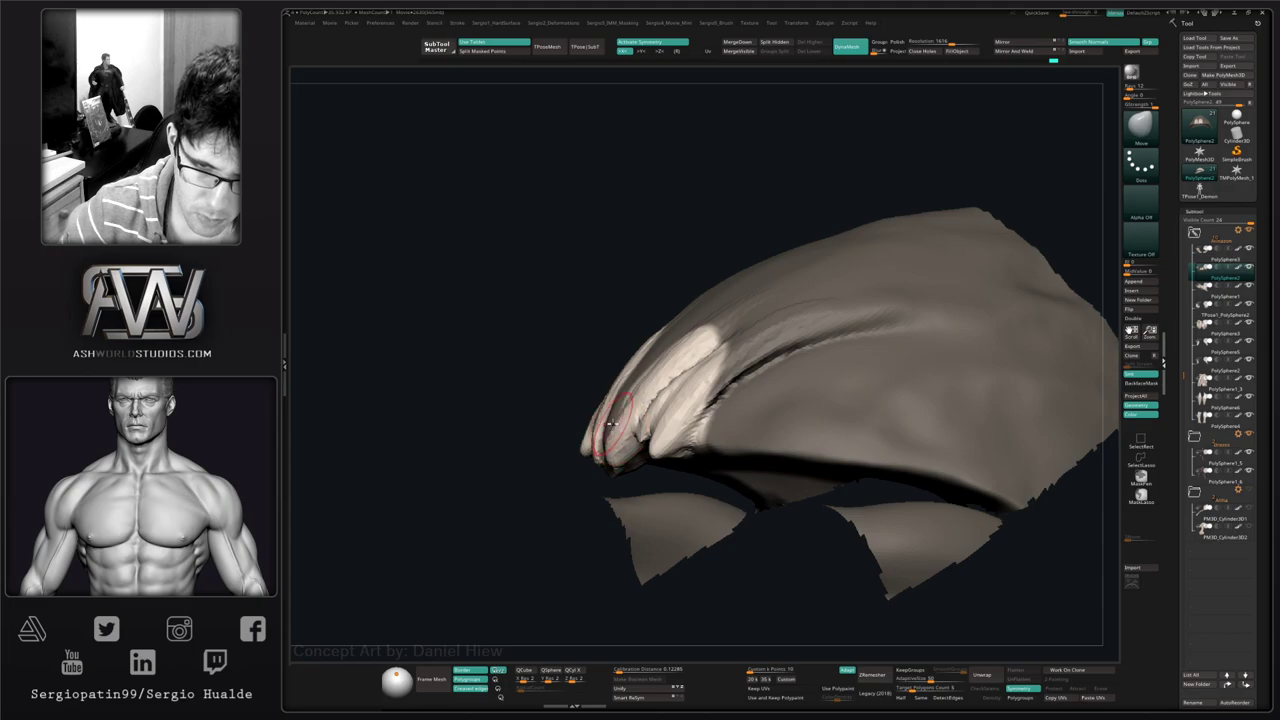
right_click_drag(612, 424, 678, 476)
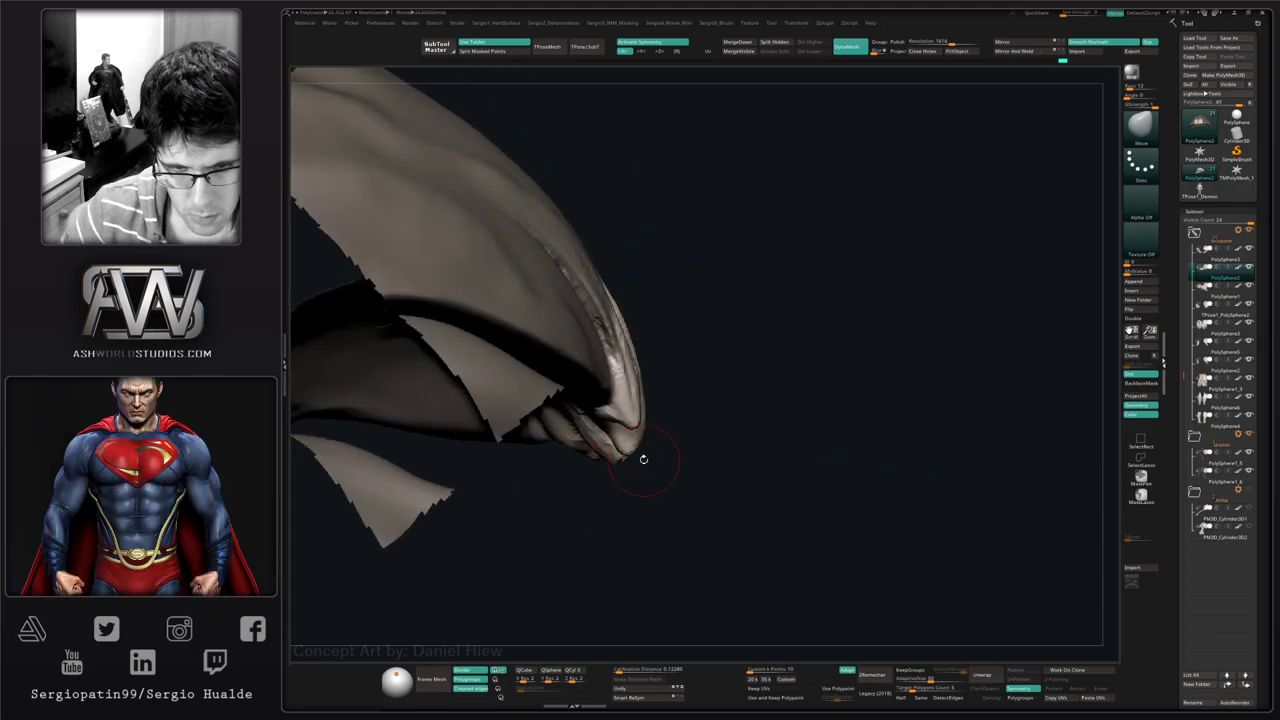
left_click(644, 459, "ctrl")
- Extend the folds across the inside surface of the brow with ClayBuildup strokes
right_click_drag(578, 416, 590, 441)
key("b")
key("c")
key("b")
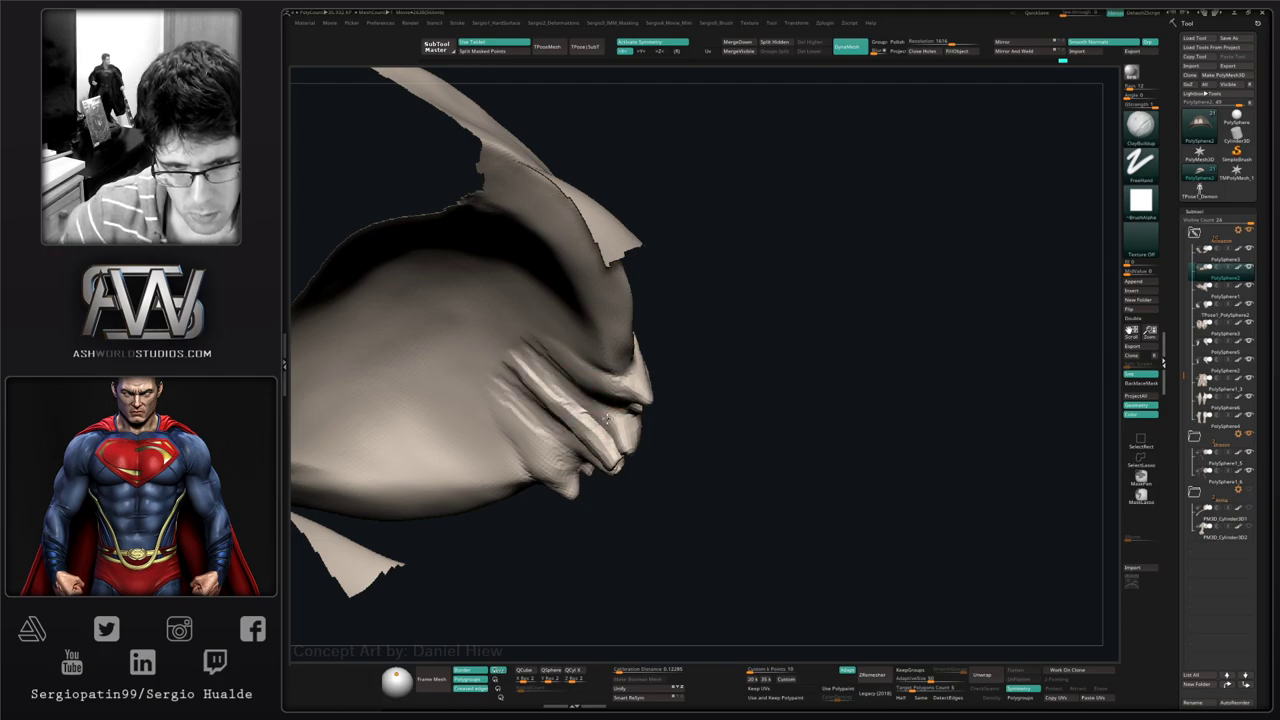
right_click_drag(547, 380, 589, 386)
left_click_drag(599, 402, 561, 362)
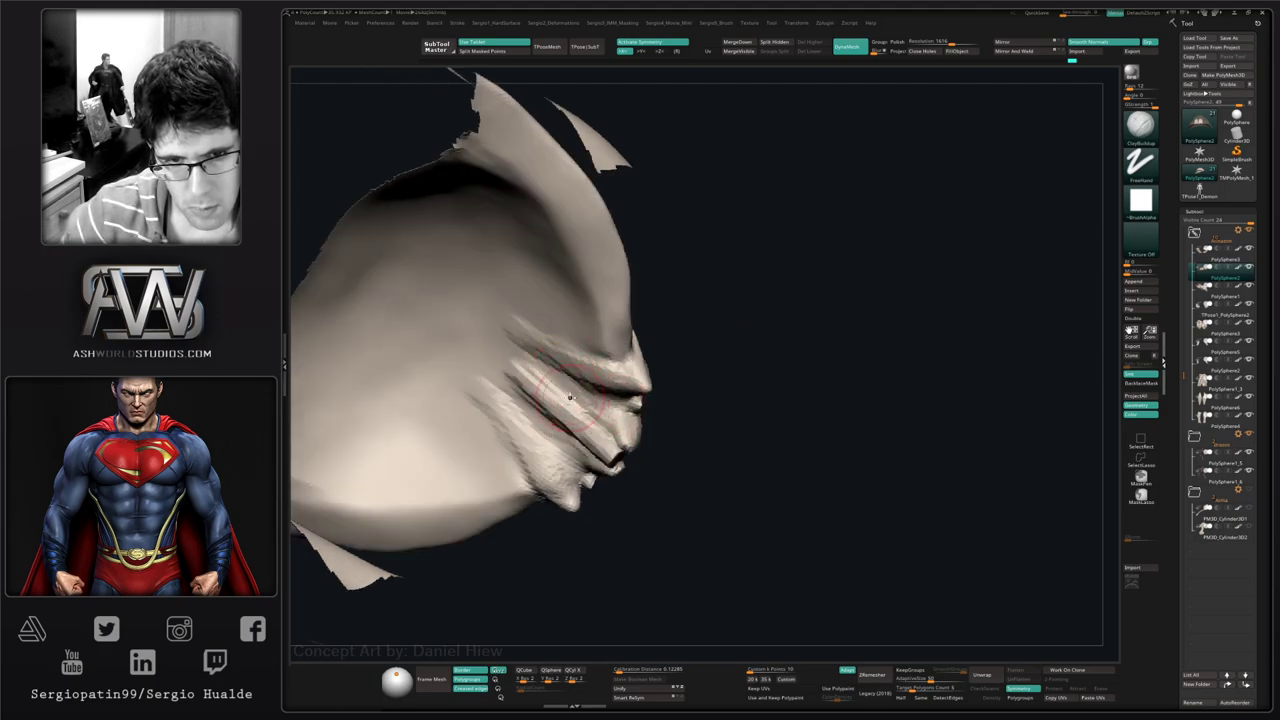
- Isolate the brow patch beside the outermost fold with an inverted lasso mask and pull a thin point from its edge
mouse_move(570, 397)
right_mouse_down()
mouse_move(686, 391)
mouse_move(663, 477)
mouse_move(649, 460)
mouse_move(591, 514)
mouse_move(641, 430)
mouse_move(655, 434)
mouse_move(651, 409)
mouse_move(610, 433)
right_mouse_up()
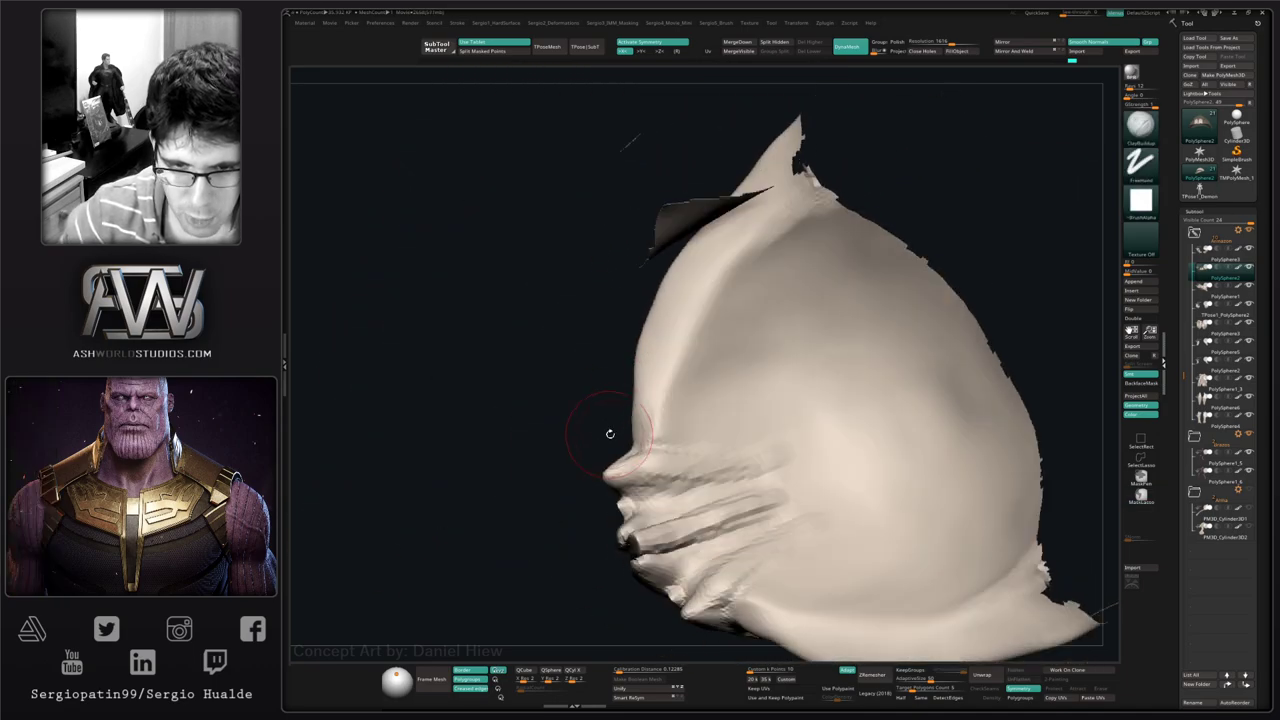
left_click_drag(614, 423, 546, 346, "ctrl")
left_click(606, 423, "ctrl")
key("b")
key("m")
key("v")
mouse_move(606, 423)
right_mouse_down()
mouse_move(653, 446)
mouse_move(609, 460)
mouse_move(737, 494)
mouse_move(730, 442)
mouse_move(720, 497)
mouse_move(720, 455)
mouse_move(748, 413)
right_mouse_up()
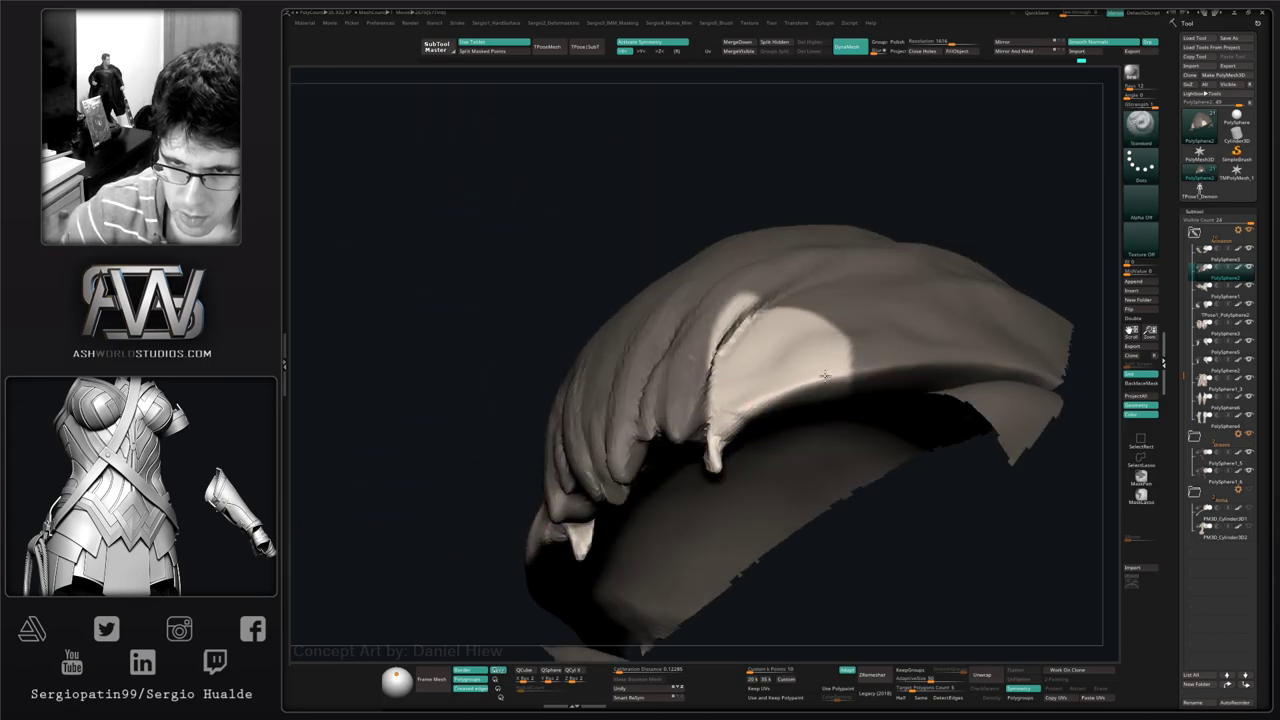
- Reshape the thin point at the outermost fold with the Move brush so it curves along the brow's inner edge
right_click_drag(825, 376, 710, 440)
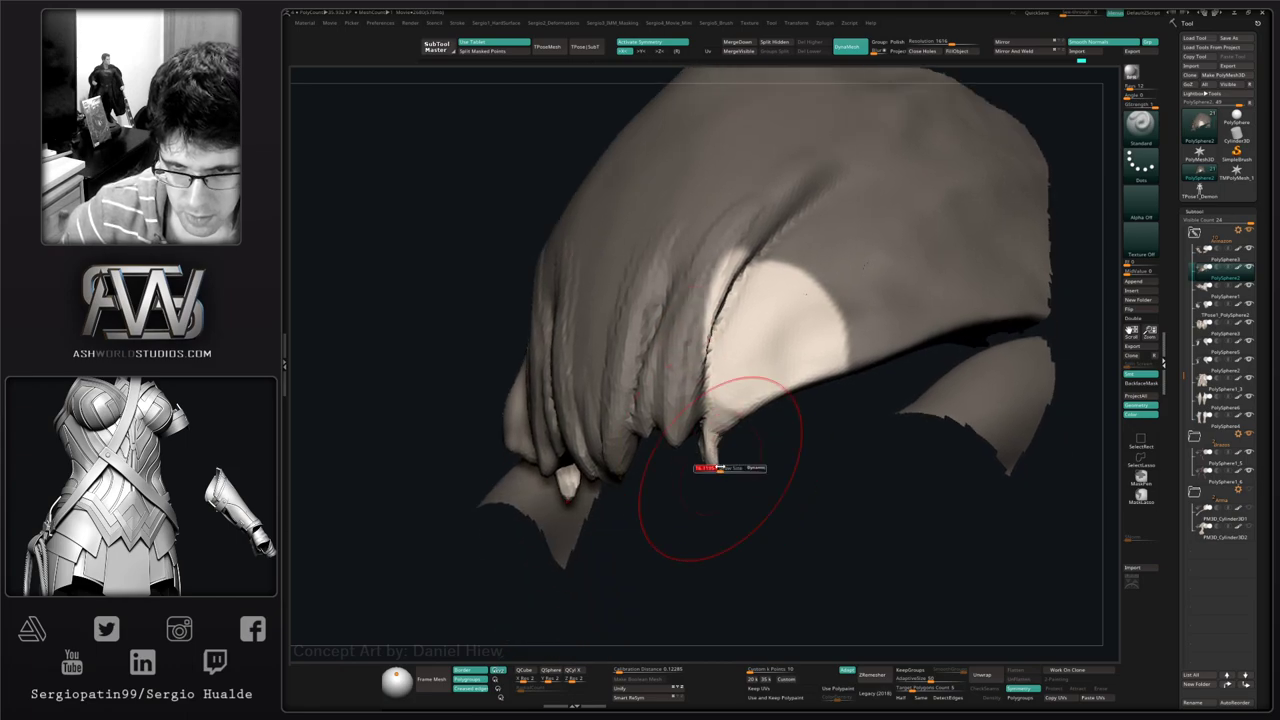
key("b")
key("m")
key("v")
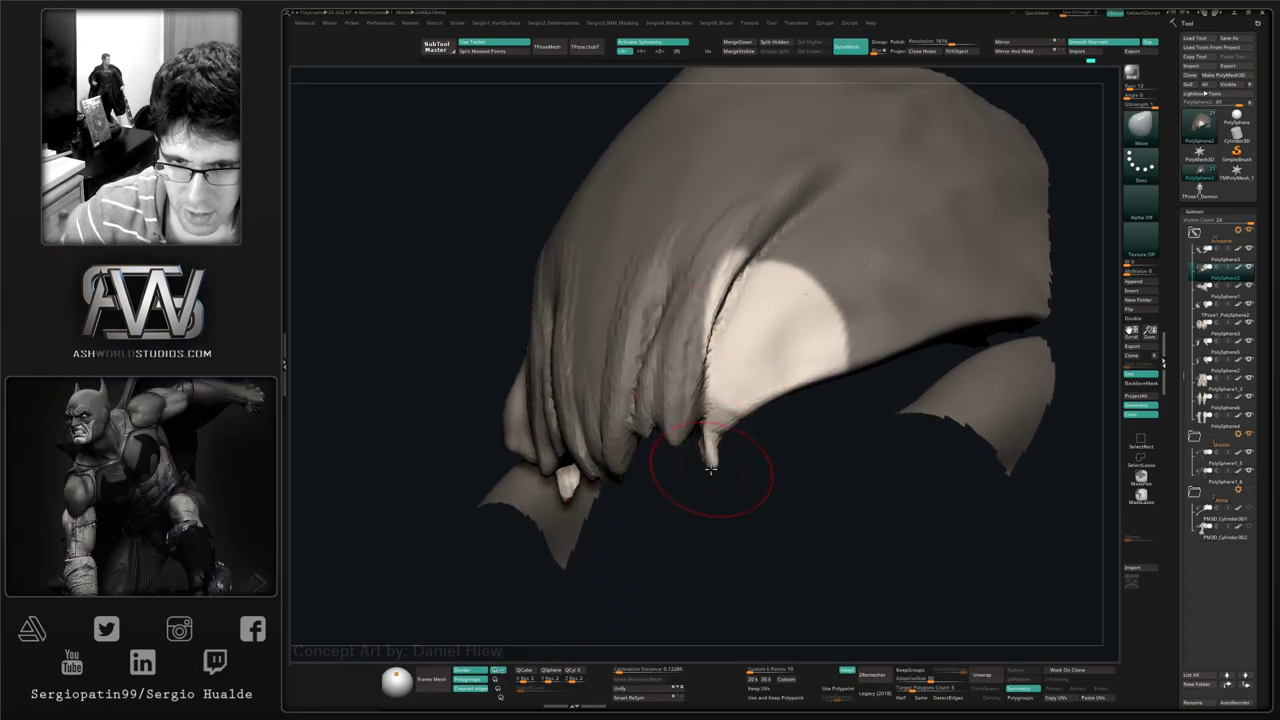
right_click_drag(708, 478, 772, 456)
mouse_move(777, 444)
left_mouse_down()
mouse_move(783, 463)
mouse_move(769, 471)
left_mouse_up()
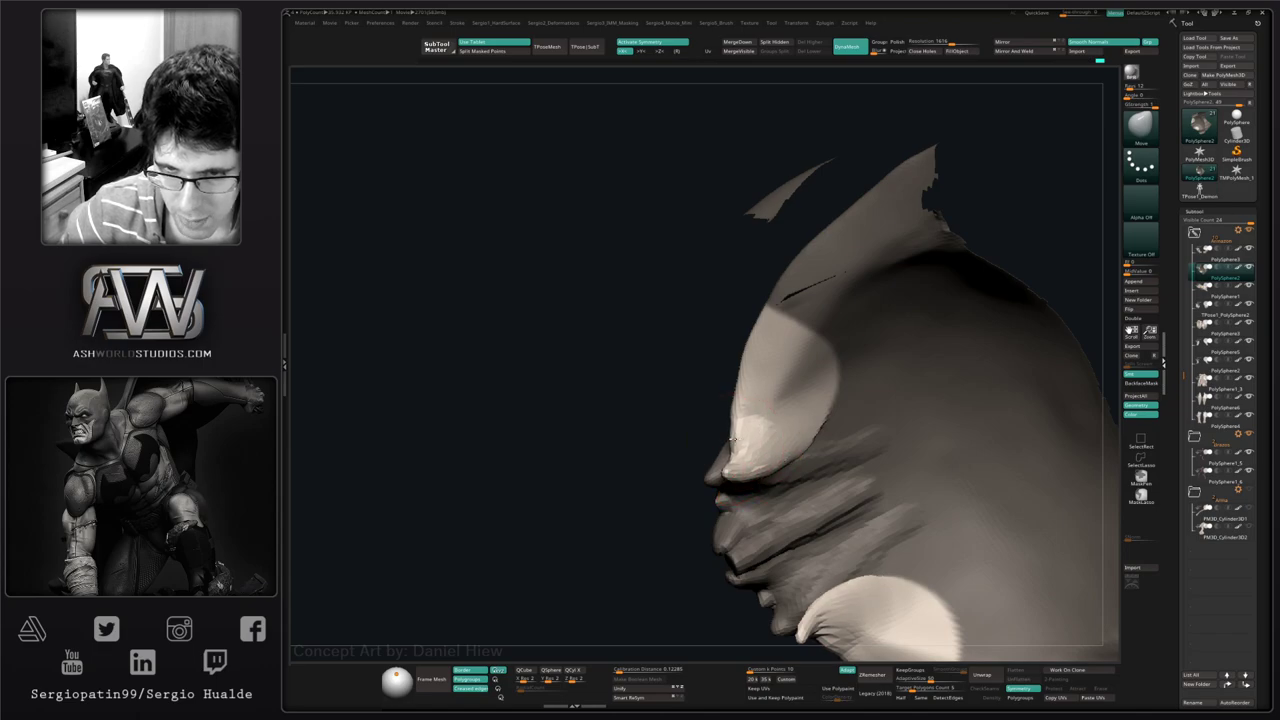
mouse_move(731, 439)
right_mouse_down("shift")
mouse_move(760, 491)
mouse_move(763, 414)
mouse_move(745, 462)
mouse_move(731, 405)
right_mouse_up("shift")
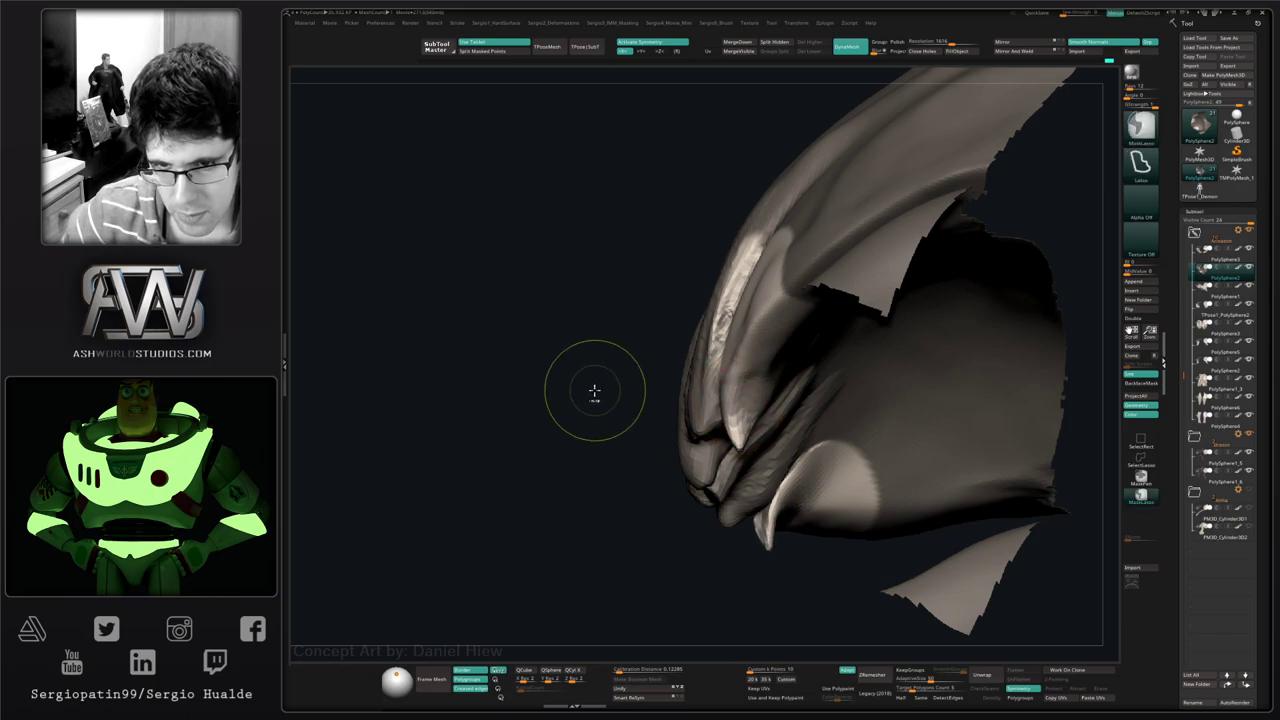
- Clear the mask and sculpt soft volume along the brow's lower outer edge with the Standard brush
mouse_move(591, 391)
right_mouse_down()
mouse_move(677, 357)
mouse_move(771, 423)
mouse_move(720, 429)
mouse_move(712, 515)
right_mouse_up()
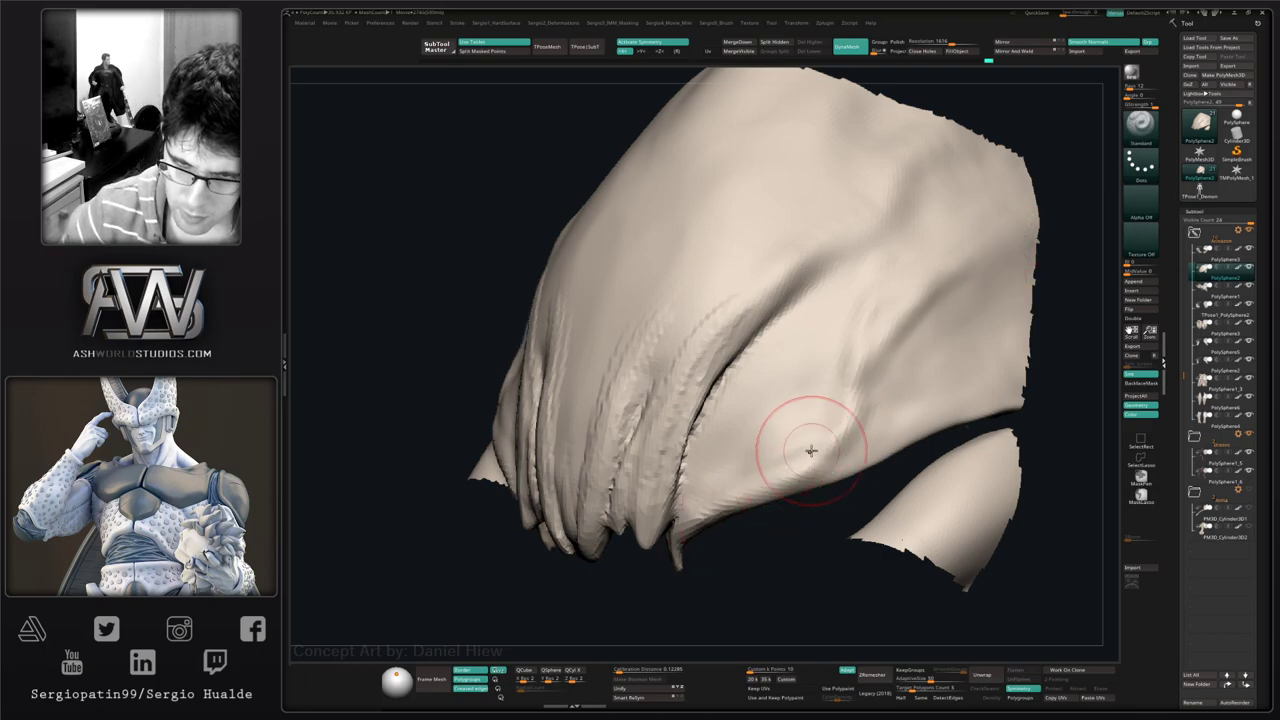
left_click_drag(754, 495, 940, 383)
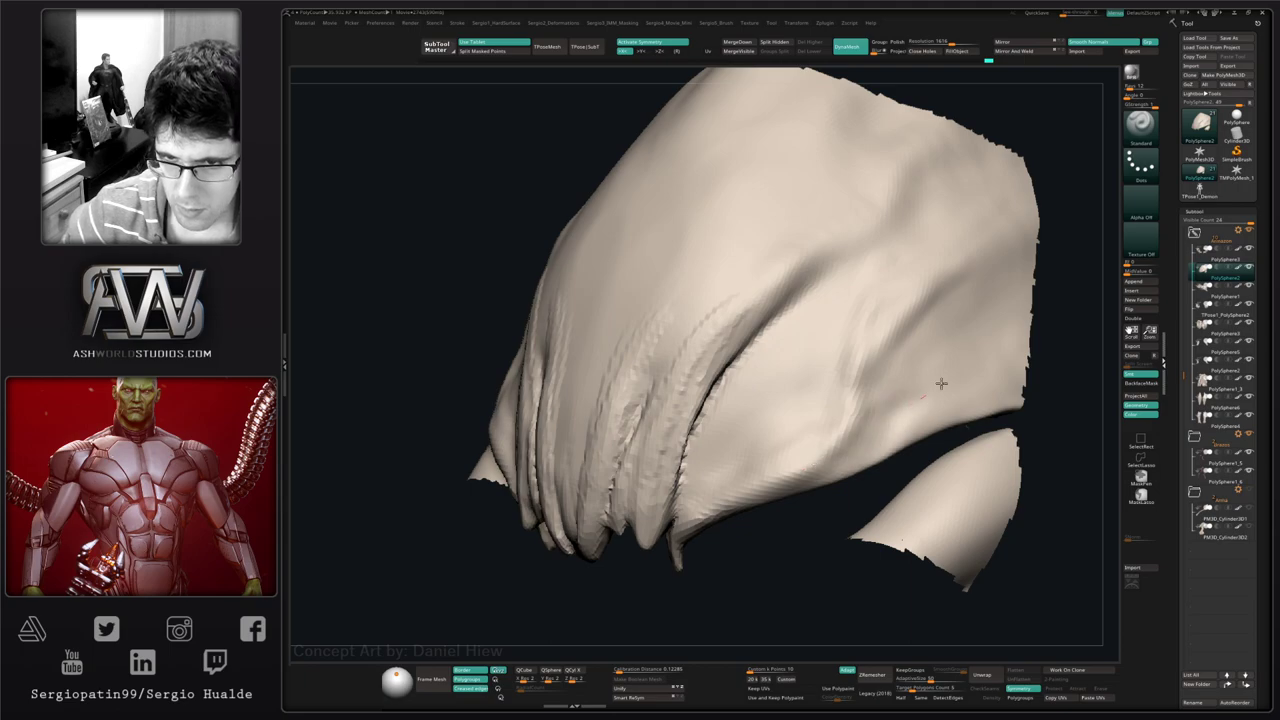
mouse_move(940, 383)
right_mouse_down("ctrl")
mouse_move(828, 429)
mouse_move(893, 450)
right_mouse_up("ctrl")
mouse_move(893, 450)
right_mouse_down("alt")
mouse_move(746, 398)
mouse_move(756, 418)
mouse_move(730, 428)
mouse_move(745, 431)
right_mouse_up("alt")
- Unhide the rest of the helmet and build up the brow beside the outermost fold with ClayBuildup and Clay
left_click(829, 423, "ctrl+shift")
key("b")
key("c")
key("b")
mouse_move(740, 341)
left_mouse_down()
mouse_move(692, 407)
mouse_move(697, 454)
left_mouse_up()
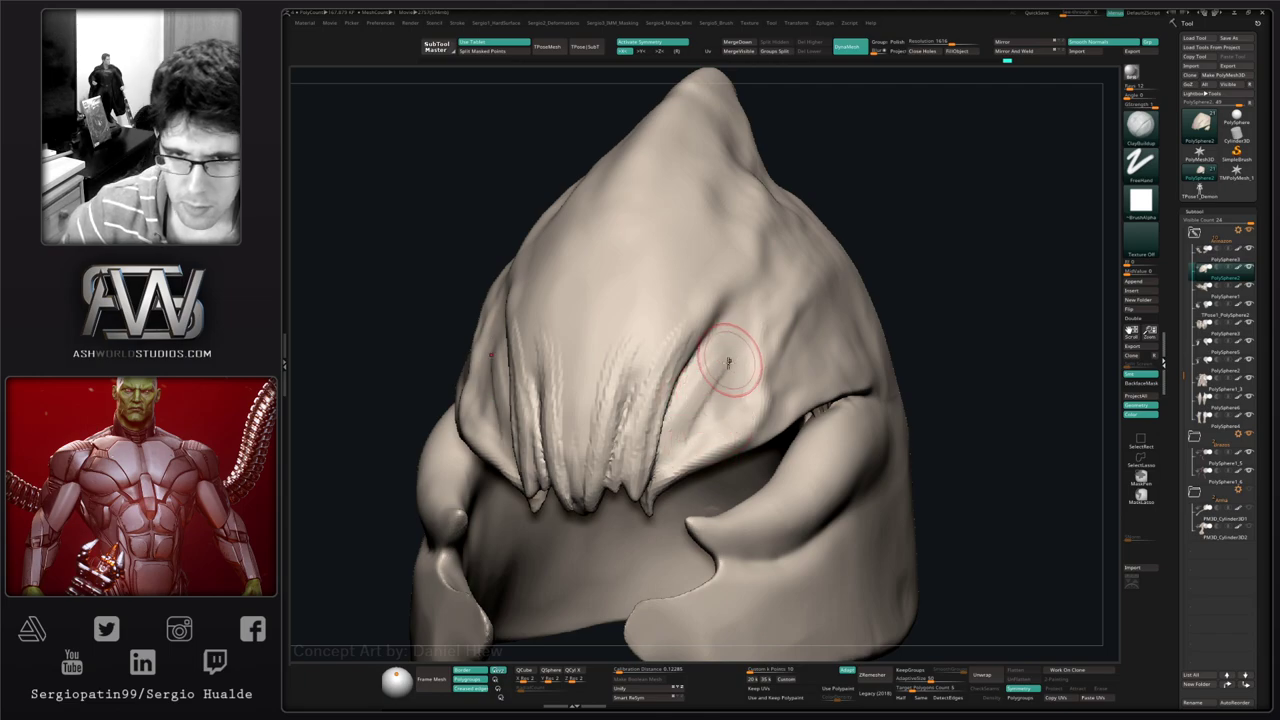
key("b")
key("c")
key("l")
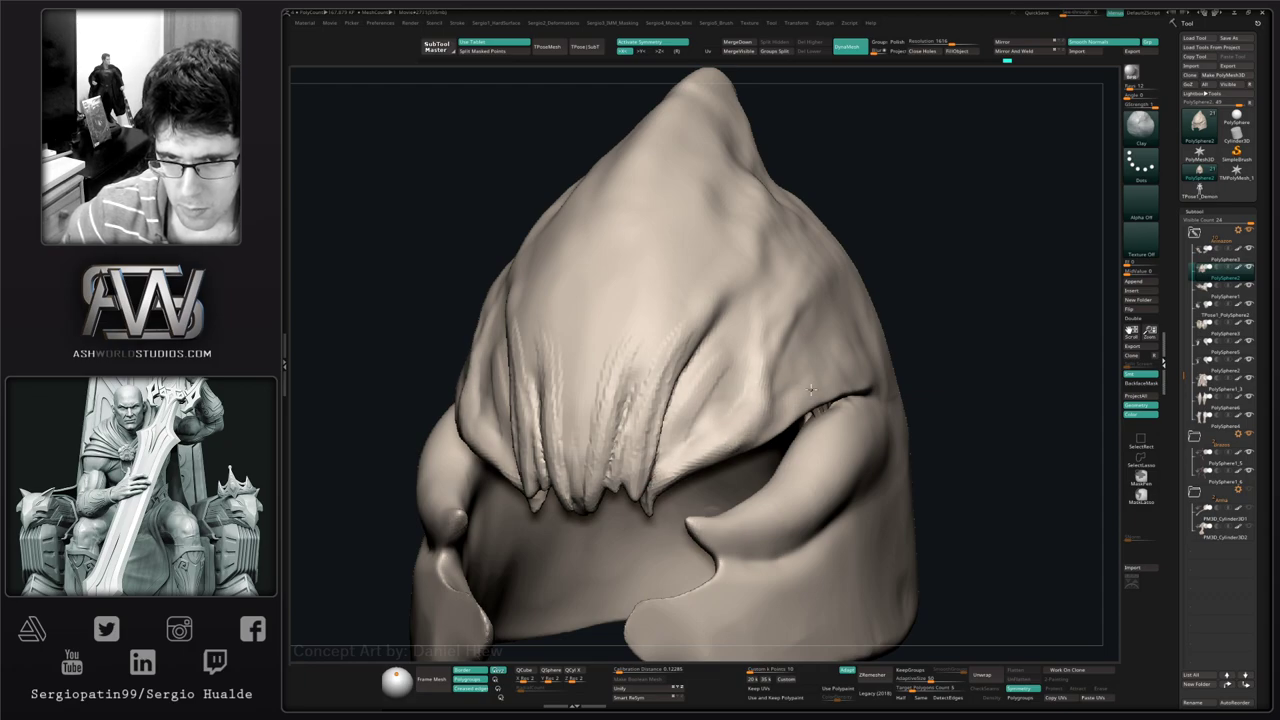
- Show all subtools again around the isolated helmet cap, select the body subtool behind the eye opening, and adjust the Move brush size
right_click_drag(840, 393, 851, 377)
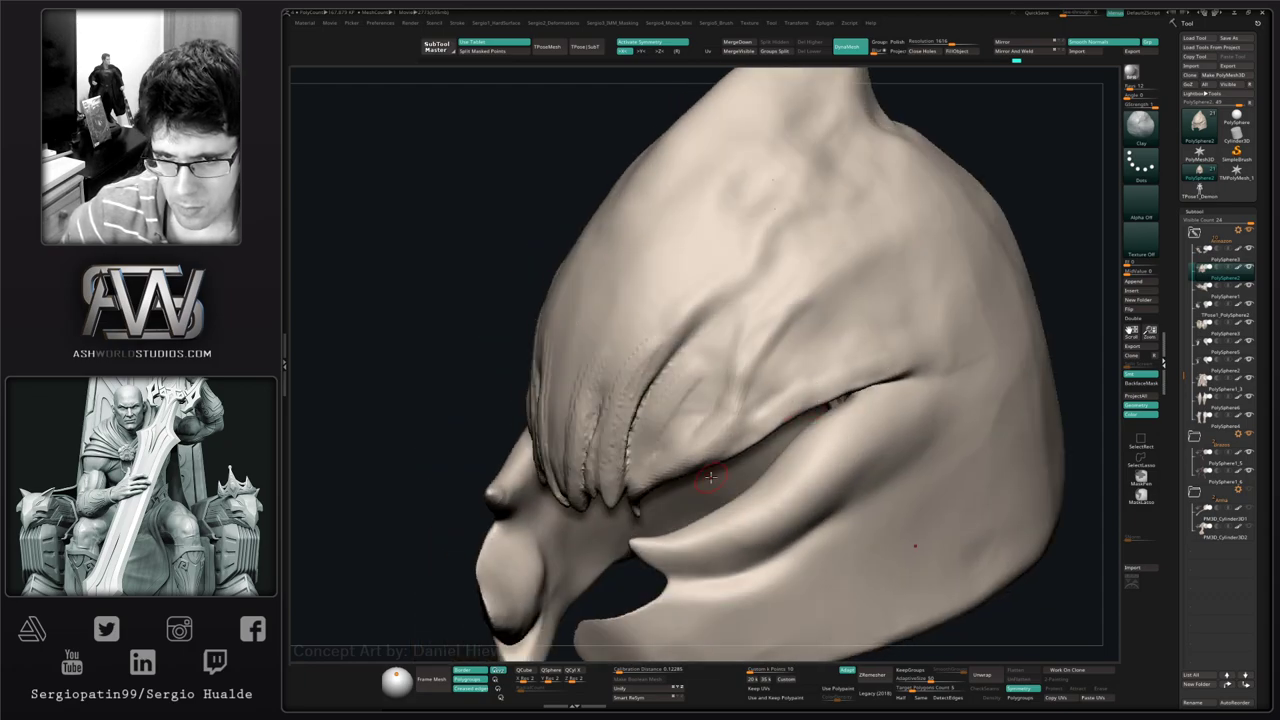
right_click_drag(711, 477, 812, 372, "ctrl")
left_click_drag(851, 358, 710, 335)
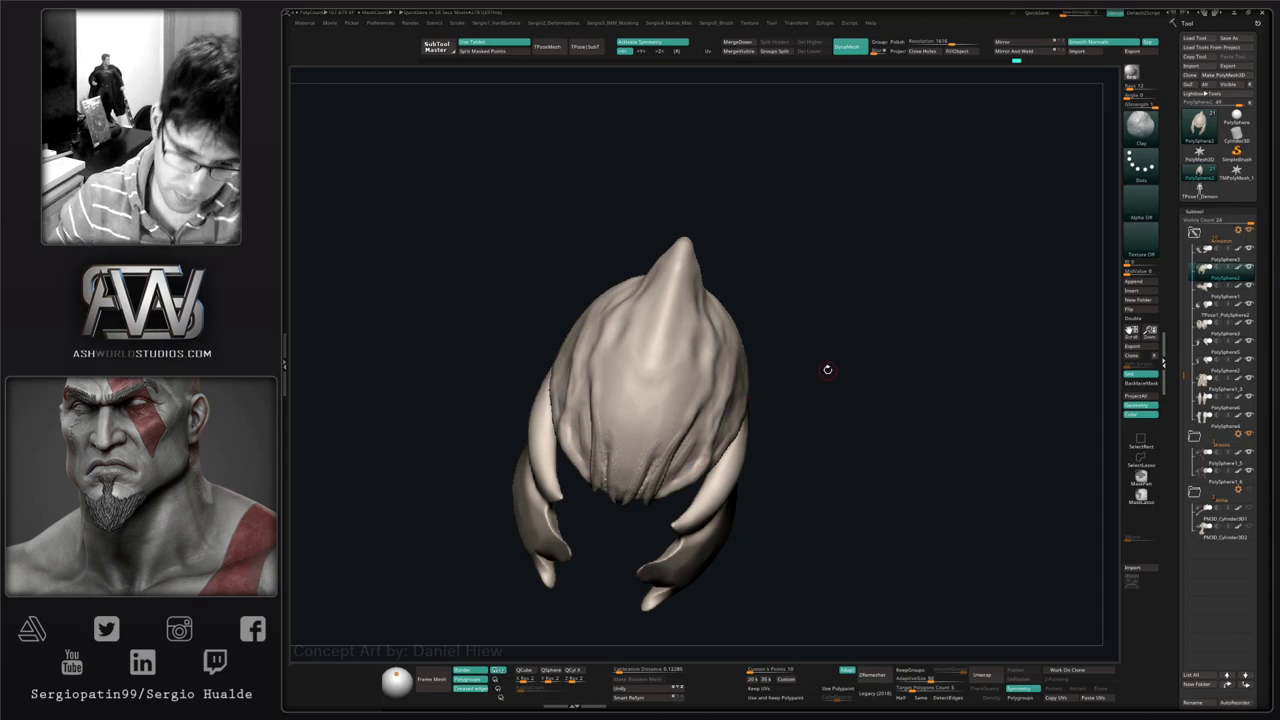
left_click_drag(828, 370, 788, 371)
key("shift+s")
mouse_move(690, 431)
right_mouse_down()
mouse_move(756, 376)
mouse_move(820, 380)
mouse_move(722, 384)
right_mouse_up()
left_click(746, 372, "alt")
key("s")
left_click_drag(738, 382, 752, 388)
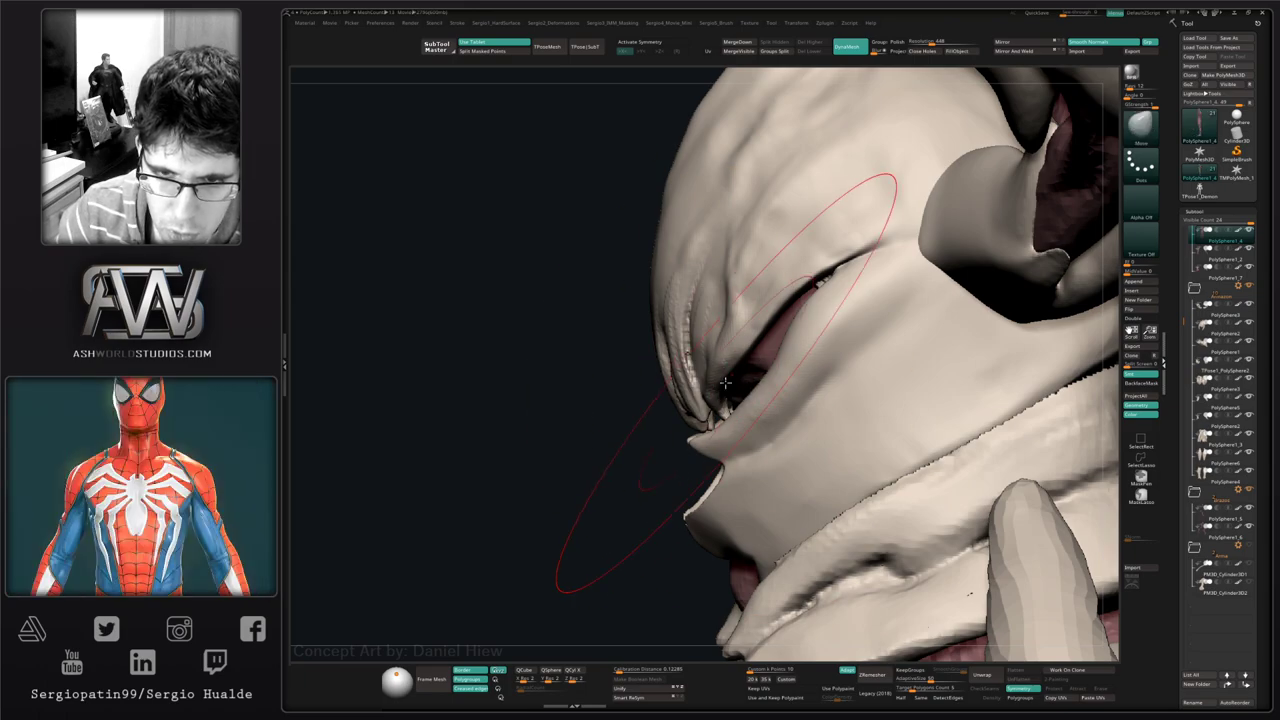
- Select the black eye sphere inside the helmet's eye opening and reposition it with the transform gizmo
right_click_drag(734, 403, 838, 460)
left_click(760, 386, "alt")
key("w")
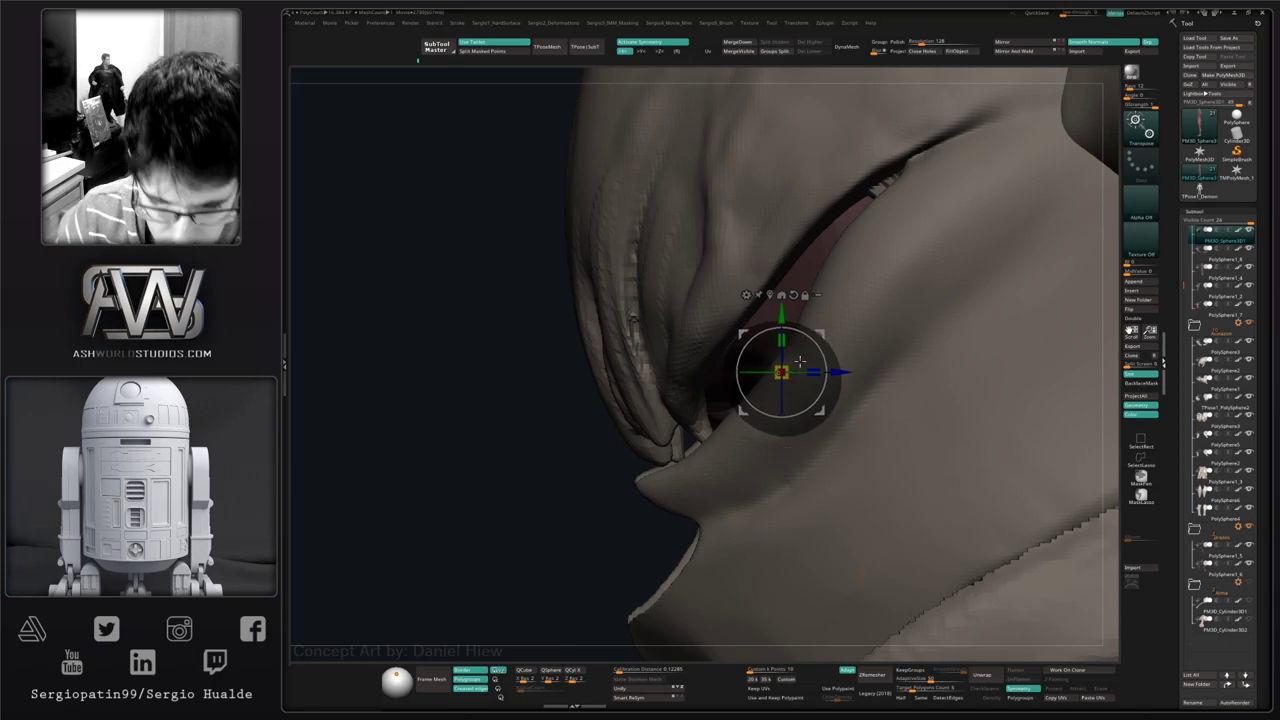
left_click_drag(821, 335, 815, 339)
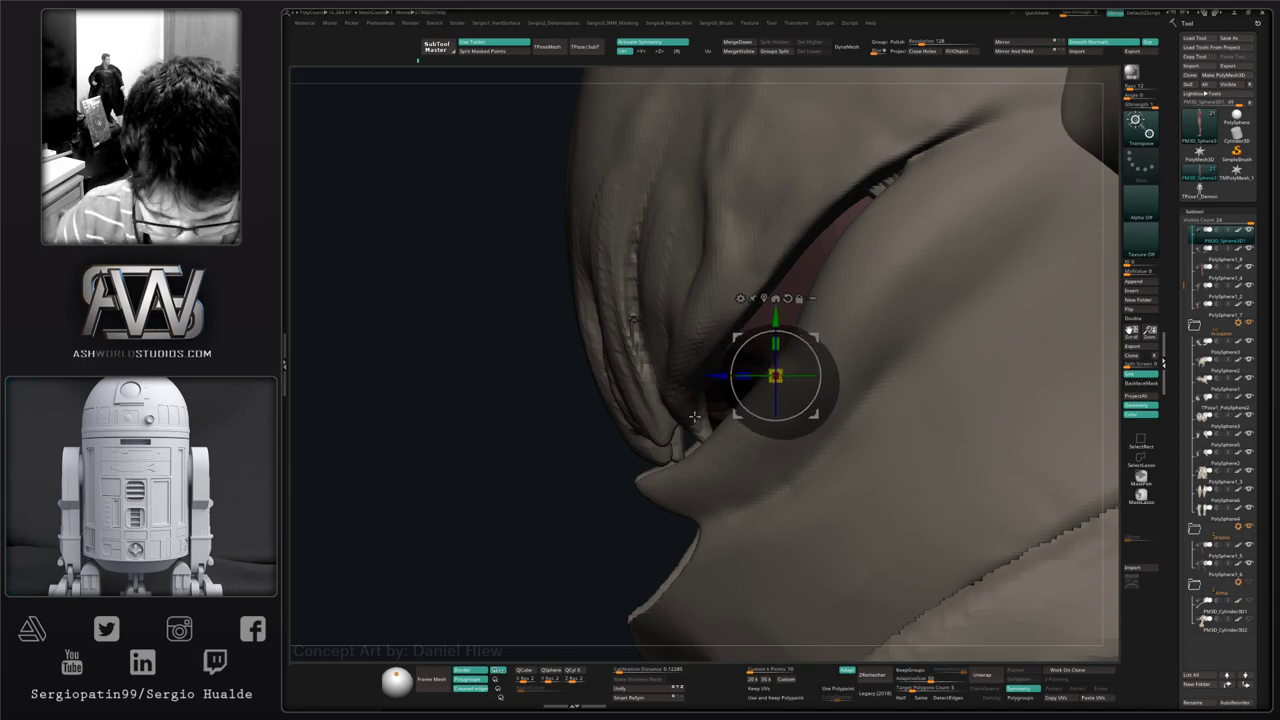
key("q")
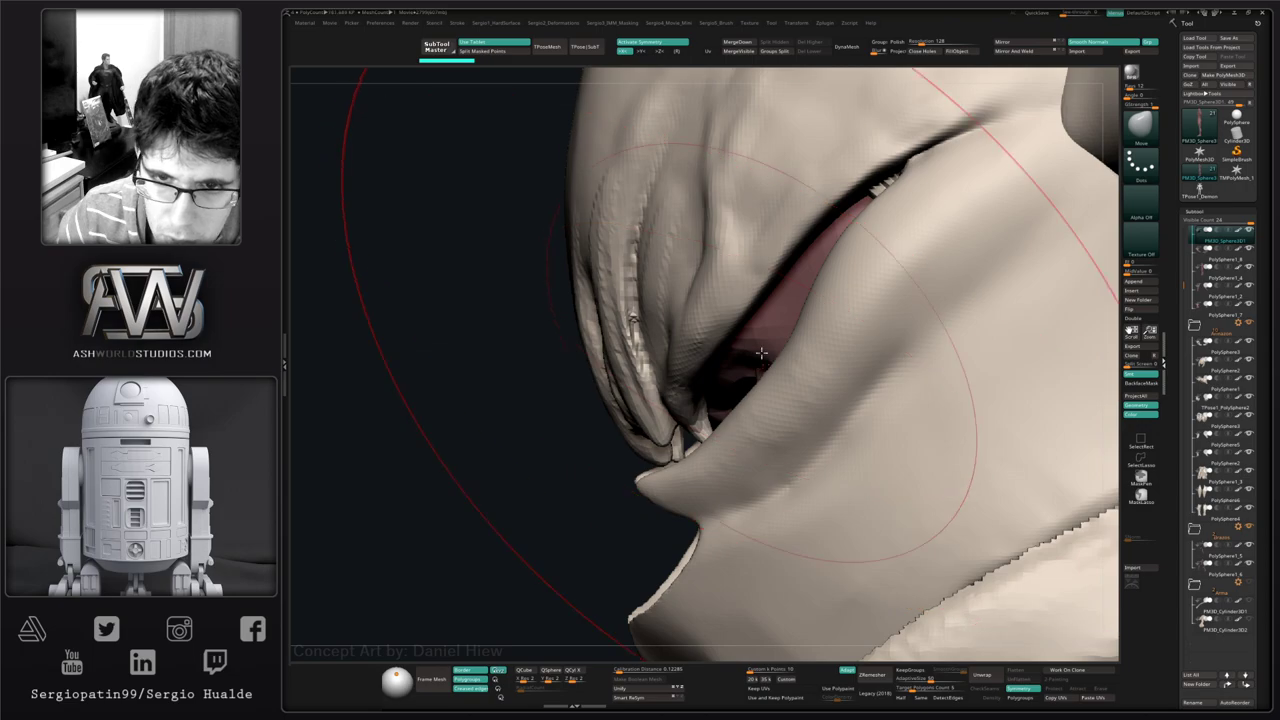
- Select the head subtool in place of the eye sphere and display it alone around the eye sockets
mouse_move(752, 369)
right_mouse_down()
mouse_move(812, 369)
mouse_move(763, 380)
right_mouse_up()
key("shift+s")
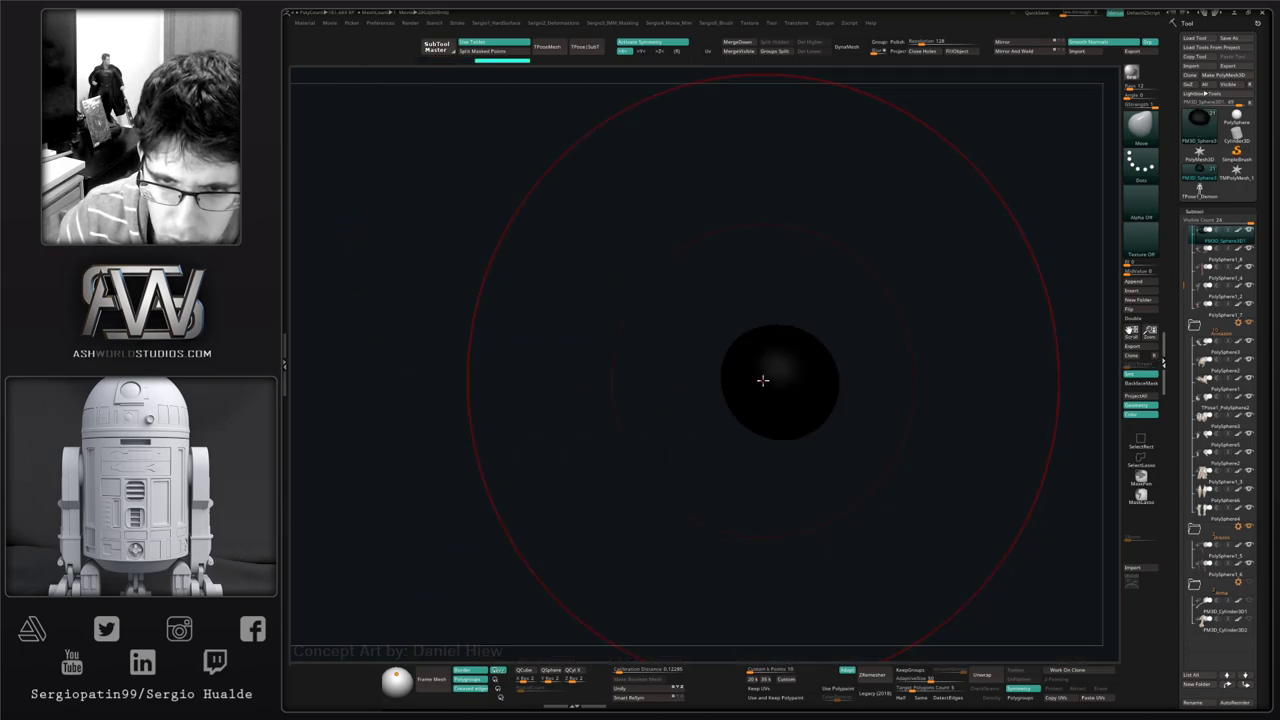
key("shift+s")
left_click(760, 347, "alt")
key("shift+s")
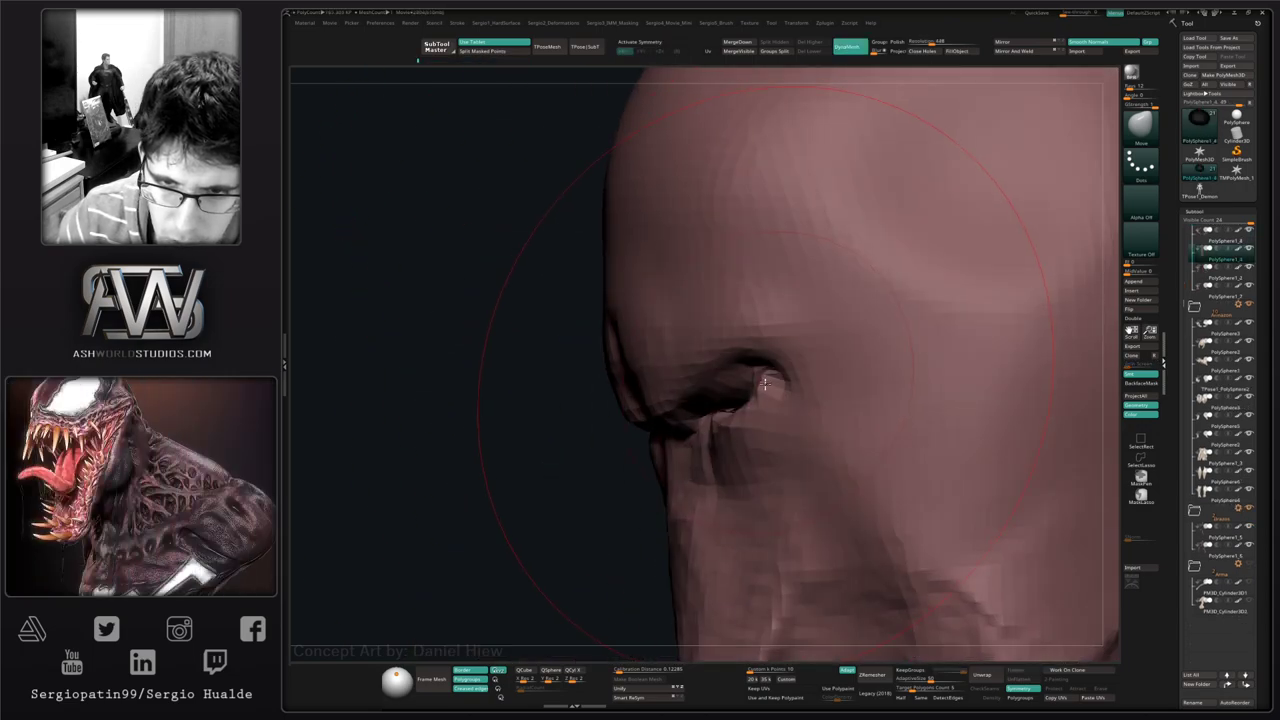
mouse_move(739, 399)
right_mouse_down("ctrl")
mouse_move(750, 421)
mouse_move(752, 375)
mouse_move(752, 410)
right_mouse_up("ctrl")
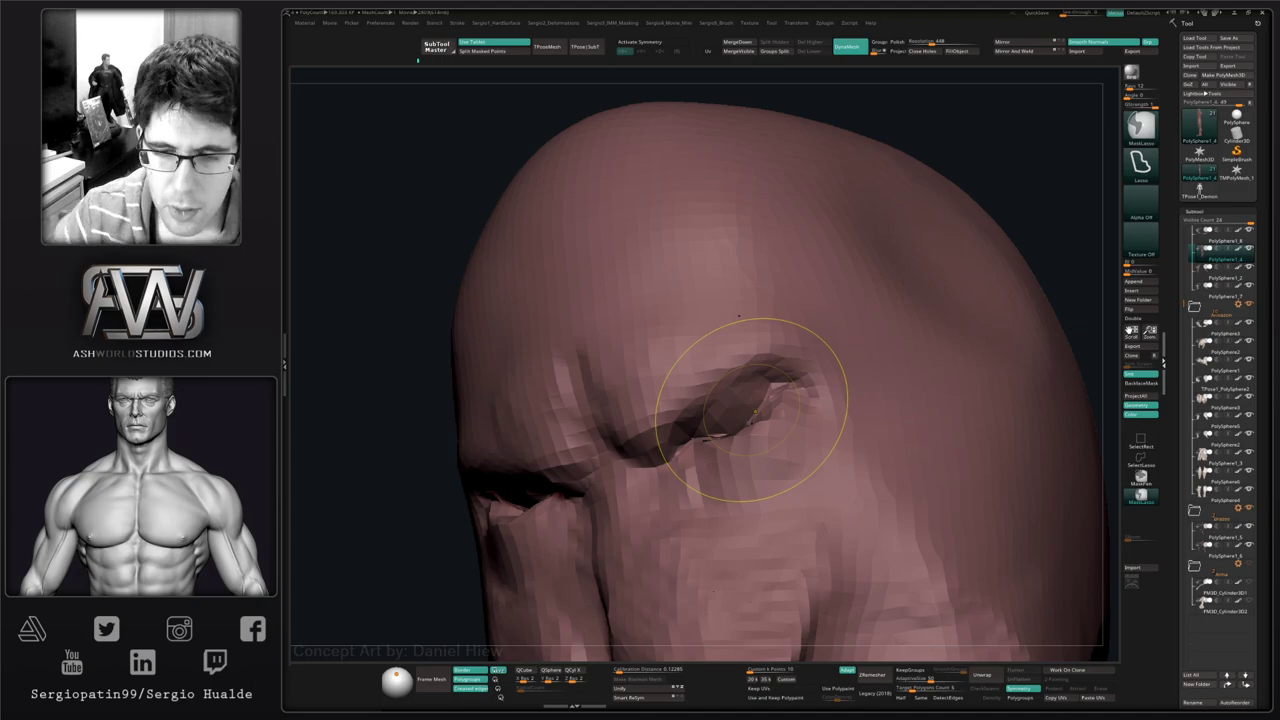
- Inspect the full figure in the single-mesh TPose1_Demon tool and return to the tool with the separate subtools
key("ctrl")
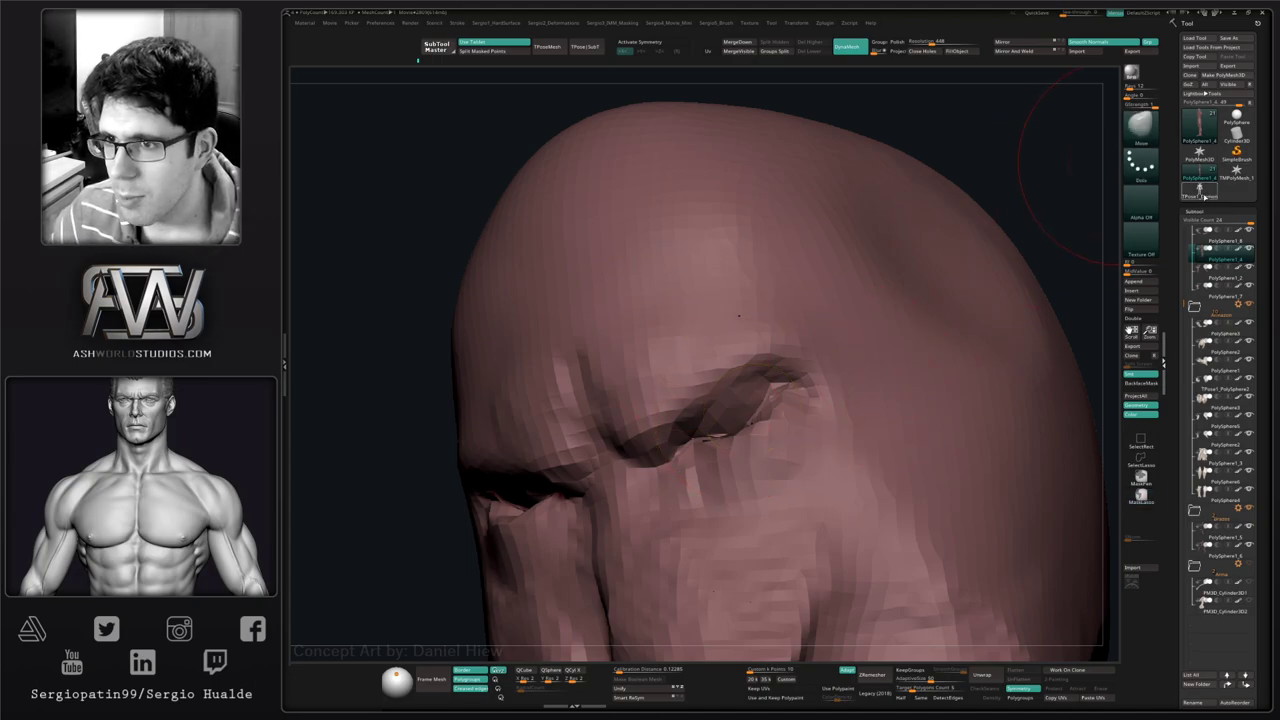
left_click(1204, 196)
mouse_move(430, 160)
right_mouse_down("ctrl")
mouse_move(700, 257)
mouse_move(766, 501)
mouse_move(786, 185)
mouse_move(800, 270)
mouse_move(731, 337)
right_mouse_up("ctrl")
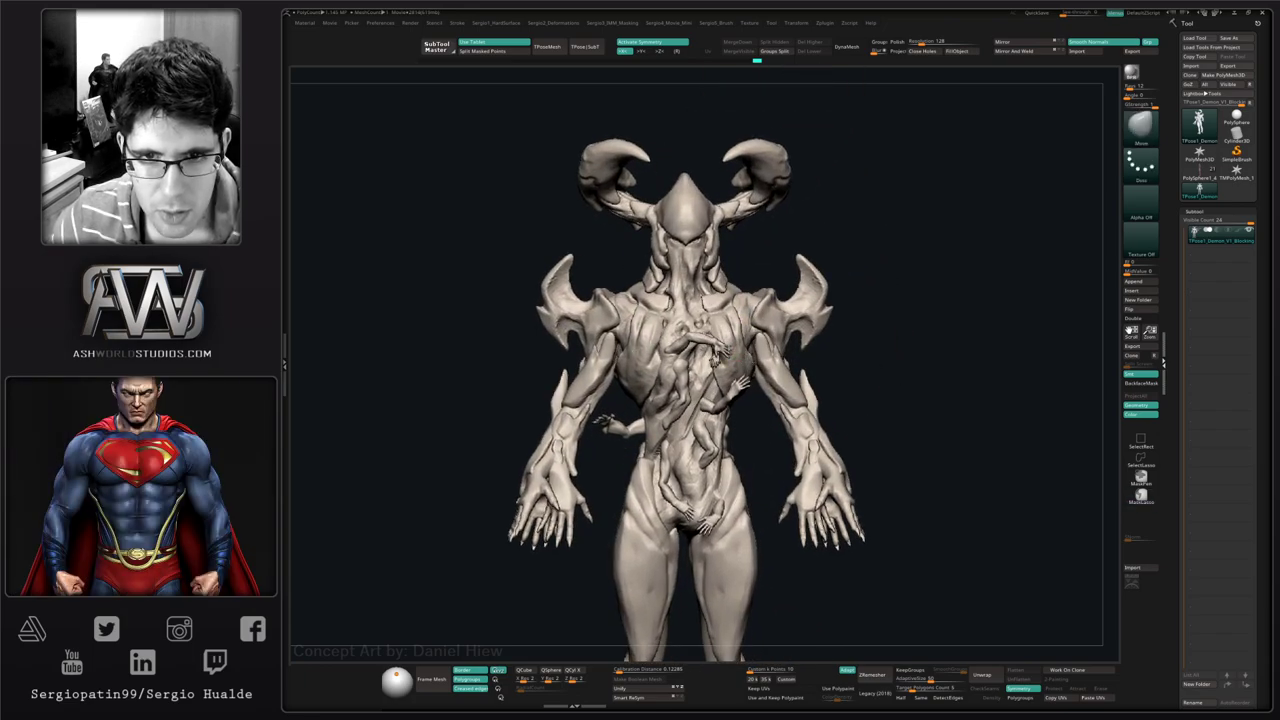
key("ctrl+z")
key("ctrl+shift+z")
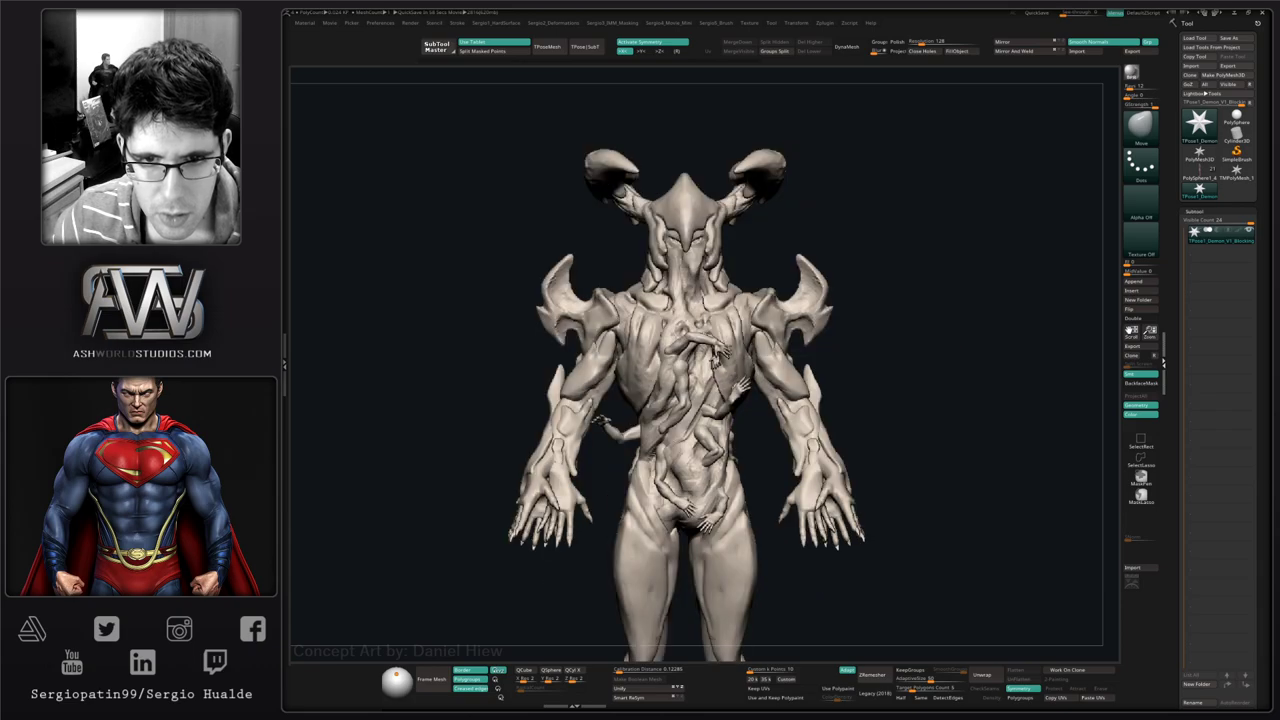
right_click_drag(486, 285, 690, 318, "alt")
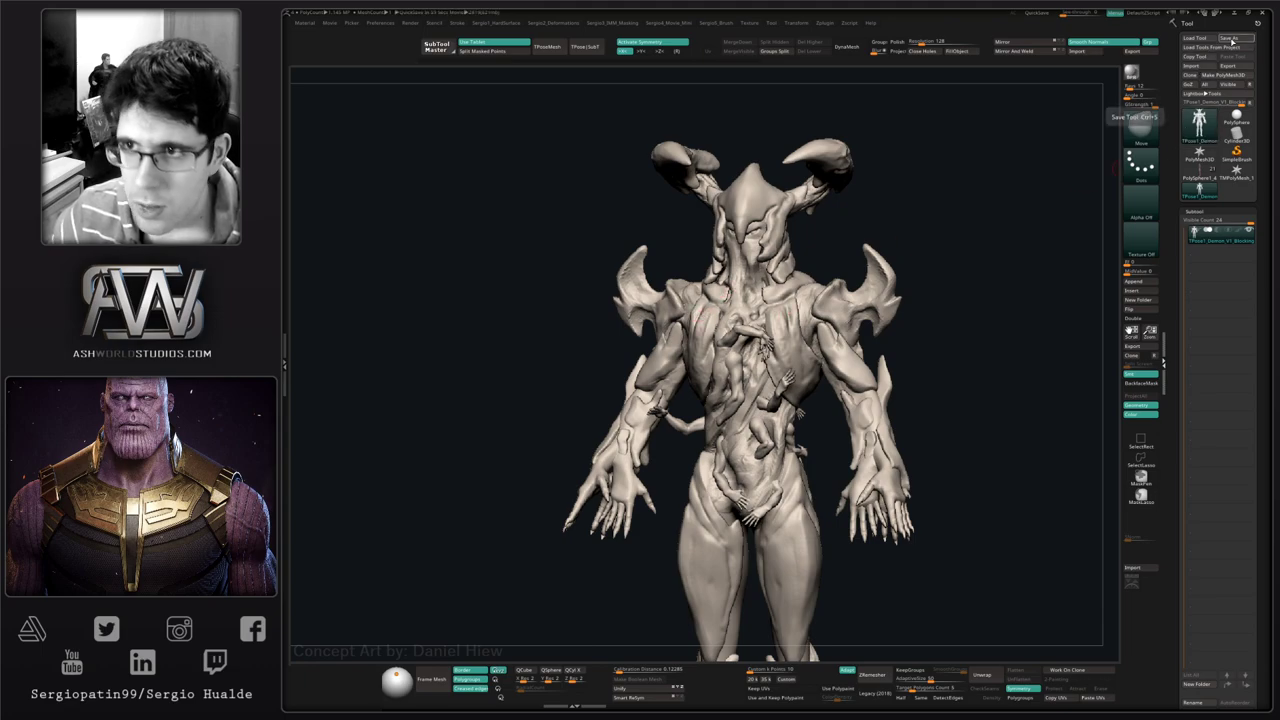
left_click(1199, 165)
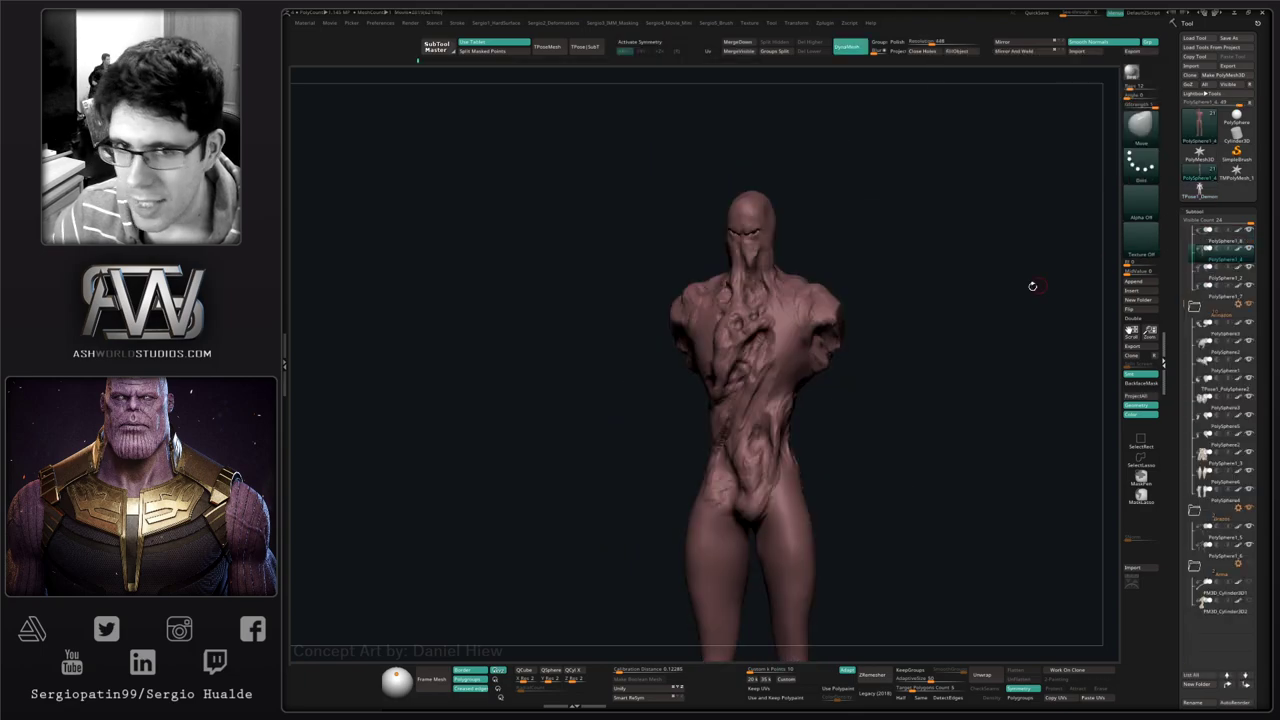
- Start a timelapse movie recording of the sculpting session
left_click_drag(1032, 286, 861, 325)
right_click_drag(786, 224, 786, 300, "ctrl")
right_click_drag(940, 260, 822, 326)
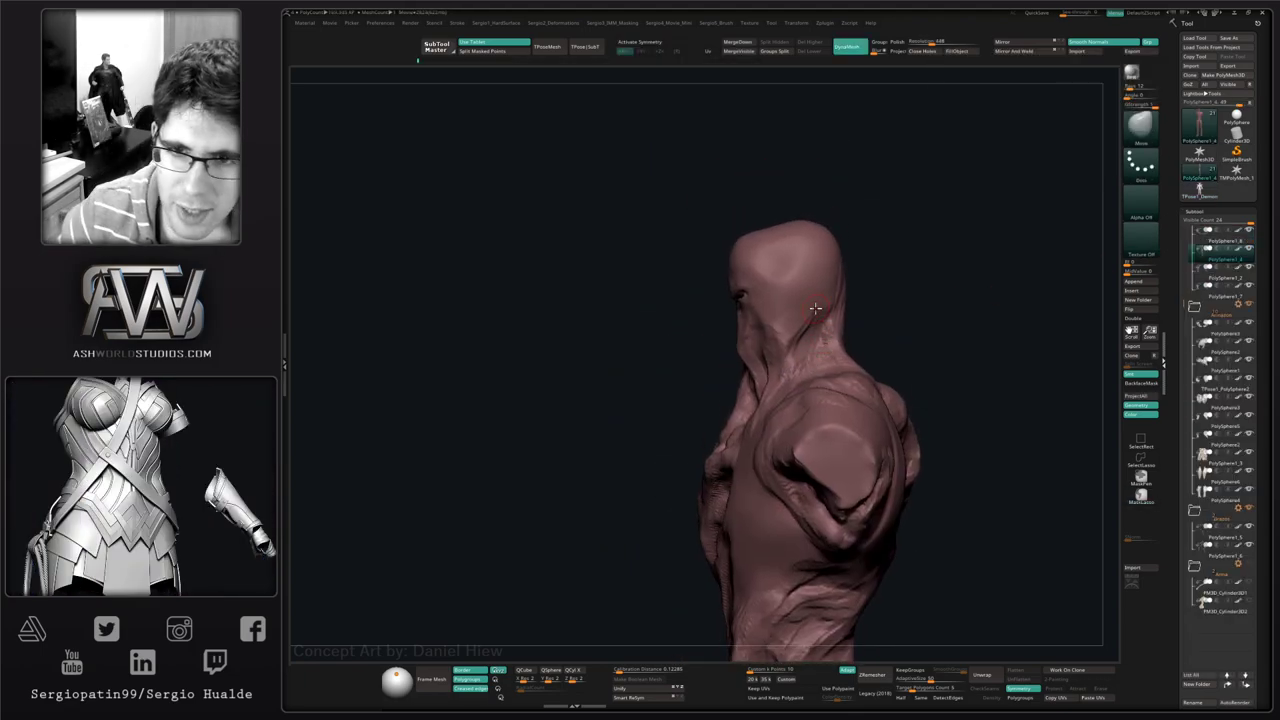
right_click_drag(919, 332, 849, 337)
key("4")
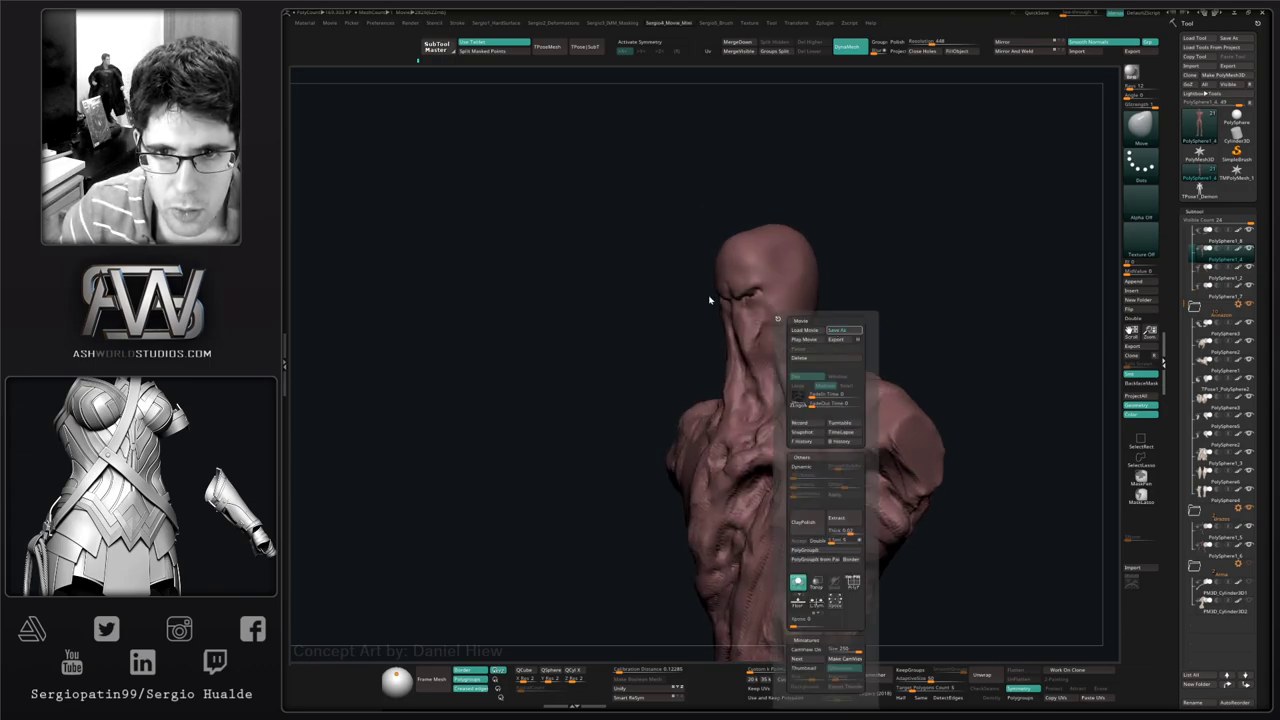
key("Escape")
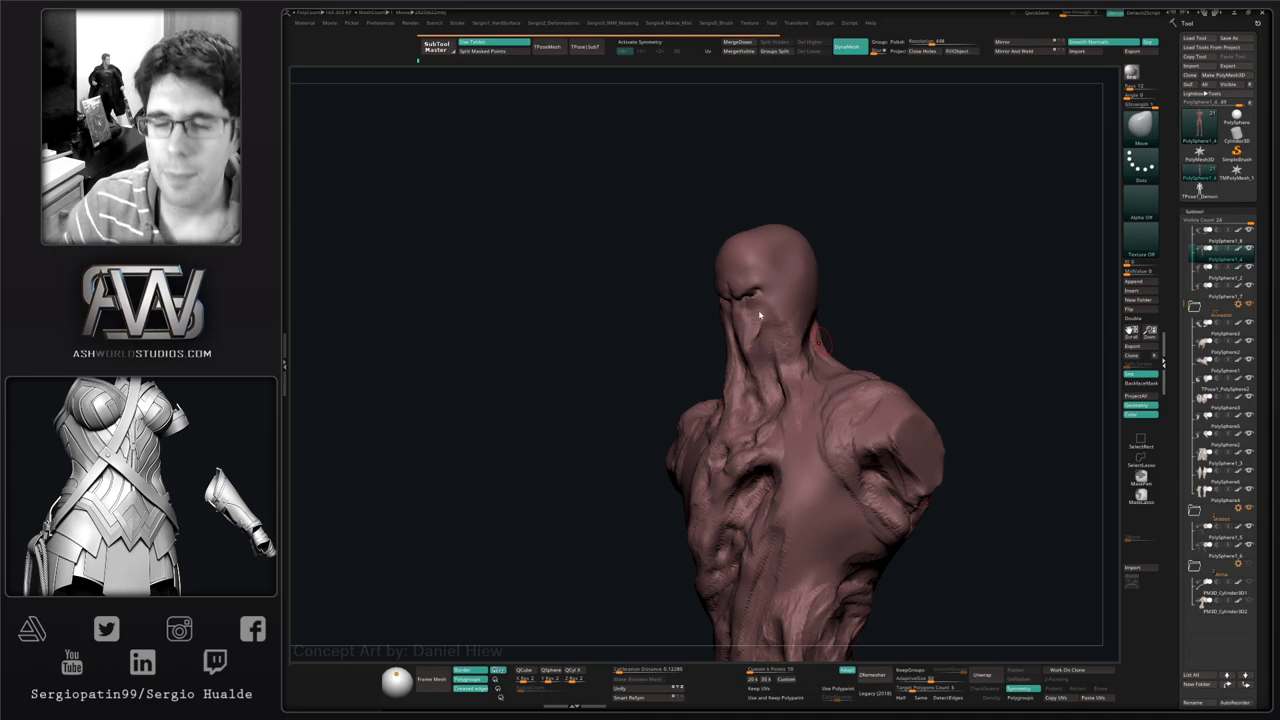
key("m")
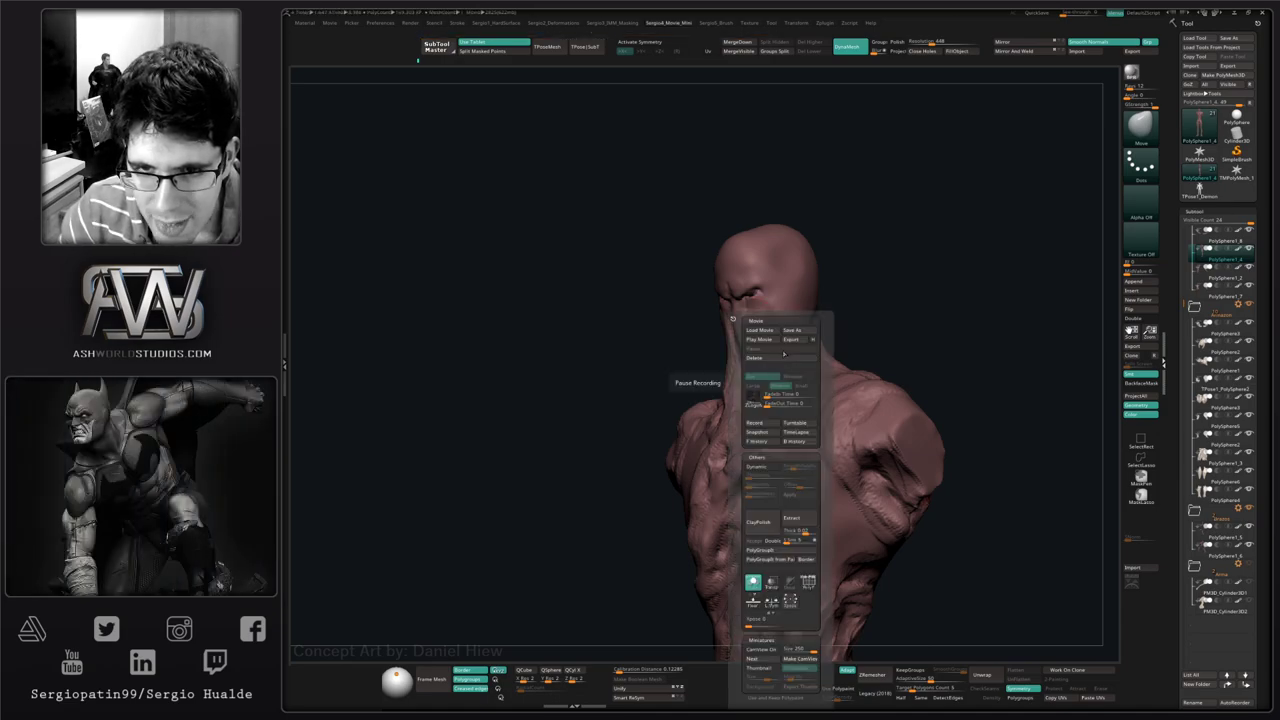
left_click(794, 428)
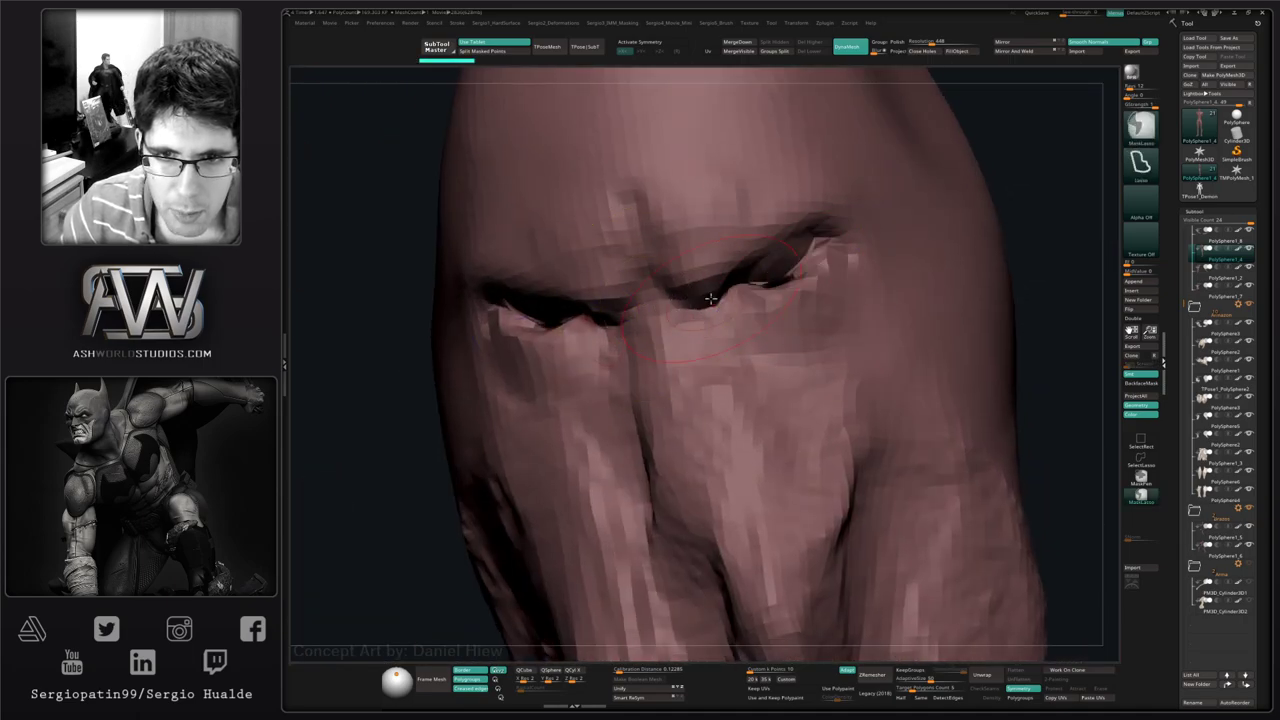
- Turn on X symmetry, smooth the jagged eye sockets and brows, and check the mesh density in wireframe display
key("x")
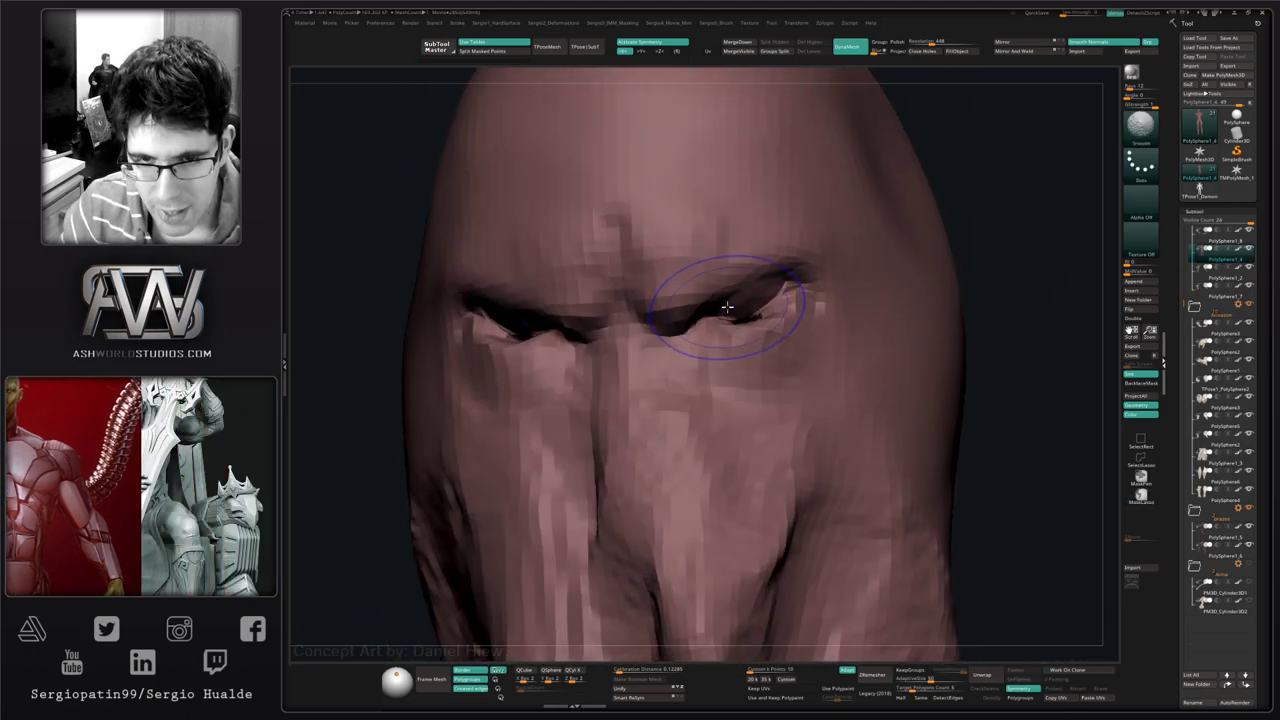
key("space")
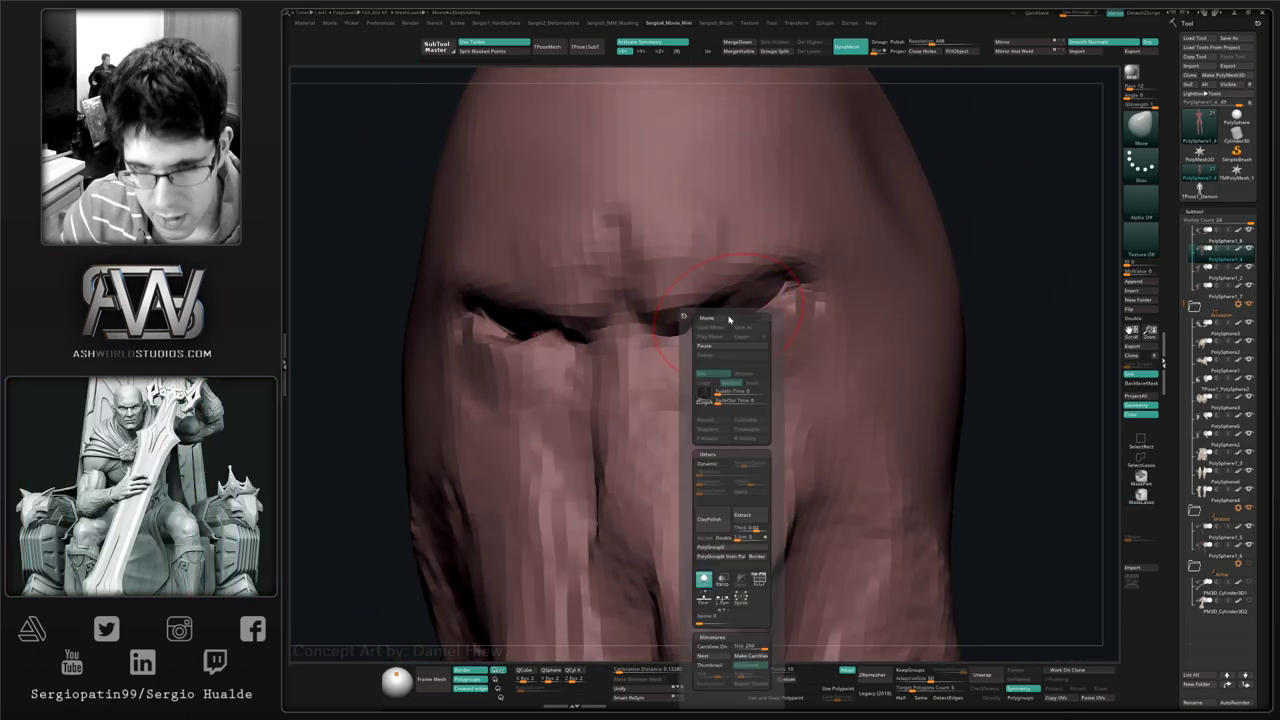
key("shift")
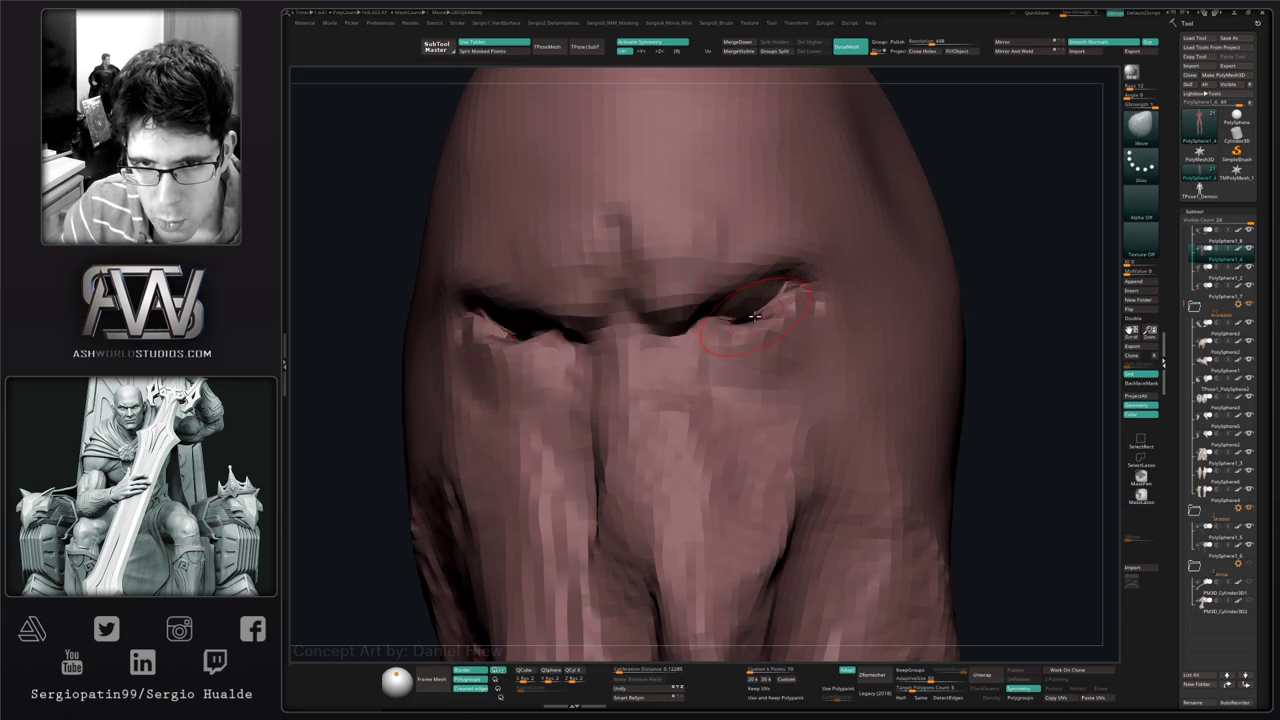
key("shift+f")
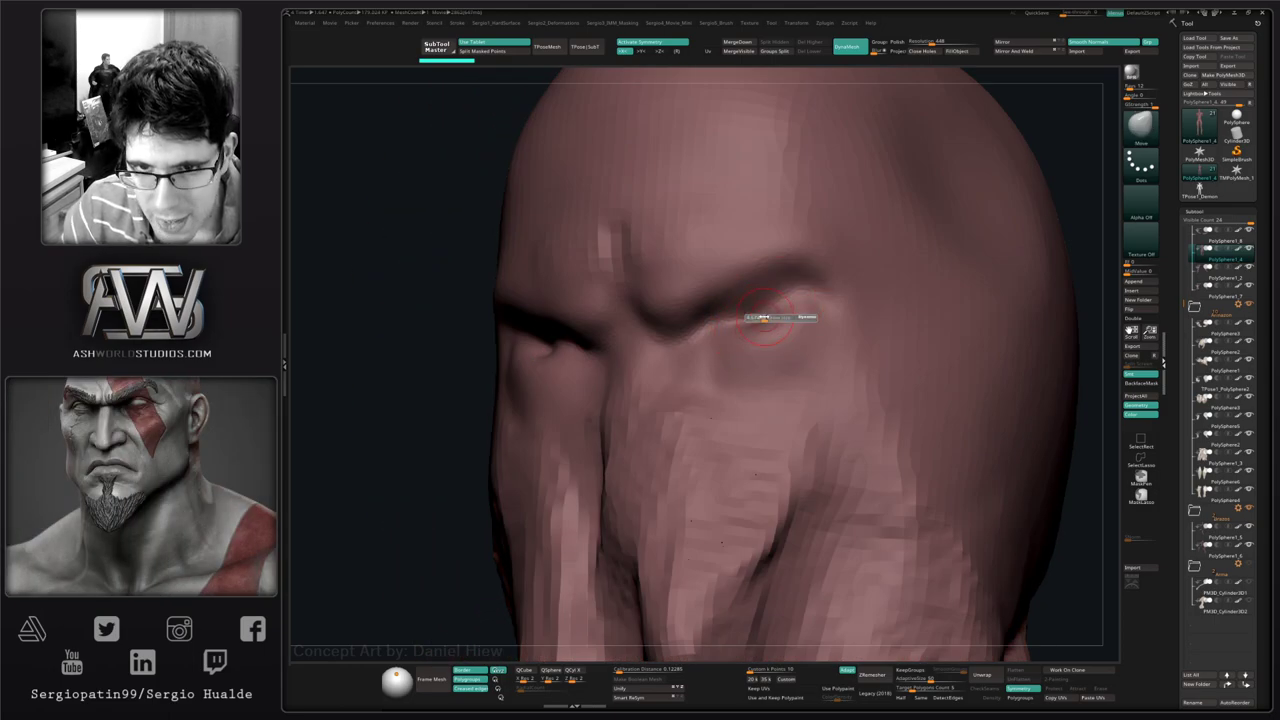
key("shift+f")
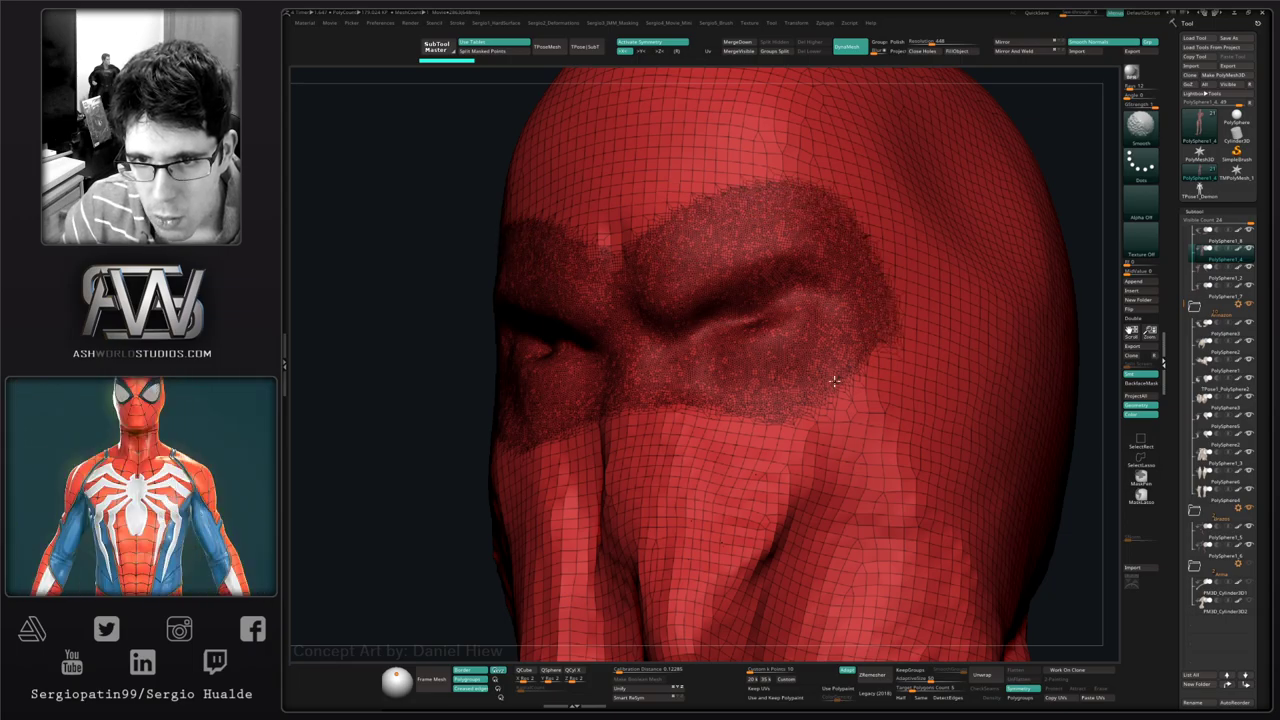
- Sculpt the frown creases between the brows and carve a narrow slit along each eye with the DamStandard brush
mouse_move(722, 306)
right_mouse_down()
mouse_move(766, 354)
mouse_move(717, 323)
mouse_move(740, 331)
mouse_move(727, 334)
mouse_move(738, 348)
right_mouse_up()
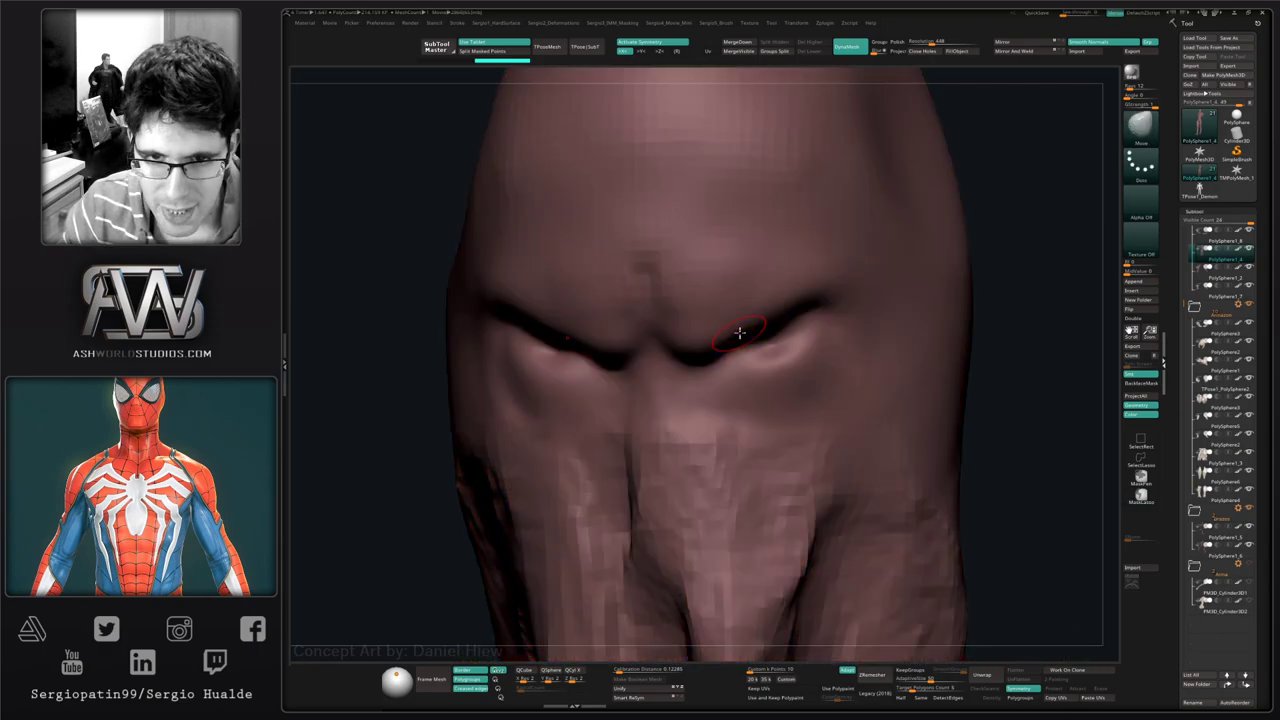
right_click_drag(730, 342, 740, 330)
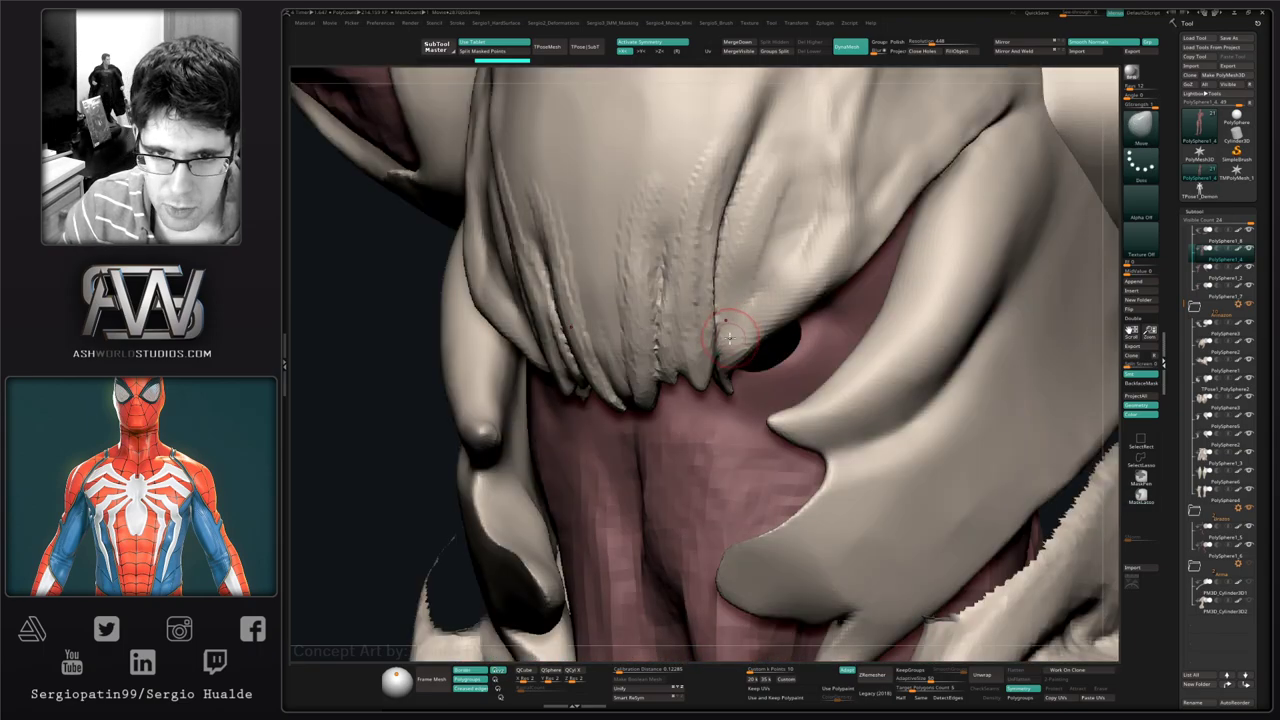
right_click_drag(740, 330, 737, 323, "ctrl")
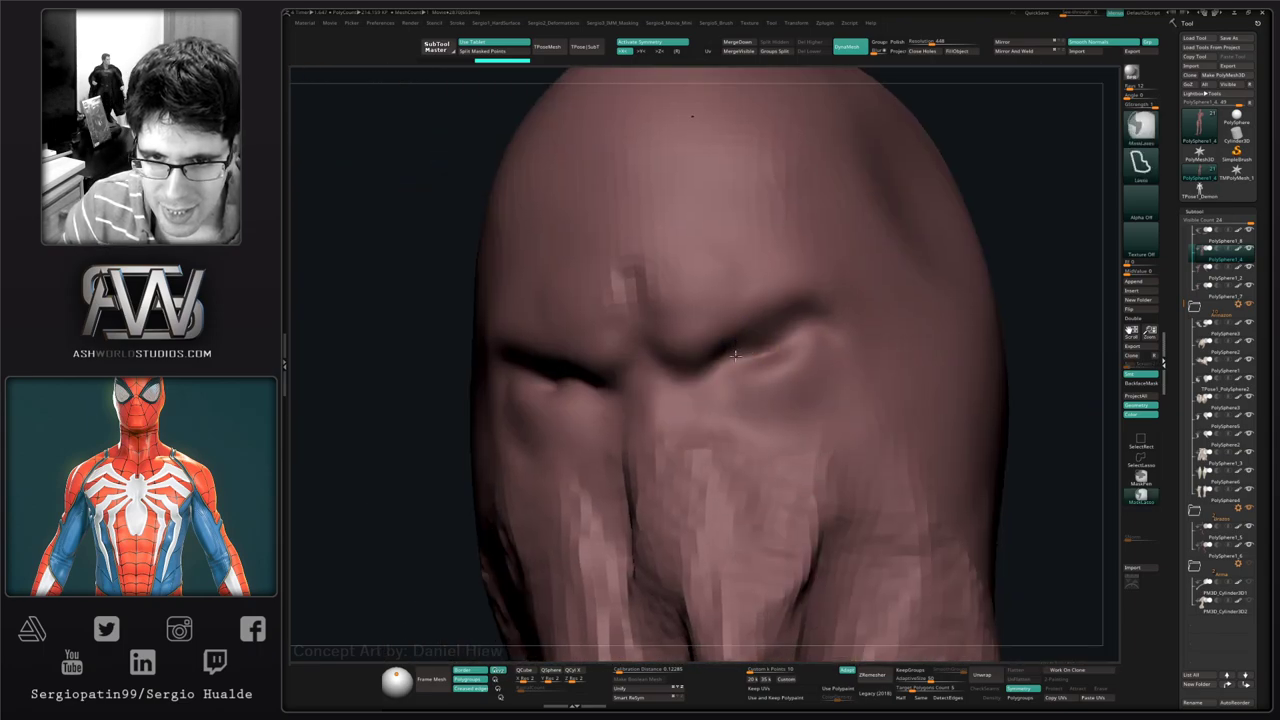
mouse_move(634, 390)
right_mouse_down("ctrl")
mouse_move(634, 366)
mouse_move(678, 378)
right_mouse_up("ctrl")
mouse_move(784, 325)
left_mouse_down()
mouse_move(644, 372)
mouse_move(636, 298)
left_mouse_up()
mouse_move(634, 356)
right_mouse_down()
mouse_move(731, 344)
mouse_move(770, 357)
right_mouse_up()
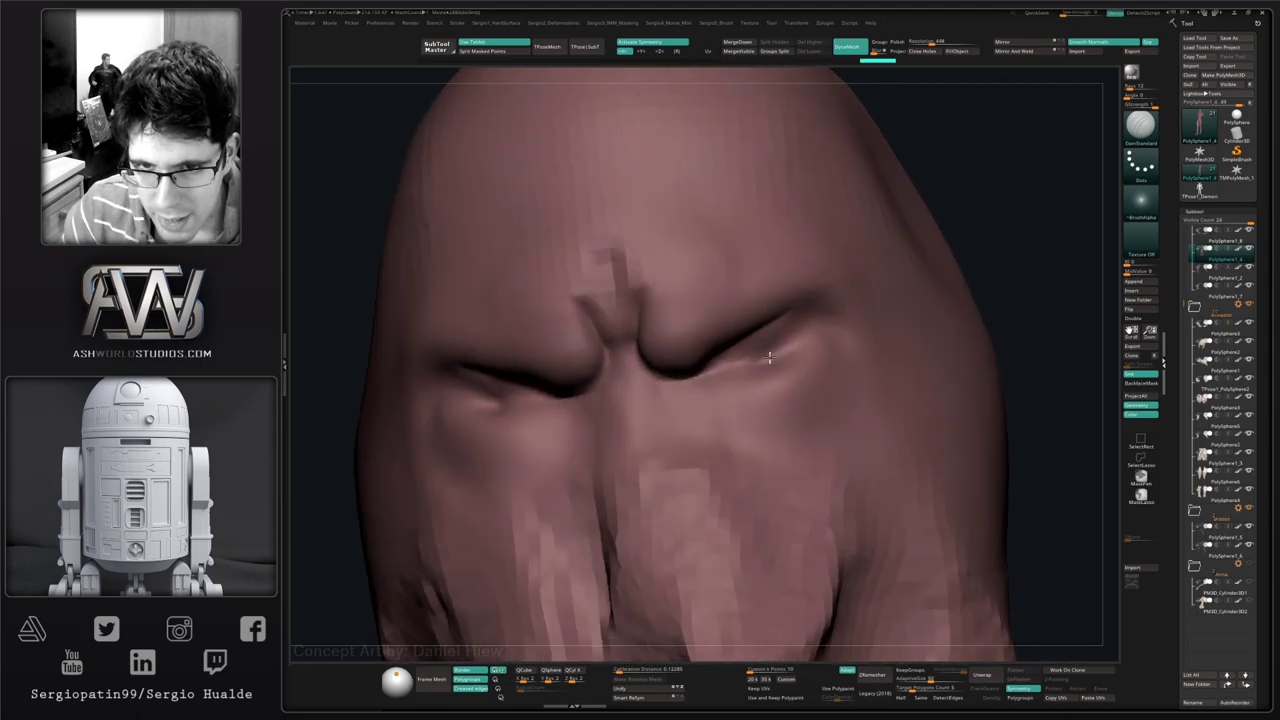
left_click_drag(729, 359, 788, 338)
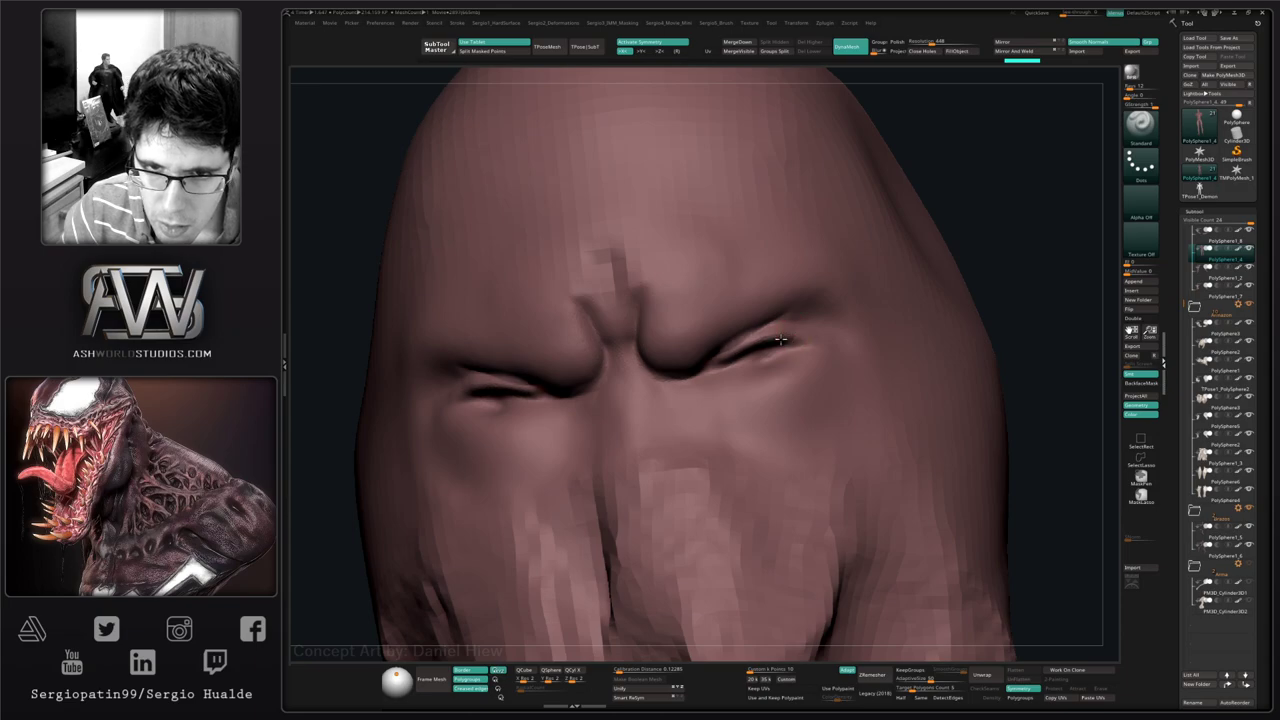
- Mask the head except for the areas below both eyes, reshape the lower eyelids with the Move brush, and clear the mask
right_click_drag(780, 339, 814, 355)
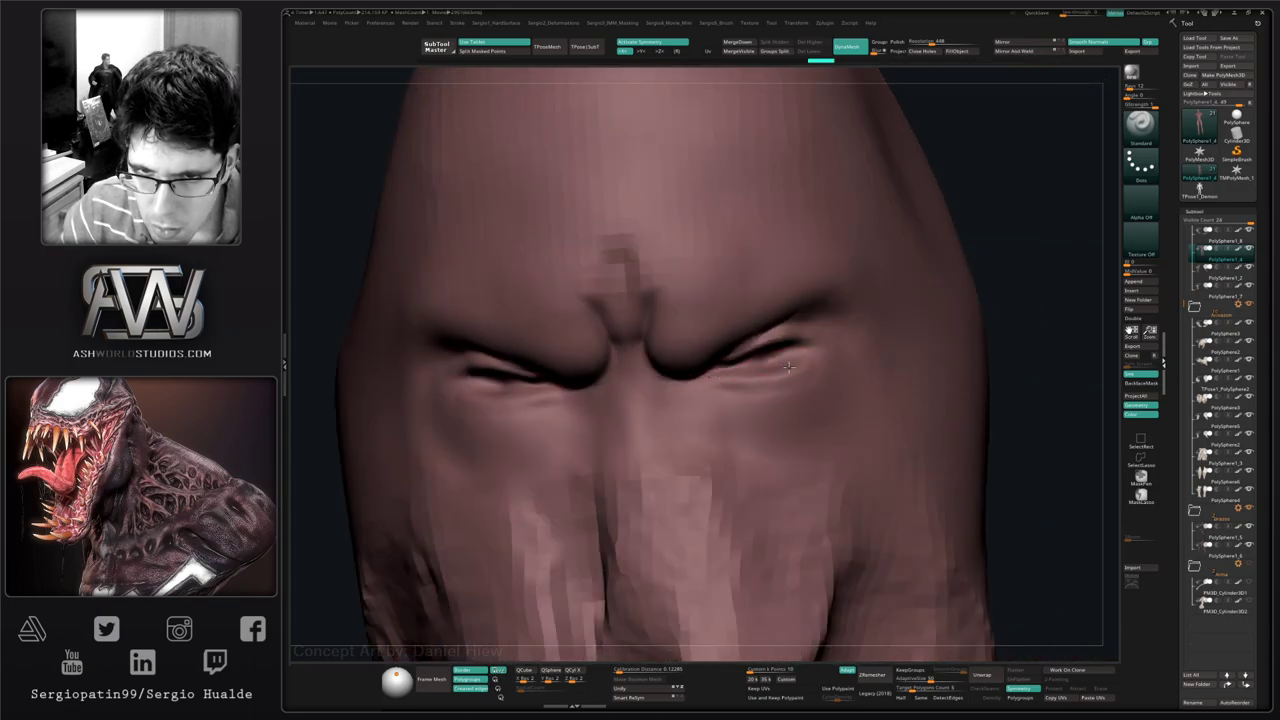
mouse_move(710, 375)
right_mouse_down()
mouse_move(600, 375)
mouse_move(700, 372)
right_mouse_up()
left_click_drag(839, 343, 792, 350, "ctrl")
mouse_move(704, 376)
left_mouse_down("ctrl")
mouse_move(1006, 354)
mouse_move(690, 420)
left_mouse_up("ctrl")
right_click_drag(690, 420, 791, 423)
left_click_drag(787, 393, 806, 390)
mouse_move(798, 393)
right_mouse_down()
mouse_move(846, 394)
mouse_move(894, 374)
right_mouse_up()
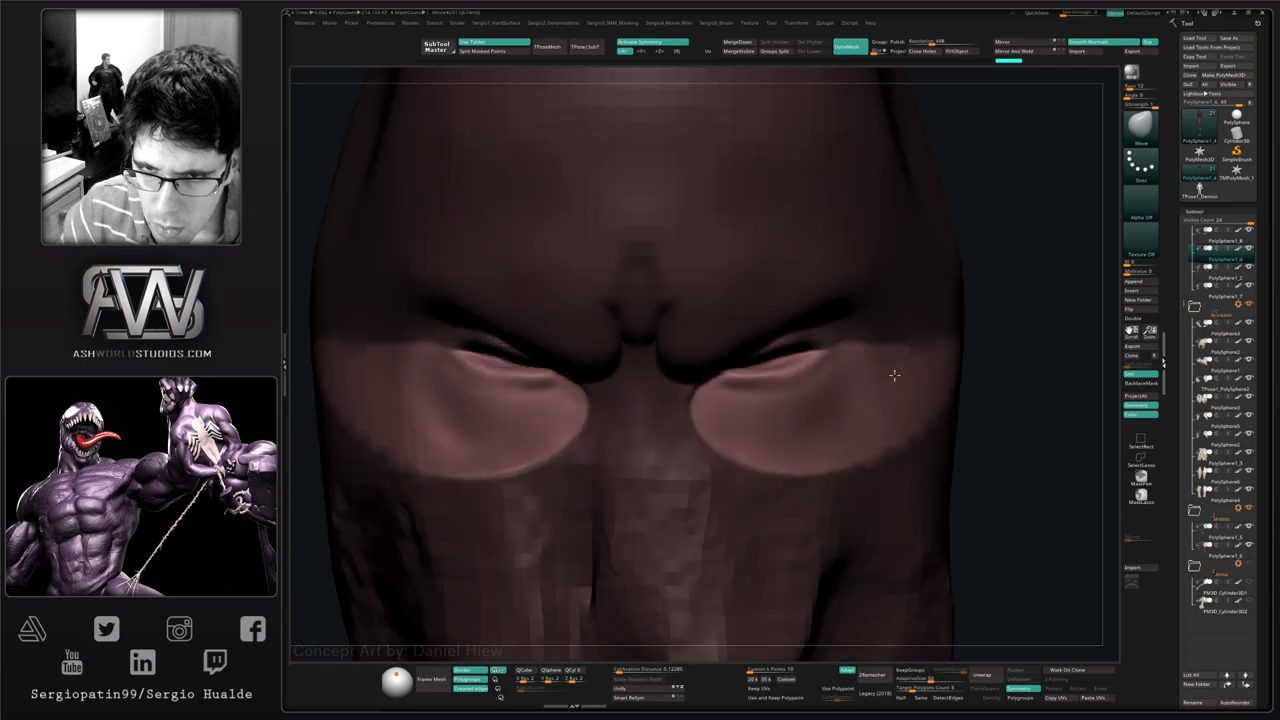
left_click_drag(1001, 330, 968, 368, "ctrl")
- Mask the head outside the under-eye areas again and pull the lower eyelid rims into shape with the Move brush
right_click_drag(786, 355, 806, 318)
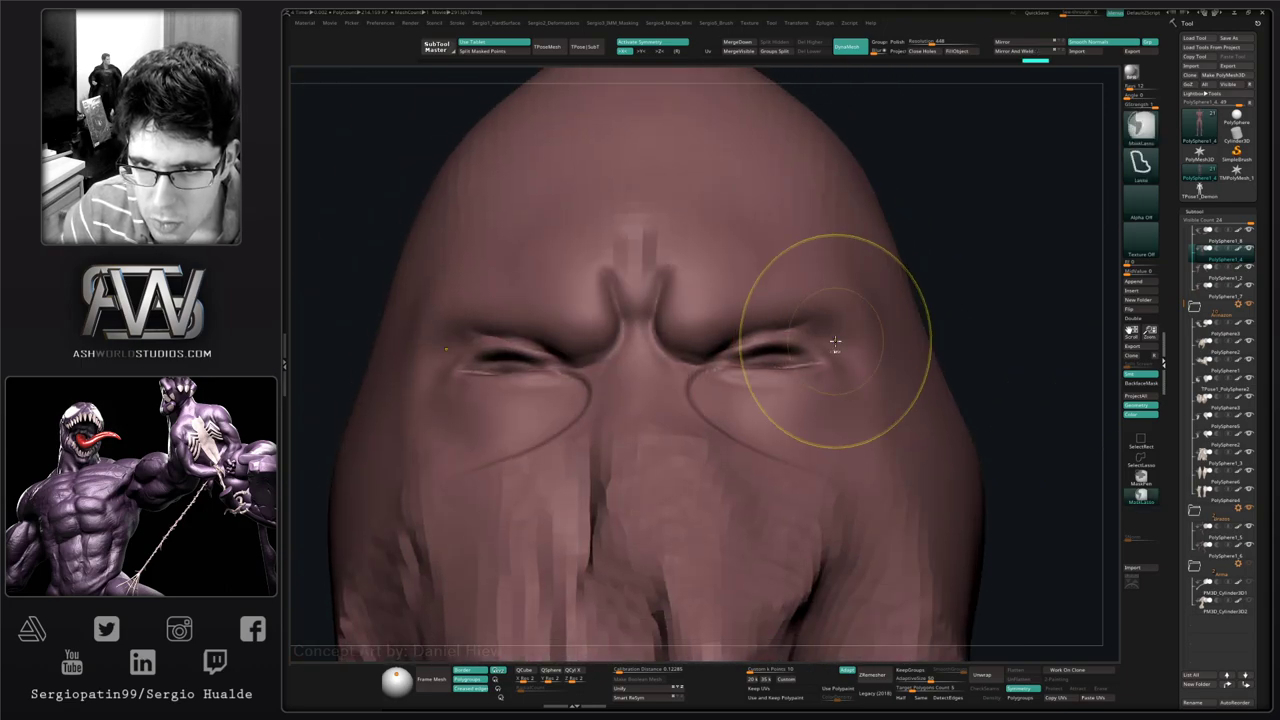
left_click_drag(831, 337, 740, 339, "ctrl")
left_click_drag(697, 423, 829, 371, "ctrl")
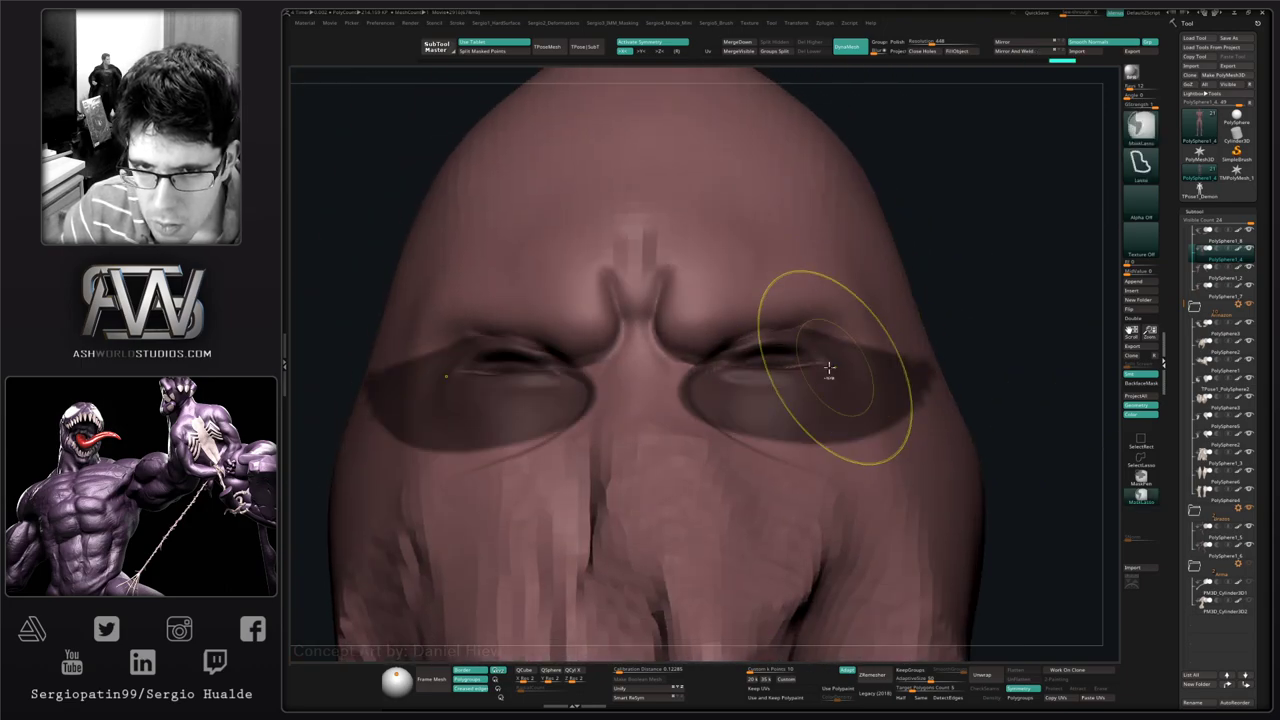
left_click(994, 277, "ctrl")
mouse_move(994, 277)
right_mouse_down()
mouse_move(785, 342)
mouse_move(804, 381)
right_mouse_up()
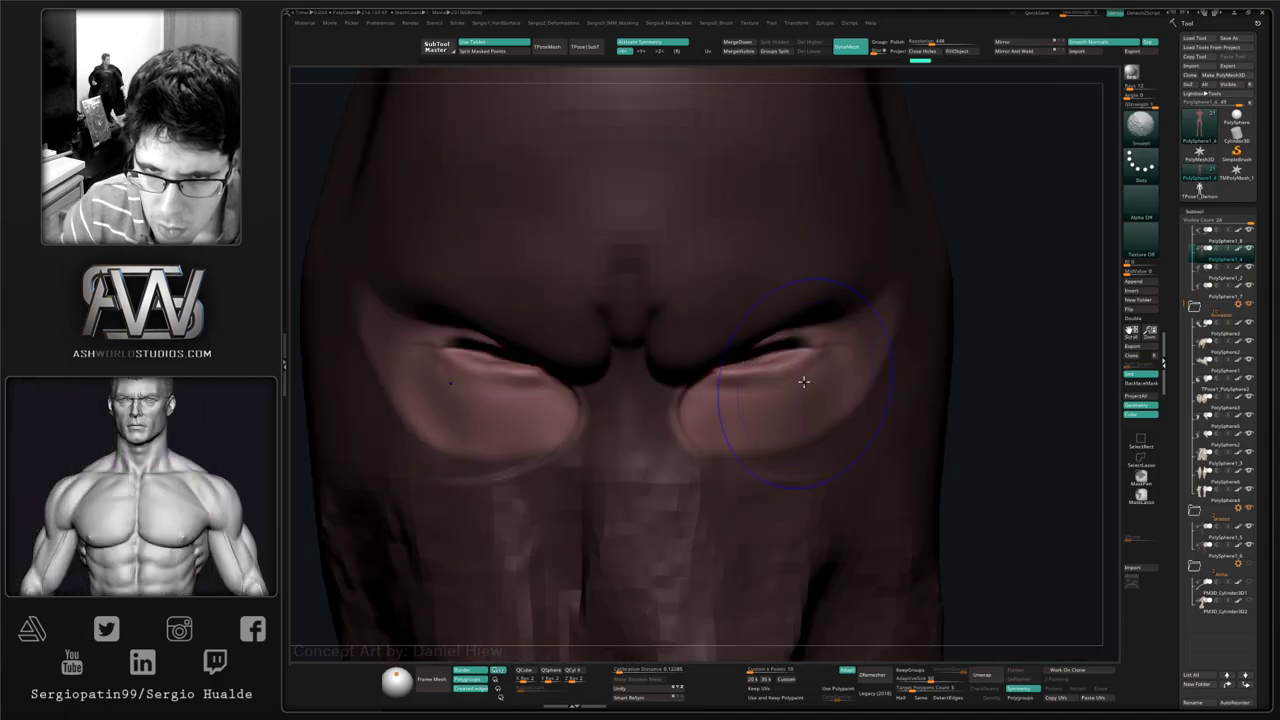
mouse_move(782, 362)
left_mouse_down()
mouse_move(743, 337)
mouse_move(757, 375)
left_mouse_up()
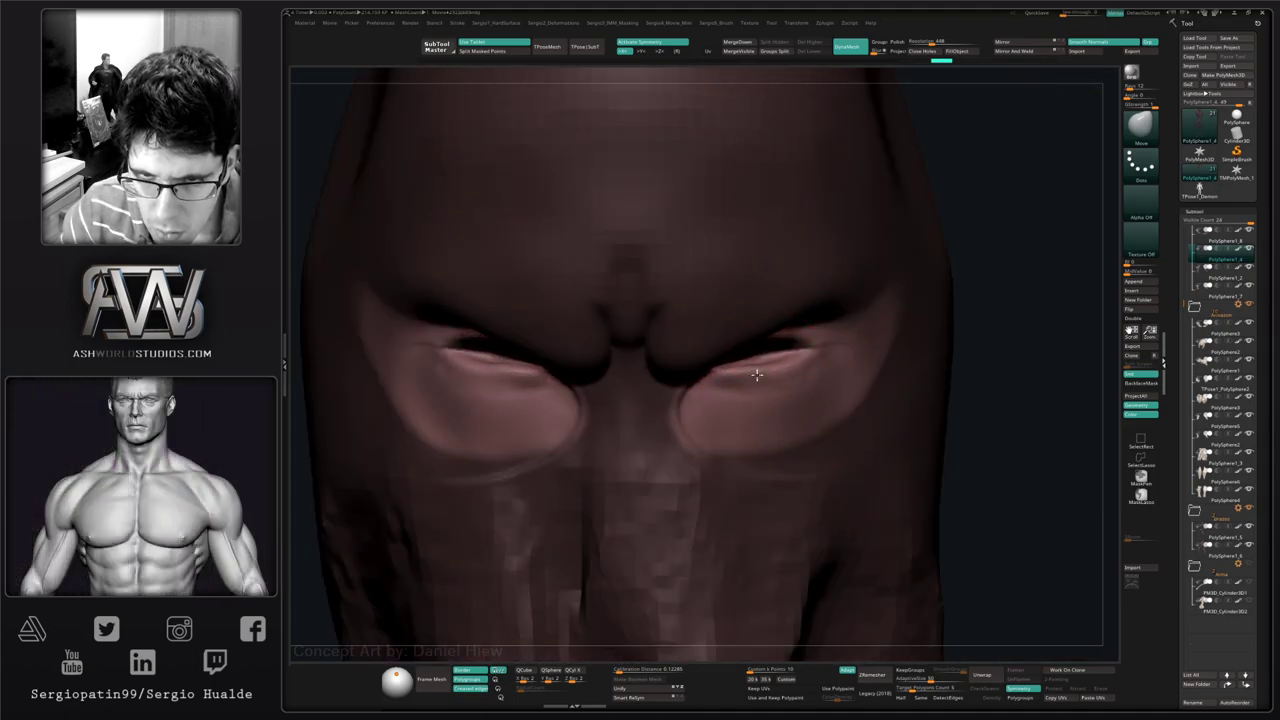
mouse_move(762, 372)
right_mouse_down()
mouse_move(750, 378)
mouse_move(762, 354)
mouse_move(798, 378)
right_mouse_up()
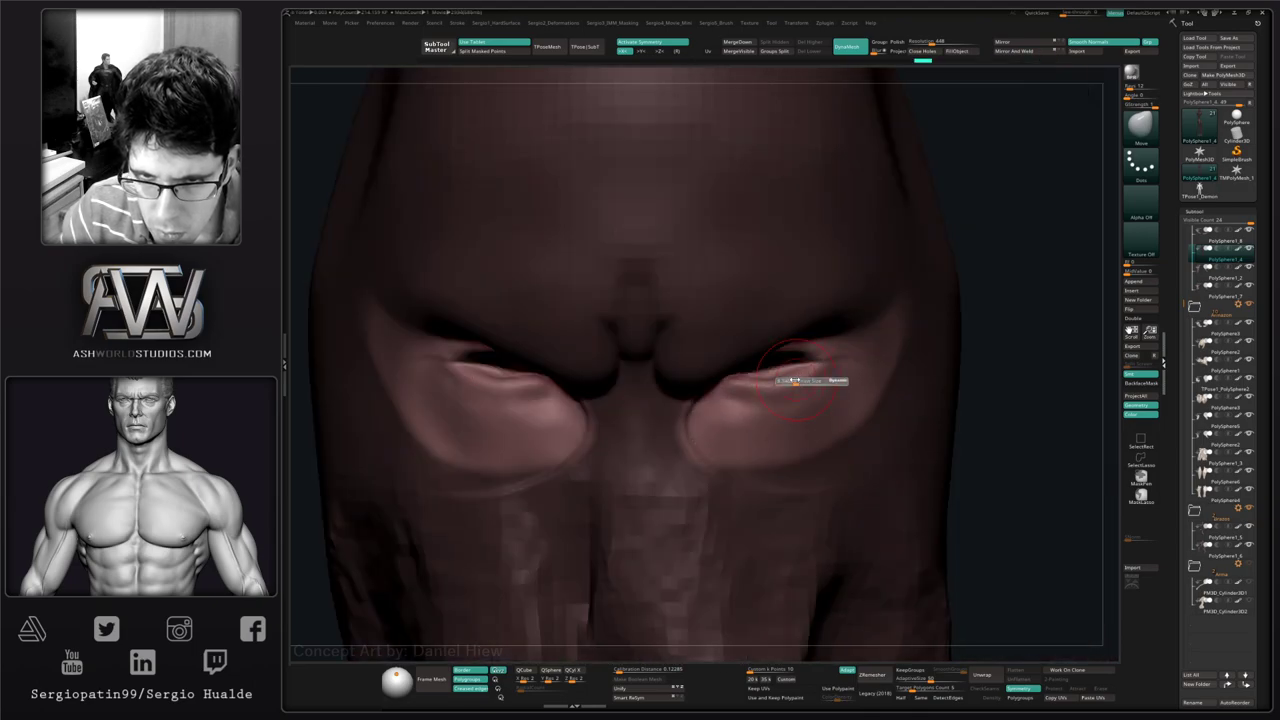
- Refine the lower eyelids toward their inner corners using the Standard and Move brushes
key("b")
key("s")
key("t")
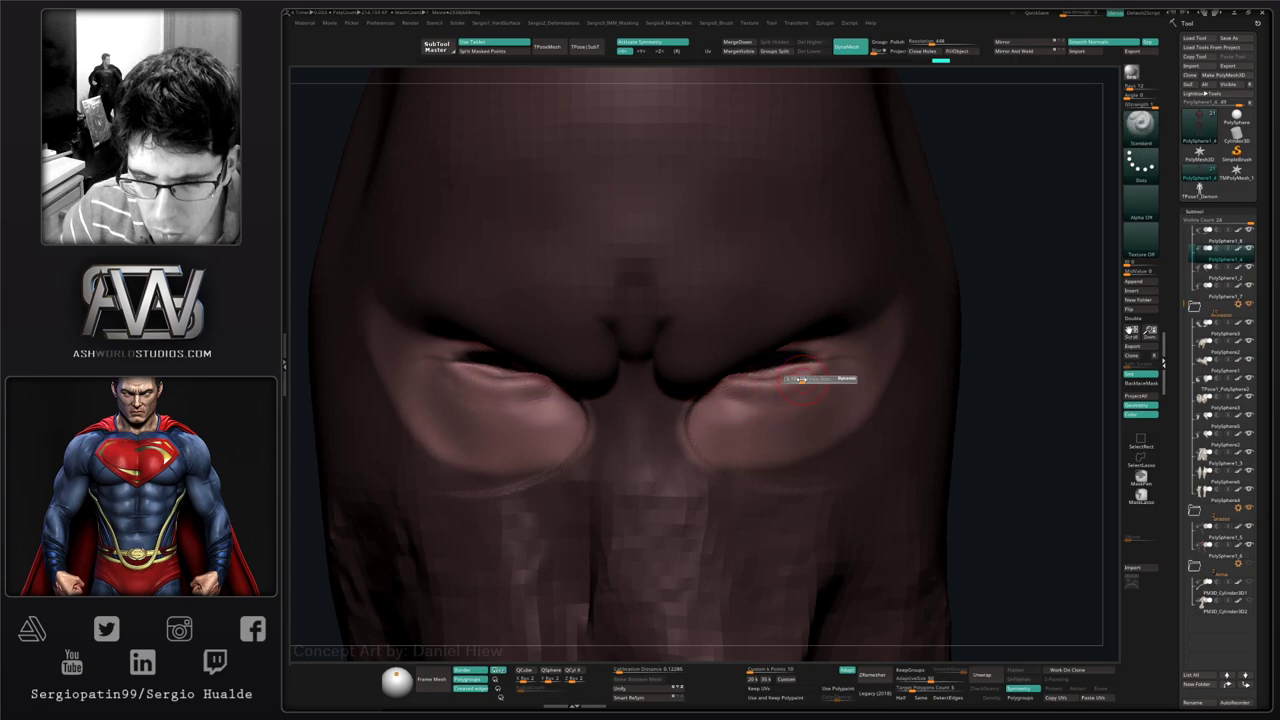
mouse_move(800, 423)
right_mouse_down("ctrl")
mouse_move(800, 369)
mouse_move(789, 384)
mouse_move(726, 374)
mouse_move(701, 392)
right_mouse_up("ctrl")
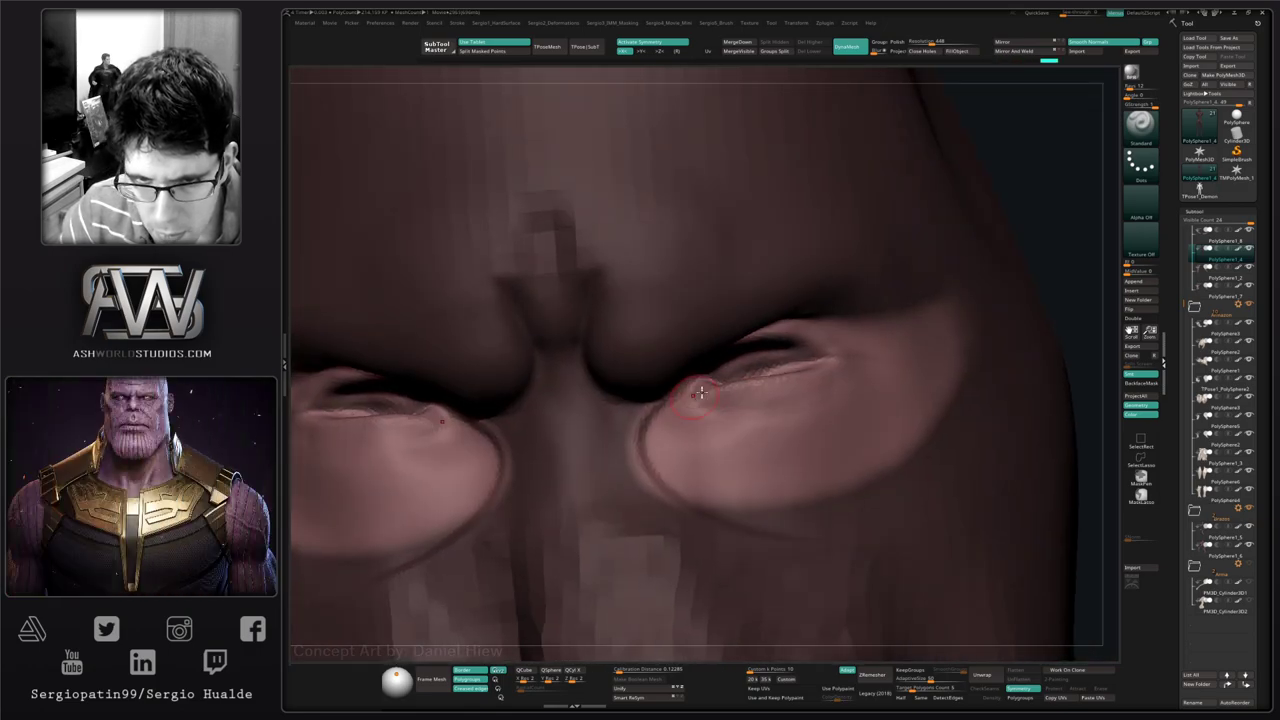
key("b")
key("m")
key("v")
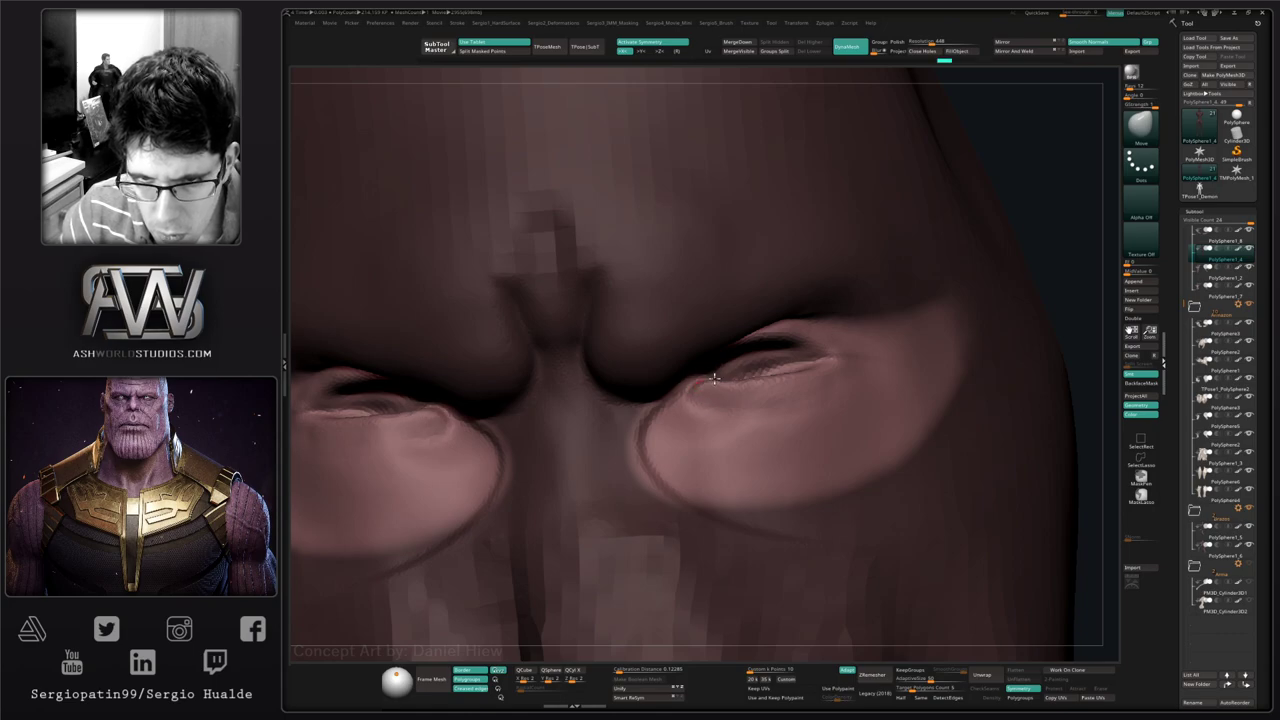
mouse_move(723, 381)
right_mouse_down()
mouse_move(728, 352)
mouse_move(766, 391)
right_mouse_up()
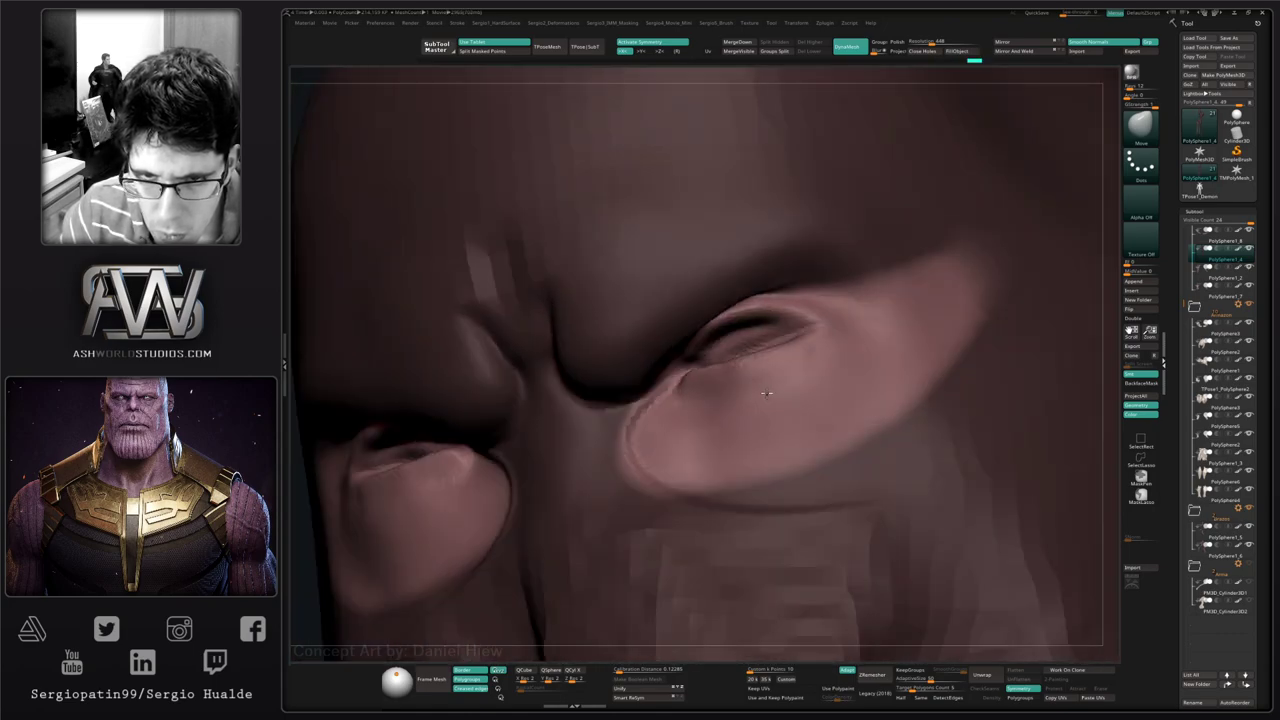
- Mask the lower eyelids as well and reshape the upper eyelid folds beneath the brows with the Move brush
mouse_move(842, 325)
left_mouse_down("ctrl")
mouse_move(663, 320)
mouse_move(839, 346)
left_mouse_up("ctrl")
right_click_drag(813, 358, 723, 351)
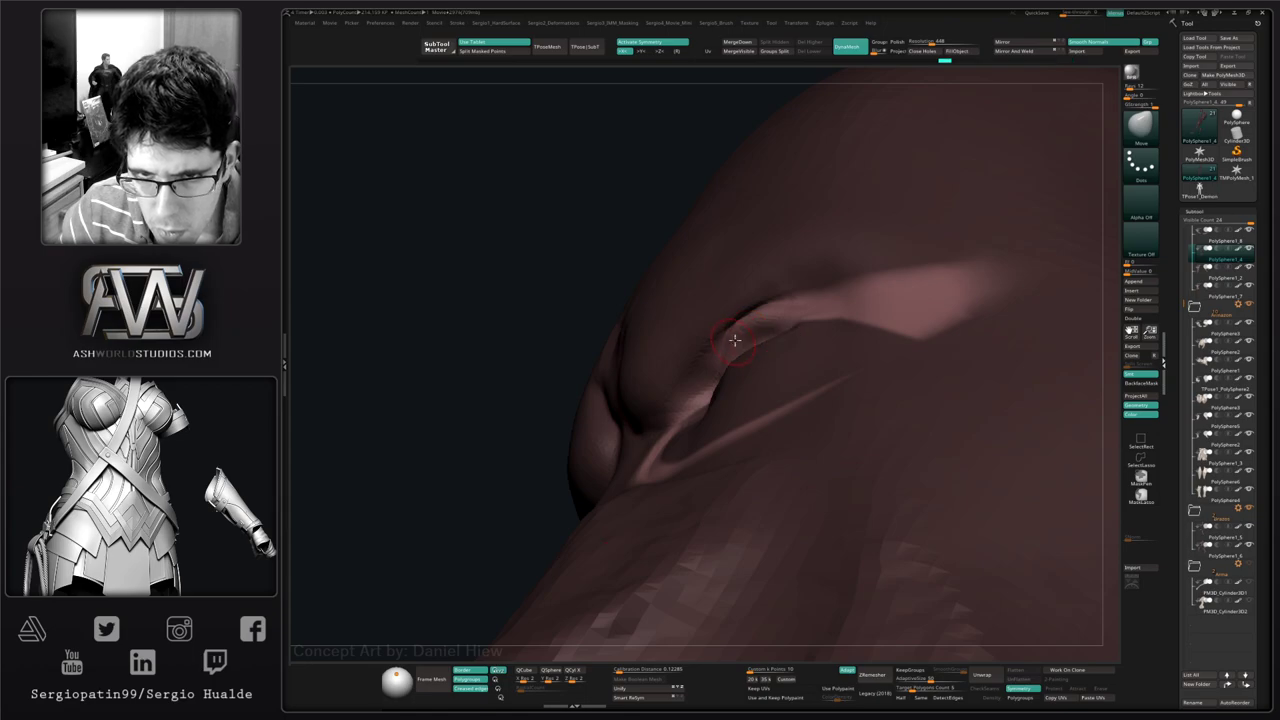
right_click_drag(748, 331, 694, 375)
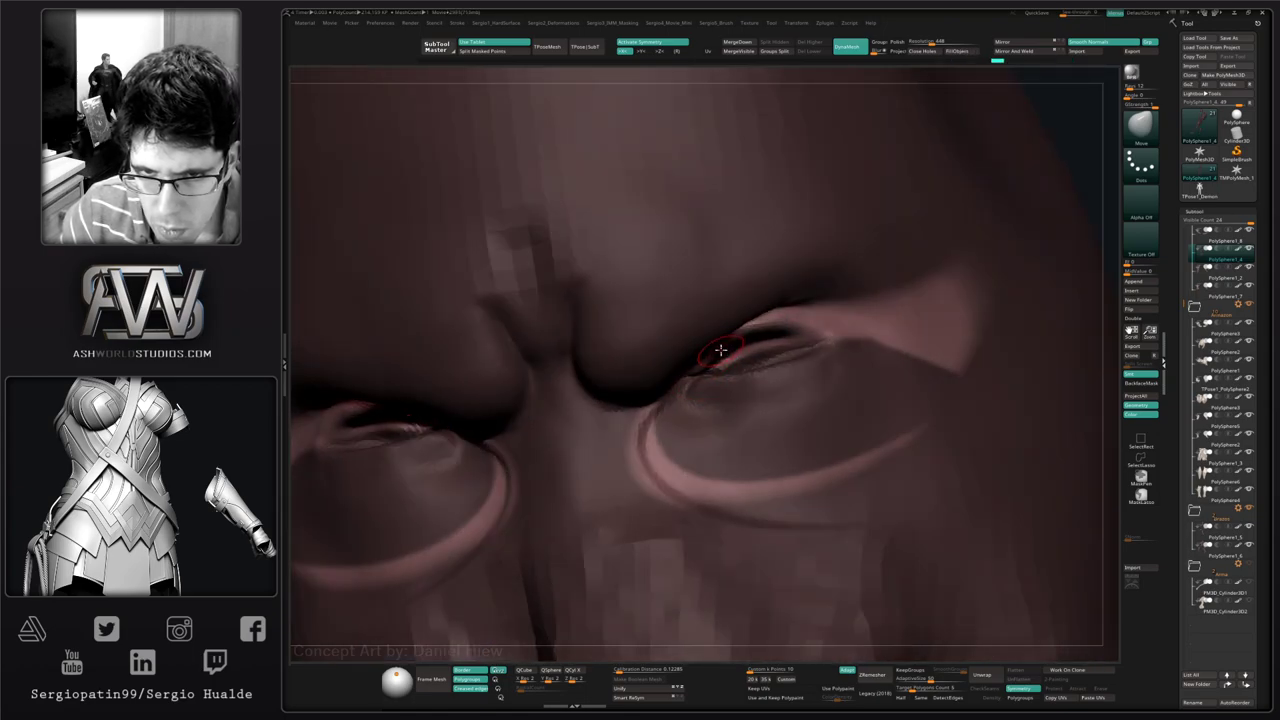
left_click_drag(721, 349, 782, 330)
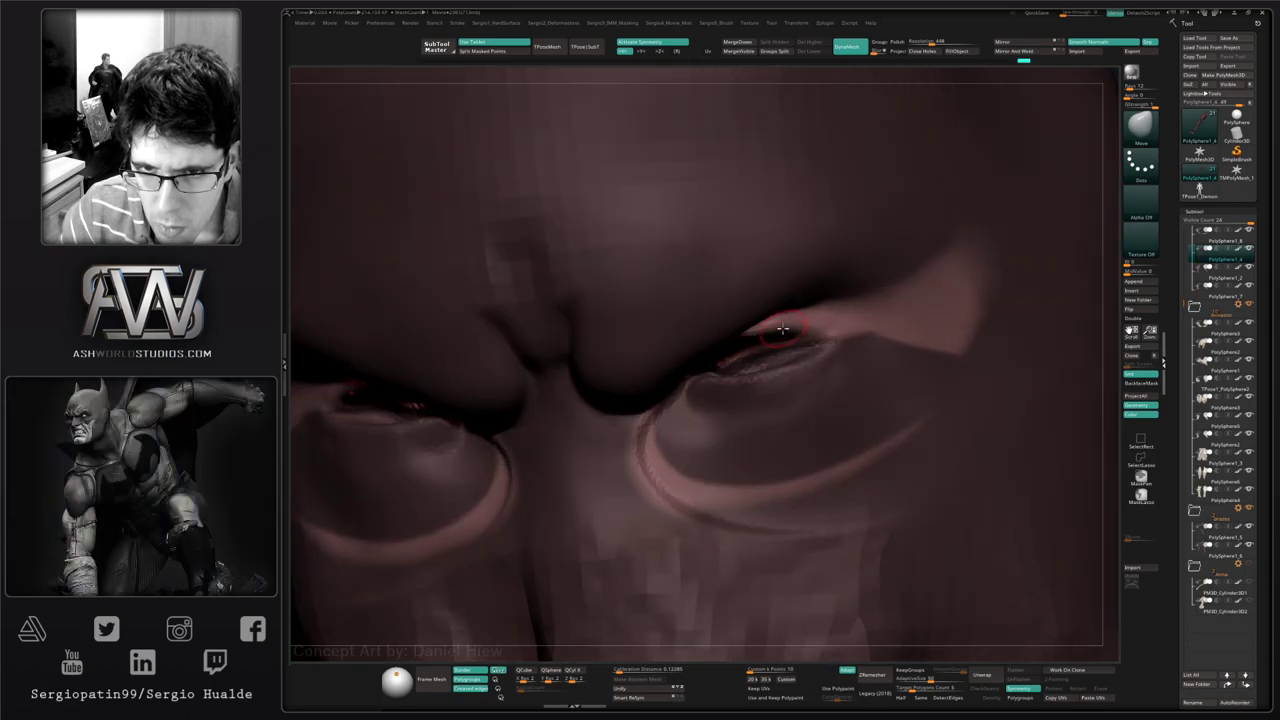
right_click_drag(852, 388, 871, 320, "ctrl")
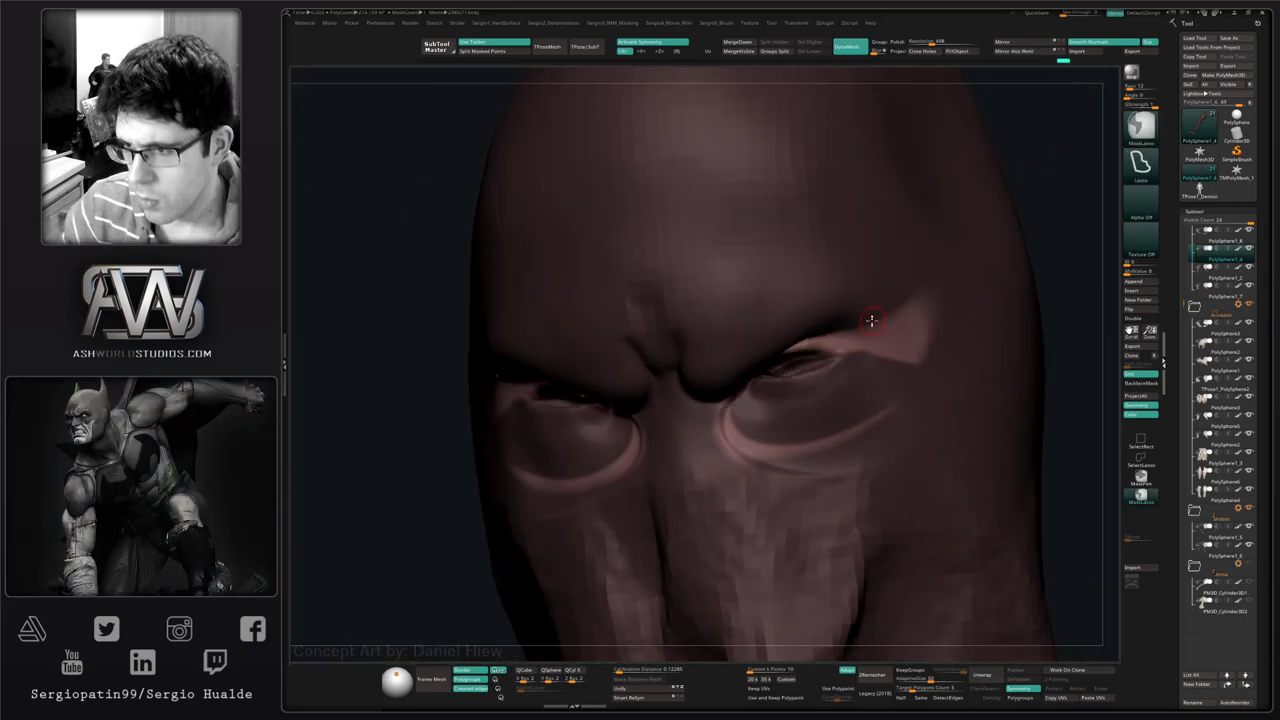
- Clear the mask and lasso a new one around the lower eyelid and outer eye area in side view
right_click_drag(990, 322, 1050, 266, "ctrl")
left_click_drag(1047, 323, 1056, 340, "ctrl")
right_click_drag(1000, 350, 766, 334, "shift")
key("alt+s")
key("alt+s")
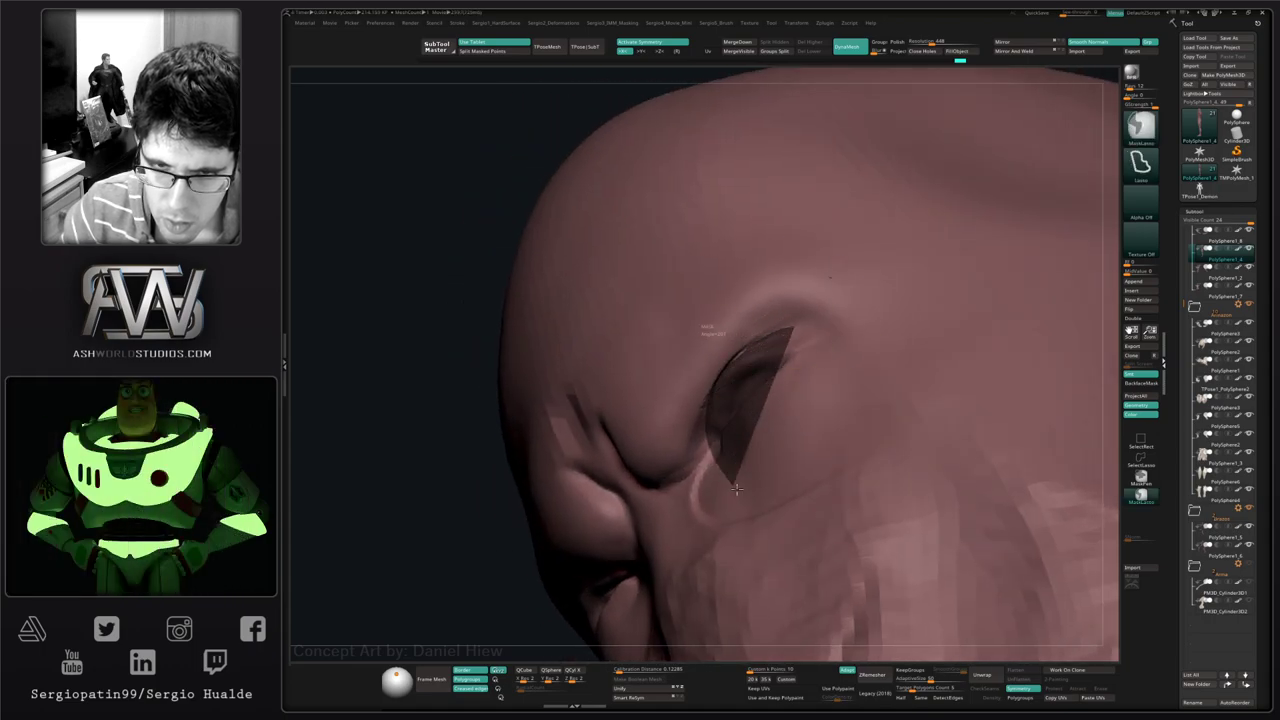
left_click_drag(736, 489, 891, 309, "ctrl")
right_click_drag(823, 383, 789, 417)
key("alt+s")
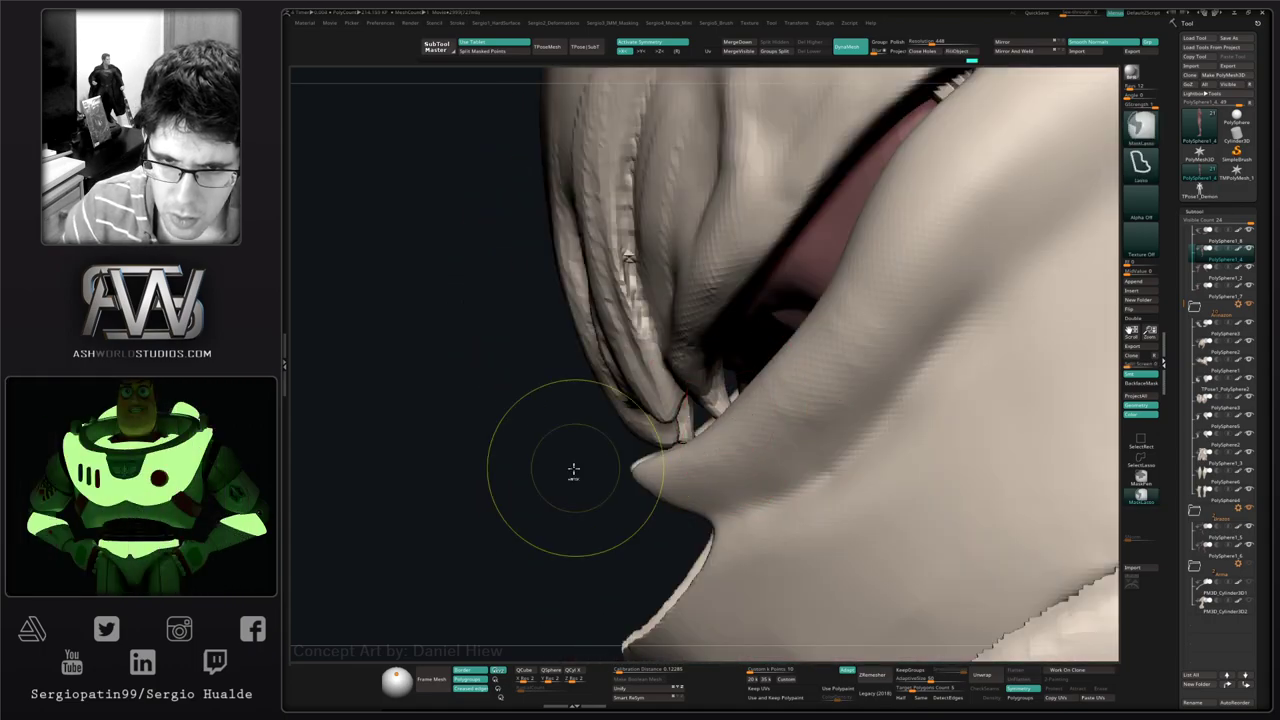
- Turn off the polypaint colour on all subtools and move the inner part of the lower eyelids over the eyes
mouse_move(766, 340)
right_mouse_down()
mouse_move(750, 363)
mouse_move(770, 342)
right_mouse_up()
left_click(1238, 248, "shift")
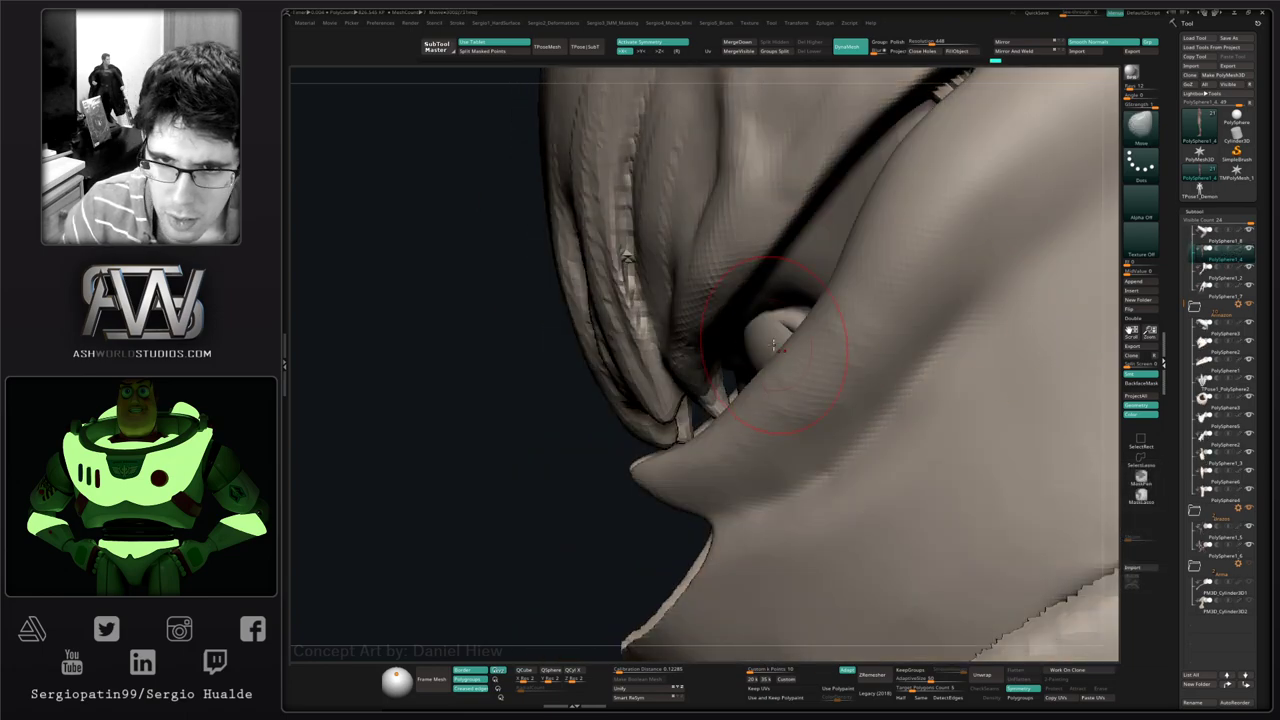
mouse_move(744, 346)
right_mouse_down()
mouse_move(758, 388)
mouse_move(746, 376)
mouse_move(704, 441)
right_mouse_up()
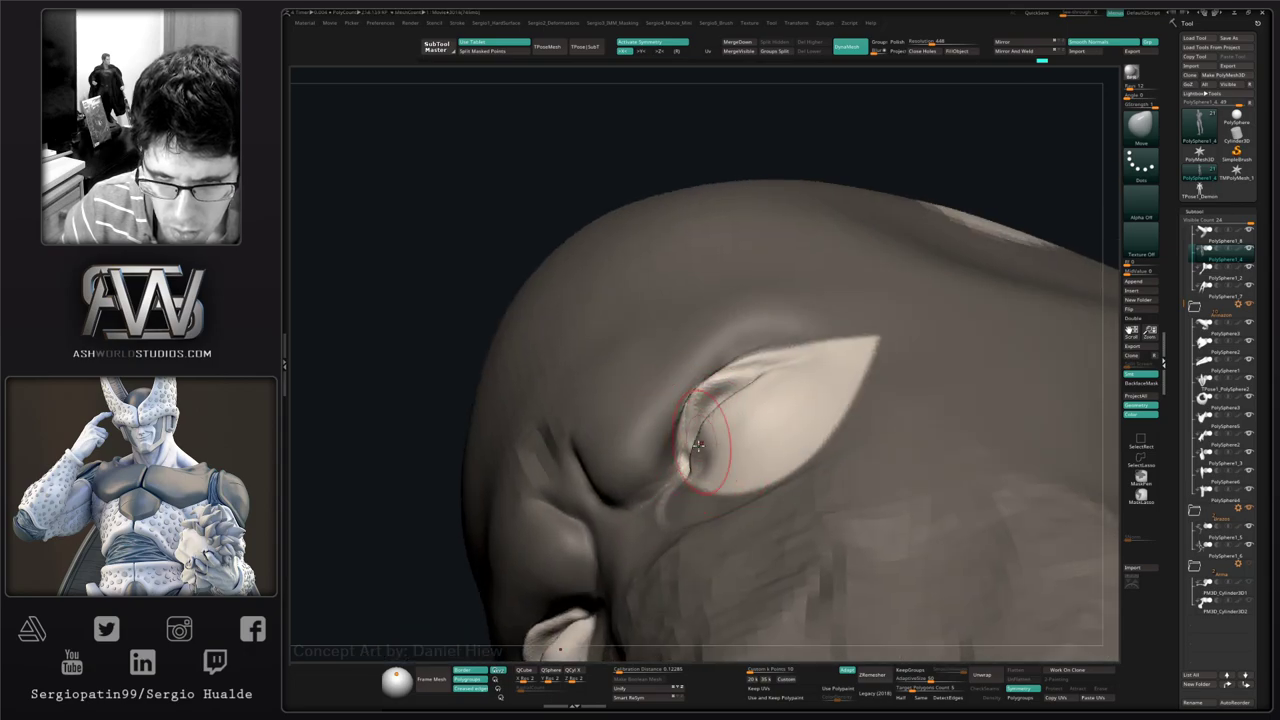
left_click_drag(698, 446, 691, 456)
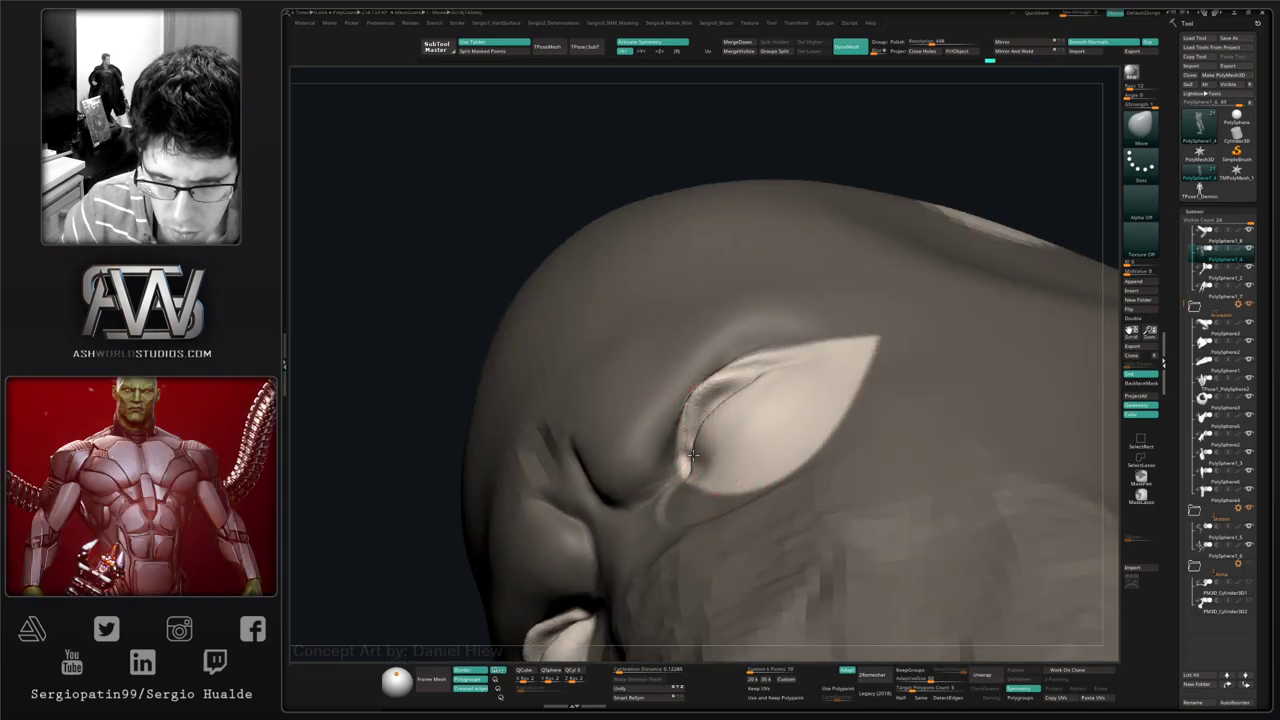
right_click_drag(693, 455, 744, 426)
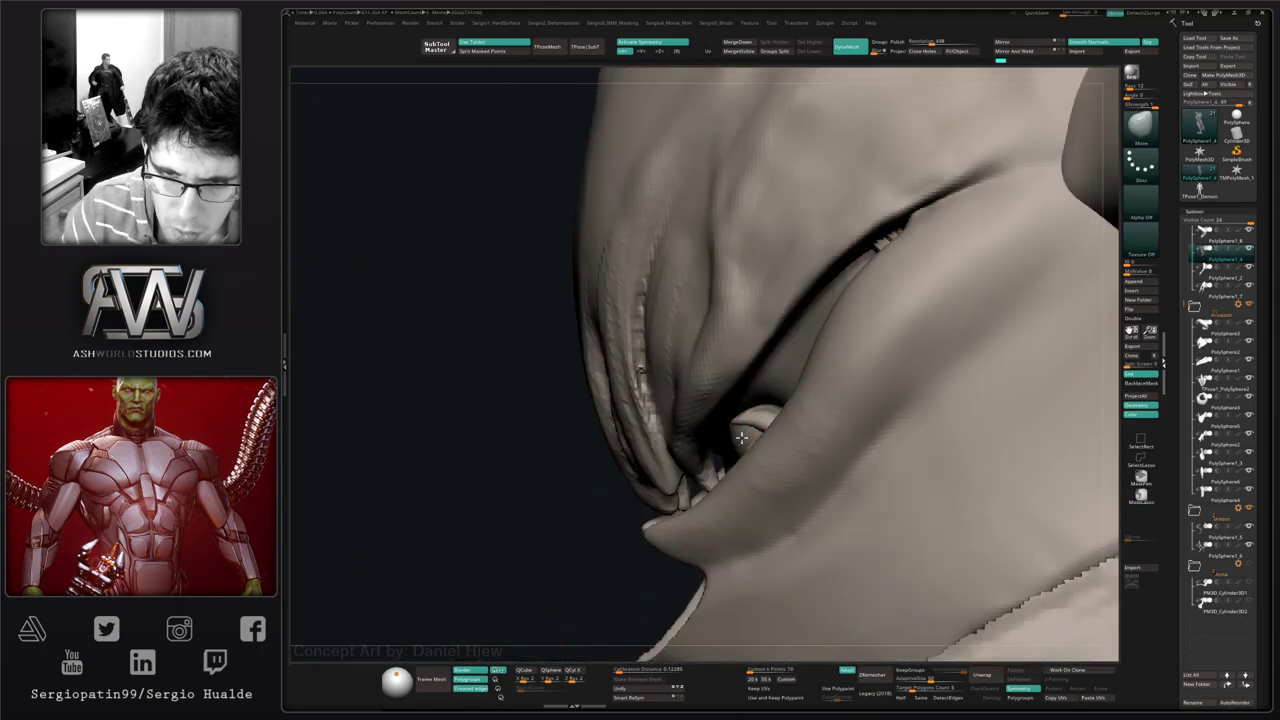
- Select the eyeball sphere and reposition it inside the eye socket with the transform gizmo
key("w")
left_click(741, 437)
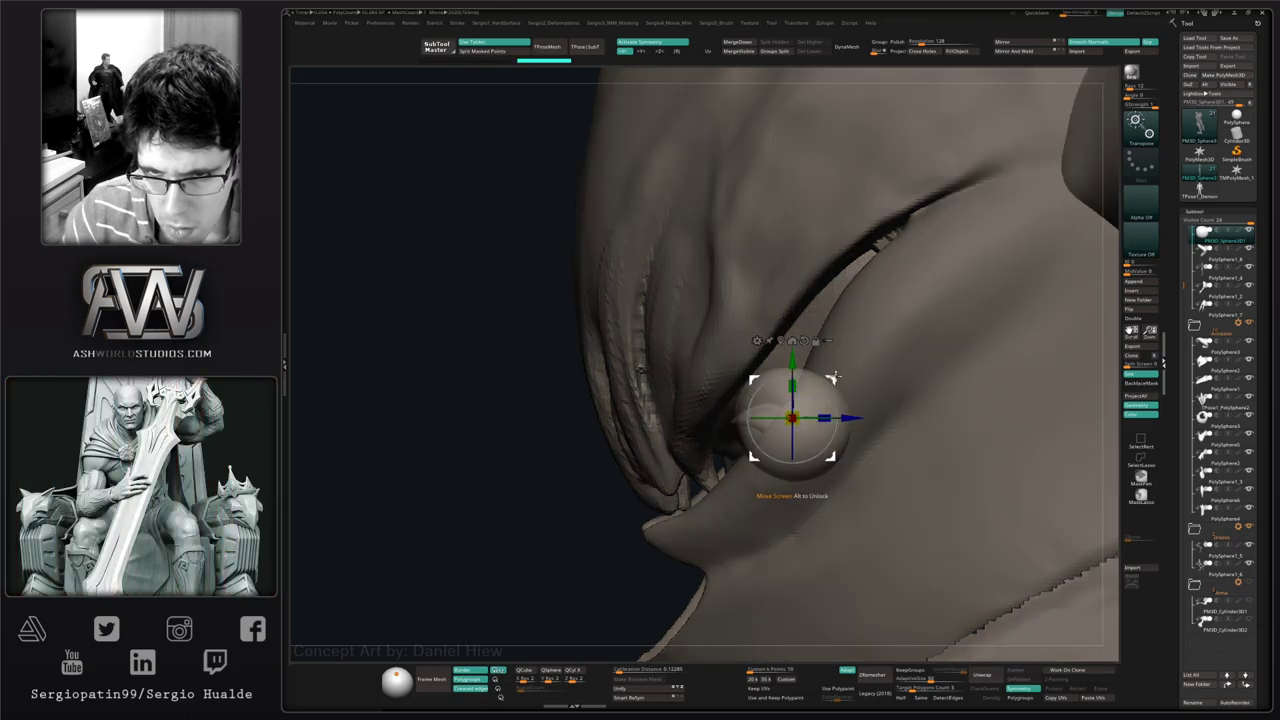
left_click_drag(832, 379, 837, 377)
key("q")
mouse_move(737, 440)
right_mouse_down()
mouse_move(827, 419)
mouse_move(829, 437)
mouse_move(842, 410)
mouse_move(862, 410)
mouse_move(820, 450)
right_mouse_up()
key("w")
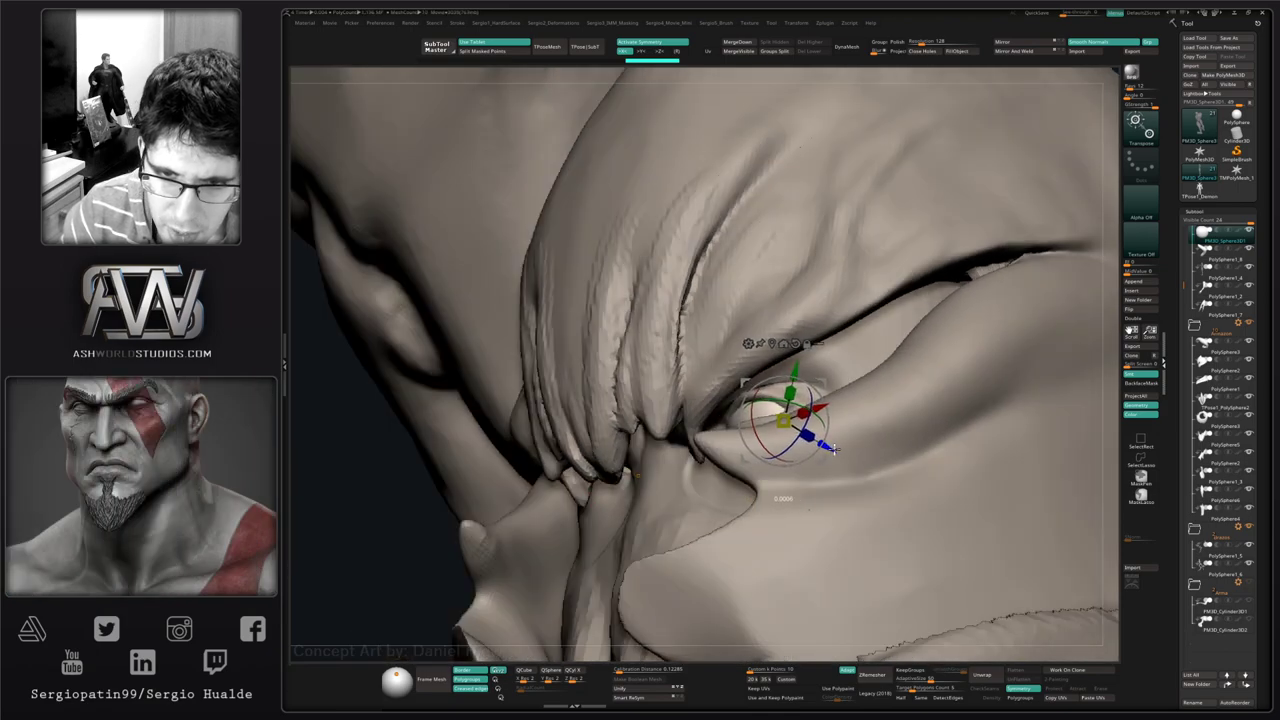
key("q")
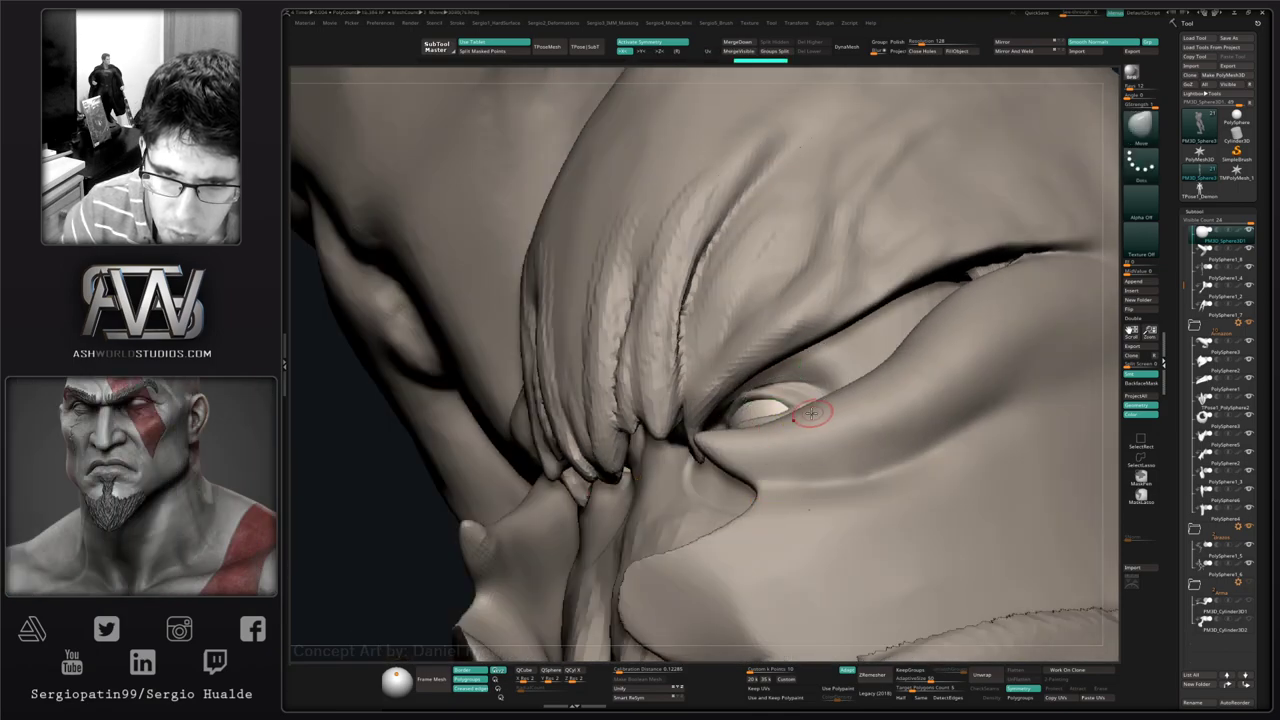
- Mask the helmet's cheek guards and adjust the lower edge of its brow plate above the eyes with the Move brush
mouse_move(814, 411)
right_mouse_down("ctrl")
mouse_move(769, 357)
mouse_move(777, 426)
mouse_move(777, 363)
mouse_move(749, 371)
mouse_move(727, 335)
mouse_move(690, 322)
mouse_move(829, 320)
mouse_move(762, 320)
right_mouse_up("ctrl")
key("w")
left_click(739, 316, "ctrl")
key("q")
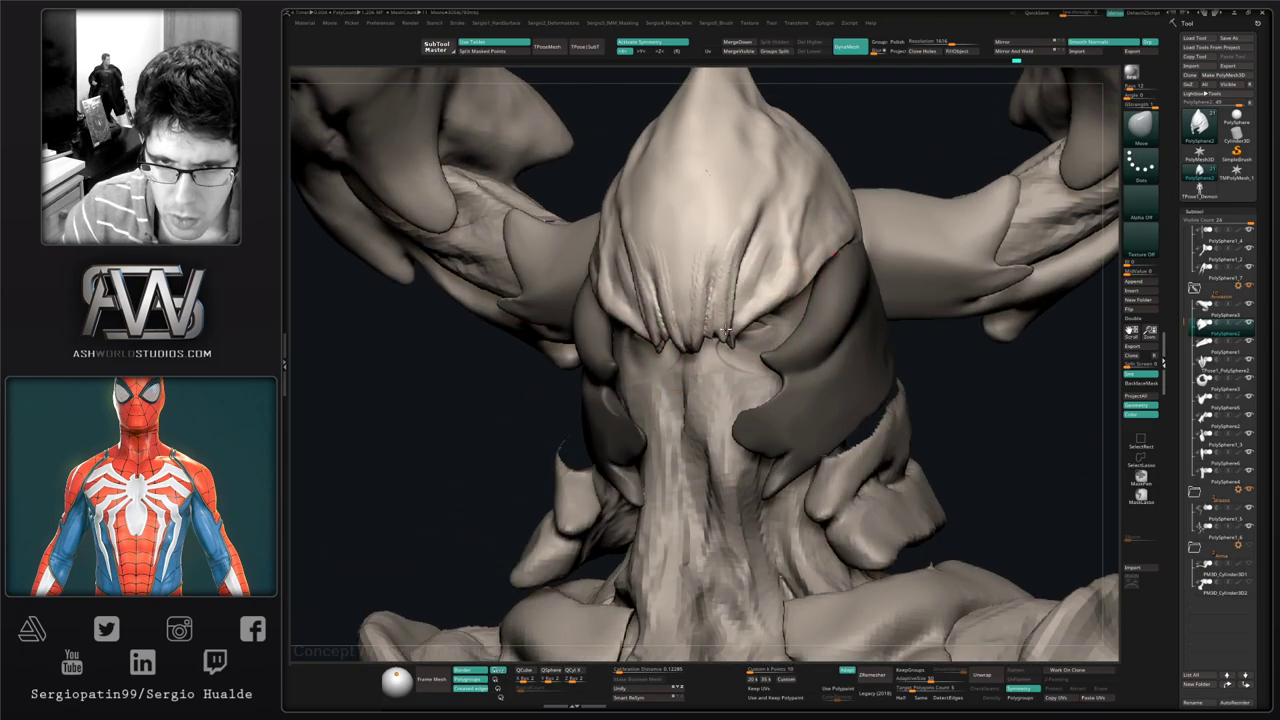
left_click_drag(726, 330, 739, 319)
right_click_drag(752, 318, 716, 322)
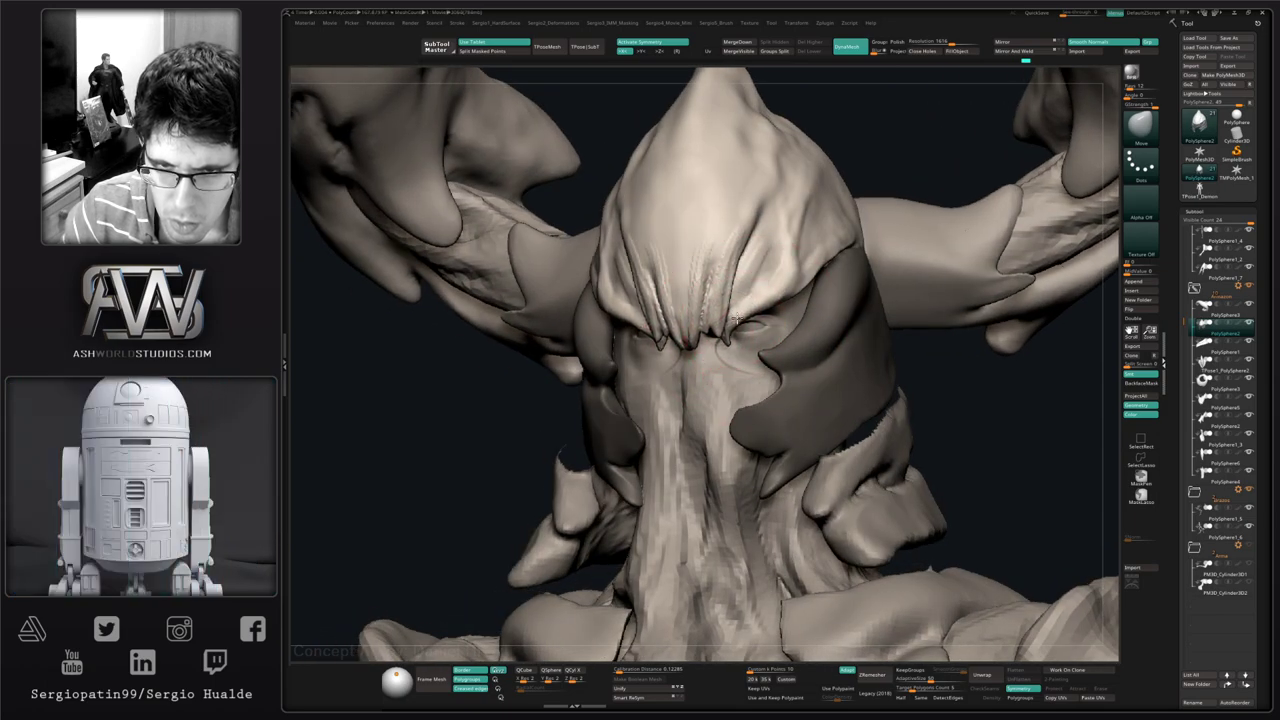
right_click_drag(760, 306, 720, 320)
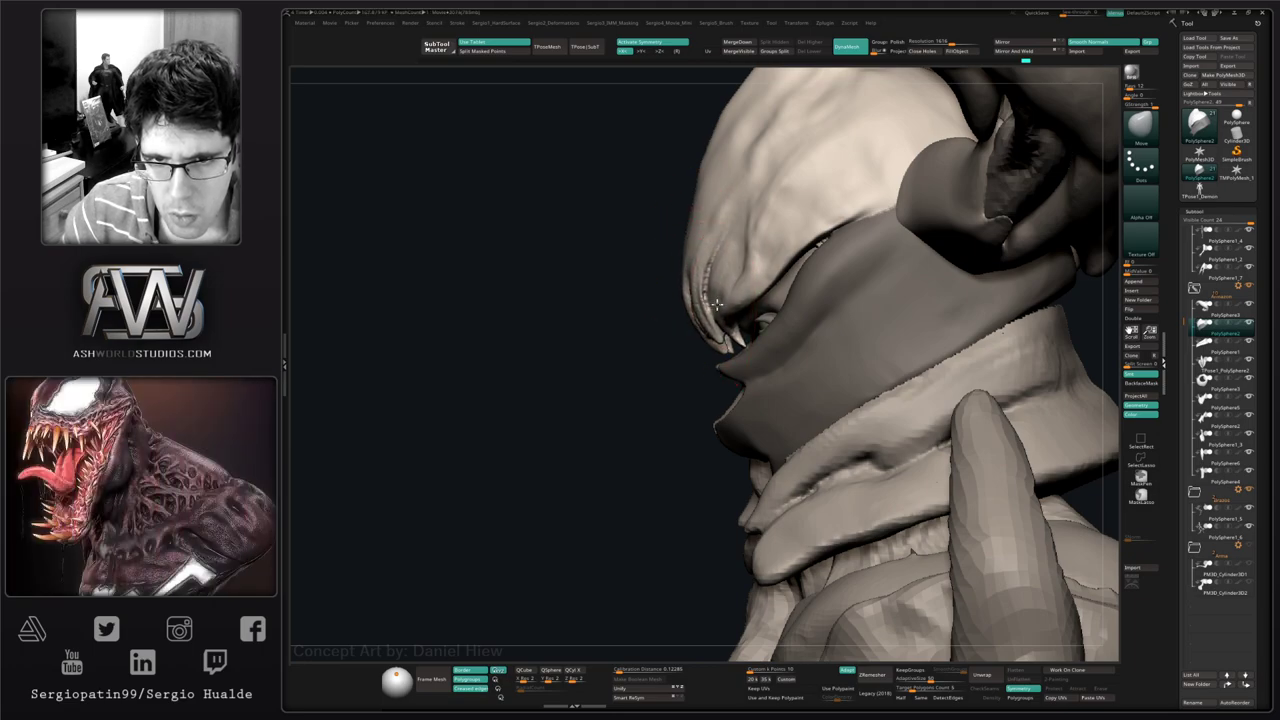
mouse_move(720, 303)
right_mouse_down()
mouse_move(843, 354)
mouse_move(865, 322)
mouse_move(830, 355)
mouse_move(760, 268)
right_mouse_up()
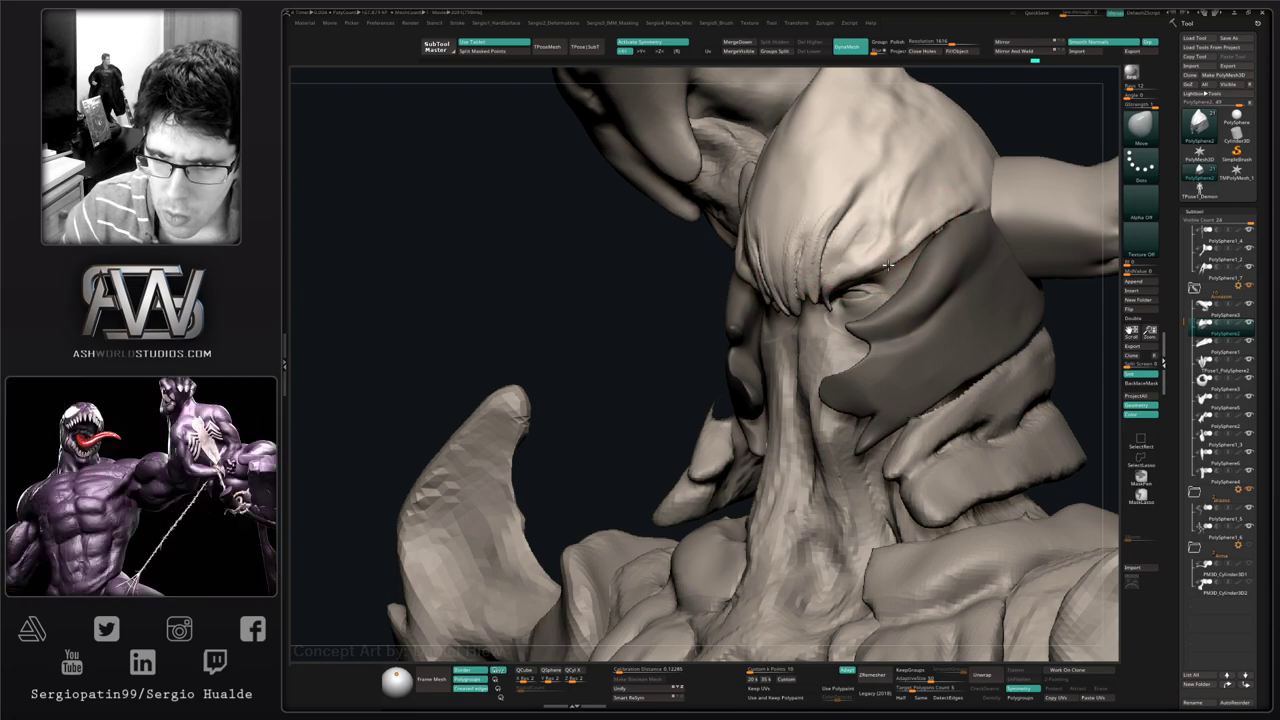
mouse_move(873, 281)
right_mouse_down("ctrl")
mouse_move(890, 300)
mouse_move(957, 283)
mouse_move(874, 293)
mouse_move(851, 332)
right_mouse_up("ctrl")
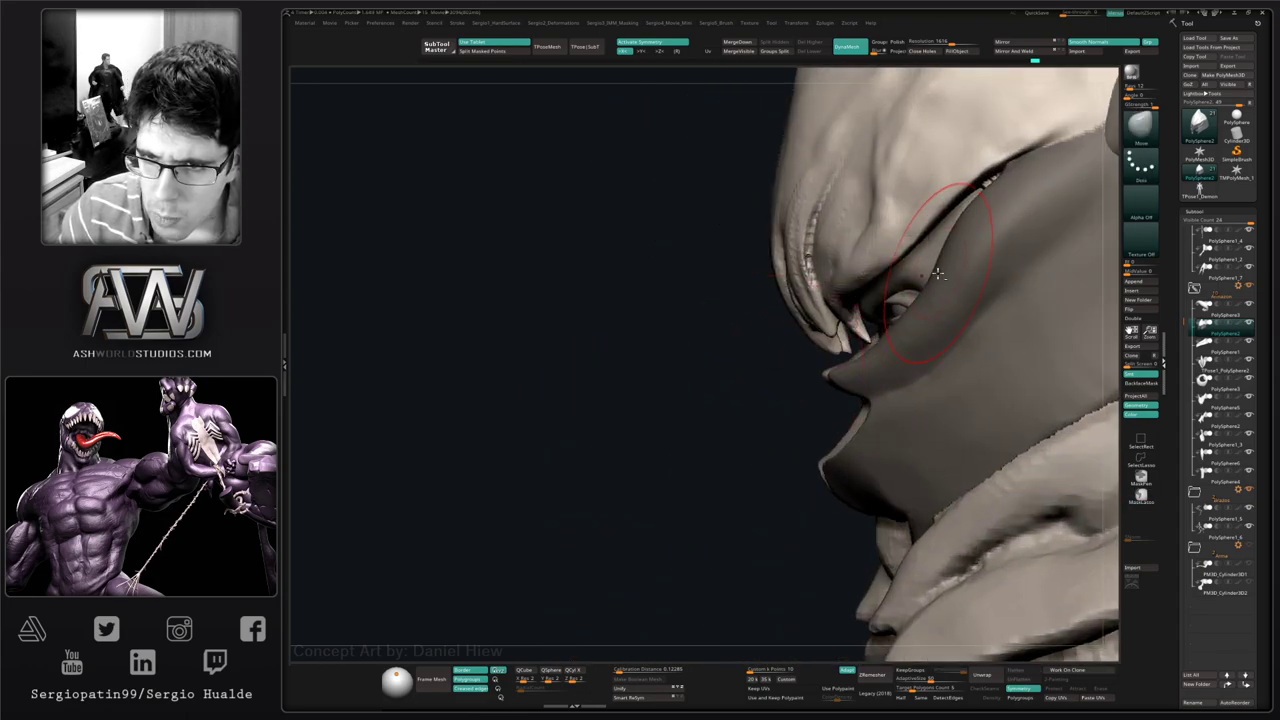
left_click_drag(914, 275, 916, 279)
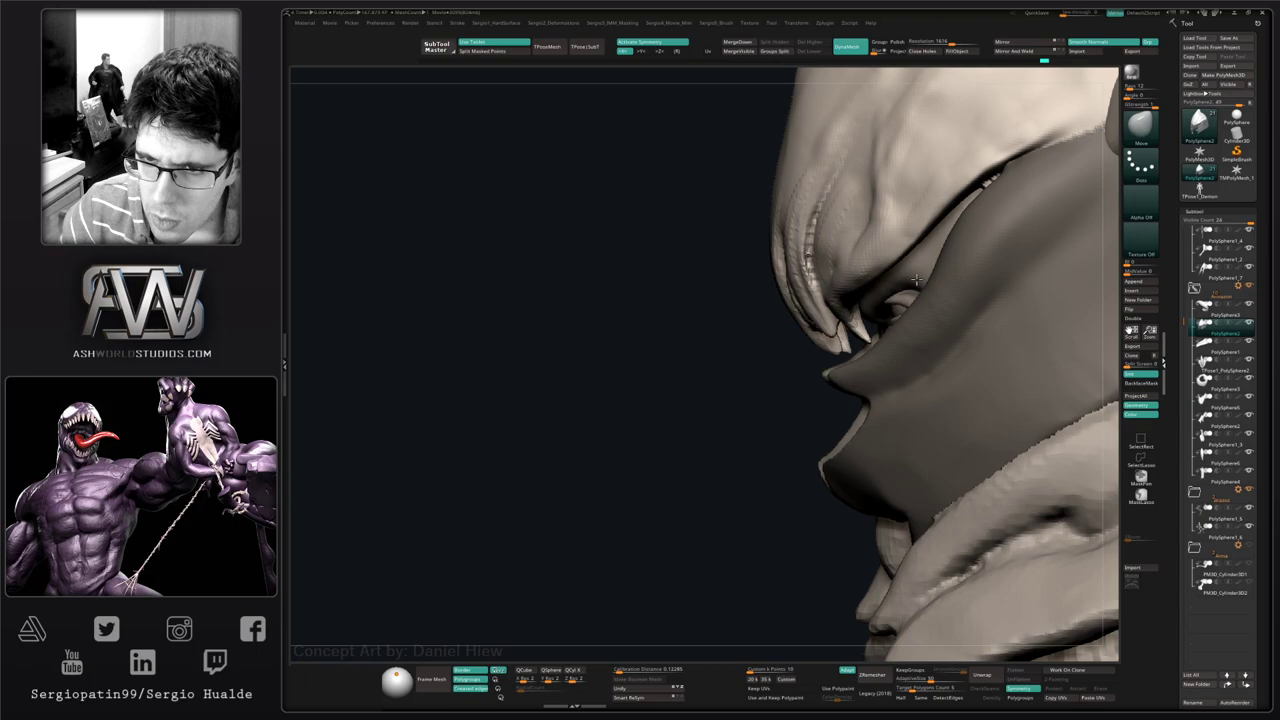
- Select and isolate the head, clear its mask, try reworking the lower eyelids, and undo the last strokes
left_click(916, 279, "alt")
left_click_drag(764, 374, 800, 390, "ctrl")
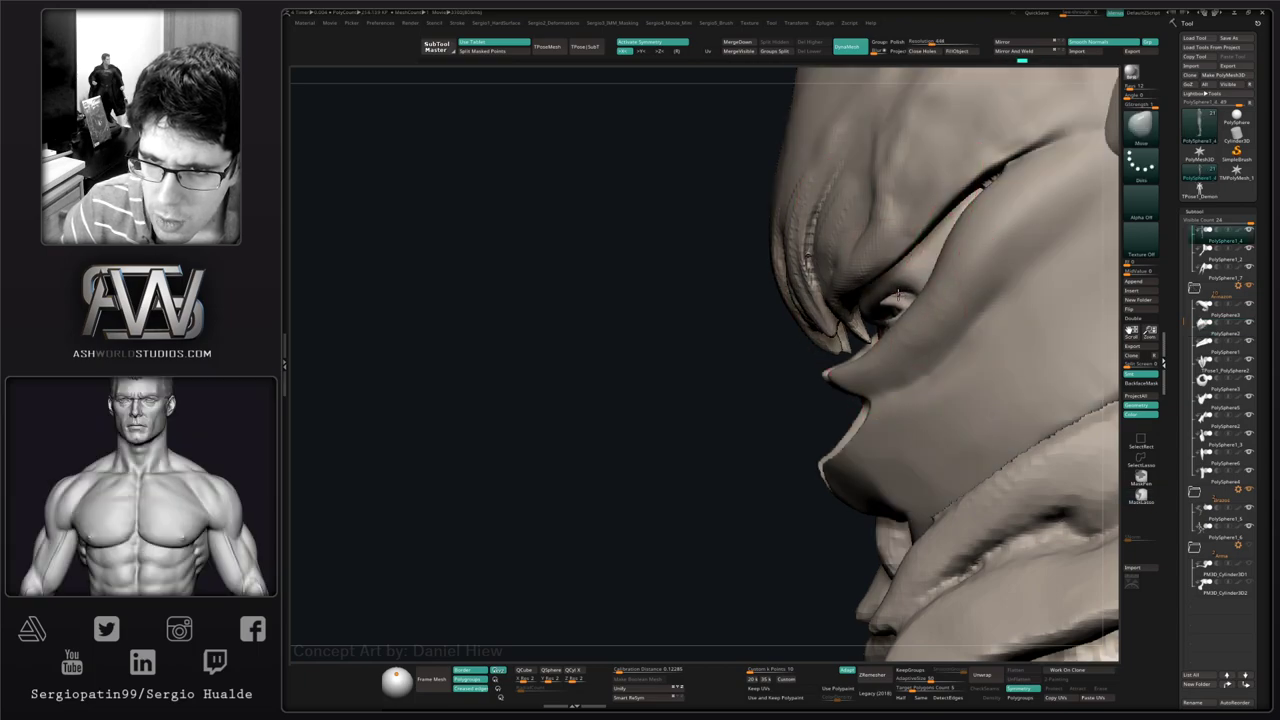
key("shift+s")
left_click_drag(910, 305, 906, 317)
right_click_drag(897, 322, 933, 343)
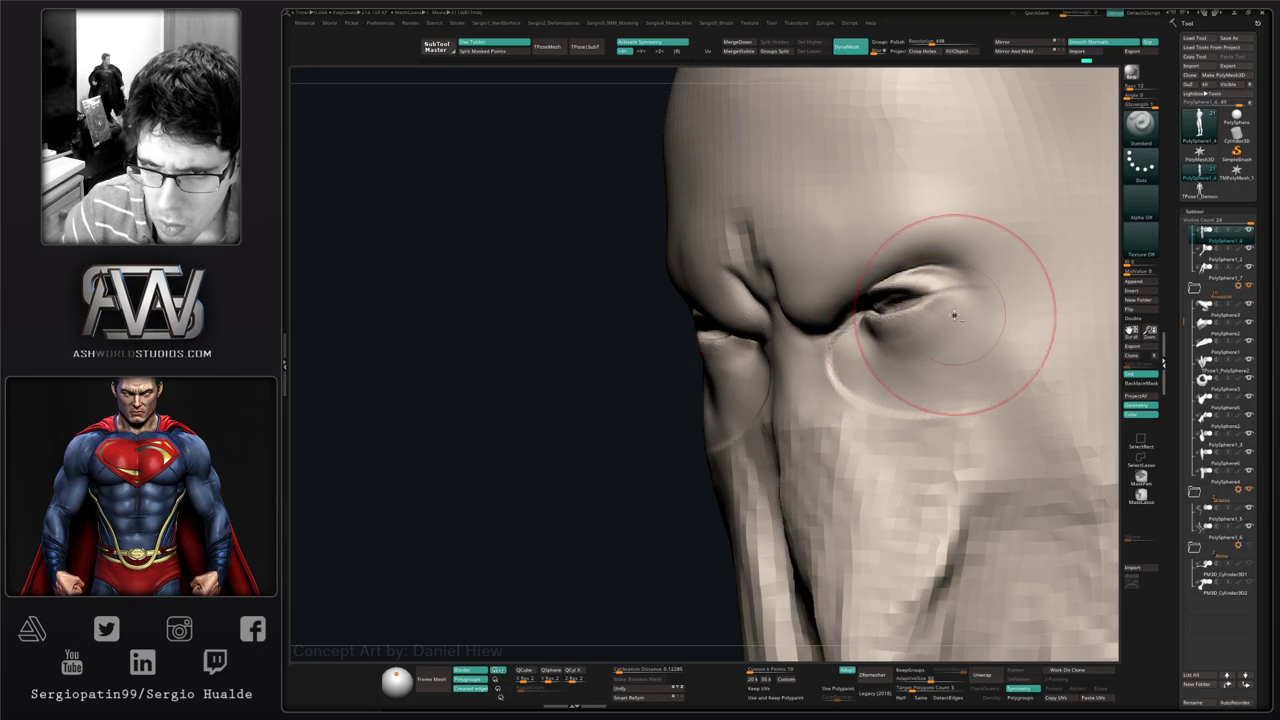
key("ctrl+z")
key("ctrl+z")
key("ctrl+z")
key("bracketleft")
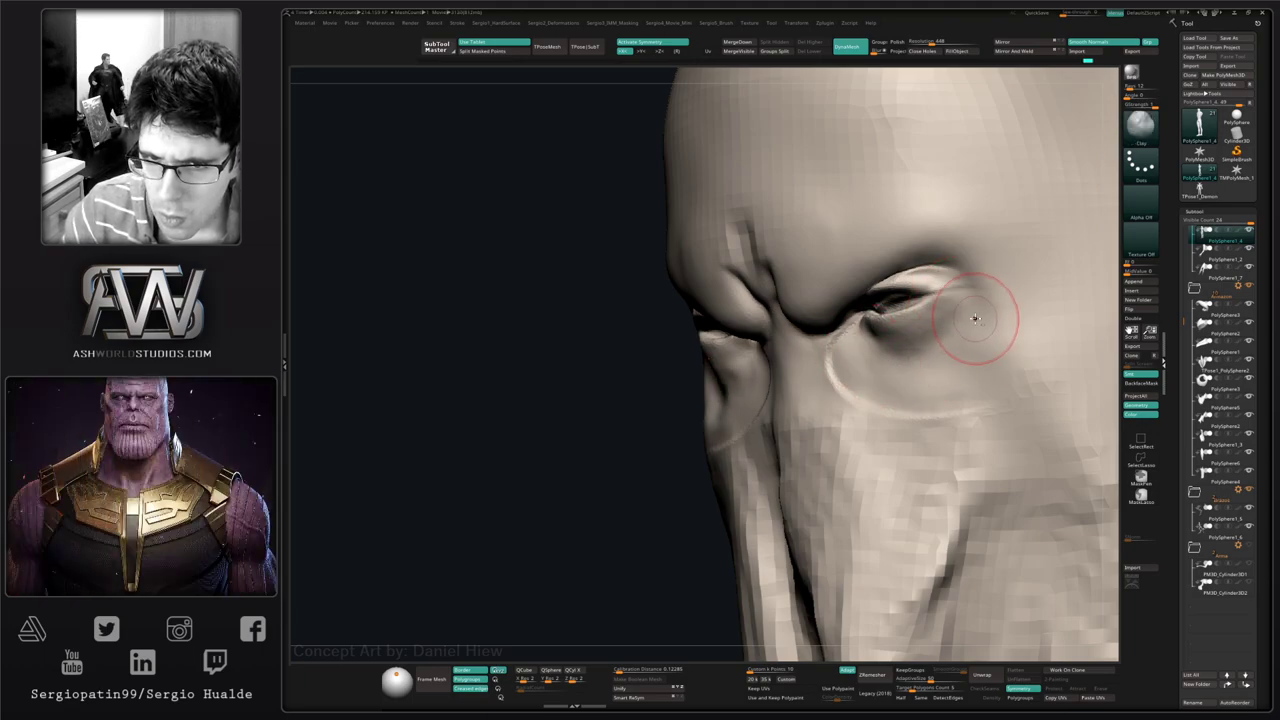
- Deepen and soften the hollows beneath both eyes with the Clay and Standard brushes
mouse_move(729, 387)
right_mouse_down()
mouse_move(790, 384)
mouse_move(770, 380)
right_mouse_up()
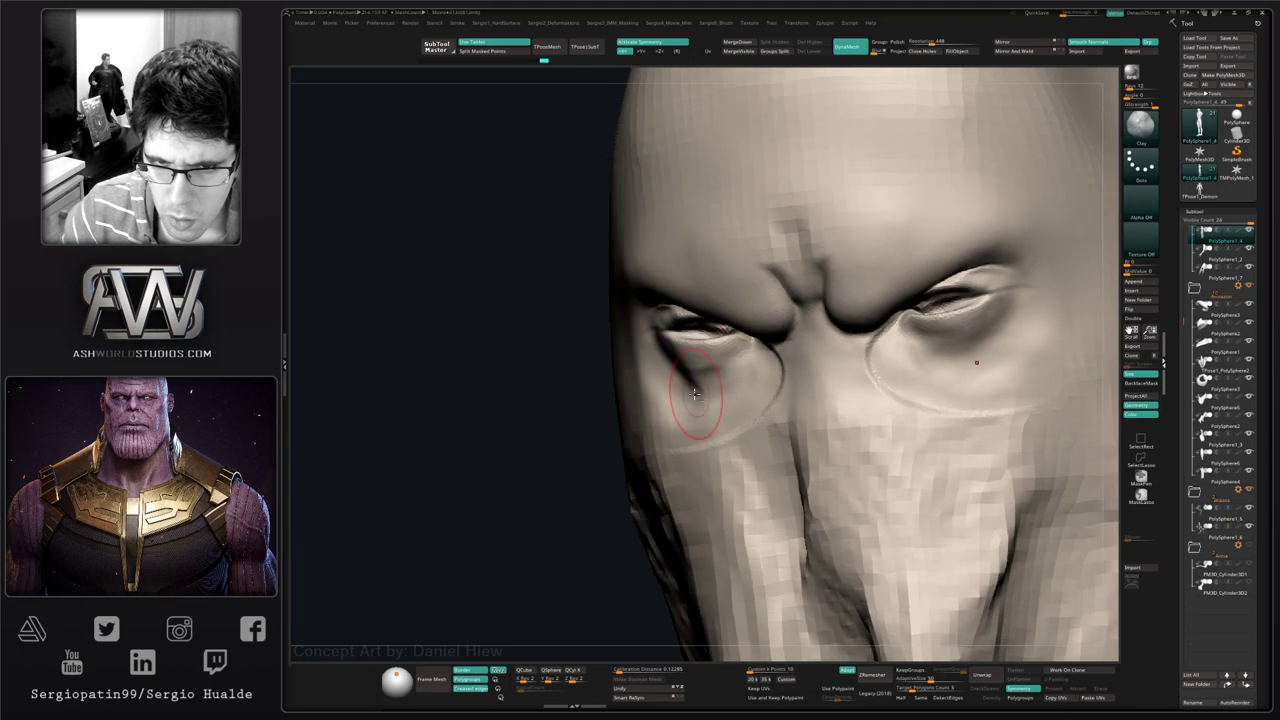
key("1")
mouse_move(690, 392)
left_mouse_down("shift")
mouse_move(717, 379)
mouse_move(668, 377)
left_mouse_up("shift")
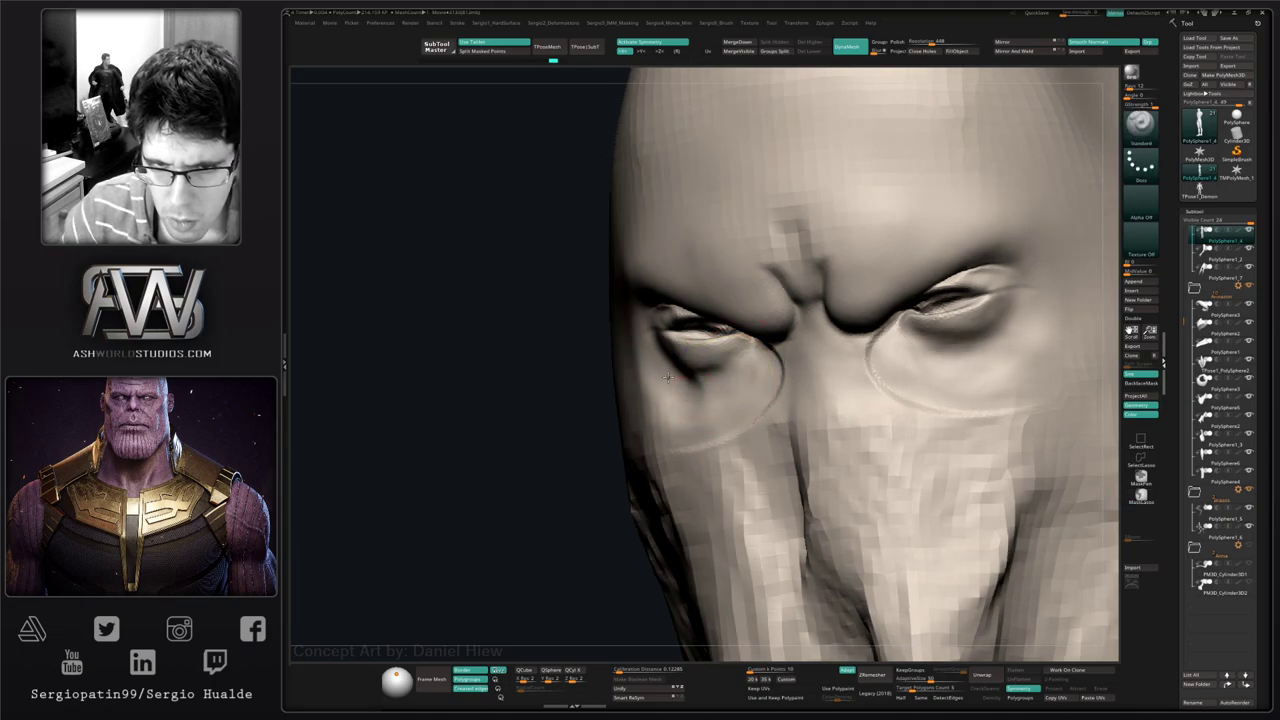
right_click_drag(820, 368, 978, 325)
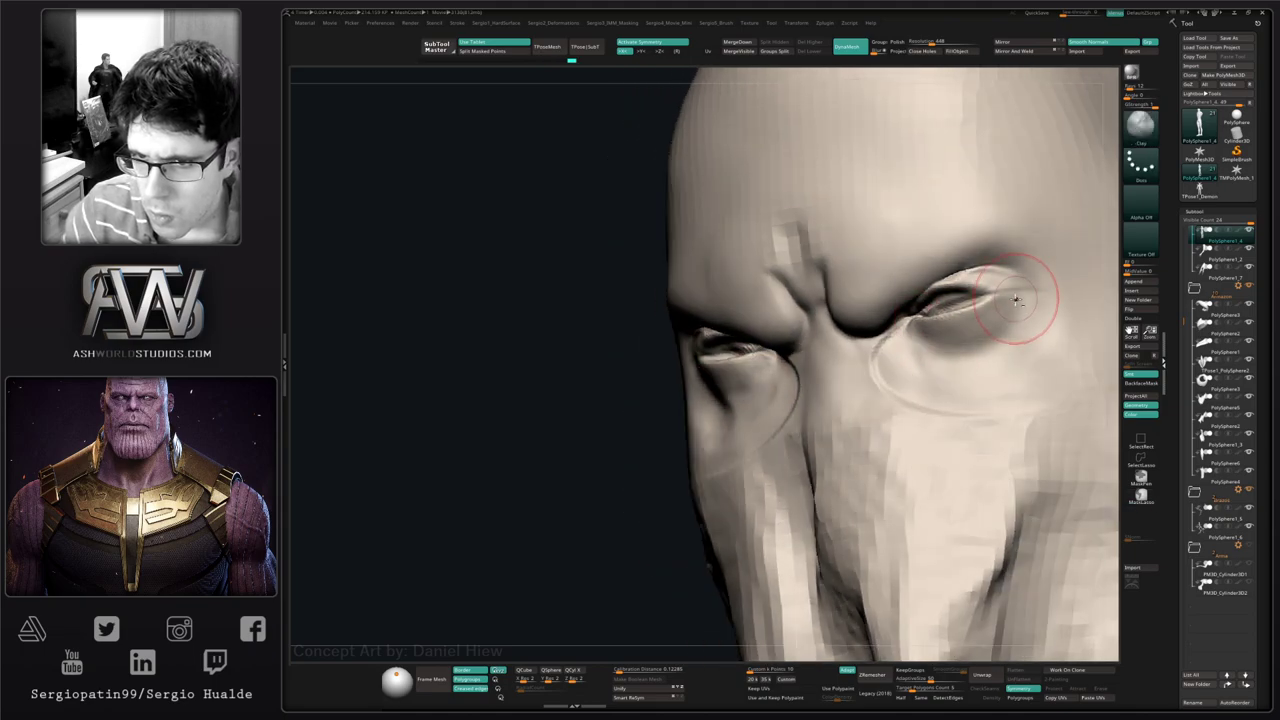
left_click_drag(1023, 327, 1020, 363)
right_click_drag(1020, 363, 1000, 363)
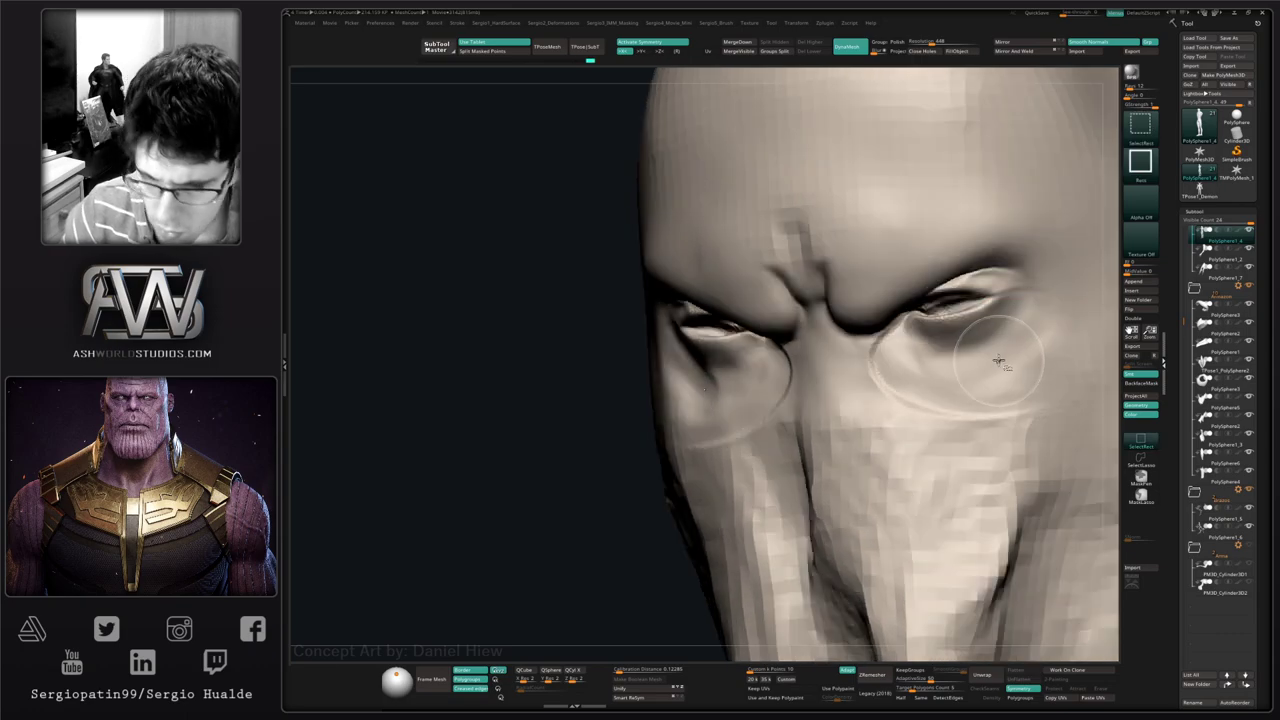
- Flatten the raised rim around the under-eye hollows into the cheeks with the TrimDynamic brush
key("2")
mouse_move(1030, 345)
left_mouse_down()
mouse_move(986, 329)
mouse_move(943, 357)
mouse_move(920, 405)
left_mouse_up()
mouse_move(920, 405)
right_mouse_down()
mouse_move(729, 386)
mouse_move(925, 330)
right_mouse_up()
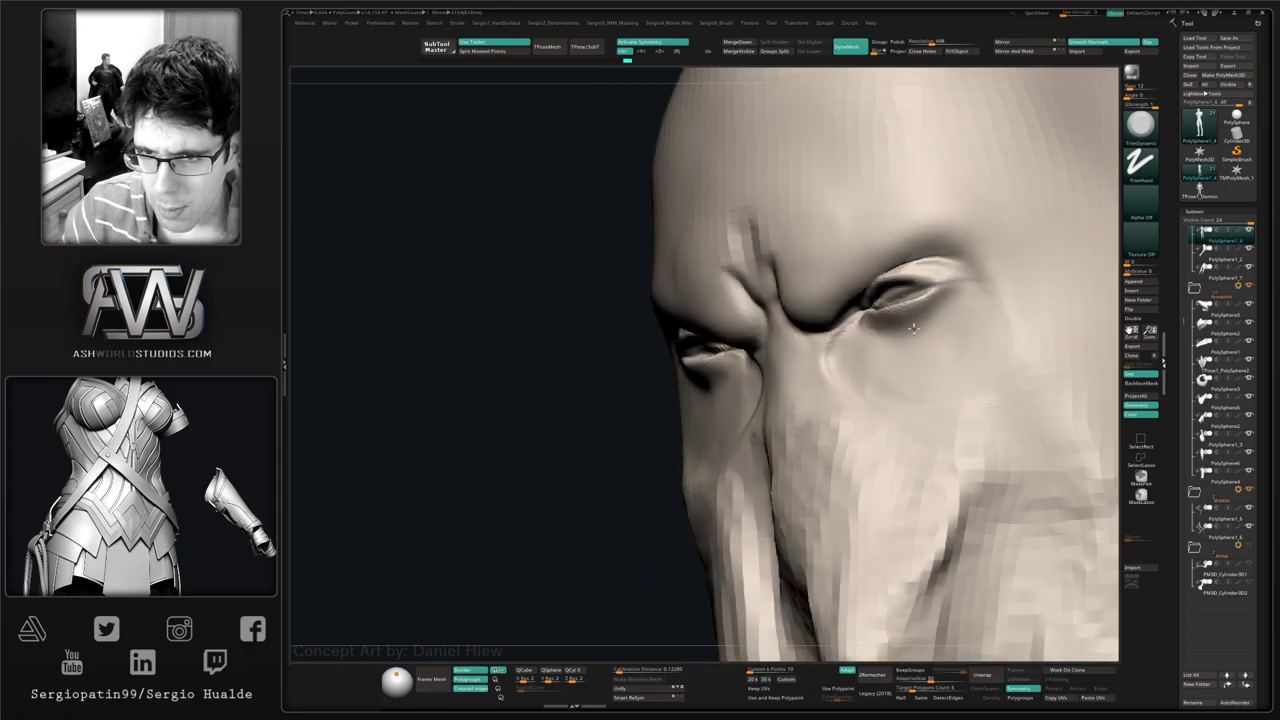
- Reshape the area directly below the lower eyelids and their inner corners with the Clay brush
key("b")
key("c")
key("l")
left_click_drag(936, 307, 887, 322)
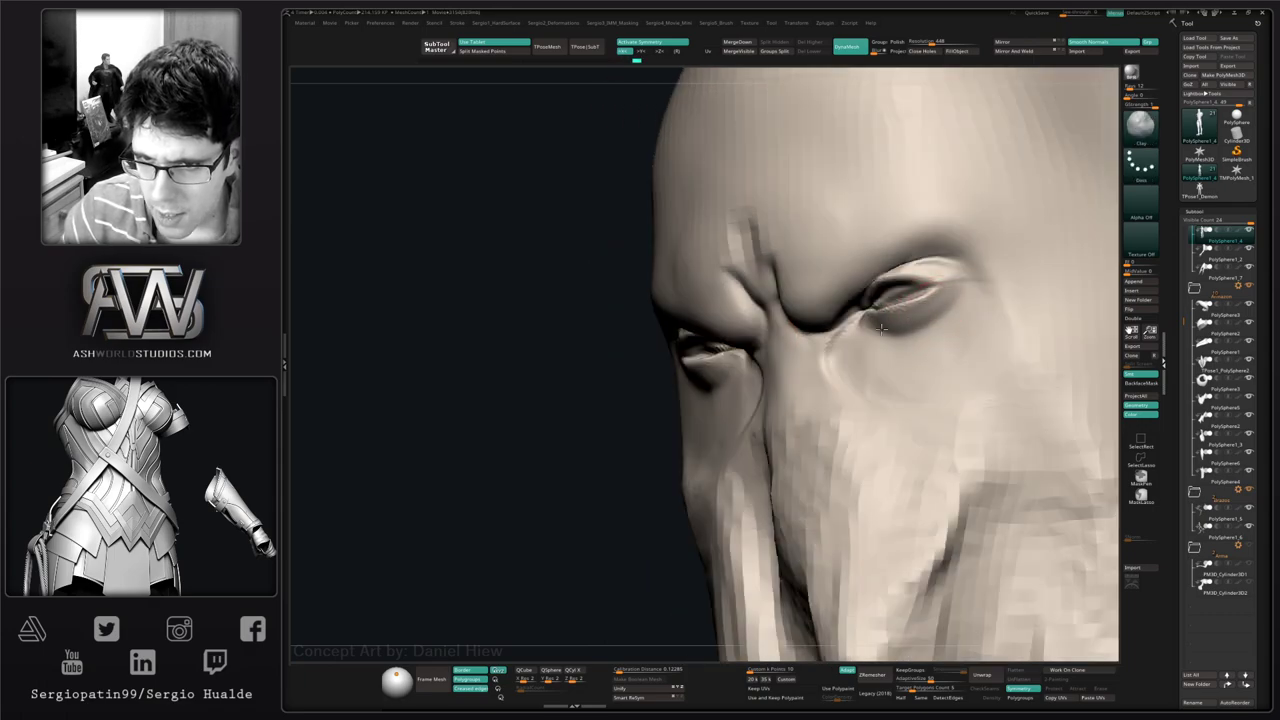
right_click_drag(931, 318, 845, 379)
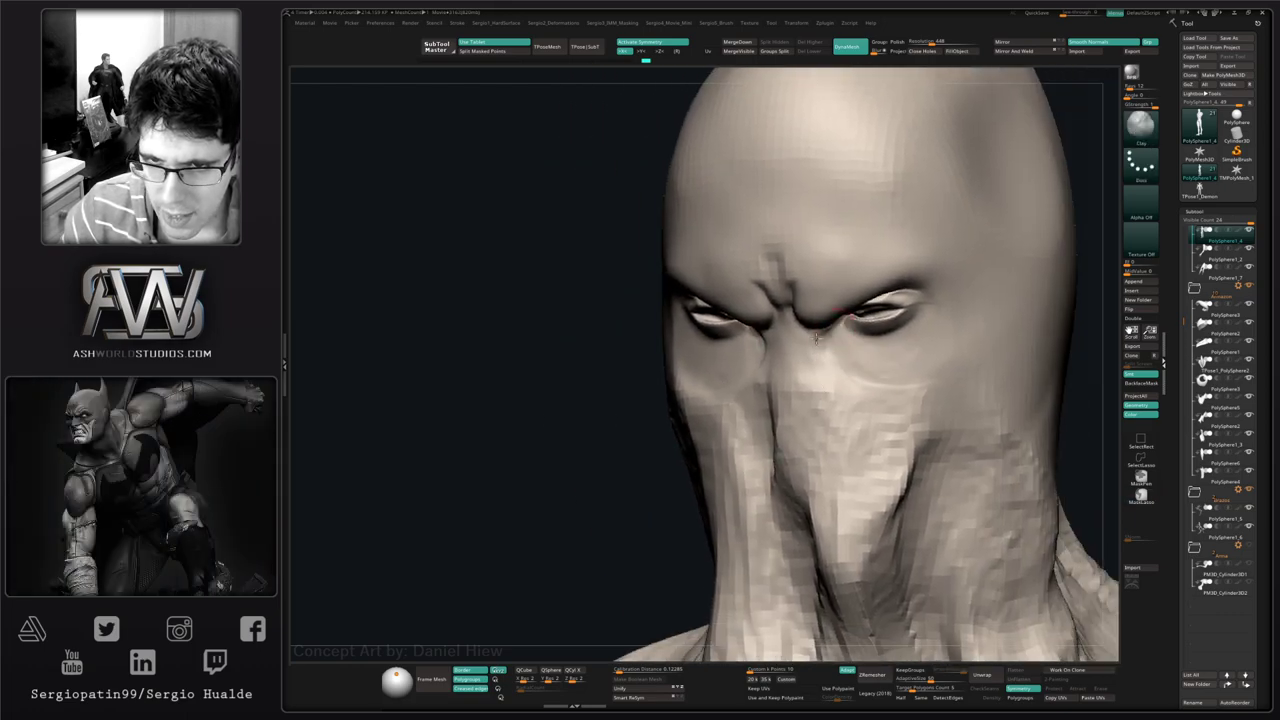
right_click_drag(867, 359, 822, 337)
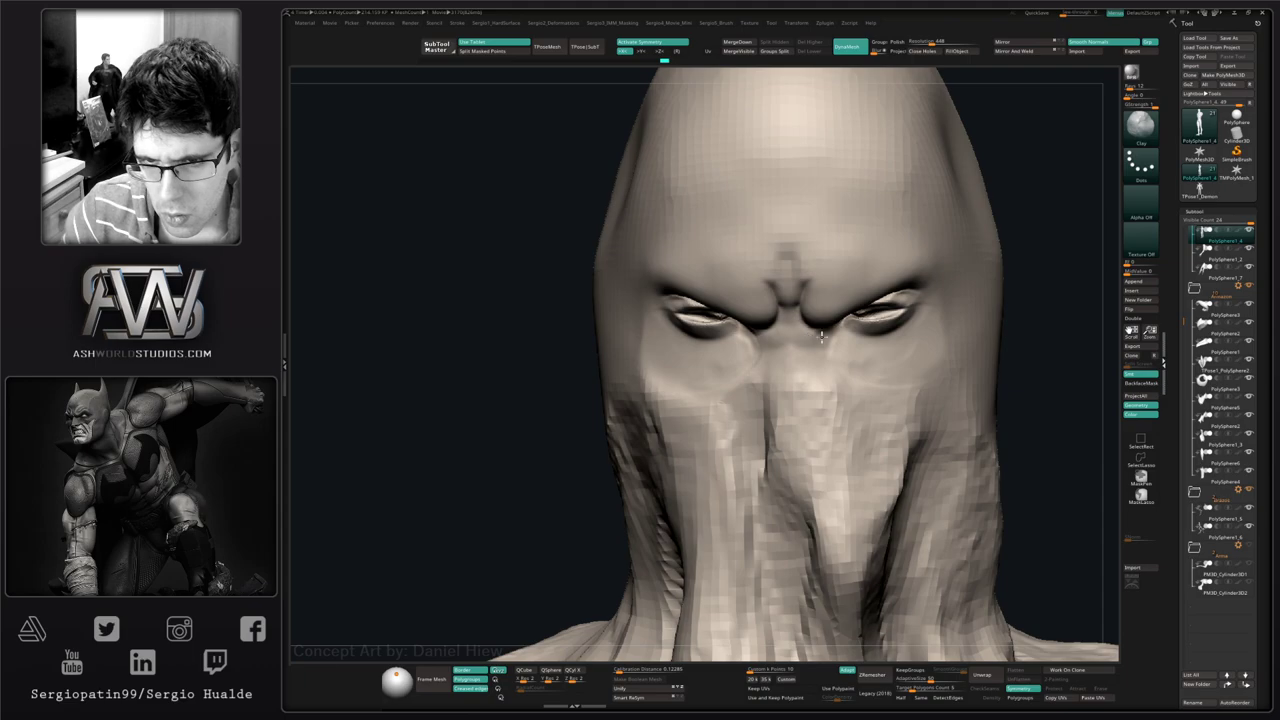
- Build up the sides of the nose bridge and the upper cheeks with the Clay brush
left_click_drag(830, 342, 843, 381)
right_click_drag(897, 383, 829, 386)
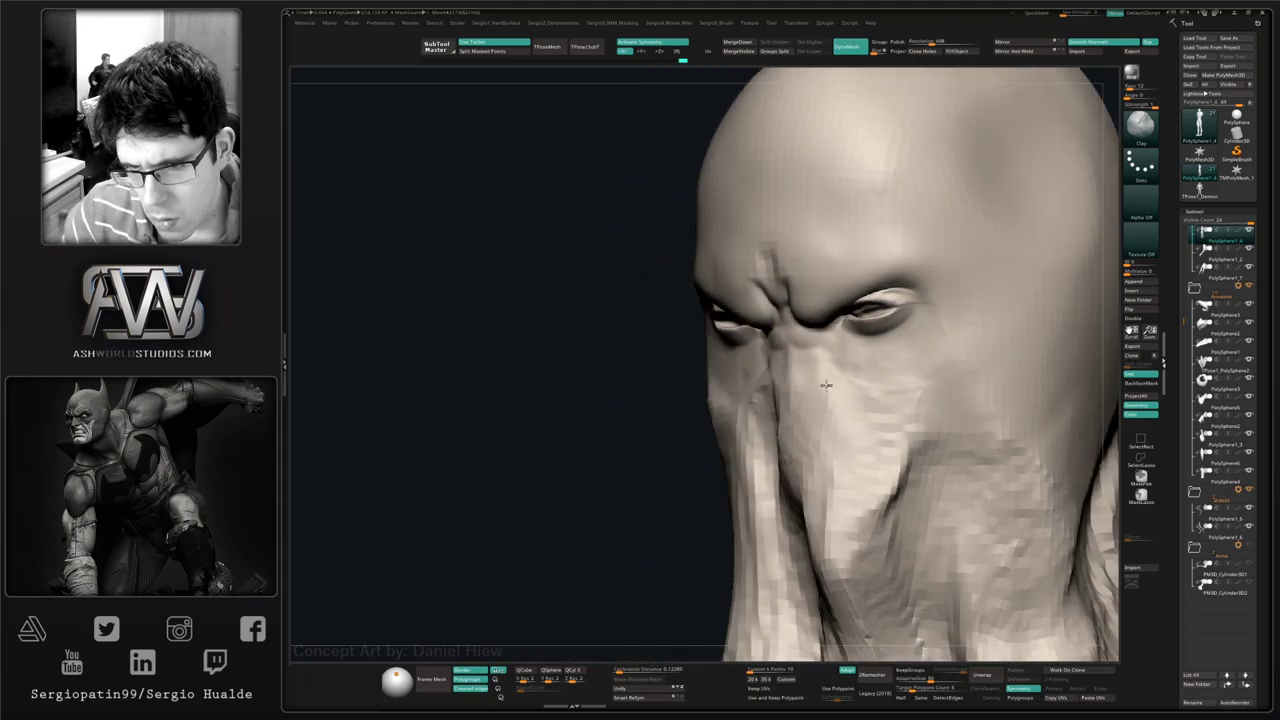
mouse_move(818, 350)
left_mouse_down()
mouse_move(823, 405)
mouse_move(916, 360)
left_mouse_up()
right_click_drag(962, 331, 906, 363, "alt")
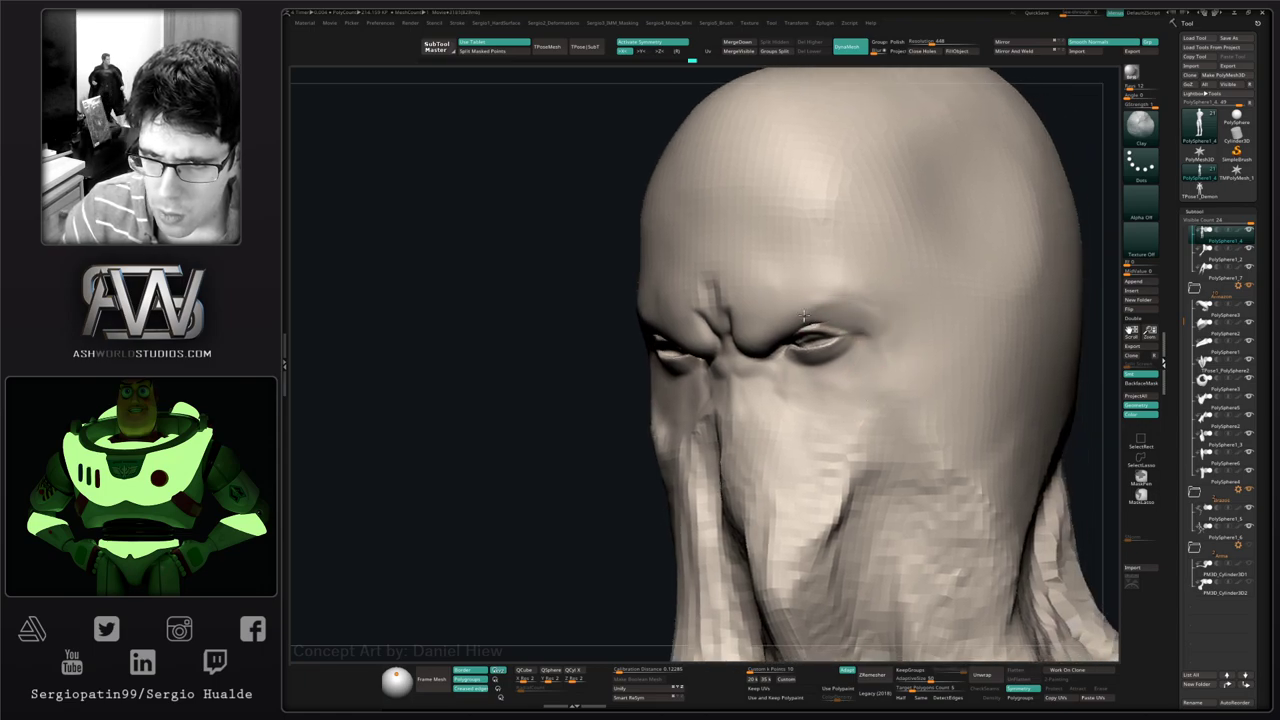
- Sculpt the temples and the outer ends of the brow ridges with the Clay brush
right_click_drag(830, 320, 867, 320)
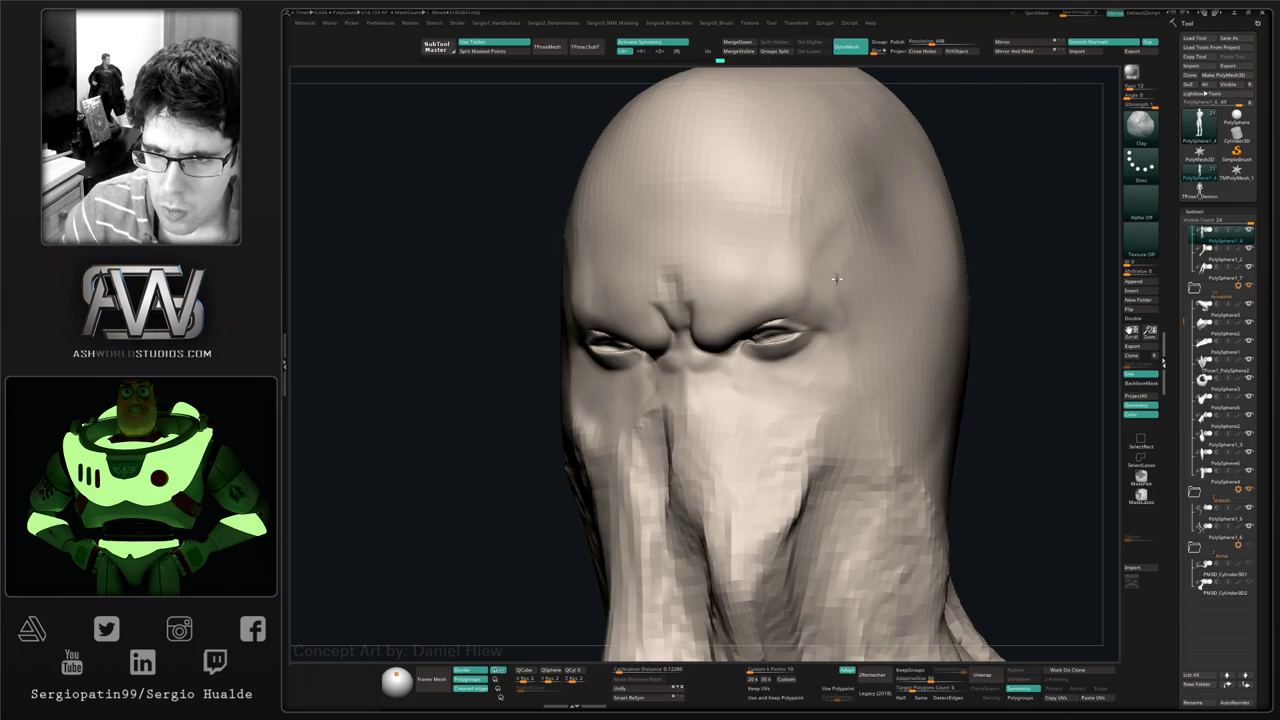
left_click_drag(802, 303, 816, 321)
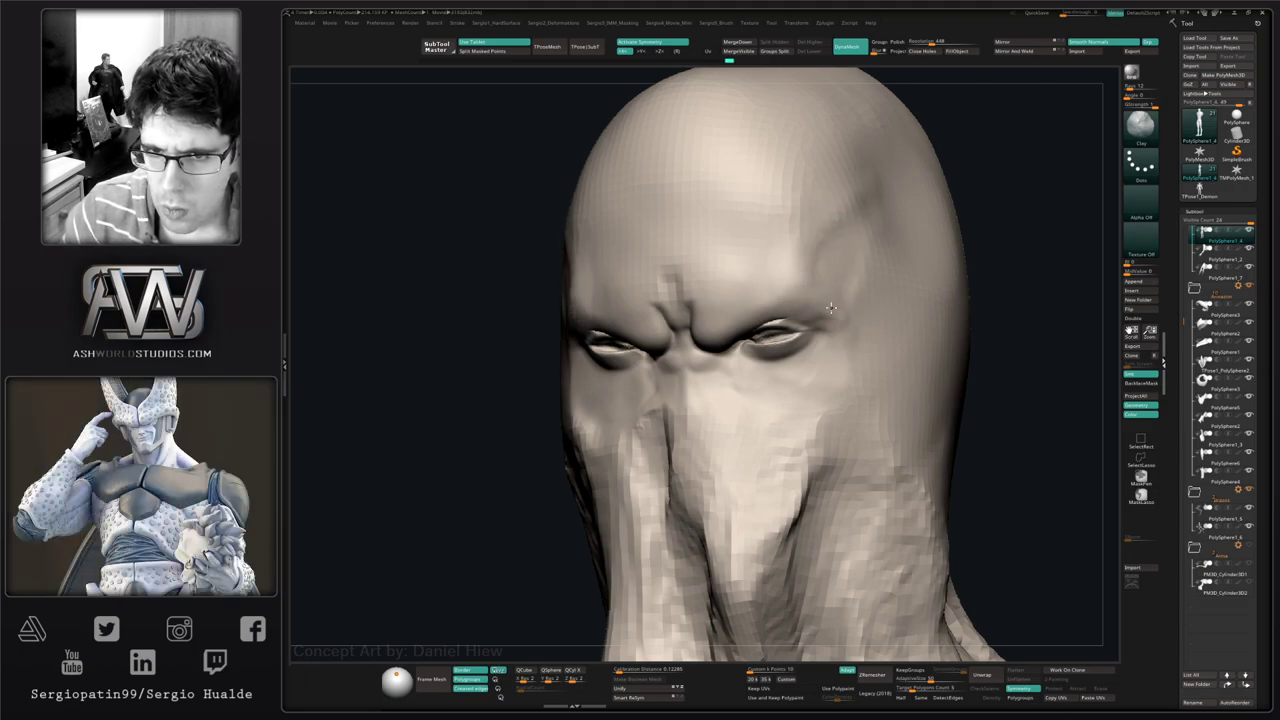
right_click_drag(862, 330, 925, 340)
mouse_move(776, 262)
left_mouse_down()
mouse_move(749, 288)
mouse_move(751, 267)
mouse_move(754, 296)
left_mouse_up()
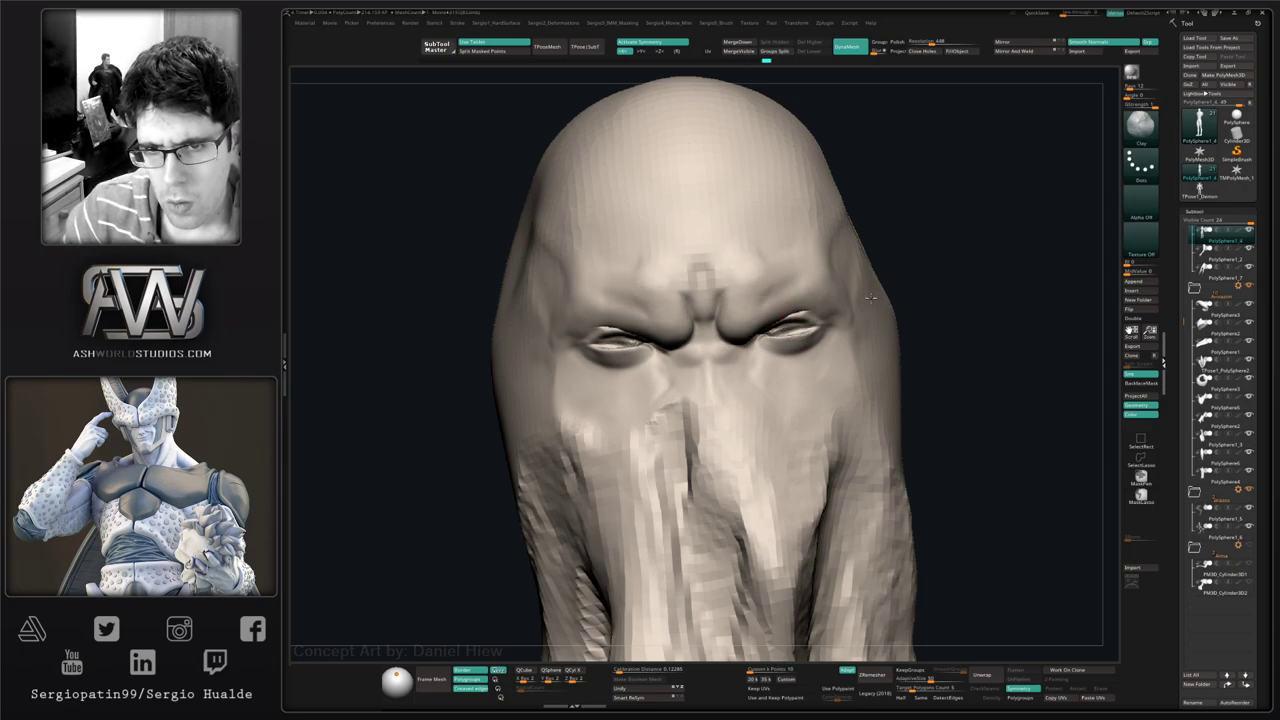
right_click_drag(871, 298, 777, 266)
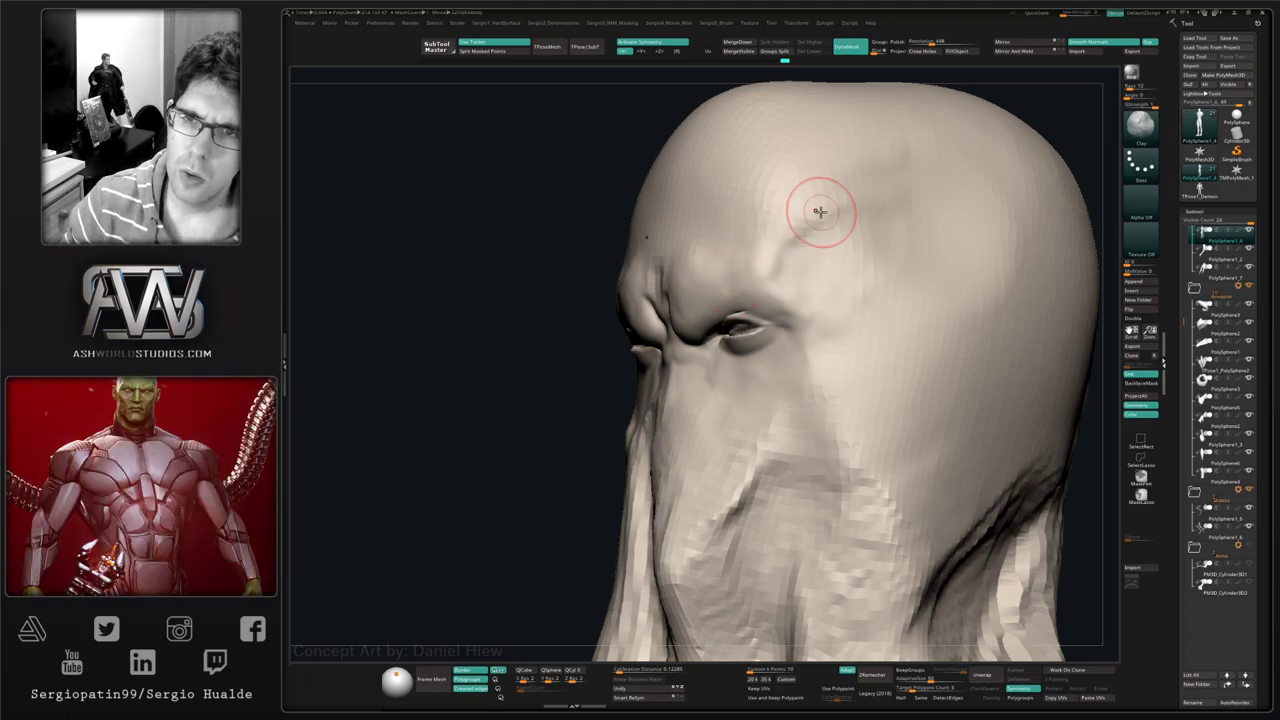
- Flatten the sides of the skull behind the temples with the TrimDynamic brush
mouse_move(864, 278)
right_mouse_down("ctrl")
mouse_move(817, 317)
mouse_move(846, 262)
mouse_move(846, 286)
right_mouse_up("ctrl")
key("b")
key("m")
key("v")
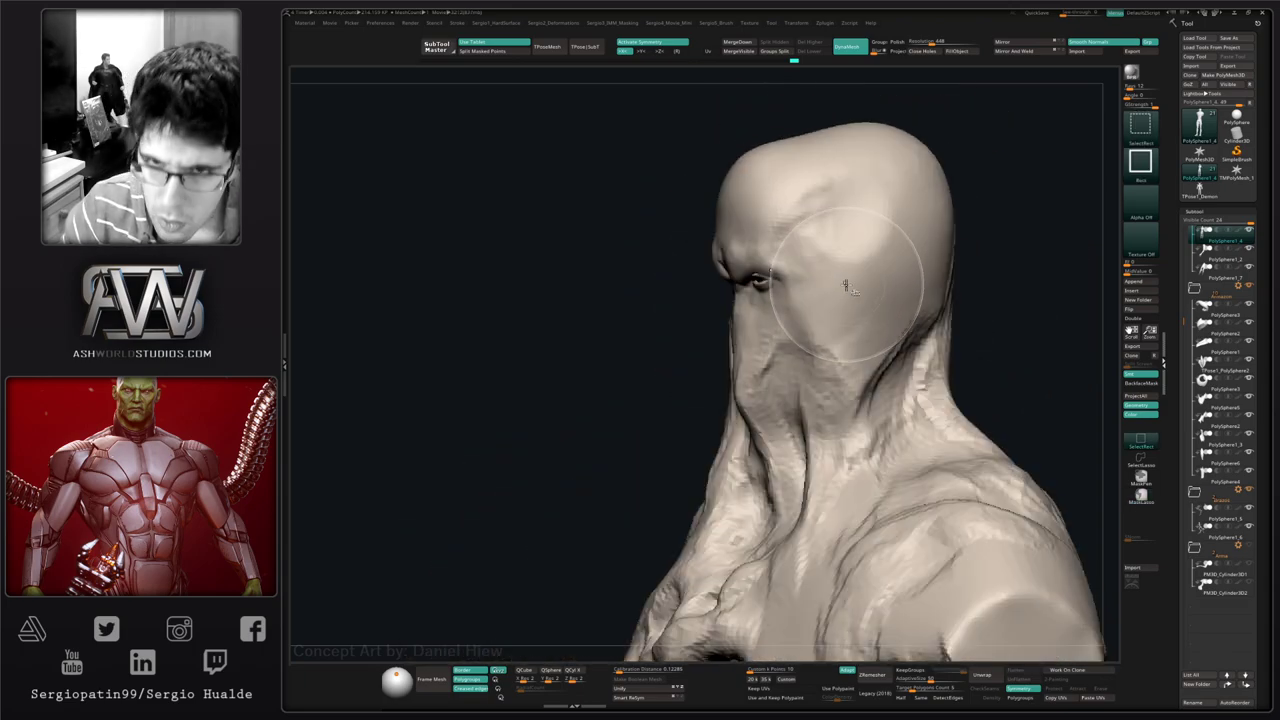
key("b")
key("t")
key("d")
left_click_drag(894, 229, 869, 286)
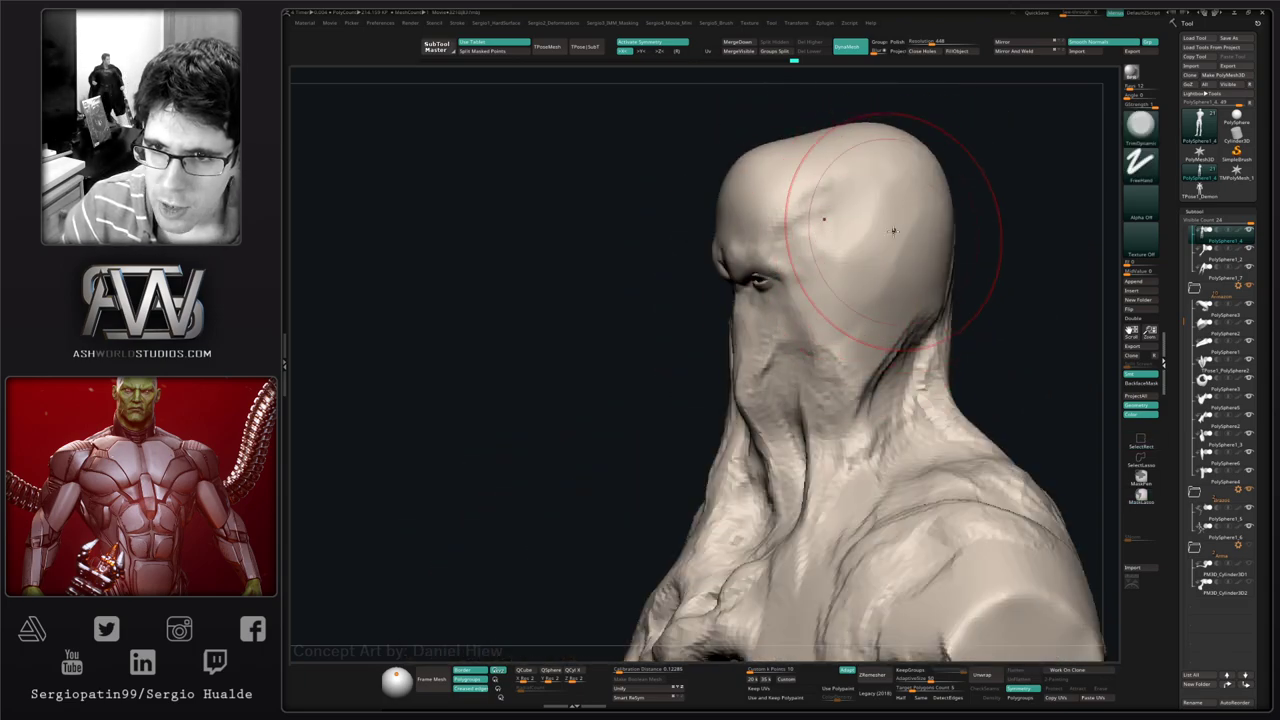
mouse_move(891, 231)
left_mouse_down()
mouse_move(829, 280)
mouse_move(846, 333)
left_mouse_up()
- Reshape the top and forehead of the skull into a rounder dome with the Move brush
mouse_move(846, 333)
right_mouse_down()
mouse_move(954, 249)
mouse_move(929, 331)
mouse_move(786, 266)
right_mouse_up()
left_click_drag(786, 266, 783, 262)
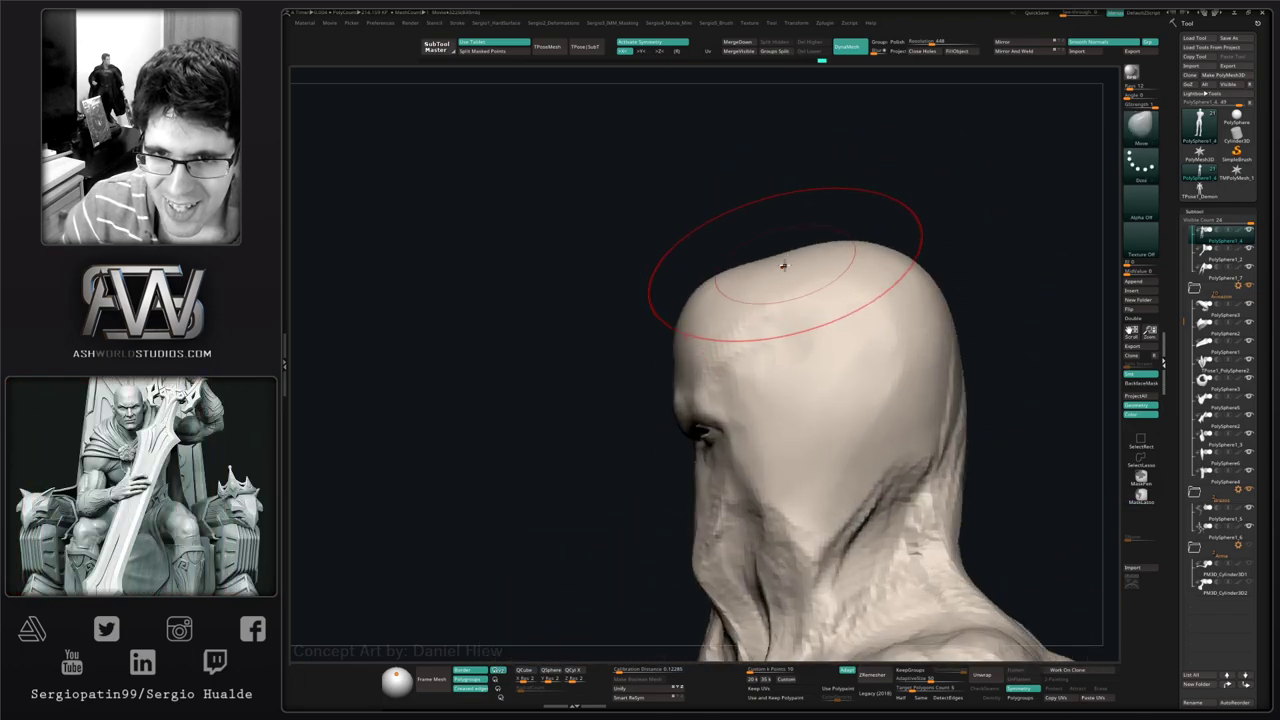
key("[")
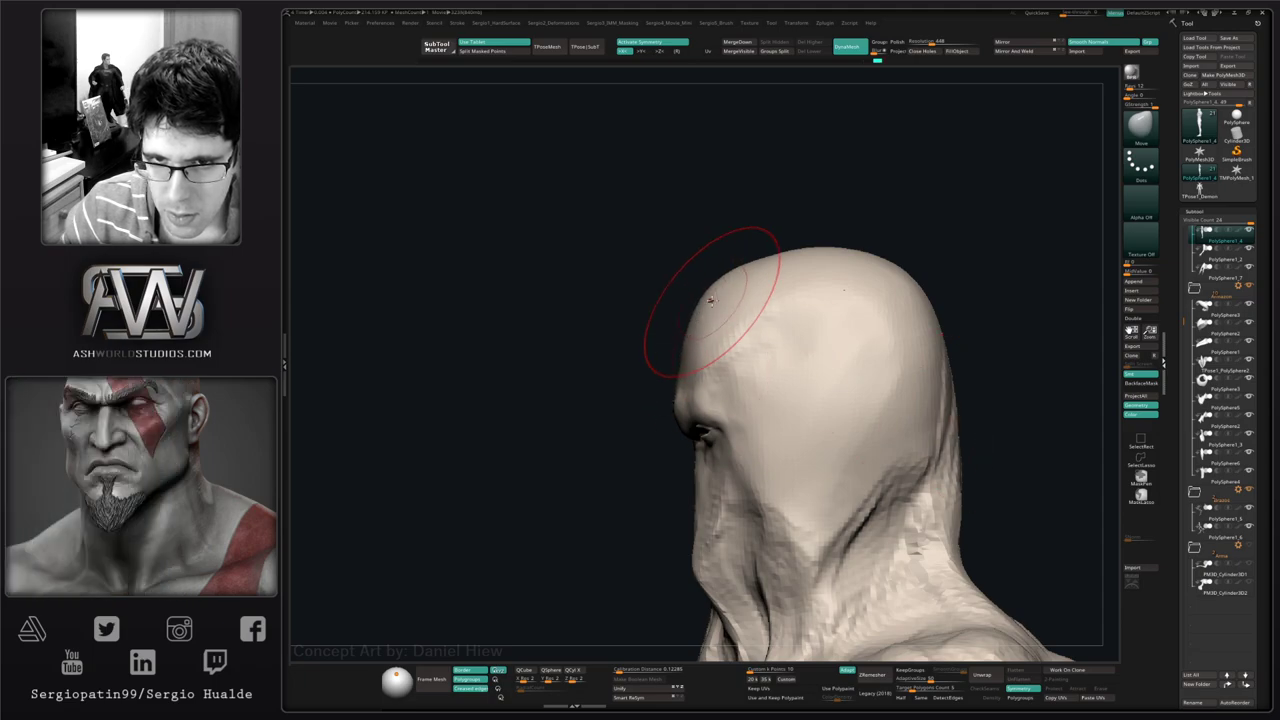
mouse_move(788, 254)
right_mouse_down("ctrl")
mouse_move(846, 300)
mouse_move(903, 386)
mouse_move(883, 326)
mouse_move(841, 311)
right_mouse_up("ctrl")
key("s")
left_click_drag(837, 298, 852, 298)
right_click_drag(852, 300, 832, 314)
mouse_move(832, 310)
left_mouse_down()
mouse_move(815, 292)
mouse_move(863, 346)
mouse_move(819, 355)
left_mouse_up()
- Refine the frown crease and the inner brows with the Move and Standard brushes
mouse_move(799, 359)
right_mouse_down("ctrl")
mouse_move(794, 414)
mouse_move(749, 383)
mouse_move(820, 365)
mouse_move(721, 331)
right_mouse_up("ctrl")
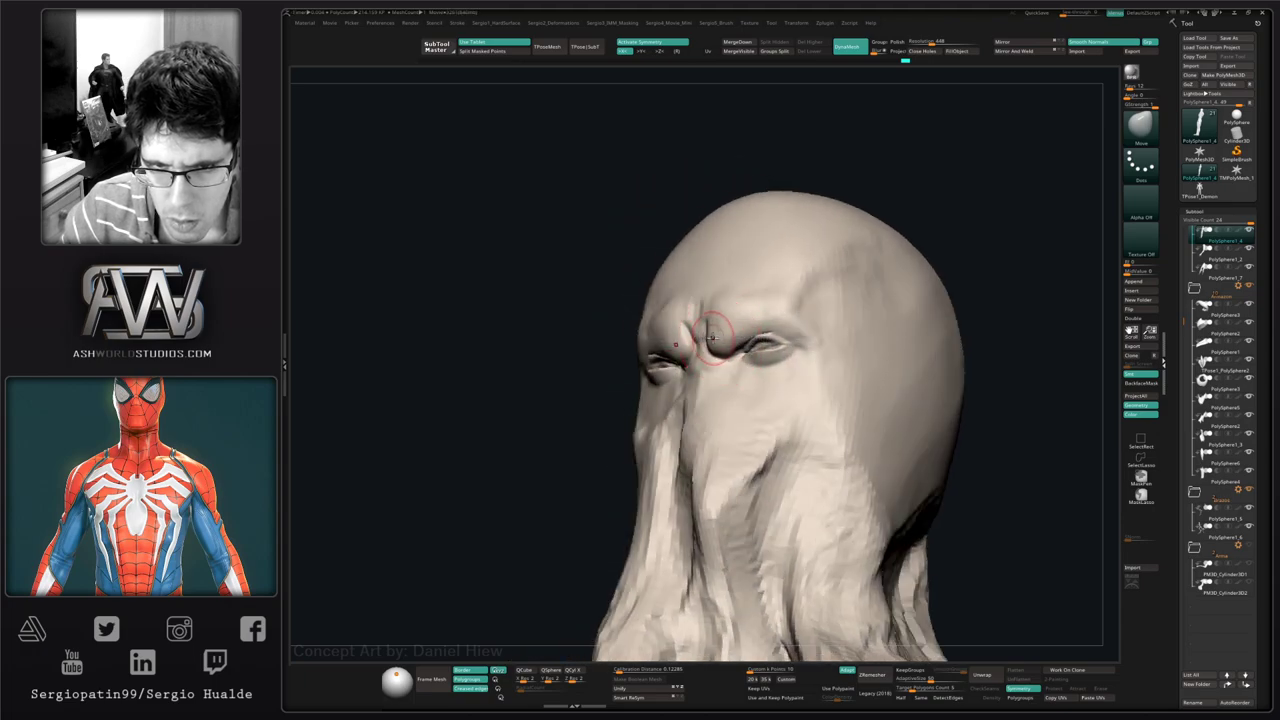
key("b")
key("s")
key("t")
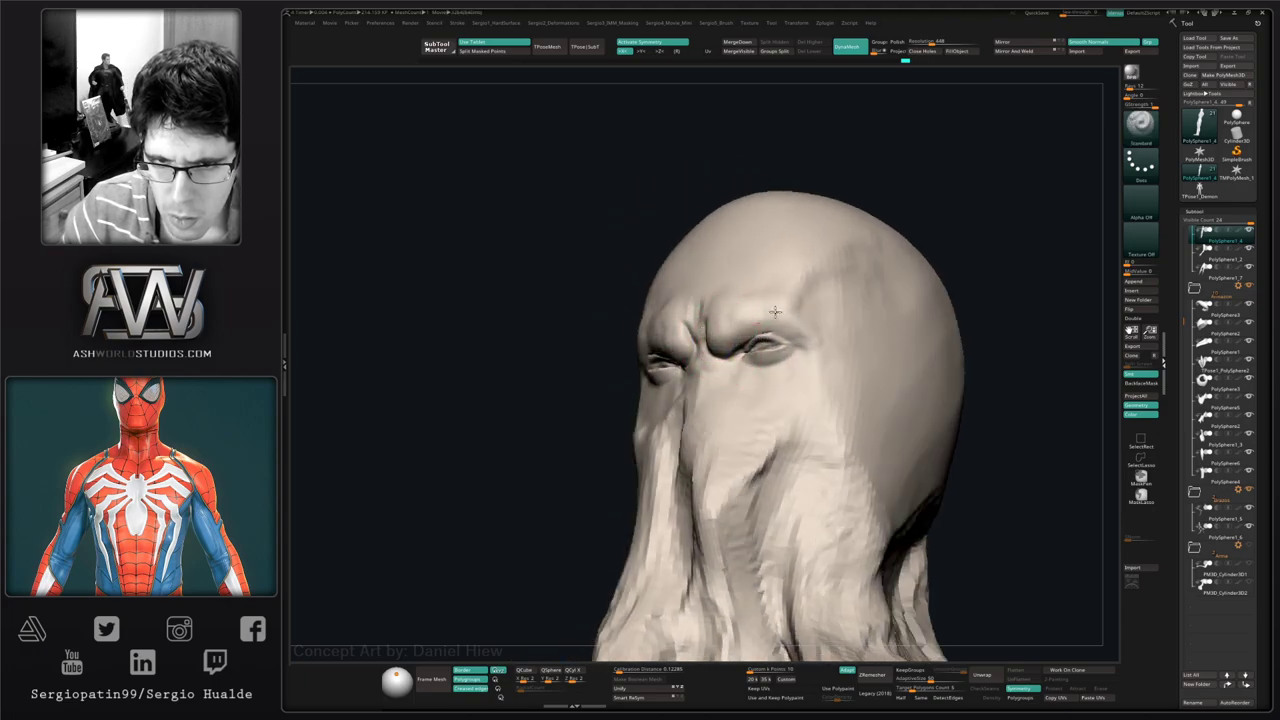
mouse_move(798, 328)
right_mouse_down()
mouse_move(862, 346)
mouse_move(823, 398)
mouse_move(803, 399)
right_mouse_up()
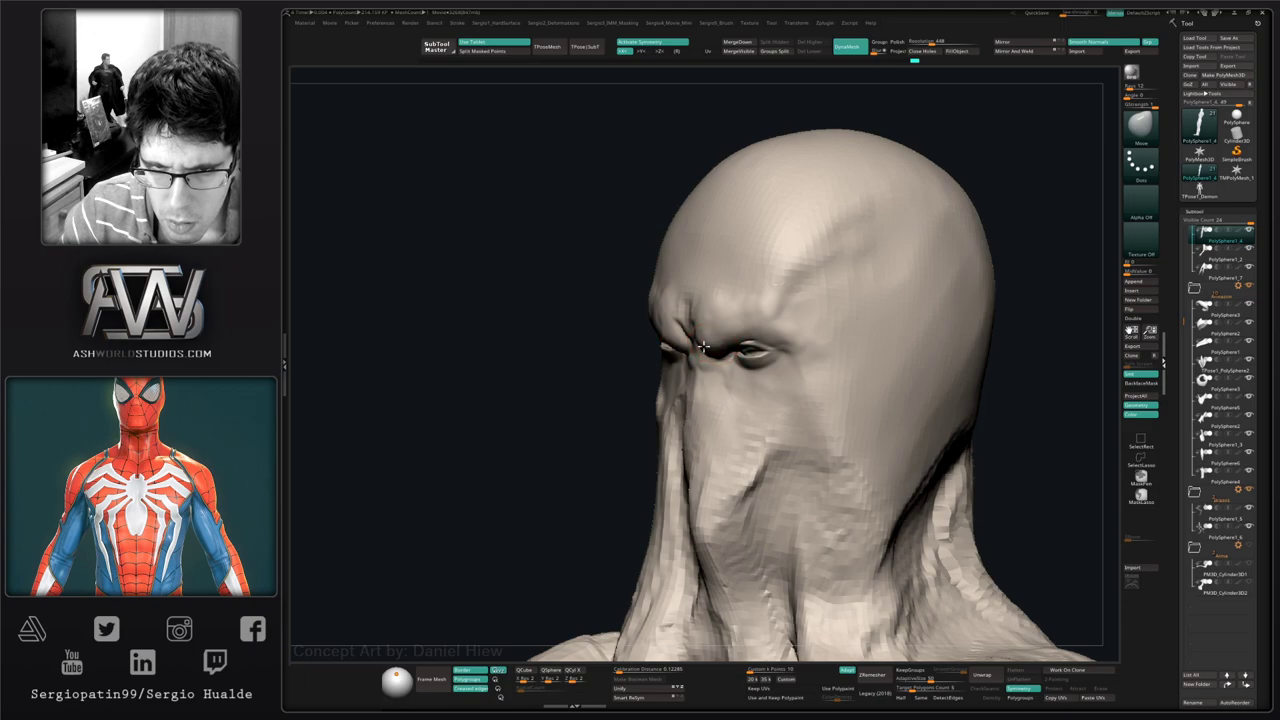
- Show the helmet and adjust the upper eyelids and brows beneath its brow plate with the Move brush
right_click_drag(704, 352, 770, 356)
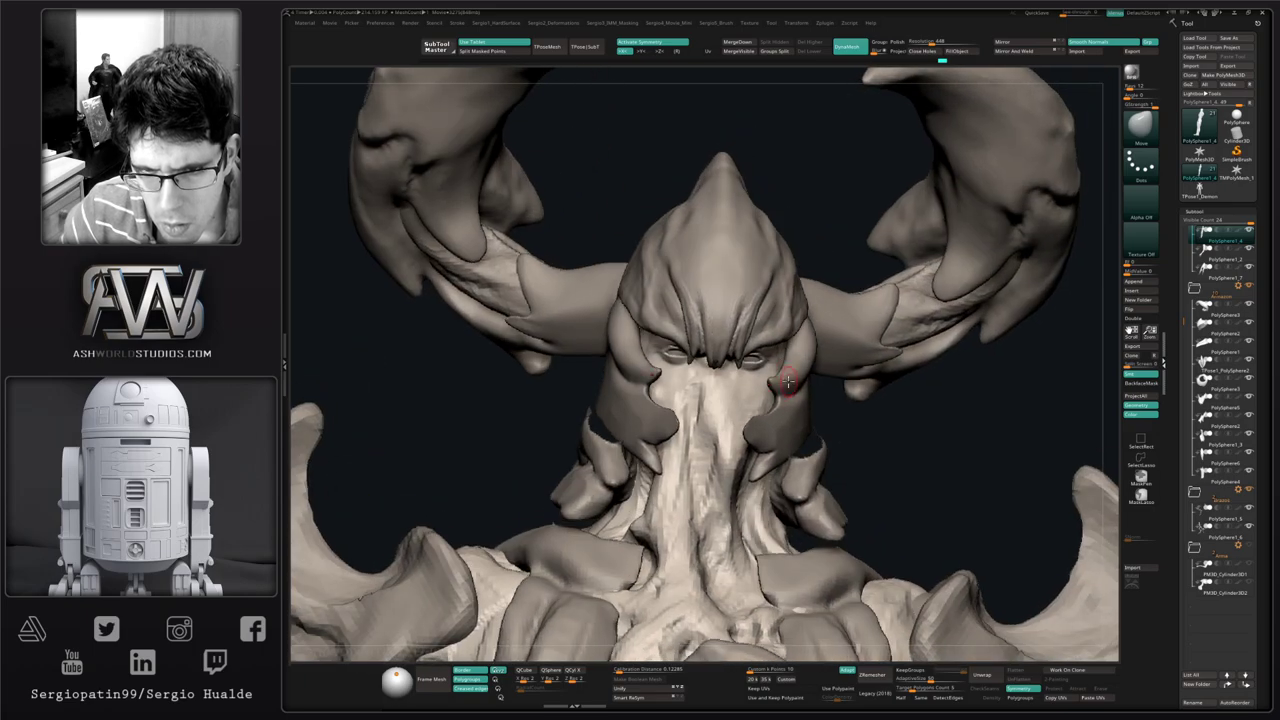
right_click_drag(788, 381, 730, 375)
mouse_move(730, 375)
right_mouse_down("ctrl")
mouse_move(730, 318)
mouse_move(729, 377)
right_mouse_up("ctrl")
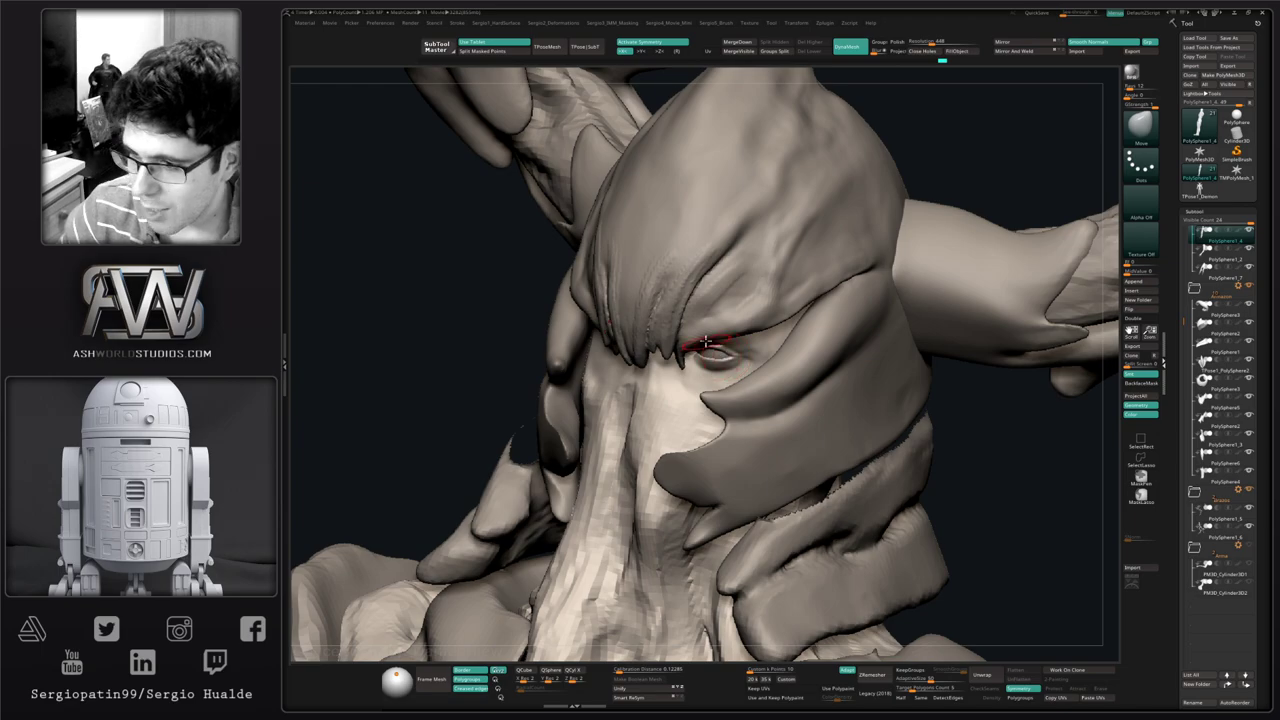
mouse_move(712, 333)
right_mouse_down()
mouse_move(716, 365)
mouse_move(723, 320)
mouse_move(734, 366)
mouse_move(726, 326)
right_mouse_up()
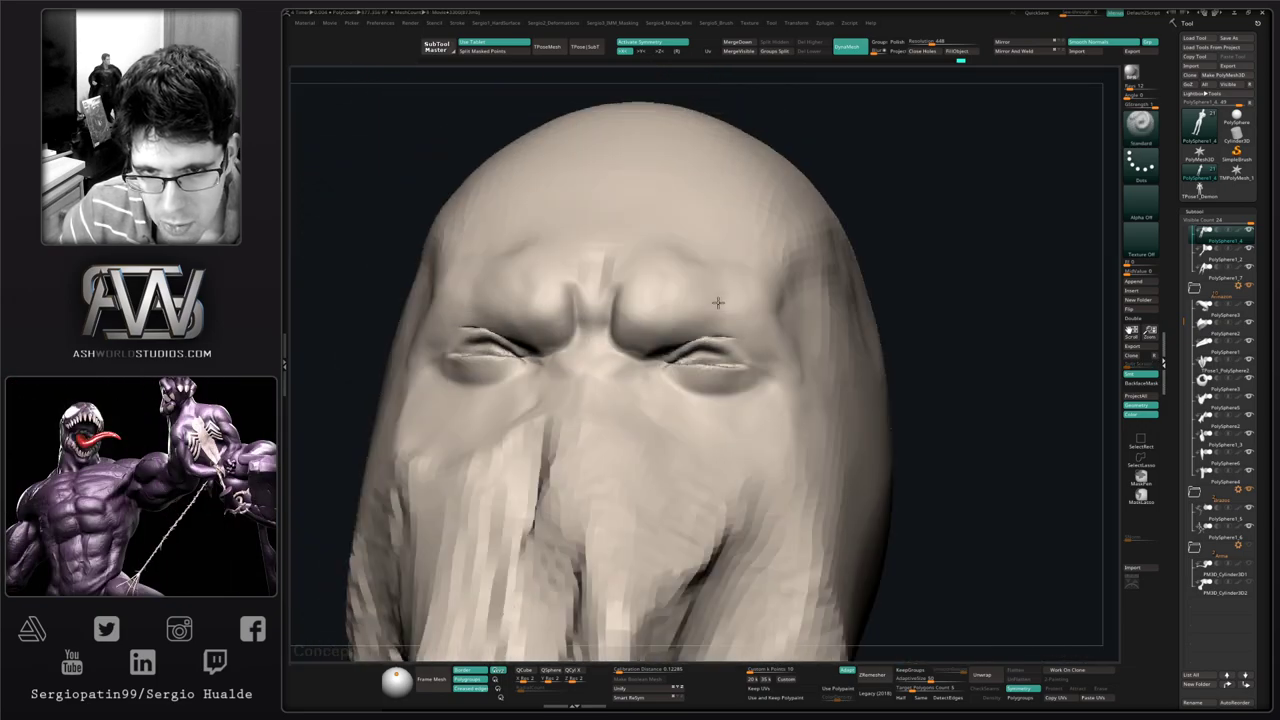
- Refine the upper eyelids and outer brows of the isolated head with the Standard brush and smooth them
right_click_drag(718, 302, 735, 335)
right_click_drag(623, 379, 745, 325)
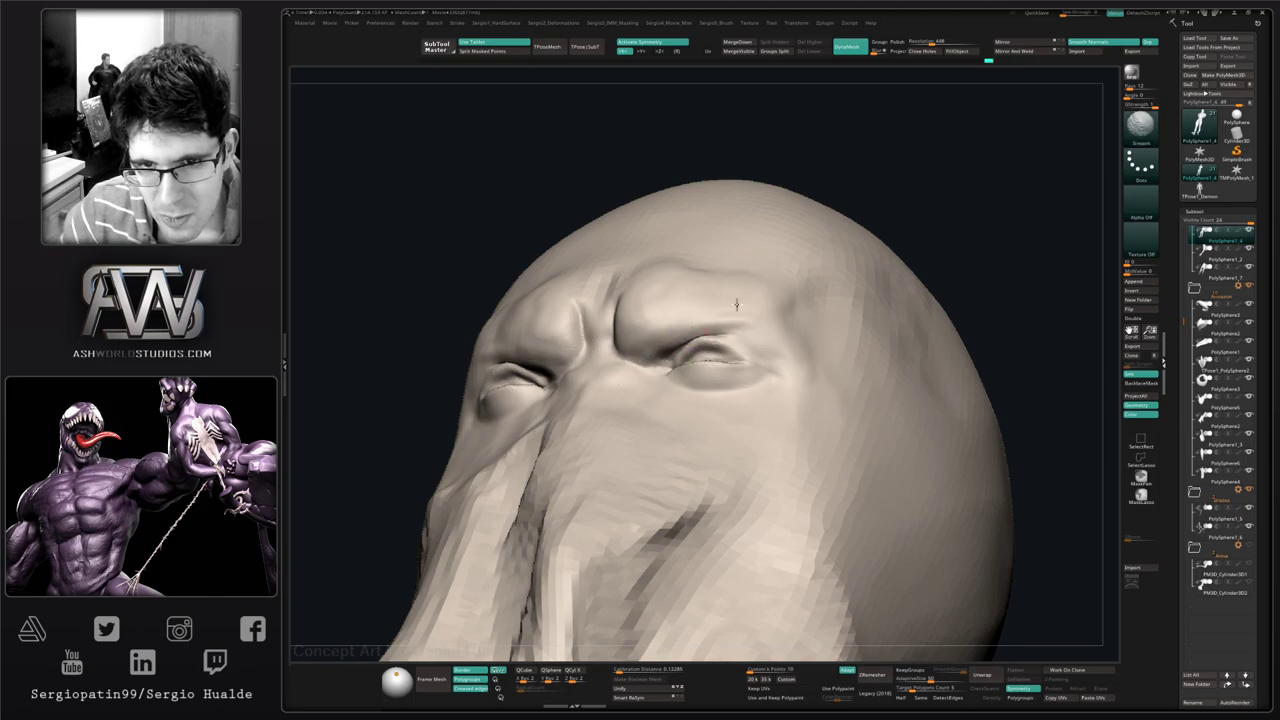
right_click_drag(748, 329, 741, 406)
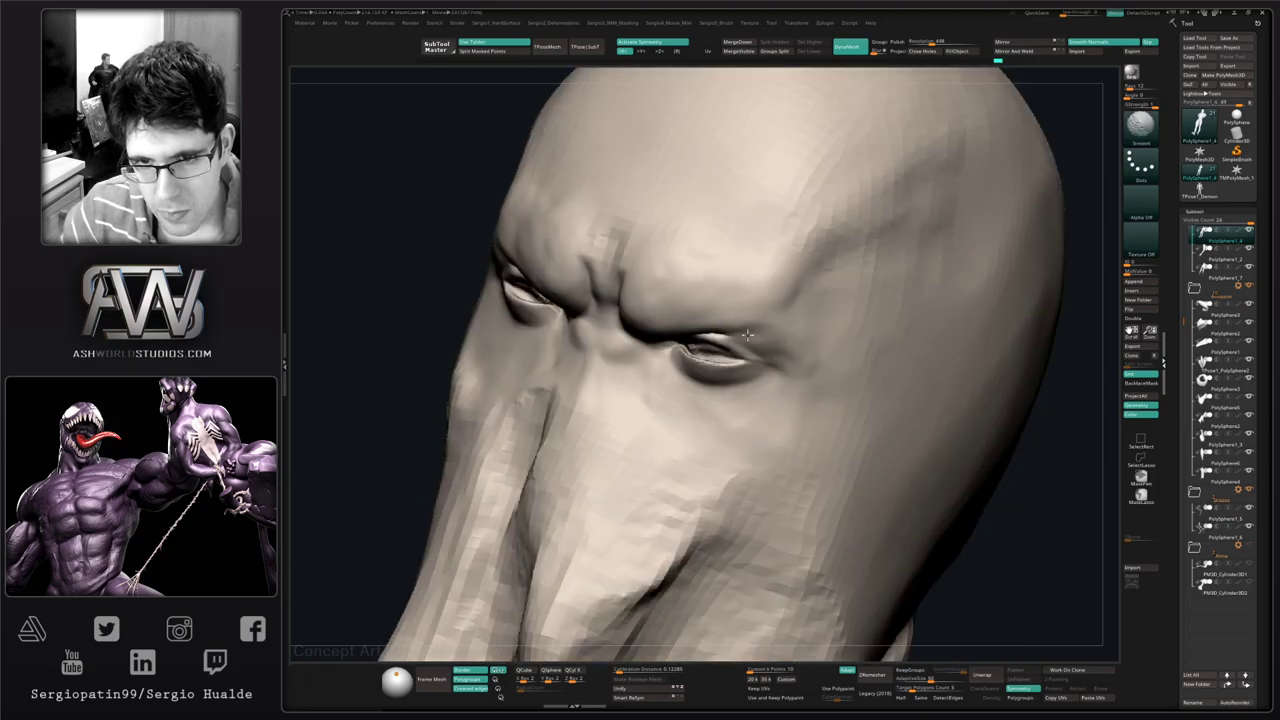
right_click_drag(777, 350, 749, 378)
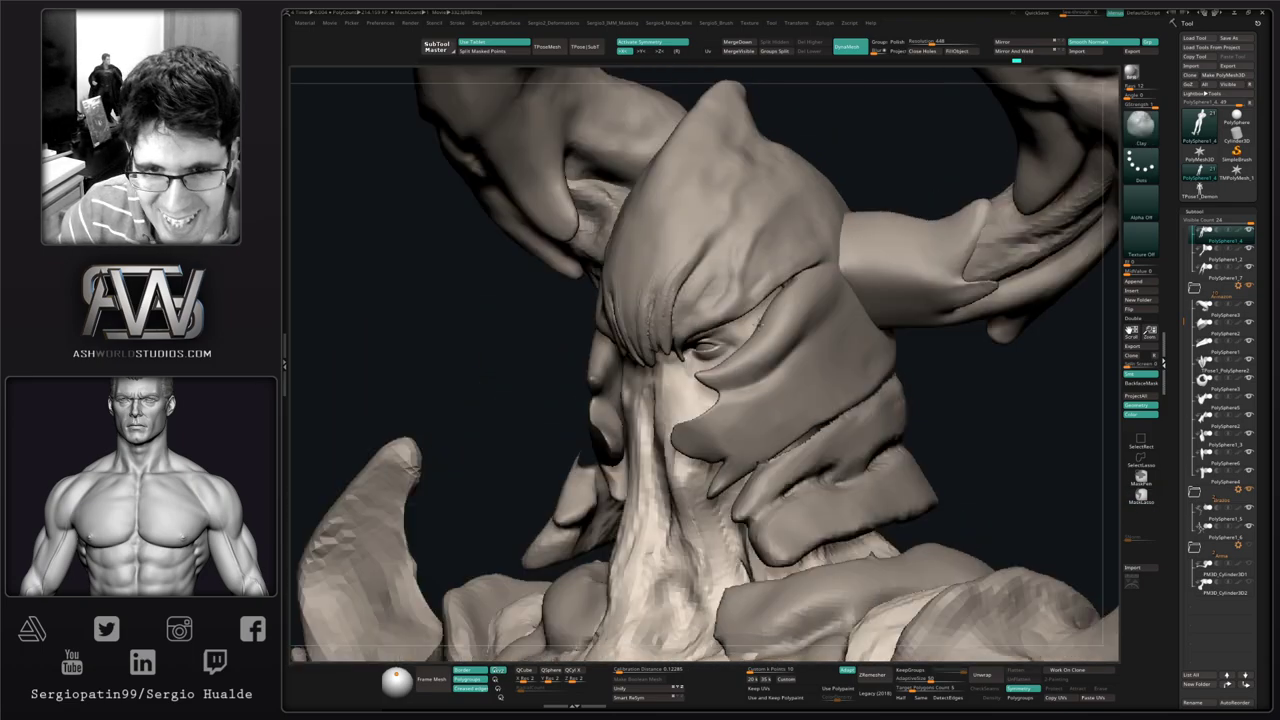
- Select and isolate the helmet and smooth the narrow slit between its brow plate and cheek guard
right_click_drag(735, 380, 727, 390)
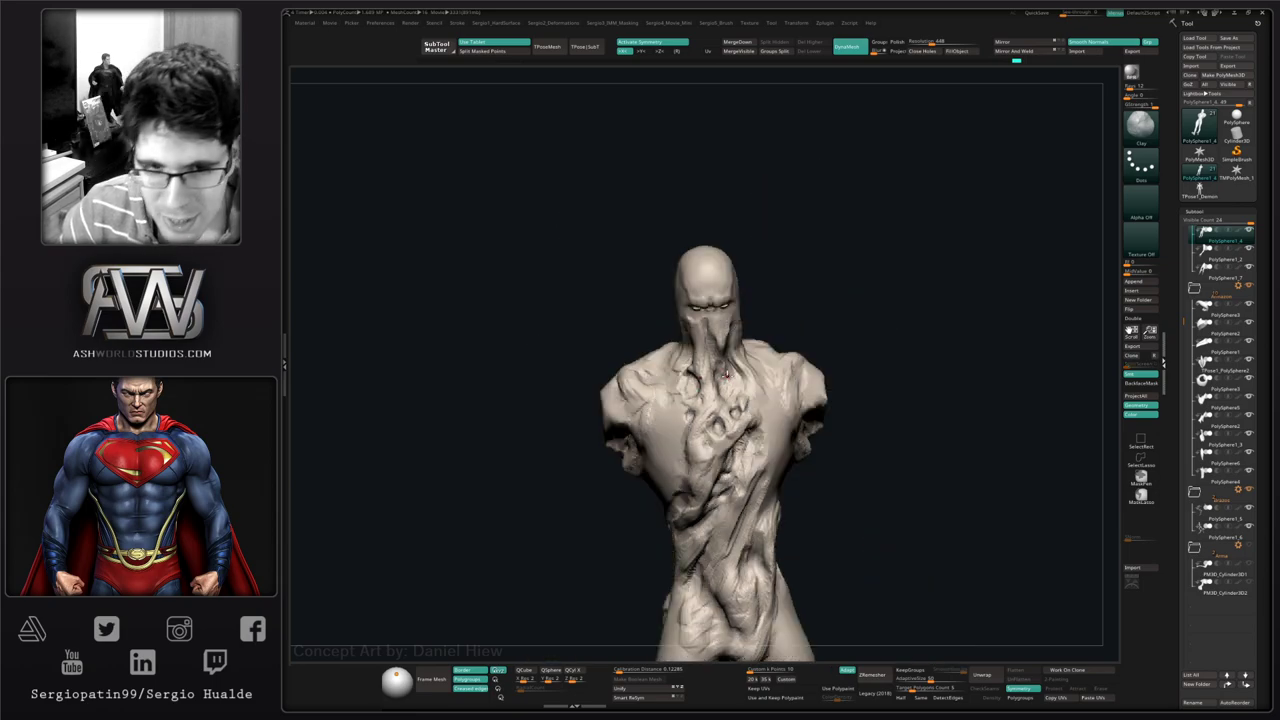
right_click_drag(760, 372, 753, 396)
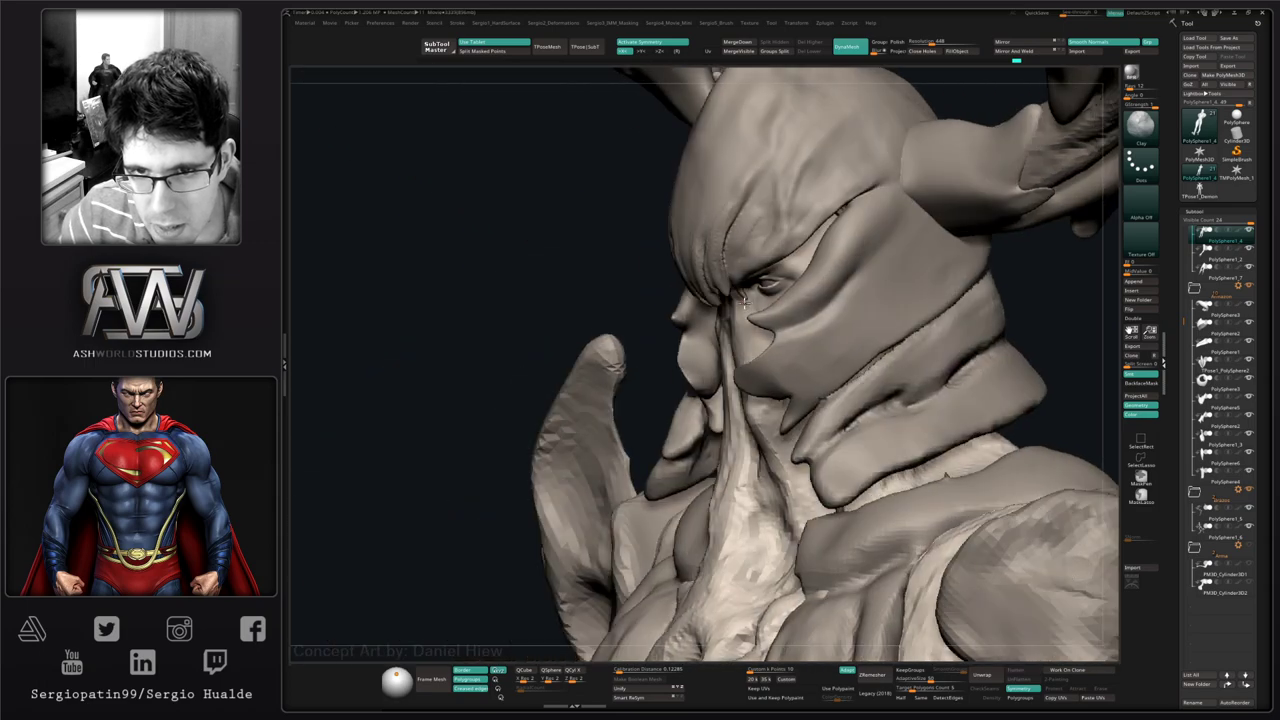
right_click_drag(744, 302, 714, 338)
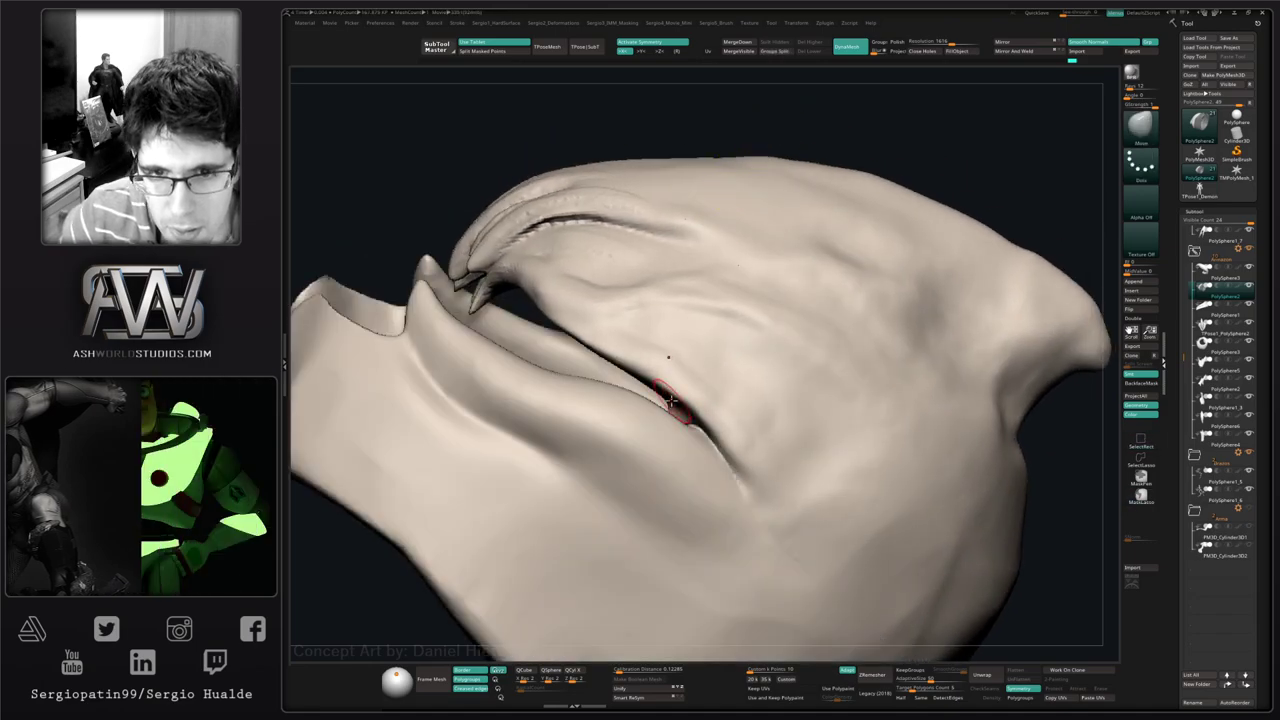
left_click_drag(671, 401, 674, 417, "shift")
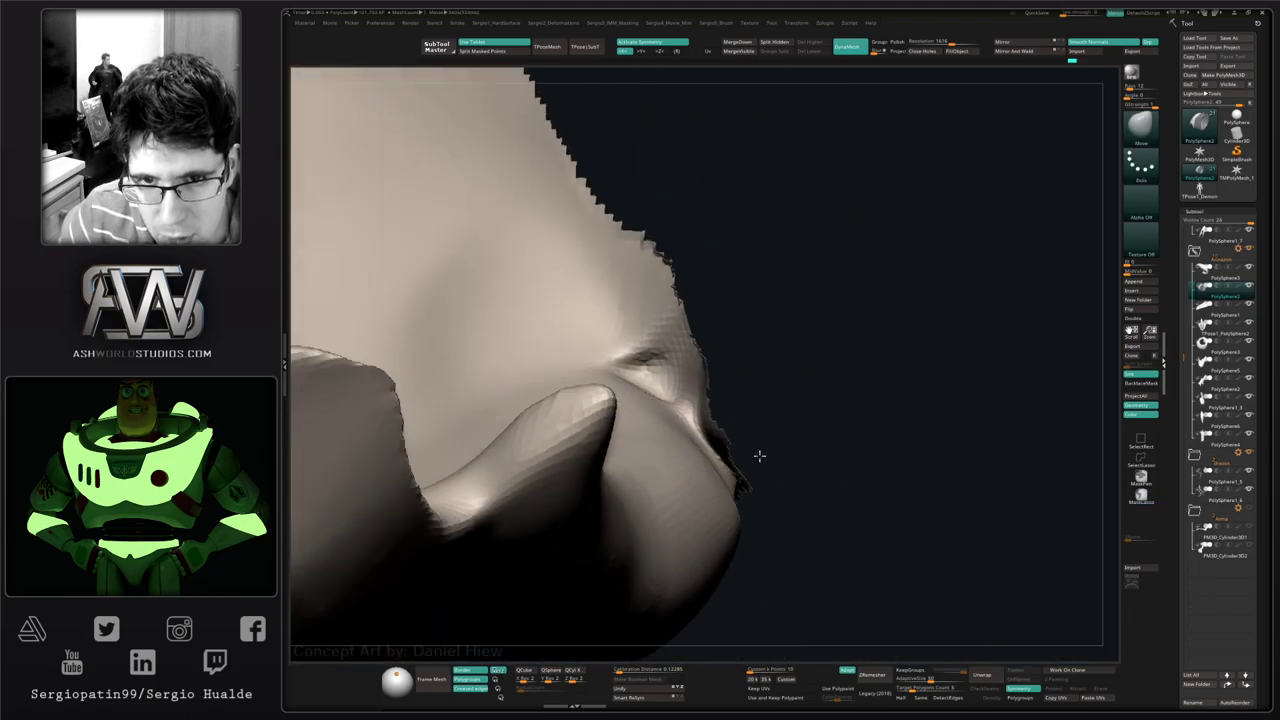
- Hide the helmet's cheek guards with lasso selections, leaving only the brow plate and crown displayed
left_click_drag(717, 437, 732, 469, "ctrl+shift")
key("ctrl+z")
left_click(1131, 458, "ctrl+shift")
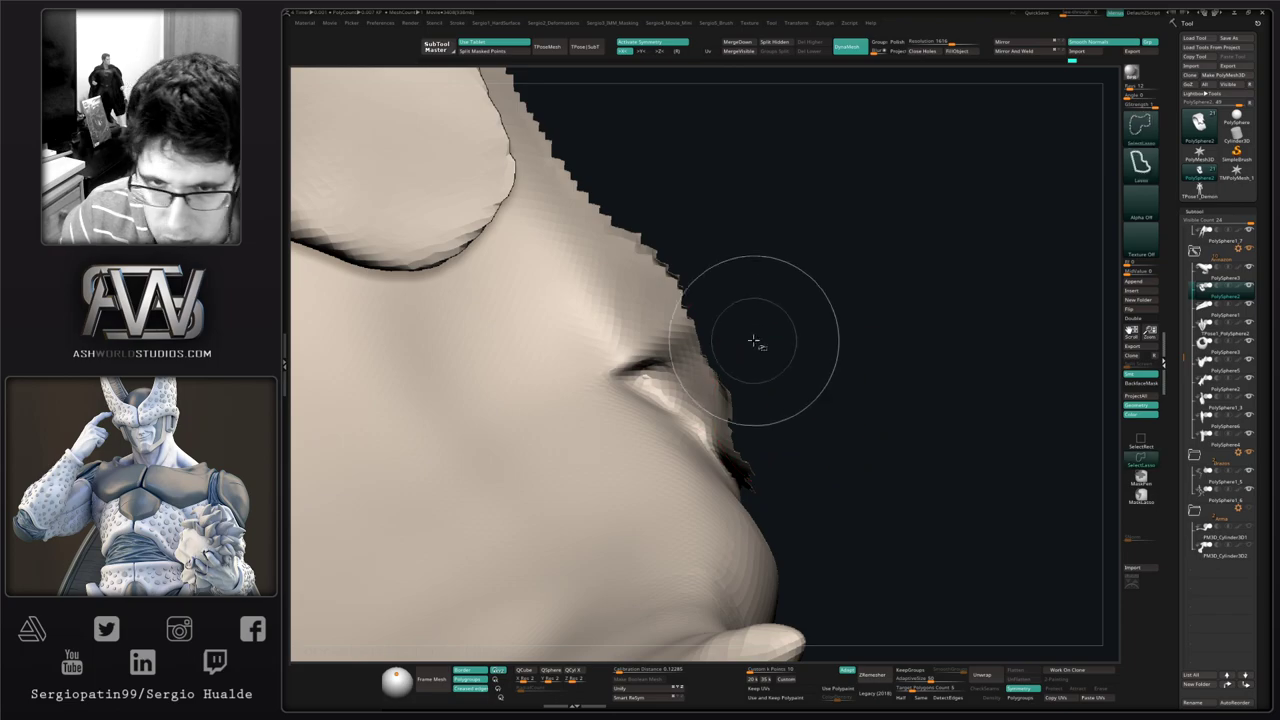
mouse_move(650, 262)
left_mouse_down("ctrl+shift")
mouse_move(728, 300)
mouse_move(718, 443)
left_mouse_up("ctrl+shift")
mouse_move(741, 493)
left_mouse_down("ctrl+alt+shift")
mouse_move(788, 475)
mouse_move(659, 306)
left_mouse_up("ctrl+alt+shift")
mouse_move(659, 306)
right_mouse_down("ctrl")
mouse_move(706, 423)
mouse_move(826, 408)
right_mouse_up("ctrl")
mouse_move(886, 337)
right_mouse_down("ctrl")
mouse_move(882, 425)
mouse_move(757, 424)
right_mouse_up("ctrl")
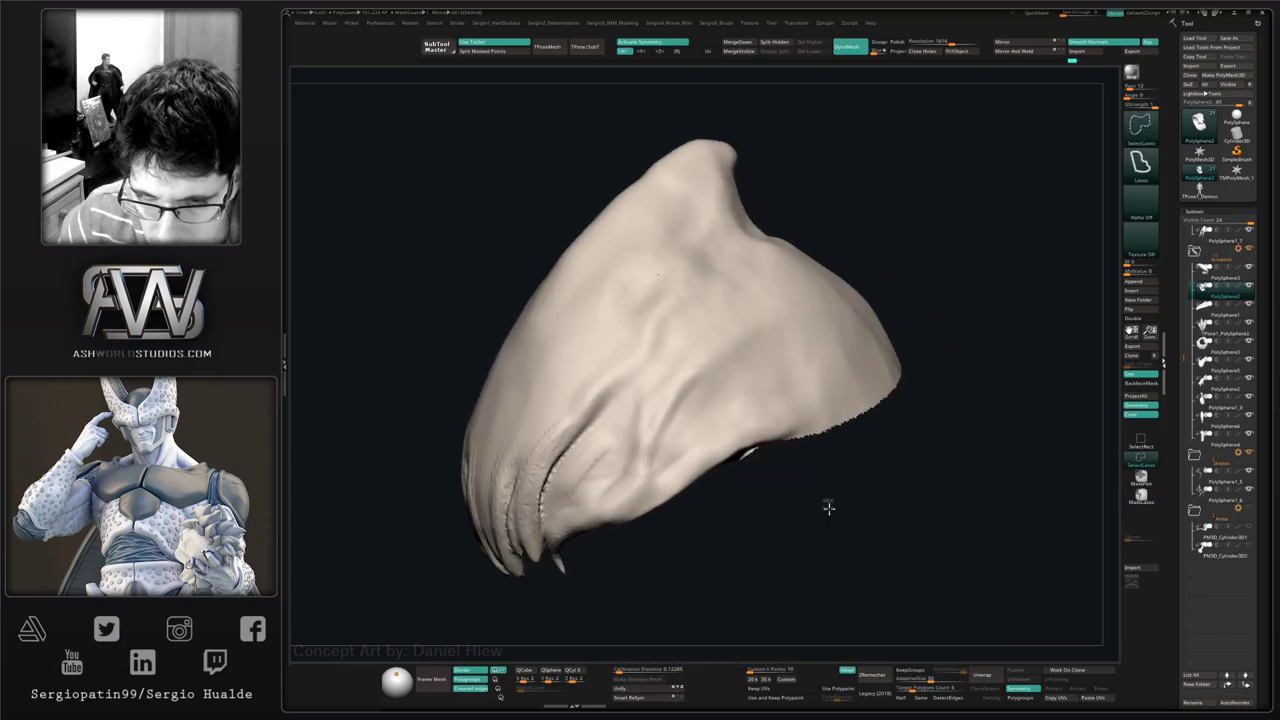
- Hide the leftover sliver of cheek guard beneath the brow plate's rear edge with a lasso selection
right_click_drag(829, 506, 771, 456, "ctrl")
mouse_move(771, 456)
left_mouse_down()
mouse_move(843, 400)
mouse_move(780, 445)
mouse_move(806, 480)
mouse_move(795, 440)
left_mouse_up()
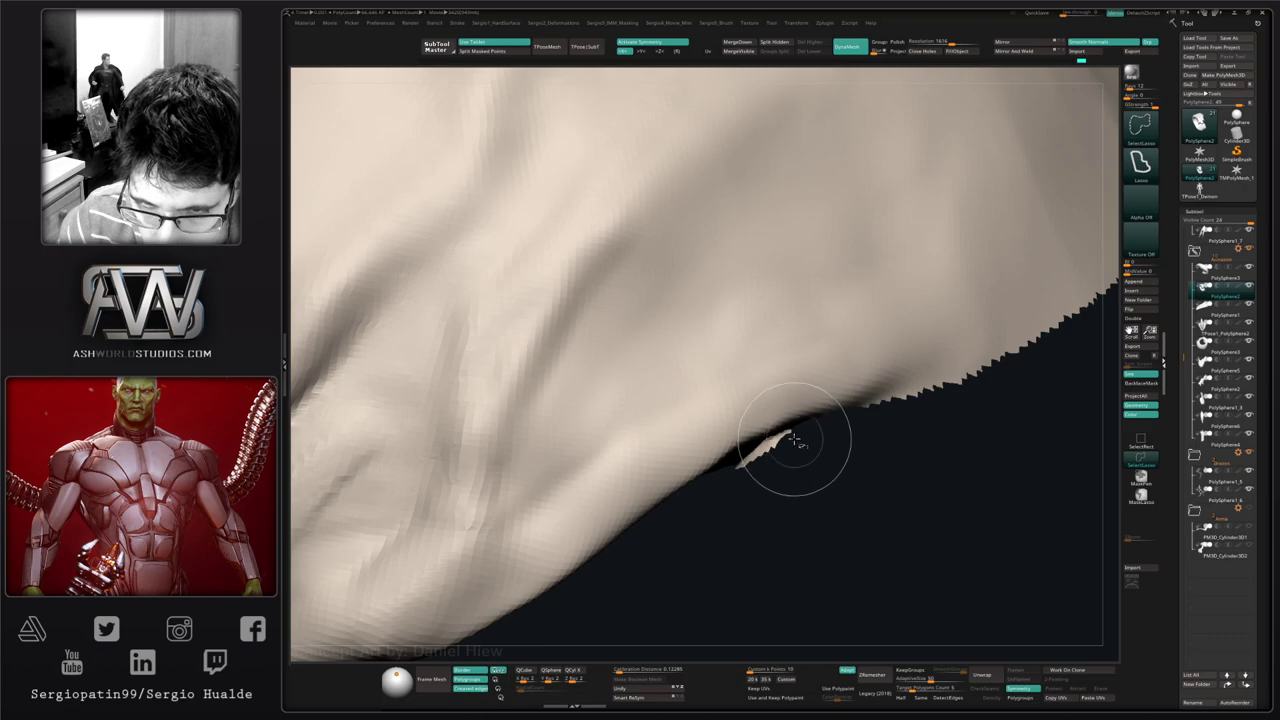
left_click_drag(813, 491, 818, 492, "ctrl+alt+shift")
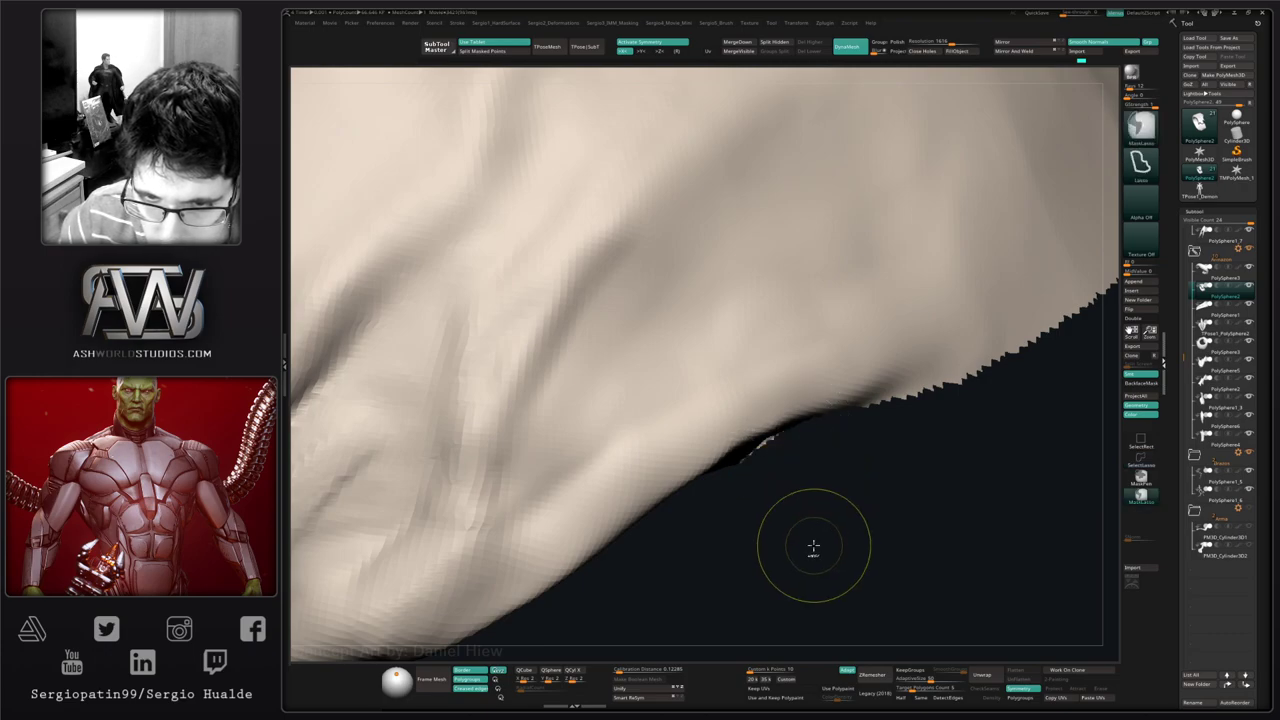
key("f")
- Display the whole helmet again and adjust the cheek guards' volume with the Inflat brush
mouse_move(957, 428)
left_mouse_down()
mouse_move(951, 443)
mouse_move(803, 510)
mouse_move(771, 503)
mouse_move(728, 404)
left_mouse_up()
right_click_drag(728, 405, 730, 465, "ctrl")
mouse_move(730, 465)
right_mouse_down()
mouse_move(749, 457)
mouse_move(766, 408)
right_mouse_up()
mouse_move(733, 461)
left_mouse_down()
mouse_move(691, 514)
mouse_move(727, 438)
mouse_move(714, 492)
left_mouse_up()
mouse_move(714, 492)
right_mouse_down()
mouse_move(731, 486)
mouse_move(609, 429)
right_mouse_up()
left_click_drag(735, 457, 808, 443)
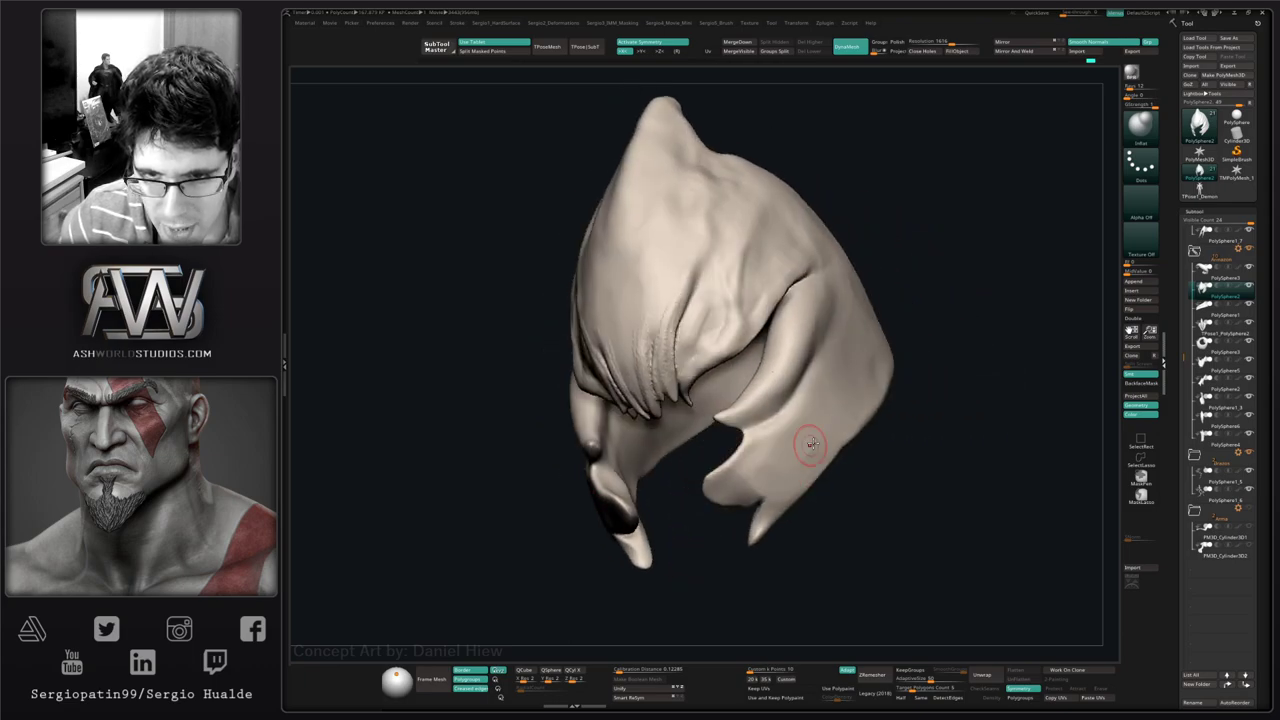
- Mask the crown, brow plate and upper spikes, and reshape the unmasked lower cheek guards with the Move brush
mouse_move(929, 409)
left_mouse_down("ctrl")
mouse_move(830, 318)
mouse_move(788, 397)
mouse_move(740, 430)
mouse_move(689, 514)
mouse_move(977, 346)
mouse_move(873, 481)
mouse_move(849, 551)
mouse_move(851, 466)
mouse_move(815, 447)
mouse_move(834, 446)
left_mouse_up("ctrl")
left_click_drag(806, 458, 778, 480)
left_click_drag(826, 486, 934, 475)
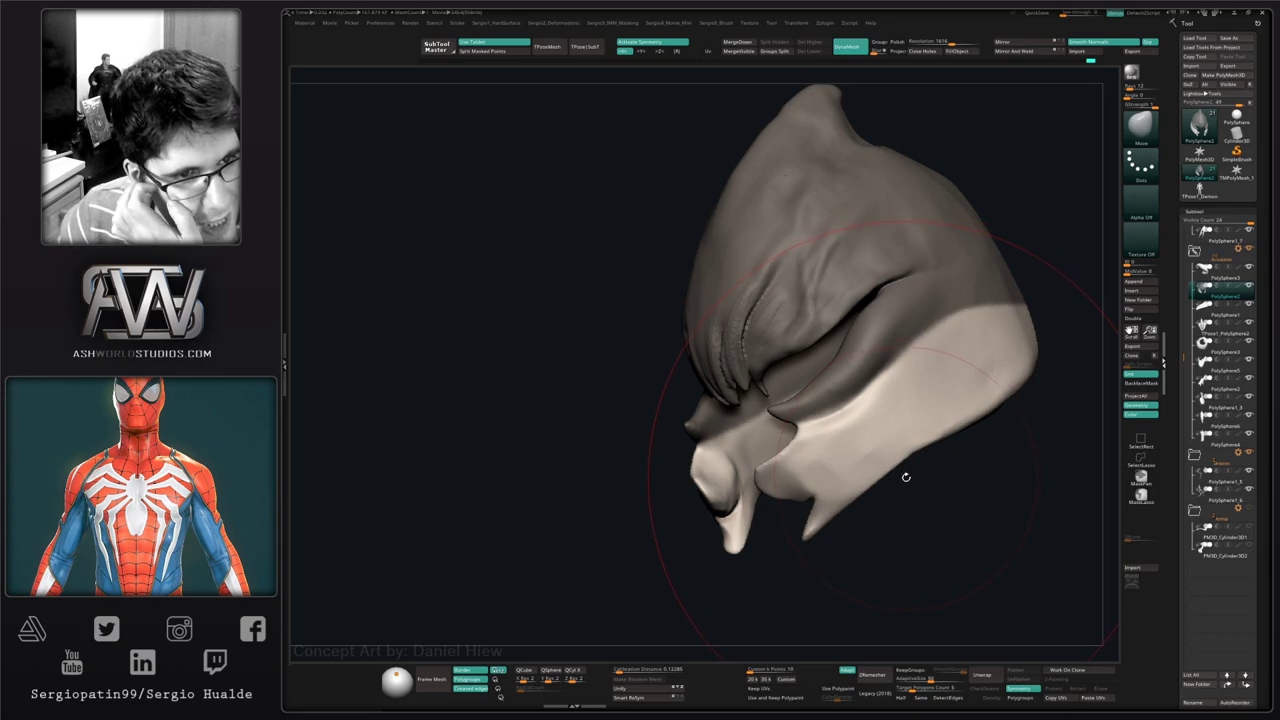
key("s")
left_click_drag(897, 443, 864, 443)
mouse_move(866, 447)
right_mouse_down("alt")
mouse_move(815, 440)
mouse_move(864, 464)
right_mouse_up("alt")
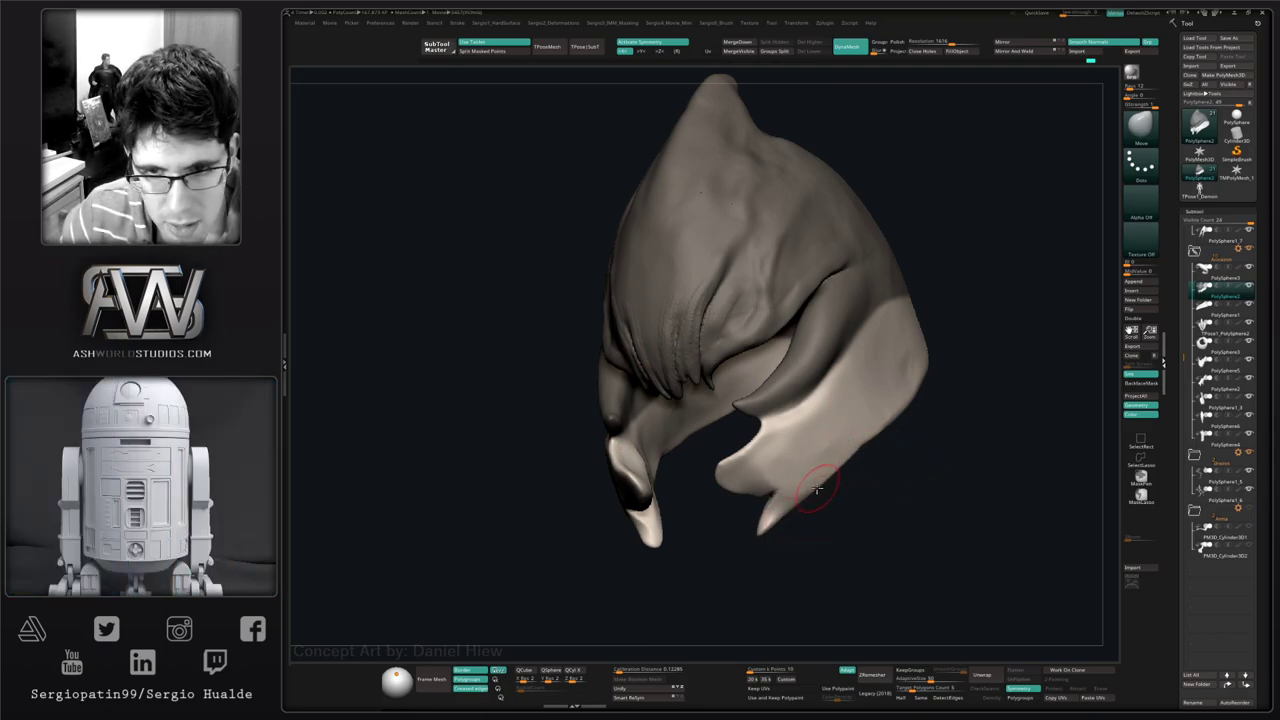
left_click_drag(818, 490, 758, 490)
- Carve a crease above the lowest cheek guard spike with the DamStandard brush
key("b")
key("d")
key("s")
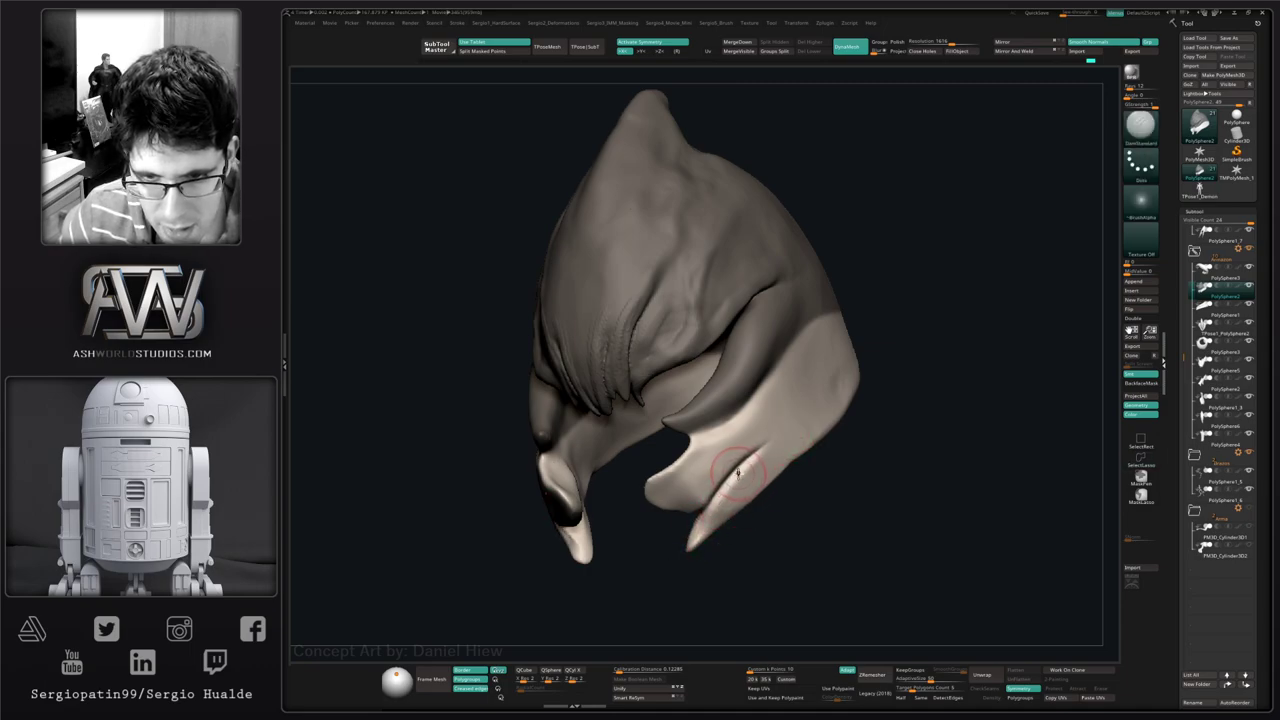
left_click_drag(836, 443, 766, 437)
- Shape the lowest cheek guard spikes with the Move brush, smooth them, and undo the last stroke
key("b")
key("m")
key("v")
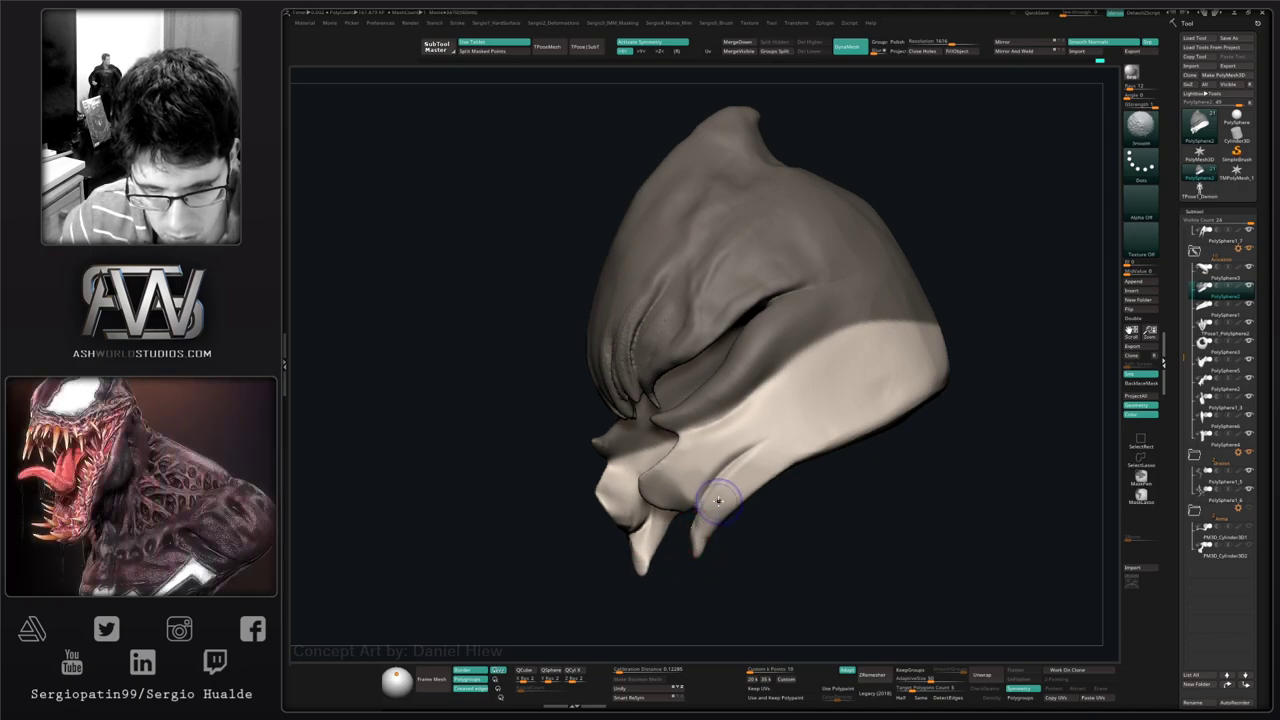
left_click_drag(705, 569, 720, 533)
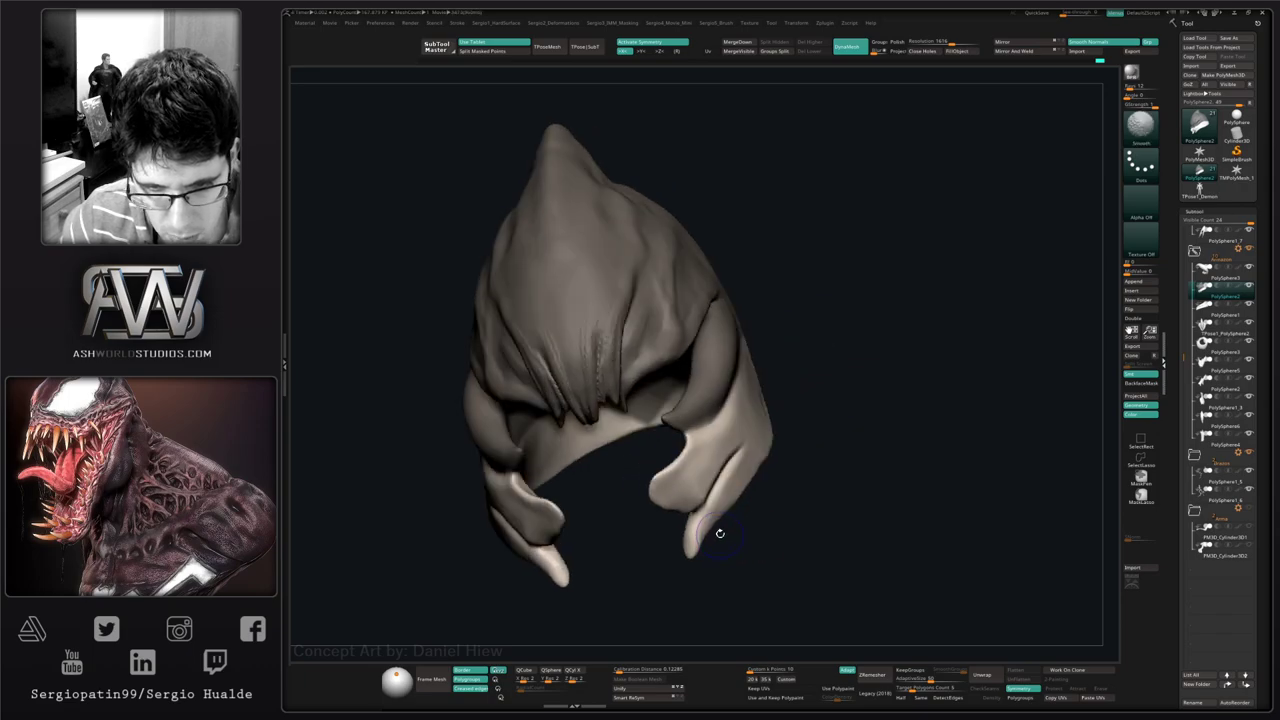
left_click_drag(808, 417, 709, 531)
mouse_move(818, 470)
left_mouse_down()
mouse_move(795, 448)
mouse_move(840, 440)
mouse_move(774, 443)
left_mouse_up()
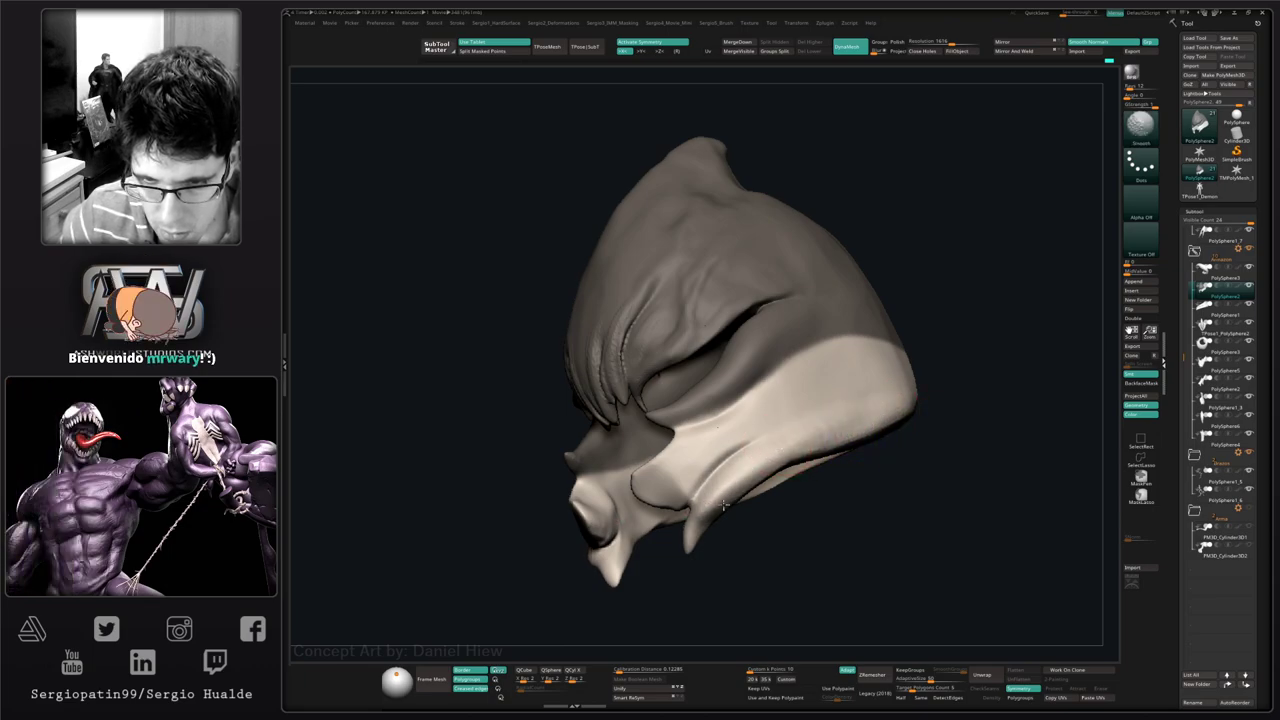
left_click_drag(724, 505, 755, 527)
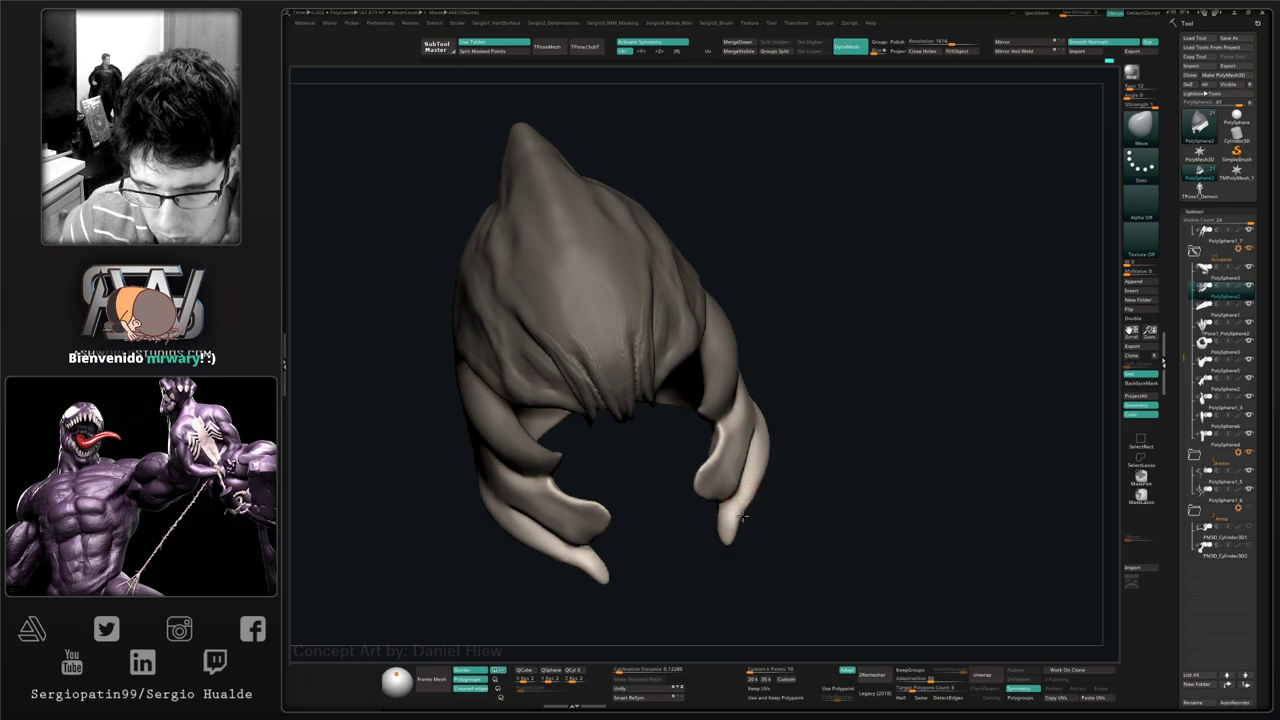
key("ctrl+z")
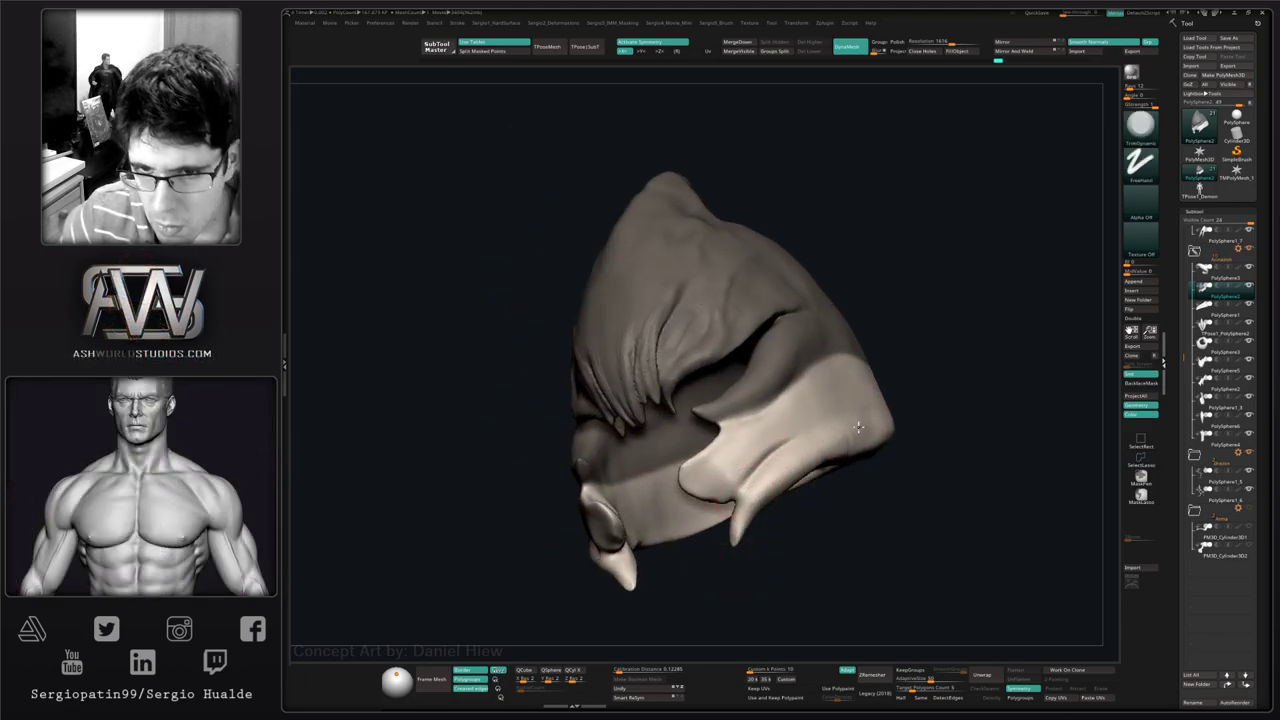
- Flatten the lower cheek guards with the TrimDynamic brush and sharpen their lowest spikes with the Move brush
right_click_drag(826, 445, 850, 451)
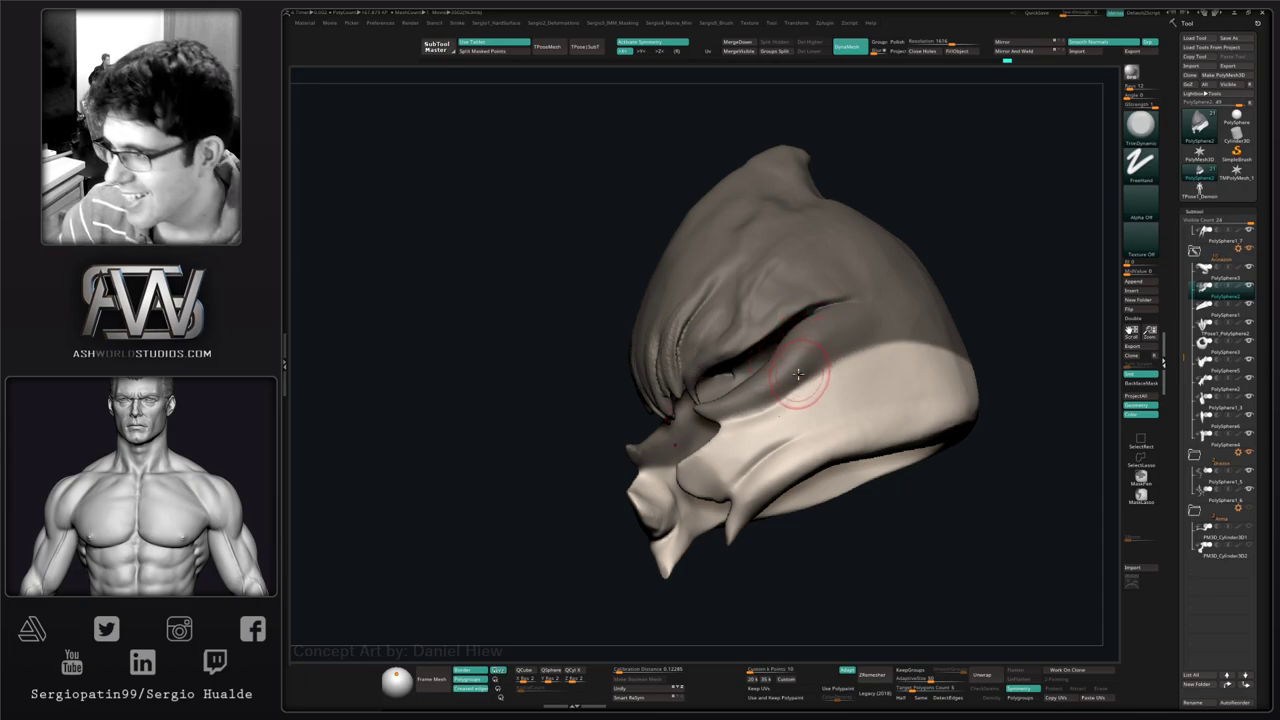
mouse_move(798, 374)
right_mouse_down()
mouse_move(715, 538)
mouse_move(716, 521)
mouse_move(724, 502)
mouse_move(766, 543)
mouse_move(717, 516)
right_mouse_up()
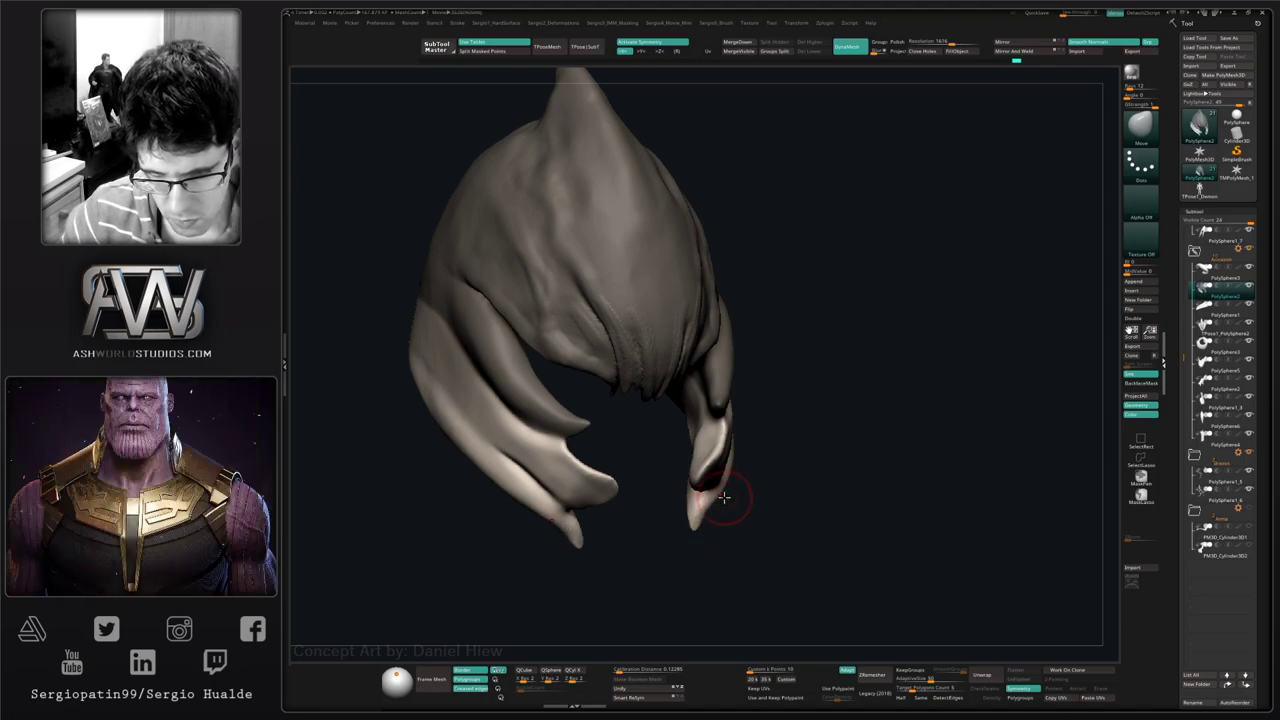
right_click_drag(739, 482, 763, 468)
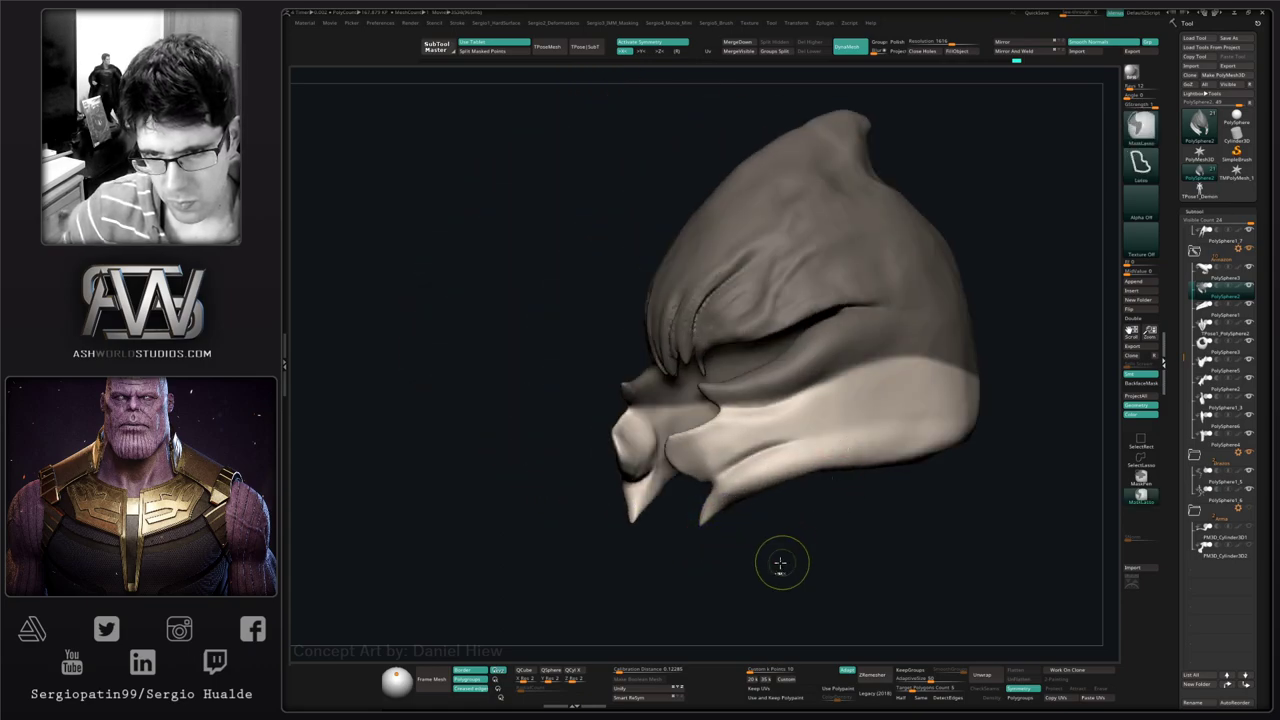
mouse_move(777, 563)
right_mouse_down()
mouse_move(843, 489)
mouse_move(809, 440)
mouse_move(827, 549)
mouse_move(817, 538)
right_mouse_up()
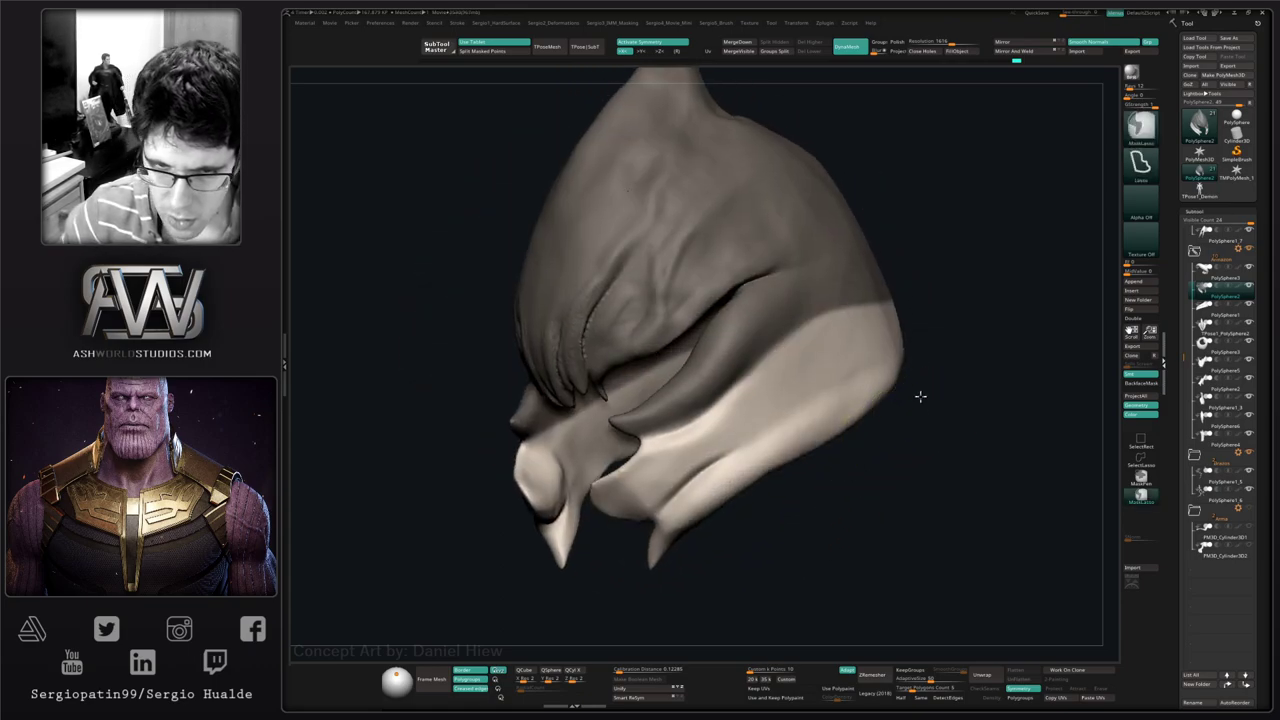
mouse_move(920, 397)
left_mouse_down("ctrl")
mouse_move(718, 450)
mouse_move(655, 508)
mouse_move(898, 452)
left_mouse_up("ctrl")
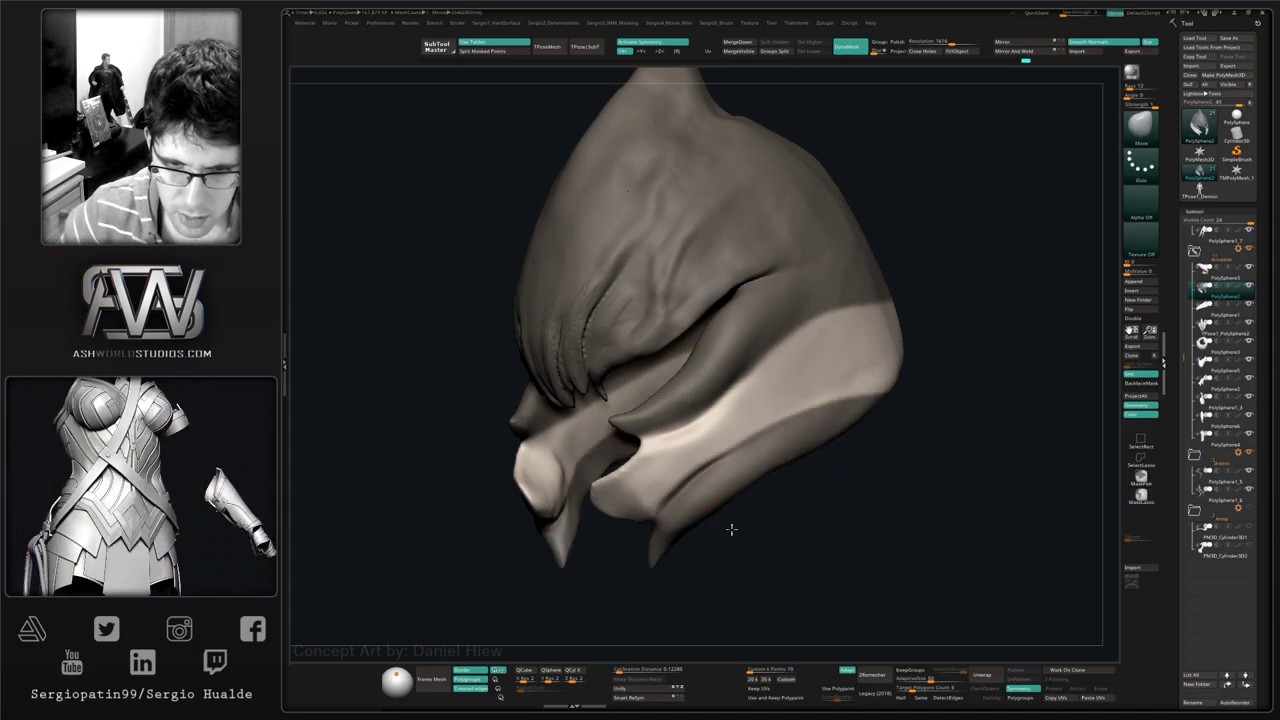
mouse_move(731, 529)
right_mouse_down()
mouse_move(783, 500)
mouse_move(769, 534)
mouse_move(788, 495)
right_mouse_up()
key("ctrl+z")
- Mask the lowest cheek guard spikes with a lasso and reshape the unmasked middle spikes with the Move brush
left_click_drag(900, 432, 804, 421, "ctrl")
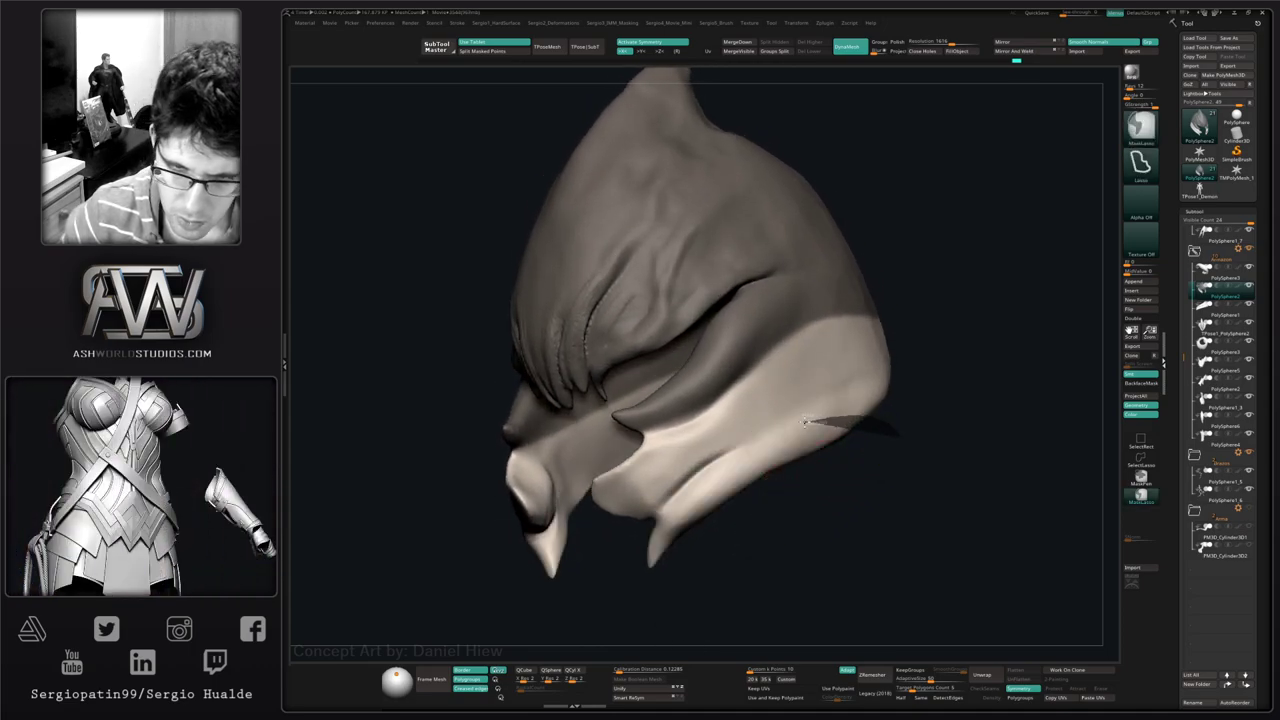
mouse_move(655, 512)
left_mouse_down("ctrl")
mouse_move(637, 586)
mouse_move(831, 459)
left_mouse_up("ctrl")
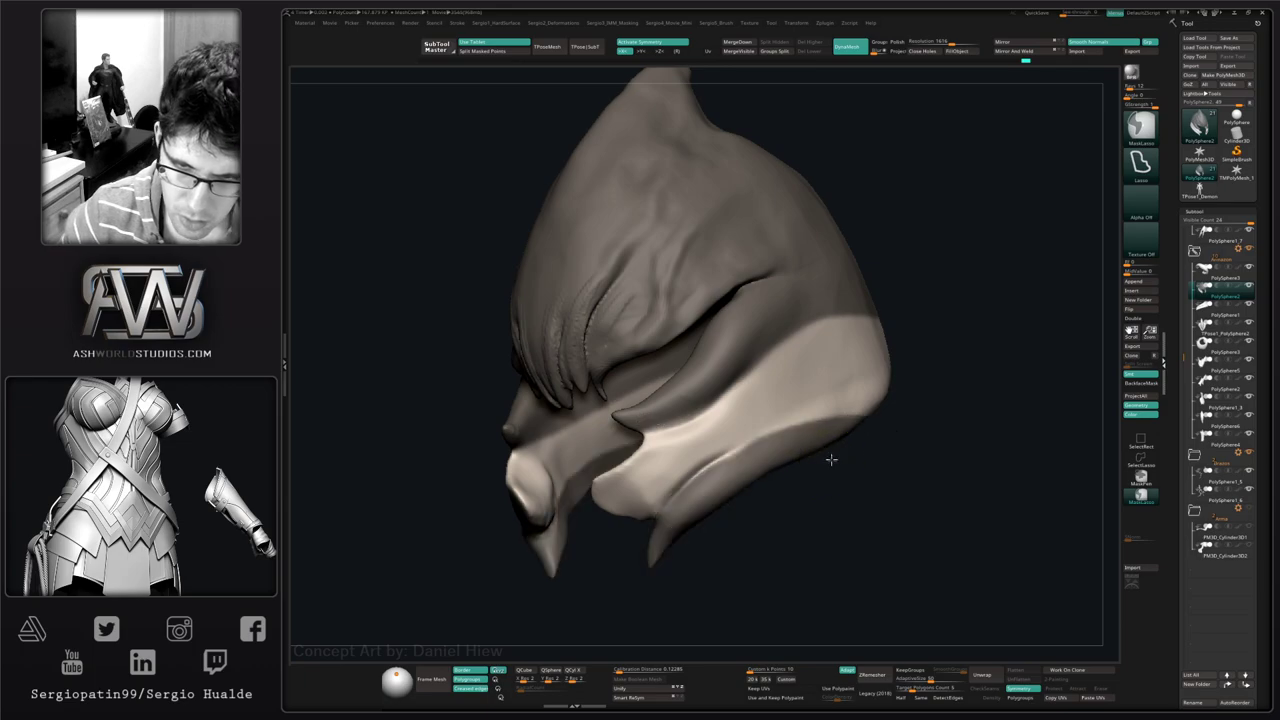
right_click_drag(672, 620, 765, 540)
mouse_move(752, 544)
left_mouse_down()
mouse_move(734, 518)
mouse_move(760, 480)
mouse_move(790, 468)
left_mouse_up()
right_click_drag(802, 474, 751, 515)
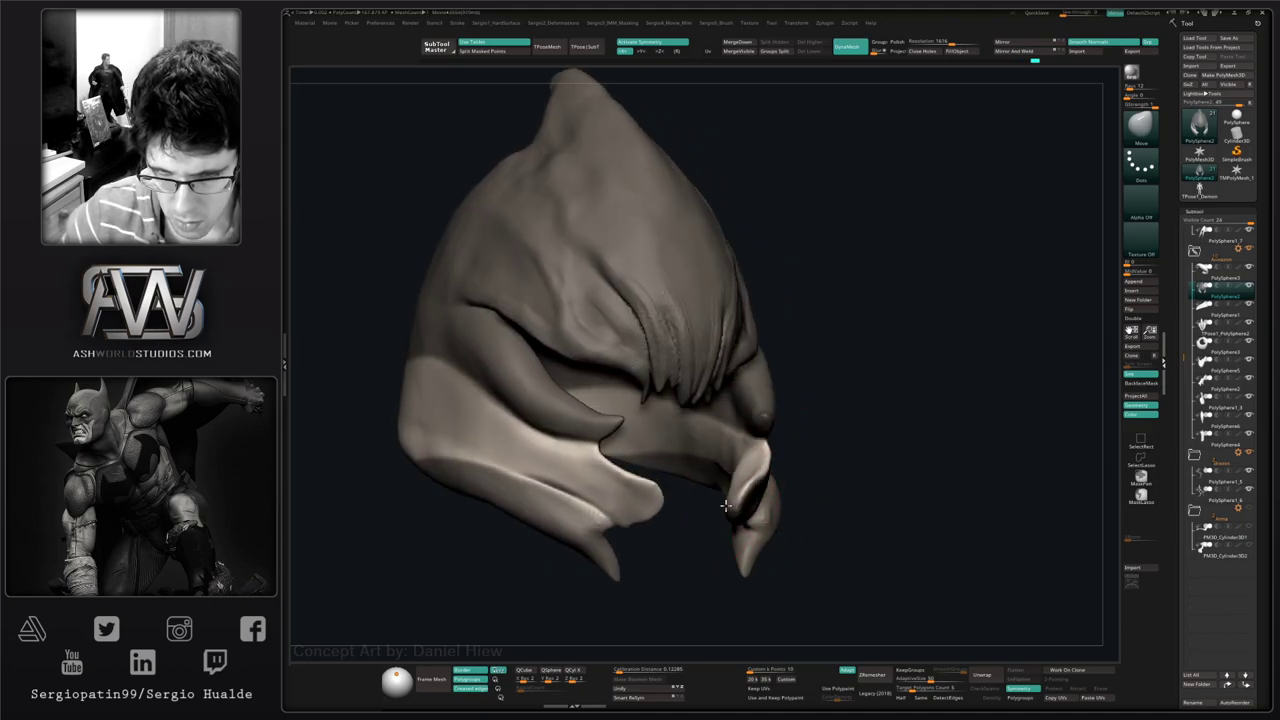
right_click_drag(777, 465, 745, 560)
right_click_drag(739, 516, 800, 508)
- Build up the middle cheek guard spikes with the Standard brush
key("b")
key("s")
key("t")
mouse_move(764, 506)
left_mouse_down()
mouse_move(750, 488)
mouse_move(759, 516)
left_mouse_up()
right_click_drag(775, 514, 722, 536)
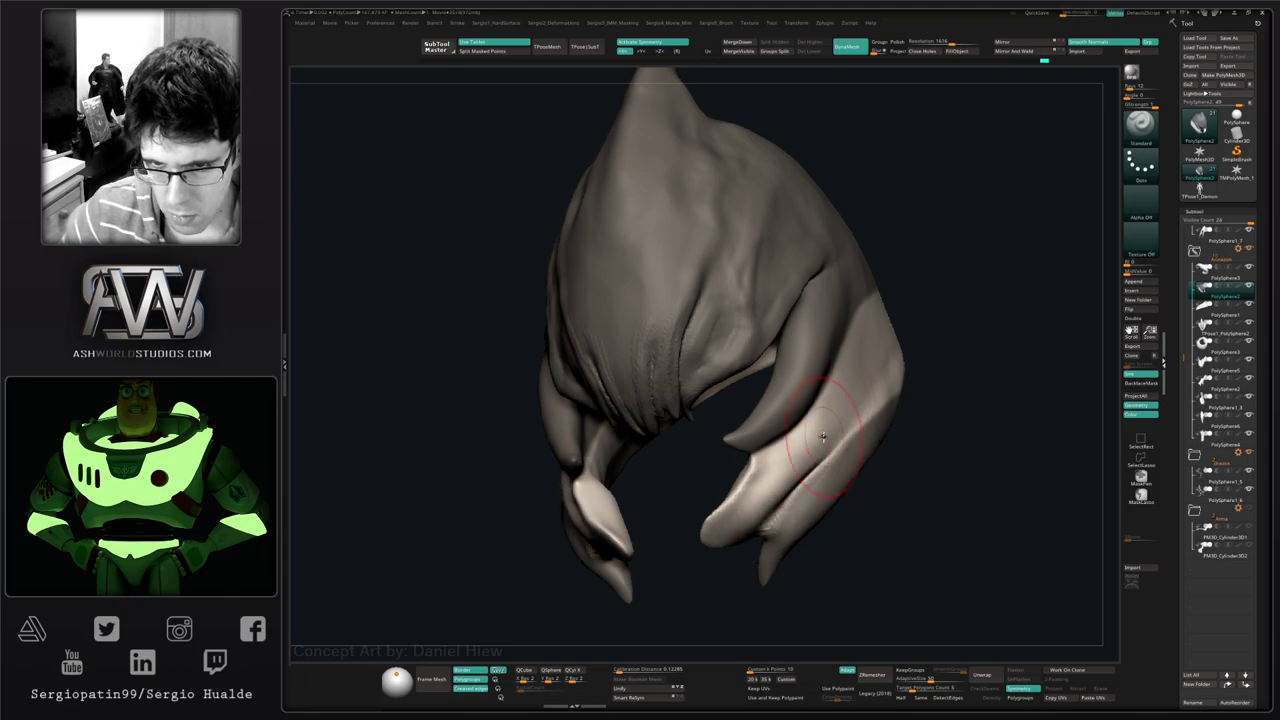
right_click_drag(823, 436, 868, 416)
- Pull the ends of the middle cheek guard spikes into points with the Move brush and smooth them
mouse_move(767, 483)
right_mouse_down()
mouse_move(680, 553)
mouse_move(752, 543)
mouse_move(746, 534)
right_mouse_up()
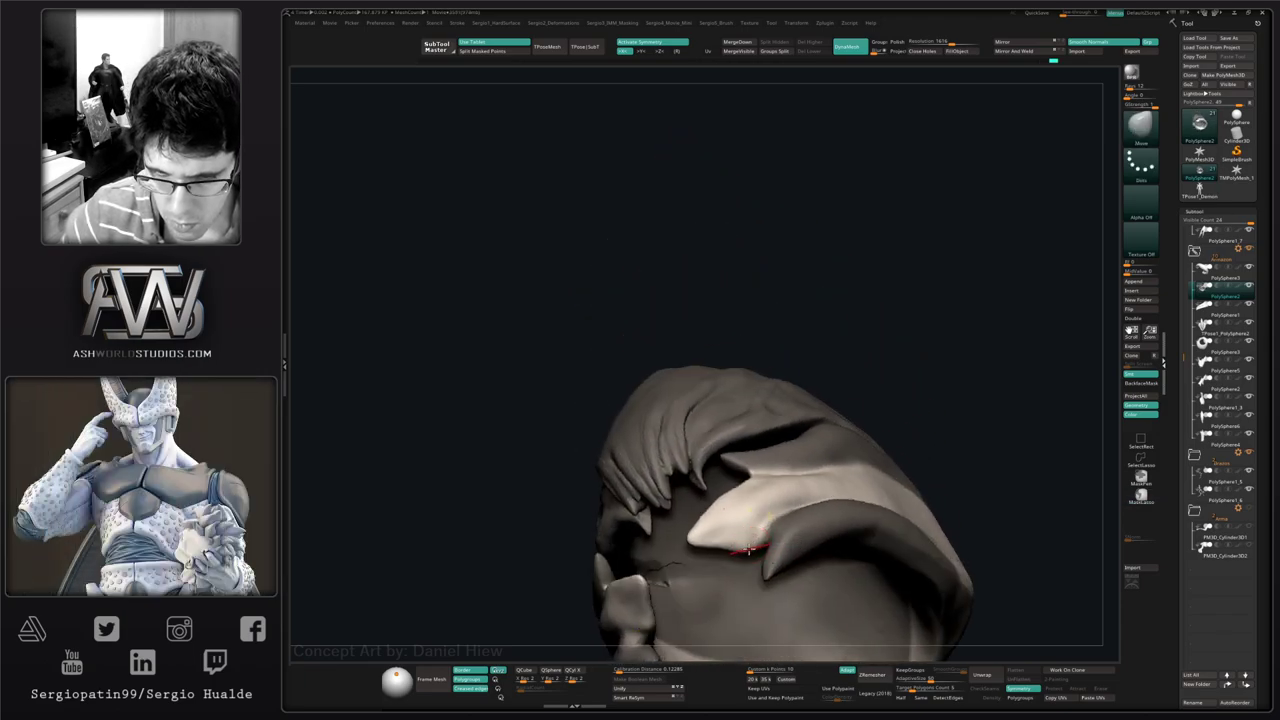
left_click_drag(746, 545, 730, 545)
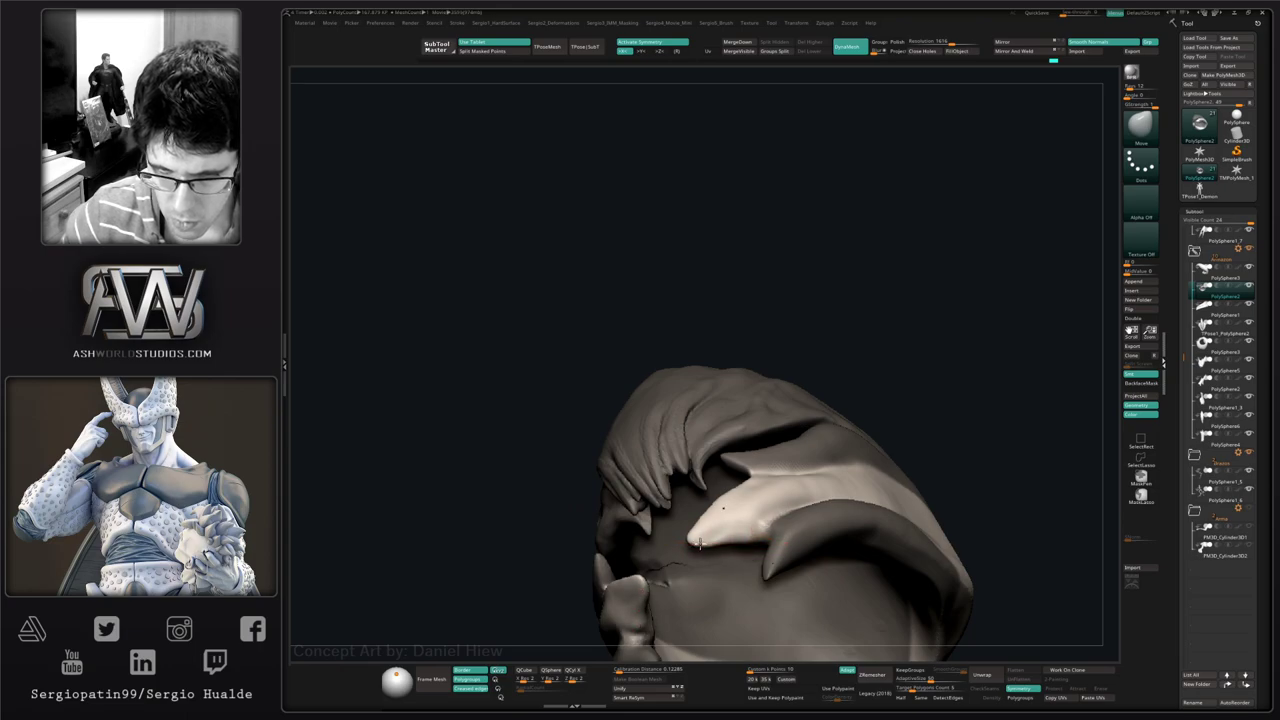
right_click_drag(700, 545, 728, 555)
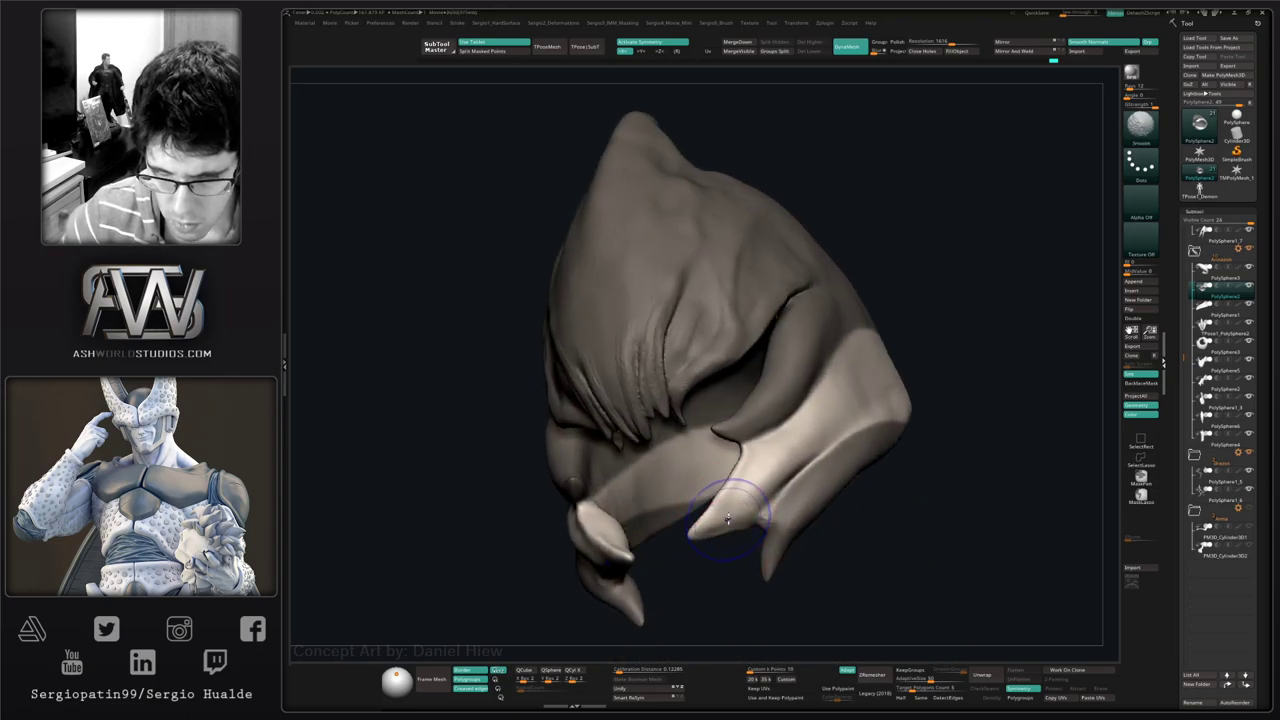
- Add volume near the tips of the middle cheek guard spikes with the Standard brush
key("b")
key("s")
key("t")
mouse_move(732, 500)
left_mouse_down()
mouse_move(830, 425)
mouse_move(770, 492)
mouse_move(745, 500)
left_mouse_up()
- Refine the curve and inner edge of the middle cheek guard spikes with the Move brush and smooth them
key("b")
key("m")
key("v")
mouse_move(743, 450)
right_mouse_down()
mouse_move(739, 477)
mouse_move(754, 482)
mouse_move(691, 493)
mouse_move(669, 428)
right_mouse_up()
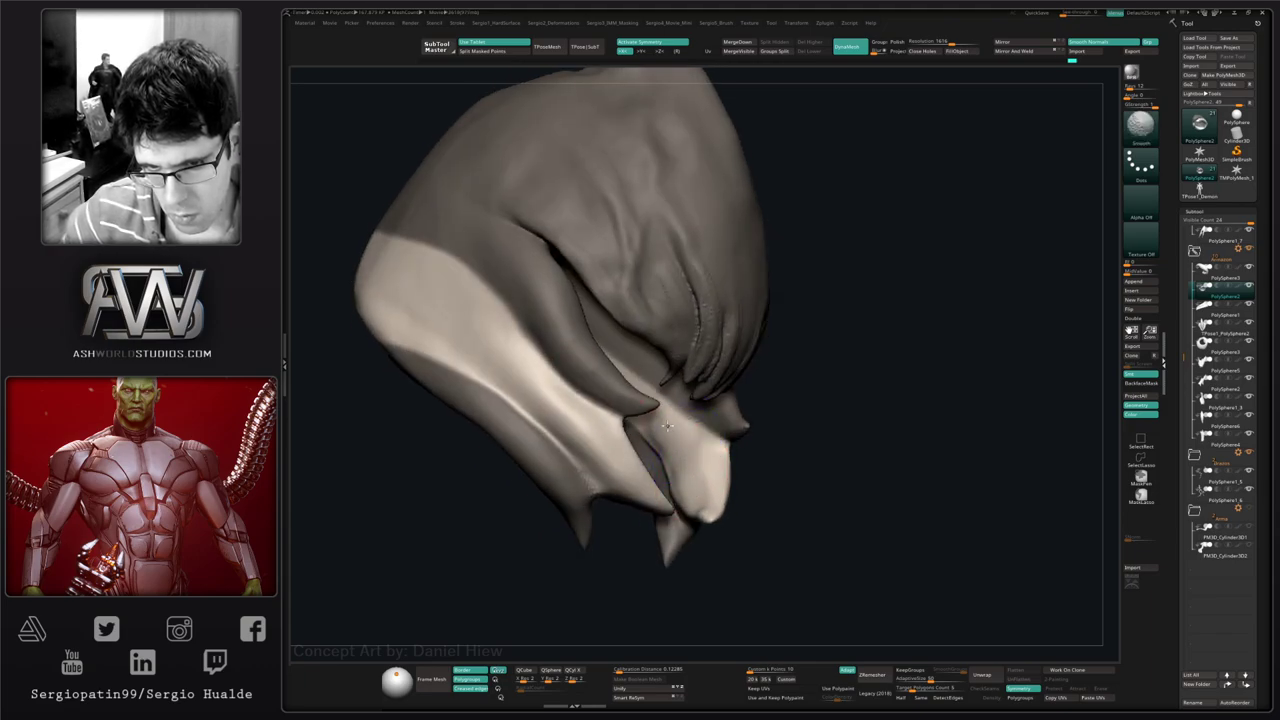
mouse_move(685, 479)
right_mouse_down()
mouse_move(671, 488)
mouse_move(700, 490)
right_mouse_up()
mouse_move(700, 490)
right_mouse_down("shift")
mouse_move(738, 459)
mouse_move(705, 463)
right_mouse_up("shift")
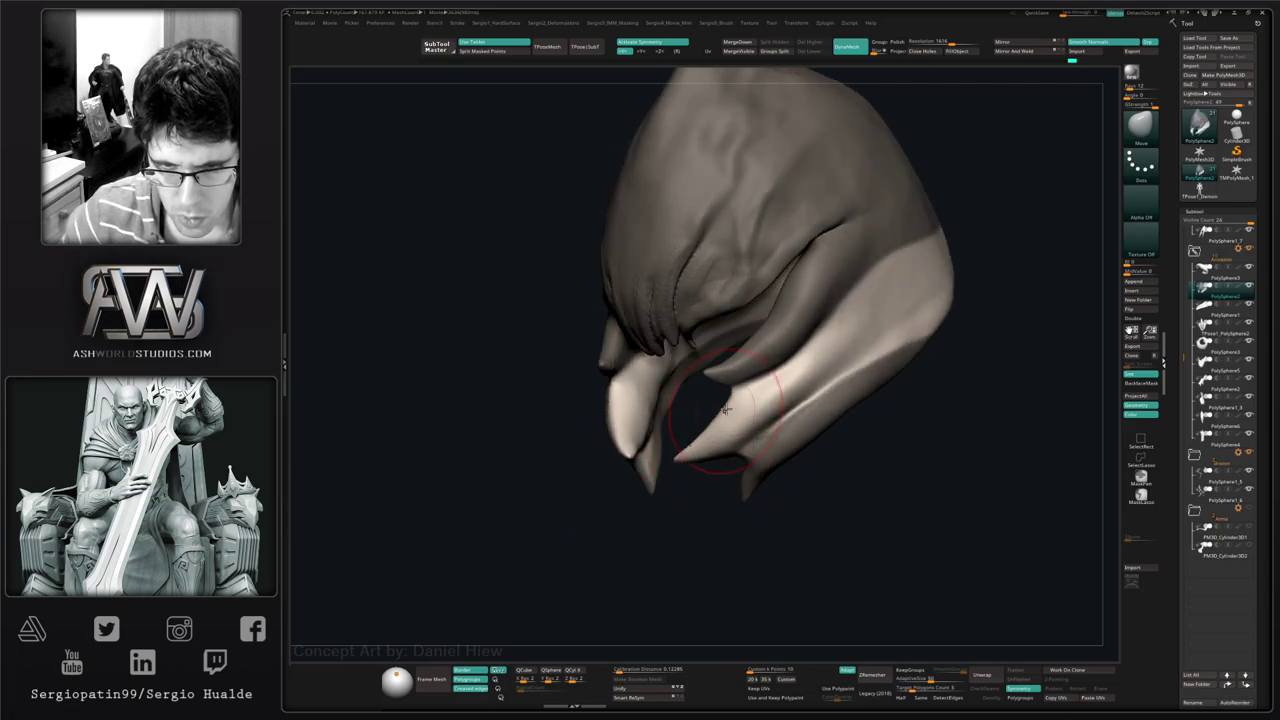
- Mask everything except the tips of the middle cheek guard spikes and reposition the tips with the transform gizmo
mouse_move(990, 440)
left_mouse_down("ctrl")
mouse_move(1049, 294)
mouse_move(752, 179)
mouse_move(715, 380)
mouse_move(717, 470)
left_mouse_up("ctrl")
key("w")
left_click(740, 441)
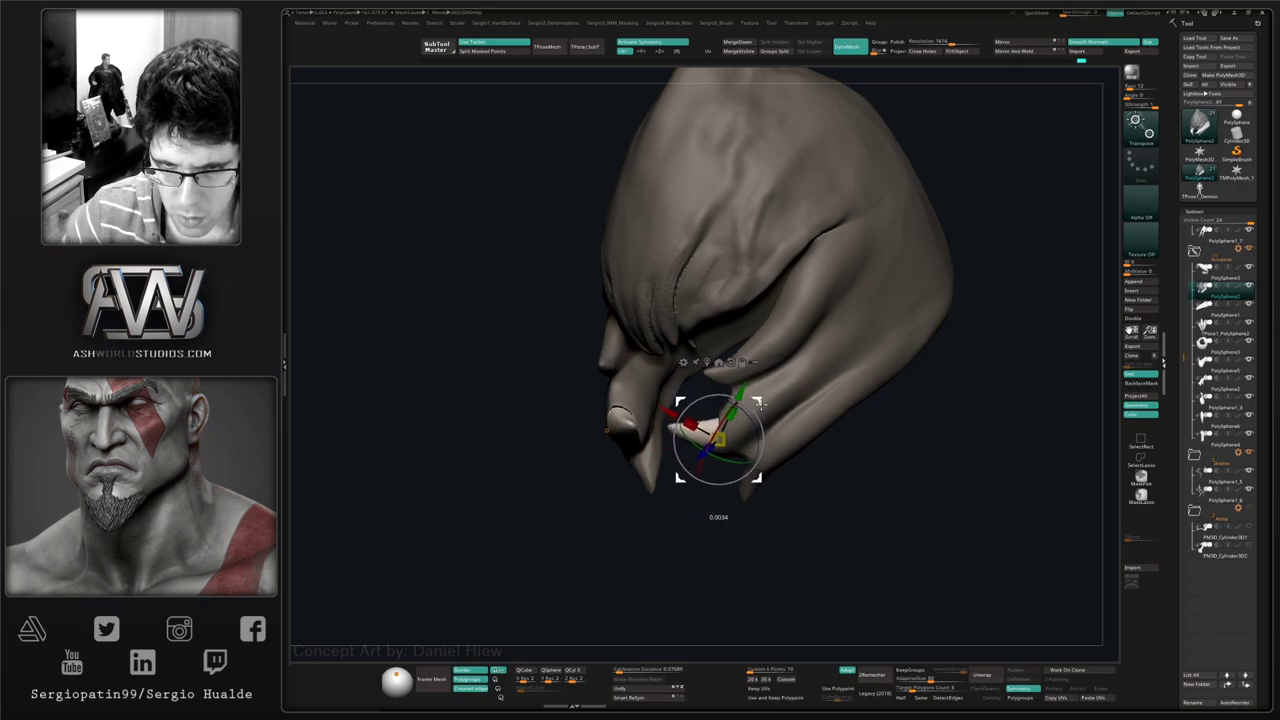
- Curve the unmasked tips of the middle cheek guard spikes inward with the Move brush
key("q")
right_click_drag(728, 466, 714, 432)
left_click_drag(714, 432, 710, 428)
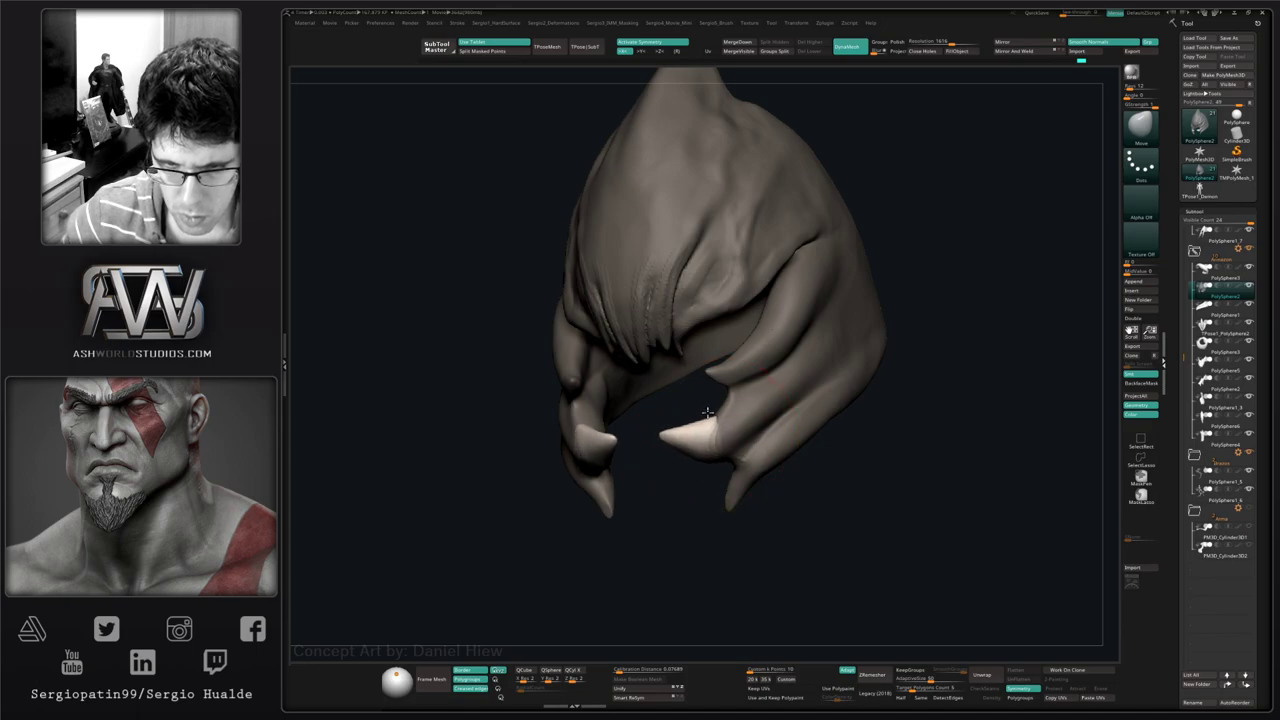
right_click_drag(691, 447, 688, 432)
key("s")
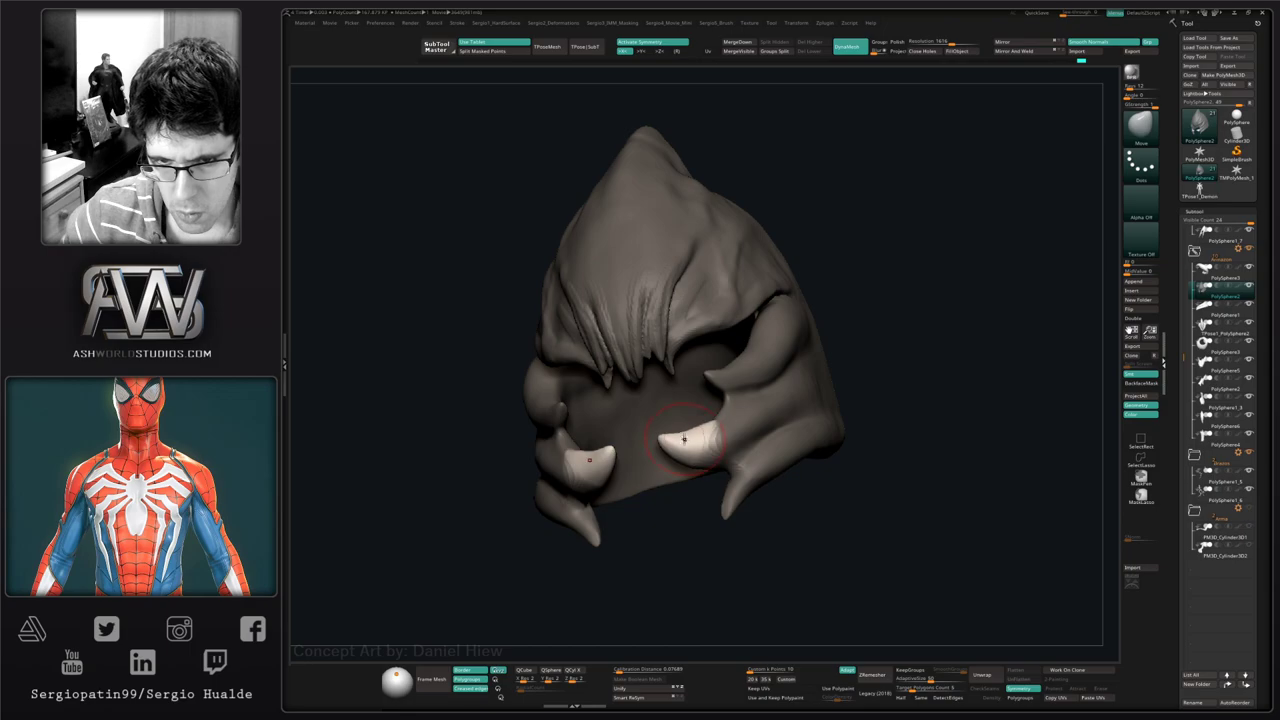
- Clear the helmet's mask and blend the middle spikes into the cheek guards with the Move brush
key("ctrl+shift+a")
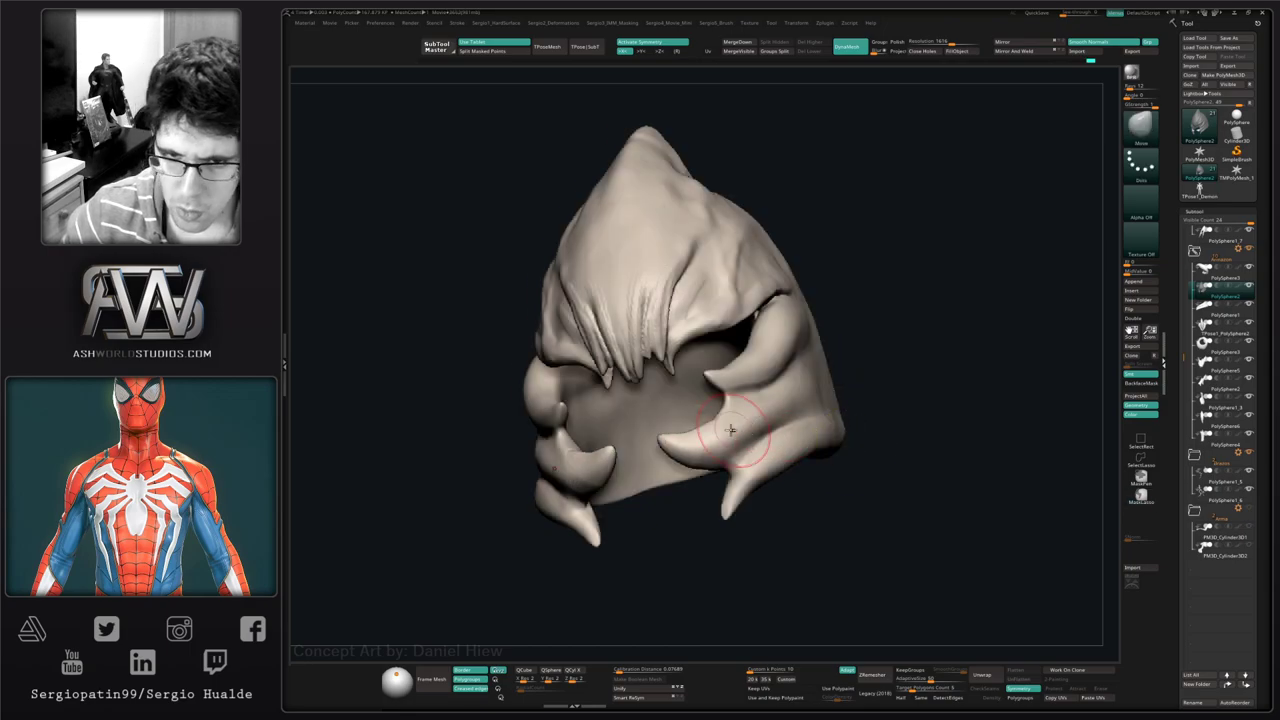
mouse_move(728, 432)
right_mouse_down()
mouse_move(840, 410)
mouse_move(775, 363)
right_mouse_up()
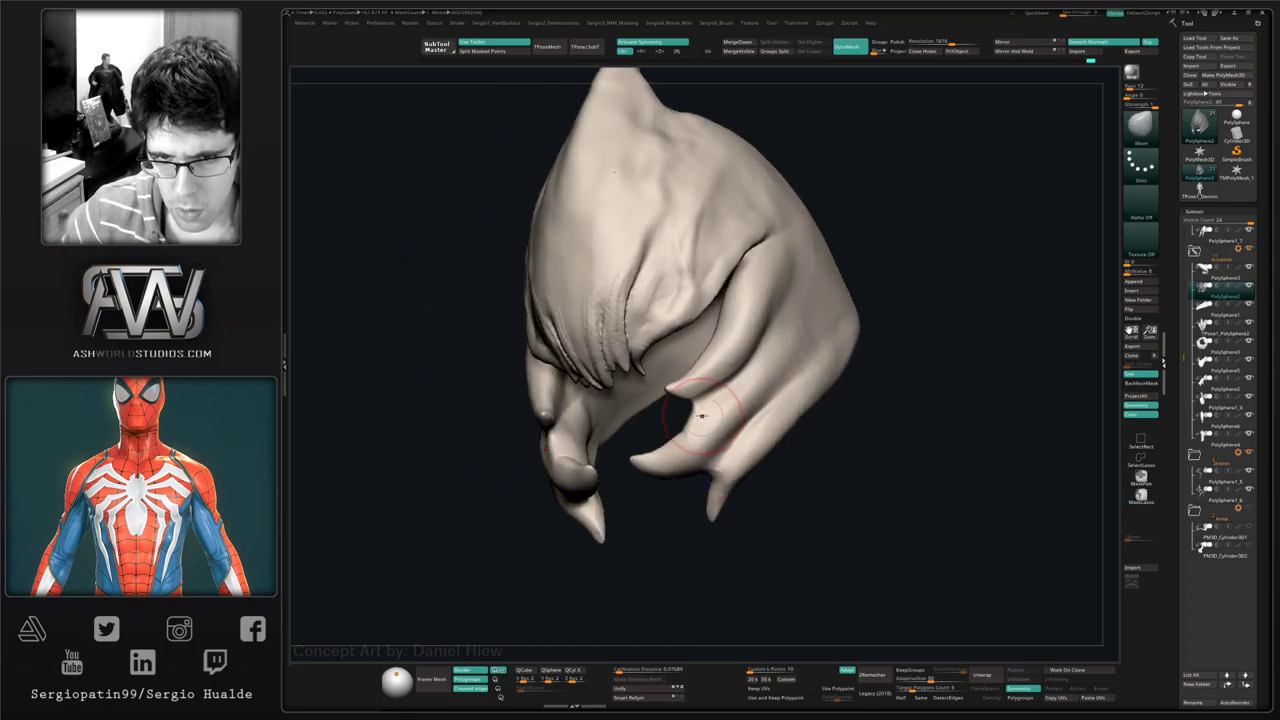
right_click_drag(712, 403, 723, 391)
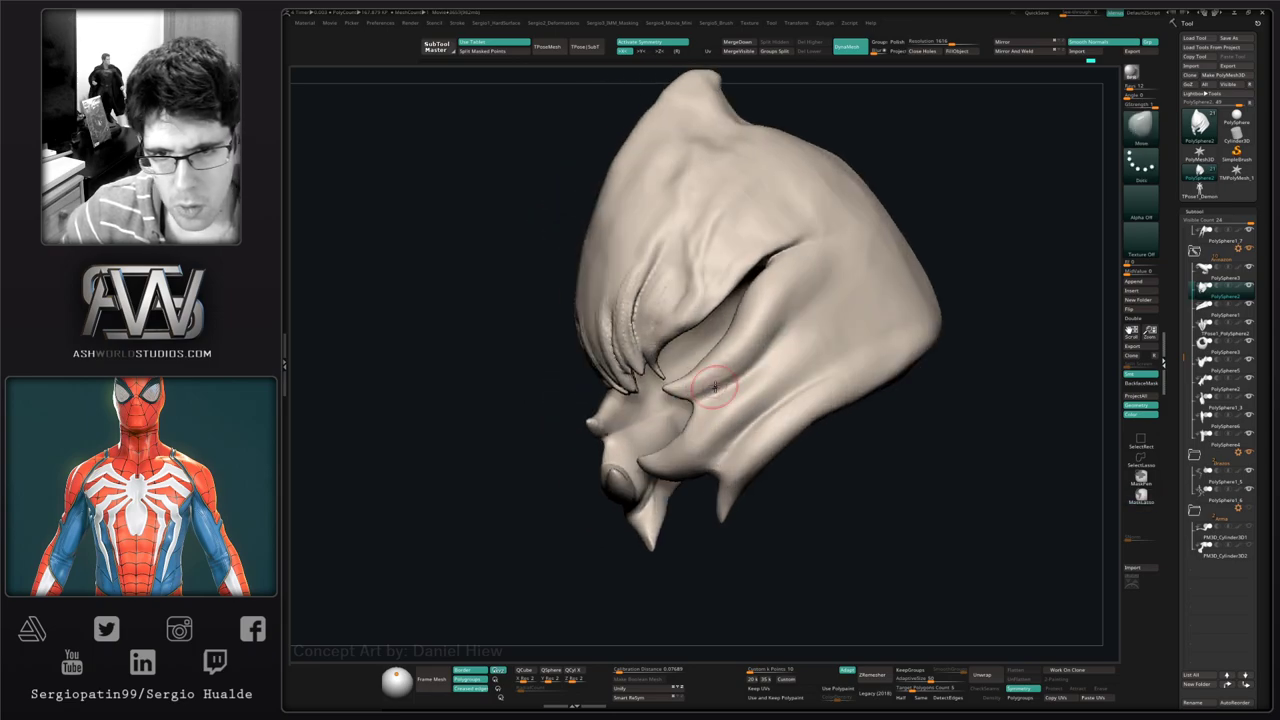
- Build up the sides of the cheek guards with the Clay brush and display the full character again
key("b")
key("c")
key("l")
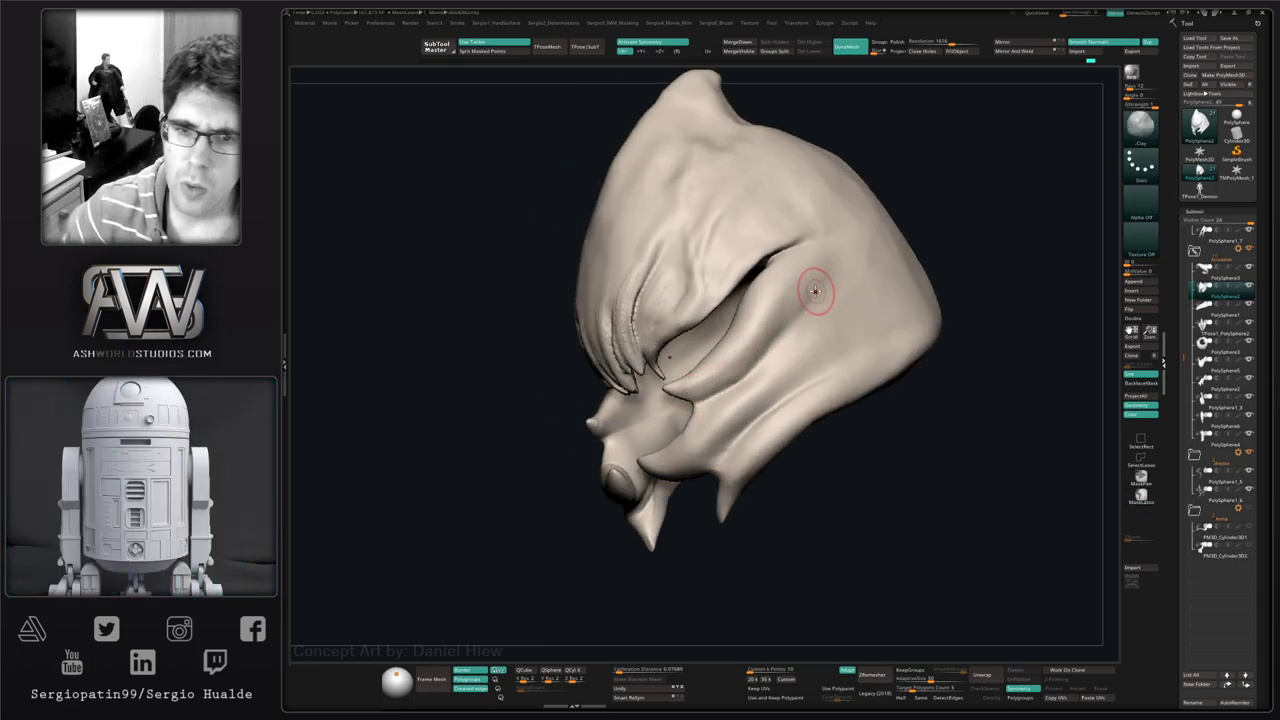
right_click_drag(815, 290, 748, 413)
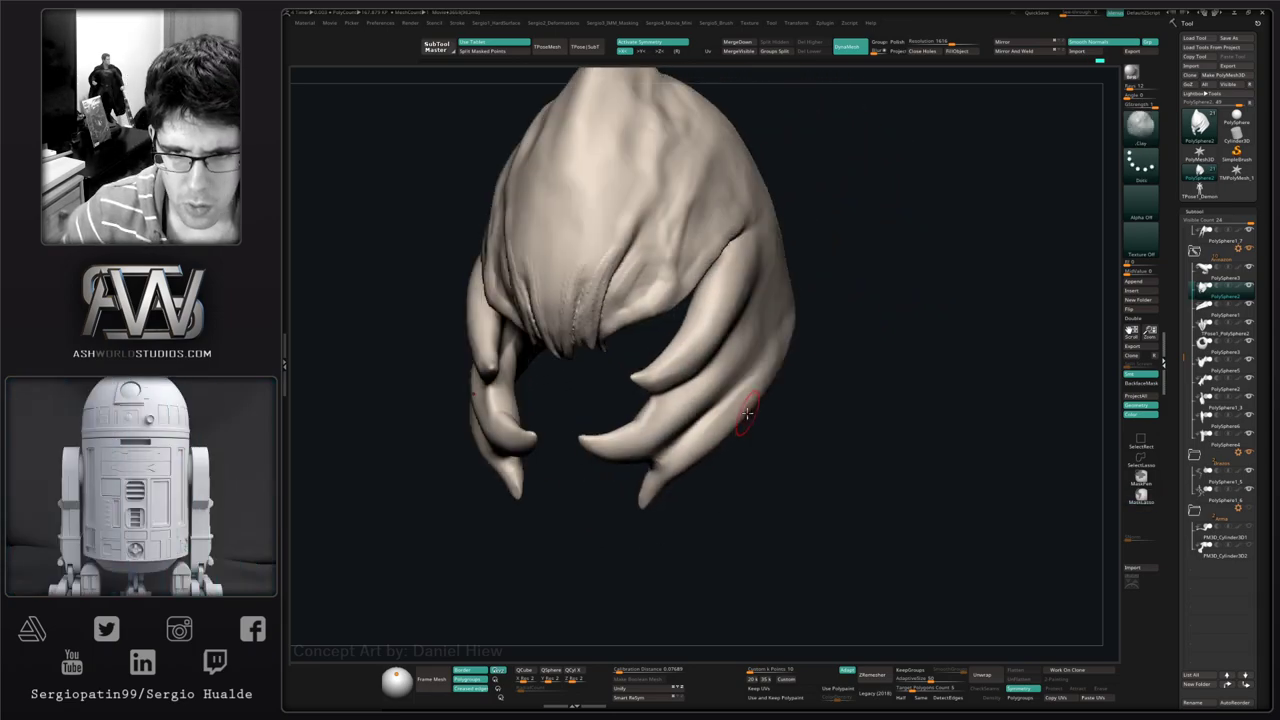
right_click_drag(684, 481, 724, 376)
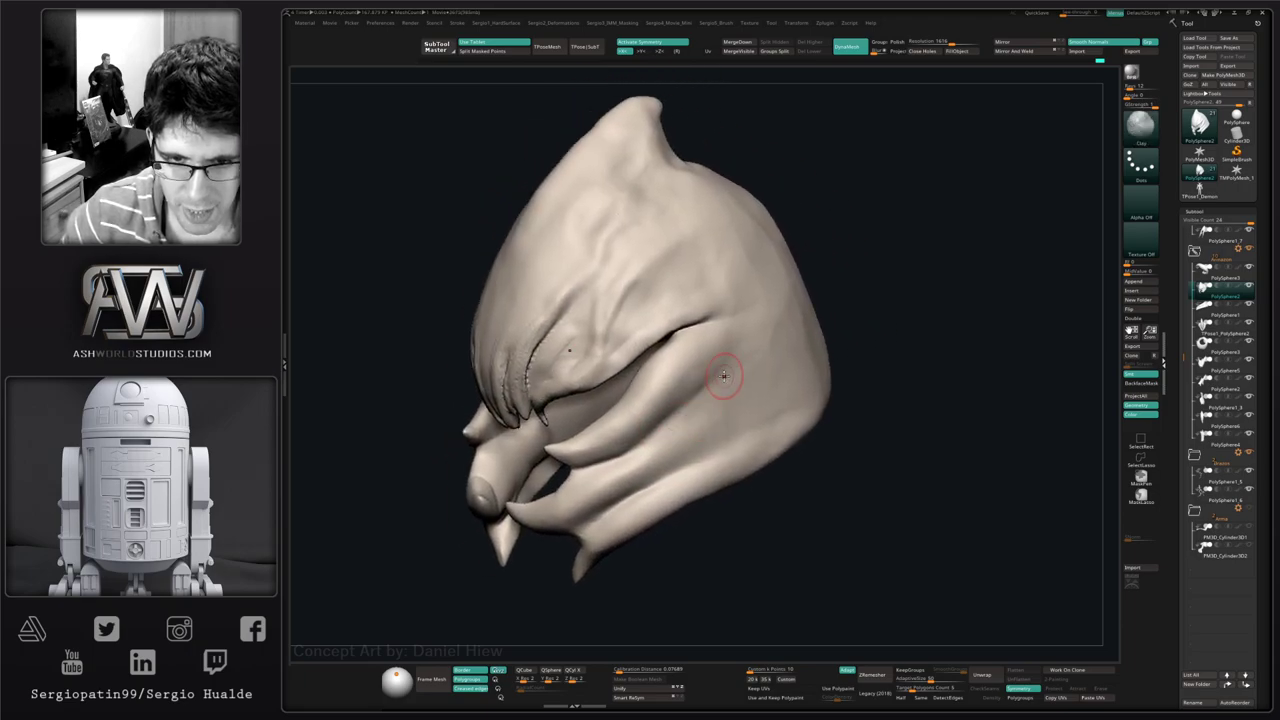
mouse_move(671, 450)
right_mouse_down("alt")
mouse_move(743, 437)
mouse_move(737, 380)
mouse_move(688, 405)
mouse_move(722, 425)
mouse_move(697, 437)
right_mouse_up("alt")
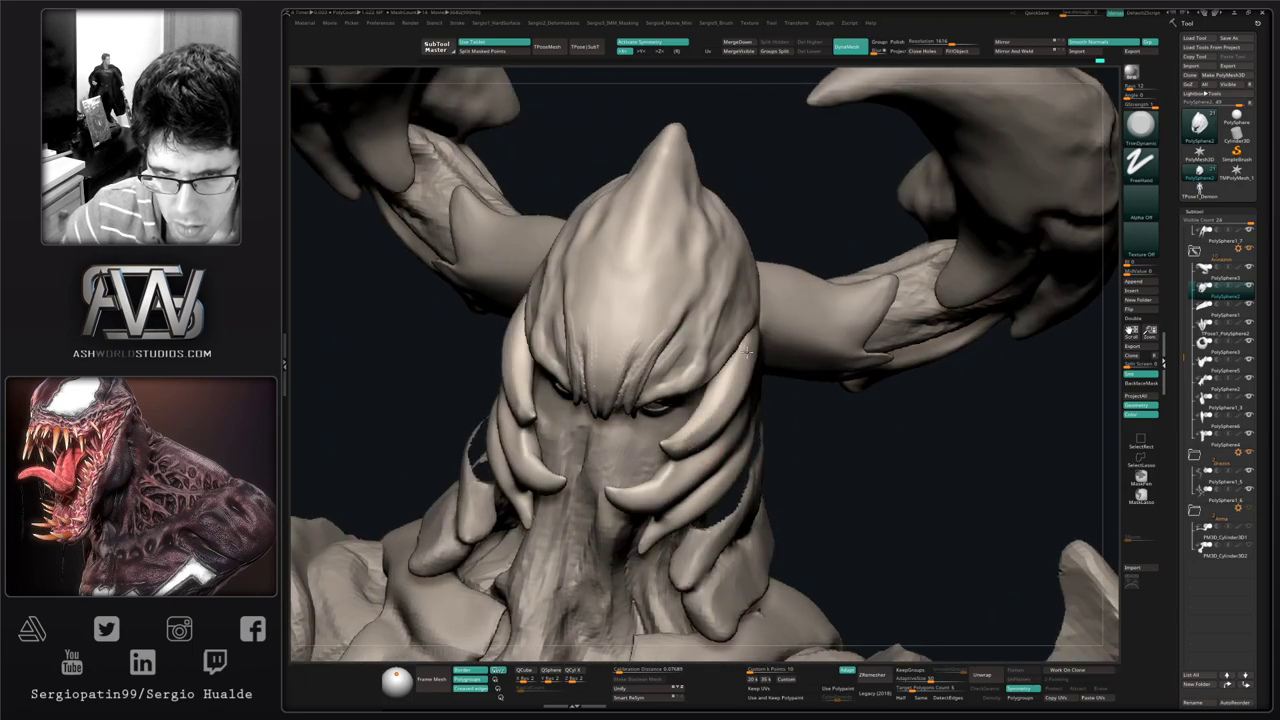
- Refine the gap between the upper and middle cheek guard spikes on the helmet with the Move brush
right_click_drag(776, 355, 749, 366)
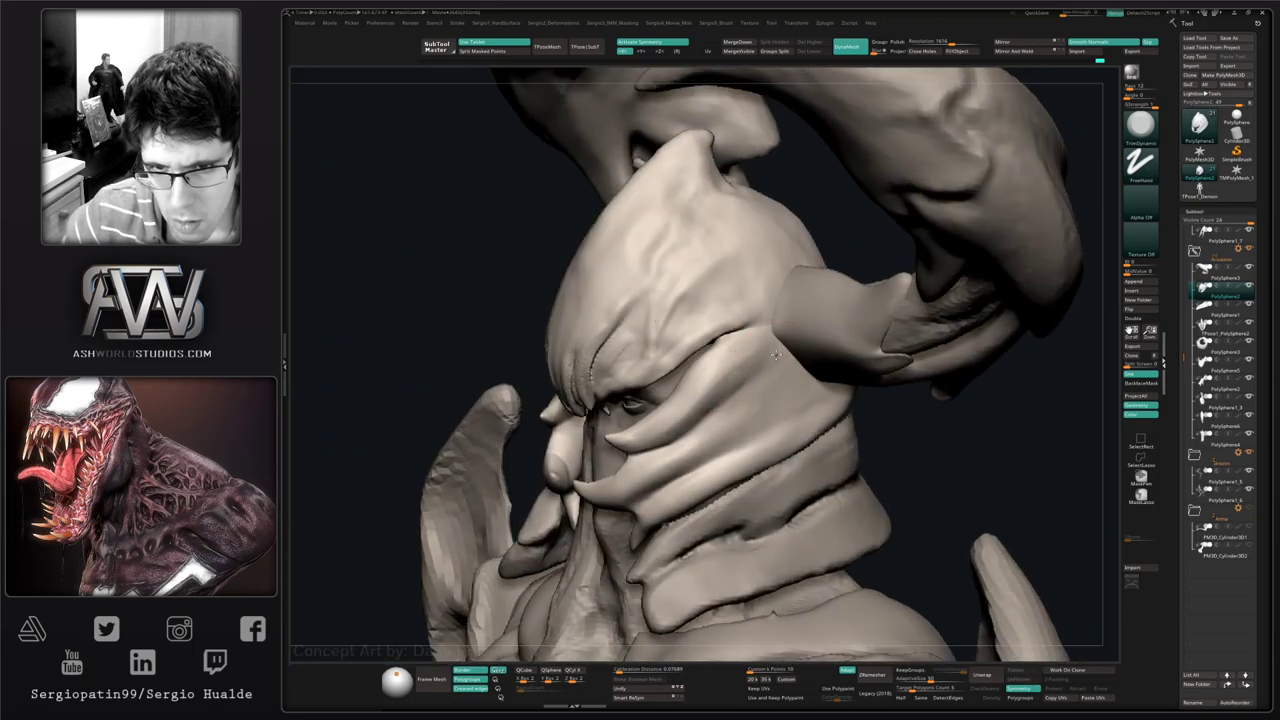
mouse_move(640, 535)
right_mouse_down()
mouse_move(628, 503)
mouse_move(662, 440)
mouse_move(673, 456)
mouse_move(652, 470)
right_mouse_up()
key("b")
key("m")
key("v")
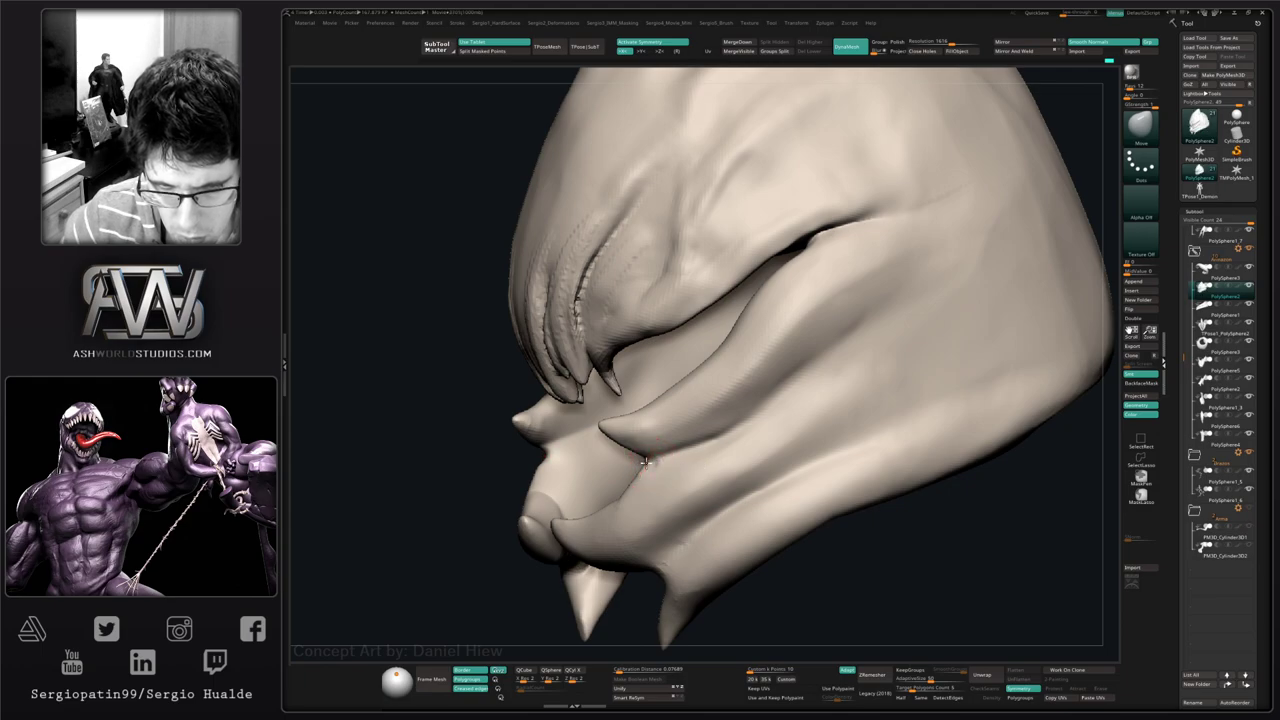
left_click_drag(637, 483, 629, 494)
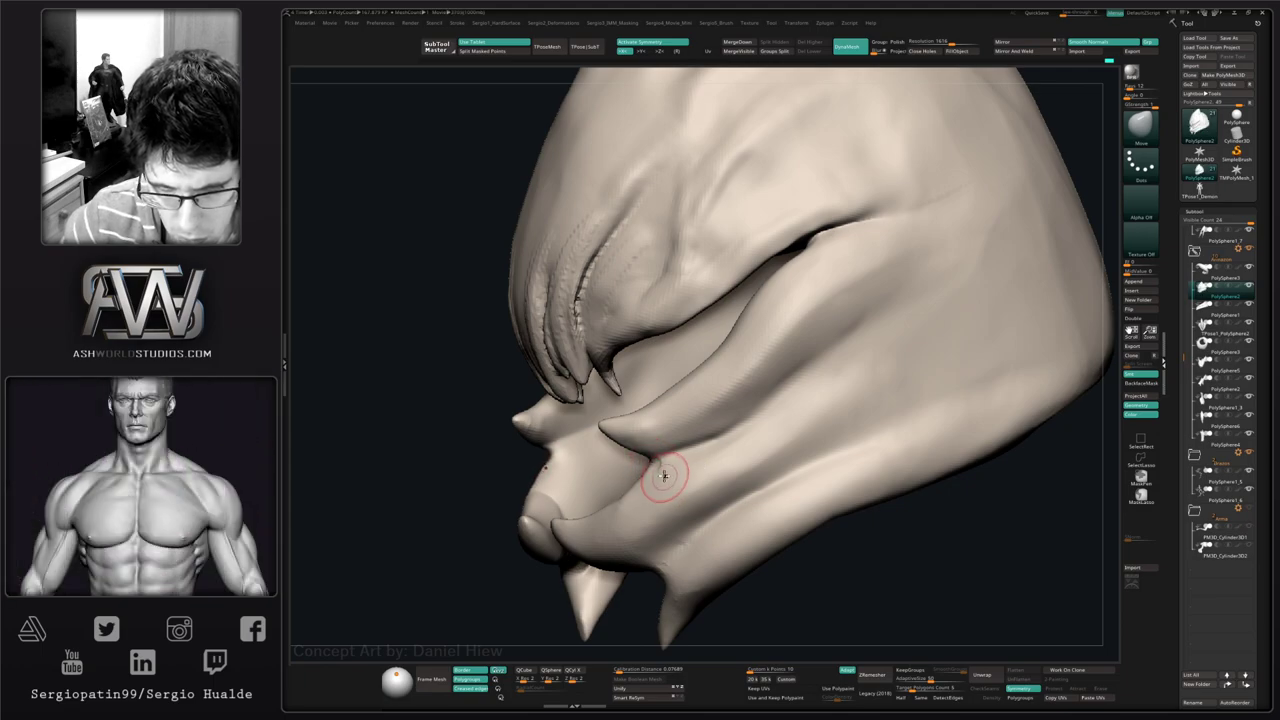
mouse_move(657, 534)
right_mouse_down("ctrl")
mouse_move(698, 514)
mouse_move(743, 449)
mouse_move(797, 468)
mouse_move(757, 471)
mouse_move(1024, 350)
right_mouse_up("ctrl")
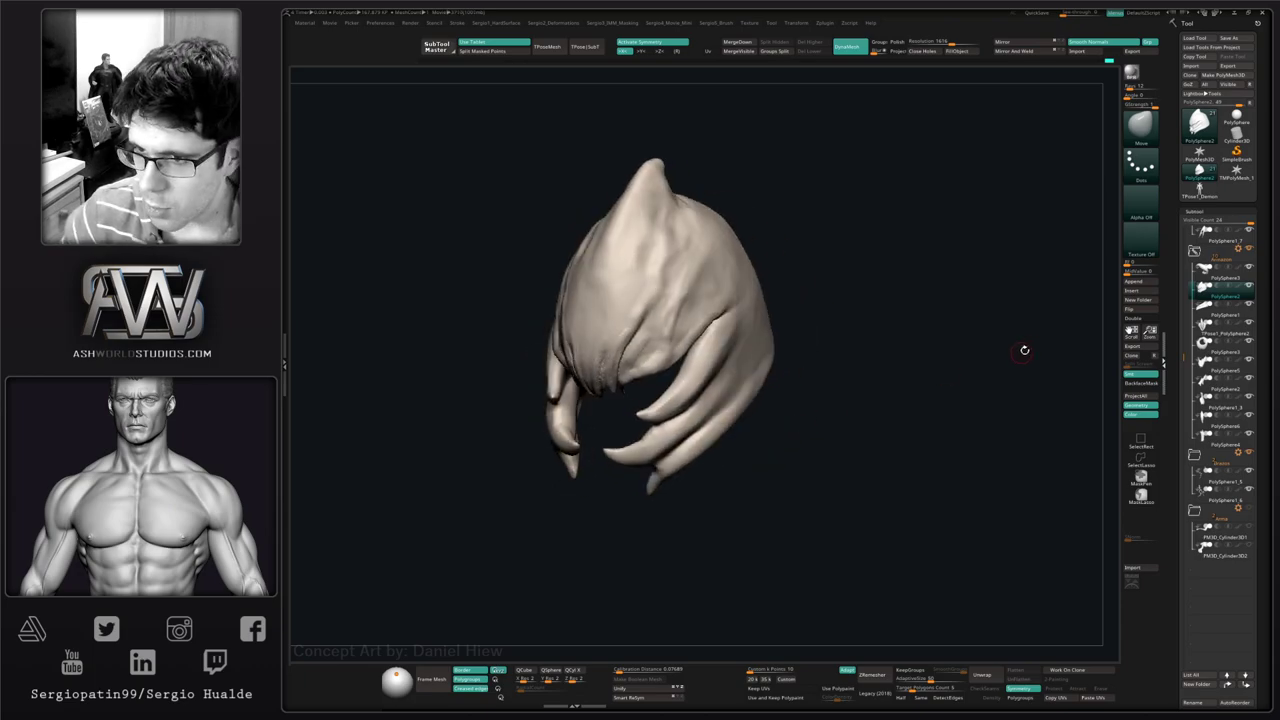
right_click_drag(1120, 285, 1116, 288)
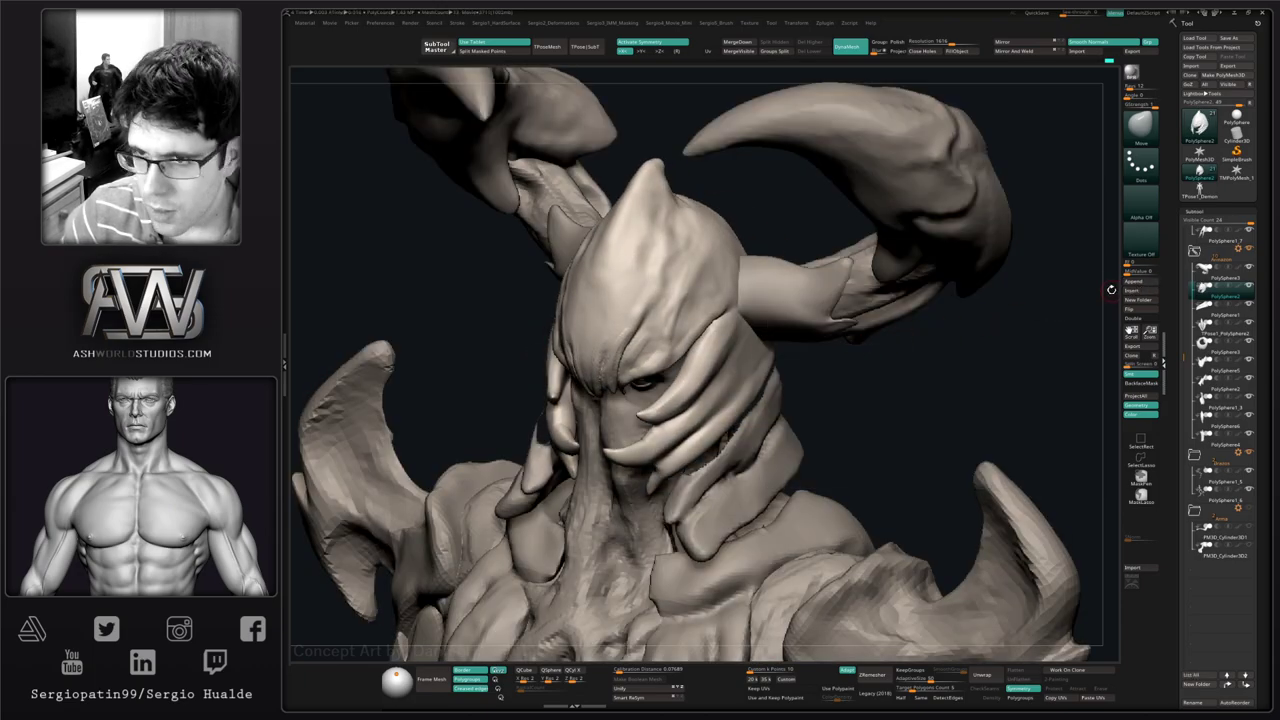
- Append a Cylinder3D as a new subtool and scale it down to a small piece beside the demon's head
left_click(1135, 283)
left_click(1020, 310)
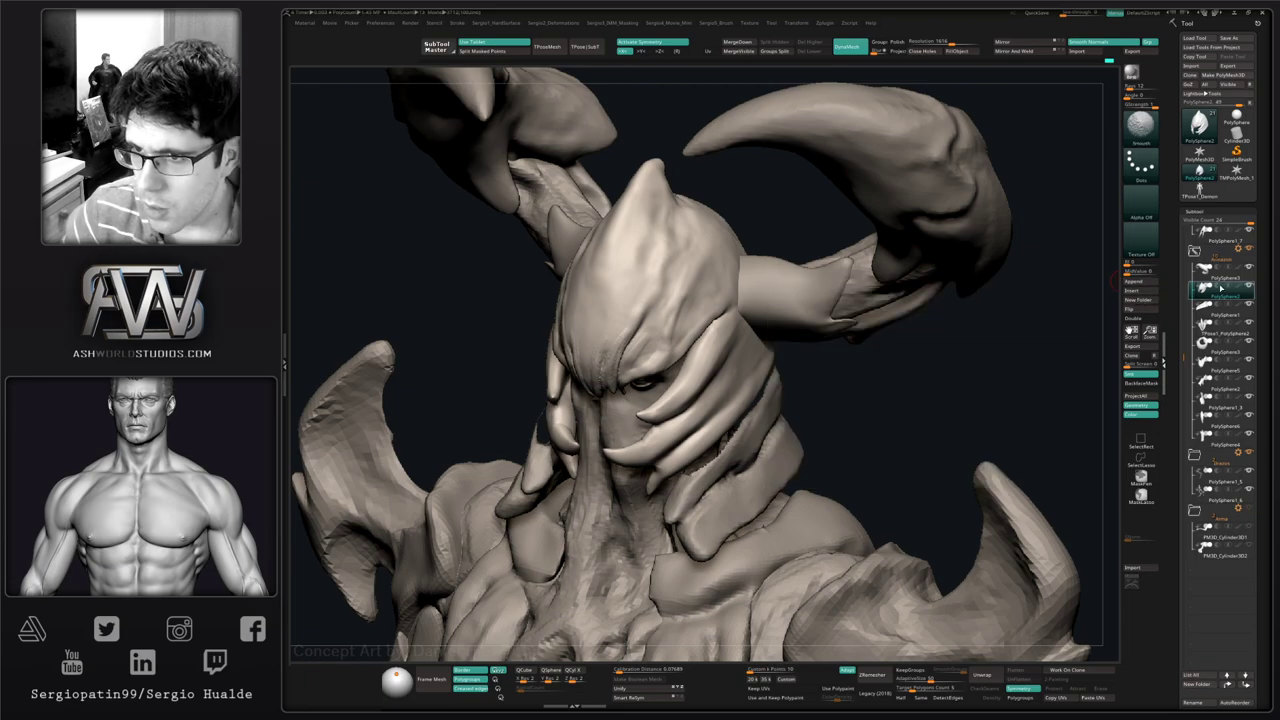
left_click(1138, 283)
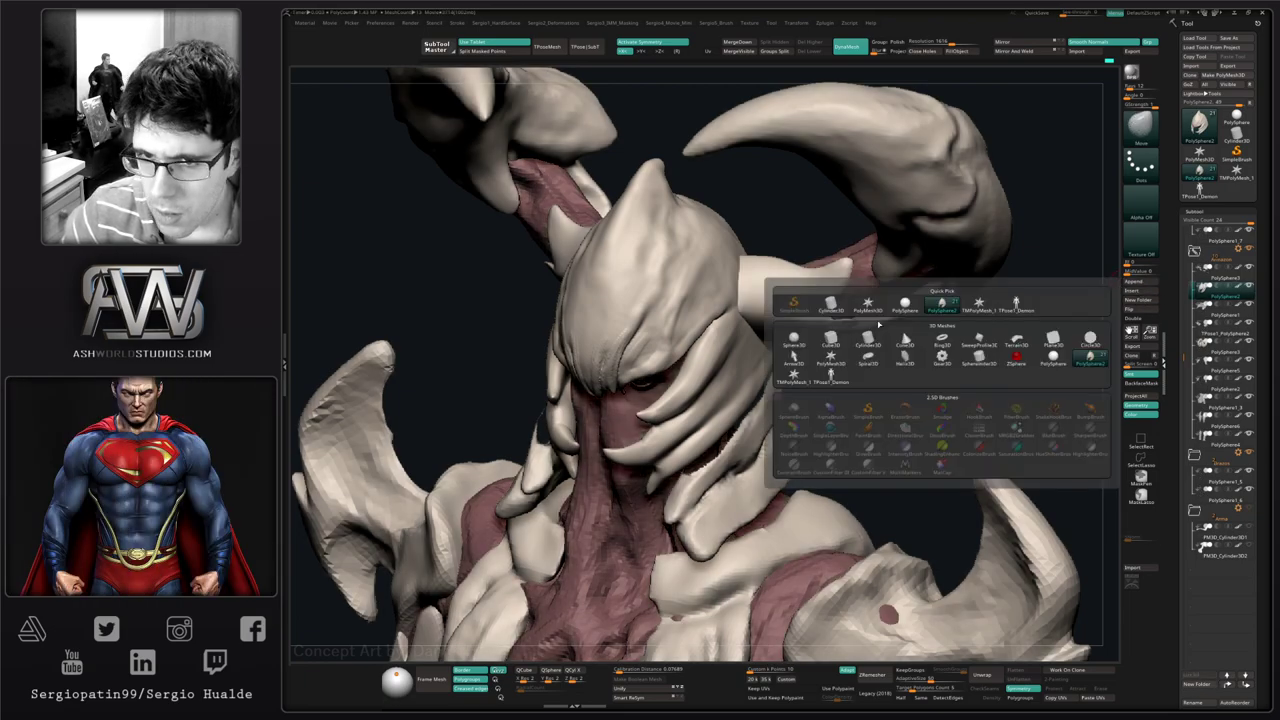
left_click(867, 340)
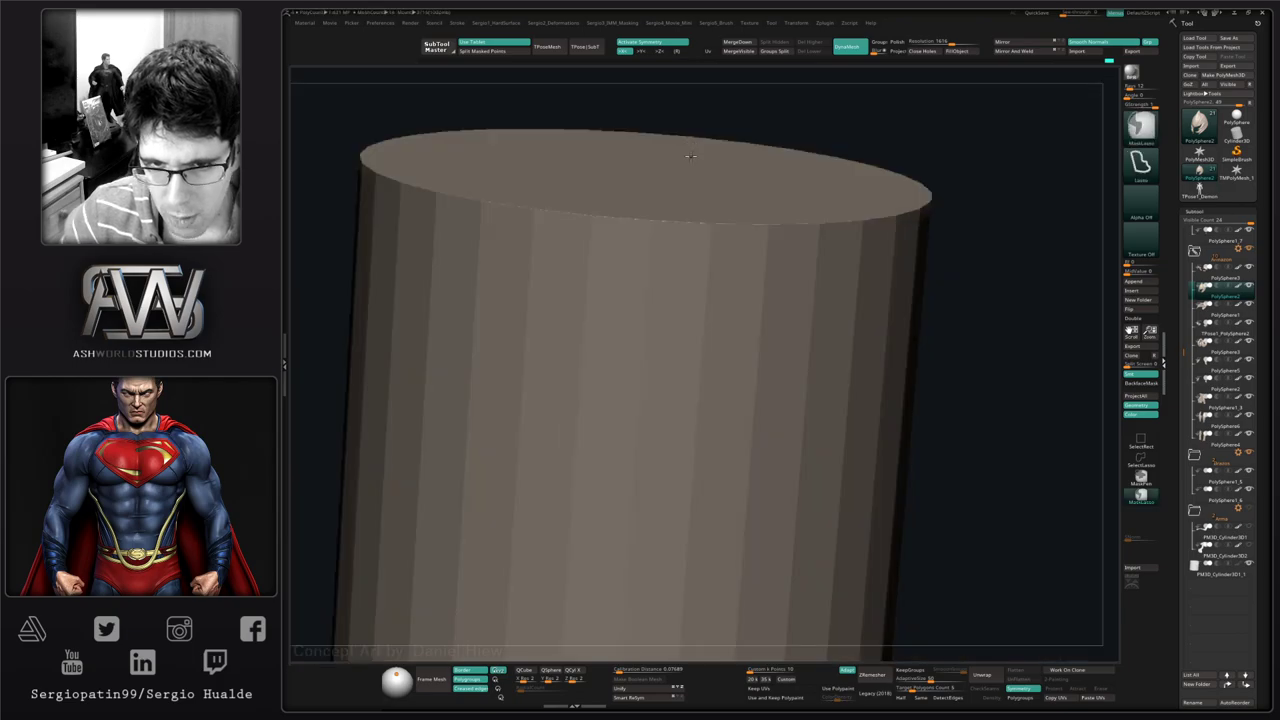
right_click_drag(719, 388, 711, 386, "shift")
key("w")
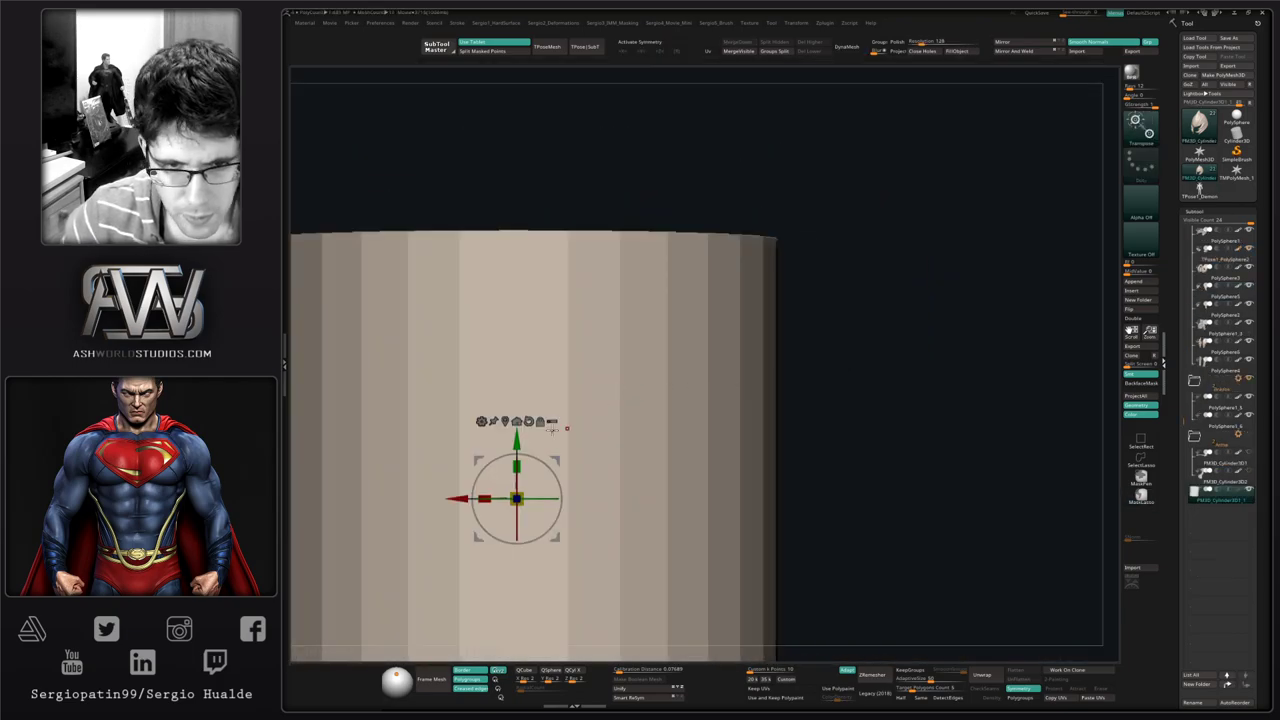
right_click_drag(524, 493, 532, 448, "ctrl")
left_click_drag(553, 463, 574, 507)
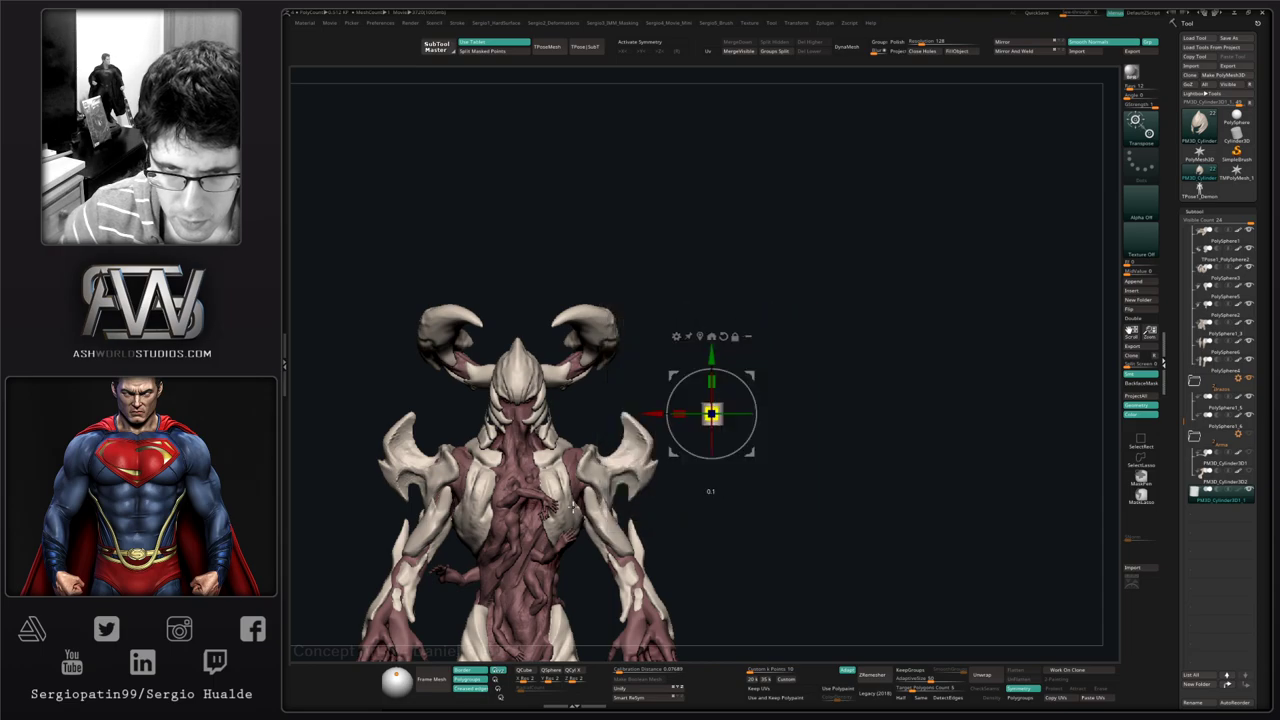
- Mirror the cylinder to the other side of the head and, with symmetry active, rotate both copies to point forward
left_click(1033, 51)
key("x")
mouse_move(766, 392)
right_mouse_down("shift")
mouse_move(774, 406)
mouse_move(752, 408)
right_mouse_up("shift")
left_click_drag(752, 400, 686, 372)
left_click_drag(680, 416, 451, 480)
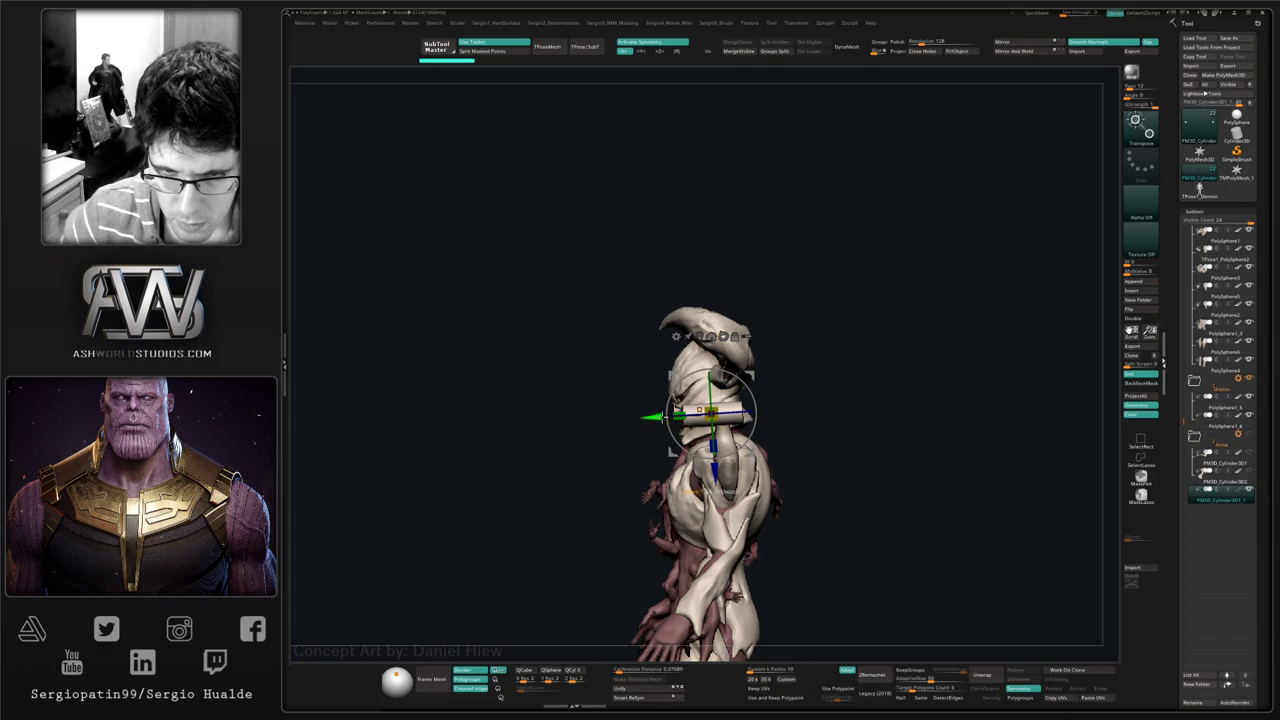
left_click_drag(678, 410, 500, 449)
right_click_drag(780, 423, 789, 411, "shift")
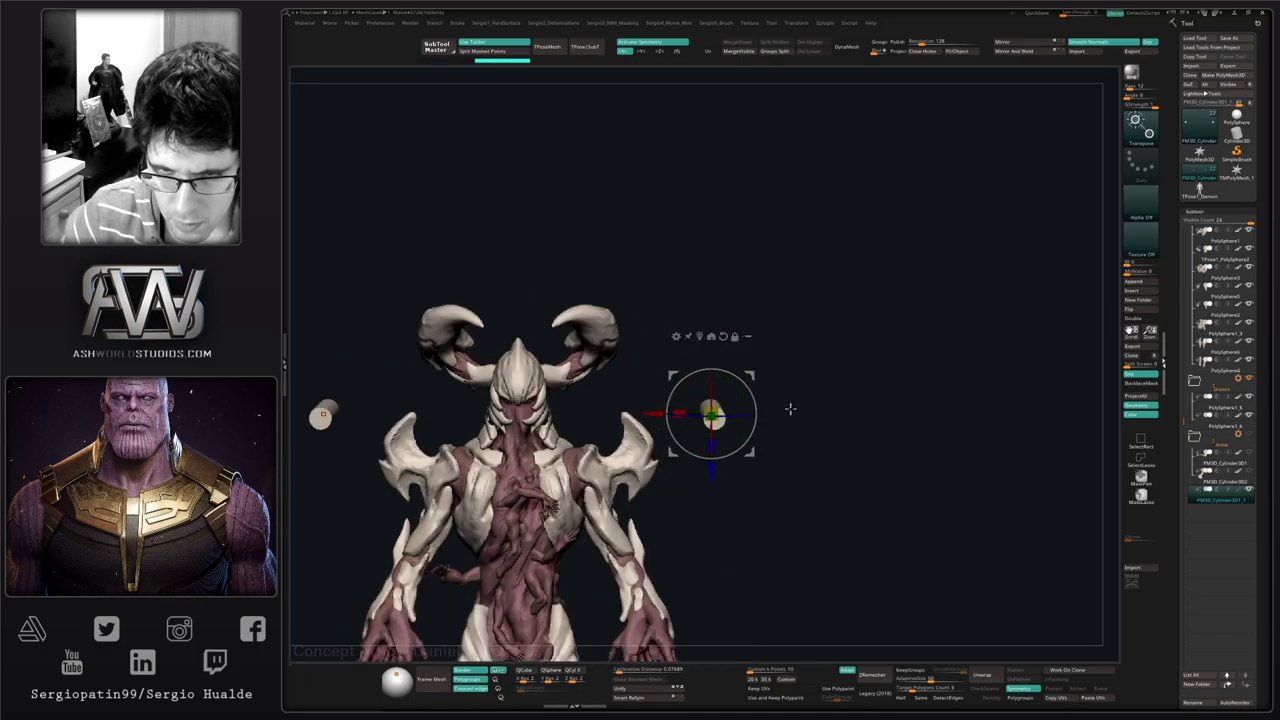
- Move the mirrored cylinders against the helmet's cheek guards and tilt them to follow the slope of the upper spikes
left_click_drag(750, 375, 577, 362)
right_click_drag(586, 400, 690, 420, "ctrl")
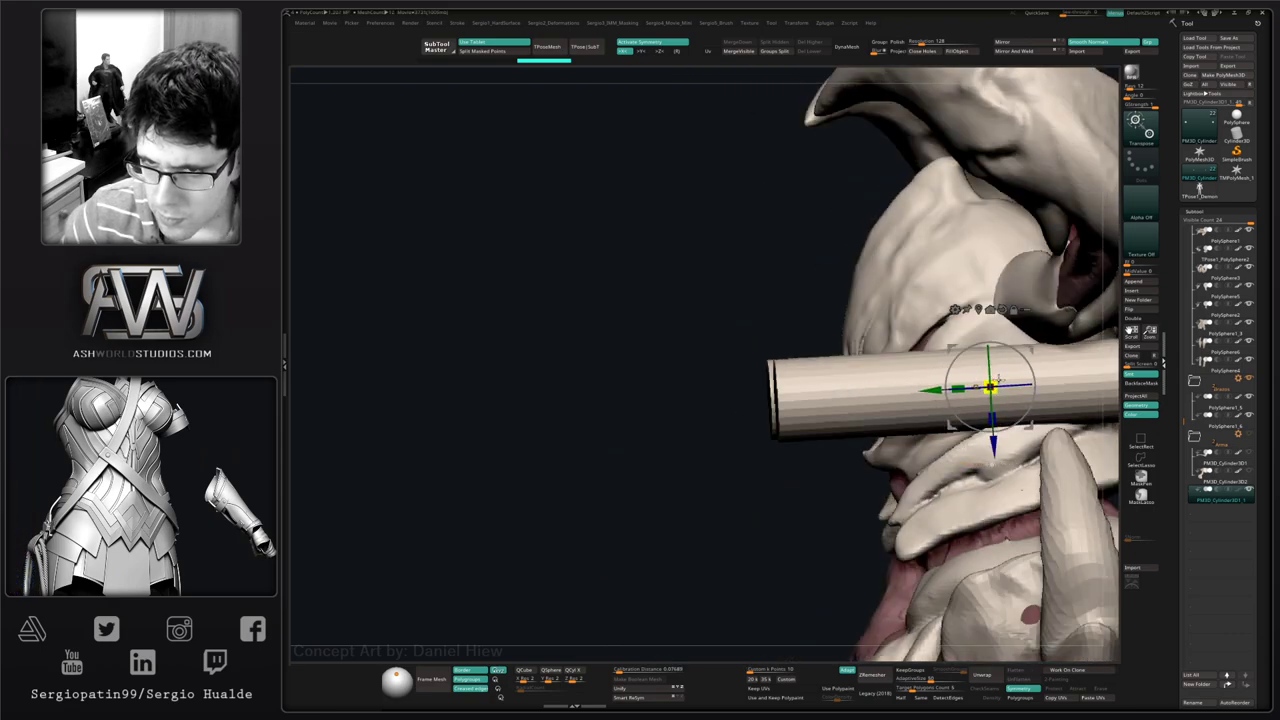
left_click_drag(998, 380, 850, 425)
right_click_drag(839, 437, 645, 462, "alt")
right_click_drag(662, 450, 846, 374)
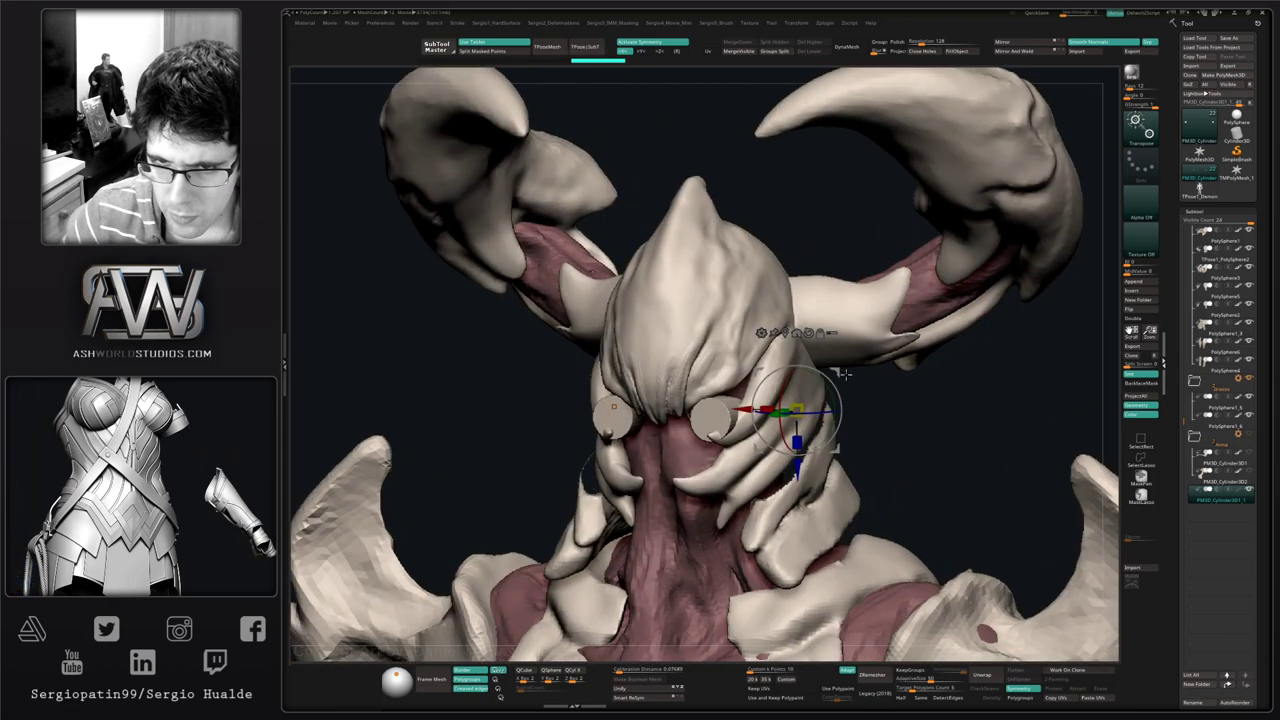
left_click_drag(845, 373, 822, 425)
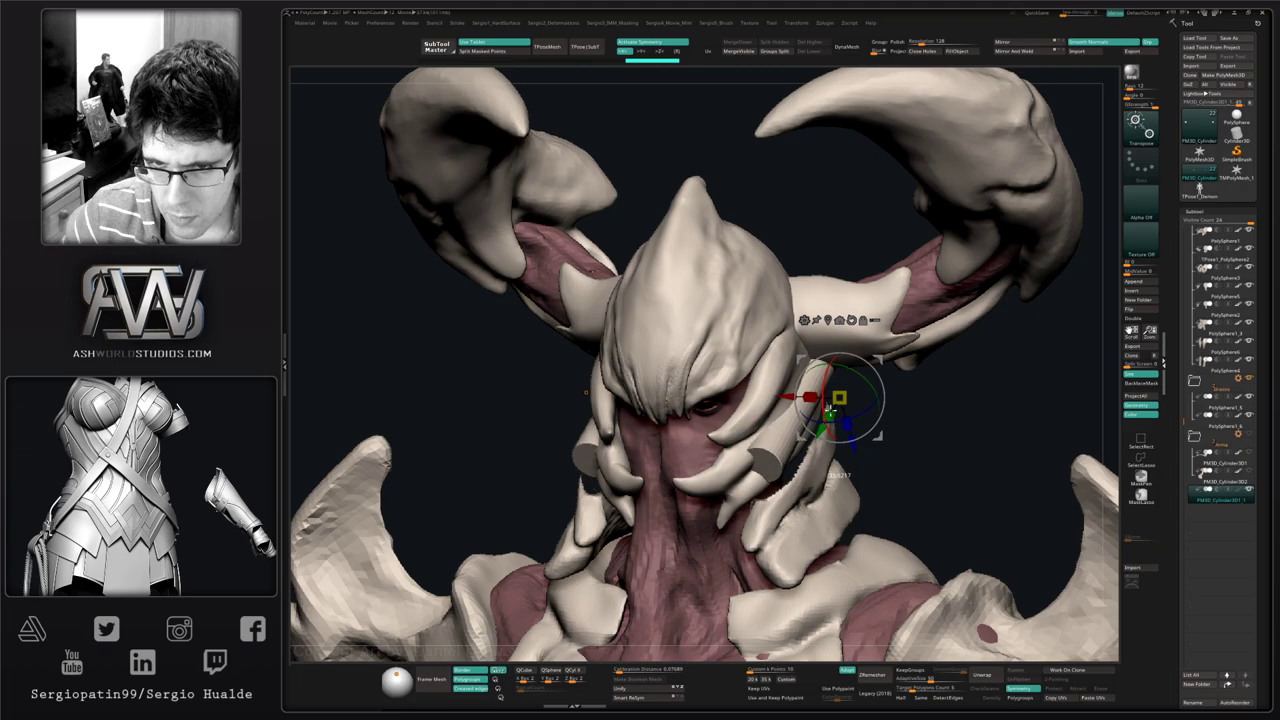
right_click_drag(985, 385, 865, 403)
mouse_move(913, 381)
left_mouse_down()
mouse_move(789, 455)
mouse_move(826, 380)
mouse_move(803, 437)
left_mouse_up()
- Bend the cylinders into curved, tapering spikes along the cheek guards with the Move brush
key("q")
key("s")
right_click_drag(900, 432, 750, 417)
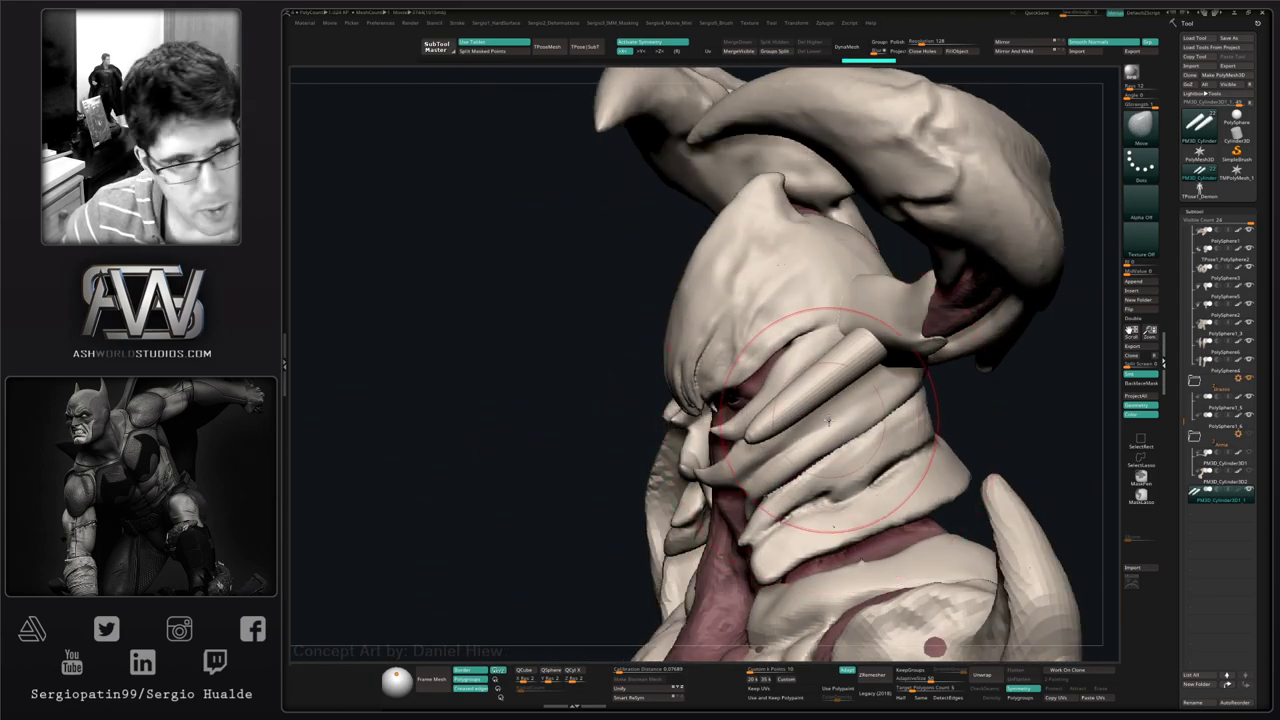
mouse_move(830, 417)
left_mouse_down()
mouse_move(793, 415)
mouse_move(746, 438)
left_mouse_up()
mouse_move(760, 428)
right_mouse_down()
mouse_move(650, 420)
mouse_move(738, 410)
right_mouse_up()
- Mask the rear portion of the new spikes, adjust their front ends with the transform gizmo, and clear the mask
left_click_drag(640, 406, 634, 346, "ctrl")
left_click(611, 423, "ctrl")
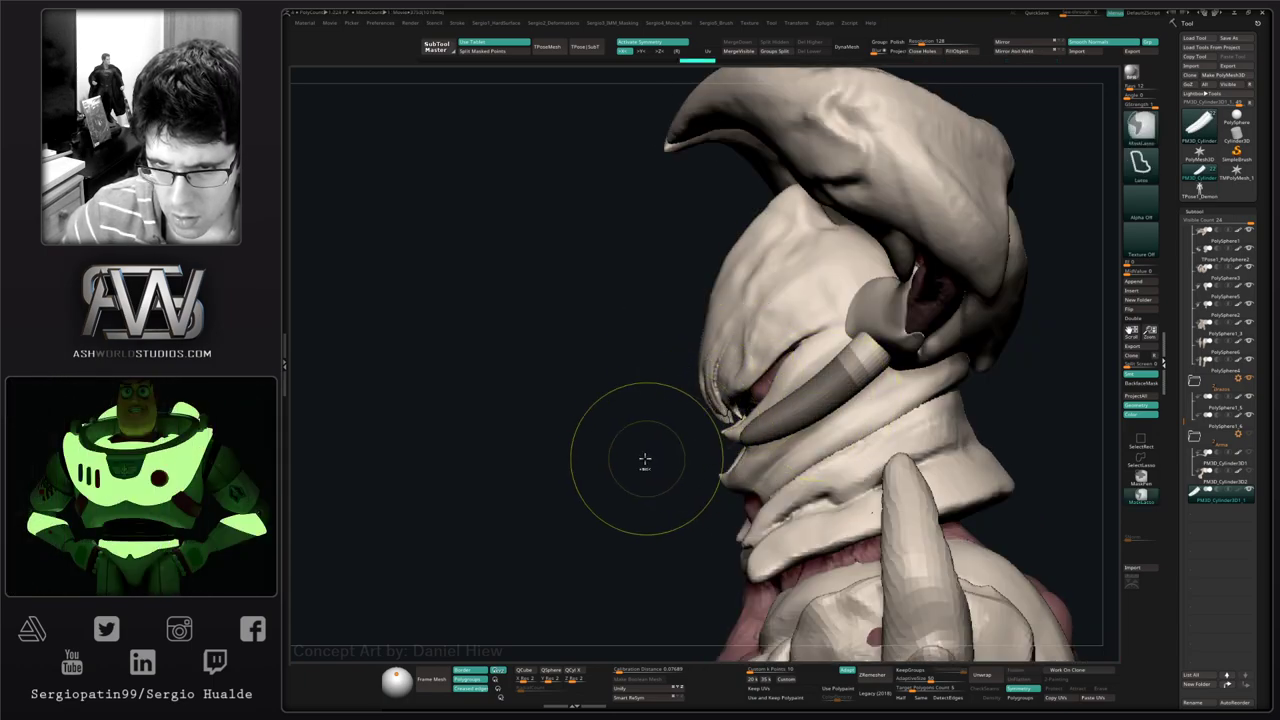
left_click(634, 457, "ctrl")
key("w")
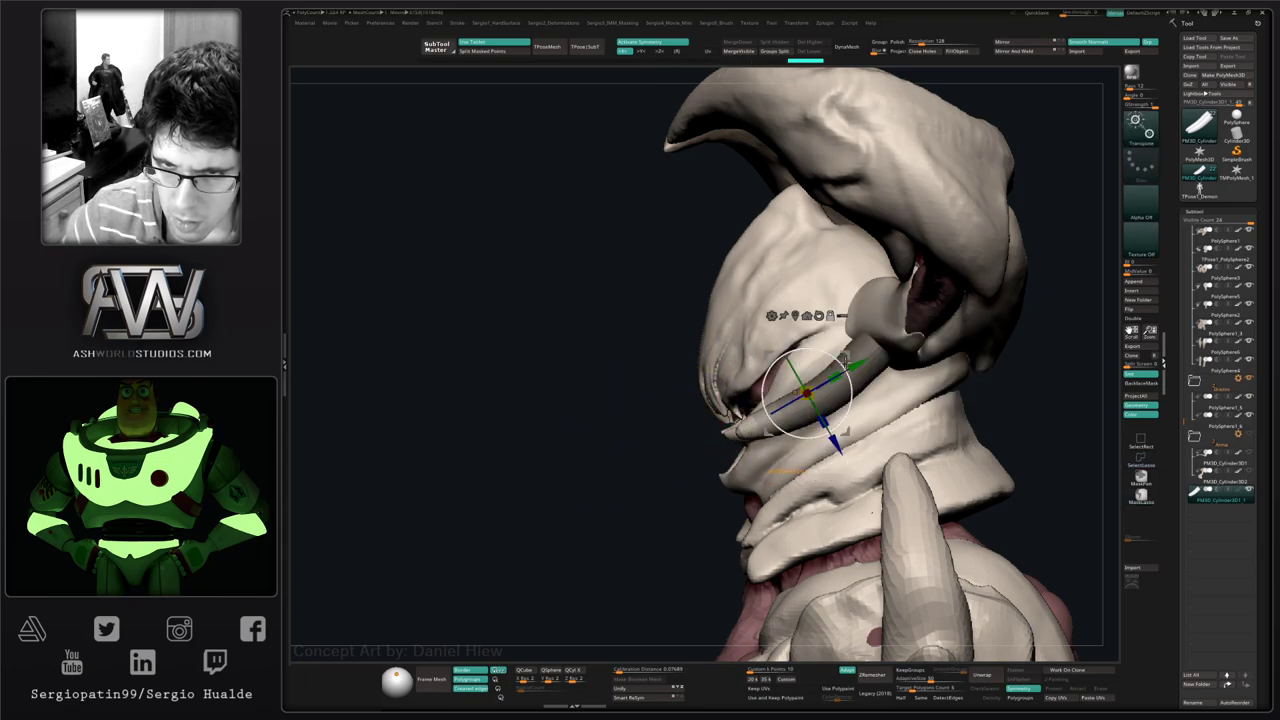
left_click_drag(812, 380, 822, 397)
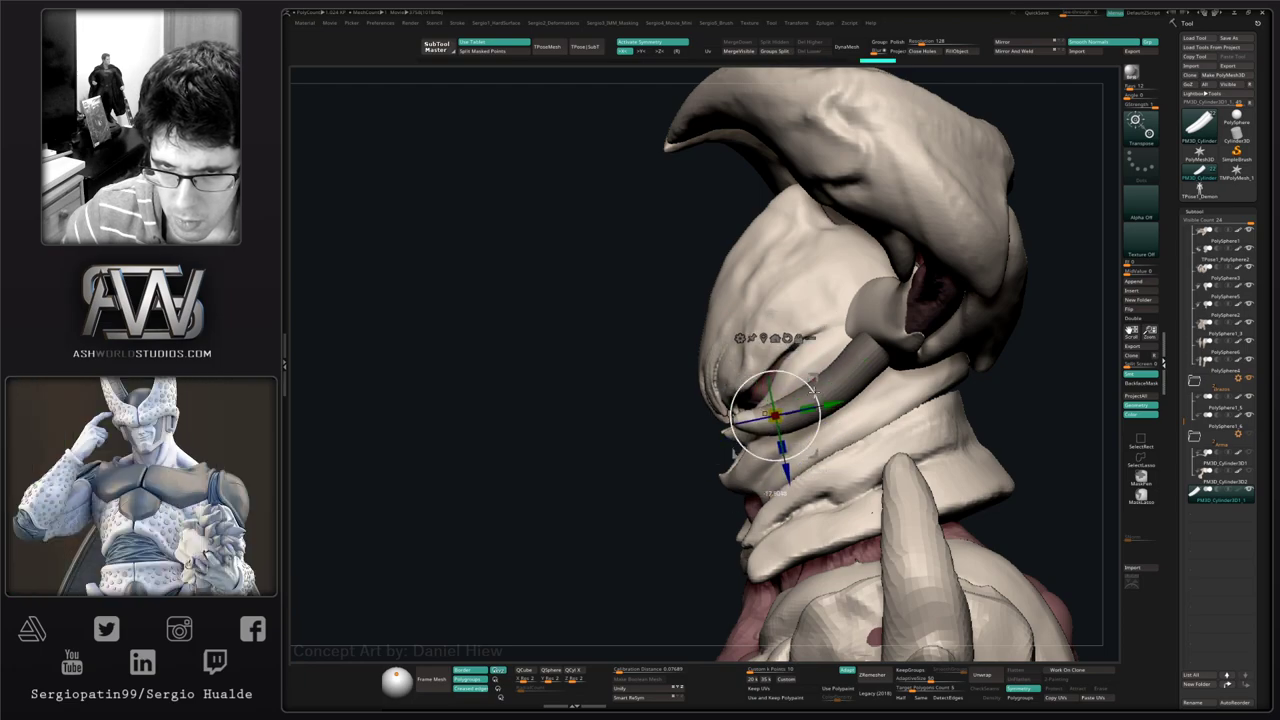
key("q")
mouse_move(640, 413)
left_mouse_down("shift")
mouse_move(871, 414)
mouse_move(697, 457)
left_mouse_up("shift")
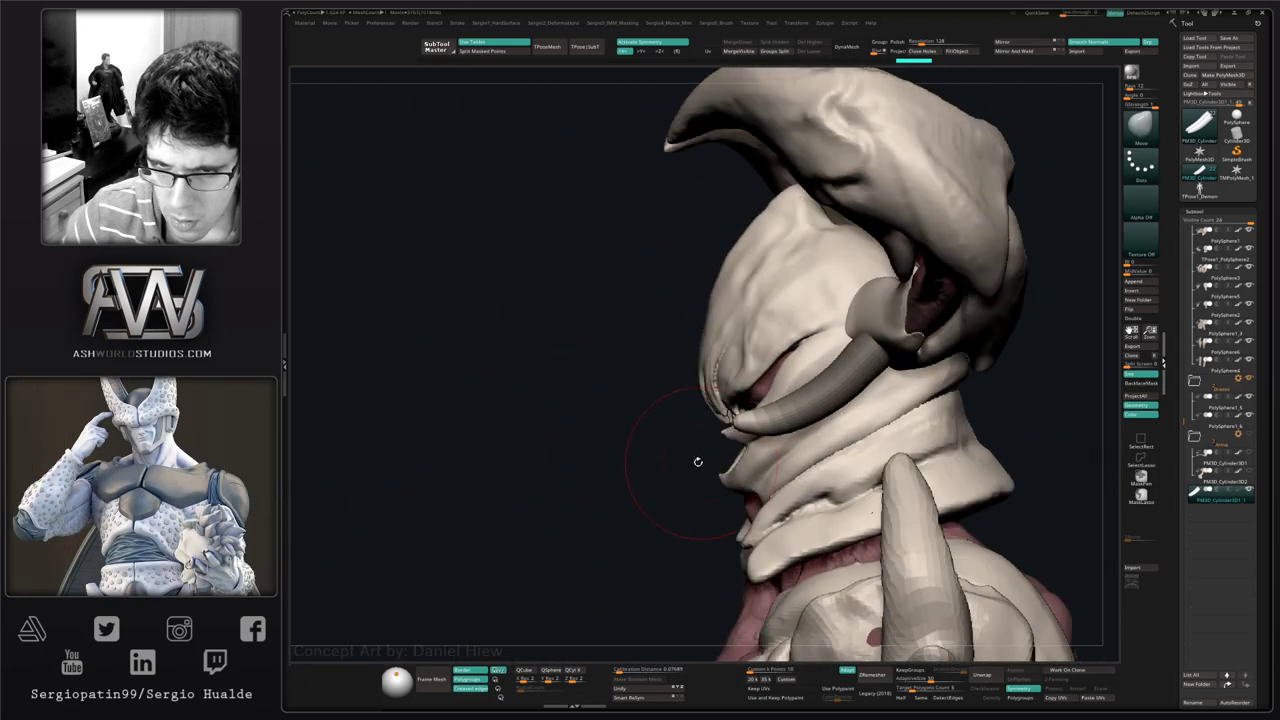
- Reposition and rotate the new spikes with the transform gizmo so they sit along the outer sides of the cheek guards
key("w")
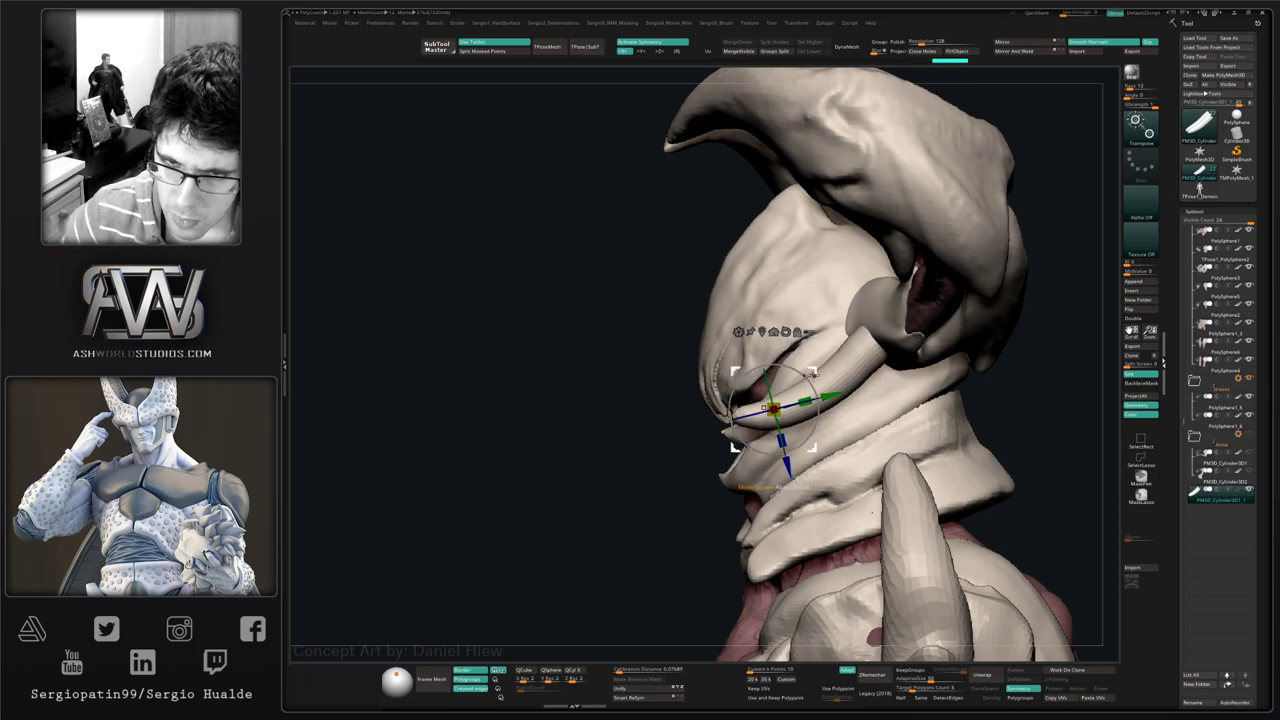
left_click_drag(812, 381, 820, 384)
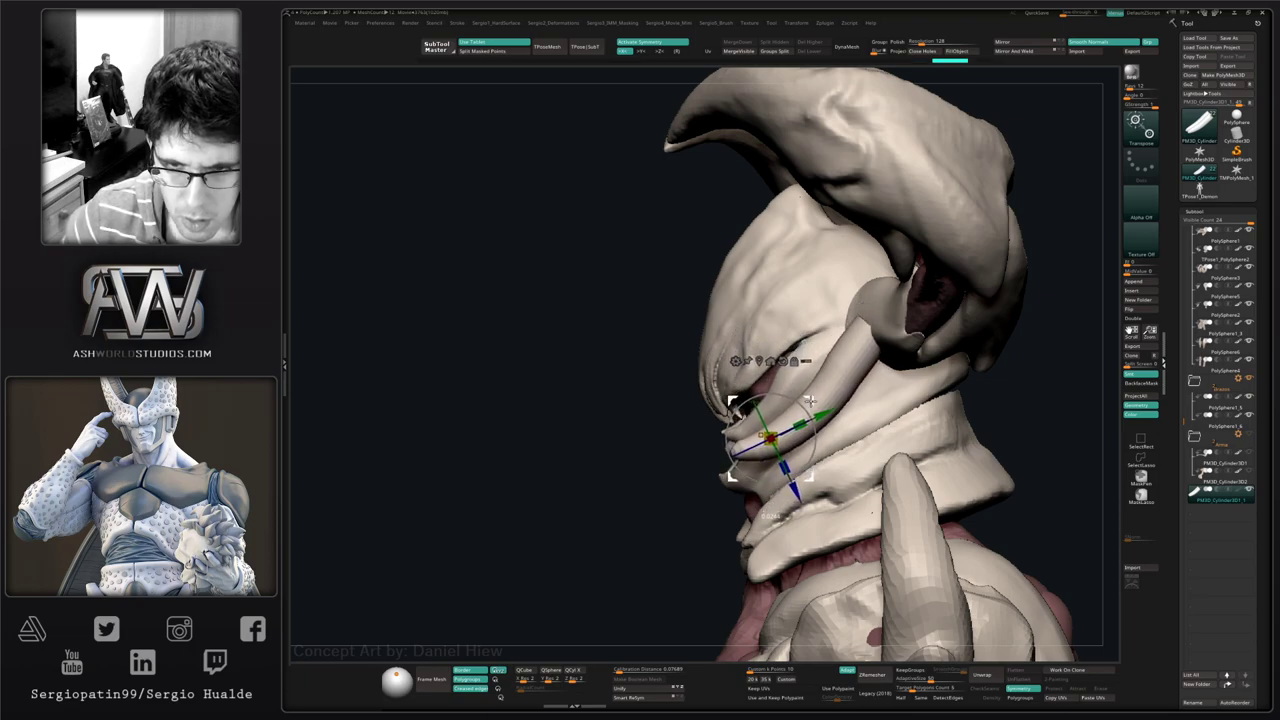
left_click_drag(668, 410, 939, 397, "shift")
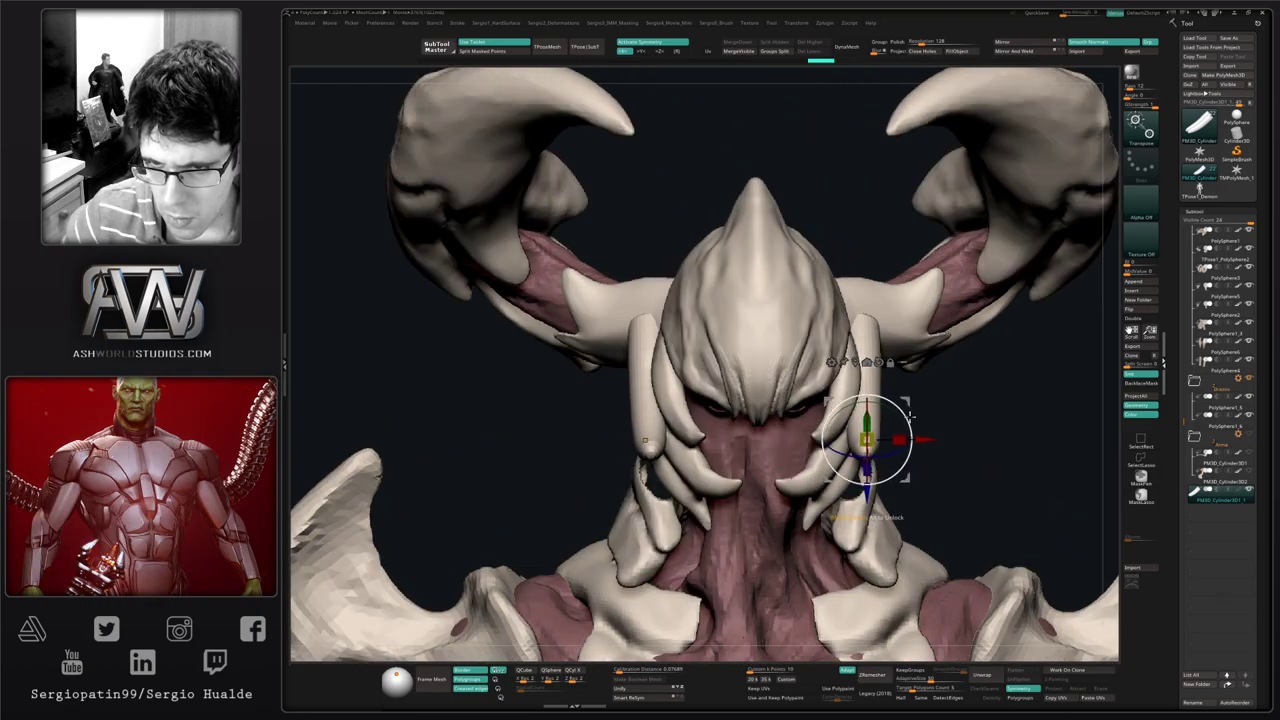
left_click_drag(895, 444, 898, 522)
- Fit the new spikes to the sides of the helmet with the Move brush and isolate them for masking
key("q")
left_click_drag(868, 416, 880, 410)
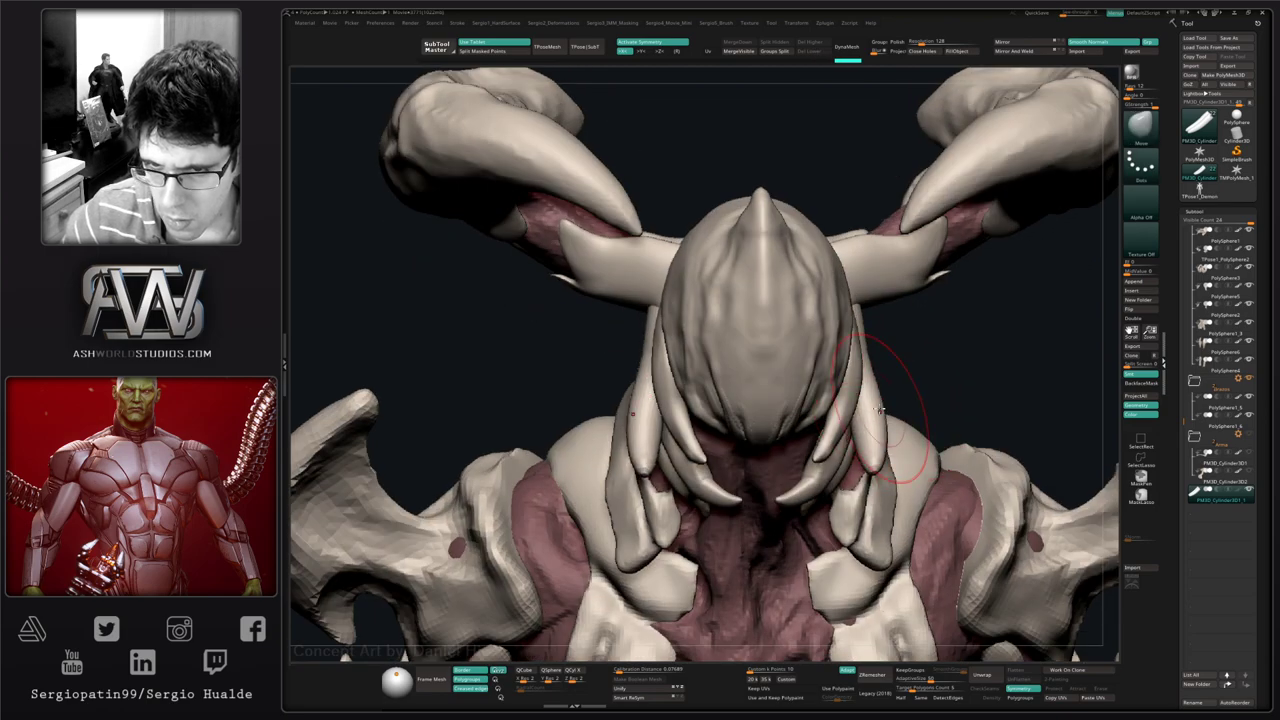
left_click_drag(875, 466, 871, 470)
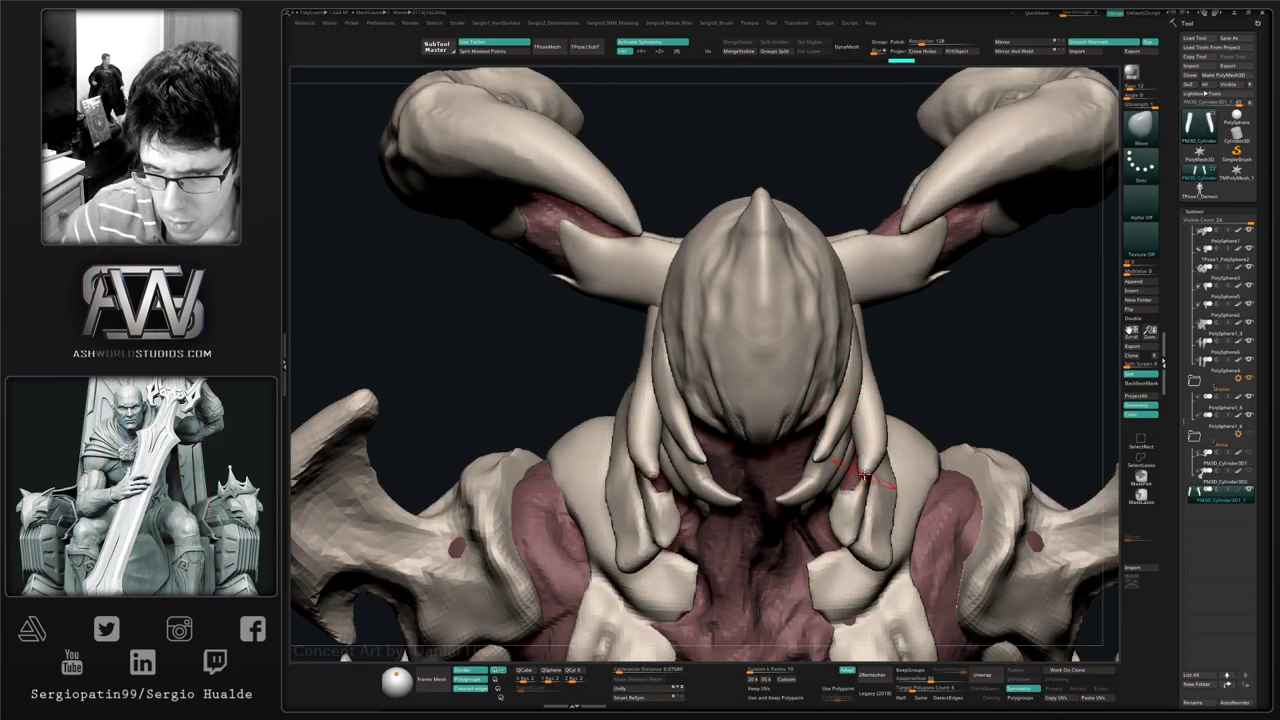
mouse_move(936, 396)
left_mouse_down()
mouse_move(927, 440)
mouse_move(926, 411)
left_mouse_up()
key("ctrl+z")
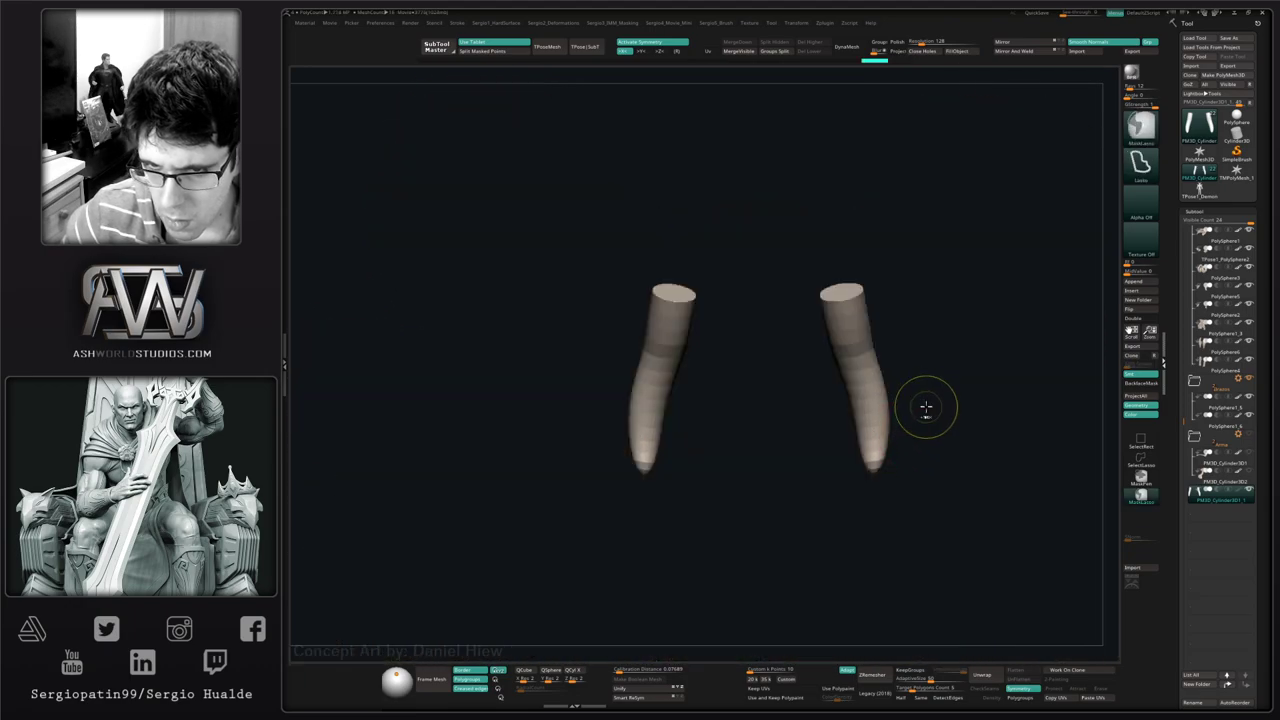
- Turn the unmasked tips of the new spikes inward with the transform gizmo and refine them with the Move brush
key("w")
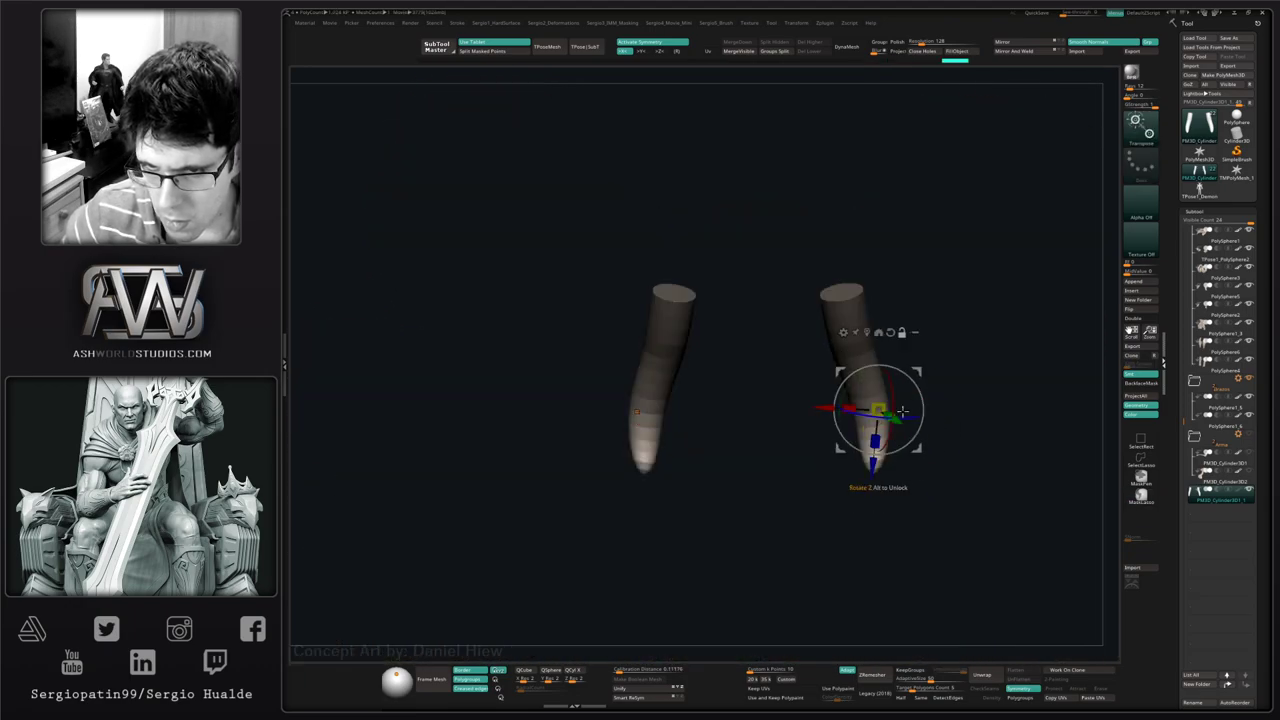
key("q")
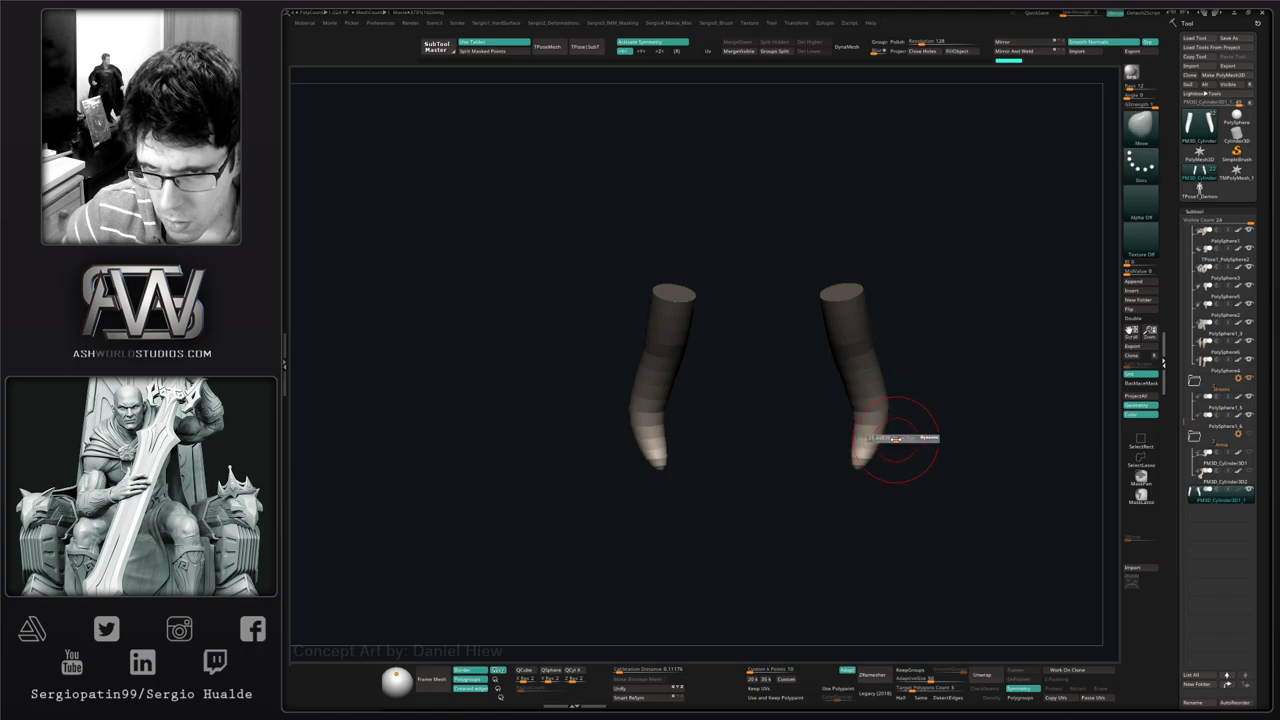
left_click_drag(876, 447, 860, 444)
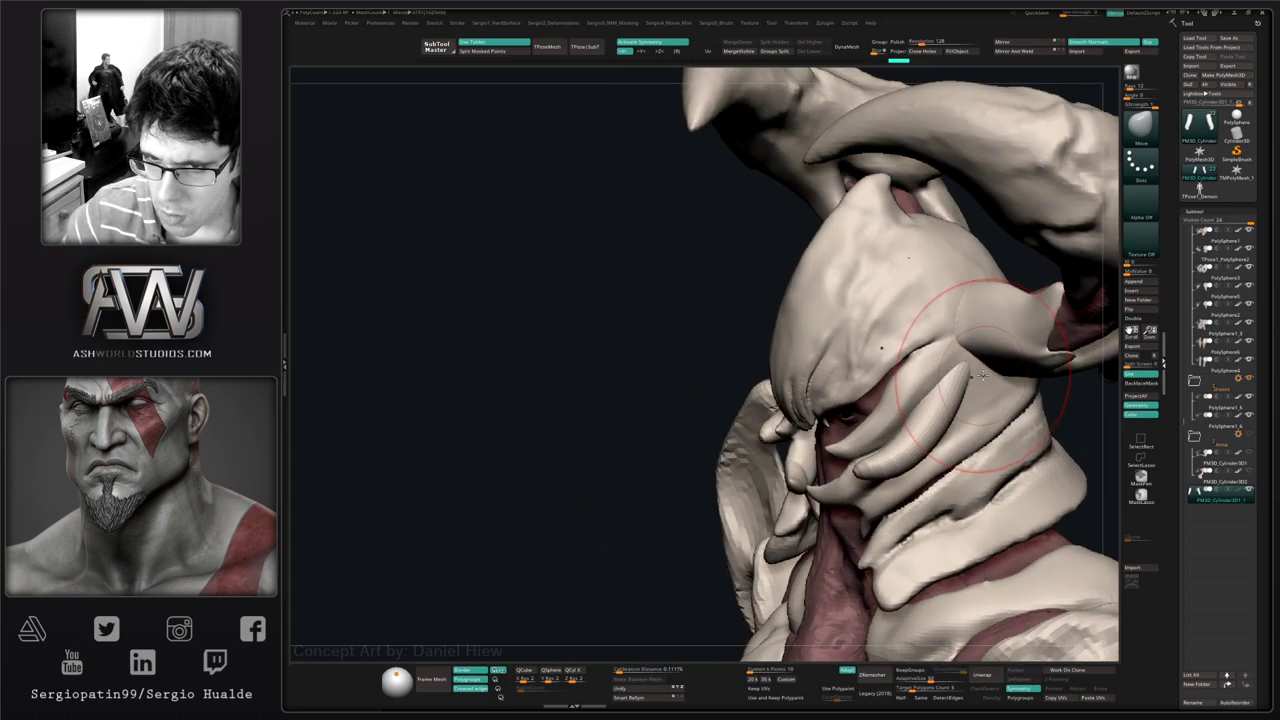
- Taper the rear ends of the new spikes and curve them around the cheek guards with the Move brush, and select the helmet subtool
right_click_drag(983, 375, 988, 353)
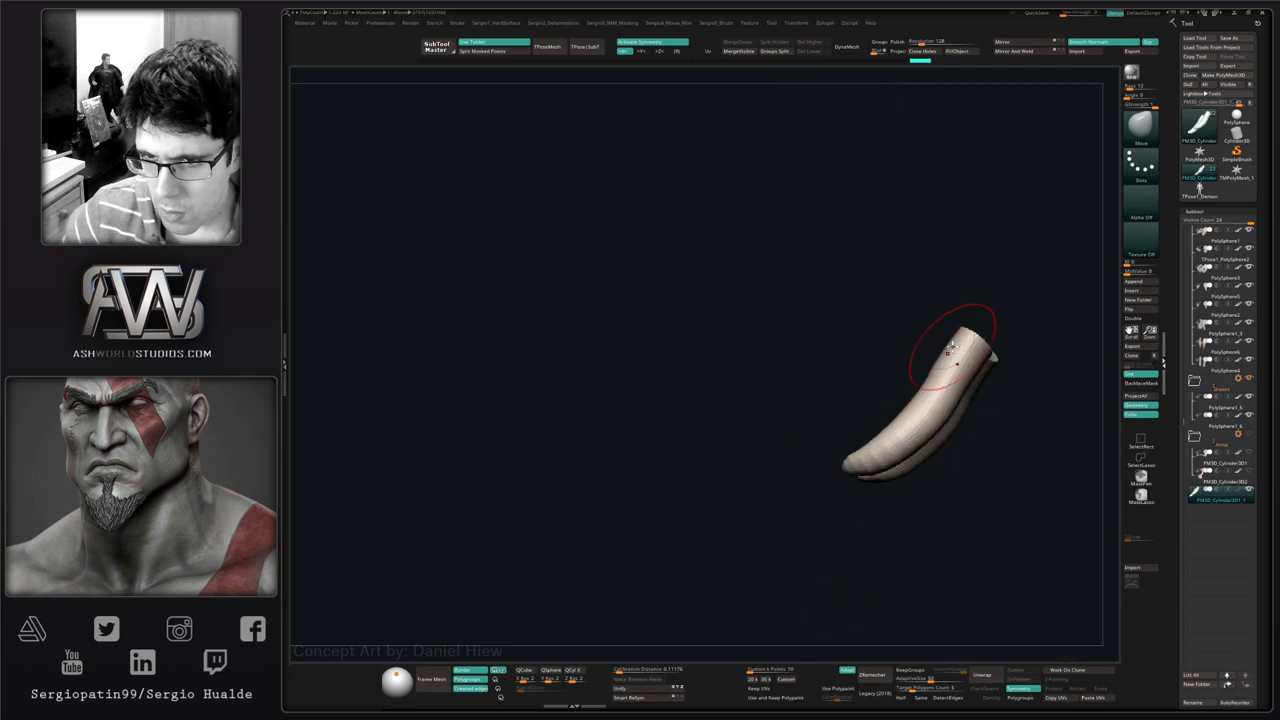
left_click_drag(978, 352, 988, 360)
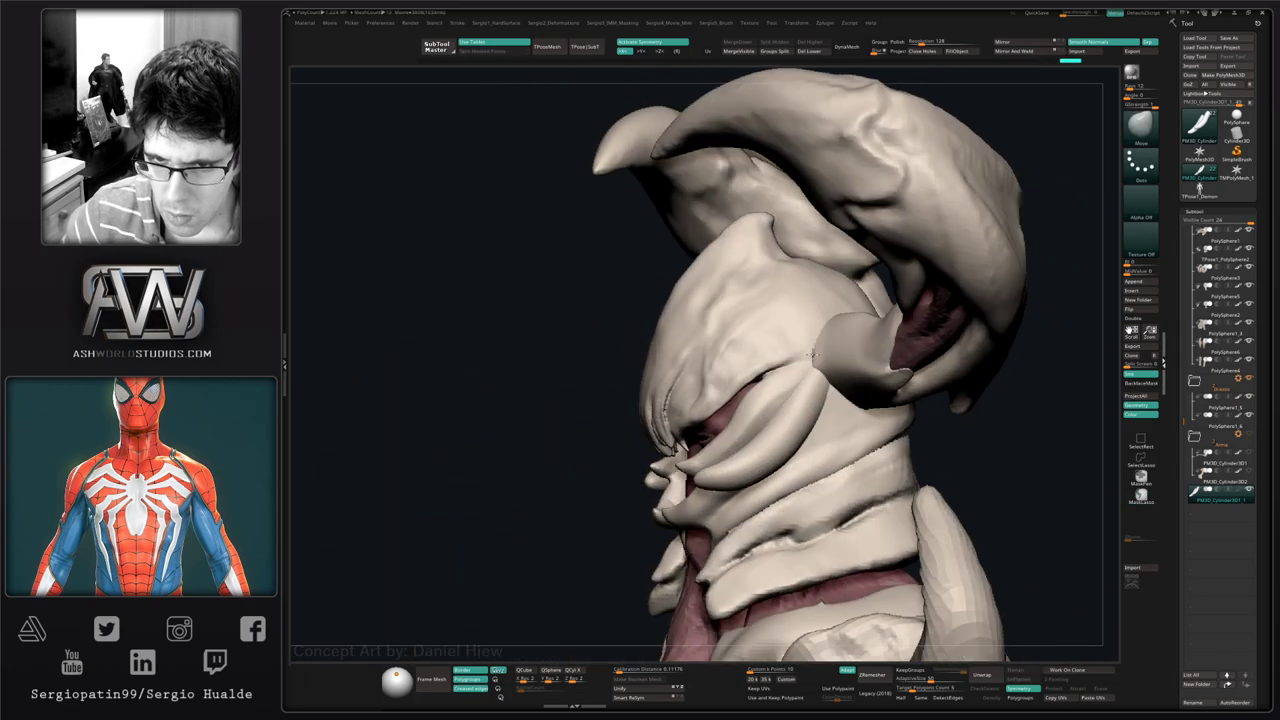
mouse_move(813, 355)
right_mouse_down()
mouse_move(806, 378)
mouse_move(842, 381)
right_mouse_up()
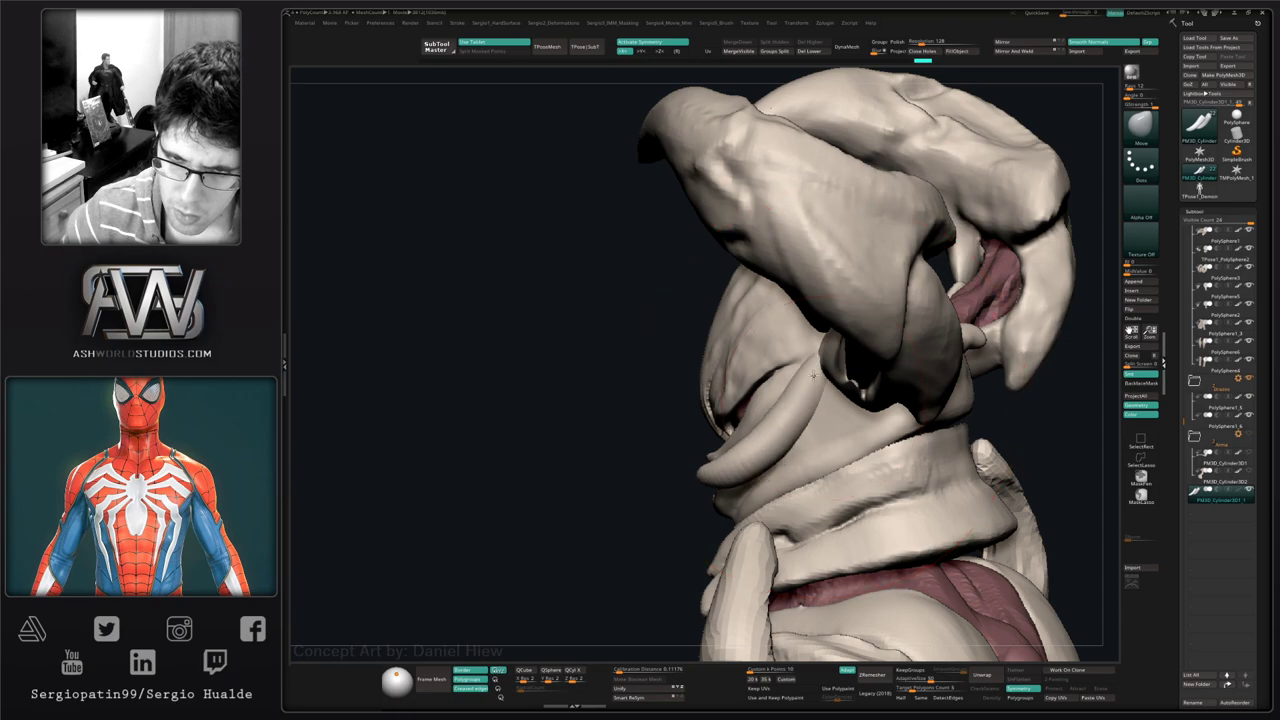
left_click_drag(808, 410, 824, 391)
mouse_move(788, 440)
right_mouse_down()
mouse_move(826, 455)
mouse_move(754, 480)
right_mouse_up()
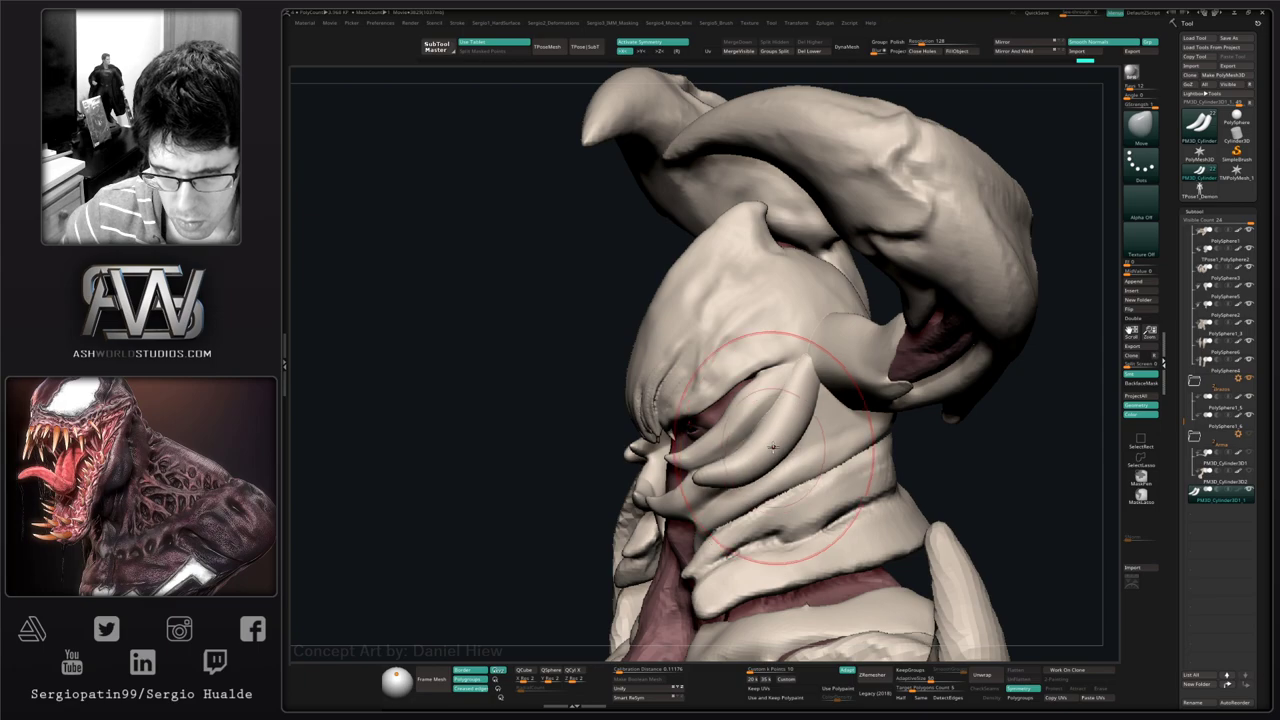
mouse_move(711, 478)
right_mouse_down()
mouse_move(810, 457)
mouse_move(793, 473)
mouse_move(829, 471)
mouse_move(782, 436)
mouse_move(726, 438)
right_mouse_up()
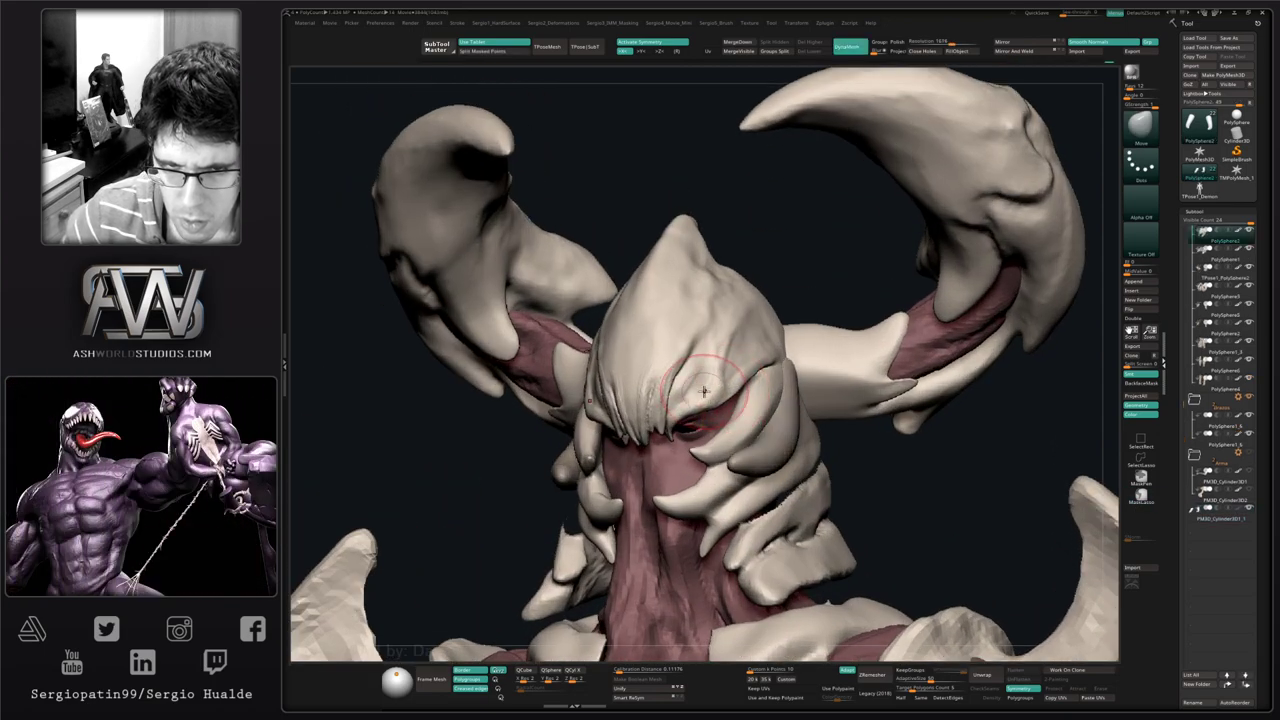
left_click_drag(700, 425, 712, 403, "ctrl")
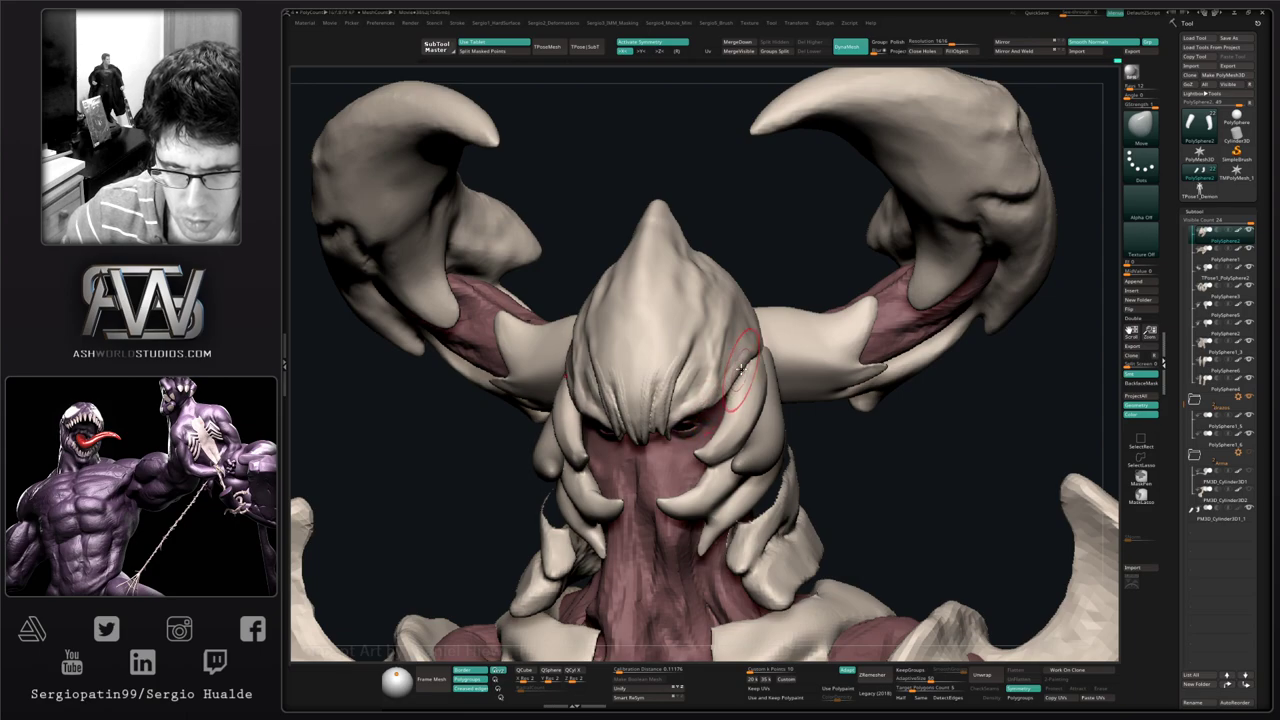
- Adjust the helmet's sides and rear rim with the Move brush, checking the silhouette from the front and back and in isolation
right_click_drag(741, 370, 743, 362)
key("s")
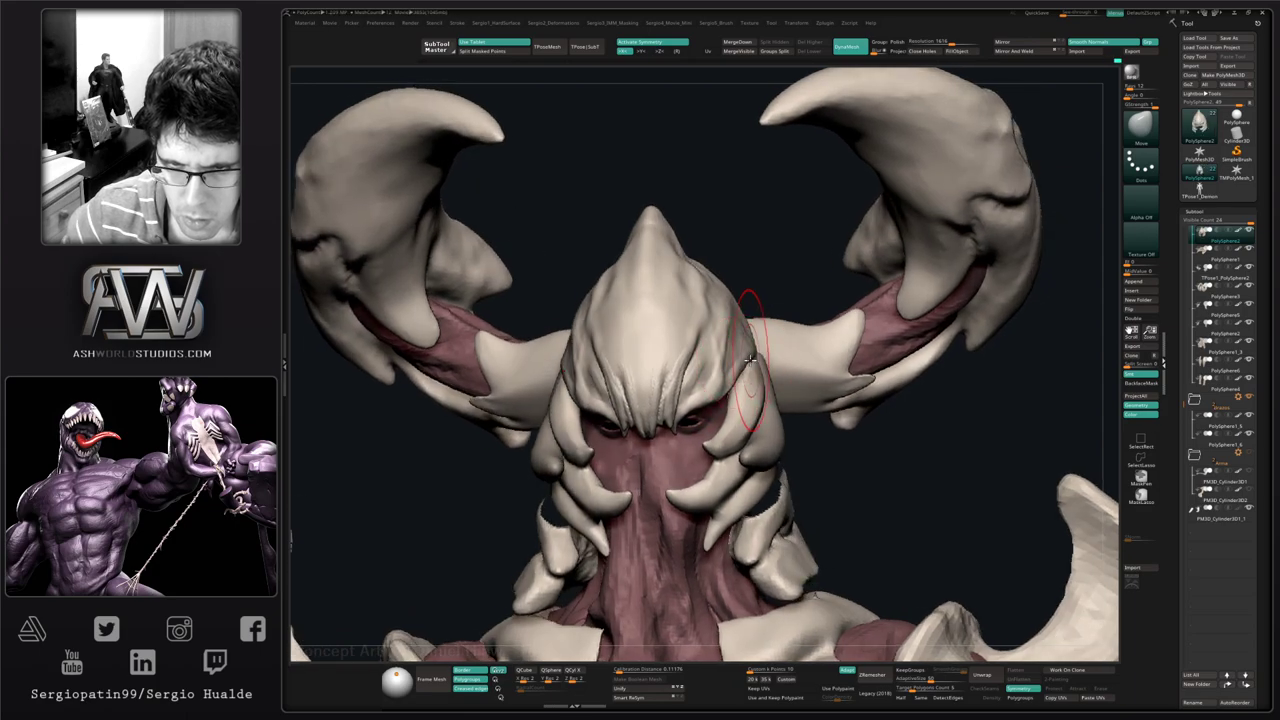
right_click_drag(745, 368, 710, 225)
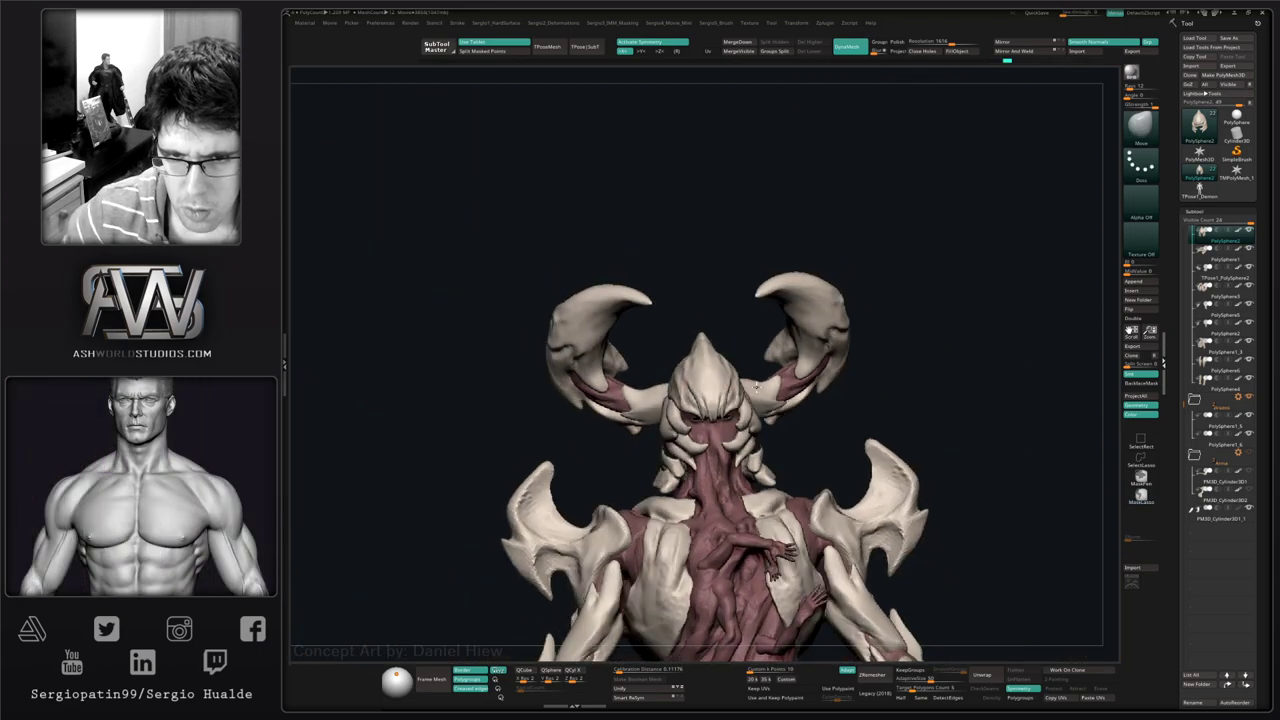
mouse_move(765, 458)
right_mouse_down()
mouse_move(750, 460)
mouse_move(738, 388)
mouse_move(450, 390)
mouse_move(460, 470)
right_mouse_up()
key("s")
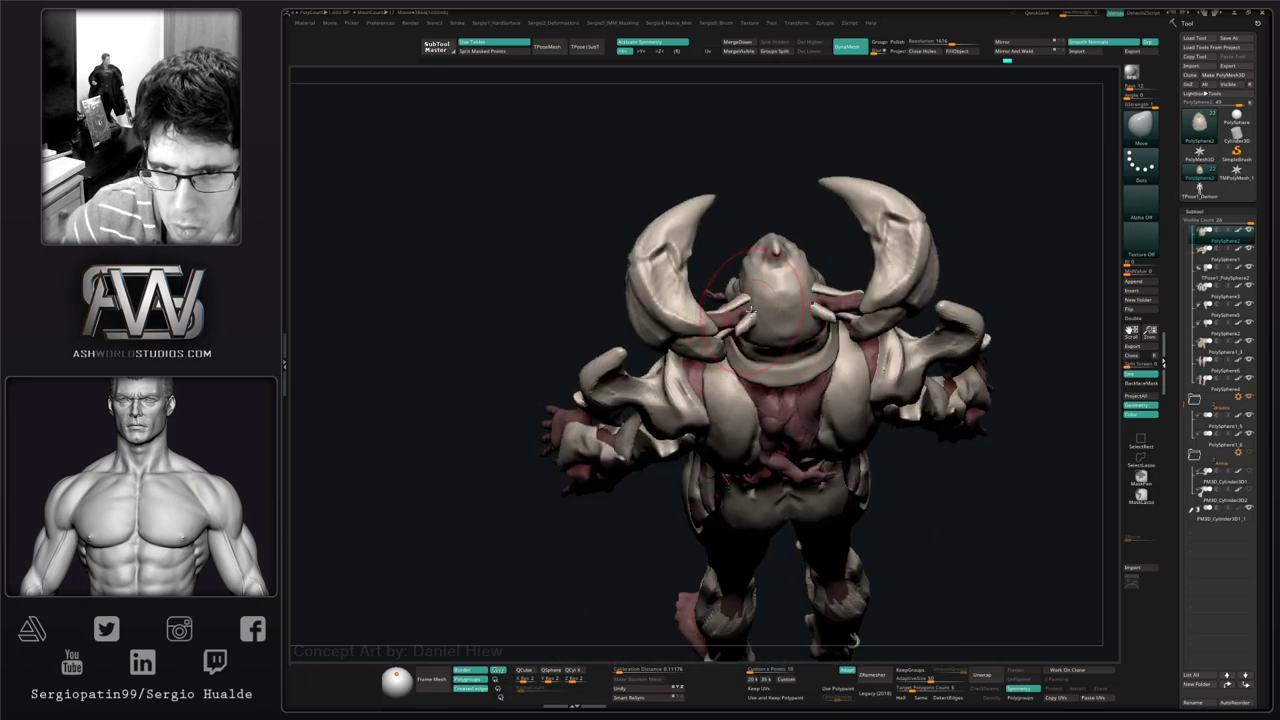
mouse_move(750, 325)
right_mouse_down()
mouse_move(843, 320)
mouse_move(834, 314)
right_mouse_up()
key("shift+s")
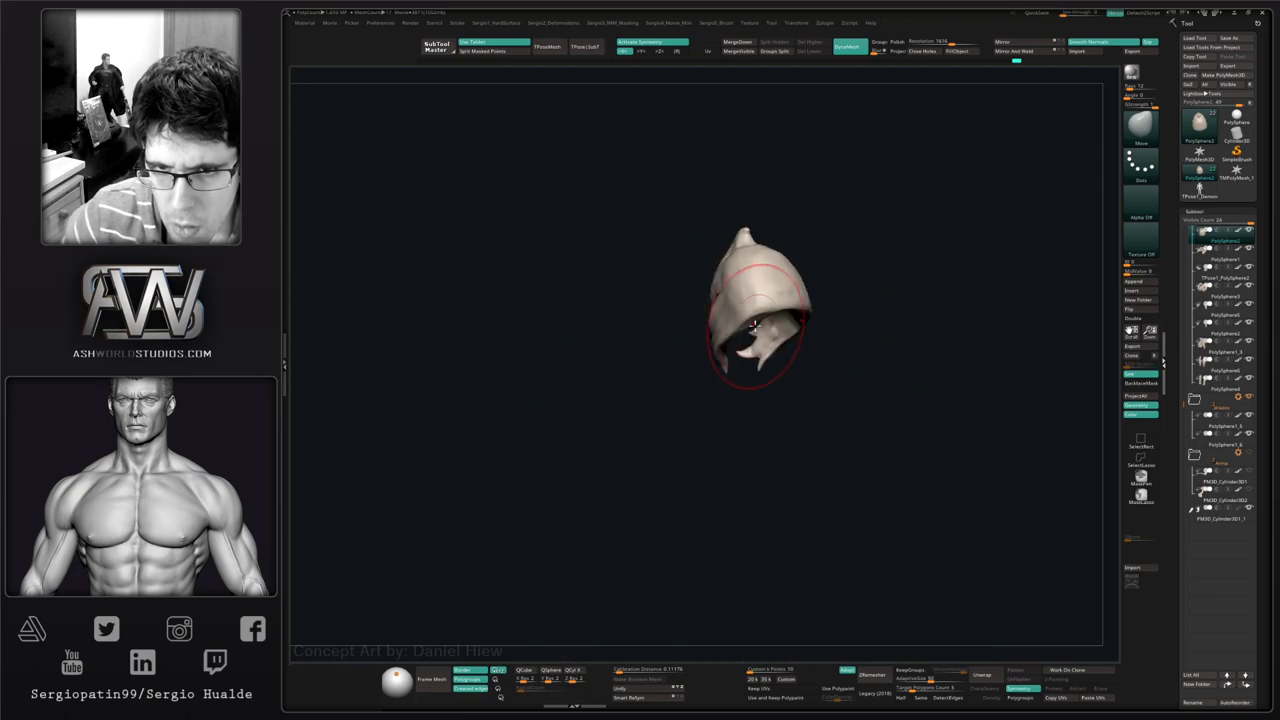
right_click_drag(755, 325, 784, 320)
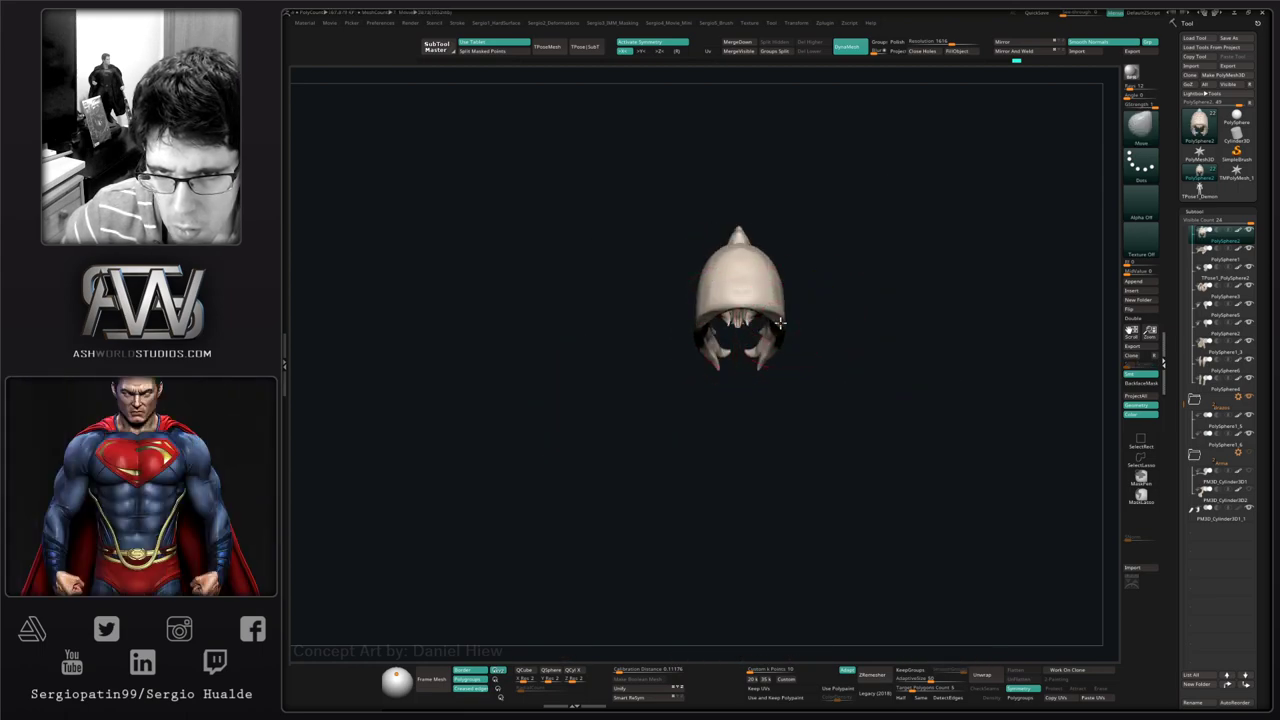
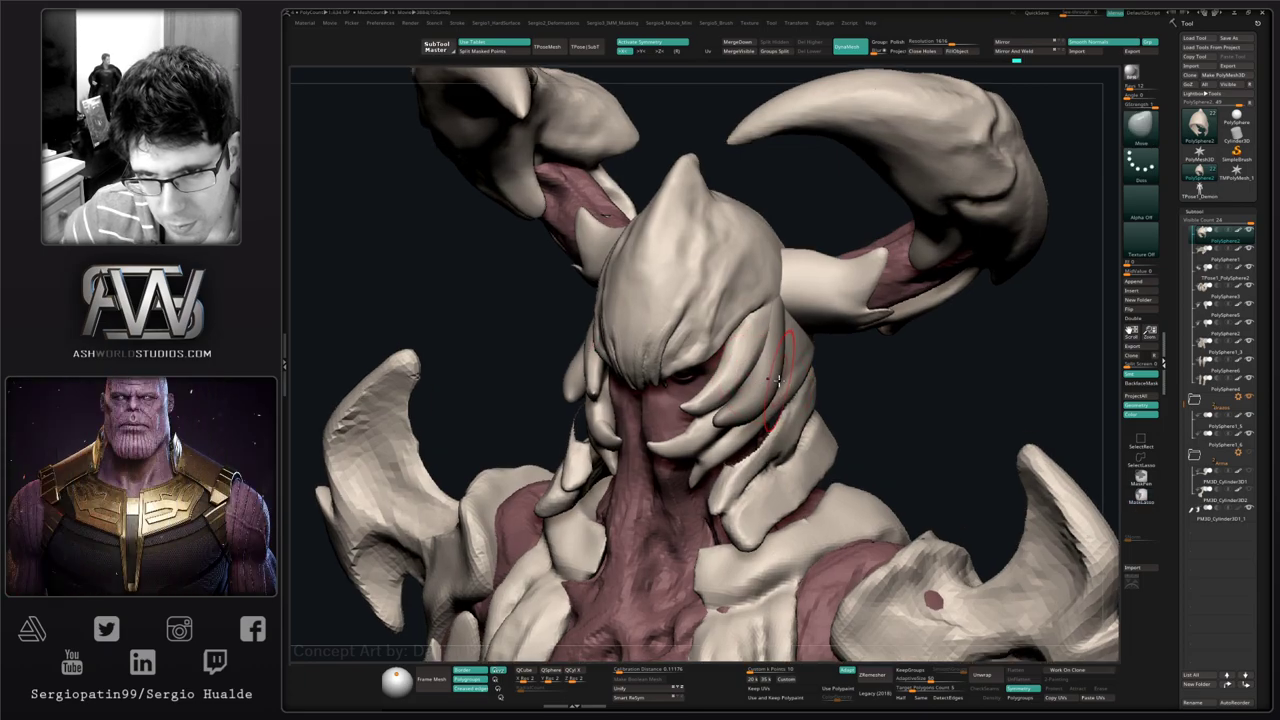
- Select the mirrored side spikes and fit them more closely to the cheek guards with the Move brush
mouse_move(745, 372)
right_mouse_down()
mouse_move(762, 381)
mouse_move(752, 385)
mouse_move(716, 318)
mouse_move(771, 325)
mouse_move(834, 266)
mouse_move(737, 451)
mouse_move(800, 480)
mouse_move(755, 407)
mouse_move(845, 305)
right_mouse_up()
left_click(763, 388, "alt")
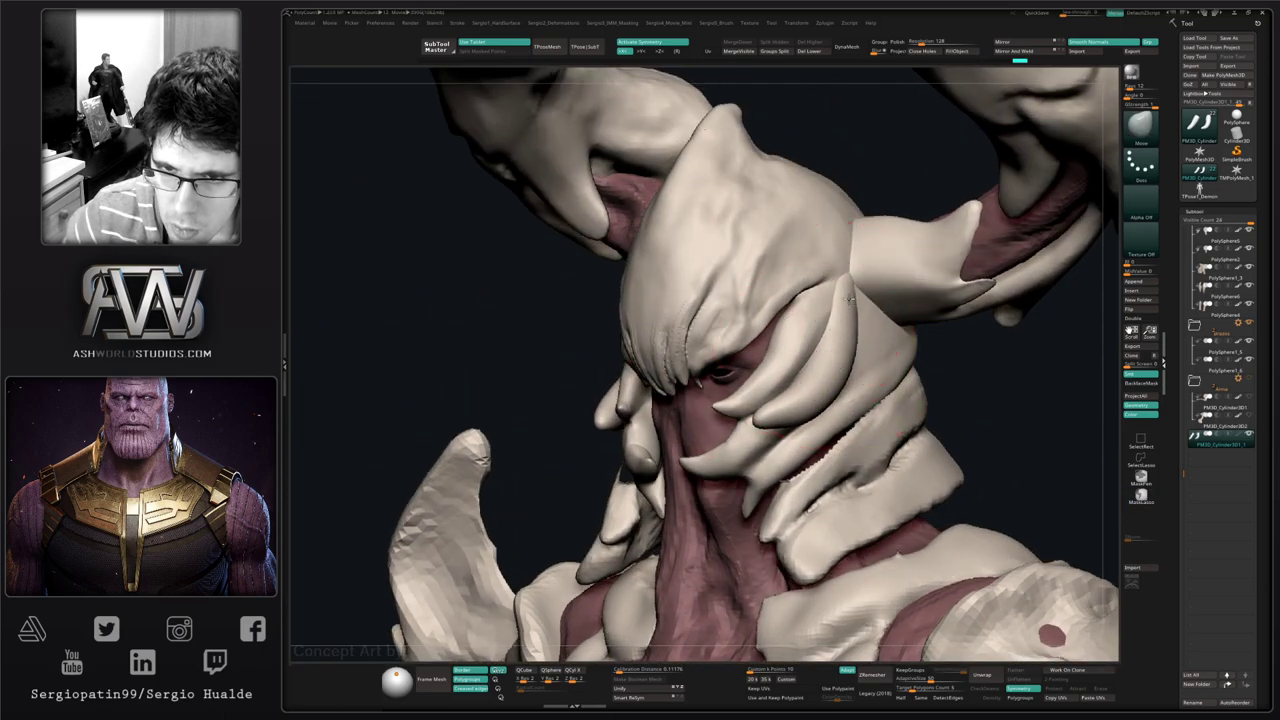
mouse_move(849, 372)
right_mouse_down("shift")
mouse_move(831, 400)
mouse_move(778, 325)
mouse_move(740, 360)
mouse_move(729, 400)
mouse_move(748, 343)
right_mouse_up("shift")
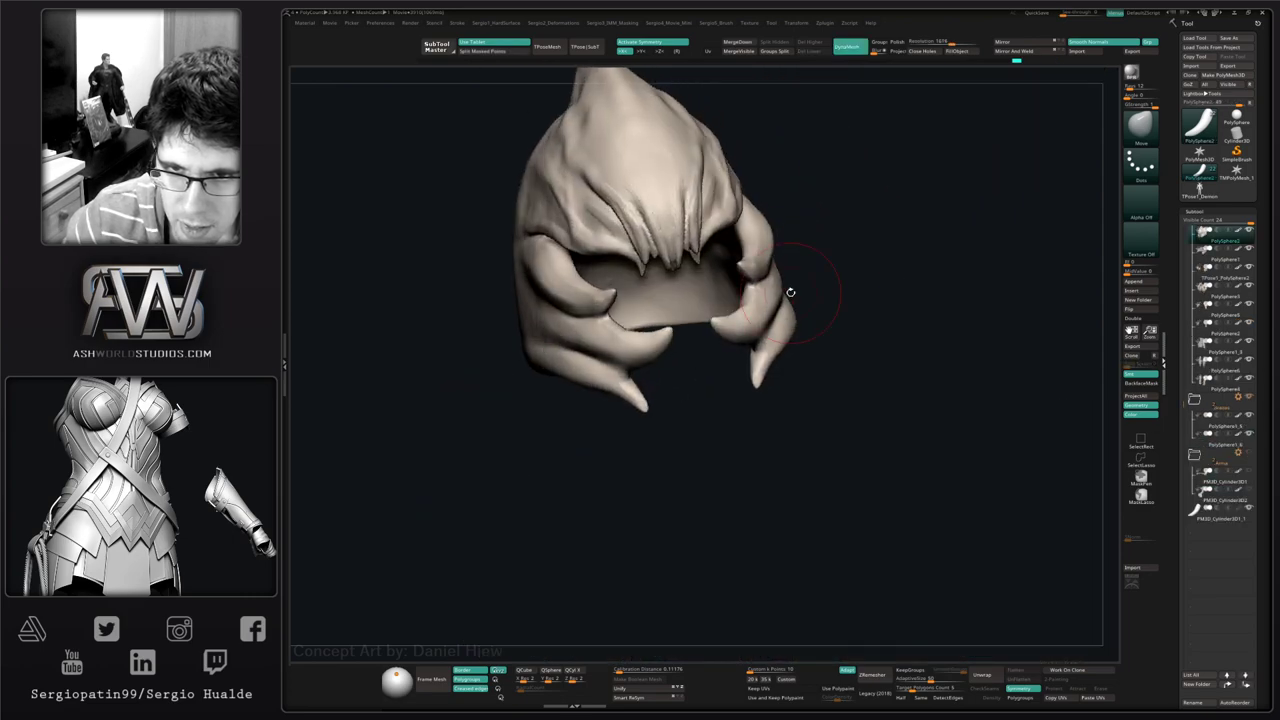
- Isolate the helmet and mask everything except the middle prongs of the cheek guards, then reshape those prongs with the Move brush
right_click_drag(789, 286, 808, 297)
mouse_move(748, 352)
left_mouse_down("ctrl")
mouse_move(686, 326)
mouse_move(860, 220)
mouse_move(872, 262)
left_mouse_up("ctrl")
left_click(876, 307, "ctrl")
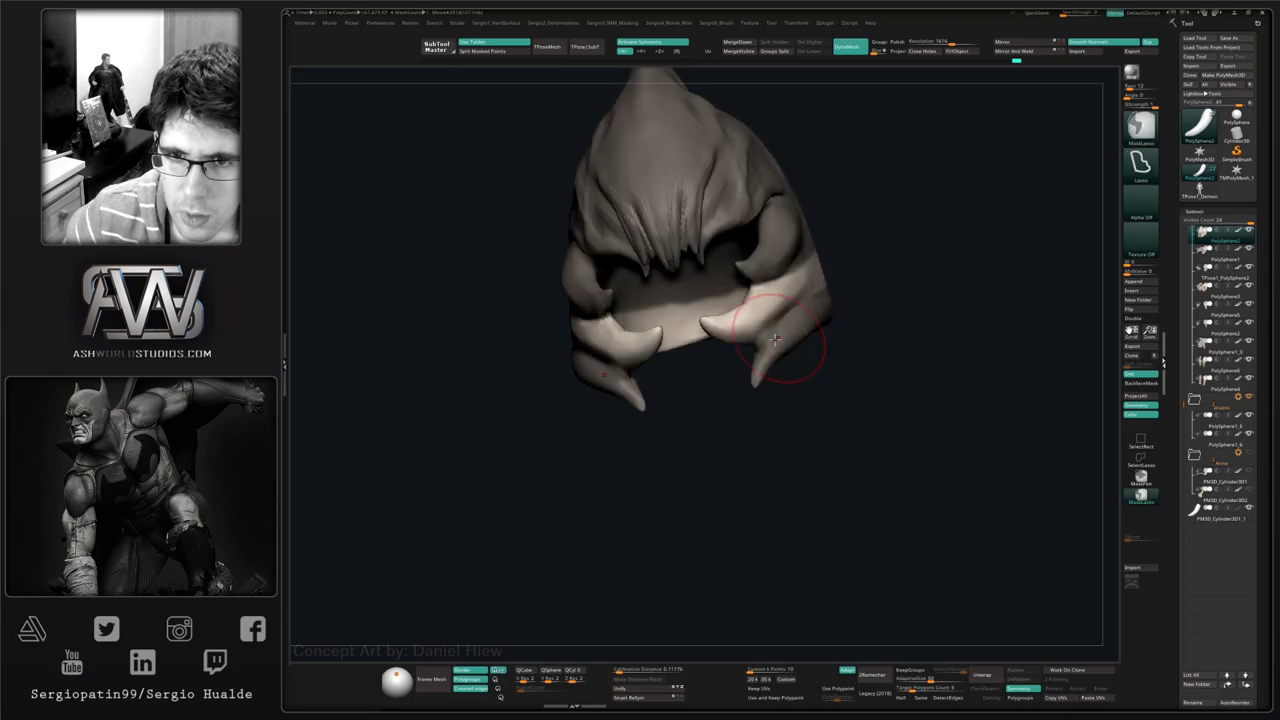
right_click_drag(780, 349, 673, 348)
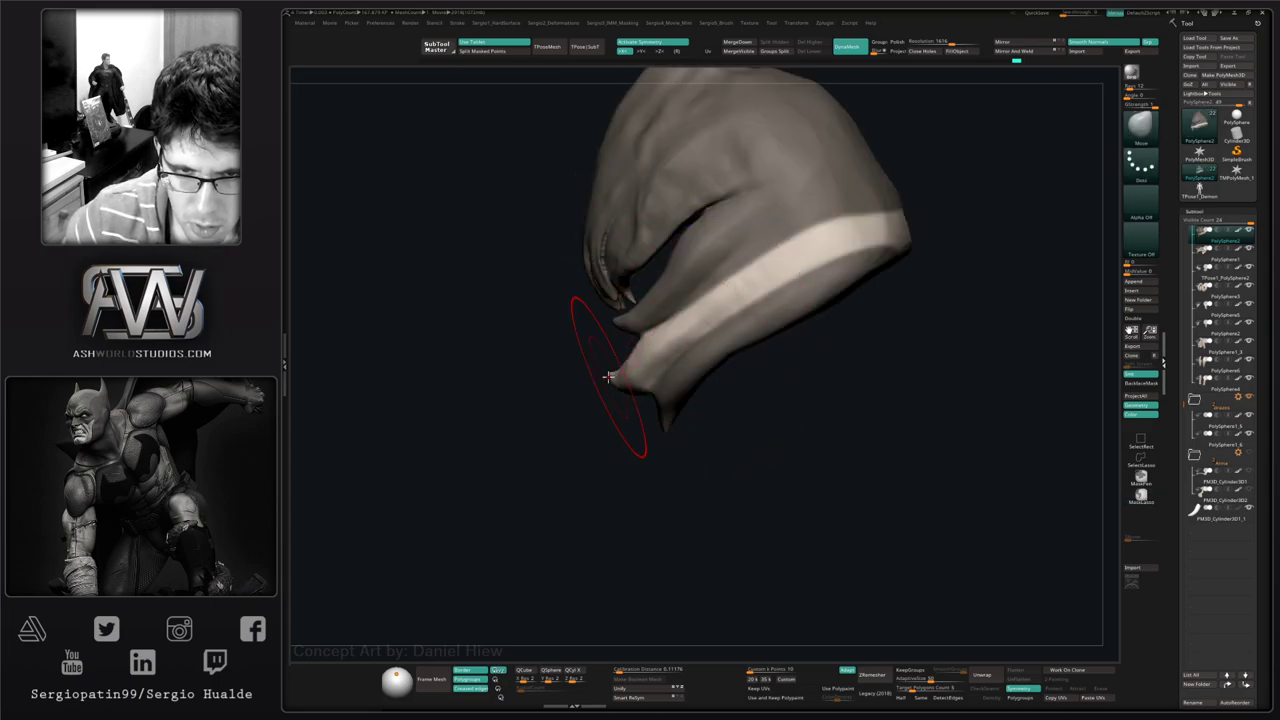
right_click_drag(652, 383, 672, 382)
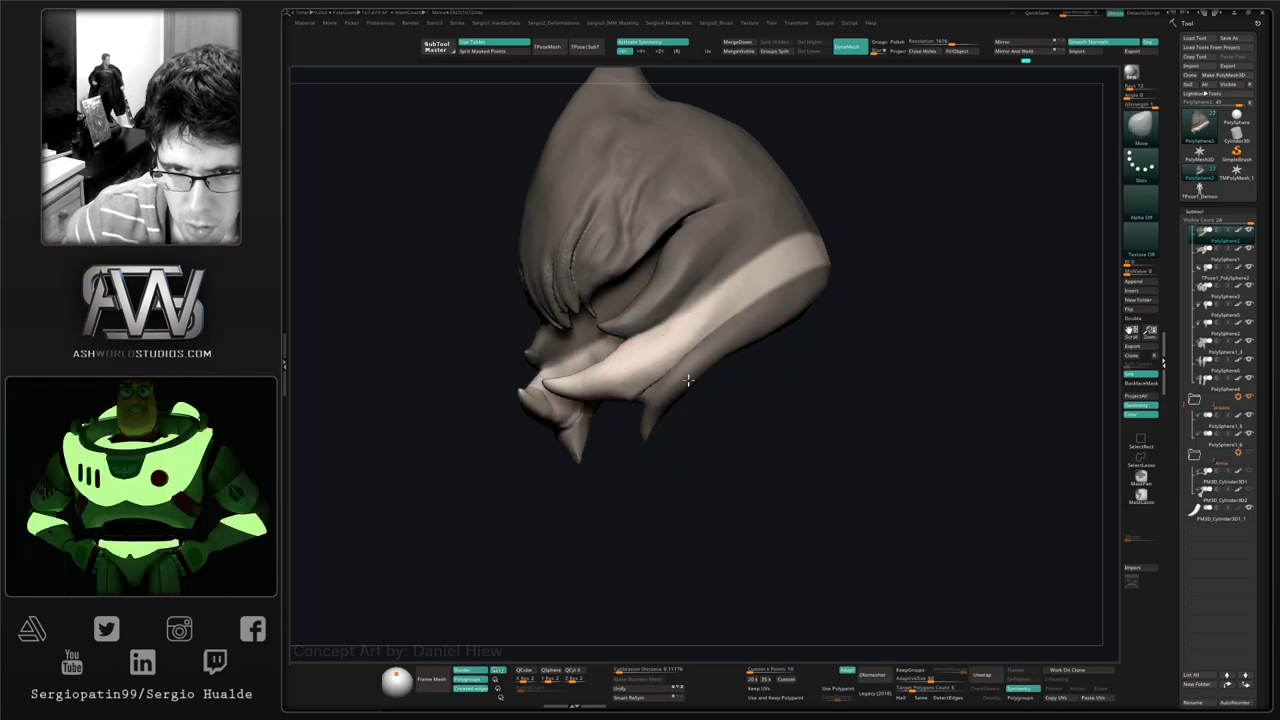
mouse_move(688, 380)
right_mouse_down()
mouse_move(672, 418)
mouse_move(678, 341)
mouse_move(674, 457)
right_mouse_up()
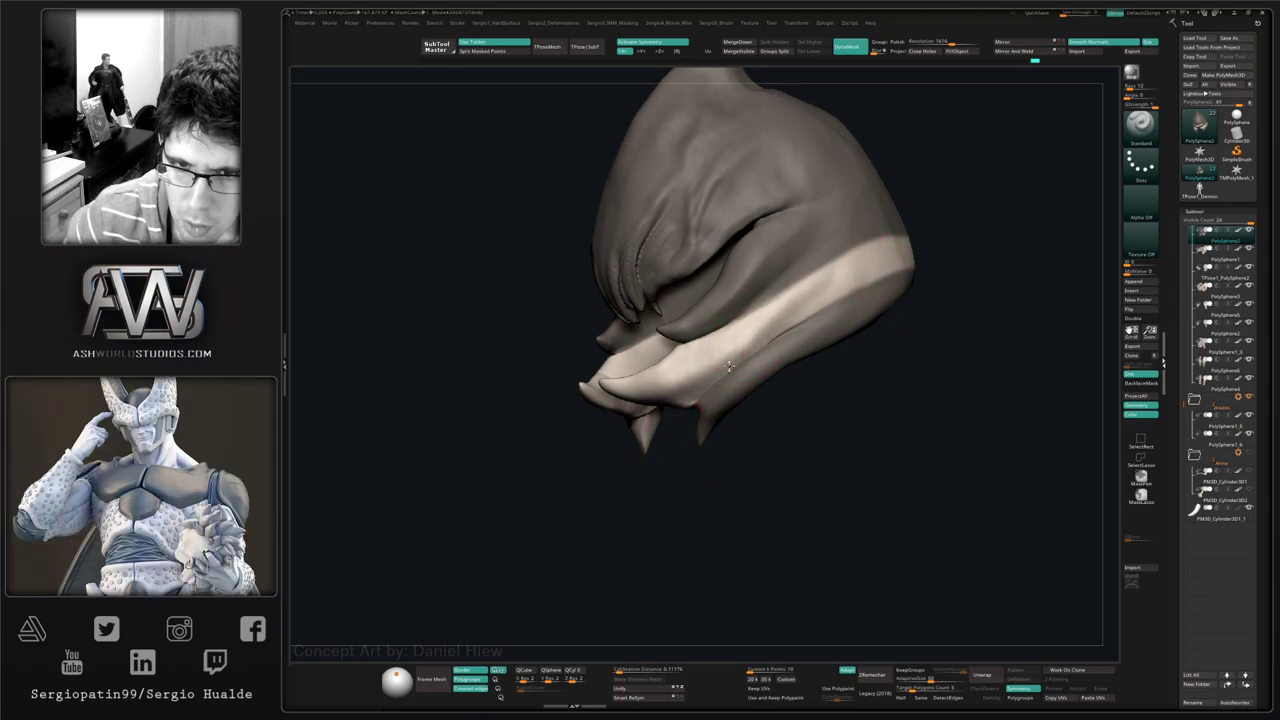
- Build up volume along the unmasked middle cheek prongs with the Standard brush after a Move brush adjustment
key("b")
key("m")
key("v")
mouse_move(635, 398)
right_mouse_down()
mouse_move(690, 345)
mouse_move(729, 343)
right_mouse_up()
key("b")
key("s")
key("t")
left_click_drag(746, 317, 686, 405)
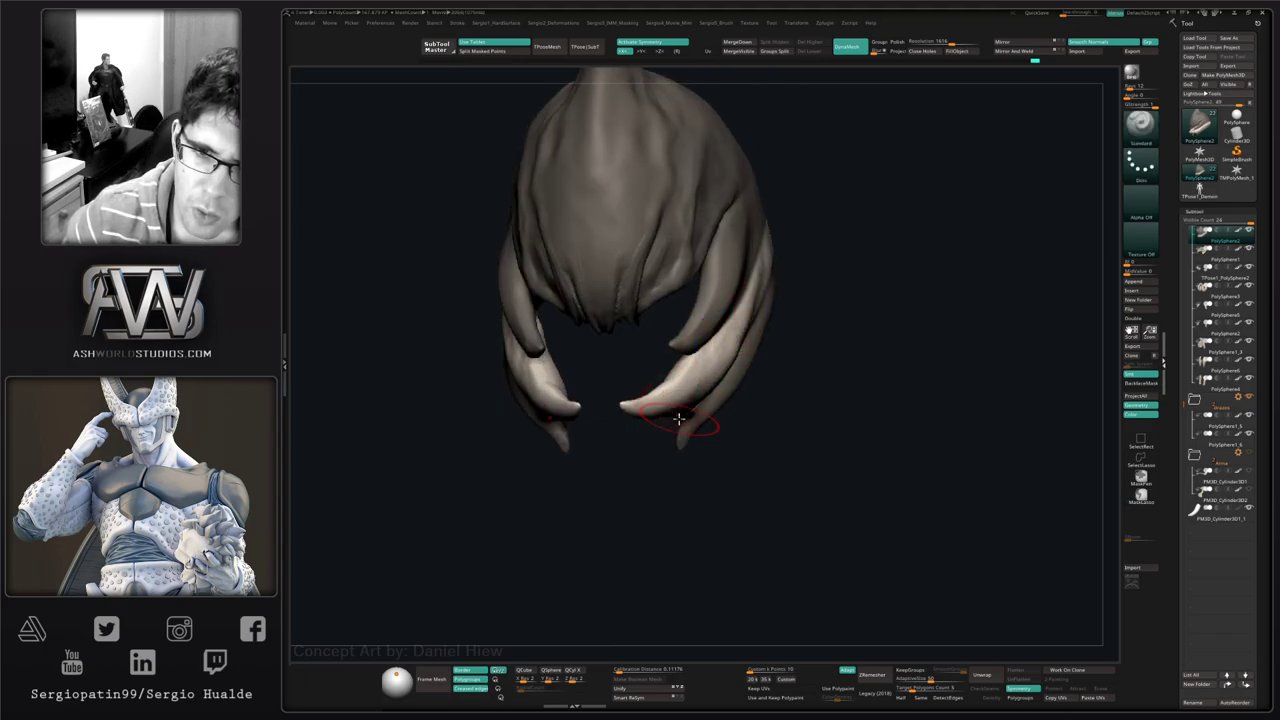
- Extend the lasso mask over the rear of the middle cheek prongs so only their front tips remain unmasked
right_click_drag(677, 417, 700, 385, "ctrl")
mouse_move(700, 385)
right_mouse_down()
mouse_move(667, 400)
mouse_move(683, 437)
mouse_move(669, 434)
mouse_move(720, 457)
right_mouse_up()
mouse_move(923, 457)
left_mouse_down("ctrl")
mouse_move(988, 242)
mouse_move(700, 446)
left_mouse_up("ctrl")
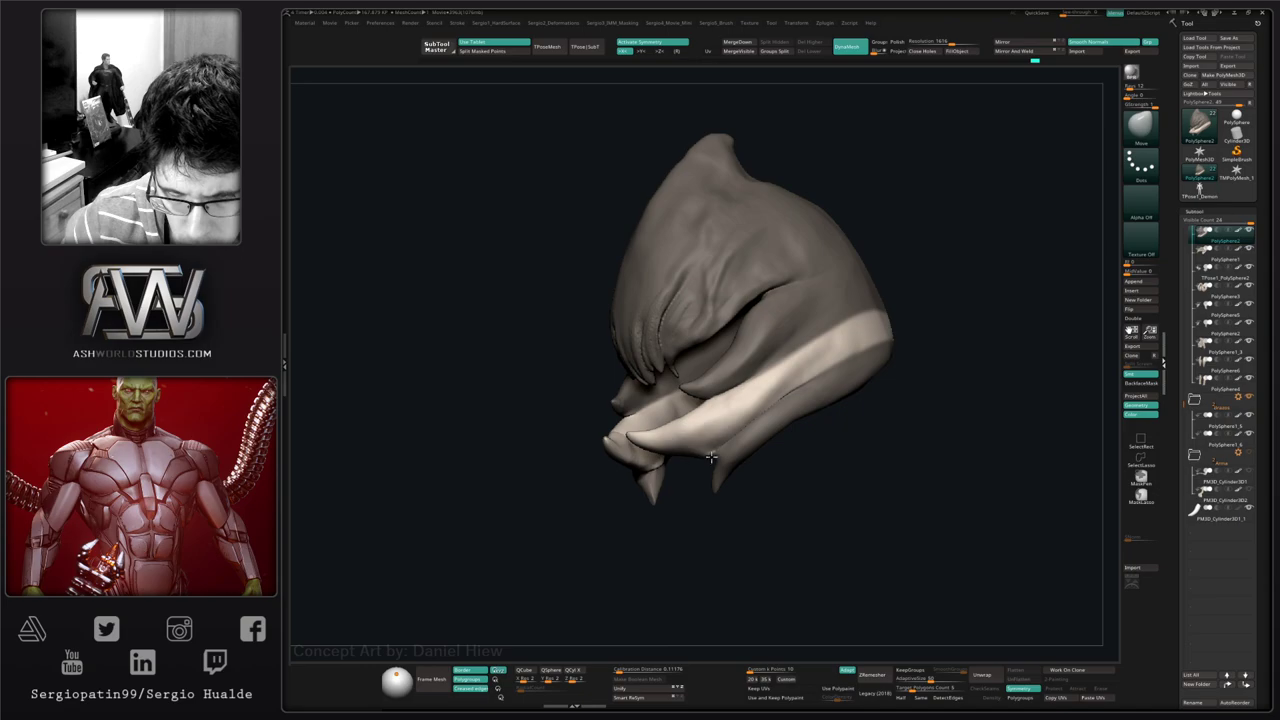
mouse_move(940, 424)
left_mouse_down("ctrl")
mouse_move(776, 203)
mouse_move(740, 540)
left_mouse_up("ctrl")
key("ctrl+z")
mouse_move(975, 298)
left_mouse_down("ctrl")
mouse_move(729, 323)
mouse_move(854, 480)
mouse_move(732, 423)
left_mouse_up("ctrl")
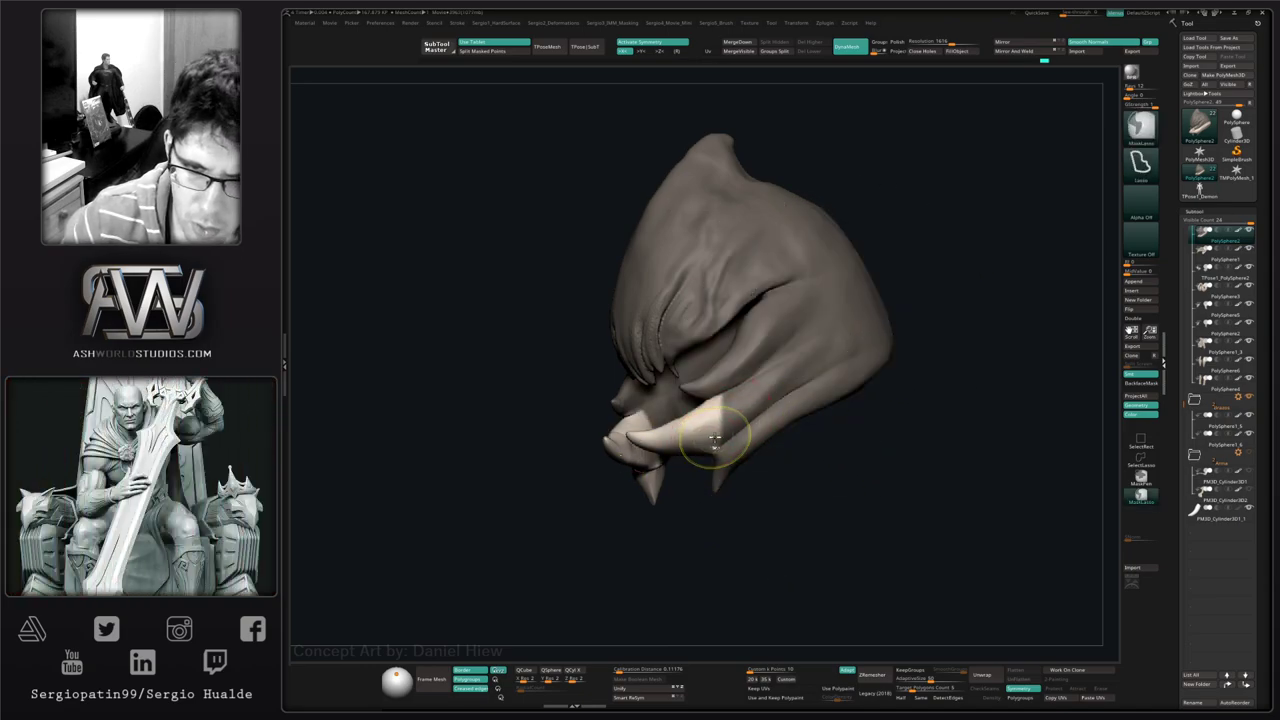
left_click_drag(826, 455, 716, 382, "ctrl")
left_click_drag(761, 489, 739, 428, "ctrl")
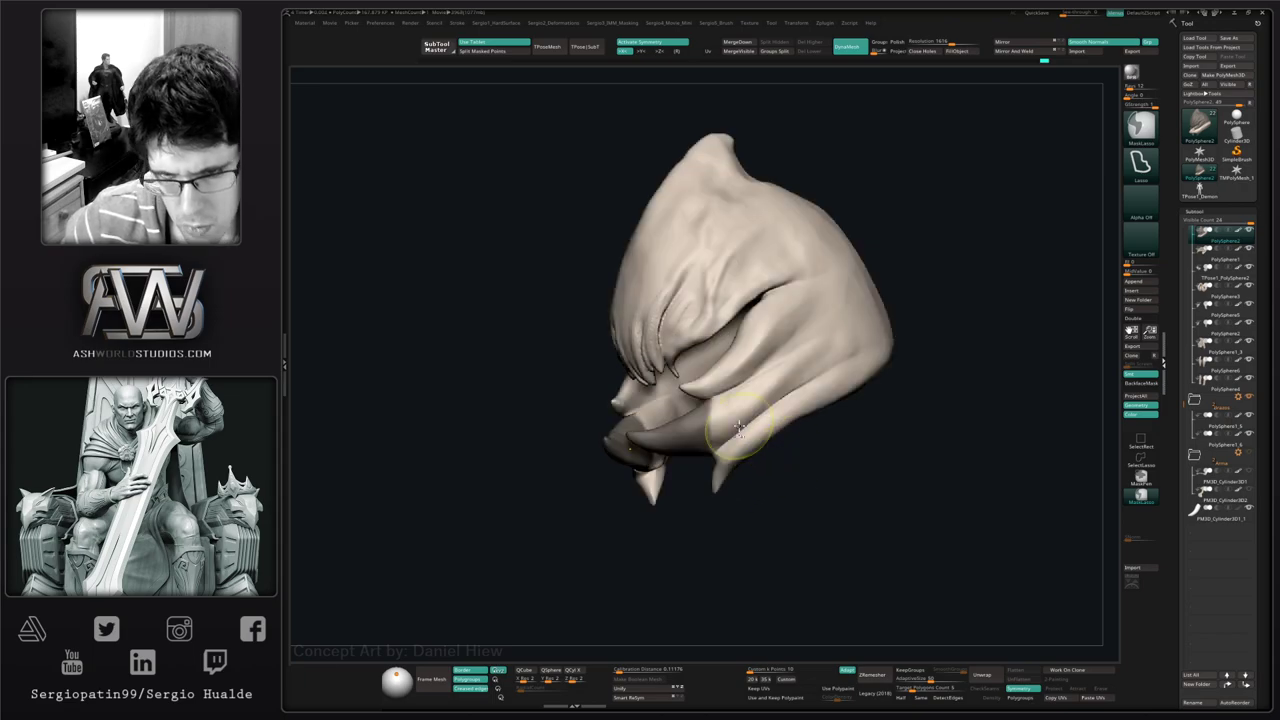
key("ctrl+i")
- Turn the unmasked prong tips upward with the transform gizmo and refine their curve with the Move brush
key("w")
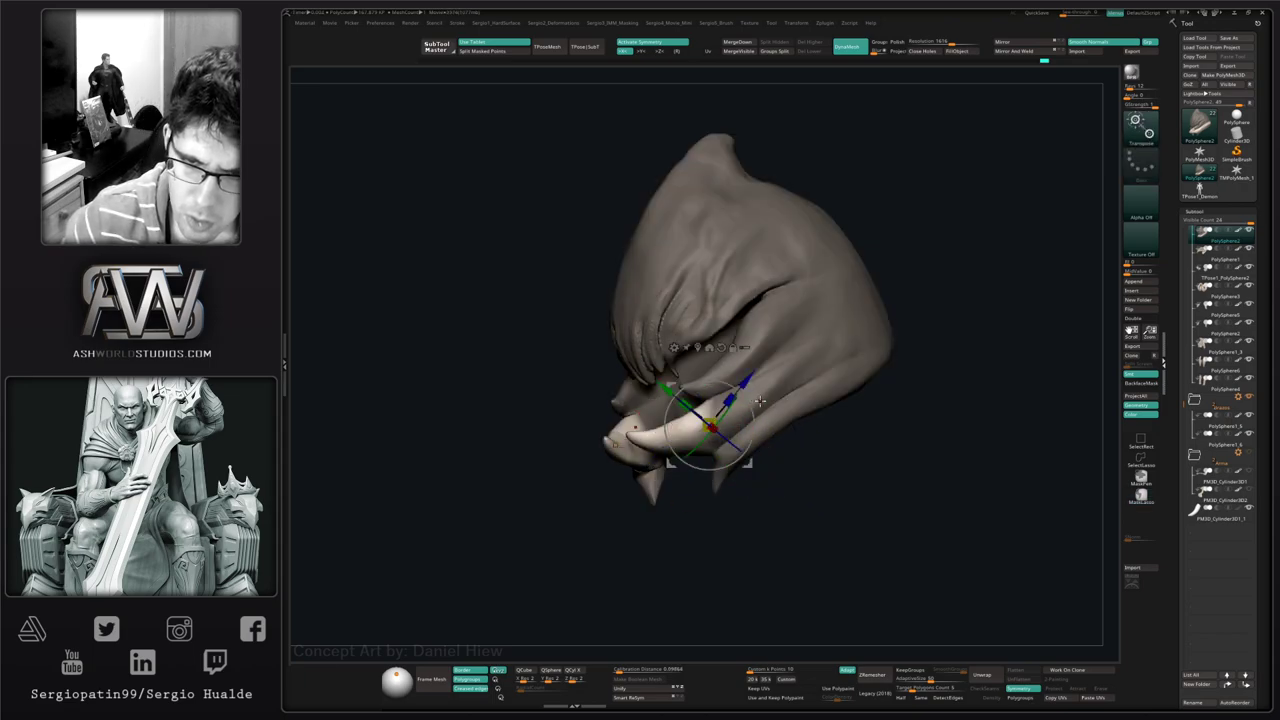
key("q")
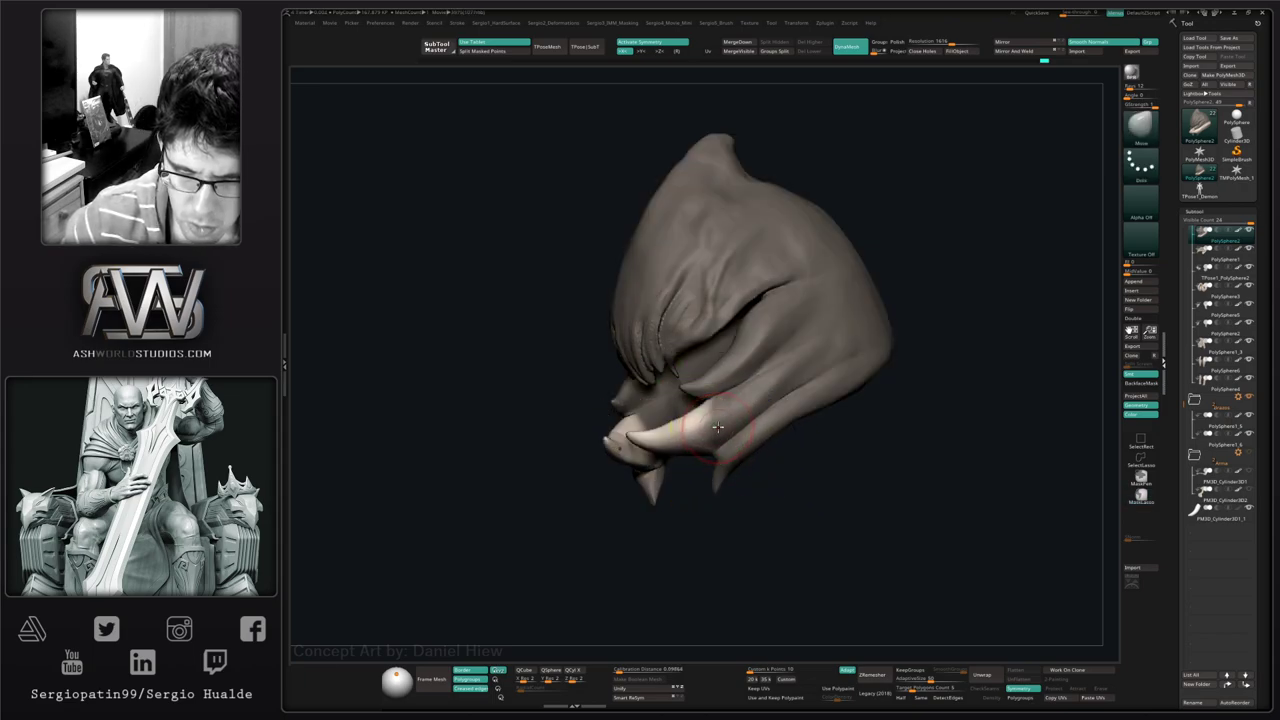
key("w")
key("q")
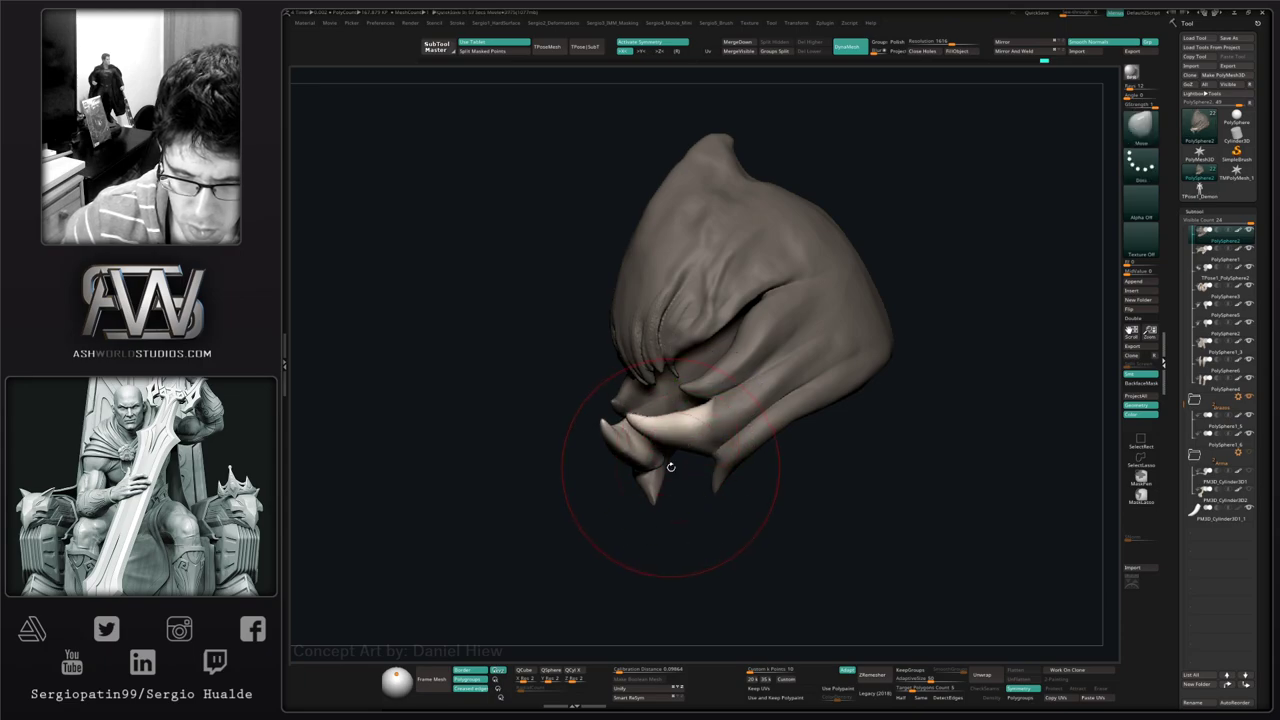
mouse_move(671, 467)
right_mouse_down()
mouse_move(737, 414)
mouse_move(737, 346)
mouse_move(789, 340)
mouse_move(736, 455)
right_mouse_up()
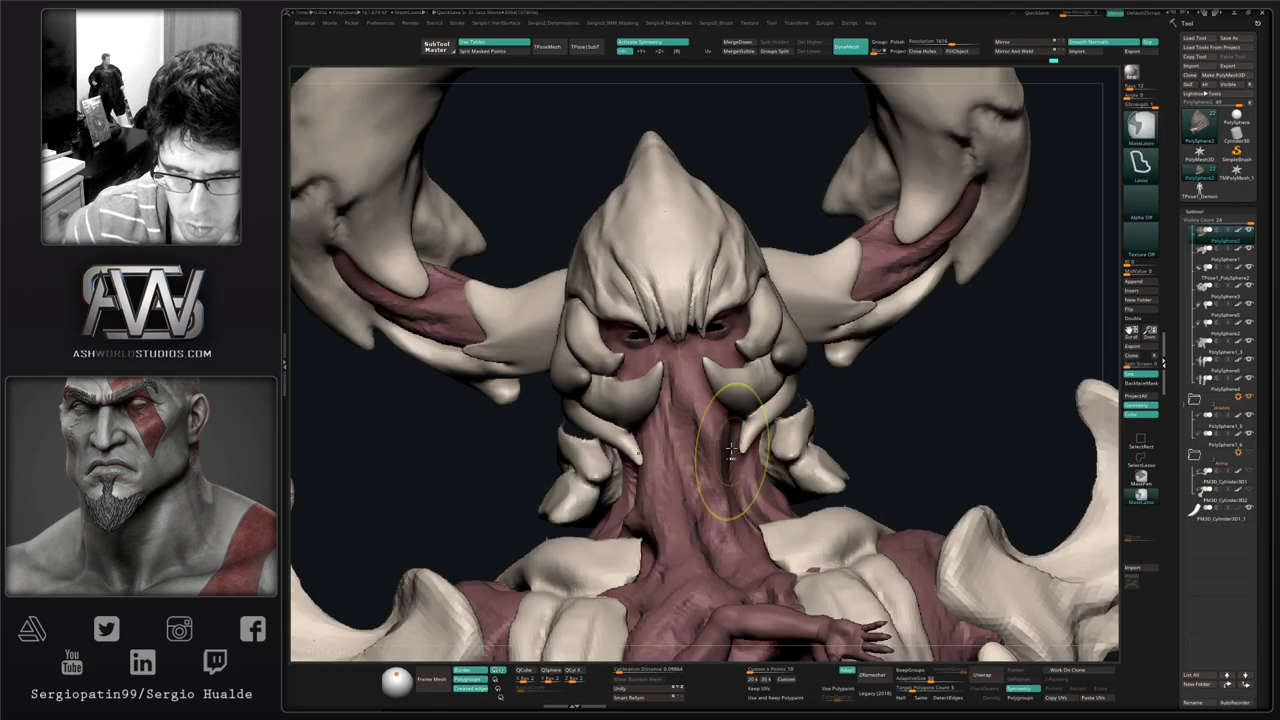
- Sculpt ridges and folds along the upper cheek prongs with the Standard brush on the isolated, unmasked helmet
mouse_move(720, 420)
right_mouse_down()
mouse_move(800, 405)
mouse_move(805, 365)
mouse_move(866, 359)
mouse_move(879, 378)
mouse_move(831, 371)
right_mouse_up()
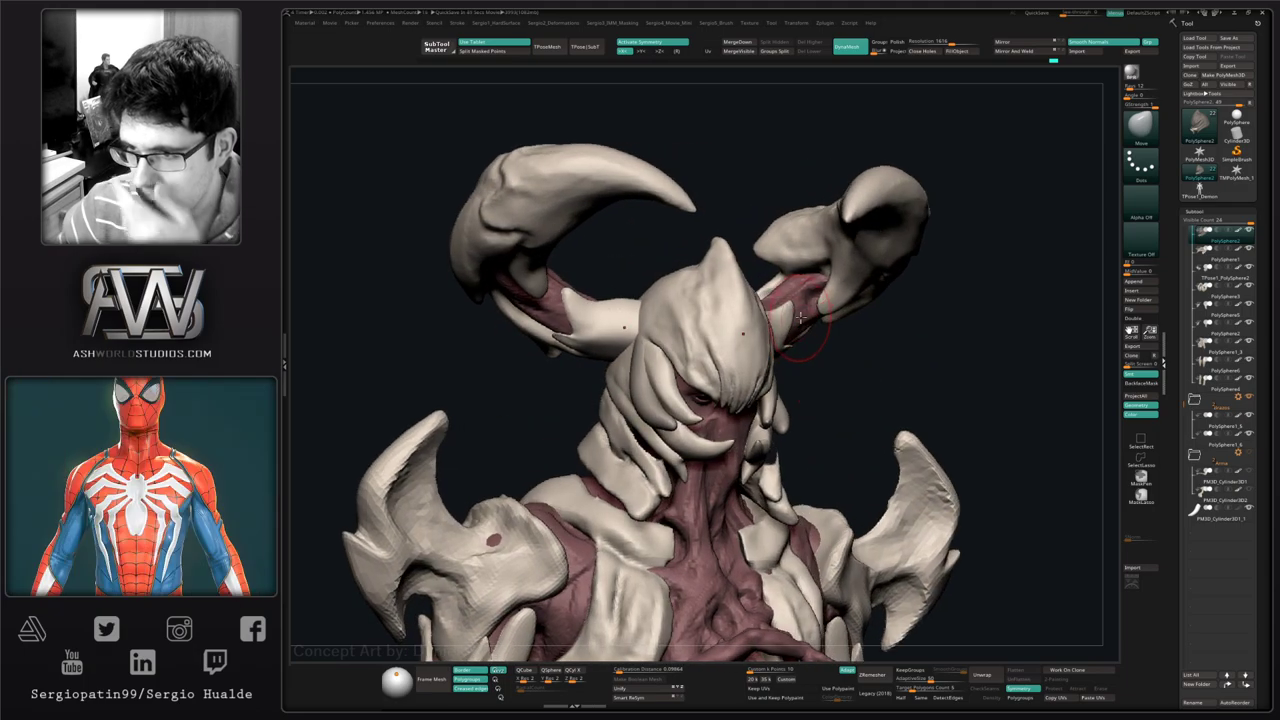
mouse_move(805, 327)
right_mouse_down()
mouse_move(851, 377)
mouse_move(705, 408)
mouse_move(751, 386)
mouse_move(748, 416)
mouse_move(766, 378)
right_mouse_up()
key("b")
key("s")
key("t")
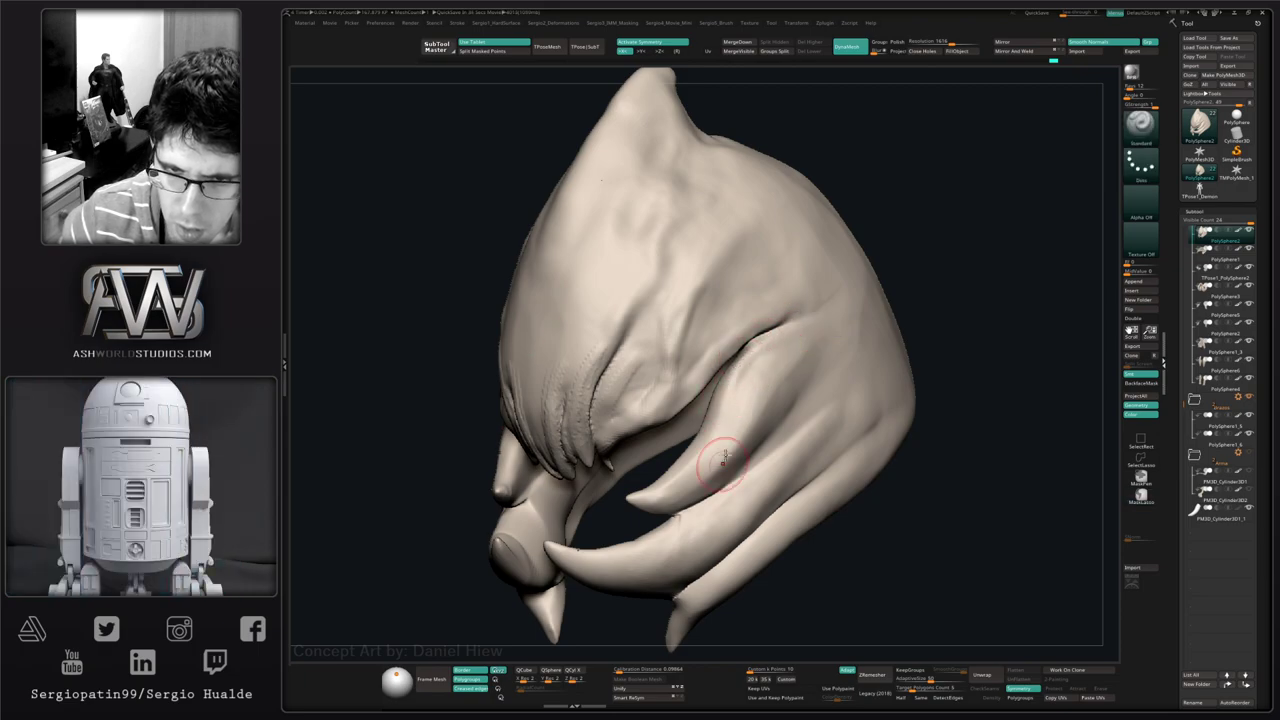
mouse_move(724, 462)
right_mouse_down()
mouse_move(716, 426)
mouse_move(666, 474)
mouse_move(727, 438)
right_mouse_up()
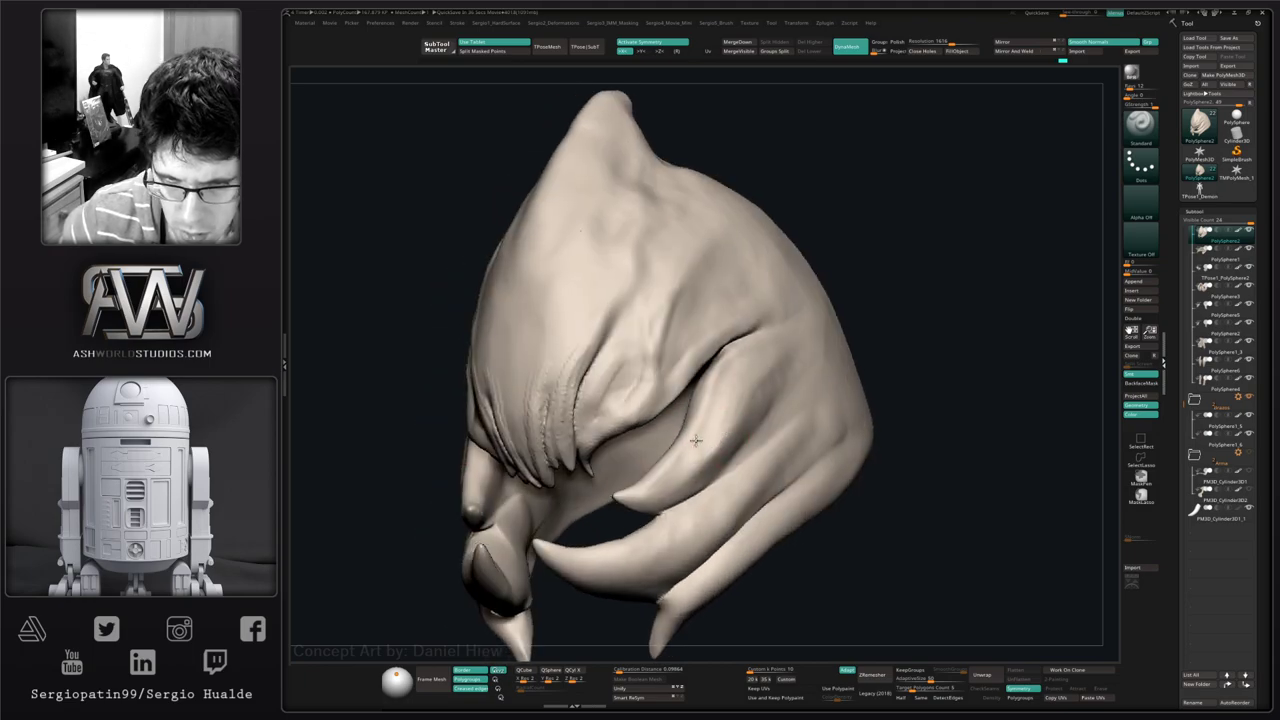
right_click_drag(794, 401, 745, 425)
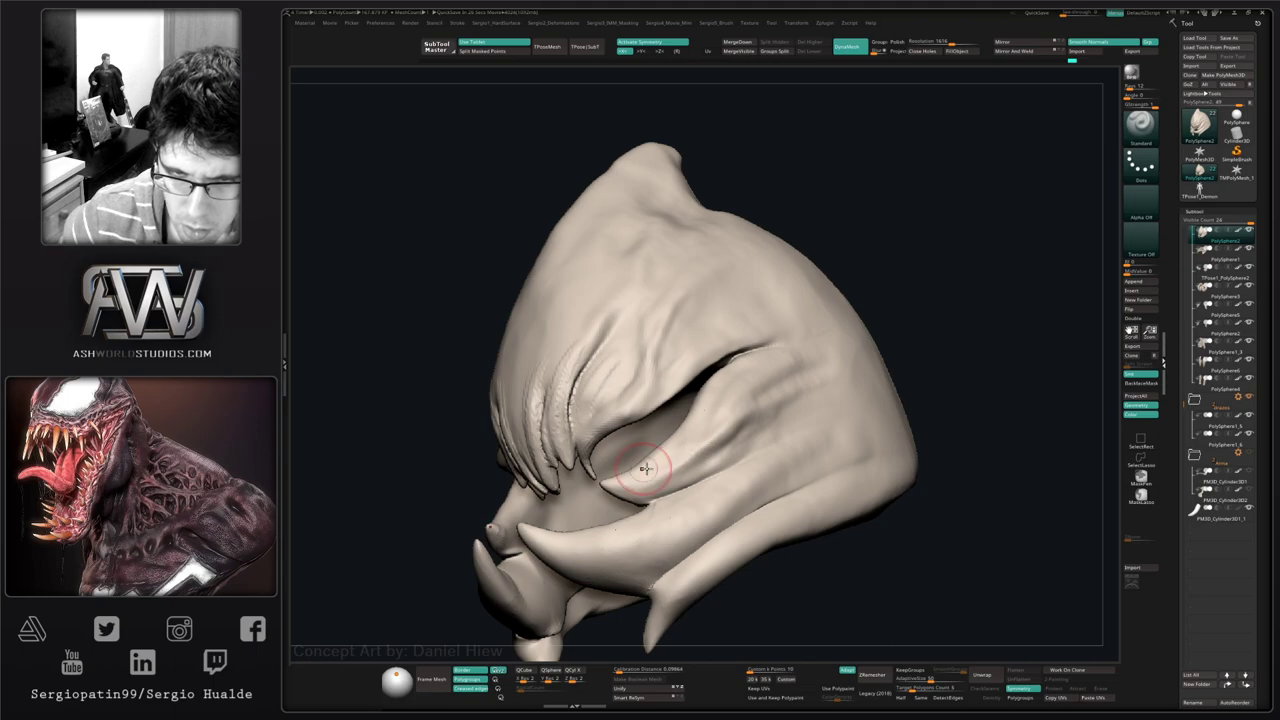
right_click_drag(646, 468, 581, 526)
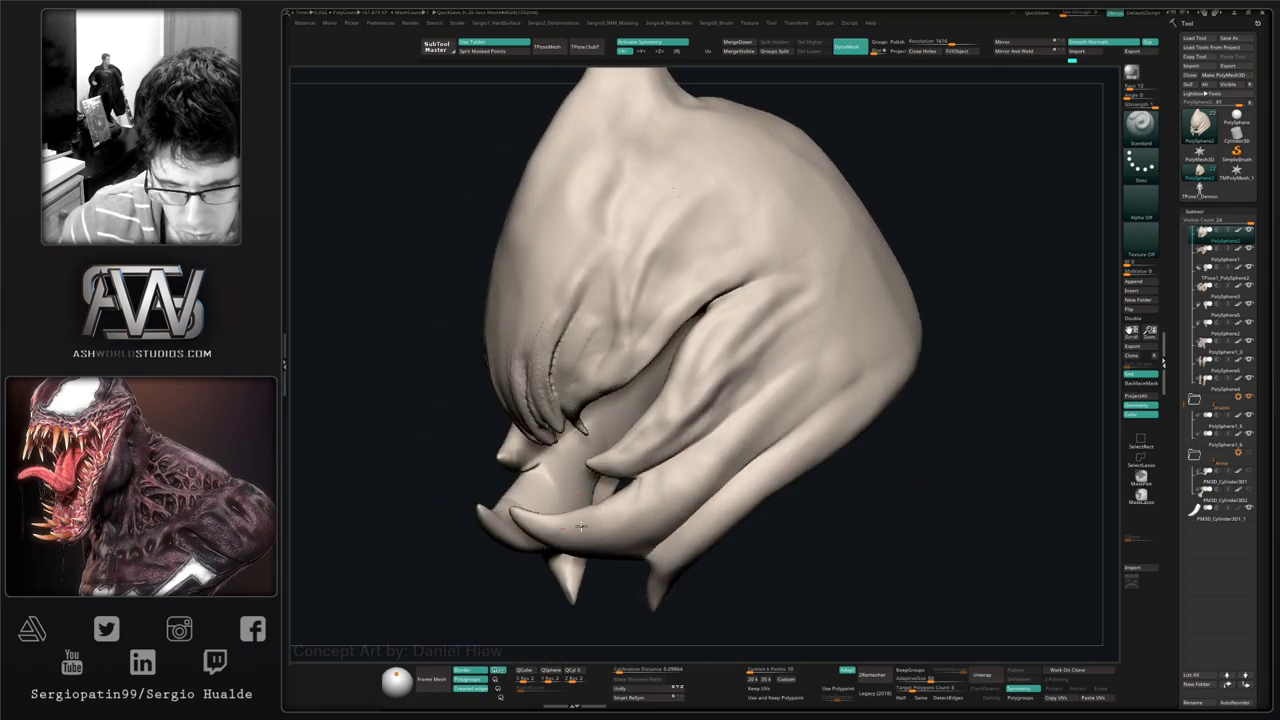
- Carve grooves and raised ridges along the middle cheek prongs and back across the helmet's sides with the Standard brush
right_click_drag(668, 486, 765, 390)
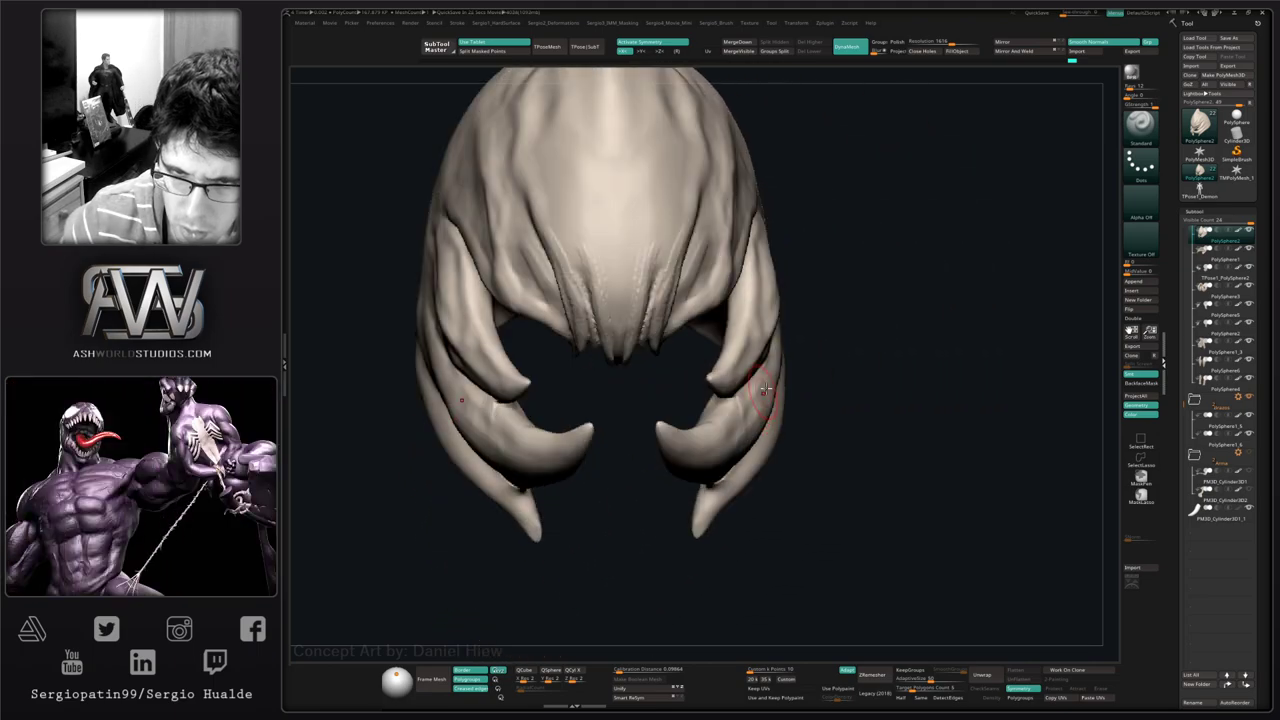
right_click_drag(761, 443, 632, 430)
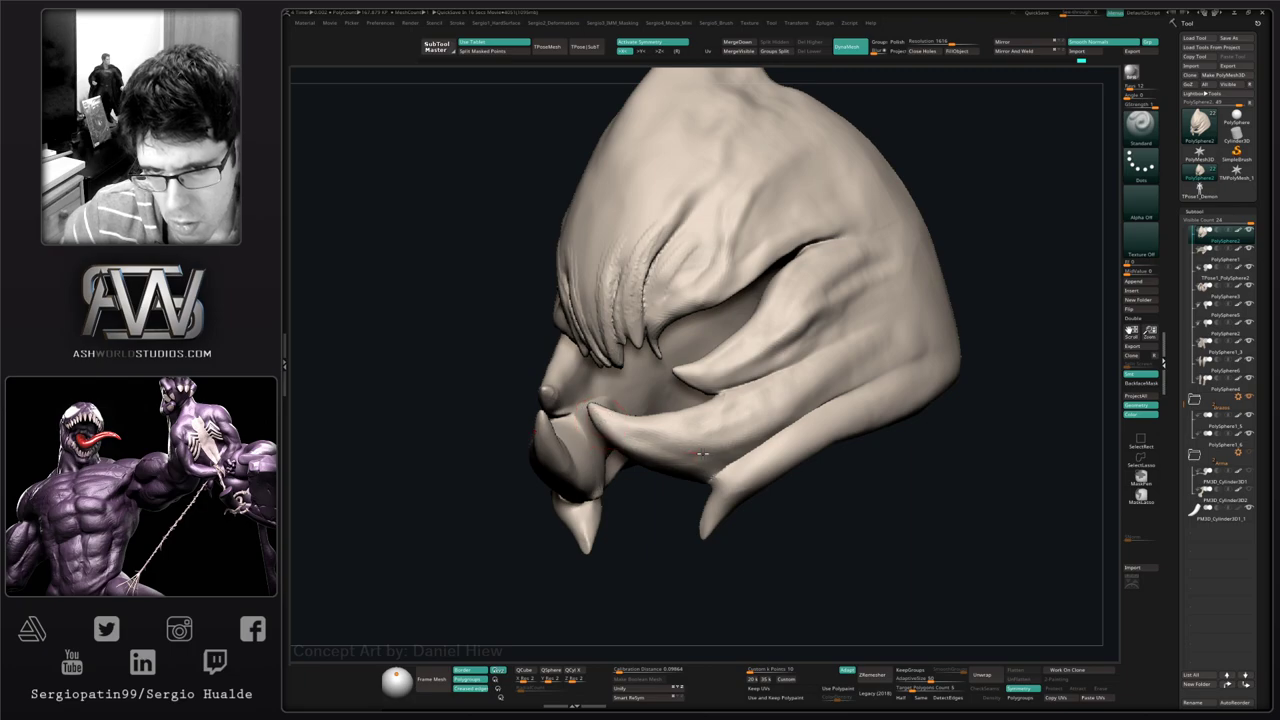
mouse_move(672, 470)
right_mouse_down()
mouse_move(684, 450)
mouse_move(718, 460)
right_mouse_up()
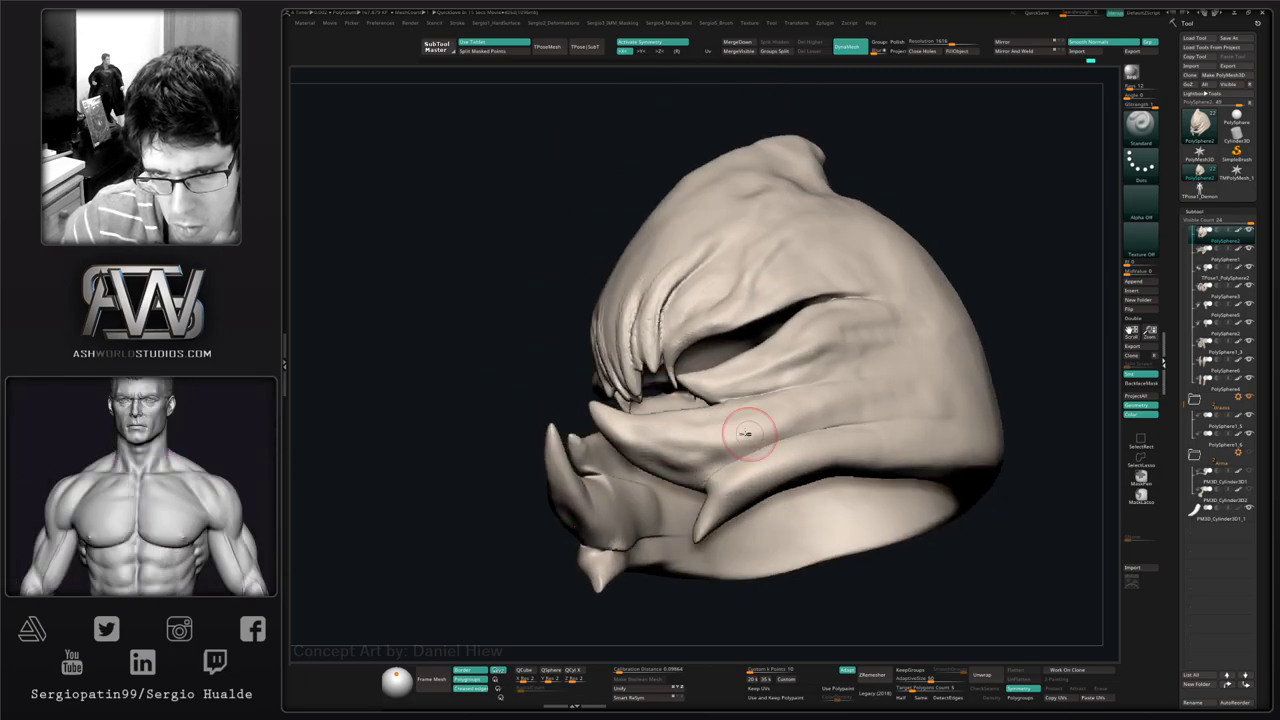
right_click_drag(899, 417, 805, 392)
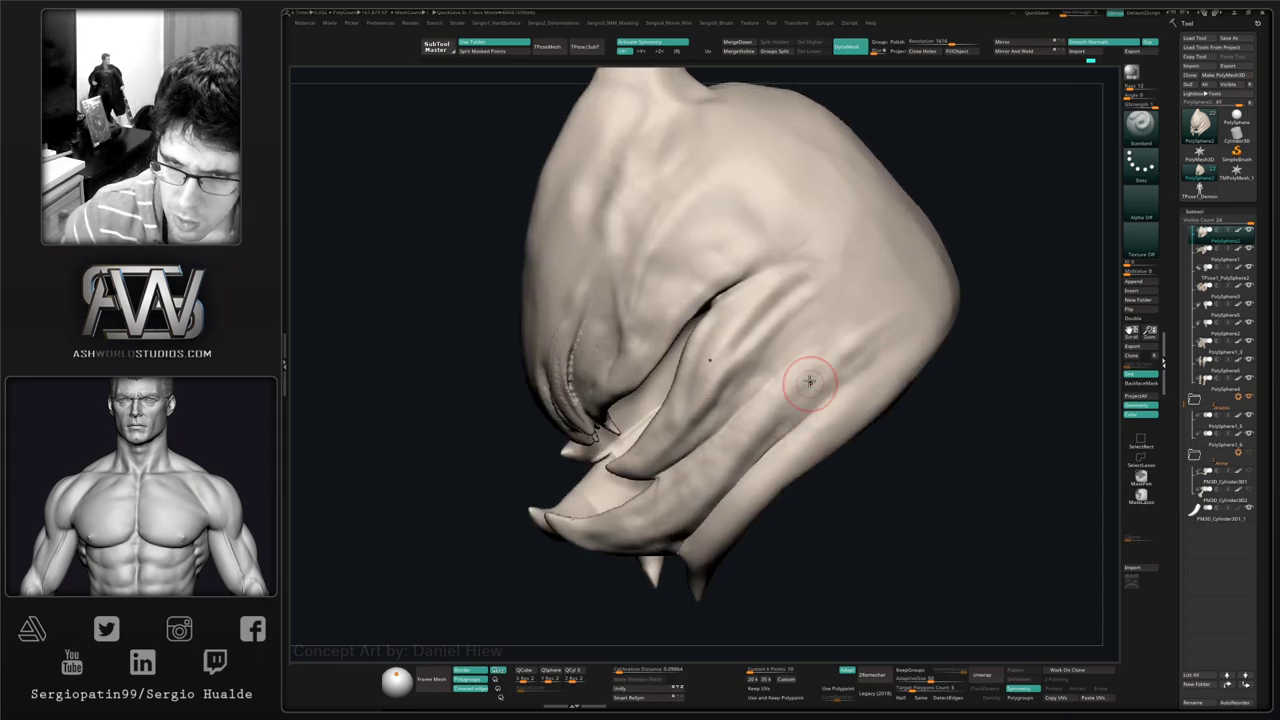
right_click_drag(752, 493, 721, 480)
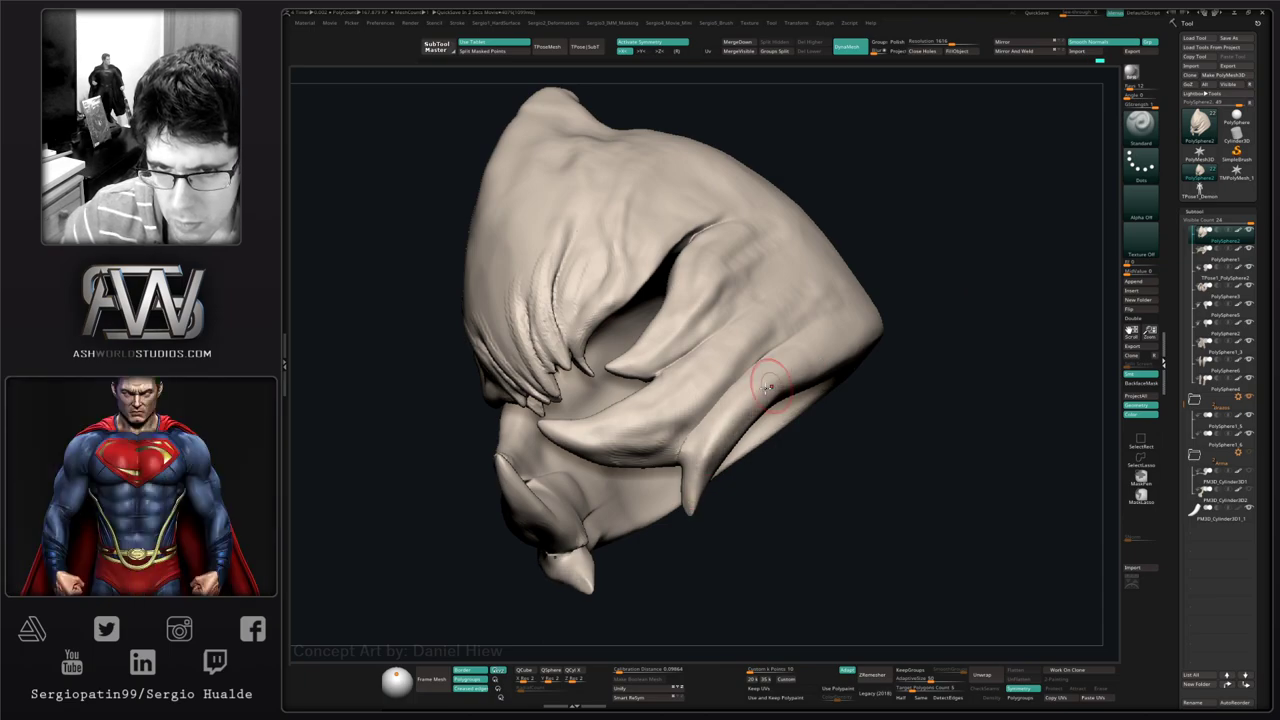
right_click_drag(742, 388, 757, 423)
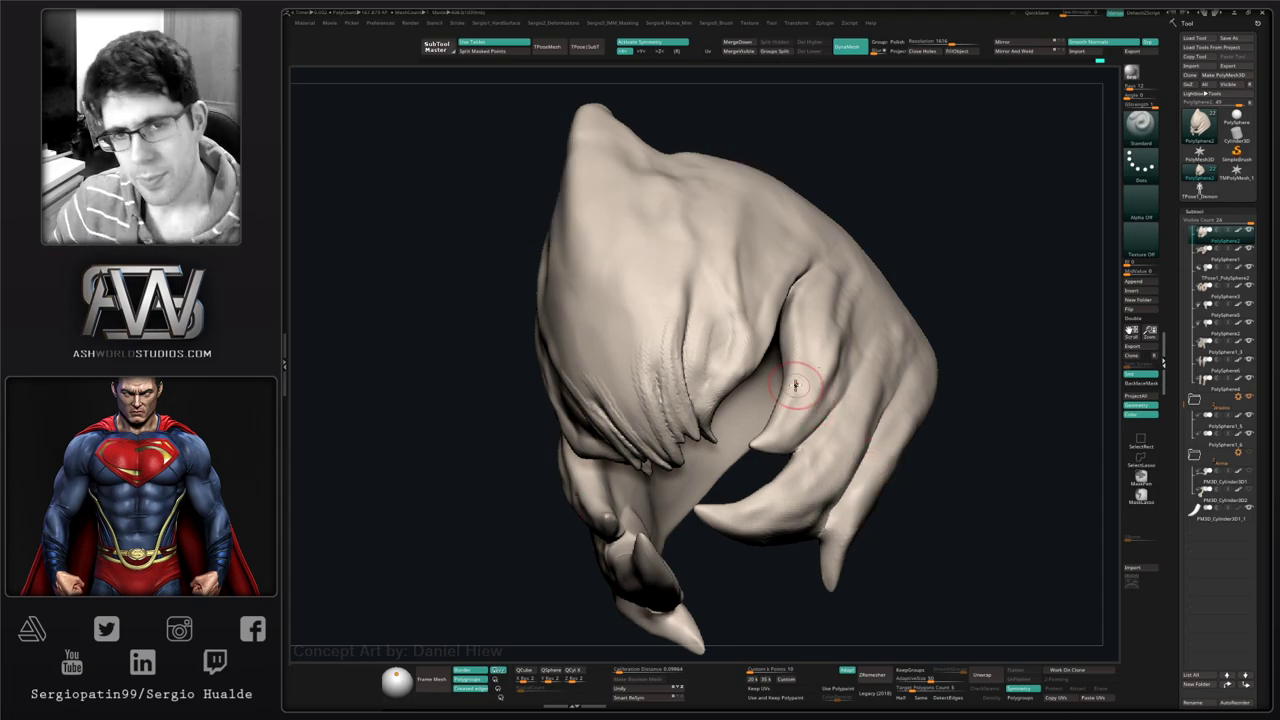
- Define the lower cheek prongs and the helmet's bottom rim with the Standard brush and soften the transitions by smoothing
mouse_move(790, 385)
right_mouse_down()
mouse_move(843, 451)
mouse_move(803, 447)
right_mouse_up()
right_click_drag(846, 366, 793, 451)
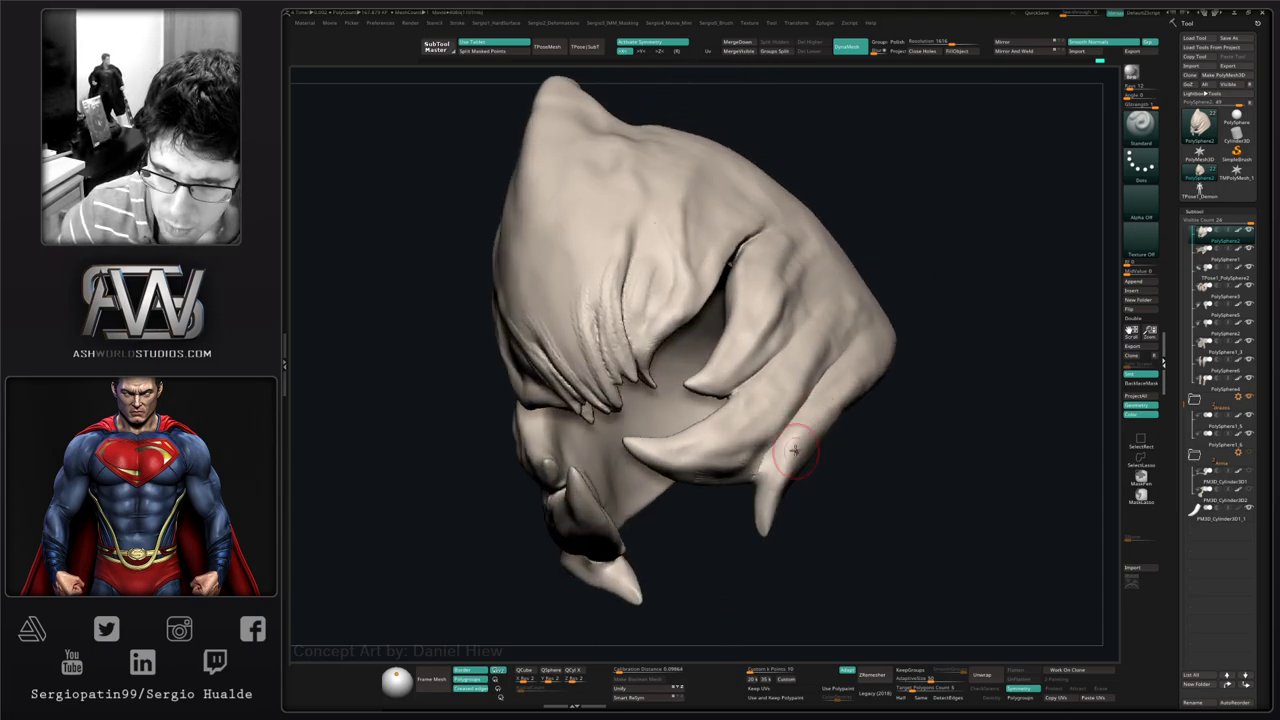
right_click_drag(835, 405, 760, 392)
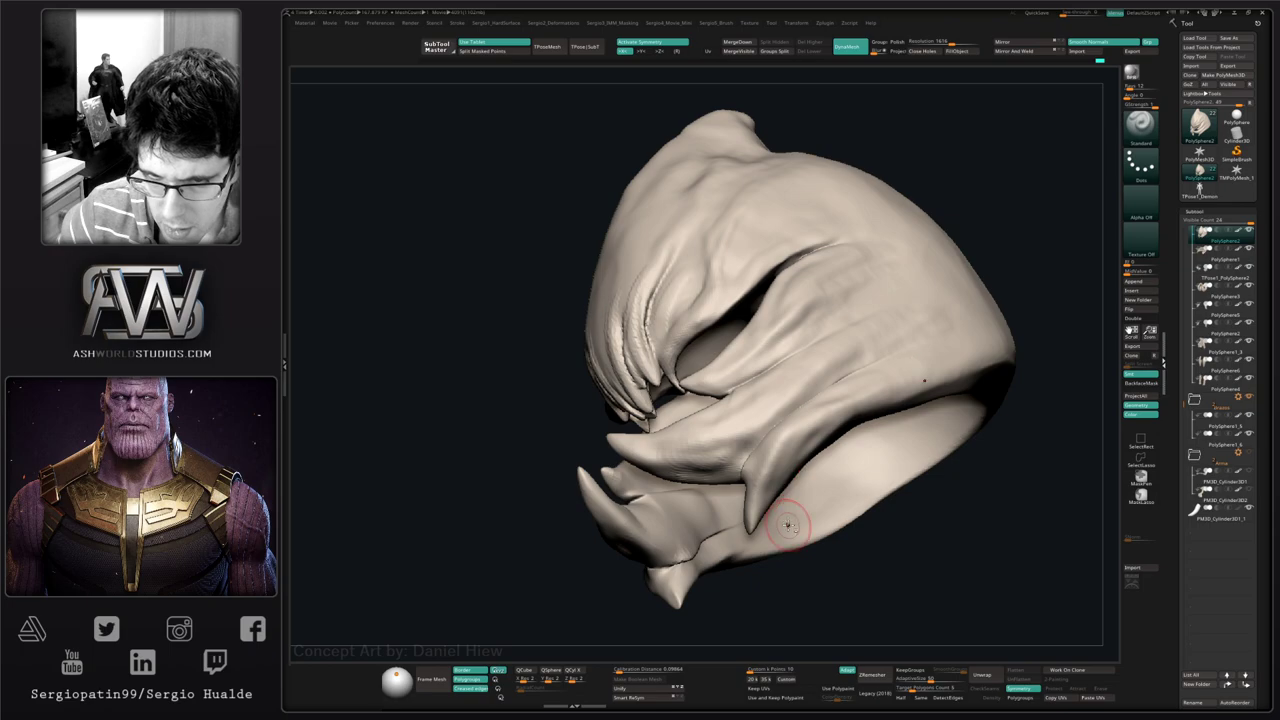
right_click_drag(774, 497, 780, 463)
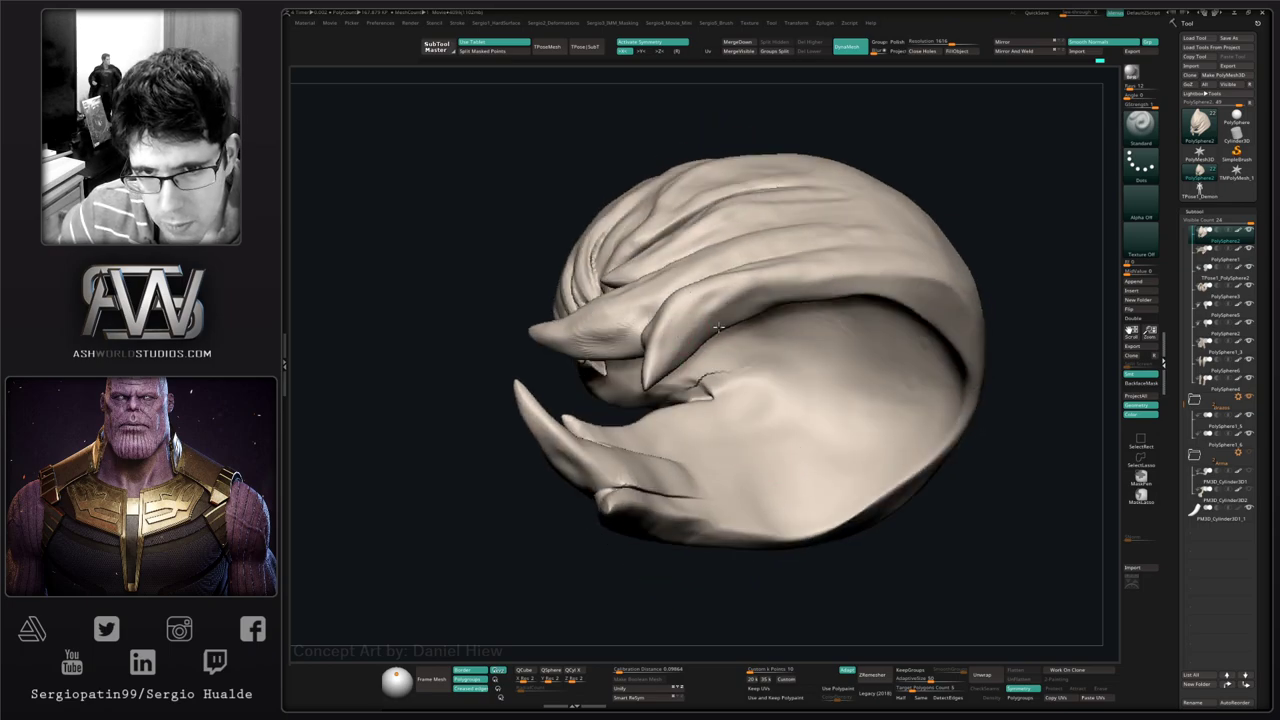
mouse_move(719, 327)
left_mouse_down()
mouse_move(765, 300)
mouse_move(898, 280)
left_mouse_up()
mouse_move(898, 280)
right_mouse_down()
mouse_move(880, 441)
mouse_move(762, 465)
right_mouse_up()
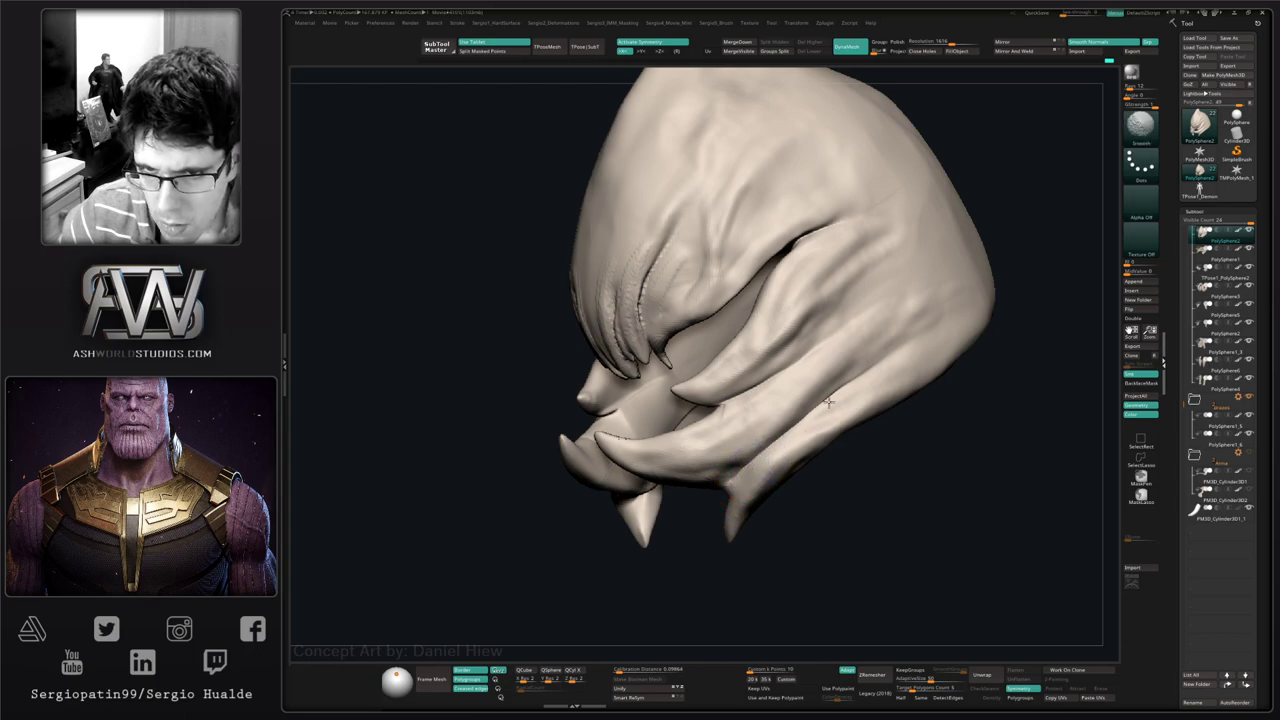
- Adjust the contour of the isolated helmet's back with the Move brush
mouse_move(834, 434)
right_mouse_down()
mouse_move(899, 403)
mouse_move(853, 367)
mouse_move(789, 449)
mouse_move(765, 458)
mouse_move(745, 440)
mouse_move(785, 437)
mouse_move(766, 414)
right_mouse_up()
mouse_move(771, 343)
right_mouse_down()
mouse_move(821, 379)
mouse_move(826, 336)
mouse_move(819, 347)
right_mouse_up()
key("b")
key("m")
key("v")
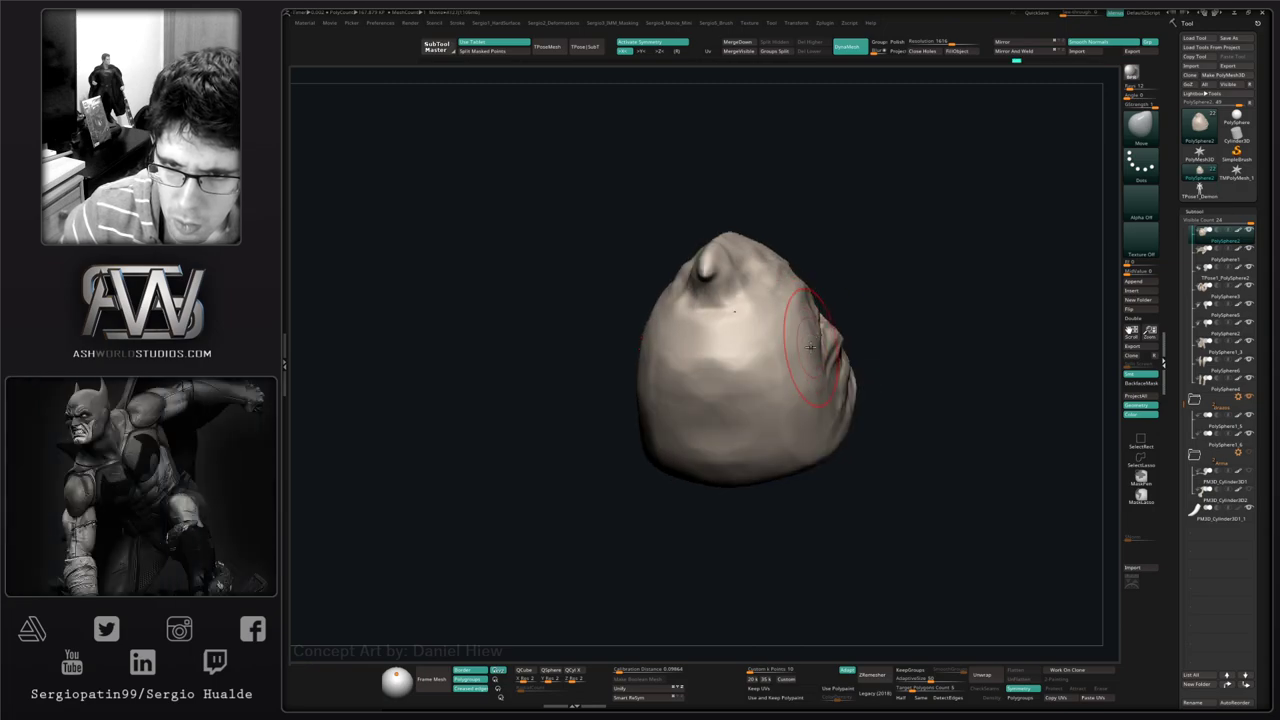
right_click_drag(849, 440, 800, 408)
mouse_move(800, 408)
right_mouse_down()
mouse_move(757, 370)
mouse_move(700, 420)
mouse_move(710, 367)
right_mouse_up()
- Build up uneven surface forms around the crest's base and across the helmet's back with the Clay brush
key("b")
key("c")
key("b")
key("b")
key("c")
key("l")
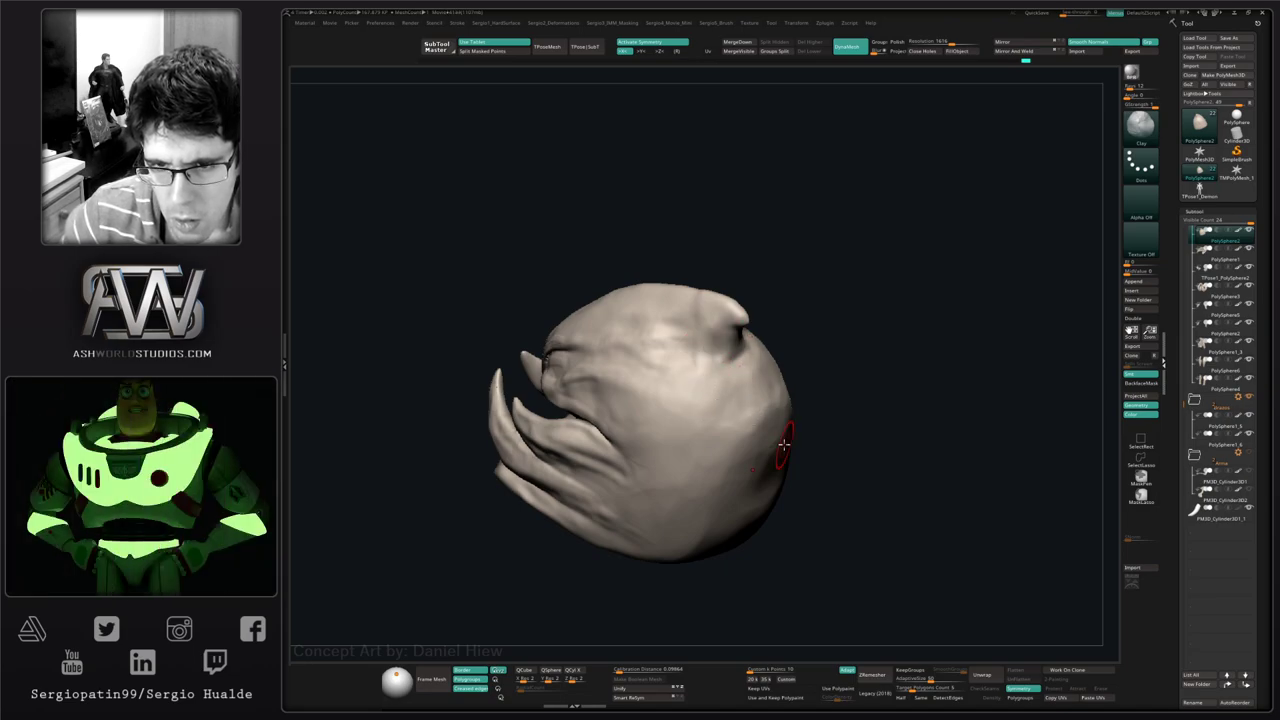
mouse_move(783, 445)
right_mouse_down()
mouse_move(740, 415)
mouse_move(664, 413)
mouse_move(690, 427)
right_mouse_up()
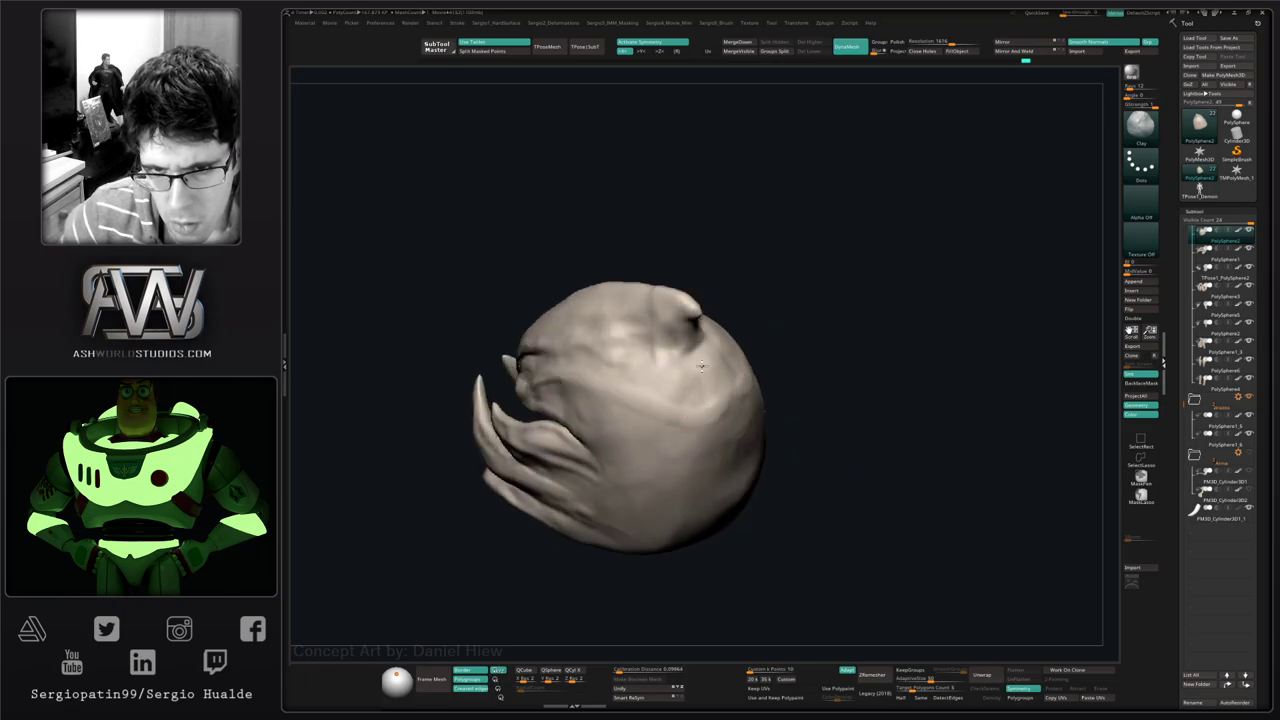
right_click_drag(701, 366, 696, 342)
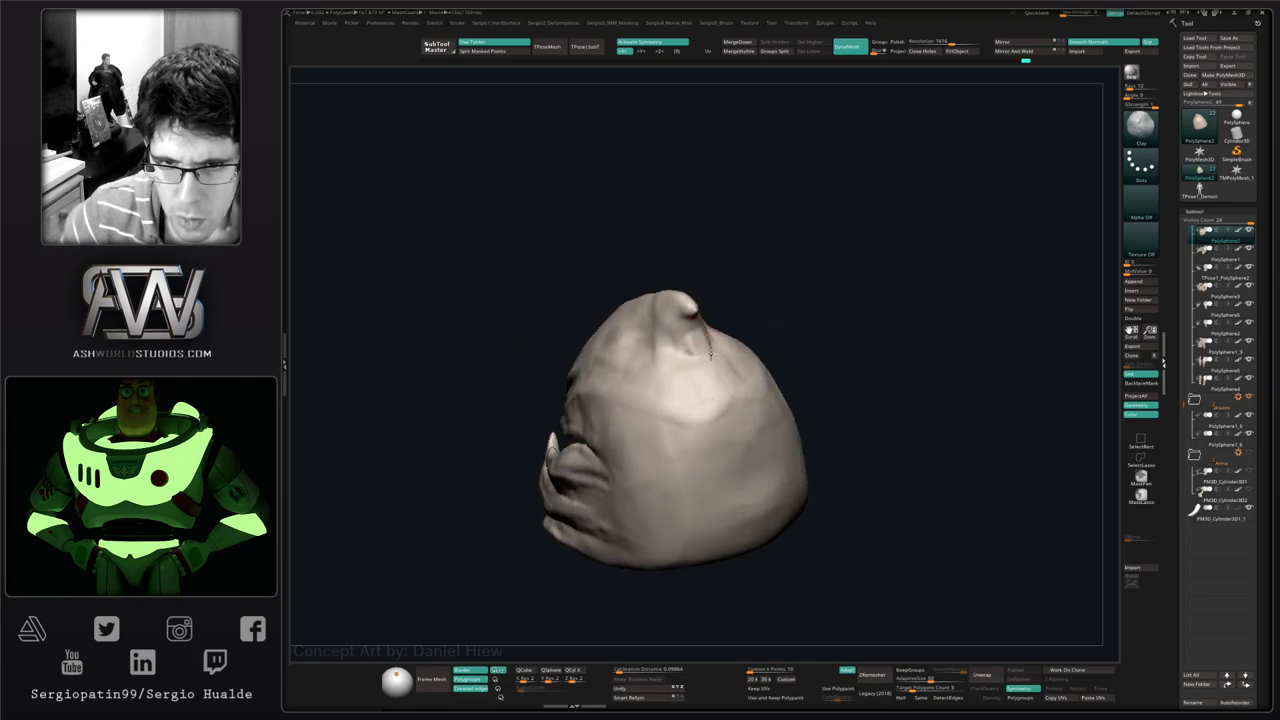
mouse_move(674, 328)
right_mouse_down()
mouse_move(716, 330)
mouse_move(697, 343)
mouse_move(726, 349)
mouse_move(768, 335)
right_mouse_up()
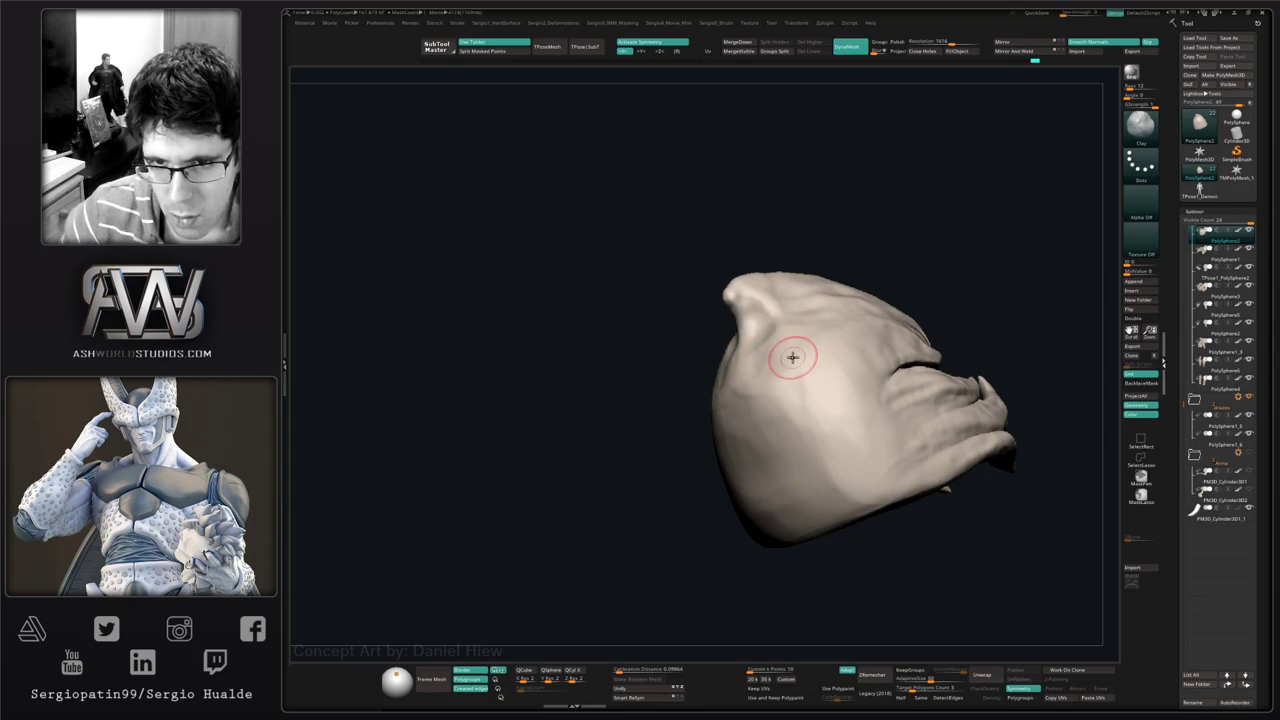
right_click_drag(792, 357, 780, 350)
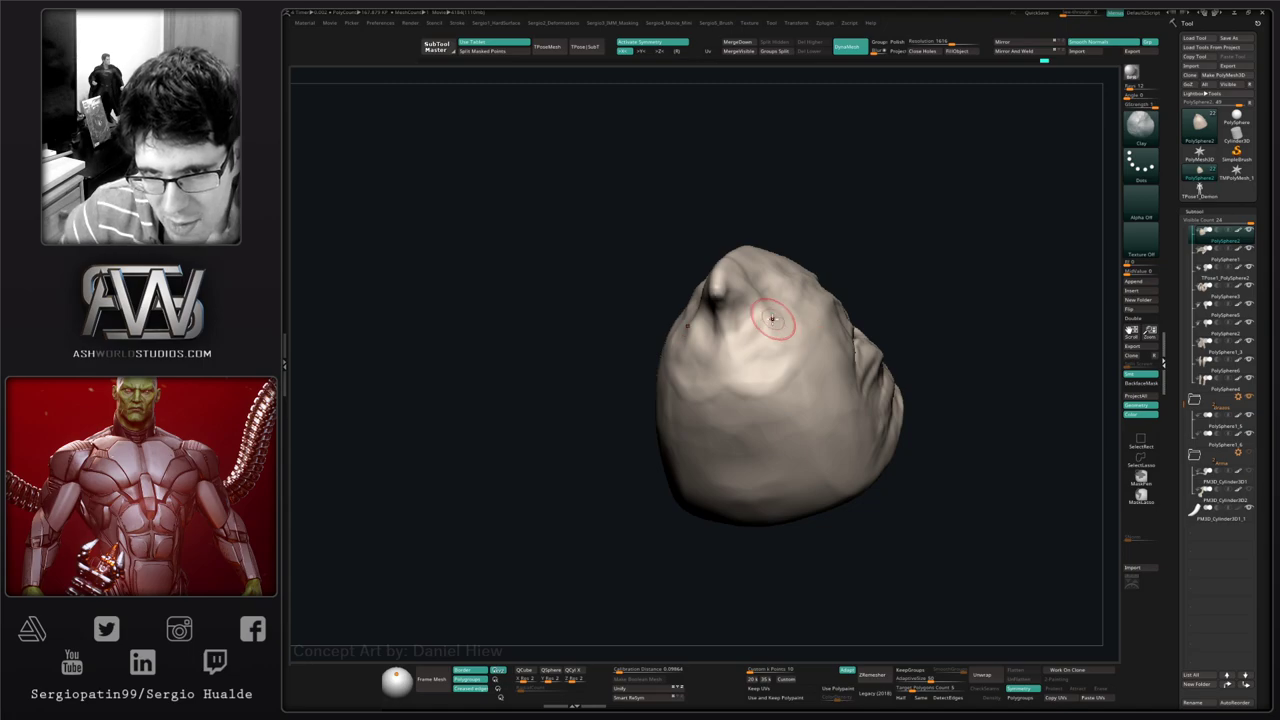
left_click_drag(788, 342, 769, 327)
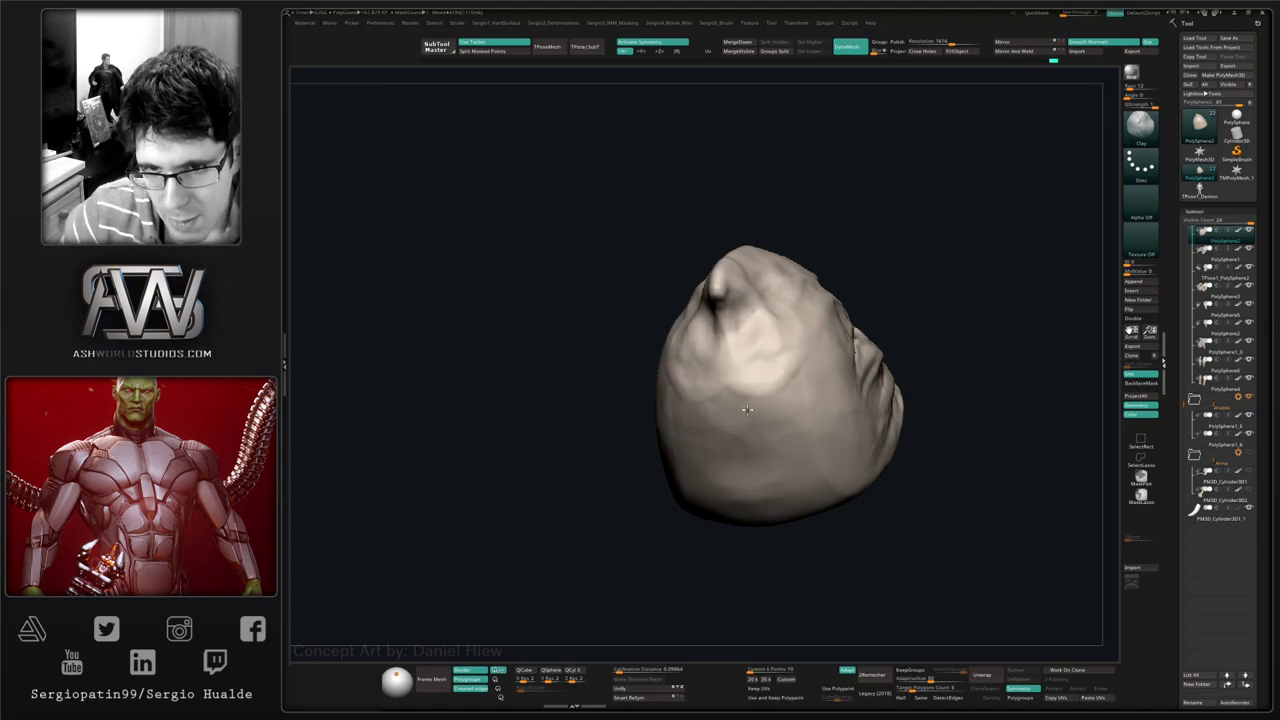
mouse_move(800, 368)
right_mouse_down()
mouse_move(789, 411)
mouse_move(711, 480)
mouse_move(626, 508)
right_mouse_up()
- Nudge the helmet's rear and side silhouette with the Move brush
key("b")
key("m")
key("v")
key("s")
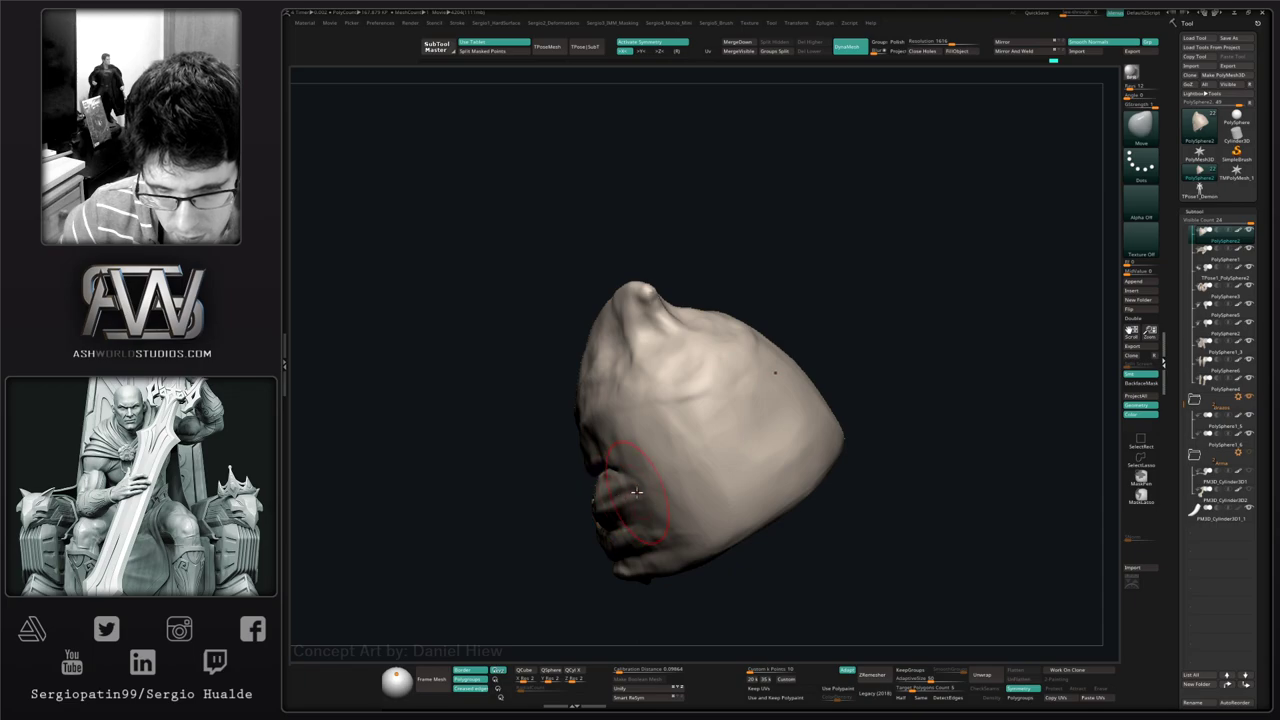
mouse_move(620, 501)
right_mouse_down()
mouse_move(663, 486)
mouse_move(643, 489)
right_mouse_up()
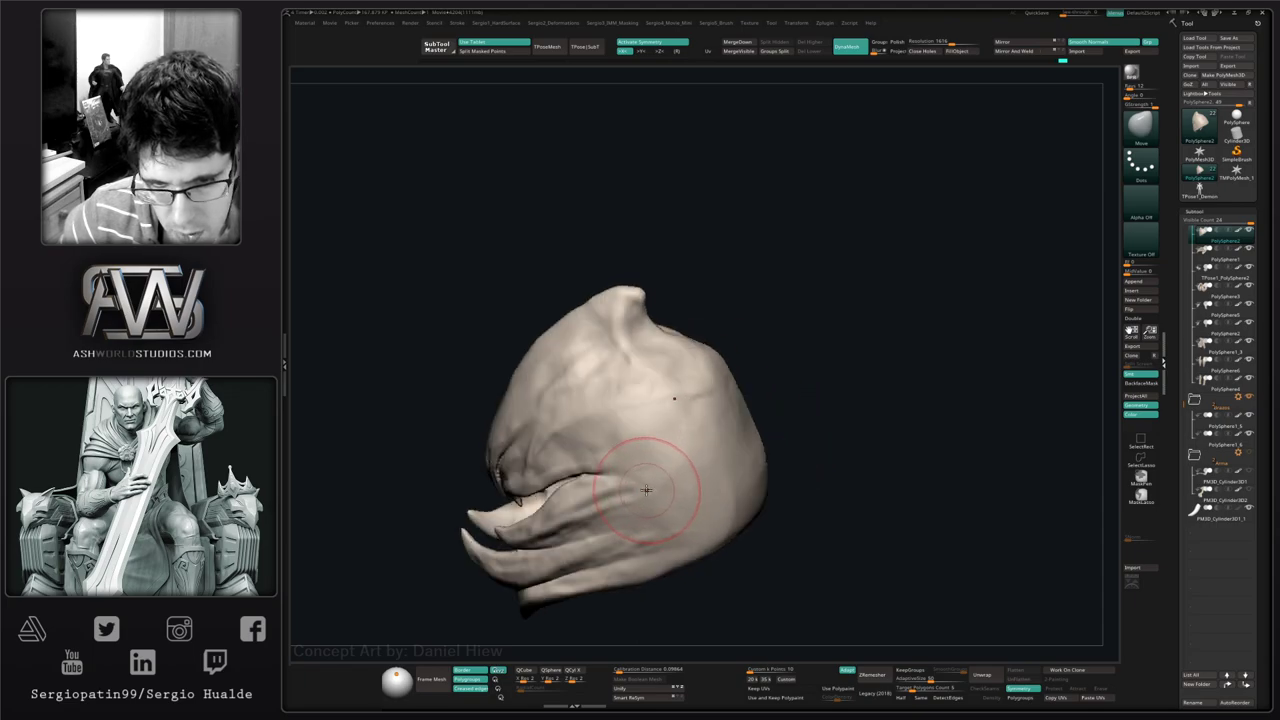
- Sculpt soft folds with the Clay brush from the roots of the cheek prongs back across the helmet's side and rear
key("b")
key("c")
key("l")
left_click_drag(652, 490, 612, 501)
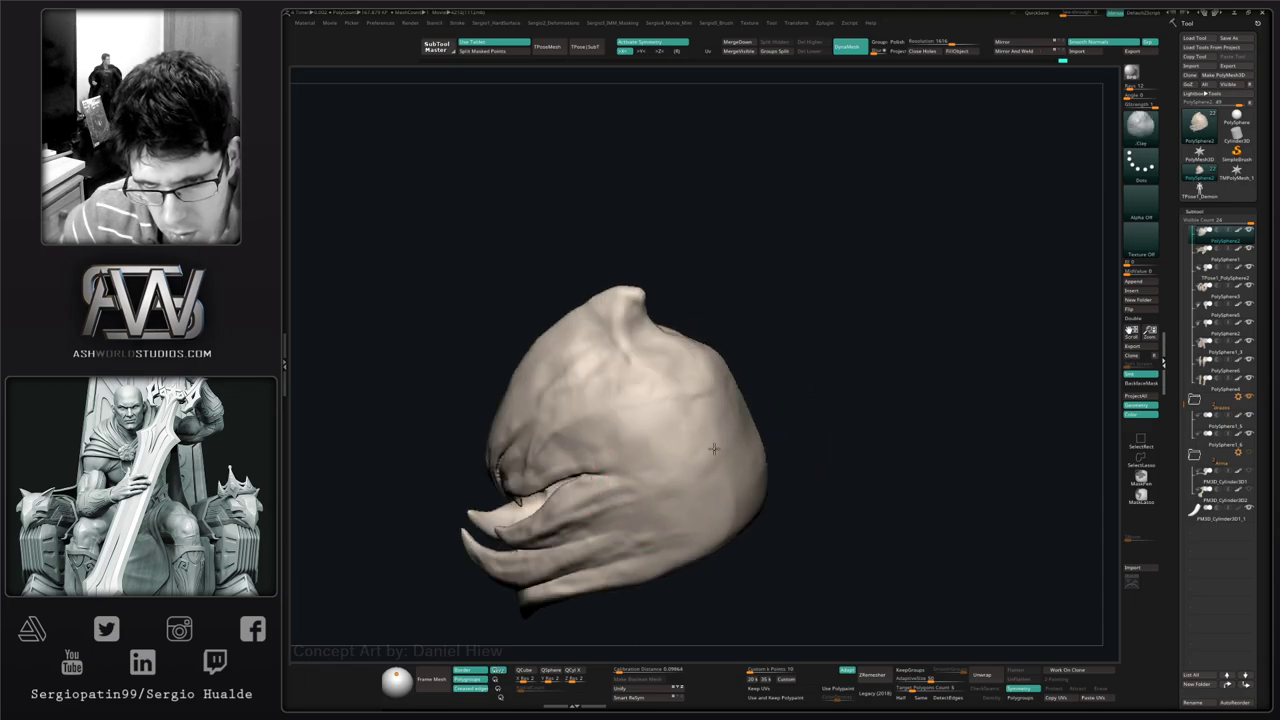
mouse_move(766, 455)
left_mouse_down()
mouse_move(694, 423)
mouse_move(700, 395)
mouse_move(696, 412)
left_mouse_up()
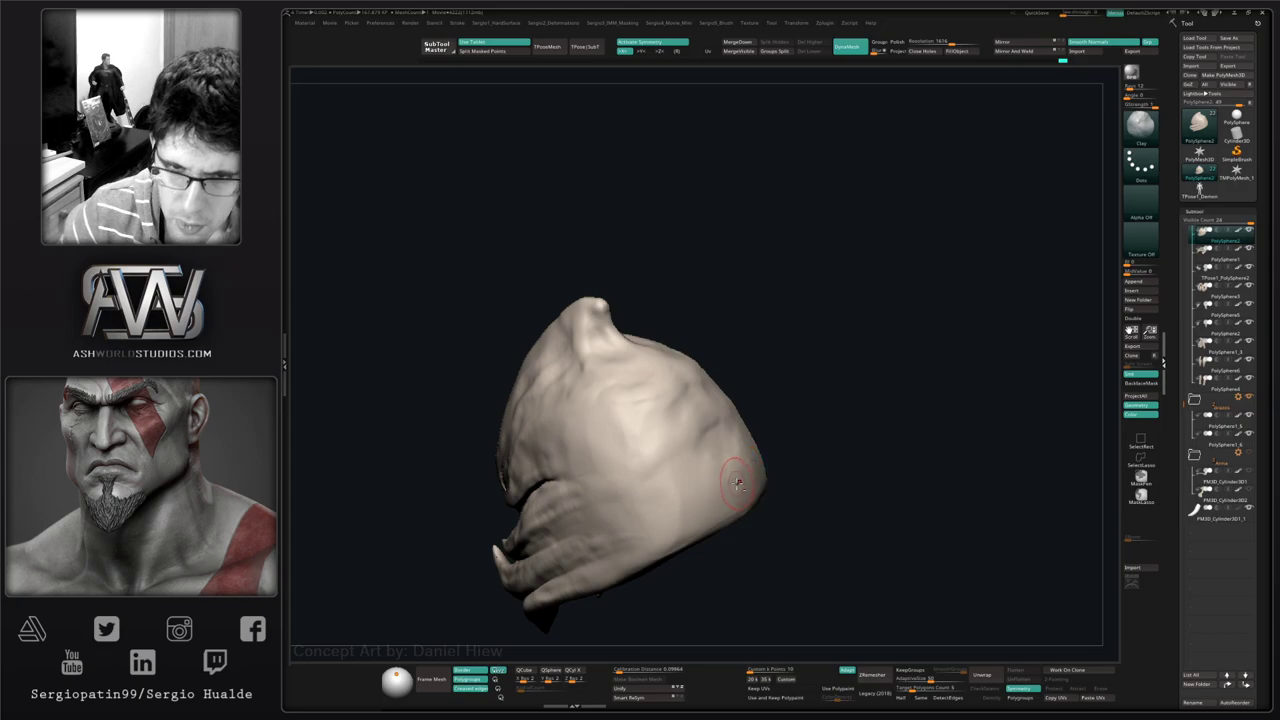
mouse_move(736, 483)
left_mouse_down()
mouse_move(720, 397)
mouse_move(692, 385)
mouse_move(662, 444)
left_mouse_up()
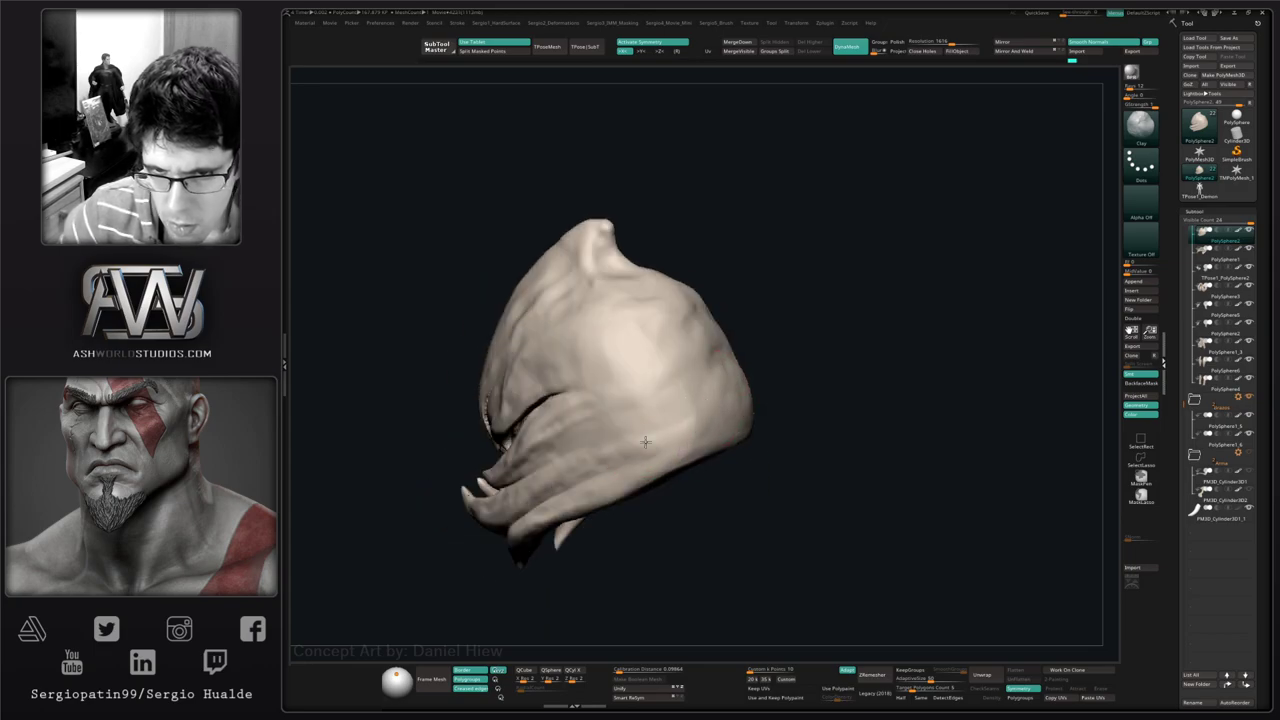
left_click_drag(646, 442, 743, 405)
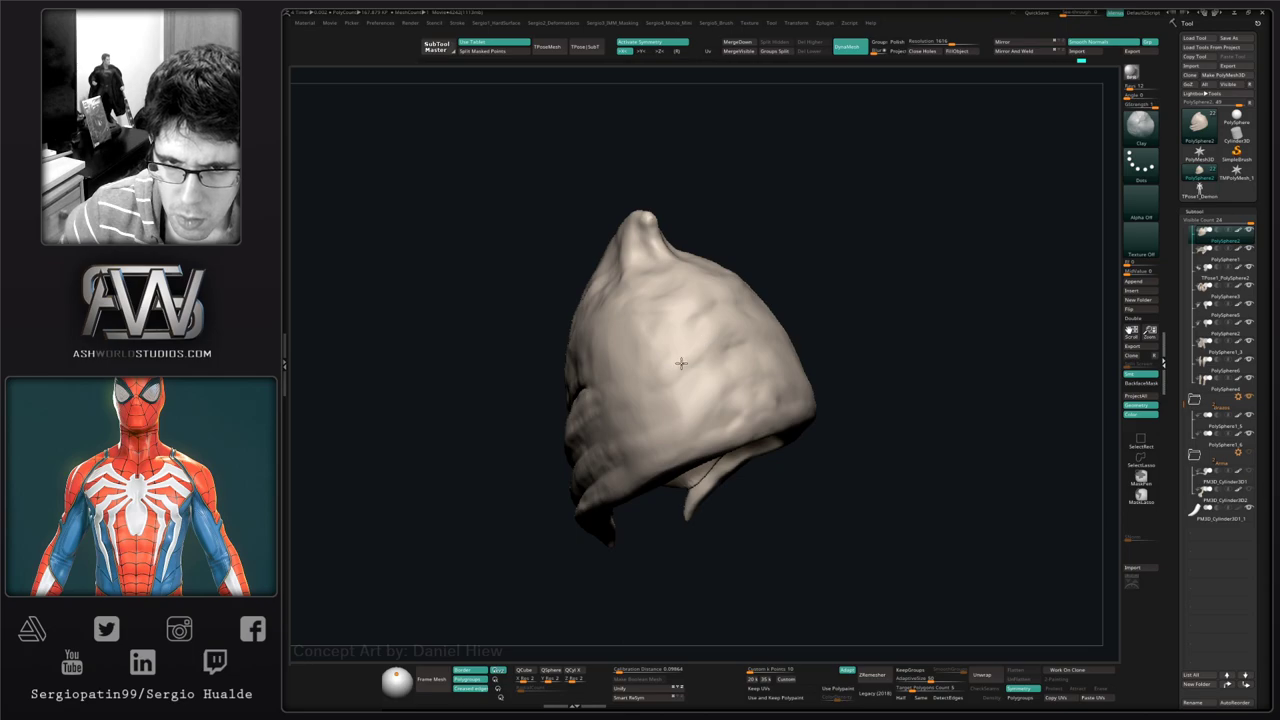
left_click_drag(660, 370, 572, 403)
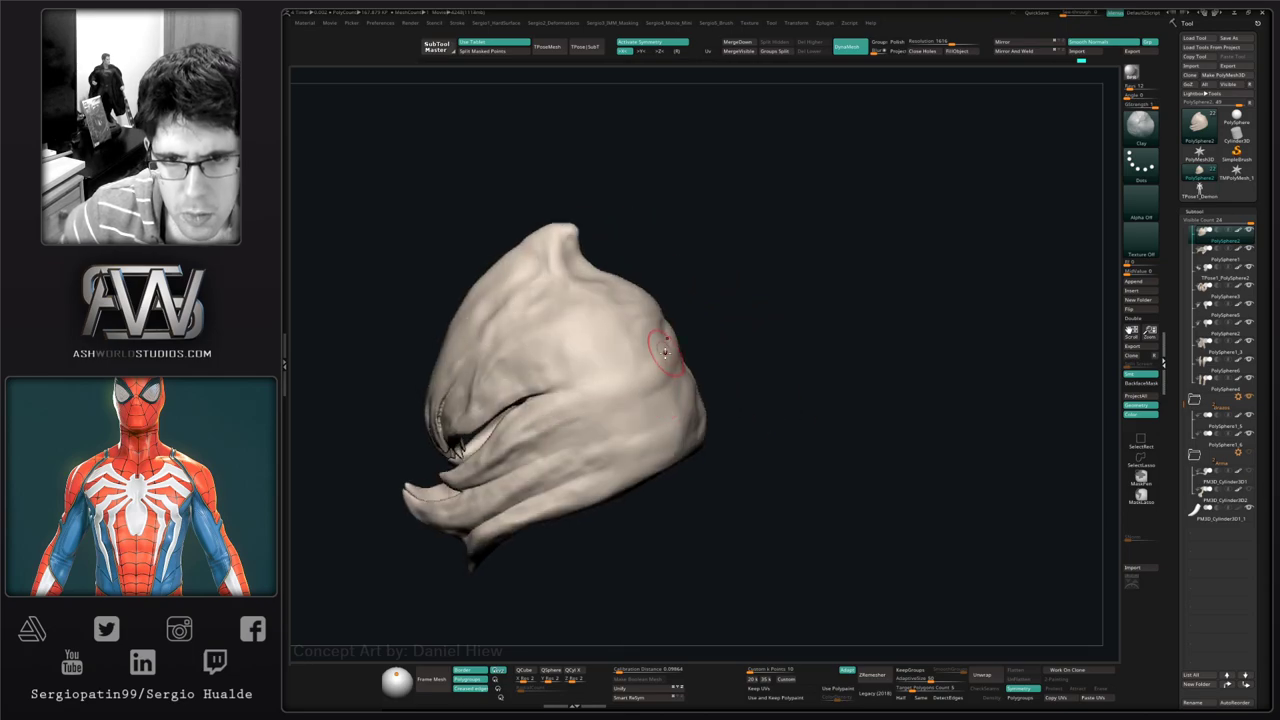
mouse_move(665, 352)
left_mouse_down()
mouse_move(697, 423)
mouse_move(673, 482)
left_mouse_up()
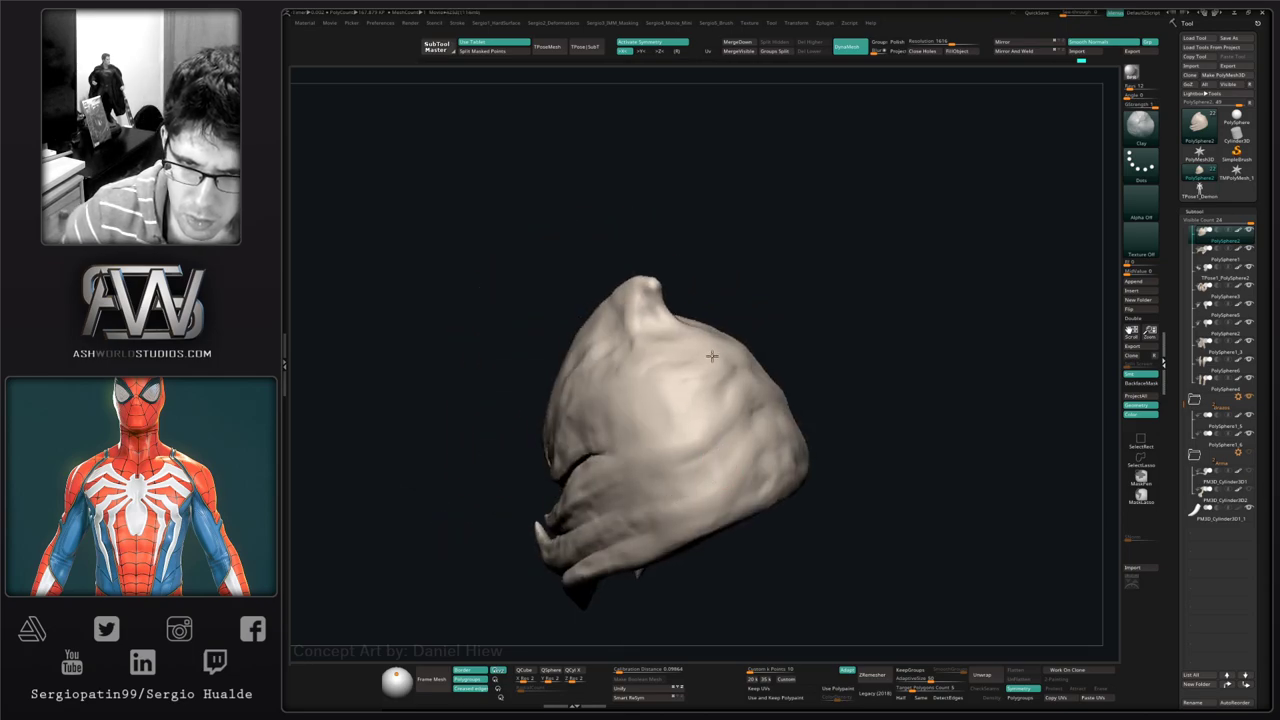
mouse_move(617, 380)
left_mouse_down()
mouse_move(669, 403)
mouse_move(594, 387)
left_mouse_up()
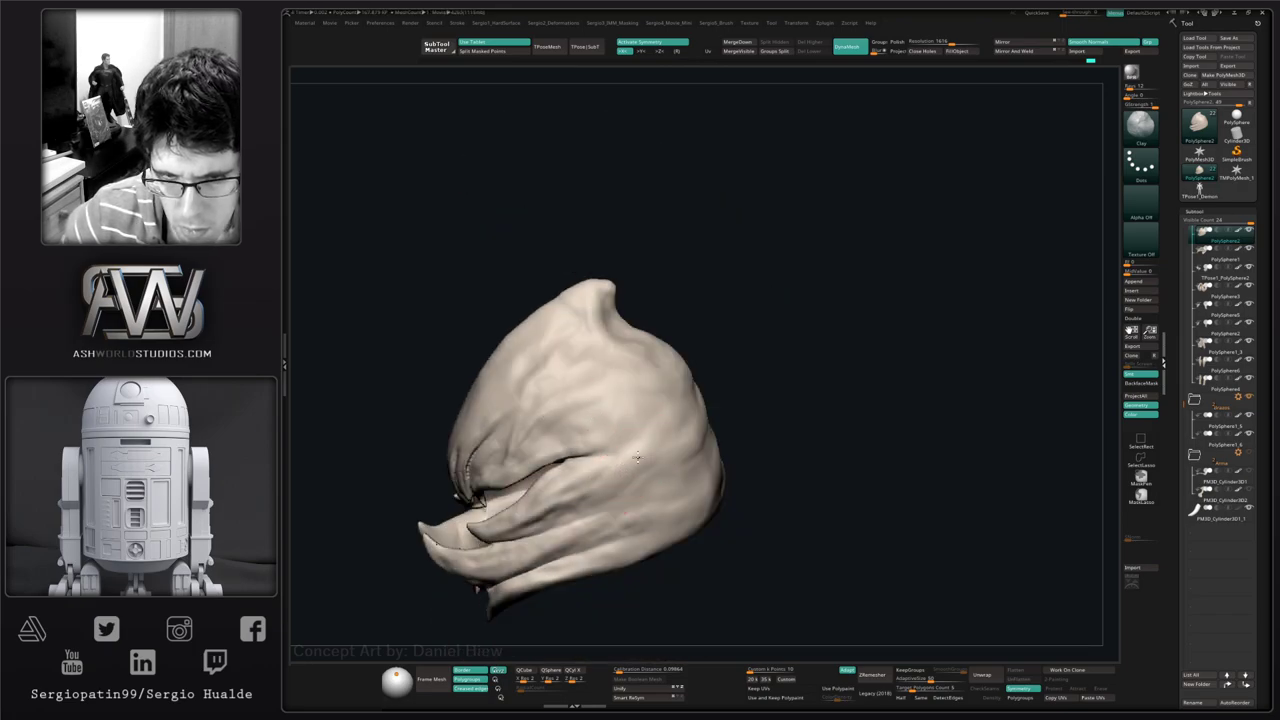
- Strengthen the creases and raised bands behind the helmet's eye opening and cheek prongs with the Clay brush
right_click_drag(652, 437, 680, 395)
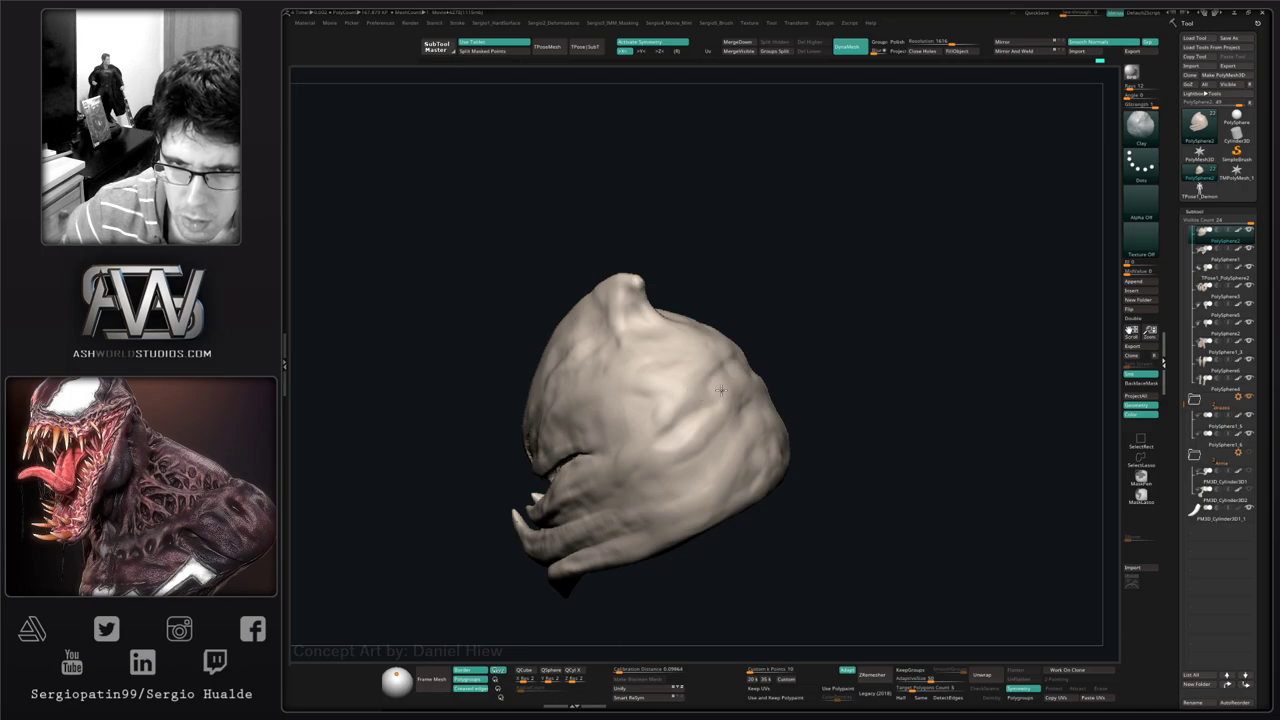
right_click_drag(664, 516, 683, 405)
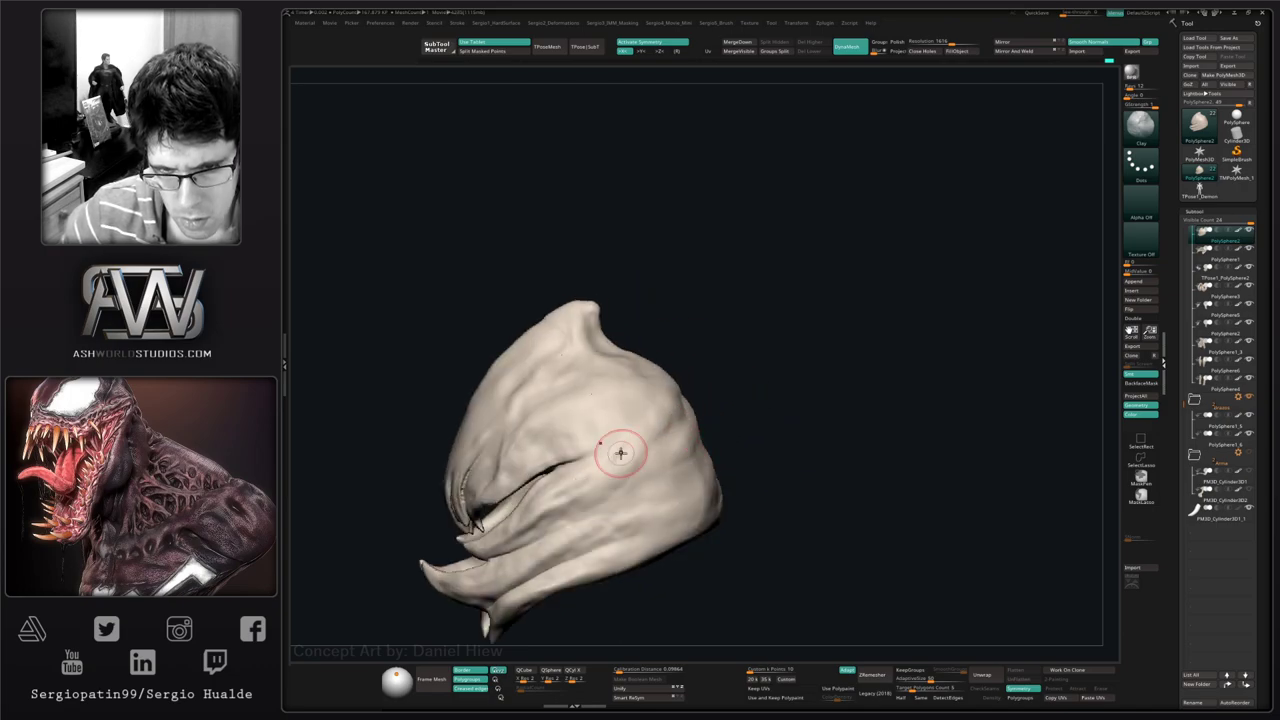
right_click_drag(563, 502, 714, 399)
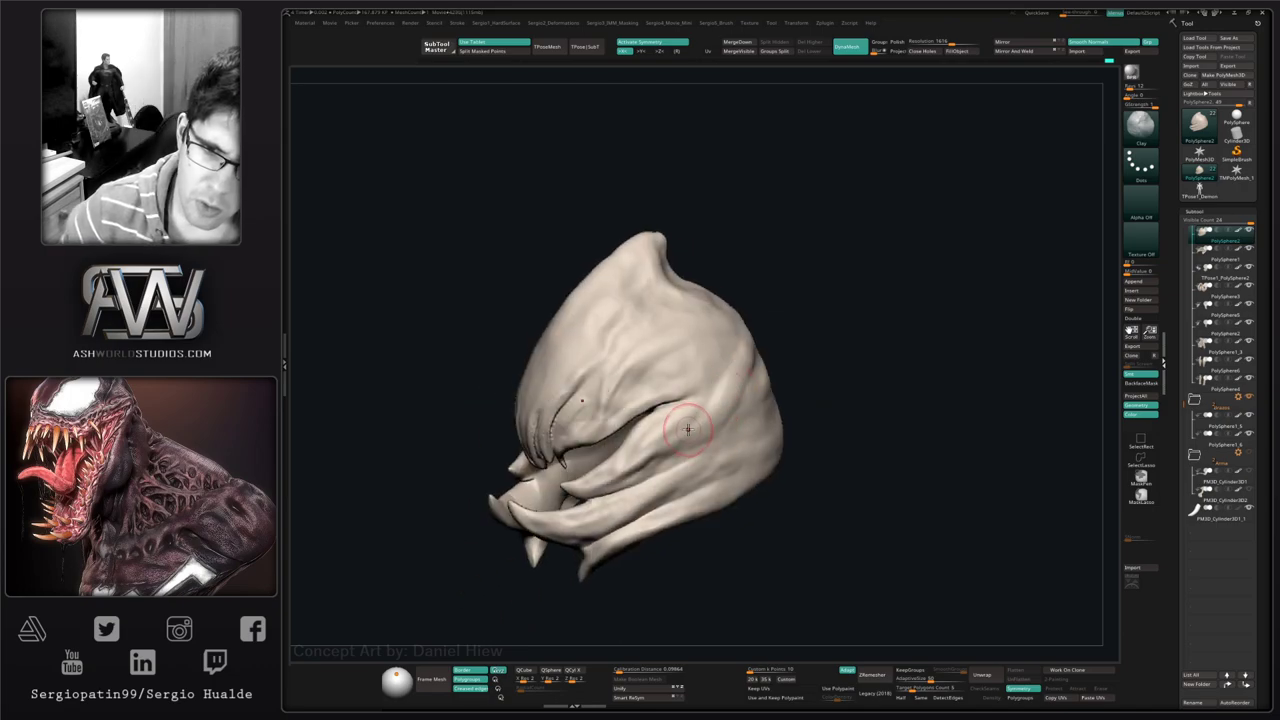
right_click_drag(755, 354, 698, 439)
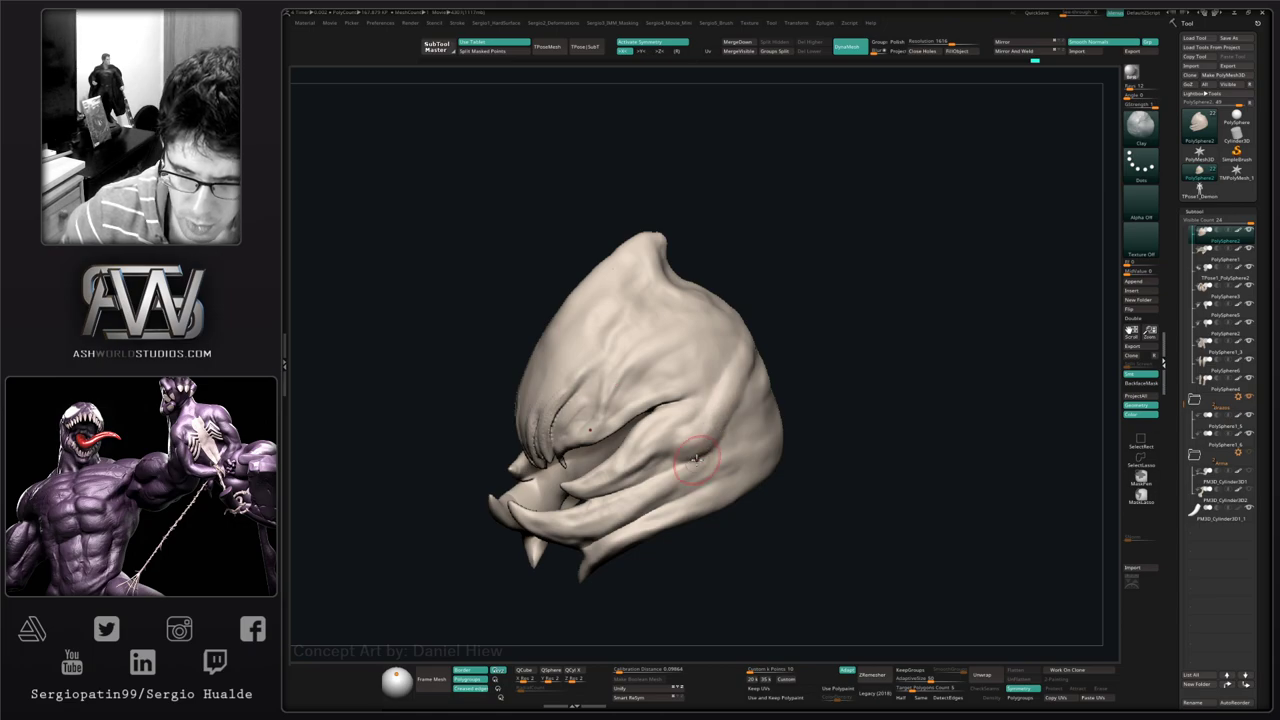
right_click_drag(678, 450, 700, 458)
- Refine the cheek guard's shape beside the eye opening with the Move brush and bring the other subtools back into view
key("b")
key("m")
key("v")
left_click_drag(699, 455, 680, 448)
mouse_move(645, 448)
right_mouse_down()
mouse_move(699, 441)
mouse_move(706, 458)
mouse_move(628, 494)
mouse_move(680, 480)
mouse_move(686, 441)
right_mouse_up()
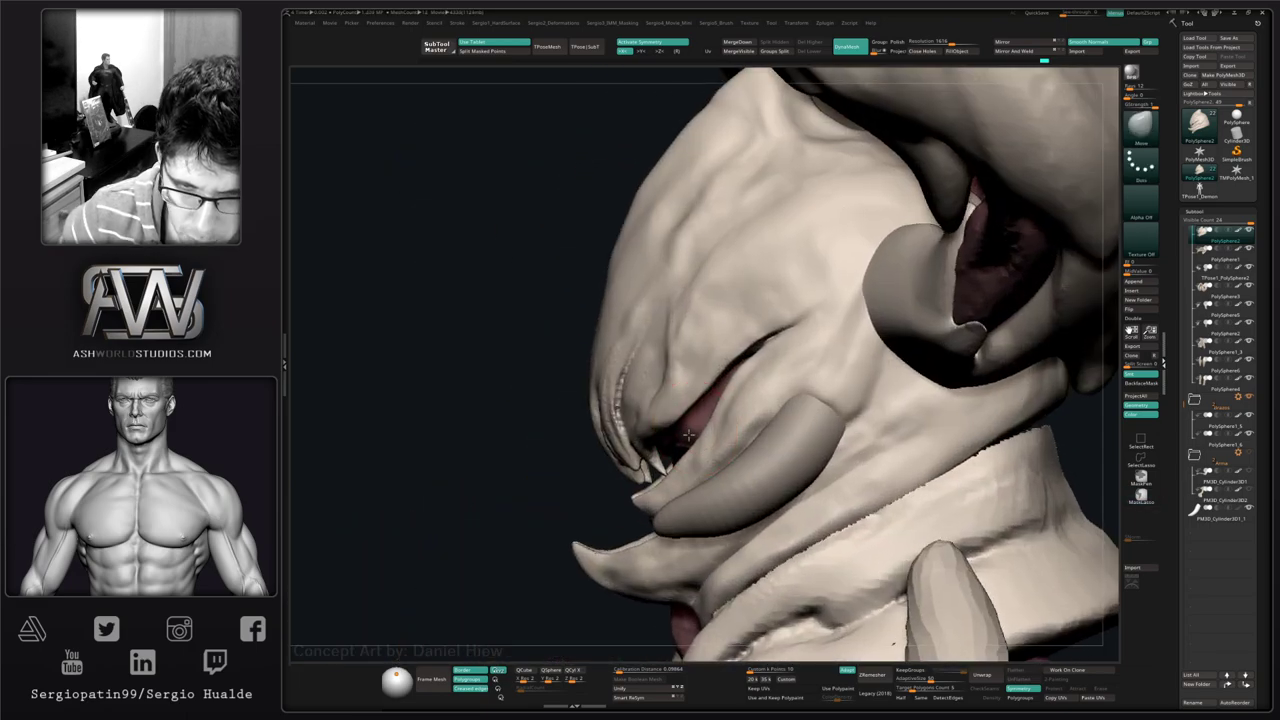
- Select the dark red inner head mesh and turn off the painted colour display on all subtools
left_click(688, 440, "alt")
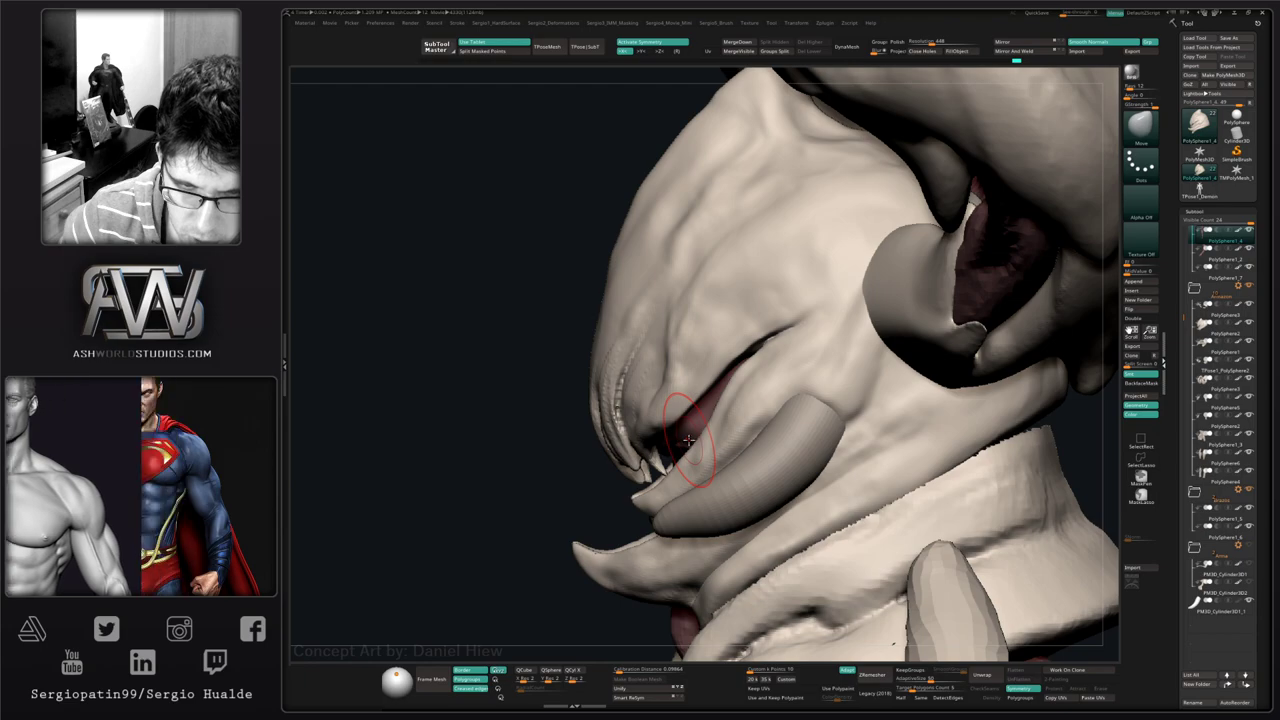
left_click(1238, 230, "shift")
key("s")
mouse_move(662, 437)
left_mouse_down()
mouse_move(694, 437)
mouse_move(665, 438)
left_mouse_up()
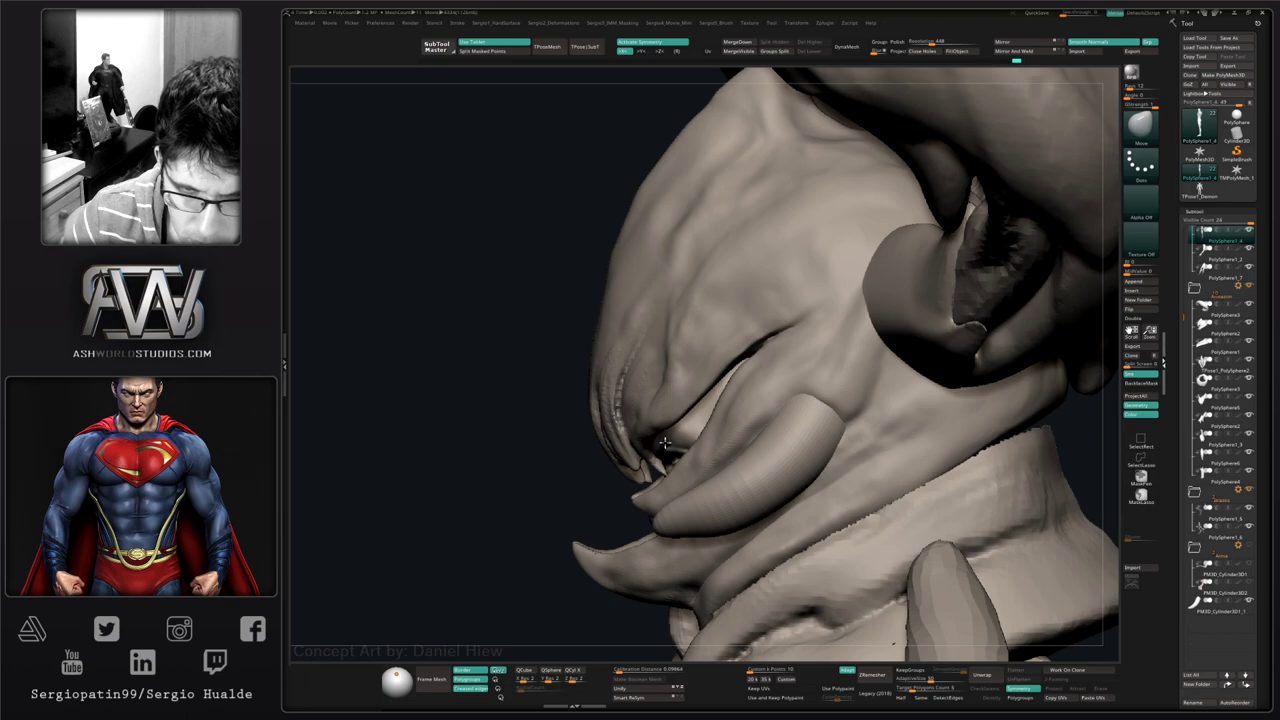
right_click_drag(671, 443, 718, 382, "alt")
right_click_drag(718, 382, 729, 370, "ctrl")
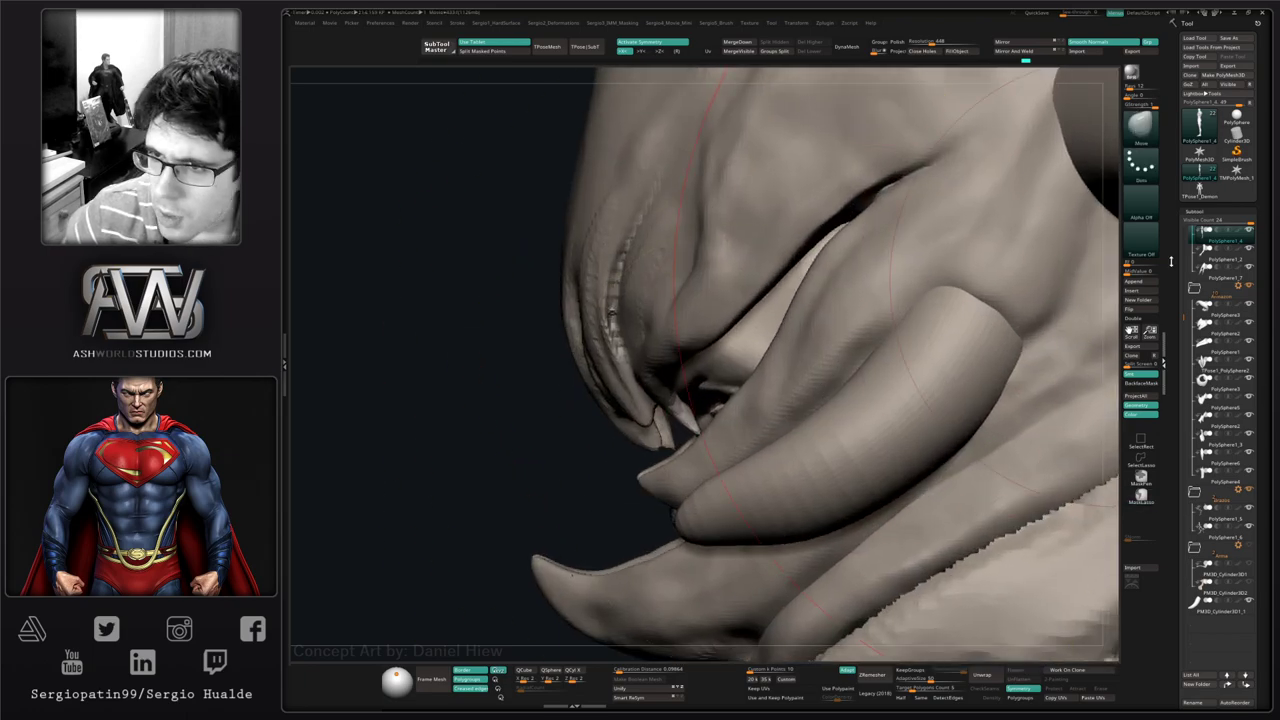
- Select the PM3D_Sphere3D1 eyeball, fit it into the eye socket with the transform gizmo, and mirror it to the other side
left_click_drag(1188, 263, 1186, 210)
left_click_drag(1183, 264, 1182, 172)
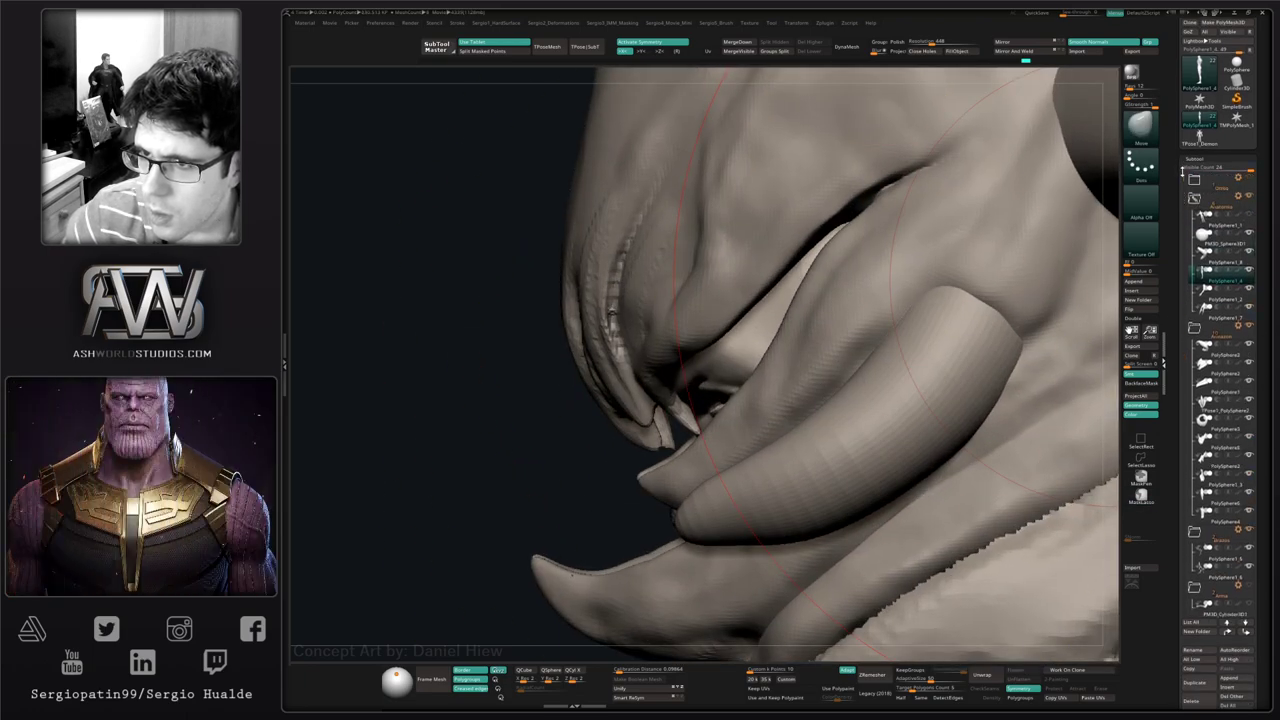
left_click(1205, 237)
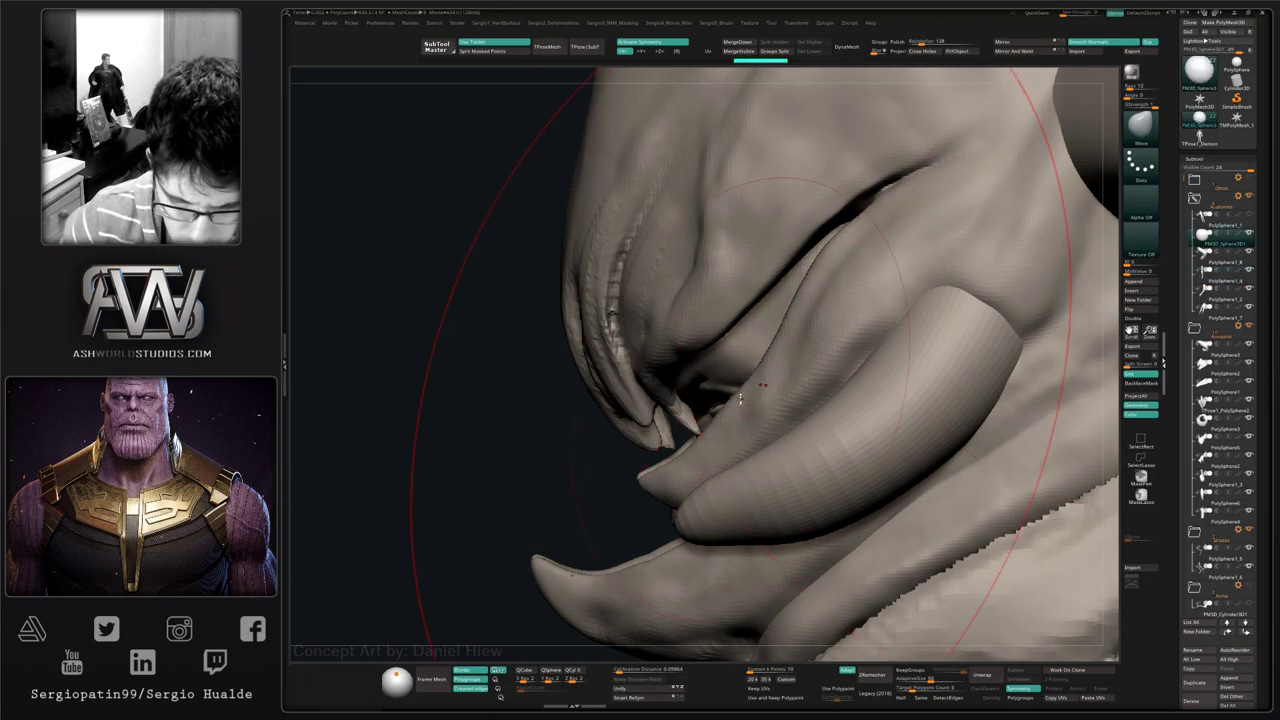
key("w")
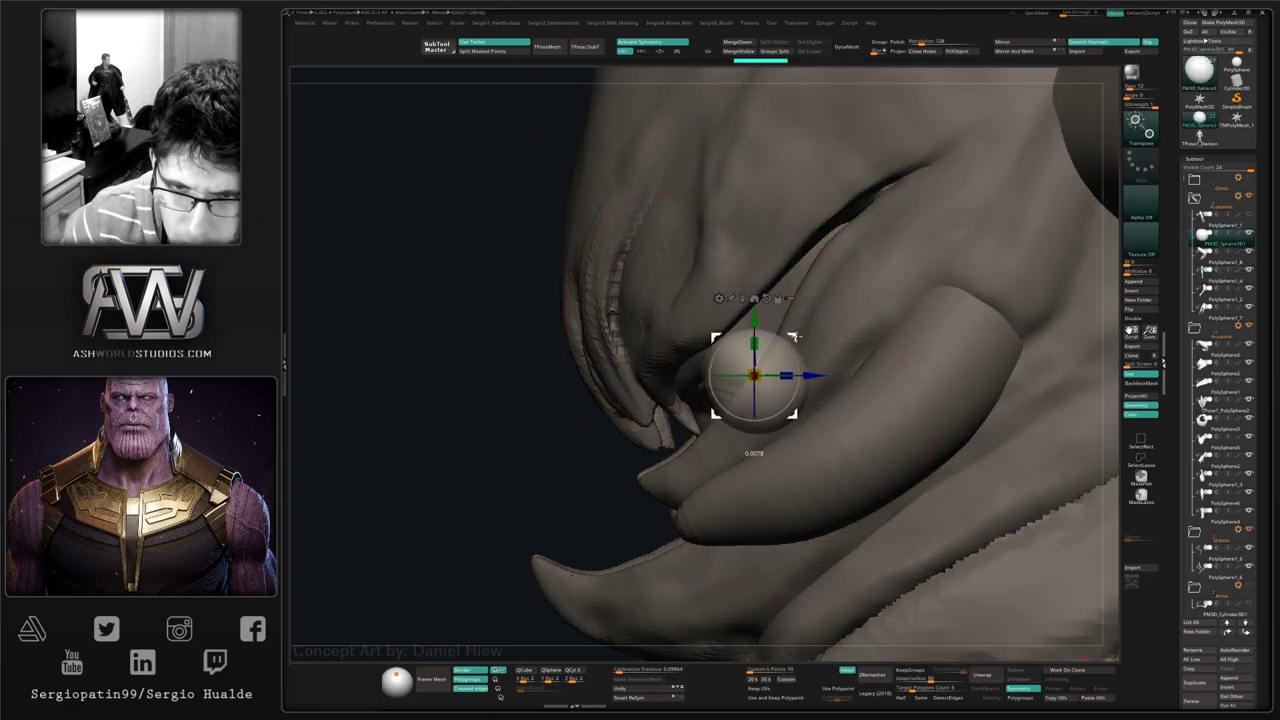
left_click(745, 385, "alt")
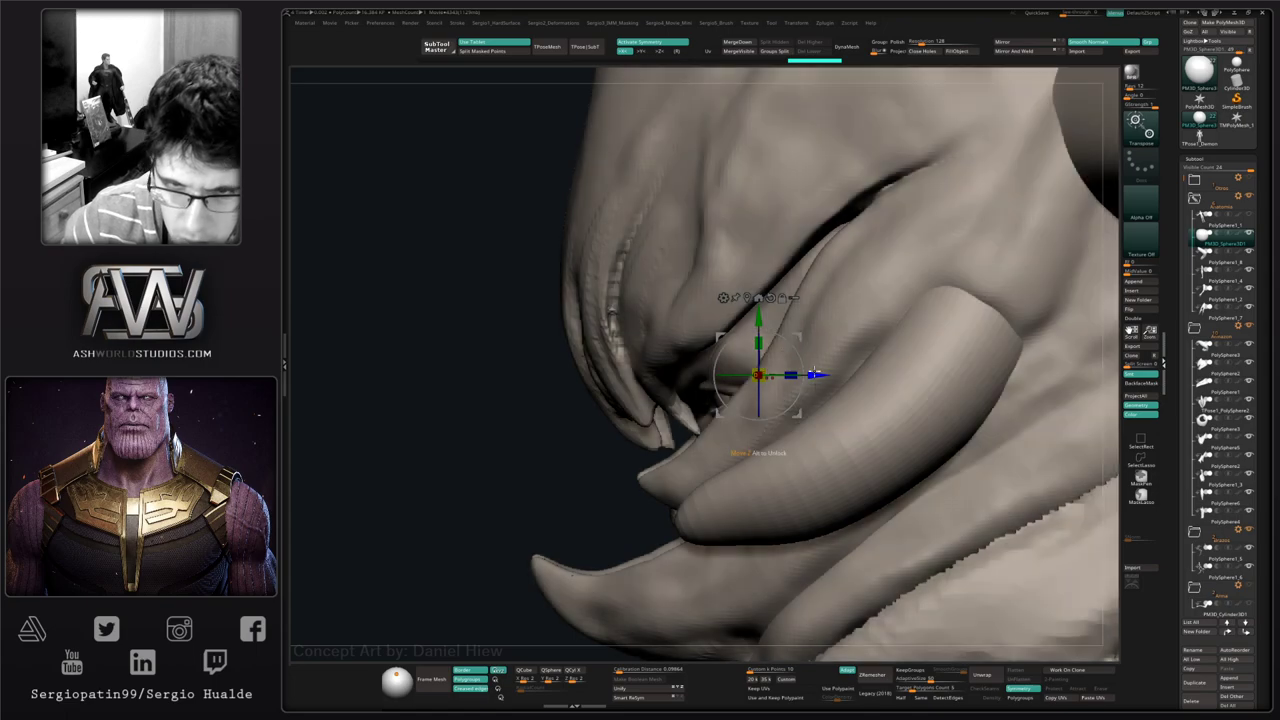
key("q")
key("w")
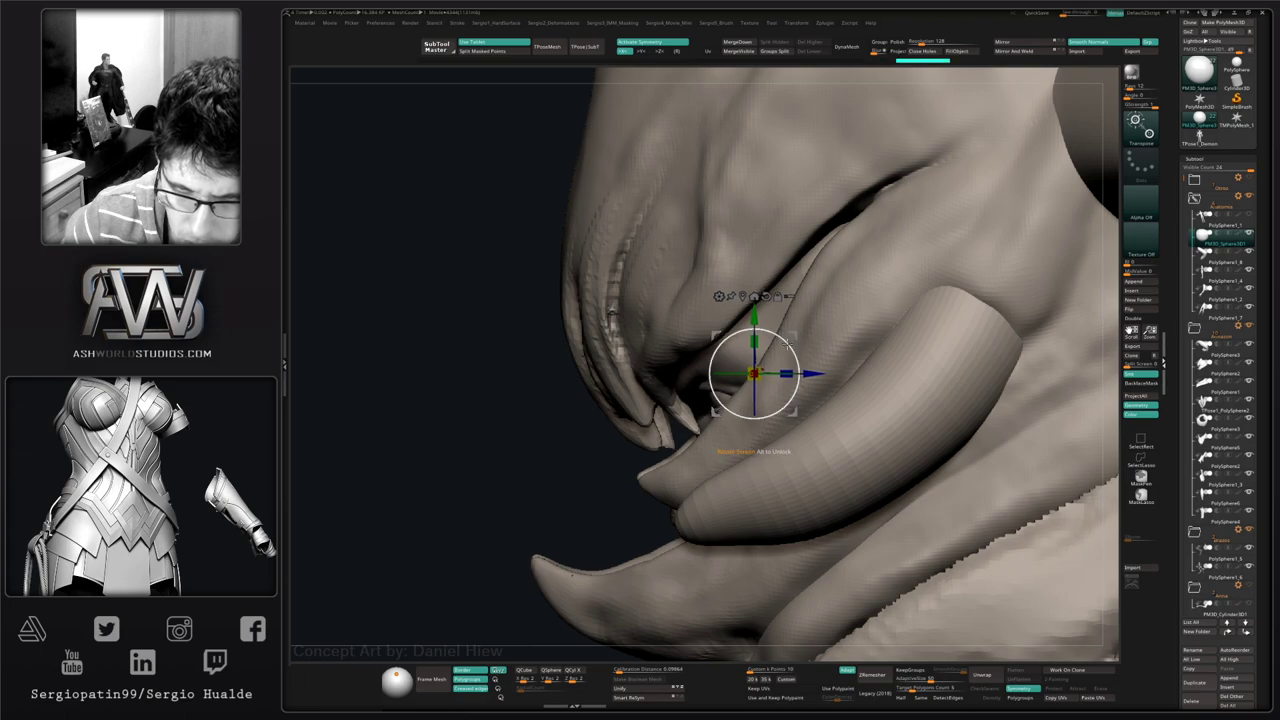
key("q")
mouse_move(788, 344)
right_mouse_down("ctrl")
mouse_move(788, 400)
mouse_move(815, 445)
mouse_move(790, 420)
right_mouse_up("ctrl")
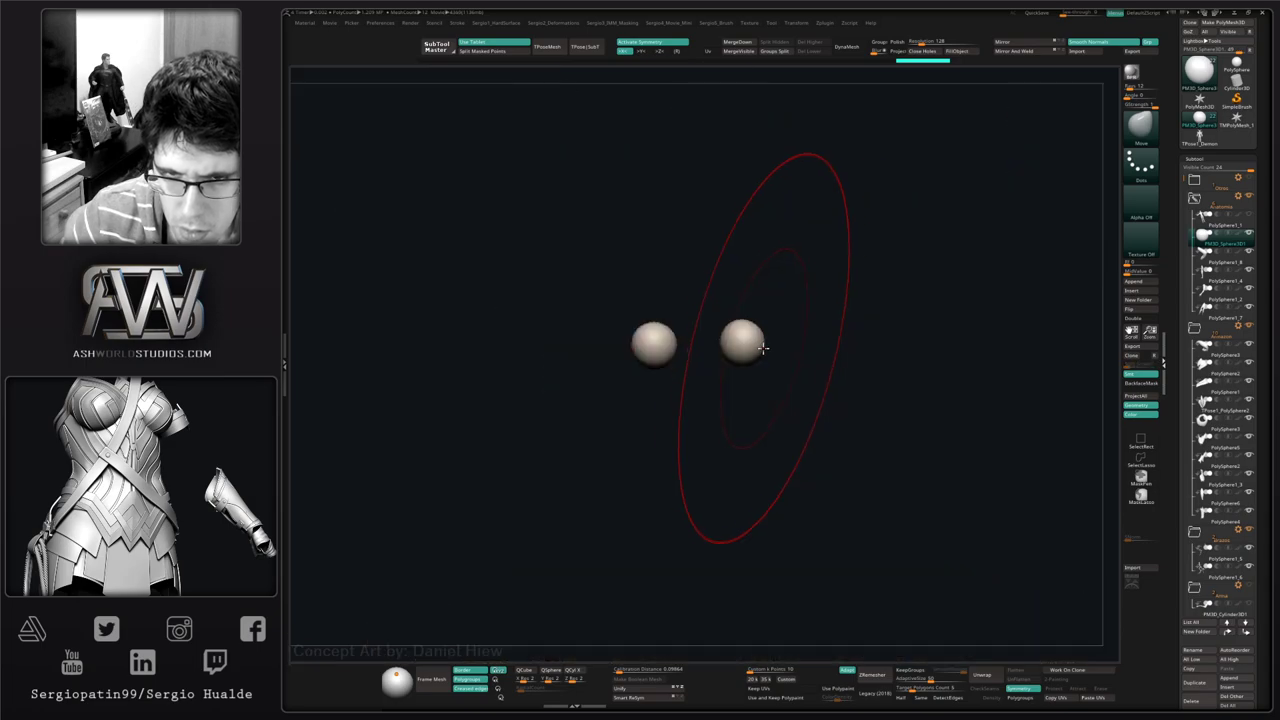
- Isolate the head with its eyeballs and lasso-mask the forehead and brows, extending the mask across the temples
mouse_move(745, 357)
right_mouse_down("ctrl")
mouse_move(763, 413)
mouse_move(737, 431)
mouse_move(760, 403)
mouse_move(766, 360)
mouse_move(751, 355)
right_mouse_up("ctrl")
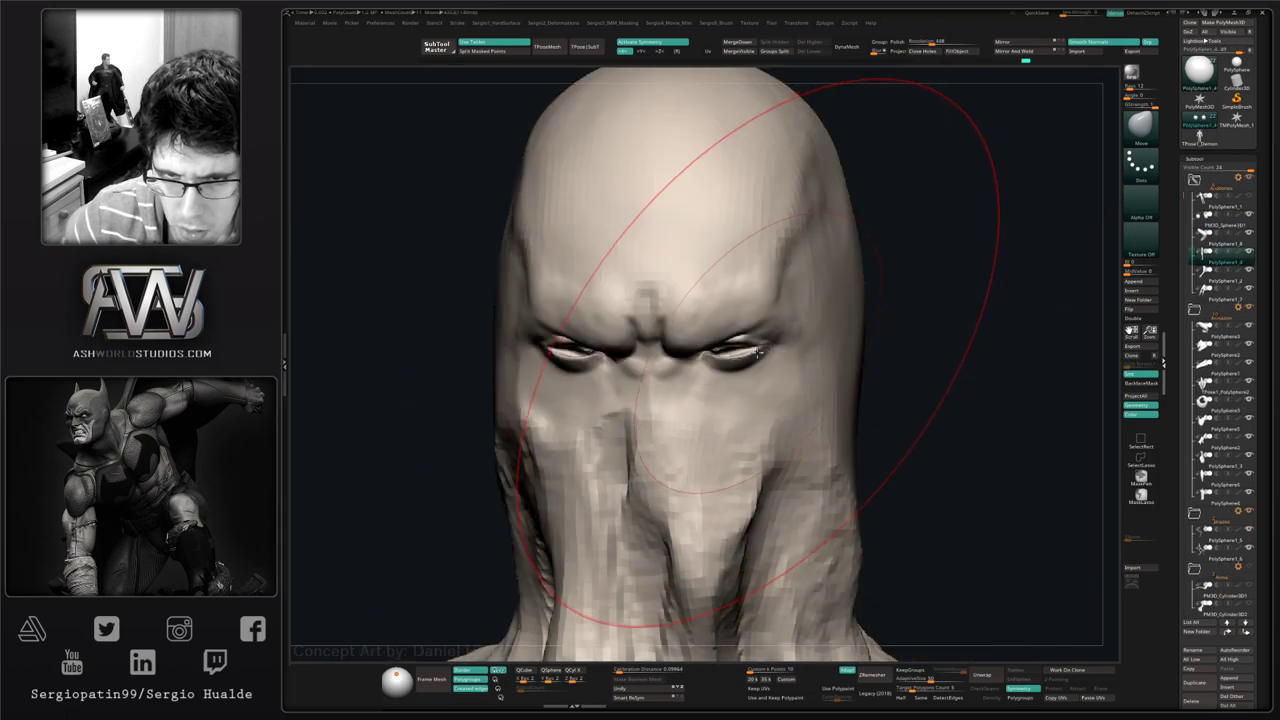
right_click_drag(820, 350, 861, 331)
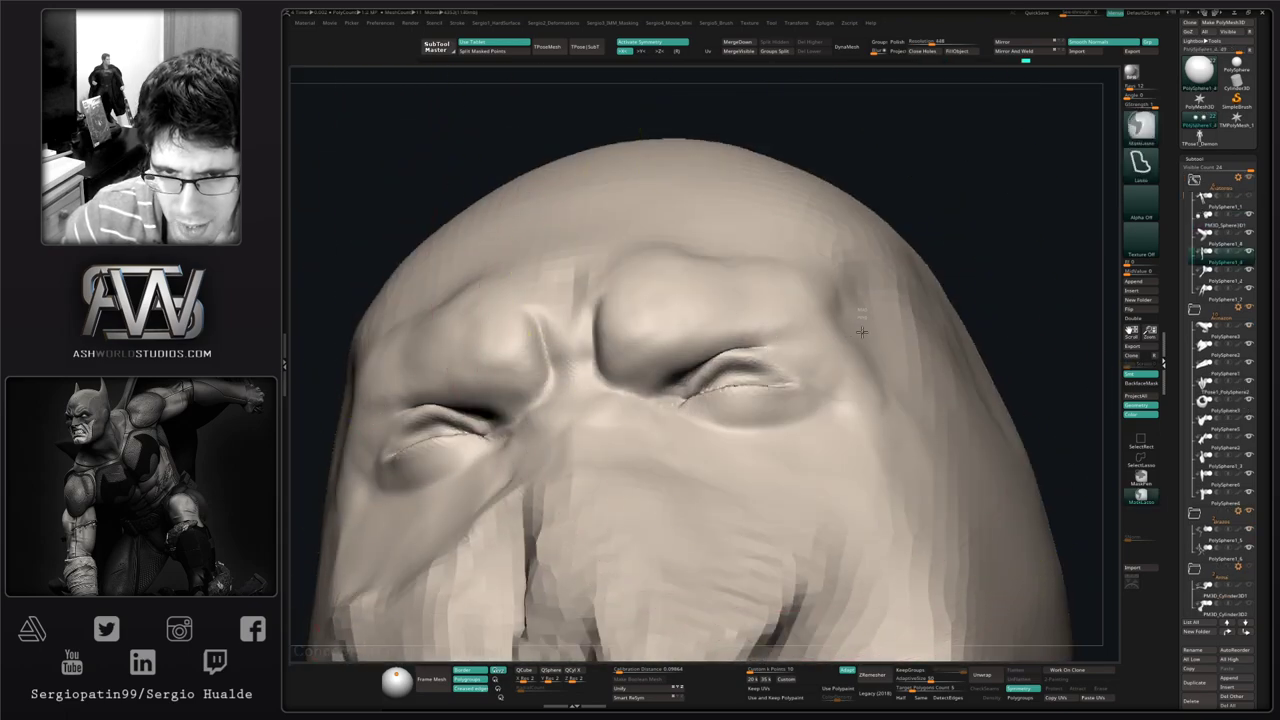
mouse_move(861, 331)
left_mouse_down("ctrl")
mouse_move(745, 350)
mouse_move(774, 149)
mouse_move(840, 200)
left_mouse_up("ctrl")
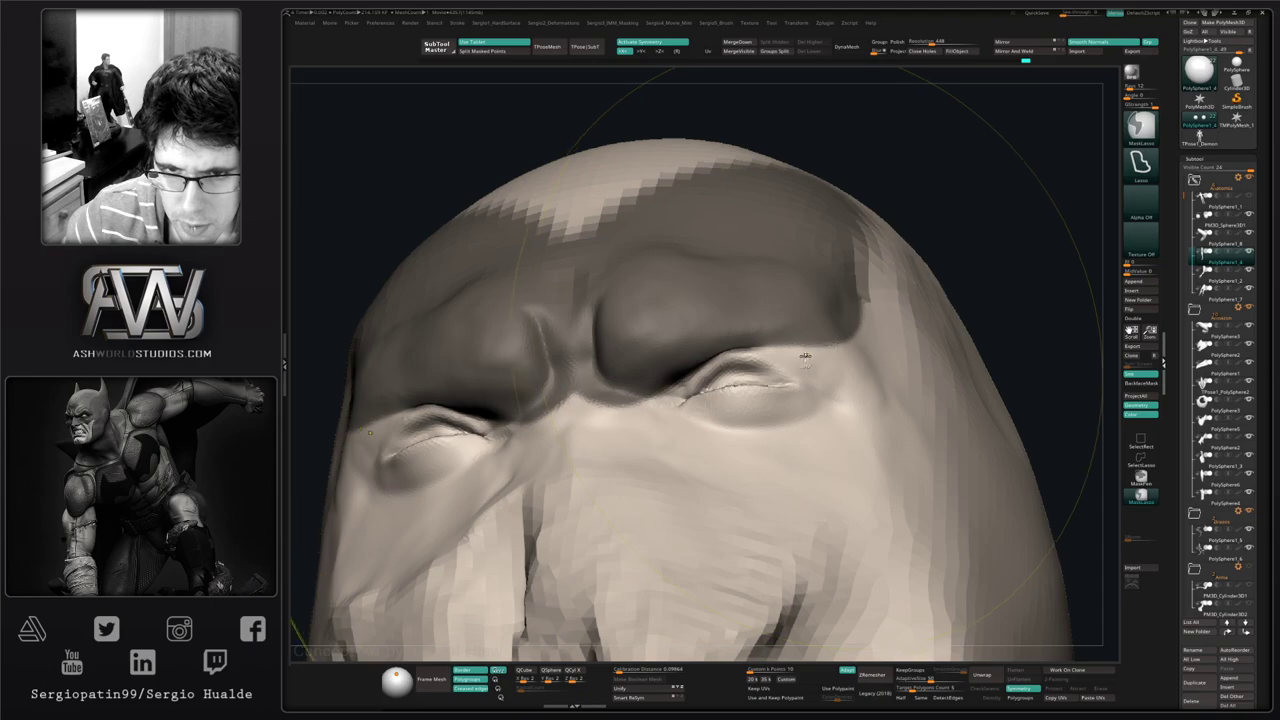
mouse_move(806, 354)
right_mouse_down()
mouse_move(804, 439)
mouse_move(780, 273)
right_mouse_up()
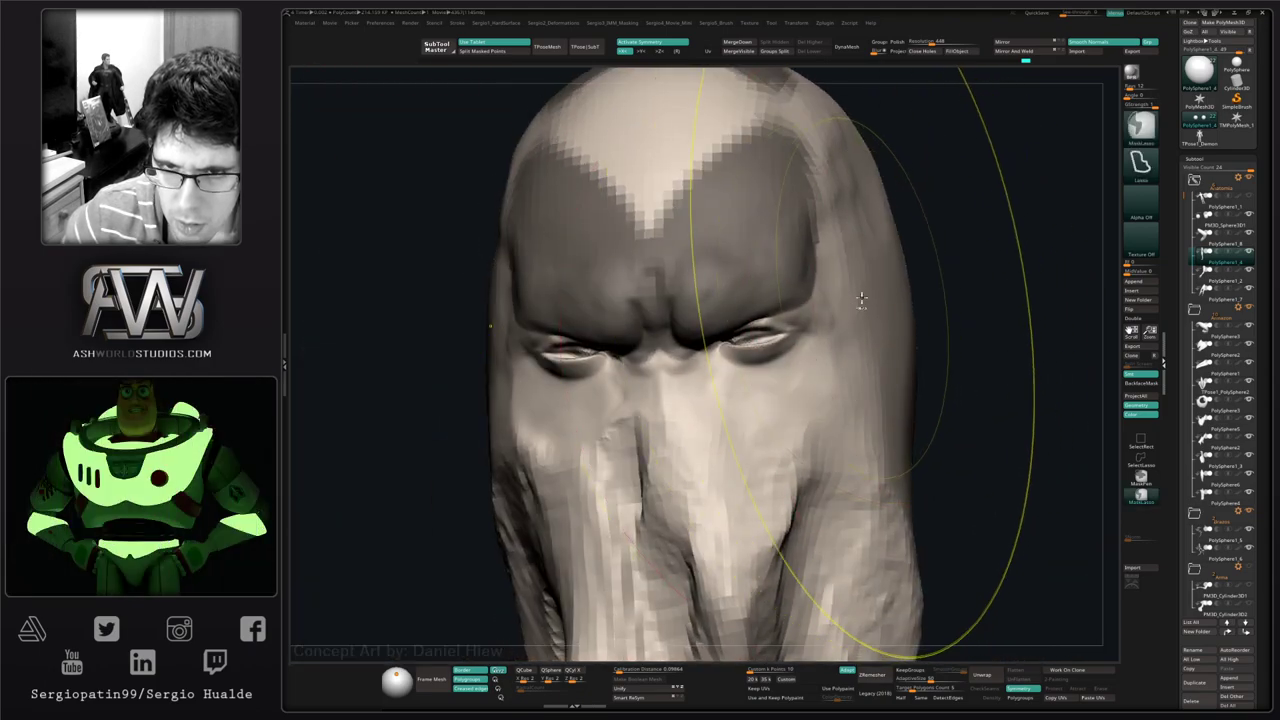
left_click_drag(846, 293, 742, 305, "ctrl")
left_click_drag(895, 316, 971, 314, "ctrl")
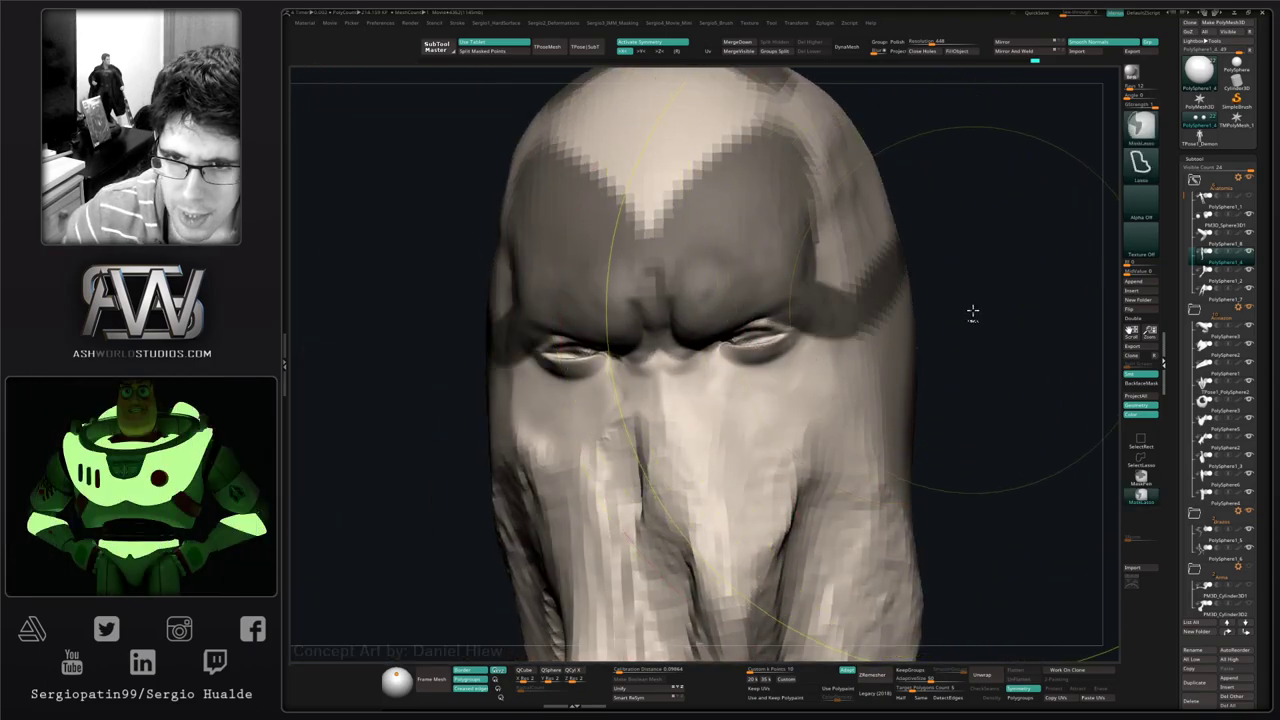
- Invert the head's mask and reshape the unmasked brow above the inner eye corners and nose bridge with the Move brush
left_click(971, 314, "ctrl")
right_click_drag(800, 340, 769, 343, "shift")
key("s")
left_click_drag(769, 343, 787, 327)
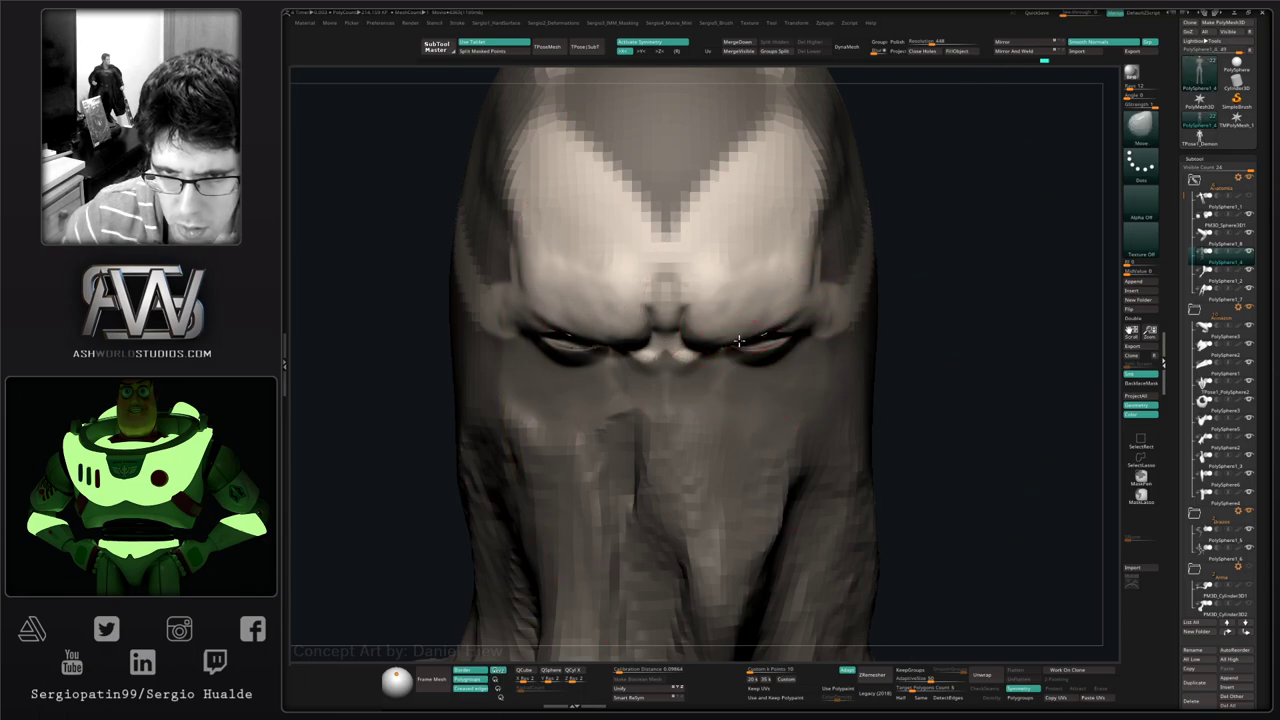
left_click_drag(691, 353, 676, 353)
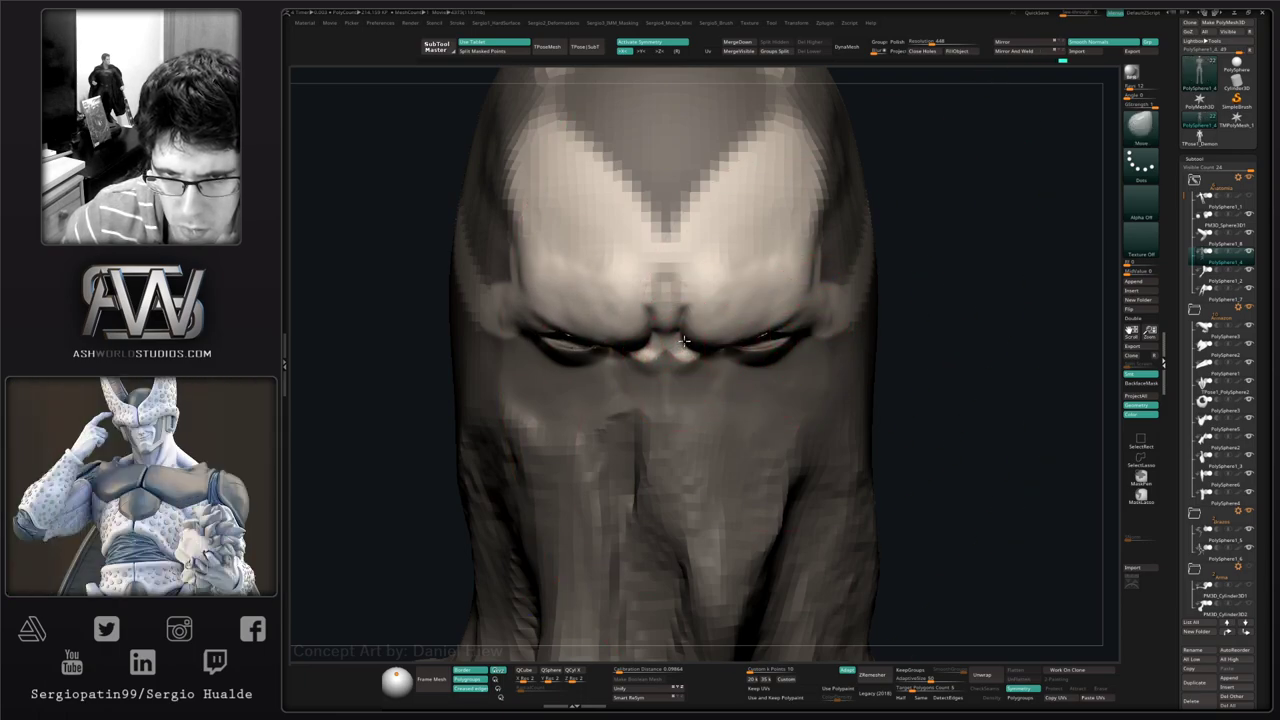
right_click_drag(720, 318, 694, 337)
left_click_drag(694, 337, 700, 340)
- Bring the helmet, horns and other hidden subtools back into view around the head
mouse_move(700, 340)
right_mouse_down()
mouse_move(754, 377)
mouse_move(752, 348)
mouse_move(688, 345)
mouse_move(760, 275)
right_mouse_up()
key("ctrl+shift+s")
key("ctrl+shift+s")
mouse_move(760, 275)
right_mouse_down("ctrl")
mouse_move(760, 408)
mouse_move(767, 386)
right_mouse_up("ctrl")
key("ctrl+shift+s")
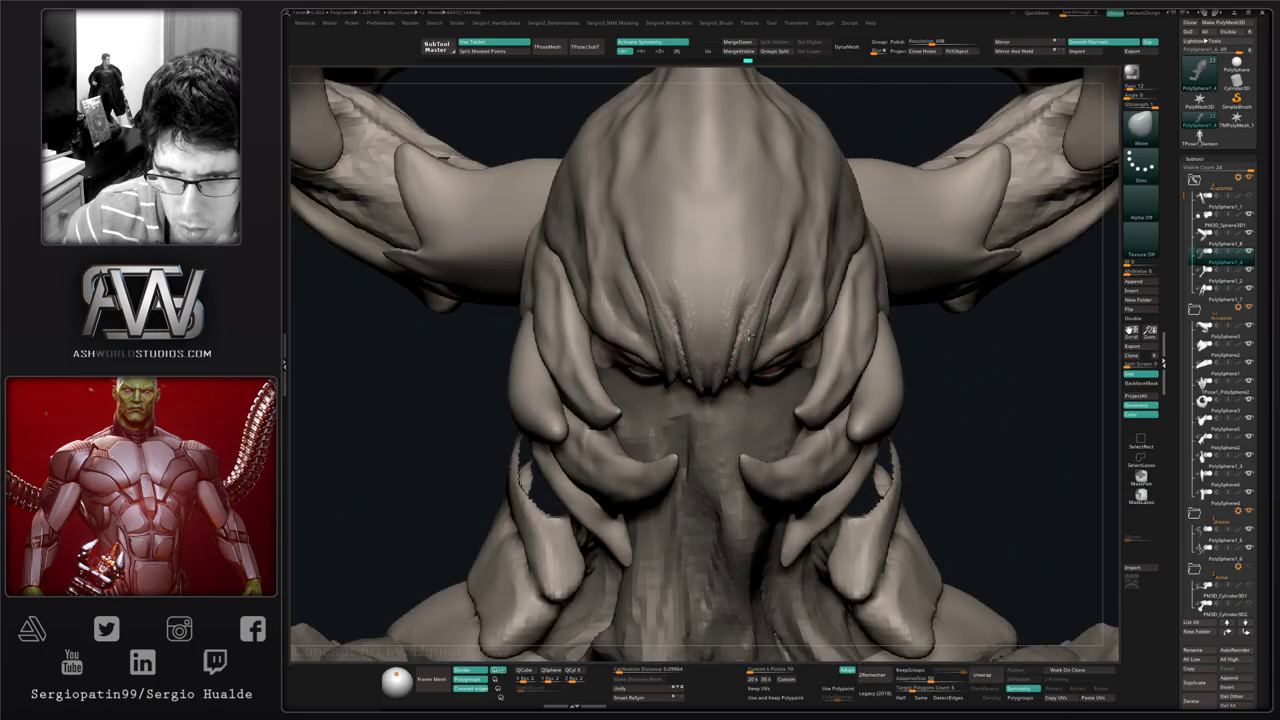
- Mask the folded front tip of the helmet above the eye and check the helmet in isolation
mouse_move(748, 338)
right_mouse_down()
mouse_move(758, 375)
mouse_move(758, 351)
right_mouse_up()
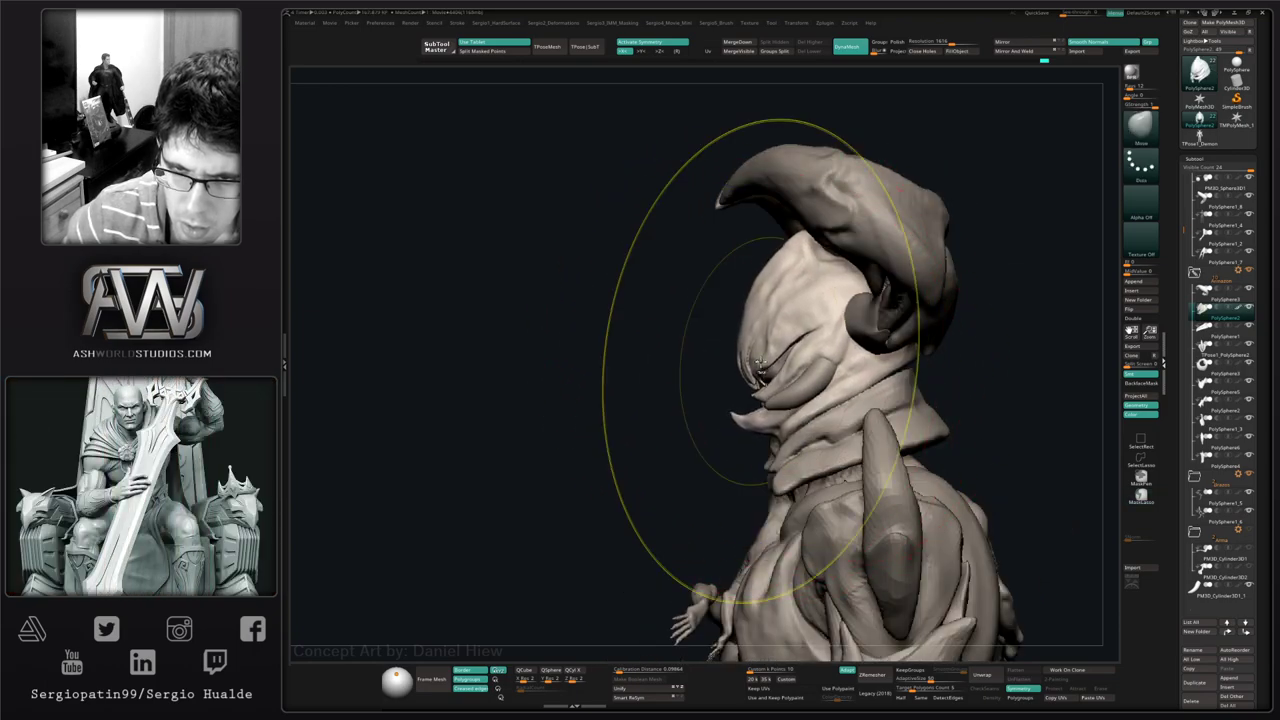
mouse_move(758, 371)
right_mouse_down()
mouse_move(774, 358)
mouse_move(755, 413)
mouse_move(810, 395)
right_mouse_up()
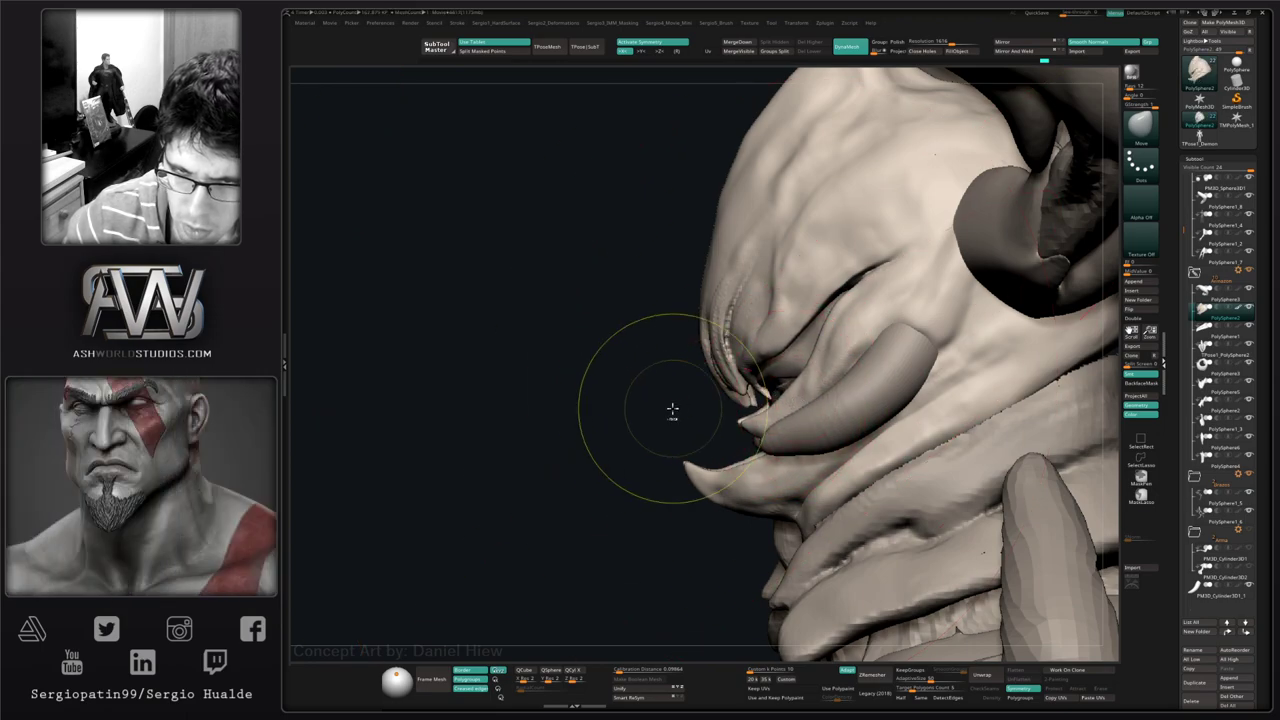
mouse_move(671, 414)
left_mouse_down("ctrl")
mouse_move(731, 421)
mouse_move(657, 249)
mouse_move(775, 410)
left_mouse_up("ctrl")
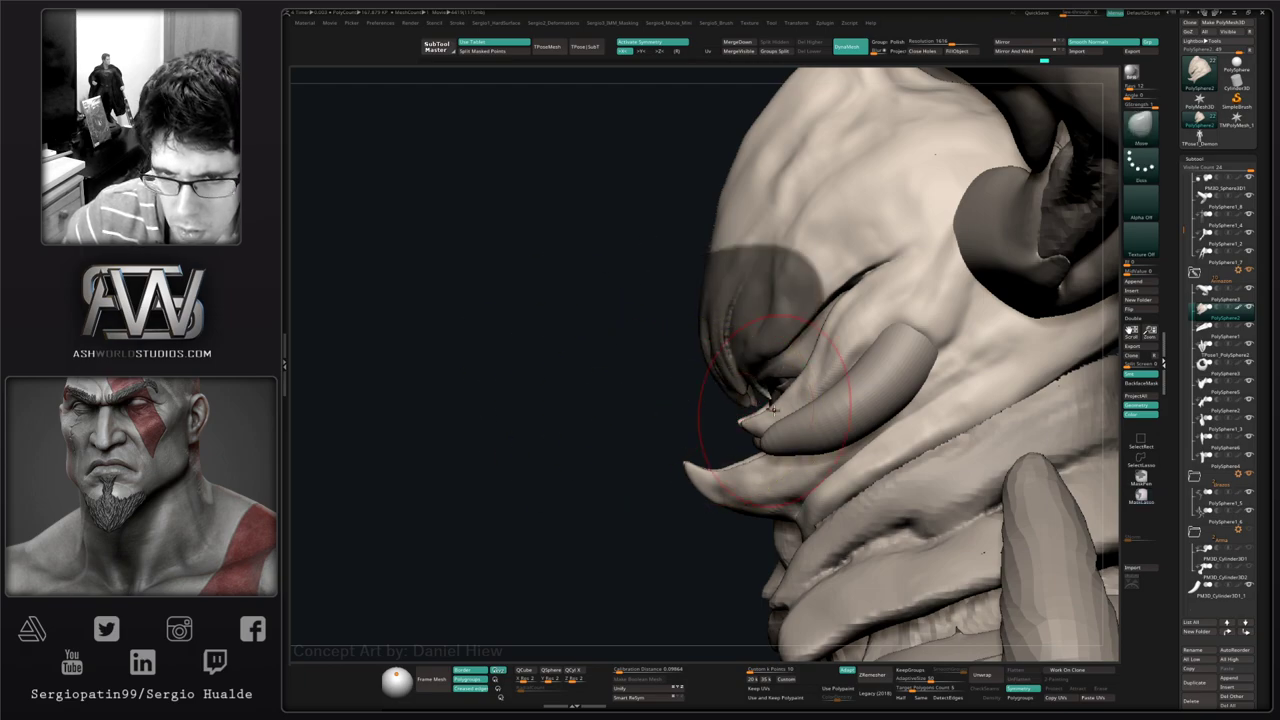
key("alt+s")
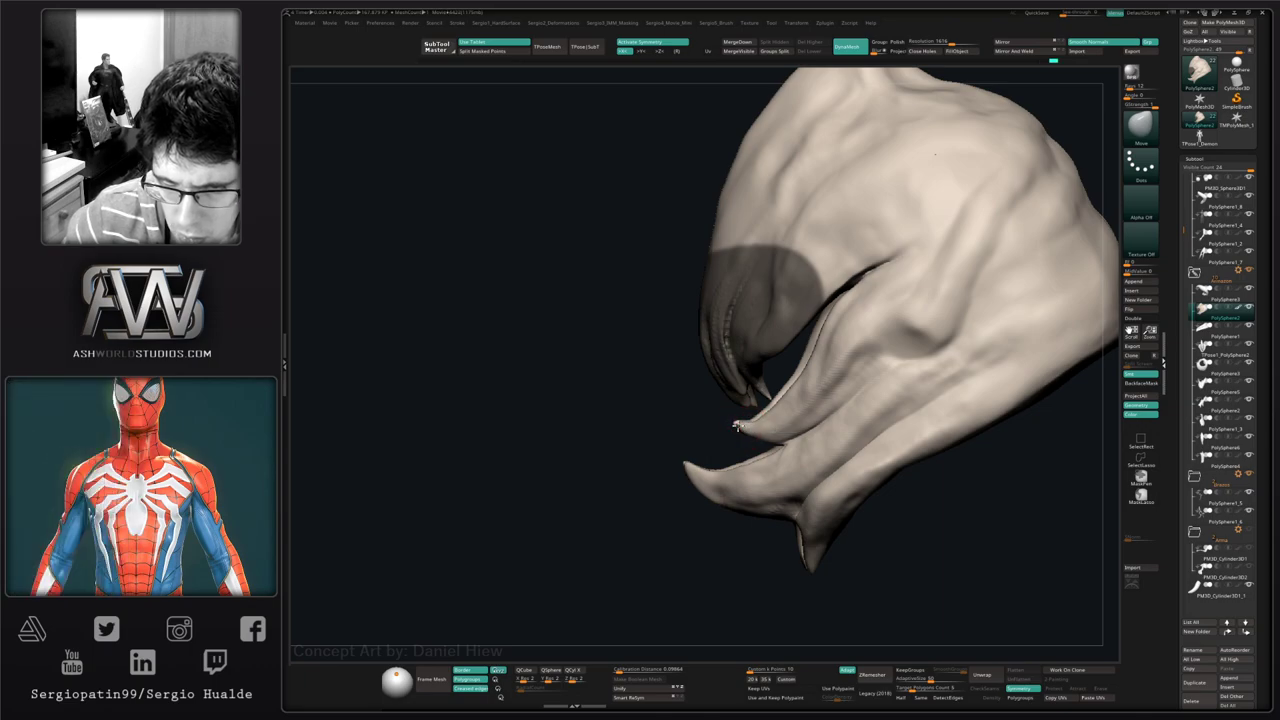
key("alt+s")
right_click_drag(766, 437, 810, 411, "ctrl")
- Select the inner head mesh, isolate it, and smooth the brow fold and upper eyelid crease
left_click(829, 392, "alt")
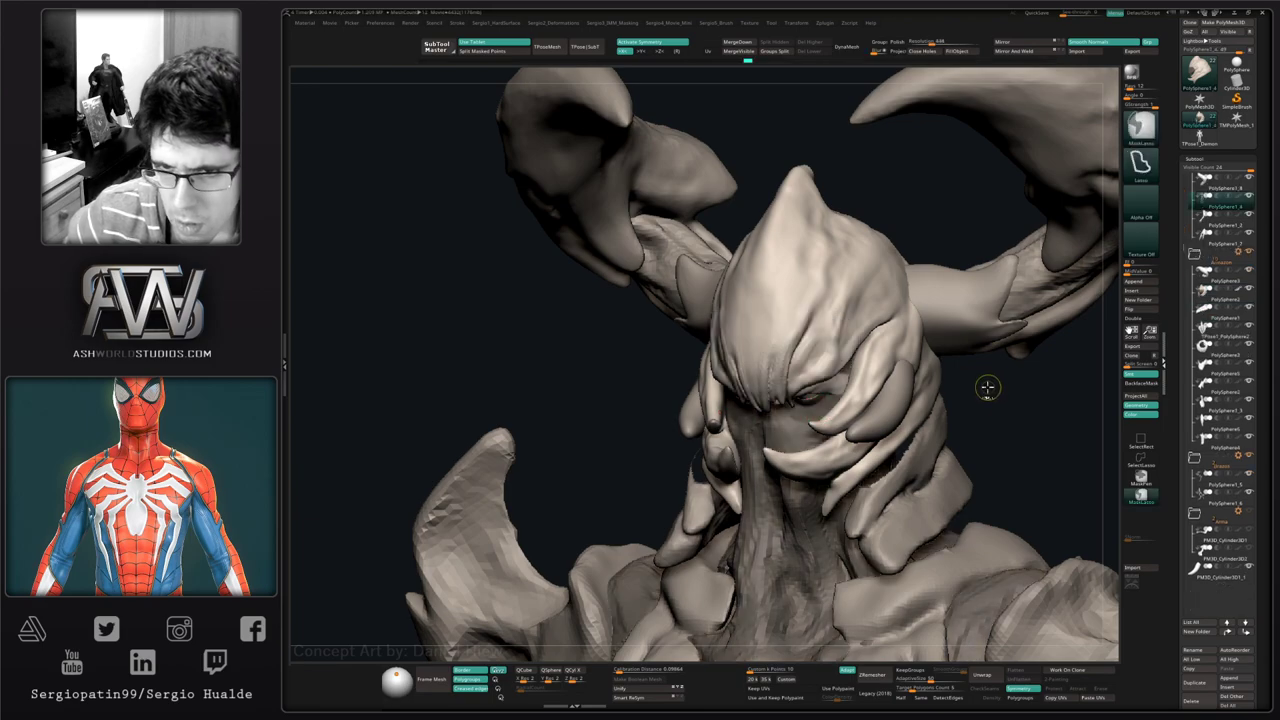
right_click_drag(900, 396, 535, 411, "ctrl")
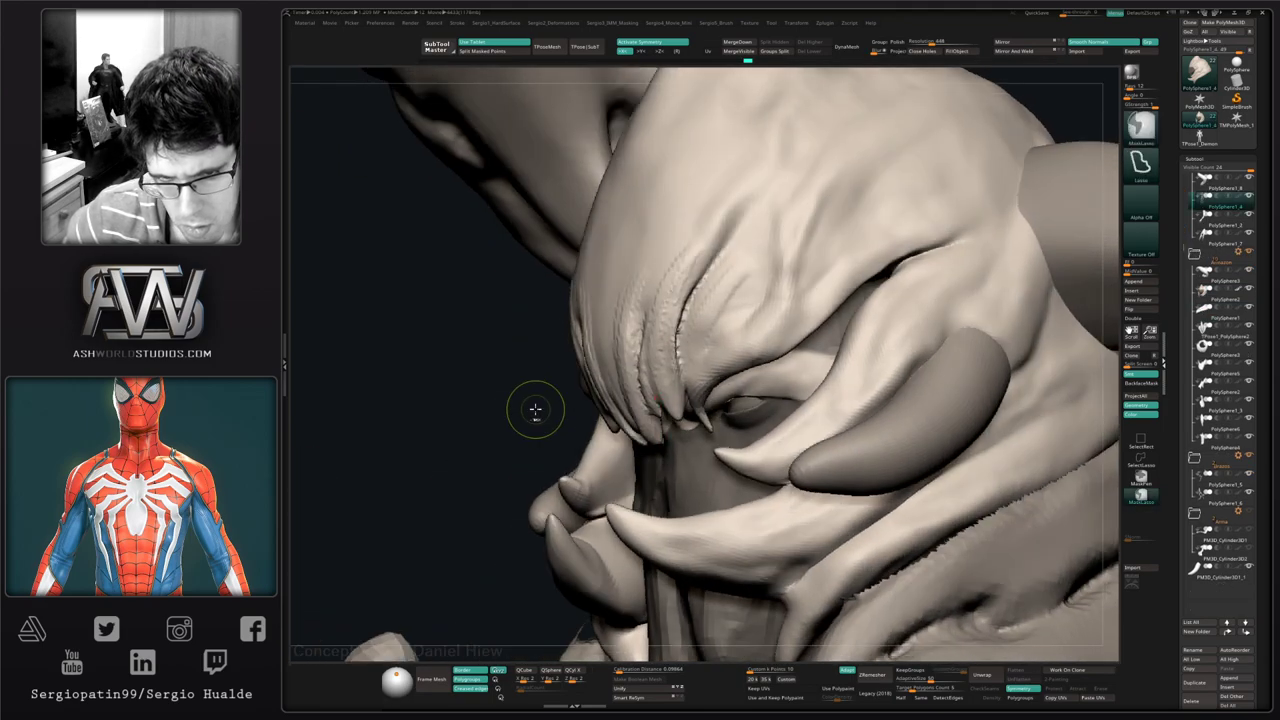
right_click_drag(666, 424, 620, 416)
key("alt+s")
mouse_move(739, 353)
right_mouse_down("ctrl")
mouse_move(754, 383)
mouse_move(738, 386)
right_mouse_up("ctrl")
right_click_drag(737, 431, 797, 380, "alt")
left_click_drag(758, 394, 821, 376, "shift")
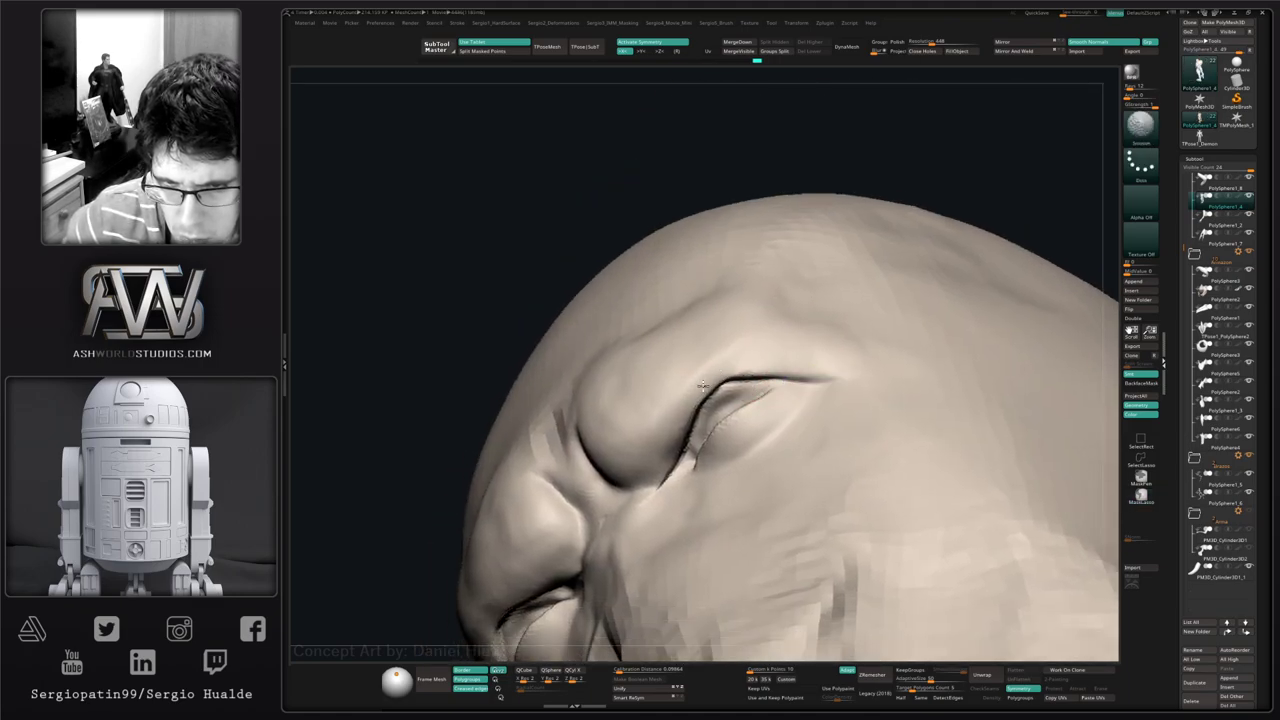
- Carve the crease under the brow at the inner eye corner with DamStandard and smooth the upper eyelid
mouse_move(642, 510)
right_mouse_down()
mouse_move(674, 507)
mouse_move(680, 462)
right_mouse_up()
left_click_drag(678, 459, 622, 486)
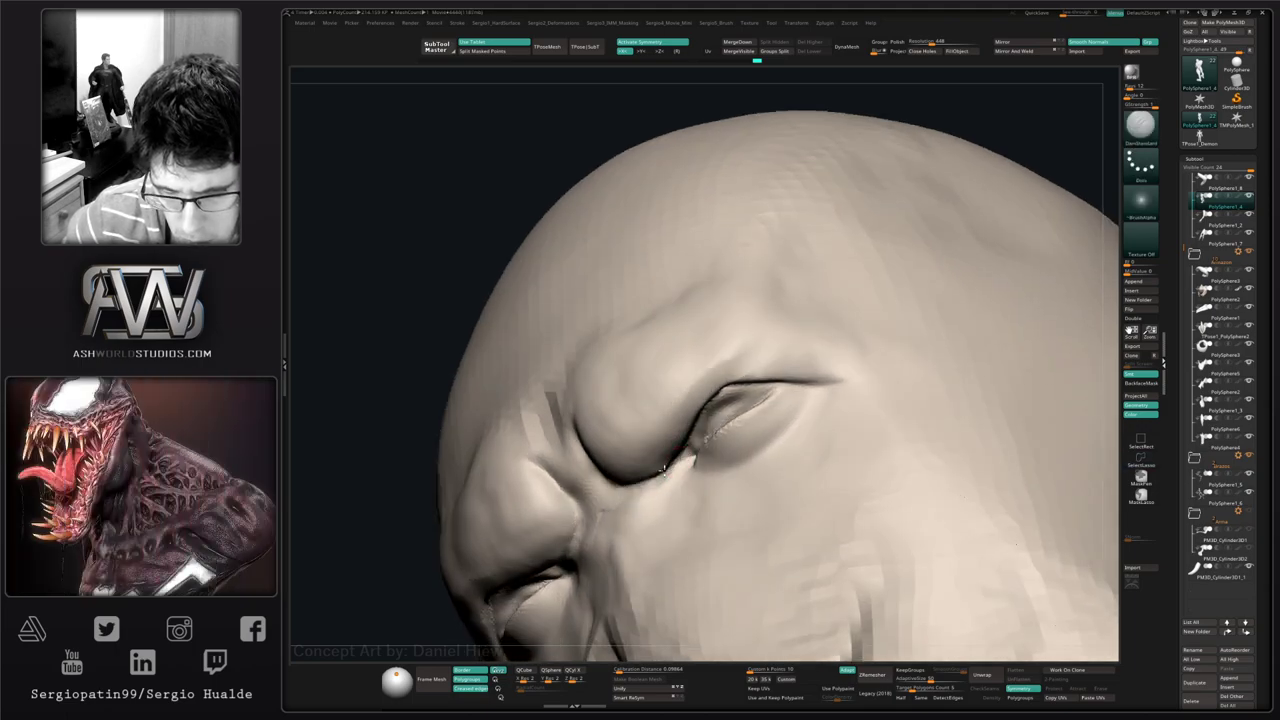
key("shift")
left_click_drag(698, 413, 753, 371, "shift")
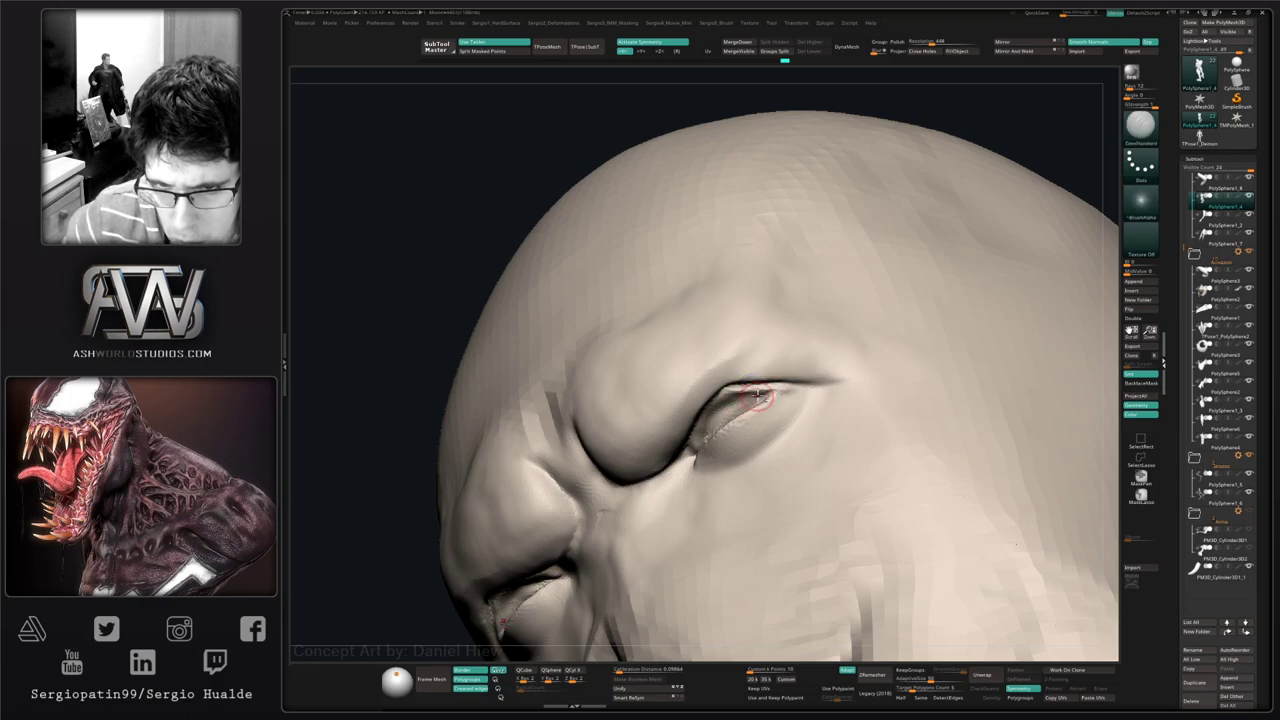
- Carve along the upper eyelid to the inner eye corner with DamStandard, then smooth the lid and the area below
mouse_move(695, 420)
right_mouse_down()
mouse_move(716, 372)
mouse_move(737, 388)
right_mouse_up()
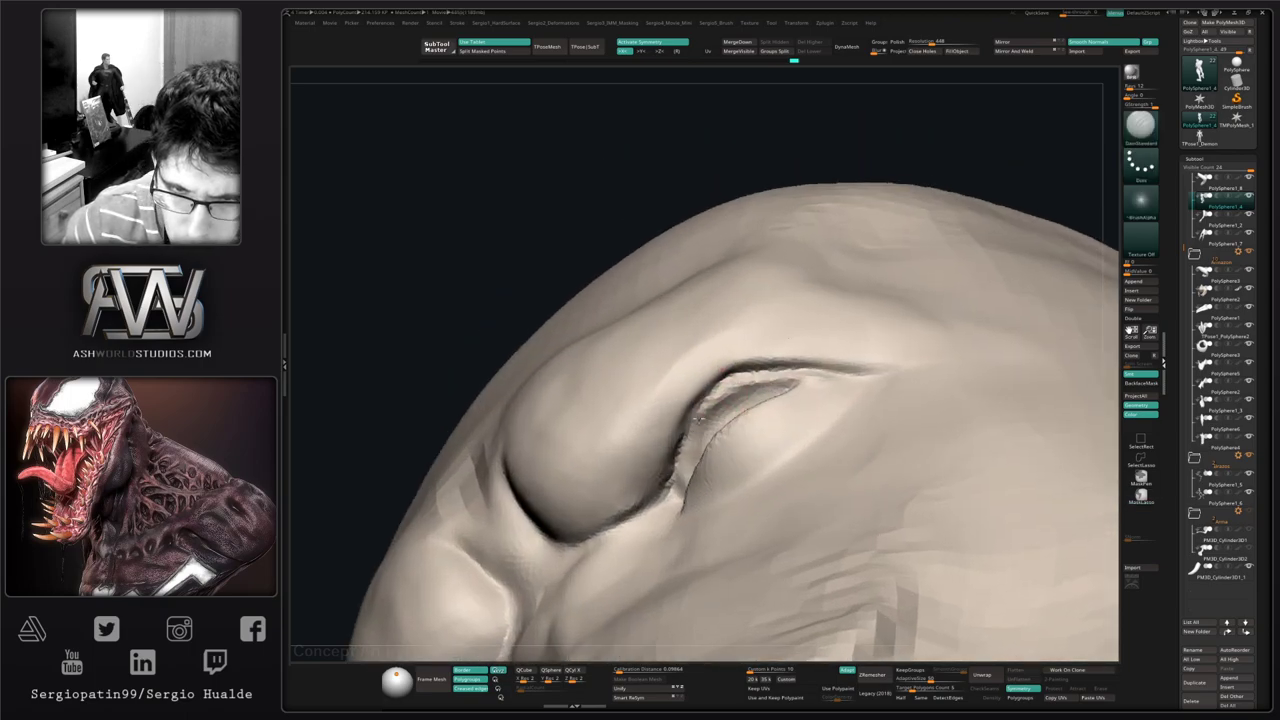
right_click_drag(680, 465, 710, 425)
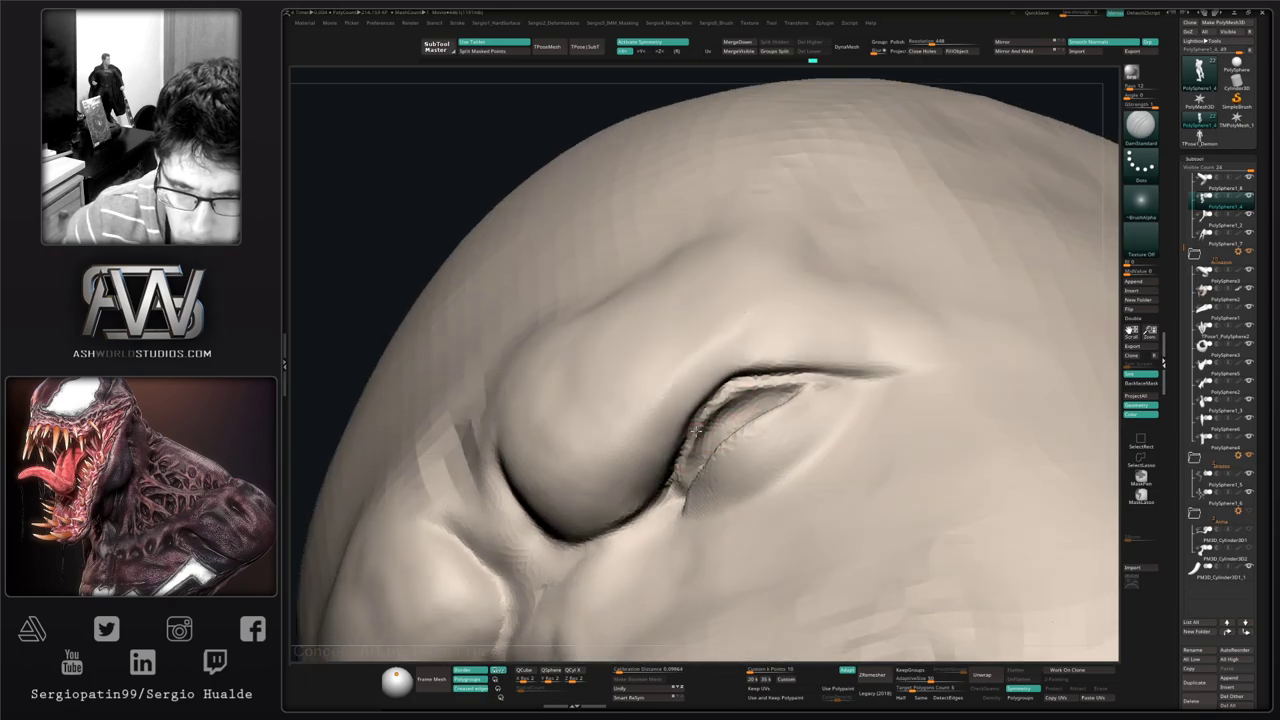
left_click_drag(750, 390, 679, 492)
right_click_drag(679, 492, 723, 426)
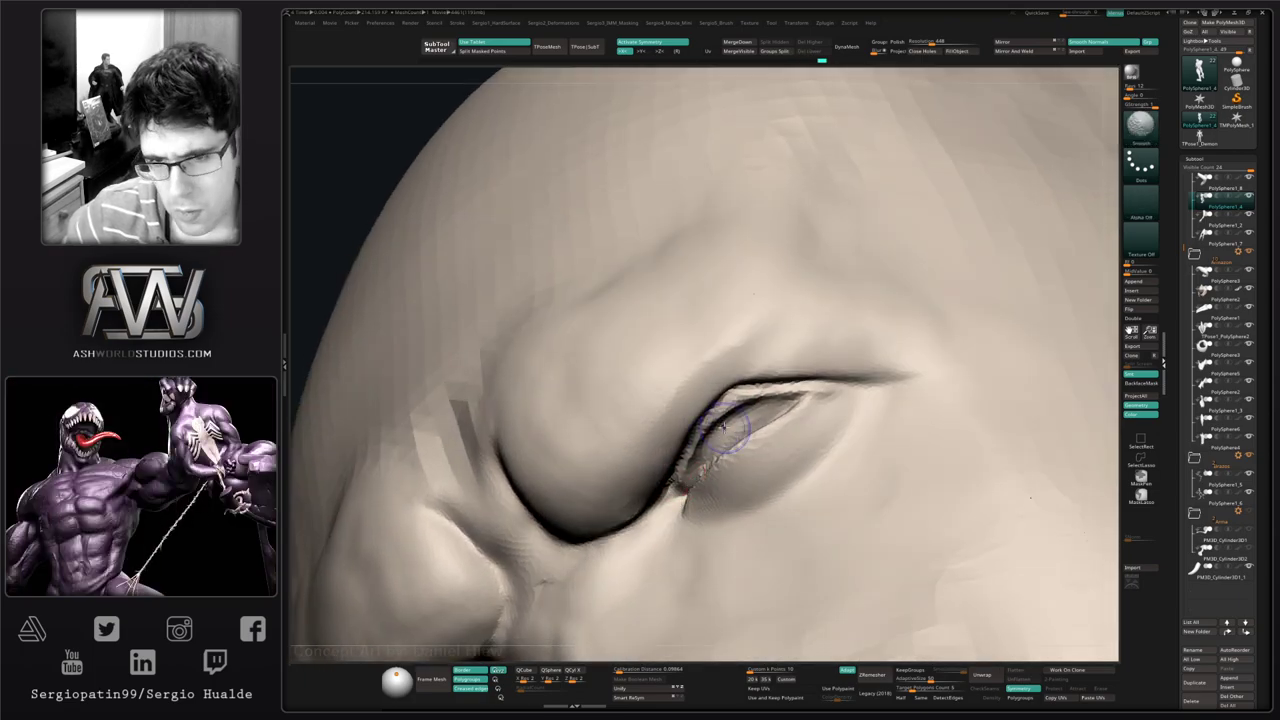
mouse_move(676, 487)
left_mouse_down("shift")
mouse_move(788, 400)
mouse_move(812, 398)
left_mouse_up("shift")
right_click_drag(791, 463, 794, 420, "ctrl")
right_click_drag(794, 420, 819, 427)
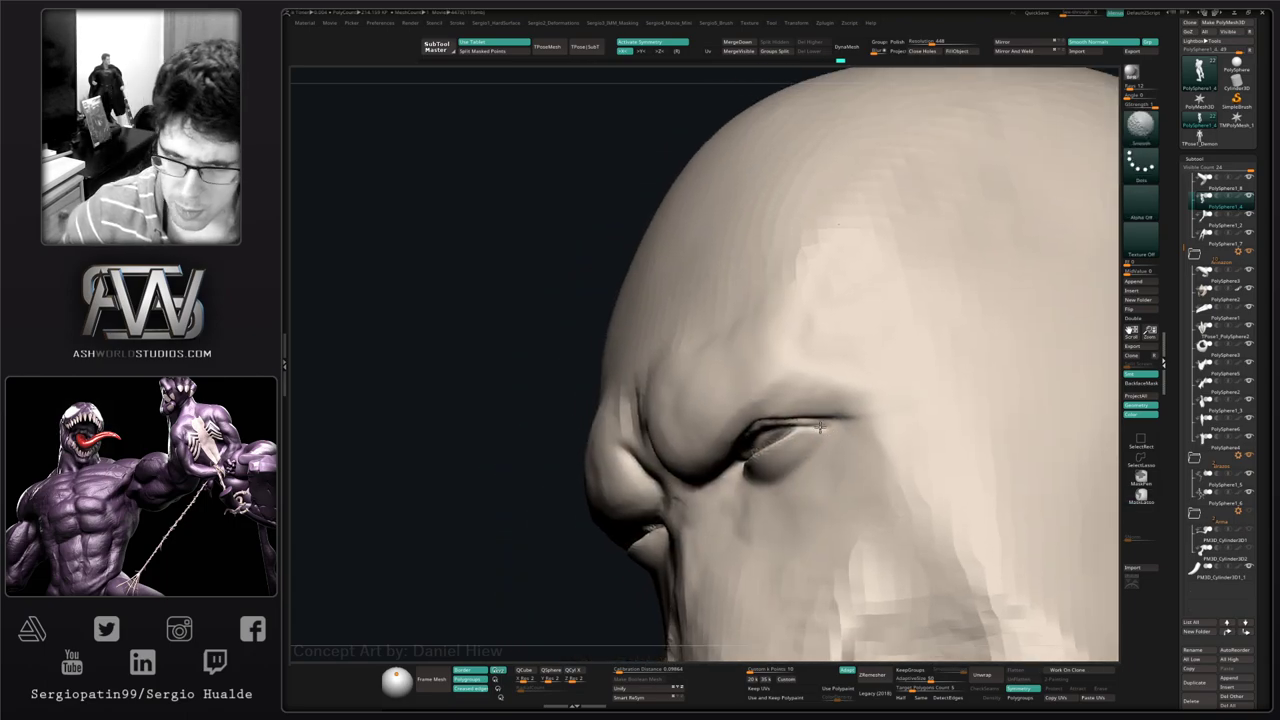
left_click_drag(771, 472, 726, 501, "shift")
- Extend the crease at the outer eye corner with DamStandard and smooth the skin around it
mouse_move(726, 501)
right_mouse_down("ctrl")
mouse_move(750, 458)
mouse_move(783, 488)
mouse_move(777, 416)
mouse_move(800, 435)
right_mouse_up("ctrl")
right_click_drag(730, 410, 580, 410)
key("alt+s")
key("s")
left_click_drag(869, 383, 879, 382)
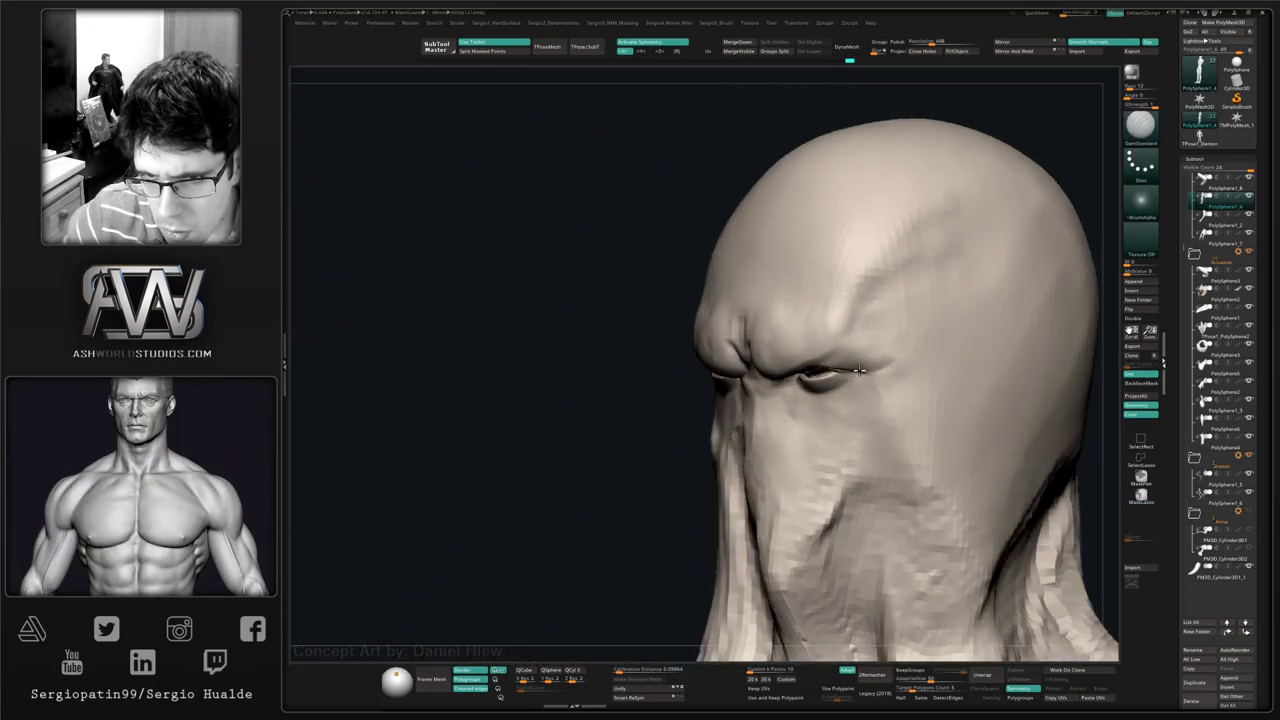
key("shift")
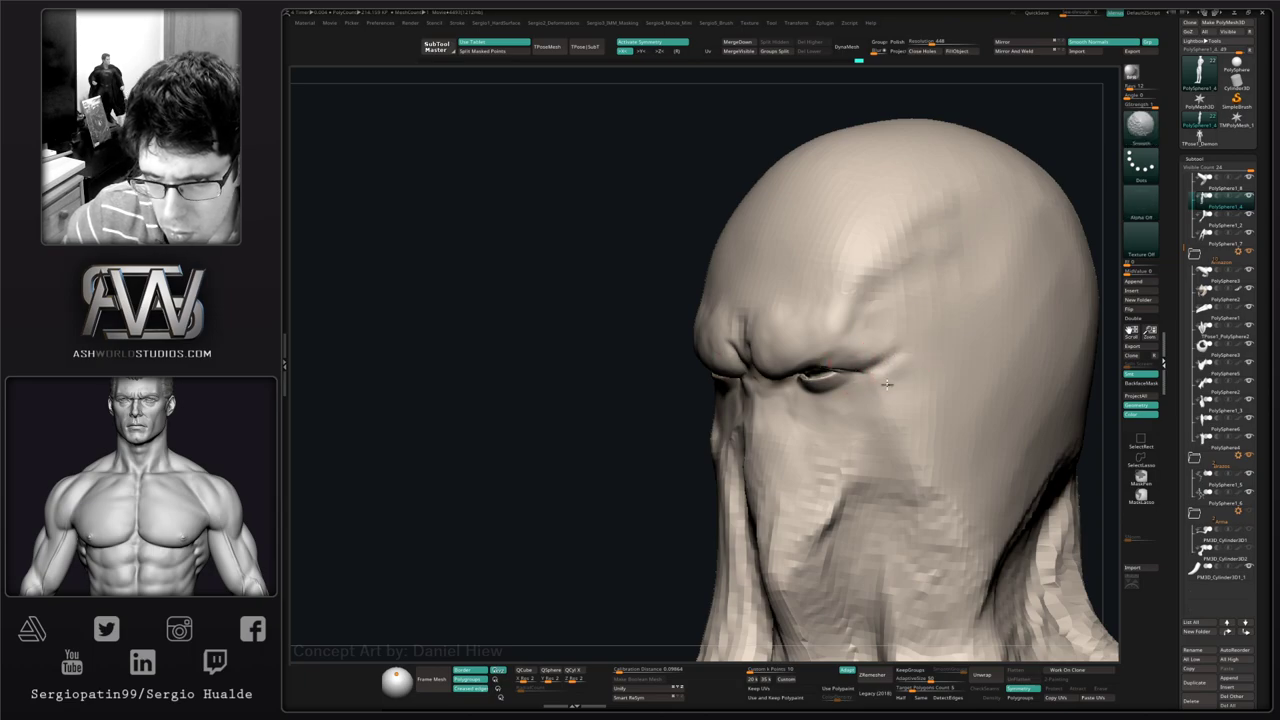
left_click_drag(887, 384, 871, 357, "shift")
- Check the brow and eyes from several angles and undo the last brush stroke
right_click_drag(822, 376, 852, 358)
key("shift")
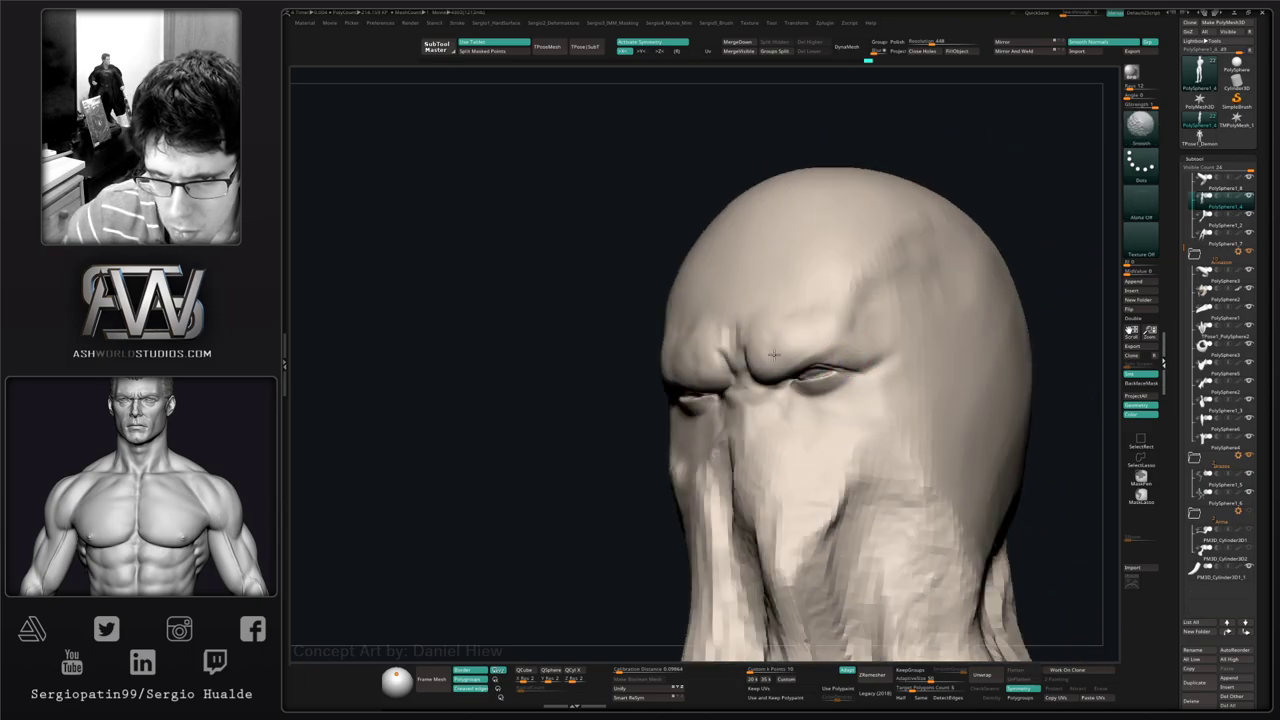
right_click_drag(773, 354, 781, 356)
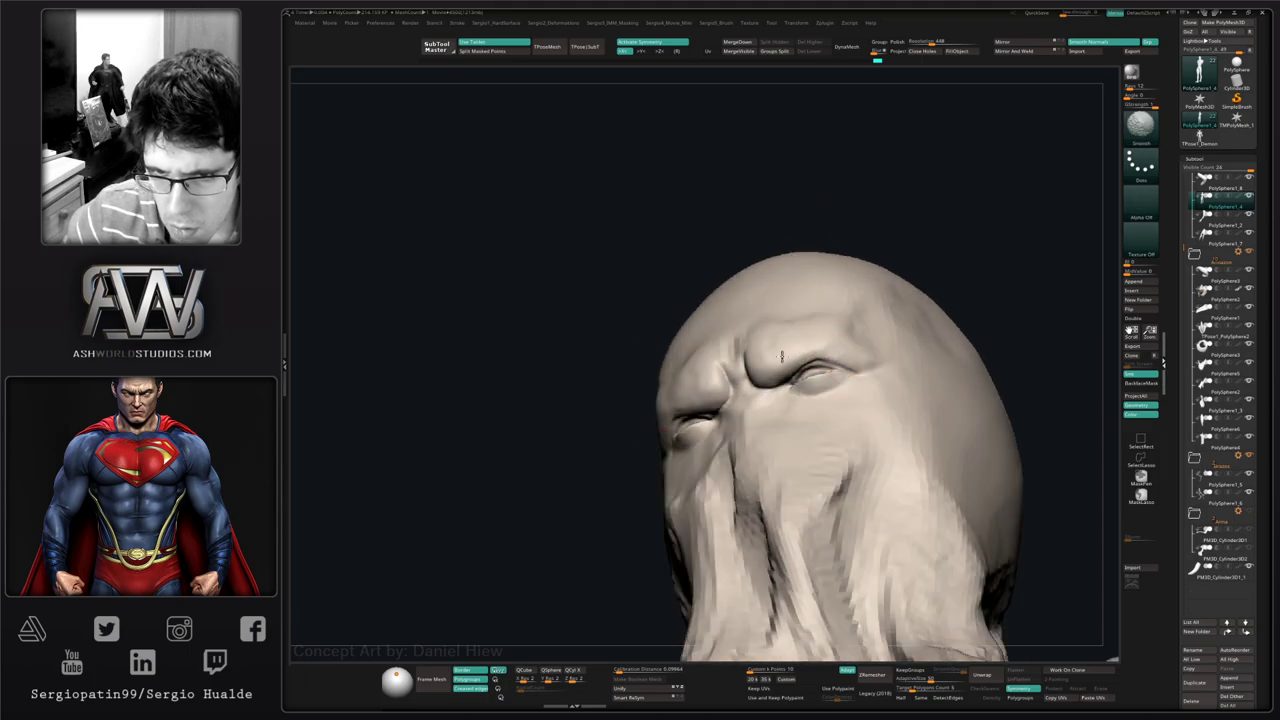
mouse_move(725, 395)
right_mouse_down("ctrl")
mouse_move(728, 346)
mouse_move(726, 408)
mouse_move(799, 465)
right_mouse_up("ctrl")
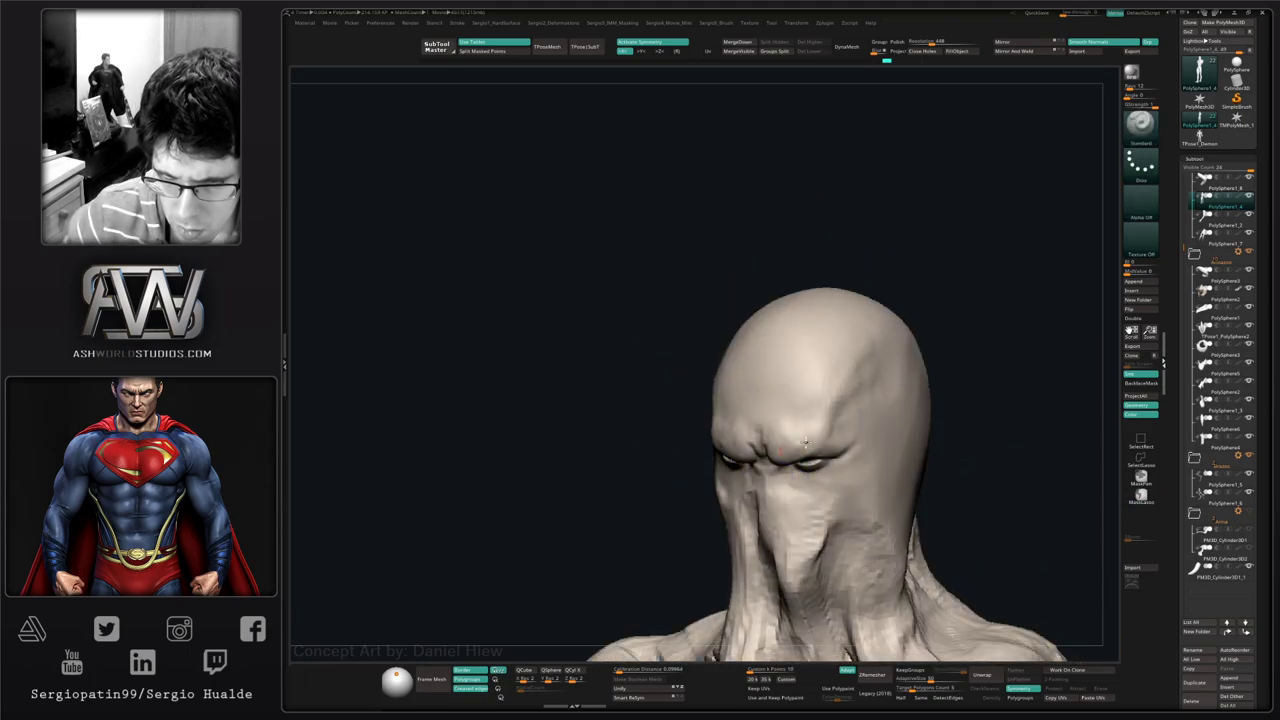
key("ctrl")
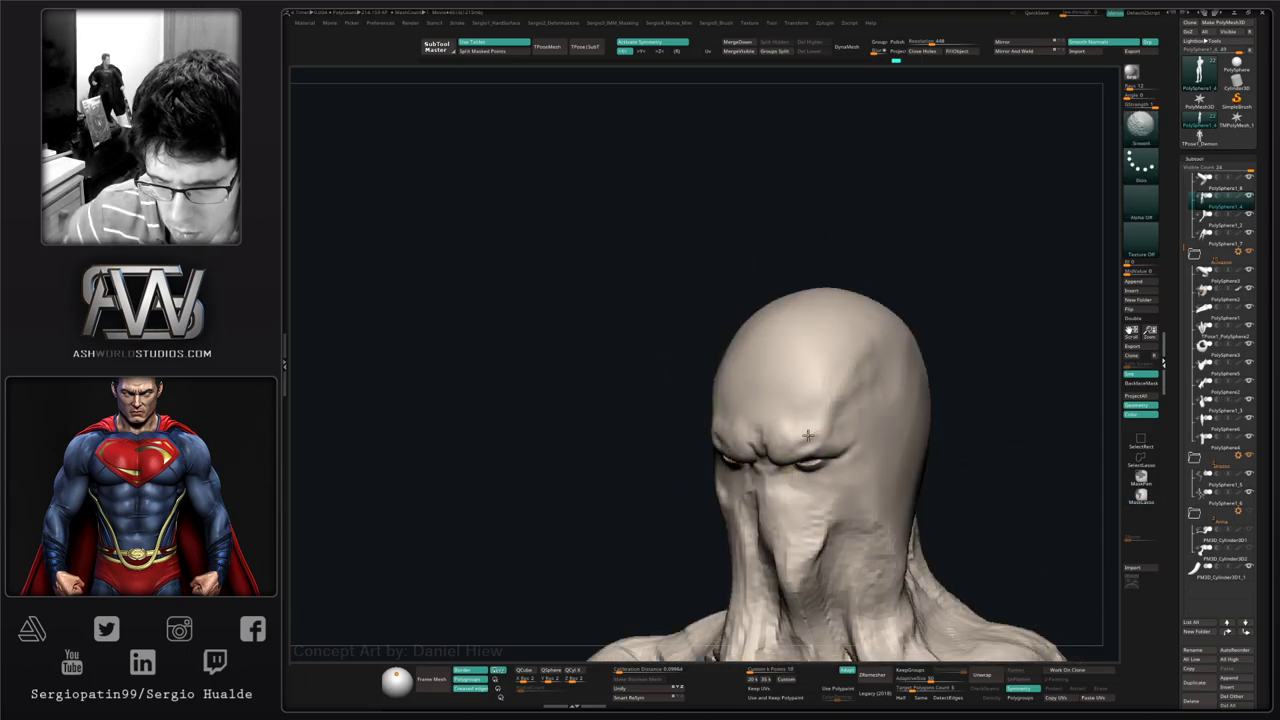
right_click_drag(820, 441, 797, 444)
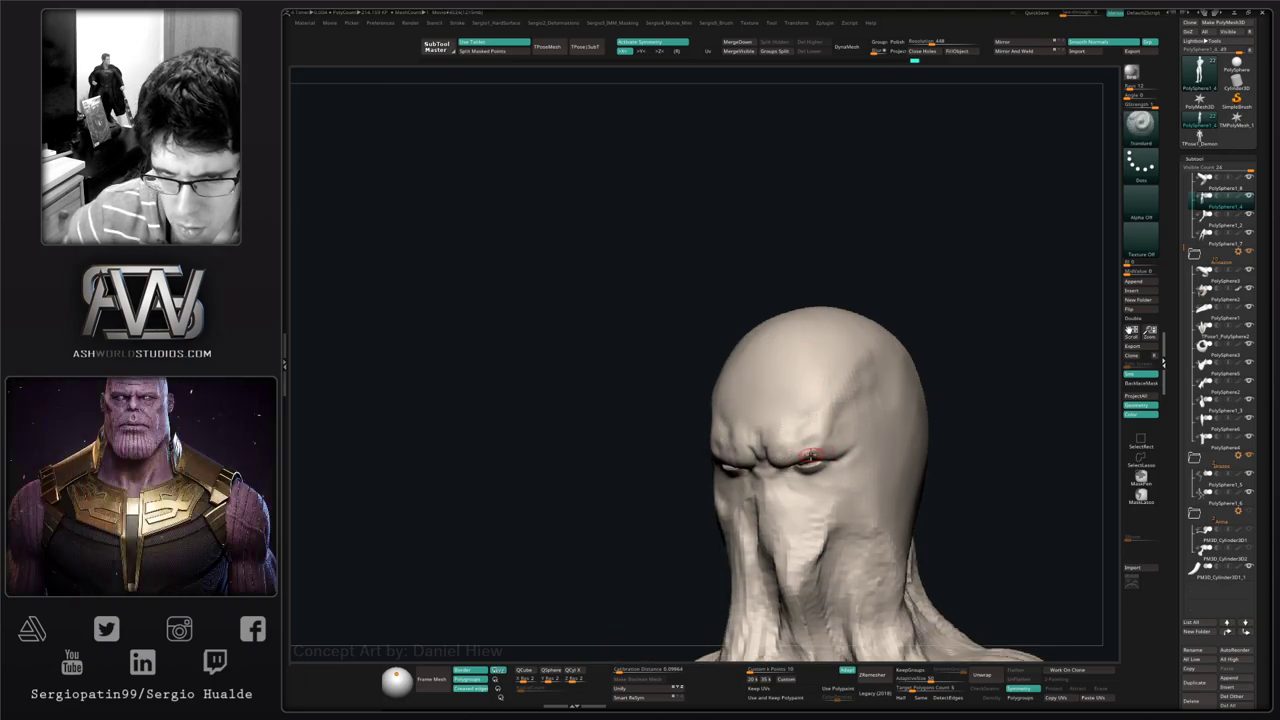
right_click_drag(830, 425, 795, 492, "ctrl")
key("ctrl+z")
- Rework the brow fold over the eye, smooth it toward the outer corner, and show the other subtools again
mouse_move(828, 445)
left_mouse_down()
mouse_move(800, 456)
mouse_move(834, 420)
mouse_move(829, 449)
left_mouse_up()
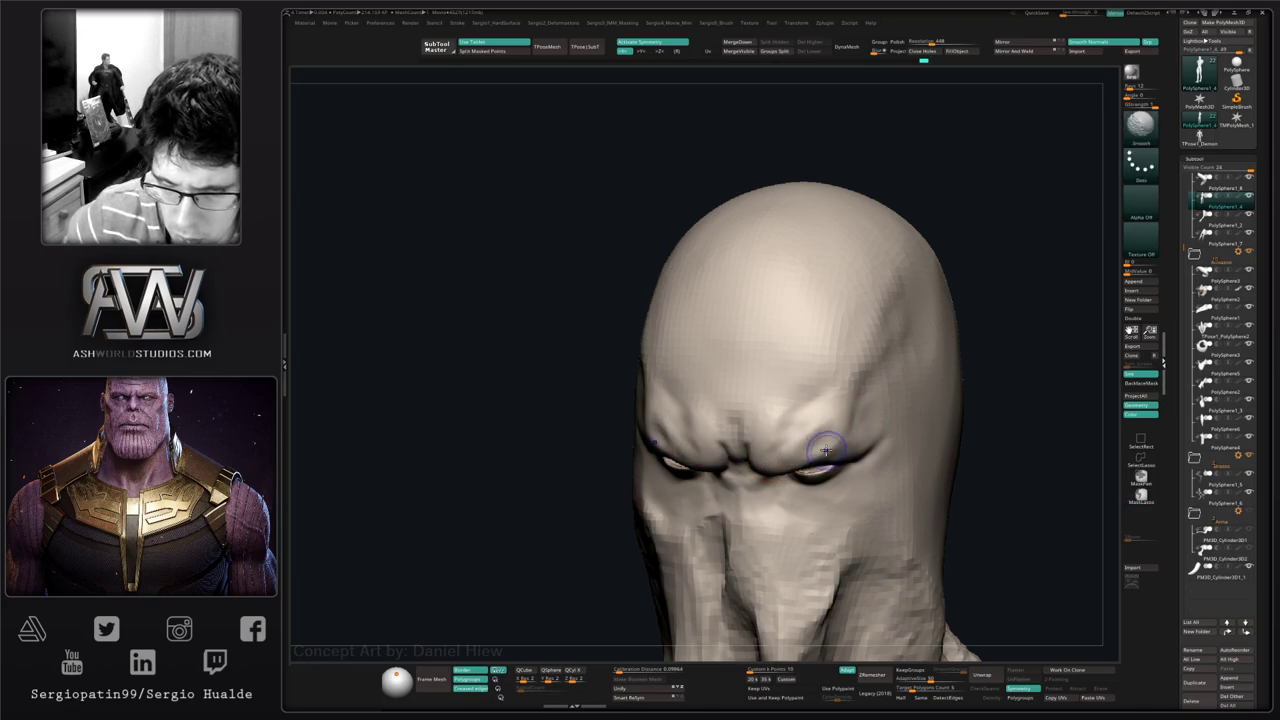
right_click_drag(829, 449, 826, 414)
left_click_drag(826, 414, 860, 446, "shift")
mouse_move(860, 446)
right_mouse_down("ctrl")
mouse_move(829, 446)
mouse_move(831, 509)
mouse_move(844, 443)
right_mouse_up("ctrl")
left_click_drag(844, 448, 800, 464)
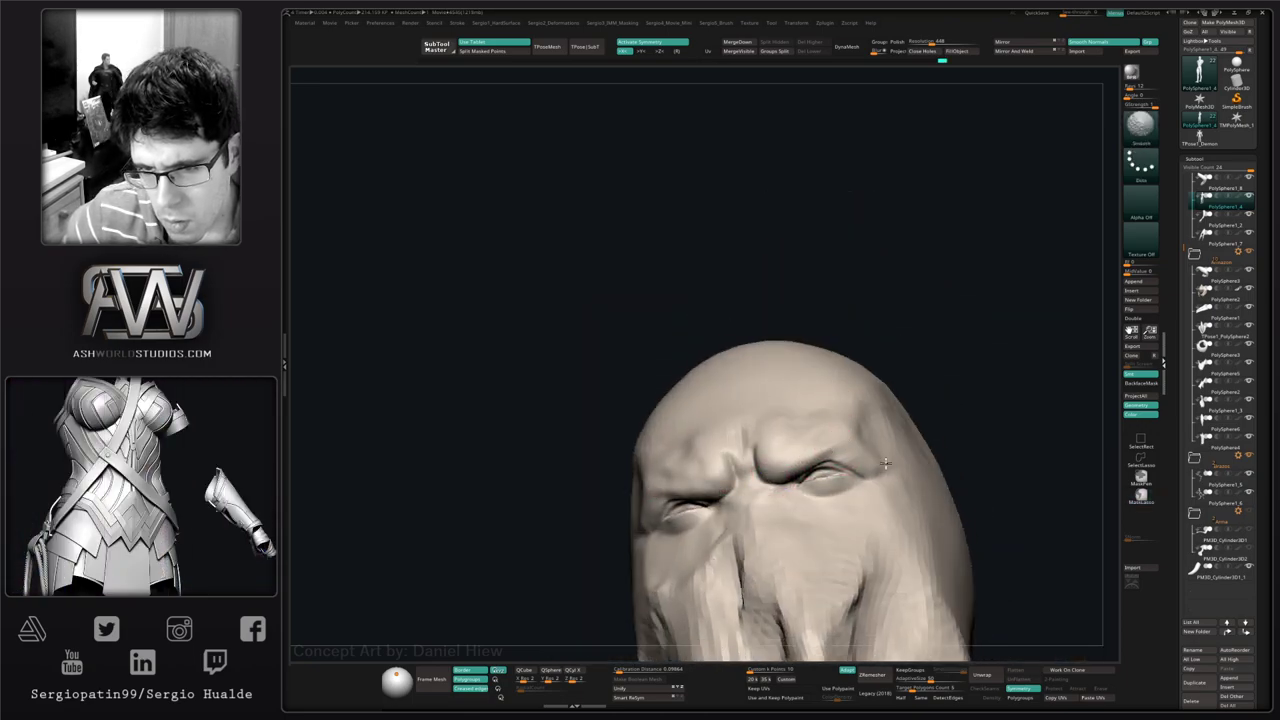
mouse_move(886, 463)
left_mouse_down("shift")
mouse_move(866, 468)
mouse_move(874, 459)
left_mouse_up("shift")
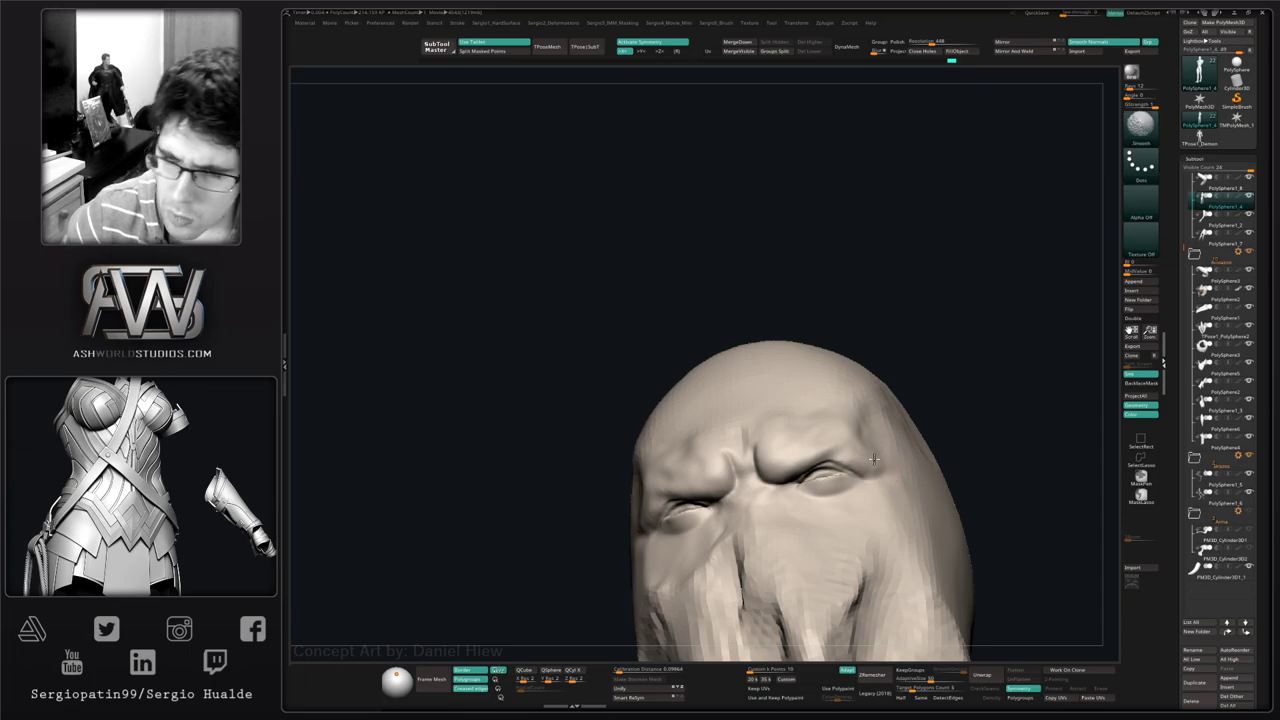
right_click_drag(874, 459, 826, 446)
key("alt+s")
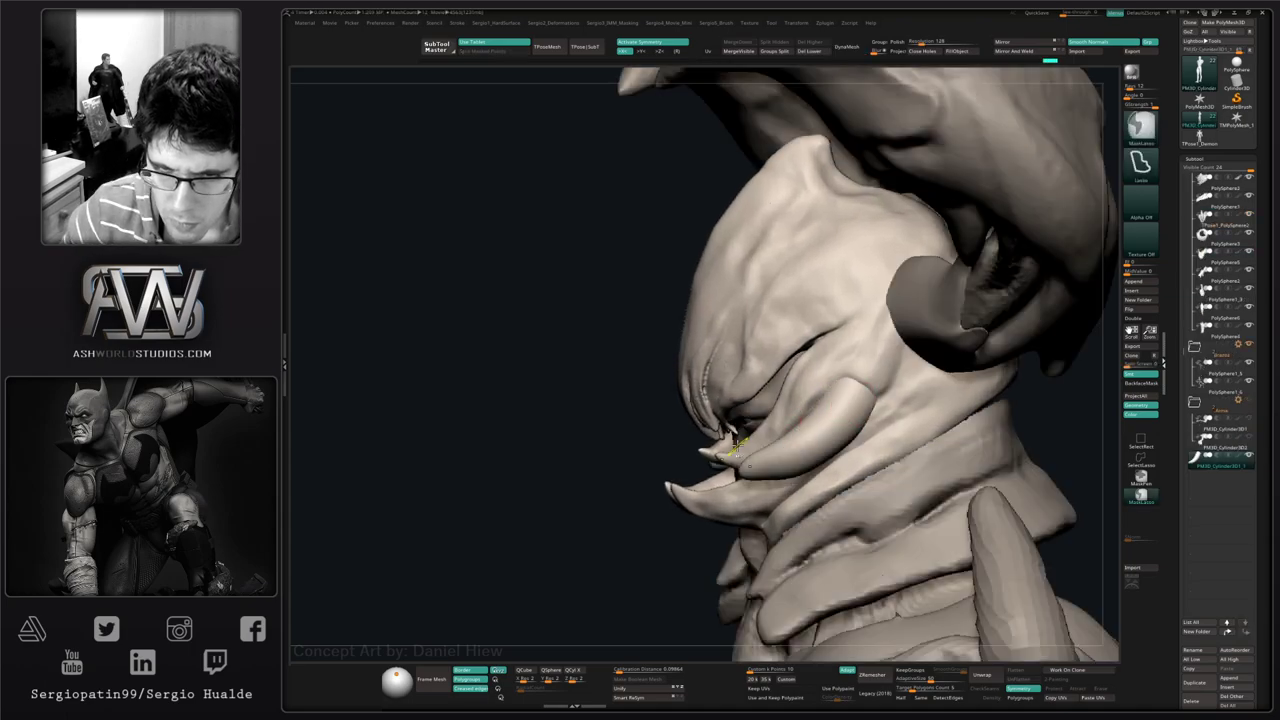
- Subdivide the curved cheek spike and try DynaMesh at resolution 128 without freezing its subdivision levels
key("ctrl+d")
left_click(845, 50)
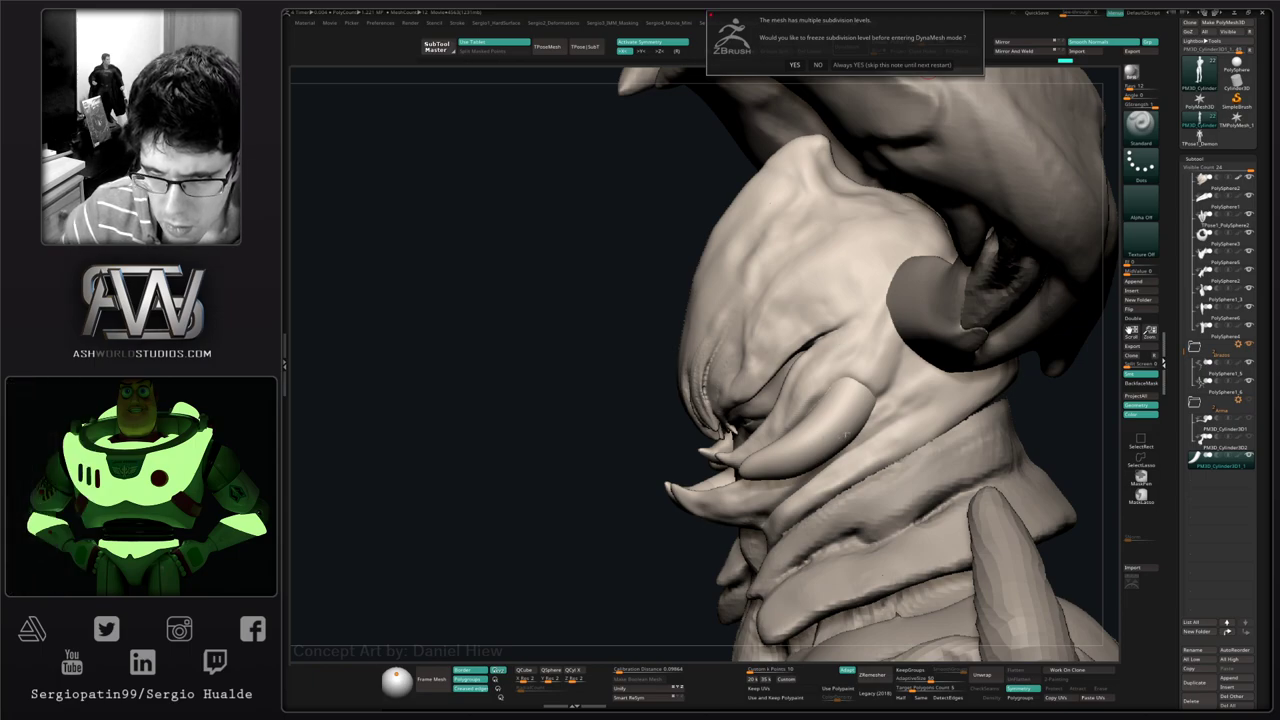
left_click(818, 65)
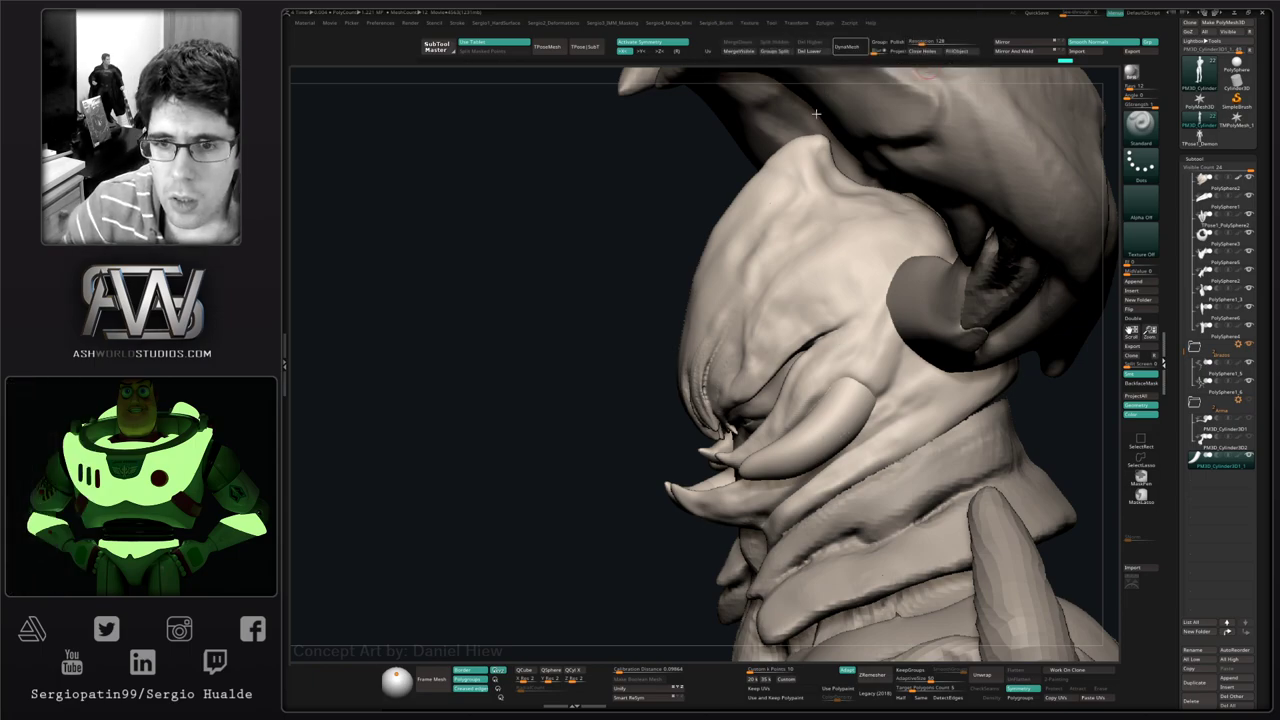
left_click(848, 47)
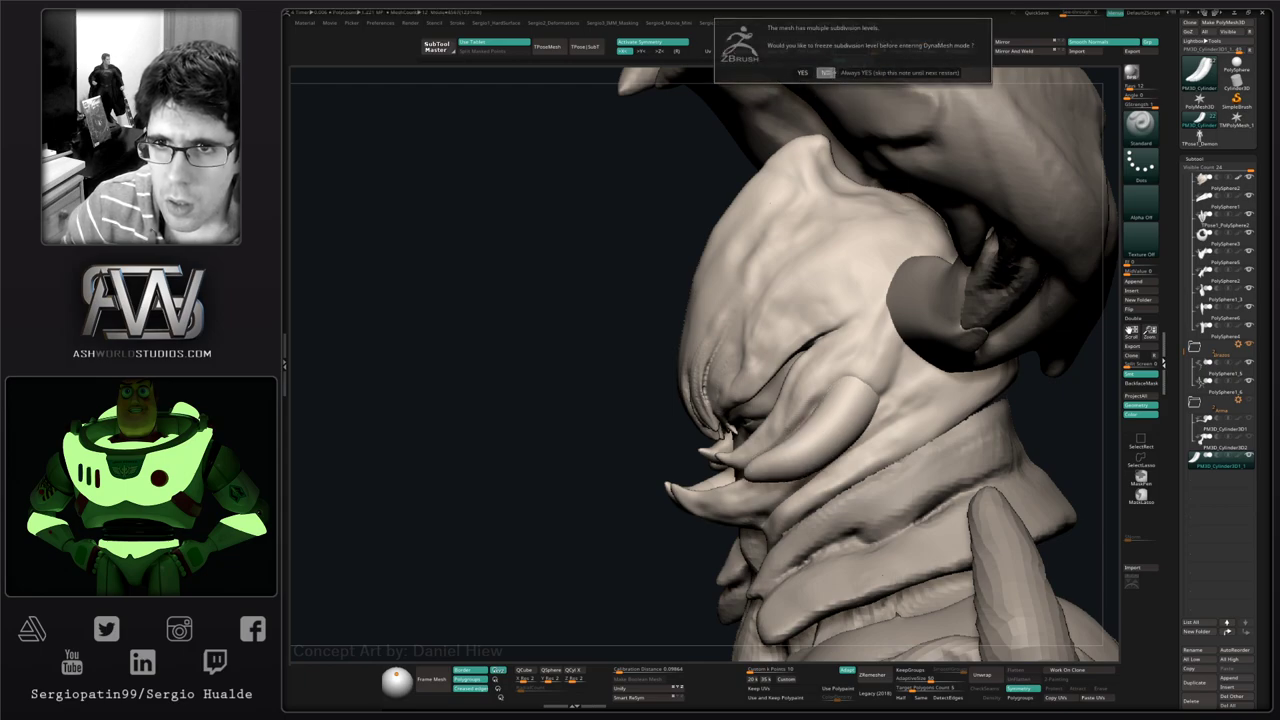
left_click(826, 72)
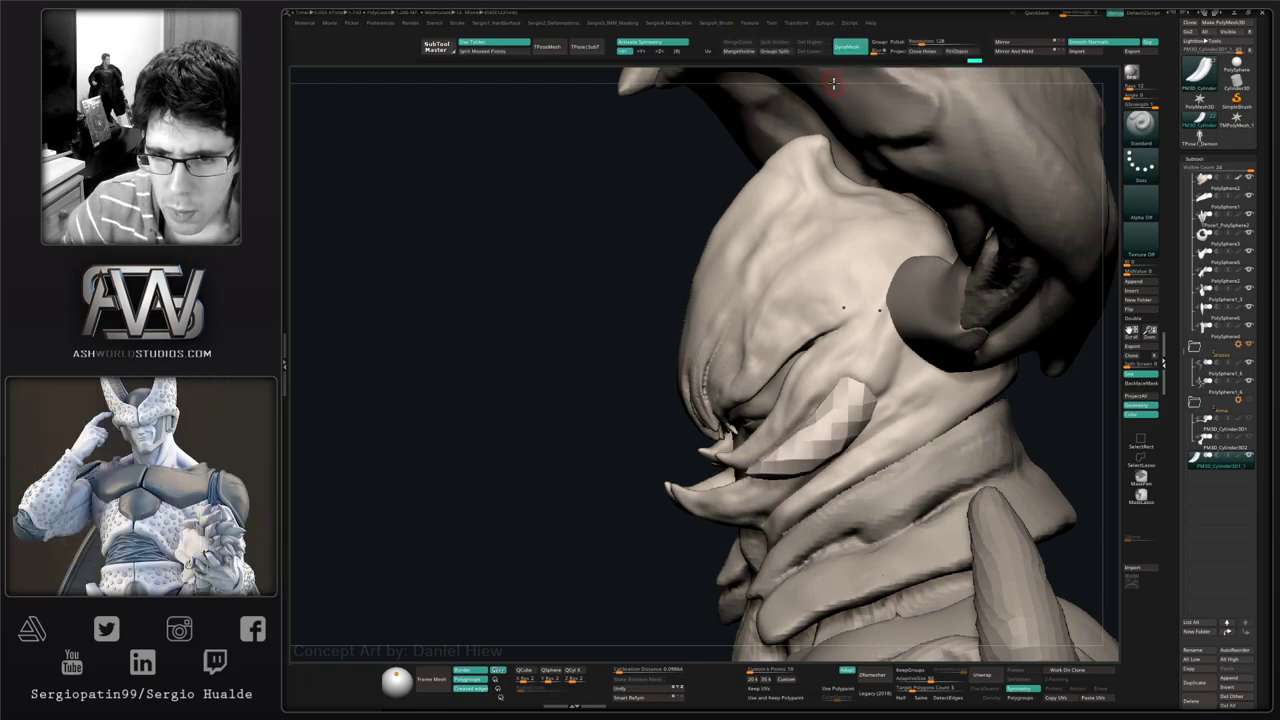
- Raise the DynaMesh resolution and remesh the cheek spike without freezing its subdivision levels
left_click(938, 42)
left_click_drag(929, 40, 936, 40)
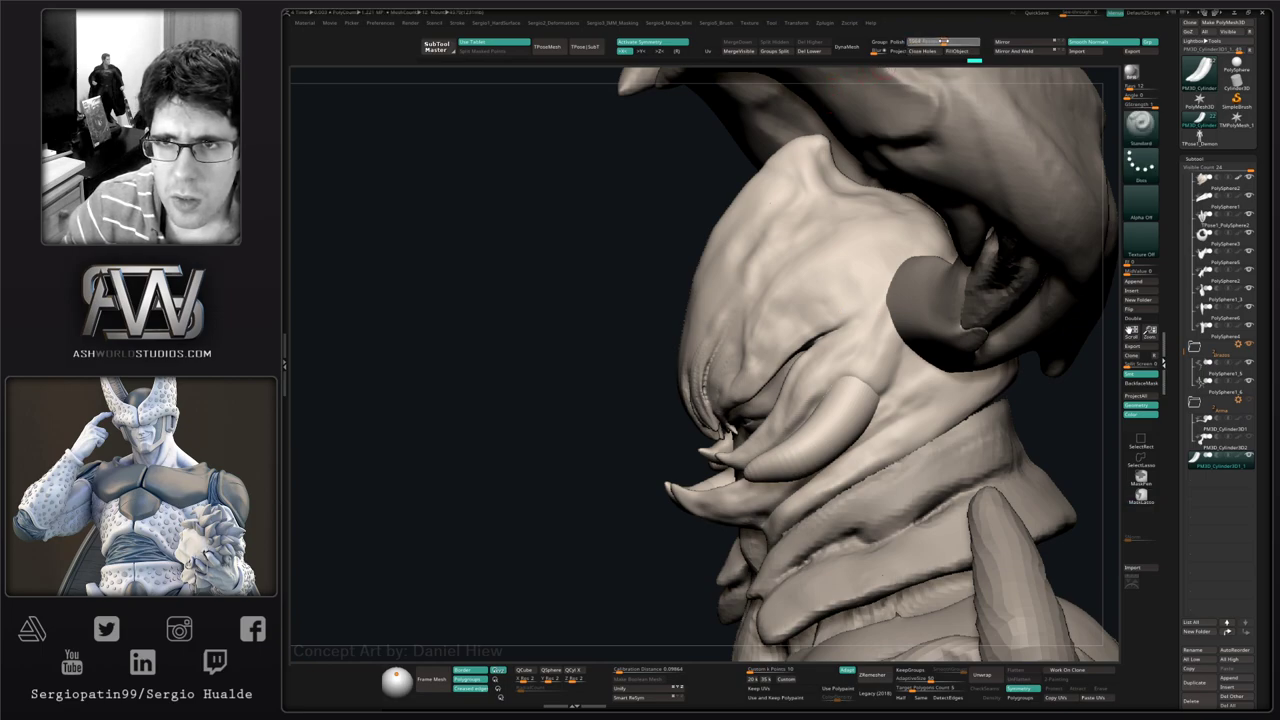
left_click(848, 47)
left_click(832, 73)
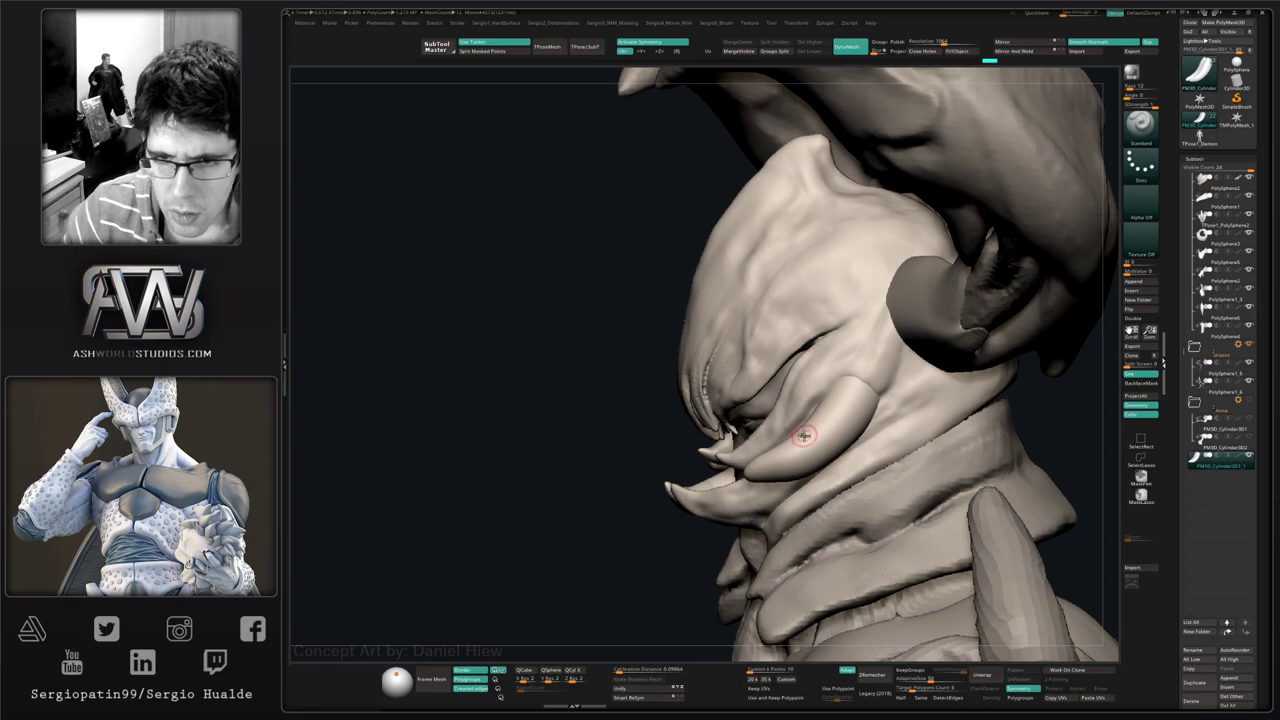
- Shape the curved cheek spike with the Move and Pinch brushes and smooth its surface toward the tip
key("b")
key("m")
key("v")
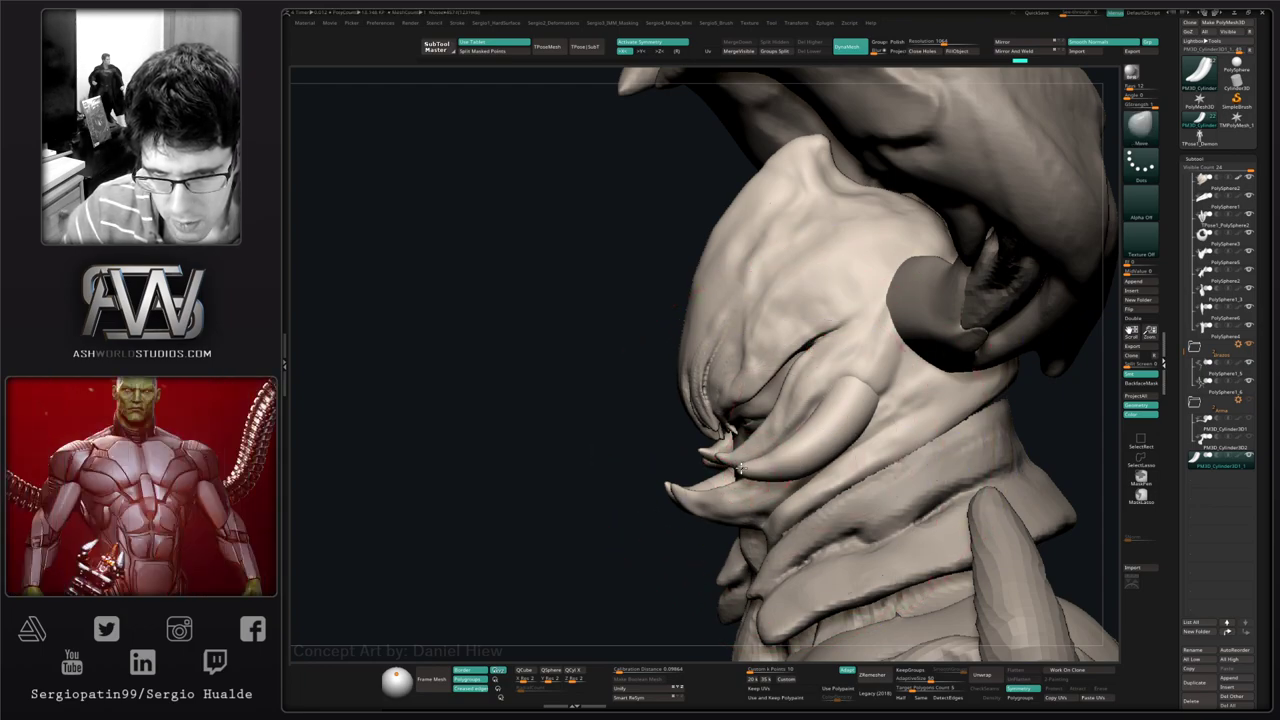
key("b")
key("p")
key("i")
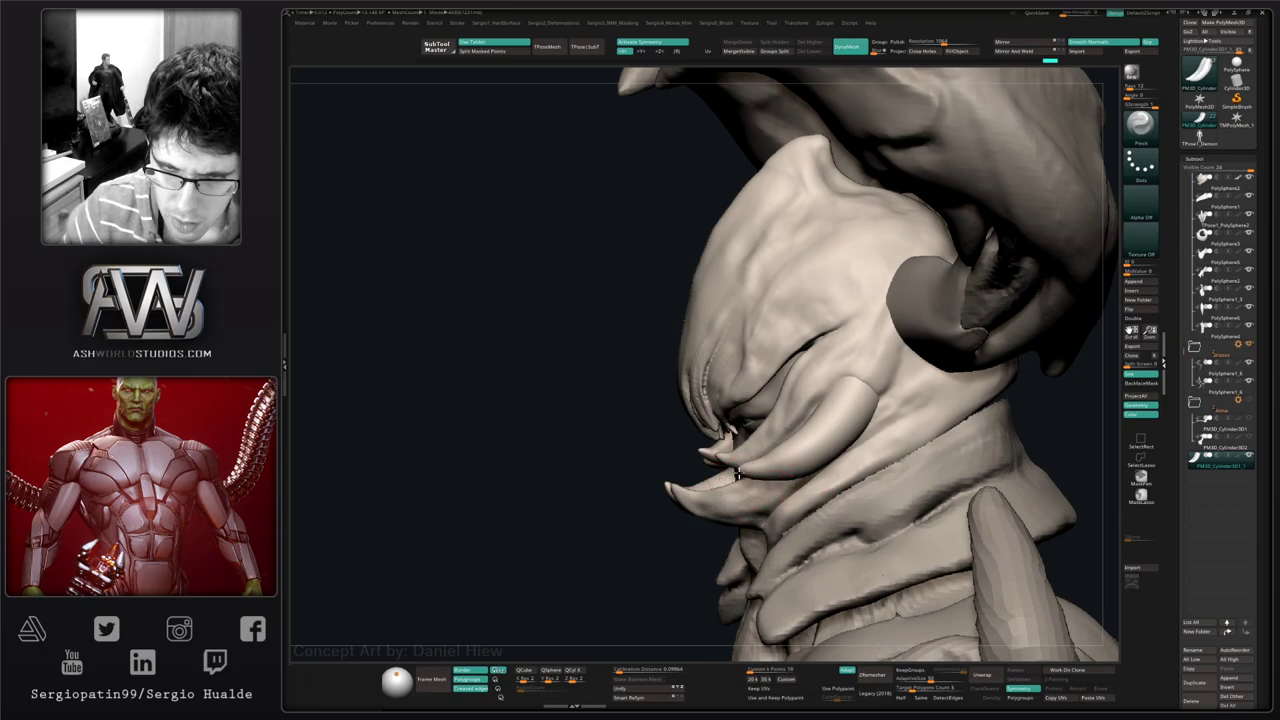
key("s")
left_click_drag(800, 457, 786, 457)
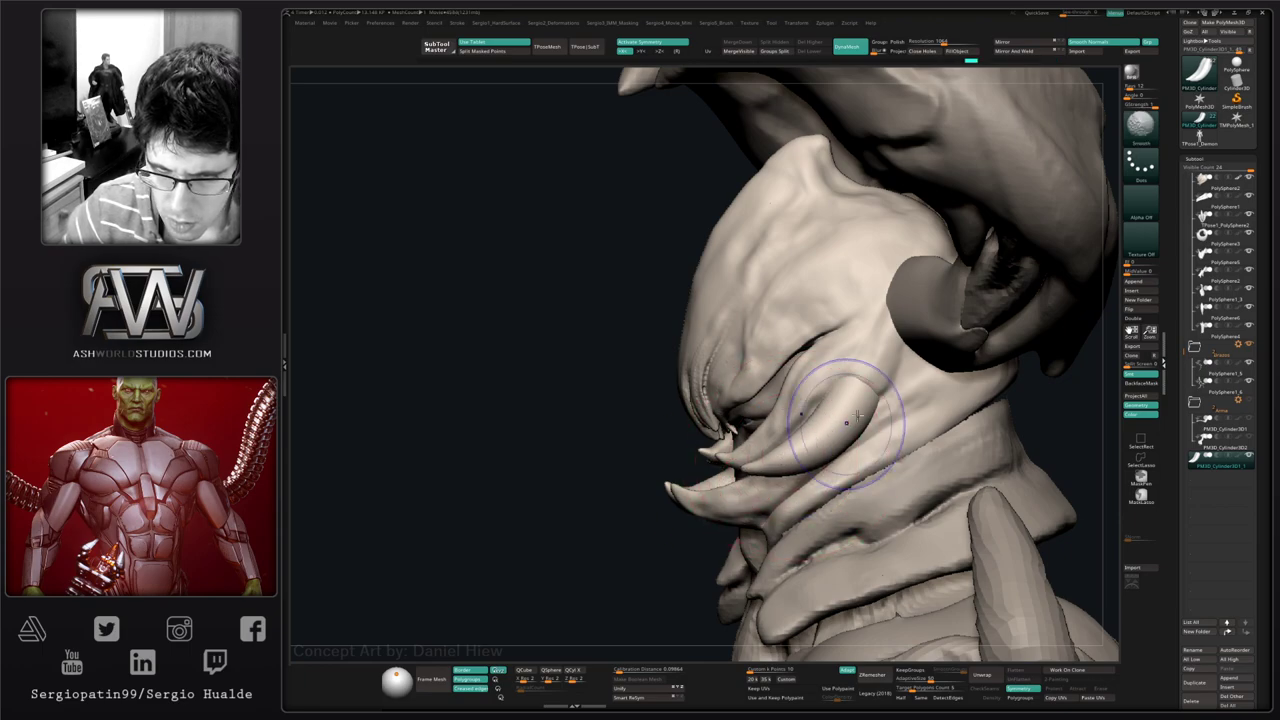
left_click_drag(846, 424, 753, 466, "shift")
mouse_move(700, 490)
right_mouse_down()
mouse_move(814, 457)
mouse_move(831, 466)
mouse_move(792, 471)
right_mouse_up()
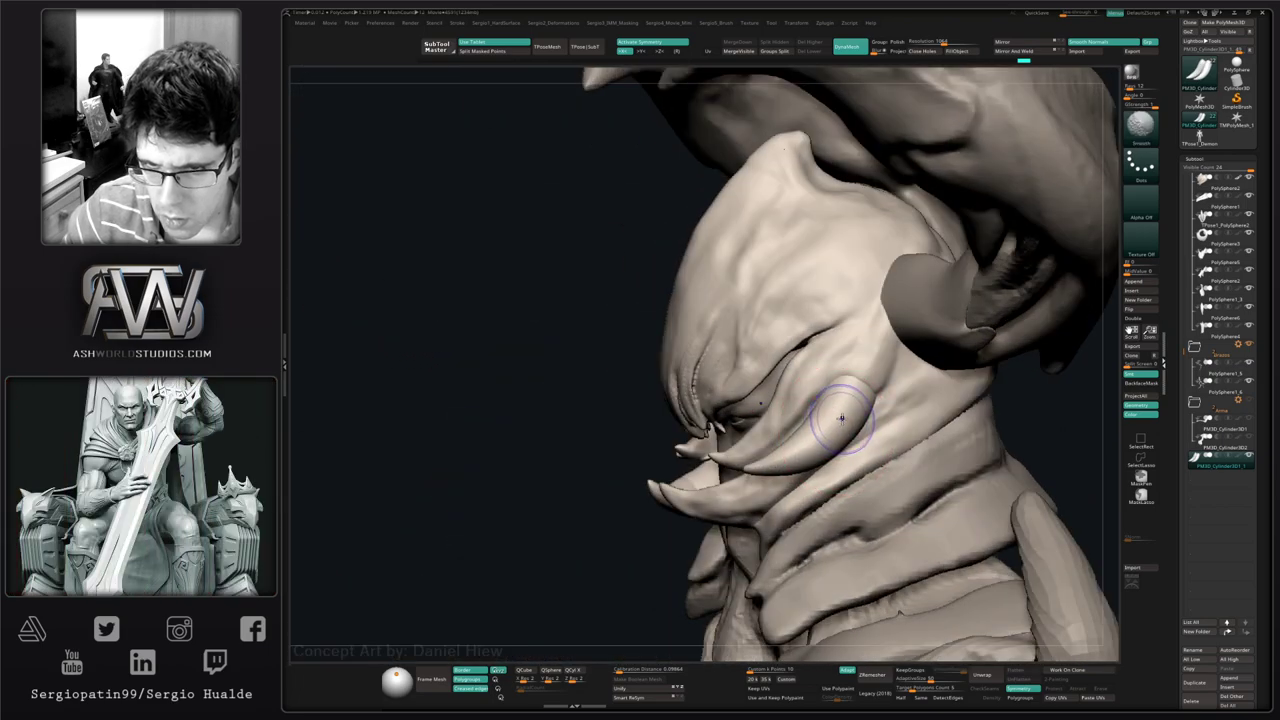
- Sculpt the thick upper end of the cheek spike with the Standard brush, undoing stray strokes and smoothing the surface
mouse_move(816, 434)
left_mouse_down()
mouse_move(837, 411)
mouse_move(829, 420)
left_mouse_up()
key("ctrl+z")
left_click_drag(868, 368, 835, 416, "shift")
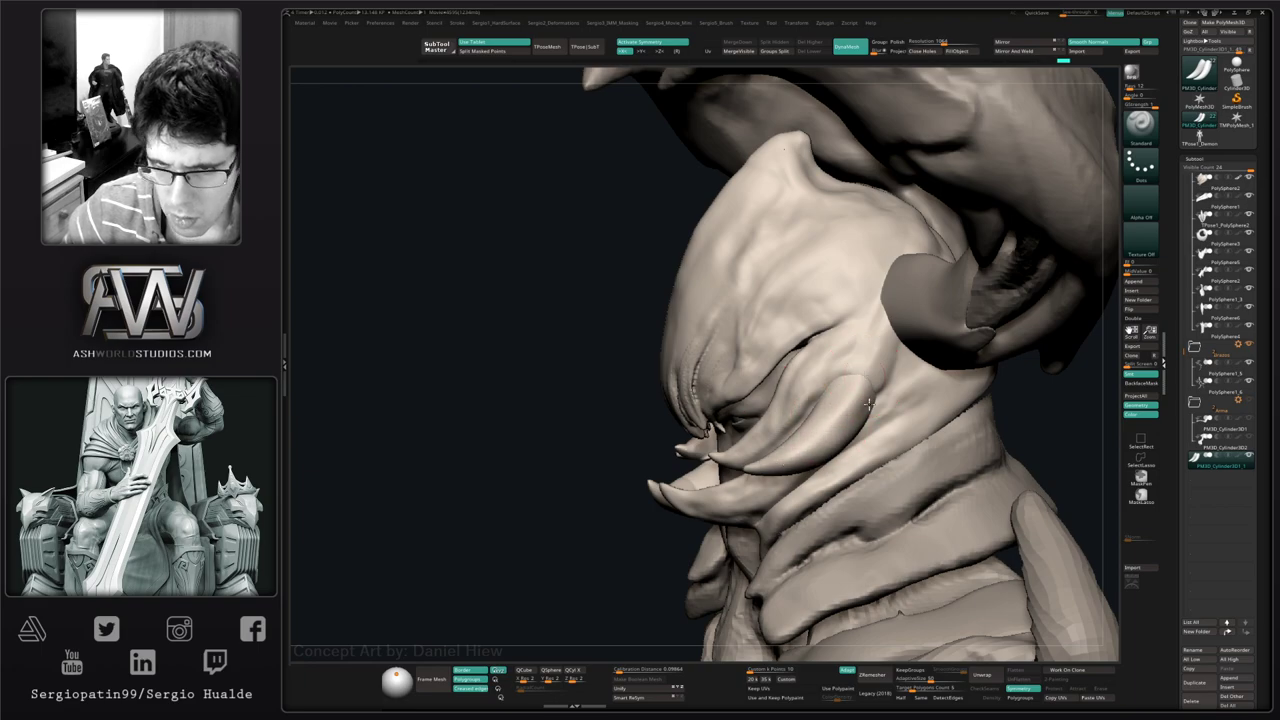
right_click_drag(898, 401, 800, 398)
key("ctrl+z")
left_click_drag(857, 411, 858, 408)
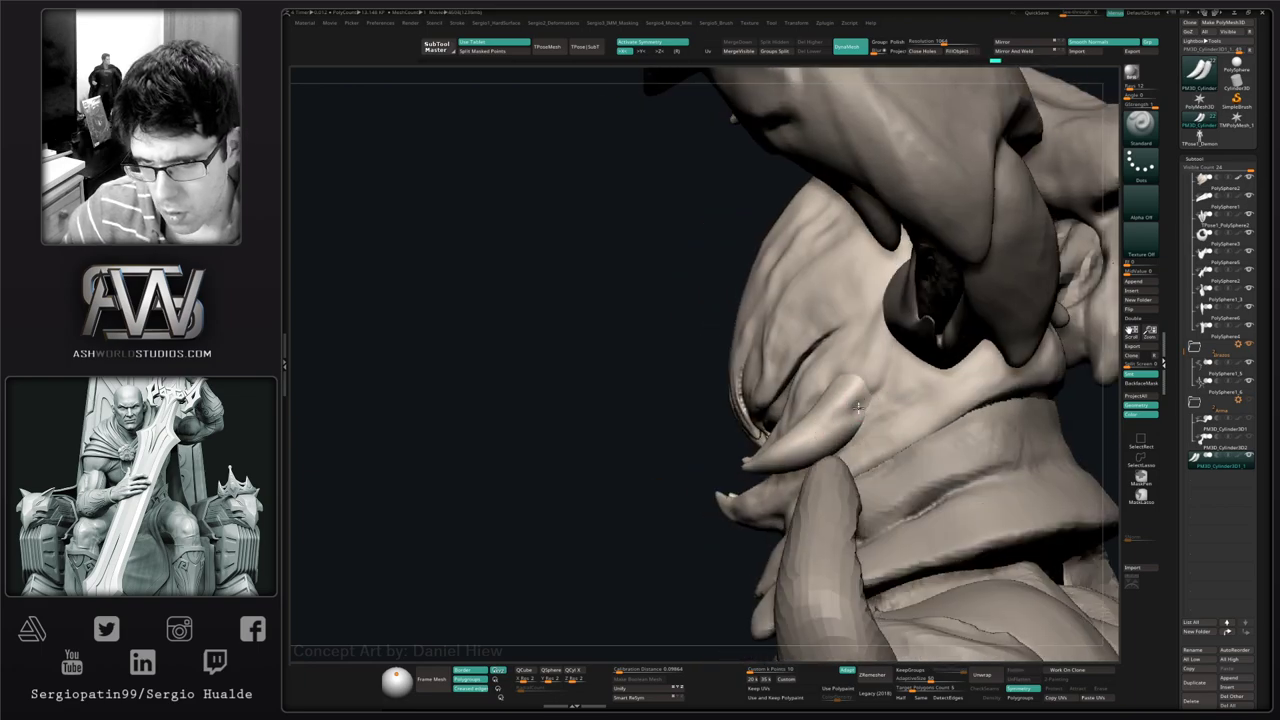
mouse_move(871, 426)
right_mouse_down()
mouse_move(838, 461)
mouse_move(809, 417)
right_mouse_up()
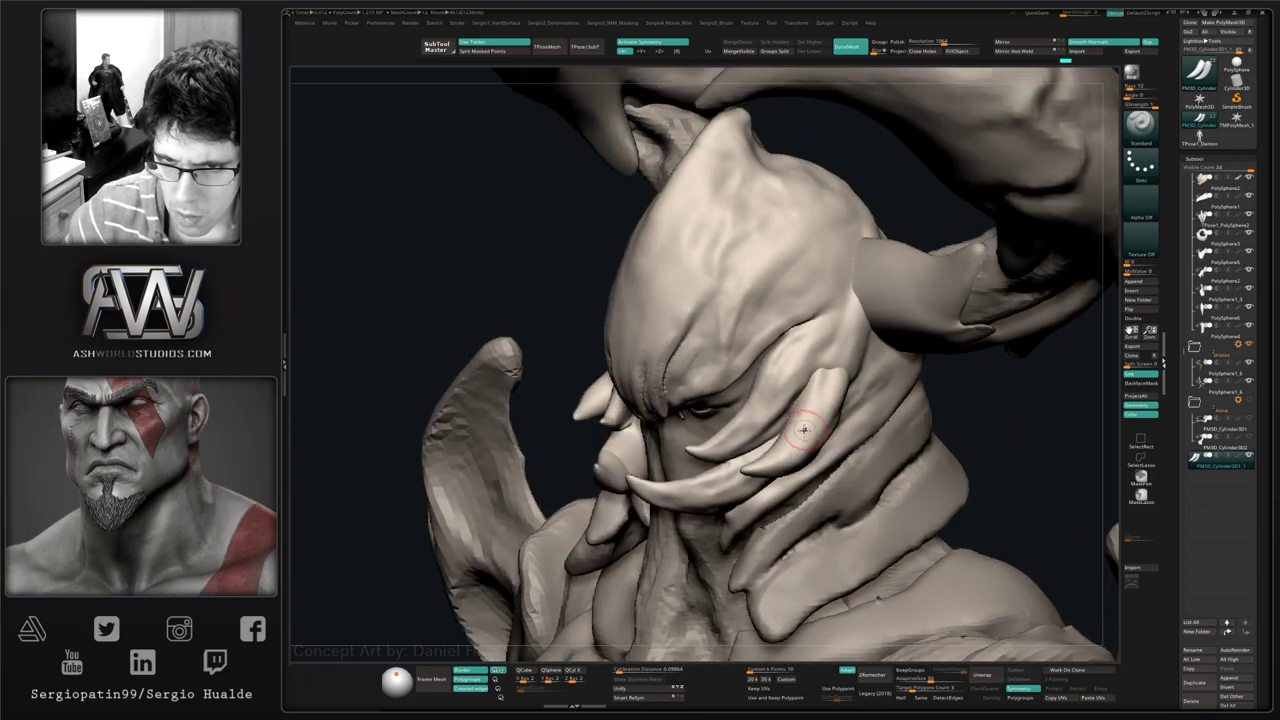
- Sculpt a groove along the cheek spike, isolate the spike pair to extend the strokes, smooth them, and show the other subtools again
left_click_drag(806, 426, 771, 457)
right_click_drag(771, 457, 789, 429)
key("alt+s")
left_click_drag(783, 385, 765, 340)
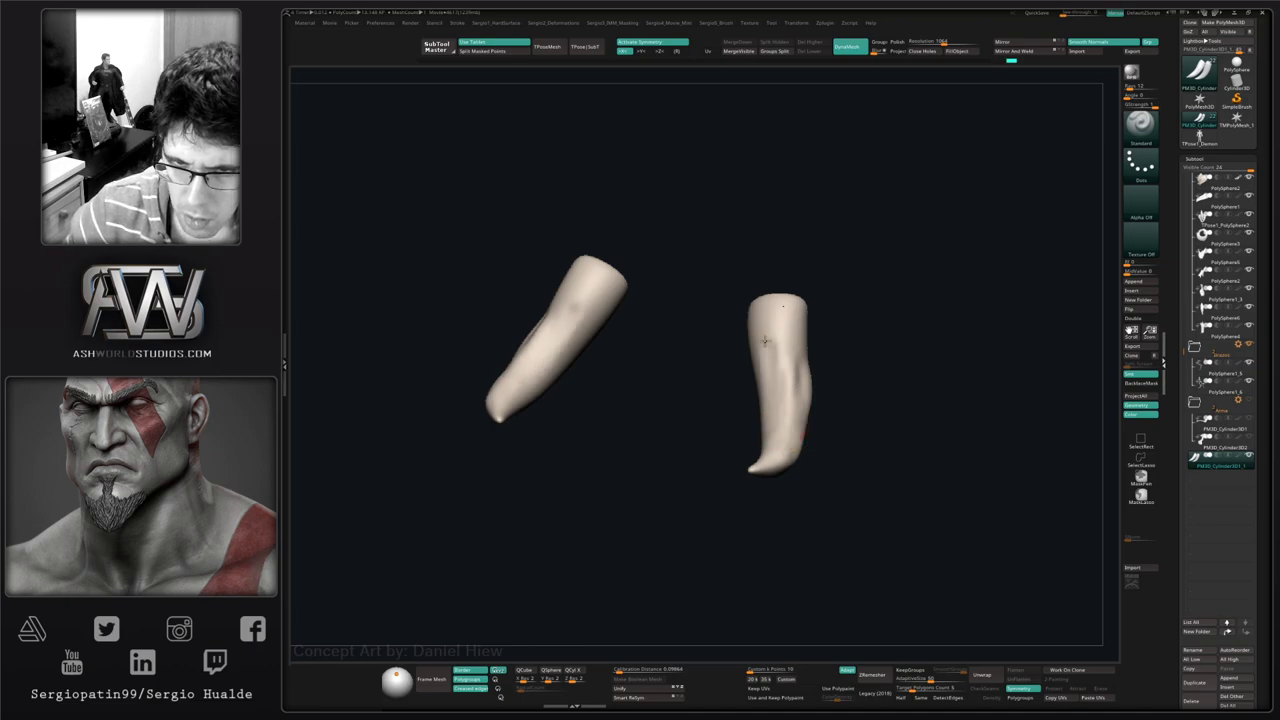
mouse_move(771, 406)
left_mouse_down()
mouse_move(767, 430)
mouse_move(766, 391)
mouse_move(766, 410)
left_mouse_up()
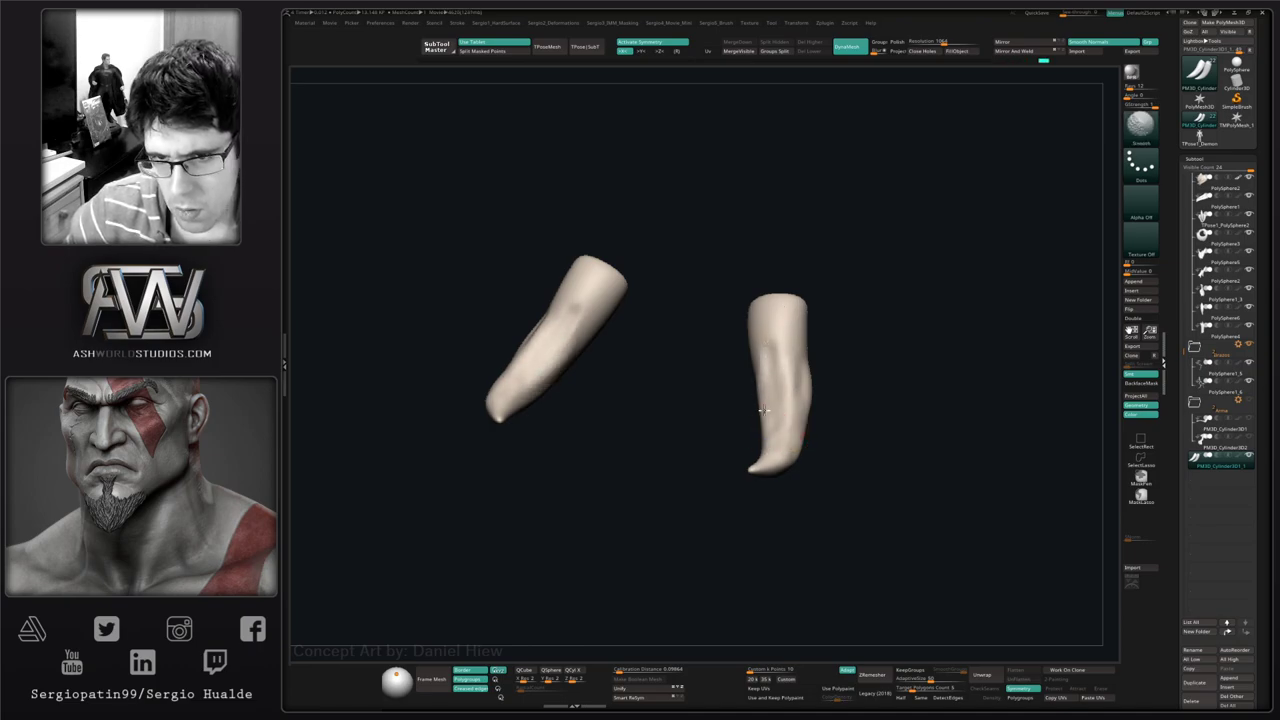
mouse_move(766, 410)
right_mouse_down()
mouse_move(808, 432)
mouse_move(836, 410)
right_mouse_up()
left_click_drag(836, 410, 830, 398, "shift")
key("alt+s")
right_click_drag(826, 458, 838, 423)
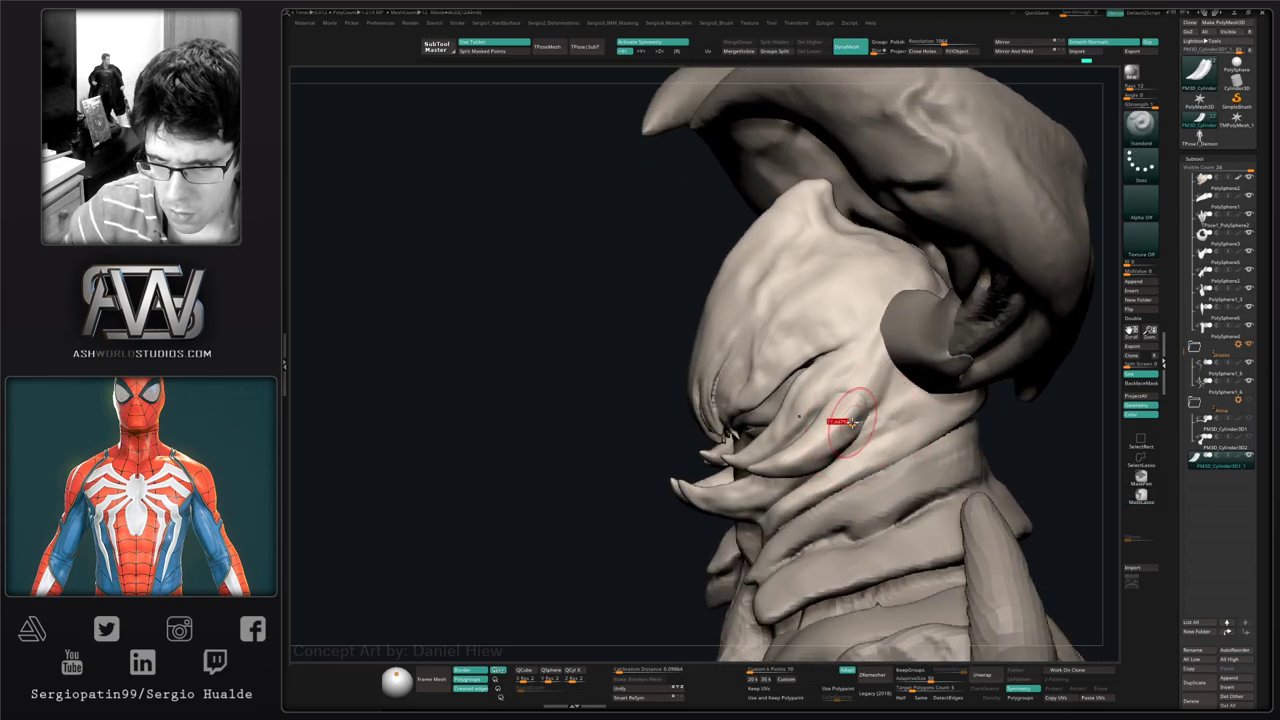
- Isolate the cheek spikes, build up long strokes along their length with the Clay brush, and smooth them
mouse_move(837, 426)
right_mouse_down()
mouse_move(865, 398)
mouse_move(660, 342)
right_mouse_up()
left_click(658, 340, "alt")
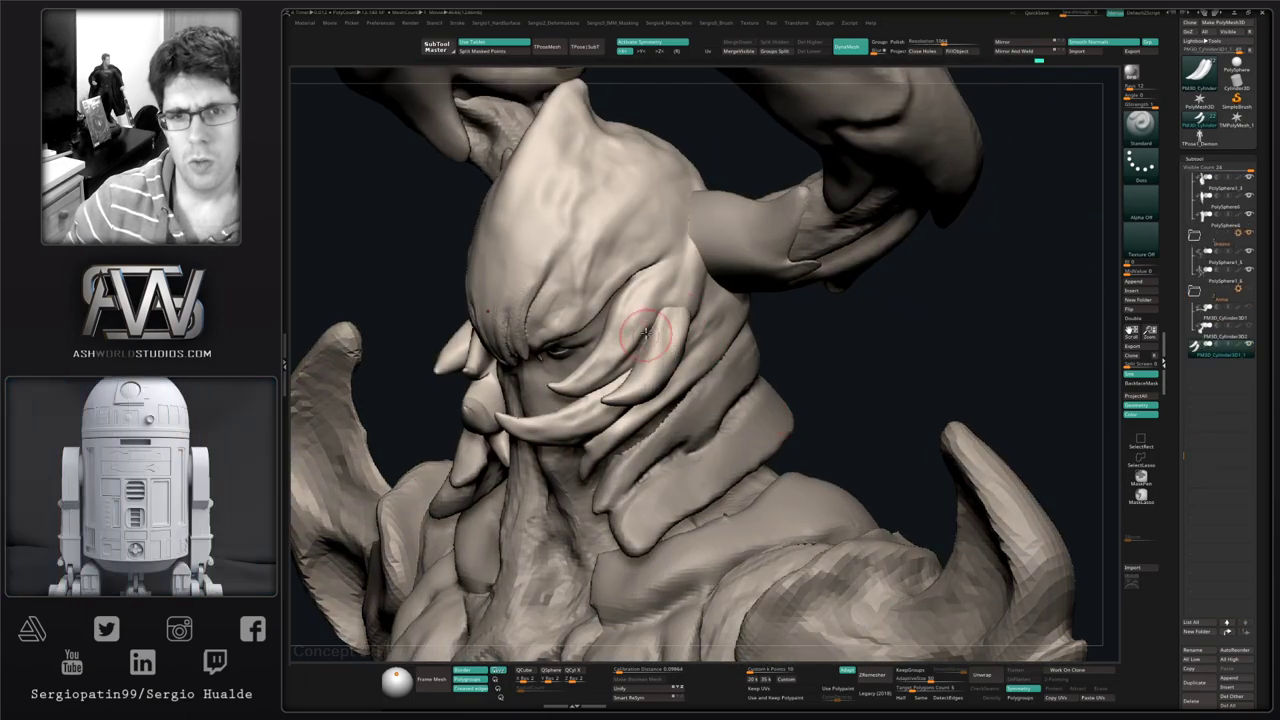
mouse_move(646, 336)
right_mouse_down()
mouse_move(660, 338)
mouse_move(655, 325)
mouse_move(653, 352)
right_mouse_up()
key("alt+s")
key("b")
key("c")
key("l")
left_click_drag(653, 352, 649, 340)
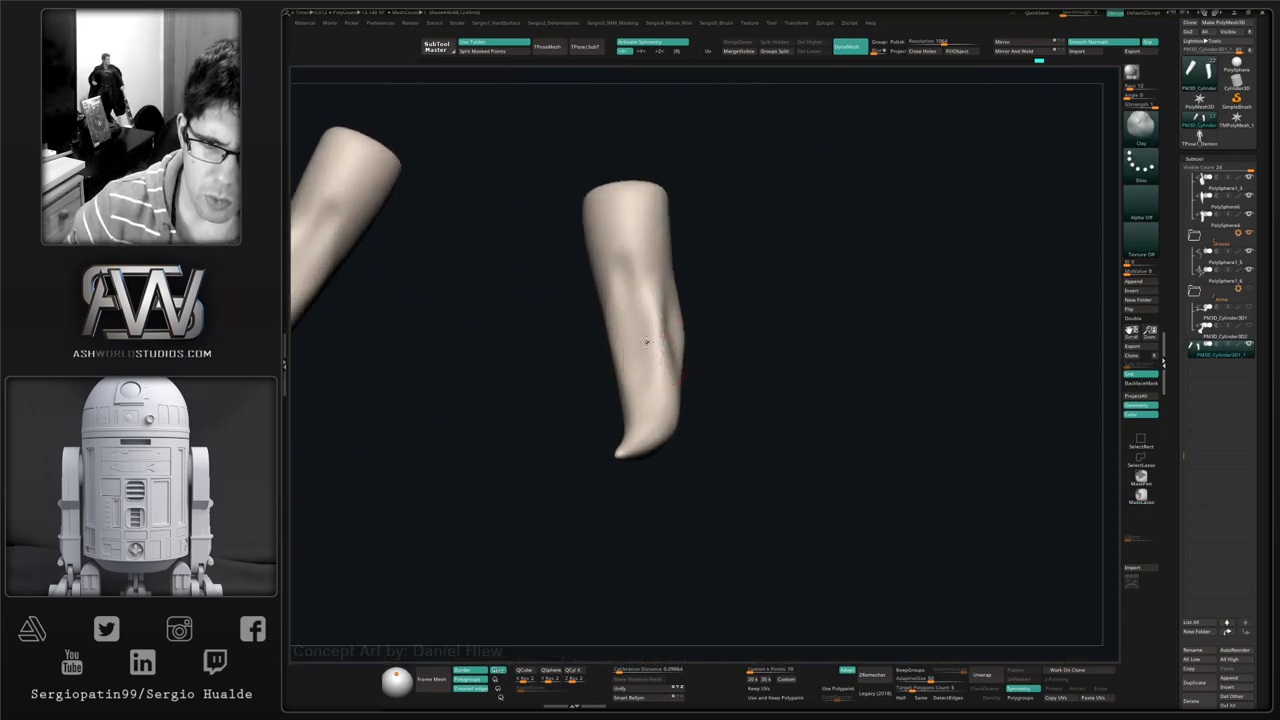
left_click_drag(629, 298, 654, 369)
left_click_drag(627, 263, 657, 374)
left_click_drag(620, 298, 627, 388)
mouse_move(627, 351)
left_mouse_down("shift")
mouse_move(617, 262)
mouse_move(636, 258)
left_mouse_up("shift")
right_click_drag(640, 258, 686, 386, "ctrl")
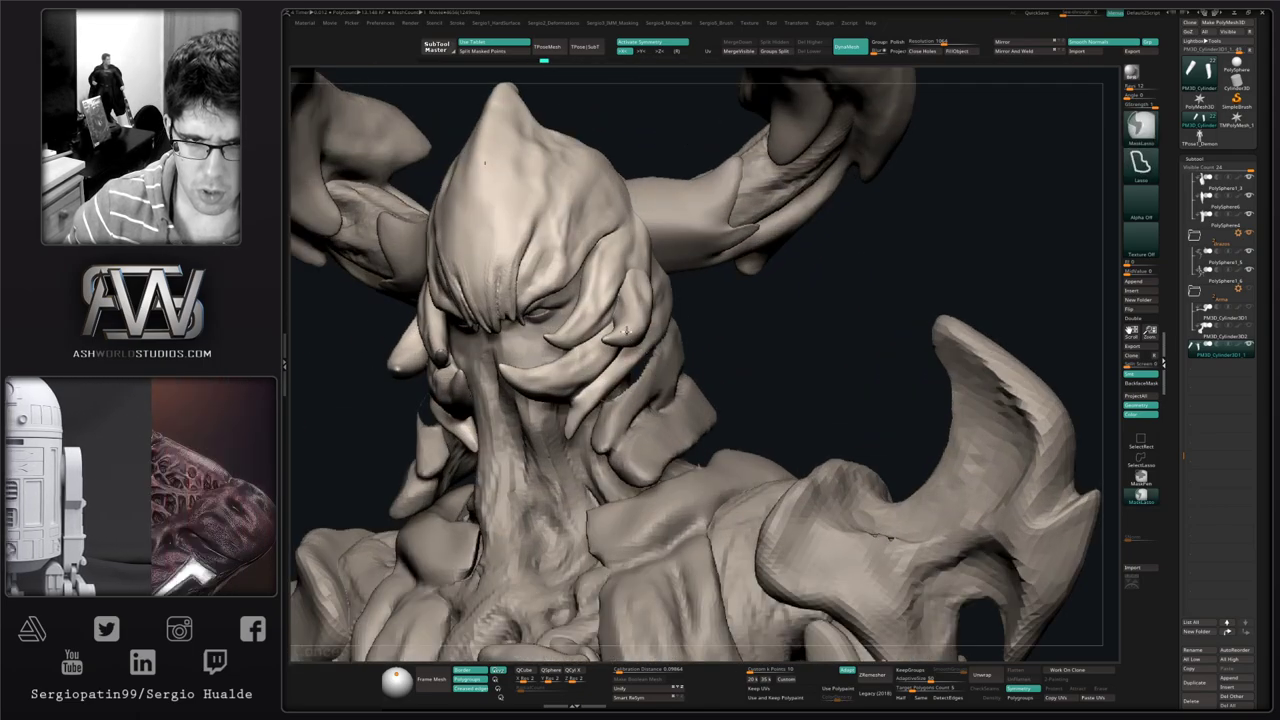
- Save the recorded movie and start a new timelapse recording
right_click_drag(626, 330, 863, 362)
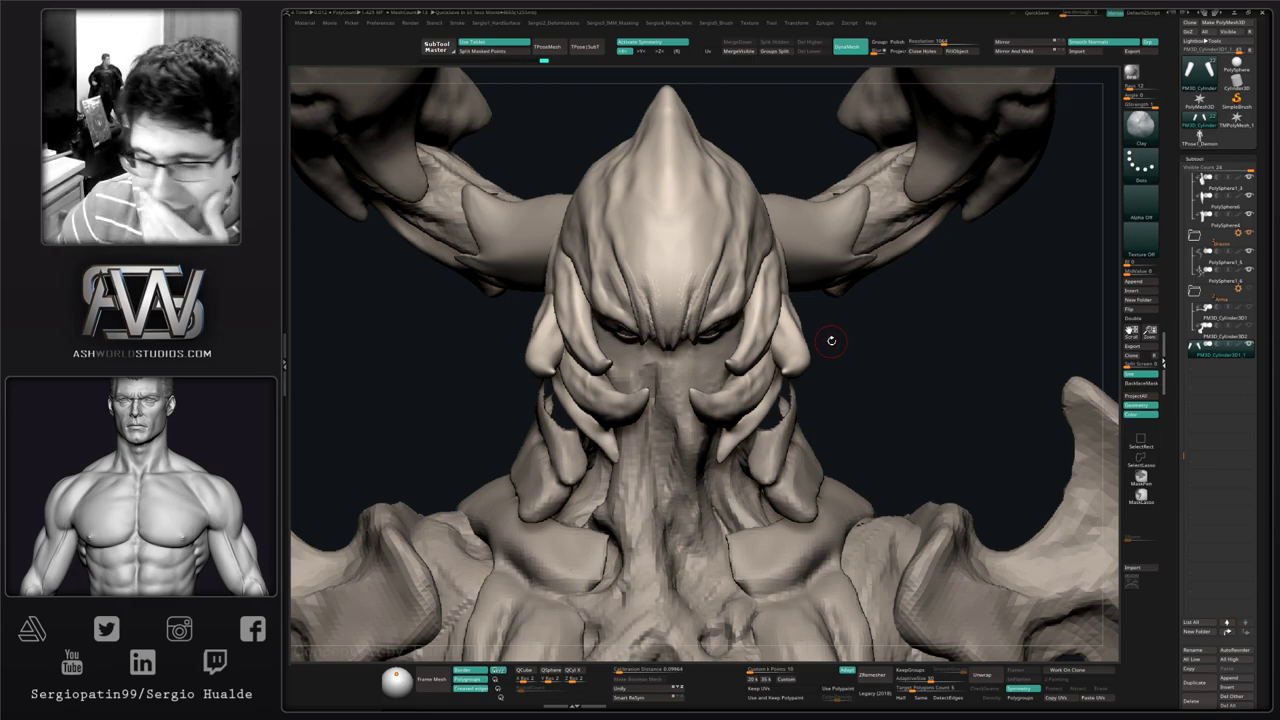
right_click_drag(781, 359, 754, 361)
key("ctrl")
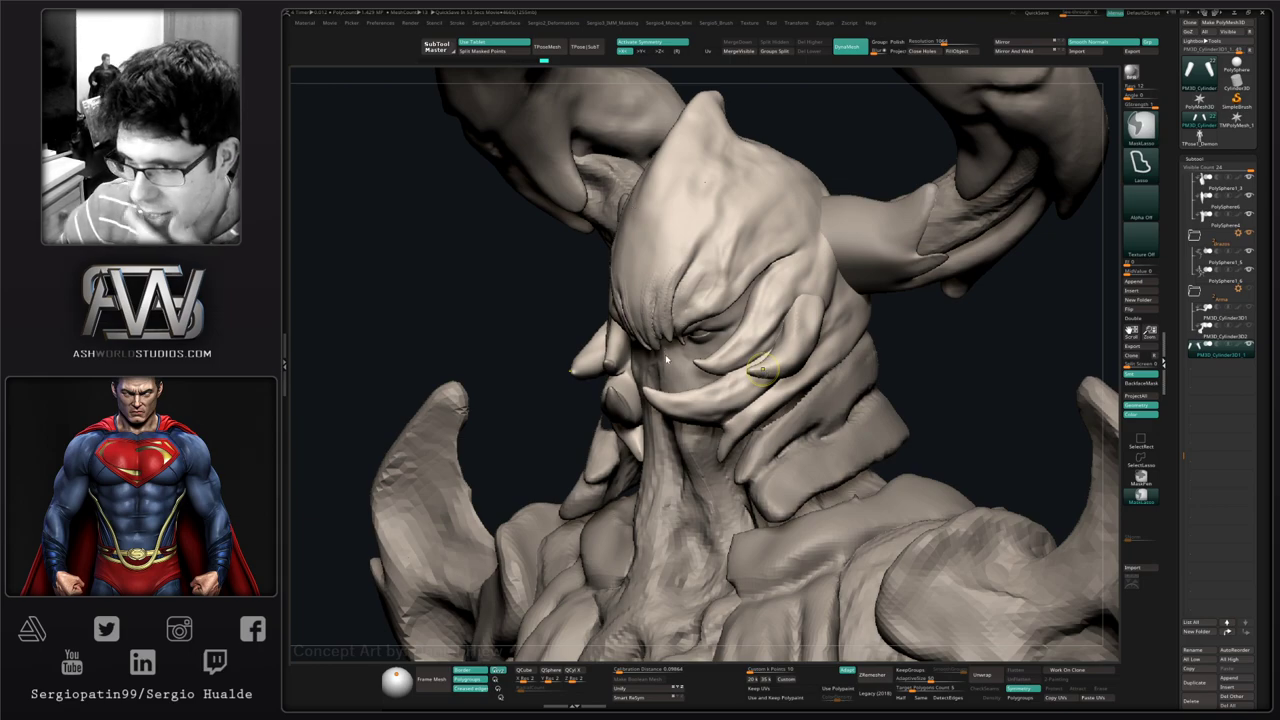
key("ctrl")
key("4")
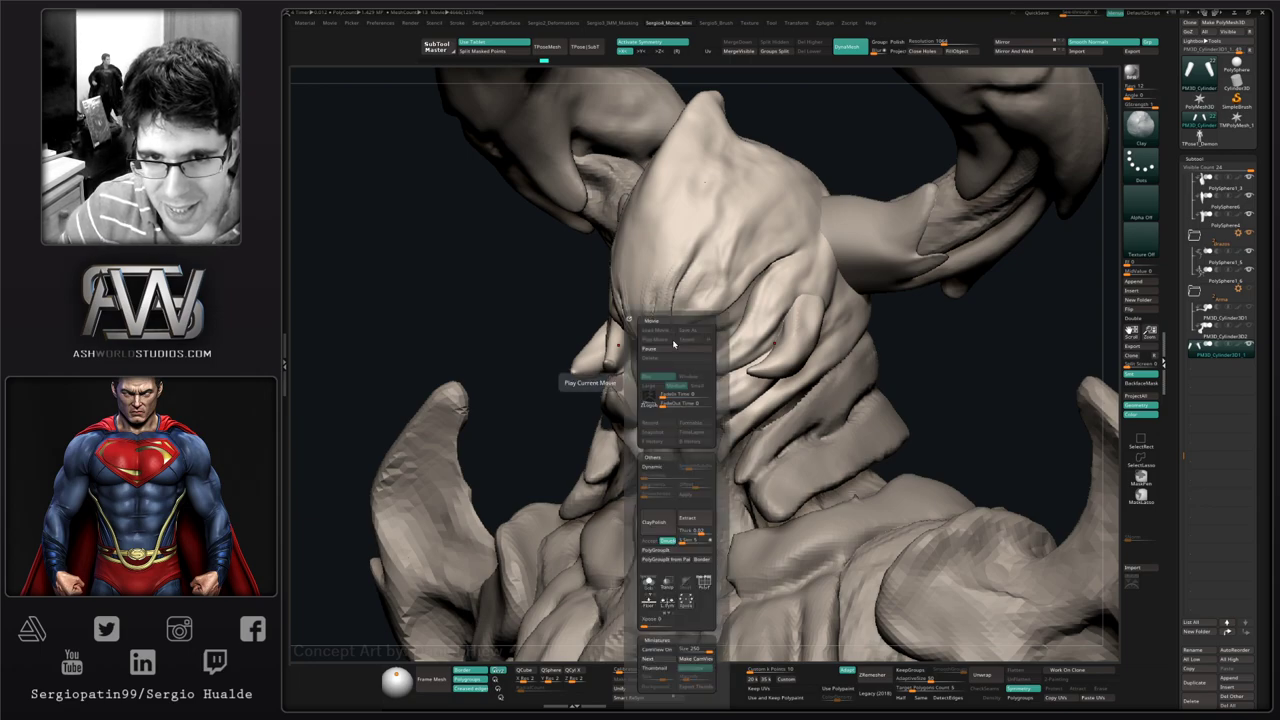
left_click(695, 330)
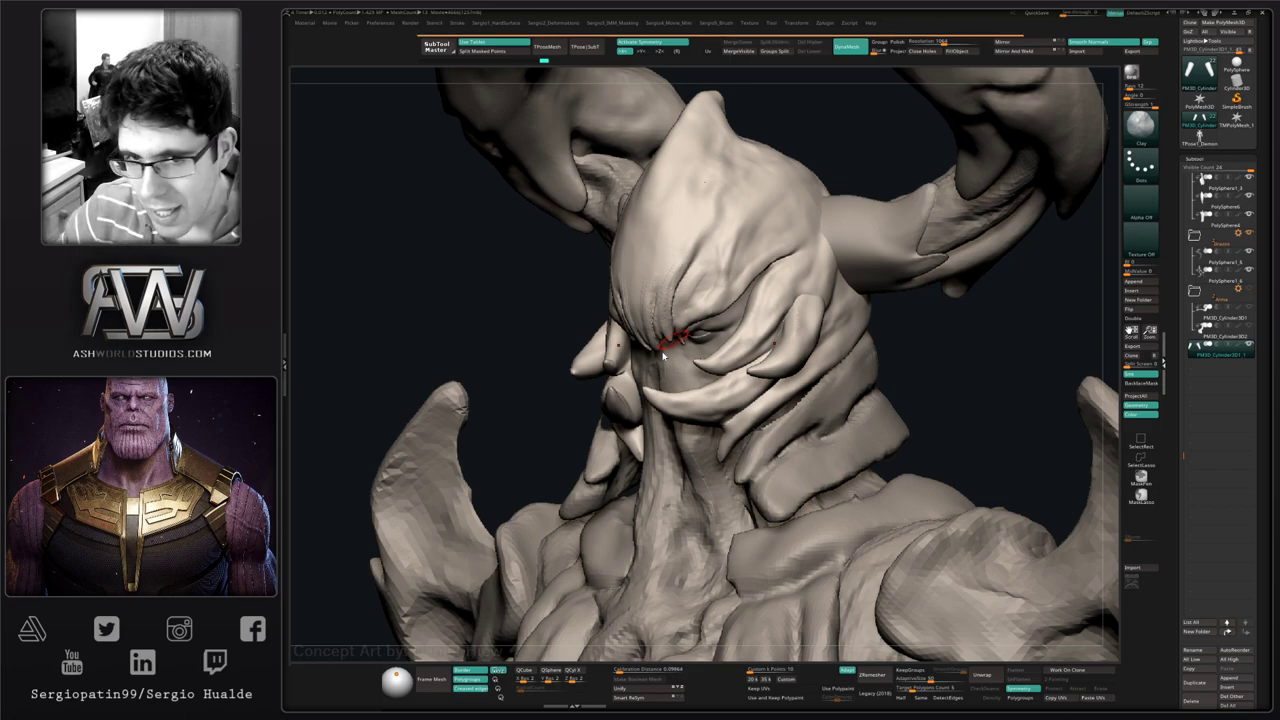
key("4")
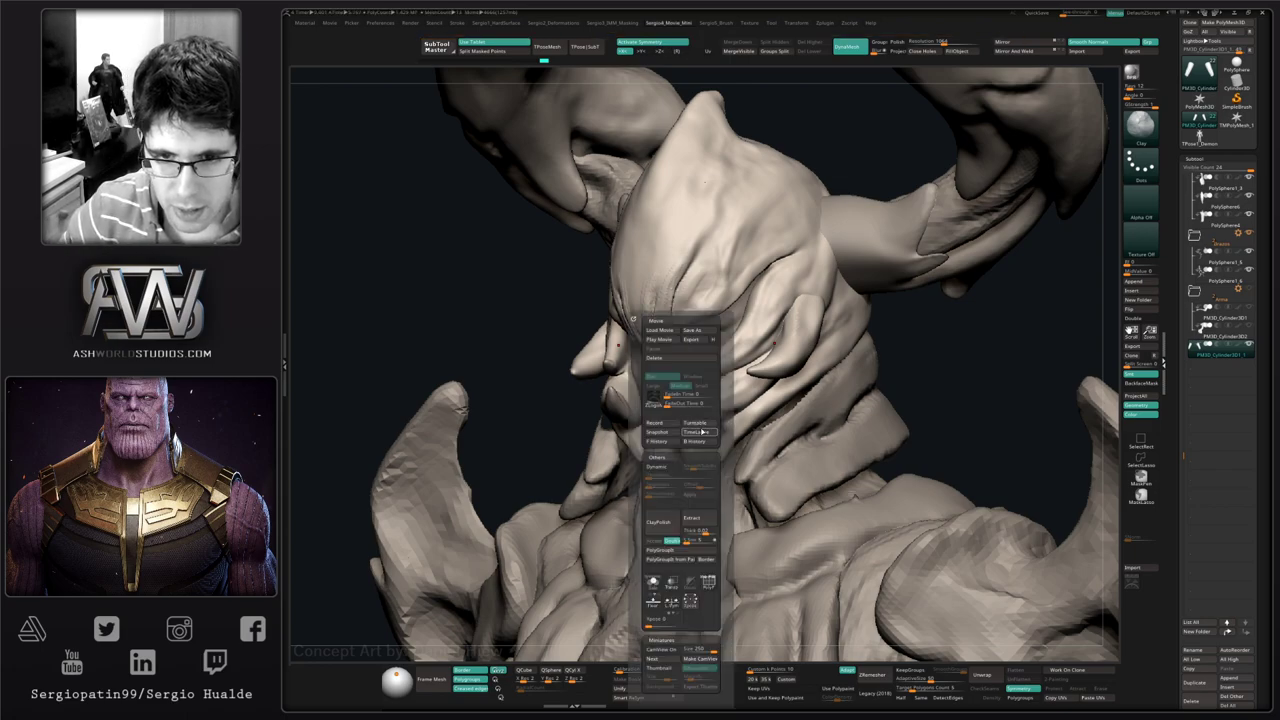
left_click_drag(903, 423, 1112, 490)
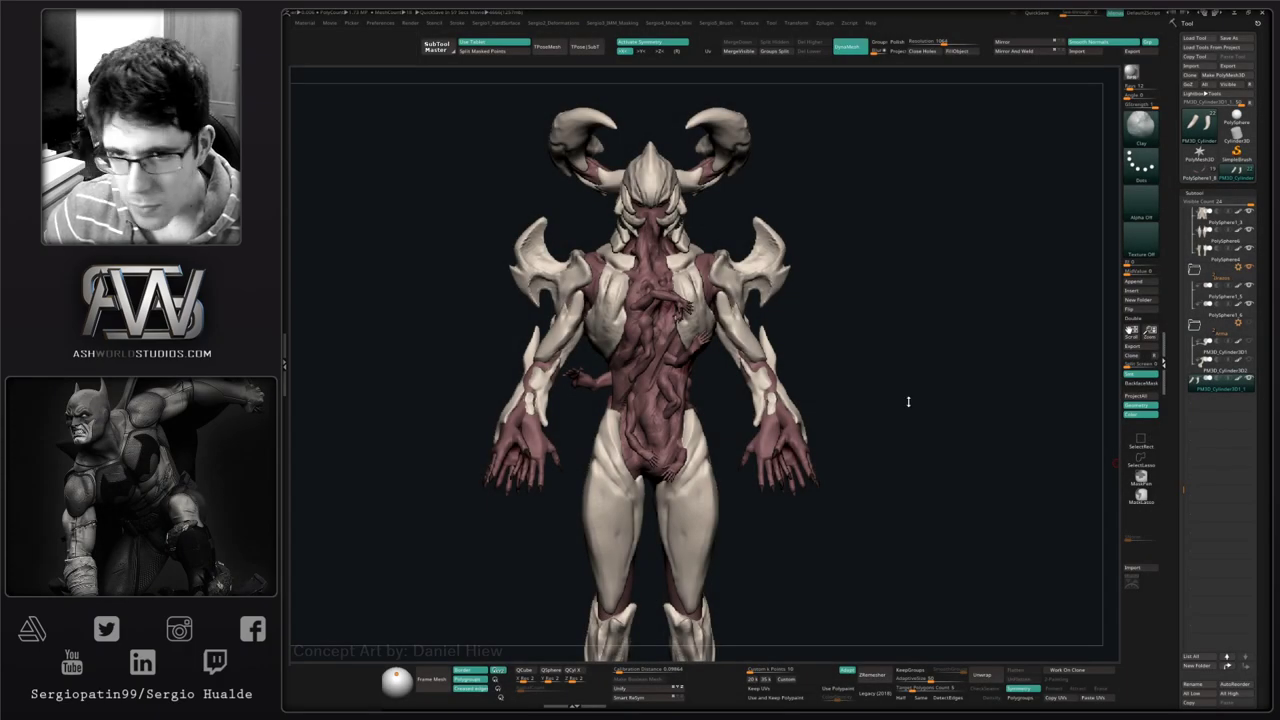
- Compare the full-body demon with its earlier version by switching between the two loaded tools from several angles
mouse_move(908, 401)
left_mouse_down()
mouse_move(872, 380)
mouse_move(729, 381)
mouse_move(779, 380)
left_mouse_up()
key("4")
mouse_move(1008, 352)
left_mouse_down()
mouse_move(1026, 349)
mouse_move(847, 340)
mouse_move(934, 300)
left_mouse_up()
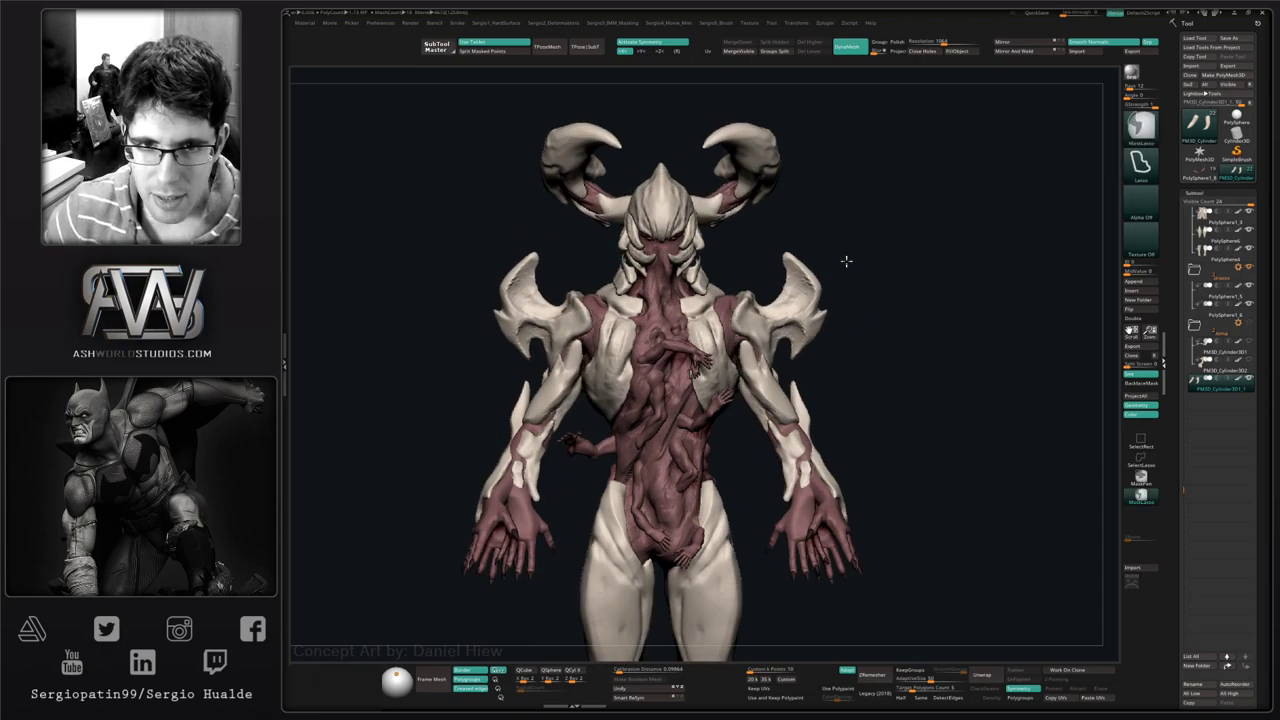
mouse_move(846, 260)
right_mouse_down("ctrl")
mouse_move(854, 234)
mouse_move(853, 282)
mouse_move(843, 257)
mouse_move(860, 251)
mouse_move(862, 263)
right_mouse_up("ctrl")
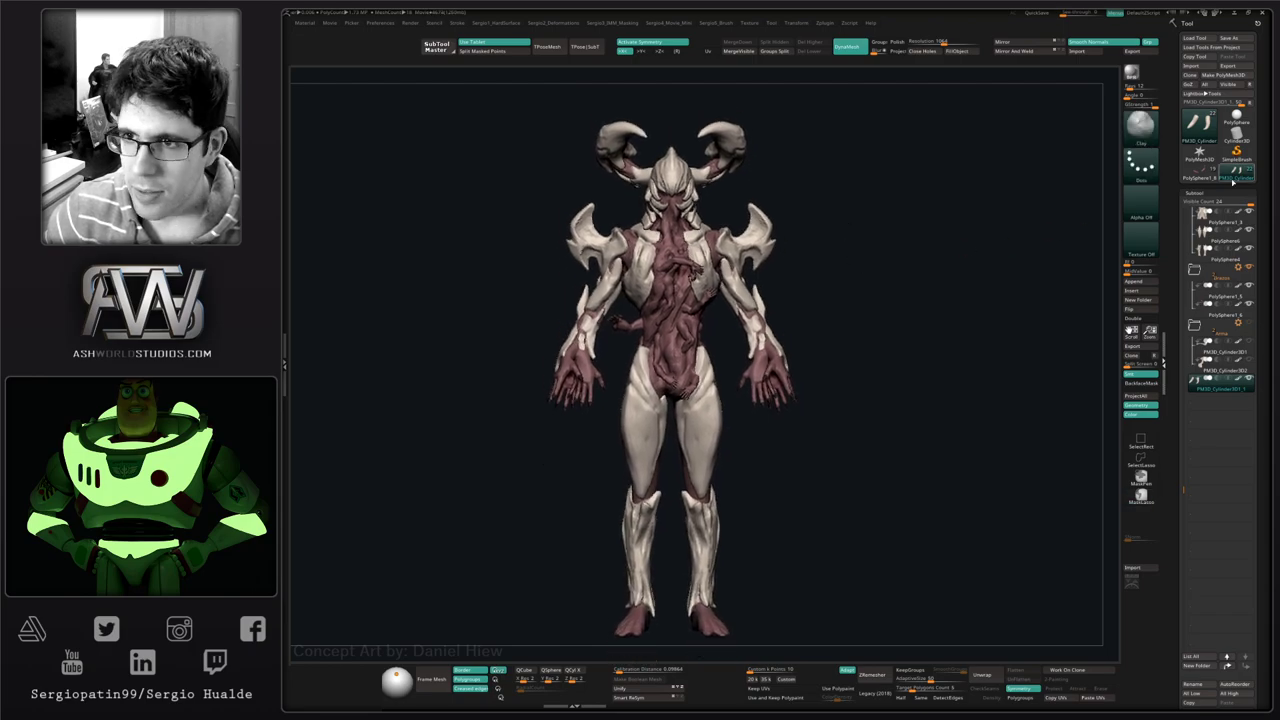
left_click(1202, 176)
left_click(1235, 176)
left_click(1204, 176)
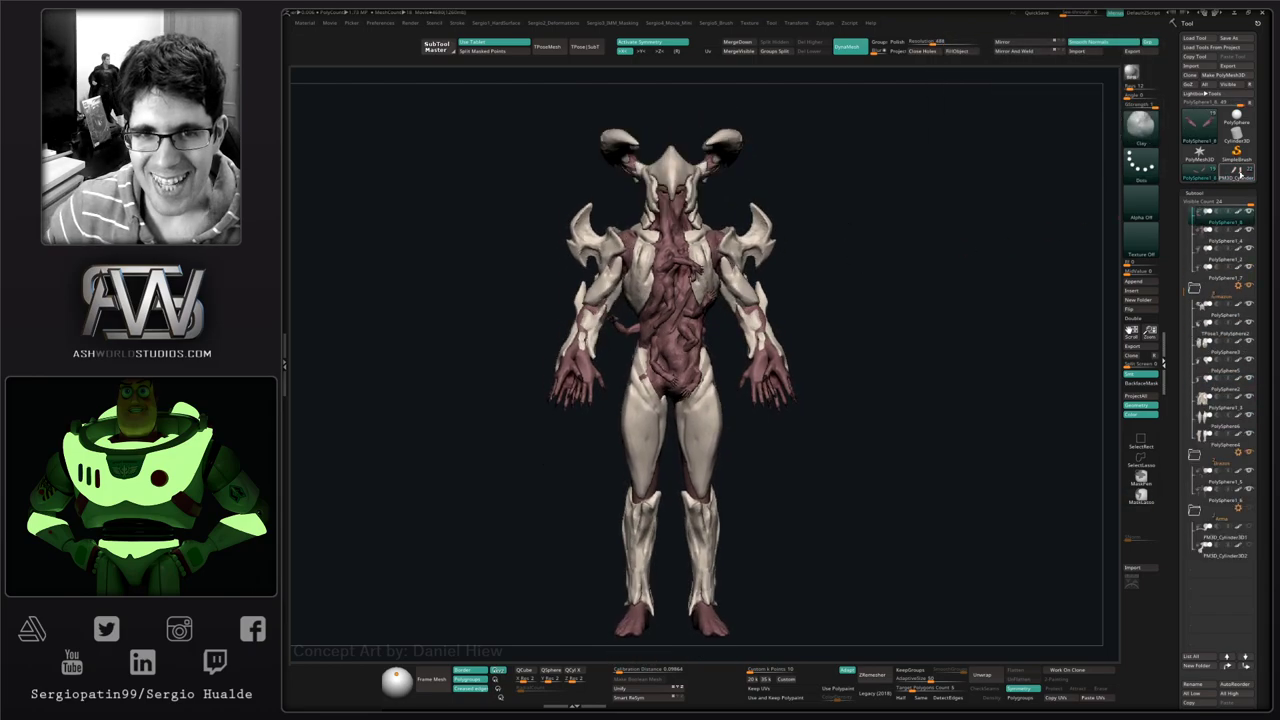
left_click(1236, 176)
right_click_drag(917, 242, 931, 243)
left_click(1200, 175)
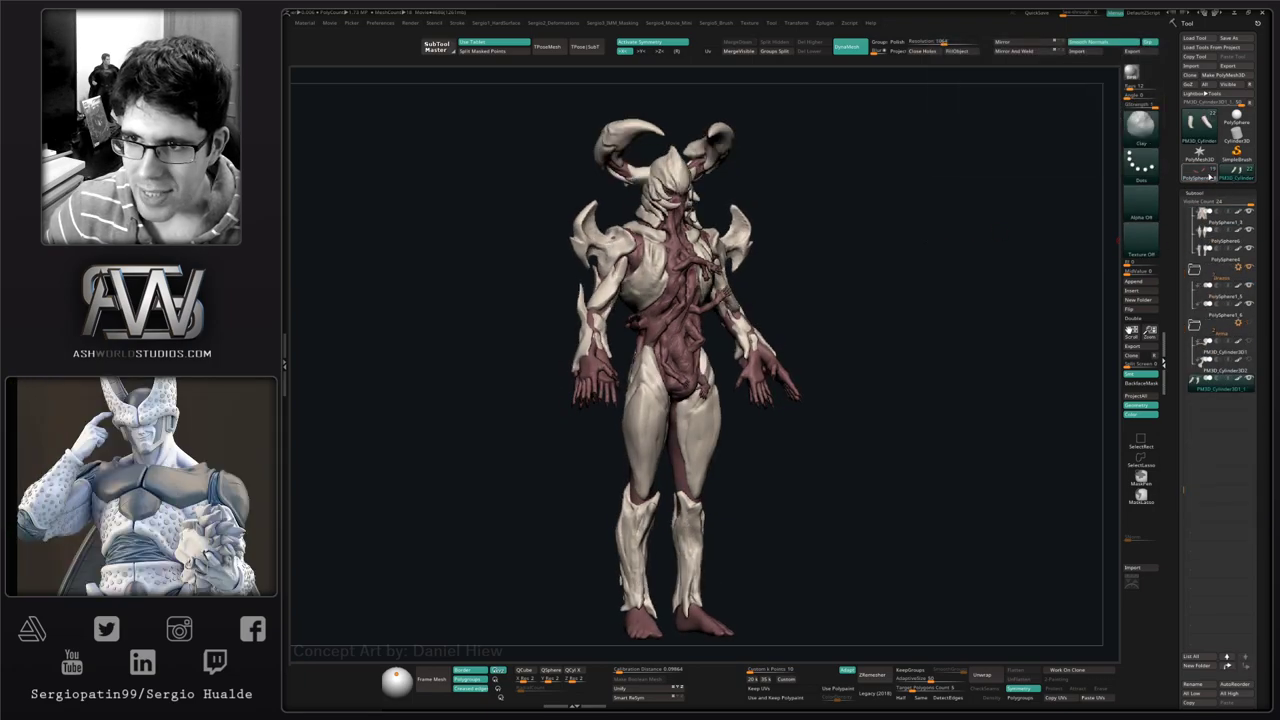
left_click(1238, 176)
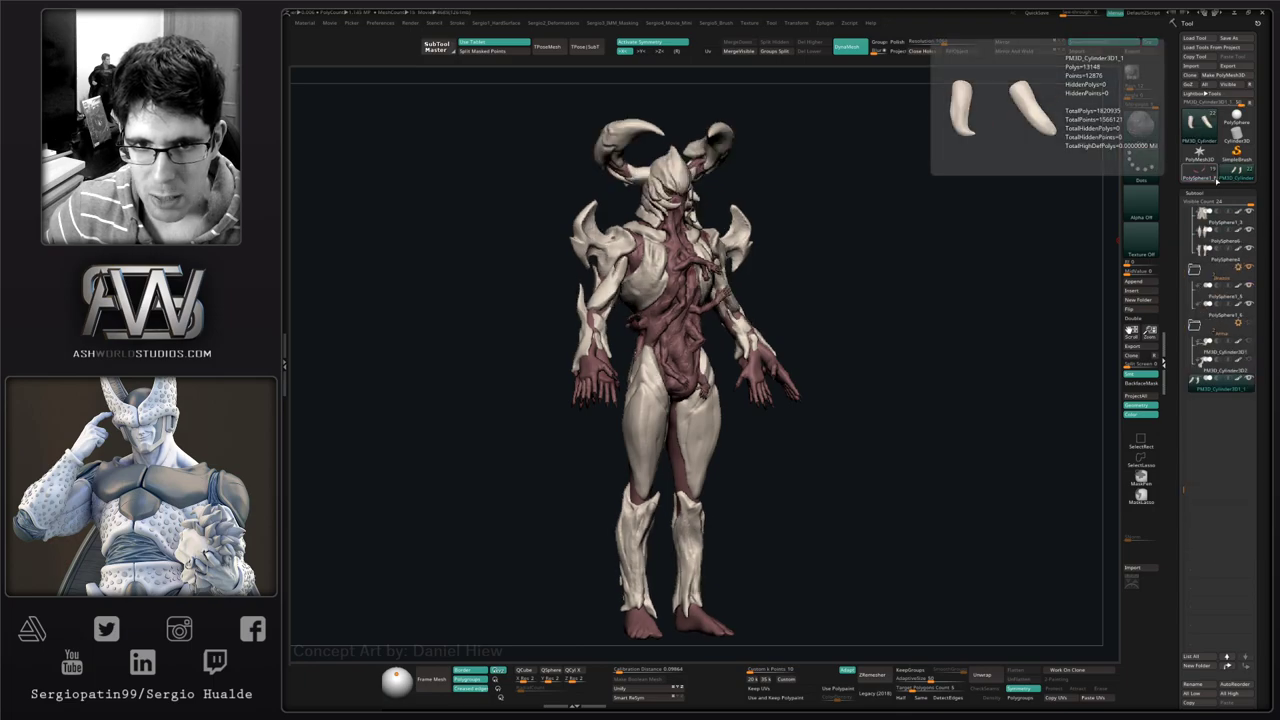
right_click_drag(701, 302, 687, 302, "shift")
- Compare the head, helmet and horns with the earlier version from the front and from a three-quarter view
right_click_drag(702, 188, 791, 369, "ctrl")
scroll(791, 369, "down", 3)
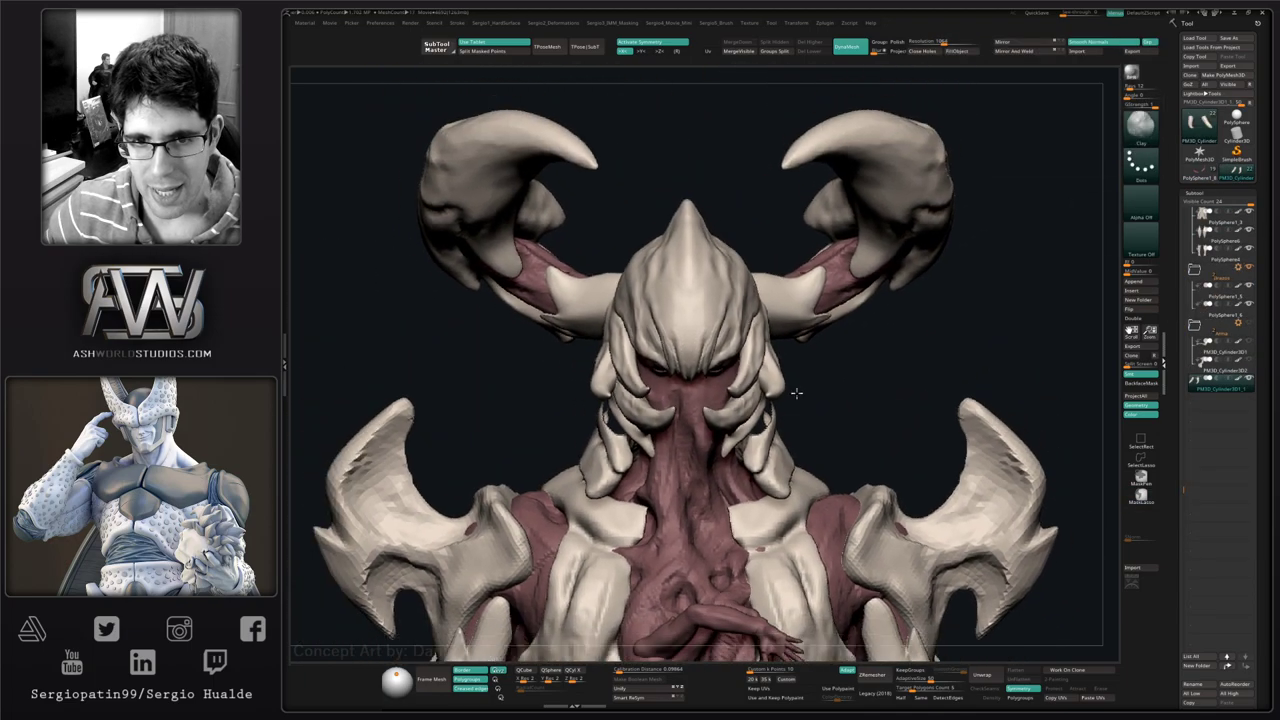
left_click(1205, 177)
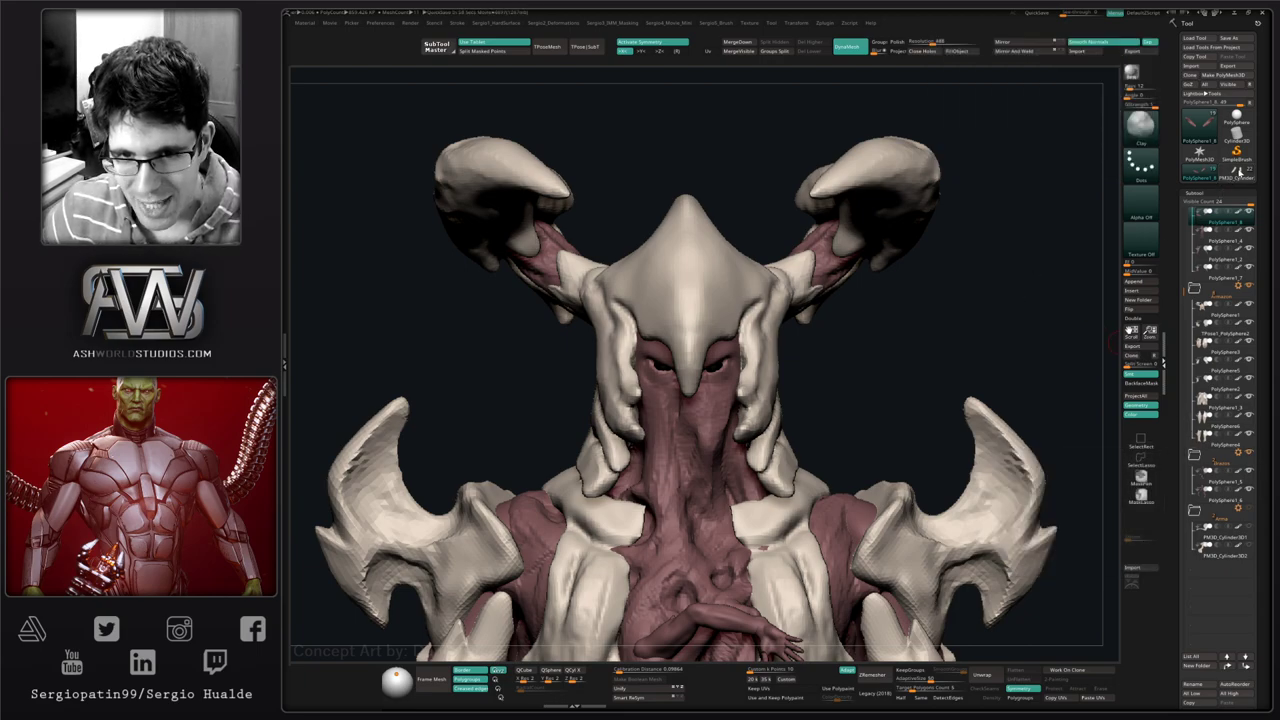
left_click(1238, 172)
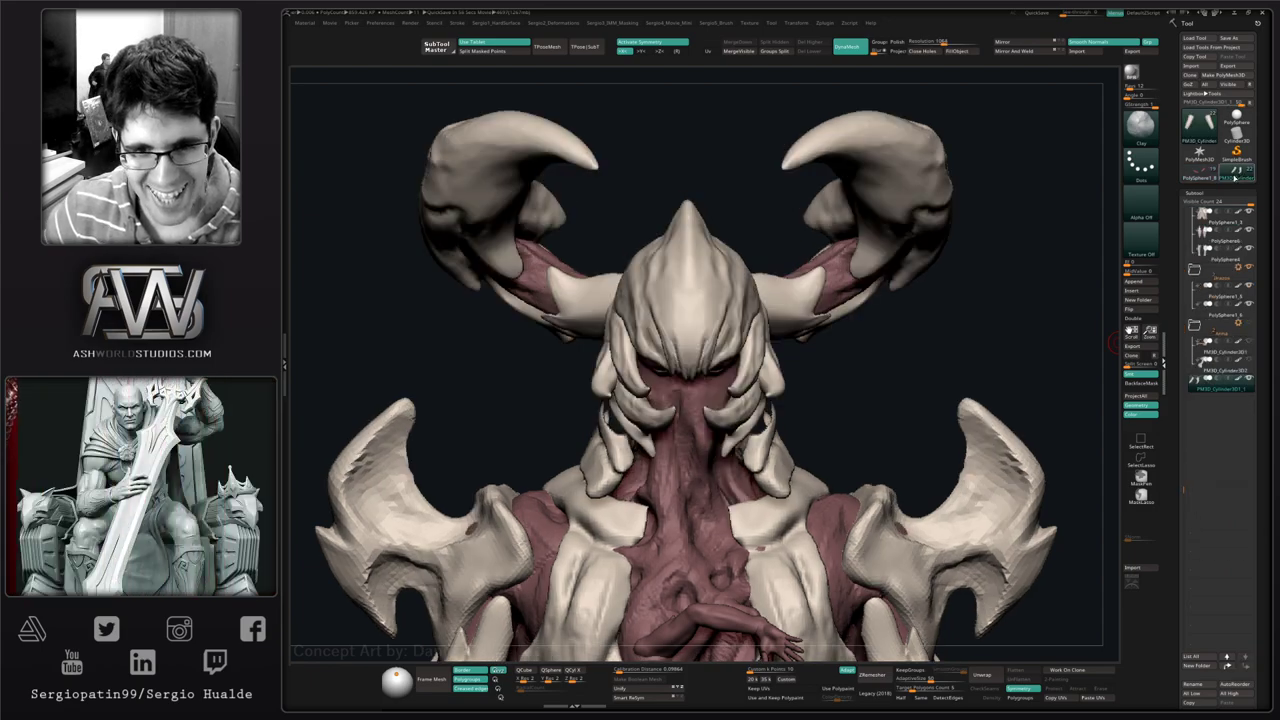
left_click_drag(900, 291, 1076, 242)
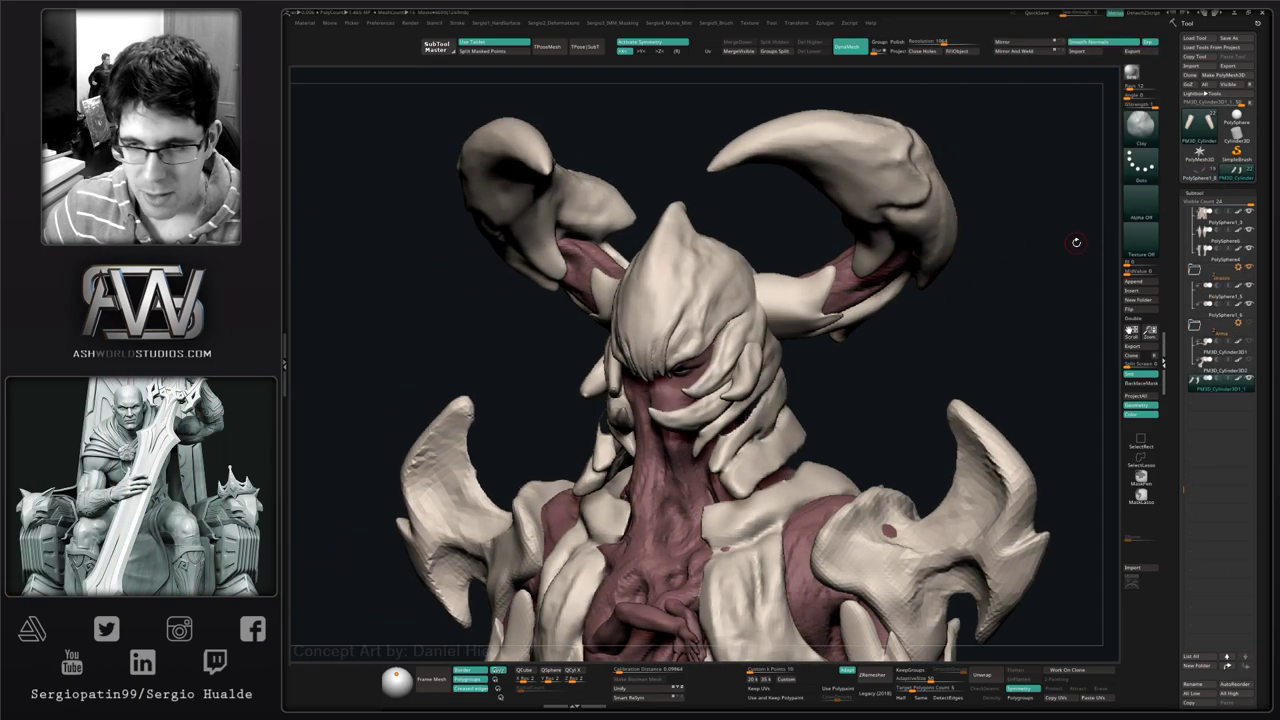
left_click(1198, 172)
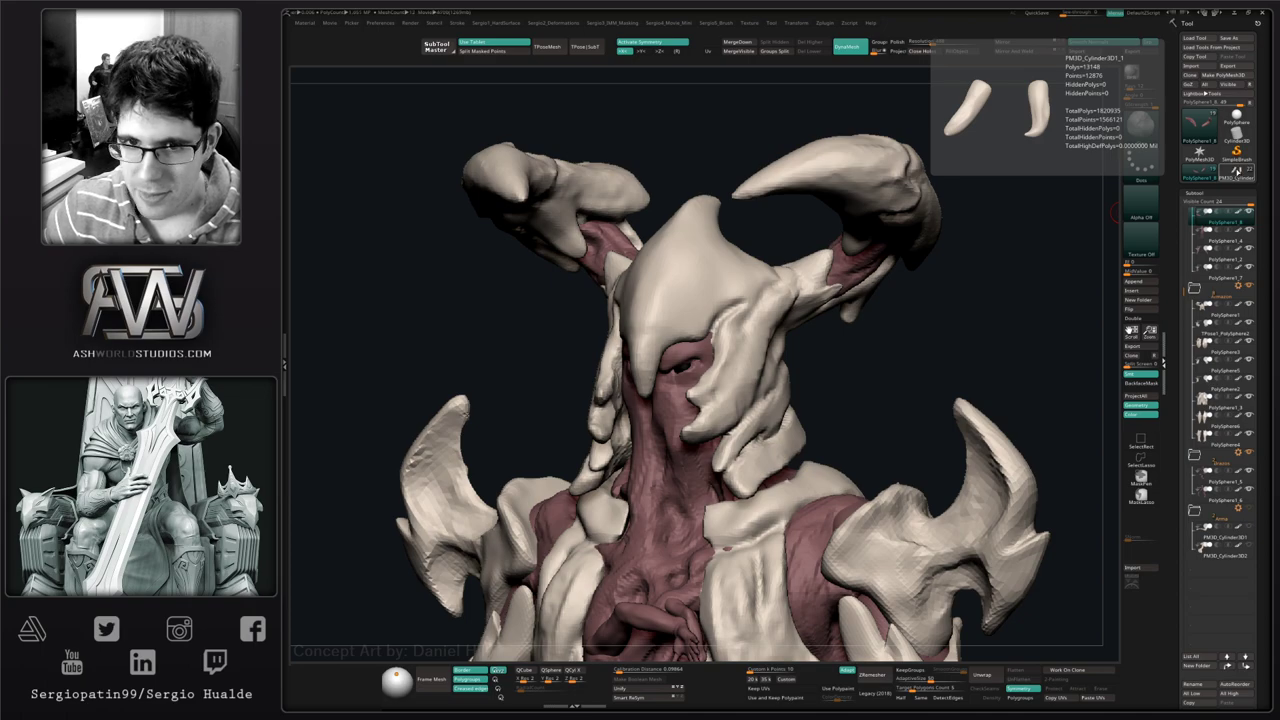
left_click(1238, 172)
left_click(1203, 173)
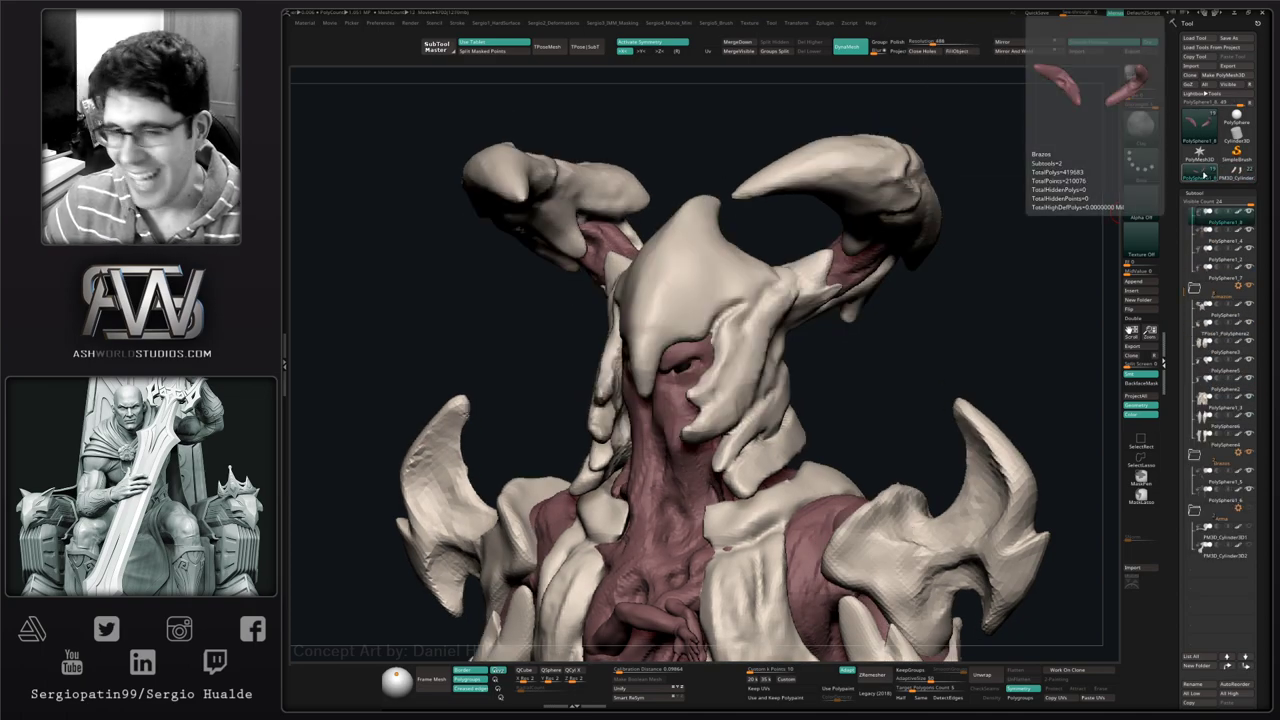
left_click(1231, 176)
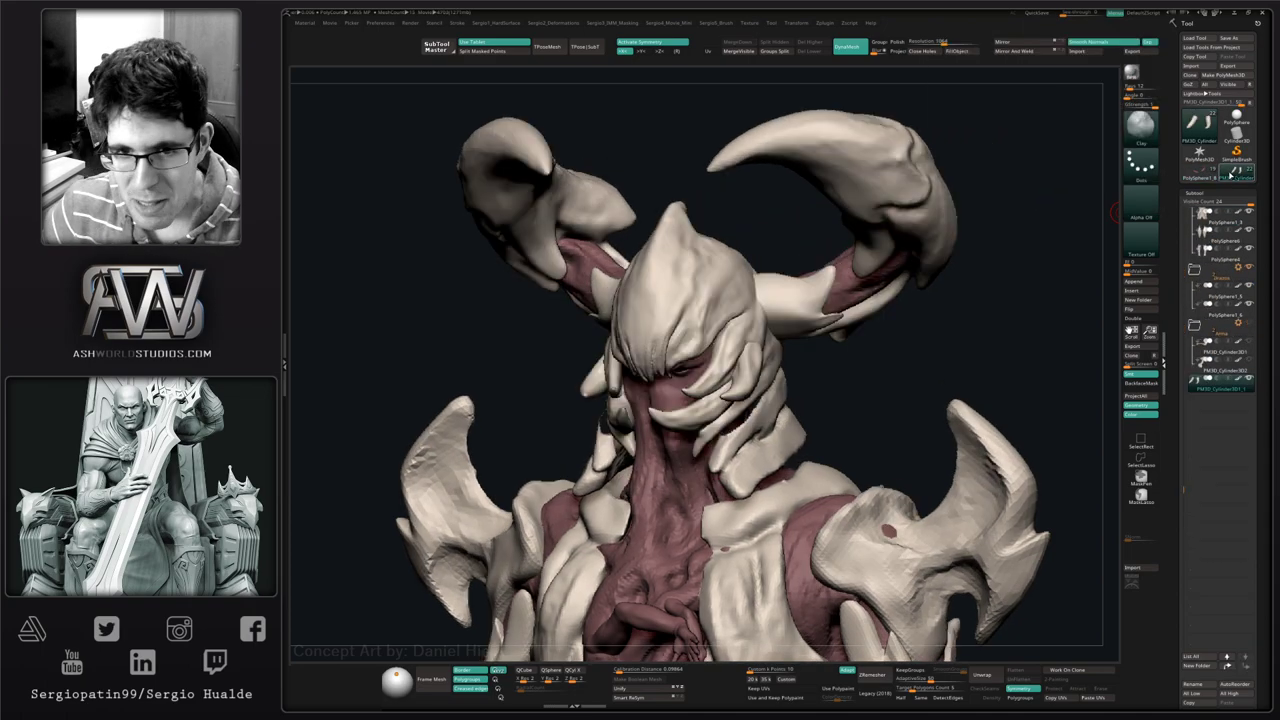
mouse_move(802, 278)
right_mouse_down()
mouse_move(822, 276)
mouse_move(800, 273)
right_mouse_up()
left_click_drag(800, 272, 762, 297)
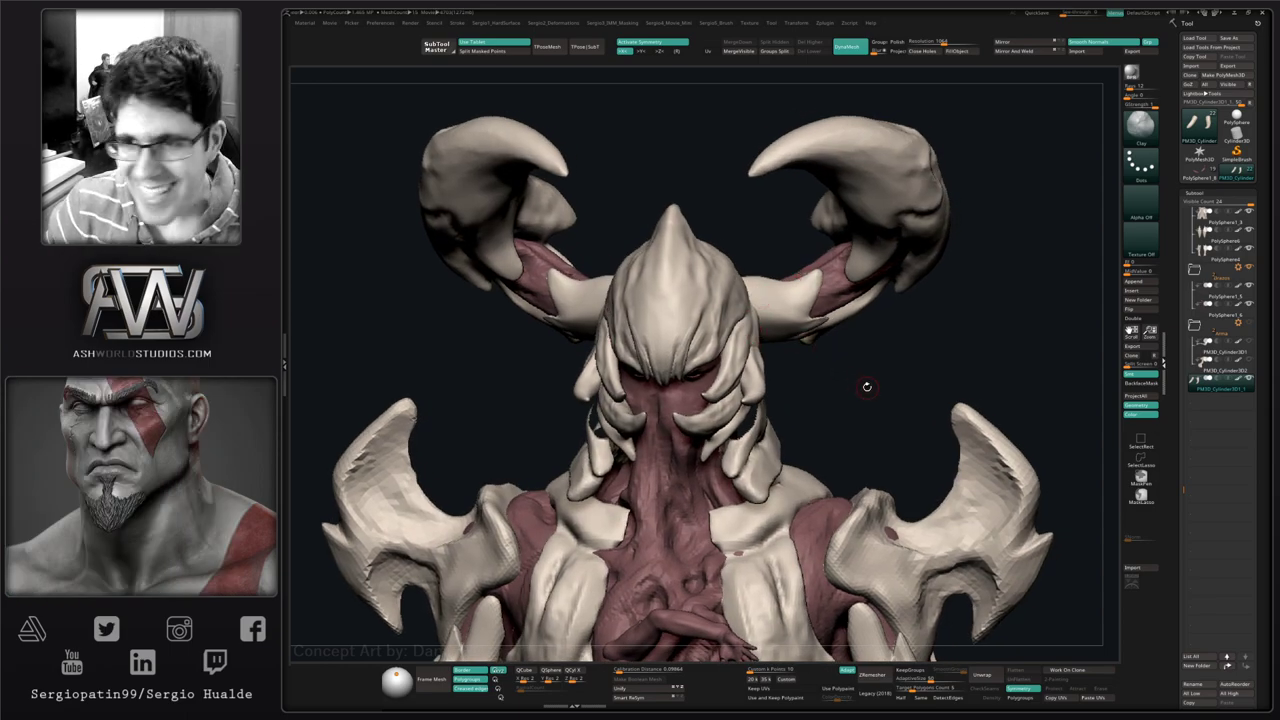
- Move the cheek-spike subtool PM3D_Cylinder3D1_1 into the armour folder beside PolySphere1 and collapse the Brazos and Arma folders
mouse_move(867, 386)
left_mouse_down()
mouse_move(856, 359)
mouse_move(790, 405)
left_mouse_up()
key("space")
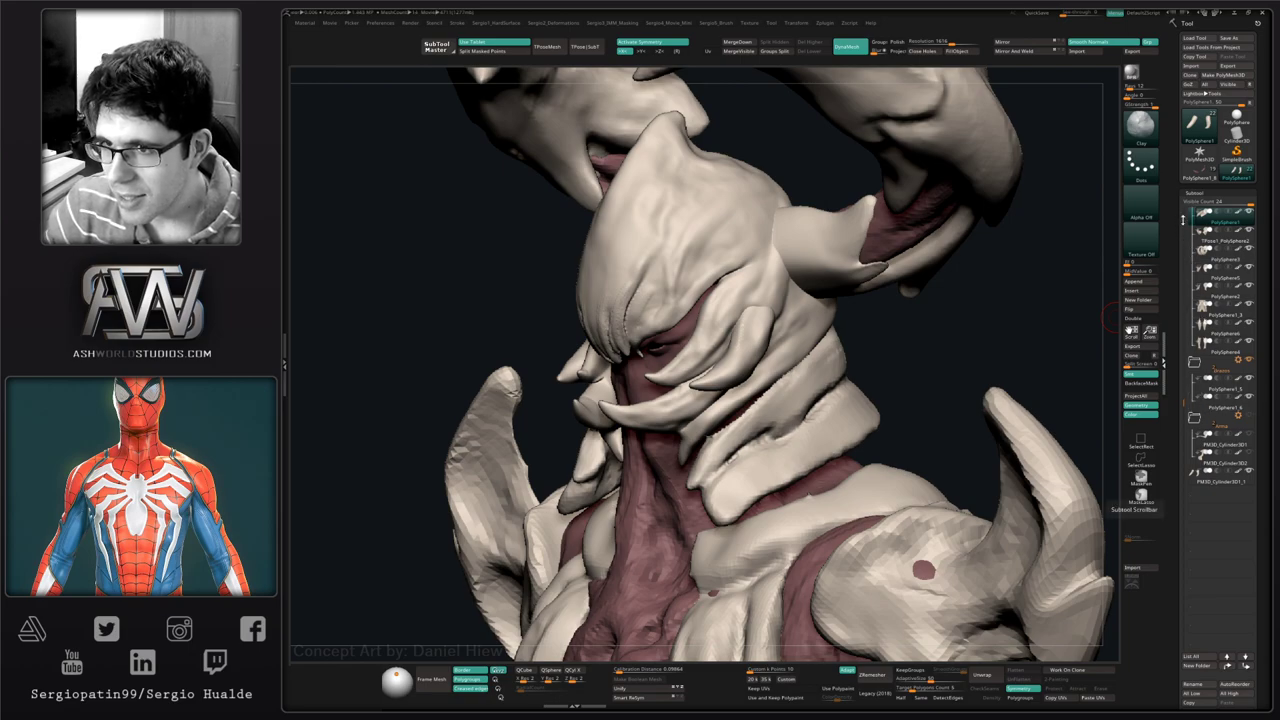
left_click_drag(1183, 218, 1185, 301)
left_click_drag(1196, 550, 1217, 333)
left_click_drag(1190, 232, 1182, 213)
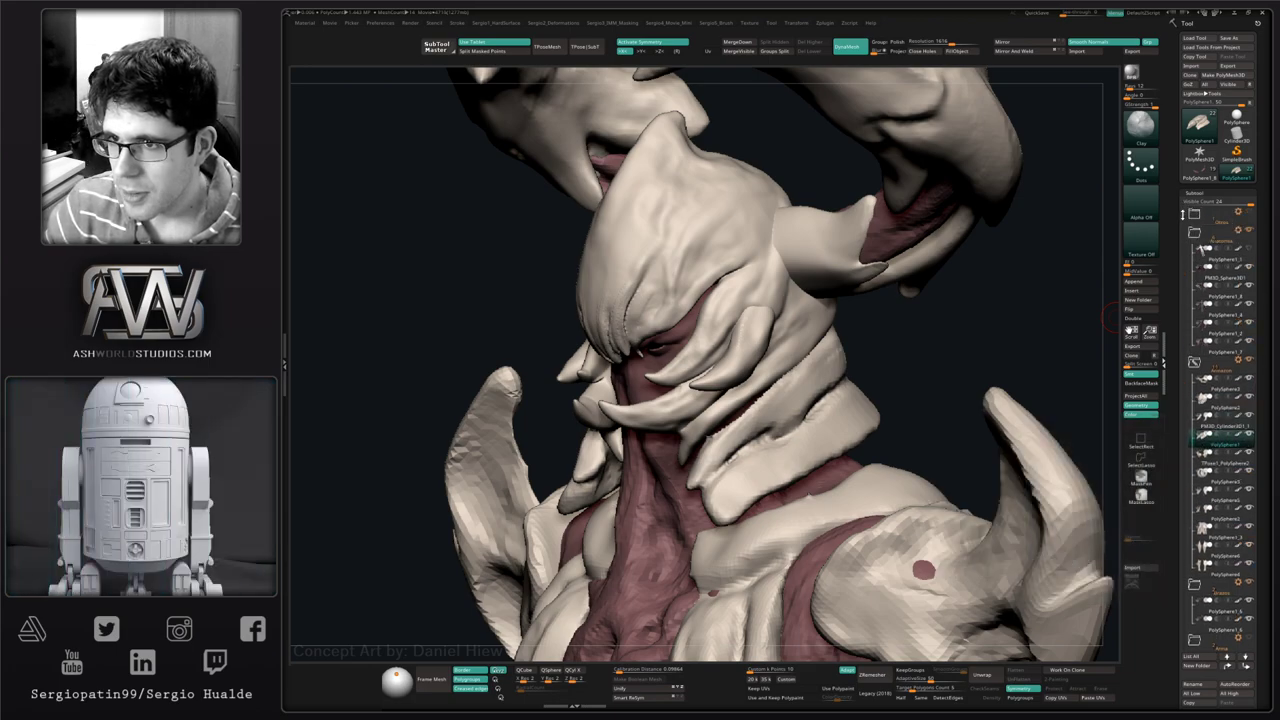
left_click(1199, 587)
left_click(1196, 605)
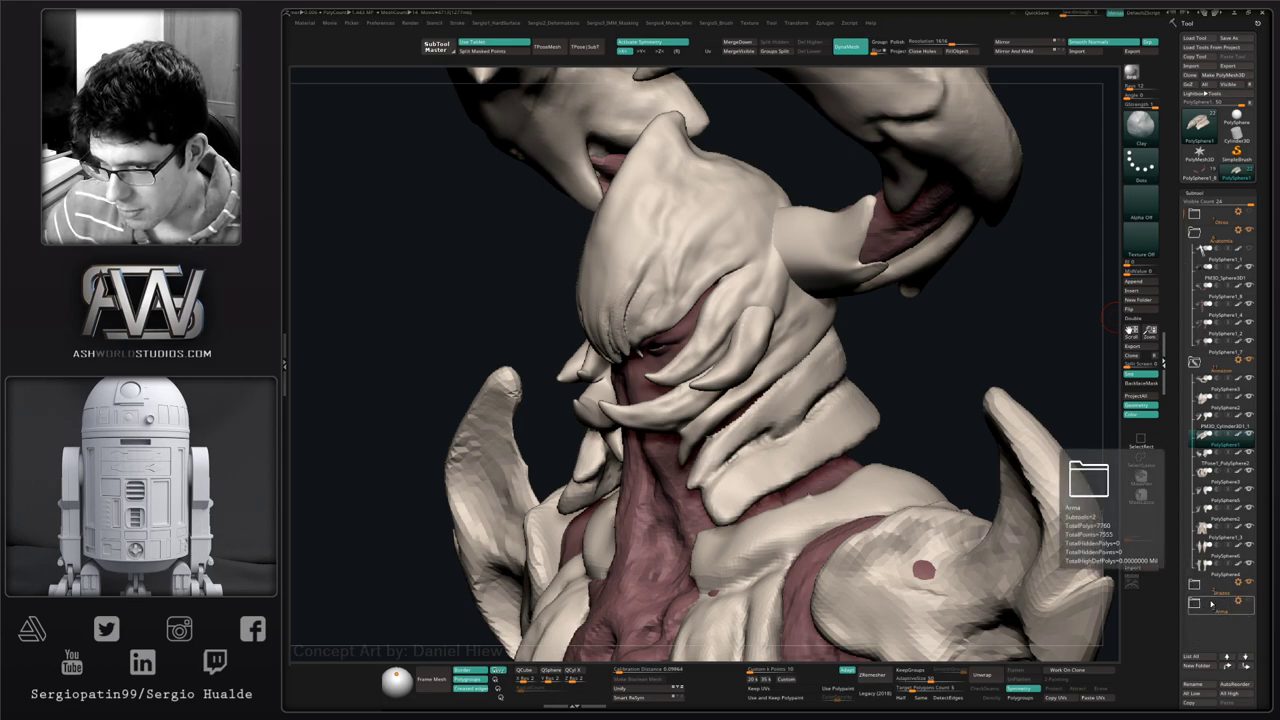
- Isolate the neck armour piece and lasso-mask the flat inner area of its open end
right_click_drag(730, 340, 668, 336)
key("shift+s")
mouse_move(763, 389)
right_mouse_down("shift")
mouse_move(743, 383)
mouse_move(749, 410)
mouse_move(678, 381)
right_mouse_up("shift")
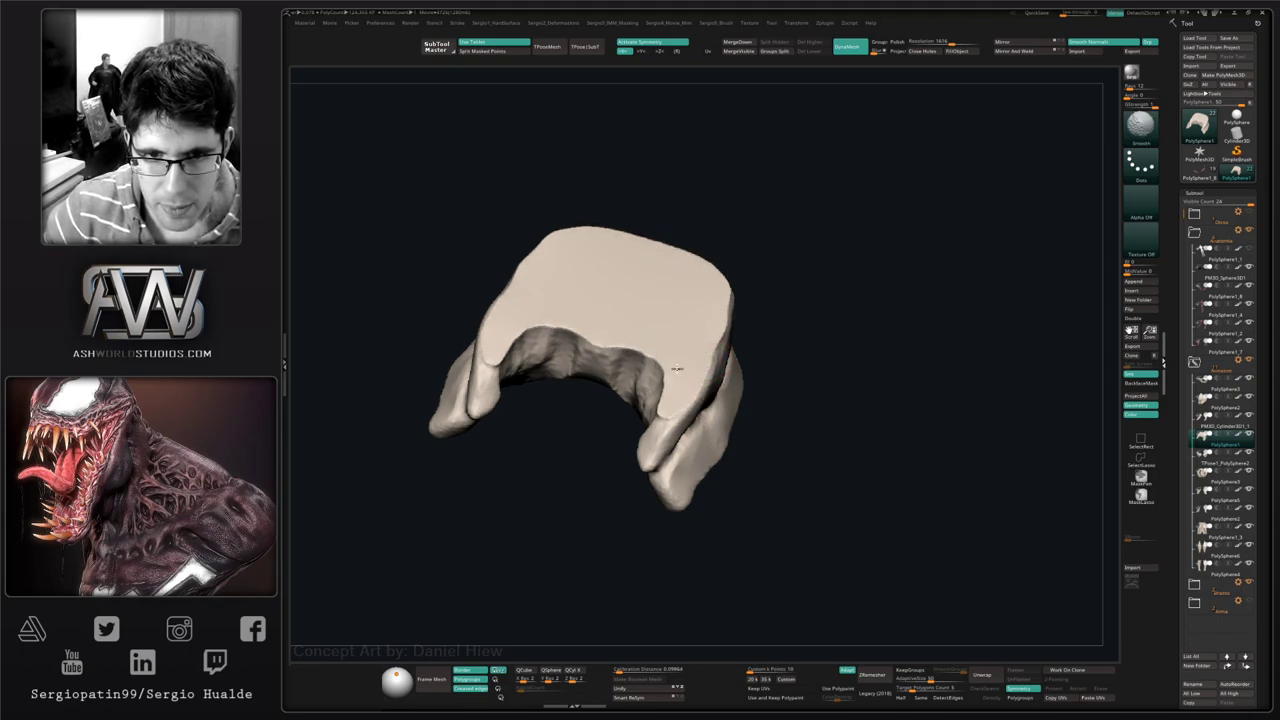
mouse_move(660, 350)
right_mouse_down()
mouse_move(640, 330)
mouse_move(652, 407)
mouse_move(649, 363)
mouse_move(749, 357)
mouse_move(764, 410)
mouse_move(754, 469)
right_mouse_up()
mouse_move(772, 425)
left_mouse_down("ctrl")
mouse_move(766, 271)
mouse_move(700, 328)
mouse_move(740, 505)
left_mouse_up("ctrl")
right_click_drag(763, 462, 764, 446)
mouse_move(772, 478)
left_mouse_down("ctrl")
mouse_move(809, 342)
mouse_move(717, 285)
mouse_move(725, 405)
left_mouse_up("ctrl")
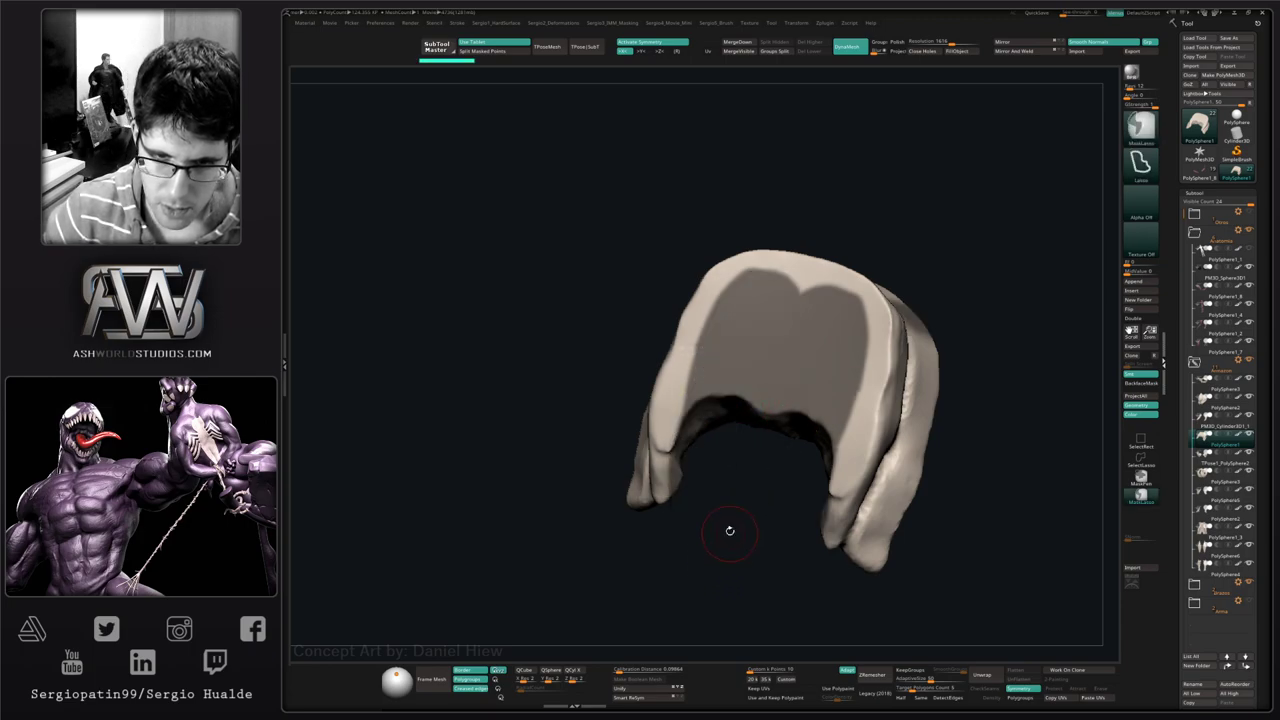
- Invert the mask and push the unmasked inner area of the neck piece inward with the Move brush
right_click_drag(730, 531, 754, 497)
left_click(754, 497, "ctrl")
key("s")
mouse_move(757, 435)
left_mouse_down()
mouse_move(770, 435)
mouse_move(768, 387)
left_mouse_up()
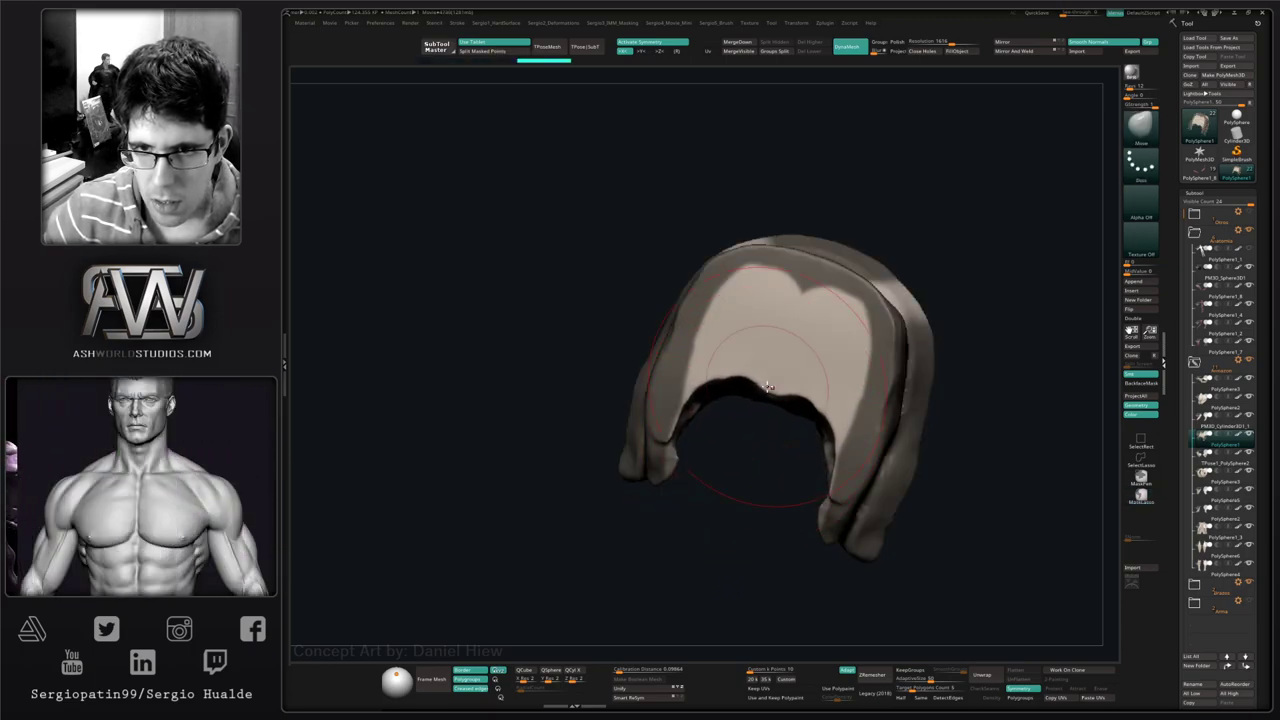
left_click_drag(966, 297, 903, 234)
left_click_drag(986, 280, 881, 242)
- Refine the lasso mask around the neck piece's inner area, masking and unmasking parts along the rim
left_click_drag(784, 221, 694, 206)
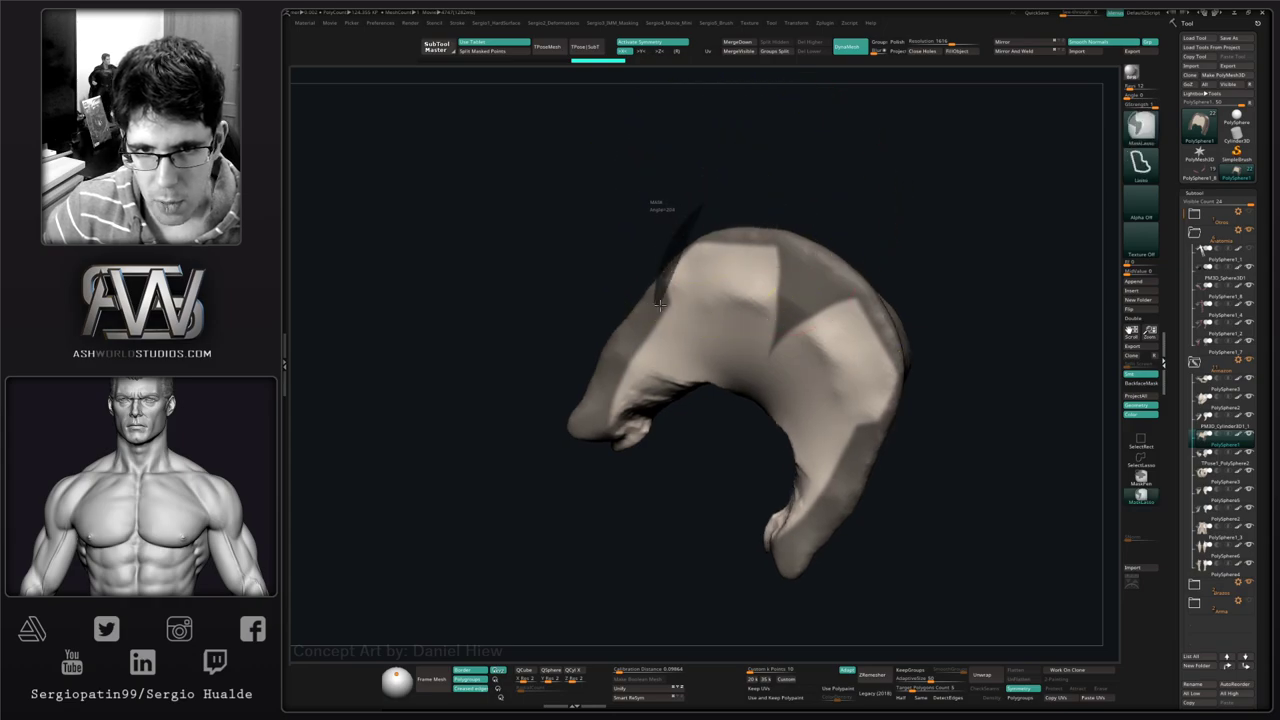
right_click_drag(793, 361, 749, 411)
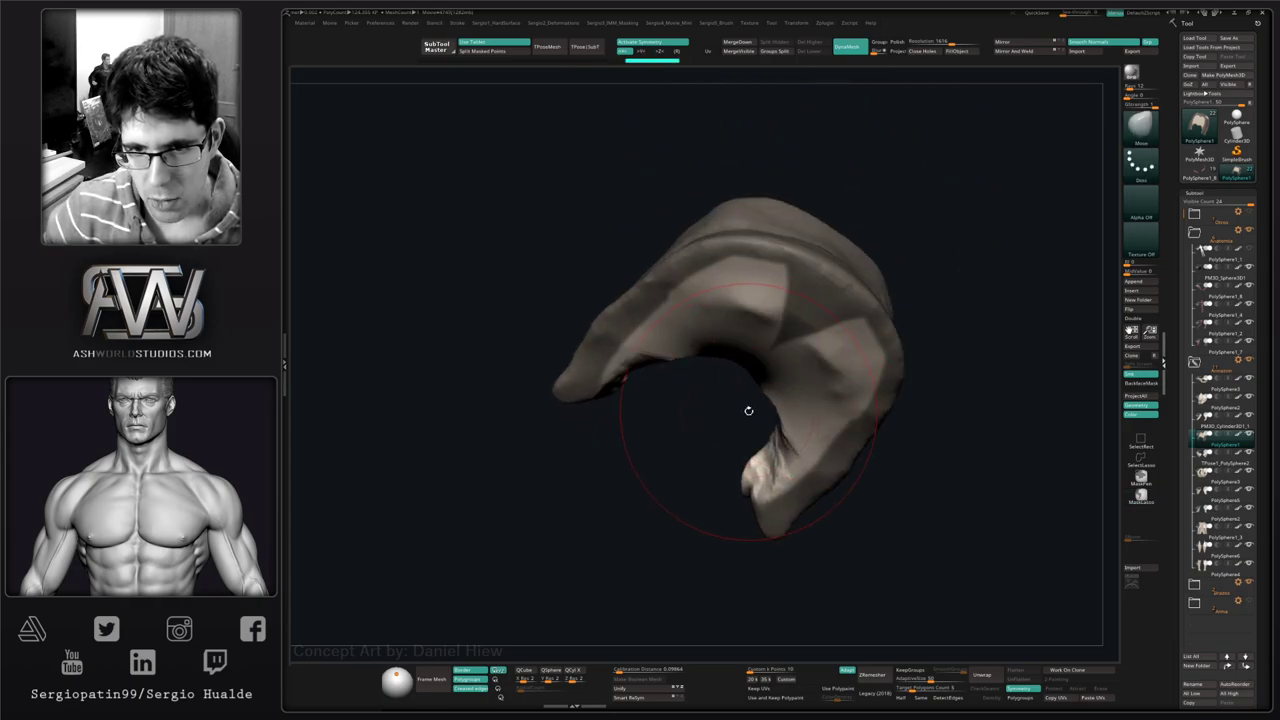
left_click_drag(731, 418, 844, 351, "ctrl")
left_click_drag(816, 295, 604, 354, "ctrl+alt")
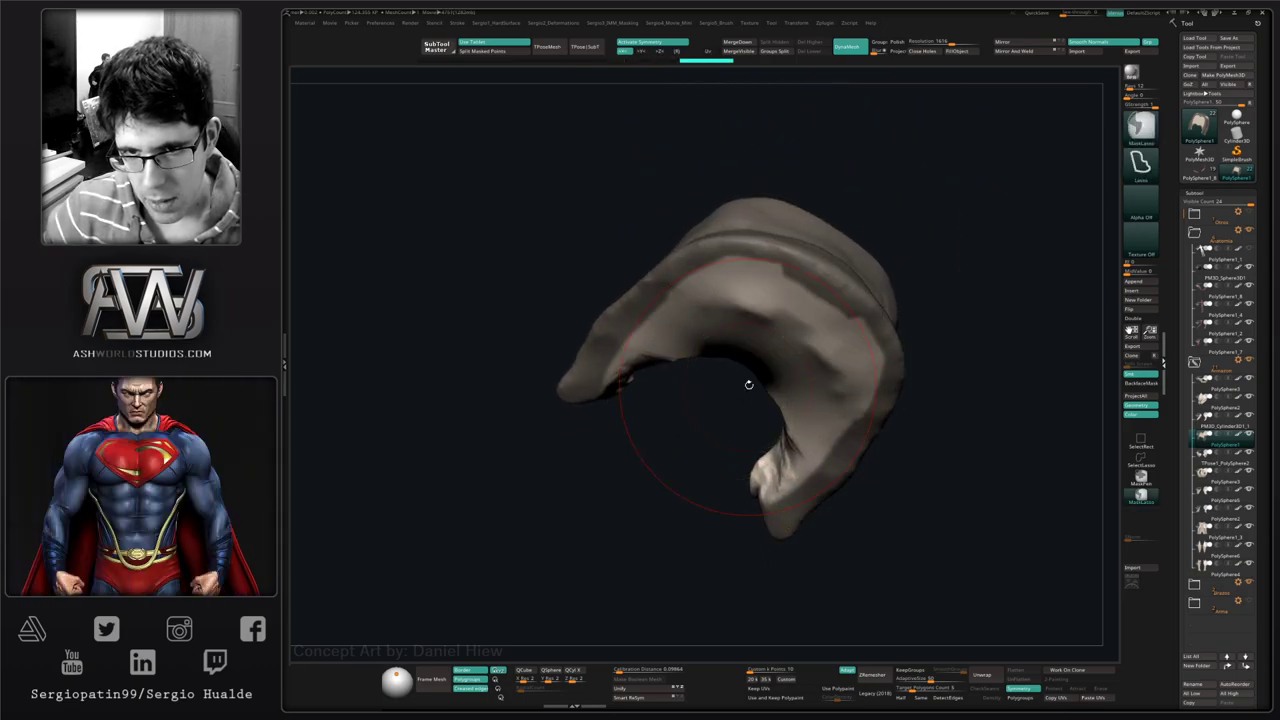
- Hollow out the unmasked inside of the neck piece along both sides with the Move brush
mouse_move(749, 383)
right_mouse_down()
mouse_move(789, 320)
mouse_move(789, 352)
mouse_move(834, 297)
mouse_move(800, 431)
mouse_move(820, 414)
right_mouse_up()
left_click_drag(834, 406, 838, 316)
mouse_move(858, 376)
left_mouse_down()
mouse_move(880, 350)
mouse_move(955, 362)
mouse_move(771, 386)
mouse_move(812, 364)
left_mouse_up()
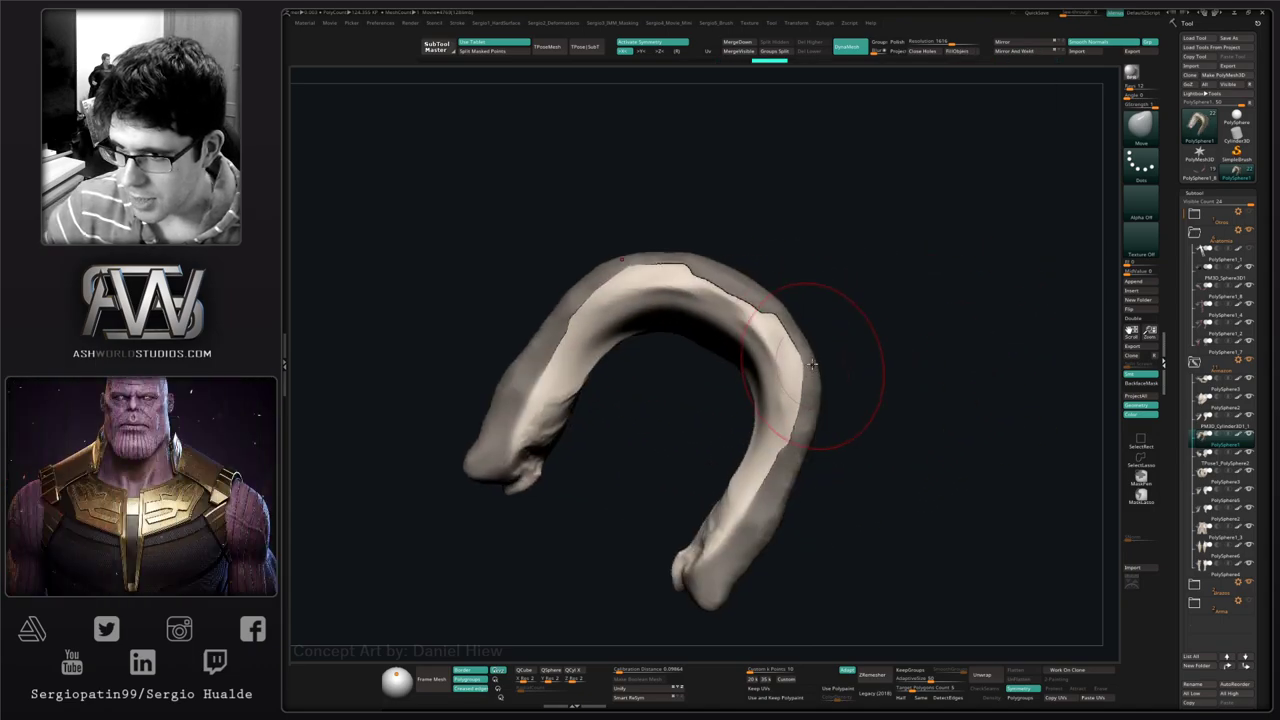
mouse_move(643, 329)
left_mouse_down()
mouse_move(586, 372)
mouse_move(557, 423)
mouse_move(526, 432)
mouse_move(520, 418)
left_mouse_up()
mouse_move(680, 425)
left_mouse_down()
mouse_move(540, 390)
mouse_move(519, 410)
mouse_move(543, 360)
mouse_move(543, 383)
left_mouse_up()
left_click_drag(450, 400, 583, 417)
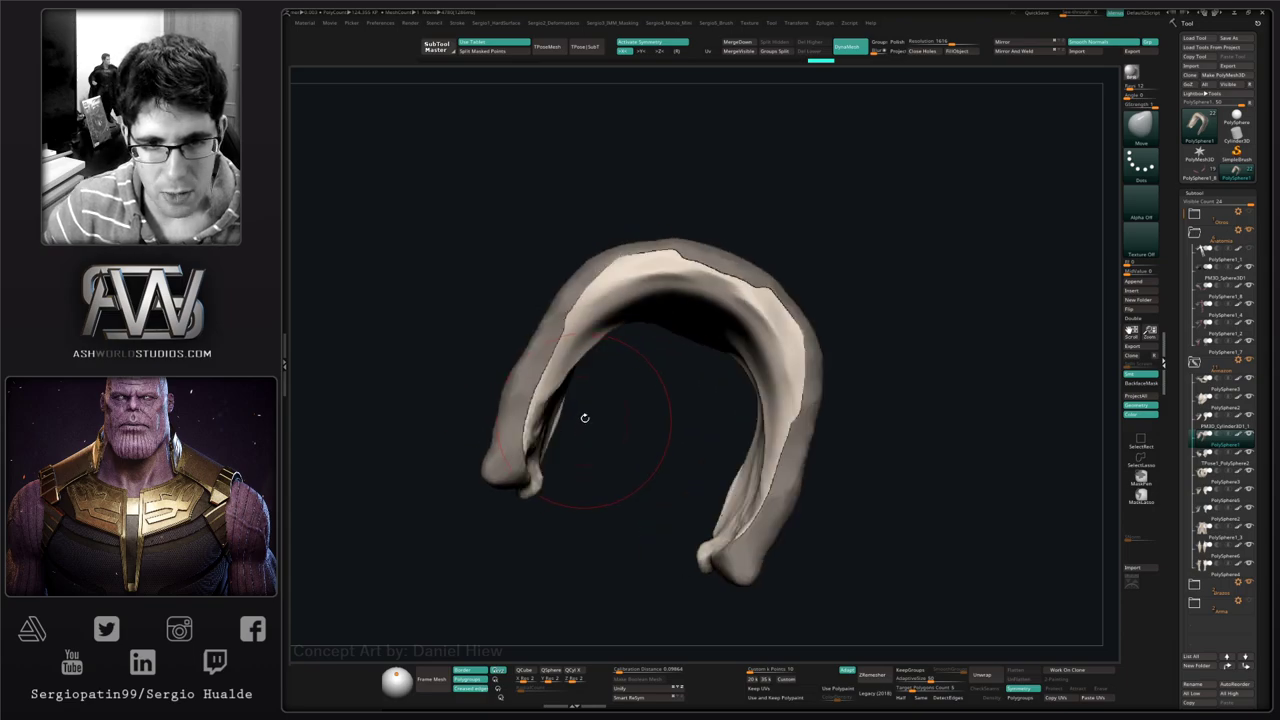
mouse_move(590, 350)
left_mouse_down()
mouse_move(605, 318)
mouse_move(657, 326)
left_mouse_up()
right_click_drag(657, 326, 606, 303)
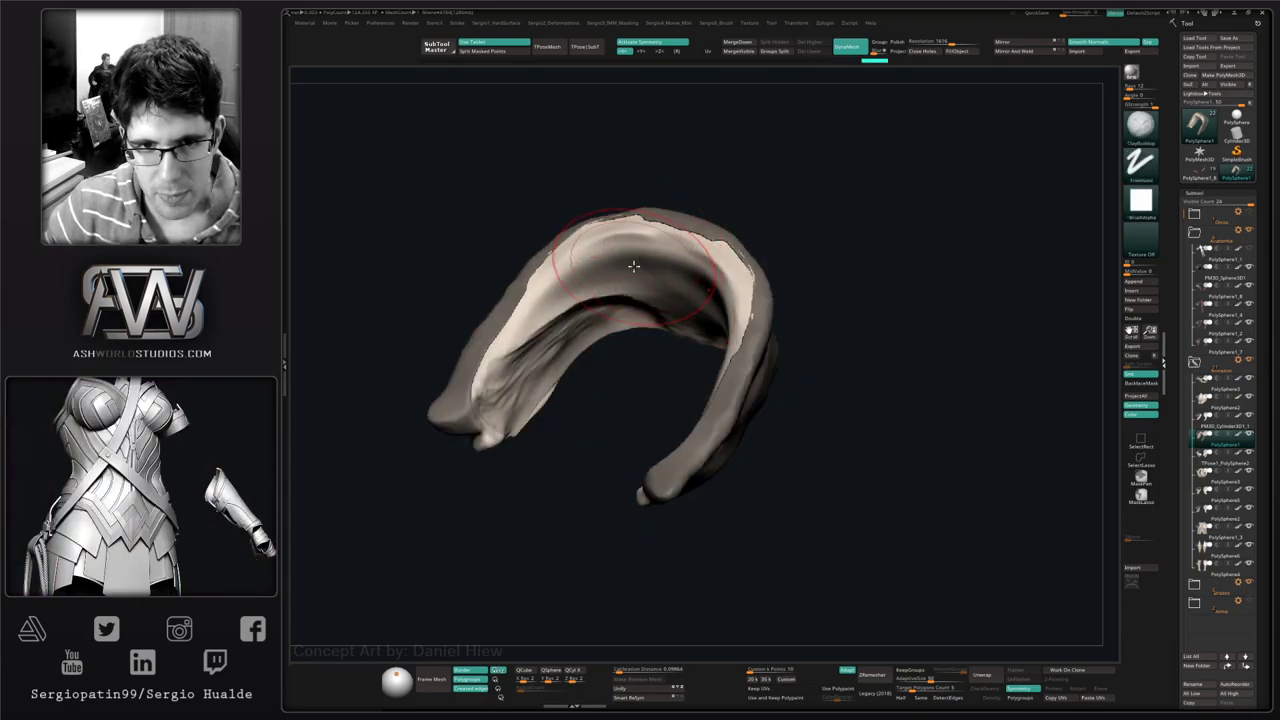
- Shape the hollow inner face with the Clay brush, clear the mask and work clay along the side rim
key("b")
key("c")
key("l")
mouse_move(640, 267)
left_mouse_down()
mouse_move(525, 345)
mouse_move(689, 309)
left_mouse_up()
right_click_drag(689, 309, 600, 257)
mouse_move(600, 257)
left_mouse_down()
mouse_move(623, 309)
mouse_move(686, 297)
mouse_move(546, 329)
mouse_move(668, 300)
mouse_move(680, 280)
left_mouse_up()
right_click_drag(680, 280, 851, 443)
left_click(851, 443, "ctrl")
left_click_drag(851, 443, 803, 440)
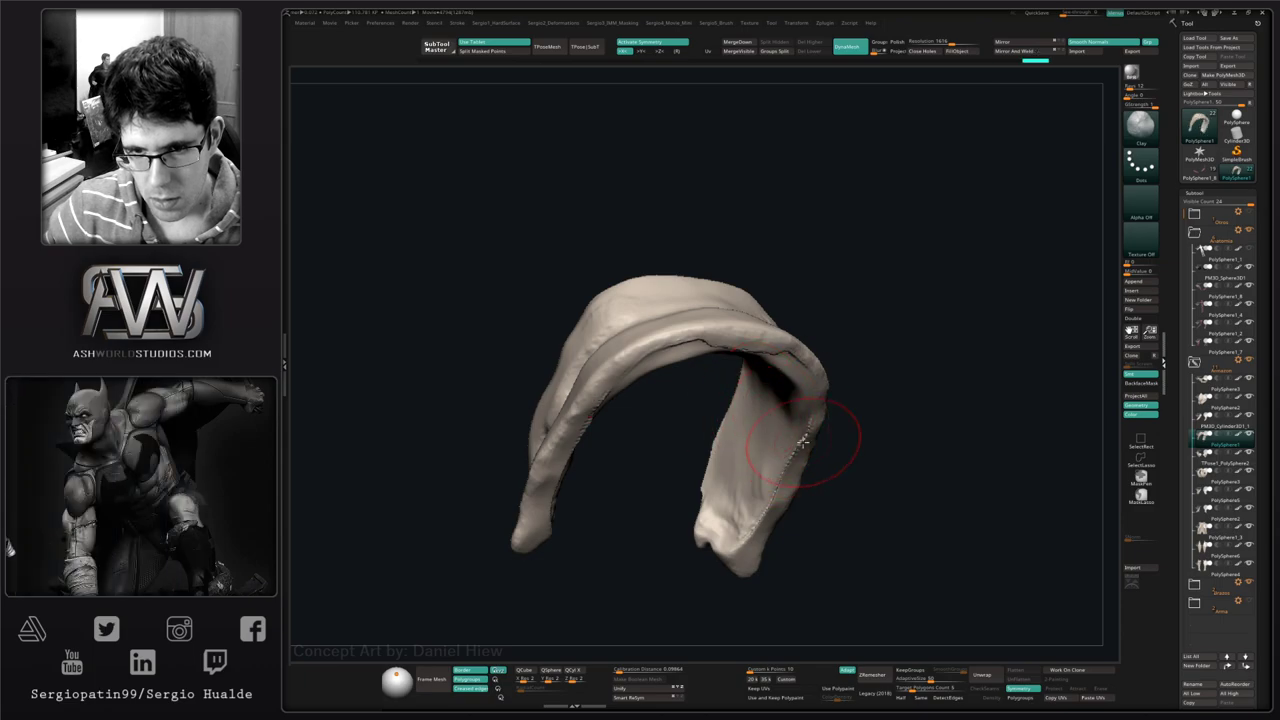
mouse_move(745, 470)
left_mouse_down()
mouse_move(808, 426)
mouse_move(857, 349)
mouse_move(802, 344)
mouse_move(722, 376)
left_mouse_up()
- Thicken the neck piece's inner rim with the Inflate brush and smooth its edge
key("b")
key("i")
key("n")
right_click_drag(700, 376, 729, 371)
left_click_drag(728, 371, 672, 442)
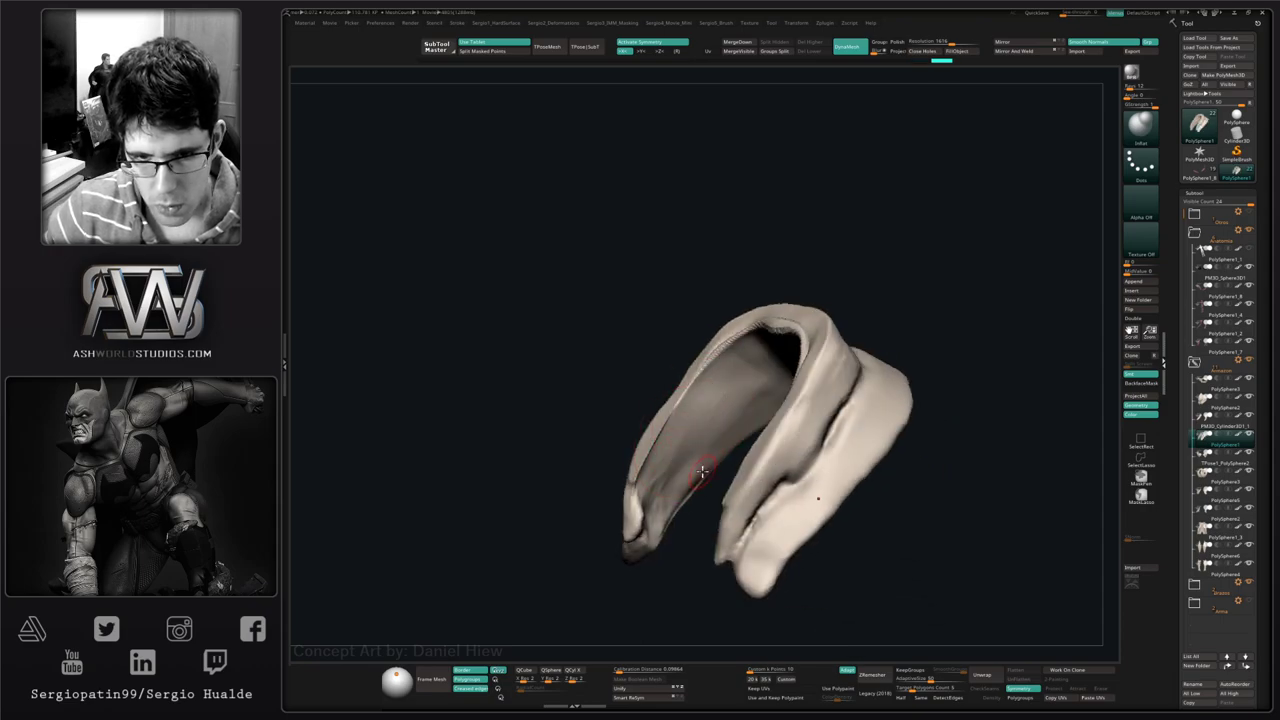
right_click_drag(695, 466, 803, 486)
left_click_drag(803, 486, 820, 470, "ctrl")
mouse_move(840, 346)
left_mouse_down("shift")
mouse_move(779, 349)
mouse_move(880, 350)
left_mouse_up("shift")
- Flatten the neck piece's side rim with the TrimDynamic brush
key("b")
key("t")
key("d")
right_click_drag(880, 357, 809, 355)
mouse_move(808, 355)
left_mouse_down()
mouse_move(843, 347)
mouse_move(820, 370)
left_mouse_up()
- Show the full figure again and compare the head and neck with the earlier version of the sculpt
right_click_drag(797, 410, 765, 405, "ctrl")
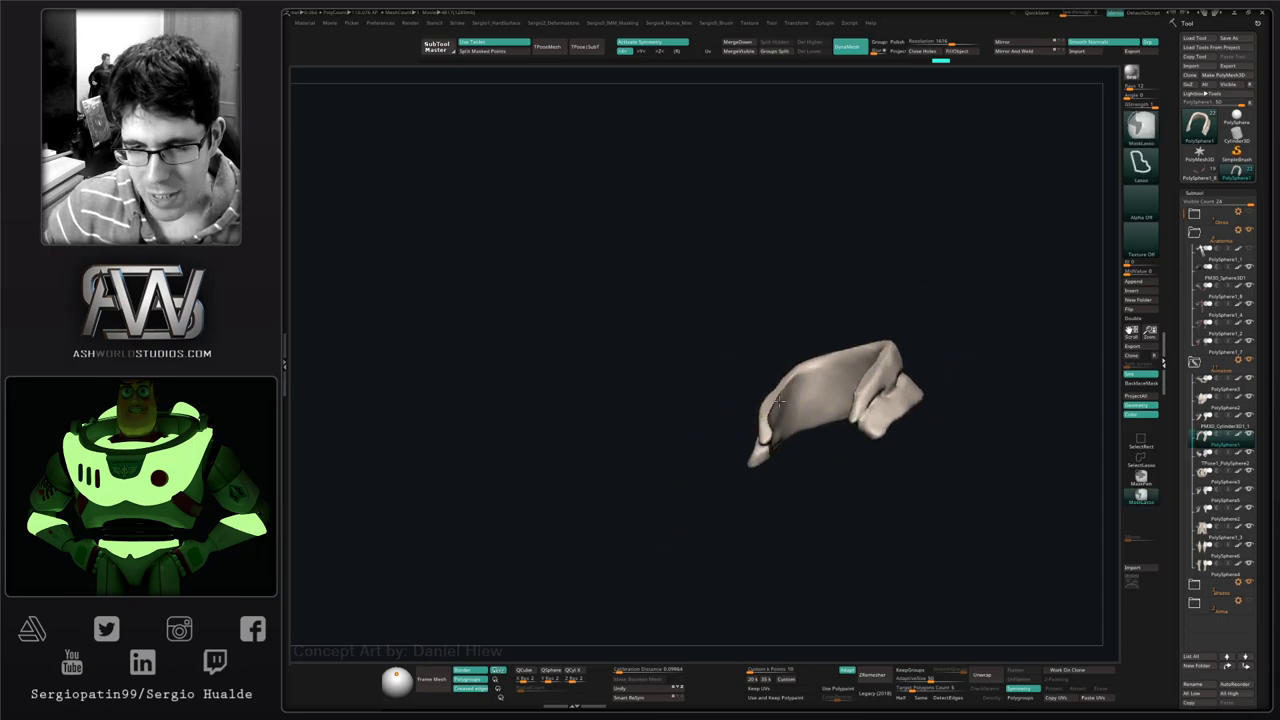
key("shift+s")
mouse_move(847, 392)
right_mouse_down("ctrl")
mouse_move(882, 394)
mouse_move(775, 398)
mouse_move(846, 409)
right_mouse_up("ctrl")
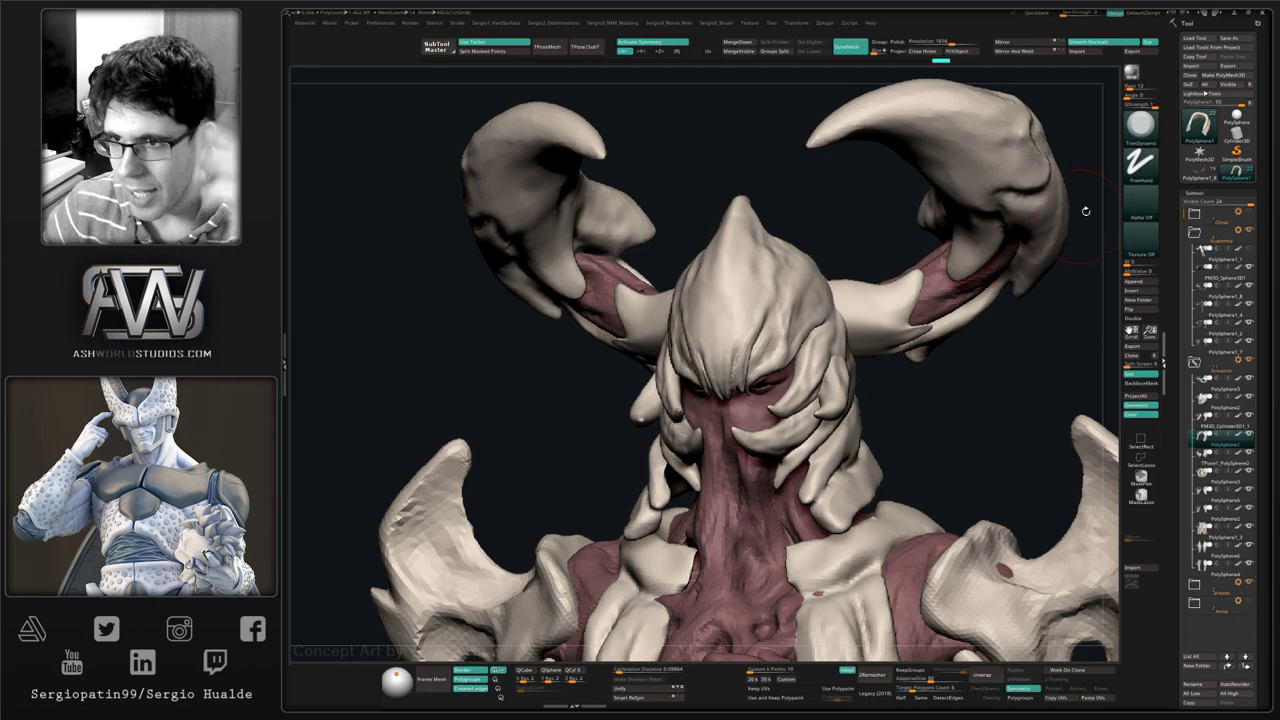
left_click(1204, 176)
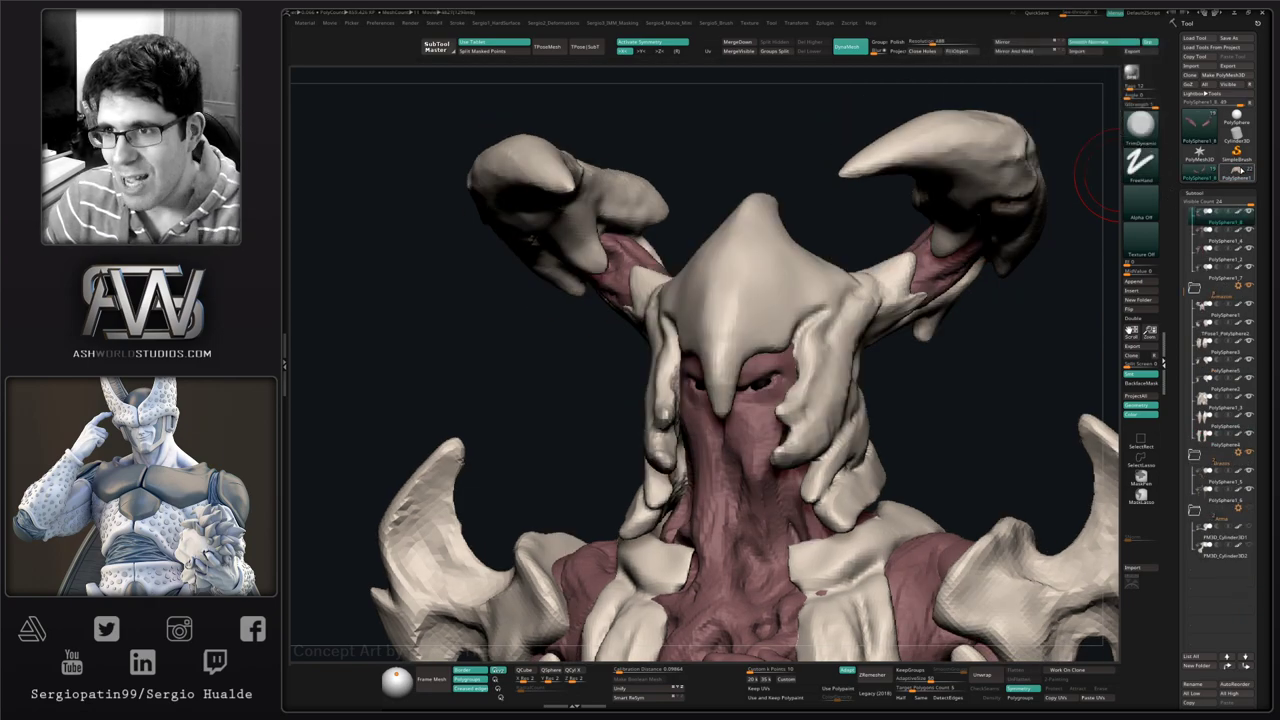
left_click(1238, 172)
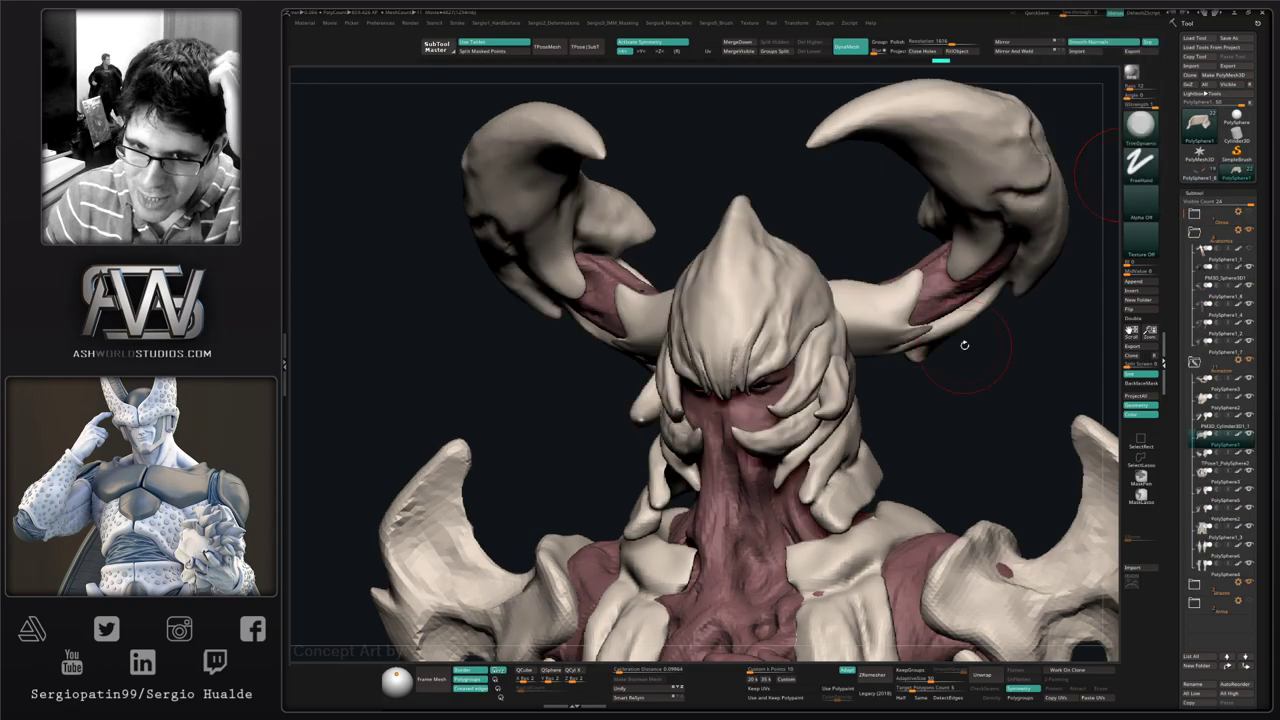
- Isolate the neck piece again, build up its lower inner rim with the Clay brush and smooth the area
key("shift+s")
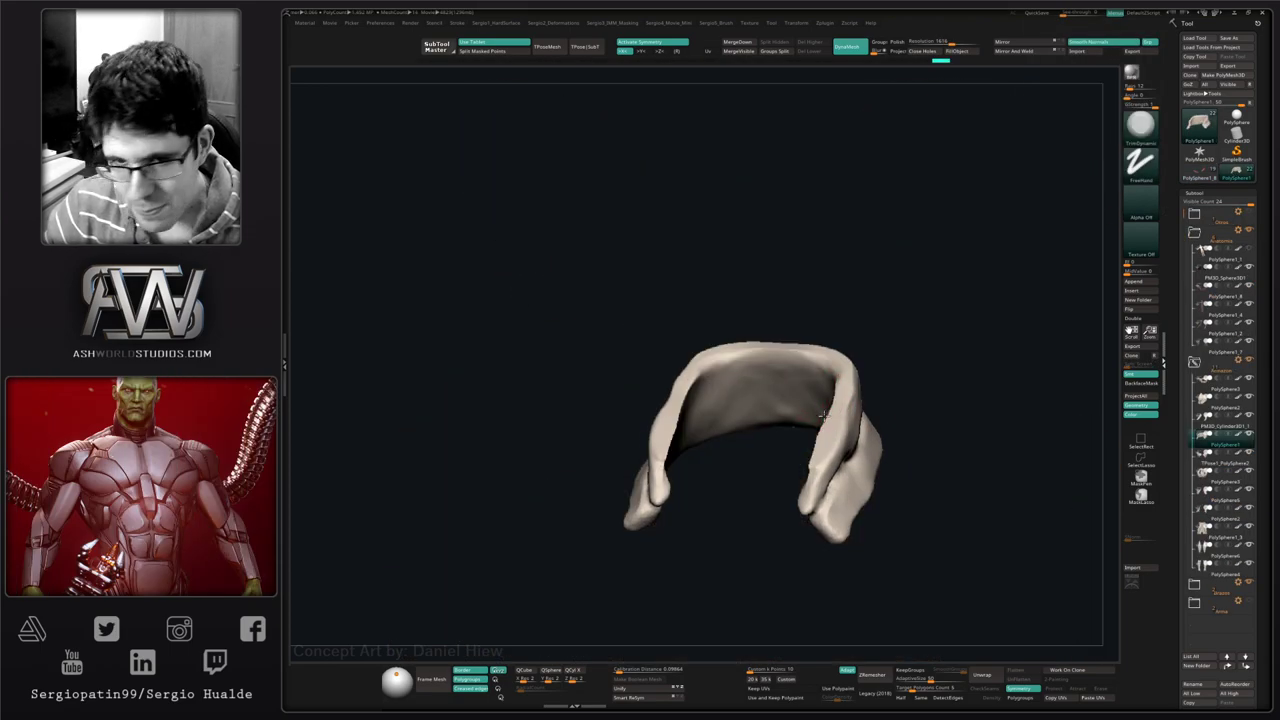
mouse_move(866, 452)
right_mouse_down()
mouse_move(797, 423)
mouse_move(698, 426)
mouse_move(754, 435)
right_mouse_up()
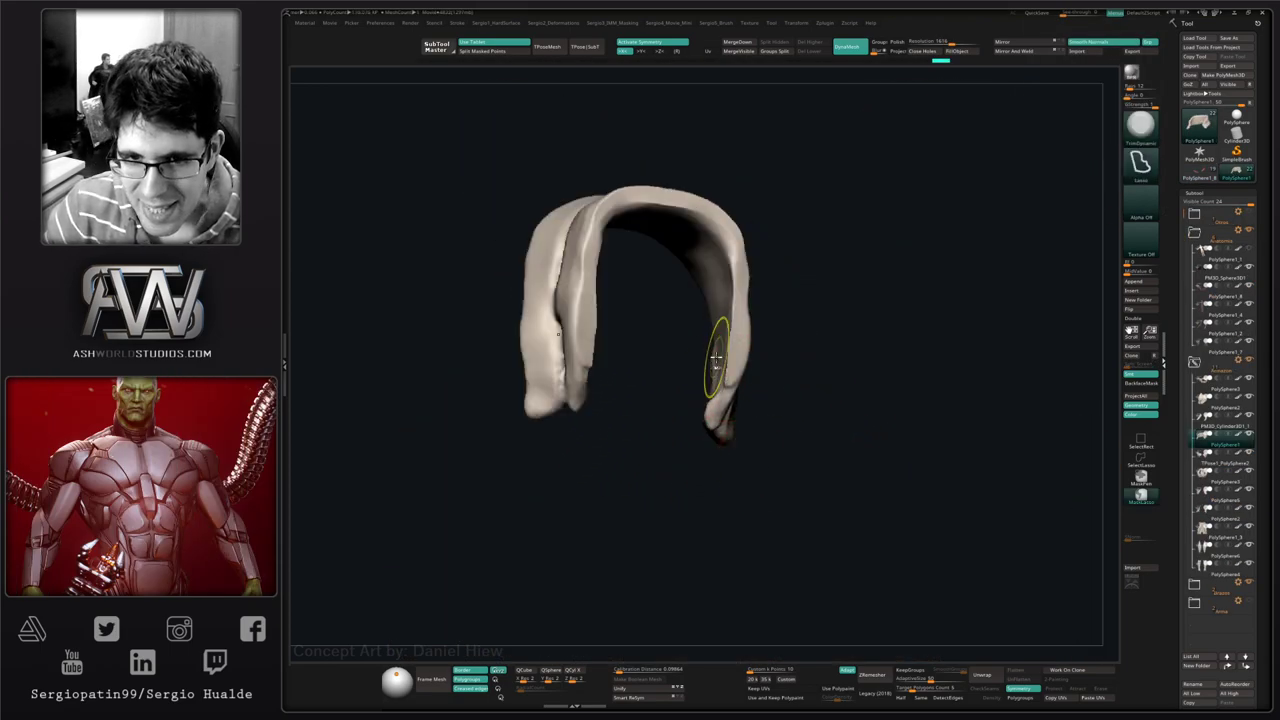
right_click_drag(714, 357, 739, 409, "ctrl")
key("s")
key("b")
key("c")
key("l")
mouse_move(739, 416)
left_mouse_down()
mouse_move(729, 438)
mouse_move(740, 362)
mouse_move(736, 441)
left_mouse_up()
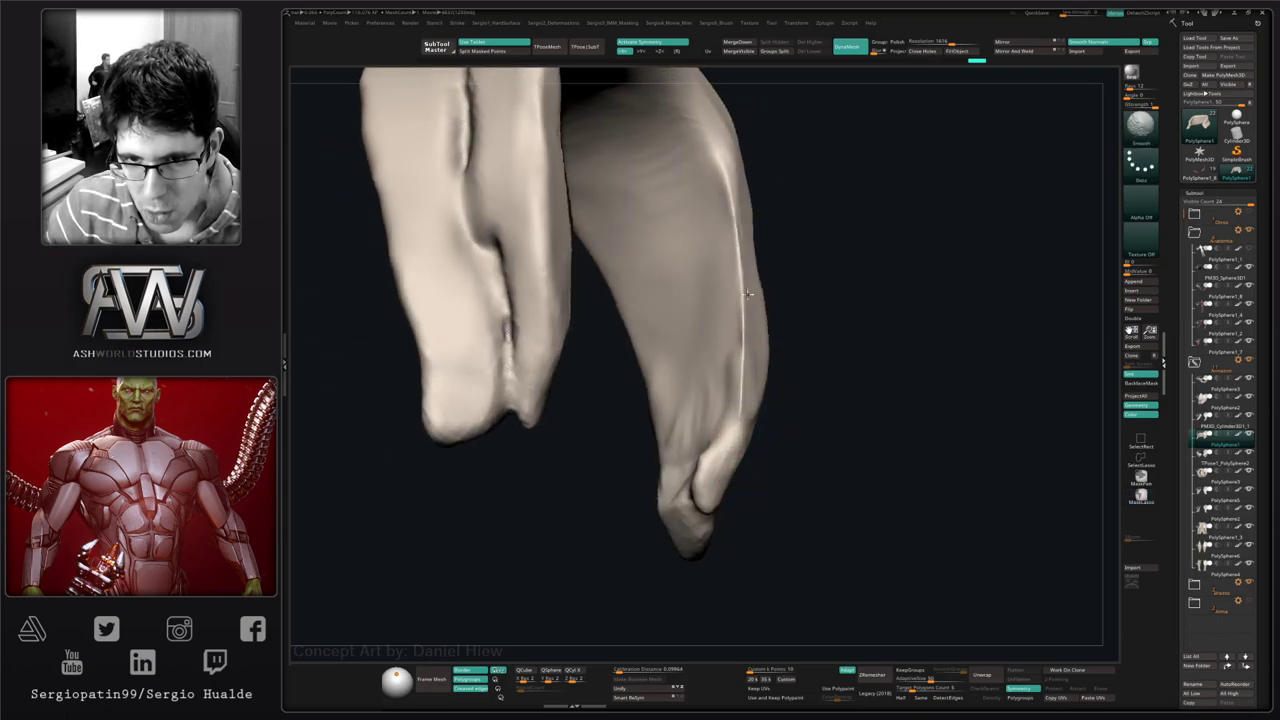
left_click_drag(705, 465, 706, 455, "shift")
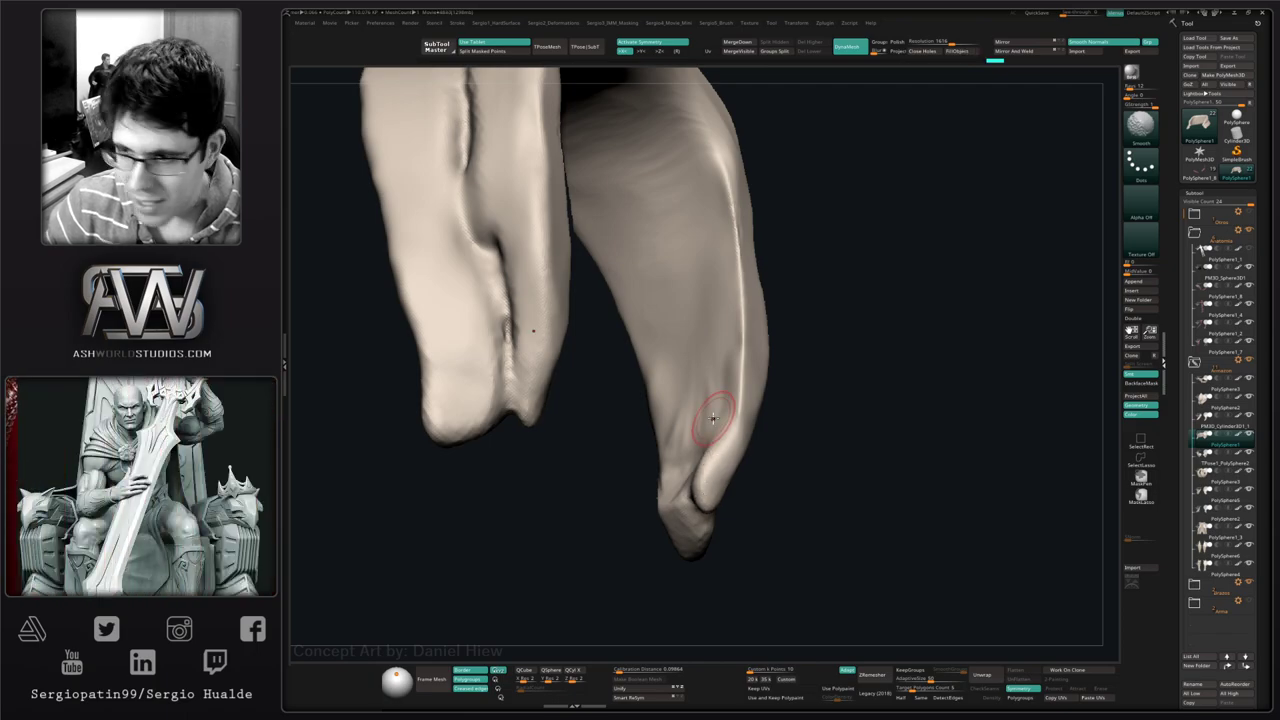
- Sculpt the seam between the rim and the inner face near the lower tip with the Standard brush
mouse_move(714, 406)
right_mouse_down()
mouse_move(735, 414)
mouse_move(722, 443)
right_mouse_up()
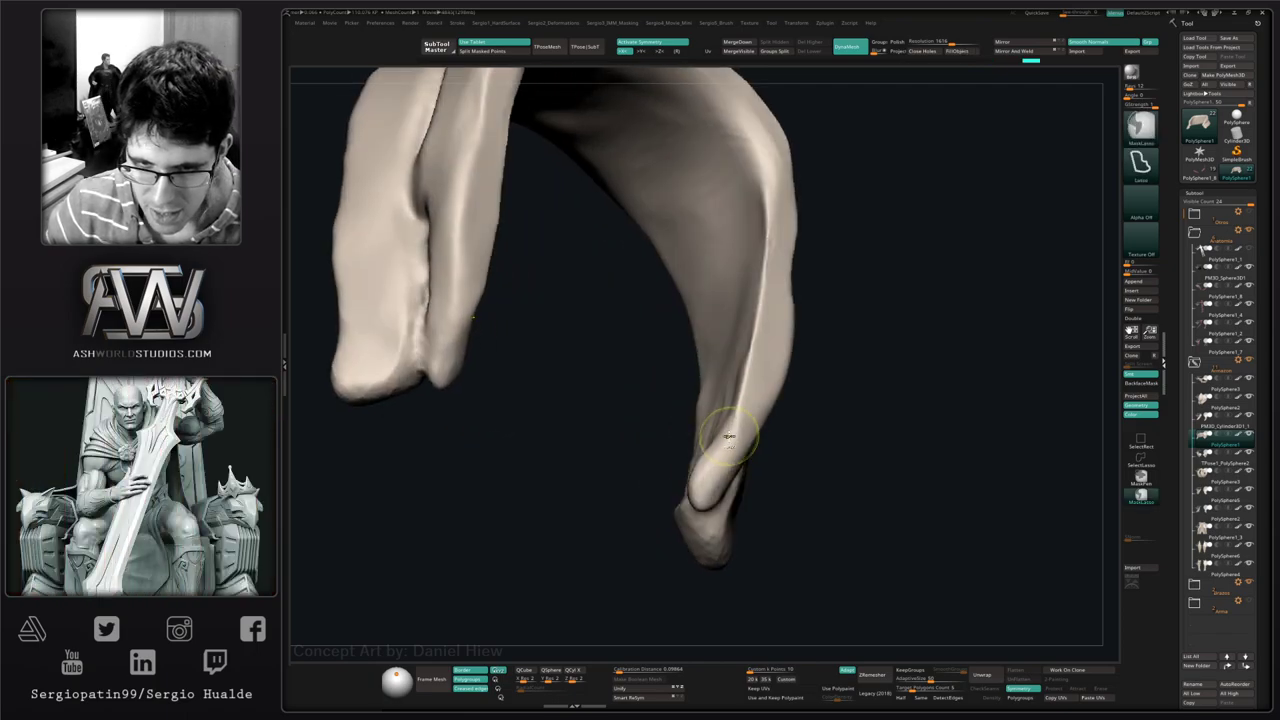
key("b")
key("s")
key("t")
mouse_move(706, 480)
left_mouse_down()
mouse_move(766, 374)
mouse_move(772, 254)
mouse_move(752, 398)
mouse_move(764, 330)
mouse_move(754, 386)
left_mouse_up()
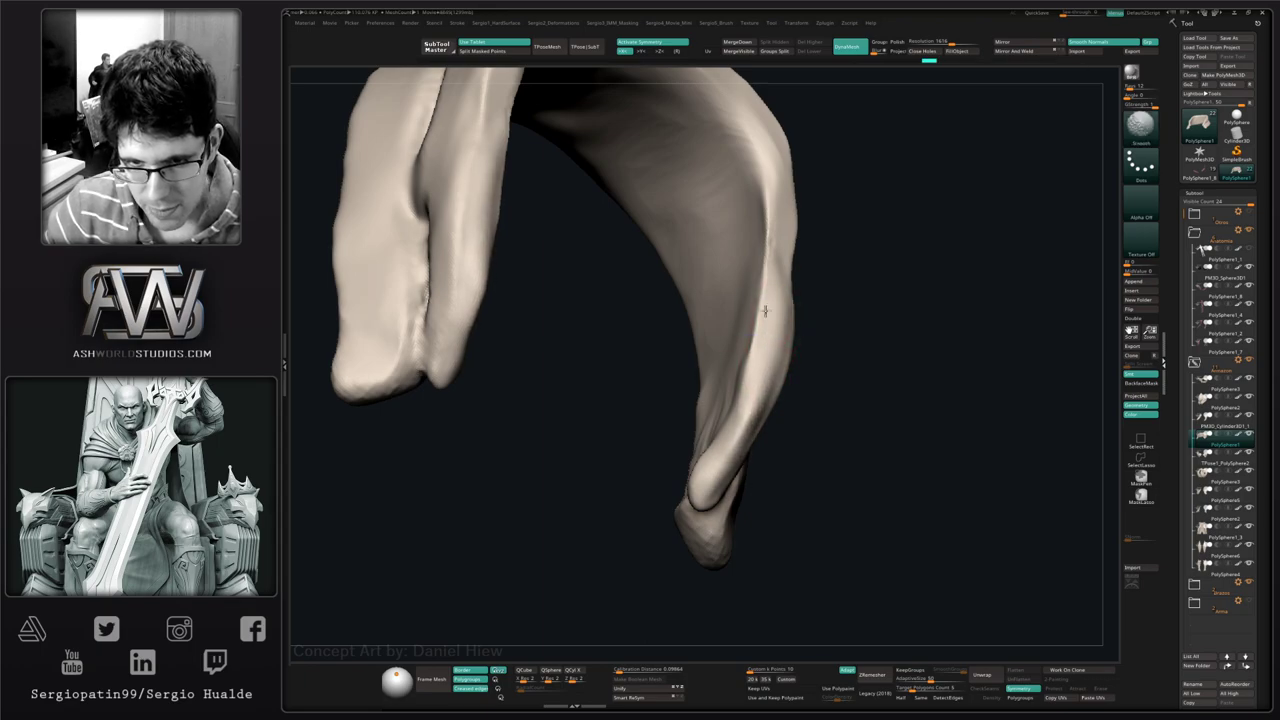
- Plane the long inner side rim of the neck piece with the TrimDynamic brush
right_click_drag(754, 379, 768, 406)
key("b")
key("t")
key("d")
left_click_drag(750, 380, 735, 223)
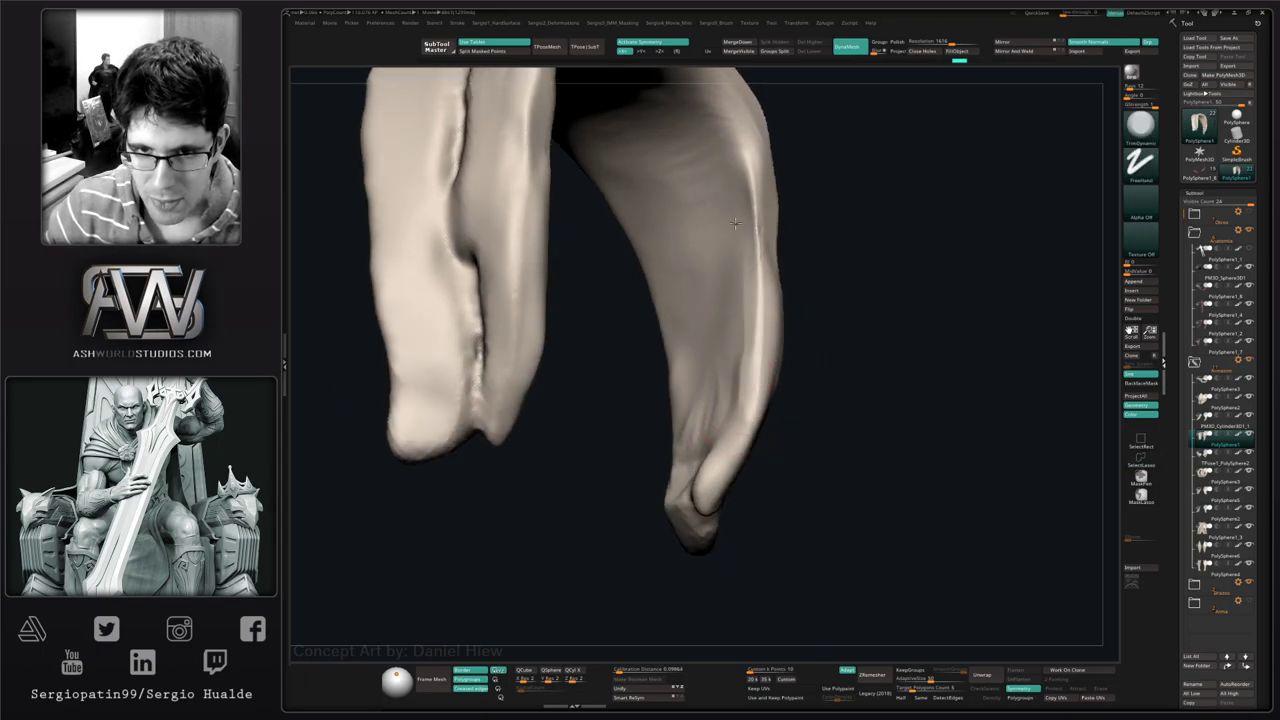
left_click_drag(749, 178, 749, 380)
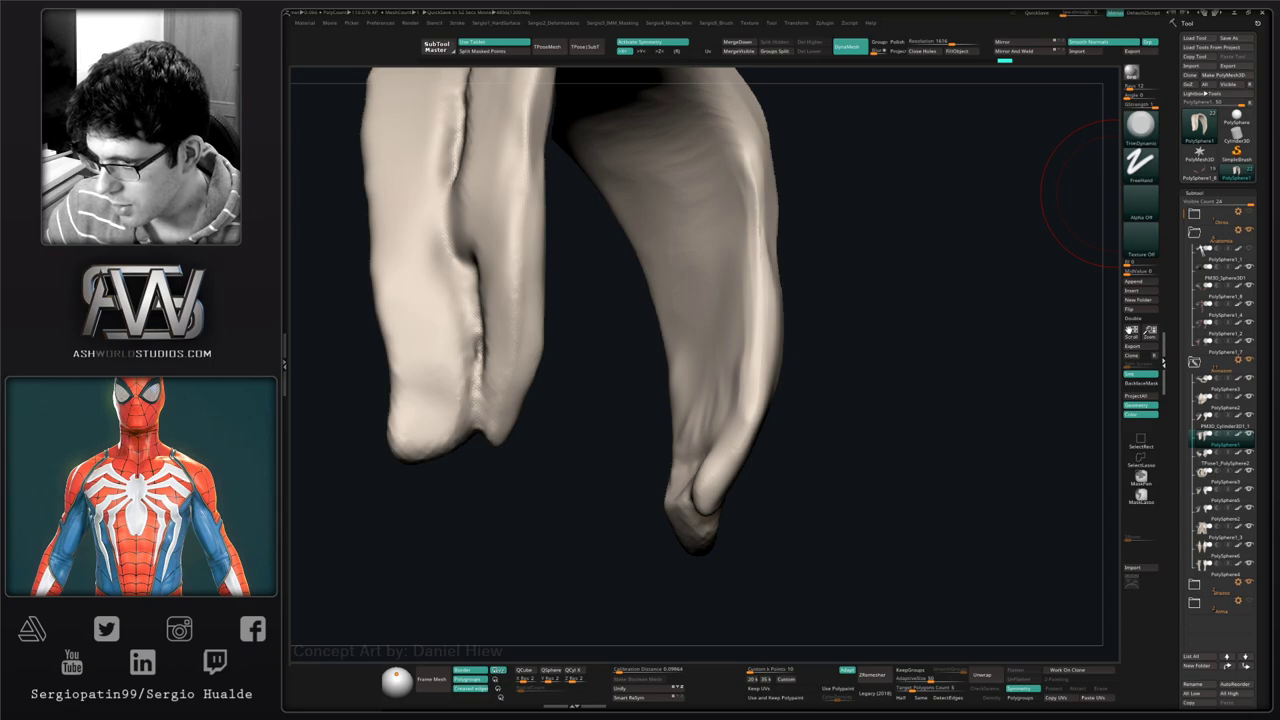
- Round the front rim with Clay and smoothing strokes, and reshape its lower tip with the Move brush
left_click_drag(883, 351, 741, 343)
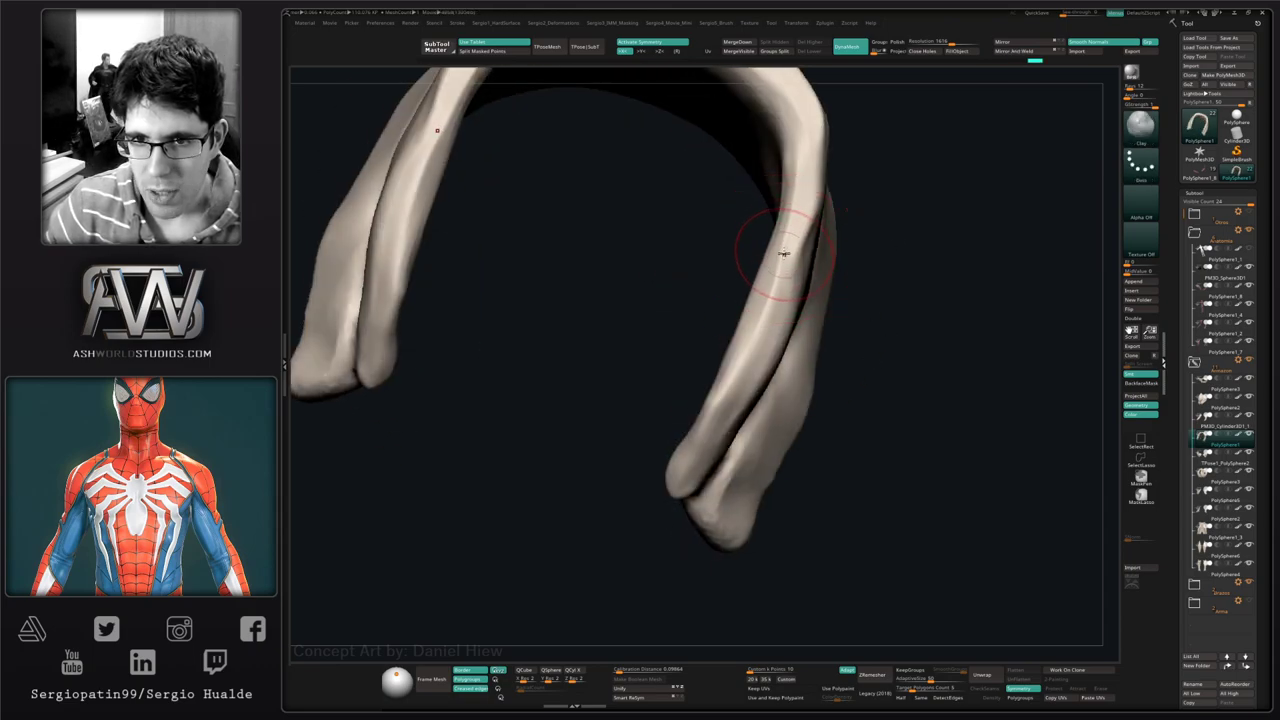
left_click_drag(779, 330, 819, 253)
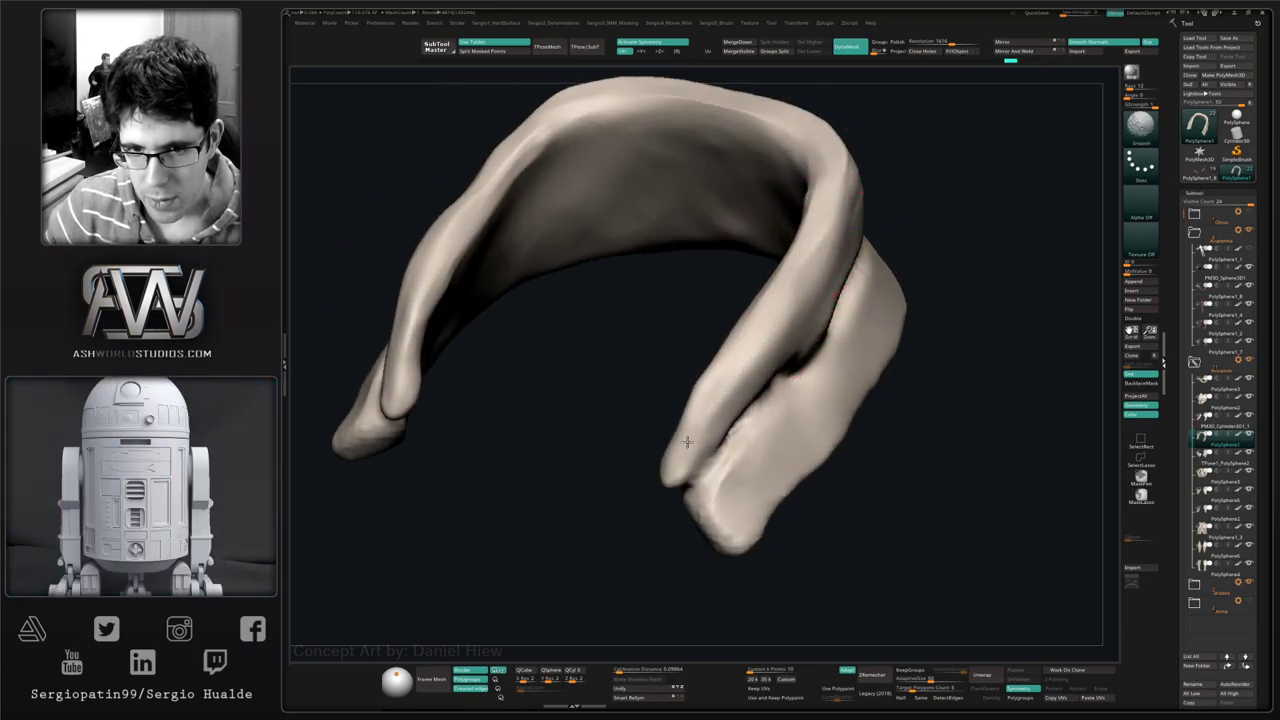
left_click_drag(679, 452, 709, 398)
right_click_drag(730, 290, 714, 444)
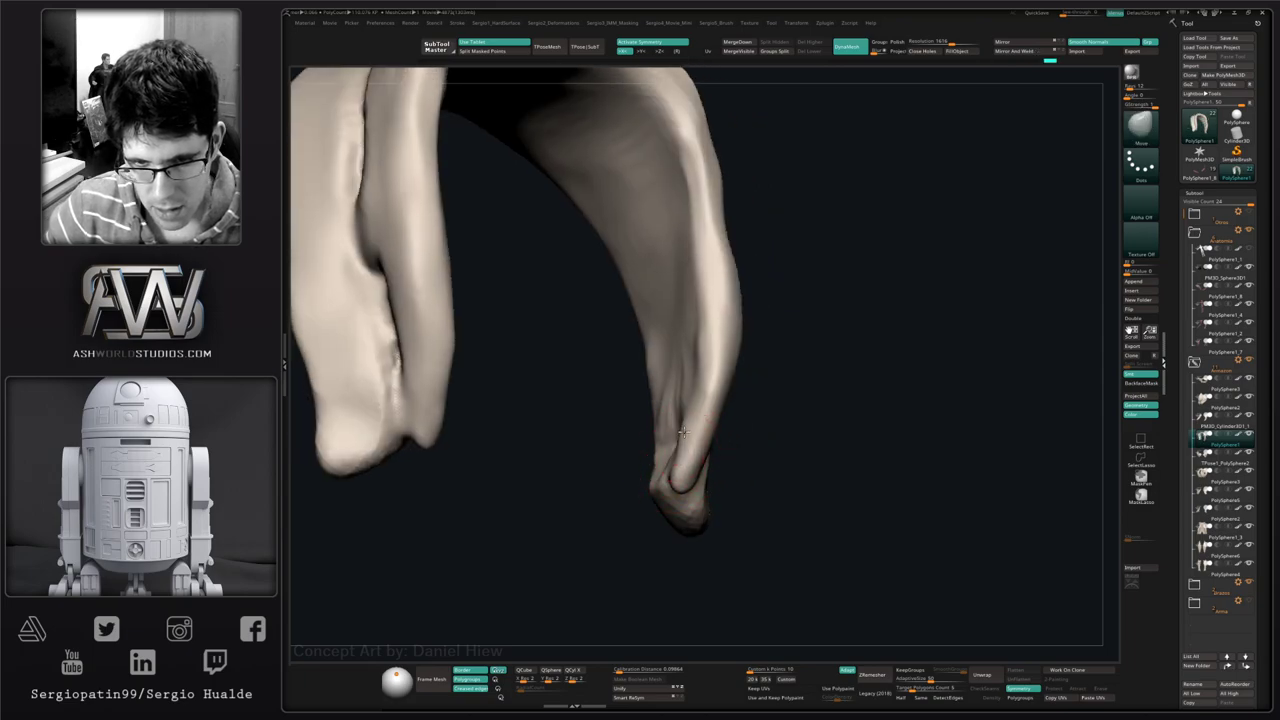
mouse_move(686, 432)
right_mouse_down("ctrl")
mouse_move(737, 437)
mouse_move(730, 401)
right_mouse_up("ctrl")
left_click_drag(730, 401, 748, 401)
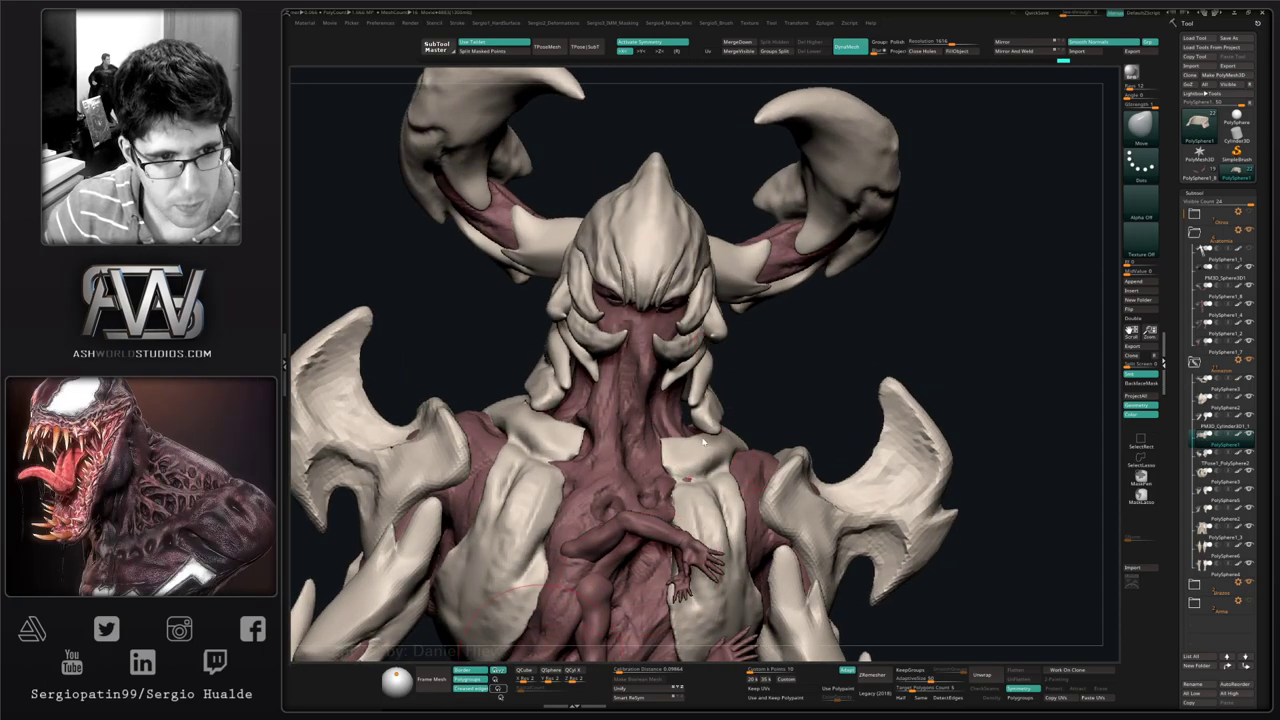
- Adjust the lower ends of the neck piece against the chest armour with the full figure shown
left_click_drag(827, 373, 806, 374)
right_click_drag(716, 449, 630, 463)
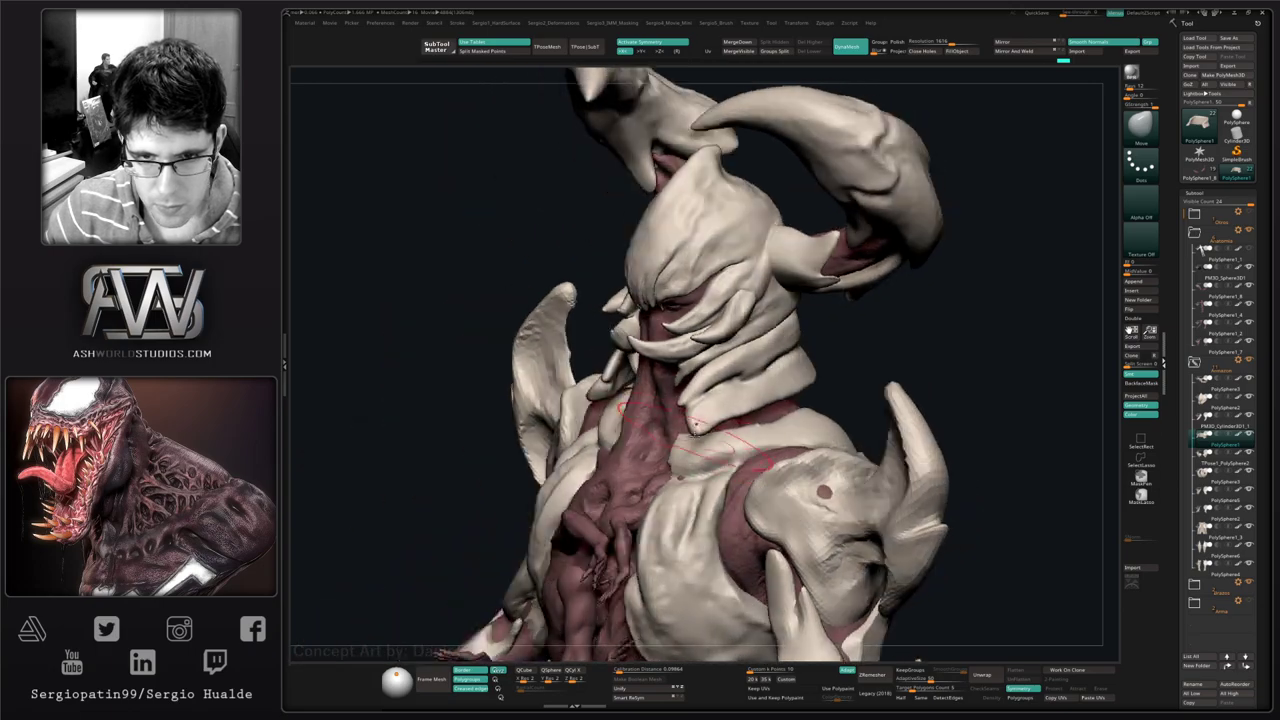
right_click_drag(622, 409, 704, 428)
left_click_drag(704, 428, 668, 437)
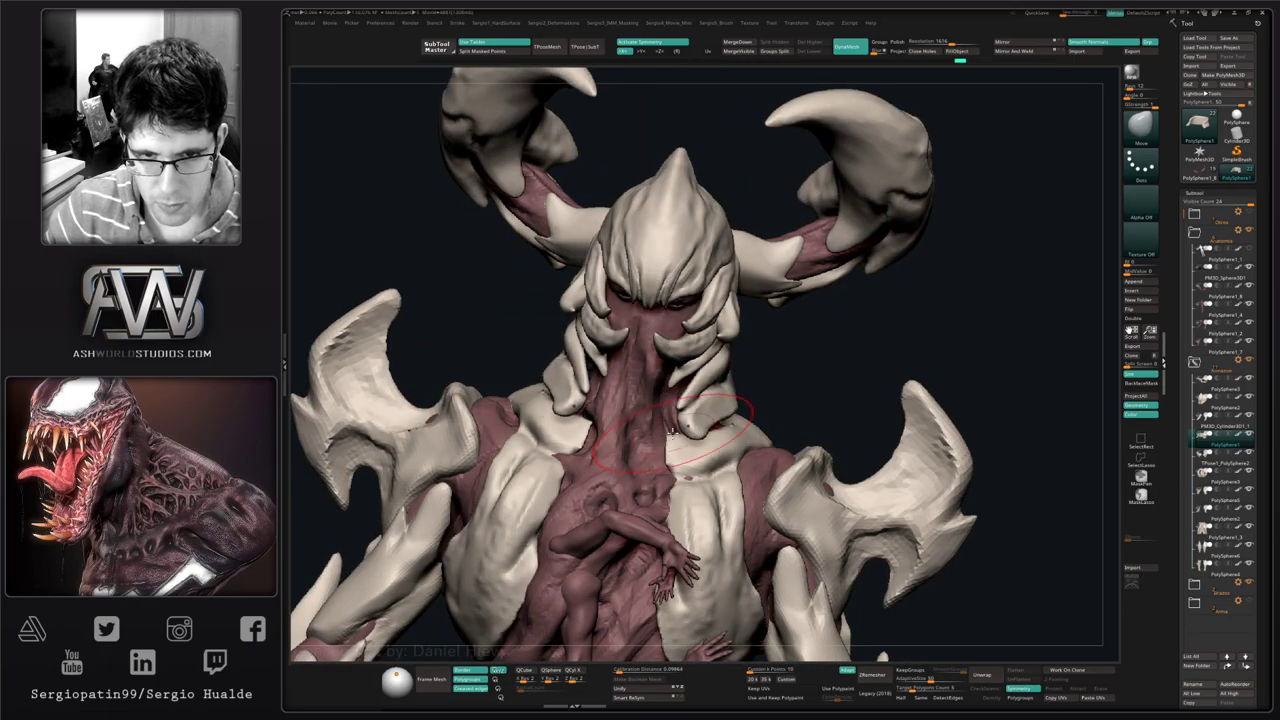
right_click_drag(673, 430, 738, 423)
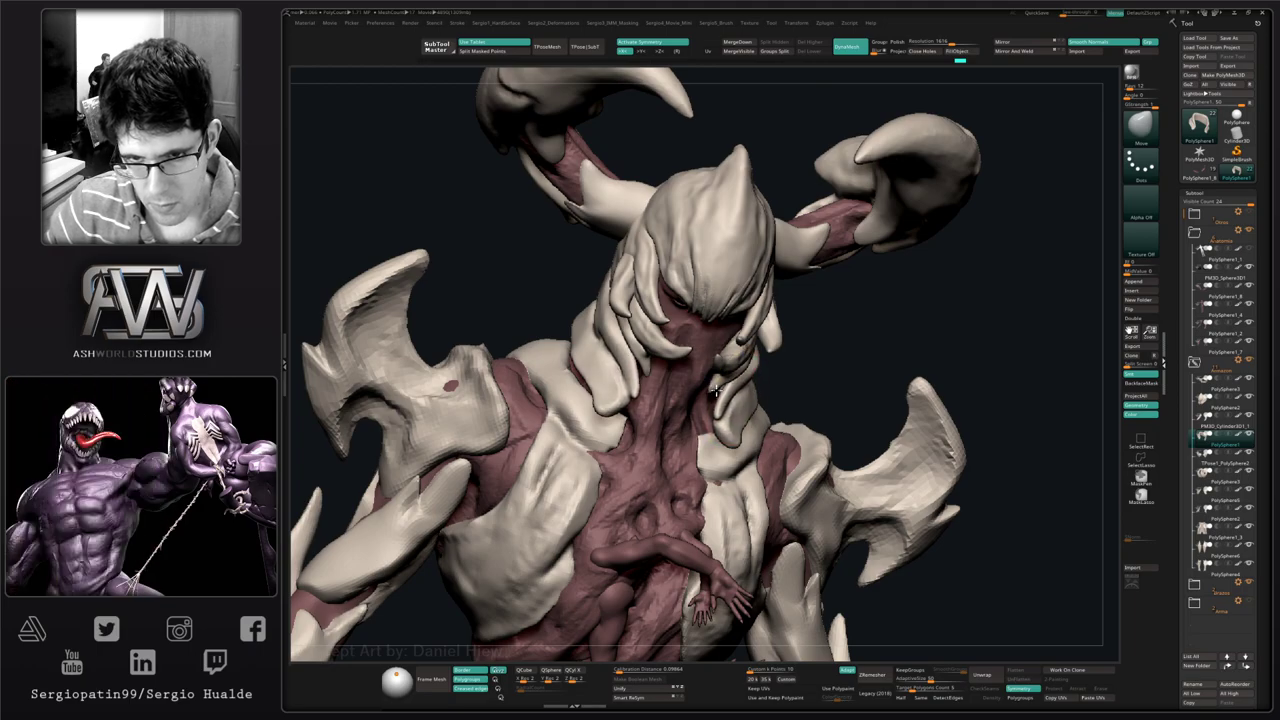
right_click_drag(759, 404, 700, 373)
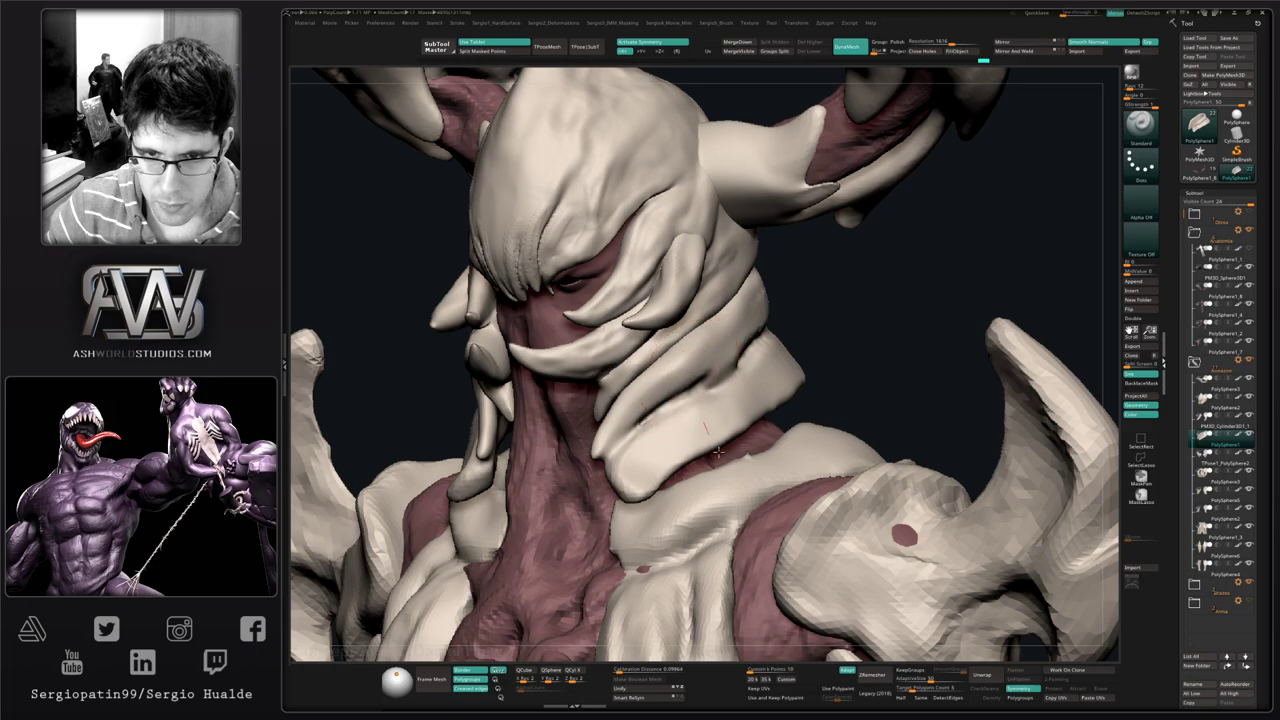
right_click_drag(737, 471, 746, 449)
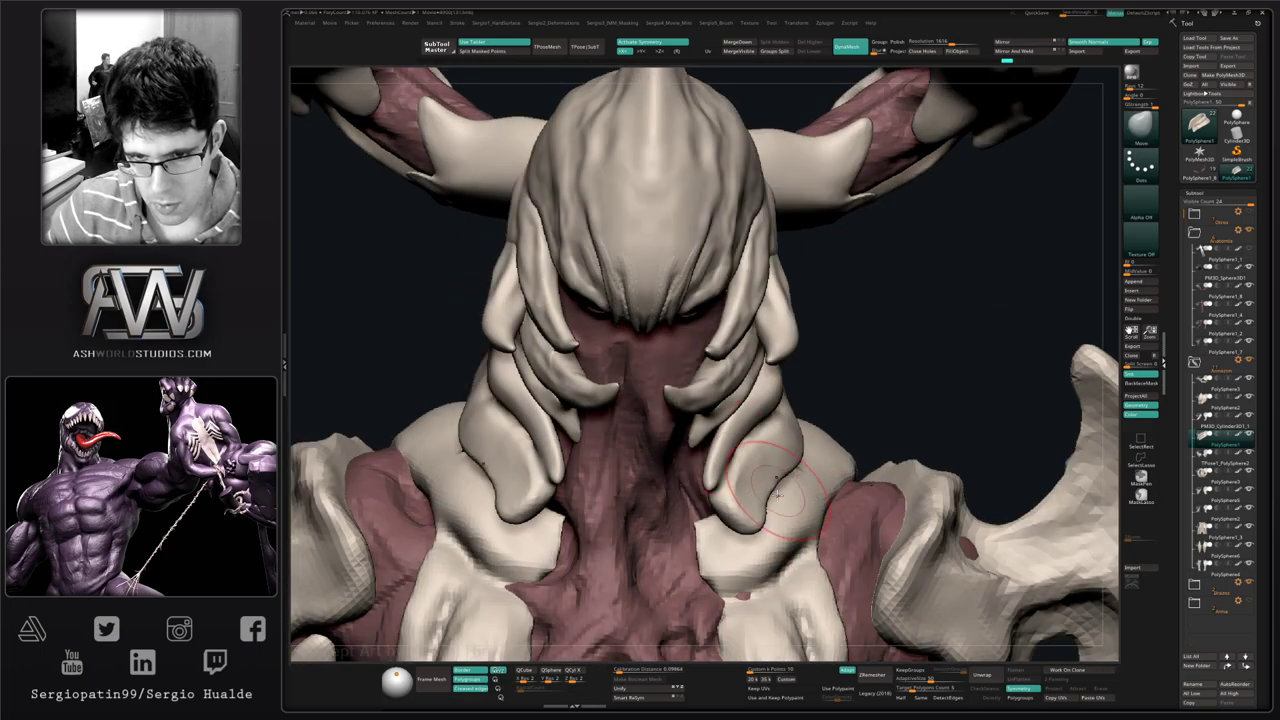
- Isolate the neck piece and pull its outer lower tip into a longer point with the Move brush
mouse_move(758, 515)
right_mouse_down("alt")
mouse_move(749, 434)
mouse_move(700, 440)
right_mouse_up("alt")
key("shift+s")
right_click_drag(700, 440, 751, 480, "ctrl")
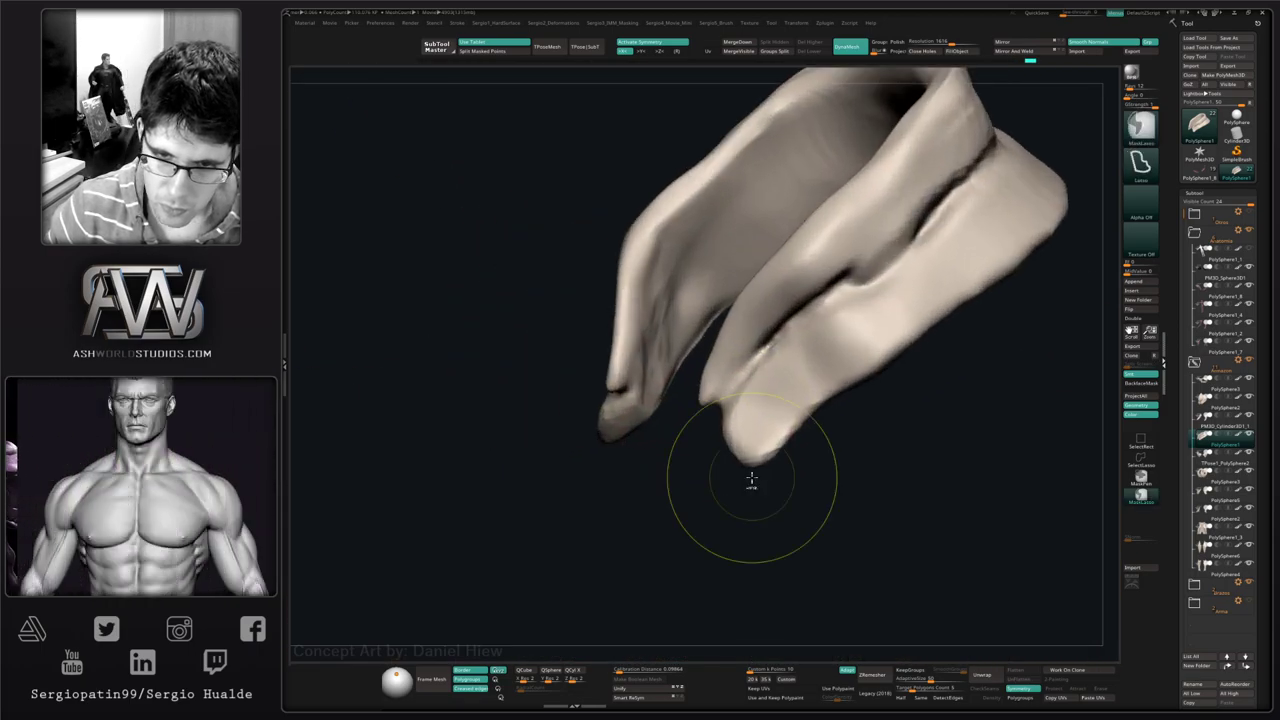
key("s")
right_click_drag(723, 526, 737, 464)
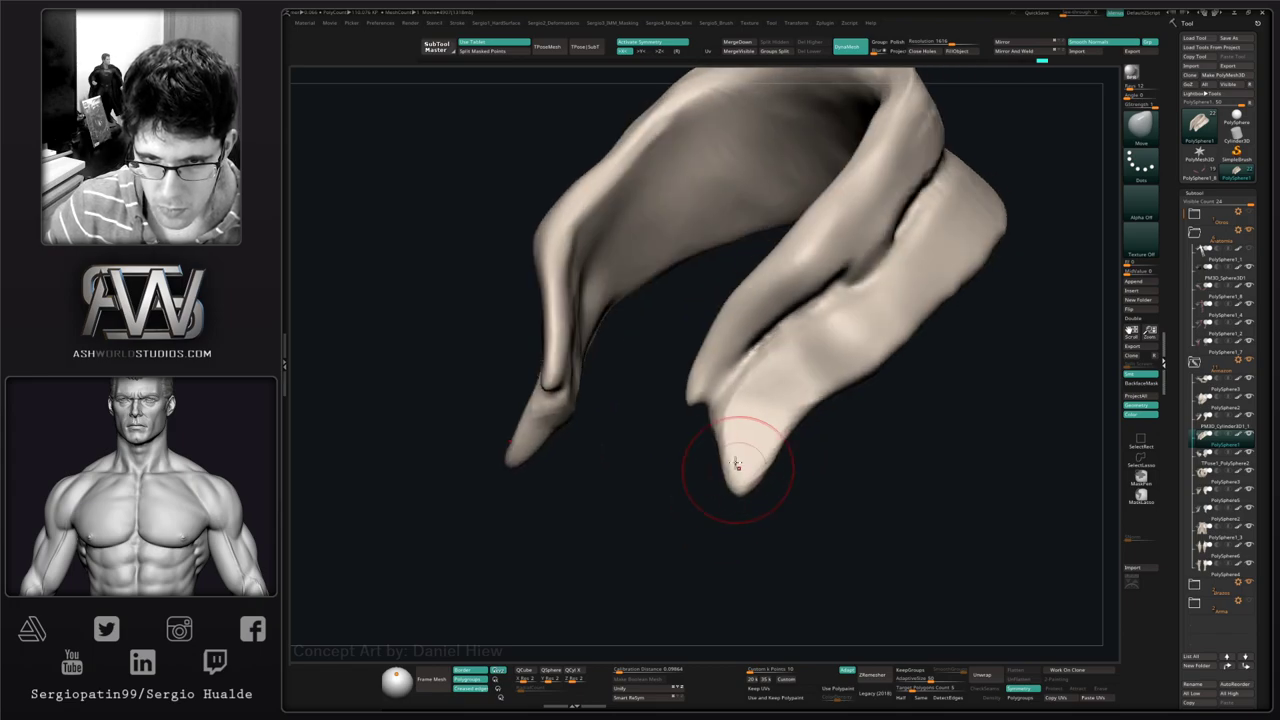
mouse_move(710, 382)
right_mouse_down()
mouse_move(717, 451)
mouse_move(694, 439)
right_mouse_up()
- Mask the outer lower tip and draw the end of the front rim out into a separate pointed spike with the Move brush
mouse_move(708, 431)
left_mouse_down("ctrl")
mouse_move(928, 339)
mouse_move(649, 594)
mouse_move(668, 520)
left_mouse_up("ctrl")
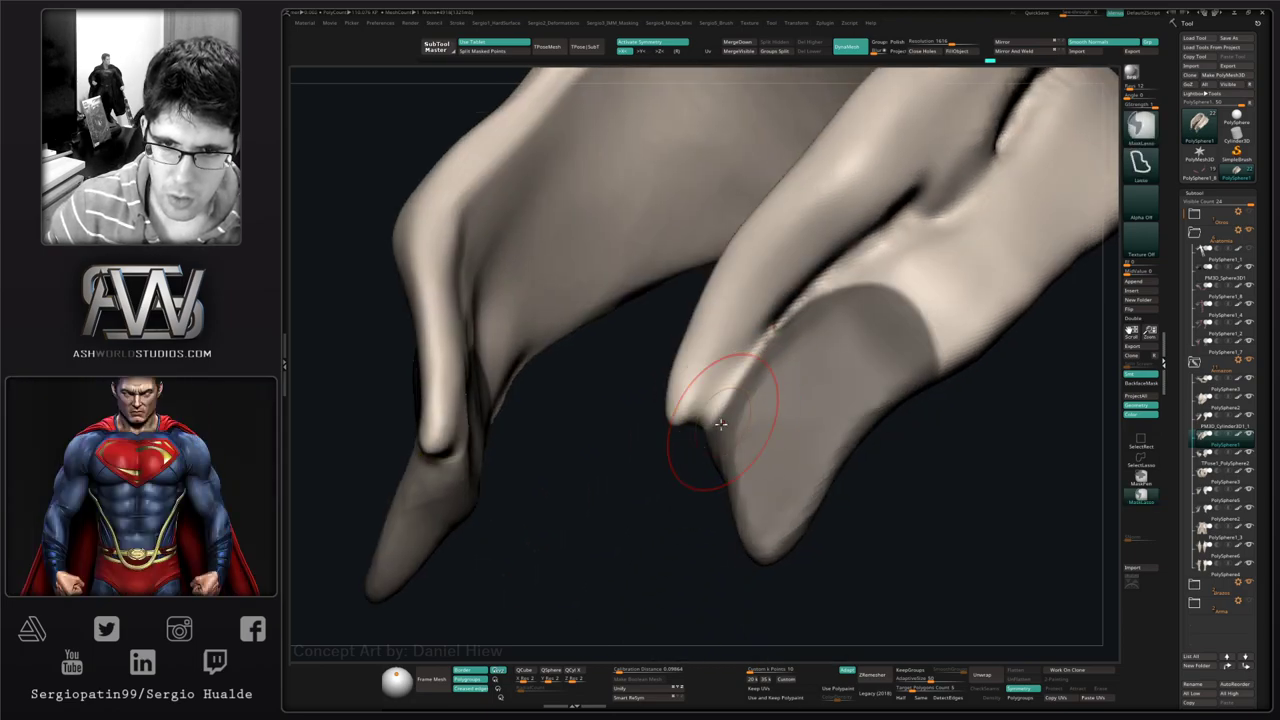
left_click_drag(721, 424, 787, 302)
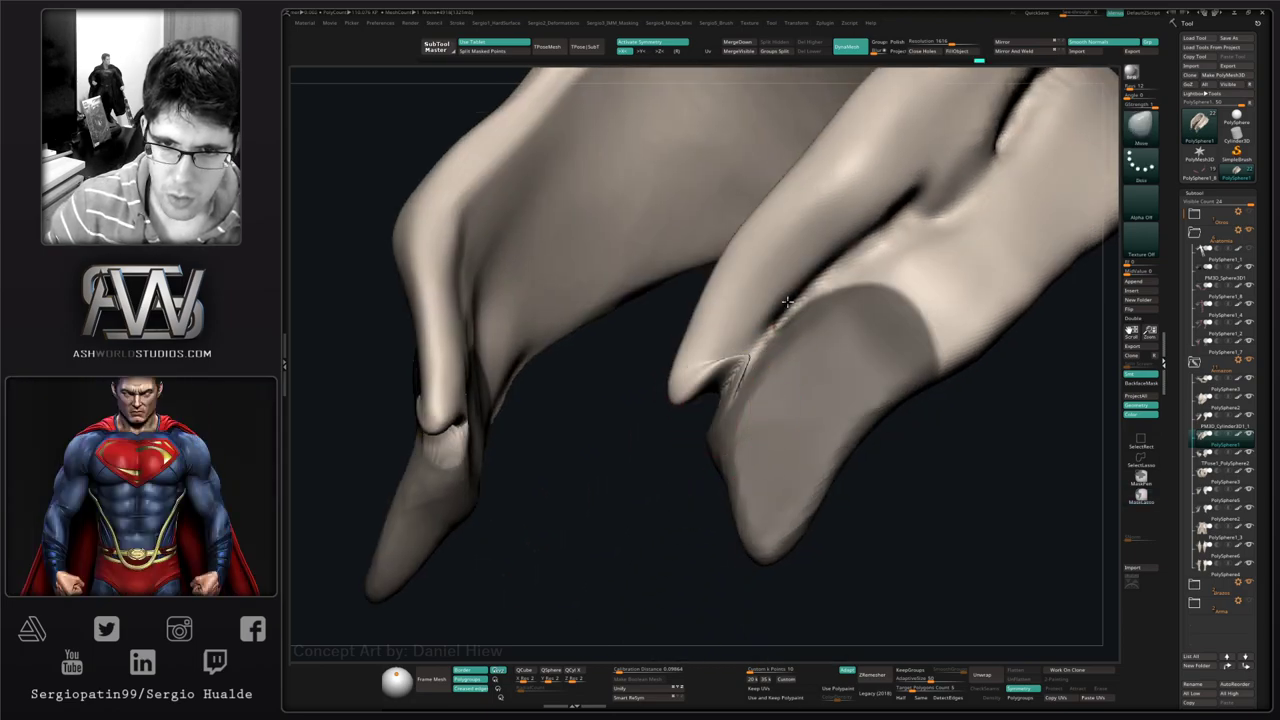
key("ctrl+z")
left_click_drag(720, 428, 766, 358)
right_click_drag(785, 365, 749, 420)
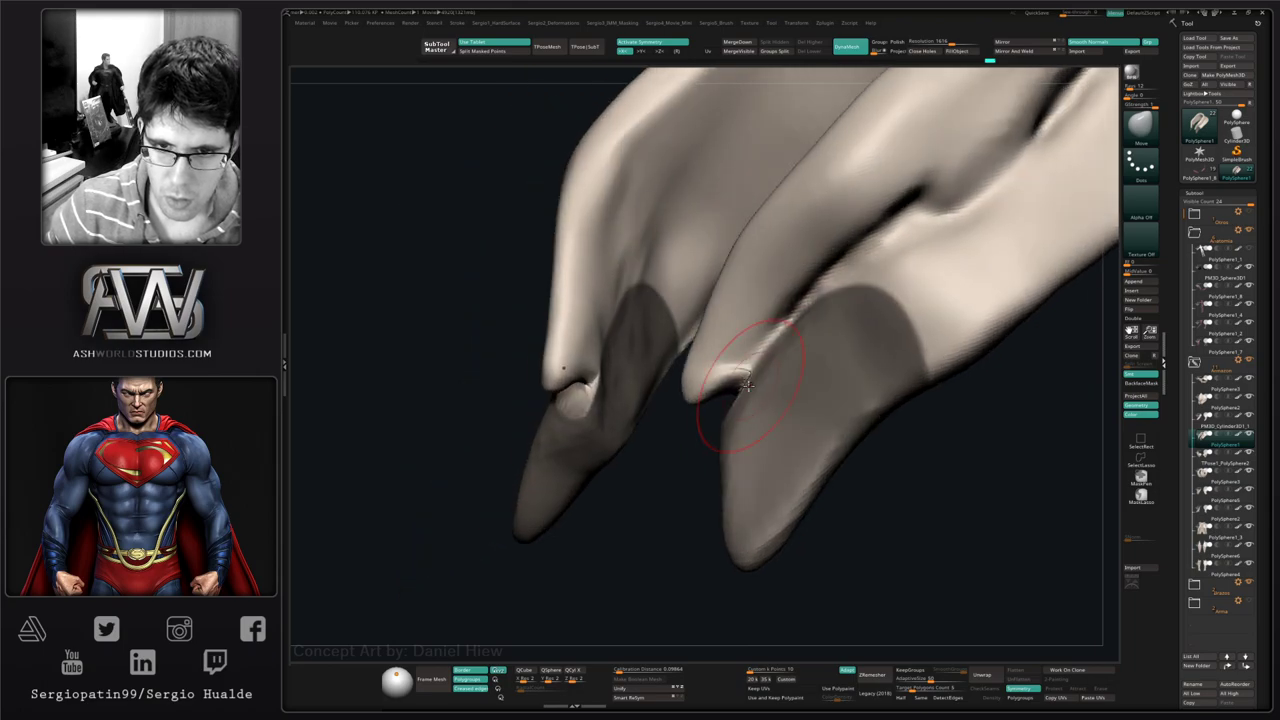
left_click_drag(749, 420, 795, 333)
left_click_drag(693, 401, 687, 367)
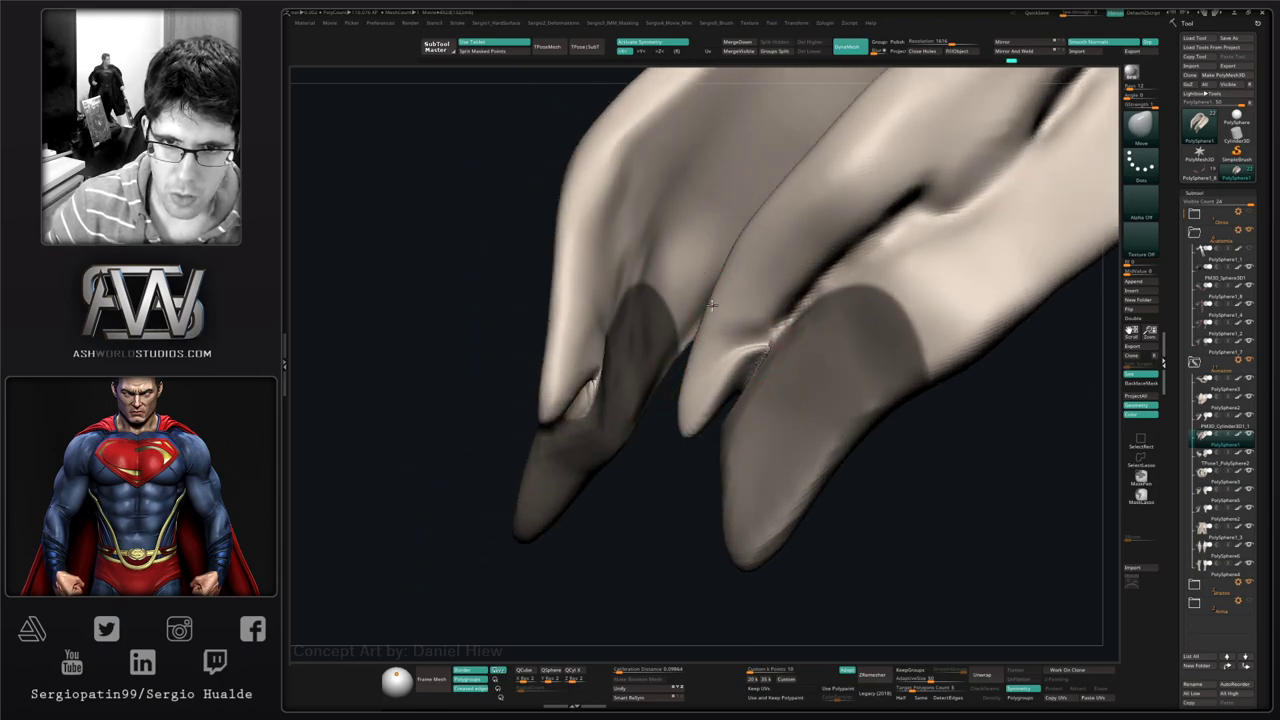
mouse_move(712, 305)
left_mouse_down()
mouse_move(700, 308)
mouse_move(686, 423)
mouse_move(694, 385)
left_mouse_up()
right_click_drag(694, 385, 725, 401)
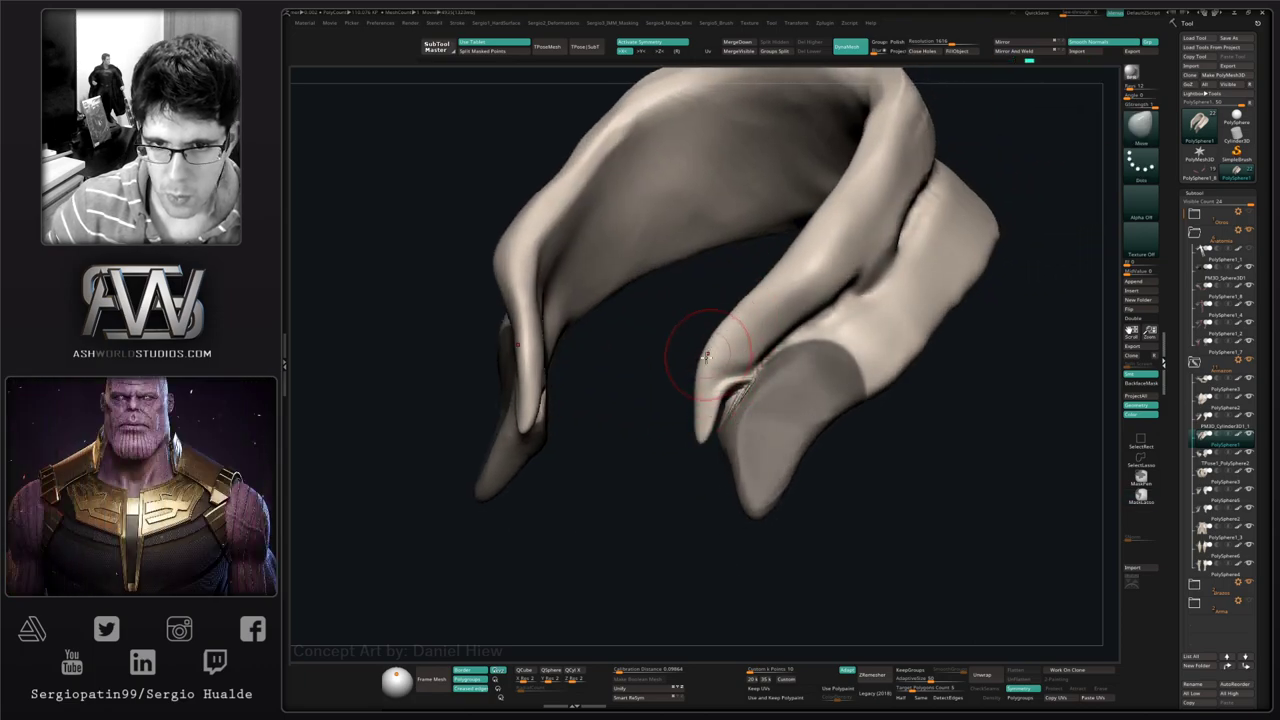
left_click_drag(700, 388, 706, 390)
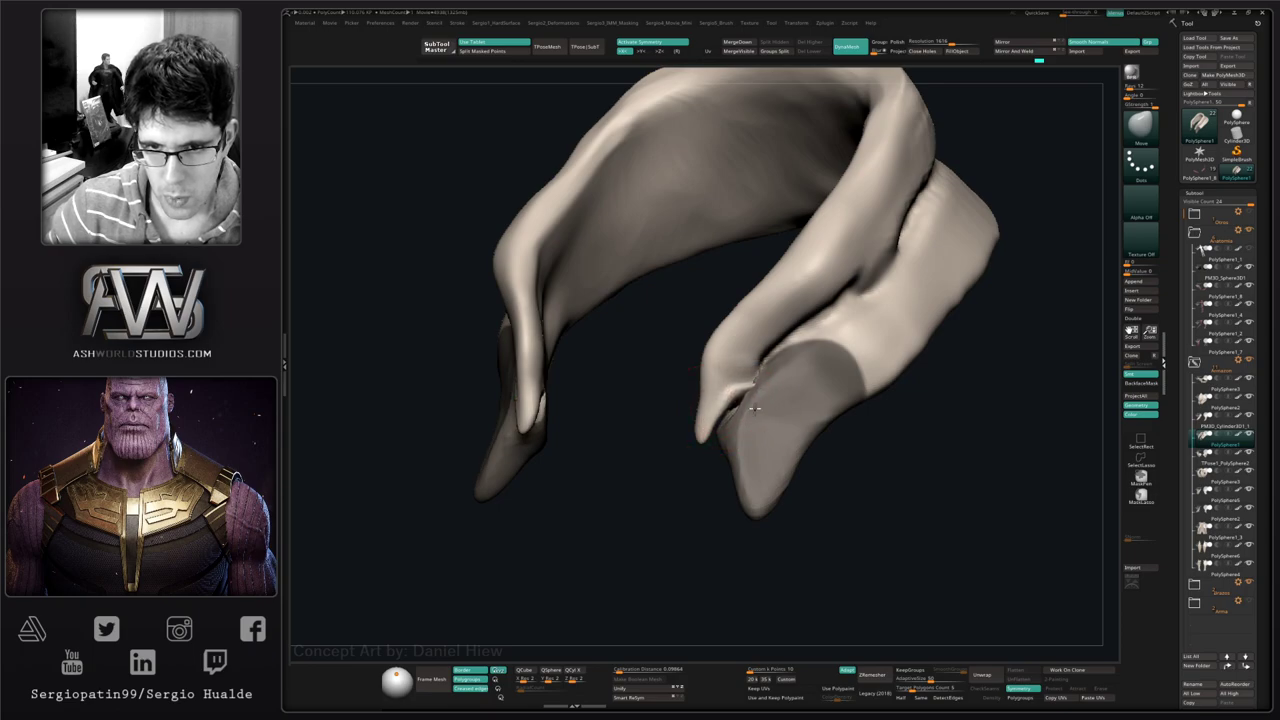
- Show the full figure, clear the mask and adjust the neck piece's lower points against the chest armour
right_click_drag(755, 408, 746, 350)
key("alt+s")
mouse_move(640, 405)
right_mouse_down()
mouse_move(722, 410)
mouse_move(726, 429)
mouse_move(741, 414)
right_mouse_up()
key("s")
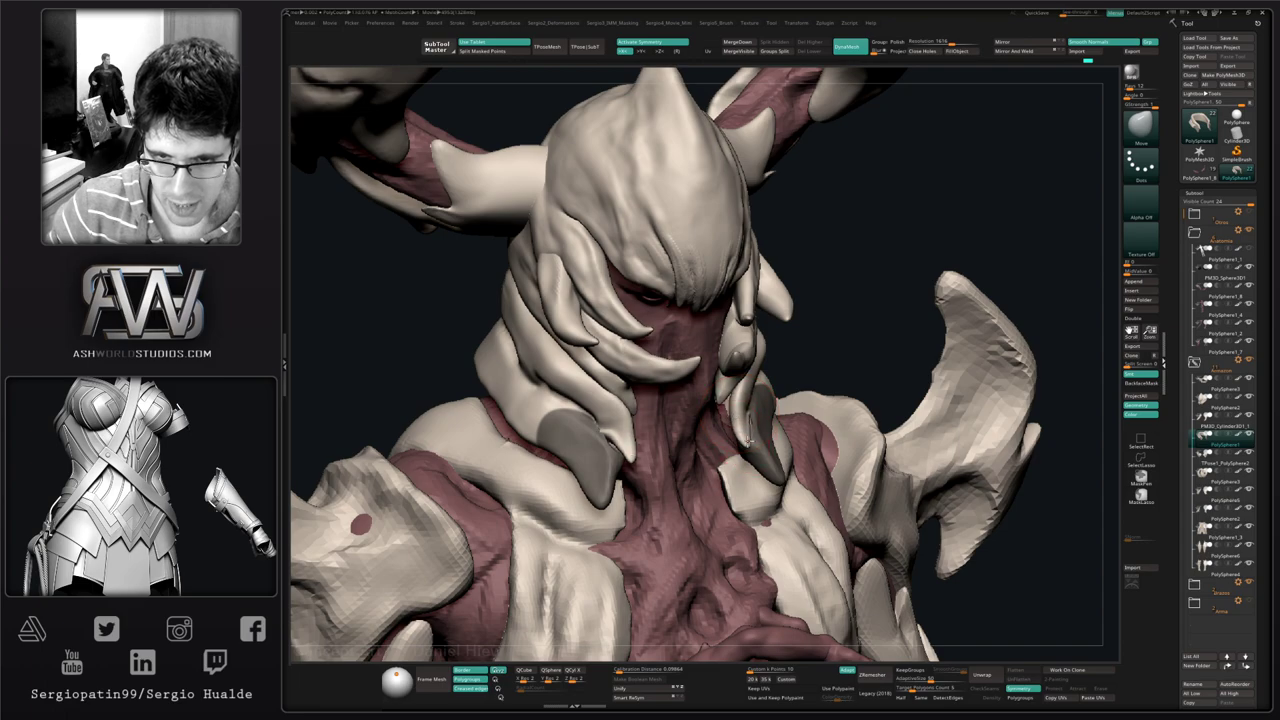
right_click_drag(771, 459, 797, 391)
left_click_drag(800, 391, 850, 330, "ctrl")
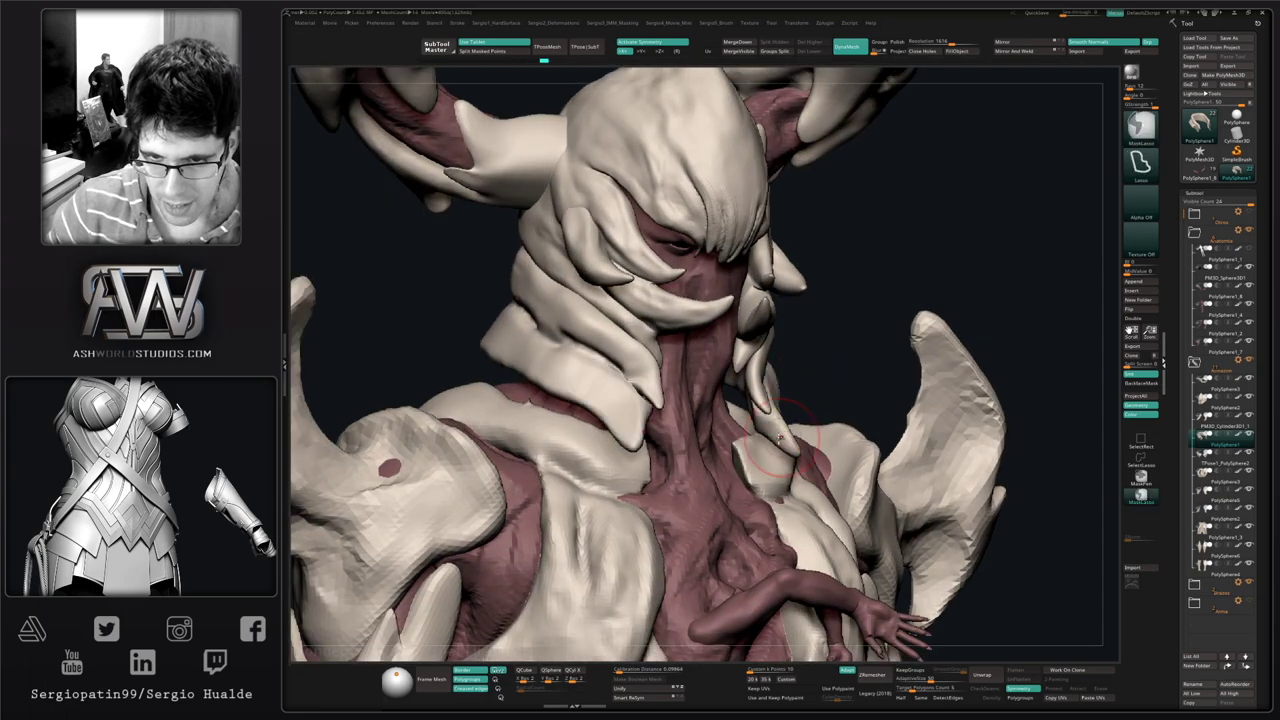
left_click_drag(776, 441, 771, 431)
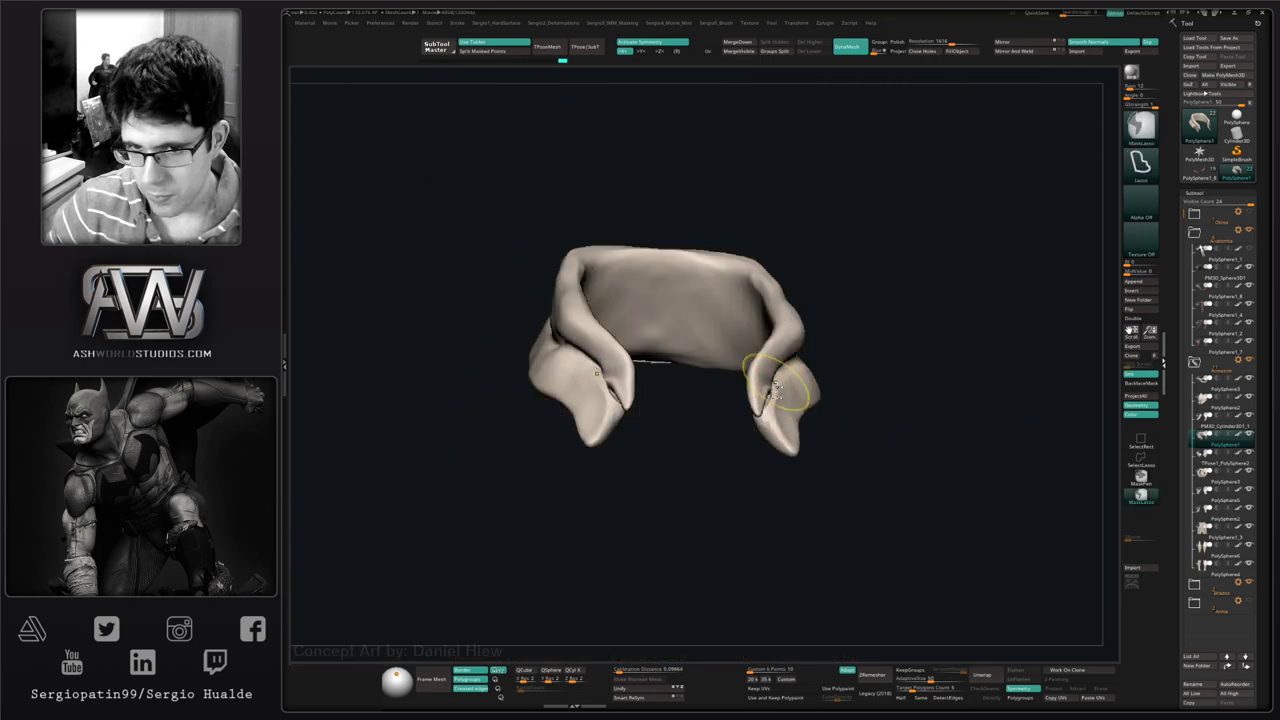
- Smooth the notch between the isolated neck piece's two lower points and try a DamStandard crease along it
right_click_drag(776, 388, 770, 420, "ctrl")
right_click_drag(770, 420, 780, 403)
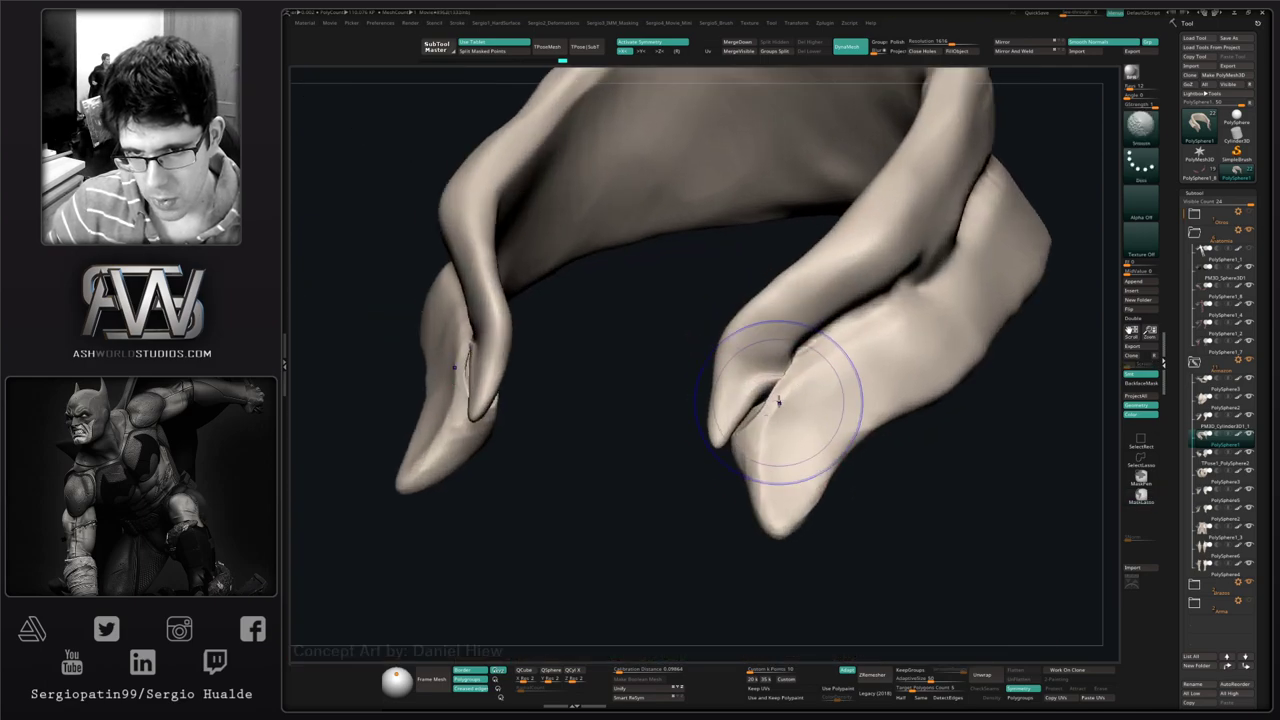
left_click_drag(780, 403, 783, 406, "shift")
key("[")
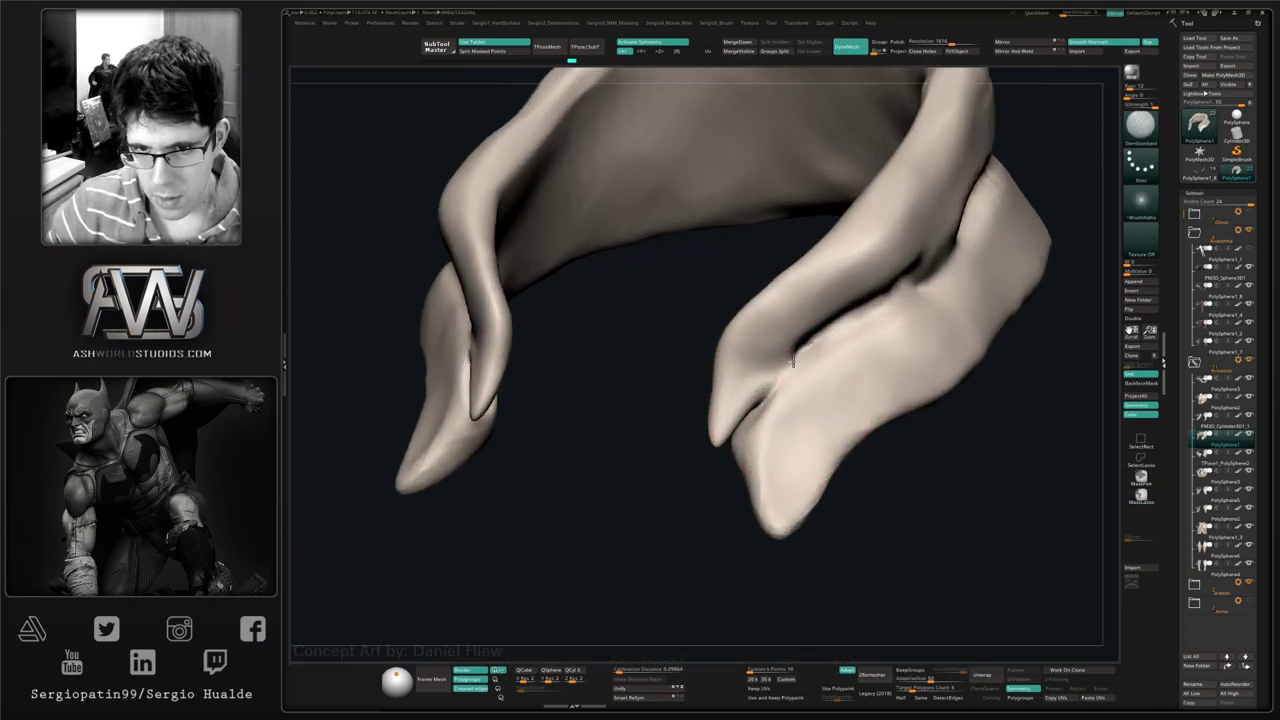
left_click_drag(826, 342, 737, 431)
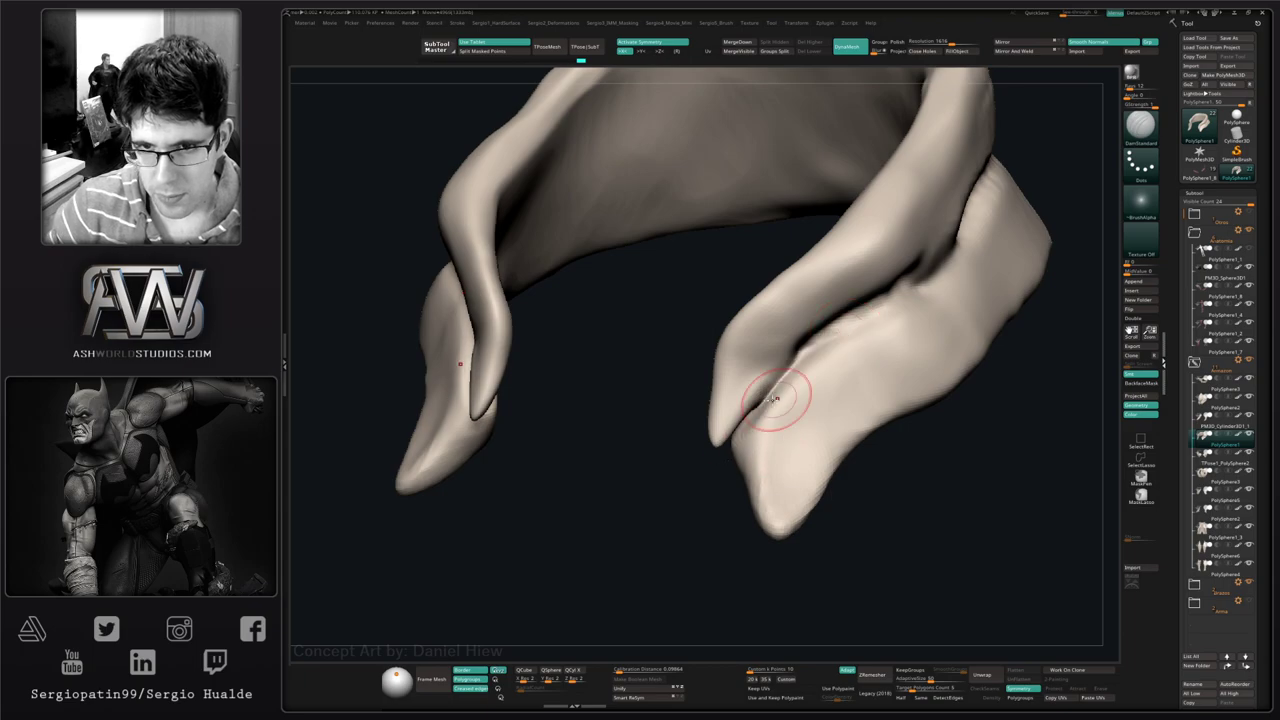
key("ctrl+z")
- Build up the seam between the neck piece's rim and outer face with the Clay brush
right_click_drag(772, 436, 814, 380)
key("b")
key("c")
key("l")
mouse_move(834, 340)
left_mouse_down()
mouse_move(817, 360)
mouse_move(880, 305)
left_mouse_up()
right_click_drag(805, 402, 793, 347)
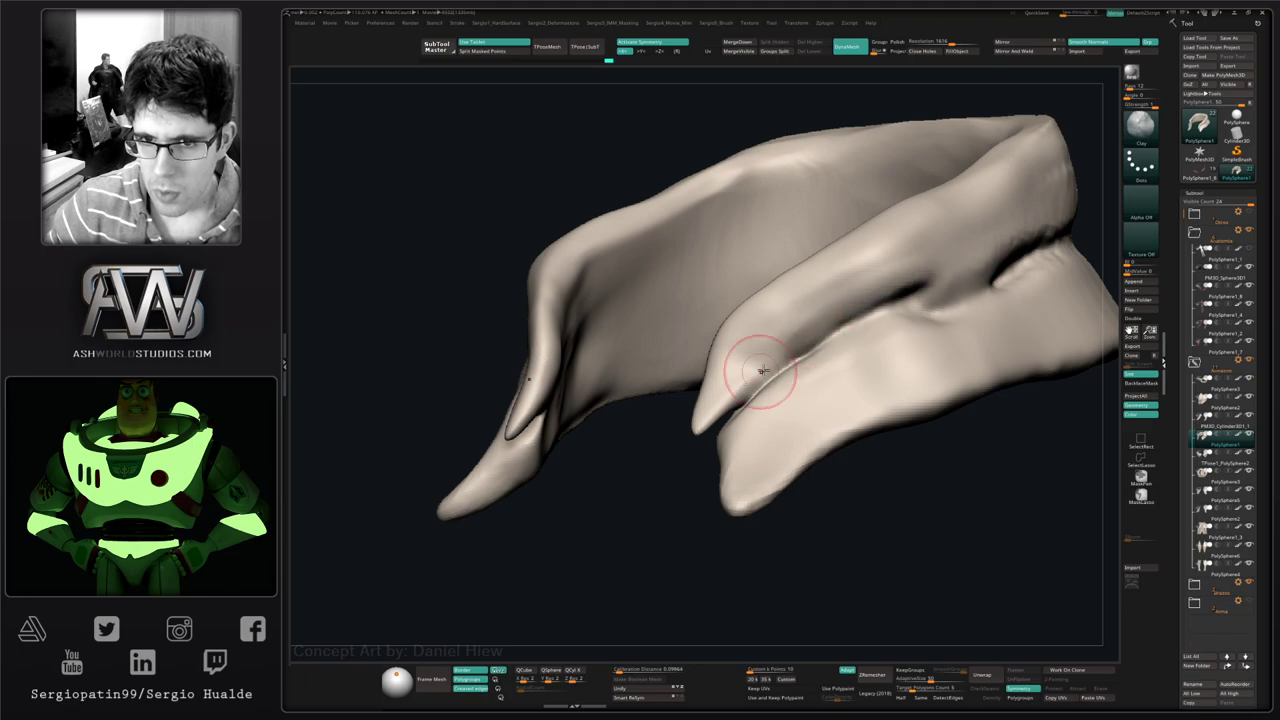
mouse_move(955, 236)
right_mouse_down()
mouse_move(773, 388)
mouse_move(751, 371)
right_mouse_up()
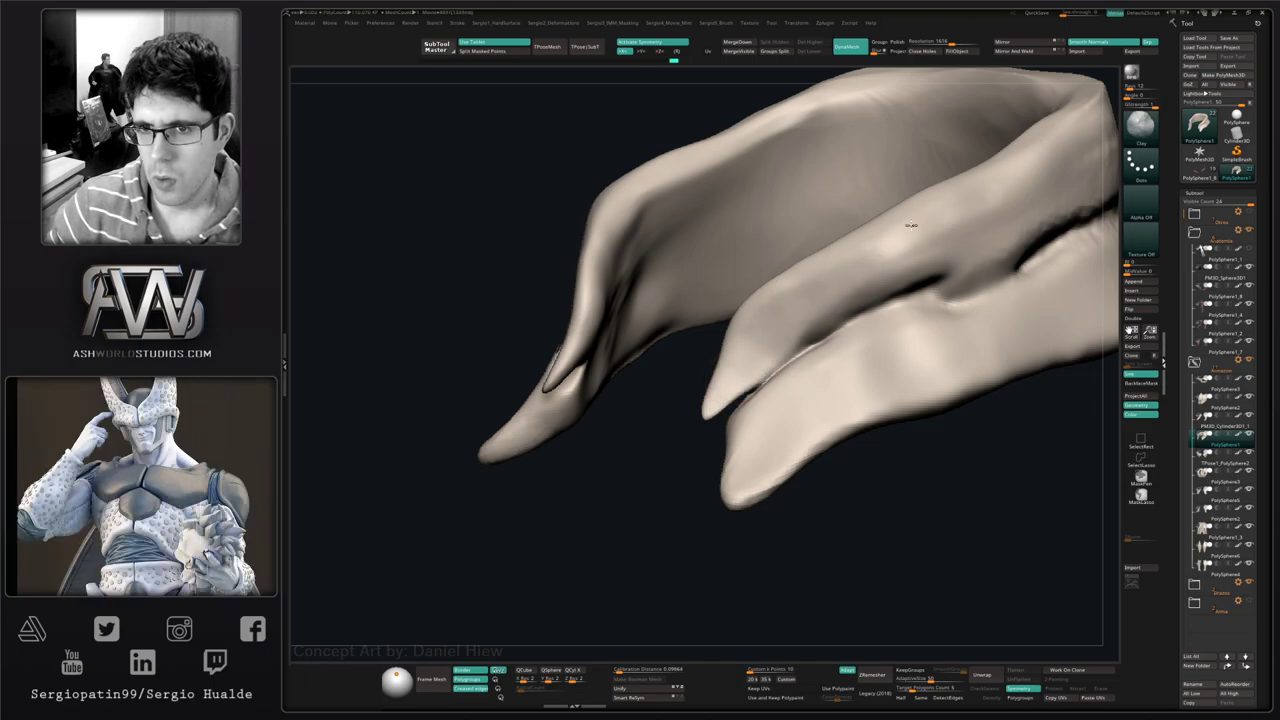
- Reshape the middle of the neck piece's side seam with the Move brush and compare it against the full figure
mouse_move(896, 282)
right_mouse_down()
mouse_move(817, 340)
mouse_move(851, 329)
mouse_move(823, 334)
right_mouse_up()
key("b")
key("m")
key("v")
left_click_drag(800, 340, 777, 329)
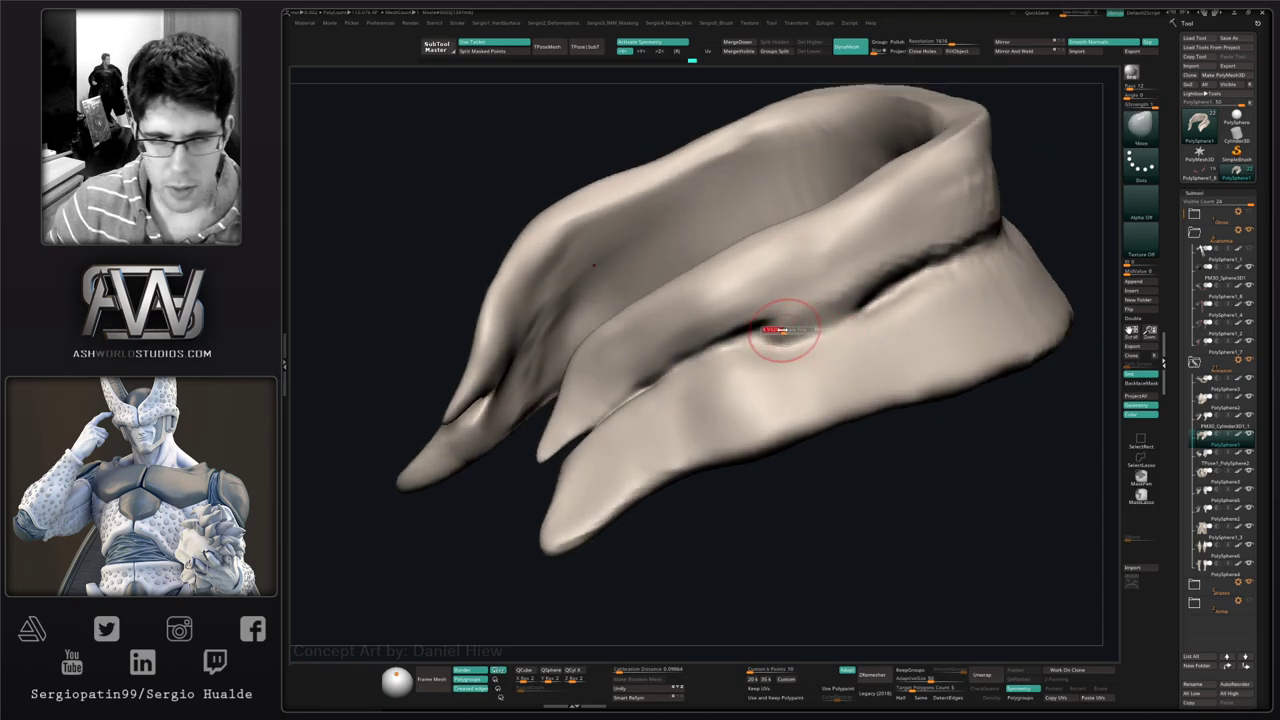
mouse_move(766, 350)
right_mouse_down("ctrl")
mouse_move(814, 382)
mouse_move(782, 342)
mouse_move(726, 334)
right_mouse_up("ctrl")
key("alt+s")
key("ctrl+shift+s")
key("ctrl+shift+s")
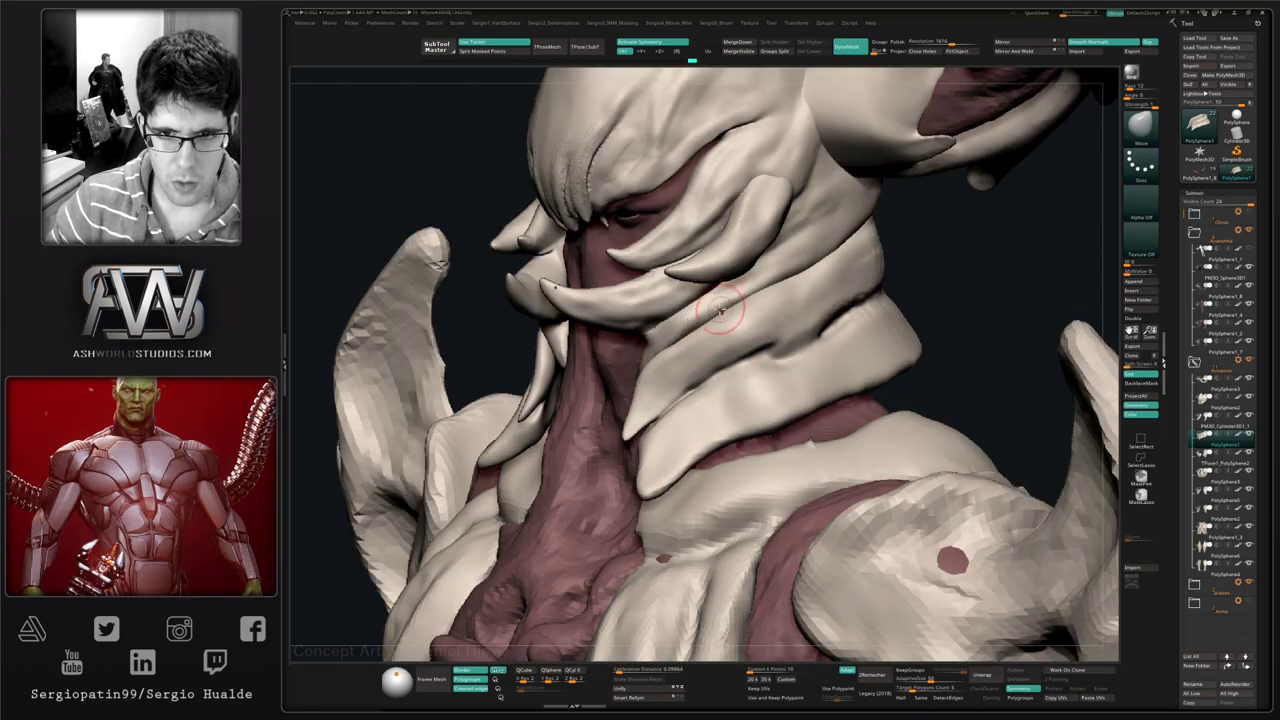
key("ctrl+shift+s")
key("ctrl+shift+s")
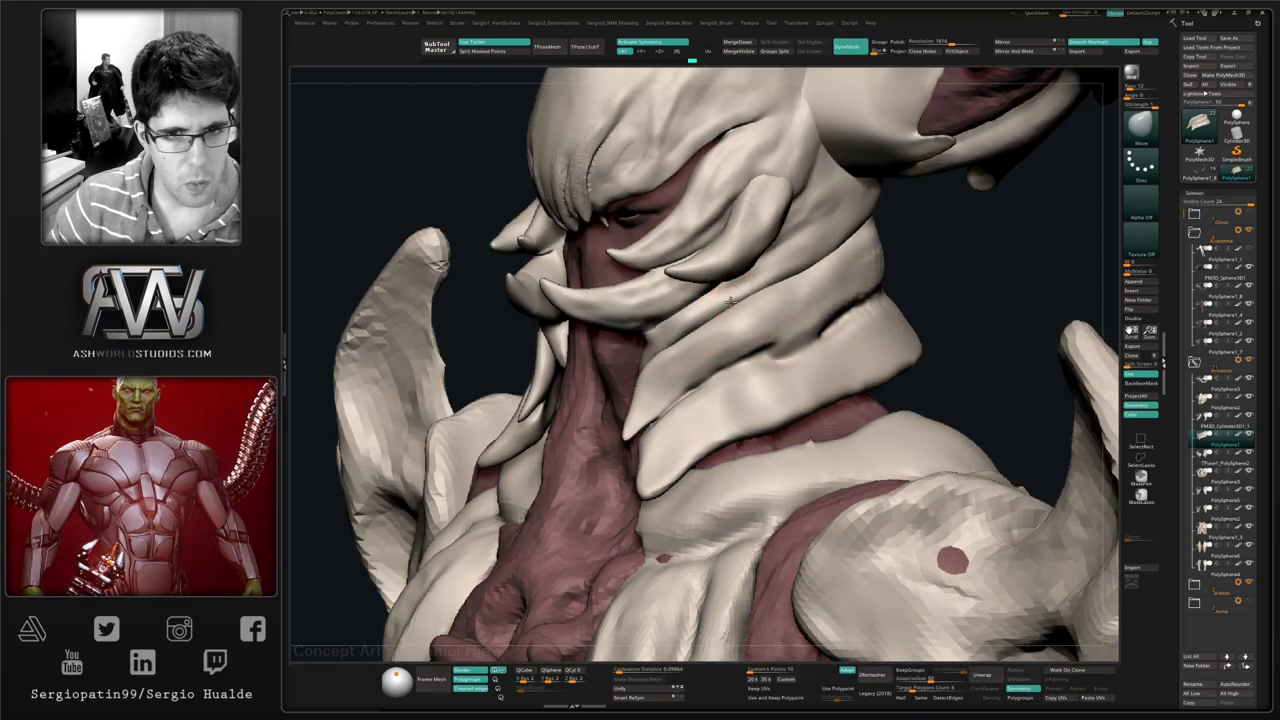
- Isolate the helmet and reshape its lower edge behind the lowest cheek spike with the Standard and Move brushes
left_click(730, 301, "alt")
key("ctrl+shift+s")
mouse_move(705, 324)
right_mouse_down()
mouse_move(731, 345)
mouse_move(657, 380)
mouse_move(660, 357)
right_mouse_up()
key("b")
key("s")
key("t")
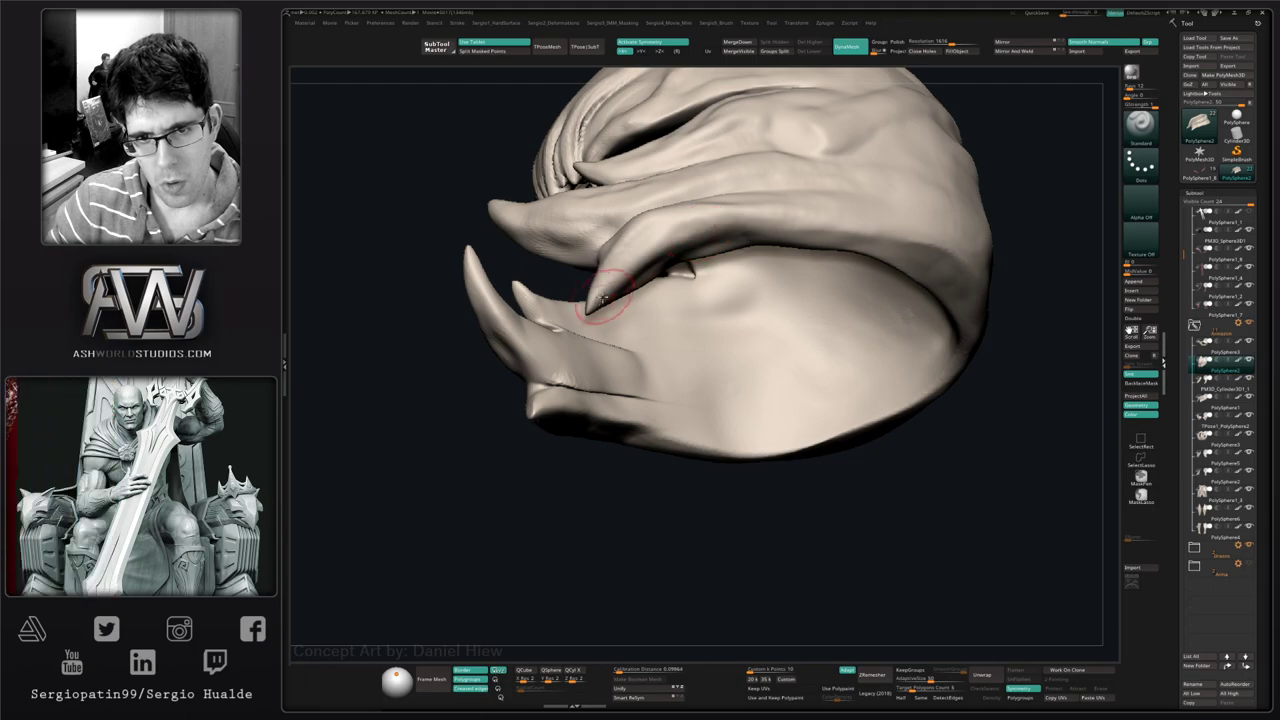
mouse_move(894, 234)
right_mouse_down()
mouse_move(848, 263)
mouse_move(775, 265)
right_mouse_up()
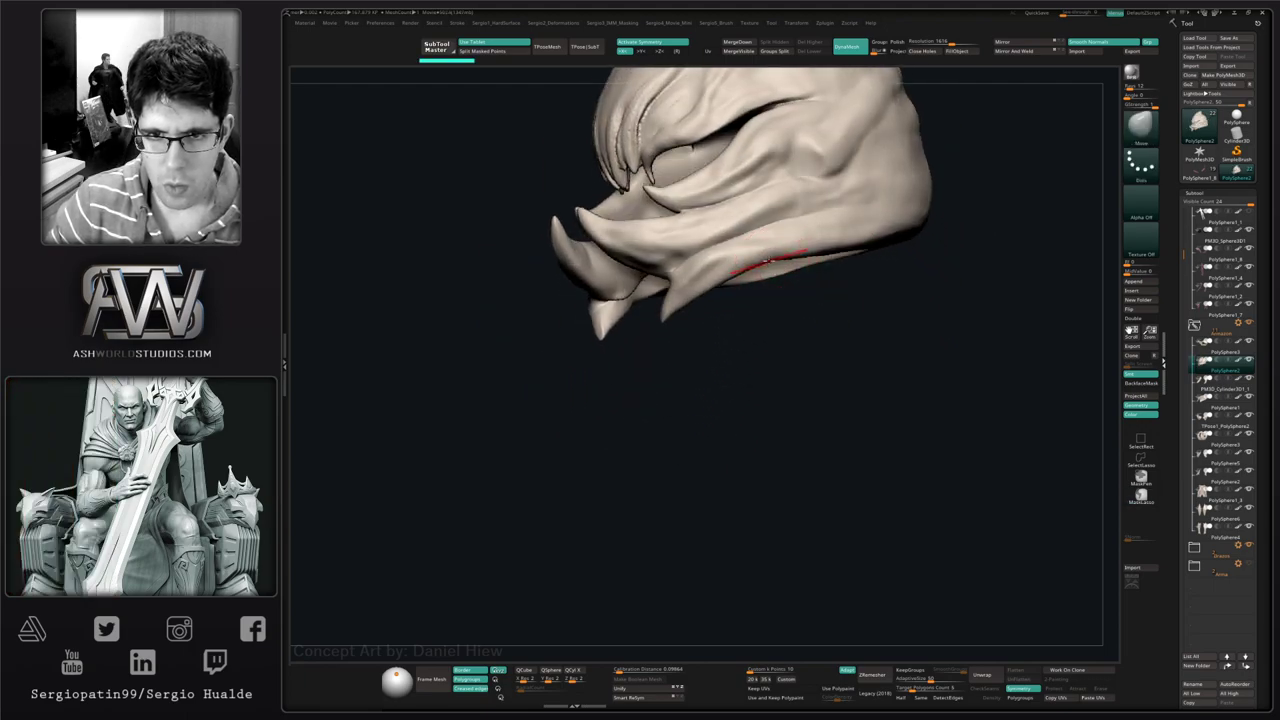
mouse_move(762, 262)
left_mouse_down()
mouse_move(700, 289)
mouse_move(887, 237)
mouse_move(918, 255)
left_mouse_up()
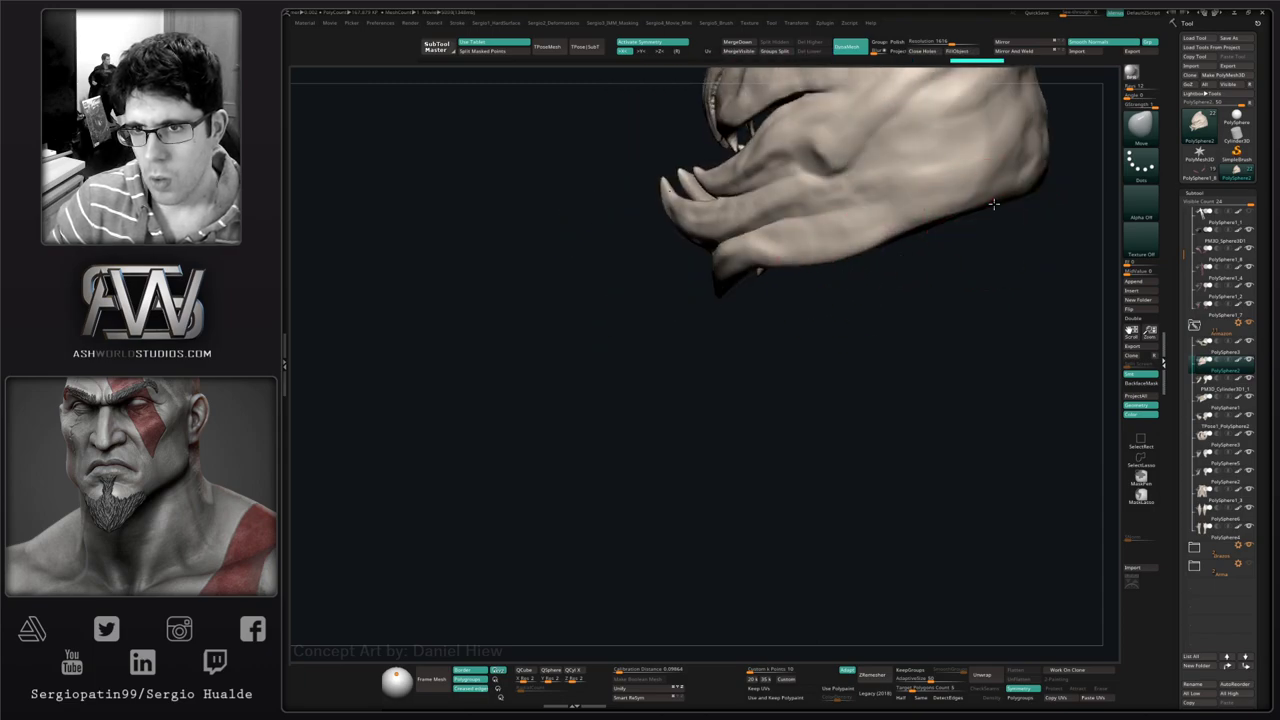
mouse_move(994, 204)
left_mouse_down()
mouse_move(1015, 194)
mouse_move(917, 314)
mouse_move(840, 304)
left_mouse_up()
mouse_move(930, 295)
left_mouse_down()
mouse_move(927, 278)
mouse_move(880, 304)
mouse_move(956, 338)
left_mouse_up()
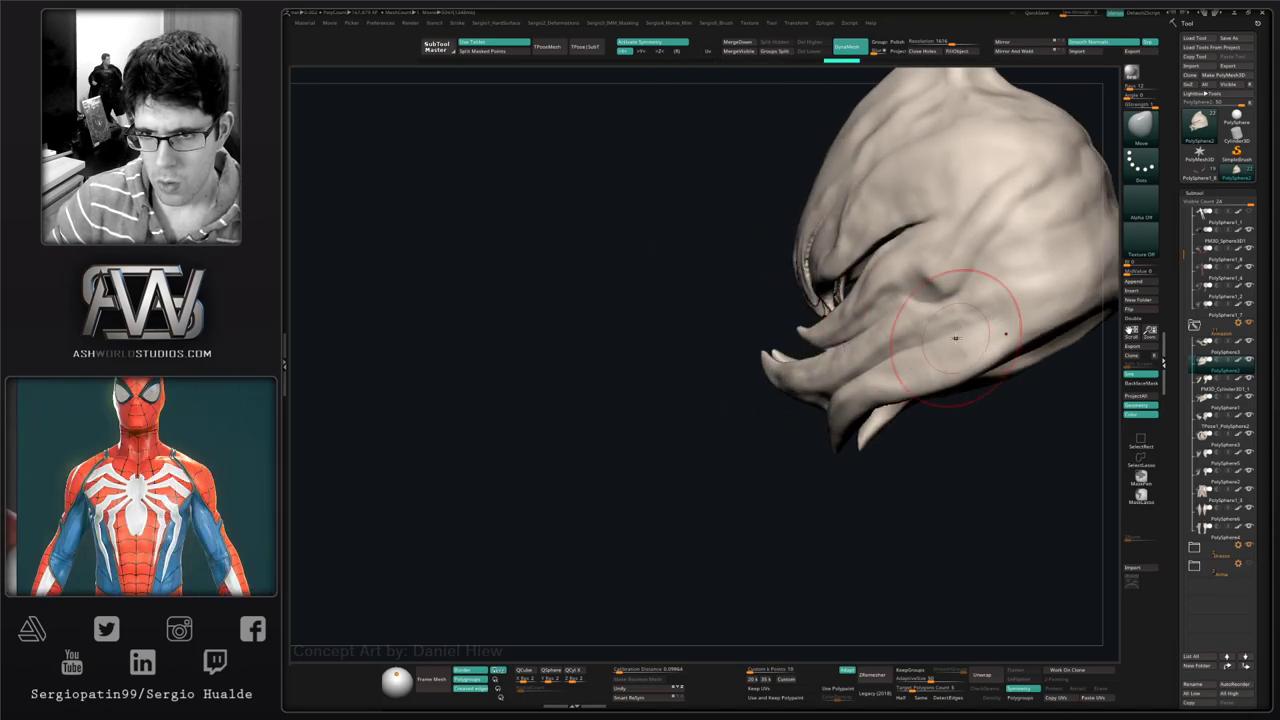
- Reshape the lowest cheek spike and its underside with the Move brush, and bring back the full figure
right_click_drag(956, 338, 1030, 350)
mouse_move(1030, 350)
right_mouse_down("alt")
mouse_move(840, 363)
mouse_move(854, 369)
mouse_move(746, 415)
right_mouse_up("alt")
right_click(800, 416)
left_click_drag(746, 415, 718, 394)
mouse_move(617, 483)
left_mouse_down()
mouse_move(627, 489)
mouse_move(743, 395)
mouse_move(771, 432)
mouse_move(760, 440)
mouse_move(829, 429)
mouse_move(781, 434)
mouse_move(777, 423)
mouse_move(863, 420)
mouse_move(786, 412)
mouse_move(814, 423)
mouse_move(768, 434)
mouse_move(770, 470)
mouse_move(845, 405)
mouse_move(869, 425)
left_mouse_up()
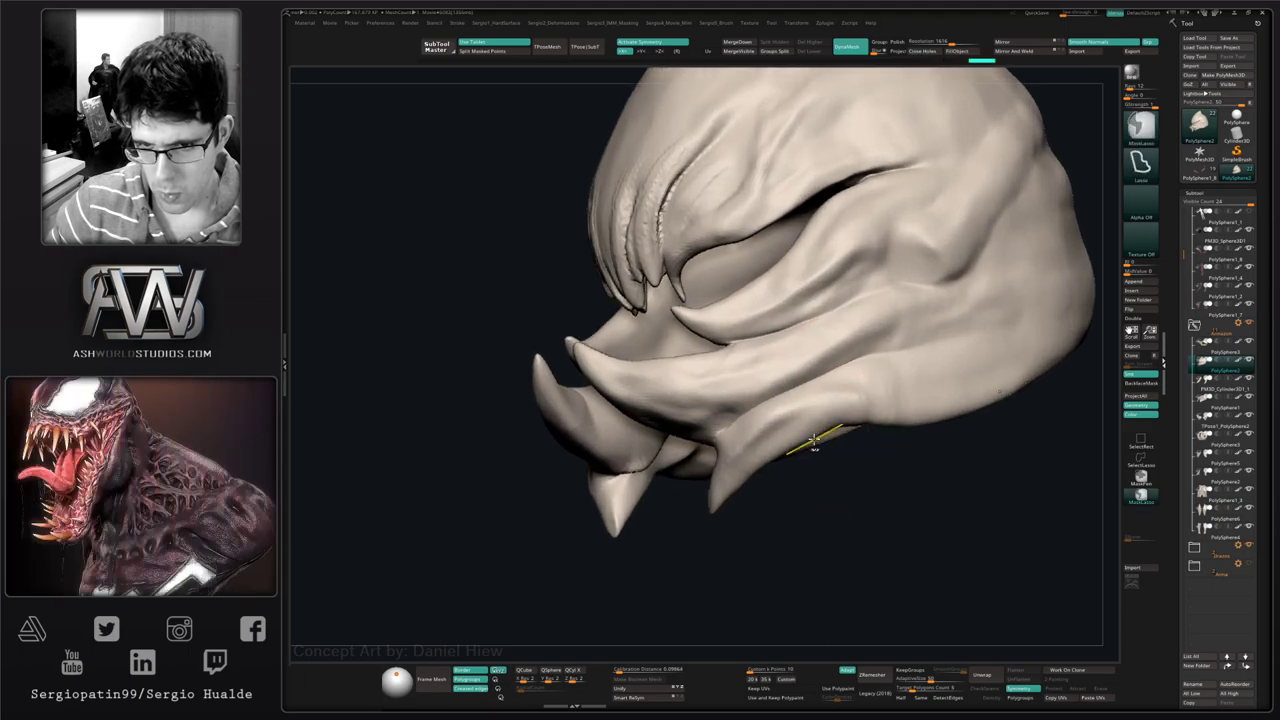
right_click_drag(808, 446, 803, 480, "ctrl")
key("shift+s")
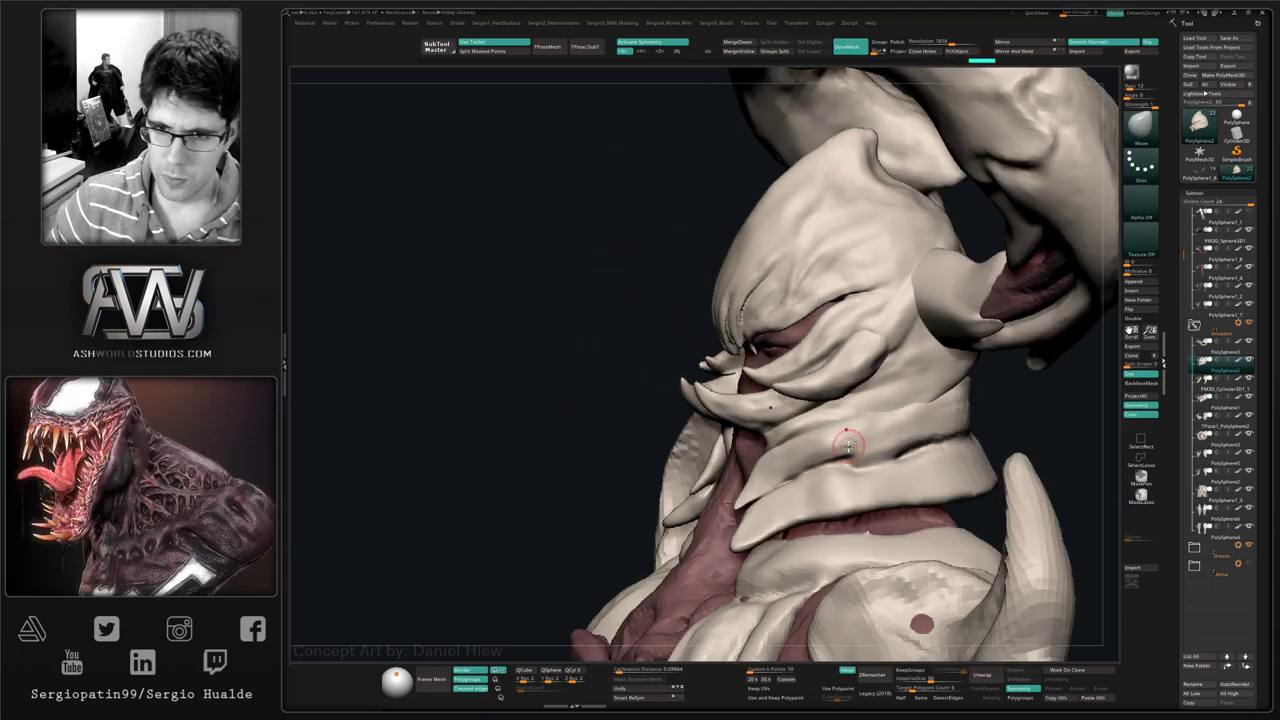
- Try to adjust the outer side of the neck piece below the helmet with the Move brush
mouse_move(849, 443)
right_mouse_down()
mouse_move(900, 455)
mouse_move(848, 443)
right_mouse_up()
left_click(857, 445, "alt")
key("s")
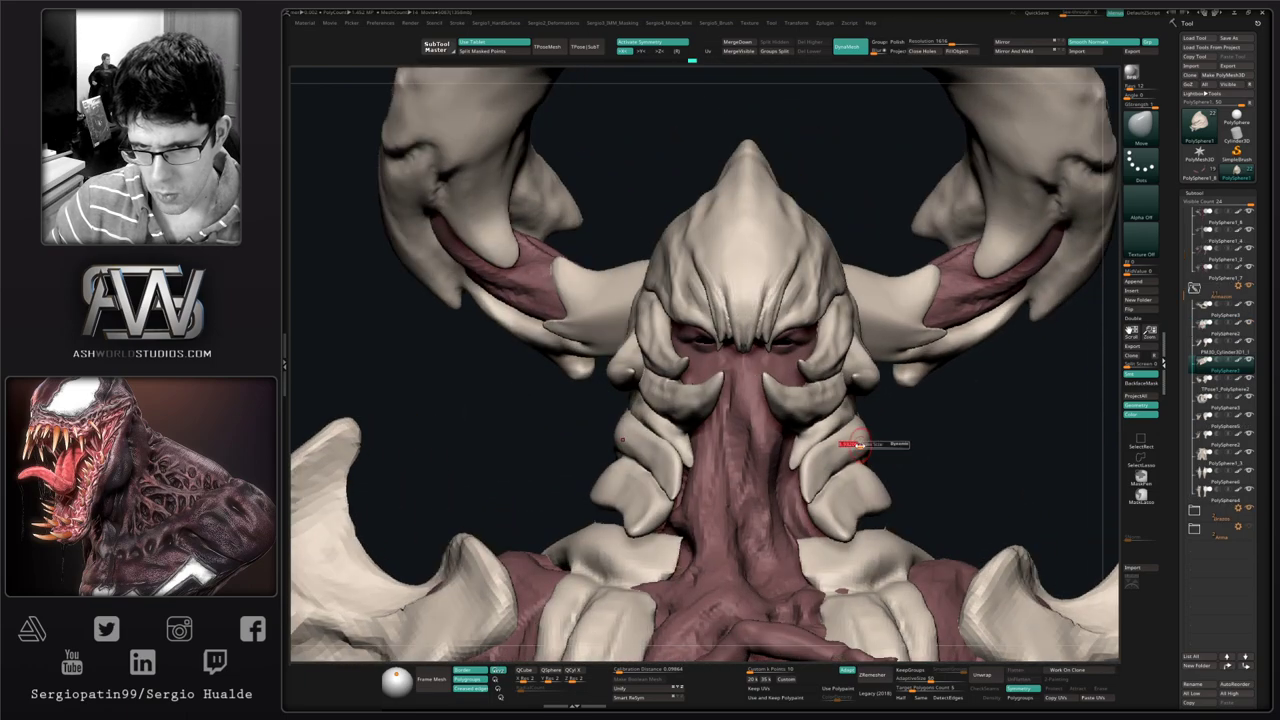
mouse_move(848, 443)
left_mouse_down()
mouse_move(871, 451)
mouse_move(843, 473)
mouse_move(851, 452)
left_mouse_up()
key("s")
key("ctrl+z")
key("ctrl+z")
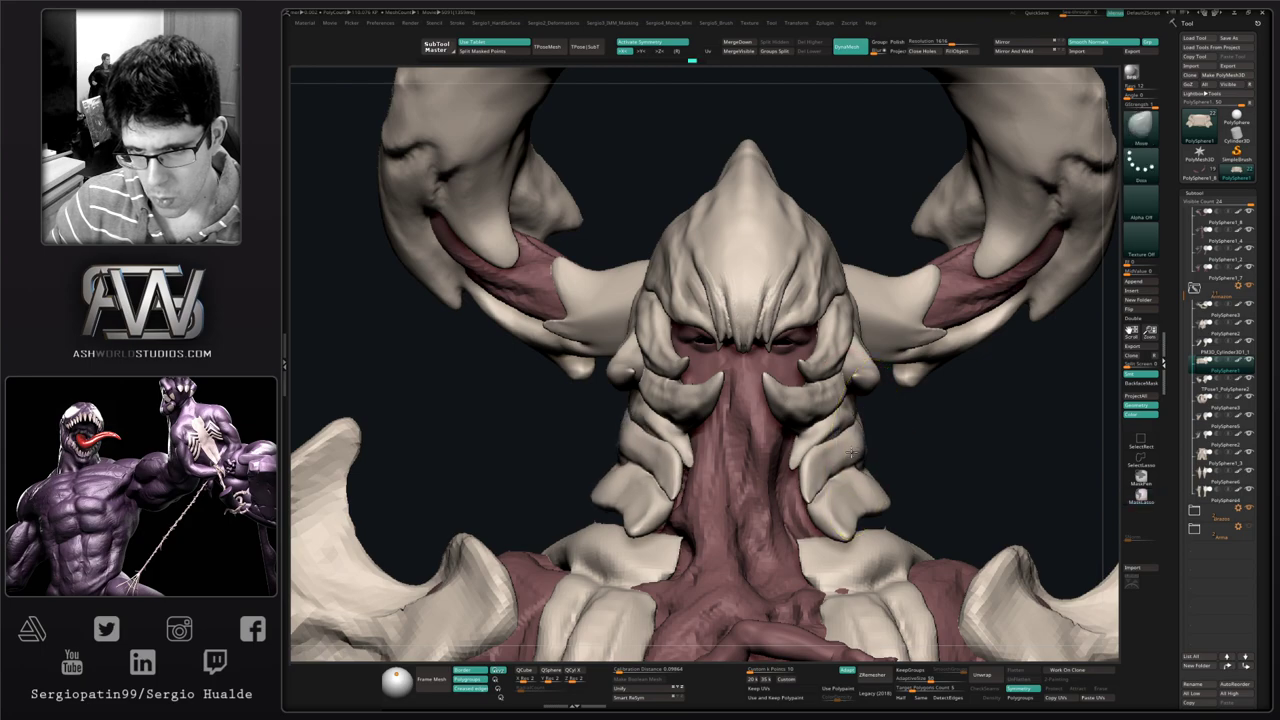
- Select the helmet and adjust its lowest cheek spike from the front with the Move brush, checking it on the full figure
mouse_move(861, 459)
right_mouse_down()
mouse_move(840, 465)
mouse_move(866, 455)
mouse_move(844, 464)
mouse_move(851, 472)
right_mouse_up()
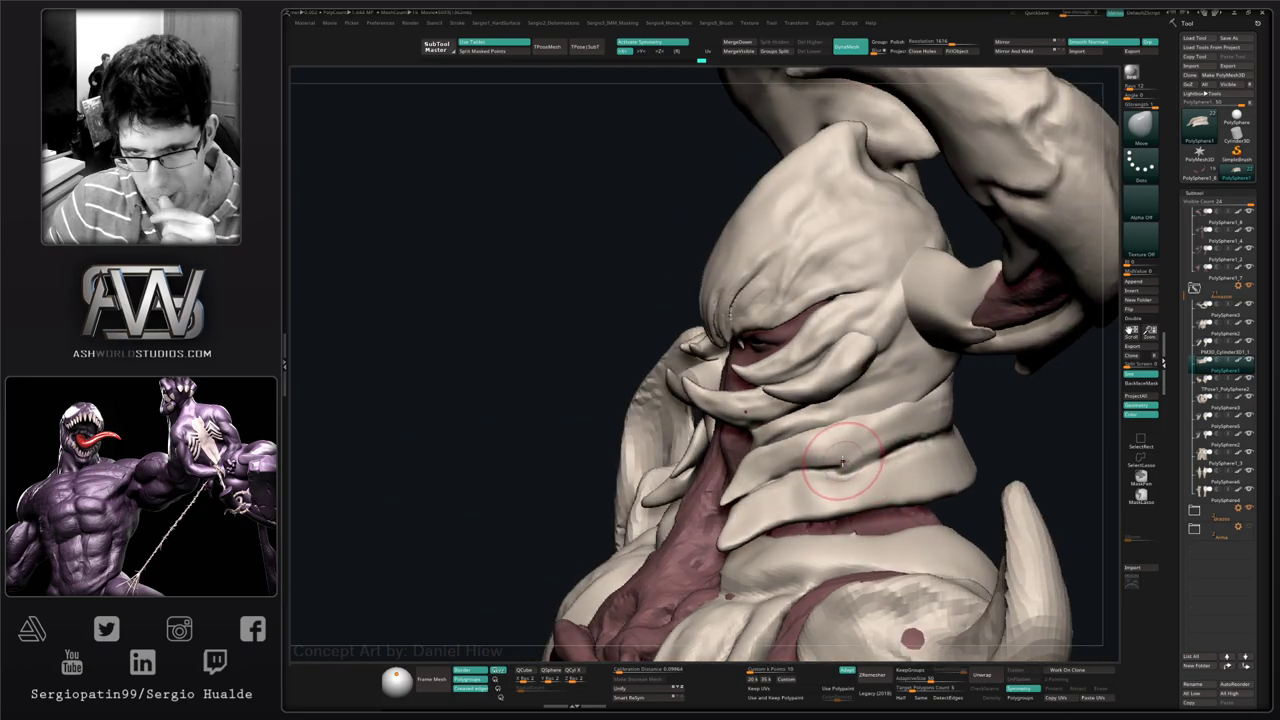
left_click(836, 376, "alt")
mouse_move(836, 408)
right_mouse_down()
mouse_move(863, 414)
mouse_move(826, 446)
right_mouse_up()
left_click_drag(826, 446, 836, 436)
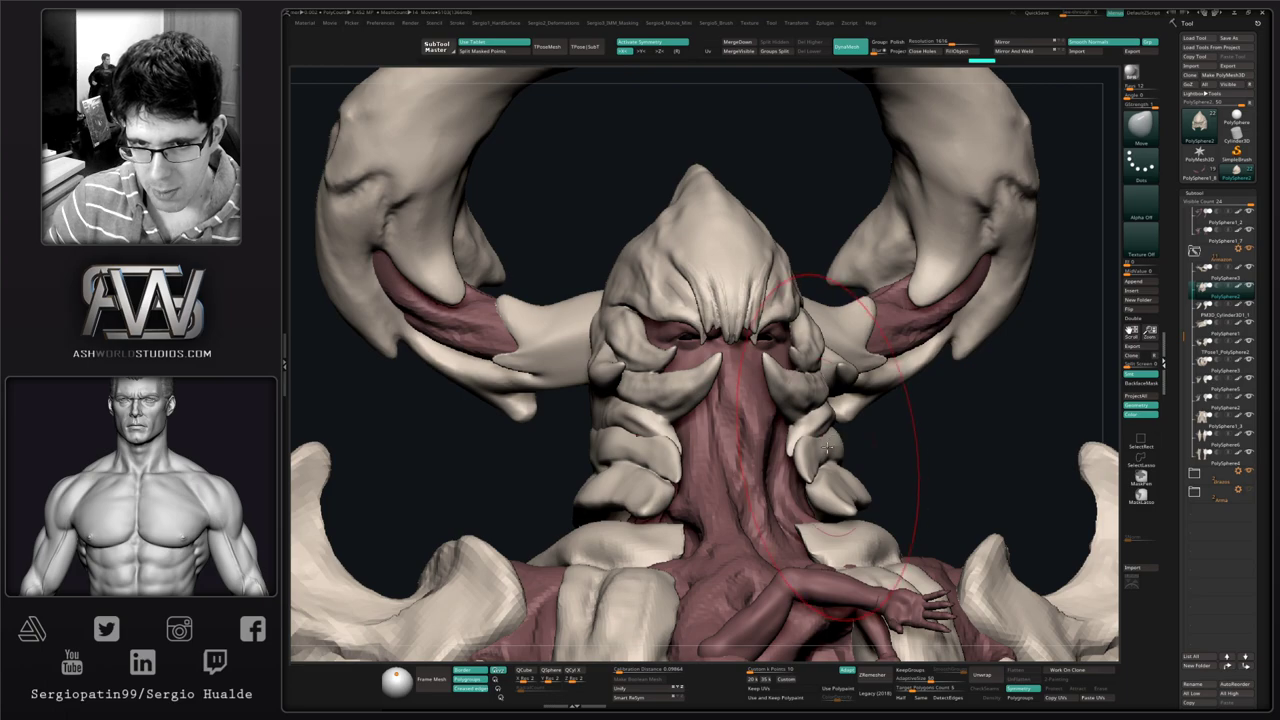
key("ctrl+z")
key("shift+s")
right_click_drag(828, 446, 823, 429)
left_click_drag(804, 430, 820, 426)
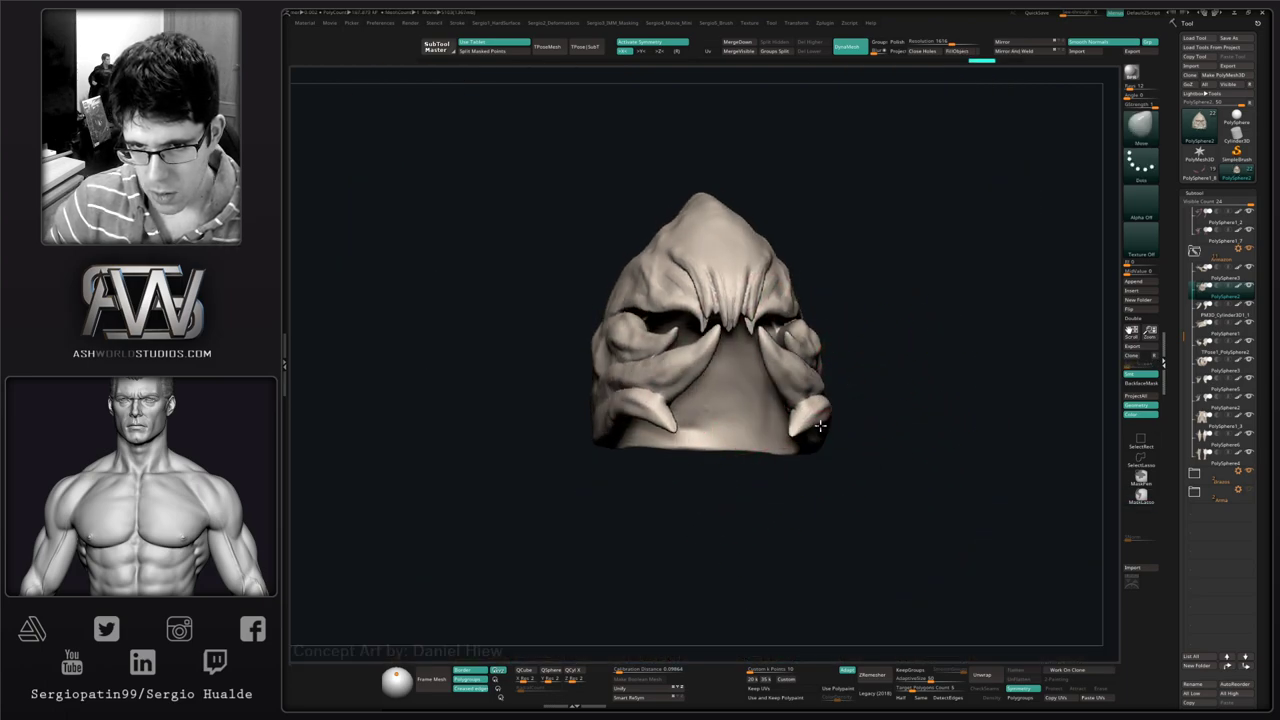
mouse_move(819, 426)
right_mouse_down()
mouse_move(829, 437)
mouse_move(814, 465)
right_mouse_up()
key("shift+s")
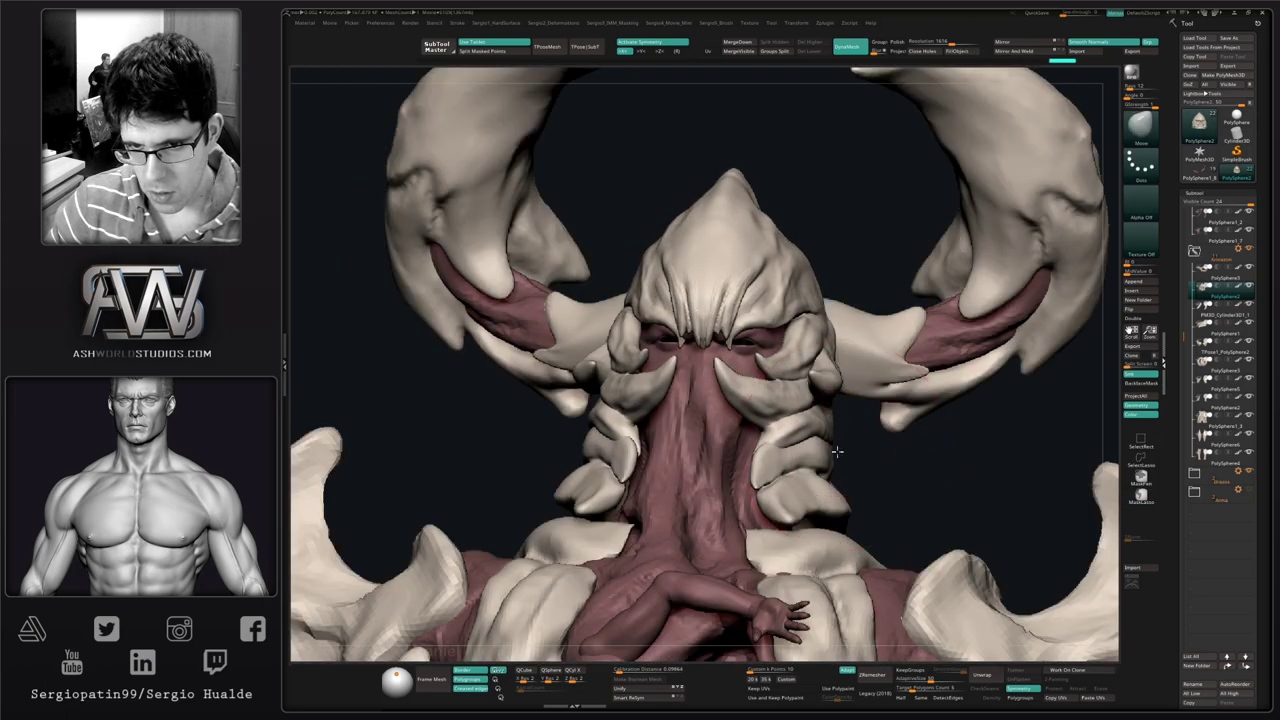
- Isolate the helmet from the side and refine the lower edge behind the lowest cheek spike with the Move brush
right_click_drag(985, 452, 780, 470)
key("shift+s")
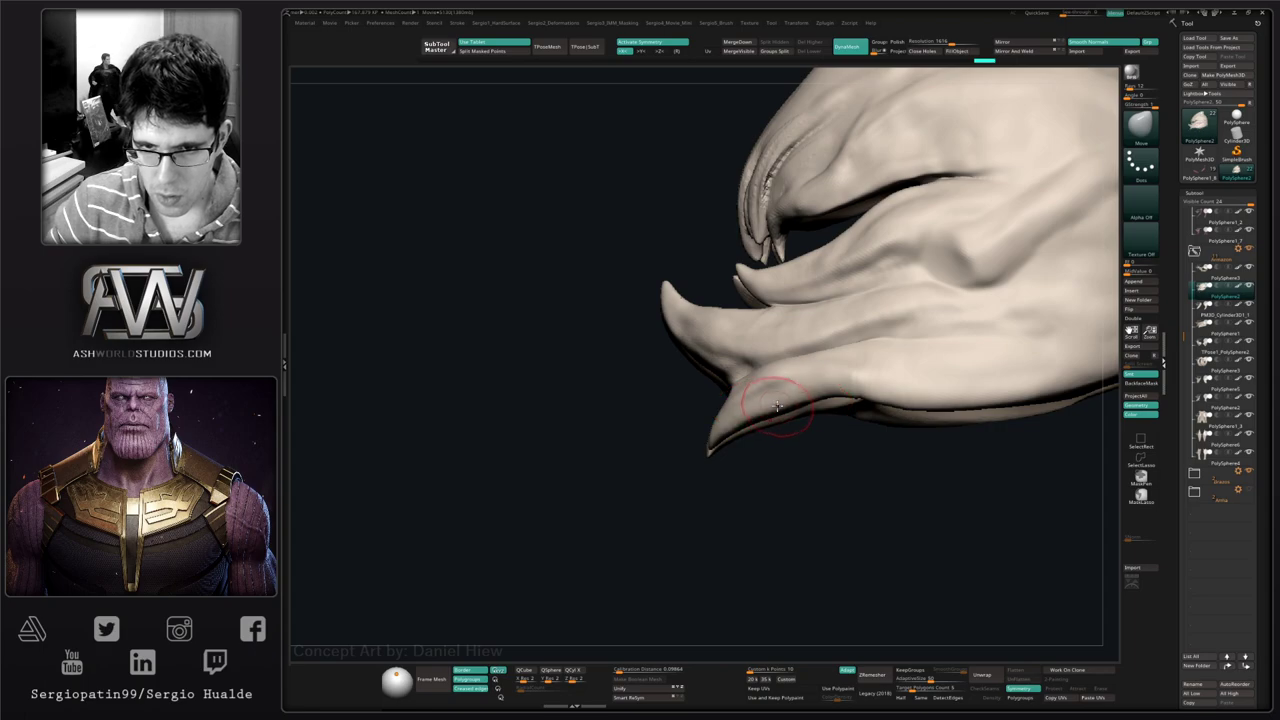
right_click_drag(755, 415, 777, 431)
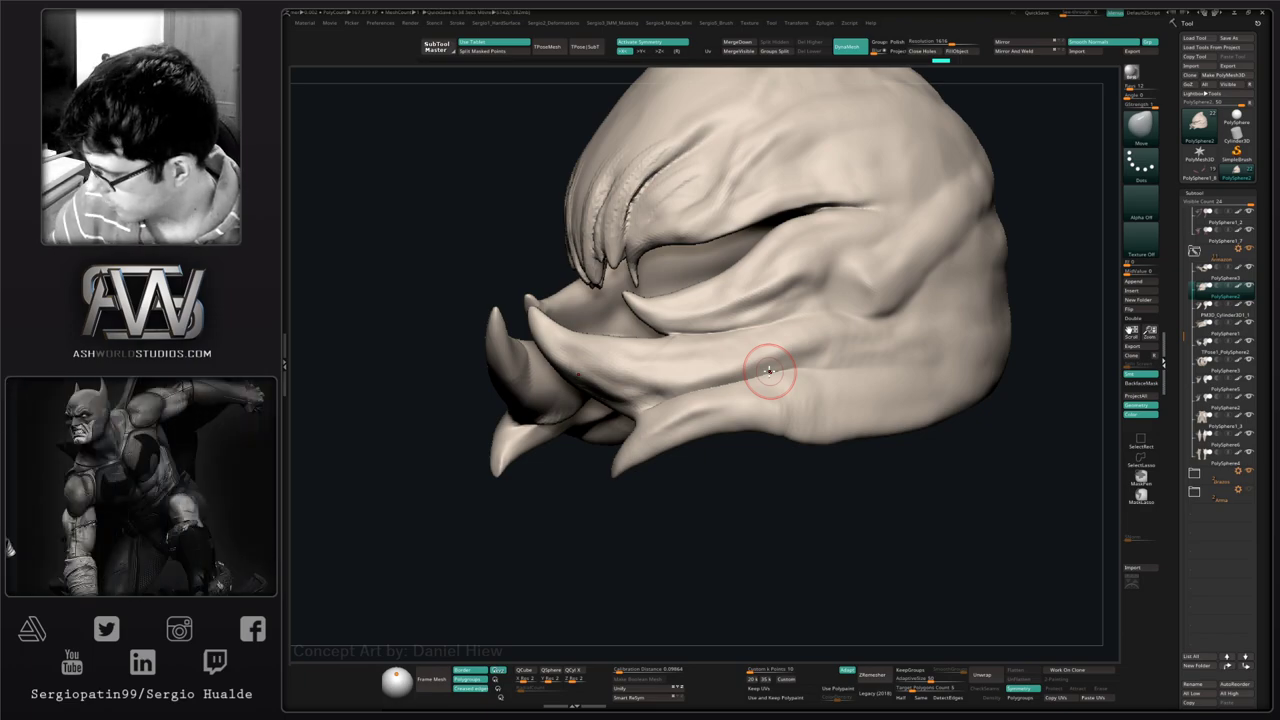
mouse_move(822, 463)
left_mouse_down()
mouse_move(863, 420)
mouse_move(801, 481)
left_mouse_up()
left_click_drag(756, 544, 788, 509)
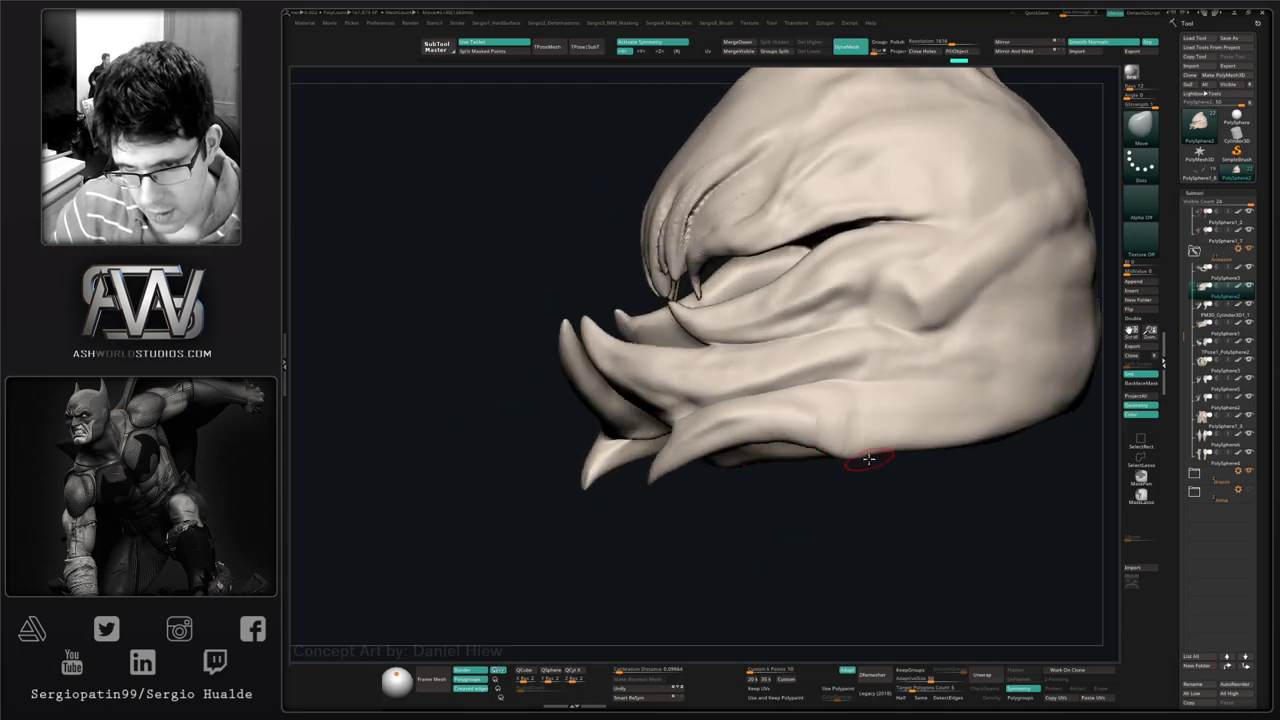
mouse_move(874, 466)
left_mouse_down()
mouse_move(889, 486)
mouse_move(783, 489)
left_mouse_up()
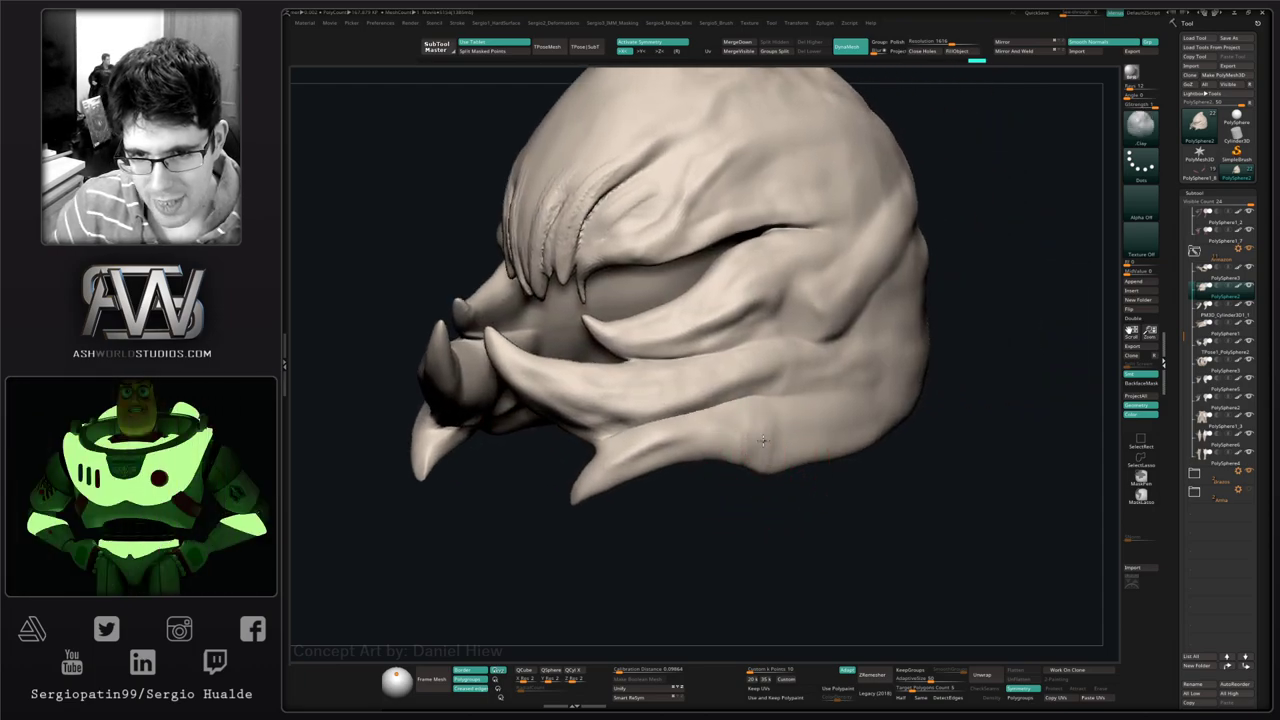
- Fill the surface where the lowest cheek spike meets the helmet with Clay, and shift its contour with the Move brush
left_click_drag(740, 483, 759, 484)
key("b")
key("m")
key("v")
mouse_move(720, 334)
left_mouse_down()
mouse_move(817, 374)
mouse_move(783, 443)
mouse_move(756, 428)
mouse_move(707, 493)
mouse_move(793, 411)
left_mouse_up()
- Build up the underside of the lowest cheek spike and the adjoining rim with the Clay brush
key("b")
key("c")
key("l")
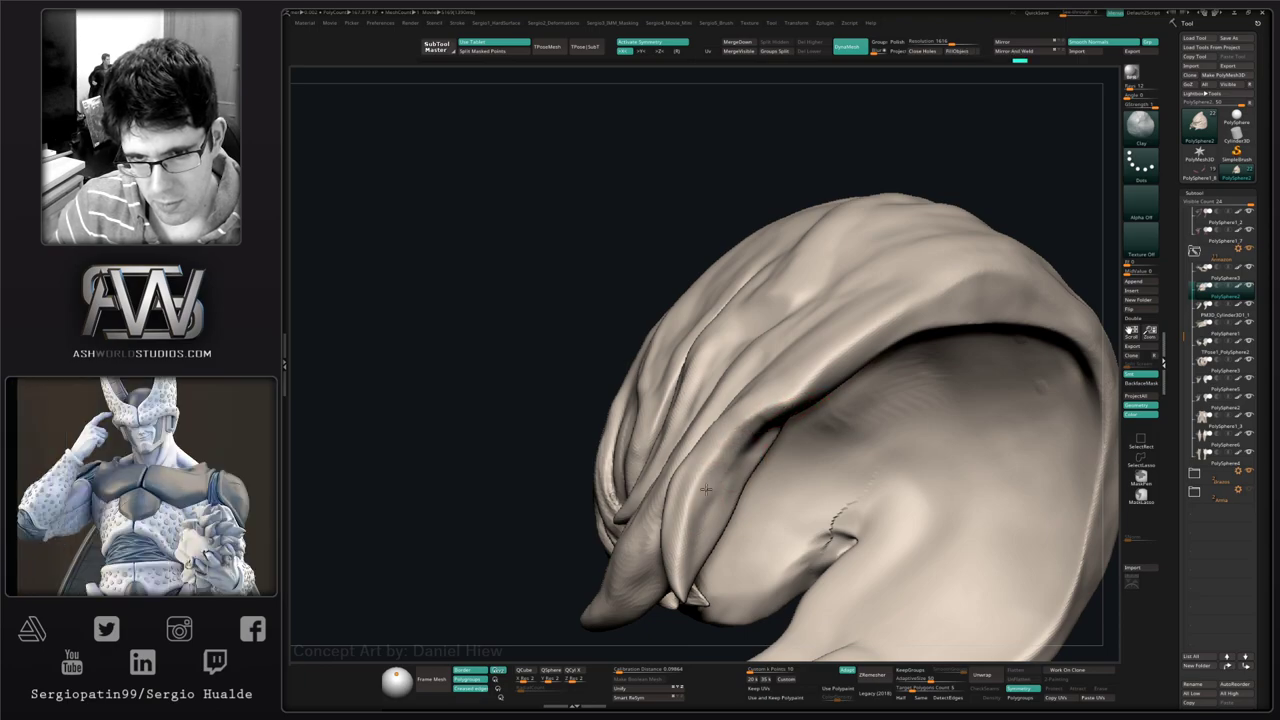
right_click_drag(737, 523, 738, 480)
left_click_drag(595, 459, 603, 426)
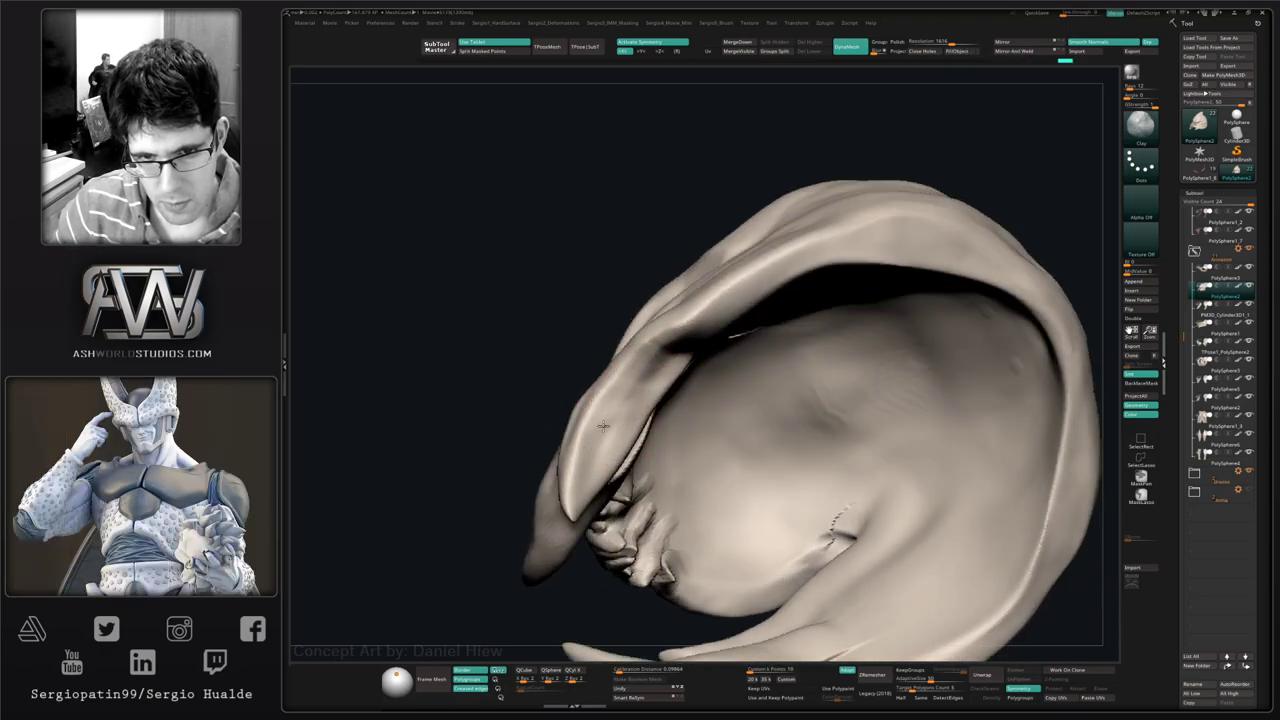
right_click_drag(651, 408, 648, 364)
mouse_move(638, 354)
left_mouse_down()
mouse_move(718, 331)
mouse_move(736, 308)
left_mouse_up()
mouse_move(692, 362)
left_mouse_down()
mouse_move(590, 472)
mouse_move(655, 395)
mouse_move(780, 294)
mouse_move(690, 340)
left_mouse_up()
- Adjust the helmet's lower side against the neck armour with the Move brush and the full figure shown
mouse_move(690, 345)
right_mouse_down("ctrl")
mouse_move(610, 452)
mouse_move(786, 478)
right_mouse_up("ctrl")
left_click_drag(785, 478, 743, 437)
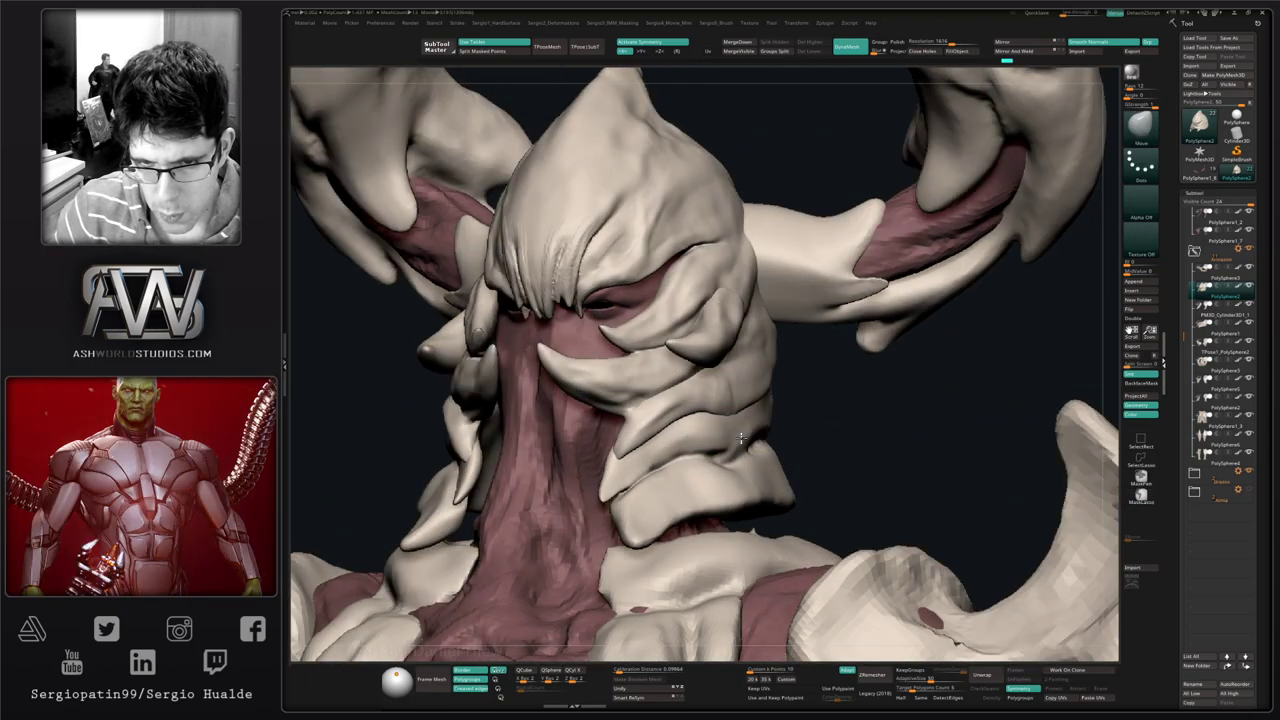
right_click_drag(741, 438, 747, 435)
key("s")
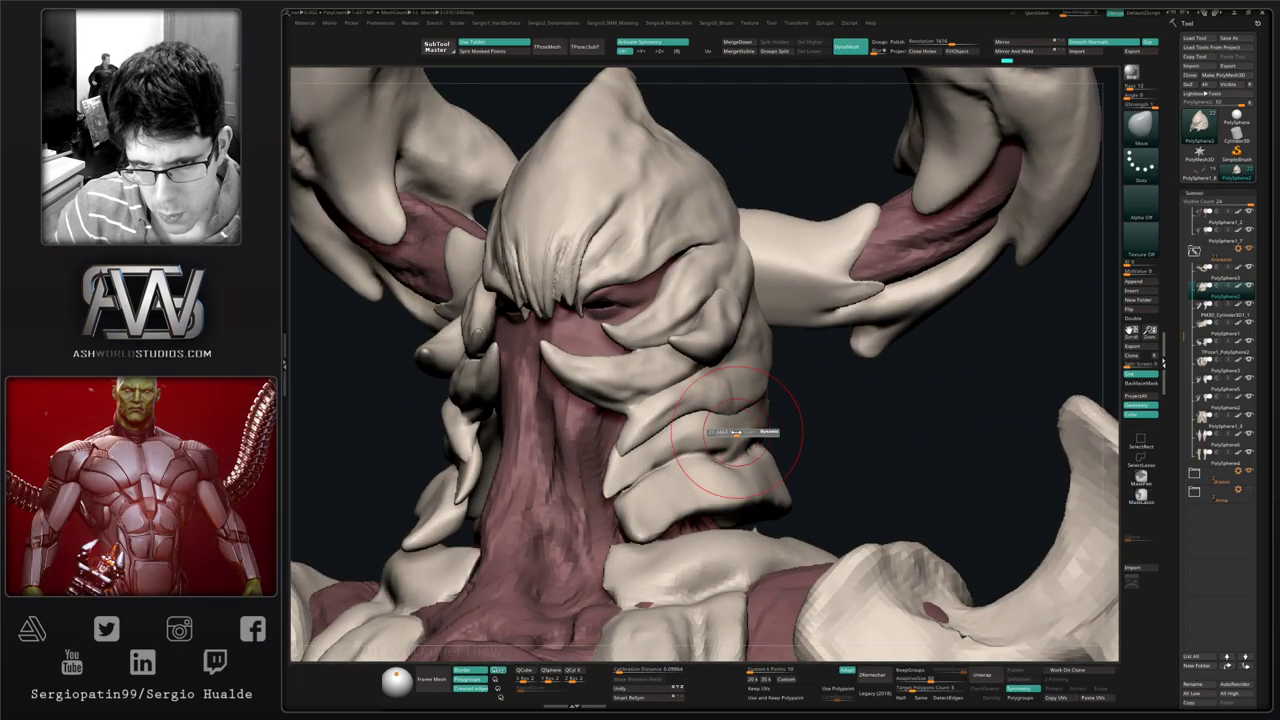
- Slim and sharpen the tip of the helmet's lower cheek spike
left_click_drag(745, 436, 733, 433)
right_click_drag(733, 432, 624, 484)
left_click_drag(618, 466, 604, 488)
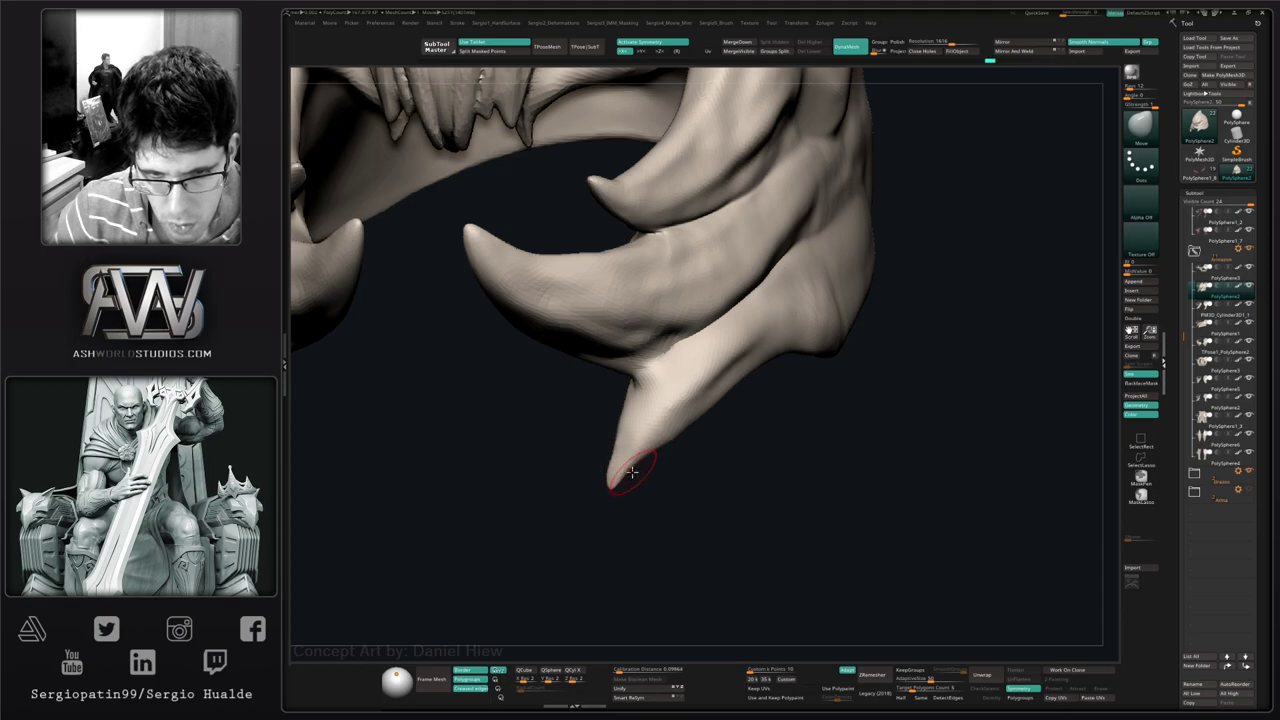
key("b")
key("p")
key("i")
left_click_drag(619, 482, 639, 432)
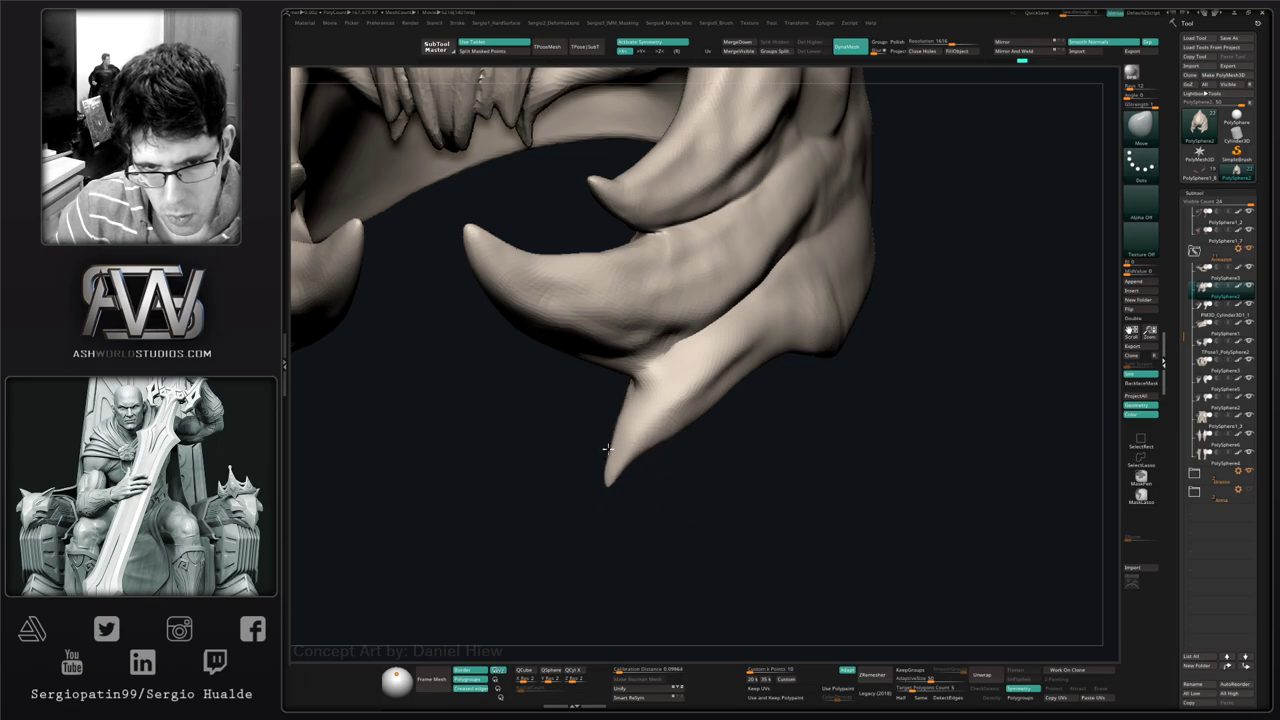
left_click_drag(658, 468, 657, 457)
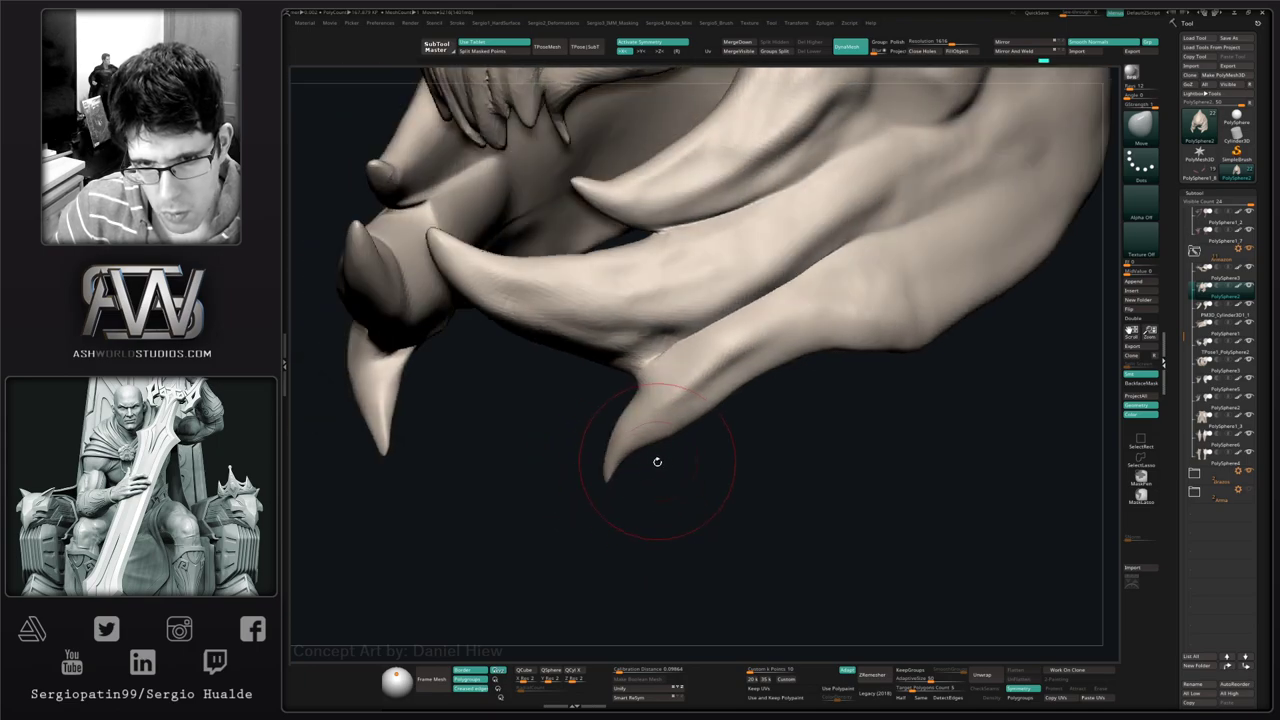
key("s")
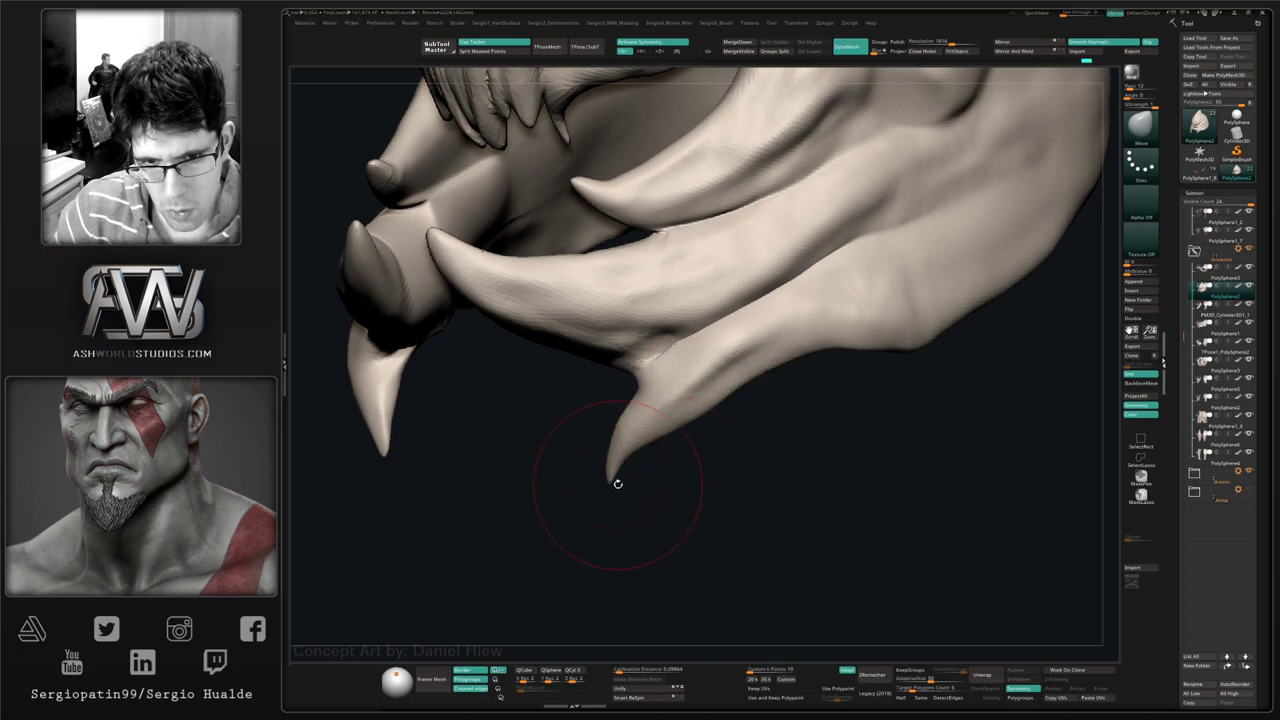
- Mask the whole helmet except the tips of the lower cheek spikes, using a lasso mask and inverting it
left_click_drag(708, 415, 623, 432, "ctrl")
left_click_drag(608, 561, 691, 459, "ctrl")
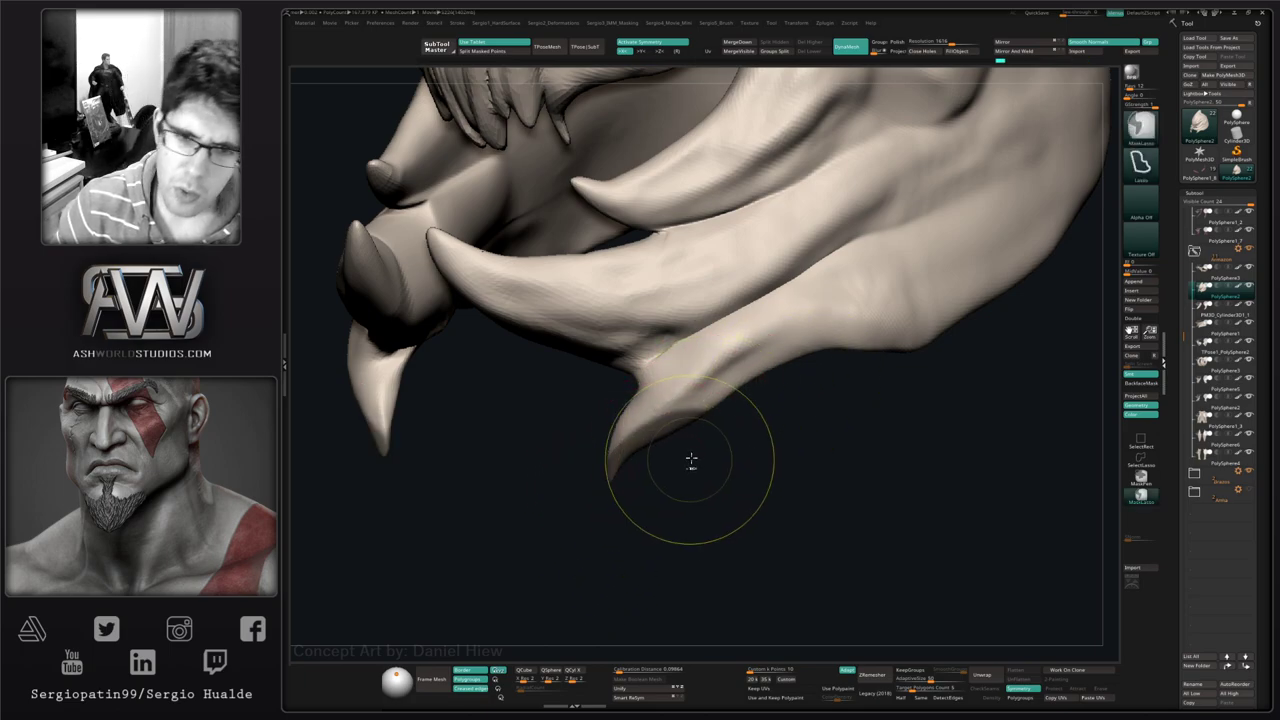
left_click(699, 411, "ctrl")
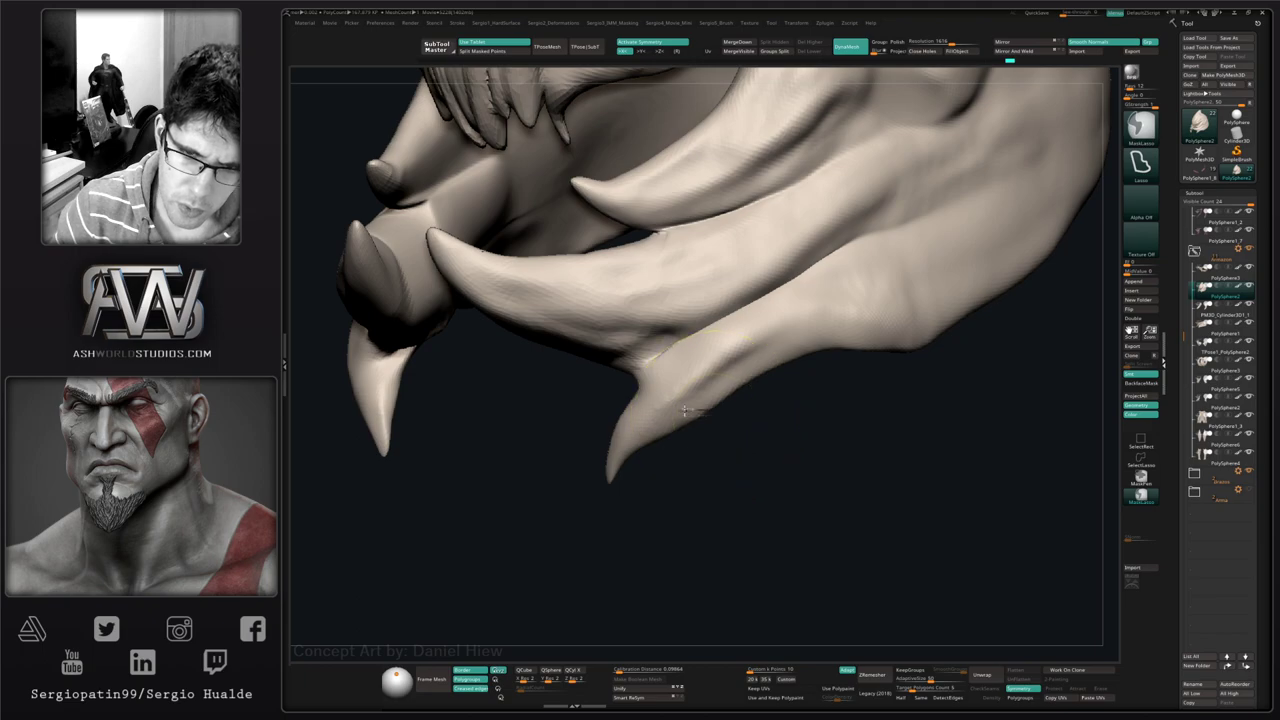
left_click(629, 525, "ctrl")
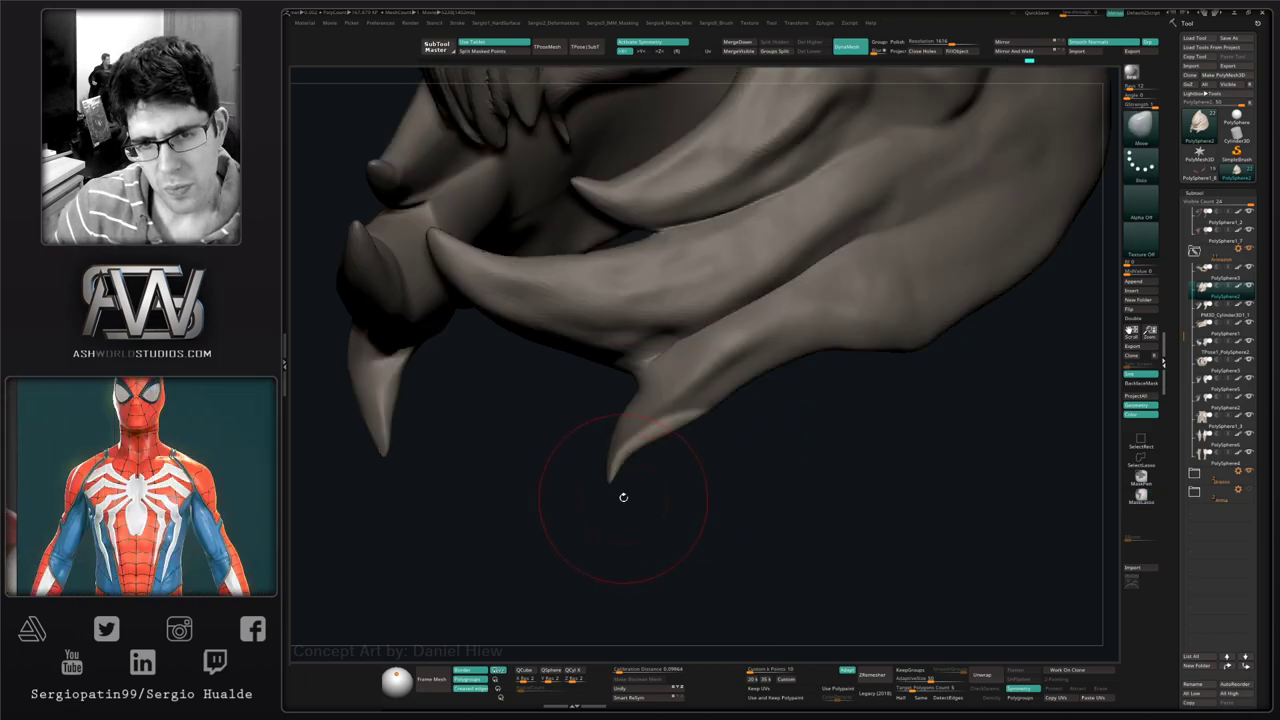
left_click_drag(698, 440, 621, 561, "ctrl")
- Reposition and lengthen the unmasked lower spike tips with the Transpose gizmo
mouse_move(642, 456)
left_mouse_down("alt")
mouse_move(688, 467)
mouse_move(668, 488)
mouse_move(674, 505)
left_mouse_up("alt")
key("w")
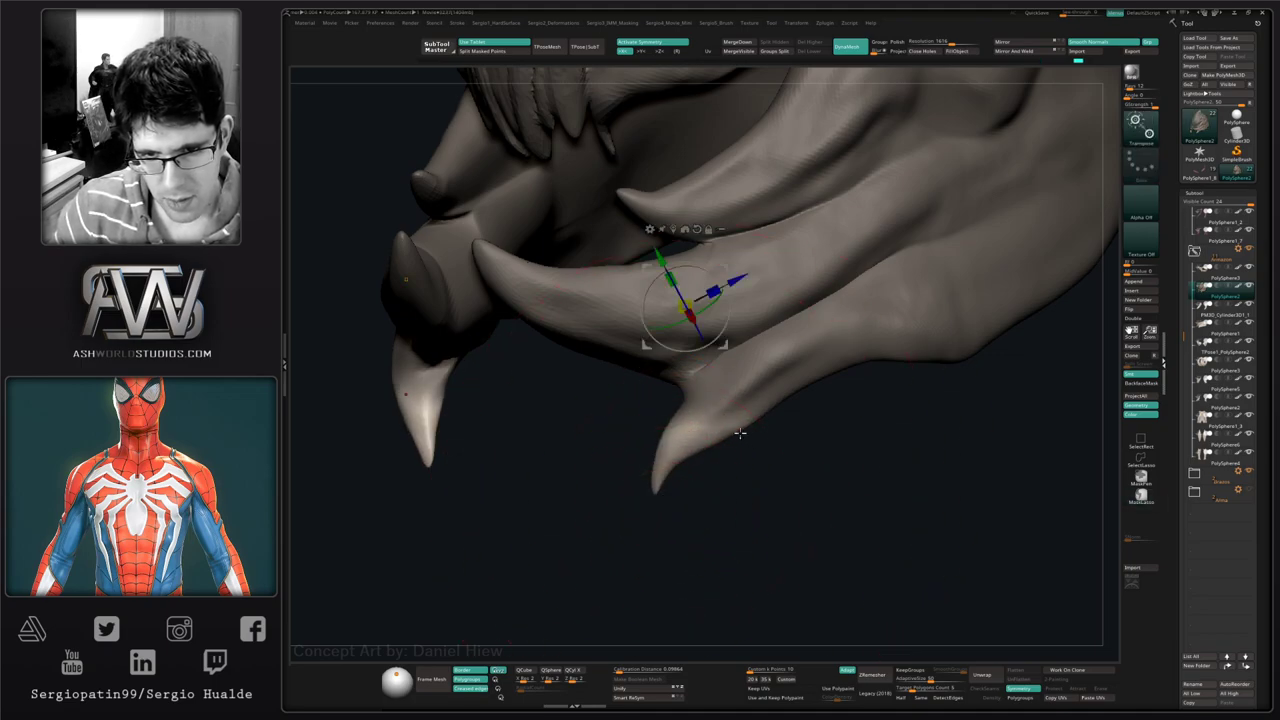
left_click(720, 426, "alt")
left_click_drag(762, 408, 754, 396)
key("q")
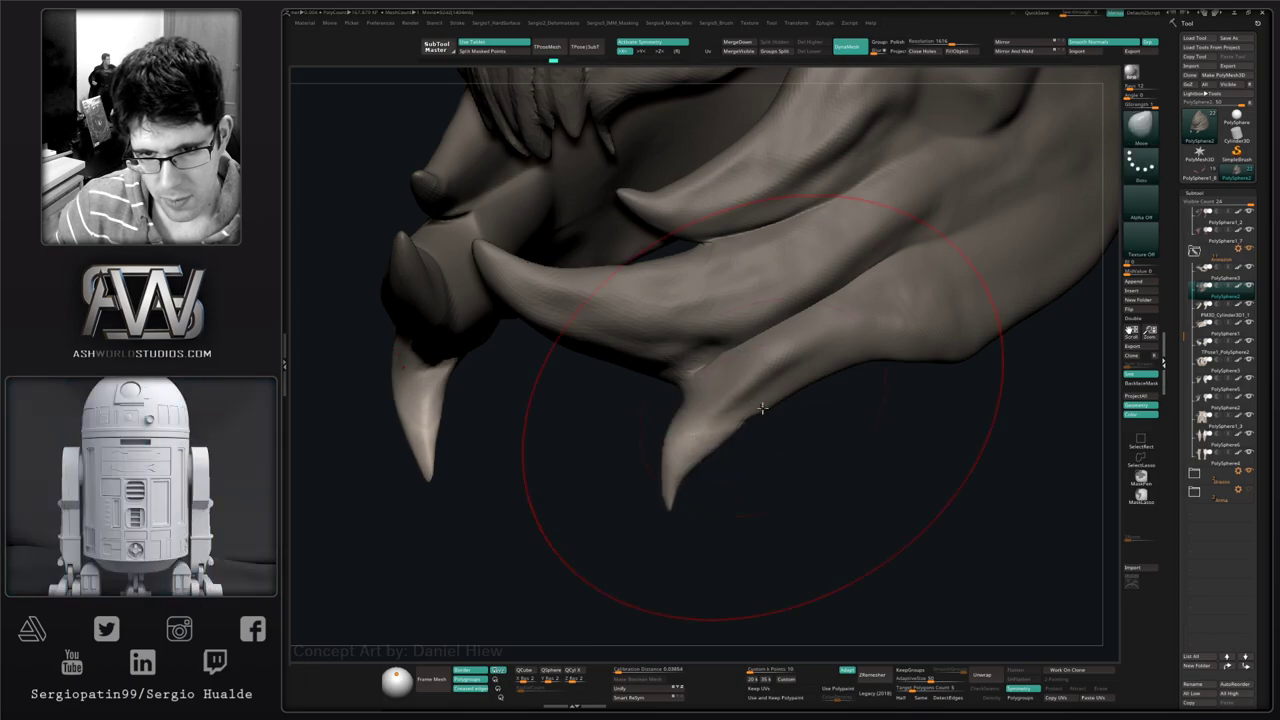
- Adjust the curve of the lower cheek spike's tip on the full helmet with the Move brush
key("f")
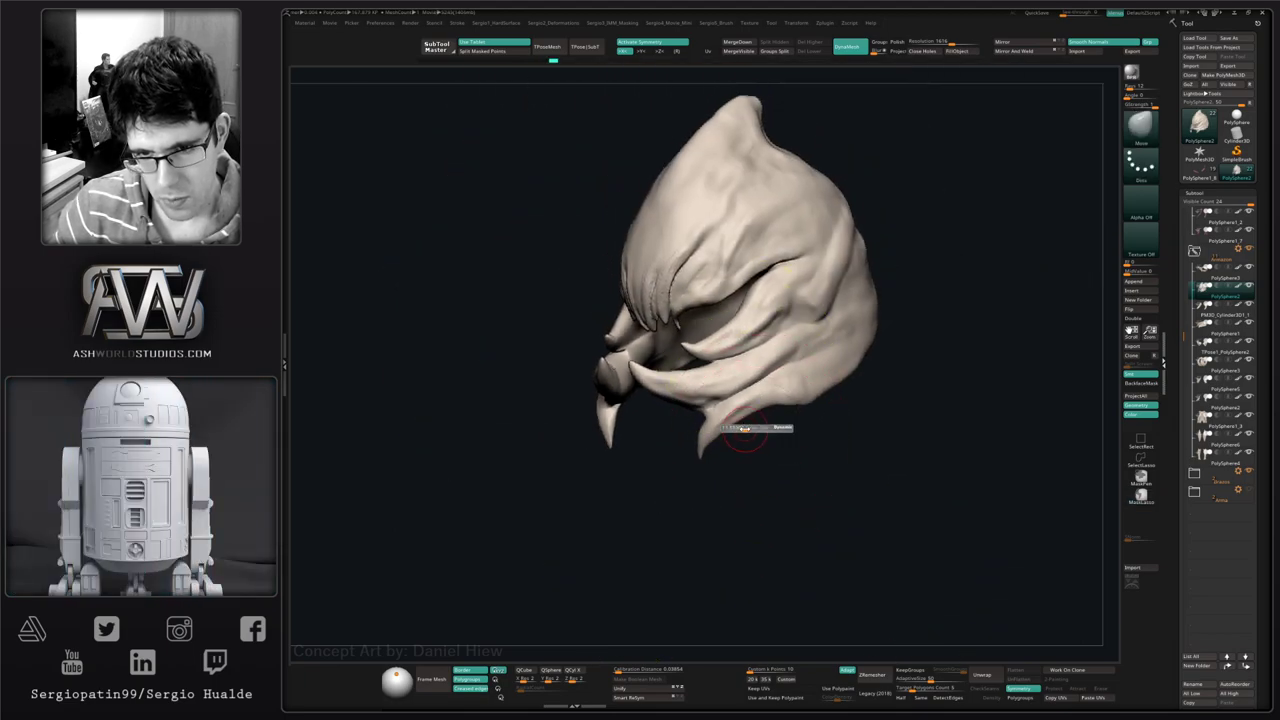
mouse_move(787, 421)
left_mouse_down()
mouse_move(789, 434)
mouse_move(809, 416)
mouse_move(794, 423)
mouse_move(834, 420)
mouse_move(815, 390)
mouse_move(794, 422)
left_mouse_up()
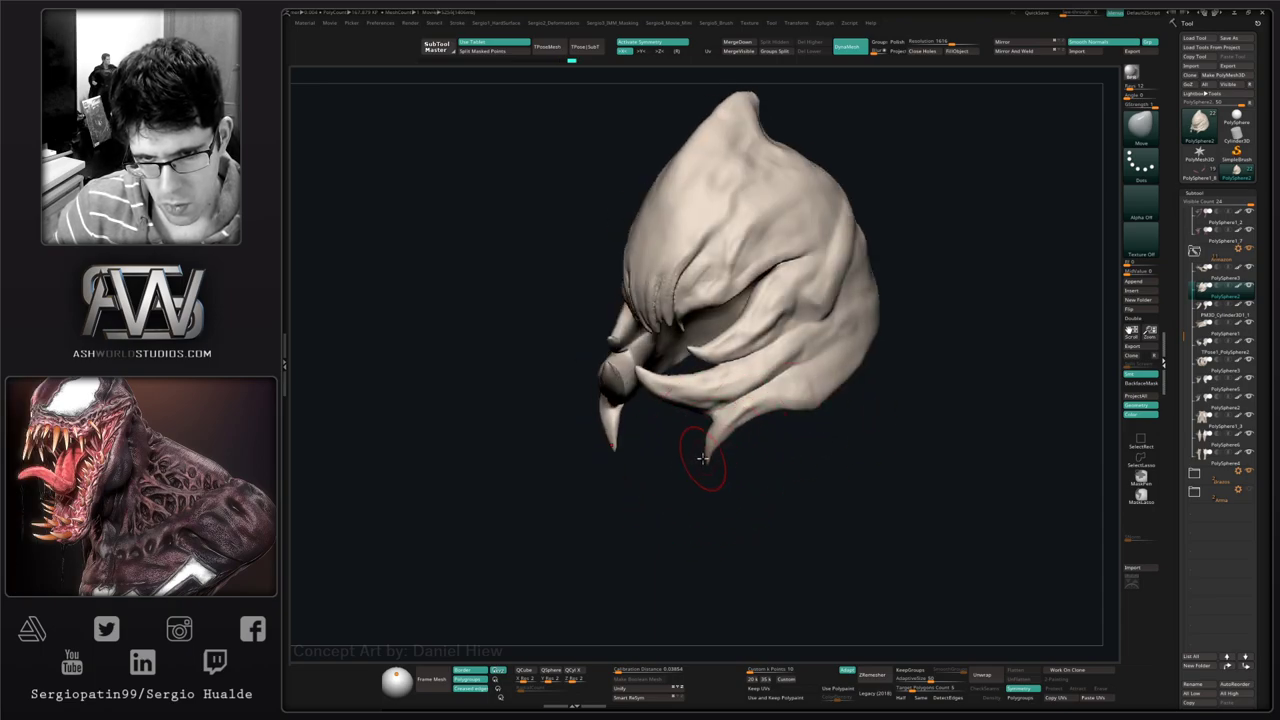
left_click_drag(737, 442, 705, 464)
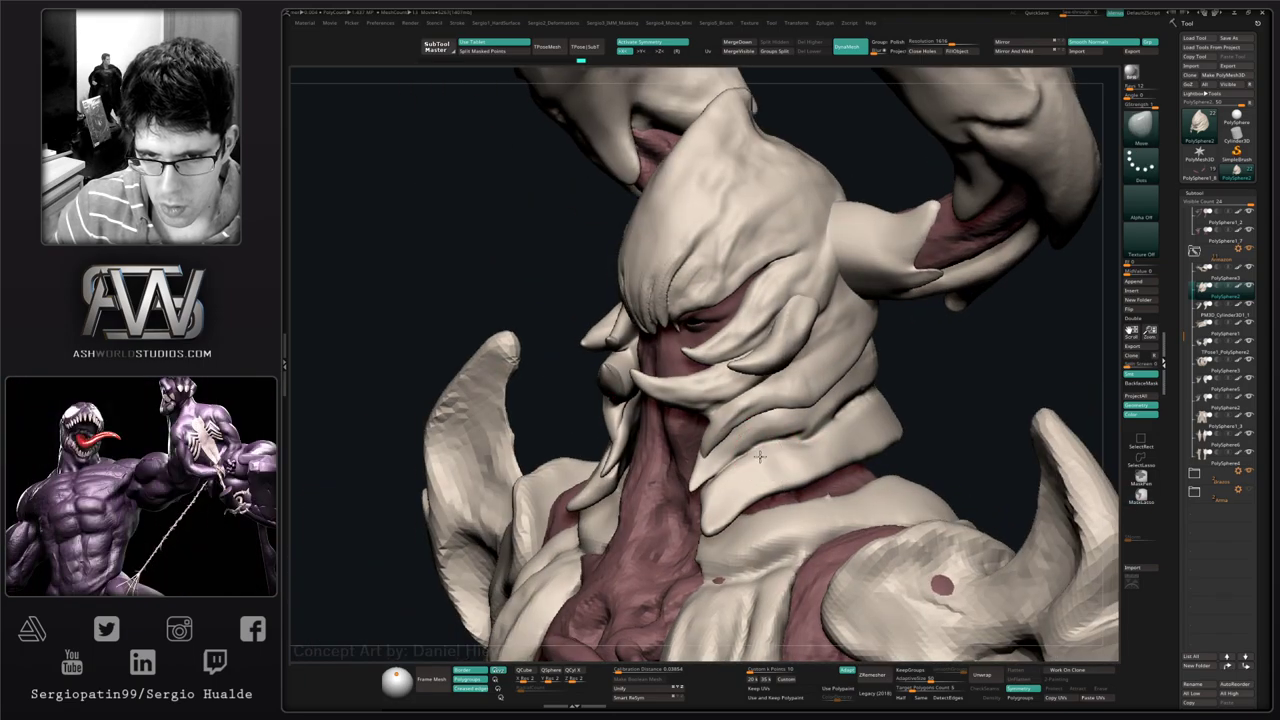
- Select the neck armor plates and reshape the front ends of the lower plates with the Move brush
left_click(708, 477, "alt")
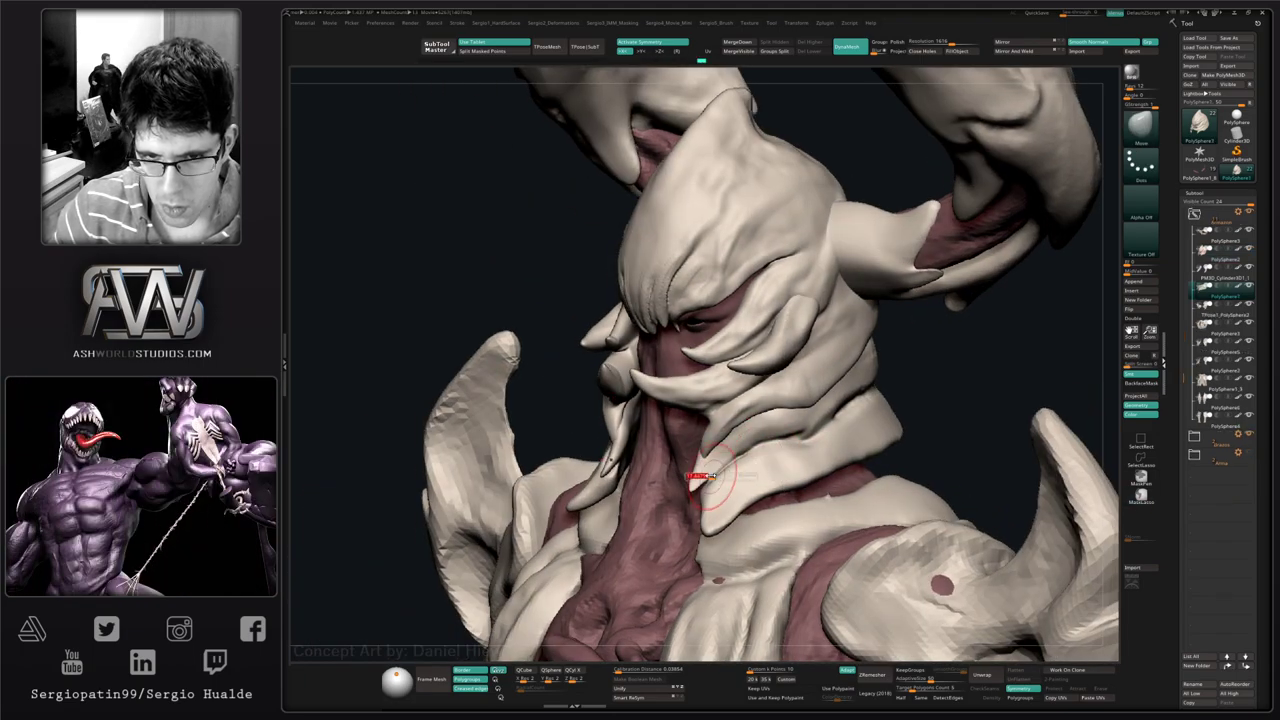
left_click_drag(699, 492, 711, 523)
mouse_move(716, 502)
right_mouse_down("alt")
mouse_move(740, 450)
mouse_move(749, 458)
mouse_move(705, 467)
right_mouse_up("alt")
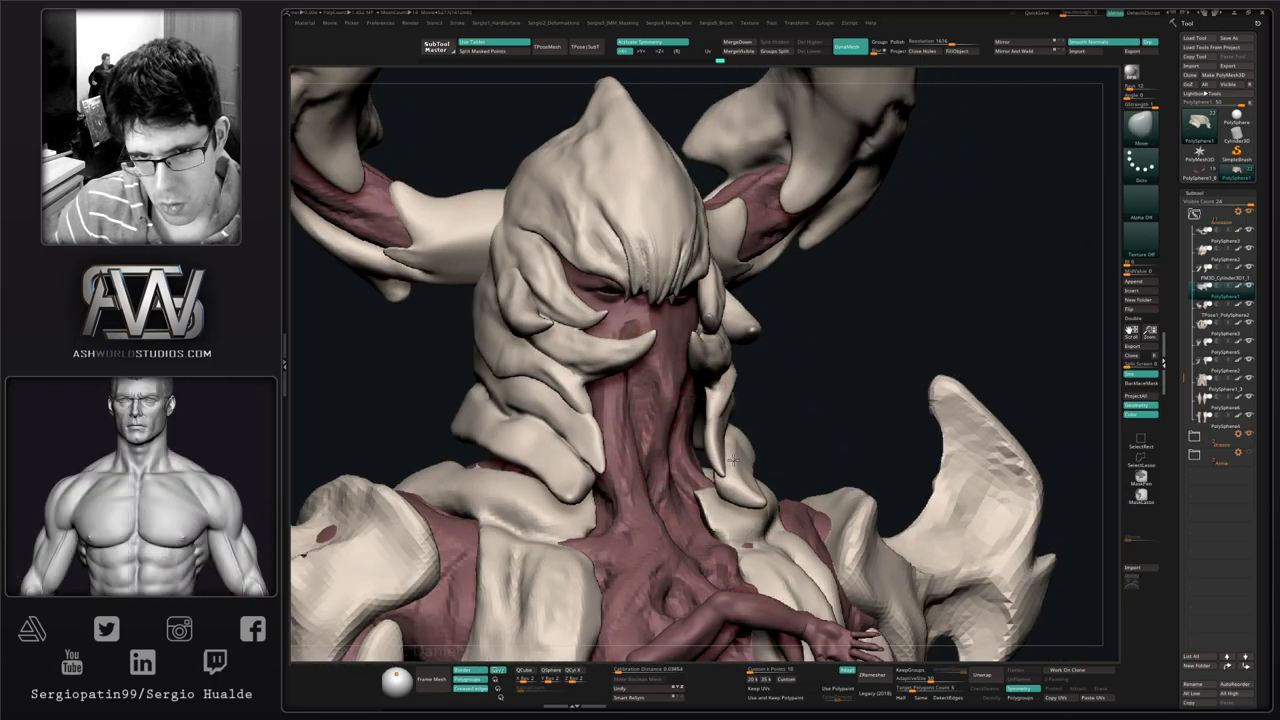
right_click_drag(729, 460, 731, 478, "ctrl")
left_click_drag(731, 478, 725, 461)
- Select the helmet again and mask everything except its lower cheek spikes
left_click(725, 461, "alt")
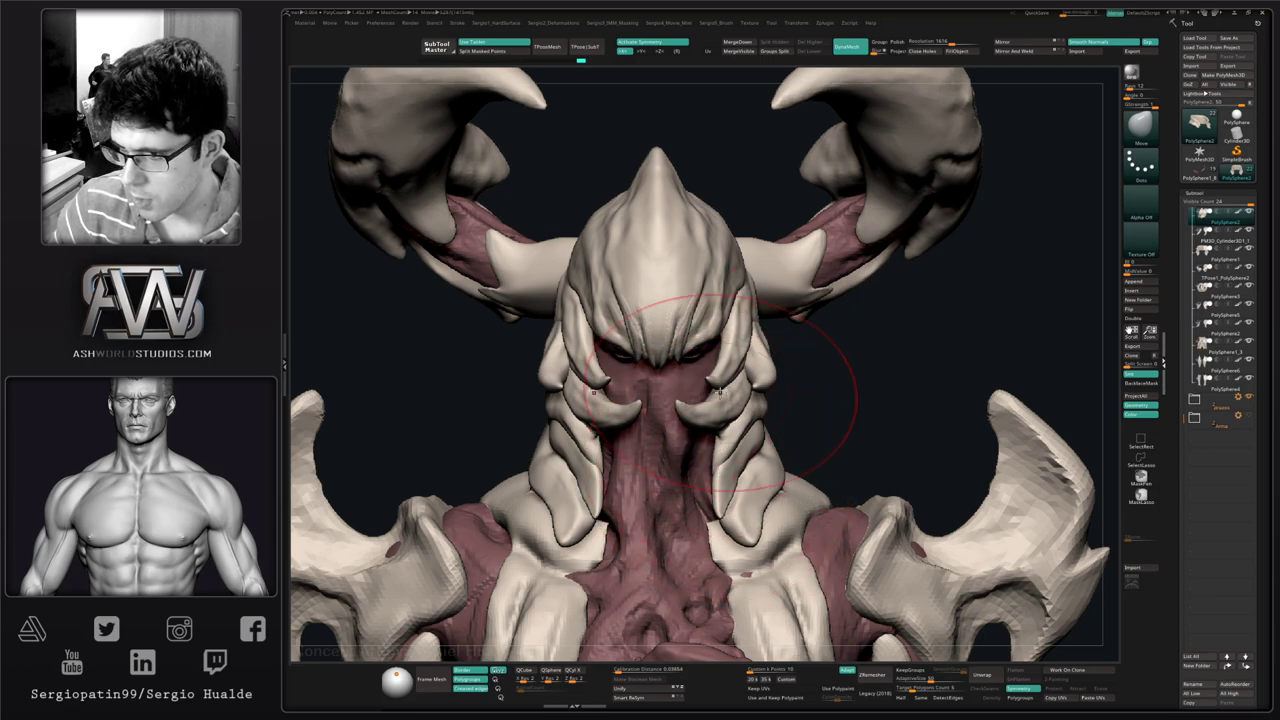
left_click(676, 404, "alt")
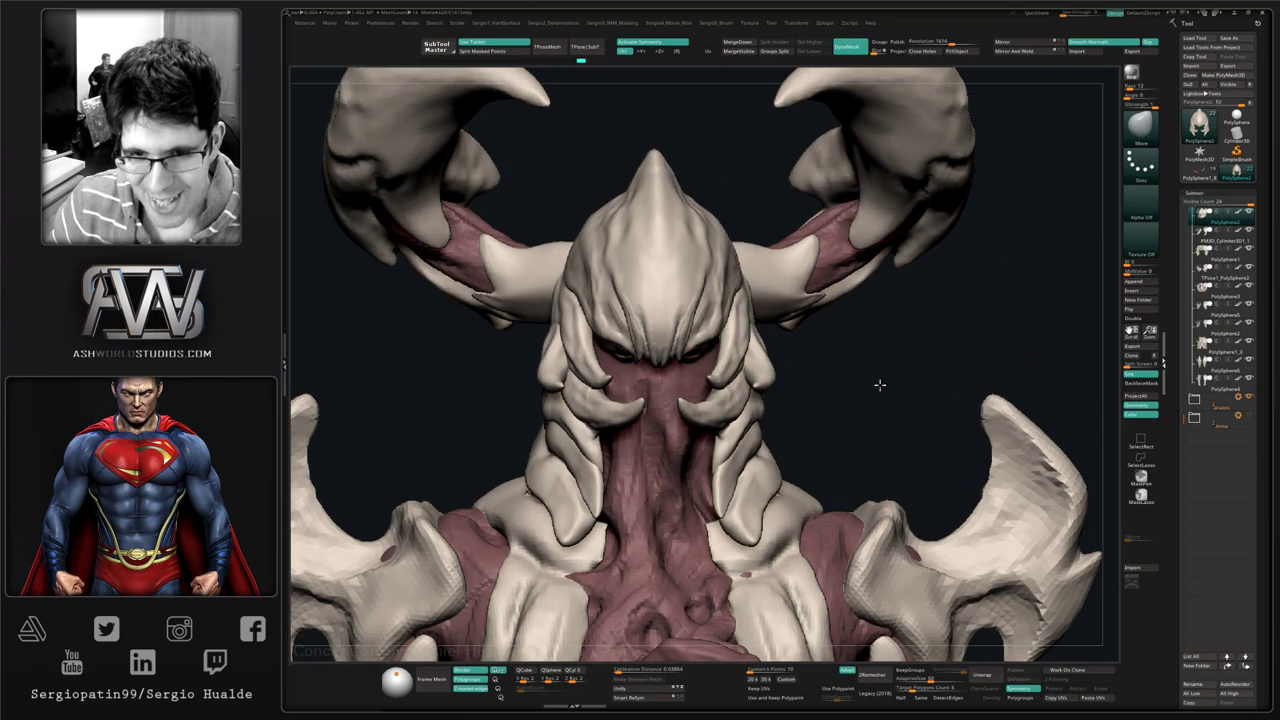
left_click(745, 440, "ctrl+shift")
right_click_drag(757, 458, 794, 446)
mouse_move(841, 418)
left_mouse_down("ctrl")
mouse_move(783, 379)
mouse_move(706, 440)
mouse_move(857, 500)
left_mouse_up("ctrl")
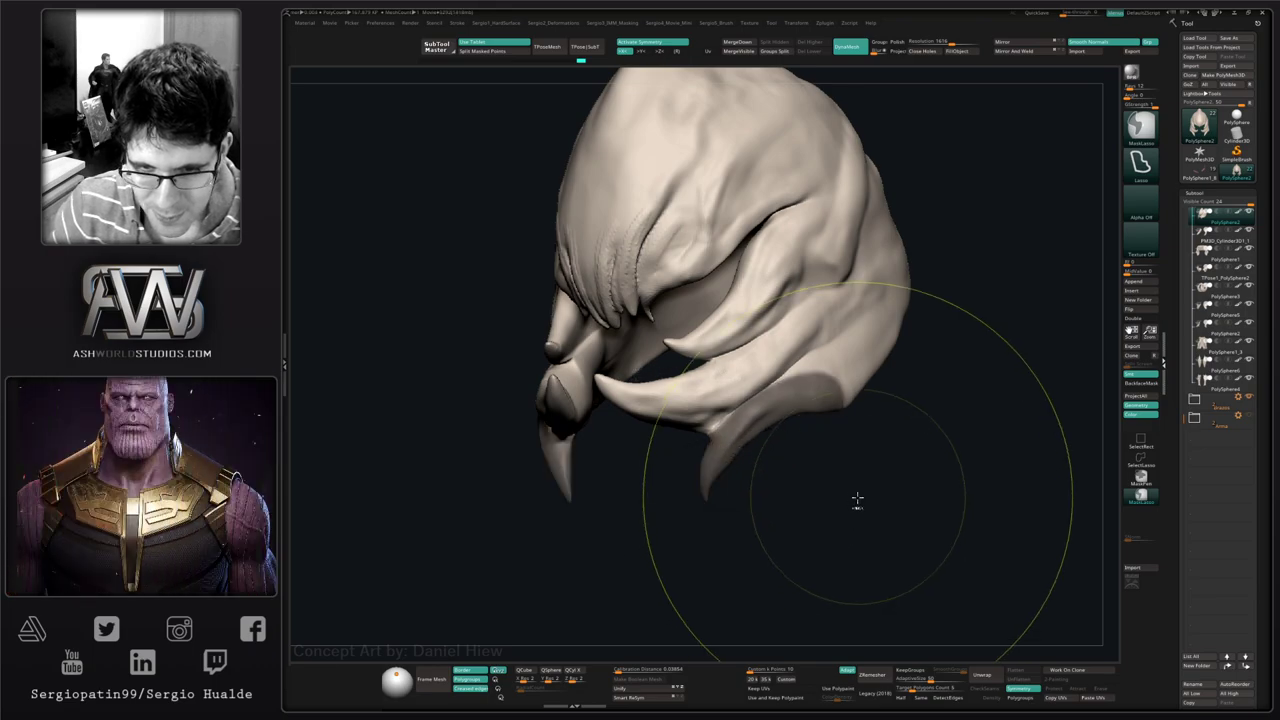
left_click(753, 472, "ctrl")
mouse_move(723, 511)
right_mouse_down("ctrl")
mouse_move(734, 464)
mouse_move(757, 452)
right_mouse_up("ctrl")
- Reshape the unmasked lower cheek spikes with the Move brush and undo the last stroke
key("s")
left_click_drag(720, 478, 732, 457)
right_click_drag(732, 457, 819, 516)
mouse_move(798, 524)
left_mouse_down()
mouse_move(812, 529)
mouse_move(797, 510)
mouse_move(814, 456)
left_mouse_up()
key("ctrl+z")
key("s")
key("s")
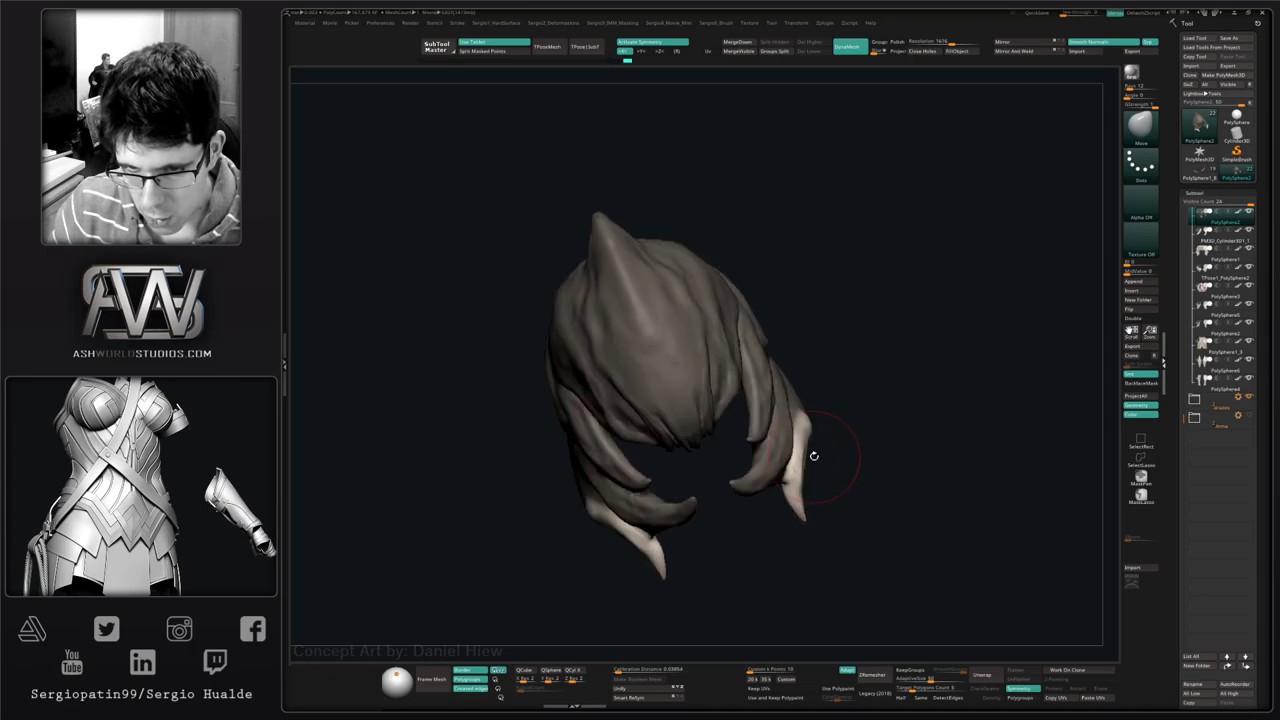
- Extend the helmet's lasso mask so that only the very tips of the lower spikes stay editable
mouse_move(810, 438)
right_mouse_down("ctrl")
mouse_move(829, 446)
mouse_move(804, 456)
mouse_move(806, 482)
mouse_move(834, 463)
mouse_move(840, 434)
right_mouse_up("ctrl")
key("alt+s")
key("alt+s")
left_click_drag(848, 400, 784, 487, "ctrl")
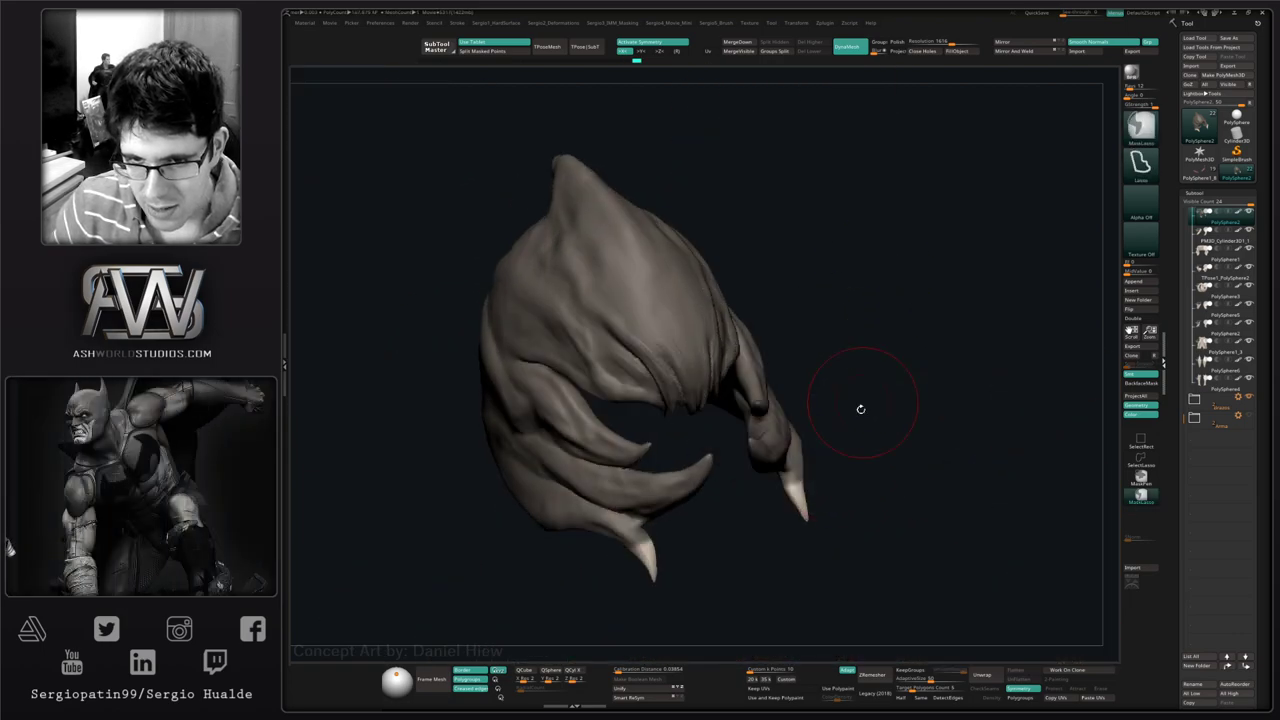
- Transform the unmasked spike tips with the gizmo and pull them into shape with the Move brush
key("w")
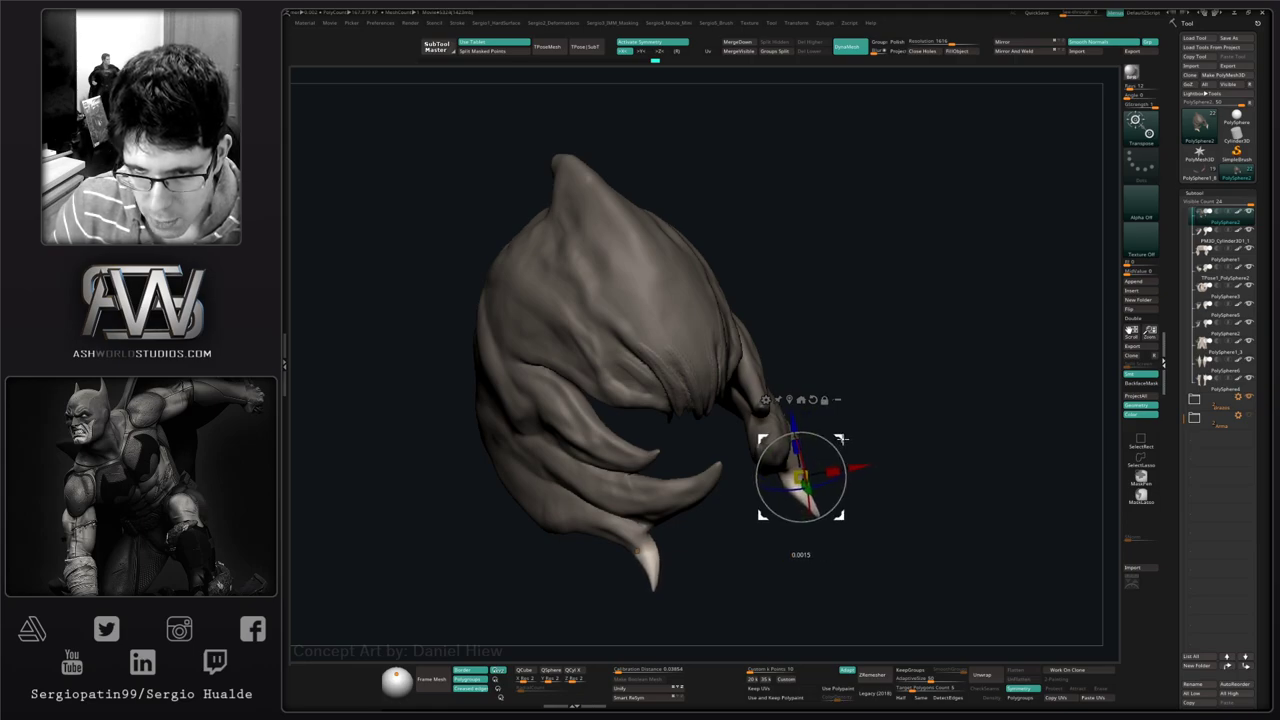
key("q")
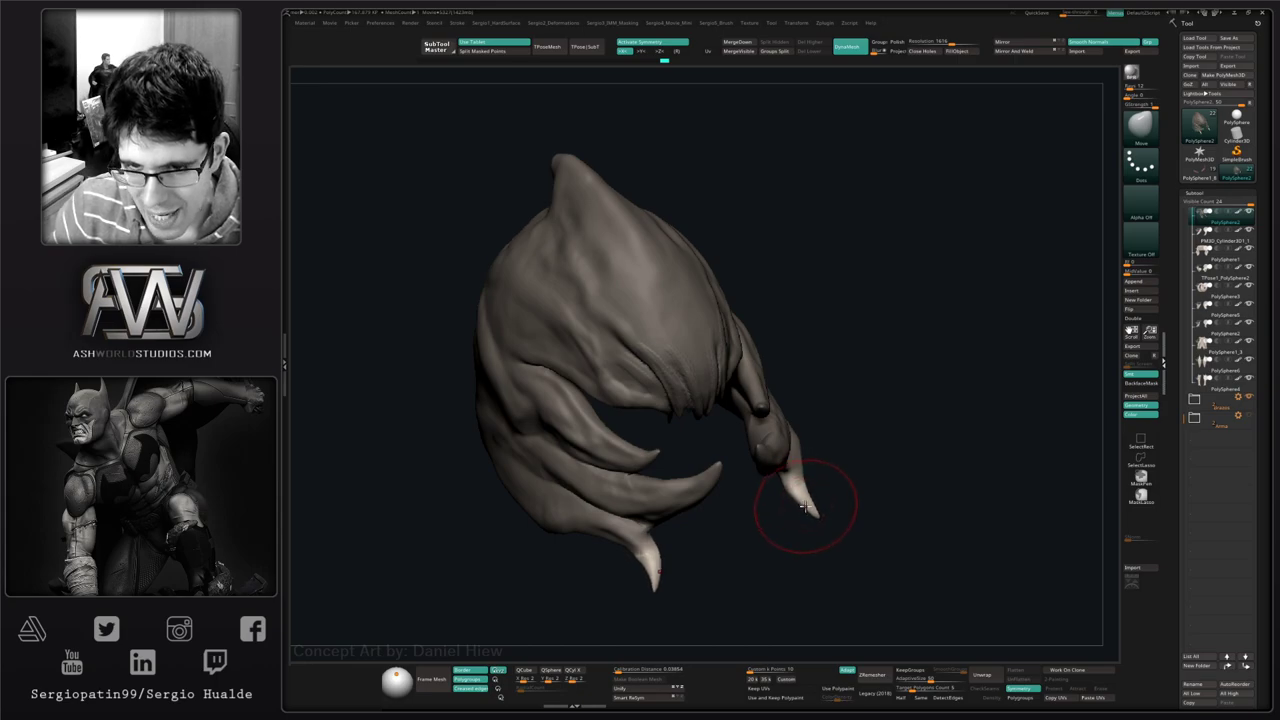
left_click_drag(805, 506, 809, 511)
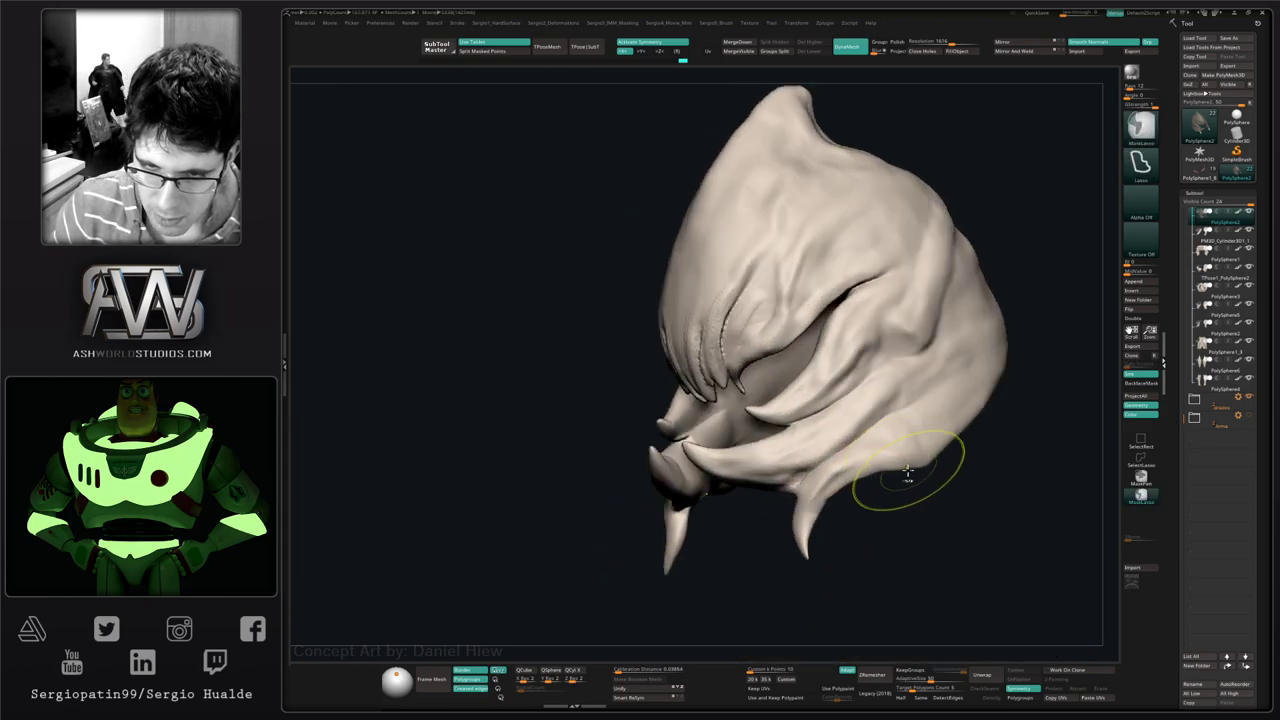
- Lasso-mask the lower cheek spike with its base and invert the mask to protect the rest of the helmet
left_click_drag(907, 474, 835, 434, "ctrl")
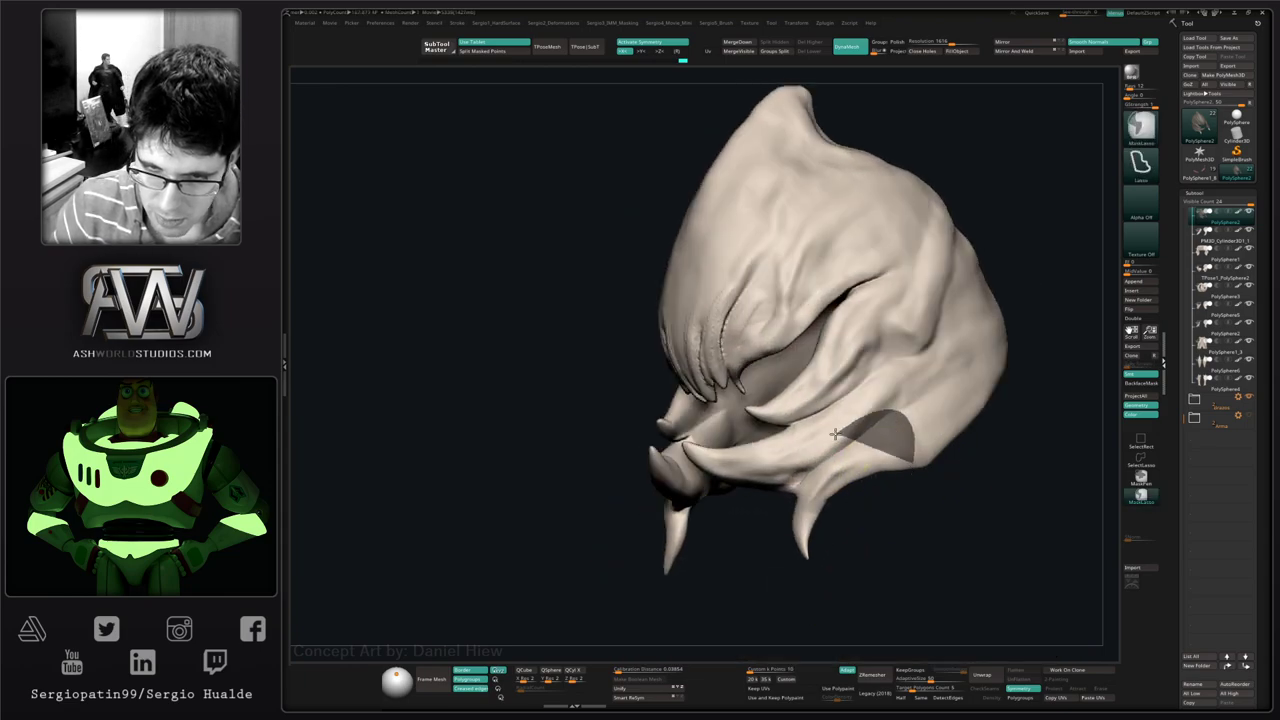
mouse_move(784, 516)
left_mouse_down("ctrl")
mouse_move(846, 520)
mouse_move(797, 500)
mouse_move(734, 542)
mouse_move(753, 544)
left_mouse_up("ctrl")
left_click(792, 514, "ctrl")
- Enlarge the brush and reshape the lower cheek spikes and their bases with the Move brush
key("bracketright")
key("bracketright")
key("bracketright")
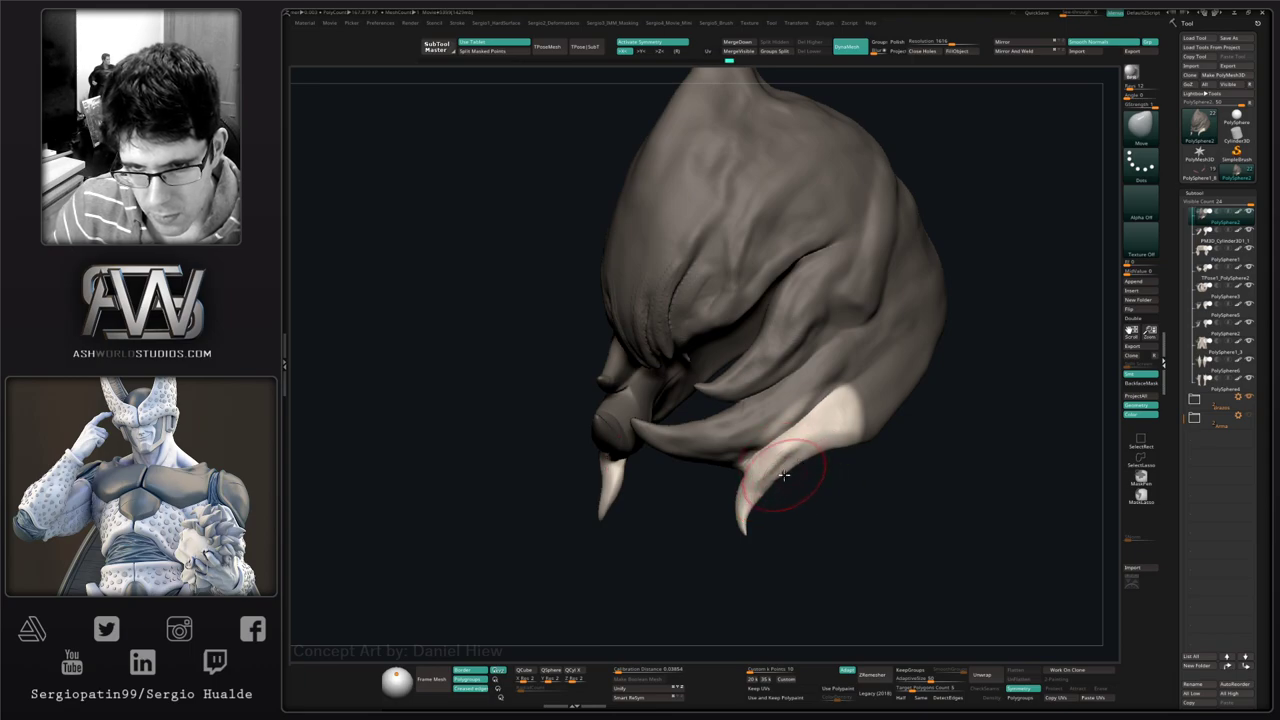
mouse_move(784, 476)
left_mouse_down()
mouse_move(791, 461)
mouse_move(829, 486)
left_mouse_up()
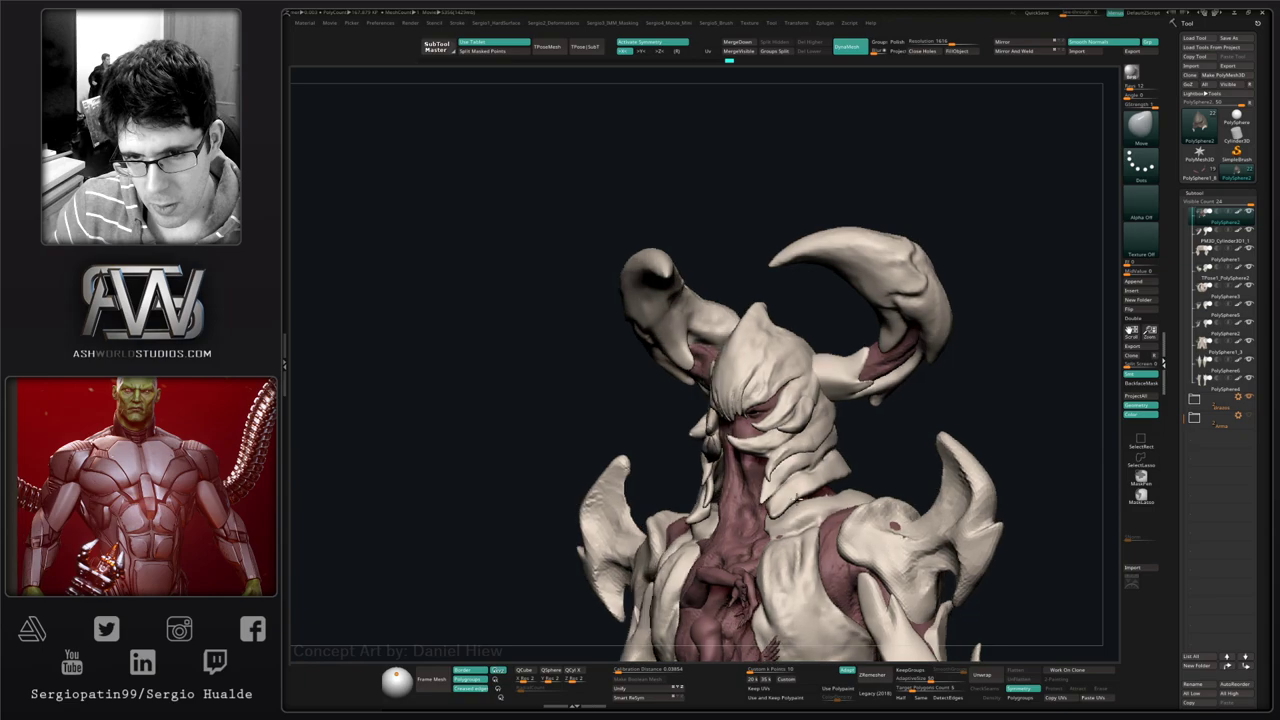
mouse_move(798, 498)
right_mouse_down()
mouse_move(746, 494)
mouse_move(806, 494)
mouse_move(790, 530)
mouse_move(750, 513)
right_mouse_up()
left_click_drag(748, 512, 783, 478)
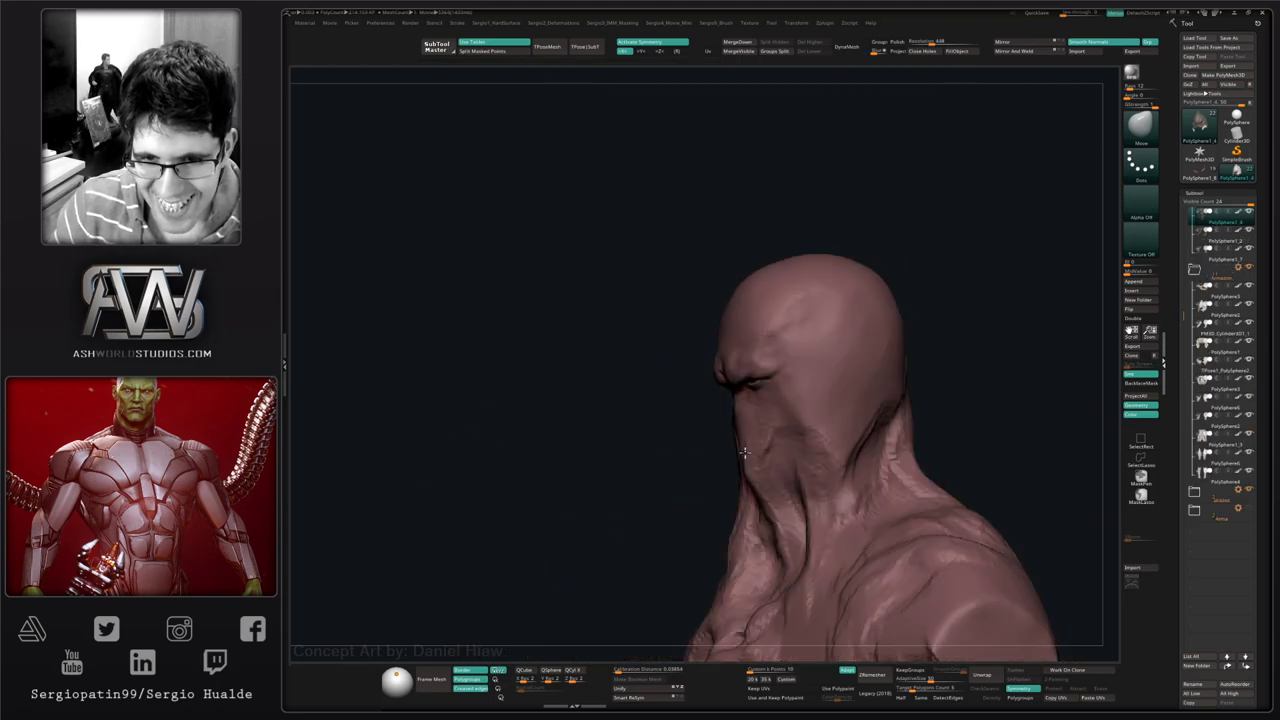
- On the body's head, carve the cheek below the eye with the Clay brush
left_click_drag(650, 430, 798, 447)
key("s")
right_click_drag(845, 414, 810, 400)
key("b")
key("c")
key("l")
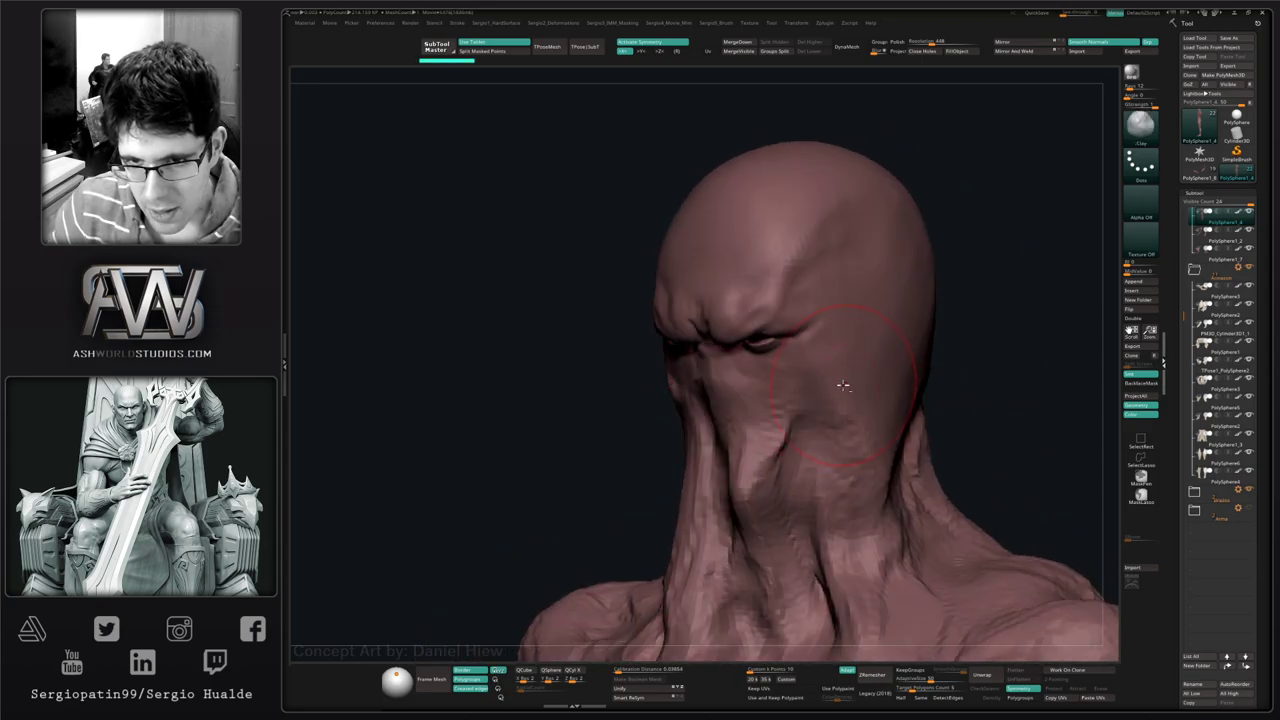
left_click_drag(827, 360, 844, 442, "alt")
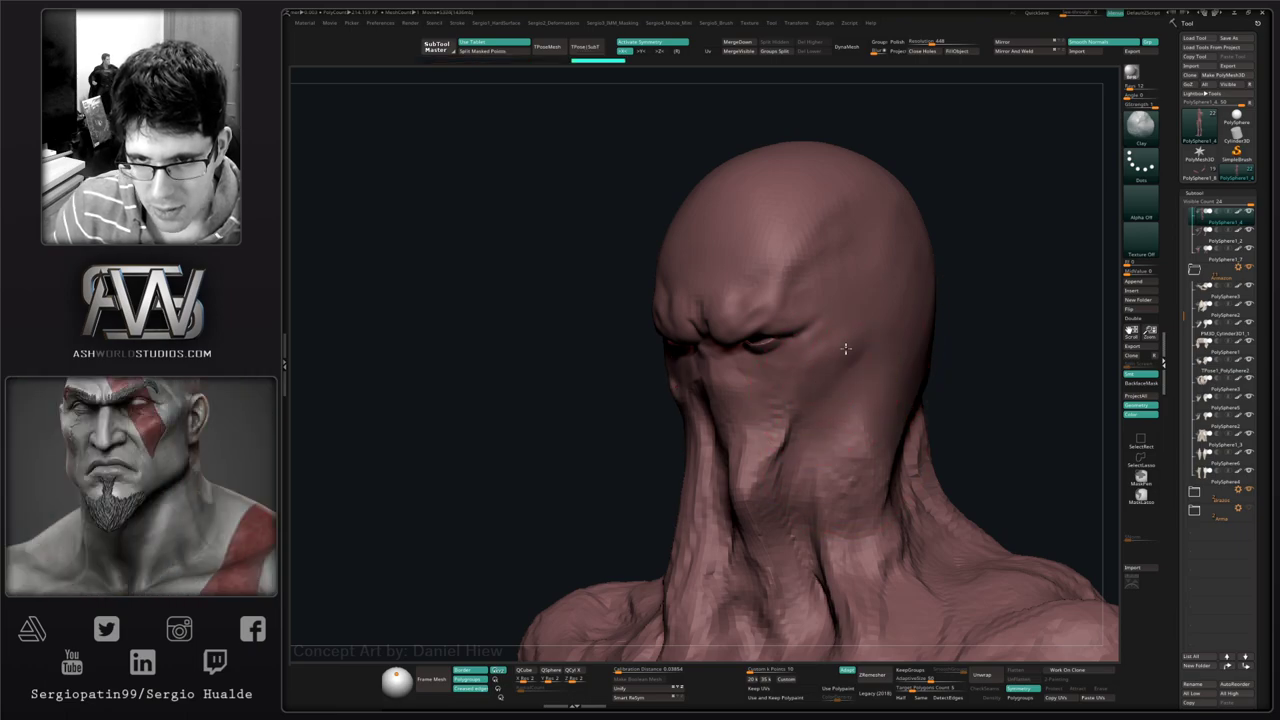
right_click_drag(770, 426, 826, 374)
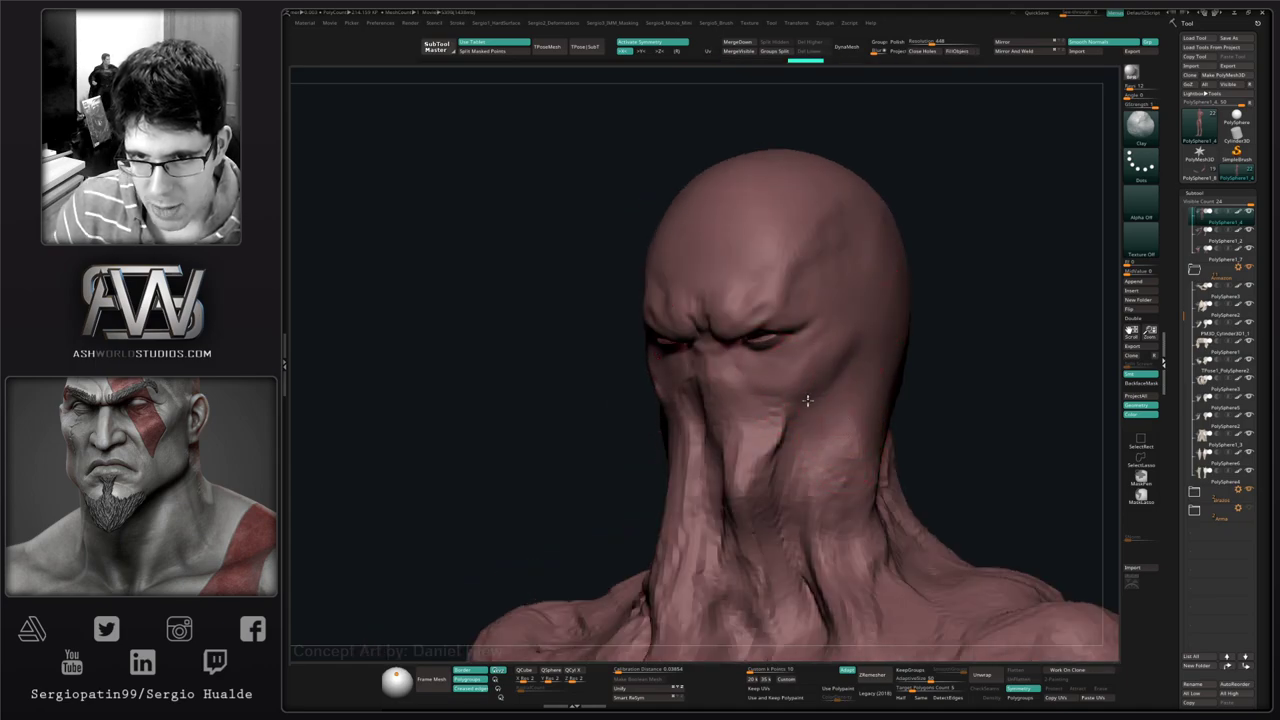
right_click_drag(839, 469, 800, 440)
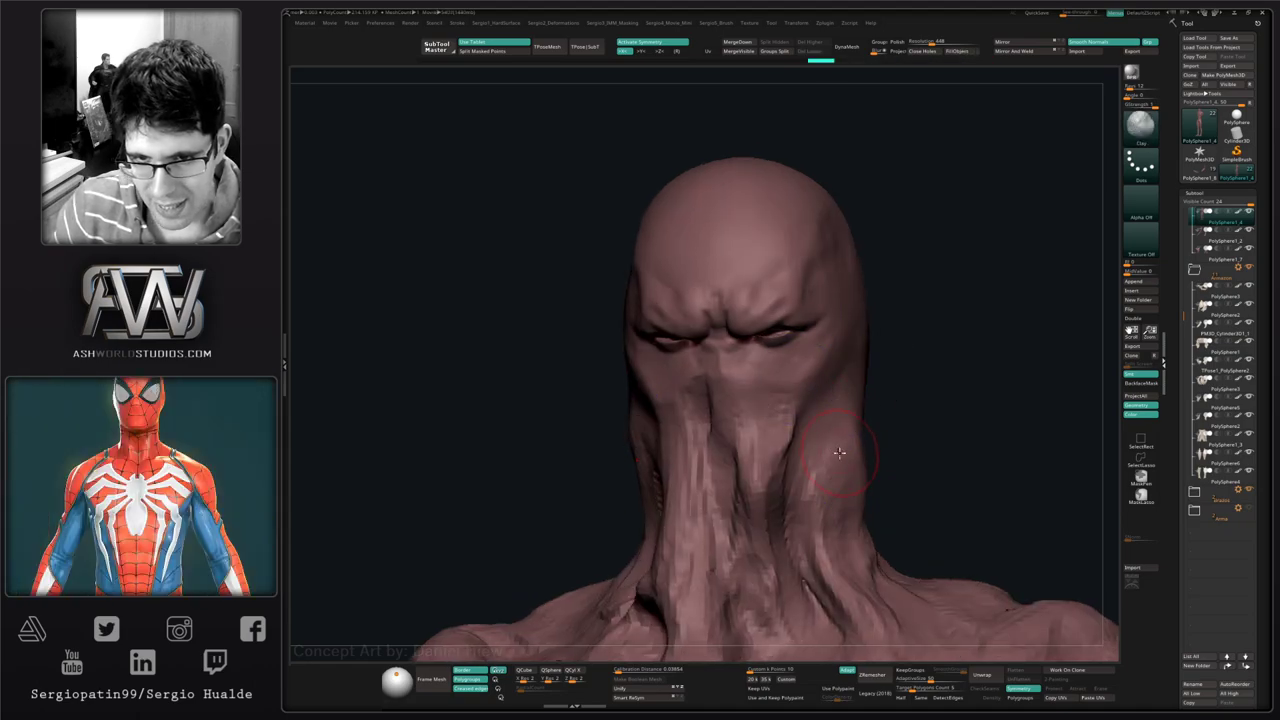
- Reshape the flesh fold beneath the cheekbone with a resized Move brush
mouse_move(840, 453)
right_mouse_down()
mouse_move(803, 462)
mouse_move(820, 469)
mouse_move(745, 455)
right_mouse_up()
key("b")
key("m")
key("v")
key("s")
key("s")
key("s")
left_click_drag(754, 370, 769, 370)
right_click_drag(769, 371, 810, 376)
- Turn off symmetry and sculpt the edge of the cheek's flesh fold on one side with the Standard brush
key("x")
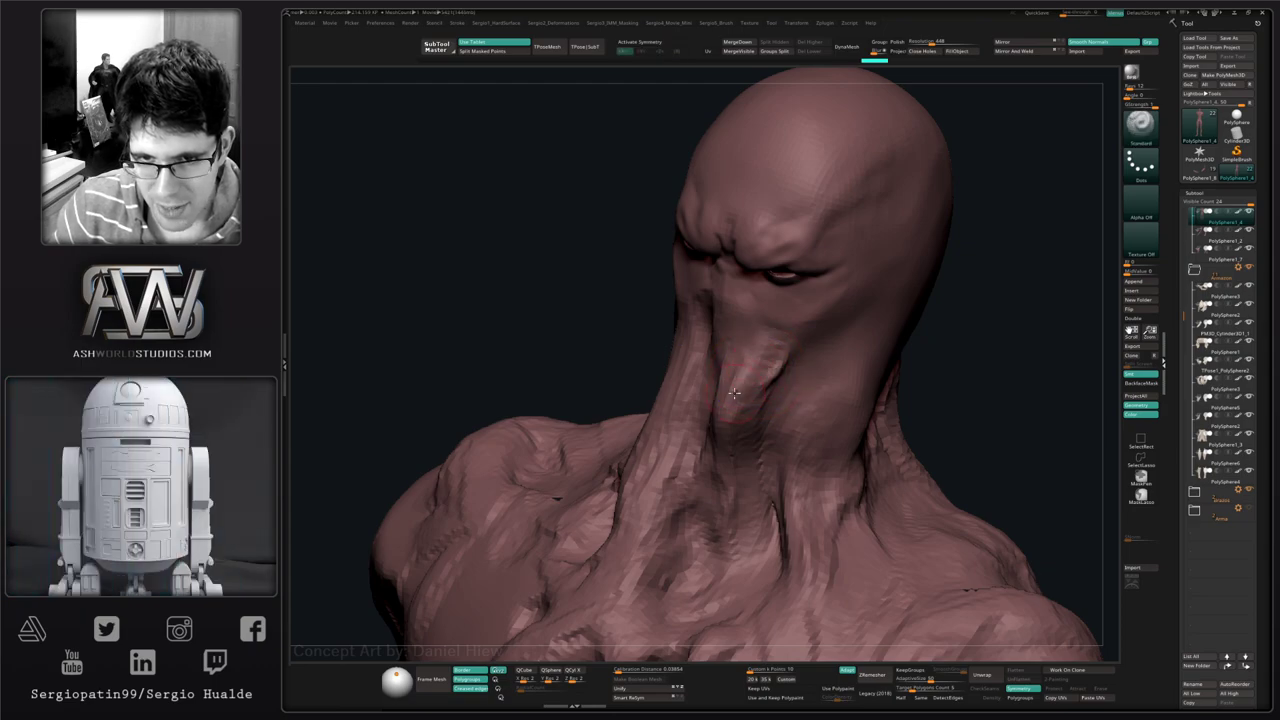
left_click_drag(784, 354, 776, 386)
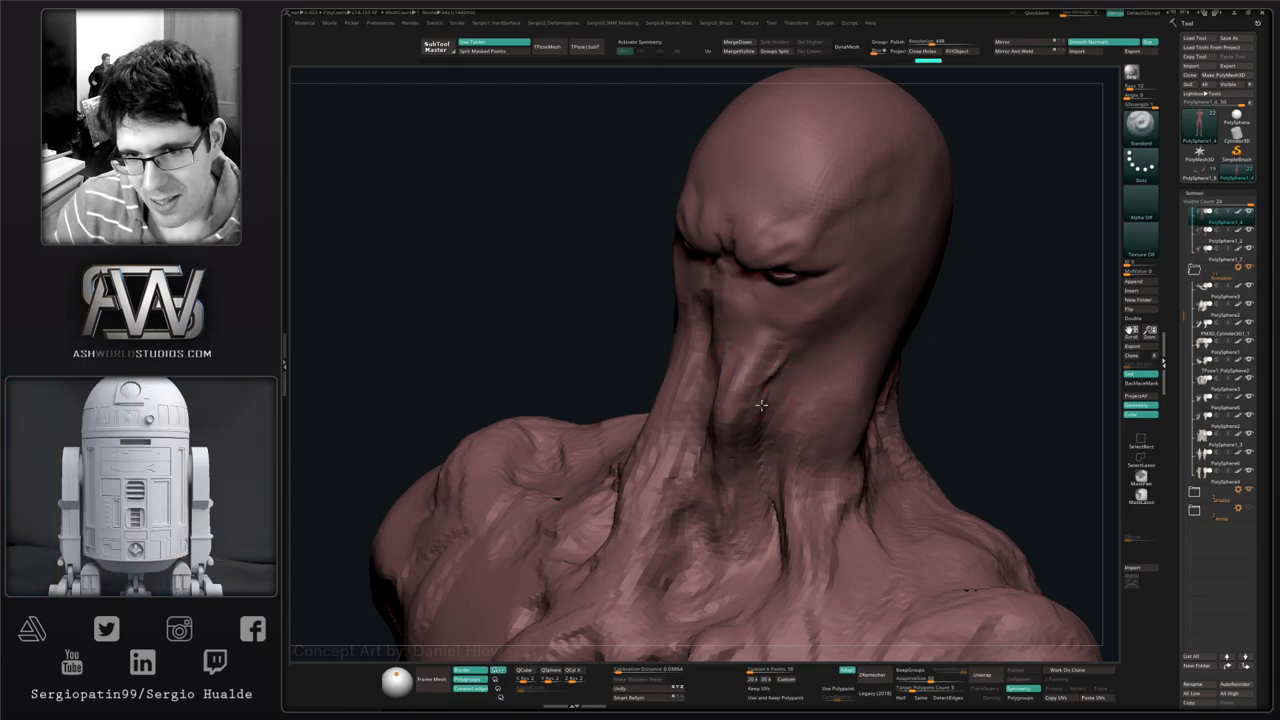
right_click_drag(780, 375, 804, 390, "ctrl")
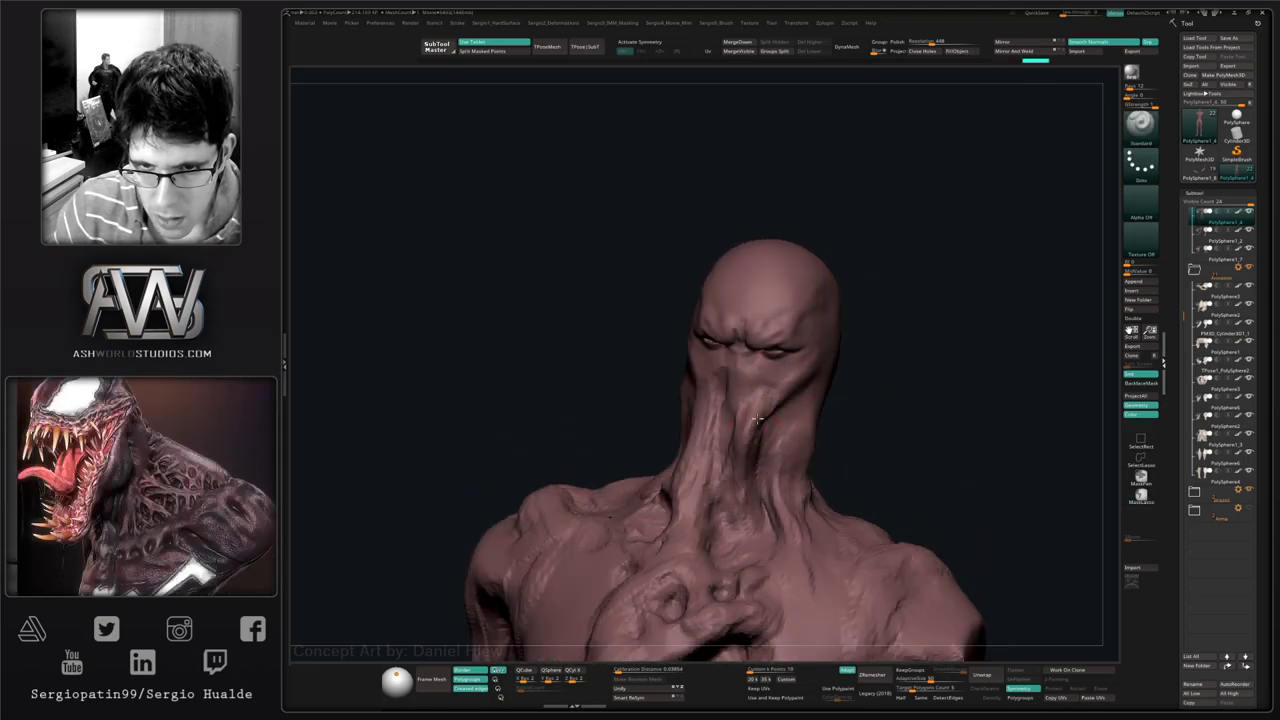
right_click_drag(776, 456, 813, 373)
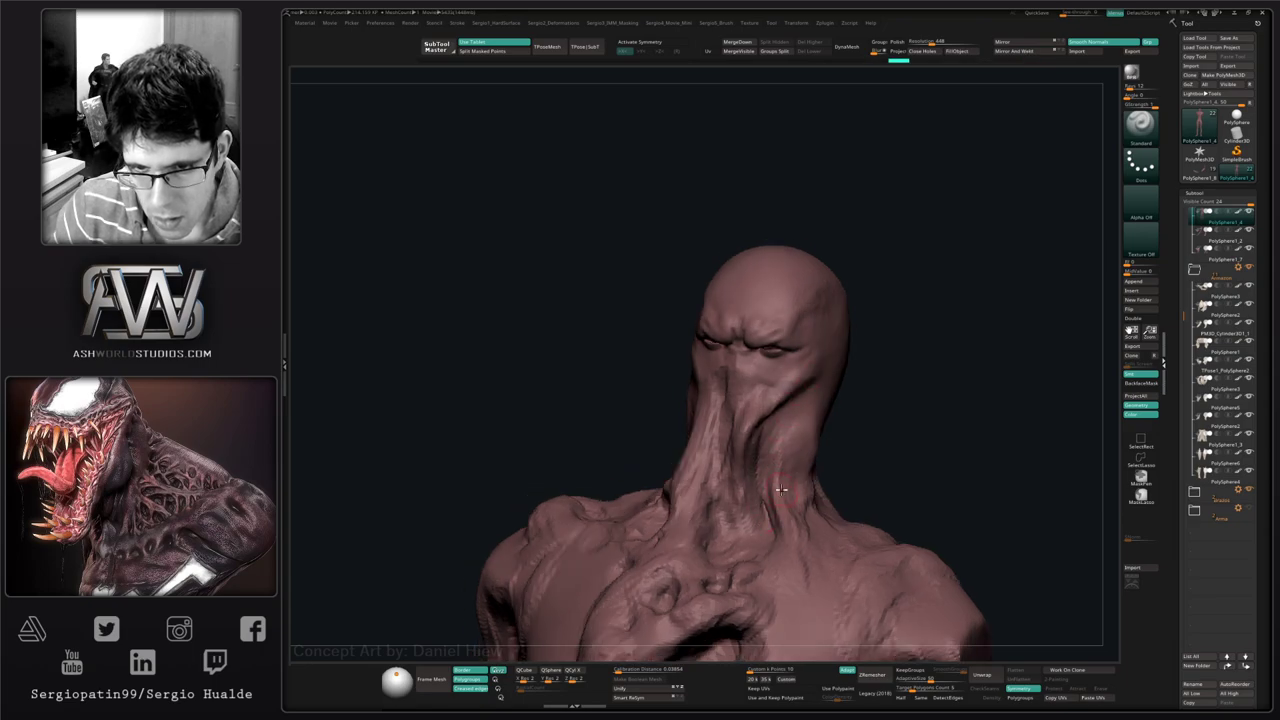
- Reshape the front contour of the body's throat flesh below the face with the Move brush
right_click_drag(781, 489, 757, 444)
key("b")
key("m")
key("v")
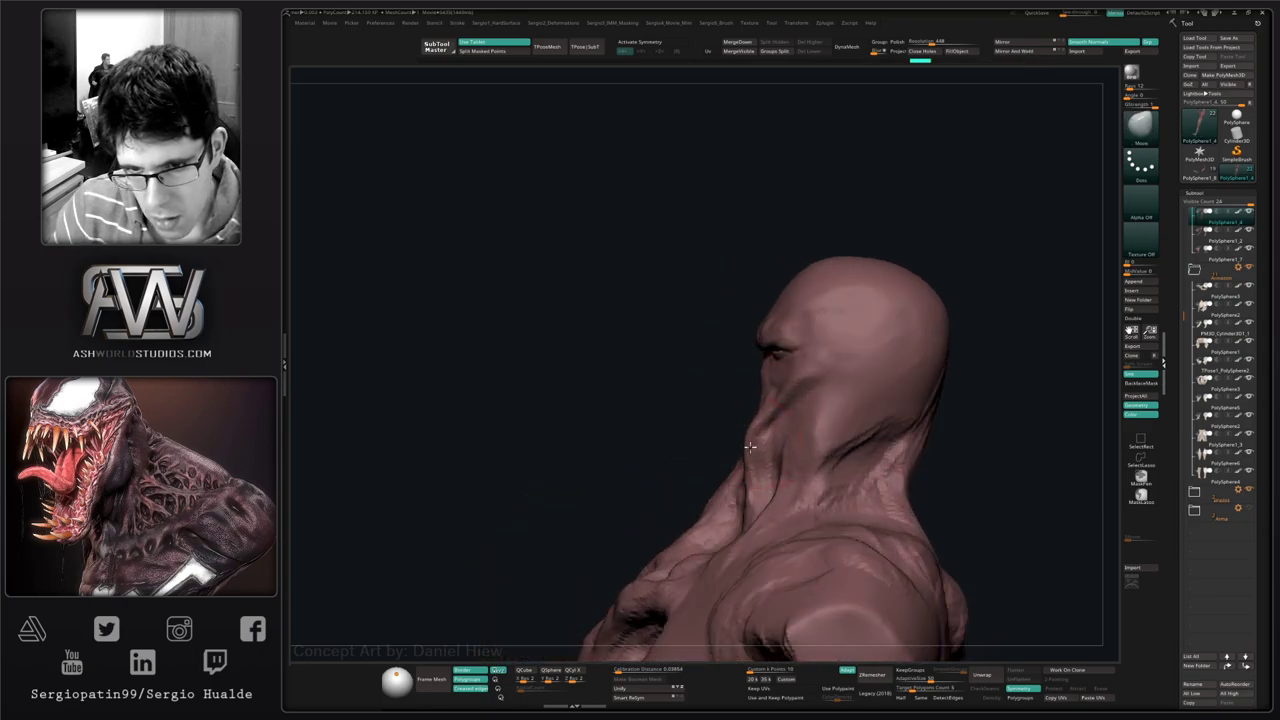
left_click_drag(750, 447, 755, 515)
mouse_move(762, 434)
right_mouse_down()
mouse_move(808, 428)
mouse_move(777, 408)
mouse_move(849, 440)
mouse_move(819, 455)
mouse_move(836, 402)
mouse_move(886, 425)
mouse_move(851, 457)
mouse_move(870, 442)
mouse_move(811, 404)
right_mouse_up()
- Adjust the neck flesh visible between the helmet plates with the Move brush and turn symmetry back on
scroll(811, 428, "up", 3)
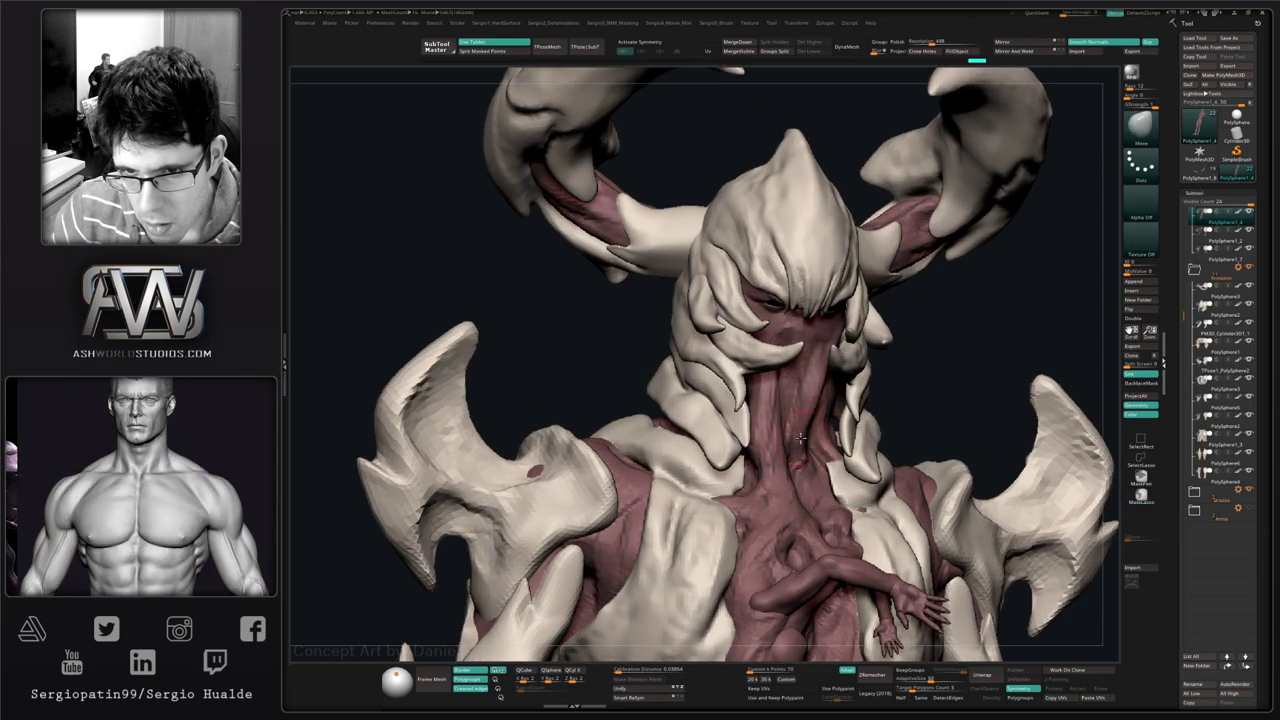
mouse_move(806, 424)
right_mouse_down()
mouse_move(834, 416)
mouse_move(804, 434)
mouse_move(824, 416)
mouse_move(793, 411)
mouse_move(758, 340)
mouse_move(764, 376)
right_mouse_up()
left_click_drag(773, 380, 786, 380)
mouse_move(740, 380)
right_mouse_down()
mouse_move(780, 371)
mouse_move(780, 423)
mouse_move(762, 362)
mouse_move(806, 398)
mouse_move(943, 320)
mouse_move(891, 323)
mouse_move(829, 352)
mouse_move(651, 286)
mouse_move(663, 223)
right_mouse_up()
key("x")
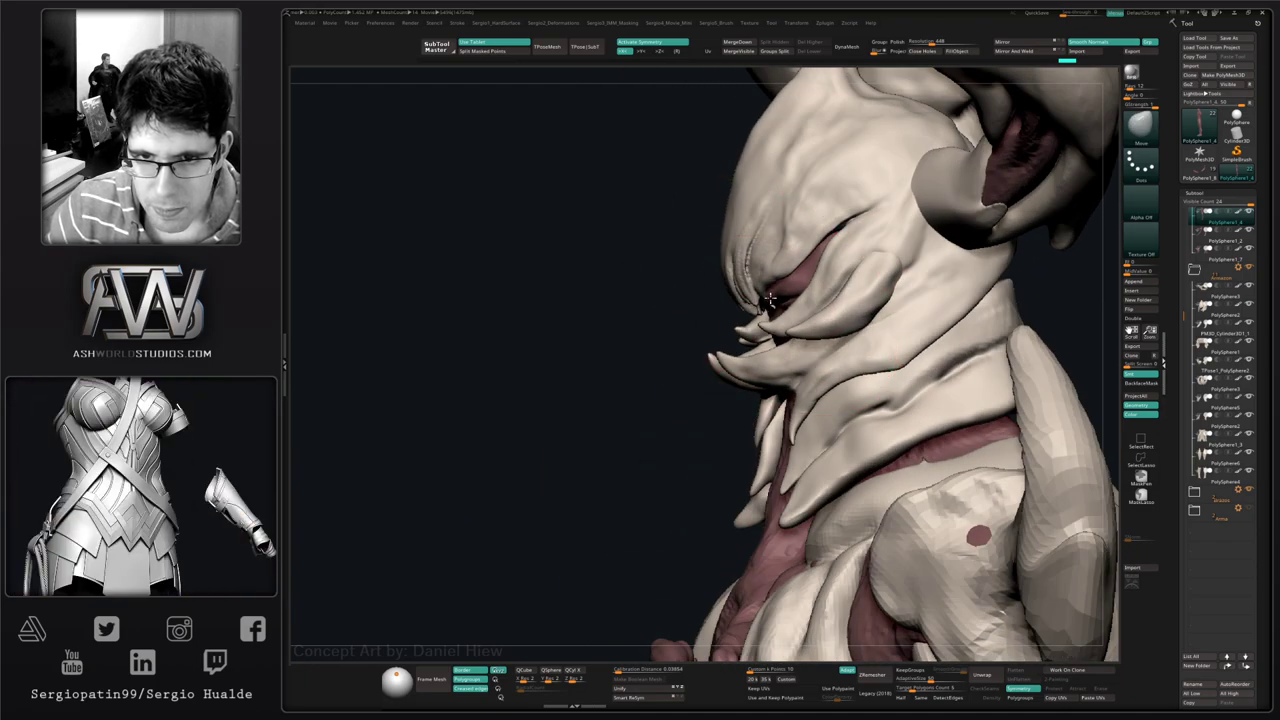
- Scale the eye sphere slightly with the gizmo and toggle the color display of all subtools off and on
mouse_move(762, 313)
right_mouse_down()
mouse_move(806, 318)
mouse_move(790, 313)
mouse_move(793, 329)
right_mouse_up()
key("w")
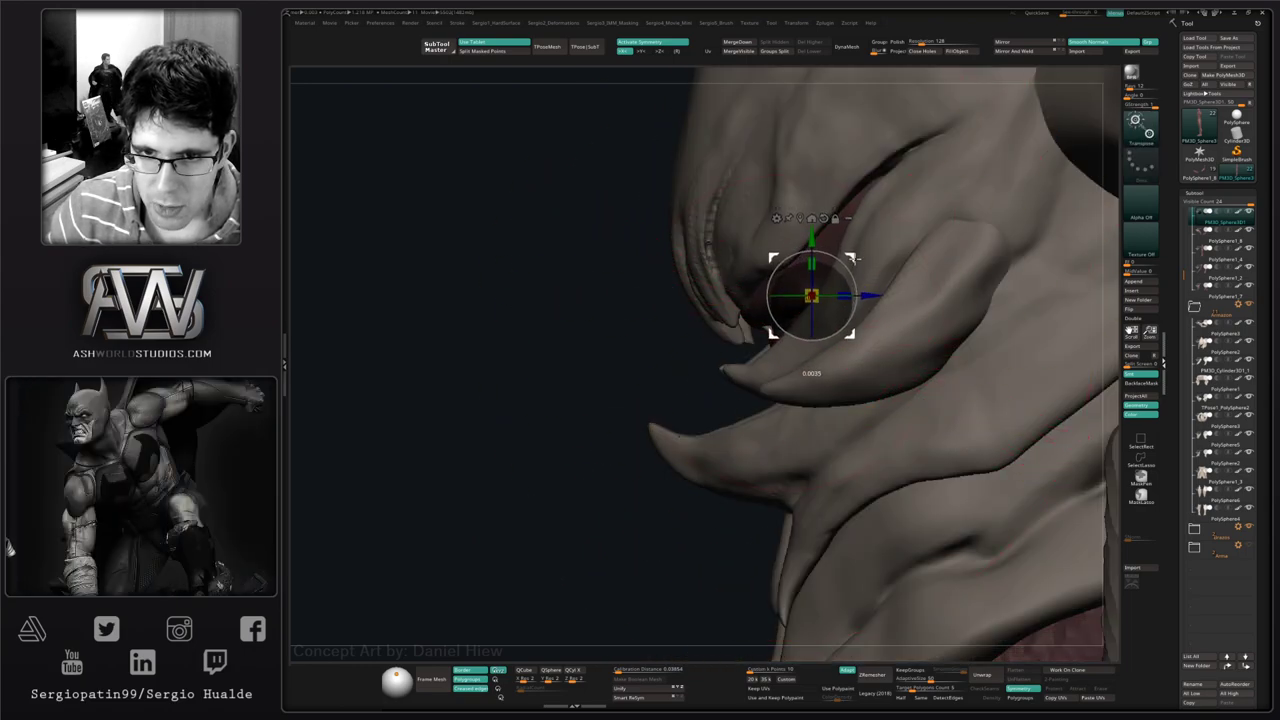
left_click_drag(855, 262, 861, 263)
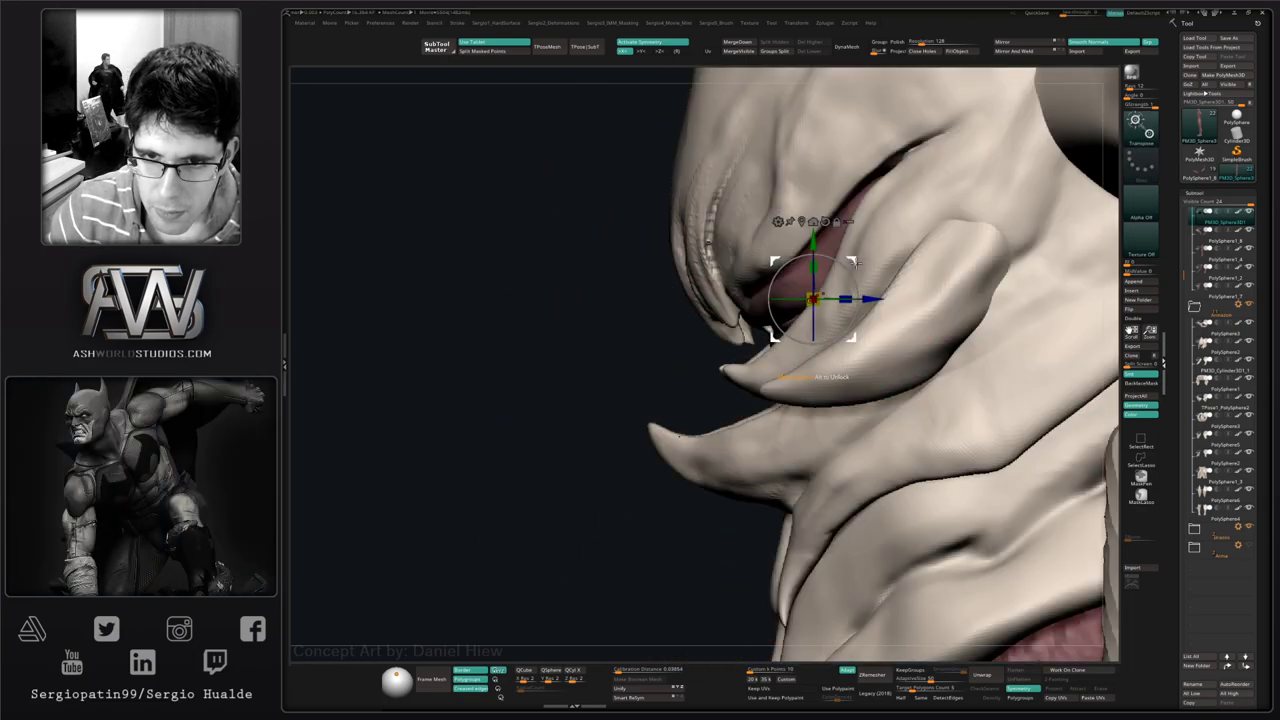
left_click(1238, 214, "shift")
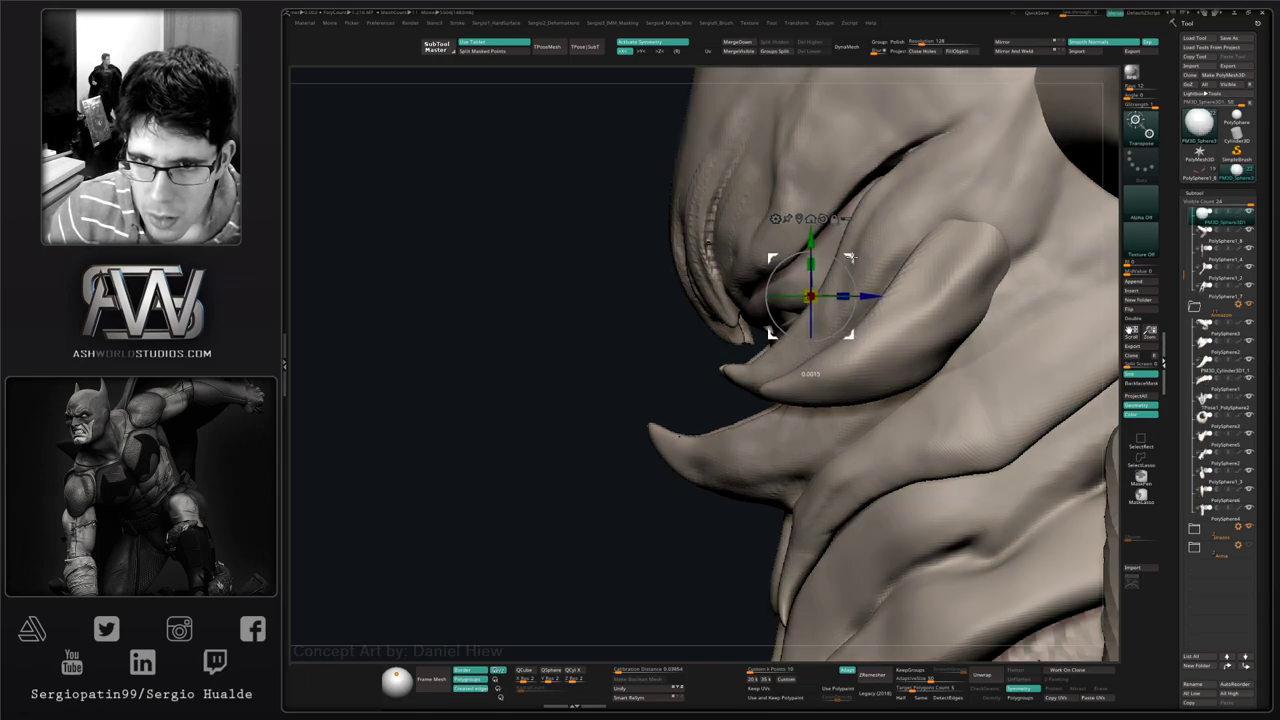
left_click(1243, 216)
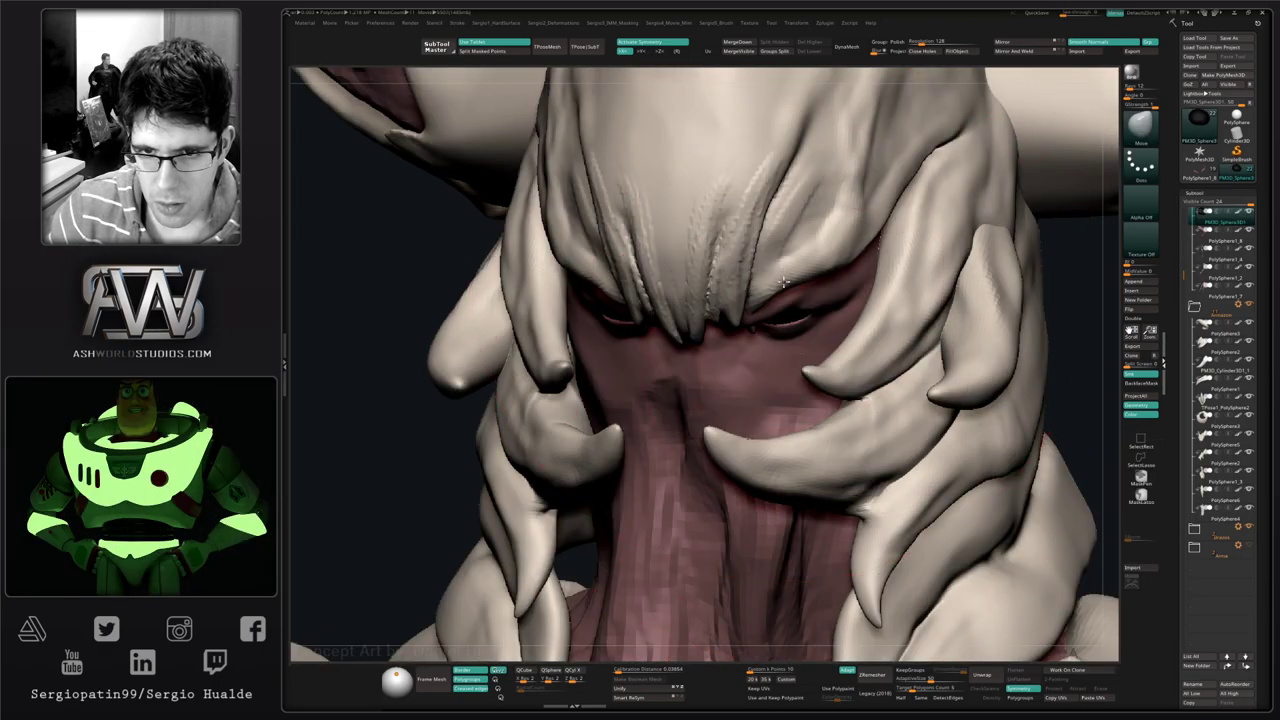
- Select the helmet, lasso-mask the small spike at the inner end of the brow, and invert the mask
left_click(784, 282, "alt")
mouse_move(784, 282)
right_mouse_down()
mouse_move(749, 334)
mouse_move(777, 309)
right_mouse_up()
key("s")
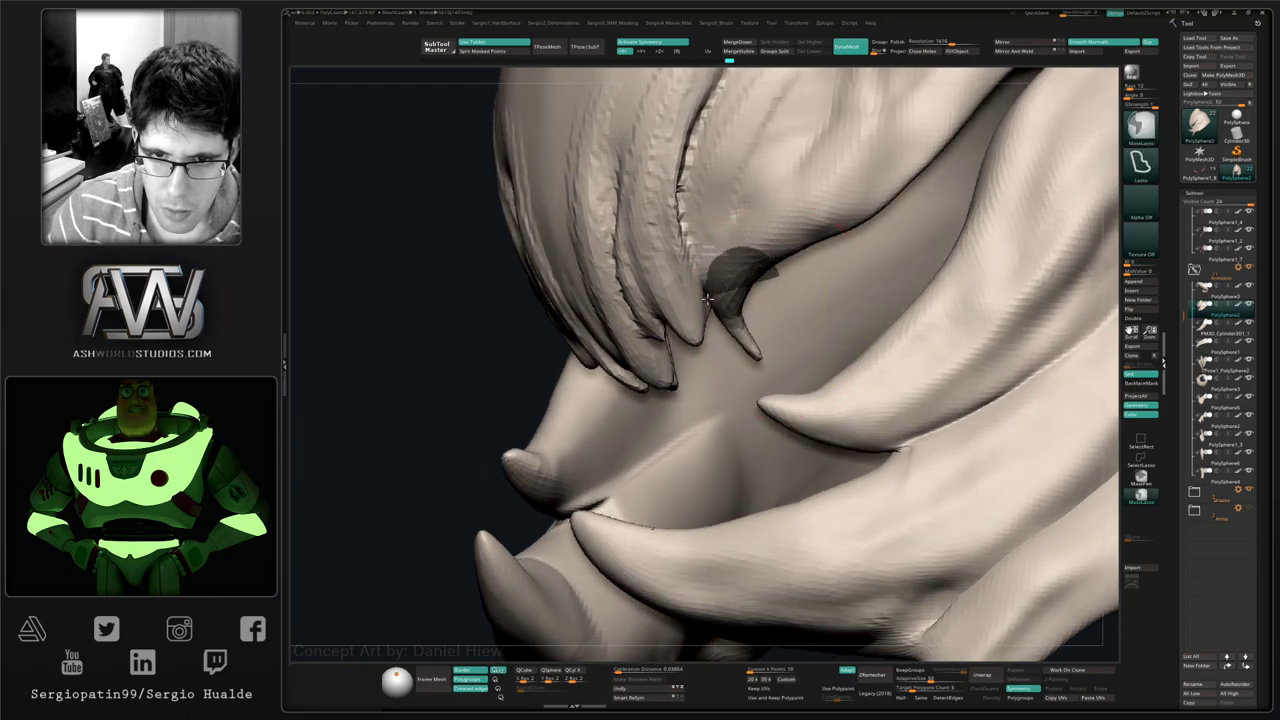
mouse_move(707, 299)
left_mouse_down("ctrl")
mouse_move(795, 374)
mouse_move(752, 342)
left_mouse_up("ctrl")
left_click(514, 391, "ctrl")
right_click_drag(736, 354, 680, 340)
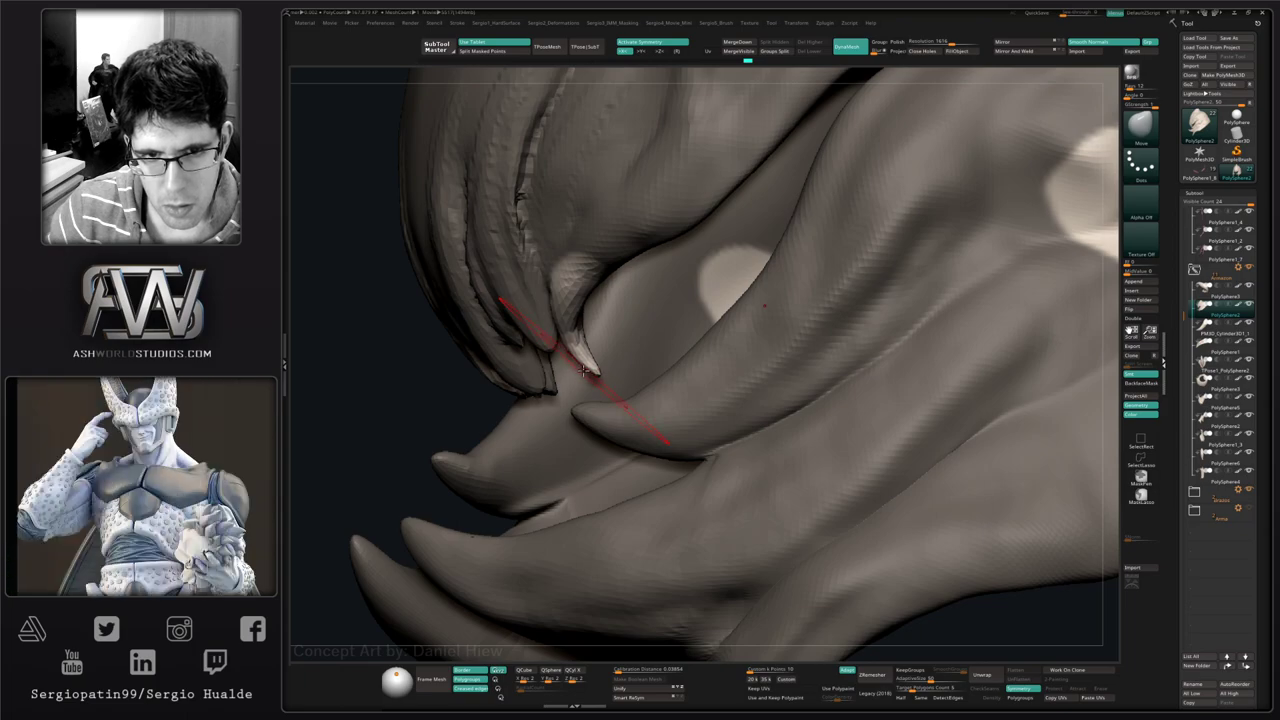
- Reposition the unmasked inner brow spikes with a large Move brush
key("f")
mouse_move(565, 330)
right_mouse_down()
mouse_move(591, 366)
mouse_move(580, 352)
right_mouse_up()
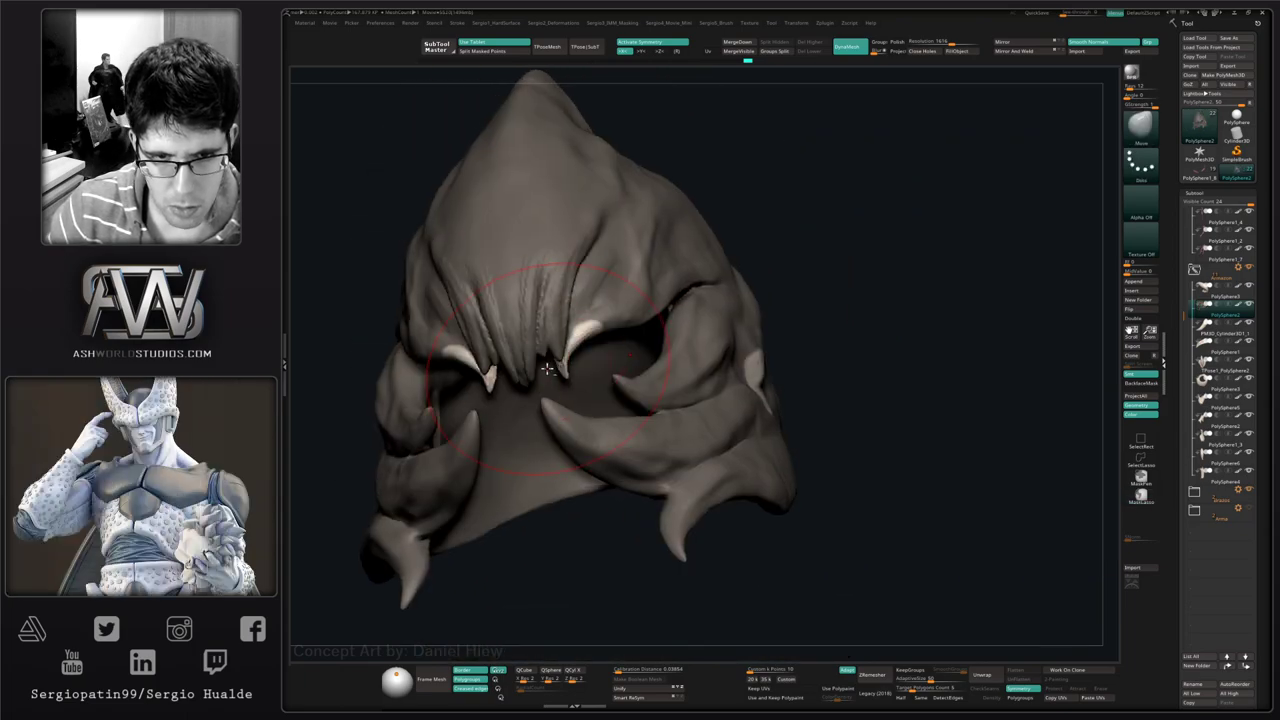
left_click_drag(564, 364, 586, 350)
mouse_move(760, 350)
right_mouse_down()
mouse_move(629, 340)
mouse_move(806, 364)
right_mouse_up()
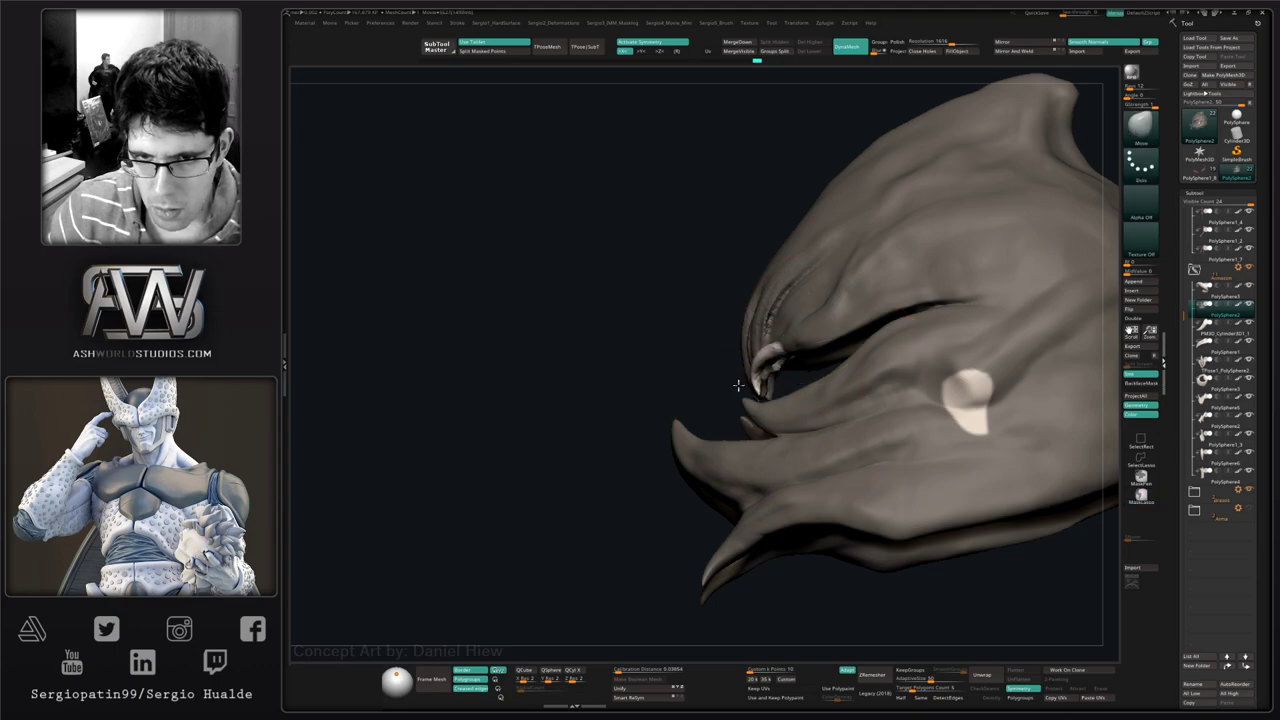
key("f")
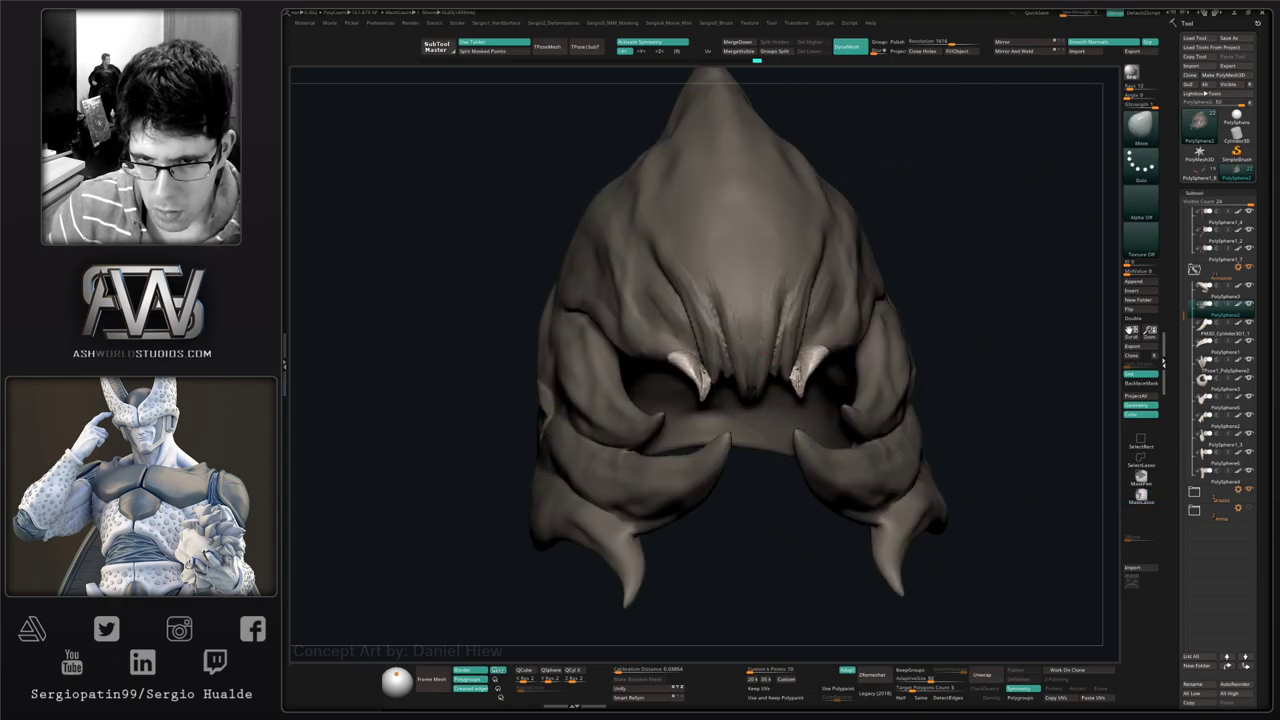
mouse_move(797, 378)
right_mouse_down()
mouse_move(786, 397)
mouse_move(587, 400)
mouse_move(931, 349)
mouse_move(894, 354)
mouse_move(917, 369)
mouse_move(831, 362)
mouse_move(906, 369)
mouse_move(886, 320)
mouse_move(928, 383)
mouse_move(673, 226)
mouse_move(677, 194)
mouse_move(571, 320)
right_mouse_up()
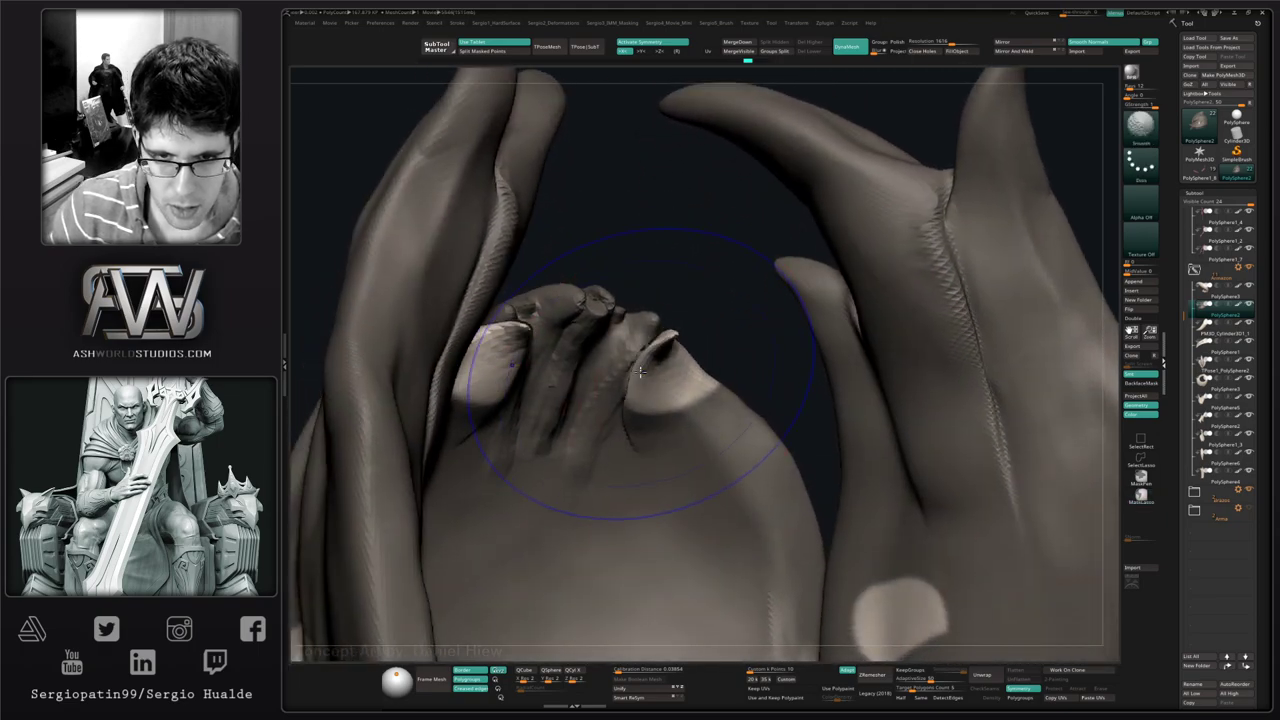
- Pull the underside of the inner brow spikes into shape with the Move brush, and undo the last stroke
left_click_drag(647, 376, 680, 341)
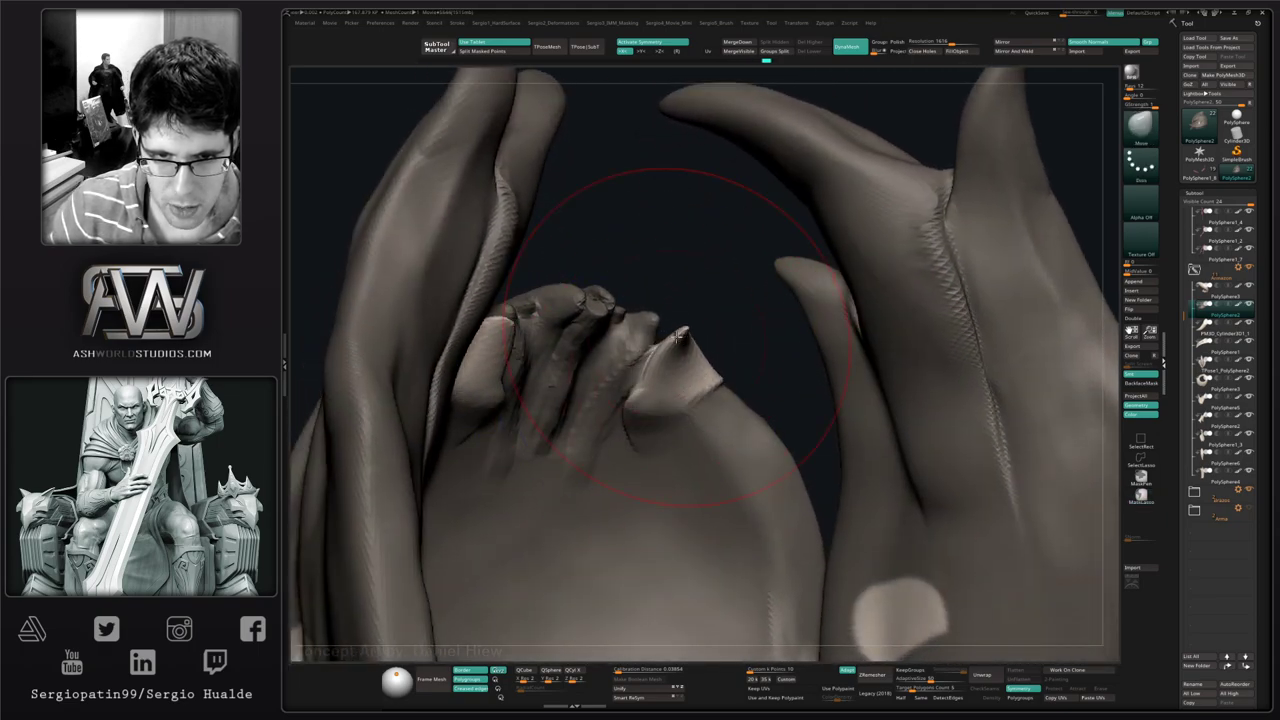
key("ctrl")
mouse_move(555, 401)
right_mouse_down()
mouse_move(640, 434)
mouse_move(703, 356)
mouse_move(395, 636)
right_mouse_up()
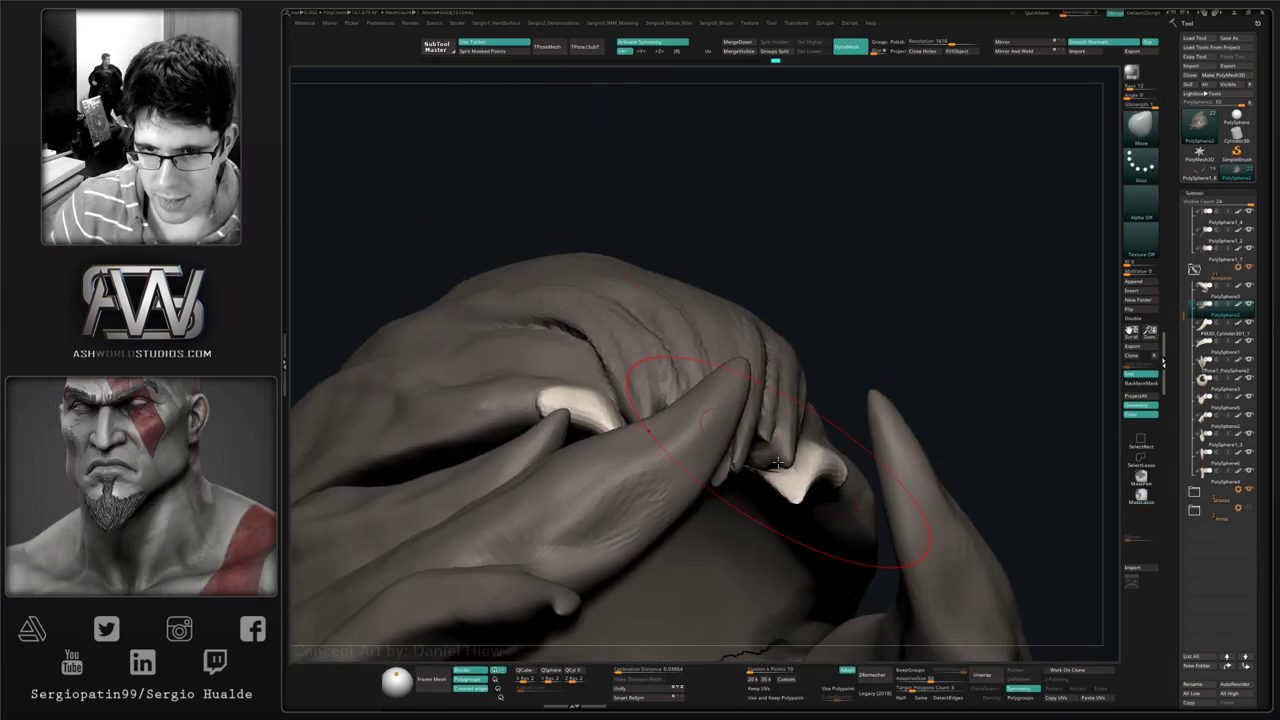
mouse_move(777, 460)
left_mouse_down()
mouse_move(791, 466)
mouse_move(813, 443)
left_mouse_up()
key("ctrl+z")
- Thicken the unmasked inner brow spikes with the Inflate brush
mouse_move(813, 443)
right_mouse_down()
mouse_move(811, 480)
mouse_move(813, 460)
right_mouse_up()
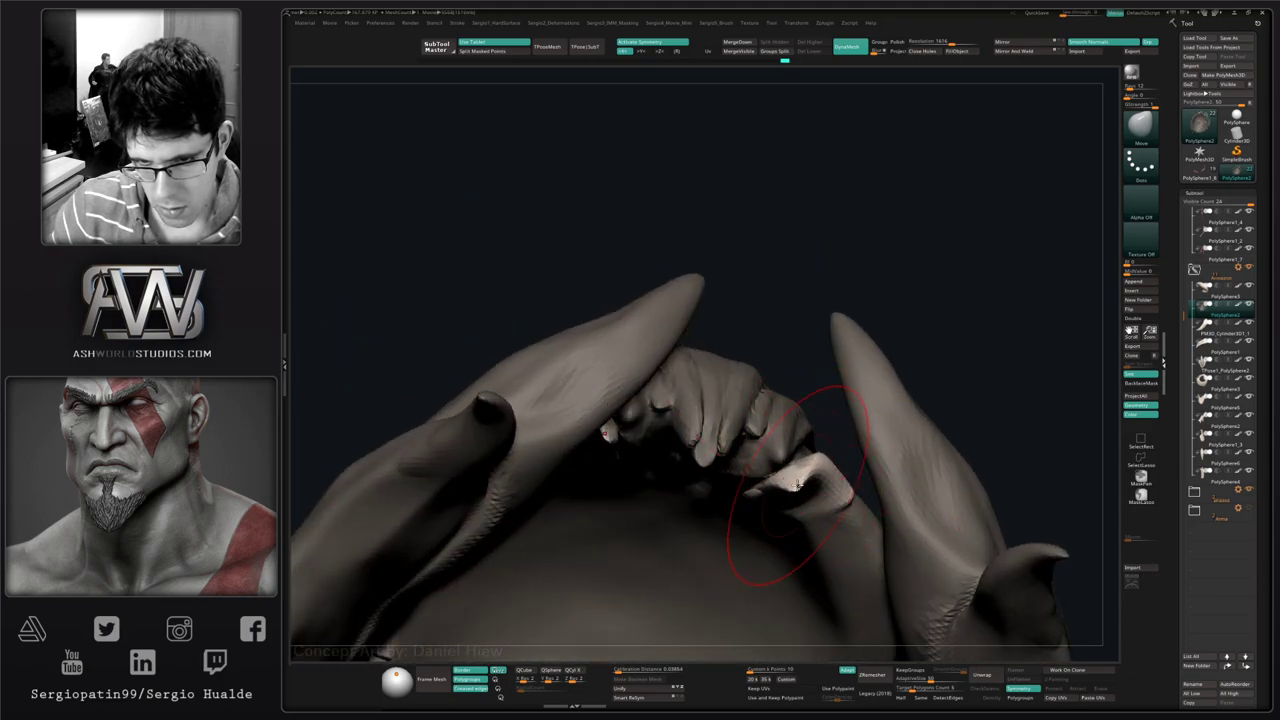
right_click_drag(806, 457, 813, 473)
key("b")
key("i")
key("n")
left_click_drag(813, 473, 804, 444)
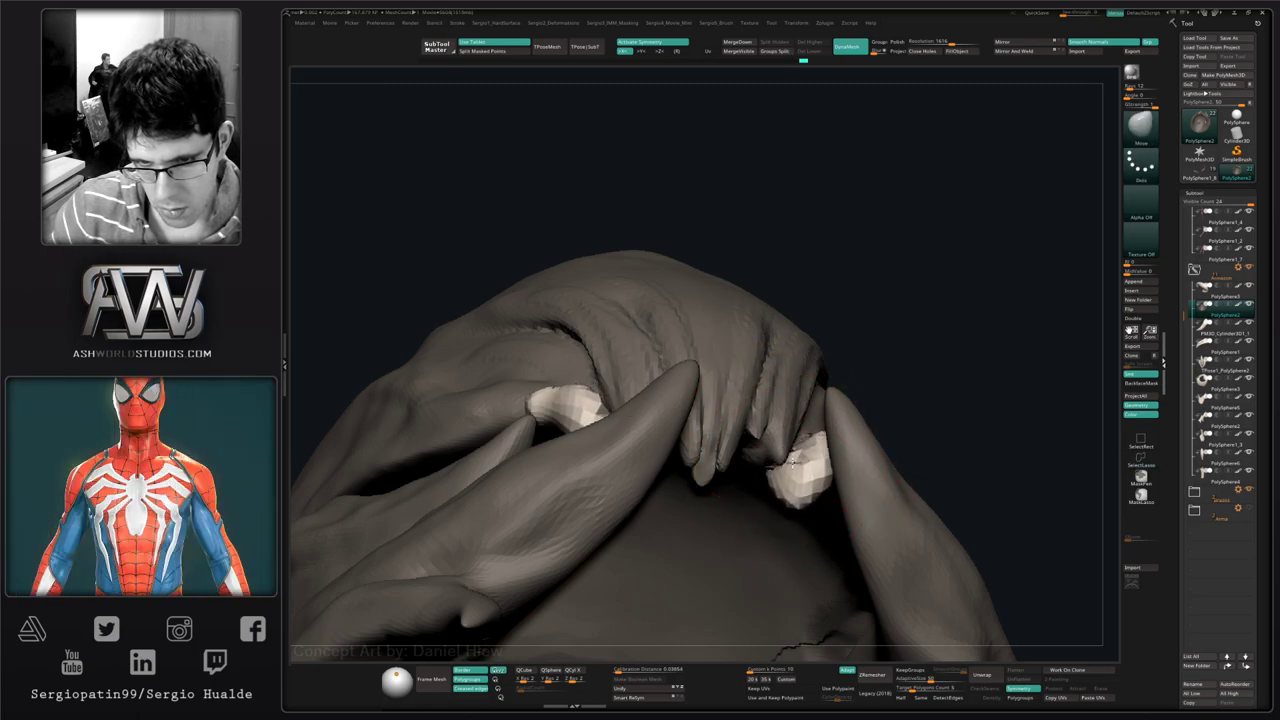
- Stretch the inner brow spikes into downward-pointing tips with the Move brush and clear the mask
mouse_move(793, 462)
right_mouse_down("shift")
mouse_move(815, 460)
mouse_move(780, 450)
mouse_move(721, 397)
right_mouse_up("shift")
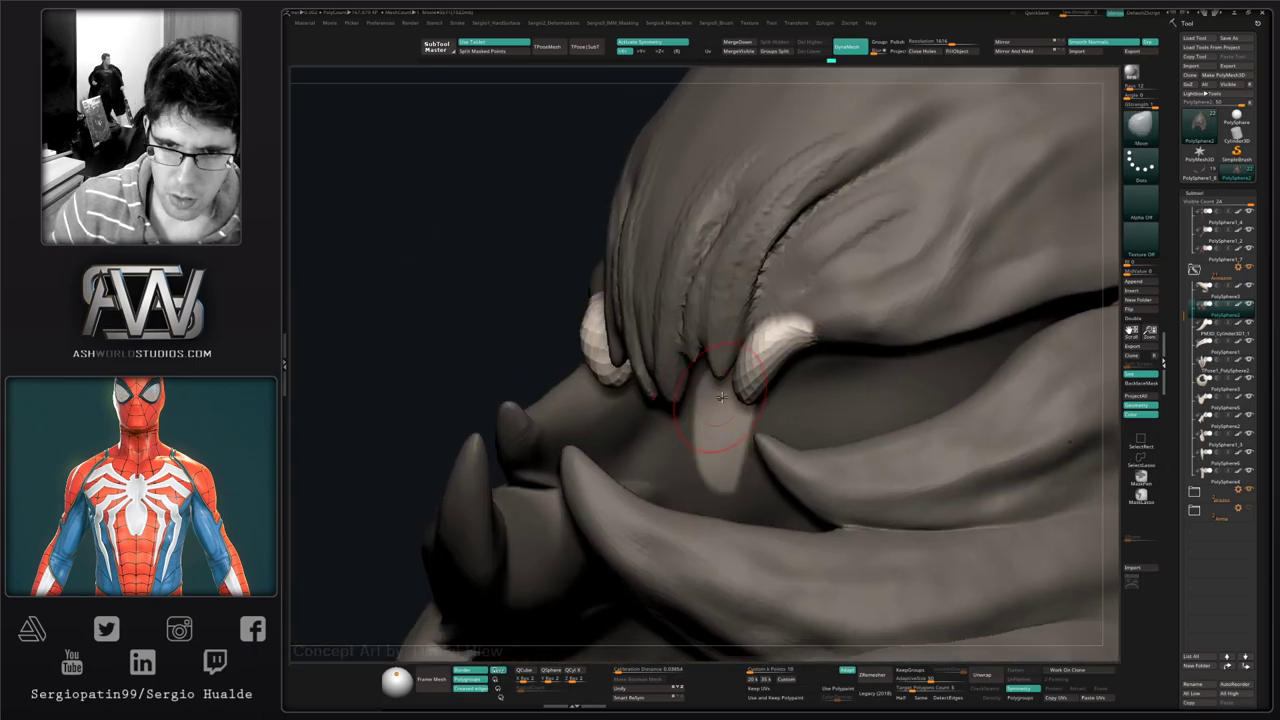
left_click_drag(741, 403, 741, 435)
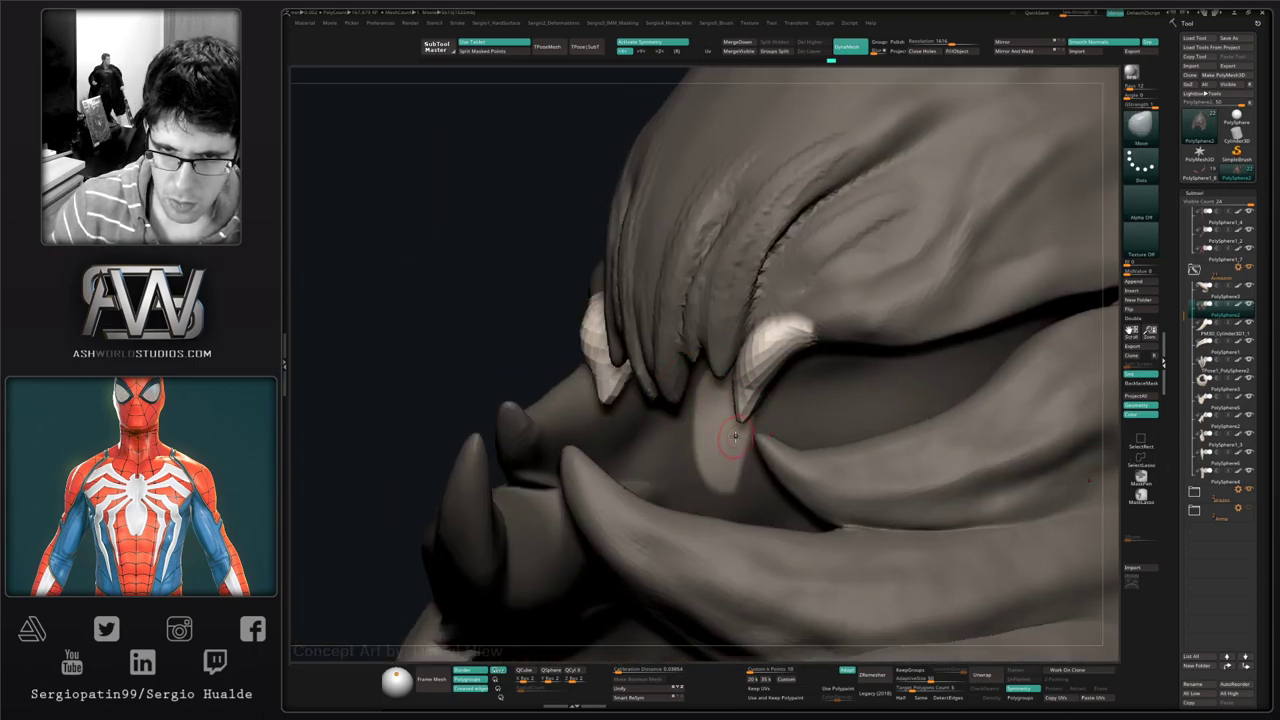
right_click_drag(735, 435, 663, 418)
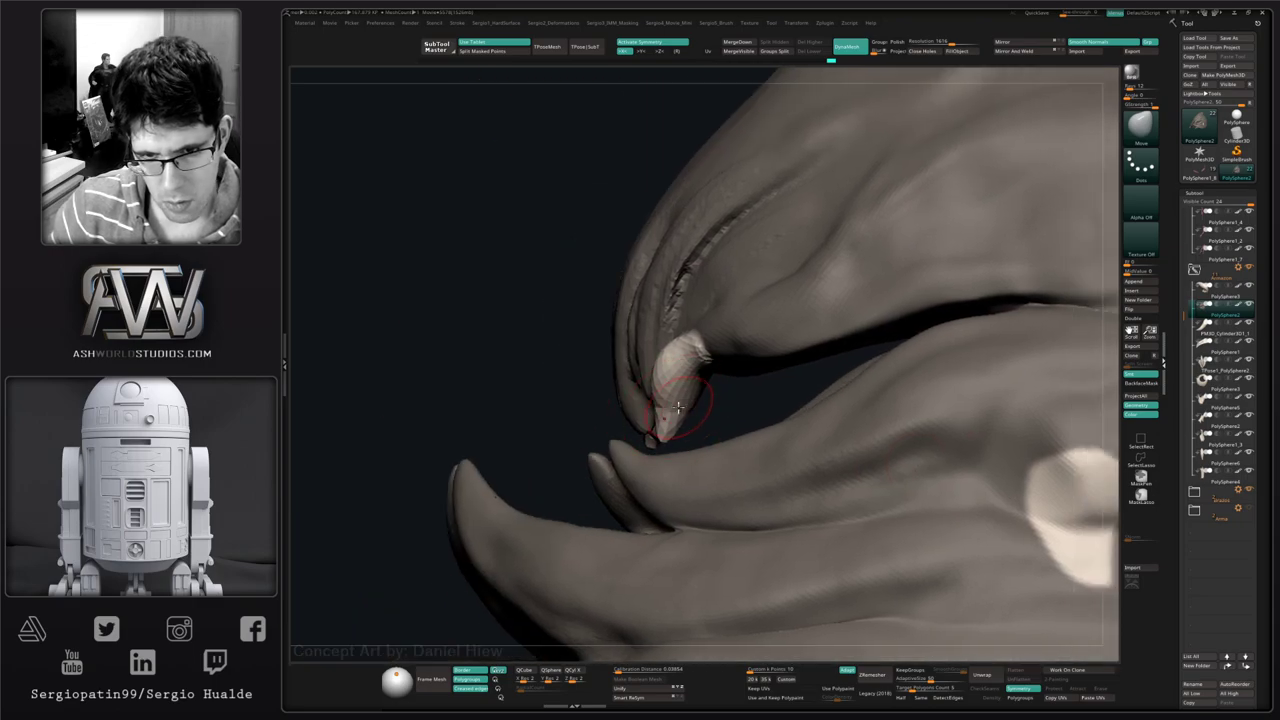
left_click_drag(692, 404, 664, 394)
right_click_drag(664, 394, 790, 395)
mouse_move(790, 395)
left_mouse_down()
mouse_move(773, 388)
mouse_move(797, 382)
mouse_move(788, 428)
left_mouse_up()
mouse_move(957, 316)
left_mouse_down("ctrl")
mouse_move(957, 374)
mouse_move(711, 370)
left_mouse_up("ctrl")
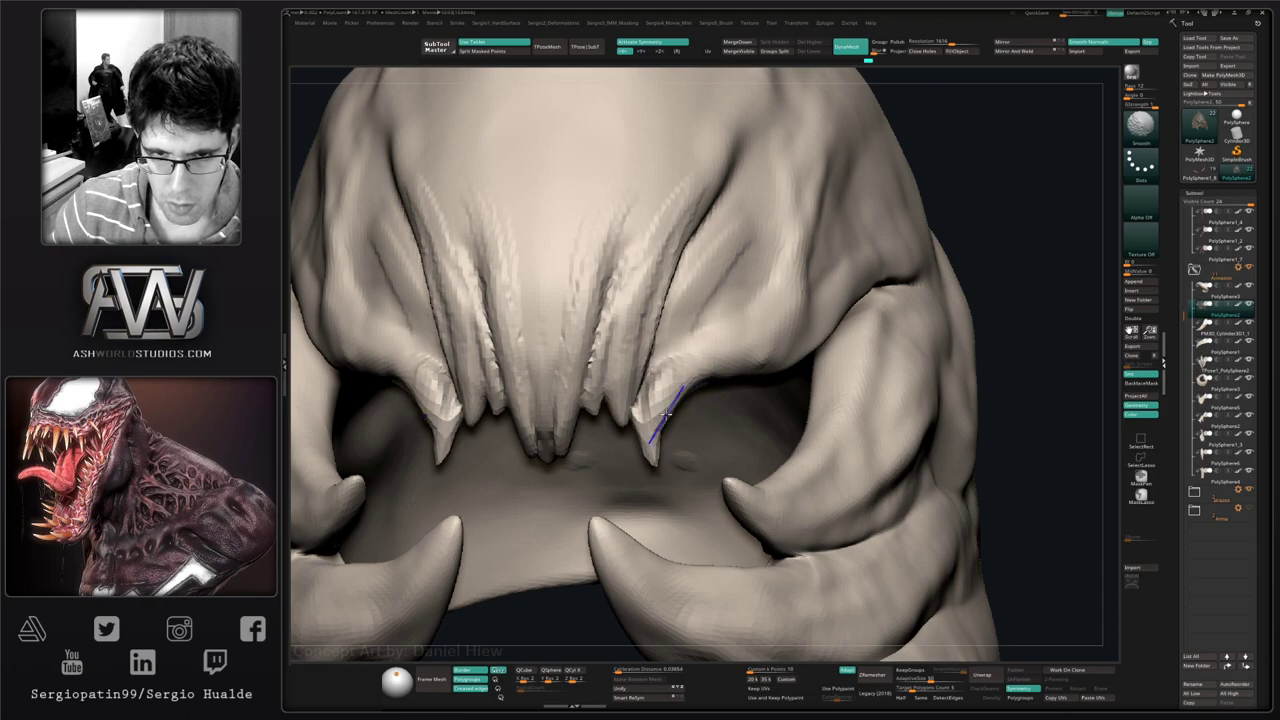
- Sculpt the base of the inner brow spikes with the Standard brush to blend it into the helmet's brow
right_click_drag(641, 437, 701, 372)
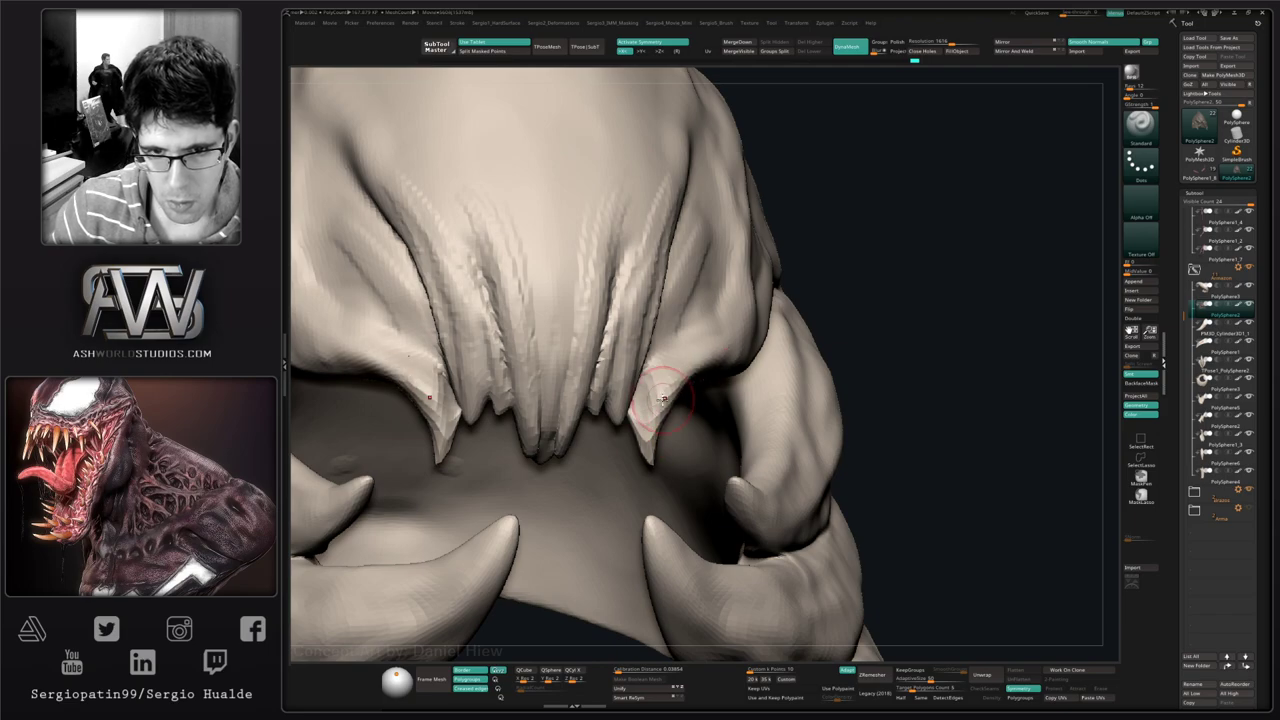
left_click_drag(655, 372, 642, 408)
right_click_drag(660, 395, 655, 425, "ctrl")
mouse_move(655, 425)
right_mouse_down()
mouse_move(629, 424)
mouse_move(632, 460)
mouse_move(728, 398)
right_mouse_up()
key("shift+s")
mouse_move(728, 398)
right_mouse_down("ctrl")
mouse_move(722, 350)
mouse_move(666, 376)
mouse_move(671, 388)
mouse_move(690, 372)
mouse_move(711, 391)
mouse_move(735, 313)
mouse_move(740, 357)
mouse_move(774, 406)
mouse_move(694, 354)
mouse_move(640, 432)
mouse_move(651, 420)
mouse_move(603, 403)
mouse_move(603, 391)
right_mouse_up("ctrl")
- Switch to the Move brush and isolate the helmet's front section around the brow spikes, hiding the rest of the mesh
key("b")
key("m")
key("v")
key("shift+s")
left_click_drag(600, 389, 641, 454, "ctrl+shift")
left_click_drag(753, 401, 600, 280, "ctrl+shift")
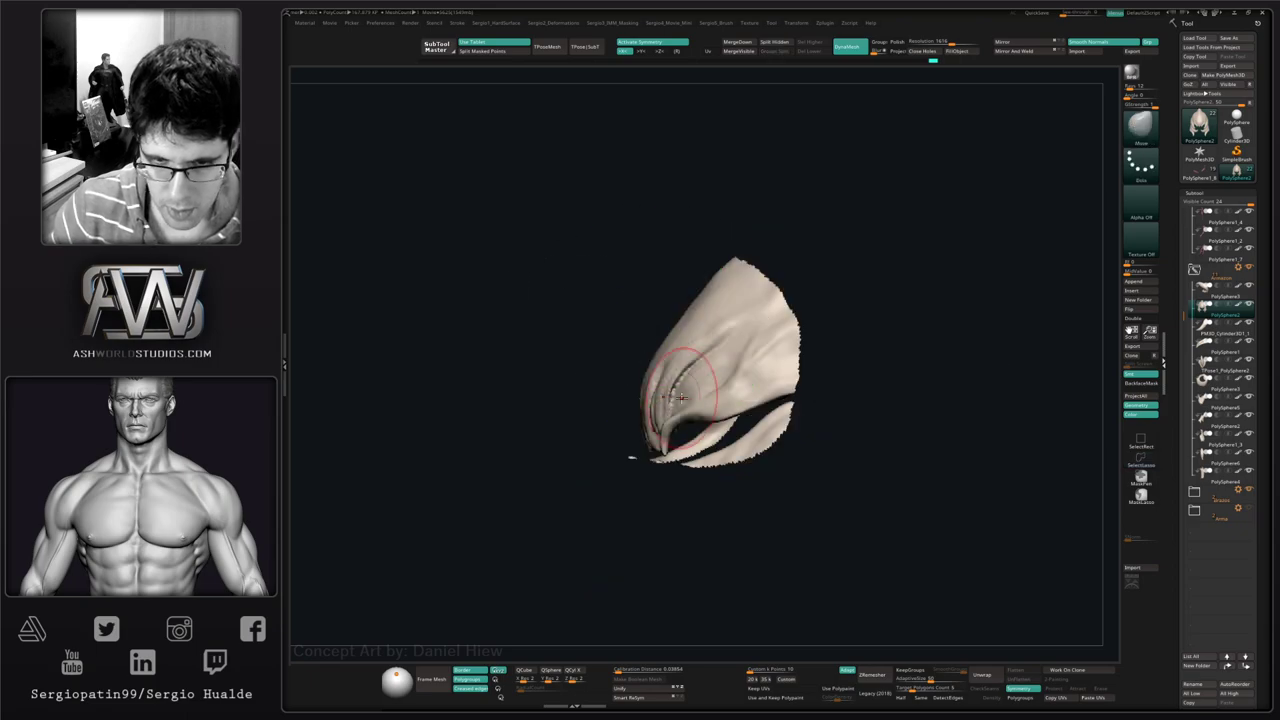
- Smooth the inner side of the brow spikes and build up the brow's inner rim with the Standard brush
mouse_move(631, 400)
right_mouse_down()
mouse_move(674, 383)
mouse_move(645, 525)
mouse_move(657, 436)
right_mouse_up()
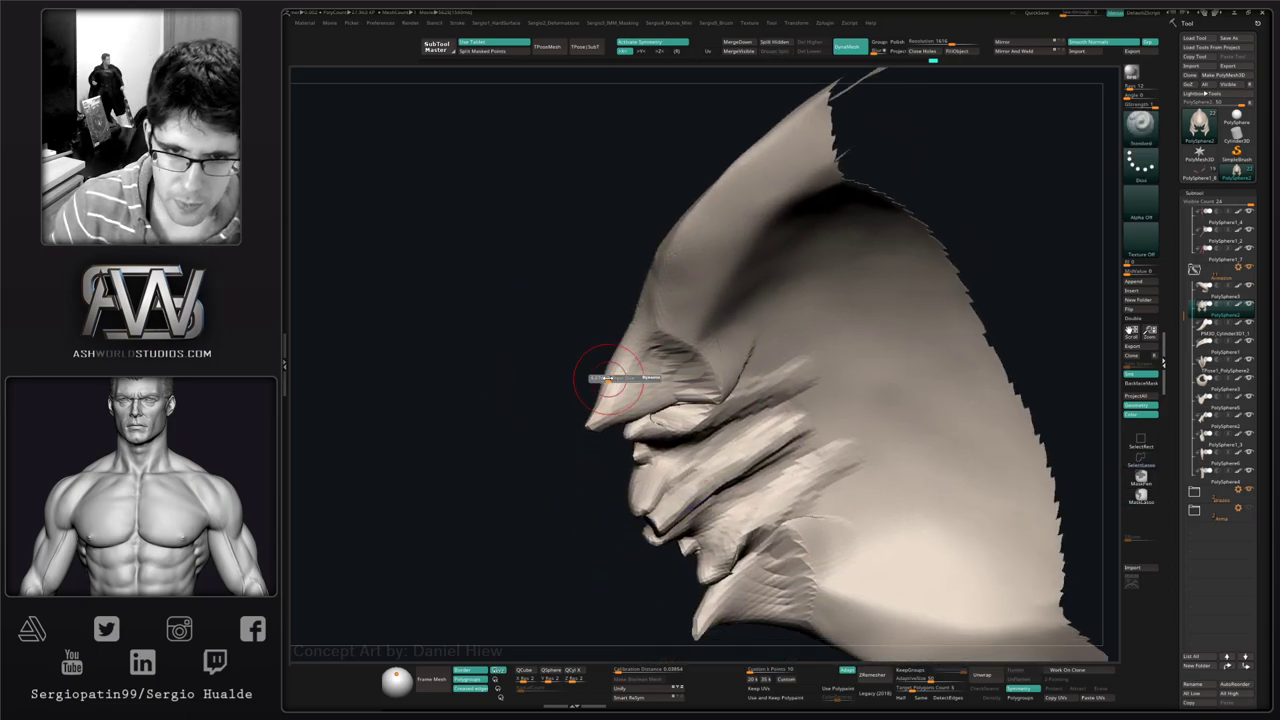
right_click_drag(609, 378, 651, 360)
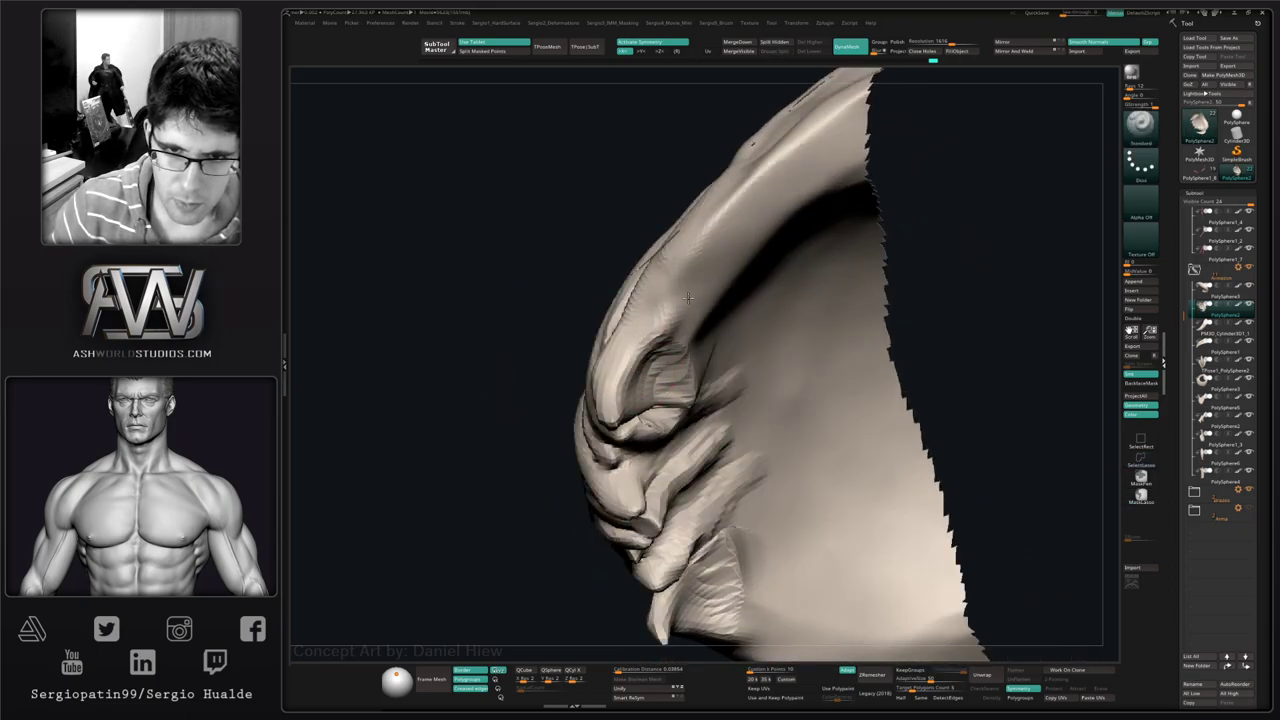
left_click_drag(668, 325, 678, 349, "shift")
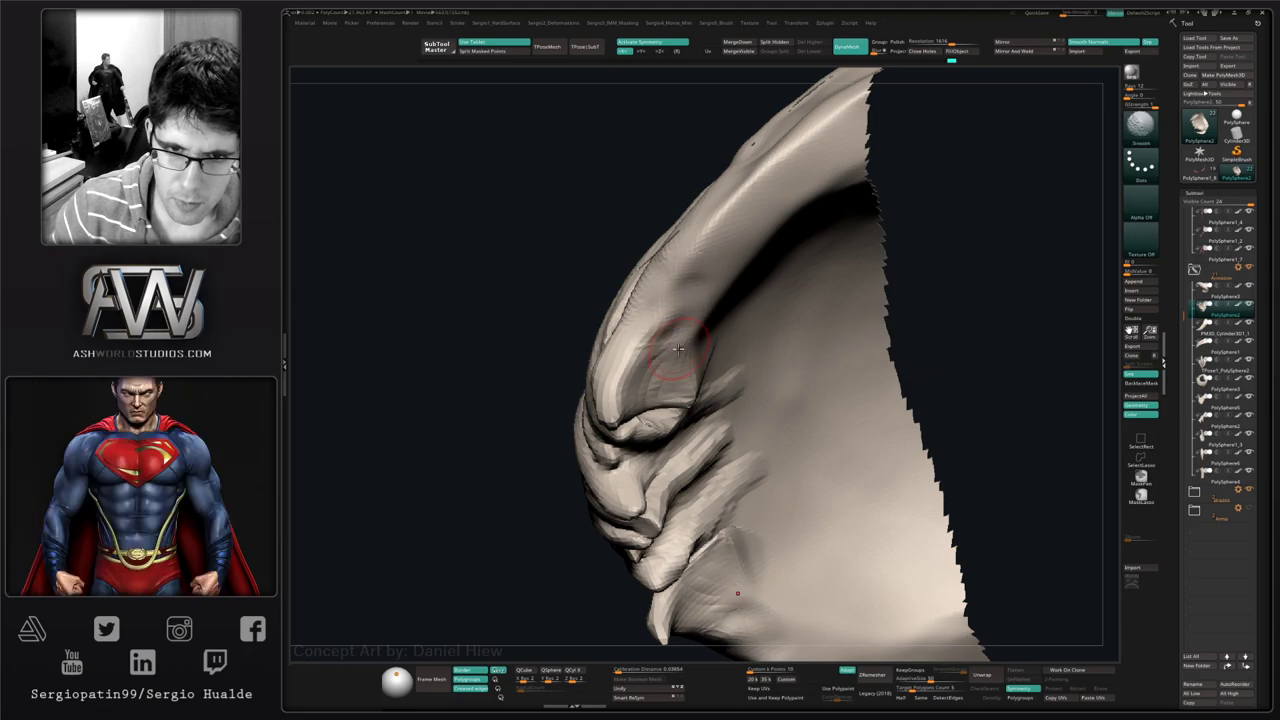
right_click_drag(686, 340, 668, 320)
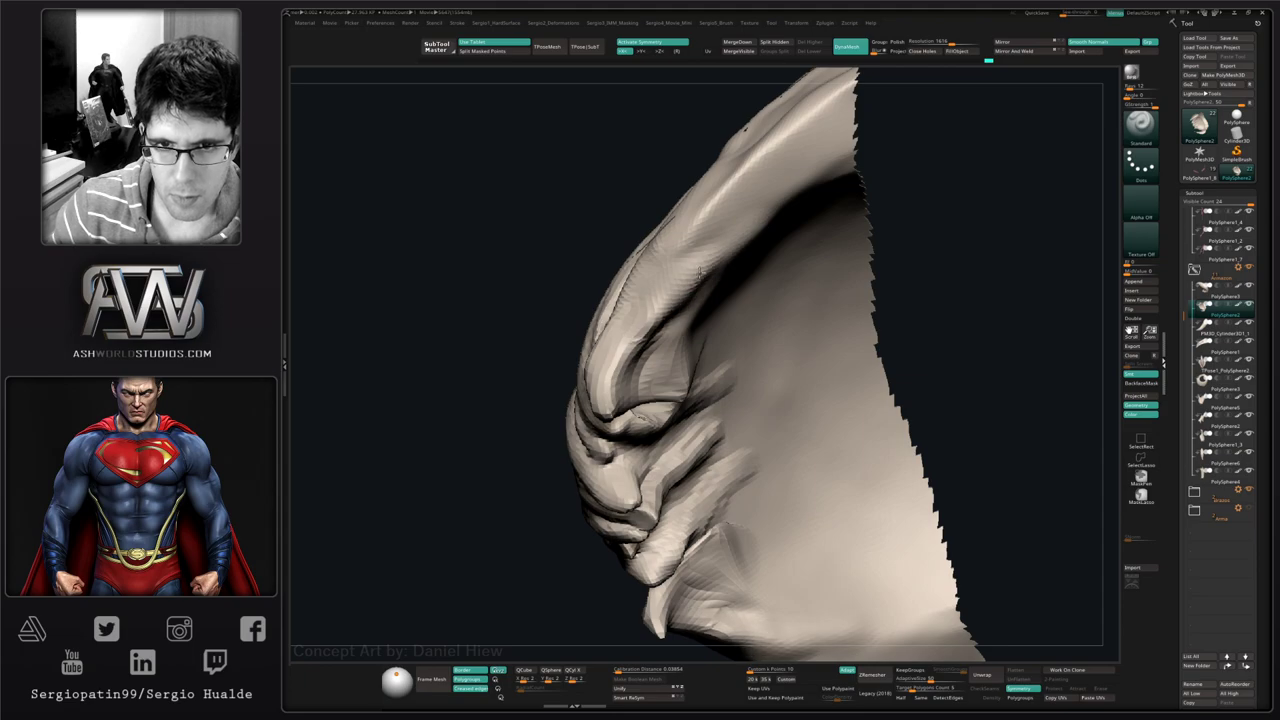
left_click_drag(756, 198, 703, 311)
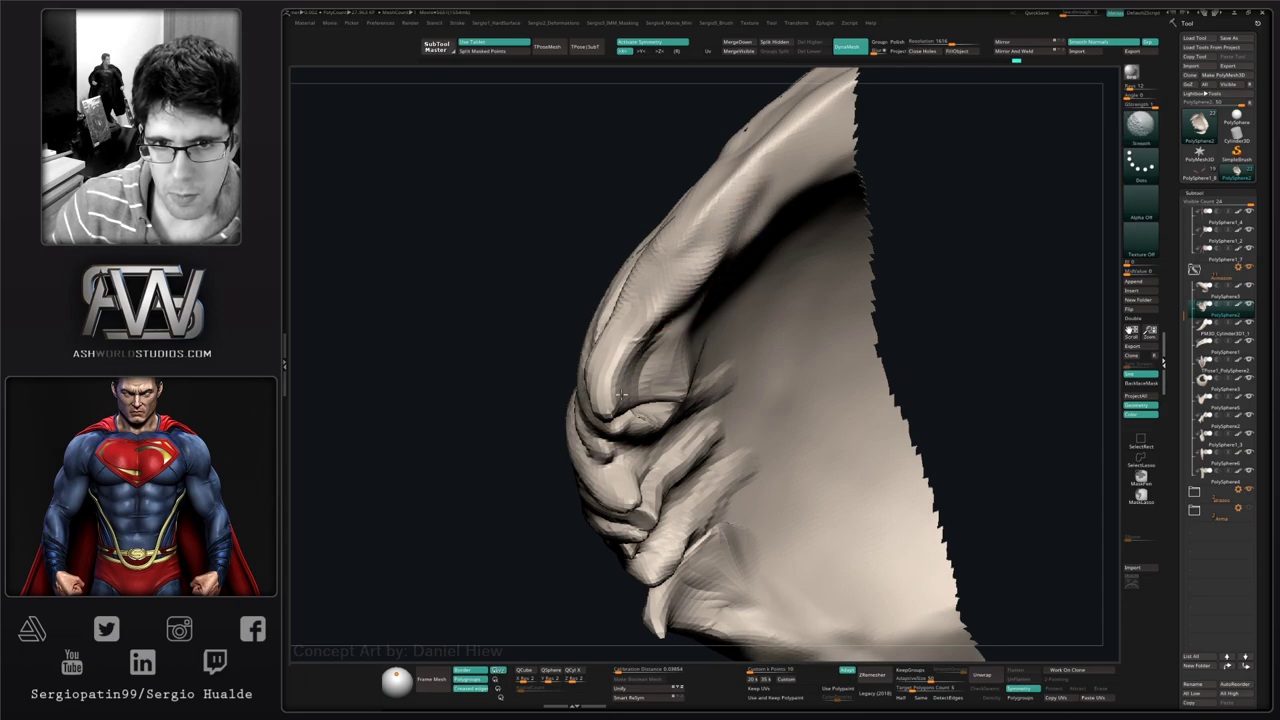
right_click_drag(622, 395, 723, 420)
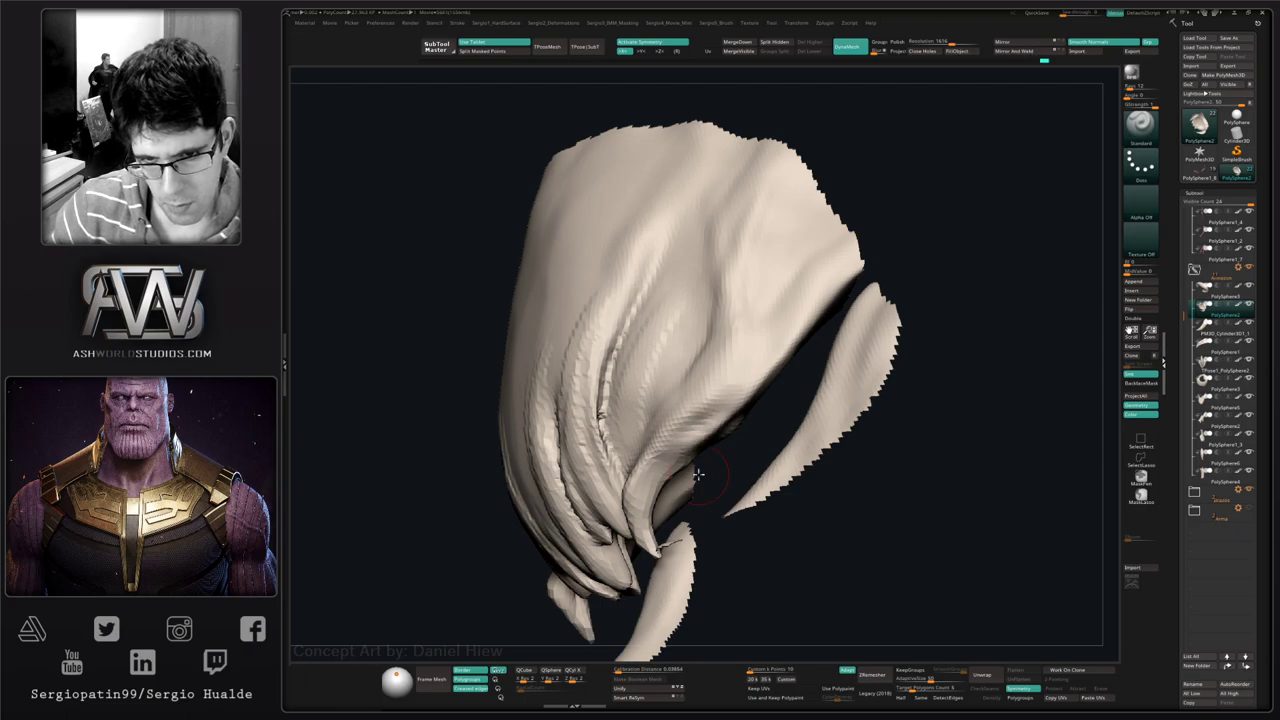
- Unhide the rest of the helmet mesh and bring back the full character
right_click_drag(698, 474, 714, 468)
right_click_drag(746, 423, 790, 314)
left_click(851, 391, "ctrl+shift")
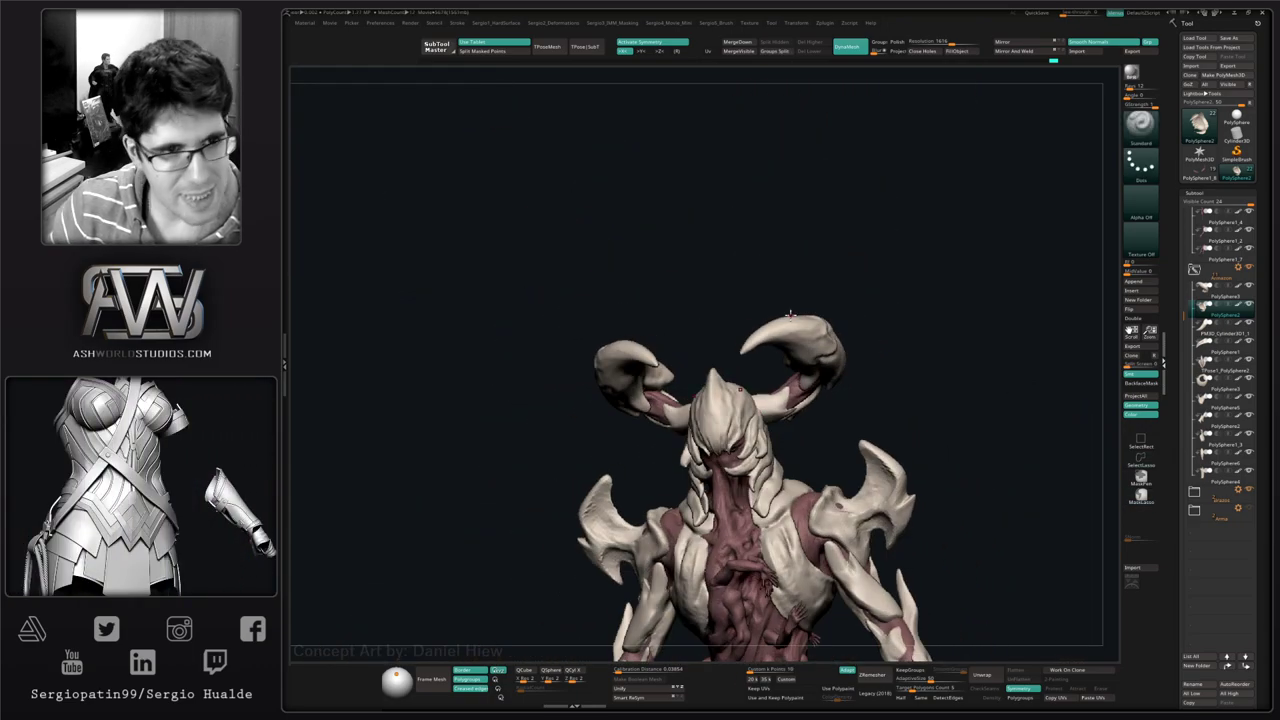
right_click_drag(858, 368, 804, 458, "shift")
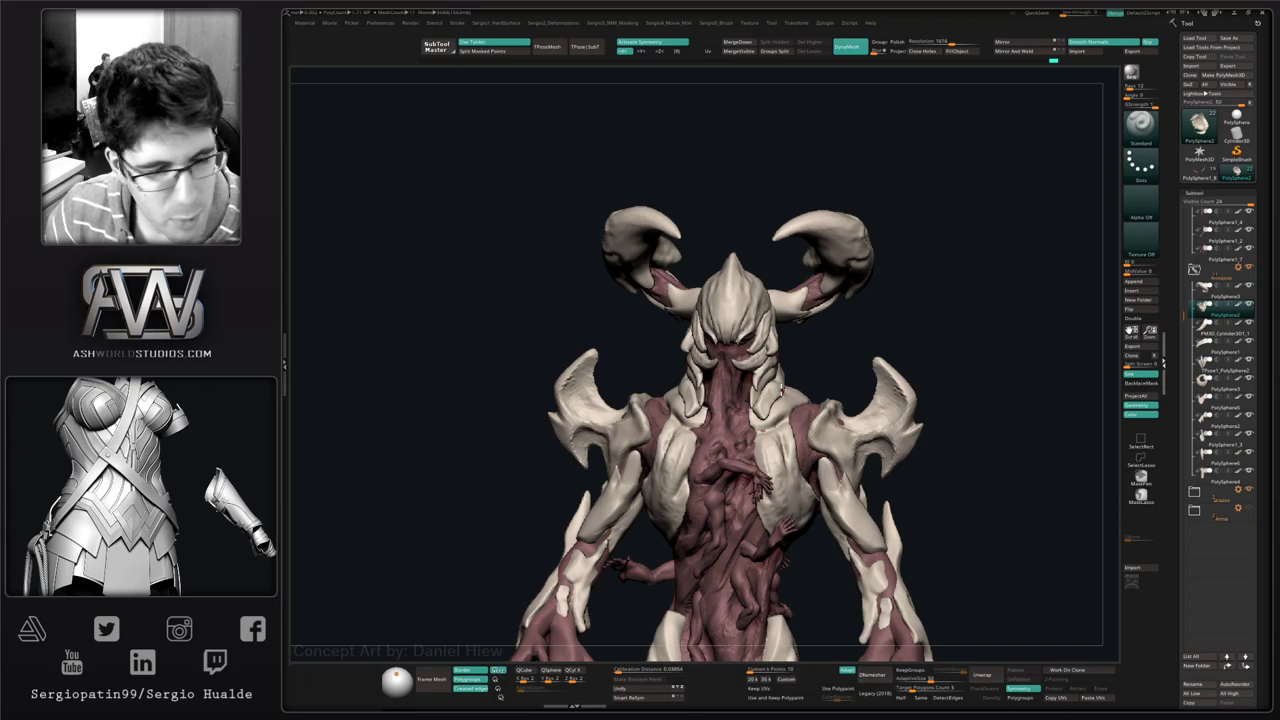
right_click_drag(782, 393, 787, 464, "ctrl")
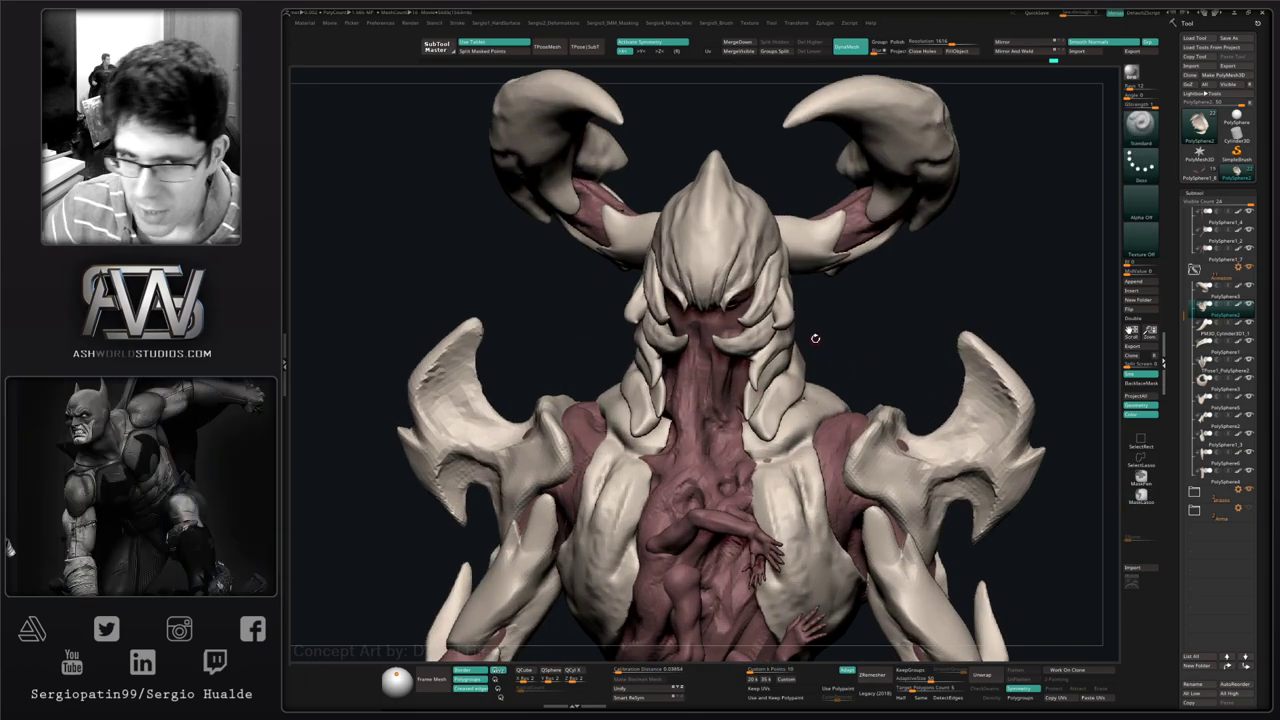
- Select the lowest neck armor plate and isolate it from the rest of the character
right_click_drag(809, 340, 840, 466)
left_click(818, 385, "alt")
key("shift+s")
right_click_drag(840, 466, 865, 378)
key("shift+s")
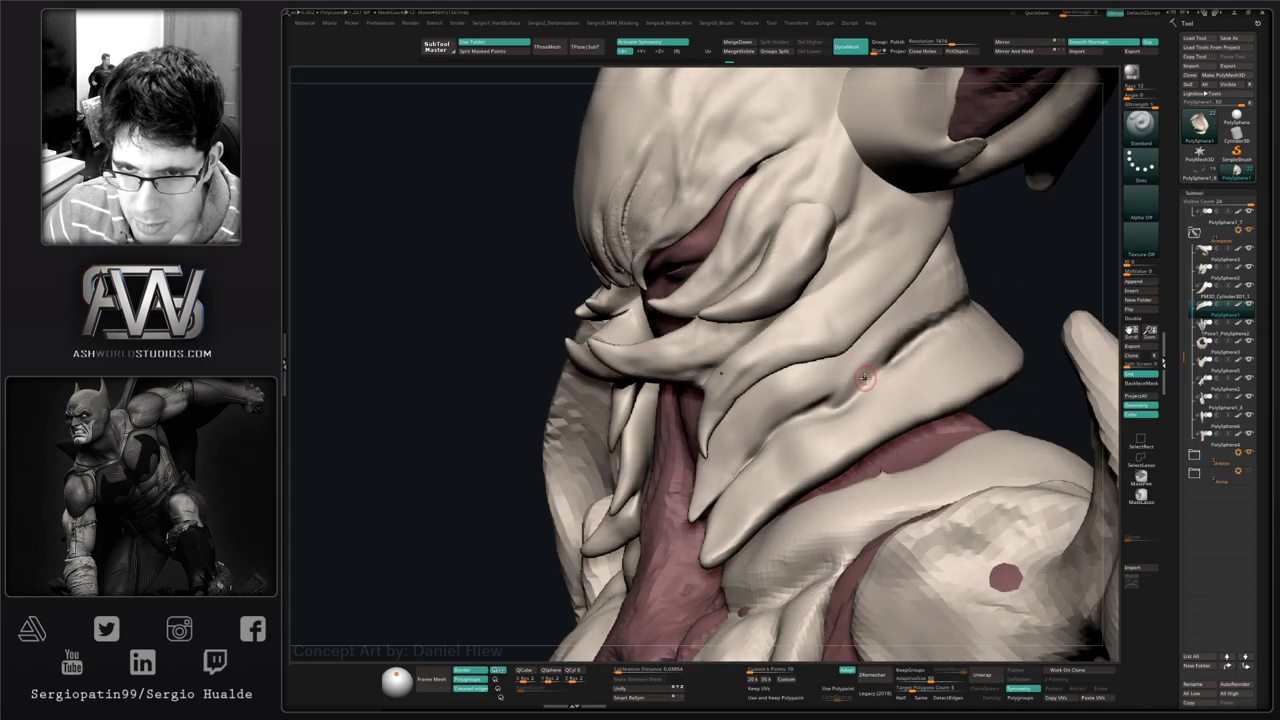
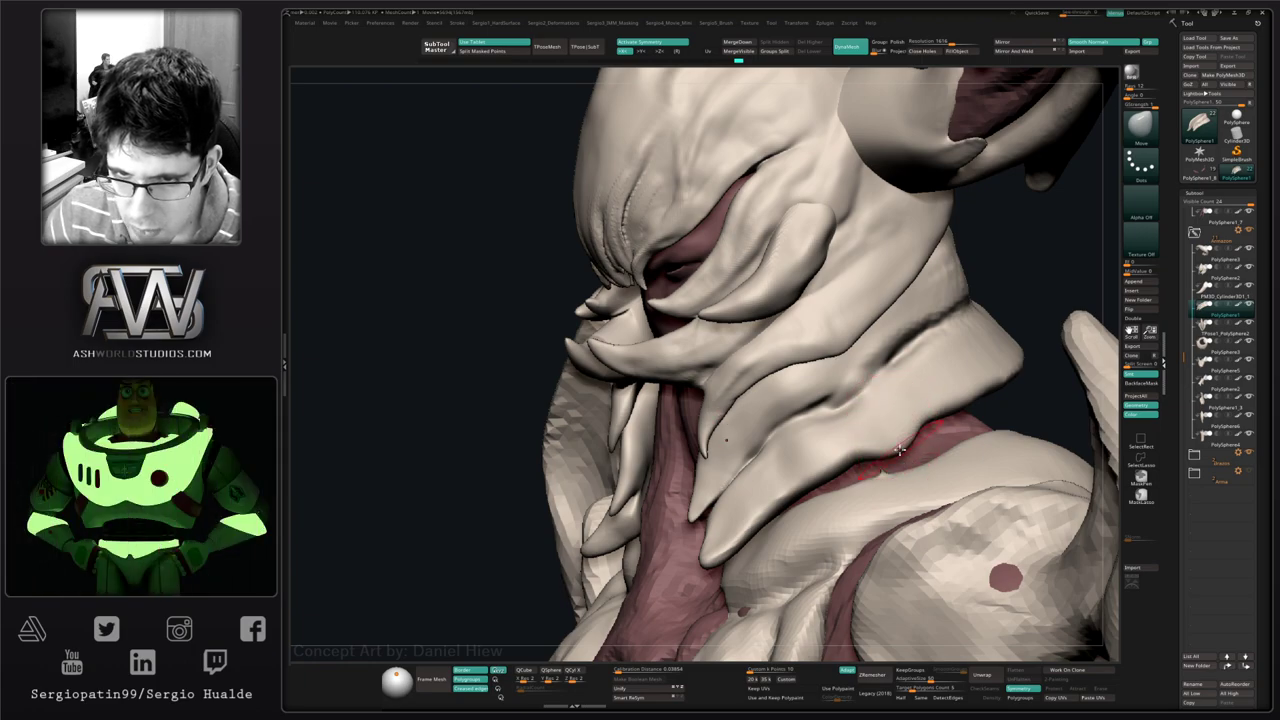
right_click_drag(899, 451, 868, 414)
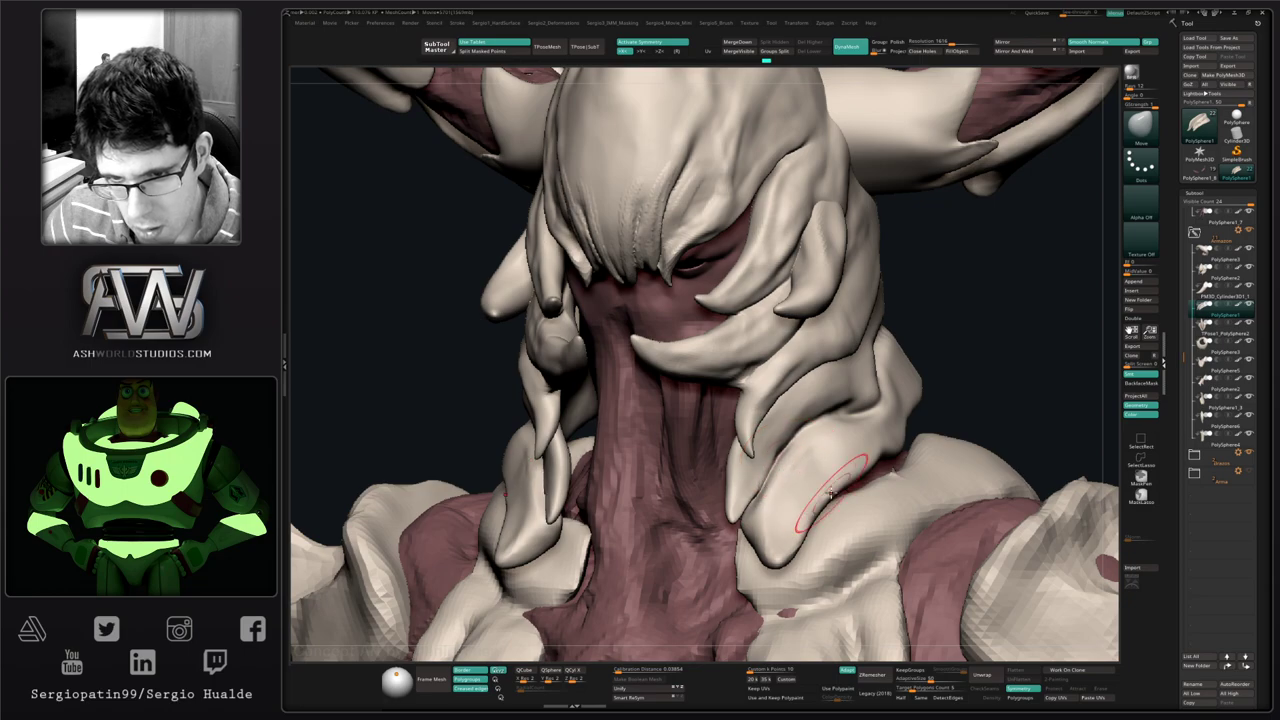
right_click_drag(860, 475, 888, 455)
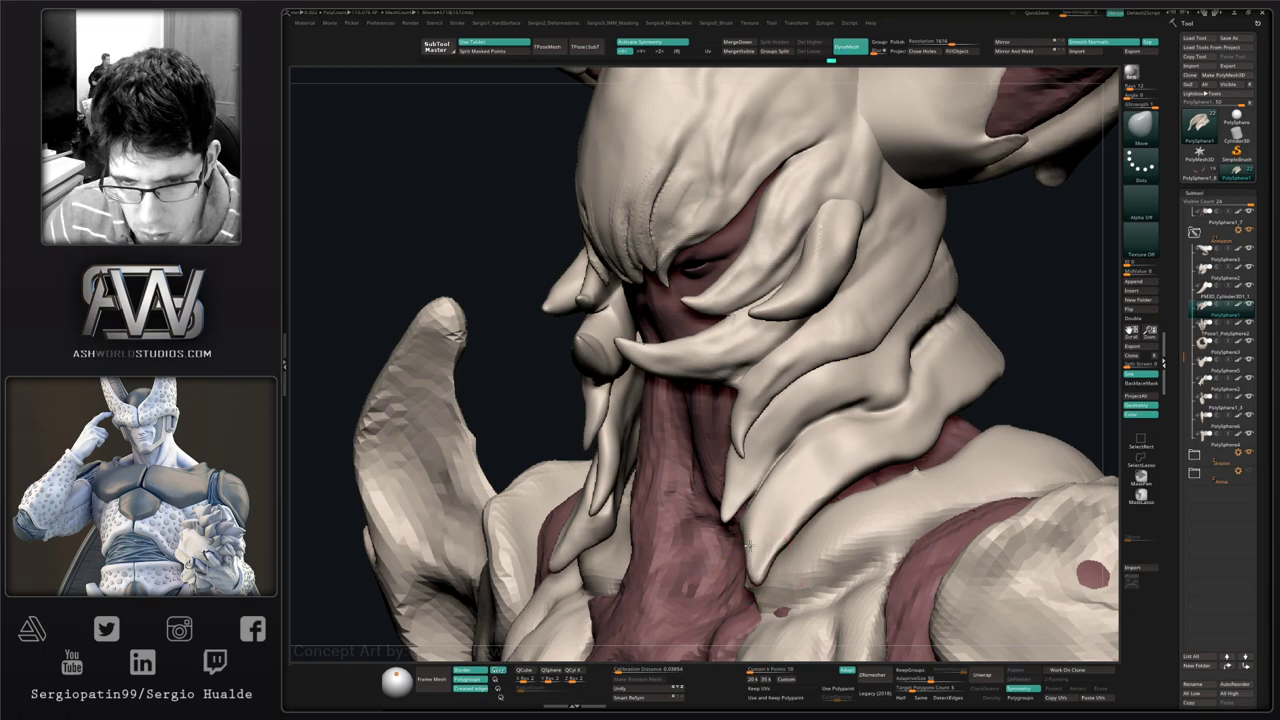
key("alt+s")
mouse_move(753, 516)
right_mouse_down()
mouse_move(748, 570)
mouse_move(743, 556)
right_mouse_up()
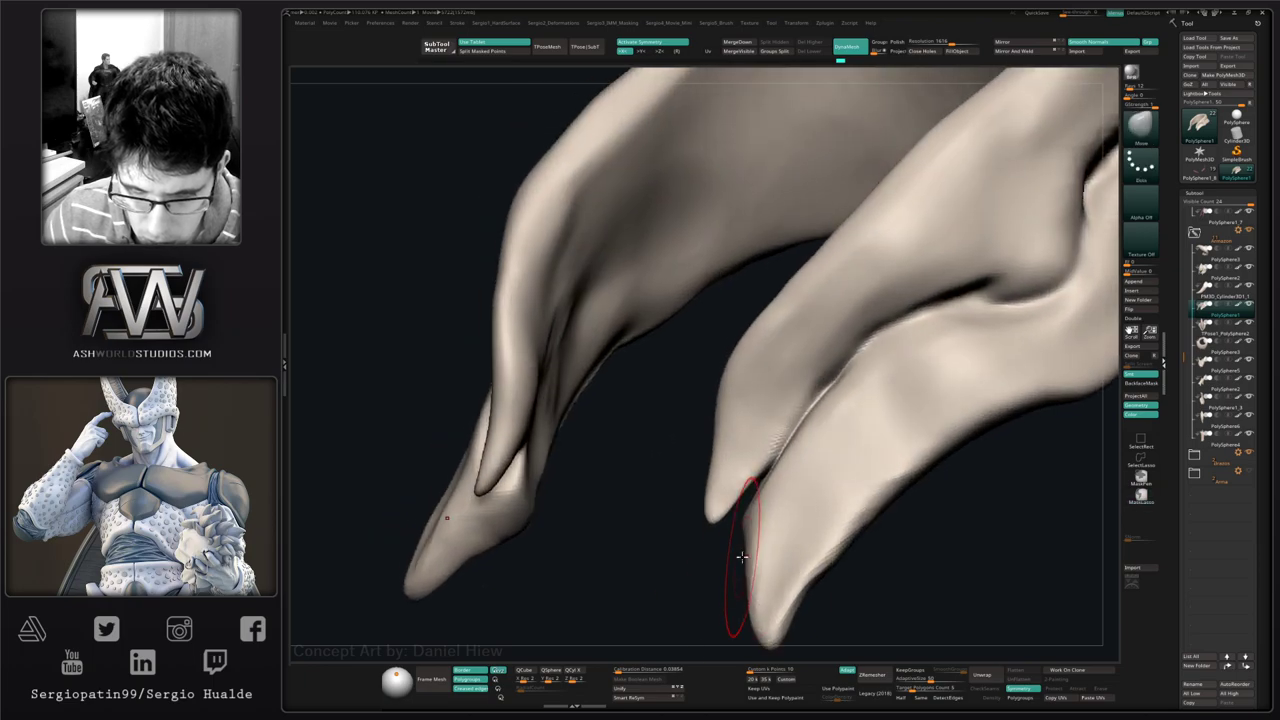
- Mask everything except the neck plate's lower prong and pull its upper edge away from the upper prong with the Move brush
mouse_move(718, 598)
left_mouse_down("ctrl")
mouse_move(819, 692)
mouse_move(870, 415)
mouse_move(765, 472)
left_mouse_up("ctrl")
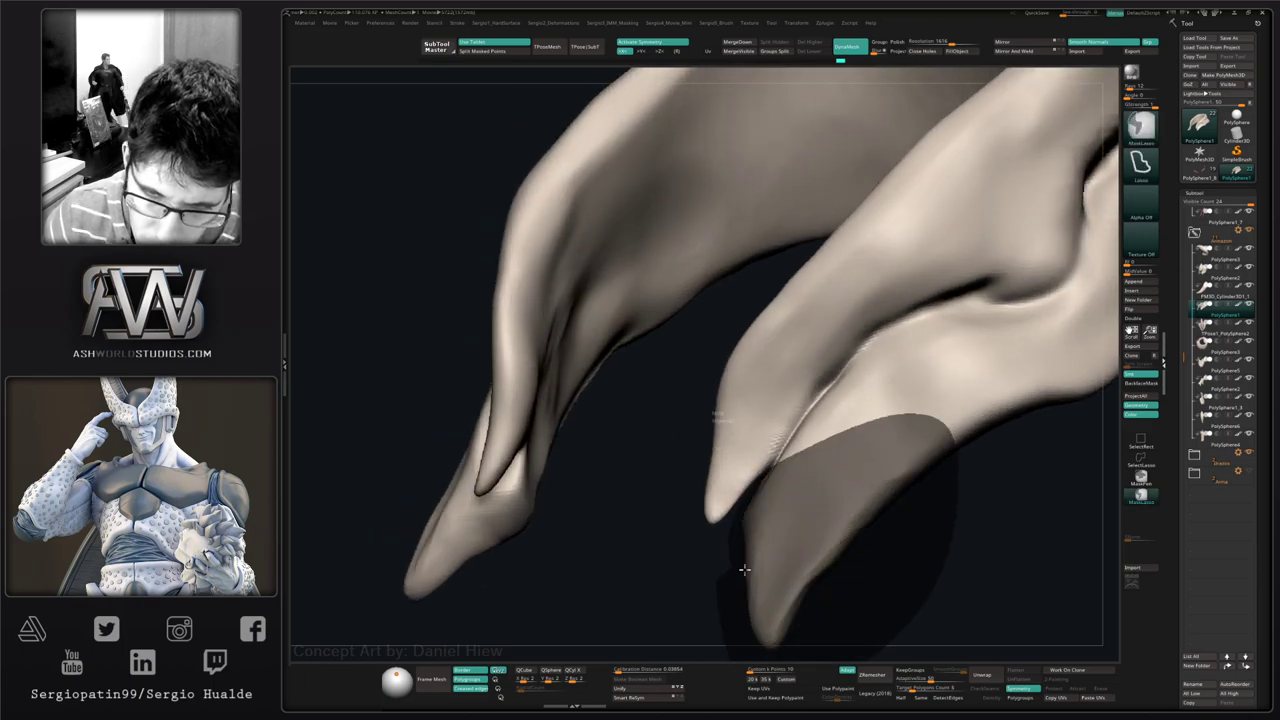
left_click_drag(744, 570, 762, 490, "ctrl")
key("ctrl+i")
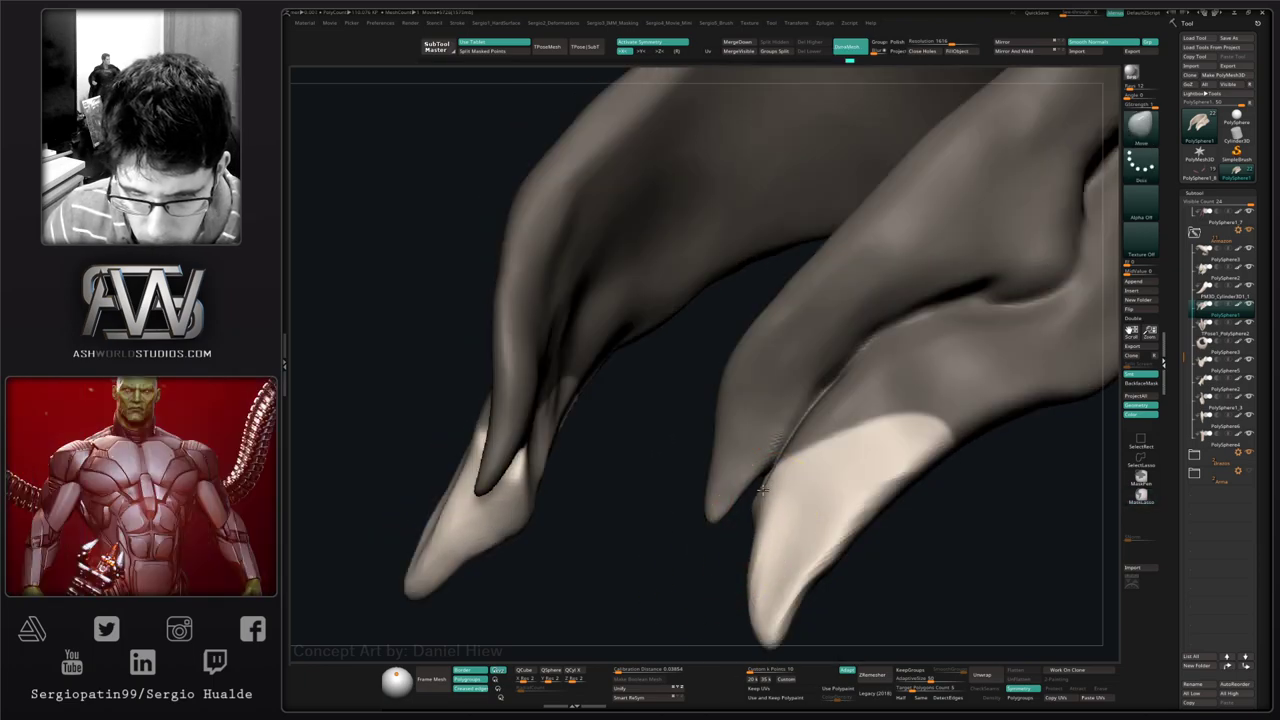
mouse_move(749, 537)
right_mouse_down()
mouse_move(732, 516)
mouse_move(857, 372)
right_mouse_up()
right_click_drag(751, 471, 762, 465)
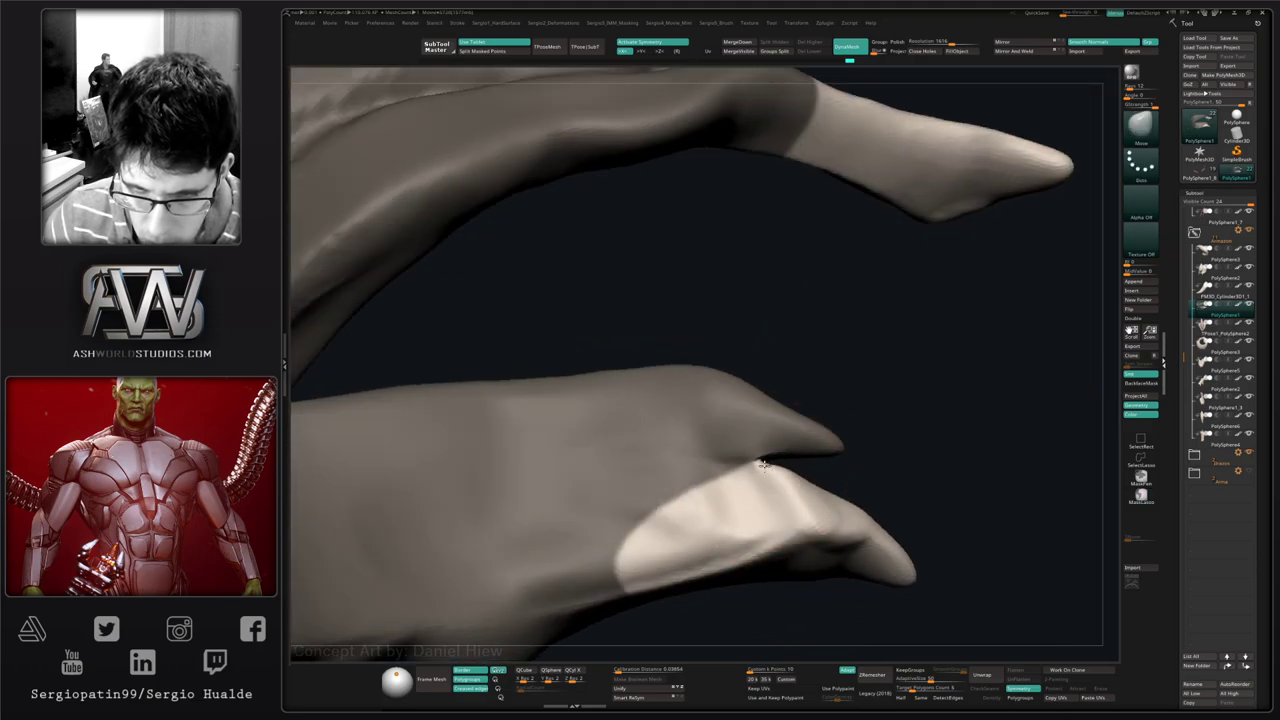
key("space")
left_click_drag(756, 463, 757, 461)
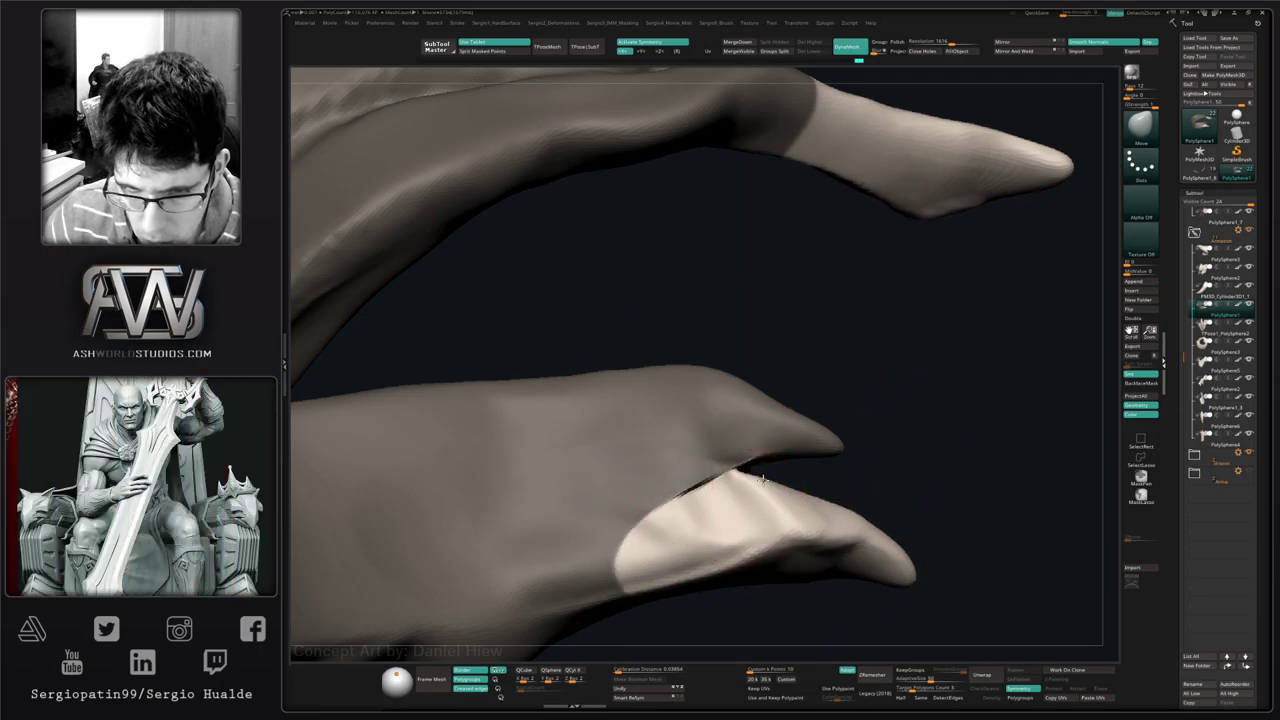
mouse_move(775, 527)
right_mouse_down()
mouse_move(728, 571)
mouse_move(720, 537)
mouse_move(775, 483)
mouse_move(834, 477)
mouse_move(782, 403)
right_mouse_up()
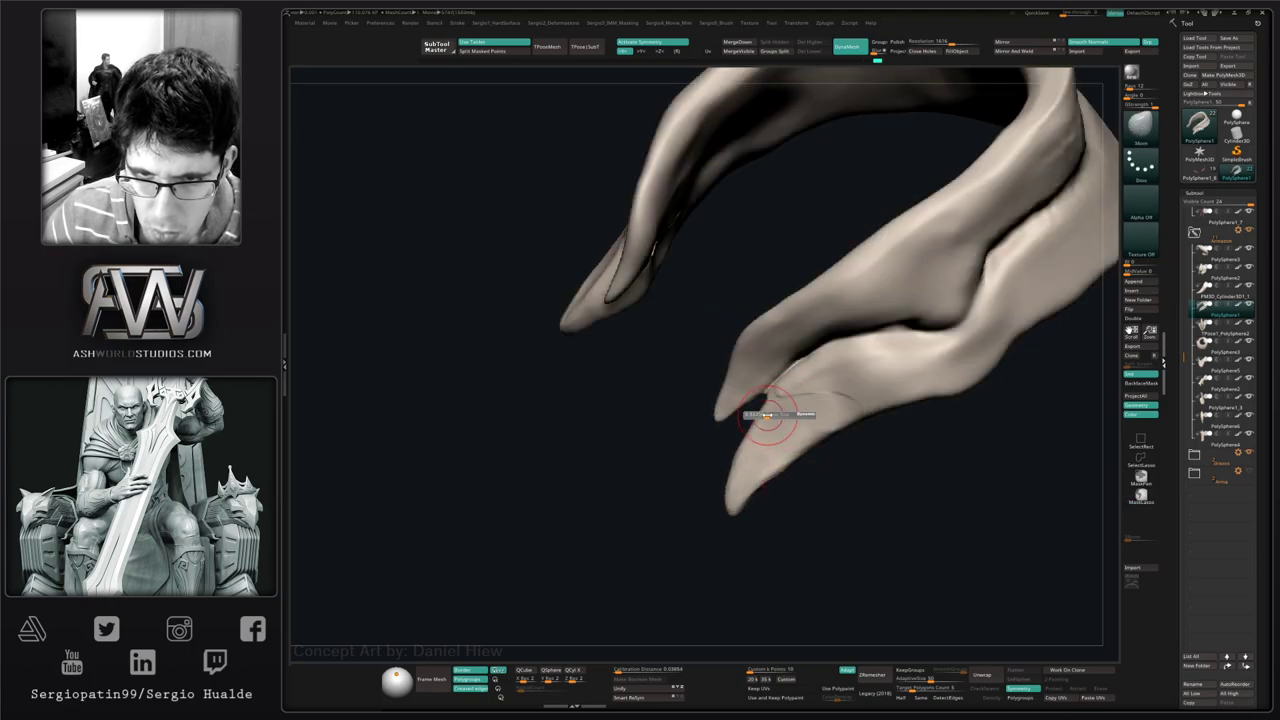
- Mask all but the lower prong's tip and push the tip back into a shorter, blunter end with the Move brush
left_click_drag(765, 375, 751, 316)
mouse_move(766, 390)
right_mouse_down()
mouse_move(800, 380)
mouse_move(800, 391)
right_mouse_up()
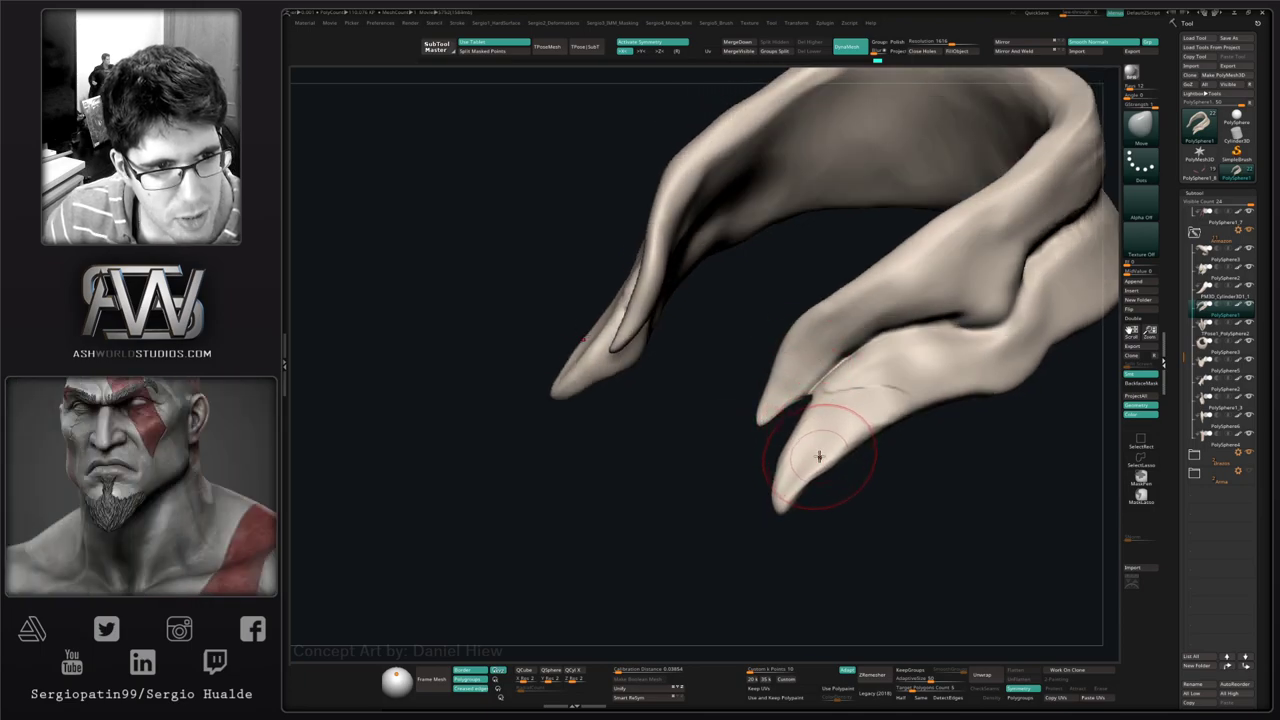
mouse_move(868, 480)
left_mouse_down("ctrl")
mouse_move(843, 395)
mouse_move(851, 489)
left_mouse_up("ctrl")
left_click(842, 486, "ctrl")
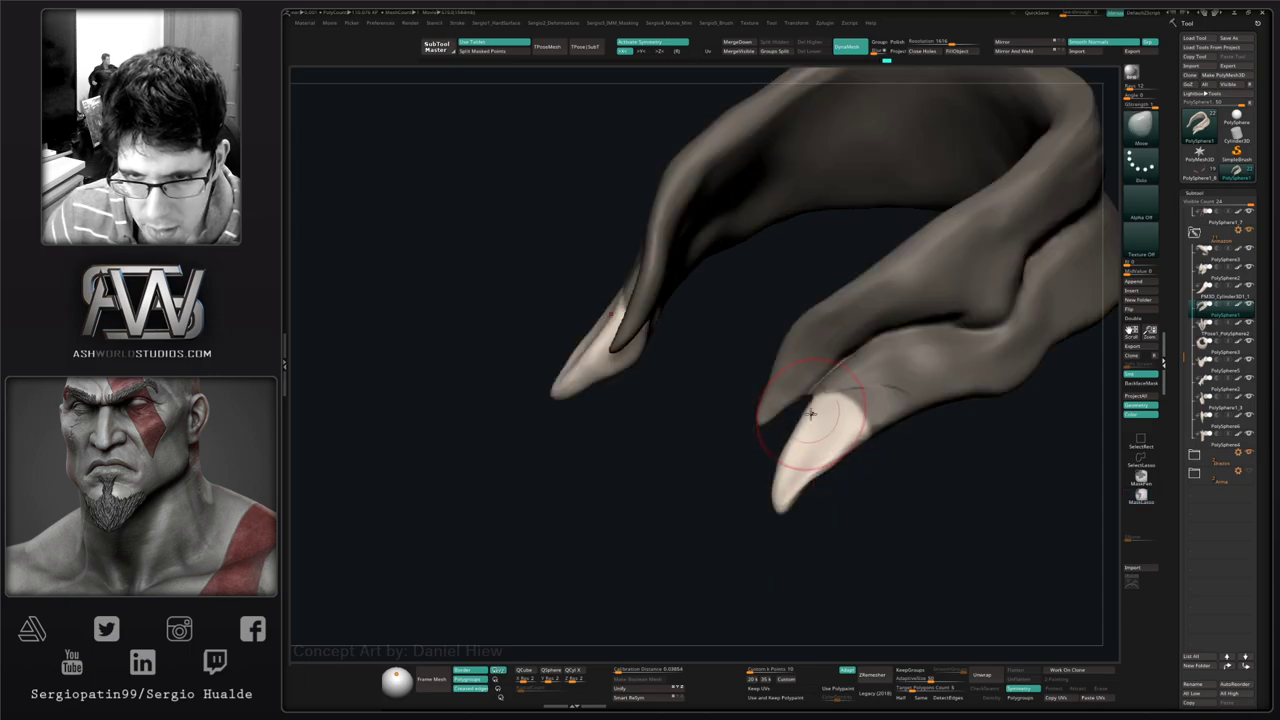
mouse_move(809, 410)
left_mouse_down()
mouse_move(756, 449)
mouse_move(807, 413)
mouse_move(752, 423)
mouse_move(794, 406)
left_mouse_up()
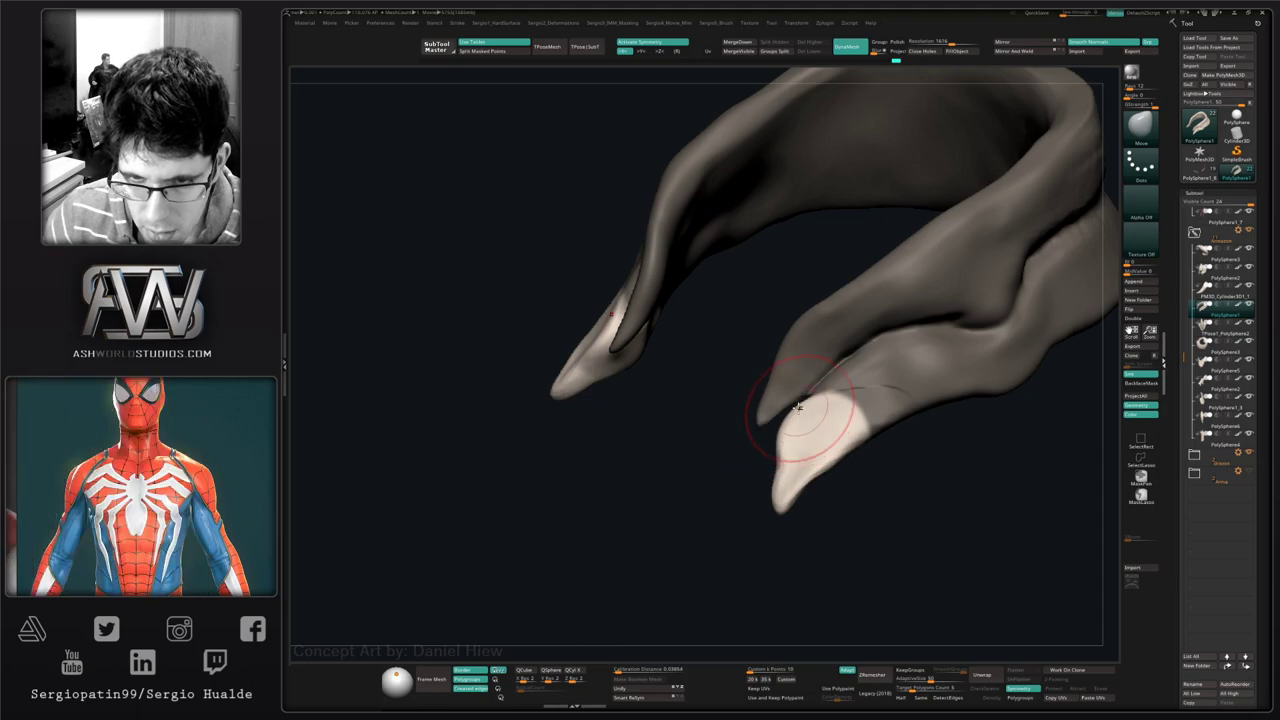
left_click_drag(680, 450, 836, 432)
key("s")
mouse_move(795, 420)
right_mouse_down()
mouse_move(829, 477)
mouse_move(740, 525)
mouse_move(795, 497)
mouse_move(800, 514)
mouse_move(829, 457)
mouse_move(811, 491)
right_mouse_up()
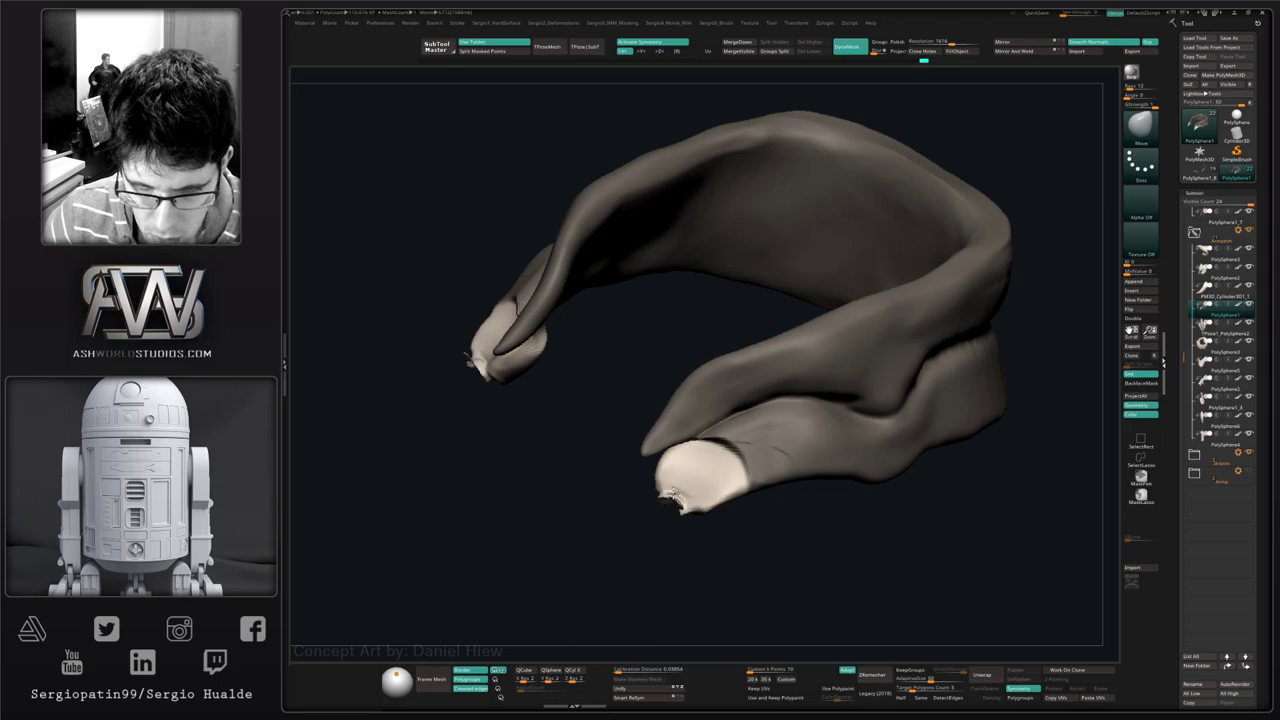
- Clear the mask and smooth the torn geometry at the shortened tip of the lower prong
left_click_drag(703, 529, 714, 557, "ctrl")
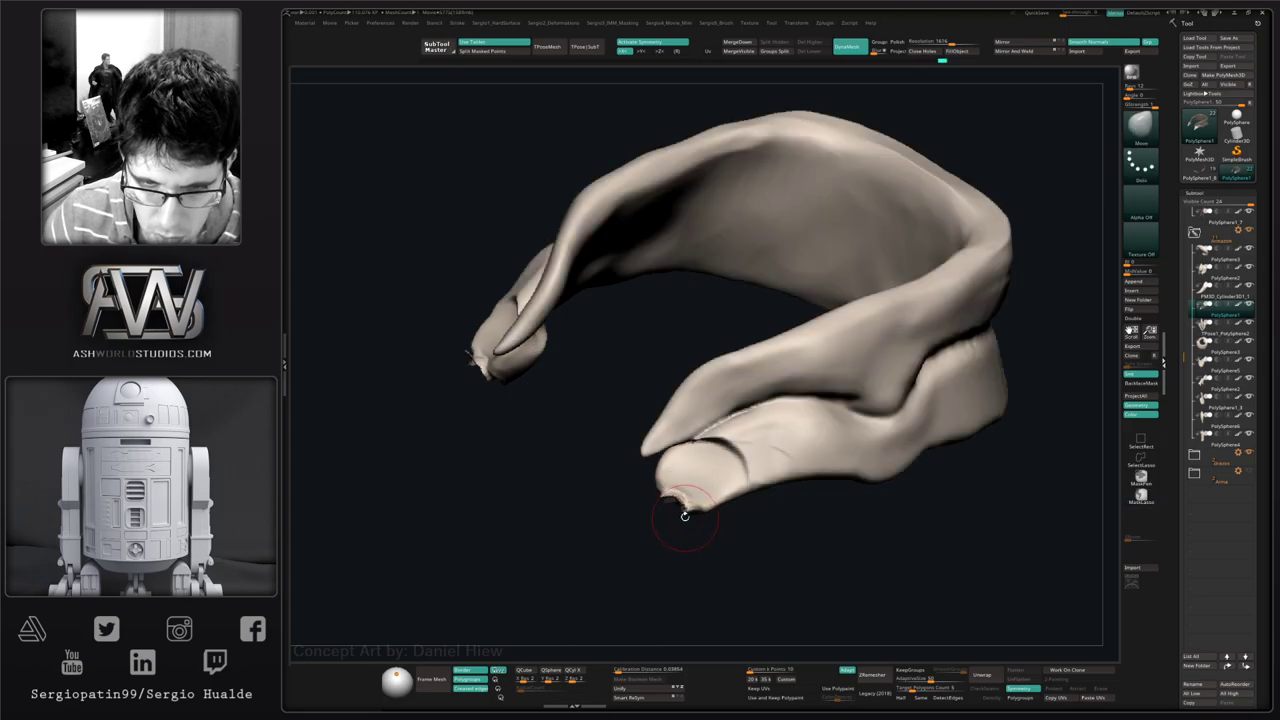
mouse_move(685, 516)
left_mouse_down("shift")
mouse_move(676, 500)
mouse_move(706, 550)
left_mouse_up("shift")
left_click_drag(686, 508, 704, 550, "shift")
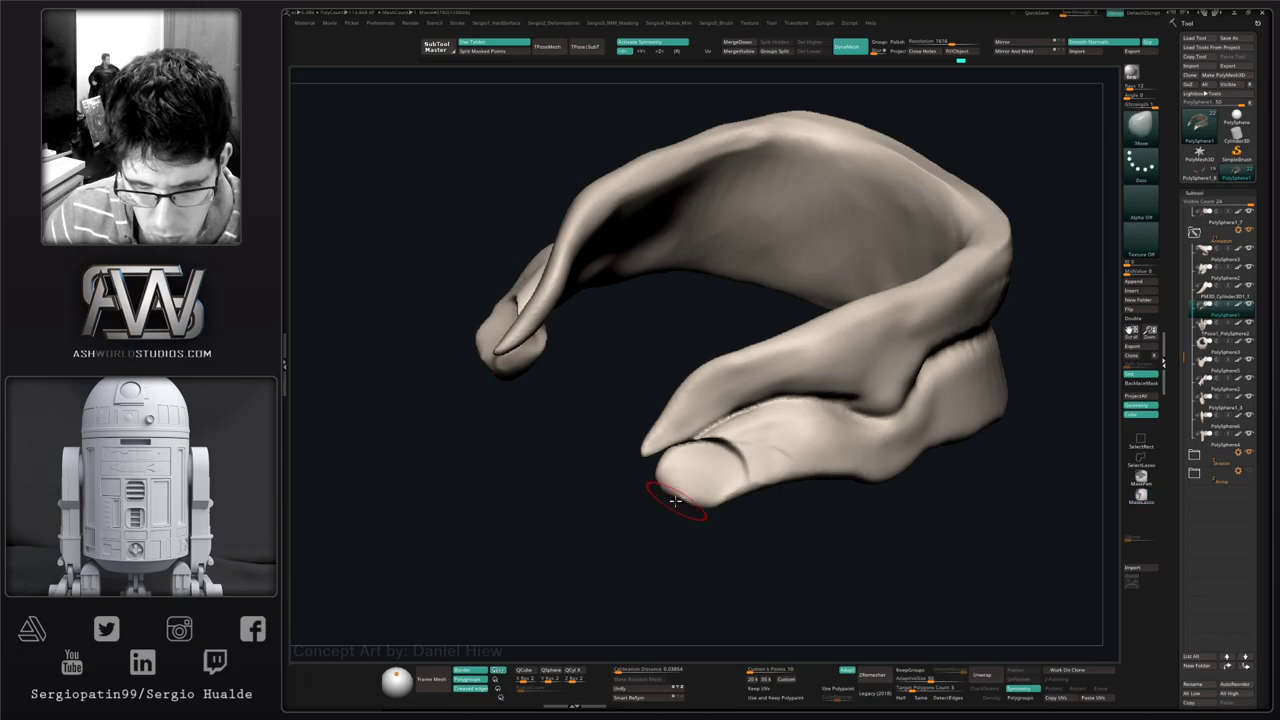
mouse_move(651, 505)
left_mouse_down()
mouse_move(683, 508)
mouse_move(725, 445)
mouse_move(757, 430)
mouse_move(770, 458)
mouse_move(800, 430)
mouse_move(723, 452)
left_mouse_up()
- Carve the gap between the upper prong and the lower prong's blunt end with the DamStandard brush
right_click_drag(723, 453, 734, 447)
key("b")
key("d")
key("s")
left_click_drag(770, 420, 694, 463)
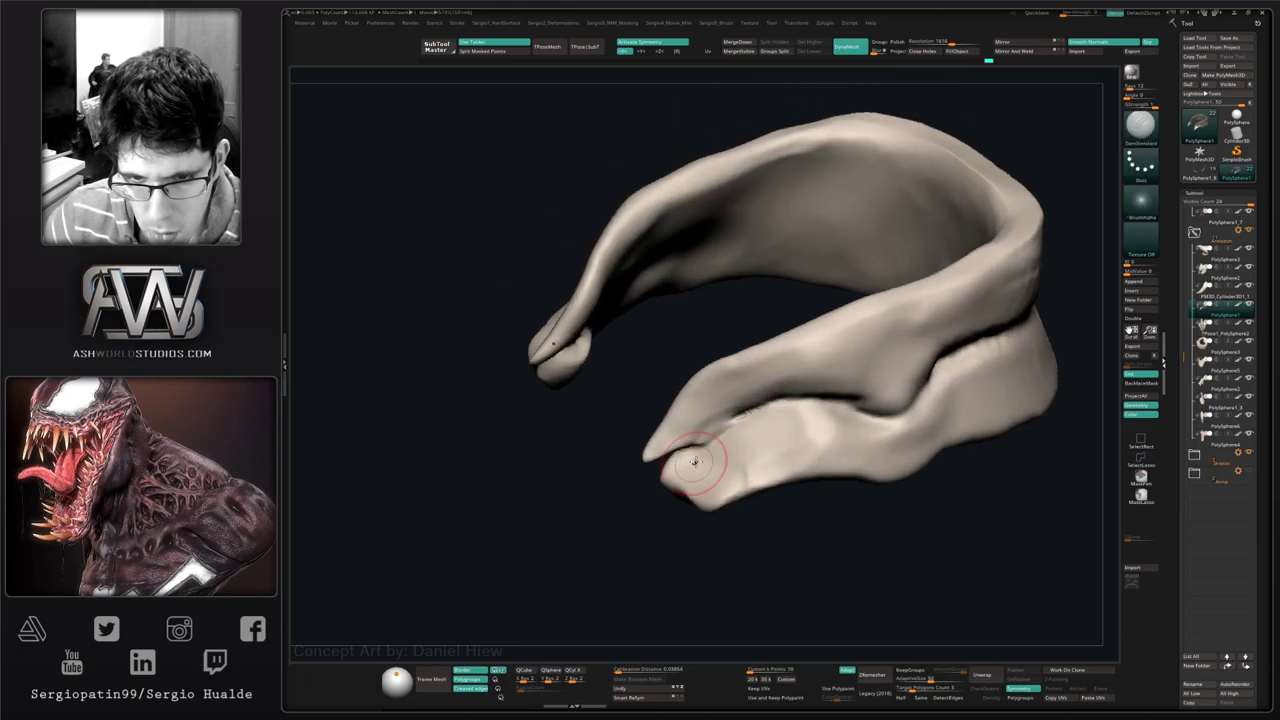
mouse_move(746, 420)
left_mouse_down()
mouse_move(701, 450)
mouse_move(691, 480)
left_mouse_up()
mouse_move(691, 488)
right_mouse_down()
mouse_move(754, 457)
mouse_move(791, 489)
mouse_move(764, 485)
right_mouse_up()
- Reshape the lower prong's blunt end into a notched, broken-looking tip with the Move brush
key("b")
key("m")
key("v")
mouse_move(764, 485)
left_mouse_down()
mouse_move(758, 468)
mouse_move(723, 474)
mouse_move(729, 491)
mouse_move(709, 487)
mouse_move(751, 486)
mouse_move(765, 508)
left_mouse_up()
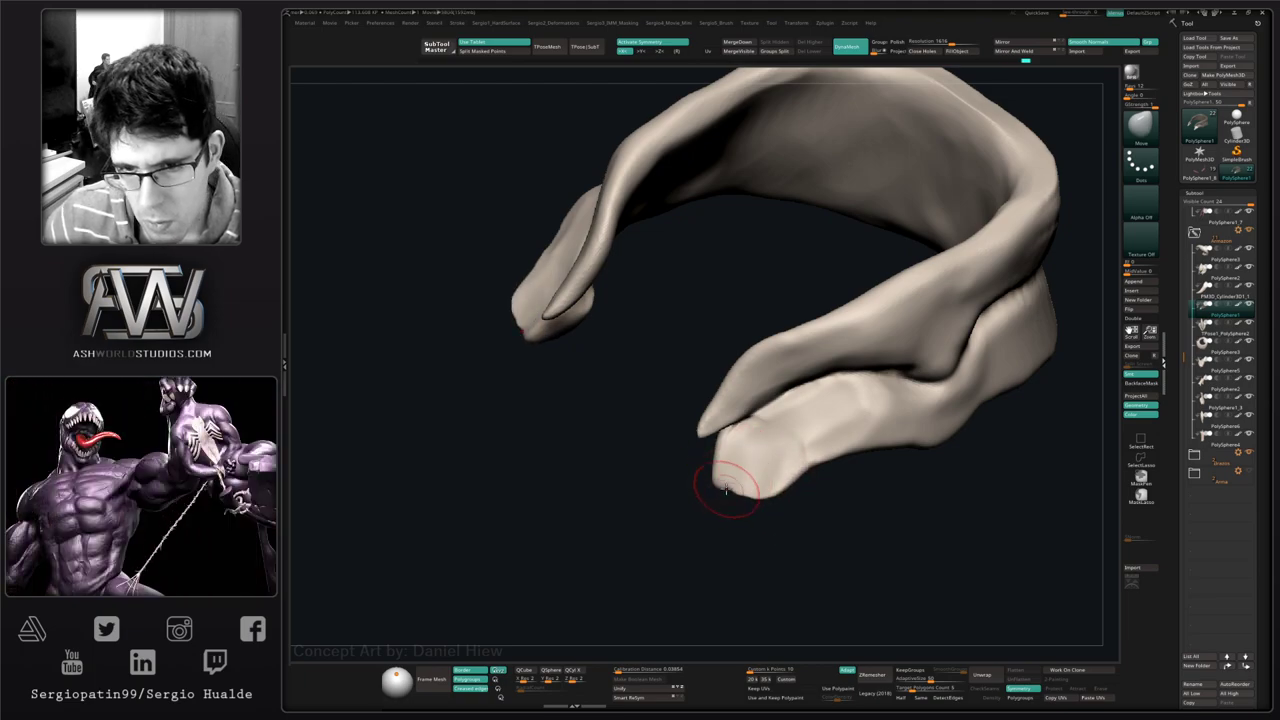
mouse_move(785, 484)
right_mouse_down()
mouse_move(843, 449)
mouse_move(787, 427)
mouse_move(774, 515)
mouse_move(787, 506)
mouse_move(808, 520)
mouse_move(686, 557)
mouse_move(768, 527)
mouse_move(751, 498)
mouse_move(746, 534)
mouse_move(789, 529)
mouse_move(772, 503)
right_mouse_up()
key("b")
key("c")
key("l")
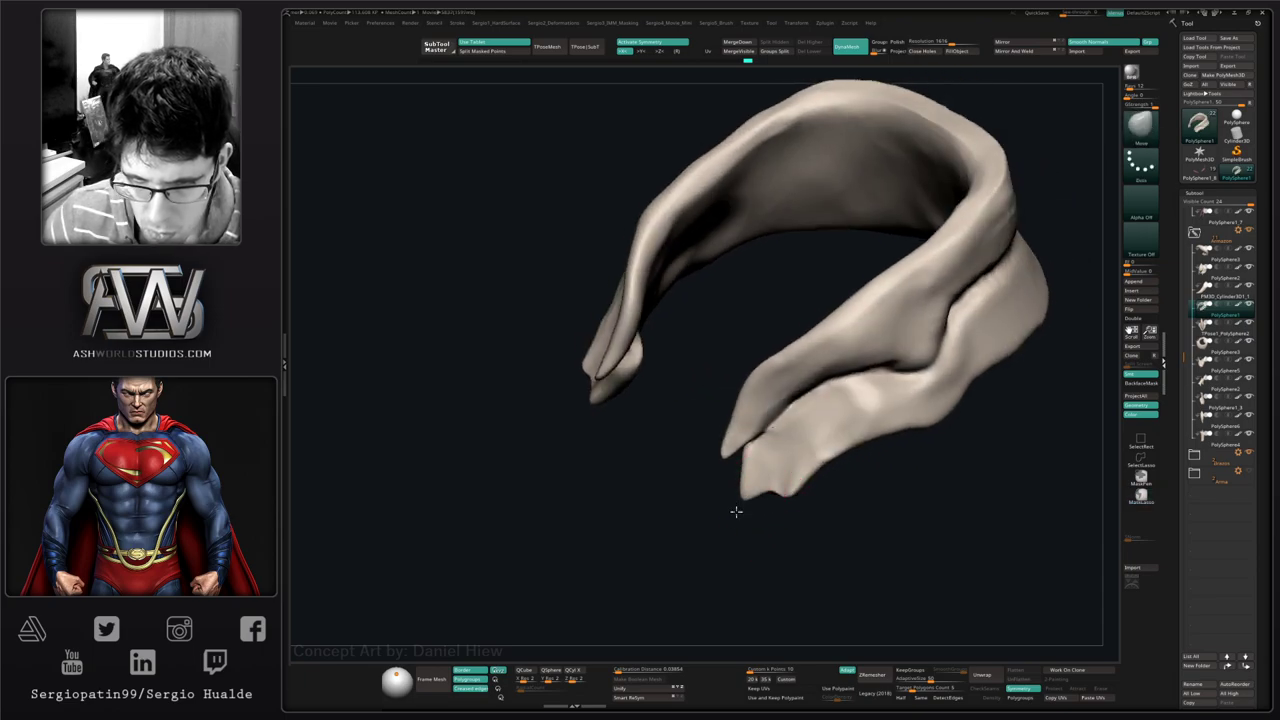
mouse_move(737, 487)
right_mouse_down()
mouse_move(811, 497)
mouse_move(785, 497)
right_mouse_up()
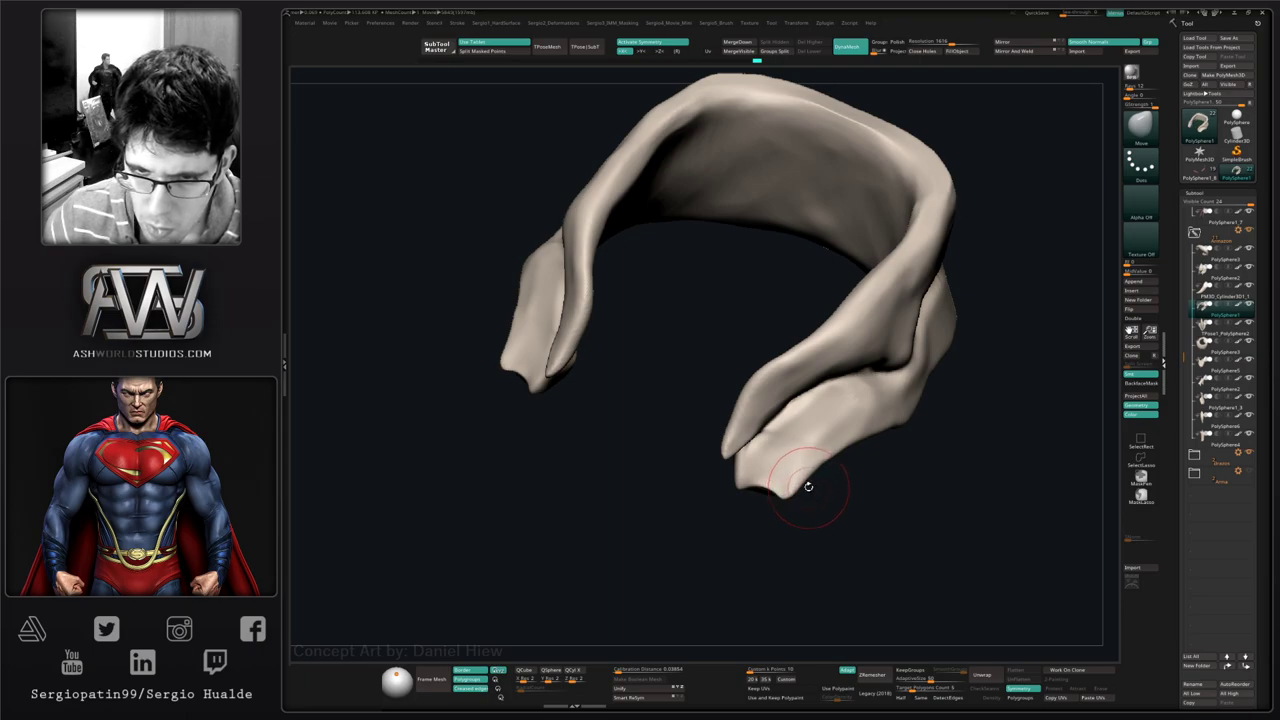
mouse_move(828, 457)
right_mouse_down()
mouse_move(800, 470)
mouse_move(808, 486)
right_mouse_up()
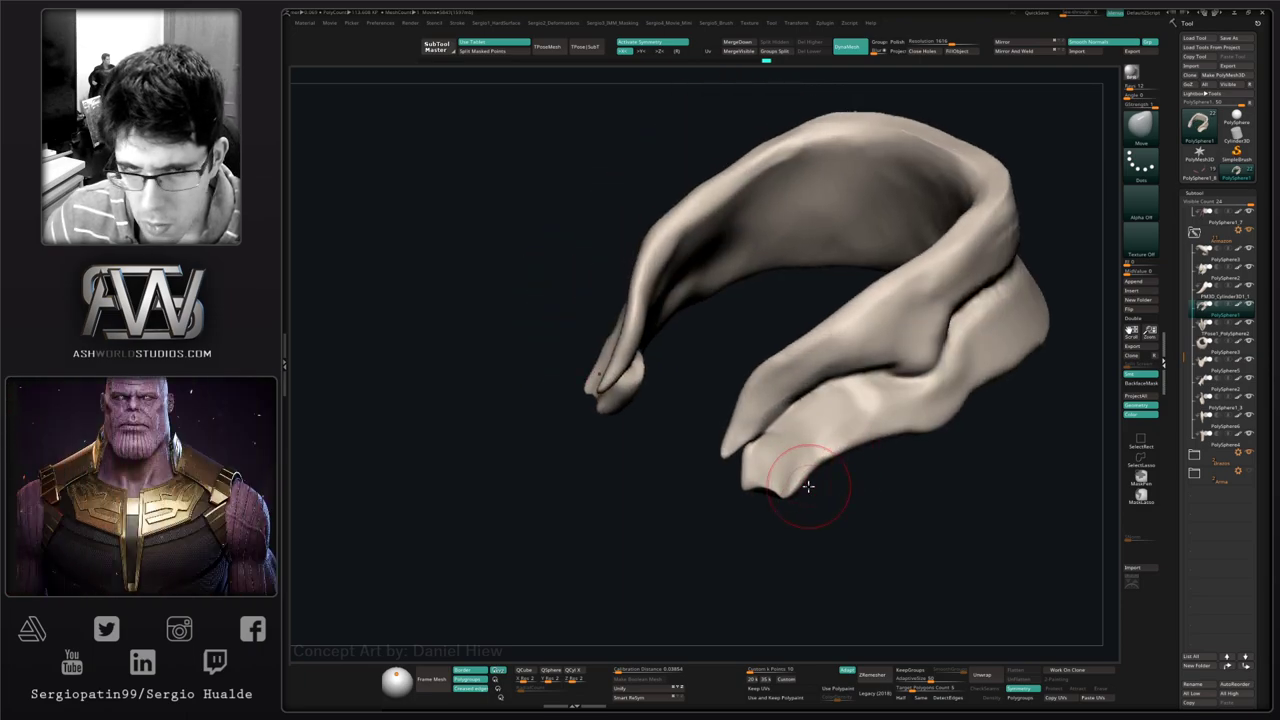
key("s")
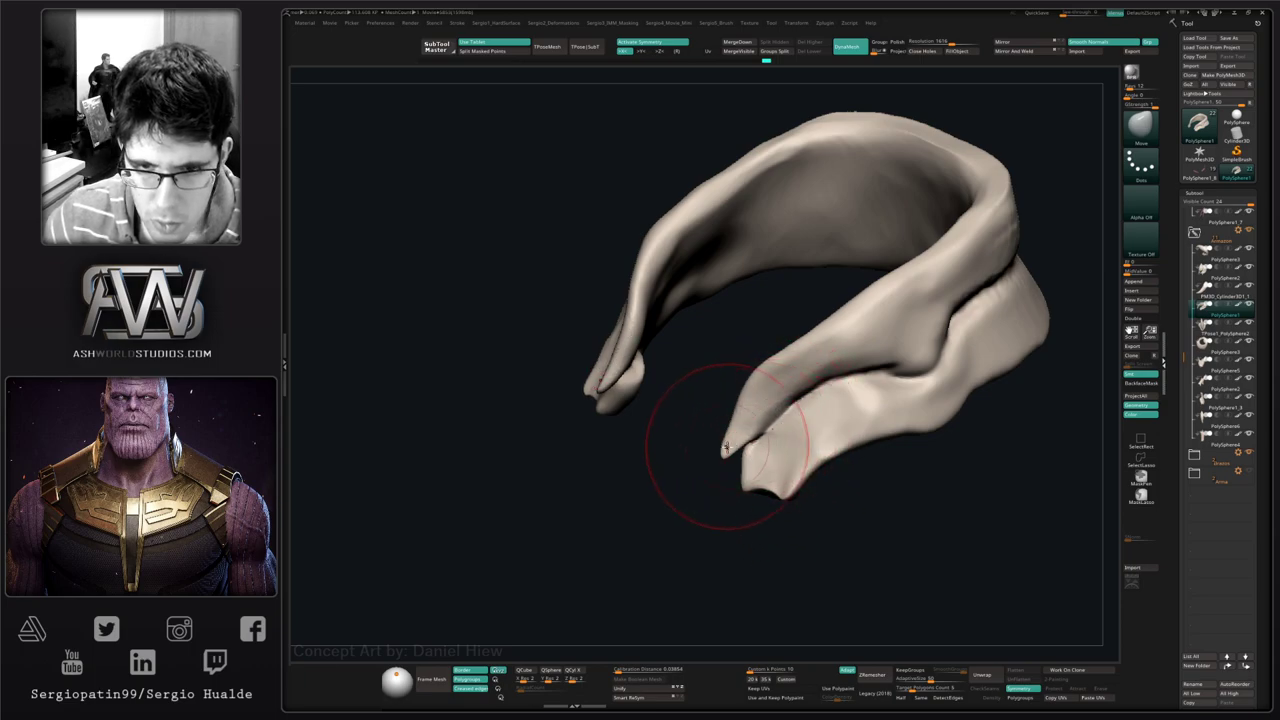
- Mask everything except the neck plate's upper prong and adjust its tip and lower edge with the Move brush
right_click_drag(726, 449, 701, 460, "ctrl")
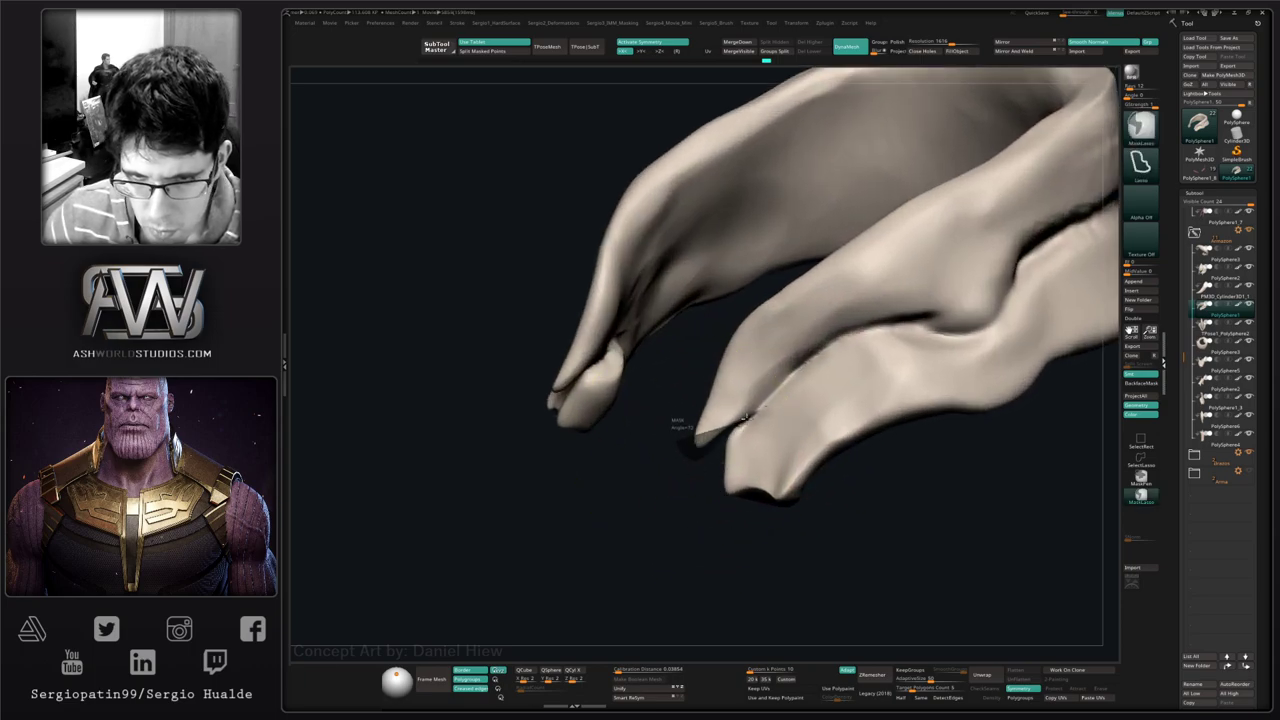
mouse_move(745, 418)
left_mouse_down("ctrl")
mouse_move(871, 295)
mouse_move(683, 354)
mouse_move(680, 385)
left_mouse_up("ctrl")
left_click(681, 491, "ctrl")
key("s")
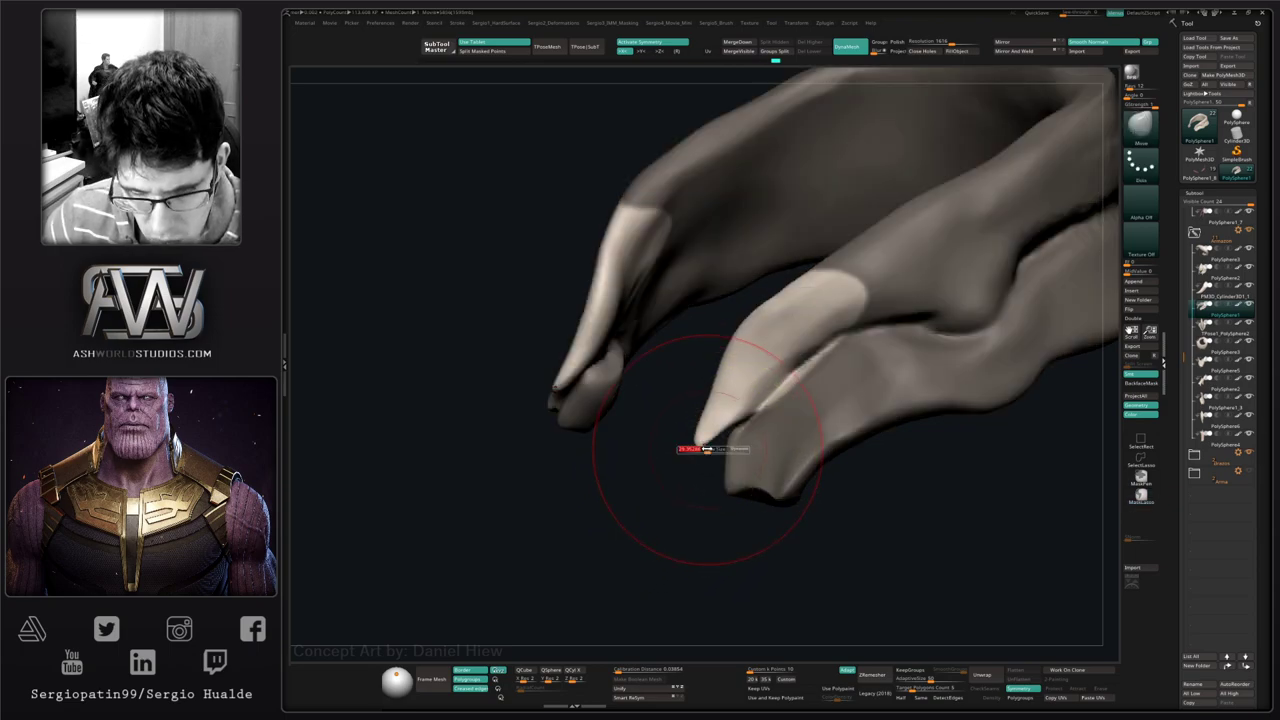
left_click_drag(707, 449, 697, 463)
left_click_drag(760, 428, 774, 418)
mouse_move(774, 418)
right_mouse_down()
mouse_move(816, 389)
mouse_move(760, 374)
right_mouse_up()
- Build up the upper prong with the Standard brush and sharpen the crease beneath it with the DamStandard brush
right_click_drag(1014, 445, 860, 320)
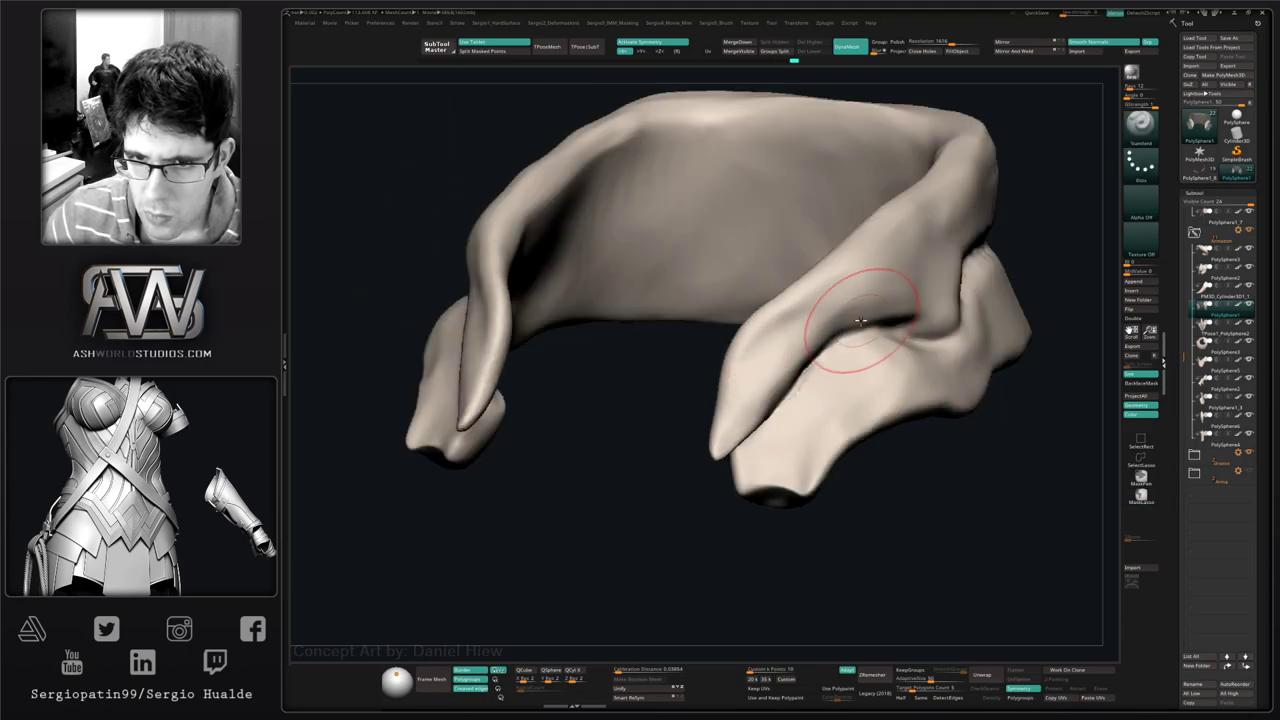
mouse_move(860, 320)
left_mouse_down()
mouse_move(880, 326)
mouse_move(862, 312)
mouse_move(845, 325)
mouse_move(858, 317)
left_mouse_up()
left_click_drag(760, 410, 832, 337)
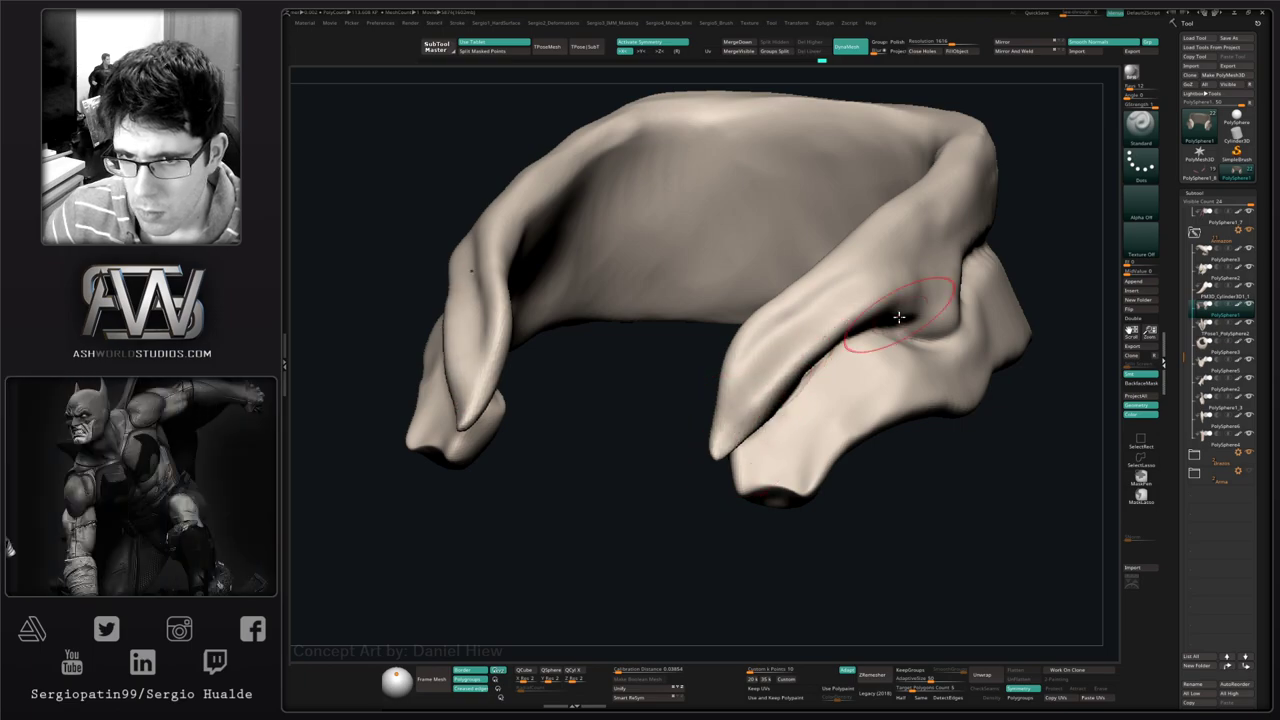
mouse_move(899, 317)
right_mouse_down()
mouse_move(880, 371)
mouse_move(857, 357)
right_mouse_up()
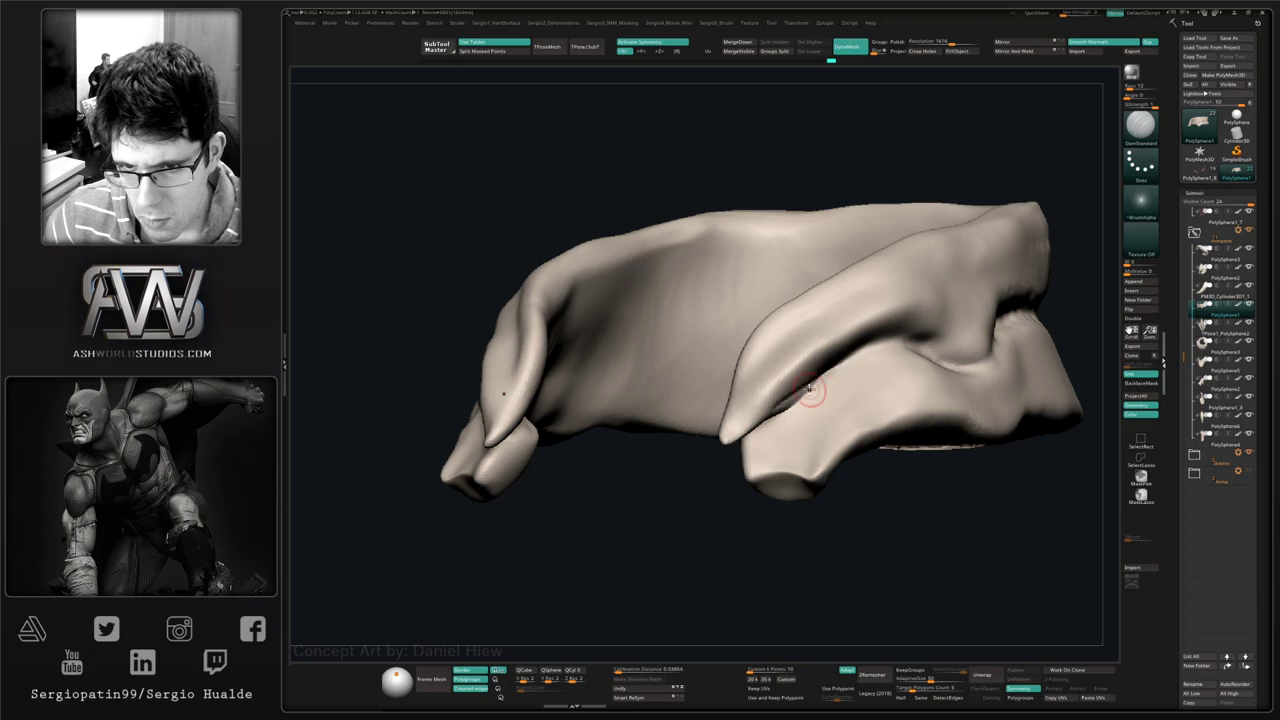
mouse_move(816, 404)
right_mouse_down()
mouse_move(840, 374)
mouse_move(800, 392)
right_mouse_up()
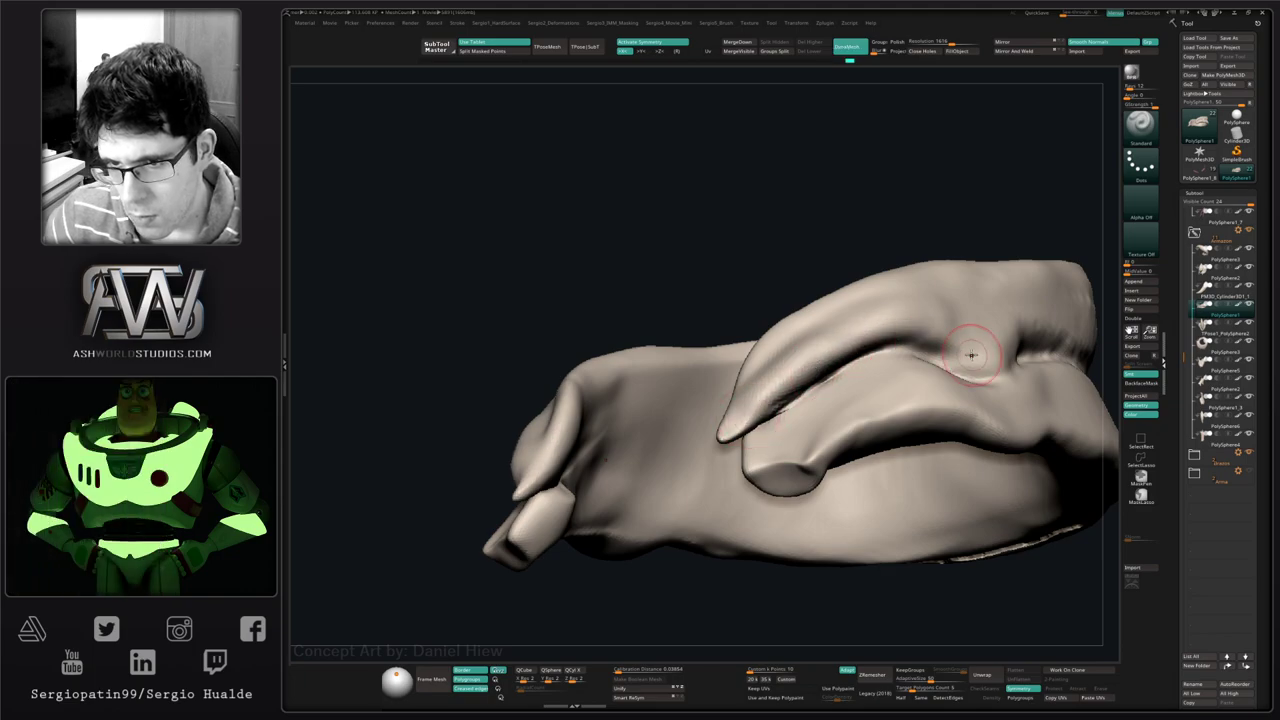
right_click_drag(935, 345, 872, 374)
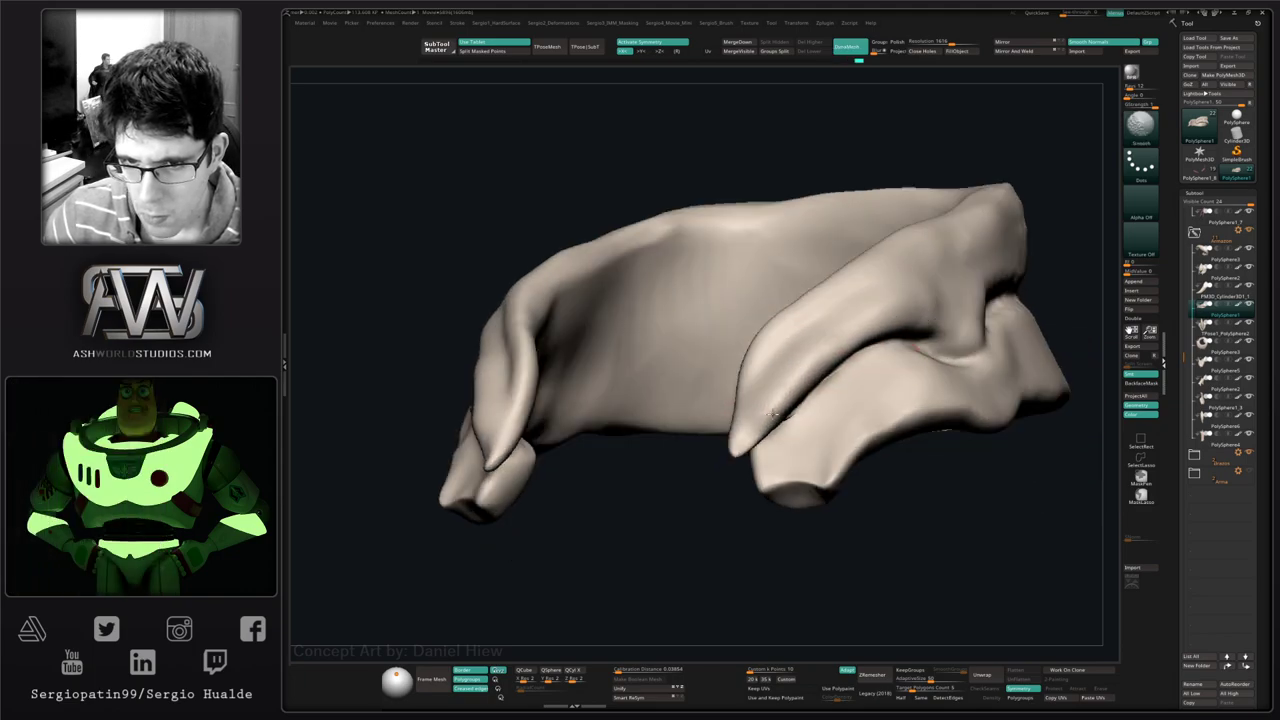
- Refine the upper prong's silhouette and inner rim with the Move brush
right_click_drag(786, 432, 771, 432)
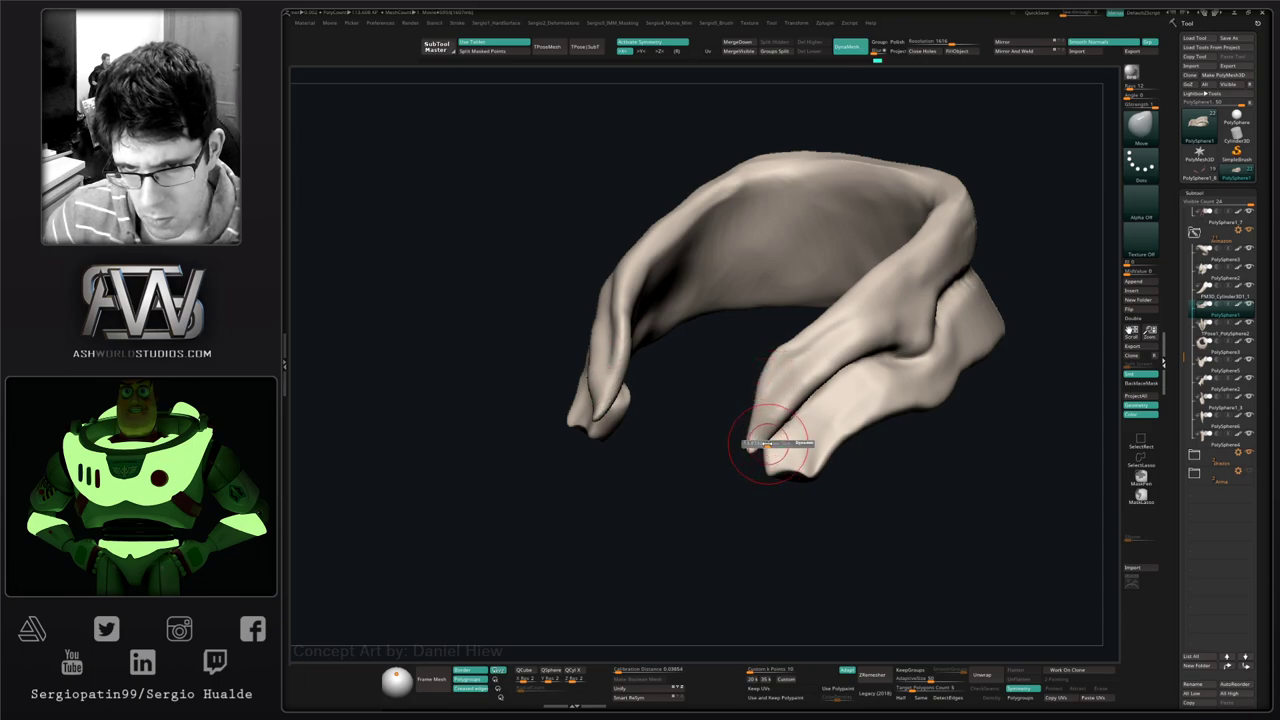
right_click_drag(768, 444, 770, 445)
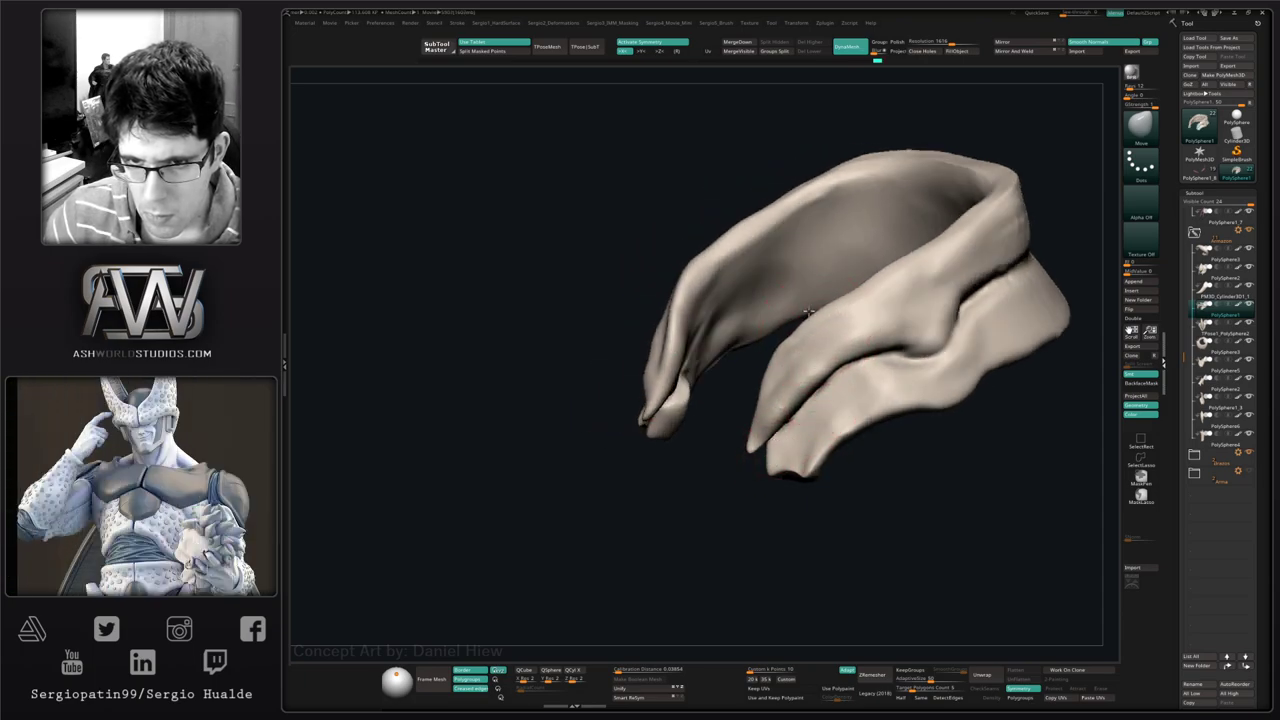
mouse_move(850, 299)
left_mouse_down()
mouse_move(846, 289)
mouse_move(906, 262)
left_mouse_up()
- Deepen the crease between the upper and lower prongs with the DamStandard brush
right_click_drag(920, 351, 906, 363)
key("b")
key("d")
key("s")
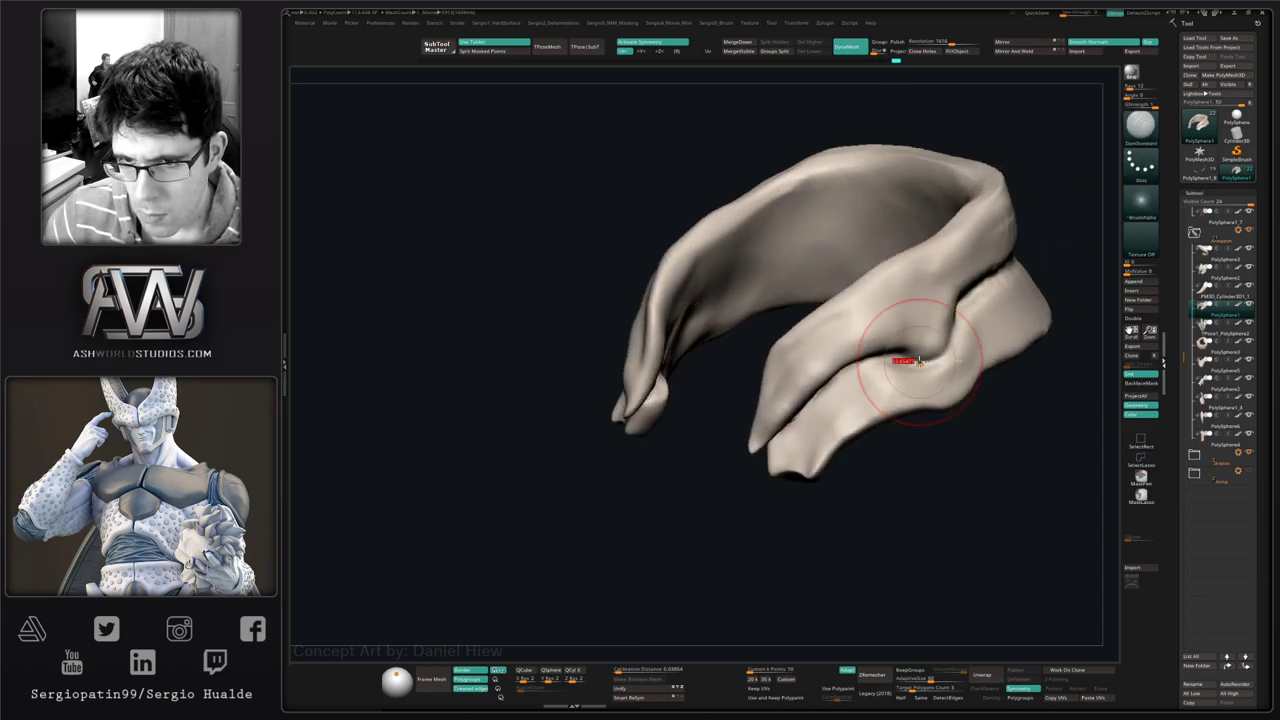
left_click_drag(922, 365, 893, 352)
mouse_move(860, 357)
right_mouse_down()
mouse_move(803, 396)
mouse_move(840, 368)
right_mouse_up()
left_click_drag(857, 363, 803, 417)
- Adjust the fold on the neck plate's side with the Move brush and carve its crease with the DamStandard brush
key("b")
key("m")
key("v")
key("s")
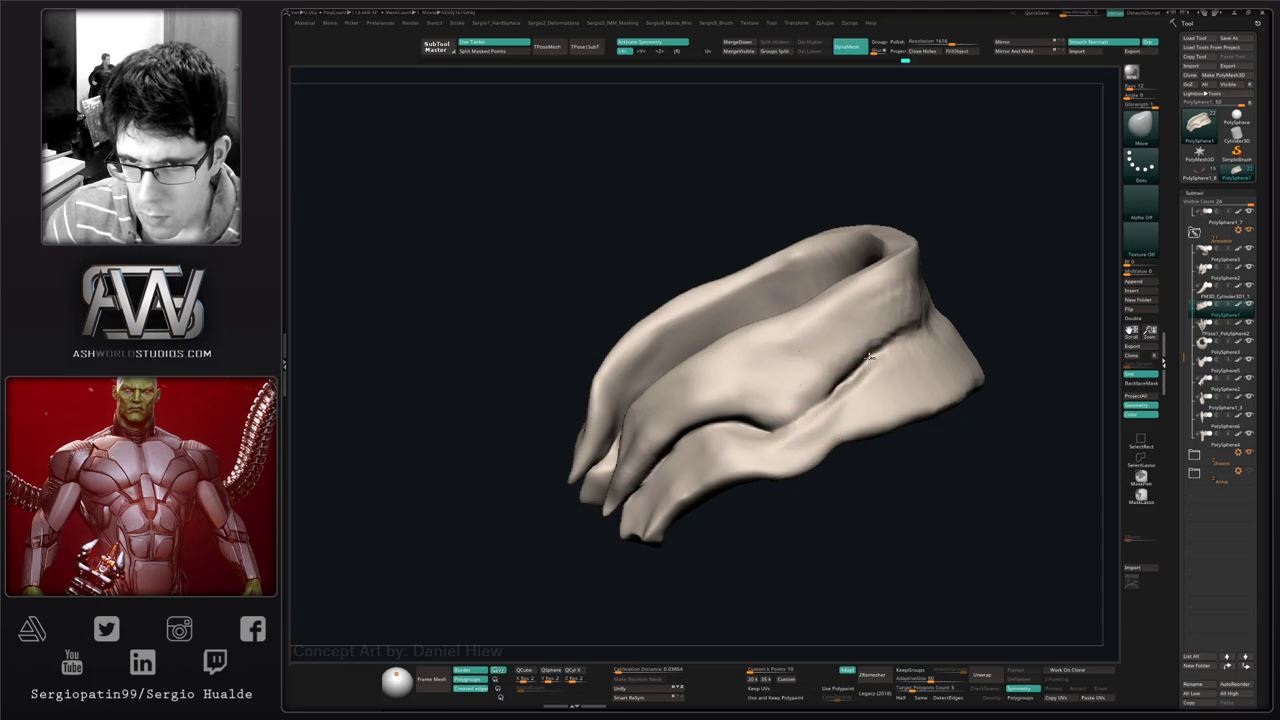
key("b")
key("d")
key("s")
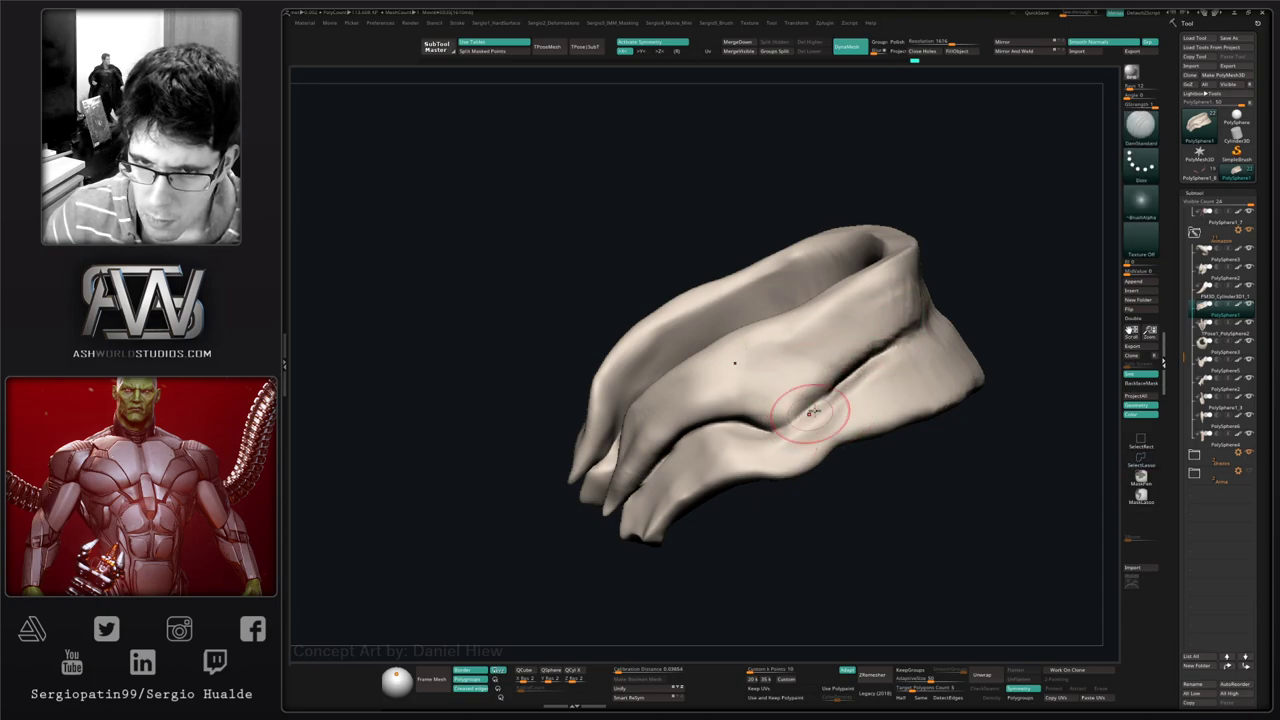
right_click_drag(789, 436, 837, 428)
- Switch to the TrimDynamic brush, lasso-mask the rear part of the neck plate's lower fold and invert the mask so only that part is editable
key("b")
key("t")
key("d")
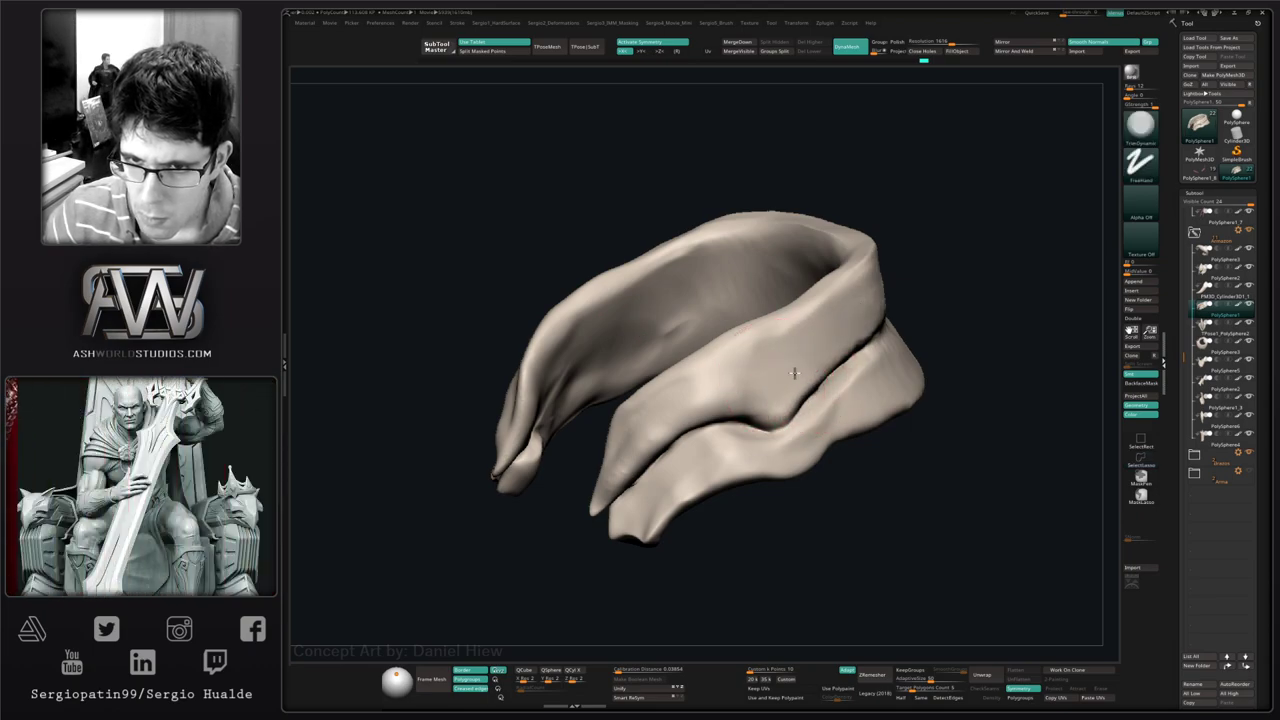
mouse_move(789, 366)
right_mouse_down()
mouse_move(849, 338)
mouse_move(852, 322)
mouse_move(845, 335)
right_mouse_up()
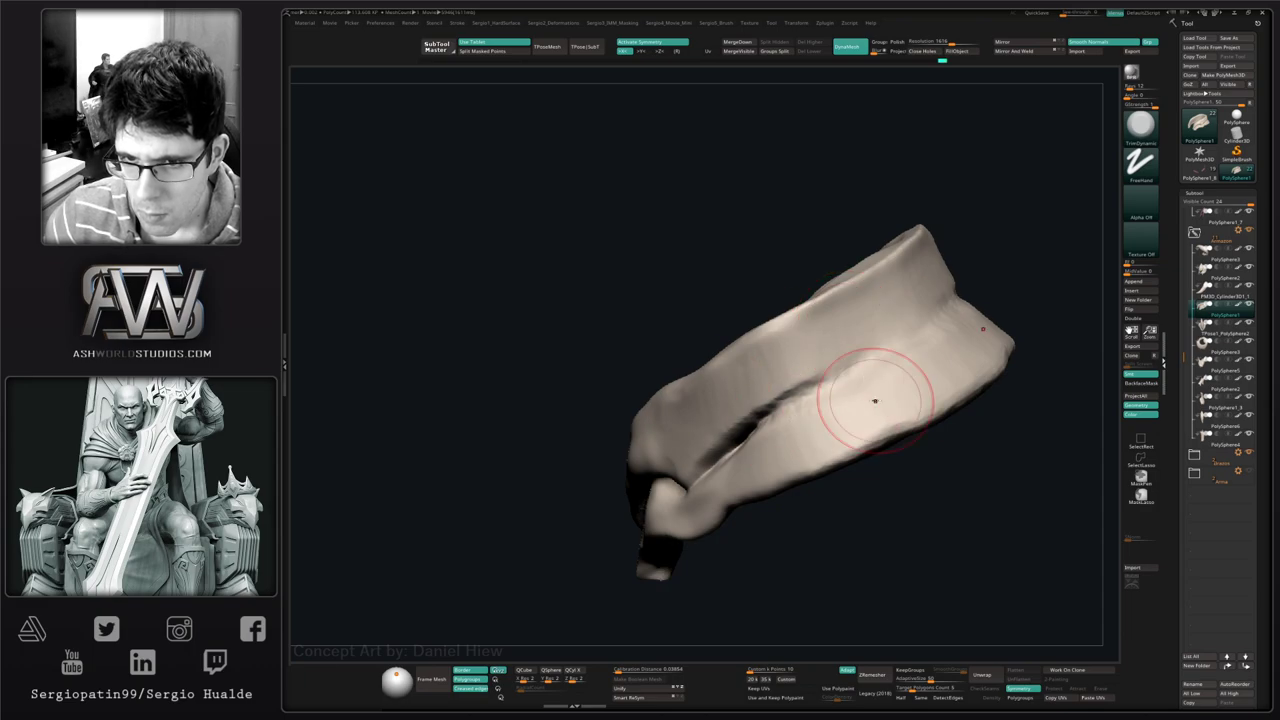
mouse_move(748, 473)
right_mouse_down()
mouse_move(771, 471)
mouse_move(771, 486)
mouse_move(820, 340)
mouse_move(891, 311)
mouse_move(906, 289)
right_mouse_up()
key("ctrl")
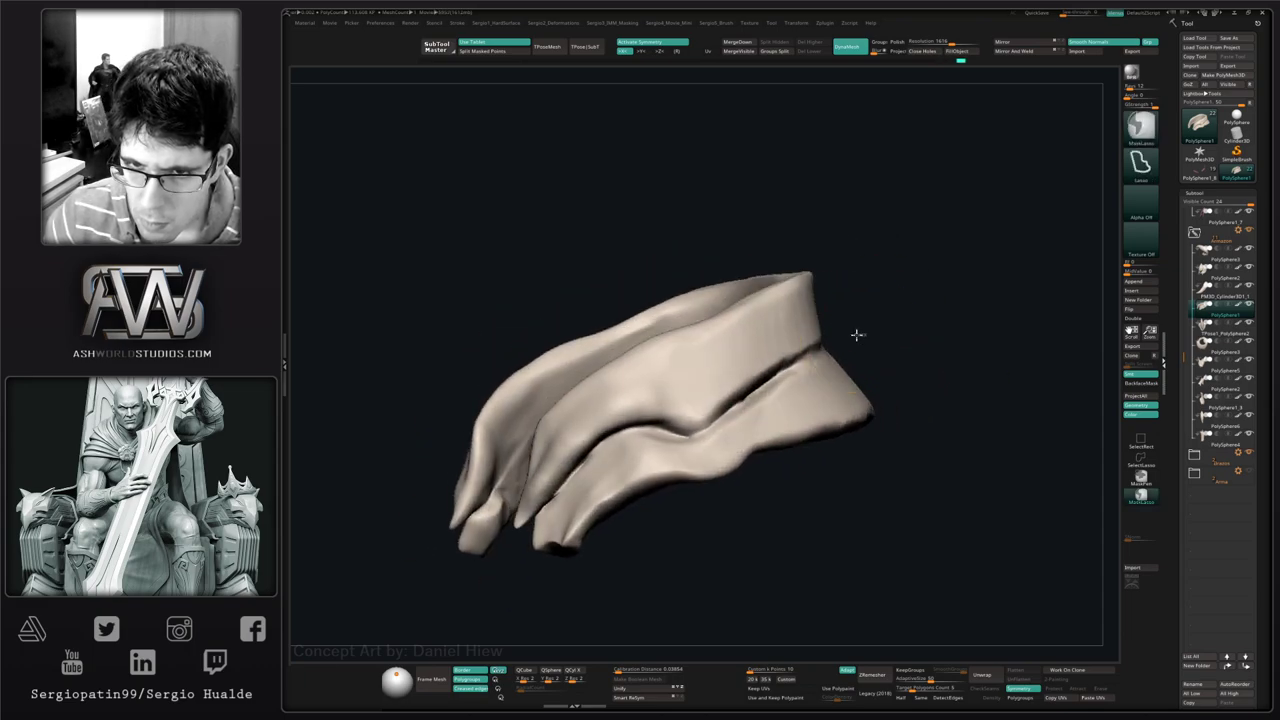
mouse_move(695, 444)
right_mouse_down()
mouse_move(843, 420)
mouse_move(800, 443)
mouse_move(800, 514)
mouse_move(816, 490)
right_mouse_up()
left_click_drag(816, 489, 785, 393, "ctrl")
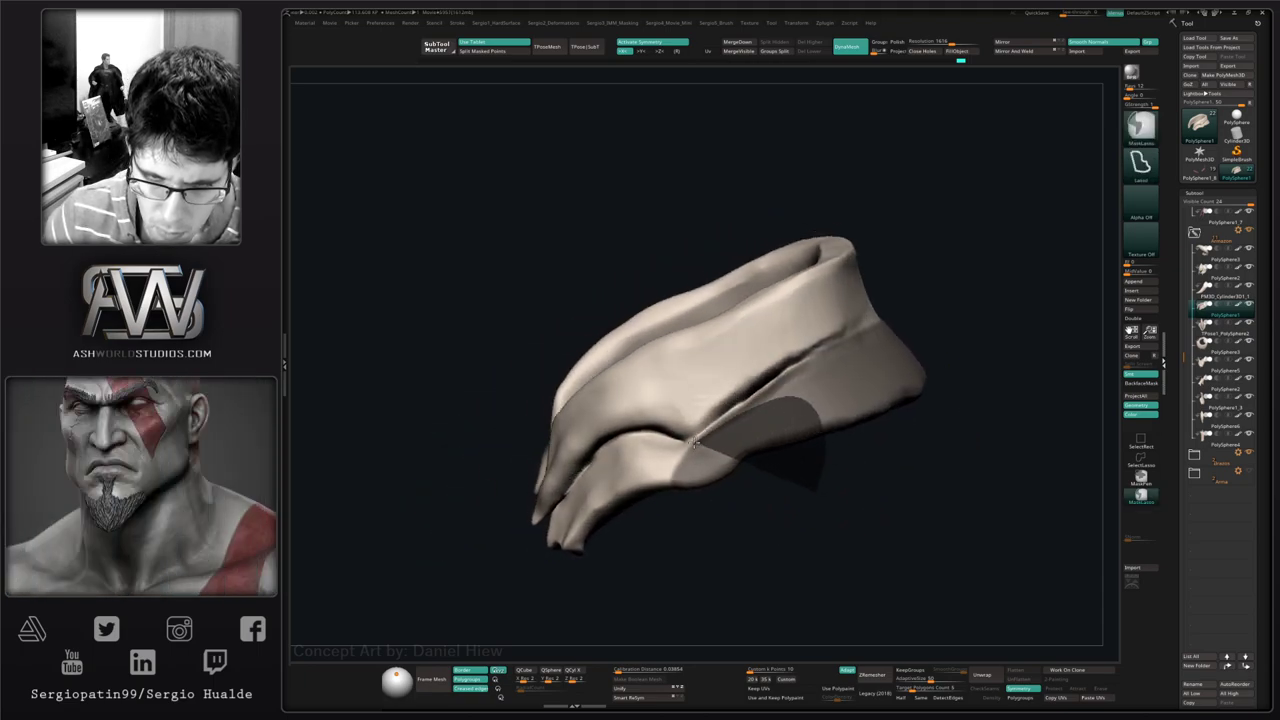
left_click_drag(694, 442, 706, 574, "ctrl")
mouse_move(770, 510)
right_mouse_down()
mouse_move(843, 503)
mouse_move(835, 450)
mouse_move(746, 435)
right_mouse_up()
left_click(811, 474, "ctrl")
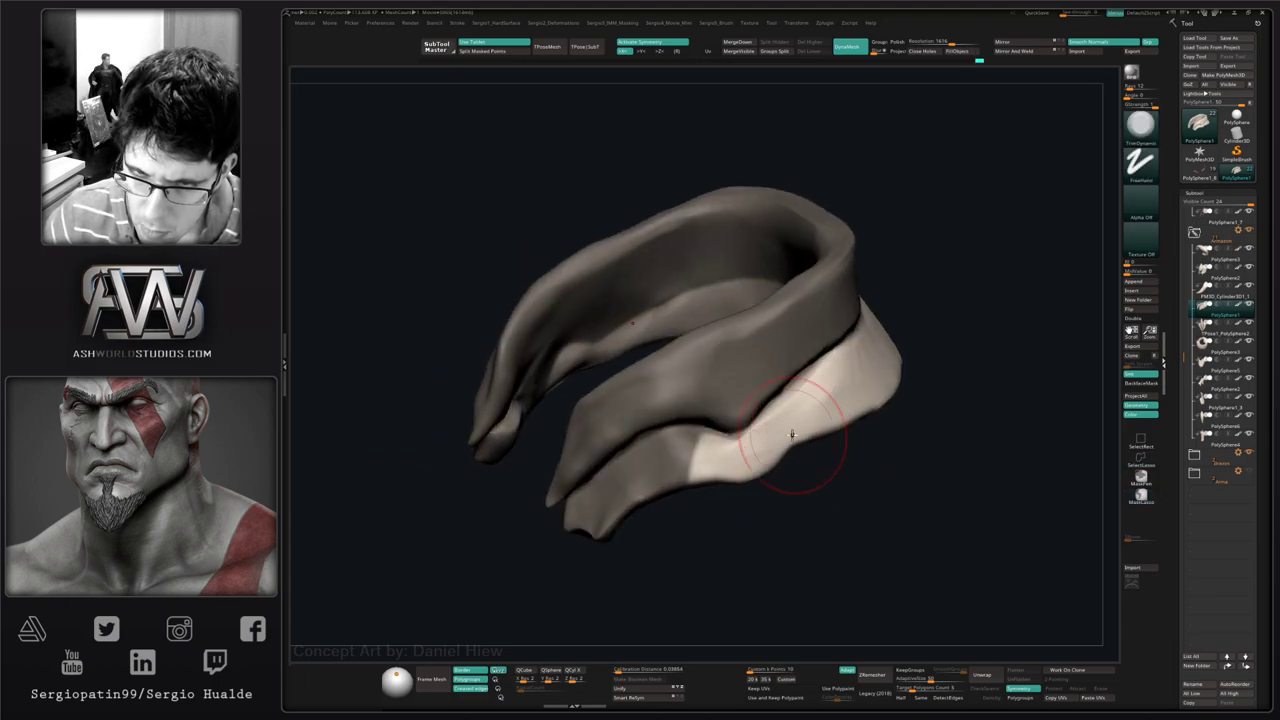
- Reshape the unmasked rear part of the lower fold with the Move brush
key("b")
key("m")
key("v")
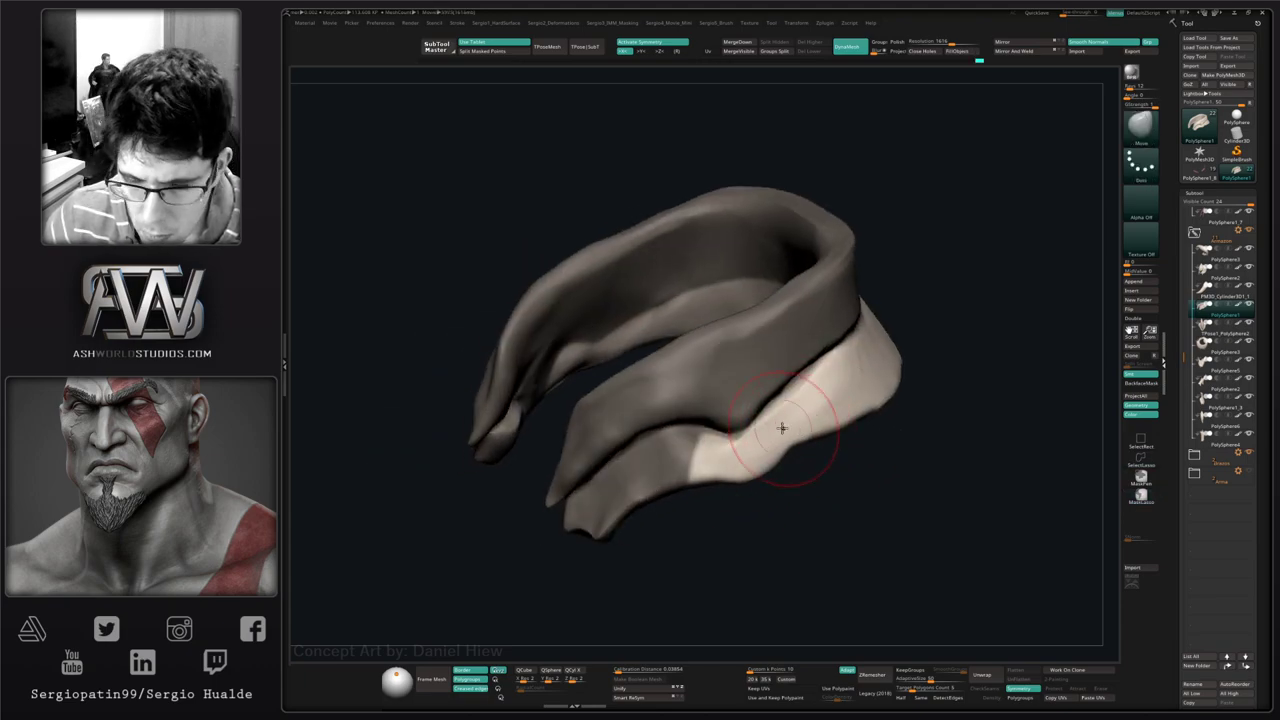
mouse_move(782, 428)
right_mouse_down()
mouse_move(822, 418)
mouse_move(812, 425)
right_mouse_up()
left_click_drag(809, 429, 786, 425)
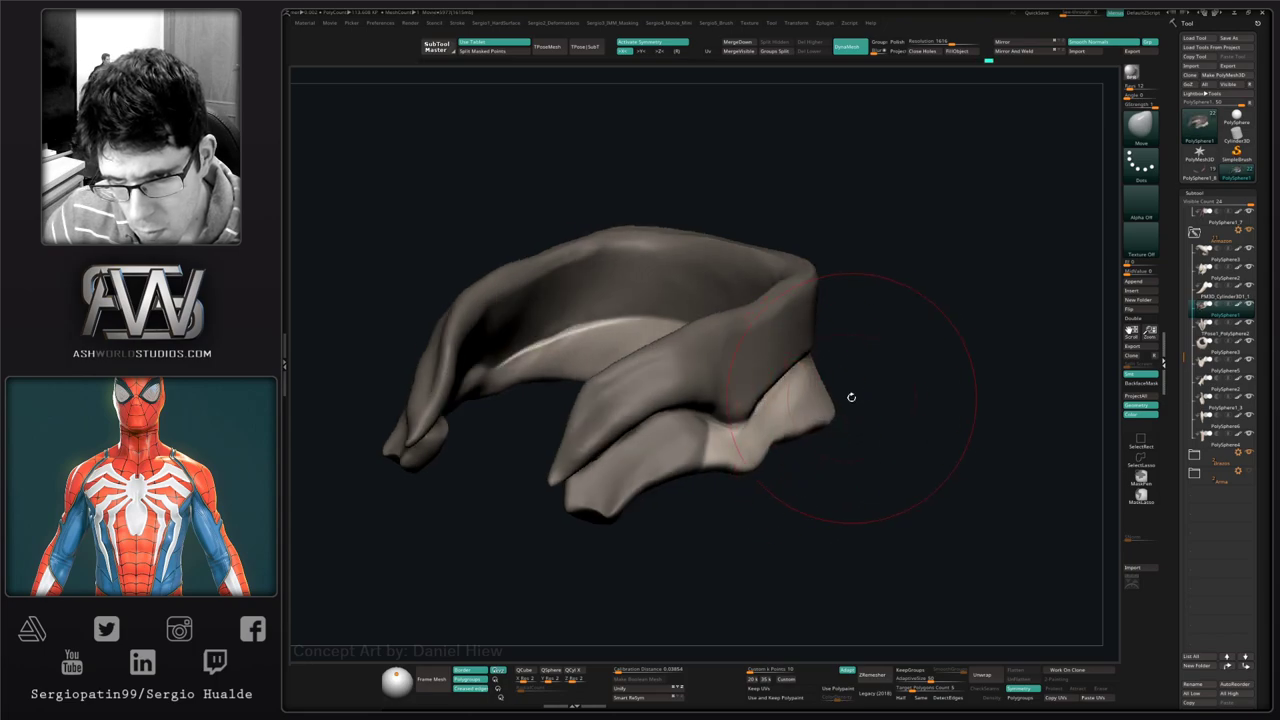
mouse_move(851, 397)
right_mouse_down()
mouse_move(877, 371)
mouse_move(863, 403)
mouse_move(792, 459)
mouse_move(849, 480)
mouse_move(823, 466)
mouse_move(819, 507)
right_mouse_up()
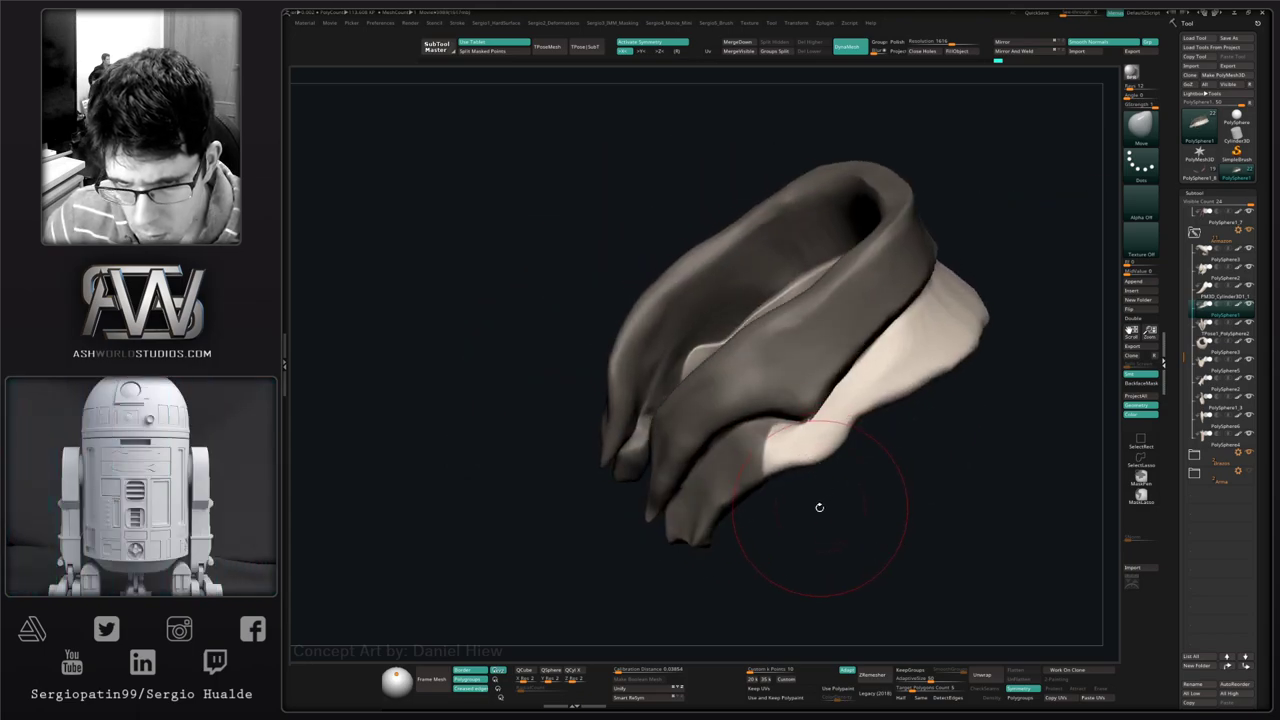
- Extend the unmasked area forward along the lower fold to the prong's tip with lasso unmasking, and check the inverted mask
key("ctrl")
left_click_drag(720, 437, 740, 568, "ctrl+alt")
mouse_move(765, 530)
right_mouse_down()
mouse_move(780, 485)
mouse_move(723, 571)
mouse_move(706, 500)
right_mouse_up()
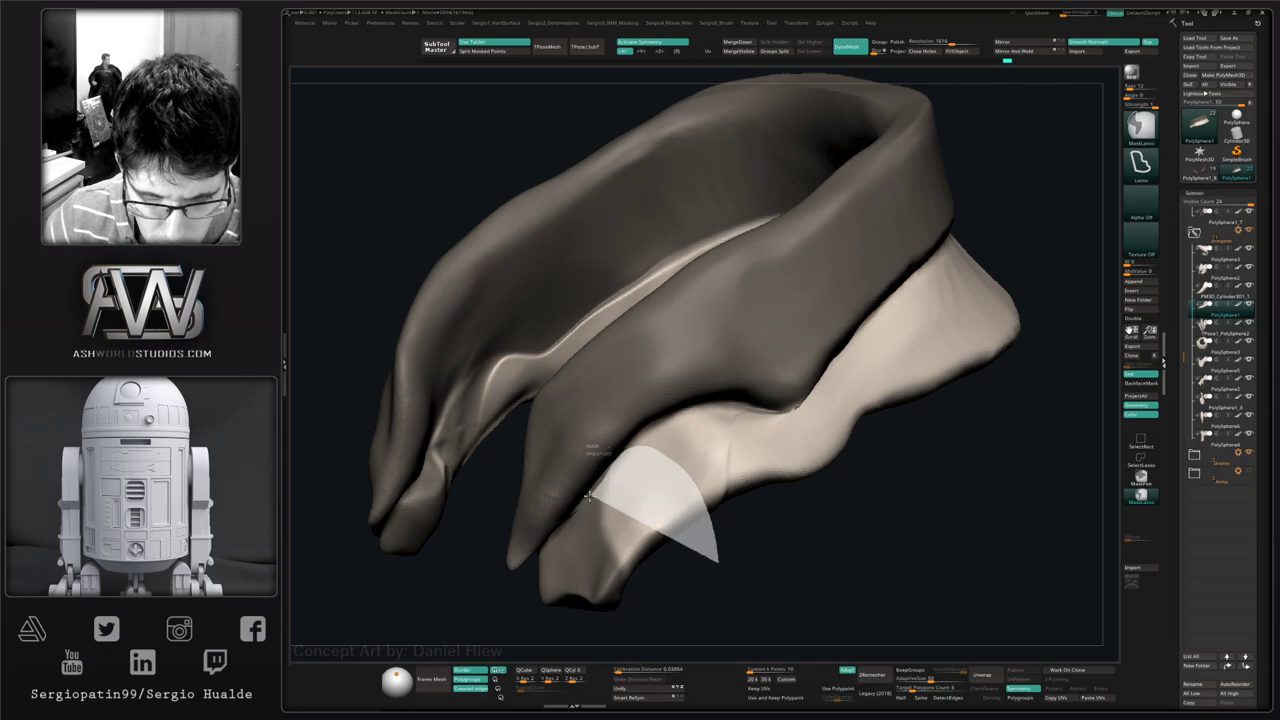
mouse_move(589, 496)
left_mouse_down("ctrl+alt")
mouse_move(561, 536)
mouse_move(722, 625)
mouse_move(728, 600)
left_mouse_up("ctrl+alt")
mouse_move(634, 585)
right_mouse_down("alt")
mouse_move(840, 480)
mouse_move(849, 426)
mouse_move(832, 434)
right_mouse_up("alt")
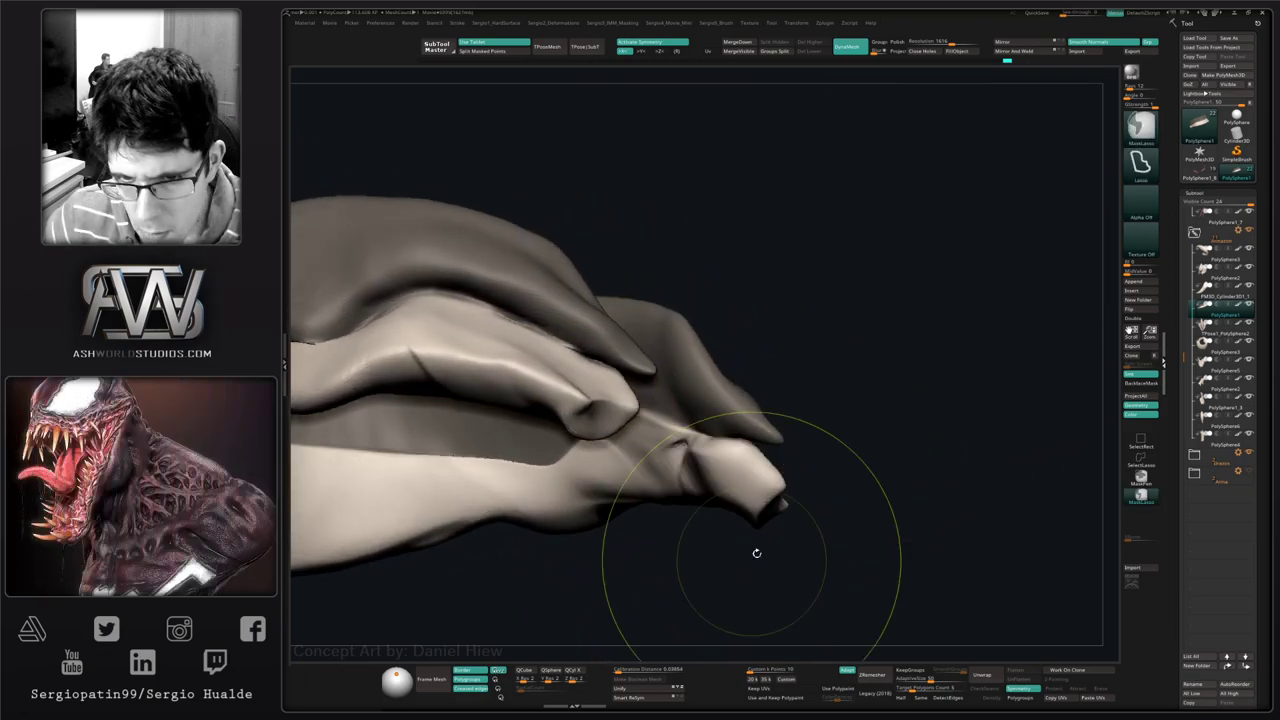
mouse_move(757, 553)
right_mouse_down()
mouse_move(697, 566)
mouse_move(780, 470)
mouse_move(811, 409)
mouse_move(810, 472)
mouse_move(786, 503)
mouse_move(820, 440)
mouse_move(849, 459)
mouse_move(754, 517)
mouse_move(757, 455)
right_mouse_up()
key("ctrl+i")
key("ctrl+i")
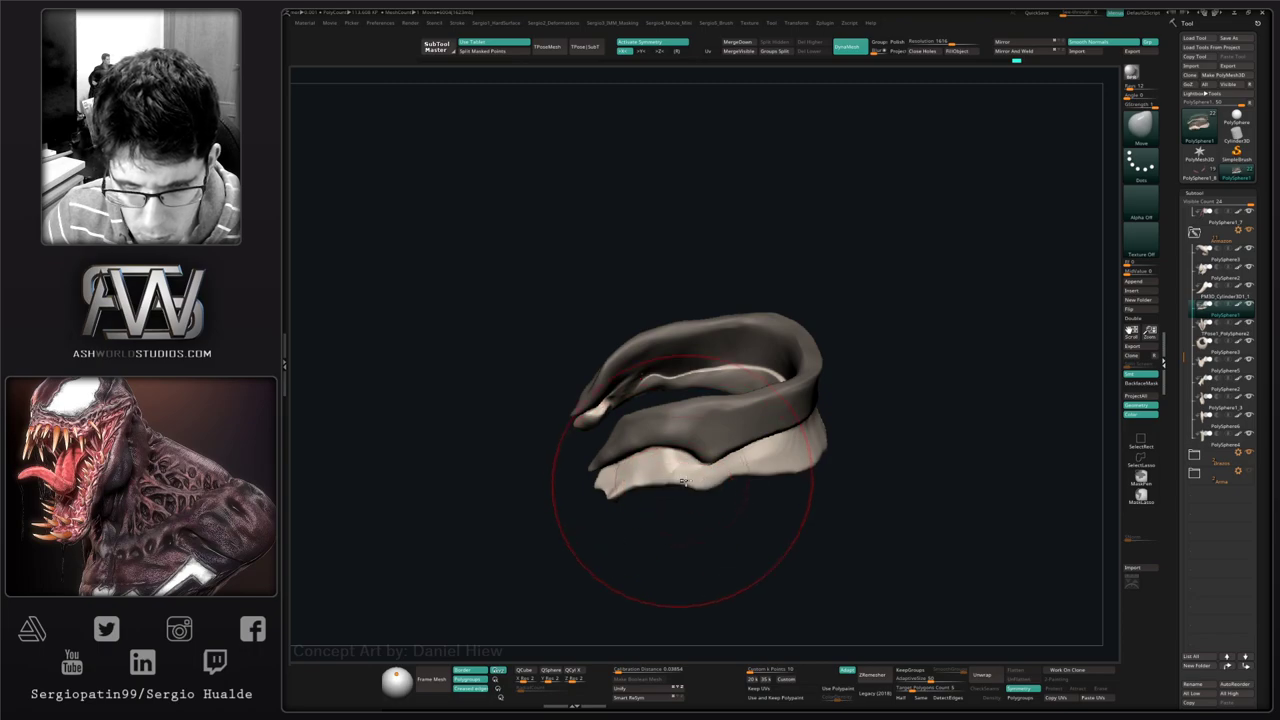
- Nudge the unmasked lower prong's upper contour with the Move brush
mouse_move(683, 482)
right_mouse_down()
mouse_move(600, 486)
mouse_move(718, 484)
mouse_move(803, 420)
mouse_move(751, 469)
mouse_move(690, 458)
right_mouse_up()
left_click_drag(682, 459, 685, 452)
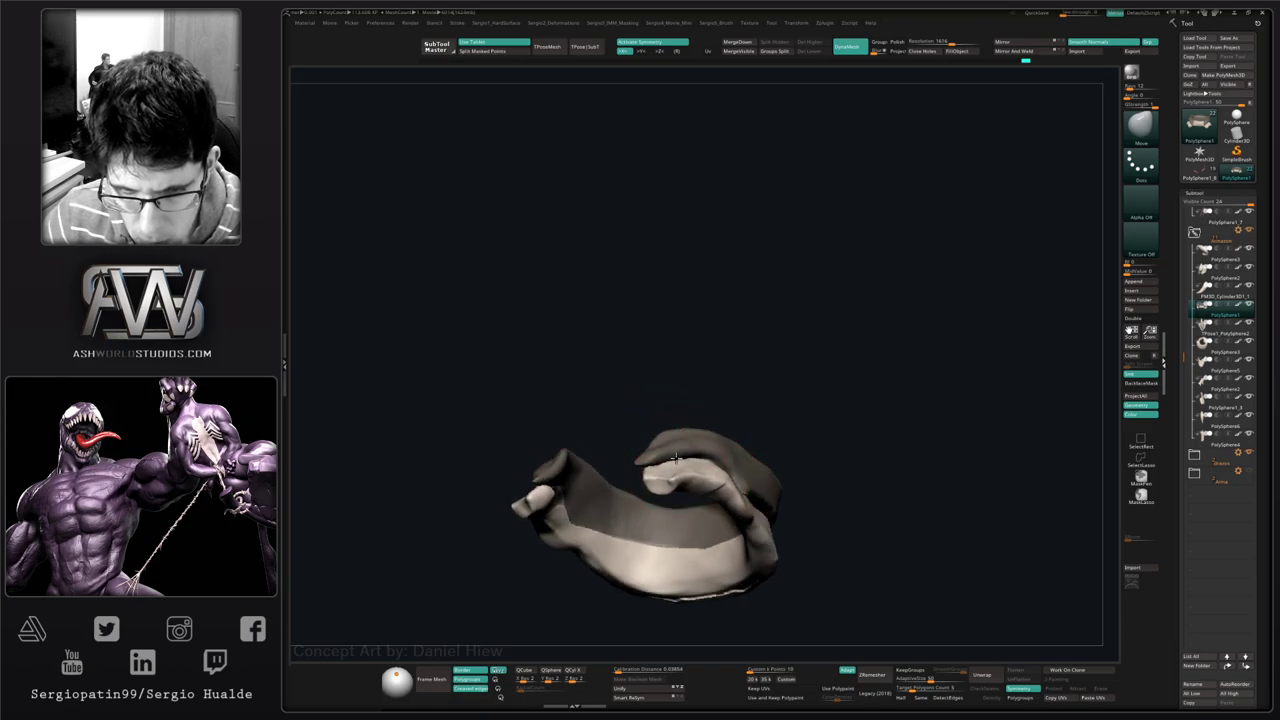
left_click_drag(706, 494, 708, 487)
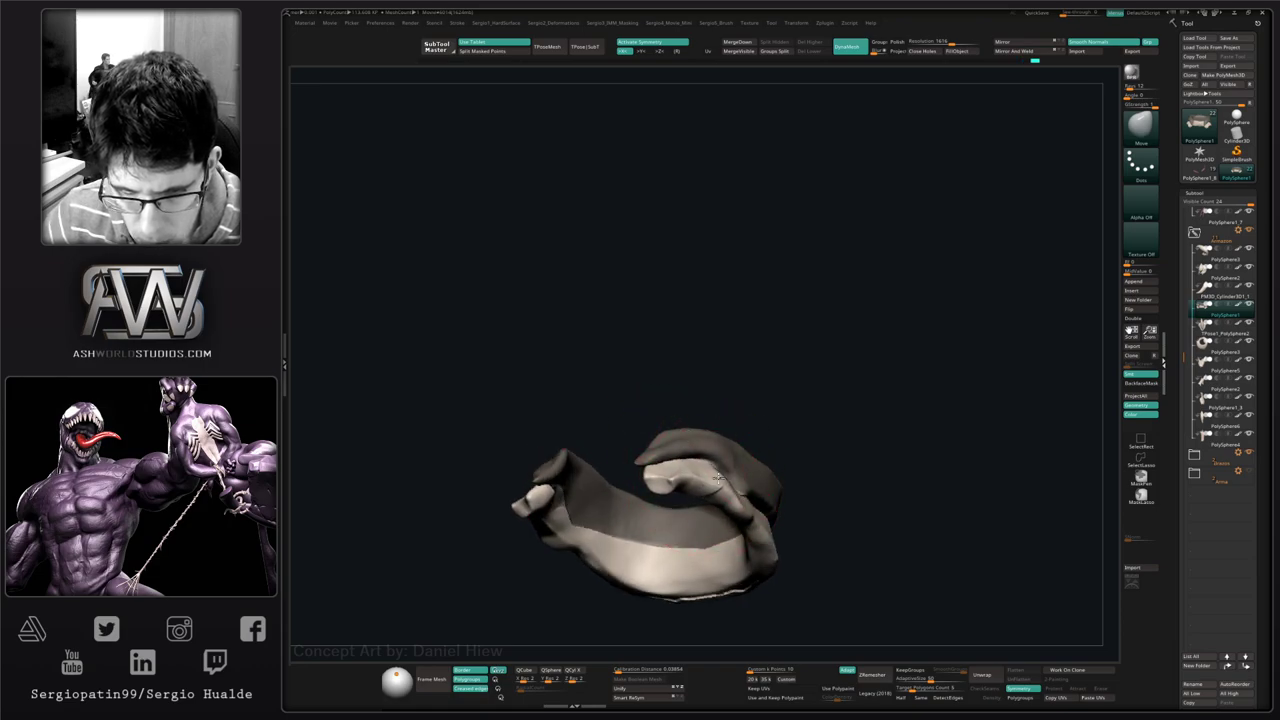
right_click_drag(718, 477, 717, 489)
- Flatten the lower prong's surface with the TrimDynamic brush
key("b")
key("t")
key("d")
left_click_drag(709, 483, 654, 537)
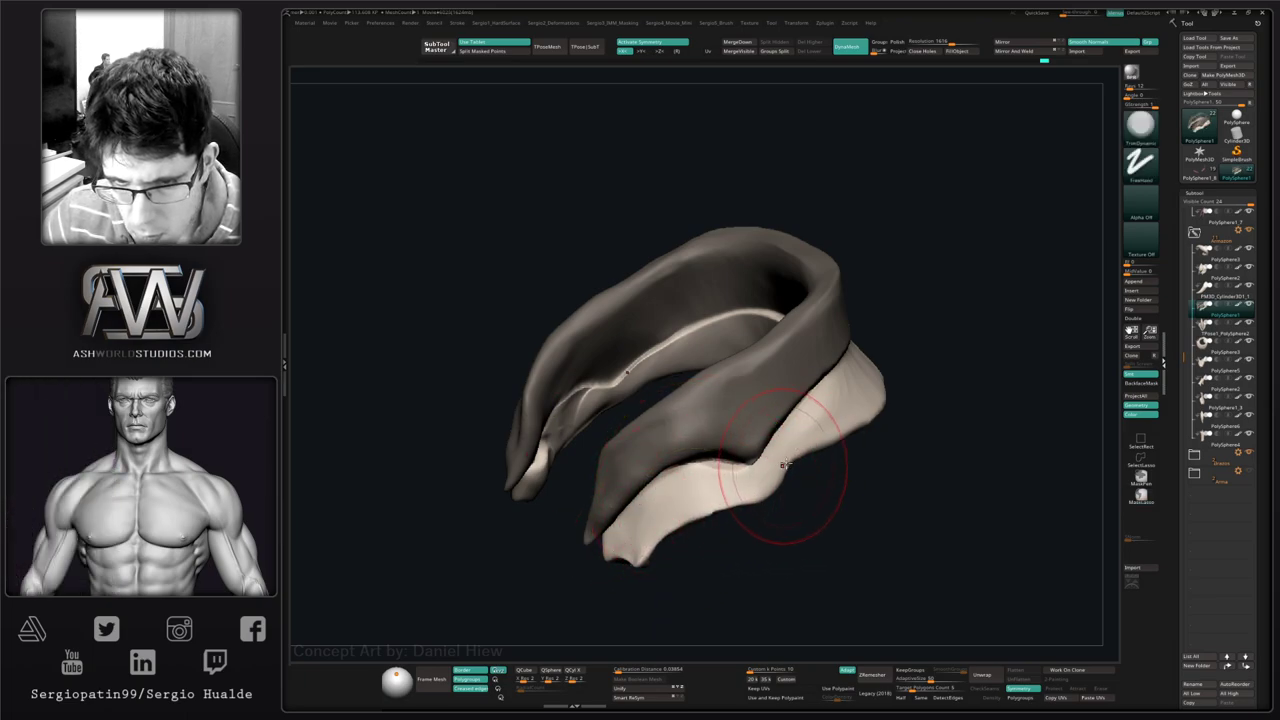
mouse_move(785, 465)
right_mouse_down()
mouse_move(818, 418)
mouse_move(829, 430)
mouse_move(771, 462)
mouse_move(817, 406)
mouse_move(851, 449)
right_mouse_up()
- Adjust the lower fold's bottom edge along the side with the Move brush
key("b")
key("m")
key("v")
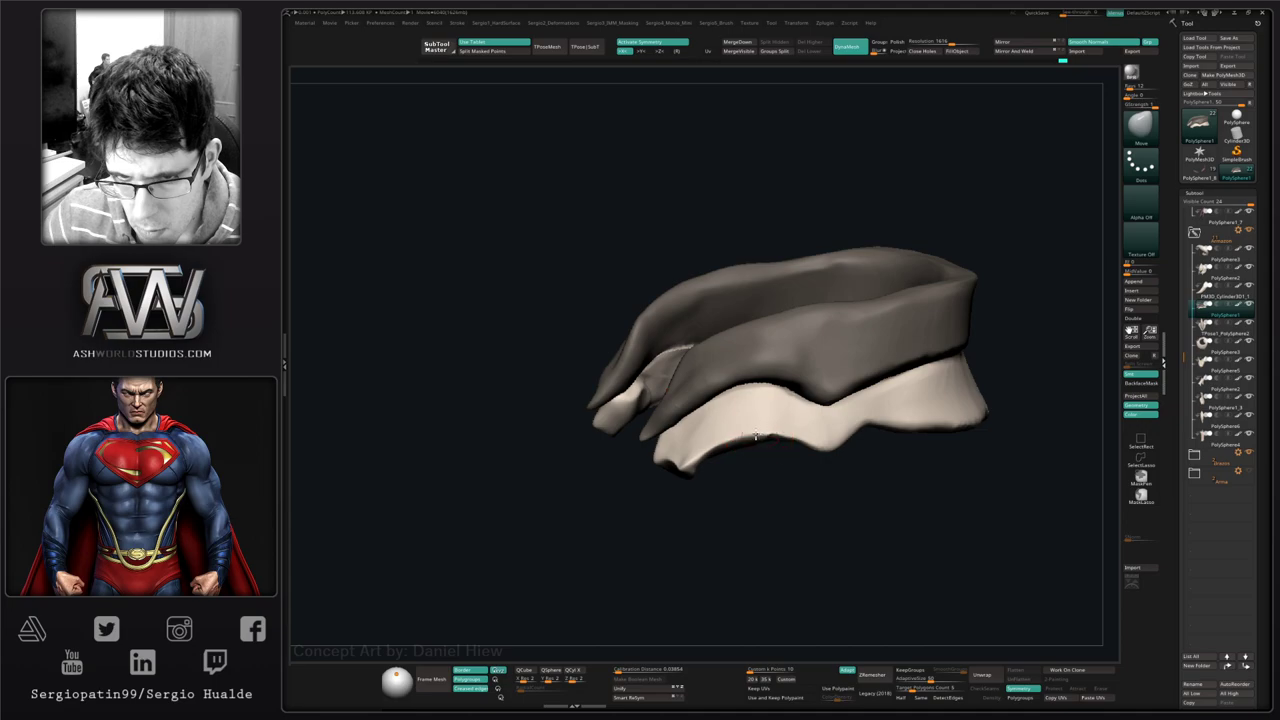
mouse_move(756, 437)
right_mouse_down()
mouse_move(770, 458)
mouse_move(851, 429)
mouse_move(828, 418)
mouse_move(831, 437)
mouse_move(787, 456)
mouse_move(857, 396)
right_mouse_up()
right_click_drag(854, 395, 889, 389)
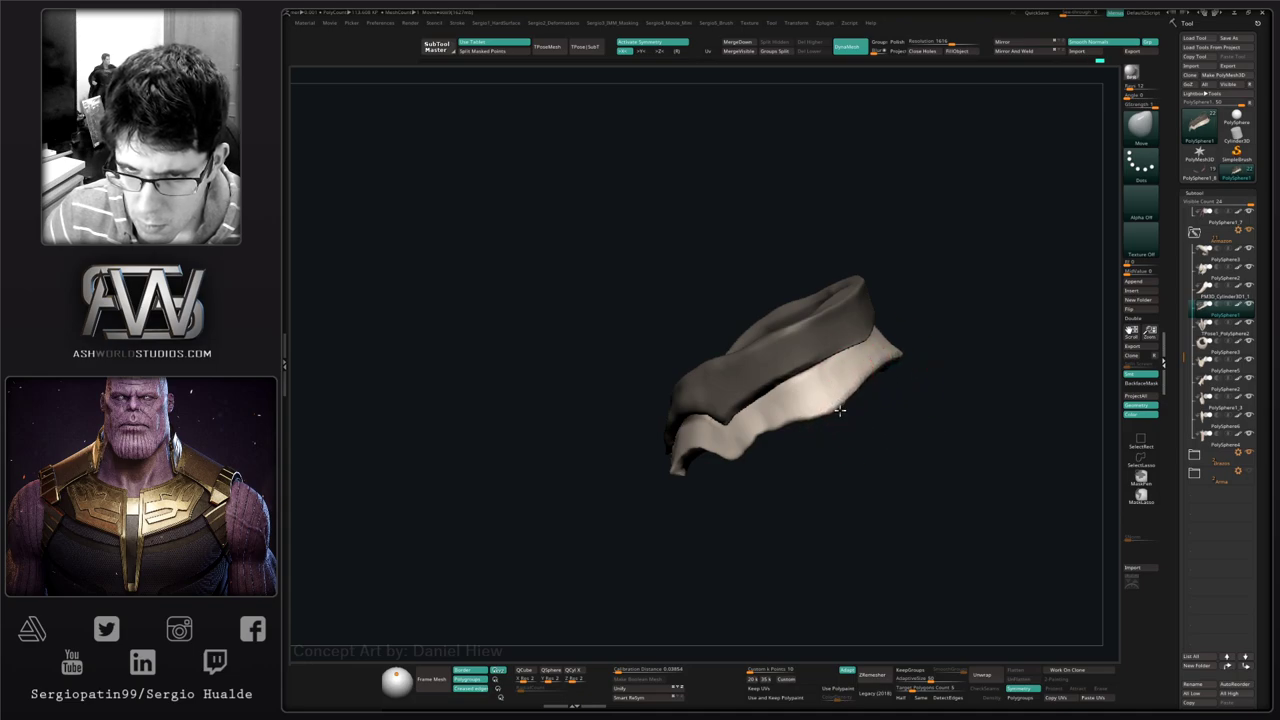
mouse_move(843, 412)
left_mouse_down()
mouse_move(852, 449)
mouse_move(822, 440)
left_mouse_up()
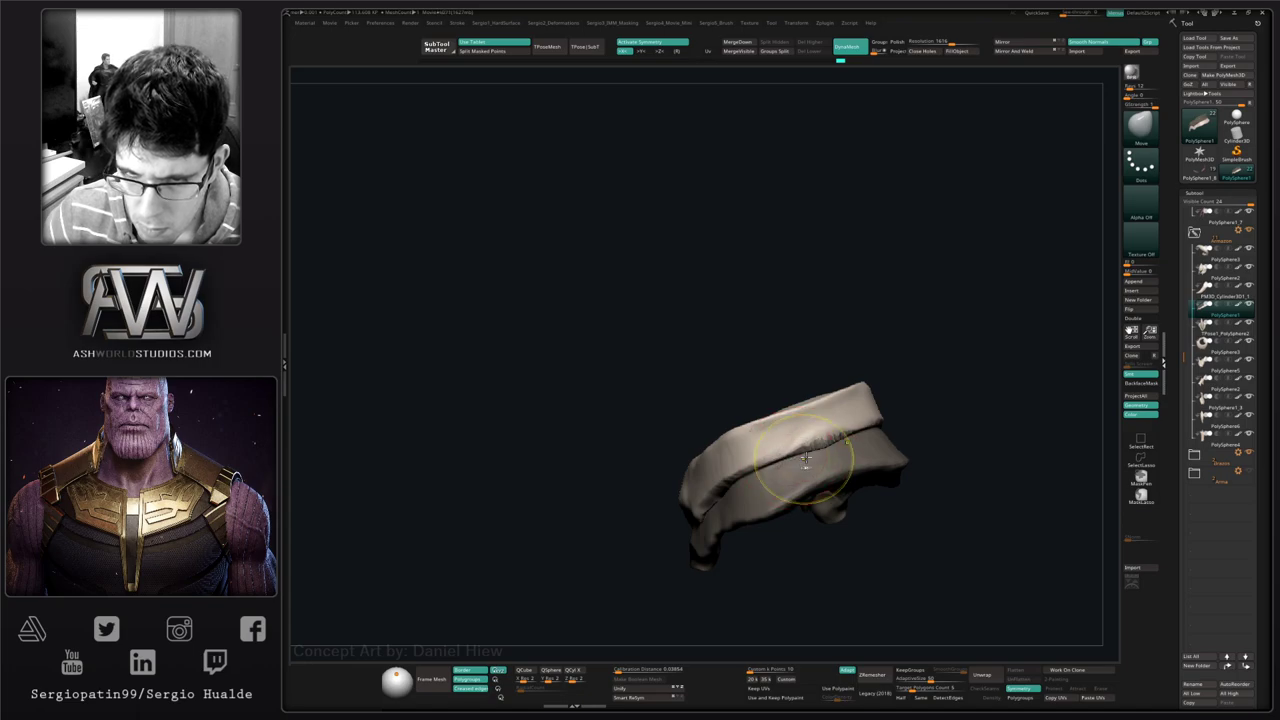
- Clear the mask and refine the lower fold's side near the crease with a resized Move brush
right_click_drag(880, 420, 836, 449)
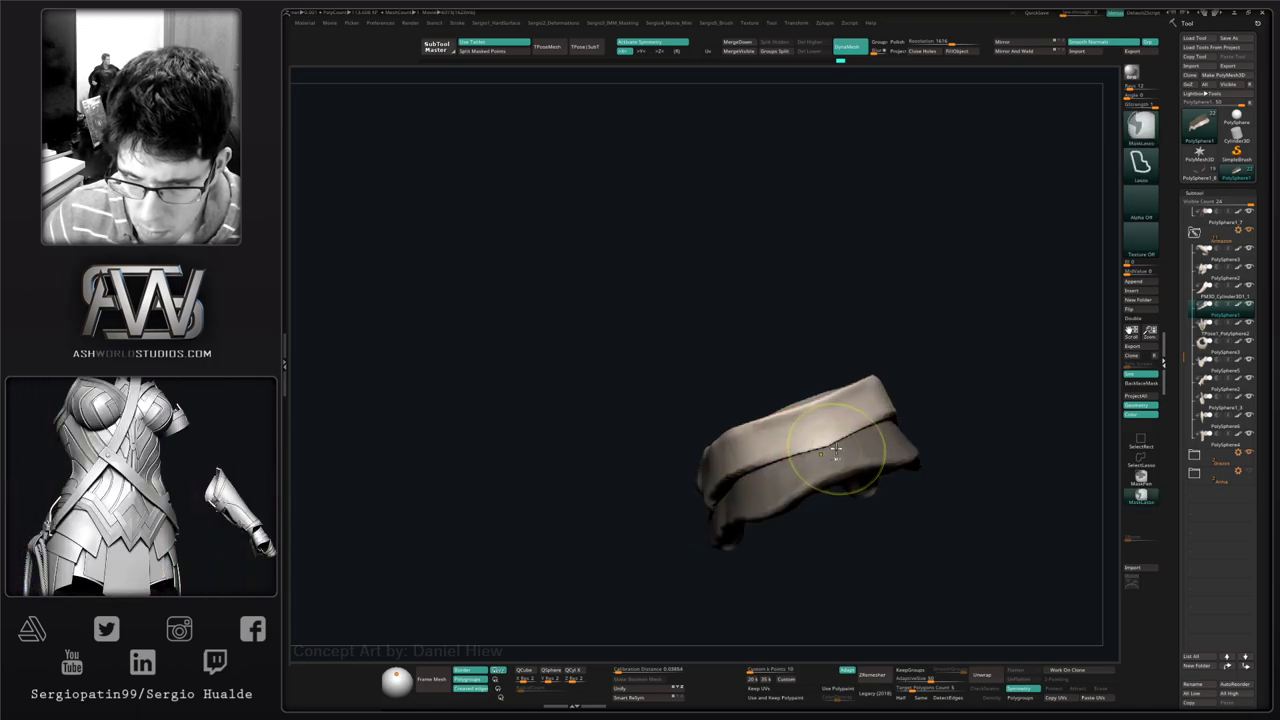
mouse_move(835, 450)
left_mouse_down()
mouse_move(923, 371)
mouse_move(838, 435)
left_mouse_up()
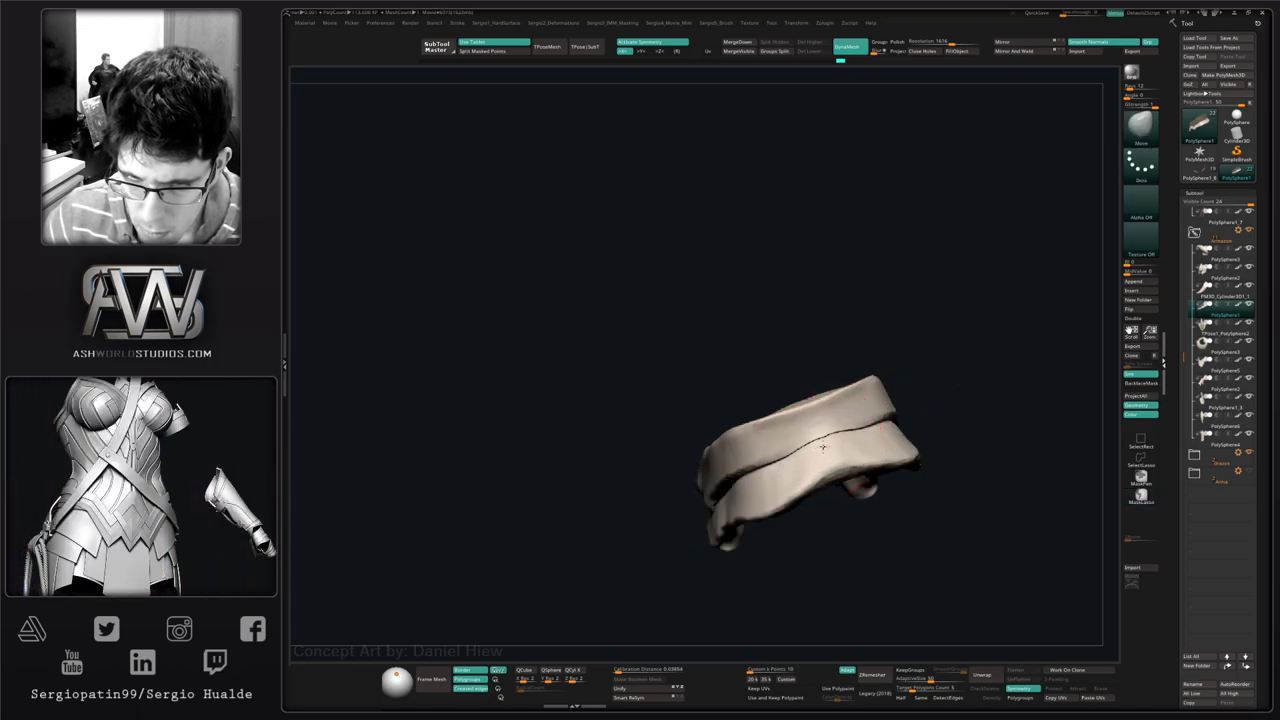
right_click_drag(762, 473, 758, 475)
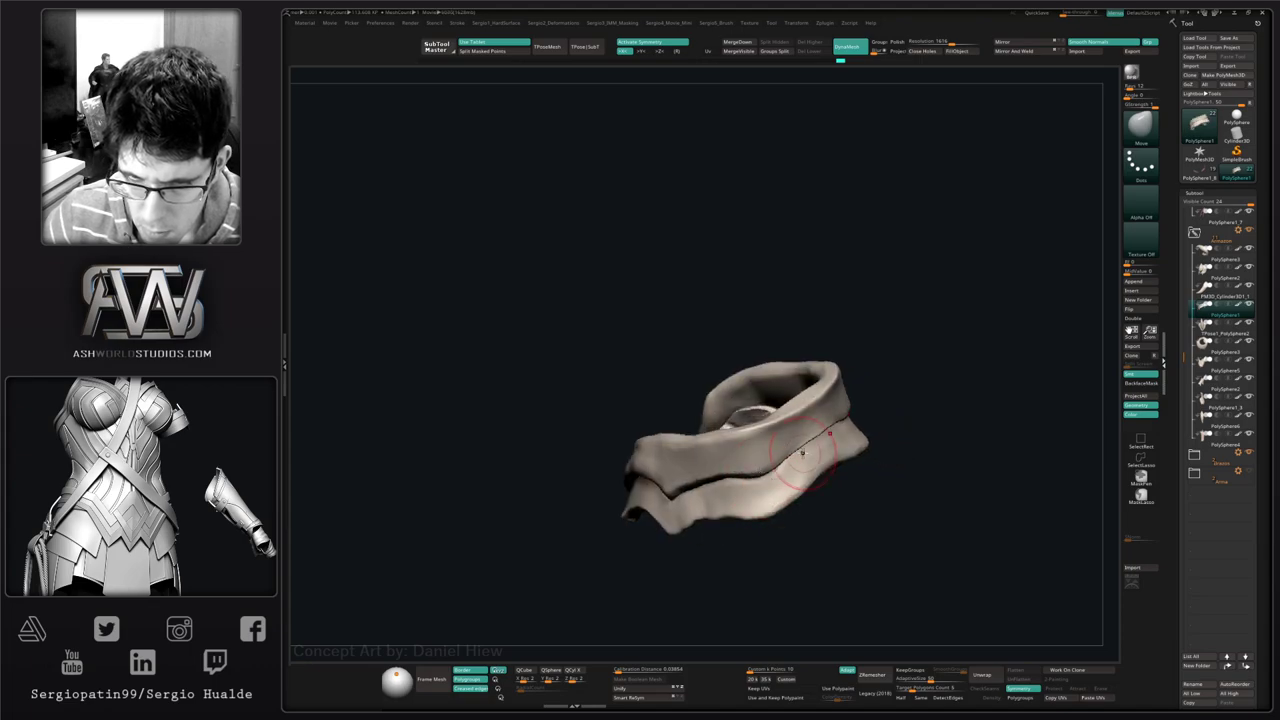
right_click_drag(813, 433, 821, 444)
key("s")
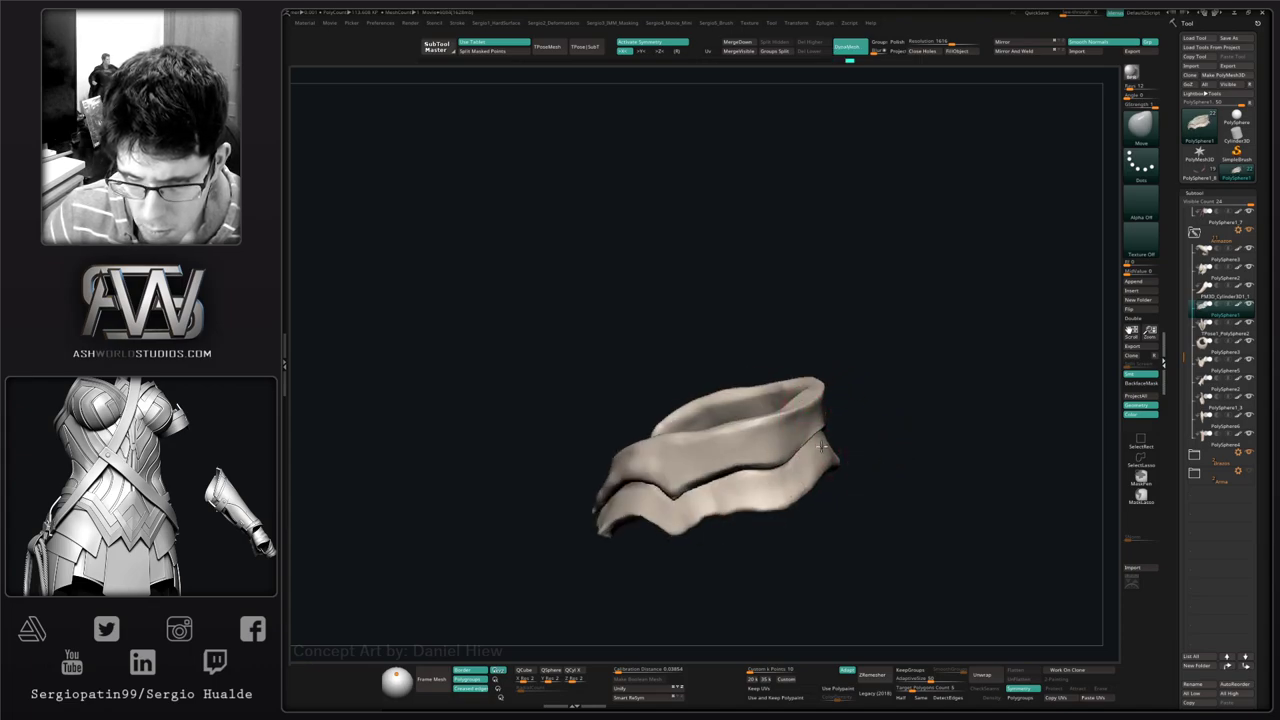
mouse_move(822, 476)
left_mouse_down()
mouse_move(777, 520)
mouse_move(781, 466)
mouse_move(737, 508)
mouse_move(762, 474)
left_mouse_up()
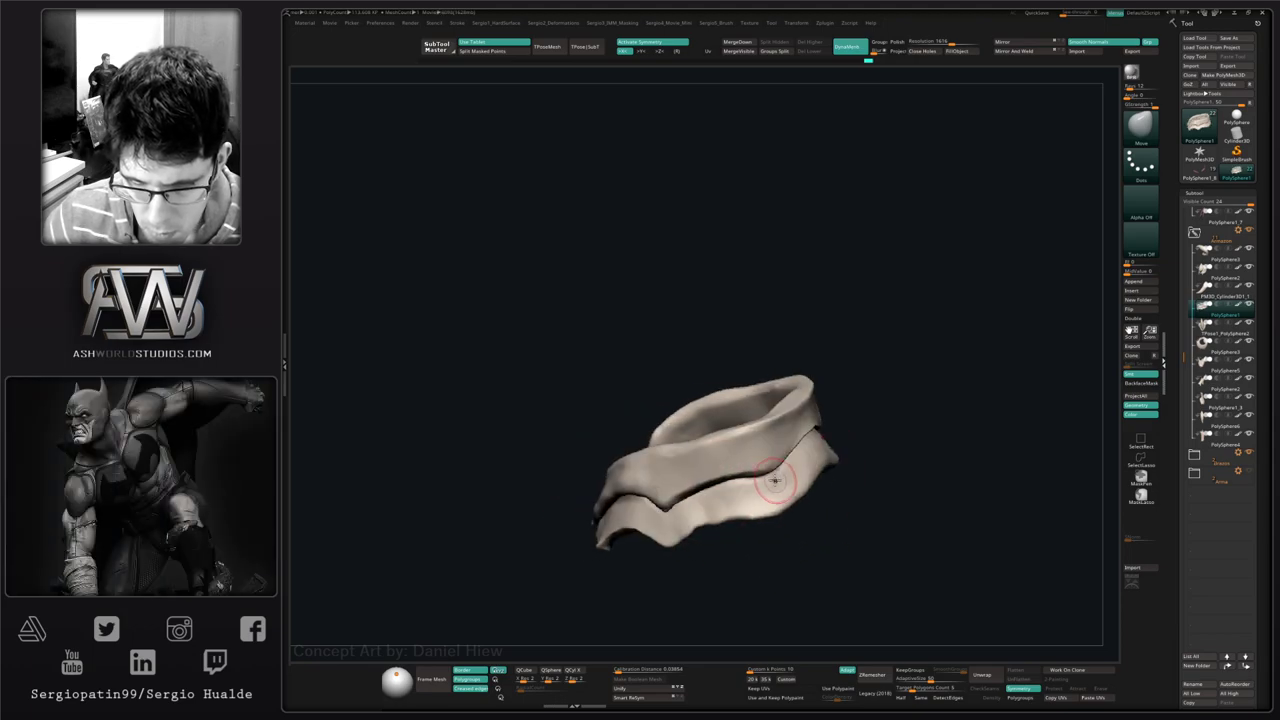
- Smooth the lower fold's side surface from the back toward the prong
right_click_drag(788, 458, 811, 440)
left_click_drag(811, 440, 766, 491, "shift")
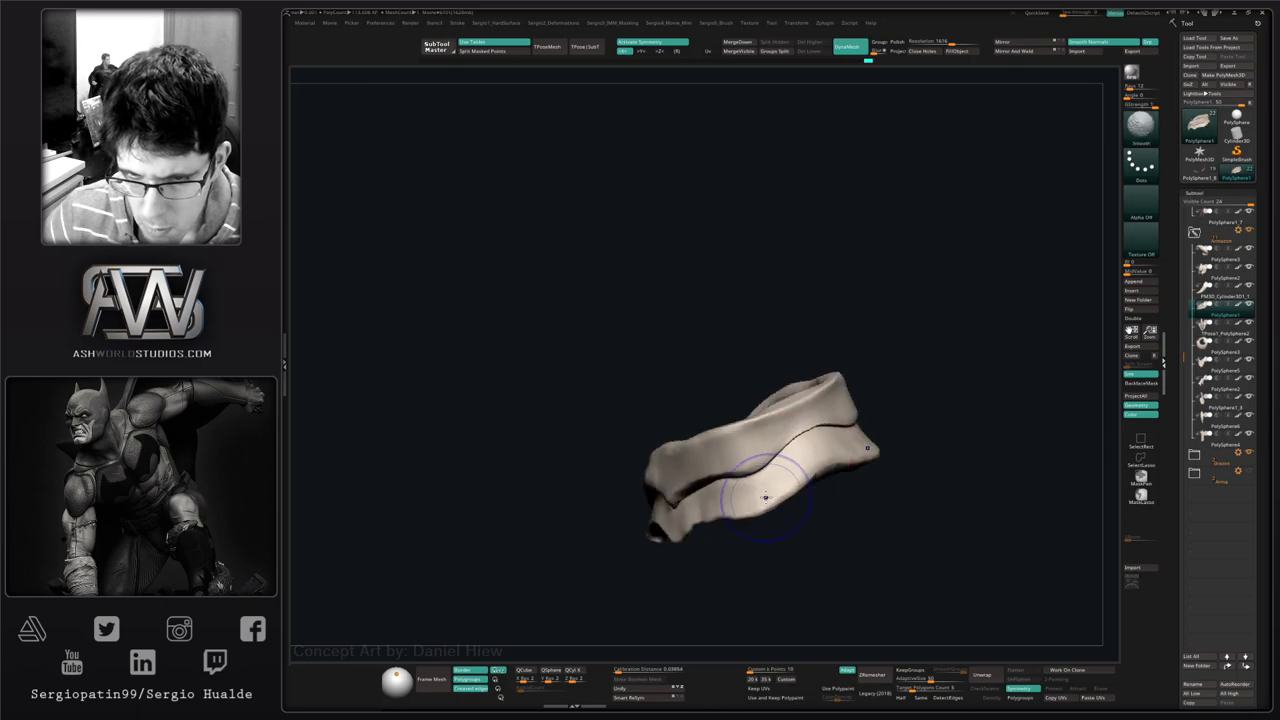
right_click_drag(766, 491, 777, 463)
left_click_drag(777, 463, 700, 510, "shift")
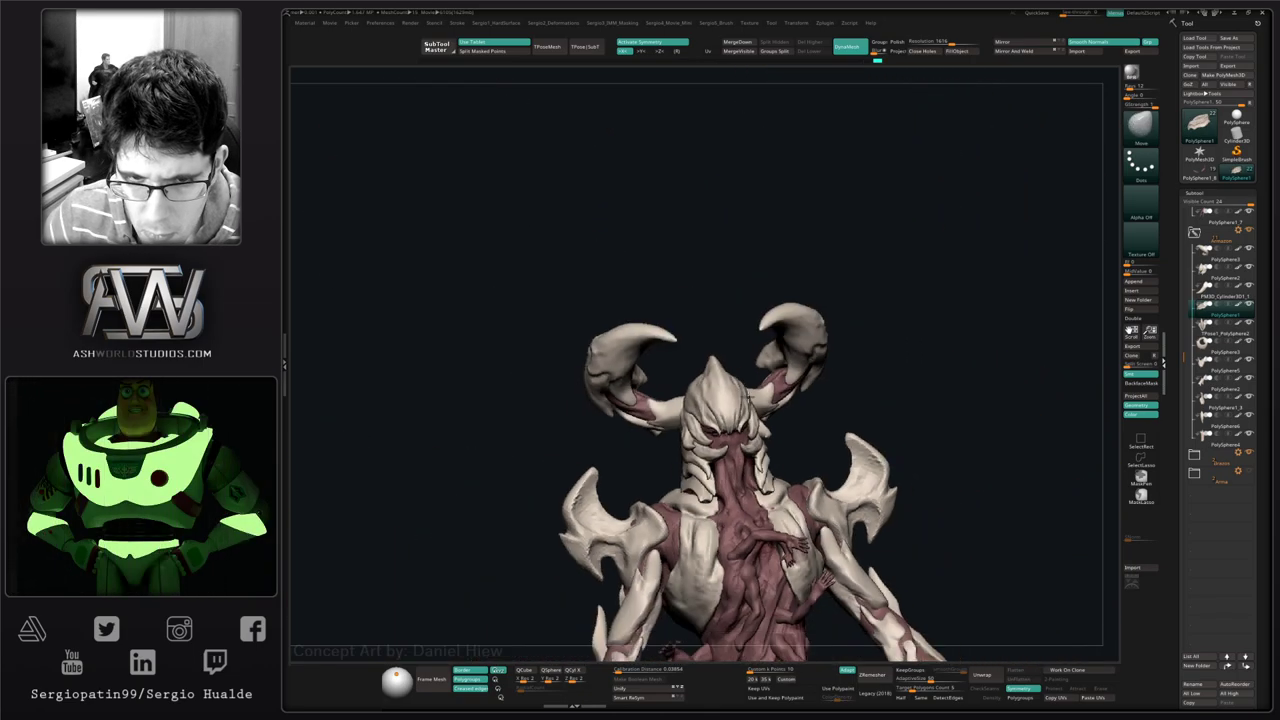
- Isolate the neck plate from the full model and apply the gizmo's Deformer to it
mouse_move(748, 397)
right_mouse_down("shift")
mouse_move(774, 449)
mouse_move(754, 401)
mouse_move(758, 414)
right_mouse_up("shift")
key("w")
key("shift+s")
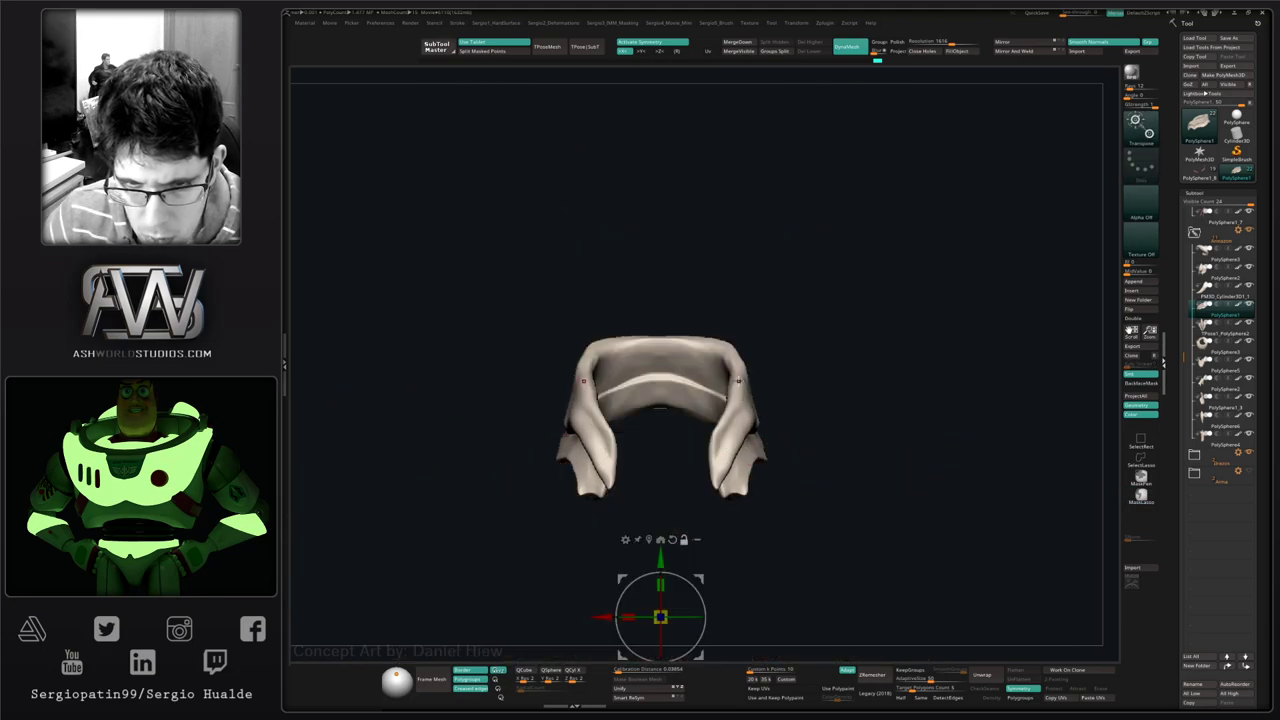
right_click_drag(822, 390, 761, 406)
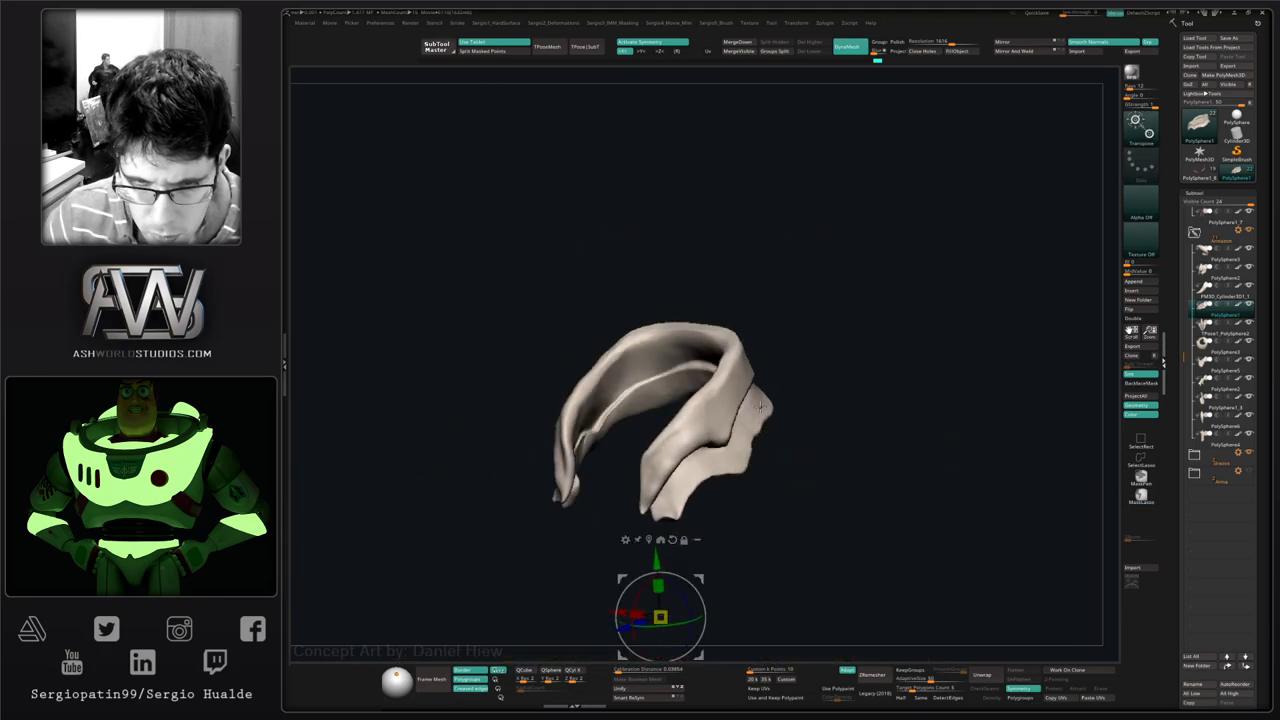
left_click_drag(760, 405, 774, 380)
key("q")
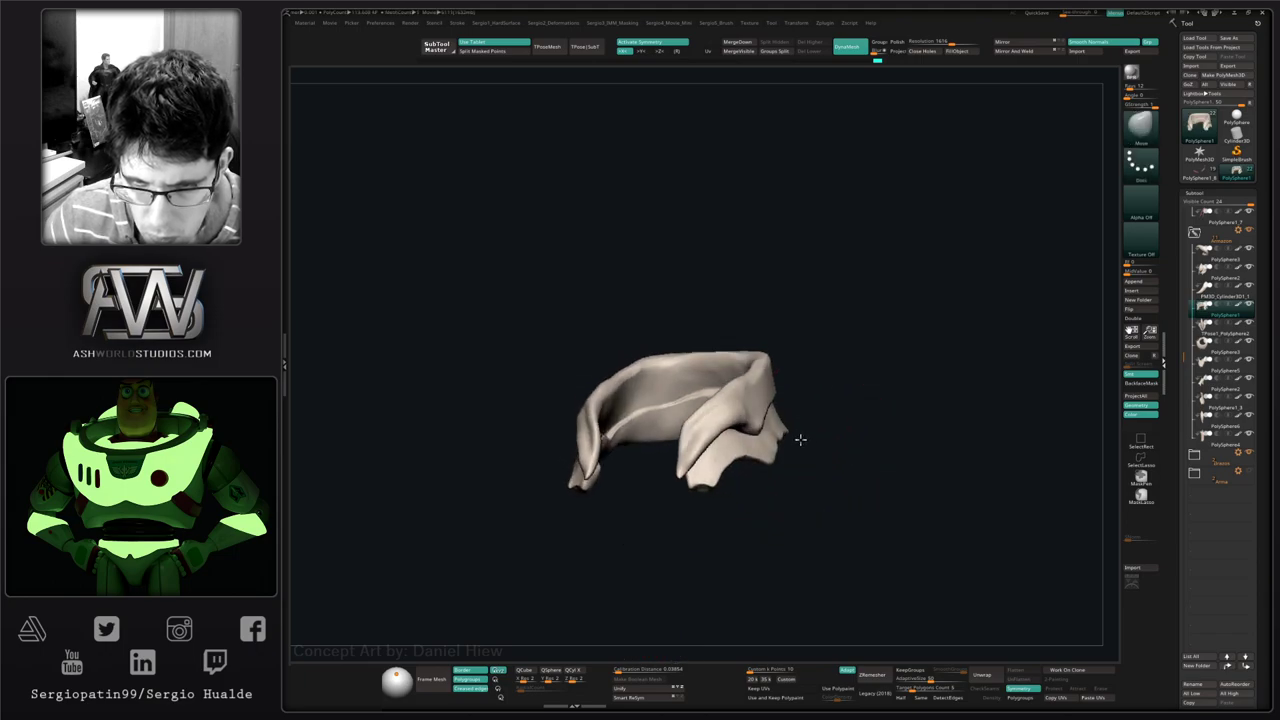
left_click_drag(800, 439, 794, 434)
key("w")
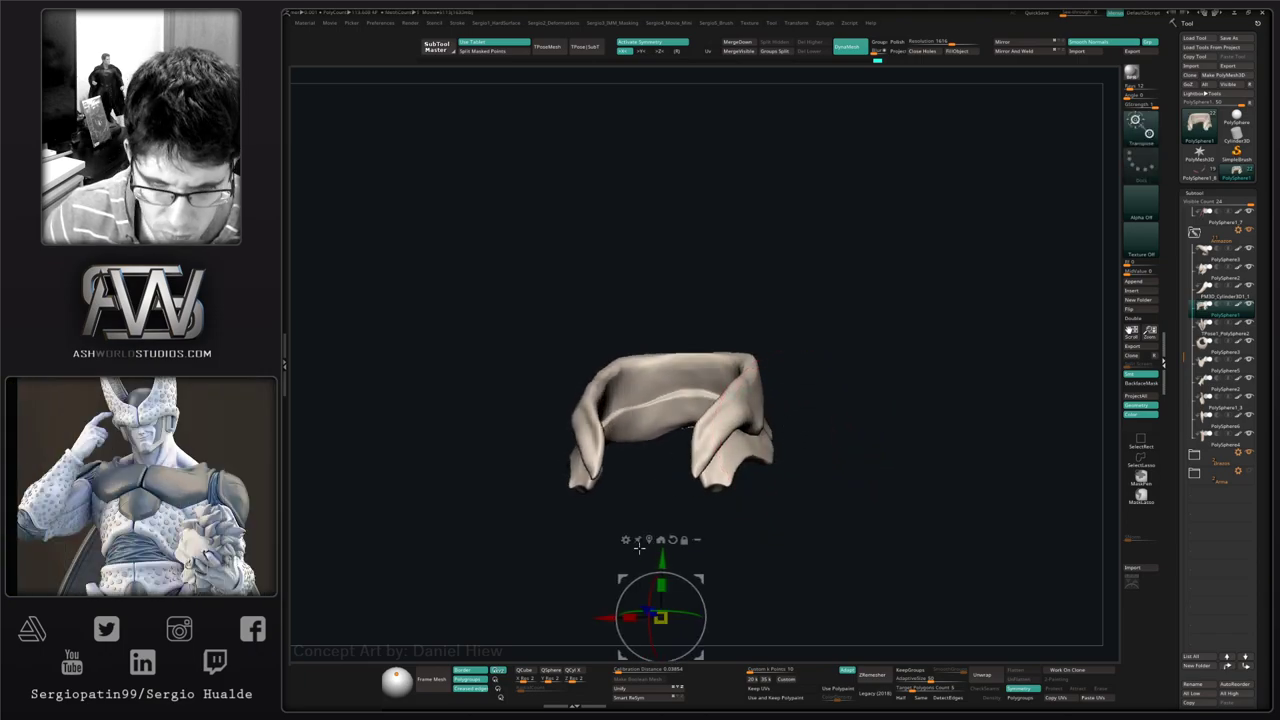
left_click(625, 540)
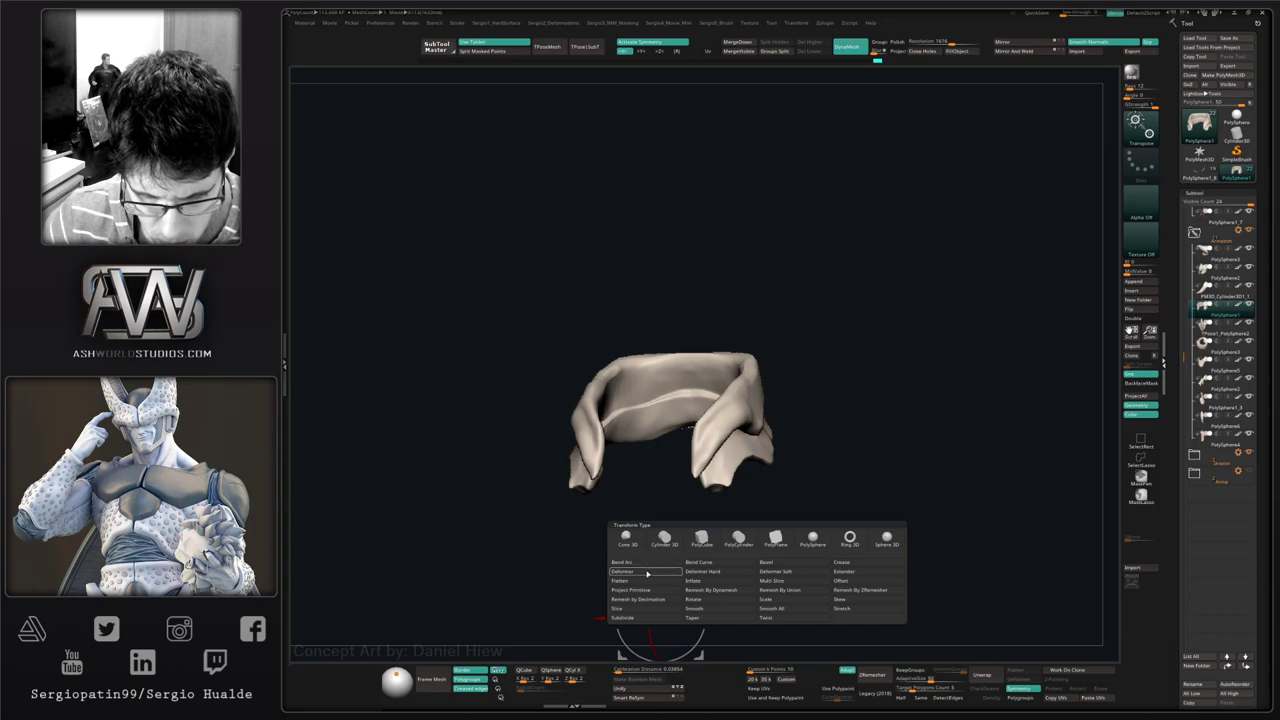
left_click(647, 574)
- Try to spread the neck plate's lower ends by pulling the deformer cage's lower corner points, and undo the changes
left_click_drag(720, 508, 575, 486)
key("ctrl+z")
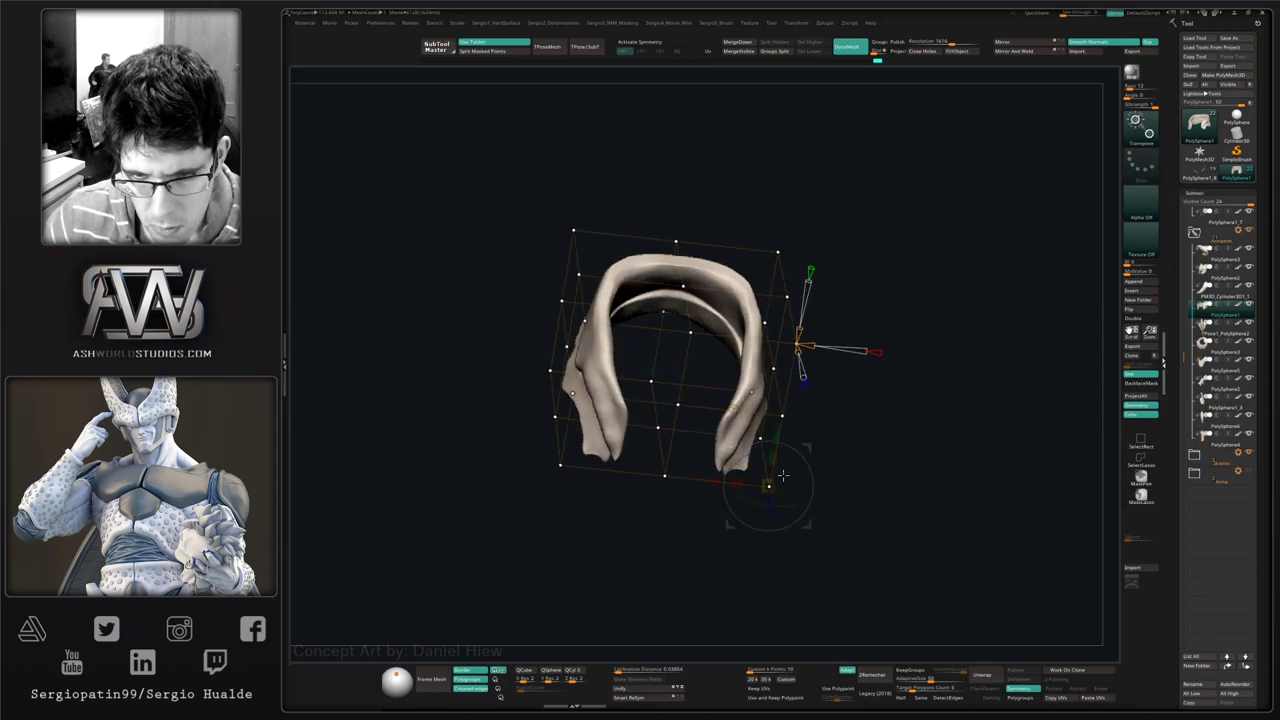
left_click_drag(834, 386, 900, 349)
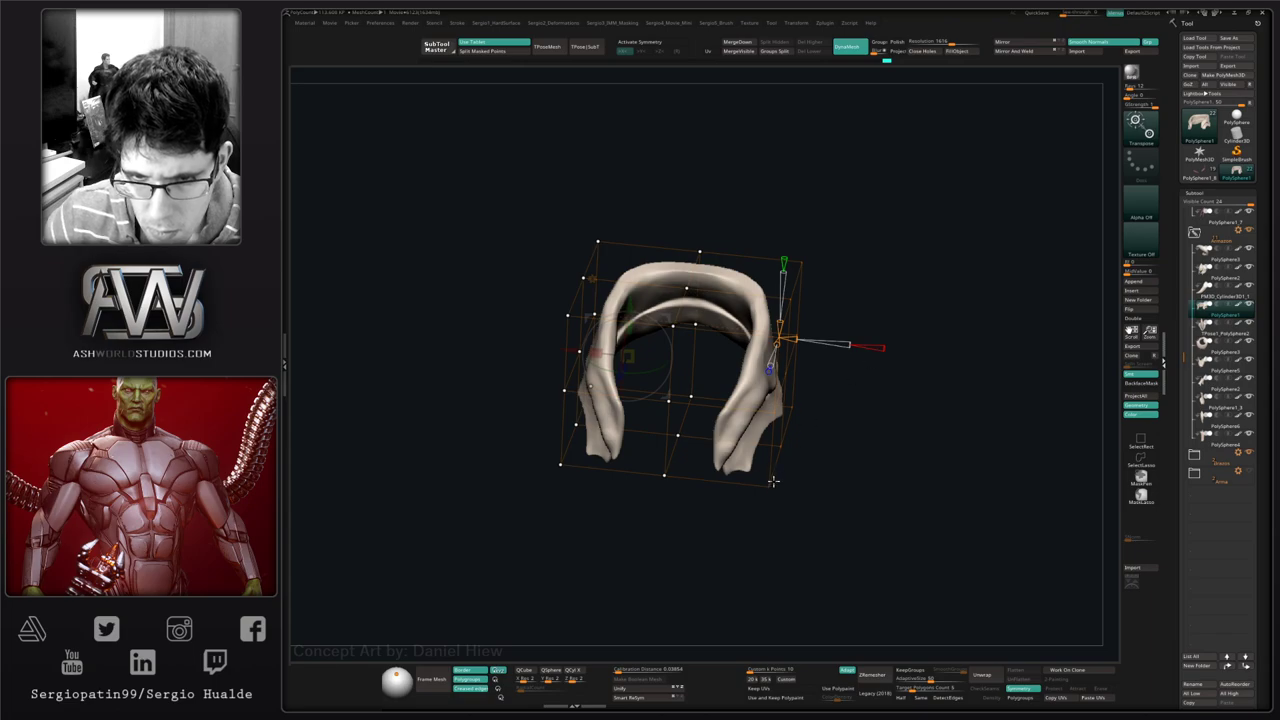
left_click_drag(771, 486, 774, 486)
left_click_drag(570, 467, 537, 471)
key("ctrl+z")
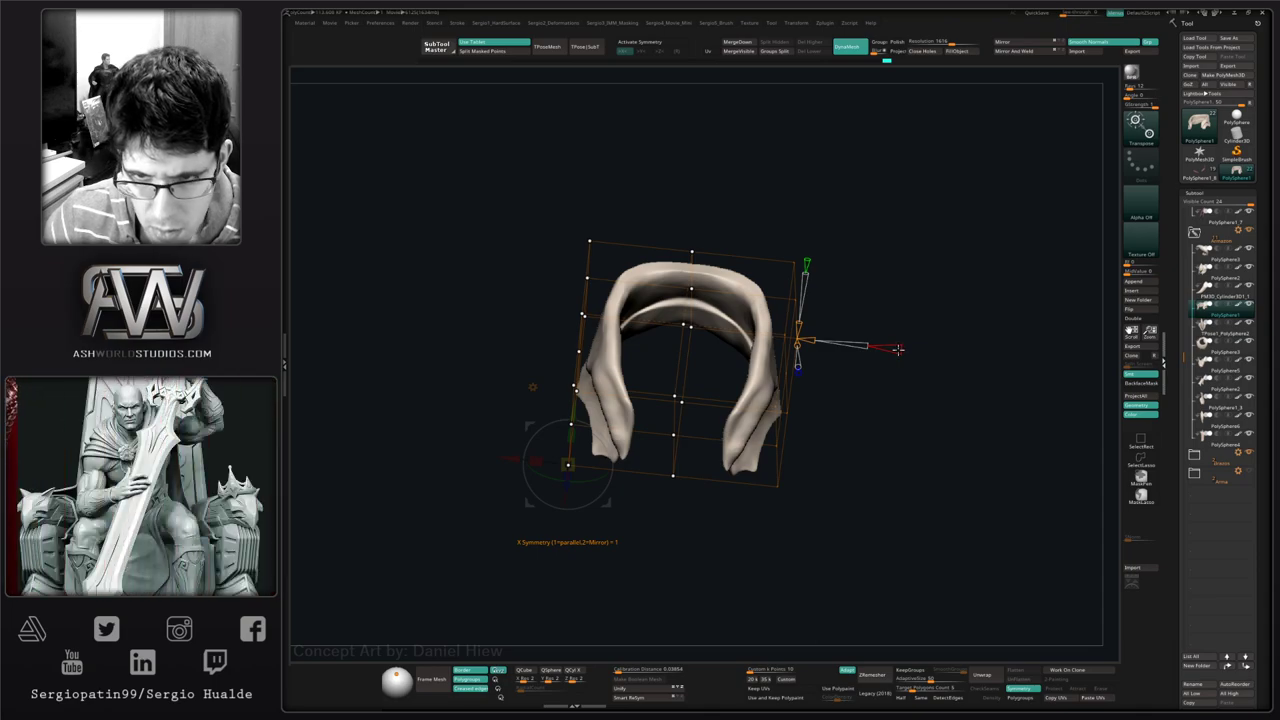
- Try the deformer cage with X symmetry set to 2 (mirror), and apply a fresh Deformer to the neck plate
left_click_drag(899, 348, 929, 349)
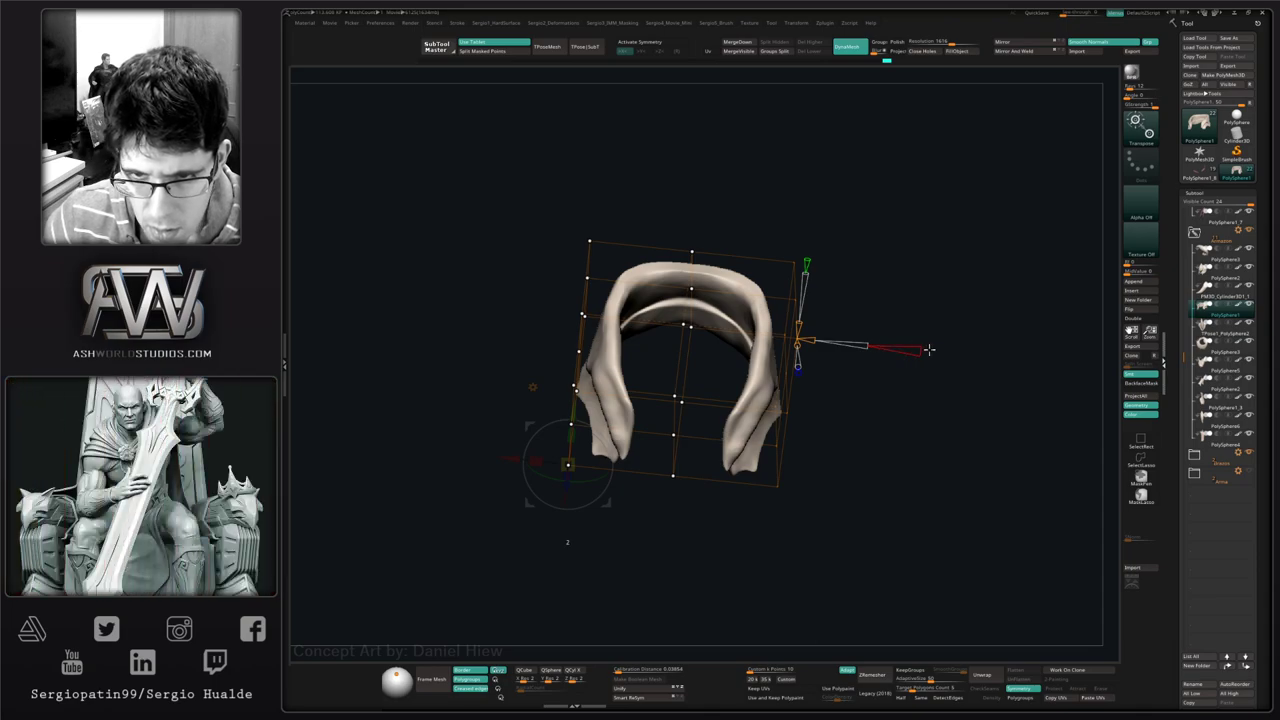
left_click(567, 464)
key("q")
key("w")
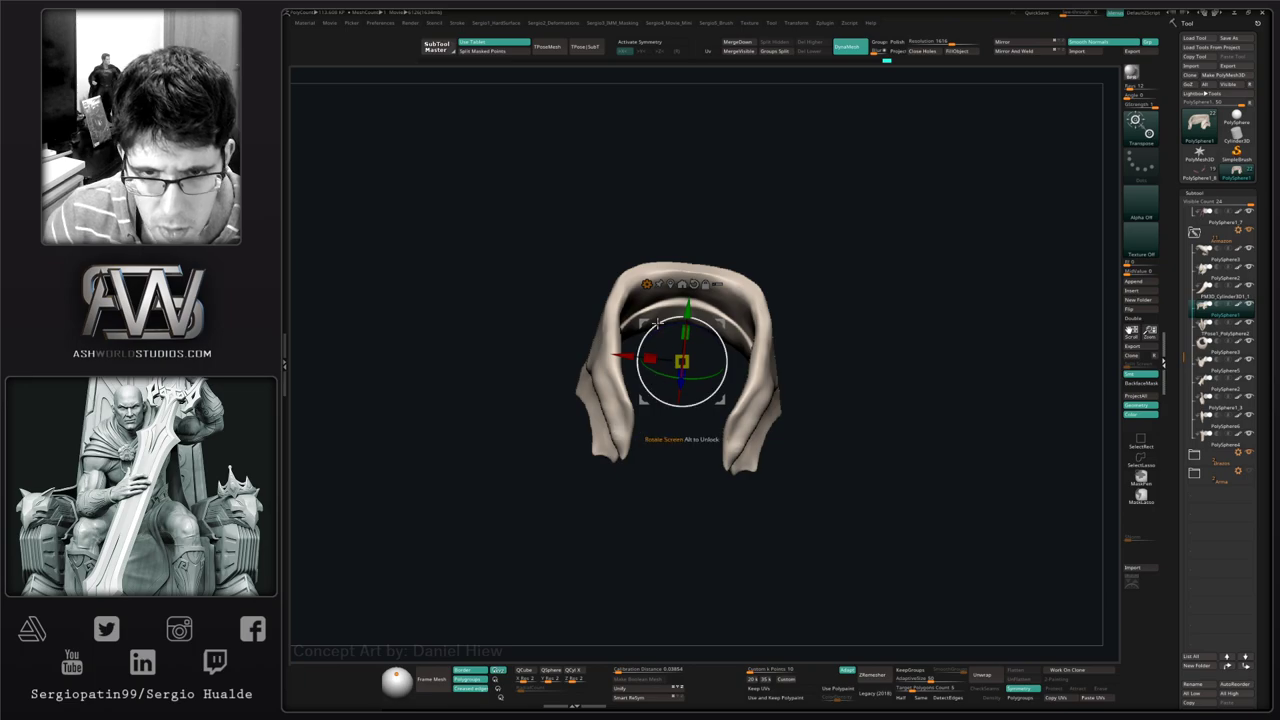
left_click(659, 326)
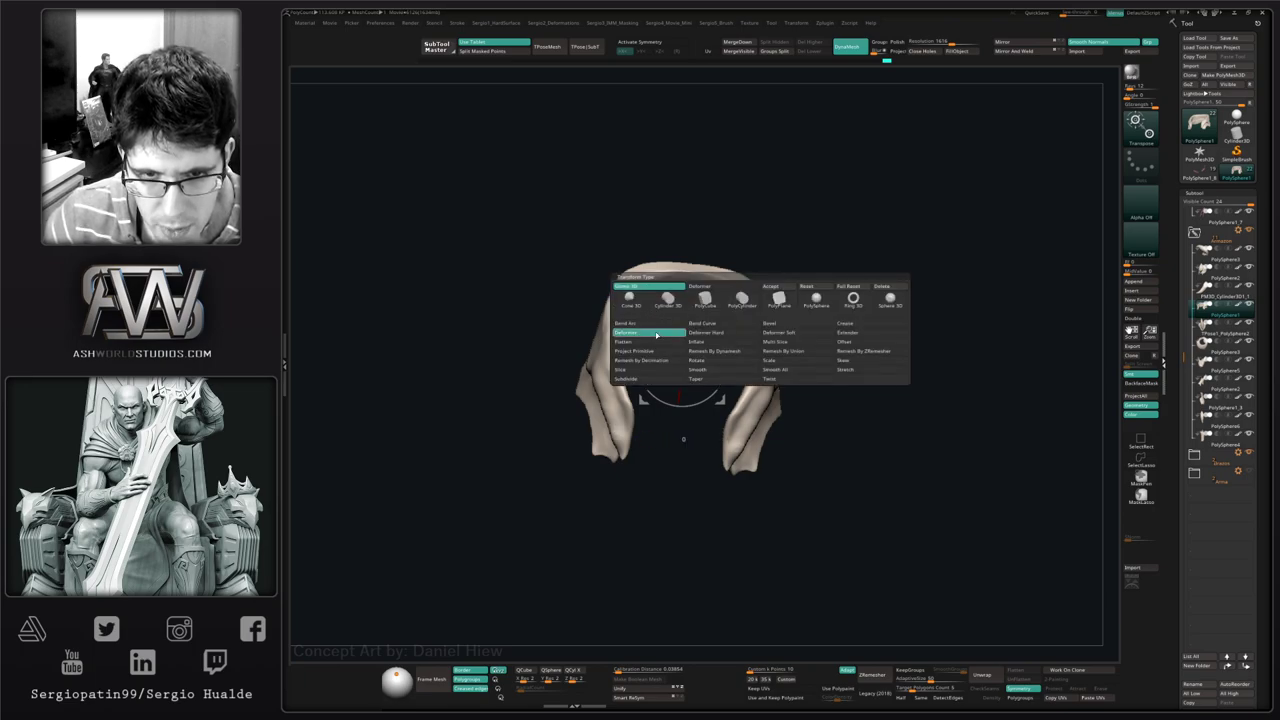
left_click(657, 331)
- Pull the cage's lower corner points outward and tuck in its middle side points to reshape the neck plate's lower ends
left_click_drag(527, 472, 506, 468)
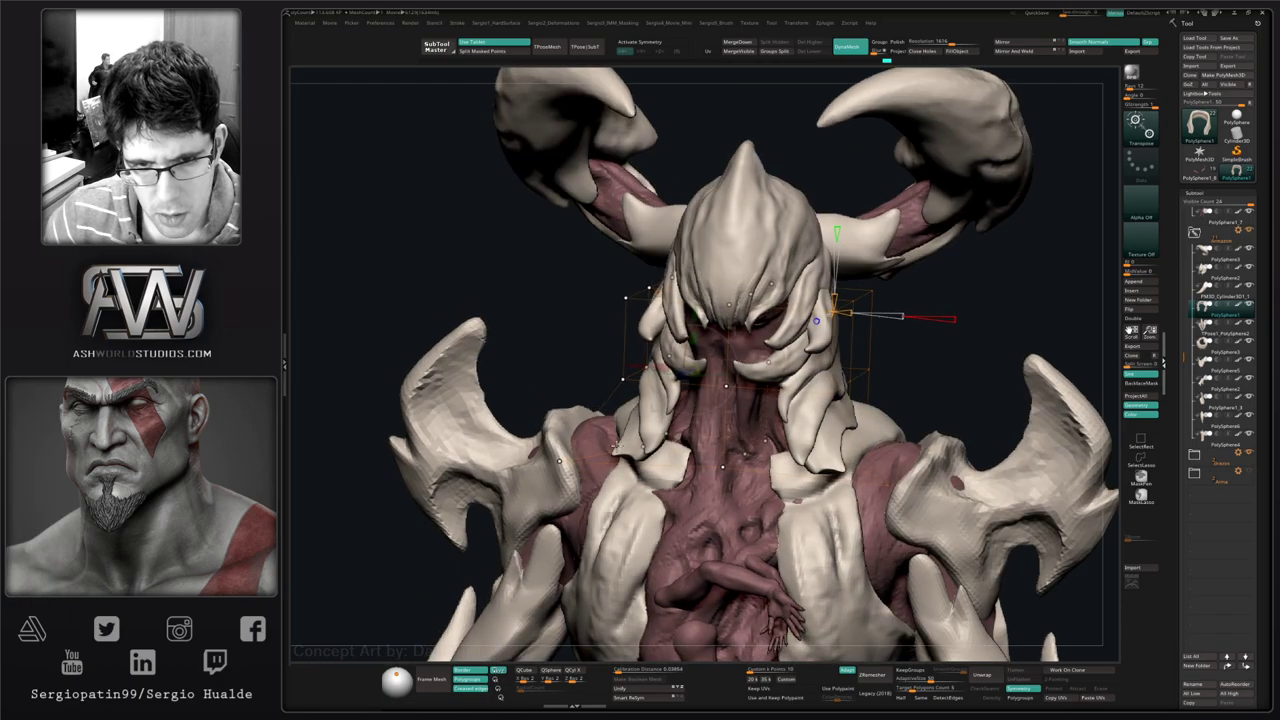
left_click_drag(569, 432, 560, 398)
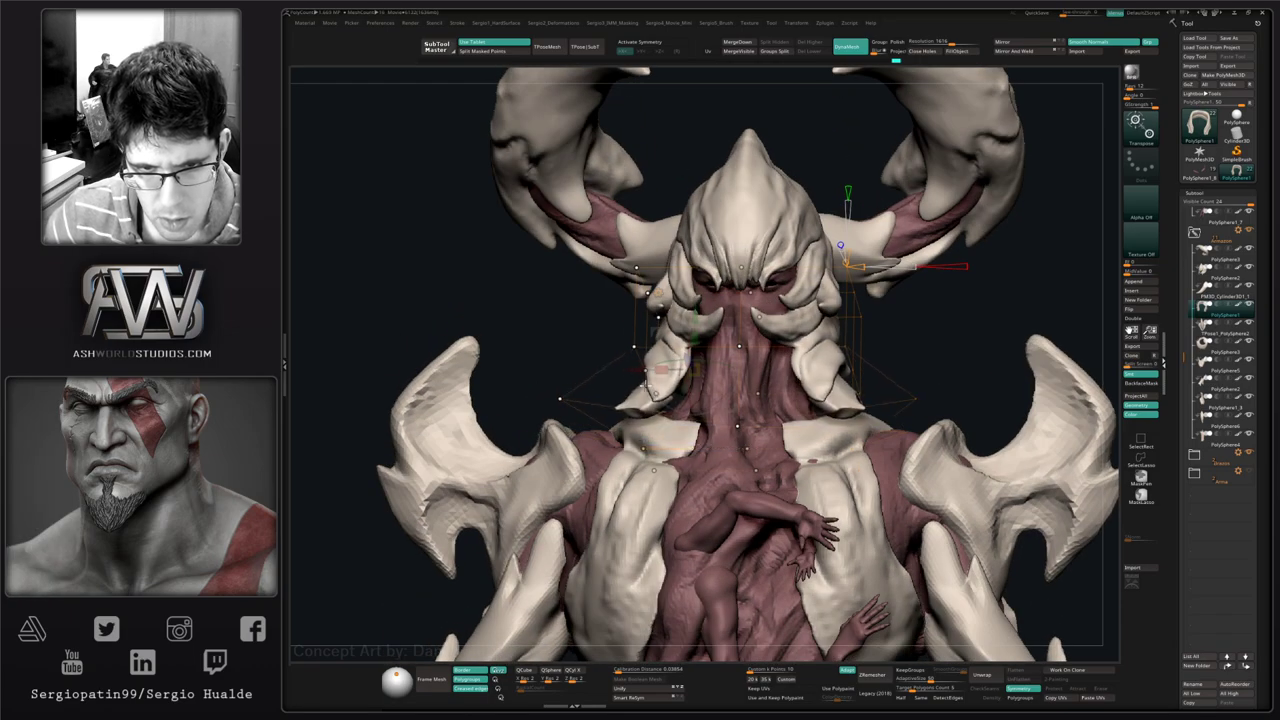
mouse_move(668, 370)
right_mouse_down()
mouse_move(724, 398)
mouse_move(657, 406)
right_mouse_up()
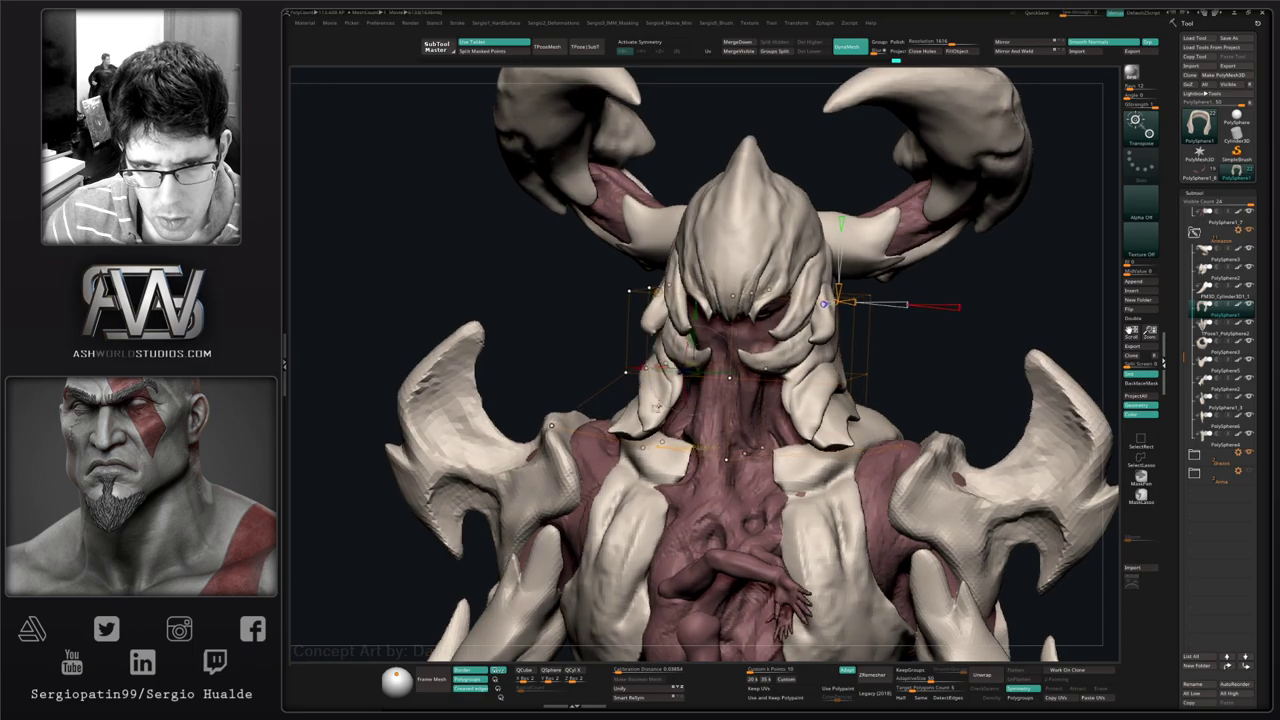
left_click_drag(624, 371, 648, 382)
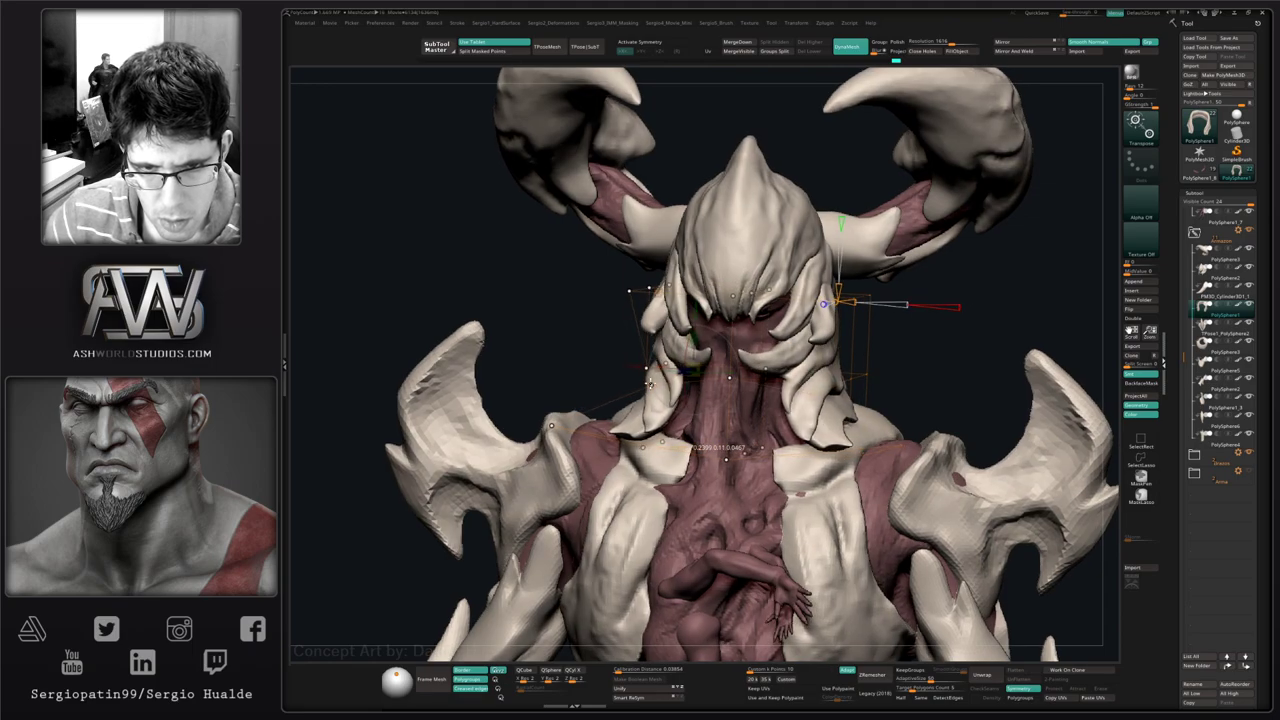
right_click_drag(648, 382, 659, 412)
mouse_move(659, 413)
left_mouse_down()
mouse_move(651, 503)
mouse_move(676, 506)
mouse_move(741, 450)
mouse_move(741, 356)
left_mouse_up()
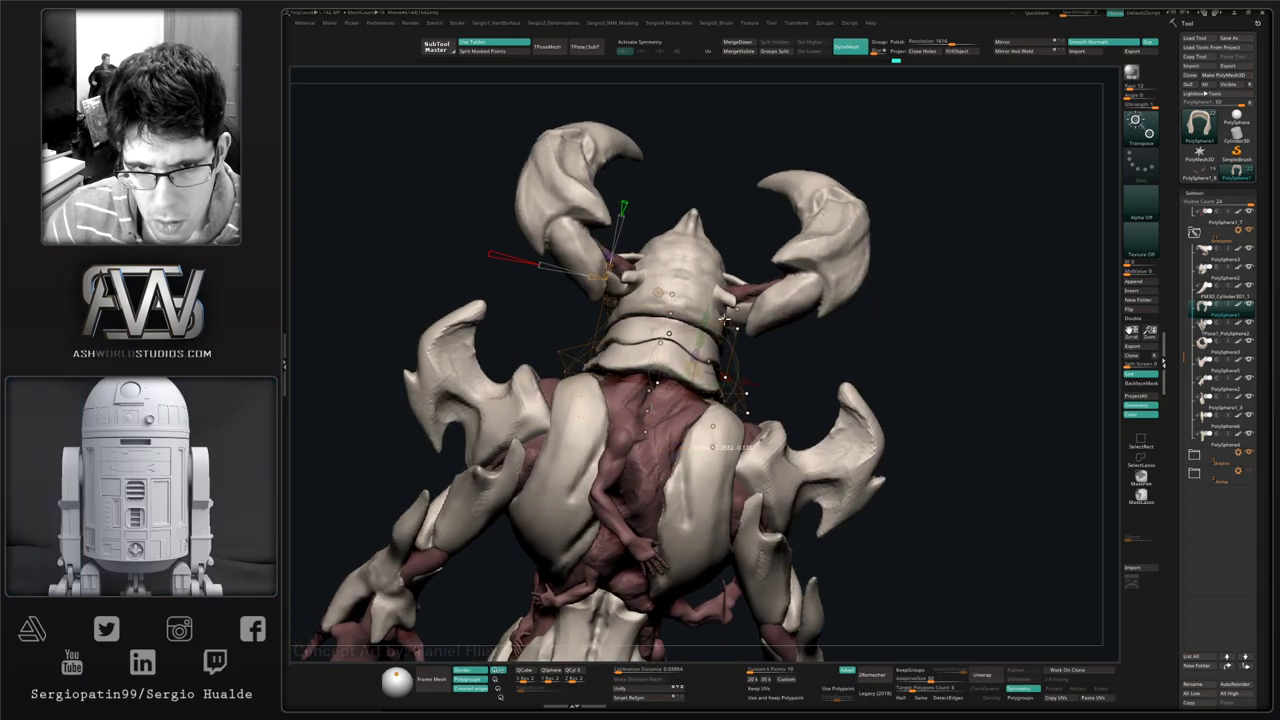
- Move the cage's rear and side points to fit the neck plate around the back of the neck
mouse_move(732, 316)
left_mouse_down()
mouse_move(712, 245)
mouse_move(718, 280)
left_mouse_up()
left_click_drag(800, 360, 872, 325)
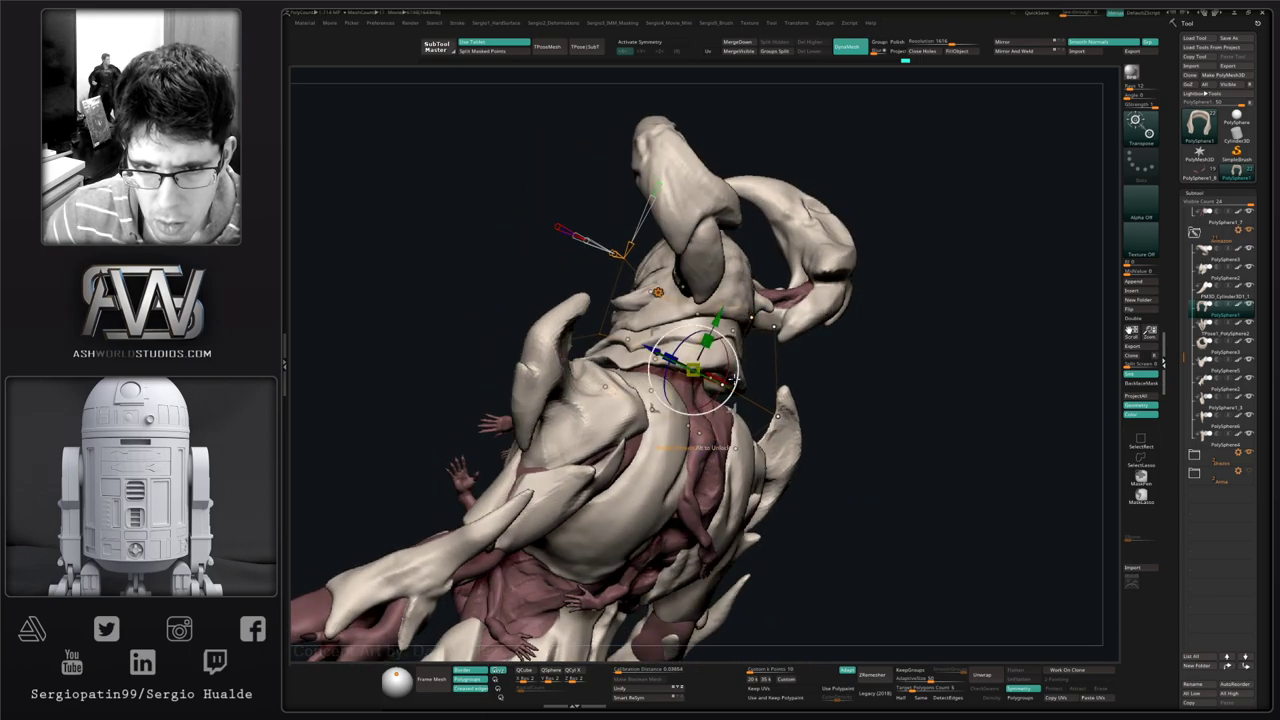
left_click_drag(732, 380, 697, 372)
right_click_drag(680, 400, 761, 430)
left_click_drag(762, 430, 809, 456)
right_click_drag(809, 456, 778, 382)
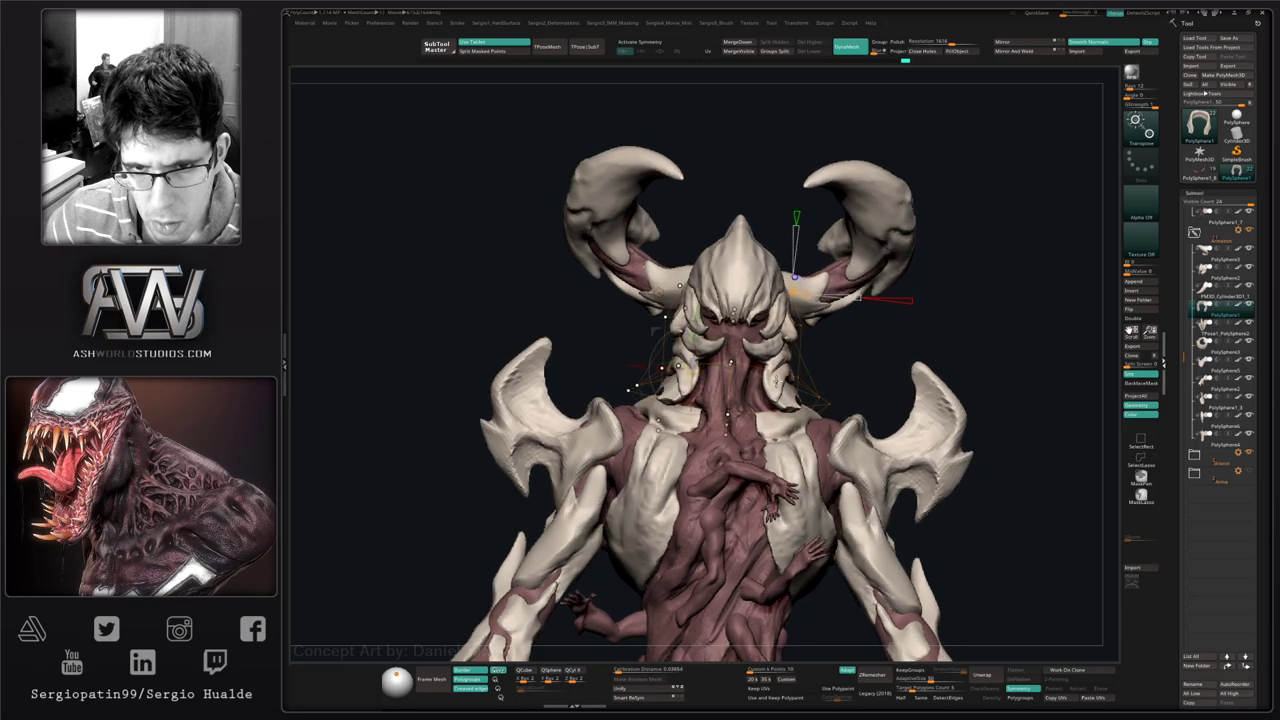
- Accept the neck plate's cage deformation and return to Draw mode
left_click(659, 292)
left_click(665, 299)
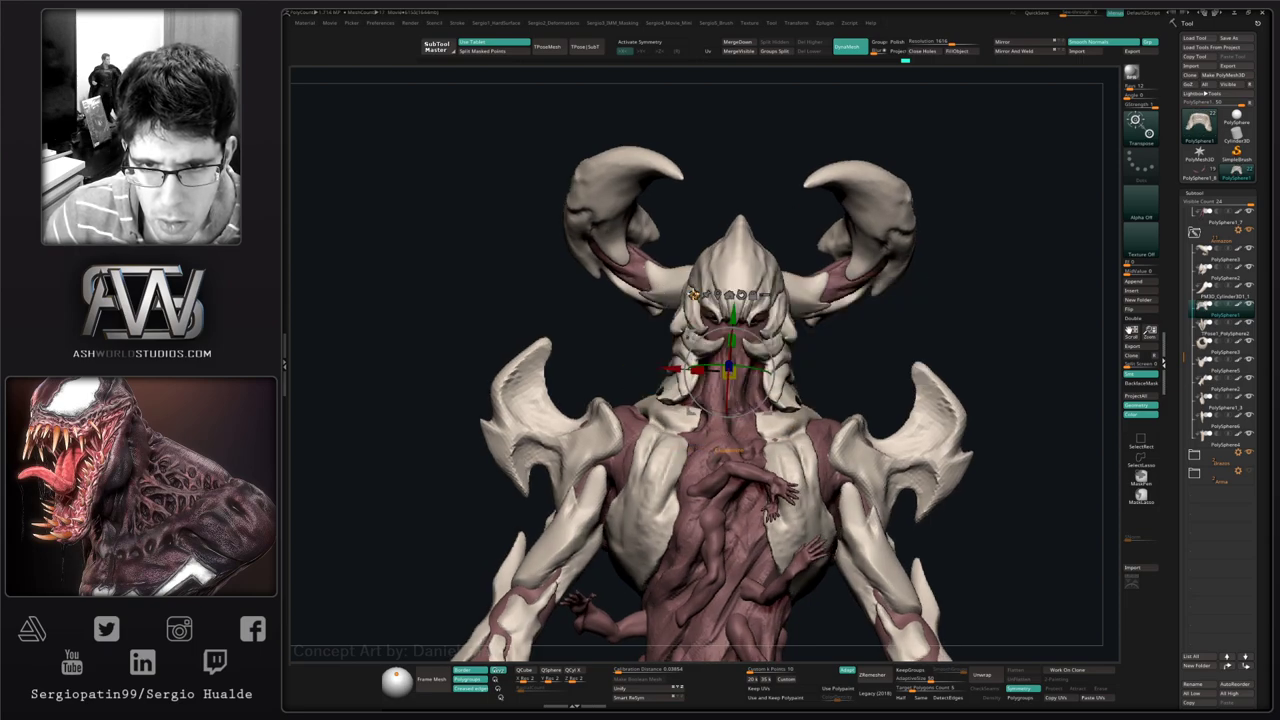
left_click(694, 294)
key("ctrl+shift")
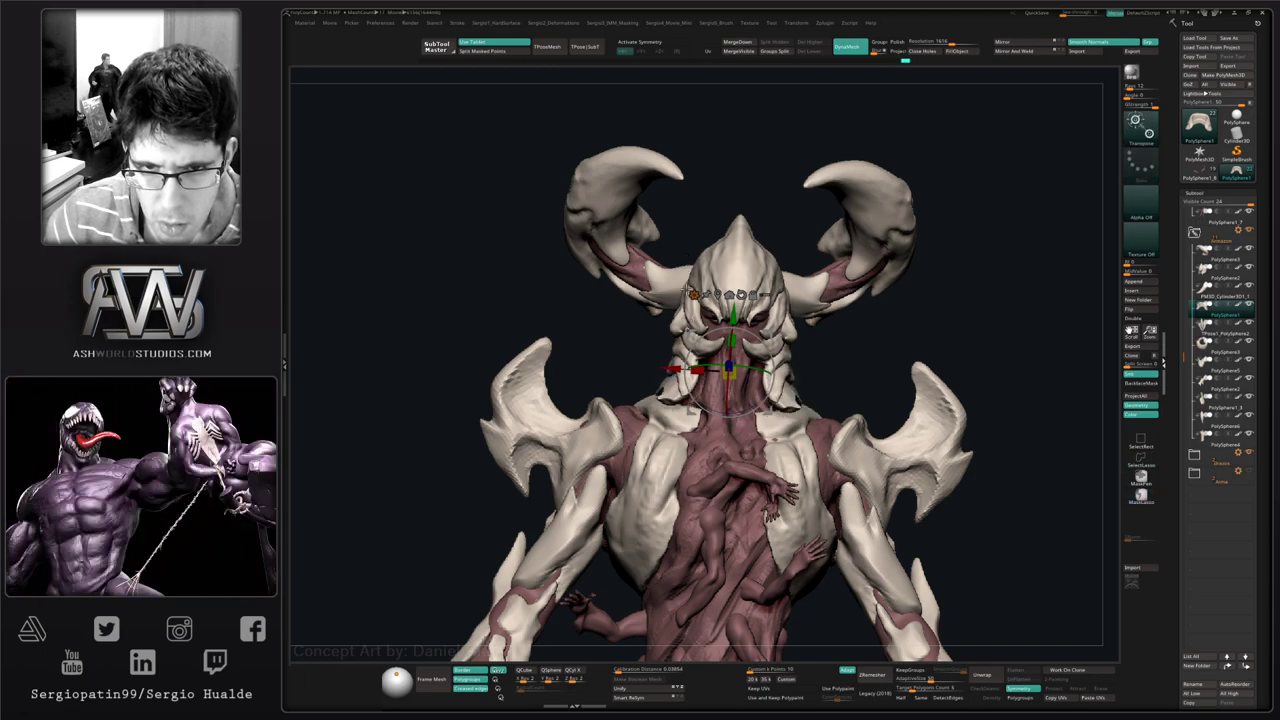
left_click(692, 294)
left_click(788, 308)
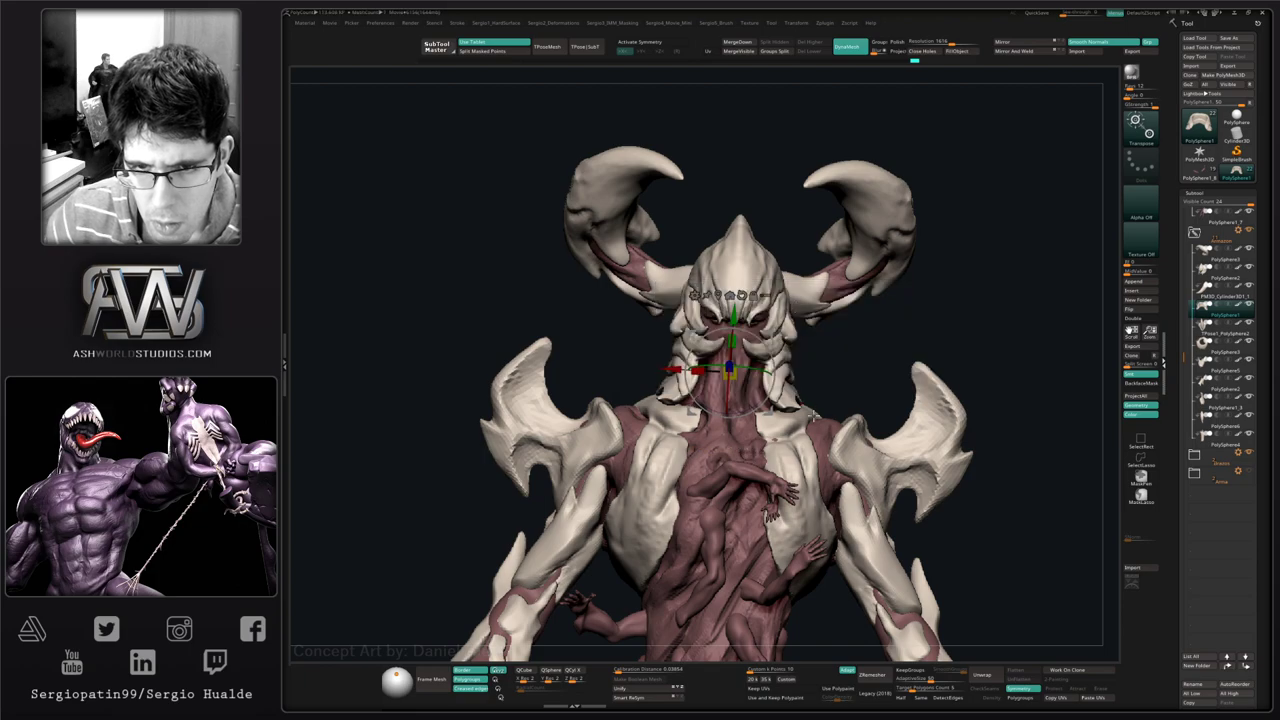
mouse_move(813, 416)
right_mouse_down()
mouse_move(900, 414)
mouse_move(913, 388)
mouse_move(800, 395)
mouse_move(805, 450)
right_mouse_up()
key("q")
- Isolate the neck plate, prepare a resized TrimDynamic brush and turn on X symmetry after undoing the one-sided smoothing
mouse_move(960, 430)
right_mouse_down()
mouse_move(817, 432)
mouse_move(843, 406)
right_mouse_up()
key("shift+s")
key("b")
key("t")
key("d")
key("s")
left_click_drag(848, 399, 820, 399)
mouse_move(900, 400)
right_mouse_down()
mouse_move(829, 375)
mouse_move(840, 404)
right_mouse_up()
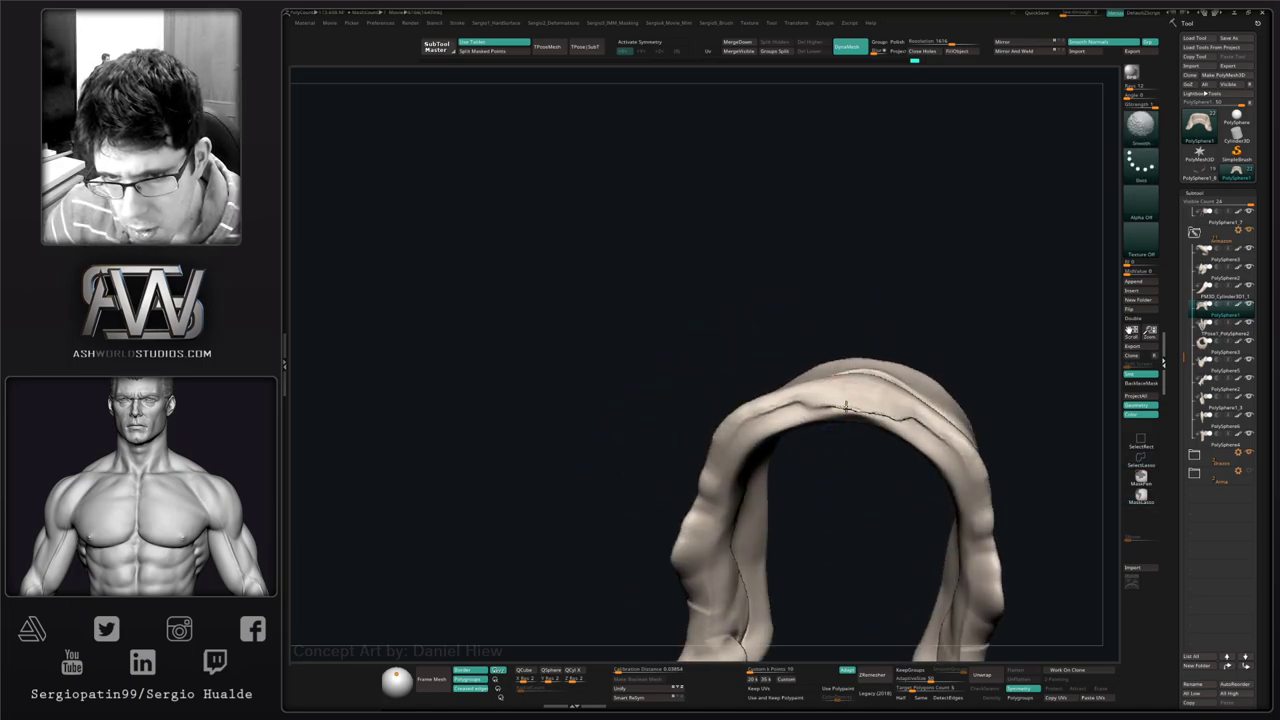
left_click_drag(890, 415, 880, 415, "shift")
key("ctrl+z")
key("x")
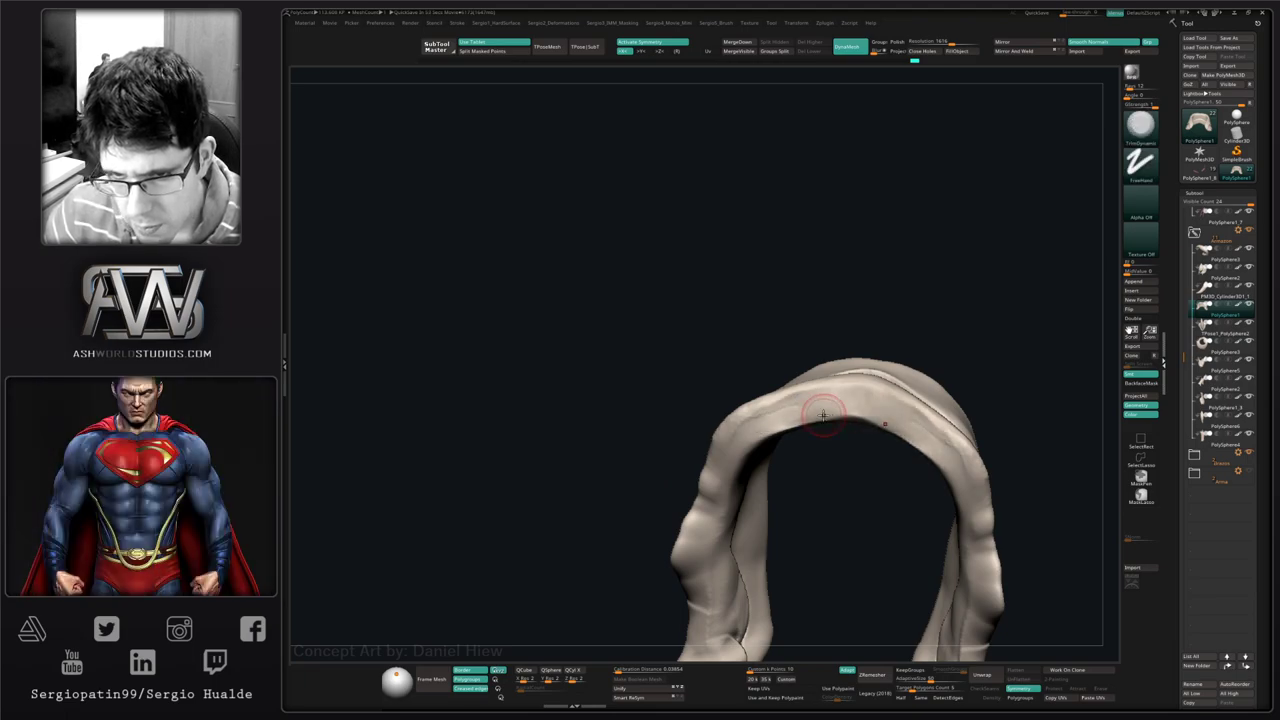
- Flatten the plate's rim and the edge along its outer fold symmetrically with TrimDynamic
mouse_move(823, 415)
right_mouse_down()
mouse_move(1003, 409)
mouse_move(841, 414)
right_mouse_up()
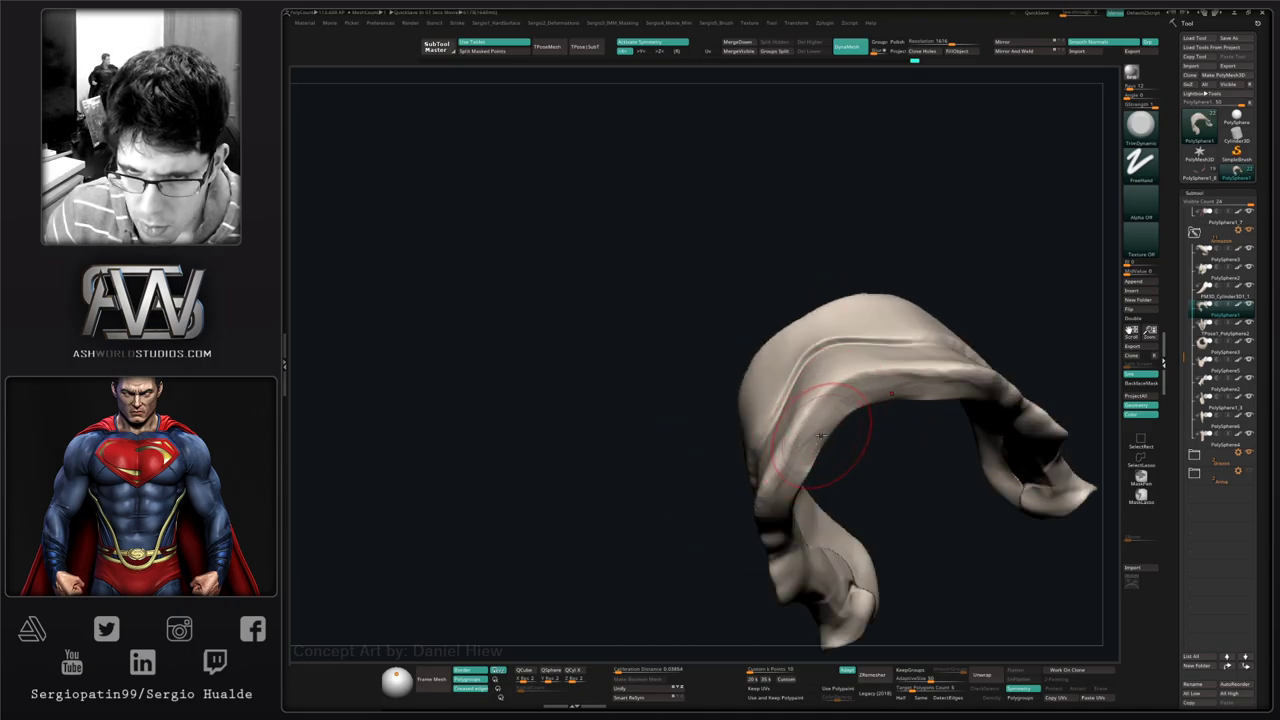
right_click_drag(823, 466, 668, 375)
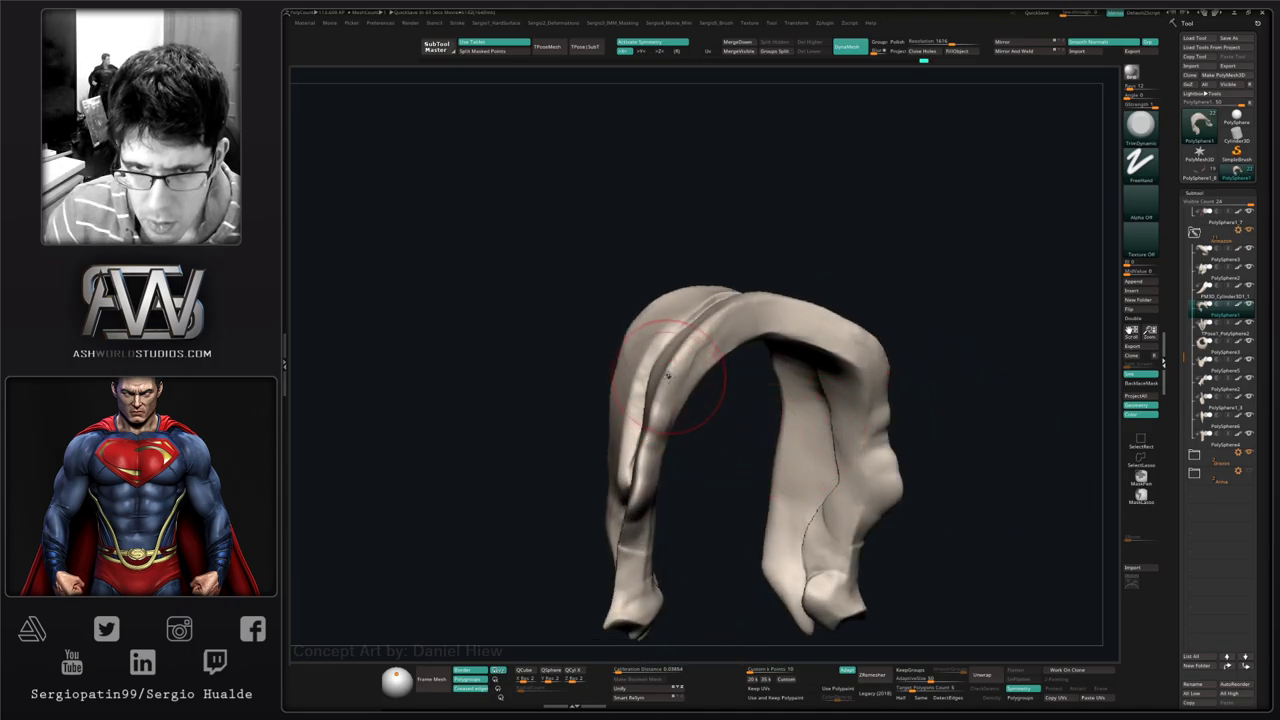
right_click_drag(663, 457, 623, 370)
mouse_move(674, 318)
right_mouse_down()
mouse_move(741, 375)
mouse_move(749, 360)
right_mouse_up()
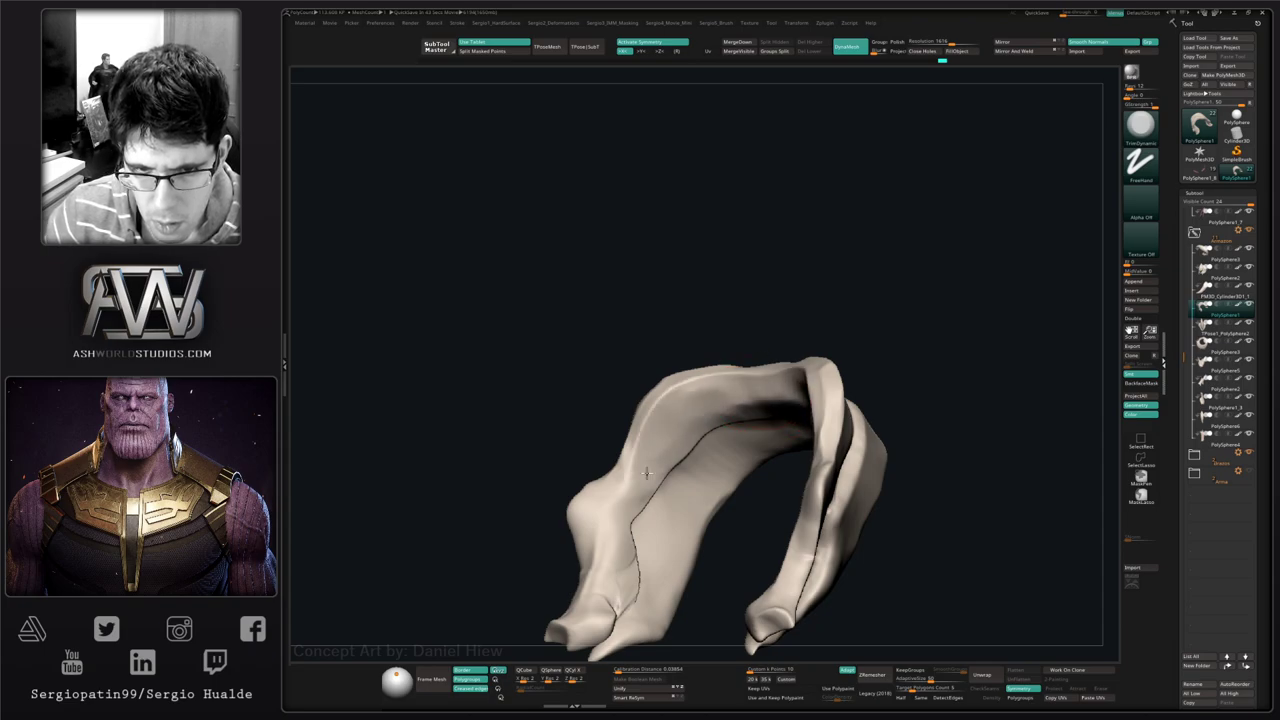
- Smooth the plate's inner surface and soften the inner crease above the lower prong, using BackfaceMask
mouse_move(700, 420)
left_mouse_down()
mouse_move(754, 406)
mouse_move(654, 480)
mouse_move(640, 520)
left_mouse_up()
right_click_drag(678, 540, 624, 566)
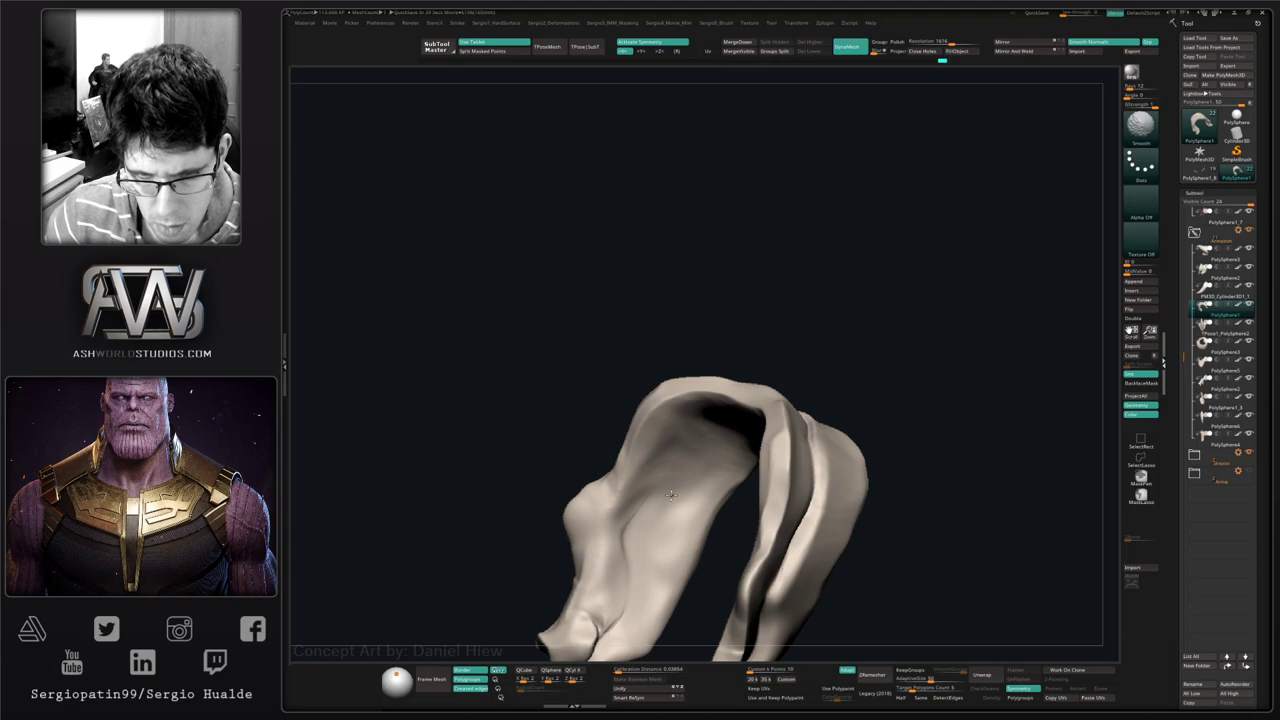
mouse_move(671, 495)
right_mouse_down()
mouse_move(769, 546)
mouse_move(780, 537)
mouse_move(761, 363)
mouse_move(838, 357)
right_mouse_up()
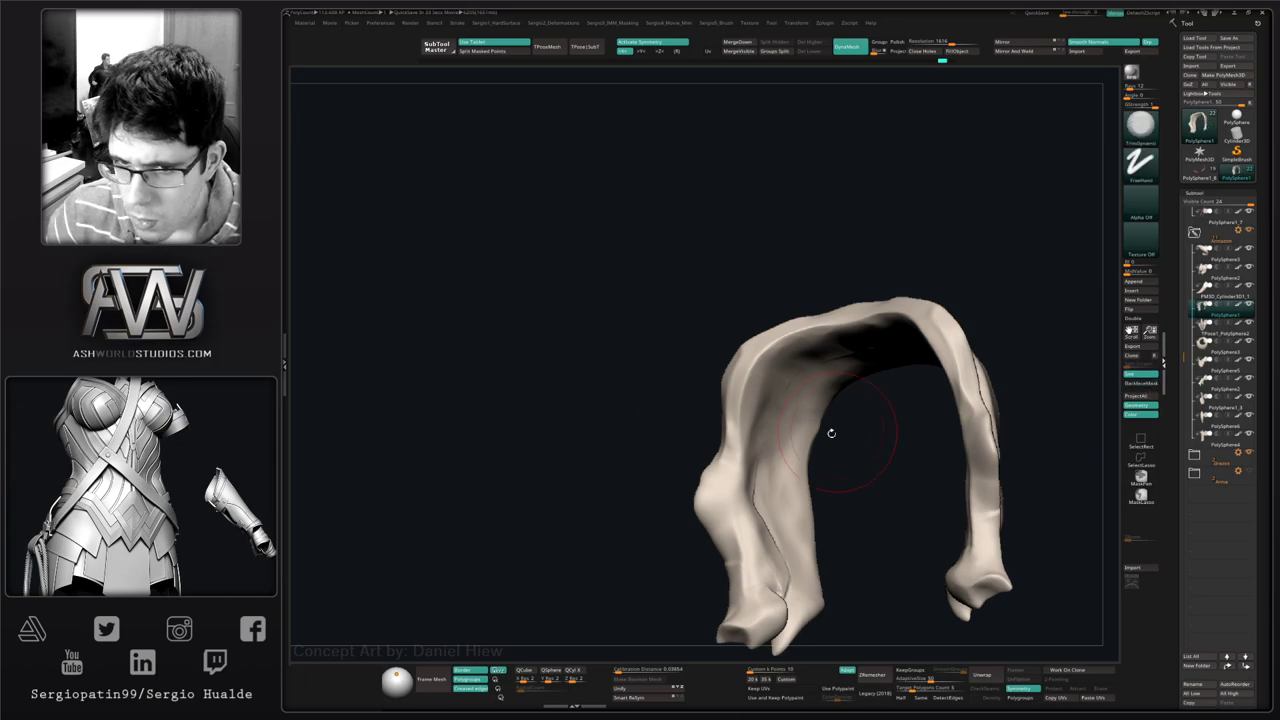
right_click_drag(829, 434, 806, 371)
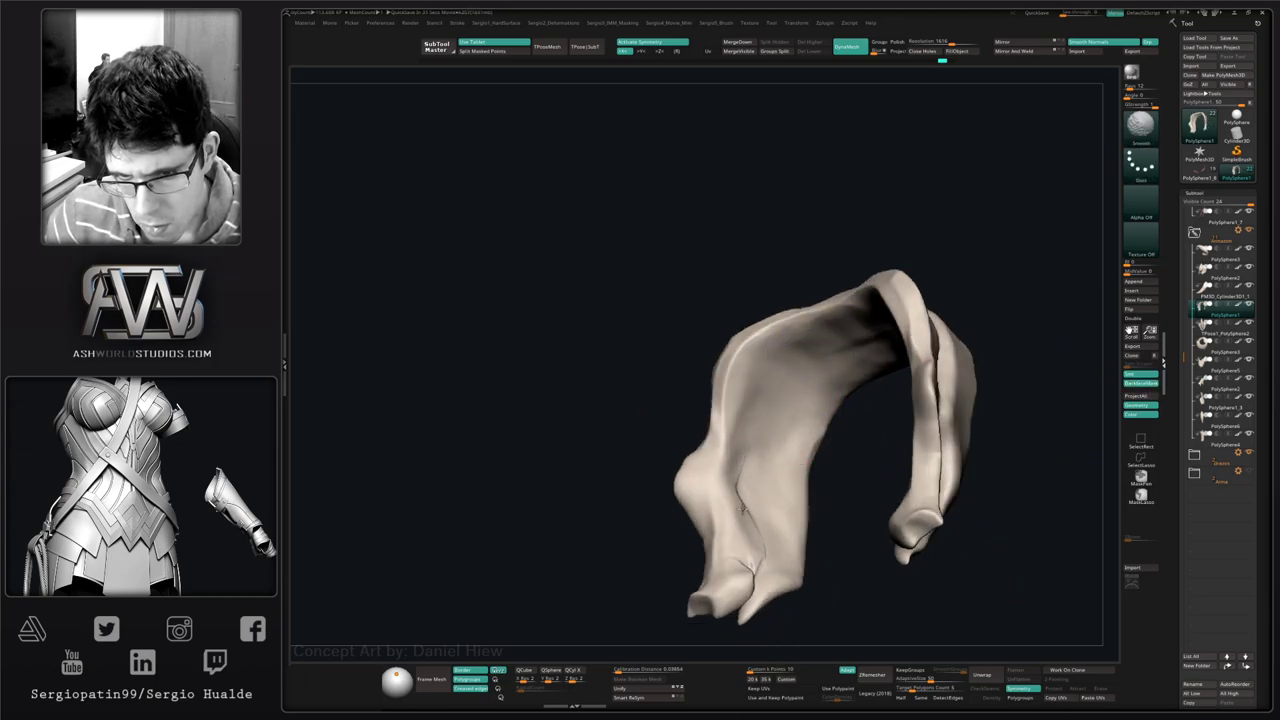
right_click_drag(764, 525, 757, 561)
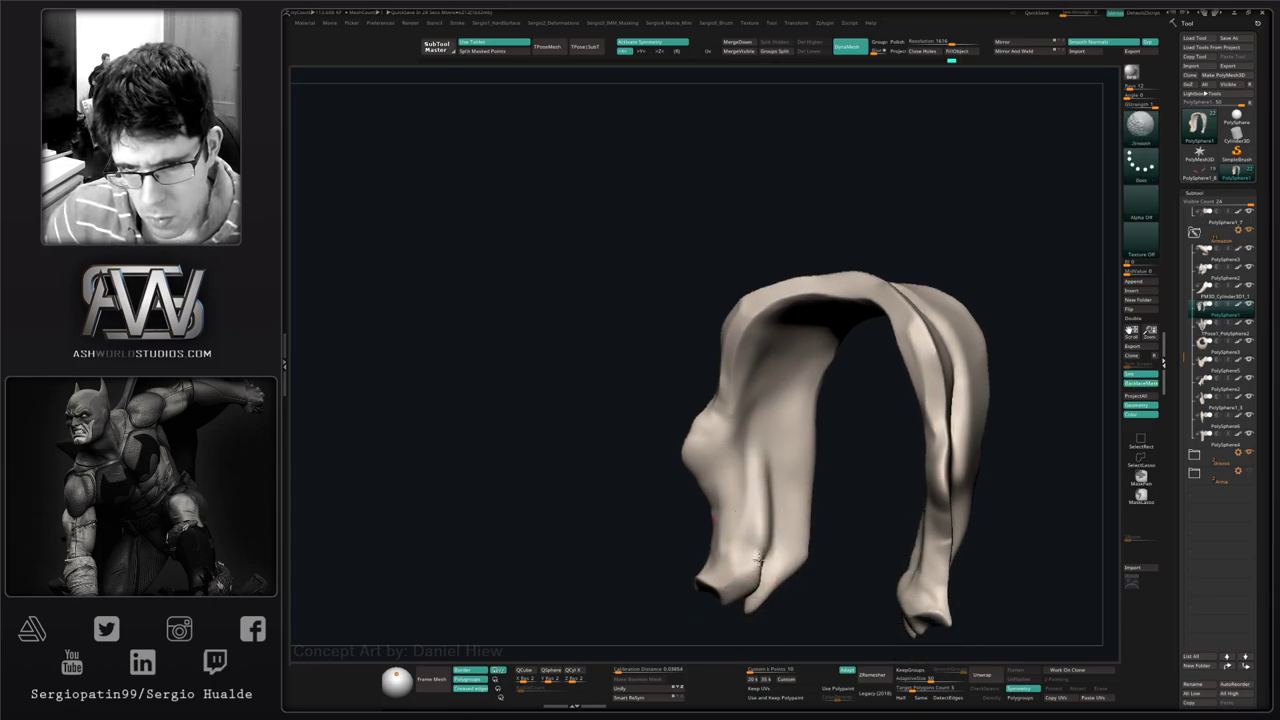
right_click_drag(757, 529, 775, 432)
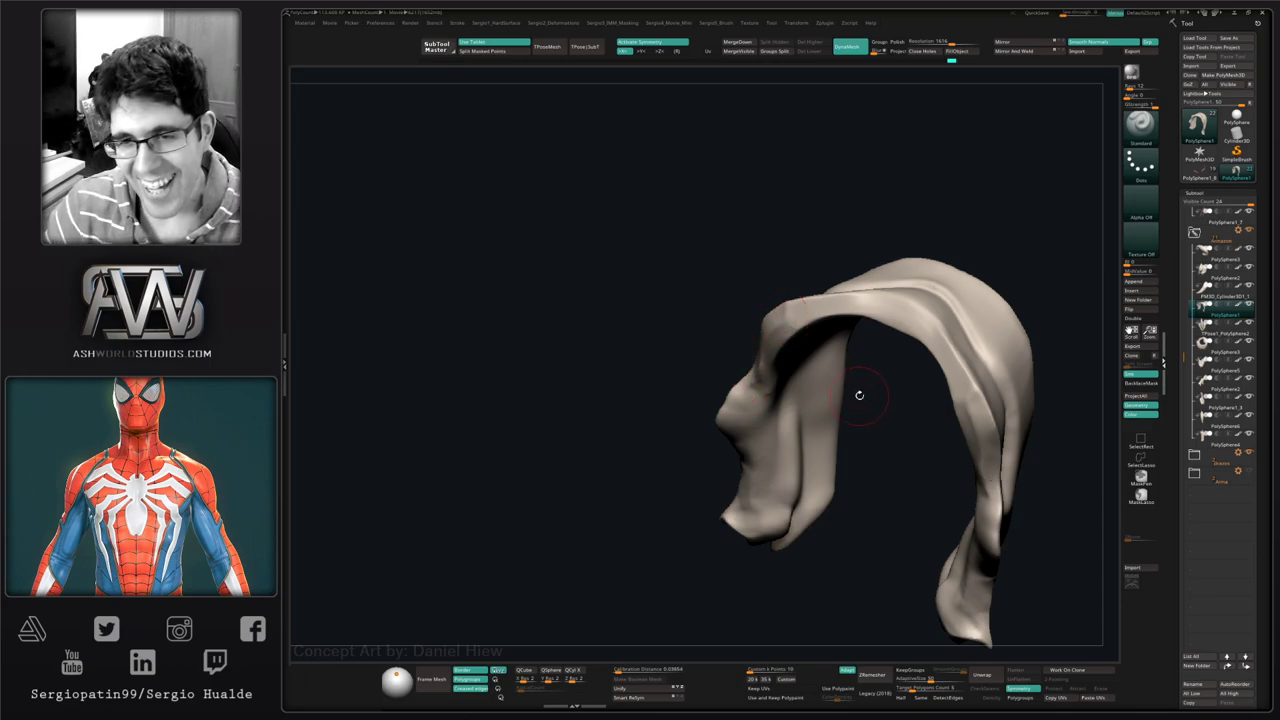
- Build up the plate's inner side and lower end with the Clay brush
right_click_drag(859, 395, 740, 370)
right_click_drag(740, 370, 752, 316)
mouse_move(722, 362)
left_mouse_down()
mouse_move(736, 318)
mouse_move(755, 520)
left_mouse_up()
mouse_move(755, 520)
right_mouse_down()
mouse_move(765, 493)
mouse_move(745, 495)
mouse_move(753, 466)
right_mouse_up()
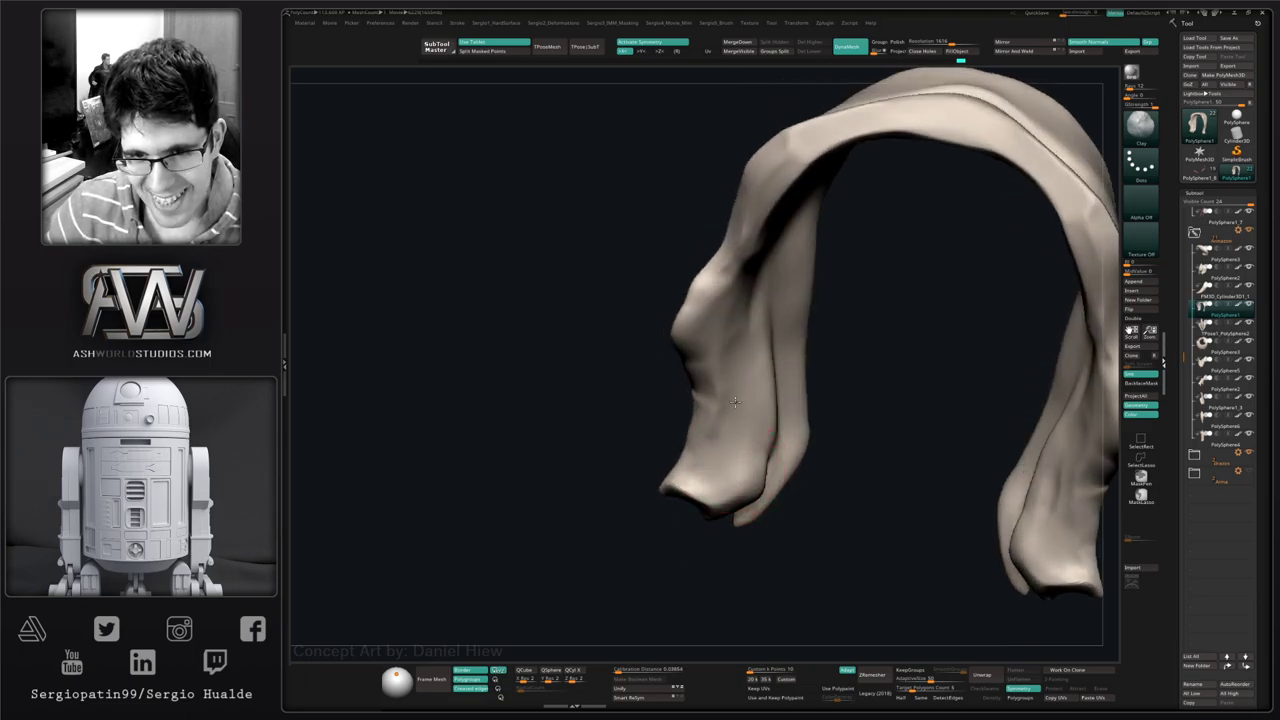
right_click_drag(735, 401, 831, 280)
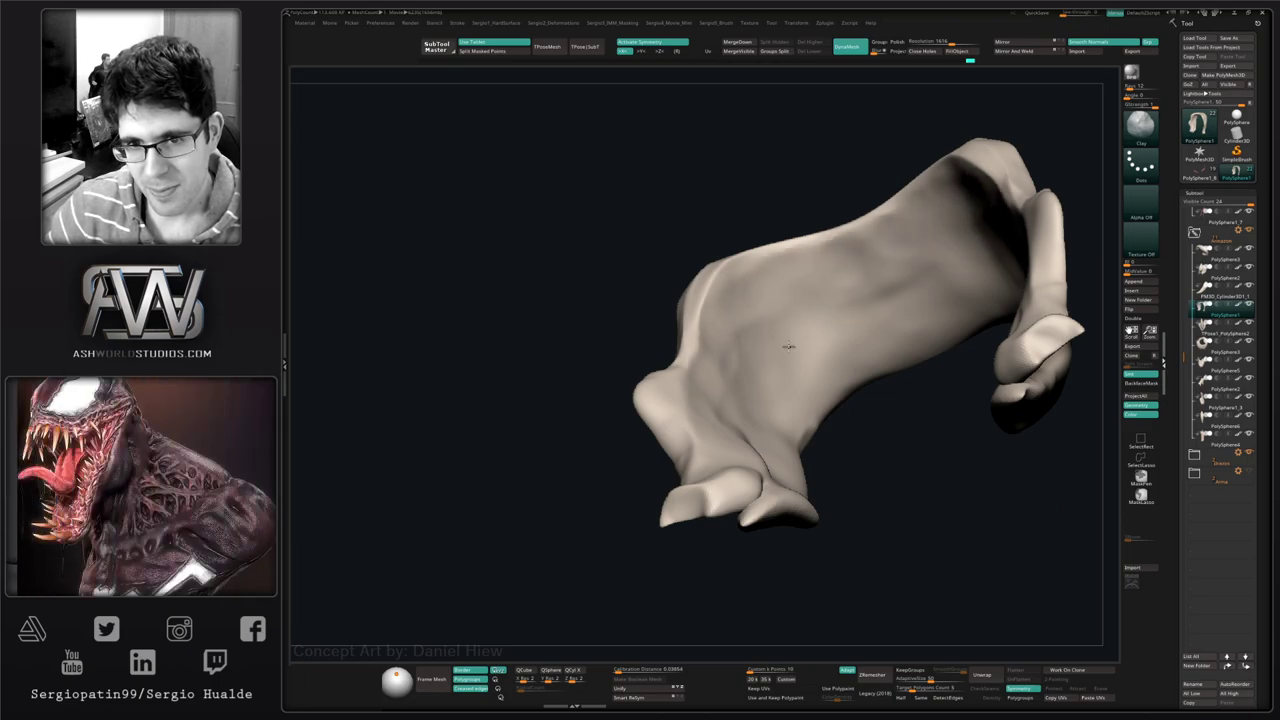
right_click_drag(778, 345, 695, 358)
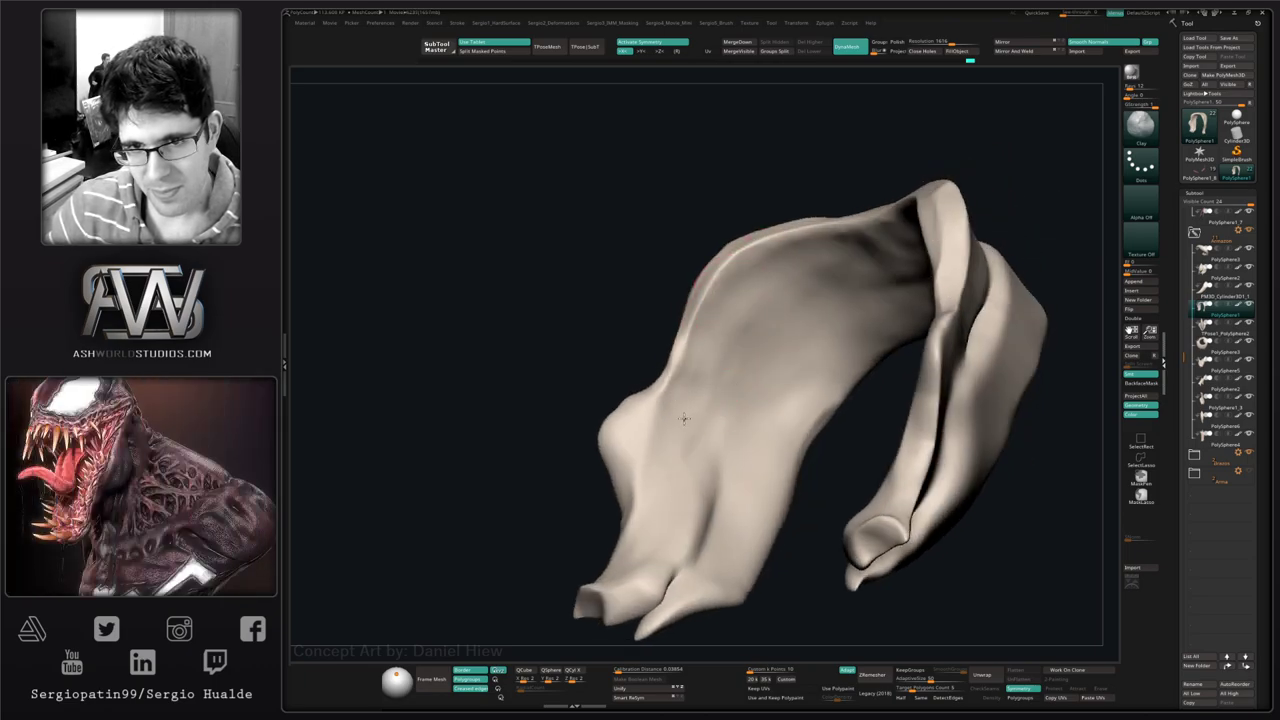
right_click_drag(717, 407, 735, 430)
- Refine the inner crease and lower end of the neck plate with the Standard brush
key("b")
key("s")
key("t")
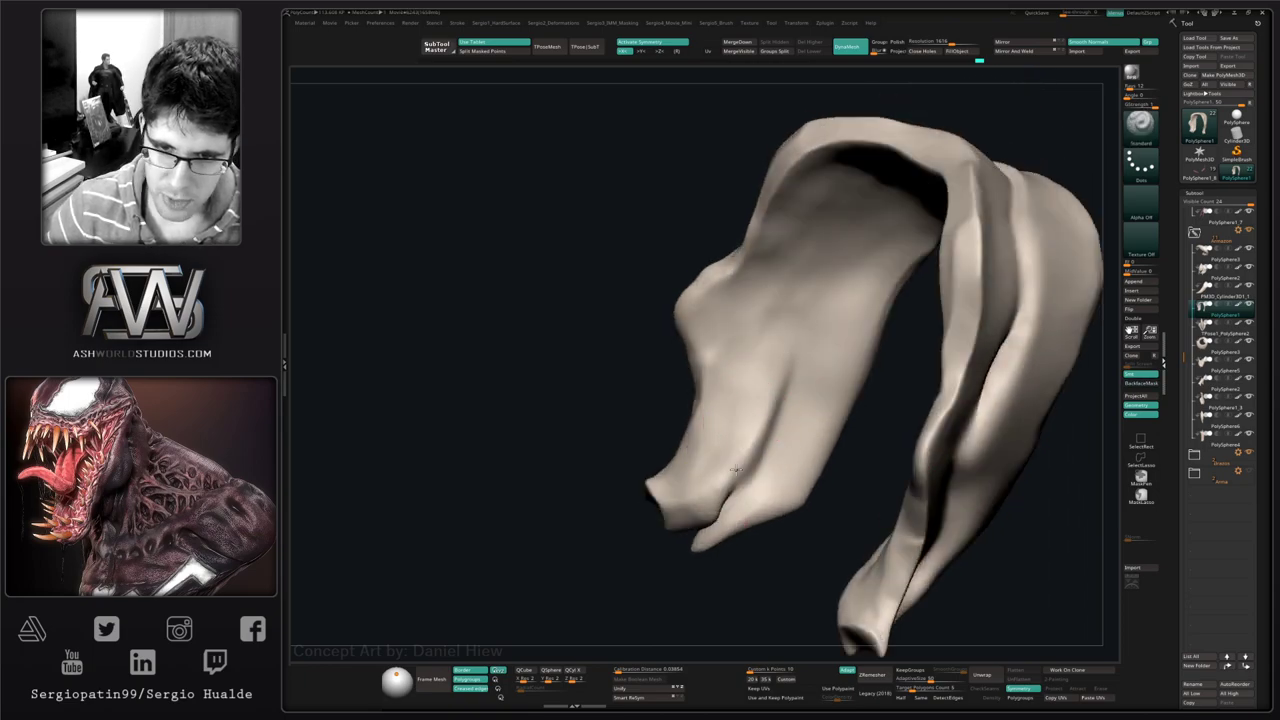
left_click_drag(735, 469, 800, 310)
mouse_move(800, 310)
right_mouse_down("ctrl")
mouse_move(737, 360)
mouse_move(833, 538)
right_mouse_up("ctrl")
key("alt+s")
mouse_move(766, 474)
right_mouse_down()
mouse_move(774, 377)
mouse_move(717, 369)
mouse_move(794, 400)
mouse_move(760, 380)
right_mouse_up()
key("alt+s")
mouse_move(760, 380)
right_mouse_down("ctrl")
mouse_move(726, 406)
mouse_move(737, 420)
mouse_move(778, 405)
right_mouse_up("ctrl")
- Define the crease between the outer fold and the lower band with the DamStandard and Standard brushes
key("b")
key("d")
key("s")
key("s")
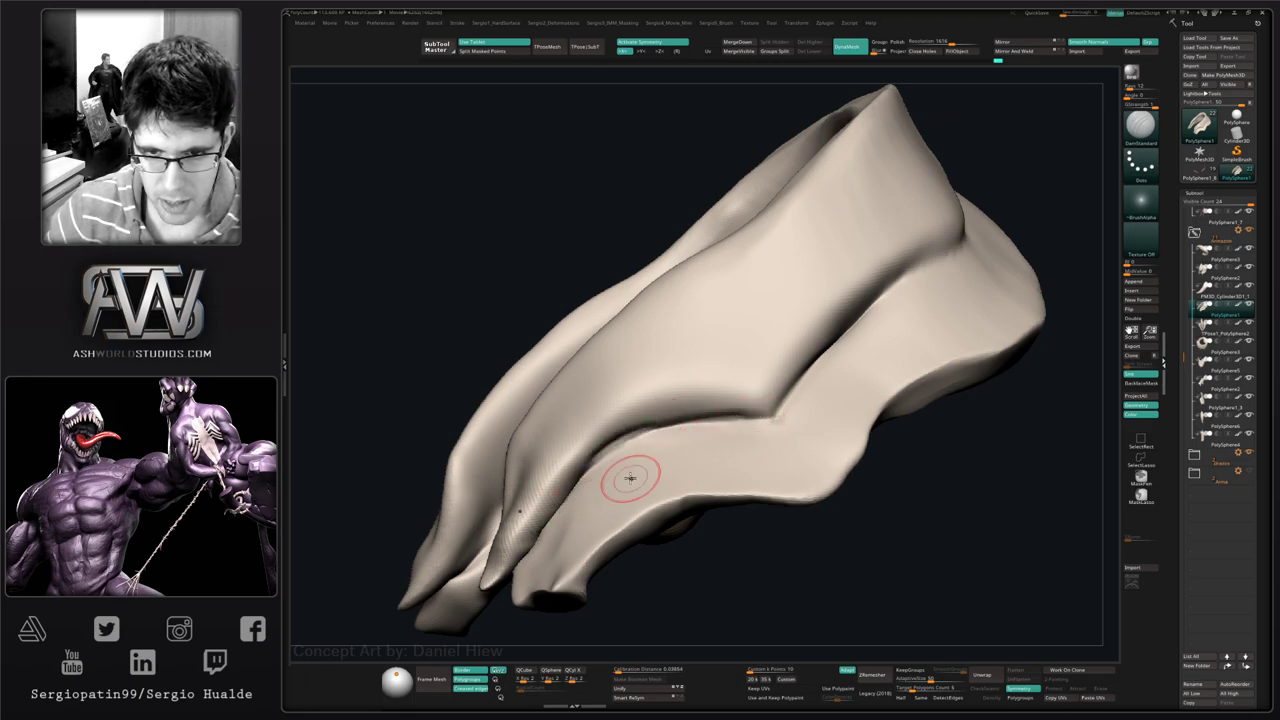
key("b")
key("s")
key("t")
mouse_move(689, 380)
right_mouse_down("ctrl")
mouse_move(694, 329)
mouse_move(722, 524)
right_mouse_up("ctrl")
- Add volume to the outer fold's front flap and pointed lower end with the Clay brush
key("b")
key("c")
key("l")
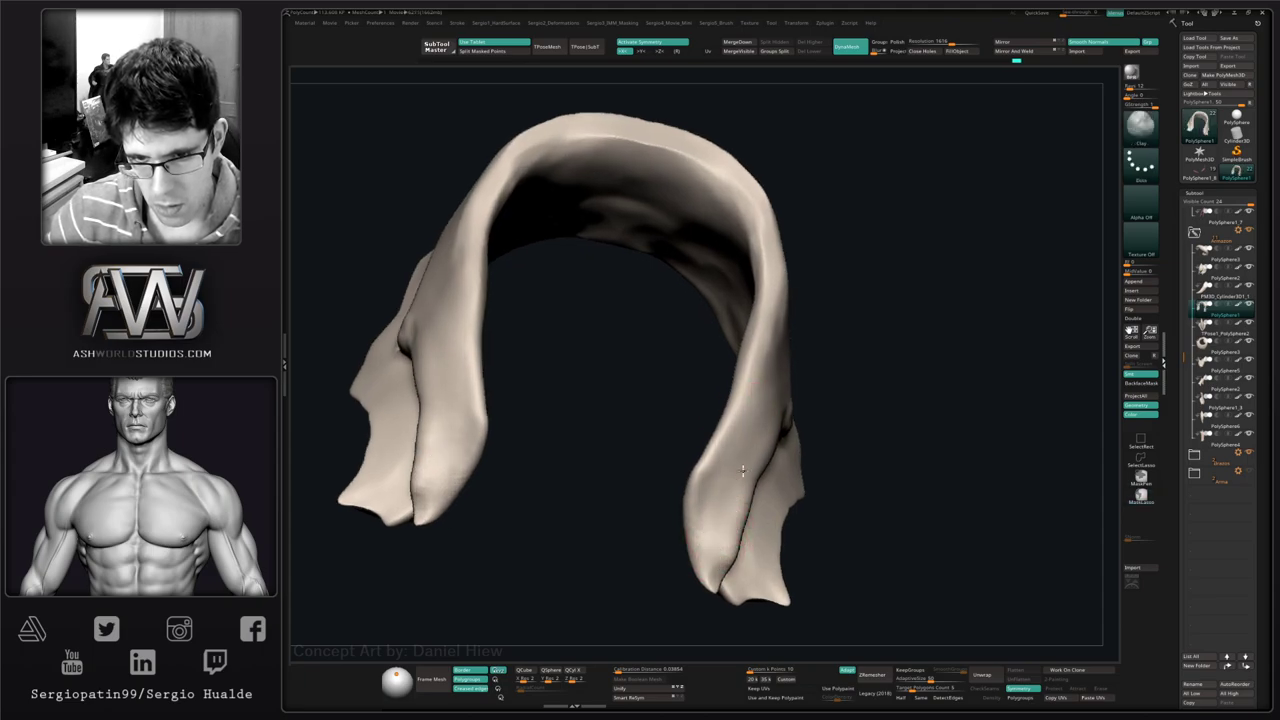
right_click_drag(759, 453, 728, 473)
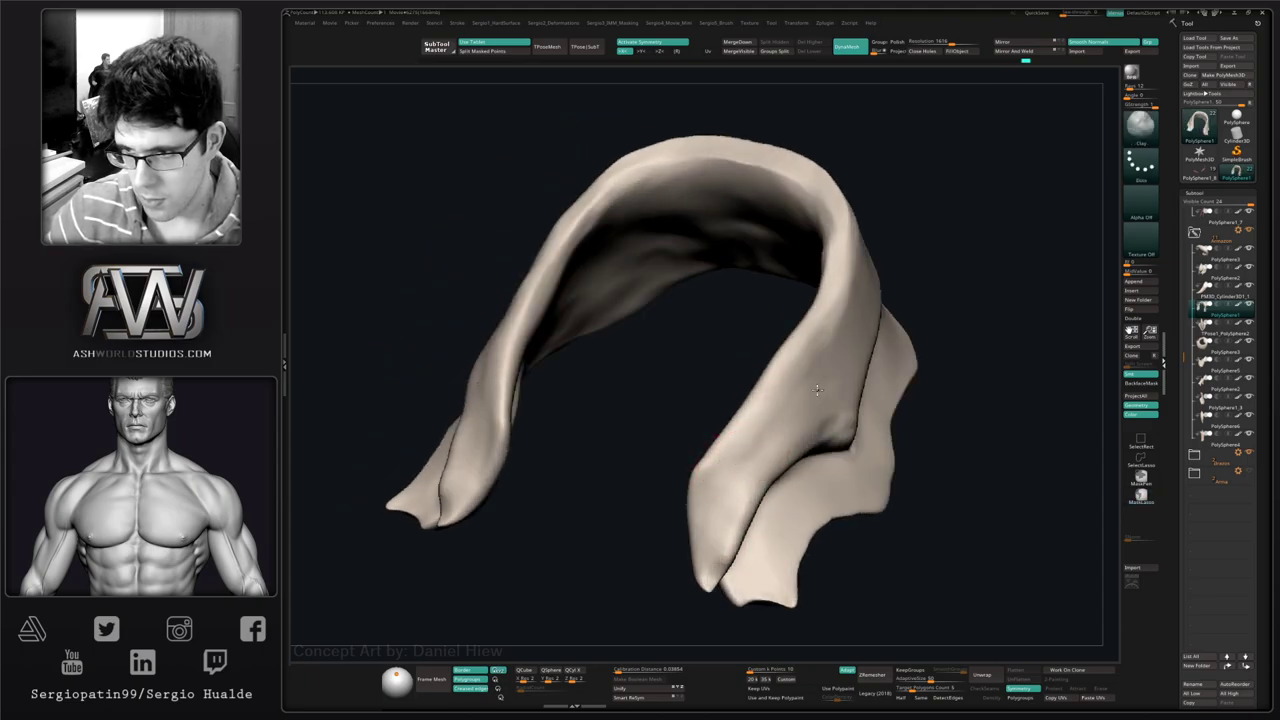
mouse_move(753, 411)
right_mouse_down()
mouse_move(703, 420)
mouse_move(737, 391)
right_mouse_up()
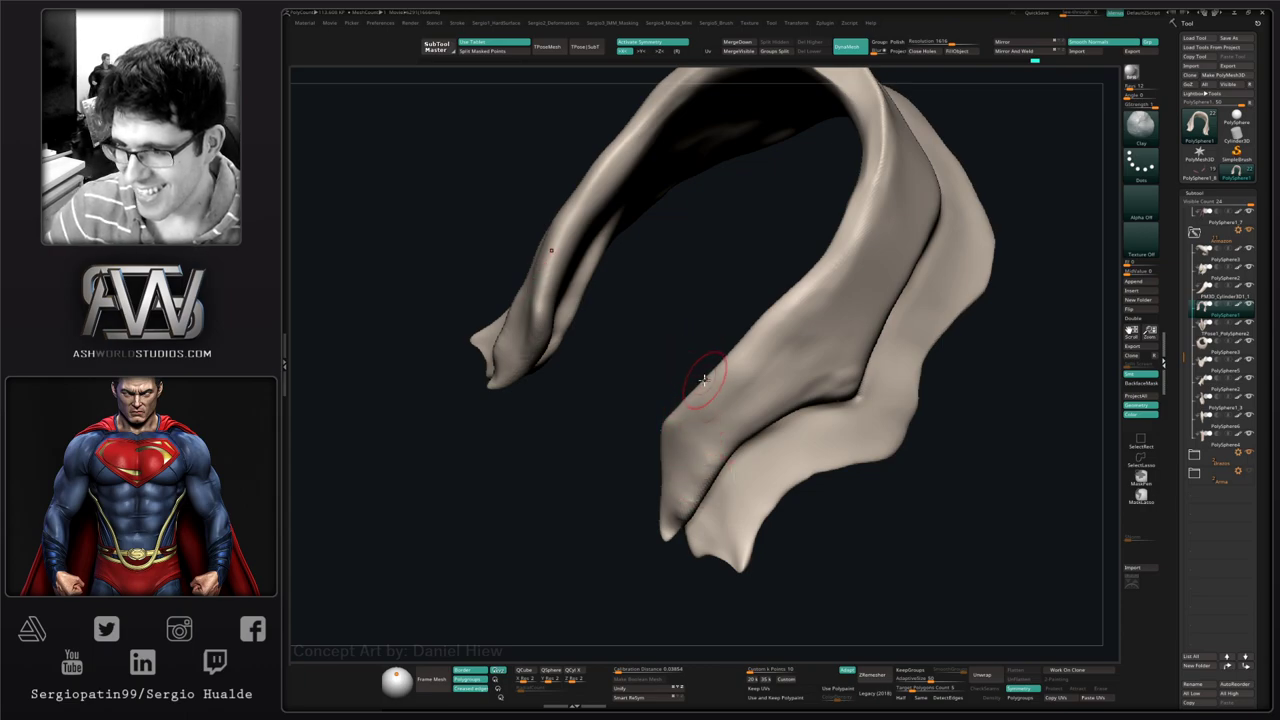
mouse_move(704, 379)
right_mouse_down()
mouse_move(734, 392)
mouse_move(769, 383)
mouse_move(743, 458)
mouse_move(758, 361)
mouse_move(794, 372)
mouse_move(800, 400)
mouse_move(744, 460)
mouse_move(826, 392)
mouse_move(868, 394)
right_mouse_up()
- Bring back the full model, select the body mesh and isolate it around the head
key("shift+s")
left_click(728, 432, "alt")
right_click_drag(728, 432, 680, 428)
key("shift+s")
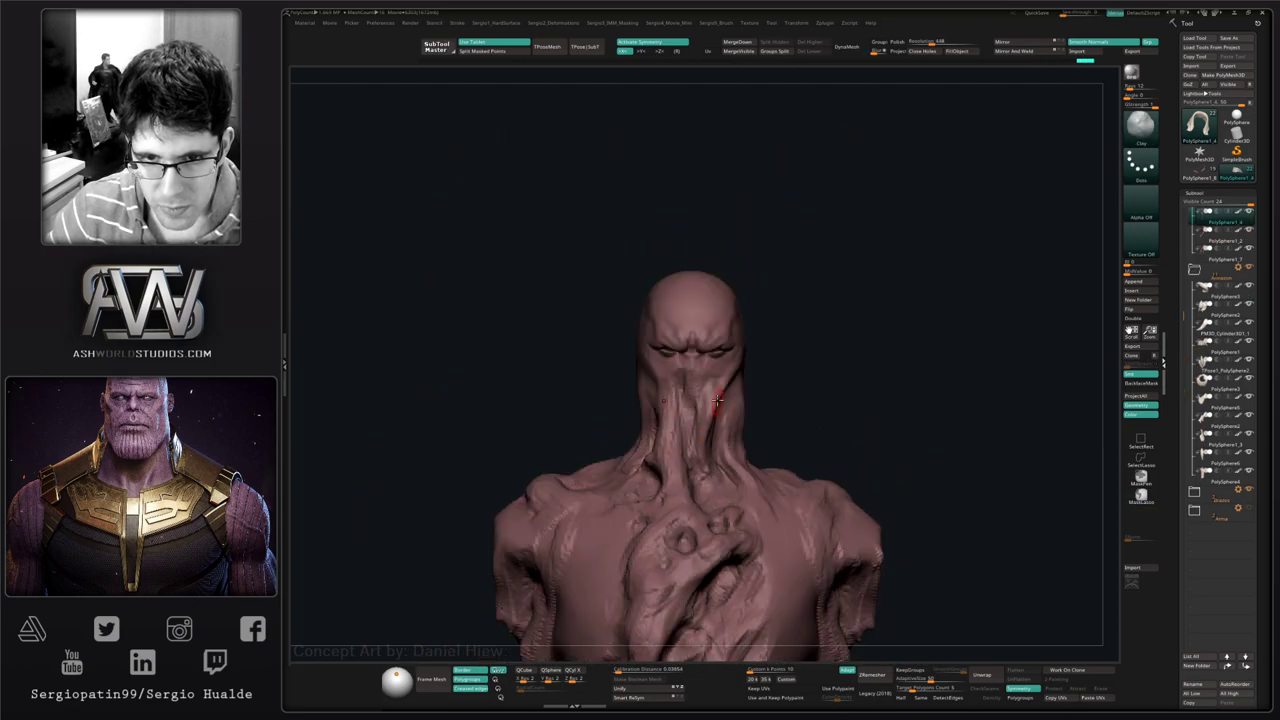
right_click_drag(730, 370, 670, 345)
right_click_drag(670, 345, 716, 391, "ctrl")
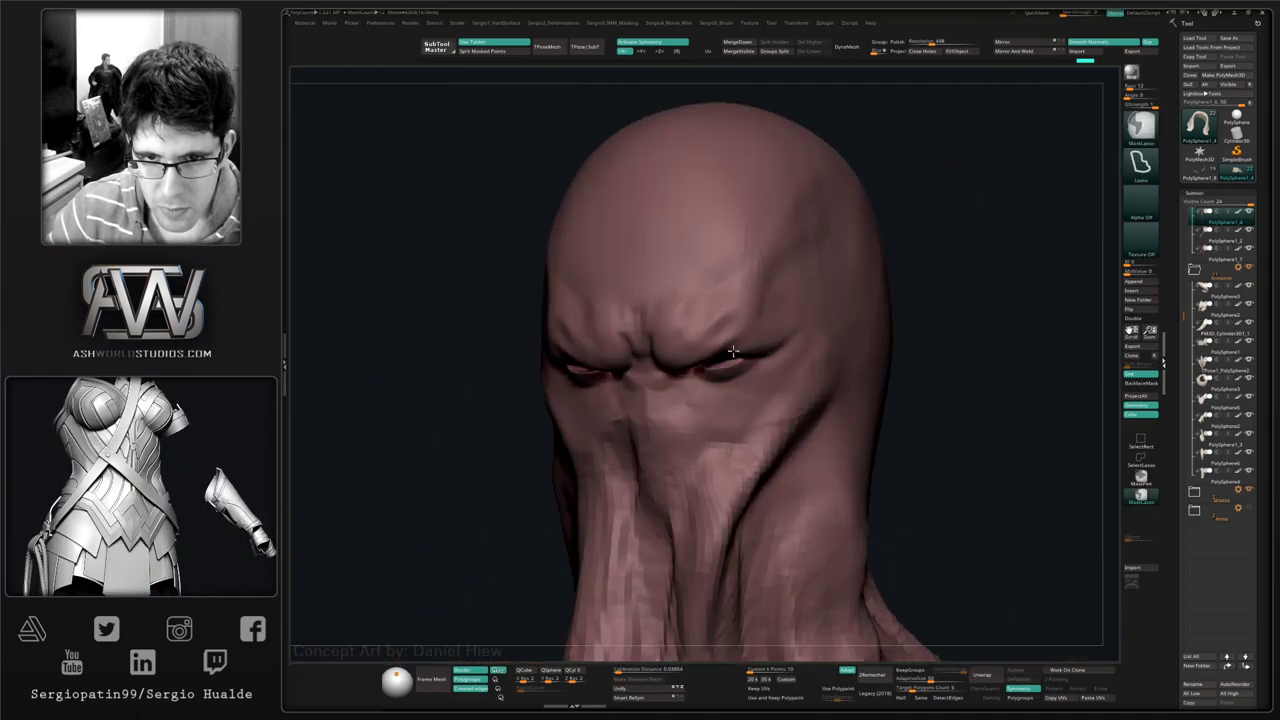
- Select the eye spheres, bring back the full model and set up the transform gizmo on them
mouse_move(733, 351)
right_mouse_down()
mouse_move(727, 341)
mouse_move(737, 403)
mouse_move(716, 250)
right_mouse_up()
key("shift+s")
key("shift+s")
key("s")
mouse_move(716, 250)
right_mouse_down()
mouse_move(729, 507)
mouse_move(729, 389)
mouse_move(750, 385)
mouse_move(693, 365)
mouse_move(726, 312)
mouse_move(866, 332)
mouse_move(780, 335)
mouse_move(736, 418)
mouse_move(1023, 280)
right_mouse_up()
key("shift+s")
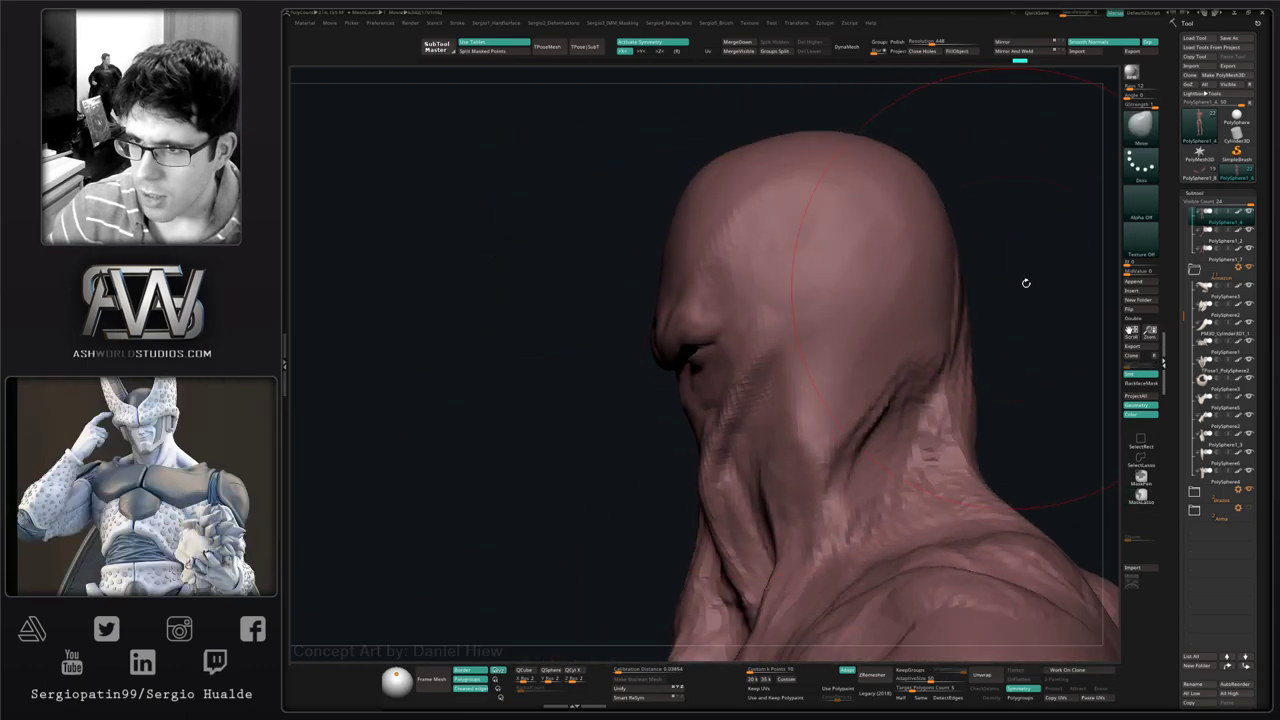
left_click_drag(1182, 266, 1184, 201)
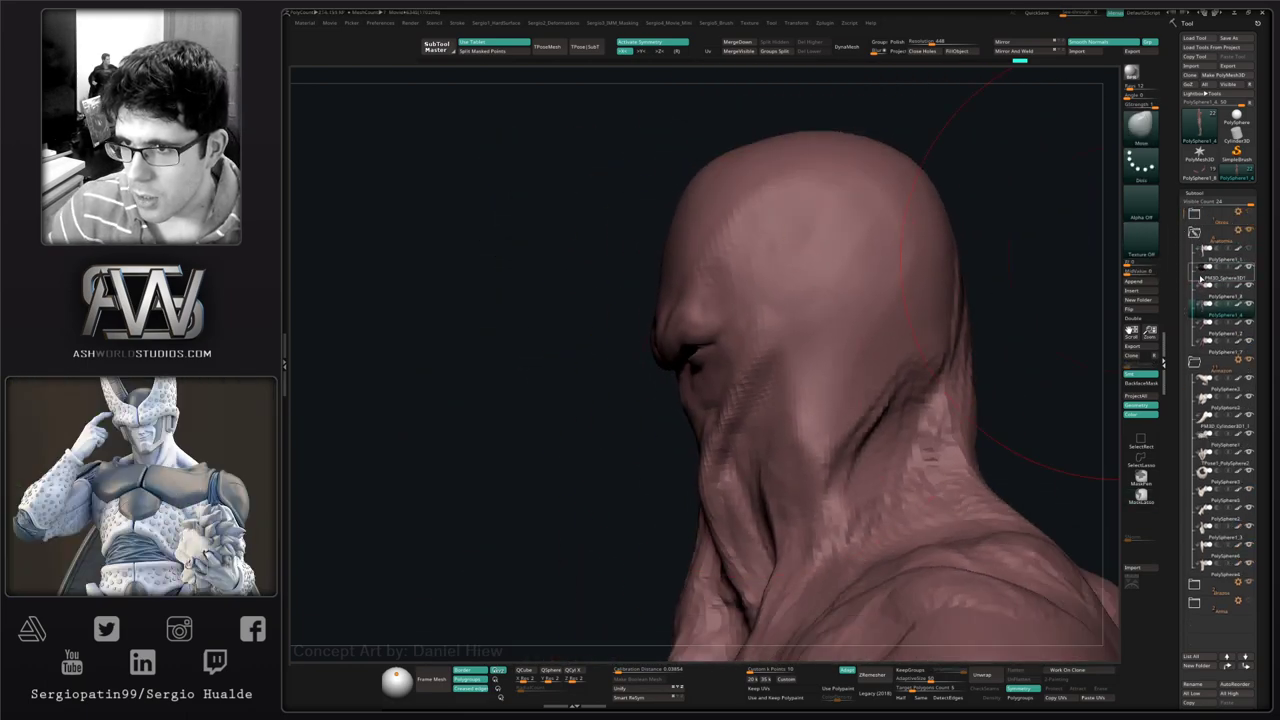
left_click(1201, 279)
right_click_drag(765, 379, 763, 379)
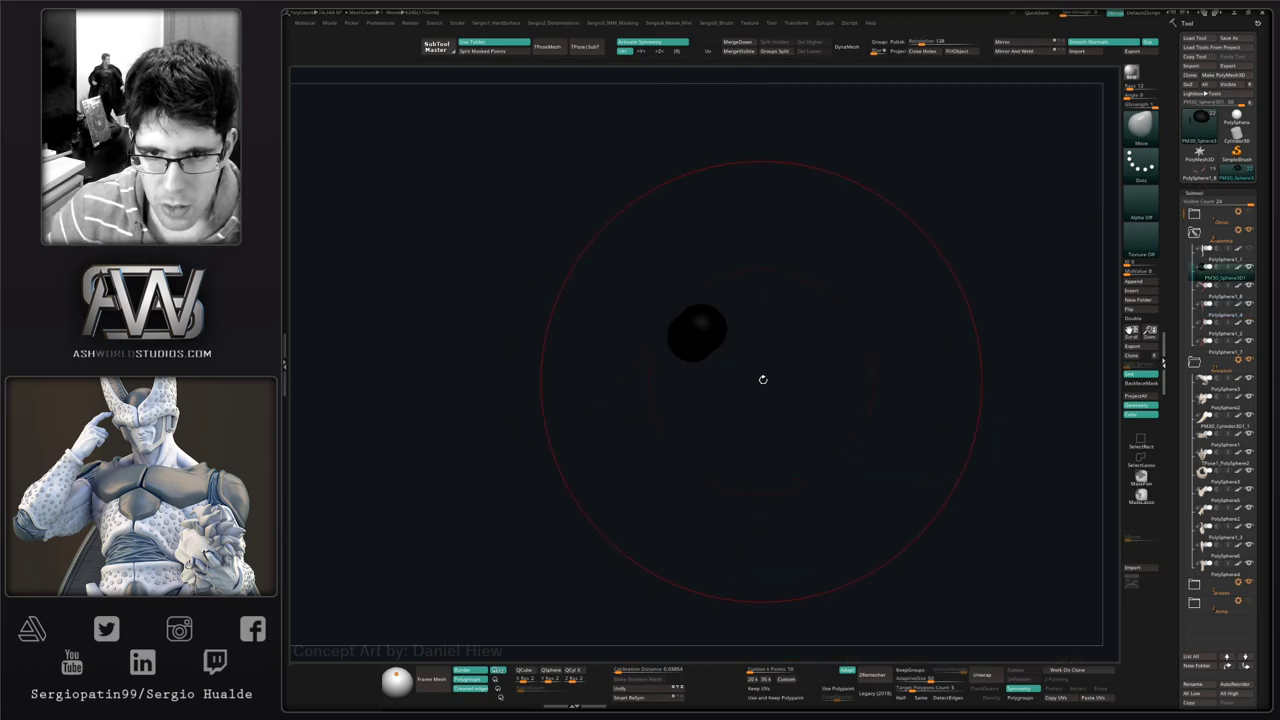
key("w")
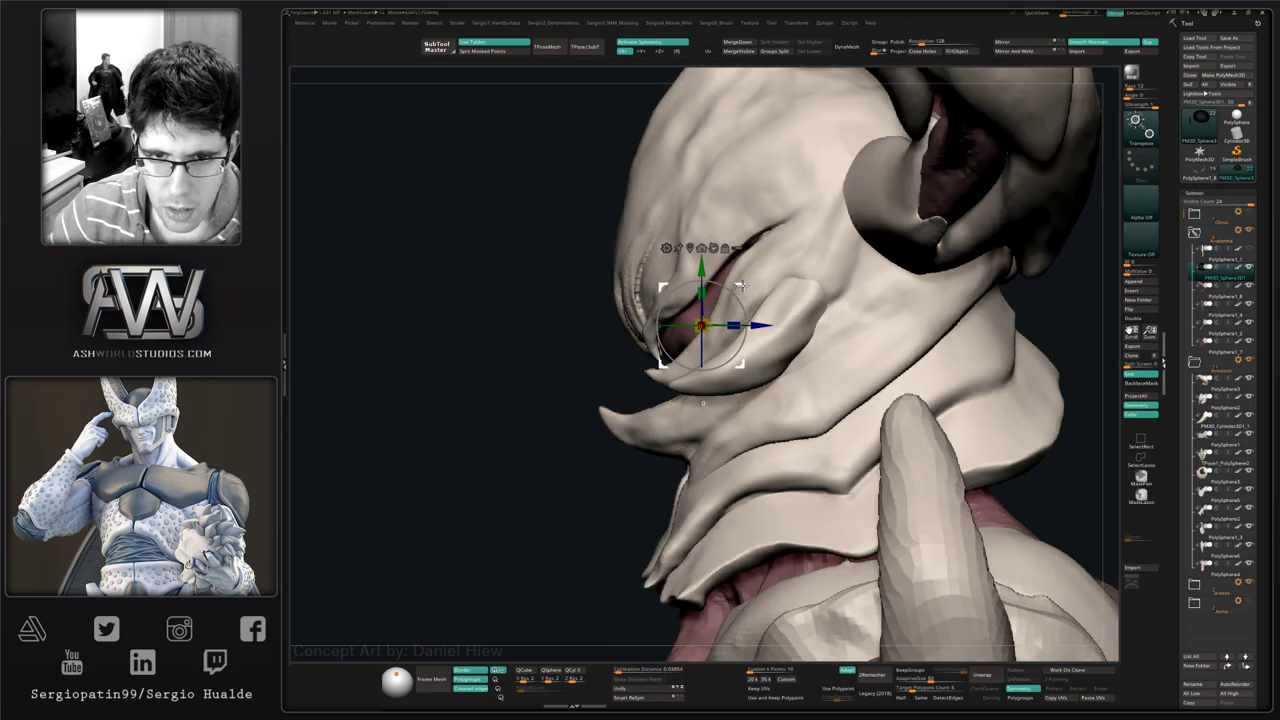
mouse_move(739, 312)
right_mouse_down()
mouse_move(790, 325)
mouse_move(749, 329)
right_mouse_up()
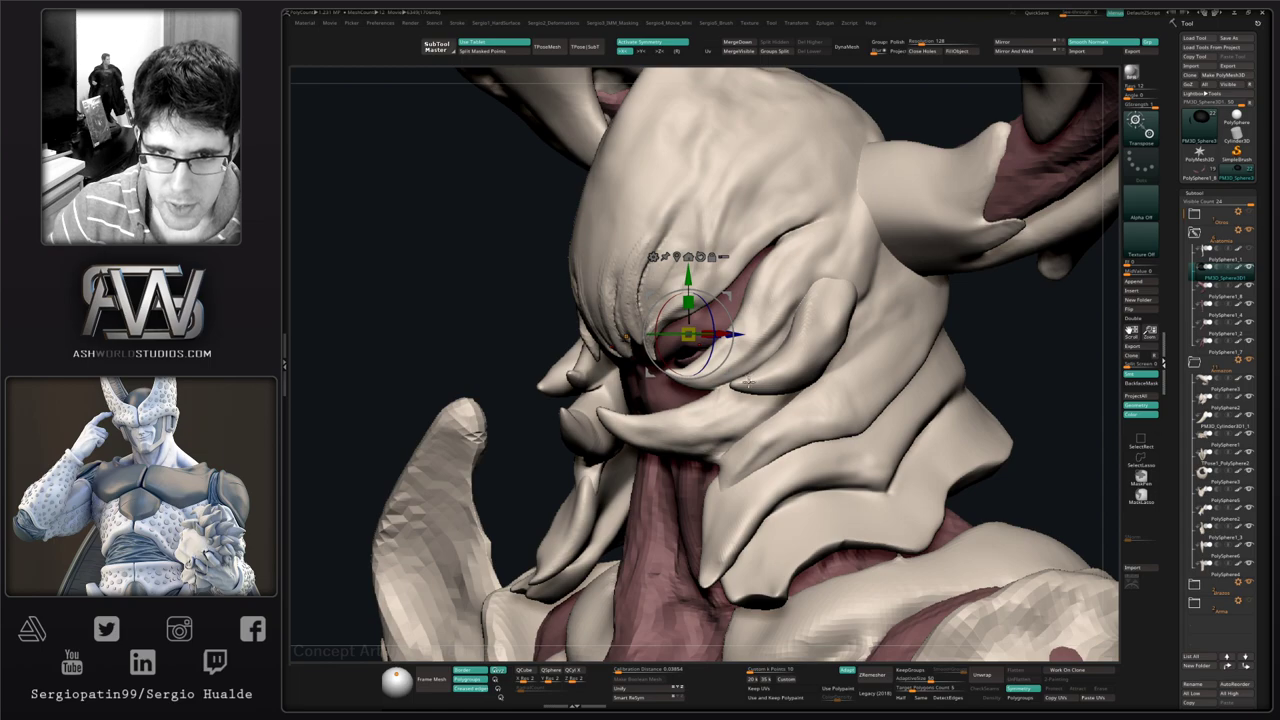
right_click_drag(748, 383, 753, 390)
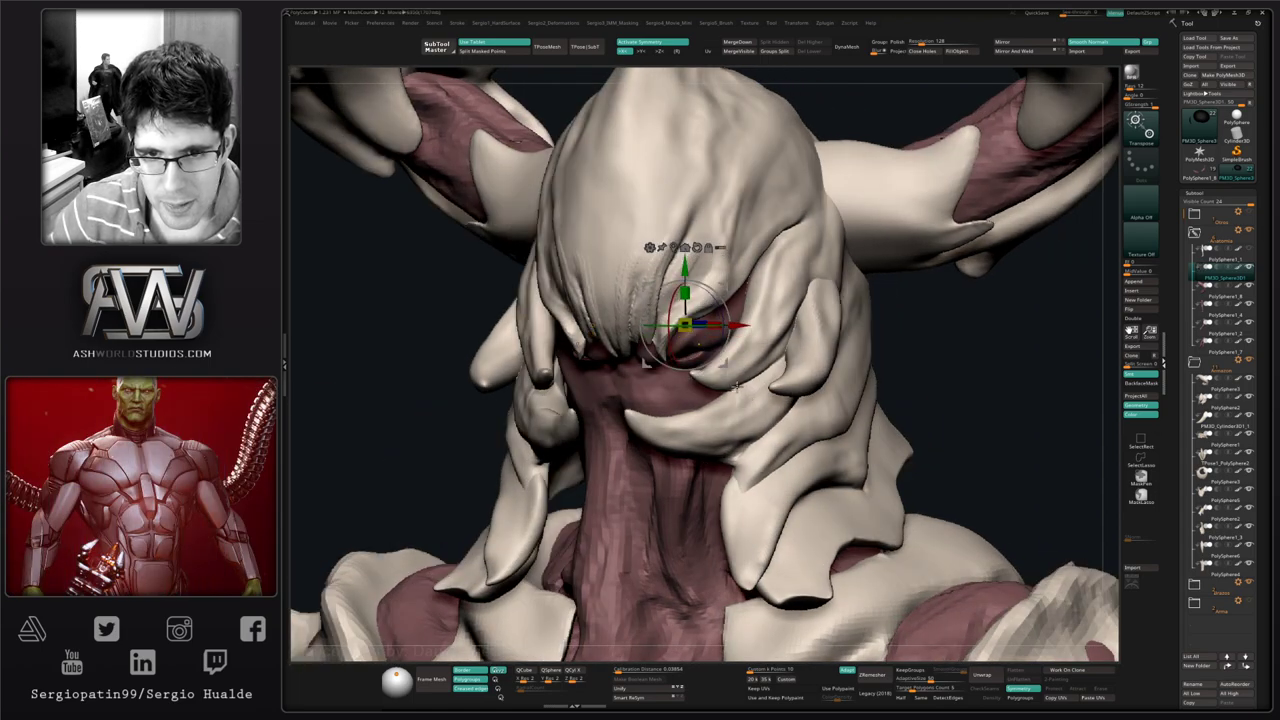
- Try to lower the helmet's pointed fold below the eye with the Move brush, and undo it
key("q")
right_click_drag(736, 387, 710, 378)
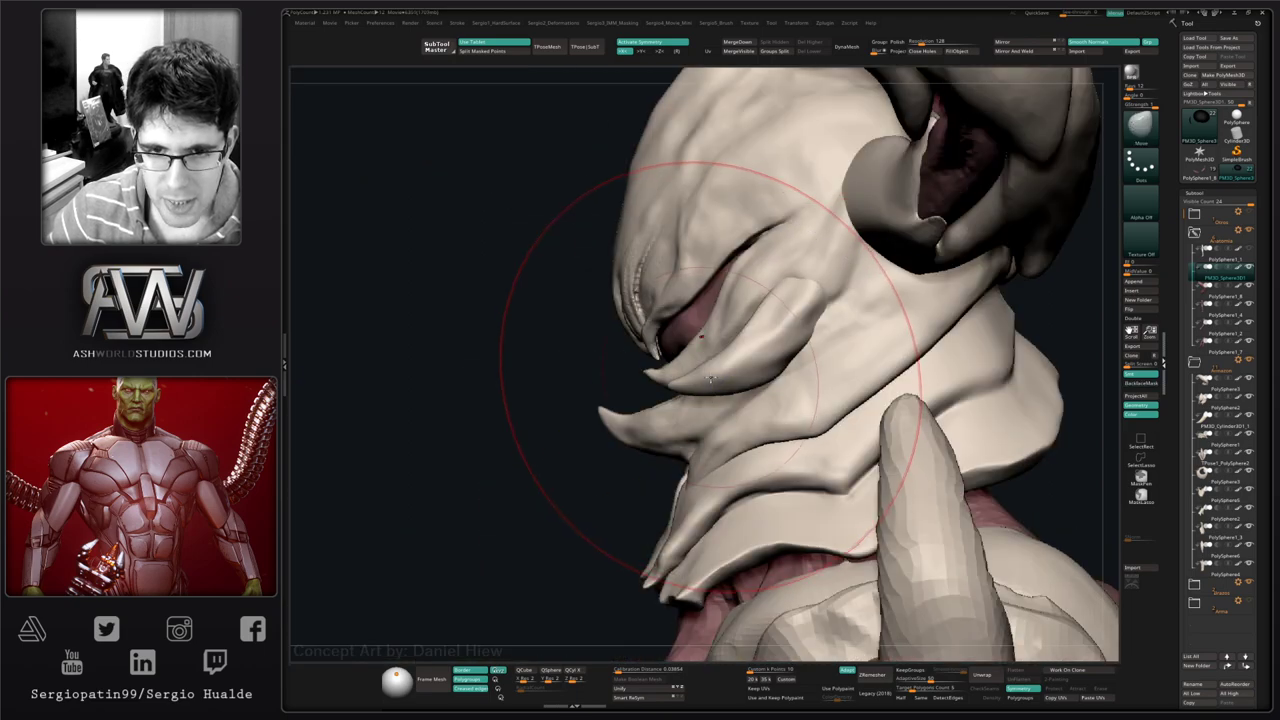
key("s")
left_click_drag(729, 348, 719, 348)
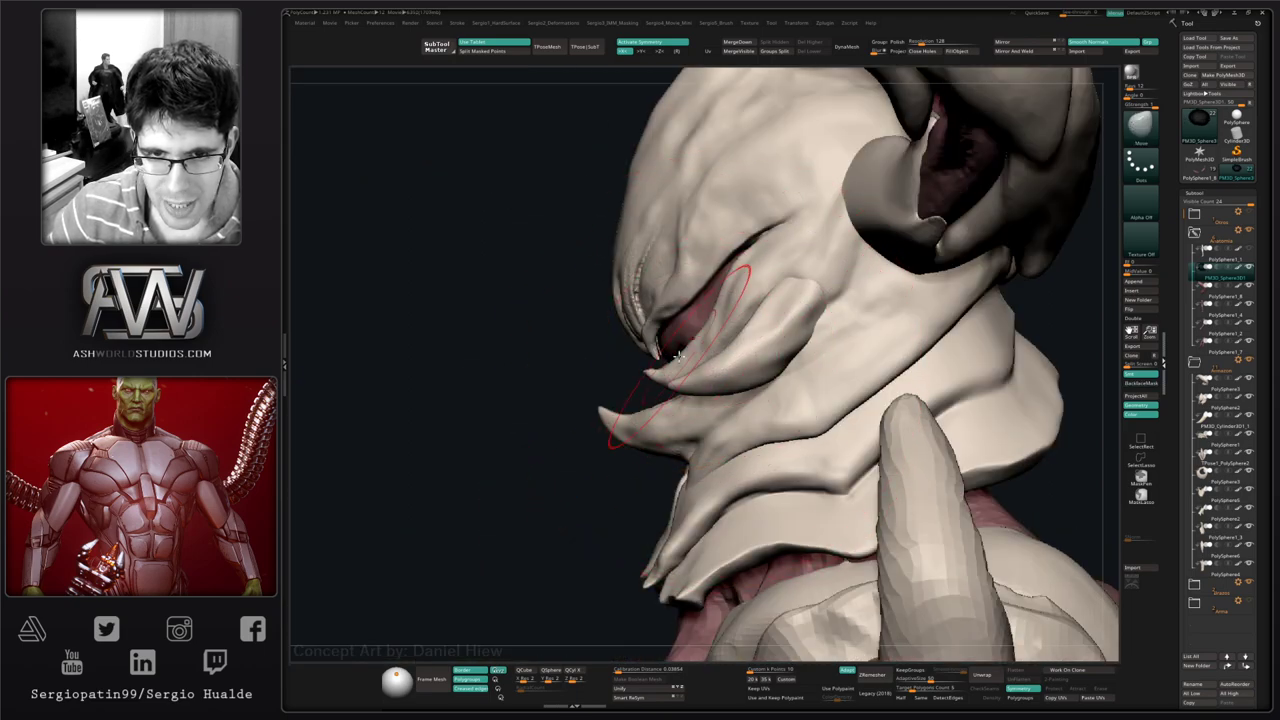
left_click(661, 336, "alt")
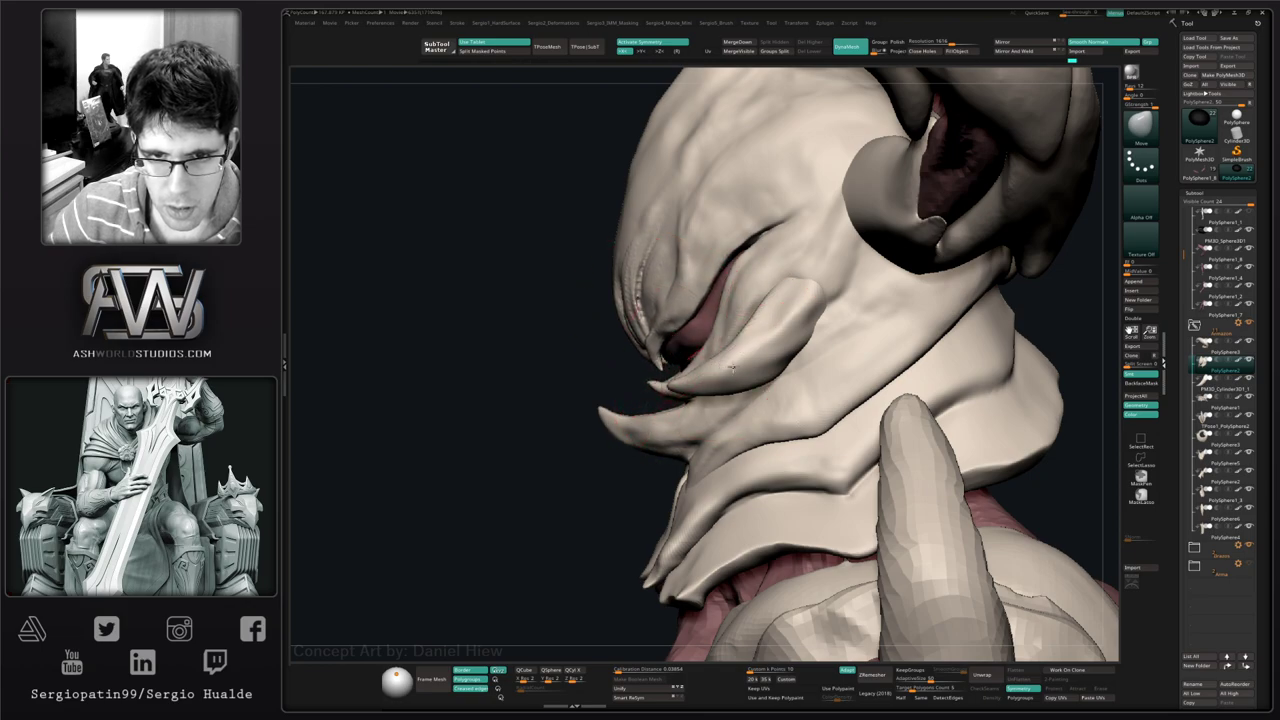
right_click_drag(731, 368, 685, 360)
key("ctrl+z")
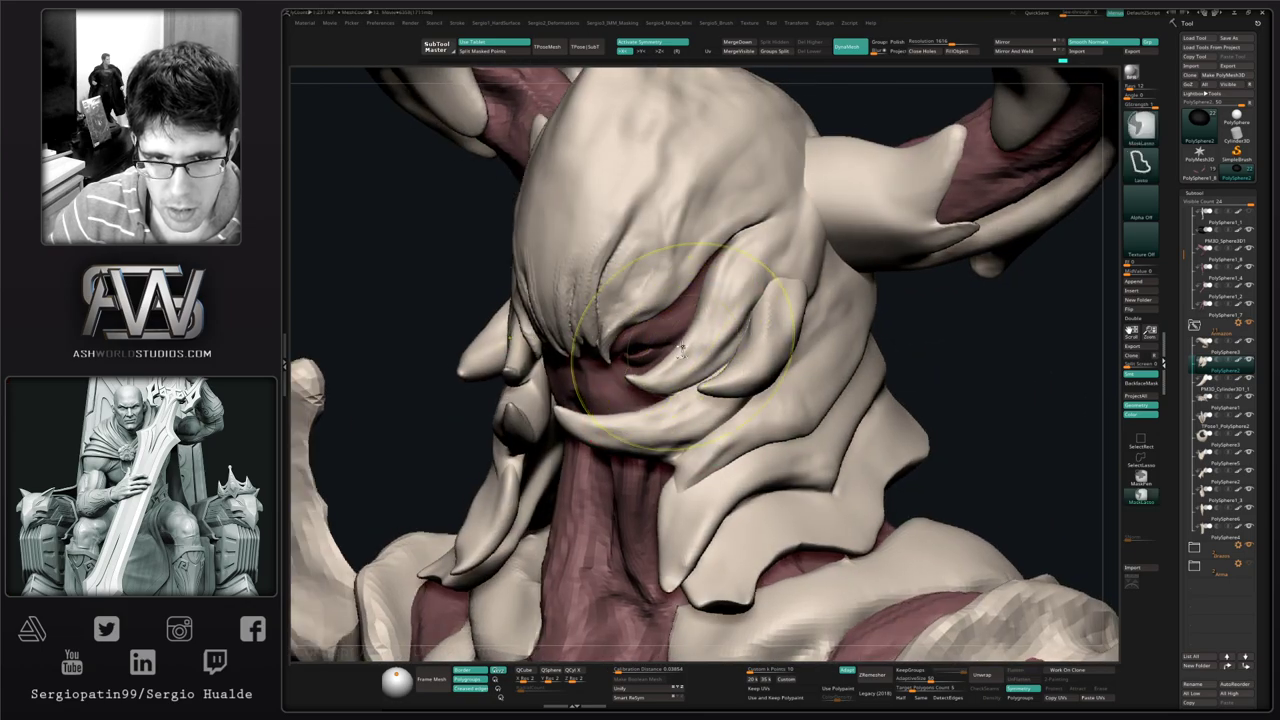
mouse_move(671, 324)
right_mouse_down()
mouse_move(760, 325)
mouse_move(640, 322)
mouse_move(655, 319)
right_mouse_up()
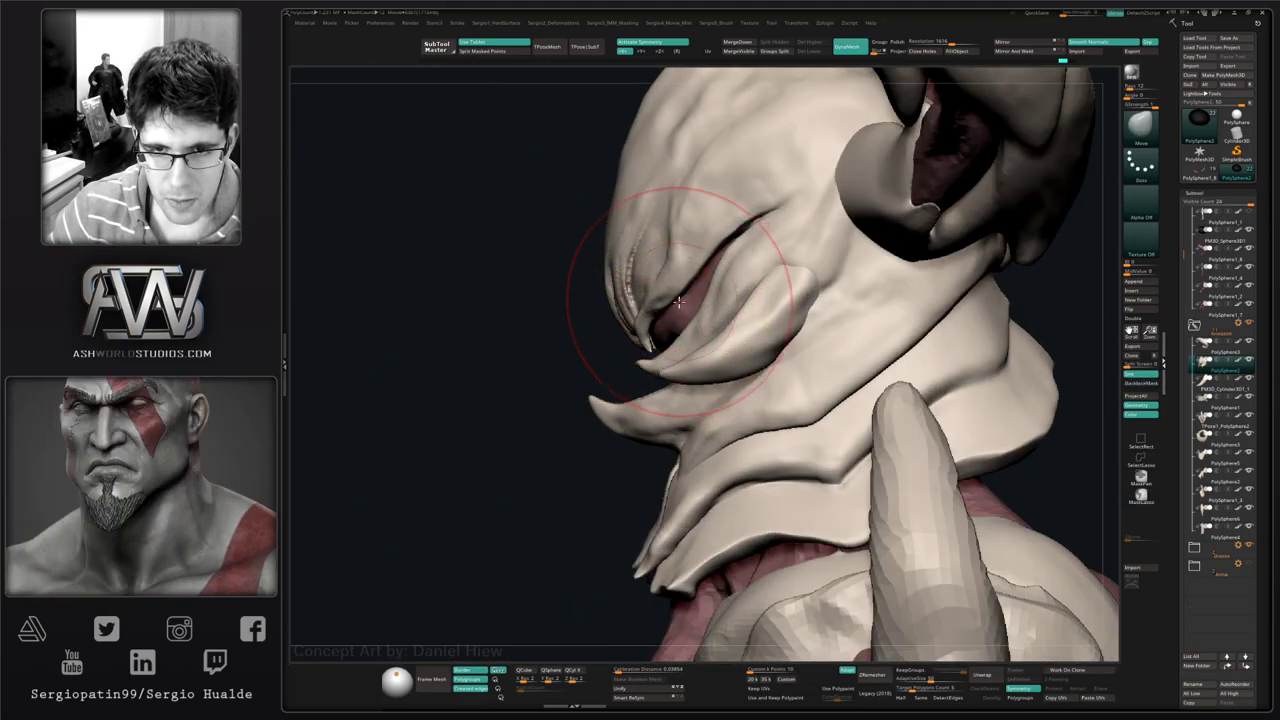
right_click_drag(678, 302, 700, 255)
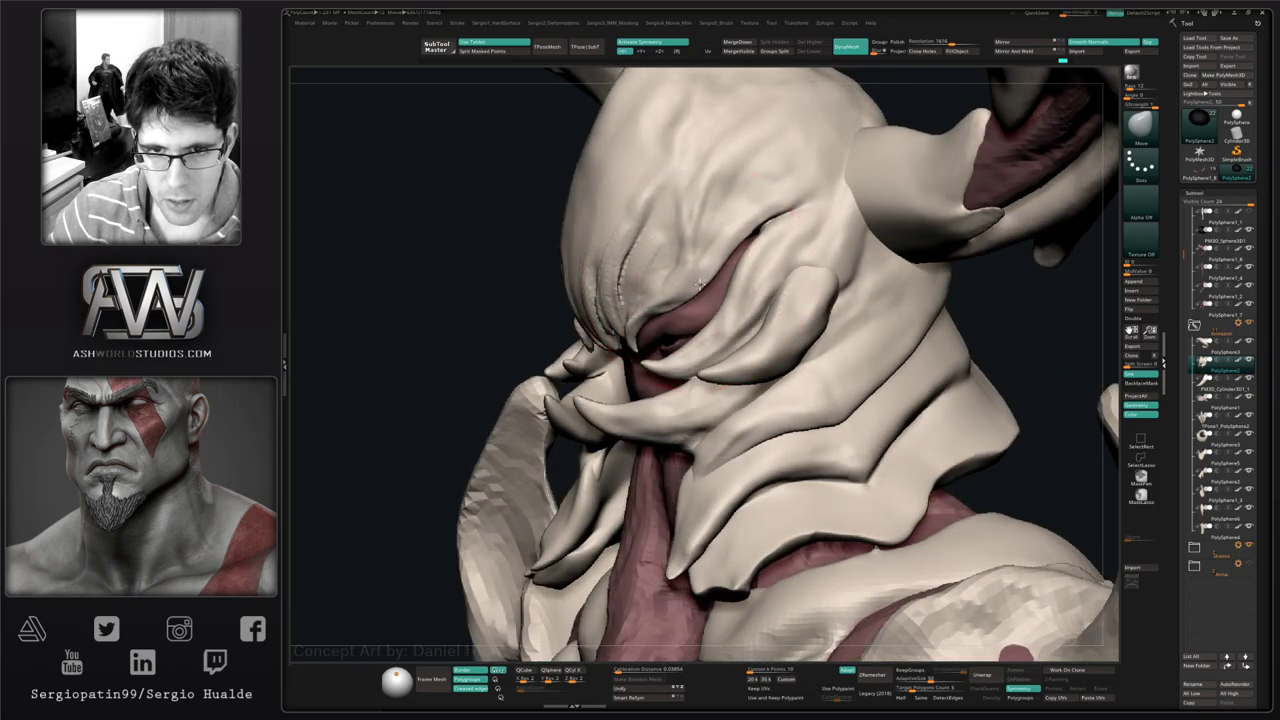
- Isolate the helmet and mask its upper dome, leaving the lower cheek plates unmasked
left_click(693, 283, "ctrl+shift")
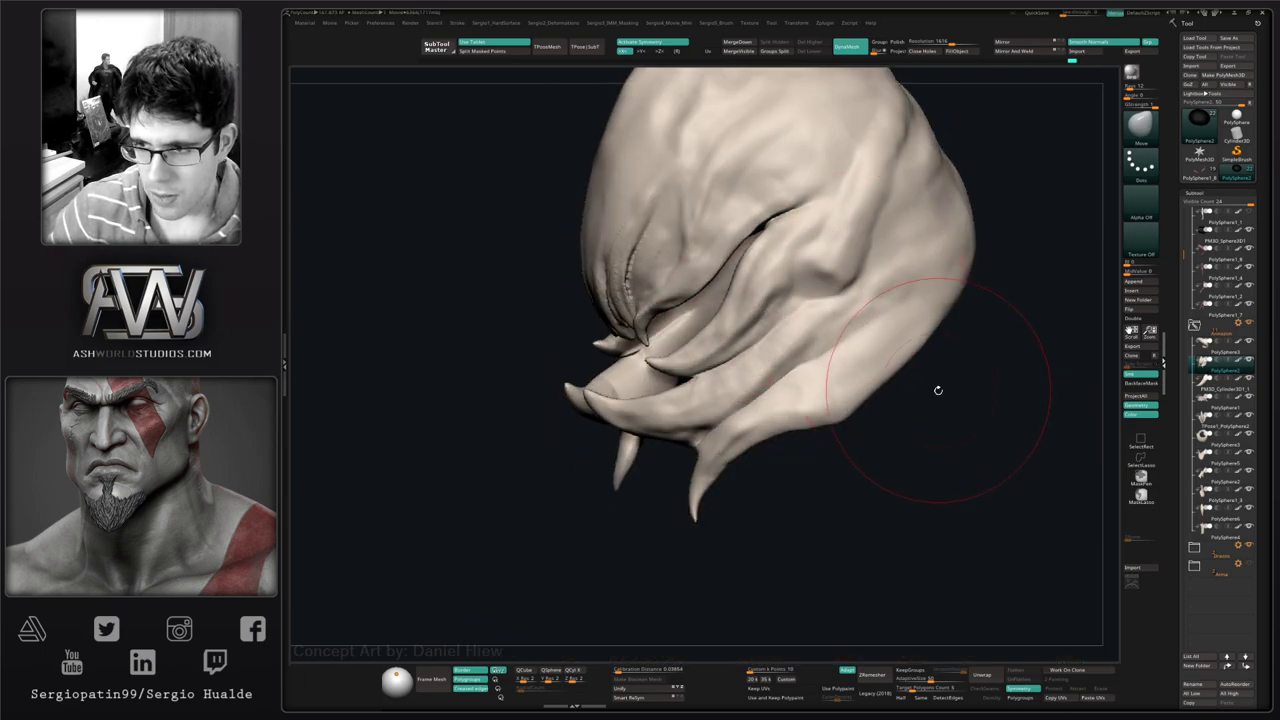
mouse_move(938, 390)
left_mouse_down("ctrl+shift")
mouse_move(880, 185)
mouse_move(755, 180)
mouse_move(722, 283)
mouse_move(640, 335)
mouse_move(580, 398)
mouse_move(740, 435)
left_mouse_up("ctrl+shift")
mouse_move(680, 370)
right_mouse_down()
mouse_move(655, 341)
mouse_move(614, 326)
right_mouse_up()
right_click_drag(527, 310, 528, 163)
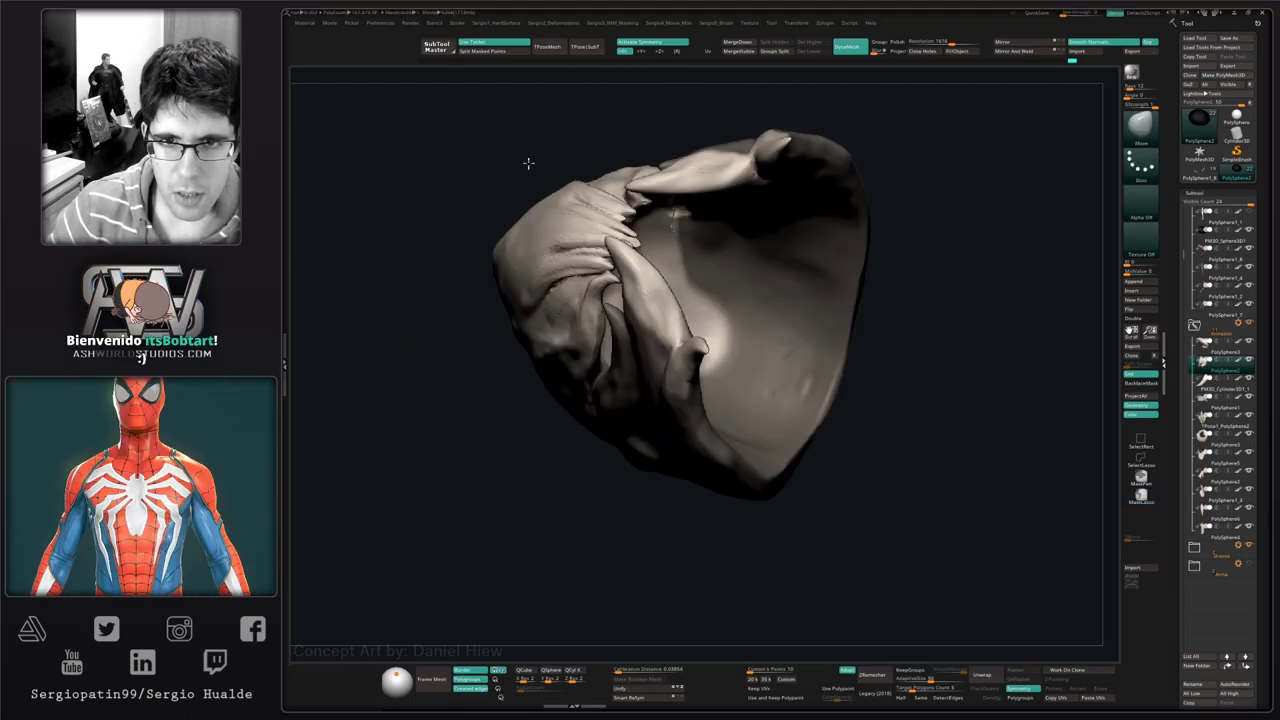
left_click_drag(528, 163, 529, 263)
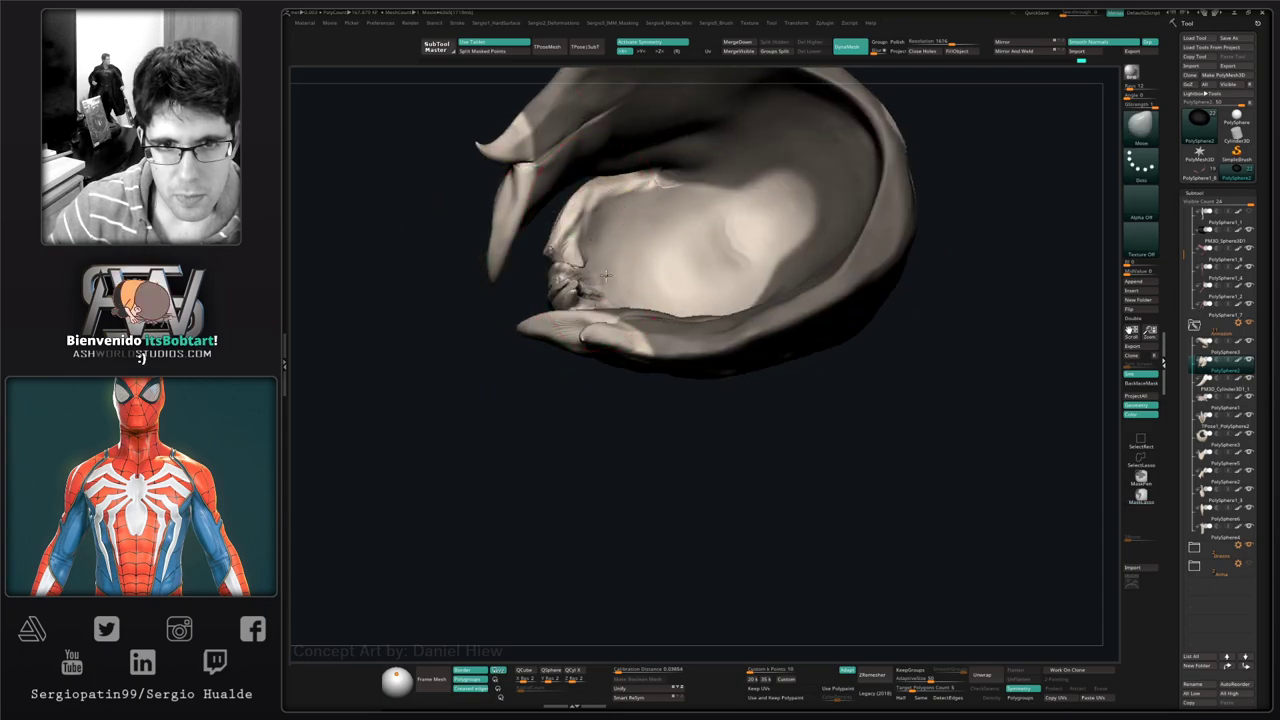
mouse_move(606, 275)
right_mouse_down()
mouse_move(623, 383)
mouse_move(631, 320)
right_mouse_up()
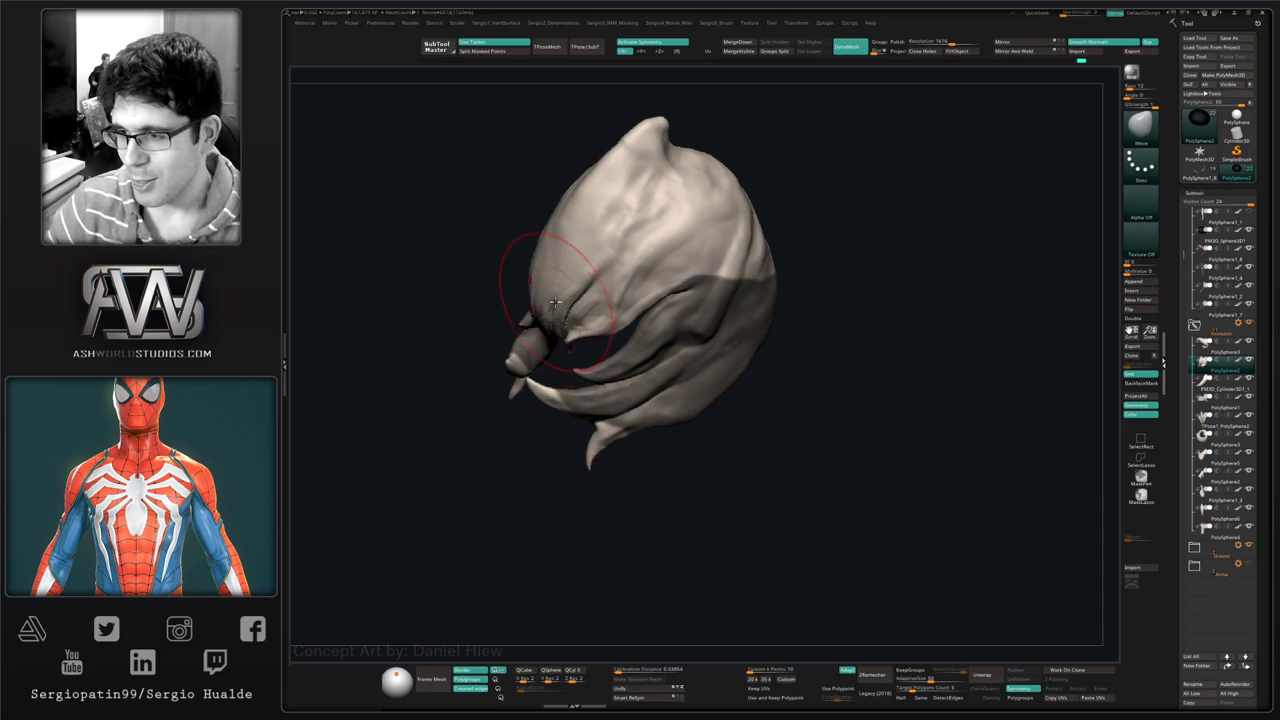
right_click_drag(742, 373, 840, 420, "alt")
mouse_move(671, 486)
left_mouse_down("ctrl")
mouse_move(612, 392)
mouse_move(590, 529)
mouse_move(482, 350)
left_mouse_up("ctrl")
mouse_move(540, 410)
right_mouse_down()
mouse_move(636, 410)
mouse_move(656, 378)
mouse_move(688, 414)
mouse_move(544, 457)
right_mouse_up()
left_click(544, 457, "ctrl")
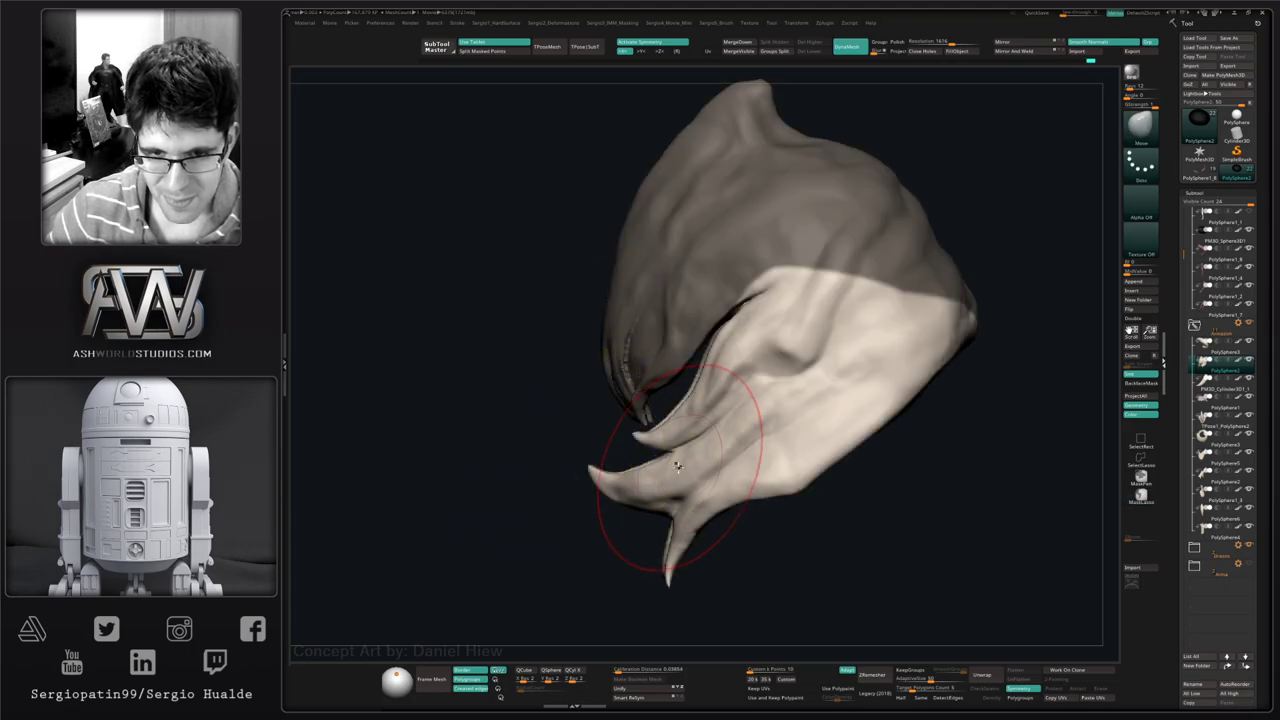
- Bring back the full model and shift the helmet's unmasked cheek plates and points with the Move brush
key("shift+s")
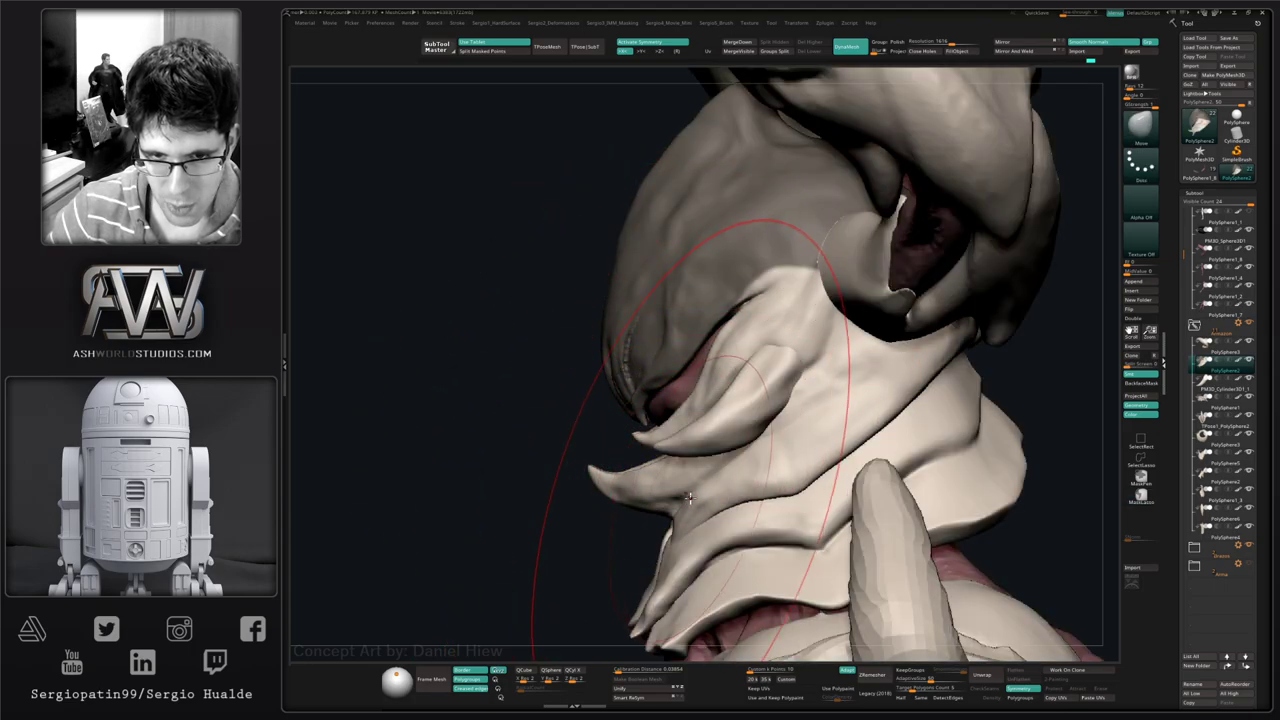
left_click_drag(660, 492, 664, 510)
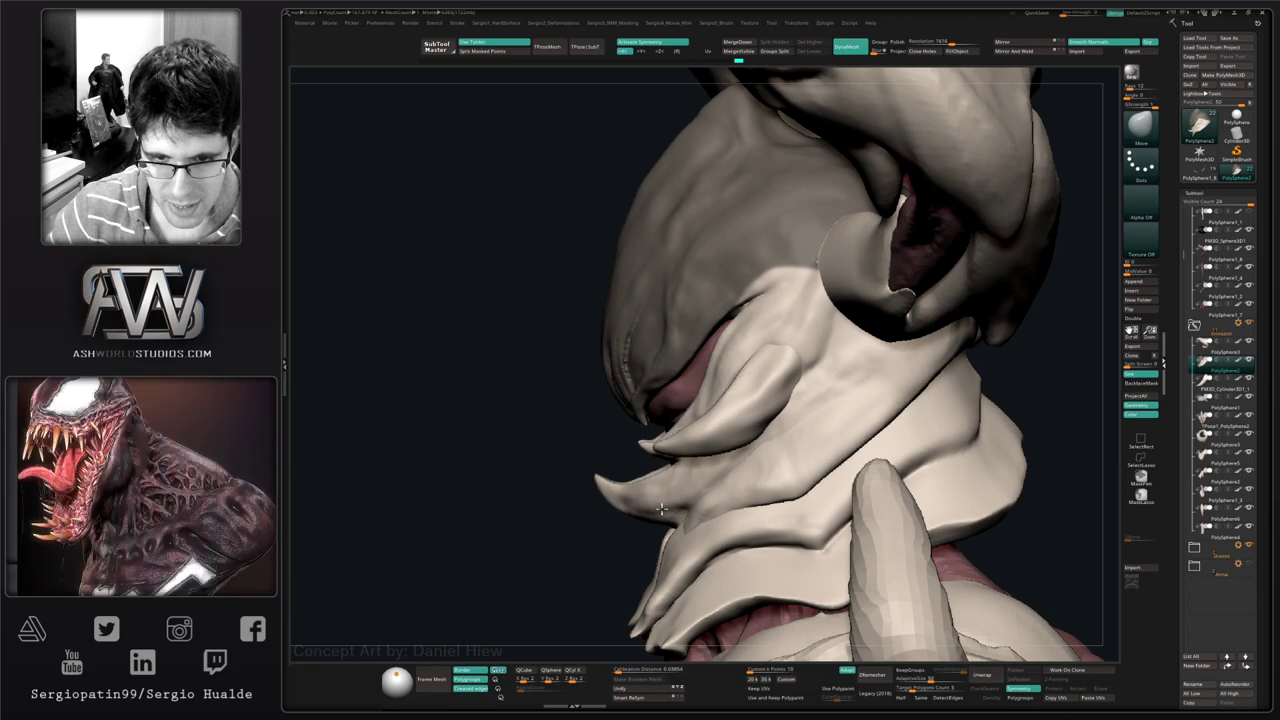
right_click_drag(687, 467, 946, 404)
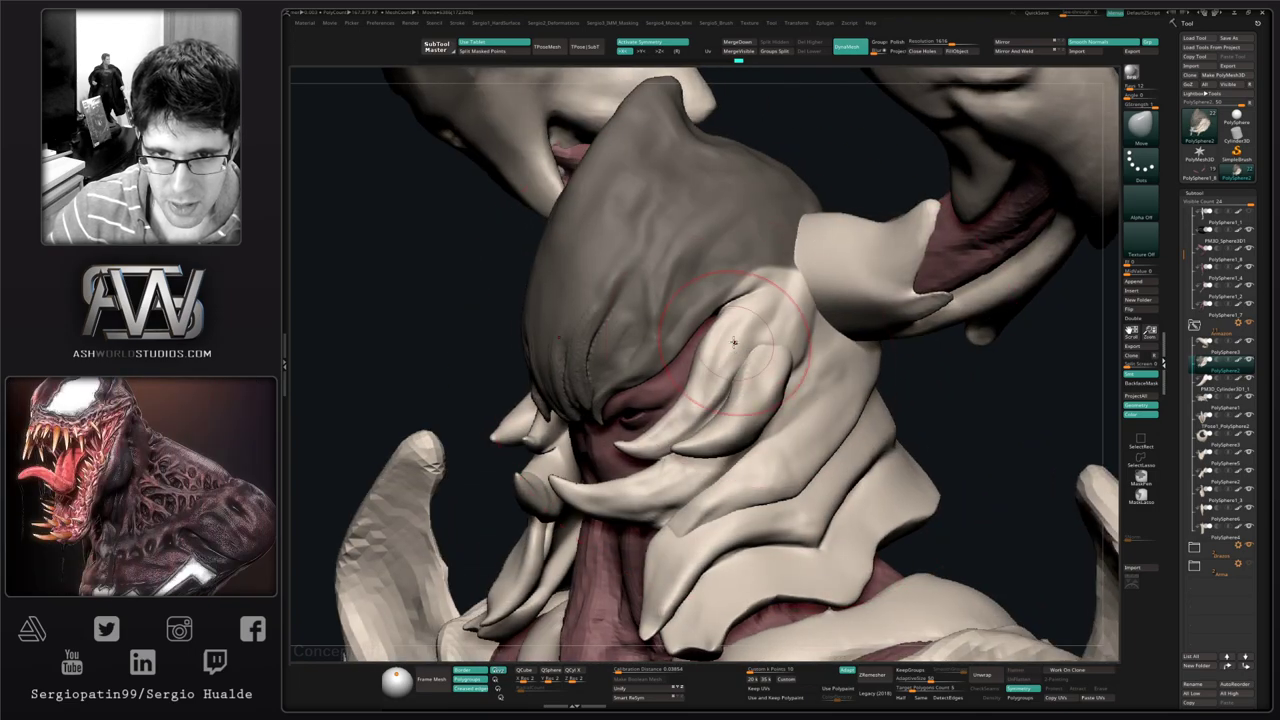
right_click_drag(724, 314, 700, 400, "ctrl")
mouse_move(700, 400)
right_mouse_down()
mouse_move(781, 410)
mouse_move(866, 386)
mouse_move(877, 395)
mouse_move(866, 412)
mouse_move(926, 397)
mouse_move(640, 451)
mouse_move(851, 400)
mouse_move(745, 411)
mouse_move(806, 383)
right_mouse_up()
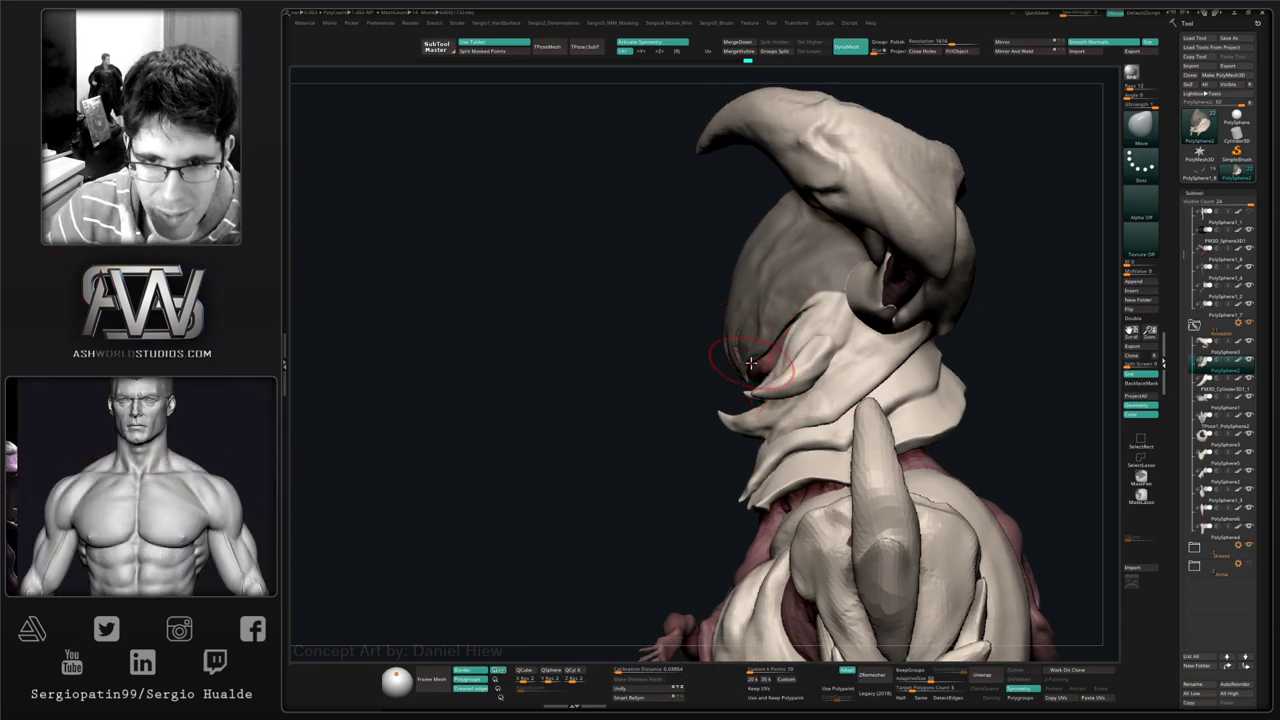
right_click_drag(784, 378, 826, 394)
right_click_drag(931, 375, 815, 382)
right_click_drag(745, 330, 760, 393, "ctrl")
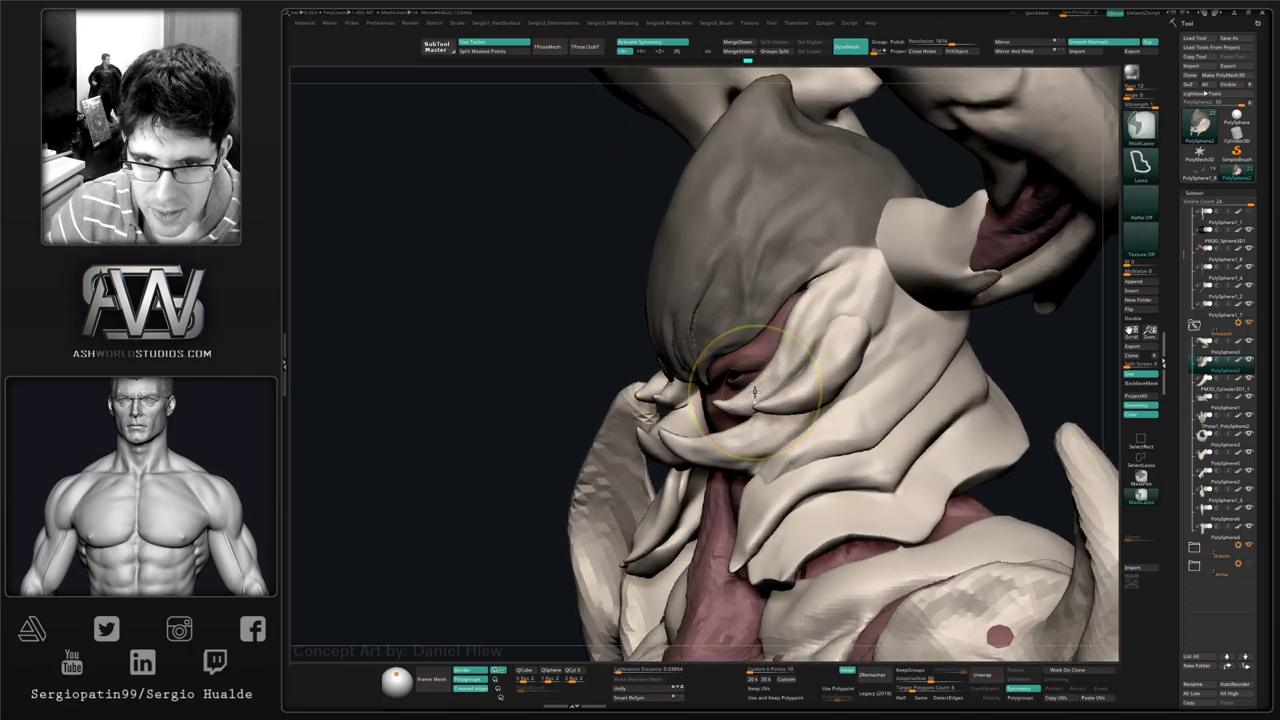
- Undo the reshaping of the helmet's cheek plates together with the mask on the dome
key("ctrl+z")
key("ctrl+z")
key("ctrl+z")
key("ctrl+z")
key("ctrl+z")
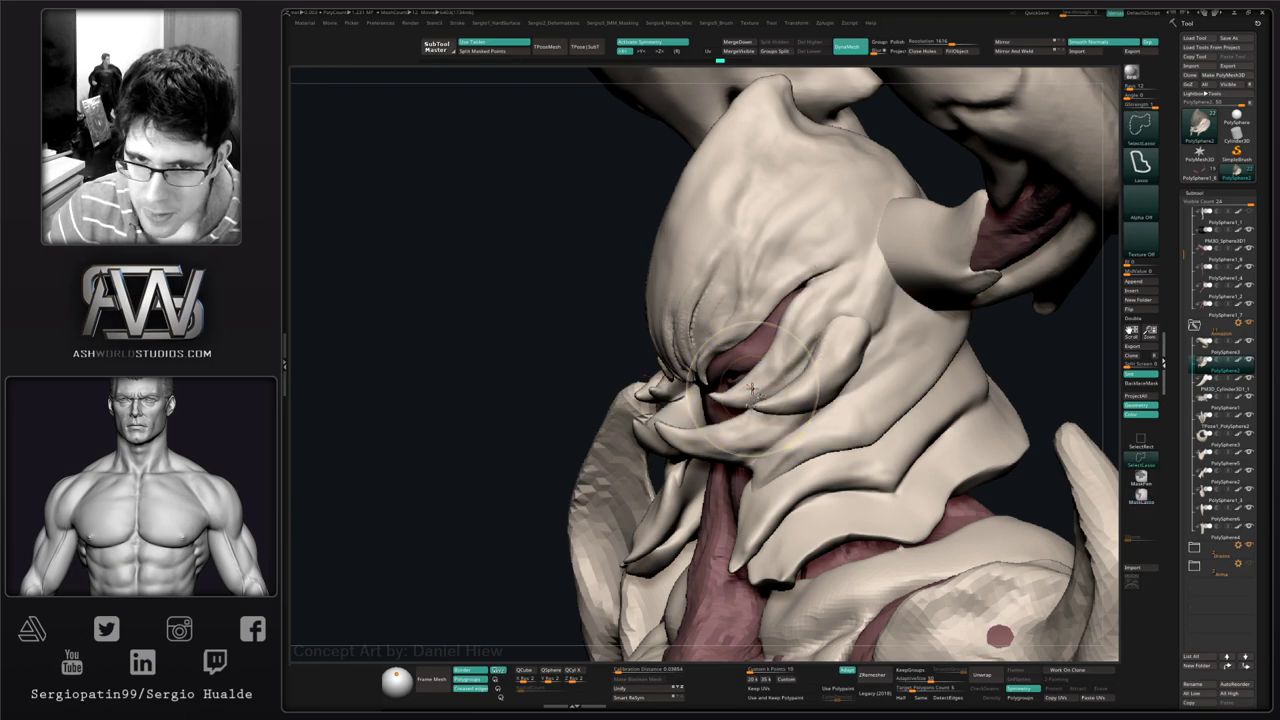
key("ctrl+z")
key("ctrl+z")
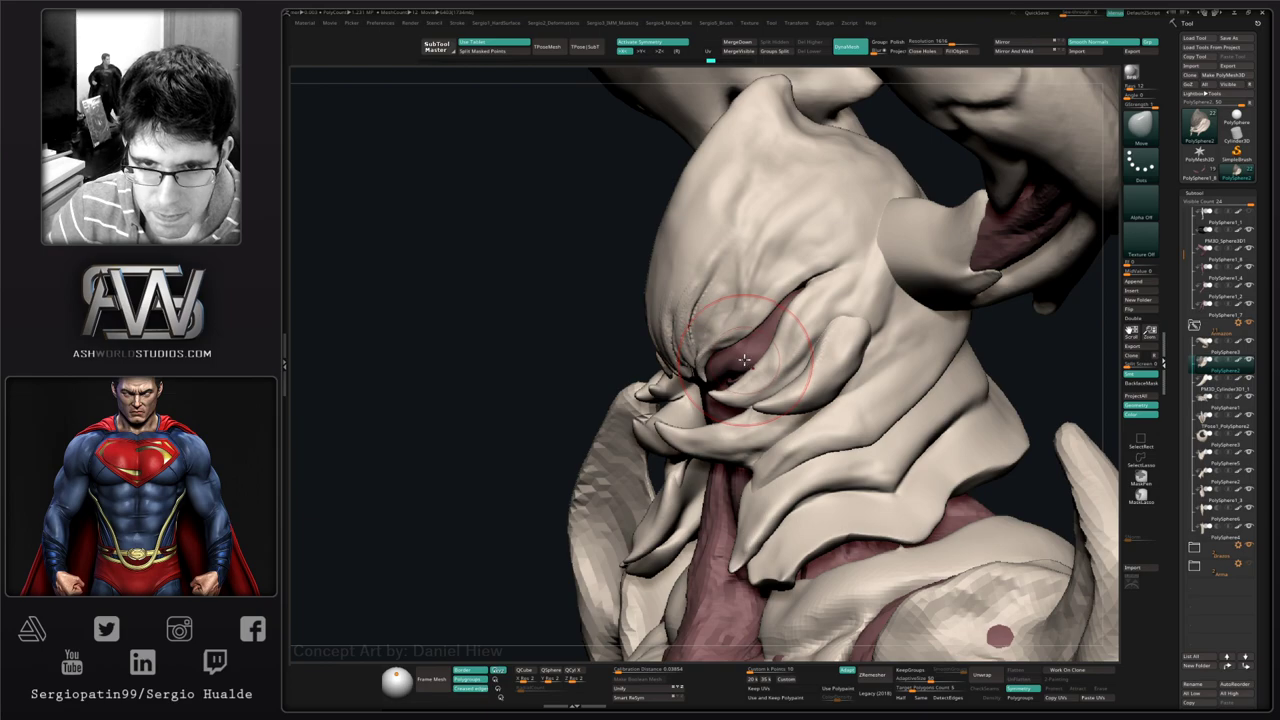
- Select the body mesh and adjust the face around the eye socket with the Move brush
left_click(742, 358, "alt")
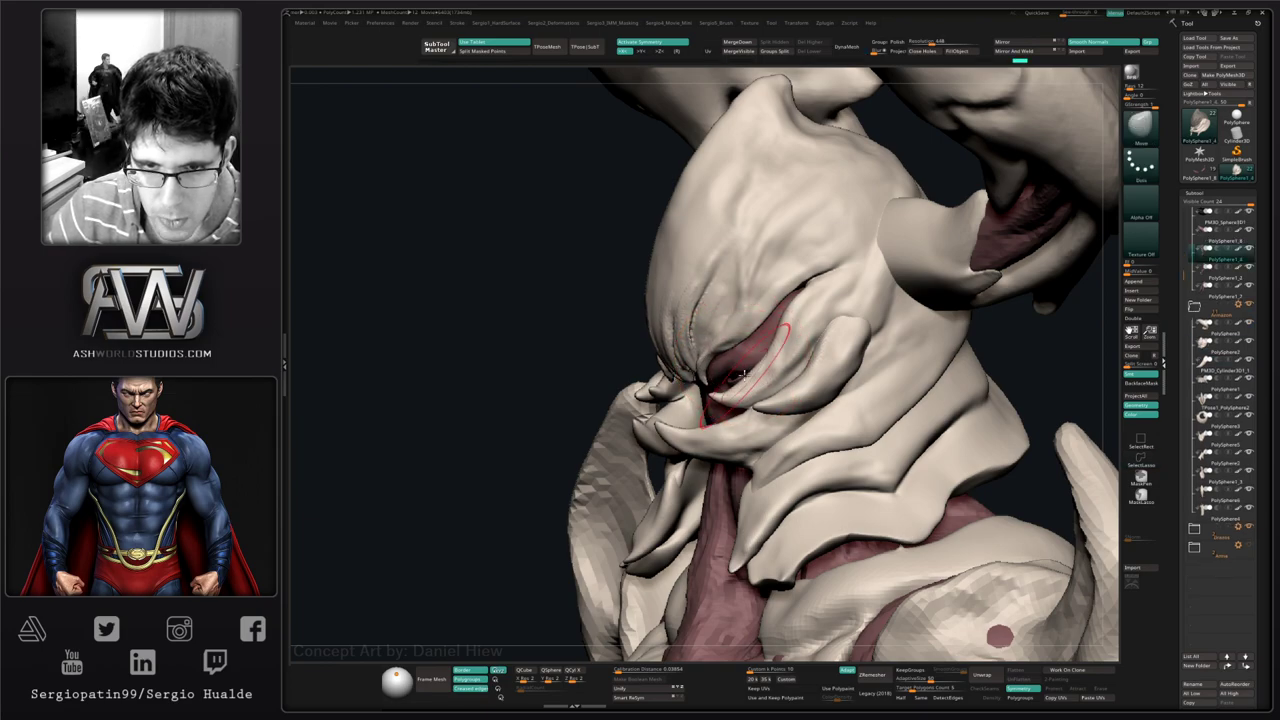
right_click_drag(800, 362, 733, 369)
left_click_drag(740, 376, 794, 376)
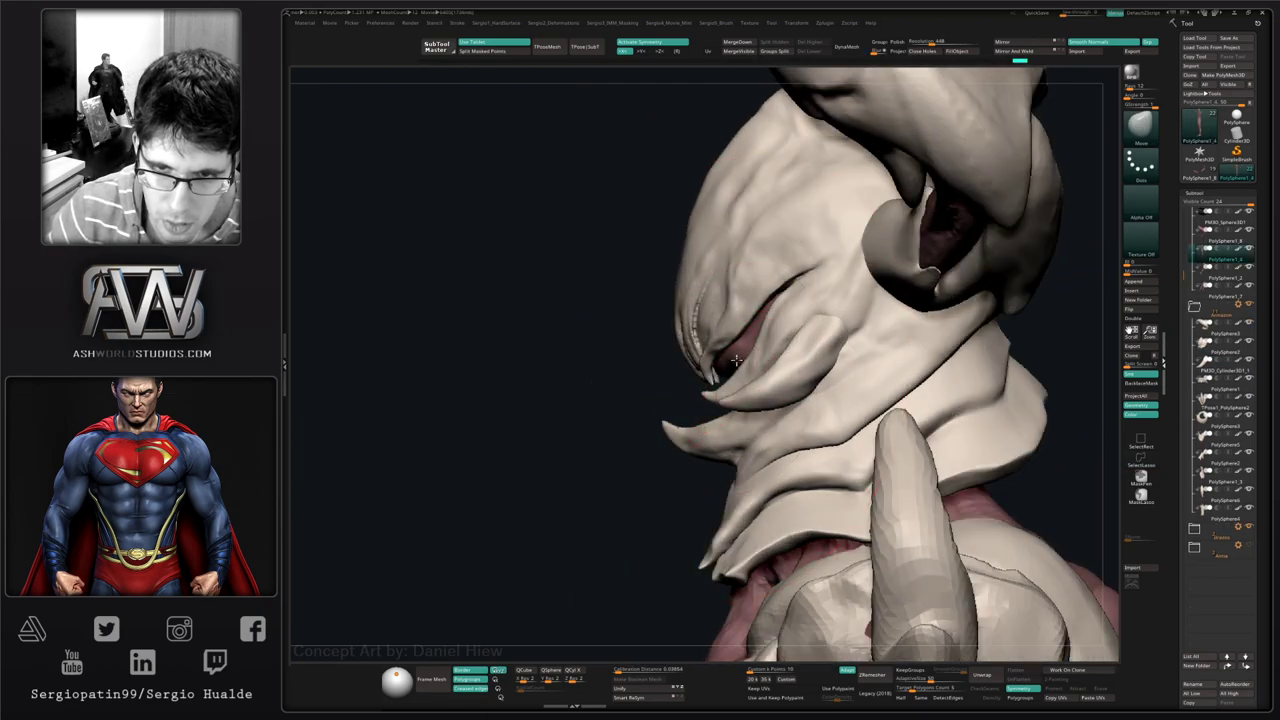
mouse_move(785, 396)
right_mouse_down()
mouse_move(727, 368)
mouse_move(759, 370)
right_mouse_up()
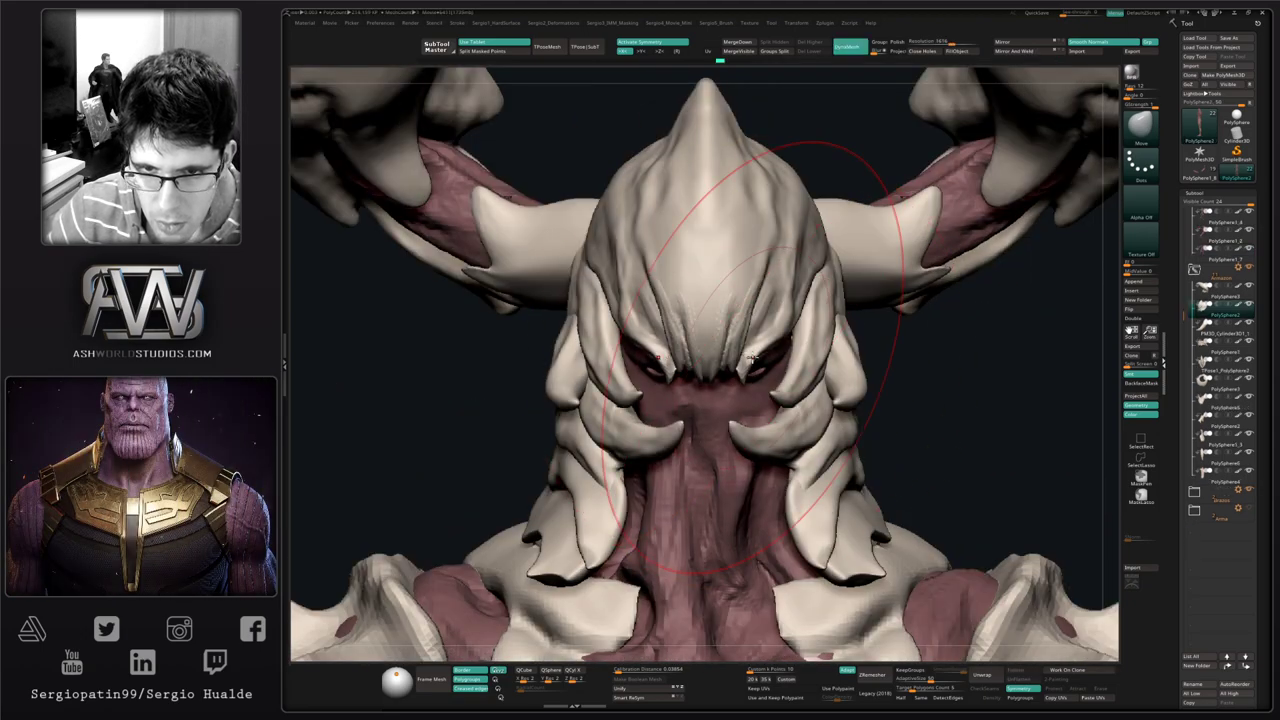
- Select the helmet and mask the cheek plates on both sides, leaving the brow unmasked
left_click(757, 243, "alt")
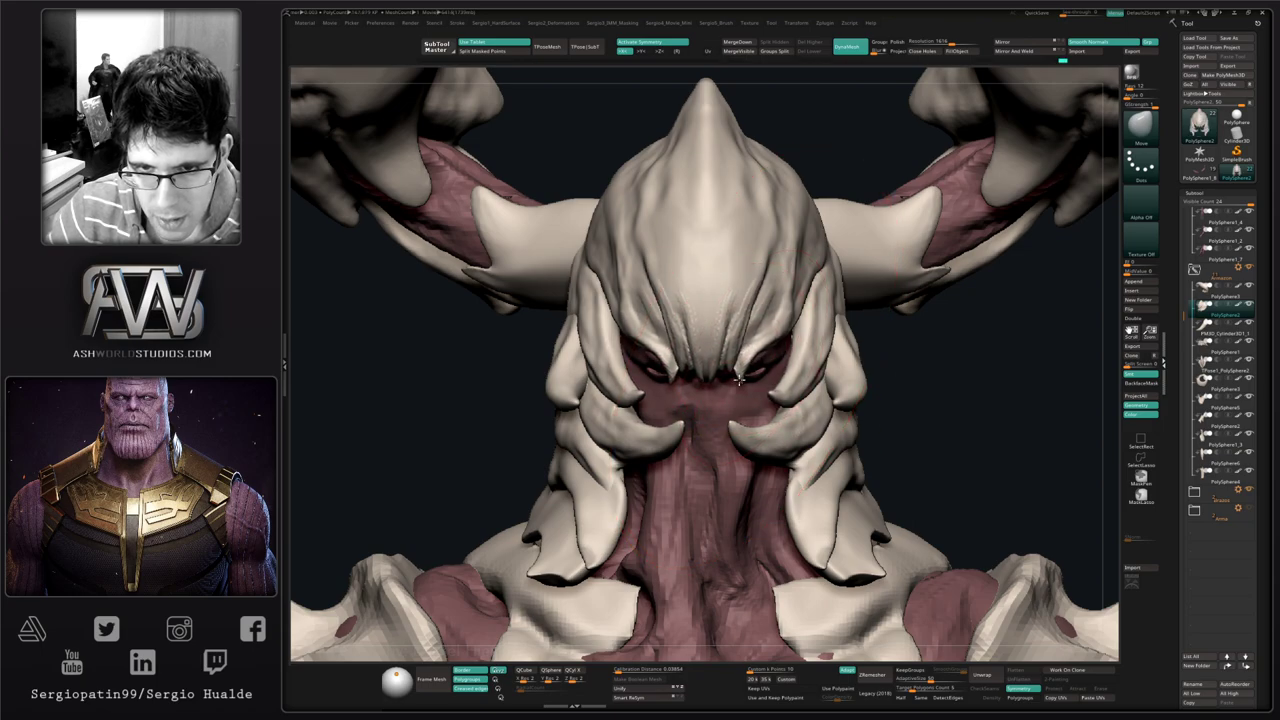
key("shift+s")
mouse_move(741, 378)
right_mouse_down()
mouse_move(736, 340)
mouse_move(744, 376)
right_mouse_up()
key("w")
left_click(760, 325, "ctrl")
key("q")
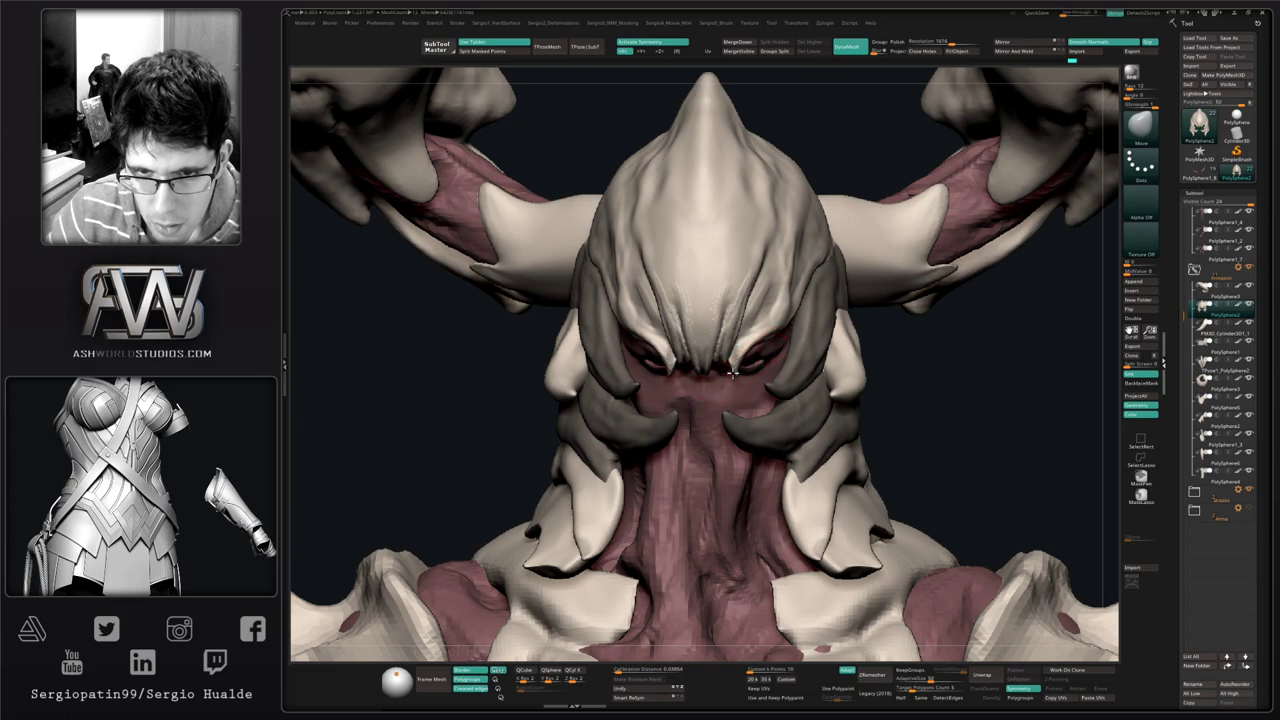
- Reshape the helmet's lower brow edge around both eyes with the Move brush
mouse_move(770, 340)
right_mouse_down()
mouse_move(750, 334)
mouse_move(784, 338)
mouse_move(773, 347)
mouse_move(820, 338)
right_mouse_up()
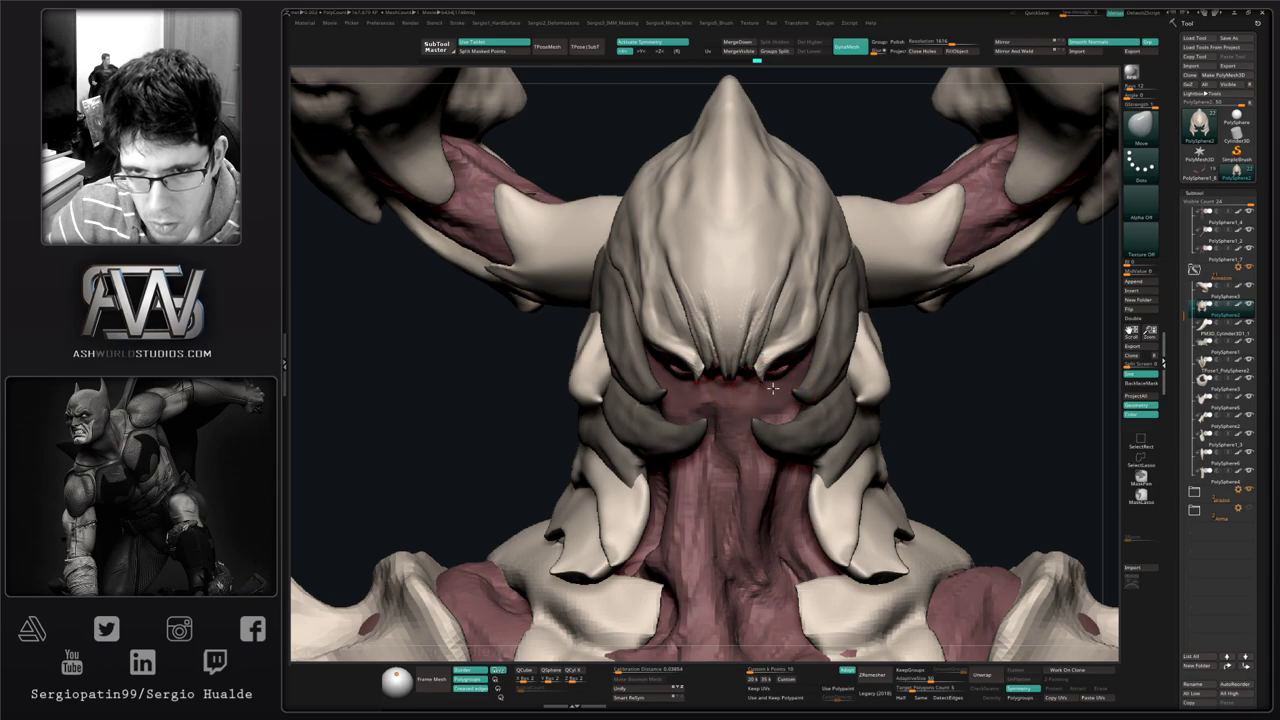
mouse_move(773, 388)
right_mouse_down()
mouse_move(852, 372)
mouse_move(862, 348)
mouse_move(770, 365)
right_mouse_up()
mouse_move(770, 365)
right_mouse_down("ctrl")
mouse_move(757, 337)
mouse_move(787, 366)
right_mouse_up("ctrl")
mouse_move(818, 365)
right_mouse_down()
mouse_move(749, 371)
mouse_move(778, 380)
right_mouse_up()
mouse_move(920, 346)
right_mouse_down()
mouse_move(830, 365)
mouse_move(781, 341)
mouse_move(705, 376)
mouse_move(760, 385)
mouse_move(806, 383)
mouse_move(695, 315)
right_mouse_up()
- Select the eye spheres and turn off the paint color on all subtools
left_click(700, 318, "alt")
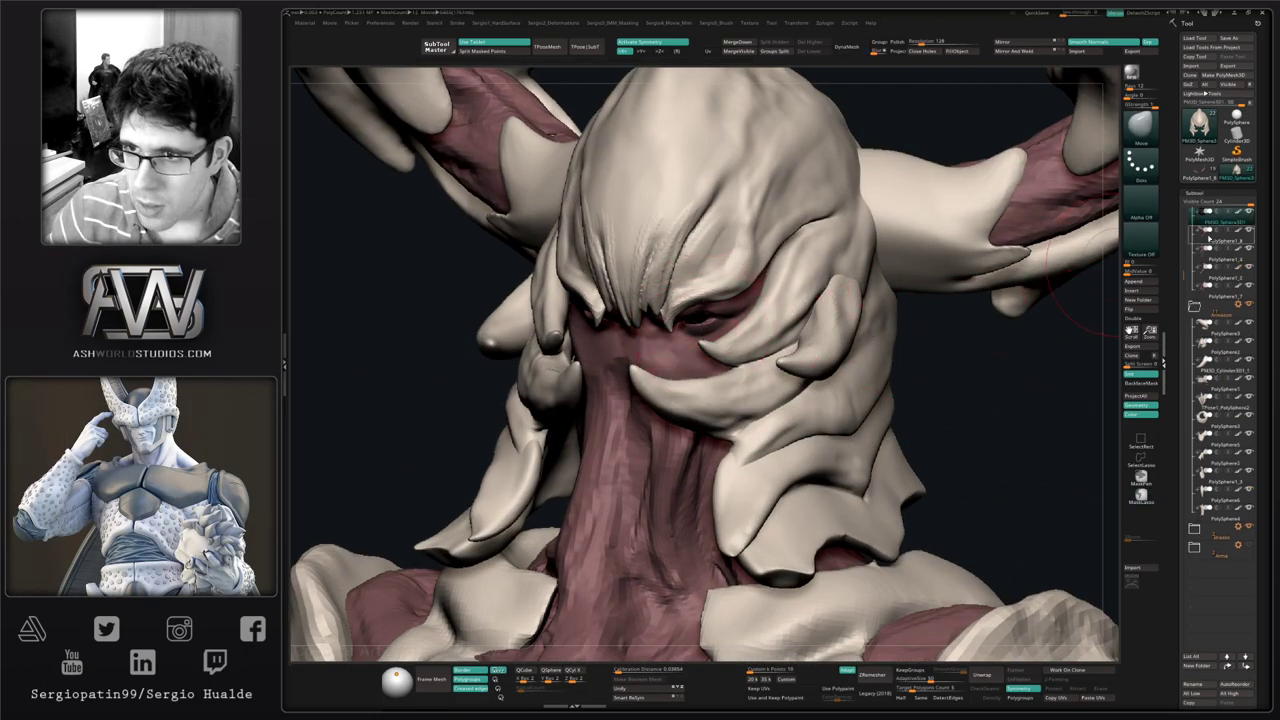
left_click(1238, 212, "shift")
right_click_drag(803, 343, 860, 345, "shift")
- Adjust the eye spheres inside the sockets with the transform gizmo, working from front and side views
key("w")
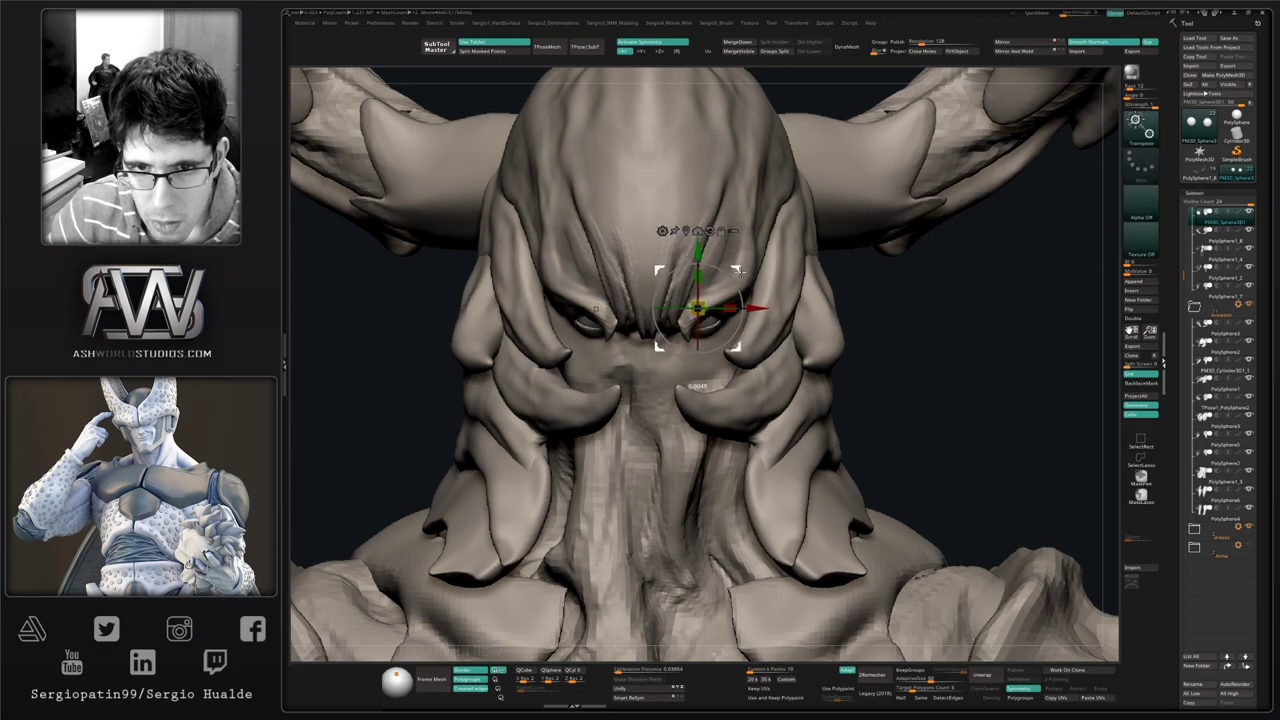
right_click_drag(761, 380, 746, 250, "shift")
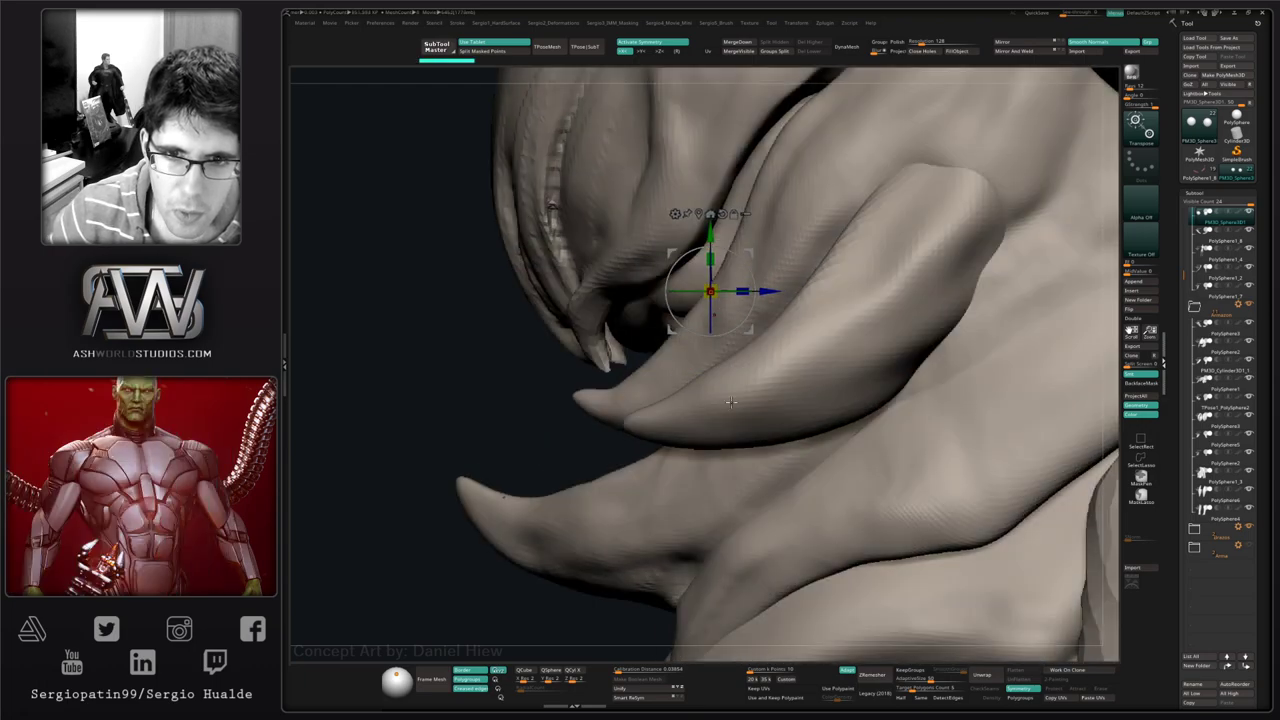
mouse_move(742, 271)
right_mouse_down("ctrl")
mouse_move(680, 346)
mouse_move(716, 346)
mouse_move(620, 352)
mouse_move(766, 304)
right_mouse_up("ctrl")
key("q")
key("w")
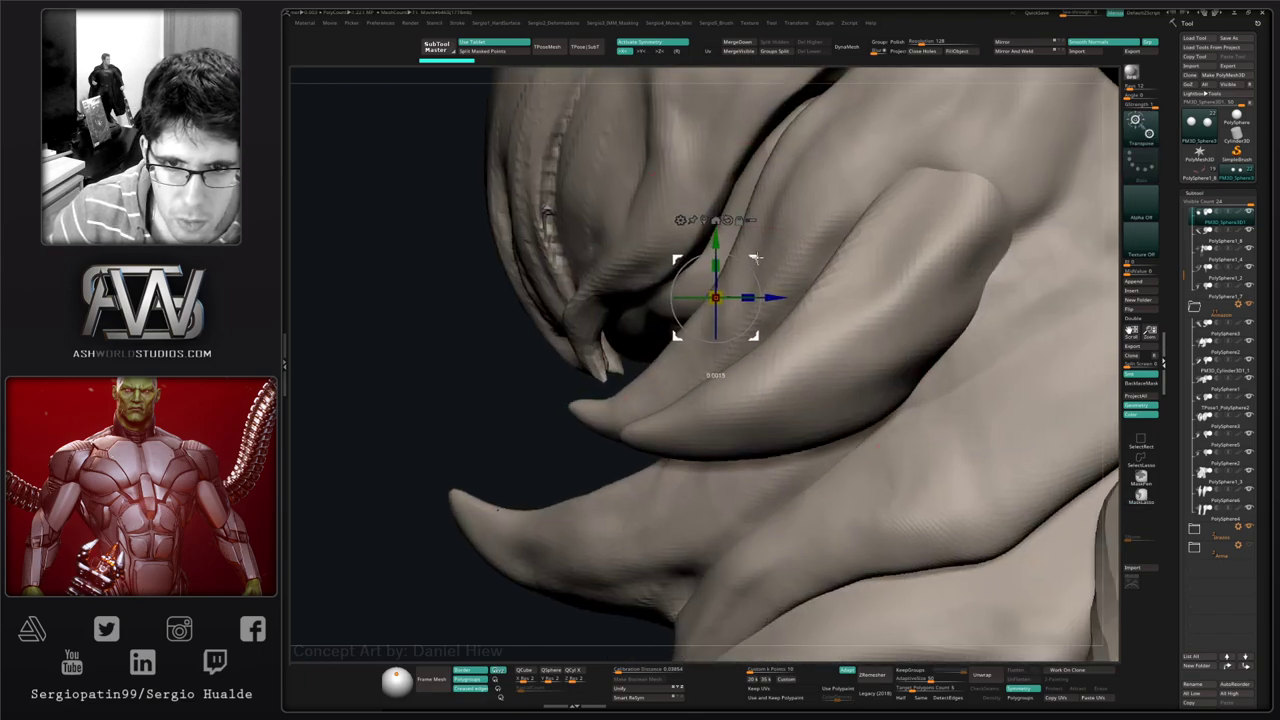
right_click_drag(697, 416, 748, 256)
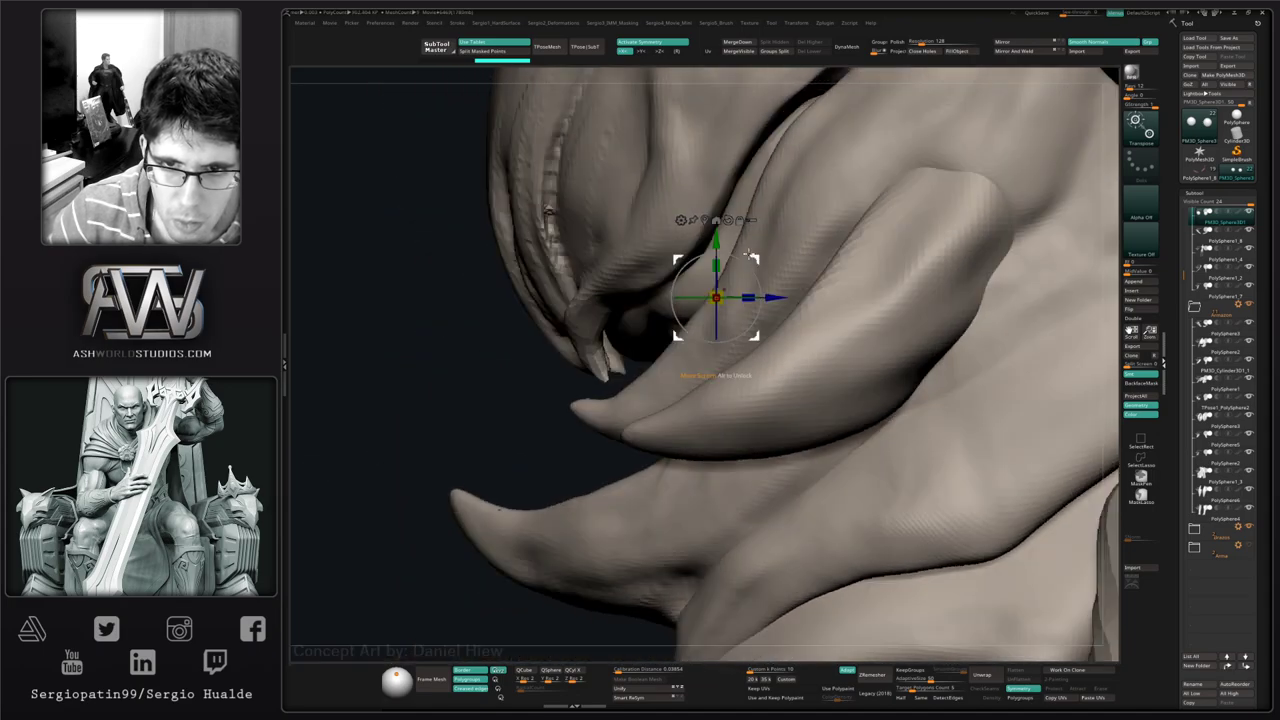
mouse_move(733, 318)
right_mouse_down()
mouse_move(731, 397)
mouse_move(716, 347)
mouse_move(727, 312)
mouse_move(784, 331)
right_mouse_up()
key("q")
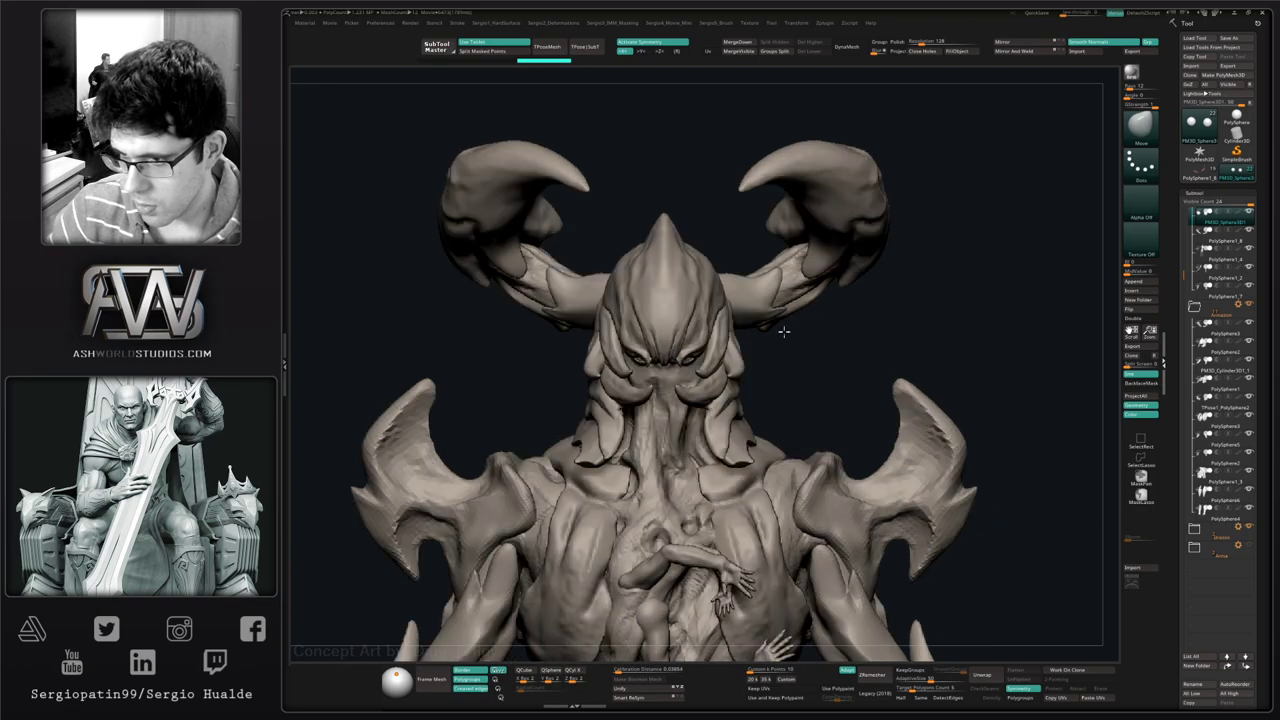
- Turn the paint color back on for all subtools and inspect the head and torso from several angles
left_click(1238, 212, "shift")
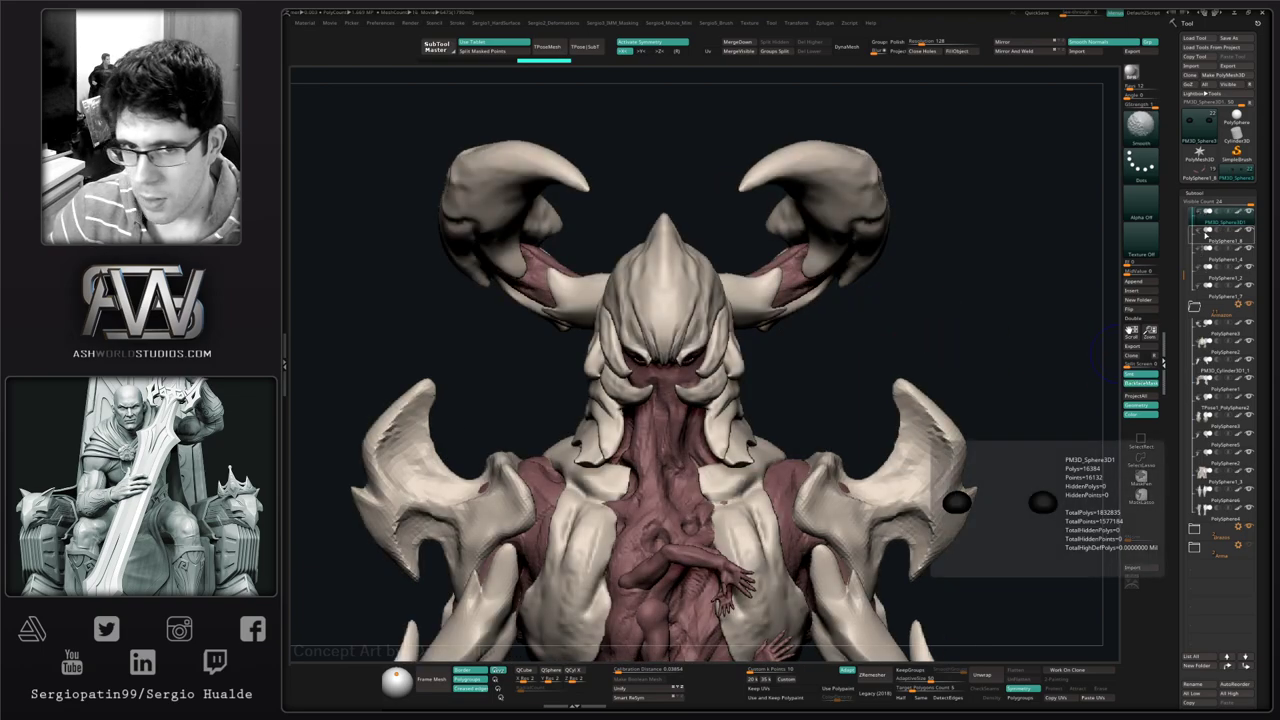
mouse_move(806, 386)
right_mouse_down("alt")
mouse_move(806, 326)
mouse_move(782, 362)
mouse_move(917, 334)
mouse_move(702, 295)
right_mouse_up("alt")
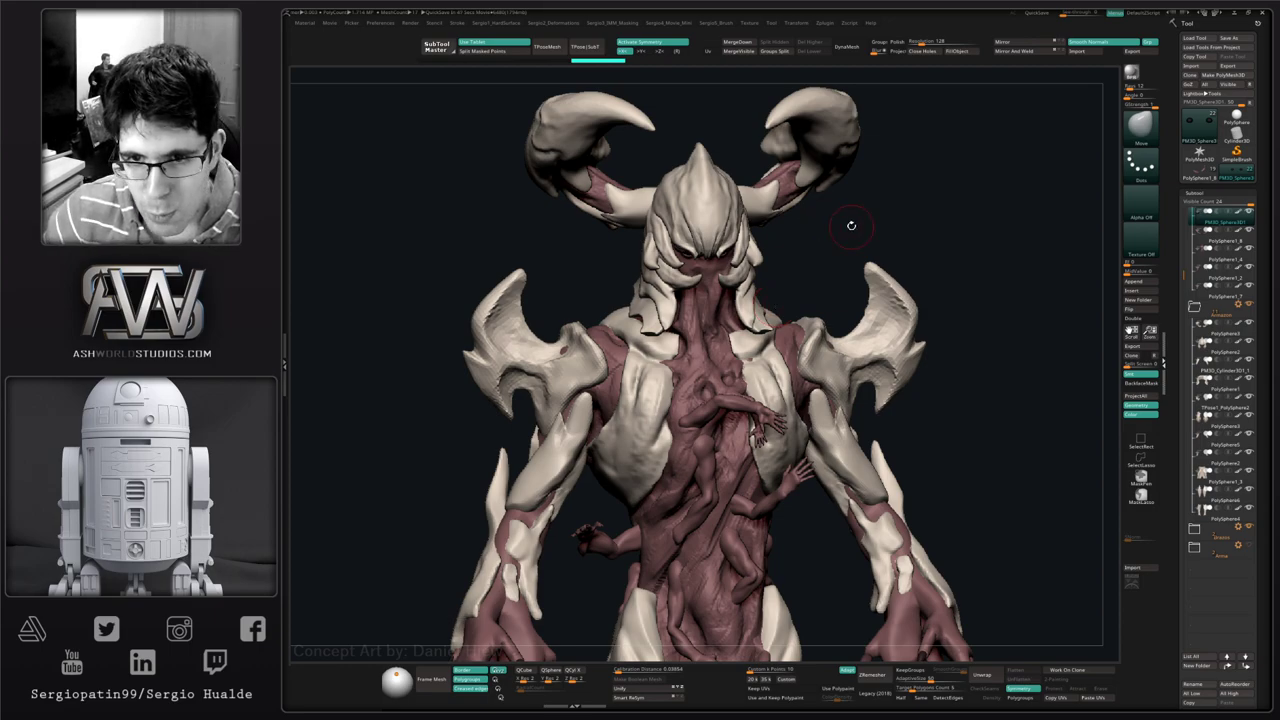
left_click_drag(924, 302, 735, 332)
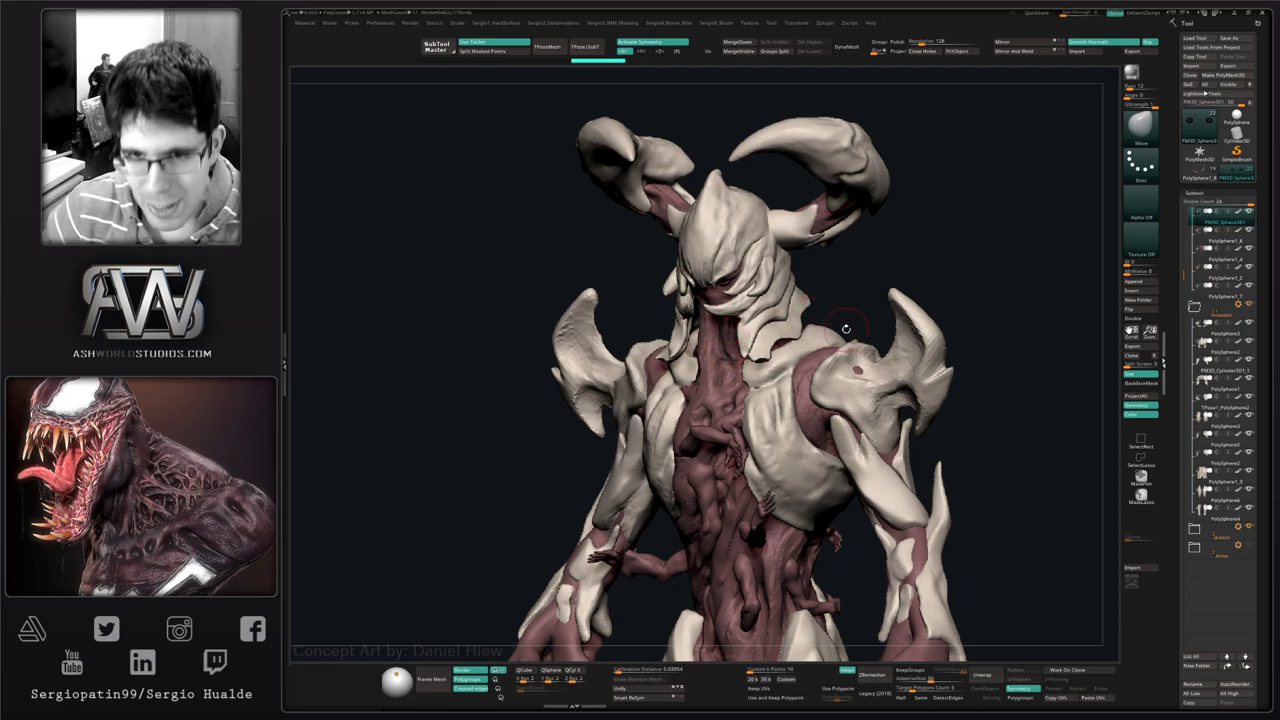
mouse_move(846, 328)
left_mouse_down()
mouse_move(845, 408)
mouse_move(814, 402)
left_mouse_up()
- Isolate the neck armor piece and build up its inner surface with the Clay brush
left_click(772, 402, "alt")
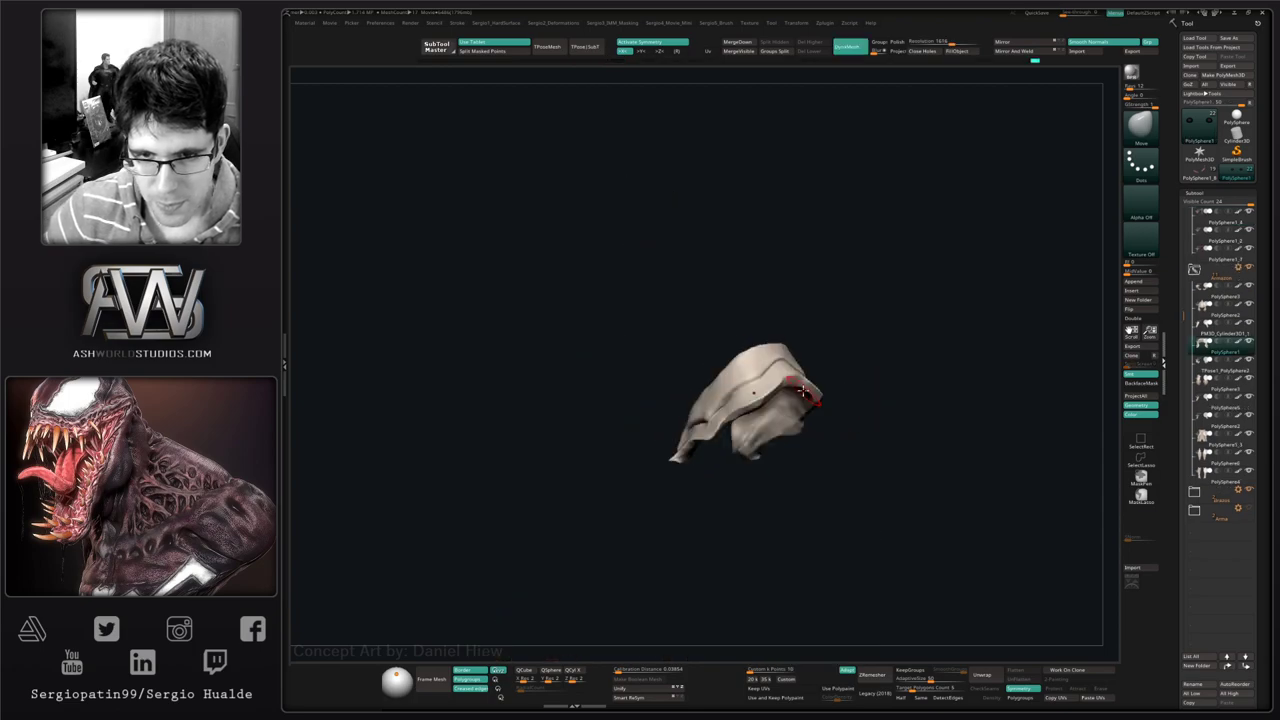
mouse_move(814, 402)
right_mouse_down("ctrl")
mouse_move(729, 377)
mouse_move(795, 322)
mouse_move(794, 391)
mouse_move(790, 330)
right_mouse_up("ctrl")
right_click_drag(790, 330, 796, 379, "ctrl")
key("b")
key("c")
key("l")
key("s")
mouse_move(808, 366)
left_mouse_down()
mouse_move(741, 470)
mouse_move(918, 418)
left_mouse_up()
left_click_drag(878, 479, 814, 371)
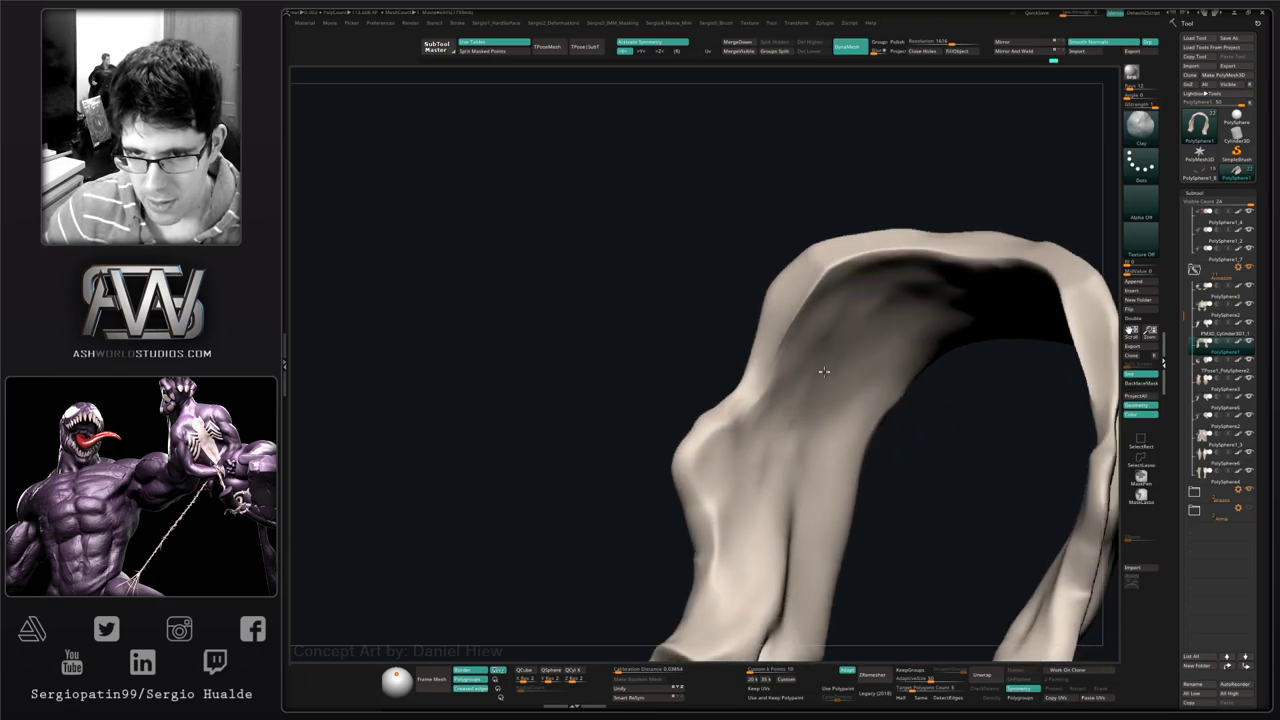
- Reshape and fill the inner wall of the neck armor's arch with the Move and Clay brushes
left_click_drag(797, 318, 769, 338)
right_click_drag(772, 337, 841, 330)
mouse_move(842, 330)
left_mouse_down()
mouse_move(817, 303)
mouse_move(834, 283)
left_mouse_up()
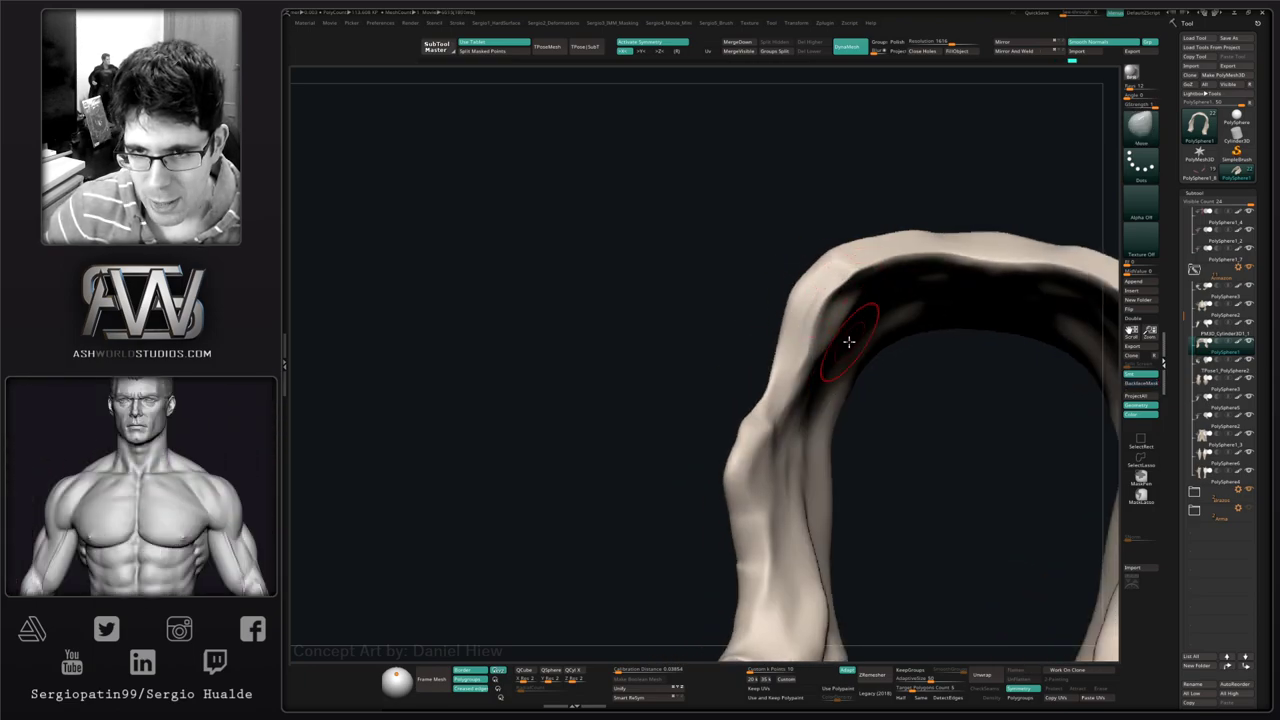
right_click_drag(849, 342, 837, 289)
key("b")
key("c")
key("l")
mouse_move(837, 289)
left_mouse_down()
mouse_move(794, 326)
mouse_move(777, 366)
mouse_move(800, 348)
left_mouse_up()
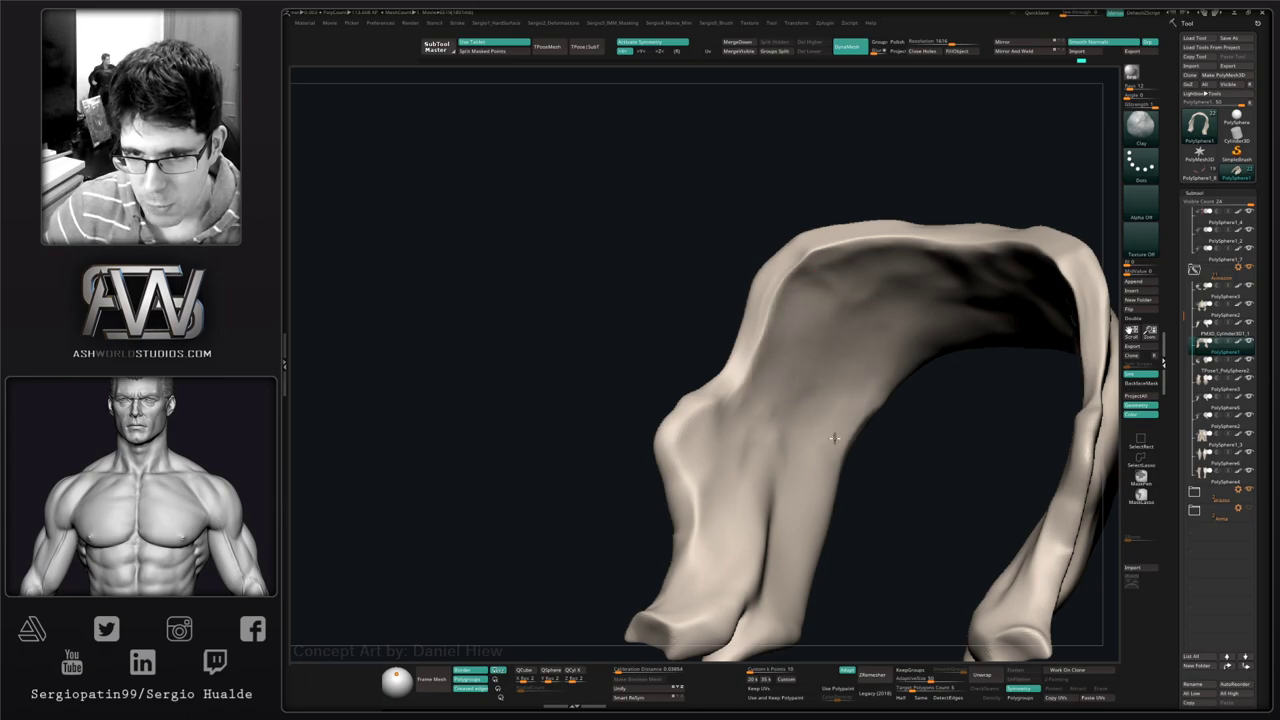
right_click_drag(829, 443, 814, 348)
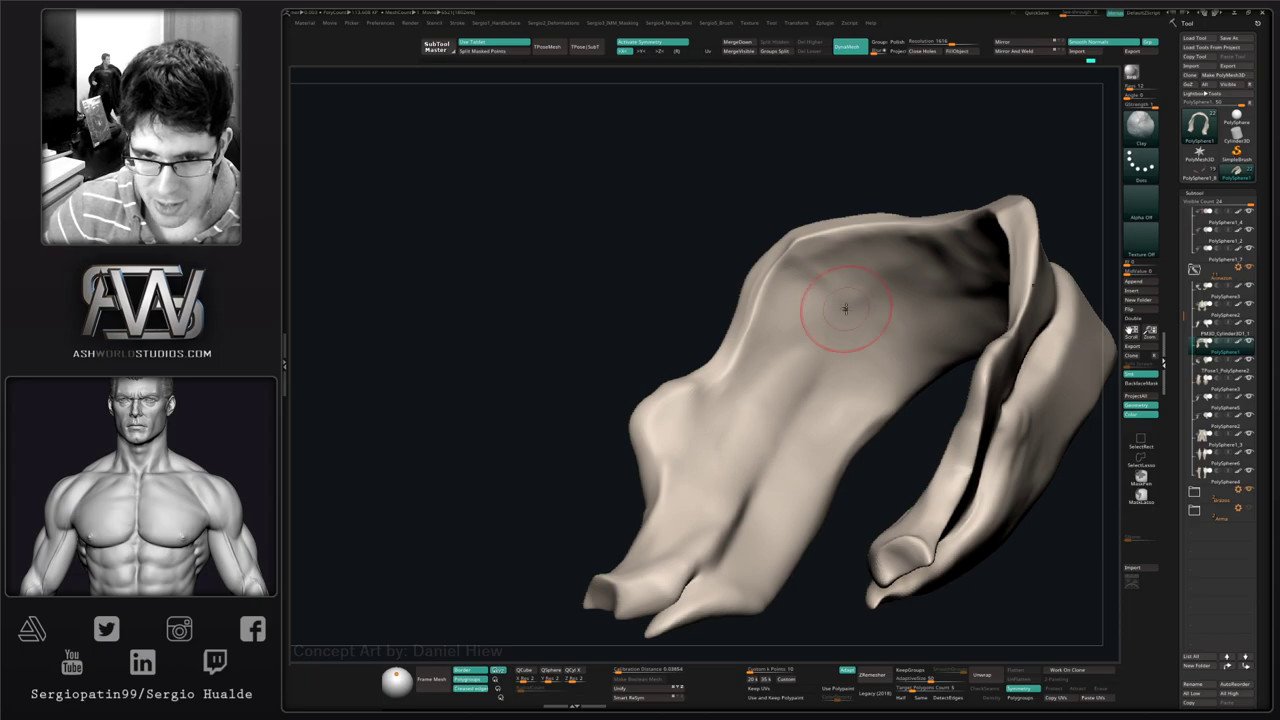
- Pull the protruding corner of the neck armor's edge with the Move brush and smooth the adjoining inner surface
key("b")
key("m")
key("v")
left_click_drag(711, 489, 686, 434)
right_click_drag(683, 442, 683, 437)
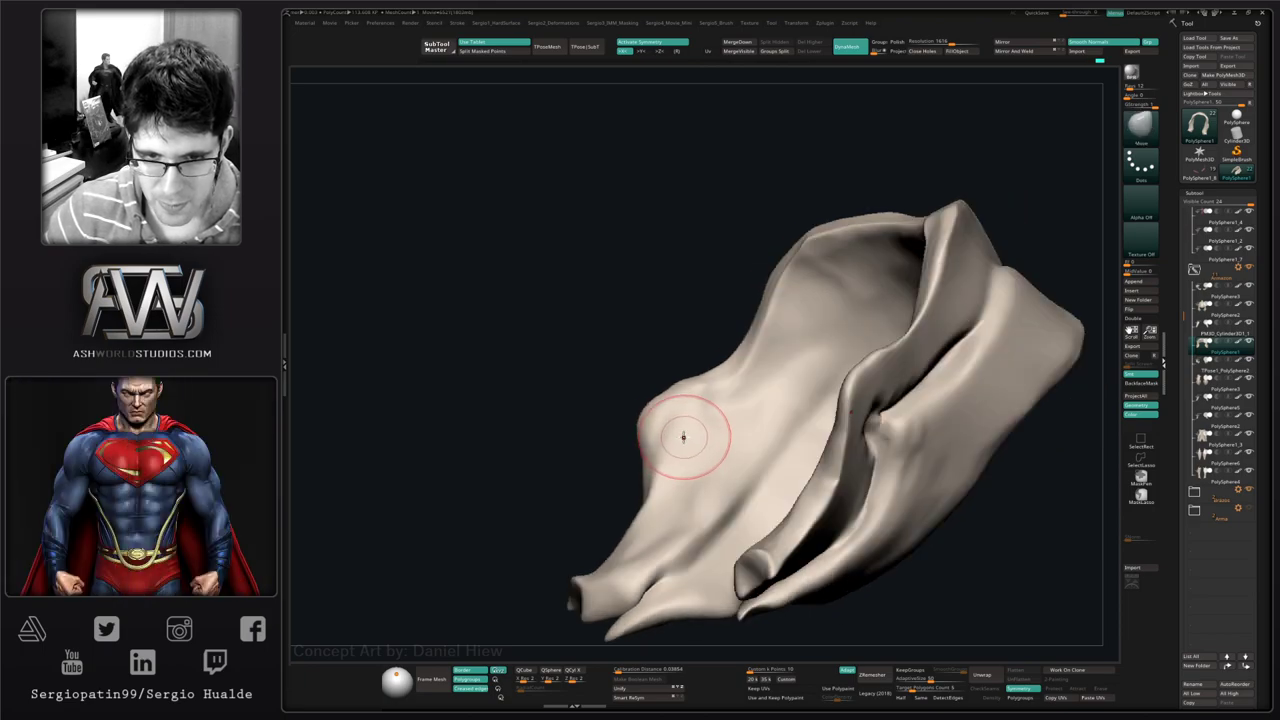
left_click_drag(685, 431, 645, 410)
key("s")
key("s")
mouse_move(666, 421)
right_mouse_down()
mouse_move(688, 415)
mouse_move(655, 410)
mouse_move(671, 451)
mouse_move(690, 456)
mouse_move(665, 435)
right_mouse_up()
left_click_drag(743, 356, 748, 360, "shift")
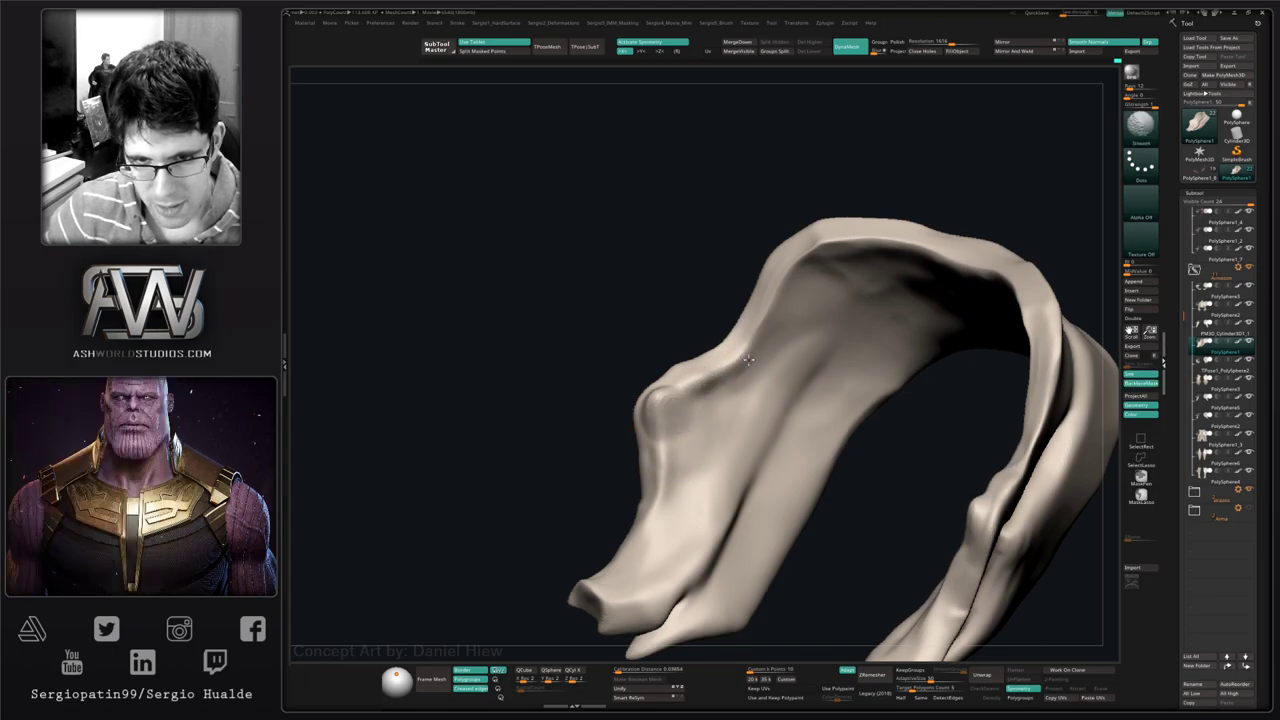
mouse_move(719, 449)
right_mouse_down()
mouse_move(600, 434)
mouse_move(709, 434)
mouse_move(673, 424)
mouse_move(674, 463)
mouse_move(714, 356)
mouse_move(684, 376)
mouse_move(677, 343)
right_mouse_up()
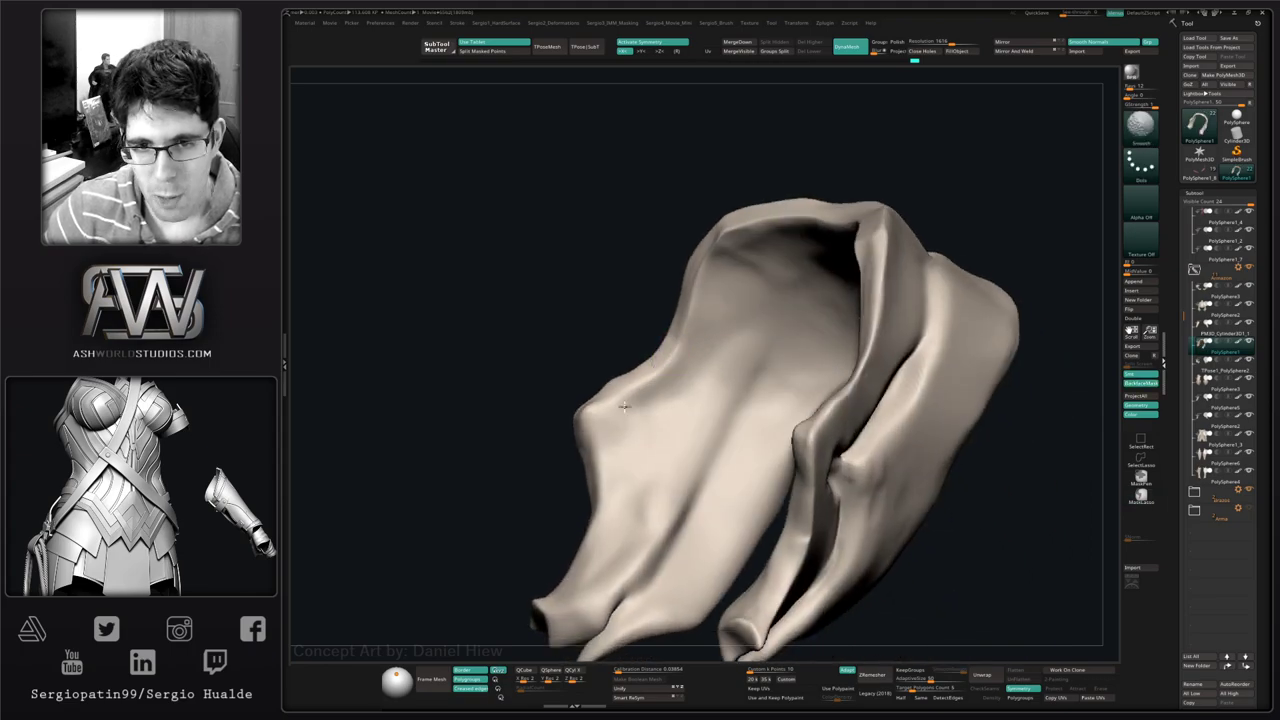
- Sharpen the groove between the neck armor's two overlapping plates with the DamStandard brush
mouse_move(695, 456)
right_mouse_down("ctrl")
mouse_move(690, 400)
mouse_move(729, 409)
right_mouse_up("ctrl")
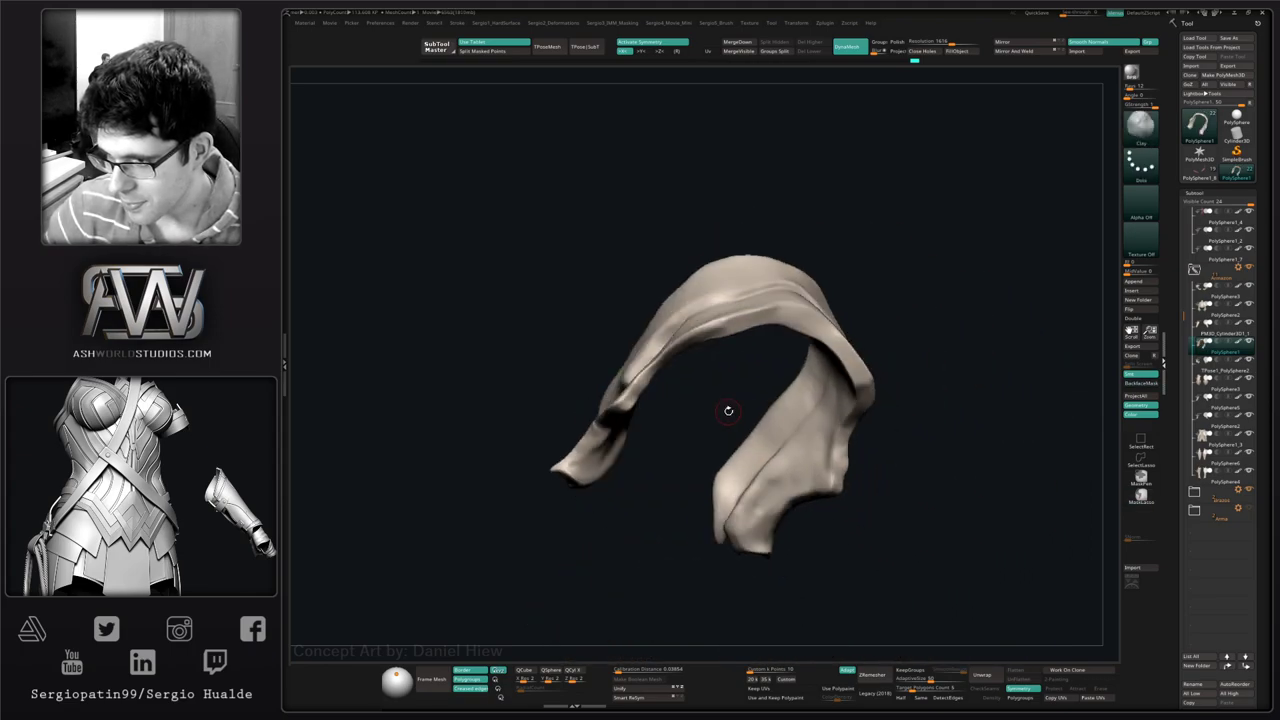
right_click_drag(711, 346, 811, 478, "alt")
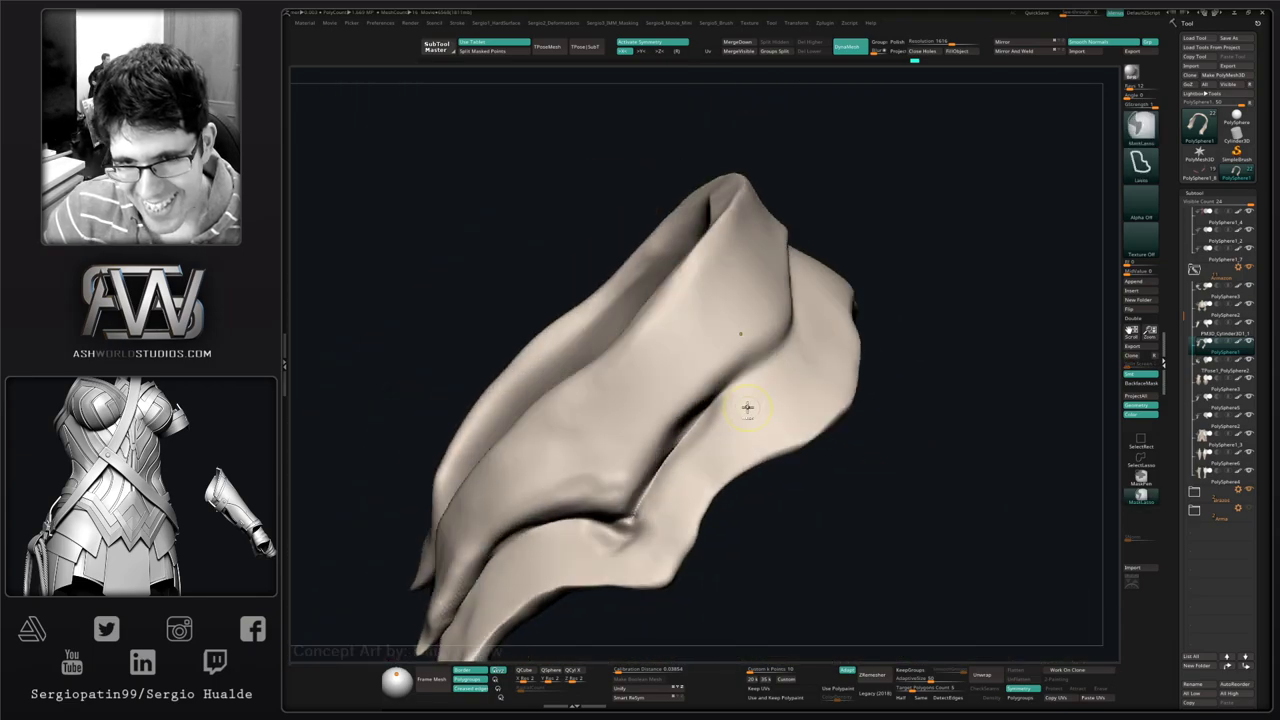
right_click_drag(709, 429, 783, 359)
left_click_drag(801, 339, 722, 396)
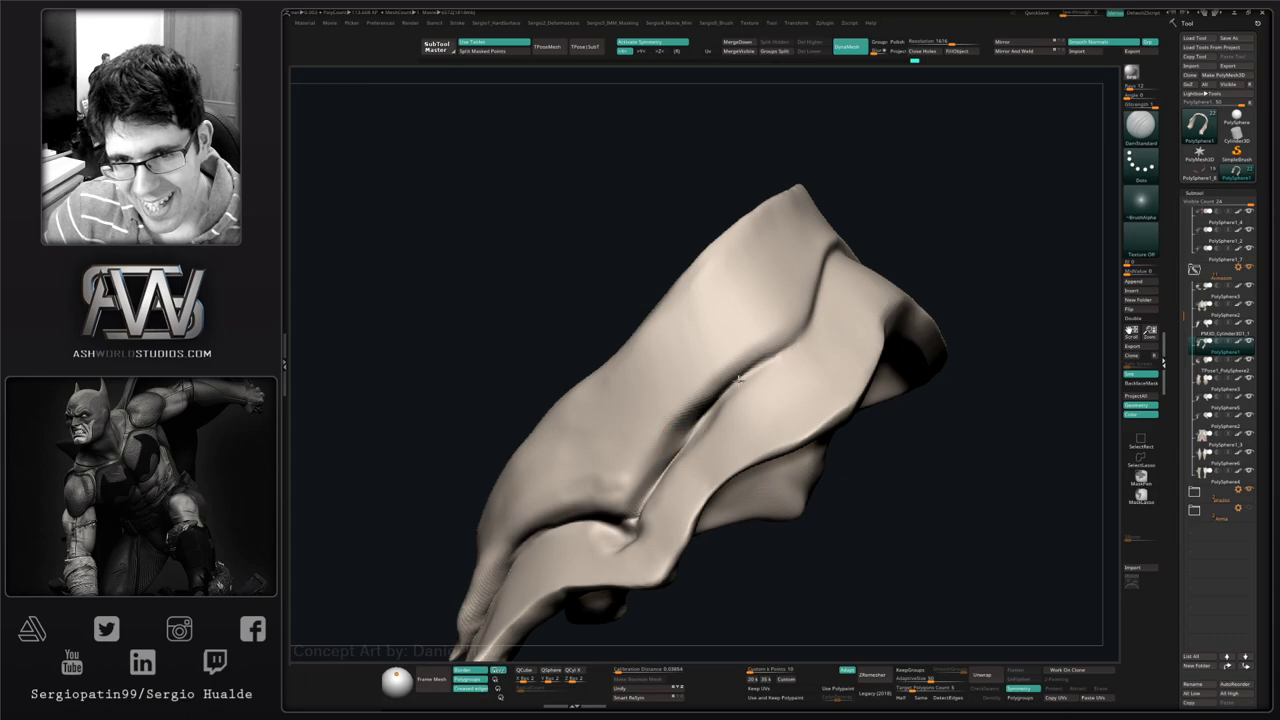
right_click_drag(807, 350, 852, 337)
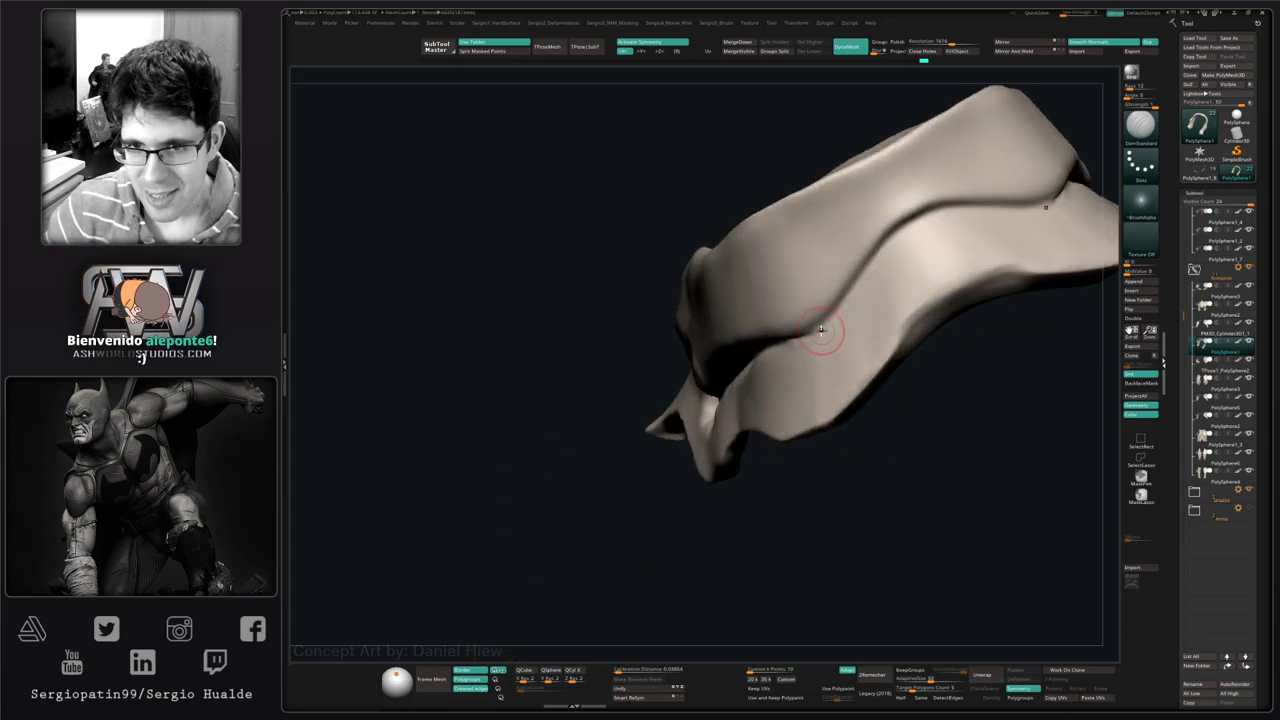
right_click_drag(877, 266, 875, 250)
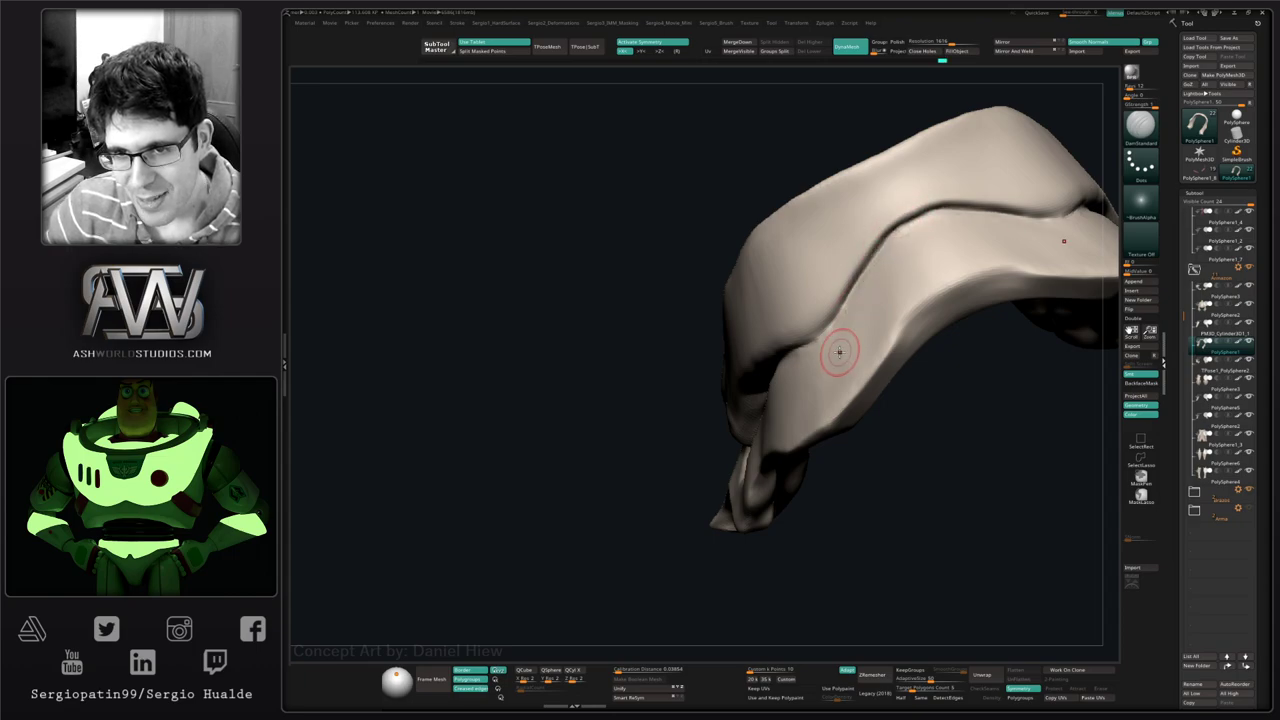
left_click_drag(890, 240, 846, 335)
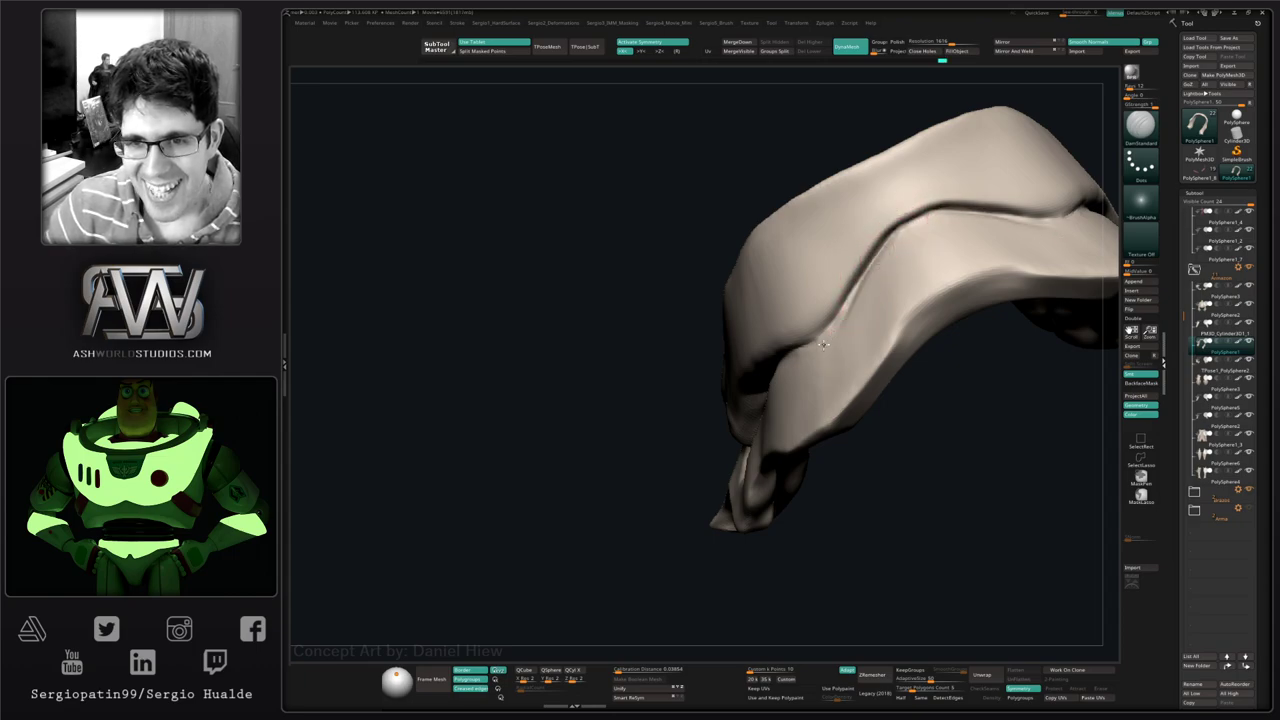
right_click_drag(846, 335, 860, 326)
left_click_drag(854, 282, 826, 330)
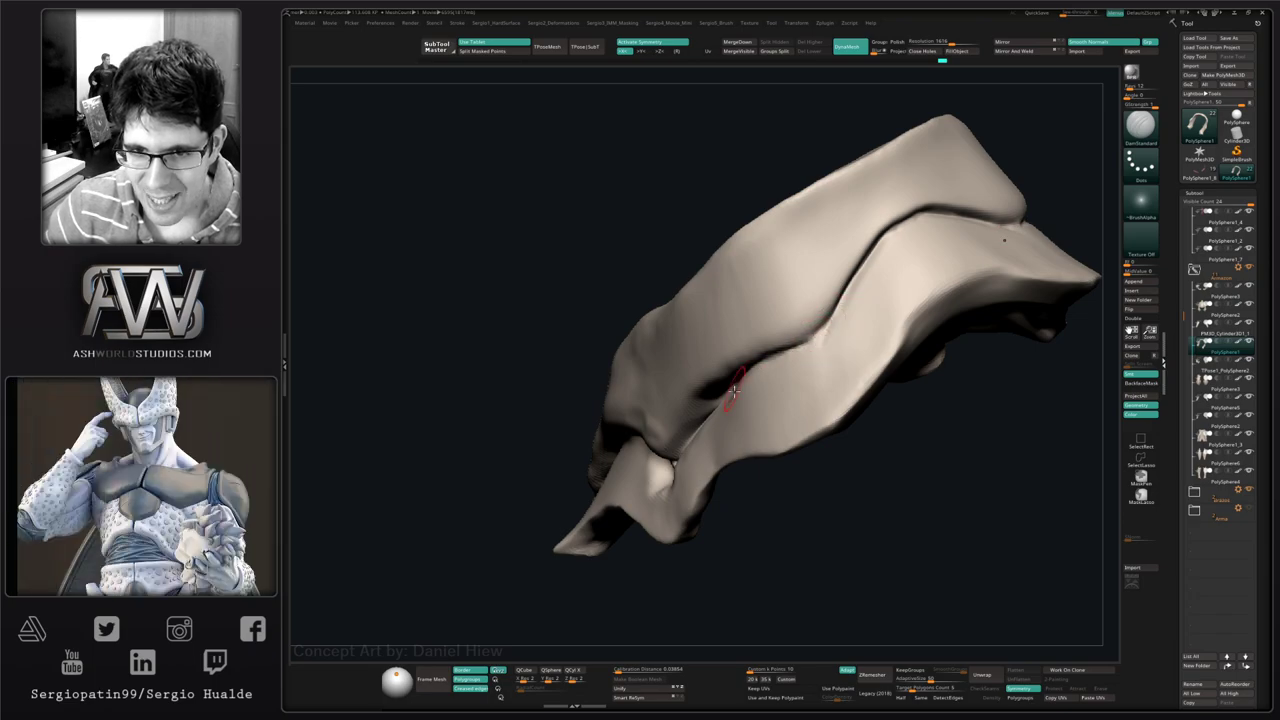
right_click_drag(775, 348, 806, 363)
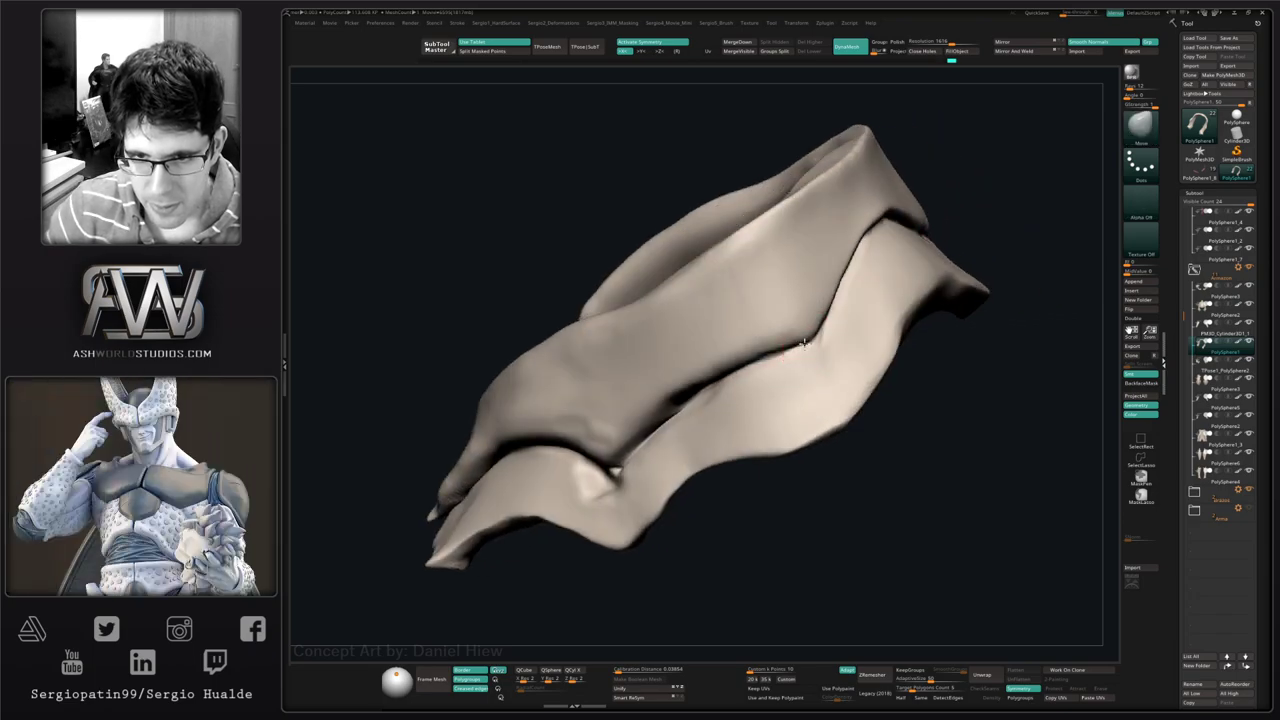
- Refine the plate edges along the neck armor's groove with the Move brush and a smaller Standard brush
key("s")
left_click_drag(734, 374, 748, 376)
left_click_drag(743, 392, 736, 374)
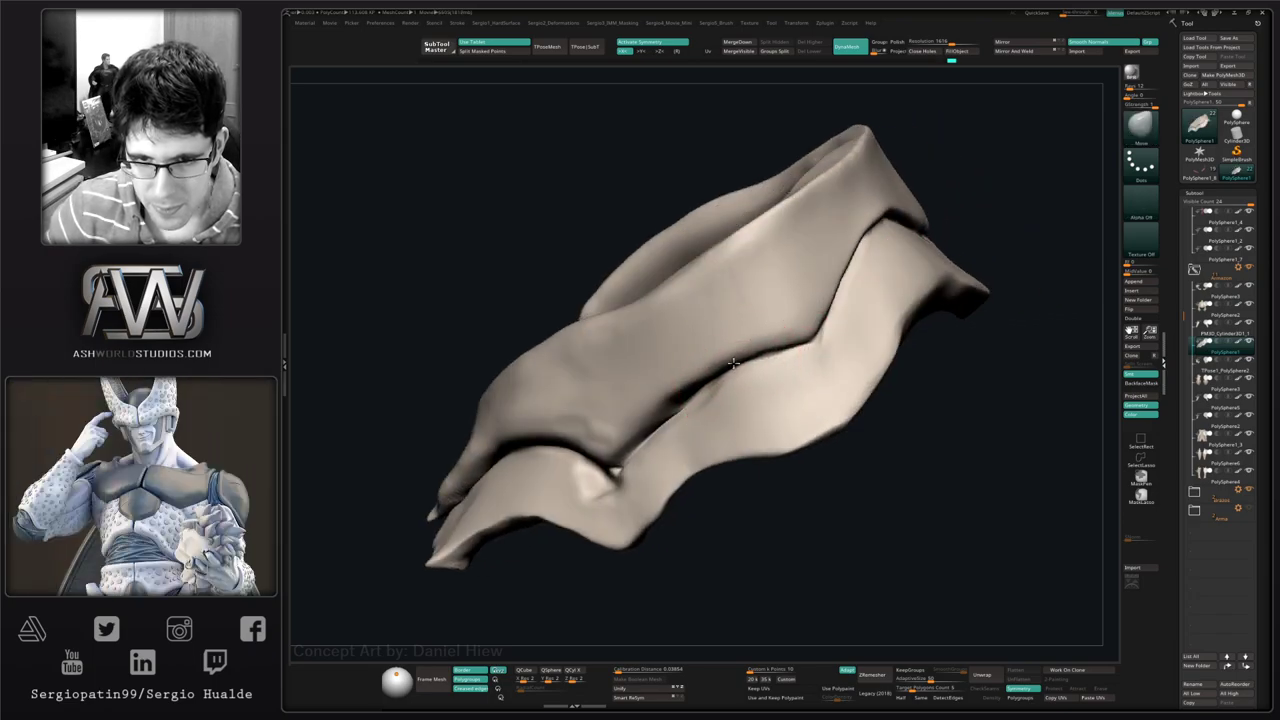
right_click_drag(644, 401, 688, 380)
key("bracketleft")
key("bracketleft")
key("bracketleft")
key("bracketleft")
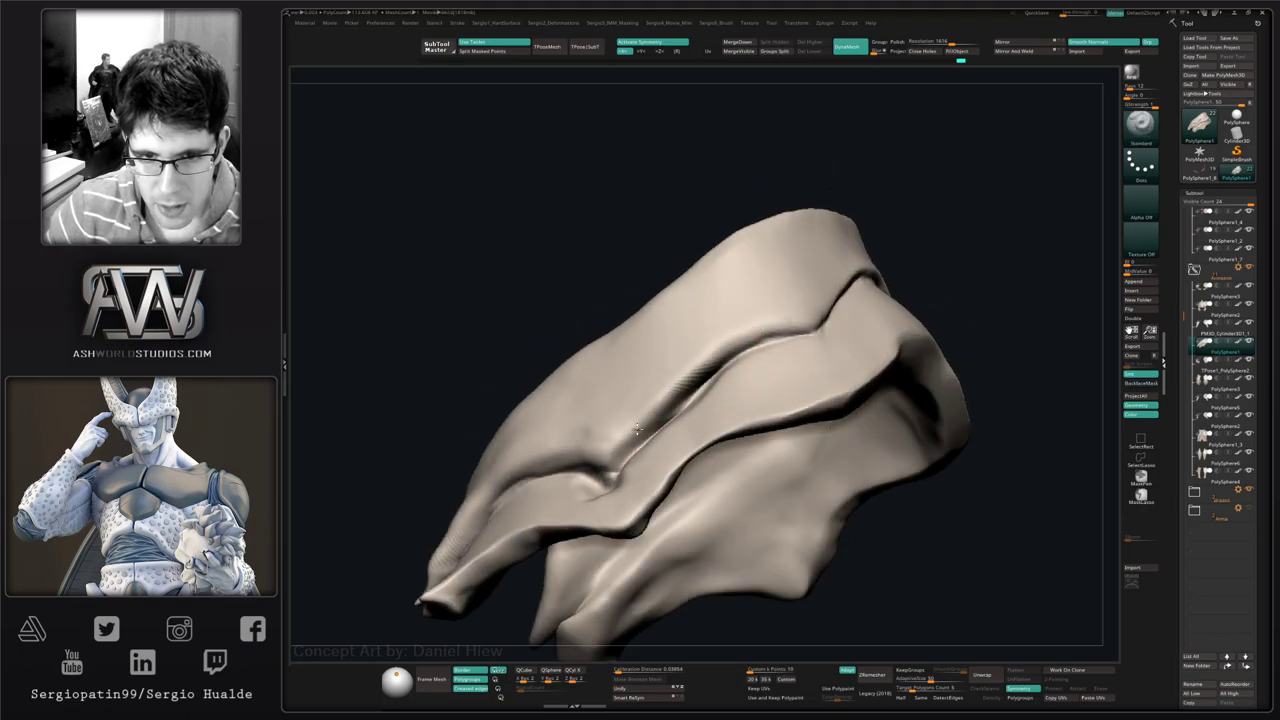
right_click_drag(640, 480, 799, 452)
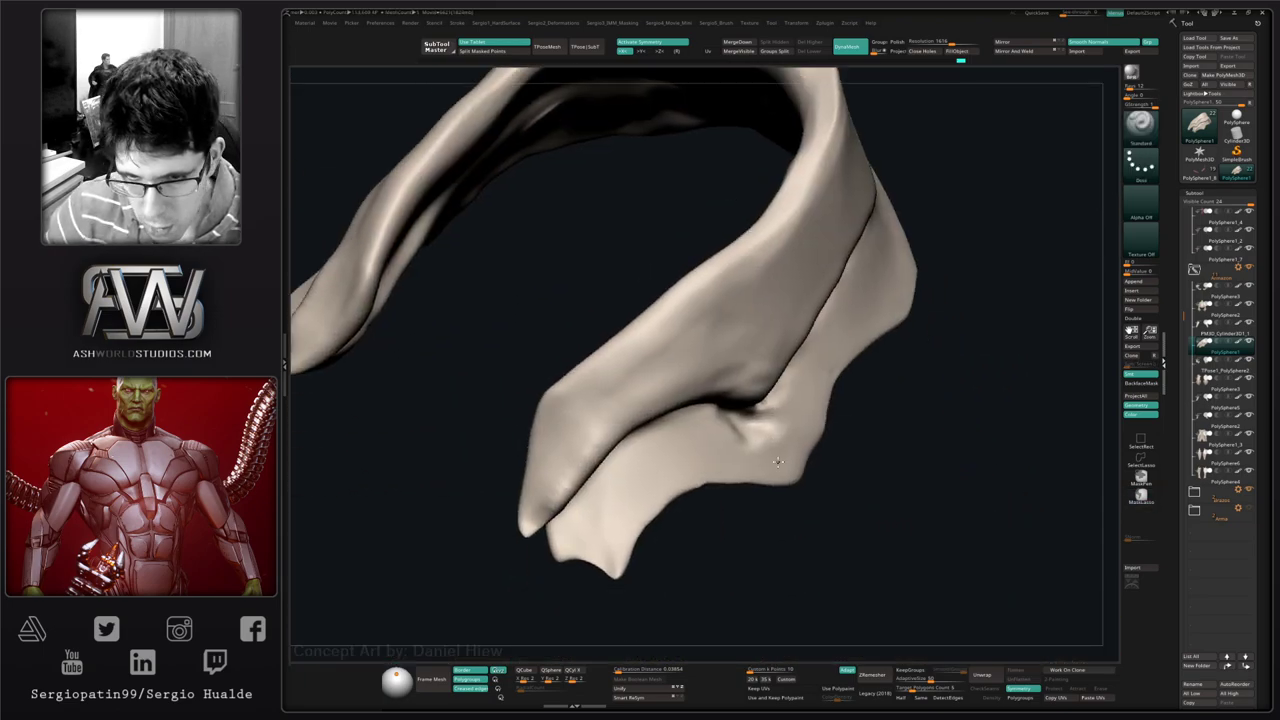
right_click_drag(778, 461, 1093, 352)
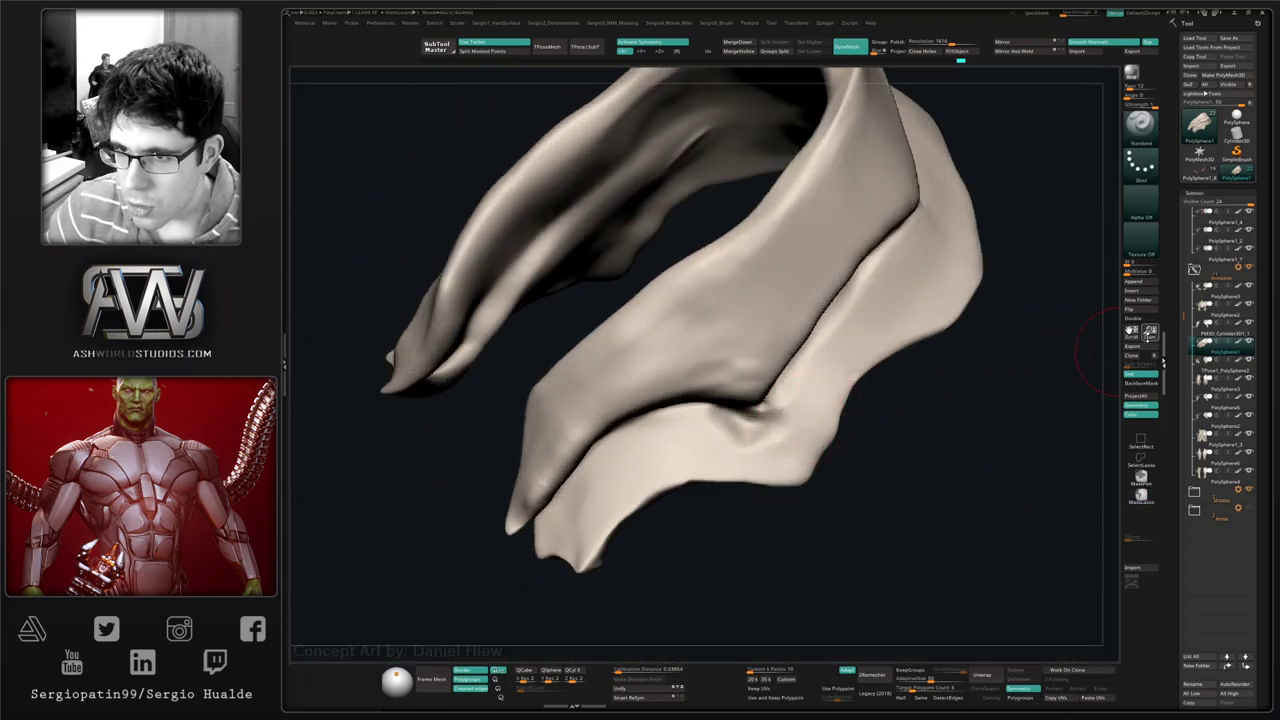
- Toggle backface masking and build up the lower plate around its notch with clay brushes, smoothing the result
left_click(1141, 383)
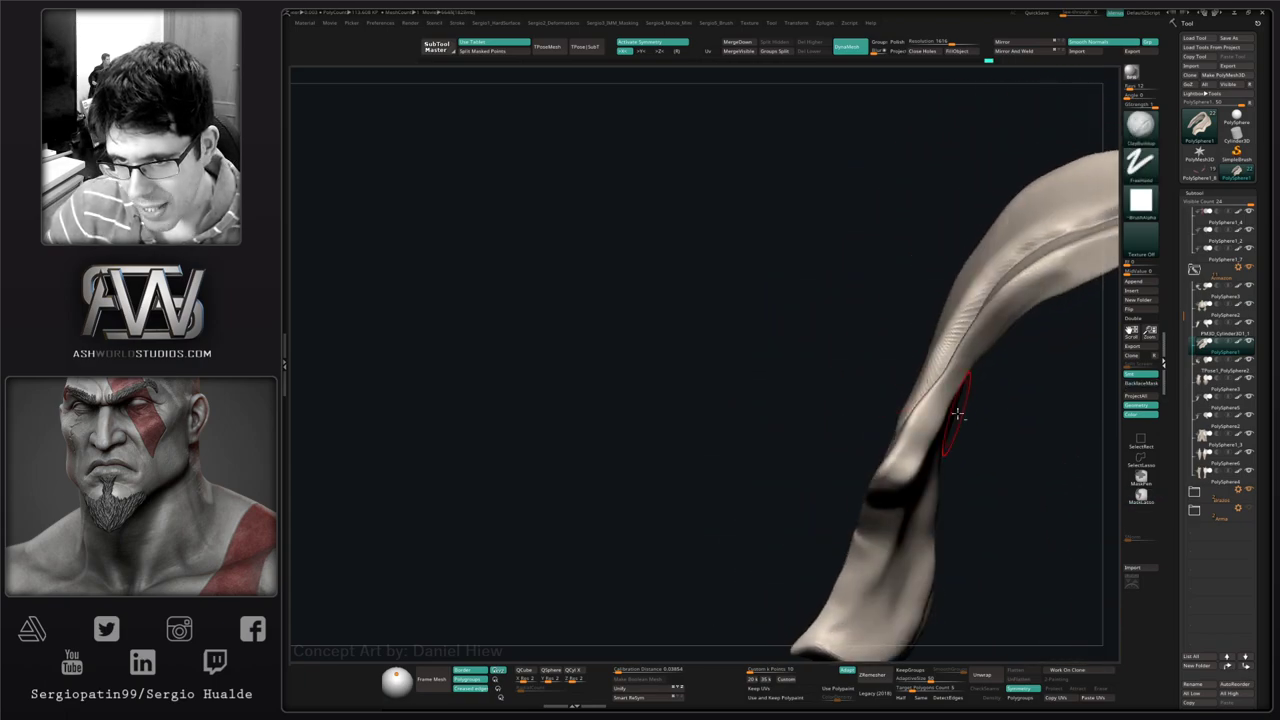
mouse_move(759, 343)
left_mouse_down()
mouse_move(731, 363)
mouse_move(743, 409)
left_mouse_up()
mouse_move(743, 409)
right_mouse_down()
mouse_move(851, 439)
mouse_move(874, 406)
right_mouse_up()
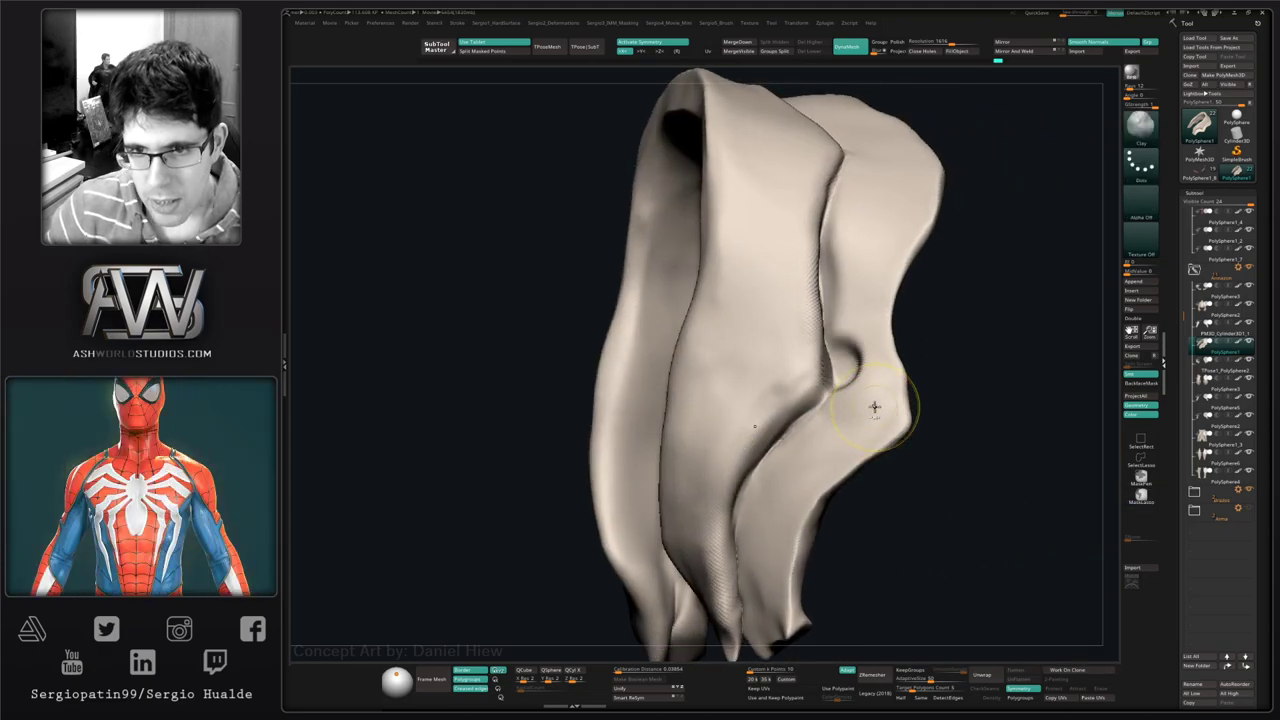
left_click_drag(874, 406, 866, 394, "shift")
right_click_drag(866, 394, 842, 376)
mouse_move(842, 376)
left_mouse_down()
mouse_move(862, 388)
mouse_move(837, 386)
mouse_move(896, 345)
left_mouse_up()
- Thicken the lower plate around the pit beside the seam with the Inflat brush
key("b")
key("i")
key("n")
key("s")
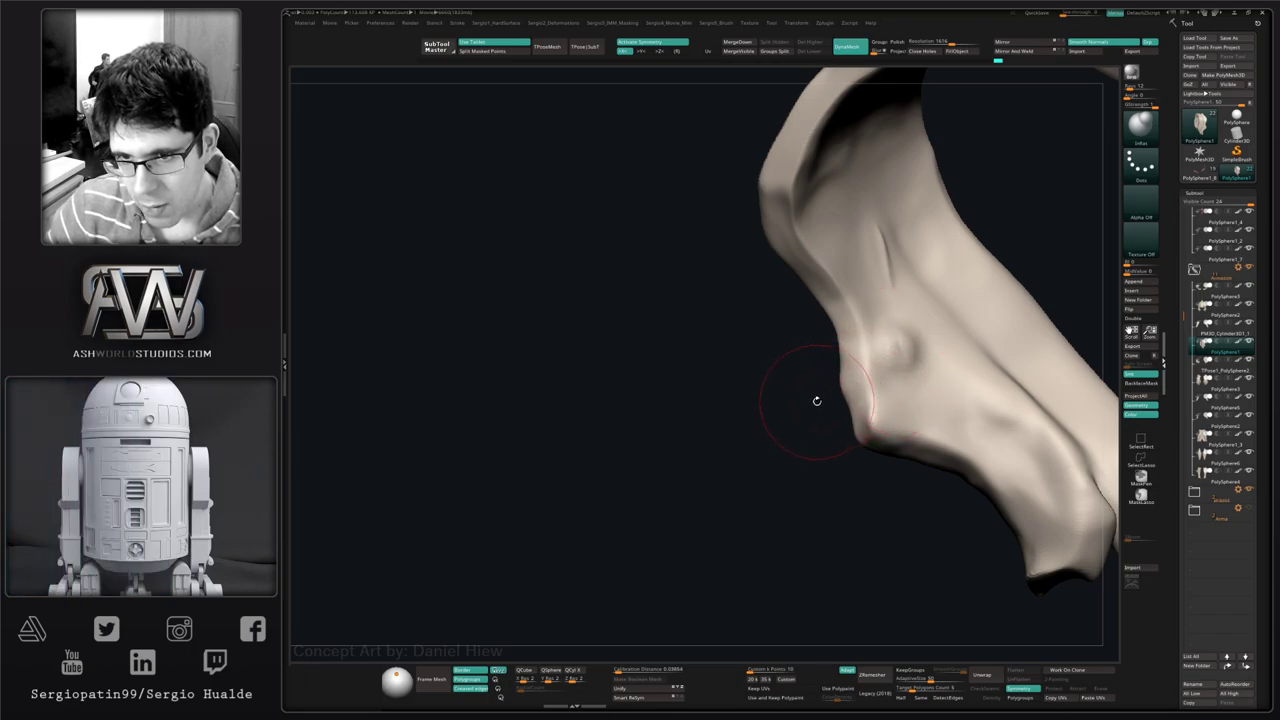
mouse_move(817, 401)
left_mouse_down()
mouse_move(1018, 340)
mouse_move(986, 343)
mouse_move(937, 400)
mouse_move(732, 421)
left_mouse_up()
mouse_move(817, 411)
right_mouse_down()
mouse_move(831, 400)
mouse_move(913, 434)
right_mouse_up()
left_click_drag(913, 433, 878, 400)
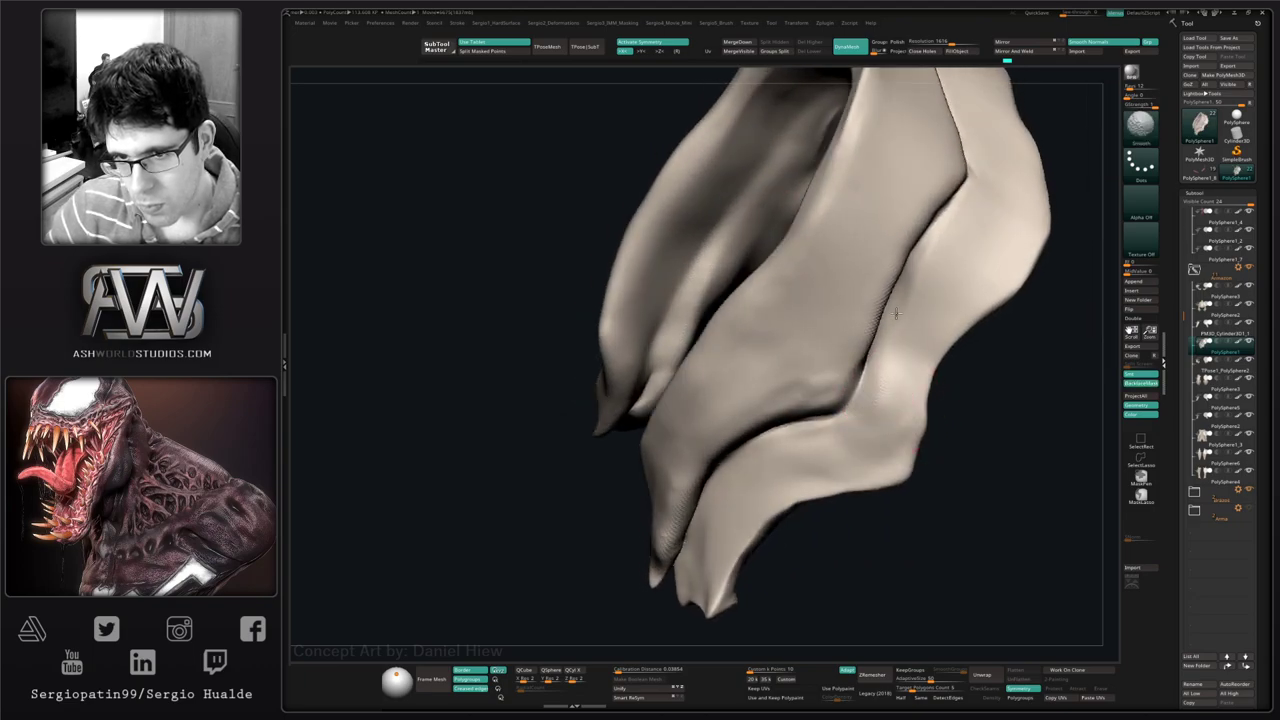
- Smooth and thicken the seam between the overlapping plates with the Clay and Inflat brushes and show the full figure again
mouse_move(868, 348)
left_mouse_down()
mouse_move(840, 332)
mouse_move(871, 333)
left_mouse_up()
mouse_move(895, 346)
left_mouse_down()
mouse_move(884, 355)
mouse_move(878, 330)
mouse_move(896, 356)
left_mouse_up()
mouse_move(896, 356)
right_mouse_down()
mouse_move(950, 352)
mouse_move(938, 348)
right_mouse_up()
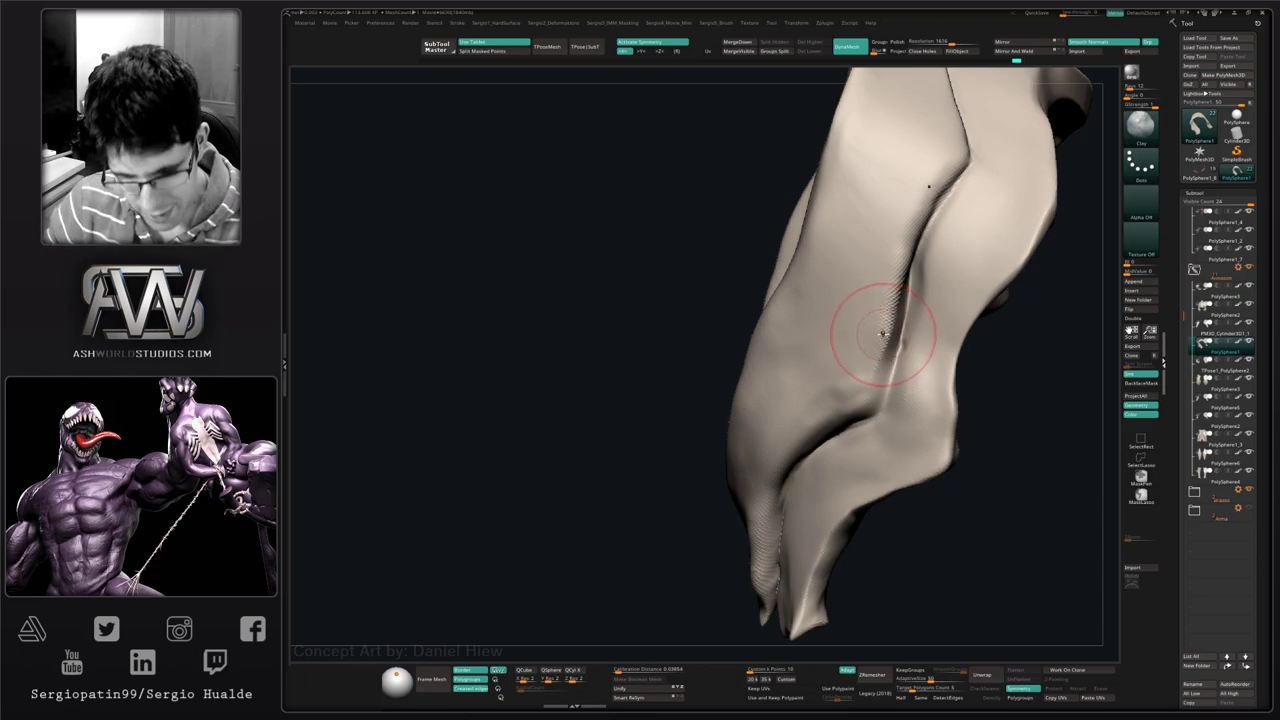
mouse_move(905, 318)
left_mouse_down()
mouse_move(894, 383)
mouse_move(911, 274)
left_mouse_up()
key("ctrl")
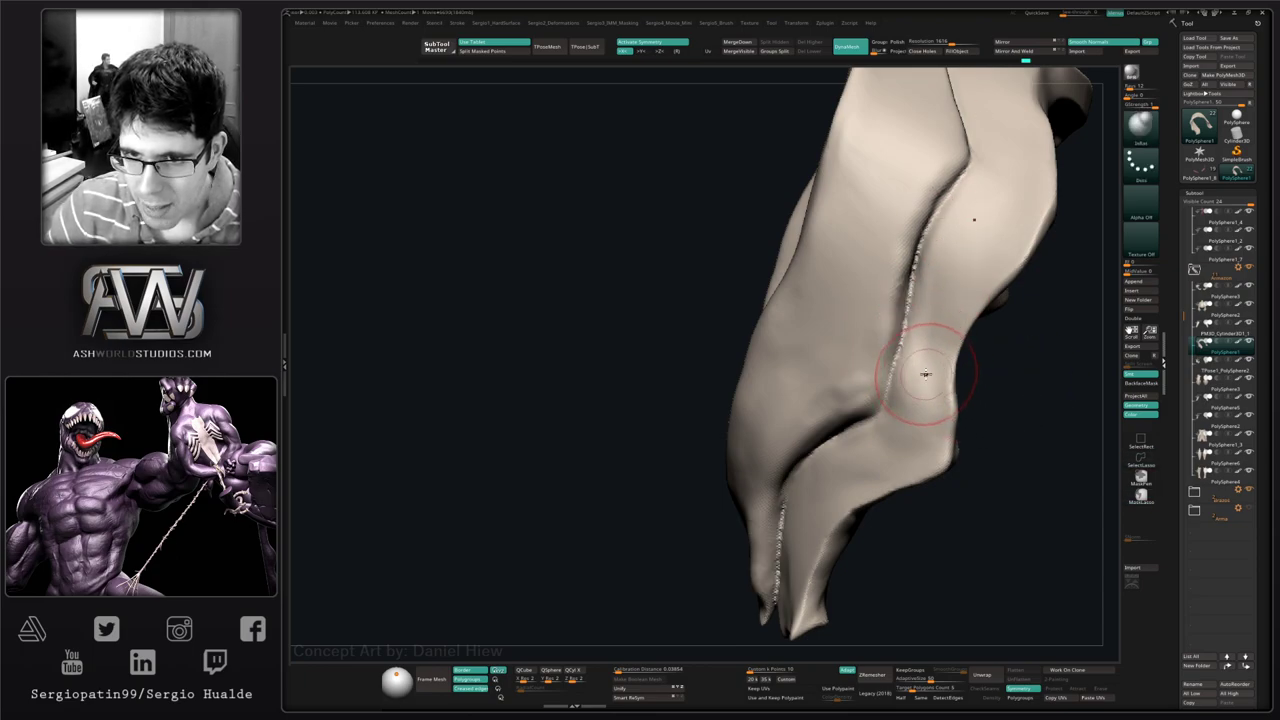
right_click_drag(926, 374, 840, 389)
left_click_drag(940, 410, 944, 340)
mouse_move(944, 340)
right_mouse_down()
mouse_move(1034, 417)
mouse_move(1023, 371)
mouse_move(852, 447)
mouse_move(848, 434)
mouse_move(874, 444)
mouse_move(852, 423)
mouse_move(836, 480)
right_mouse_up()
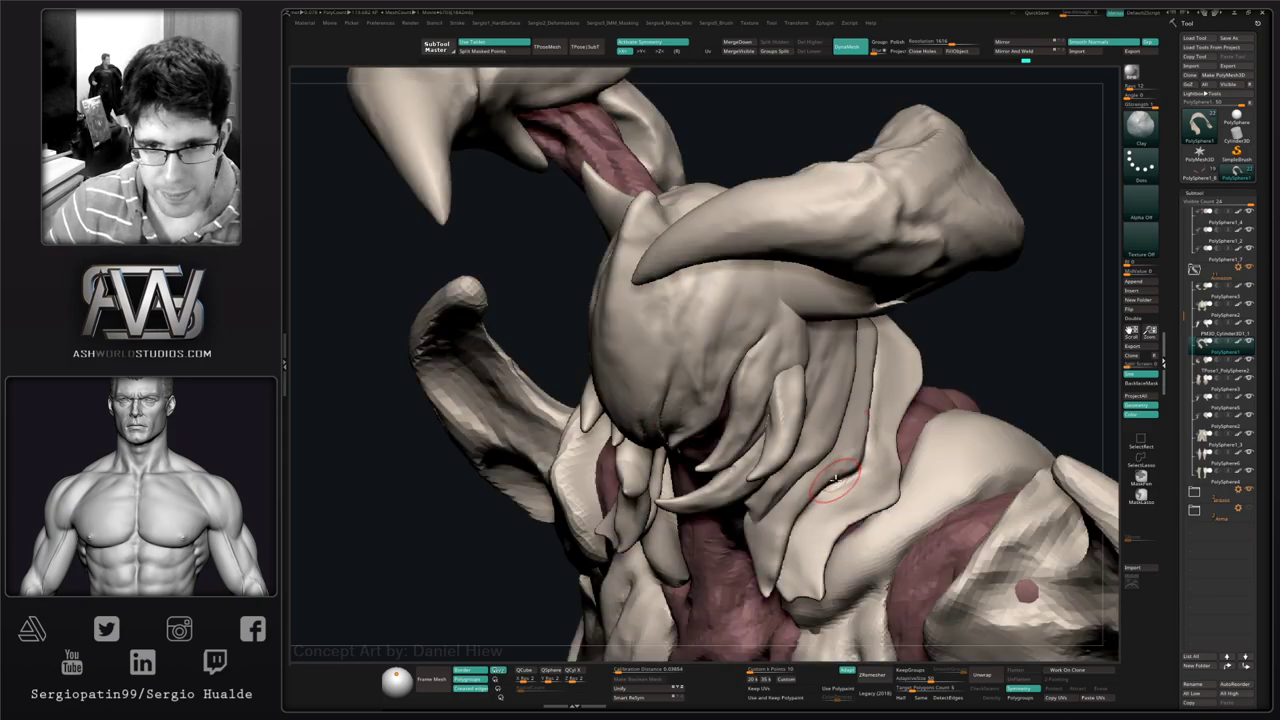
- Isolate the neck armor and build up the lower plate's ridge down to its notched tip with the Standard brush
right_click_drag(800, 445, 815, 437)
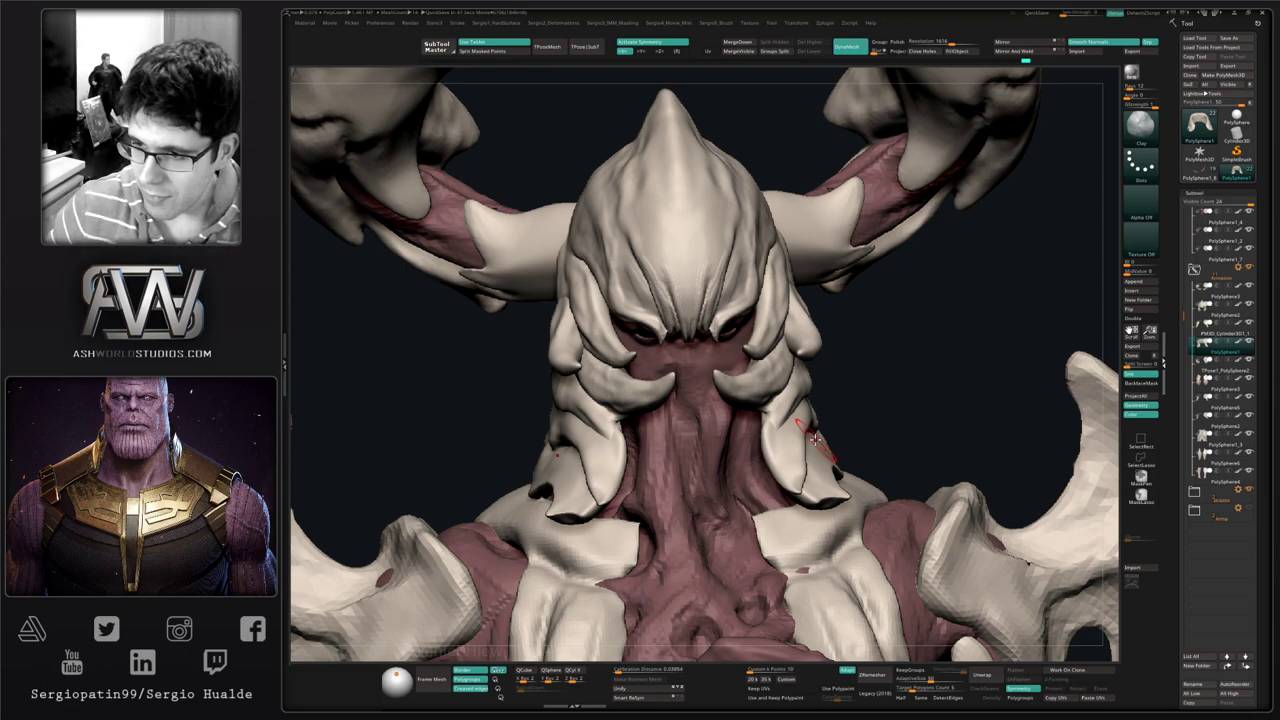
right_click_drag(841, 451, 834, 454)
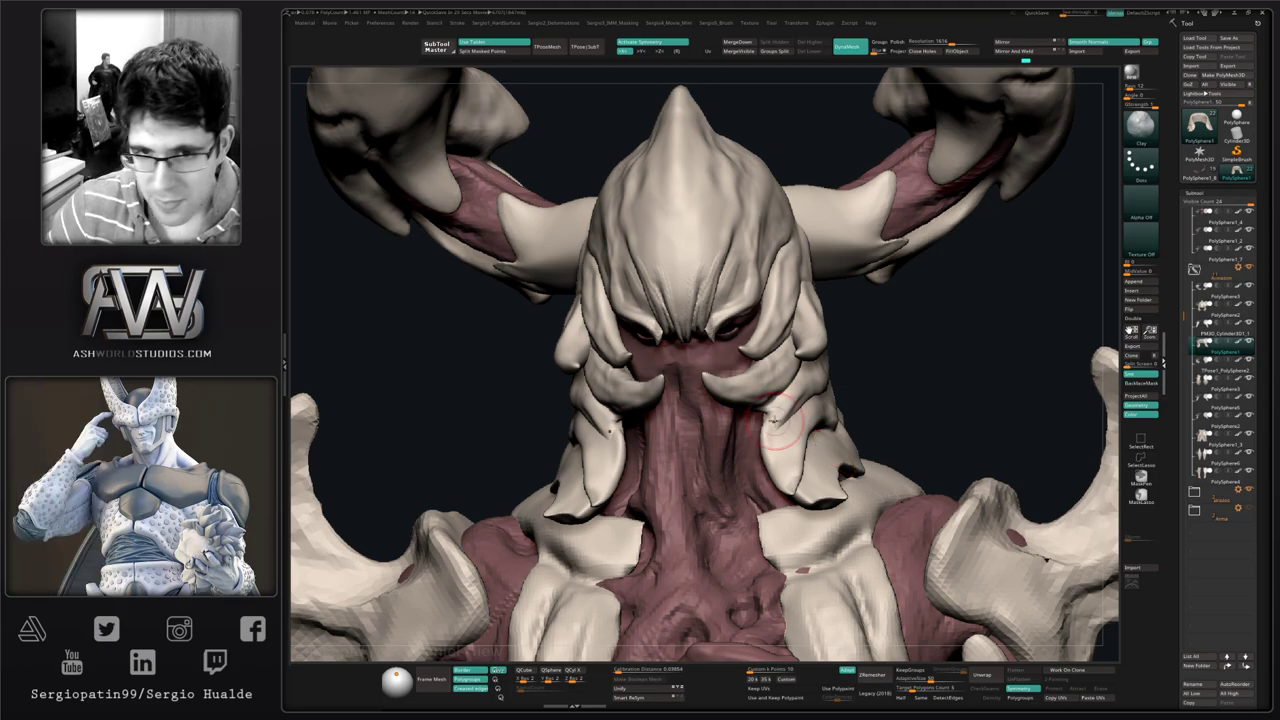
left_click_drag(942, 378, 829, 437)
mouse_move(829, 437)
right_mouse_down()
mouse_move(750, 462)
mouse_move(773, 417)
mouse_move(819, 446)
mouse_move(786, 474)
mouse_move(798, 515)
mouse_move(792, 500)
right_mouse_up()
key("shift+s")
key("b")
key("s")
key("t")
left_click_drag(780, 465, 754, 549)
right_click_drag(754, 549, 777, 491)
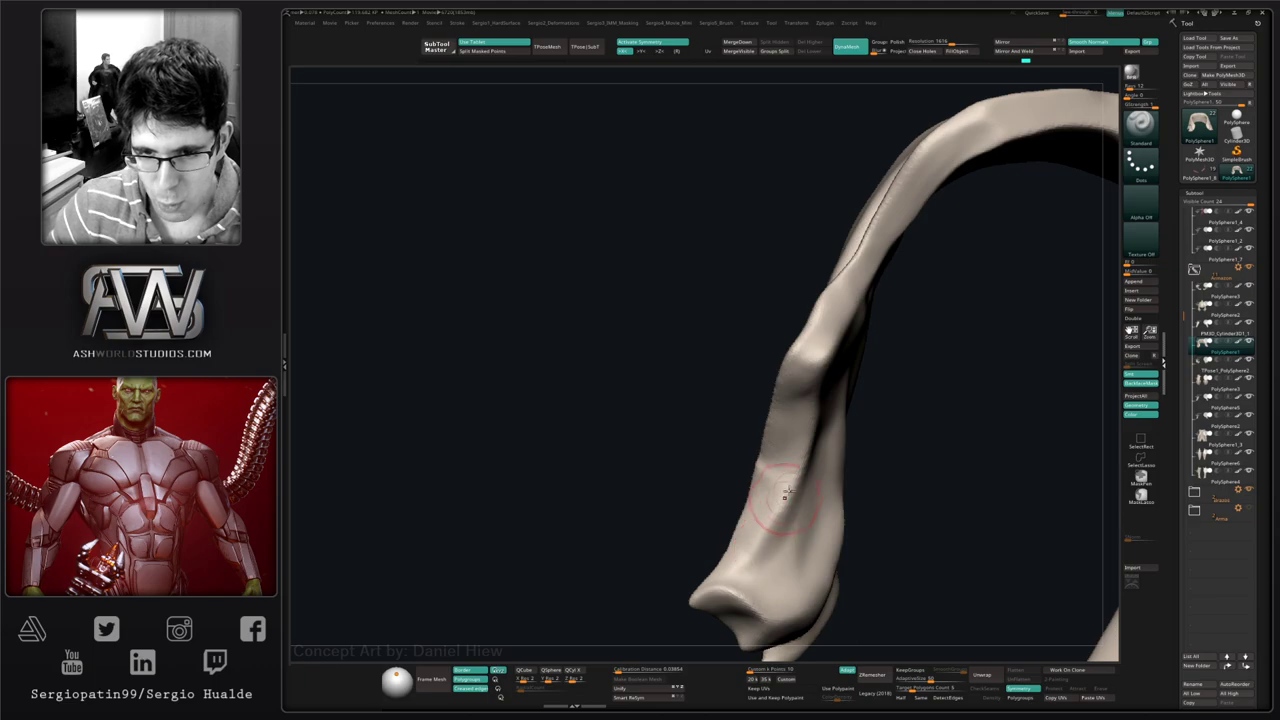
left_click_drag(777, 491, 754, 568)
mouse_move(754, 568)
right_mouse_down()
mouse_move(766, 587)
mouse_move(772, 530)
right_mouse_up()
left_click_drag(772, 530, 734, 590)
left_click_drag(800, 488, 752, 576)
mouse_move(818, 430)
left_mouse_down()
mouse_move(785, 535)
mouse_move(752, 584)
mouse_move(790, 535)
mouse_move(806, 550)
mouse_move(788, 559)
mouse_move(806, 490)
mouse_move(826, 506)
left_mouse_up()
- Fill out the lower plate's face and outer edge above the tip with the Clay brush
key("b")
key("c")
key("l")
mouse_move(784, 574)
left_mouse_down()
mouse_move(814, 540)
mouse_move(822, 484)
left_mouse_up()
right_click_drag(768, 572, 802, 529)
mouse_move(802, 529)
left_mouse_down()
mouse_move(788, 557)
mouse_move(825, 504)
left_mouse_up()
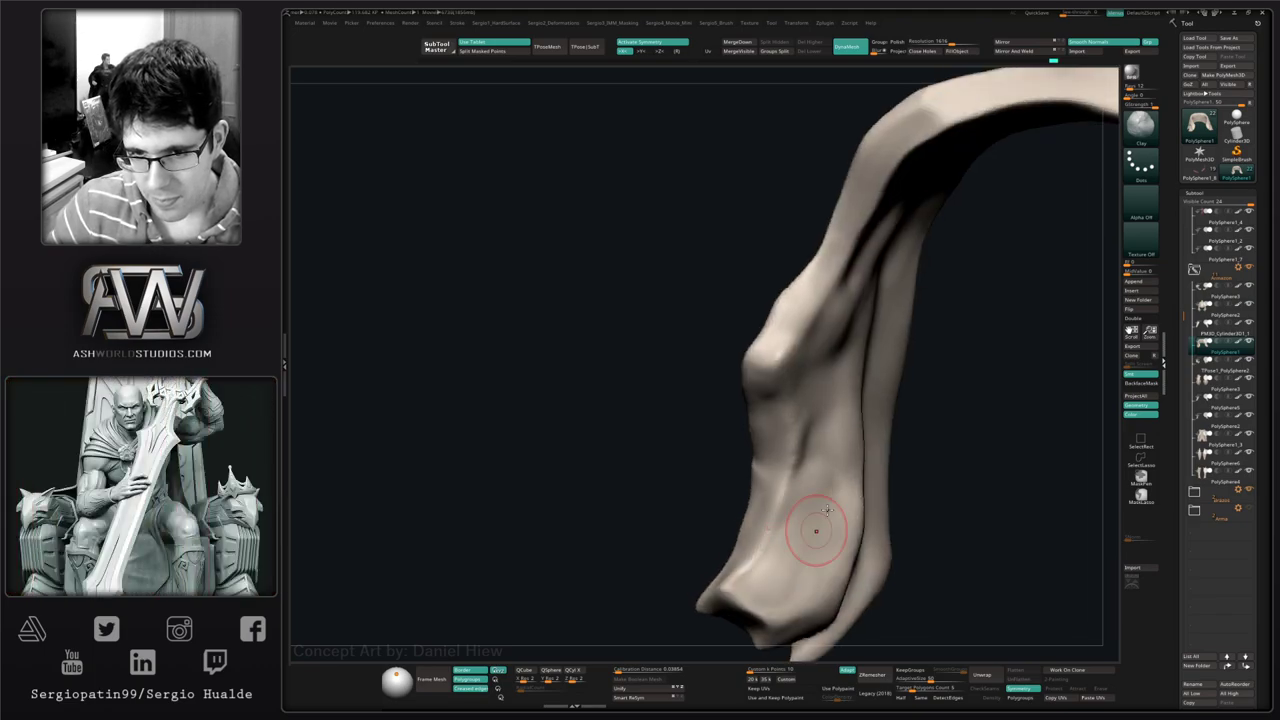
mouse_move(814, 531)
right_mouse_down("alt")
mouse_move(820, 477)
mouse_move(772, 488)
right_mouse_up("alt")
left_click_drag(766, 491, 741, 424)
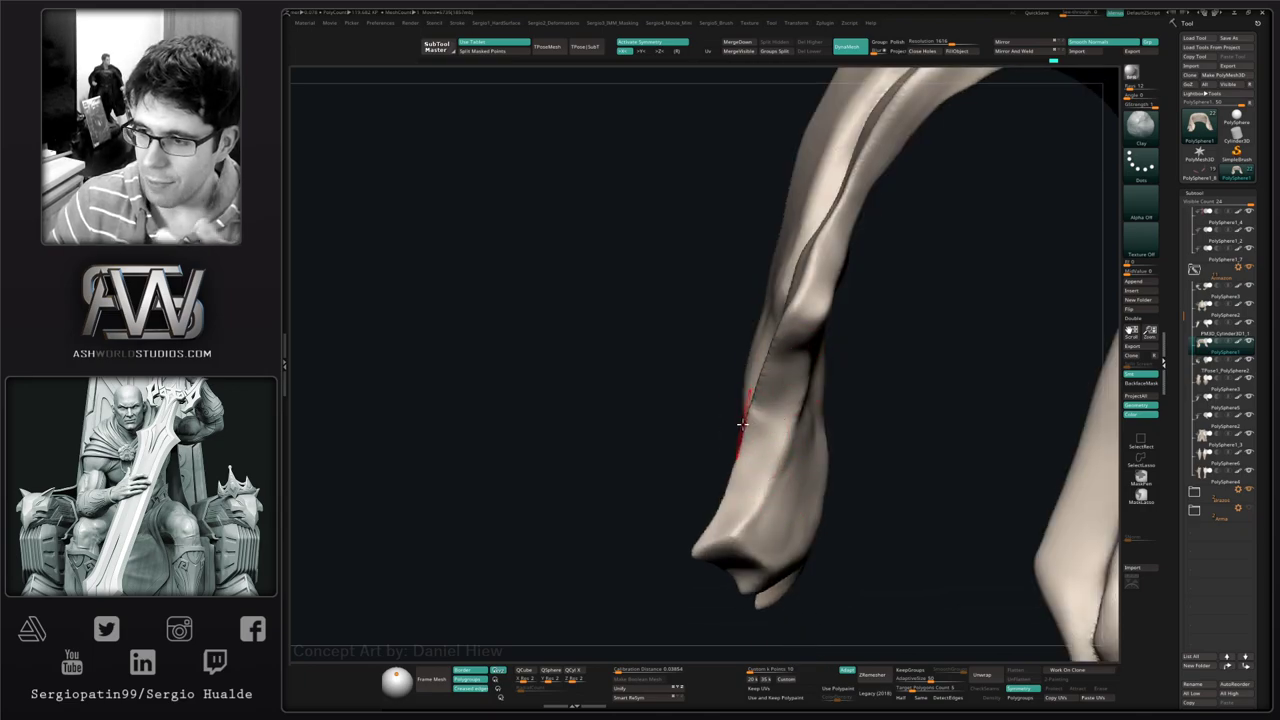
left_click_drag(756, 506, 757, 443)
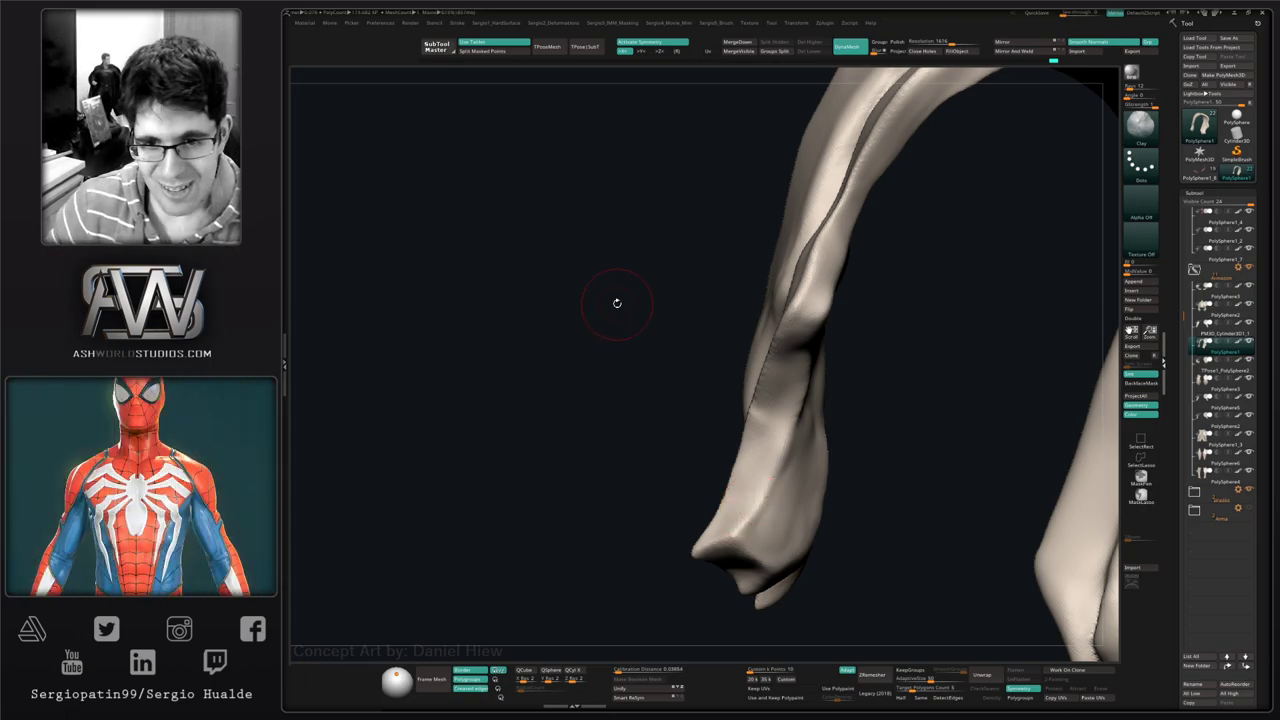
- Add Clay strokes across the inner face of the lower plate to even out its thickness
right_click_drag(908, 411, 866, 491)
mouse_move(784, 523)
right_mouse_down("ctrl")
mouse_move(800, 491)
mouse_move(817, 543)
mouse_move(740, 498)
mouse_move(752, 540)
right_mouse_up("ctrl")
mouse_move(752, 540)
right_mouse_down()
mouse_move(766, 443)
mouse_move(795, 411)
mouse_move(783, 443)
right_mouse_up()
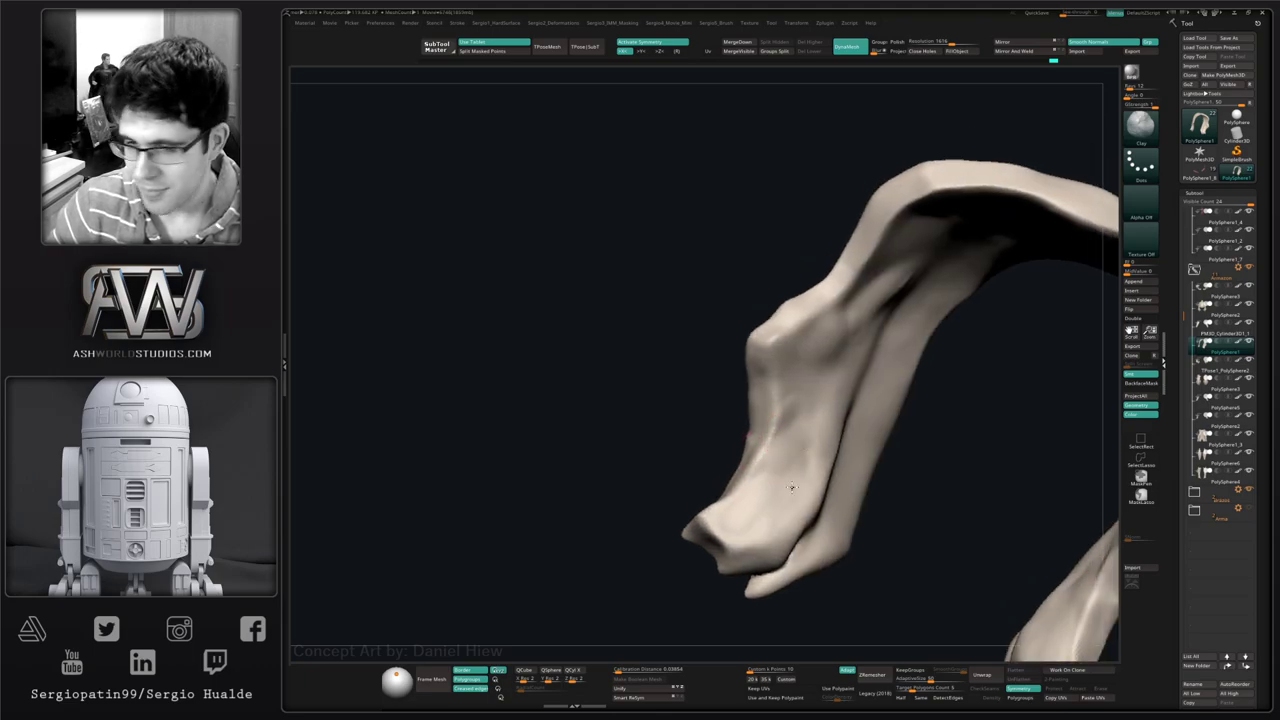
right_click_drag(805, 430, 796, 437)
mouse_move(796, 437)
left_mouse_down()
mouse_move(766, 451)
mouse_move(811, 480)
left_mouse_up()
right_click_drag(811, 480, 812, 463)
mouse_move(812, 463)
left_mouse_down()
mouse_move(797, 469)
mouse_move(770, 429)
left_mouse_up()
left_click_drag(769, 517, 777, 498)
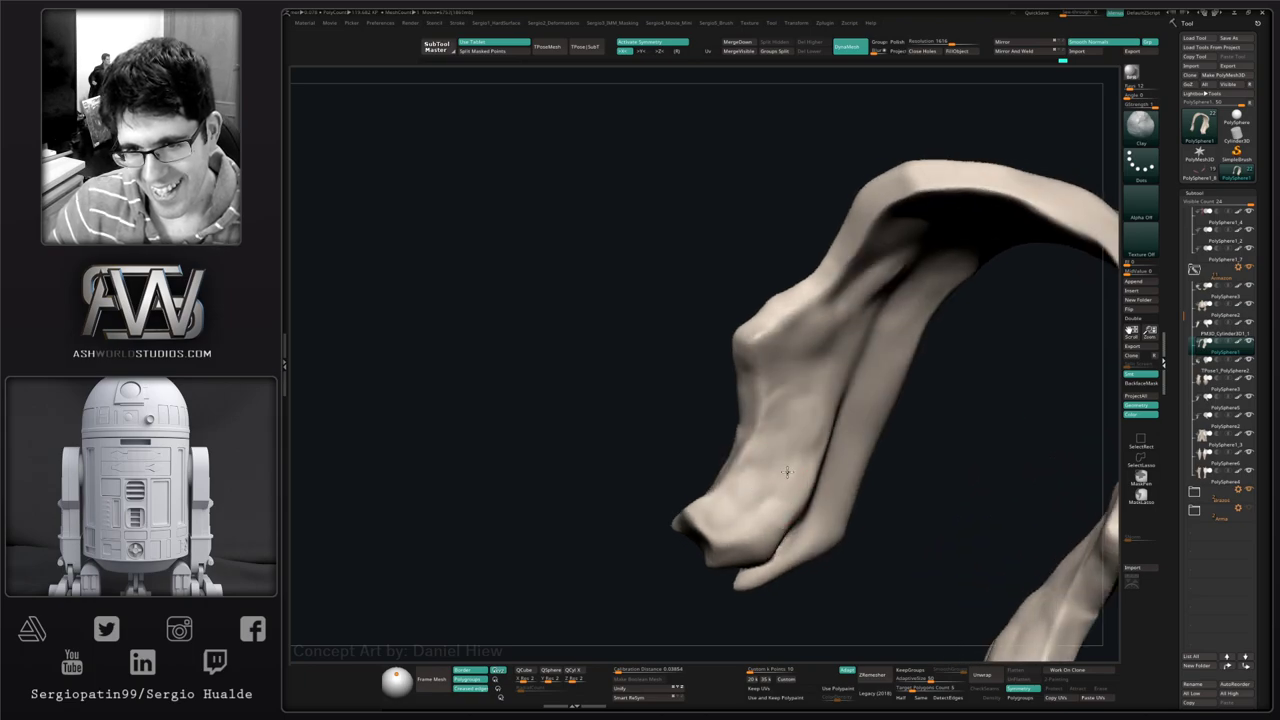
- Smooth the overlap groove and the tip of the lower neck plate
key("shift")
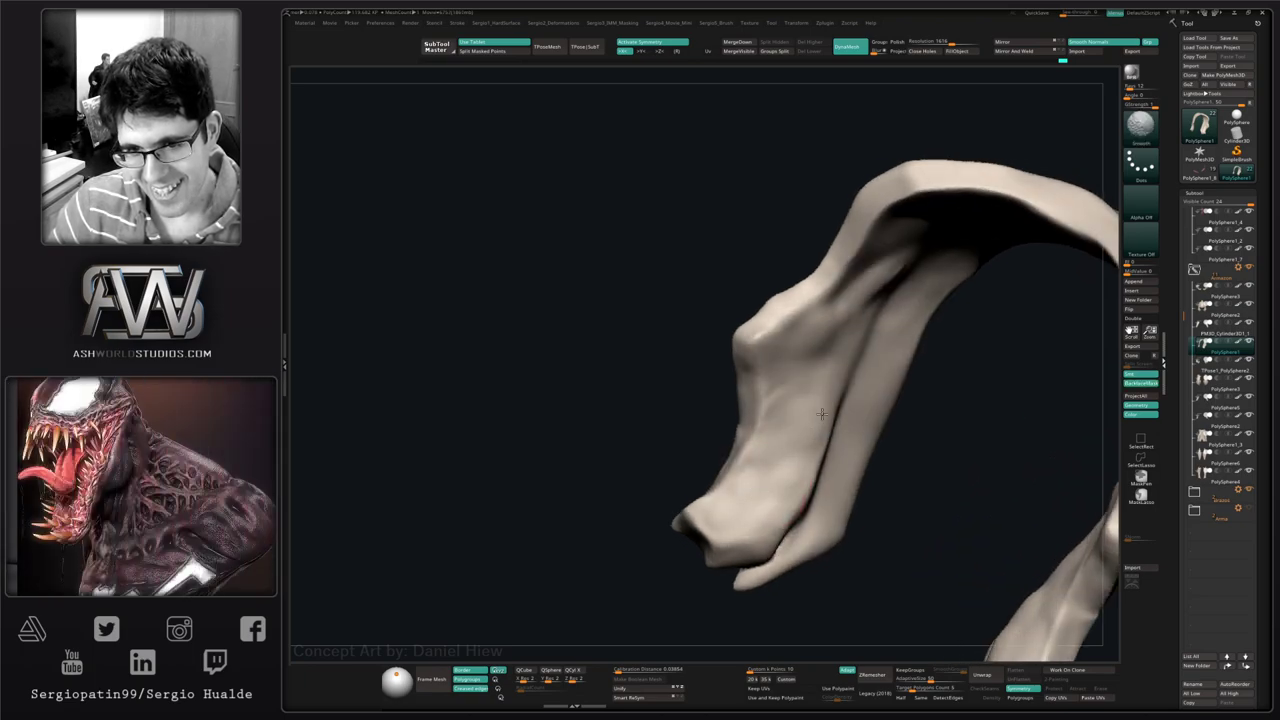
mouse_move(800, 540)
left_mouse_down()
mouse_move(803, 560)
mouse_move(764, 484)
mouse_move(751, 543)
mouse_move(1038, 532)
left_mouse_up()
left_click_drag(692, 562, 740, 582)
mouse_move(772, 592)
right_mouse_down()
mouse_move(794, 637)
mouse_move(737, 491)
mouse_move(802, 547)
mouse_move(800, 535)
mouse_move(780, 596)
right_mouse_up()
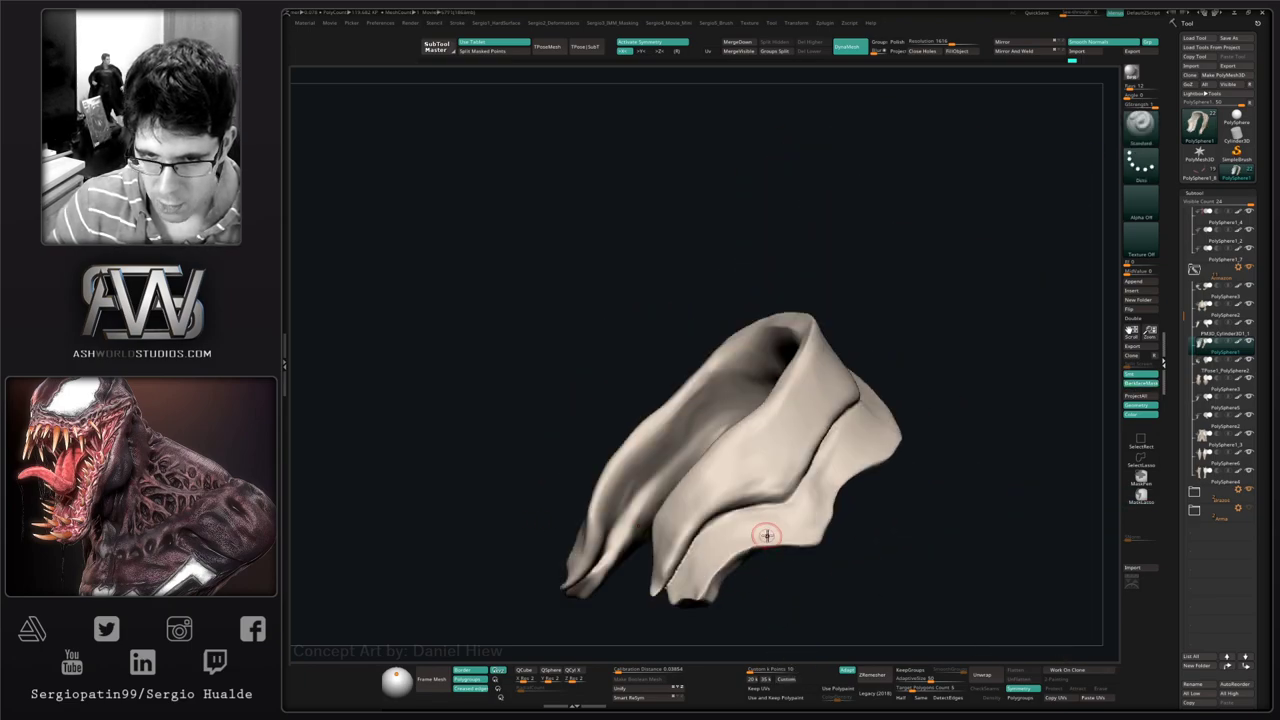
- Add volume to the lower neck plate beside the overlap with the ClayBuildup brush
key("b")
key("c")
key("b")
left_click_drag(777, 526, 682, 569)
right_click_drag(682, 569, 706, 494)
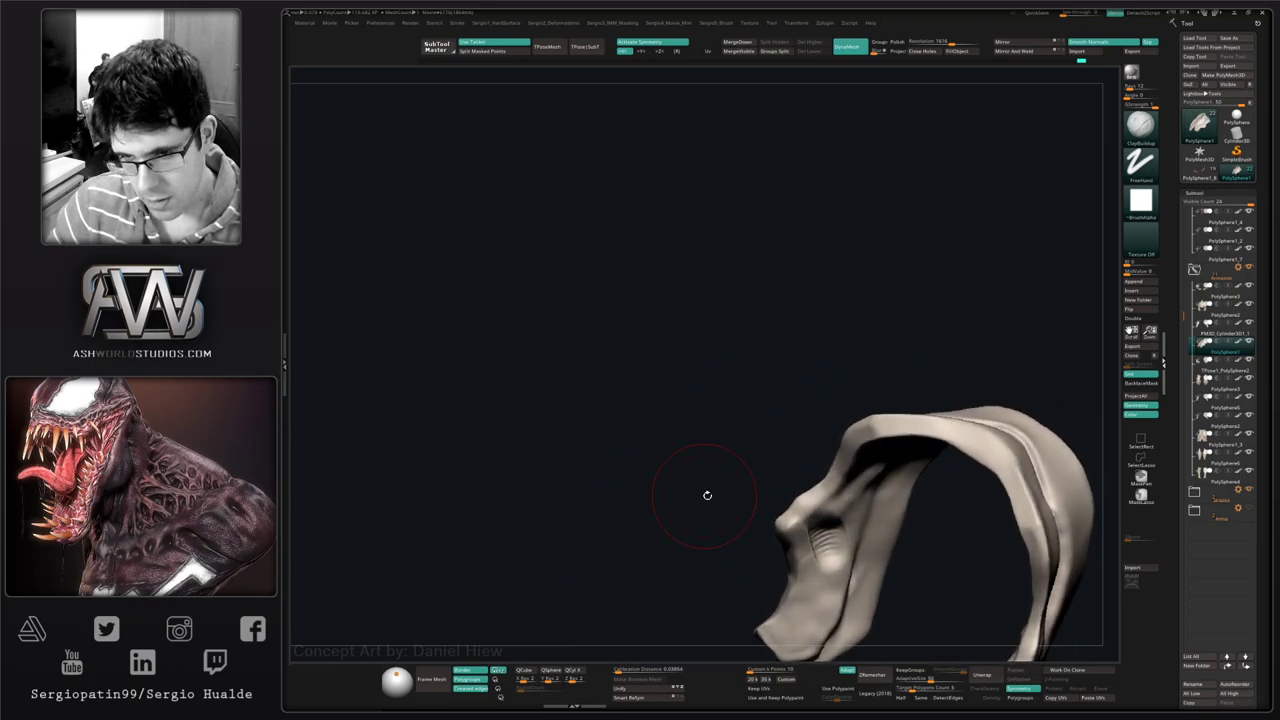
mouse_move(731, 509)
left_mouse_down()
mouse_move(763, 520)
mouse_move(709, 466)
mouse_move(757, 514)
mouse_move(806, 518)
left_mouse_up()
mouse_move(790, 550)
right_mouse_down()
mouse_move(706, 503)
mouse_move(854, 610)
mouse_move(814, 571)
mouse_move(806, 500)
mouse_move(880, 450)
right_mouse_up()
- Toggle backface masking, switch back to the Clay brush and show the full figure again
left_click(1141, 386)
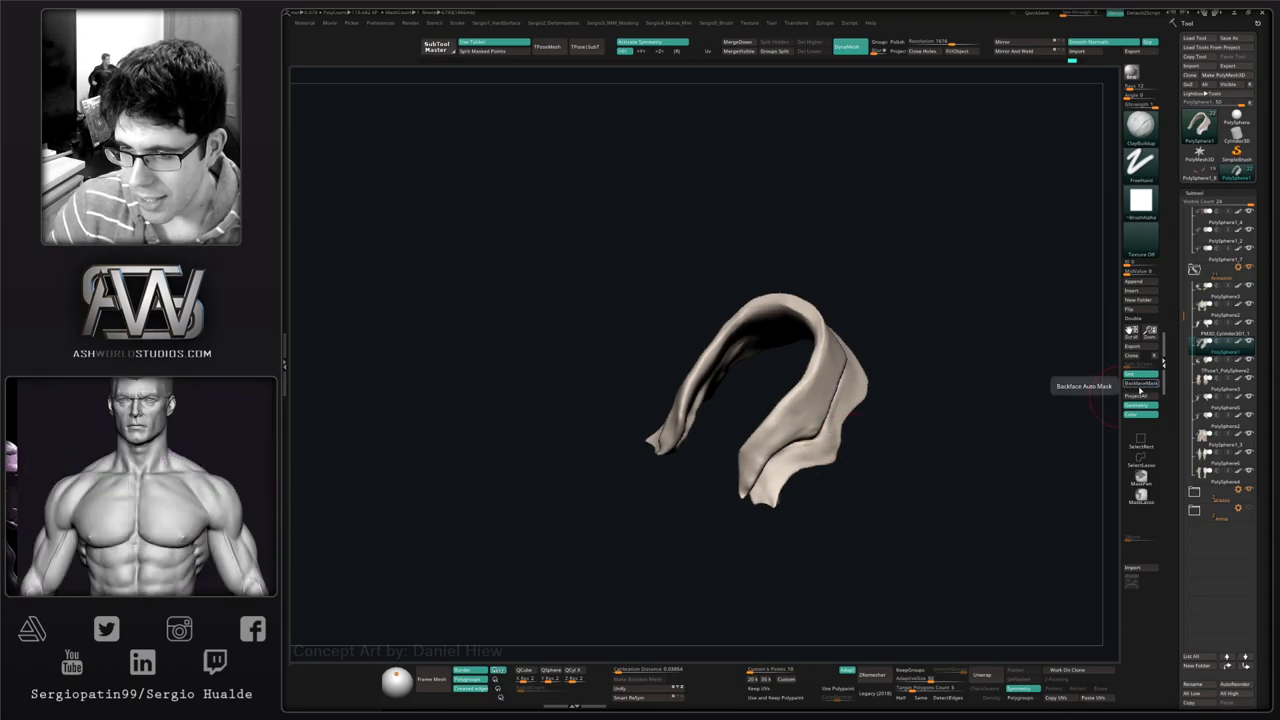
key("2")
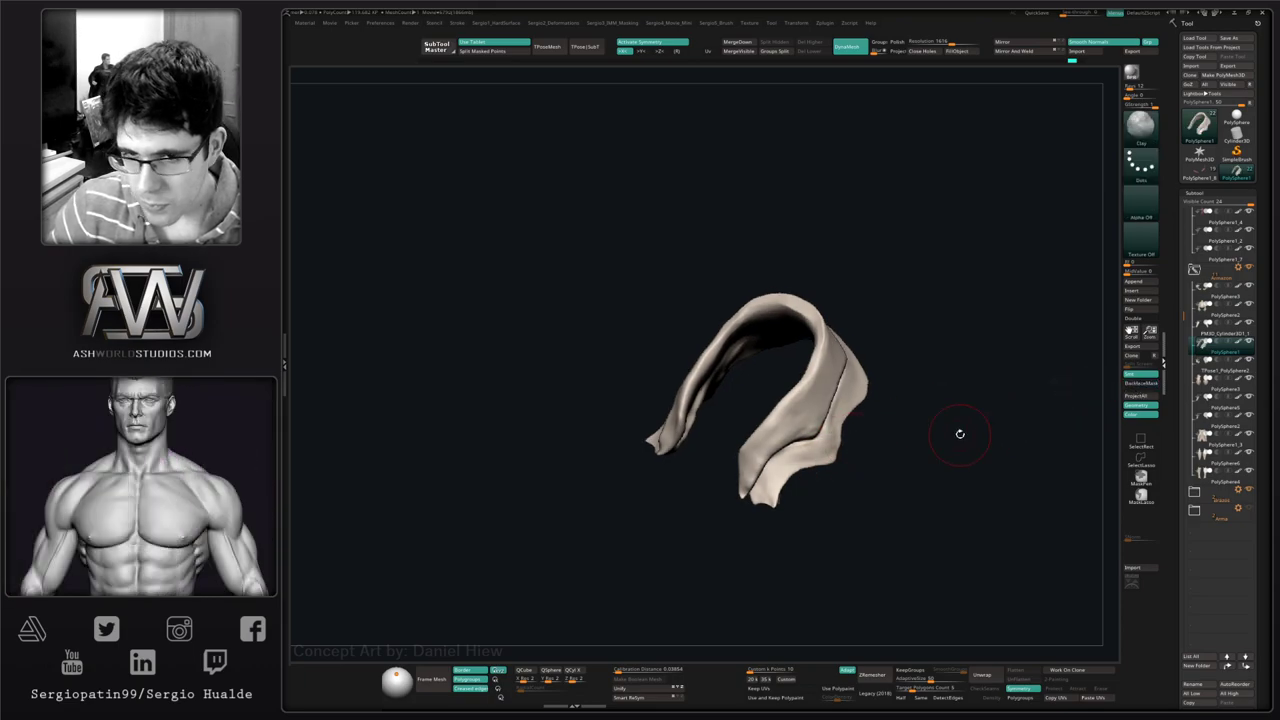
left_click_drag(960, 434, 834, 466)
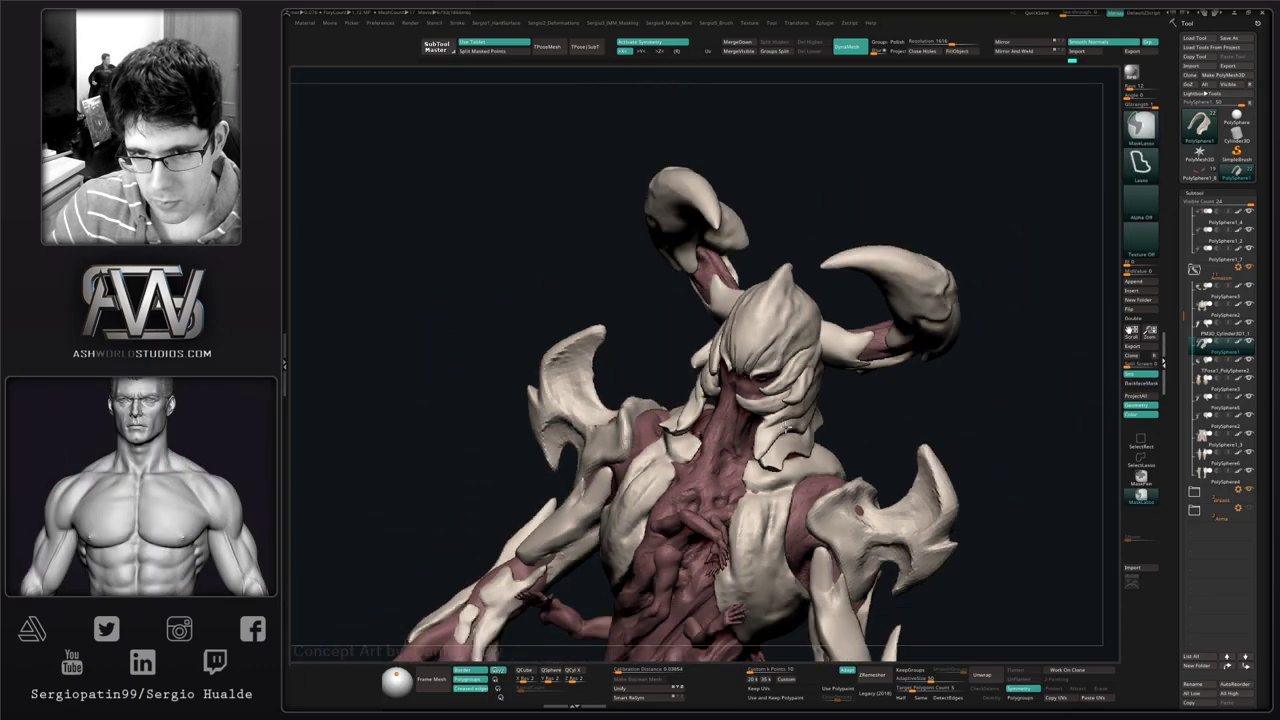
mouse_move(788, 428)
right_mouse_down()
mouse_move(822, 428)
mouse_move(784, 421)
mouse_move(830, 405)
mouse_move(800, 455)
right_mouse_up()
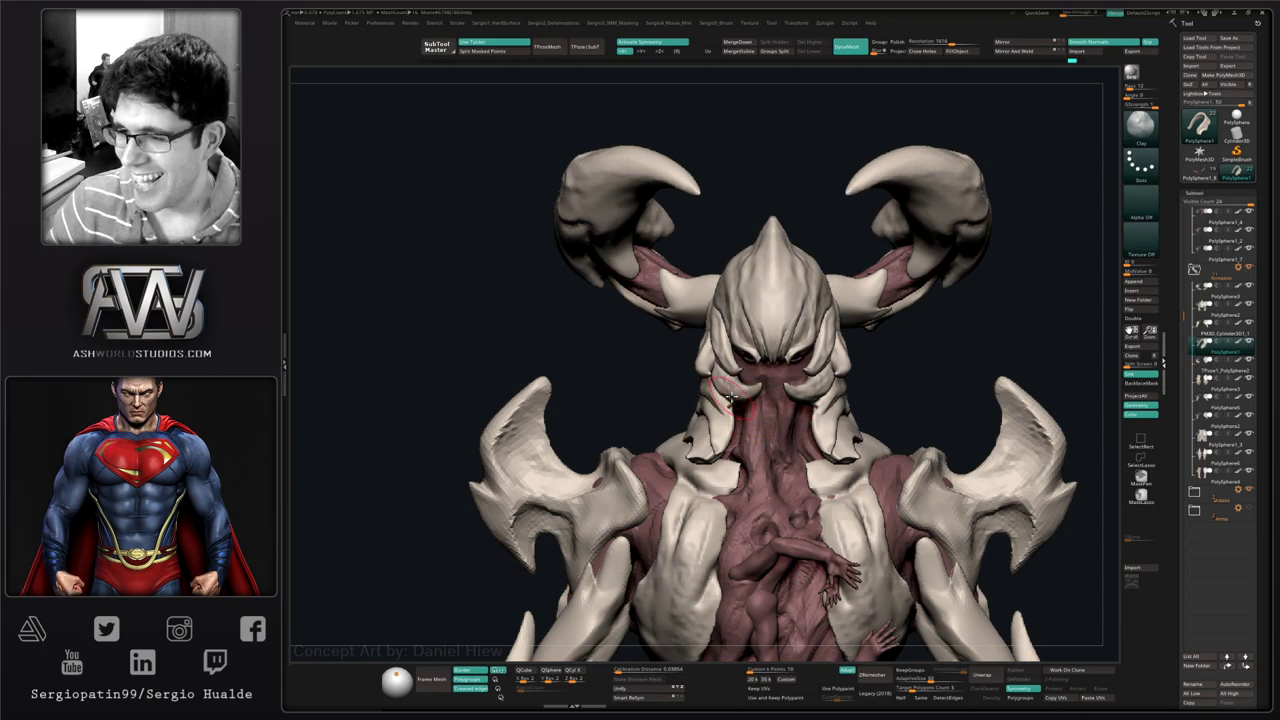
mouse_move(744, 406)
right_mouse_down()
mouse_move(690, 402)
mouse_move(700, 372)
right_mouse_up()
mouse_move(700, 372)
right_mouse_down()
mouse_move(821, 374)
mouse_move(823, 429)
mouse_move(890, 424)
right_mouse_up()
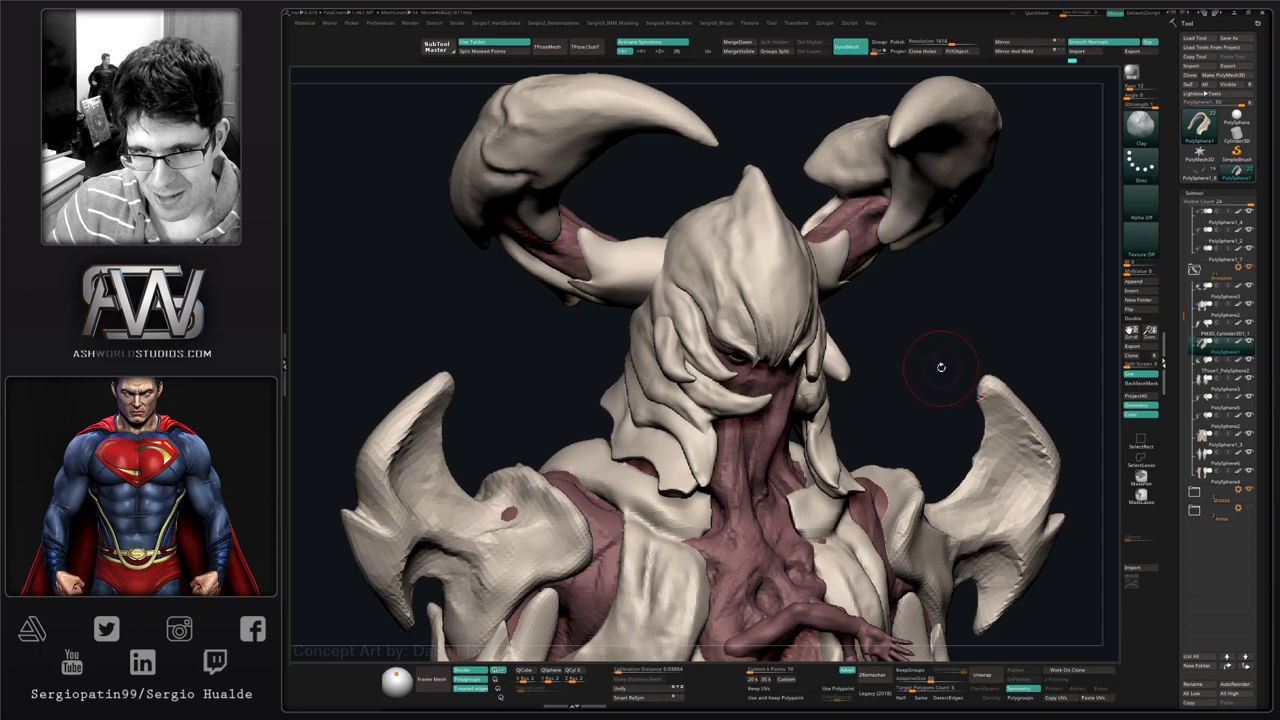
- Select the fleshy body beneath the armor, isolate it and turn on its wireframe display
right_click_drag(943, 366, 789, 430)
left_click(774, 450, "alt")
key("shift+s")
right_click_drag(875, 408, 828, 410)
right_click_drag(828, 410, 830, 457, "ctrl")
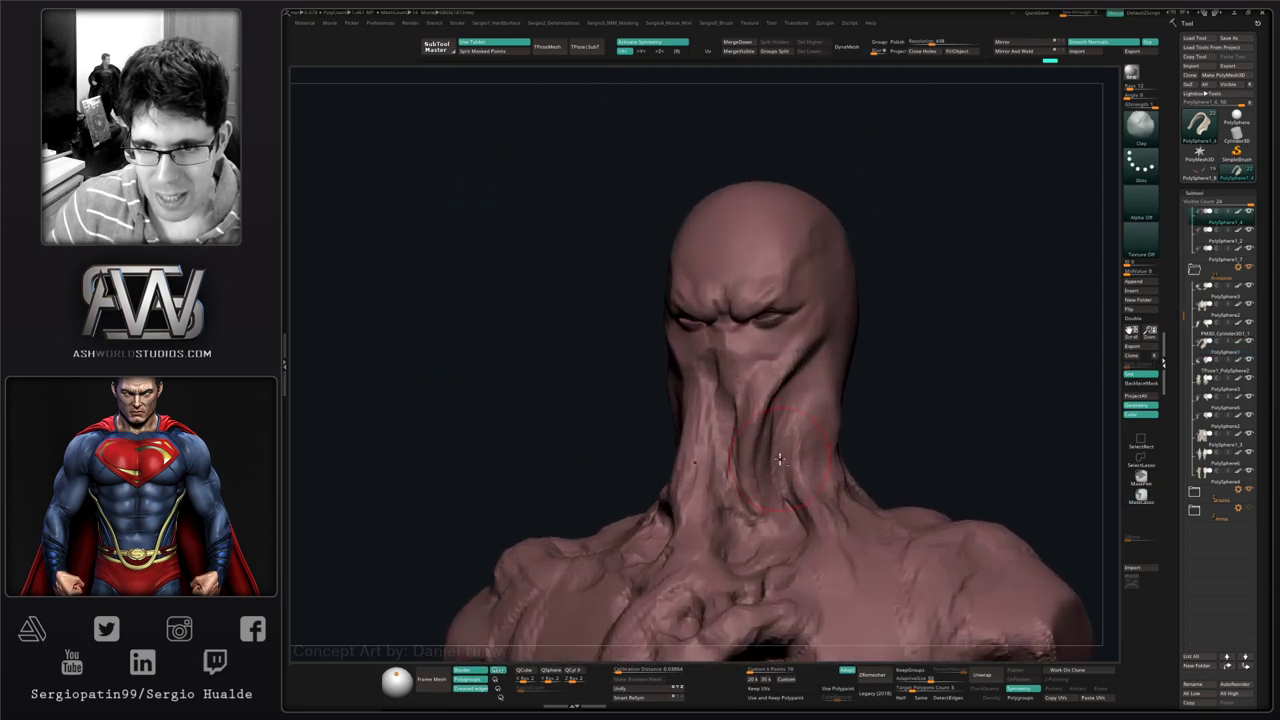
key("shift+f")
key("ctrl")
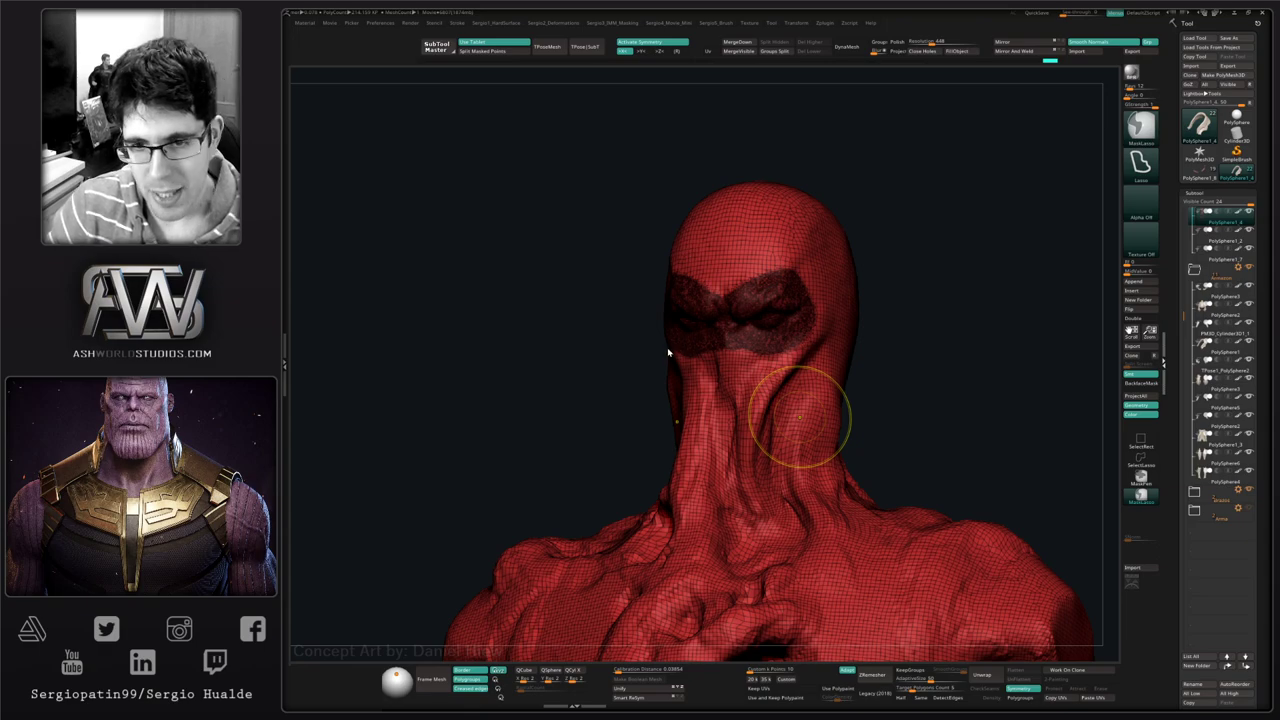
right_click_drag(668, 342, 736, 352)
key("4")
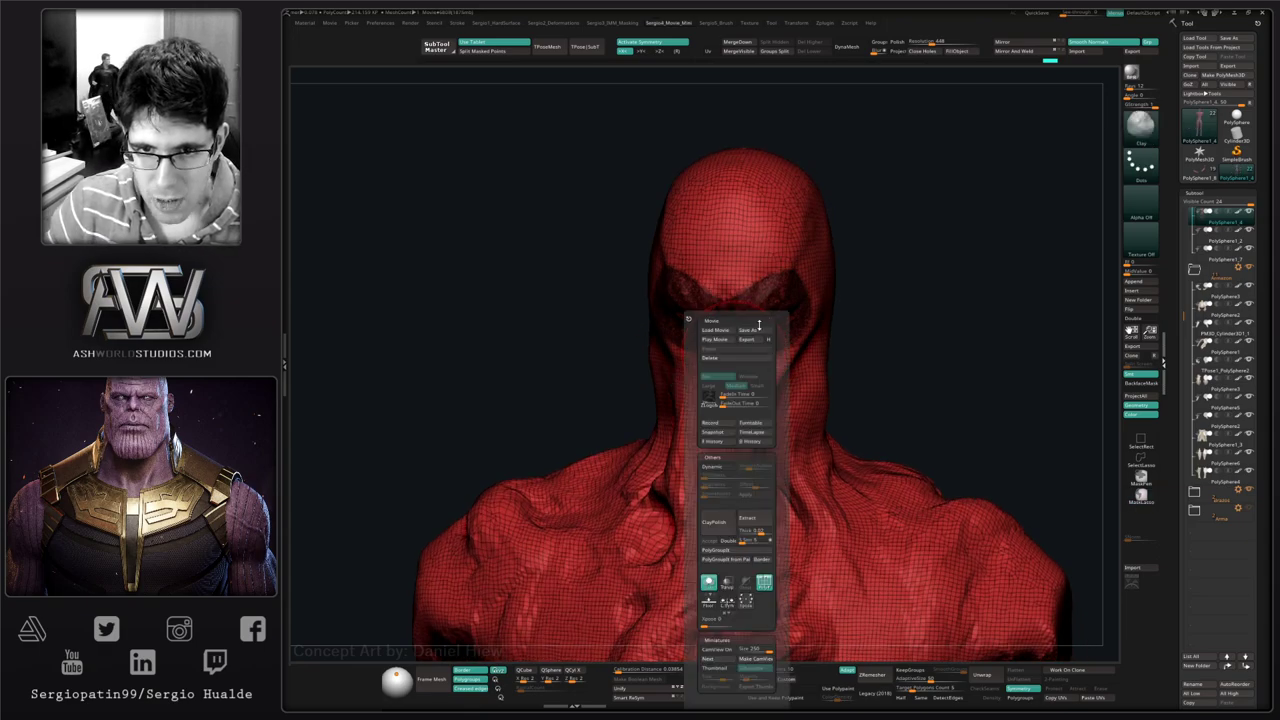
left_click(754, 322)
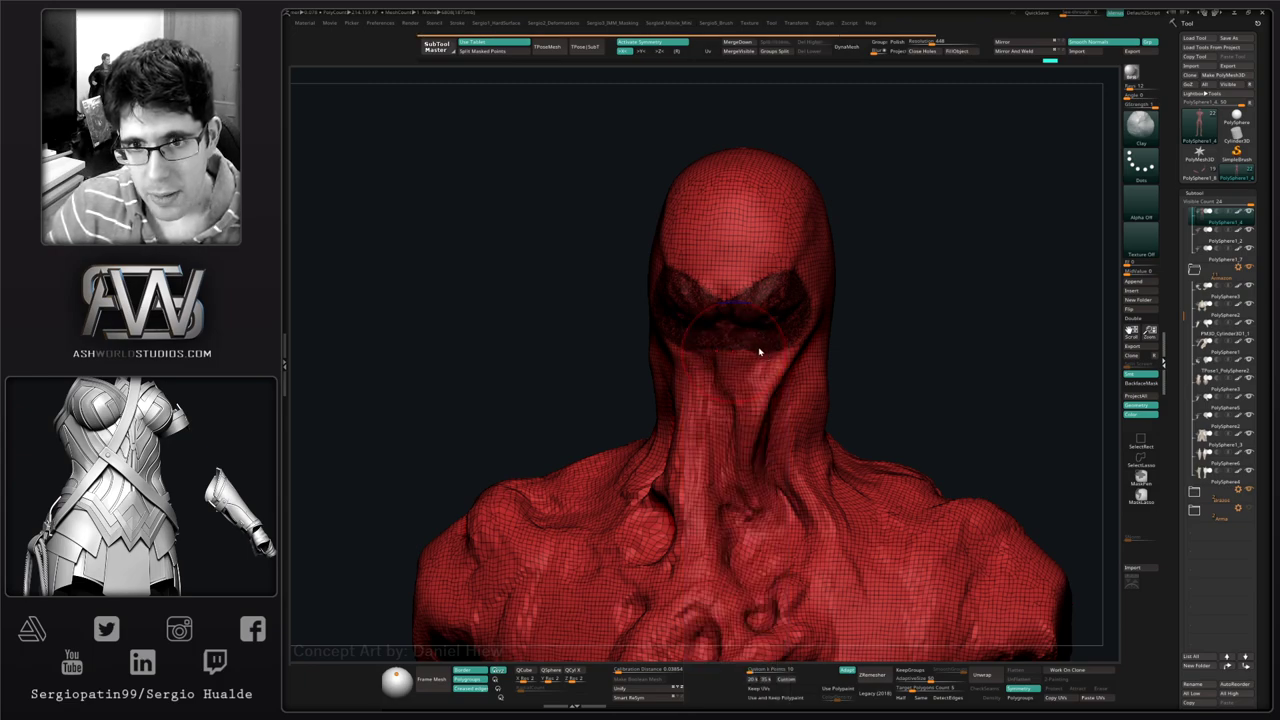
key("4")
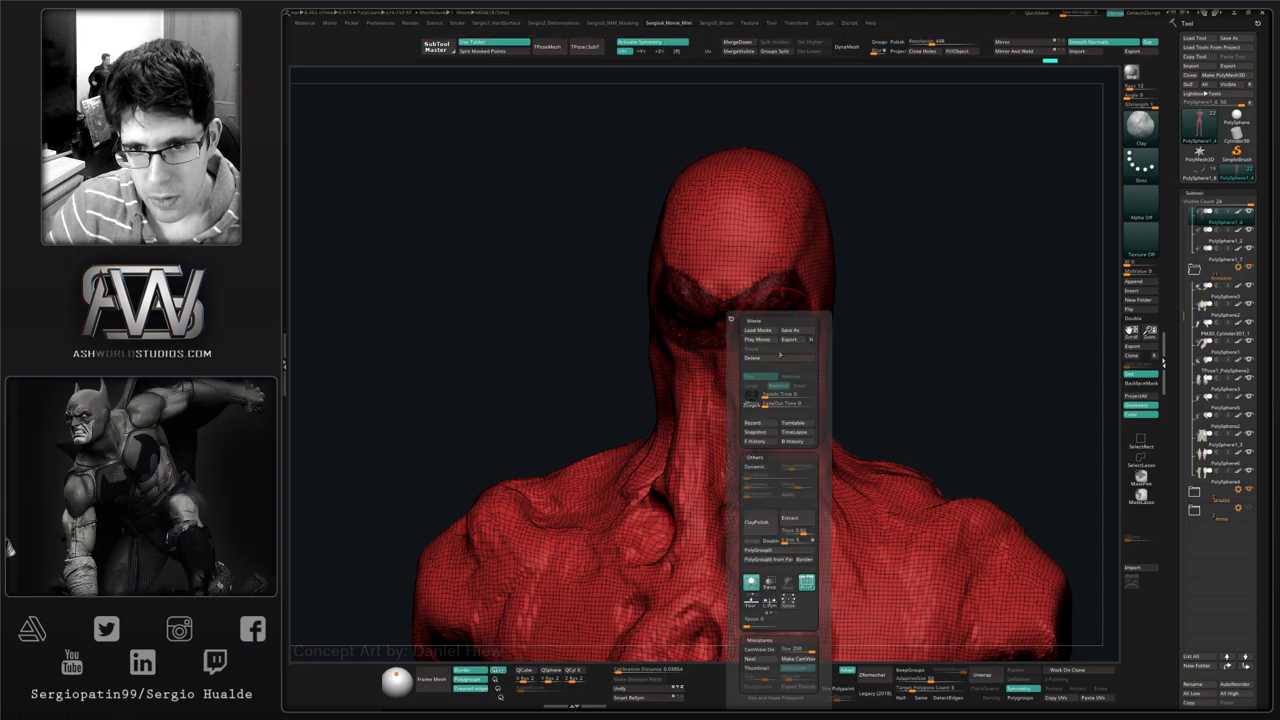
left_click(787, 435)
left_click(787, 436)
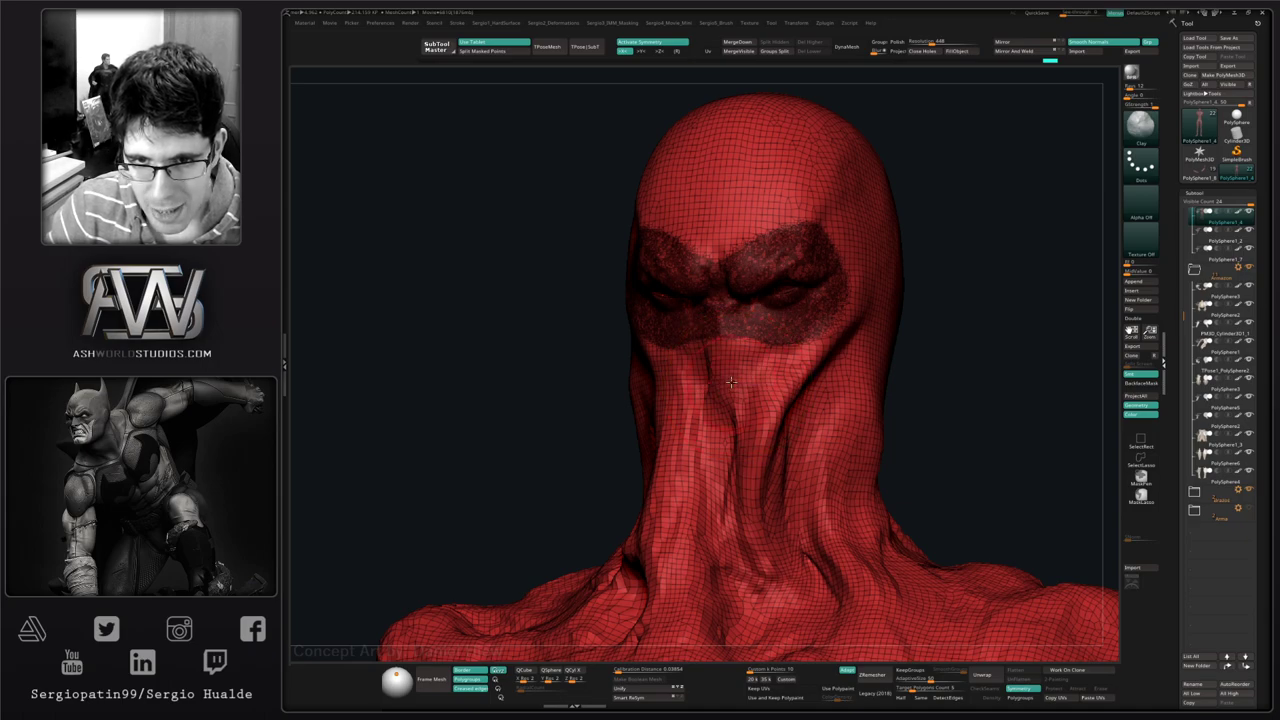
- Try to smooth the folds just below the eyes on the body's face
key("shift")
left_click_drag(718, 356, 736, 371, "shift")
key("ctrl+z")
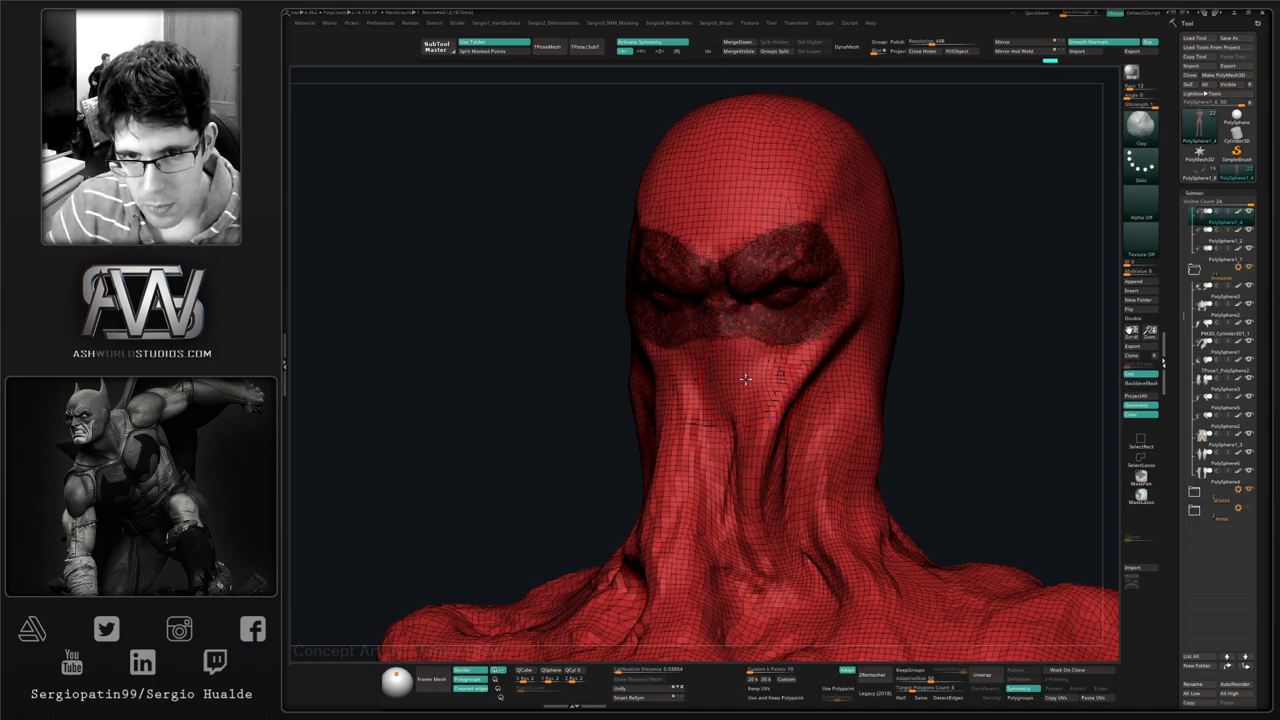
key("shift")
key("shift")
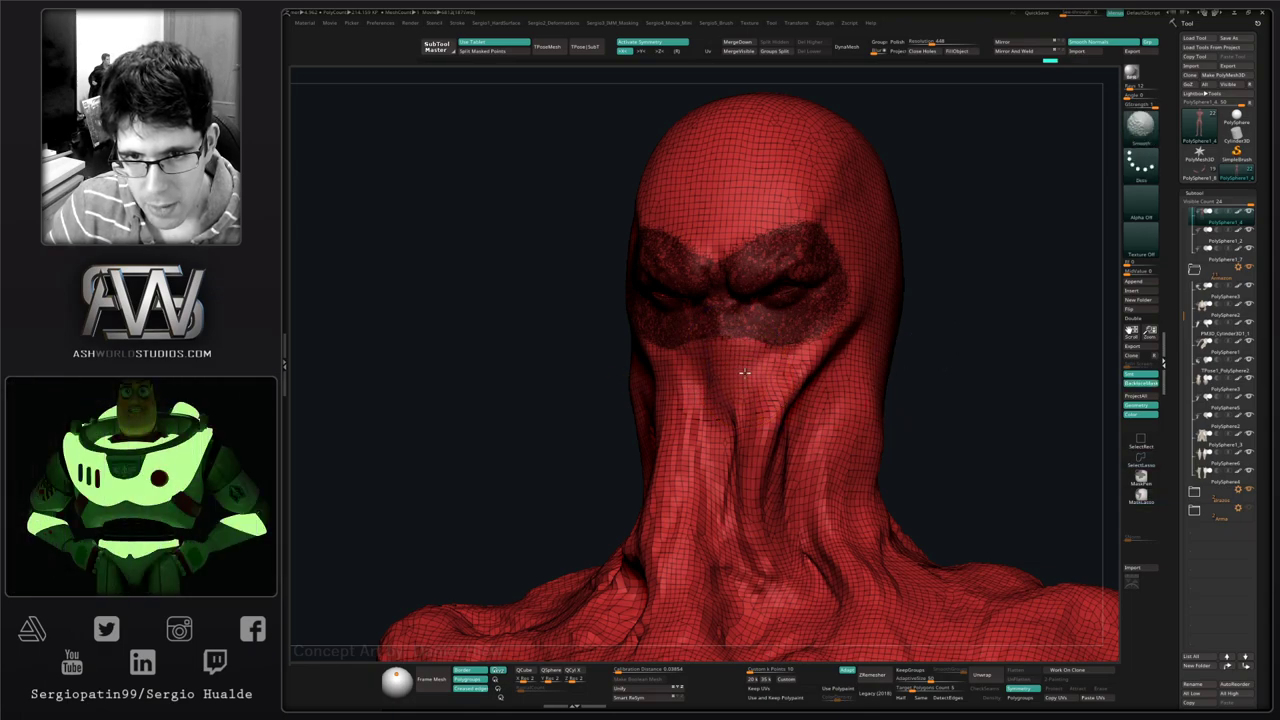
mouse_move(735, 381)
left_mouse_down("shift")
mouse_move(743, 374)
mouse_move(743, 391)
left_mouse_up("shift")
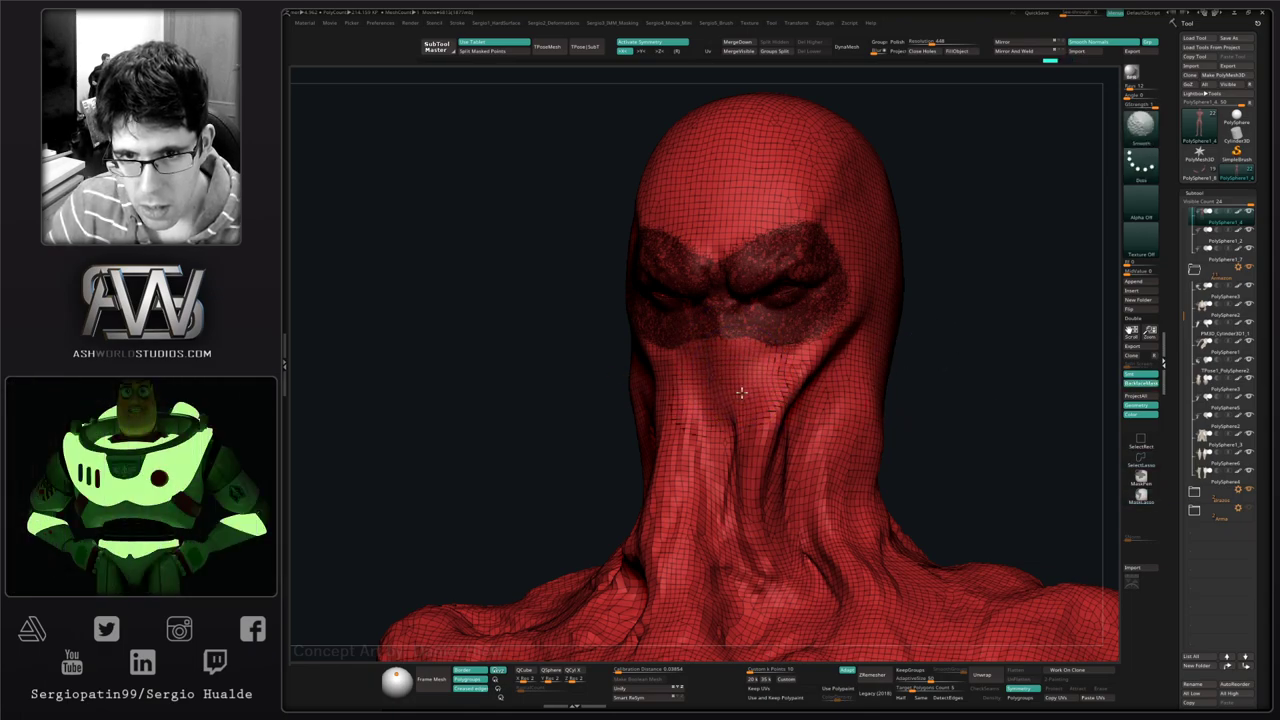
key("ctrl+z")
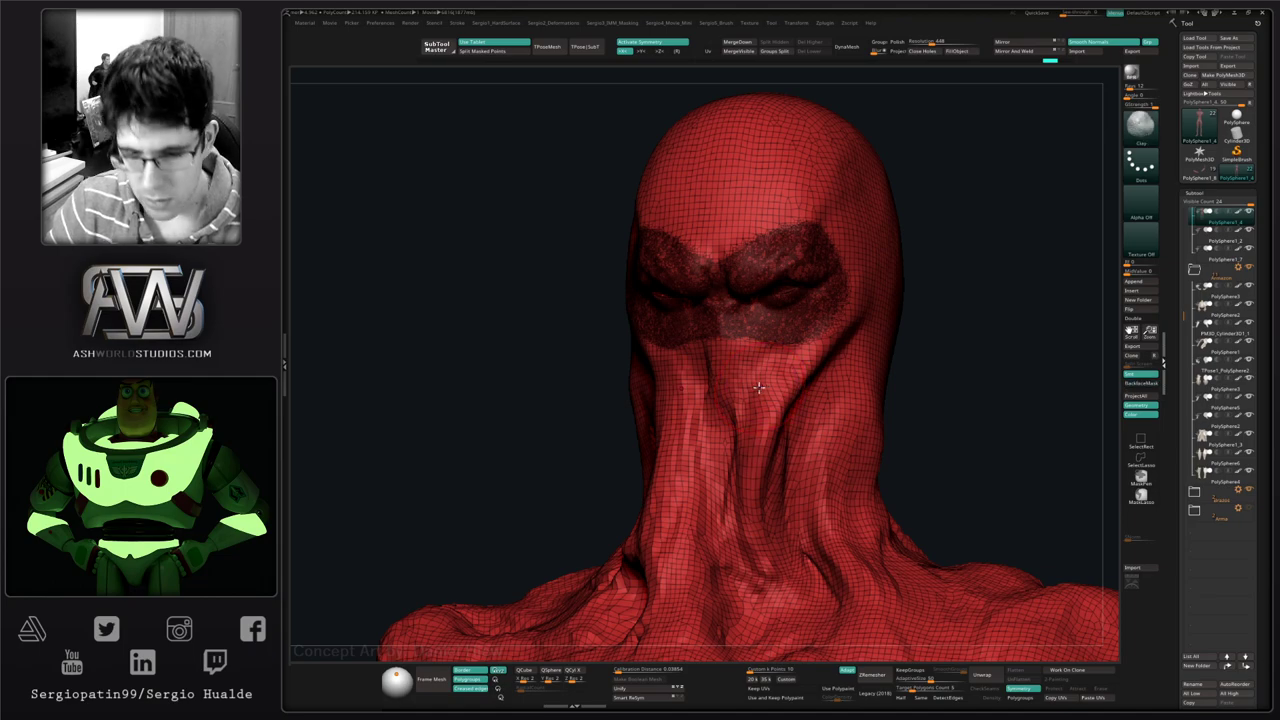
- Turn off backface masking for the Smooth brush and smooth the middle of the face below the eyes
key("shift")
key("shift")
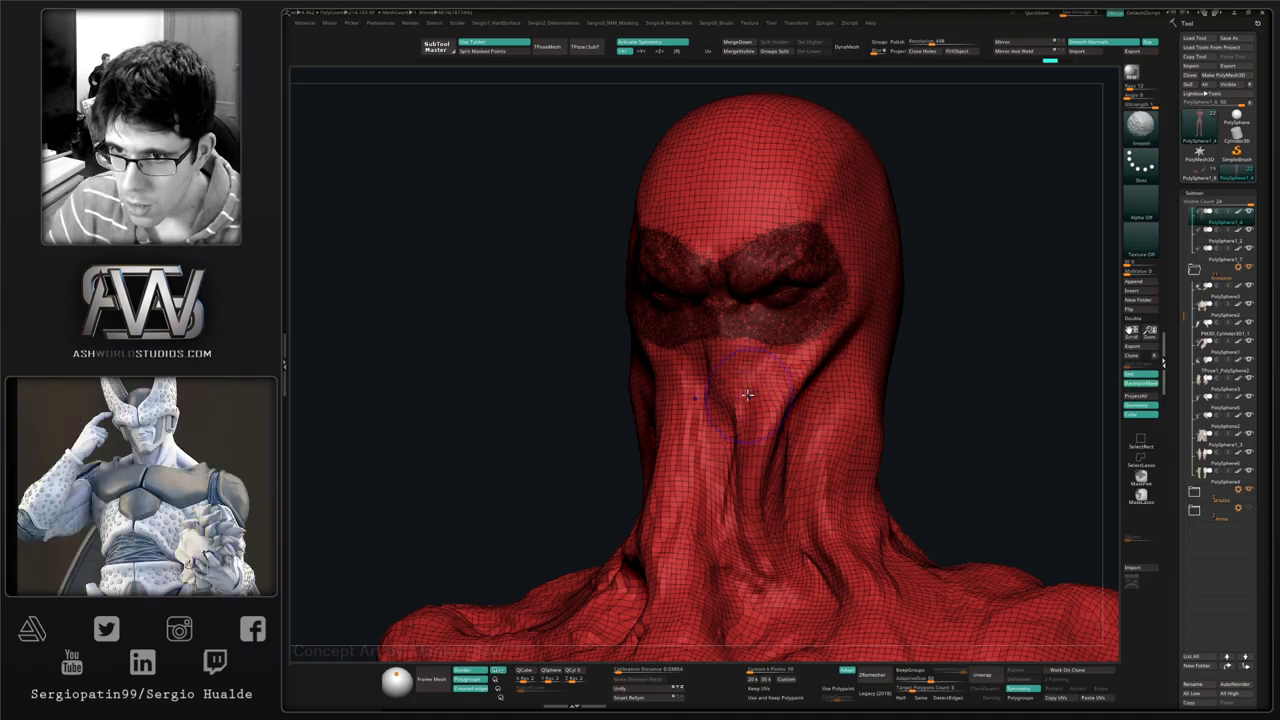
key("shift")
key("shift")
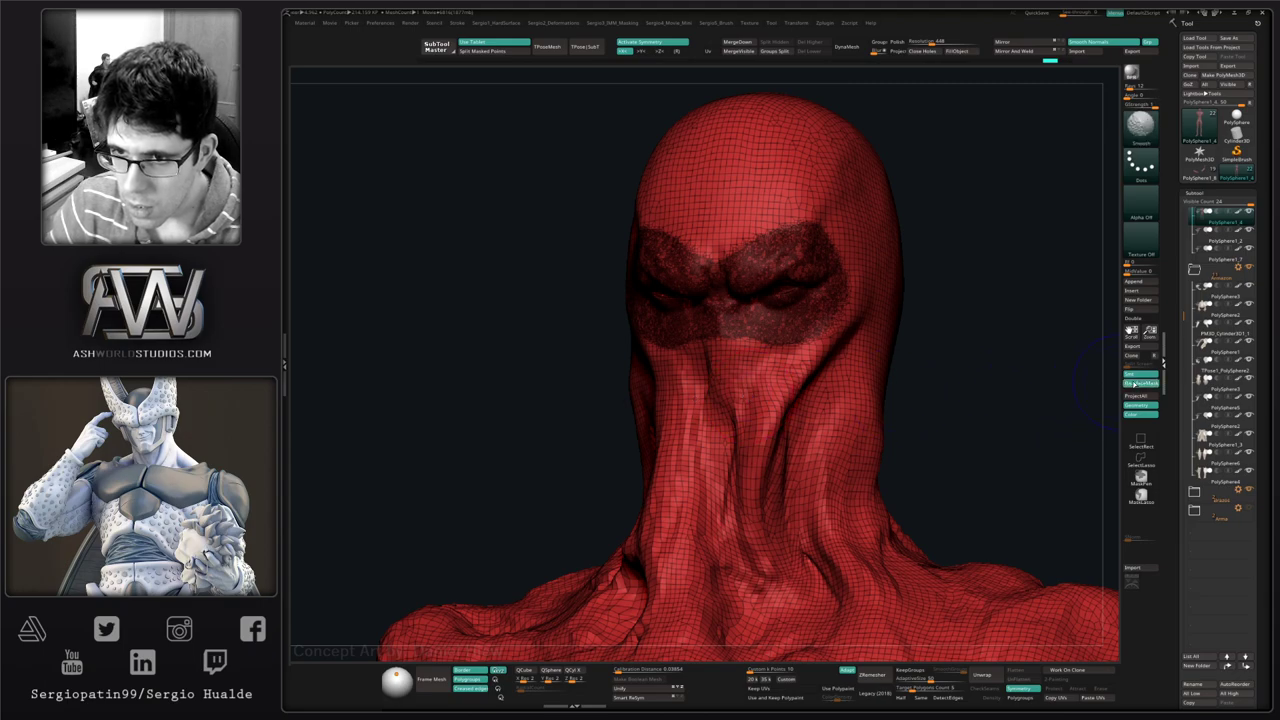
left_click_drag(800, 360, 755, 365, "shift")
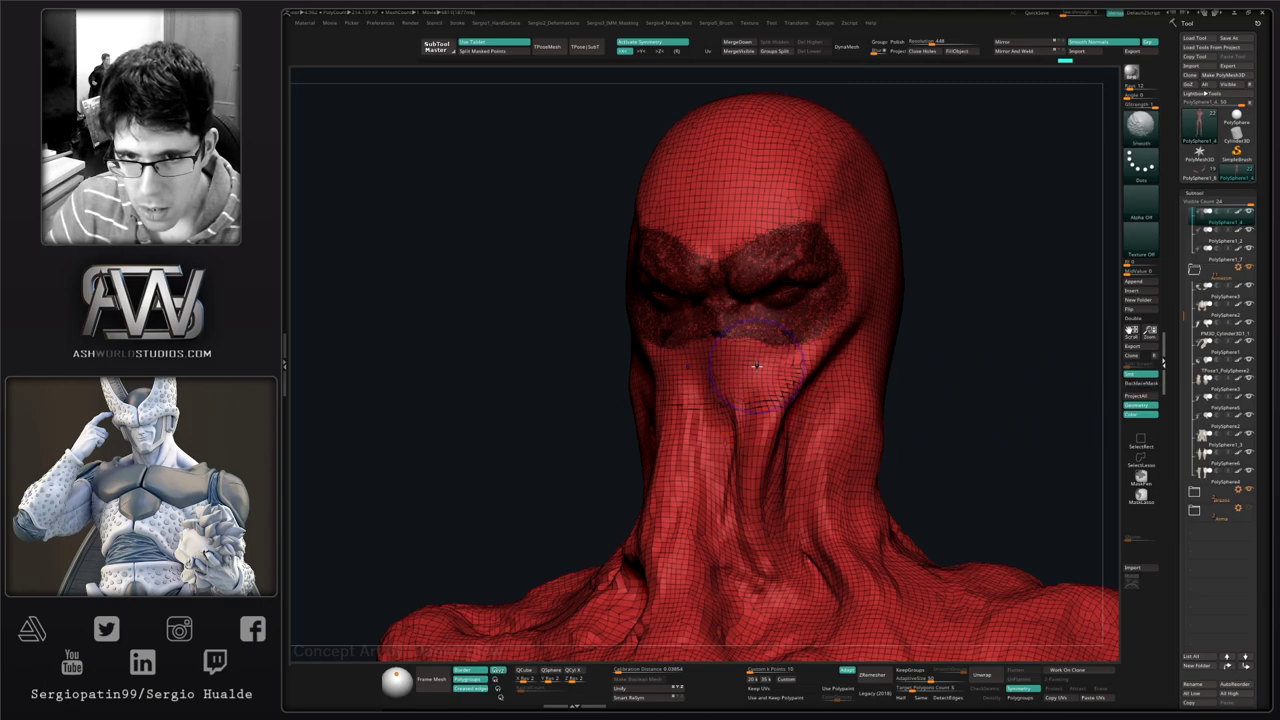
key("ctrl+z")
key("ctrl")
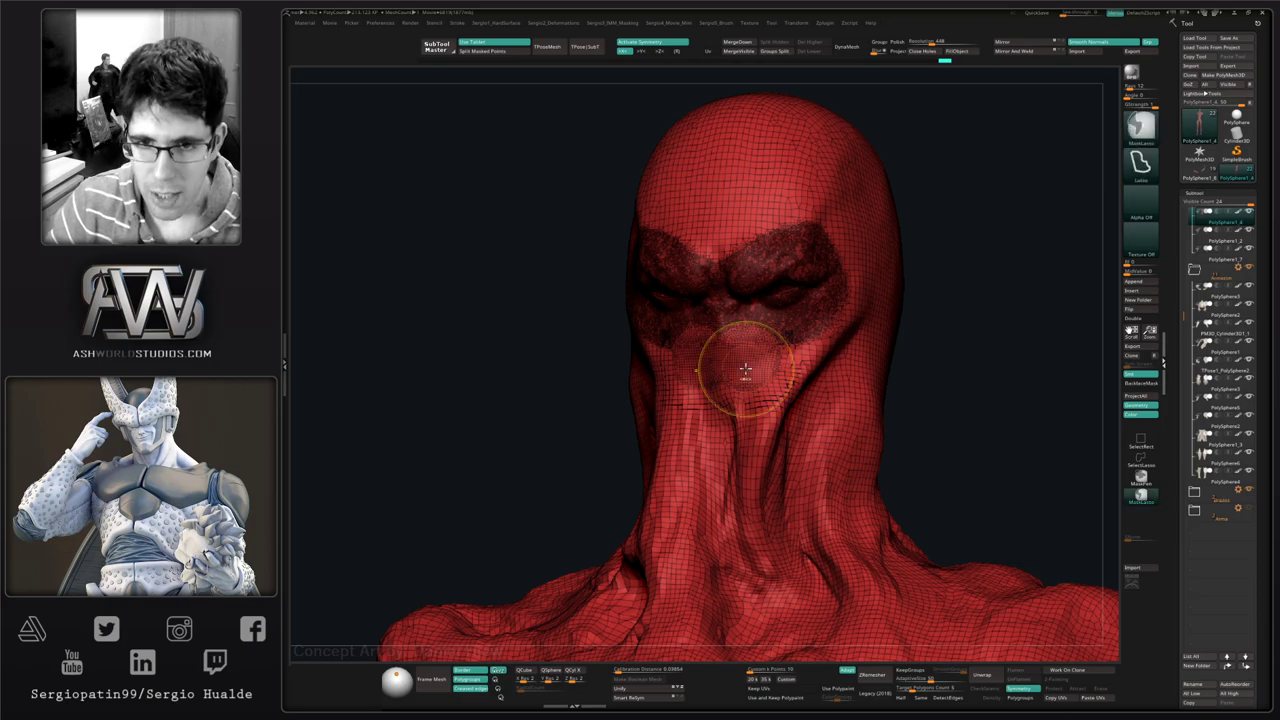
key("ctrl+z")
mouse_move(734, 354)
left_mouse_down("shift")
mouse_move(750, 367)
mouse_move(820, 341)
left_mouse_up("shift")
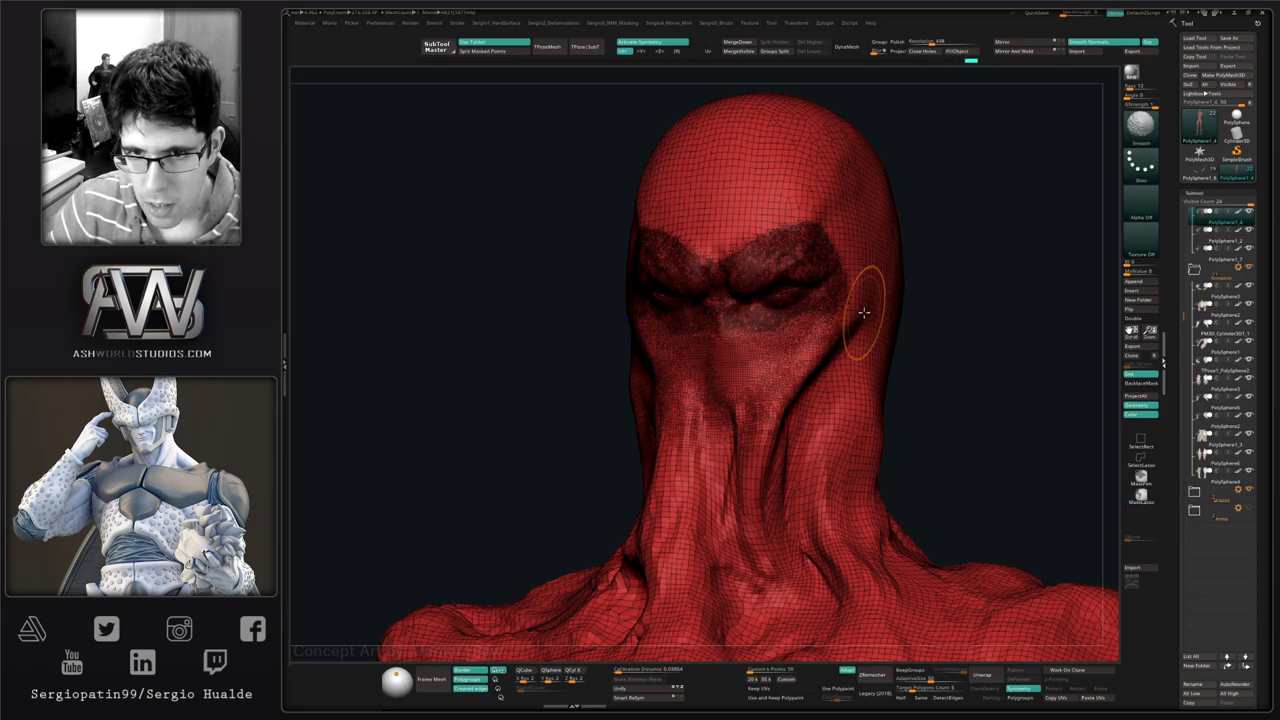
- Smooth the body's cheek, forehead, side of the head and jaw area to refine the mesh there
key("shift+f")
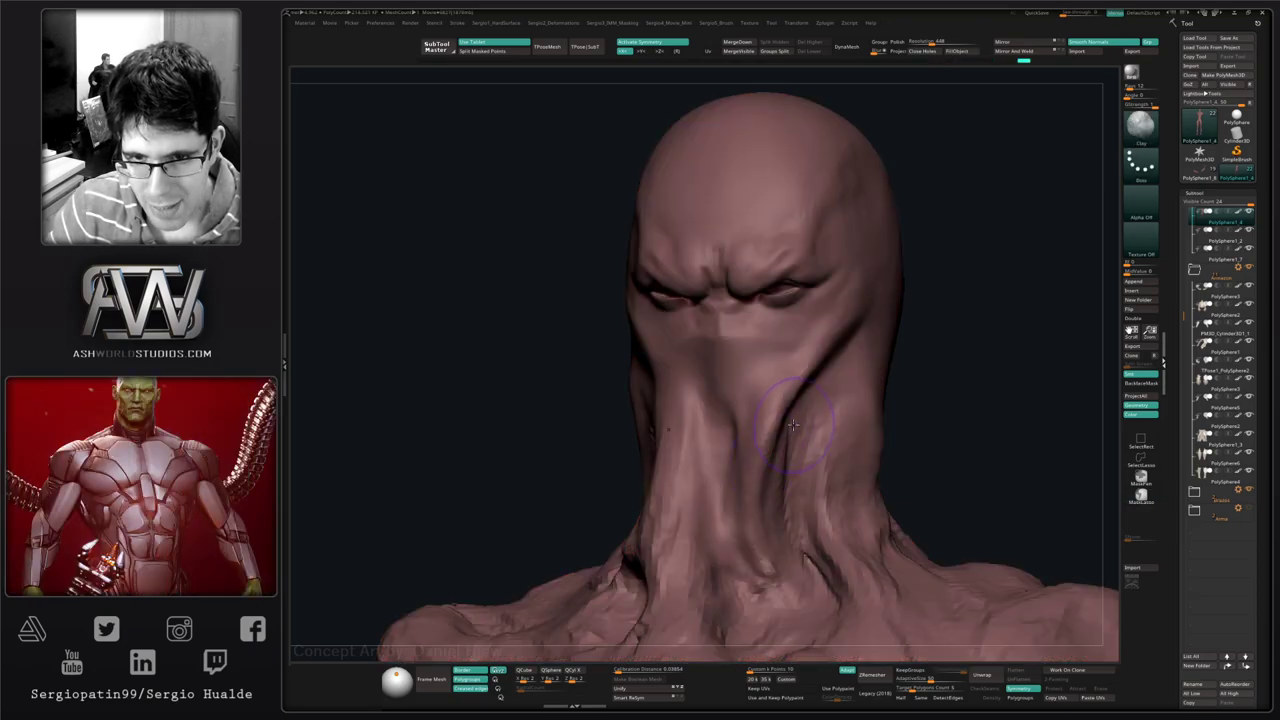
key("shift+f")
mouse_move(850, 350)
left_mouse_down("shift")
mouse_move(802, 540)
mouse_move(834, 482)
left_mouse_up("shift")
mouse_move(834, 482)
right_mouse_down()
mouse_move(880, 460)
mouse_move(780, 420)
right_mouse_up()
mouse_move(880, 290)
left_mouse_down("shift")
mouse_move(845, 231)
mouse_move(700, 200)
mouse_move(706, 229)
mouse_move(720, 230)
mouse_move(841, 196)
mouse_move(775, 152)
mouse_move(814, 140)
mouse_move(908, 165)
mouse_move(938, 228)
mouse_move(936, 320)
left_mouse_up("shift")
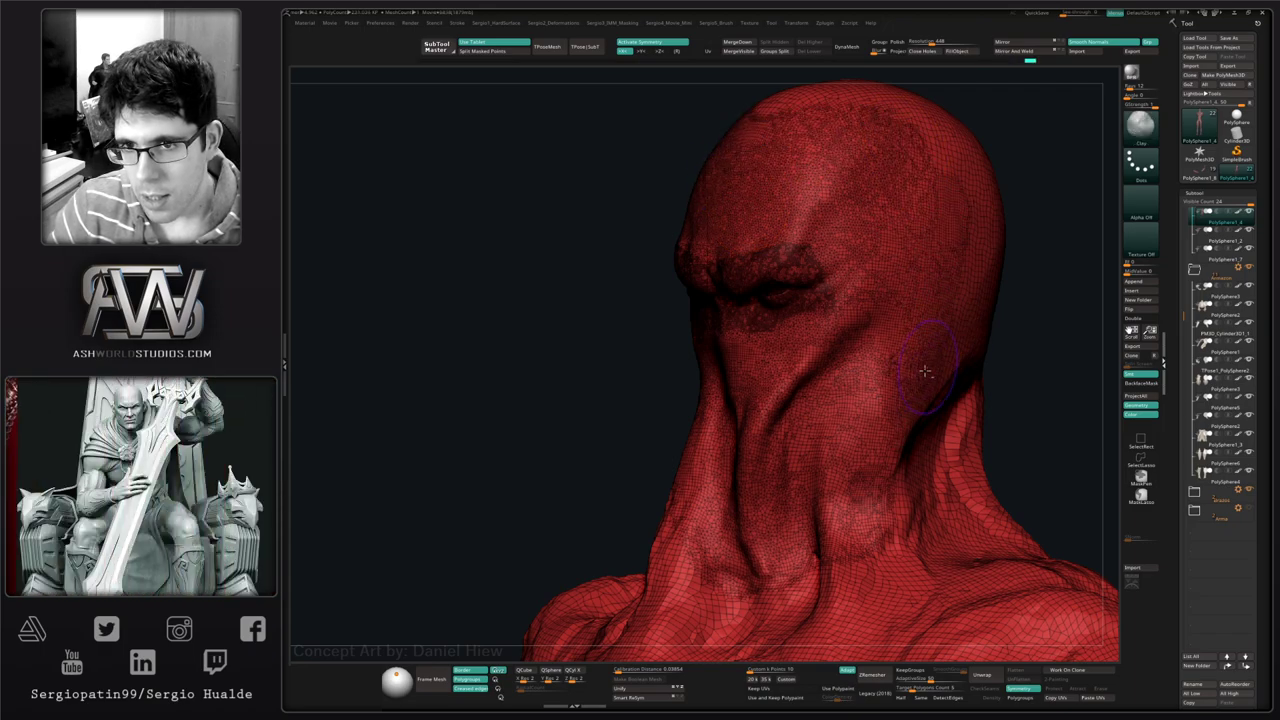
mouse_move(923, 374)
right_mouse_down("alt")
mouse_move(869, 291)
mouse_move(840, 280)
right_mouse_up("alt")
mouse_move(911, 170)
left_mouse_down("shift")
mouse_move(909, 200)
mouse_move(815, 370)
left_mouse_up("shift")
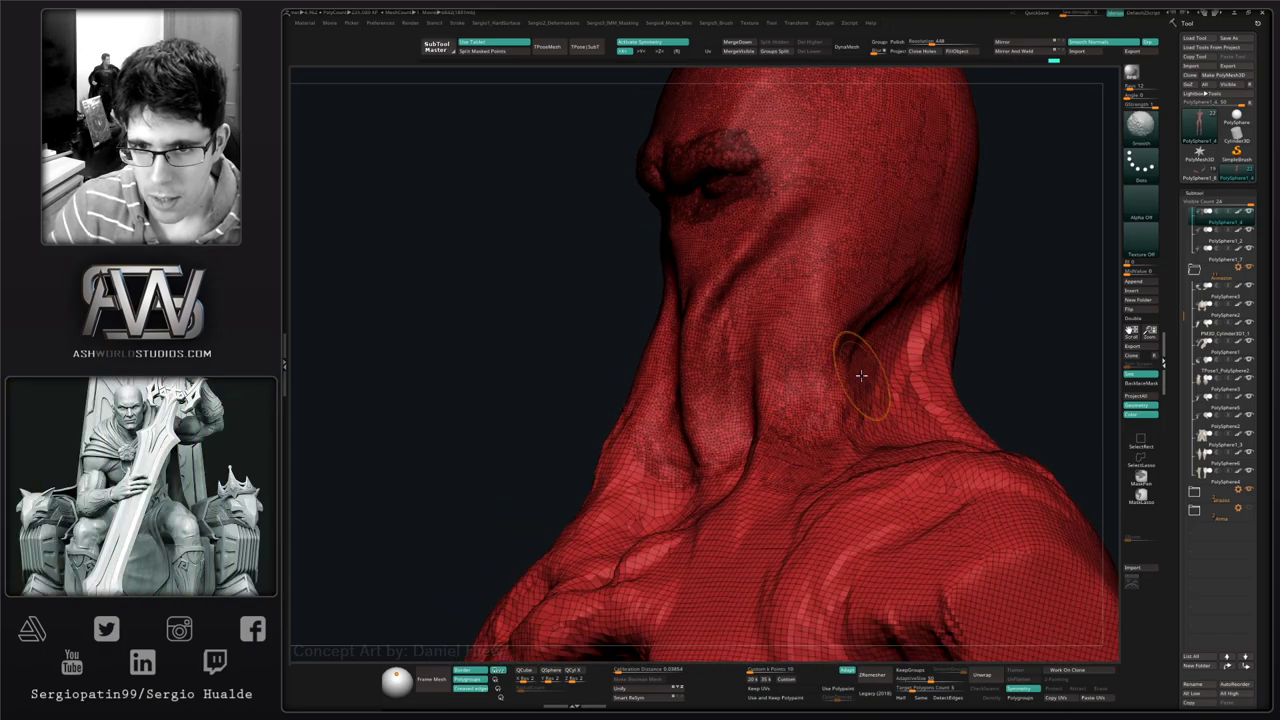
- Smooth the side and front of the neck, turning symmetry off to work around the hollows at its base
right_click_drag(857, 357, 760, 400)
mouse_move(732, 434)
left_mouse_down("shift")
mouse_move(735, 467)
mouse_move(646, 383)
mouse_move(596, 414)
left_mouse_up("shift")
mouse_move(608, 310)
left_mouse_down("shift")
mouse_move(663, 309)
mouse_move(663, 465)
left_mouse_up("shift")
key("x")
right_click_drag(663, 465, 760, 440)
left_click_drag(565, 560, 527, 508, "shift")
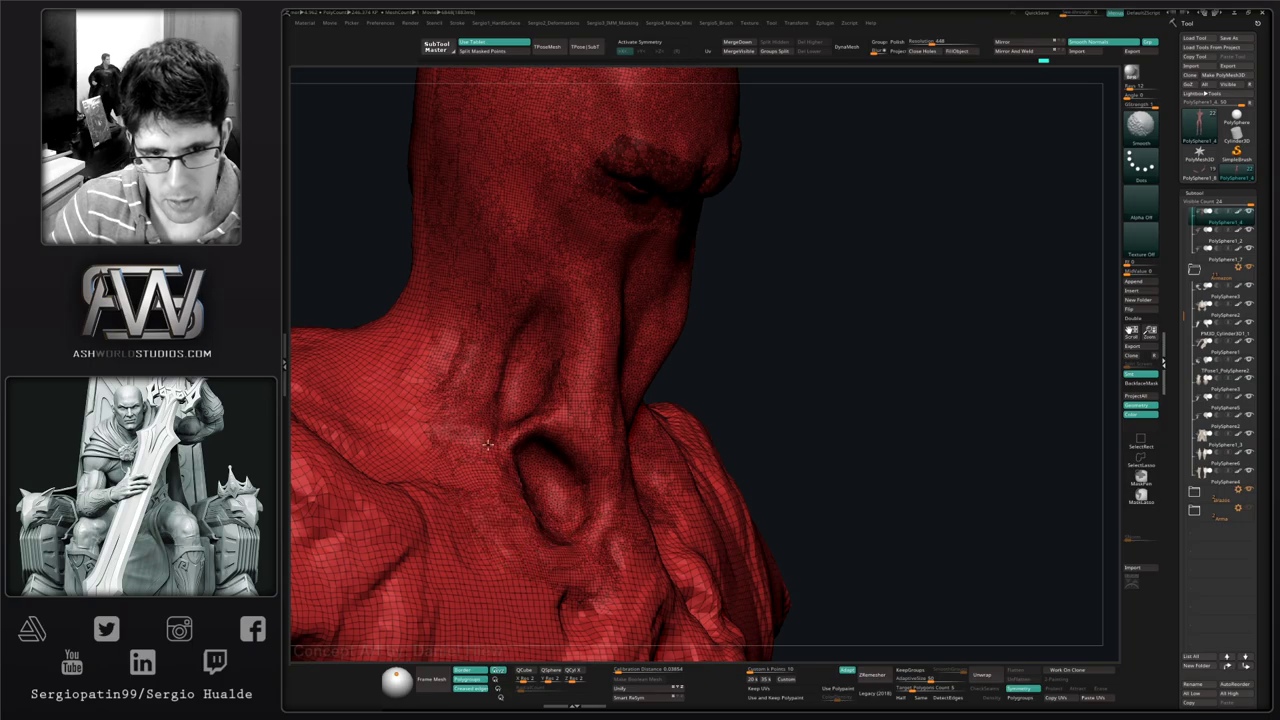
- Smooth the hollow at the base of the neck, turn off the wireframe display and show the armor pieces again
left_click_drag(675, 525, 669, 563, "shift")
mouse_move(686, 569)
right_mouse_down()
mouse_move(674, 497)
mouse_move(741, 478)
mouse_move(702, 428)
right_mouse_up()
key("shift")
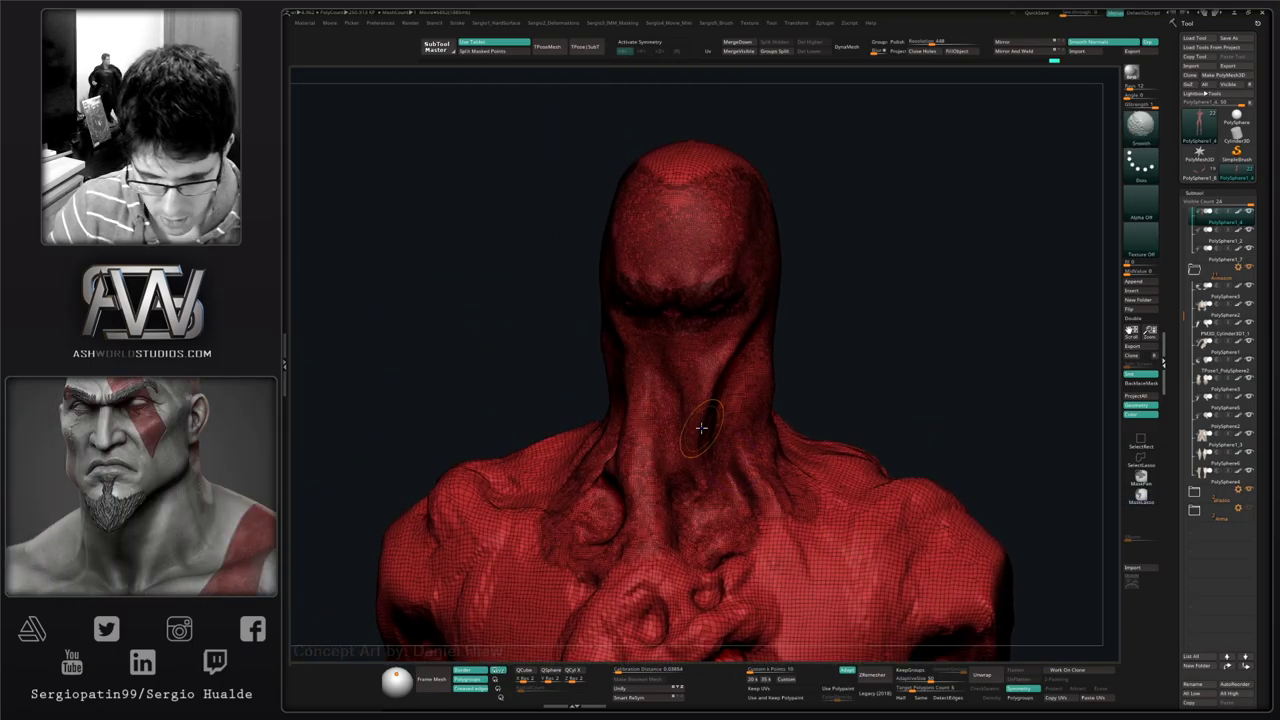
mouse_move(715, 357)
right_mouse_down("ctrl")
mouse_move(723, 409)
mouse_move(760, 400)
mouse_move(725, 417)
mouse_move(674, 360)
right_mouse_up("ctrl")
key("shift+f")
key("shift+s")
key("shift")
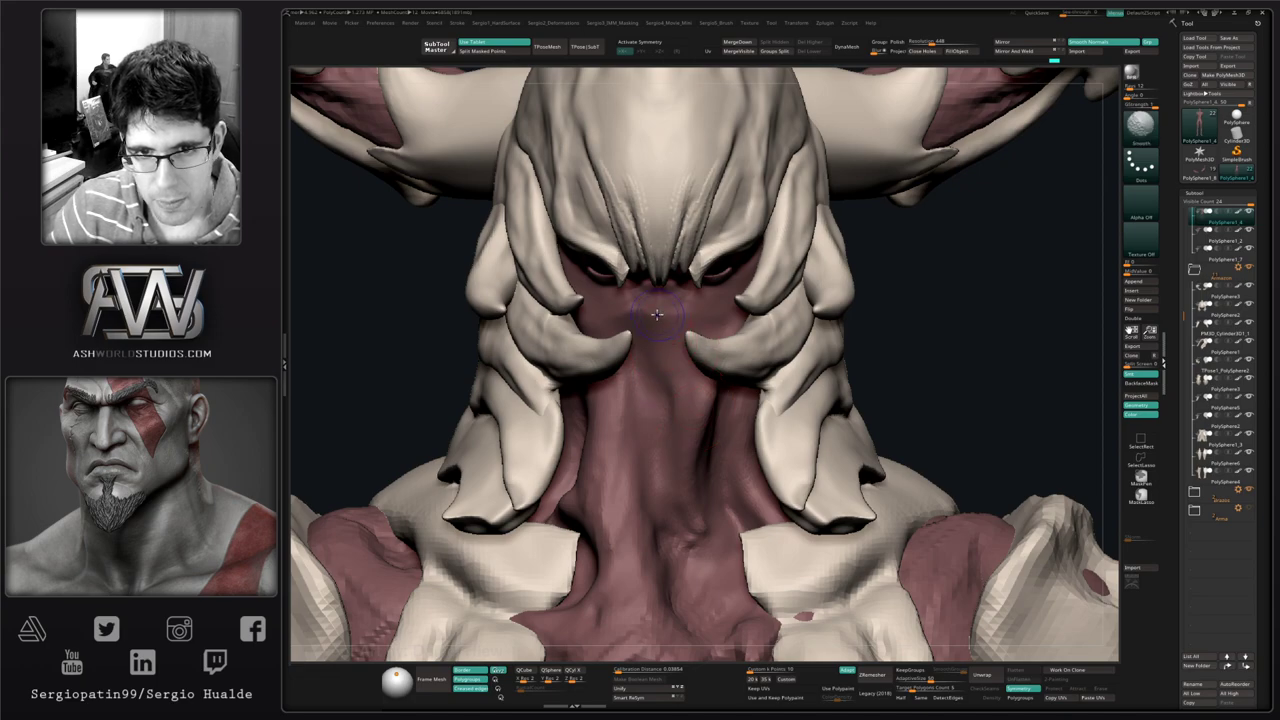
- Isolate the body and sculpt the folds running from the cheek down the neck with the Standard brush and backface masking on
right_click_drag(684, 376, 722, 328)
key("shift+s")
right_click_drag(722, 328, 745, 371, "ctrl")
key("b")
key("s")
key("t")
key("s")
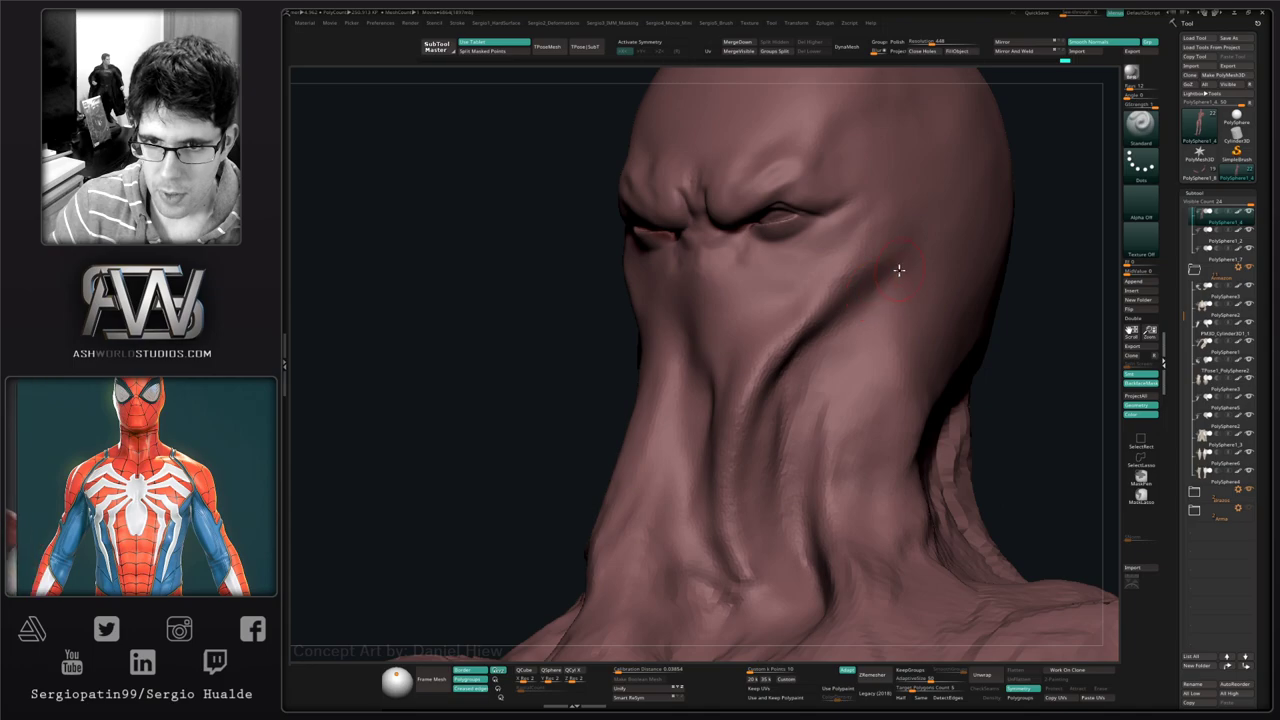
left_click_drag(723, 395, 926, 243)
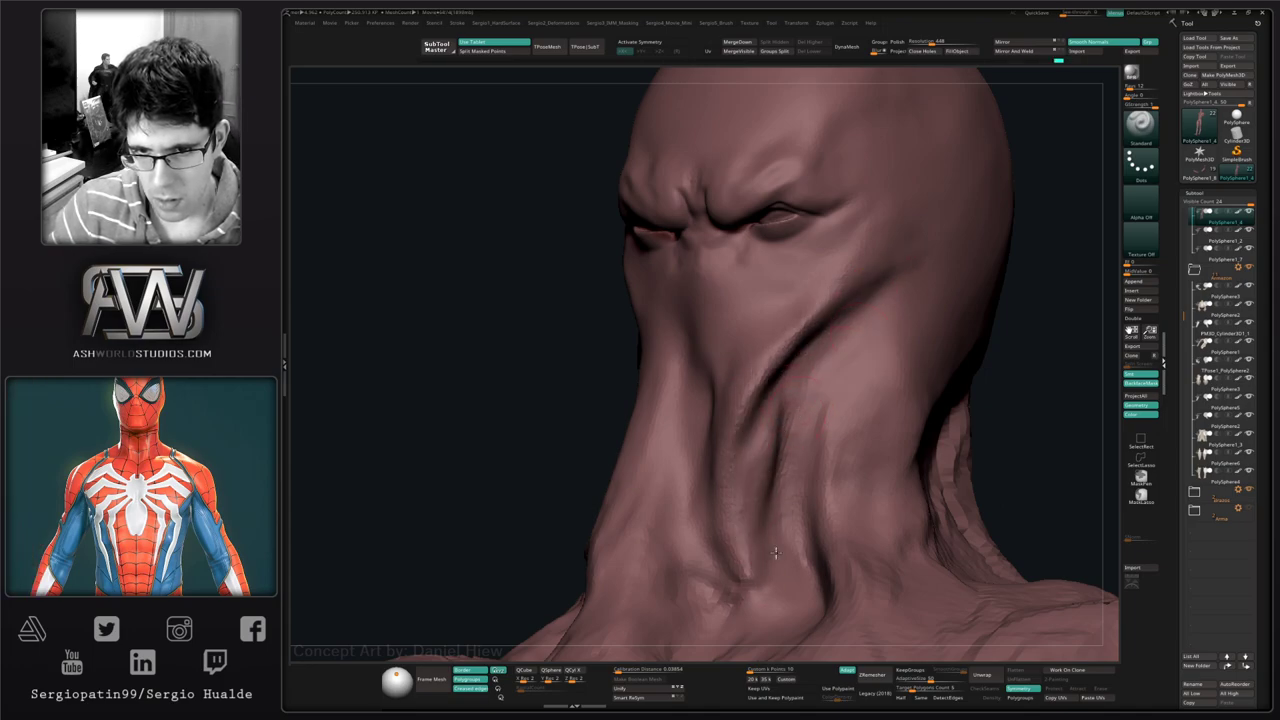
mouse_move(786, 500)
right_mouse_down()
mouse_move(772, 505)
mouse_move(700, 337)
right_mouse_up()
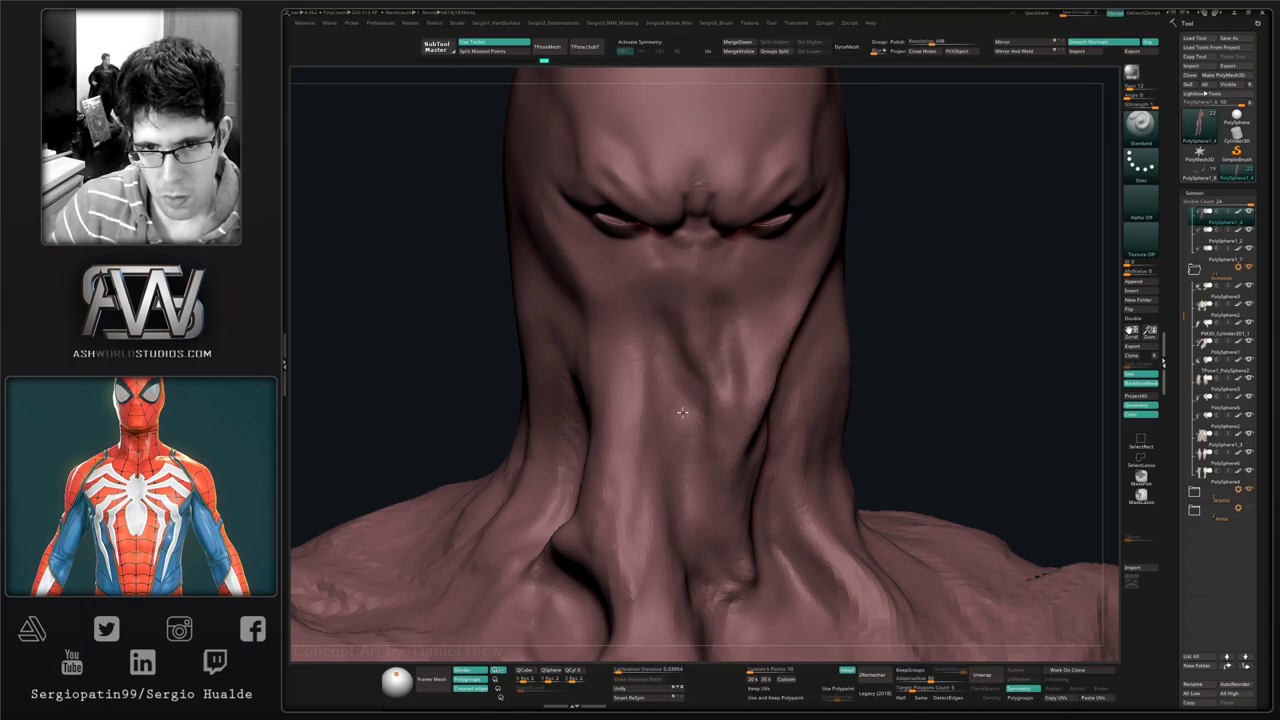
- Sculpt and soften the vertical folds down the middle of the face and the front of the neck with the Standard brush
key("shift")
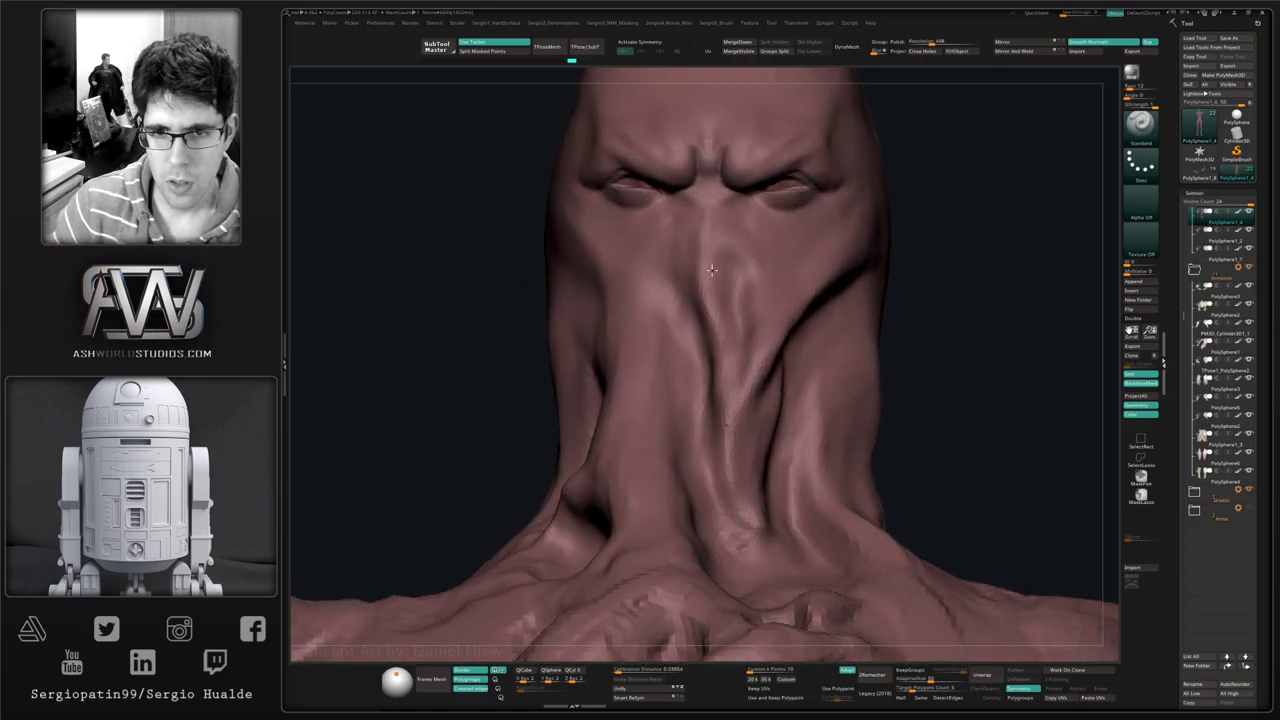
key("shift")
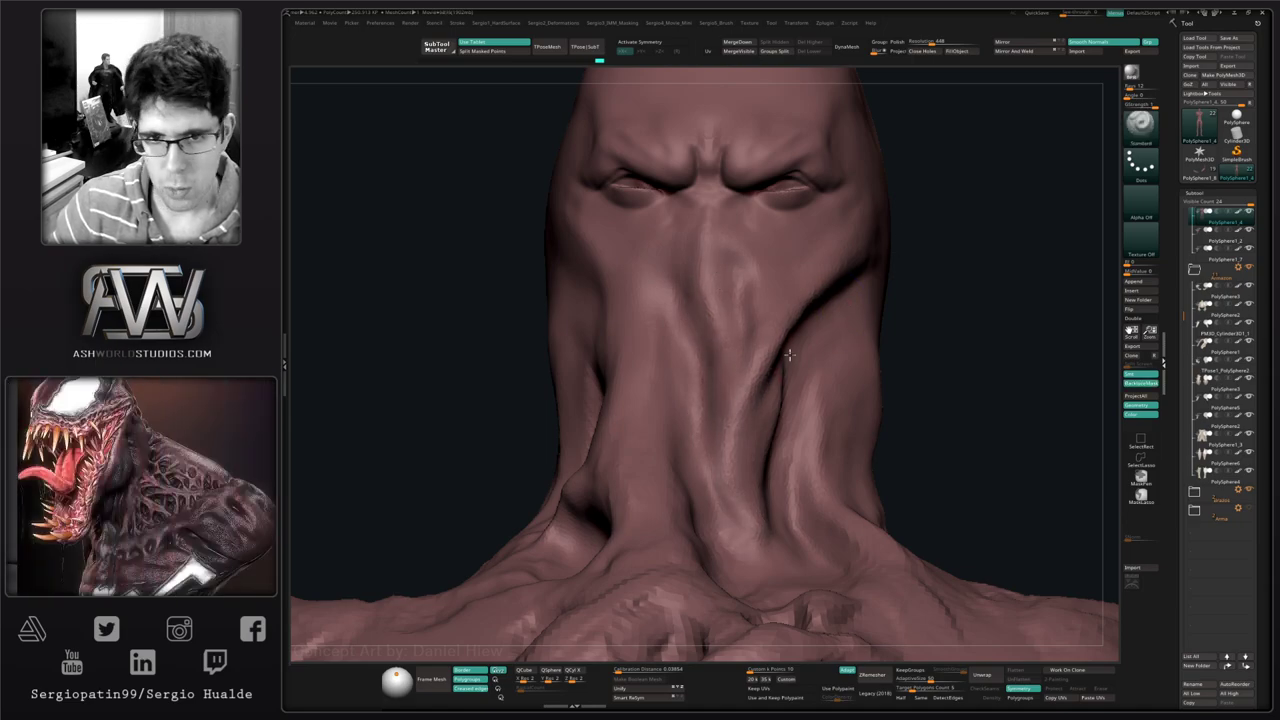
mouse_move(732, 436)
right_mouse_down()
mouse_move(711, 297)
mouse_move(735, 423)
right_mouse_up()
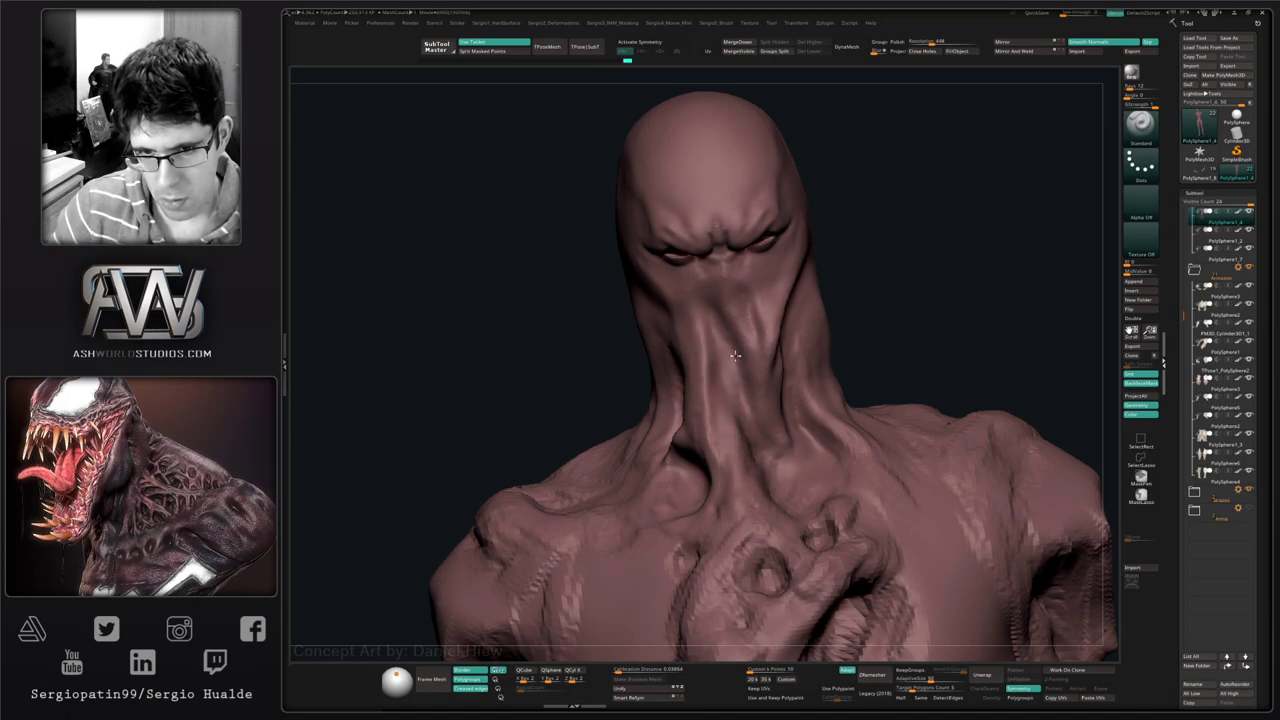
right_click_drag(729, 377, 709, 464)
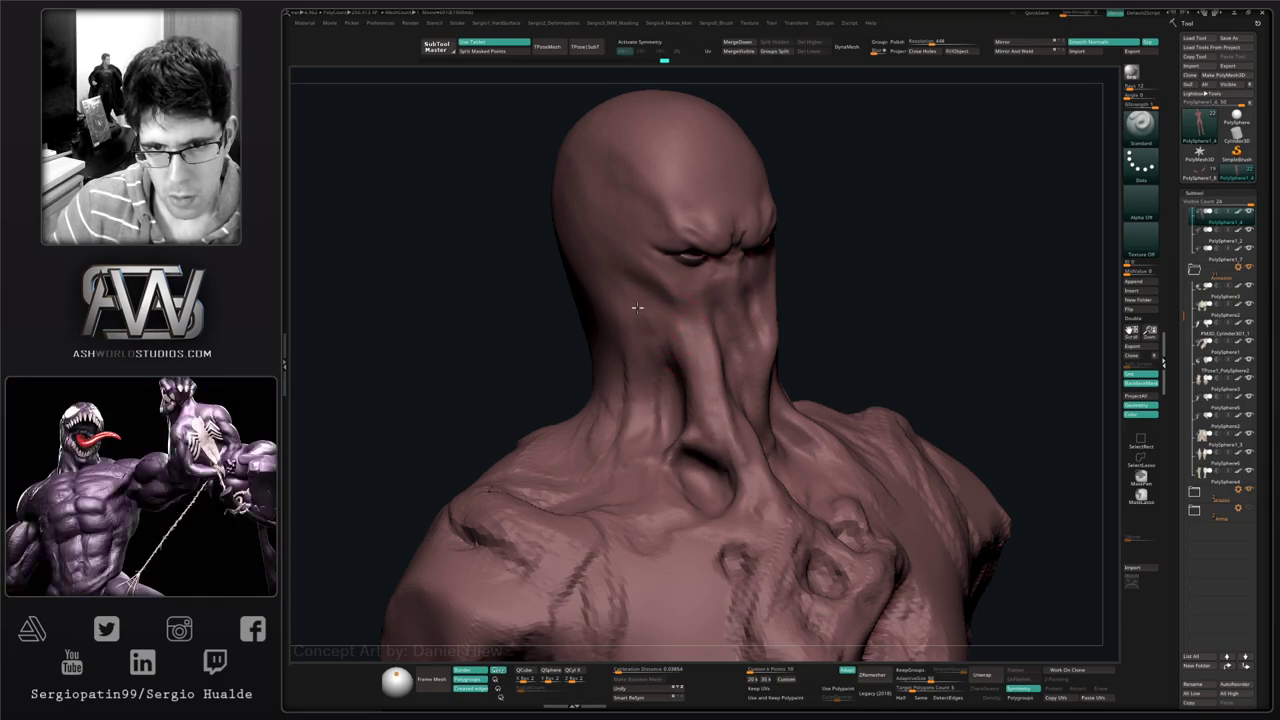
right_click_drag(684, 380, 686, 362)
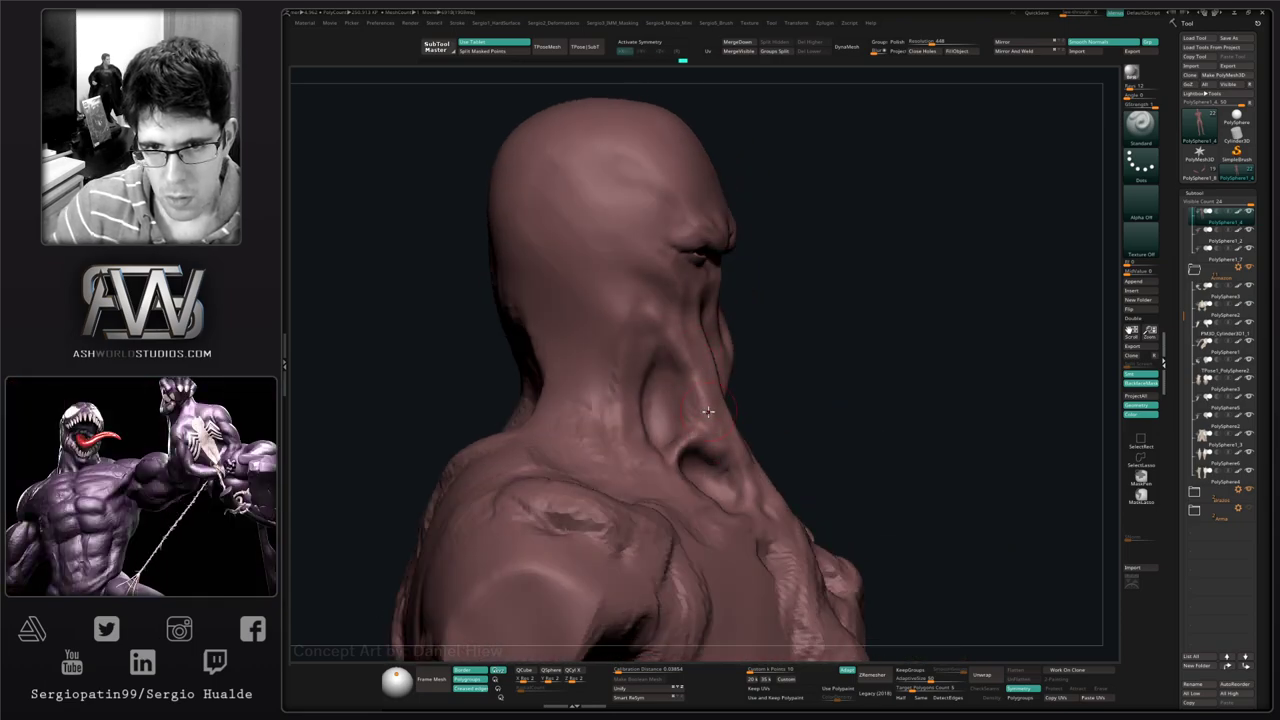
mouse_move(705, 415)
right_mouse_down()
mouse_move(656, 328)
mouse_move(722, 349)
right_mouse_up()
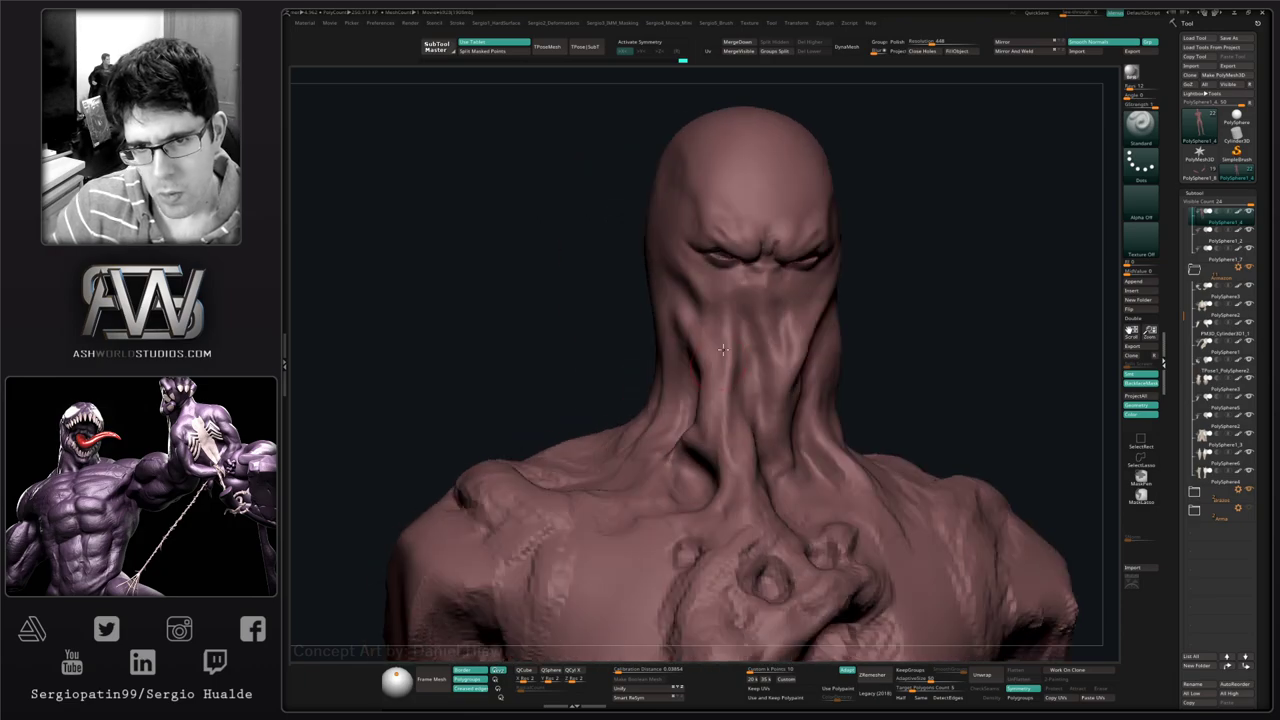
key("shift")
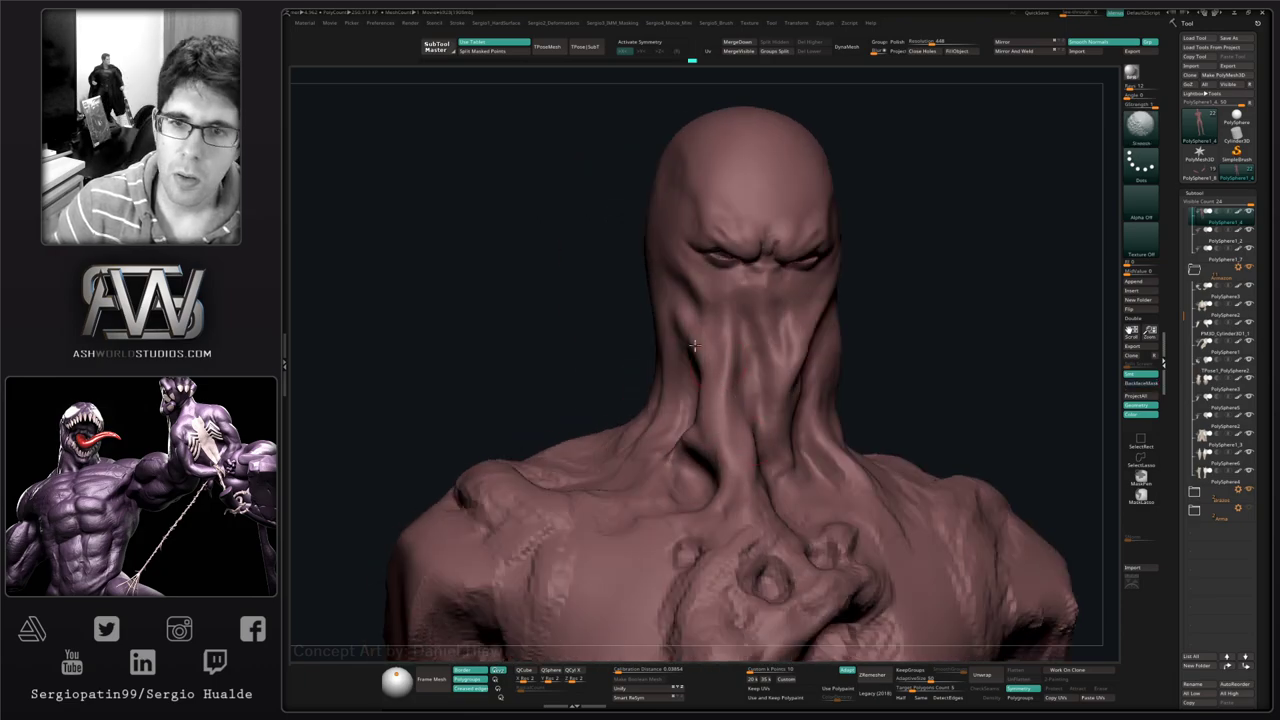
- Redo the Standard brush stroke along the cheek and side of the neck, and smooth where the neck meets the shoulder
mouse_move(802, 442)
right_mouse_down()
mouse_move(789, 378)
mouse_move(800, 423)
mouse_move(860, 391)
mouse_move(851, 329)
right_mouse_up()
left_click_drag(851, 329, 834, 396)
key("ctrl+z")
mouse_move(842, 326)
left_mouse_down()
mouse_move(824, 402)
mouse_move(842, 430)
left_mouse_up()
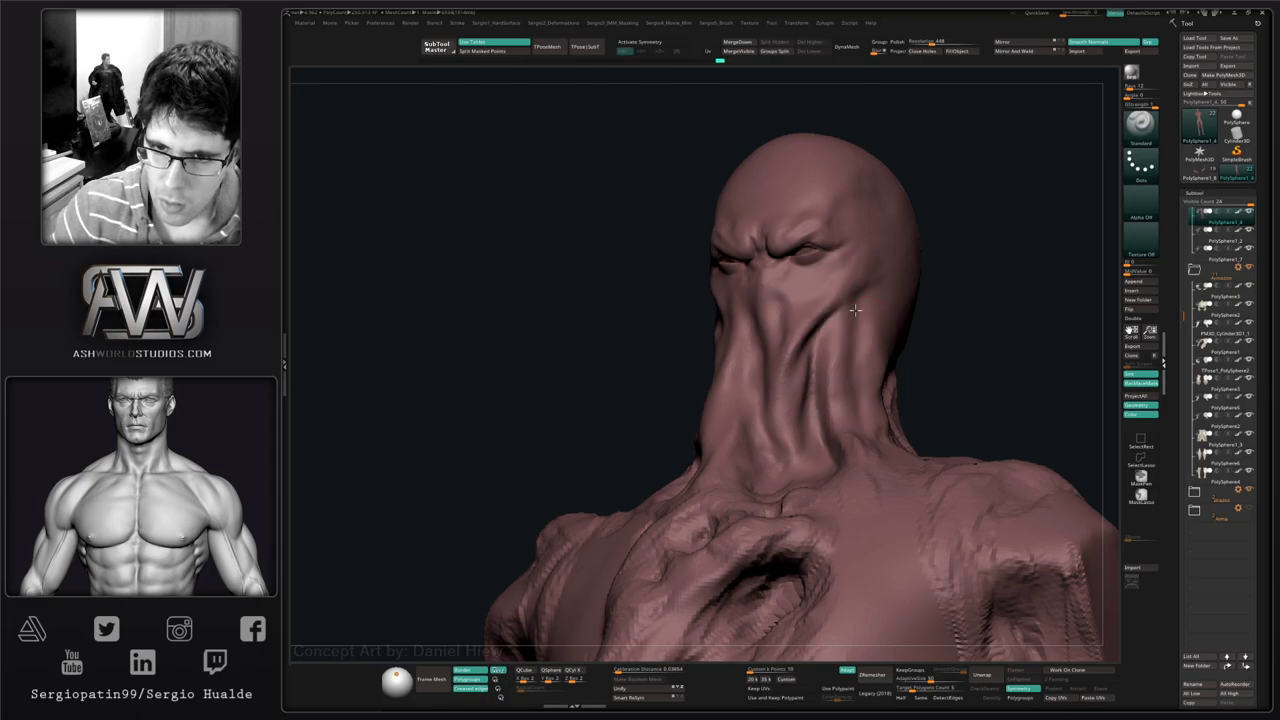
right_click_drag(902, 486, 863, 450)
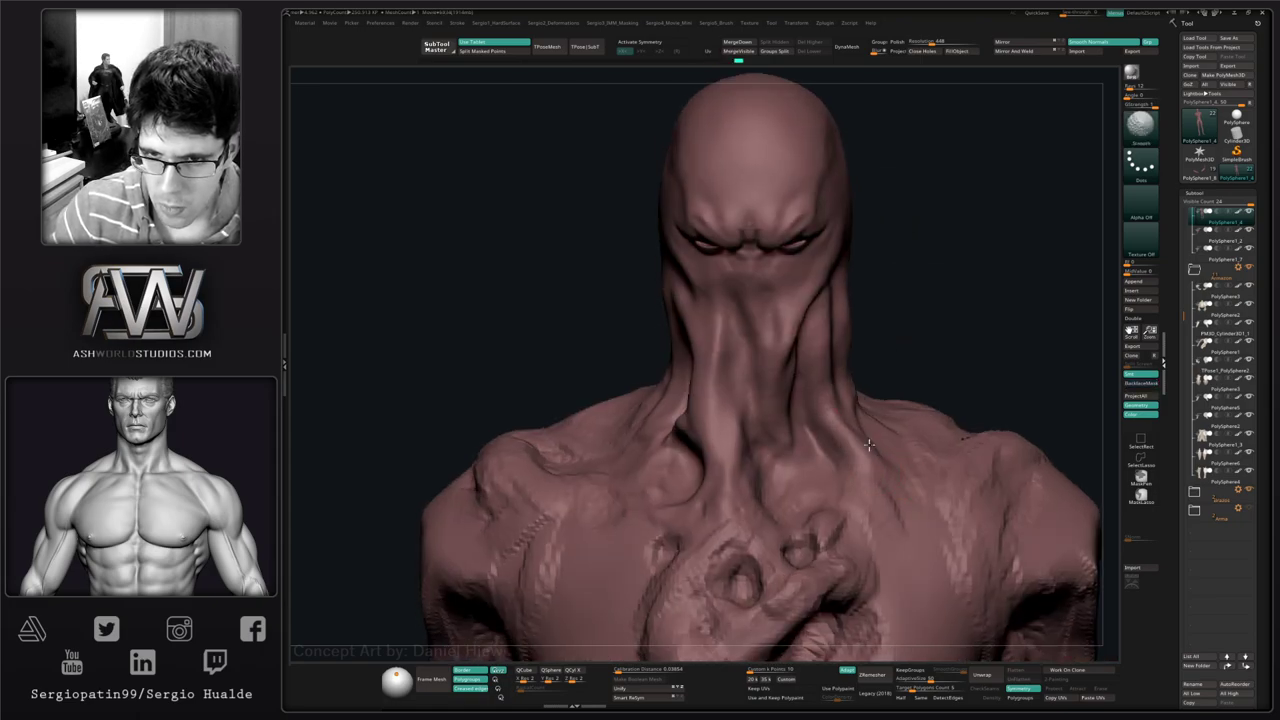
mouse_move(810, 314)
right_mouse_down()
mouse_move(890, 385)
mouse_move(905, 362)
mouse_move(882, 309)
right_mouse_up()
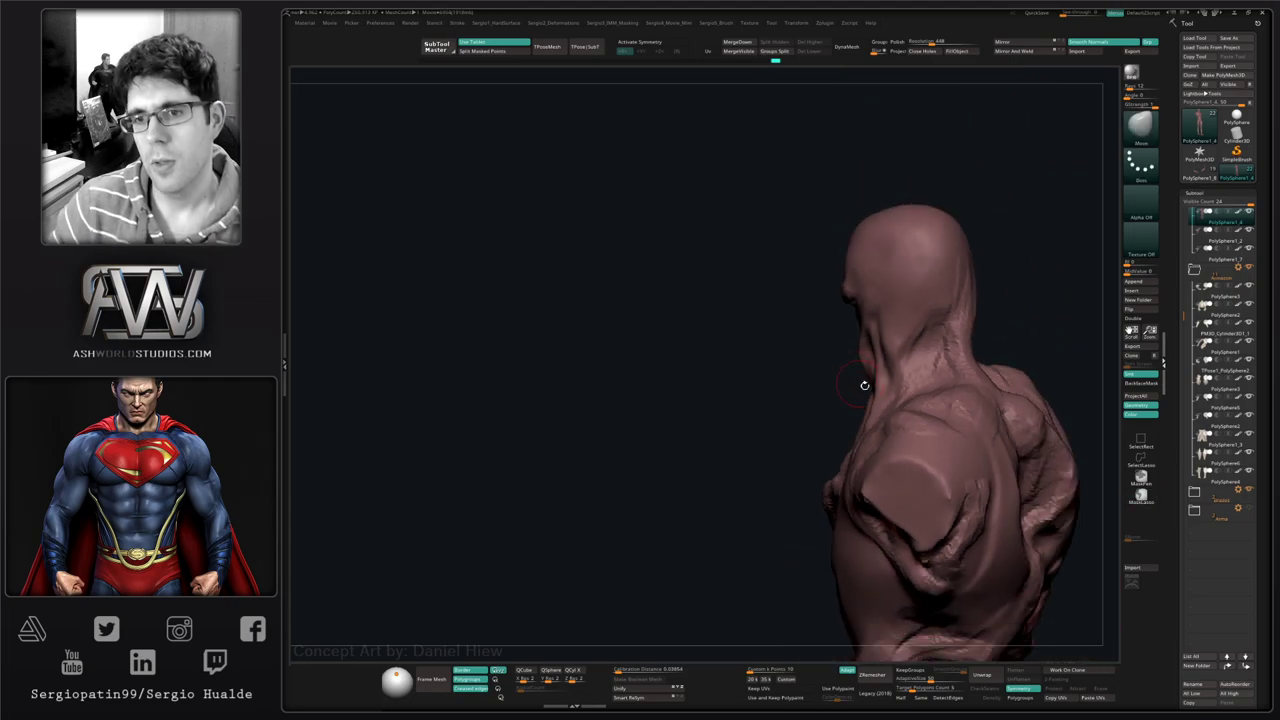
- Check the neck against the armor, isolate the body again and carve folds from the neck's base toward the collarbone with the Standard brush
mouse_move(884, 369)
right_mouse_down()
mouse_move(899, 387)
mouse_move(890, 420)
right_mouse_up()
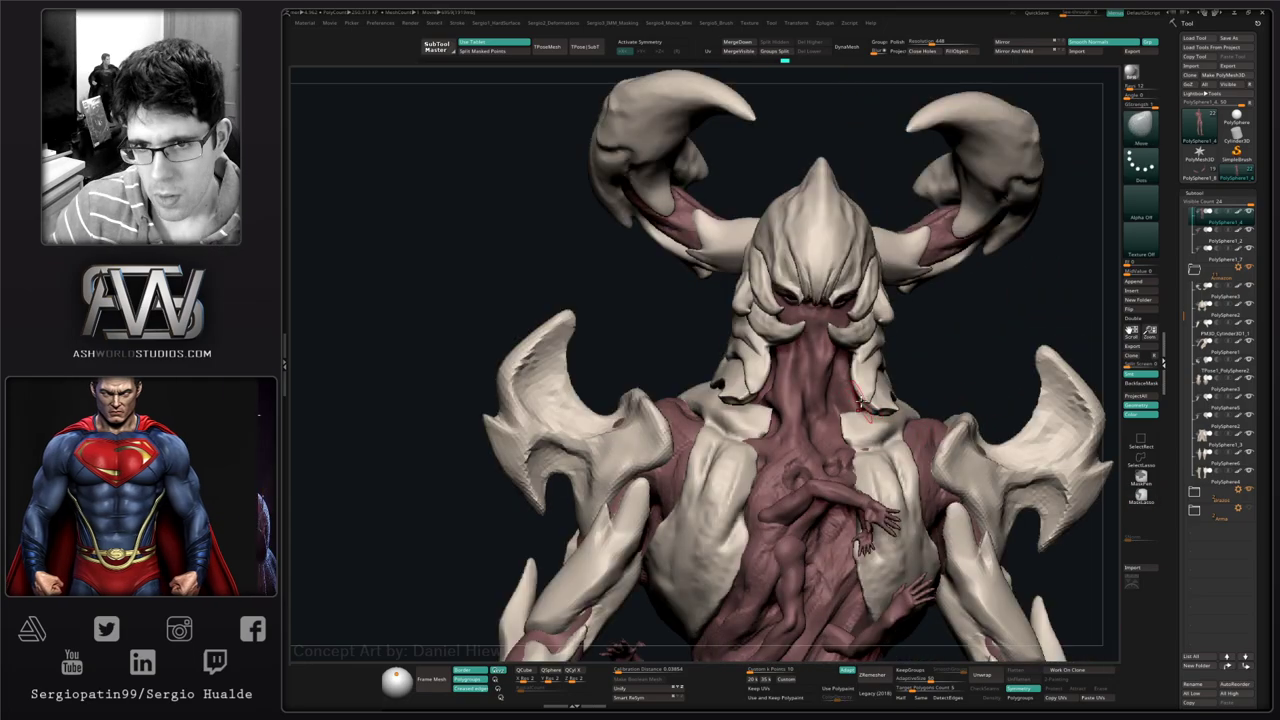
mouse_move(860, 402)
right_mouse_down("alt")
mouse_move(866, 366)
mouse_move(856, 388)
mouse_move(838, 380)
right_mouse_up("alt")
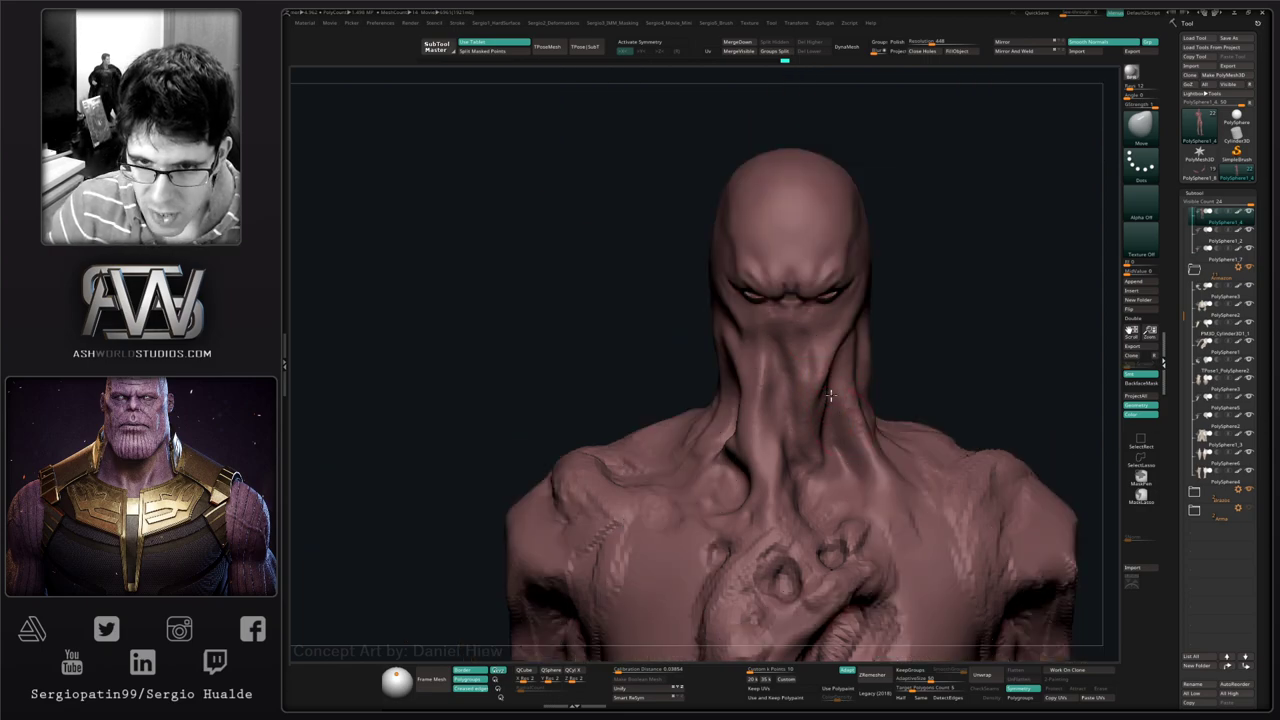
right_click_drag(836, 418, 804, 406)
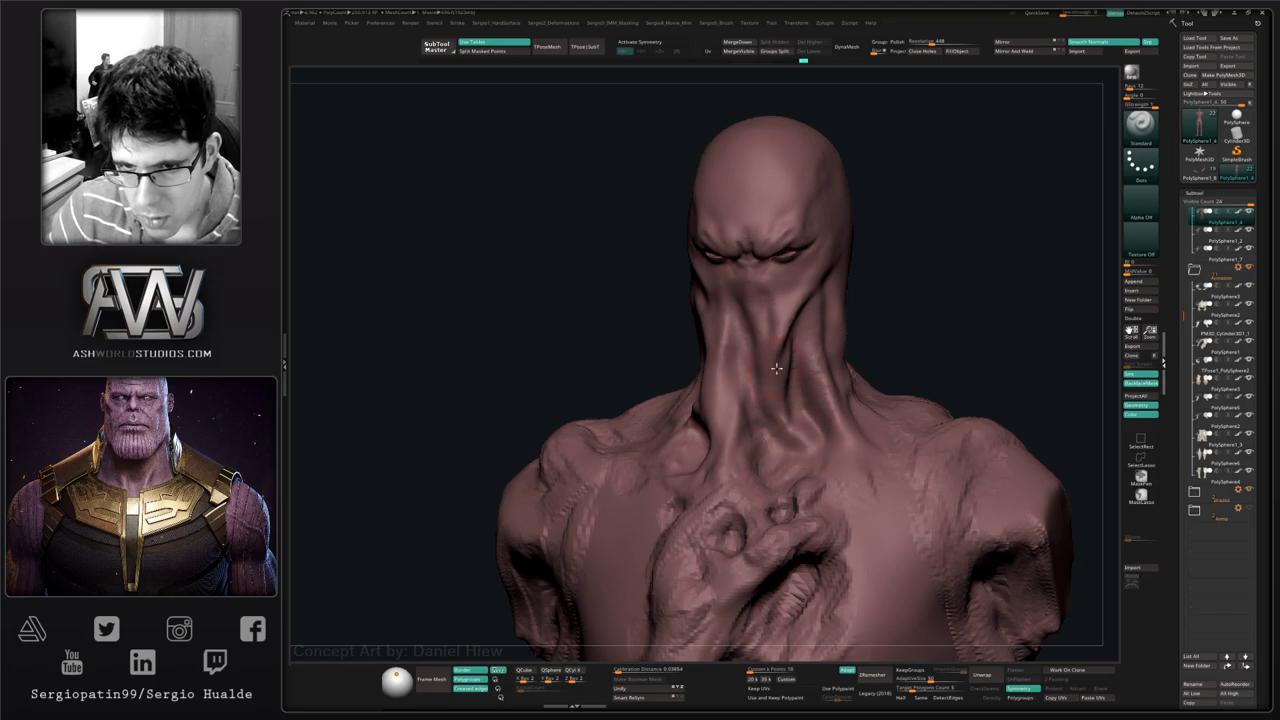
right_click_drag(842, 456, 846, 460)
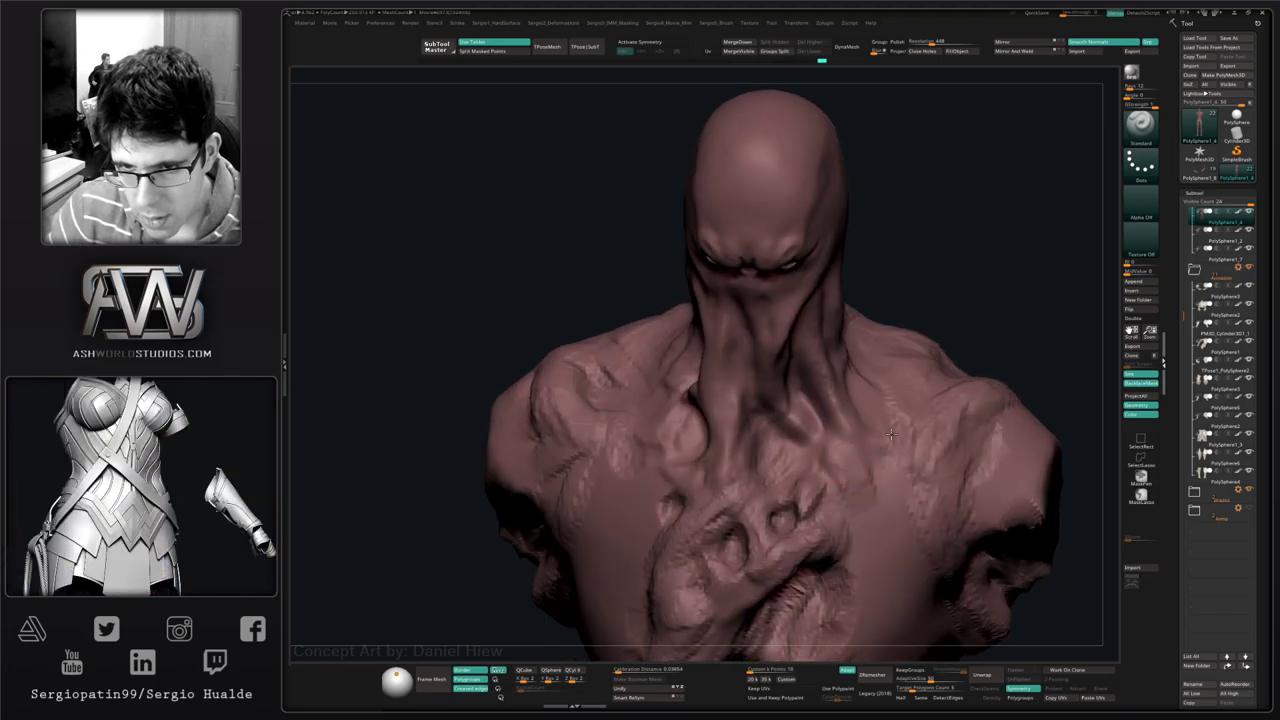
mouse_move(900, 436)
left_mouse_down()
mouse_move(830, 452)
mouse_move(872, 466)
left_mouse_up()
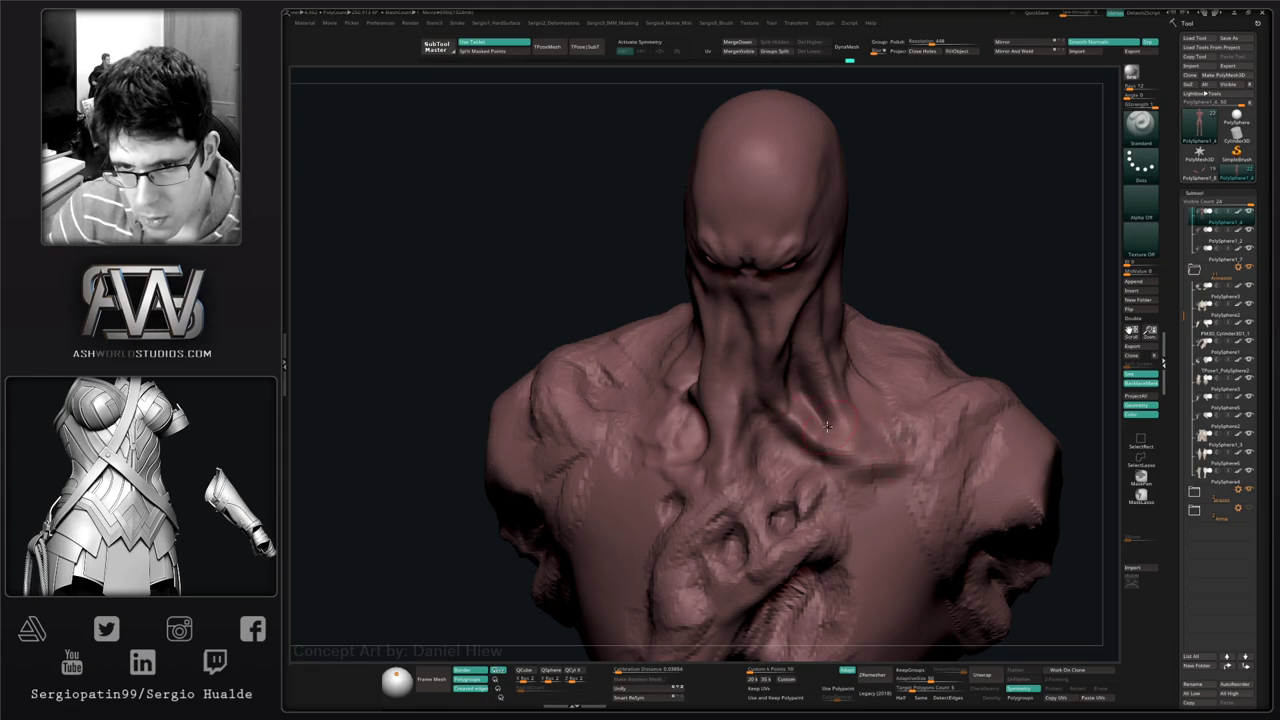
right_click_drag(872, 466, 850, 432)
- Reshape the new folds at the base of the neck with the Move brush
key("b")
key("m")
key("v")
key("s")
mouse_move(796, 431)
left_mouse_down()
mouse_move(792, 454)
mouse_move(872, 476)
mouse_move(841, 470)
left_mouse_up()
- Fill and blend the folds between the neck's base and the upper chest with the Clay brush
key("b")
key("c")
key("l")
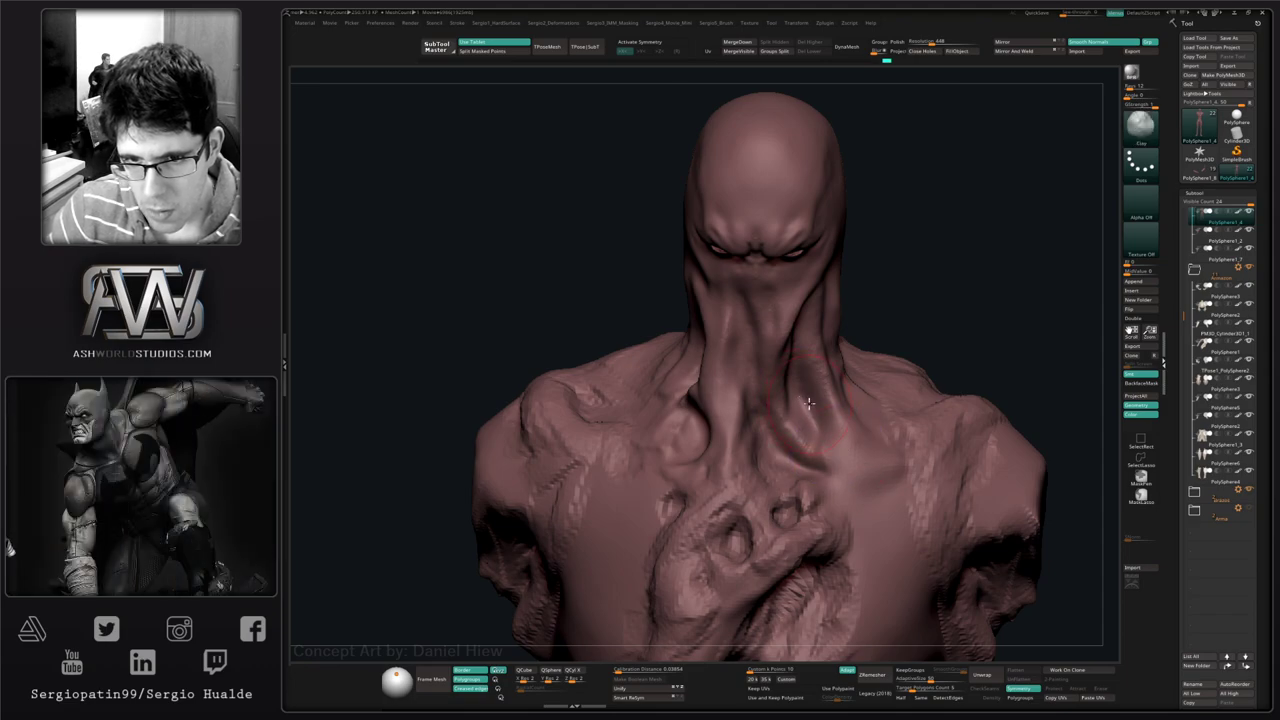
right_click_drag(841, 468, 826, 410)
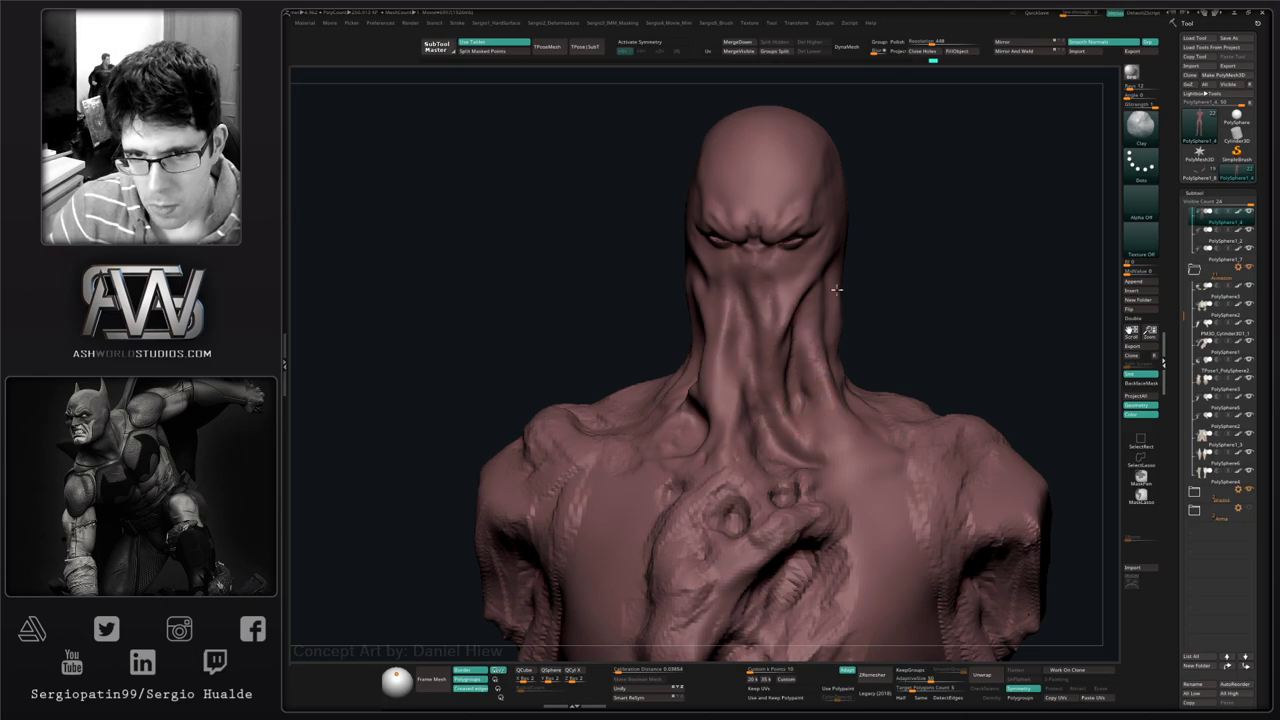
mouse_move(836, 289)
right_mouse_down()
mouse_move(819, 329)
mouse_move(846, 382)
mouse_move(862, 356)
right_mouse_up()
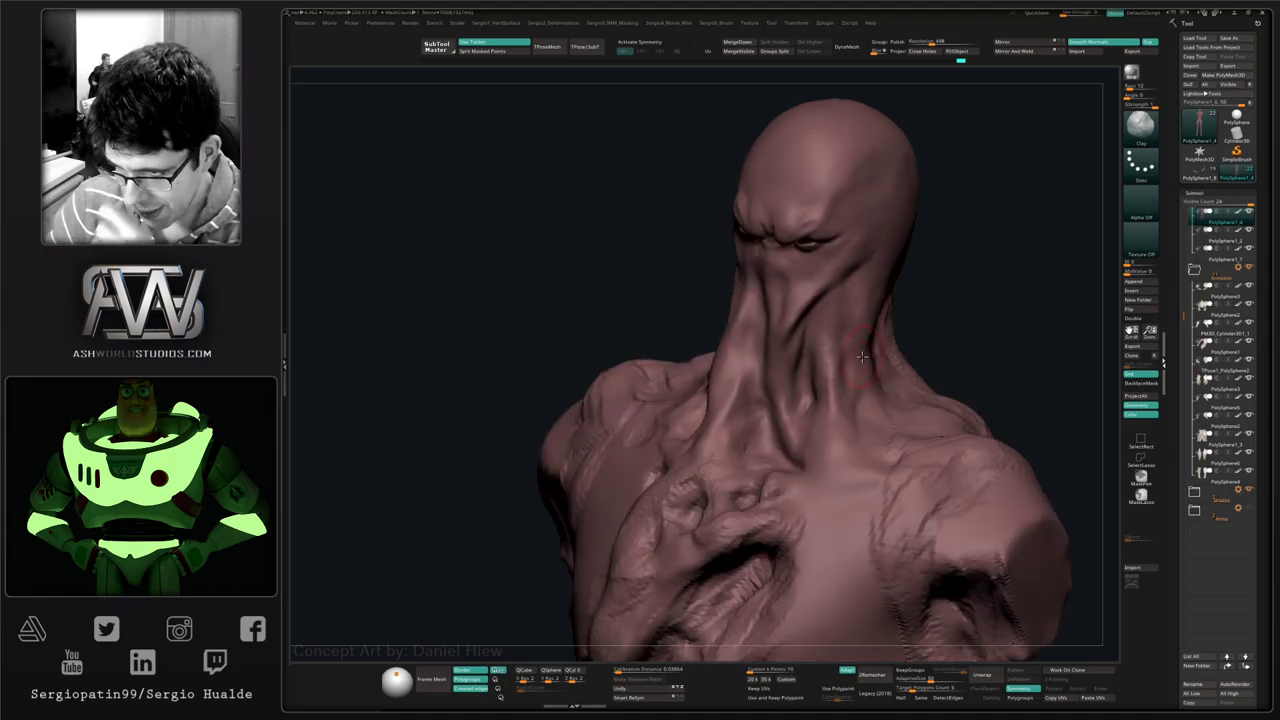
right_click_drag(816, 374, 754, 345)
left_click(808, 348, "ctrl+shift")
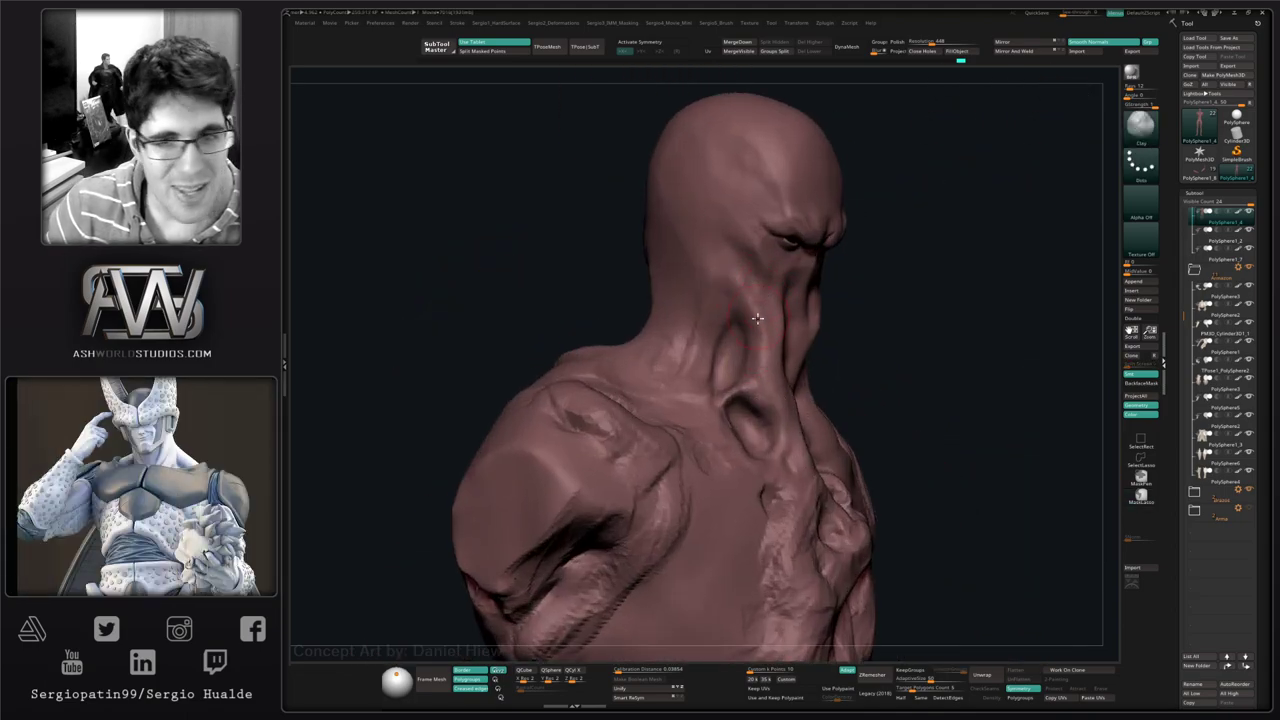
- Reshape the strand and hollows on the side of the neck with the Move brush, checking the shape against the armor
right_click_drag(760, 300, 784, 342)
key("b")
key("m")
key("v")
key("s")
left_click_drag(767, 335, 751, 331)
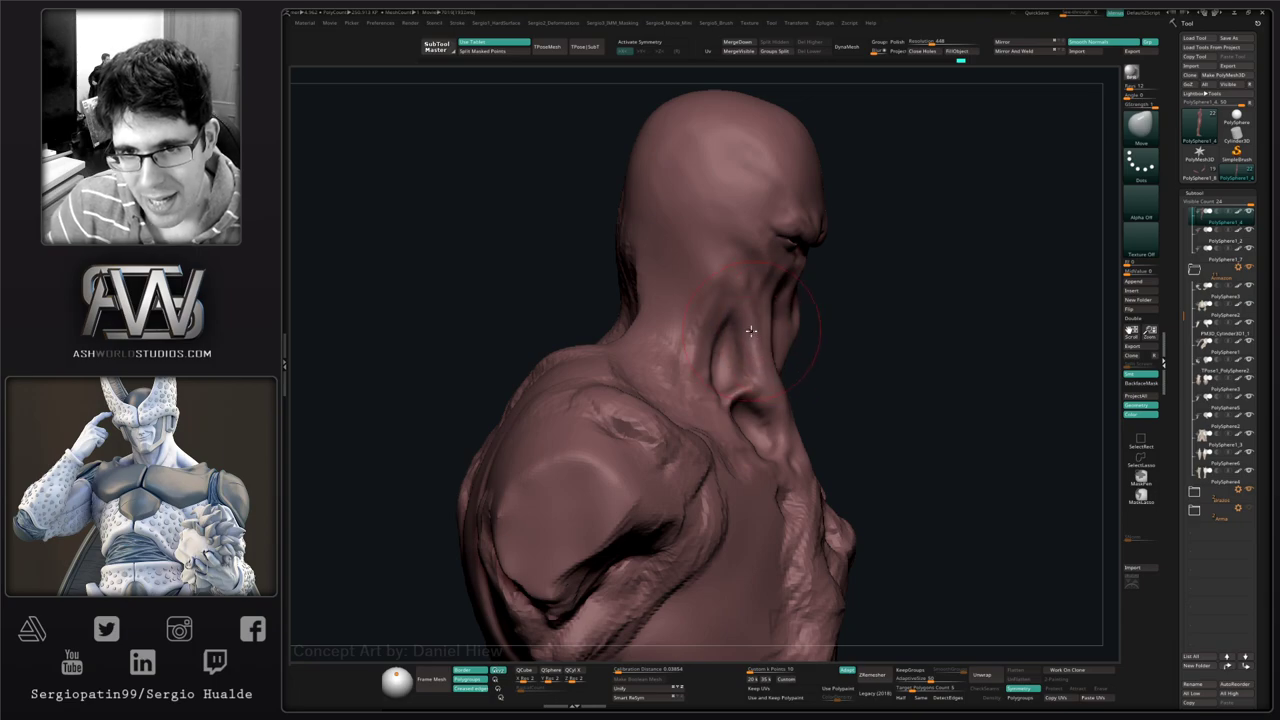
mouse_move(766, 382)
left_mouse_down()
mouse_move(754, 410)
mouse_move(770, 408)
mouse_move(759, 393)
left_mouse_up()
right_click_drag(759, 394, 713, 349)
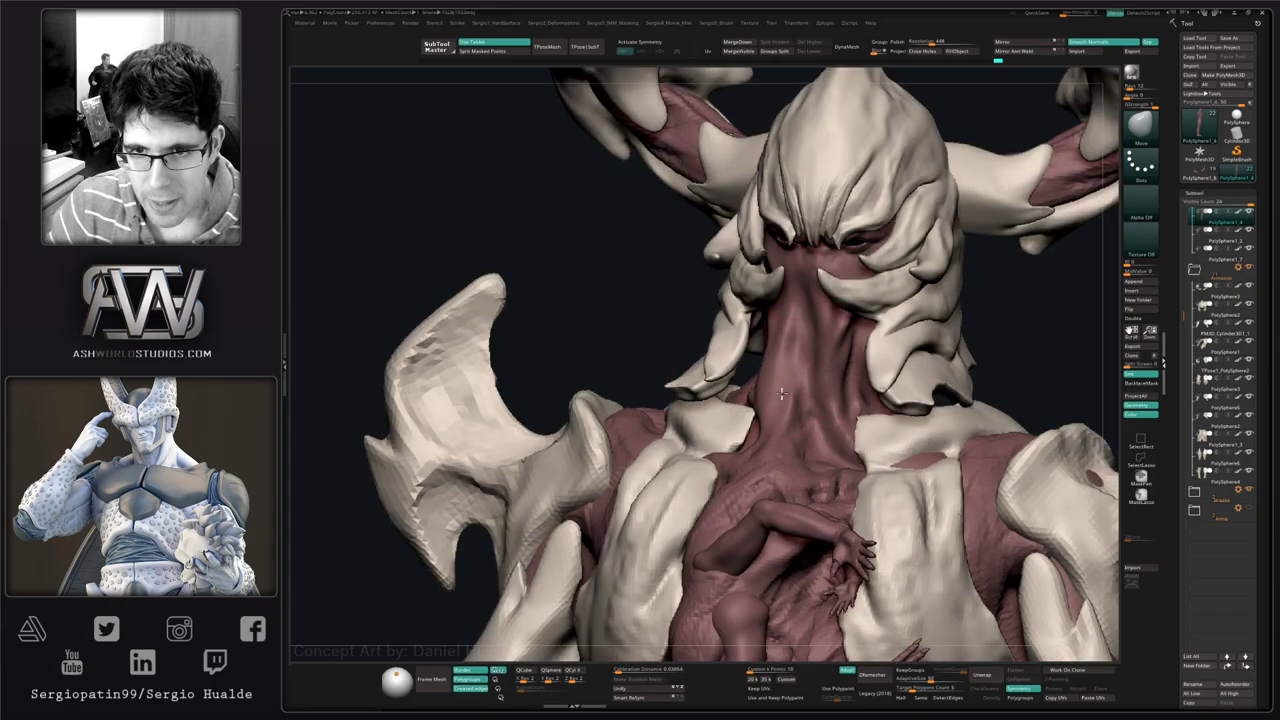
mouse_move(770, 400)
right_mouse_down()
mouse_move(800, 425)
mouse_move(772, 385)
right_mouse_up()
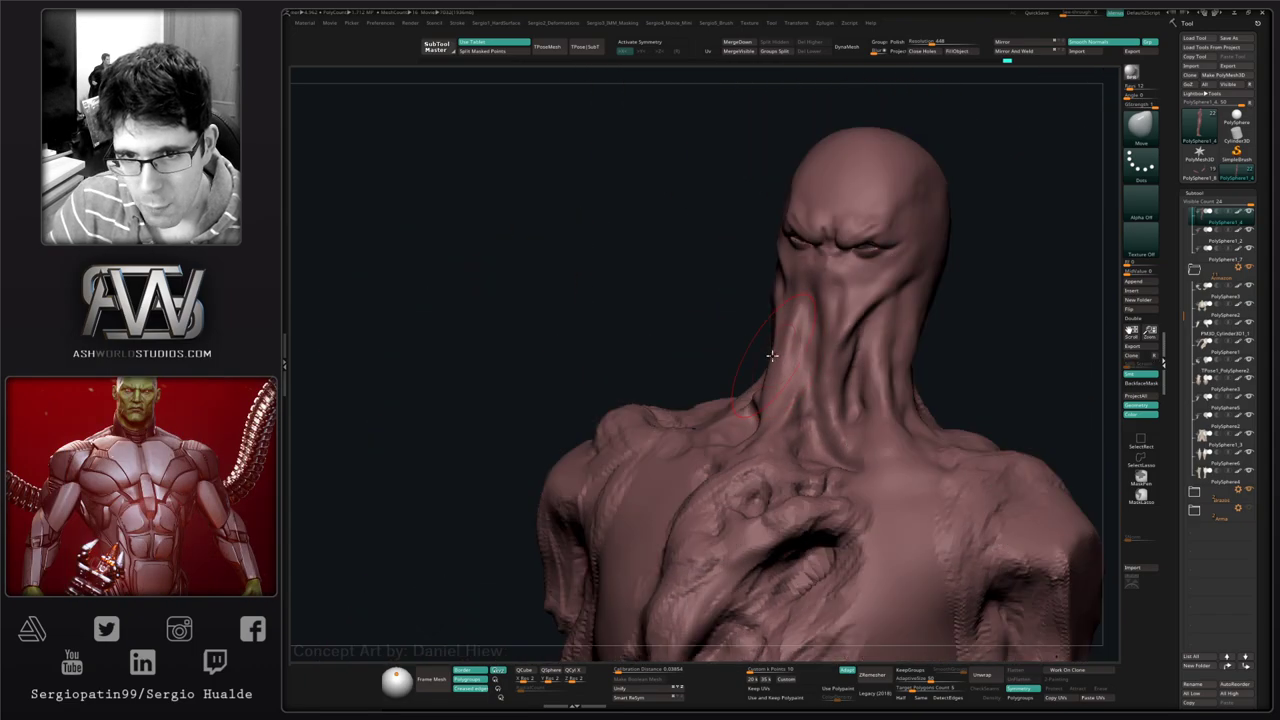
mouse_move(766, 357)
right_mouse_down()
mouse_move(752, 373)
mouse_move(716, 356)
right_mouse_up()
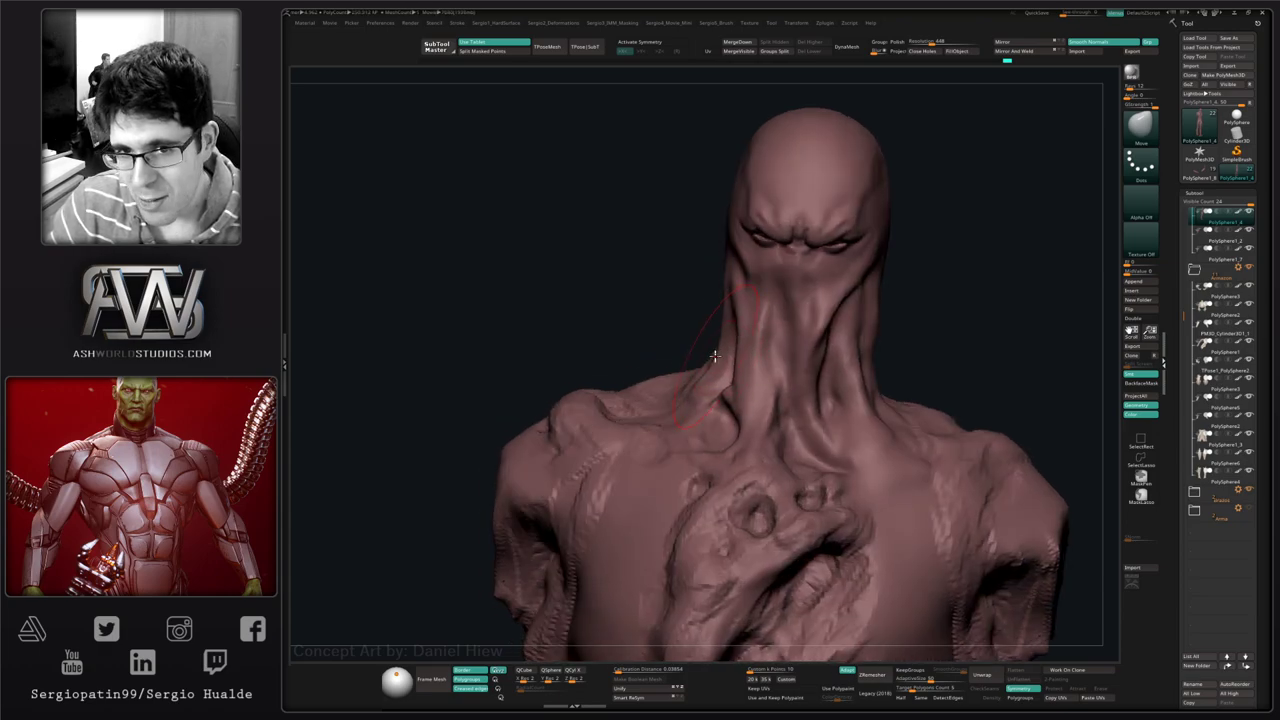
- Refine the folds down the front of the neck using the Standard brush with backface masking on
mouse_move(693, 378)
right_mouse_down()
mouse_move(740, 373)
mouse_move(786, 334)
mouse_move(759, 343)
right_mouse_up()
key("shift+s")
key("shift+s")
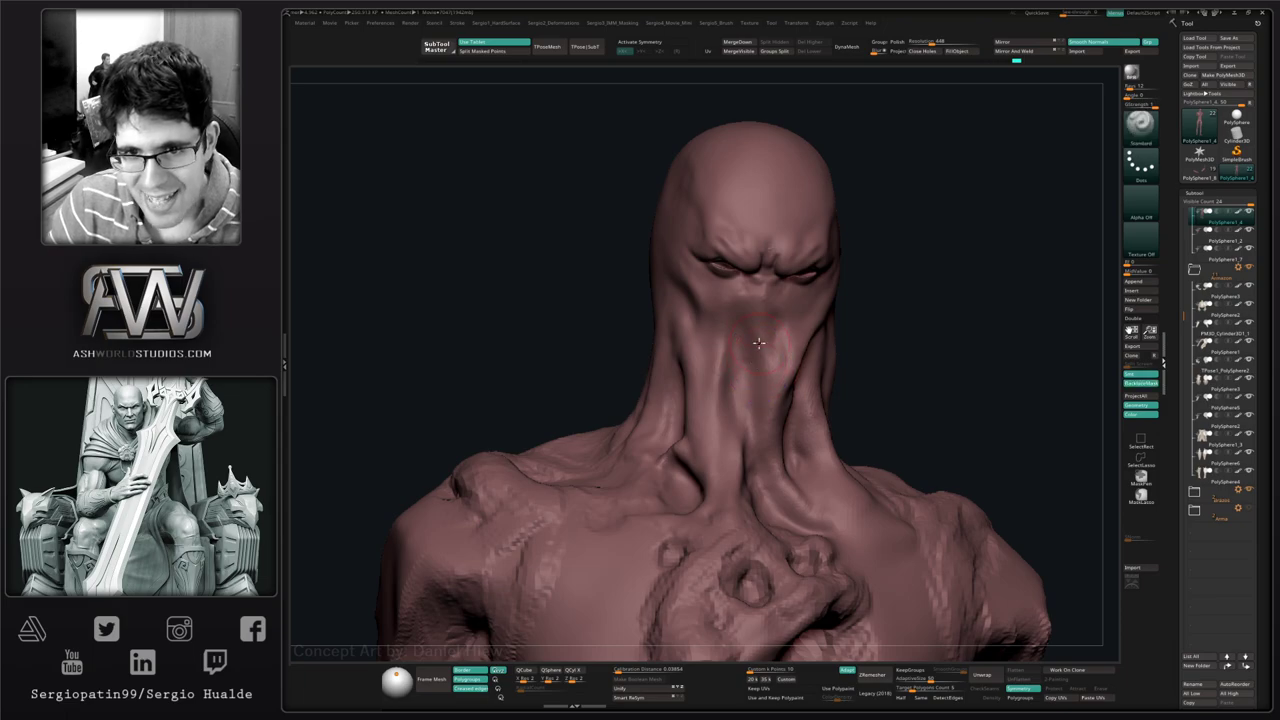
right_click_drag(725, 455, 709, 375)
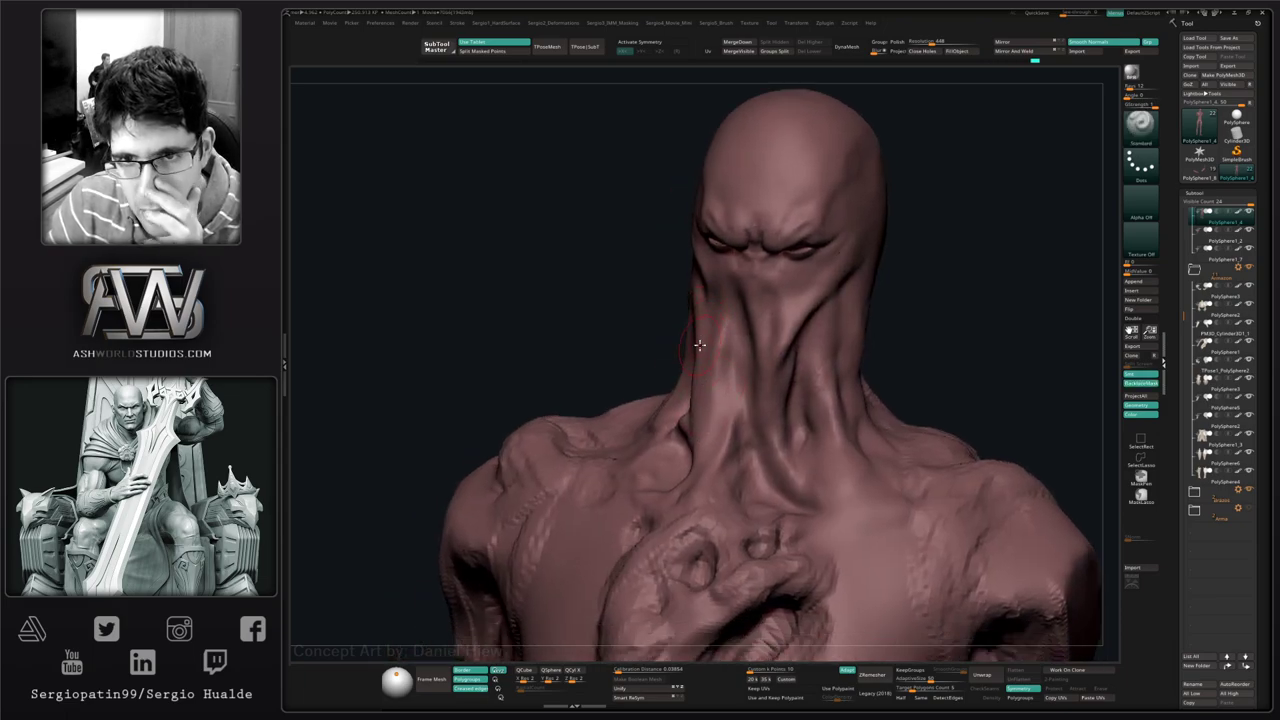
mouse_move(700, 363)
right_mouse_down()
mouse_move(720, 372)
mouse_move(700, 345)
right_mouse_up()
- Build up muscle fibers from the side of the head down to the neck strand with the ClayBuildup brush
key("b")
key("c")
key("b")
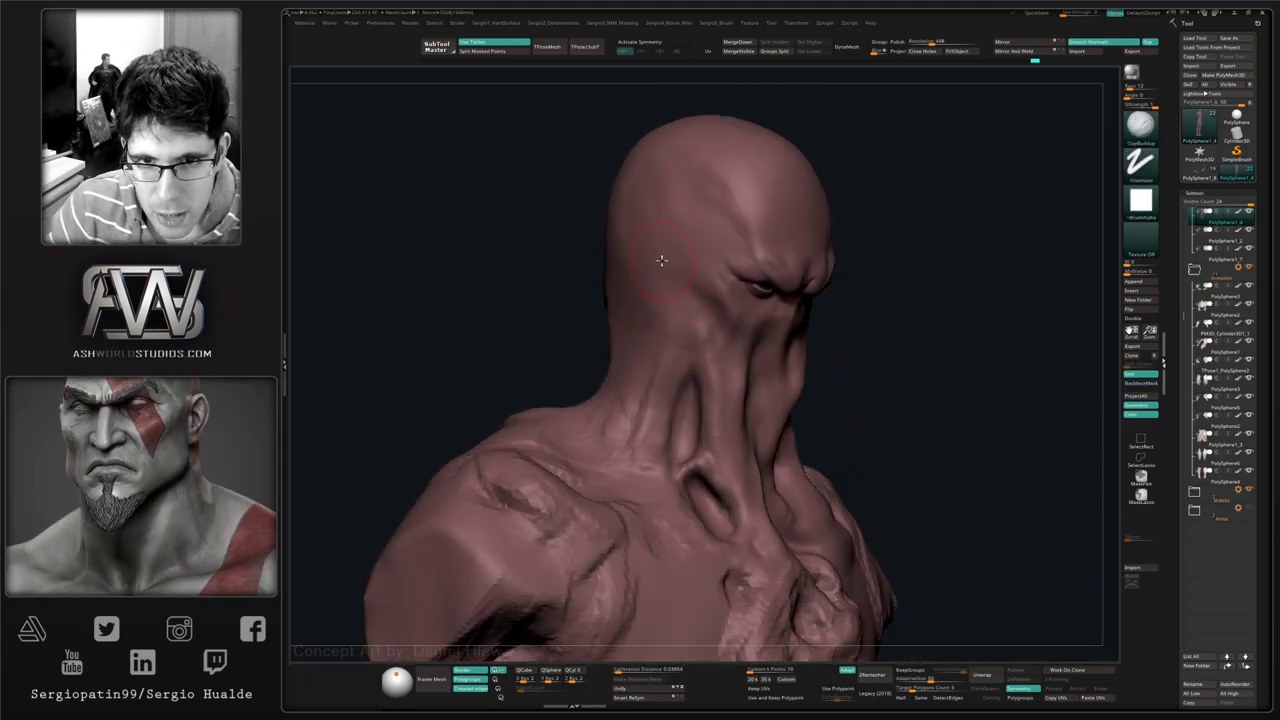
mouse_move(620, 291)
left_mouse_down()
mouse_move(691, 355)
mouse_move(703, 391)
mouse_move(718, 375)
mouse_move(724, 418)
left_mouse_up()
left_click_drag(699, 349, 716, 382)
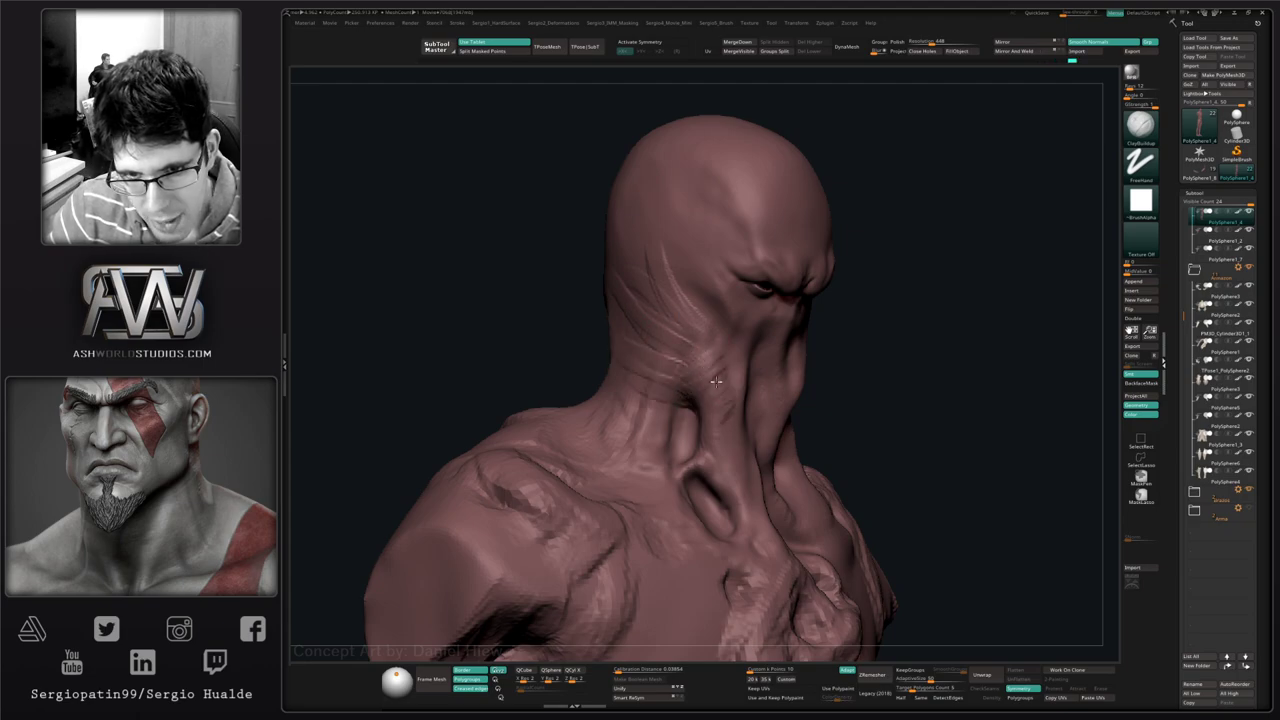
right_click_drag(726, 458, 737, 509)
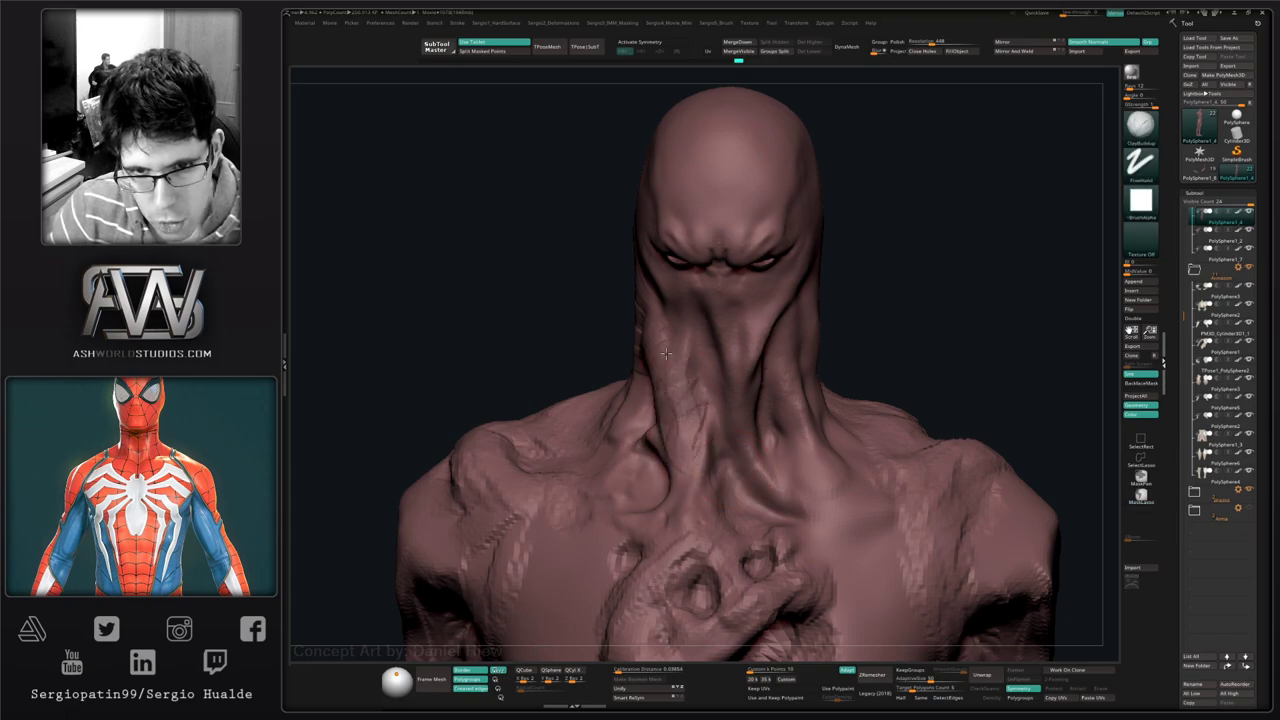
- Build up the front neck strand with ClayBuildup strokes running down to the hand shape on the chest
left_click_drag(671, 382, 686, 444)
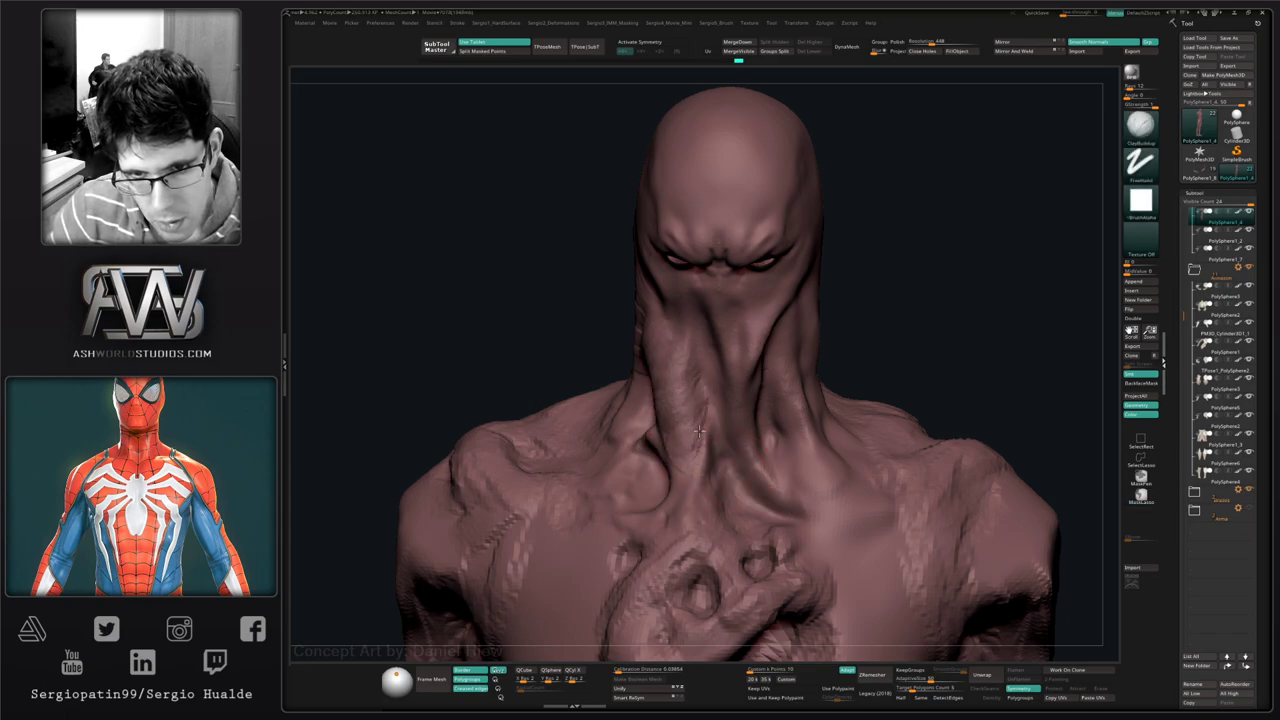
mouse_move(717, 463)
right_mouse_down("ctrl")
mouse_move(700, 436)
mouse_move(720, 459)
mouse_move(697, 503)
right_mouse_up("ctrl")
left_click_drag(710, 475, 715, 493)
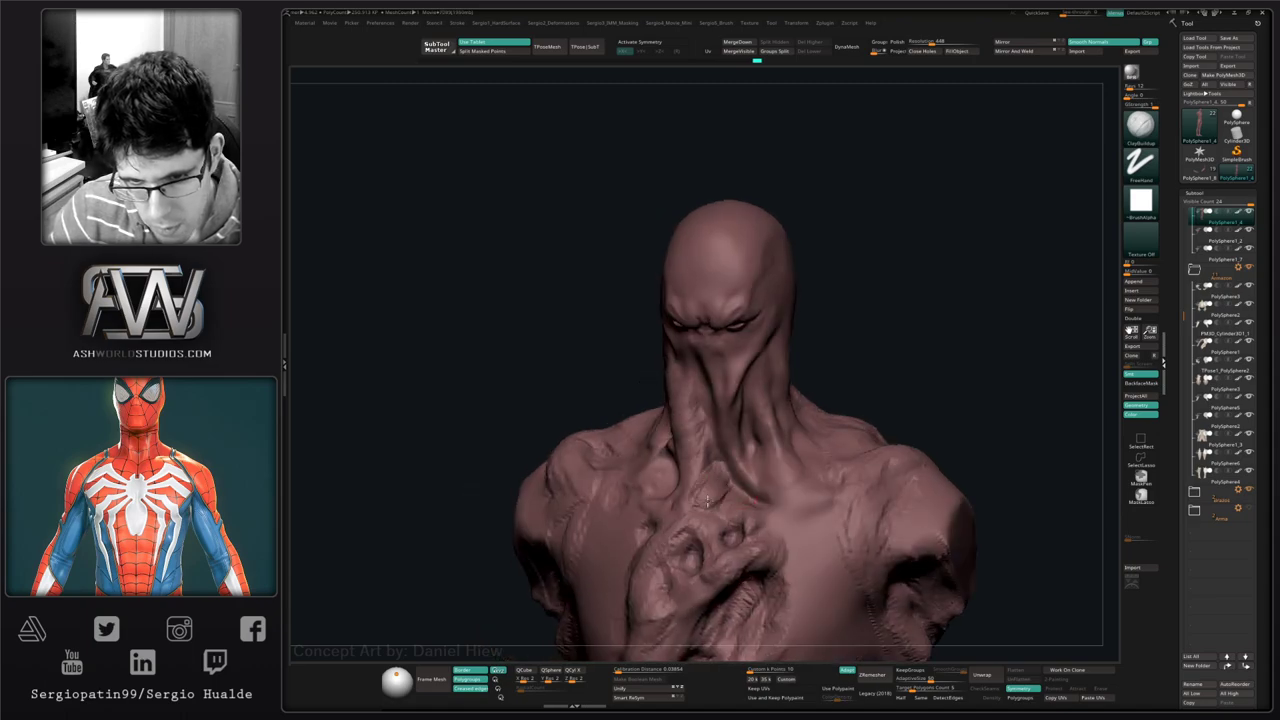
- Compare the neck with the armor, and extend the front neck strand across the collarbone above the chest hand with ClayBuildup strokes
right_click_drag(742, 509, 709, 440)
key("shift+alt+s")
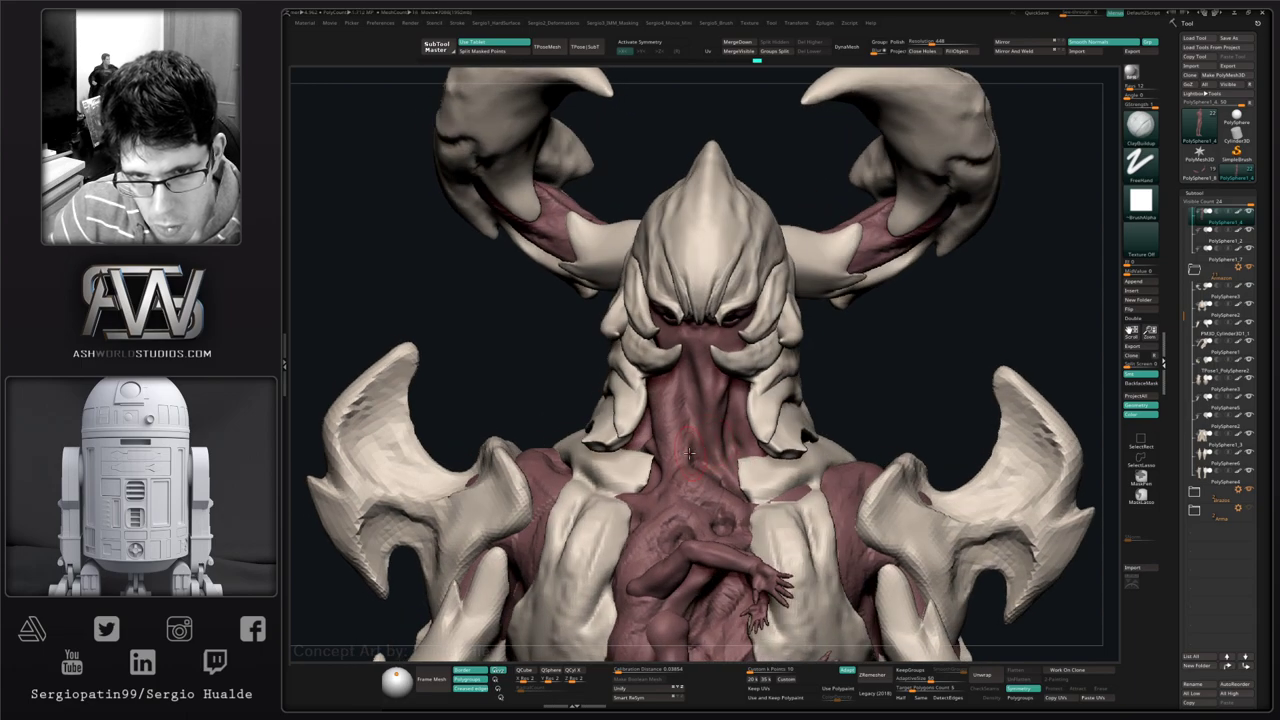
key("ctrl+shift+s")
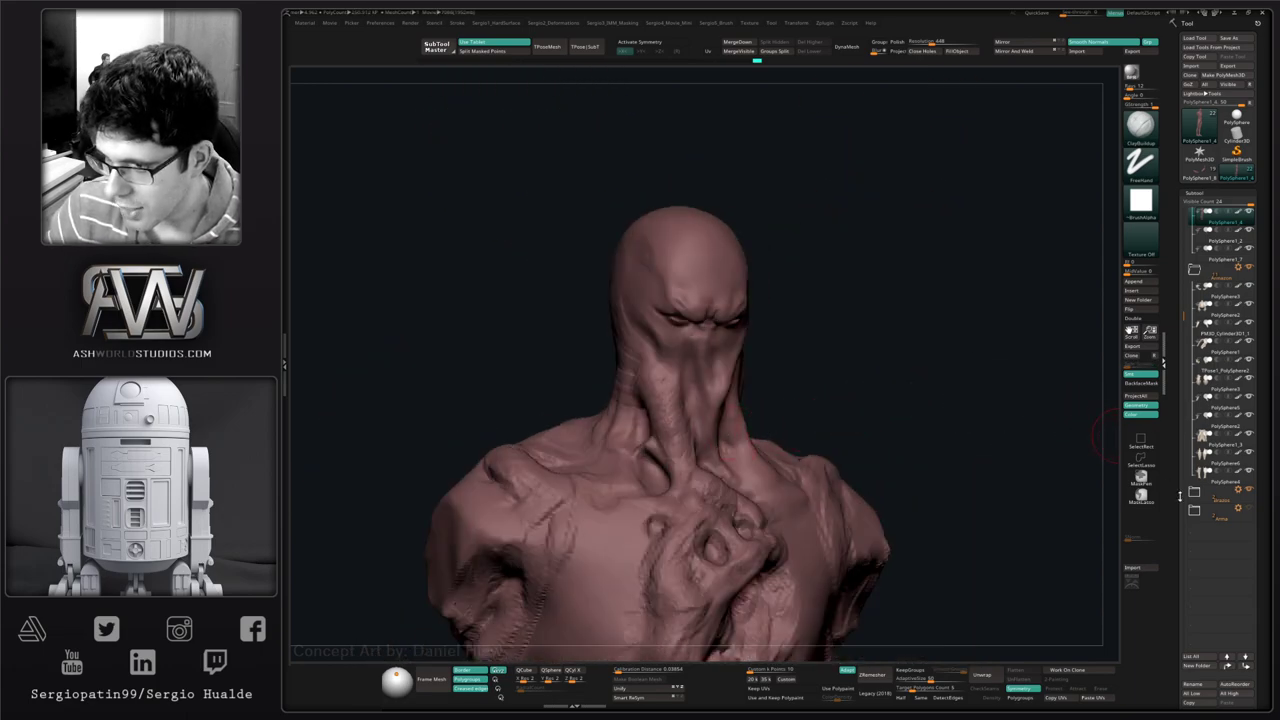
mouse_move(1198, 468)
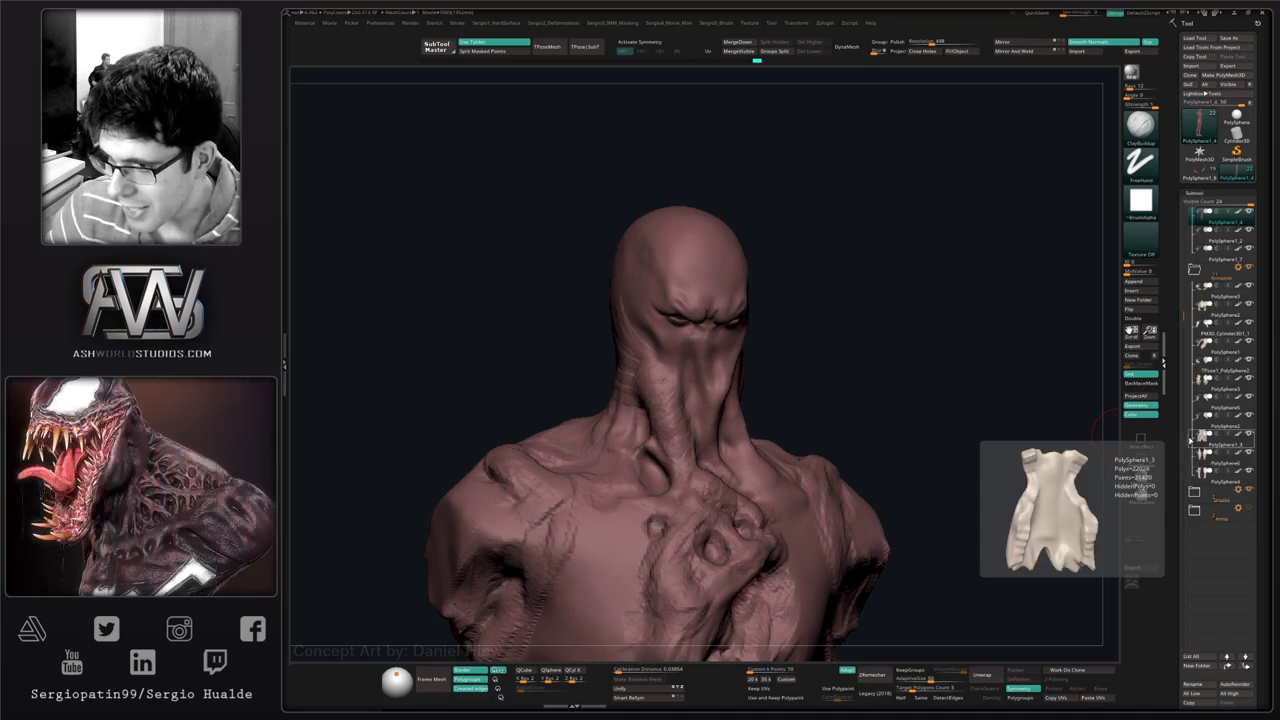
left_click_drag(1041, 379, 1011, 403)
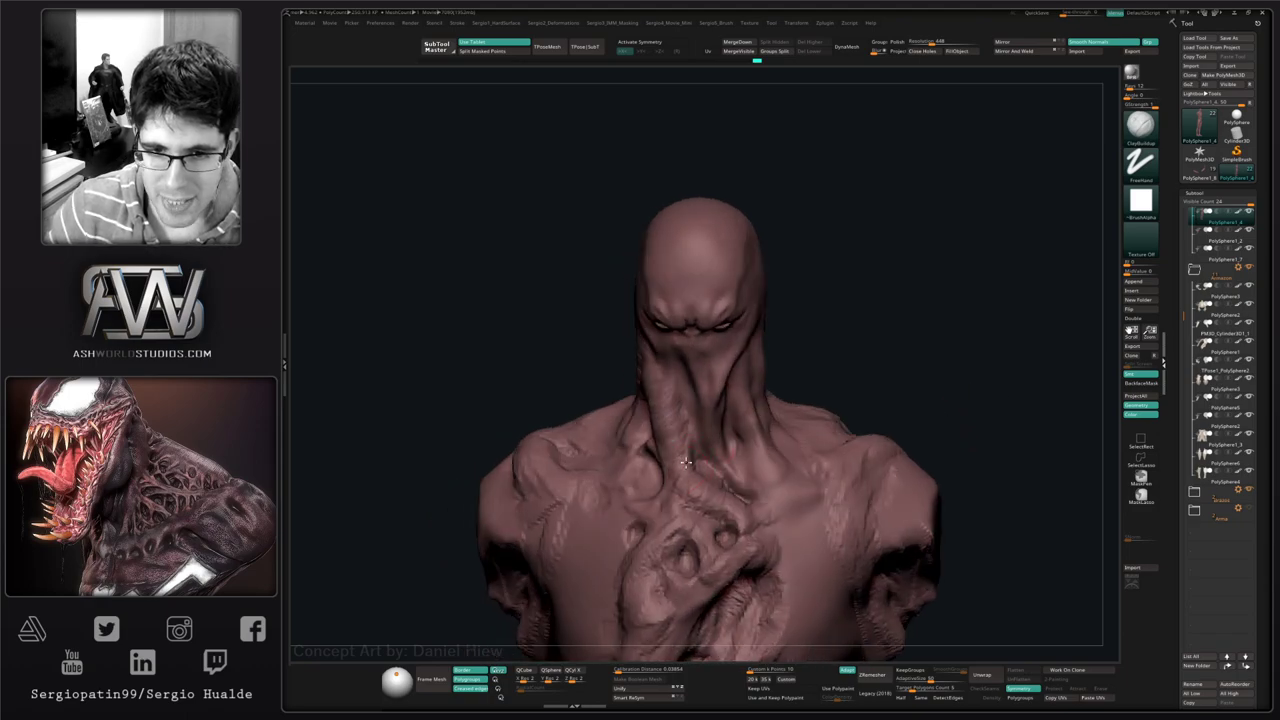
right_click_drag(698, 470, 698, 516)
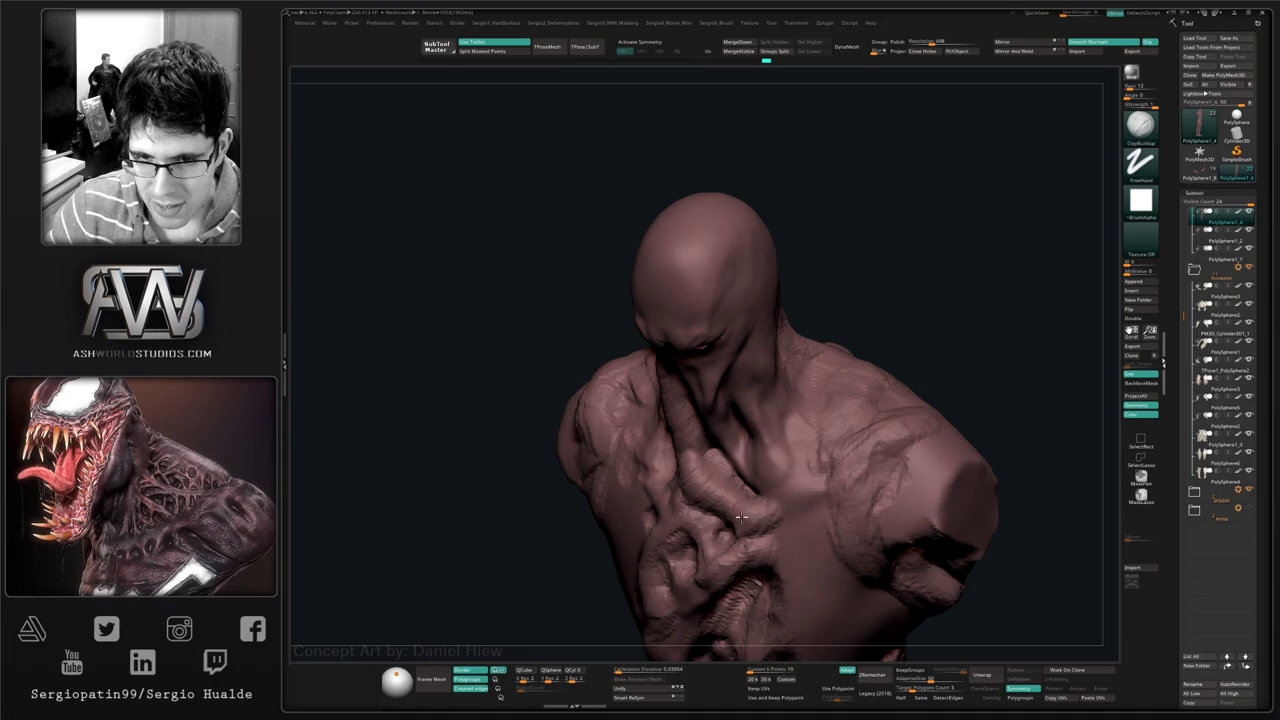
mouse_move(711, 485)
right_mouse_down()
mouse_move(674, 433)
mouse_move(718, 480)
right_mouse_up()
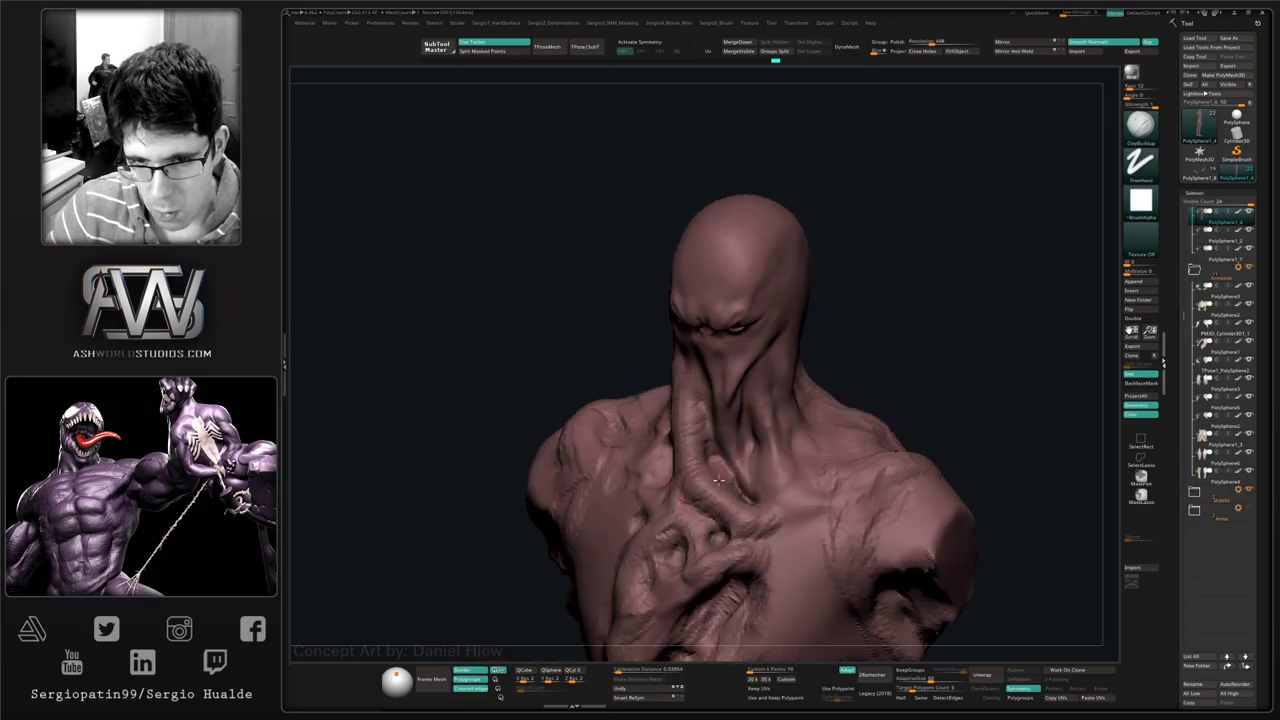
mouse_move(810, 481)
right_mouse_down()
mouse_move(740, 483)
mouse_move(787, 489)
right_mouse_up()
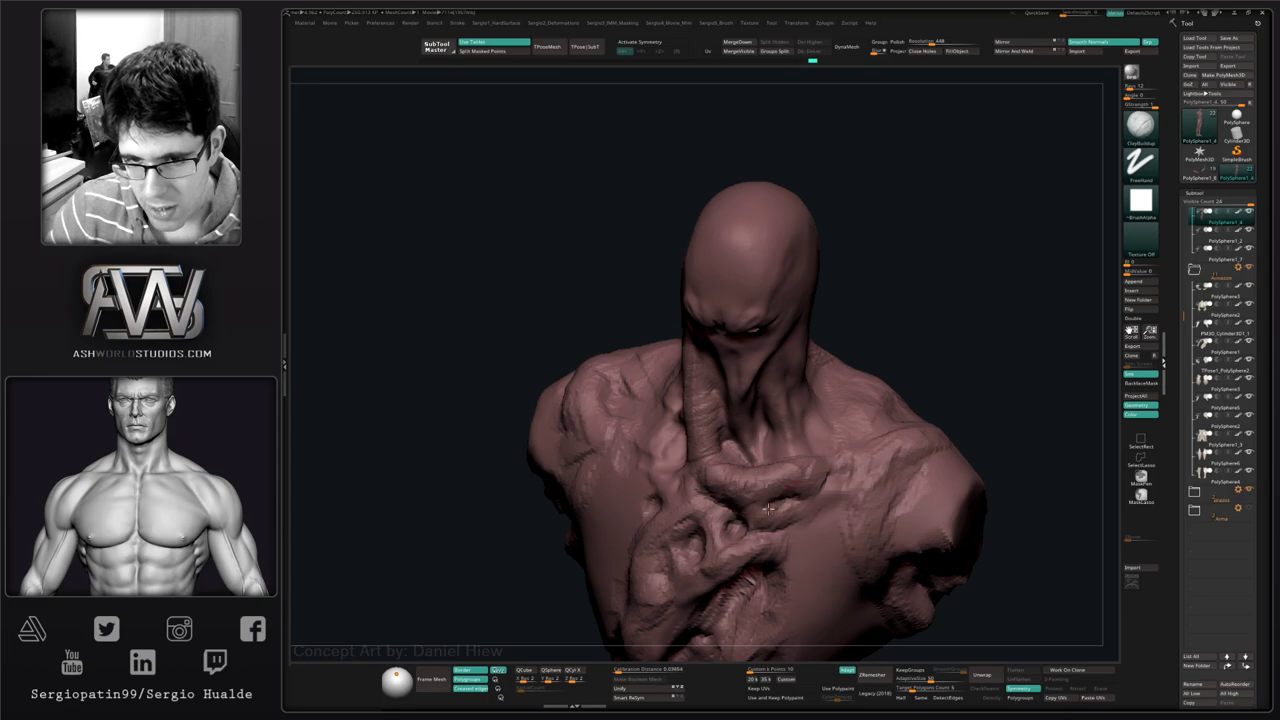
left_click_drag(768, 509, 762, 516)
mouse_move(766, 515)
right_mouse_down()
mouse_move(770, 476)
mouse_move(817, 570)
mouse_move(800, 513)
right_mouse_up()
- Adjust the extended neck strand with the Move brush and even out its surface down to the collarbone bend with the Clay brush
key("b")
key("m")
key("v")
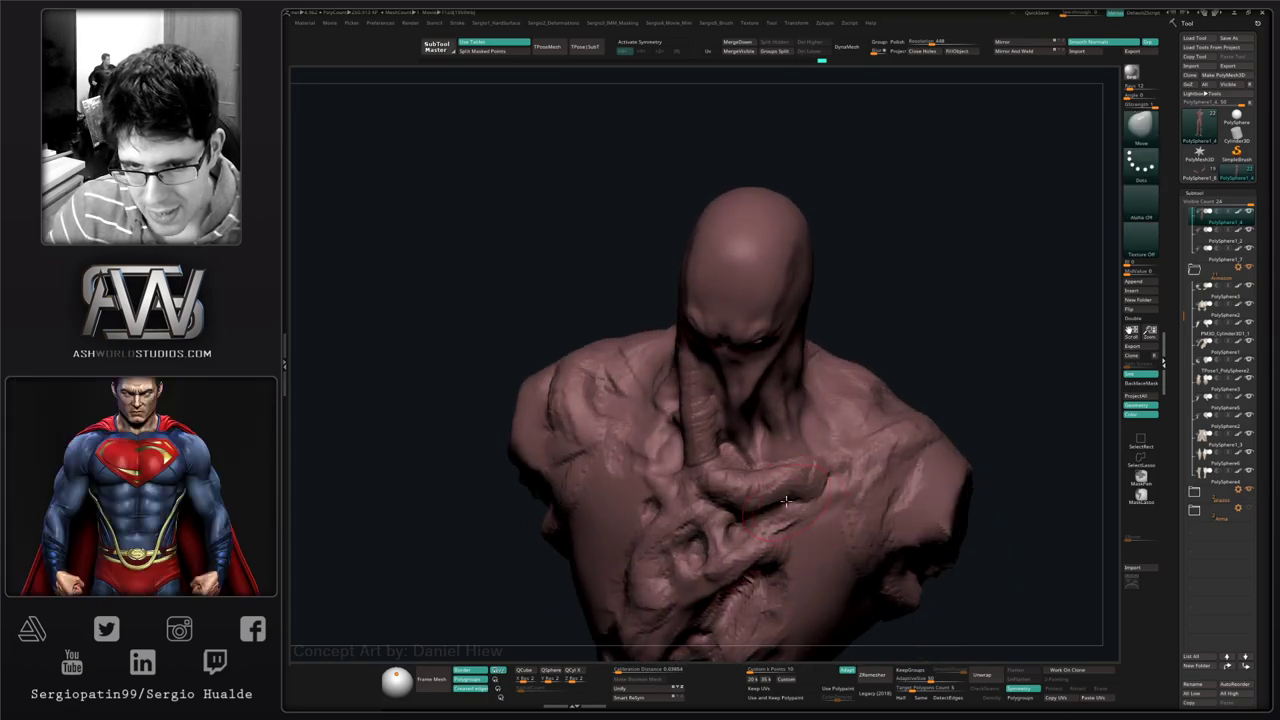
key("shift")
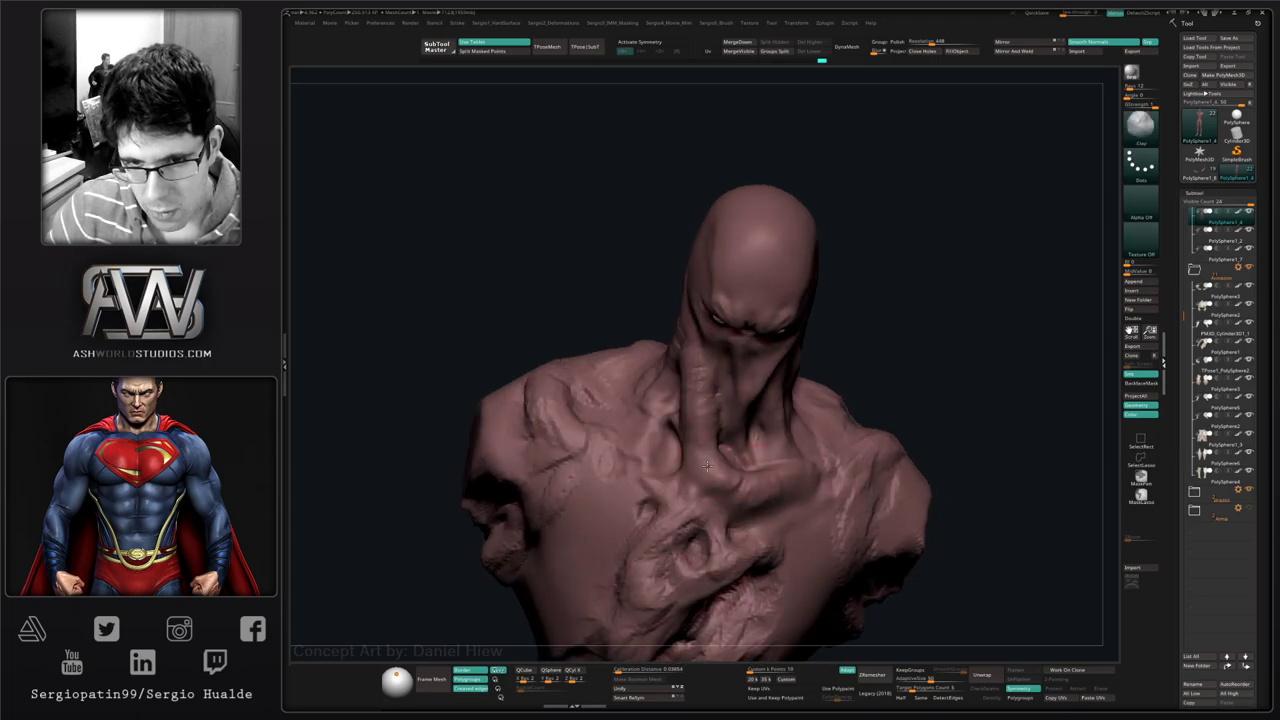
right_click_drag(724, 481, 704, 436)
left_click_drag(709, 408, 705, 456)
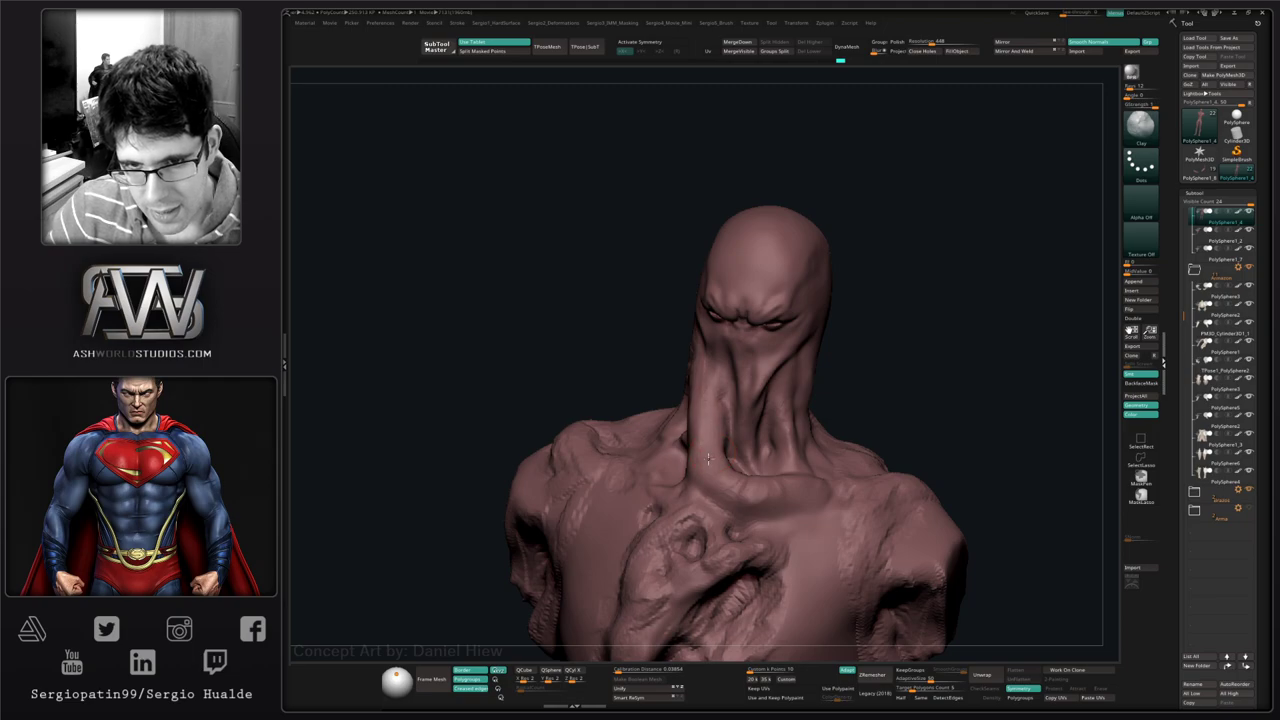
- Reshape the strand's bend into the collarbone with the Move brush and blend its surface with Clay and smoothing strokes
mouse_move(767, 491)
right_mouse_down()
mouse_move(837, 483)
mouse_move(786, 506)
mouse_move(786, 538)
mouse_move(755, 509)
mouse_move(723, 526)
mouse_move(736, 518)
right_mouse_up()
key("shift+s")
key("shift+s")
key("s")
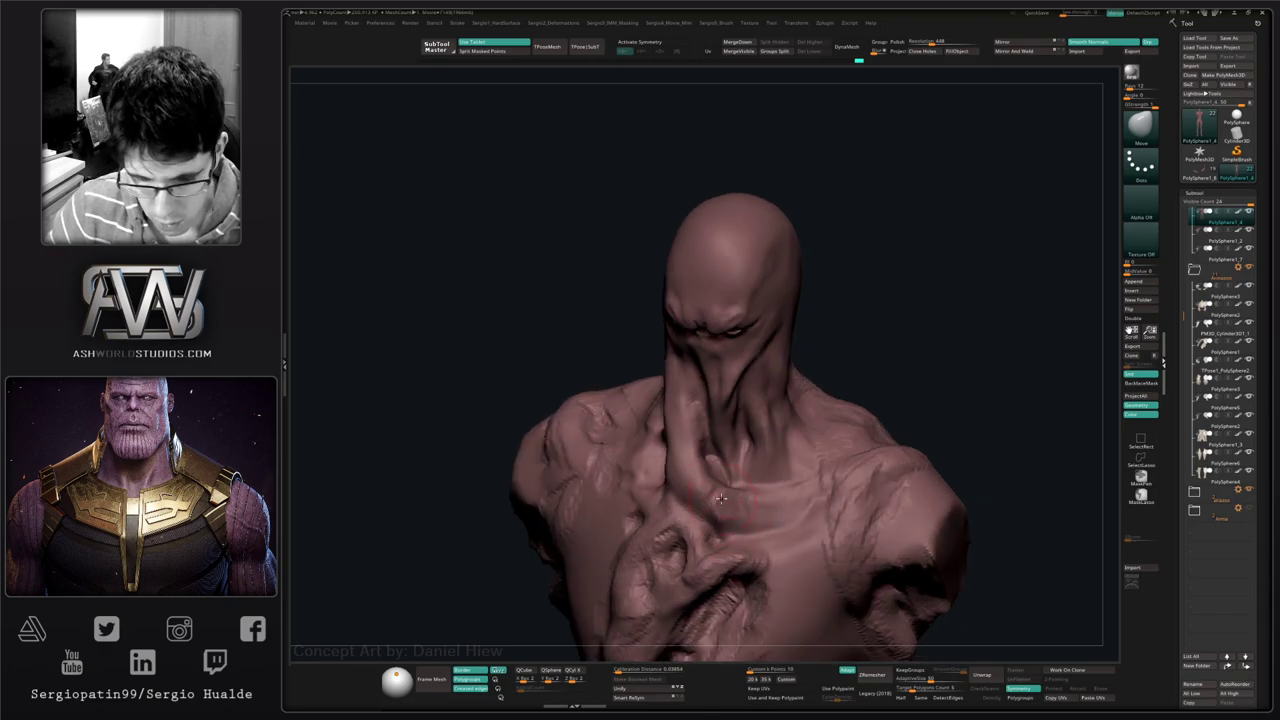
right_click_drag(705, 447, 697, 437, "ctrl")
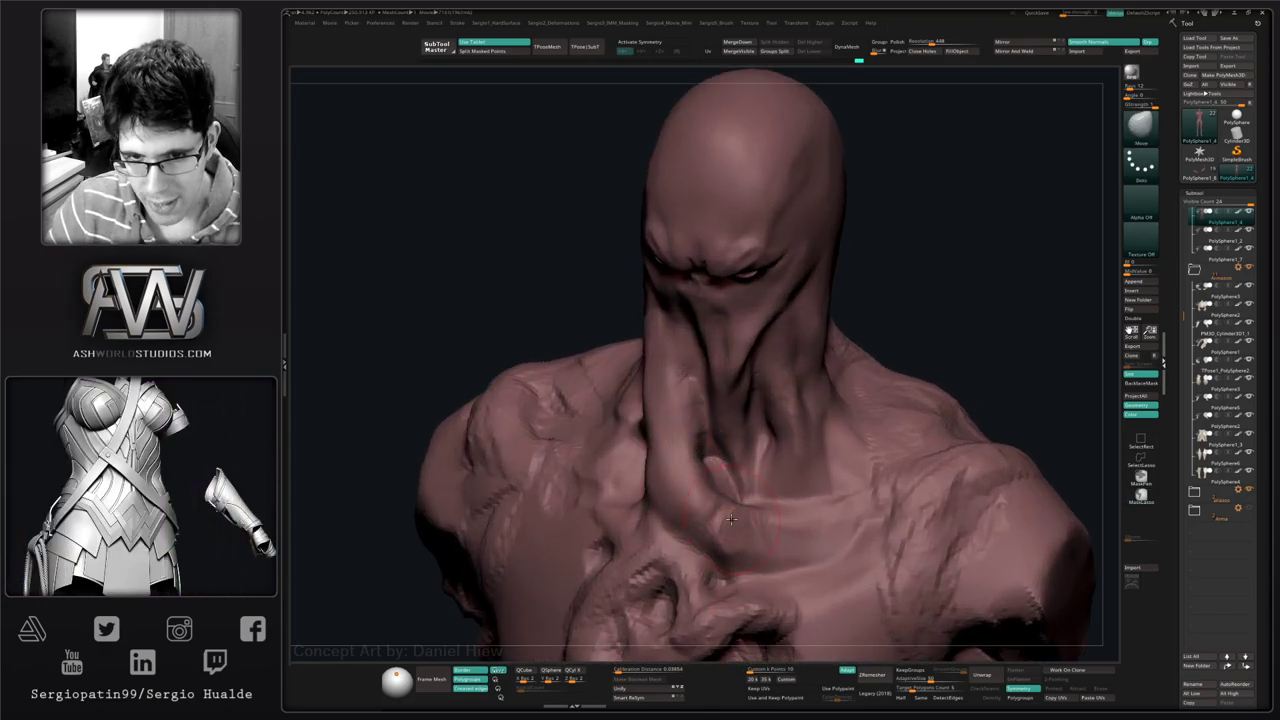
right_click_drag(676, 470, 716, 452)
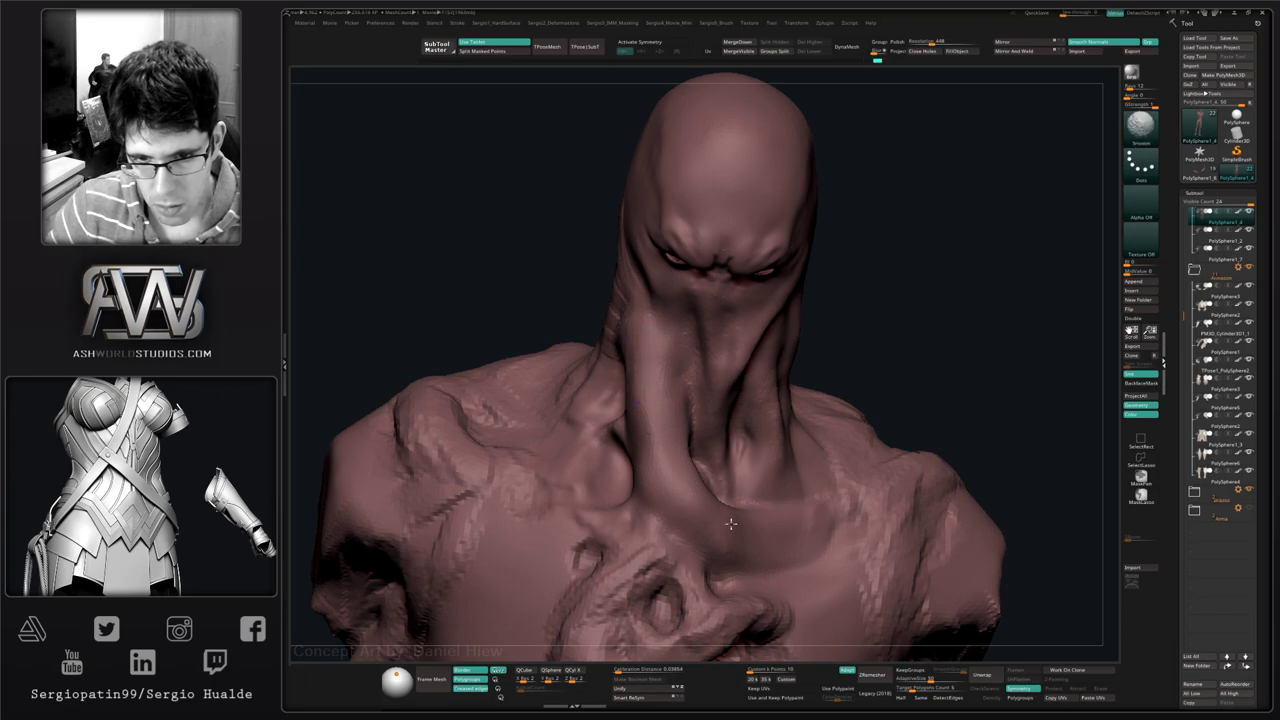
right_click_drag(724, 519, 740, 532)
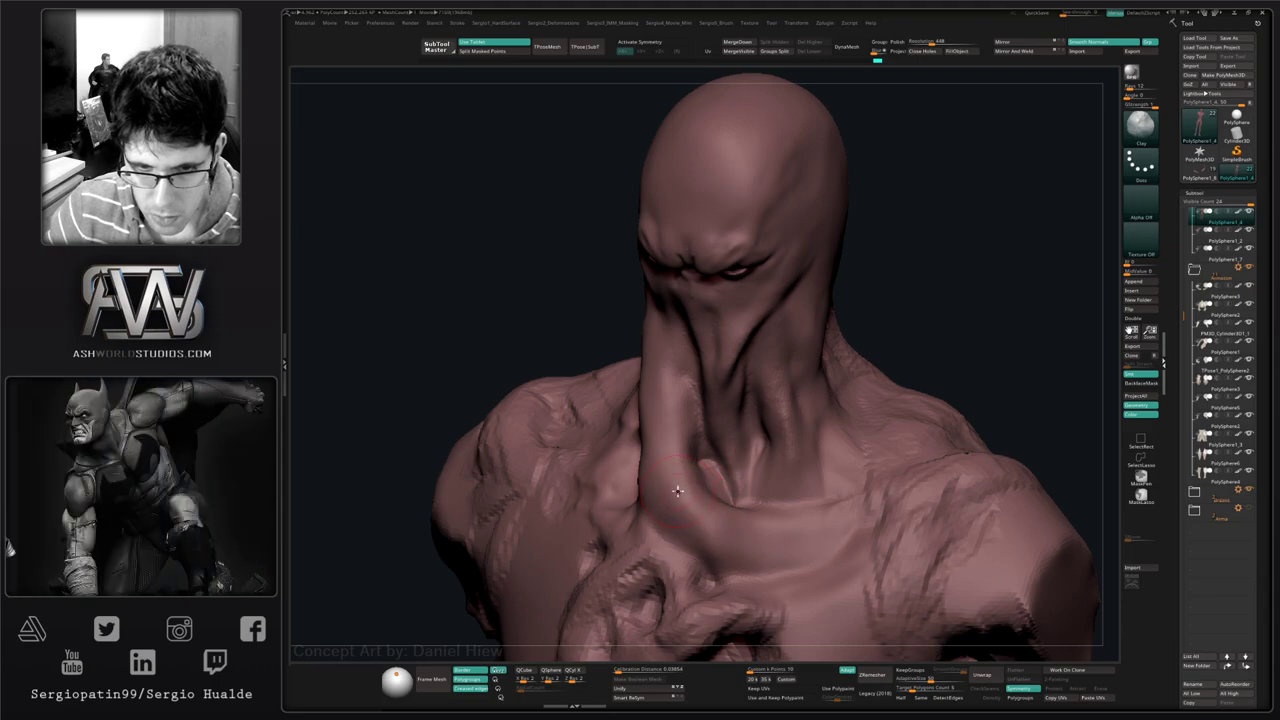
mouse_move(668, 452)
left_mouse_down("shift")
mouse_move(680, 451)
mouse_move(667, 448)
left_mouse_up("shift")
- Carve a crease across the base of the front neck strand with DamStandard and soften it with the Clay brush
key("b")
key("d")
key("s")
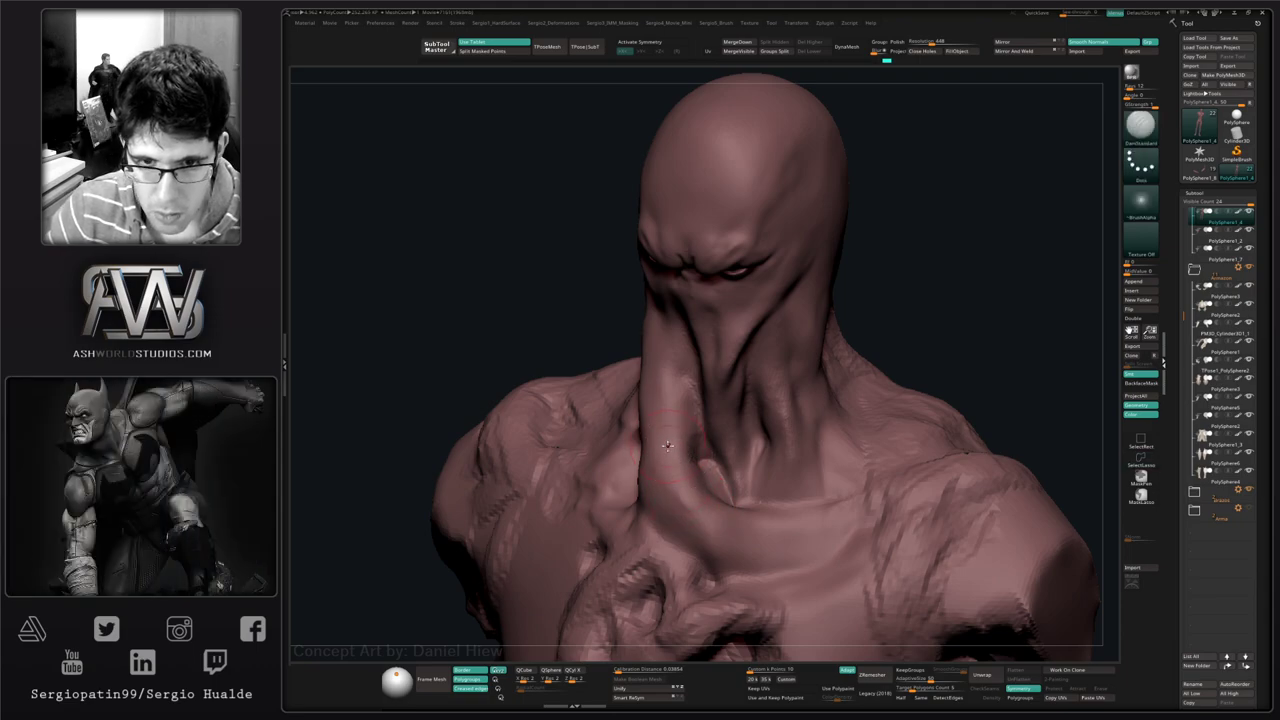
right_click_drag(666, 446, 676, 460)
left_click_drag(642, 459, 703, 497)
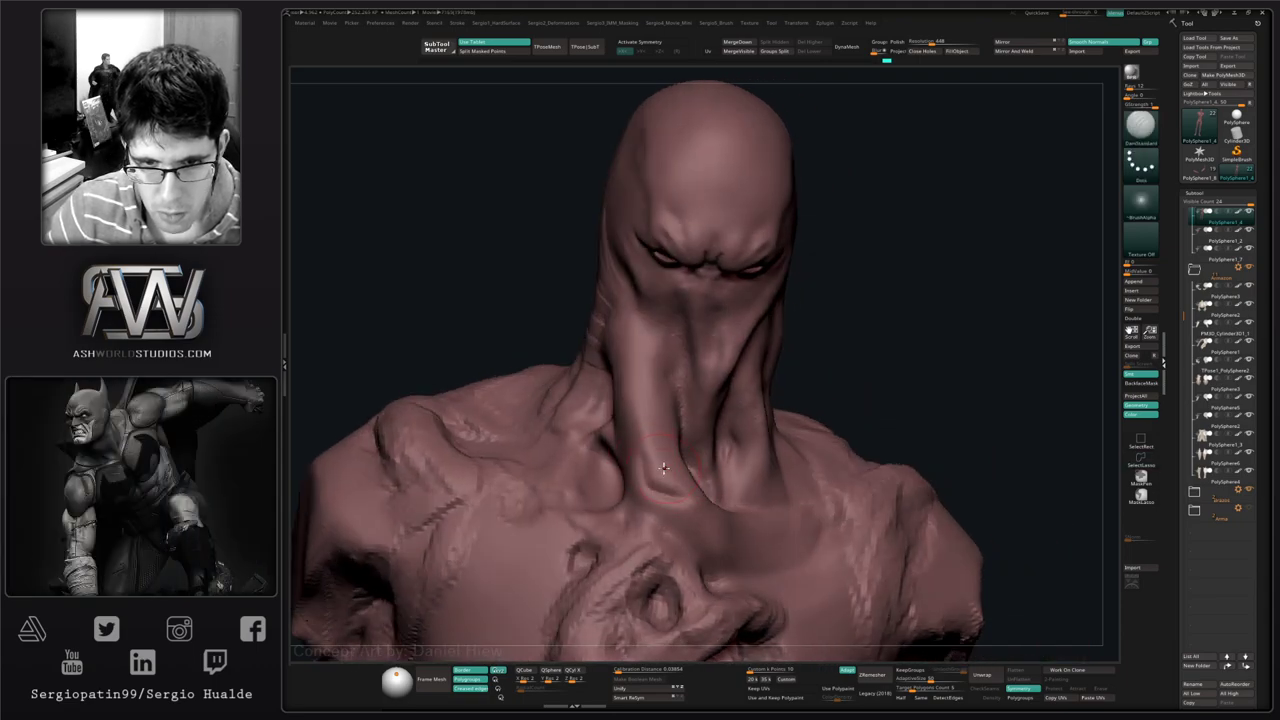
key("b")
key("c")
key("l")
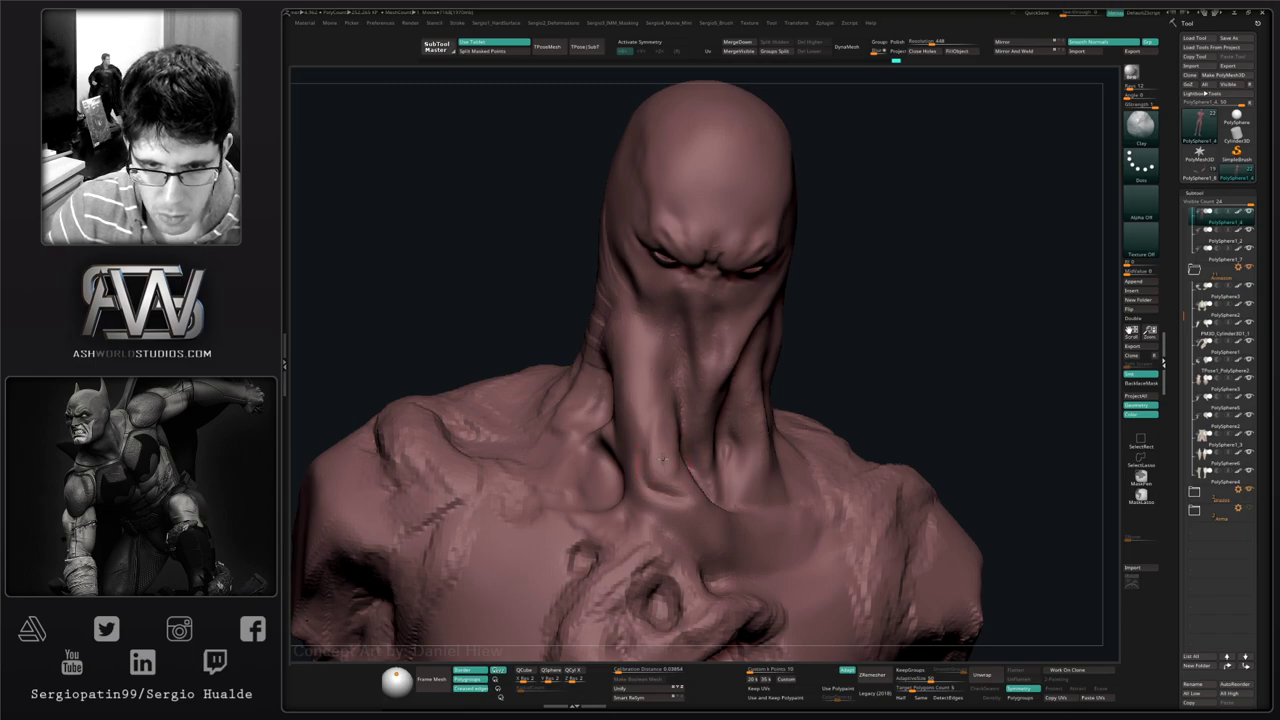
right_click_drag(661, 403, 700, 398)
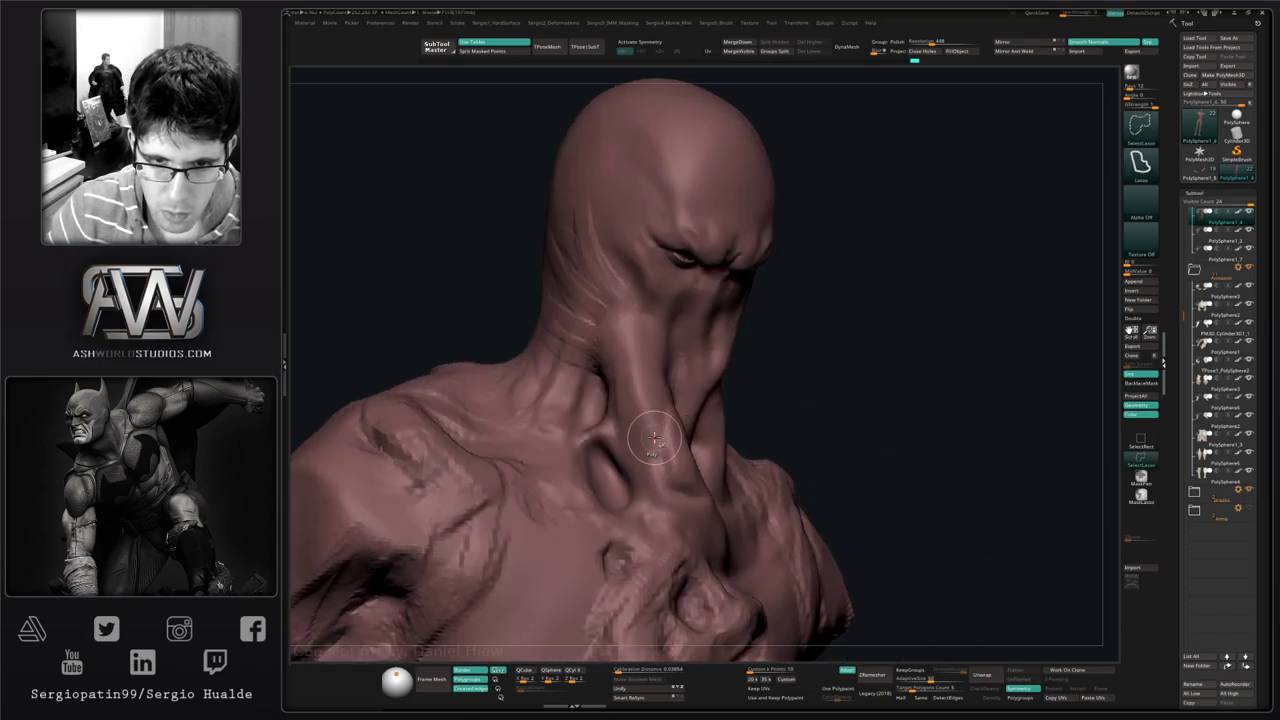
- Cut grooves along the length of the neck strand with DamStandard and round the forms between them with Clay
key("b")
key("d")
key("s")
mouse_move(643, 404)
left_mouse_down()
mouse_move(666, 456)
mouse_move(629, 383)
left_mouse_up()
mouse_move(652, 444)
left_mouse_down()
mouse_move(618, 333)
mouse_move(640, 398)
left_mouse_up()
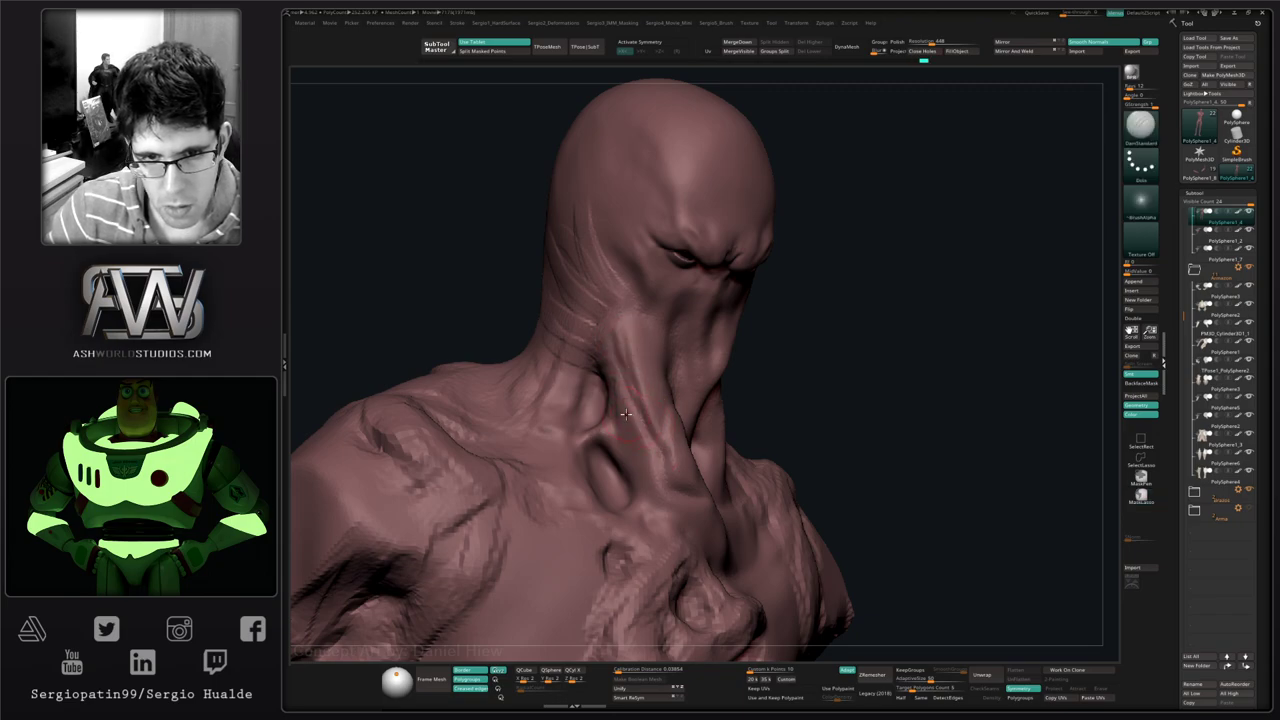
mouse_move(660, 430)
right_mouse_down()
mouse_move(692, 418)
mouse_move(636, 436)
mouse_move(656, 402)
mouse_move(700, 400)
mouse_move(717, 383)
right_mouse_up()
key("b")
key("c")
key("l")
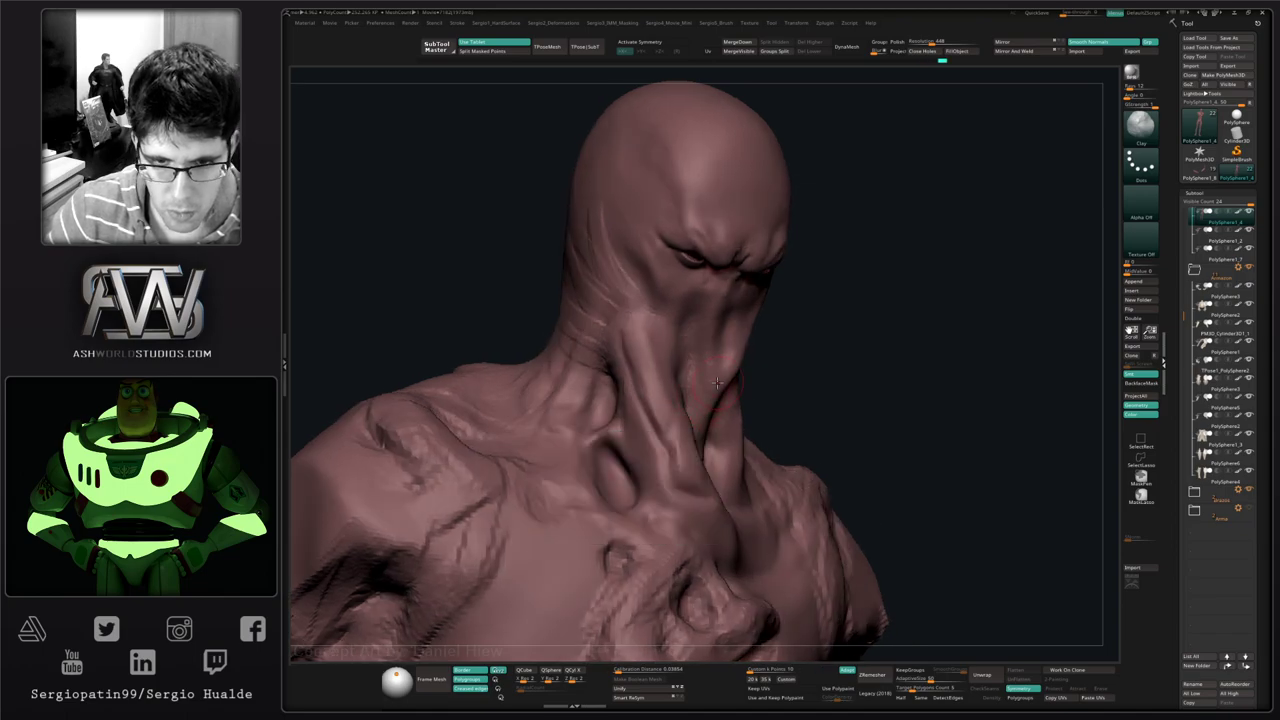
- Sharpen the creases on the side of the neck strand with DamStandard, from the collarbone hollow up to the jaw
key("b")
key("d")
key("s")
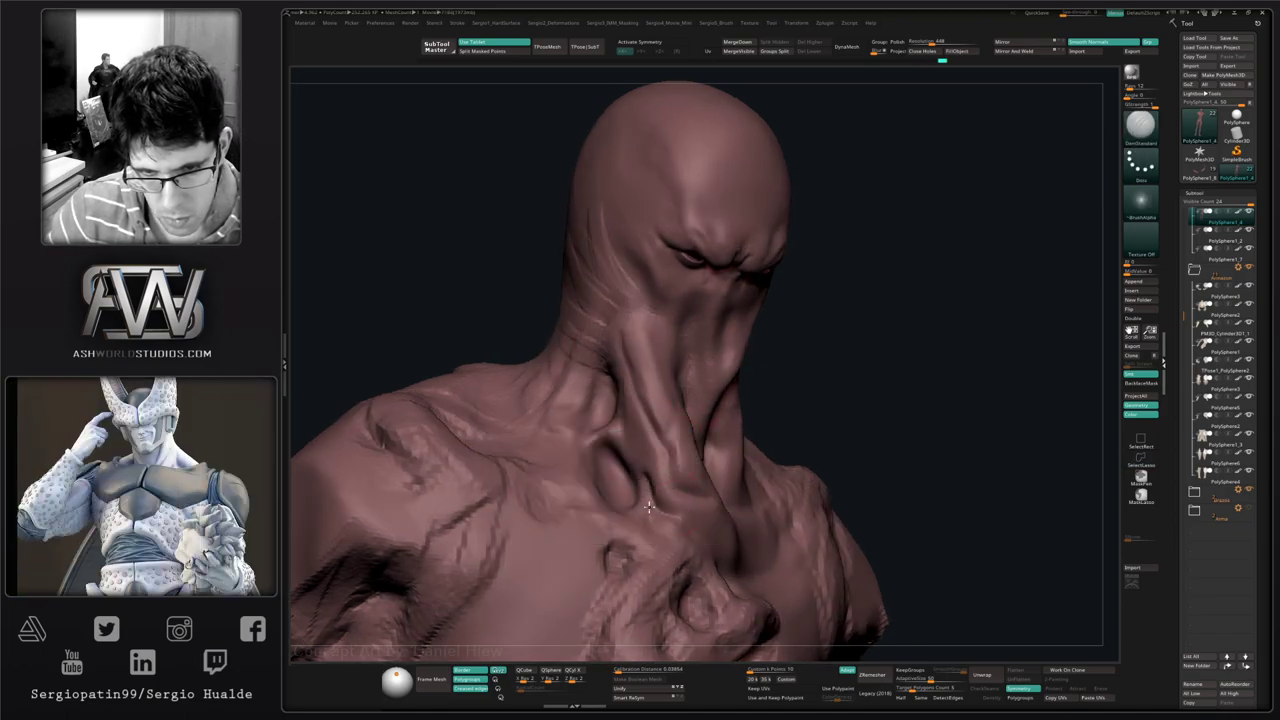
right_click_drag(705, 526, 656, 487)
left_click_drag(656, 487, 662, 462, "shift")
mouse_move(625, 465)
right_mouse_down()
mouse_move(666, 476)
mouse_move(641, 473)
right_mouse_up()
left_click_drag(641, 473, 599, 376)
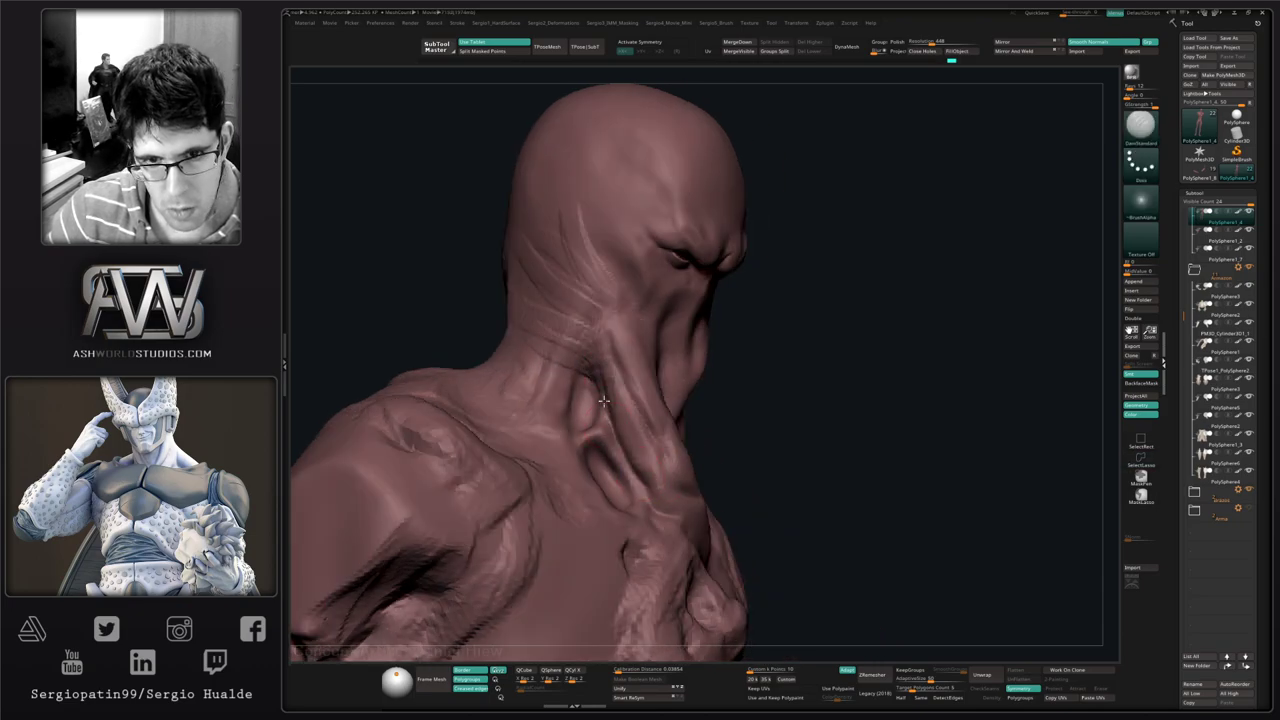
- Carve fanned grooves into the side of the head above the neck strand with DamStandard, undoing the stray stroke
right_click_drag(580, 311, 673, 460, "alt")
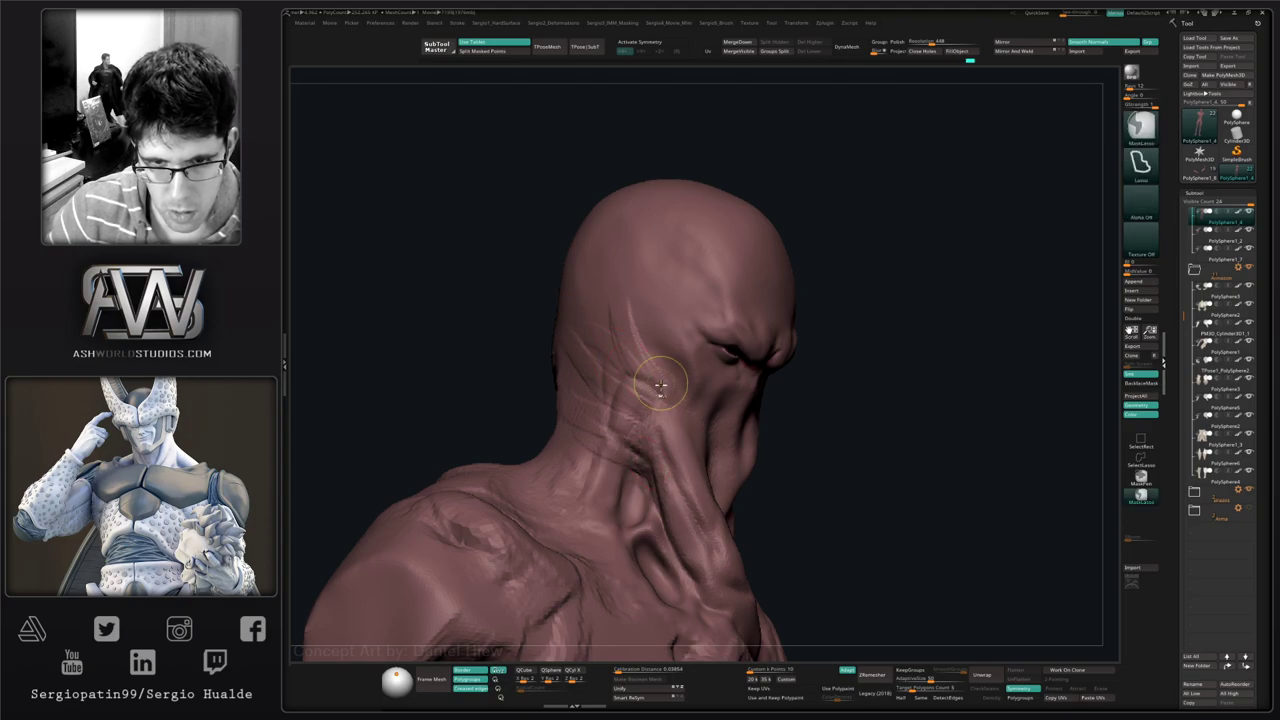
key("ctrl+z")
mouse_move(650, 350)
left_mouse_down()
mouse_move(625, 416)
mouse_move(608, 371)
left_mouse_up()
right_click_drag(641, 353, 681, 435, "alt")
left_click_drag(681, 382, 665, 432)
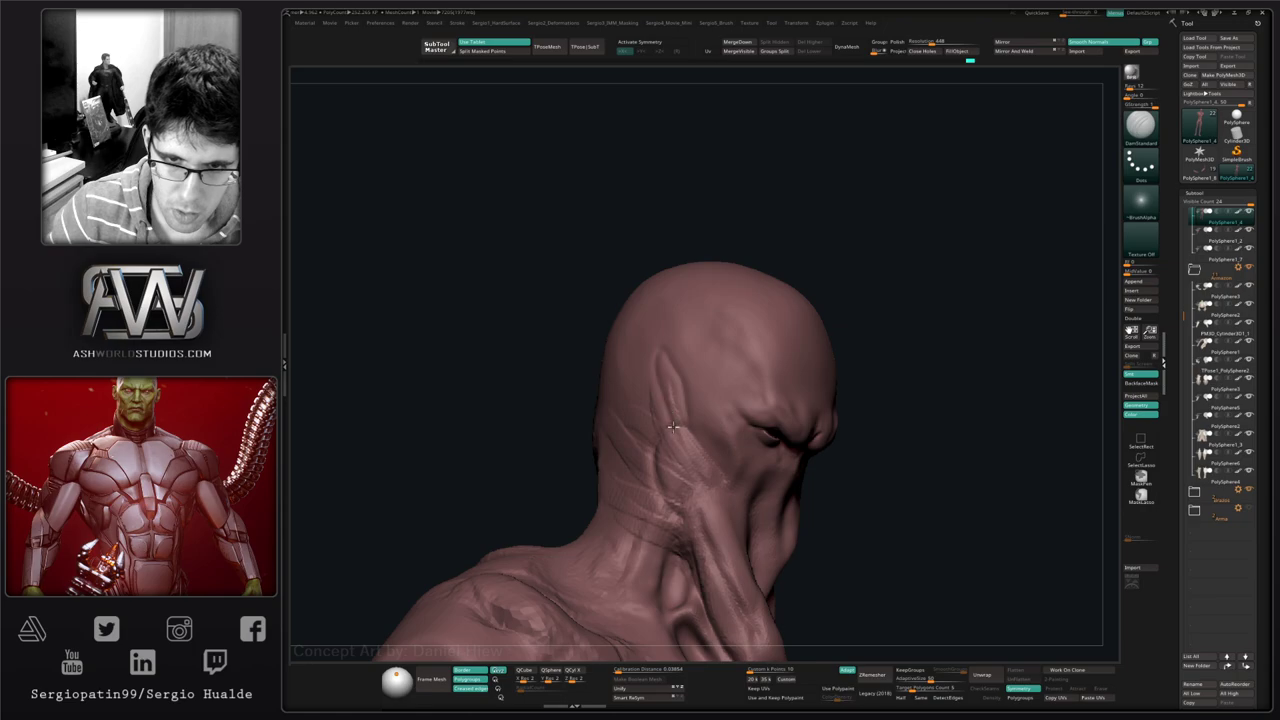
right_click_drag(665, 437, 698, 436)
mouse_move(662, 436)
left_mouse_down()
mouse_move(625, 368)
mouse_move(656, 442)
left_mouse_up()
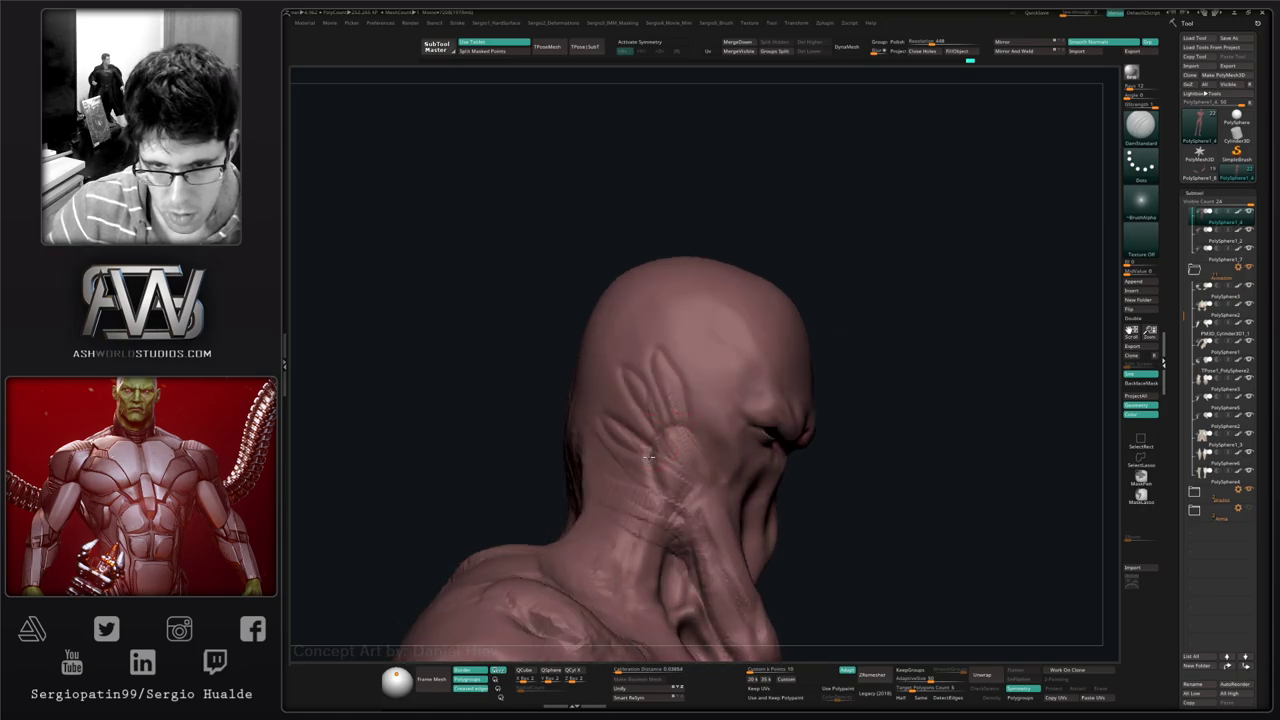
mouse_move(640, 489)
right_mouse_down()
mouse_move(701, 455)
mouse_move(734, 473)
right_mouse_up()
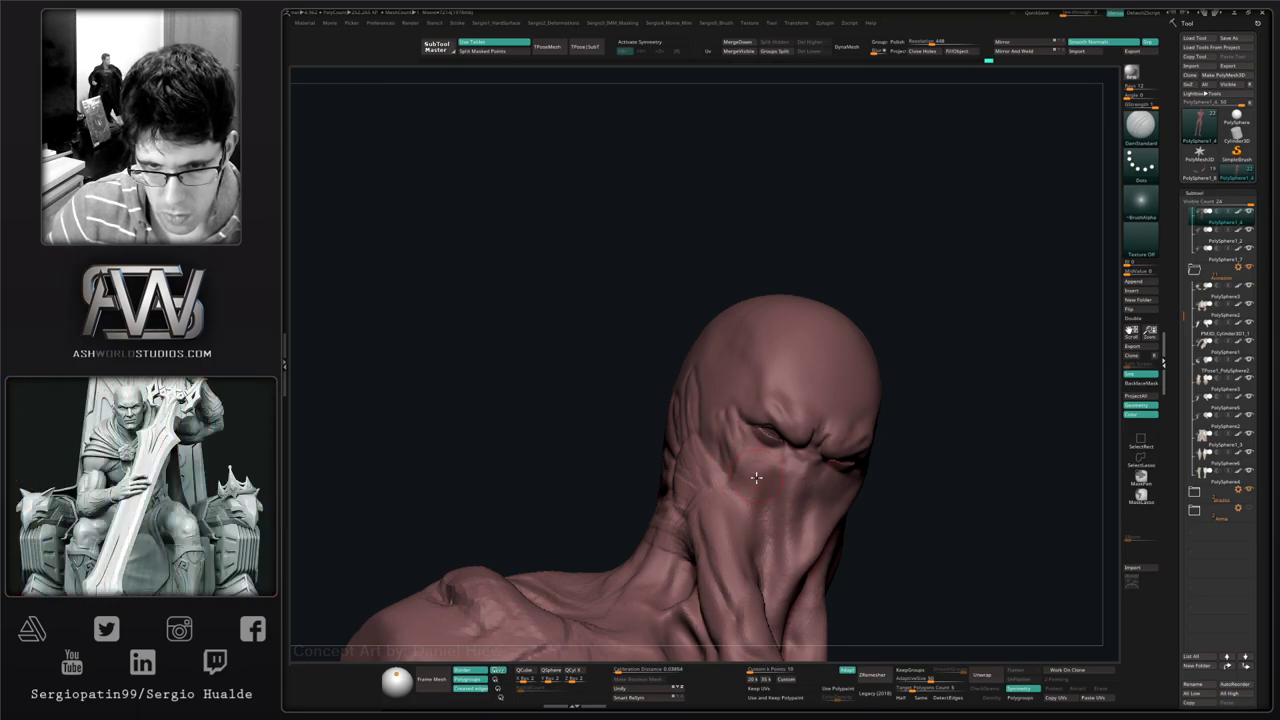
- Build up the end of the neck strand where it meets the collarbone and hand with ClayBuildup
mouse_move(756, 478)
right_mouse_down("ctrl")
mouse_move(740, 383)
mouse_move(700, 470)
mouse_move(715, 440)
mouse_move(726, 445)
mouse_move(694, 486)
mouse_move(878, 493)
mouse_move(750, 480)
mouse_move(770, 450)
mouse_move(720, 490)
mouse_move(782, 486)
right_mouse_up("ctrl")
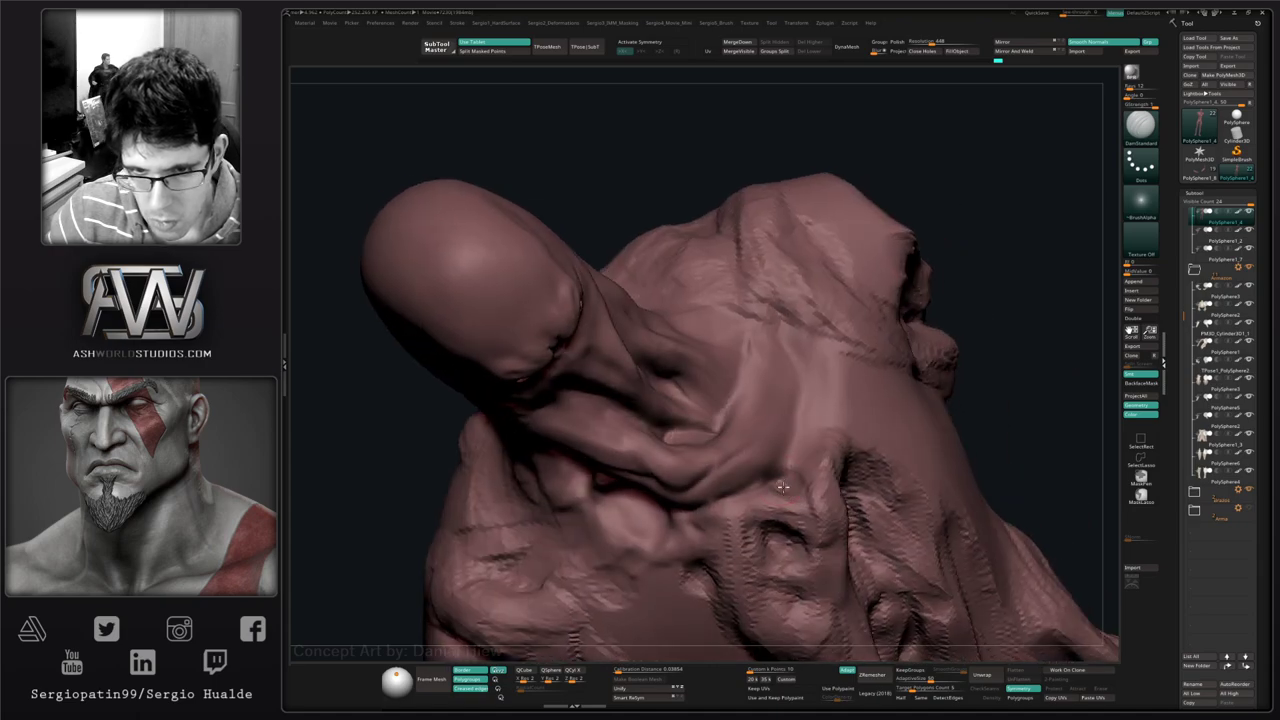
key("b")
key("c")
key("b")
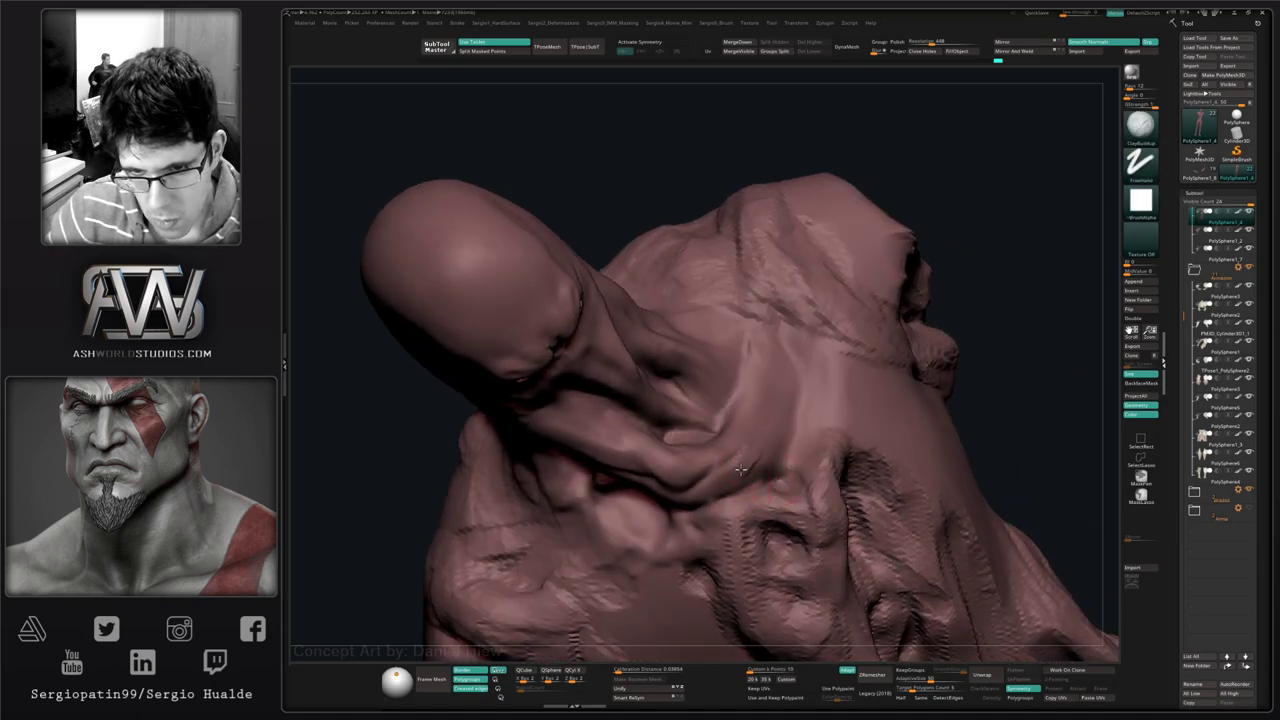
right_click_drag(752, 475, 727, 457)
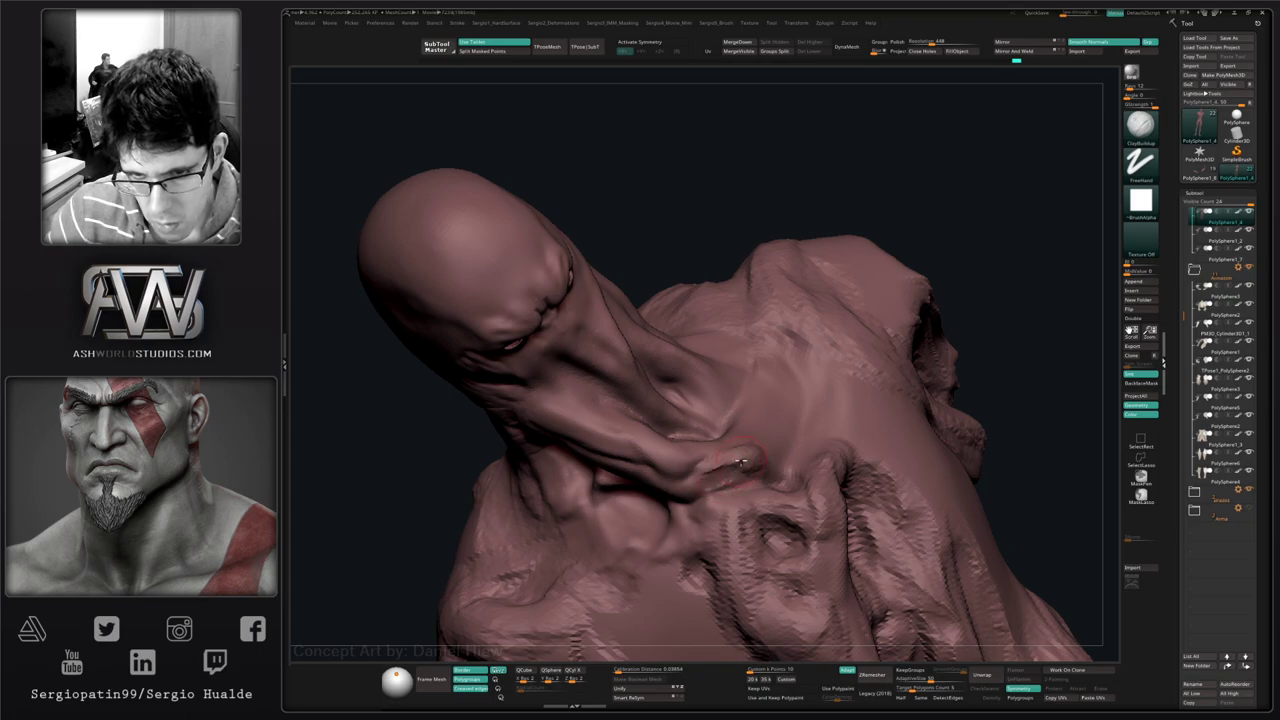
mouse_move(749, 477)
right_mouse_down()
mouse_move(673, 460)
mouse_move(699, 456)
mouse_move(646, 456)
mouse_move(693, 450)
mouse_move(704, 485)
mouse_move(752, 454)
mouse_move(750, 435)
mouse_move(761, 441)
mouse_move(651, 359)
right_mouse_up()
- Refine the neck strand's creases with DamStandard and check the sculpt with the helmet and armor shown
key("b")
key("d")
key("s")
right_click_drag(705, 426, 650, 430)
right_click_drag(650, 430, 650, 350, "ctrl")
key("shift+s")
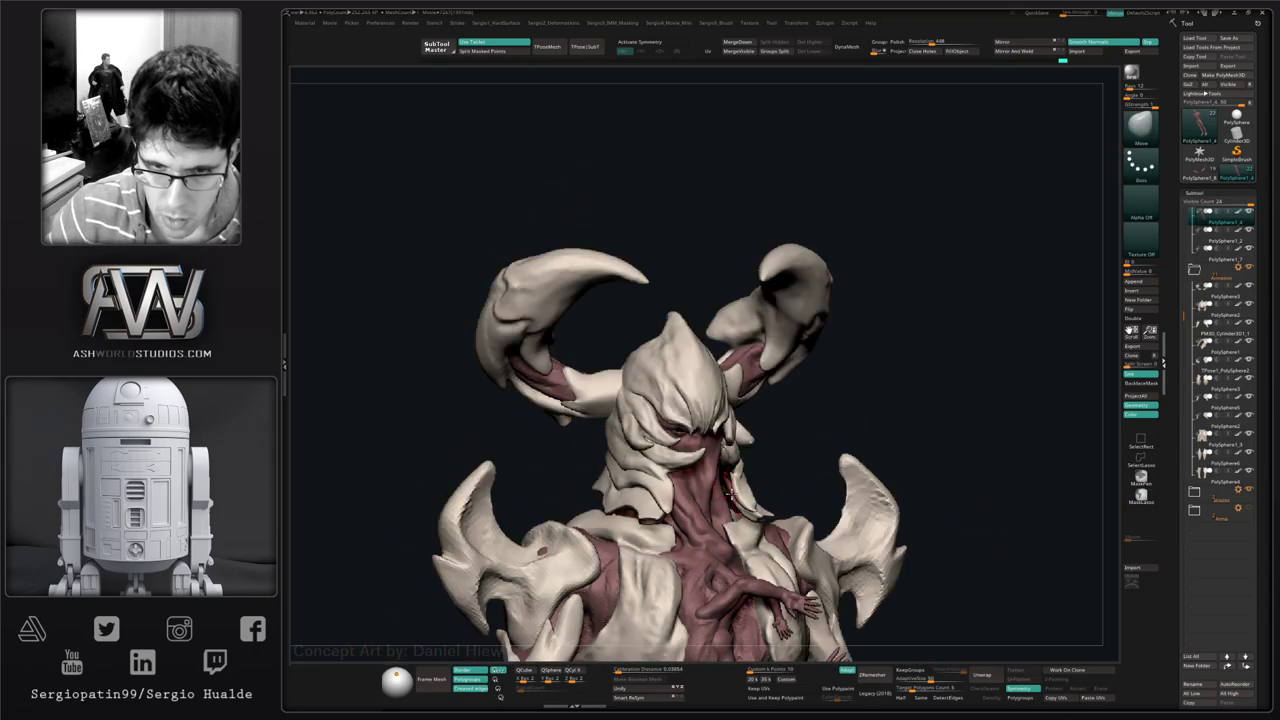
- Reshape the grooved muscle folds on the side of the head with the Move brush
mouse_move(742, 545)
right_mouse_down("alt")
mouse_move(760, 469)
mouse_move(680, 466)
mouse_move(805, 470)
mouse_move(697, 486)
mouse_move(871, 426)
mouse_move(722, 479)
mouse_move(758, 532)
mouse_move(763, 419)
right_mouse_up("alt")
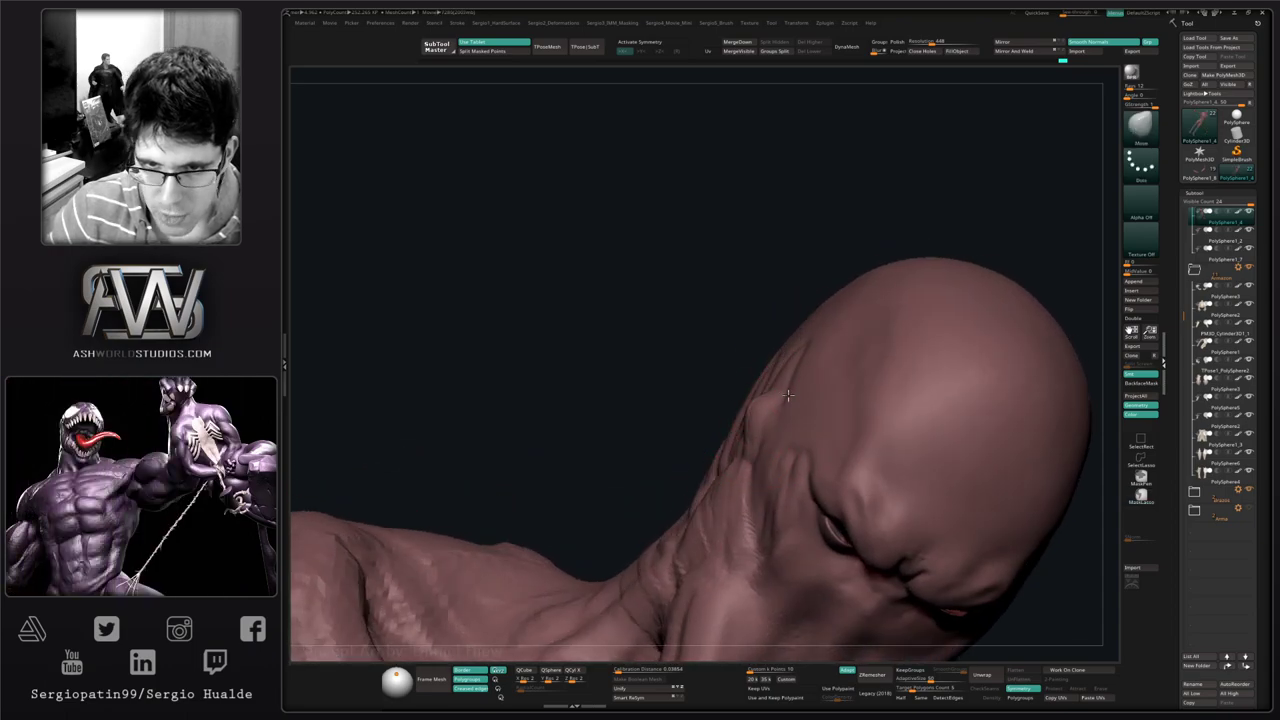
right_click_drag(750, 436, 791, 349)
mouse_move(639, 524)
right_mouse_down()
mouse_move(761, 437)
mouse_move(716, 422)
mouse_move(663, 491)
mouse_move(686, 457)
mouse_move(704, 484)
mouse_move(684, 512)
mouse_move(686, 540)
right_mouse_up()
mouse_move(686, 540)
left_mouse_down()
mouse_move(680, 528)
mouse_move(692, 532)
left_mouse_up()
mouse_move(692, 532)
right_mouse_down()
mouse_move(713, 530)
mouse_move(700, 524)
right_mouse_up()
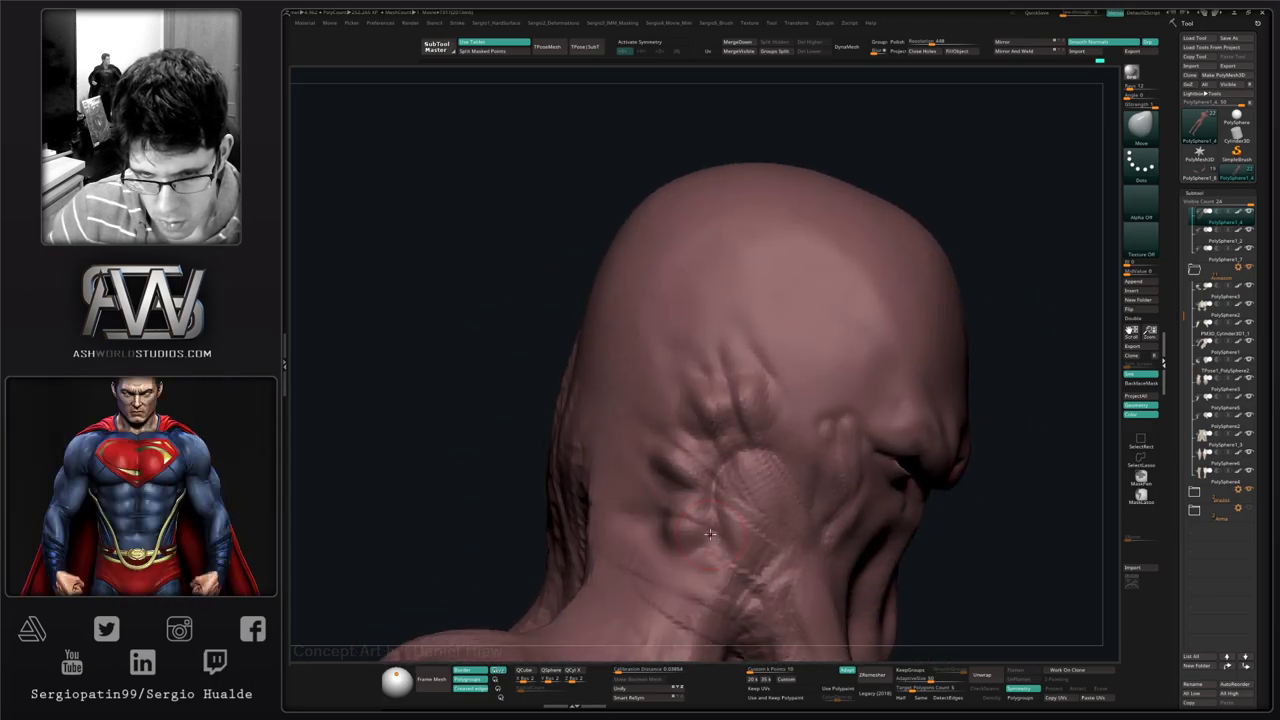
- Deepen the gaps between the muscle folds on the side of the head with ClayBuildup and smooth them
key("b")
key("c")
key("b")
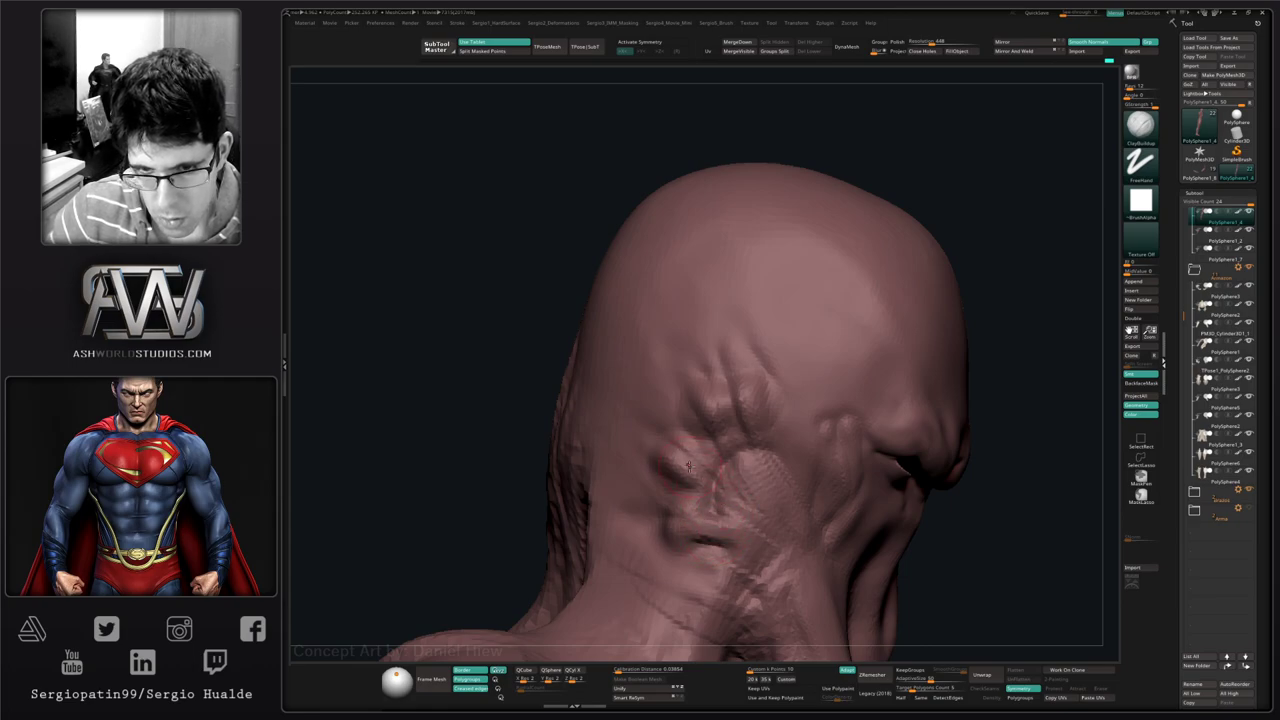
left_click_drag(689, 470, 722, 502, "alt")
mouse_move(712, 424)
left_mouse_down("alt")
mouse_move(742, 472)
mouse_move(772, 470)
left_mouse_up("alt")
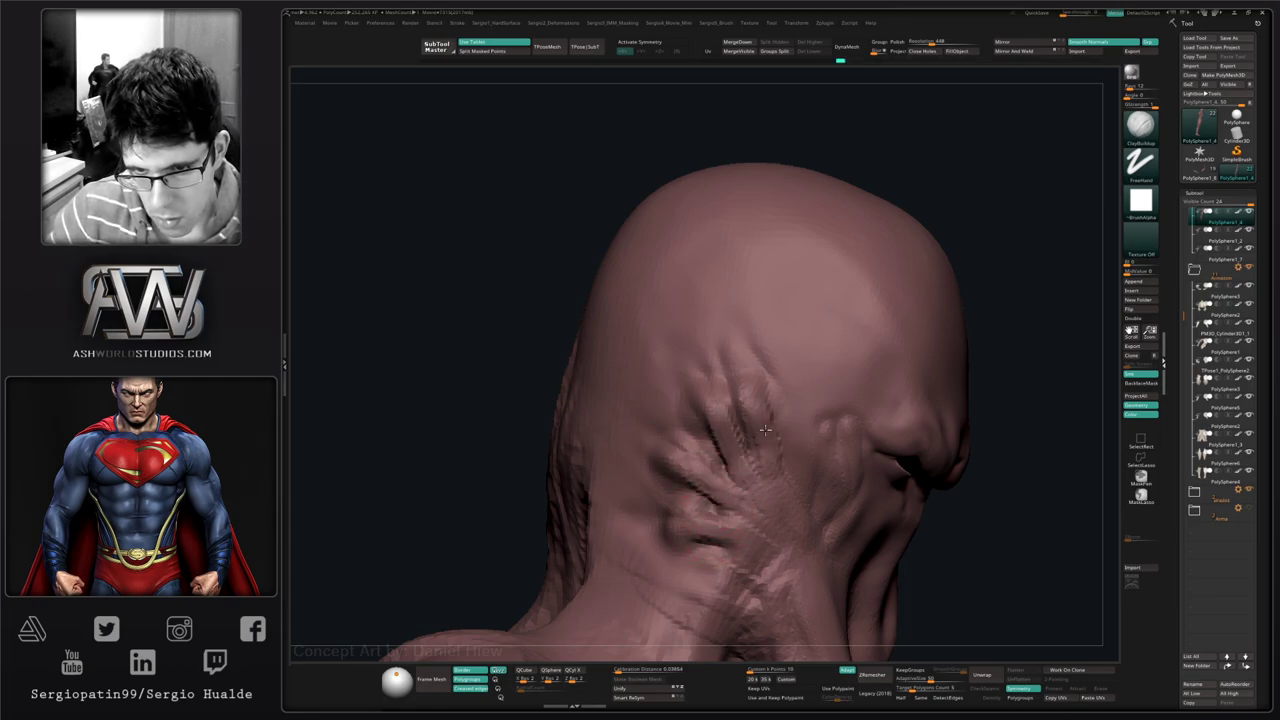
mouse_move(765, 430)
right_mouse_down()
mouse_move(803, 466)
mouse_move(754, 474)
mouse_move(695, 533)
right_mouse_up()
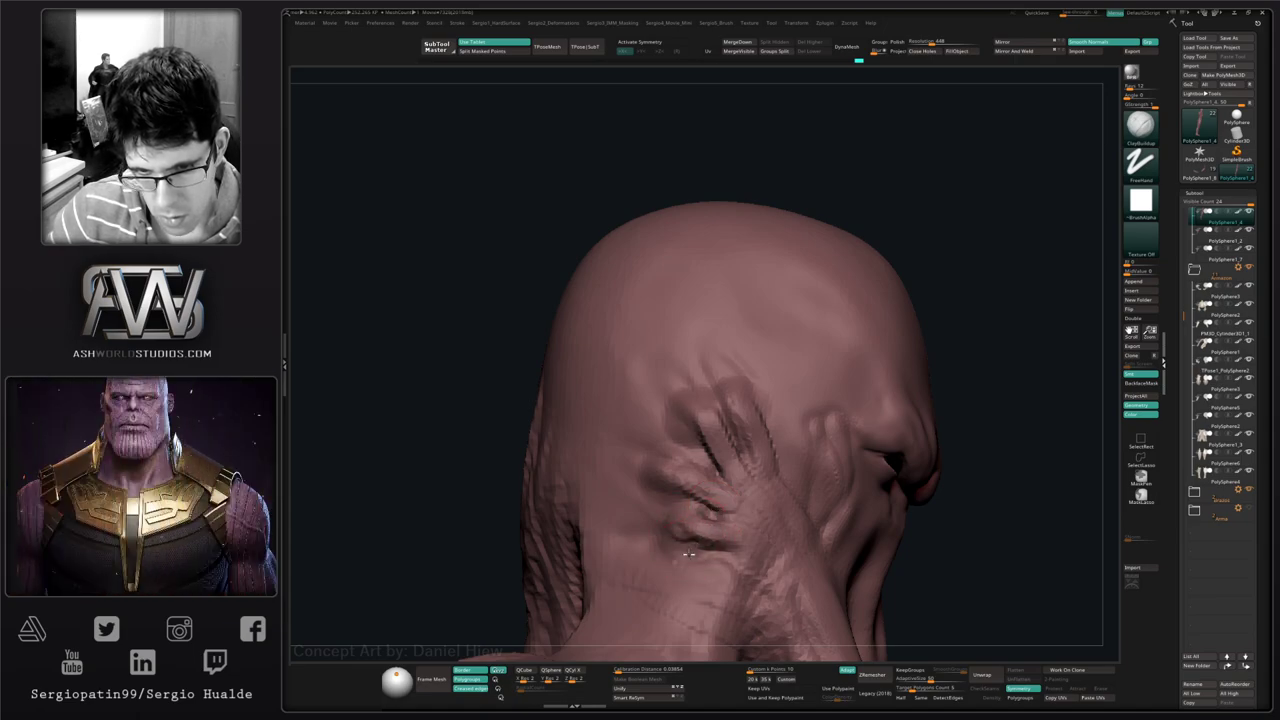
key("shift")
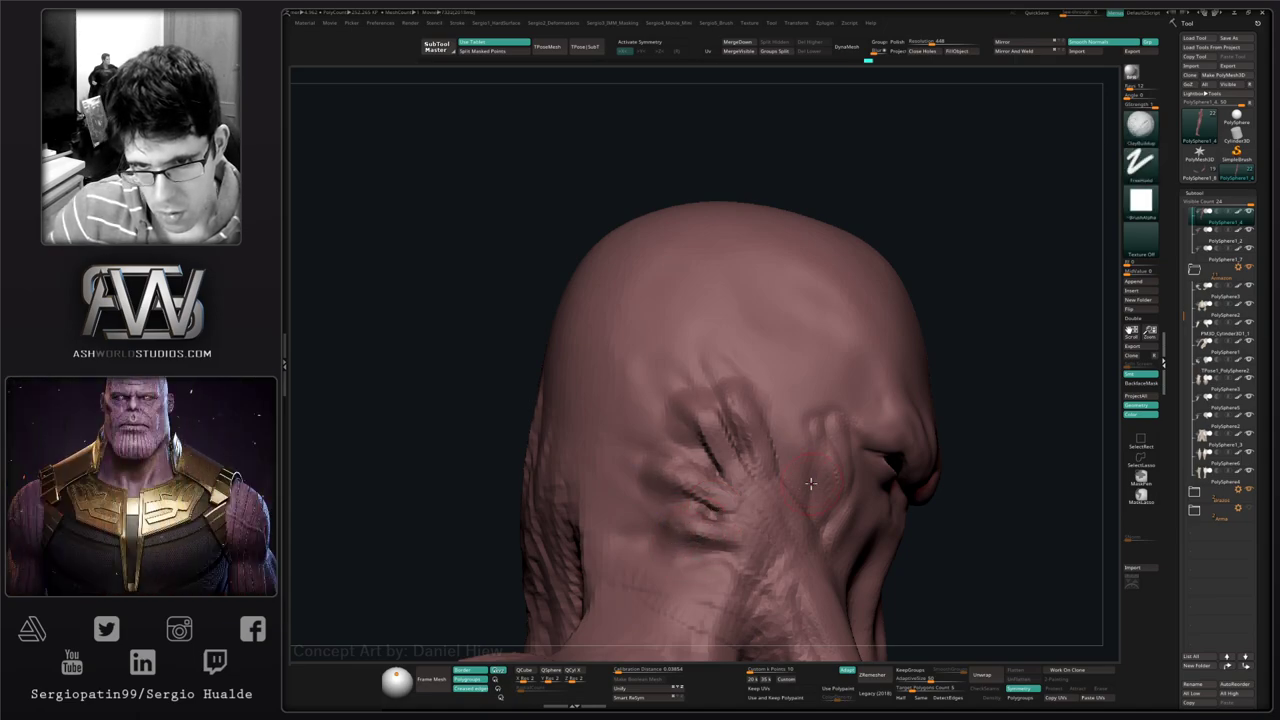
- Build up the fold beside the eye and the inner edge of the neck strand across the cheek with ClayBuildup
right_click_drag(652, 484, 816, 500)
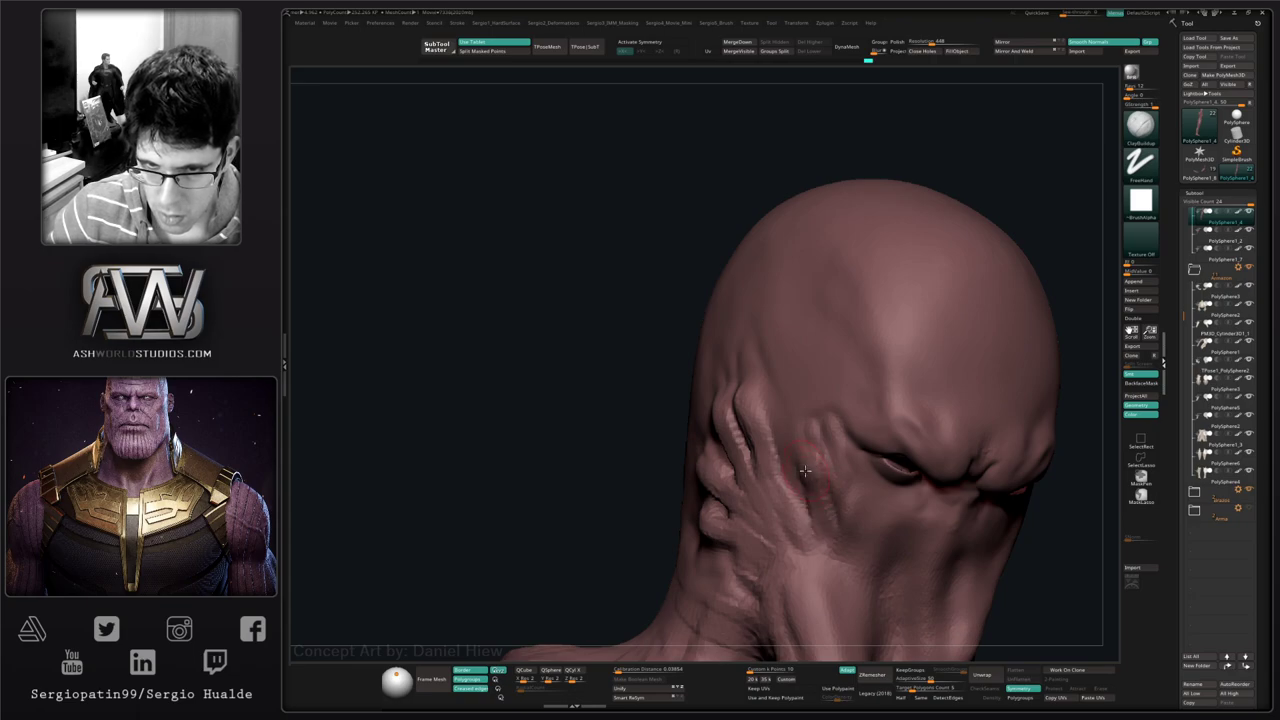
mouse_move(805, 471)
left_mouse_down()
mouse_move(824, 515)
mouse_move(806, 462)
left_mouse_up()
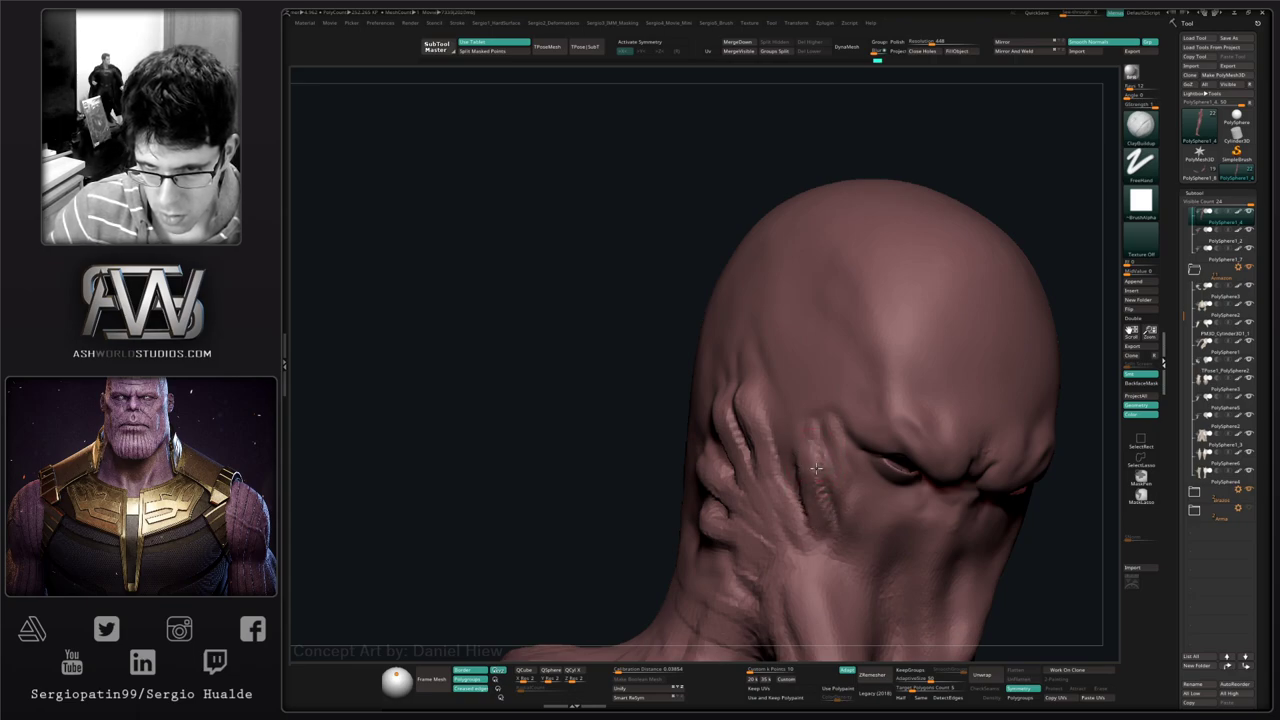
mouse_move(814, 441)
right_mouse_down()
mouse_move(823, 457)
mouse_move(817, 431)
mouse_move(843, 445)
mouse_move(786, 417)
mouse_move(840, 466)
mouse_move(811, 473)
mouse_move(800, 450)
mouse_move(860, 446)
mouse_move(815, 438)
mouse_move(792, 410)
right_mouse_up()
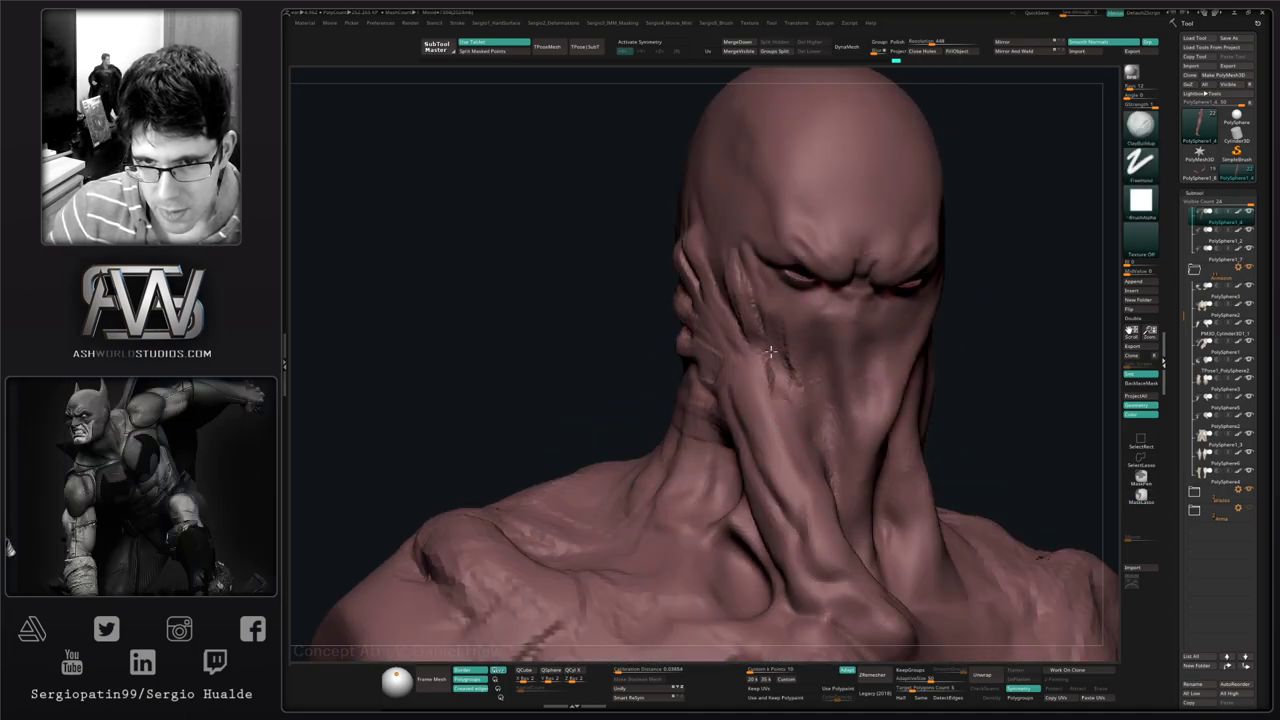
right_click_drag(782, 380, 787, 416)
right_click_drag(821, 521, 791, 466)
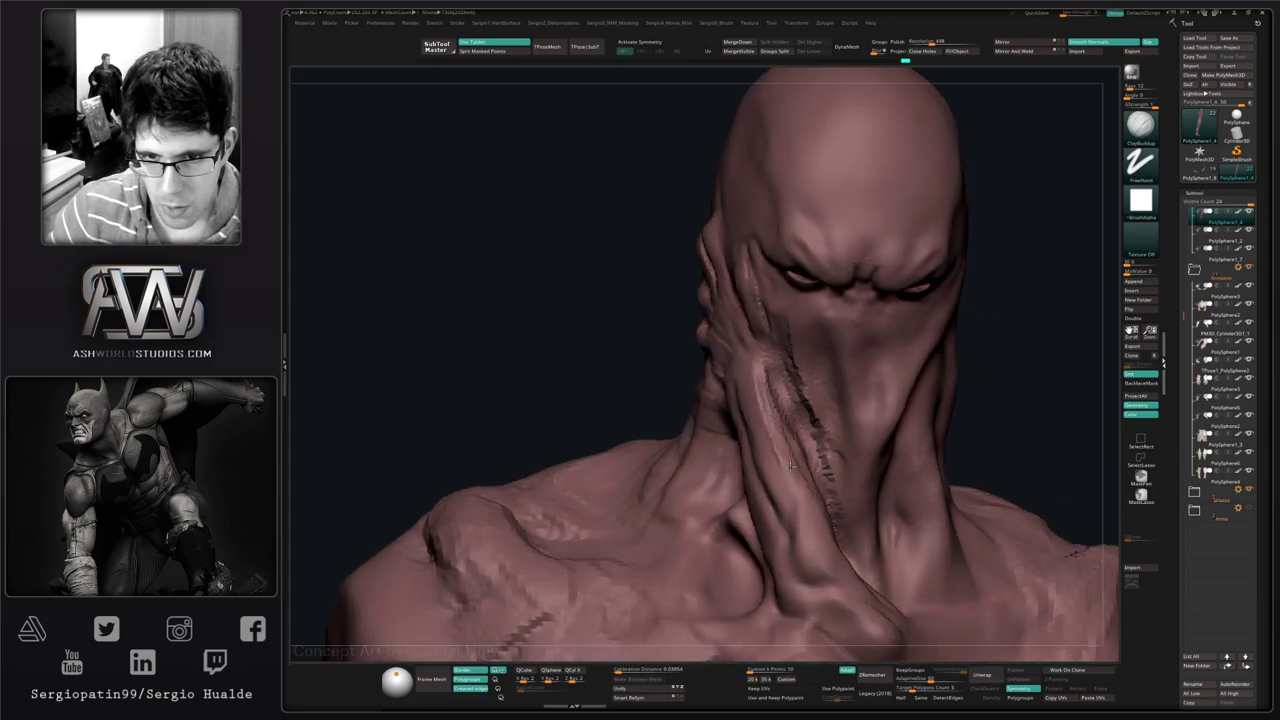
- Smooth the rough clay along the neck strand's inner edge and soften the cheek below the eye
mouse_move(768, 372)
left_mouse_down()
mouse_move(800, 430)
mouse_move(777, 400)
mouse_move(780, 321)
left_mouse_up()
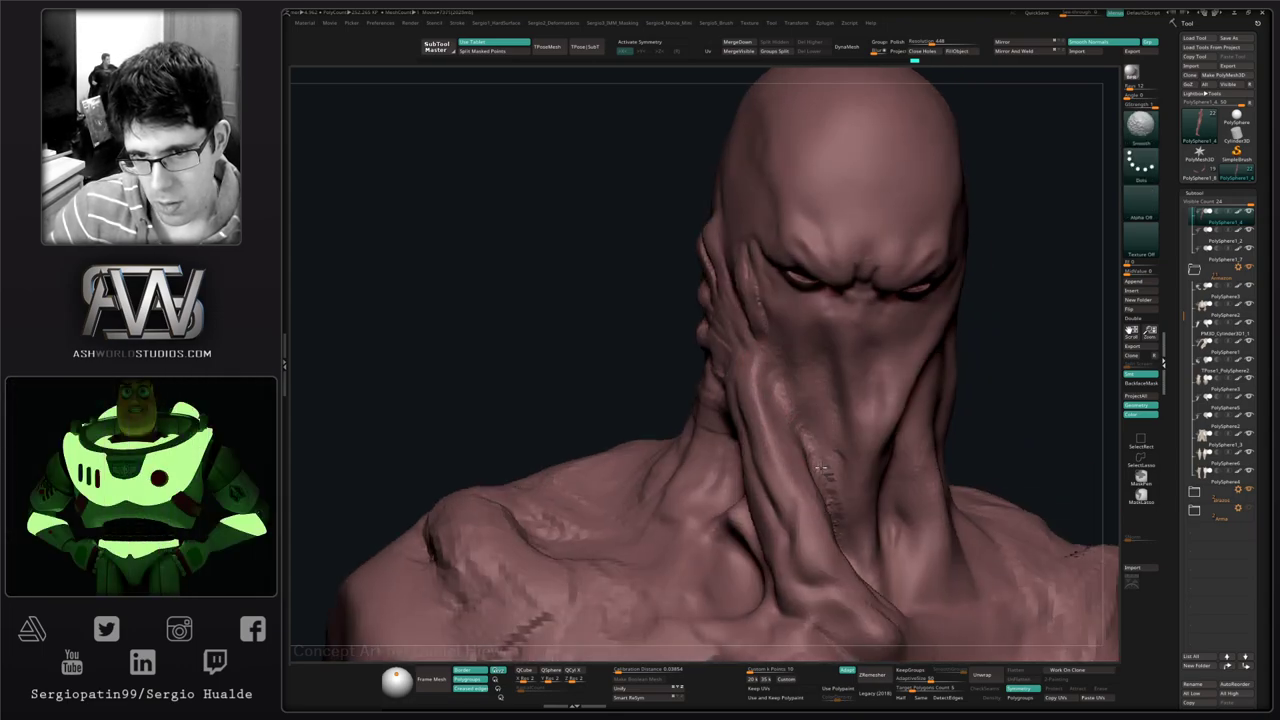
right_click_drag(807, 424, 823, 508)
right_click_drag(806, 429, 840, 430, "ctrl")
mouse_move(840, 430)
right_mouse_down("ctrl")
mouse_move(828, 497)
mouse_move(820, 458)
right_mouse_up("ctrl")
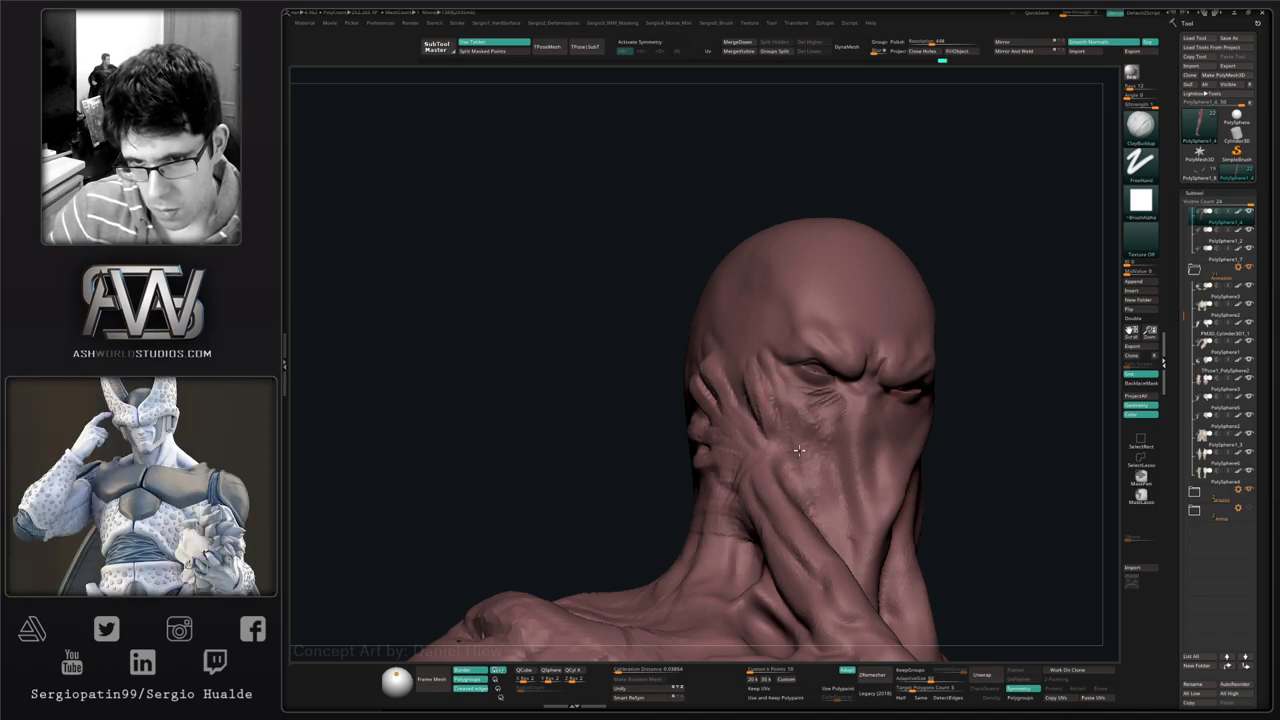
key("shift")
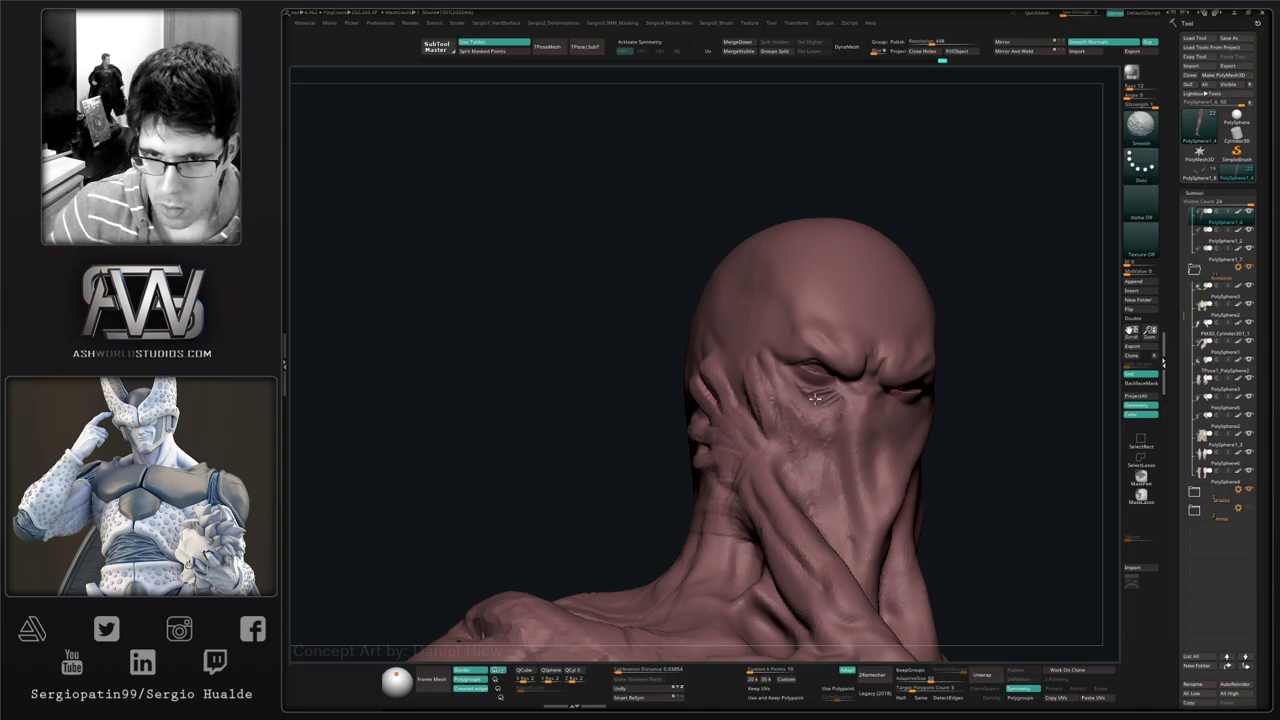
- Carve short creases into the side of the head above and behind the muscle folds with DamStandard
mouse_move(829, 491)
right_mouse_down()
mouse_move(790, 391)
mouse_move(885, 440)
mouse_move(855, 438)
mouse_move(935, 455)
mouse_move(840, 491)
mouse_move(857, 460)
mouse_move(826, 402)
mouse_move(830, 324)
right_mouse_up()
key("b")
key("d")
key("s")
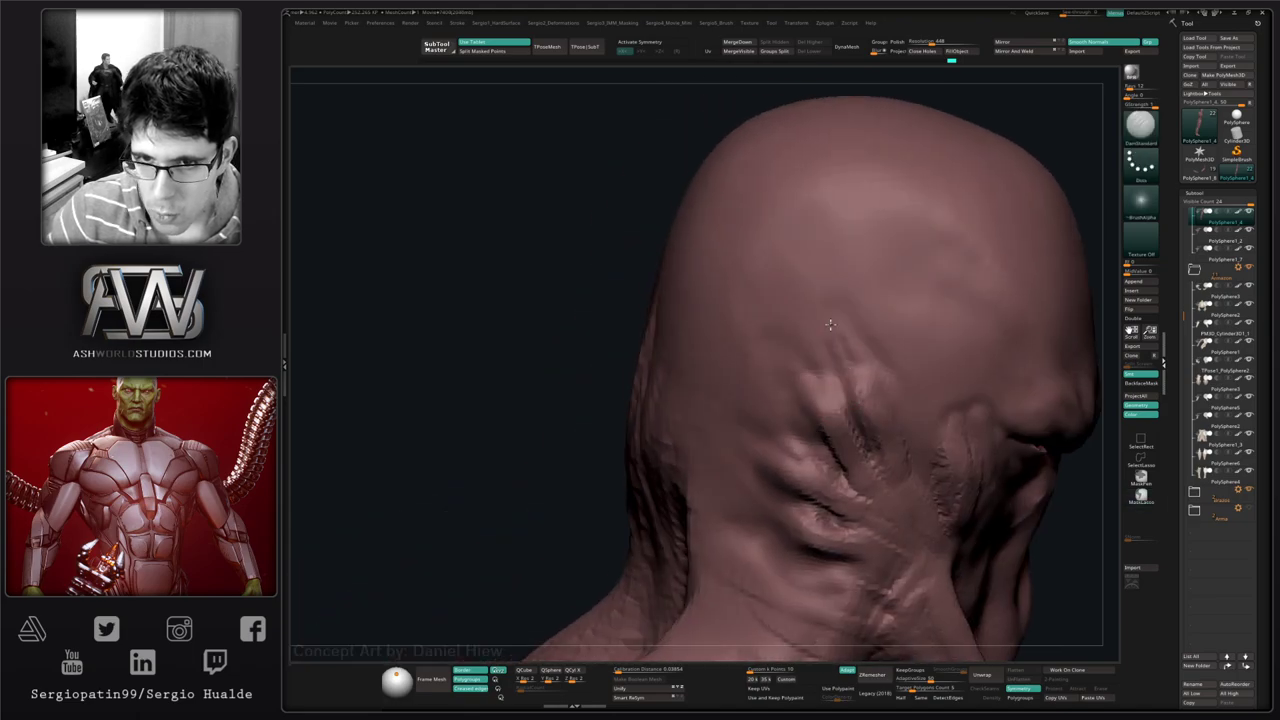
left_click_drag(777, 342, 791, 376)
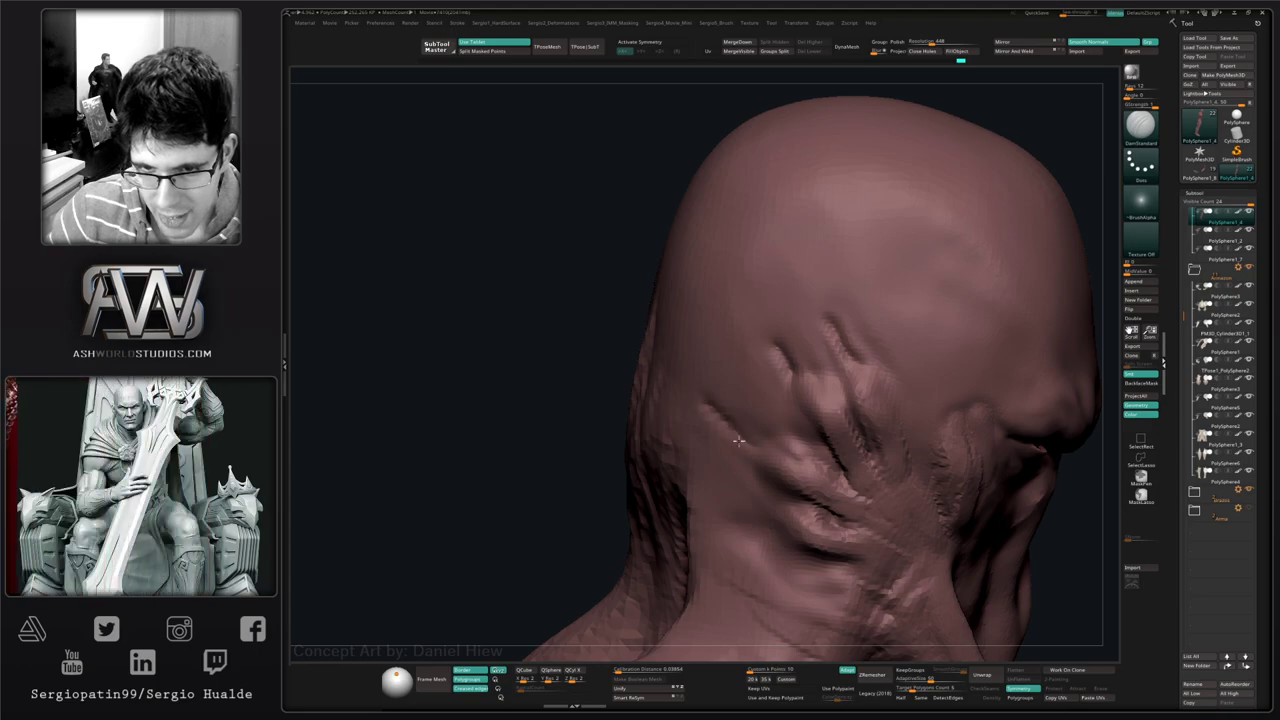
mouse_move(717, 413)
right_mouse_down()
mouse_move(710, 482)
mouse_move(823, 428)
right_mouse_up()
mouse_move(975, 465)
right_mouse_down("alt")
mouse_move(956, 387)
mouse_move(894, 466)
mouse_move(850, 463)
mouse_move(850, 490)
right_mouse_up("alt")
right_click_drag(790, 398, 832, 396)
left_click_drag(805, 350, 800, 284)
- Examine the whole bust from the front and side to judge the head folds and neck strands
mouse_move(940, 510)
right_mouse_down("ctrl")
mouse_move(960, 435)
mouse_move(971, 443)
mouse_move(937, 417)
mouse_move(887, 481)
right_mouse_up("ctrl")
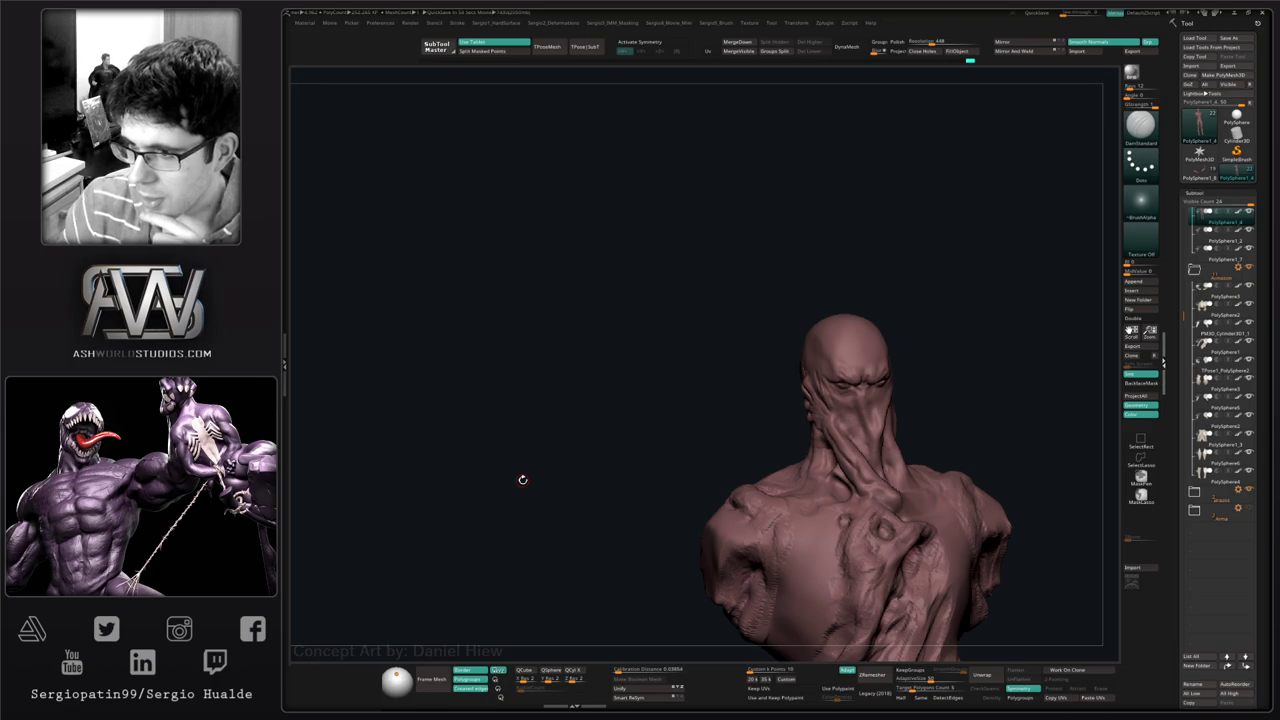
mouse_move(675, 429)
left_mouse_down()
mouse_move(673, 458)
mouse_move(539, 427)
left_mouse_up()
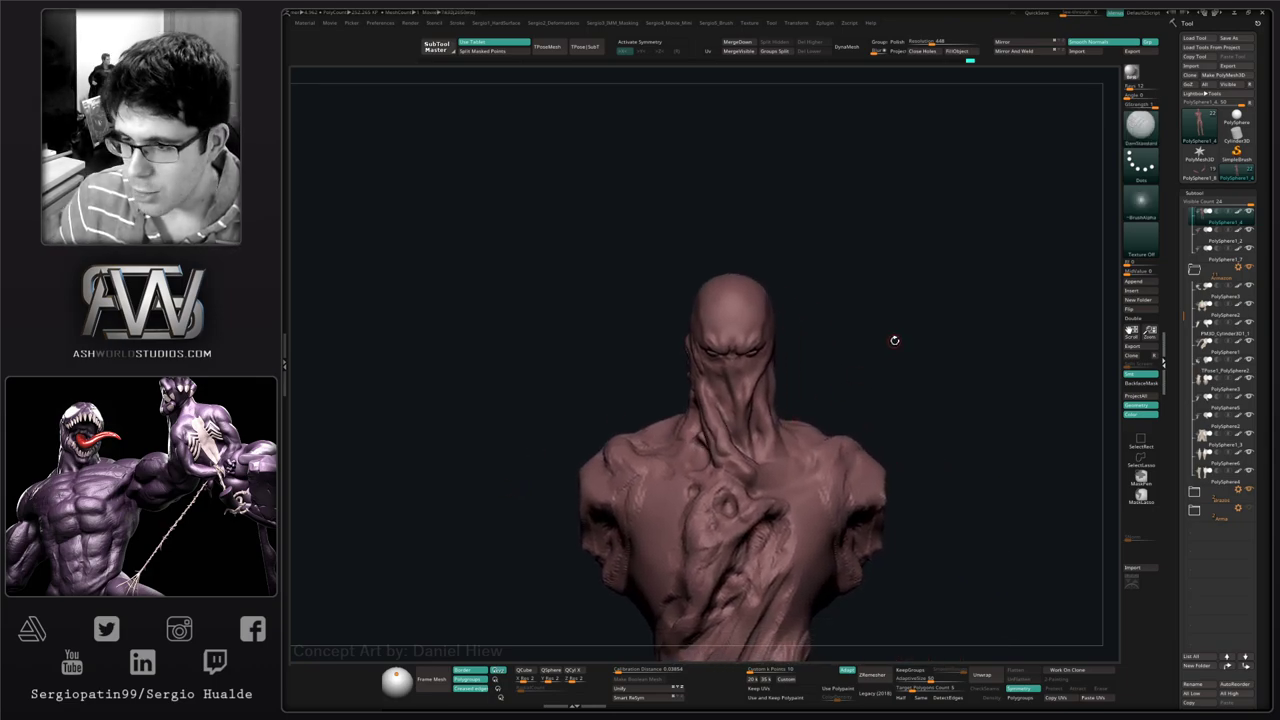
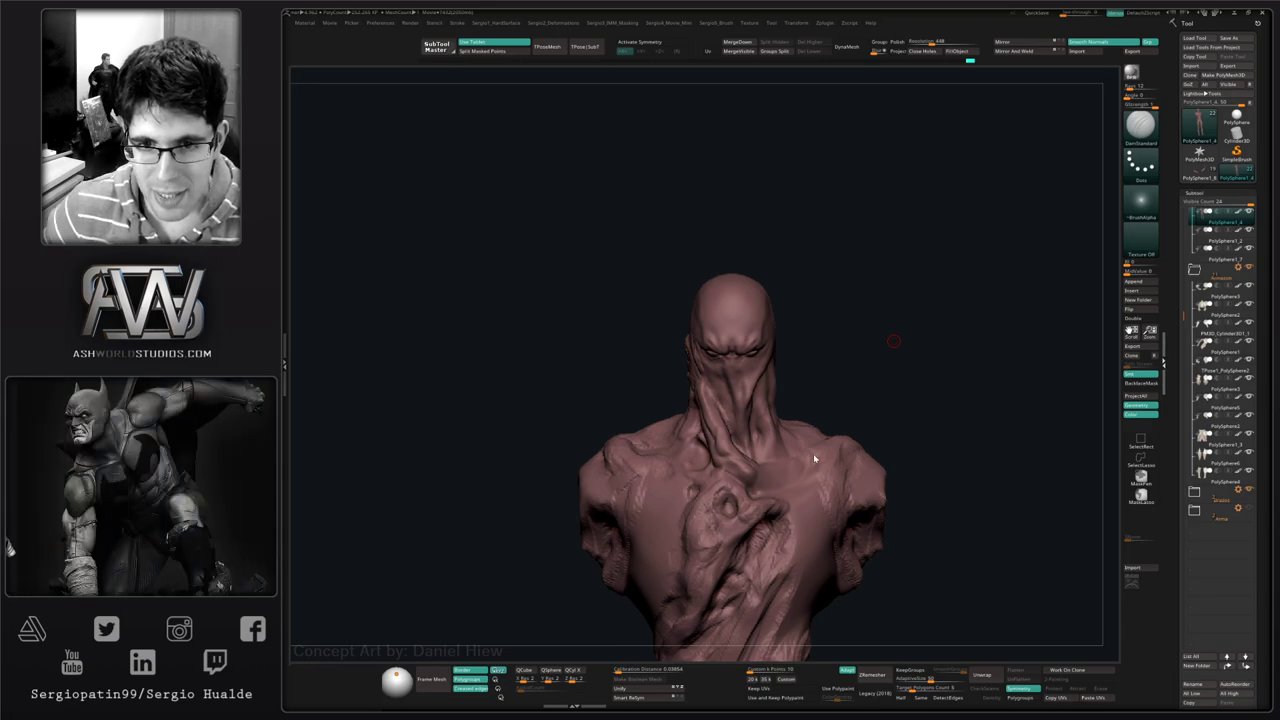
mouse_move(807, 323)
left_mouse_down()
mouse_move(823, 326)
mouse_move(803, 334)
mouse_move(818, 331)
left_mouse_up()
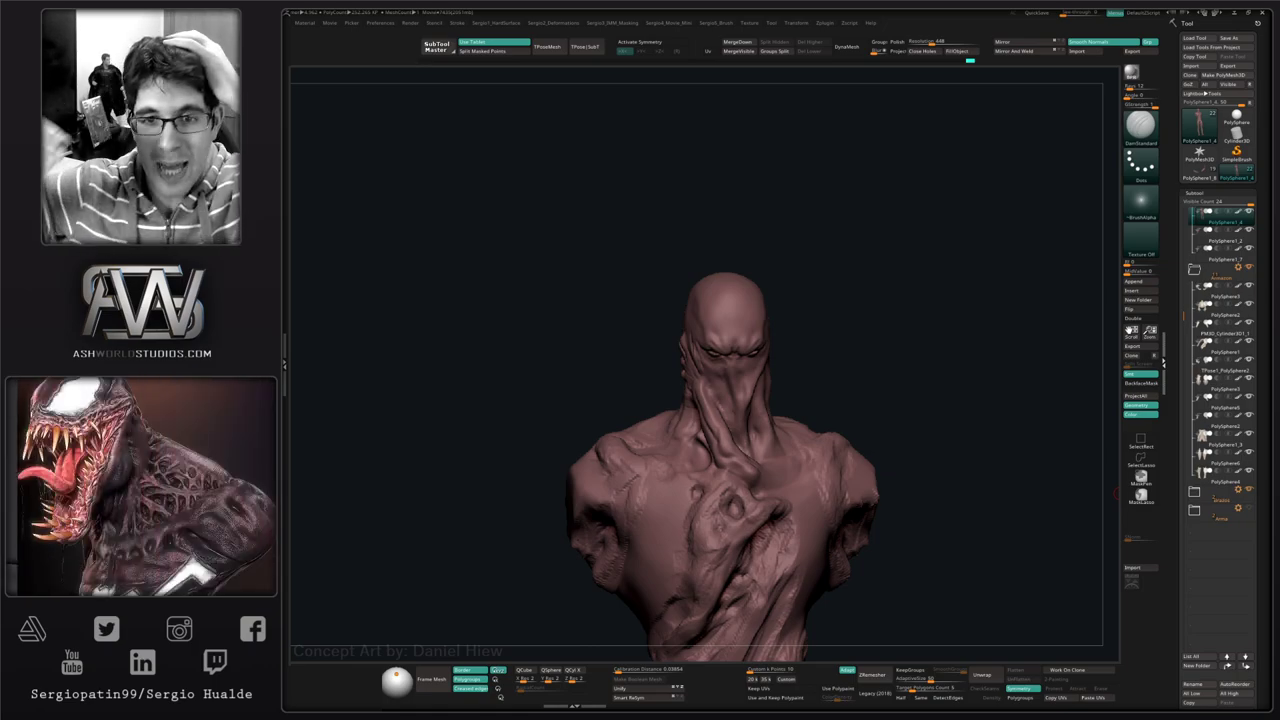
left_click_drag(1020, 395, 713, 377)
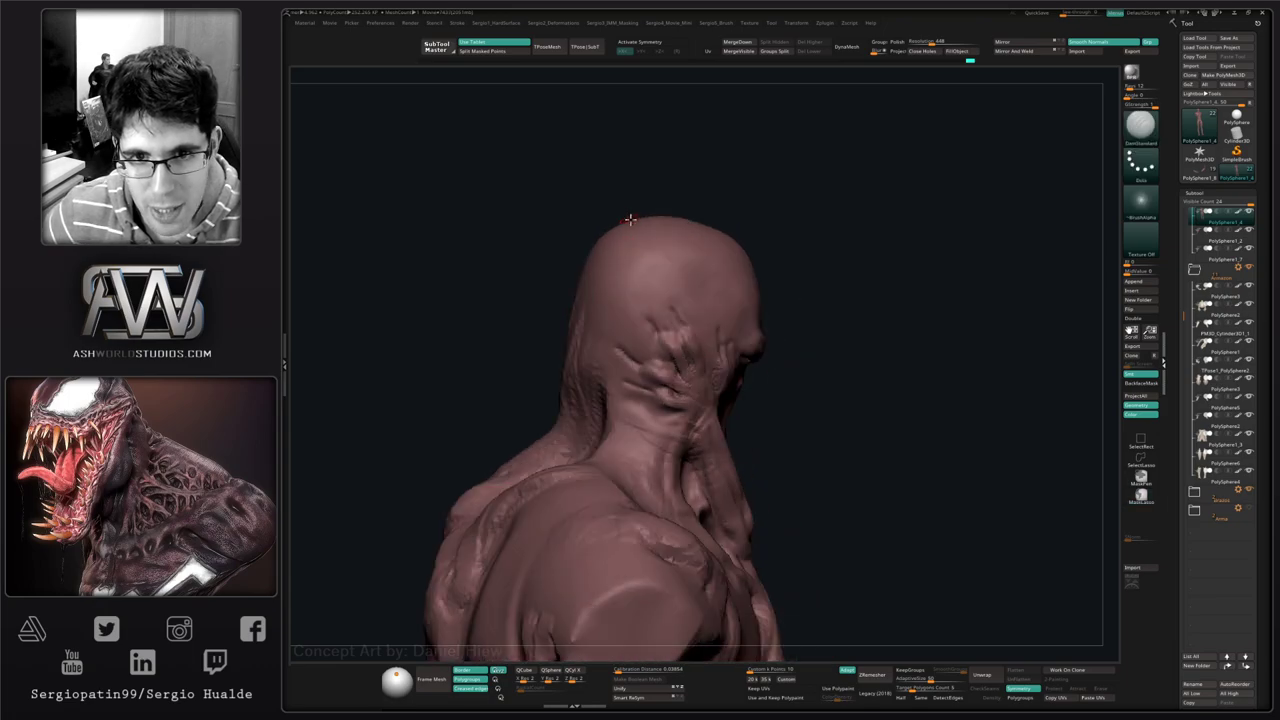
left_click_drag(837, 466, 880, 463)
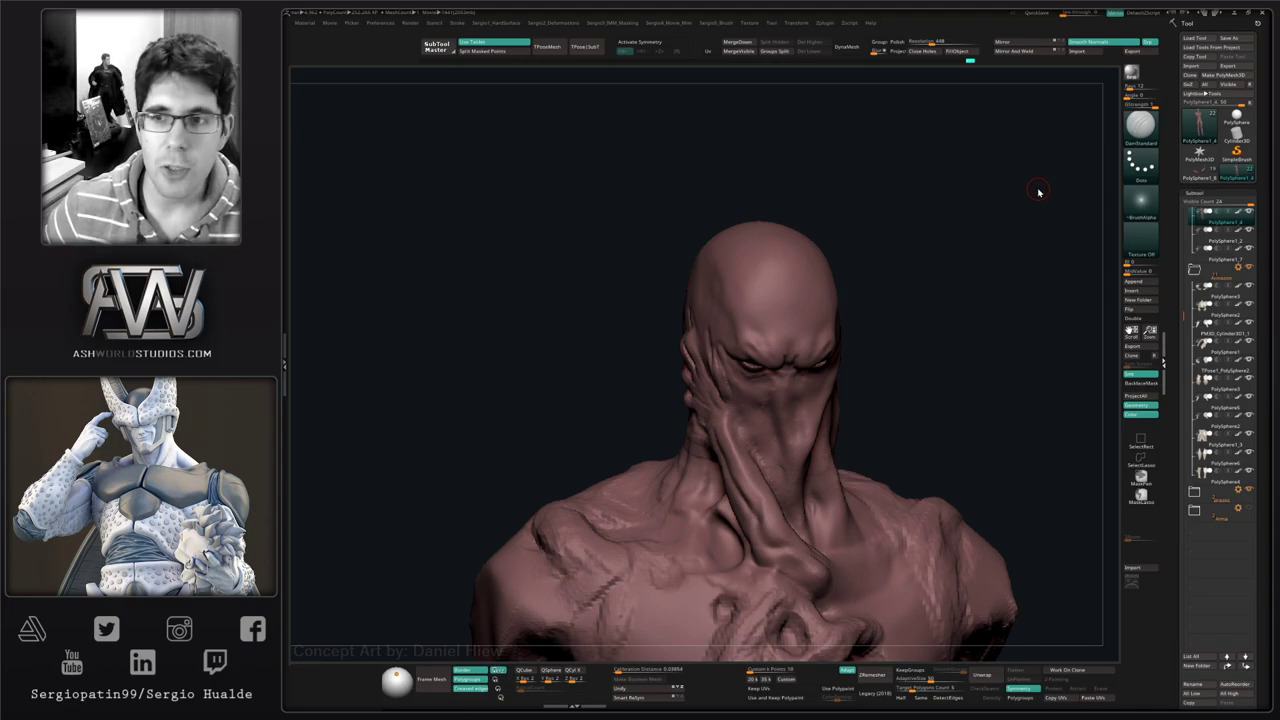
left_click_drag(942, 264, 936, 268)
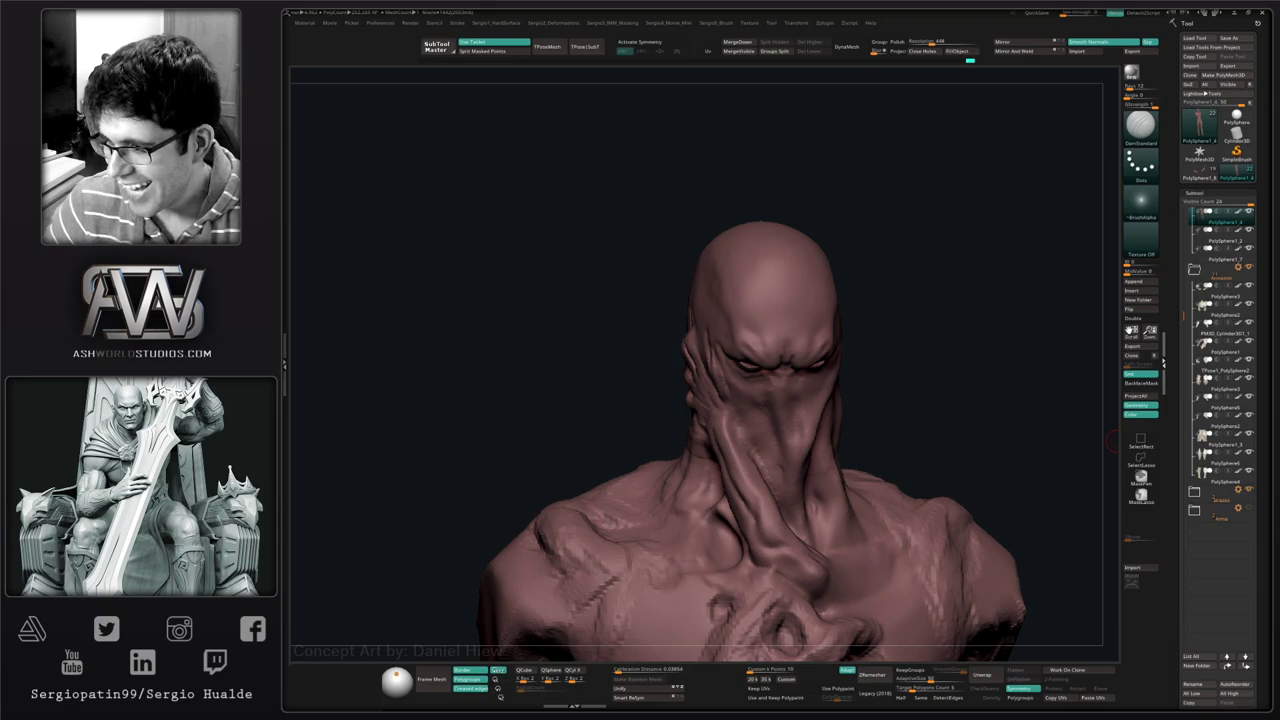
left_click_drag(590, 289, 562, 259)
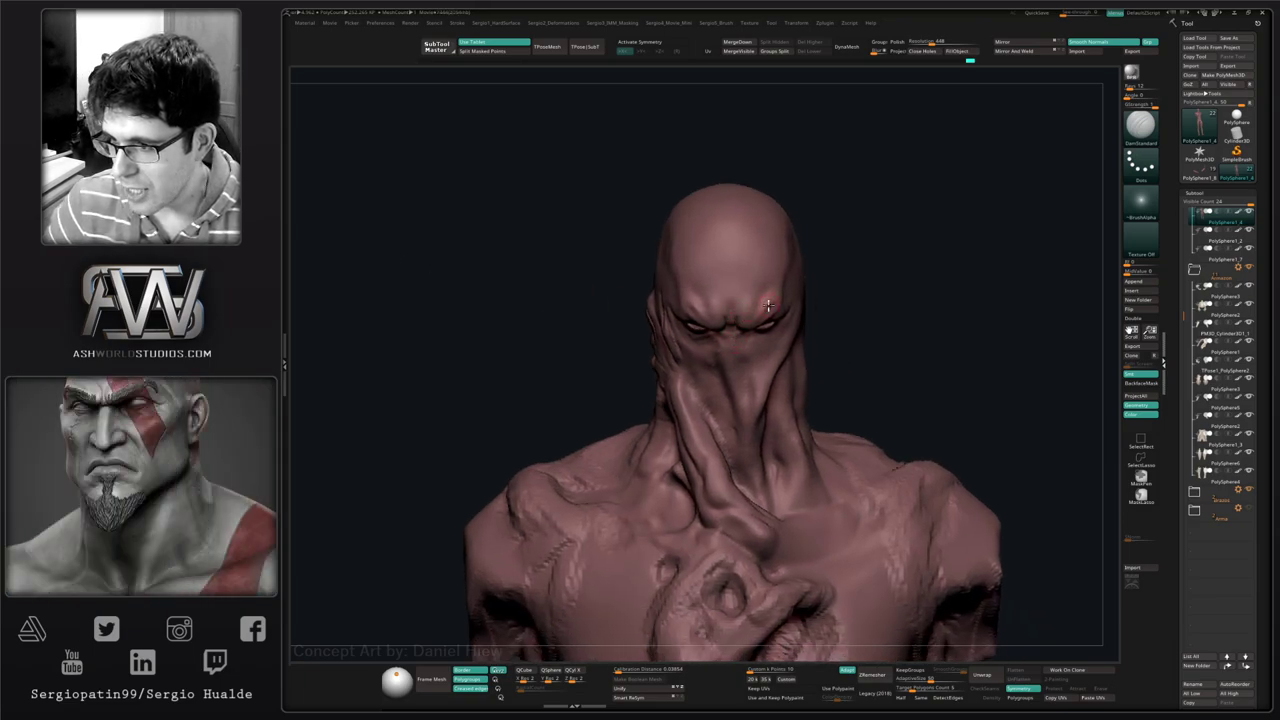
mouse_move(776, 302)
right_mouse_down()
mouse_move(792, 305)
mouse_move(775, 321)
mouse_move(775, 305)
right_mouse_up()
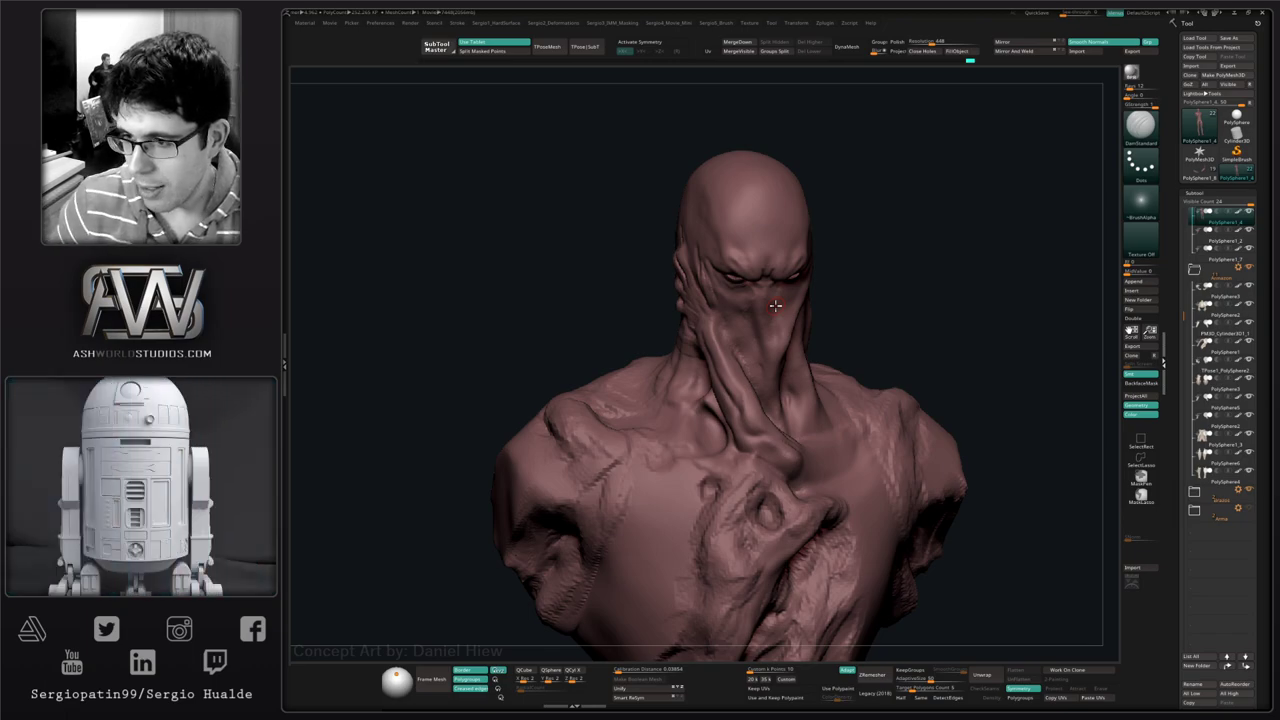
- Define the finger-like folds on the side of the head with ClayBuildup strokes
mouse_move(937, 306)
left_mouse_down()
mouse_move(697, 367)
mouse_move(712, 432)
left_mouse_up()
key("b")
key("c")
key("b")
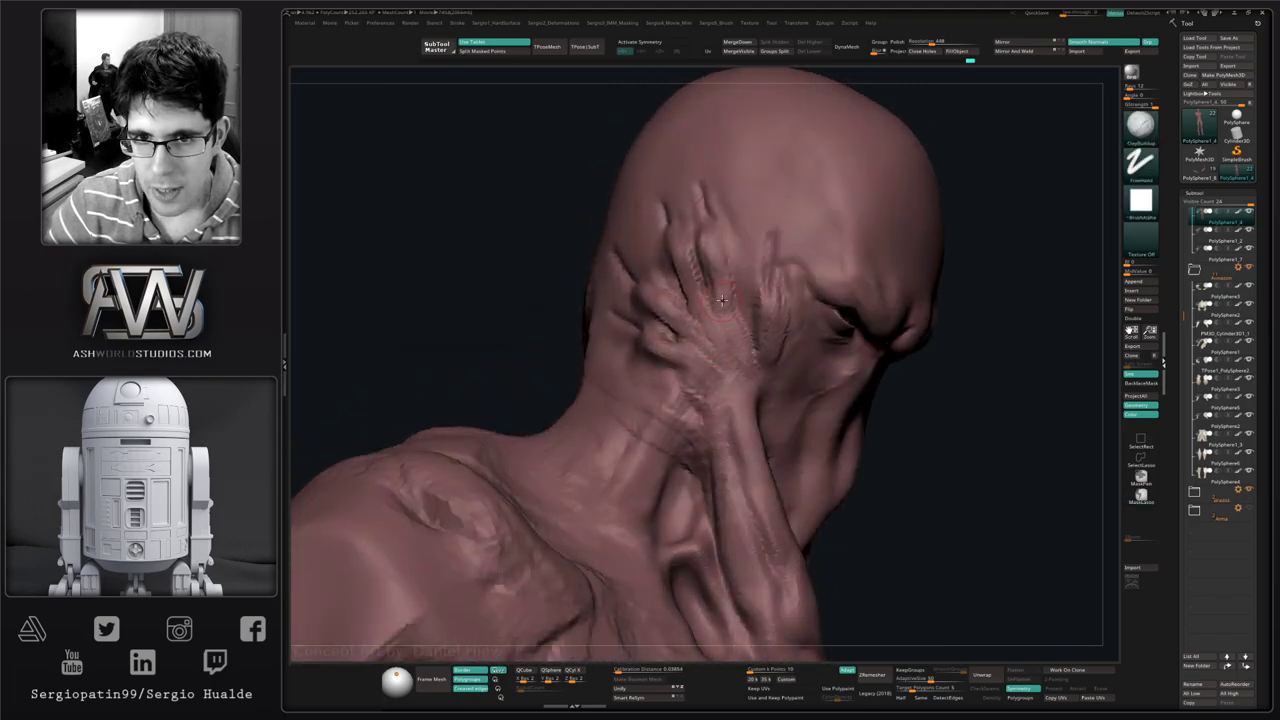
mouse_move(724, 302)
left_mouse_down()
mouse_move(716, 272)
mouse_move(722, 301)
left_mouse_up()
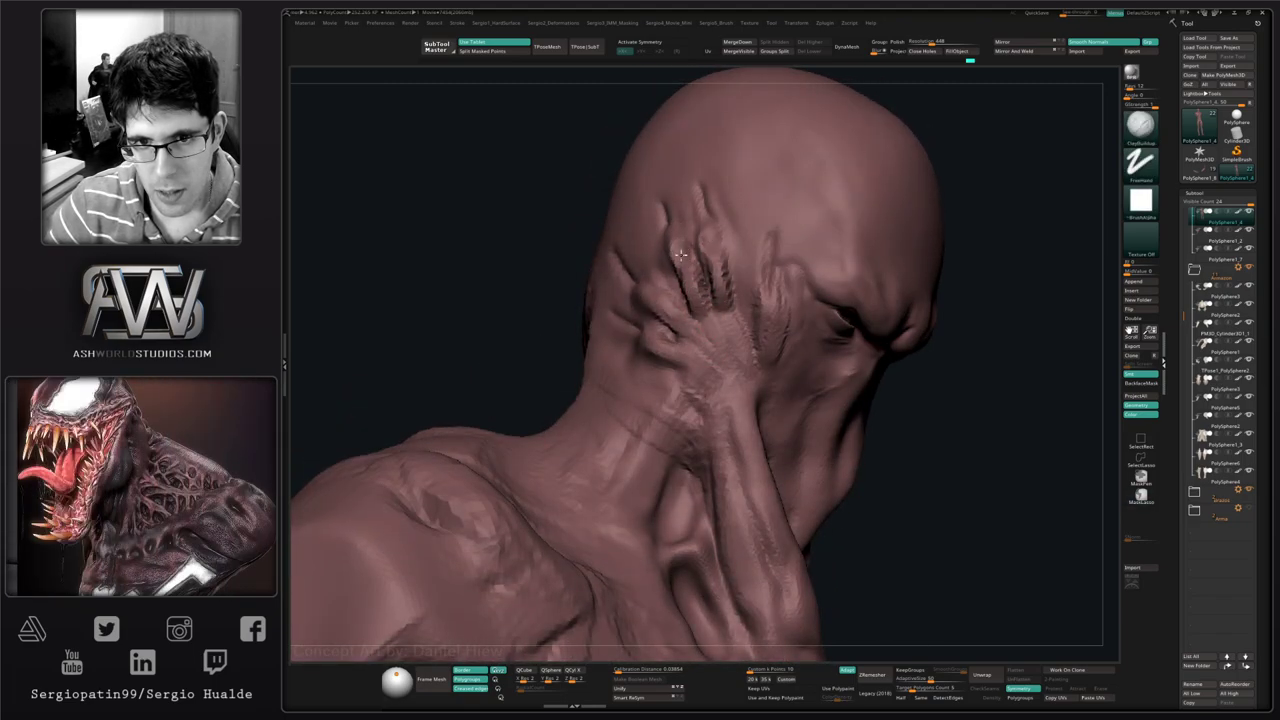
left_click_drag(665, 305, 645, 291)
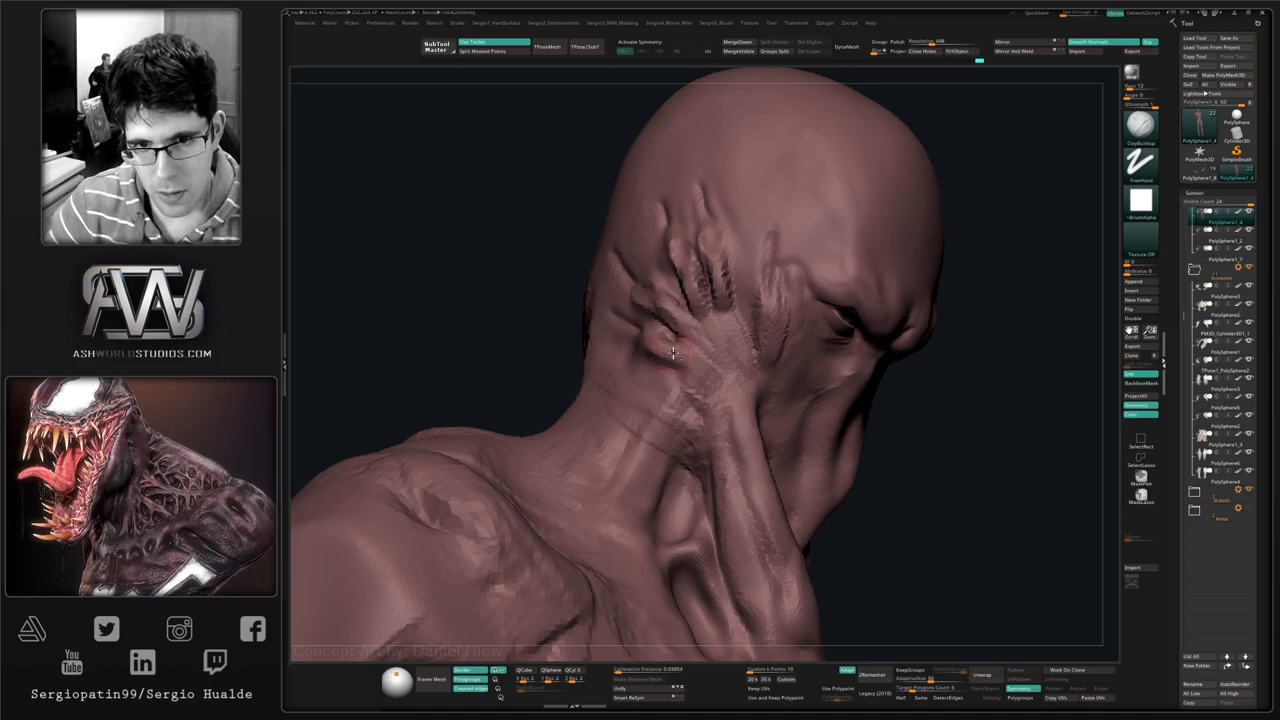
mouse_move(660, 346)
left_mouse_down()
mouse_move(675, 356)
mouse_move(661, 343)
left_mouse_up()
- Rework the fold beside the eye with ClayBuildup and smooth it into the temple
right_click_drag(782, 336, 762, 346)
left_click_drag(760, 346, 763, 330)
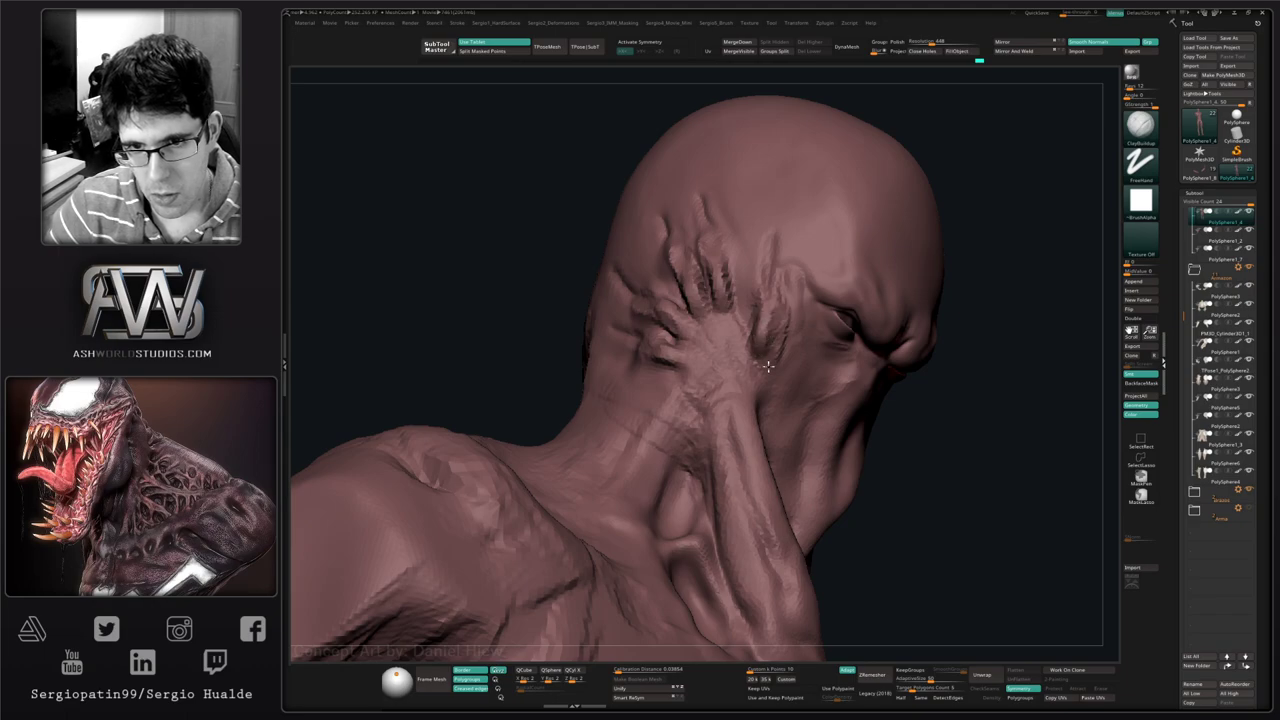
key("shift")
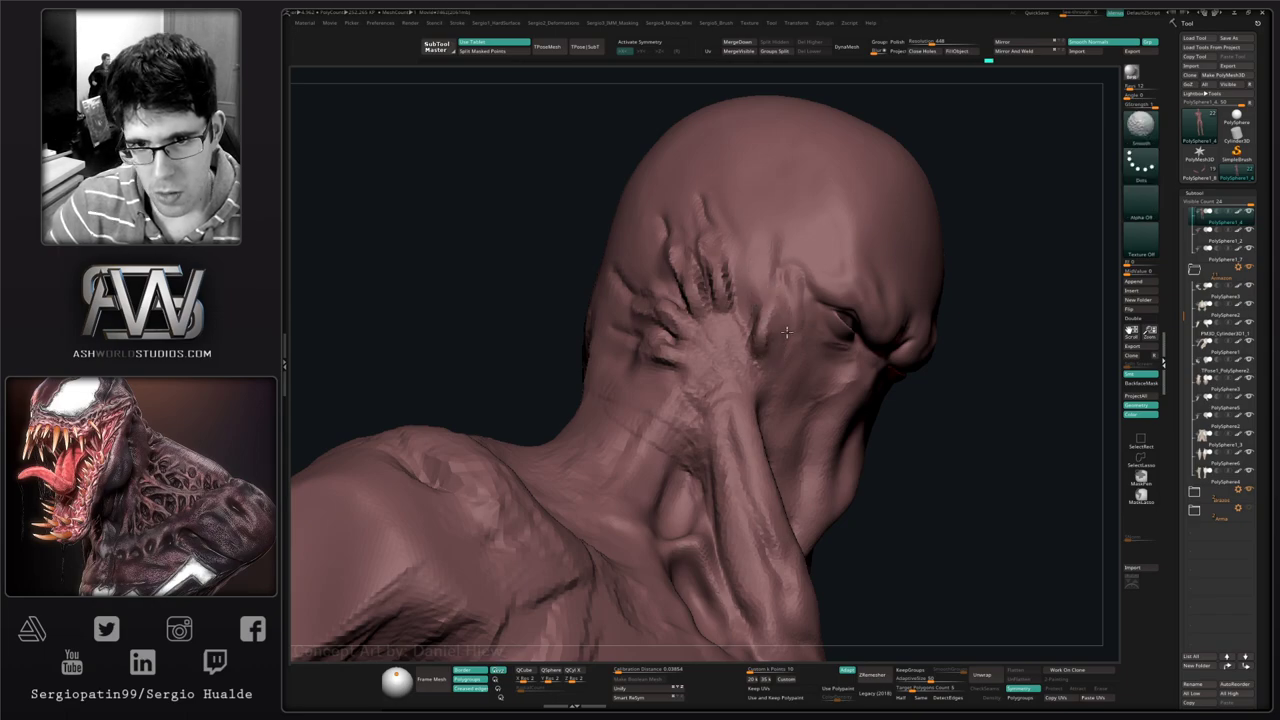
- Reshape the outermost fold between the temple and cheek with the Move brush
right_click_drag(750, 343, 766, 343)
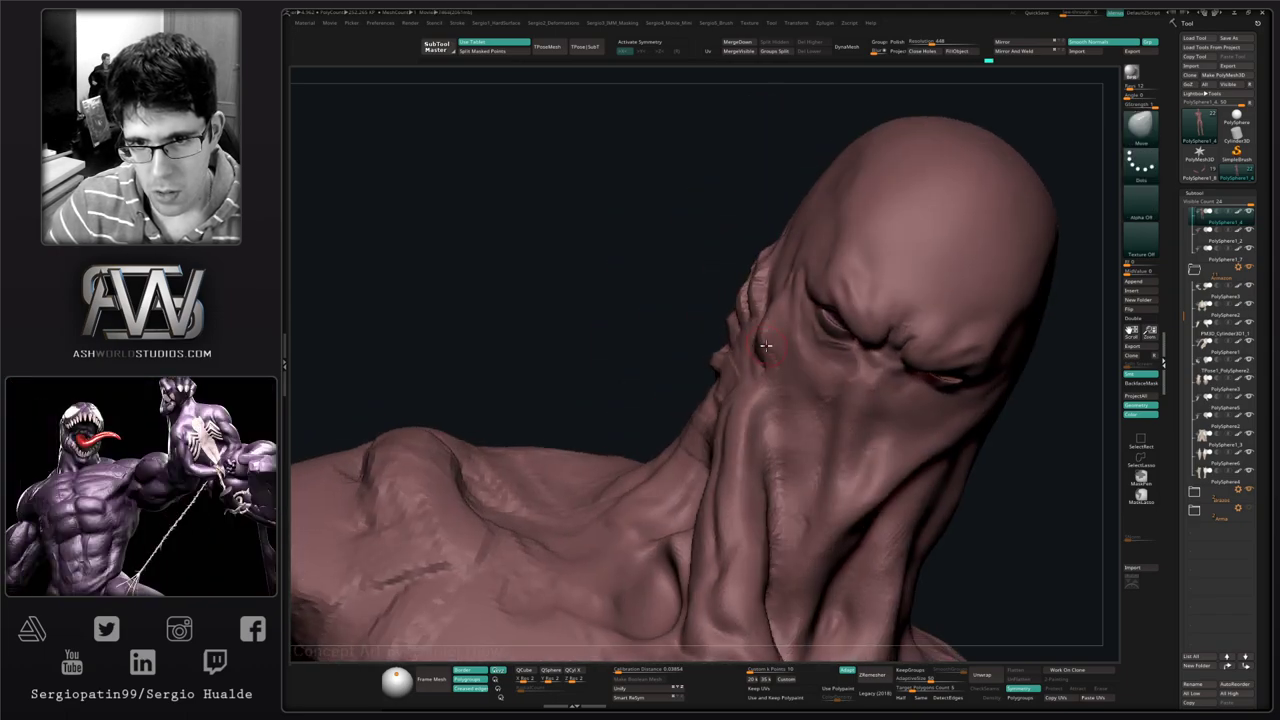
key("shift")
mouse_move(768, 343)
left_mouse_down()
mouse_move(769, 354)
mouse_move(770, 315)
left_mouse_up()
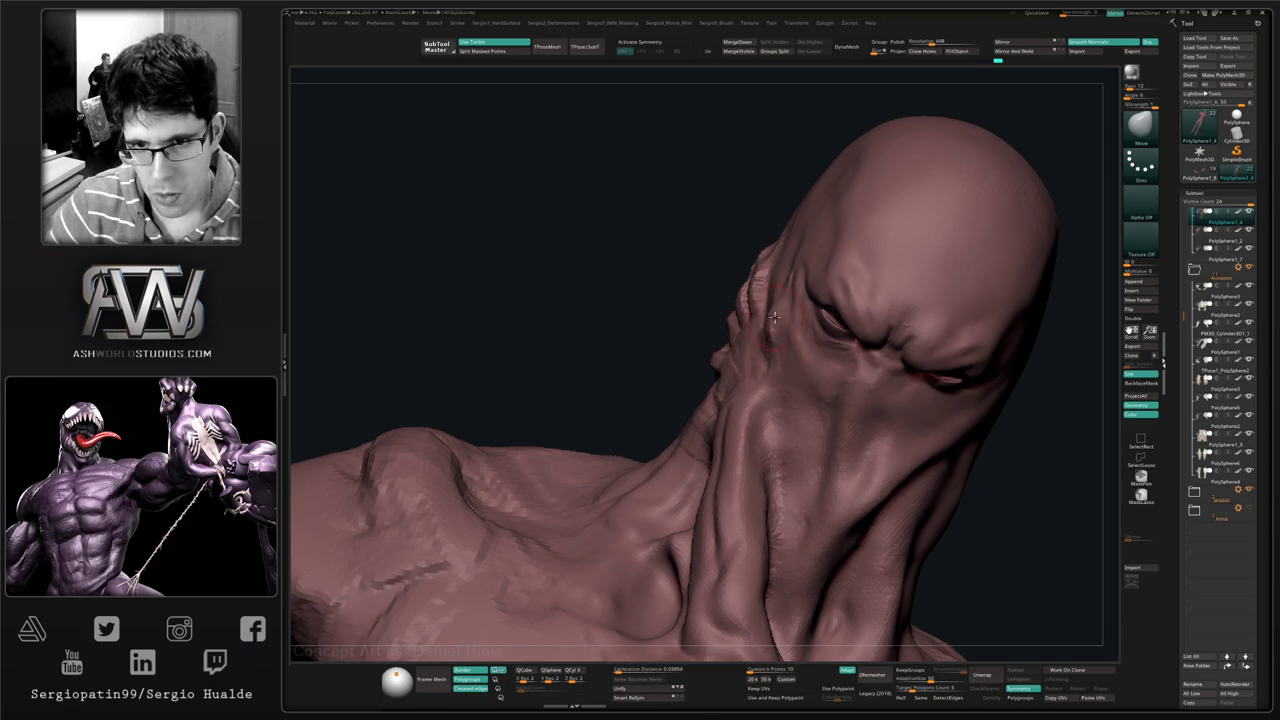
right_click_drag(770, 316, 770, 370)
- Build up the palm-like area where the finger folds join the neck strand with ClayBuildup
key("b")
key("c")
key("b")
key("s")
key("s")
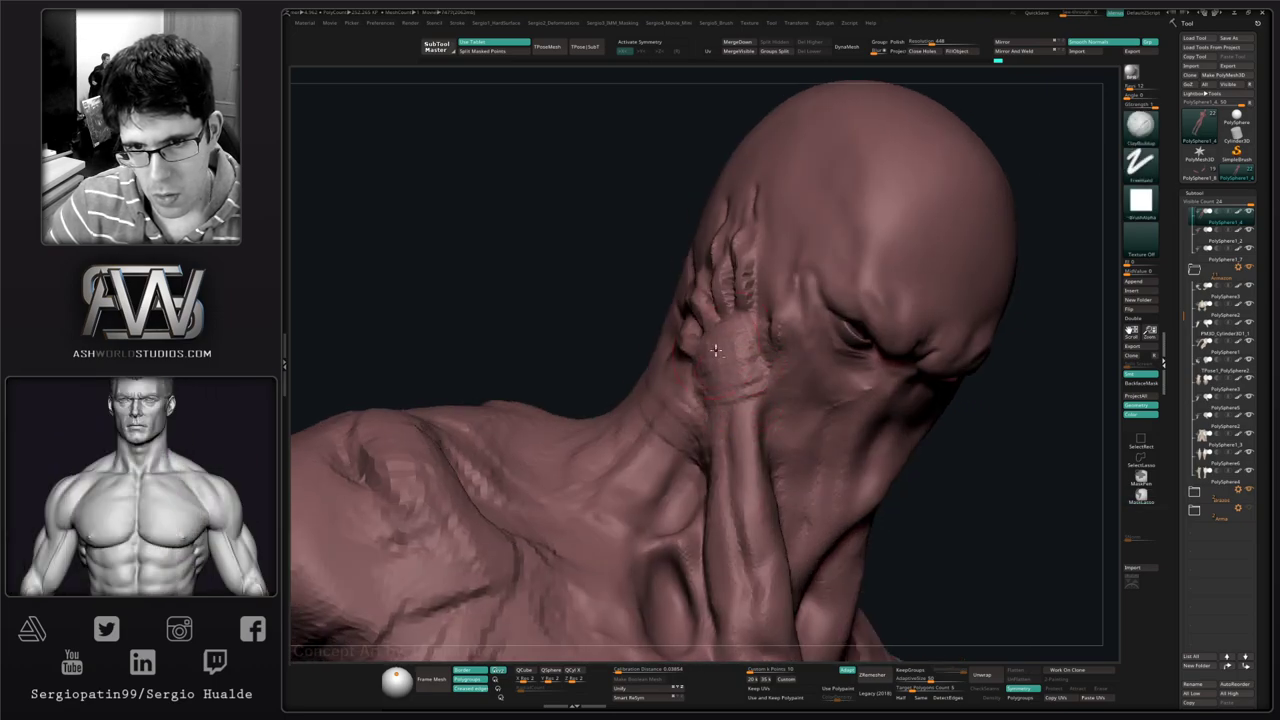
mouse_move(745, 392)
right_mouse_down()
mouse_move(724, 400)
mouse_move(740, 356)
mouse_move(760, 350)
right_mouse_up()
key("b")
key("m")
key("v")
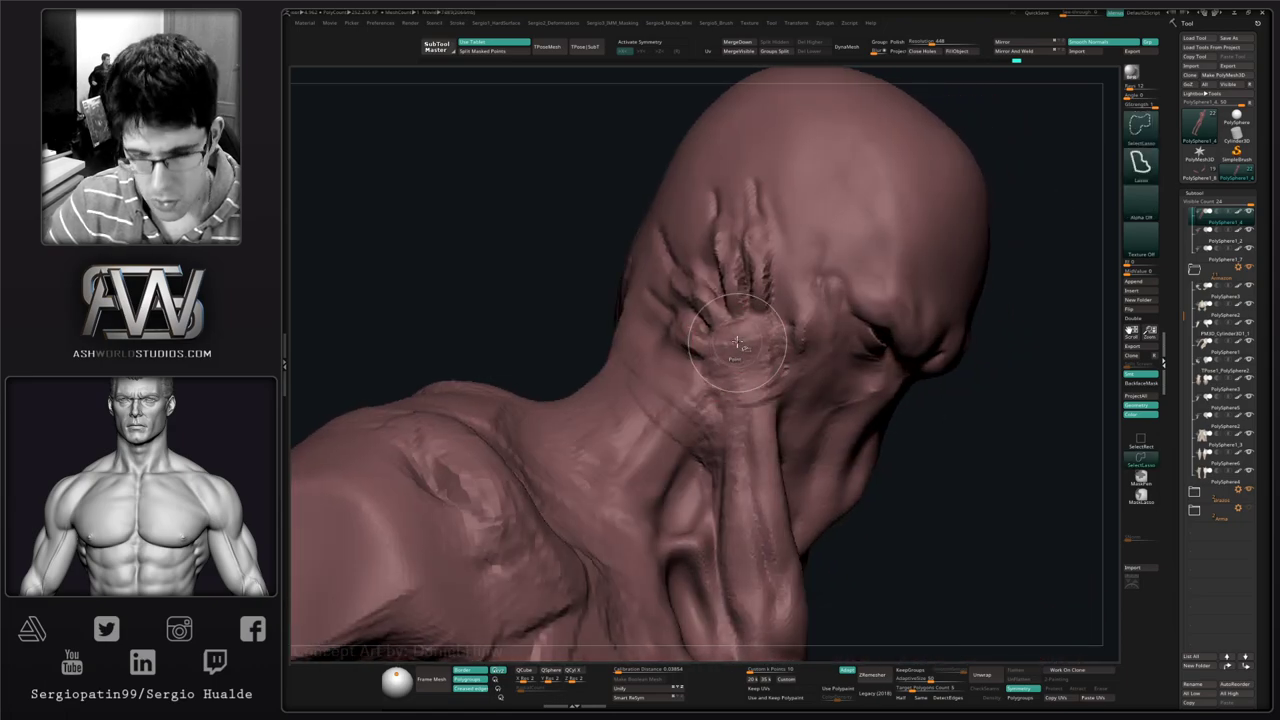
- Flatten the palm-like area and the planes of the neck strand with TrimDynamic
key("b")
key("t")
key("d")
left_click_drag(700, 336, 725, 358)
mouse_move(725, 358)
right_mouse_down()
mouse_move(766, 366)
mouse_move(782, 440)
right_mouse_up()
right_click_drag(782, 440, 780, 466, "ctrl")
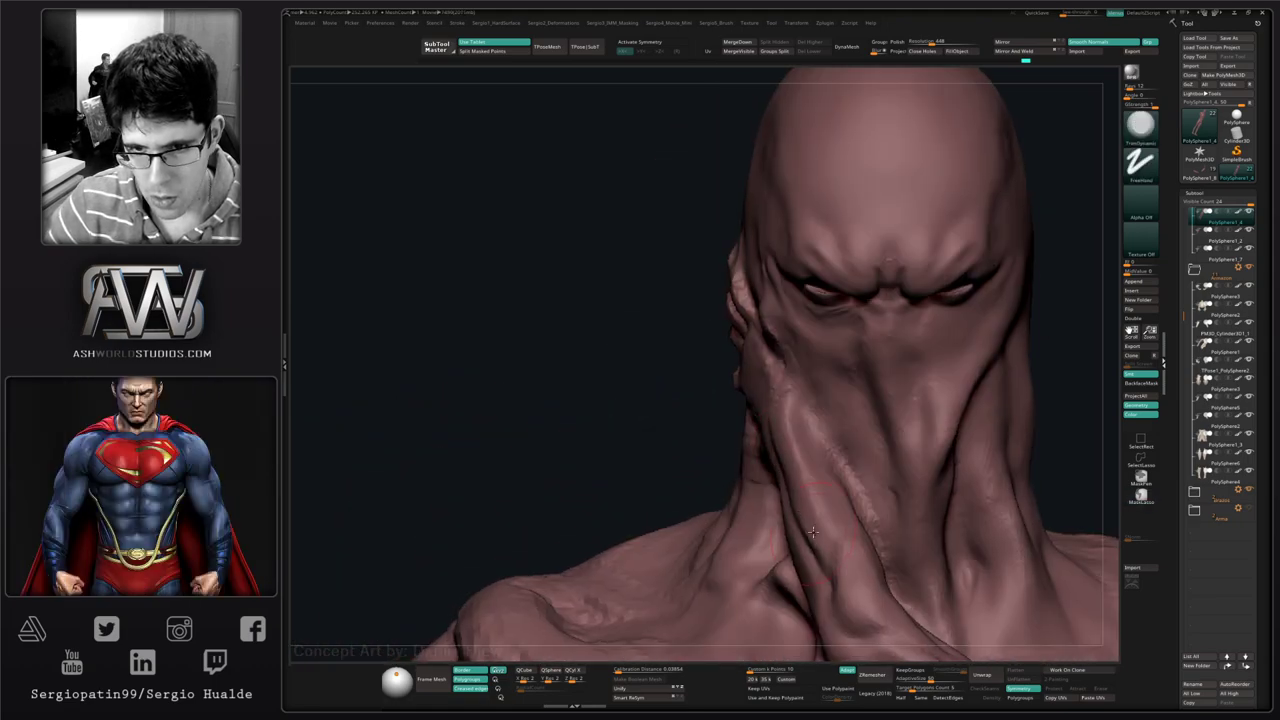
right_click_drag(812, 526, 781, 412)
left_click_drag(830, 500, 823, 531)
- Carve long grooves from the finger-like folds up and across the side and back of the skull with DamStandard
mouse_move(823, 531)
right_mouse_down("ctrl")
mouse_move(754, 406)
mouse_move(794, 424)
mouse_move(698, 290)
right_mouse_up("ctrl")
key("b")
key("d")
key("s")
left_click_drag(696, 230, 709, 280)
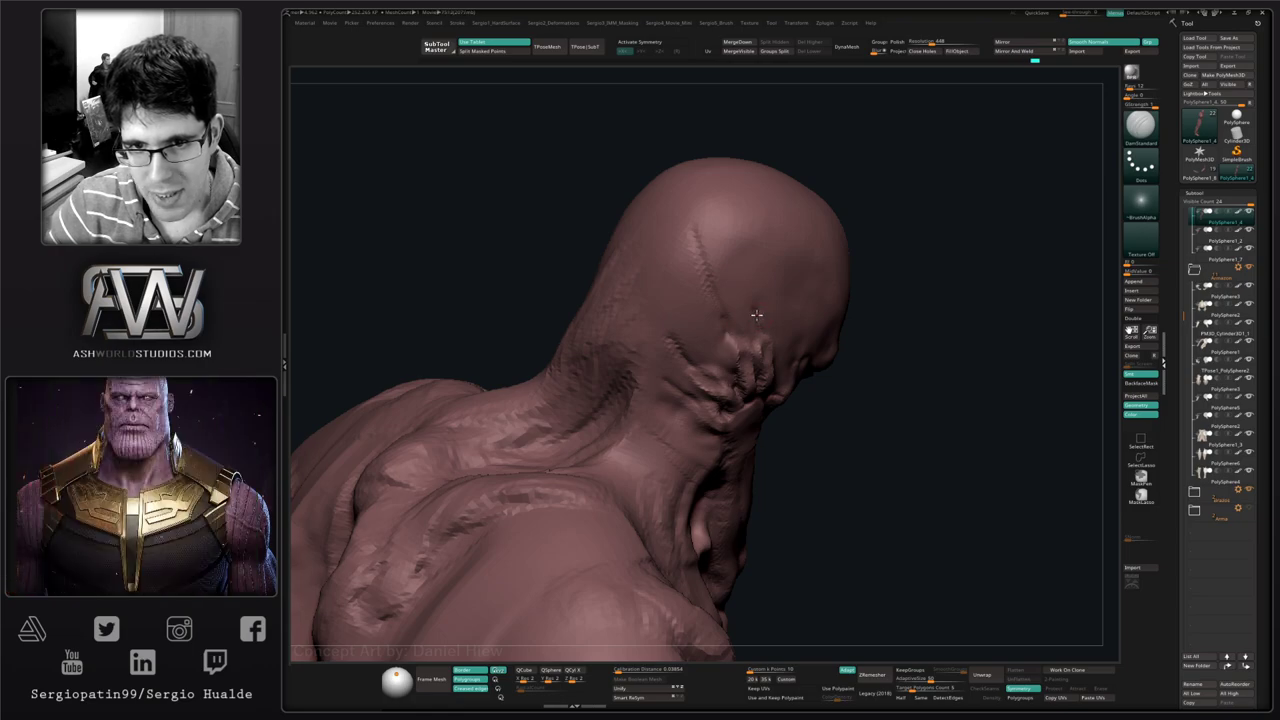
right_click_drag(708, 280, 760, 275)
left_click_drag(760, 214, 772, 330)
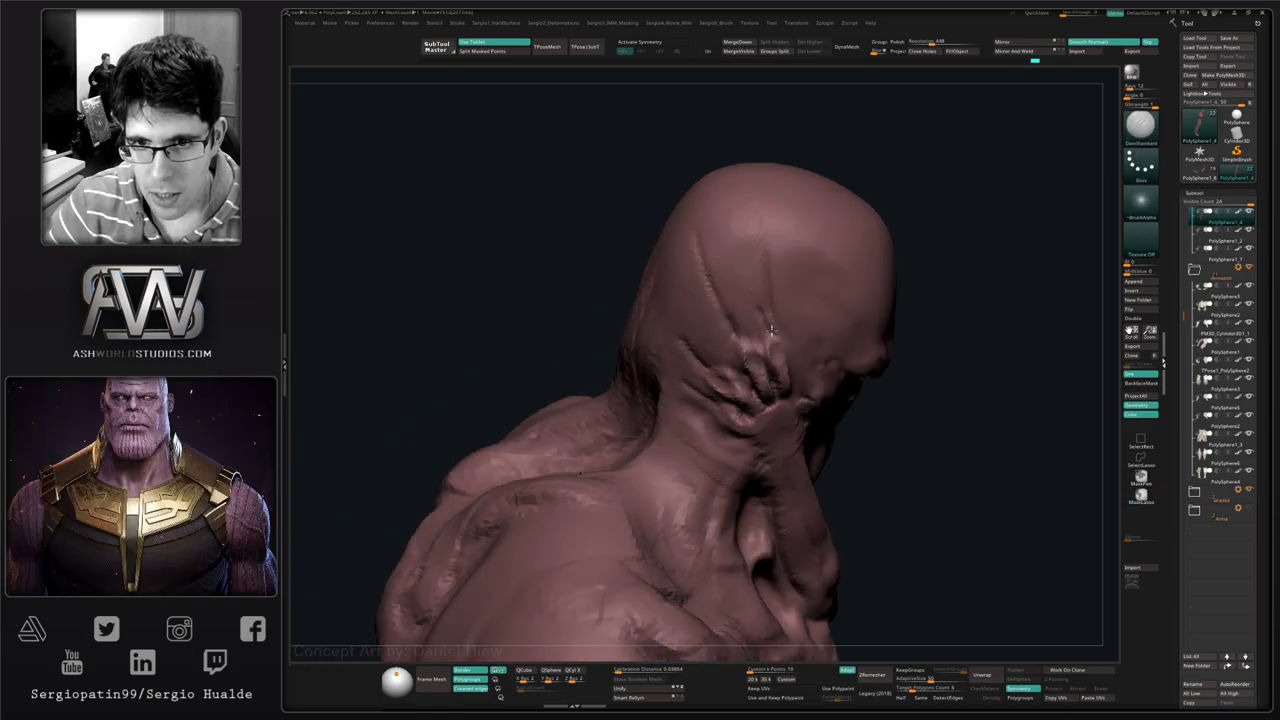
left_click_drag(759, 210, 759, 338)
right_click_drag(759, 338, 670, 318)
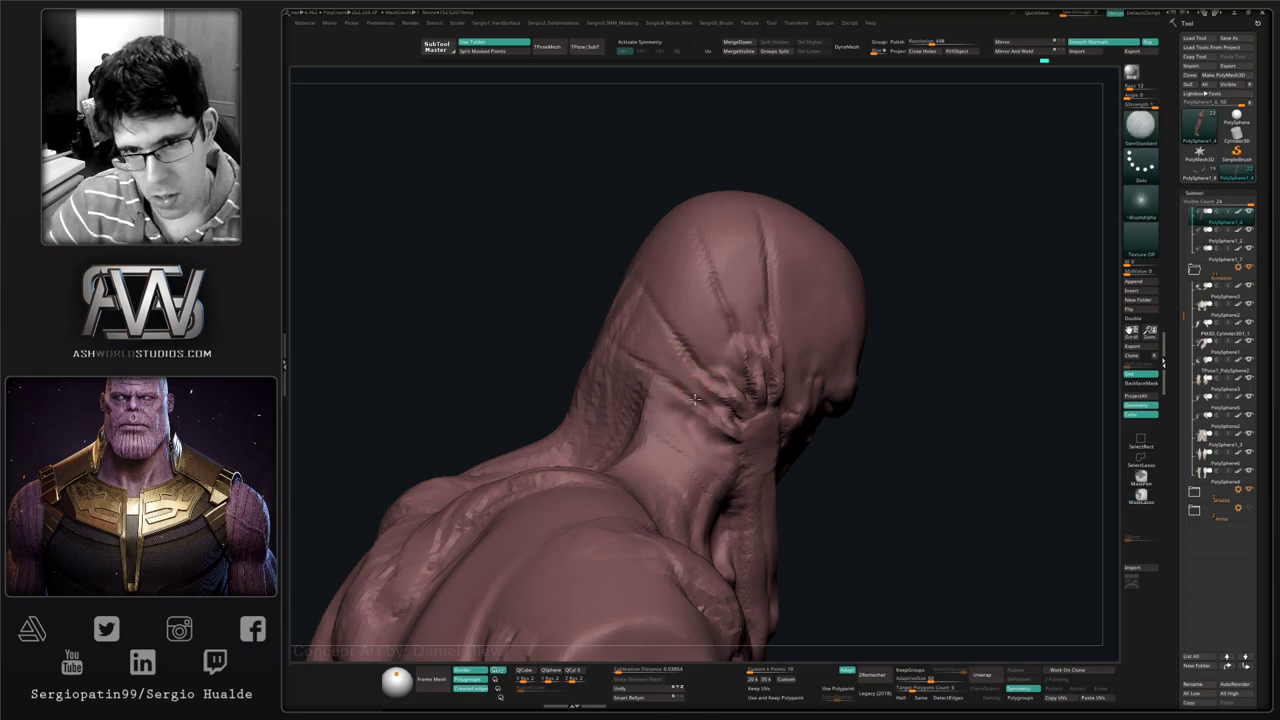
- Soften the skull surface around the finger-like folds and their grooves beside the temple with the Smooth brush
mouse_move(695, 399)
right_mouse_down()
mouse_move(754, 346)
mouse_move(811, 357)
mouse_move(689, 394)
right_mouse_up()
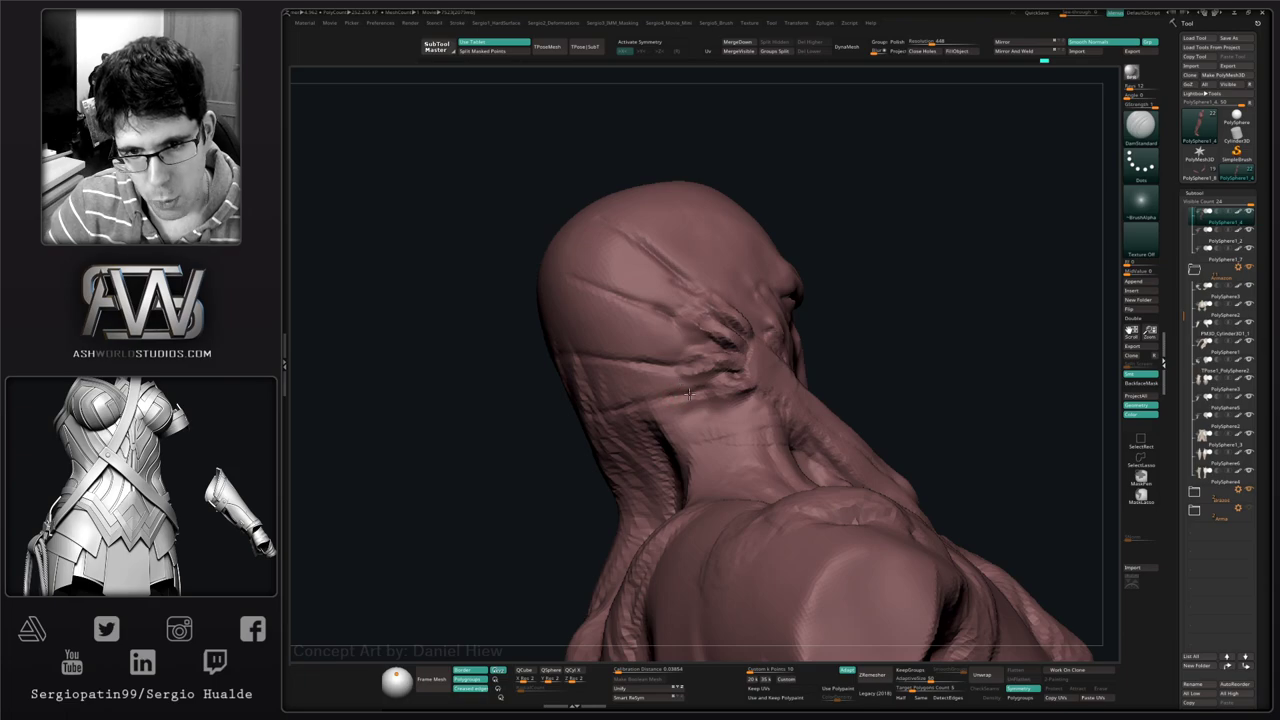
left_click_drag(631, 403, 773, 330)
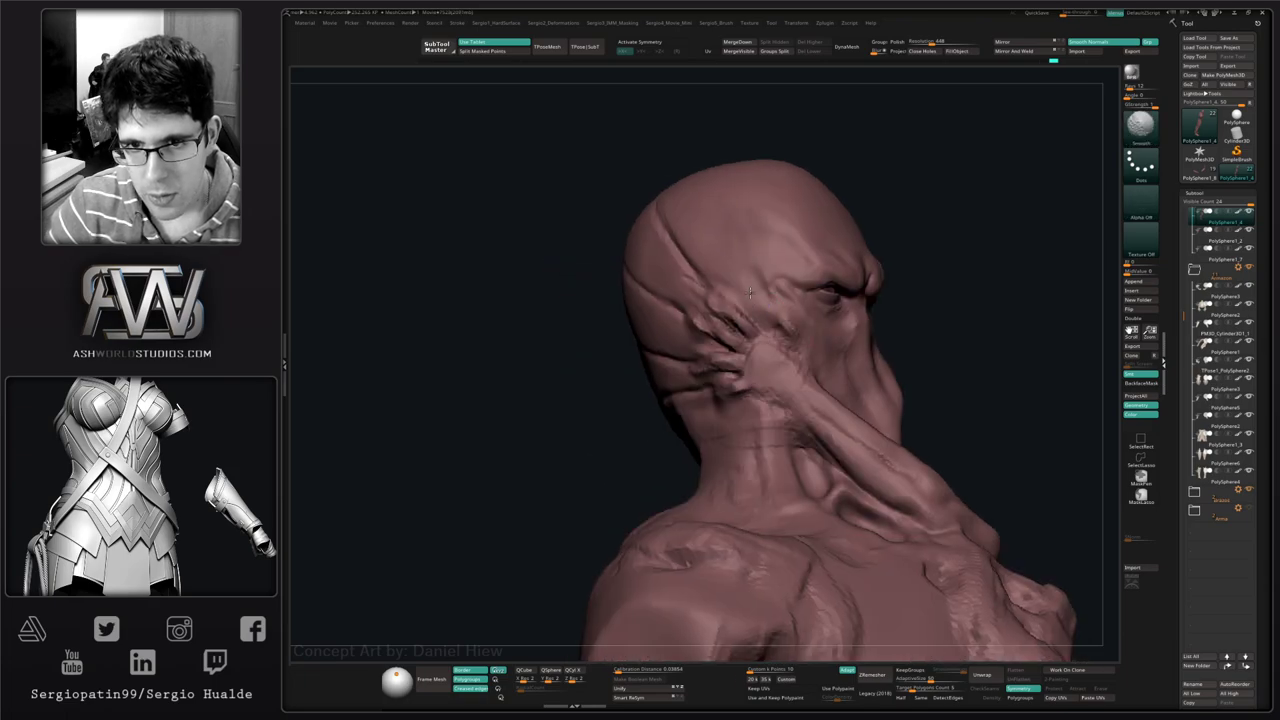
mouse_move(773, 330)
left_mouse_down()
mouse_move(748, 260)
mouse_move(820, 349)
mouse_move(717, 328)
mouse_move(763, 334)
mouse_move(723, 377)
mouse_move(731, 450)
mouse_move(760, 440)
mouse_move(729, 409)
mouse_move(716, 332)
left_mouse_up()
right_click_drag(716, 332, 718, 398, "alt")
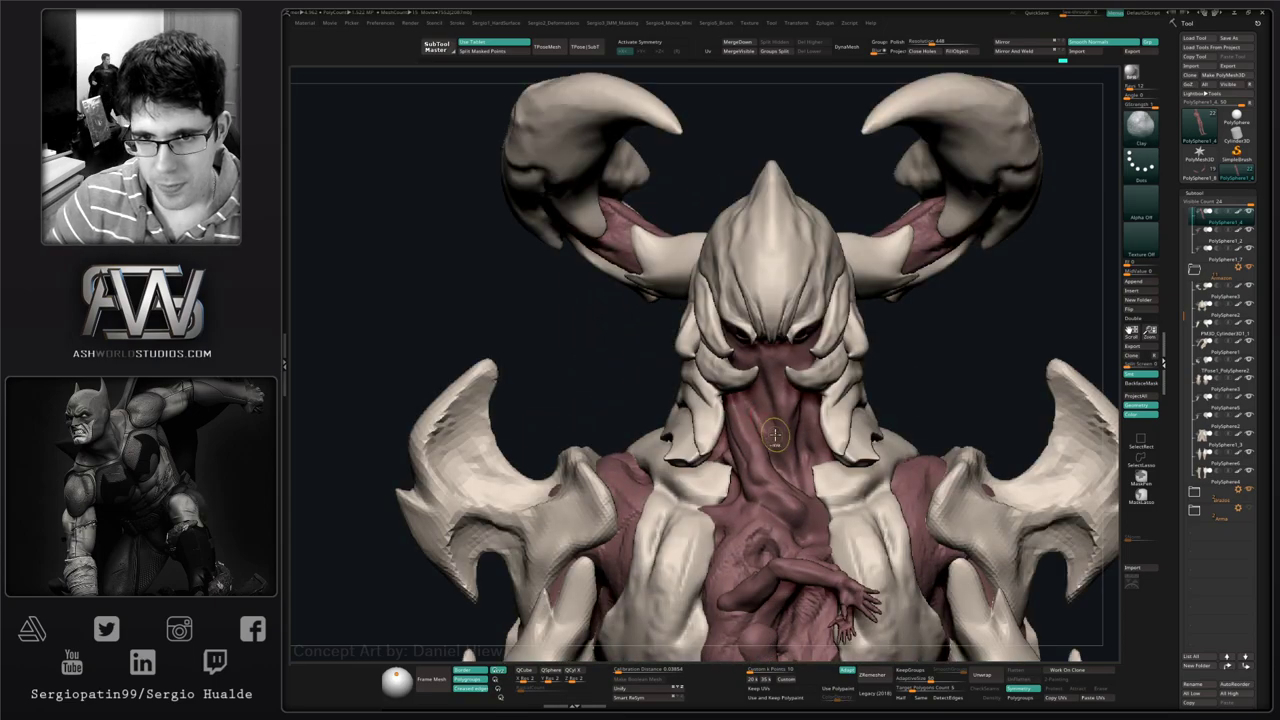
mouse_move(775, 436)
right_mouse_down("ctrl")
mouse_move(769, 459)
mouse_move(744, 402)
mouse_move(850, 370)
mouse_move(761, 278)
mouse_move(873, 243)
mouse_move(777, 340)
right_mouse_up("ctrl")
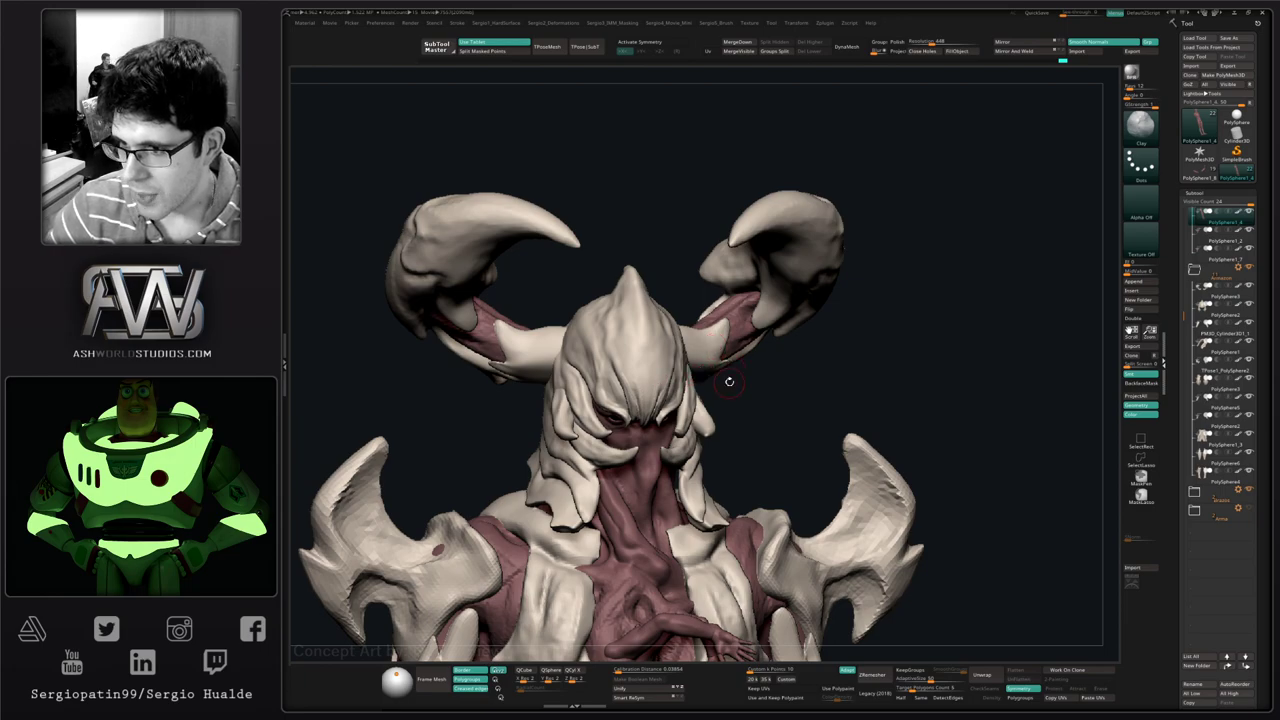
right_click_drag(729, 380, 712, 368)
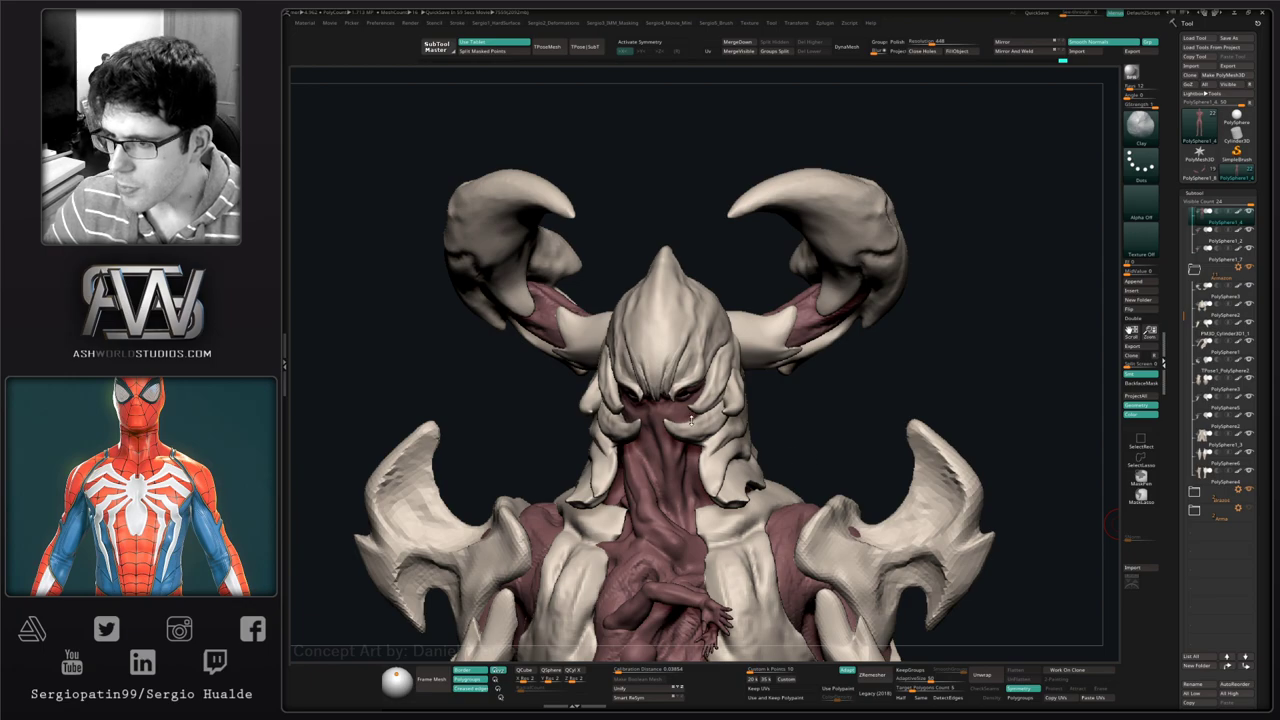
right_click_drag(693, 419, 793, 394)
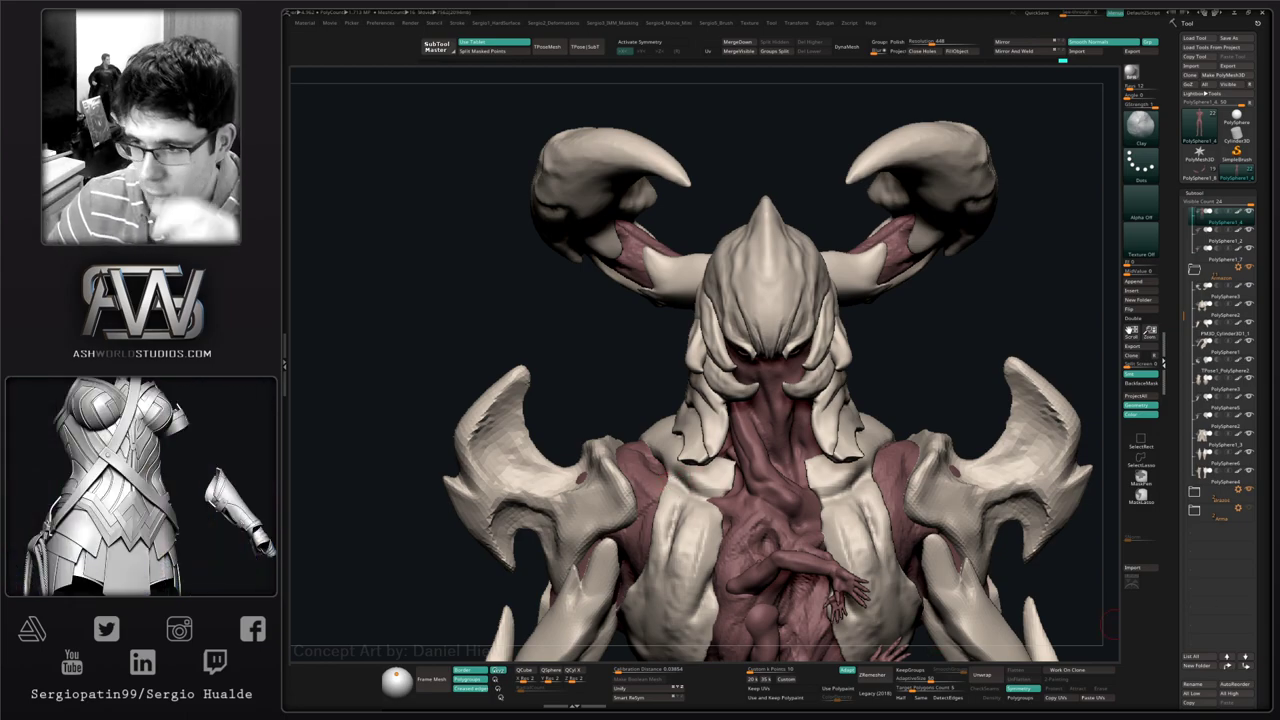
left_click_drag(1016, 448, 941, 368)
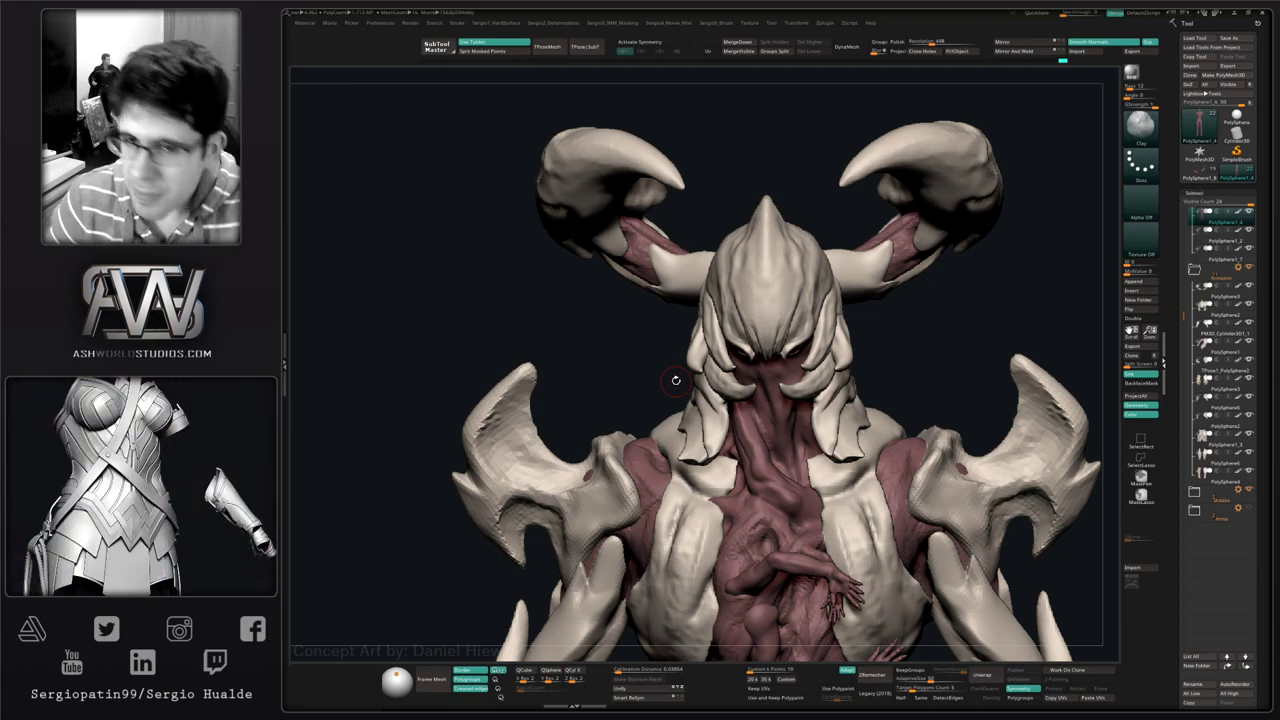
- Select the face-plate subtool and reshape the cheek plates beside the helmet with the Move brush
mouse_move(940, 340)
right_mouse_down()
mouse_move(914, 331)
mouse_move(871, 366)
mouse_move(720, 400)
mouse_move(795, 502)
mouse_move(722, 430)
mouse_move(806, 408)
mouse_move(842, 414)
mouse_move(814, 419)
right_mouse_up()
left_click(810, 410, "alt")
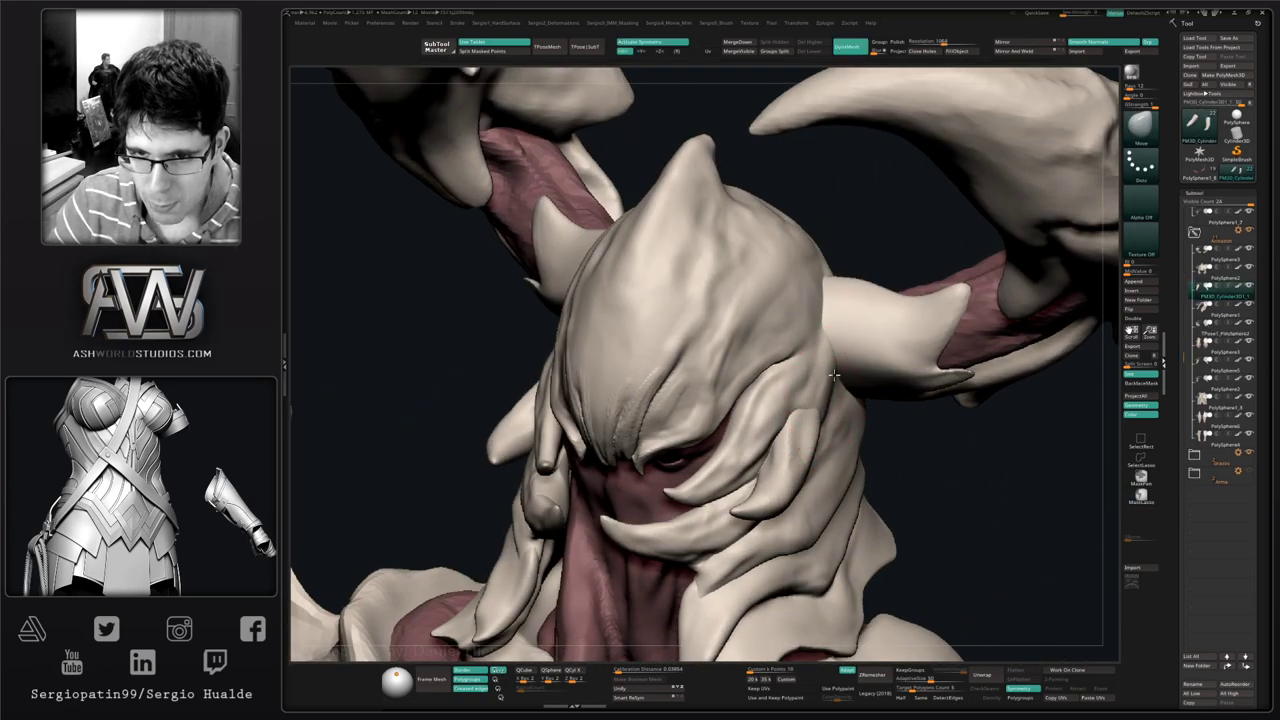
left_click_drag(848, 351, 814, 356)
right_click_drag(914, 354, 820, 356)
mouse_move(822, 356)
left_mouse_down()
mouse_move(844, 360)
mouse_move(806, 430)
left_mouse_up()
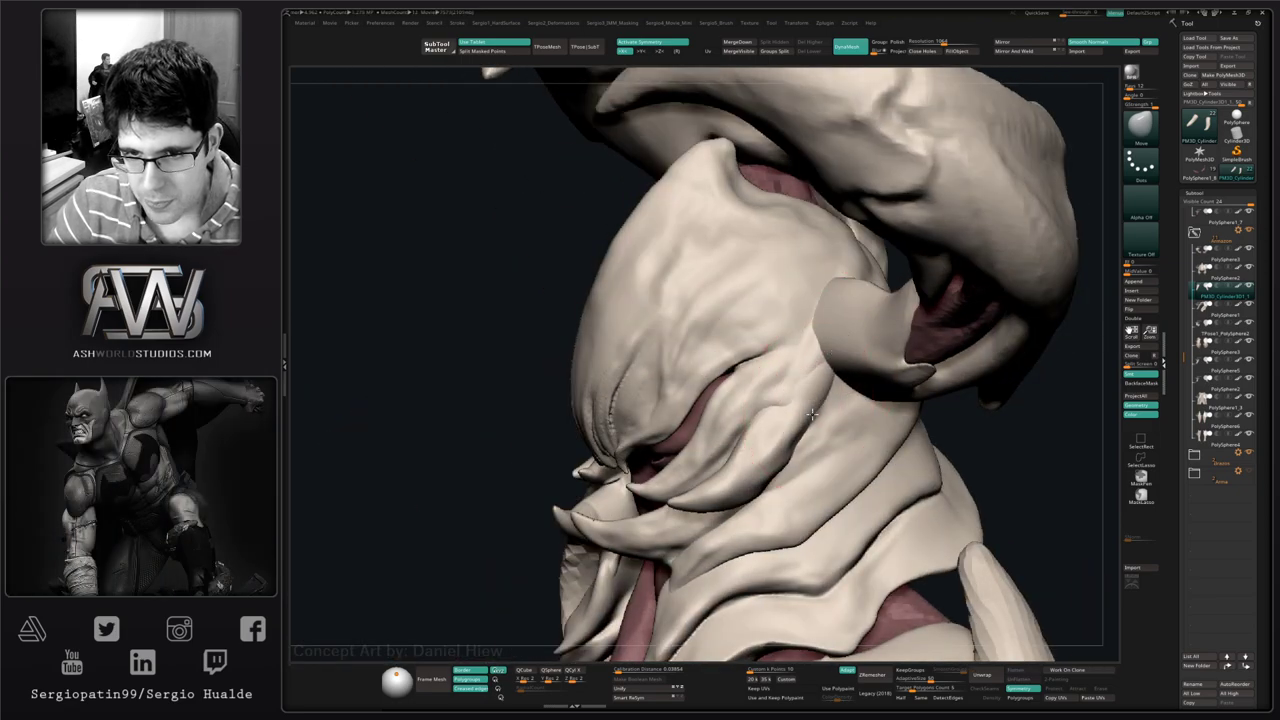
right_click_drag(808, 412, 809, 353, "ctrl")
left_click_drag(808, 352, 816, 398)
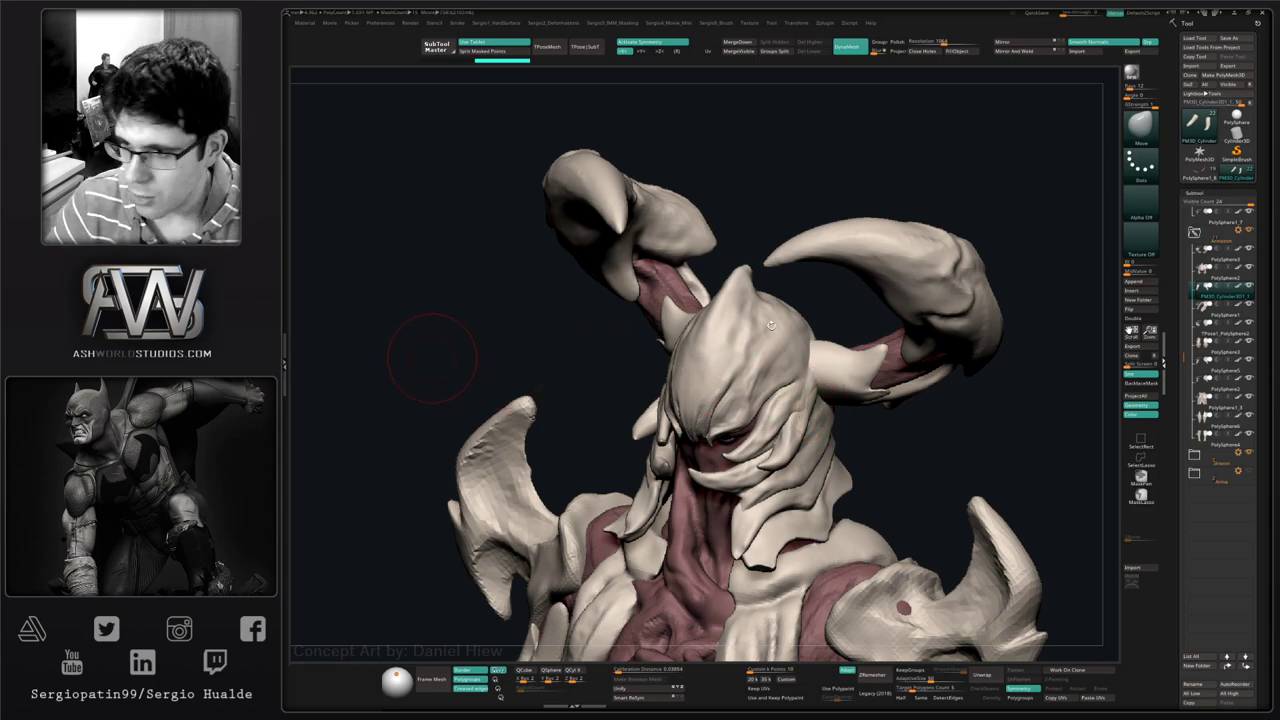
left_click_drag(1047, 479, 866, 420)
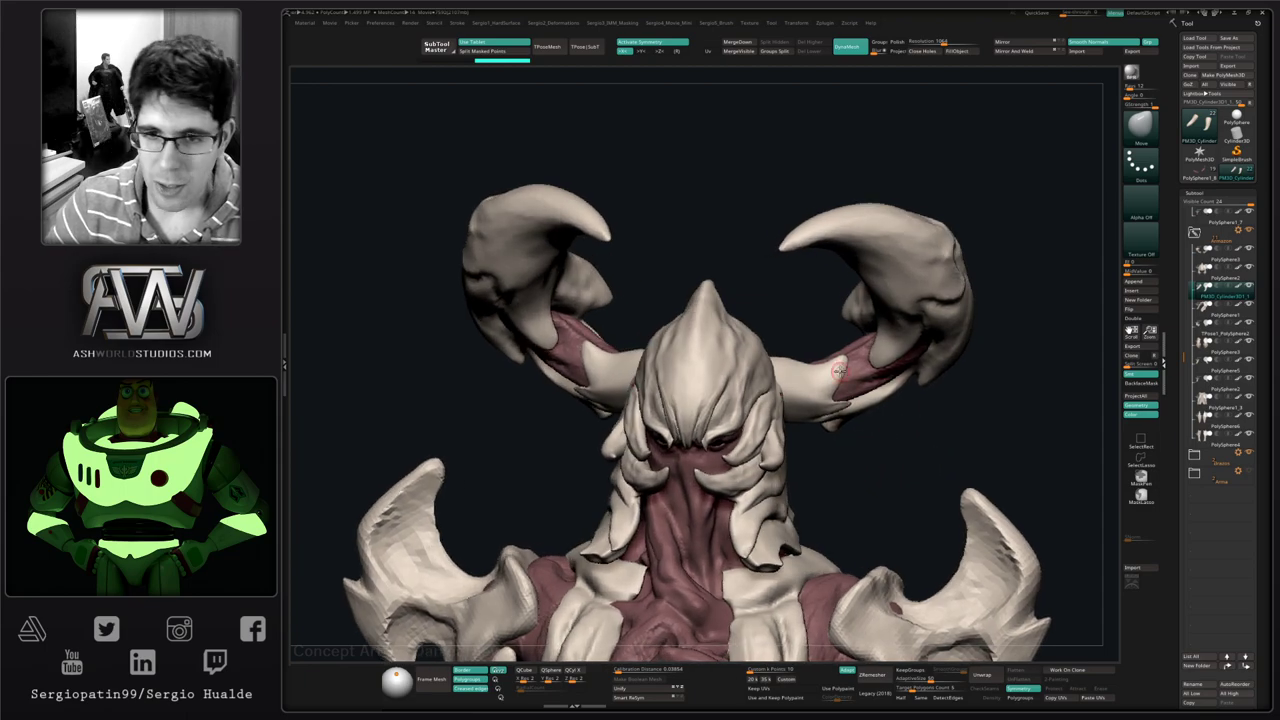
- Select the horn armour subtool, isolate it and stretch the inner edge of the horn base toward the helmet
left_click(812, 386, "alt")
key("shift+s")
right_click_drag(811, 411, 781, 416)
left_click_drag(764, 444, 812, 446)
left_click_drag(760, 402, 762, 428)
left_click_drag(790, 460, 766, 467)
key("shift+s")
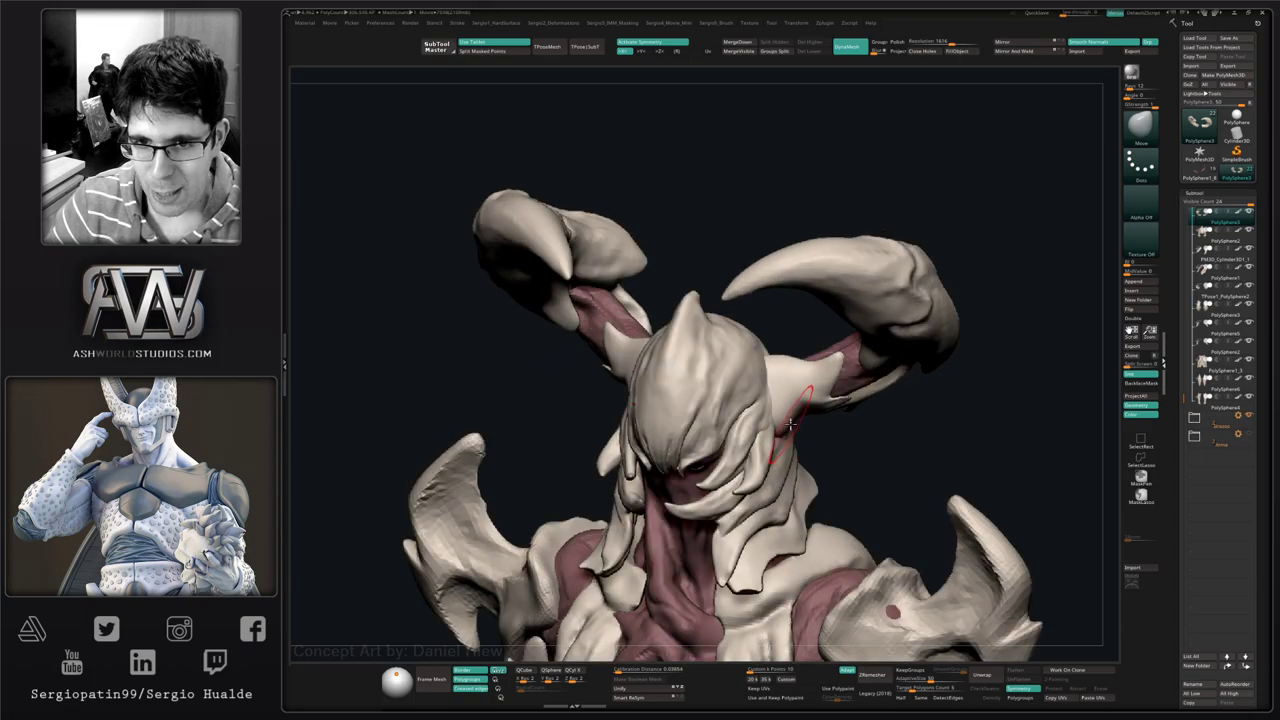
- Pull the inner edge of the horn base into a pointed spike that runs over the side of the head
right_click_drag(880, 440, 757, 420)
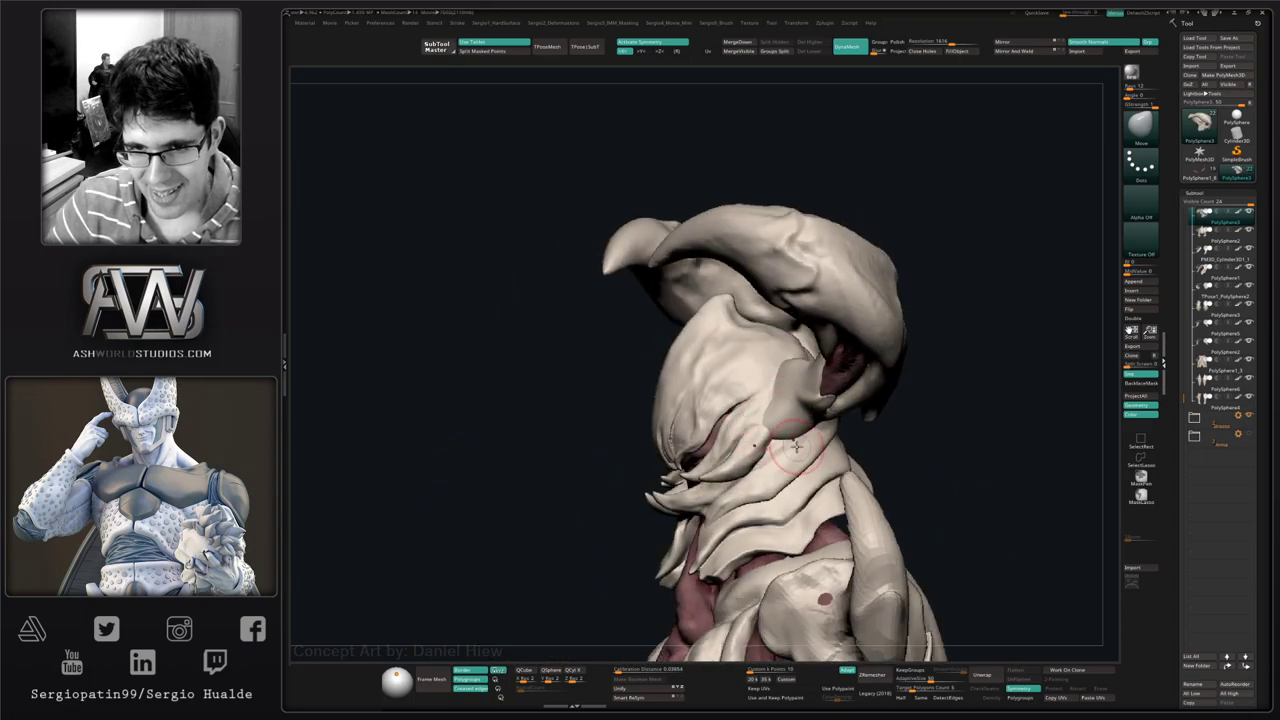
left_click_drag(813, 428, 765, 433)
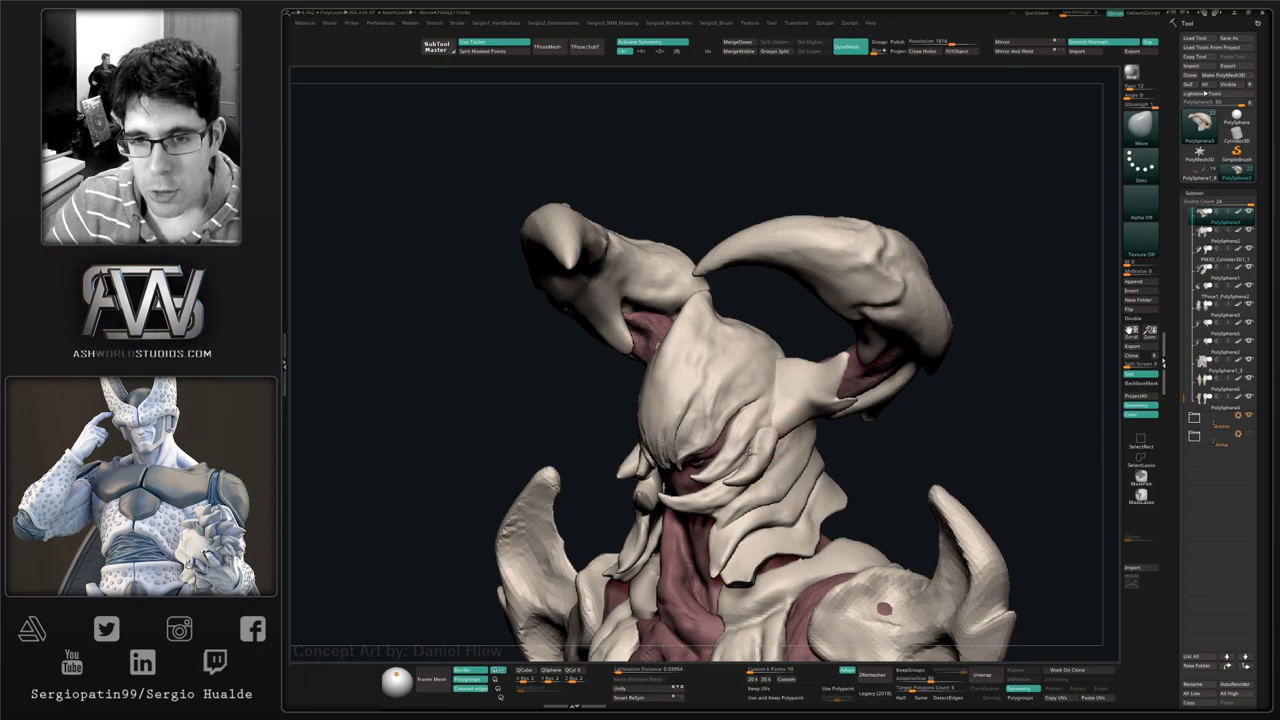
right_click_drag(828, 445, 767, 441)
key("shift+s")
left_click_drag(751, 461, 797, 434)
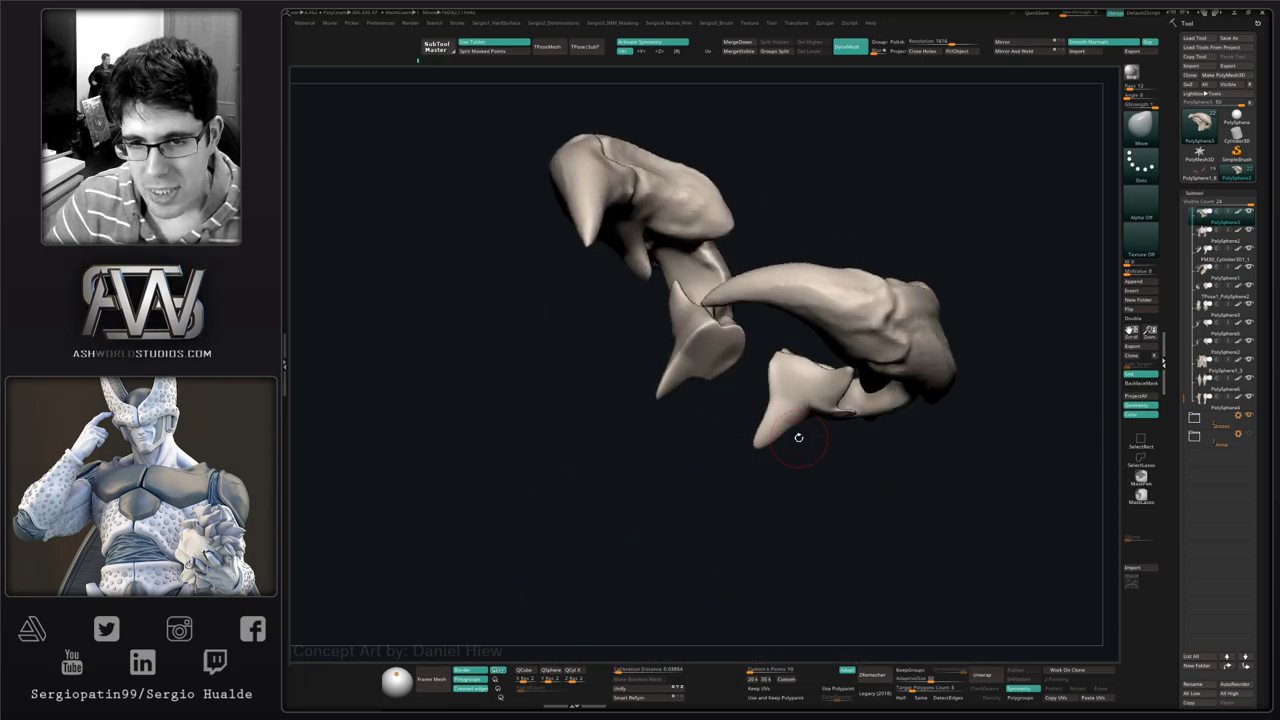
key("shift")
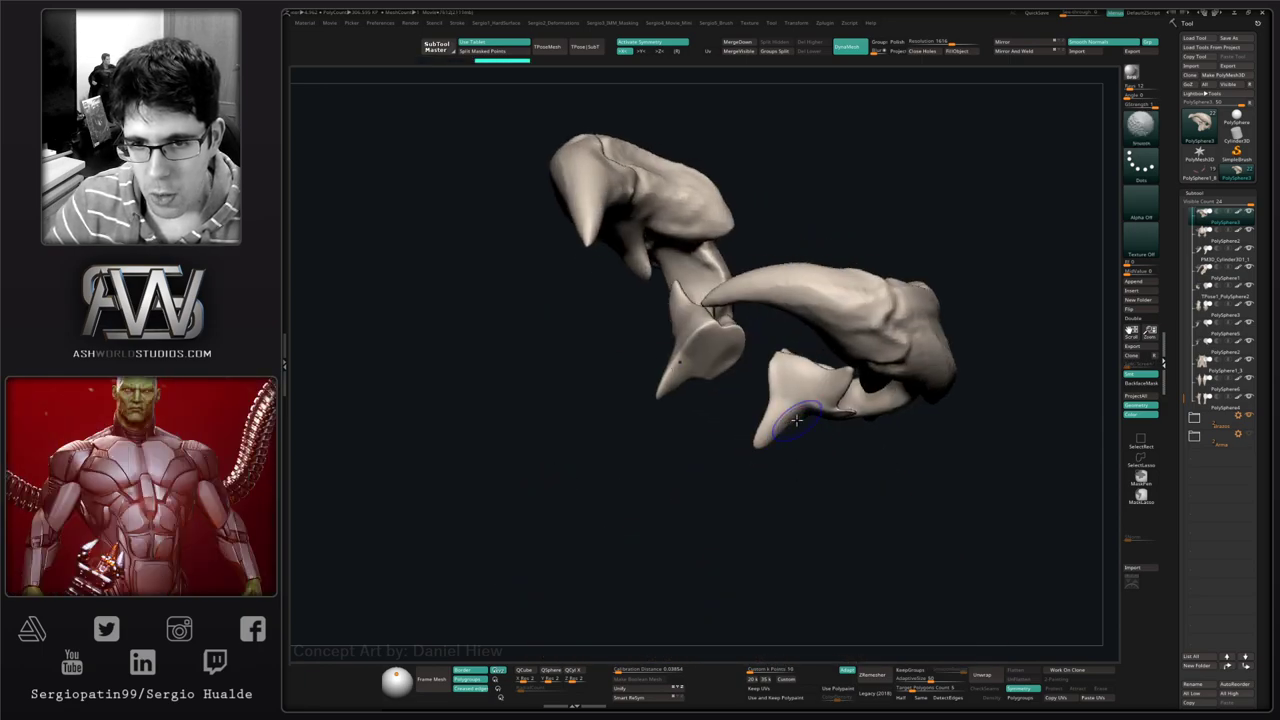
key("shift+alt+s")
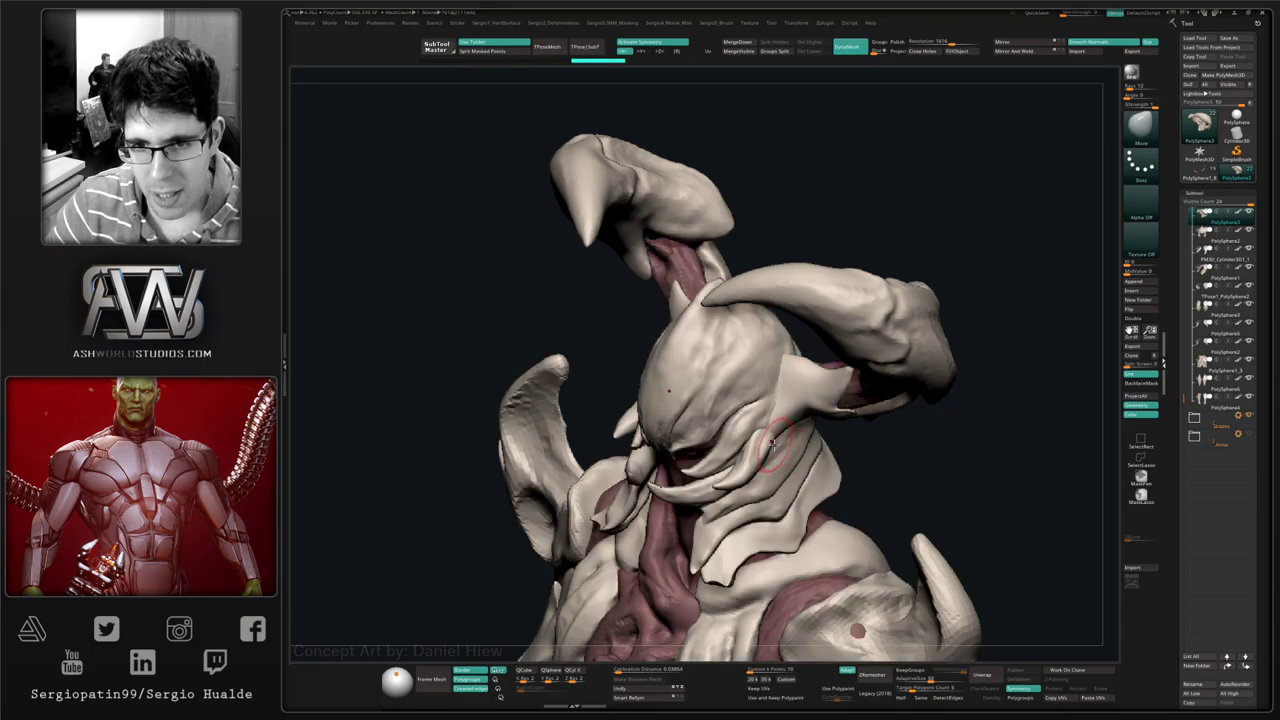
mouse_move(772, 443)
left_mouse_down()
mouse_move(745, 440)
mouse_move(778, 445)
mouse_move(762, 428)
mouse_move(756, 447)
left_mouse_up()
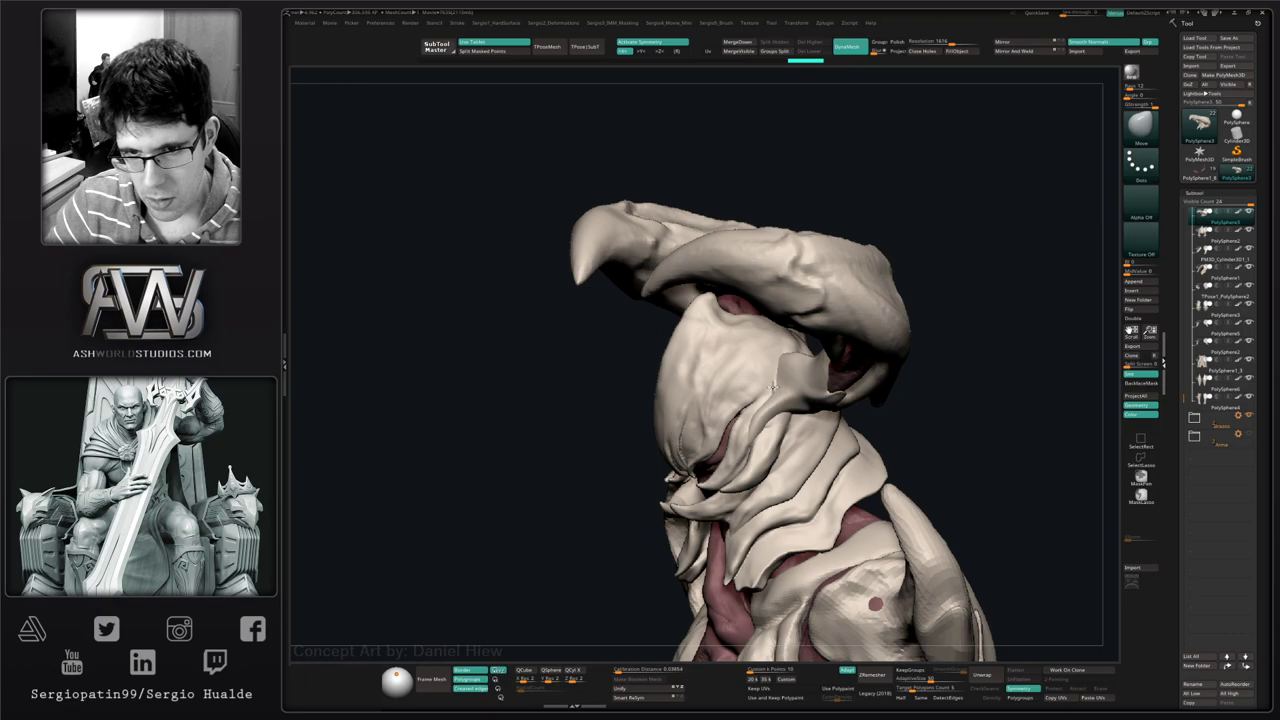
right_click_drag(767, 390, 805, 412)
mouse_move(772, 450)
left_mouse_down()
mouse_move(801, 423)
mouse_move(773, 456)
mouse_move(788, 444)
mouse_move(813, 470)
mouse_move(800, 540)
mouse_move(764, 478)
mouse_move(799, 468)
left_mouse_up()
- Sculpt the ridges of the horn base with the Standard brush and undo the last stroke
key("b")
key("s")
key("t")
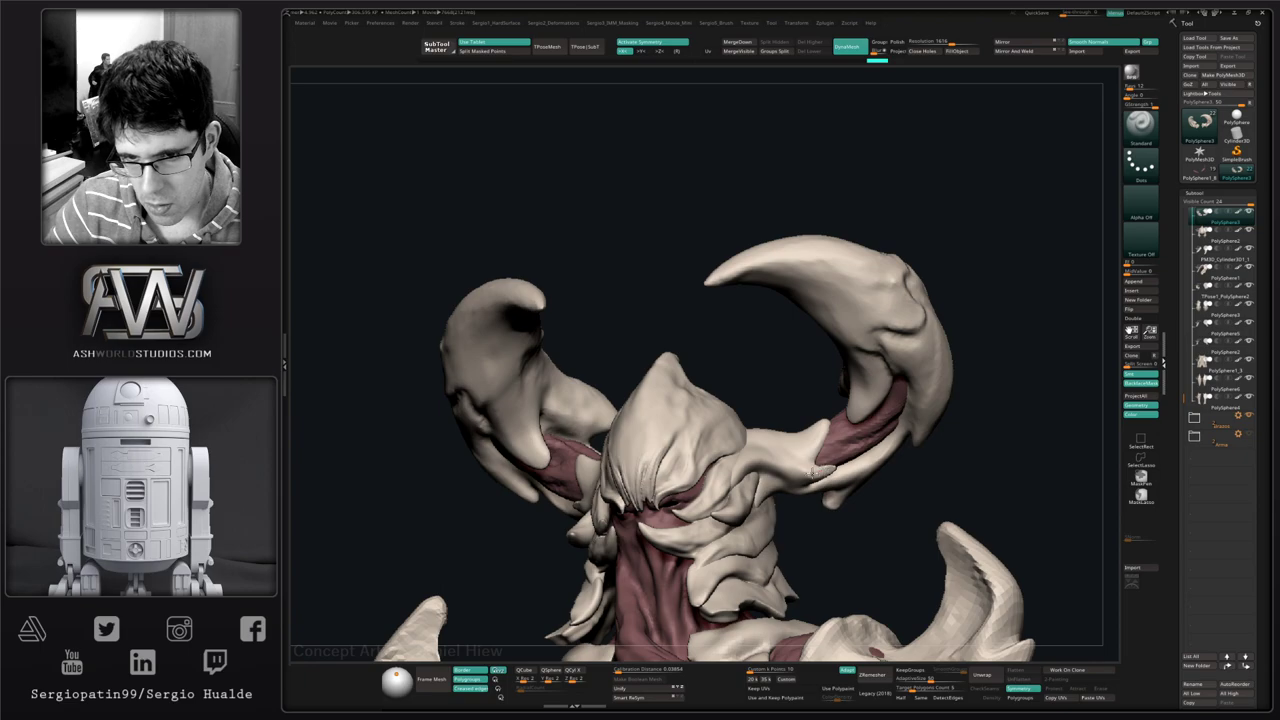
left_click_drag(812, 472, 826, 468)
right_click_drag(826, 468, 740, 476)
mouse_move(785, 480)
left_mouse_down()
mouse_move(799, 492)
mouse_move(760, 493)
left_mouse_up()
mouse_move(760, 493)
right_mouse_down()
mouse_move(800, 330)
mouse_move(750, 510)
right_mouse_up()
right_click_drag(750, 510, 769, 524)
left_click_drag(769, 523, 787, 462)
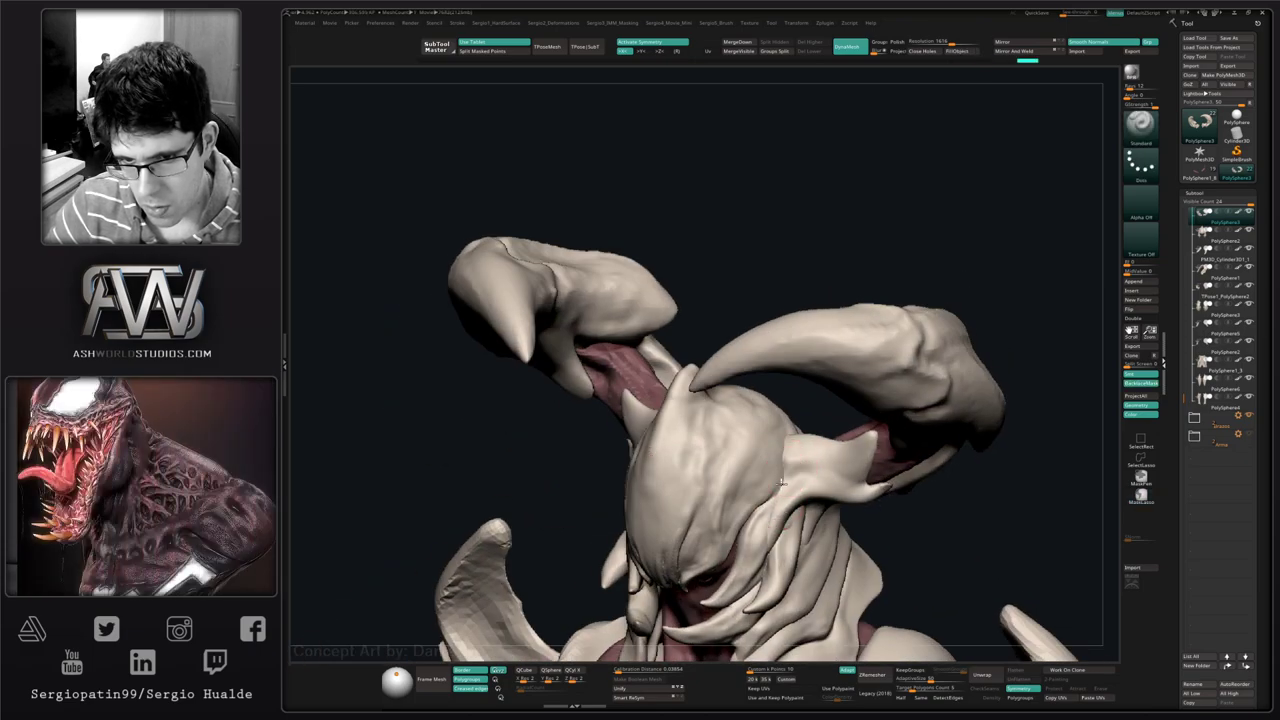
key("ctrl+z")
- Reshape the rear prongs of the horn base around the back of the helmet with the Move brushes
mouse_move(808, 440)
right_mouse_down()
mouse_move(740, 450)
mouse_move(755, 435)
mouse_move(824, 523)
right_mouse_up()
mouse_move(824, 521)
left_mouse_down()
mouse_move(797, 545)
mouse_move(801, 531)
mouse_move(779, 513)
left_mouse_up()
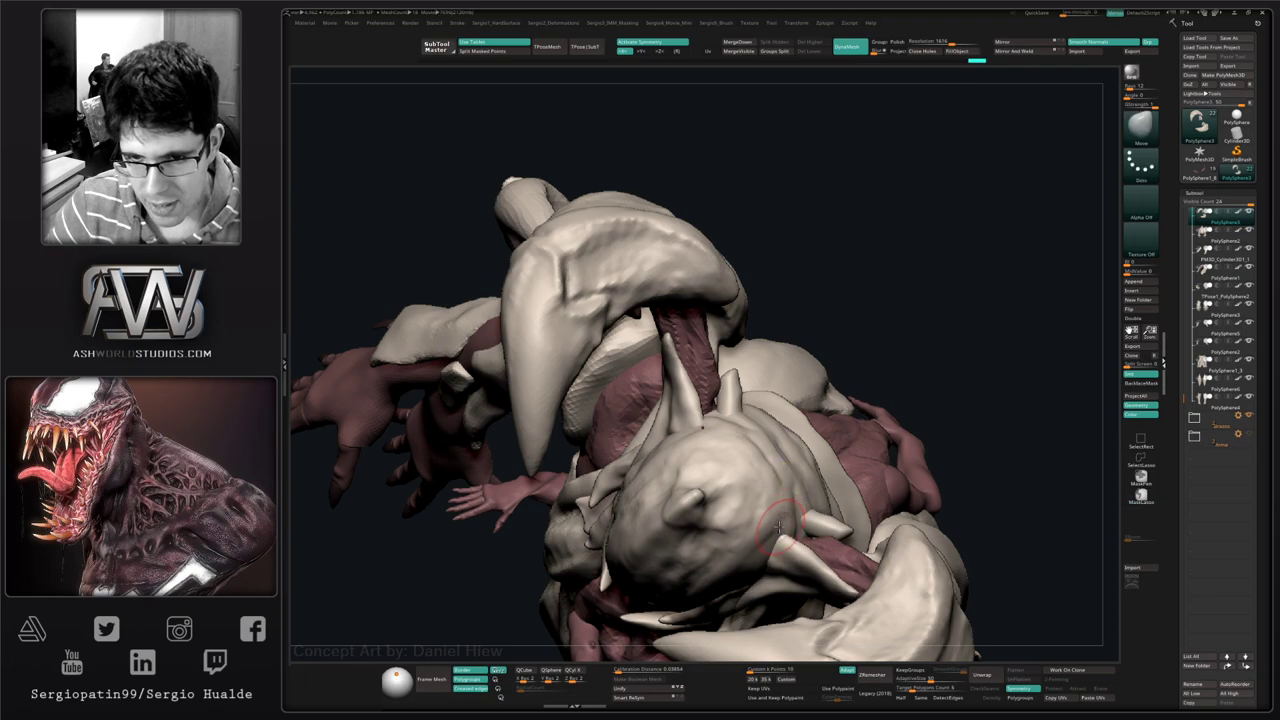
right_click_drag(799, 468, 766, 523)
key("shift+s")
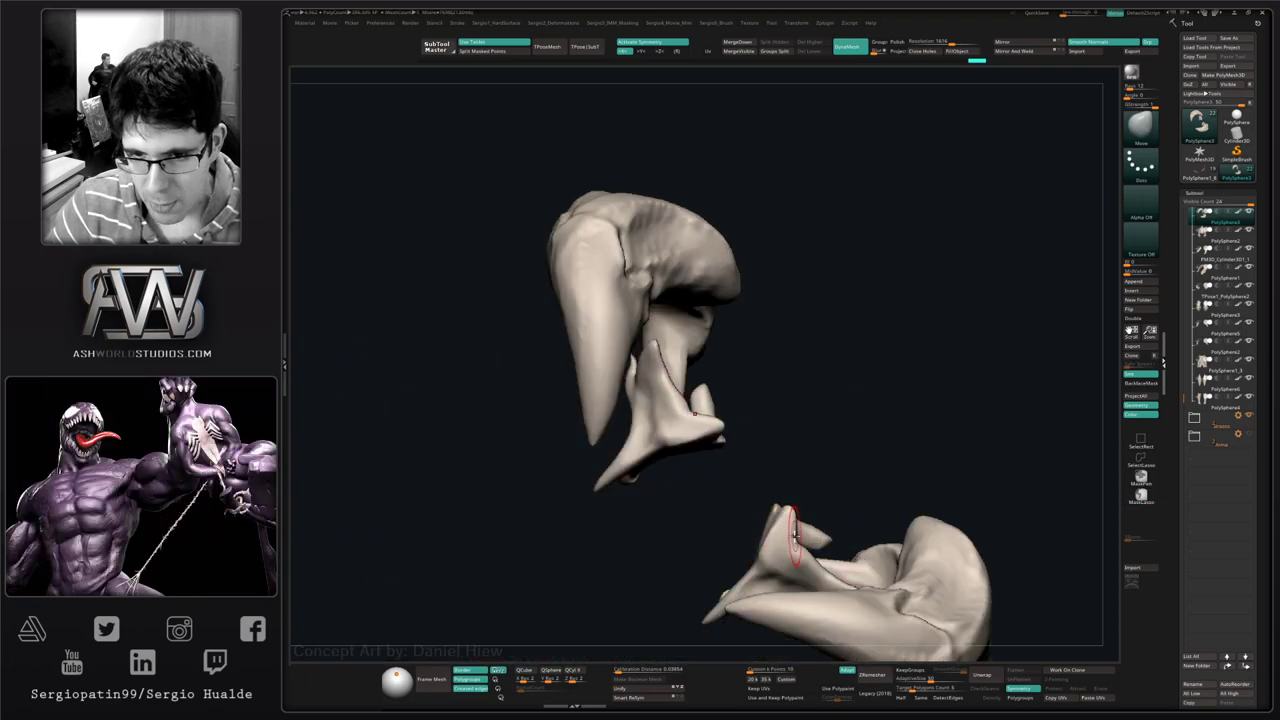
left_click_drag(795, 556, 795, 538)
key("shift+s")
mouse_move(795, 538)
right_mouse_down()
mouse_move(792, 519)
mouse_move(828, 549)
mouse_move(819, 520)
right_mouse_up()
key("ctrl+z")
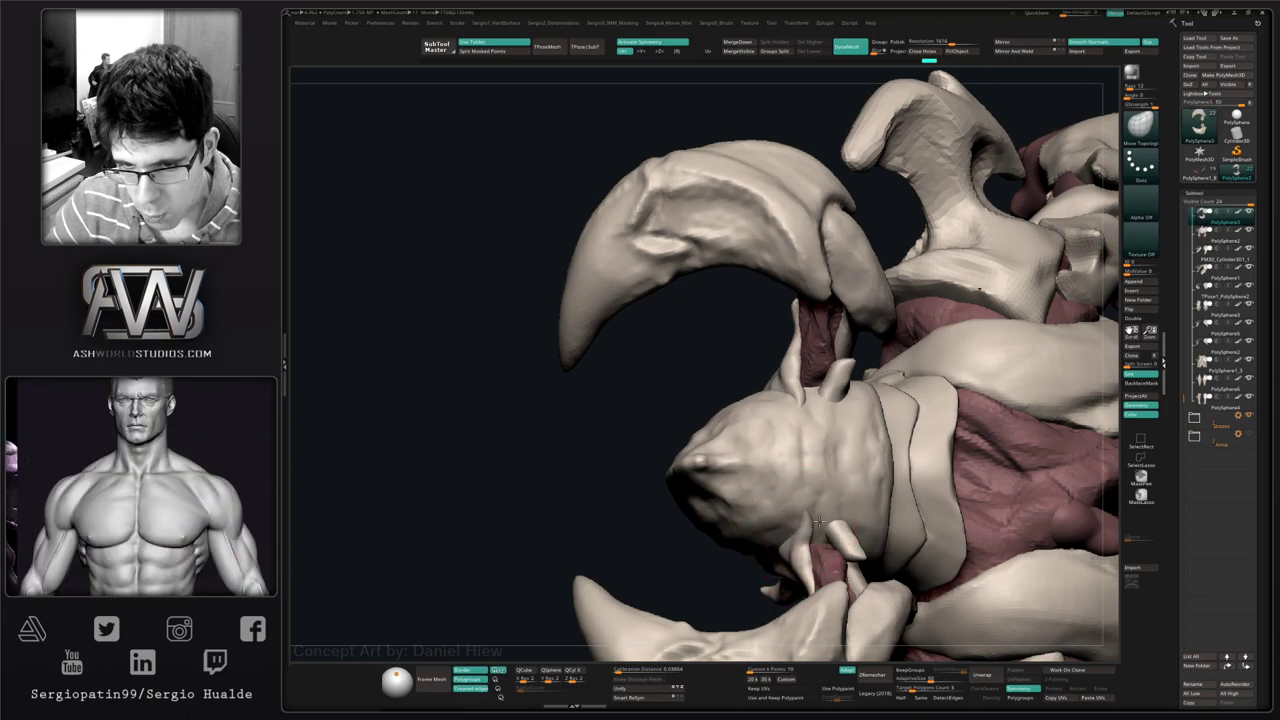
mouse_move(818, 520)
right_mouse_down()
mouse_move(802, 535)
mouse_move(771, 498)
mouse_move(805, 500)
mouse_move(814, 394)
mouse_move(807, 482)
mouse_move(836, 540)
mouse_move(840, 482)
mouse_move(896, 511)
mouse_move(847, 488)
mouse_move(871, 491)
mouse_move(856, 478)
mouse_move(868, 478)
mouse_move(891, 489)
mouse_move(842, 416)
mouse_move(840, 383)
mouse_move(848, 390)
right_mouse_up()
right_click(856, 478)
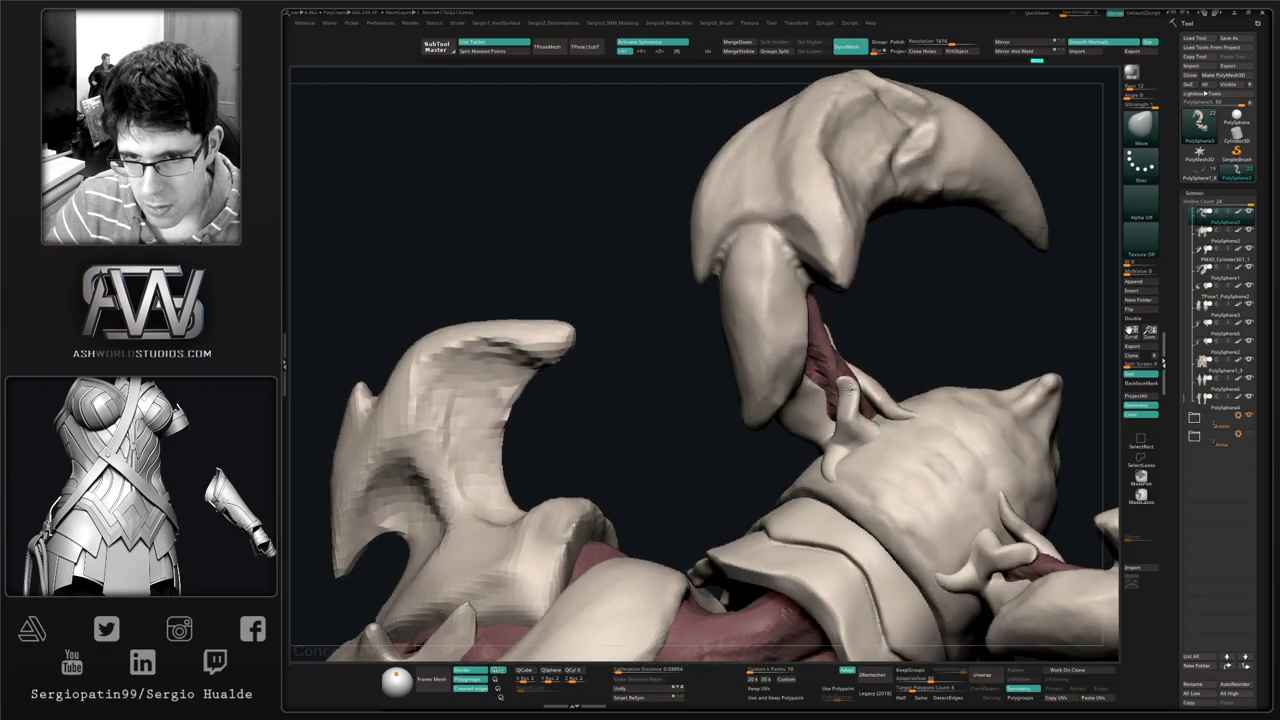
- Build up volume where the rear prongs of the horn base meet with the ClayBuildup brush
key("b")
key("c")
key("b")
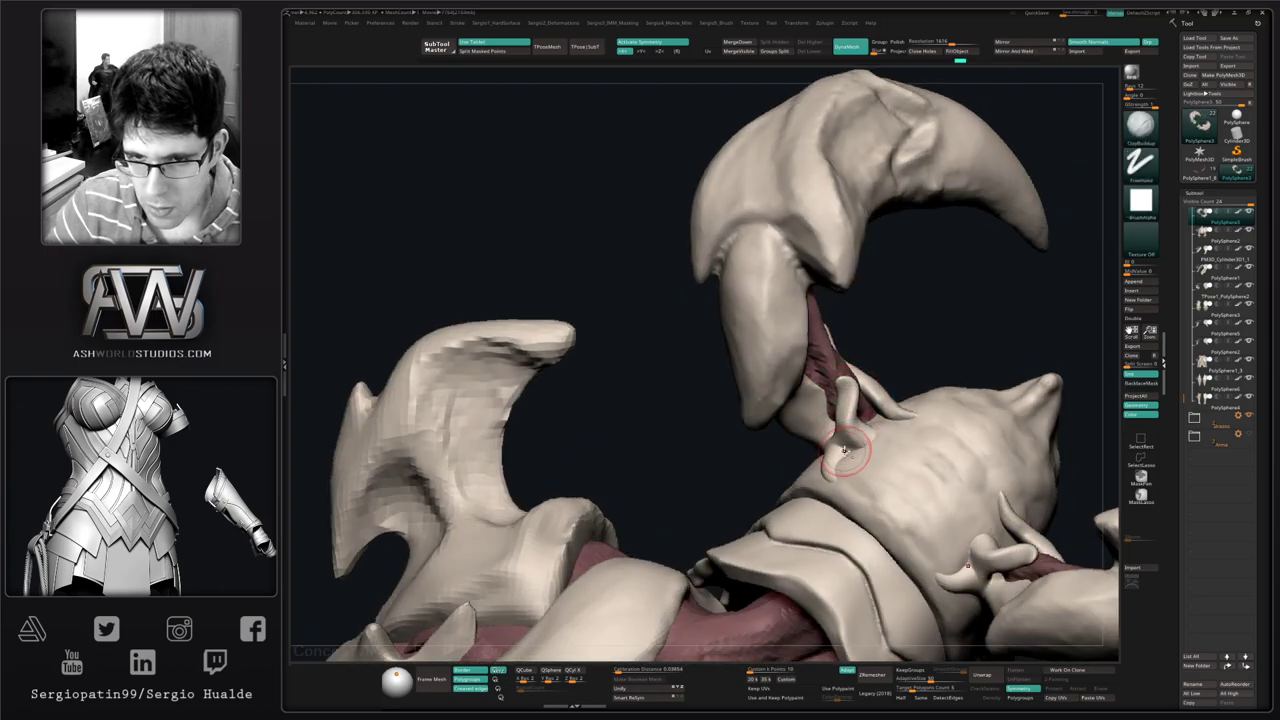
left_click_drag(839, 450, 847, 444)
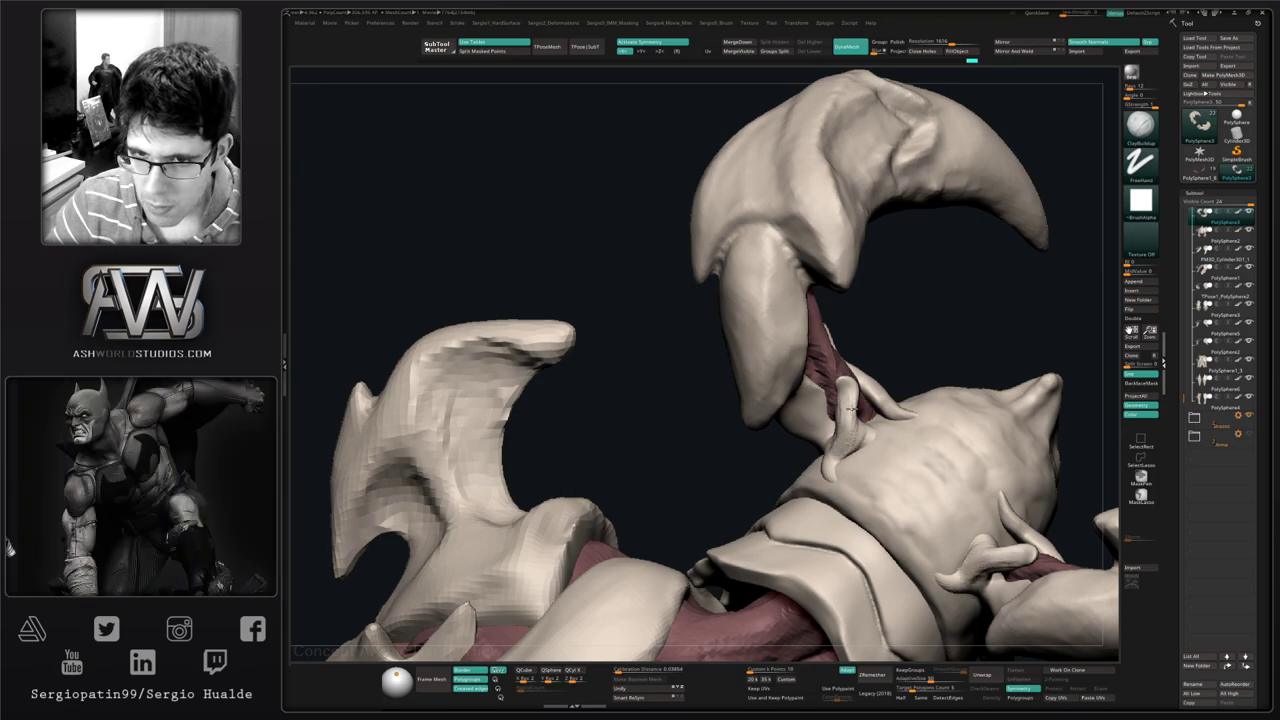
- Pull out a prong at the rear of the horn base toward the helmet with the Move brush
right_click_drag(880, 443, 894, 448)
key("b")
key("m")
key("v")
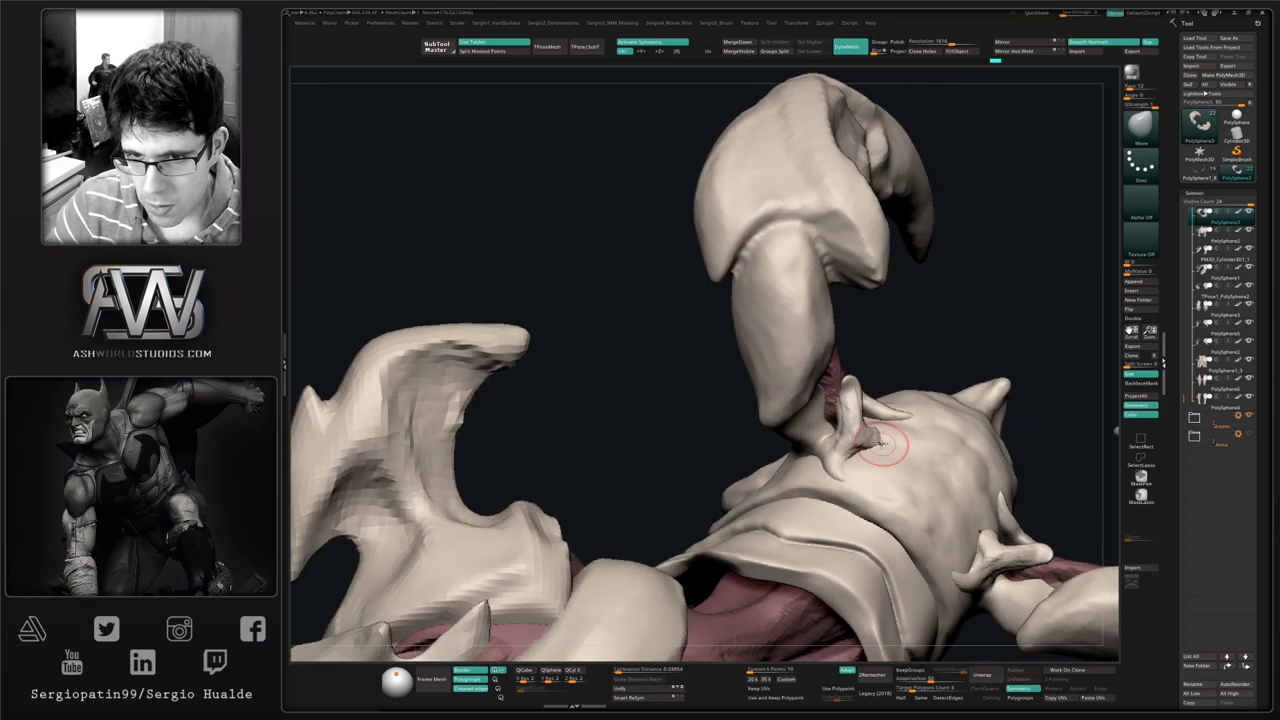
left_click_drag(894, 448, 880, 443)
- Switch to the Move Topological brush and examine the horns and helmet from front and three-quarter views
mouse_move(879, 443)
right_mouse_down()
mouse_move(861, 432)
mouse_move(860, 491)
mouse_move(783, 474)
mouse_move(830, 371)
right_mouse_up()
key("b")
key("m")
key("t")
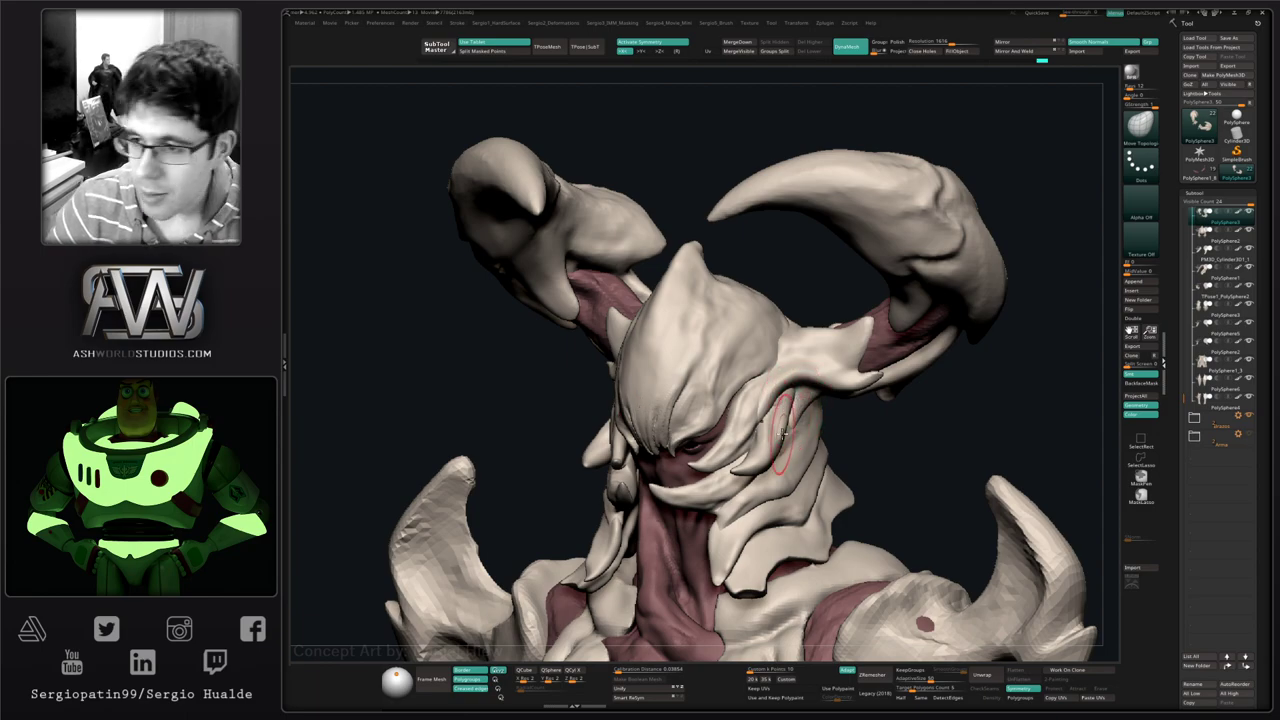
left_click_drag(849, 469, 874, 454, "shift")
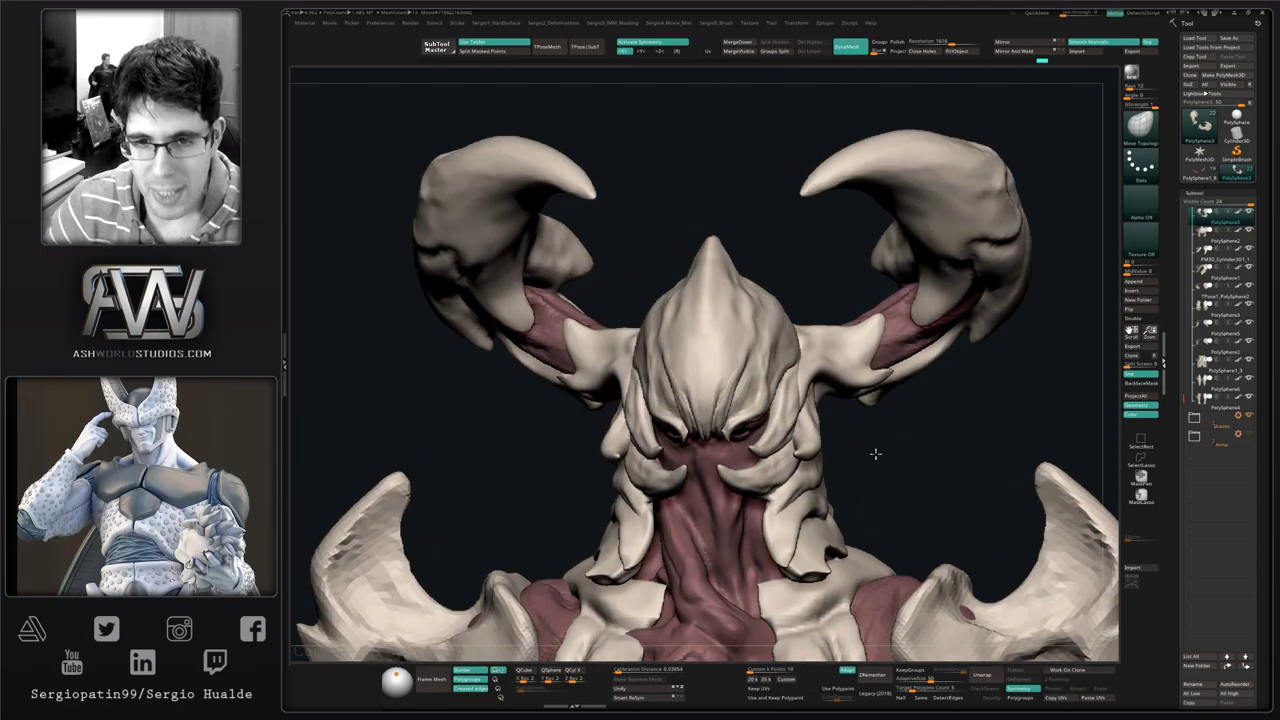
mouse_move(874, 454)
right_mouse_down("ctrl")
mouse_move(854, 436)
mouse_move(822, 453)
right_mouse_up("ctrl")
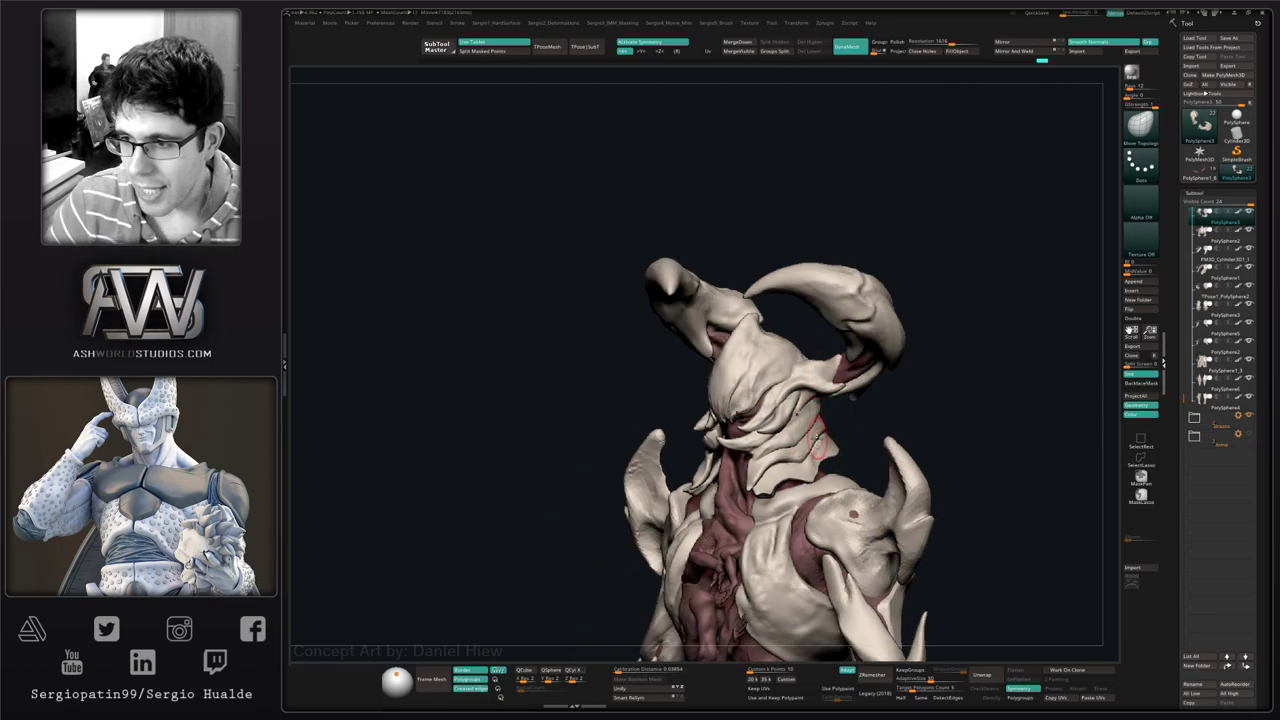
right_click_drag(822, 440, 844, 430)
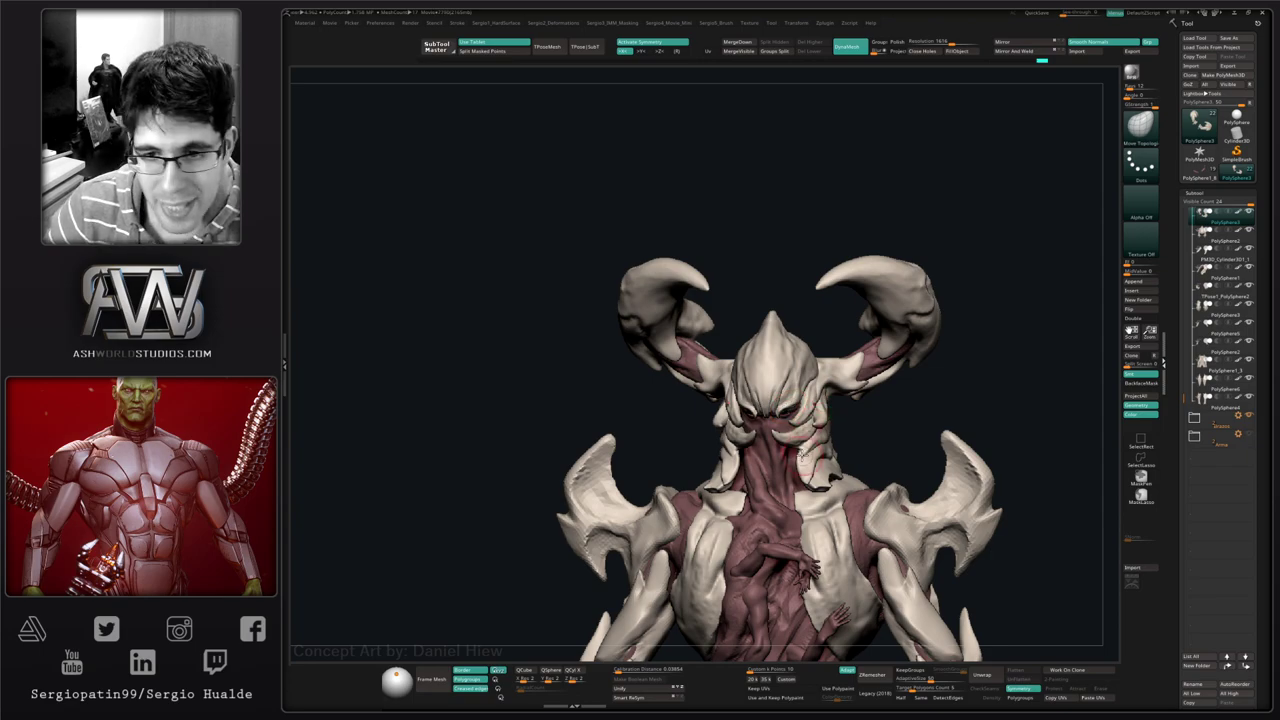
mouse_move(810, 348)
right_mouse_down("alt")
mouse_move(738, 262)
mouse_move(814, 348)
right_mouse_up("alt")
- Adjust the horn base where it joins the side of the helmet with the Move brush
key("b")
key("m")
key("v")
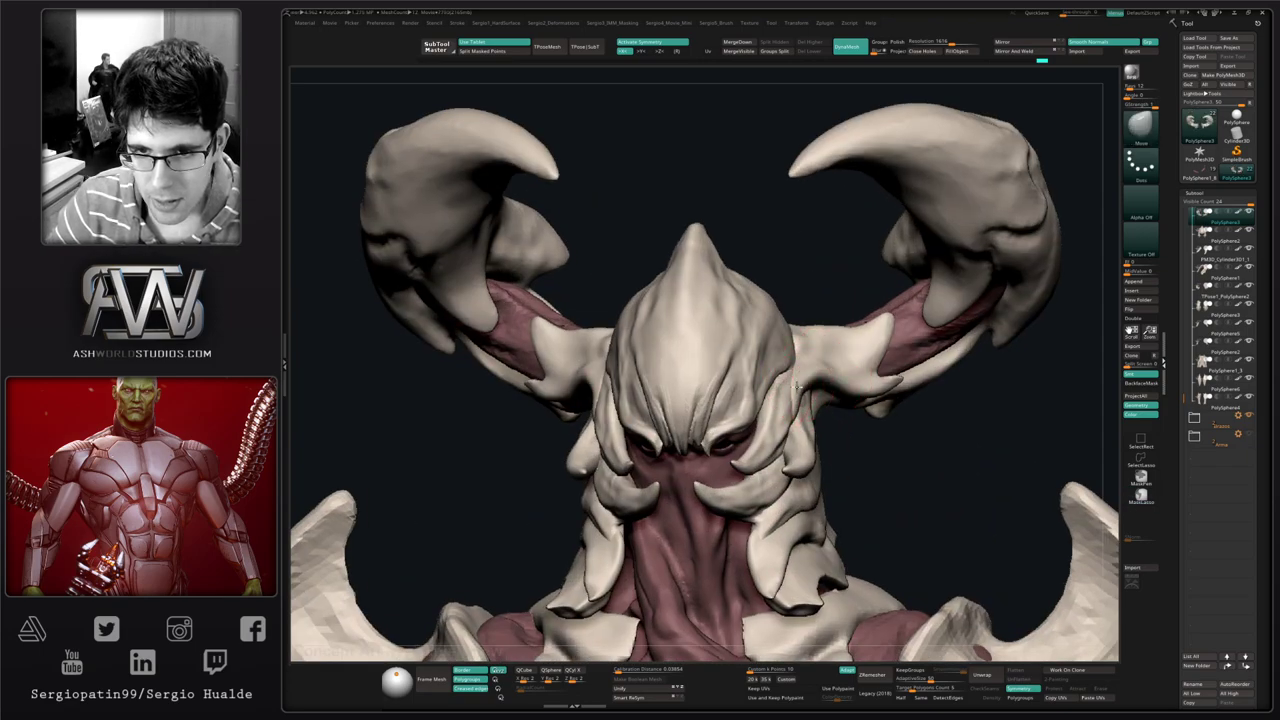
mouse_move(810, 431)
right_mouse_down()
mouse_move(786, 429)
mouse_move(831, 427)
mouse_move(798, 424)
right_mouse_up()
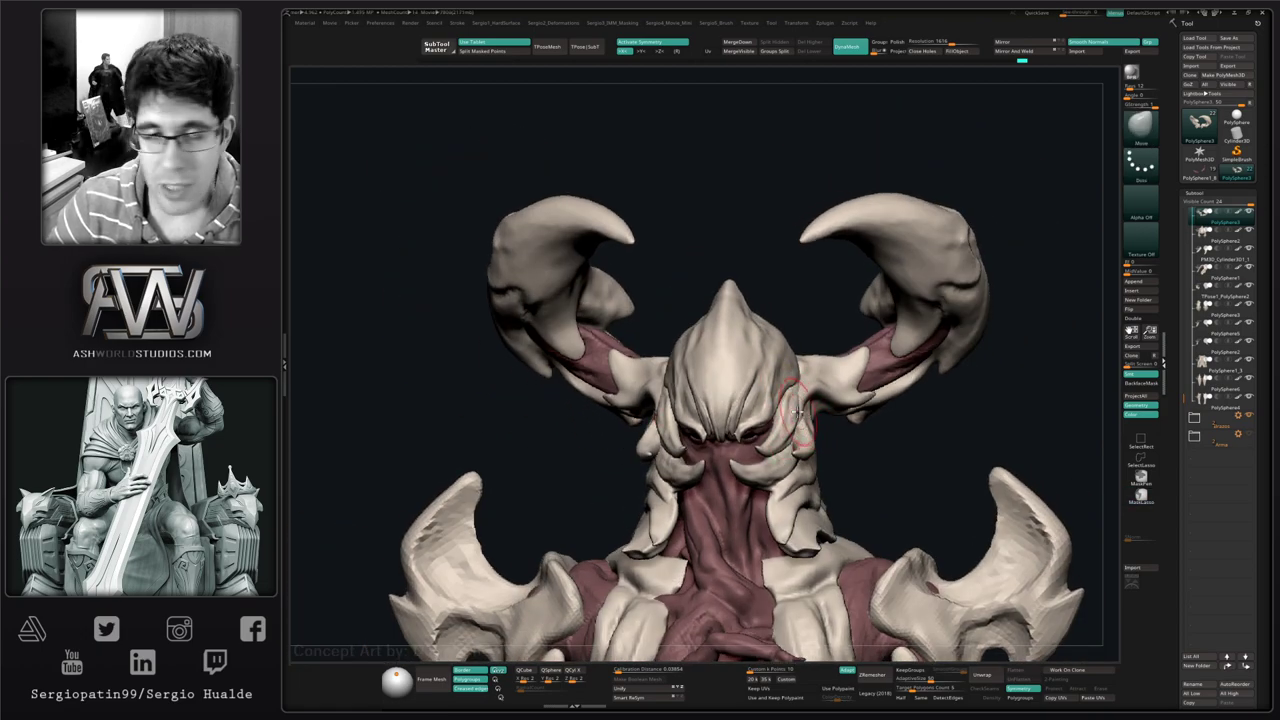
right_click_drag(800, 410, 776, 418)
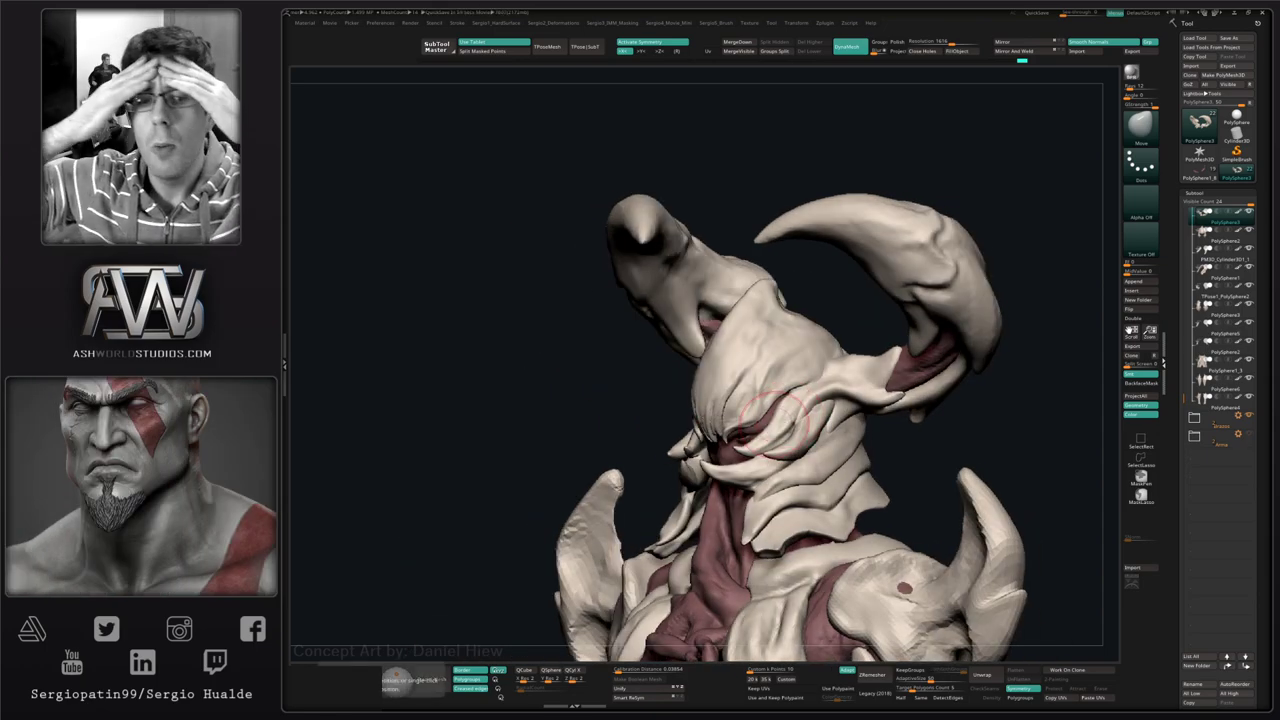
right_click_drag(385, 636, 586, 468)
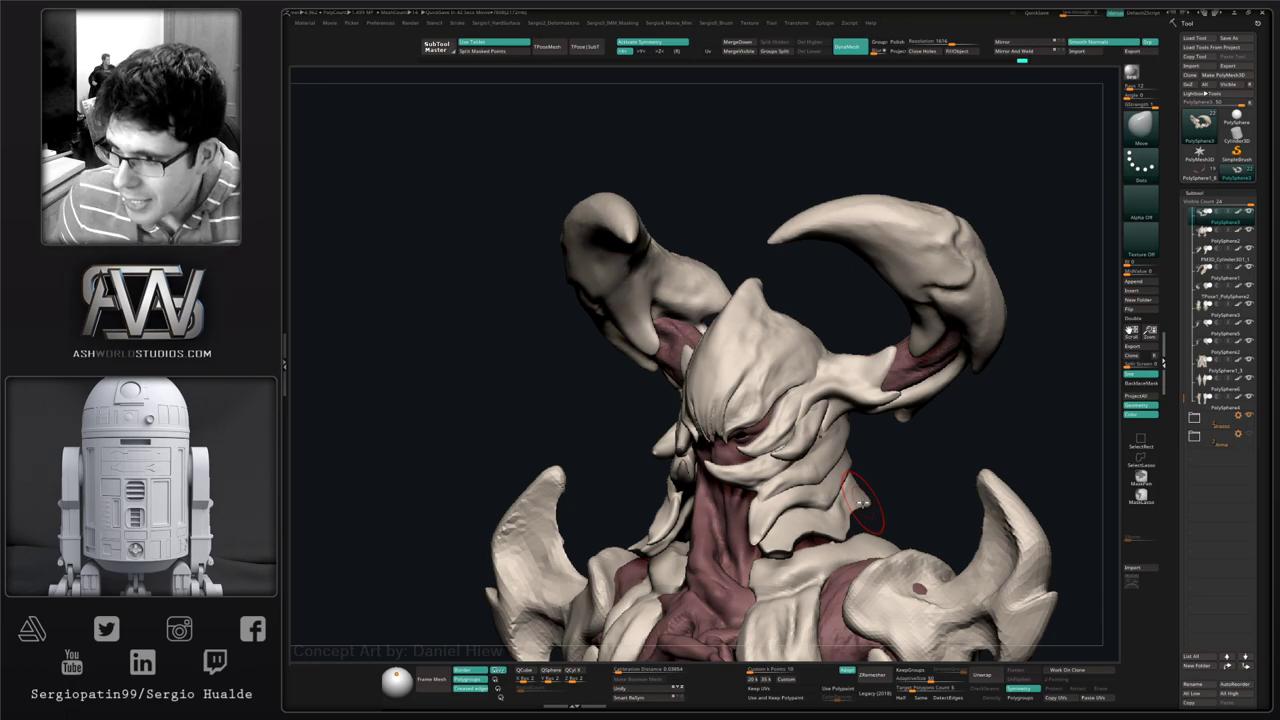
left_click_drag(873, 491, 890, 497)
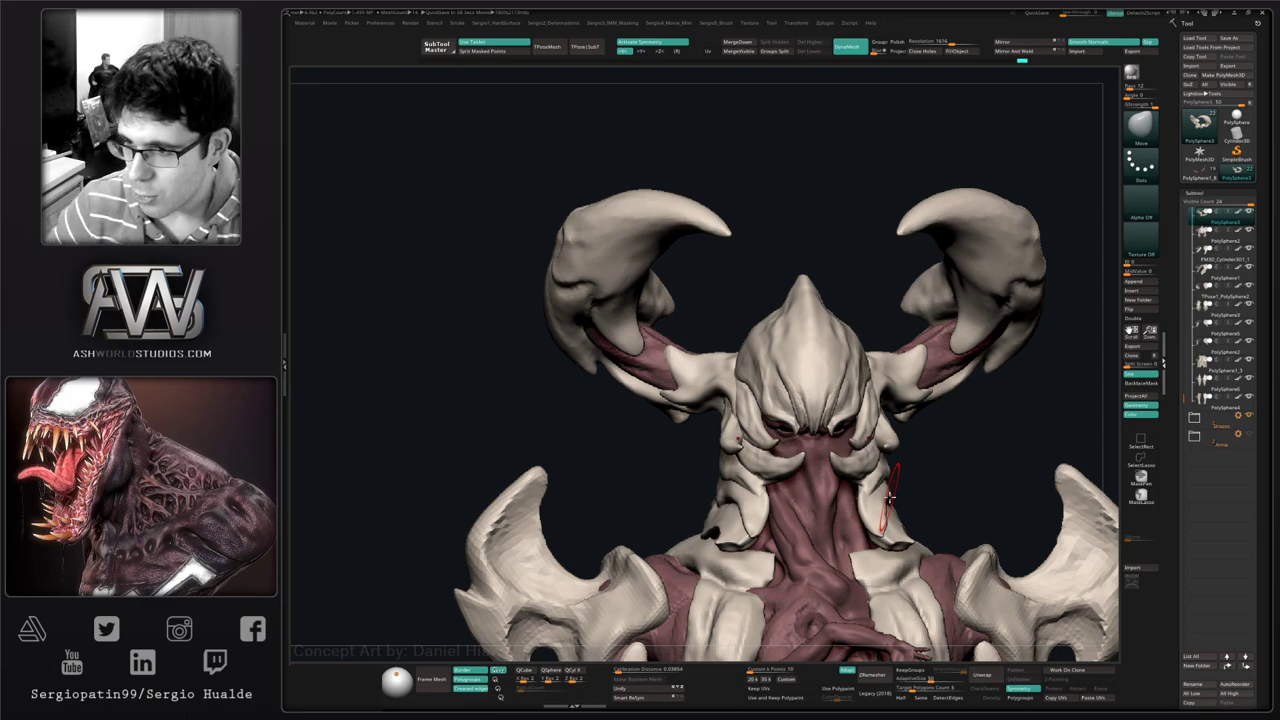
- Isolate the horn armour and sculpt the edge between the horn base's outer prongs with the Standard brush
right_click_drag(863, 303, 832, 427)
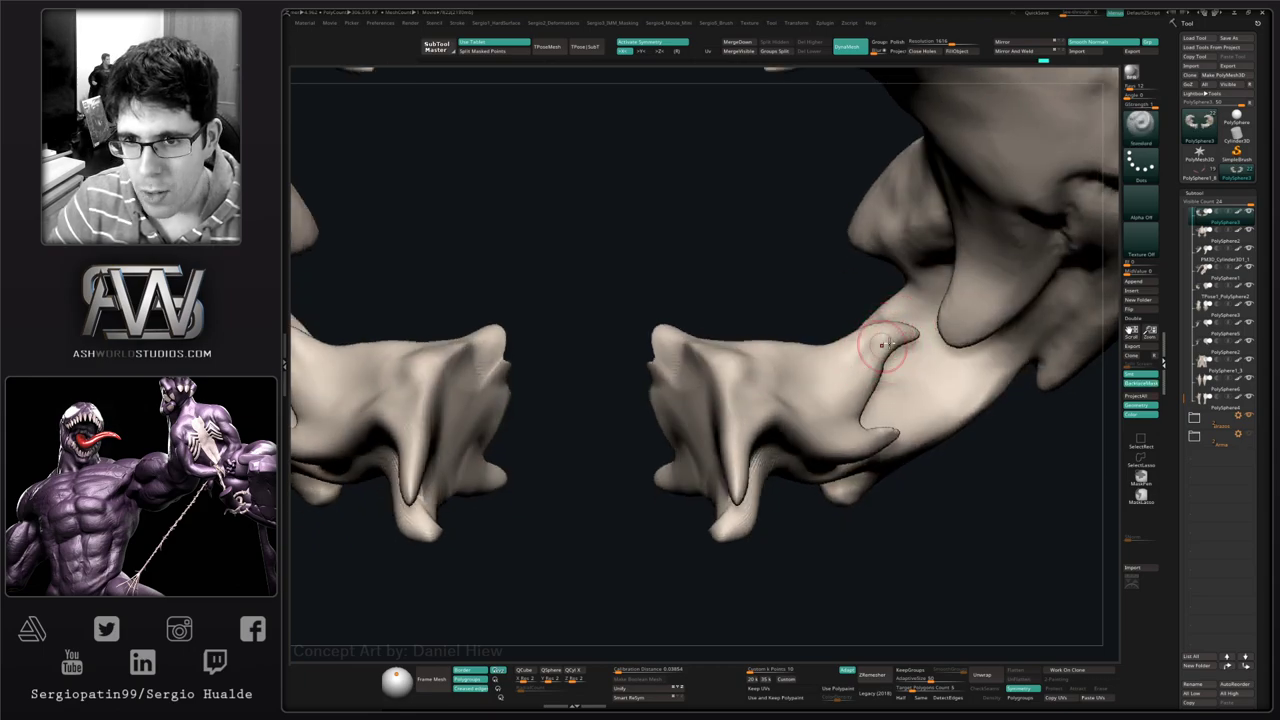
mouse_move(885, 344)
left_mouse_down()
mouse_move(855, 380)
mouse_move(868, 383)
left_mouse_up()
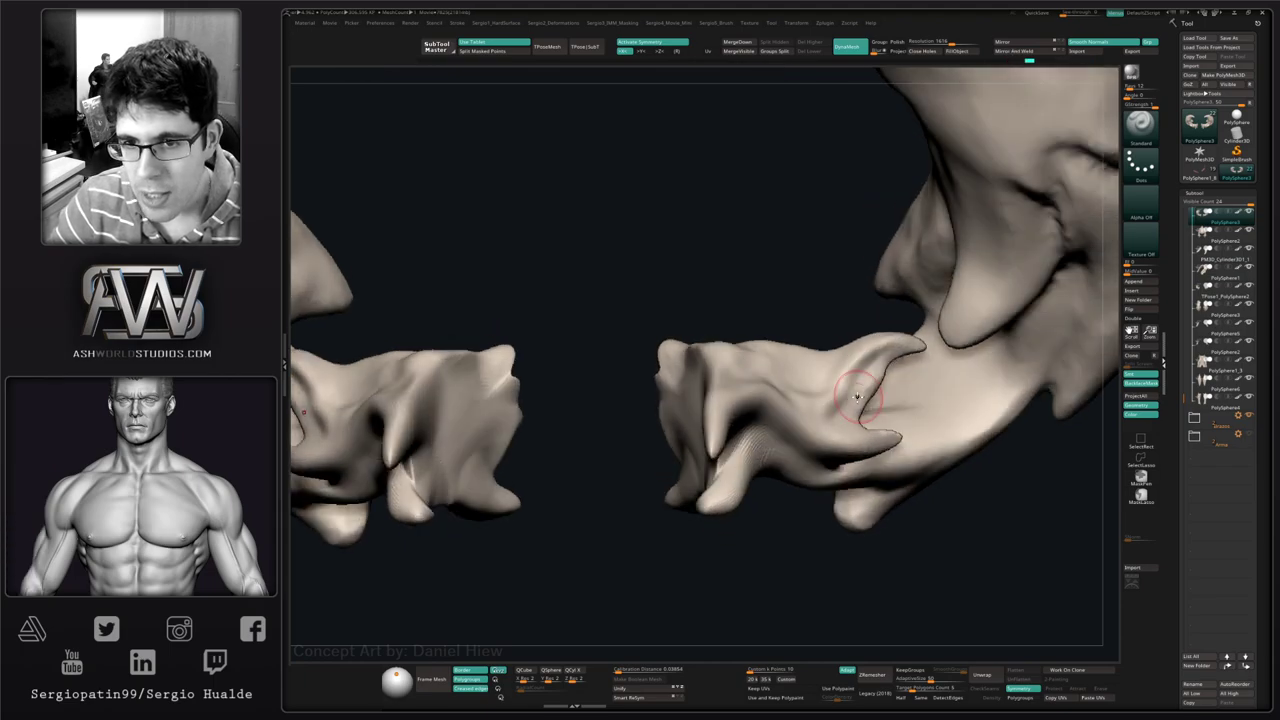
mouse_move(884, 374)
left_mouse_down()
mouse_move(862, 420)
mouse_move(862, 372)
left_mouse_up()
- Refine the surface between the horn base's prongs with the Clay brush and smooth it
right_click_drag(840, 350, 830, 390)
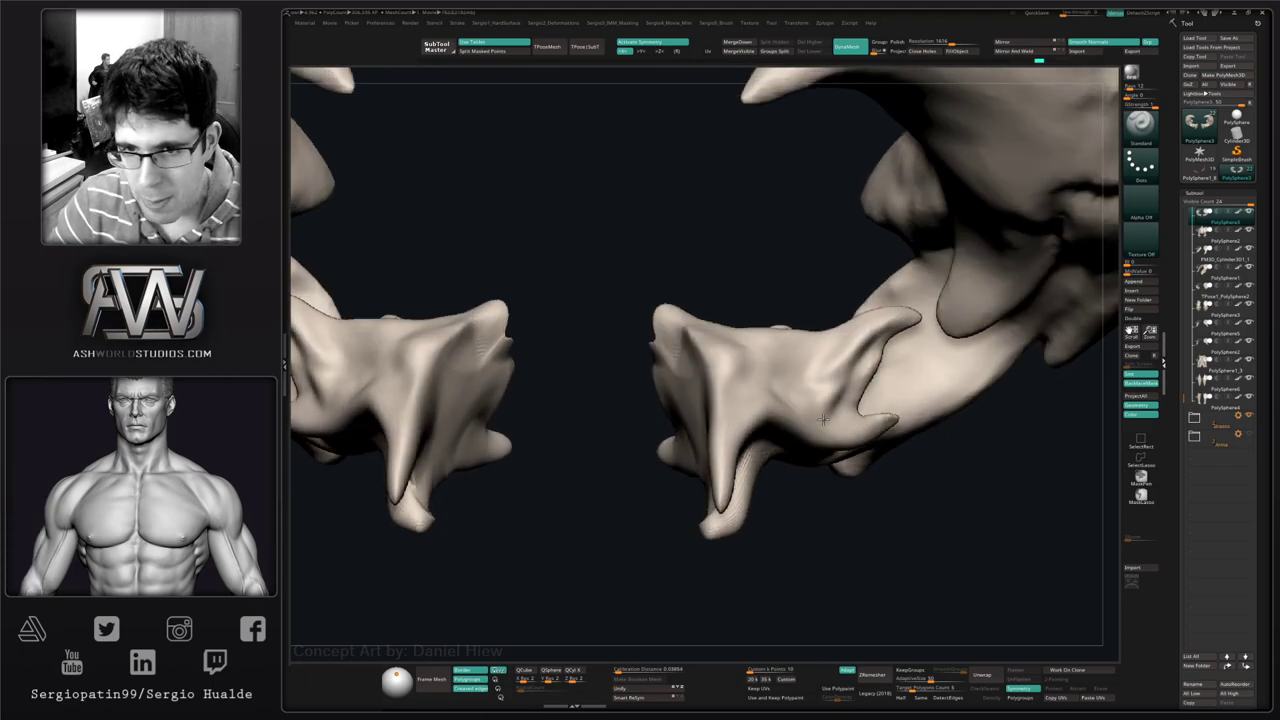
key("b")
key("c")
key("l")
mouse_move(830, 390)
left_mouse_down()
mouse_move(826, 377)
mouse_move(794, 394)
mouse_move(820, 386)
mouse_move(818, 400)
left_mouse_up()
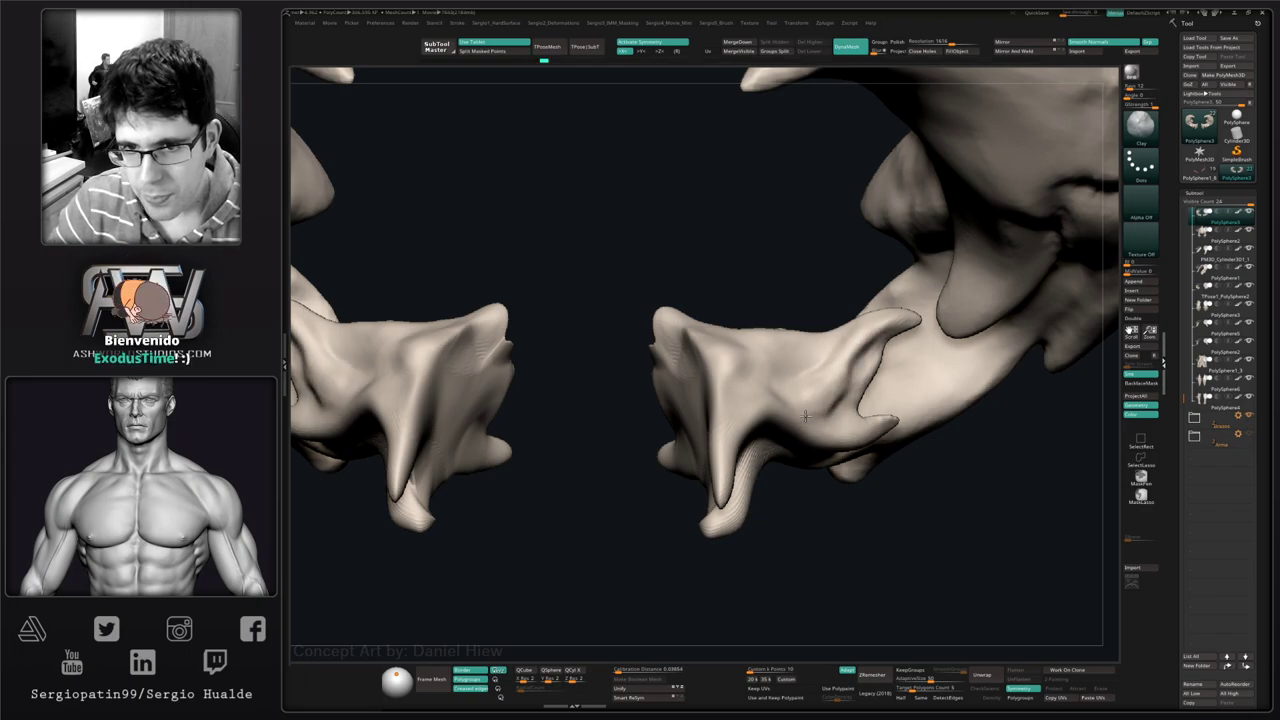
right_click_drag(813, 400, 757, 329)
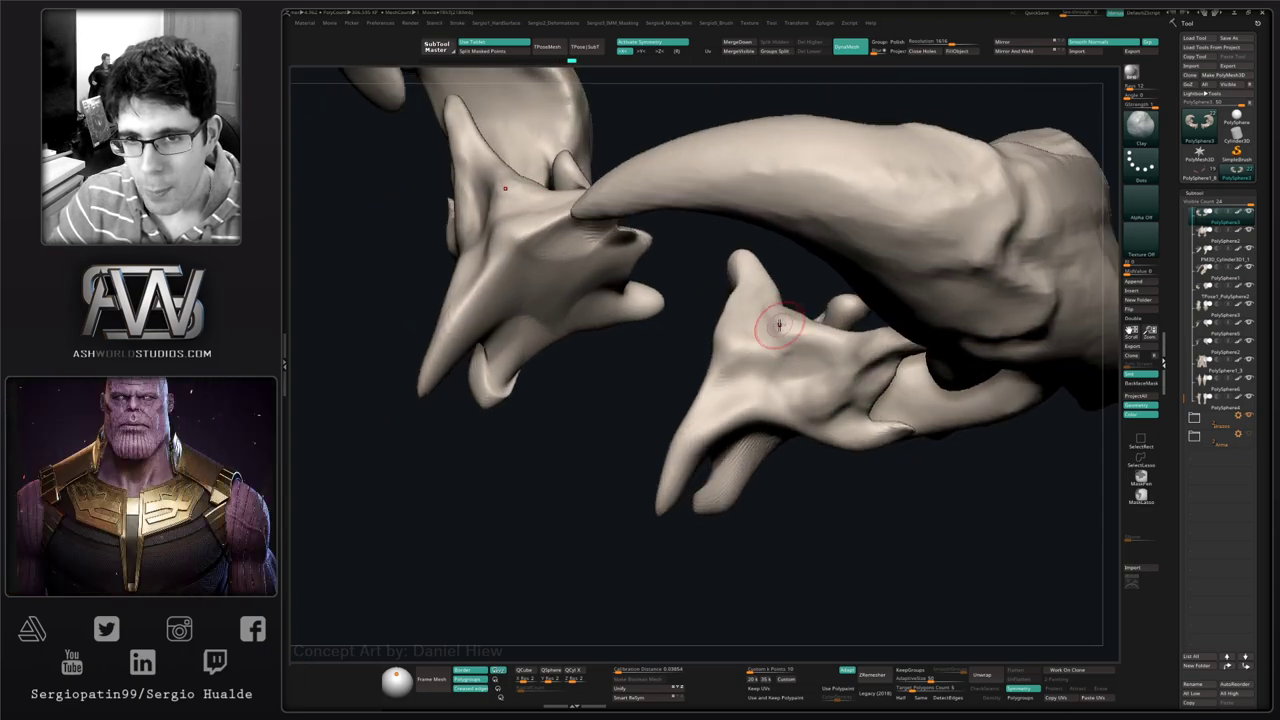
key("shift")
mouse_move(803, 363)
left_mouse_down("shift")
mouse_move(826, 357)
mouse_move(783, 350)
mouse_move(826, 356)
left_mouse_up("shift")
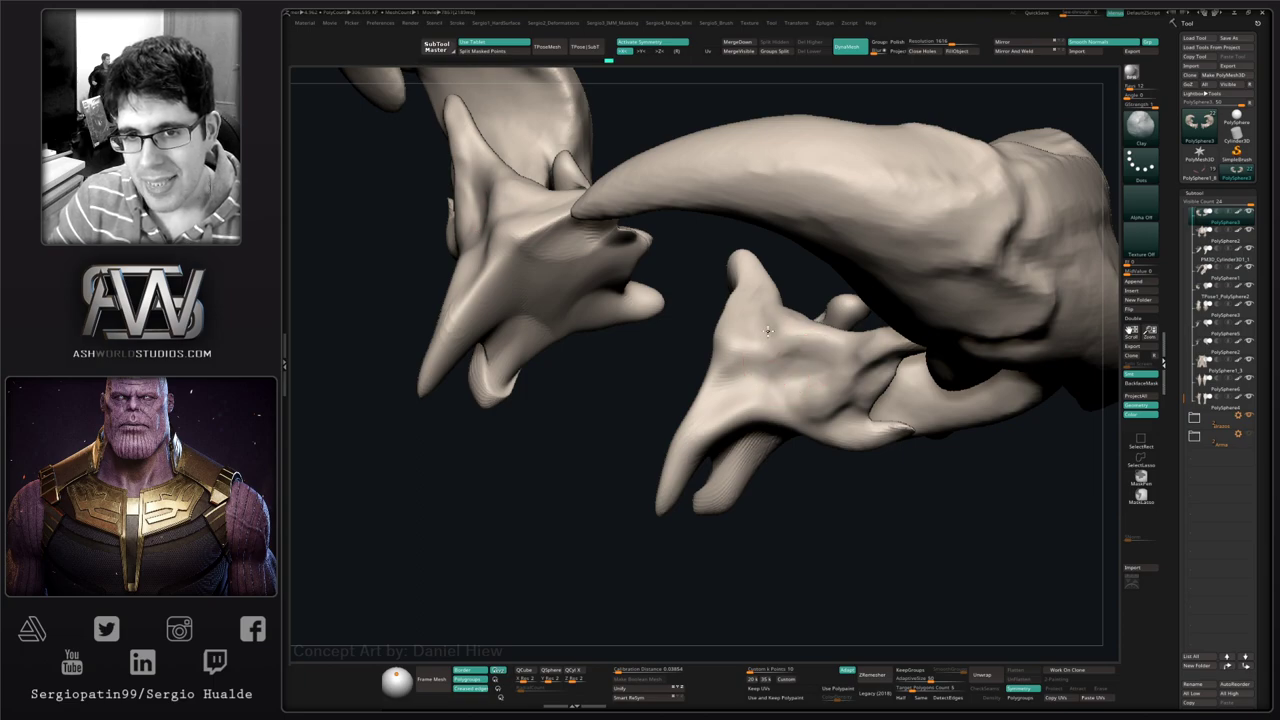
- Examine the refined horn base up close and against the whole head from front and three-quarter views
key("shift")
right_click_drag(791, 371, 771, 360)
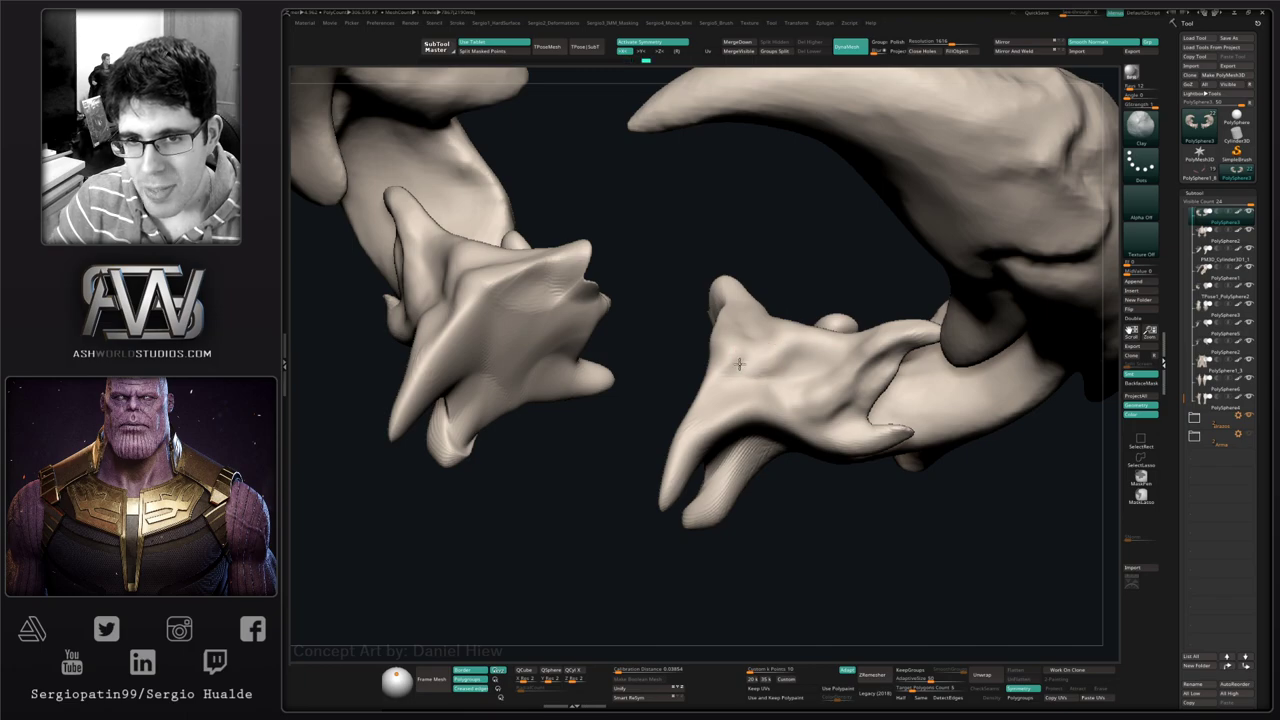
key("shift")
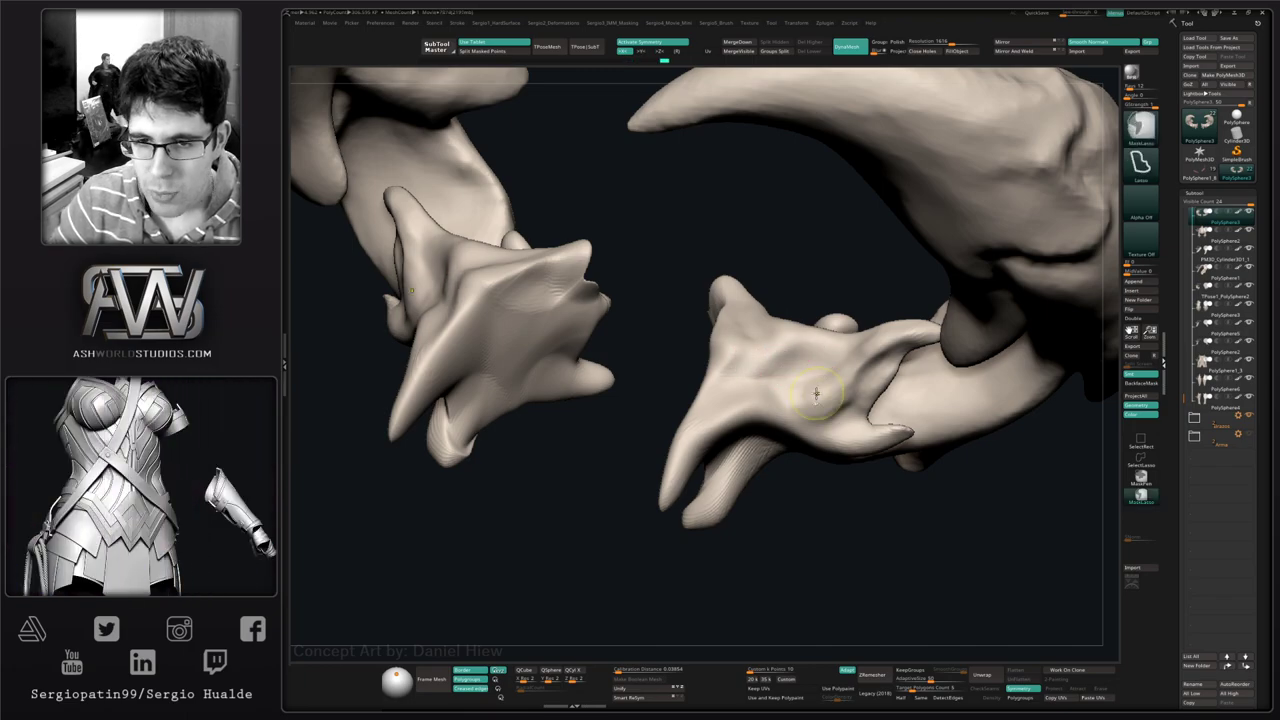
right_click_drag(814, 391, 811, 340, "ctrl")
key("shift+s")
right_click_drag(811, 409, 806, 372)
right_click_drag(806, 372, 825, 437, "shift")
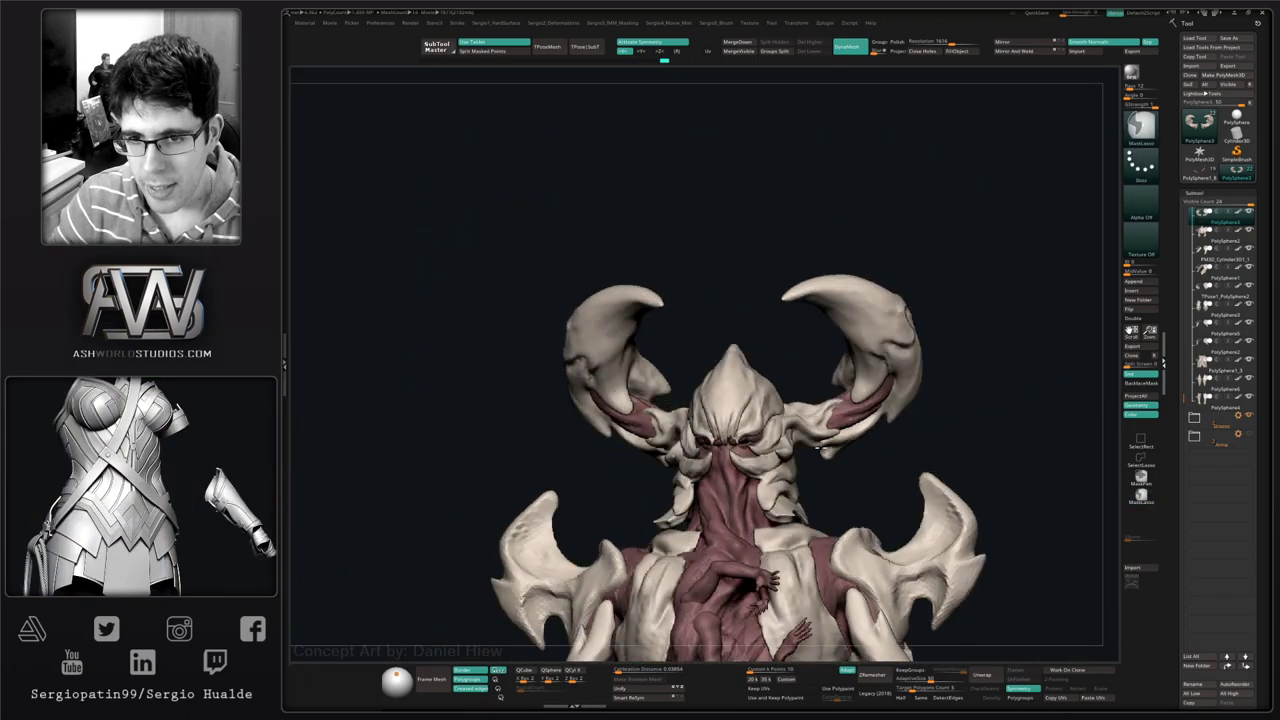
key("shift+s")
mouse_move(871, 483)
right_mouse_down()
mouse_move(817, 397)
mouse_move(806, 534)
mouse_move(803, 466)
mouse_move(823, 491)
mouse_move(790, 455)
right_mouse_up()
- Adjust the shape of the horn base beside the helmet with the Move brush
key("b")
key("m")
key("v")
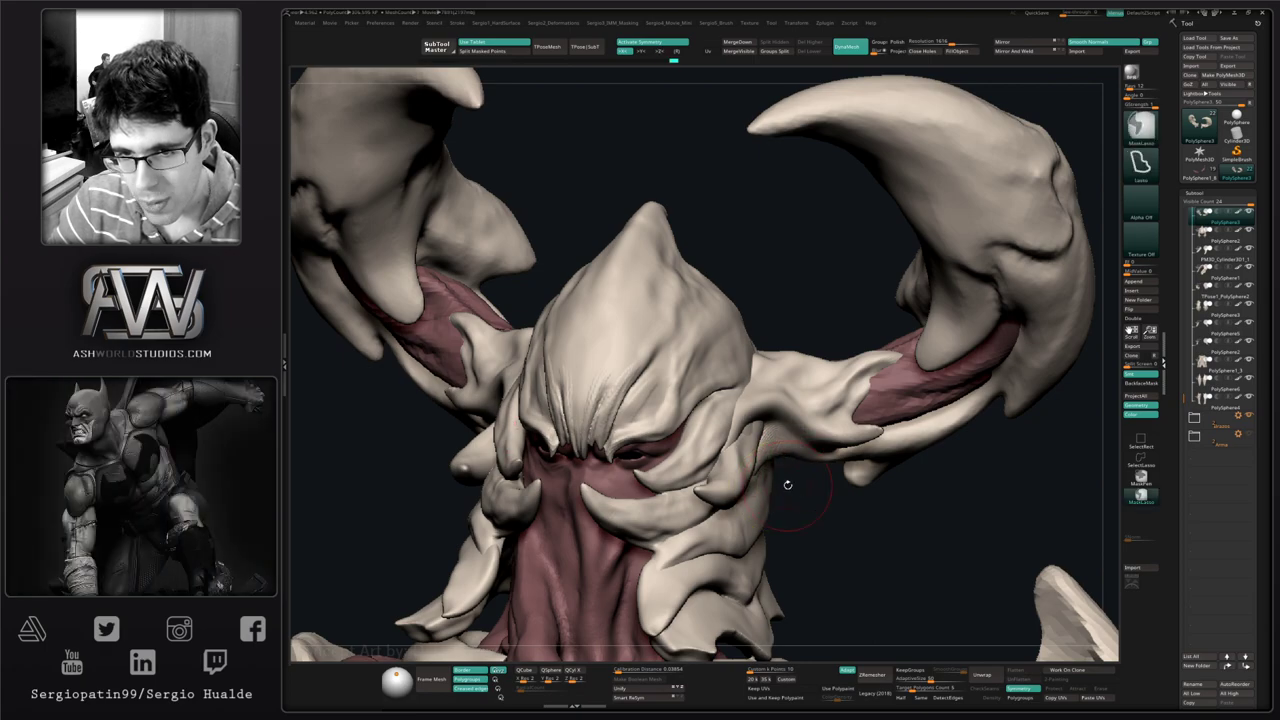
right_click_drag(786, 480, 714, 486)
left_click_drag(714, 486, 708, 490)
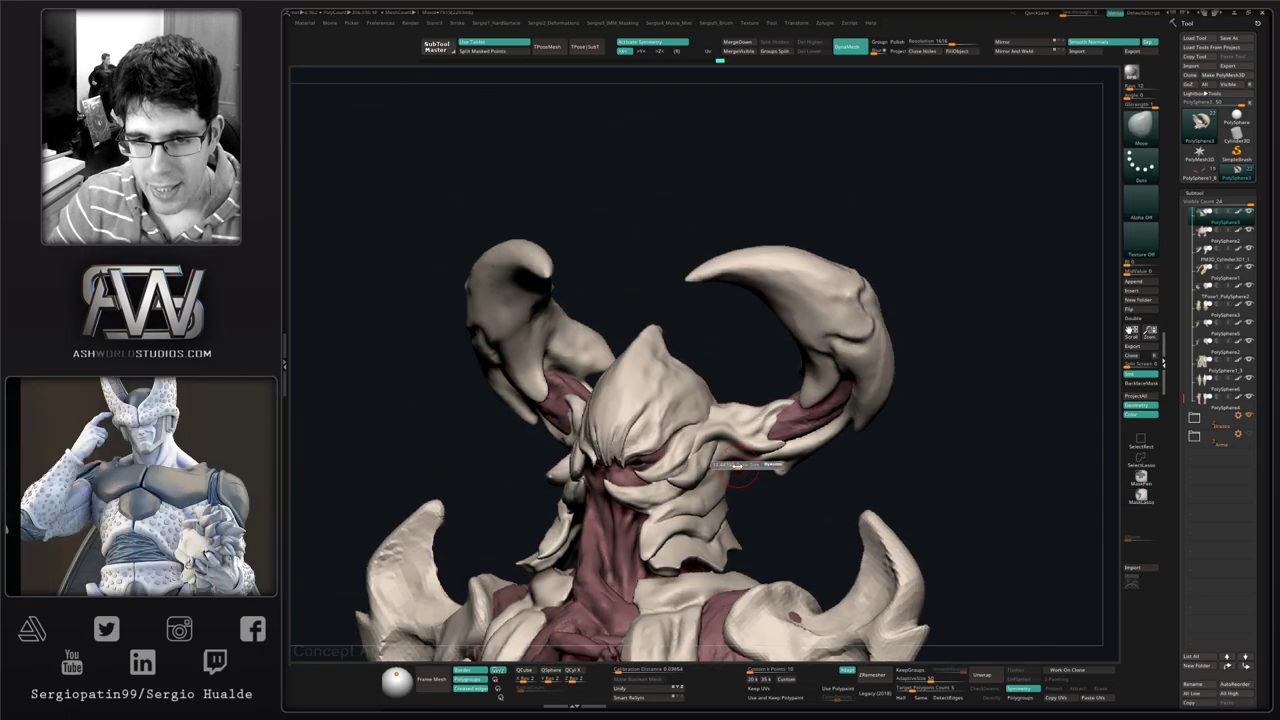
mouse_move(781, 457)
left_mouse_down()
mouse_move(792, 480)
mouse_move(812, 481)
mouse_move(711, 469)
mouse_move(832, 437)
left_mouse_up()
left_click_drag(893, 405, 803, 499)
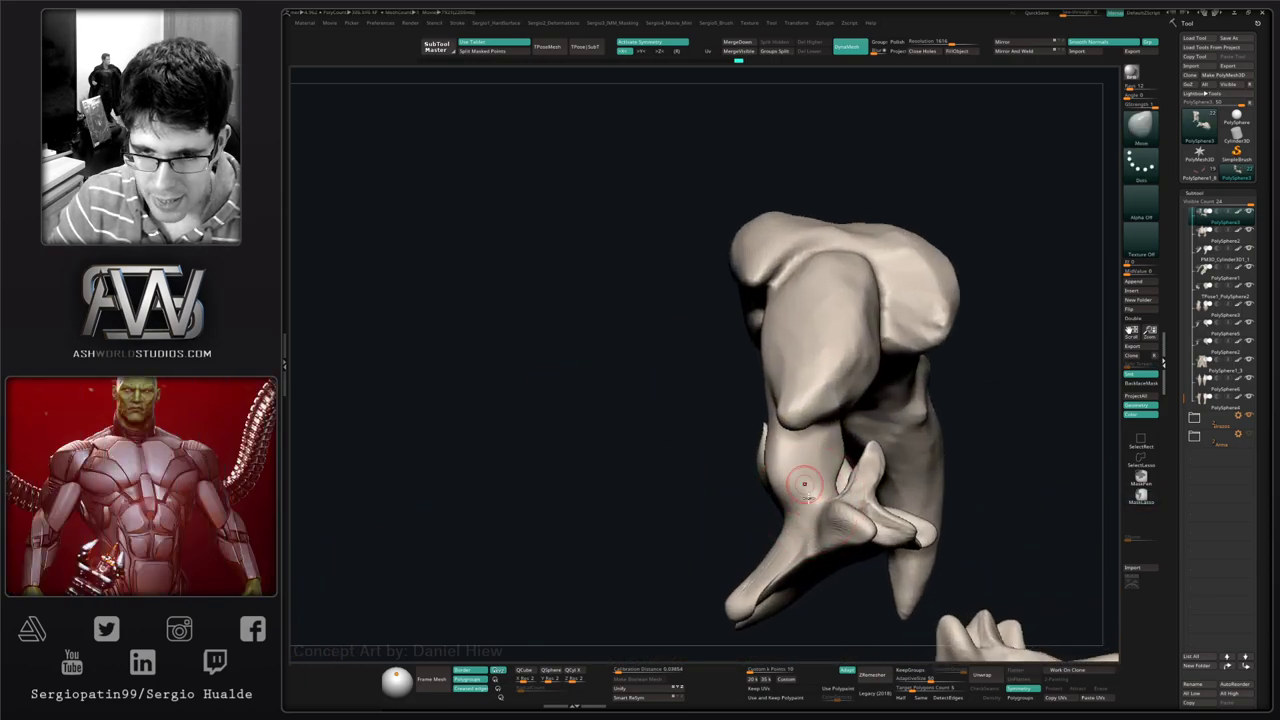
- Build up the back of the horn base where its prongs meet the horn shaft with the ClayBuildup brush
right_click_drag(806, 486, 815, 508)
key("b")
key("c")
key("b")
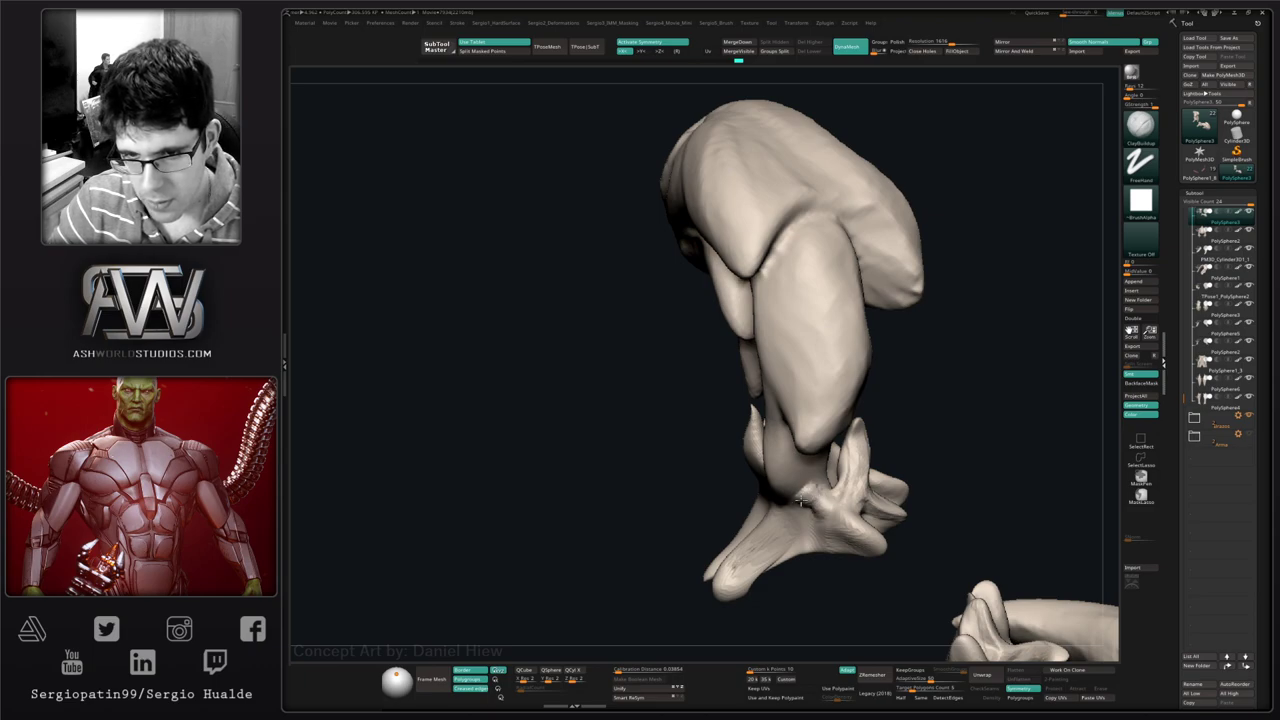
right_click_drag(801, 500, 796, 502)
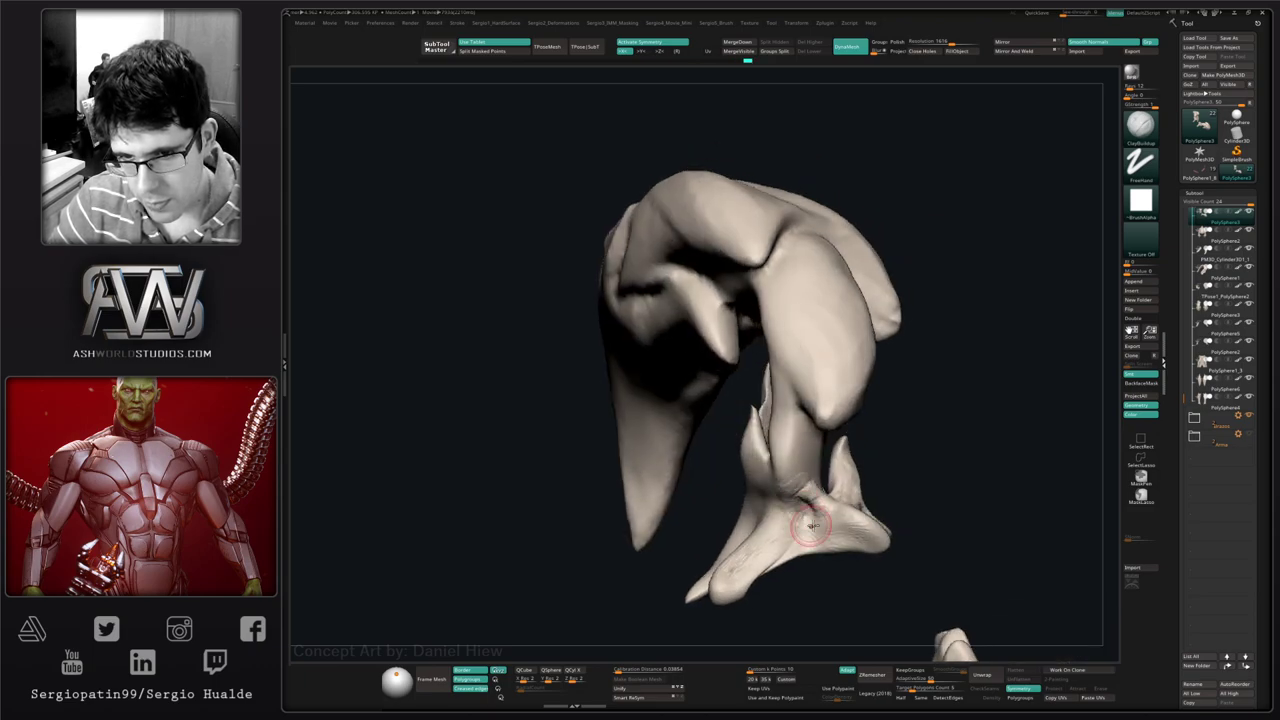
mouse_move(812, 524)
left_mouse_down()
mouse_move(820, 492)
mouse_move(808, 470)
mouse_move(824, 461)
mouse_move(819, 498)
mouse_move(789, 496)
mouse_move(834, 443)
mouse_move(846, 470)
mouse_move(818, 486)
mouse_move(792, 458)
mouse_move(809, 474)
left_mouse_up()
- Refine the junction between the horn shaft and the pronged base with the Clay brush
key("b")
key("c")
key("l")
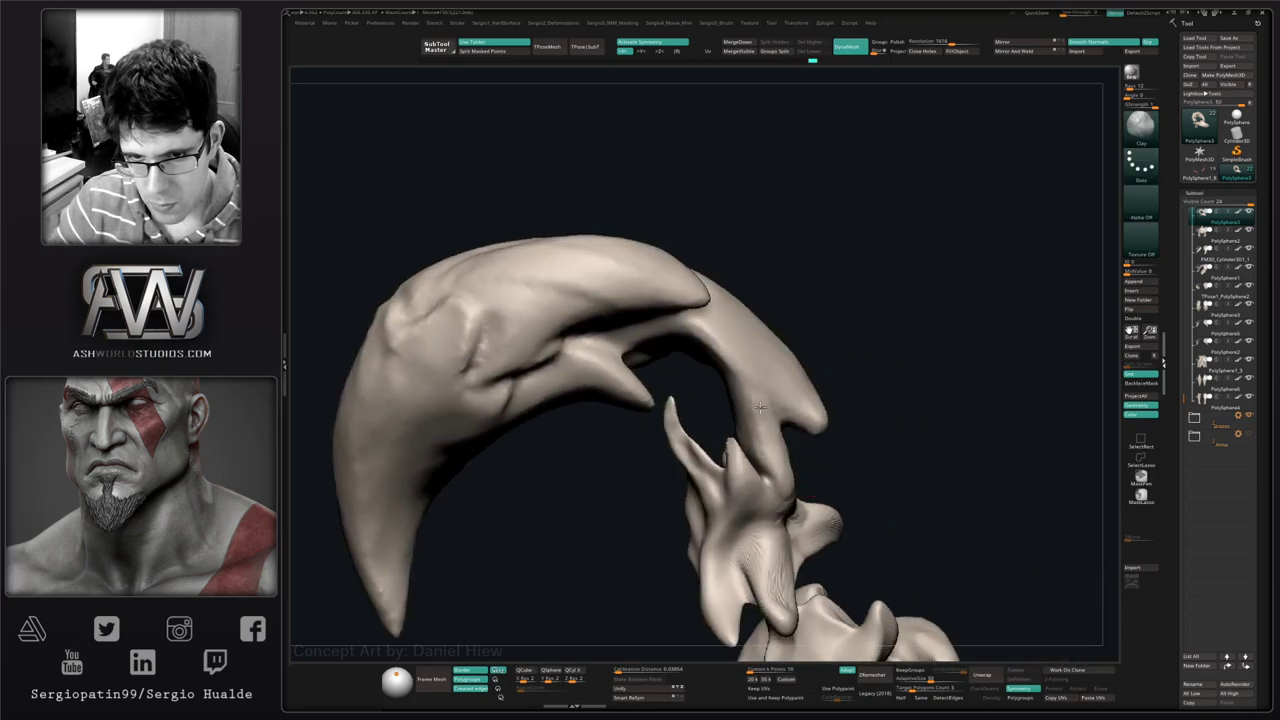
left_click_drag(760, 407, 770, 417)
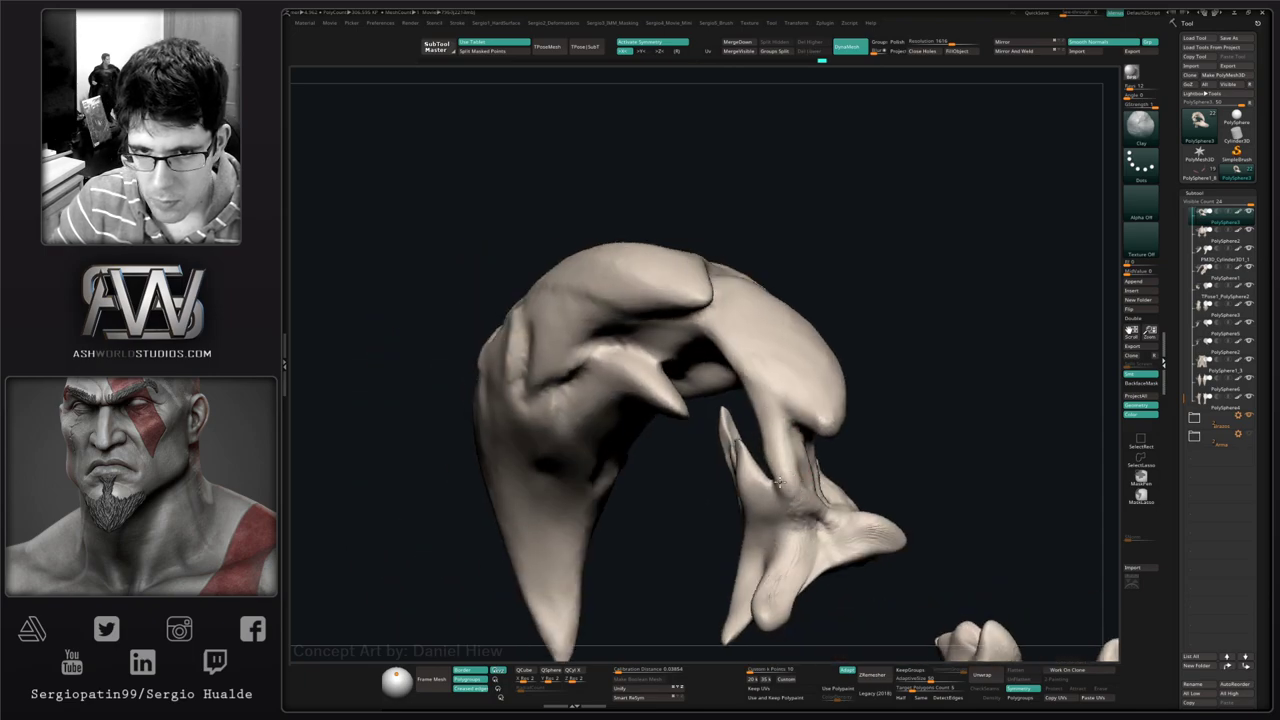
mouse_move(797, 369)
right_mouse_down()
mouse_move(823, 400)
mouse_move(809, 451)
right_mouse_up()
- Define the crease where the horn shaft enters the pronged base with the DamStandard brush
key("b")
key("d")
key("s")
right_click_drag(740, 420, 781, 452)
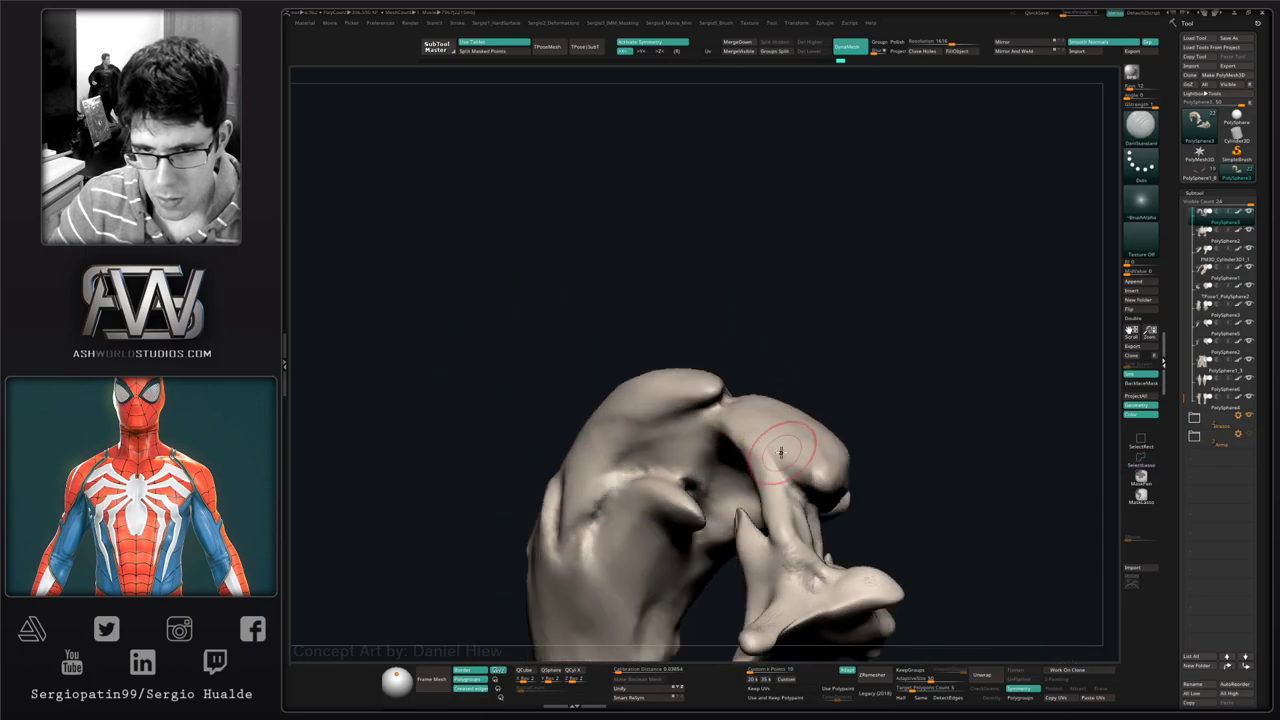
mouse_move(805, 507)
right_mouse_down()
mouse_move(760, 480)
mouse_move(800, 445)
mouse_move(741, 462)
mouse_move(817, 454)
mouse_move(837, 474)
mouse_move(824, 435)
mouse_move(900, 446)
mouse_move(940, 392)
mouse_move(909, 384)
right_mouse_up()
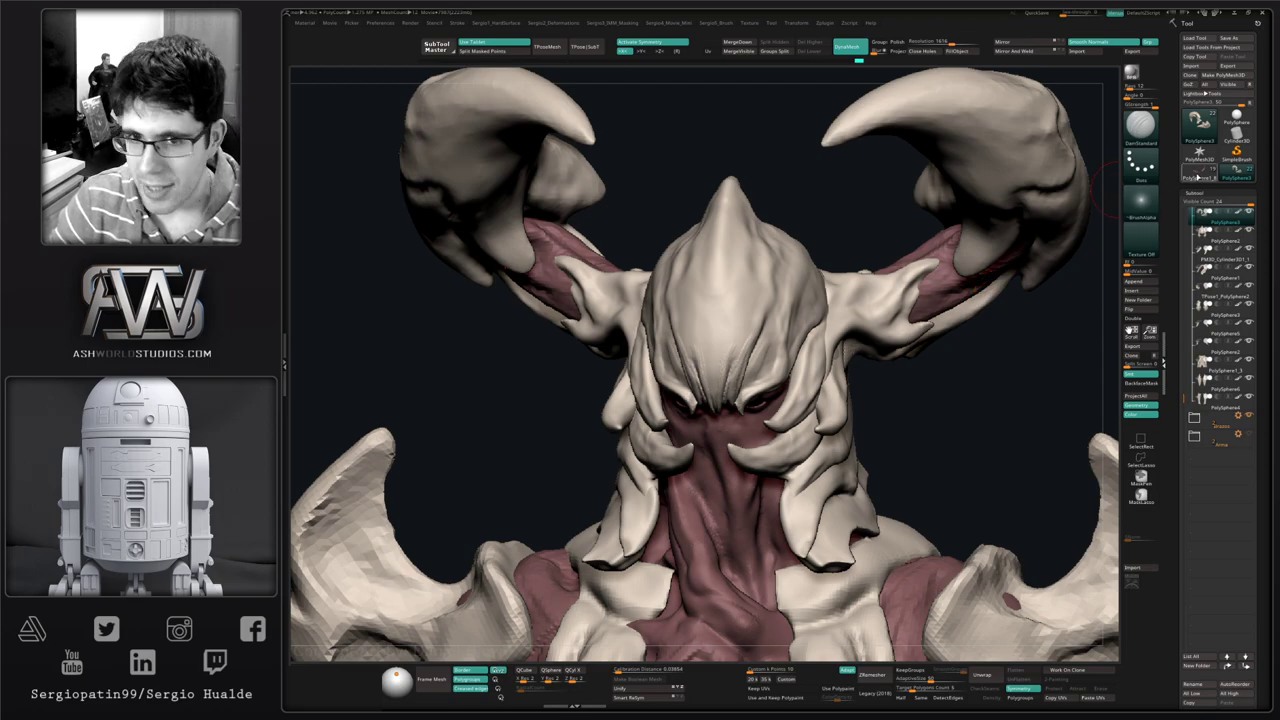
- Compare the current head with the earlier version of the model and review the horns from several angles
left_click(1201, 179)
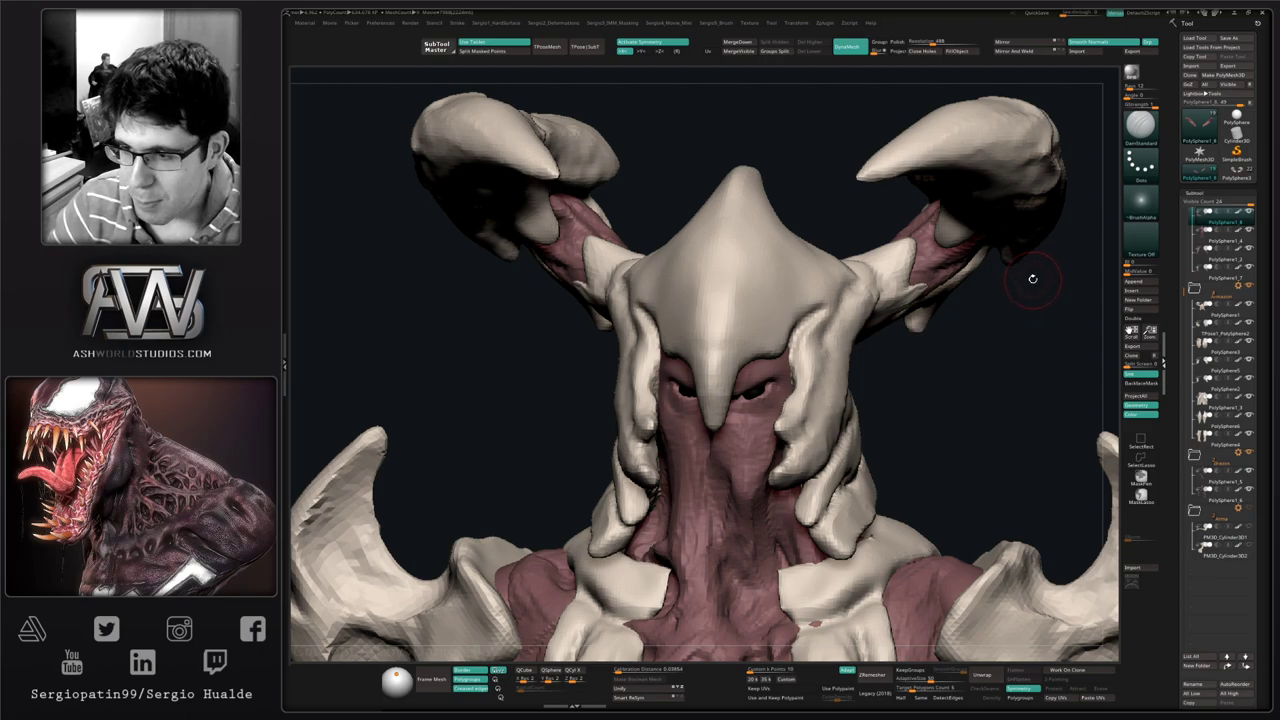
left_click(1236, 173)
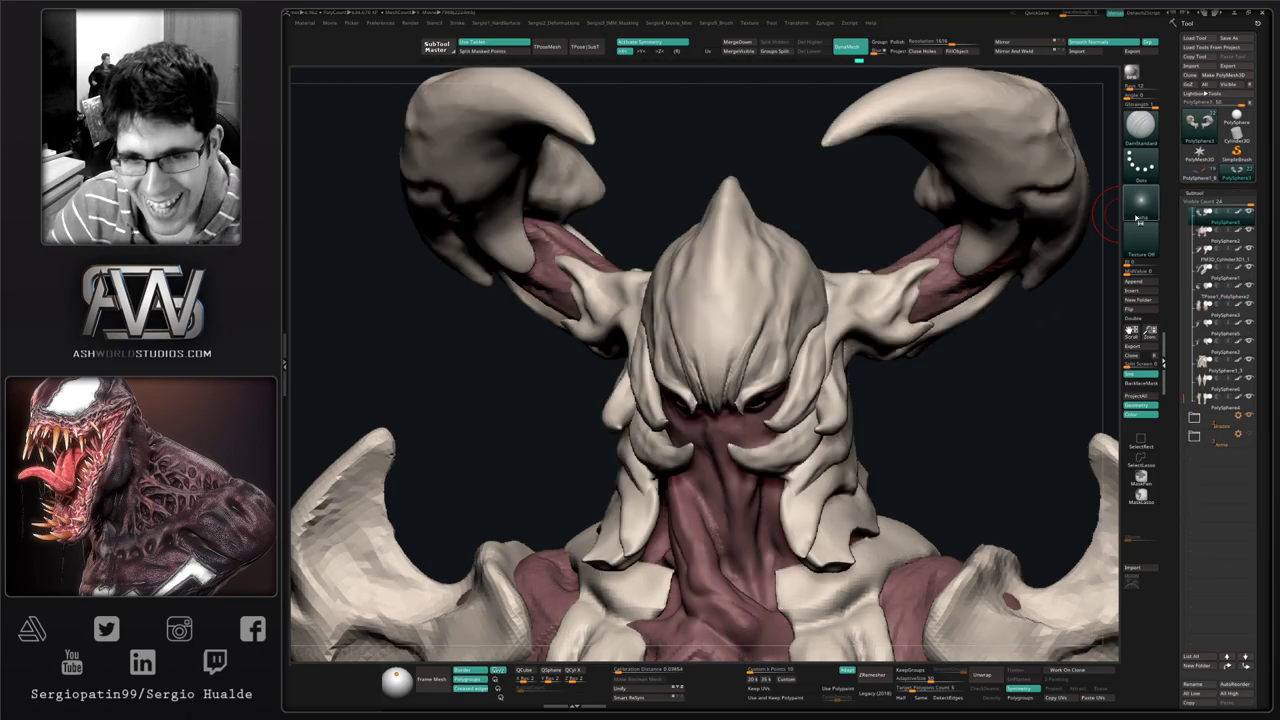
mouse_move(954, 385)
right_mouse_down()
mouse_move(862, 388)
mouse_move(808, 331)
right_mouse_up()
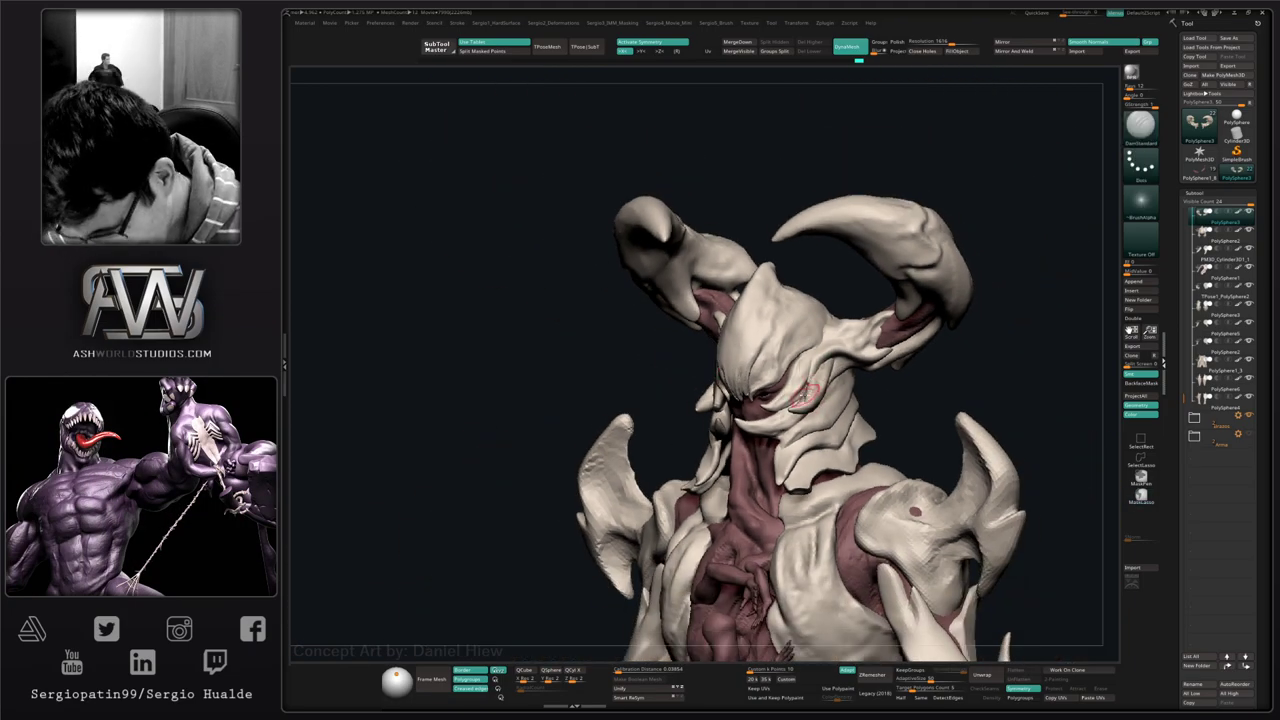
right_click_drag(806, 390, 844, 376)
left_click_drag(843, 377, 808, 370)
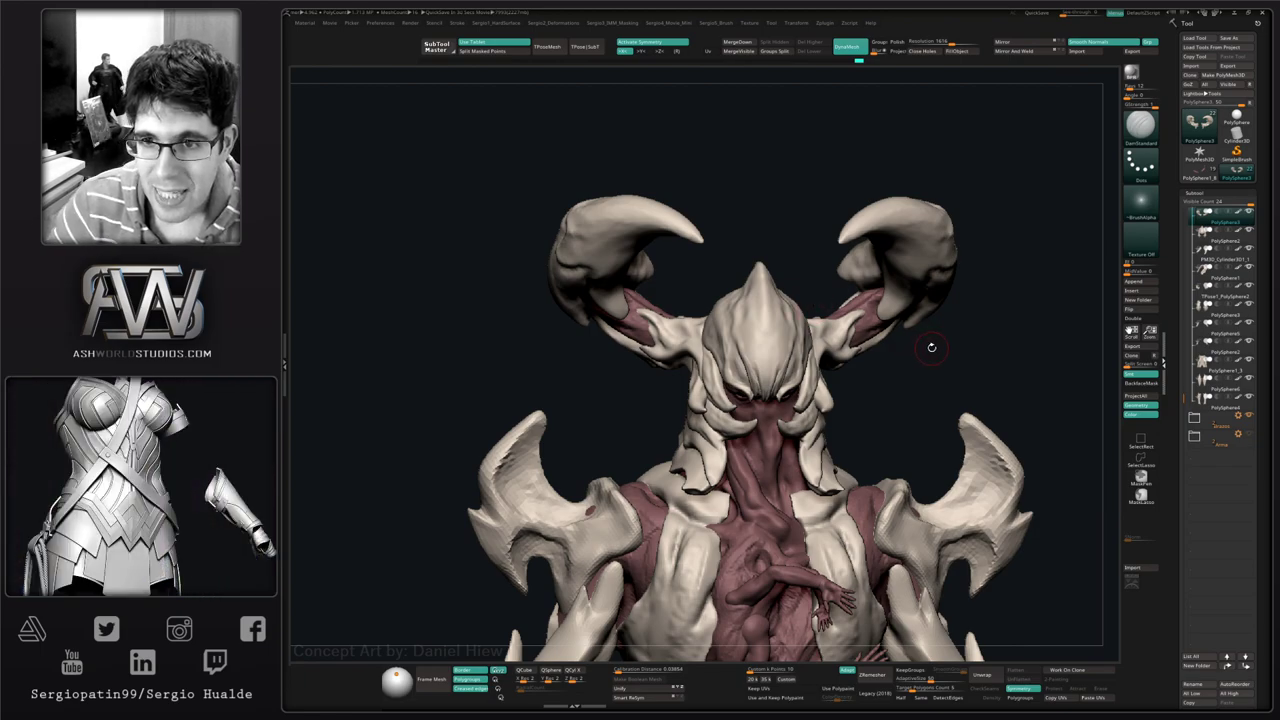
left_click_drag(932, 348, 768, 392)
- Isolate the horn armour and sculpt ridges around the horn's lower inner spike with the Standard brush
key("shift+s")
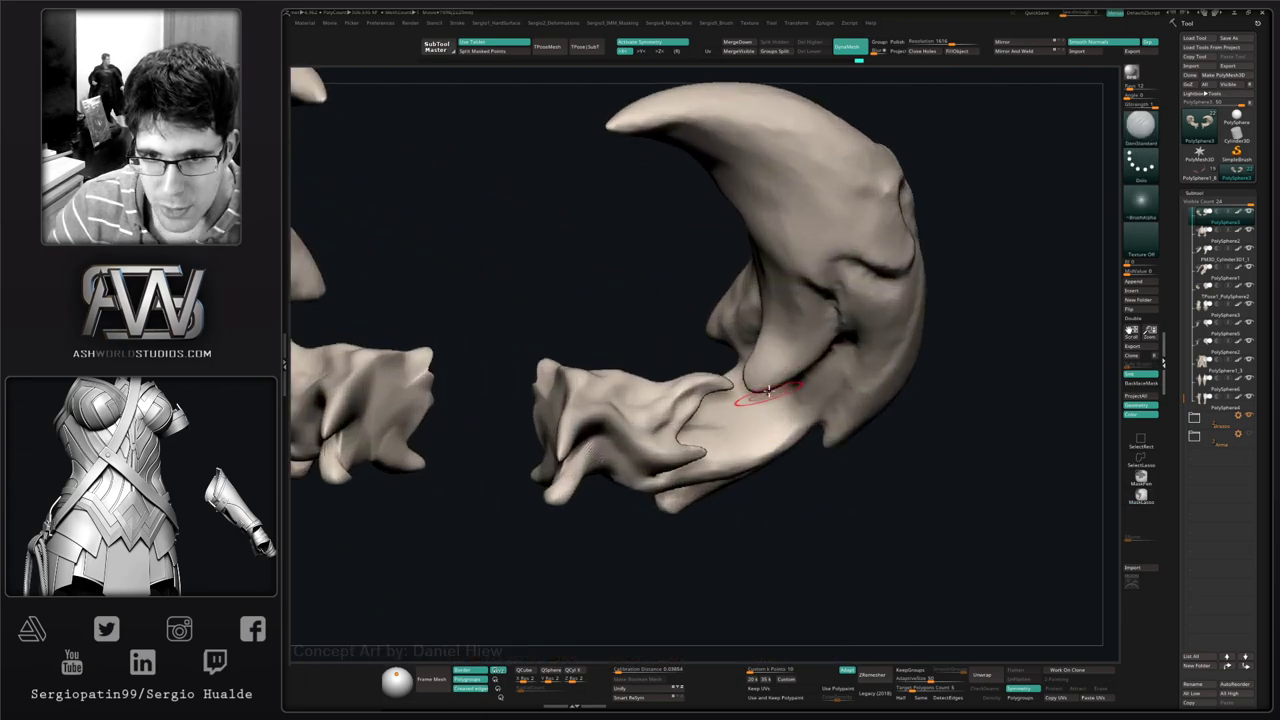
key("b")
key("s")
key("t")
mouse_move(769, 392)
right_mouse_down()
mouse_move(770, 326)
mouse_move(764, 431)
mouse_move(760, 398)
right_mouse_up()
left_click_drag(764, 398, 751, 414)
right_click_drag(751, 414, 777, 406)
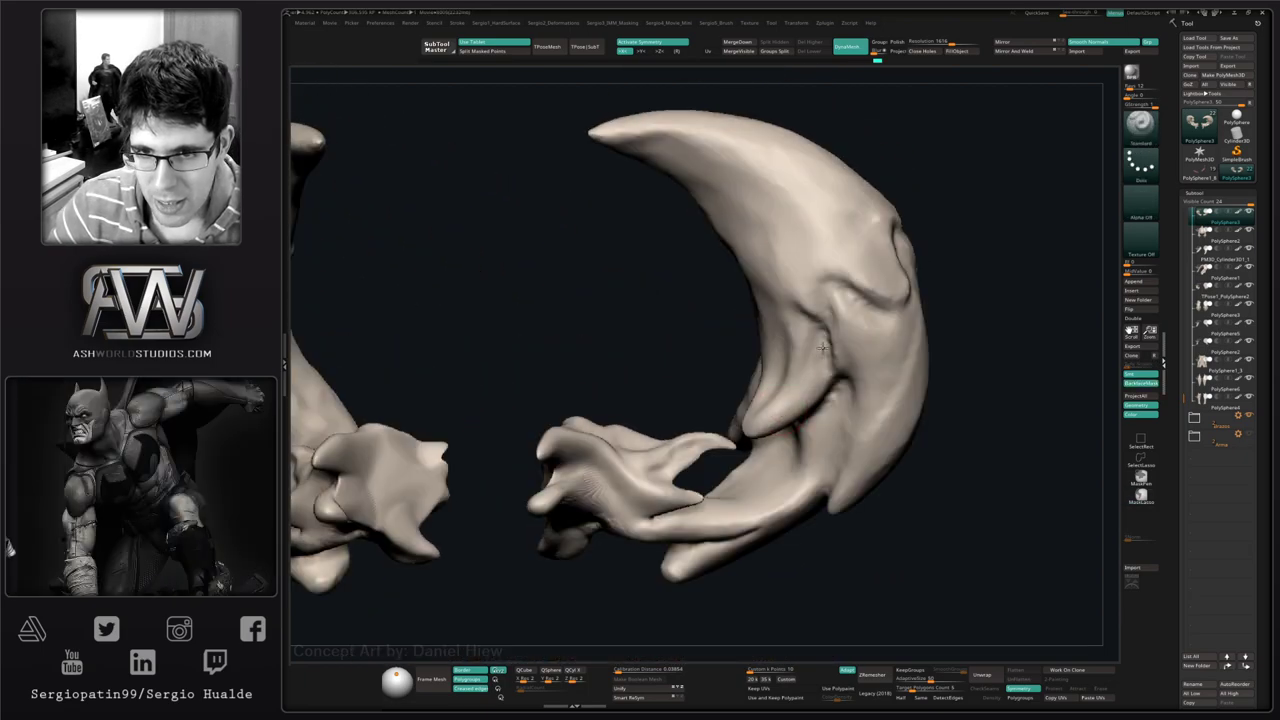
mouse_move(822, 348)
left_mouse_down()
mouse_move(809, 374)
mouse_move(788, 371)
mouse_move(777, 337)
left_mouse_up()
right_click_drag(777, 337, 784, 334)
- Resize the Standard brush, extend the ridges up the inner side of the horn and smooth them
key("s")
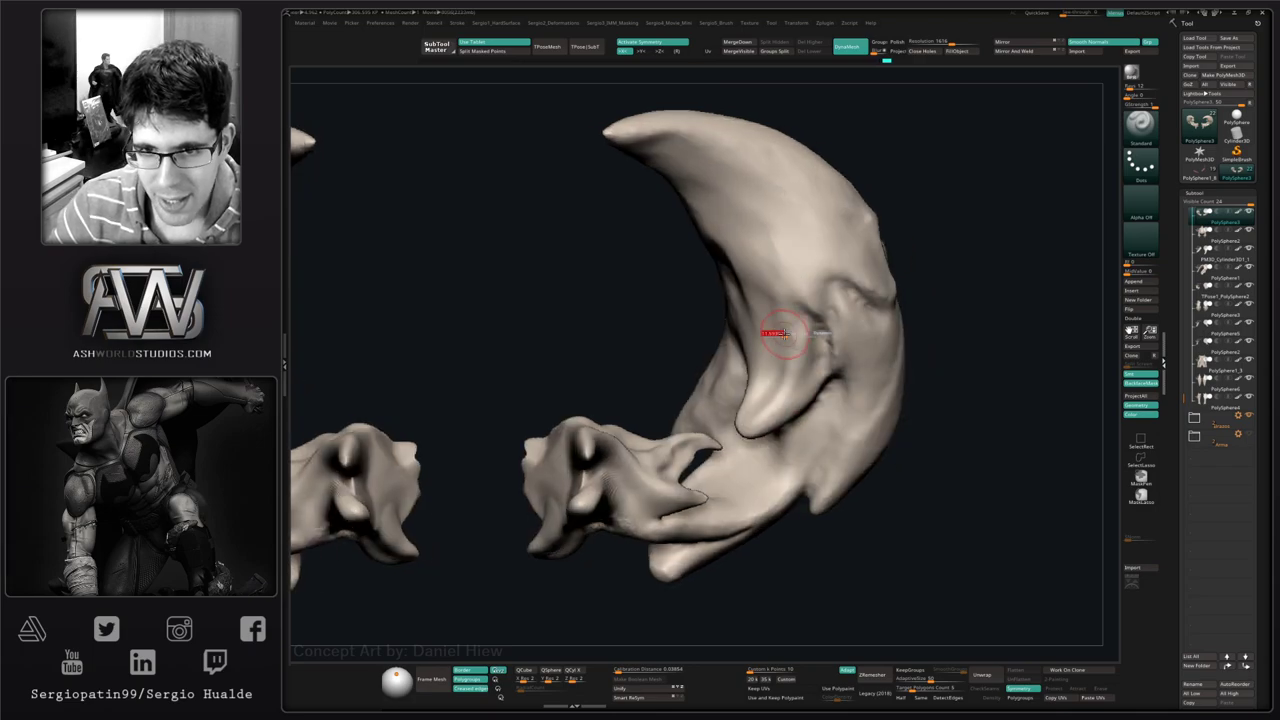
mouse_move(776, 272)
left_mouse_down()
mouse_move(751, 230)
mouse_move(732, 262)
left_mouse_up()
right_click_drag(732, 262, 762, 280)
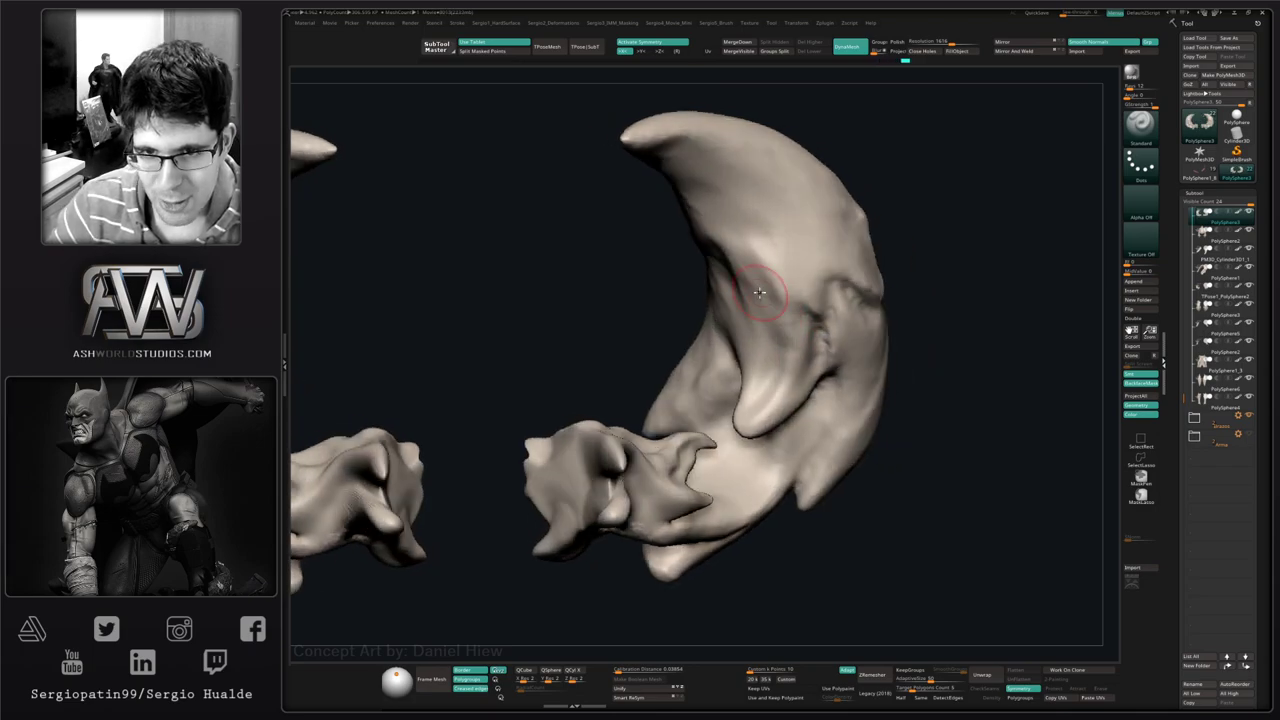
left_click_drag(762, 280, 783, 337)
right_click_drag(780, 294, 734, 286)
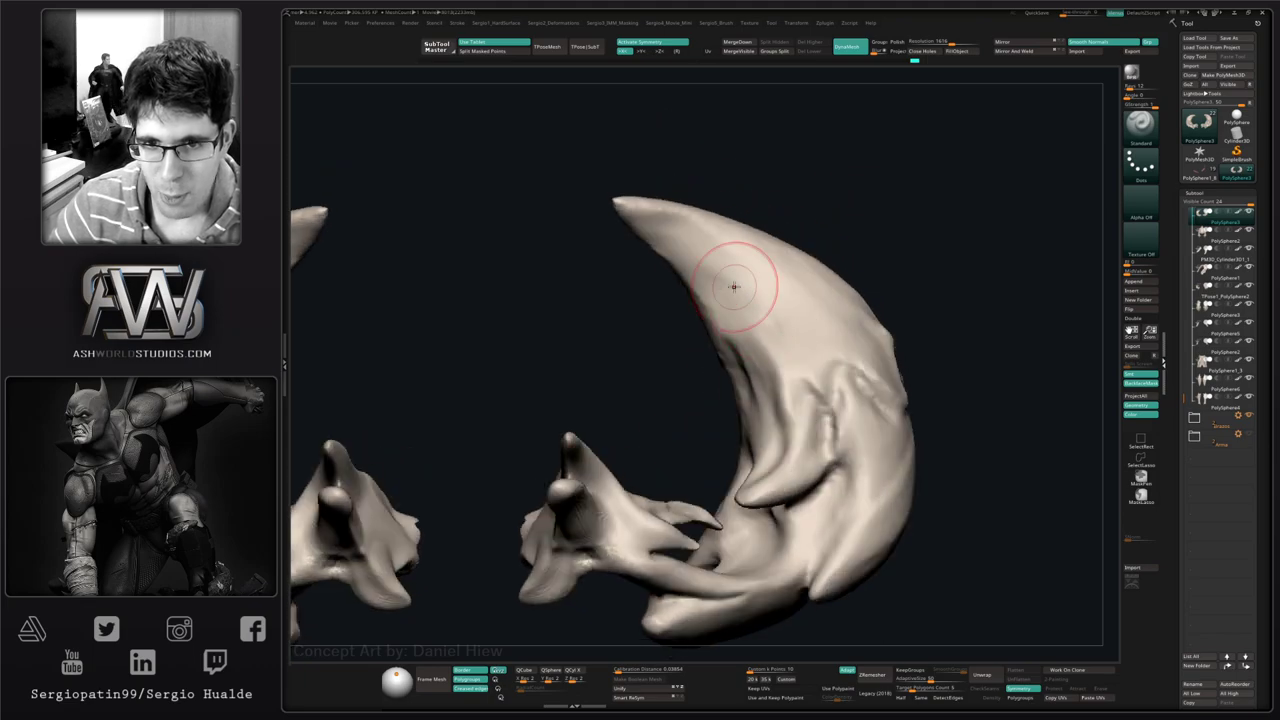
mouse_move(771, 300)
left_mouse_down("shift")
mouse_move(771, 403)
mouse_move(786, 403)
left_mouse_up("shift")
- Adjust the horn's inner contour above the lower spike with the Move brush
key("b")
key("m")
key("v")
right_click_drag(817, 403, 792, 403)
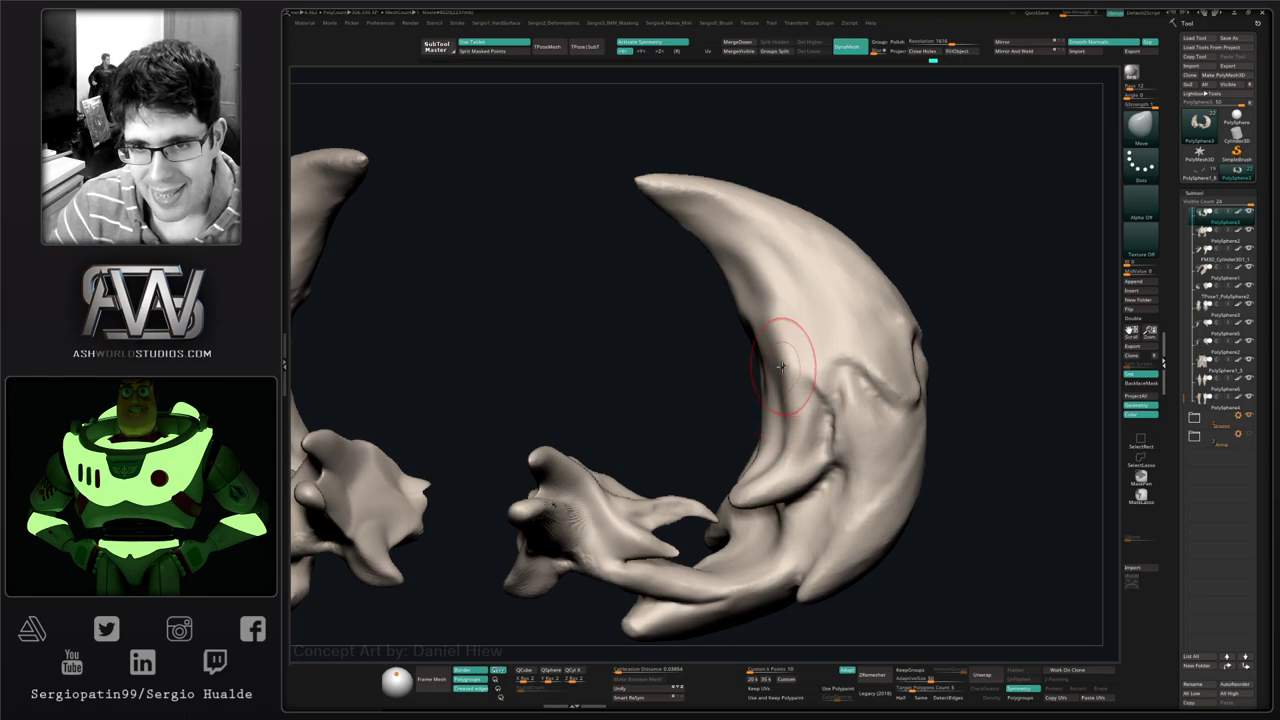
key("f")
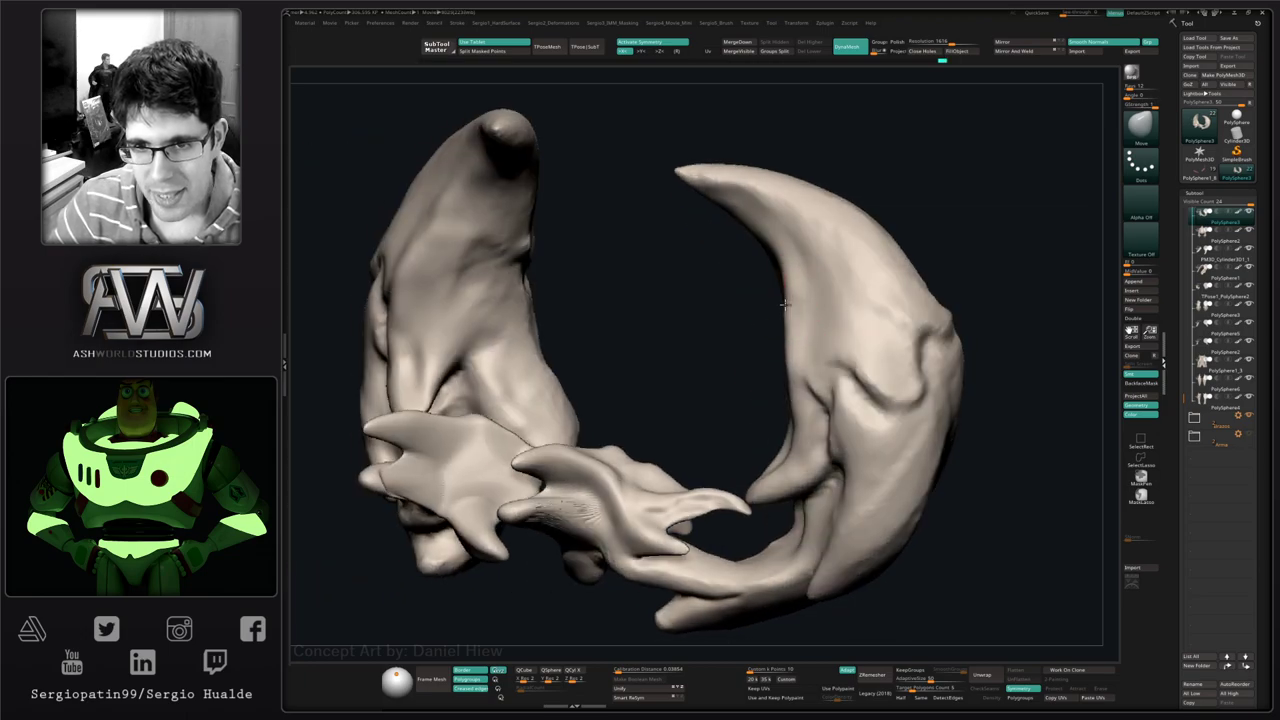
right_click_drag(795, 300, 829, 343)
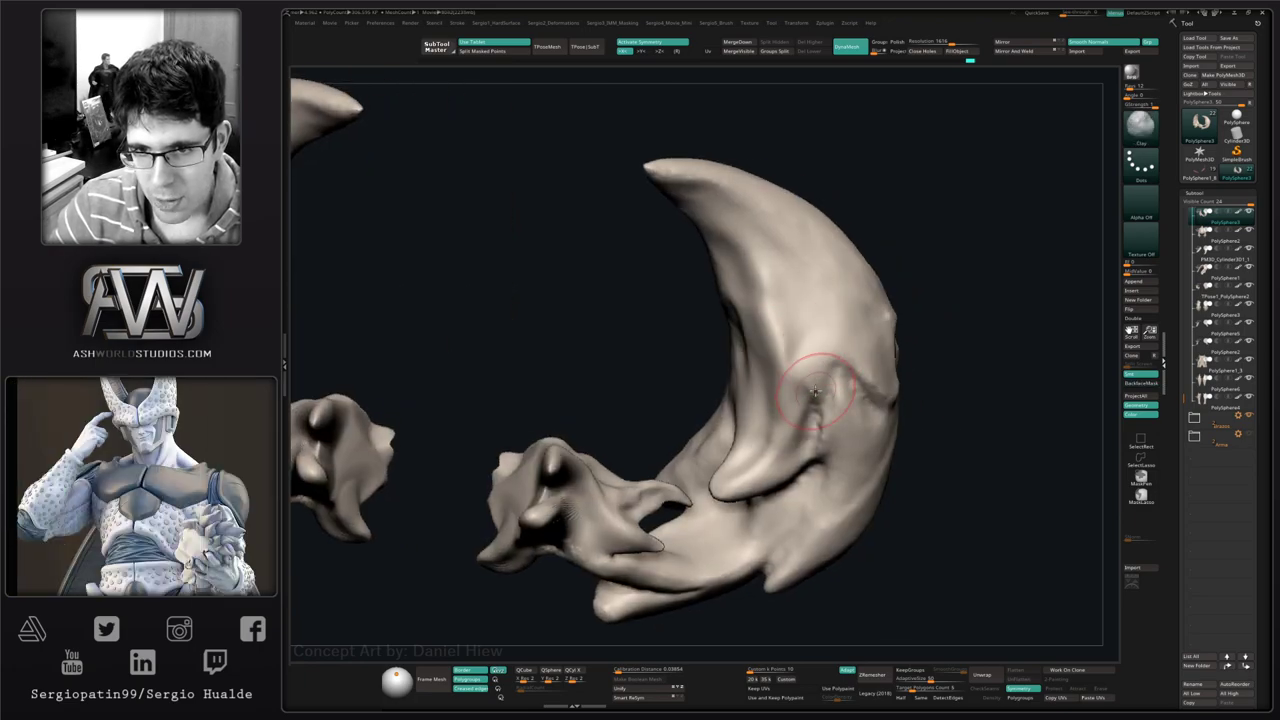
- Carve a deeper crease between the lower spike and the folded ridge with the DamStandard brush
key("b")
key("d")
key("s")
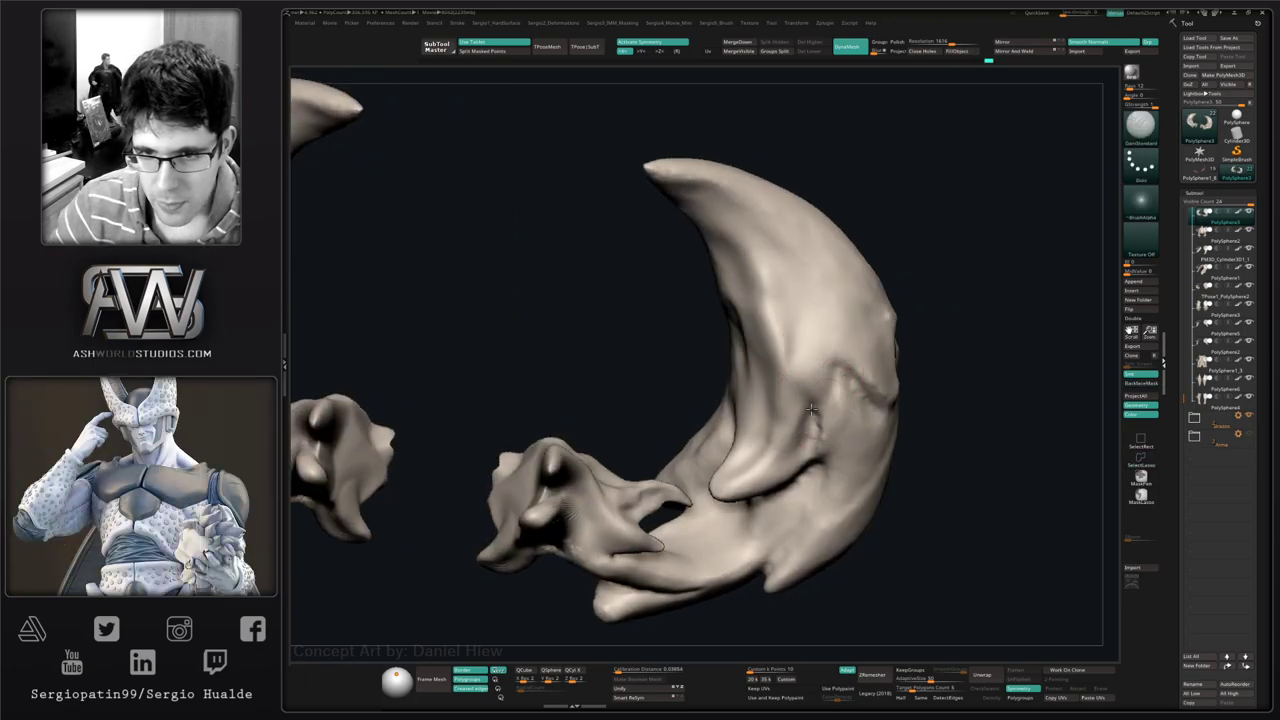
left_click_drag(810, 418, 815, 440)
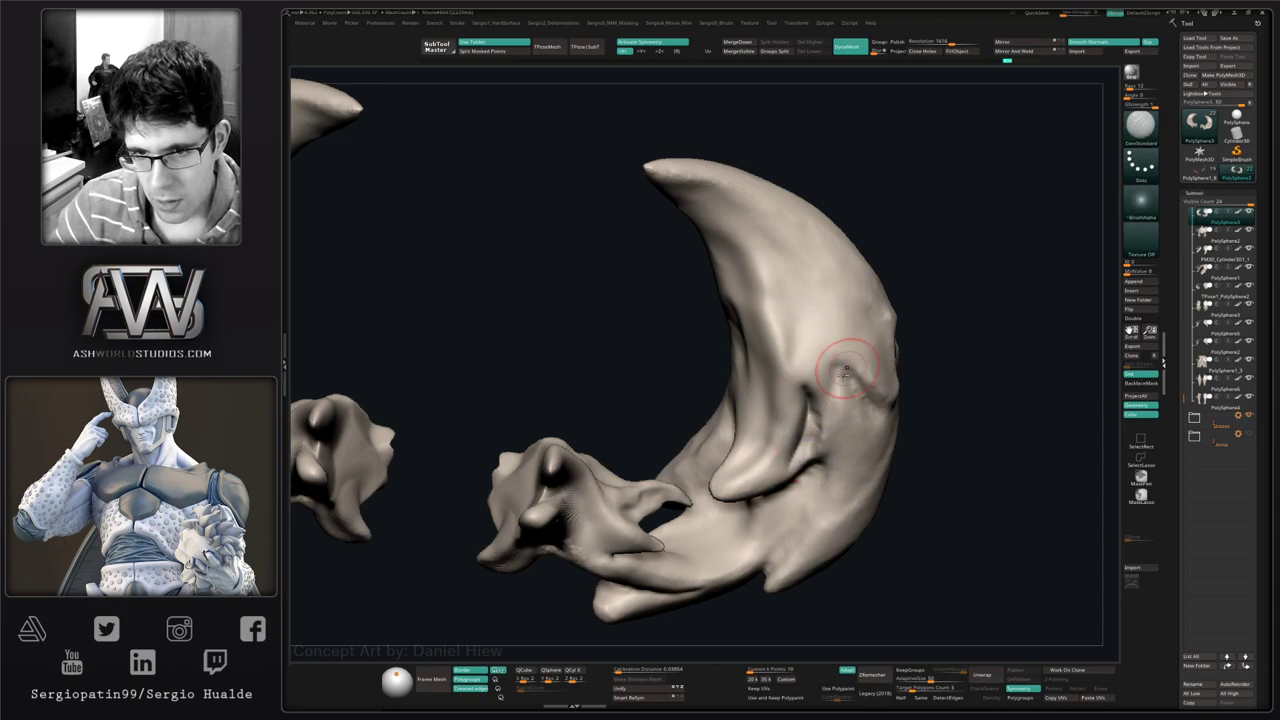
mouse_move(846, 371)
right_mouse_down()
mouse_move(823, 383)
mouse_move(840, 375)
right_mouse_up()
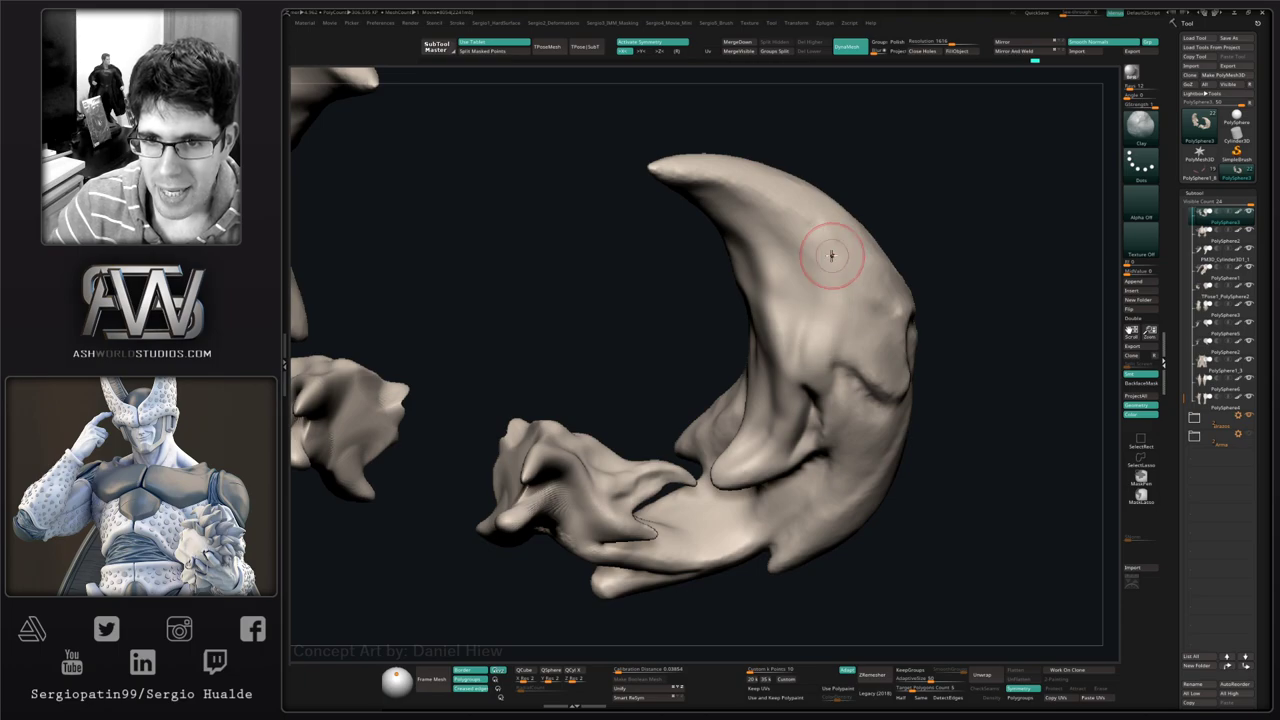
- Build up flowing ridges along the horn from its middle towards the tip with the Clay brush
right_click_drag(829, 251, 818, 386, "alt")
left_click_drag(816, 388, 839, 425)
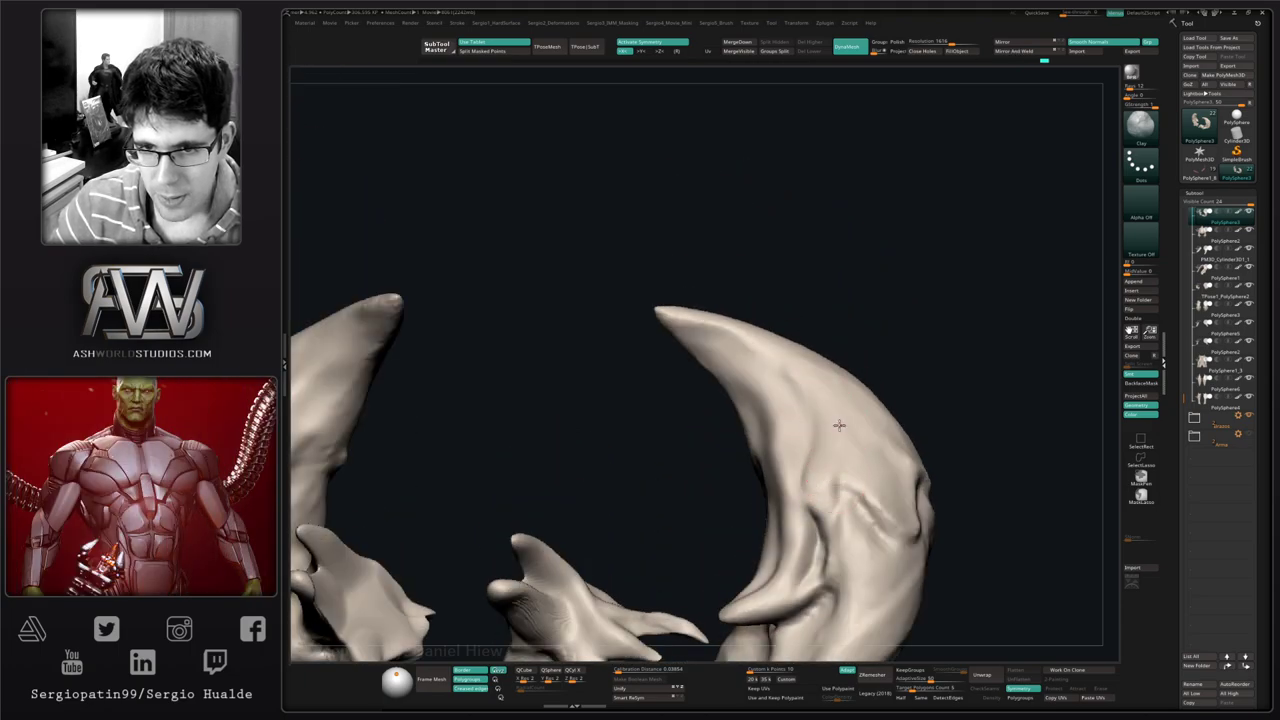
right_click_drag(839, 425, 786, 329)
left_click_drag(786, 329, 691, 323)
right_click_drag(691, 323, 768, 350)
mouse_move(740, 340)
left_mouse_down()
mouse_move(680, 313)
mouse_move(694, 334)
mouse_move(663, 308)
left_mouse_up()
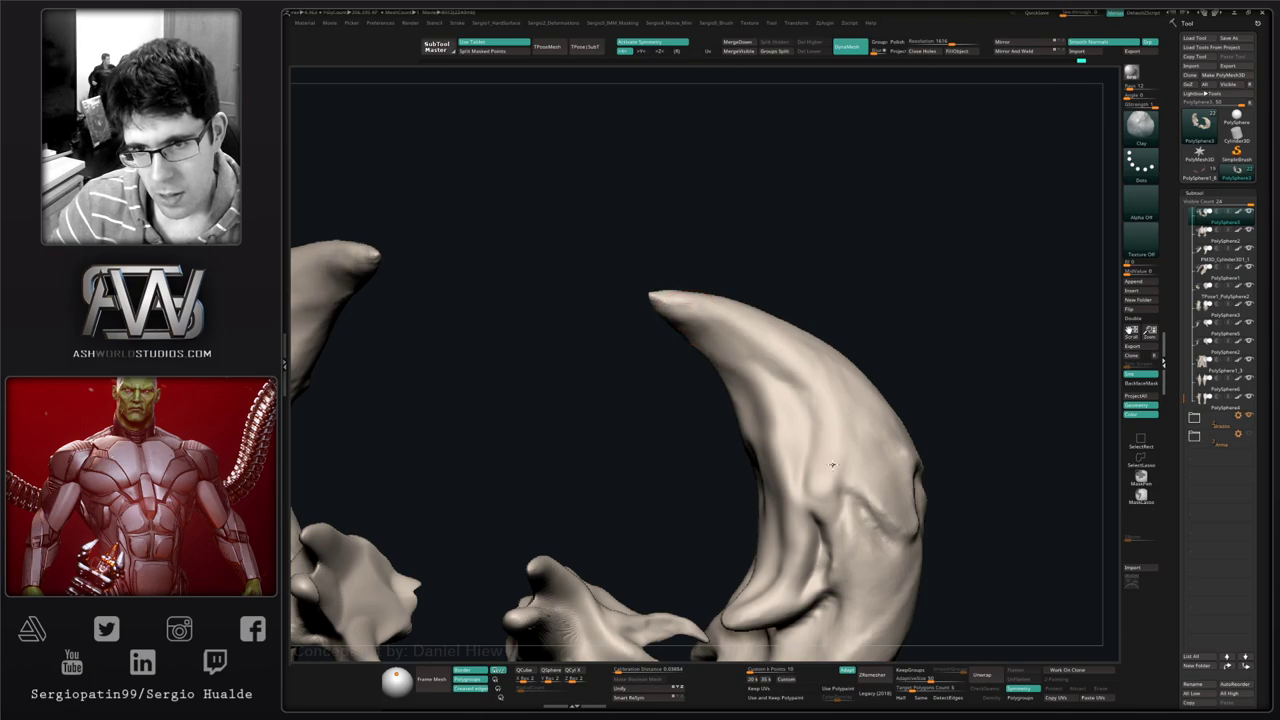
- Shape the folded ridge on the horn's outer side into a pointed plate with the Clay brush and smooth it
right_click_drag(830, 368, 866, 443)
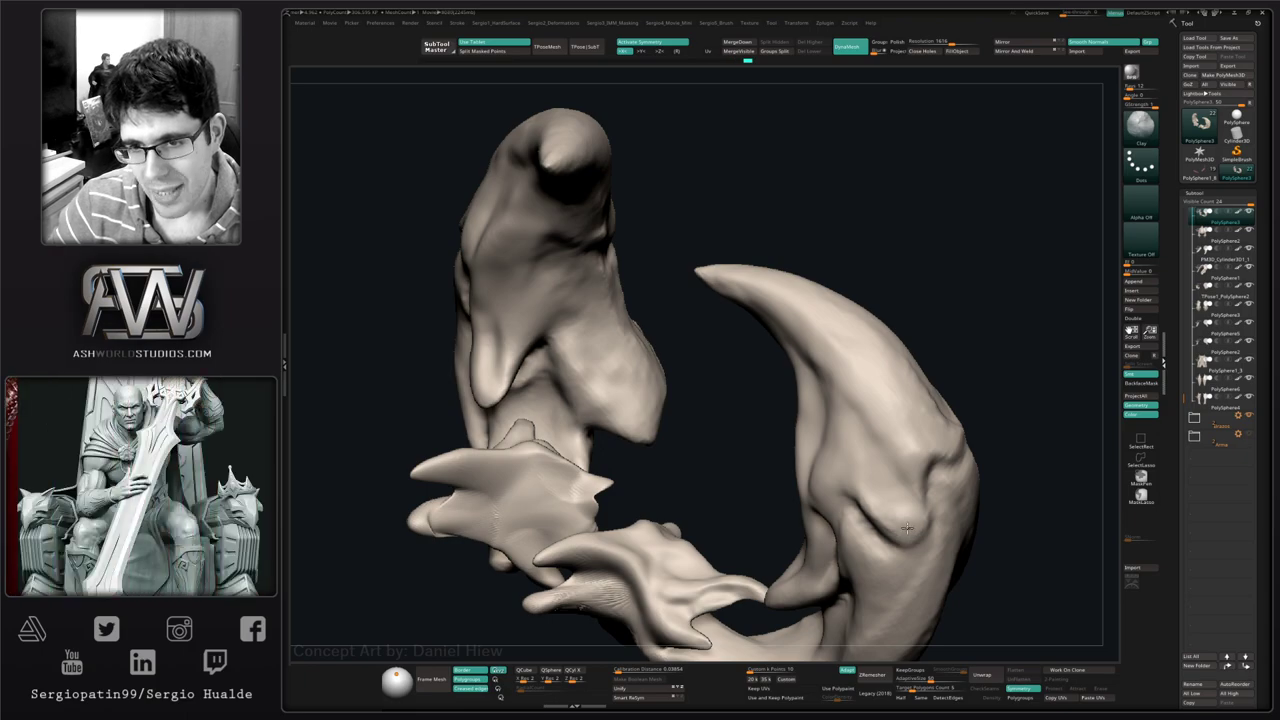
mouse_move(885, 510)
right_mouse_down()
mouse_move(931, 533)
mouse_move(931, 503)
mouse_move(911, 540)
mouse_move(910, 522)
right_mouse_up()
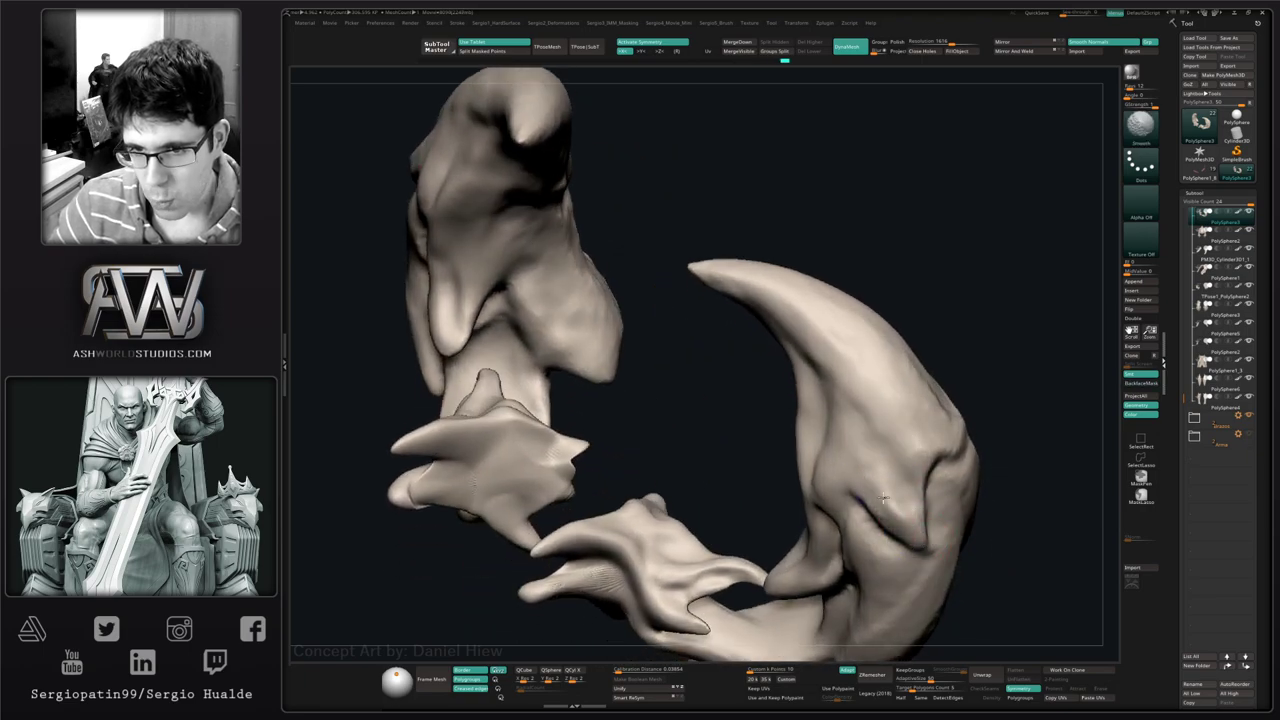
right_click_drag(874, 423, 829, 471)
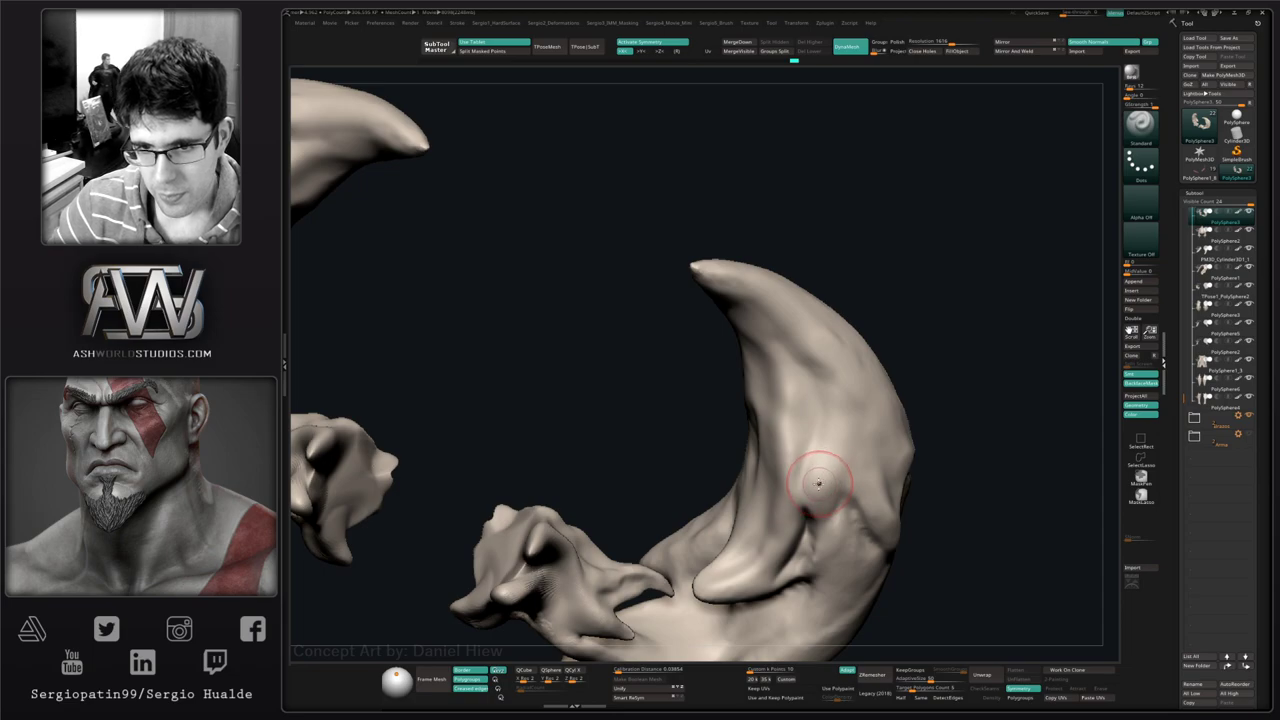
- Carve a sharp groove between the pointed plate and the neighbouring spike with the DamStandard brush
key("b")
key("d")
key("s")
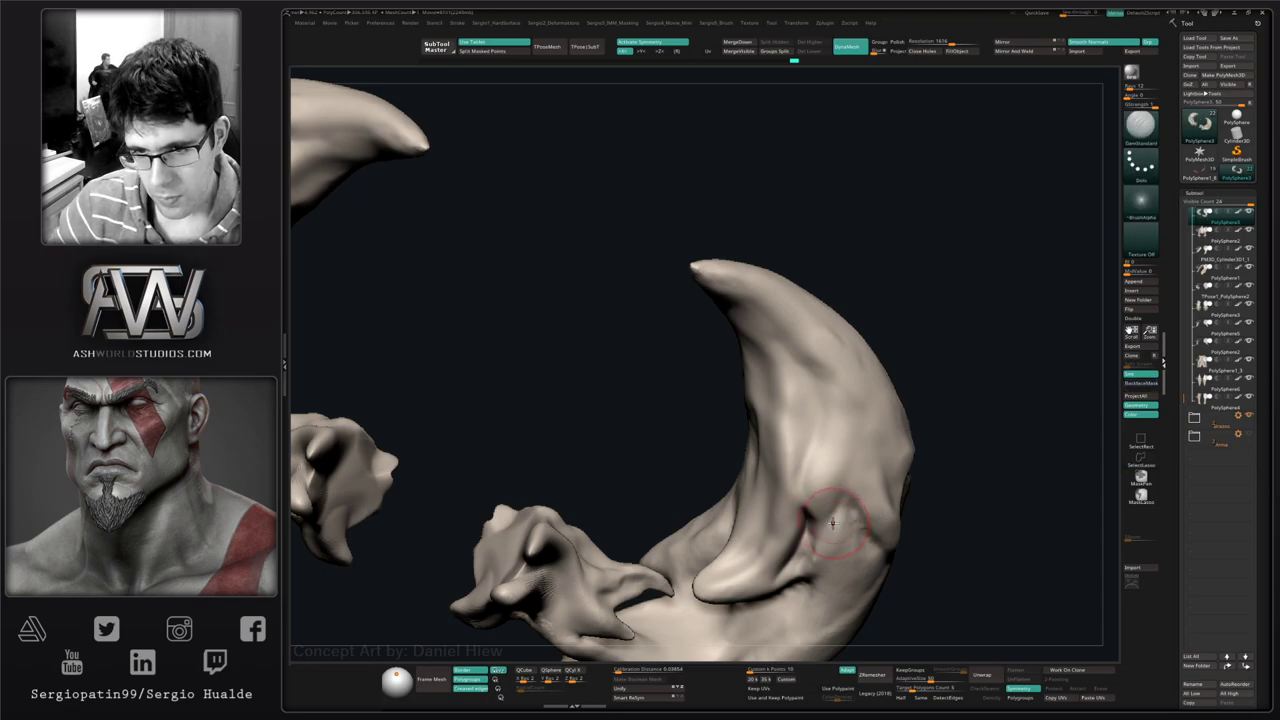
right_click_drag(832, 530, 849, 496)
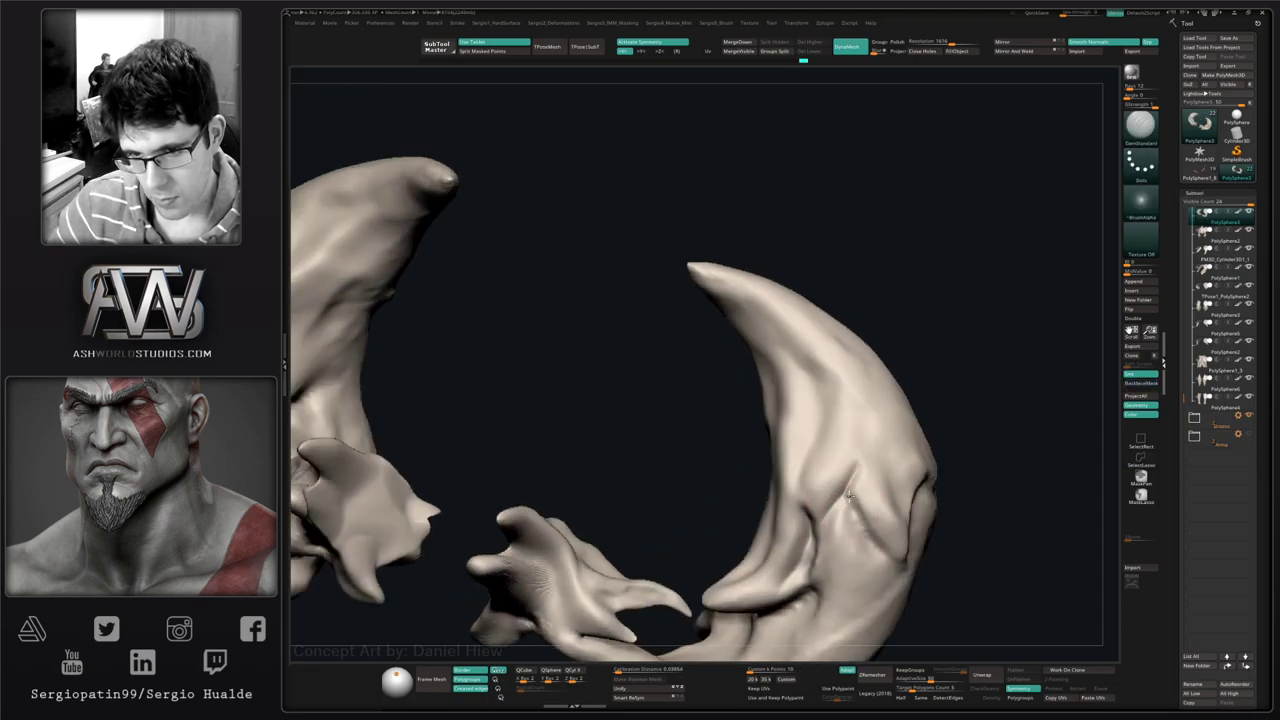
left_click_drag(880, 543, 866, 480)
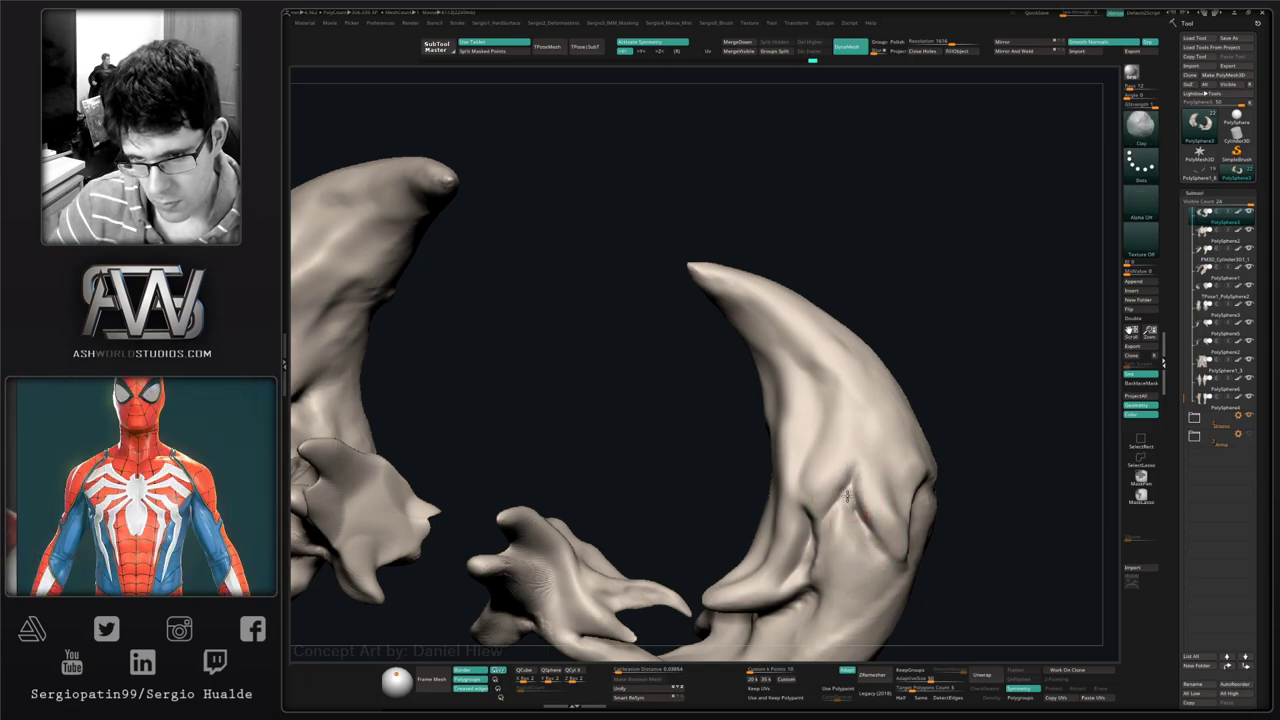
- Adjust the contour of the horn's pointed upper section with a resized Move brush
mouse_move(849, 571)
right_mouse_down("ctrl")
mouse_move(840, 420)
mouse_move(894, 474)
mouse_move(820, 400)
mouse_move(786, 431)
right_mouse_up("ctrl")
key("b")
key("m")
key("v")
key("s")
mouse_move(788, 432)
left_mouse_down()
mouse_move(814, 426)
mouse_move(810, 449)
left_mouse_up()
right_click_drag(810, 449, 800, 405)
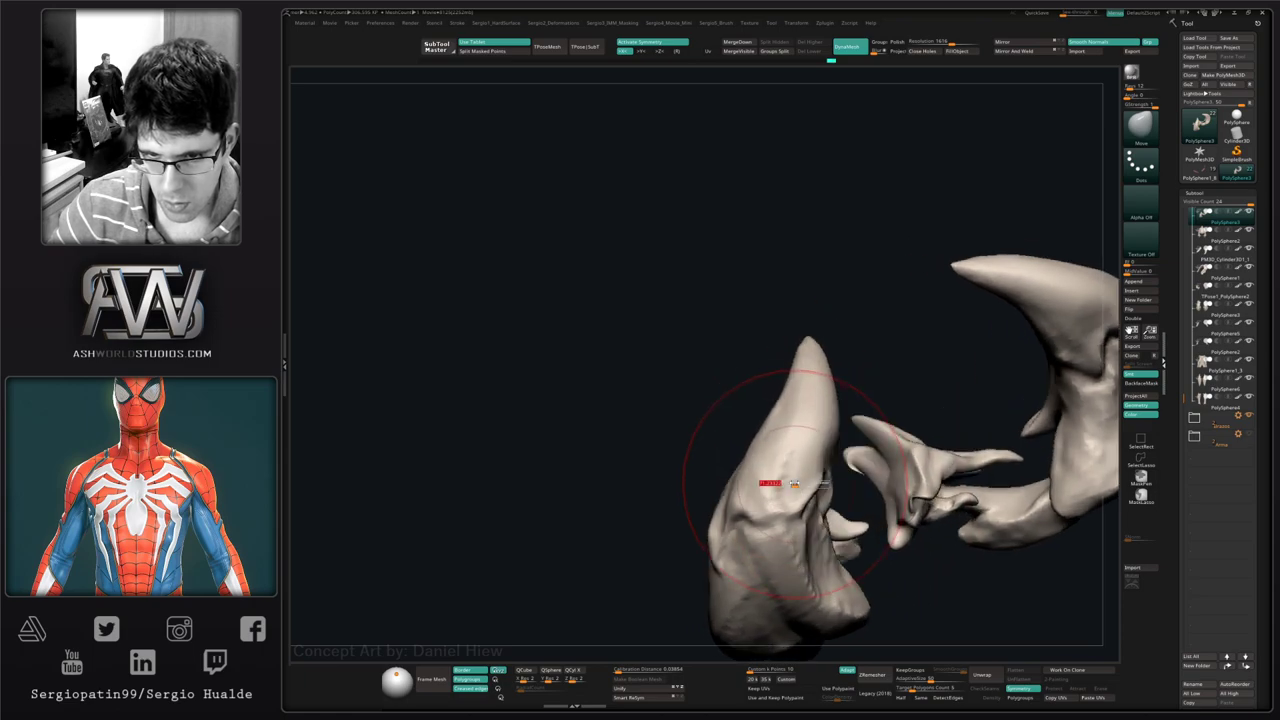
- Build up volume on the horn's tip section and the outer face of the large plate with the Clay brush
key("b")
key("c")
key("l")
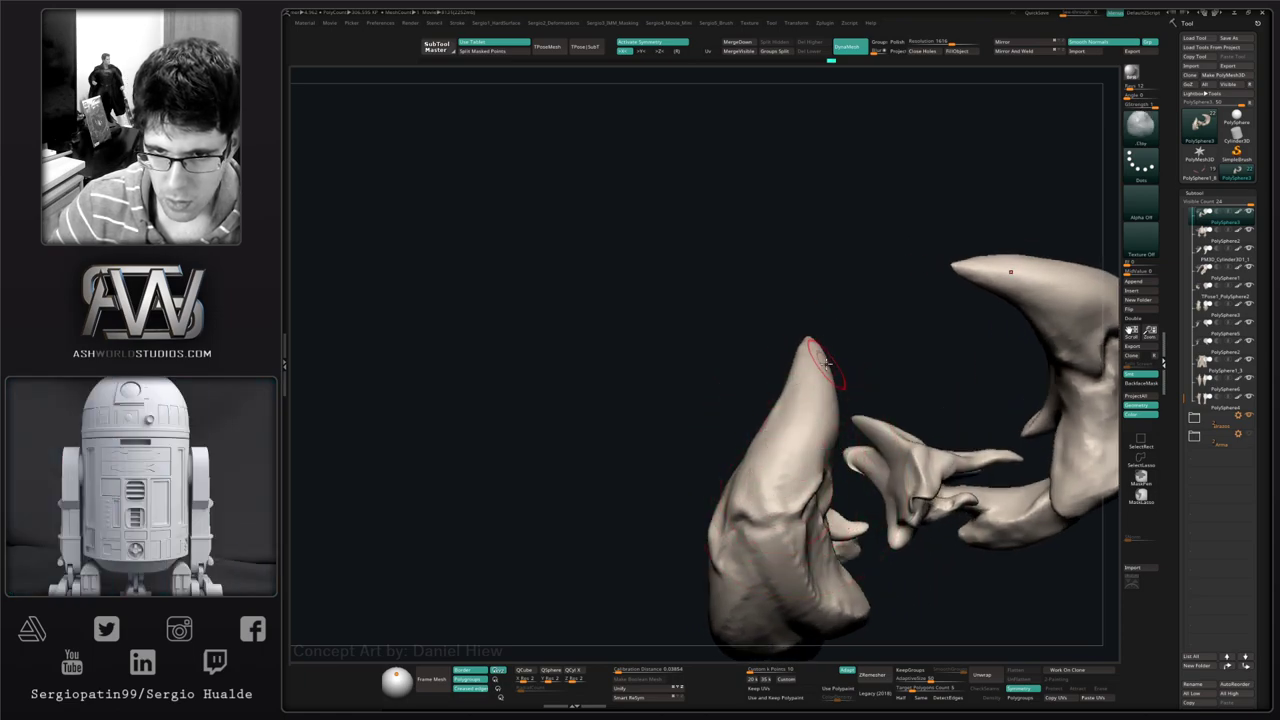
right_click_drag(798, 427, 795, 446)
left_click_drag(856, 380, 847, 435)
right_click_drag(882, 384, 857, 396)
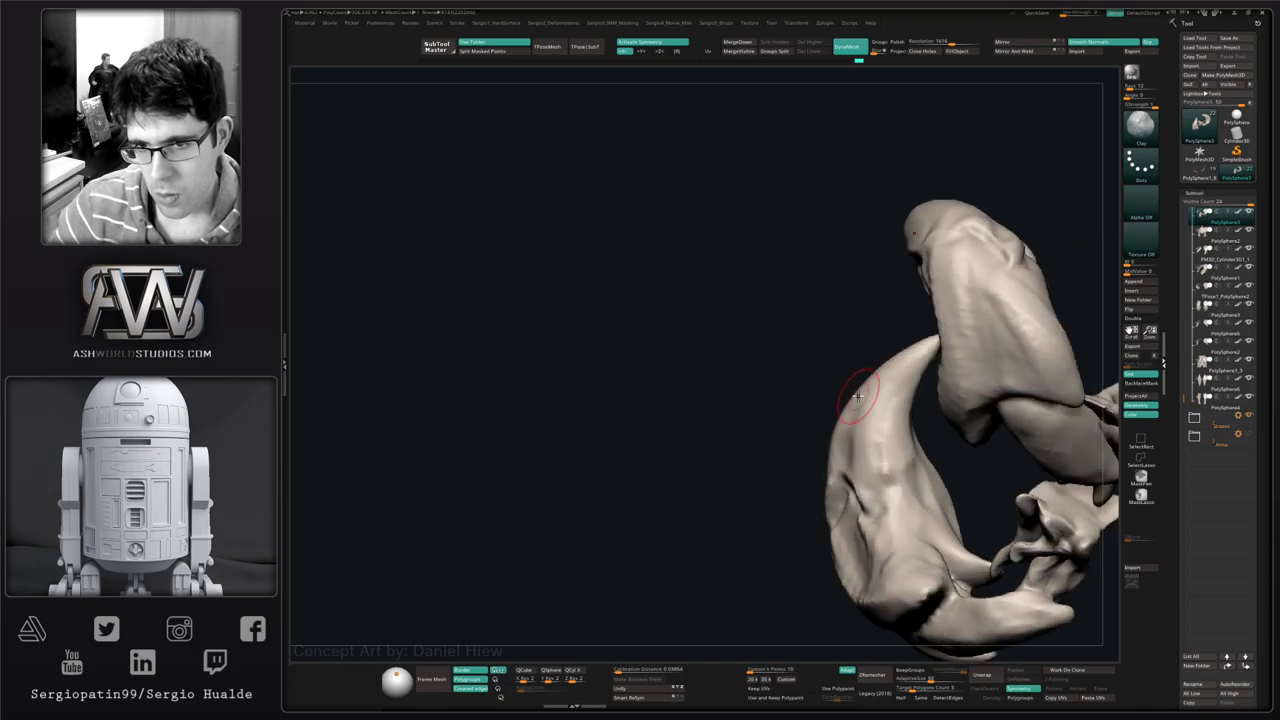
left_click_drag(901, 446, 890, 417)
mouse_move(869, 458)
right_mouse_down()
mouse_move(914, 430)
mouse_move(851, 457)
mouse_move(809, 543)
mouse_move(823, 546)
mouse_move(824, 404)
mouse_move(880, 448)
mouse_move(845, 497)
right_mouse_up()
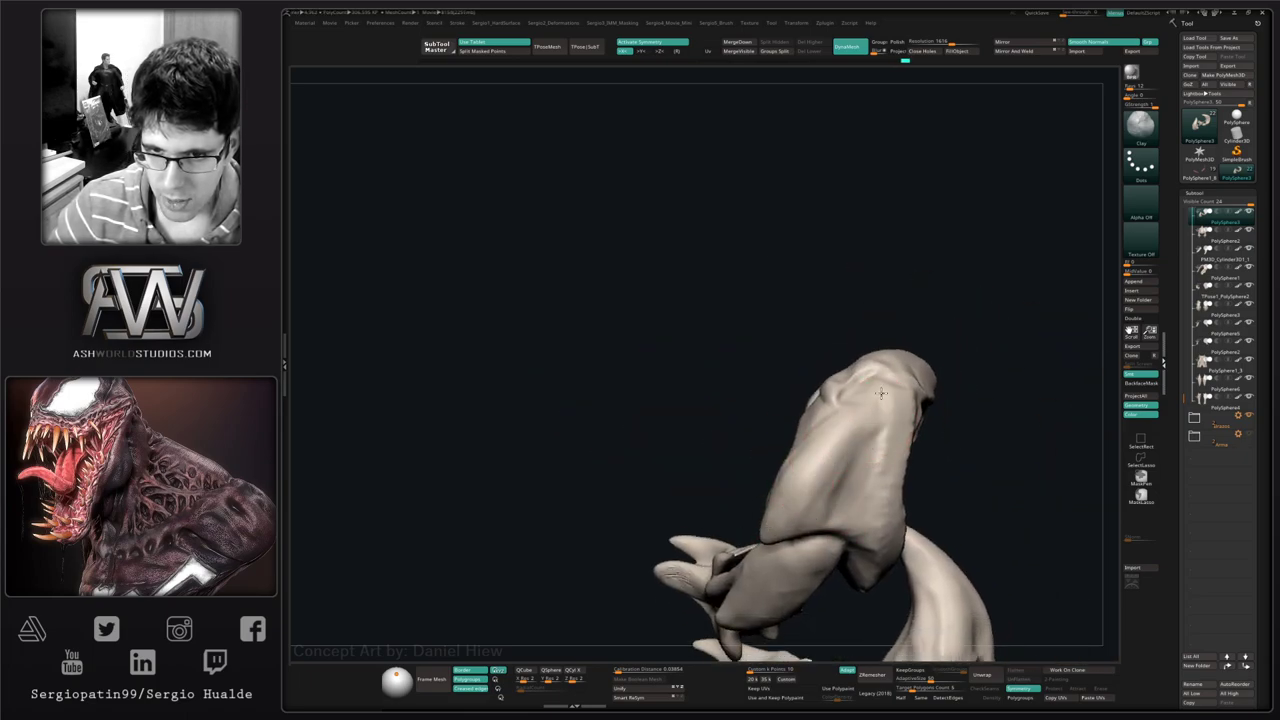
mouse_move(880, 403)
right_mouse_down()
mouse_move(891, 466)
mouse_move(873, 388)
right_mouse_up()
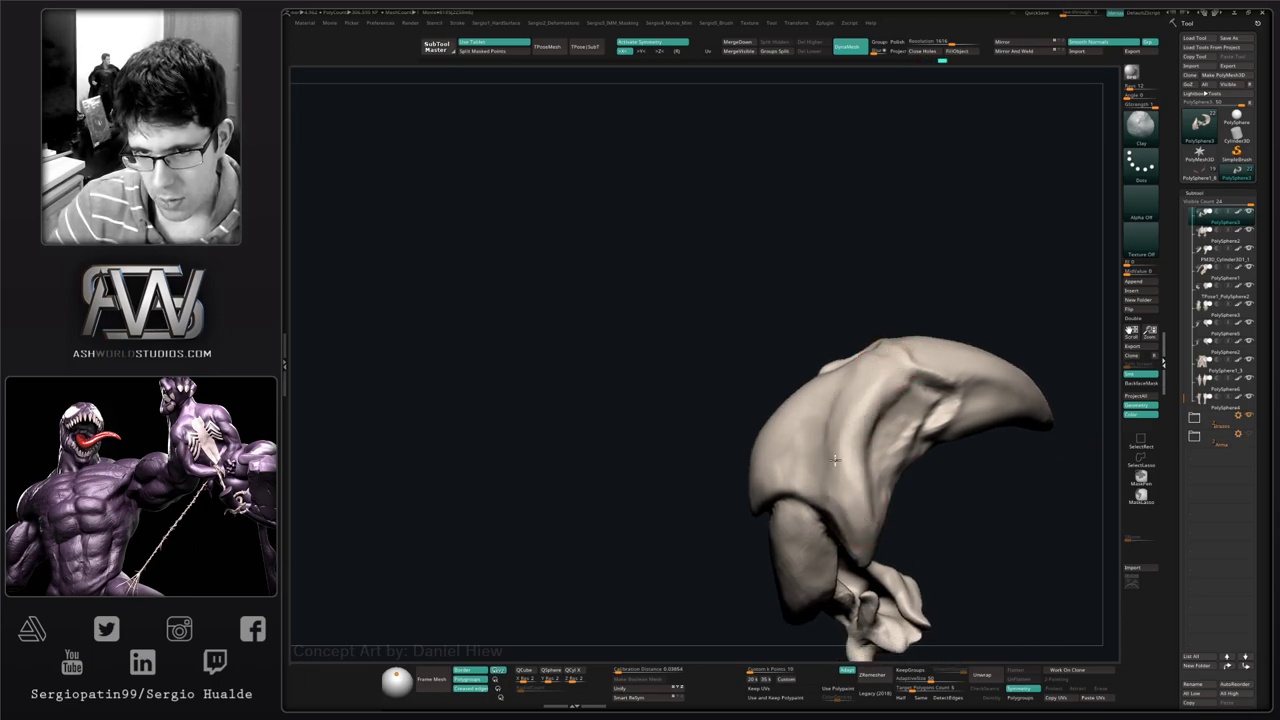
right_click_drag(814, 458, 834, 464)
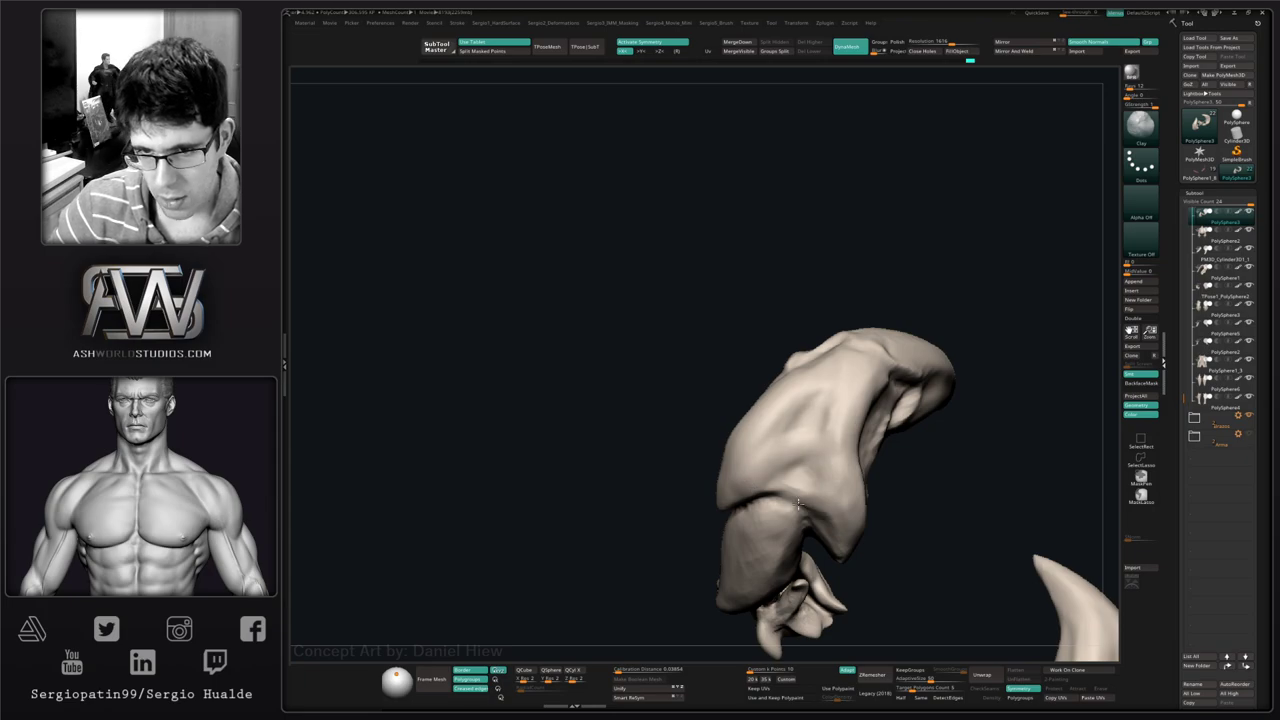
- Deepen the crease where the large plate overlaps the segment beneath it with the DamStandard brush
right_click_drag(851, 534, 811, 497)
key("b")
key("d")
key("s")
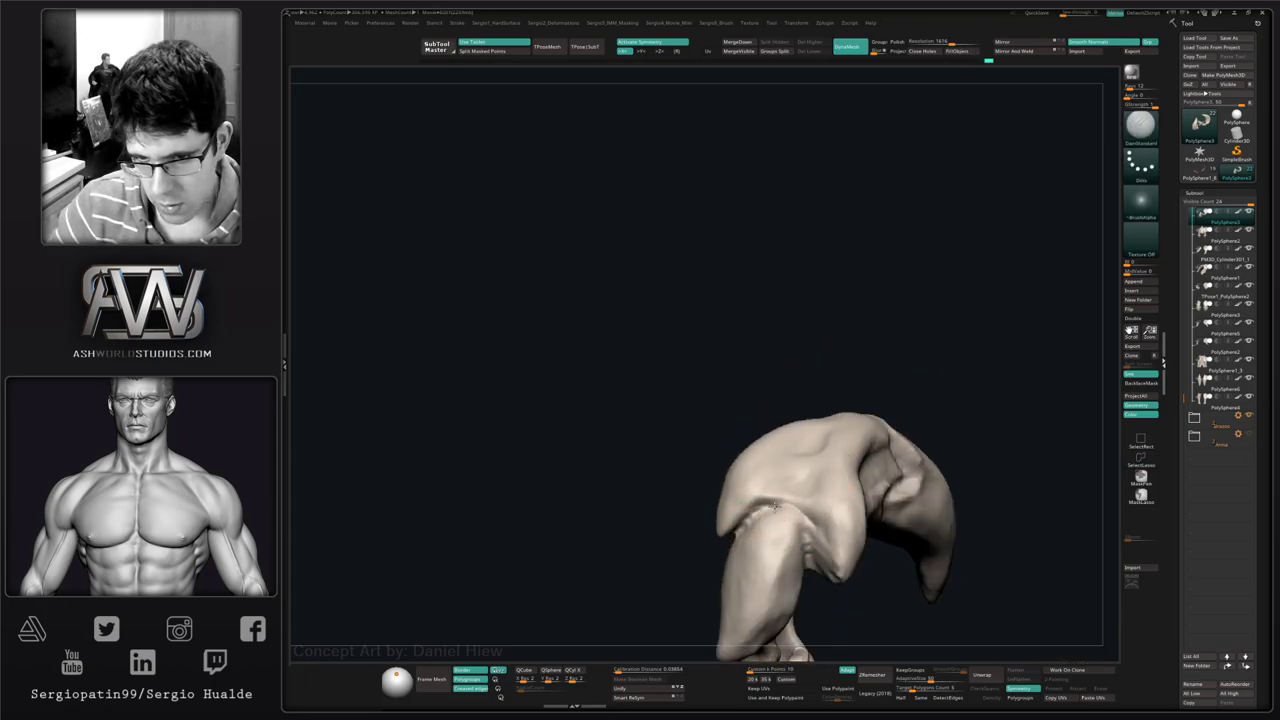
right_click_drag(826, 557, 806, 522)
right_click_drag(806, 570, 805, 548)
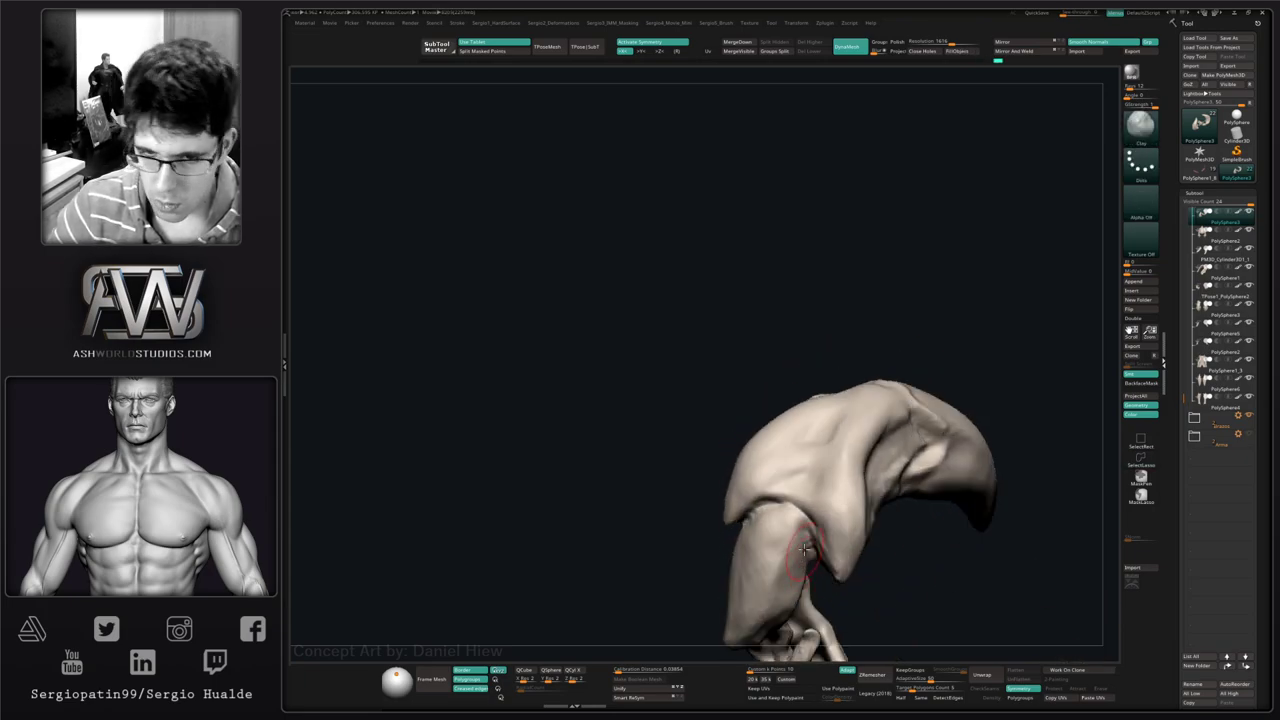
- Sculpt soft ridges along the segment beneath the large plate with a resized Clay brush
mouse_move(765, 601)
right_mouse_down()
mouse_move(823, 480)
mouse_move(840, 483)
right_mouse_up()
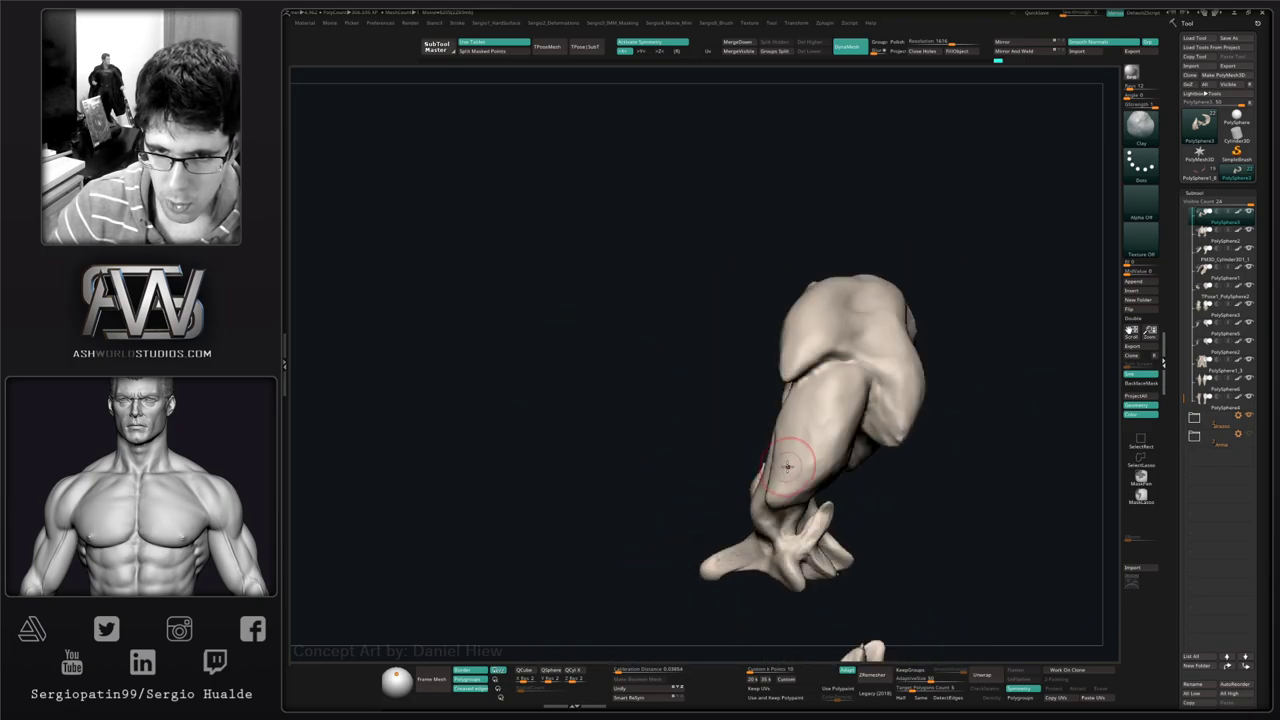
key("s")
key("space")
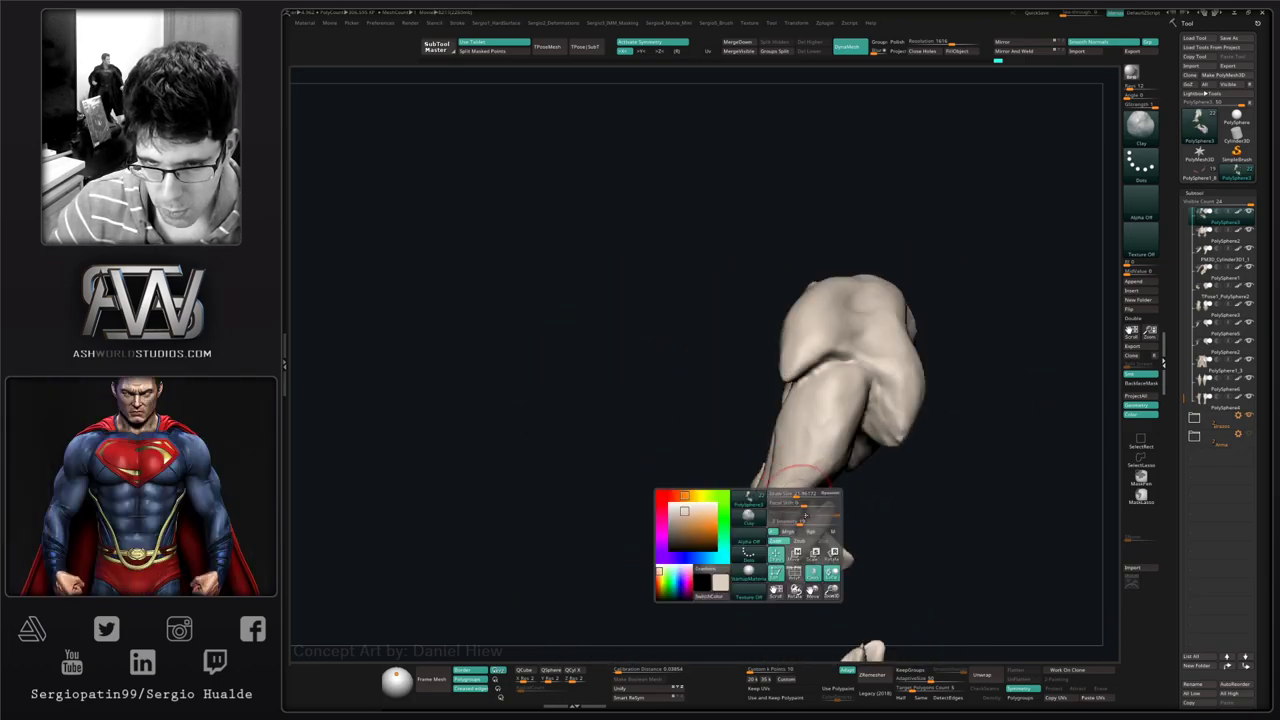
key("s")
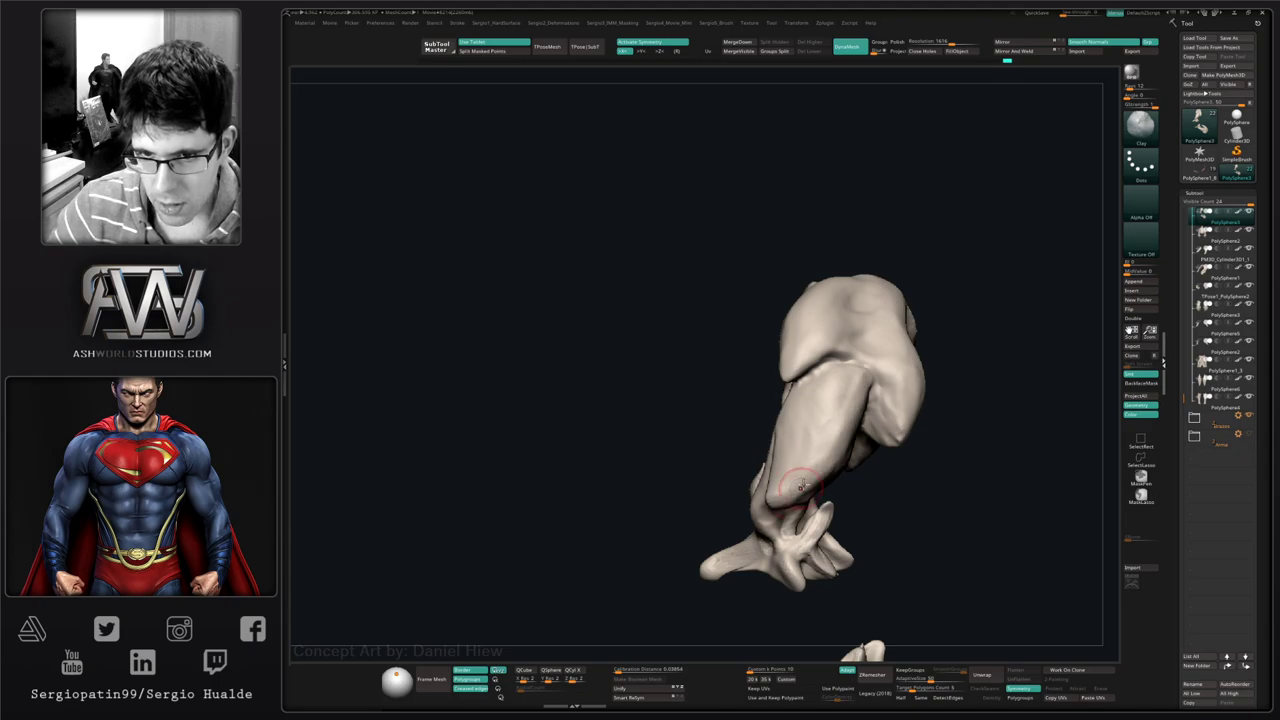
mouse_move(795, 459)
right_mouse_down()
mouse_move(840, 460)
mouse_move(793, 473)
right_mouse_up()
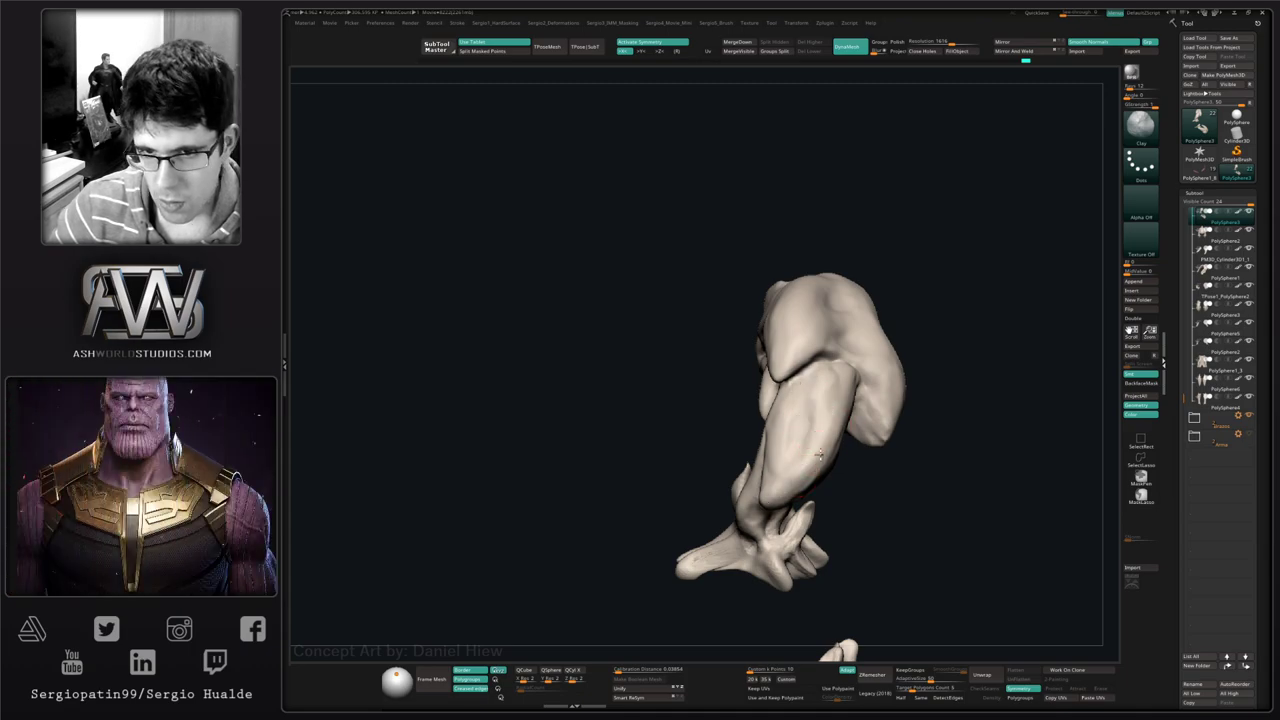
mouse_move(820, 410)
right_mouse_down()
mouse_move(826, 434)
mouse_move(873, 435)
right_mouse_up()
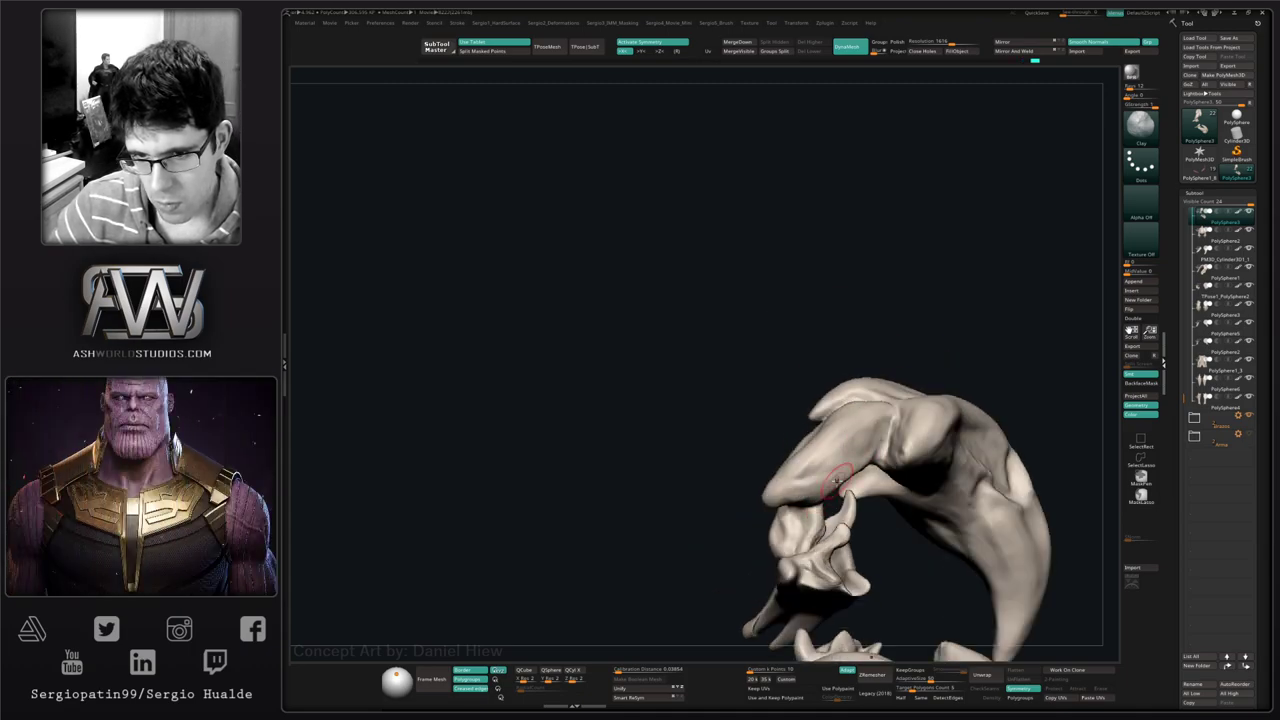
right_click_drag(837, 481, 821, 485)
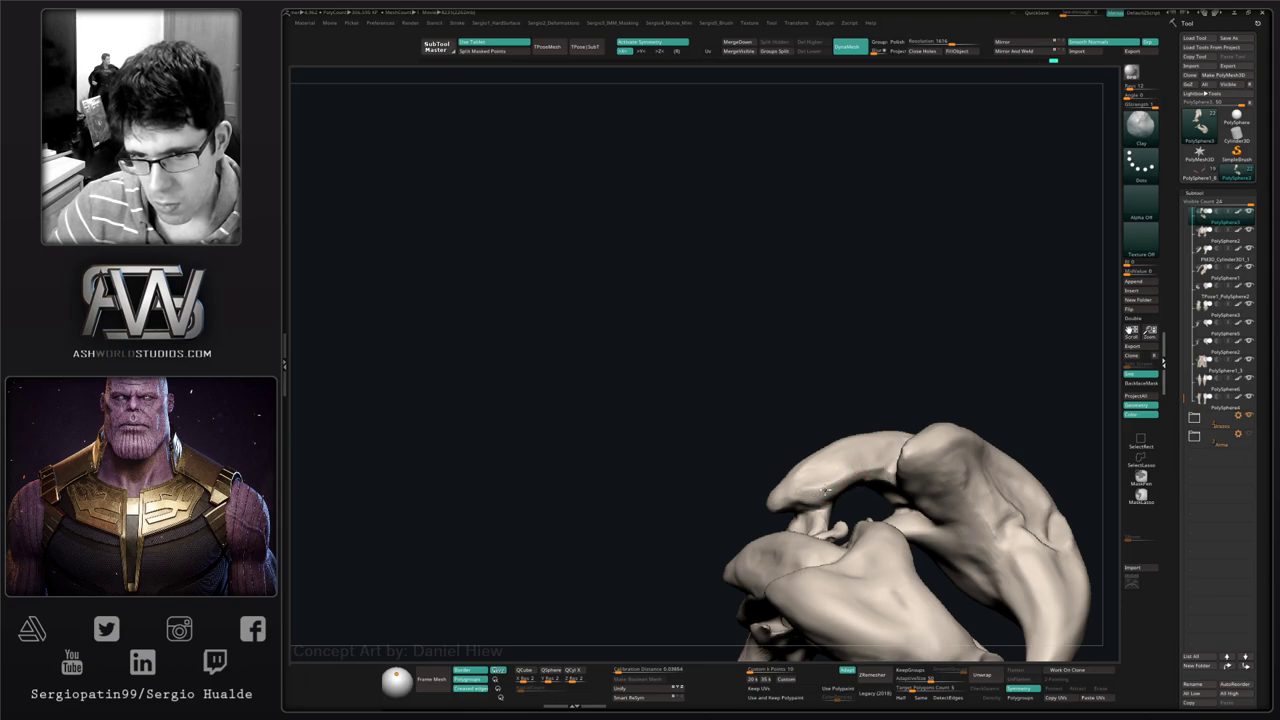
mouse_move(825, 491)
right_mouse_down()
mouse_move(817, 516)
mouse_move(790, 507)
mouse_move(775, 527)
right_mouse_up()
- Pull the lower segment's end into shape with the Move brush and refine its surface with Clay
left_click_drag(766, 528, 776, 531)
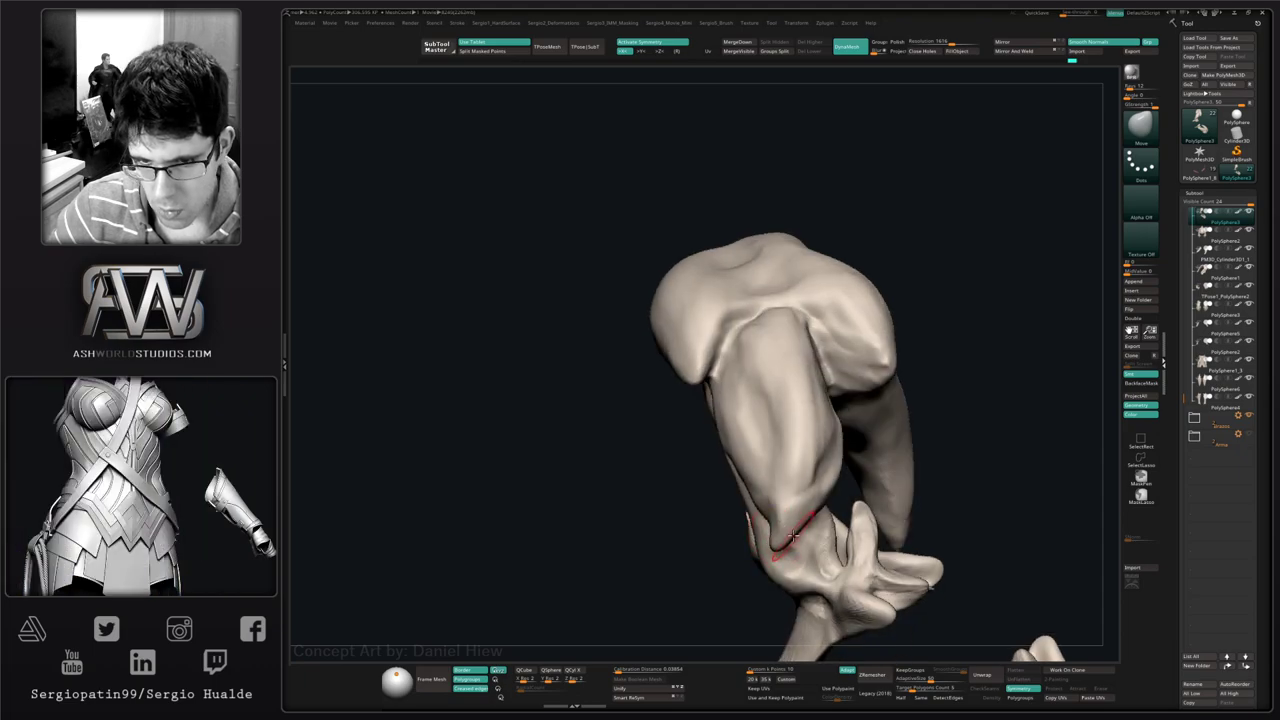
mouse_move(756, 521)
right_mouse_down()
mouse_move(770, 495)
mouse_move(805, 491)
mouse_move(783, 507)
right_mouse_up()
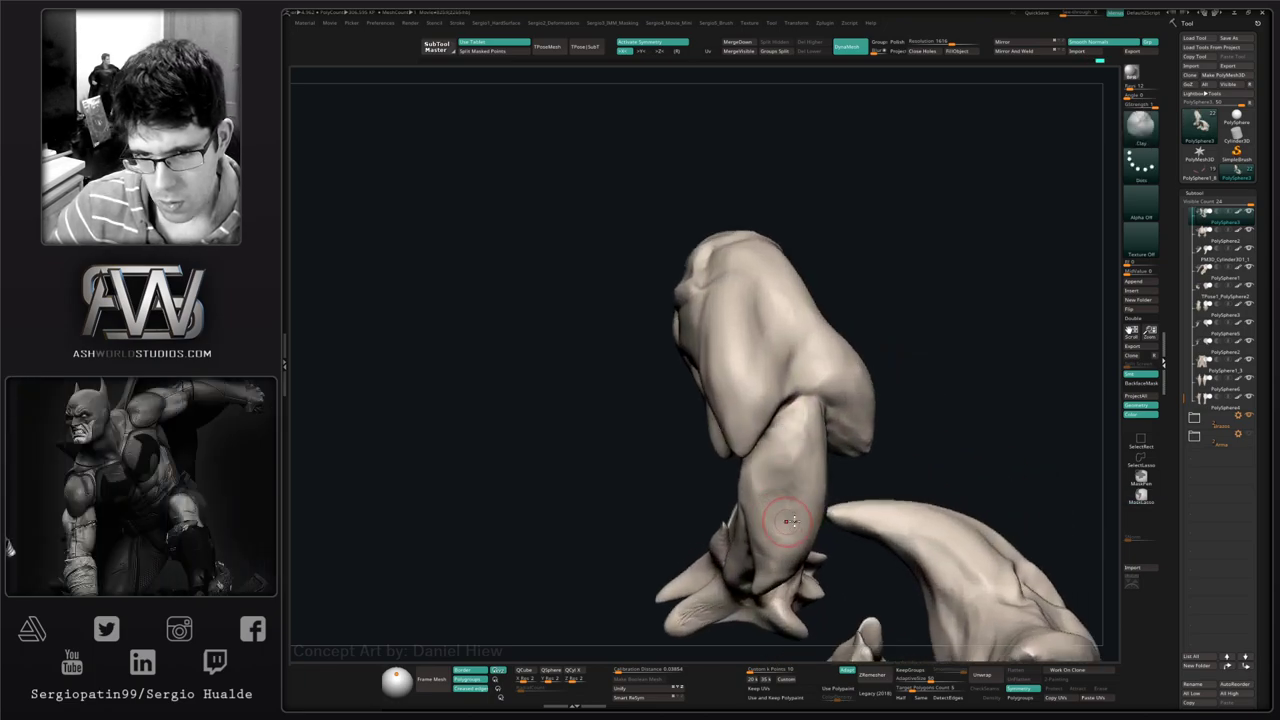
right_click_drag(770, 460, 763, 470)
mouse_move(781, 545)
right_mouse_down()
mouse_move(774, 537)
mouse_move(837, 543)
mouse_move(840, 474)
mouse_move(830, 530)
mouse_move(768, 503)
mouse_move(758, 418)
right_mouse_up()
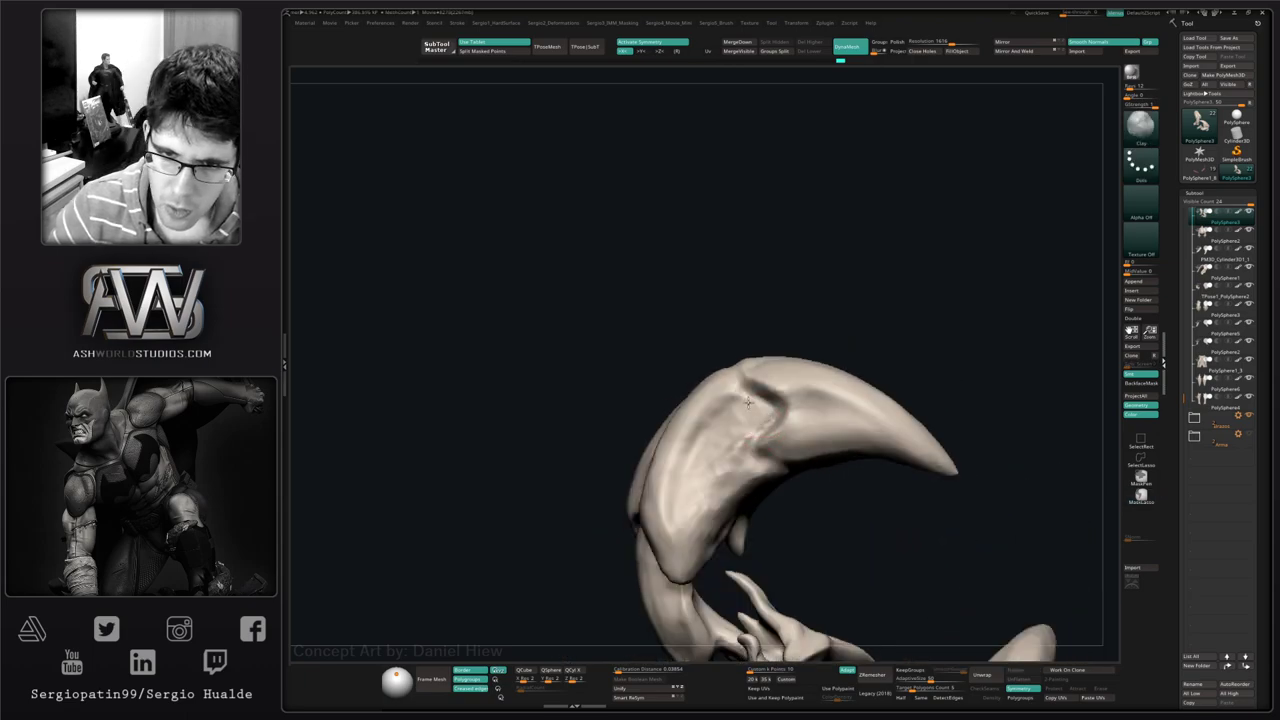
- Fill and even out the recessed inner face of the large plate with Clay brush strokes
mouse_move(777, 407)
left_mouse_down()
mouse_move(708, 497)
mouse_move(688, 552)
left_mouse_up()
right_click_drag(727, 540, 750, 429)
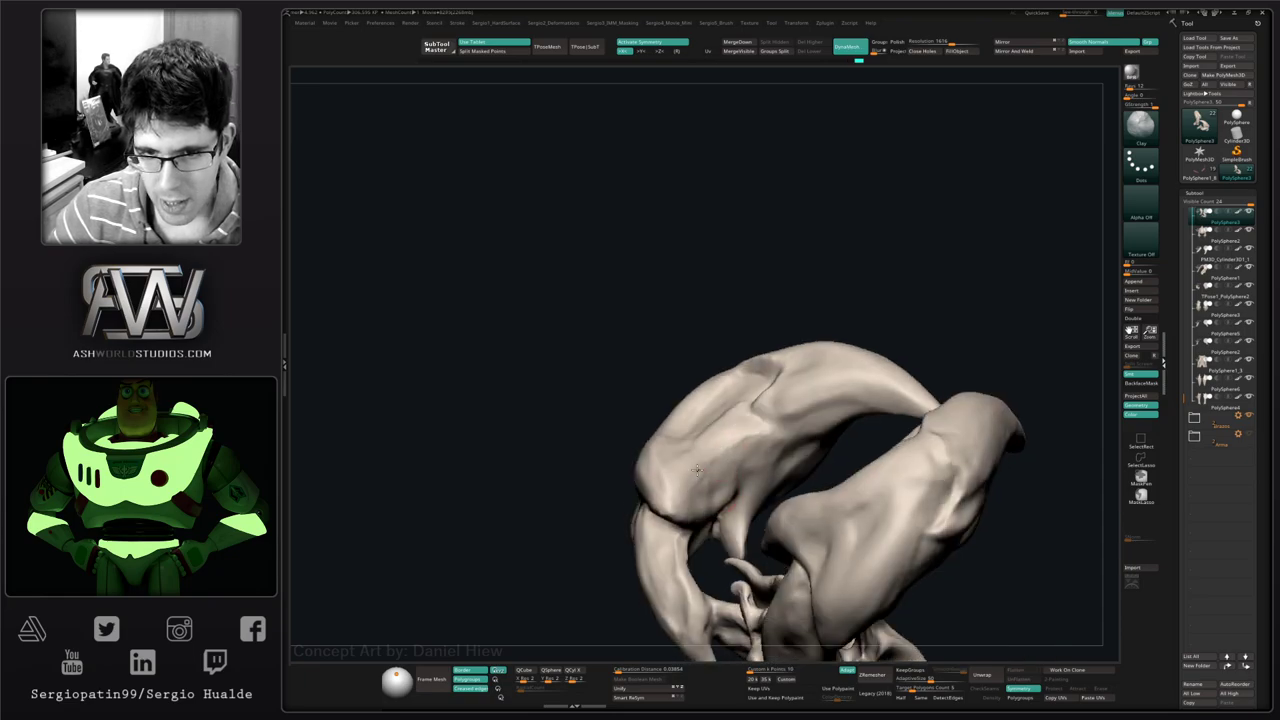
mouse_move(680, 491)
right_mouse_down()
mouse_move(686, 523)
mouse_move(720, 503)
right_mouse_up()
- Stretch the large plate's lower point further down over the horn base with the Move brush
key("b")
key("m")
key("v")
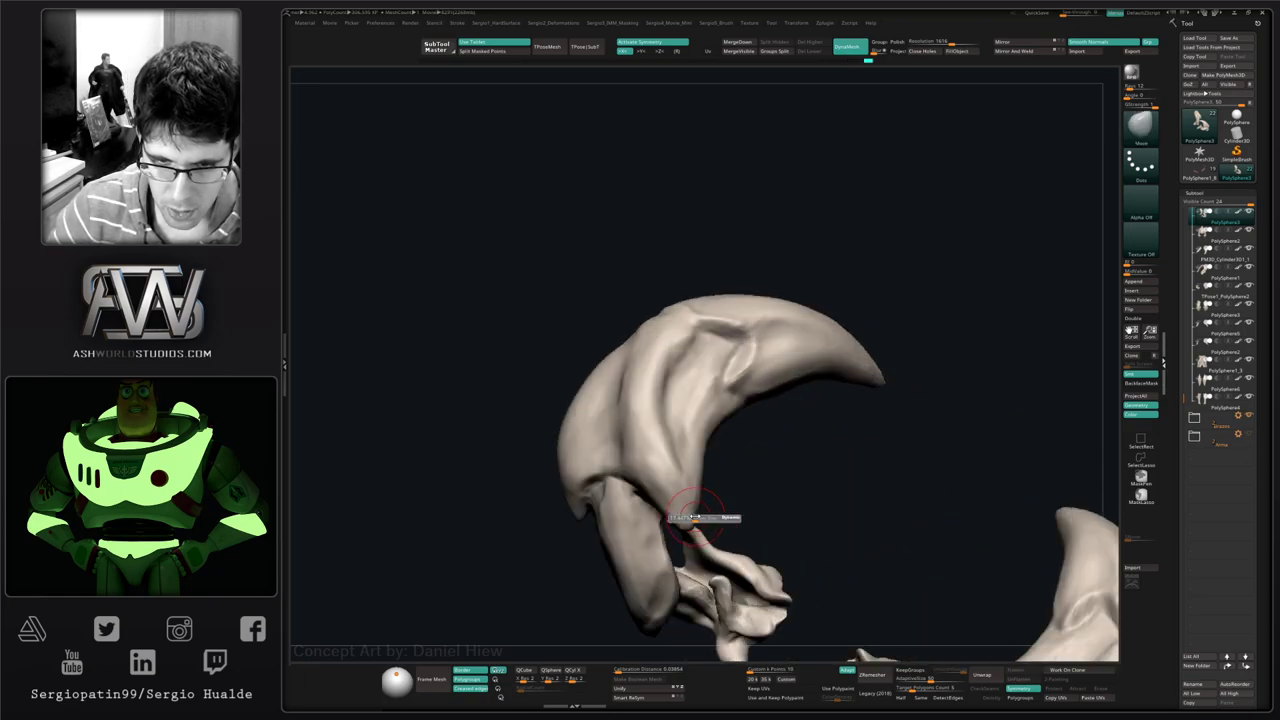
mouse_move(690, 523)
left_mouse_down()
mouse_move(734, 543)
mouse_move(703, 491)
mouse_move(696, 502)
left_mouse_up()
key("s")
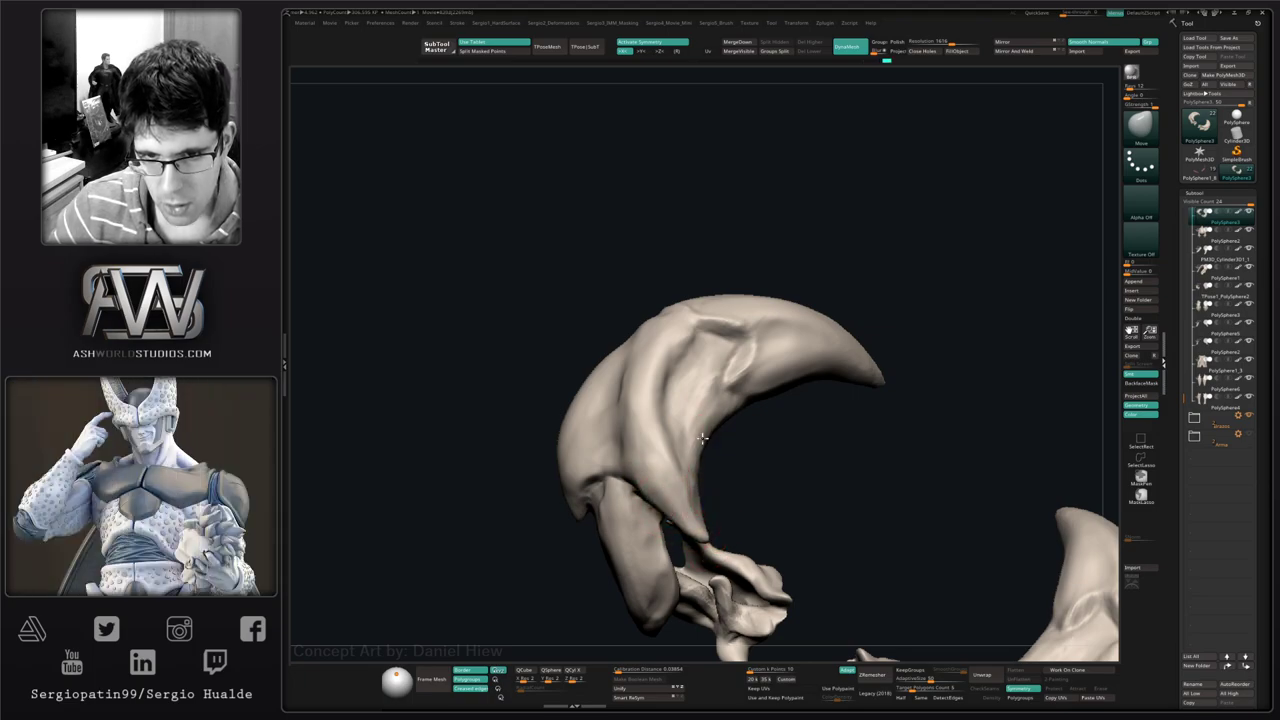
- Build up the plate's inner surface just below the horn tip's folded edge with the Clay brush
right_click_drag(743, 413, 700, 394)
key("b")
key("c")
key("l")
mouse_move(700, 392)
left_mouse_down()
mouse_move(688, 413)
mouse_move(676, 374)
left_mouse_up()
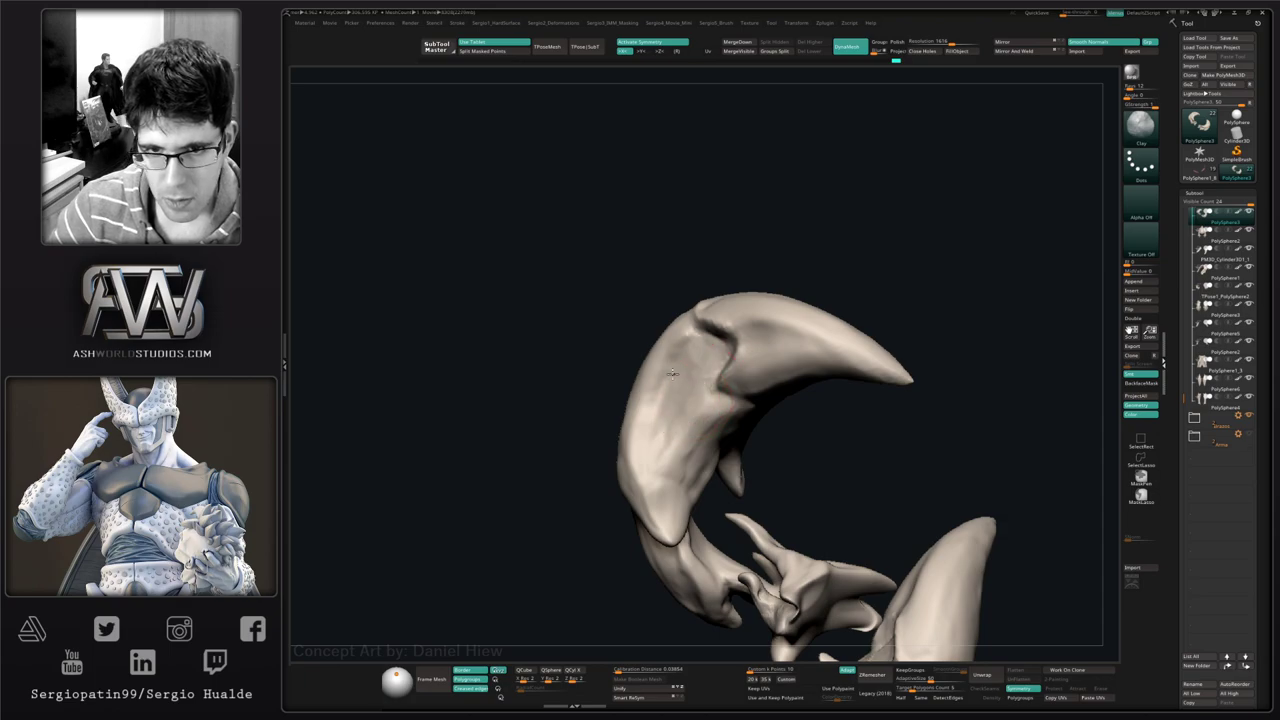
right_click_drag(692, 374, 707, 355)
mouse_move(701, 336)
left_mouse_down()
mouse_move(660, 343)
mouse_move(680, 362)
left_mouse_up()
right_click_drag(680, 362, 729, 337)
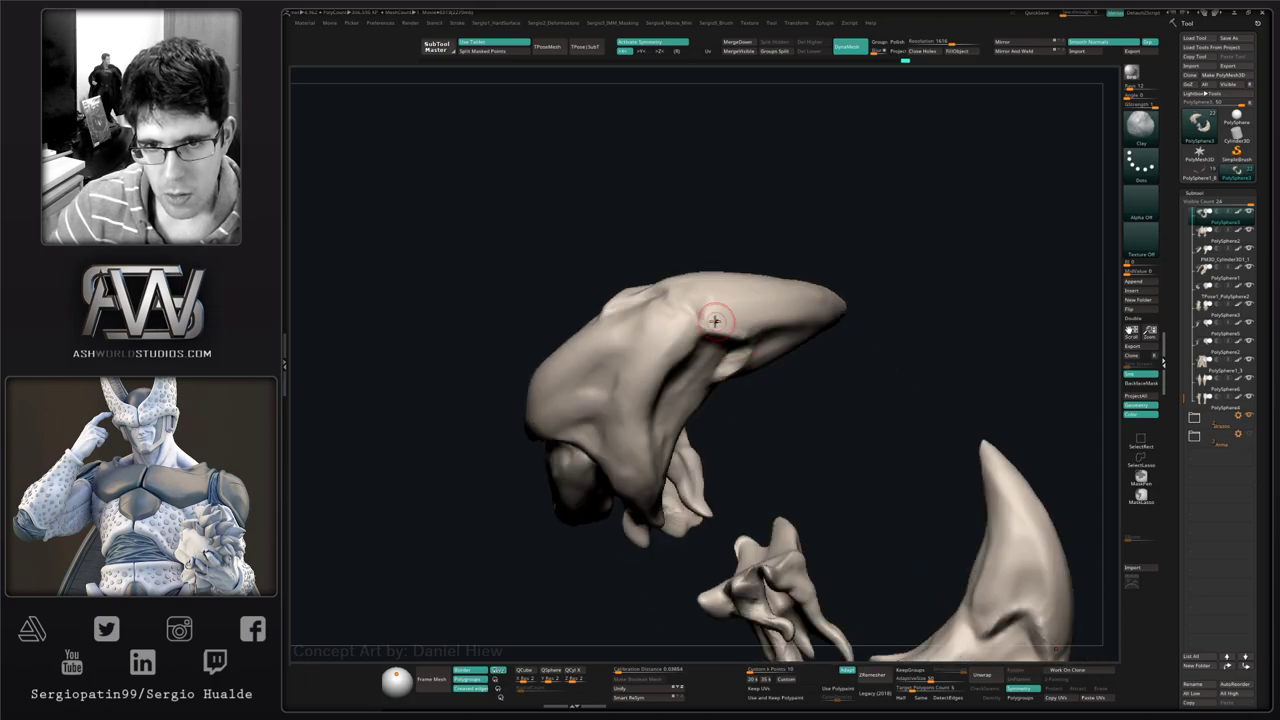
- Shape ridges along the horn tip's folded edge, inner side and underside with the Clay brush
mouse_move(714, 318)
left_mouse_down()
mouse_move(695, 312)
mouse_move(791, 371)
mouse_move(808, 343)
mouse_move(686, 343)
mouse_move(700, 329)
mouse_move(744, 413)
left_mouse_up()
left_click_drag(739, 357, 724, 366)
right_click_drag(724, 366, 674, 406)
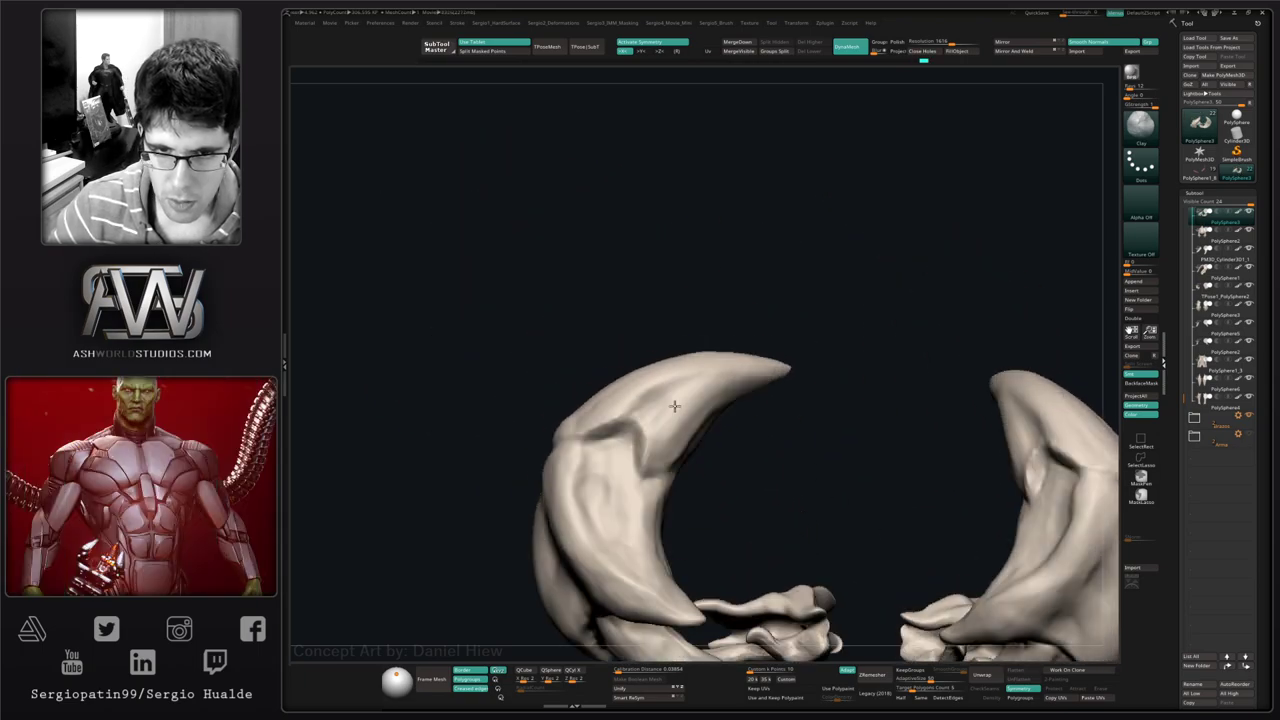
mouse_move(655, 457)
left_mouse_down()
mouse_move(672, 457)
mouse_move(652, 442)
left_mouse_up()
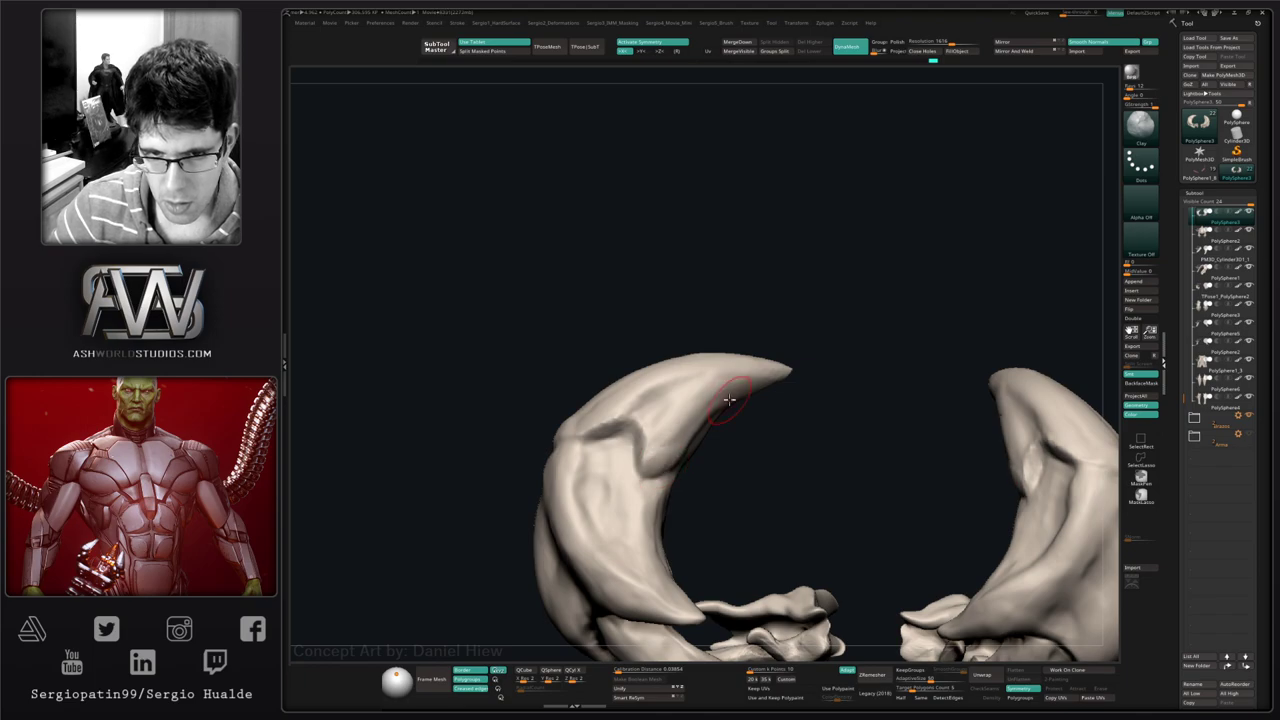
right_click_drag(759, 387, 744, 373)
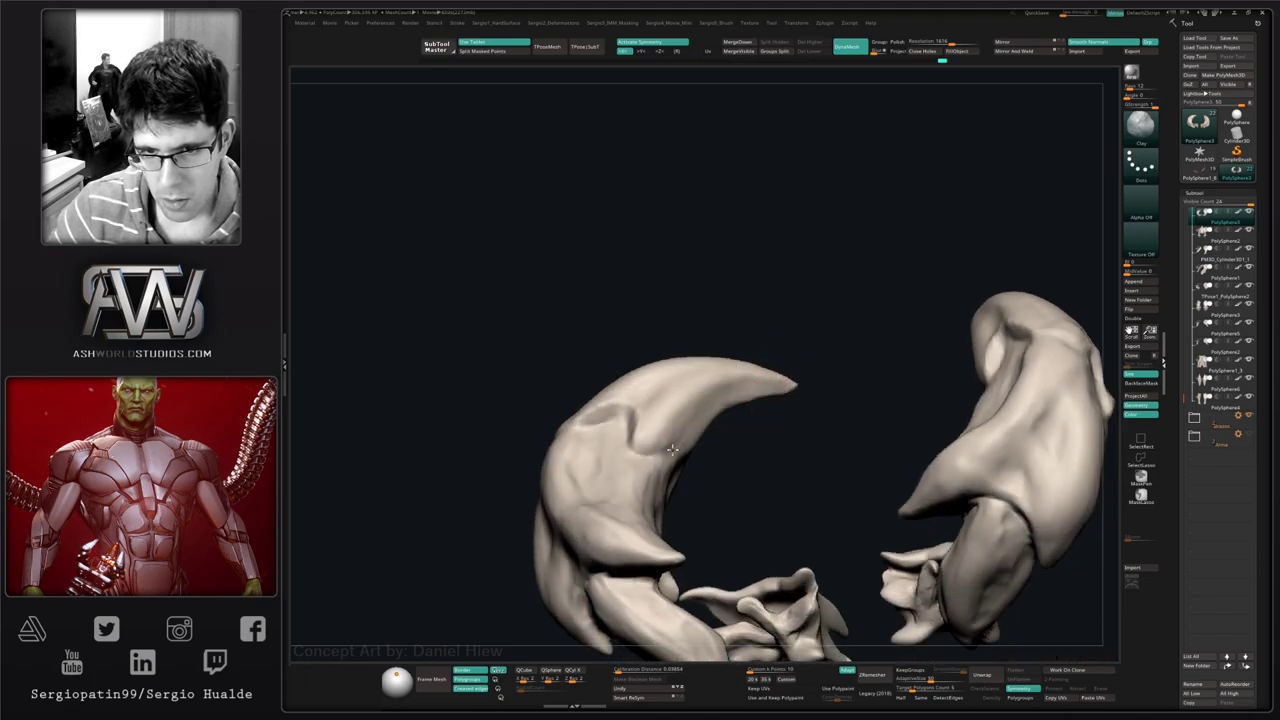
left_click_drag(688, 424, 657, 431)
mouse_move(771, 420)
left_mouse_down()
mouse_move(714, 428)
mouse_move(699, 445)
left_mouse_up()
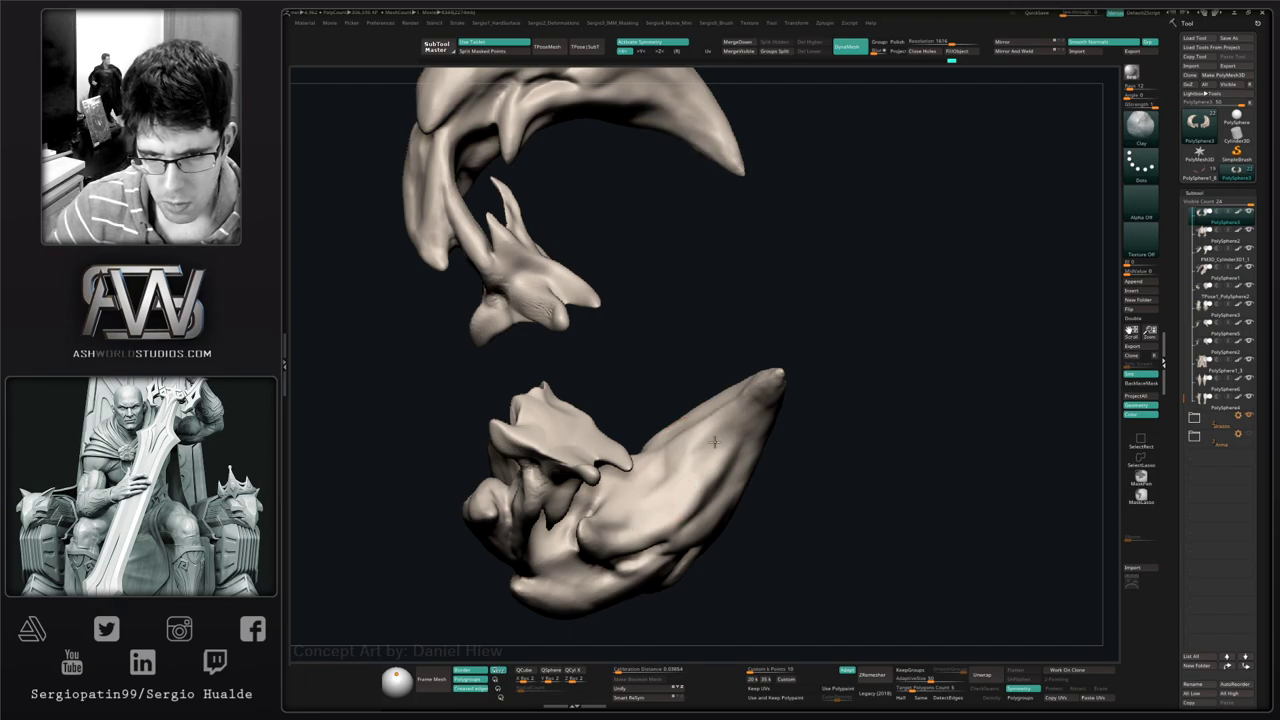
mouse_move(722, 436)
right_mouse_down()
mouse_move(763, 386)
mouse_move(783, 394)
right_mouse_up()
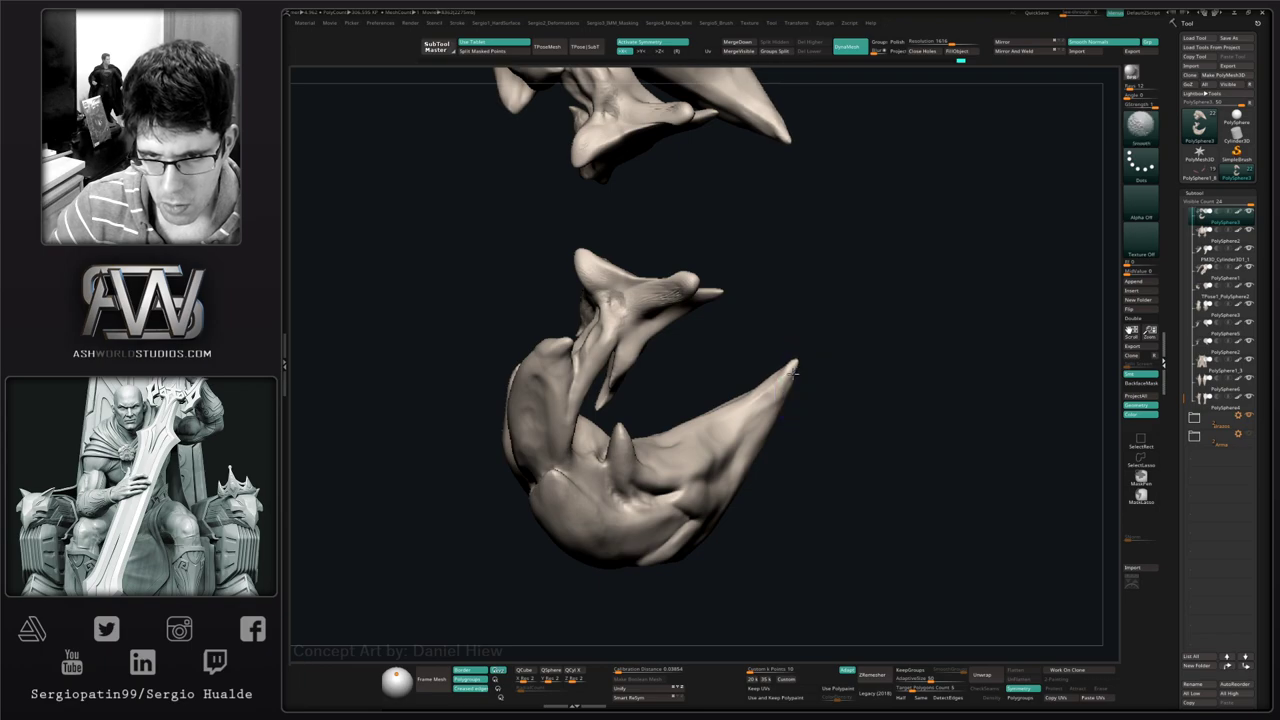
- Mask the upper surface of the horn's tip section up to the folded edge with the MaskPen brush
right_click_drag(770, 450, 809, 474, "ctrl")
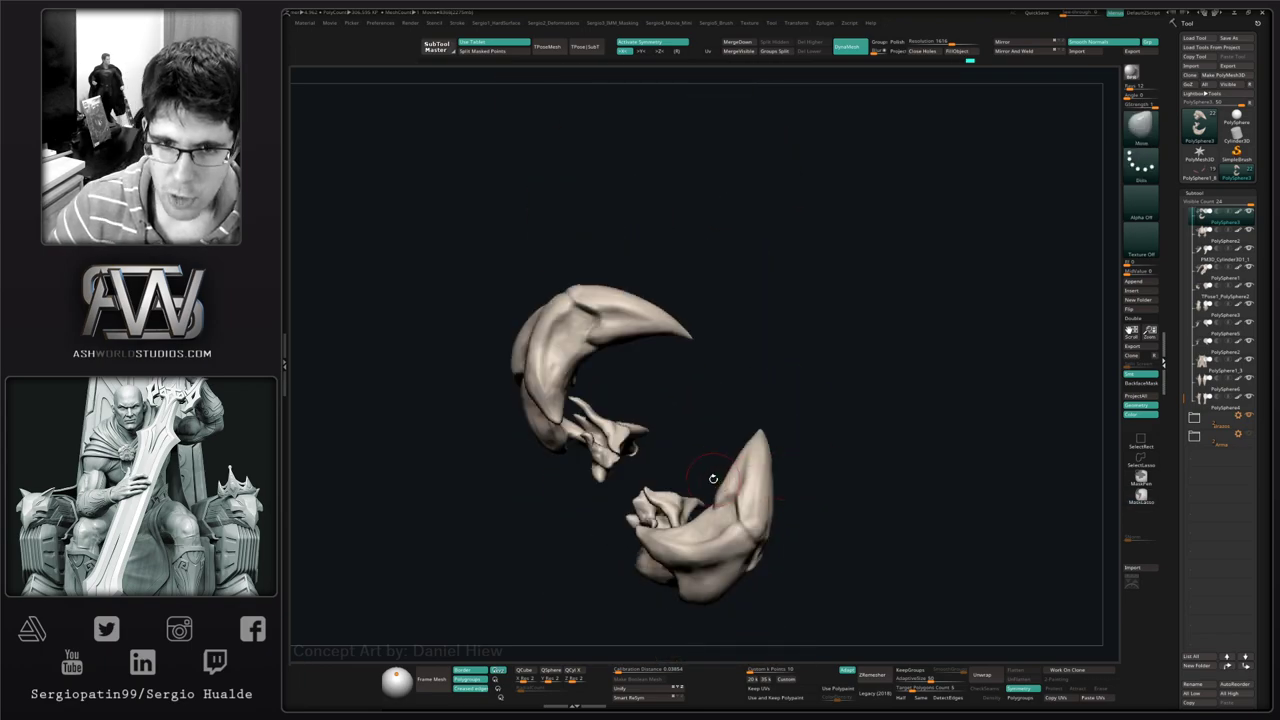
right_click_drag(583, 256, 663, 390, "alt")
right_click_drag(663, 390, 743, 482, "alt")
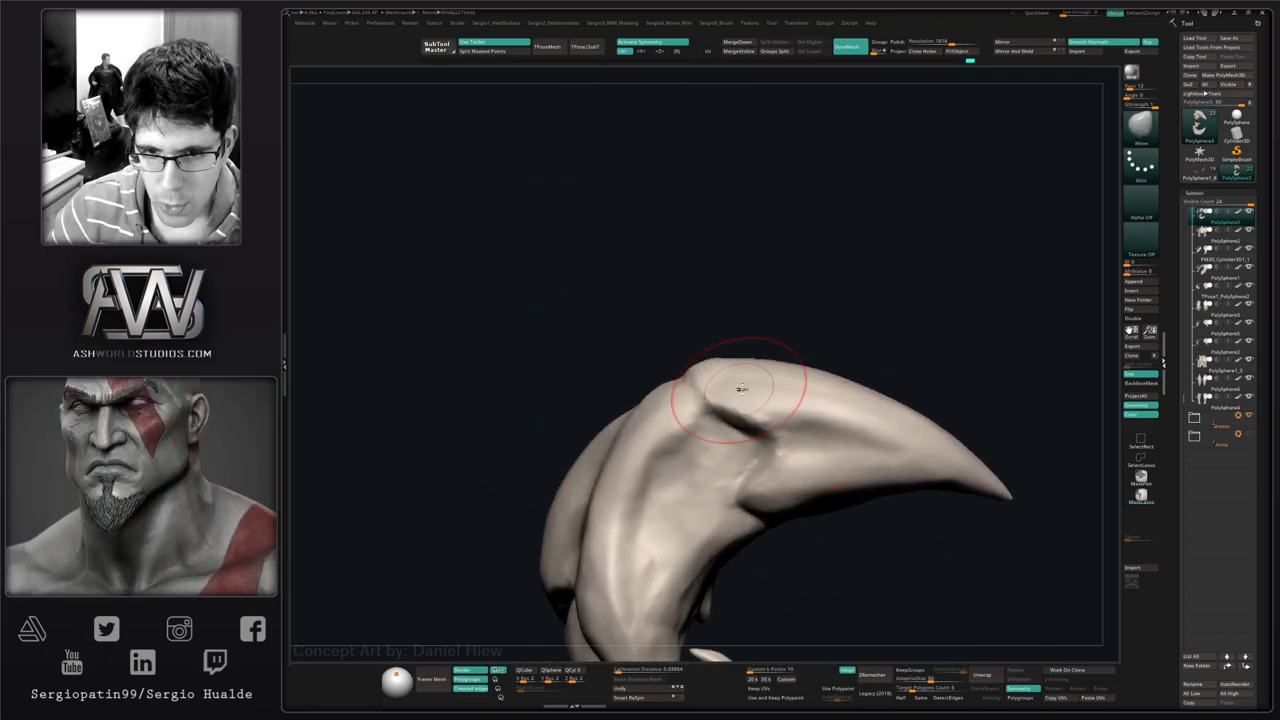
right_click_drag(686, 400, 746, 373)
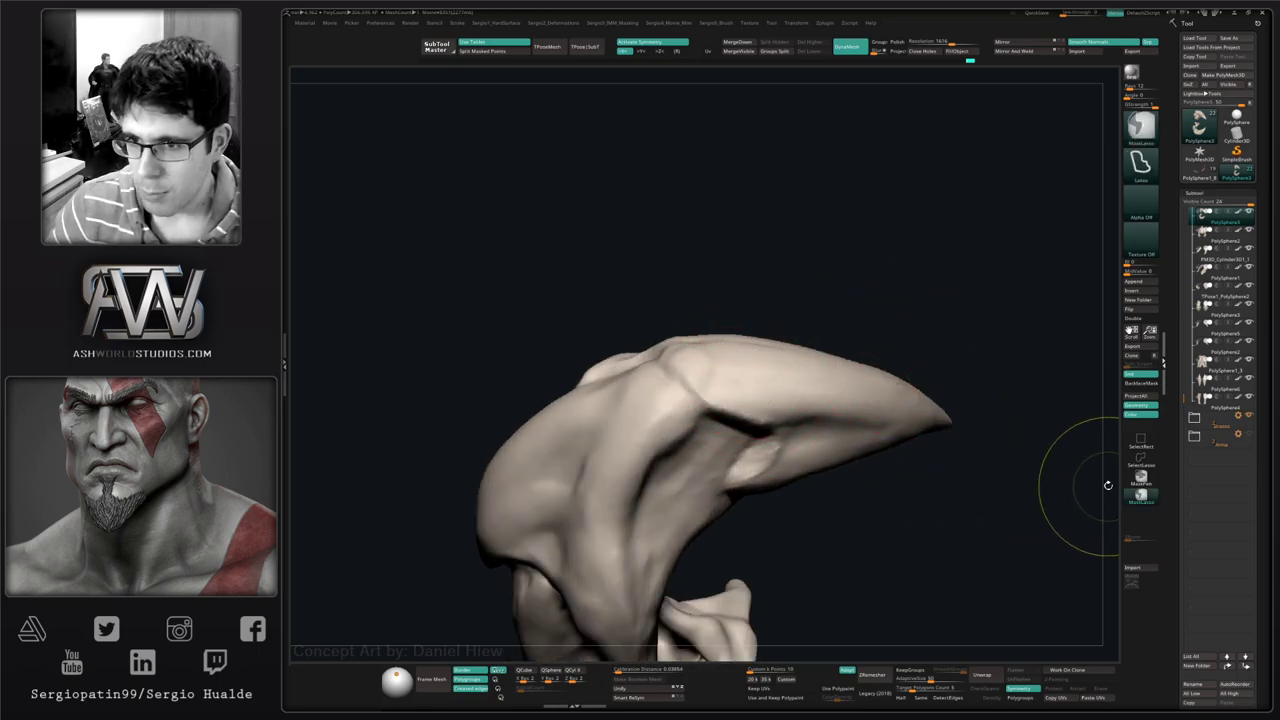
left_click(1140, 478, "ctrl")
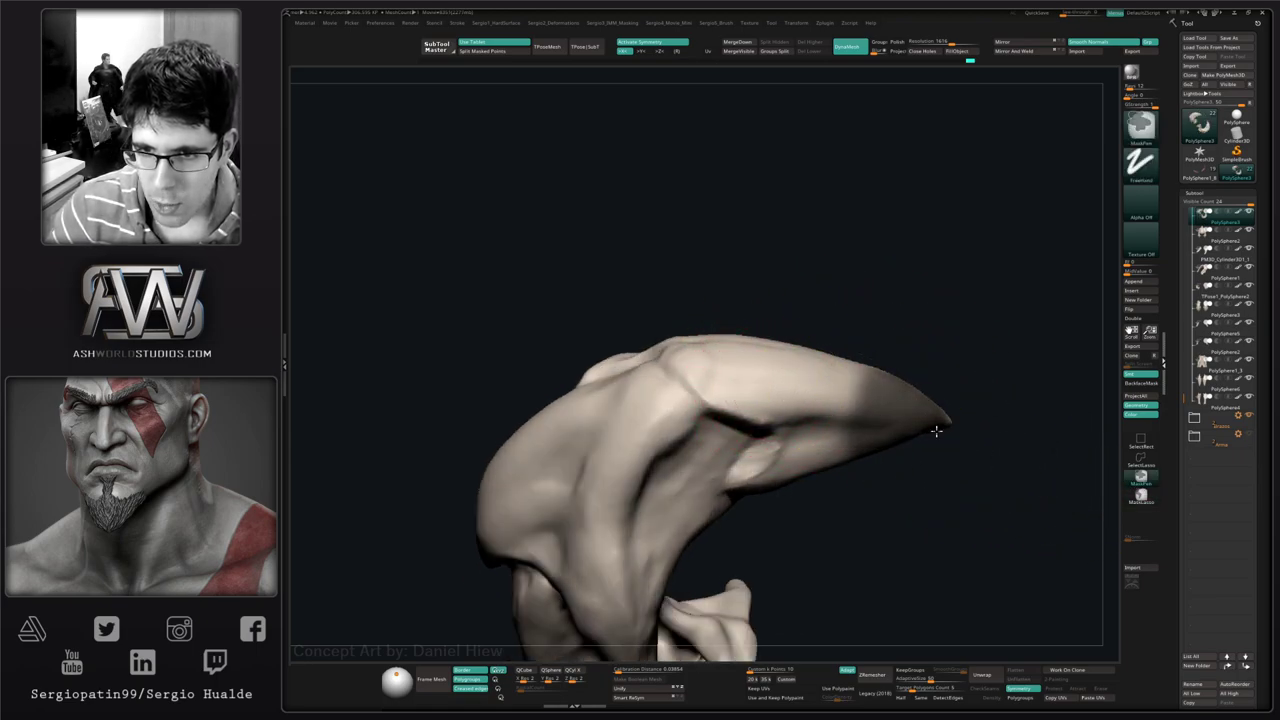
mouse_move(895, 427)
left_mouse_down("ctrl")
mouse_move(811, 346)
mouse_move(771, 354)
left_mouse_up("ctrl")
right_click_drag(771, 354, 754, 374)
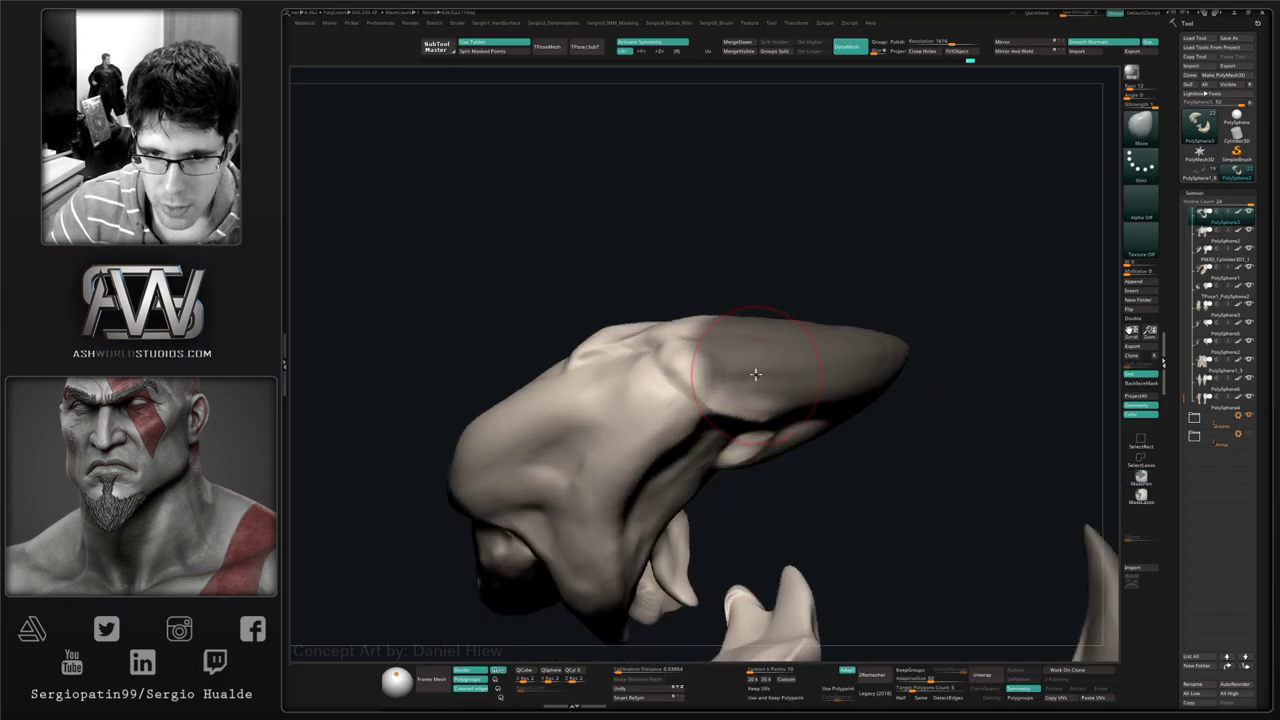
mouse_move(735, 357)
left_mouse_down("ctrl")
mouse_move(685, 350)
mouse_move(678, 362)
mouse_move(795, 424)
left_mouse_up("ctrl")
right_click_drag(795, 424, 728, 384)
left_click_drag(787, 399, 829, 434, "ctrl")
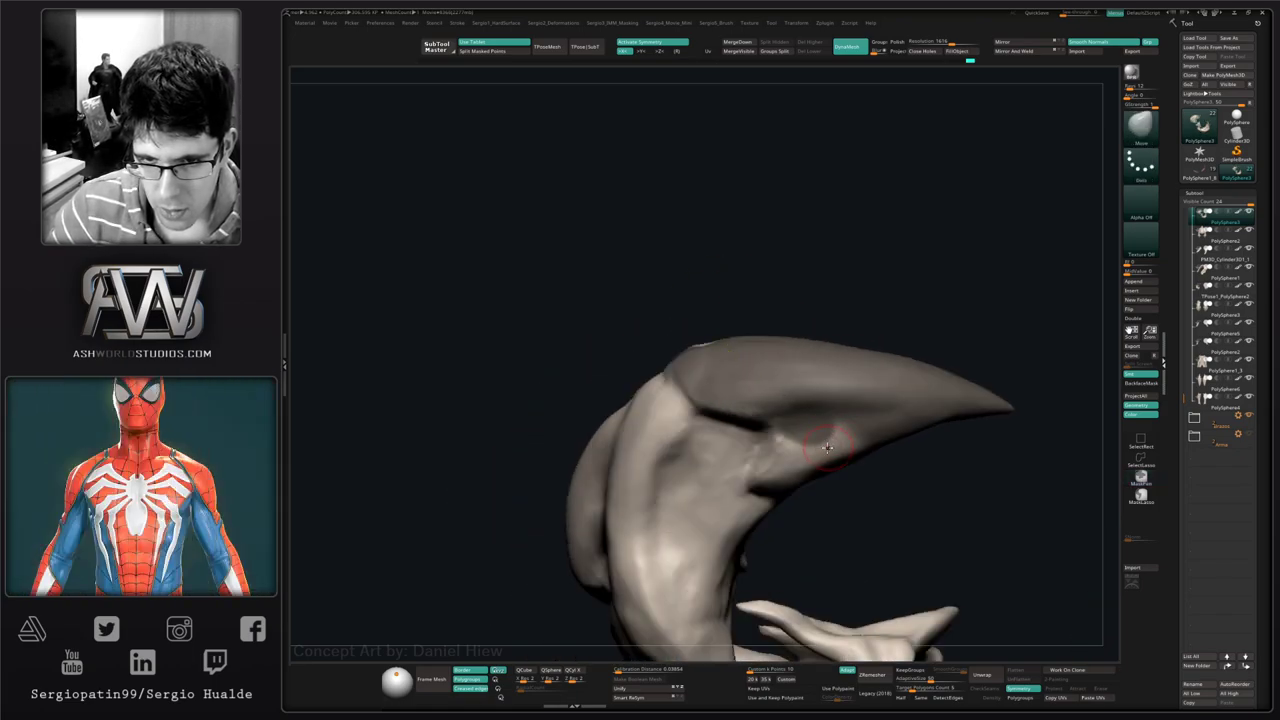
- Extend the mask along the underside and inner side of the horn's tip section with the MaskPen brush
right_click_drag(829, 434, 809, 440)
mouse_move(809, 440)
left_mouse_down("ctrl")
mouse_move(794, 483)
mouse_move(751, 453)
mouse_move(787, 485)
mouse_move(829, 454)
mouse_move(848, 461)
left_mouse_up("ctrl")
right_click_drag(848, 461, 834, 471)
mouse_move(820, 477)
left_mouse_down("ctrl")
mouse_move(790, 502)
mouse_move(843, 515)
mouse_move(872, 474)
left_mouse_up("ctrl")
mouse_move(812, 492)
right_mouse_down()
mouse_move(880, 480)
mouse_move(872, 508)
right_mouse_up()
mouse_move(872, 508)
left_mouse_down("ctrl")
mouse_move(900, 472)
mouse_move(924, 492)
left_mouse_up("ctrl")
mouse_move(923, 491)
right_mouse_down()
mouse_move(906, 417)
mouse_move(940, 410)
right_mouse_up()
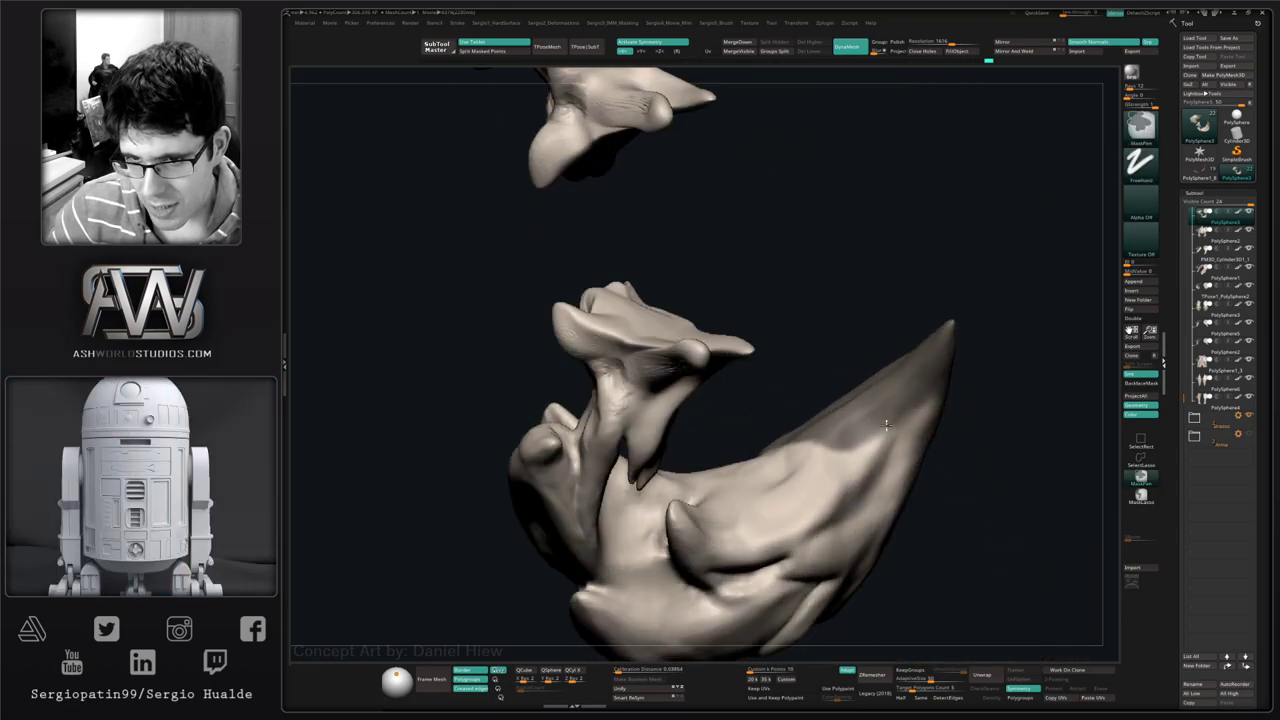
mouse_move(940, 410)
left_mouse_down("ctrl")
mouse_move(900, 440)
mouse_move(836, 434)
left_mouse_up("ctrl")
right_click_drag(836, 434, 788, 396)
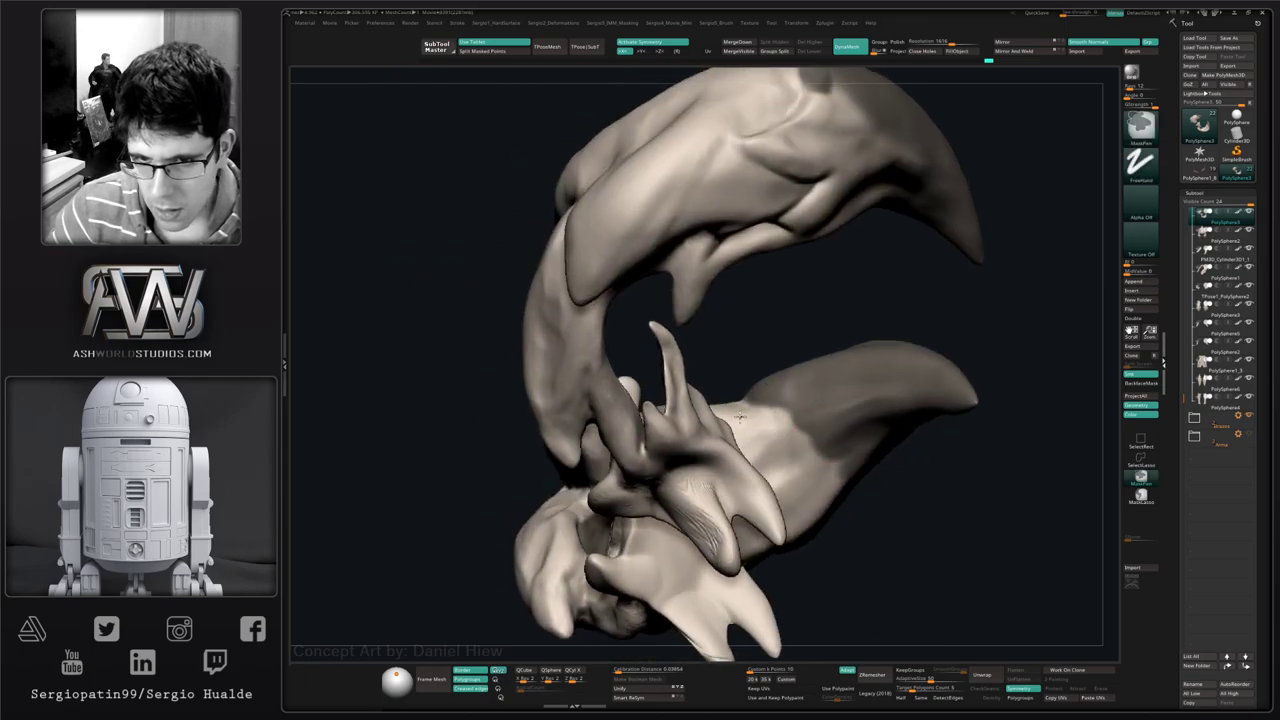
- Mask the rest of the horn's tip section down to the creases on its side and lower surface with the MaskPen brush
mouse_move(815, 470)
right_mouse_down()
mouse_move(814, 391)
mouse_move(822, 458)
right_mouse_up()
left_click_drag(812, 464, 768, 506, "ctrl")
mouse_move(768, 506)
right_mouse_down()
mouse_move(800, 388)
mouse_move(774, 485)
mouse_move(792, 515)
right_mouse_up()
mouse_move(846, 320)
left_mouse_down("ctrl")
mouse_move(746, 383)
mouse_move(765, 405)
left_mouse_up("ctrl")
right_click_drag(765, 405, 737, 400)
mouse_move(737, 400)
left_mouse_down("ctrl")
mouse_move(728, 428)
mouse_move(897, 357)
mouse_move(839, 414)
mouse_move(757, 412)
left_mouse_up("ctrl")
right_click_drag(829, 427, 832, 470)
mouse_move(830, 440)
left_mouse_down("ctrl")
mouse_move(794, 475)
mouse_move(880, 440)
mouse_move(905, 445)
mouse_move(870, 486)
left_mouse_up("ctrl")
right_click_drag(870, 486, 853, 500)
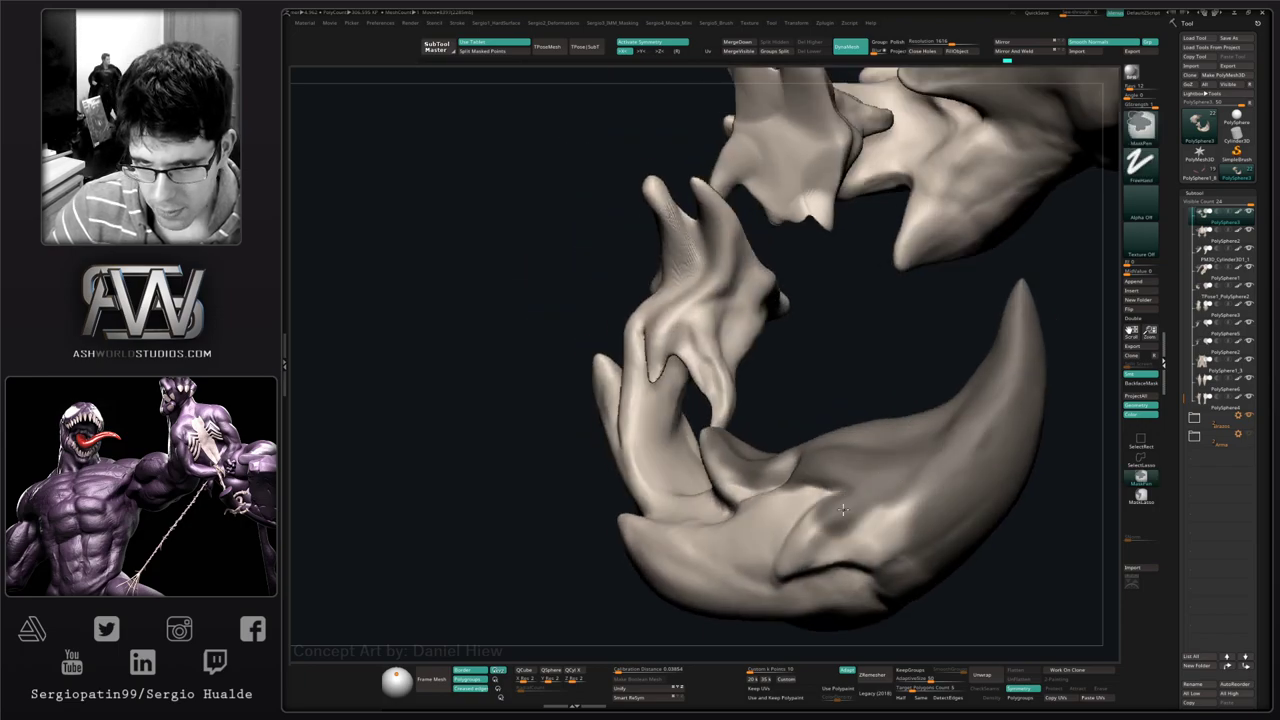
left_click_drag(843, 510, 870, 550, "ctrl")
right_click_drag(892, 492, 846, 502)
left_click_drag(846, 502, 782, 577, "ctrl")
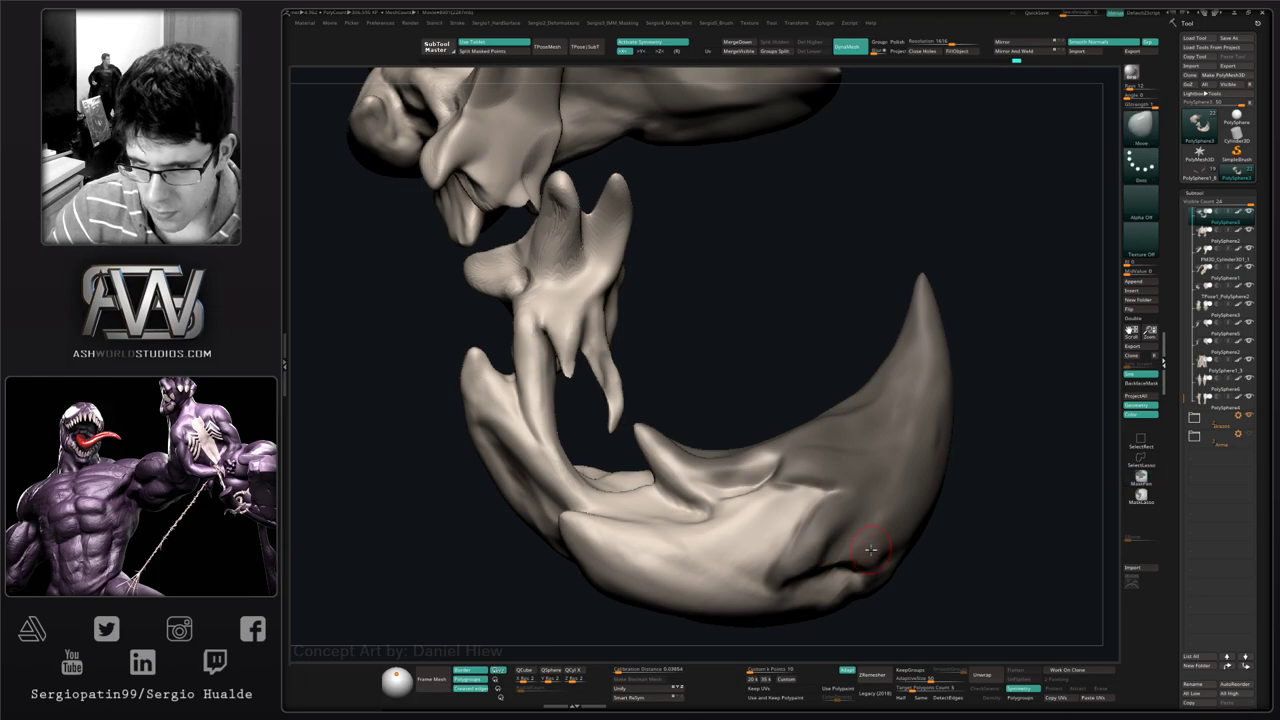
- Extend the mask over the small spike on the horn's inner edge and up to the crease beside it
right_click_drag(862, 545, 880, 553)
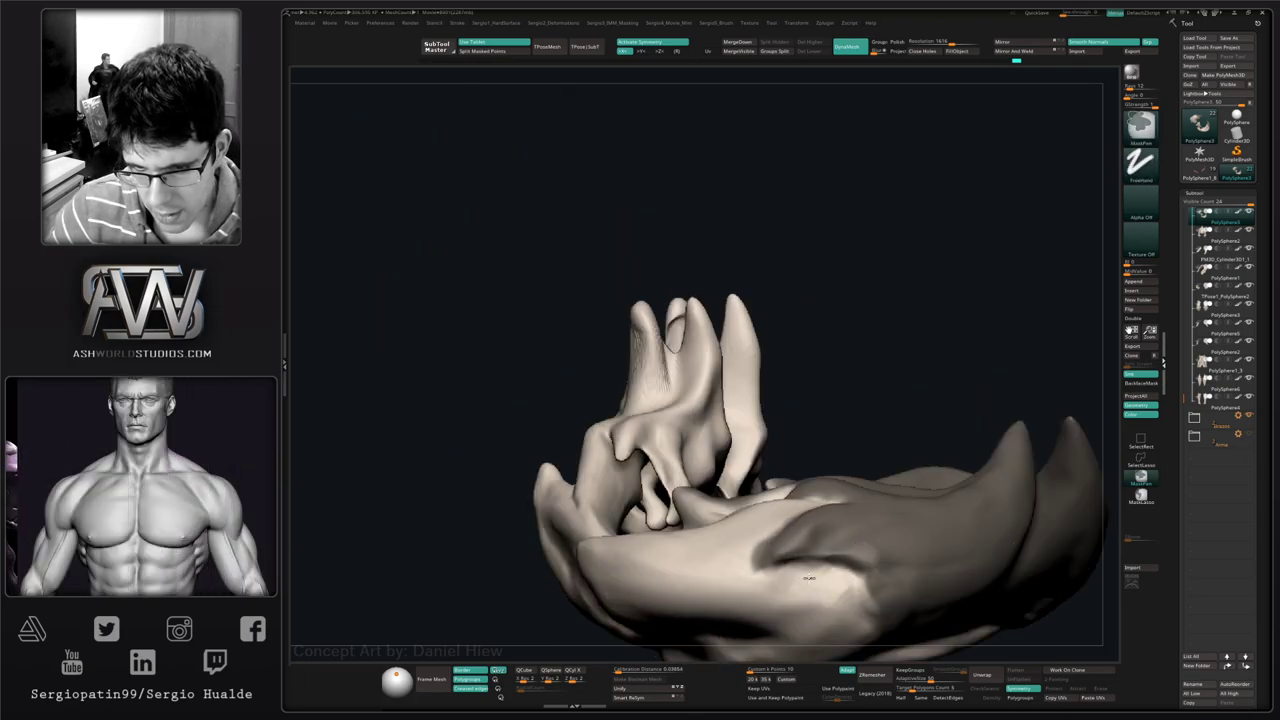
mouse_move(769, 560)
right_mouse_down()
mouse_move(757, 538)
mouse_move(772, 488)
right_mouse_up()
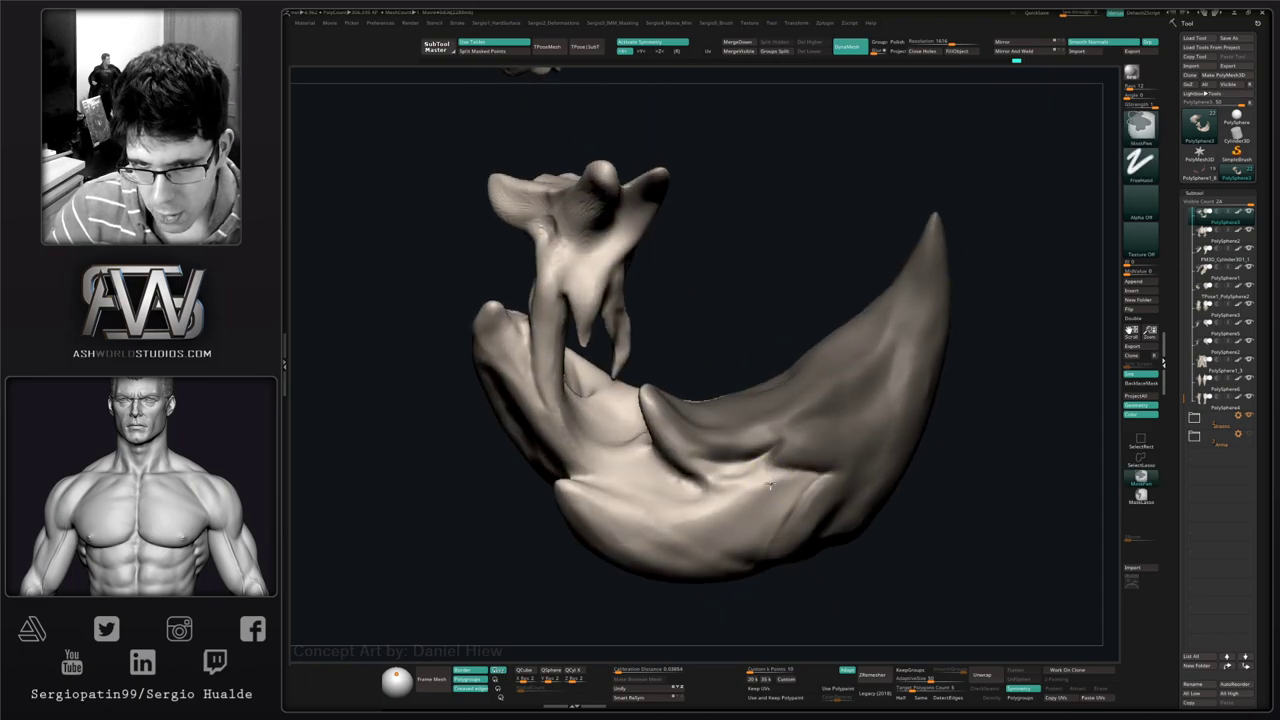
left_click(770, 485, "ctrl")
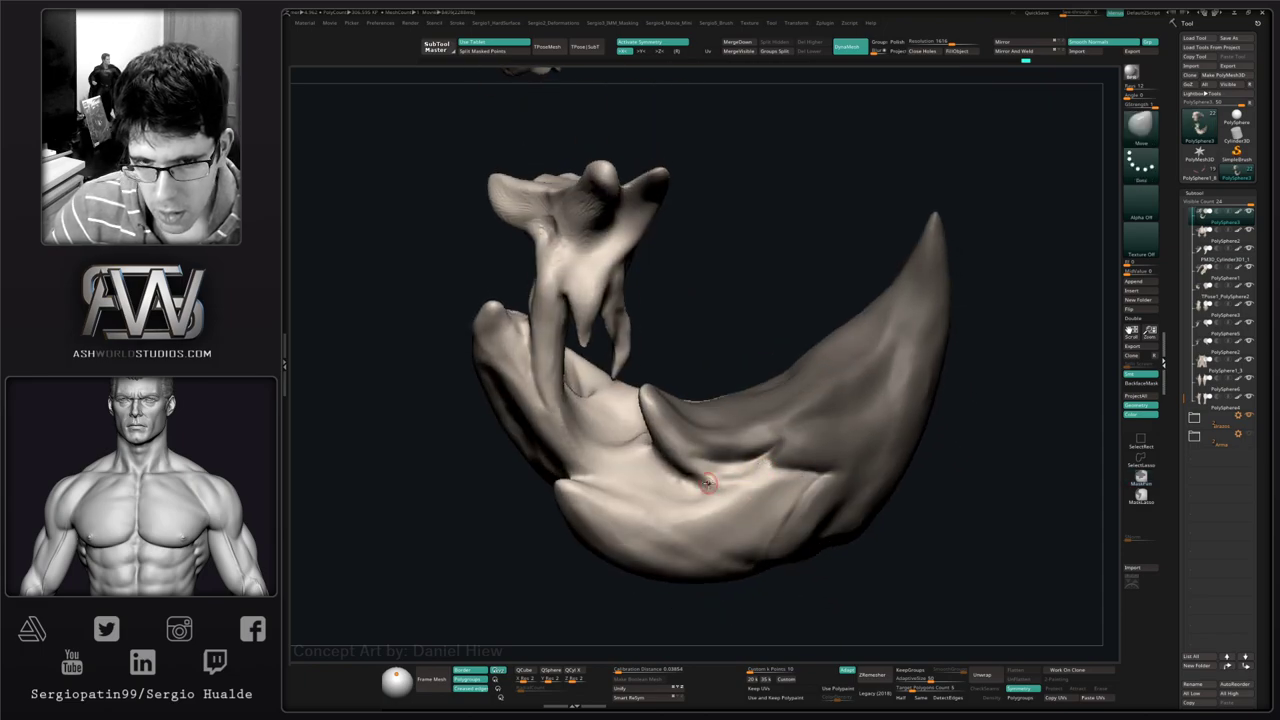
right_click_drag(706, 485, 714, 474)
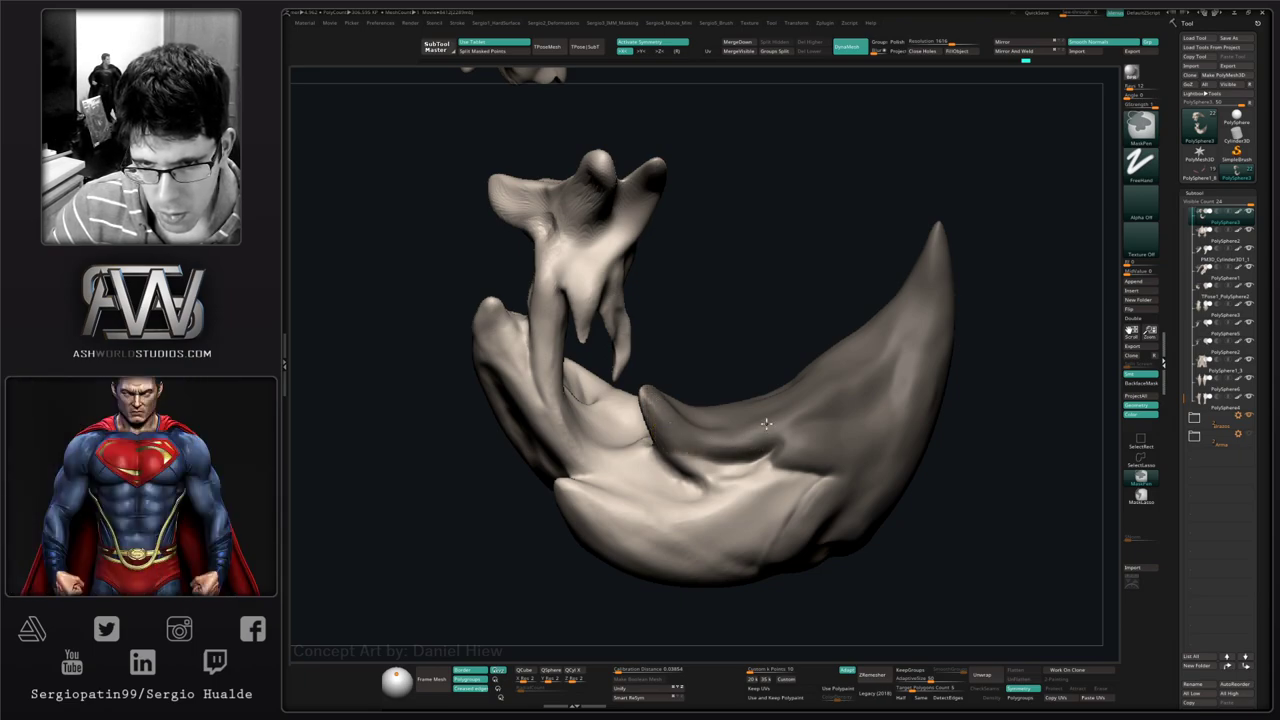
right_click_drag(747, 430, 694, 449)
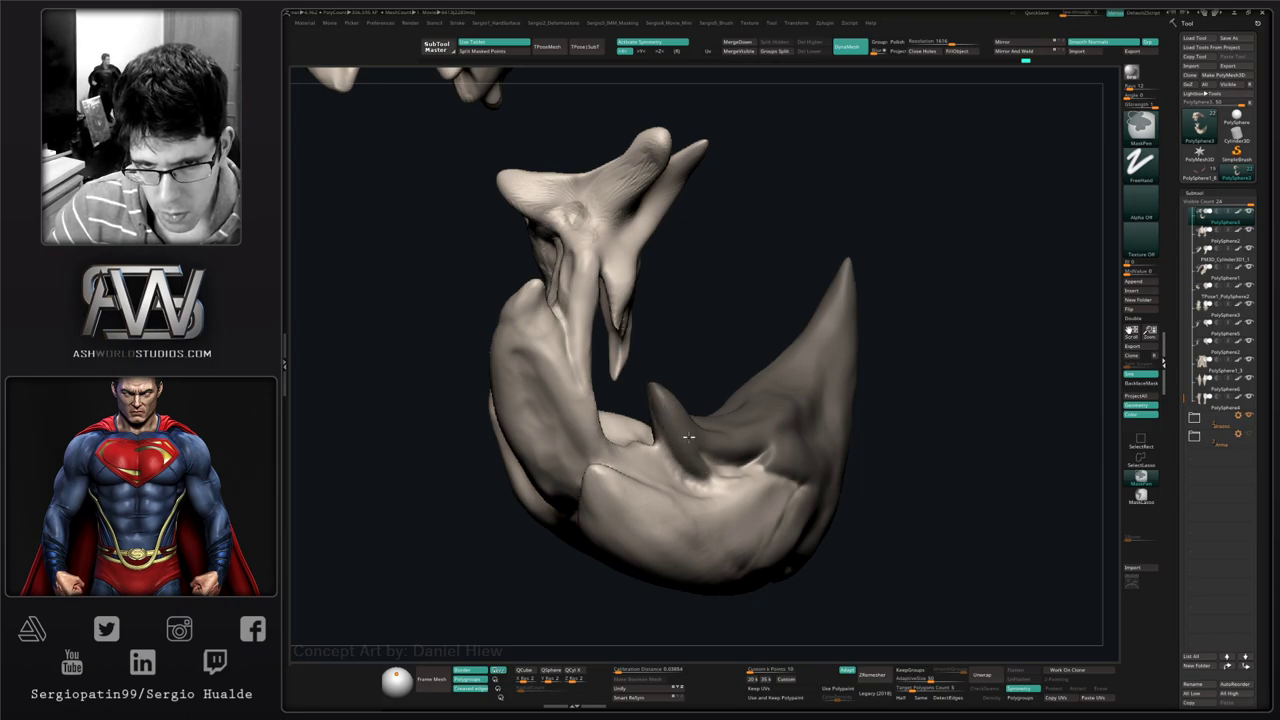
right_click_drag(688, 436, 733, 461)
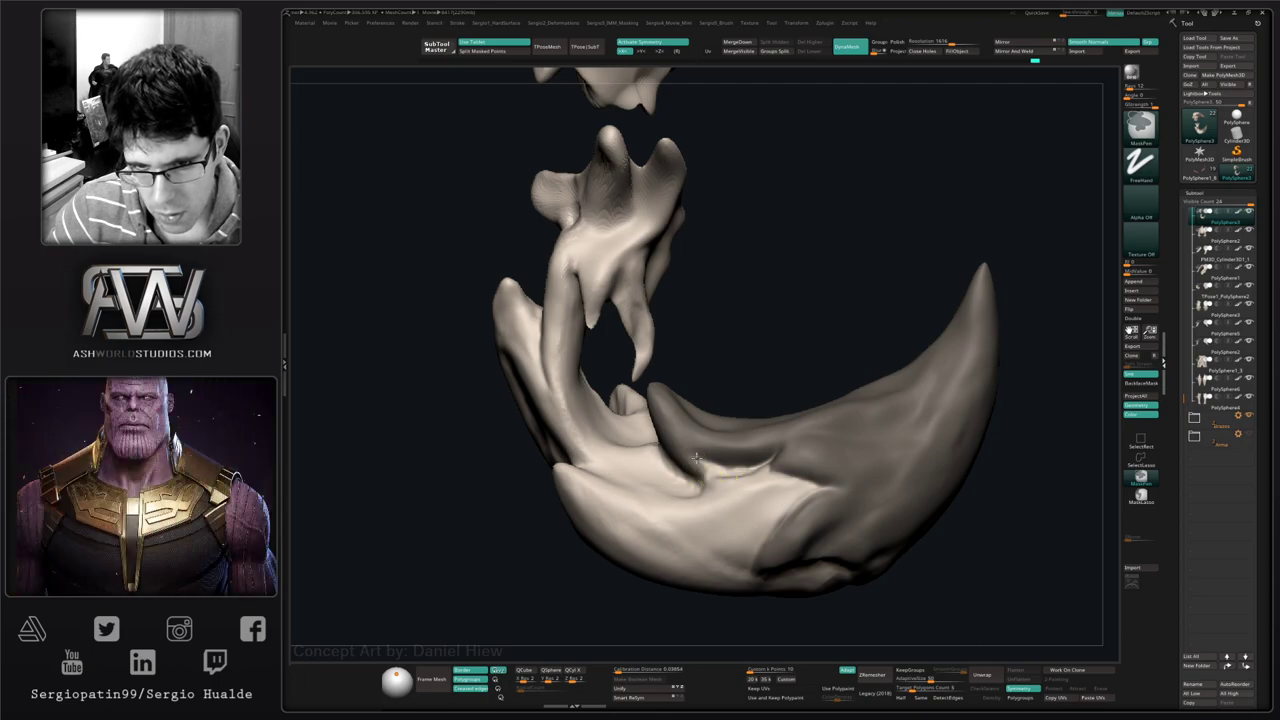
mouse_move(700, 470)
right_mouse_down()
mouse_move(781, 453)
mouse_move(738, 440)
mouse_move(738, 422)
mouse_move(623, 419)
mouse_move(790, 484)
mouse_move(777, 463)
right_mouse_up()
key("ctrl")
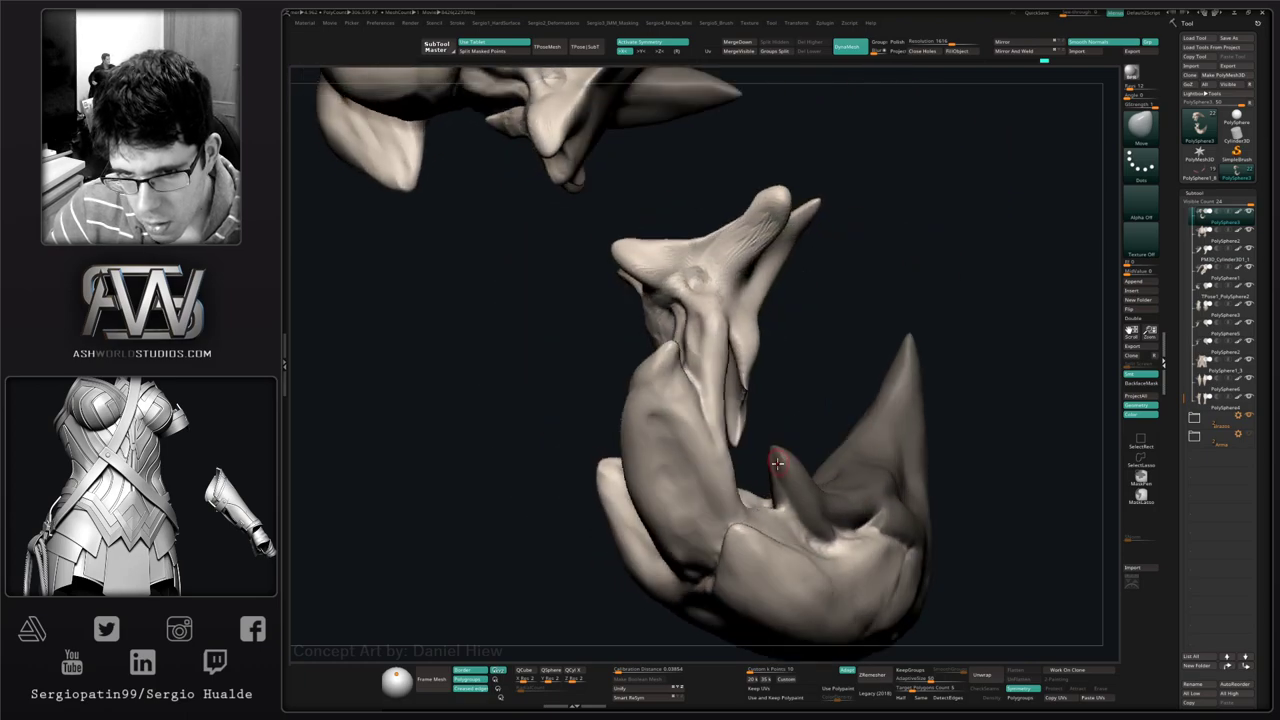
key("ctrl")
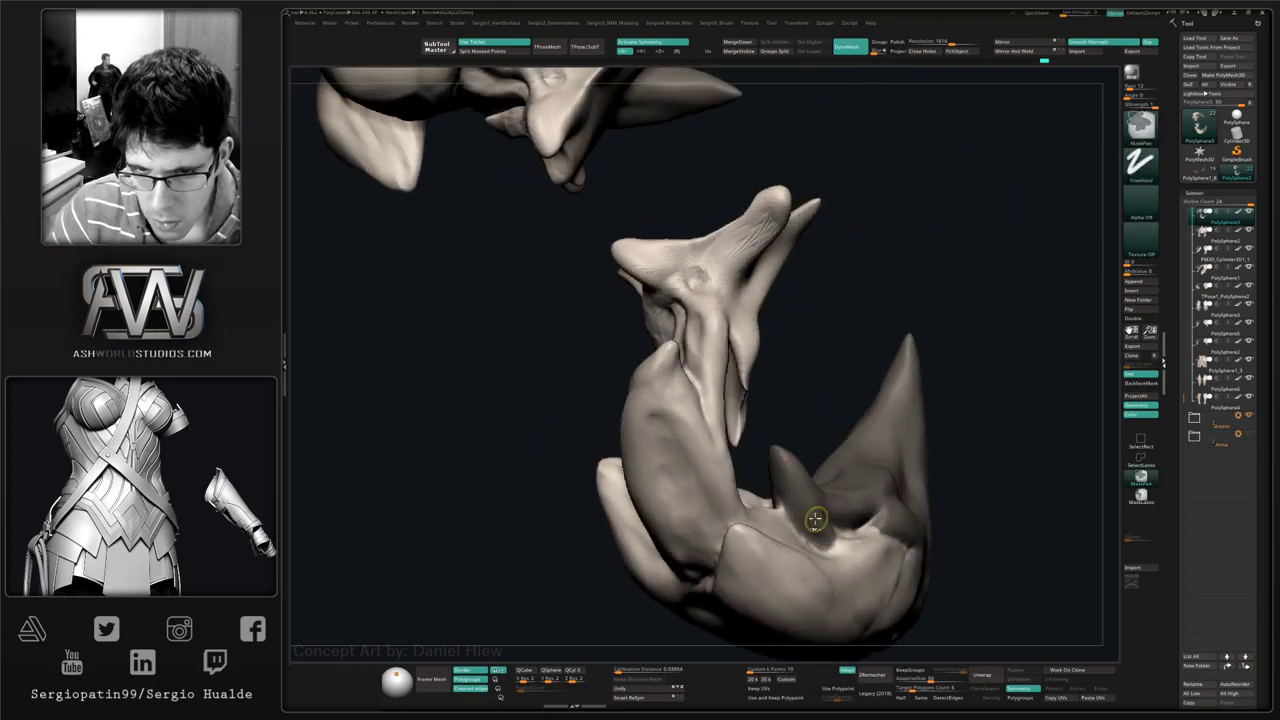
right_click_drag(815, 517, 730, 402)
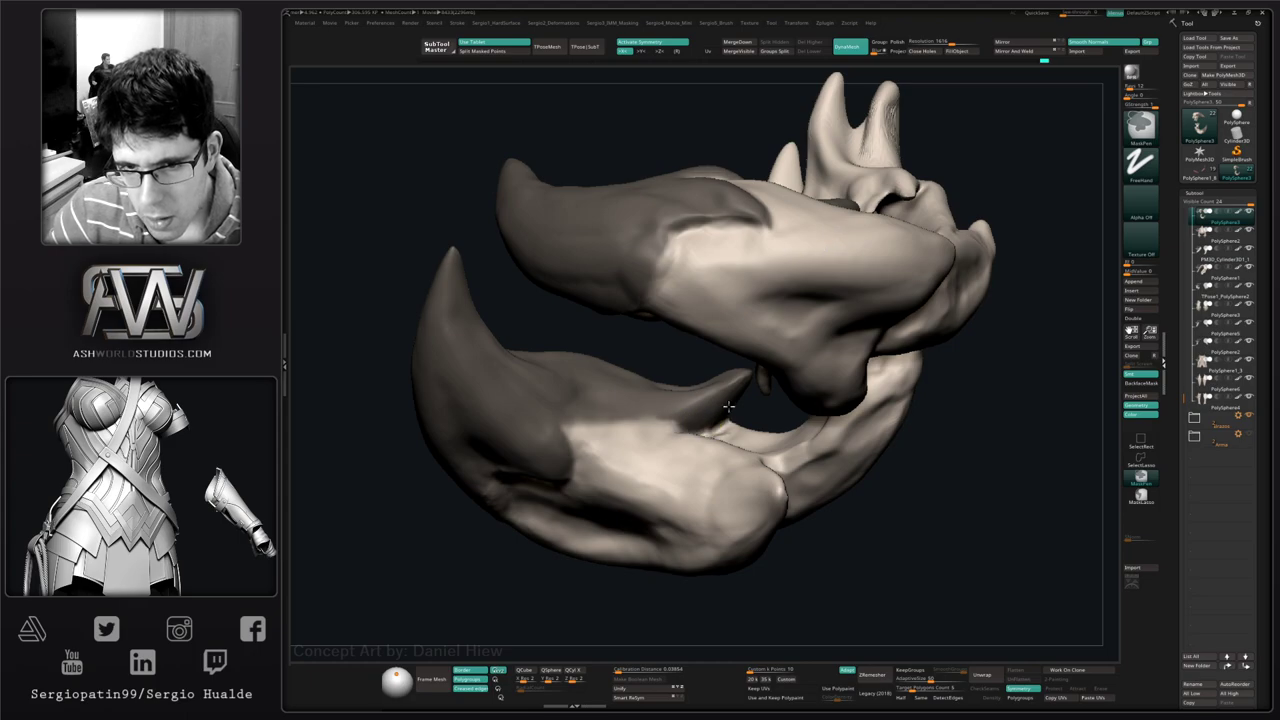
- Pull the unmasked horn surface beneath the masked tip section's folded edge with a resized Move brush
mouse_move(718, 494)
right_mouse_down("ctrl")
mouse_move(663, 420)
mouse_move(743, 475)
right_mouse_up("ctrl")
mouse_move(636, 488)
right_mouse_down("ctrl")
mouse_move(640, 560)
mouse_move(654, 488)
mouse_move(654, 516)
right_mouse_up("ctrl")
left_click_drag(671, 530, 678, 531)
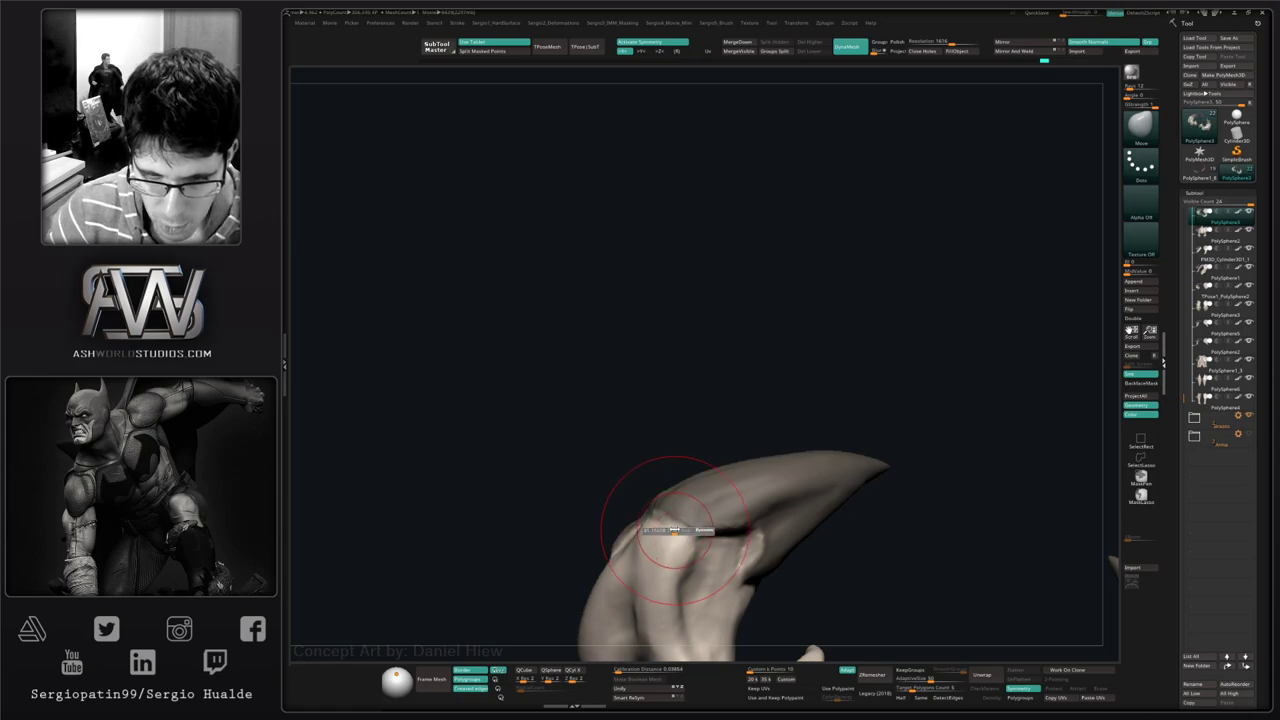
right_click_drag(730, 541, 730, 553)
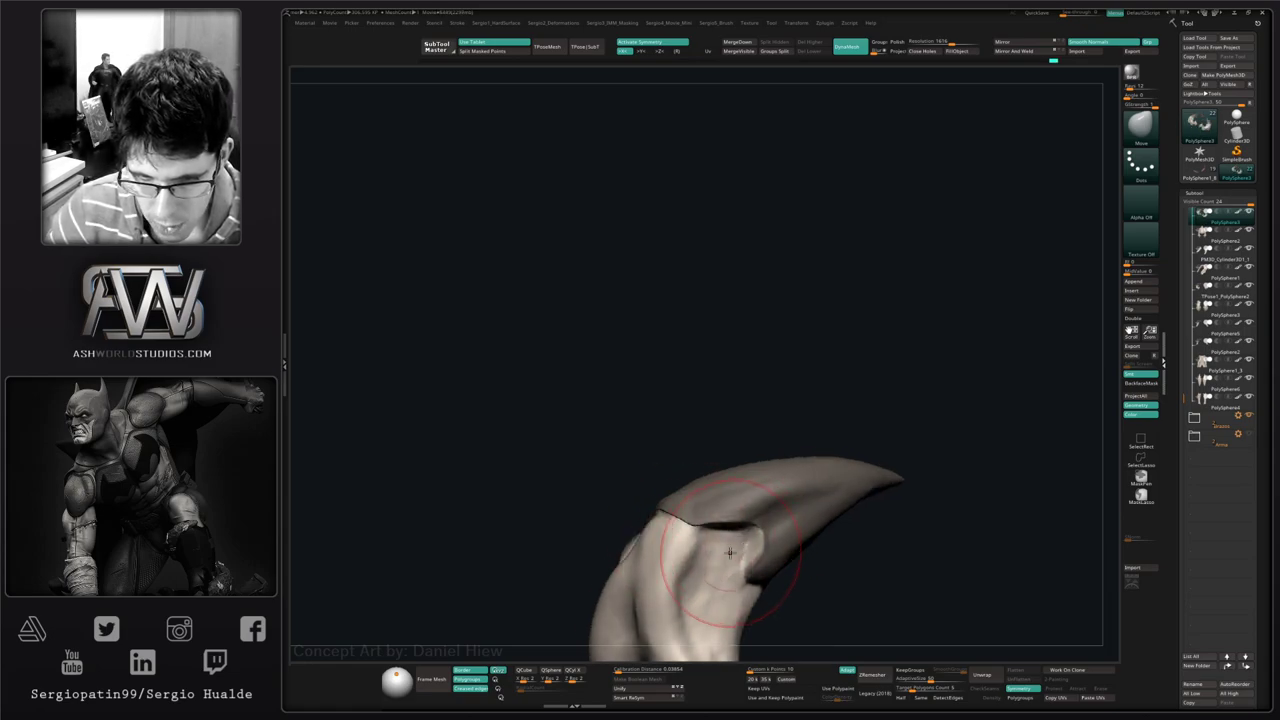
left_click(766, 400, "ctrl")
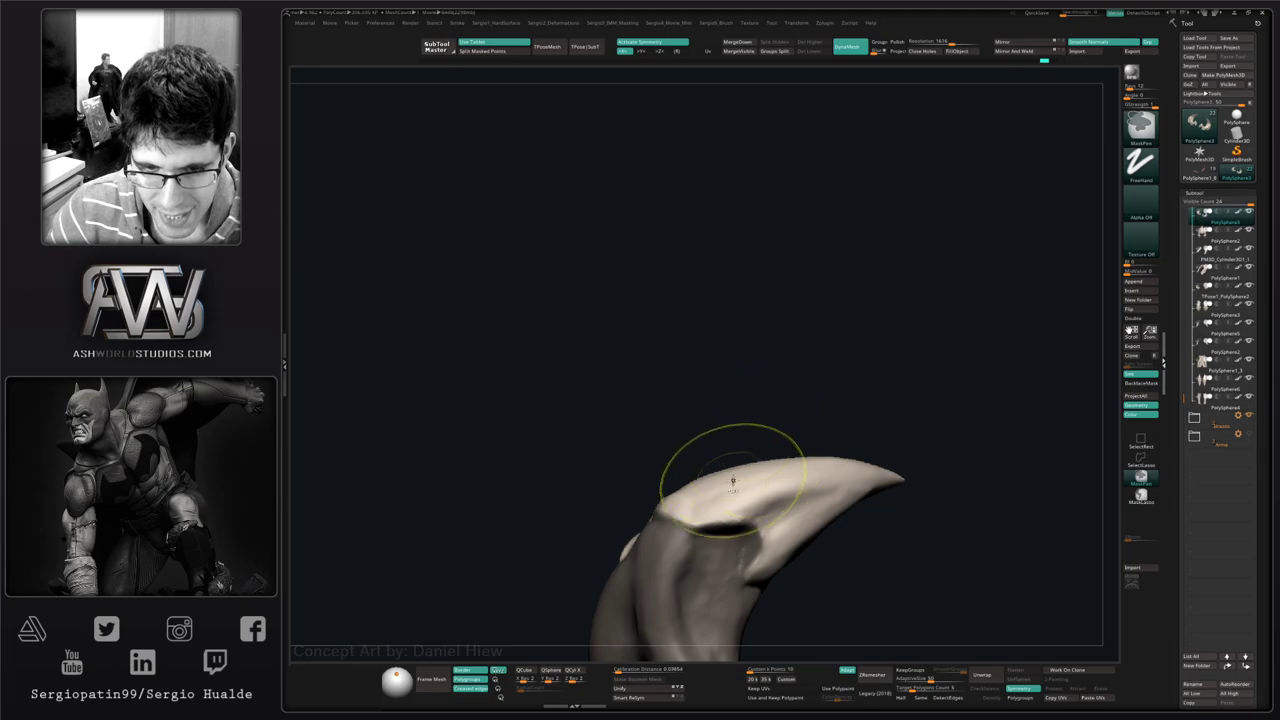
left_click(777, 418, "ctrl")
left_click_drag(697, 538, 673, 524)
right_click_drag(676, 533, 768, 498)
left_click_drag(768, 498, 813, 462)
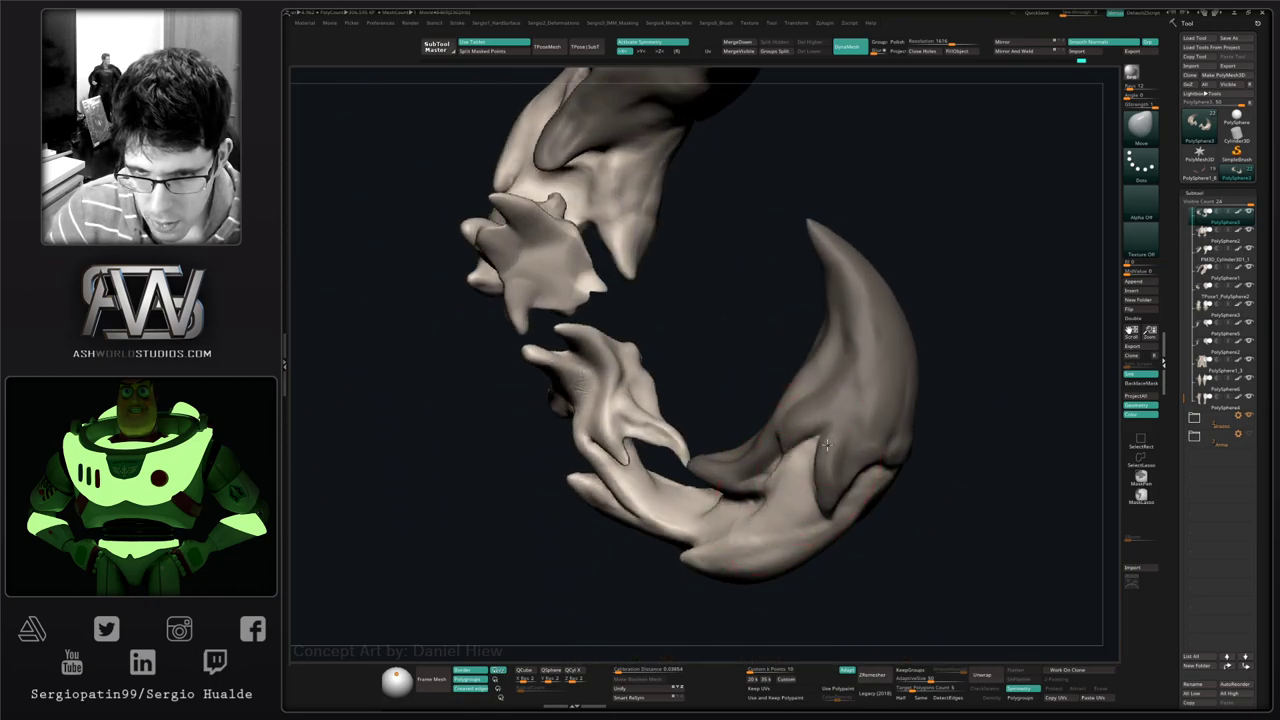
- Invert the mask to free the tip section and reshape its overlapping lower edge and point with the Move brush
mouse_move(828, 432)
right_mouse_down()
mouse_move(843, 471)
mouse_move(812, 450)
mouse_move(840, 486)
mouse_move(636, 402)
mouse_move(655, 425)
mouse_move(634, 371)
mouse_move(610, 368)
mouse_move(700, 317)
mouse_move(653, 415)
mouse_move(690, 472)
mouse_move(741, 474)
mouse_move(731, 440)
mouse_move(752, 387)
right_mouse_up()
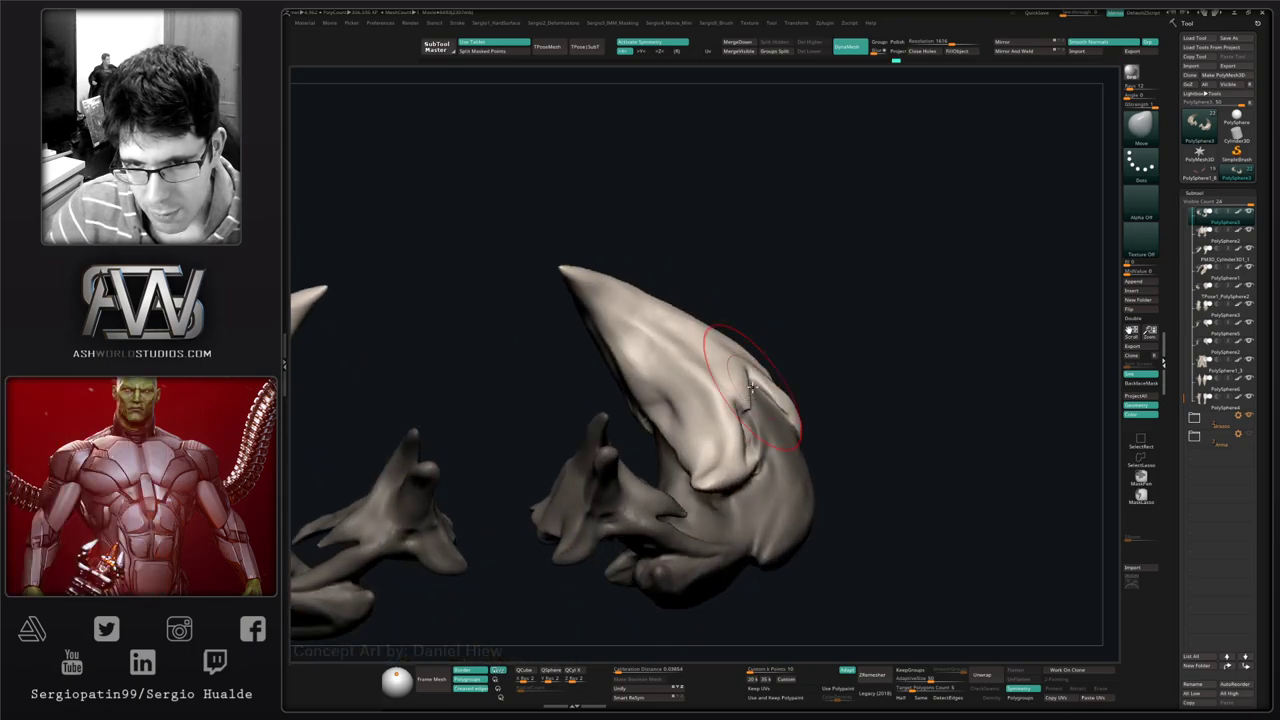
mouse_move(800, 425)
right_mouse_down()
mouse_move(761, 422)
mouse_move(745, 380)
mouse_move(789, 443)
mouse_move(789, 409)
right_mouse_up()
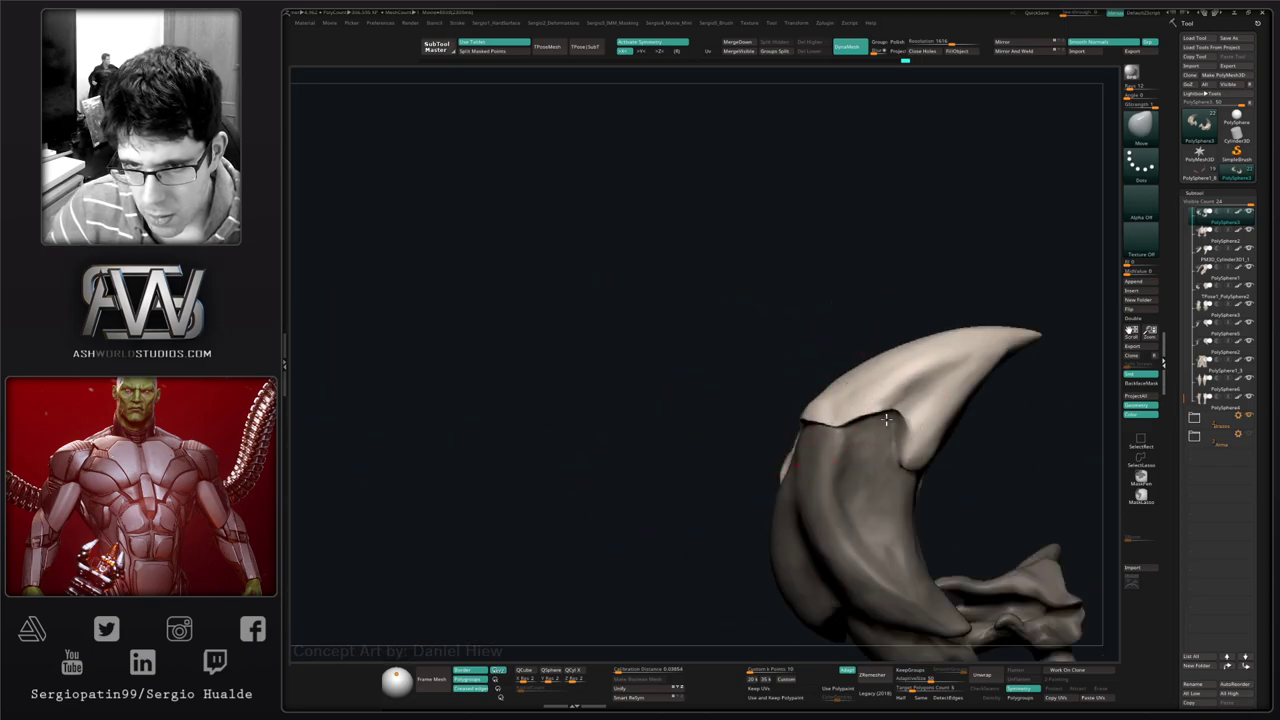
right_click_drag(923, 452, 932, 450)
left_click_drag(928, 448, 910, 434)
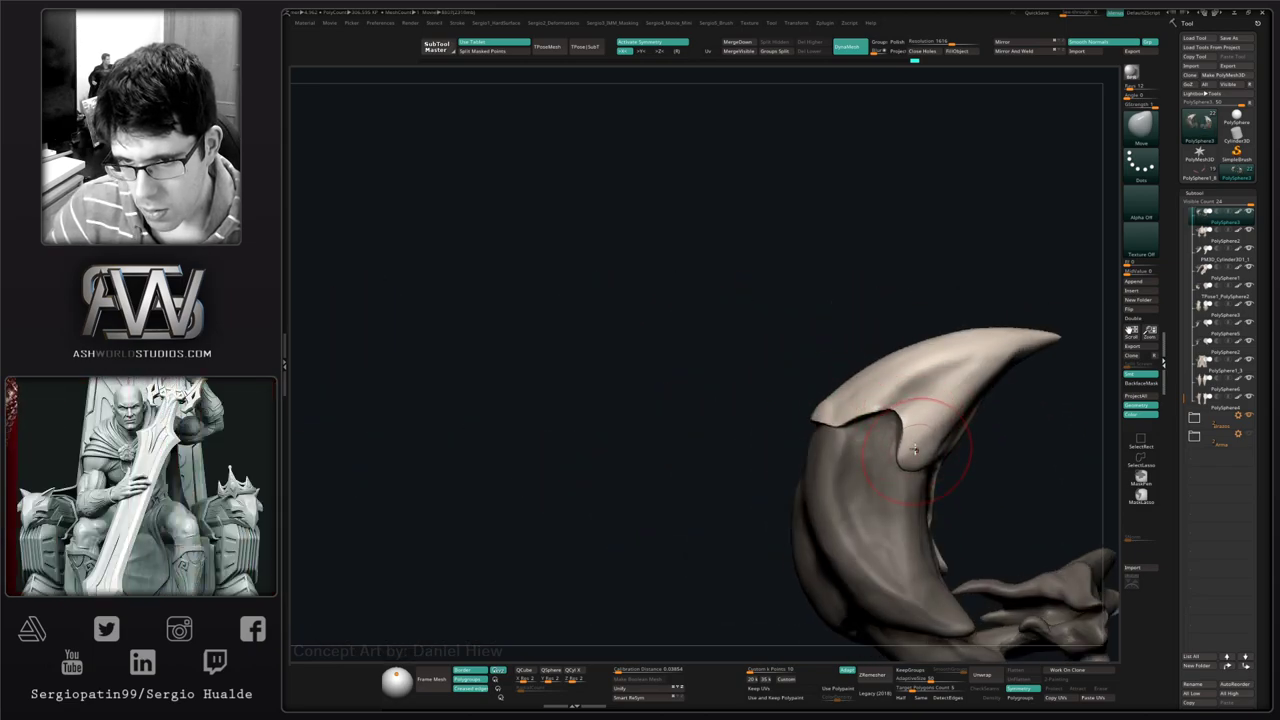
right_click_drag(914, 450, 917, 476)
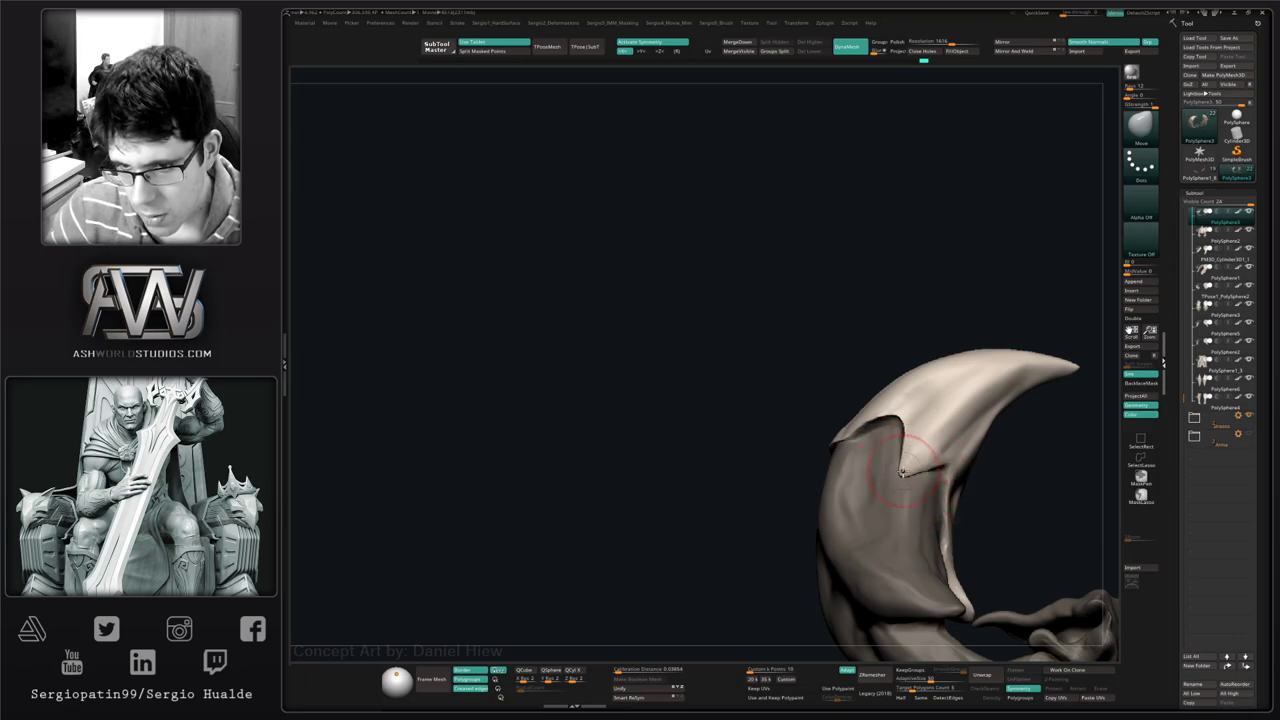
- Smooth the tip section's outer surface just above its jagged lower edge
key("b")
key("i")
key("n")
mouse_move(917, 477)
right_mouse_down()
mouse_move(876, 440)
mouse_move(812, 476)
mouse_move(826, 446)
right_mouse_up()
key("b")
key("m")
key("v")
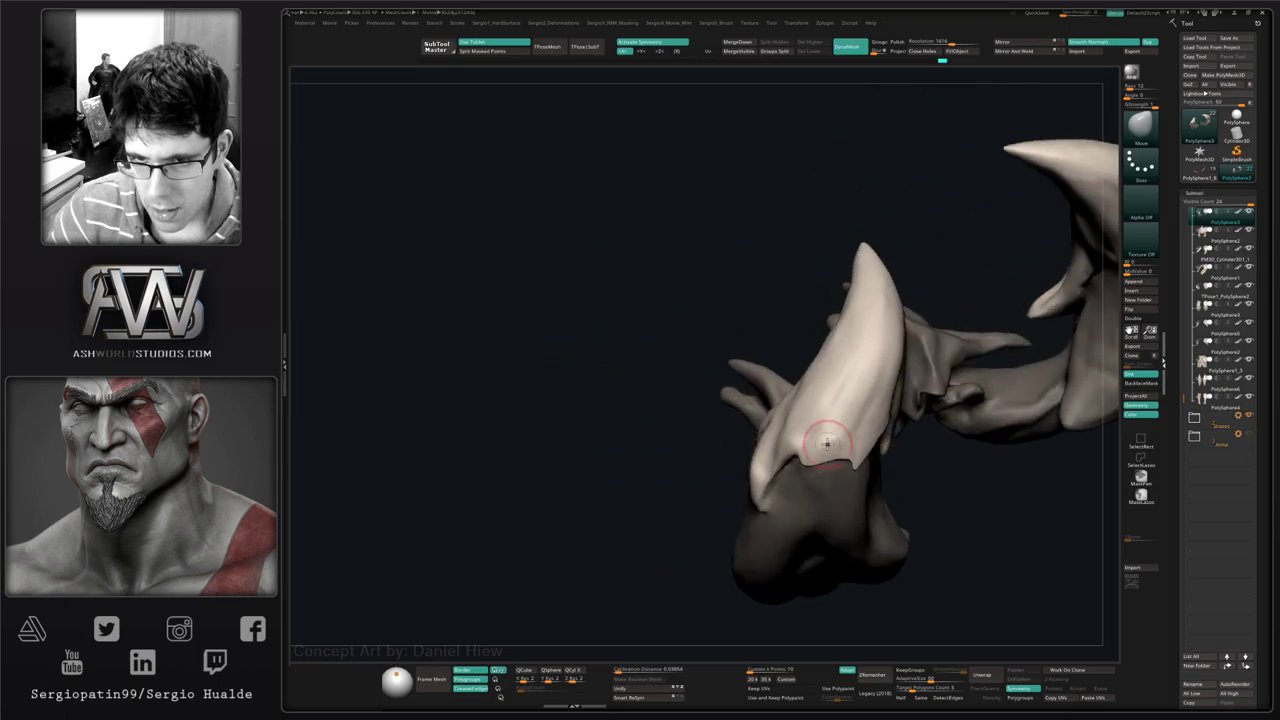
mouse_move(826, 446)
left_mouse_down("shift")
mouse_move(801, 455)
mouse_move(845, 403)
mouse_move(827, 428)
left_mouse_up("shift")
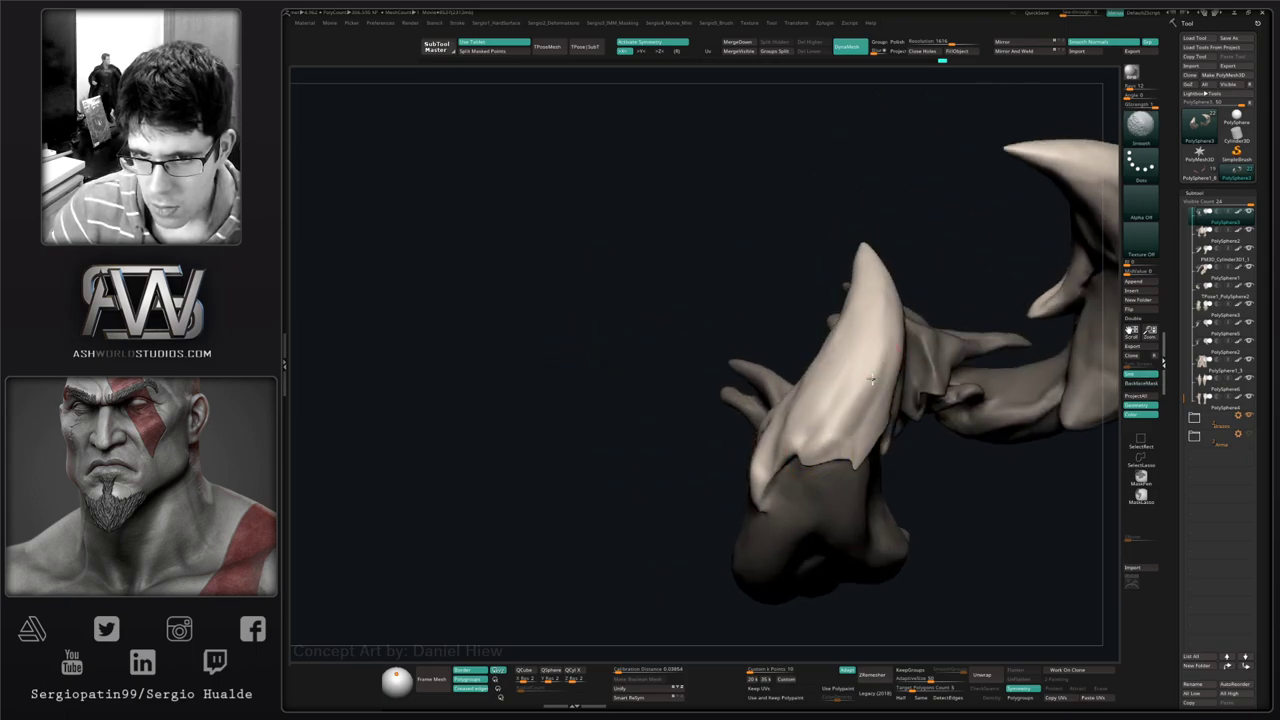
mouse_move(833, 373)
right_mouse_down()
mouse_move(906, 491)
mouse_move(864, 340)
right_mouse_up()
mouse_move(864, 340)
right_mouse_down()
mouse_move(836, 482)
mouse_move(845, 493)
mouse_move(854, 473)
mouse_move(885, 487)
mouse_move(828, 435)
mouse_move(720, 494)
right_mouse_up()
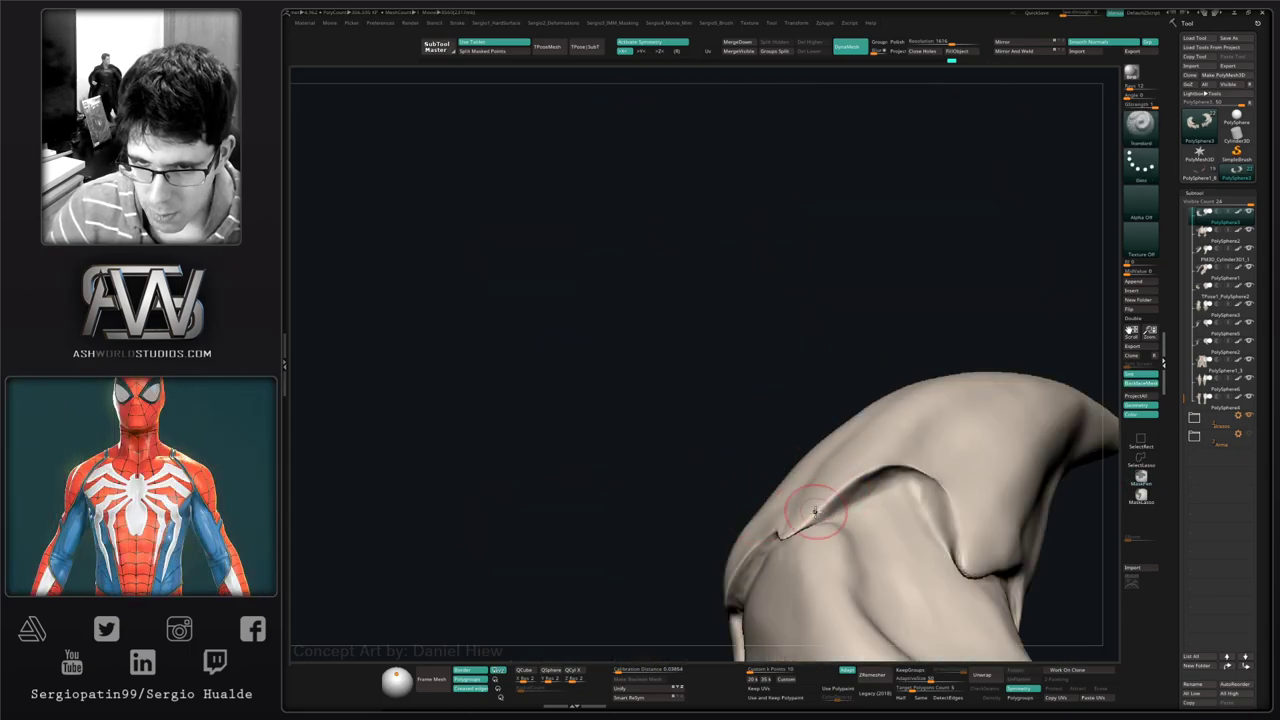
- Sharpen the notch corner in the tip section's overlapping edge with the Move brush
right_click_drag(926, 470, 905, 450)
key("b")
key("m")
key("v")
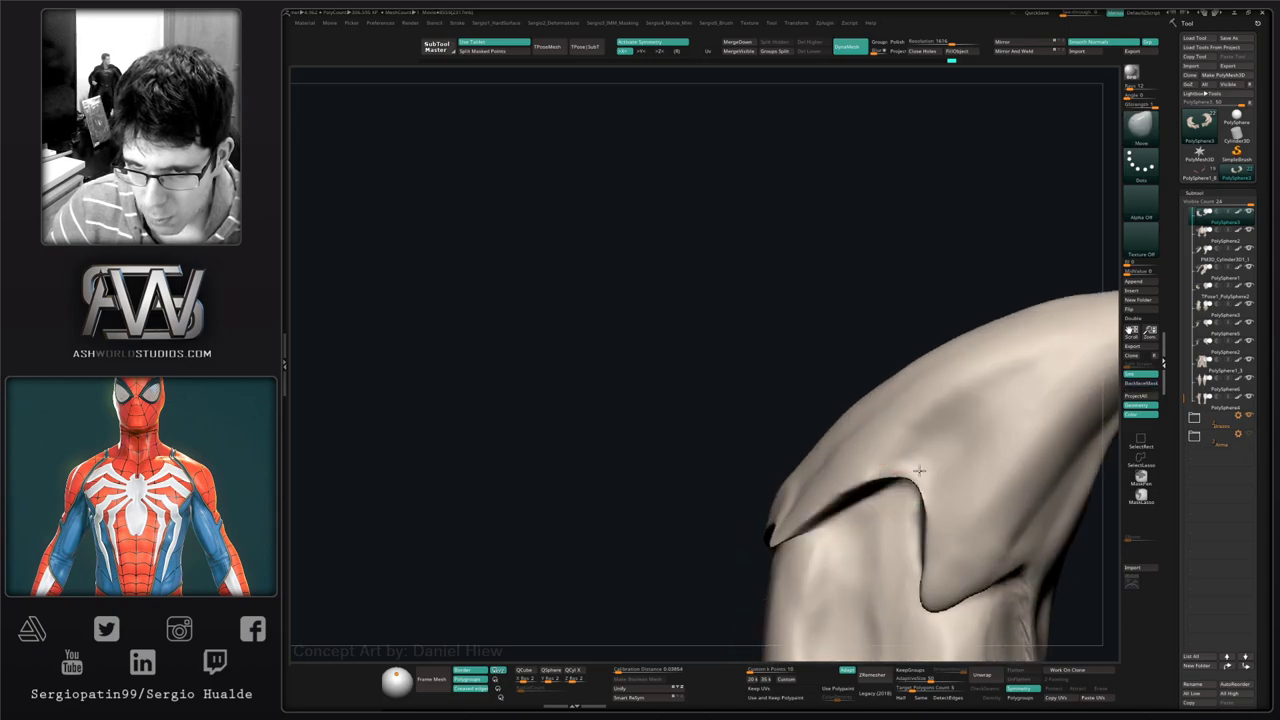
left_click_drag(918, 492, 921, 486)
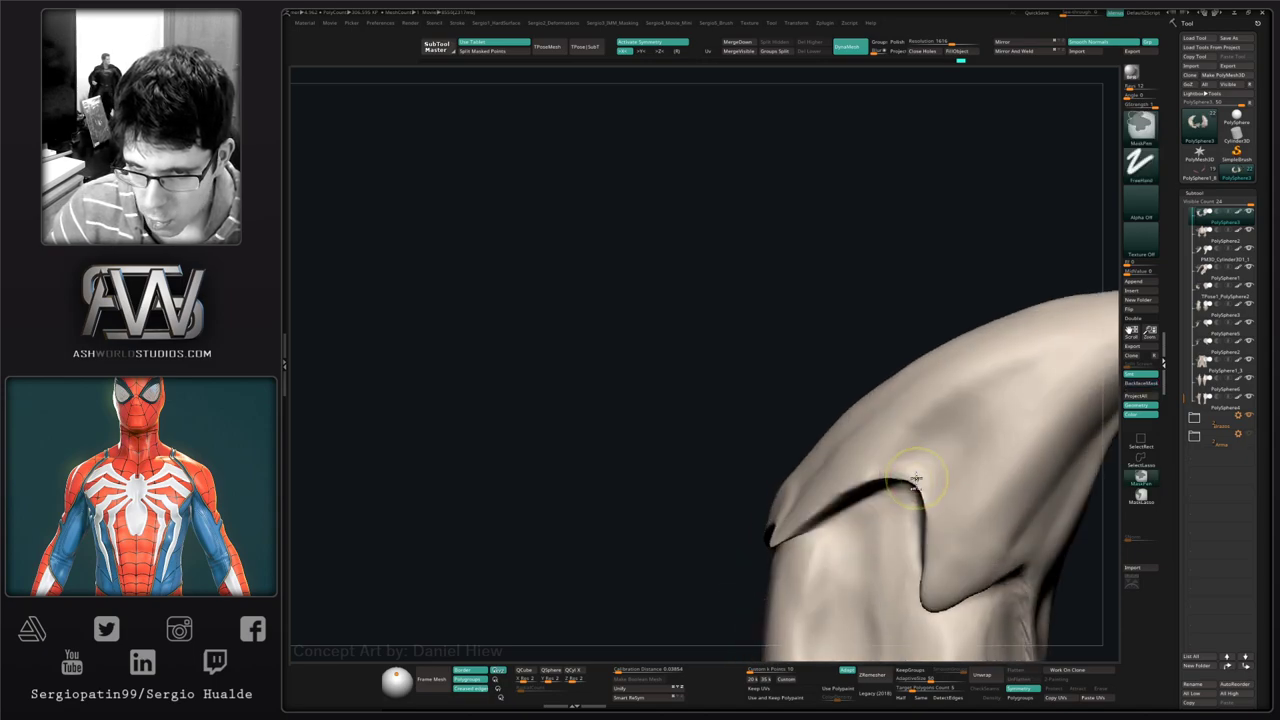
right_click_drag(915, 468, 910, 472)
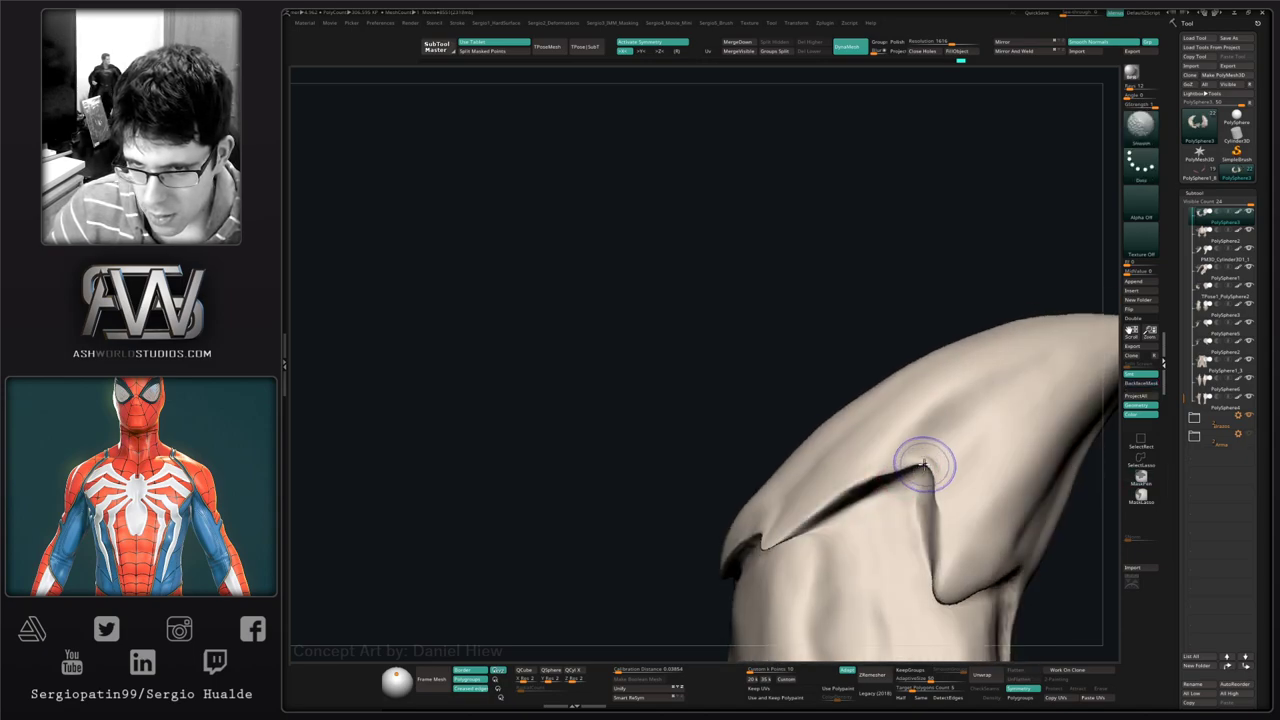
- Carve the crease beneath the tip section's overlapping edge and notch with the DamStandard brush
key("b")
key("d")
key("s")
left_click_drag(890, 484, 909, 477)
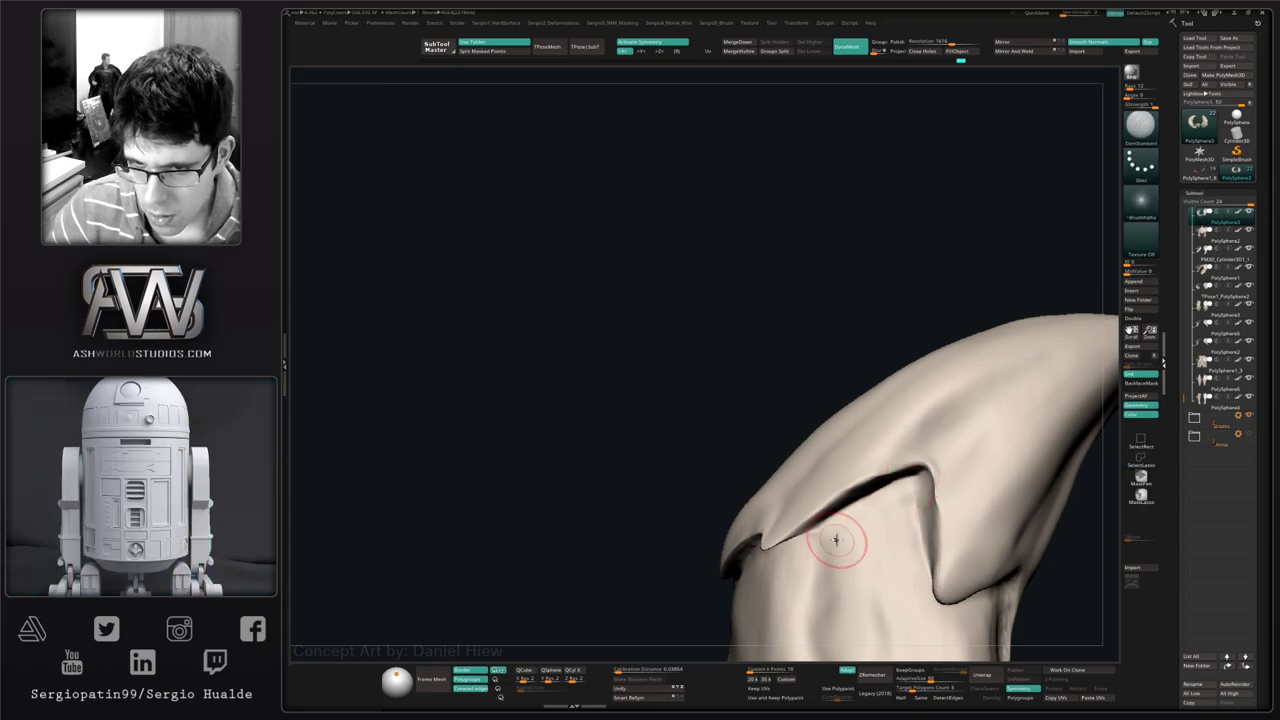
right_click_drag(913, 541, 923, 510)
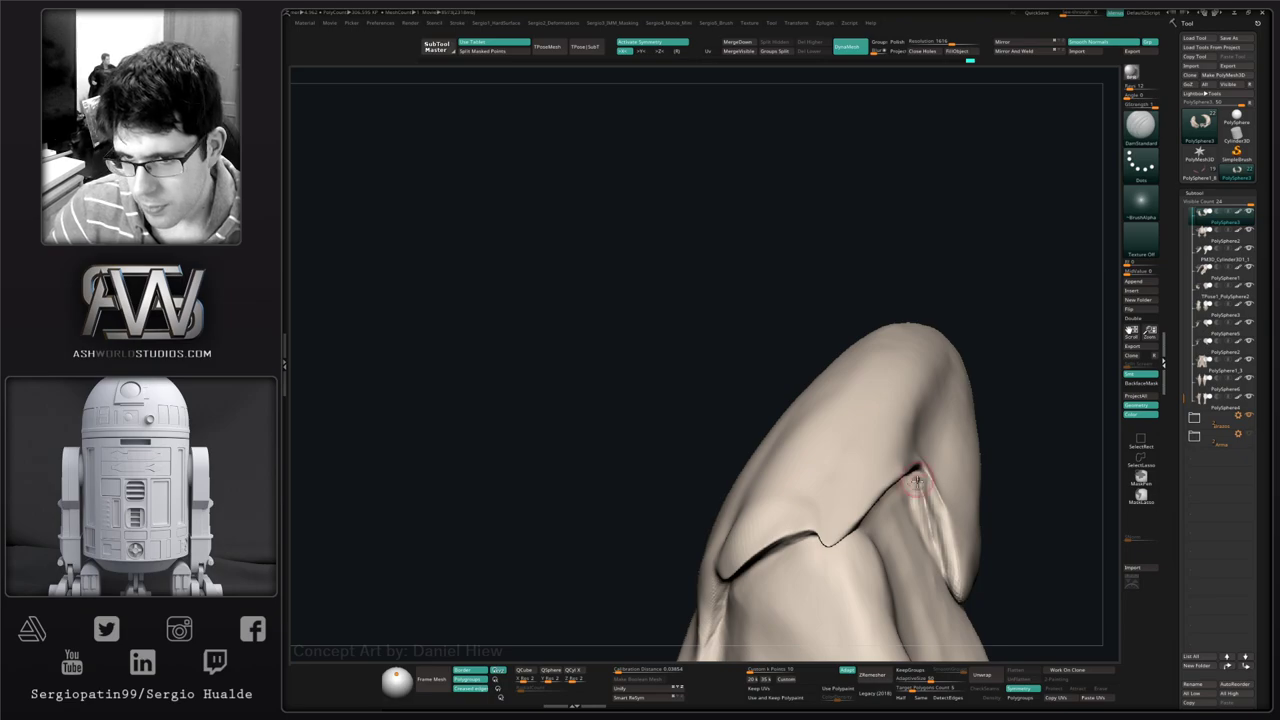
- Show the whole creature and adjust the horn's hooked plate with a resized Move brush
mouse_move(917, 483)
right_mouse_down()
mouse_move(894, 520)
mouse_move(851, 417)
mouse_move(882, 476)
mouse_move(877, 545)
mouse_move(894, 480)
mouse_move(839, 554)
mouse_move(951, 463)
mouse_move(1017, 477)
mouse_move(921, 467)
mouse_move(914, 454)
mouse_move(825, 485)
mouse_move(833, 496)
mouse_move(837, 462)
mouse_move(846, 470)
mouse_move(760, 430)
mouse_move(815, 420)
right_mouse_up()
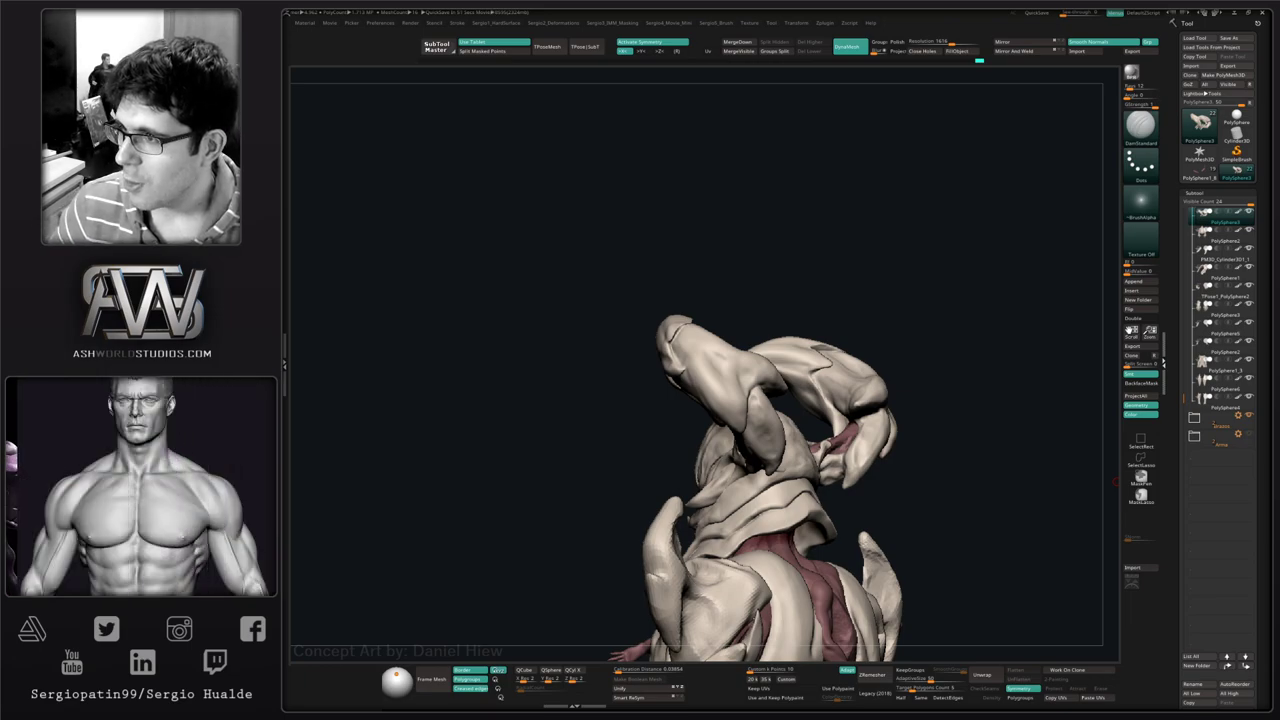
mouse_move(839, 431)
right_mouse_down()
mouse_move(900, 420)
mouse_move(806, 438)
mouse_move(789, 412)
mouse_move(812, 430)
mouse_move(1114, 449)
right_mouse_up()
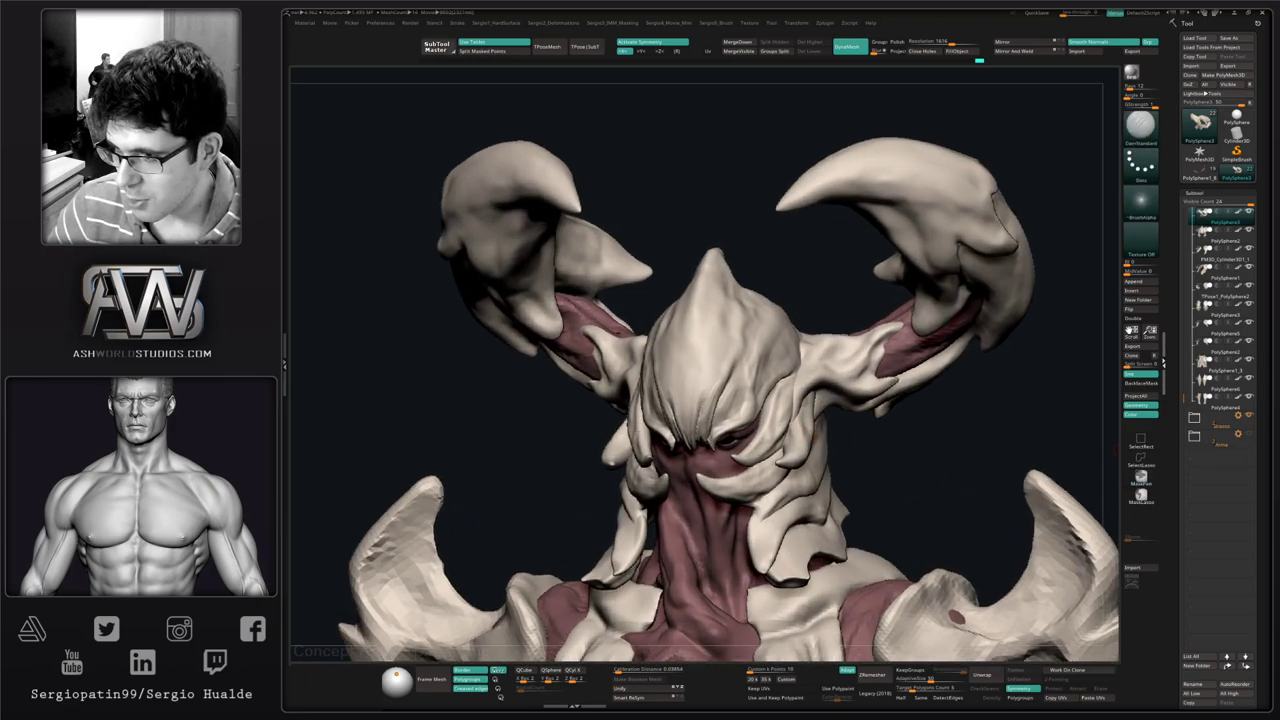
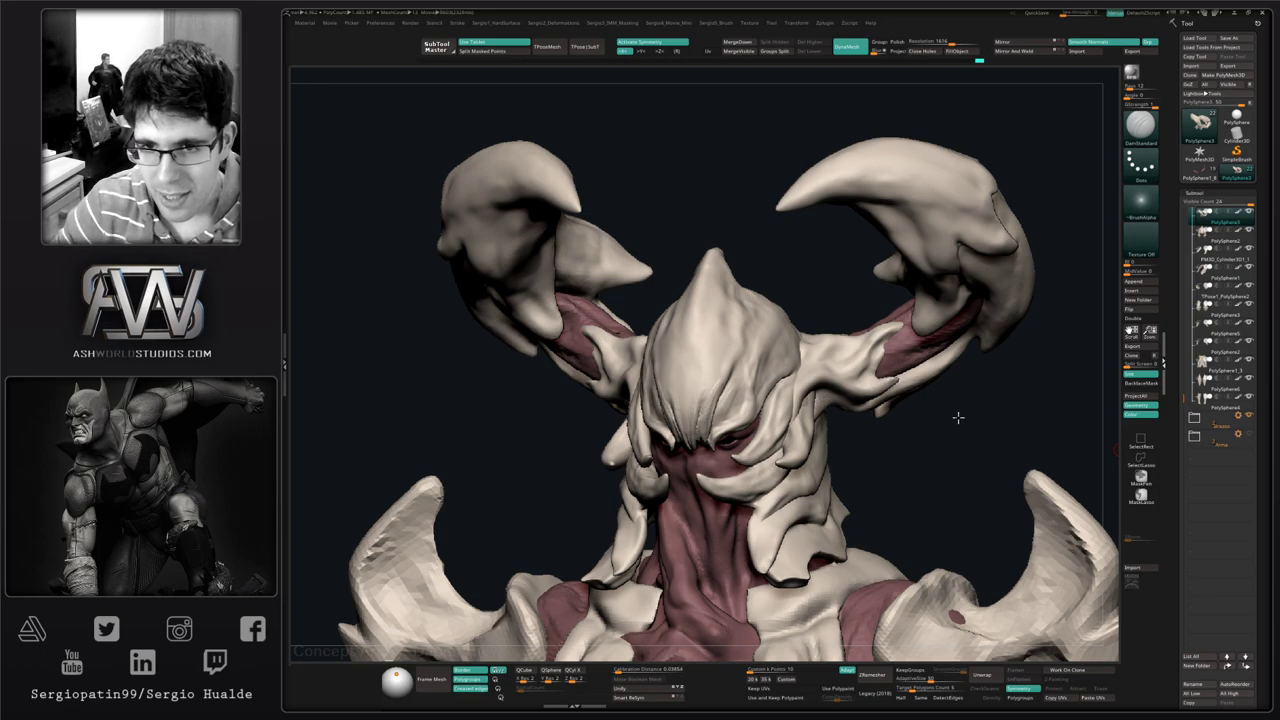
mouse_move(957, 417)
left_mouse_down()
mouse_move(915, 400)
mouse_move(866, 404)
mouse_move(914, 375)
mouse_move(914, 350)
mouse_move(846, 366)
mouse_move(862, 362)
left_mouse_up()
key("b")
key("m")
key("v")
key("s")
key("s")
key("s")
mouse_move(932, 332)
left_mouse_down()
mouse_move(988, 306)
mouse_move(880, 274)
mouse_move(882, 307)
left_mouse_up()
- Mask the horn's middle segment below the hooked plate with MaskLasso and invert the mask to protect the outer plates
left_click(1140, 497)
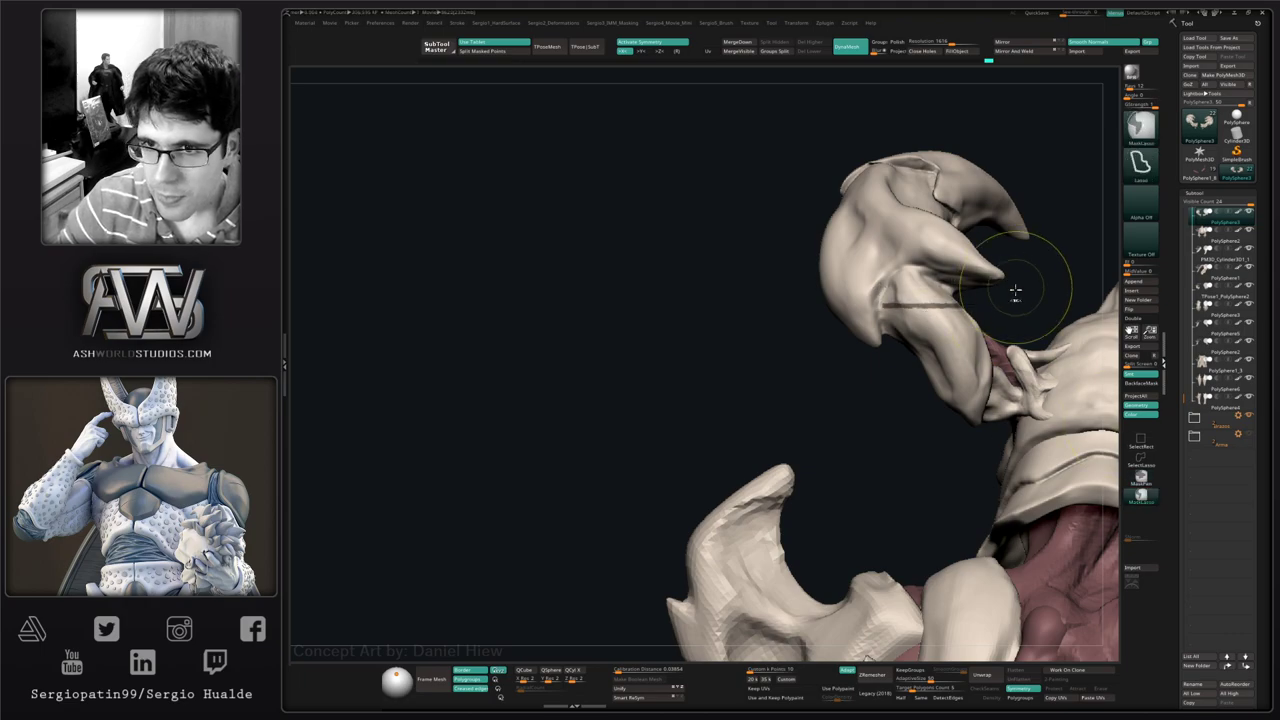
key("ctrl+z")
left_click_drag(906, 262, 876, 318, "ctrl")
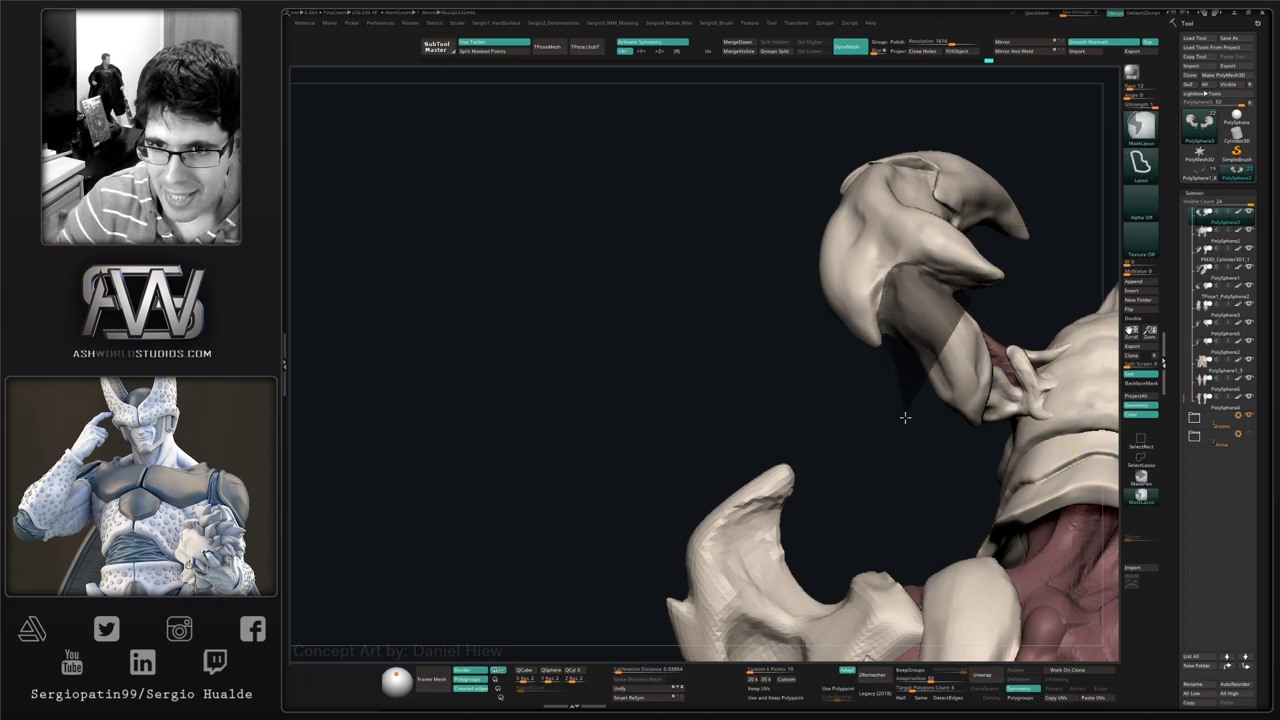
mouse_move(905, 417)
left_mouse_down("ctrl")
mouse_move(1017, 294)
mouse_move(950, 337)
left_mouse_up("ctrl")
left_click(950, 337, "ctrl")
key("s")
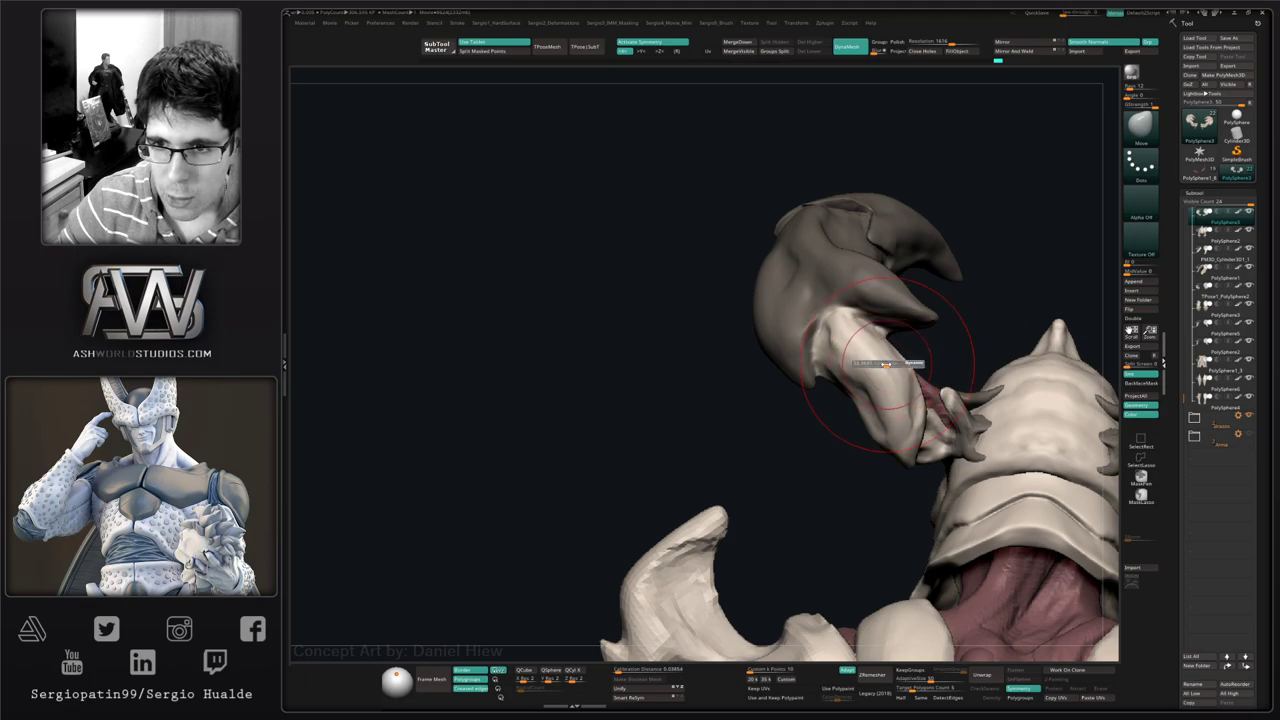
- Reshape the horn's unmasked middle segment with the Move brush
left_click_drag(886, 364, 1005, 420)
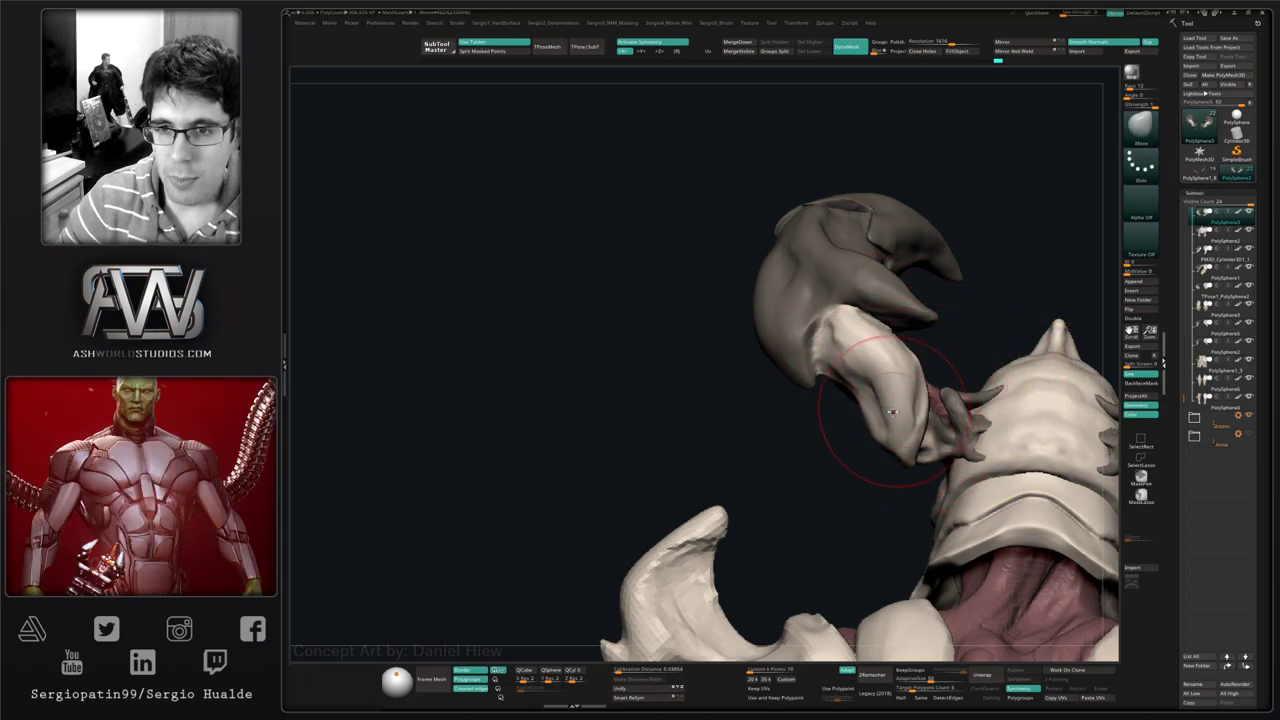
left_click_drag(900, 416, 920, 405)
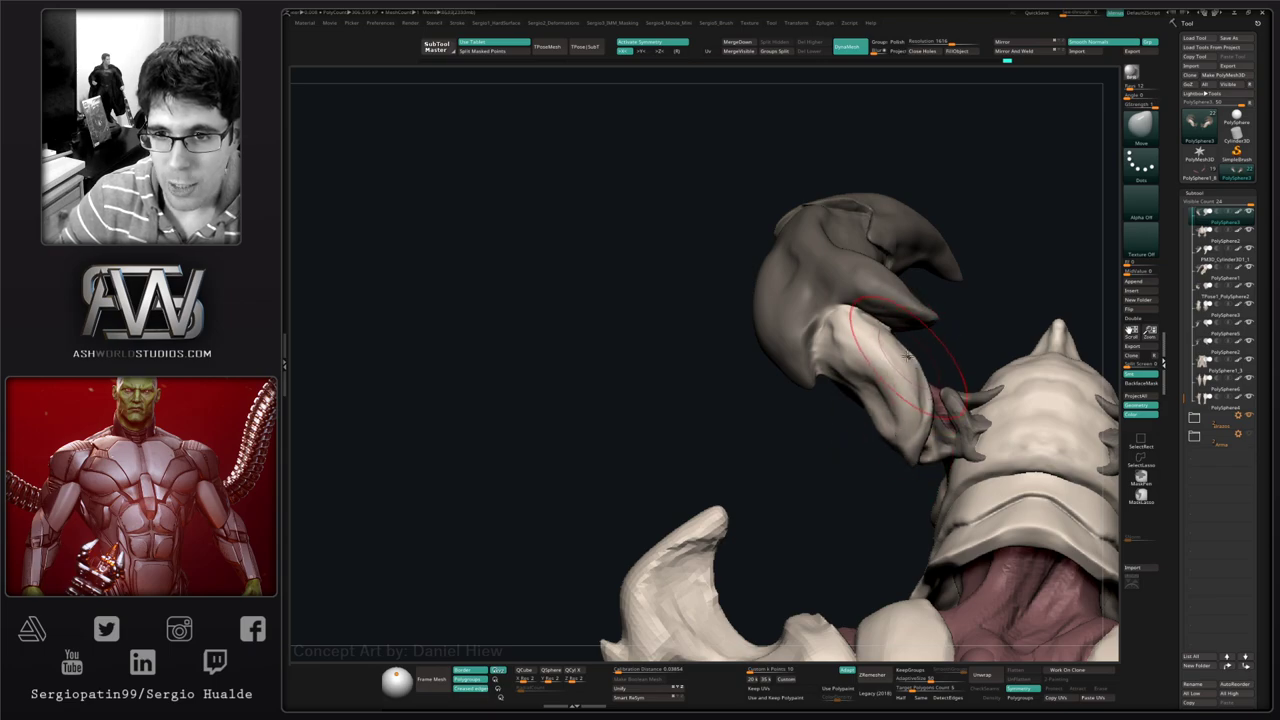
mouse_move(891, 351)
right_mouse_down()
mouse_move(962, 390)
mouse_move(926, 414)
mouse_move(932, 433)
mouse_move(808, 406)
mouse_move(841, 434)
mouse_move(862, 423)
right_mouse_up()
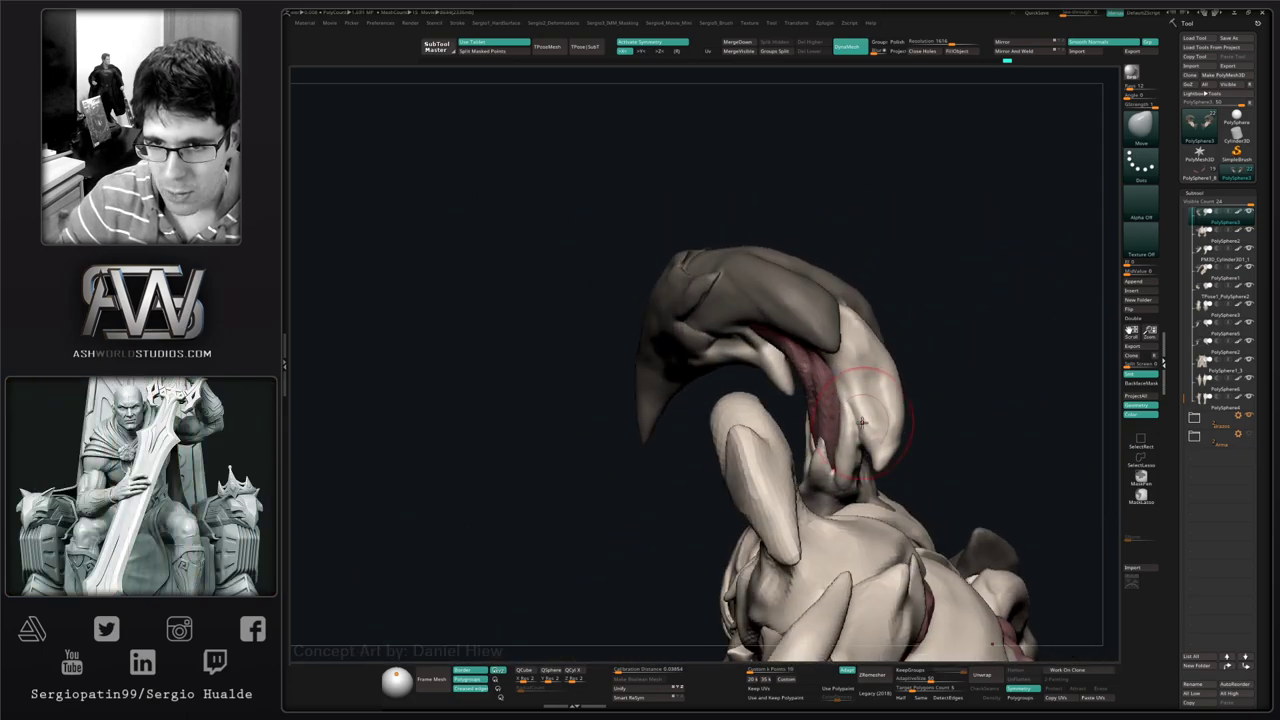
- Isolate the horns and mask the middle segment's outer surface, leaving only the inner strip near the base editable
key("shift+s")
left_click_drag(934, 416, 920, 480, "ctrl")
mouse_move(920, 480)
right_mouse_down("ctrl")
mouse_move(852, 465)
mouse_move(904, 494)
right_mouse_up("ctrl")
mouse_move(878, 512)
left_mouse_down("ctrl")
mouse_move(850, 370)
mouse_move(809, 467)
mouse_move(896, 551)
left_mouse_up("ctrl")
left_click(906, 523, "ctrl")
right_click_drag(906, 523, 829, 478)
left_click(826, 476, "ctrl")
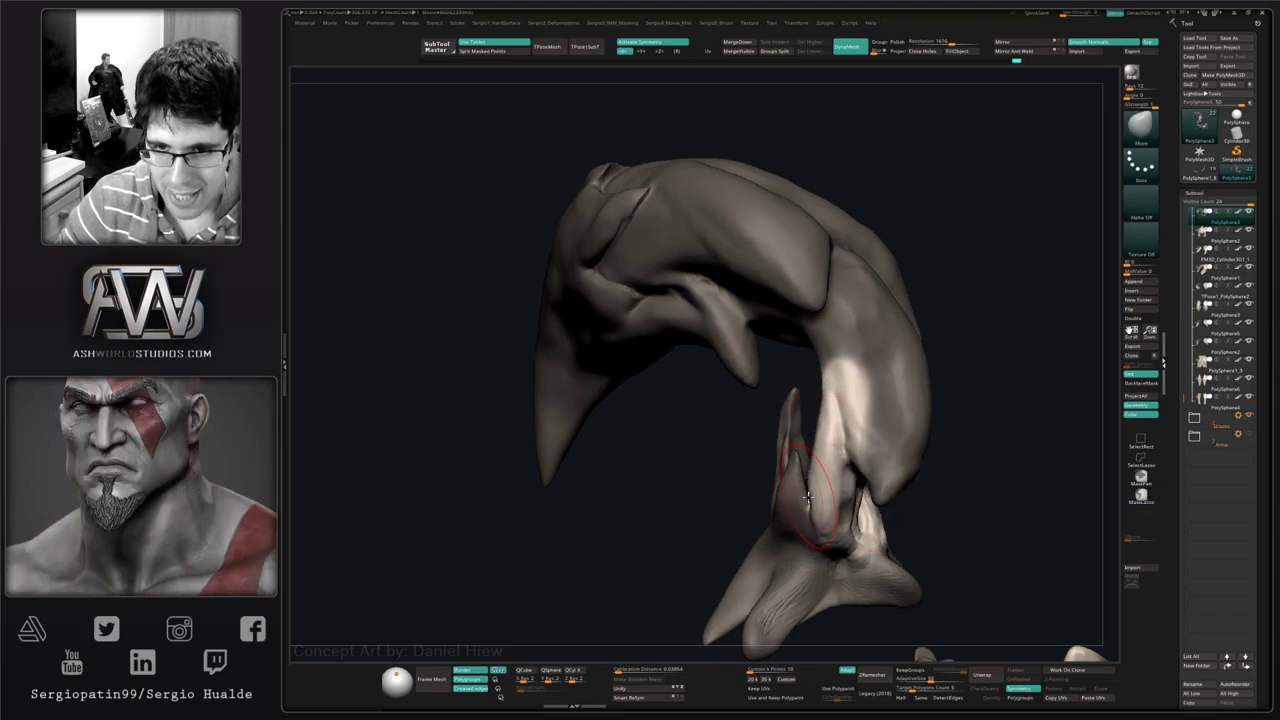
- Adjust the middle segment's unmasked inner strip with a resized Move brush and clear the mask
right_click_drag(807, 497, 795, 503)
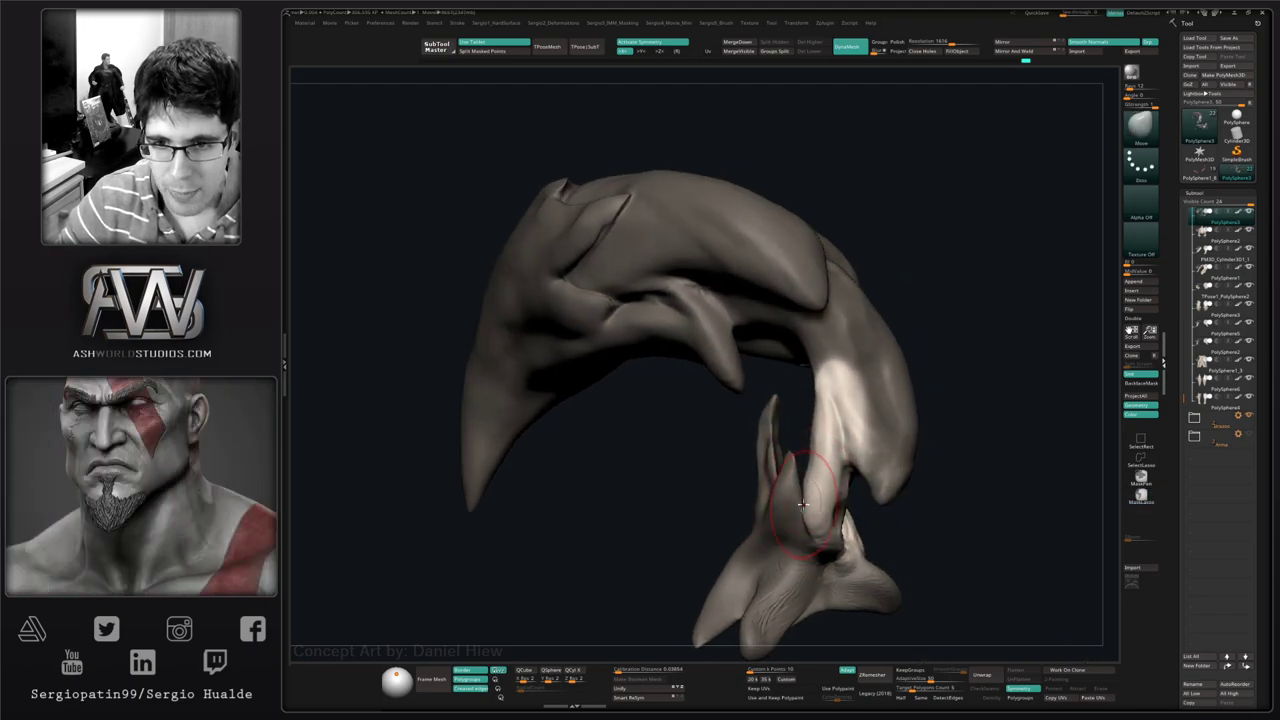
key("shift")
key("s")
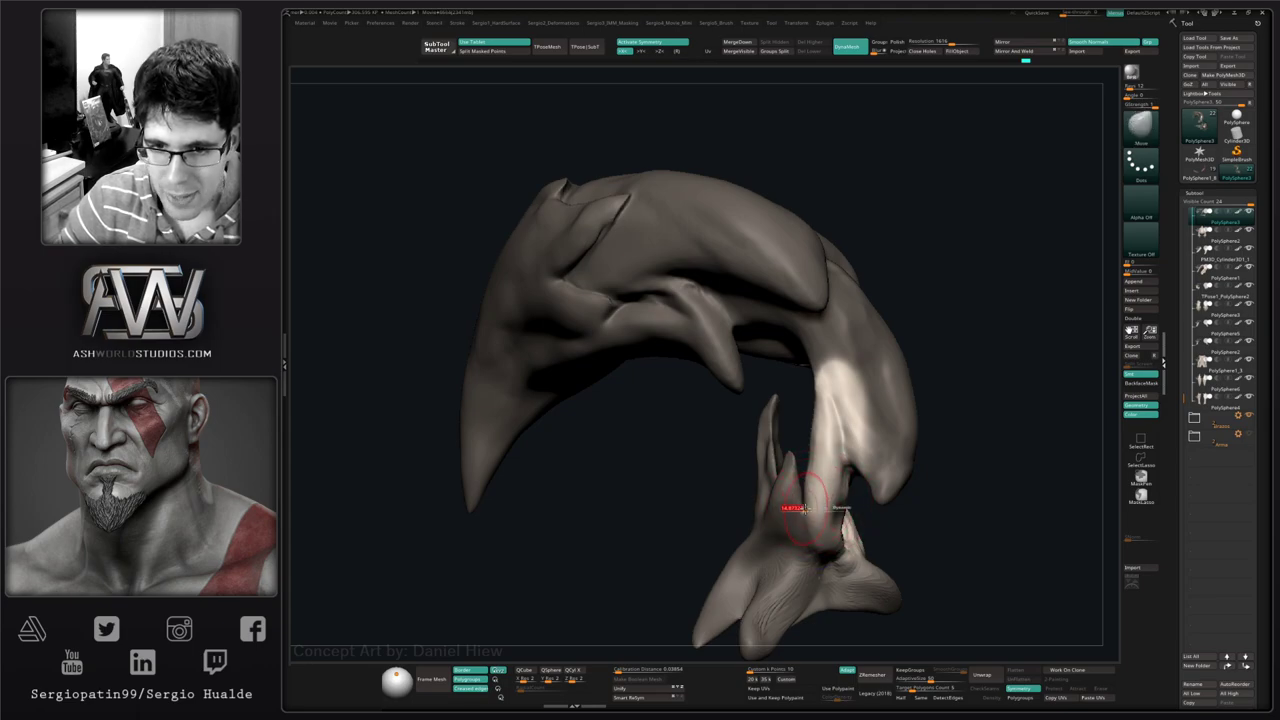
right_click_drag(803, 506, 819, 453)
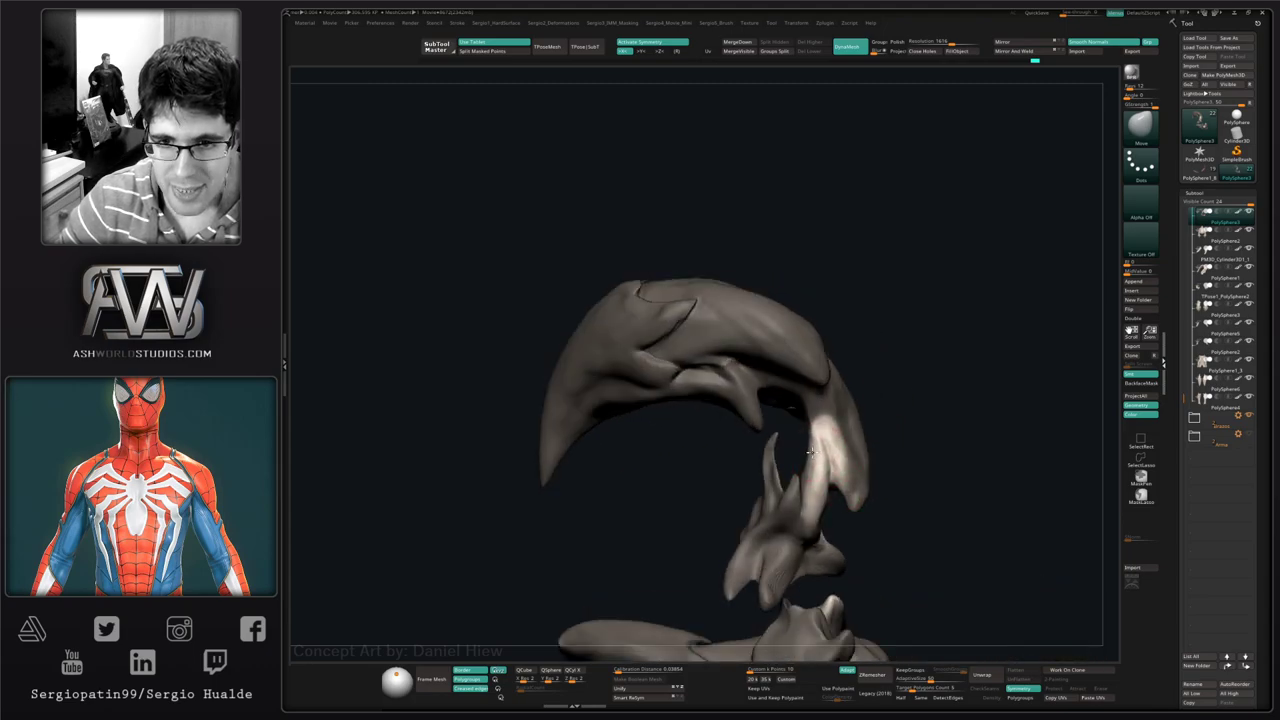
left_click_drag(909, 420, 929, 440, "ctrl")
mouse_move(929, 440)
right_mouse_down("ctrl")
mouse_move(890, 420)
mouse_move(818, 488)
mouse_move(811, 452)
mouse_move(914, 489)
mouse_move(829, 477)
mouse_move(890, 495)
mouse_move(863, 500)
mouse_move(908, 428)
mouse_move(904, 379)
right_mouse_up("ctrl")
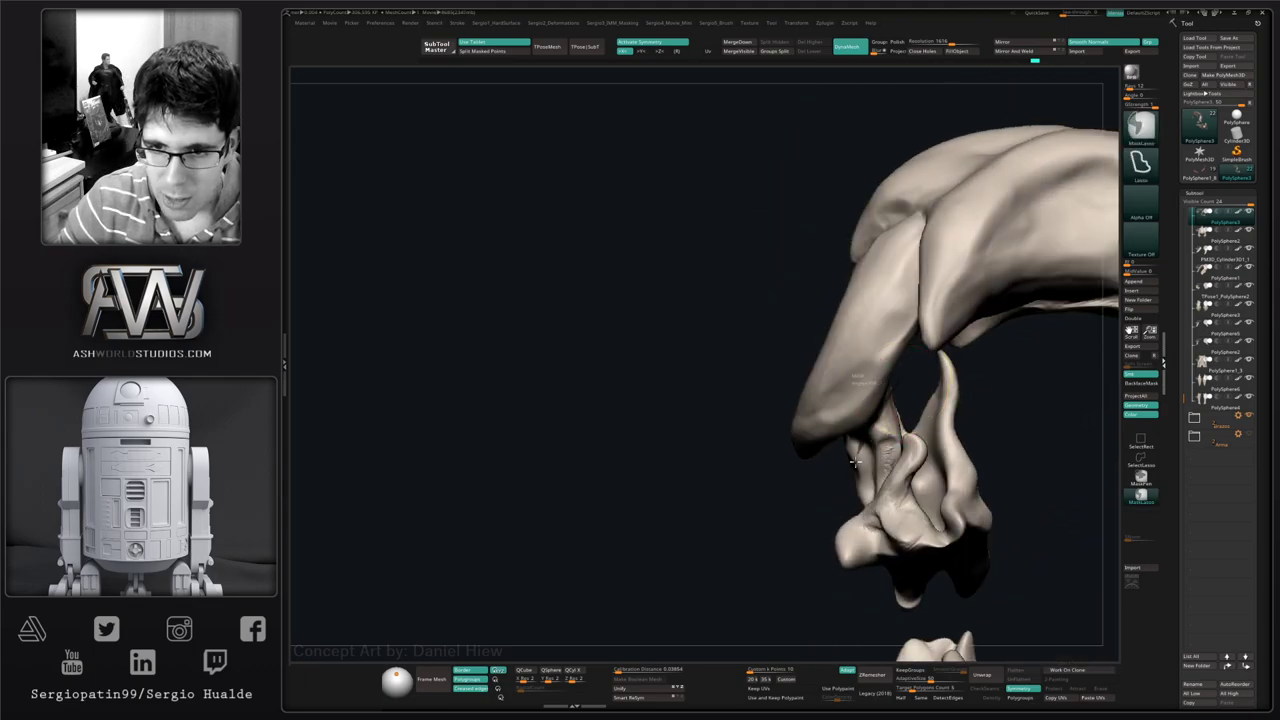
- Mask a patch of the horn's base beneath the middle segment with MaskLasso and invert the mask
left_click_drag(922, 512, 920, 443, "ctrl")
right_click_drag(920, 443, 954, 443)
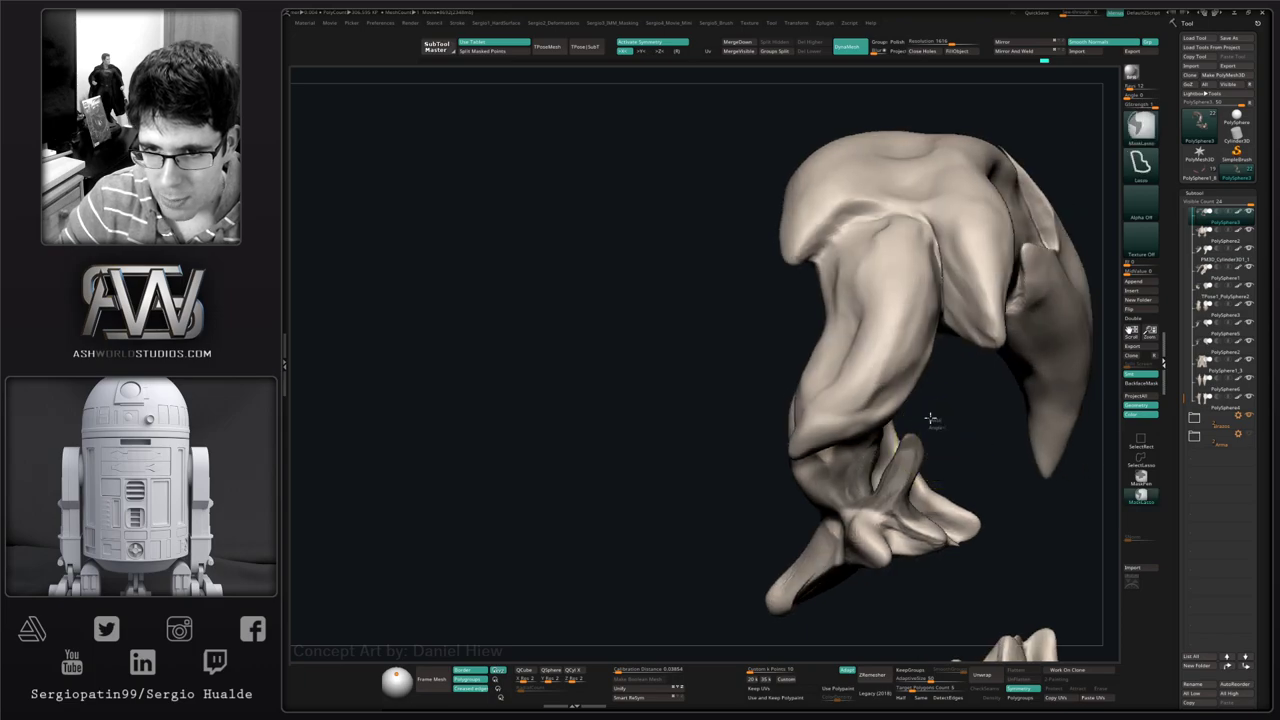
left_click_drag(941, 531, 942, 522, "ctrl+alt")
right_click_drag(942, 522, 794, 494)
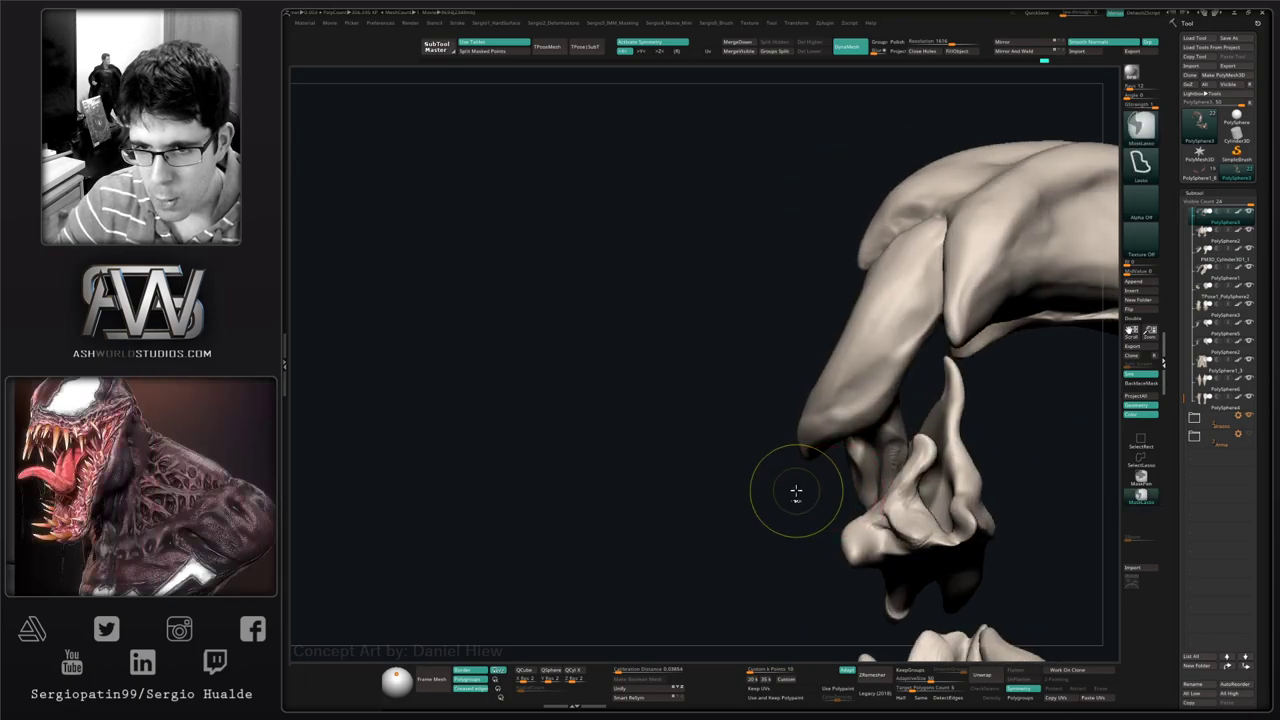
key("ctrl+i")
mouse_move(877, 462)
right_mouse_down()
mouse_move(918, 468)
mouse_move(886, 478)
mouse_move(864, 414)
mouse_move(878, 432)
mouse_move(868, 412)
mouse_move(920, 381)
right_mouse_up()
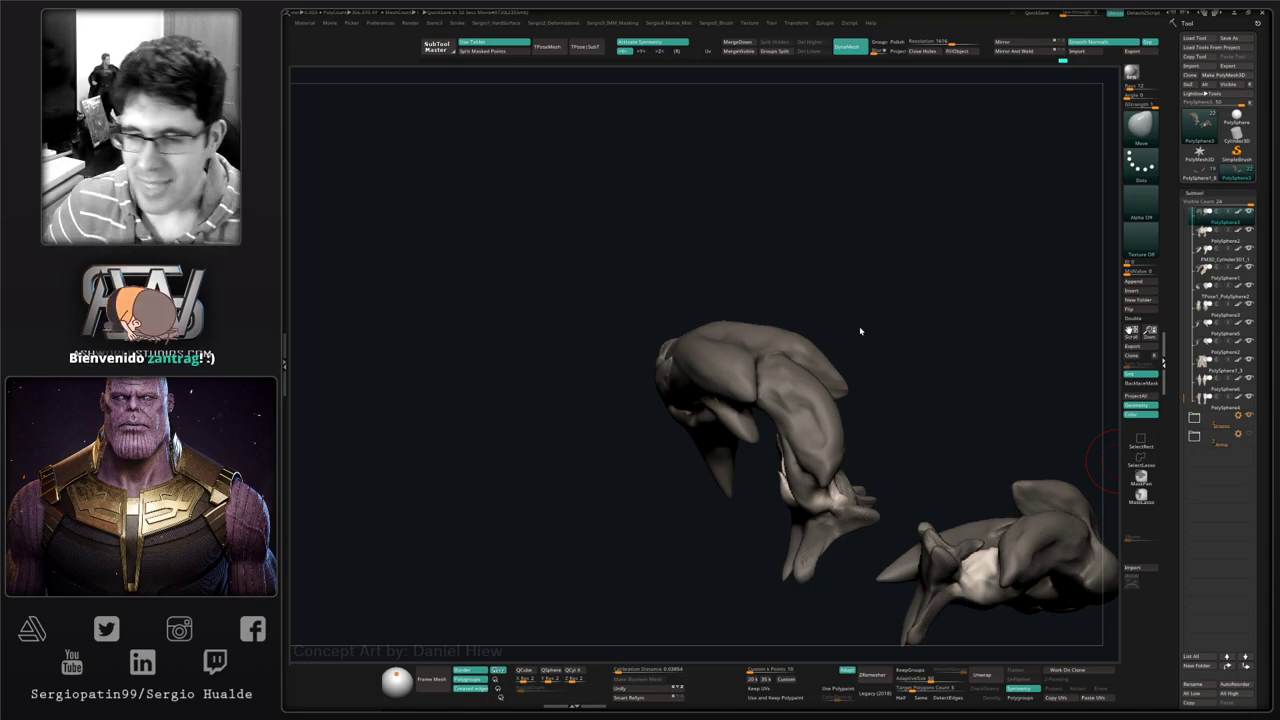
- Check the unmasked base patch from other angles and clear the mask on the horns
left_click_drag(860, 331, 863, 334)
left_click_drag(874, 420, 866, 433)
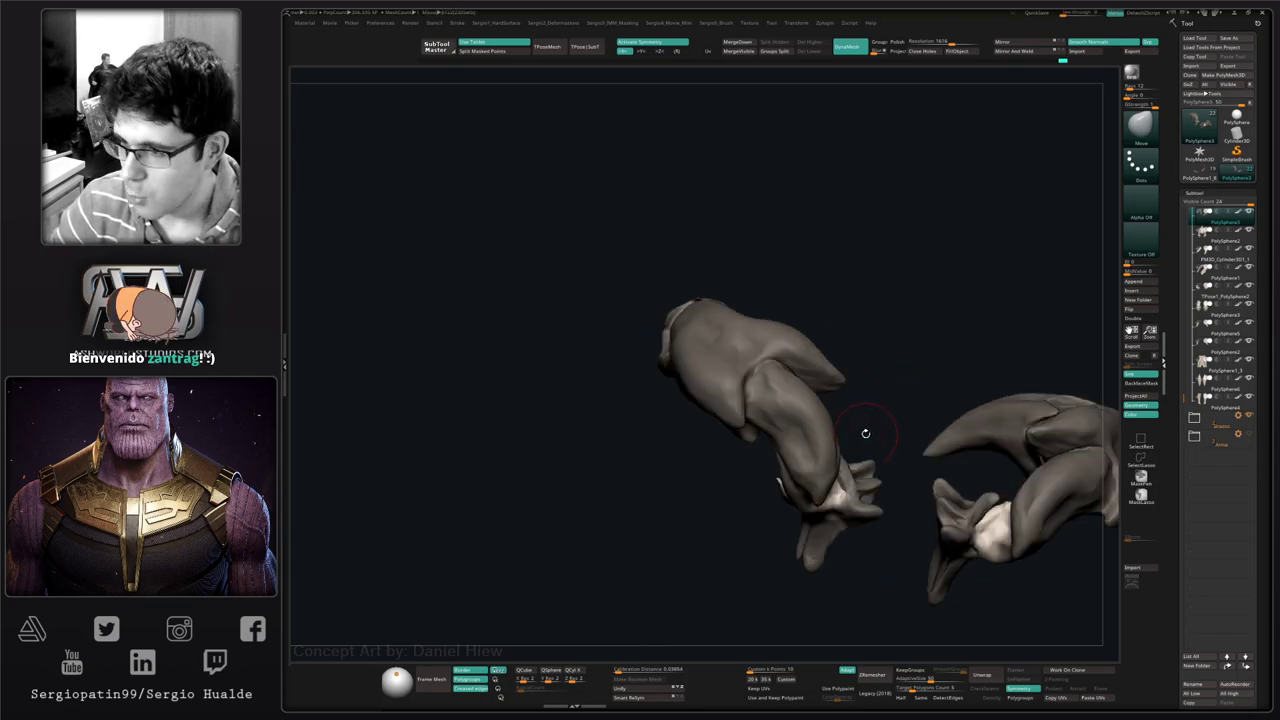
left_click_drag(763, 466, 818, 470)
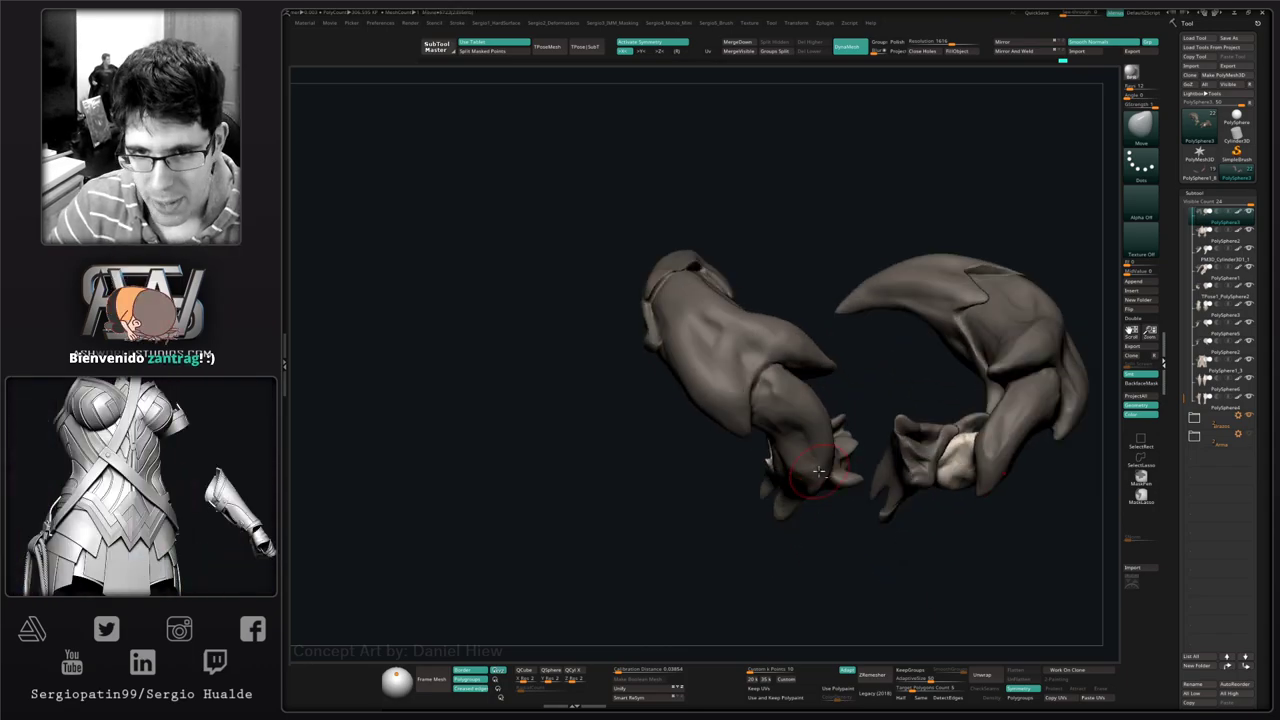
right_click_drag(818, 471, 775, 503, "alt")
left_click_drag(760, 350, 772, 368, "ctrl")
right_click_drag(772, 368, 723, 414, "ctrl")
- Sharpen the notch corner where the hooked plate overlaps the middle segment, using the Move and DamStandard brushes
key("s")
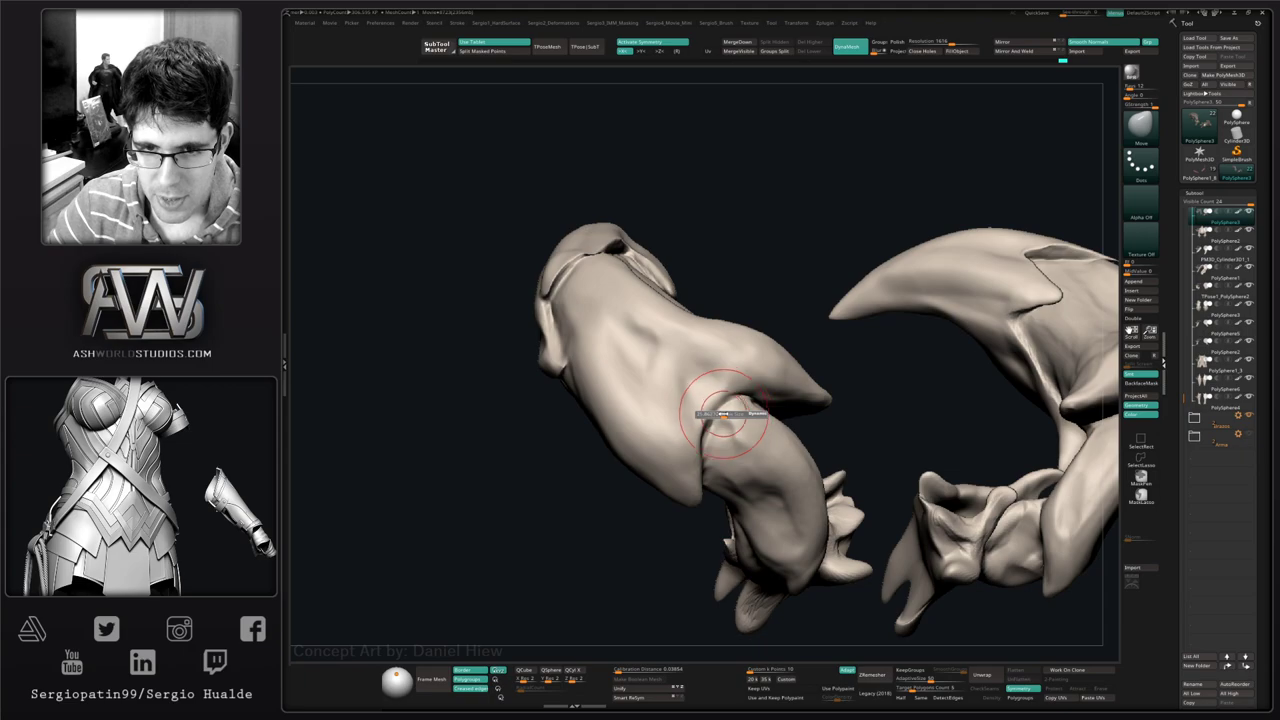
left_click_drag(723, 414, 712, 414)
mouse_move(712, 414)
right_mouse_down()
mouse_move(731, 428)
mouse_move(726, 408)
right_mouse_up()
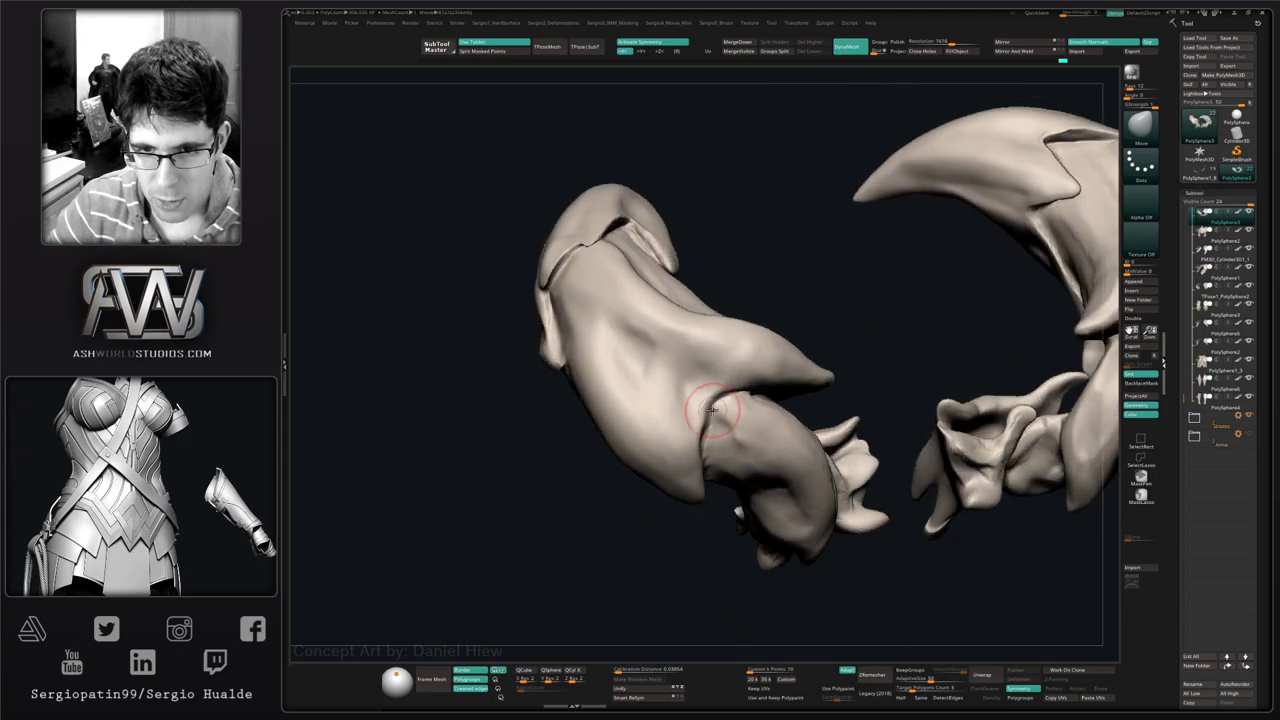
key("b")
key("d")
key("s")
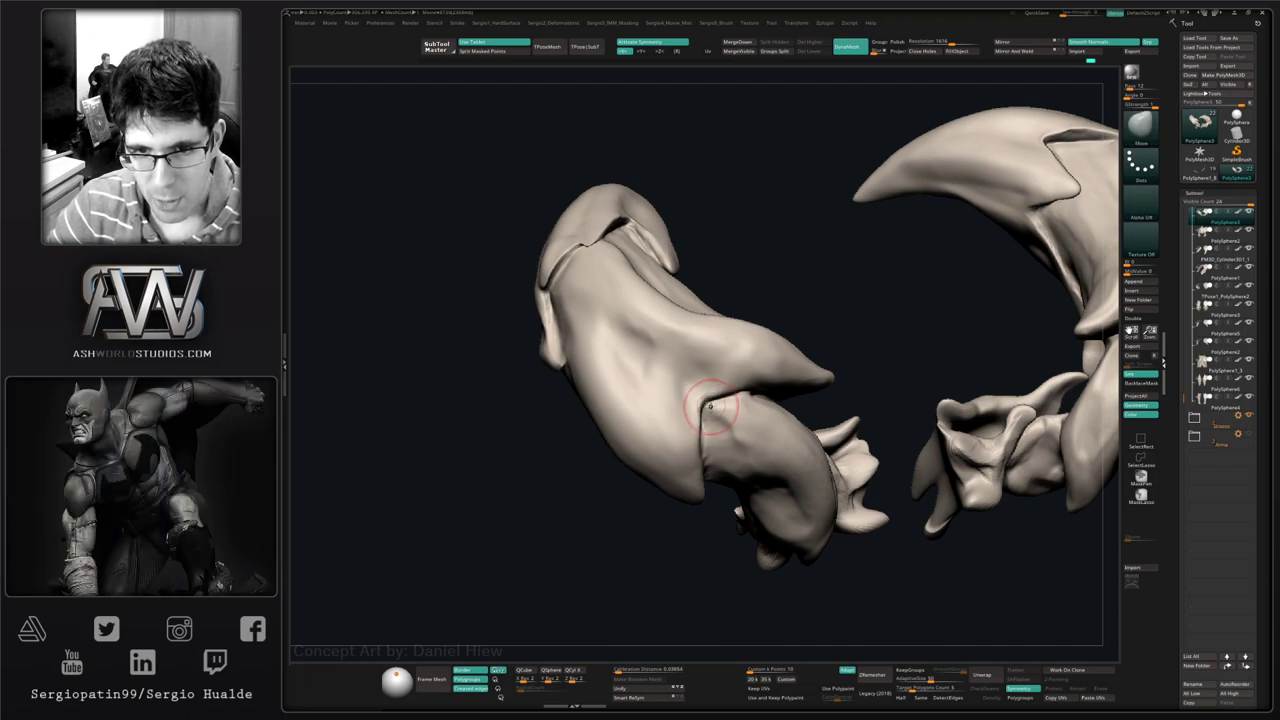
right_click_drag(718, 443, 726, 375)
left_click_drag(724, 375, 746, 399)
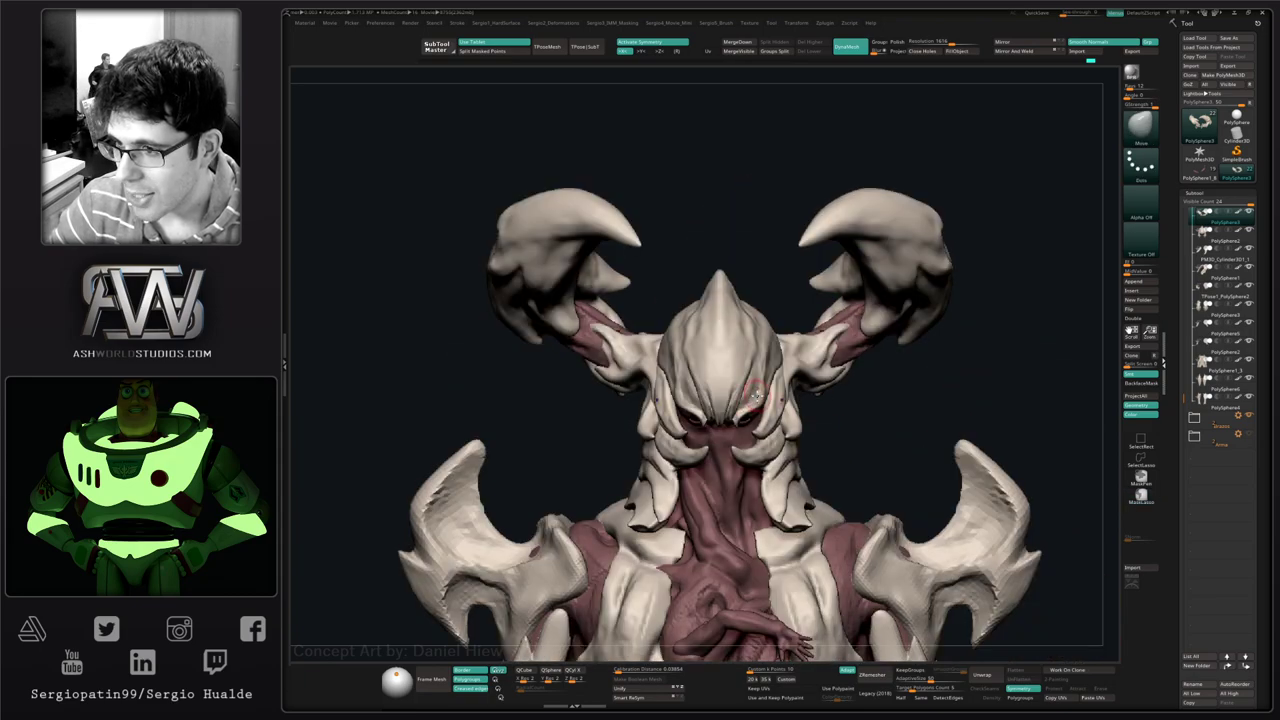
- Select the layered neck plate below the jaw and isolate it in a framed view
right_click_drag(762, 393, 759, 347)
key("shift+s")
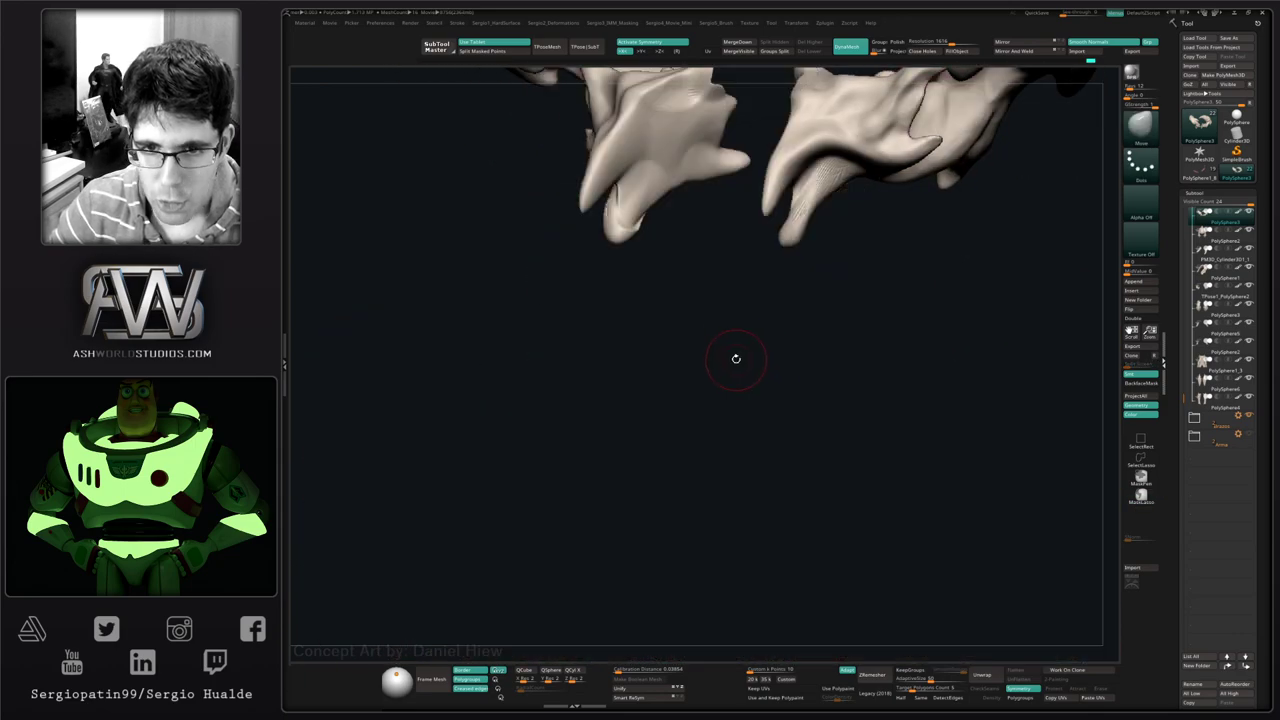
key("shift+s")
left_click(777, 374, "alt")
key("shift+s")
right_click_drag(722, 390, 749, 371)
key("shift+s")
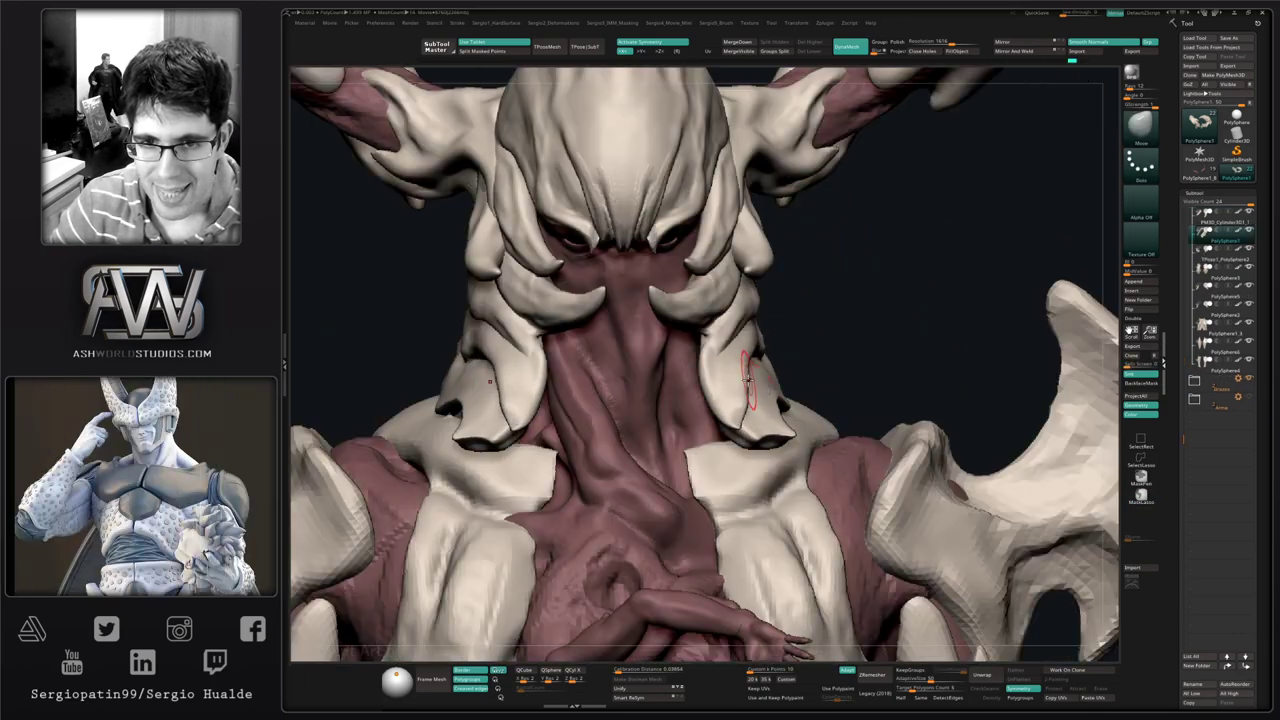
key("s")
mouse_move(746, 377)
left_mouse_down()
mouse_move(766, 377)
mouse_move(713, 390)
left_mouse_up()
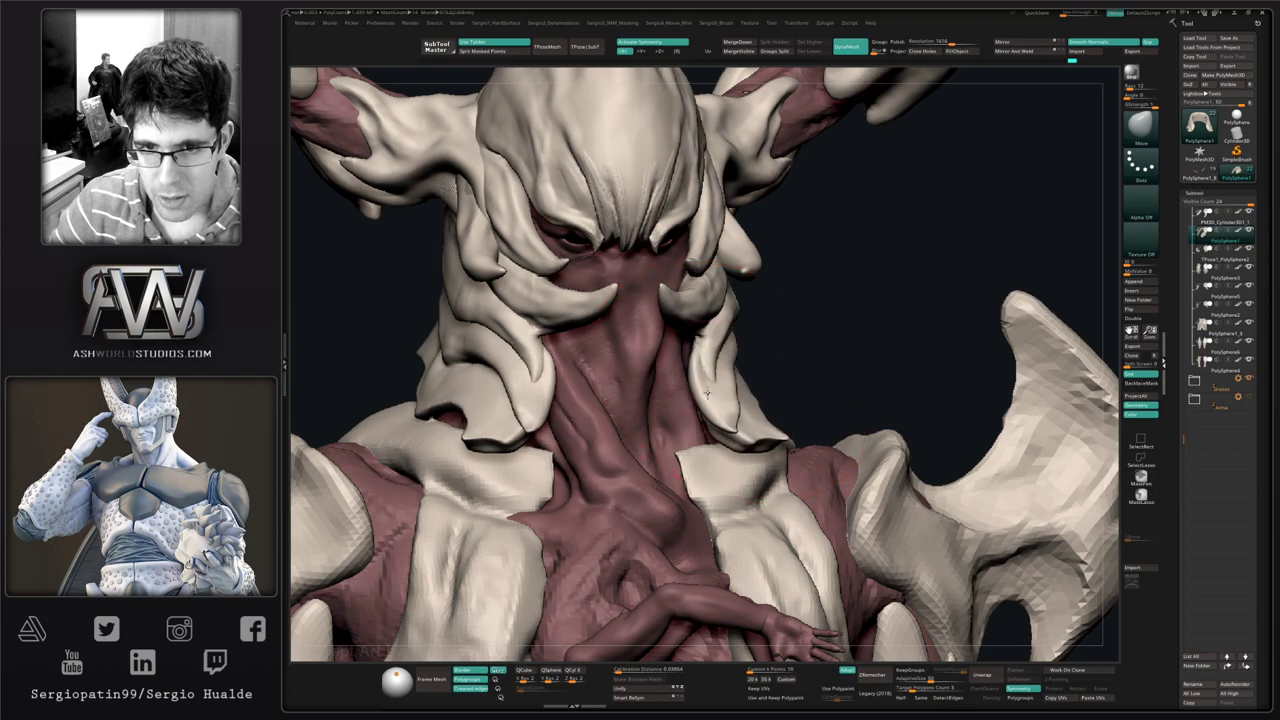
left_click(712, 388, "alt")
key("f")
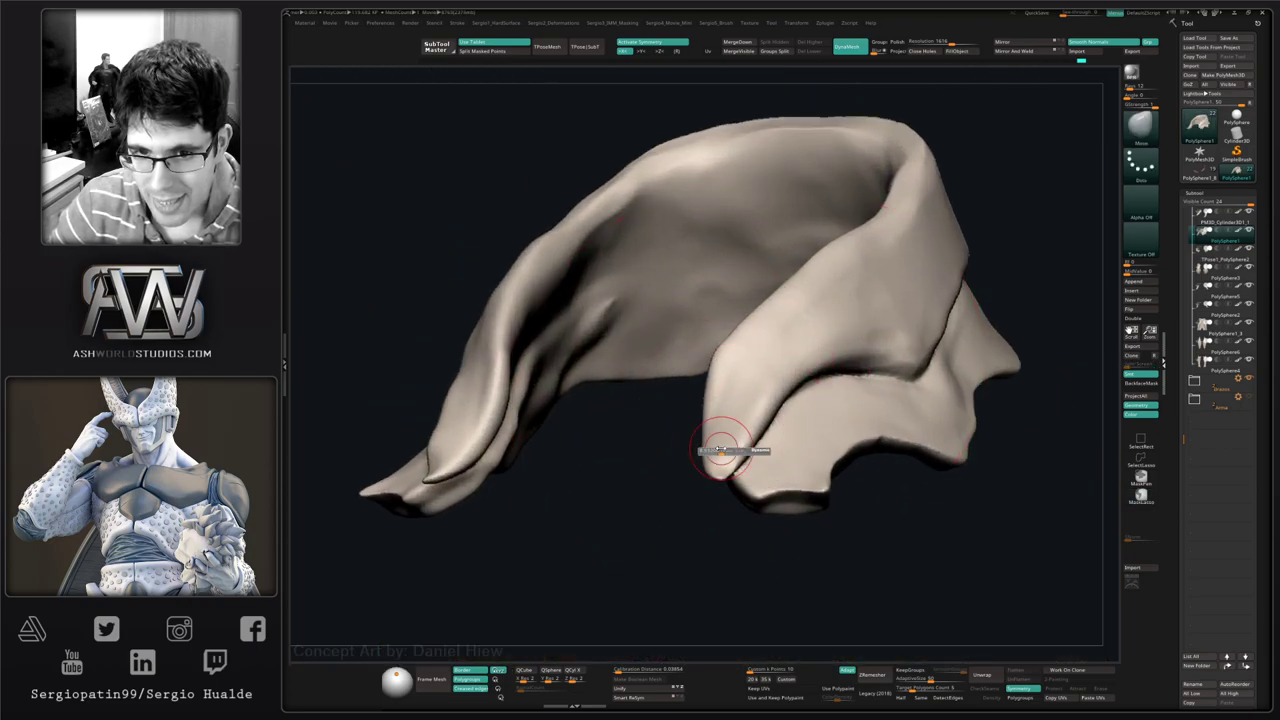
- Mask the front end of the neck plate's lower layer with MaskLasso to protect it beside the upper layer's tip
right_click_drag(725, 459, 719, 471)
key("s")
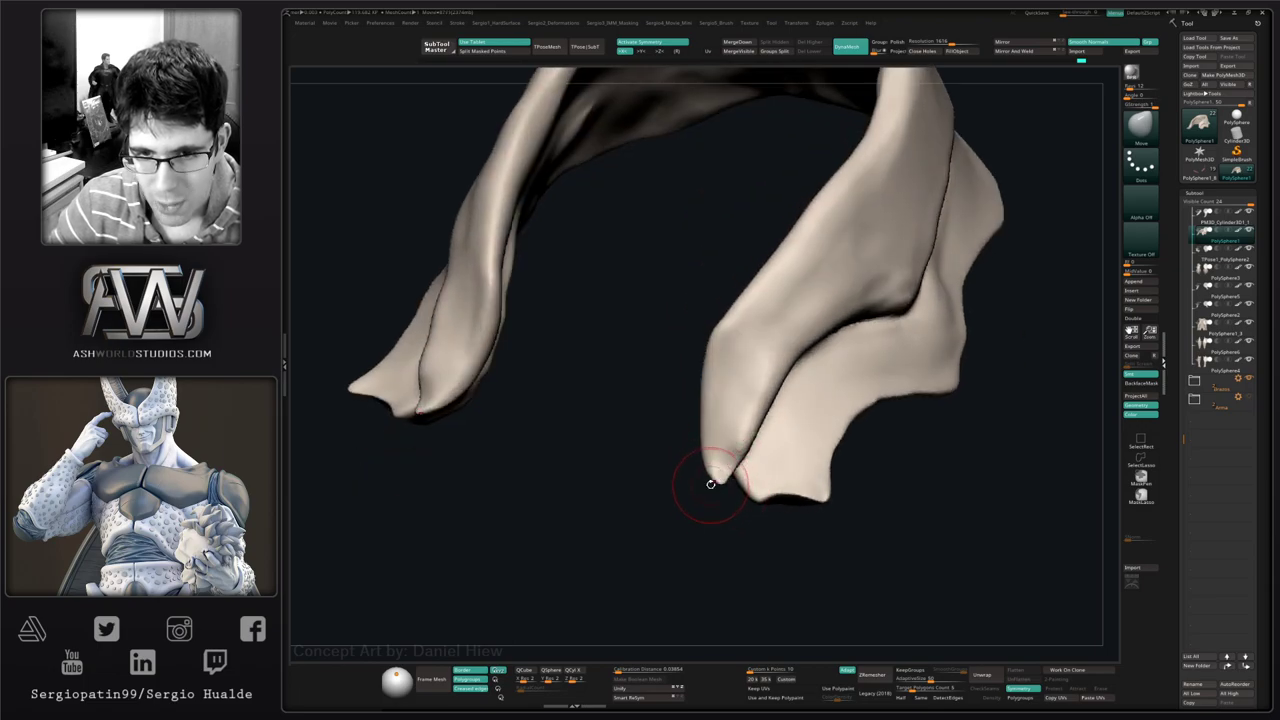
left_click_drag(710, 484, 729, 486)
left_click_drag(737, 543, 785, 411, "ctrl")
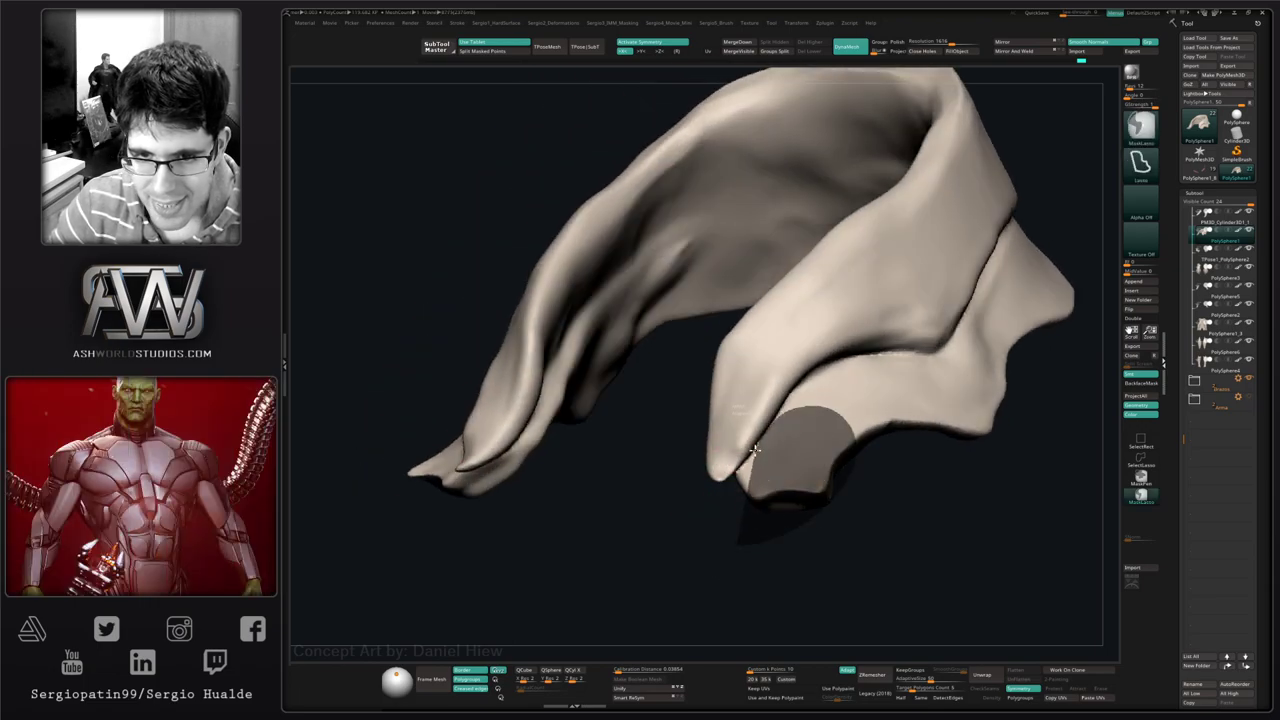
mouse_move(737, 472)
left_mouse_down("ctrl")
mouse_move(743, 500)
mouse_move(708, 491)
left_mouse_up("ctrl")
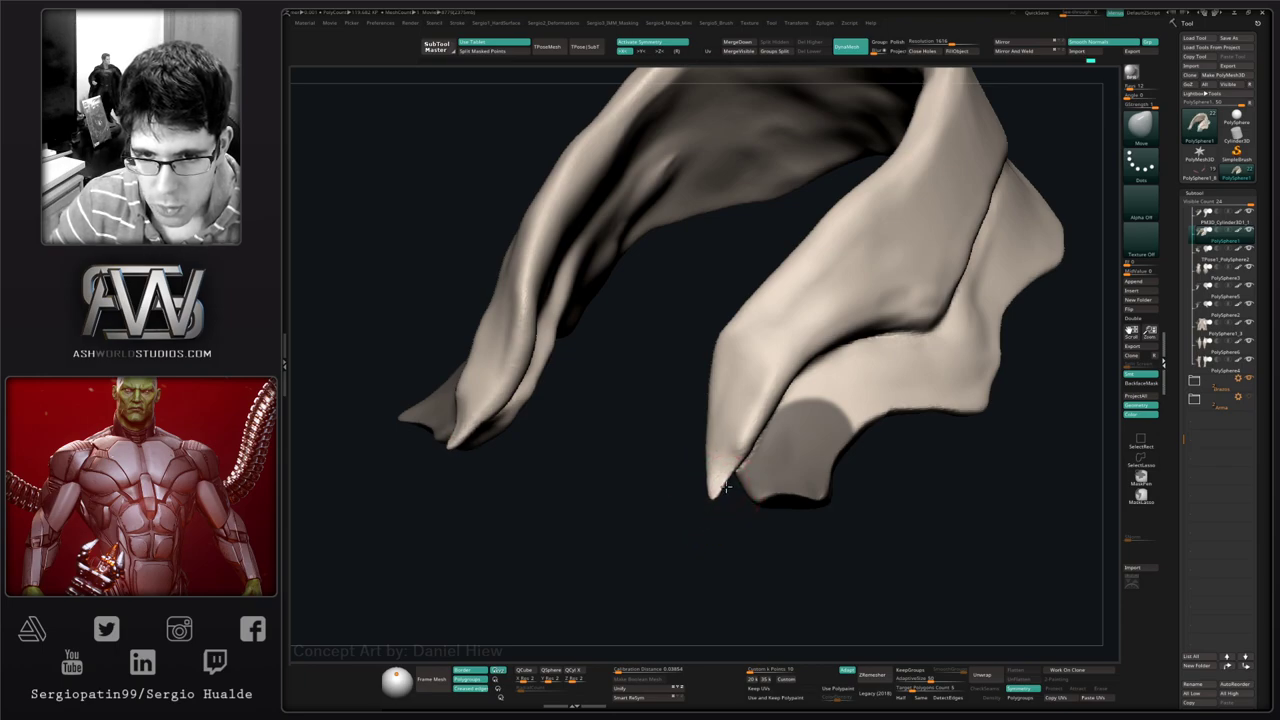
- Pull the upper layer's front tip down into a sharp point with the Move brush
mouse_move(728, 476)
right_mouse_down()
mouse_move(723, 501)
mouse_move(716, 488)
right_mouse_up()
left_click_drag(716, 488, 713, 492)
right_click_drag(713, 492, 714, 499)
left_click_drag(718, 492, 729, 457)
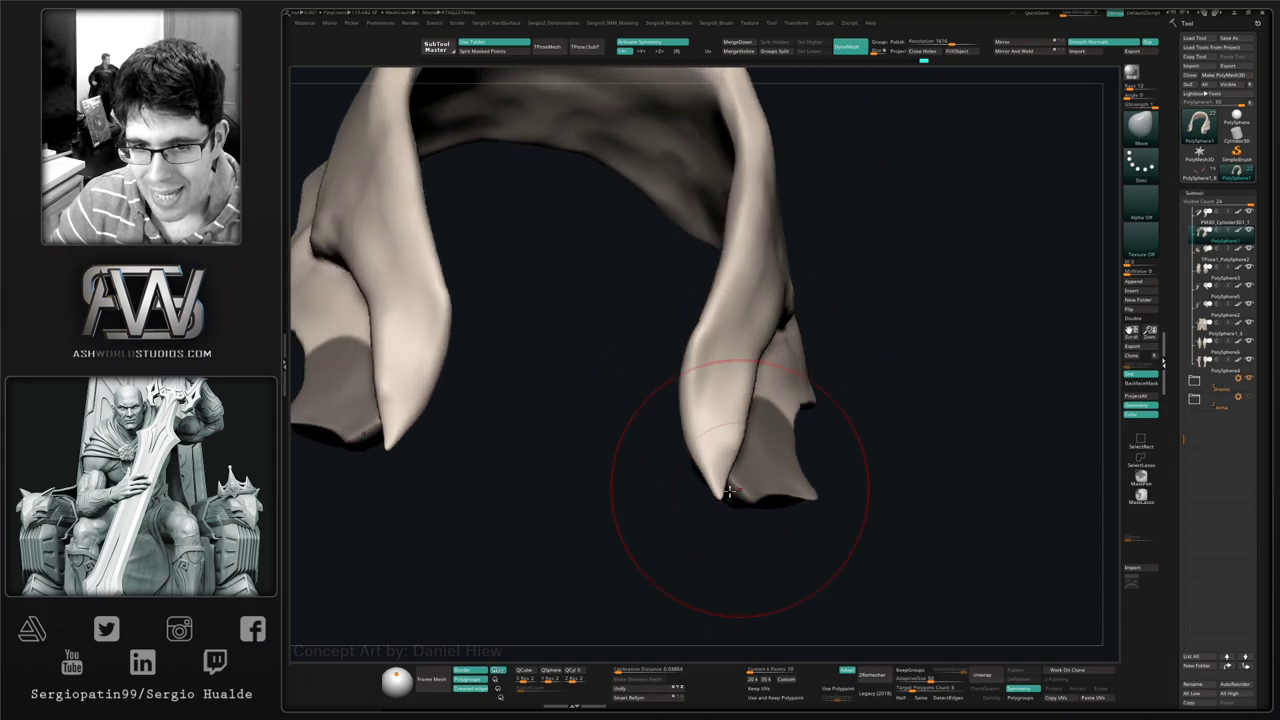
right_click_drag(716, 495, 729, 497)
key("s")
left_click_drag(731, 497, 752, 503)
key("ctrl+z")
- Slim and curve the pointed tip from the side with a resized Move brush
key("s")
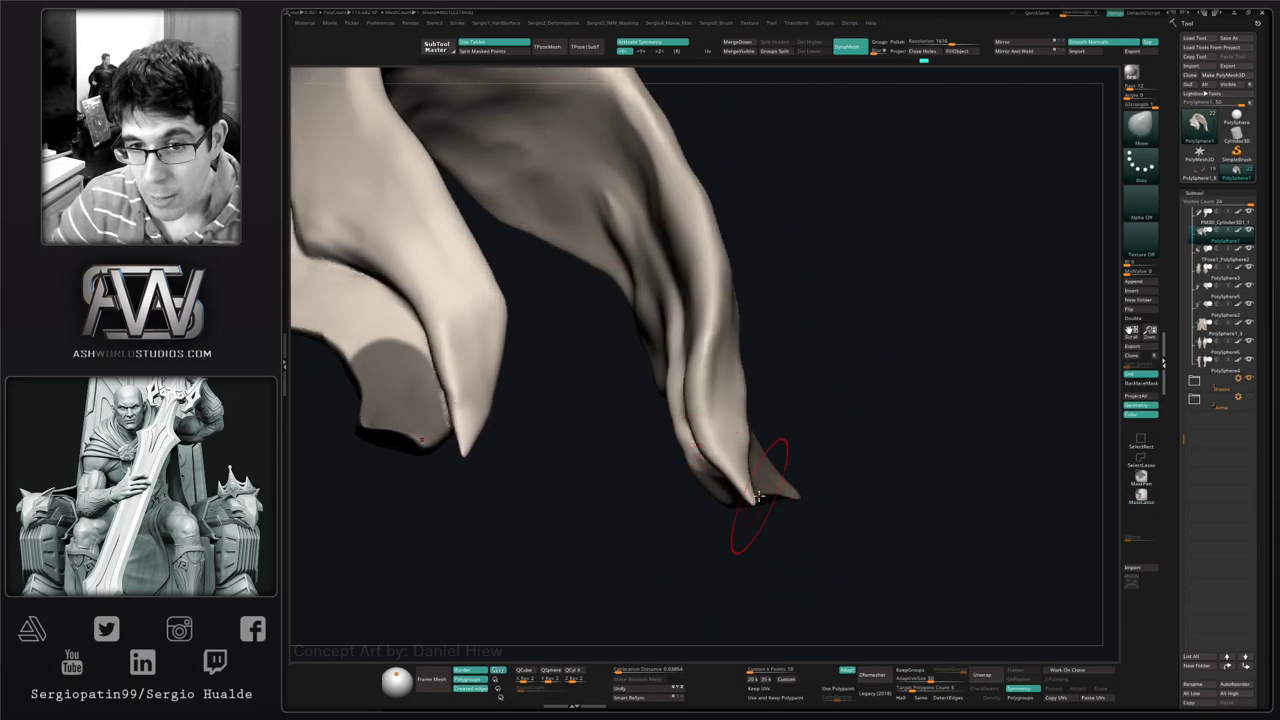
right_click_drag(760, 492, 754, 452)
left_click_drag(754, 452, 686, 500)
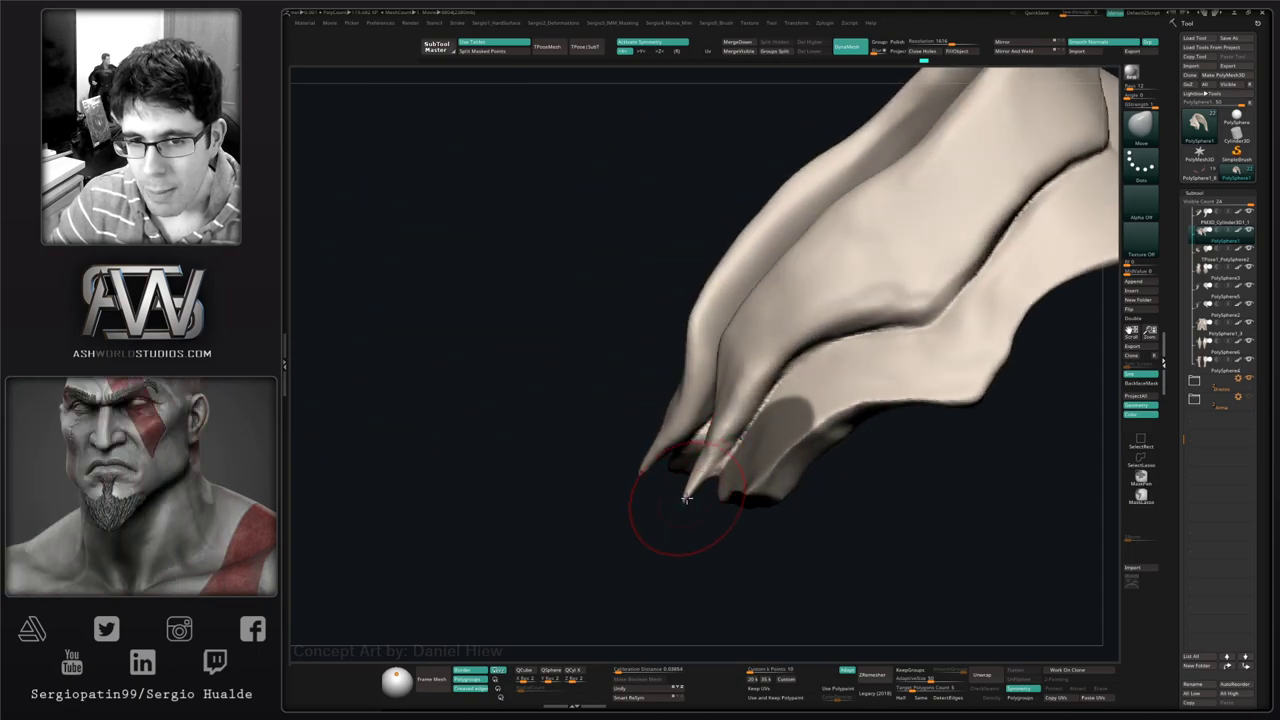
left_click_drag(728, 449, 702, 460)
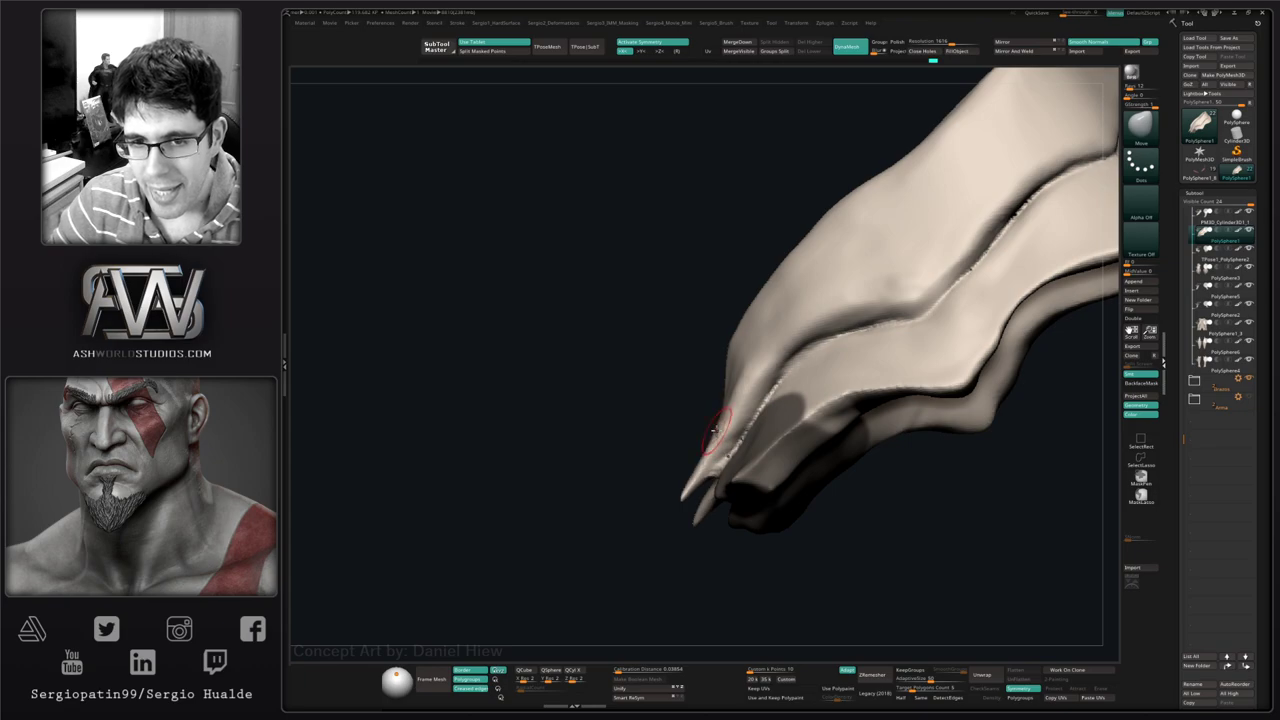
right_click_drag(745, 400, 741, 414)
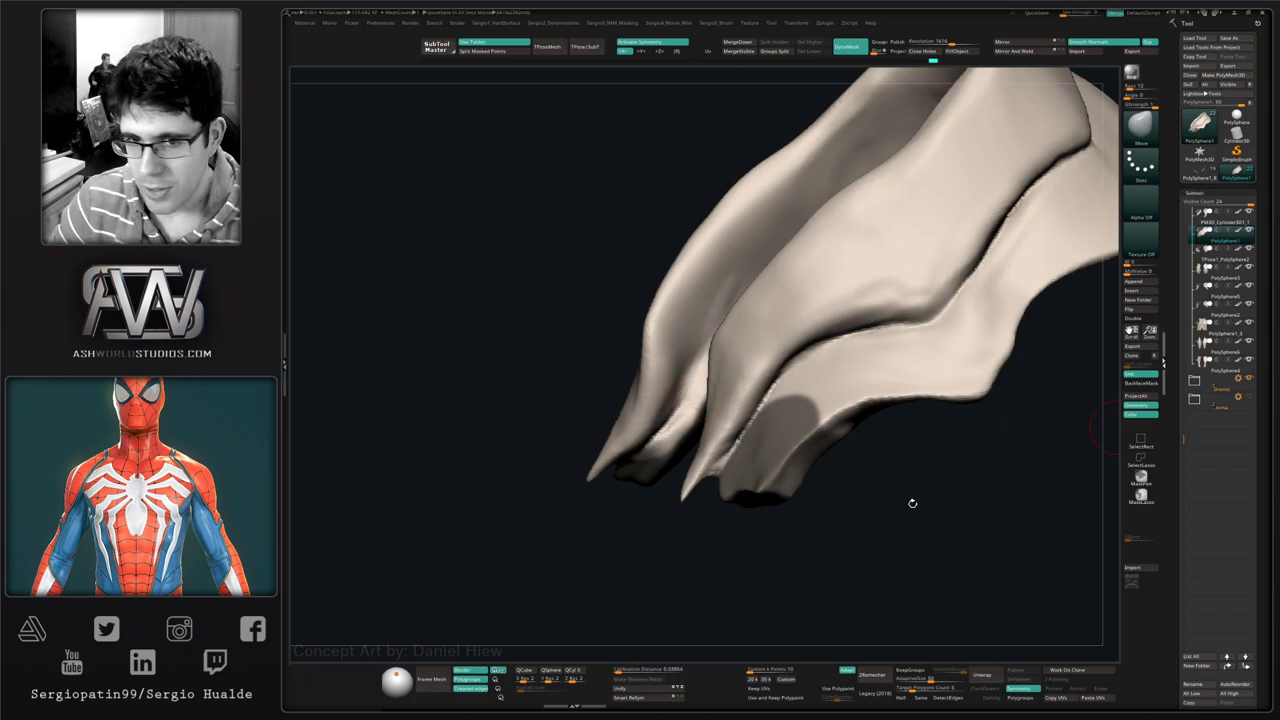
- Clear the mask and build up the thin pointed tip with the Standard brush and BackfaceMask enabled
left_click_drag(912, 503, 923, 517)
mouse_move(857, 491)
left_mouse_down()
mouse_move(777, 452)
mouse_move(731, 460)
left_mouse_up()
key("b")
key("s")
key("t")
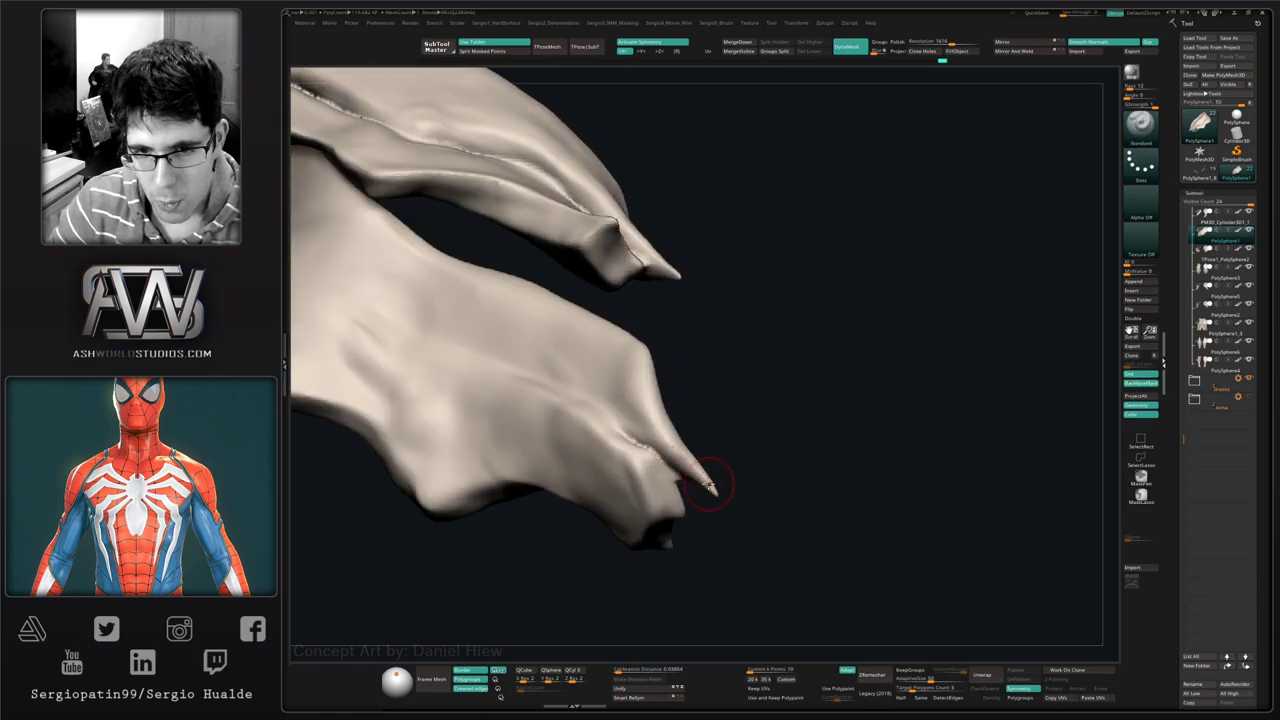
mouse_move(581, 396)
left_mouse_down()
mouse_move(636, 390)
mouse_move(628, 400)
mouse_move(591, 366)
left_mouse_up()
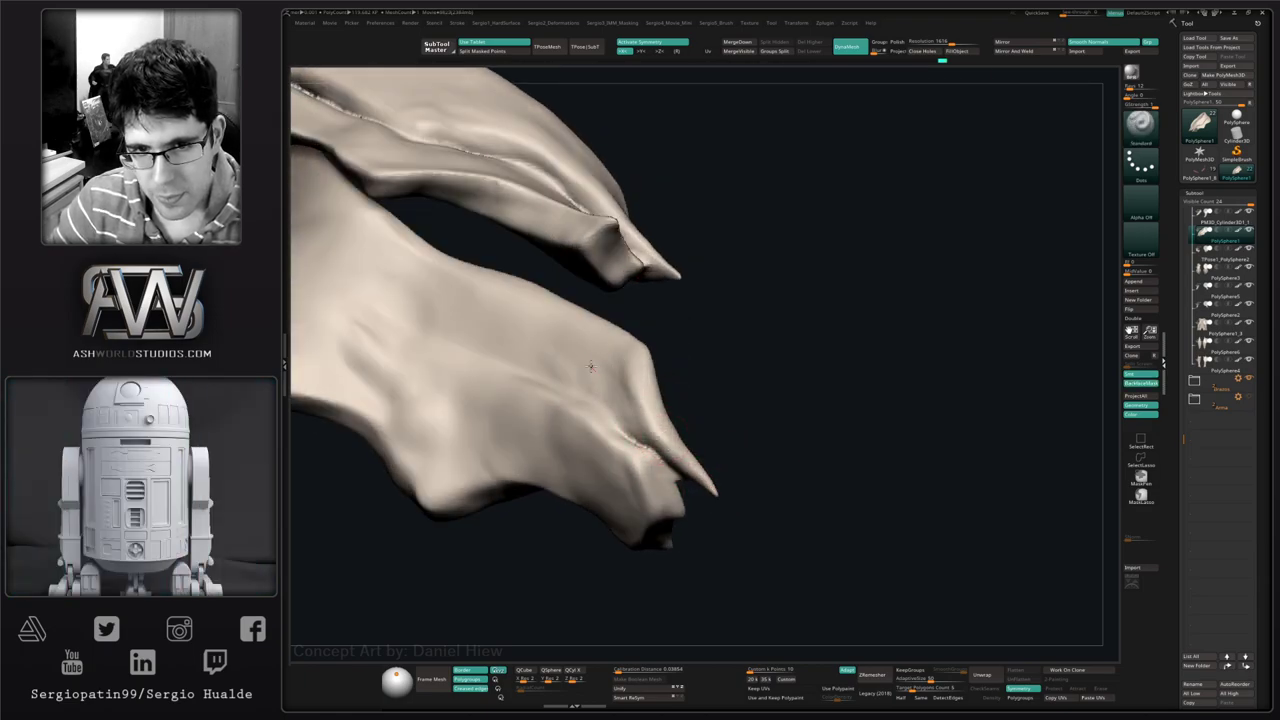
mouse_move(780, 430)
left_mouse_down()
mouse_move(629, 489)
mouse_move(808, 400)
left_mouse_up()
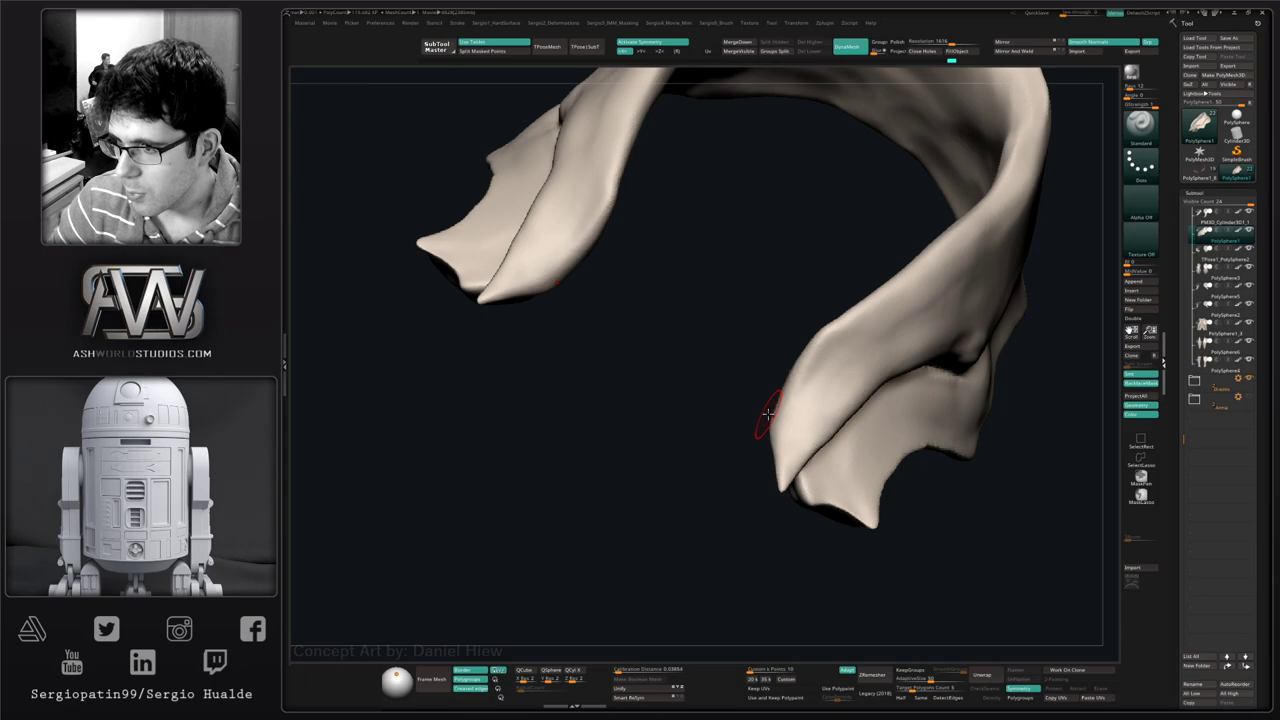
- Adjust the inner edge above the pointed tip with the Move brush and show the whole creature
mouse_move(775, 403)
right_mouse_down()
mouse_move(786, 414)
mouse_move(791, 397)
mouse_move(791, 443)
mouse_move(771, 429)
mouse_move(800, 434)
mouse_move(763, 422)
right_mouse_up()
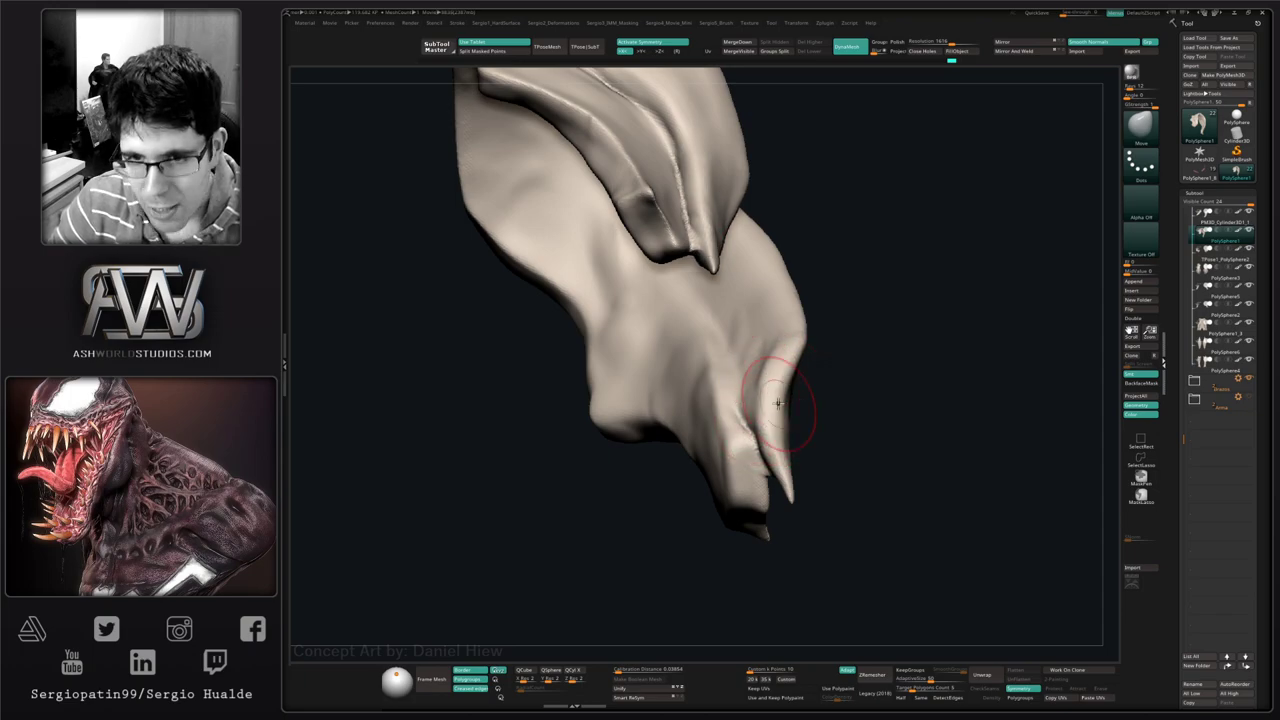
left_click_drag(778, 402, 757, 423)
key("f")
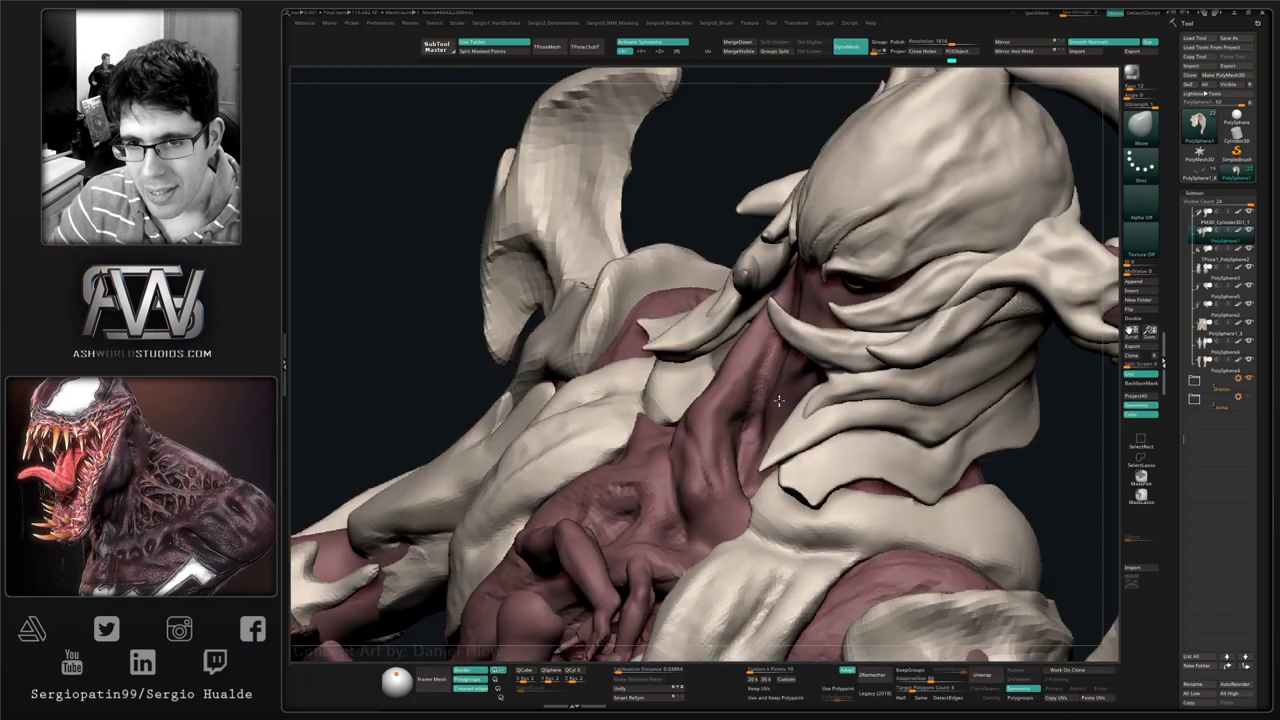
- Fit the neck plate's pointed tip against the throat with a resized Move brush
mouse_move(779, 401)
right_mouse_down()
mouse_move(740, 405)
mouse_move(760, 450)
right_mouse_up()
right_click_drag(860, 425, 805, 428)
key("s")
left_click_drag(805, 428, 814, 431)
mouse_move(850, 443)
right_mouse_down()
mouse_move(819, 436)
mouse_move(829, 414)
right_mouse_up()
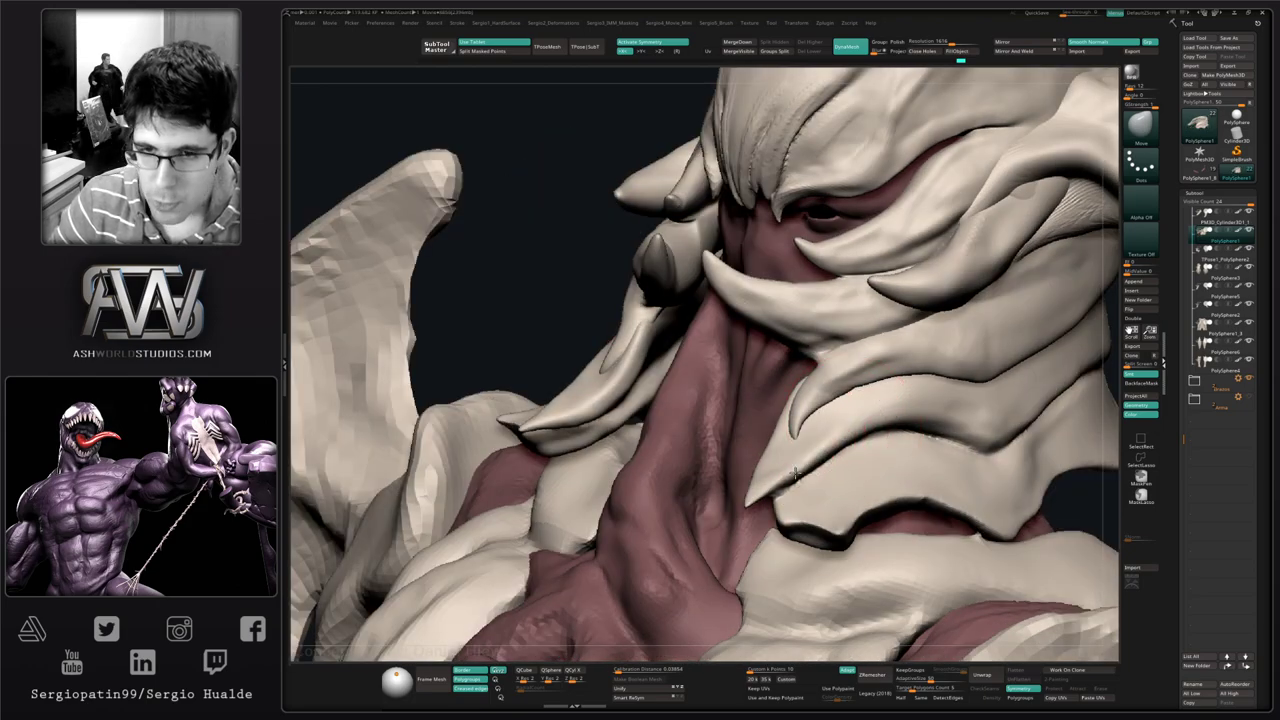
- Refine the fit of the neck plate's lower tips around the throat with an enlarged Move brush
mouse_move(818, 468)
right_mouse_down()
mouse_move(851, 463)
mouse_move(826, 434)
right_mouse_up()
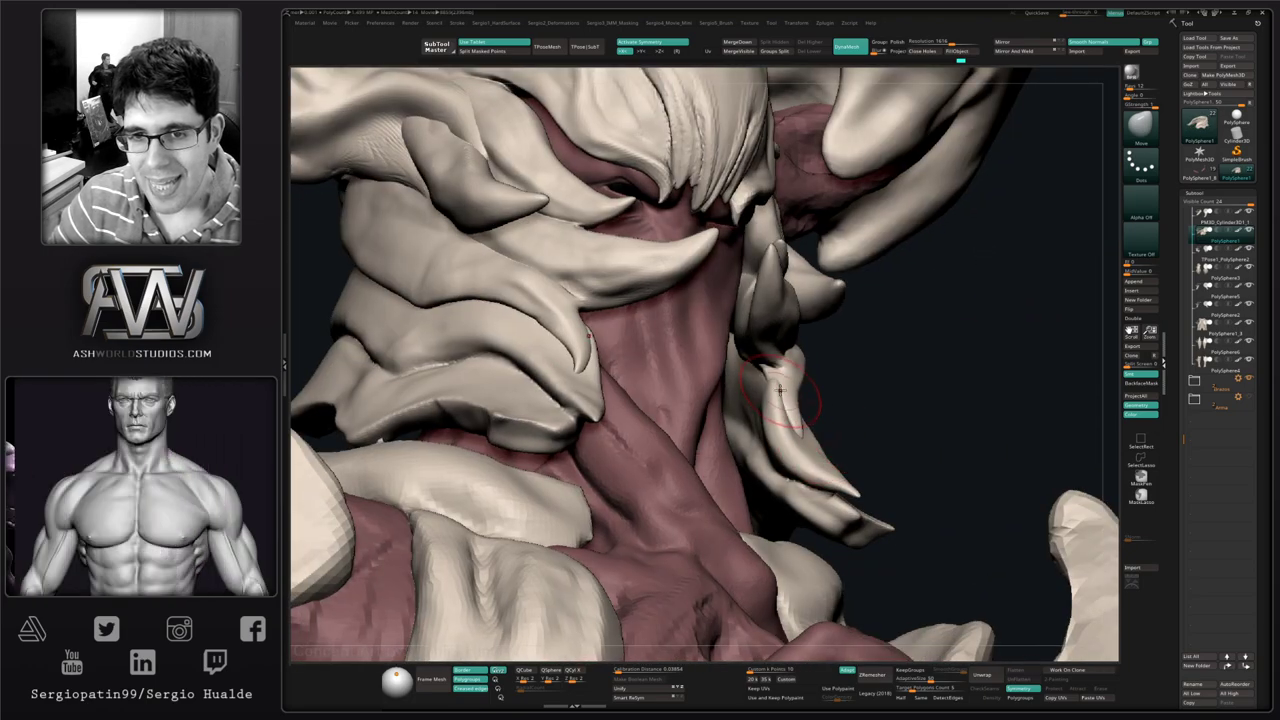
key("s")
left_click_drag(782, 390, 790, 390)
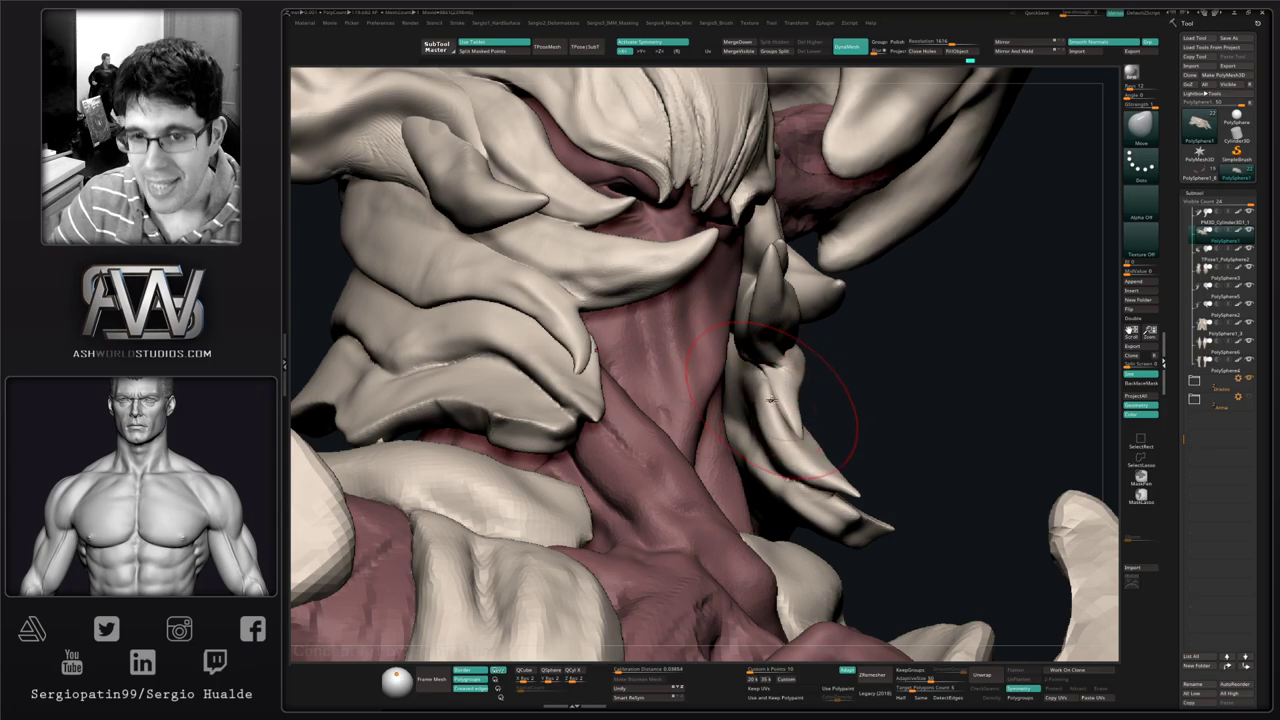
right_click_drag(771, 400, 790, 390)
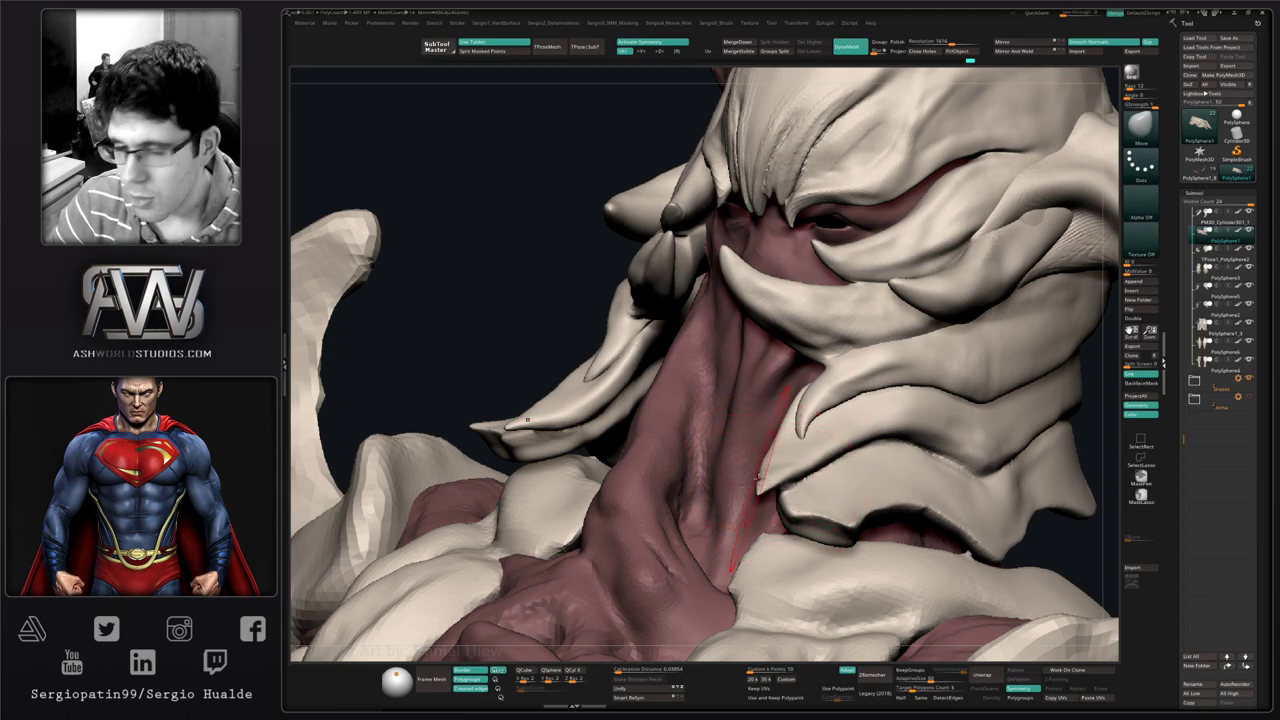
right_click_drag(837, 414, 825, 438)
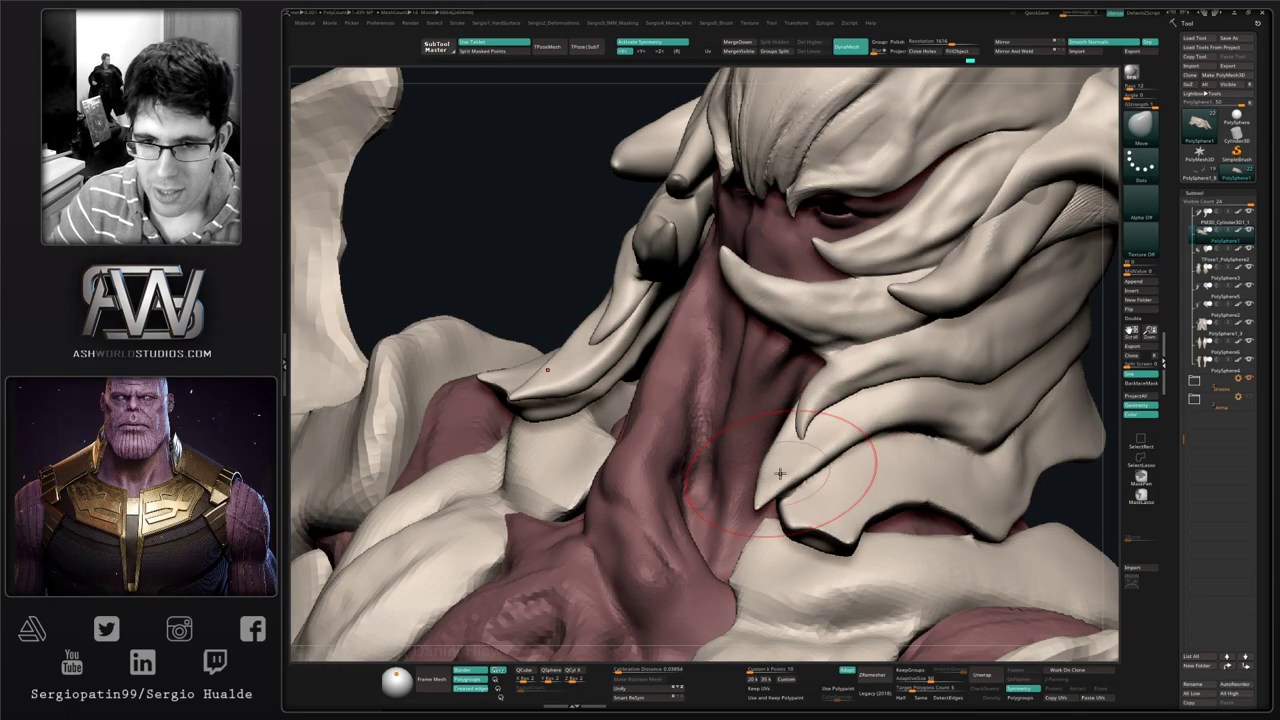
right_click_drag(805, 458, 744, 515)
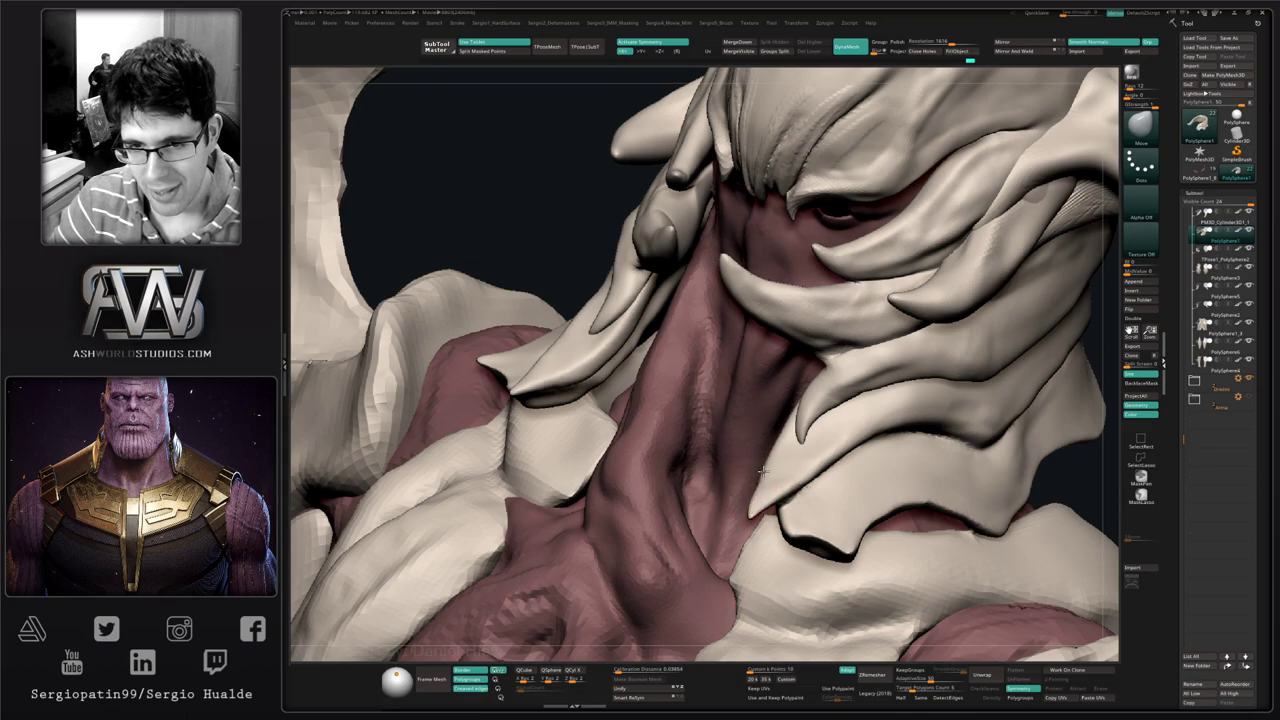
- Isolate the neck plate and mask everything except the area around its pointed tip
right_click_drag(764, 471, 554, 351, "ctrl")
key("shift+s")
right_click_drag(763, 423, 811, 440, "ctrl")
right_click_drag(834, 514, 803, 471)
mouse_move(851, 413)
left_mouse_down("ctrl")
mouse_move(790, 505)
mouse_move(858, 555)
mouse_move(810, 634)
mouse_move(730, 456)
left_mouse_up("ctrl")
left_click(896, 420, "ctrl")
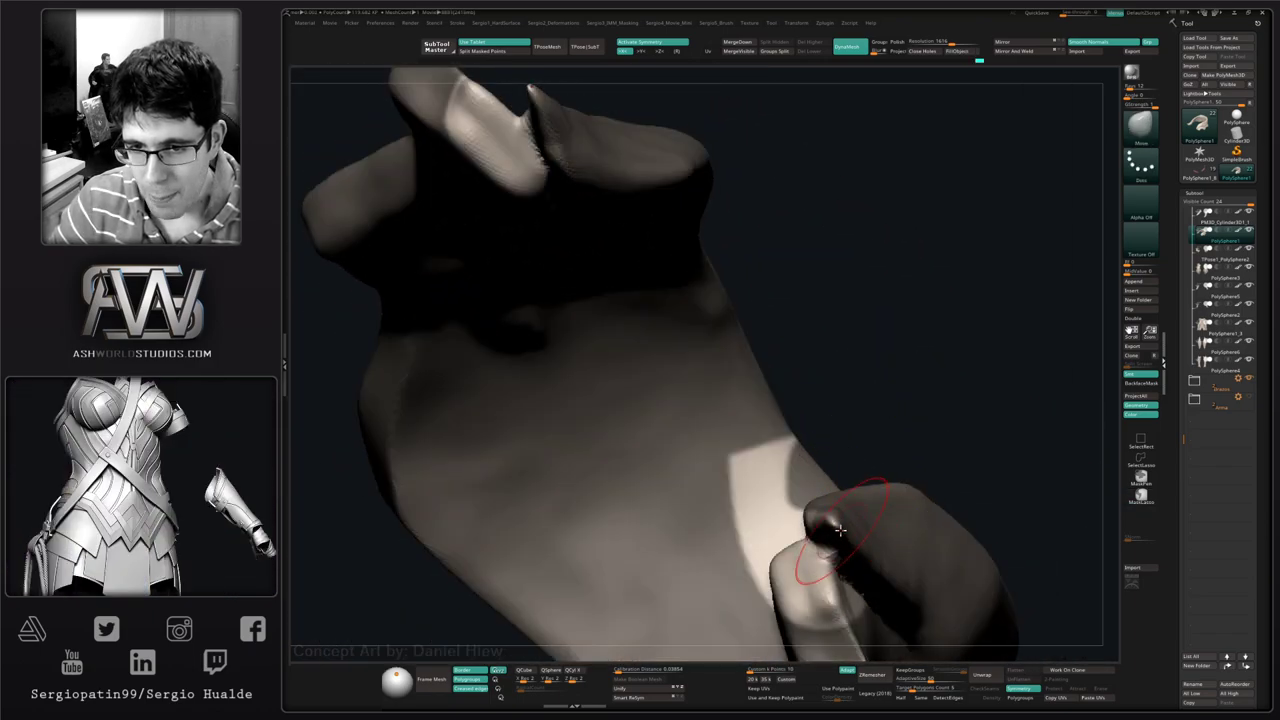
- Reposition the unmasked tip with the Move brush, clear the mask, and smooth the crease beside the tip
right_click_drag(823, 527, 812, 524)
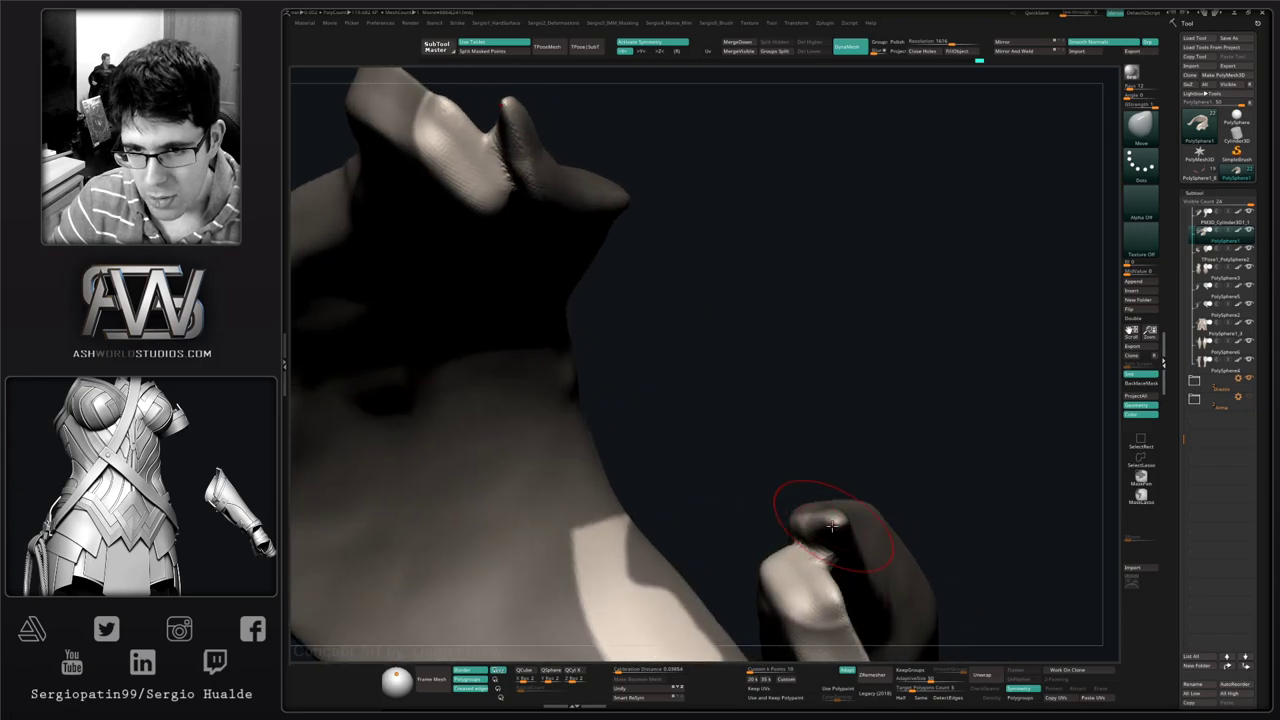
left_click_drag(832, 526, 824, 532)
right_click_drag(824, 532, 817, 486)
left_click_drag(810, 484, 799, 477)
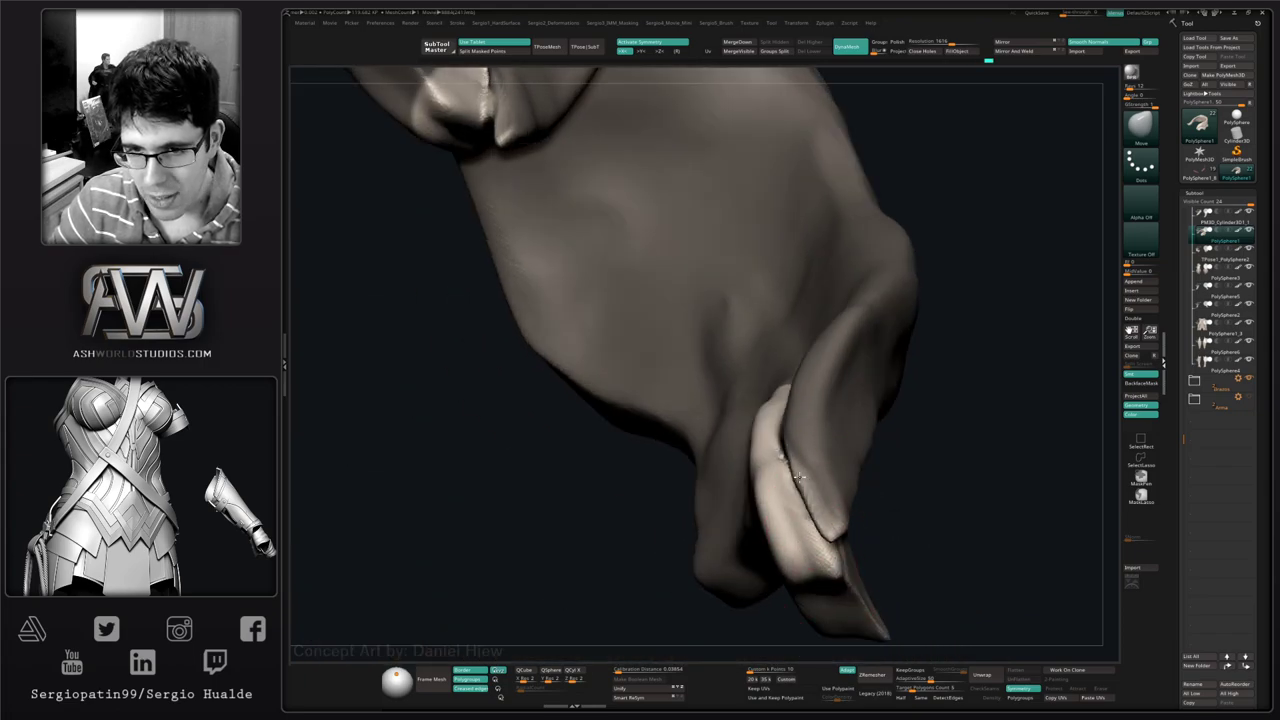
left_click_drag(909, 452, 912, 490, "ctrl")
right_click_drag(912, 490, 829, 517)
left_click_drag(831, 528, 811, 485, "shift")
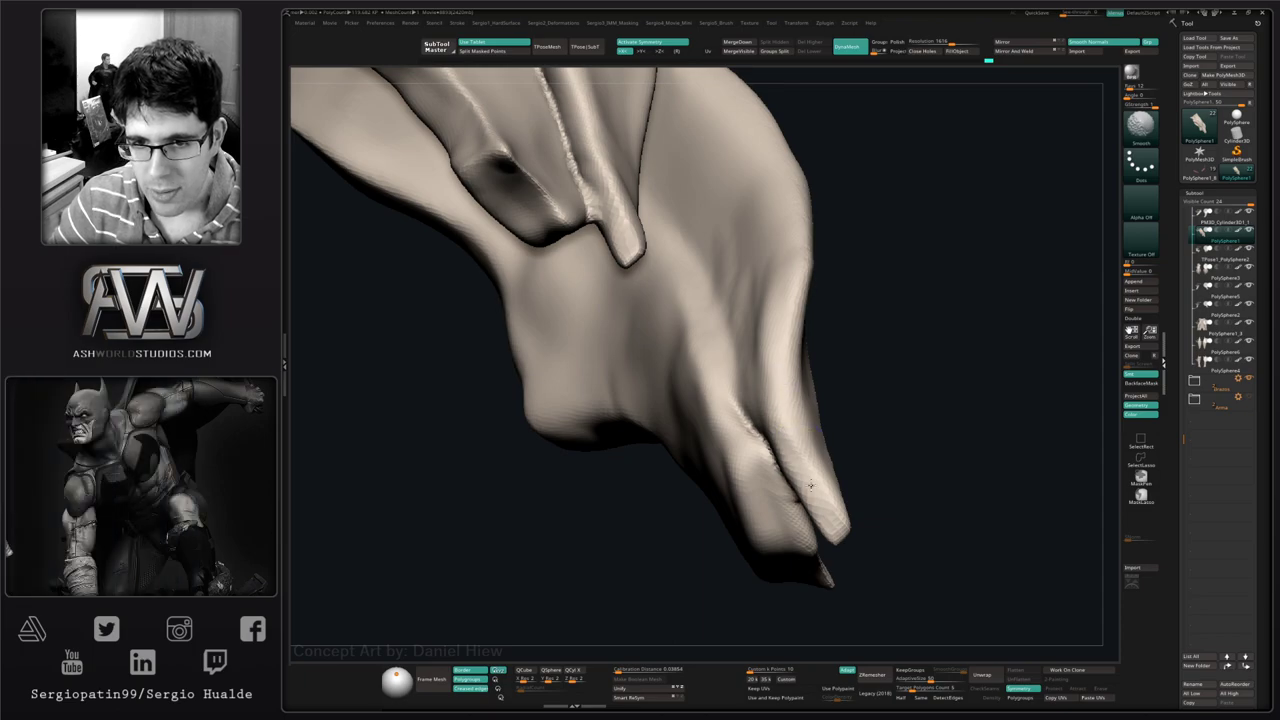
- Shape the outer edge of the neck plate's pointed tip from several angles with a resized Move brush
right_click_drag(812, 524, 800, 450, "ctrl")
right_click_drag(800, 450, 776, 443)
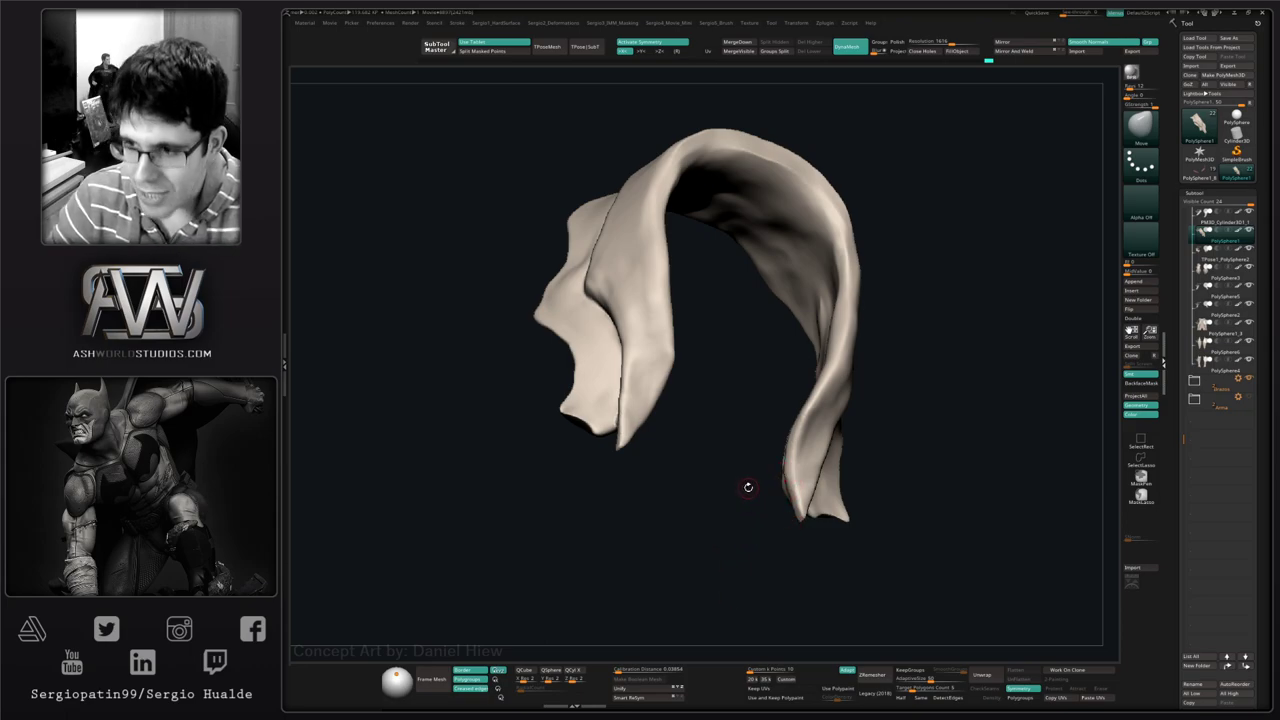
right_click_drag(888, 421, 893, 389)
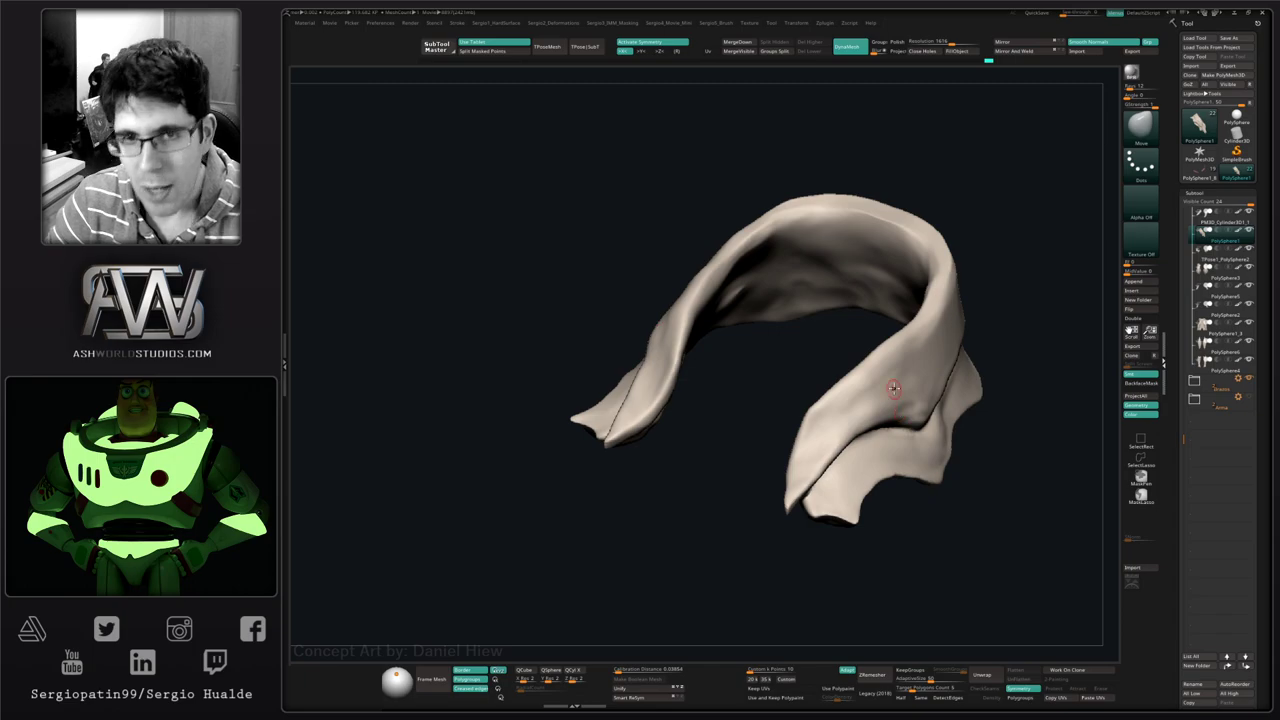
right_click_drag(813, 436, 798, 491)
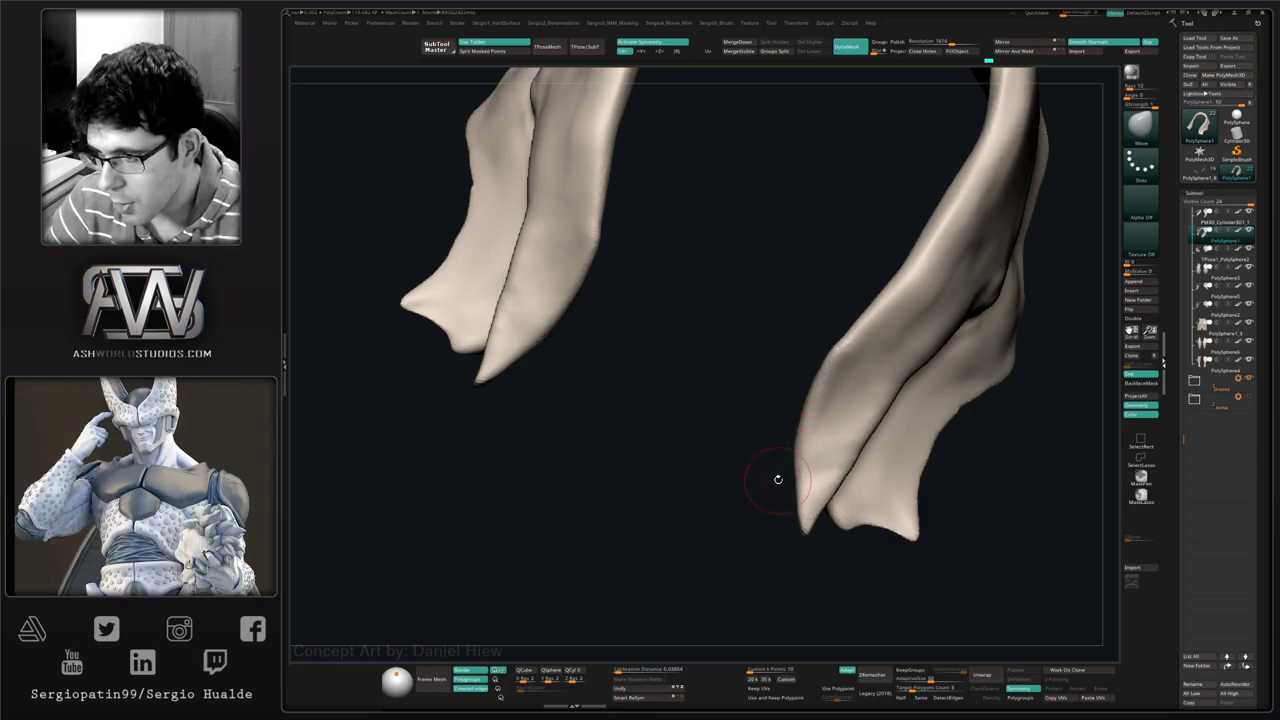
right_click_drag(789, 466, 791, 440)
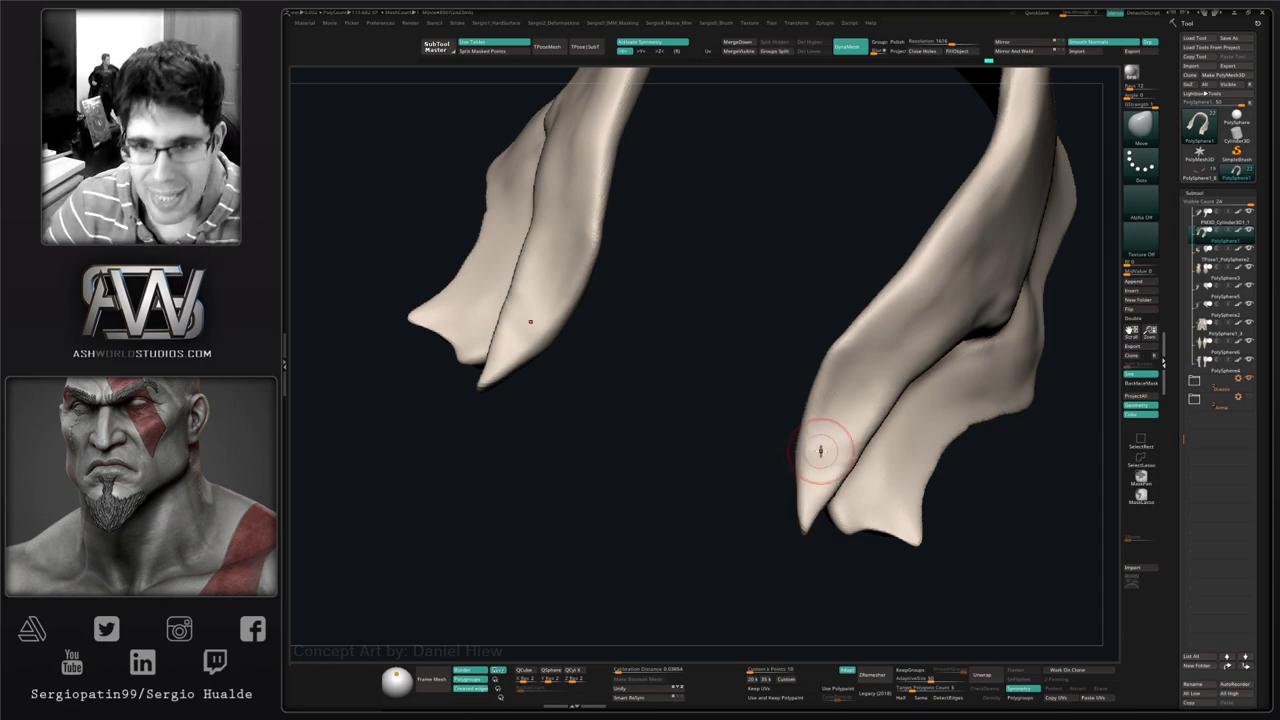
right_click_drag(820, 451, 800, 457)
key("s")
left_click_drag(793, 448, 801, 452)
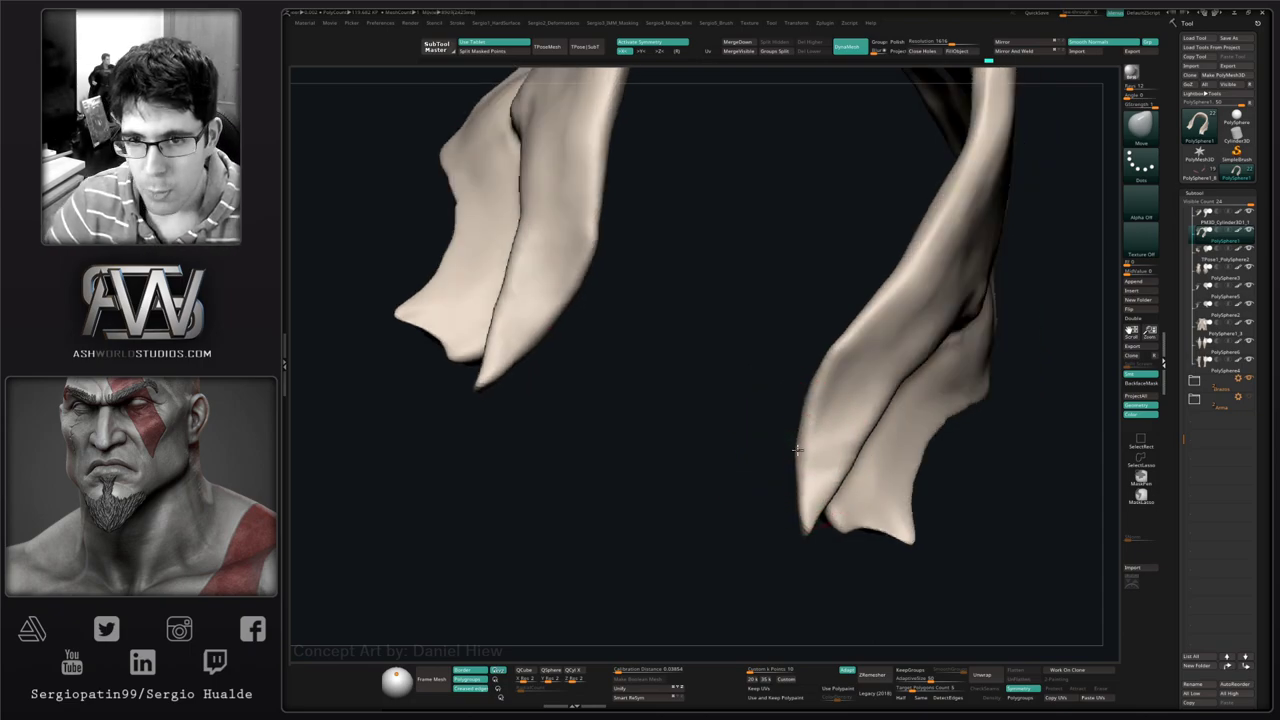
right_click_drag(815, 470, 782, 494)
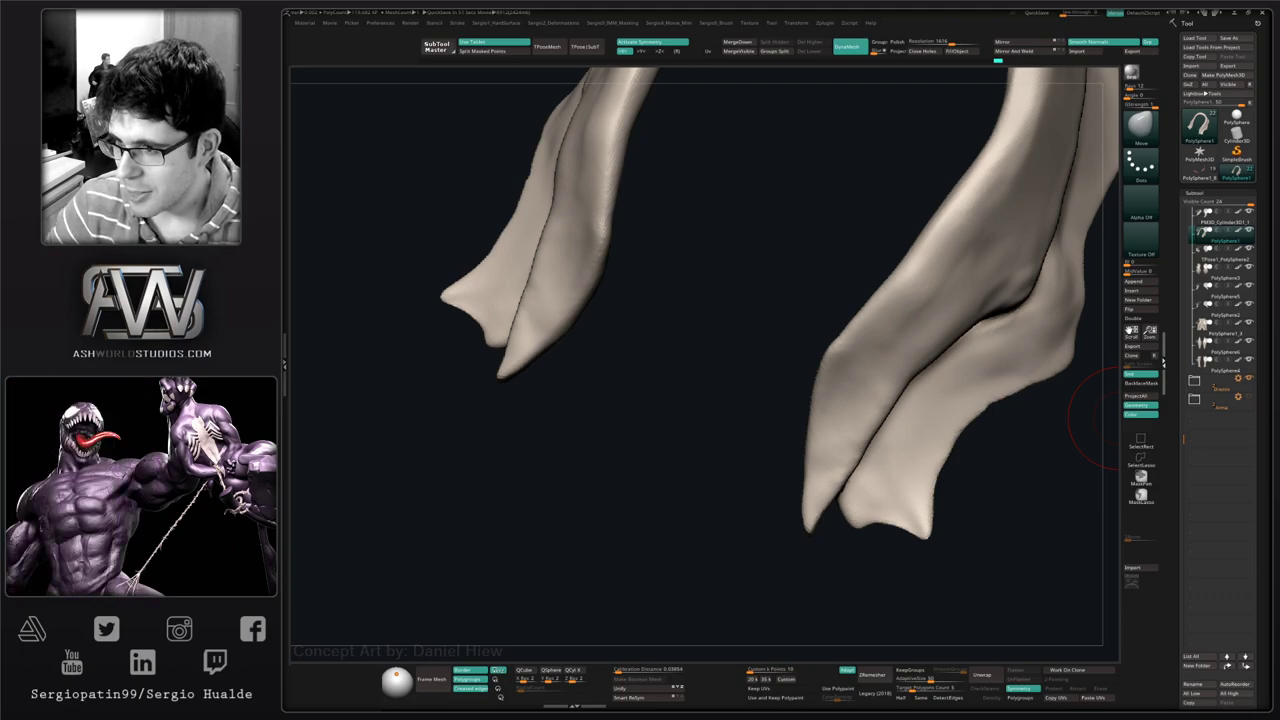
- Show the whole creature, then select and isolate the pair of chest armour plates below the neck
mouse_move(778, 490)
right_mouse_down()
mouse_move(780, 514)
mouse_move(787, 445)
mouse_move(805, 486)
mouse_move(850, 436)
right_mouse_up()
key("ctrl+shift+s")
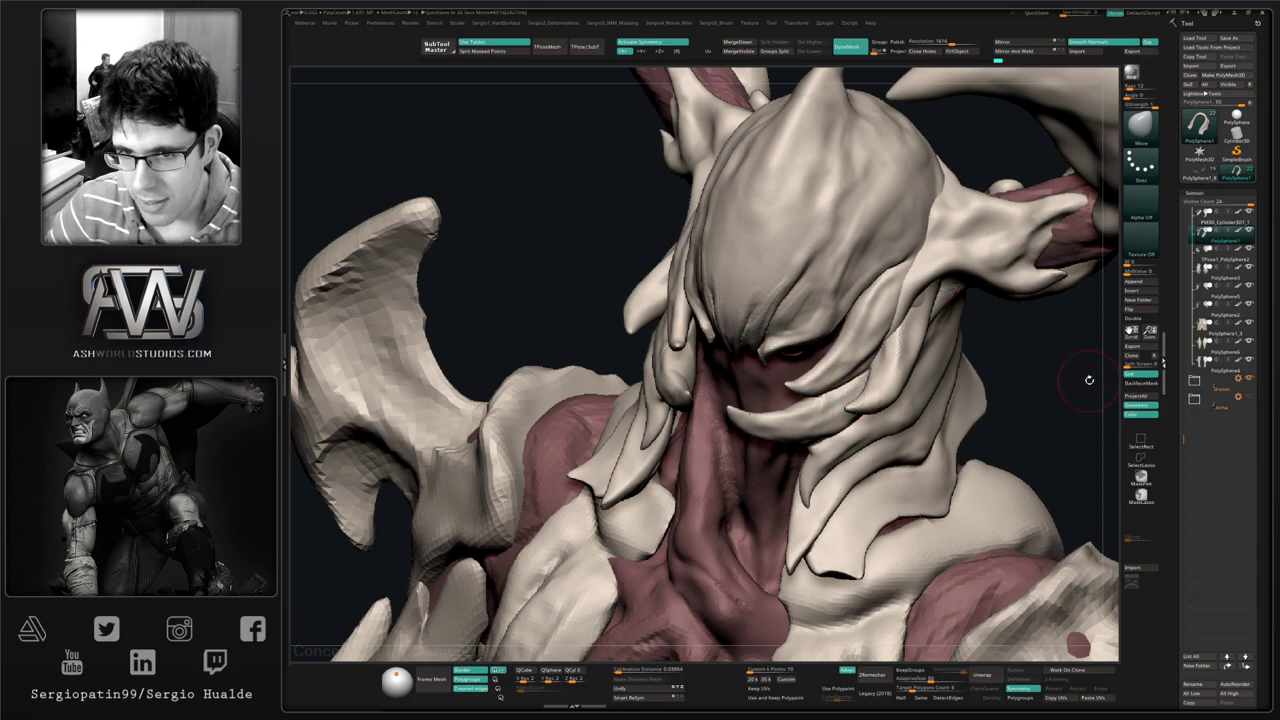
left_click_drag(1089, 380, 920, 386)
mouse_move(920, 386)
right_mouse_down()
mouse_move(943, 390)
mouse_move(953, 432)
mouse_move(876, 362)
mouse_move(876, 400)
right_mouse_up()
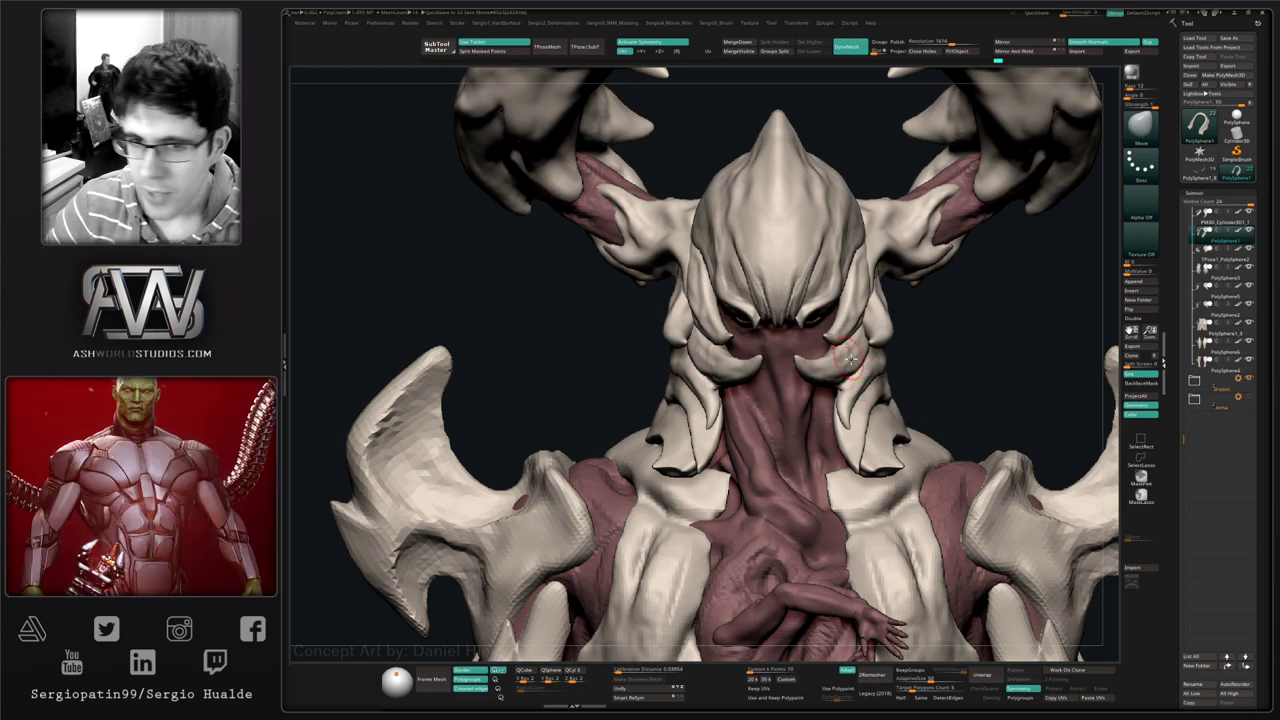
mouse_move(972, 372)
right_mouse_down()
mouse_move(850, 385)
mouse_move(771, 457)
right_mouse_up()
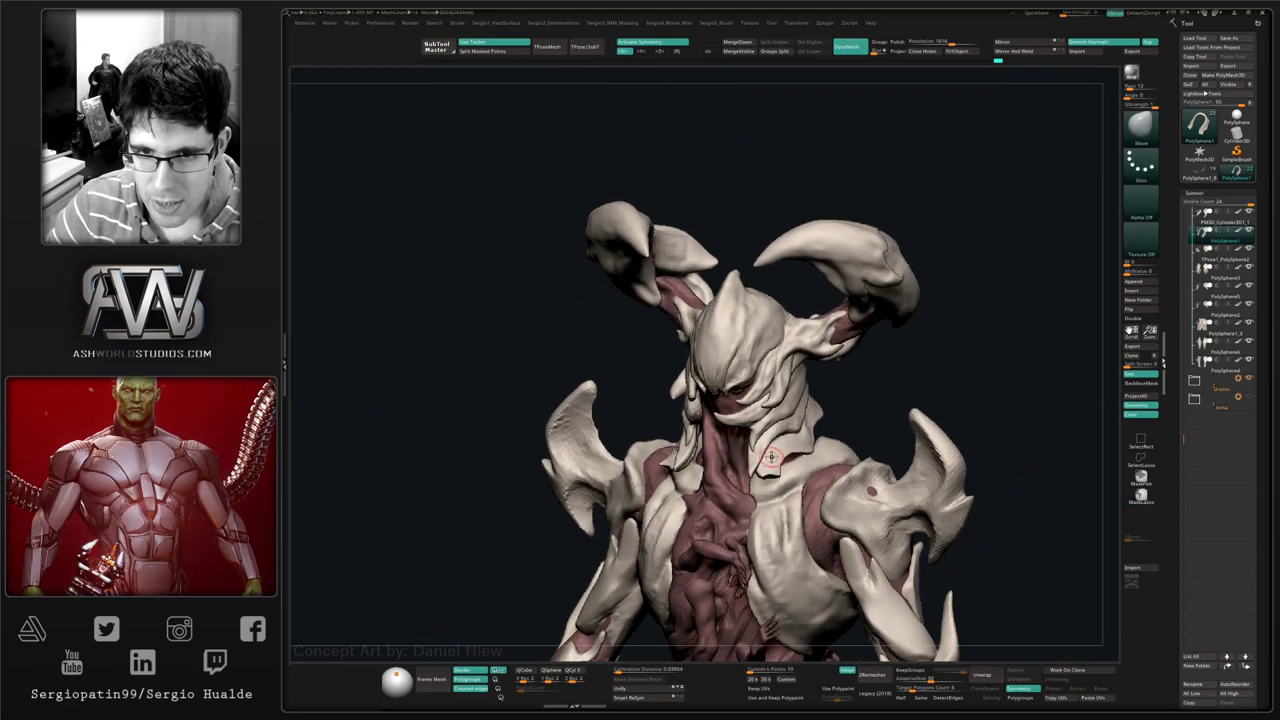
left_click(772, 516, "alt")
key("shift+s")
right_click_drag(766, 525, 703, 468, "alt")
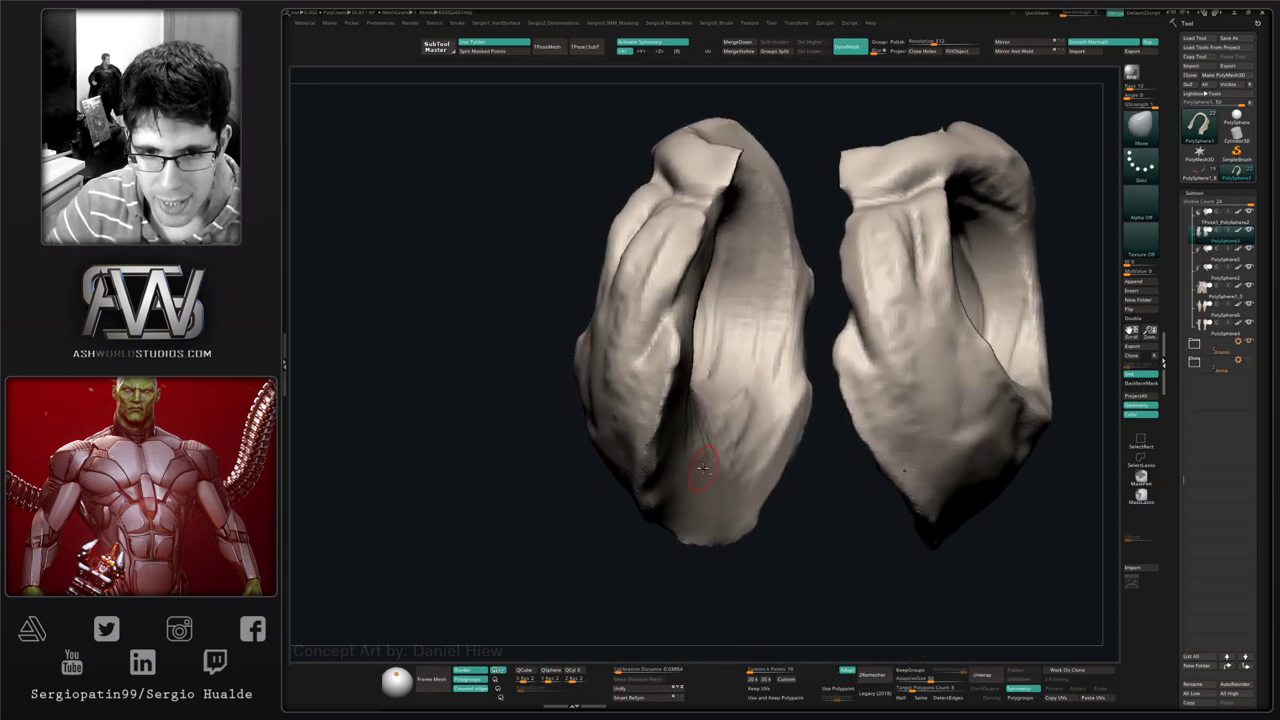
- Flatten the long front edge and outer face of the chest plates with a resized TrimDynamic brush
key("b")
key("t")
key("d")
left_click_drag(663, 463, 654, 480)
mouse_move(654, 480)
right_mouse_down()
mouse_move(675, 435)
mouse_move(685, 449)
right_mouse_up()
key("s")
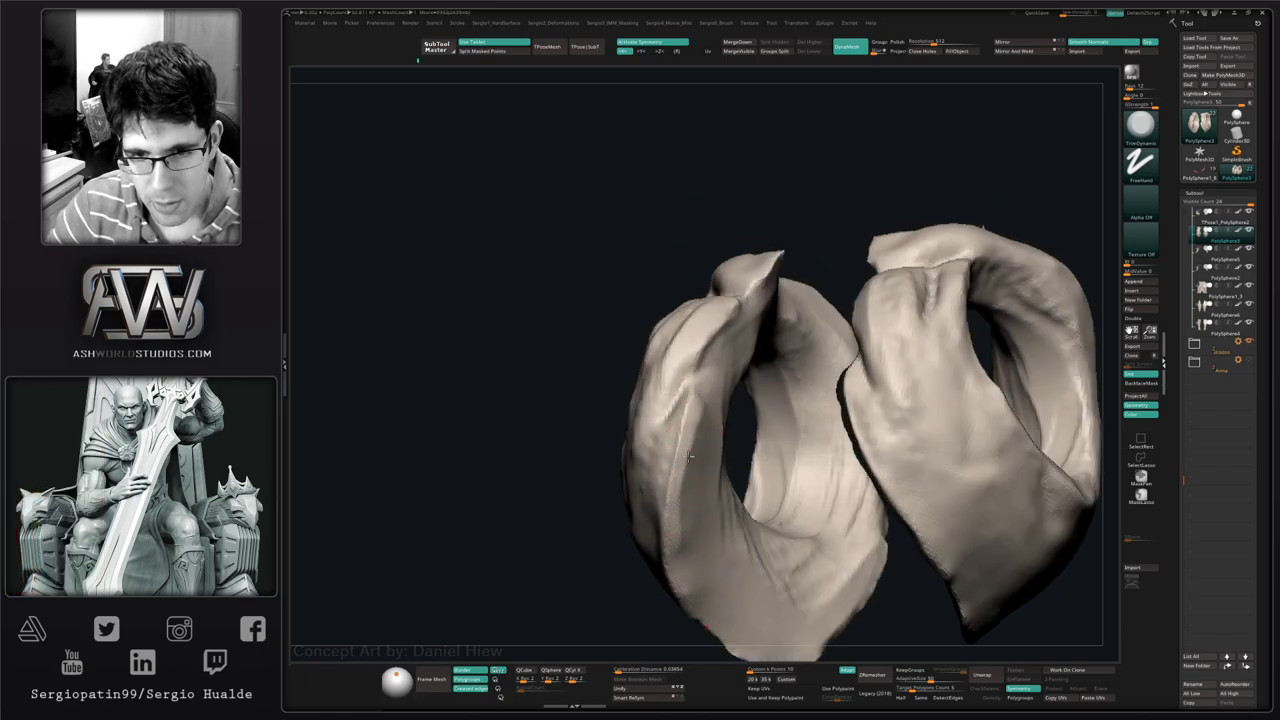
left_click_drag(686, 494, 684, 604)
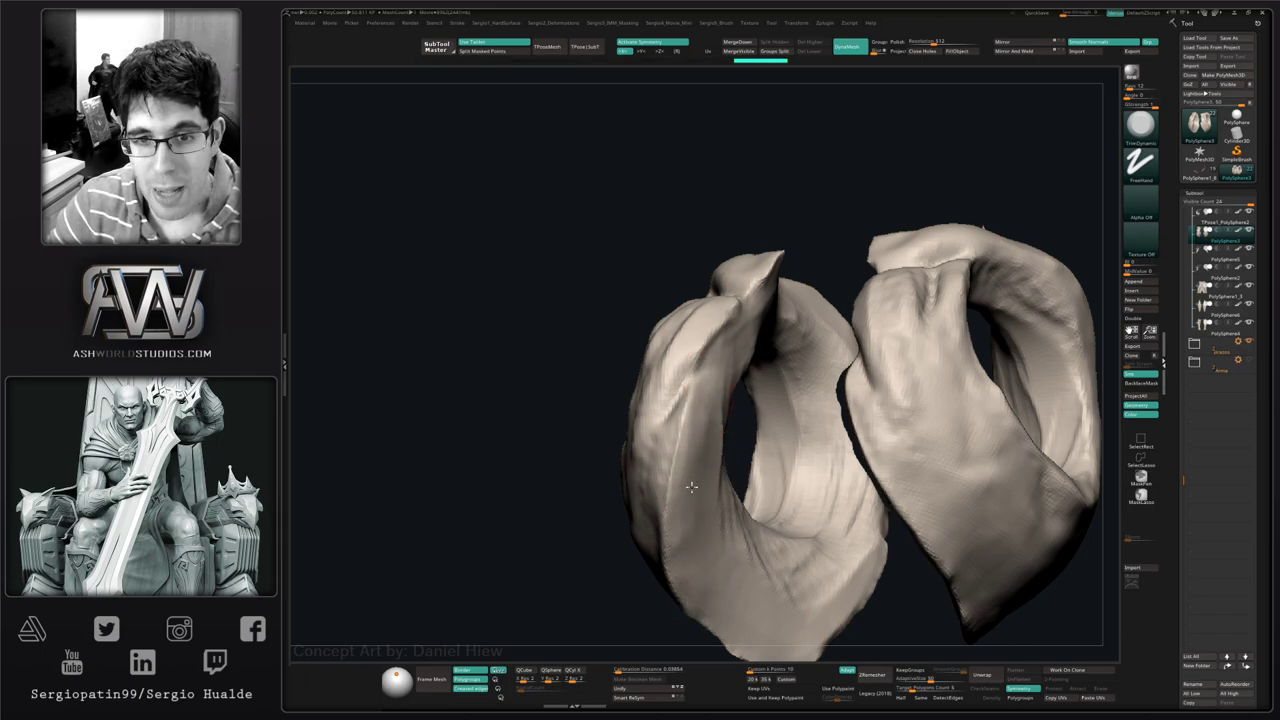
left_click_drag(700, 400, 688, 500)
mouse_move(560, 430)
left_mouse_down("alt")
mouse_move(582, 365)
mouse_move(702, 360)
left_mouse_up("alt")
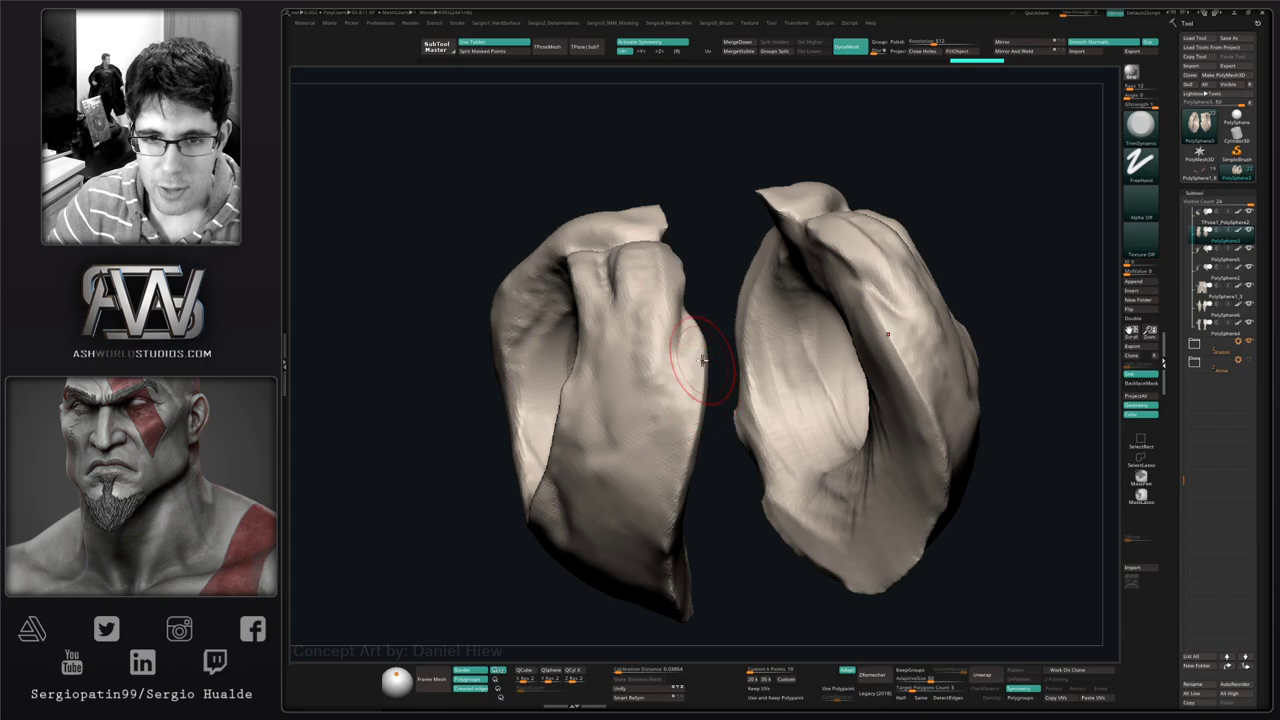
mouse_move(700, 486)
left_mouse_down()
mouse_move(714, 443)
mouse_move(692, 415)
mouse_move(688, 520)
left_mouse_up()
right_click_drag(870, 420, 738, 398)
- Define the curved ridge along the chest plates' outer side and soften it with the Smooth brush
mouse_move(704, 514)
right_mouse_down("alt")
mouse_move(698, 418)
mouse_move(830, 436)
right_mouse_up("alt")
key("b")
key("c")
key("l")
left_click_drag(672, 385, 700, 526)
left_click_drag(684, 398, 704, 524)
left_click_drag(683, 371, 704, 529, "shift")
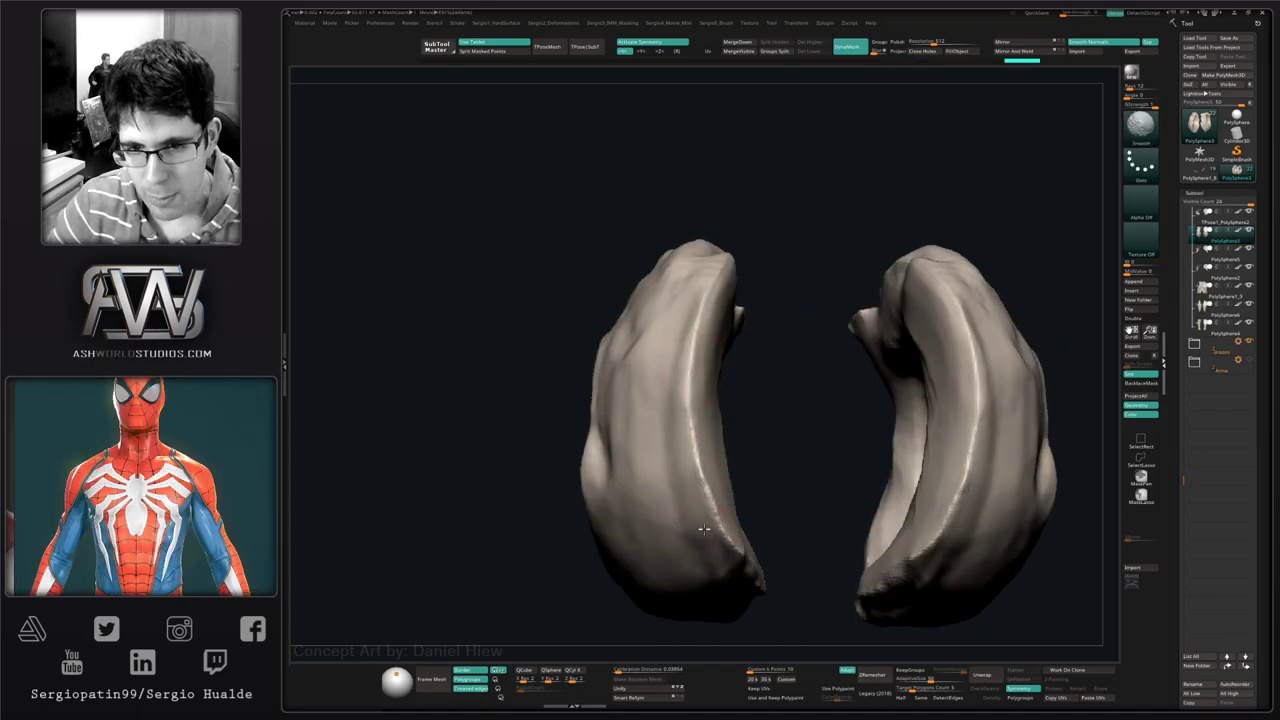
- Smooth the broad rim around the chest plates' arm opening and its surrounding surface
right_click_drag(704, 529, 590, 510)
mouse_move(700, 497)
left_mouse_down("shift")
mouse_move(714, 470)
mouse_move(737, 554)
mouse_move(737, 524)
left_mouse_up("shift")
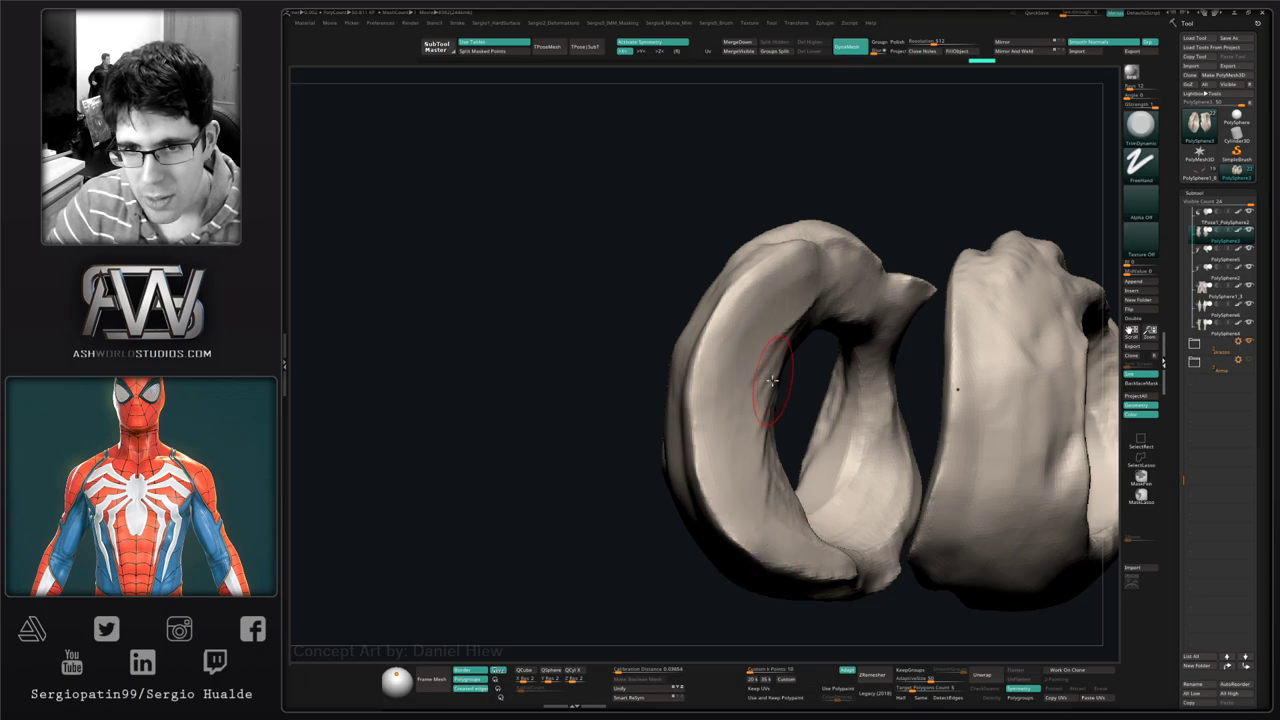
mouse_move(772, 380)
right_mouse_down()
mouse_move(745, 428)
mouse_move(772, 410)
right_mouse_up()
left_click_drag(760, 453, 805, 382, "shift")
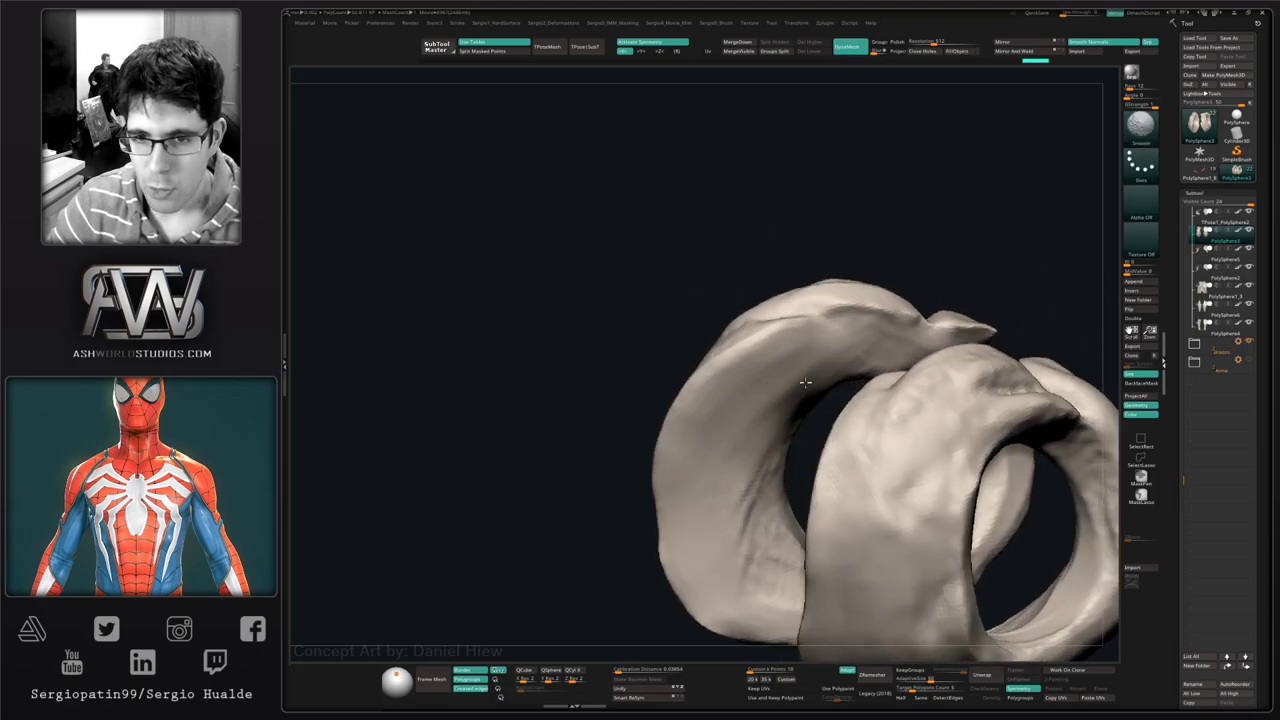
left_click_drag(772, 530, 756, 525, "shift")
right_click_drag(756, 525, 735, 420)
mouse_move(735, 420)
right_mouse_down("ctrl")
mouse_move(749, 480)
mouse_move(800, 507)
mouse_move(749, 449)
mouse_move(715, 440)
right_mouse_up("ctrl")
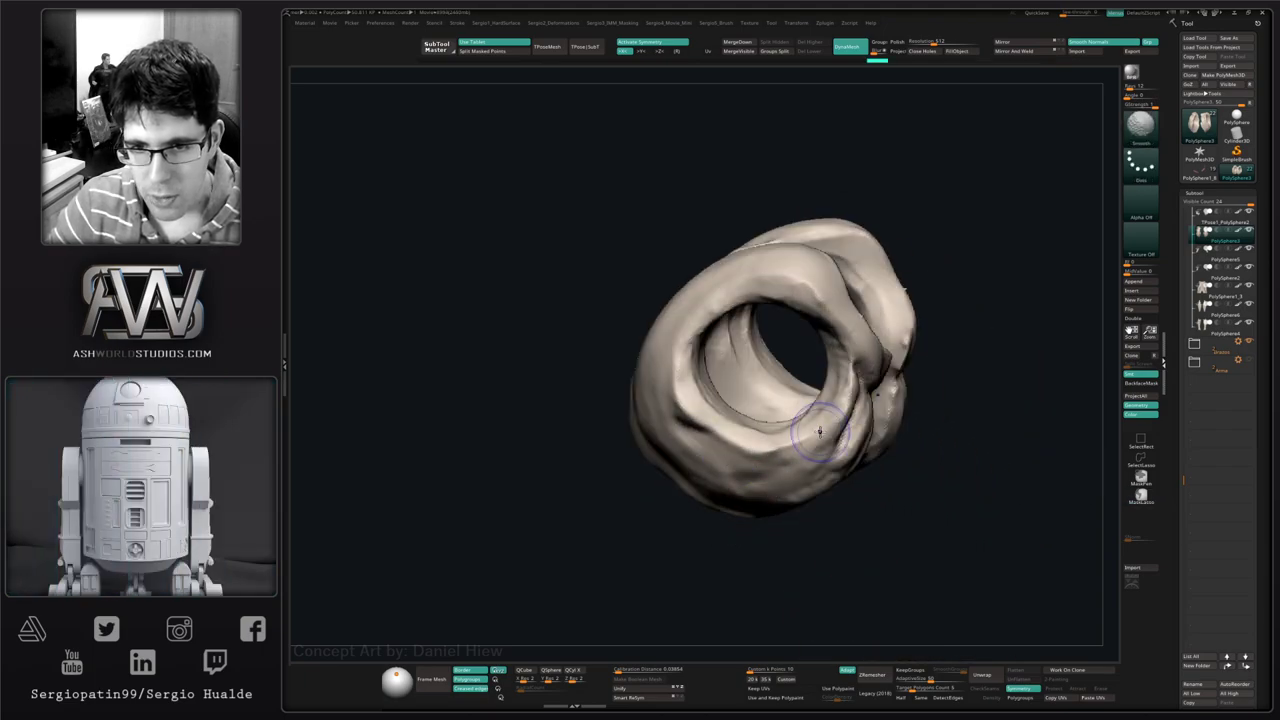
left_click_drag(808, 442, 684, 403, "shift")
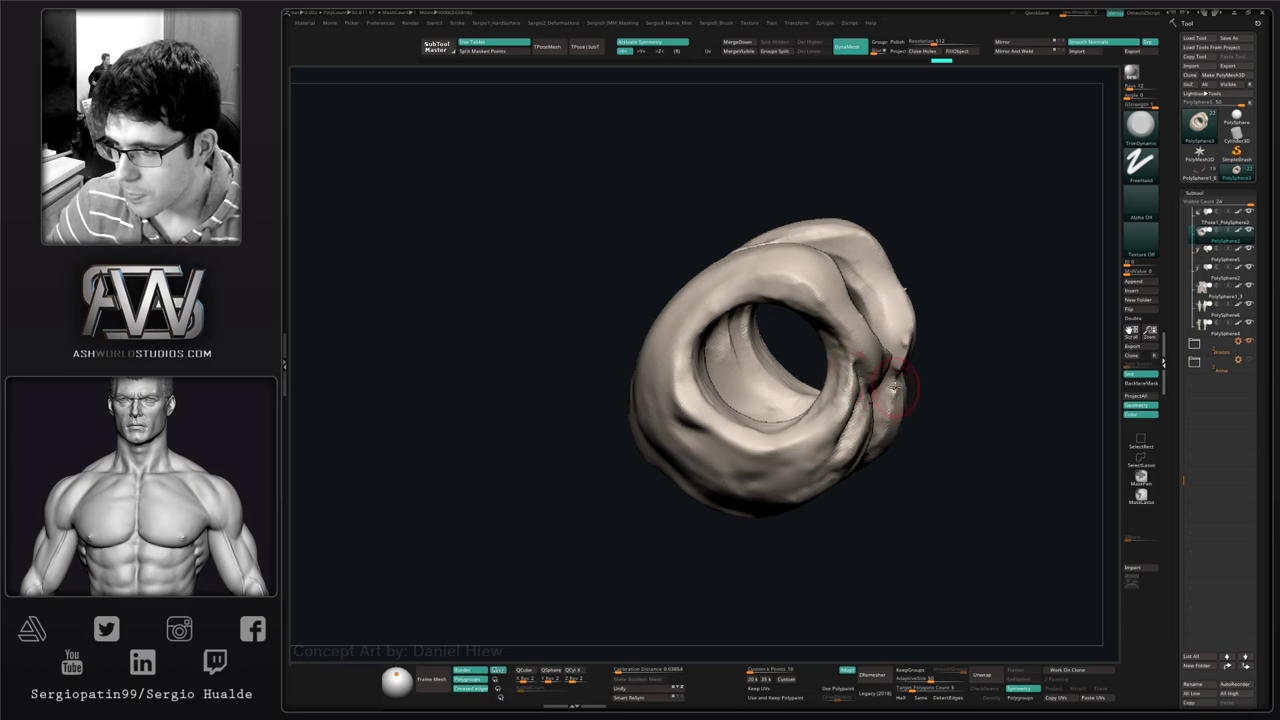
- Carve the crease where the chest plate's rim overlaps the lower folds using a resized DamStandard brush
left_click_drag(953, 266, 928, 255)
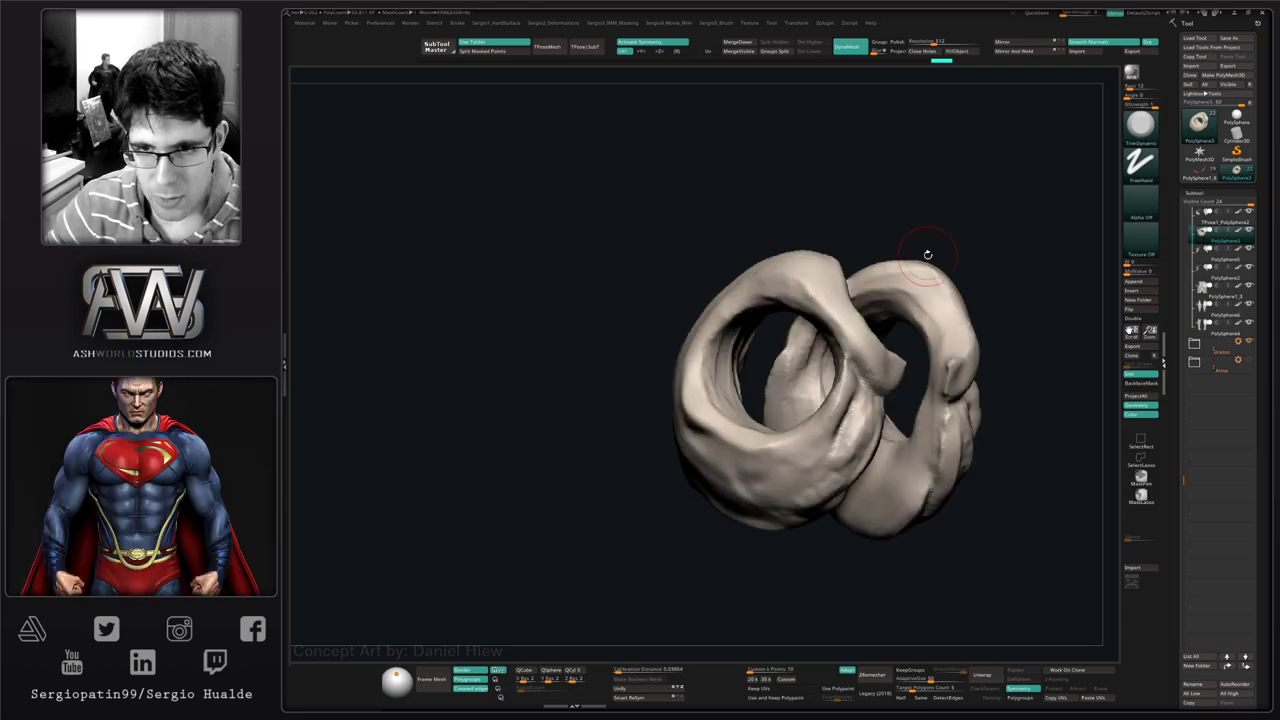
right_click_drag(928, 255, 843, 262, "alt")
mouse_move(720, 371)
right_mouse_down("ctrl")
mouse_move(740, 450)
mouse_move(773, 334)
right_mouse_up("ctrl")
key("b")
key("d")
key("s")
key("s")
mouse_move(786, 335)
left_mouse_down()
mouse_move(753, 301)
mouse_move(761, 310)
left_mouse_up()
right_click_drag(815, 330, 778, 339)
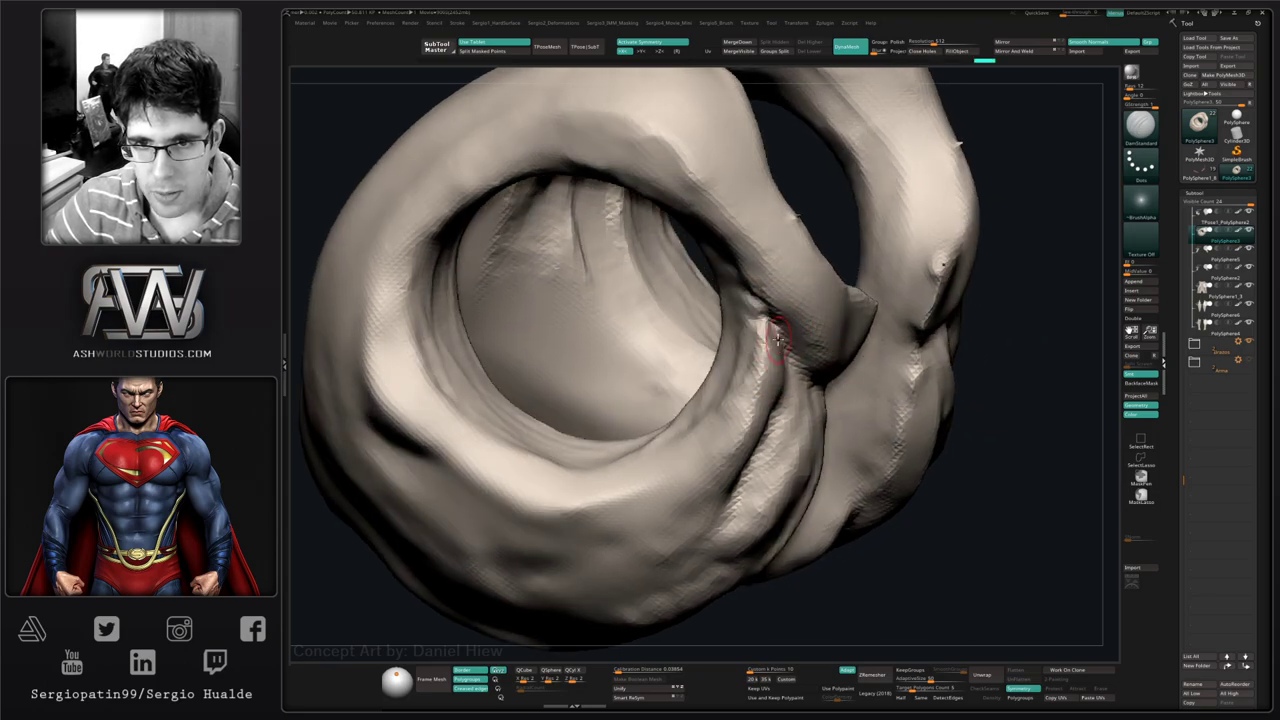
- Build up the folds beside the overlap with the ClayBuildup brush and smooth the edge of the overlapping end
key("p")
key("b")
key("c")
key("b")
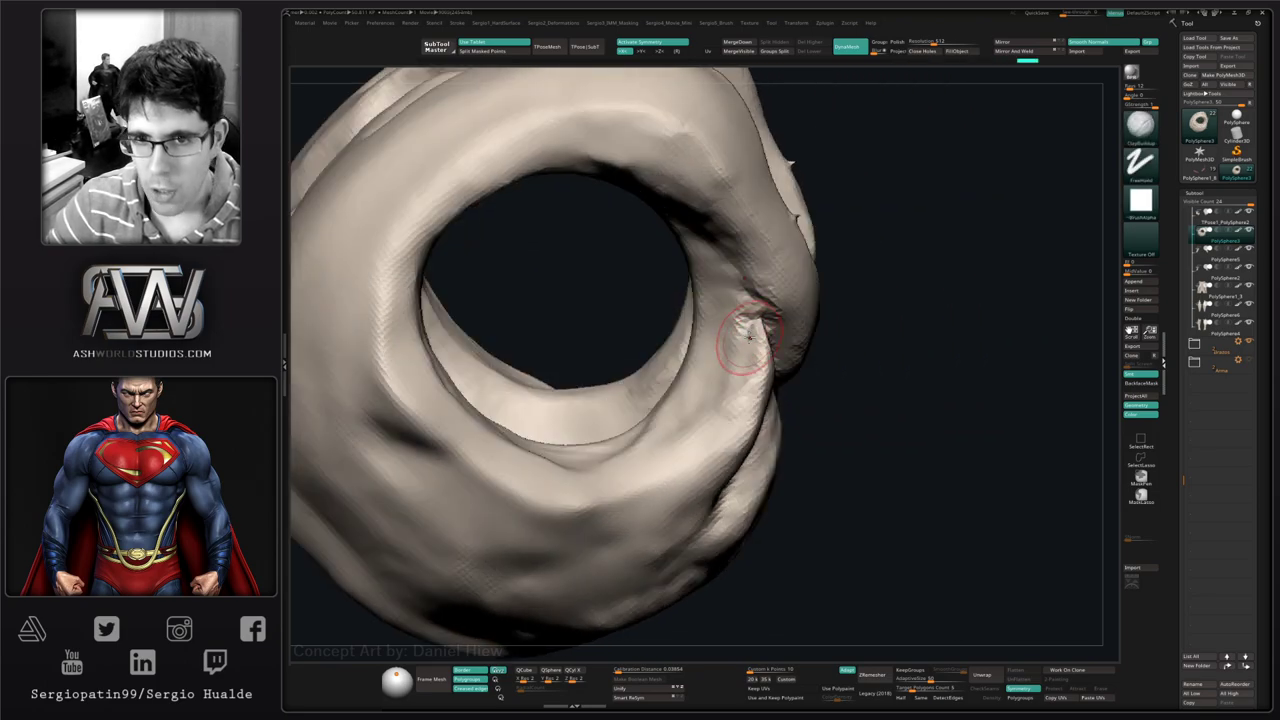
left_click_drag(752, 312, 712, 385)
mouse_move(687, 383)
right_mouse_down()
mouse_move(712, 394)
mouse_move(760, 385)
right_mouse_up()
mouse_move(750, 335)
left_mouse_down()
mouse_move(700, 465)
mouse_move(685, 420)
left_mouse_up()
mouse_move(718, 308)
left_mouse_down()
mouse_move(641, 464)
mouse_move(666, 451)
mouse_move(734, 346)
left_mouse_up()
mouse_move(734, 346)
right_mouse_down()
mouse_move(733, 325)
mouse_move(770, 320)
mouse_move(817, 269)
right_mouse_up()
left_click_drag(817, 269, 878, 431, "shift")
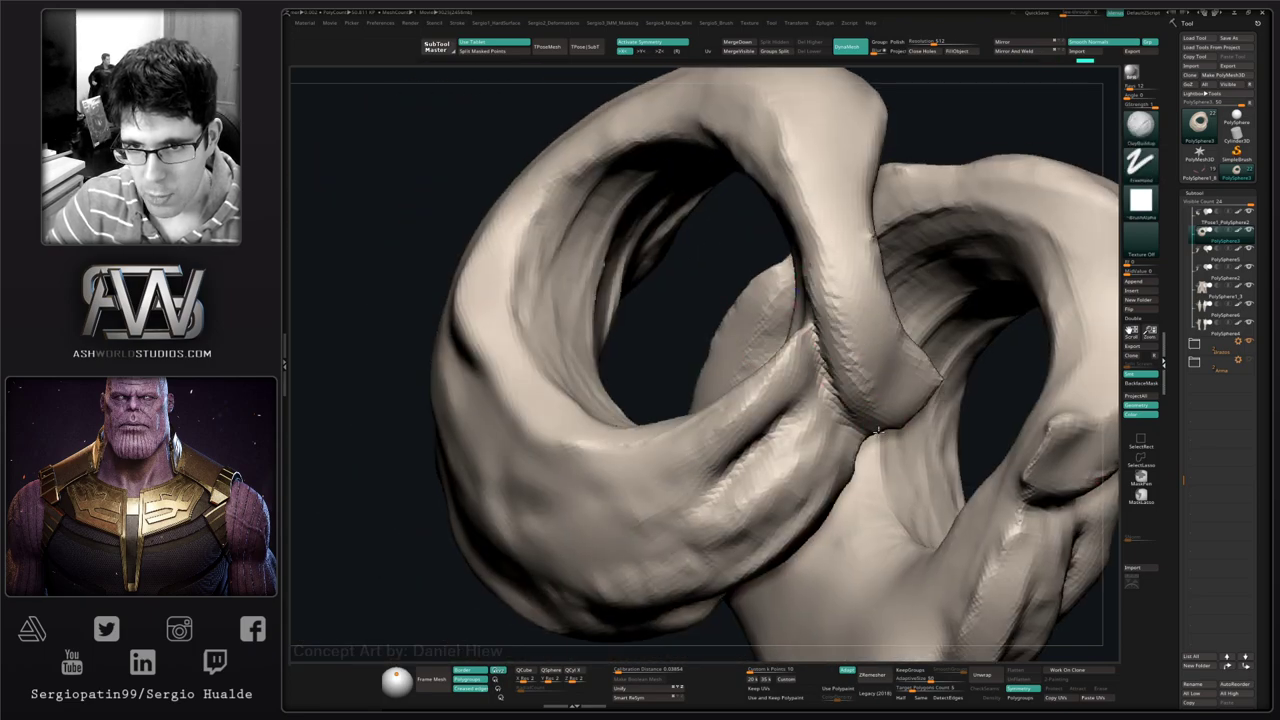
- Round off the overlapping end of the chest plate's rim with the Clay and Smooth brushes
mouse_move(878, 430)
right_mouse_down()
mouse_move(843, 400)
mouse_move(777, 420)
mouse_move(755, 355)
right_mouse_up()
key("ctrl")
mouse_move(975, 447)
right_mouse_down("alt")
mouse_move(842, 386)
mouse_move(868, 355)
mouse_move(838, 357)
mouse_move(880, 346)
mouse_move(829, 371)
right_mouse_up("alt")
key("shift")
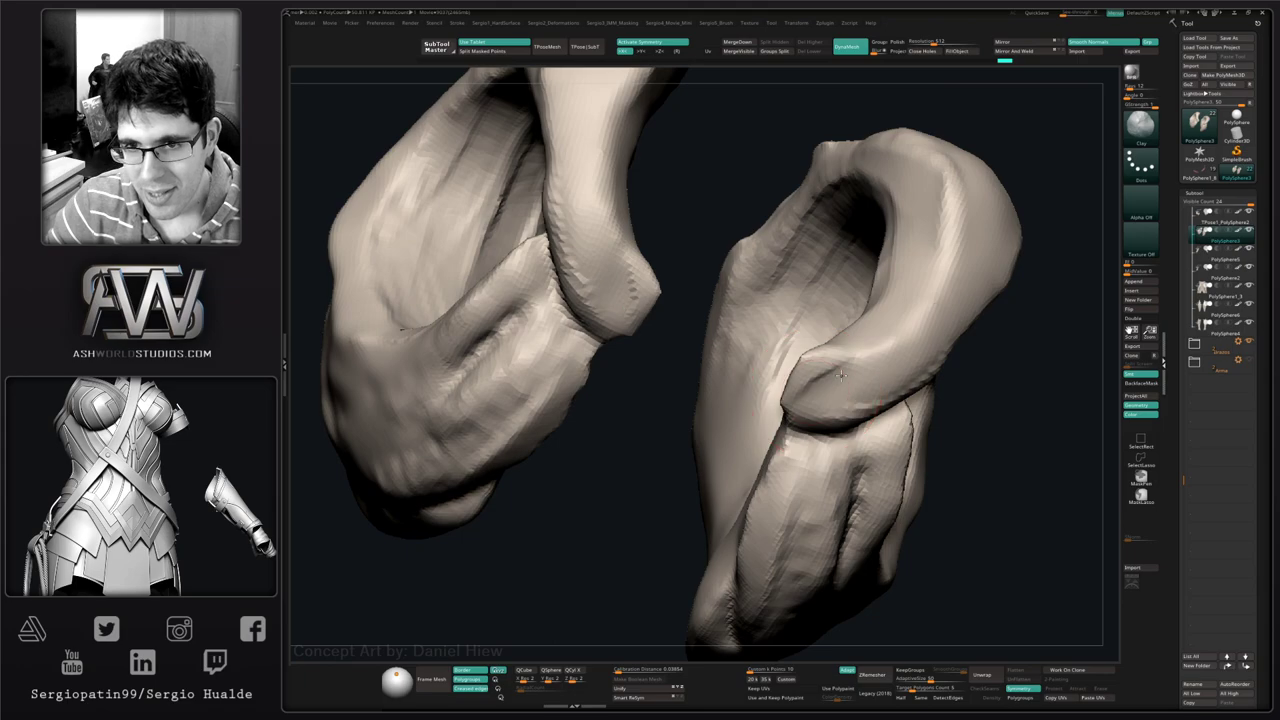
key("shift")
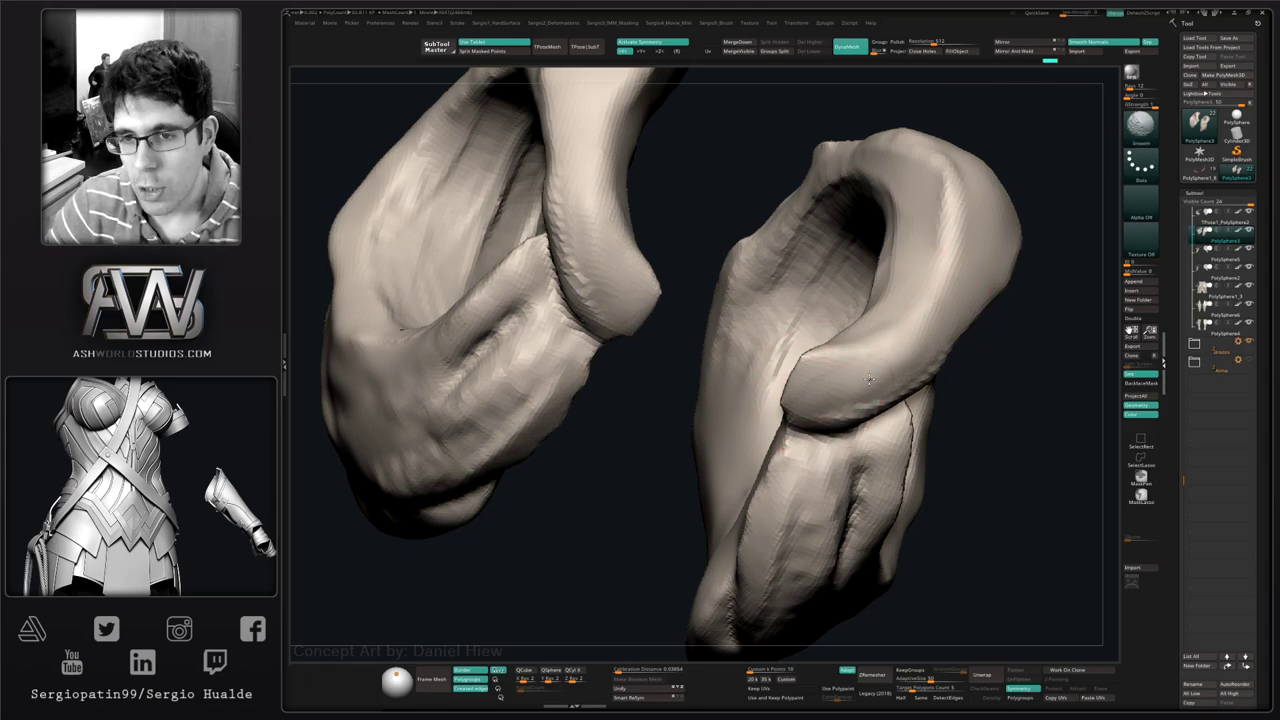
left_click_drag(845, 388, 840, 389, "shift")
- Undo the last series of strokes and inspect the overlapping end and the folds below it
key("ctrl+z")
key("ctrl+z")
key("ctrl+z")
key("ctrl+z")
key("ctrl+z")
key("ctrl+z")
key("ctrl+z")
key("ctrl+z")
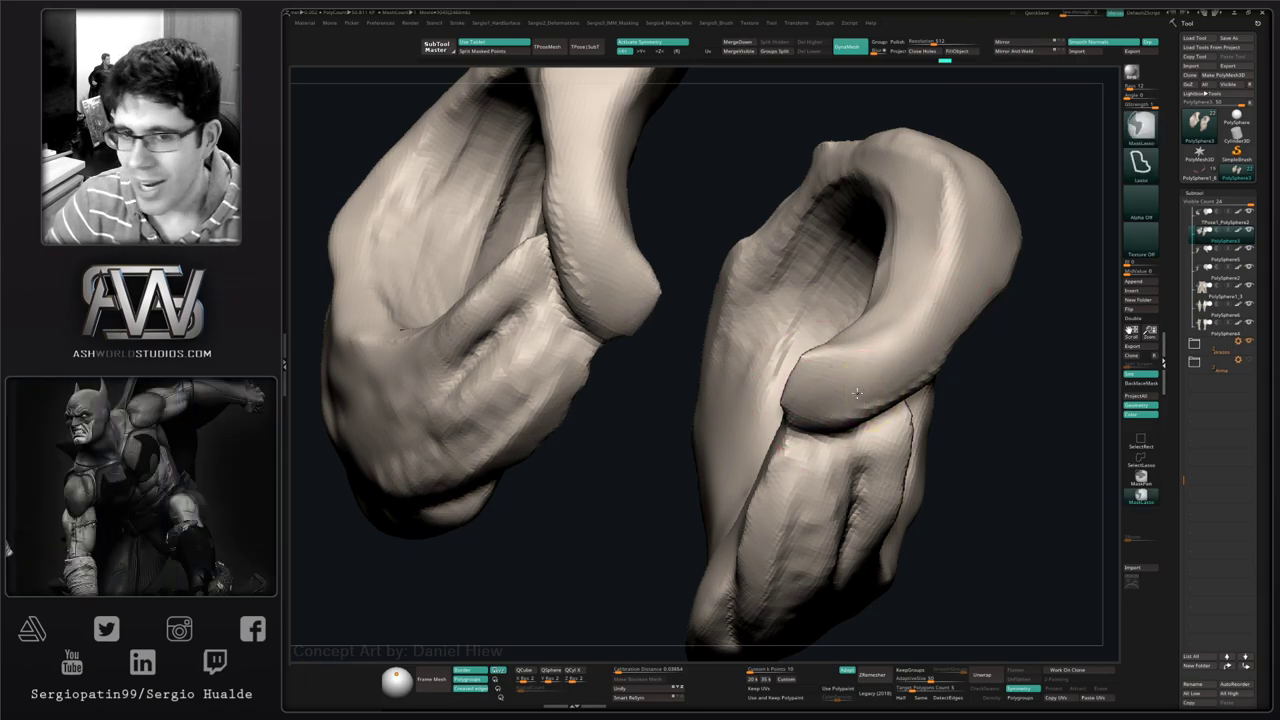
right_click_drag(848, 389, 852, 392, "ctrl")
right_click_drag(852, 392, 865, 396)
mouse_move(816, 354)
right_mouse_down()
mouse_move(845, 346)
mouse_move(766, 386)
mouse_move(749, 331)
mouse_move(749, 390)
right_mouse_up()
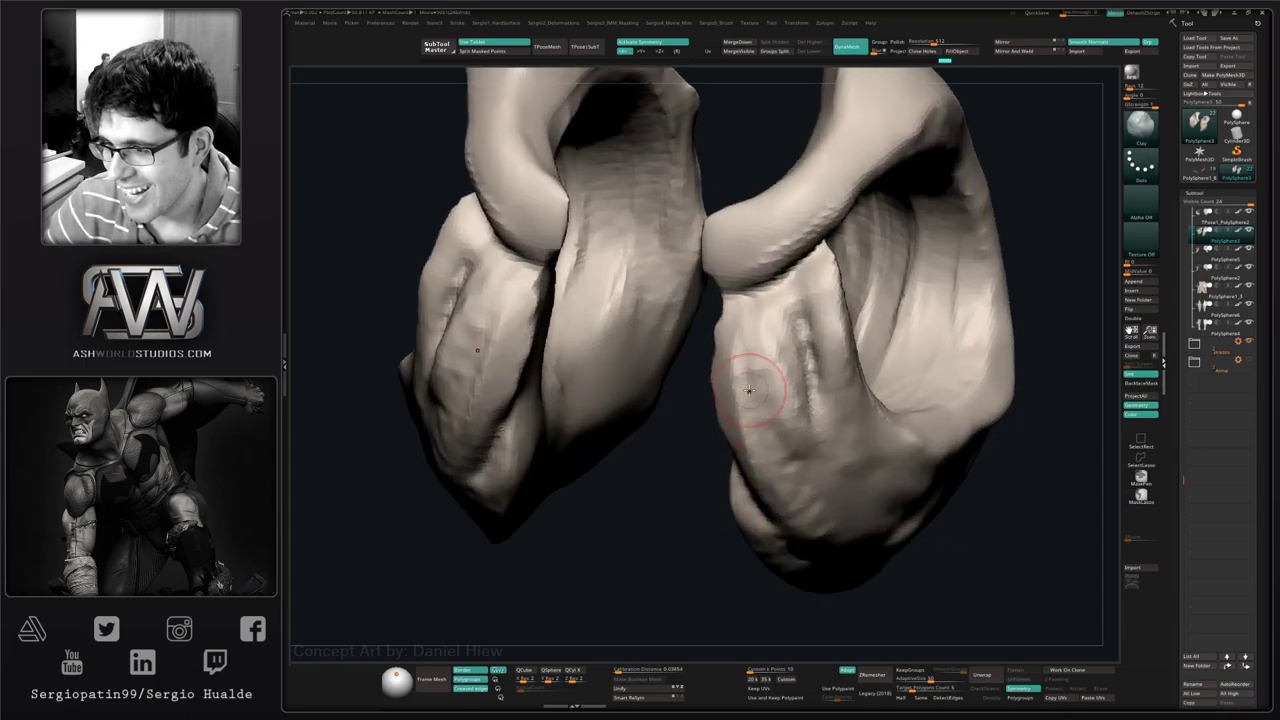
- Move the overlapping chest plates' subtool out of its folder to the end of the subtool list and collapse the folder
mouse_move(766, 346)
right_mouse_down()
mouse_move(744, 413)
mouse_move(768, 392)
mouse_move(786, 410)
mouse_move(704, 403)
mouse_move(737, 368)
right_mouse_up()
mouse_move(738, 430)
right_mouse_down()
mouse_move(760, 420)
mouse_move(787, 432)
mouse_move(792, 405)
right_mouse_up()
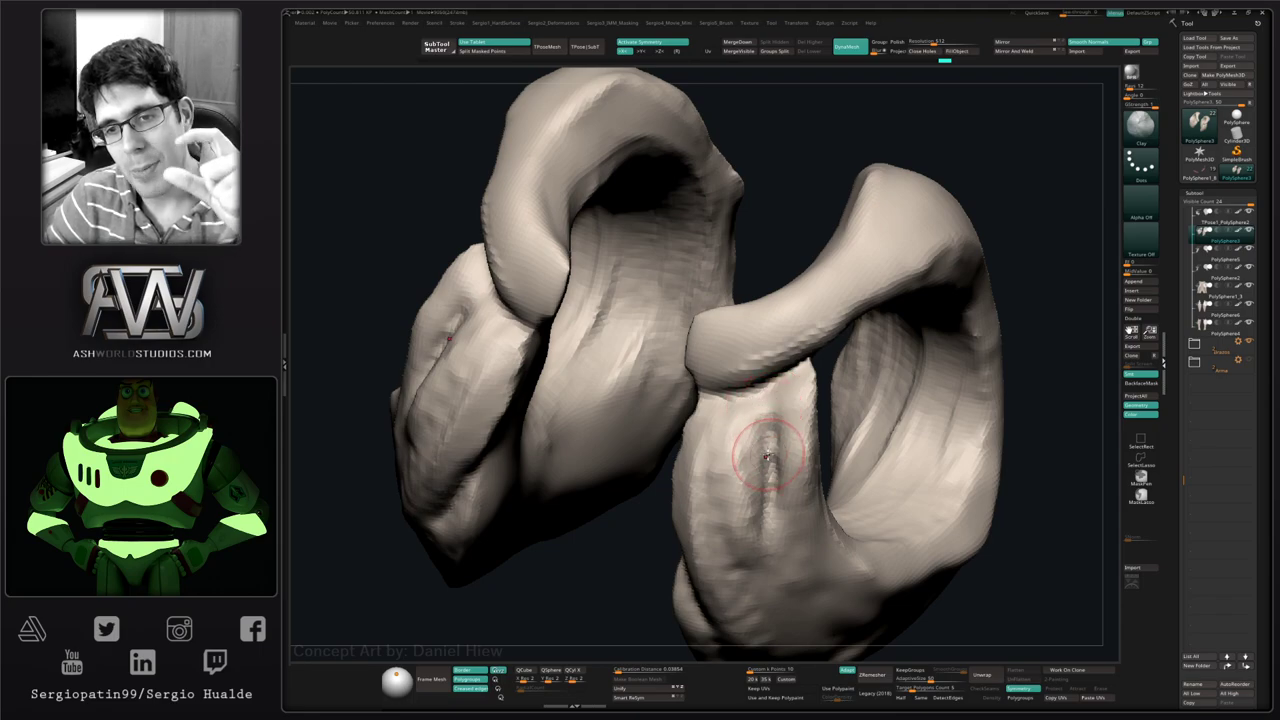
mouse_move(760, 452)
right_mouse_down()
mouse_move(800, 403)
mouse_move(774, 413)
mouse_move(757, 363)
mouse_move(765, 410)
right_mouse_up()
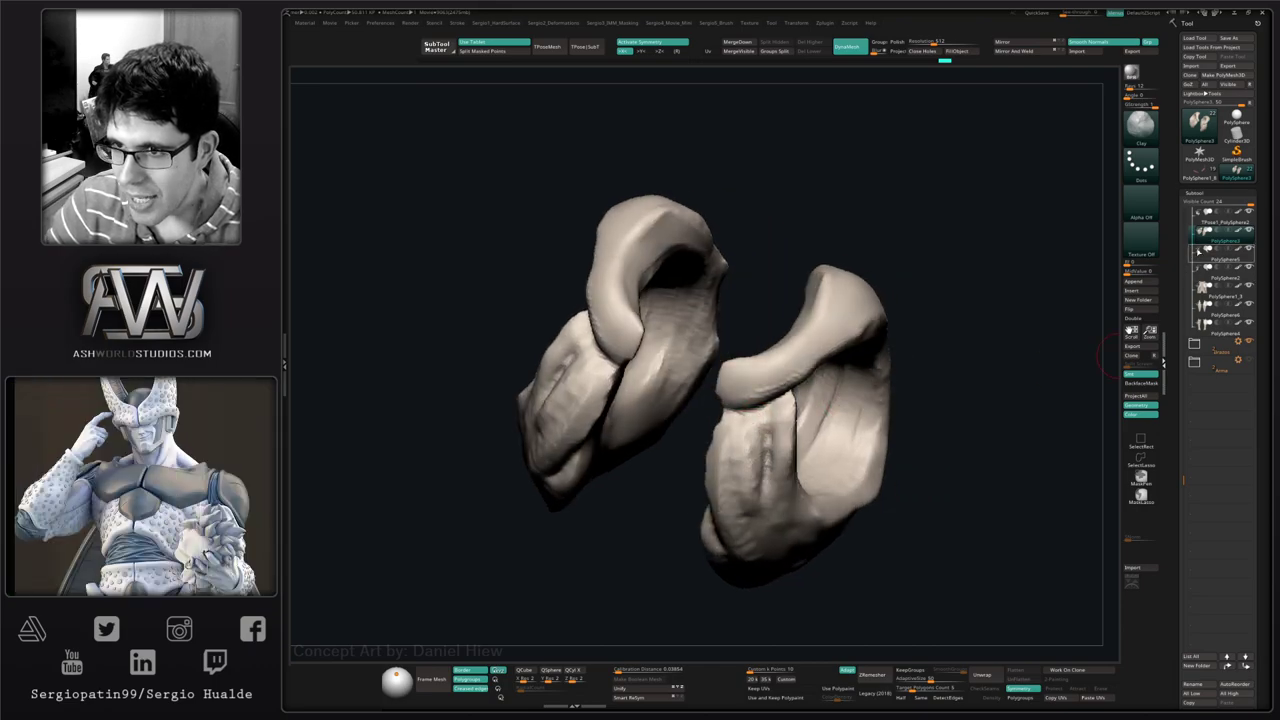
left_click_drag(1200, 234, 1196, 398)
left_click_drag(1185, 478, 1192, 125)
left_click(1195, 234)
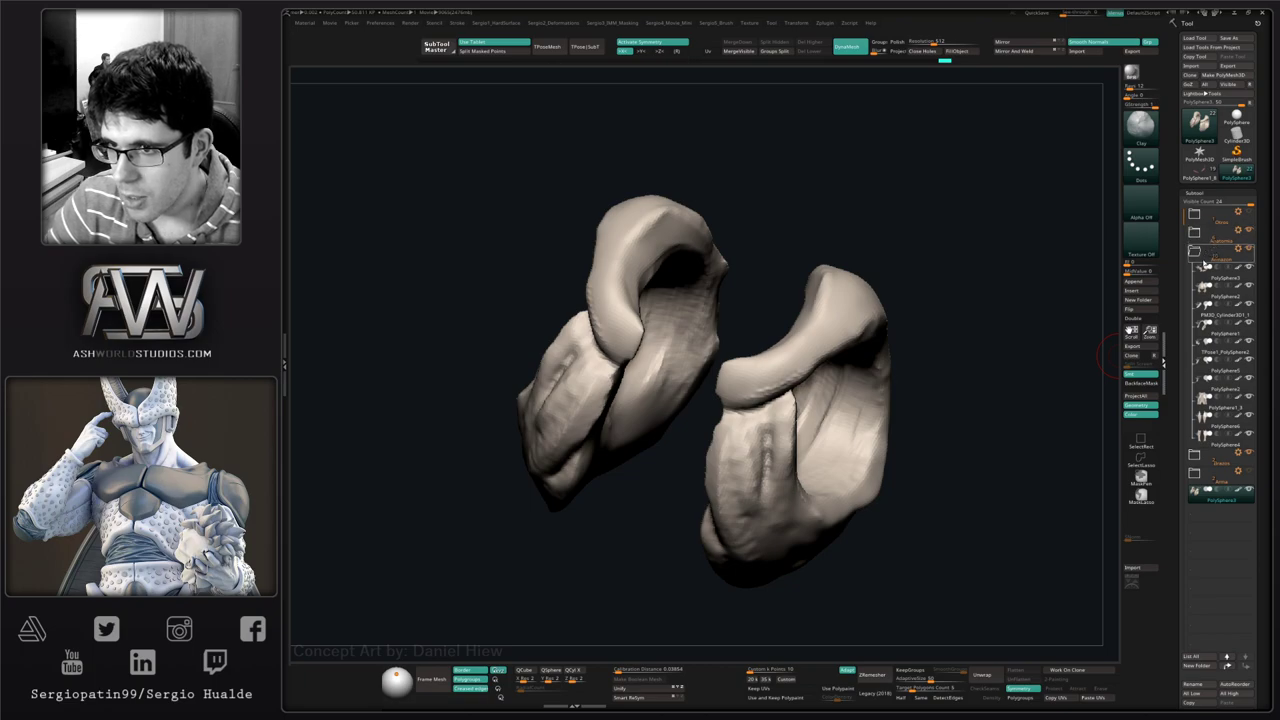
left_click(1200, 256)
left_click_drag(931, 397, 955, 364)
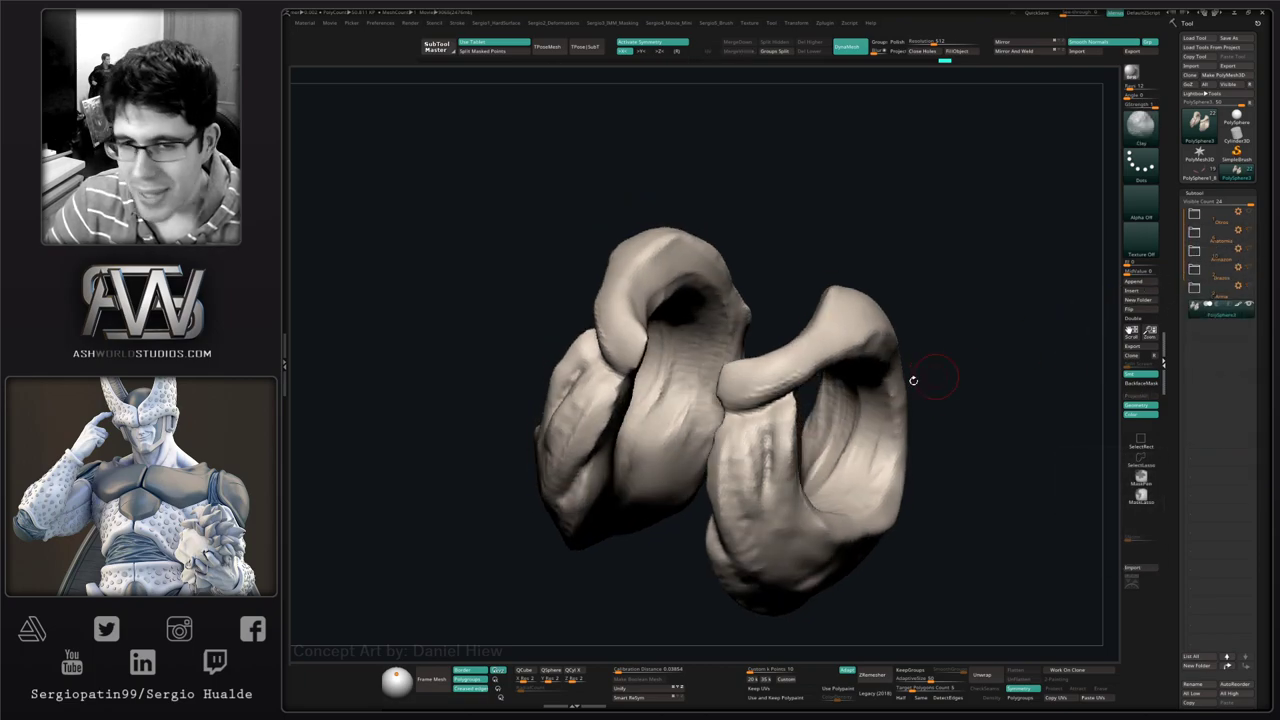
- Duplicate the chest plates' subtool and inspect the overlapping ends on the copy
mouse_move(791, 457)
right_mouse_down("ctrl")
mouse_move(774, 443)
mouse_move(816, 403)
mouse_move(828, 351)
right_mouse_up("ctrl")
key("ctrl+shift+d")
right_click_drag(840, 426, 760, 428)
right_click_drag(760, 428, 758, 480, "ctrl")
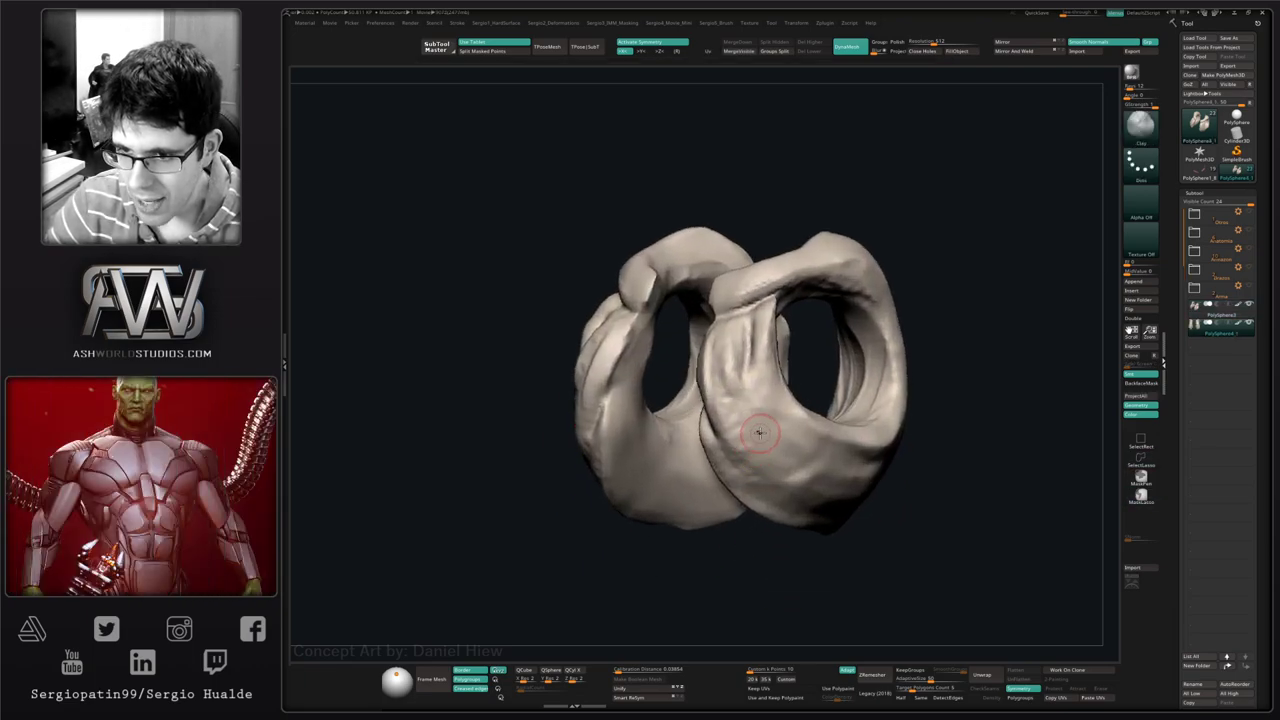
right_click_drag(764, 430, 774, 468)
mouse_move(765, 456)
left_mouse_down()
mouse_move(781, 452)
mouse_move(779, 406)
left_mouse_up()
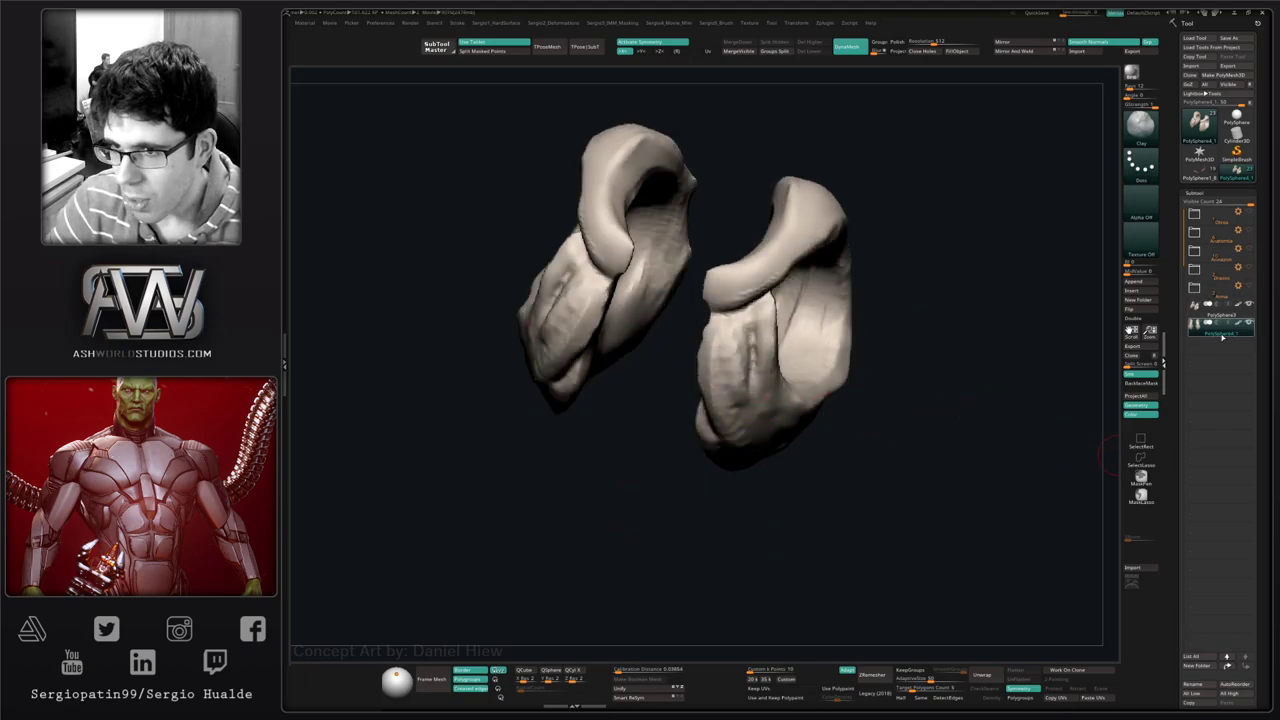
- Append a Cube3D, scale it down, and place it over the overlapping end of one chest plate
left_click(1136, 284)
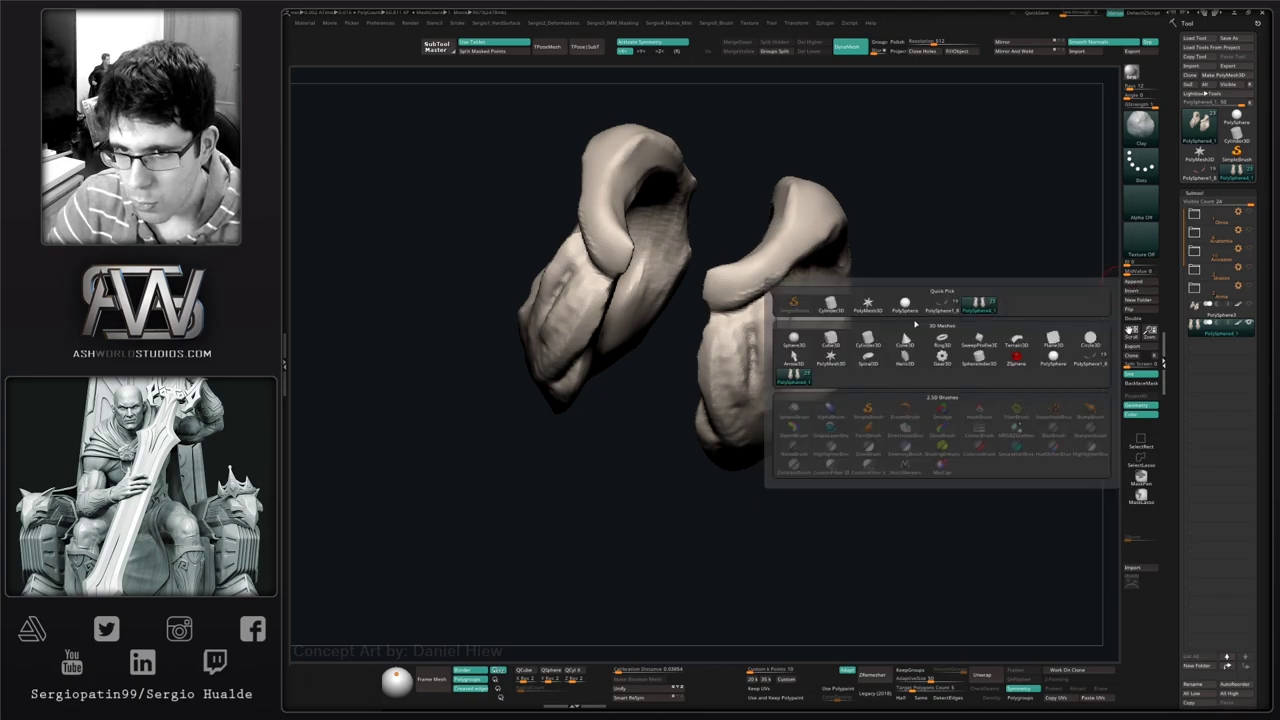
left_click(836, 348)
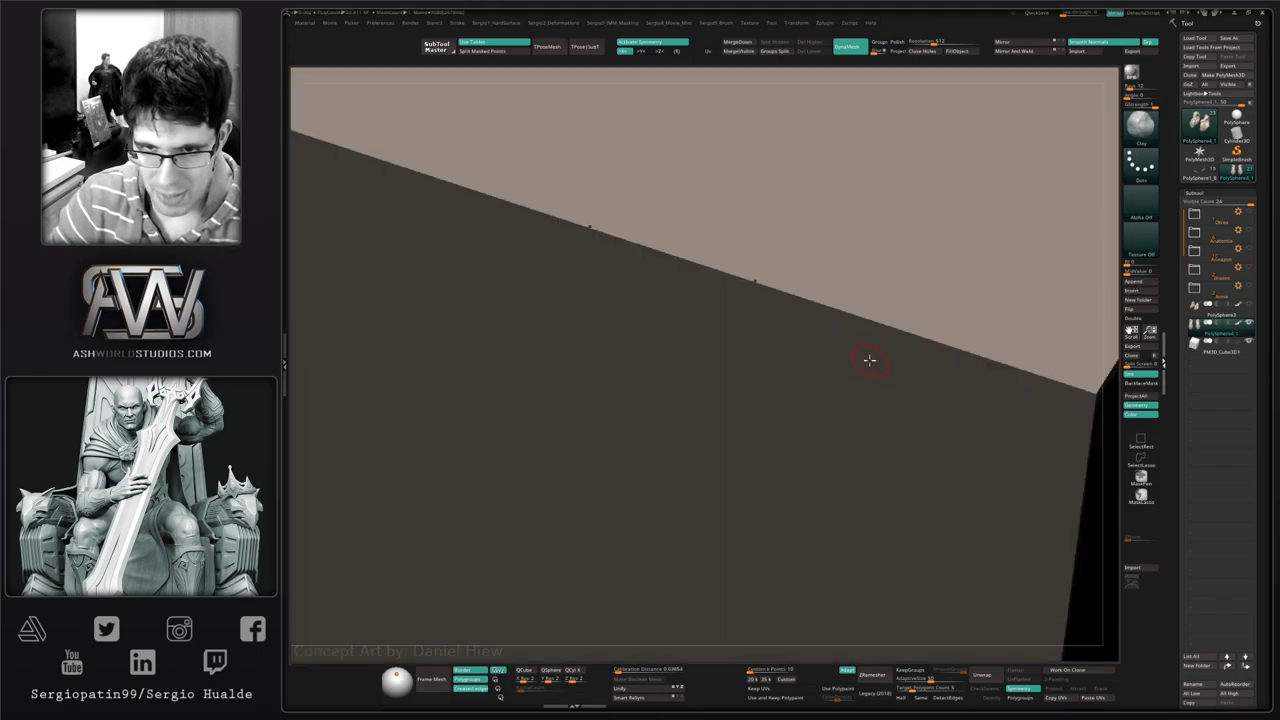
key("w")
key("f")
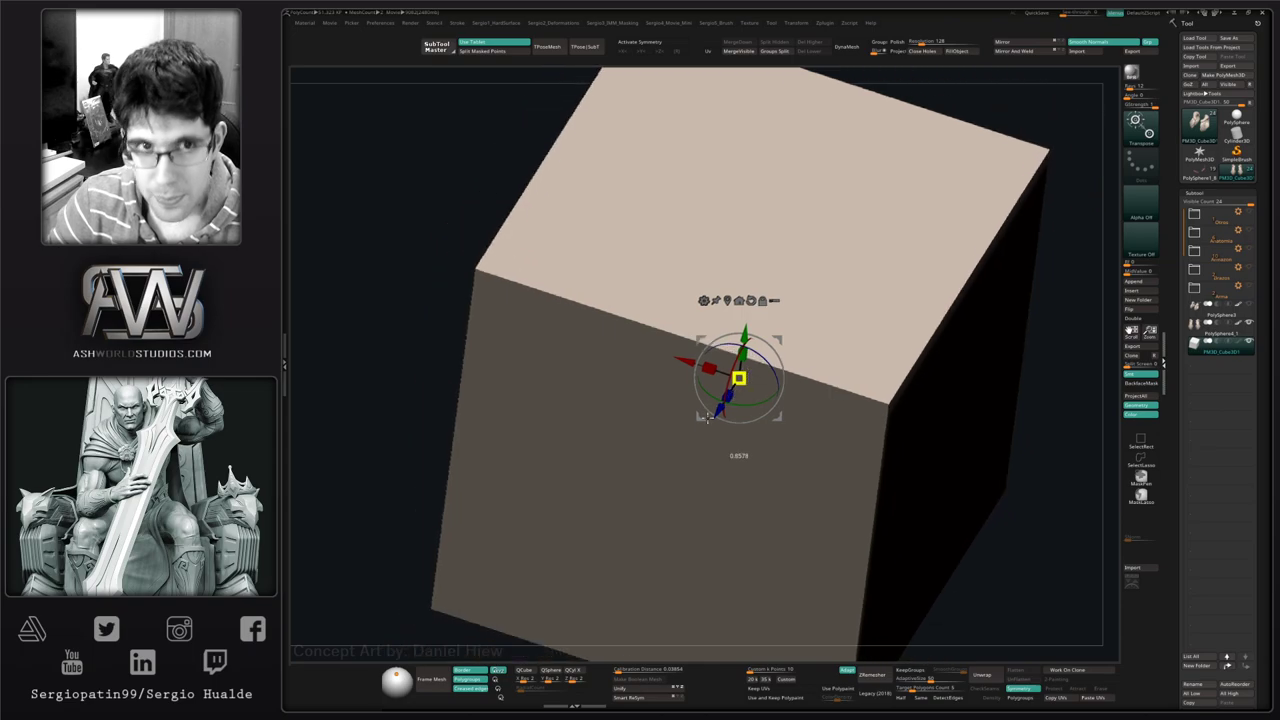
left_click_drag(708, 418, 570, 551)
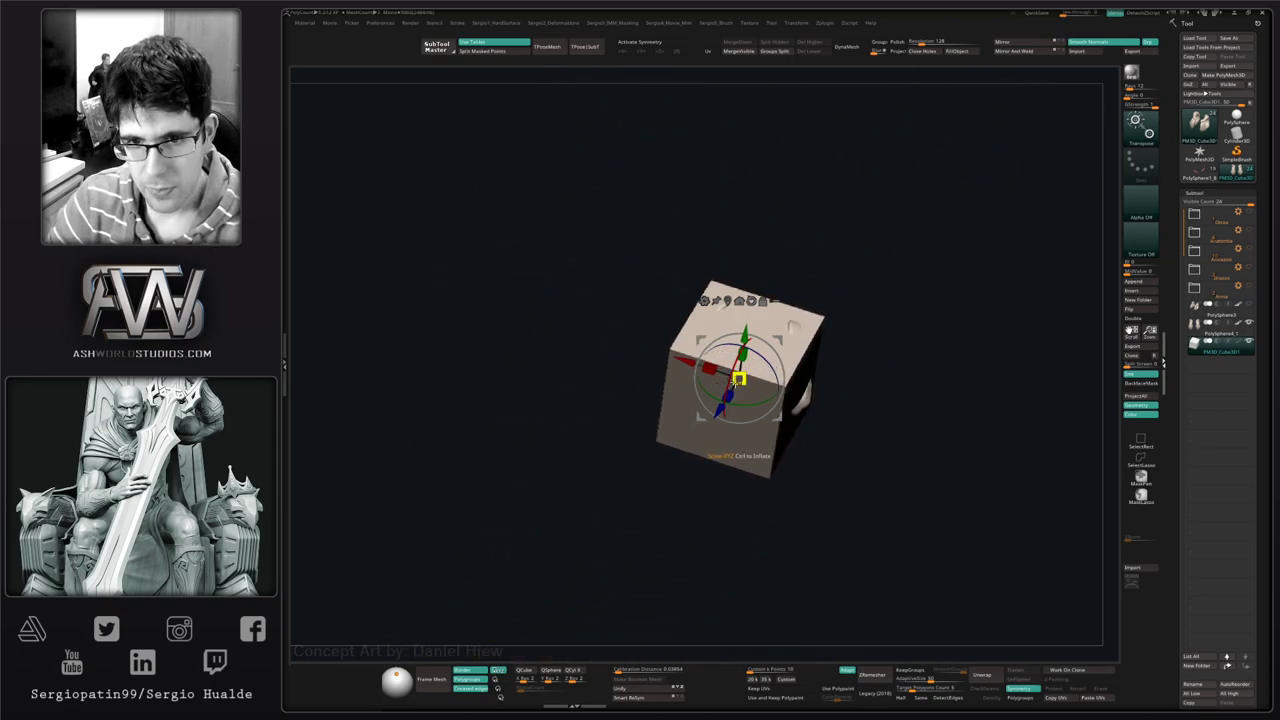
mouse_move(736, 382)
left_mouse_down()
mouse_move(757, 454)
mouse_move(768, 335)
left_mouse_up()
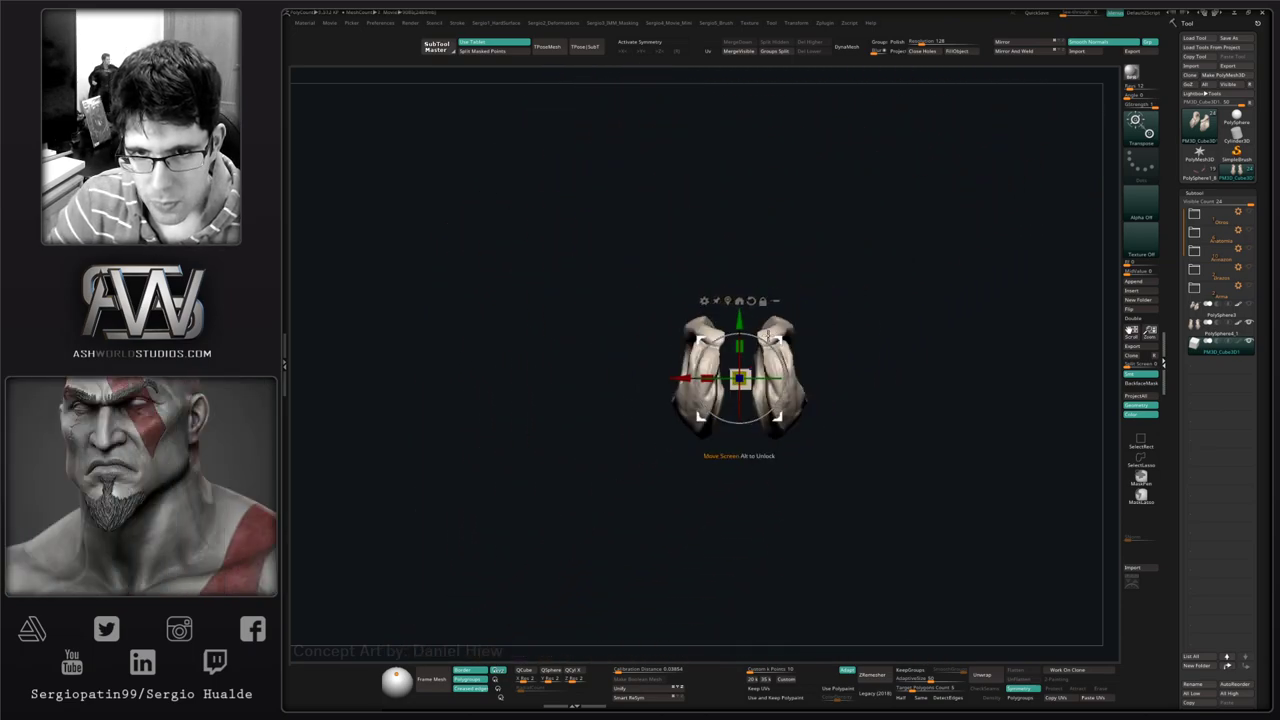
left_click(768, 337)
key("f")
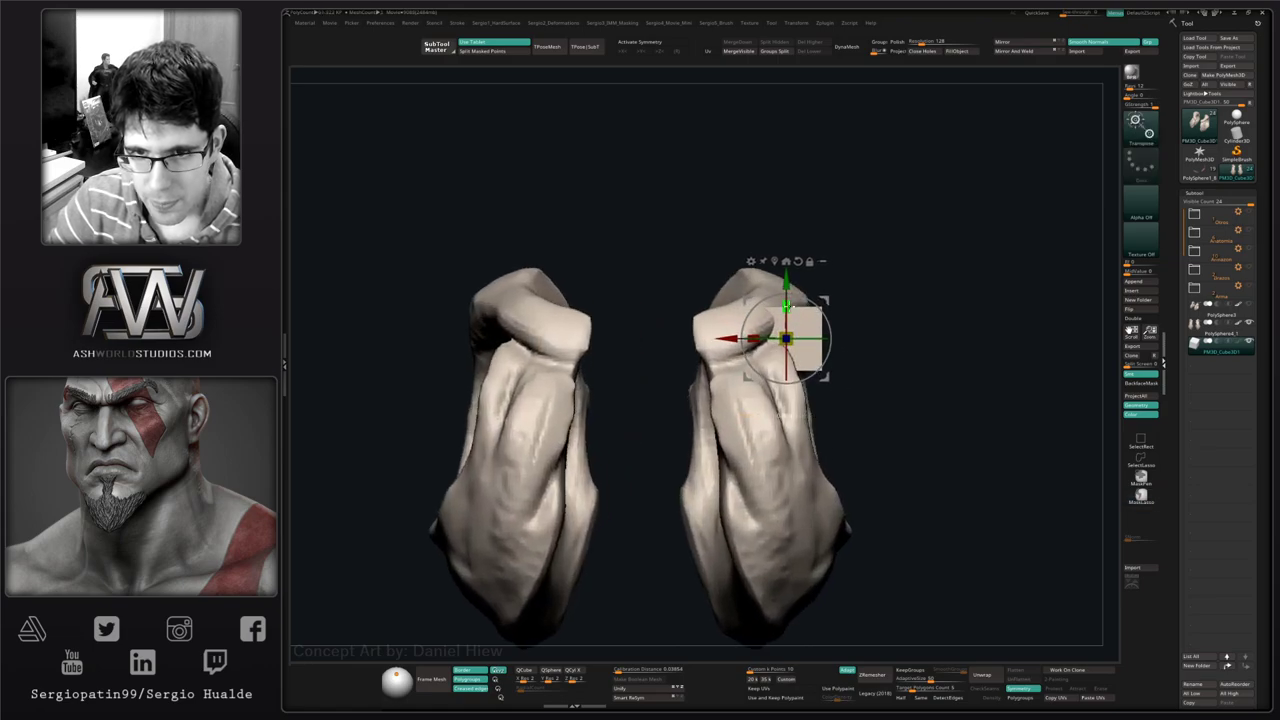
- Reshape the cube into a thin horizontal bar and mirror it onto the opposite plate using Mirror And Weld, with X symmetry active
left_click_drag(748, 338, 662, 352)
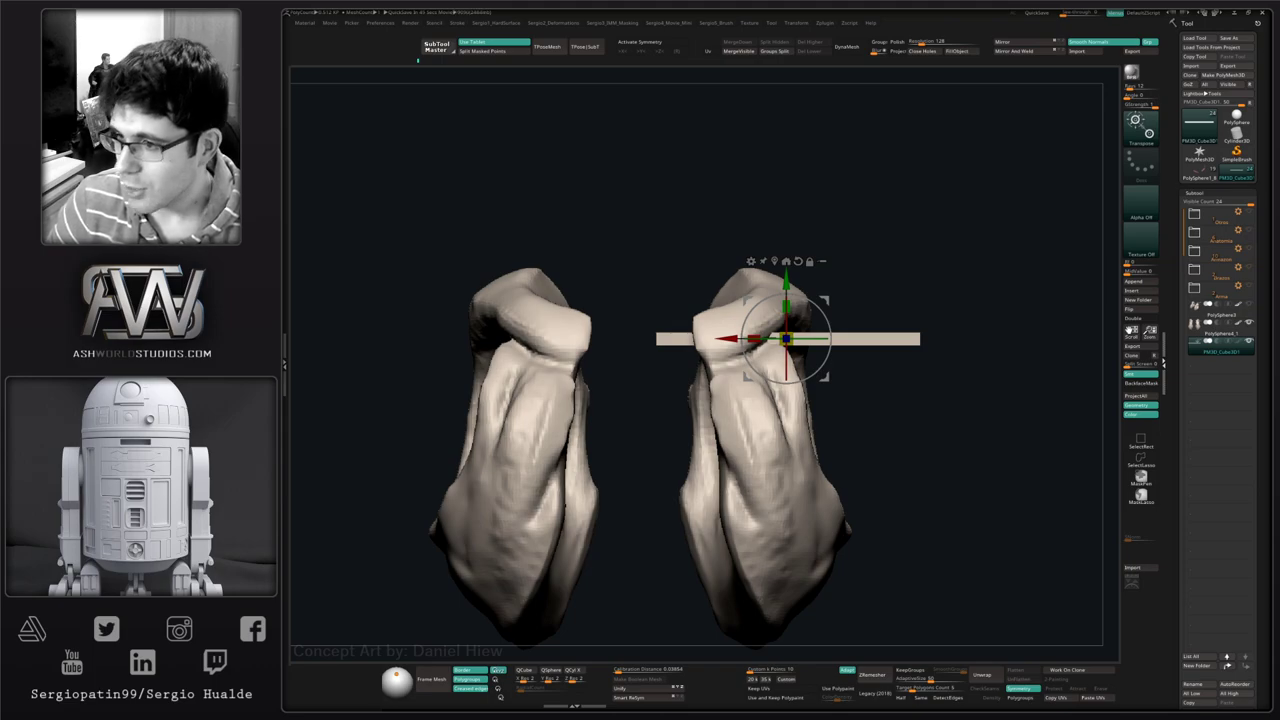
left_click_drag(874, 371, 822, 268)
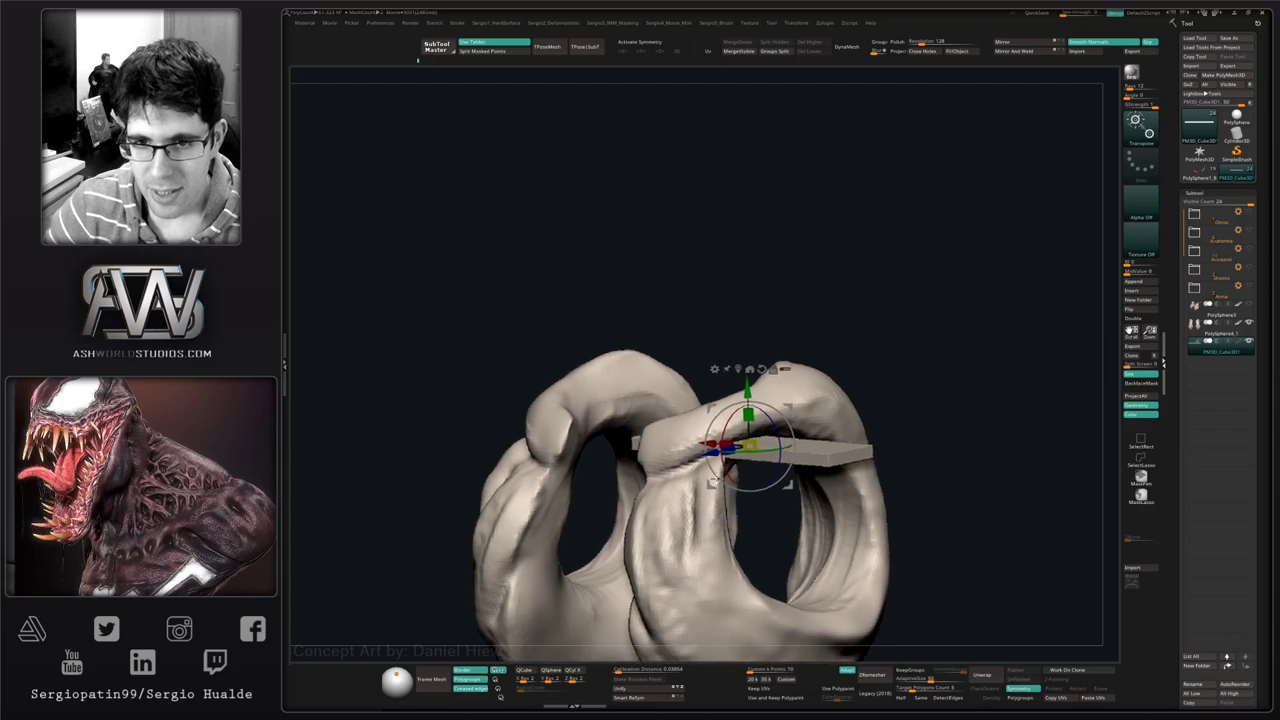
left_click(1022, 52)
key("x")
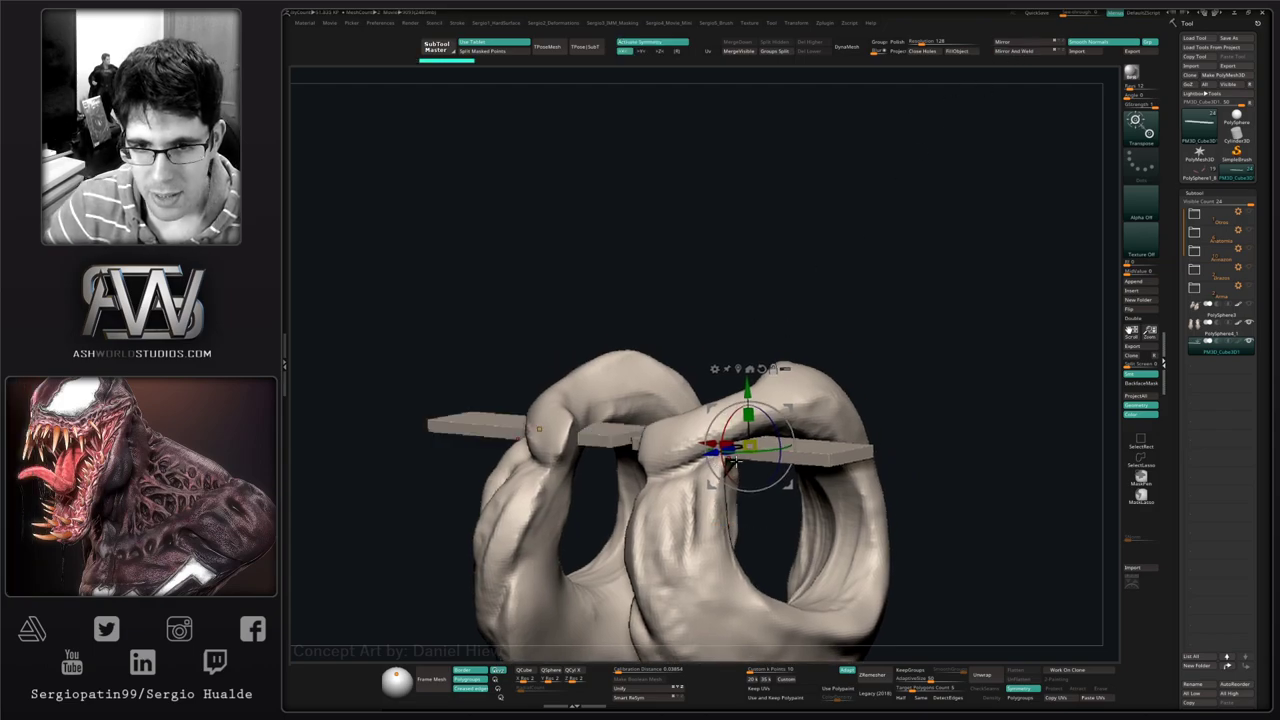
- Move and rotate the mirrored bars to sit between the rims' overlapping ends and the folds below
right_click_drag(775, 369, 572, 424)
left_click_drag(790, 370, 727, 418)
left_click_drag(742, 436, 662, 431)
right_click_drag(668, 497, 677, 450)
mouse_move(677, 451)
left_mouse_down()
mouse_move(680, 543)
mouse_move(655, 543)
left_mouse_up()
right_click_drag(656, 544, 656, 516)
right_click_drag(694, 428, 700, 448)
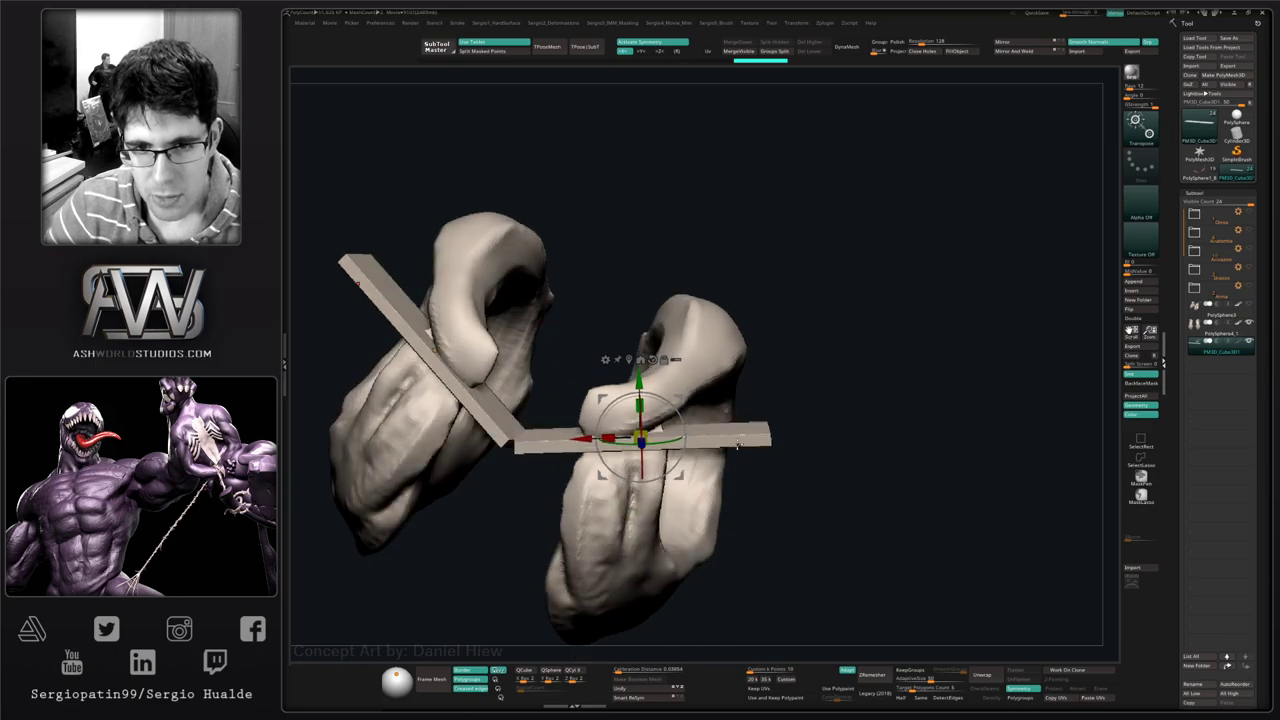
- Adjust the bars' depth and tilt so they pass through the plates along the overlap crease
right_click_drag(802, 436, 796, 420)
right_click_drag(716, 430, 631, 419)
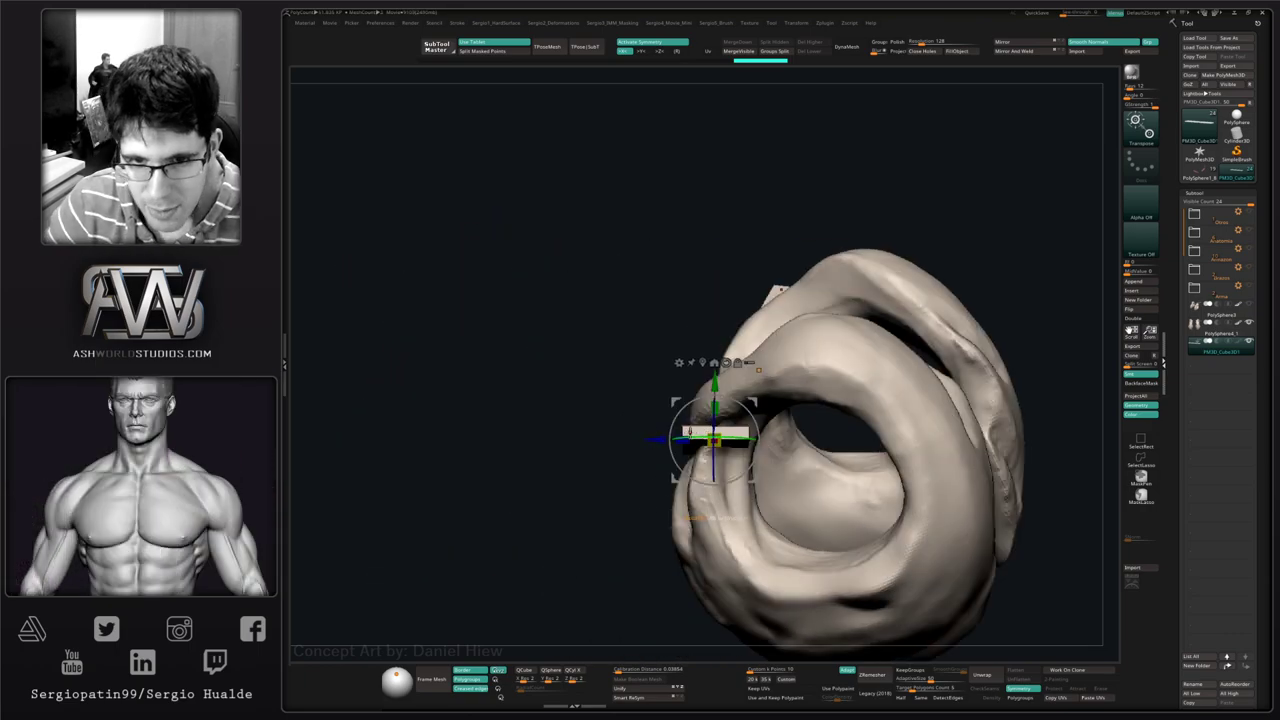
left_click_drag(700, 440, 647, 445)
key("ctrl+z")
right_click_drag(742, 451, 748, 414)
mouse_move(726, 425)
left_mouse_down()
mouse_move(806, 414)
mouse_move(751, 491)
mouse_move(694, 448)
left_mouse_up()
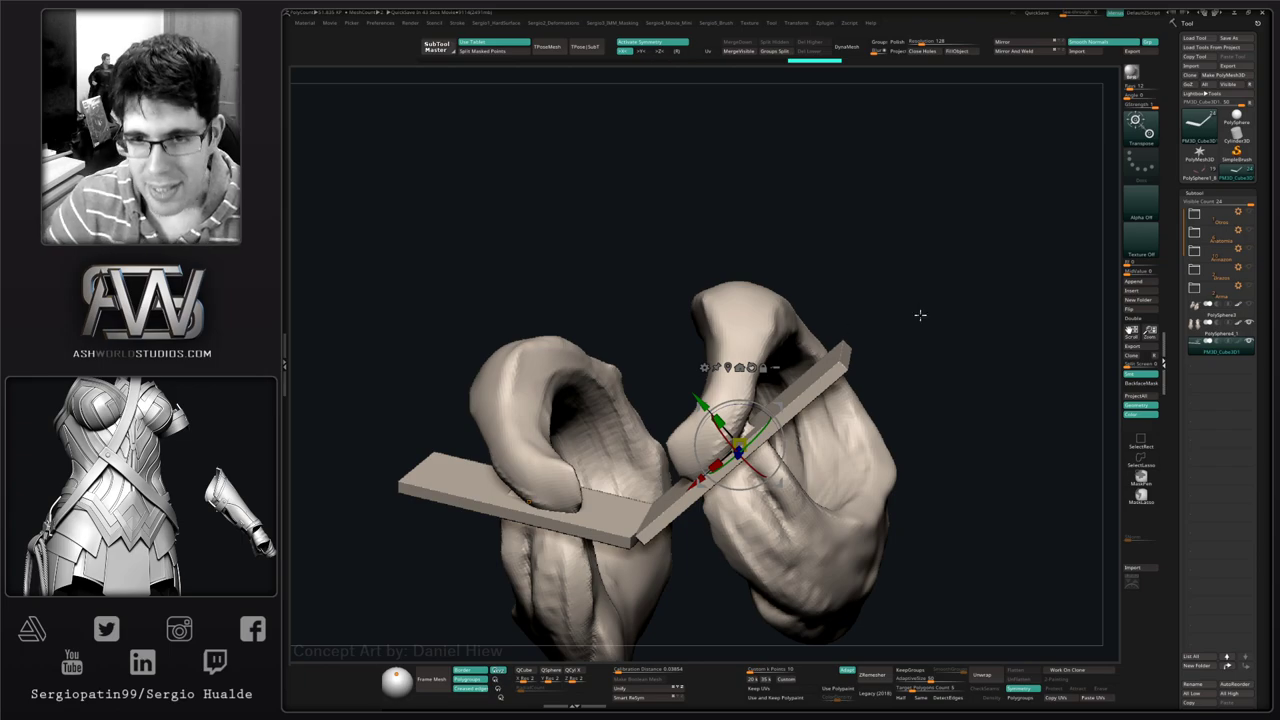
- Set the bars' subtool to subtract and check their placement against both plates
left_click_drag(920, 315, 883, 317)
key("q")
left_click_drag(913, 390, 920, 331)
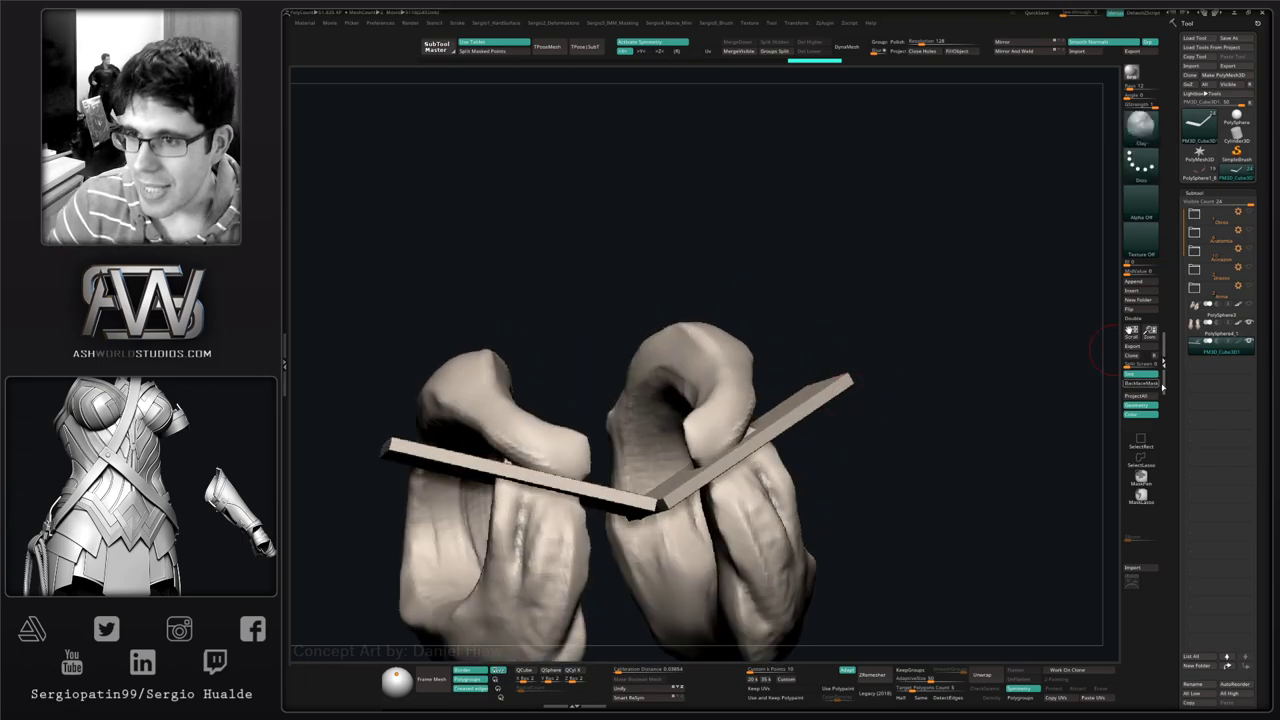
mouse_move(994, 410)
left_mouse_down()
mouse_move(929, 429)
mouse_move(914, 357)
mouse_move(901, 392)
mouse_move(888, 385)
left_mouse_up()
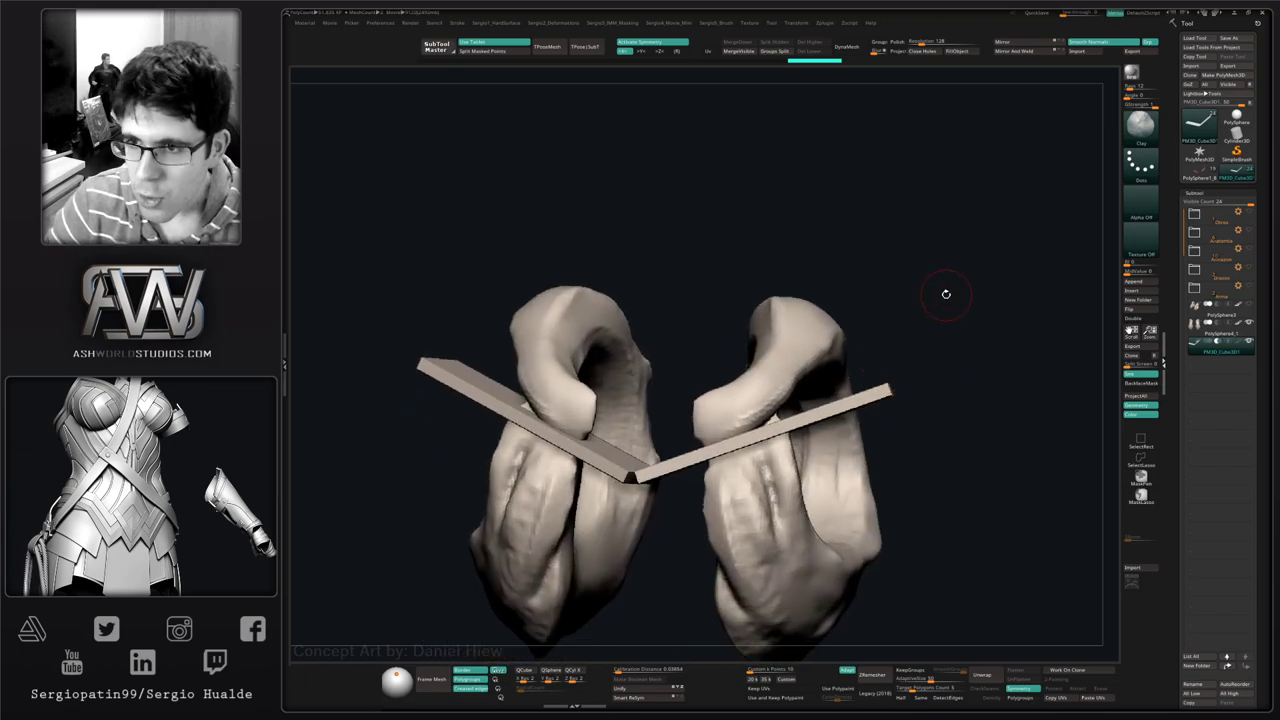
left_click_drag(984, 336, 951, 331)
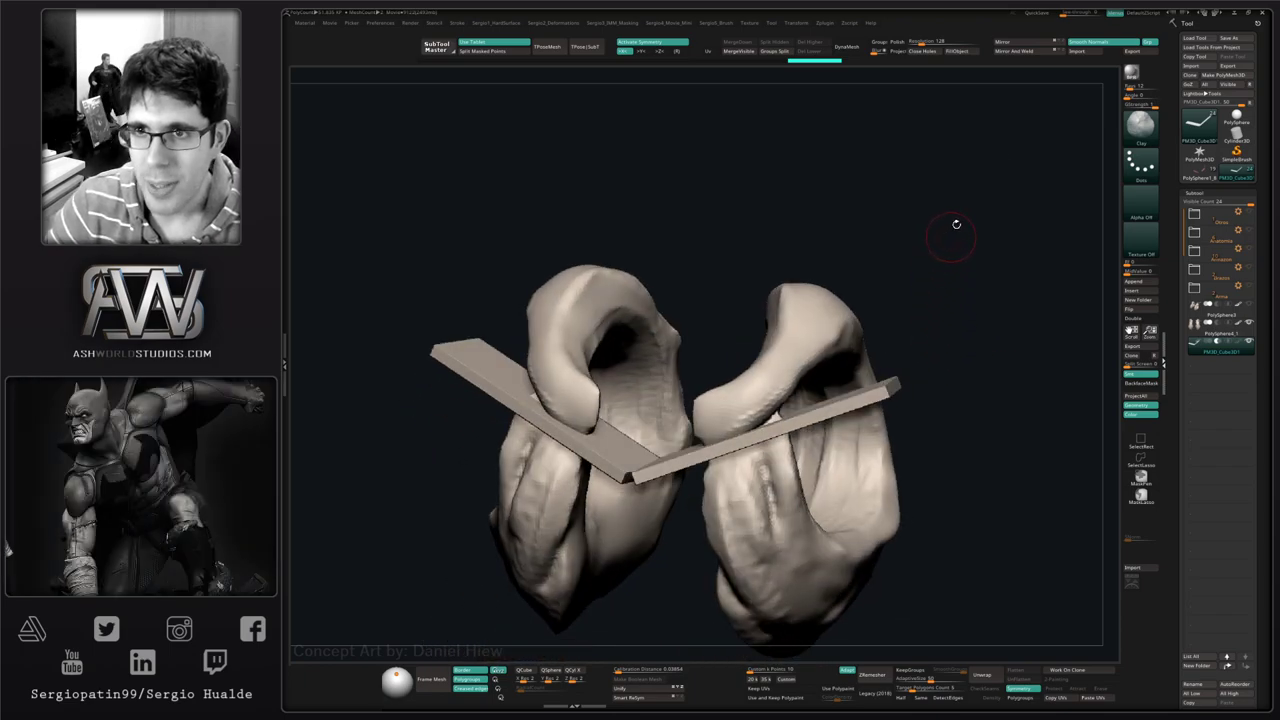
- Merge the duplicated plates with the bars below and update the DynaMesh to cut a gap under the rims' ends
left_click(1201, 331)
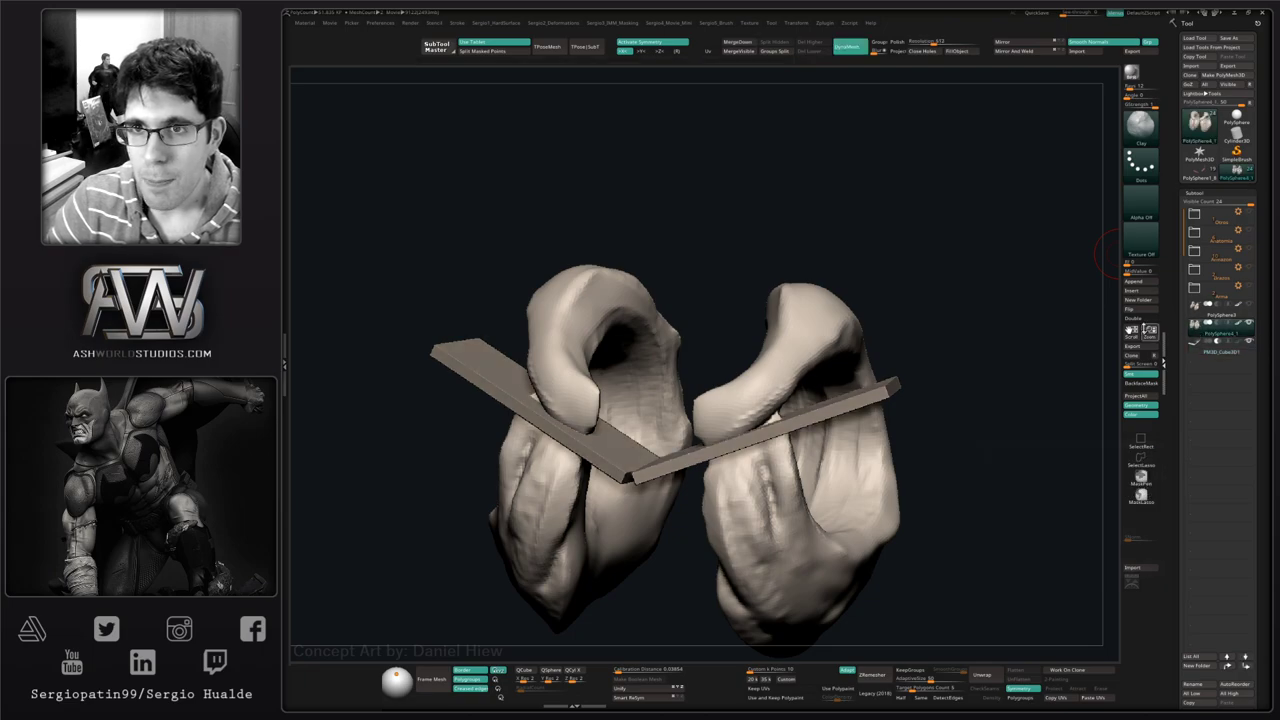
left_click_drag(972, 332, 1102, 324)
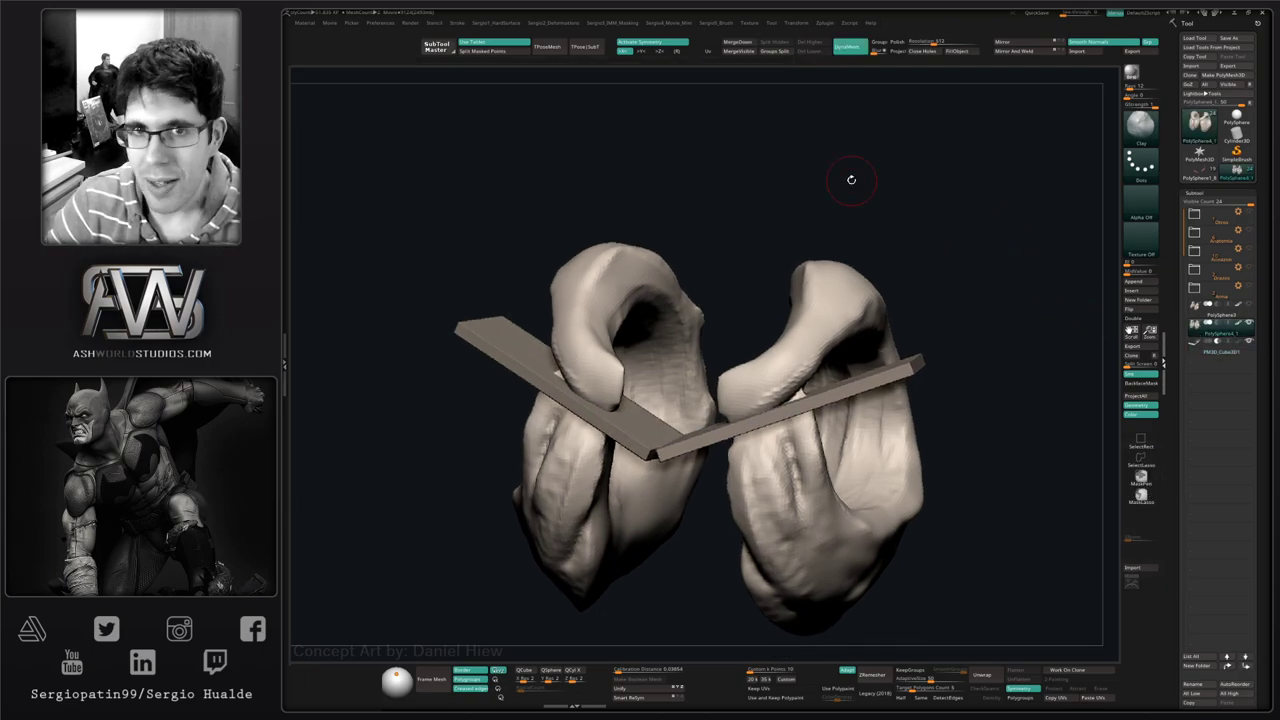
left_click(738, 42)
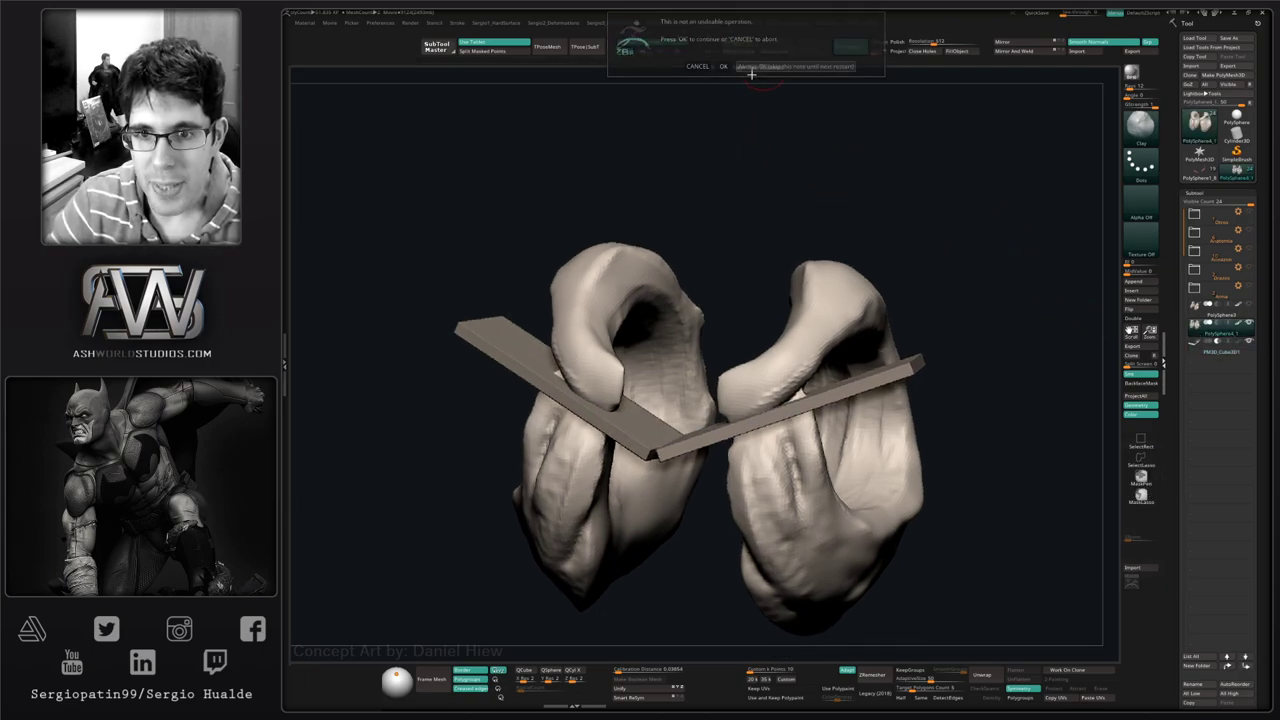
left_click_drag(918, 196, 929, 243, "ctrl")
right_click_drag(864, 338, 809, 358)
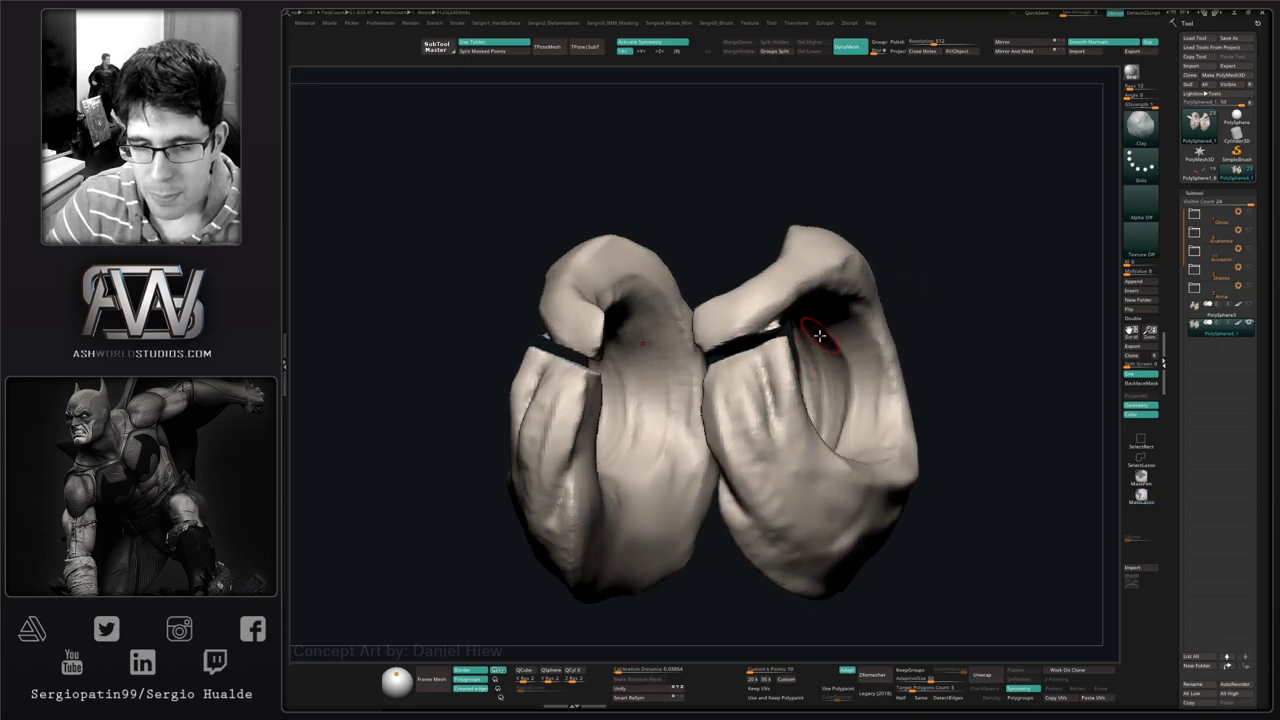
right_click(767, 374)
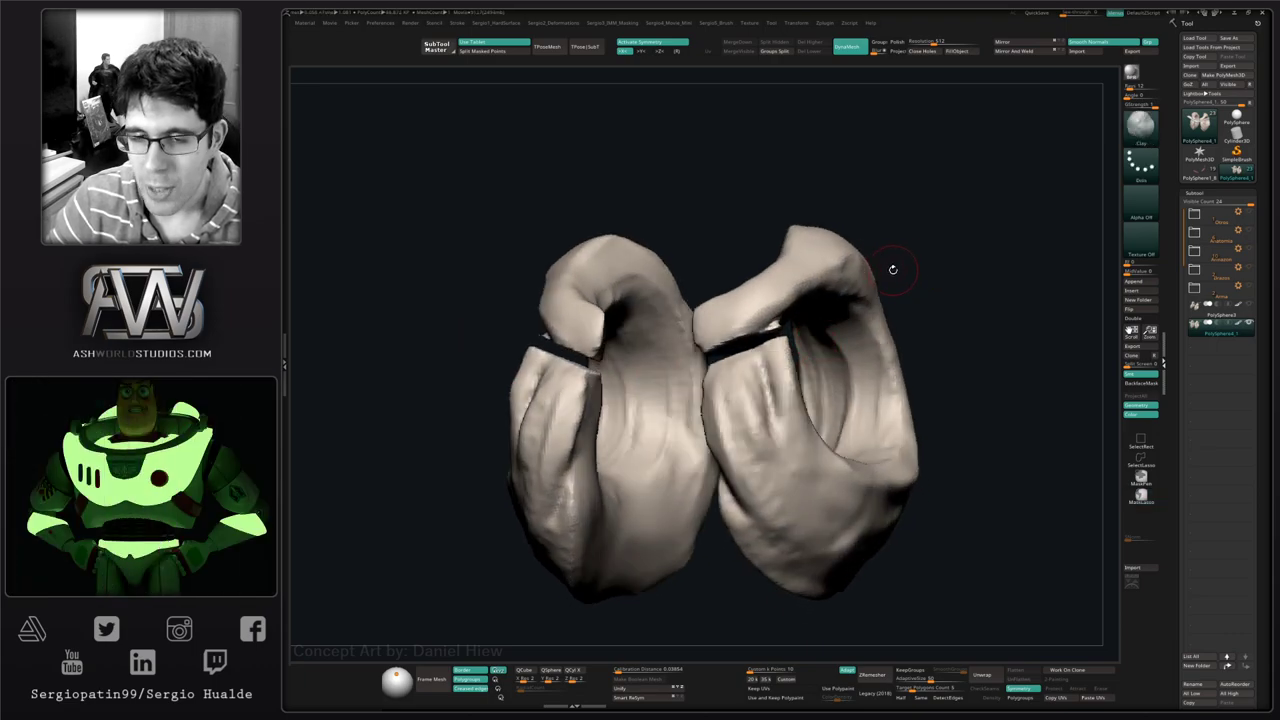
- Apply FillObject to the cut plates and smooth the edge of the gap with the Smooth brush
mouse_move(794, 251)
right_mouse_down("ctrl")
mouse_move(823, 371)
mouse_move(757, 351)
mouse_move(769, 283)
mouse_move(754, 401)
mouse_move(660, 408)
right_mouse_up("ctrl")
key("shift+f")
key("shift+f")
left_click(964, 54)
left_click_drag(737, 403, 748, 409, "shift")
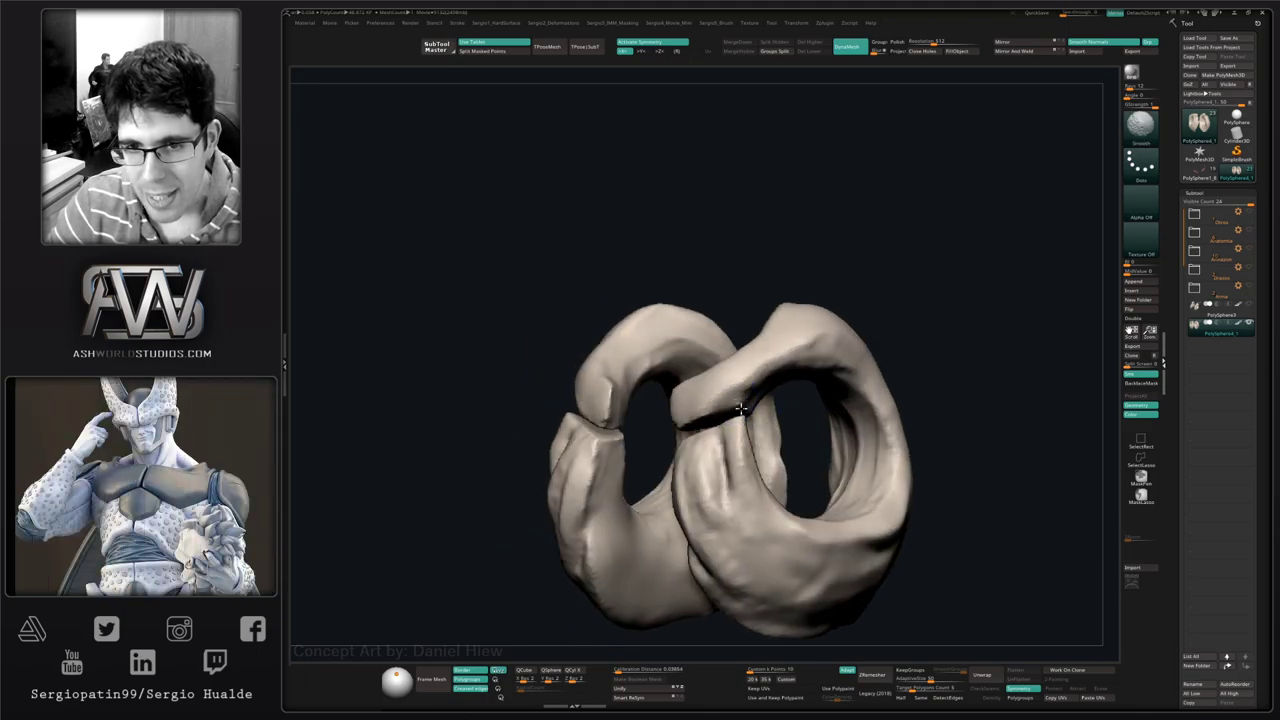
- Mask the upper rims of both plates with MaskLasso, leaving the folds below the gap unmasked
mouse_move(748, 409)
right_mouse_down()
mouse_move(729, 459)
mouse_move(780, 388)
right_mouse_up()
mouse_move(826, 396)
left_mouse_down("ctrl")
mouse_move(746, 423)
mouse_move(606, 391)
mouse_move(860, 314)
left_mouse_up("ctrl")
right_click_drag(711, 423, 750, 468, "ctrl")
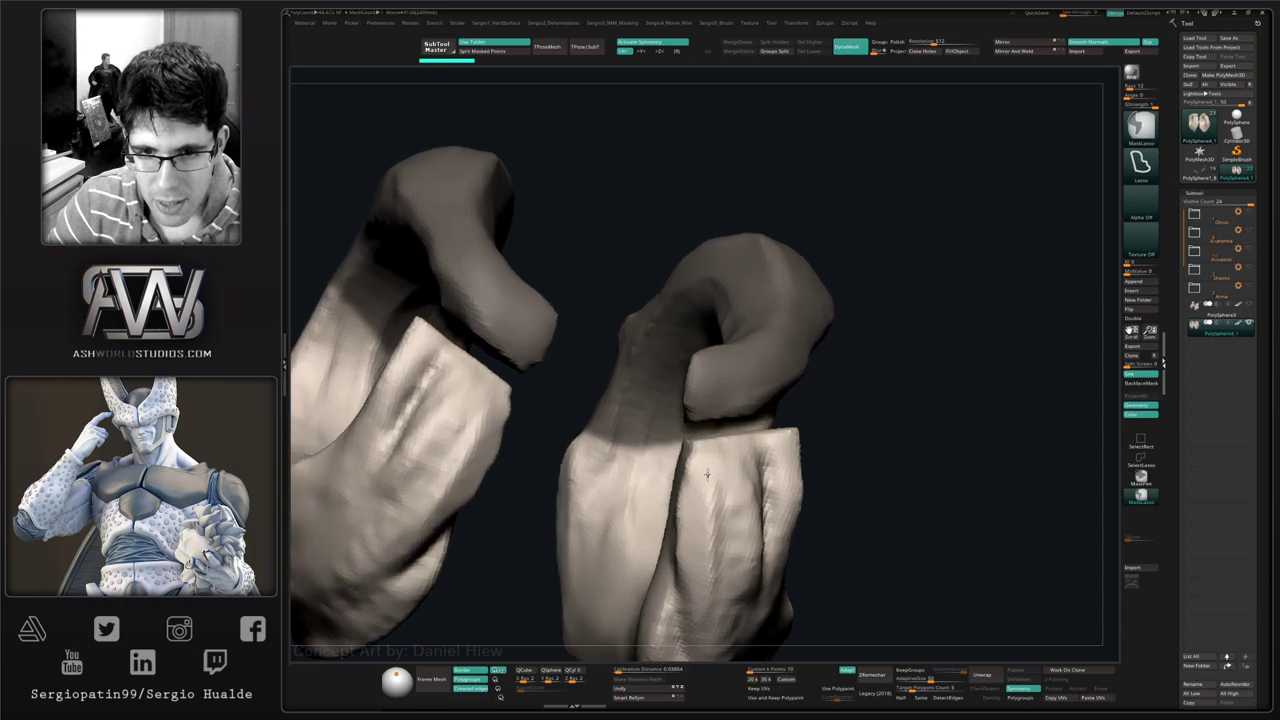
mouse_move(827, 463)
left_mouse_down()
mouse_move(863, 474)
mouse_move(872, 453)
mouse_move(814, 436)
mouse_move(886, 416)
mouse_move(817, 406)
mouse_move(840, 418)
left_mouse_up()
left_click_drag(943, 405, 836, 408, "ctrl+alt")
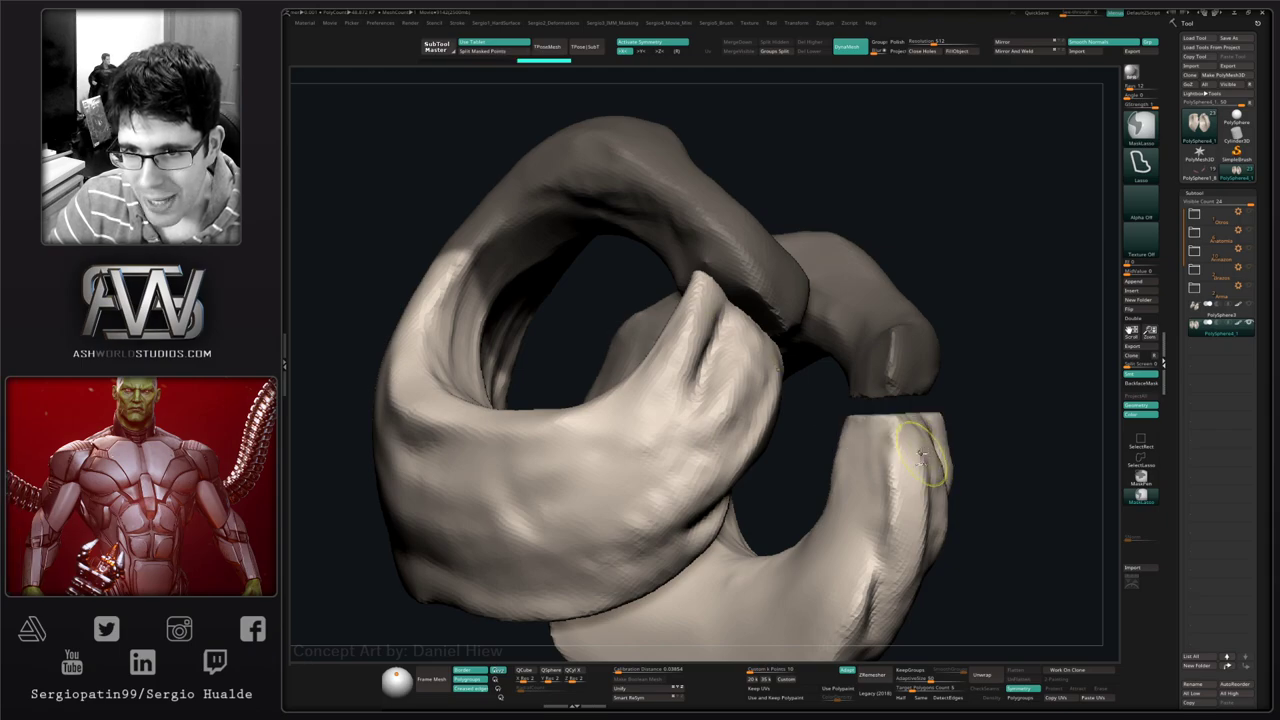
right_click_drag(928, 450, 931, 391, "ctrl")
mouse_move(931, 390)
left_mouse_down()
mouse_move(950, 426)
mouse_move(816, 403)
mouse_move(936, 379)
mouse_move(919, 353)
mouse_move(774, 429)
mouse_move(940, 443)
mouse_move(860, 455)
mouse_move(889, 471)
mouse_move(894, 437)
mouse_move(777, 436)
left_mouse_up()
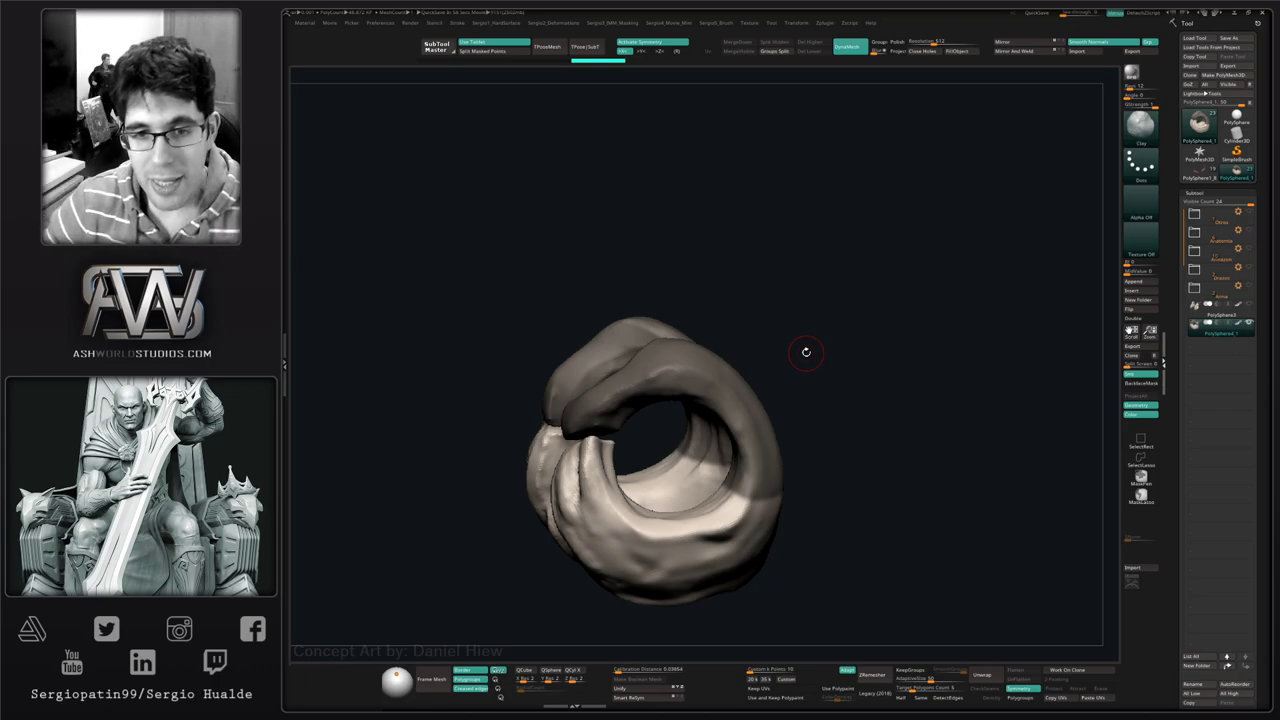
- Turn the masked upper rims into a separate polygroup and display the polygroups to check the division
left_click_drag(834, 366, 769, 443)
key("shift+f")
key("shift+f")
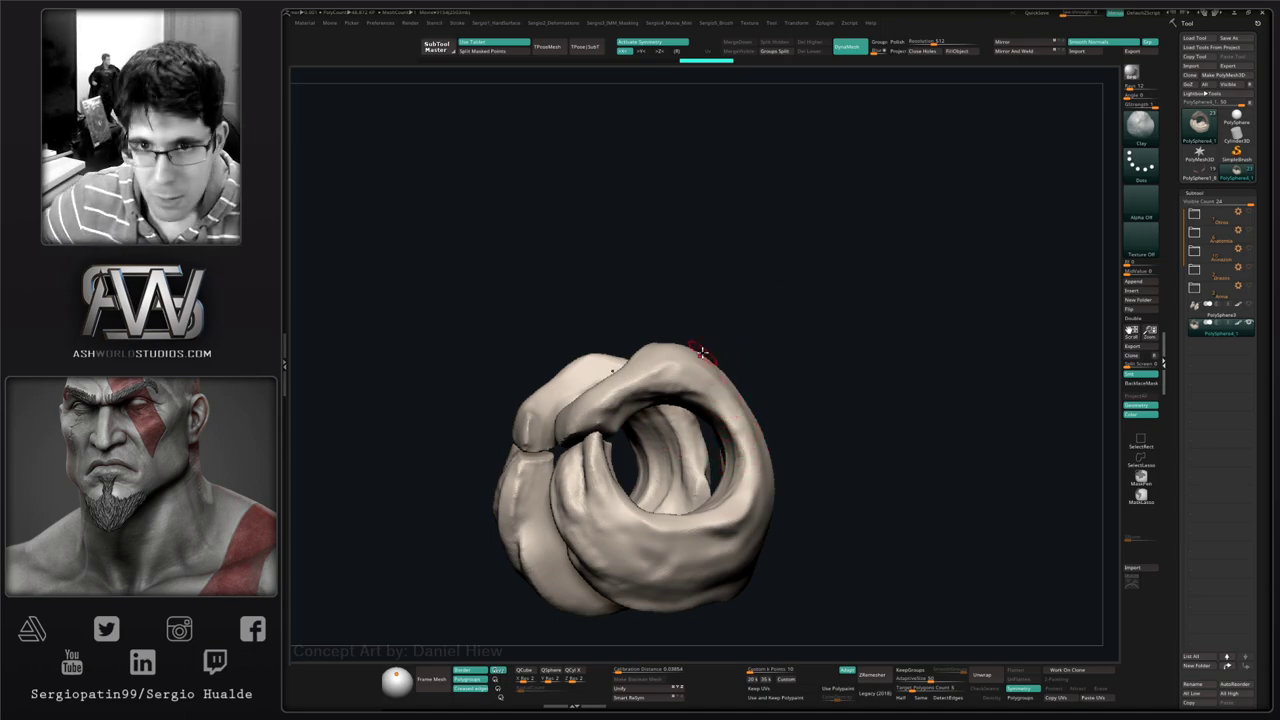
left_click_drag(797, 335, 814, 363)
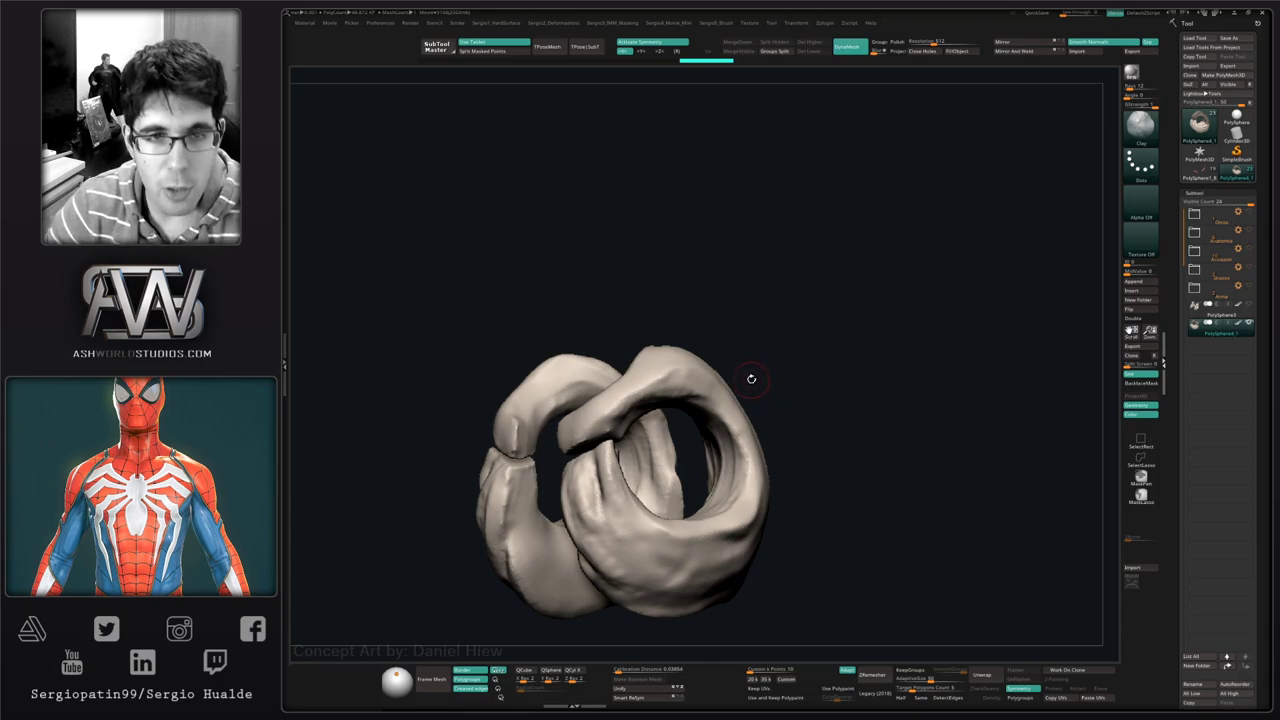
left_click_drag(802, 381, 750, 464)
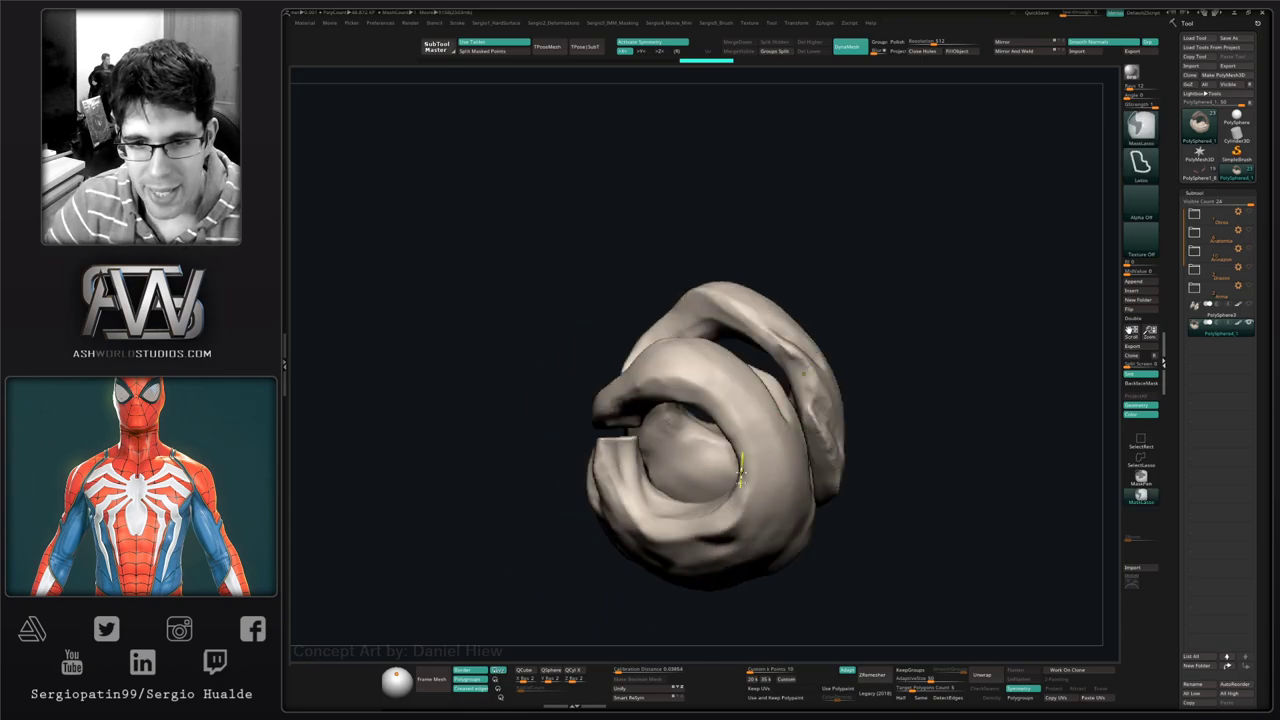
right_click_drag(750, 464, 754, 443, "ctrl")
key("shift+f")
left_click_drag(754, 443, 736, 397)
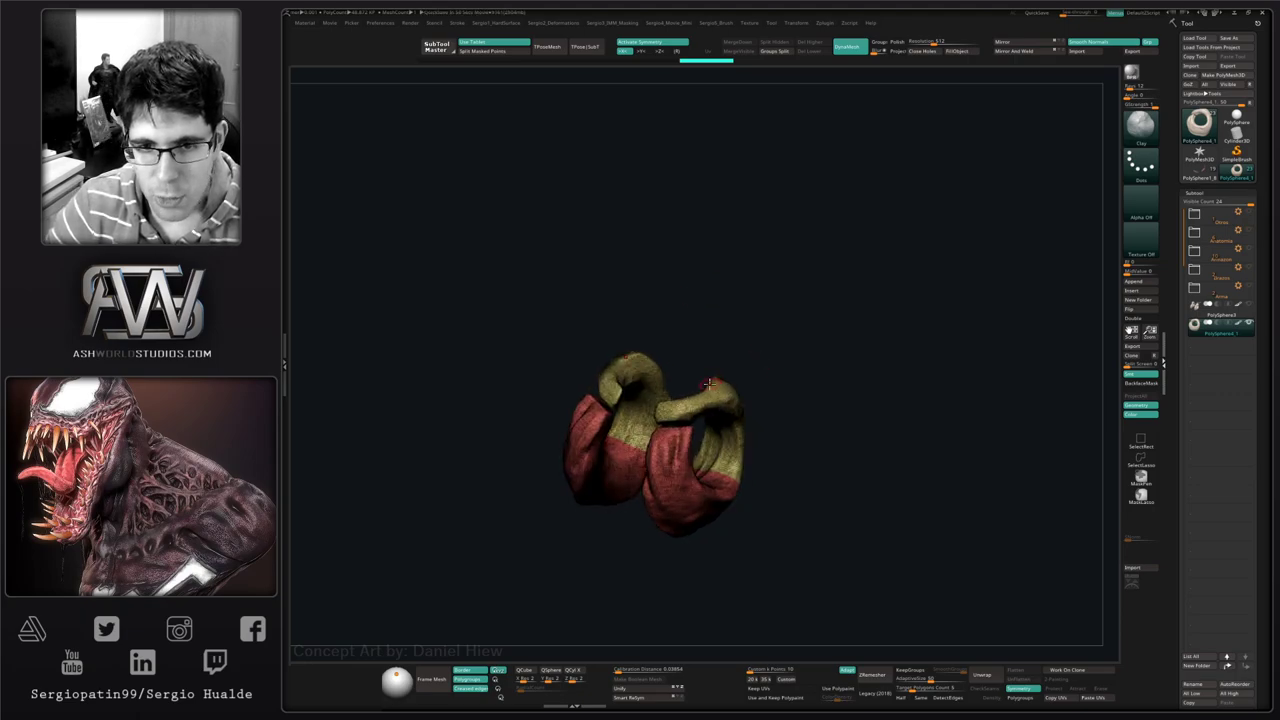
left_click_drag(859, 389, 853, 410)
key("shift+f")
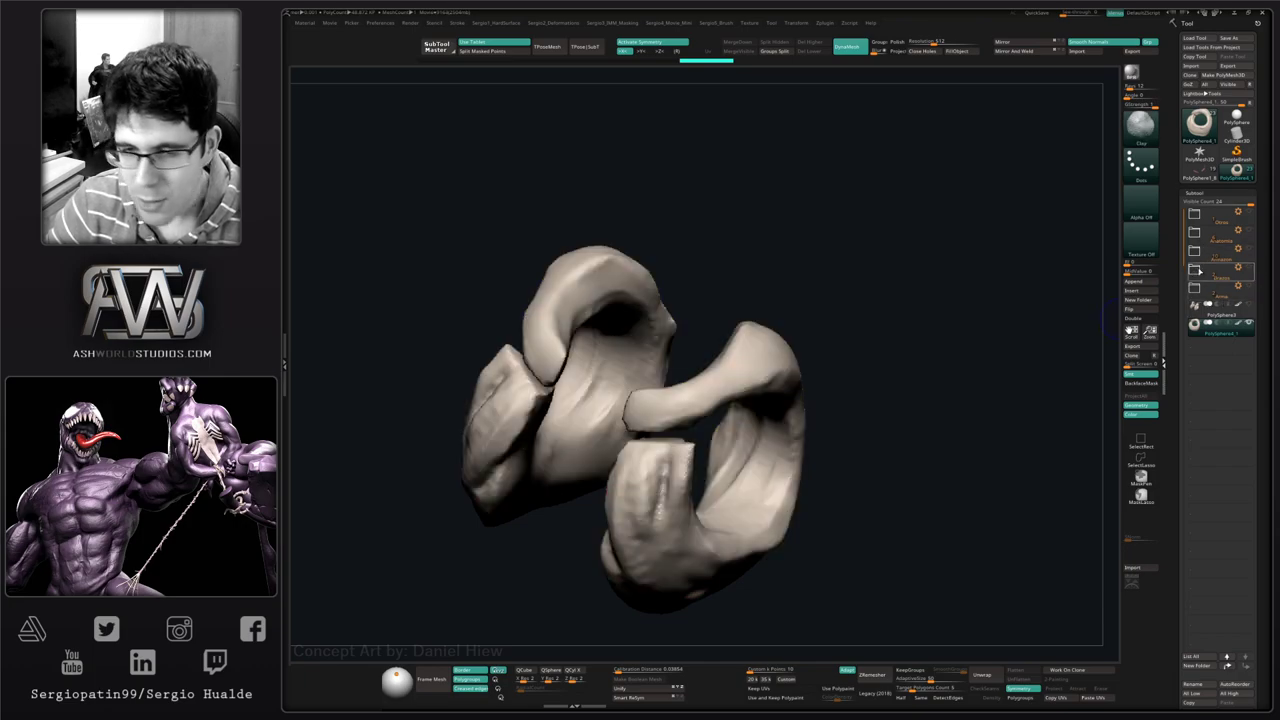
- Delete the old uncut plates subtool and place the cut plates among the bone armour pieces inside their subtool folder
left_click(1197, 316)
key("ctrl+m")
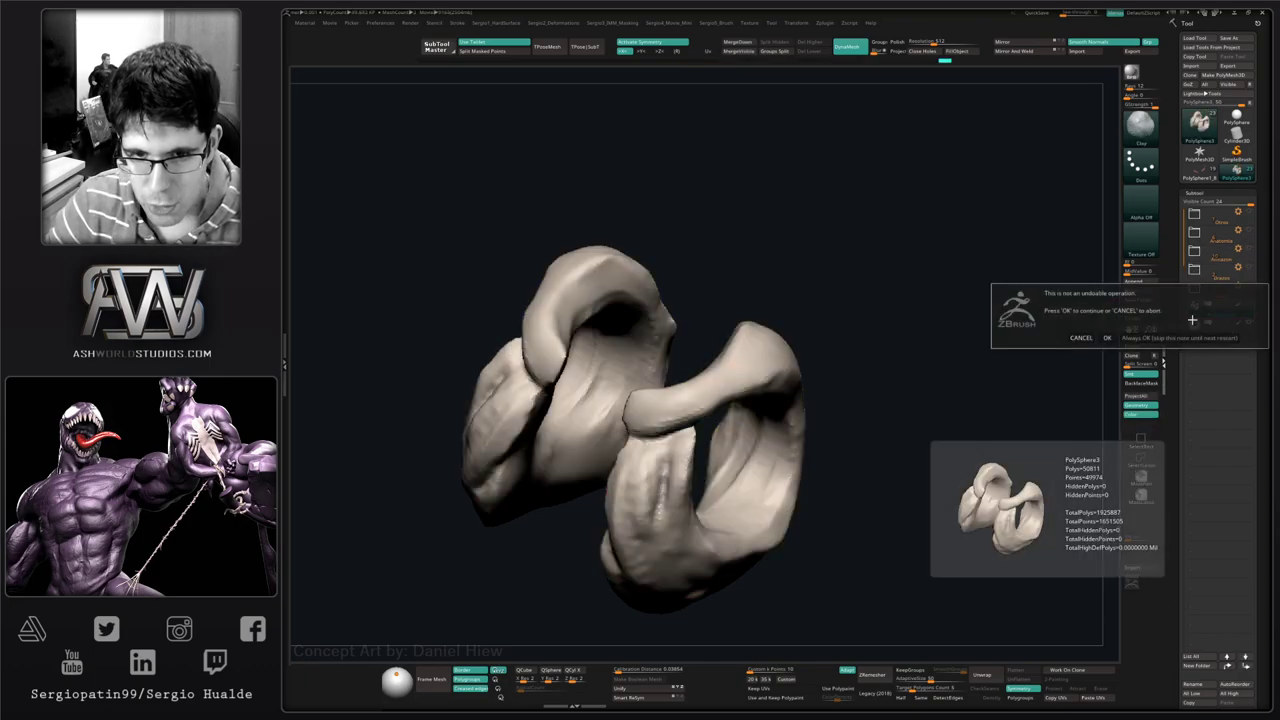
left_click(1107, 337)
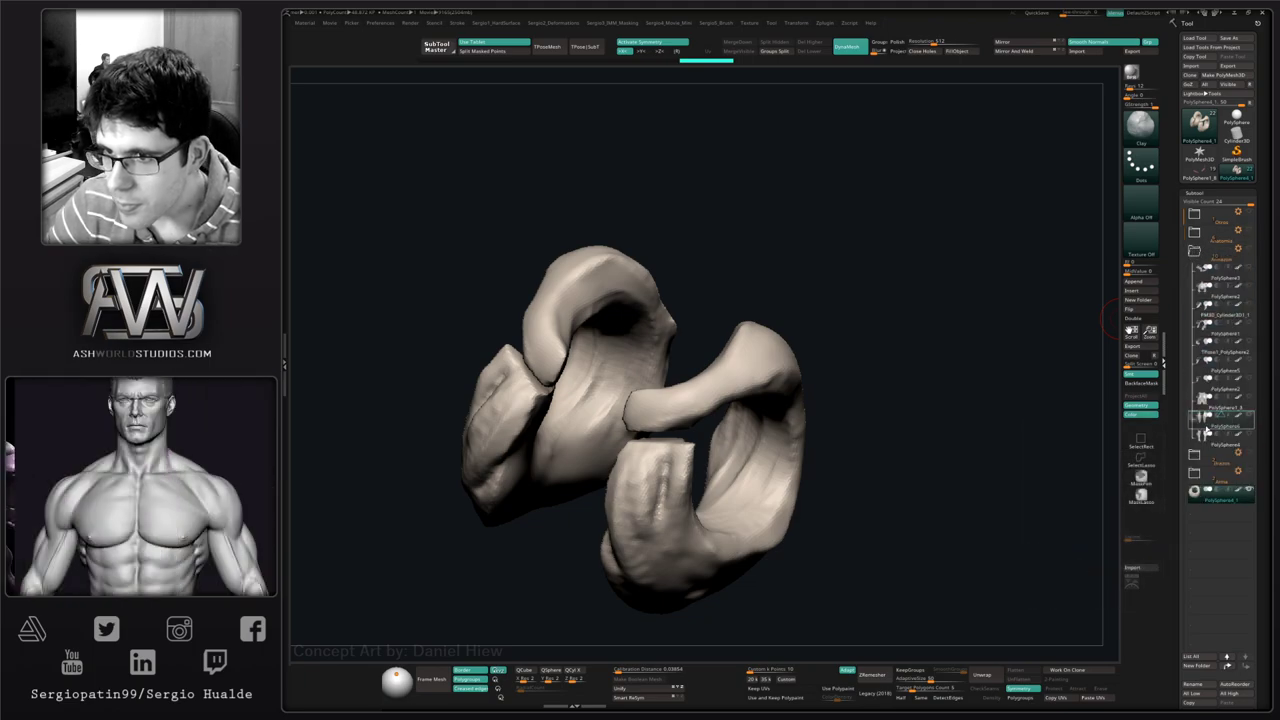
left_click(1210, 366)
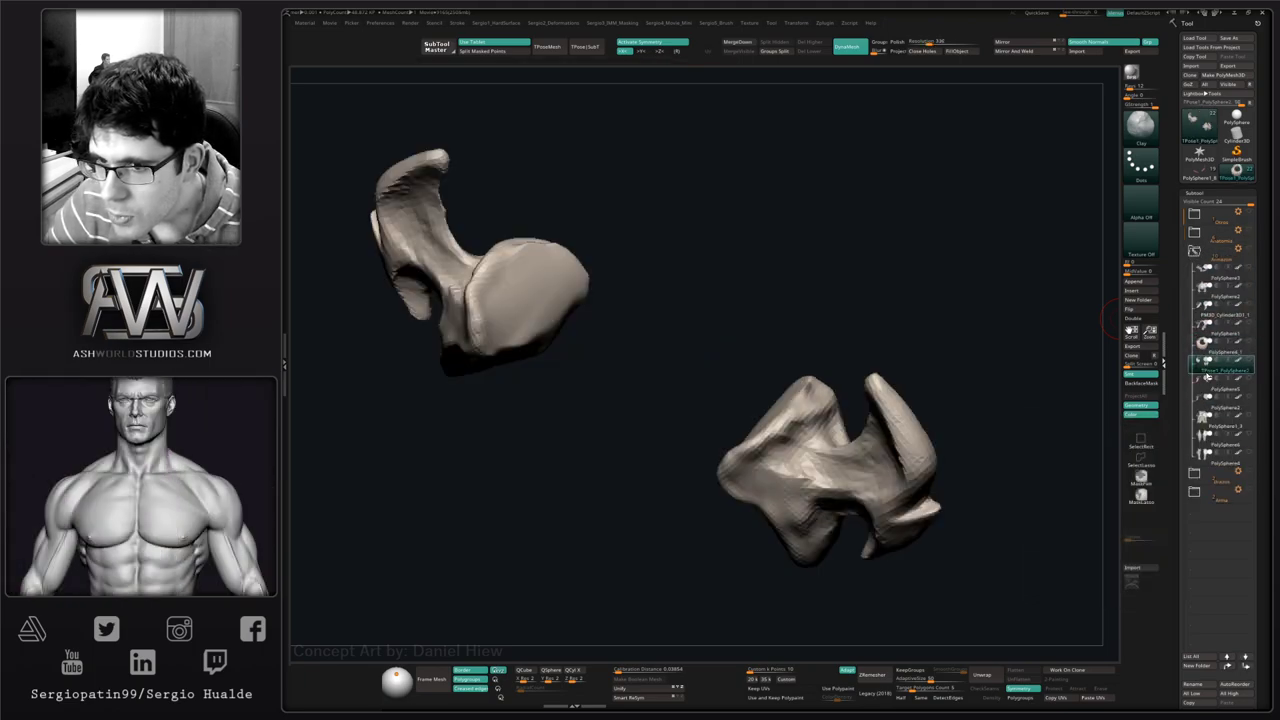
left_click(1206, 345)
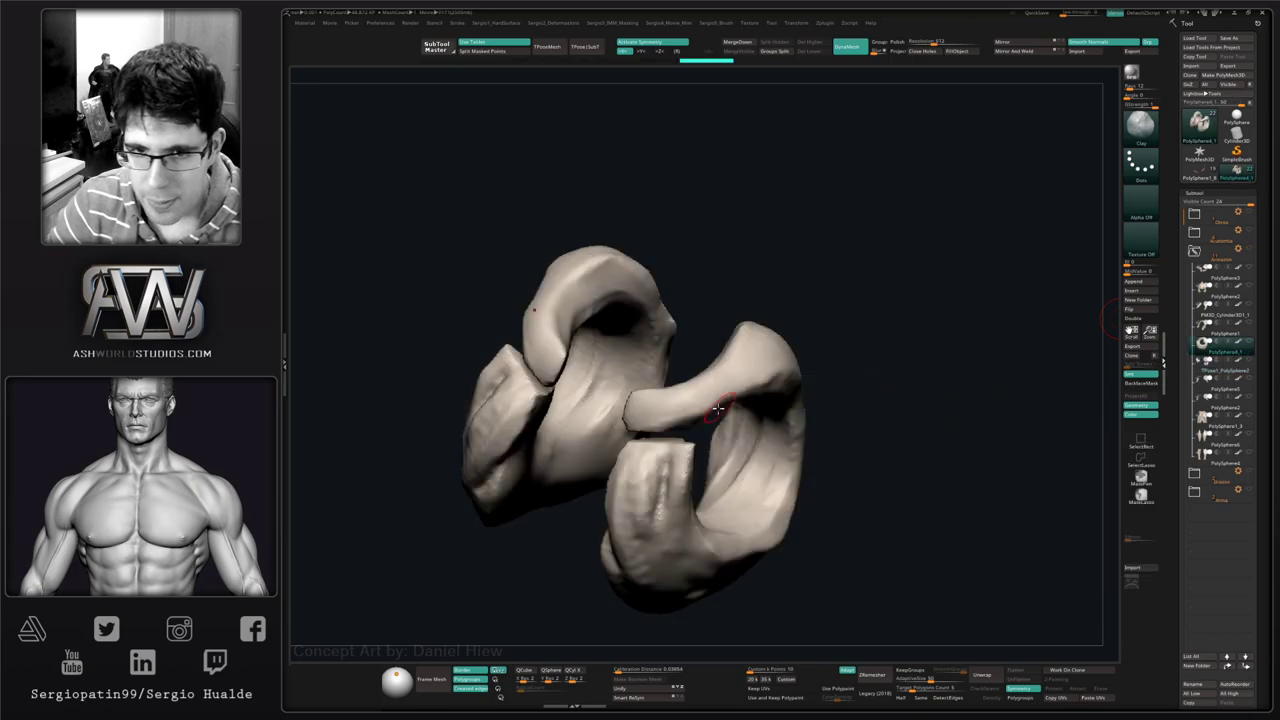
- Delete the first folder in the subtool list
right_click_drag(706, 442, 711, 386)
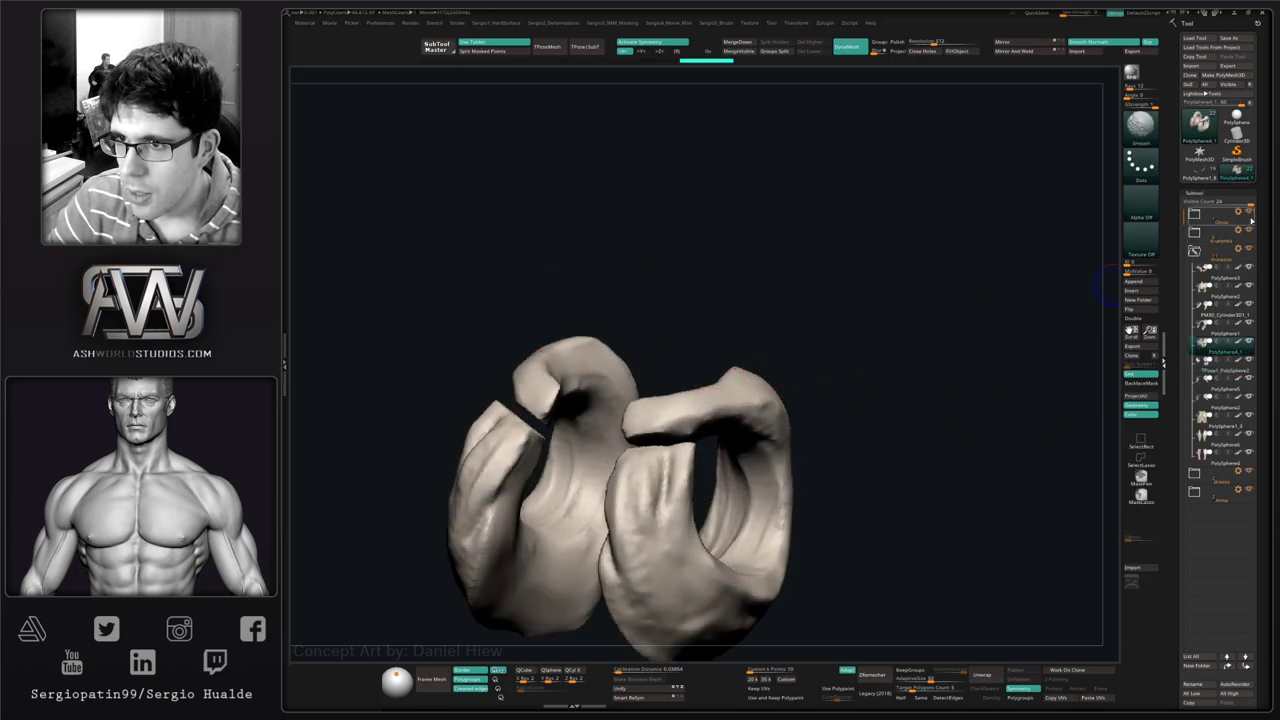
left_click(1238, 212)
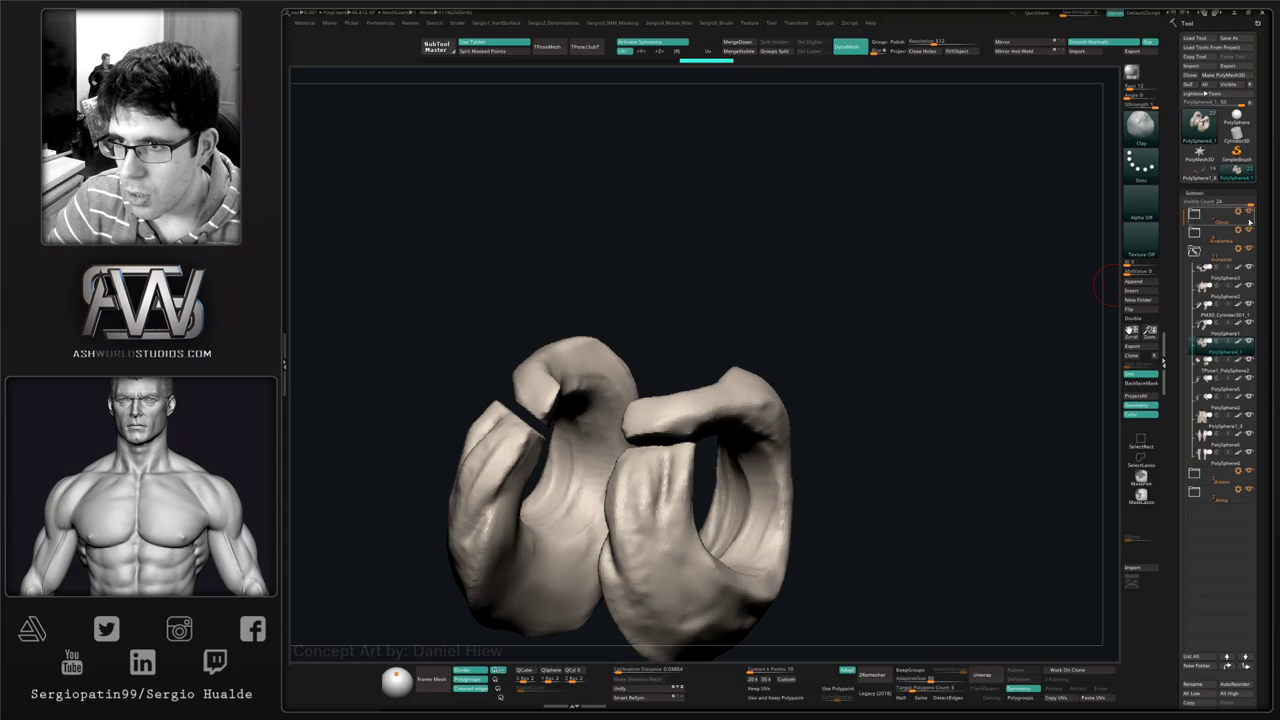
left_click(1203, 218)
left_click(1203, 218)
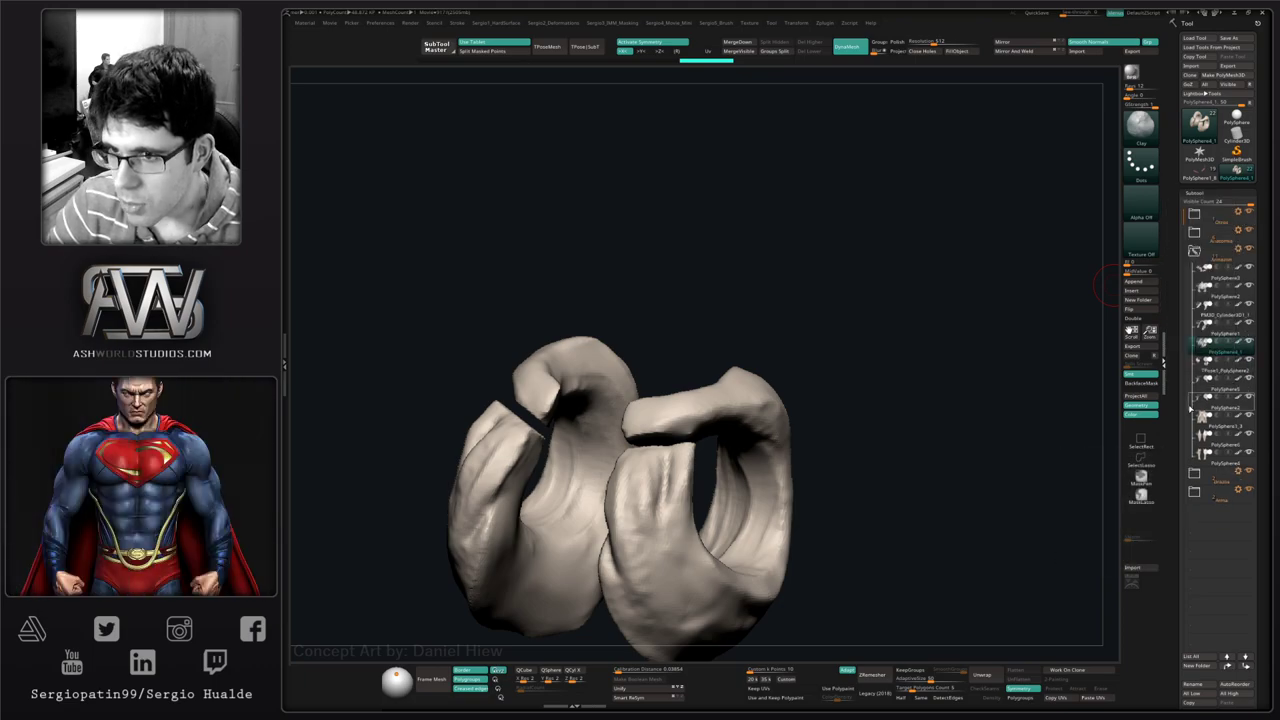
left_click(1238, 212)
left_click(1238, 210)
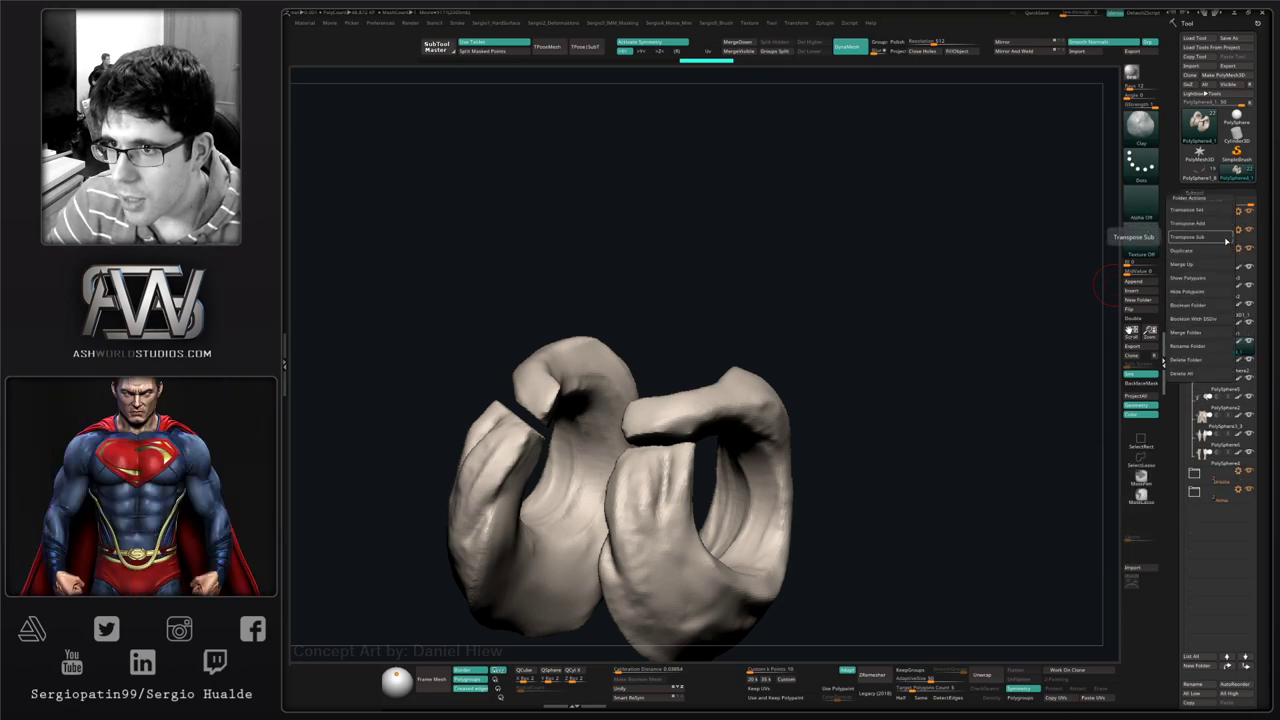
left_click(1187, 359)
left_click(1180, 428)
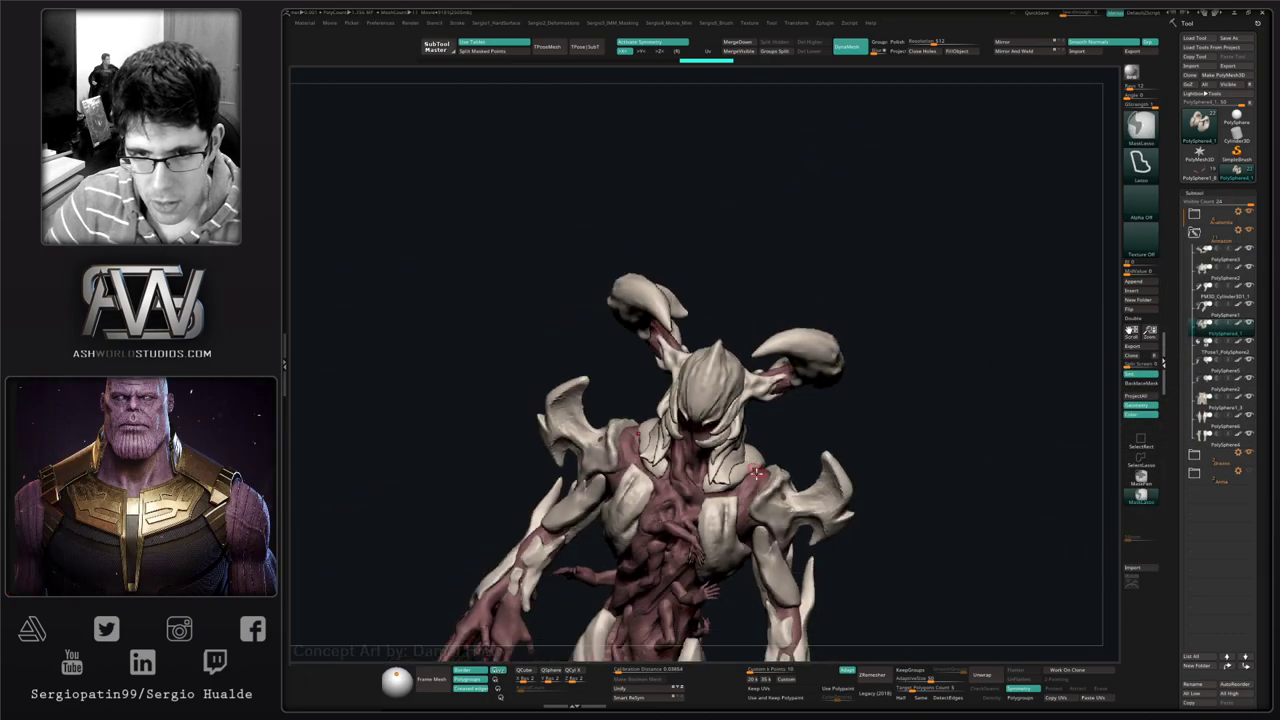
- Isolate the cut chest plates and mask the lower inner edge of the front folds with MaskLasso
mouse_move(745, 445)
right_mouse_down("ctrl")
mouse_move(765, 458)
mouse_move(705, 397)
mouse_move(725, 427)
mouse_move(737, 419)
mouse_move(730, 467)
mouse_move(790, 455)
mouse_move(766, 520)
mouse_move(712, 470)
right_mouse_up("ctrl")
key("w")
left_click(781, 482, "ctrl")
key("q")
key("b")
key("m")
key("v")
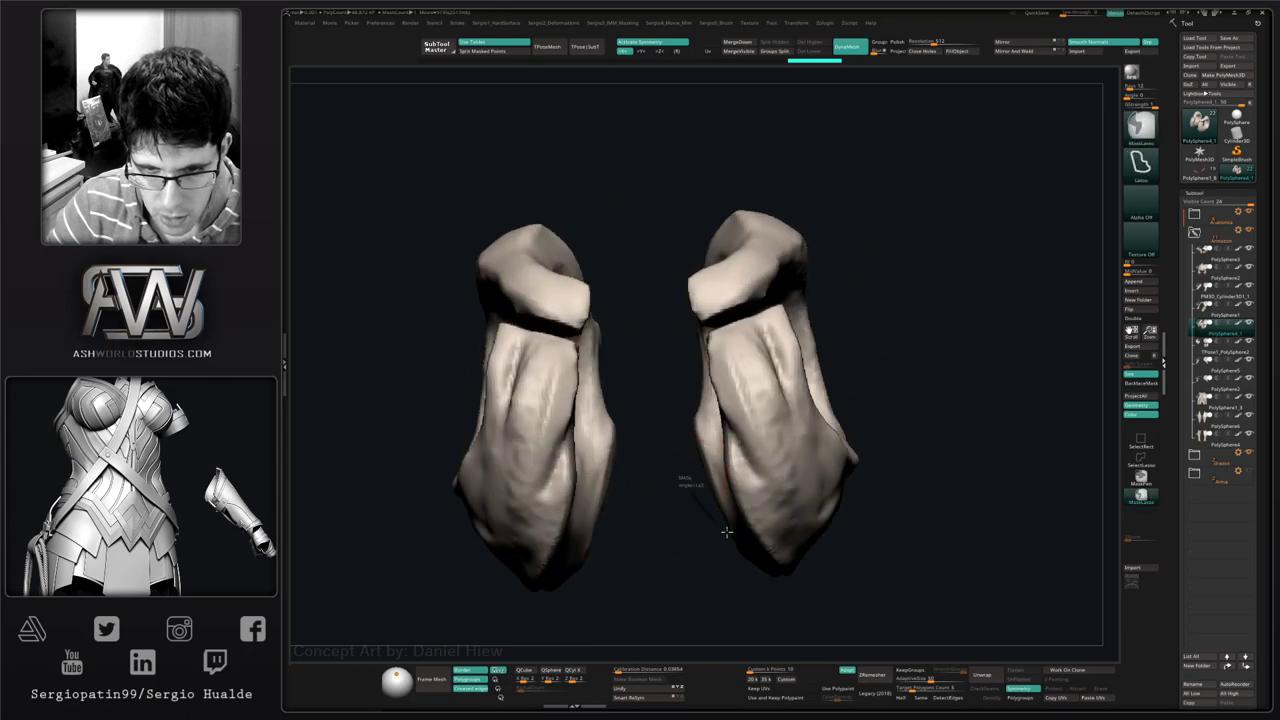
mouse_move(727, 532)
left_mouse_down("ctrl")
mouse_move(718, 478)
mouse_move(682, 414)
left_mouse_up("ctrl")
- Remove the stray mask from the plates' backs and invert the mask, leaving only the lower inner edges editable
mouse_move(712, 505)
right_mouse_down()
mouse_move(752, 450)
mouse_move(929, 549)
right_mouse_up()
left_click_drag(838, 450, 688, 438, "ctrl")
right_click_drag(700, 442, 878, 482)
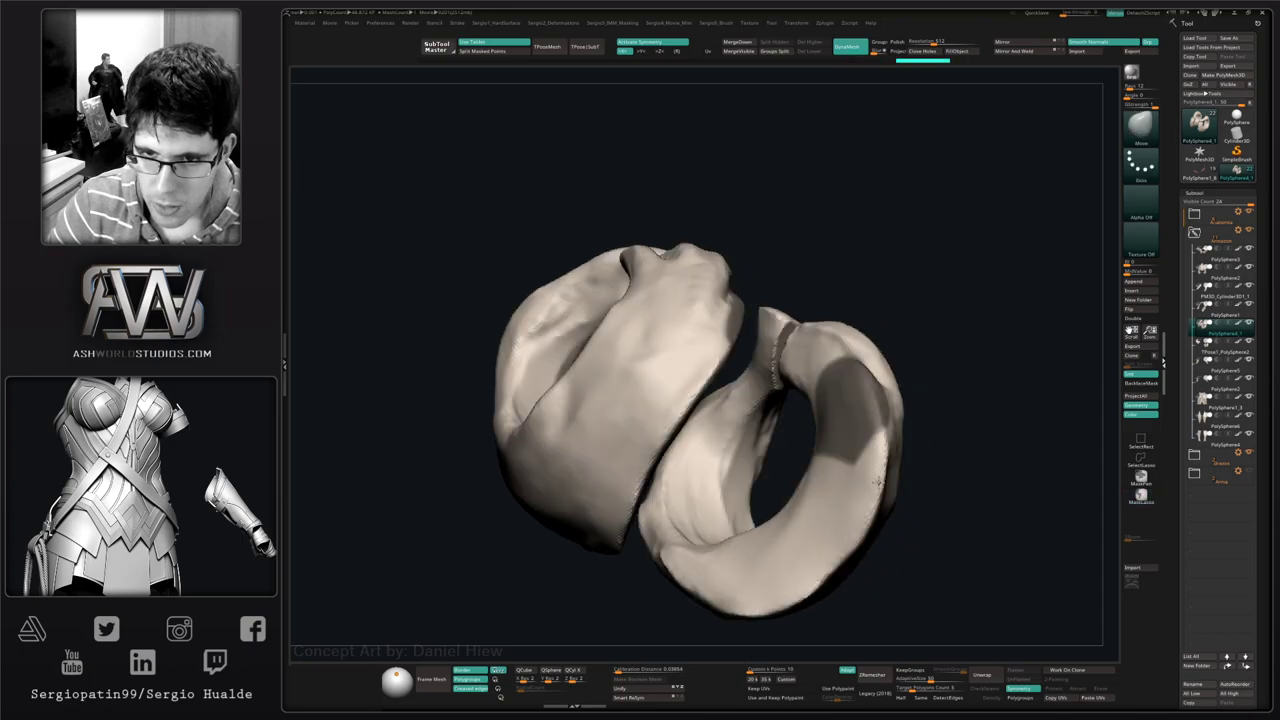
left_click_drag(858, 428, 900, 440, "ctrl+alt")
right_click_drag(900, 440, 985, 398)
left_click(990, 434, "ctrl")
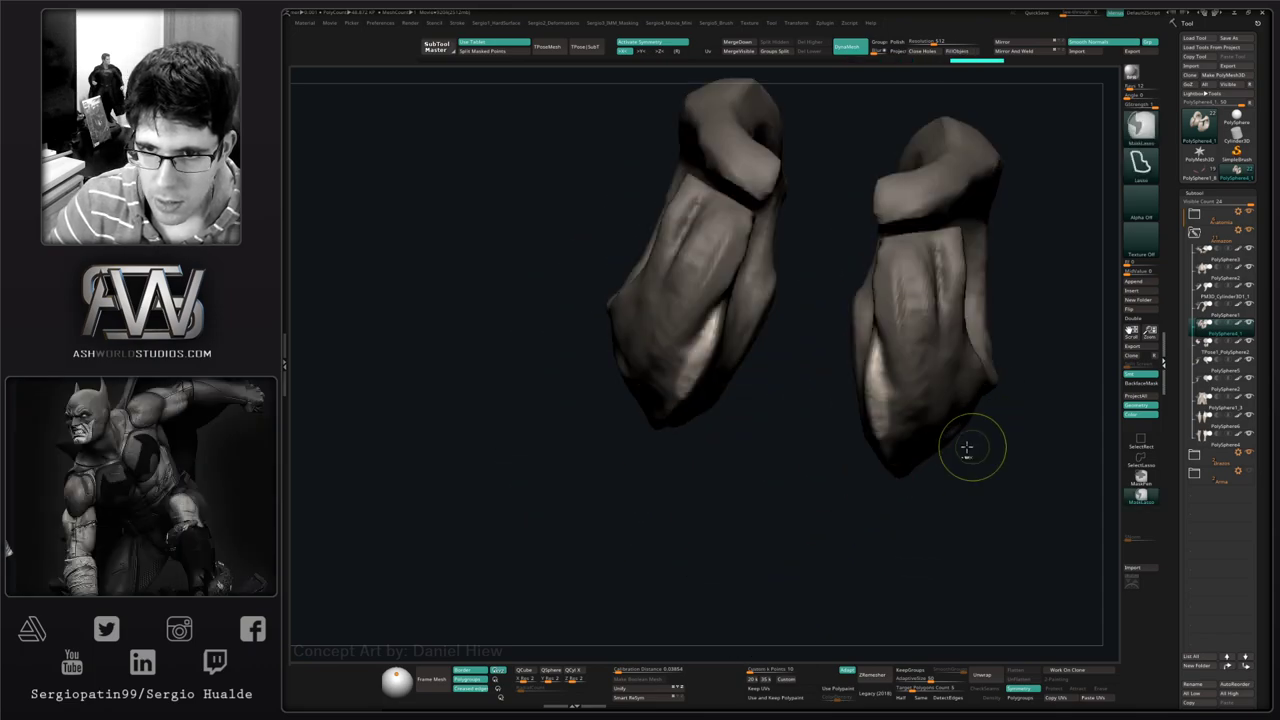
- Pull the unmasked inner edges outward and up into a pointed overlapping lip with the Move brush
key("s")
left_click_drag(857, 372, 870, 372)
right_click_drag(875, 364, 895, 354)
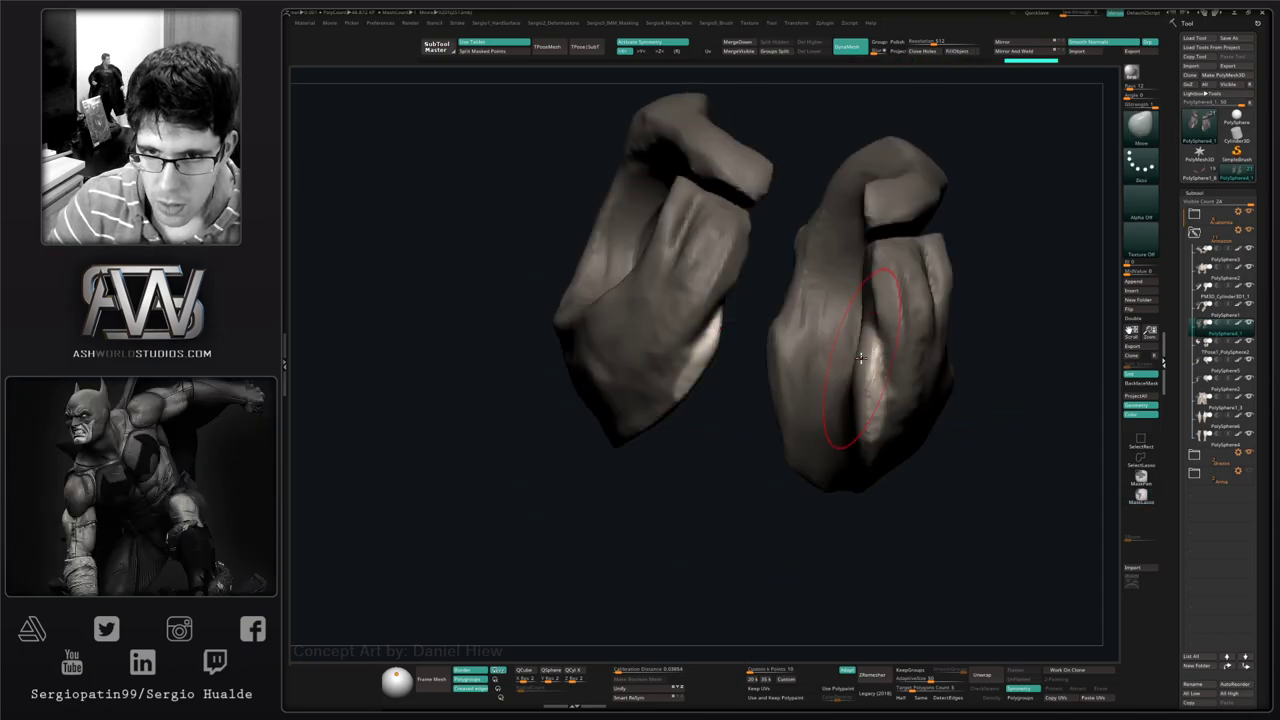
left_click_drag(868, 357, 840, 306)
mouse_move(862, 366)
right_mouse_down()
mouse_move(868, 311)
mouse_move(850, 378)
mouse_move(872, 390)
mouse_move(830, 434)
right_mouse_up()
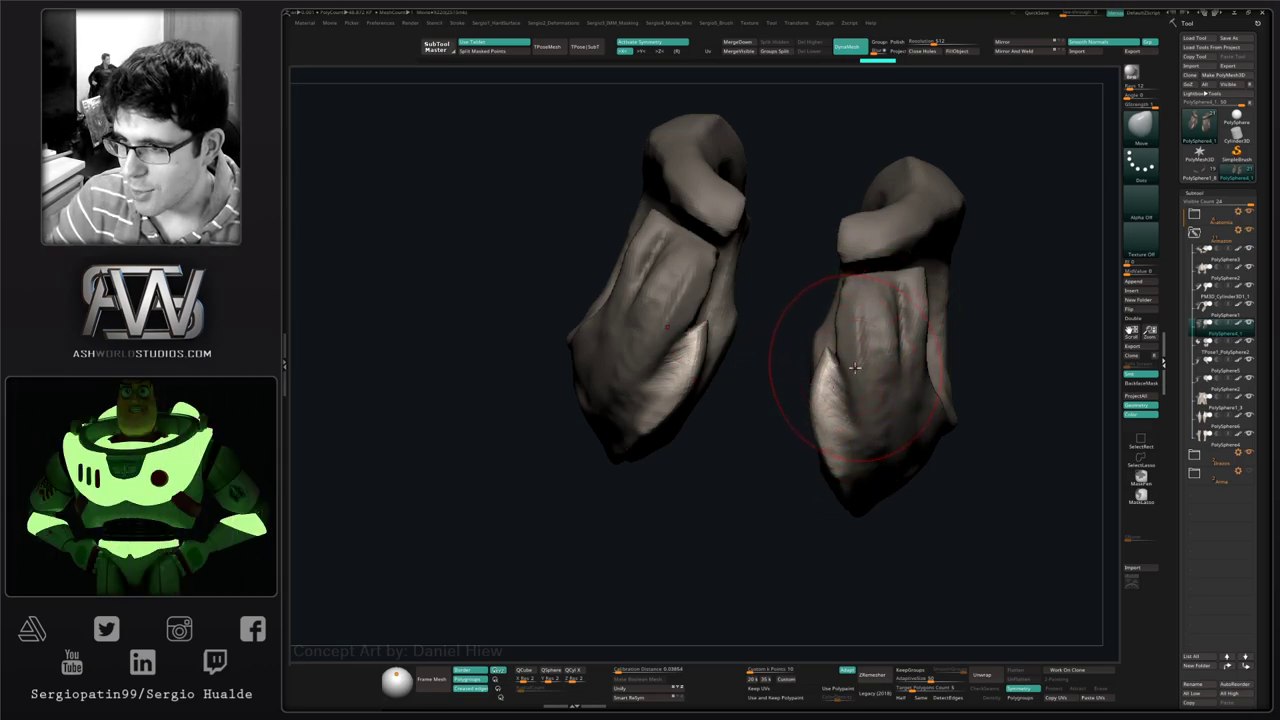
mouse_move(855, 368)
right_mouse_down()
mouse_move(806, 423)
mouse_move(847, 412)
right_mouse_up()
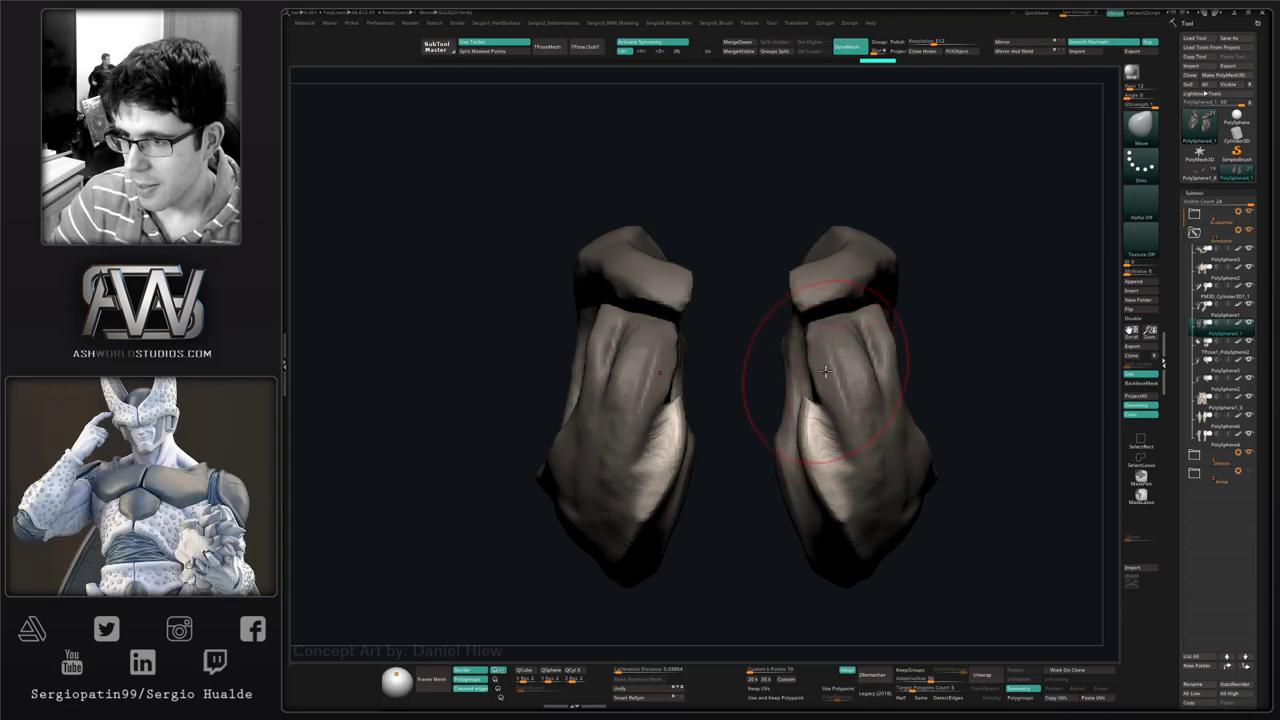
- Clear the mask and work the transition between the lower folds and the new lip with the Clay brush
mouse_move(843, 423)
right_mouse_down()
mouse_move(771, 471)
mouse_move(757, 453)
mouse_move(782, 415)
mouse_move(846, 440)
mouse_move(850, 460)
mouse_move(831, 455)
mouse_move(842, 468)
right_mouse_up()
key("b")
key("c")
key("l")
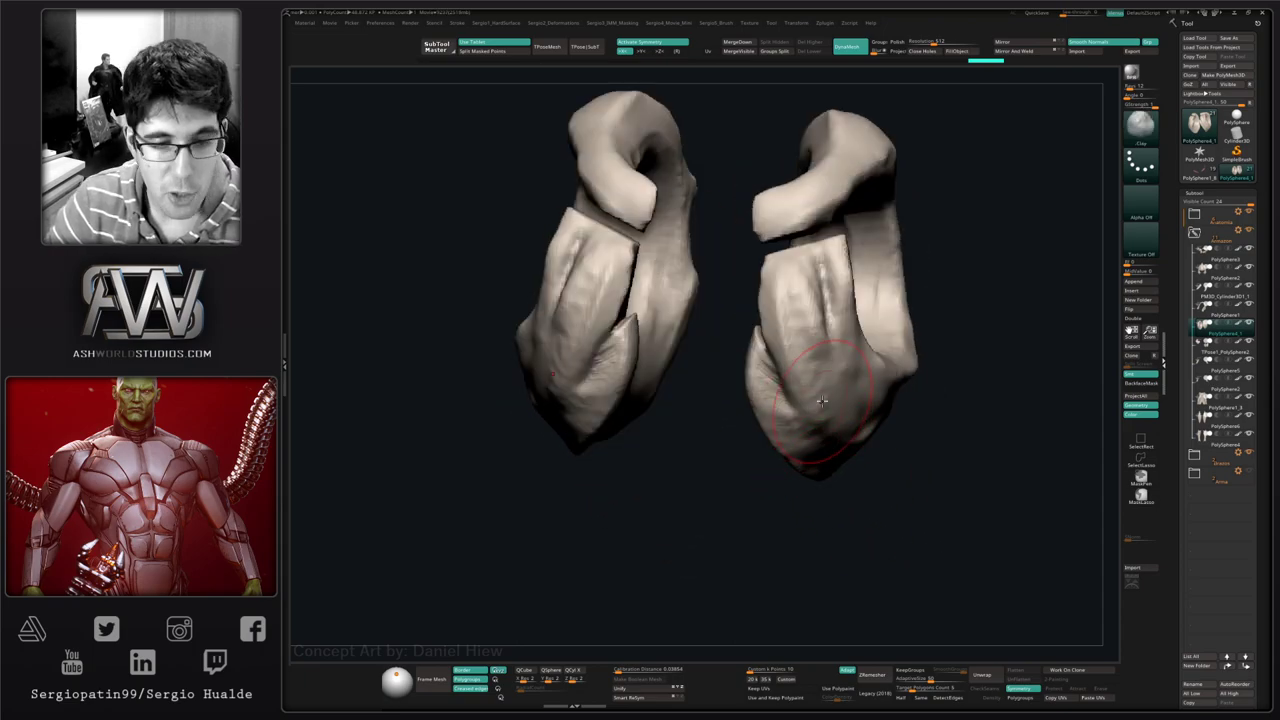
right_click_drag(831, 371, 780, 406)
- Carve a crease between the new lip and the front fold with the DamStandard brush
key("b")
key("d")
key("s")
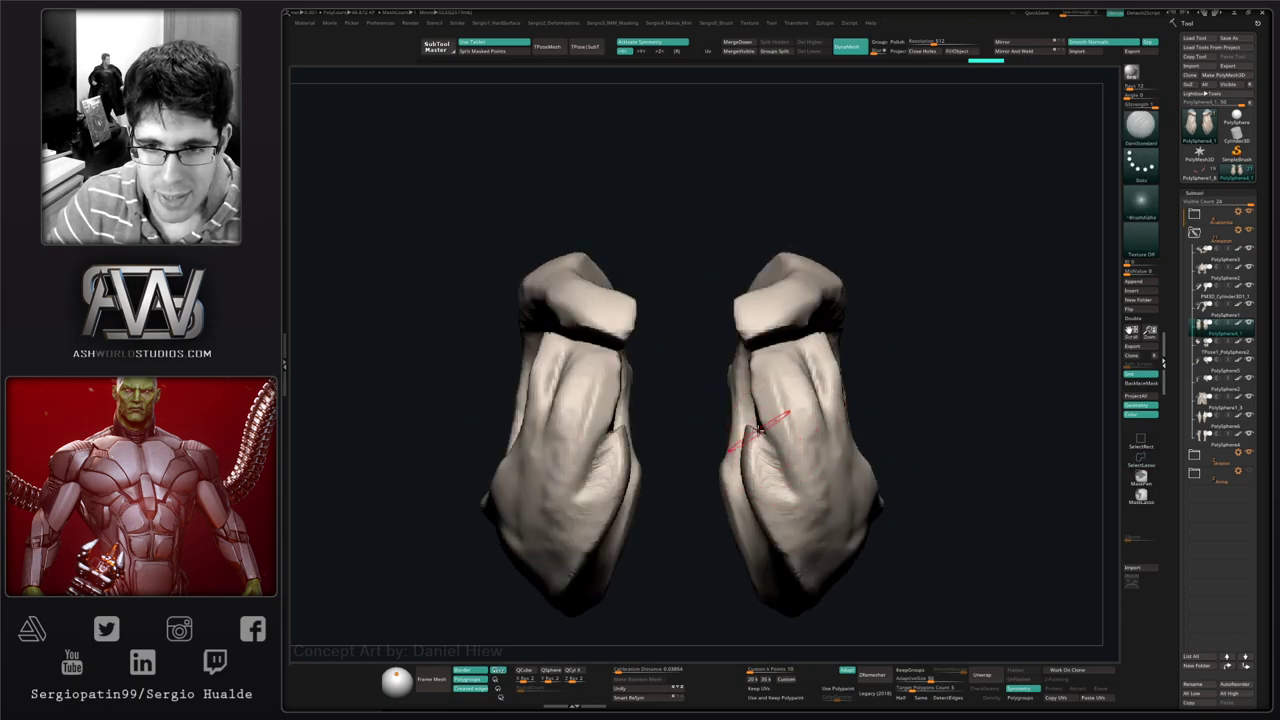
left_click_drag(758, 432, 814, 528)
key("ctrl+z")
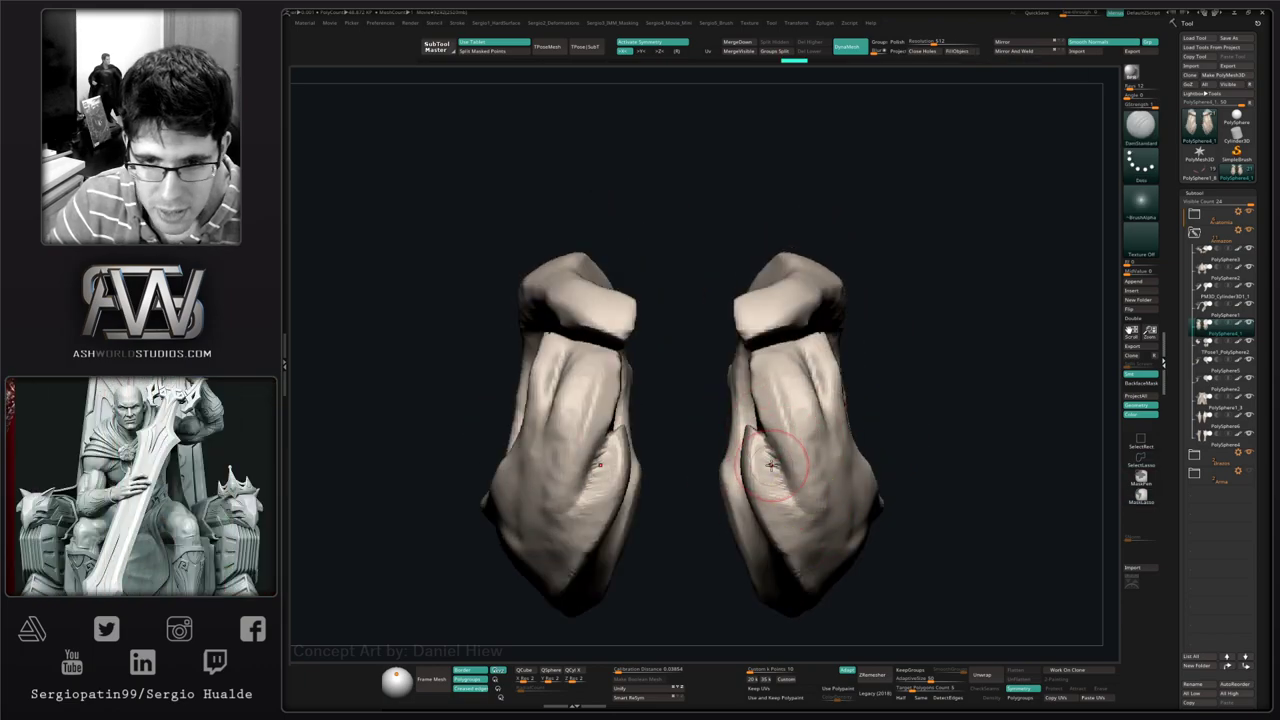
left_click_drag(764, 456, 806, 516)
- Adjust the shape of the lip's upper end and edge with the Move brush, undoing the last change
right_click_drag(806, 516, 786, 462)
key("b")
key("m")
key("v")
left_click_drag(786, 462, 766, 457)
right_click_drag(766, 457, 788, 428)
left_click_drag(788, 428, 774, 451)
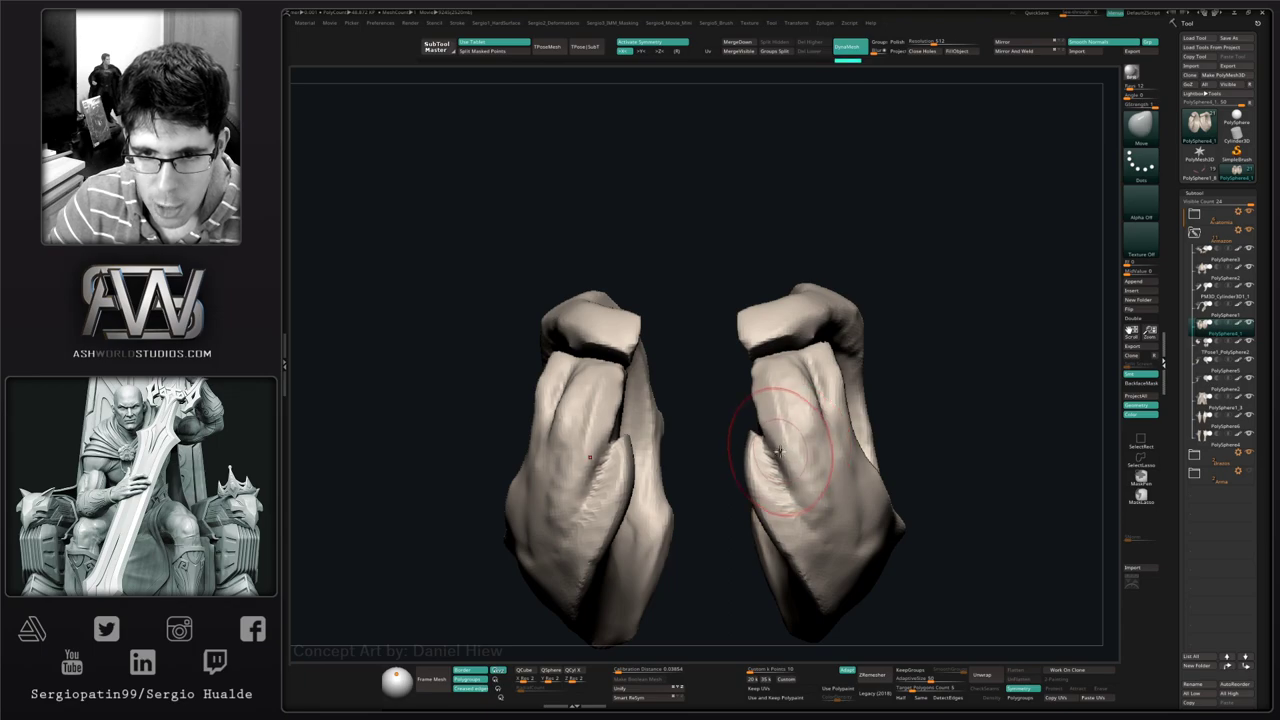
right_click_drag(774, 451, 720, 443)
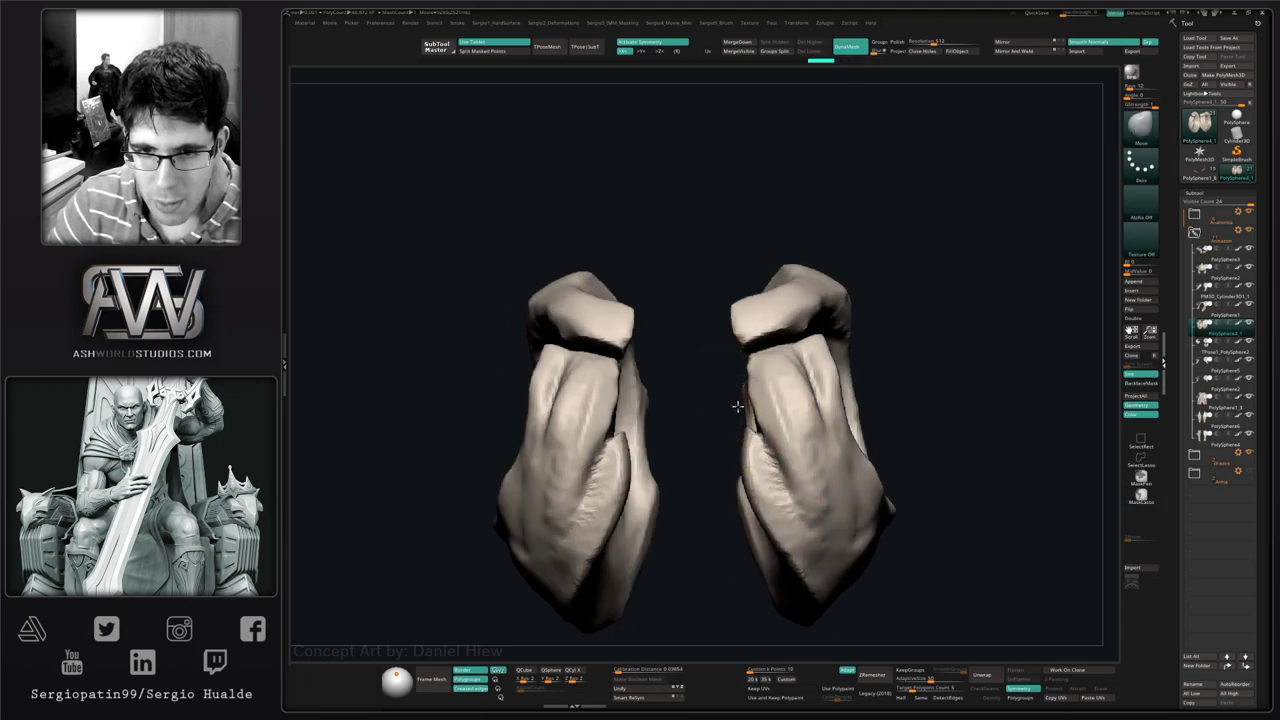
key("ctrl+z")
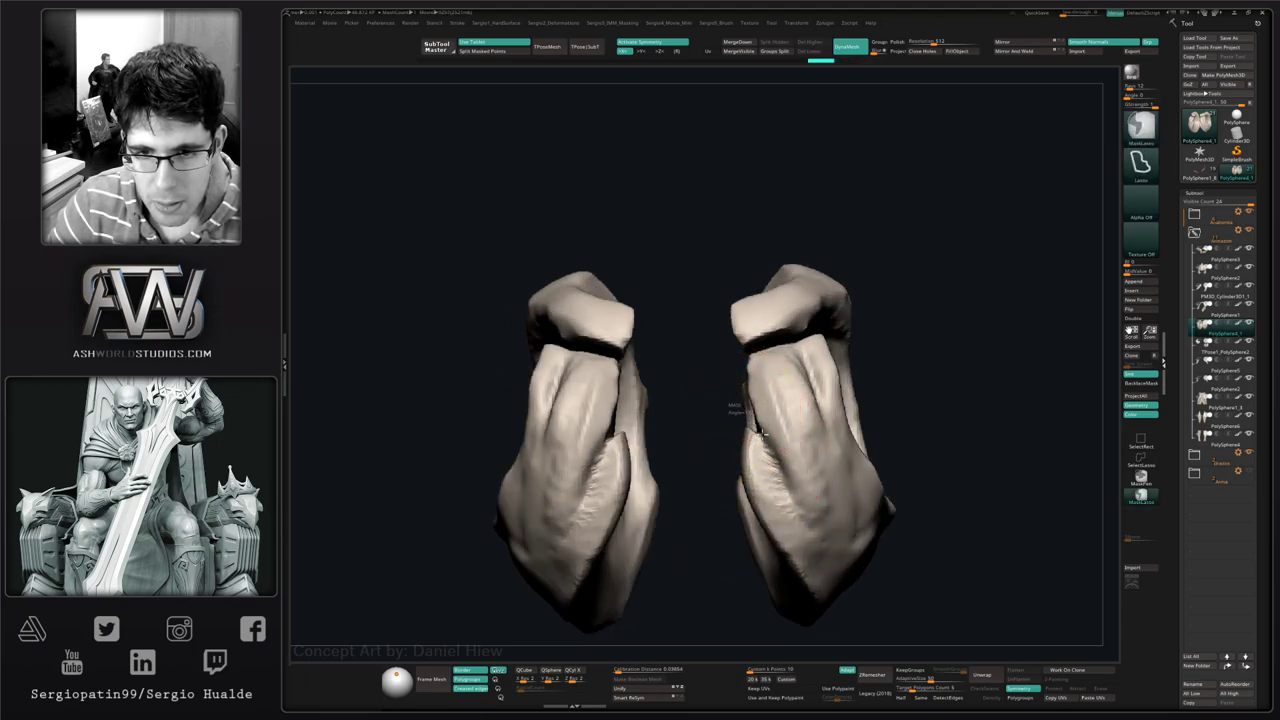
- Mask the inner lips with MaskLasso and reshape the plate edge next to them with the Move brush
mouse_move(837, 580)
left_mouse_down("ctrl")
mouse_move(670, 413)
mouse_move(786, 467)
left_mouse_up("ctrl")
left_click_drag(786, 467, 756, 405)
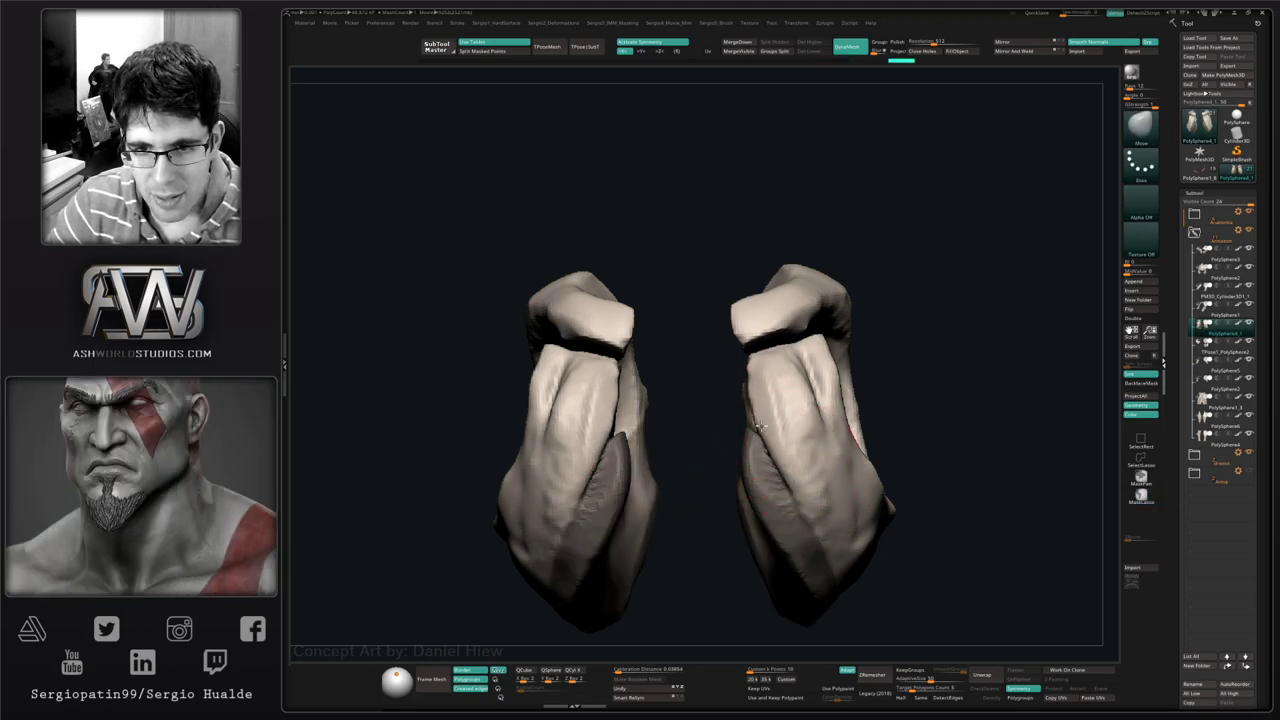
mouse_move(760, 425)
right_mouse_down()
mouse_move(804, 443)
mouse_move(776, 398)
mouse_move(798, 340)
mouse_move(863, 371)
mouse_move(740, 370)
mouse_move(872, 418)
mouse_move(764, 455)
mouse_move(769, 420)
mouse_move(749, 450)
mouse_move(811, 443)
mouse_move(783, 430)
right_mouse_up()
- Isolate the lower folds' polygroup and carve the upper ends of the folds with the DamStandard brush
left_click(805, 322, "ctrl+shift")
key("ctrl+z")
left_click(766, 312, "ctrl+shift")
key("b")
key("d")
key("s")
left_click_drag(783, 430, 788, 472)
mouse_move(788, 472)
right_mouse_down()
mouse_move(784, 440)
mouse_move(810, 470)
mouse_move(857, 443)
mouse_move(815, 450)
right_mouse_up()
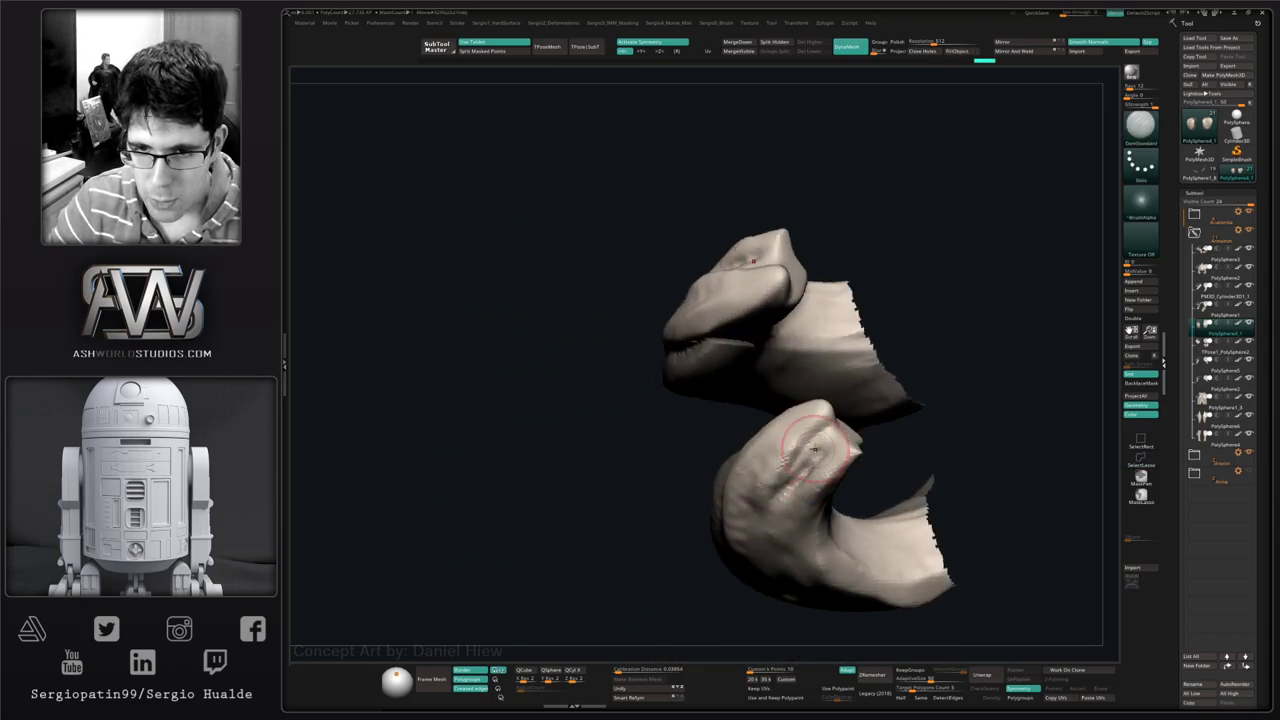
mouse_move(772, 500)
right_mouse_down()
mouse_move(791, 526)
mouse_move(863, 432)
mouse_move(830, 440)
mouse_move(845, 422)
right_mouse_up()
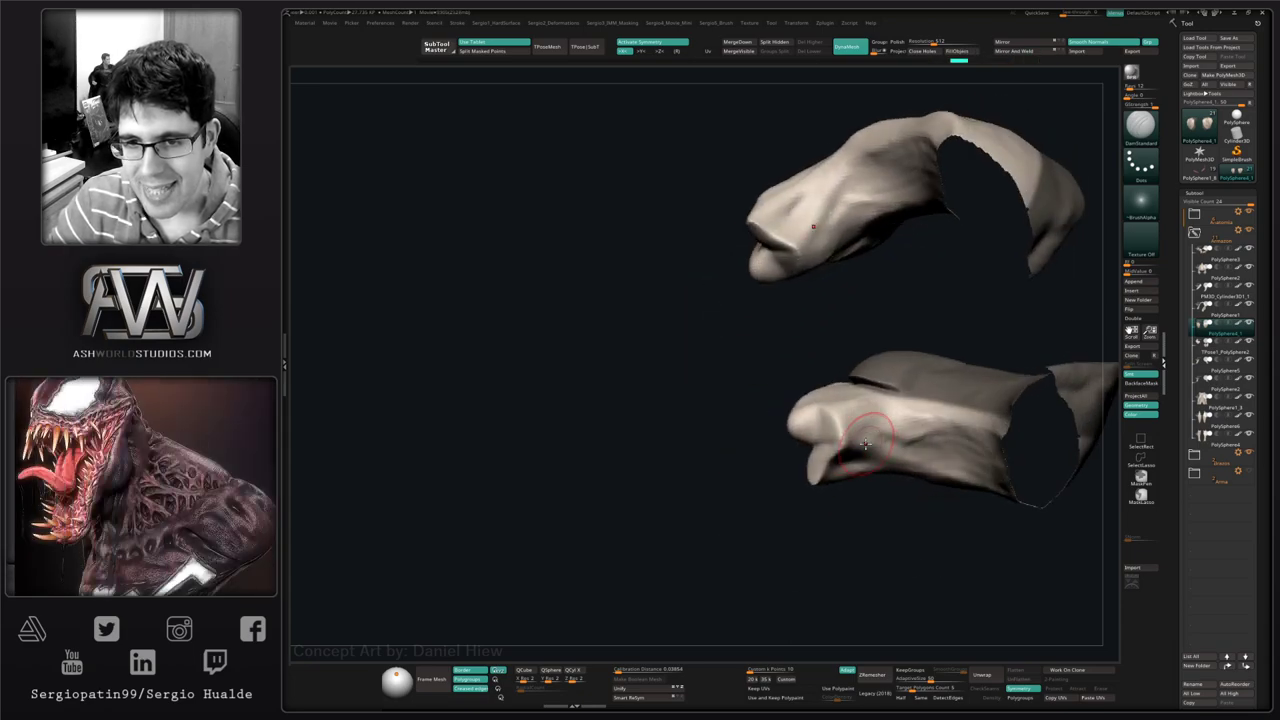
- Fill out the hollow side surface of the isolated folds with the Clay brush
key("b")
key("c")
key("l")
mouse_move(845, 421)
left_mouse_down()
mouse_move(824, 445)
mouse_move(859, 419)
mouse_move(891, 437)
left_mouse_up()
mouse_move(891, 437)
right_mouse_down()
mouse_move(903, 451)
mouse_move(882, 411)
mouse_move(845, 436)
right_mouse_up()
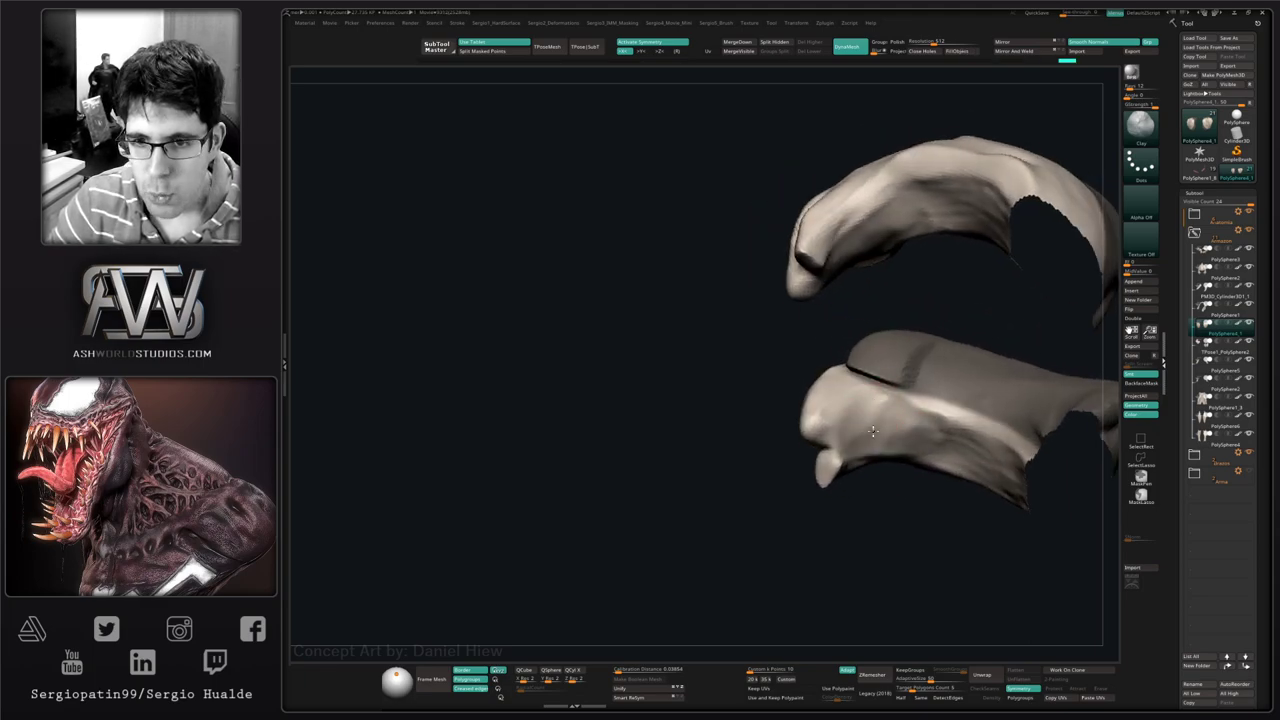
mouse_move(845, 436)
left_mouse_down()
mouse_move(945, 436)
mouse_move(935, 420)
mouse_move(843, 422)
left_mouse_up()
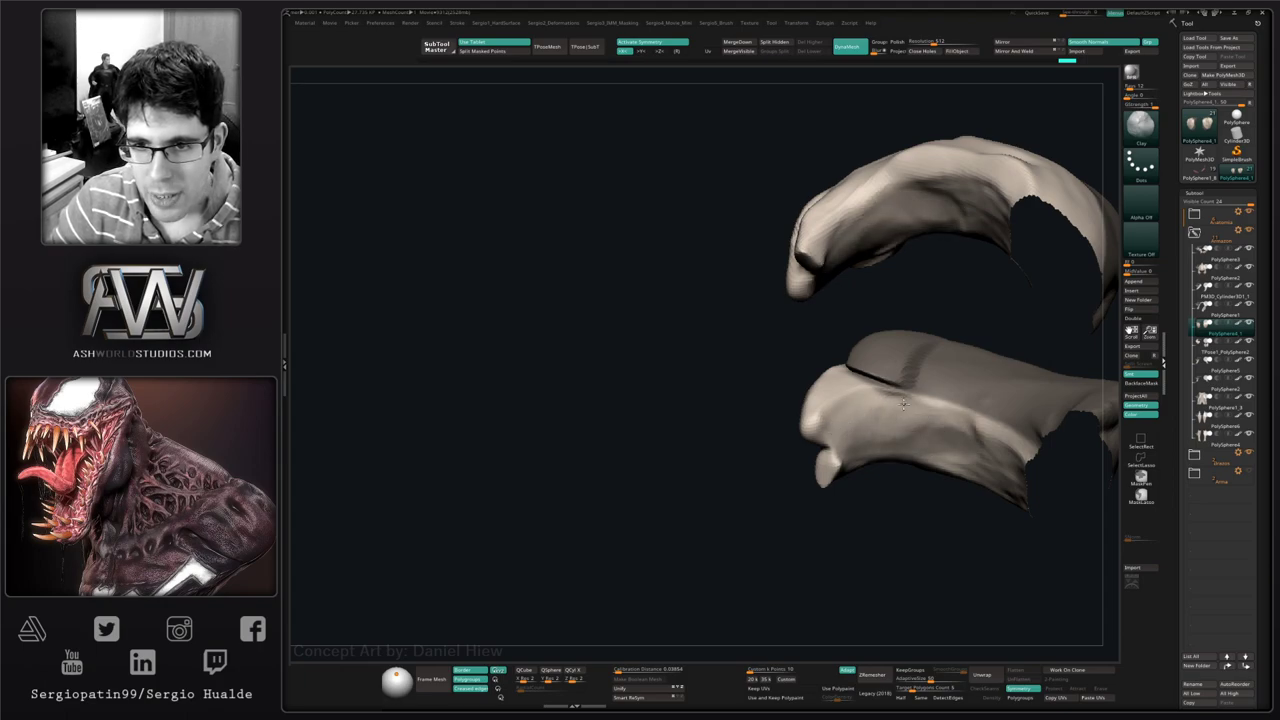
mouse_move(903, 402)
right_mouse_down()
mouse_move(826, 467)
mouse_move(880, 423)
mouse_move(847, 397)
mouse_move(886, 477)
mouse_move(851, 390)
mouse_move(843, 420)
mouse_move(871, 406)
mouse_move(874, 420)
mouse_move(857, 367)
right_mouse_up()
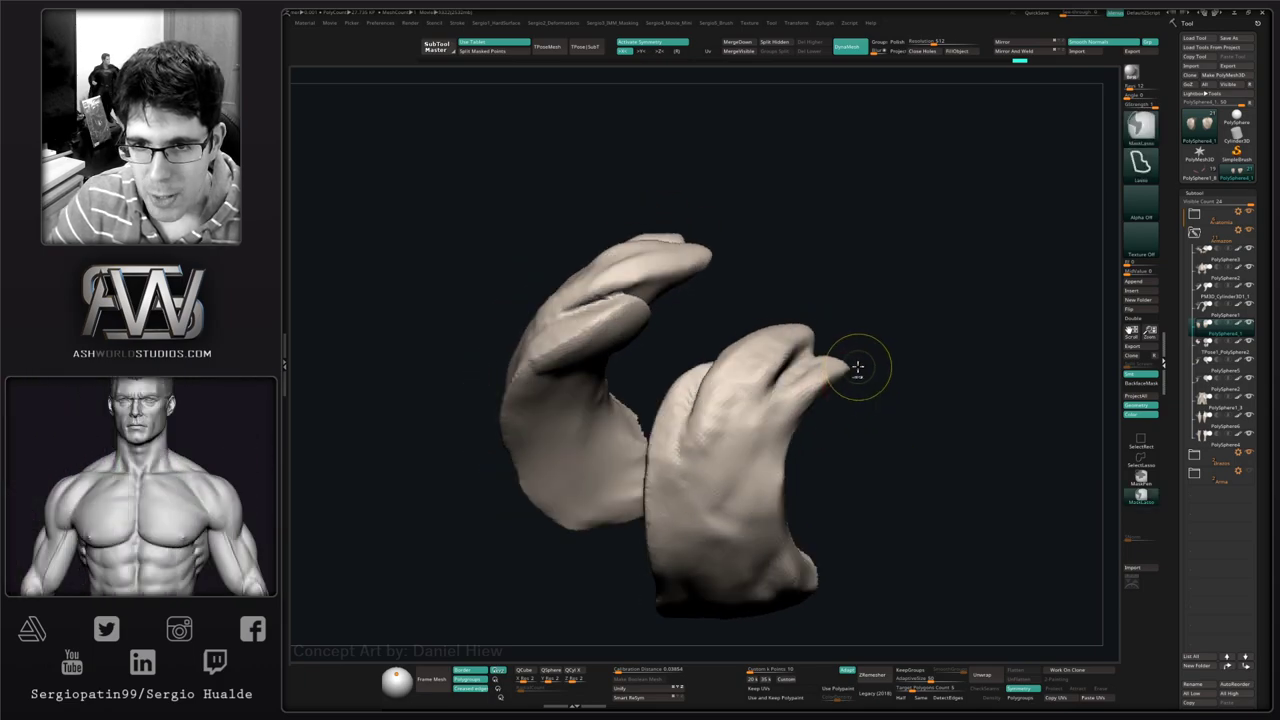
- Mask all but the folds' outer side edge, pull that edge outward with the Move brush, and clear the mask
left_click(846, 486, "ctrl")
left_click_drag(784, 449, 795, 447)
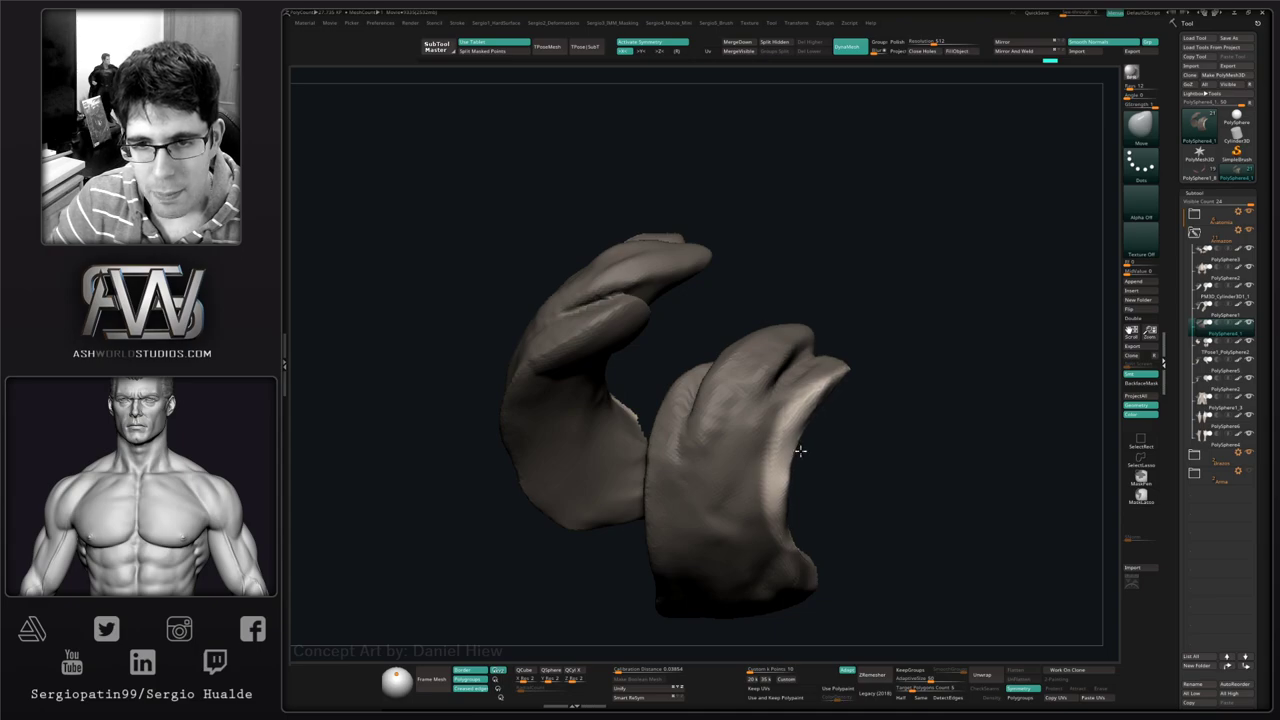
left_click_drag(835, 403, 854, 457, "ctrl")
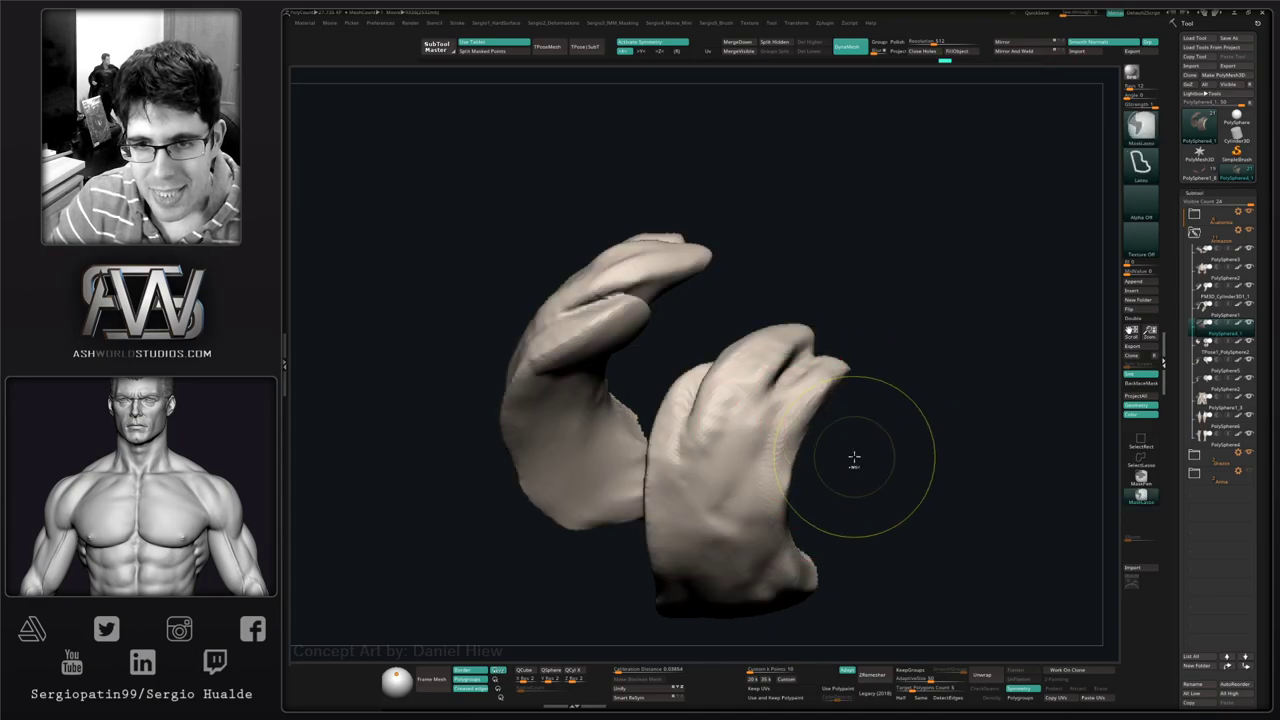
- Flatten the outer fold's tip and side with the TrimDynamic brush
right_click_drag(854, 457, 817, 437)
key("2")
left_click_drag(837, 380, 822, 376)
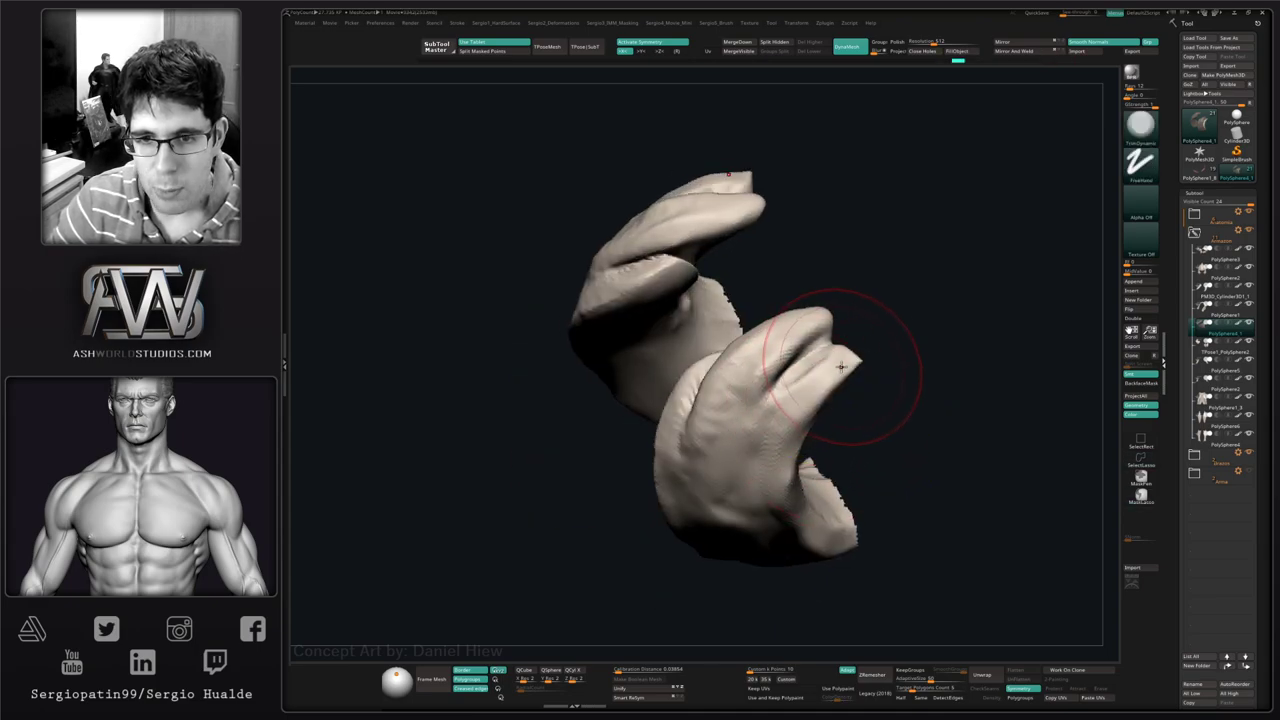
left_click_drag(885, 410, 841, 411)
- Pull the outer folds' ends into sharp points with the Move brush and display the whole creature
key("1")
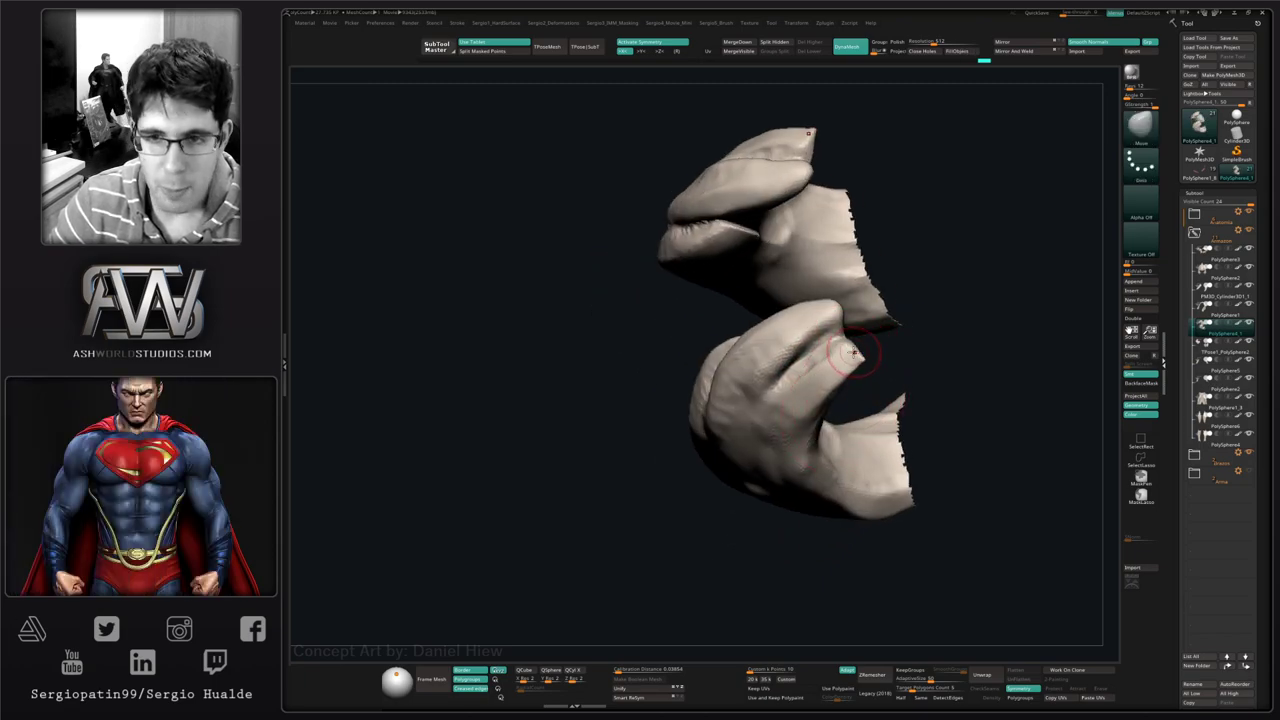
right_click_drag(840, 357, 862, 351)
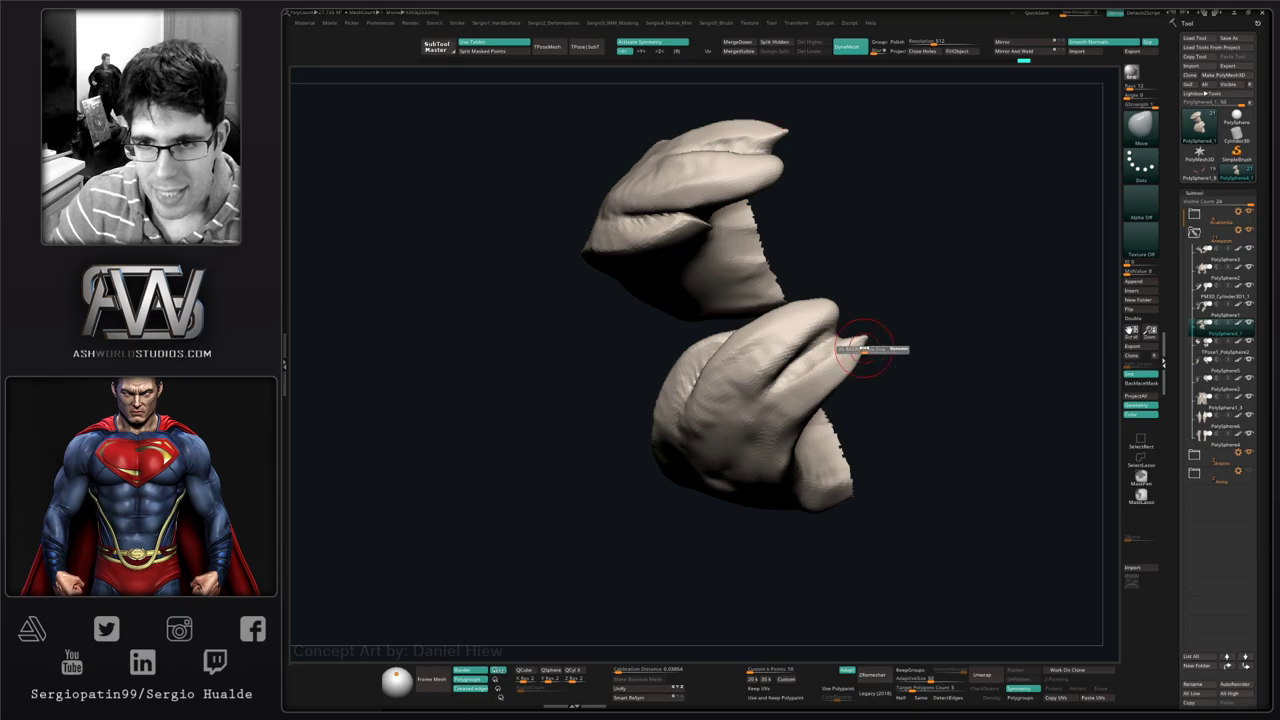
key("shift")
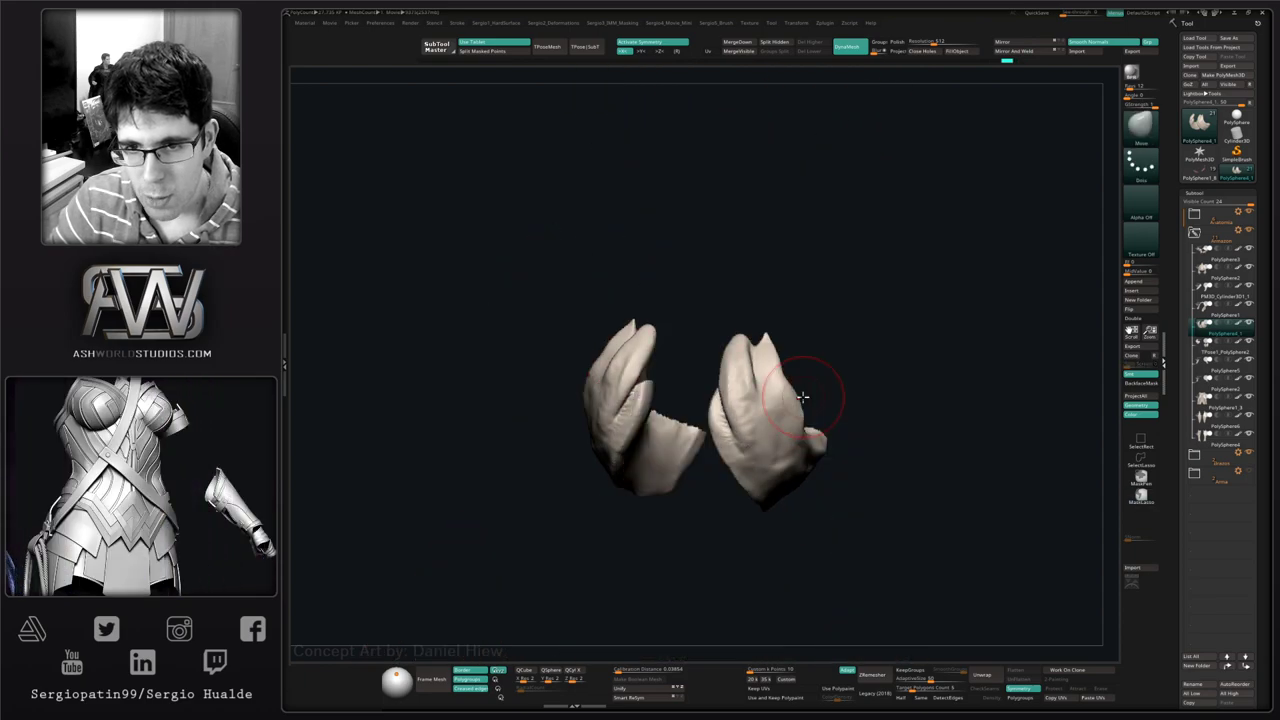
mouse_move(803, 397)
right_mouse_down()
mouse_move(761, 372)
mouse_move(794, 397)
mouse_move(778, 393)
right_mouse_up()
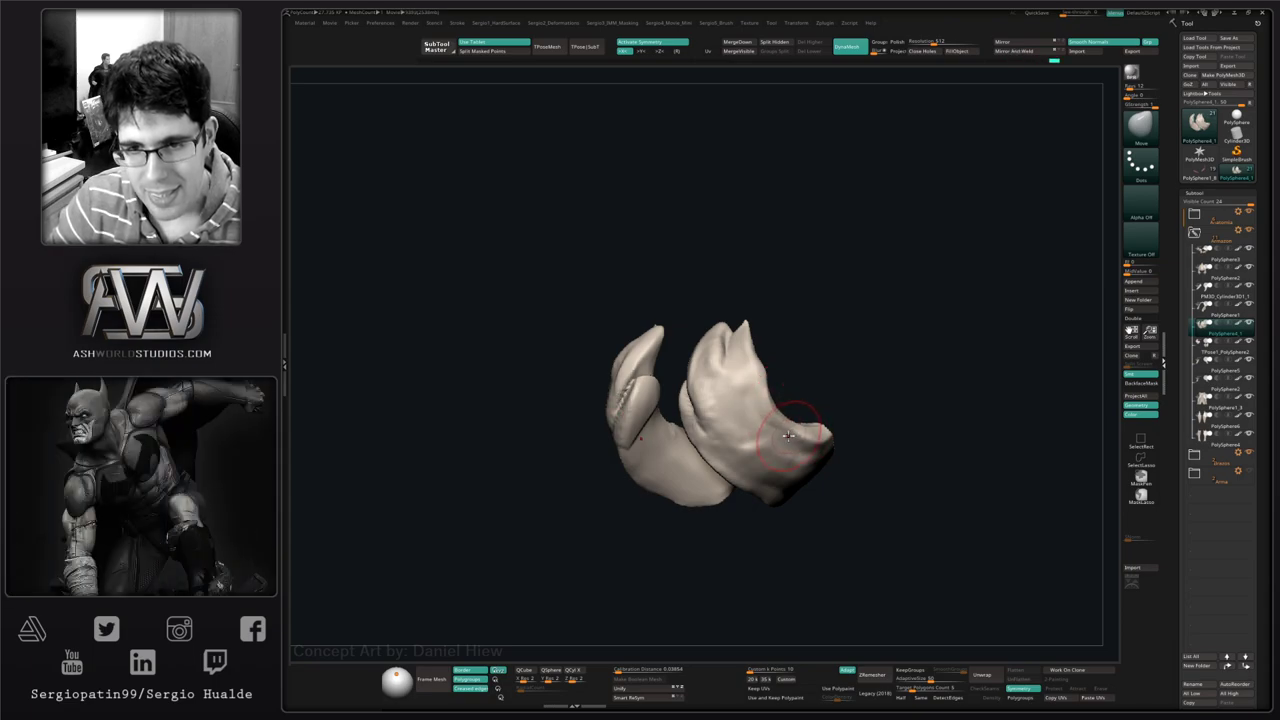
right_click_drag(781, 425, 796, 461)
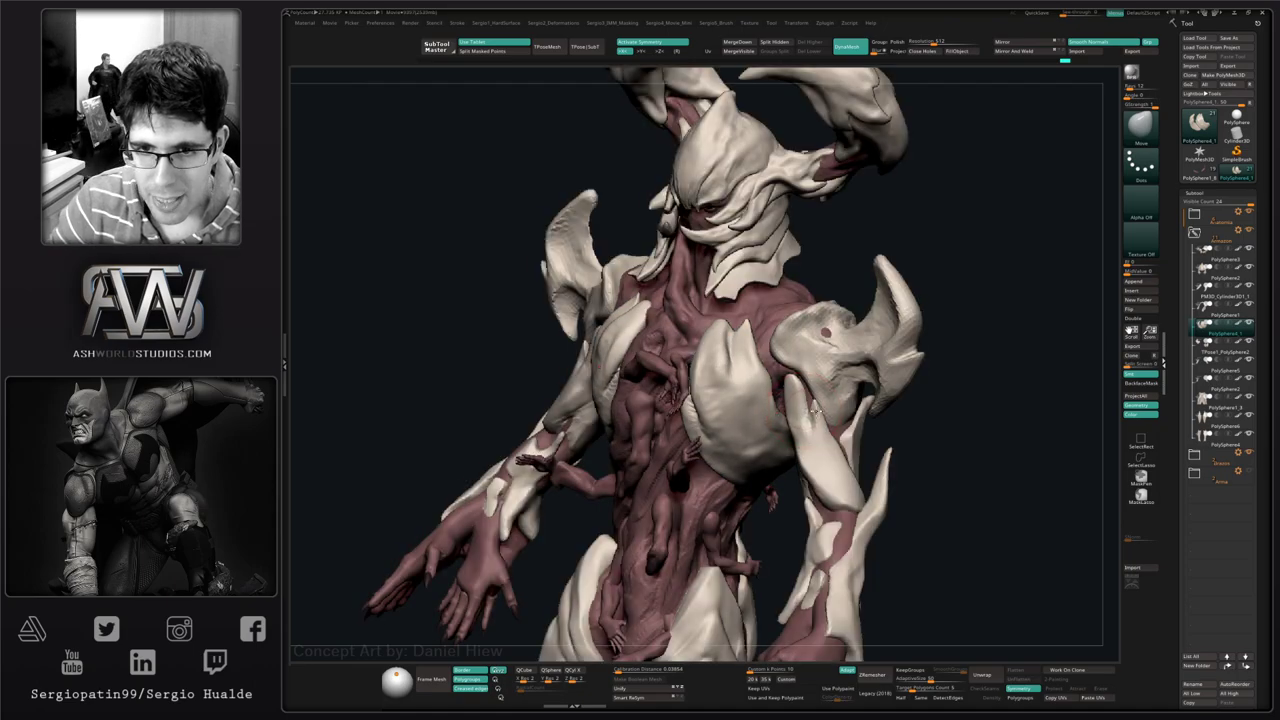
- Examine the whole creature's chest armour from the front, side and a distance
mouse_move(772, 400)
right_mouse_down()
mouse_move(745, 411)
mouse_move(783, 375)
mouse_move(740, 395)
right_mouse_up()
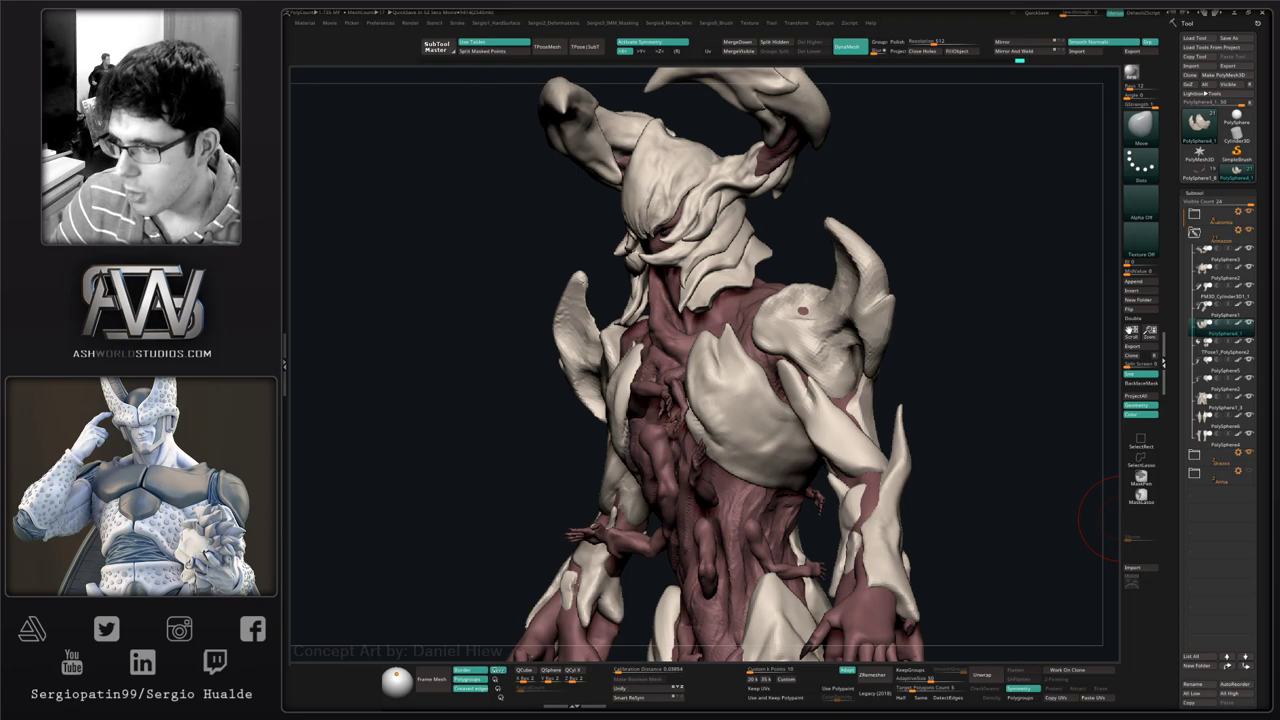
mouse_move(957, 469)
left_mouse_down()
mouse_move(940, 460)
mouse_move(960, 451)
left_mouse_up()
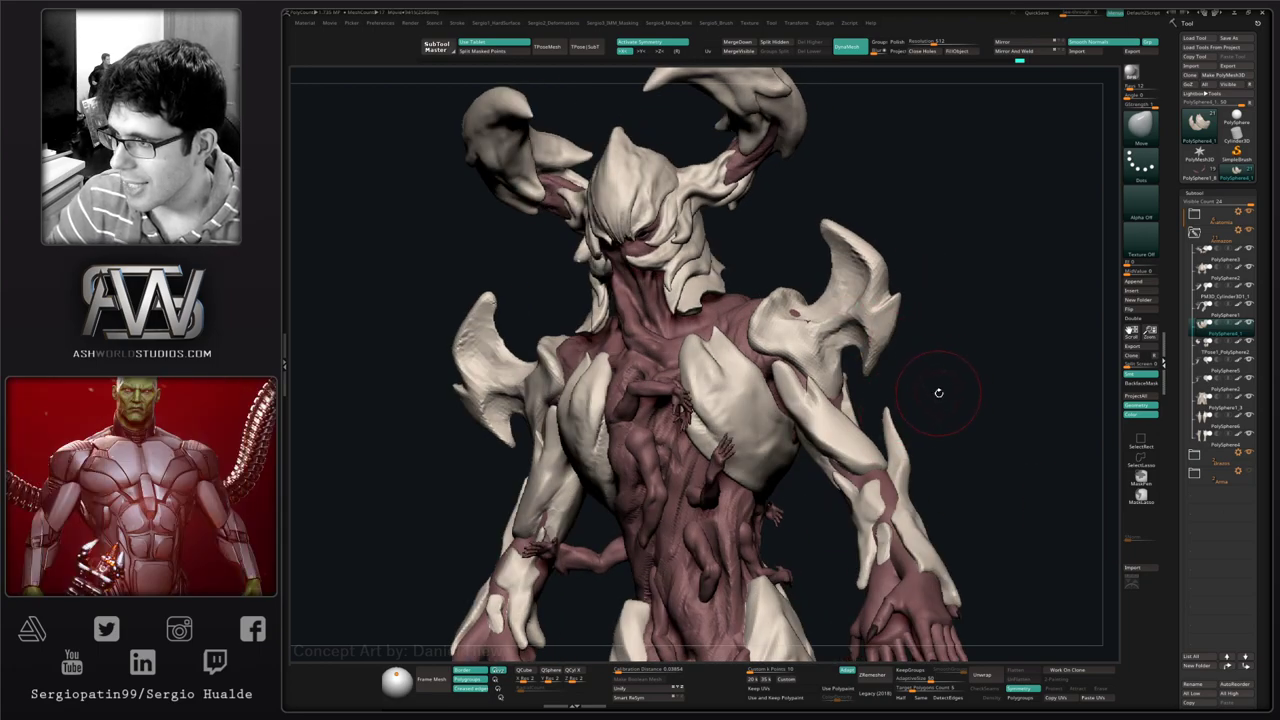
left_click_drag(959, 425, 975, 430)
mouse_move(935, 470)
left_mouse_down("alt")
mouse_move(886, 429)
mouse_move(877, 452)
mouse_move(901, 419)
mouse_move(969, 440)
mouse_move(927, 450)
mouse_move(904, 476)
mouse_move(886, 444)
left_mouse_up("alt")
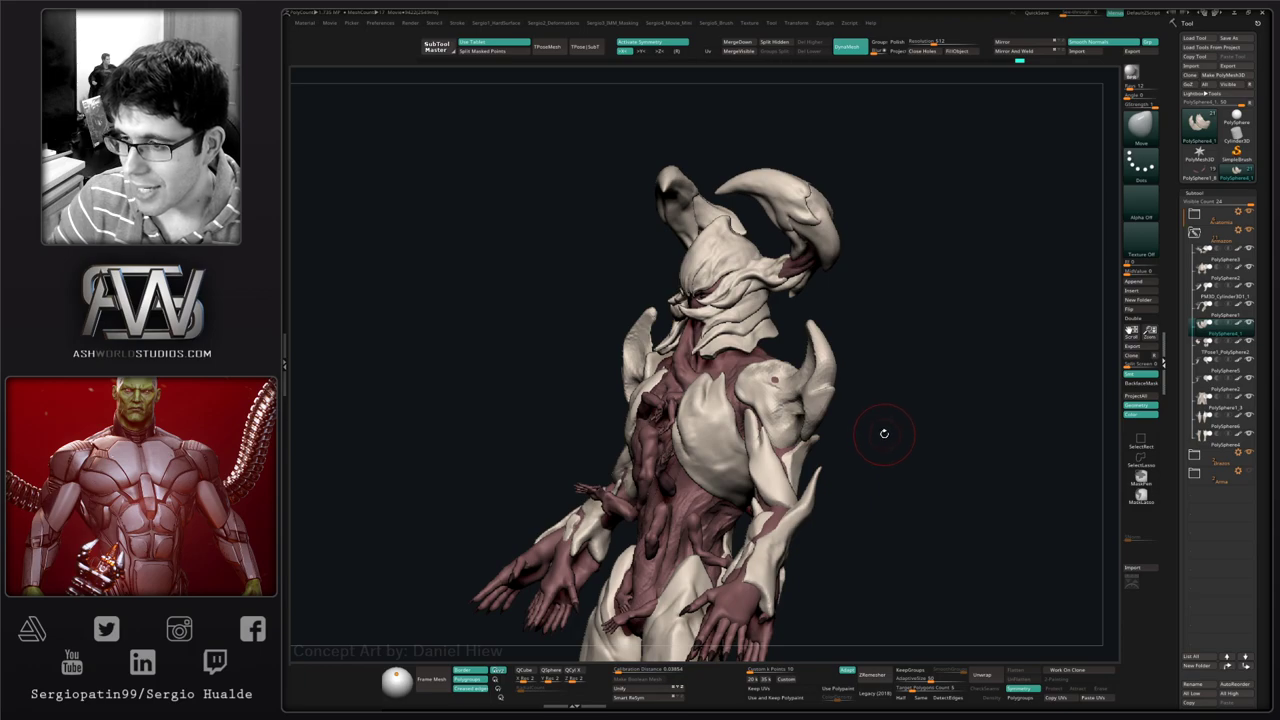
right_click_drag(788, 427, 789, 520, "ctrl")
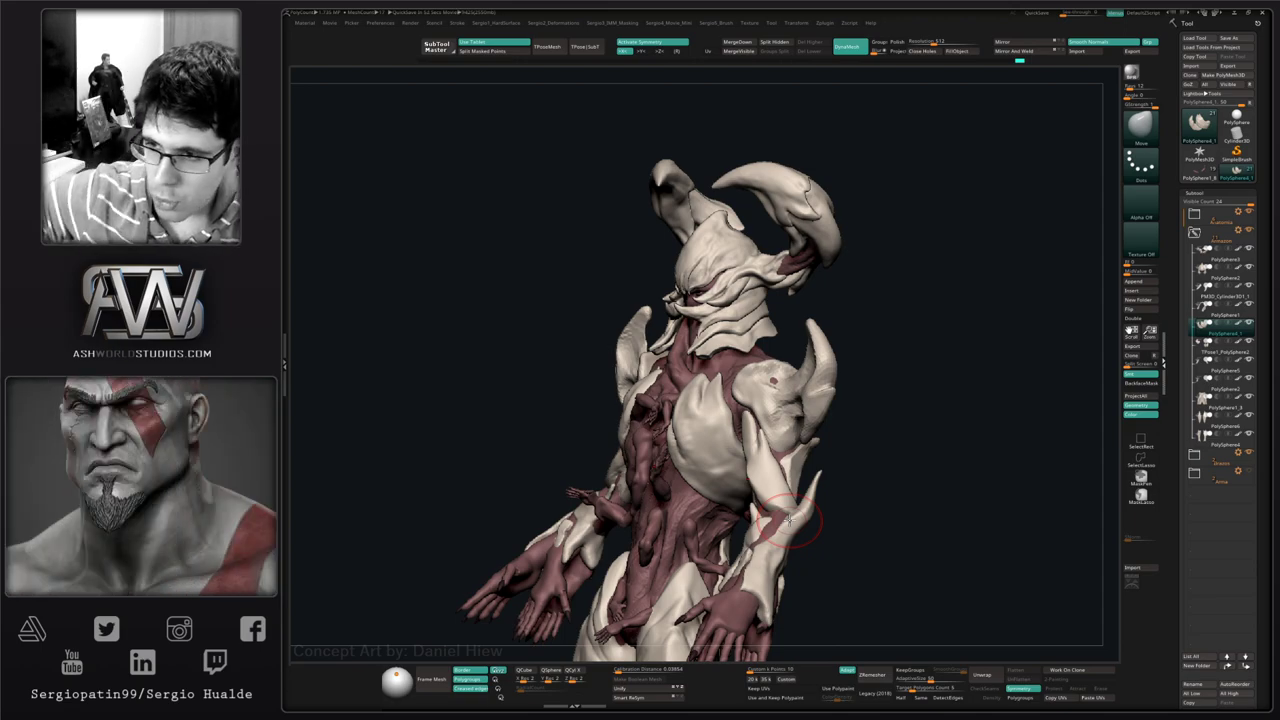
mouse_move(957, 413)
left_mouse_down()
mouse_move(931, 443)
mouse_move(831, 304)
left_mouse_up()
mouse_move(713, 428)
right_mouse_down("ctrl")
mouse_move(708, 397)
mouse_move(684, 404)
right_mouse_up("ctrl")
- Build up the outer surface of the creature's chest plates with the Clay brush, checking the volume from several angles
key("b")
key("c")
key("l")
left_click_drag(700, 400, 716, 458)
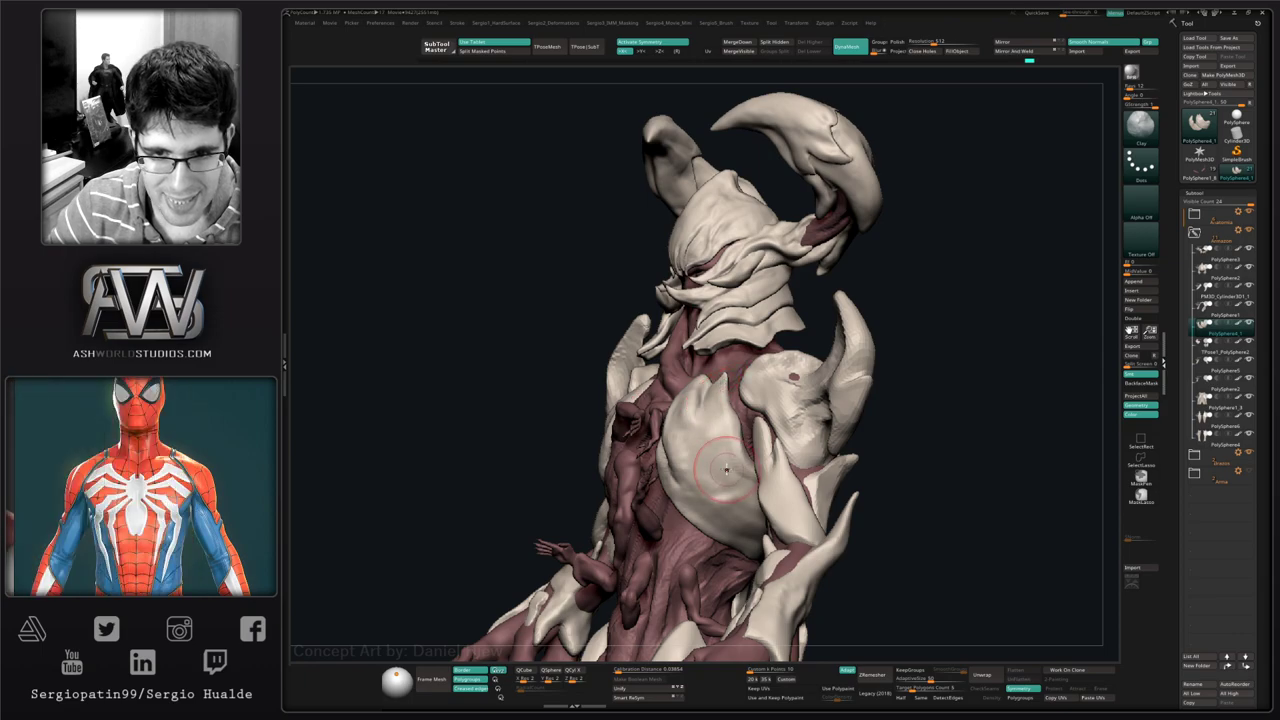
right_click_drag(706, 450, 743, 423)
left_click_drag(740, 423, 710, 415)
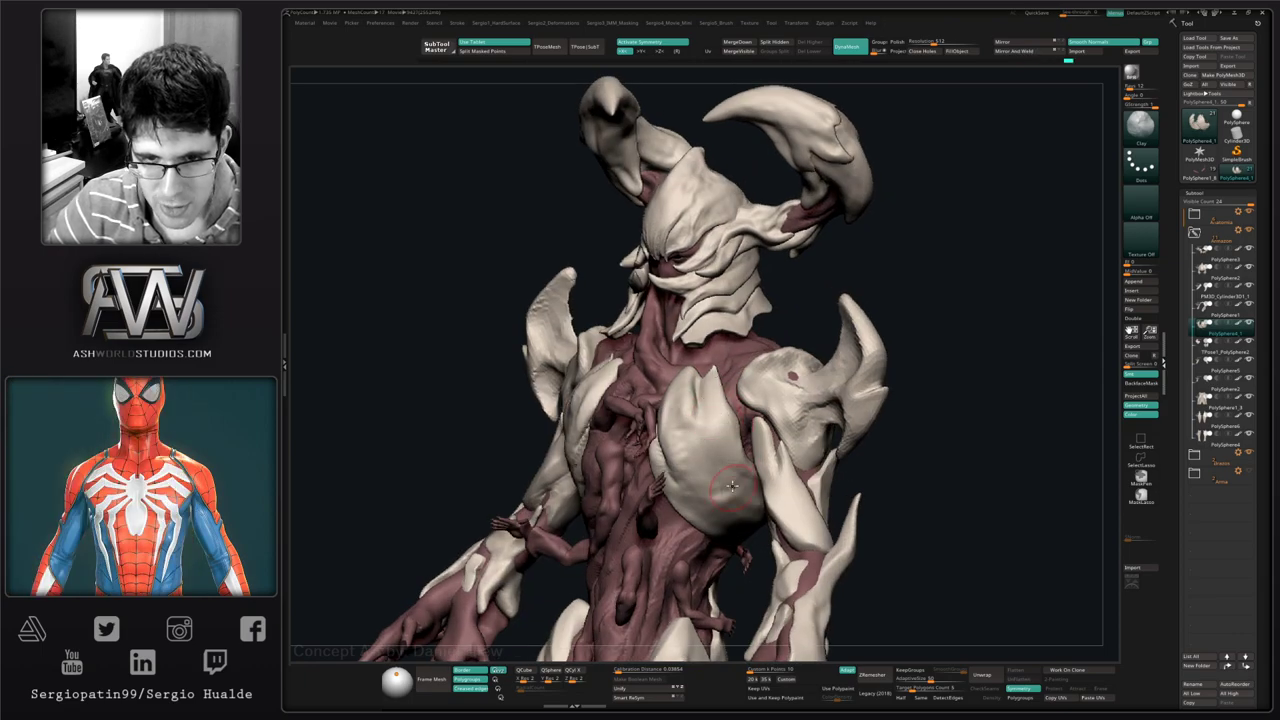
right_click_drag(732, 486, 705, 445)
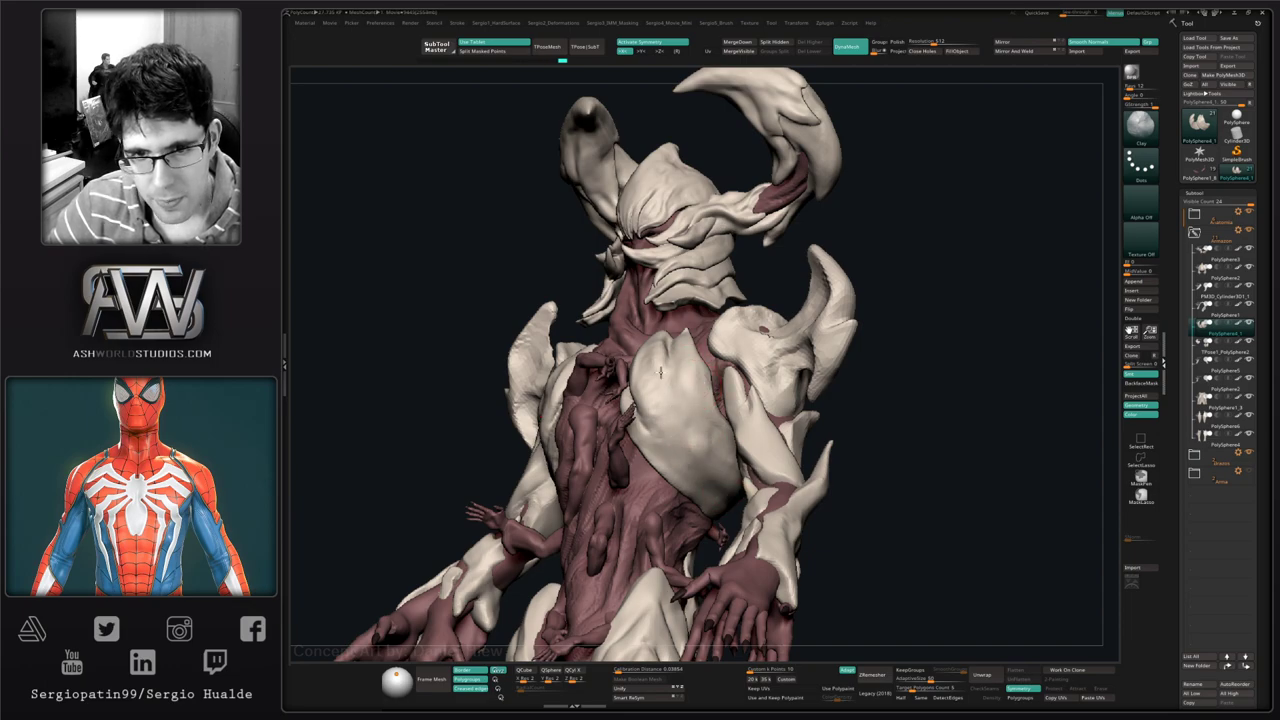
right_click_drag(670, 392, 648, 342)
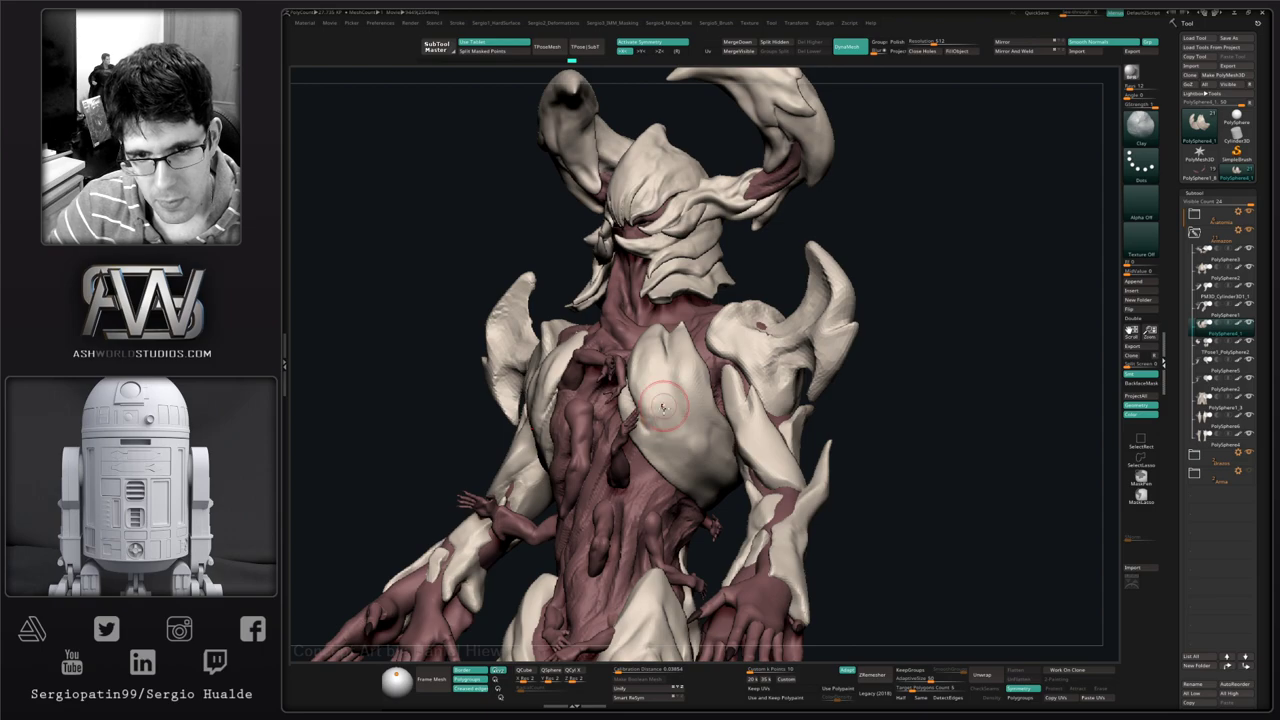
right_click_drag(684, 480, 678, 447)
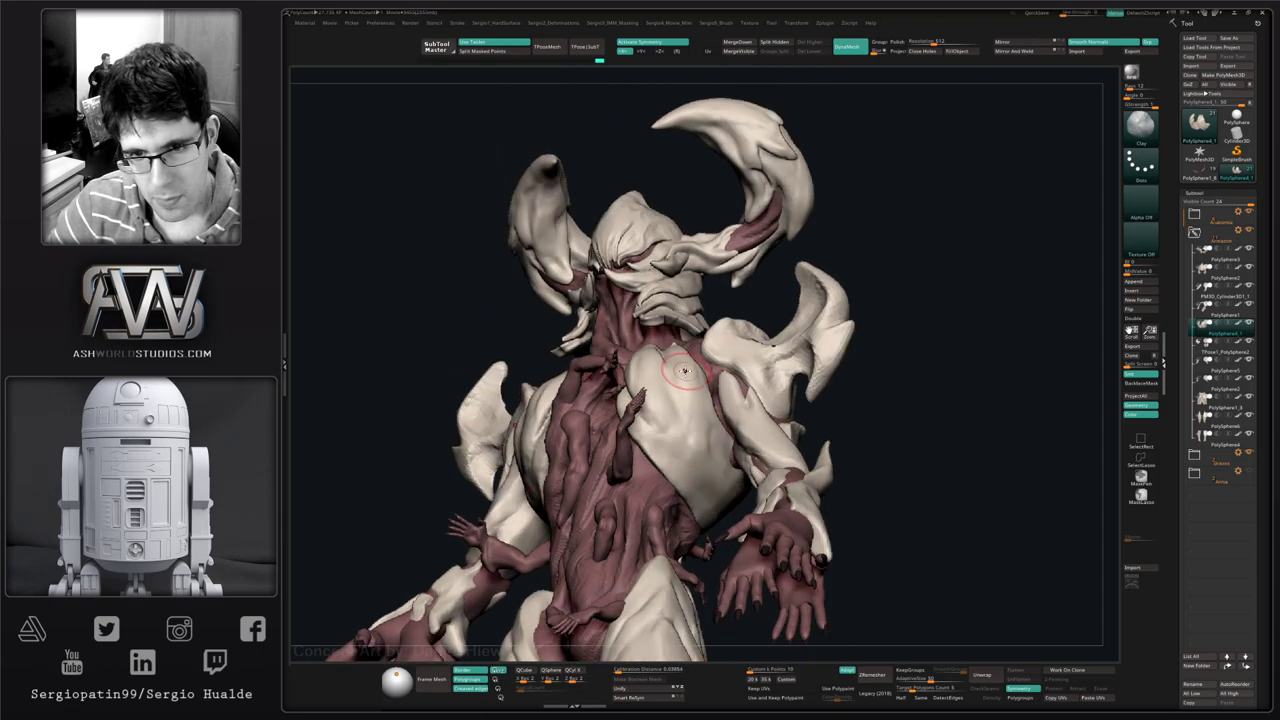
right_click_drag(688, 346, 676, 349)
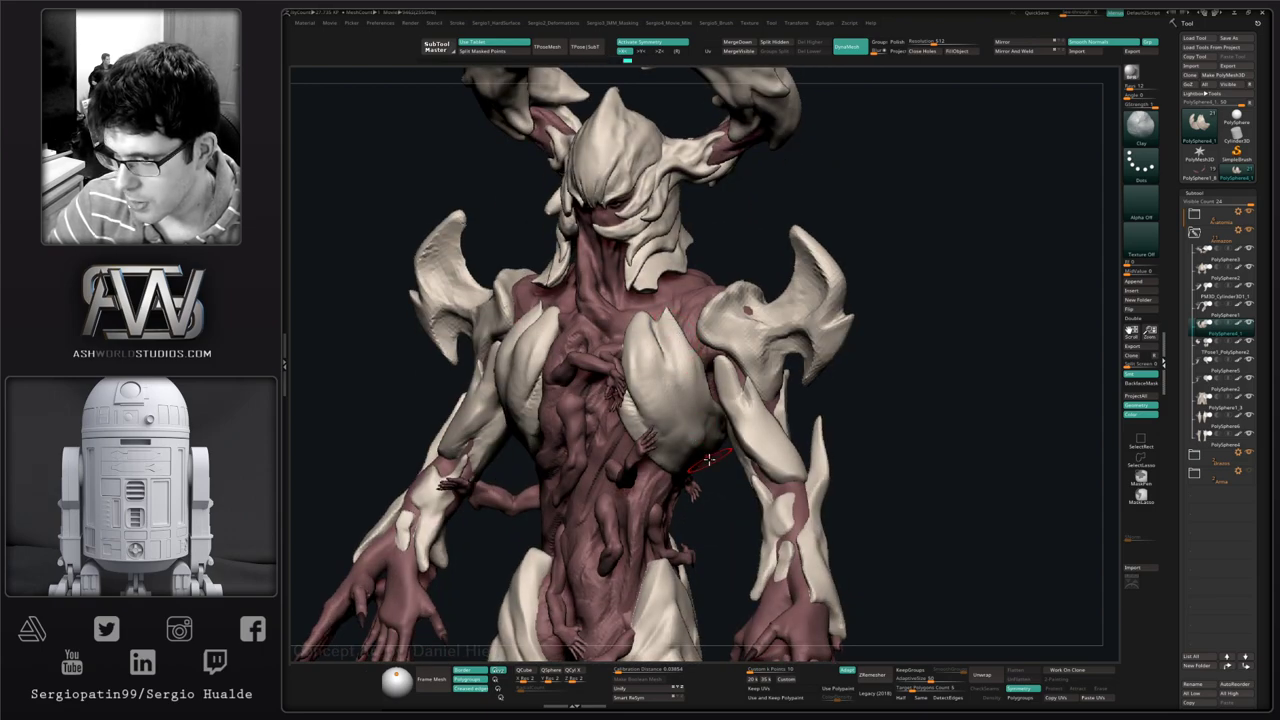
right_click_drag(708, 459, 683, 400)
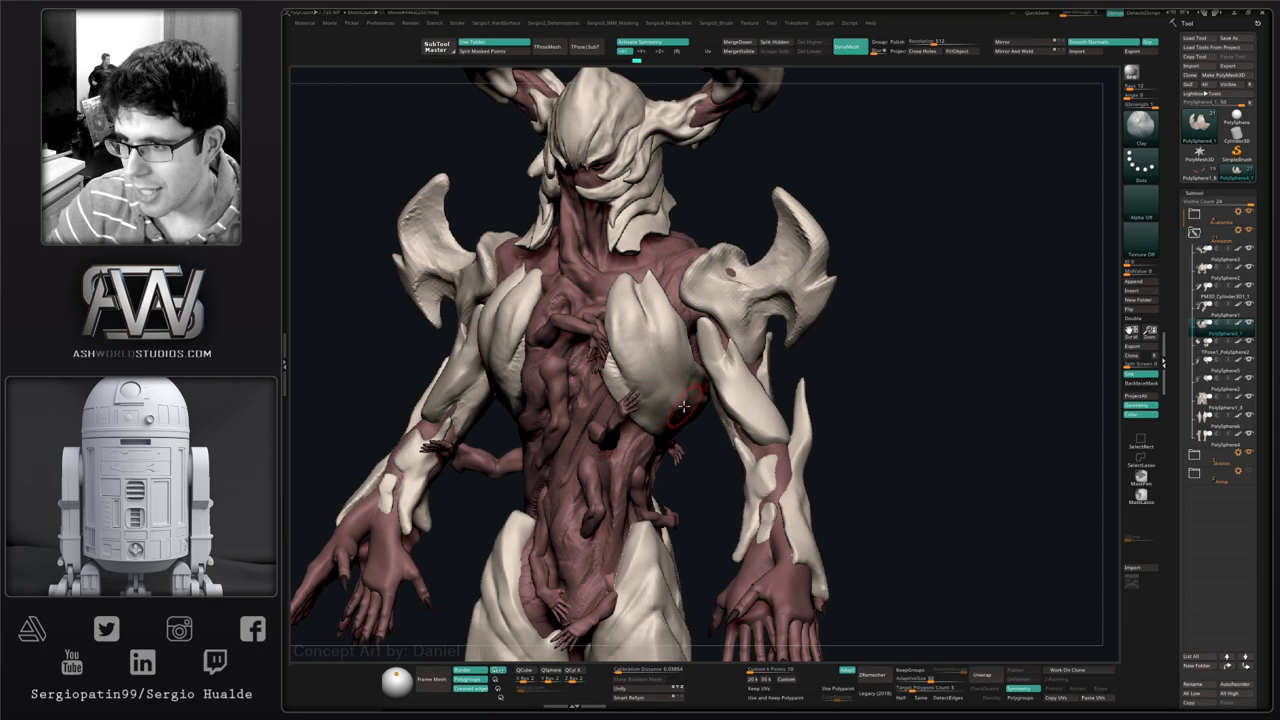
right_click_drag(681, 404, 662, 302)
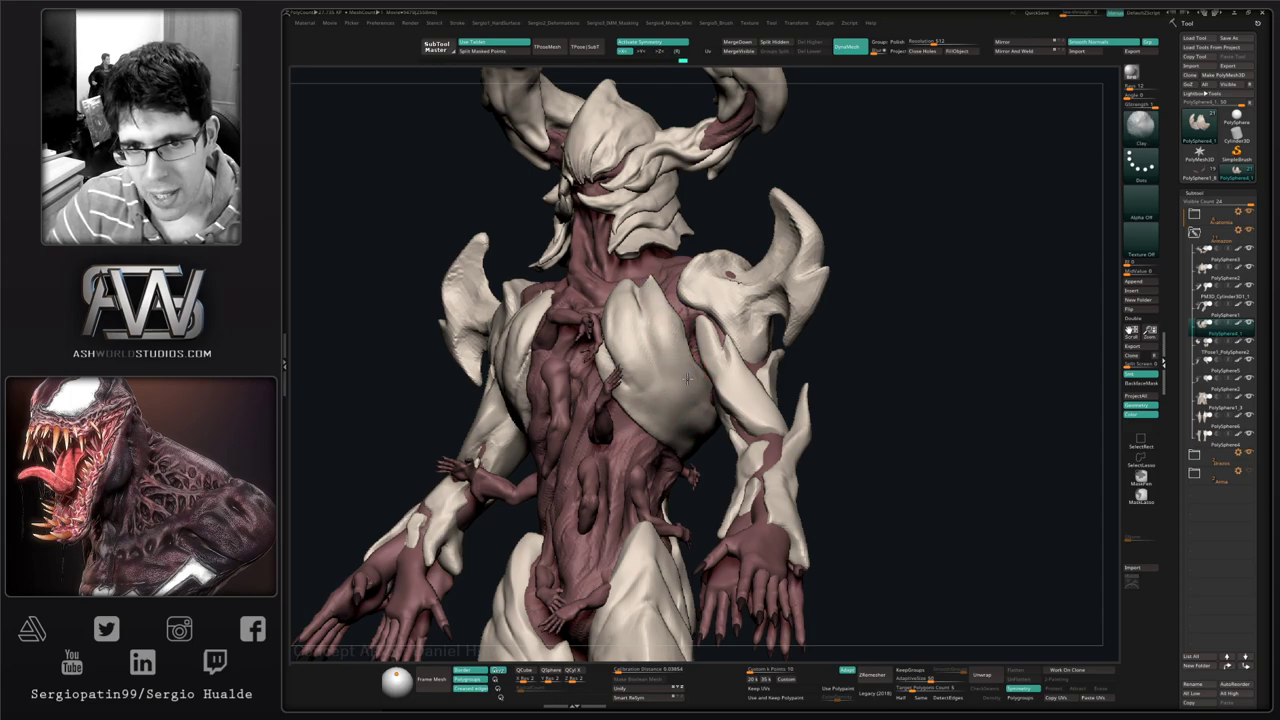
- Isolate the chest plates and flatten their outer surface and fold sides with the TrimDynamic brush
mouse_move(694, 390)
right_mouse_down()
mouse_move(689, 371)
mouse_move(706, 420)
mouse_move(697, 342)
mouse_move(650, 411)
right_mouse_up()
key("b")
key("t")
key("d")
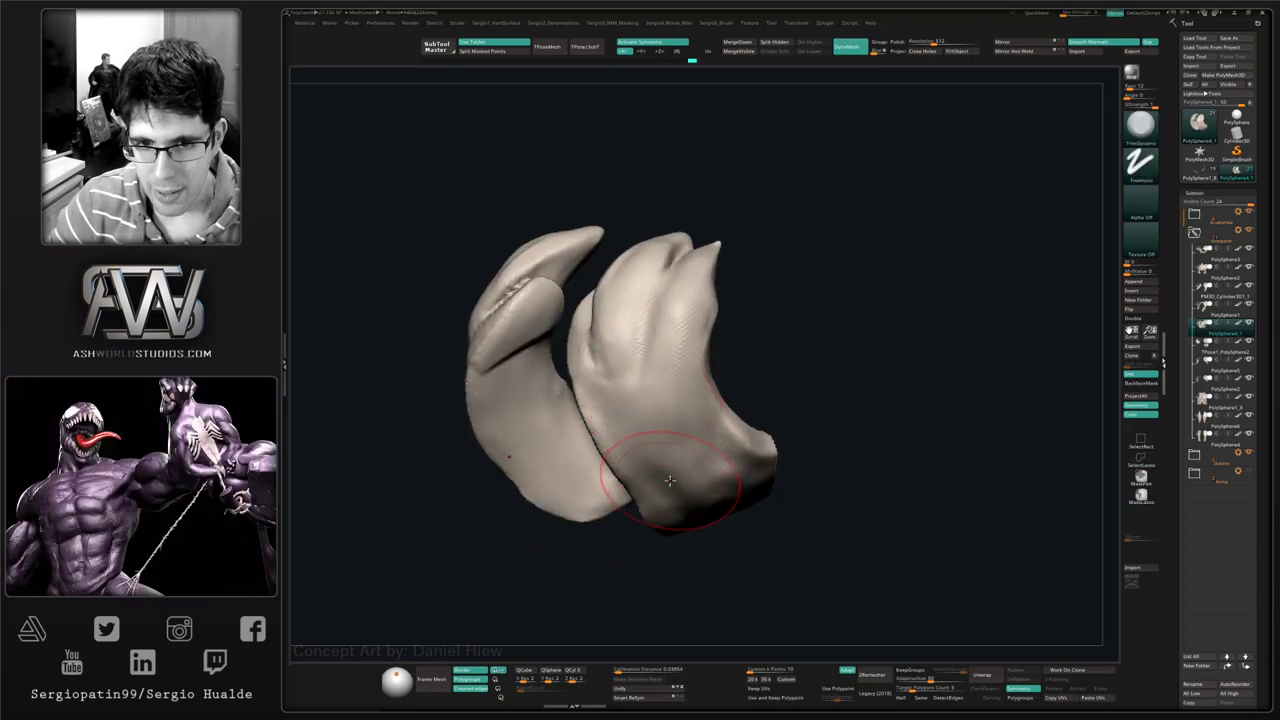
mouse_move(669, 481)
right_mouse_down()
mouse_move(663, 398)
mouse_move(700, 414)
right_mouse_up()
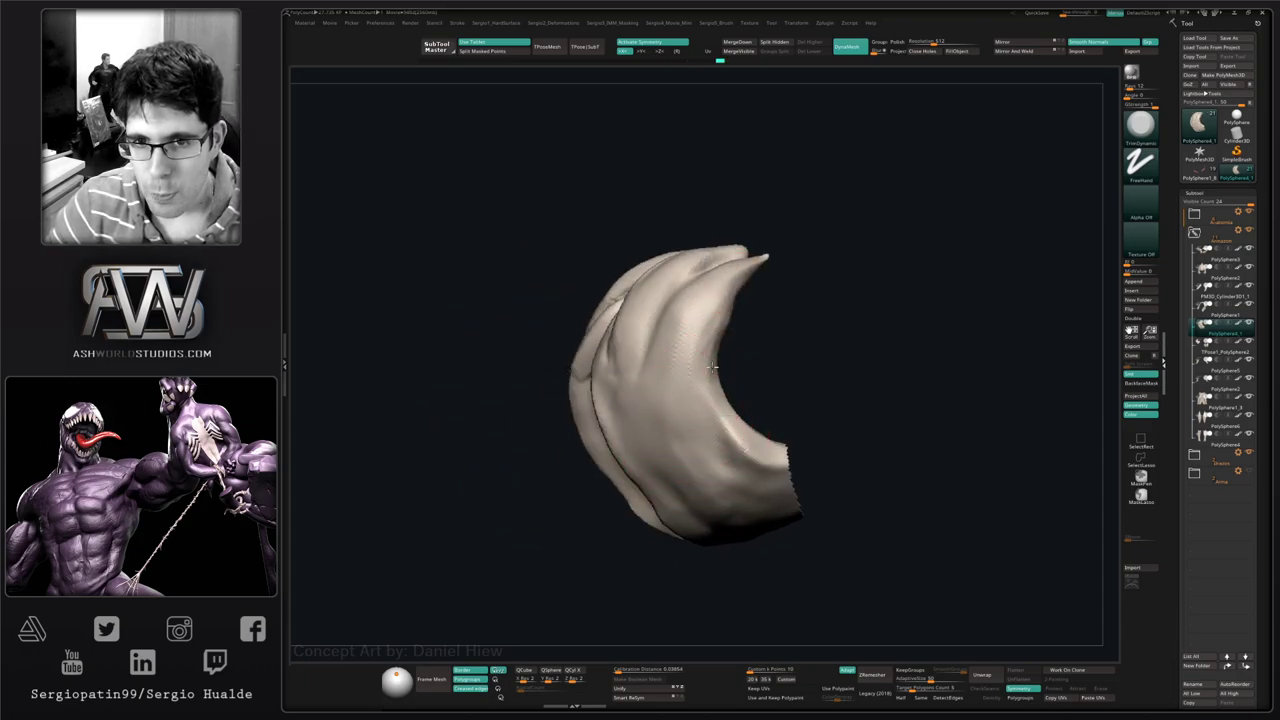
right_click_drag(712, 367, 736, 316)
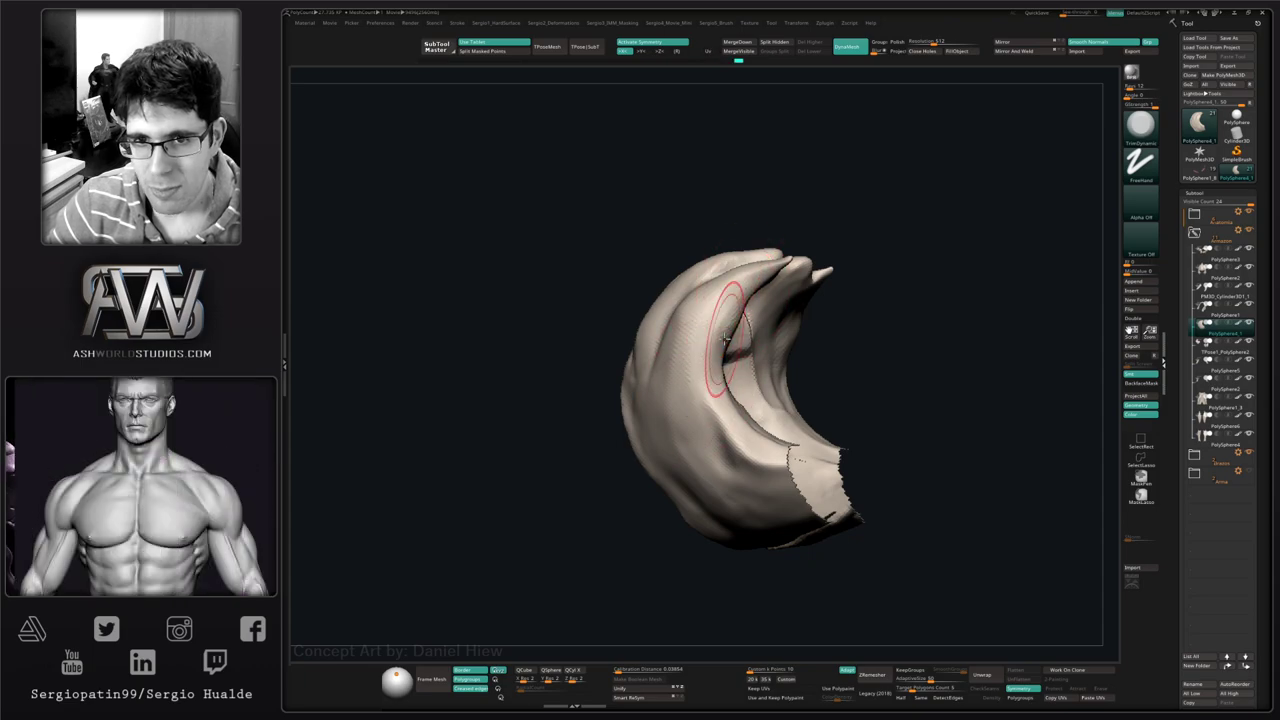
right_click_drag(741, 281, 757, 252)
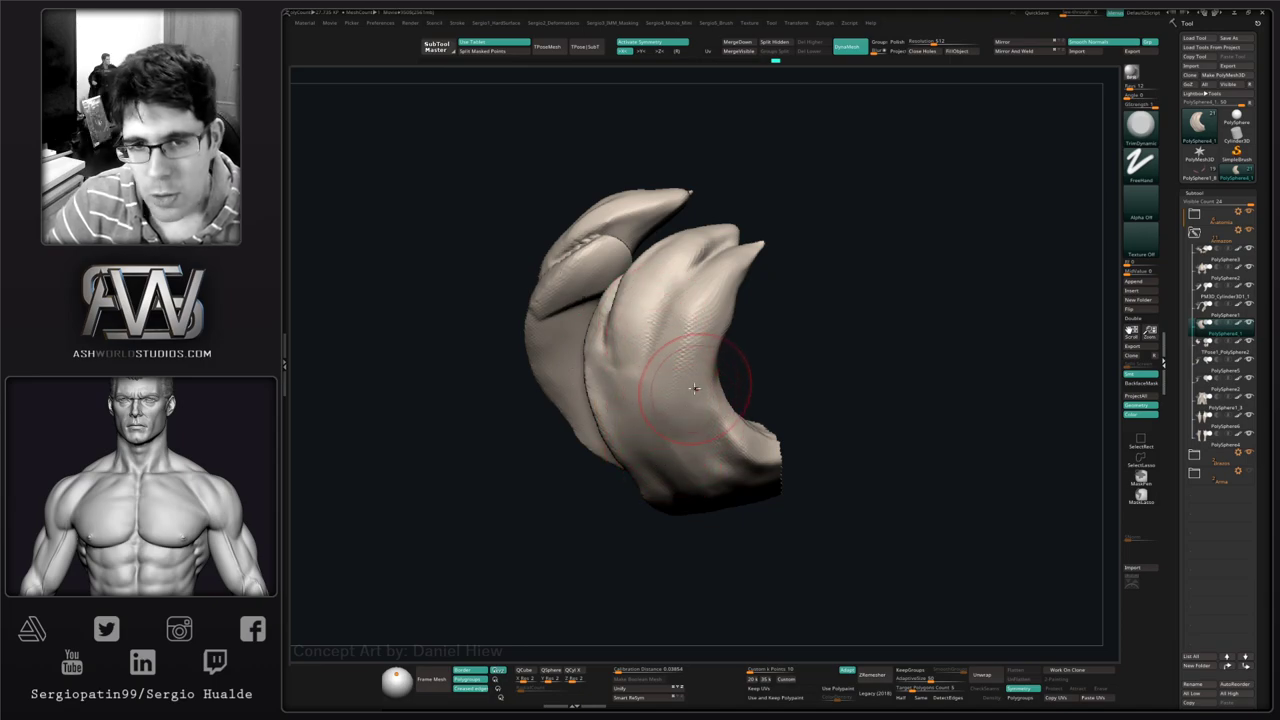
right_click_drag(694, 388, 722, 298)
right_click_drag(698, 452, 688, 272)
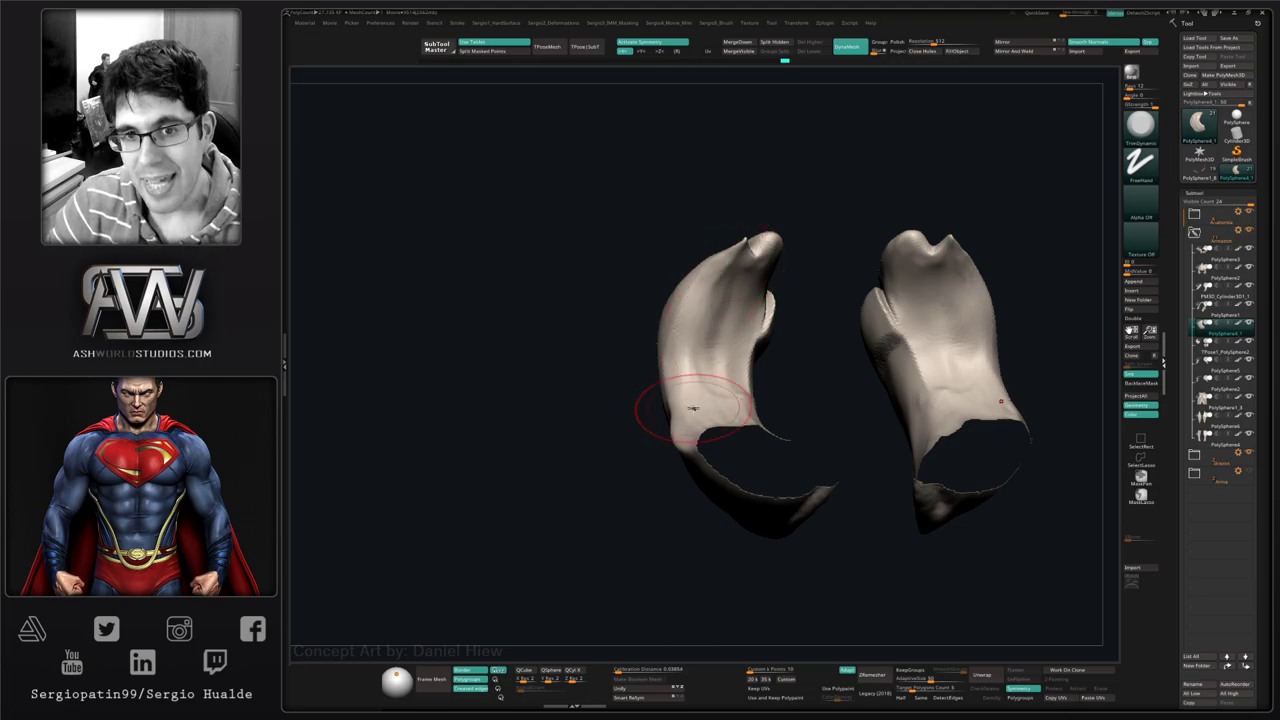
right_click_drag(706, 361, 709, 257)
right_click_drag(714, 318, 810, 326)
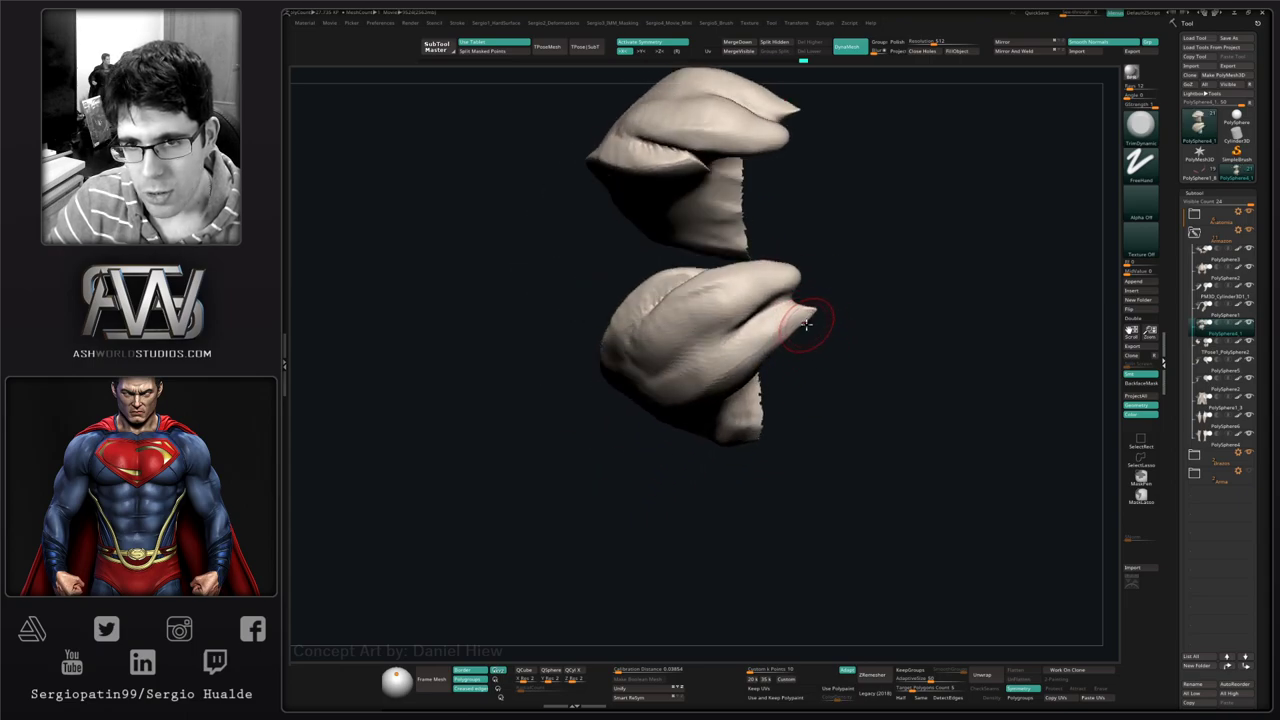
- Adjust the pointed fold ends of the isolated plates with the Move brush and smooth the surface around them
key("b")
key("m")
key("v")
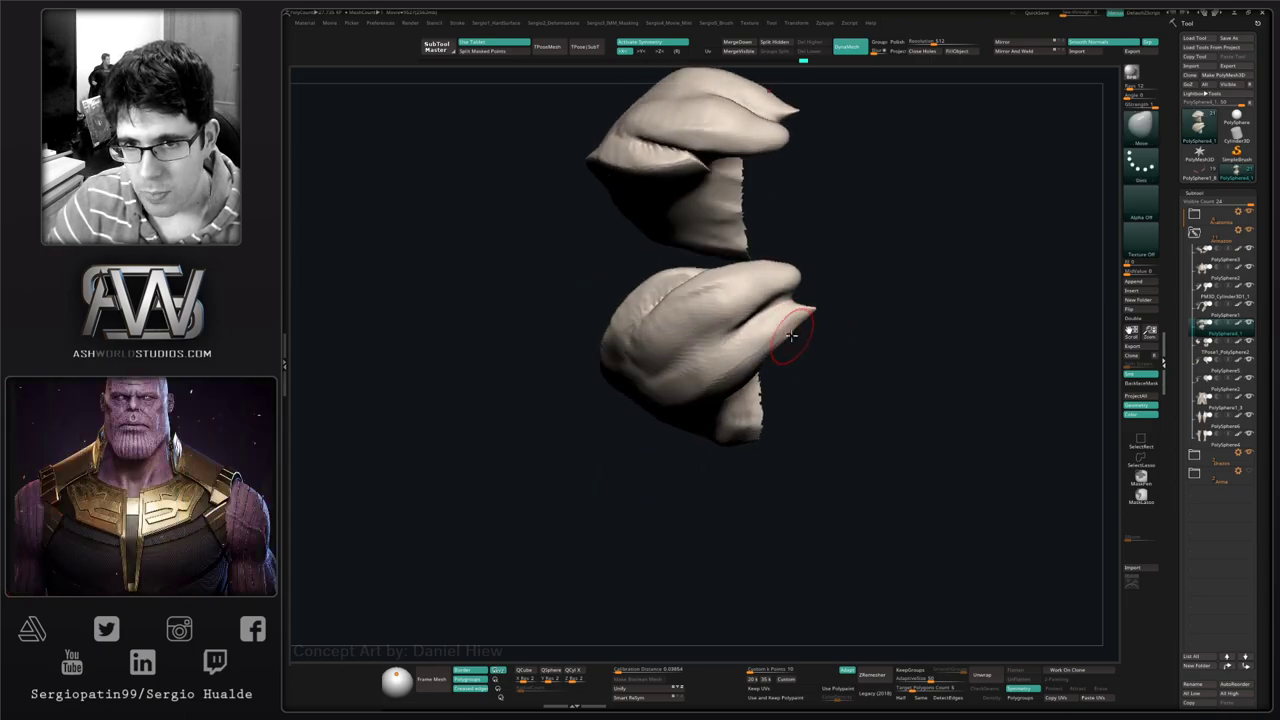
right_click_drag(816, 316, 717, 378, "shift")
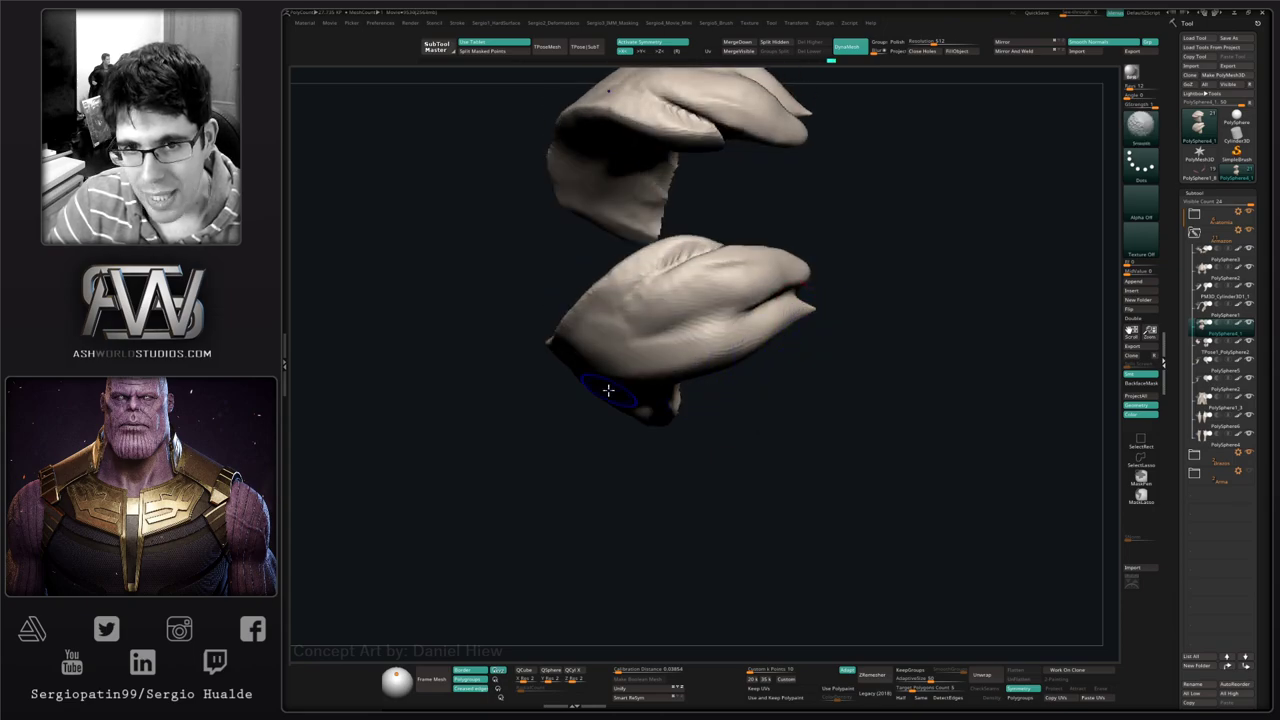
mouse_move(598, 355)
right_mouse_down()
mouse_move(677, 311)
mouse_move(726, 374)
mouse_move(731, 411)
mouse_move(743, 399)
mouse_move(701, 372)
mouse_move(648, 369)
mouse_move(700, 423)
mouse_move(709, 380)
mouse_move(662, 385)
mouse_move(626, 317)
mouse_move(628, 384)
mouse_move(651, 406)
mouse_move(629, 397)
right_mouse_up()
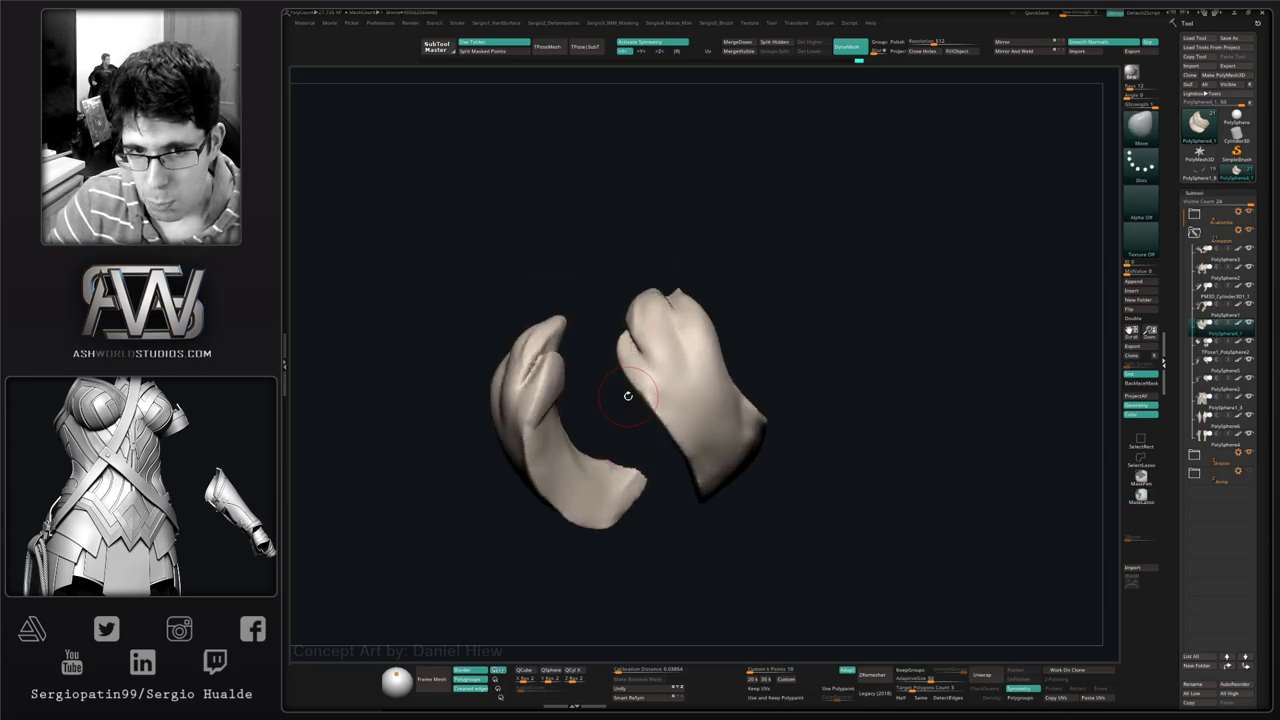
- Mask all but the plates' side edge below the small fold, reshape that edge with the Move brush, and clear the mask
left_click_drag(629, 397, 680, 424, "ctrl")
mouse_move(629, 414)
right_mouse_down()
mouse_move(631, 390)
mouse_move(659, 398)
right_mouse_up()
left_click_drag(631, 385, 615, 396)
right_click_drag(633, 384, 645, 398)
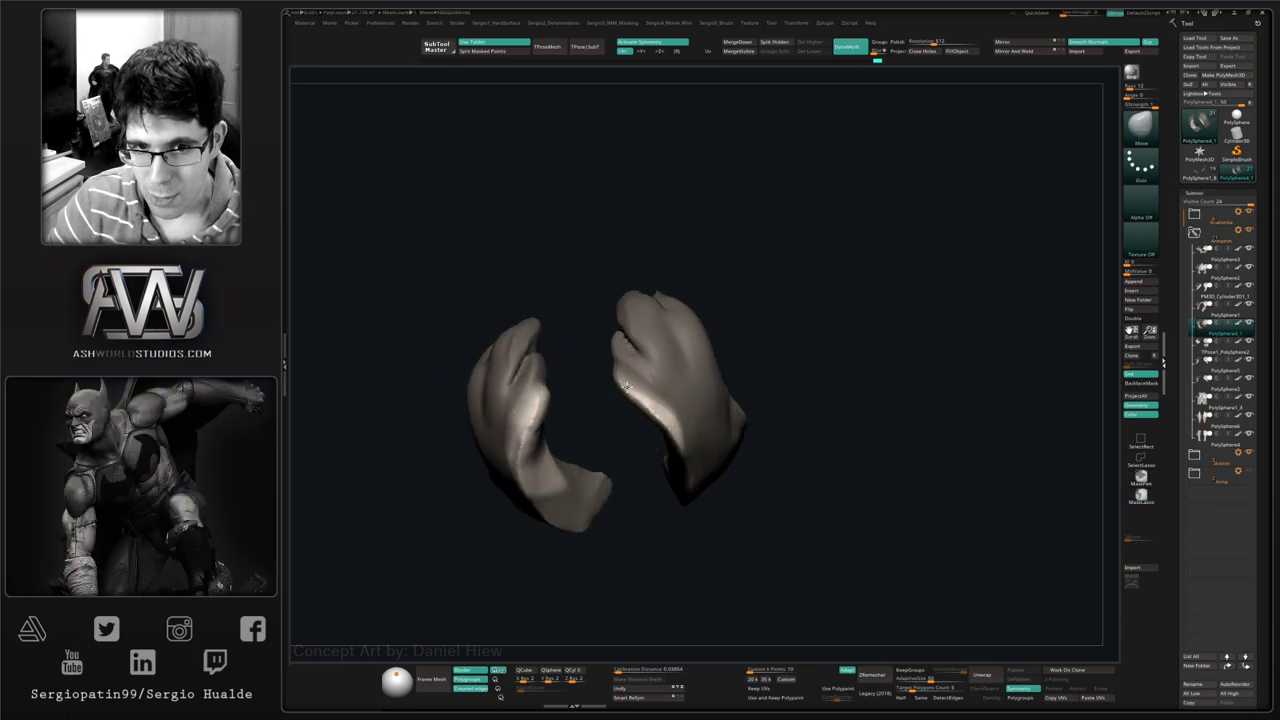
left_click_drag(645, 398, 629, 397)
right_click_drag(629, 397, 617, 388)
left_click_drag(617, 388, 631, 397)
mouse_move(631, 399)
right_mouse_down()
mouse_move(628, 416)
mouse_move(669, 400)
right_mouse_up()
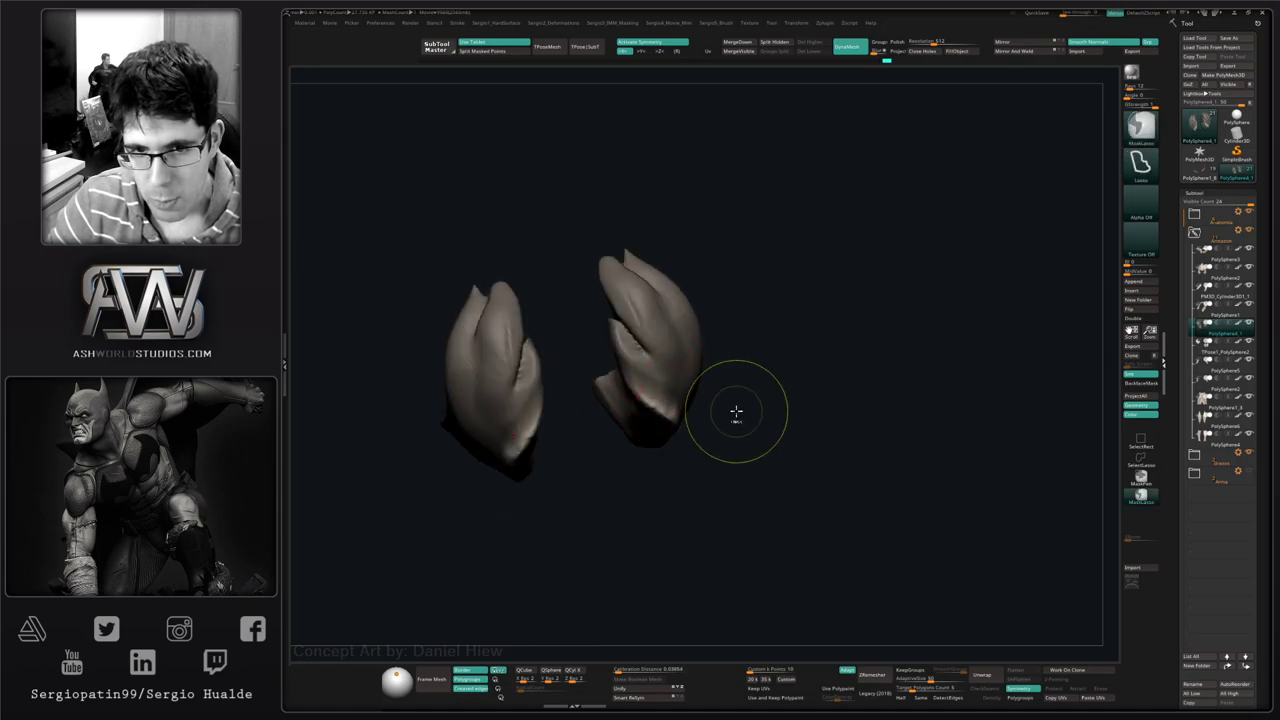
left_click_drag(734, 414, 734, 391, "ctrl")
- Carve a crease along the side fold's inner face with the DamStandard brush and smooth away the rough seam beside it
right_click_drag(734, 403, 620, 409)
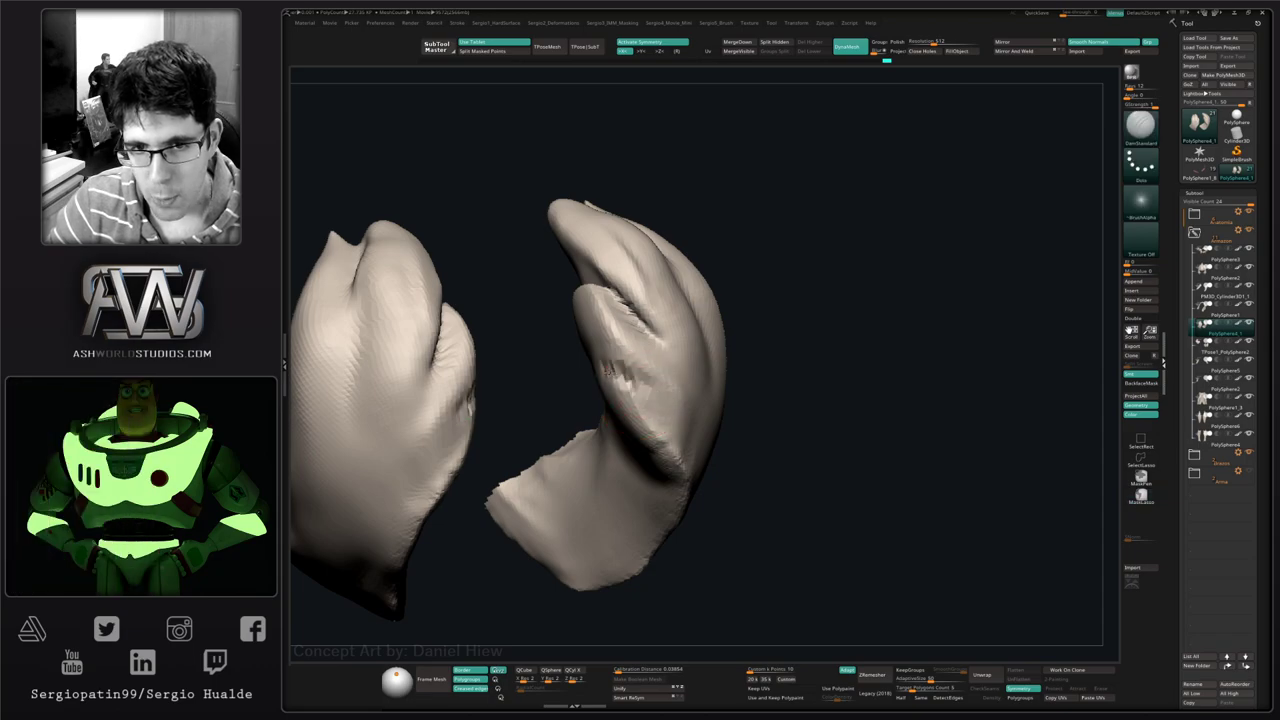
right_click_drag(465, 412, 612, 397)
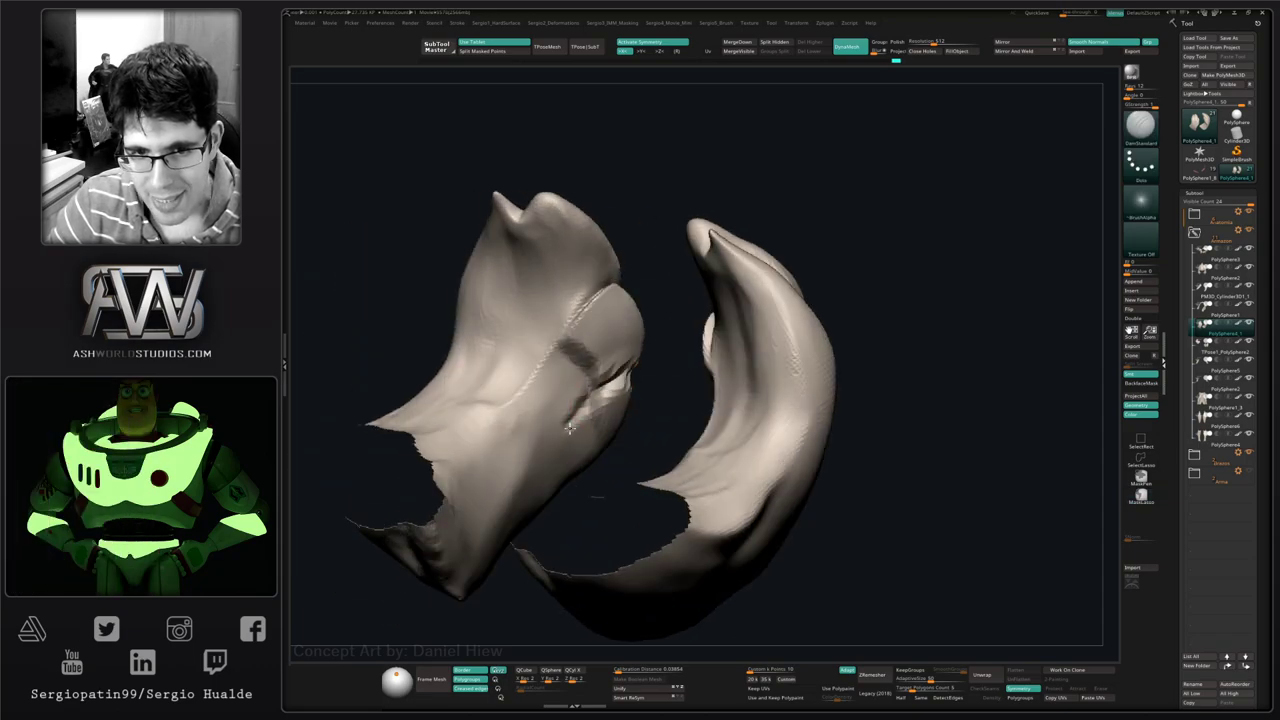
mouse_move(569, 428)
left_mouse_down()
mouse_move(546, 446)
mouse_move(595, 428)
left_mouse_up()
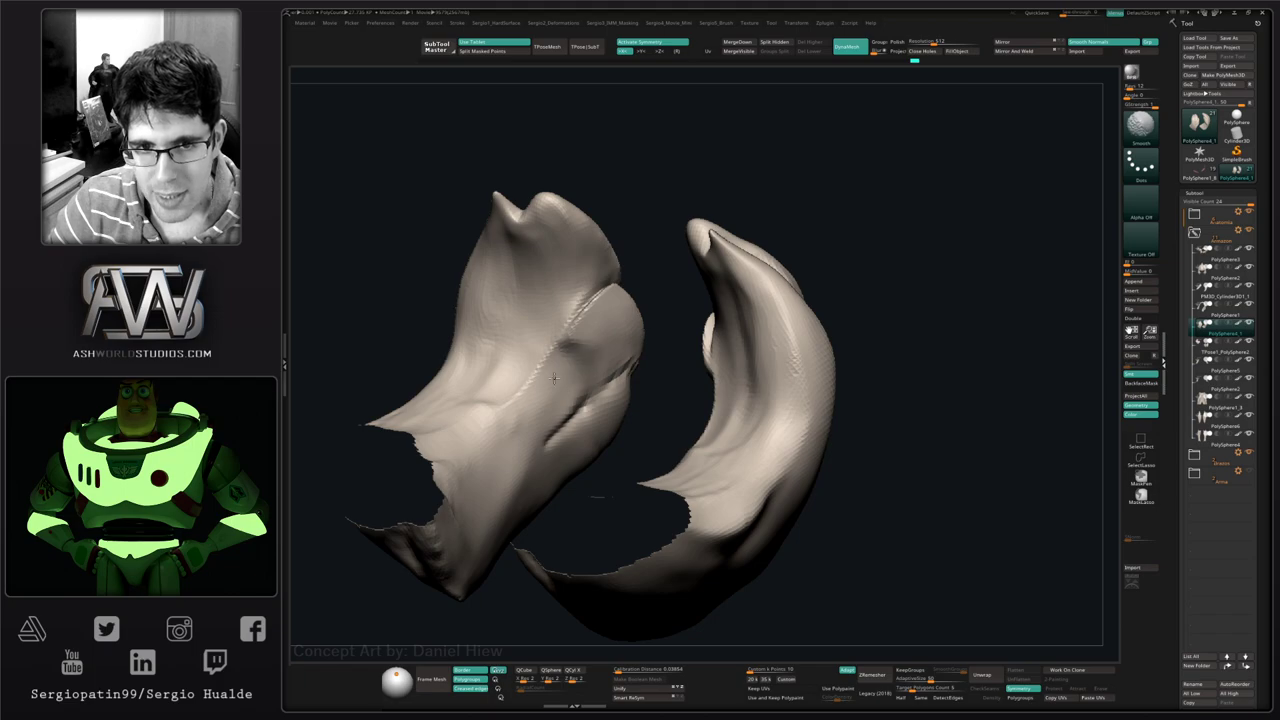
mouse_move(554, 378)
left_mouse_down("shift")
mouse_move(586, 311)
mouse_move(505, 410)
left_mouse_up("shift")
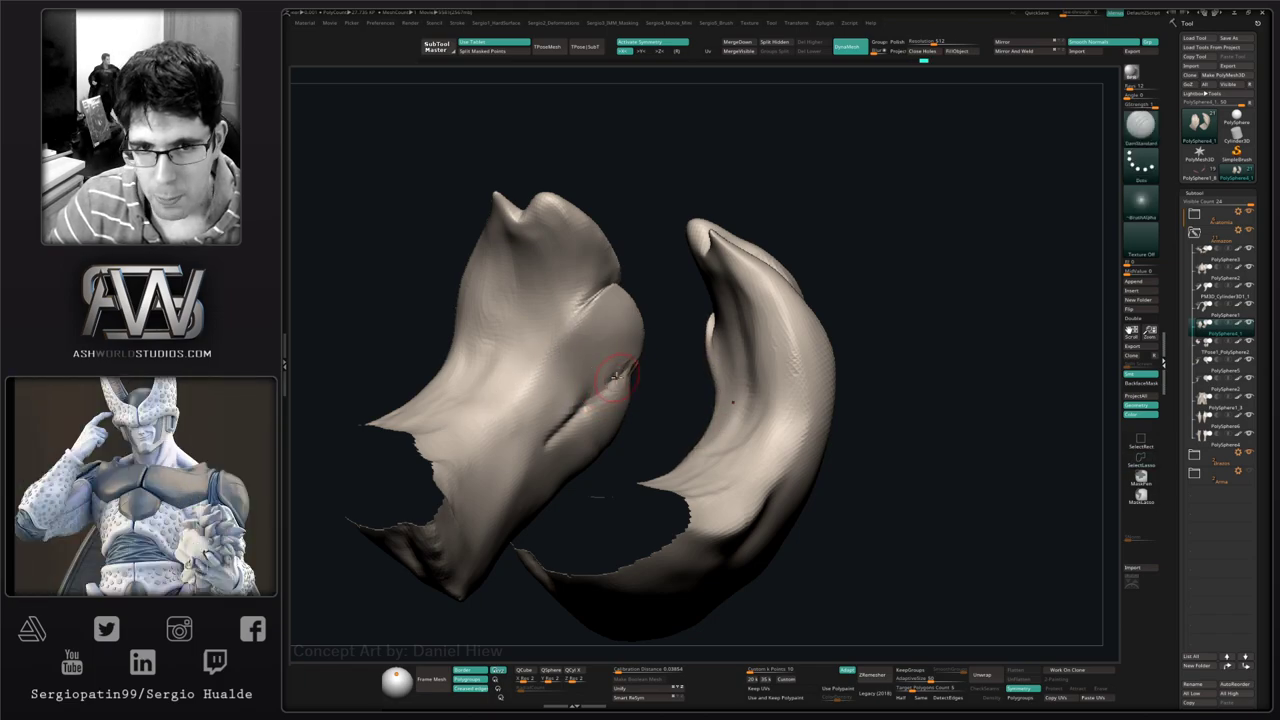
left_click_drag(615, 380, 528, 452)
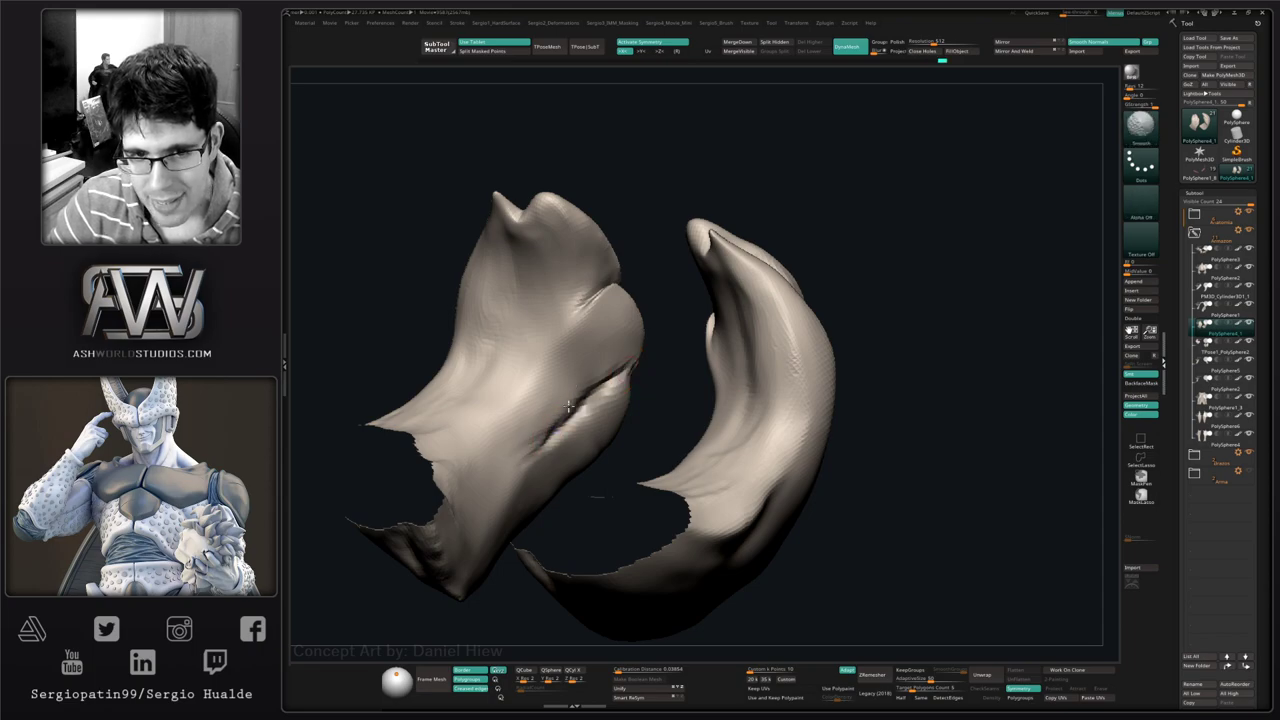
right_click_drag(607, 385, 523, 380)
left_click_drag(523, 380, 567, 408, "shift")
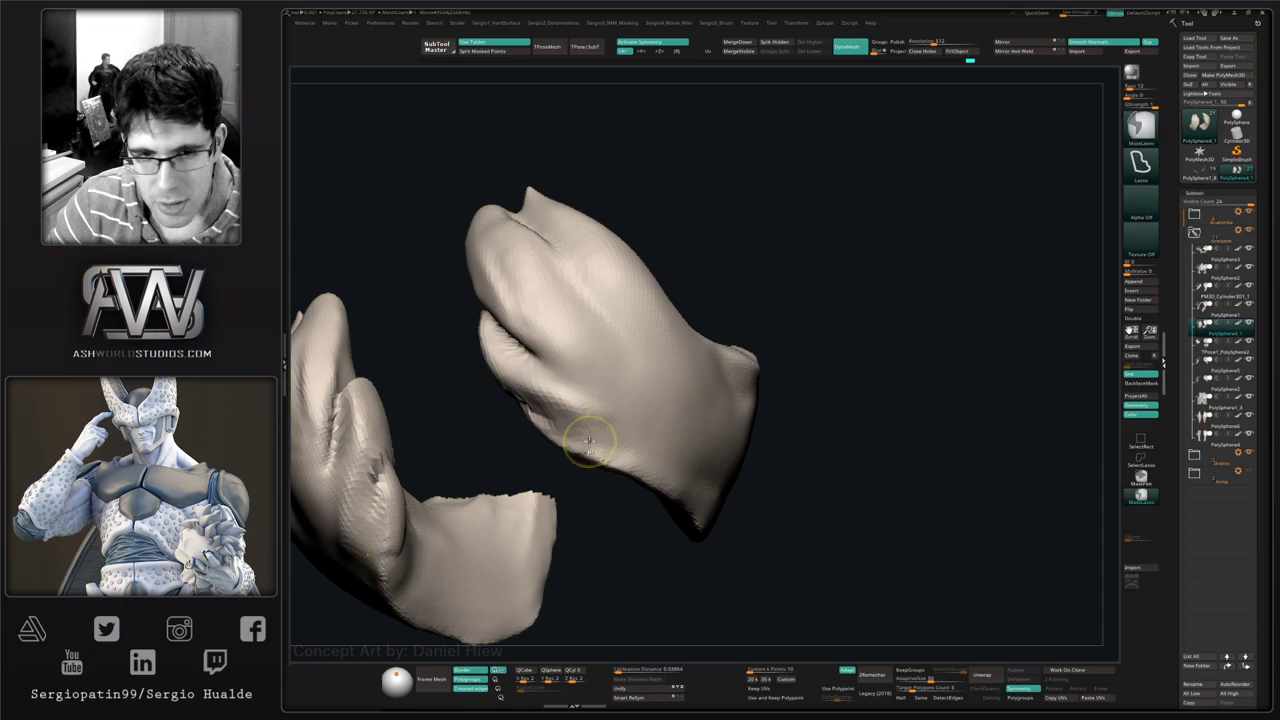
- Build up the small folds along the plates' side edge using the Standard brush with backface masking, smoothing between strokes
right_click_drag(594, 440, 583, 425, "ctrl")
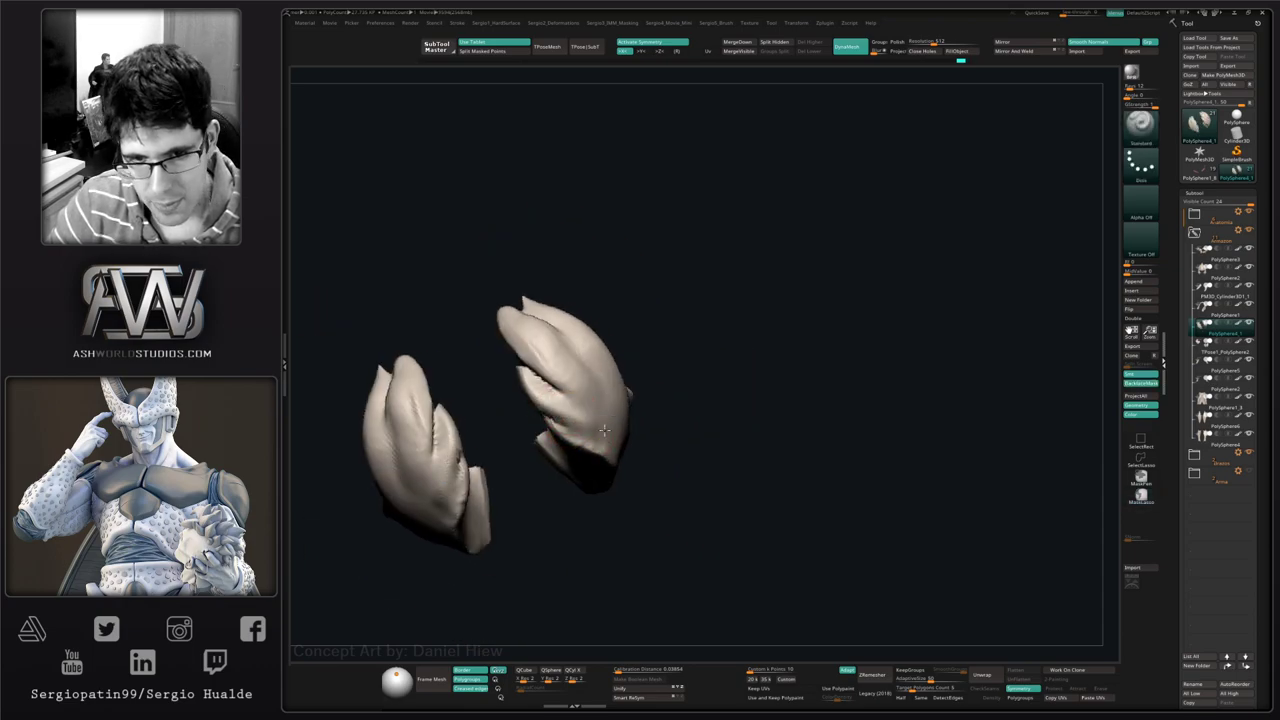
left_click_drag(582, 419, 574, 414, "shift")
right_click_drag(574, 414, 614, 434)
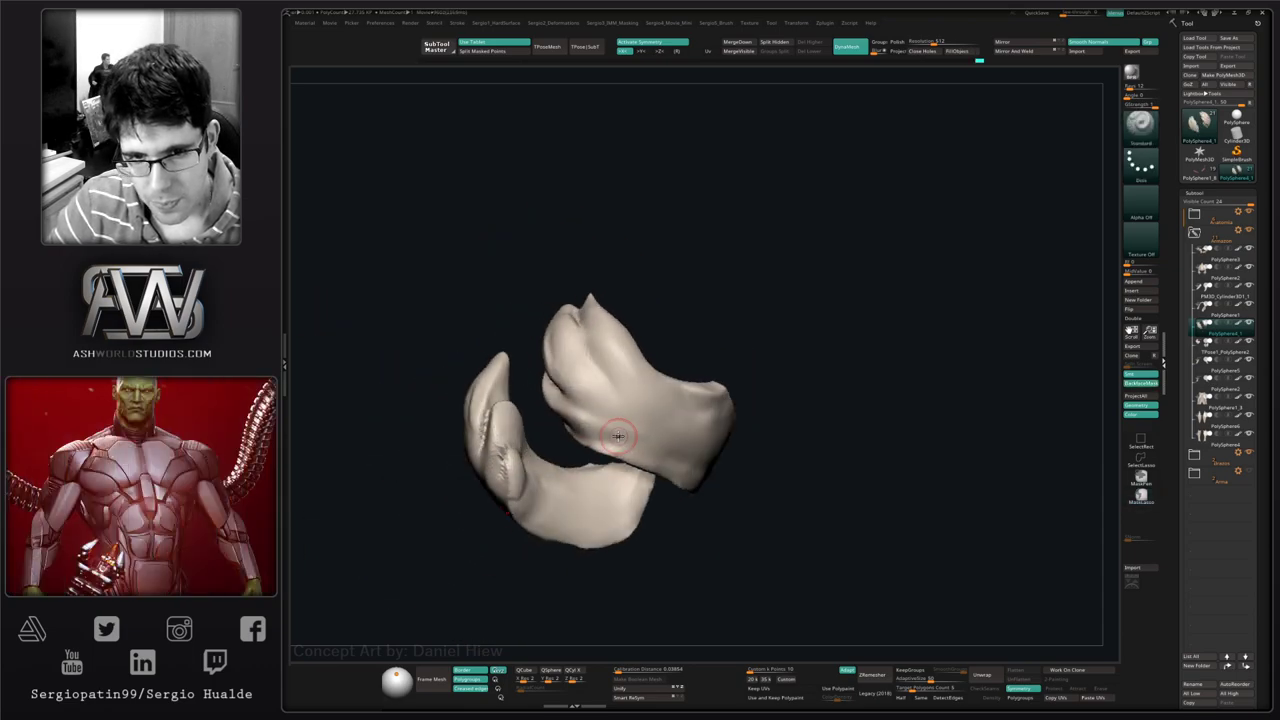
left_click_drag(614, 434, 618, 437, "shift")
right_click_drag(618, 437, 574, 441)
mouse_move(647, 470)
right_mouse_down()
mouse_move(771, 394)
mouse_move(711, 486)
mouse_move(634, 423)
mouse_move(640, 455)
right_mouse_up()
right_click_drag(640, 455, 675, 436)
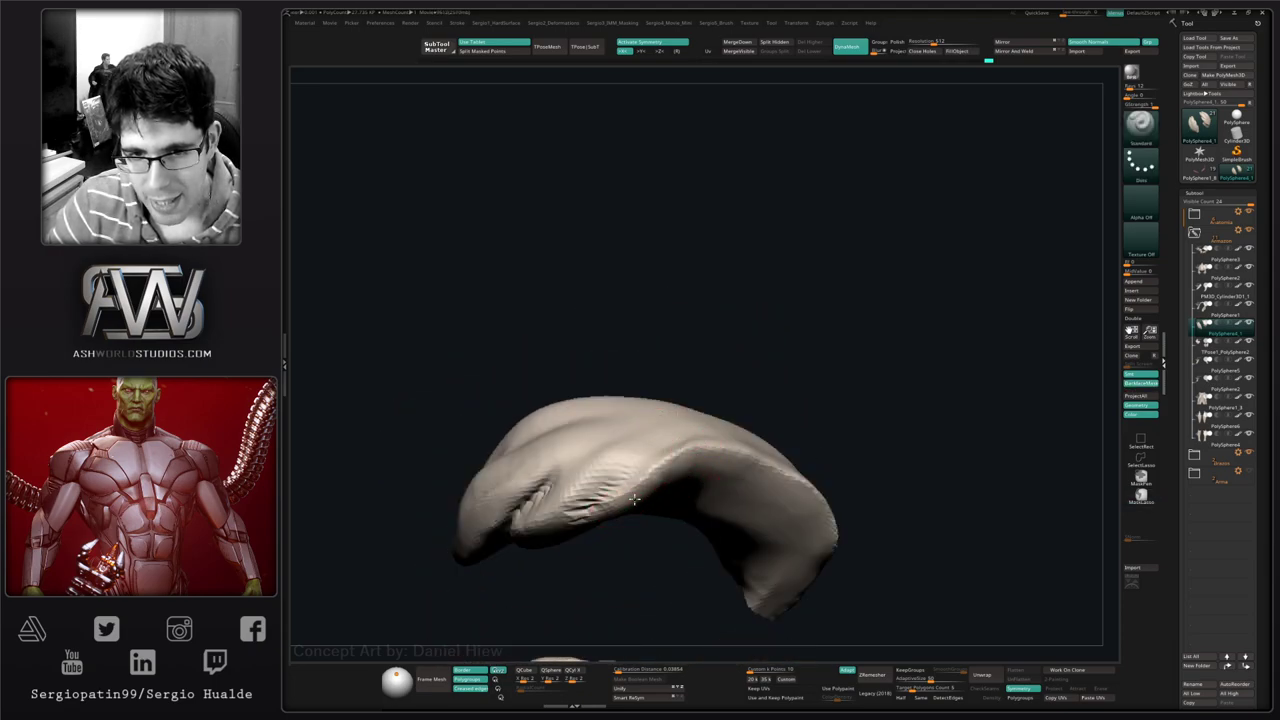
- Sharpen the grooves between the small side folds with the DamStandard brush
mouse_move(686, 488)
right_mouse_down()
mouse_move(740, 450)
mouse_move(680, 491)
mouse_move(718, 466)
mouse_move(680, 474)
mouse_move(676, 512)
right_mouse_up()
key("b")
key("d")
key("s")
right_click_drag(600, 526, 640, 473)
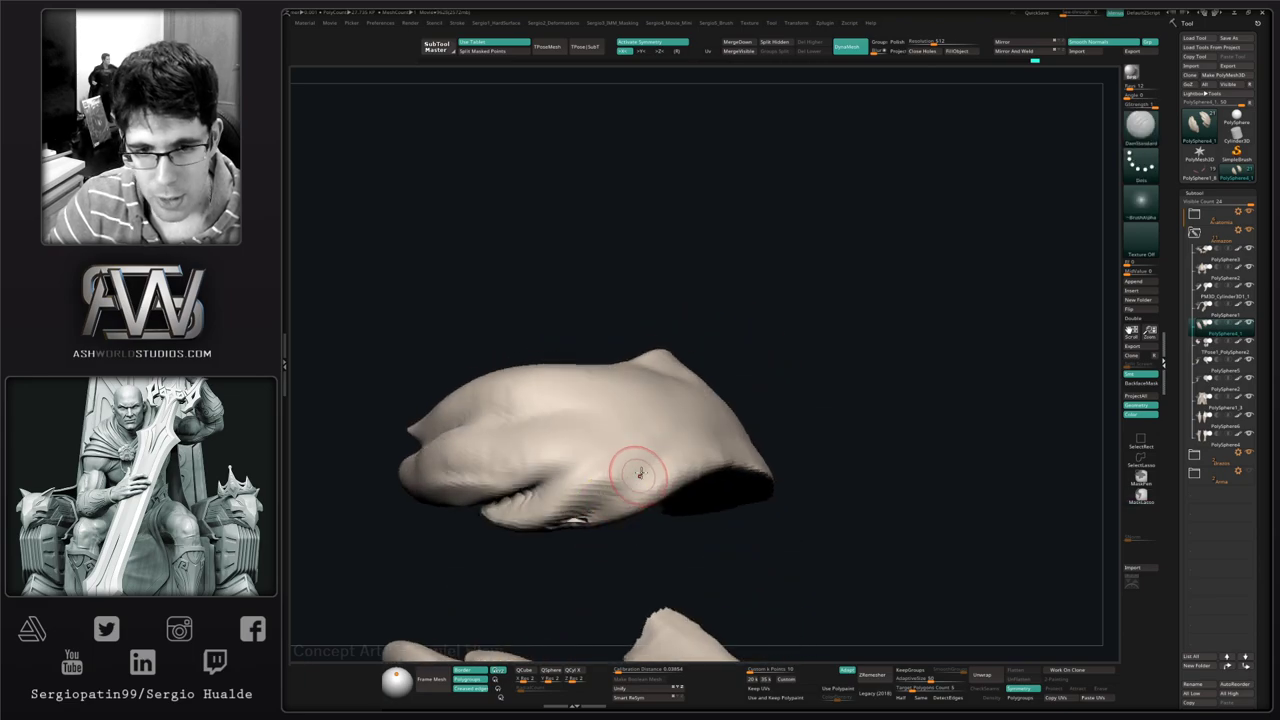
- Fill out the plates' concave inner surface behind the folds with the Clay brush
mouse_move(573, 545)
right_mouse_down()
mouse_move(578, 517)
mouse_move(565, 515)
mouse_move(620, 462)
mouse_move(568, 438)
right_mouse_up()
key("b")
key("c")
key("l")
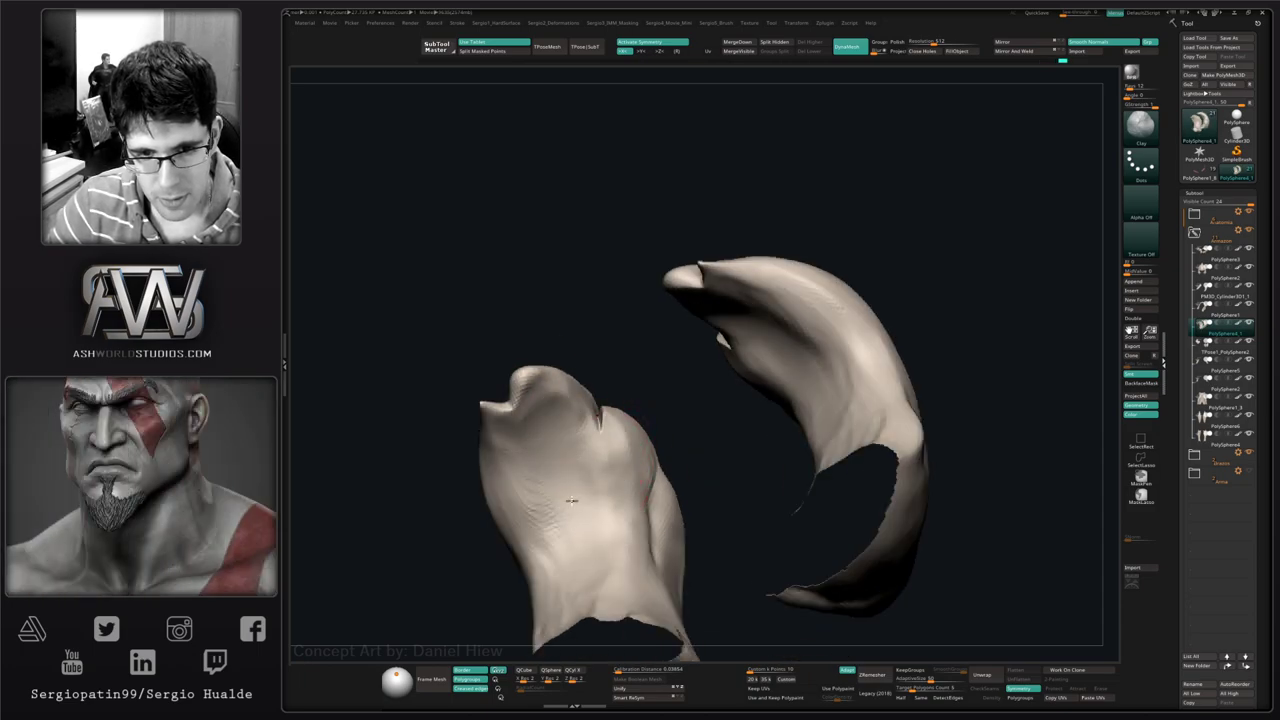
left_click_drag(572, 500, 555, 410)
mouse_move(575, 460)
left_mouse_down()
mouse_move(548, 379)
mouse_move(585, 440)
mouse_move(545, 420)
mouse_move(557, 549)
mouse_move(632, 485)
left_mouse_up()
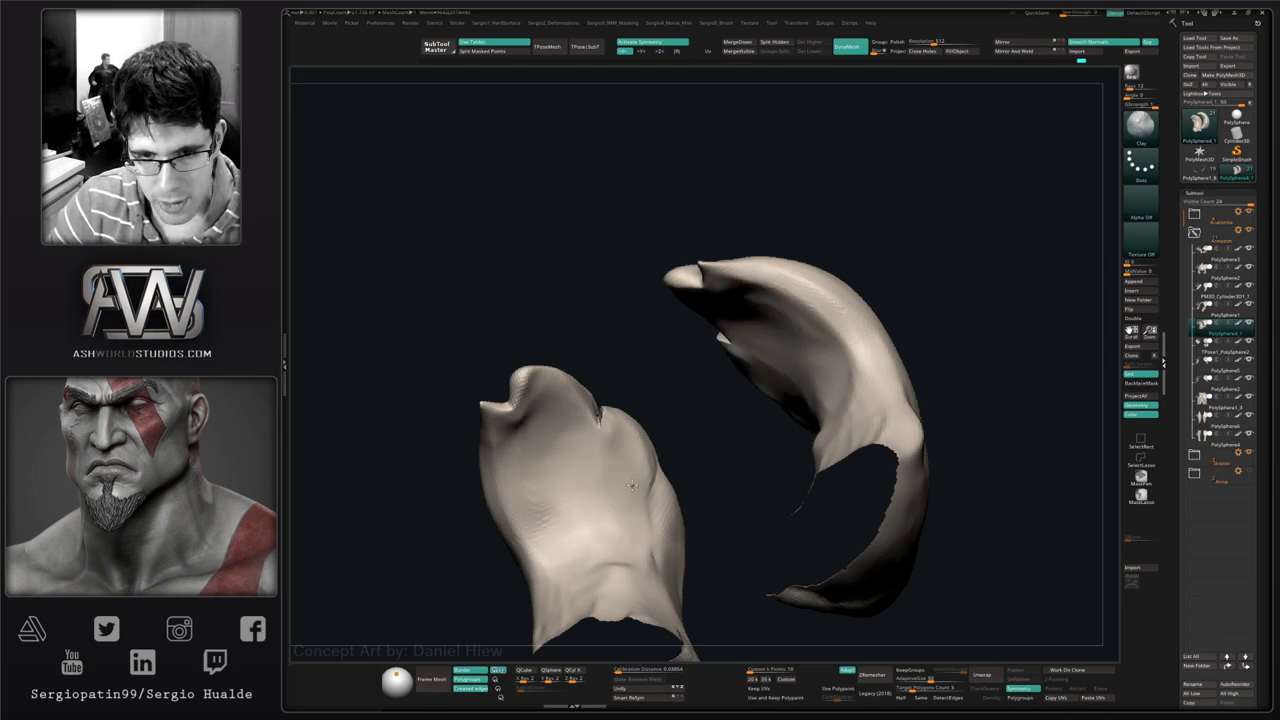
- Smooth out the lower part of the plates' inner surface with Clay brush strokes and bring the whole creature back into view
left_click_drag(579, 451, 530, 405)
mouse_move(555, 440)
right_mouse_down("ctrl")
mouse_move(569, 523)
mouse_move(600, 540)
mouse_move(610, 460)
mouse_move(645, 475)
mouse_move(654, 509)
right_mouse_up("ctrl")
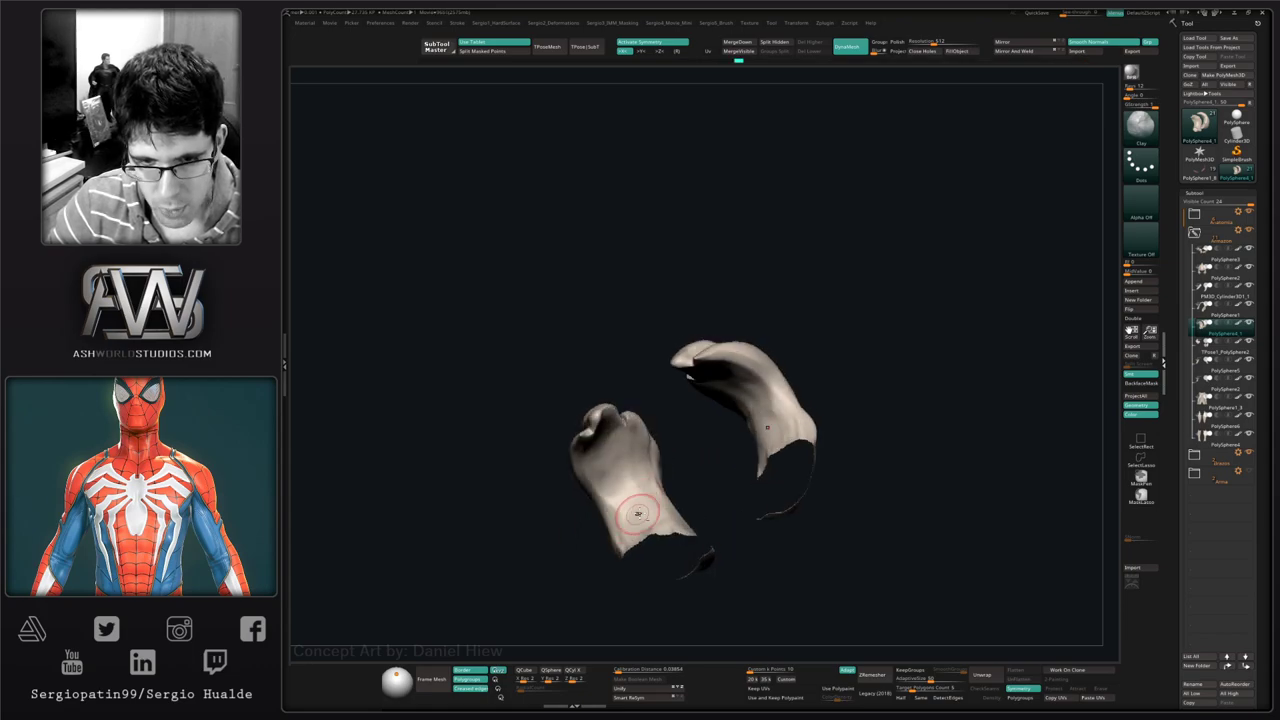
left_click_drag(638, 514, 627, 476)
right_click_drag(611, 452, 645, 482)
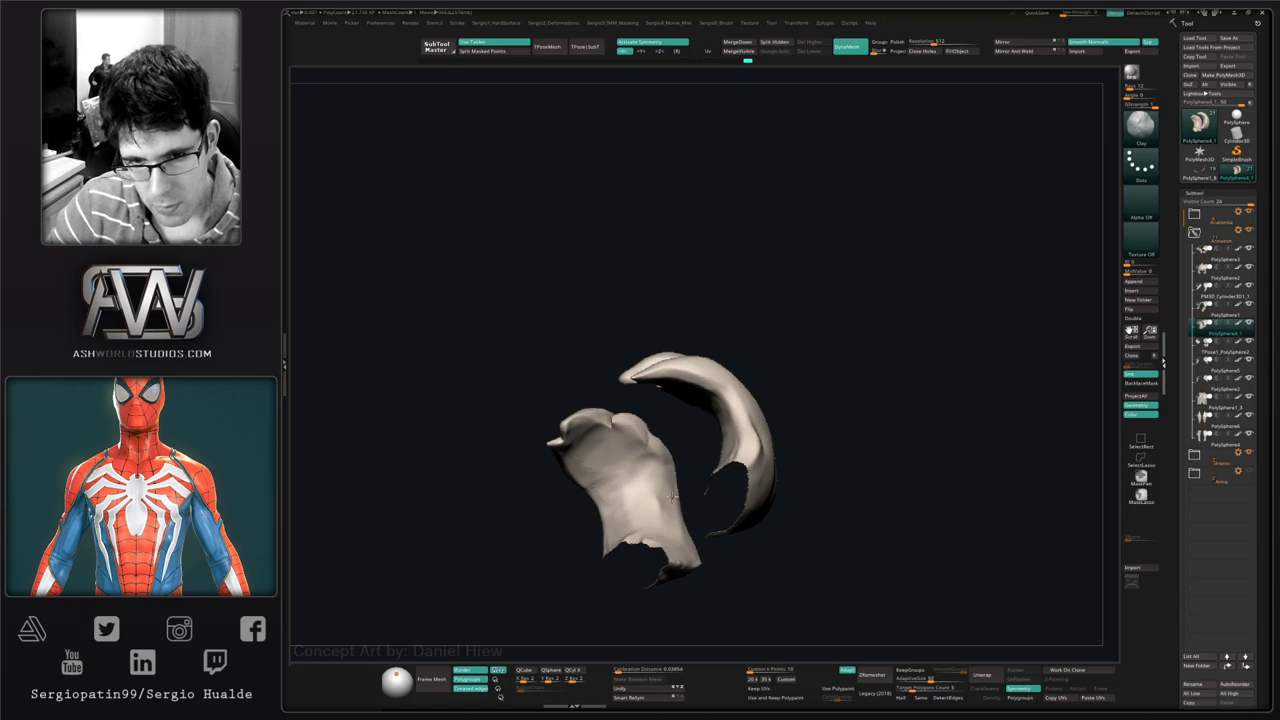
mouse_move(617, 508)
right_mouse_down()
mouse_move(631, 571)
mouse_move(766, 469)
mouse_move(694, 446)
mouse_move(700, 459)
mouse_move(640, 470)
mouse_move(628, 493)
mouse_move(676, 492)
mouse_move(540, 590)
mouse_move(647, 489)
mouse_move(694, 392)
right_mouse_up()
key("shift+s")
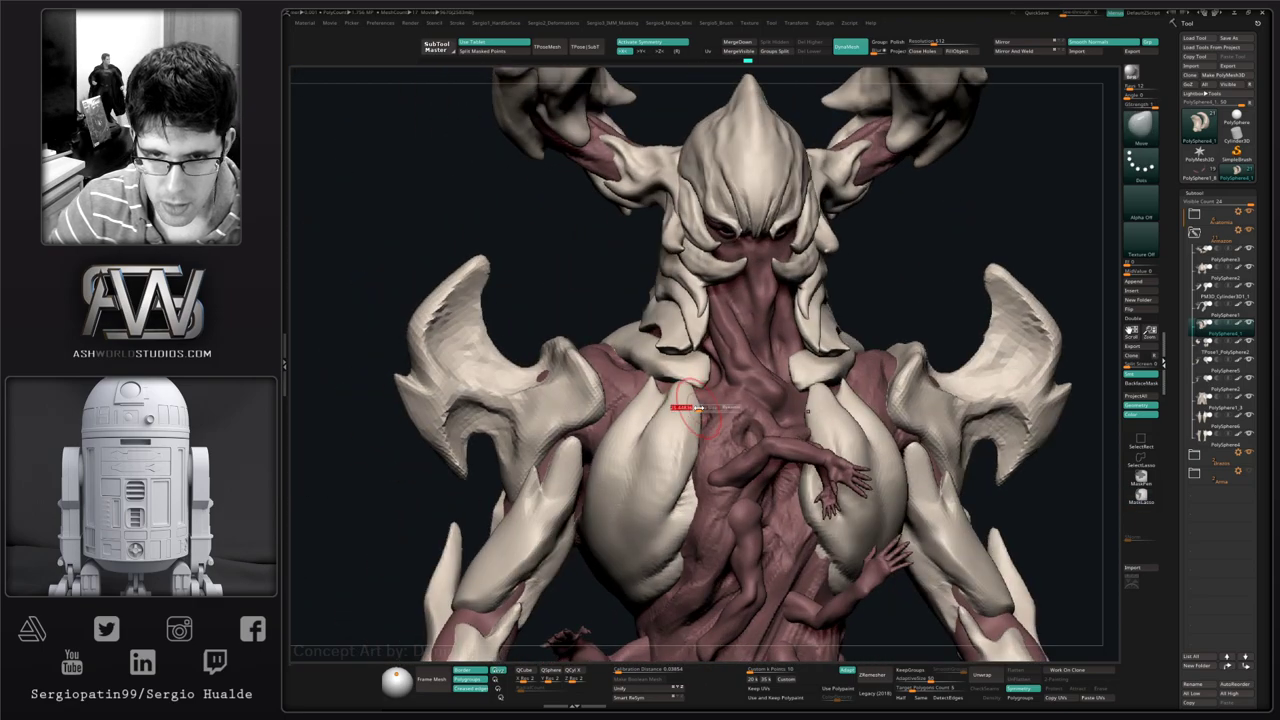
- Isolate the chest plates and pull their upper corners into longer, pointed spikes with the Move brush
key("b")
key("m")
key("v")
left_click(703, 383, "ctrl+shift")
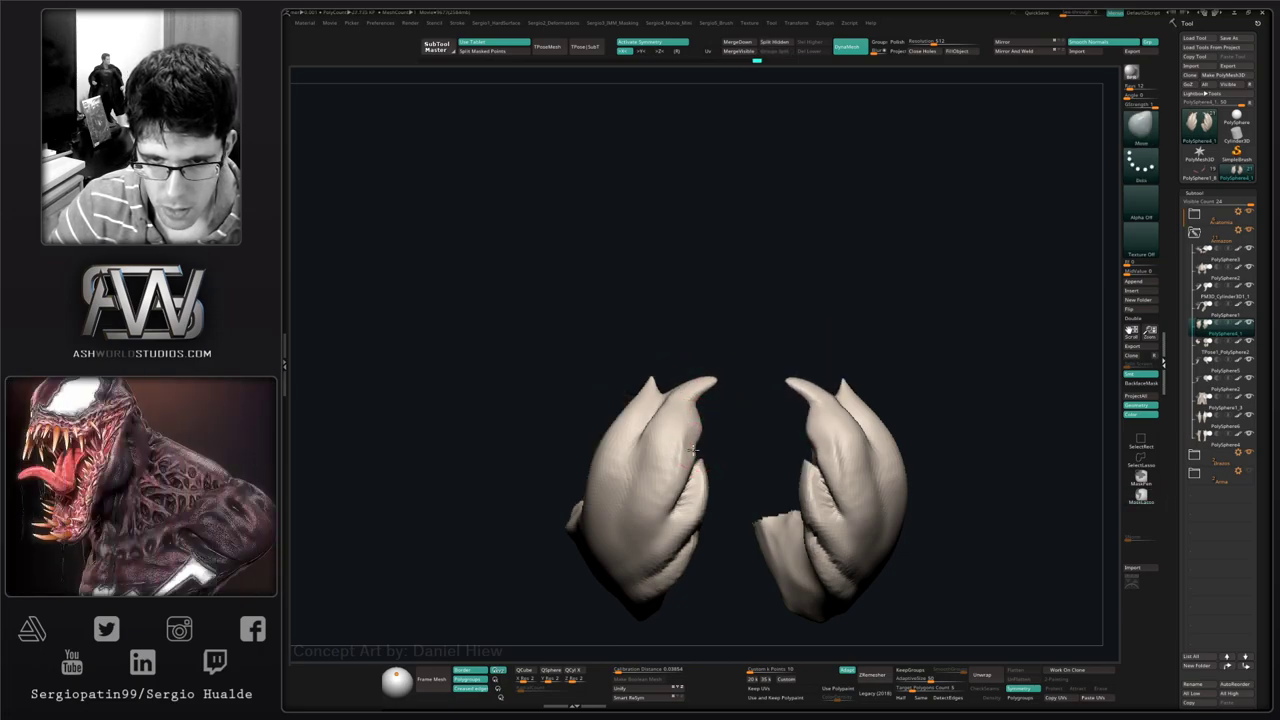
right_click_drag(682, 386, 740, 390, "ctrl")
left_click_drag(700, 356, 688, 366)
right_click_drag(688, 366, 640, 354)
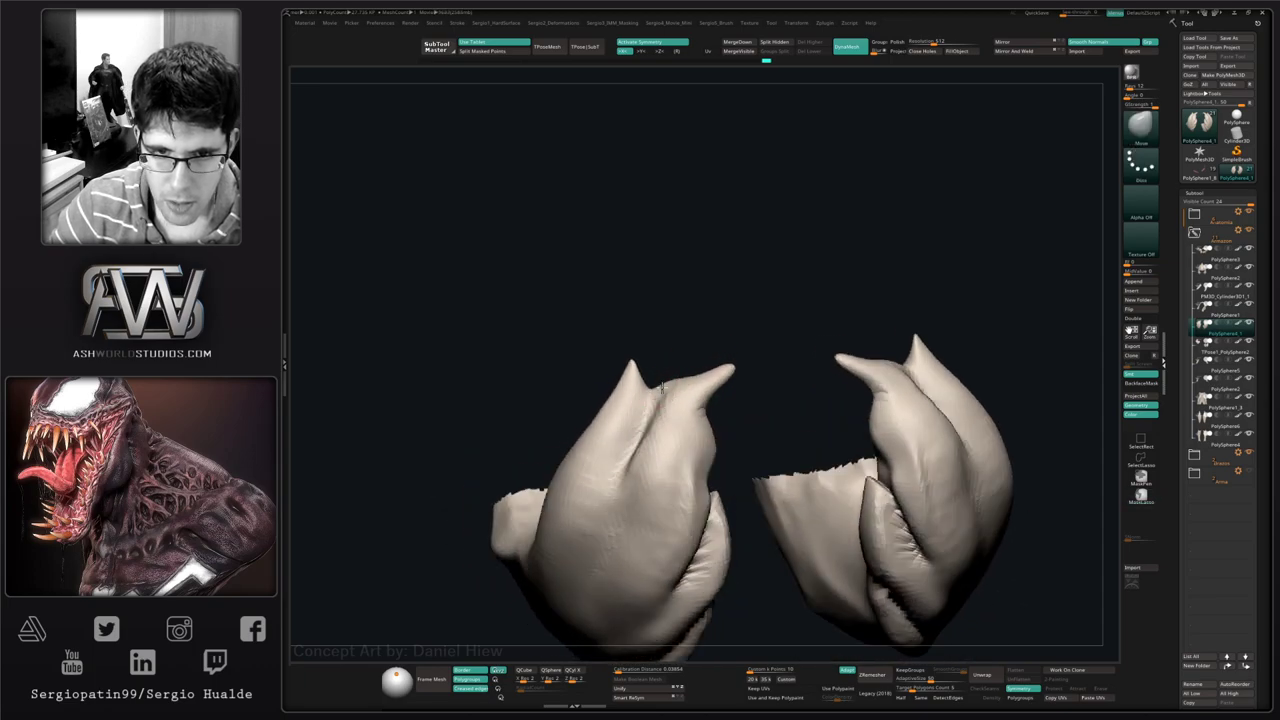
left_click_drag(629, 354, 625, 334)
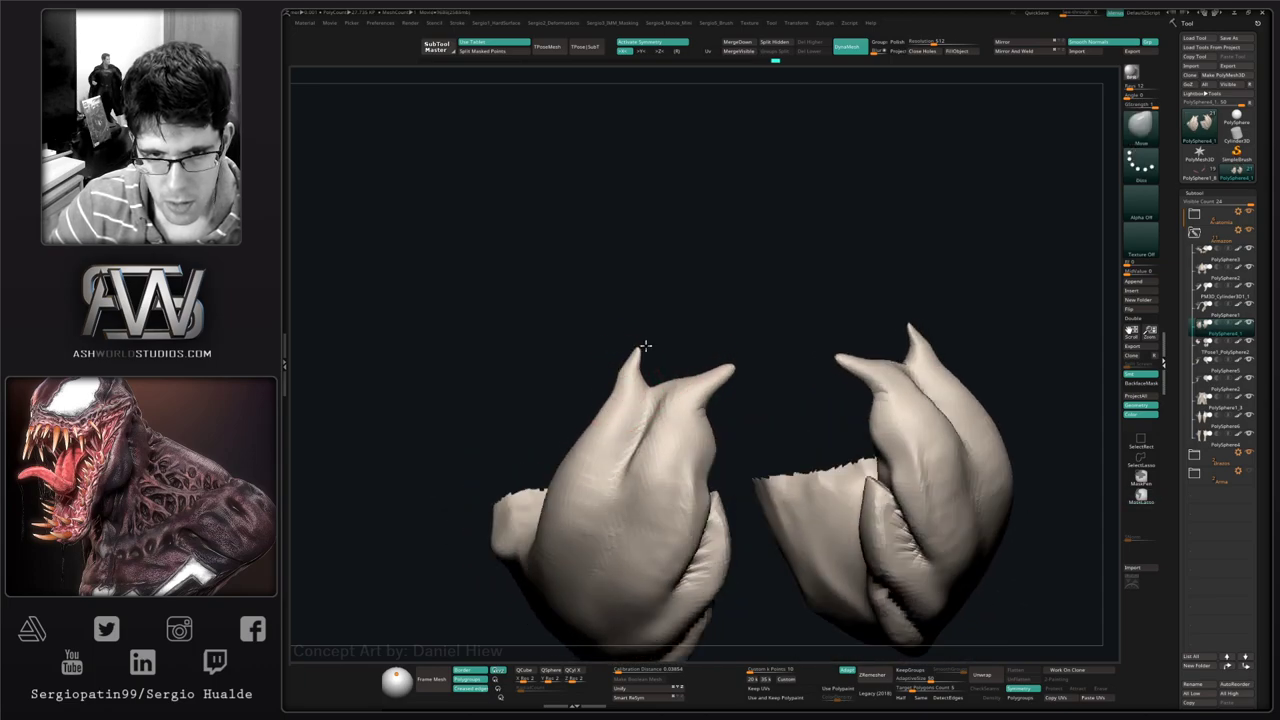
mouse_move(660, 428)
right_mouse_down()
mouse_move(677, 403)
mouse_move(680, 423)
right_mouse_up()
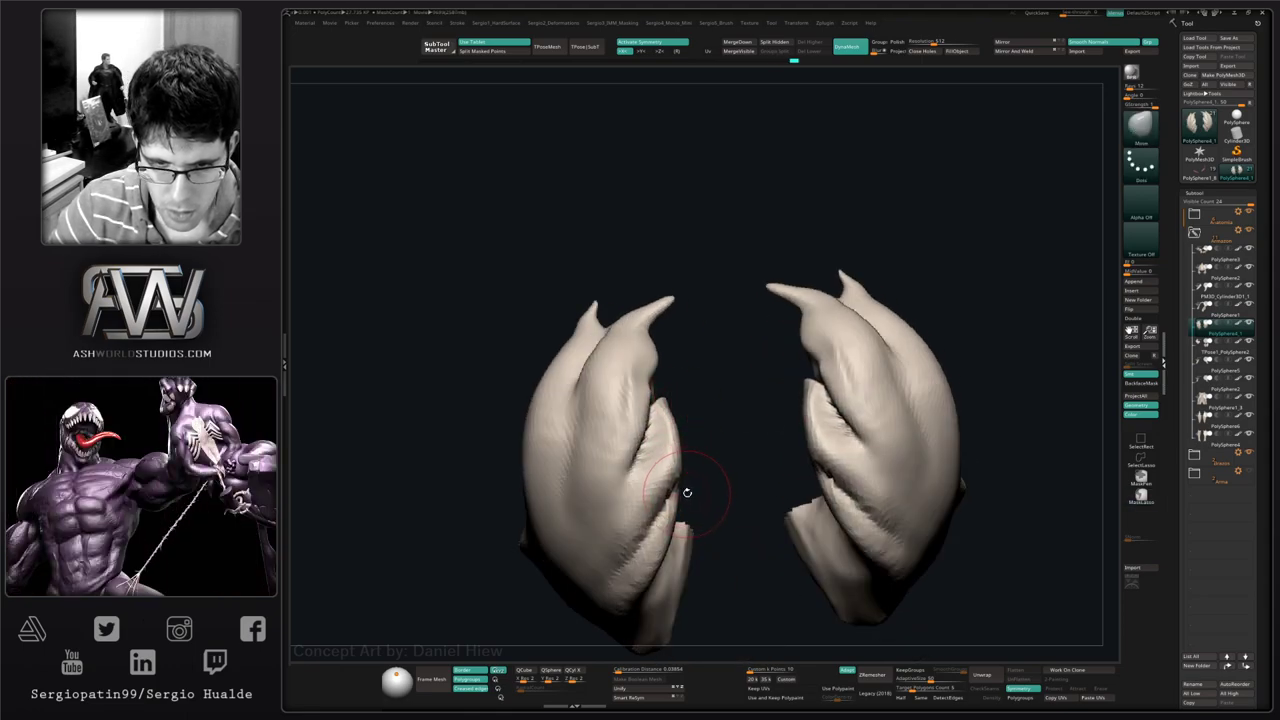
right_click_drag(687, 492, 672, 387, "alt")
right_click_drag(627, 440, 610, 327)
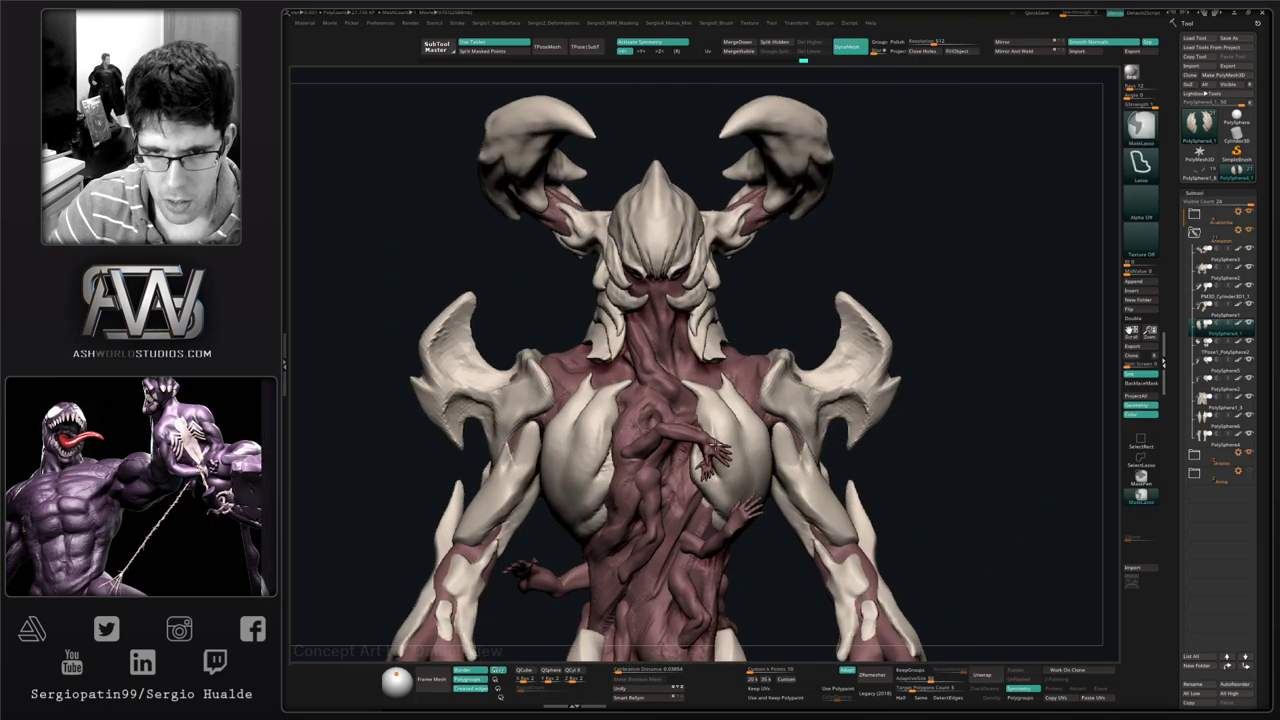
- Mask the chest plates except for their upper spikes and place the transform gizmo at the spikes' base
mouse_move(714, 447)
right_mouse_down("ctrl")
mouse_move(706, 363)
mouse_move(660, 372)
right_mouse_up("ctrl")
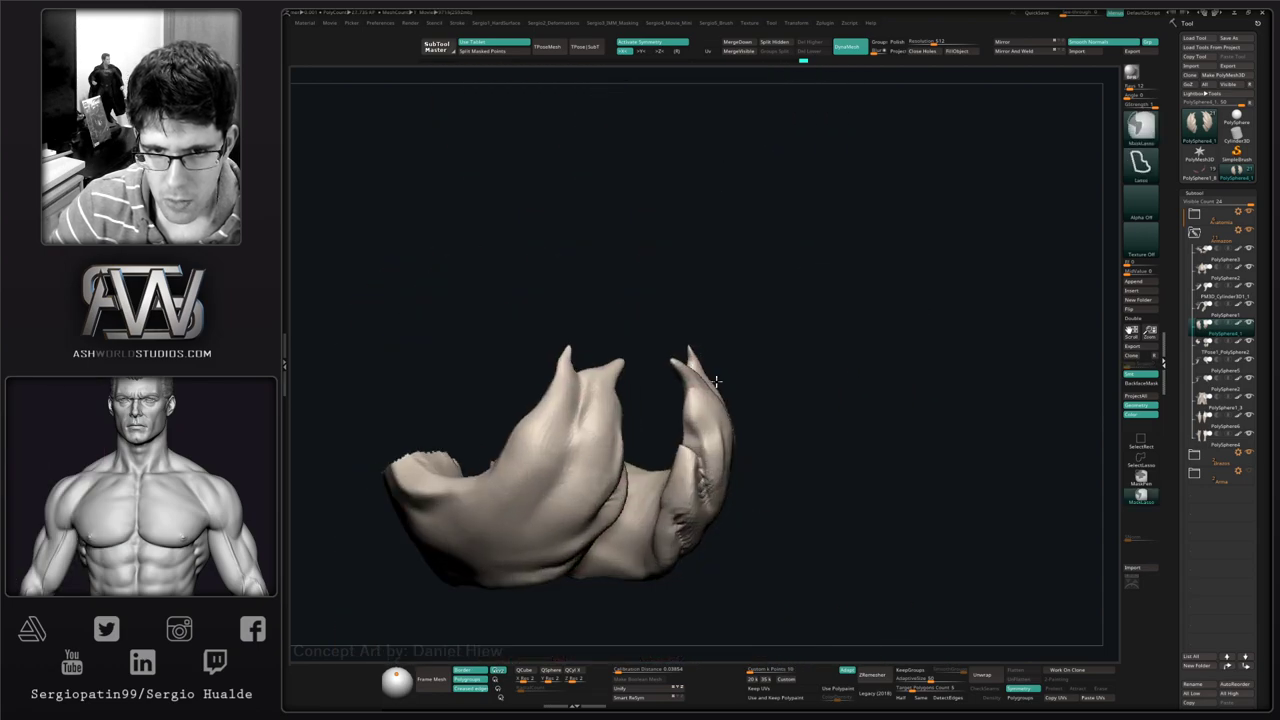
right_click_drag(700, 380, 680, 350, "ctrl")
left_click_drag(636, 361, 715, 379, "ctrl")
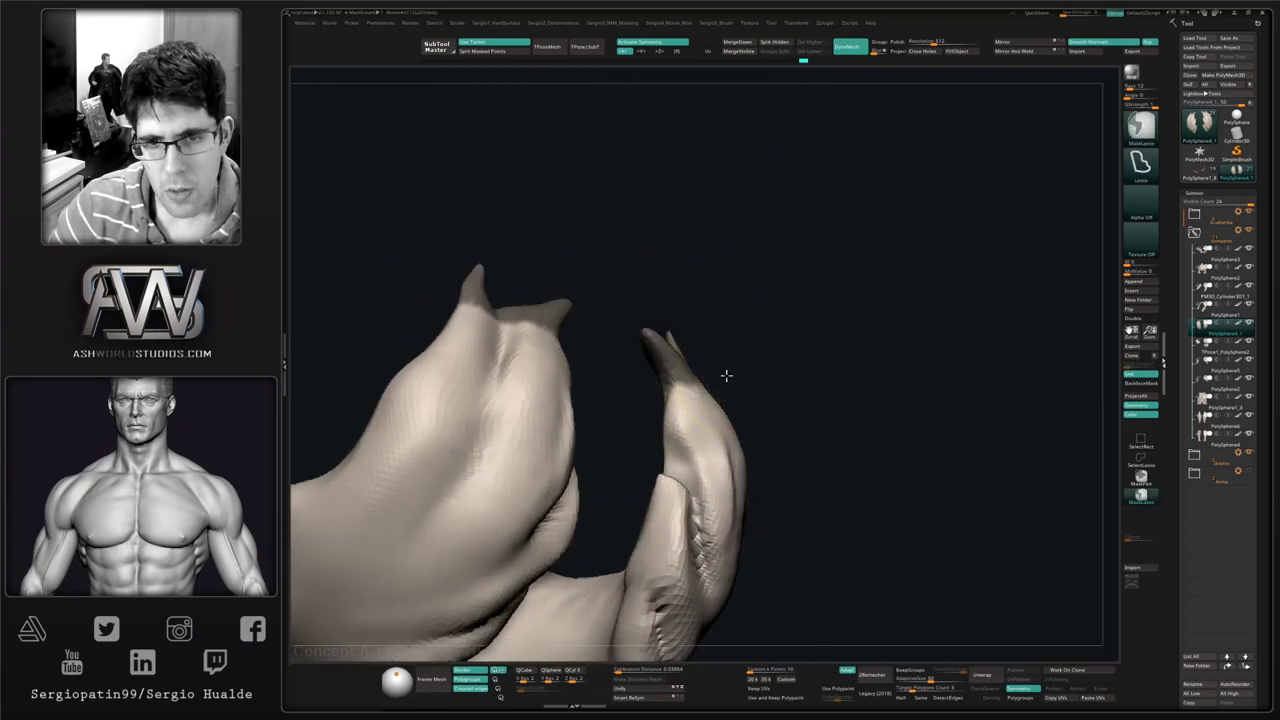
left_click(726, 375, "ctrl")
key("w")
left_click(676, 380, "alt")
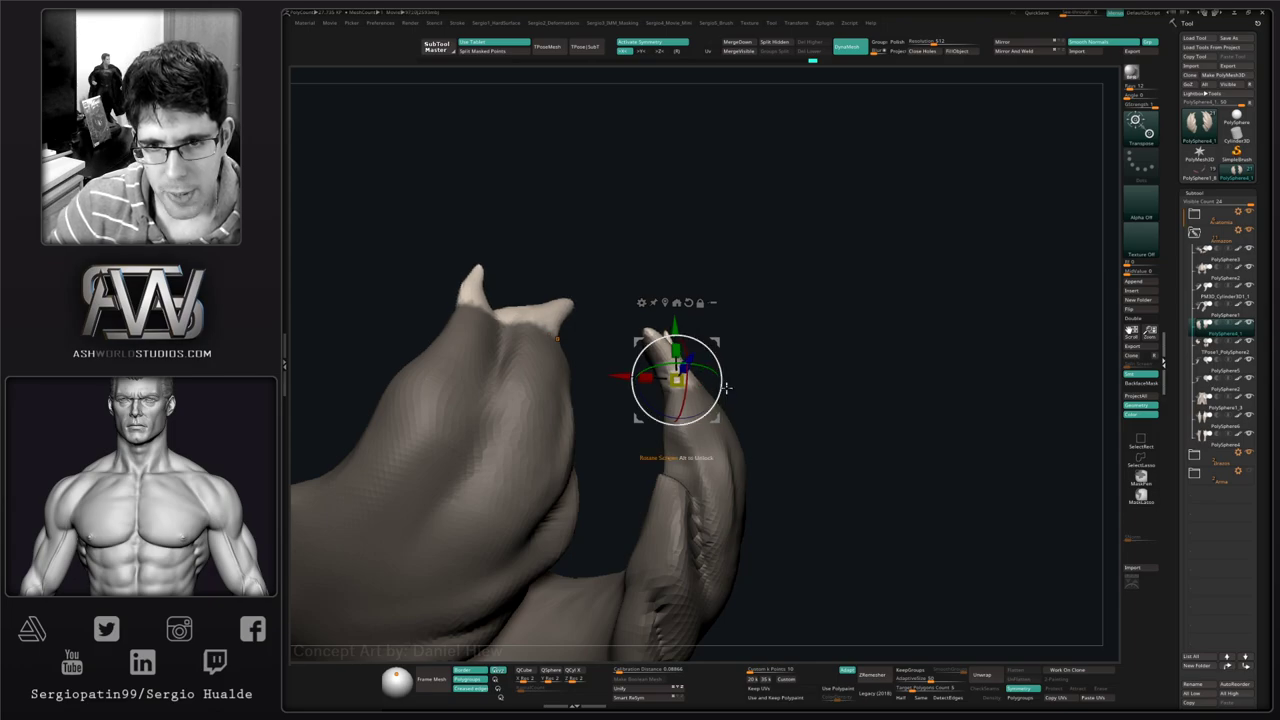
- Rotate and shift the unmasked upper spikes with the gizmo, and clear the mask from the plates
mouse_move(726, 388)
left_mouse_down()
mouse_move(714, 410)
mouse_move(724, 362)
left_mouse_up()
key("ctrl+z")
mouse_move(744, 271)
left_mouse_down("ctrl")
mouse_move(606, 346)
mouse_move(760, 318)
left_mouse_up("ctrl")
left_click_drag(724, 382, 718, 414)
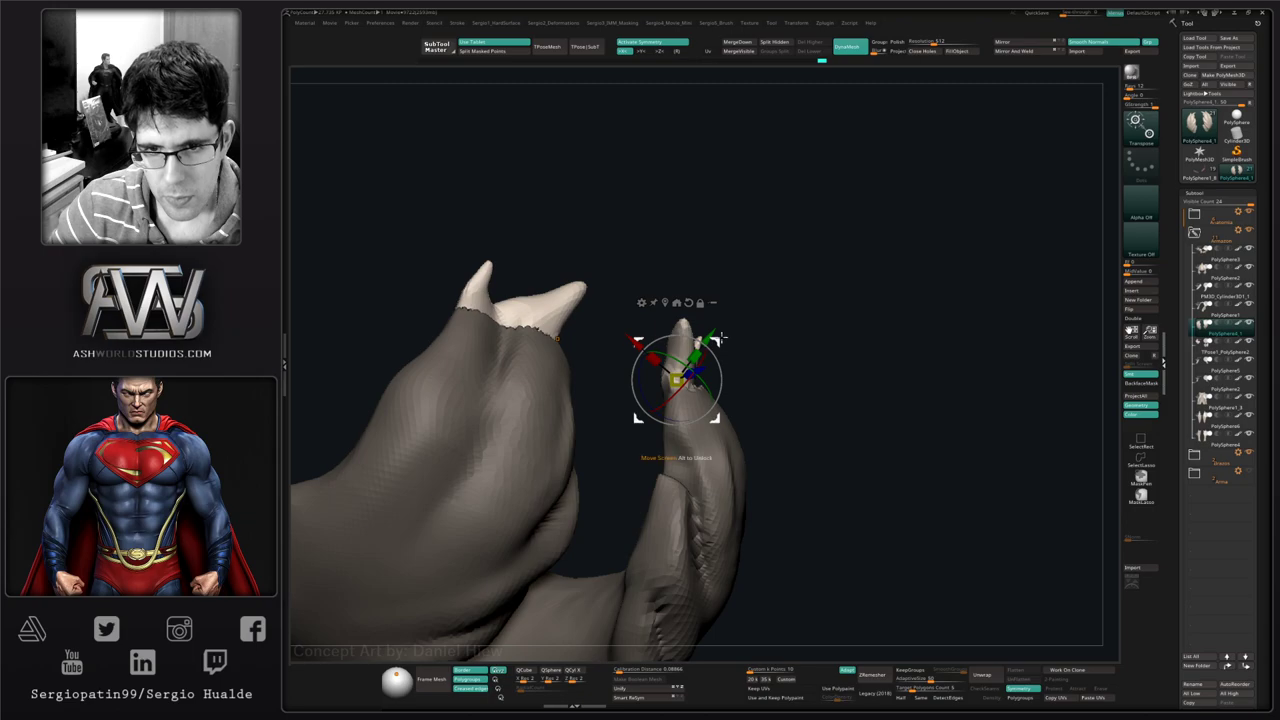
left_click_drag(721, 339, 726, 339)
key("q")
right_click_drag(757, 437, 760, 360, "ctrl")
right_click_drag(760, 360, 830, 362)
left_click_drag(830, 362, 800, 385, "ctrl")
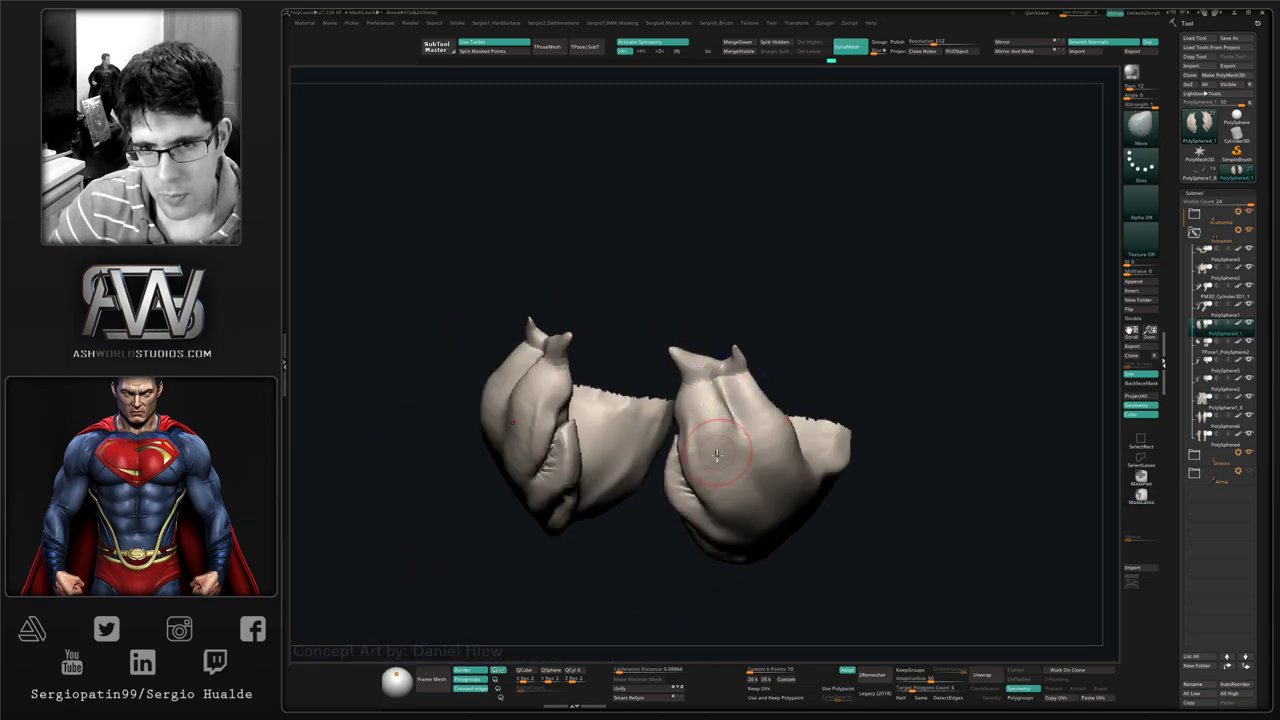
- Adjust the spikes and upper inner edges of the chest plates with the Move brush, checking them against the whole creature
key("shift+s")
mouse_move(717, 455)
right_mouse_down()
mouse_move(640, 440)
mouse_move(645, 500)
mouse_move(643, 443)
mouse_move(650, 470)
right_mouse_up()
key("shift+s")
key("s")
left_click_drag(650, 470, 643, 494)
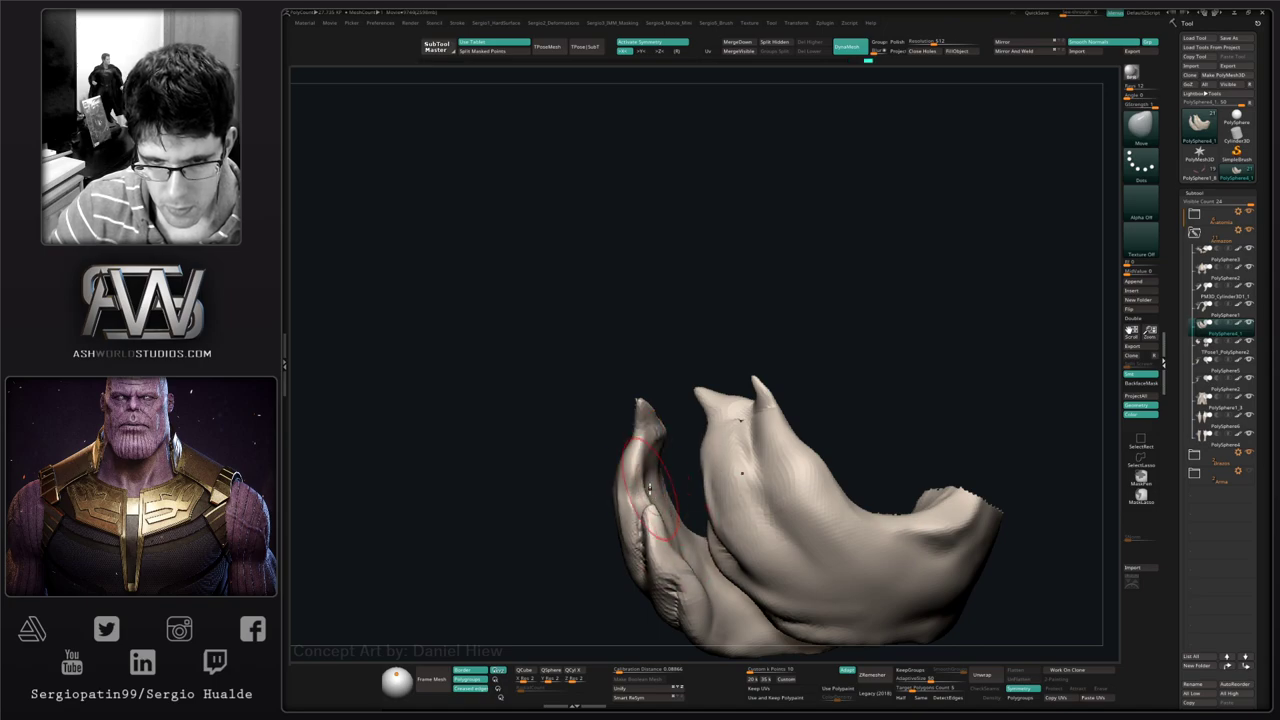
left_click(622, 460, "ctrl+shift")
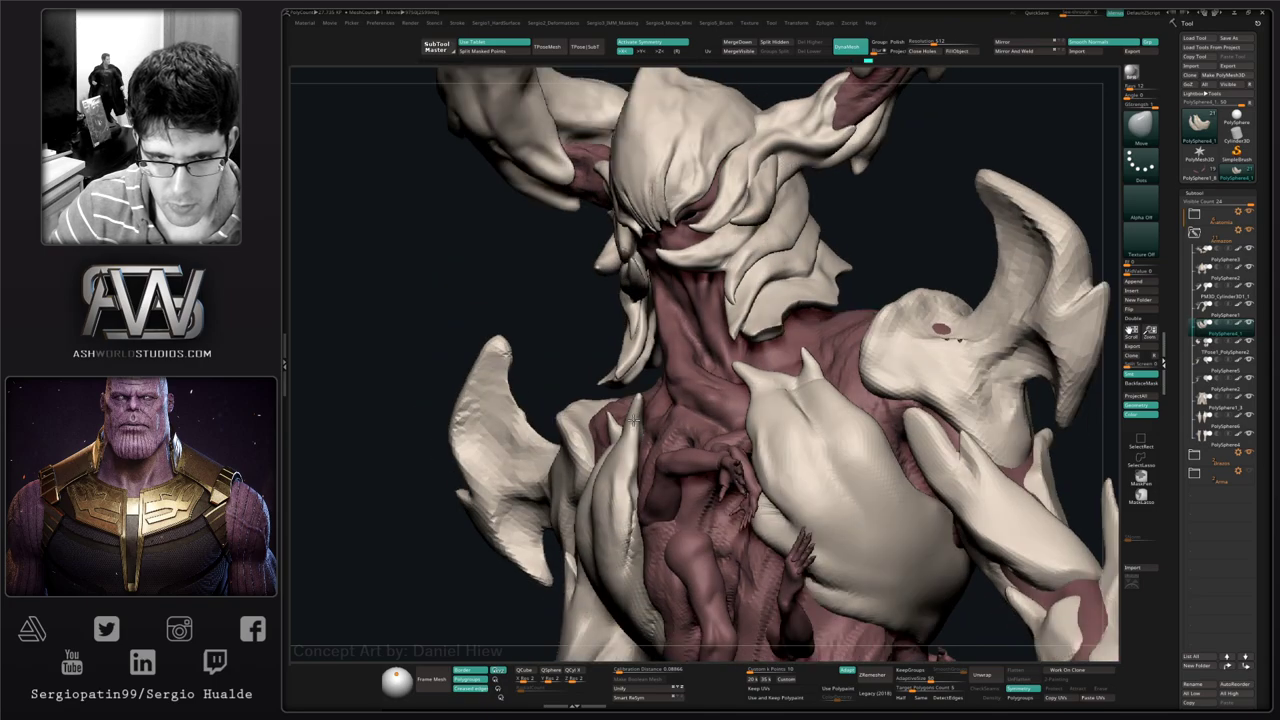
right_click_drag(634, 420, 633, 423)
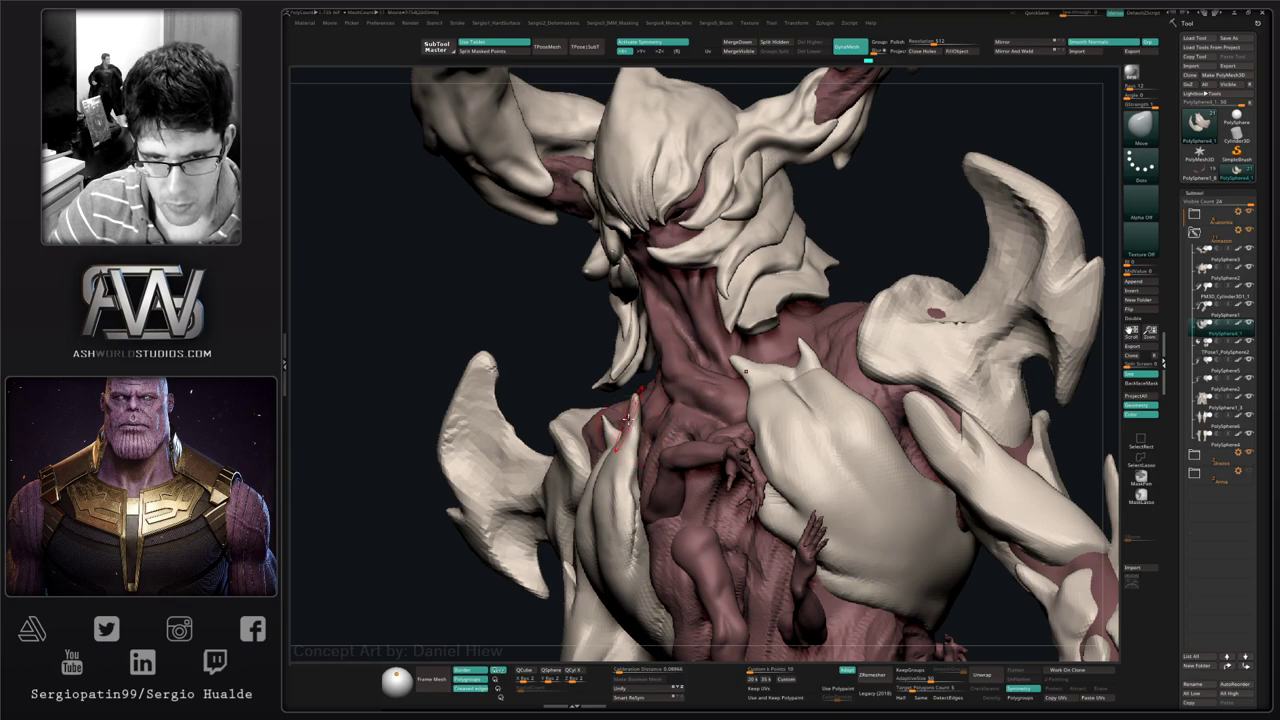
left_click_drag(628, 420, 627, 430)
right_click_drag(627, 430, 740, 440)
- Fill the hollow at the base of the isolated plates' spikes with the Clay brush
left_click(566, 450, "ctrl+shift")
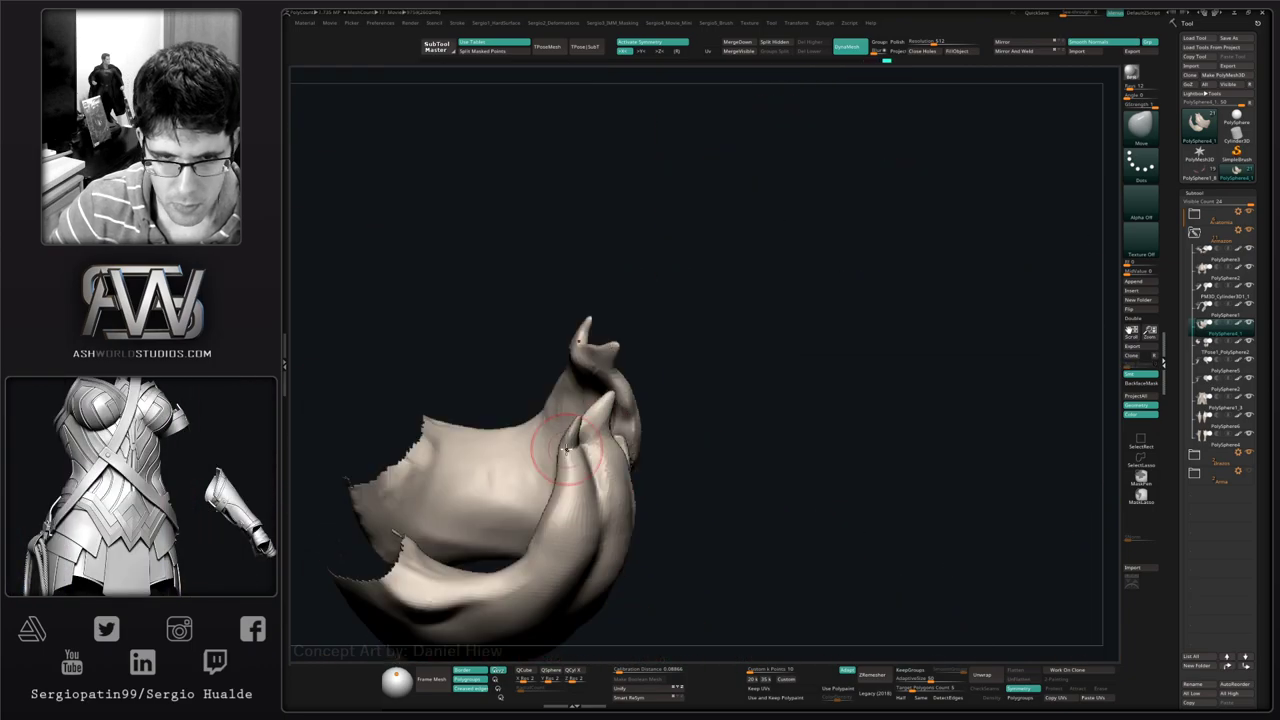
right_click_drag(565, 449, 576, 441)
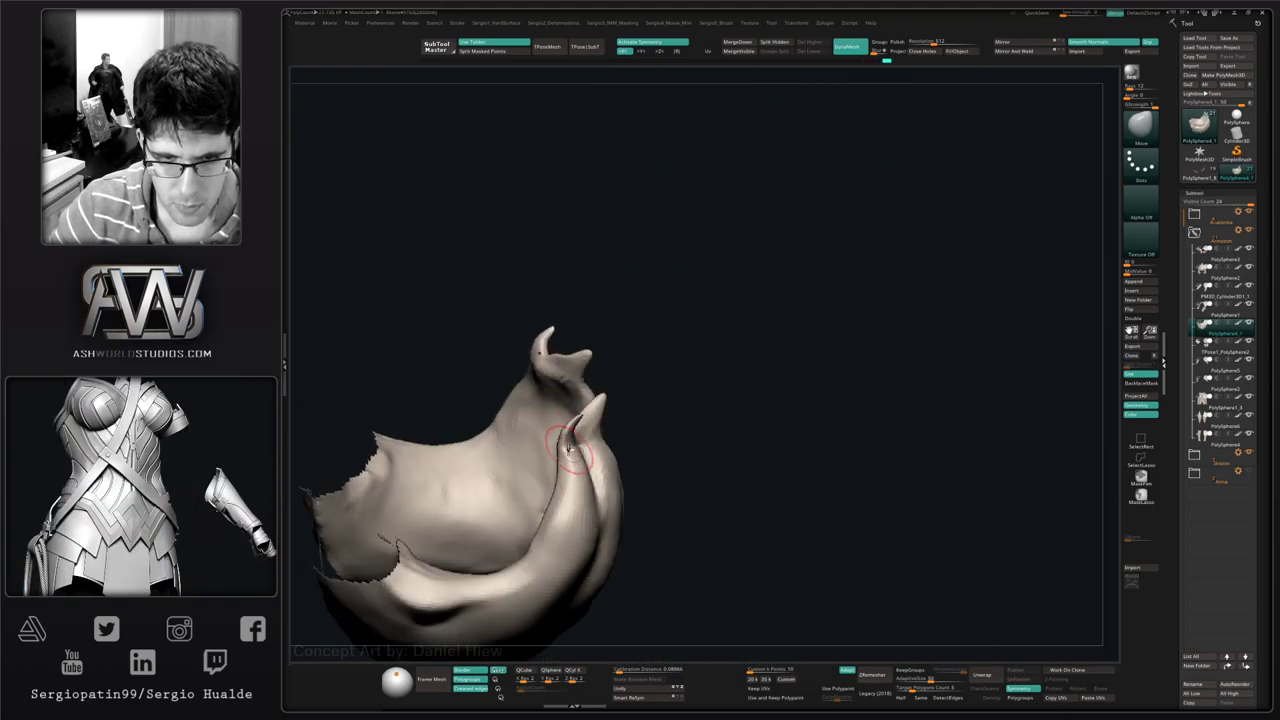
key("b")
key("c")
key("l")
left_click_drag(568, 449, 576, 437)
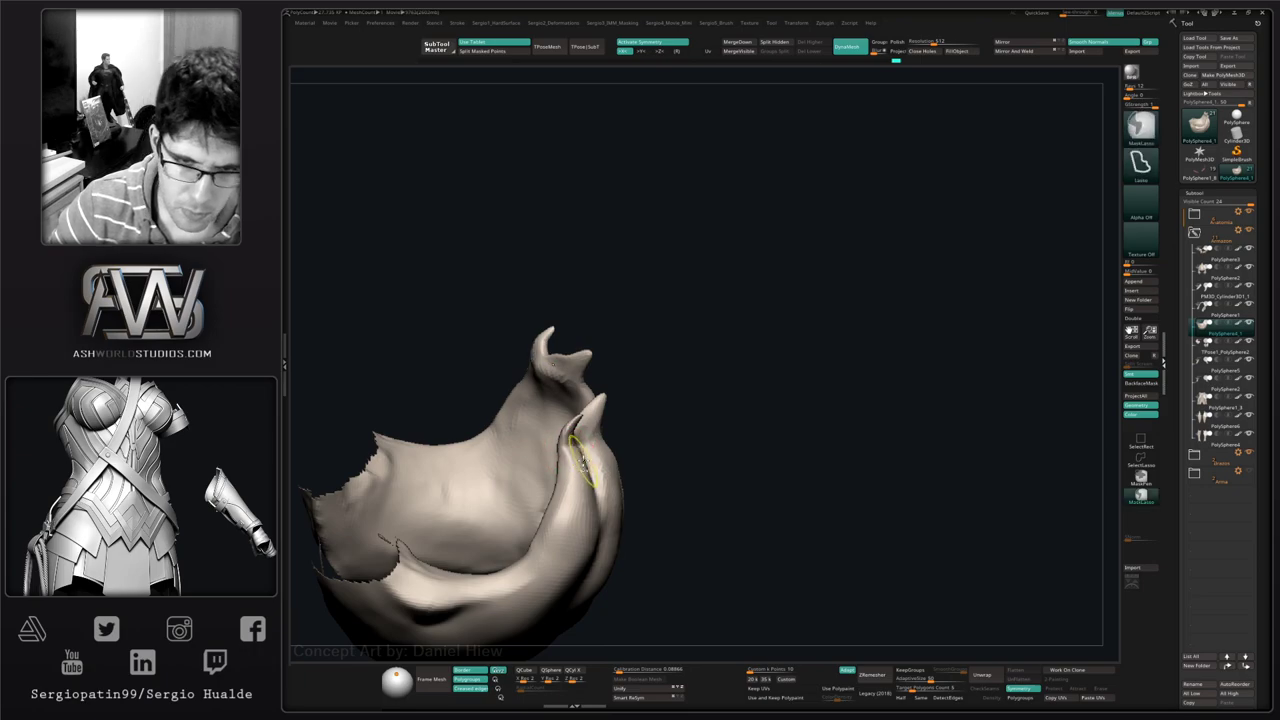
key("ctrl")
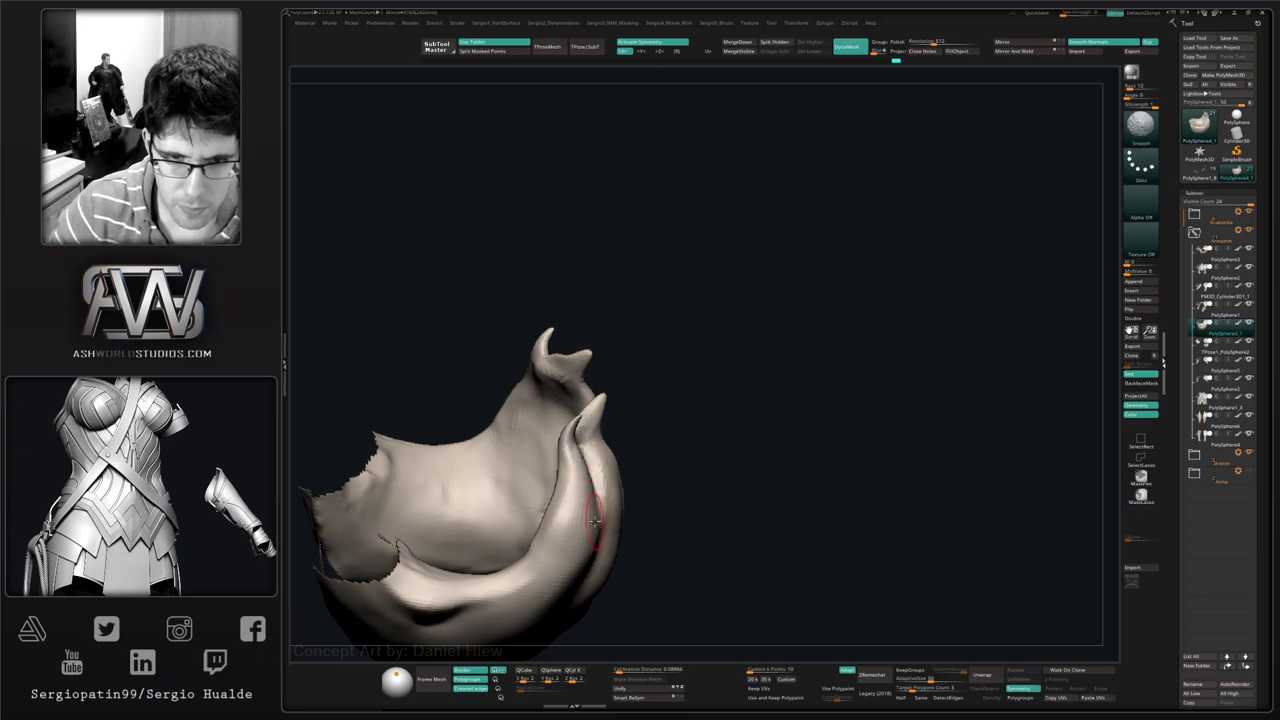
mouse_move(594, 521)
right_mouse_down("ctrl")
mouse_move(620, 470)
mouse_move(674, 520)
mouse_move(595, 497)
right_mouse_up("ctrl")
key("shift+s")
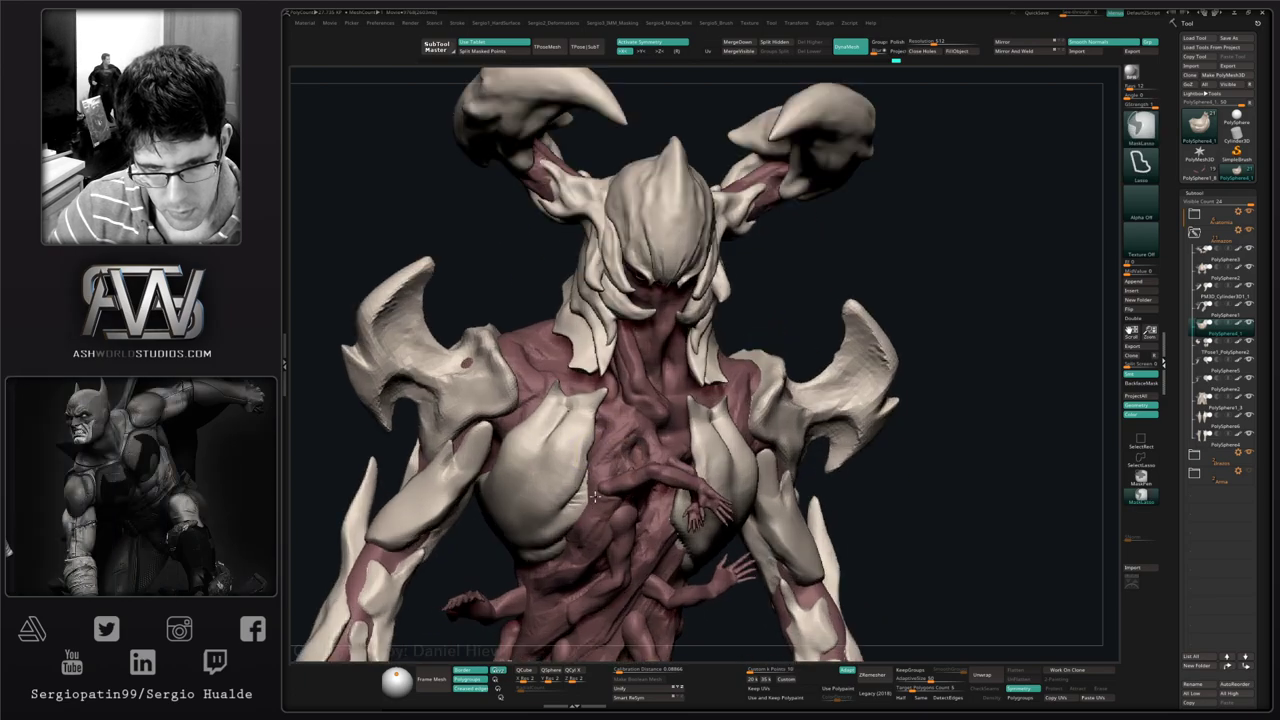
- Lasso-mask the upper small side fold on the plates' inner edge and invert the mask to leave only that fold editable
left_click(595, 497, "ctrl+shift")
key("f")
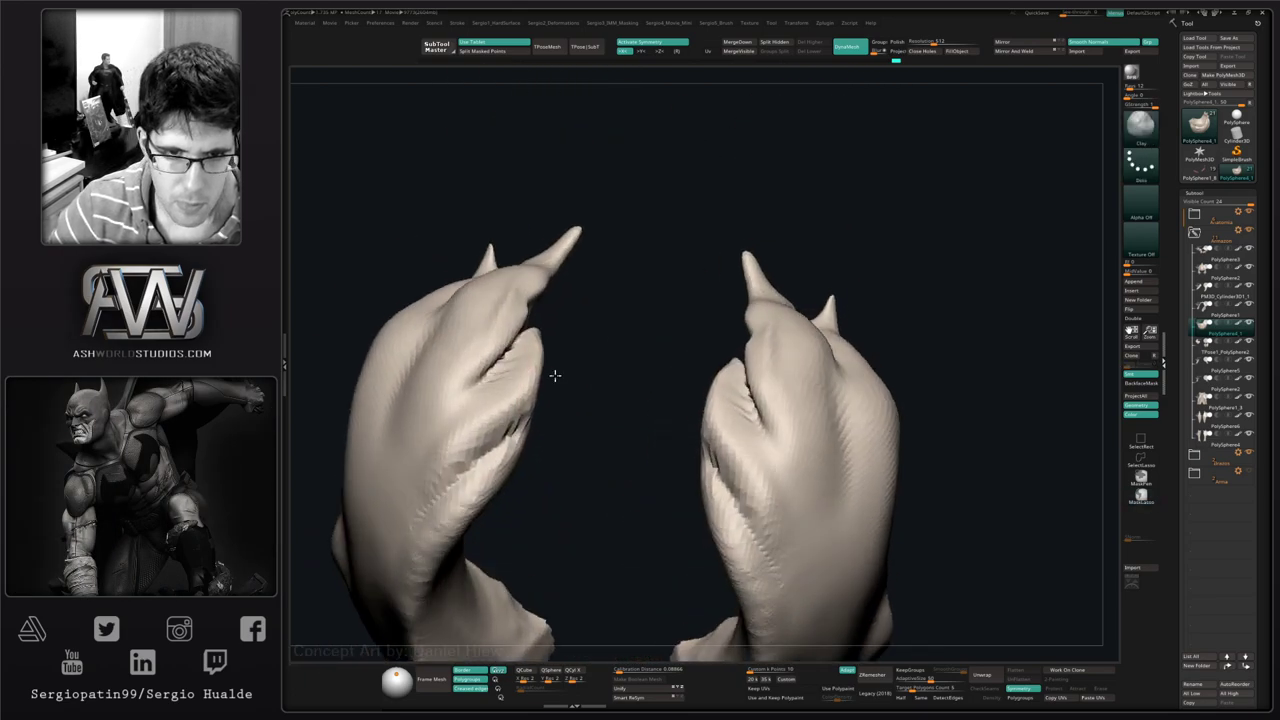
mouse_move(555, 375)
left_mouse_down()
mouse_move(586, 400)
mouse_move(665, 420)
left_mouse_up()
key("ctrl")
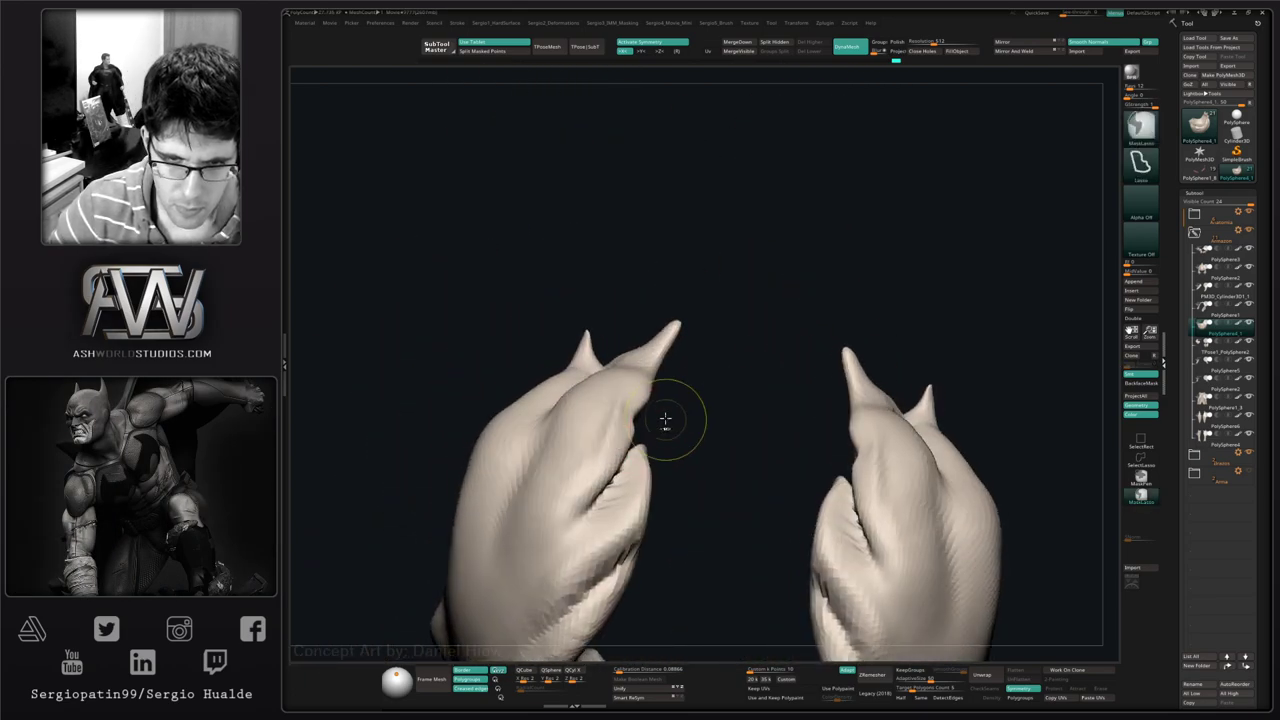
mouse_move(588, 503)
left_mouse_down("ctrl")
mouse_move(674, 514)
mouse_move(640, 360)
left_mouse_up("ctrl")
left_click(694, 480, "ctrl")
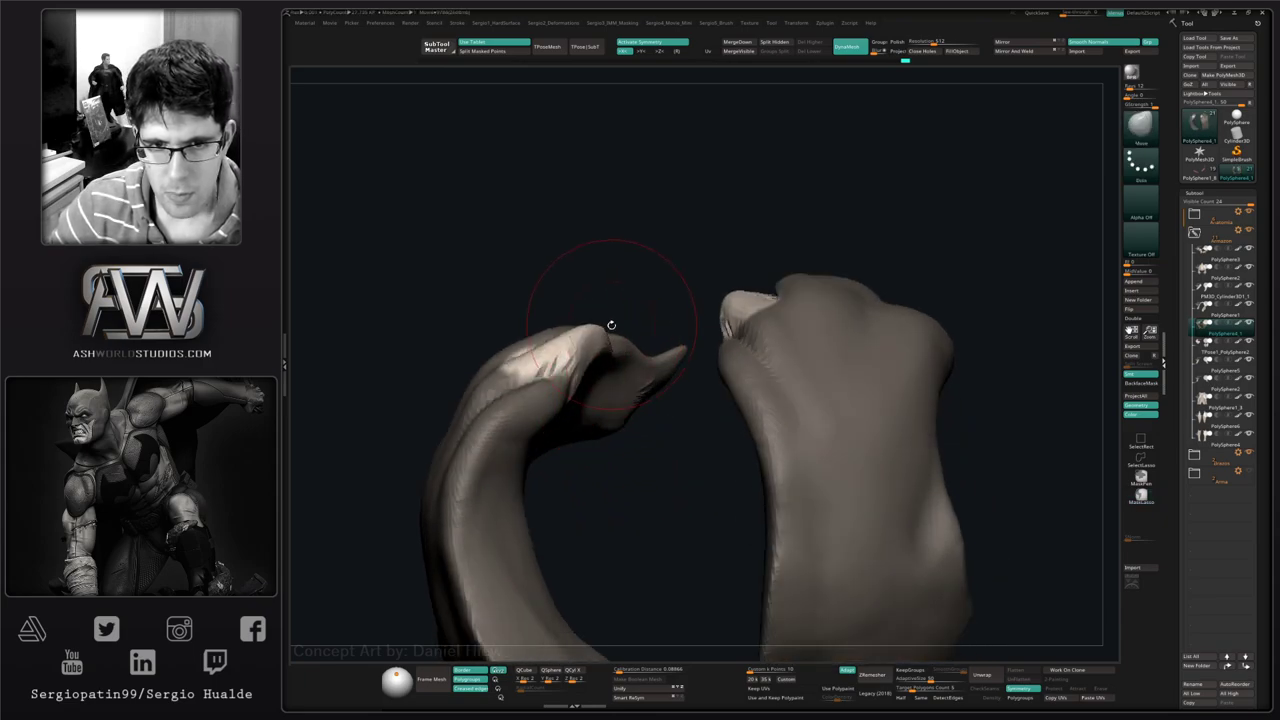
- Reshape the unmasked side fold with the Move brush and compare it with the full creature
left_click_drag(622, 318, 581, 370)
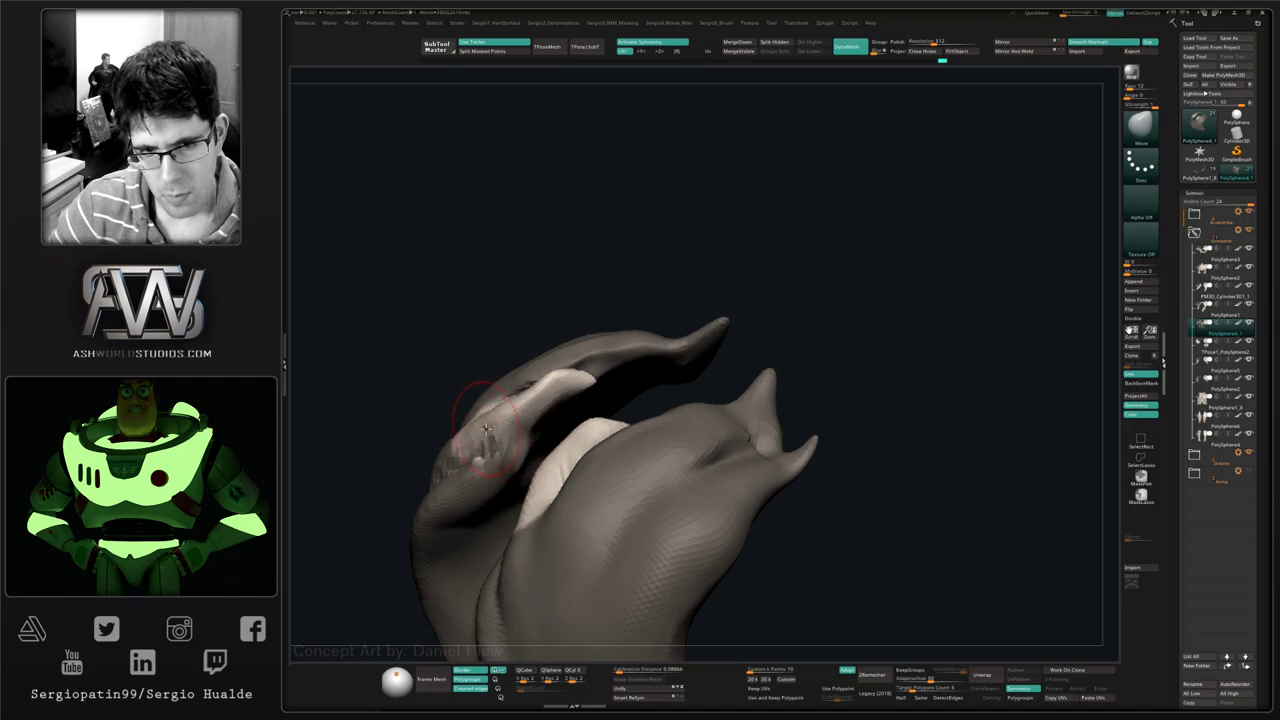
mouse_move(486, 429)
right_mouse_down()
mouse_move(574, 371)
mouse_move(566, 463)
mouse_move(574, 402)
mouse_move(454, 405)
mouse_move(573, 403)
mouse_move(626, 417)
mouse_move(634, 377)
mouse_move(627, 444)
mouse_move(578, 410)
mouse_move(552, 410)
right_mouse_up()
key("shift+s")
key("shift+s")
key("s")
key("shift+s")
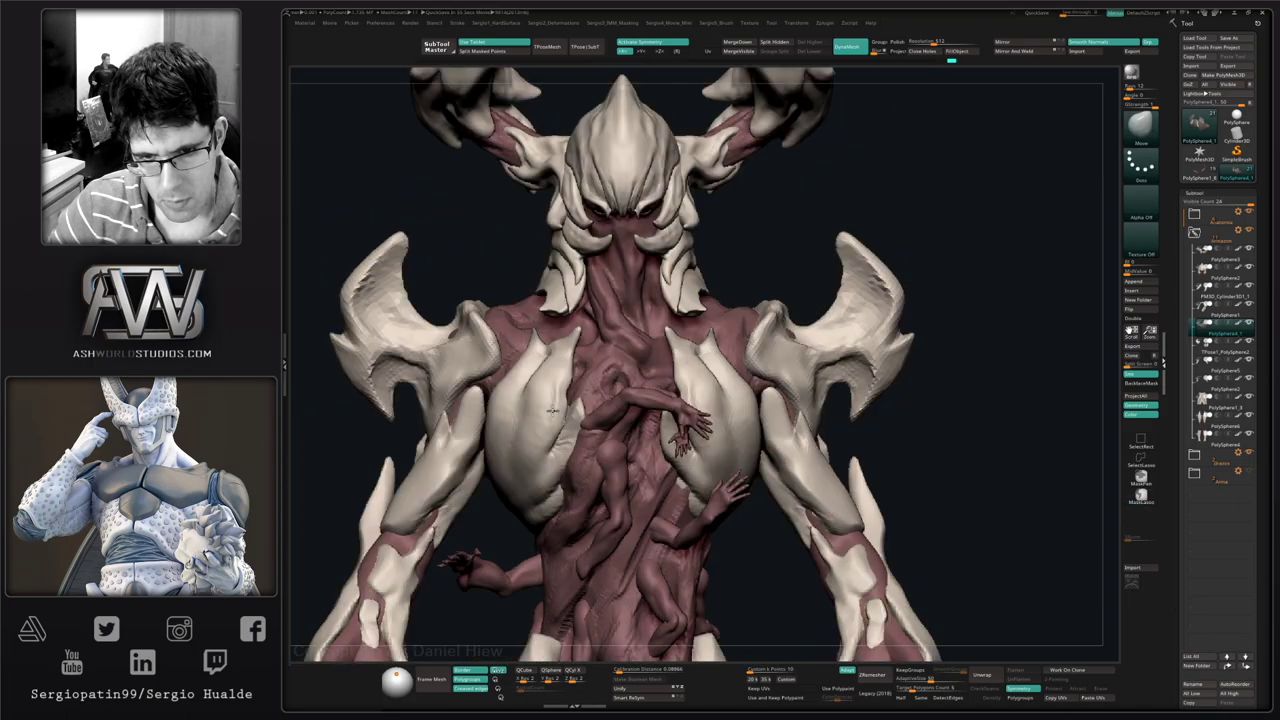
- Refine the silhouette of the plates' front edge and side folds with the Move brush from a side angle
mouse_move(652, 413)
right_mouse_down()
mouse_move(752, 428)
mouse_move(718, 373)
right_mouse_up()
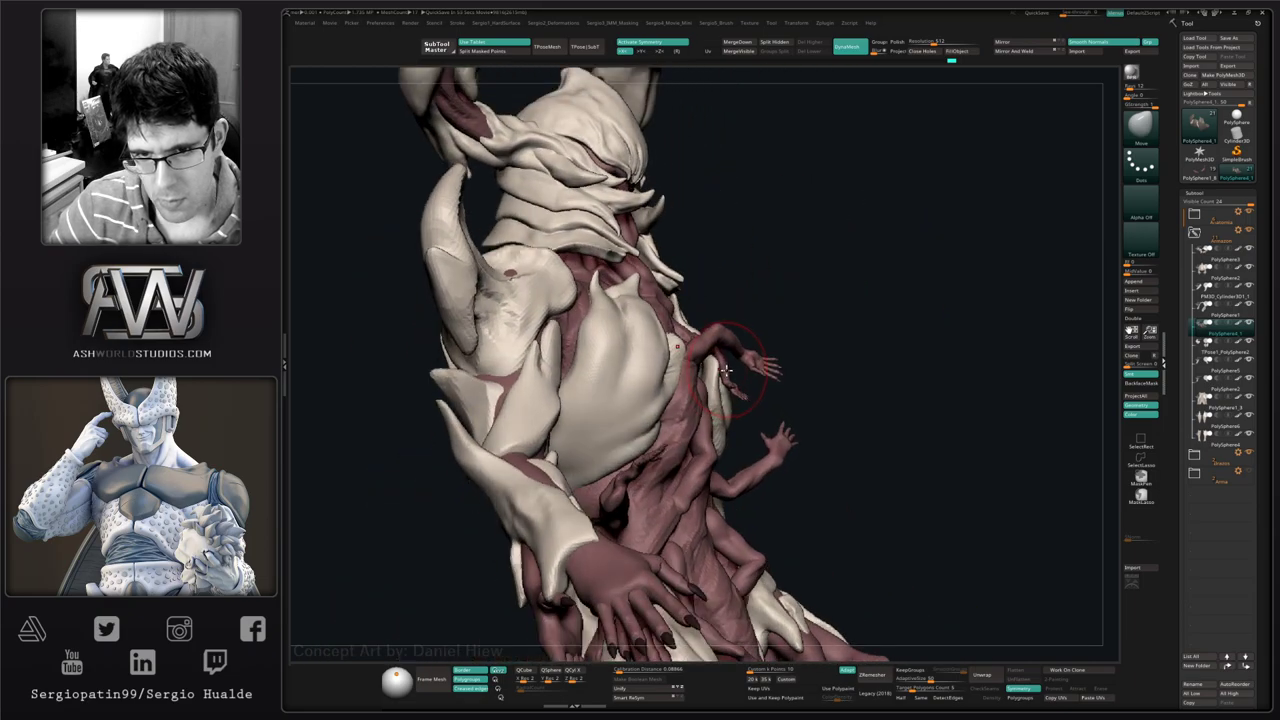
key("shift+s")
key("s")
left_click_drag(718, 373, 712, 372)
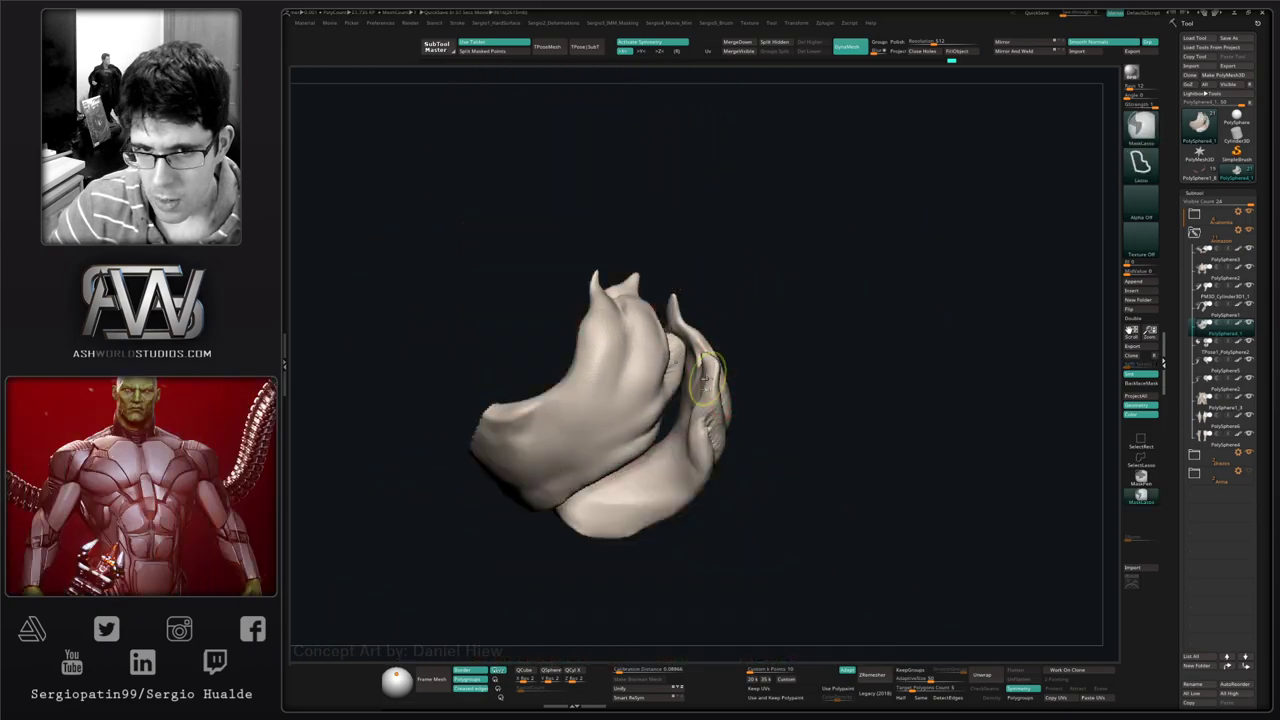
mouse_move(706, 370)
right_mouse_down()
mouse_move(718, 377)
mouse_move(722, 360)
mouse_move(706, 368)
right_mouse_up()
key("s")
mouse_move(702, 369)
left_mouse_down()
mouse_move(712, 388)
mouse_move(627, 405)
mouse_move(626, 432)
left_mouse_up()
- Build up the ridge and hollow below the plates' rear upper edge with the Clay brush
left_click_drag(600, 345, 507, 432)
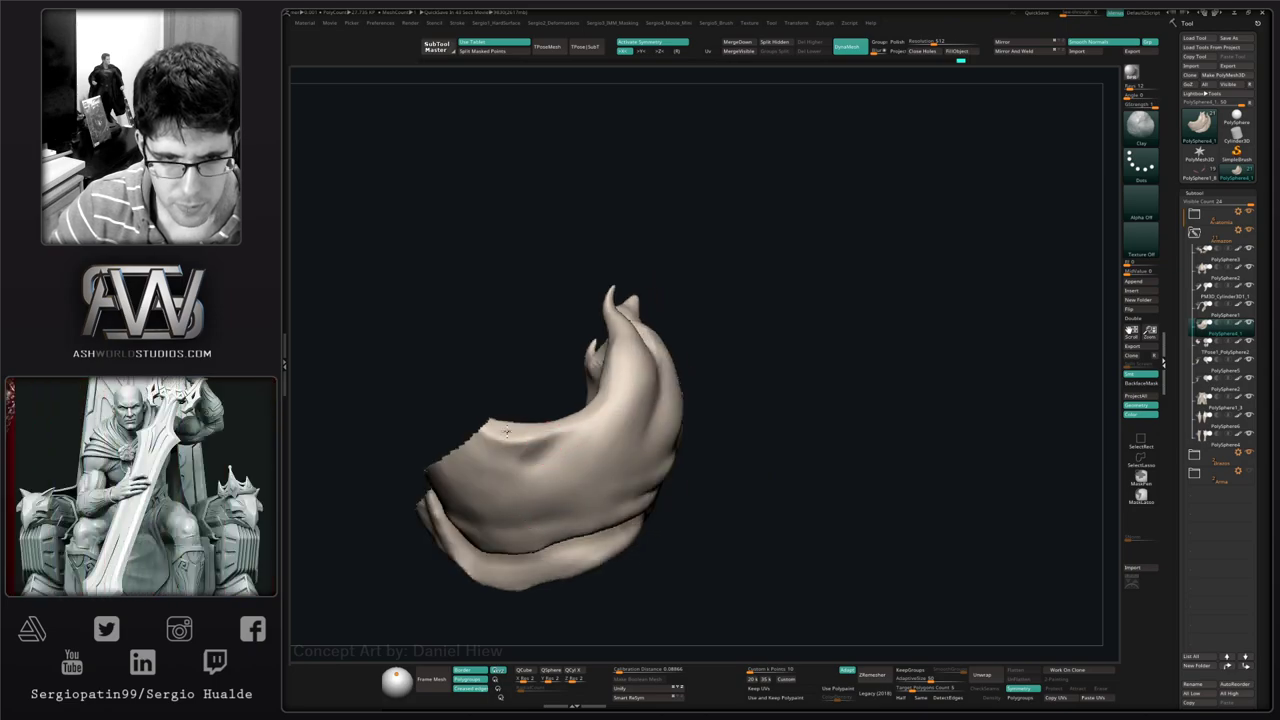
left_click_drag(586, 408, 580, 433)
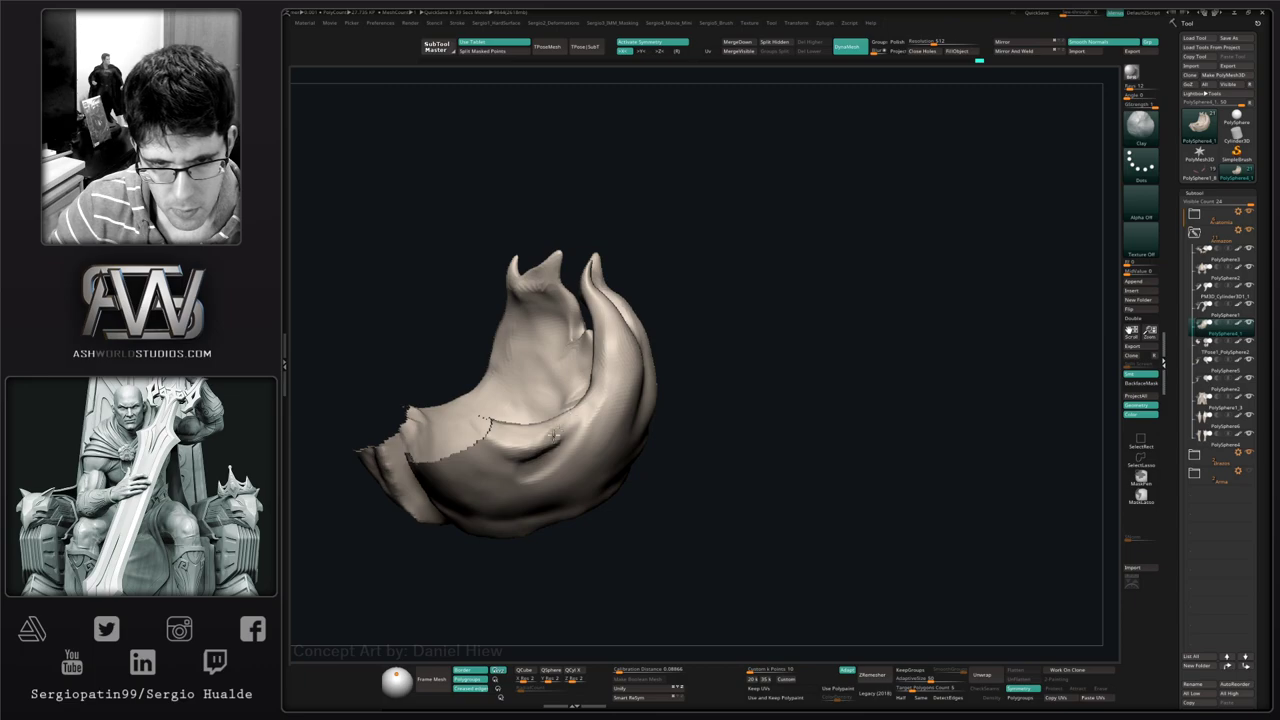
mouse_move(574, 420)
left_mouse_down()
mouse_move(561, 392)
mouse_move(575, 374)
mouse_move(565, 366)
mouse_move(549, 385)
mouse_move(571, 376)
left_mouse_up()
right_click_drag(571, 376, 573, 387)
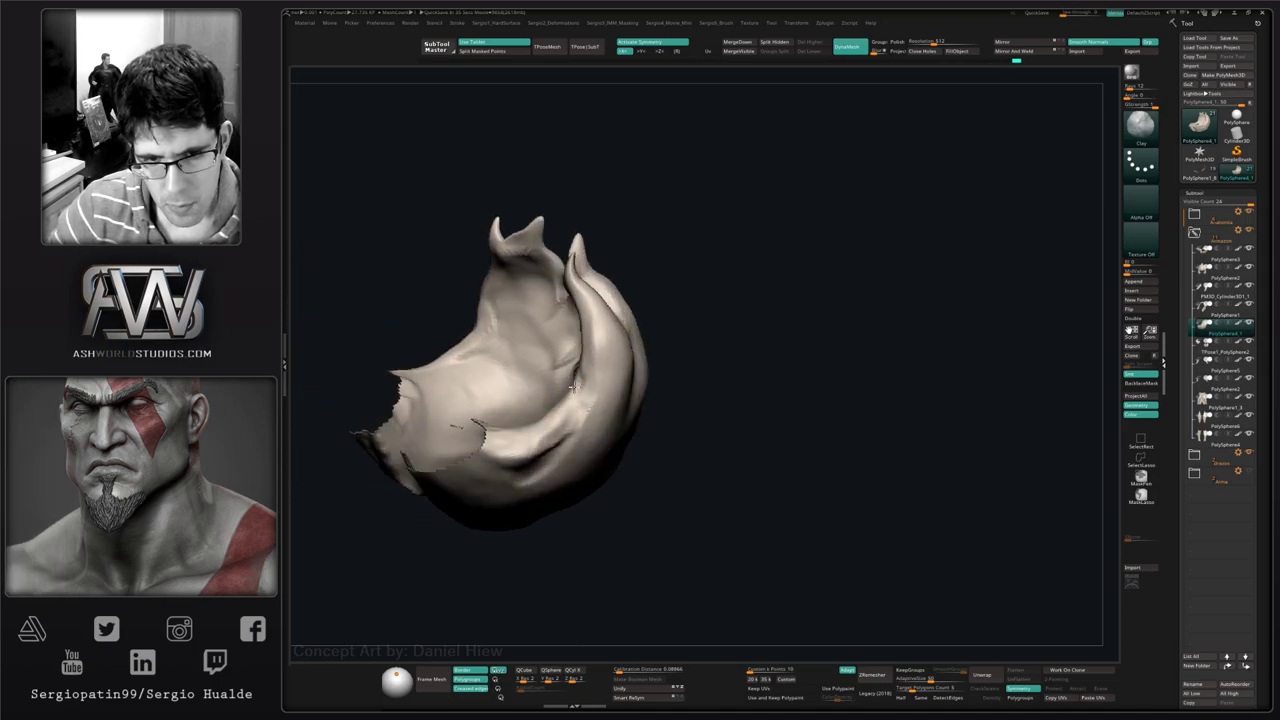
left_click_drag(560, 432, 535, 433)
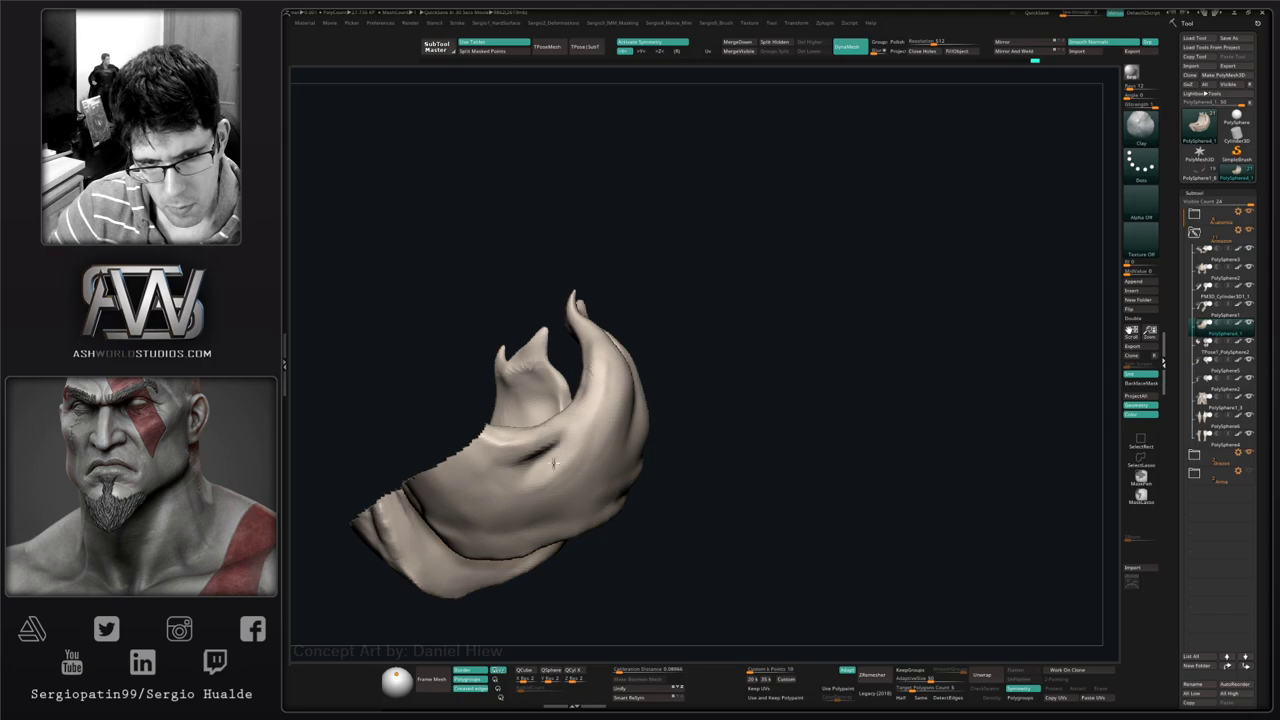
- Add volume across the plates' outer side and front surface with the Clay brush
right_click_drag(598, 399, 580, 471)
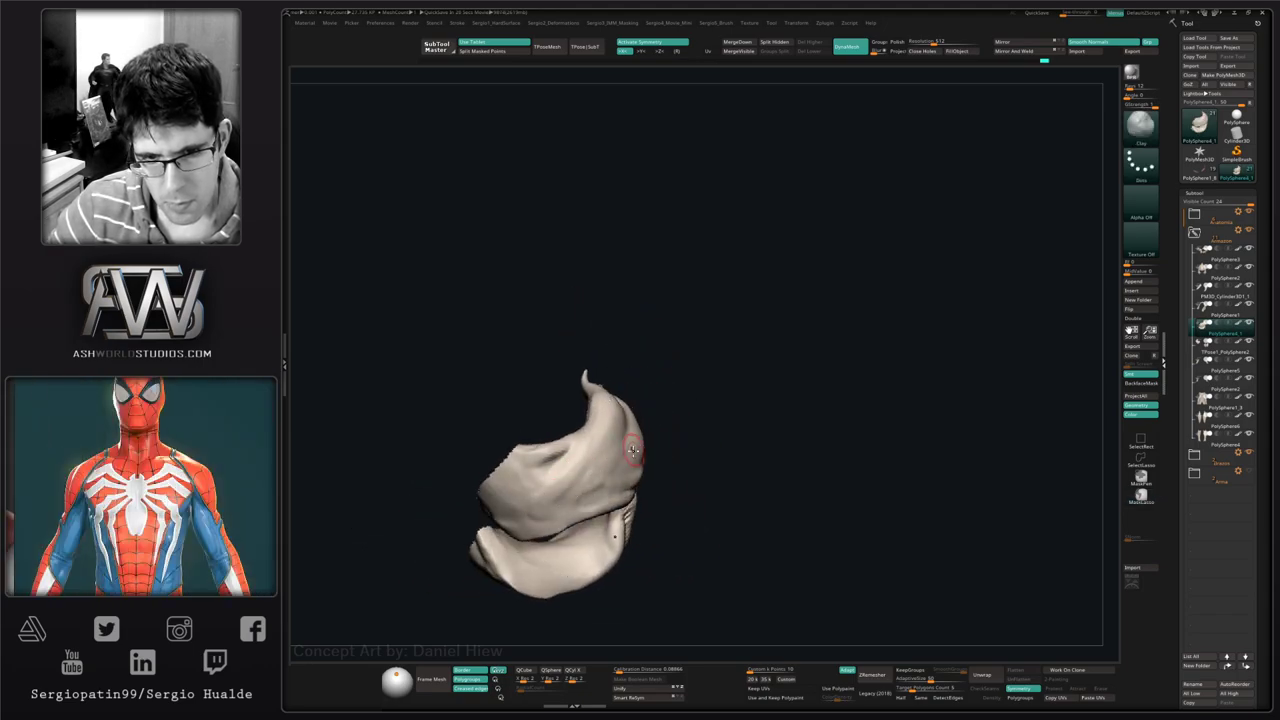
mouse_move(590, 500)
left_mouse_down()
mouse_move(613, 471)
mouse_move(591, 481)
left_mouse_up()
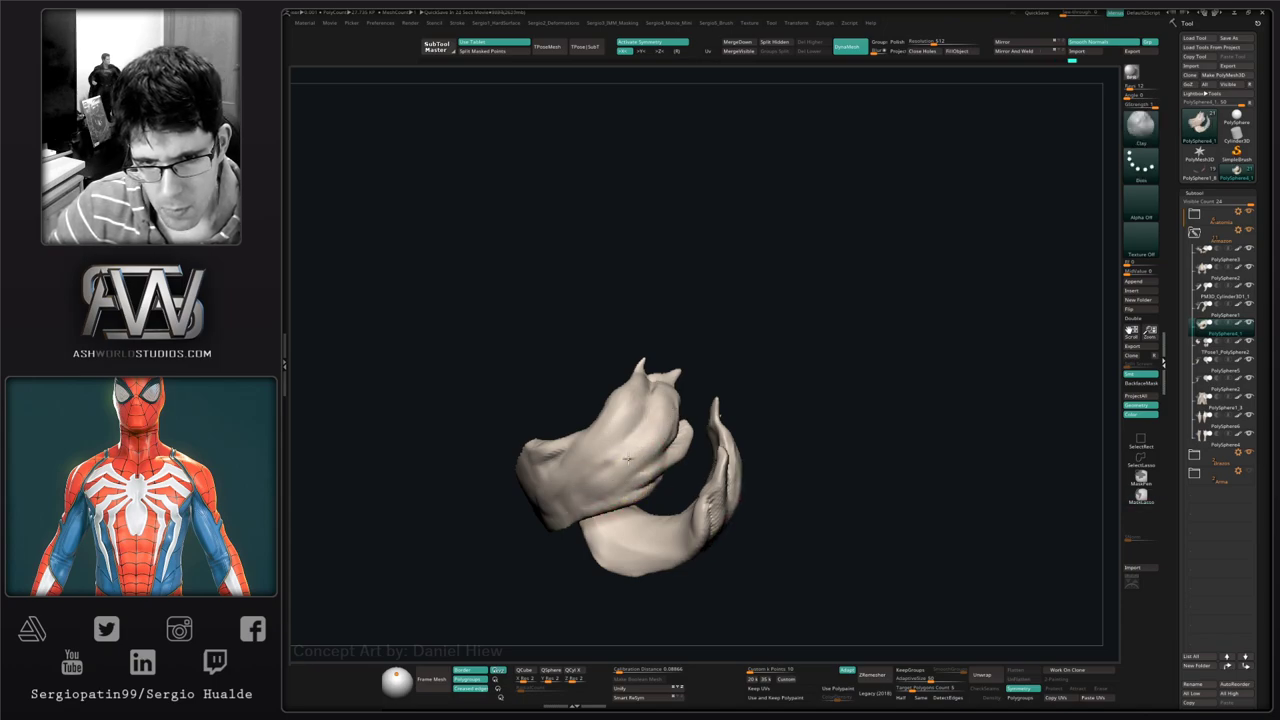
right_click_drag(598, 478, 656, 436)
left_click_drag(674, 400, 676, 436)
mouse_move(676, 436)
right_mouse_down()
mouse_move(699, 400)
mouse_move(700, 440)
mouse_move(706, 428)
right_mouse_up()
- Adjust the edge between the chest plates' two upper spikes with the Move brush and smooth the groove below
key("b")
key("m")
key("v")
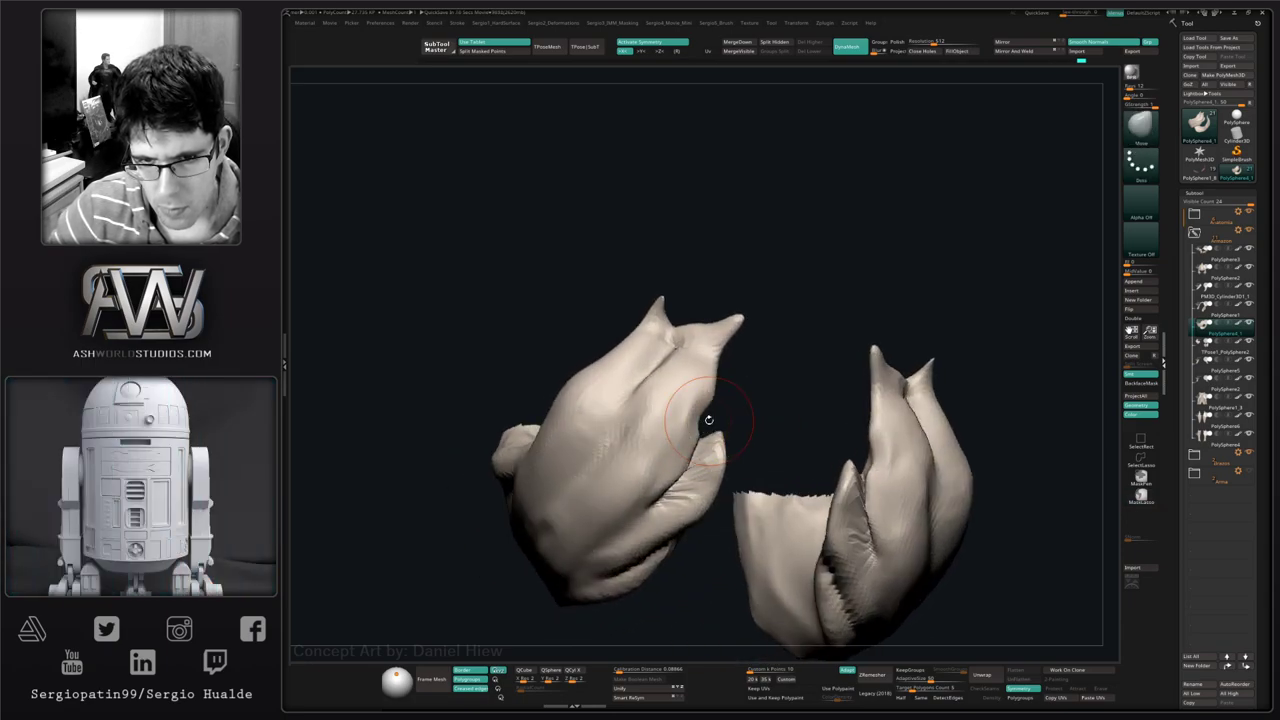
key("s")
mouse_move(709, 420)
left_mouse_down()
mouse_move(687, 421)
mouse_move(709, 421)
left_mouse_up()
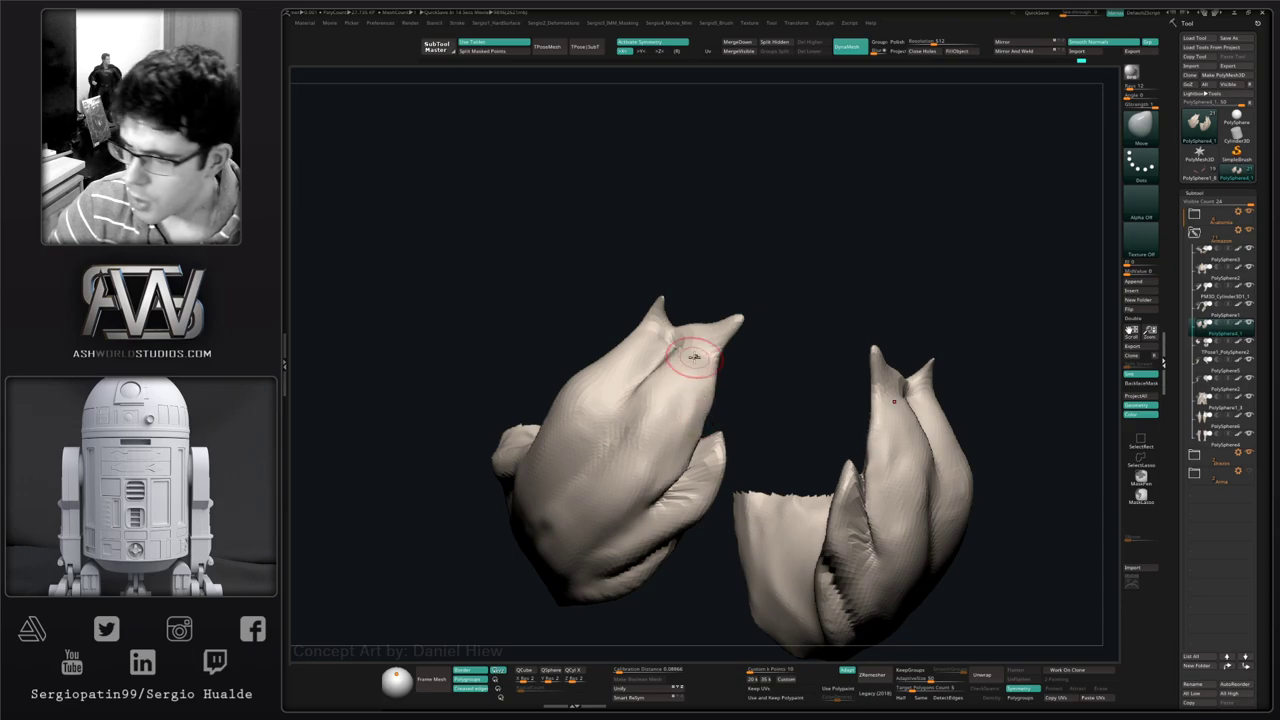
left_click_drag(659, 328, 662, 376, "shift")
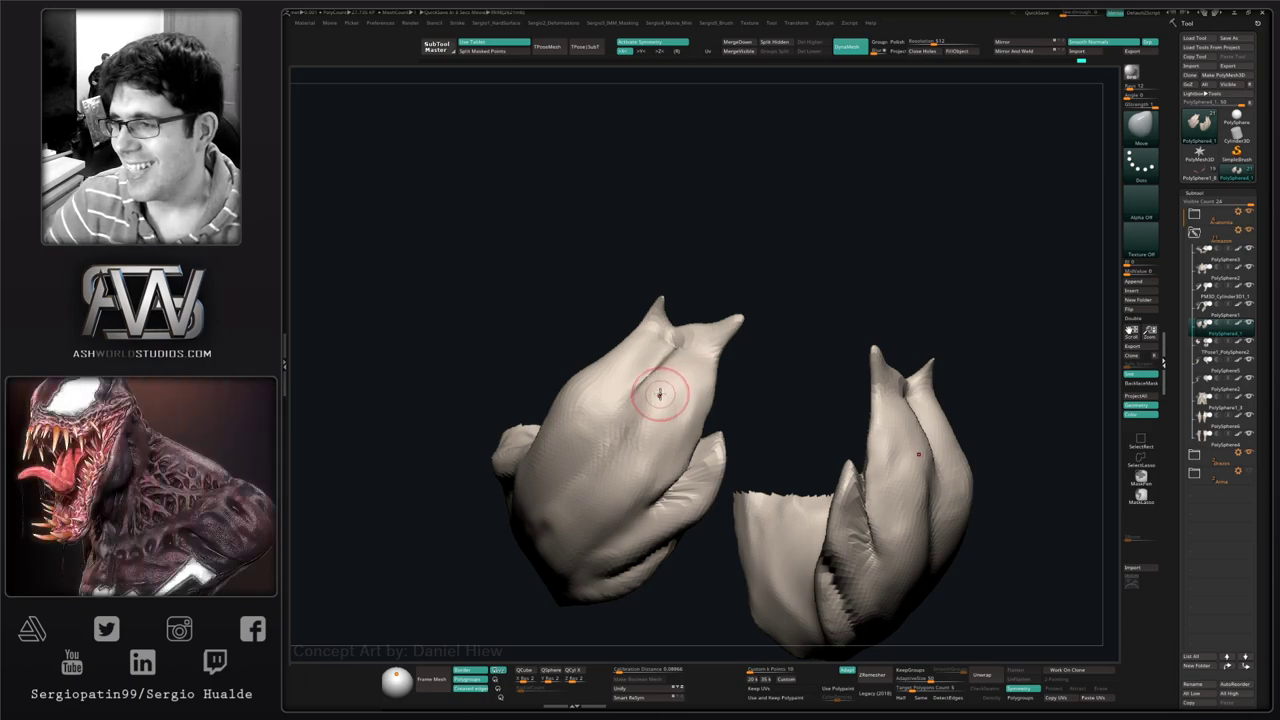
- Refine the plates' outline beside the side fold with the Move brush and smooth the crease between them
right_click_drag(674, 386, 712, 425)
key("s")
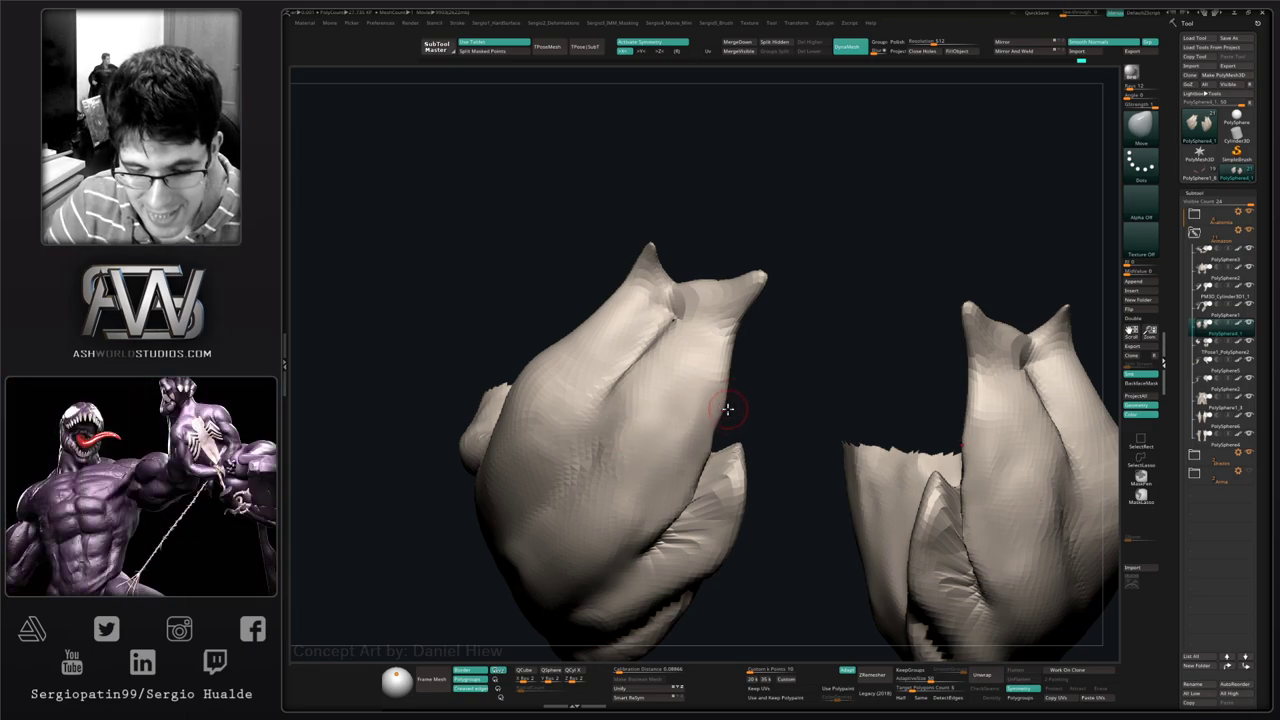
key("s")
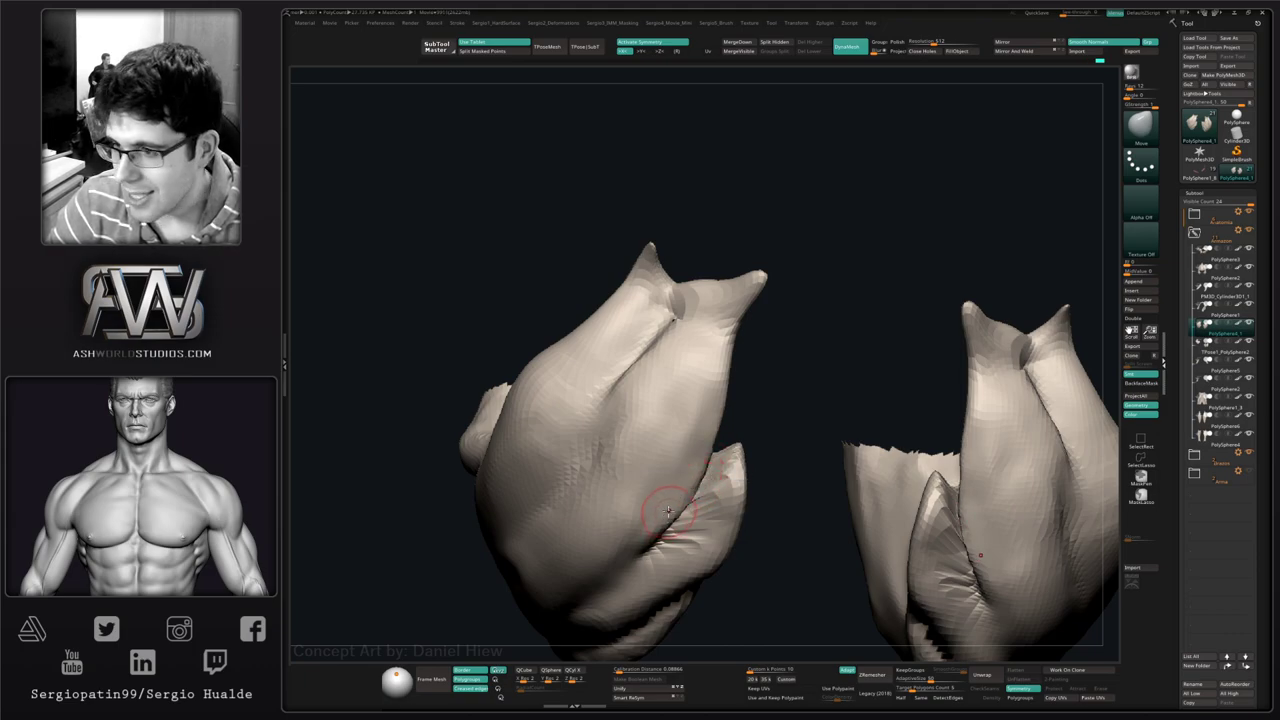
right_click_drag(646, 490, 680, 471)
left_click_drag(672, 500, 654, 549, "shift")
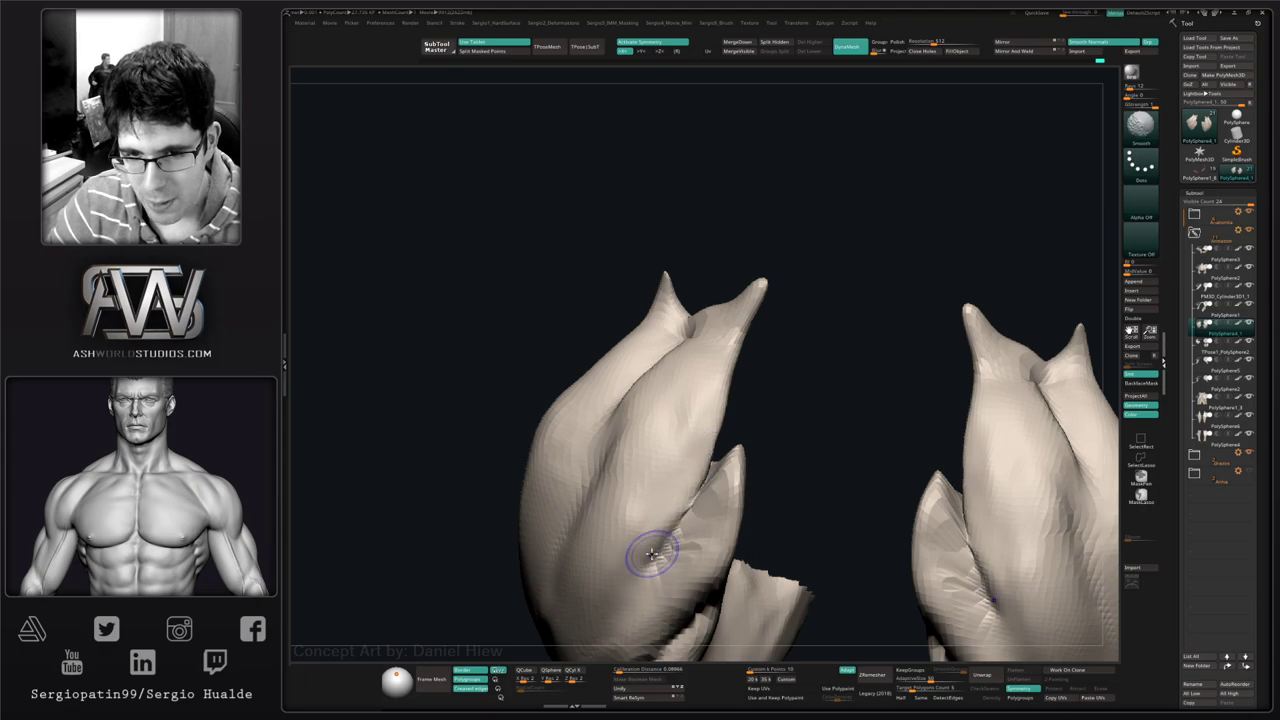
- Build up the plates' outer side with the Clay brush and flatten its ridges and spike base with TrimDynamic
mouse_move(666, 556)
right_mouse_down("ctrl")
mouse_move(654, 450)
mouse_move(663, 529)
mouse_move(614, 494)
right_mouse_up("ctrl")
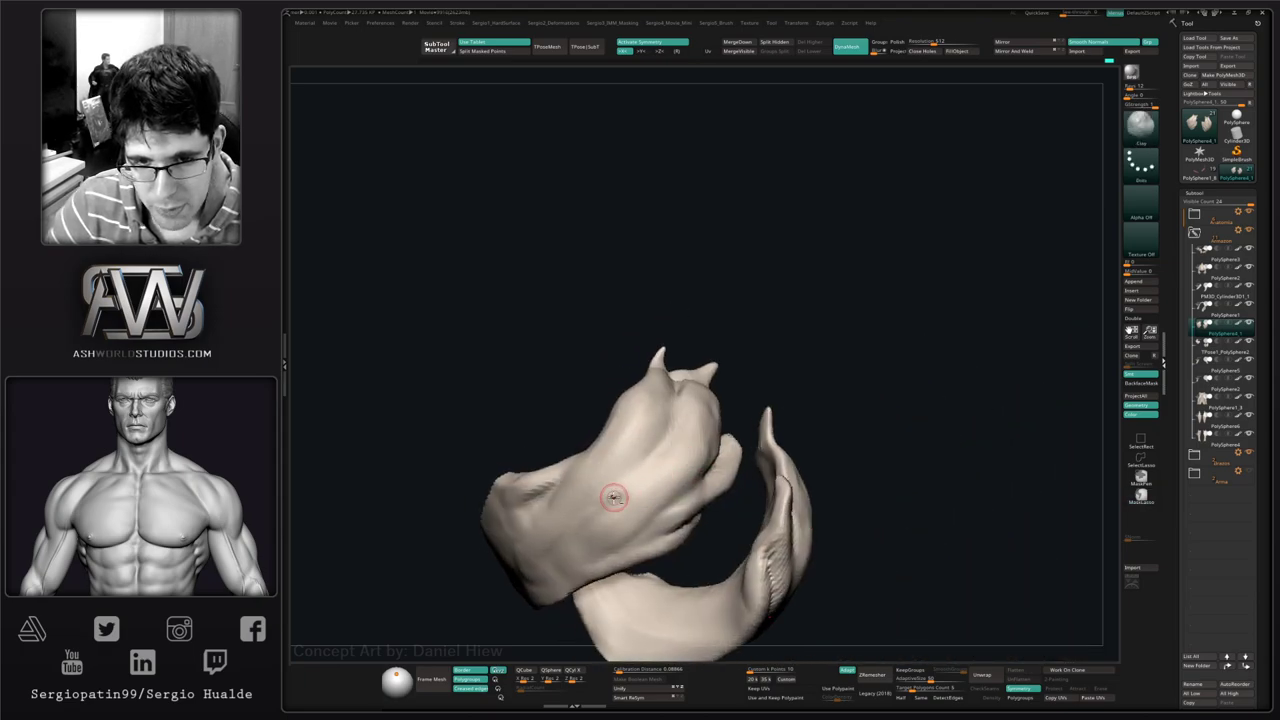
left_click_drag(614, 514, 665, 455)
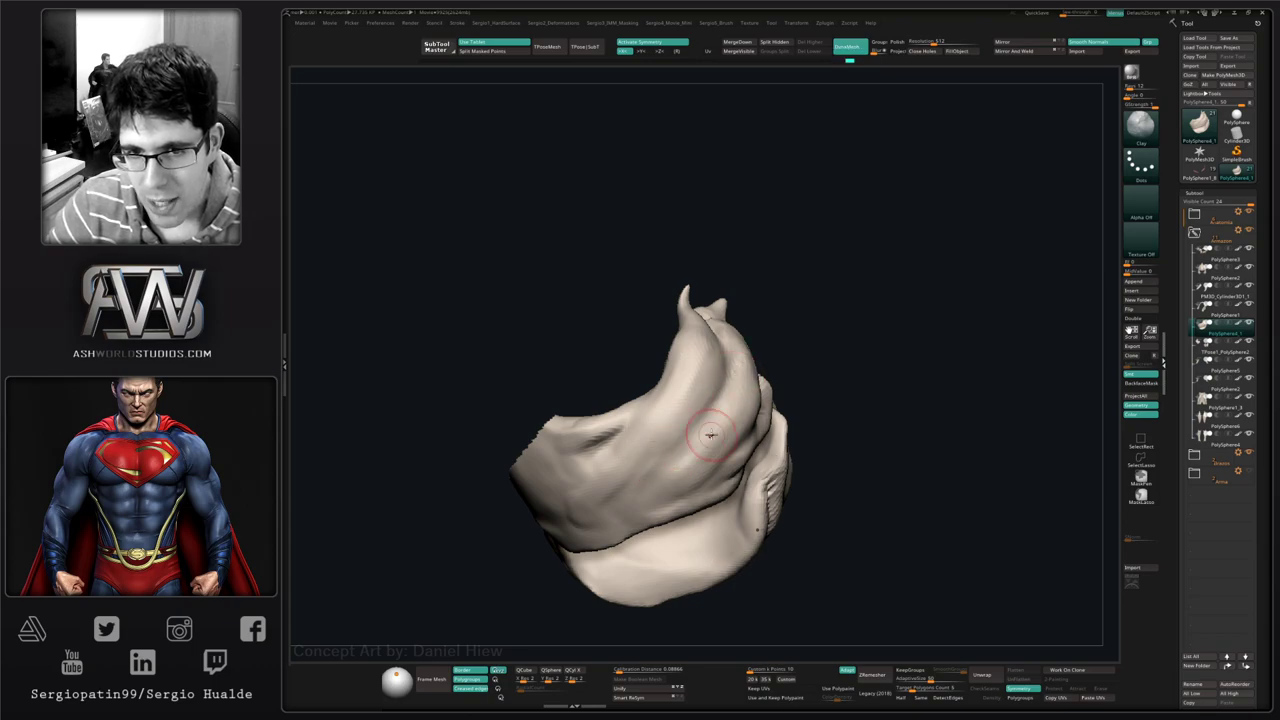
key("b")
key("t")
key("d")
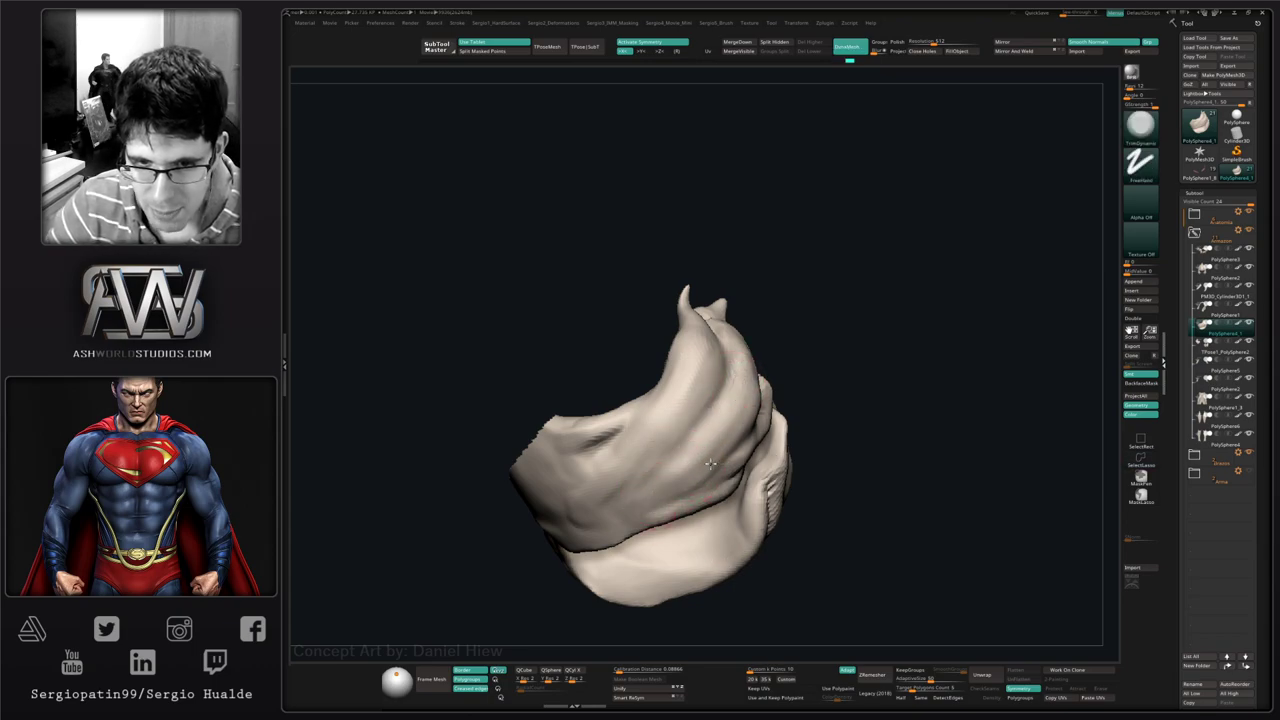
left_click_drag(725, 467, 740, 435)
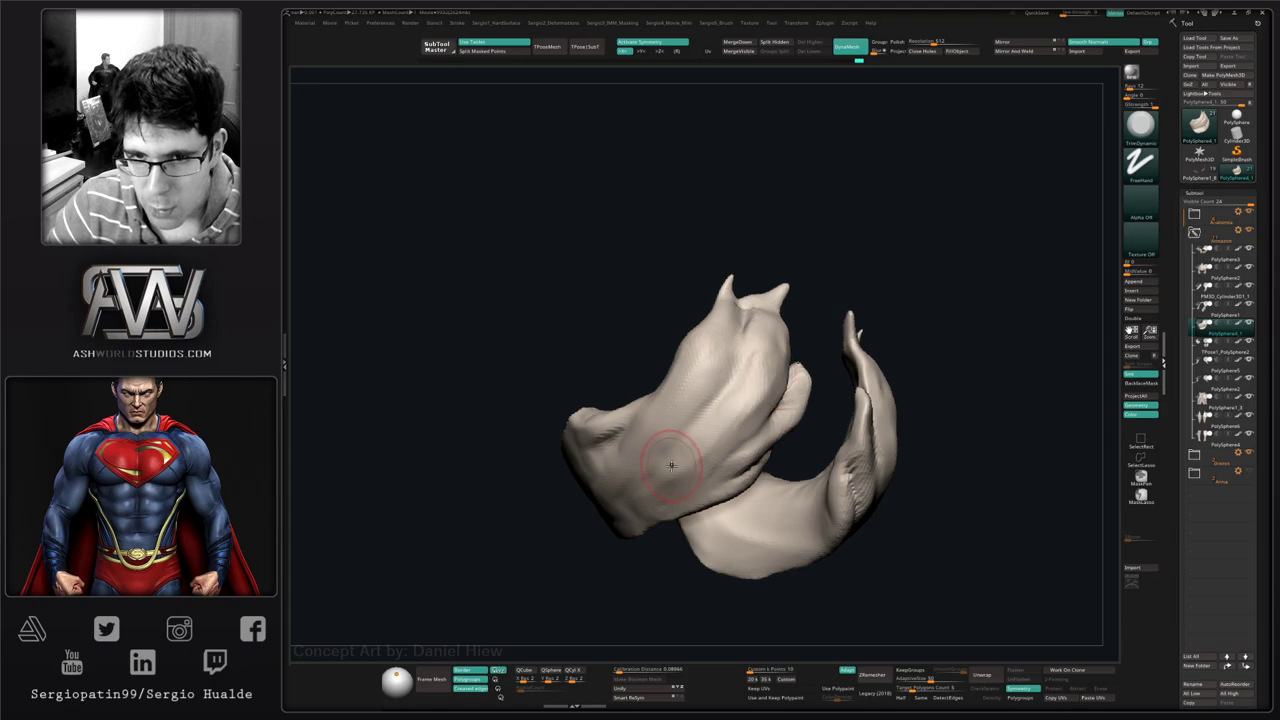
mouse_move(671, 465)
right_mouse_down()
mouse_move(790, 340)
mouse_move(760, 315)
right_mouse_up()
left_click_drag(767, 292, 755, 311)
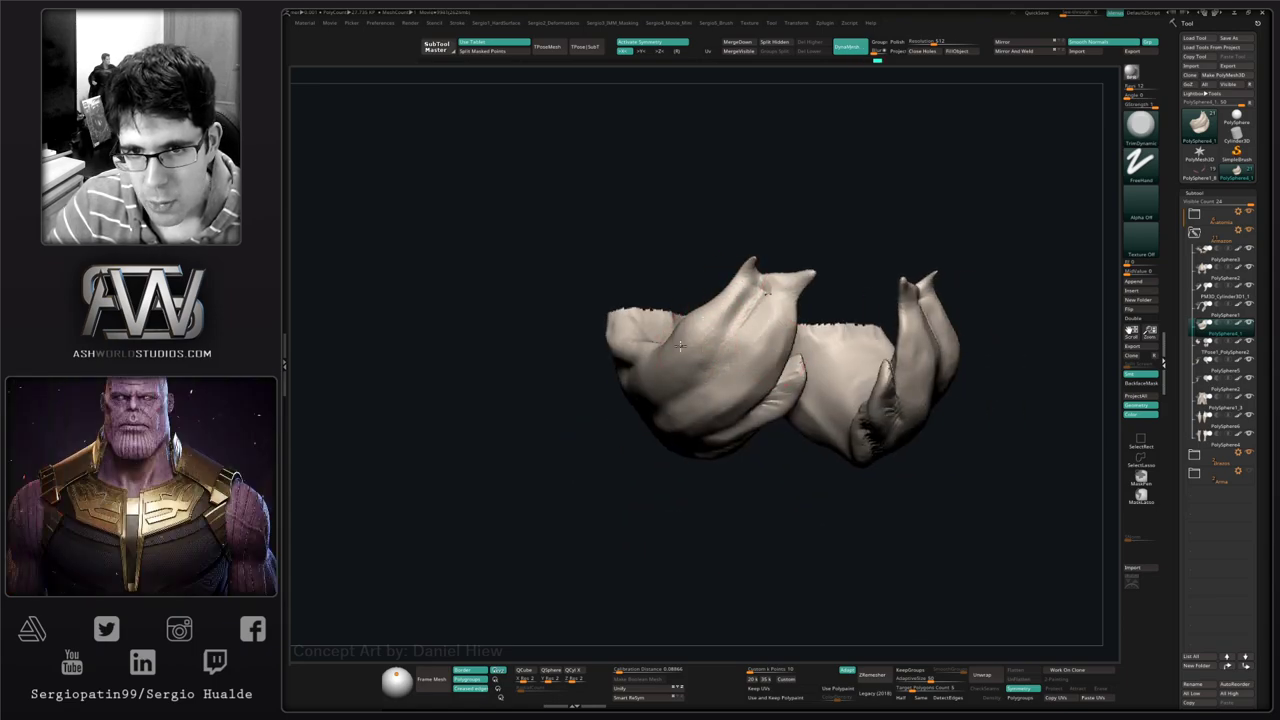
mouse_move(680, 345)
left_mouse_down()
mouse_move(716, 350)
mouse_move(630, 357)
left_mouse_up()
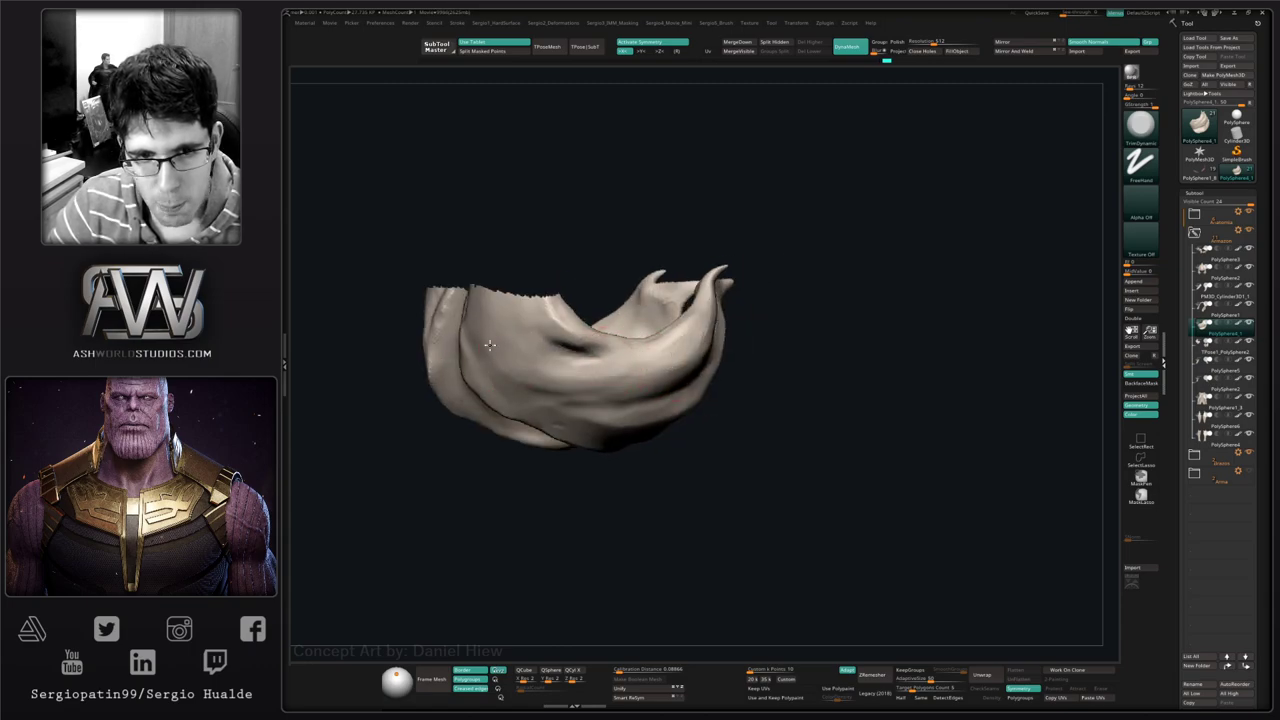
- Reshape the plates' pointed upper spikes and the adjoining upper edge with the Move brush
mouse_move(641, 407)
right_mouse_down()
mouse_move(706, 379)
mouse_move(744, 319)
mouse_move(723, 451)
mouse_move(692, 458)
right_mouse_up()
key("b")
key("m")
key("v")
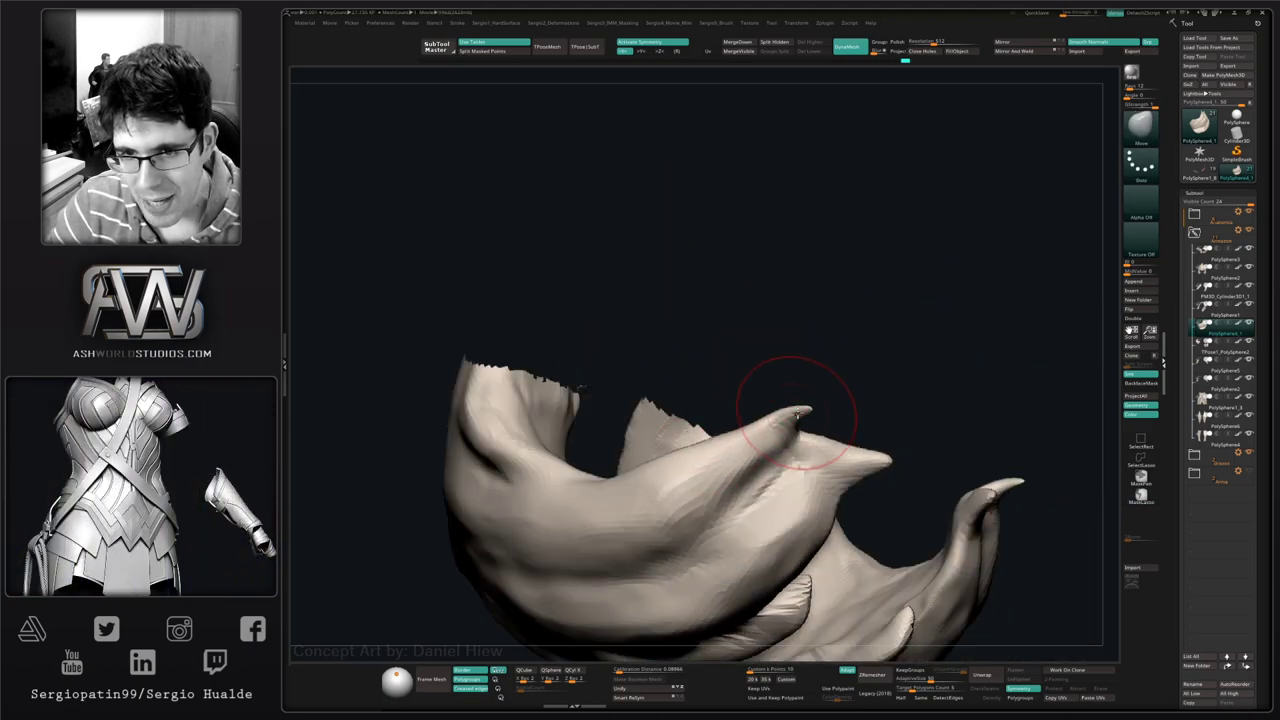
right_click_drag(798, 415, 804, 399)
key("s")
mouse_move(804, 399)
left_mouse_down()
mouse_move(811, 424)
mouse_move(740, 464)
left_mouse_up()
key("bracketright")
left_click_drag(700, 446, 690, 434)
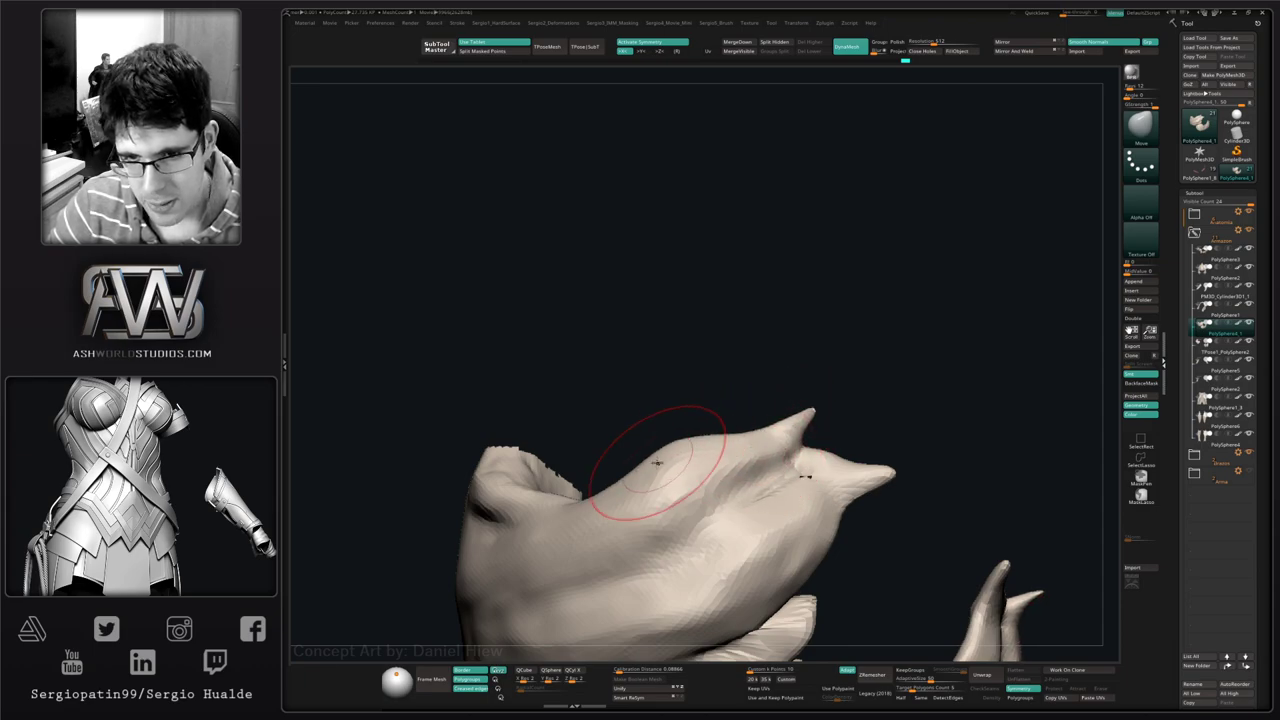
left_click_drag(604, 488, 610, 478)
- Refine the curve of the plates' rear upper edge with the Move brush from several angles
mouse_move(620, 488)
right_mouse_down("ctrl")
mouse_move(611, 377)
mouse_move(637, 506)
right_mouse_up("ctrl")
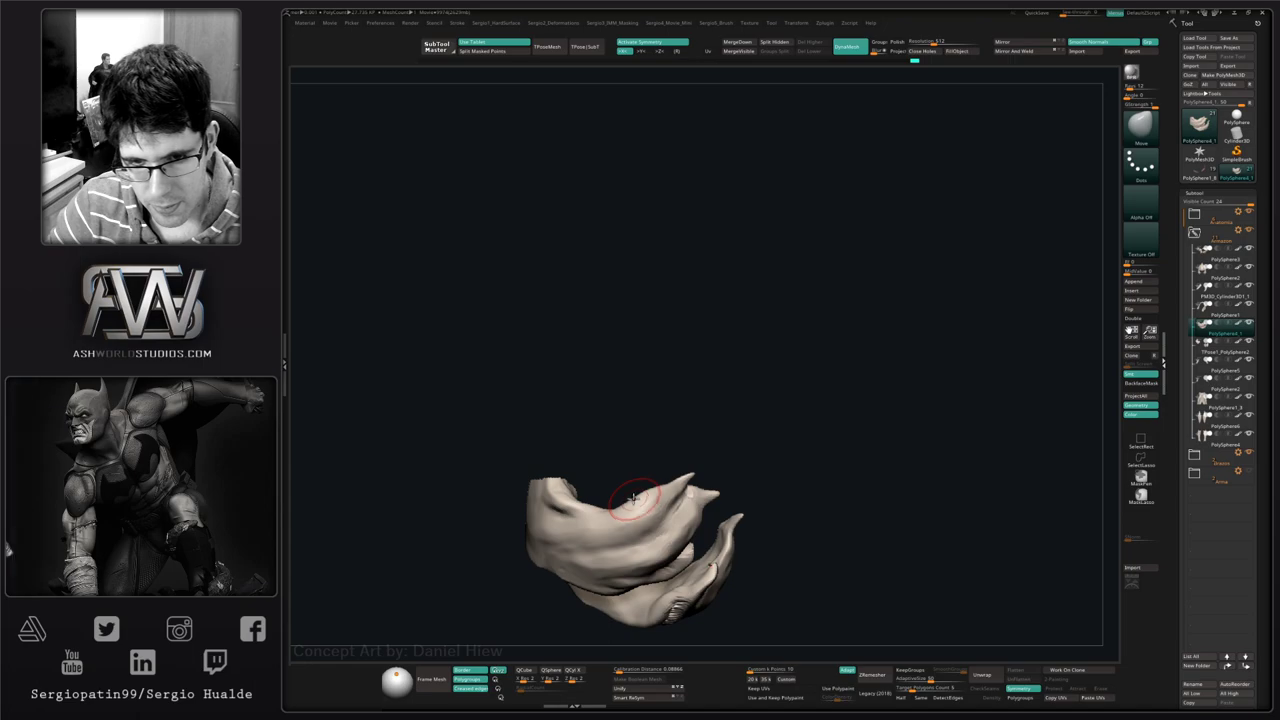
left_click_drag(637, 494, 620, 505)
mouse_move(628, 510)
right_mouse_down()
mouse_move(620, 491)
mouse_move(627, 531)
mouse_move(627, 511)
right_mouse_up()
key("s")
left_click_drag(619, 514, 614, 514)
left_click_drag(614, 510, 611, 508)
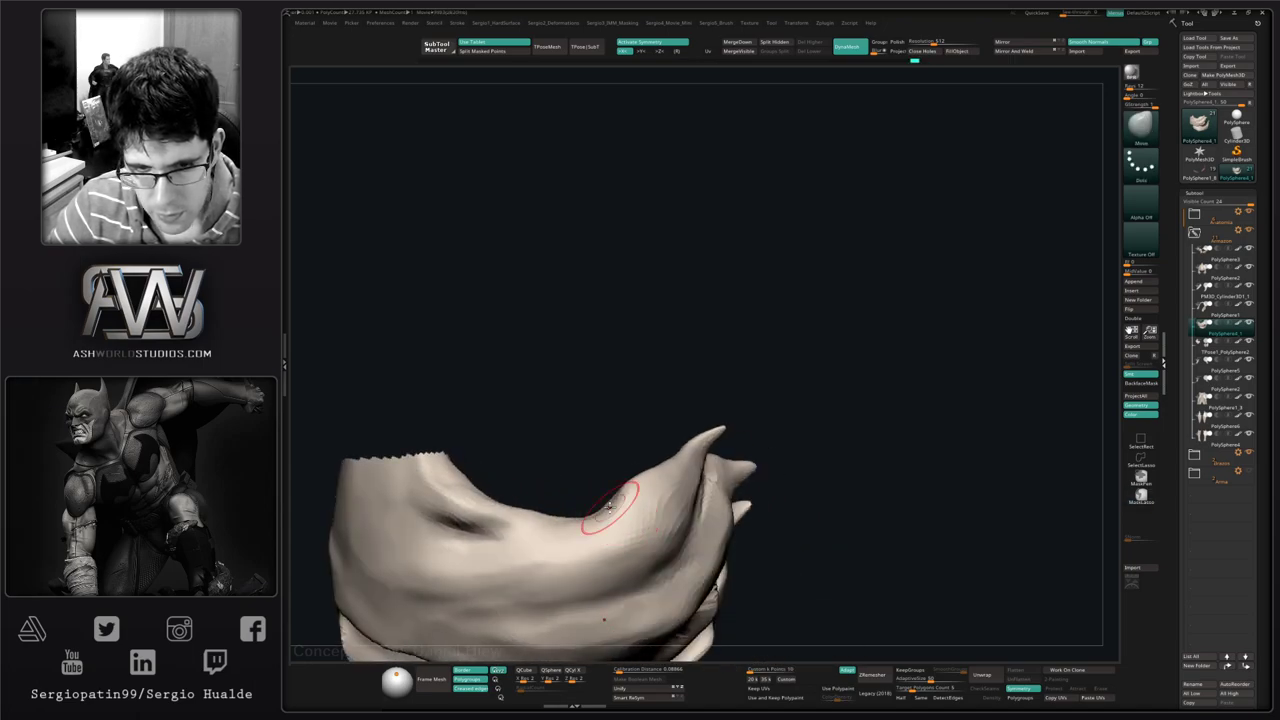
right_click_drag(609, 507, 617, 517)
left_click_drag(617, 517, 654, 523)
right_click_drag(654, 523, 650, 505)
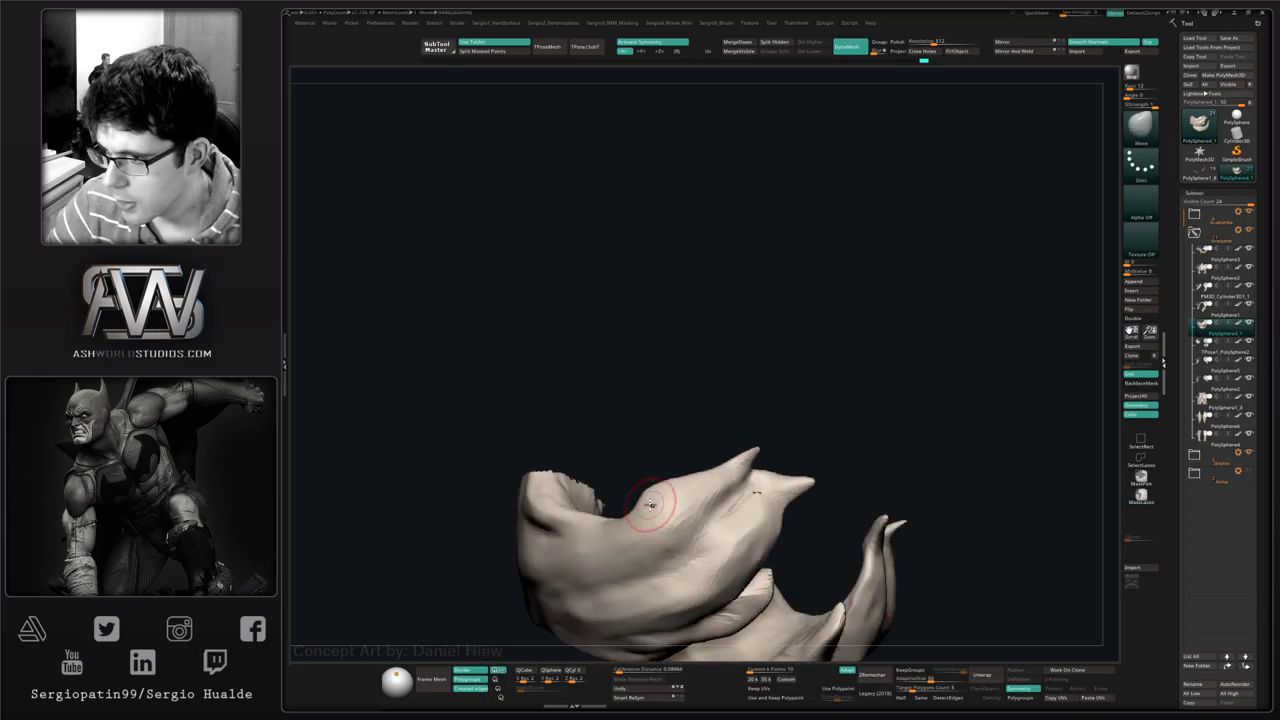
left_click_drag(650, 505, 695, 425)
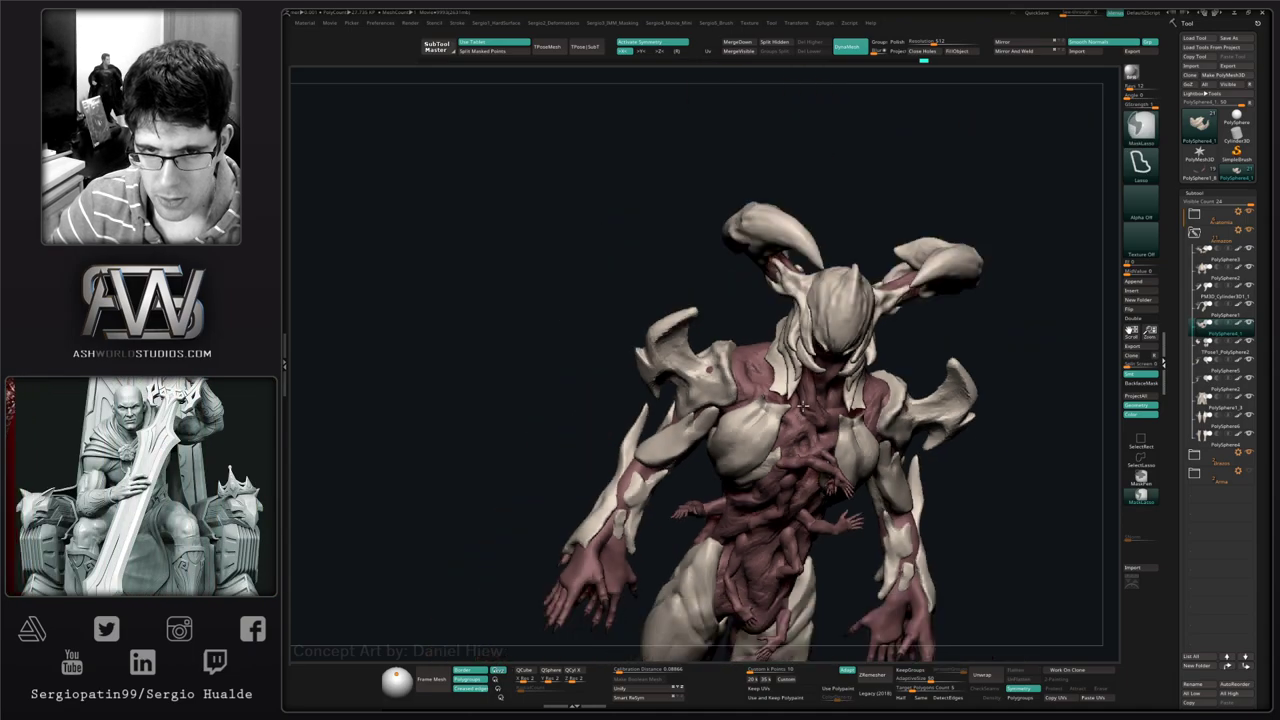
- Reveal the plates' hidden shoulder straps, isolate the piece, and mask the chest plates so only the curved straps stay editable
left_click_drag(1000, 420, 931, 346)
left_click(931, 346, "ctrl+shift")
left_click_drag(955, 430, 848, 427)
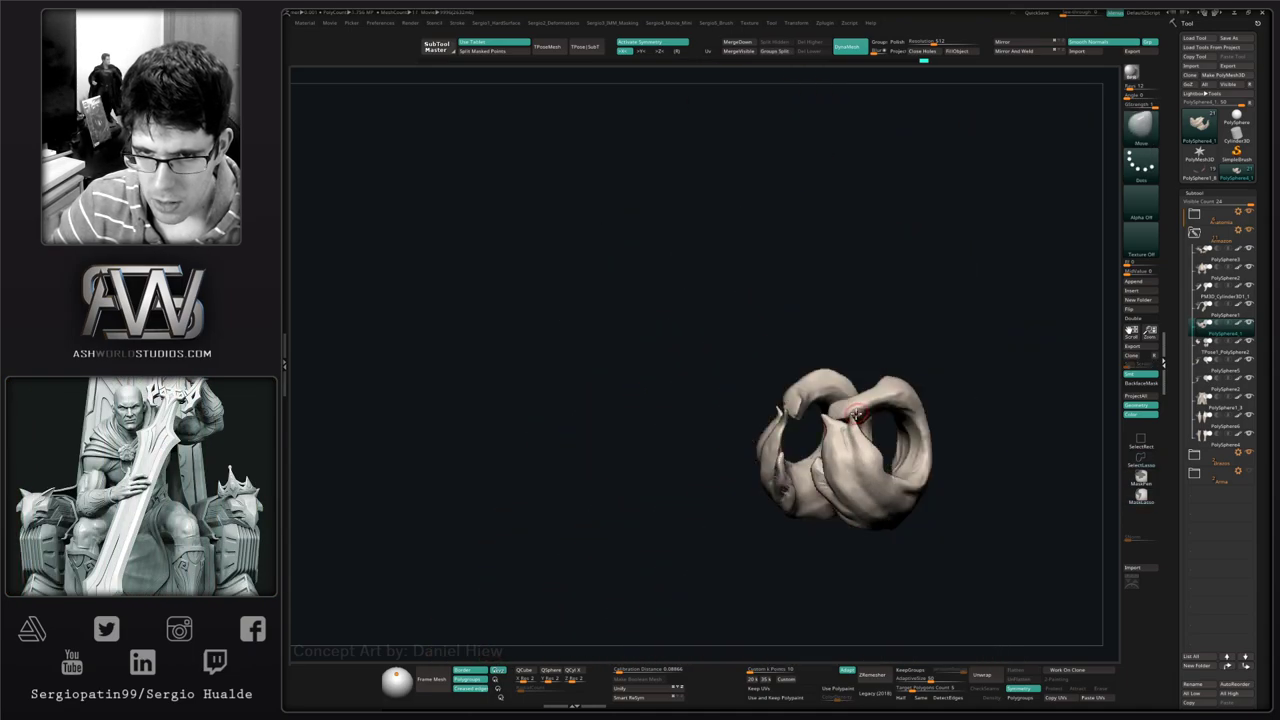
mouse_move(851, 450)
right_mouse_down()
mouse_move(857, 514)
mouse_move(840, 465)
right_mouse_up()
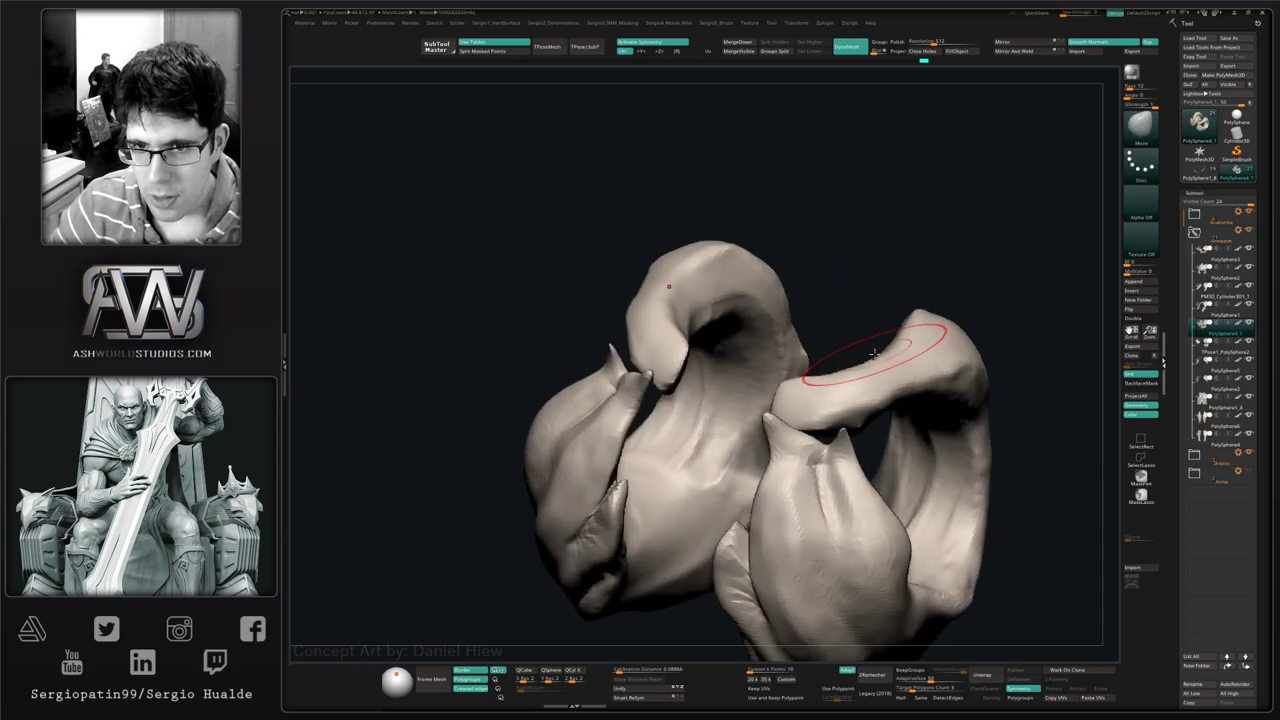
key("w")
left_click(945, 371, "ctrl")
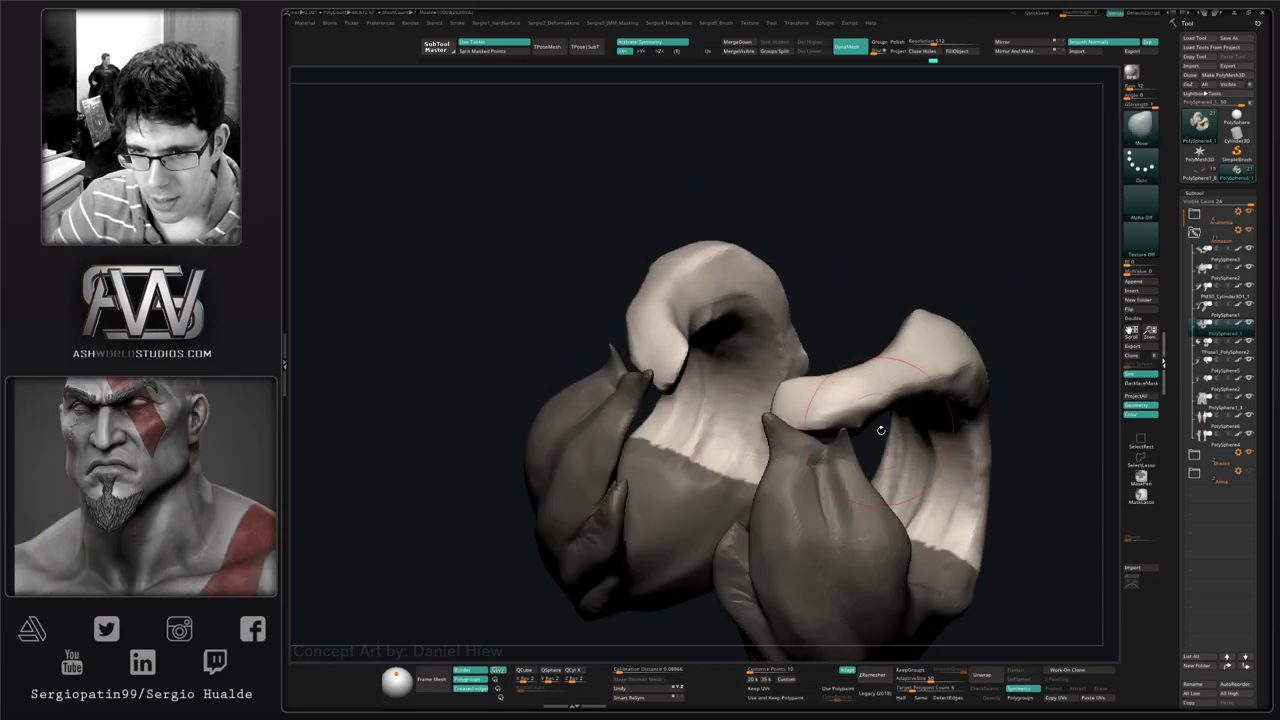
key("q")
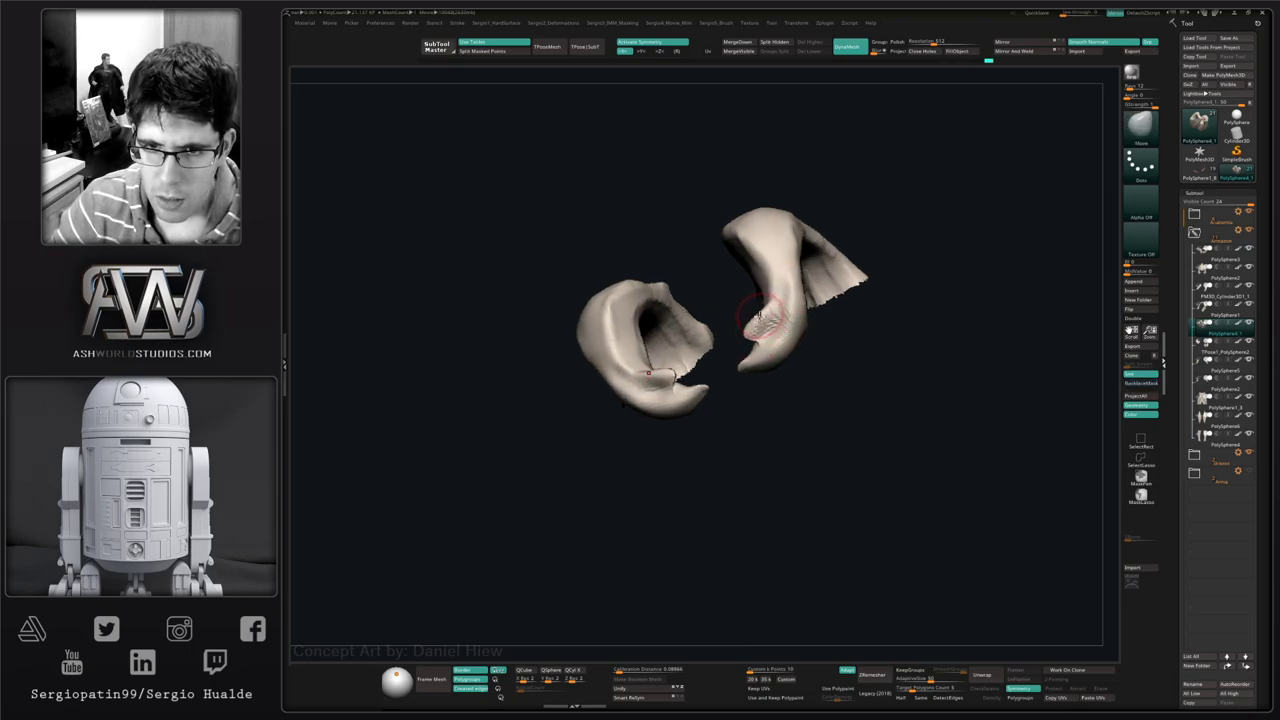
- Shape and smooth the inner edge near the isolated straps' front tips, and restore the hidden parts
left_click_drag(744, 339, 742, 335)
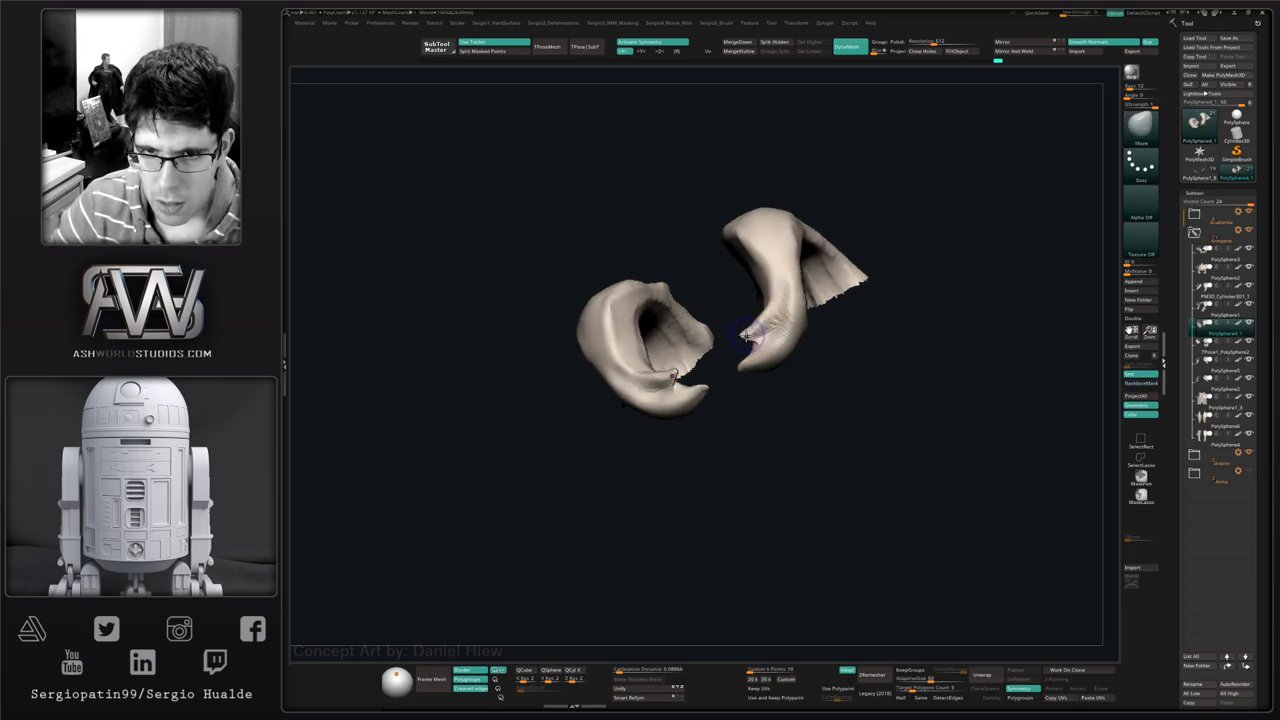
mouse_move(788, 356)
right_mouse_down()
mouse_move(774, 434)
mouse_move(791, 406)
mouse_move(877, 389)
mouse_move(813, 434)
mouse_move(895, 428)
mouse_move(744, 436)
right_mouse_up()
left_click(877, 389, "ctrl+shift")
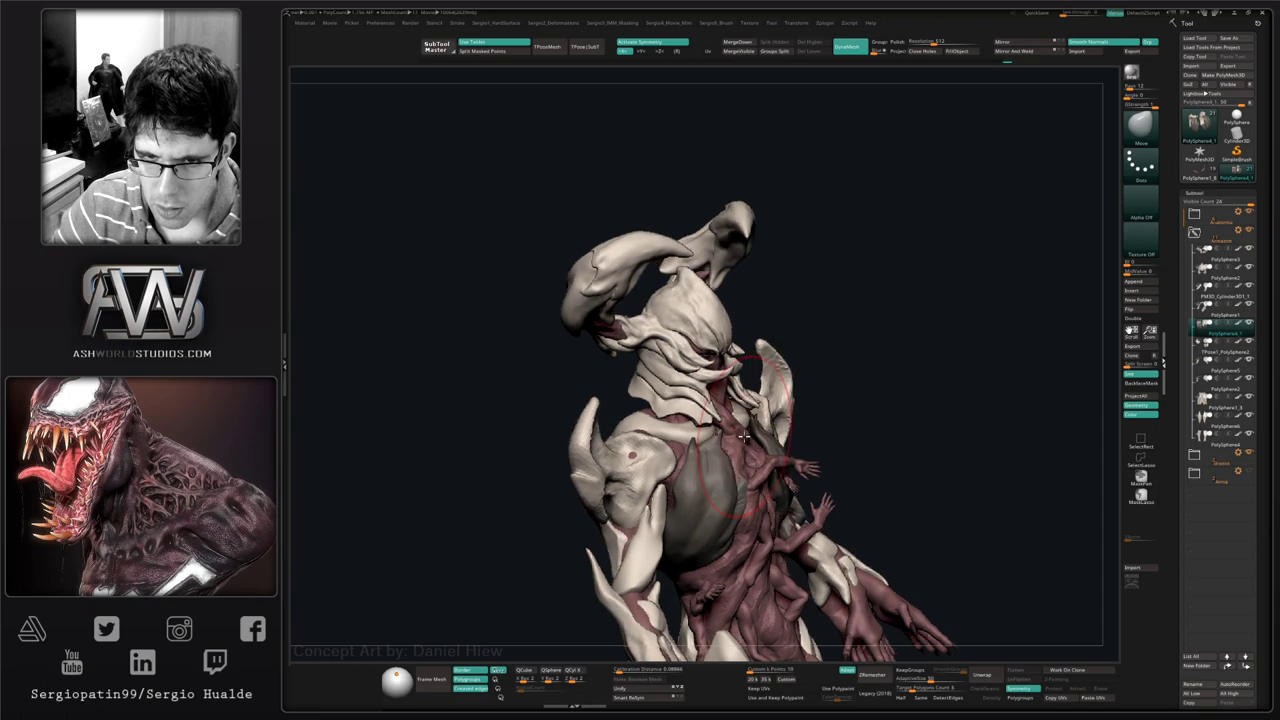
- Reshape the unmasked shoulder straps' pointed front ends with the Move brush, checking them against the full creature
mouse_move(744, 436)
left_mouse_down()
mouse_move(731, 425)
mouse_move(746, 438)
left_mouse_up()
mouse_move(748, 440)
right_mouse_down()
mouse_move(722, 432)
mouse_move(747, 427)
right_mouse_up()
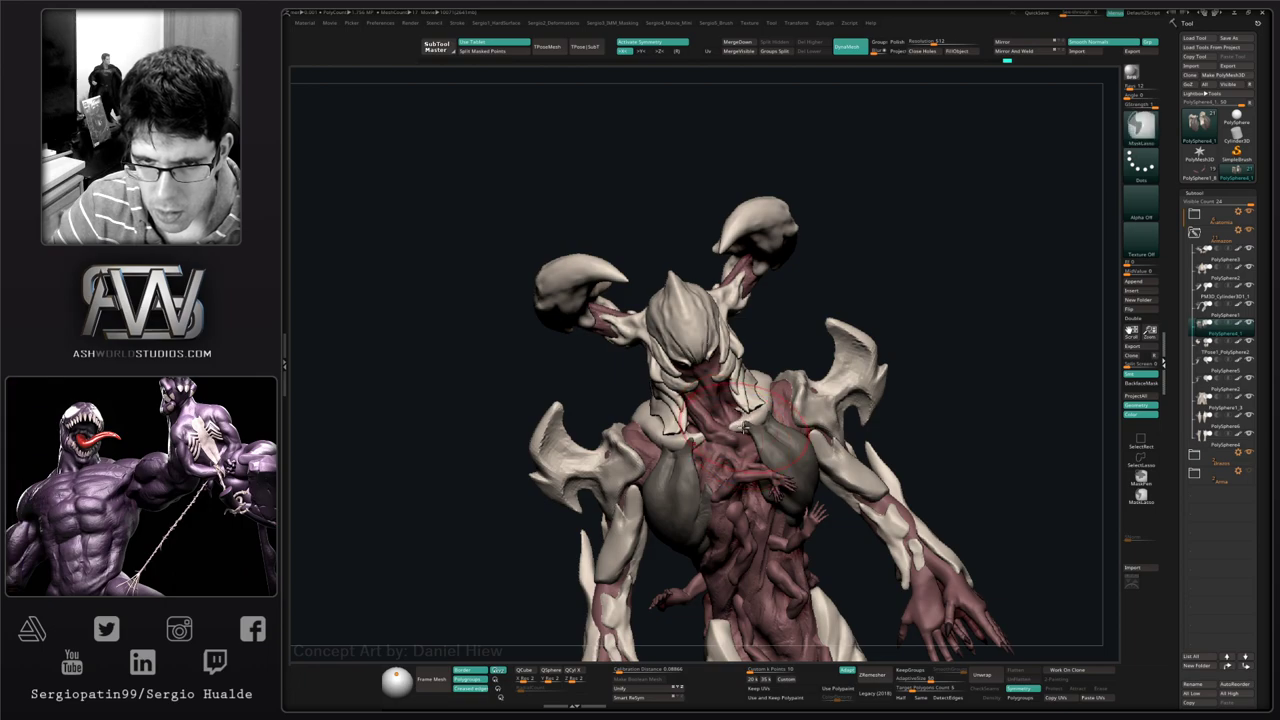
left_click_drag(741, 432, 737, 436)
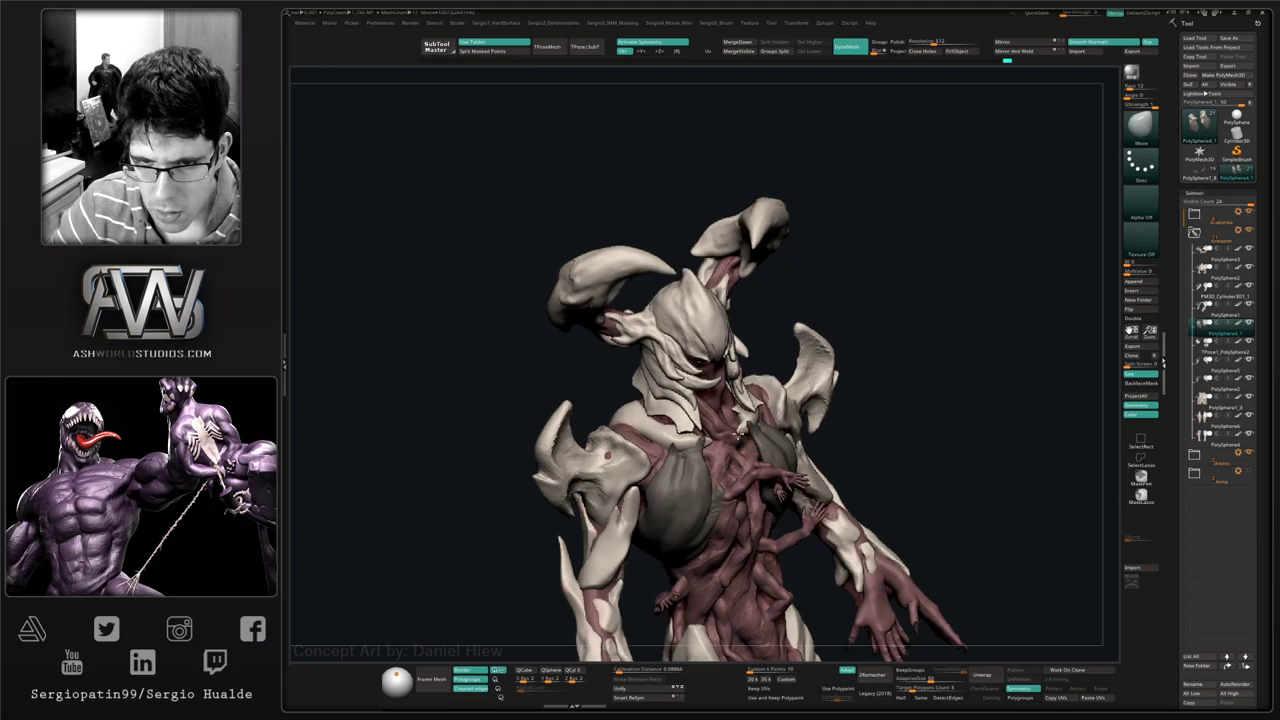
right_click_drag(741, 432, 760, 386)
key("alt+s")
left_click_drag(760, 386, 743, 406)
mouse_move(759, 345)
left_mouse_down()
mouse_move(740, 298)
mouse_move(737, 320)
left_mouse_up()
left_click_drag(746, 424, 741, 436)
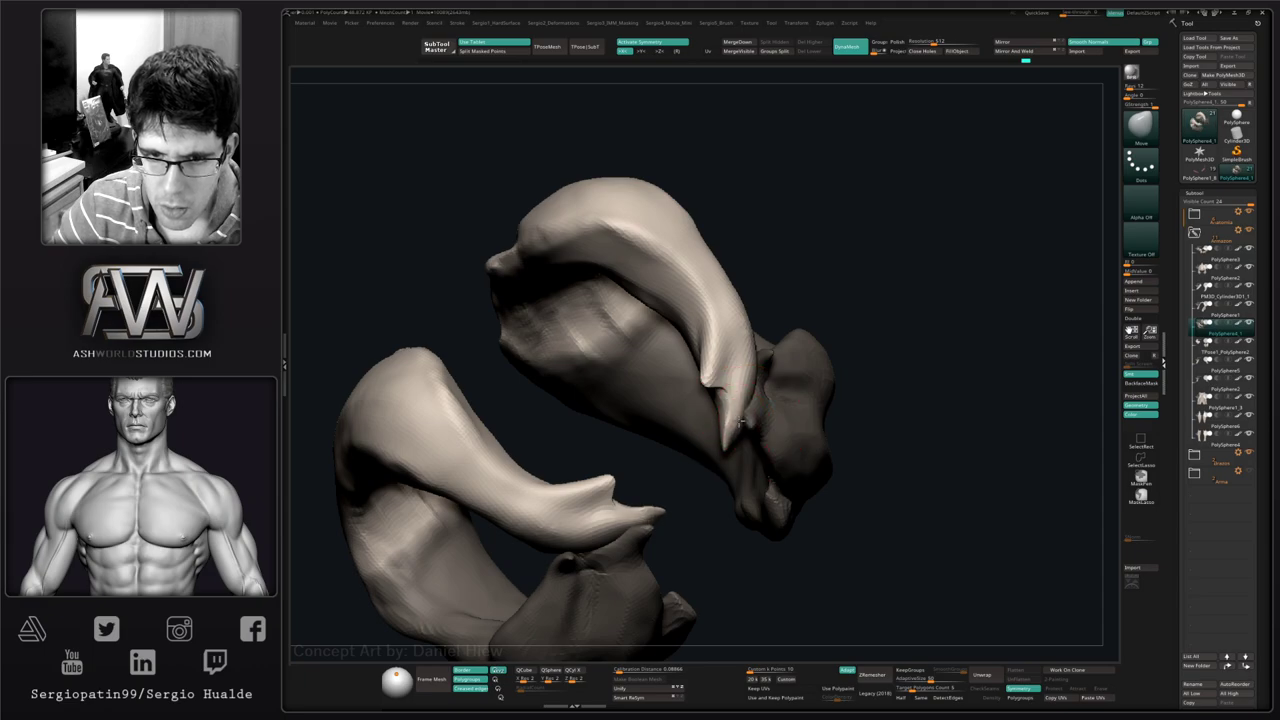
- Bring back the full character and examine the horns, head and shoulder armour from the front and at an angle
right_click_drag(760, 430, 820, 392, "ctrl")
right_click_drag(820, 392, 724, 422)
key("alt+s")
mouse_move(722, 422)
left_mouse_down()
mouse_move(760, 401)
mouse_move(727, 410)
mouse_move(747, 389)
mouse_move(783, 415)
mouse_move(773, 349)
mouse_move(786, 423)
left_mouse_up()
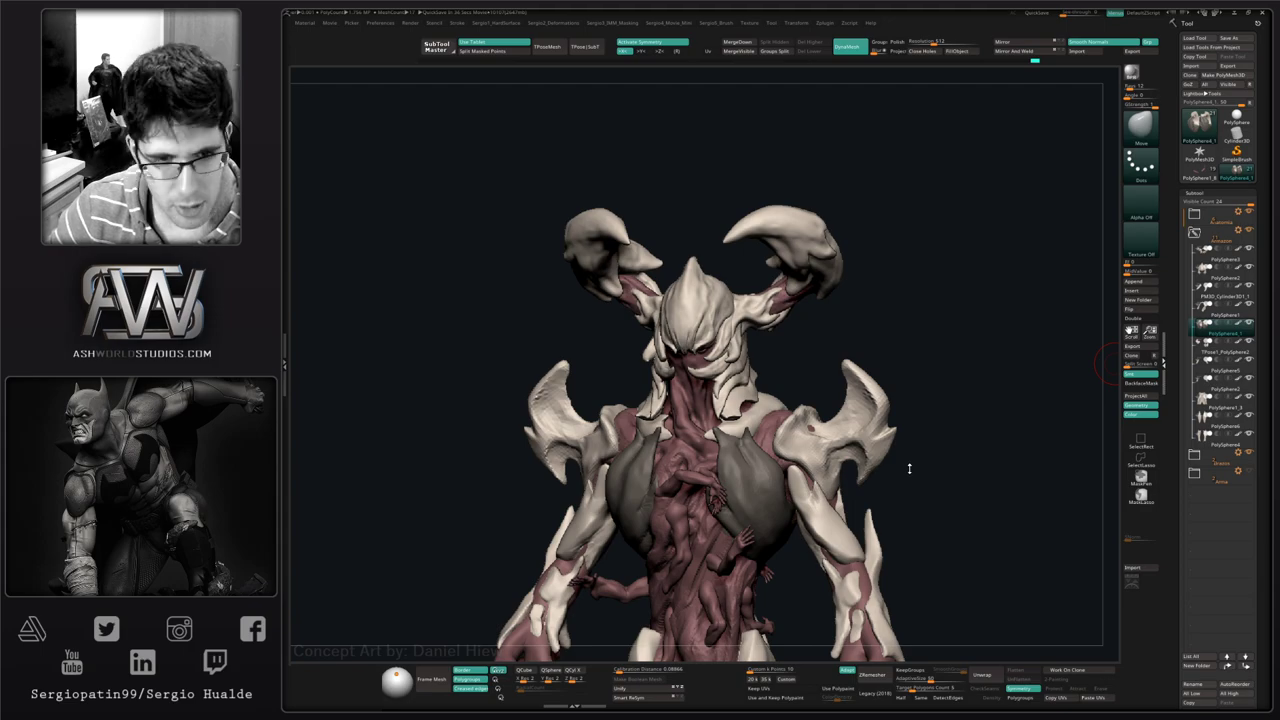
left_click_drag(943, 474, 943, 463)
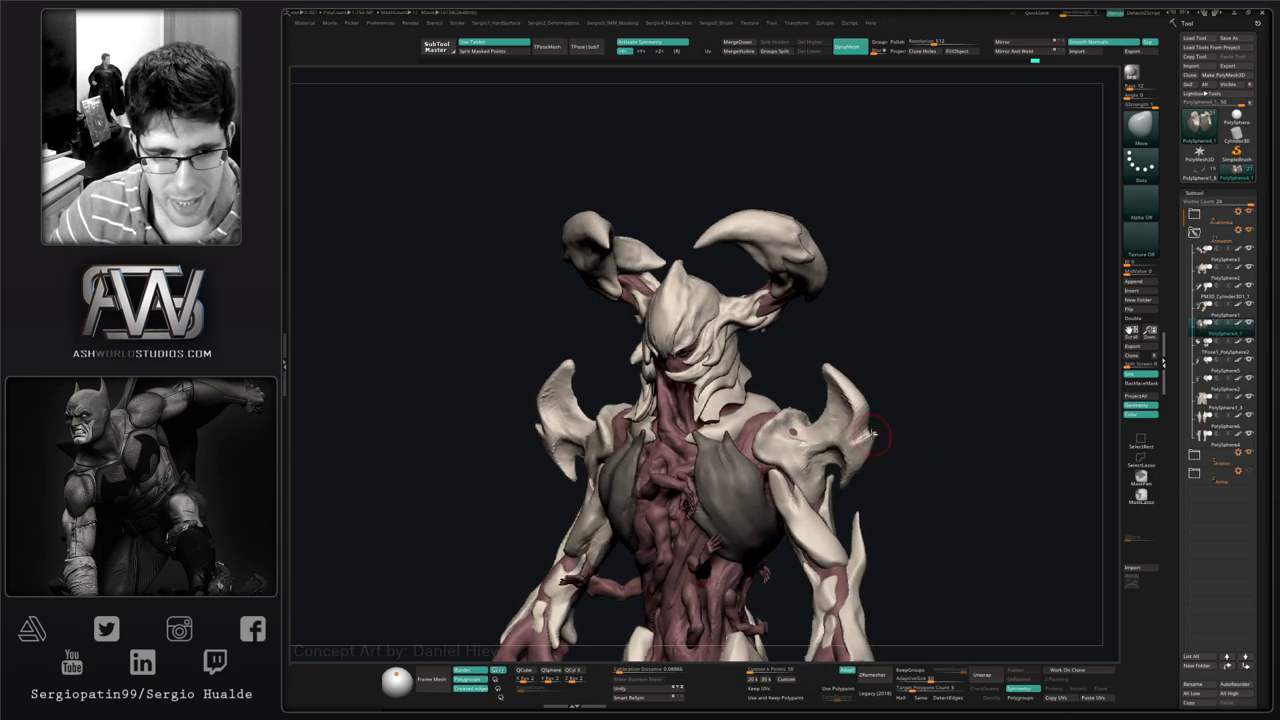
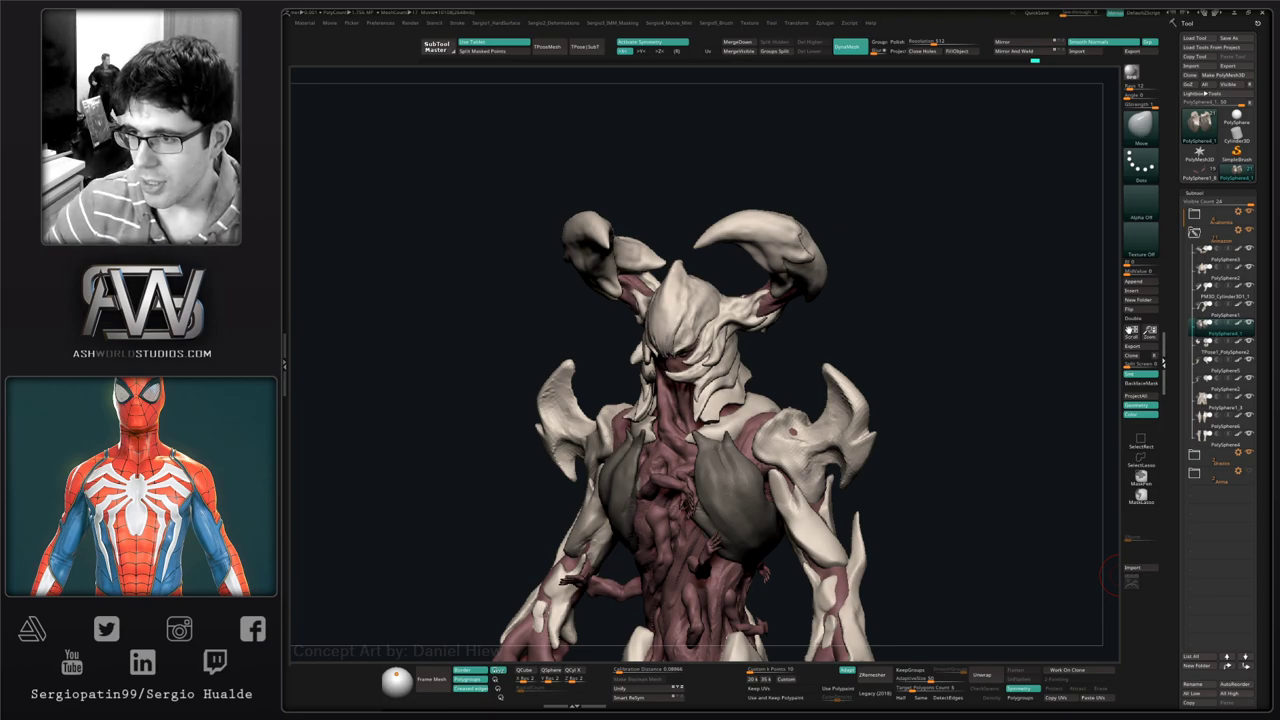
mouse_move(989, 411)
left_mouse_down()
mouse_move(940, 437)
mouse_move(881, 435)
left_mouse_up()
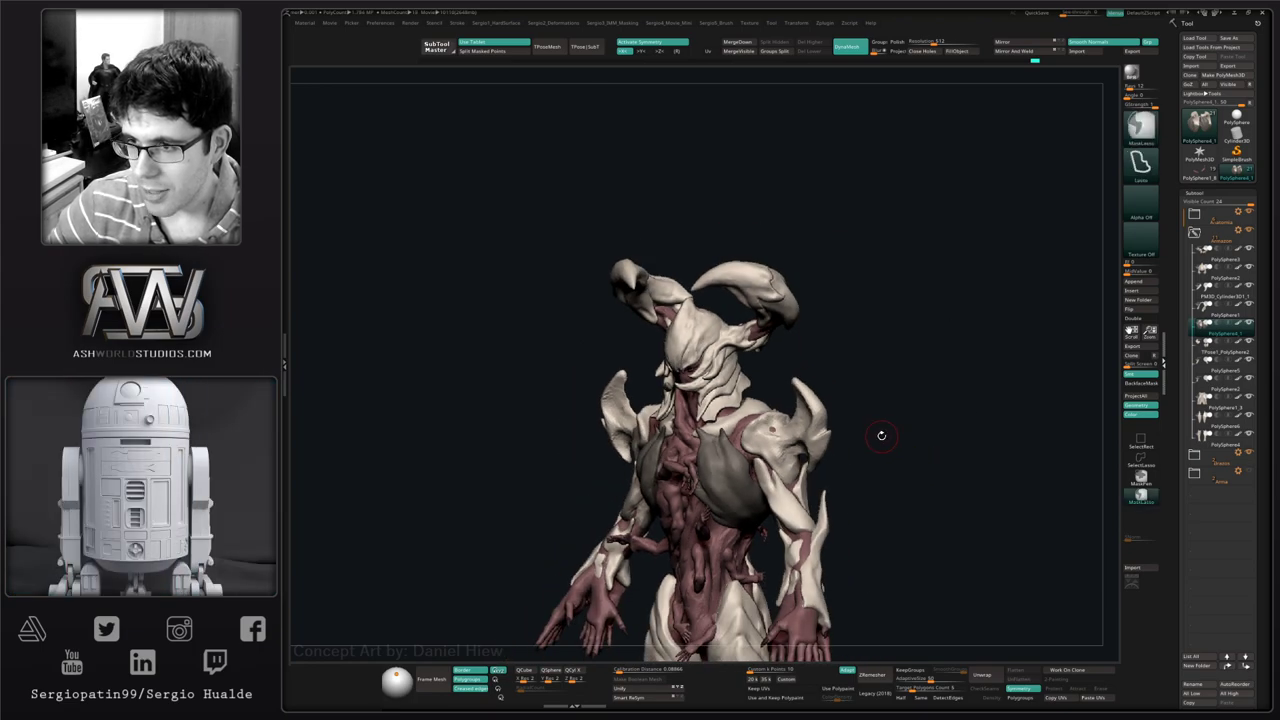
right_click_drag(881, 435, 883, 454, "shift")
mouse_move(762, 454)
right_mouse_down("alt")
mouse_move(770, 410)
mouse_move(774, 429)
right_mouse_up("alt")
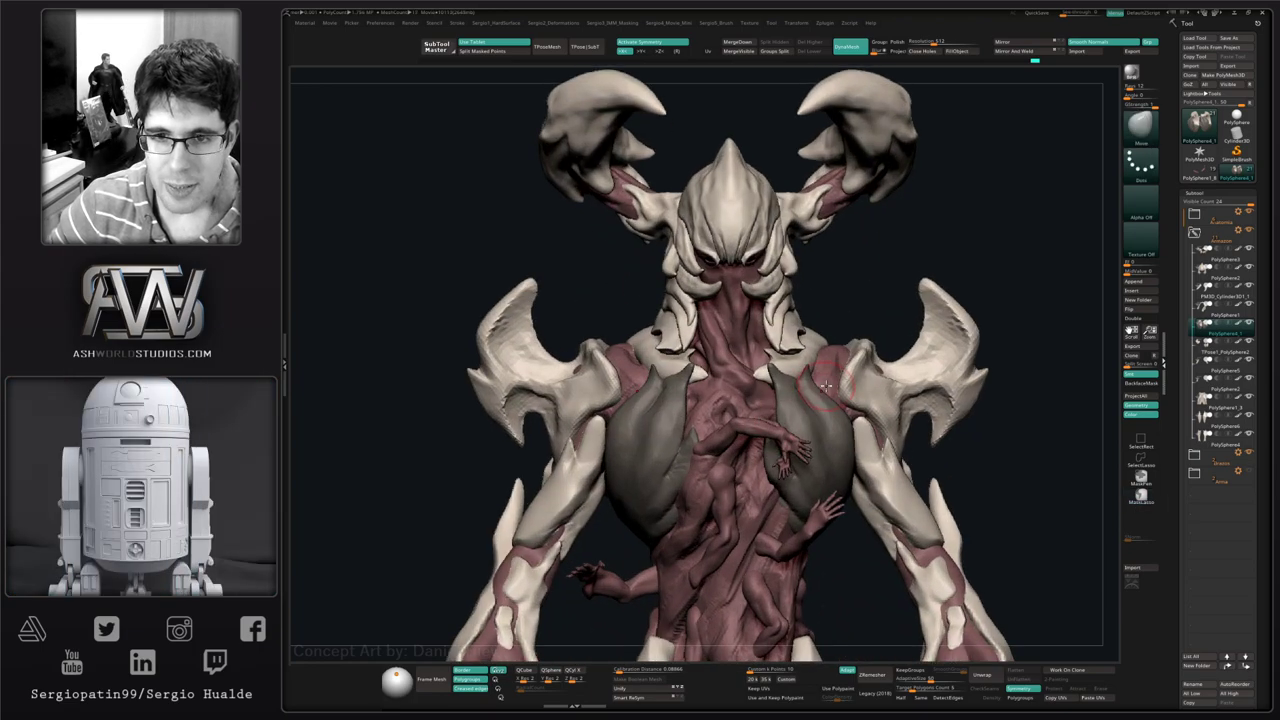
- Solo the chest and shoulder armour subtool and hide its dark chest plates, leaving only the pale curved plates
key("alt+s")
right_click_drag(826, 385, 771, 460)
right_click_drag(820, 310, 917, 408, "alt")
right_click_drag(917, 408, 766, 406, "alt")
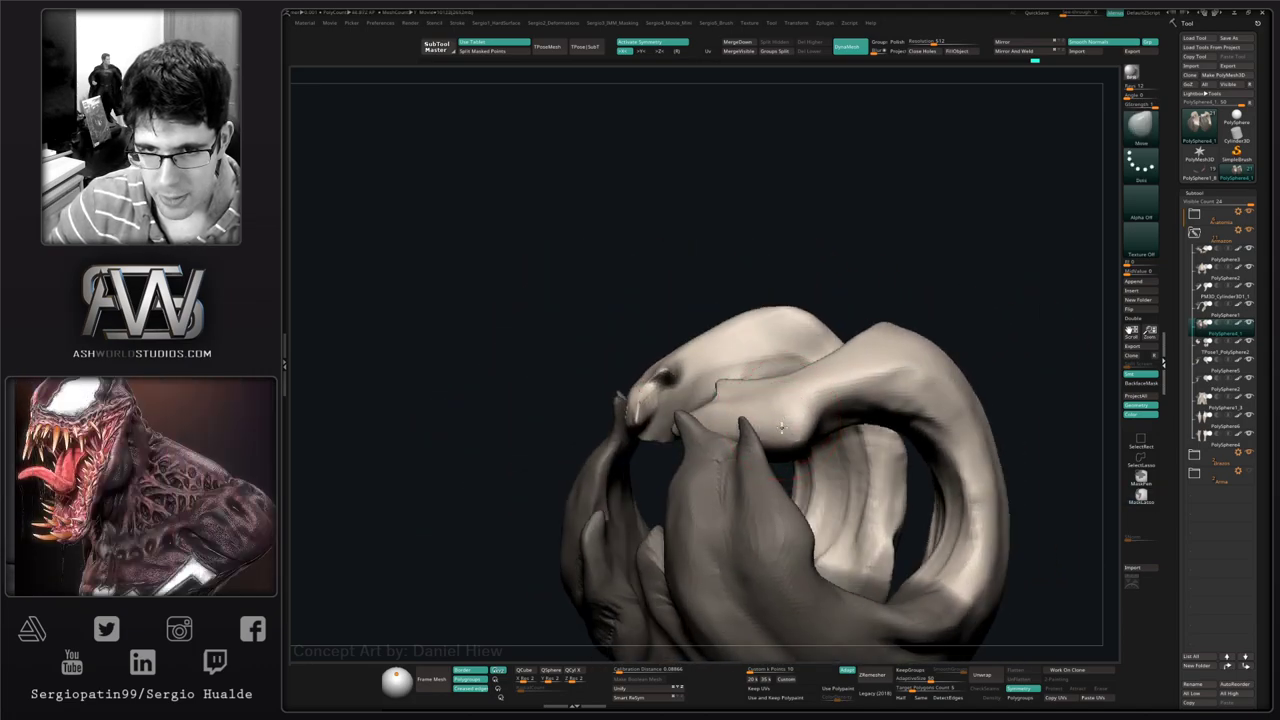
left_click_drag(782, 428, 766, 429)
left_click(760, 422, "ctrl+shift")
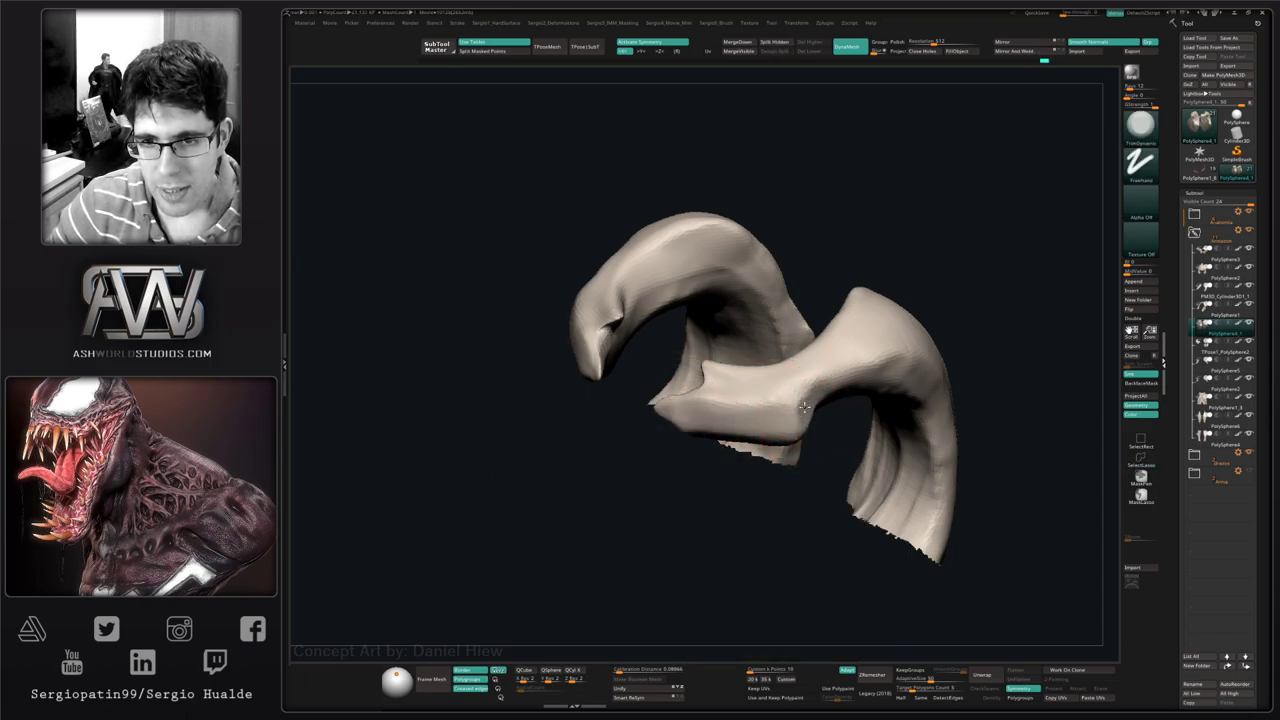
- Trim the surface of the curved plates and adjust their arched outline with a resized Move brush
mouse_move(912, 372)
left_mouse_down()
mouse_move(753, 394)
mouse_move(914, 271)
mouse_move(811, 378)
mouse_move(771, 374)
mouse_move(751, 354)
mouse_move(773, 357)
left_mouse_up()
key("b")
key("m")
key("v")
key("s")
right_click_drag(810, 323, 826, 335)
left_click_drag(826, 335, 812, 346)
mouse_move(812, 346)
right_mouse_down()
mouse_move(770, 358)
mouse_move(737, 420)
mouse_move(689, 429)
mouse_move(695, 402)
mouse_move(718, 399)
mouse_move(620, 449)
mouse_move(655, 457)
mouse_move(721, 397)
right_mouse_up()
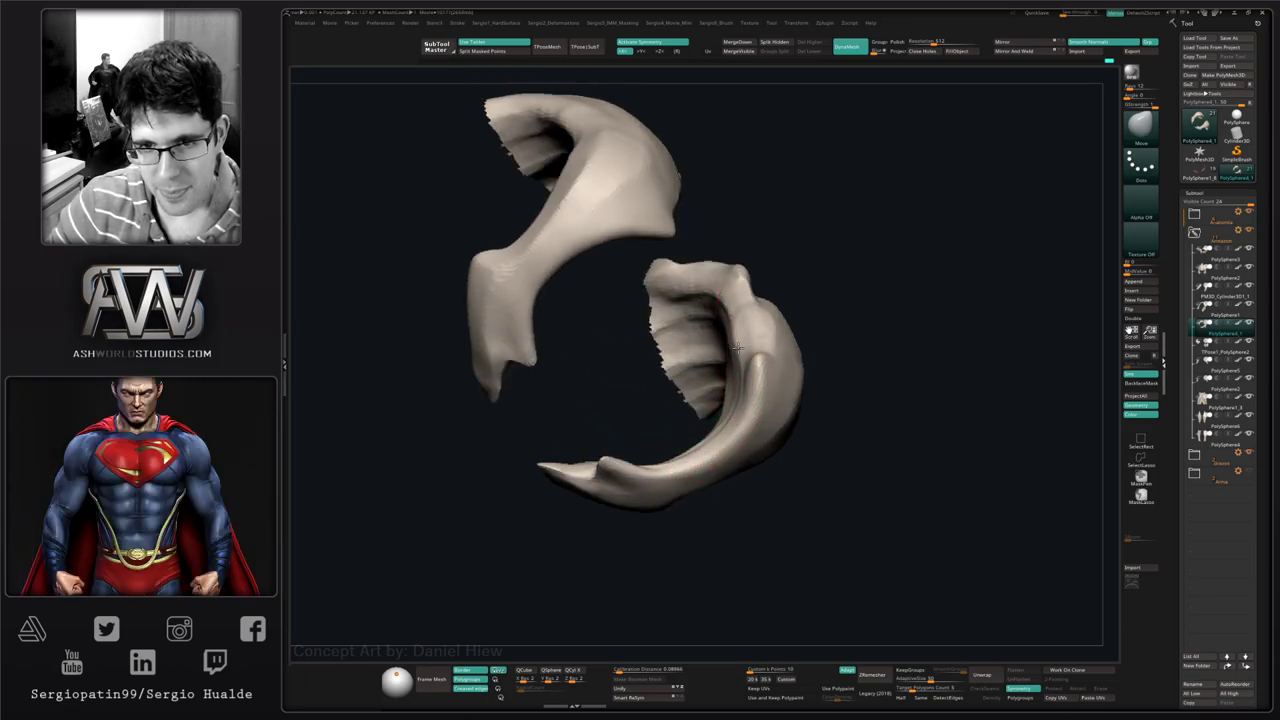
- Refine the curve and side edges of the shoulder plates with the Move brush
mouse_move(738, 348)
right_mouse_down()
mouse_move(714, 429)
mouse_move(709, 371)
mouse_move(723, 409)
right_mouse_up()
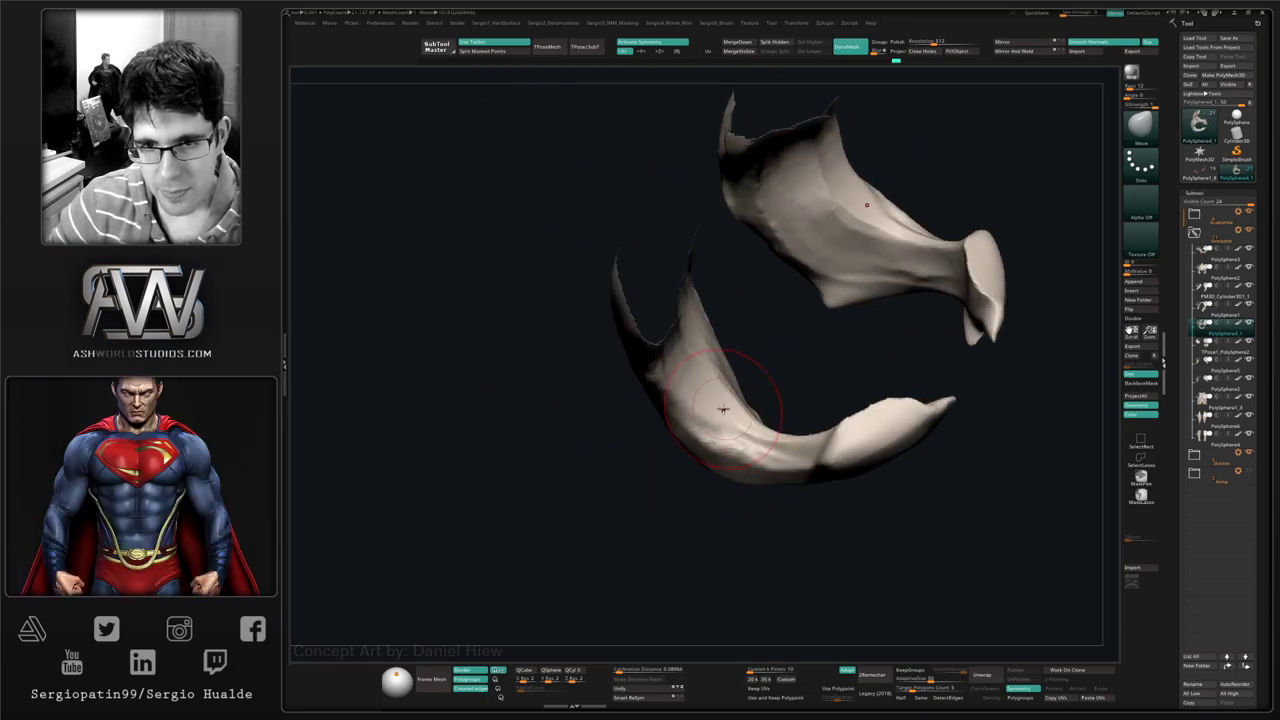
mouse_move(723, 409)
left_mouse_down()
mouse_move(680, 380)
mouse_move(697, 374)
mouse_move(760, 443)
left_mouse_up()
mouse_move(760, 443)
right_mouse_down()
mouse_move(700, 400)
mouse_move(728, 378)
right_mouse_up()
left_click_drag(728, 378, 756, 419)
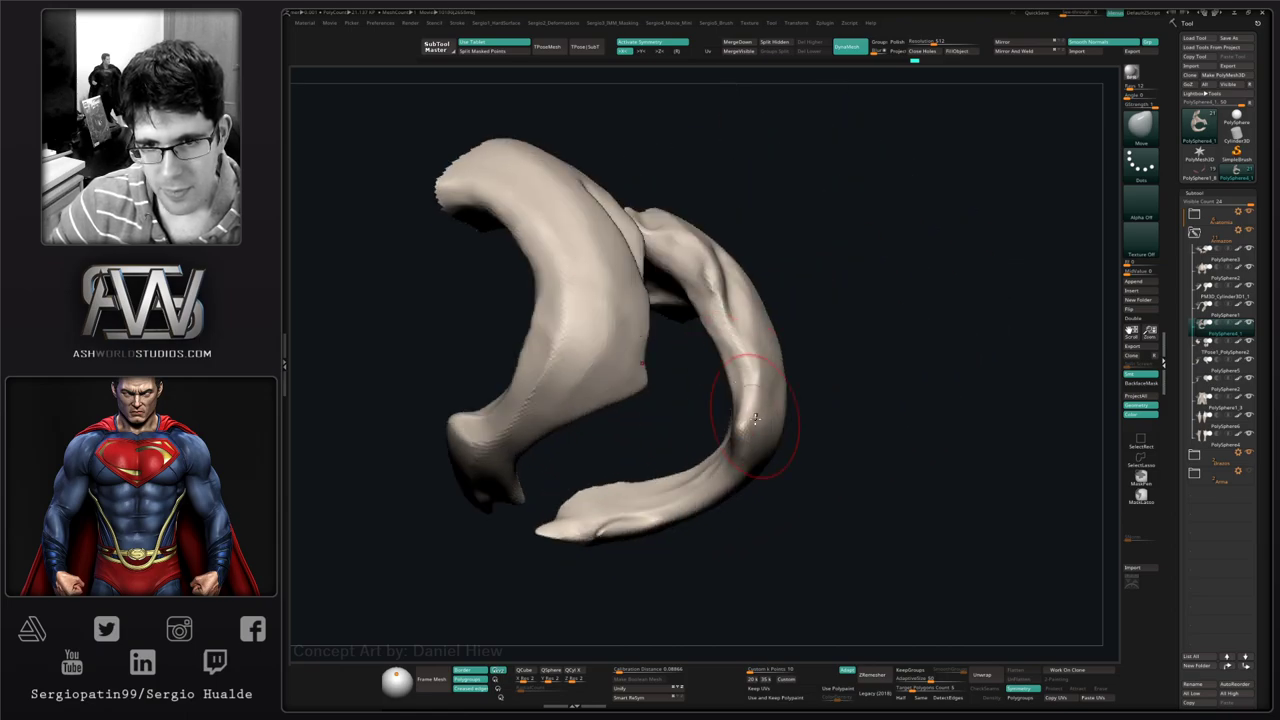
- Show the whole character and check how the shoulder plates sit on the back
right_click_drag(756, 419, 663, 514)
key("shift+s")
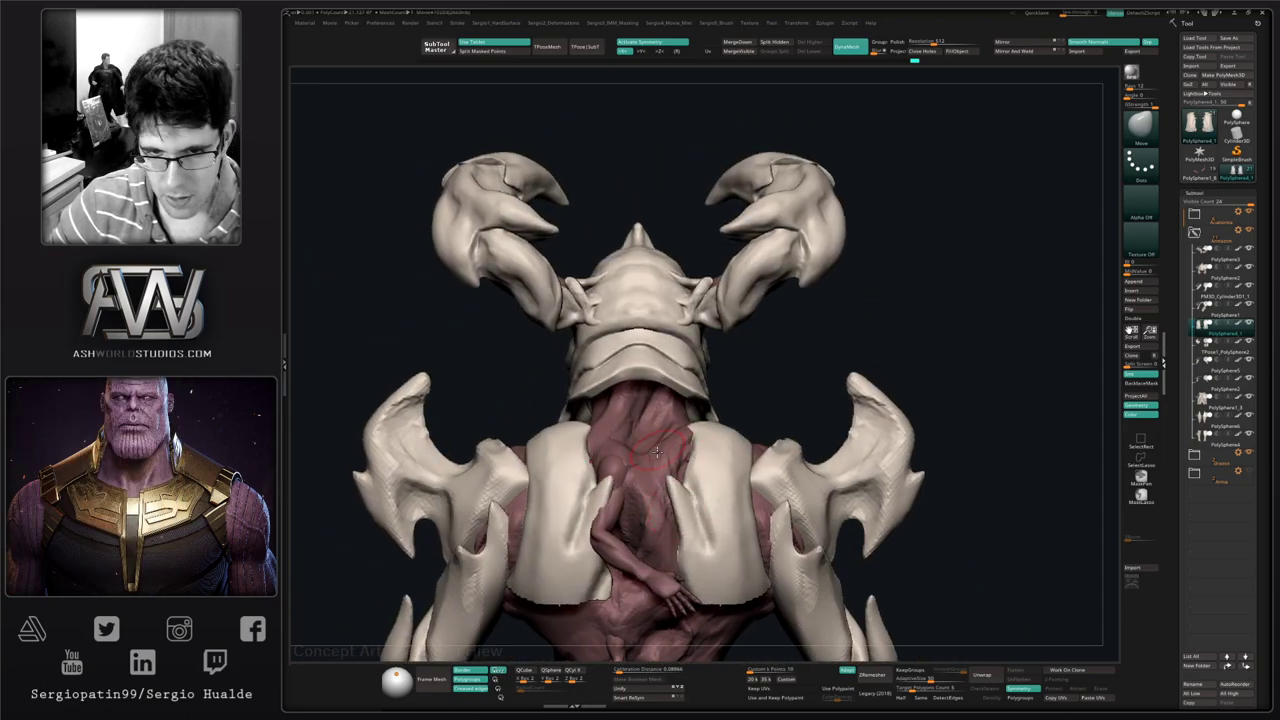
left_click_drag(686, 517, 669, 495)
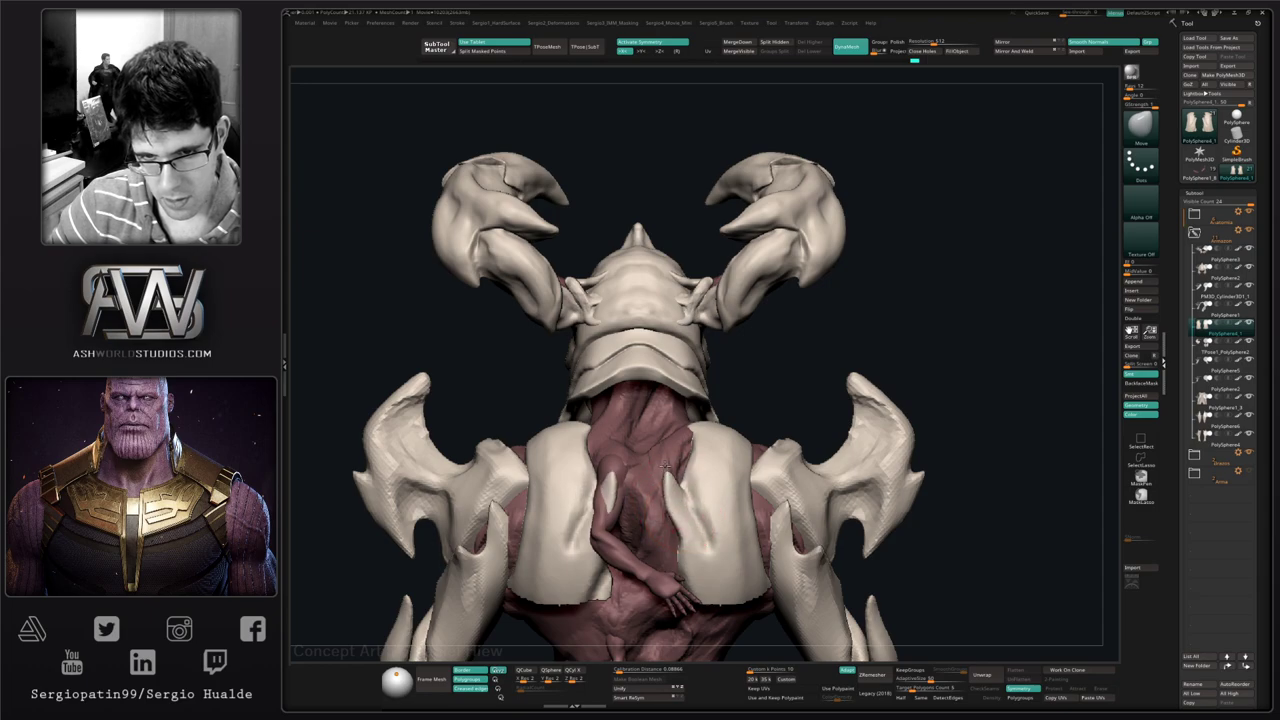
right_click_drag(665, 465, 676, 505)
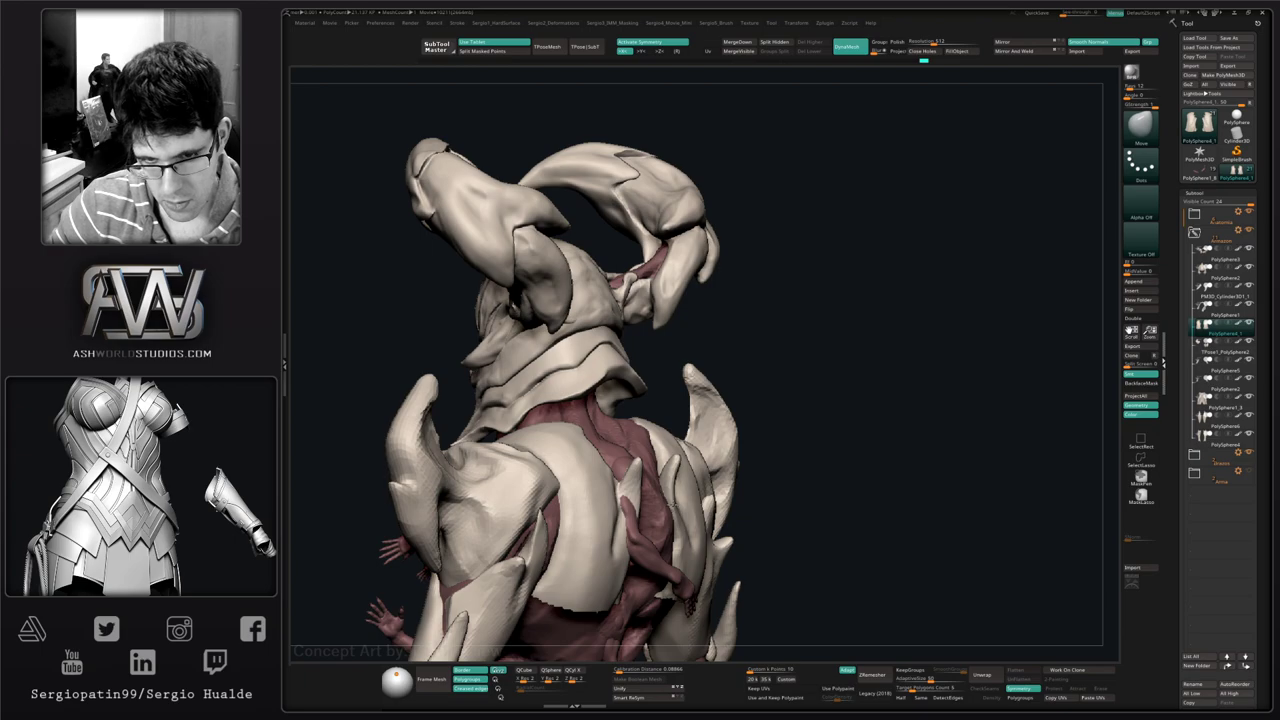
right_click_drag(673, 505, 652, 474)
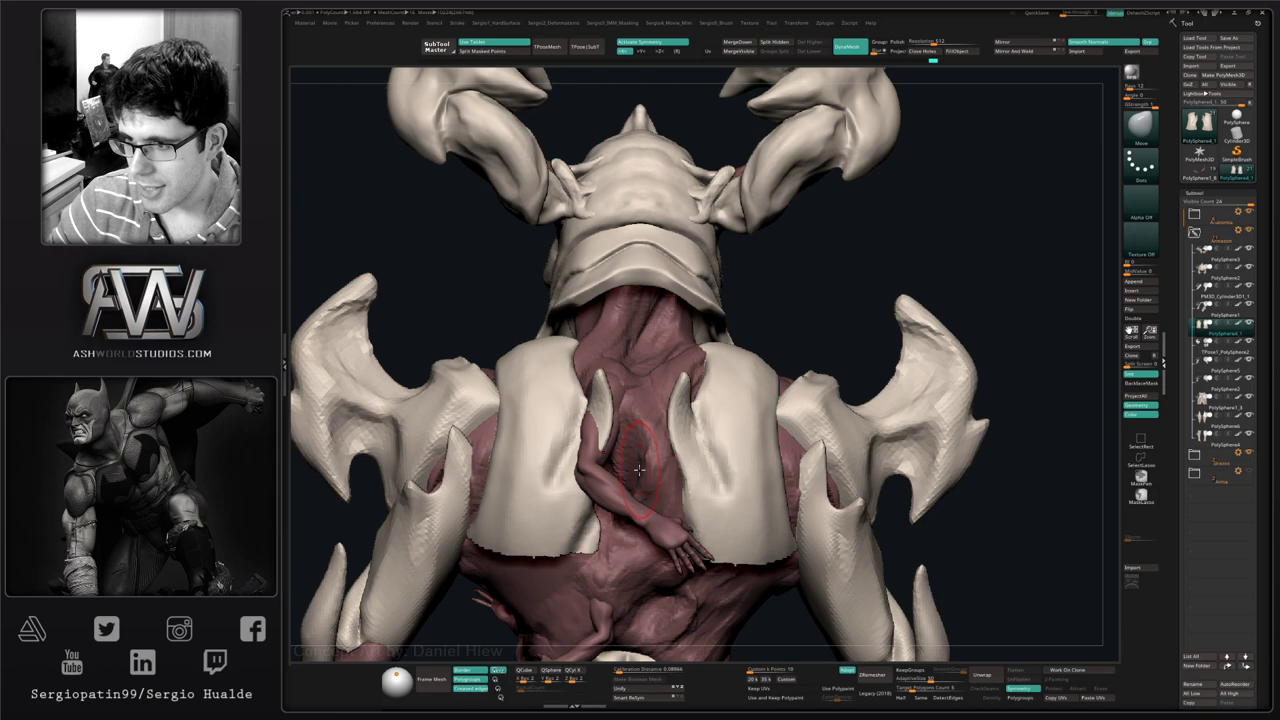
right_click_drag(668, 484, 683, 450)
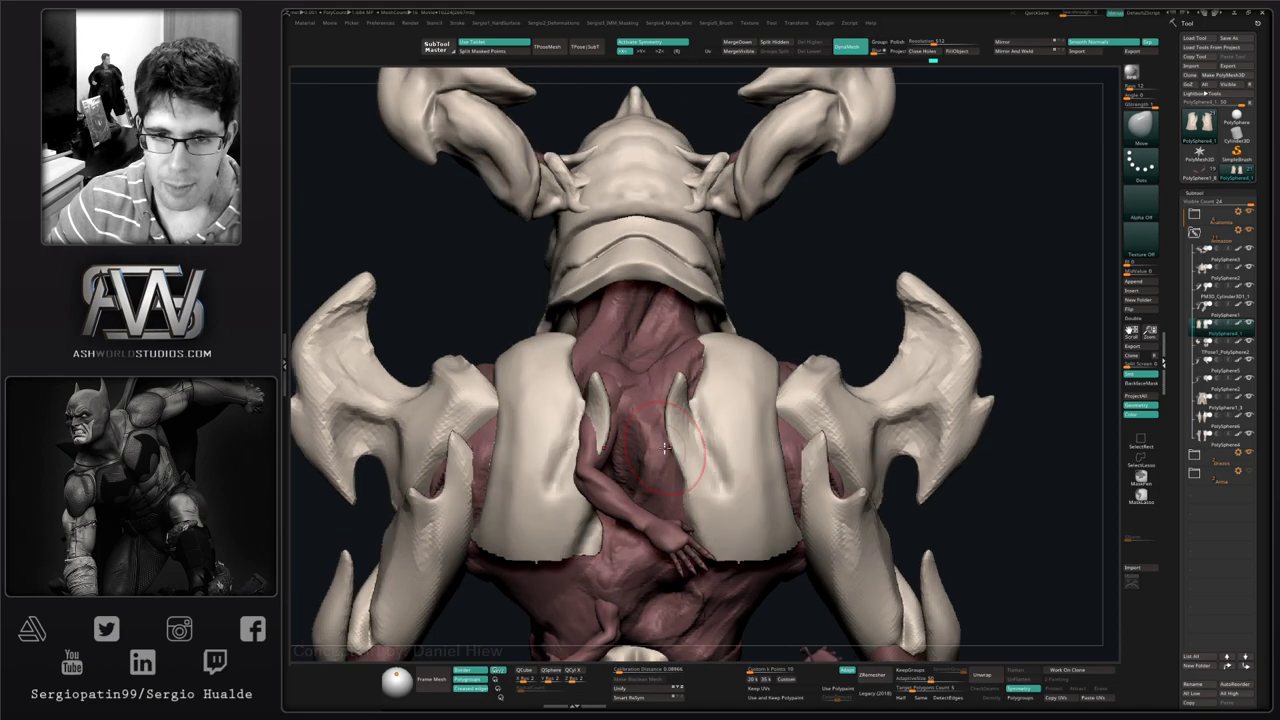
- Solo the shoulder plates and smooth the spike and its base on the back edge
key("shift+s")
right_click_drag(683, 403, 661, 430, "ctrl")
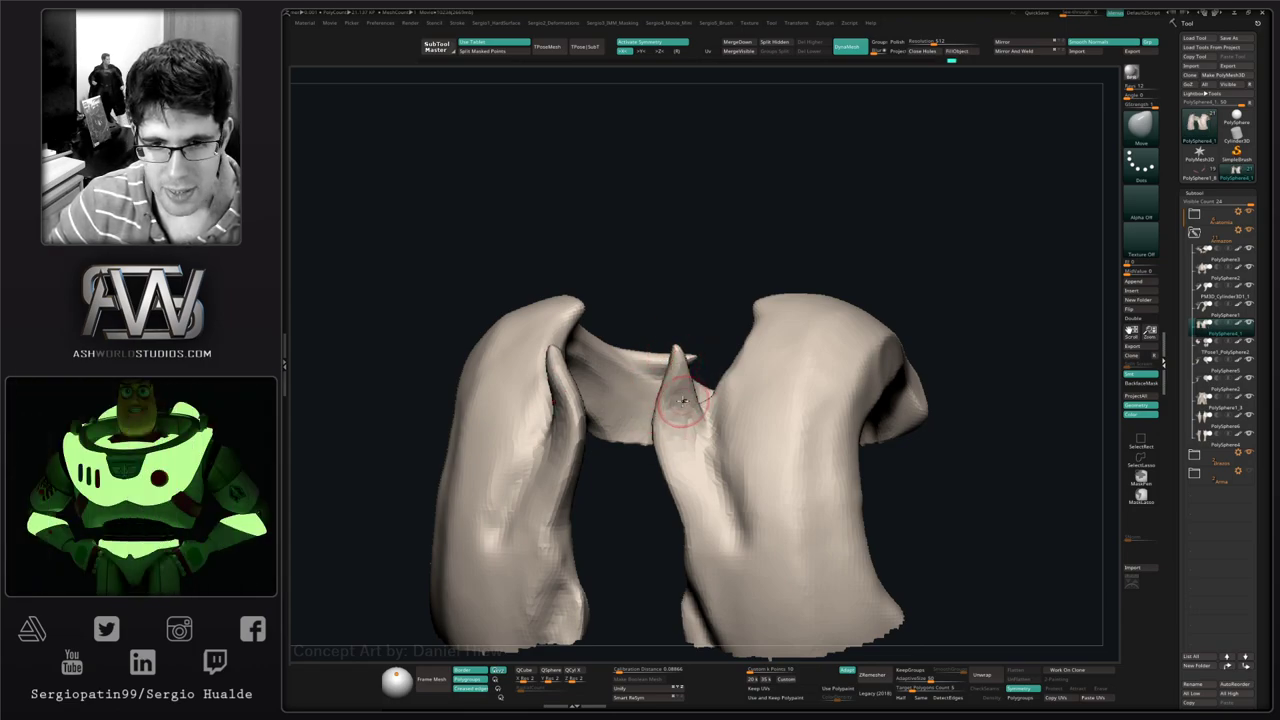
mouse_move(672, 376)
left_mouse_down("shift")
mouse_move(717, 549)
mouse_move(688, 410)
mouse_move(734, 549)
left_mouse_up("shift")
- Build up the back-edge spike of the plates with the Standard brush and smooth the strokes
key("b")
key("s")
key("t")
mouse_move(734, 549)
right_mouse_down()
mouse_move(800, 551)
mouse_move(803, 531)
mouse_move(681, 424)
right_mouse_up()
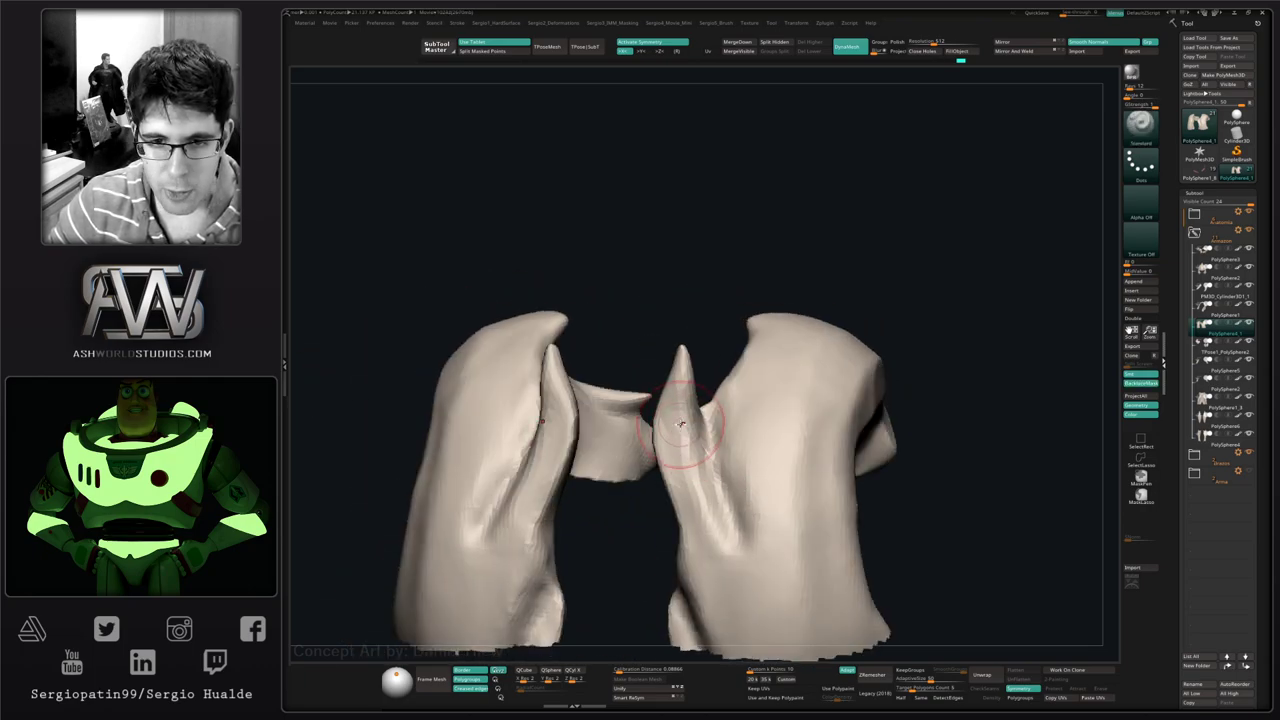
left_click_drag(682, 421, 700, 480)
left_click_drag(686, 409, 714, 465, "shift")
mouse_move(713, 465)
right_mouse_down()
mouse_move(700, 471)
mouse_move(709, 423)
mouse_move(686, 371)
mouse_move(719, 400)
mouse_move(707, 380)
right_mouse_up()
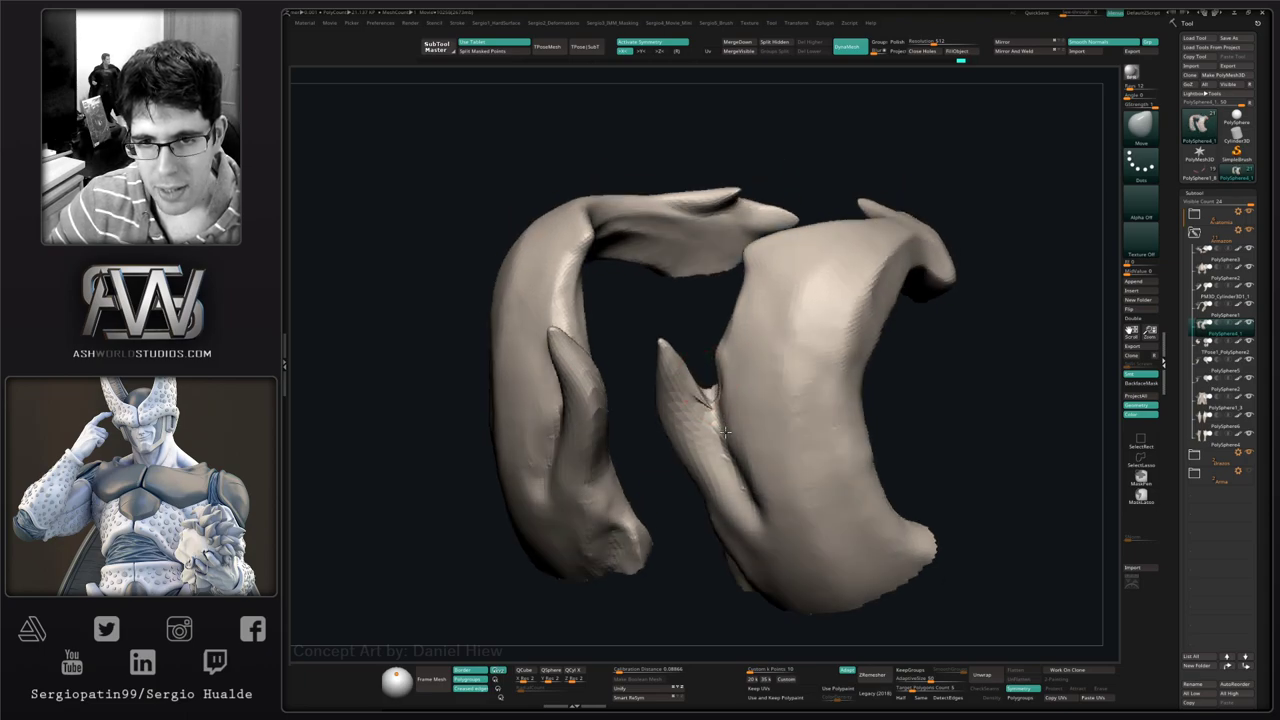
- Brush a Clay stroke onto the outer face of the plate near the back spike
mouse_move(725, 432)
right_mouse_down()
mouse_move(711, 404)
mouse_move(709, 425)
mouse_move(652, 462)
mouse_move(674, 451)
right_mouse_up()
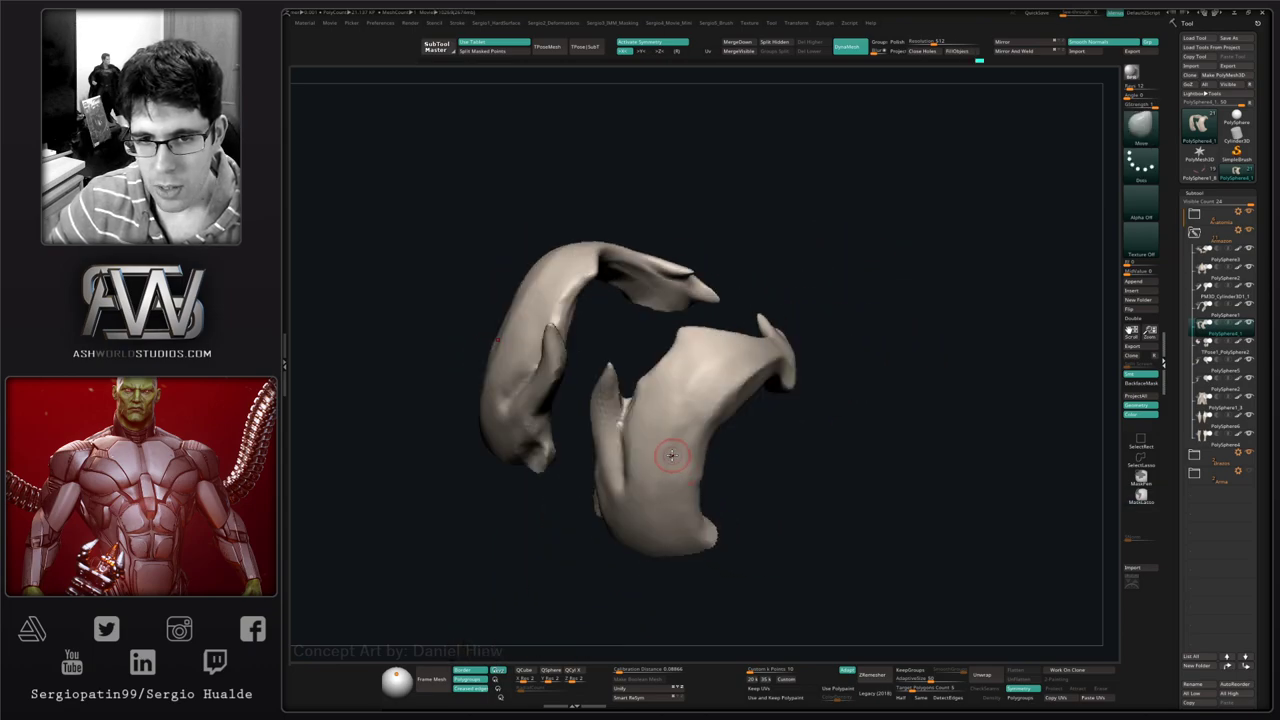
key("b")
key("c")
key("l")
left_click_drag(674, 451, 654, 451)
mouse_move(657, 451)
right_mouse_down("alt")
mouse_move(679, 499)
mouse_move(686, 459)
right_mouse_up("alt")
- Choose the Move brush and lasso-mask the plate's upper part, keeping the inner edge beside the spike unmasked
key("b")
key("m")
key("v")
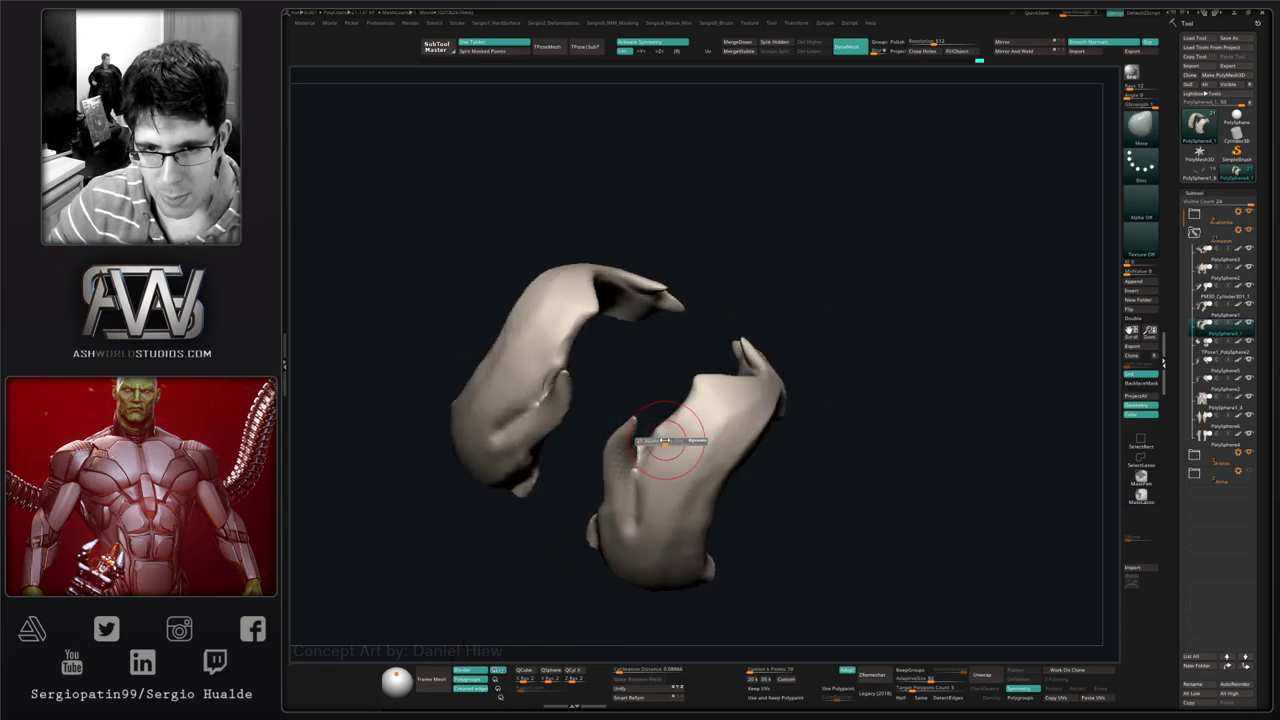
mouse_move(639, 450)
left_mouse_down("ctrl")
mouse_move(654, 550)
mouse_move(689, 360)
mouse_move(694, 369)
left_mouse_up("ctrl")
mouse_move(697, 371)
right_mouse_down("ctrl")
mouse_move(662, 455)
mouse_move(671, 380)
right_mouse_up("ctrl")
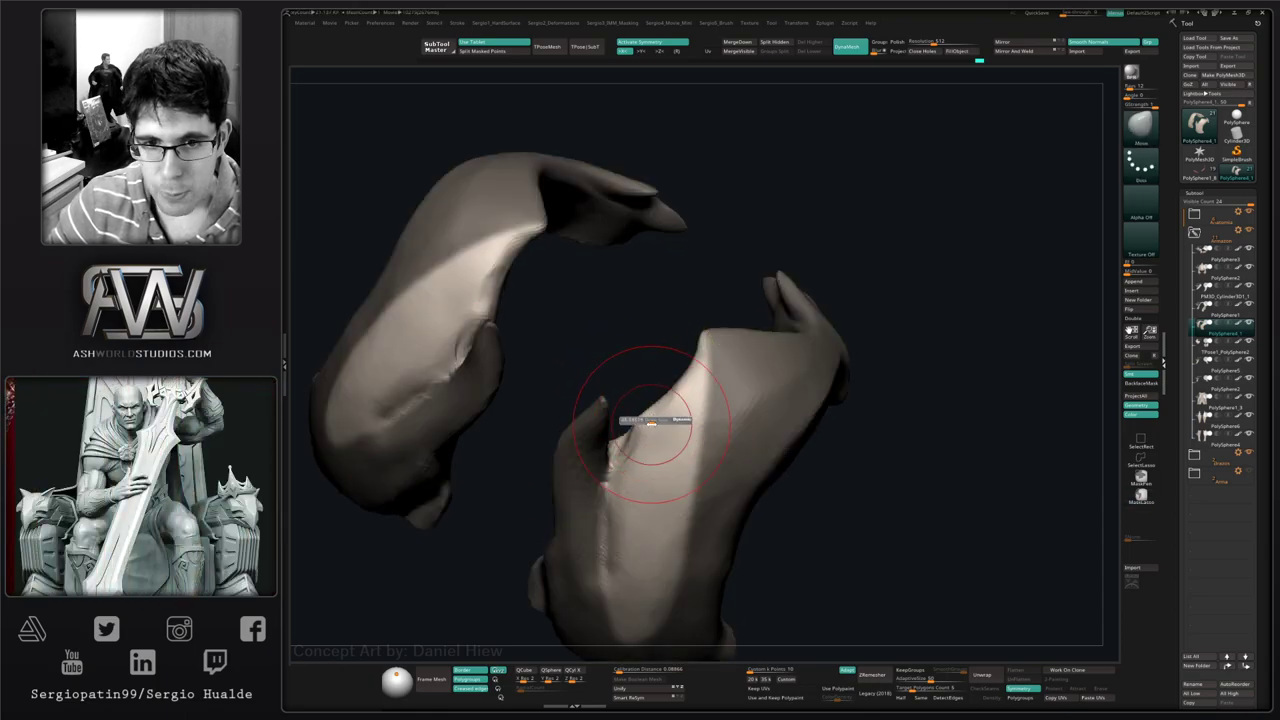
- Pull the unmasked inner edge outward with the Move brush to form a pointed tooth along the mask border
mouse_move(637, 391)
left_mouse_down()
mouse_move(622, 372)
mouse_move(660, 370)
left_mouse_up()
key("ctrl+z")
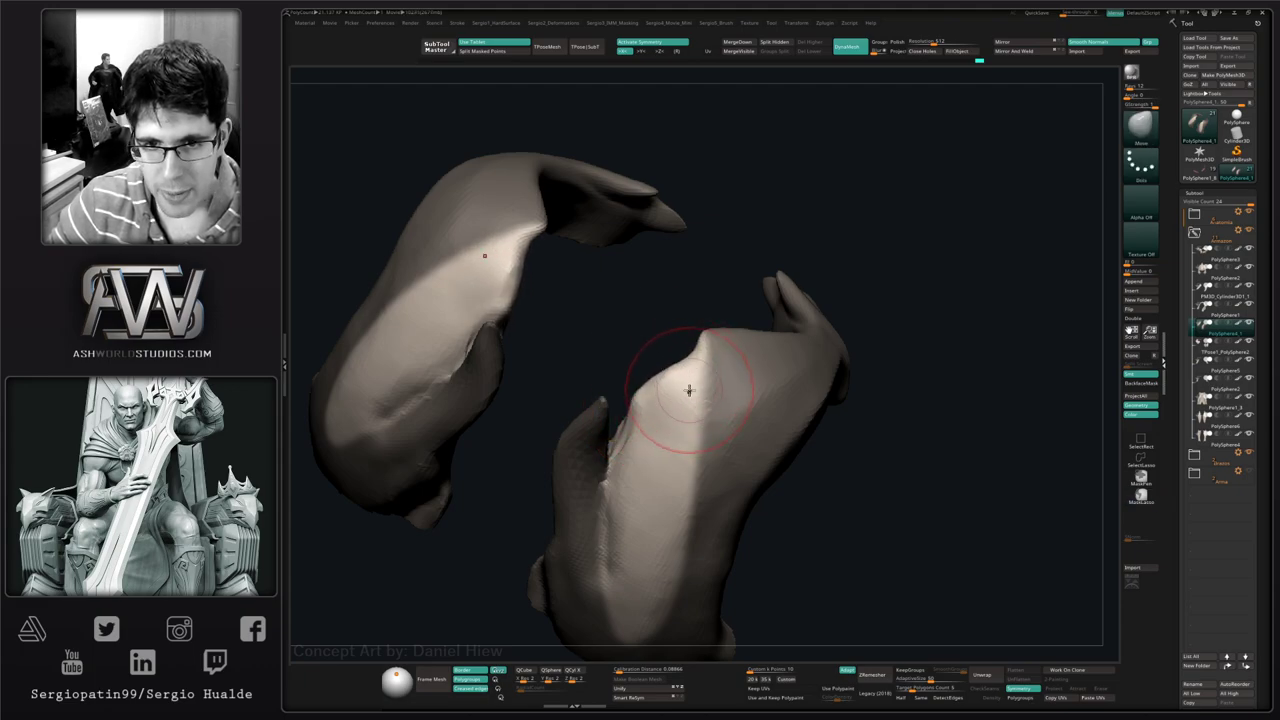
mouse_move(689, 390)
right_mouse_down()
mouse_move(689, 378)
mouse_move(651, 400)
mouse_move(634, 463)
mouse_move(617, 424)
right_mouse_up()
left_click_drag(617, 424, 634, 430)
left_click_drag(623, 460, 626, 466)
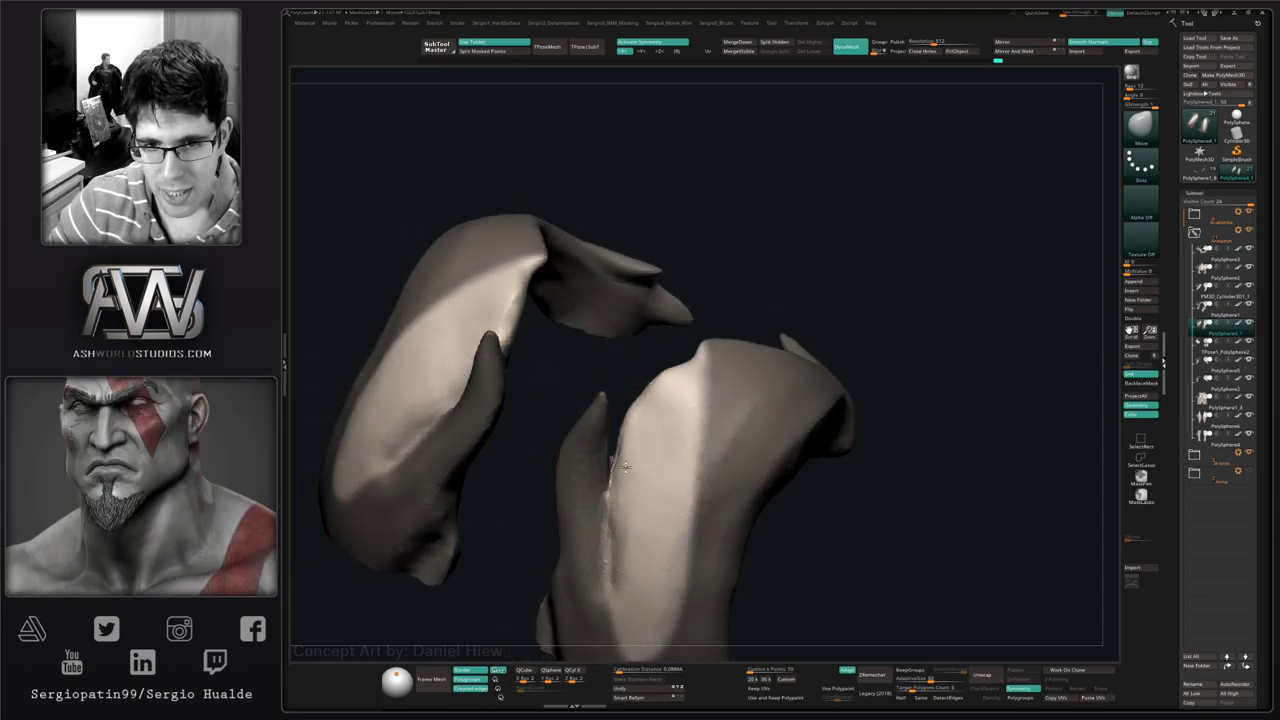
right_click_drag(660, 413, 724, 293)
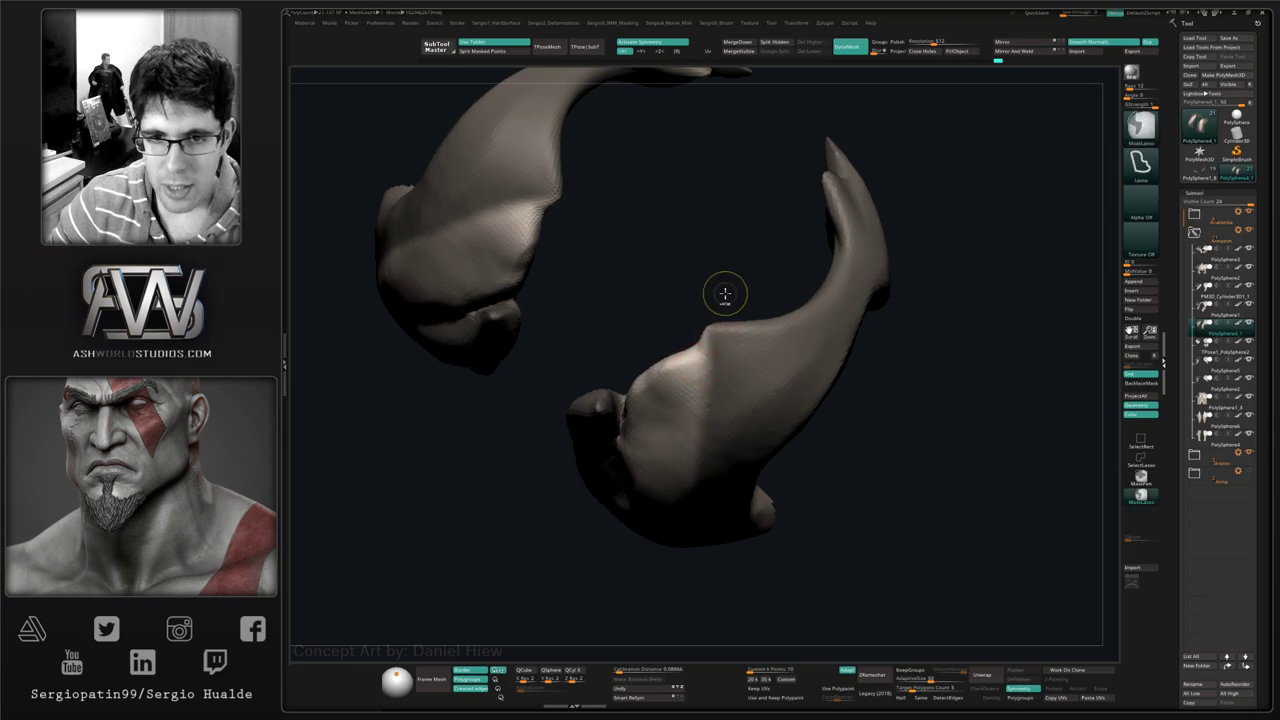
right_click_drag(694, 386, 687, 370)
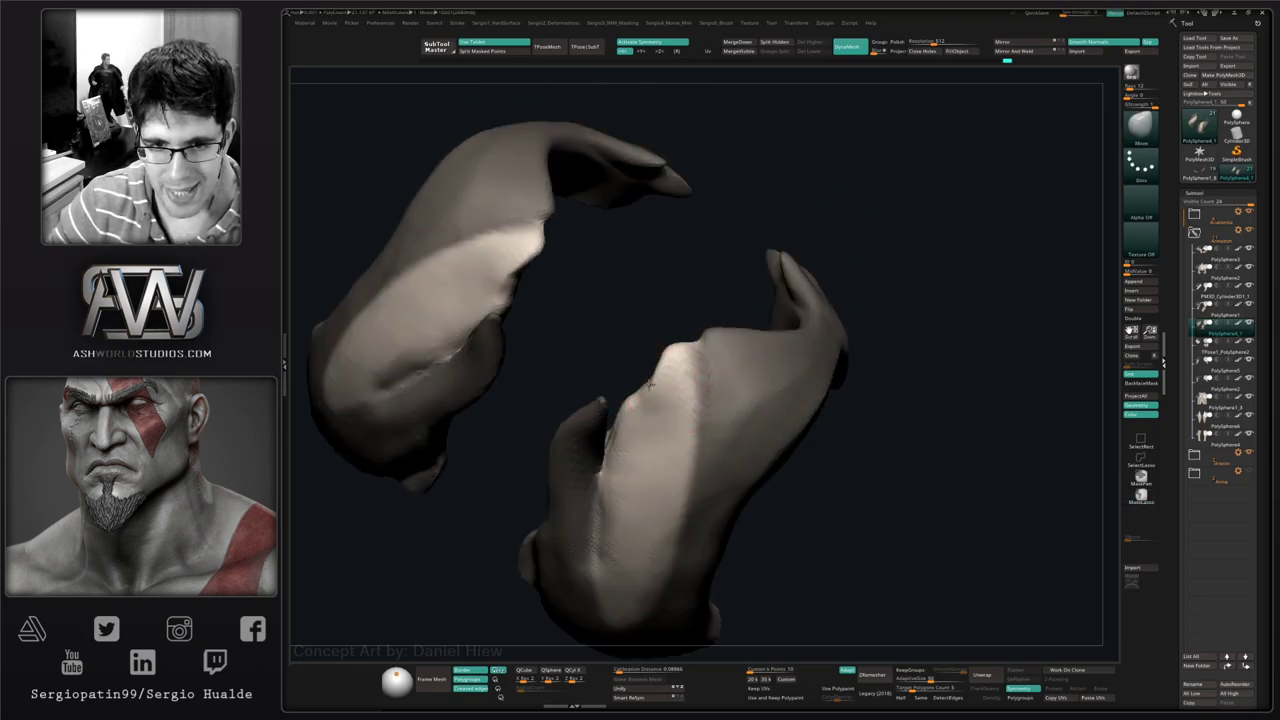
mouse_move(650, 384)
right_mouse_down()
mouse_move(689, 320)
mouse_move(706, 249)
mouse_move(693, 355)
mouse_move(704, 387)
mouse_move(703, 364)
mouse_move(691, 366)
right_mouse_up()
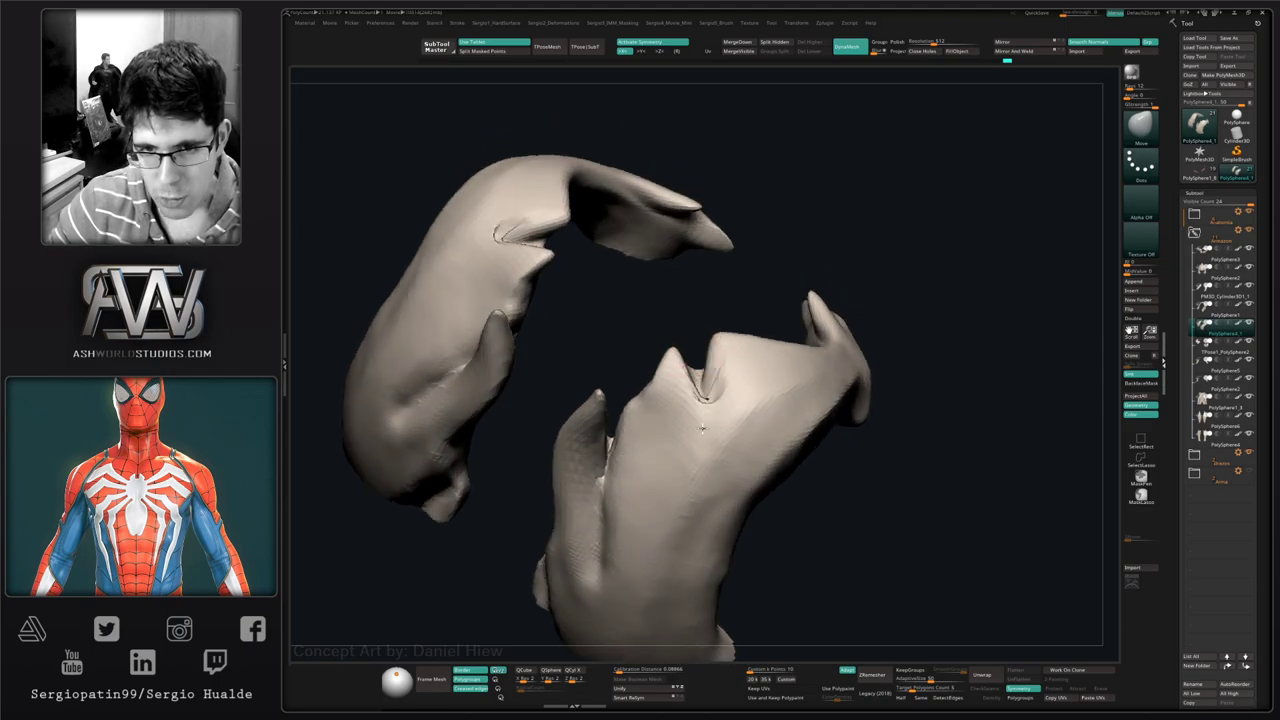
- Shape the notch between the new tooth and the plate's corner and smooth the area under it
left_click_drag(706, 400, 700, 416)
right_click_drag(700, 416, 717, 406)
left_click_drag(717, 406, 700, 411)
mouse_move(700, 411)
right_mouse_down()
mouse_move(778, 424)
mouse_move(699, 403)
right_mouse_up()
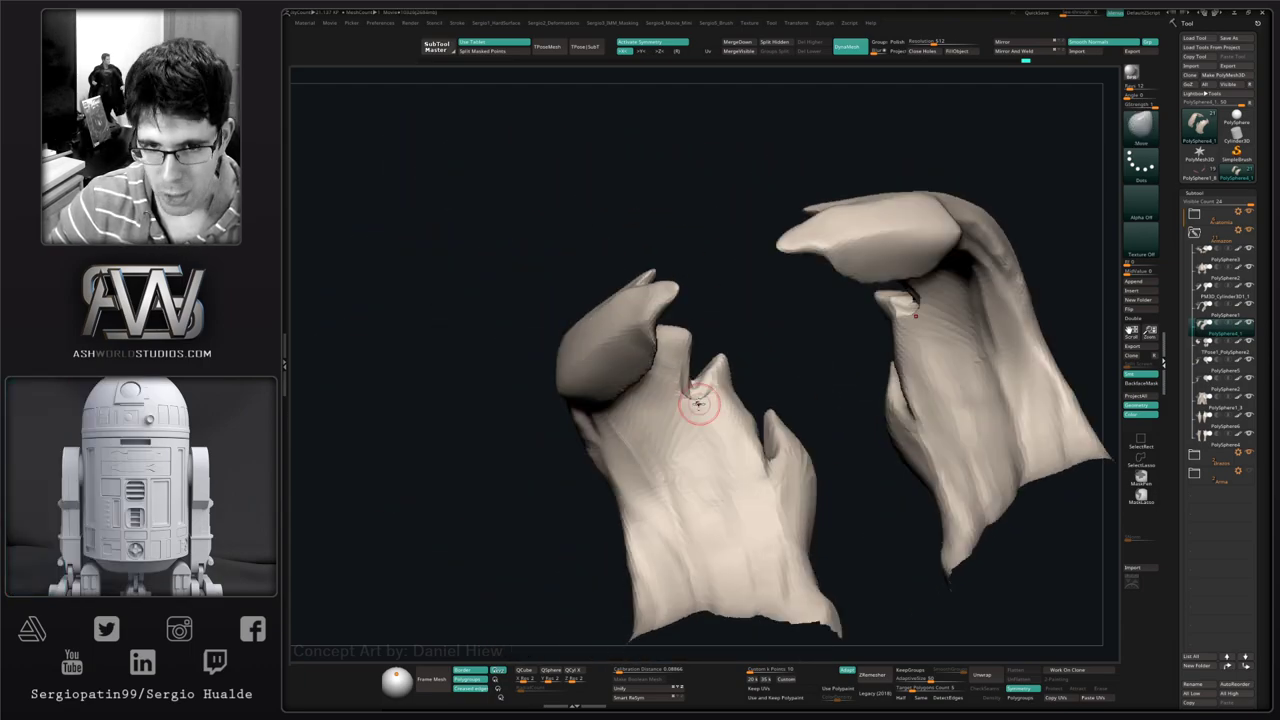
mouse_move(699, 403)
left_mouse_down()
mouse_move(668, 439)
mouse_move(700, 417)
left_mouse_up()
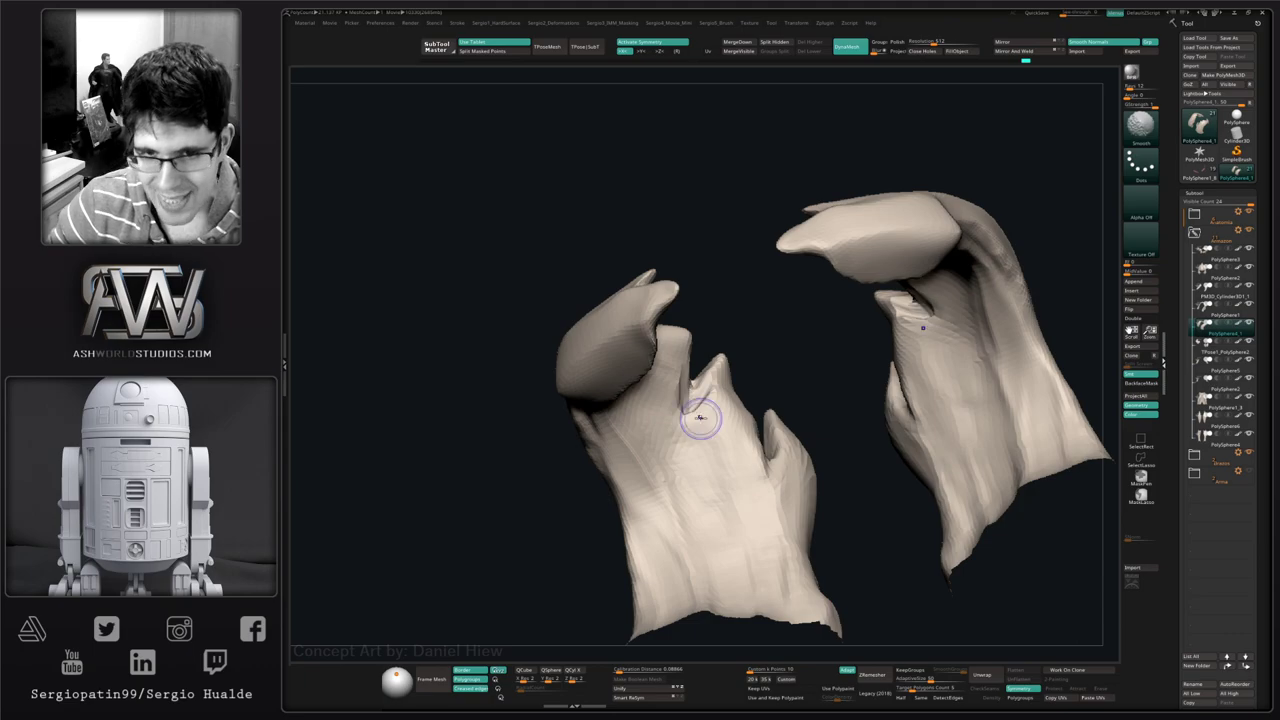
mouse_move(690, 438)
right_mouse_down()
mouse_move(749, 475)
mouse_move(704, 431)
mouse_move(654, 423)
mouse_move(734, 454)
right_mouse_up()
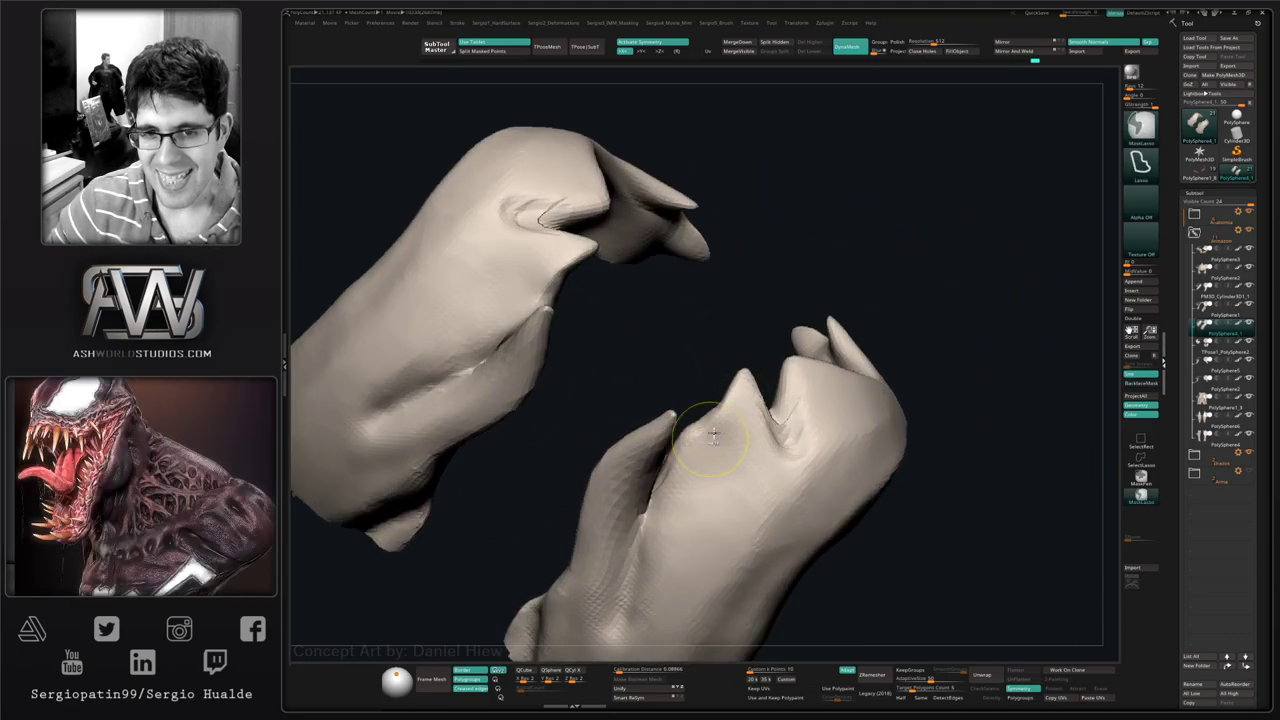
- Sculpt the surface around the notch with the Standard brush and smooth the area below it
mouse_move(722, 450)
left_mouse_down()
mouse_move(660, 550)
mouse_move(703, 437)
mouse_move(690, 473)
left_mouse_up()
right_click_drag(689, 473, 757, 423)
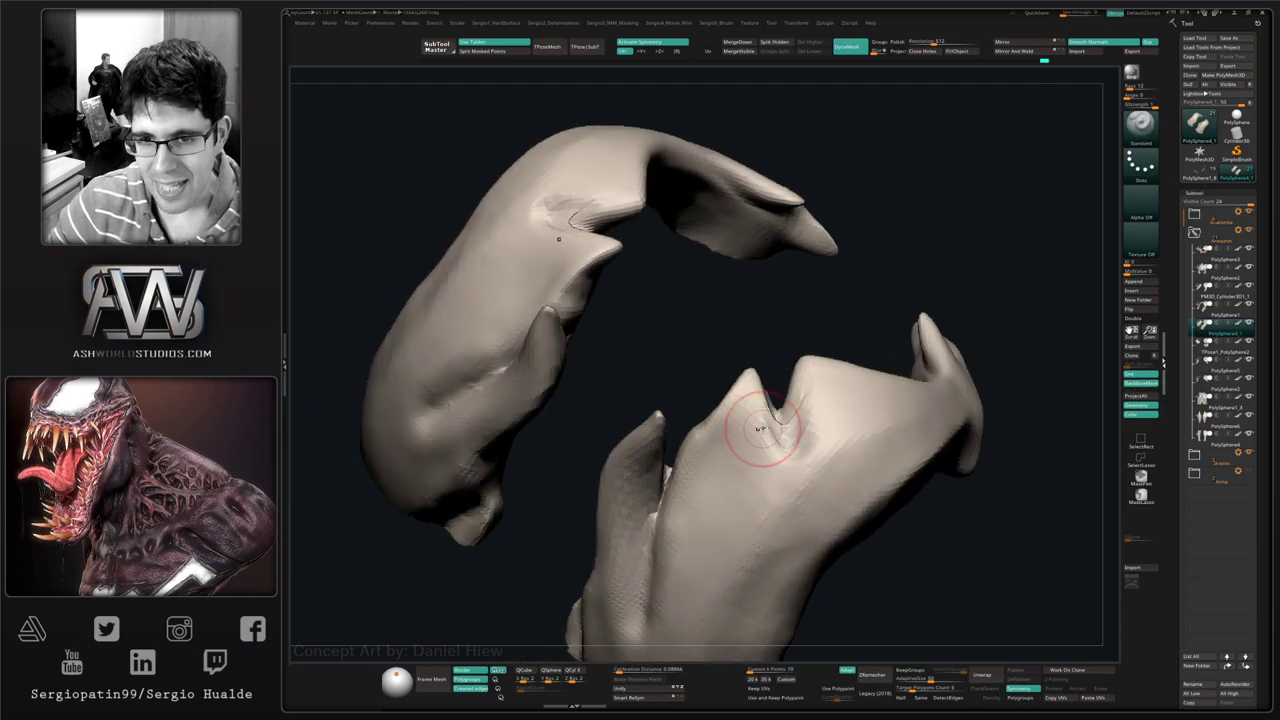
mouse_move(697, 558)
right_mouse_down("alt")
mouse_move(737, 485)
mouse_move(766, 380)
right_mouse_up("alt")
right_click_drag(811, 429, 789, 436)
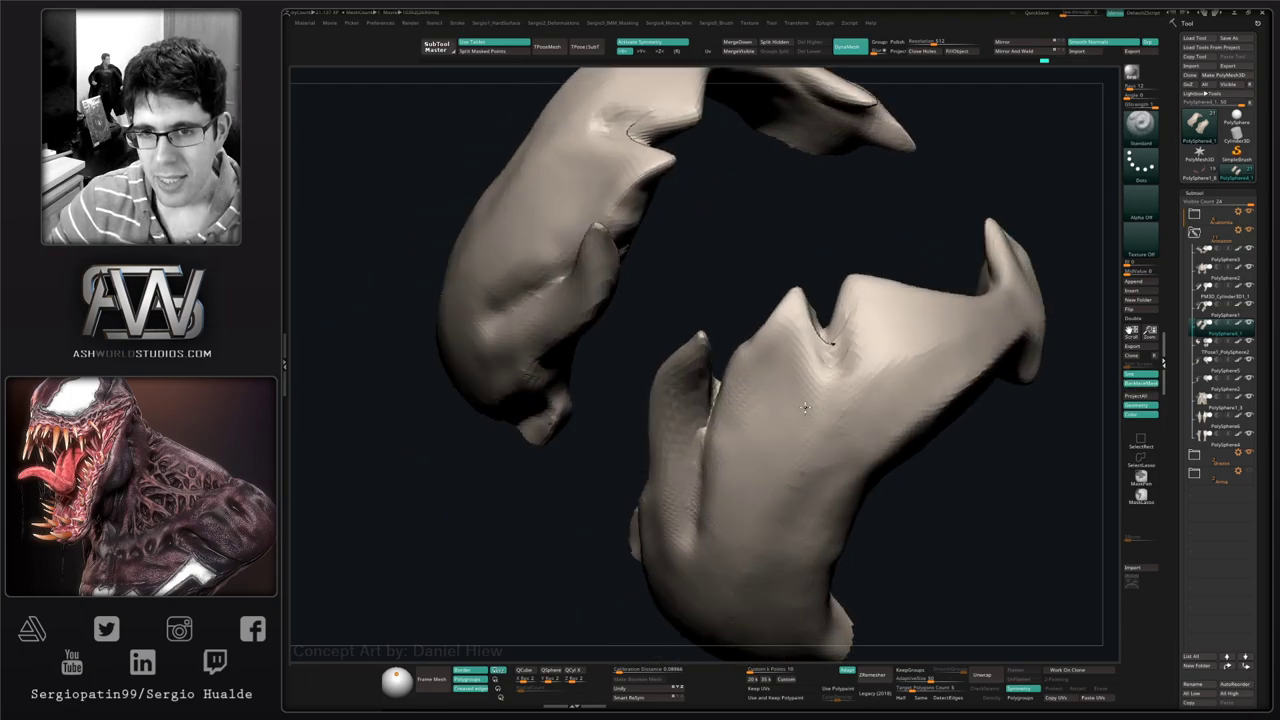
mouse_move(822, 372)
left_mouse_down()
mouse_move(869, 334)
mouse_move(800, 406)
left_mouse_up()
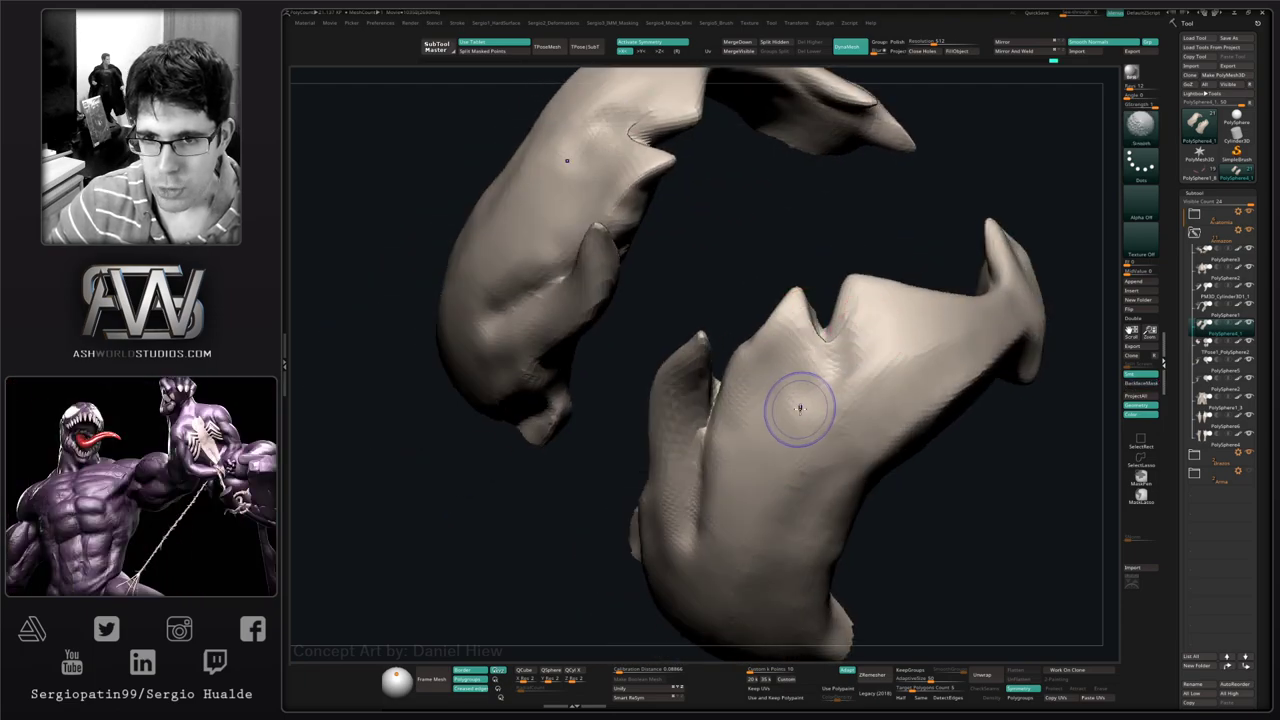
- Sharpen the bottom of the notch between the tooth and the plate's corner with a resized Move brush
key("b")
key("m")
key("v")
key("s")
left_click_drag(828, 348, 824, 338)
right_click_drag(760, 390, 823, 354)
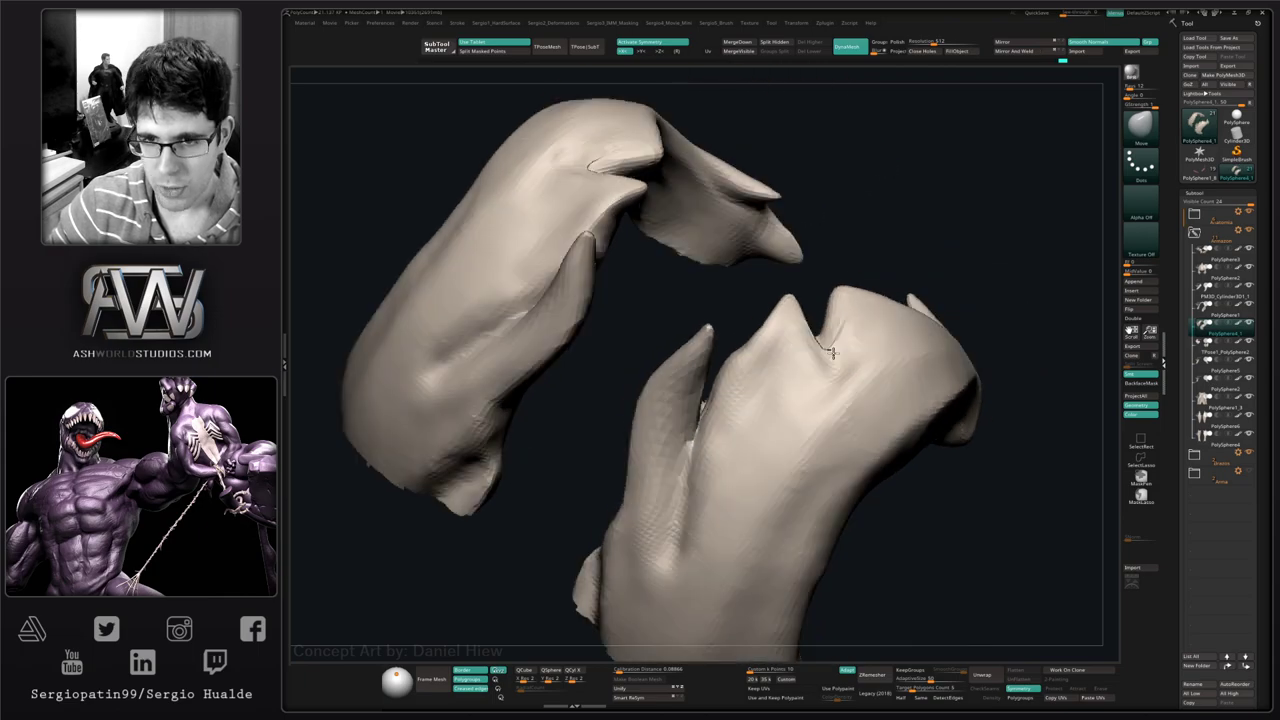
key("s")
left_click_drag(824, 356, 828, 356)
key("s")
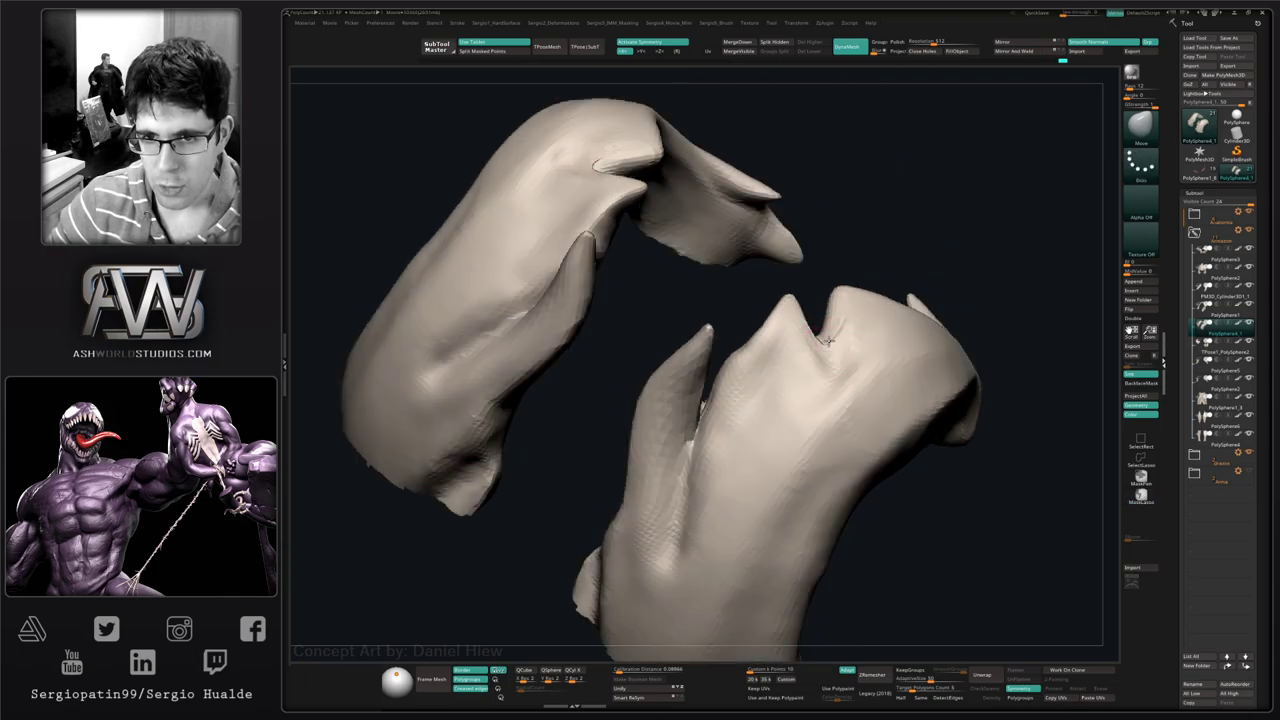
right_click_drag(829, 351, 810, 373)
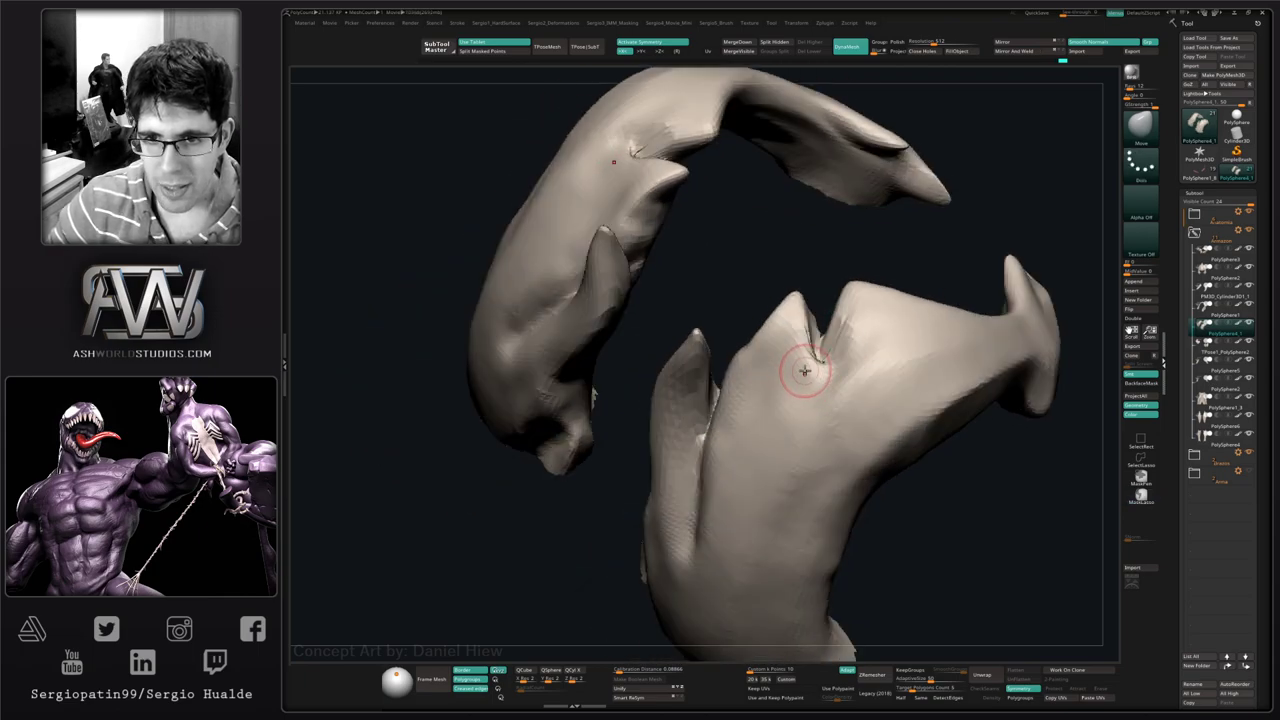
- Build up the tooth beside the notch with the Clay brush and smooth the plate surface beneath it
key("b")
key("c")
key("l")
key("s")
left_click_drag(805, 383, 802, 316)
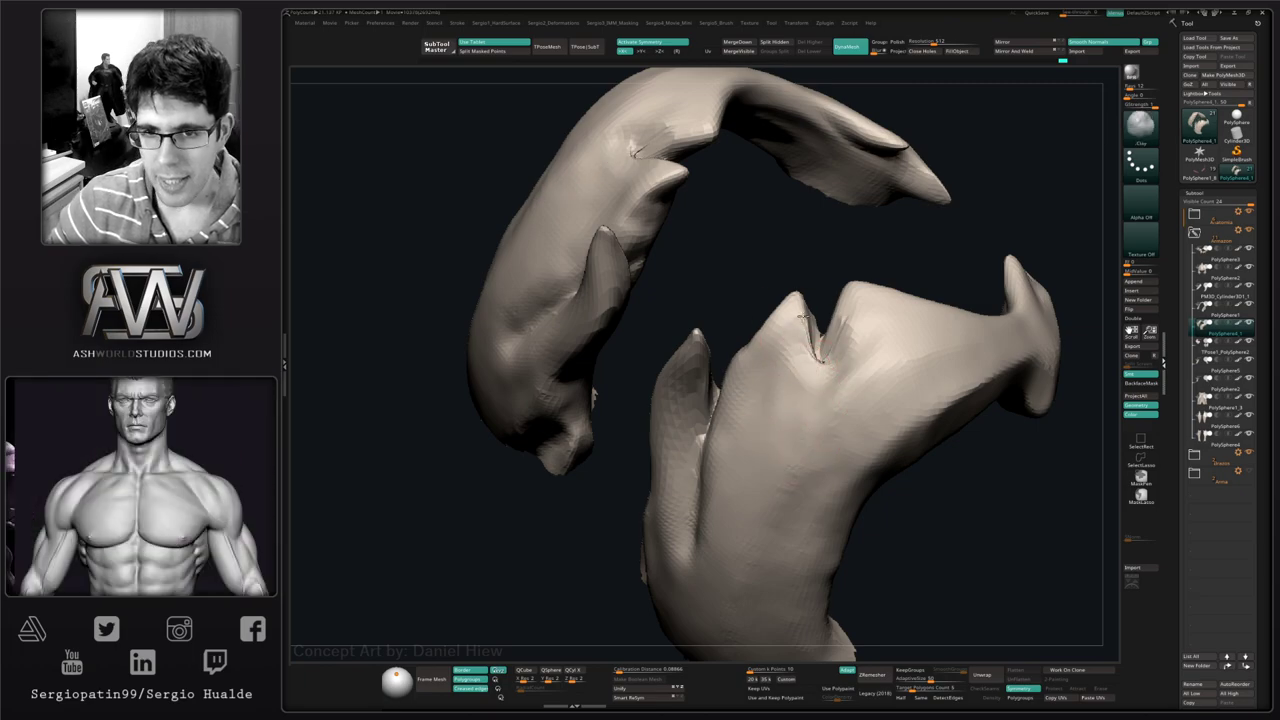
right_click_drag(804, 316, 735, 396)
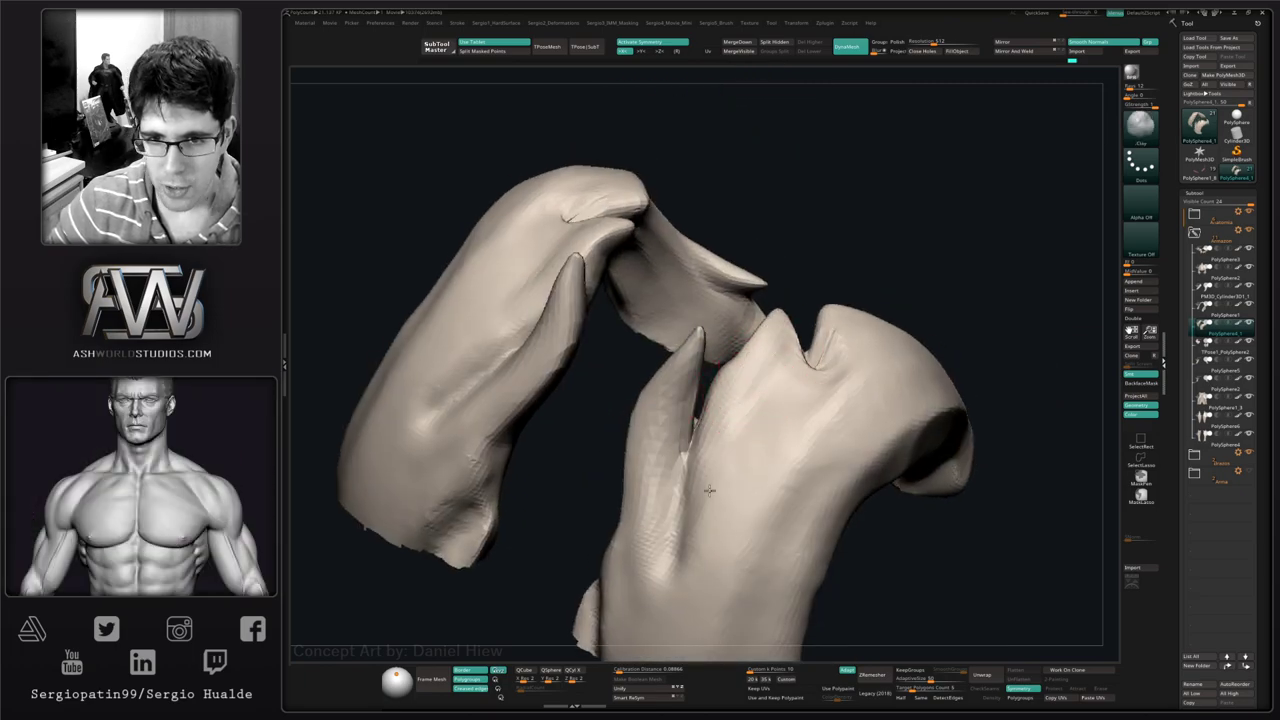
right_click_drag(707, 514, 740, 531)
right_click_drag(757, 373, 766, 463)
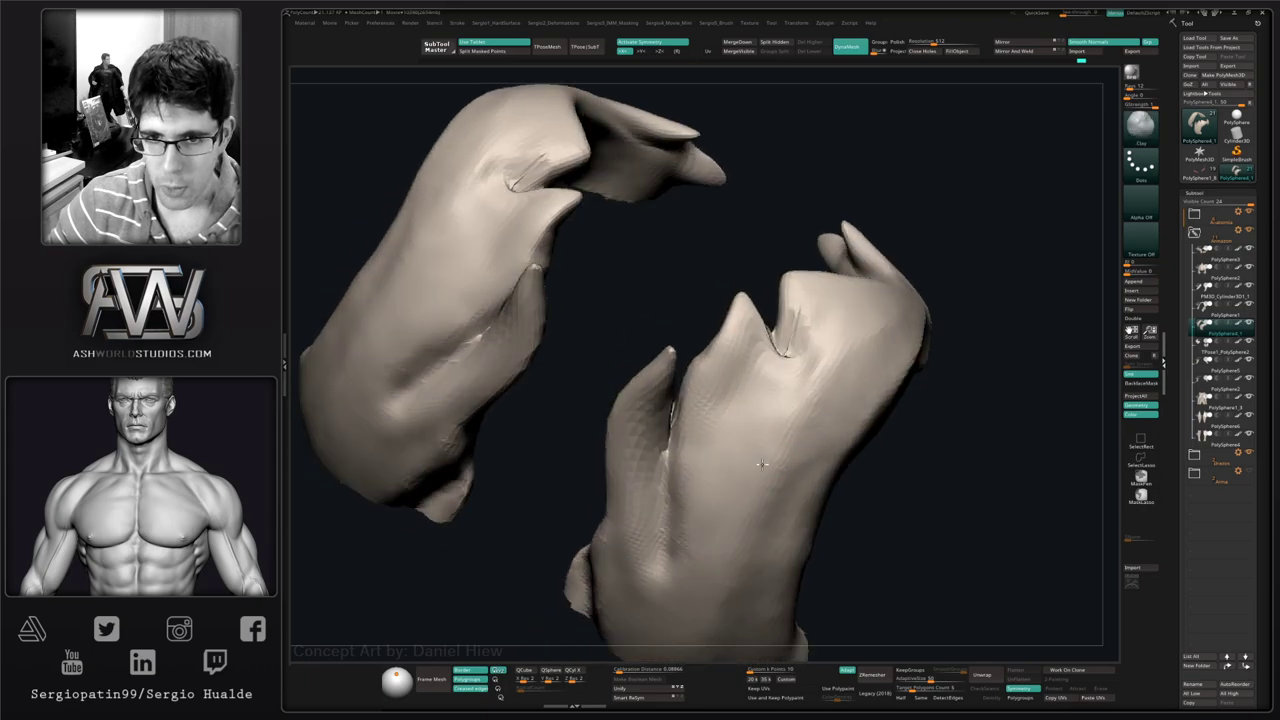
mouse_move(797, 365)
left_mouse_down("shift")
mouse_move(794, 411)
mouse_move(800, 385)
left_mouse_up("shift")
right_click_drag(789, 394, 780, 420)
- Even out the bumps on the plate's lower surface beneath the side spike by smoothing them
mouse_move(780, 420)
right_mouse_down("ctrl")
mouse_move(767, 374)
mouse_move(777, 466)
mouse_move(754, 403)
mouse_move(737, 394)
mouse_move(734, 406)
right_mouse_up("ctrl")
right_click_drag(734, 406, 729, 462, "ctrl")
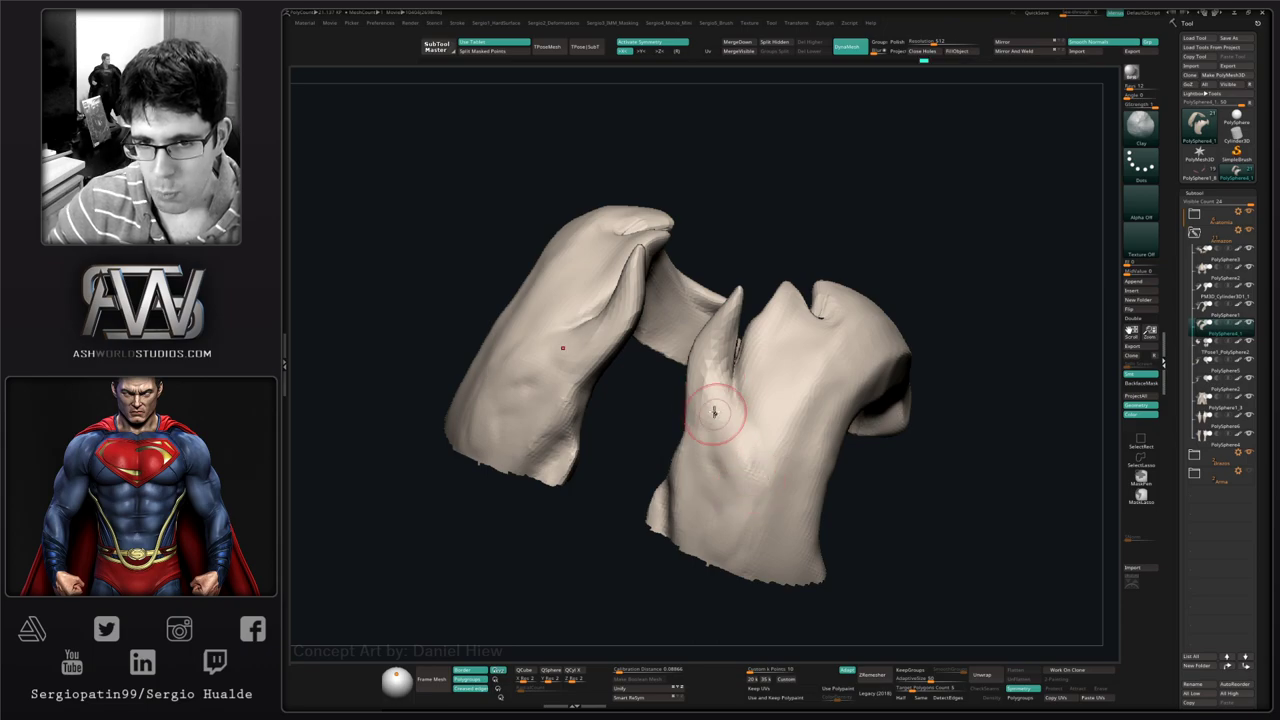
mouse_move(698, 513)
right_mouse_down()
mouse_move(723, 491)
mouse_move(690, 518)
right_mouse_up()
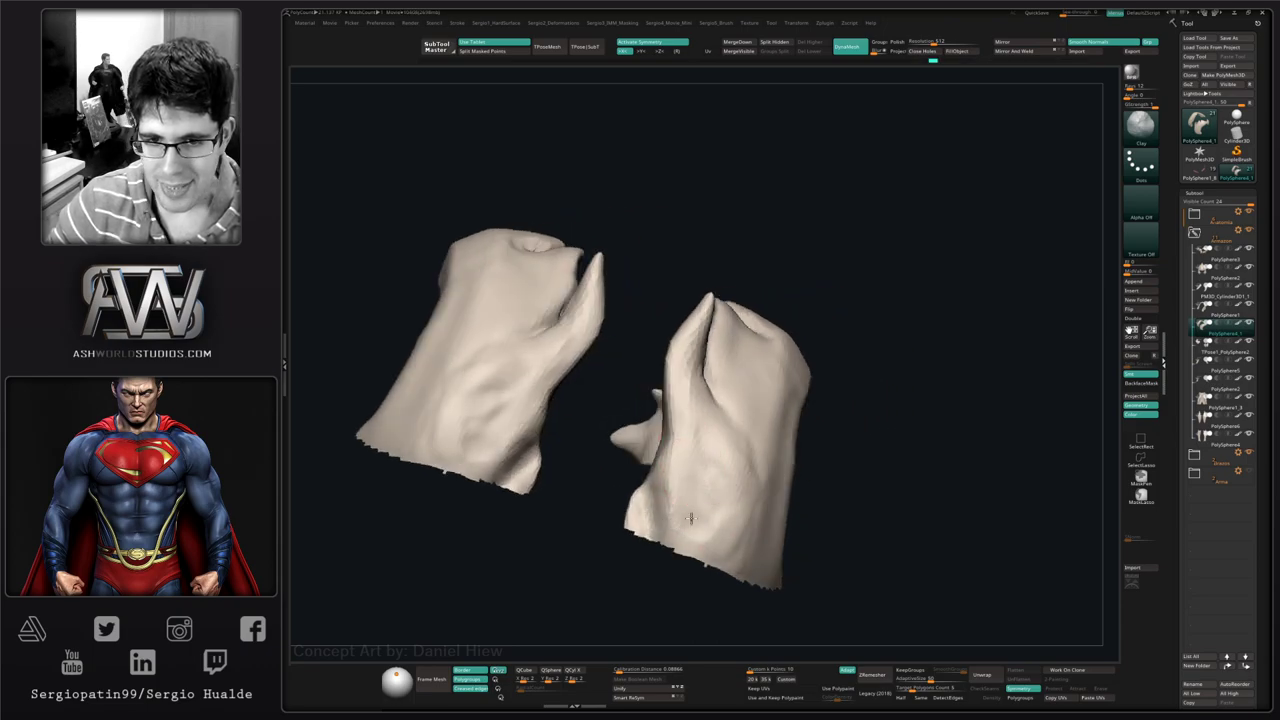
key("shift")
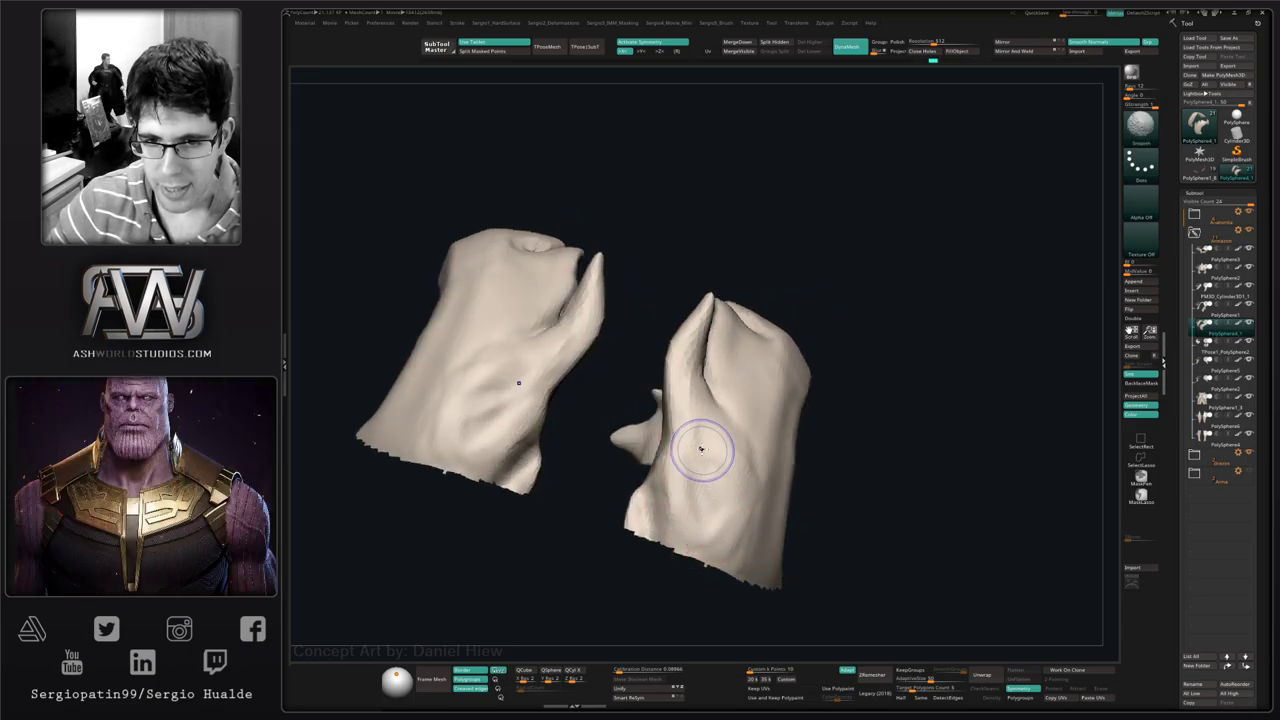
right_click_drag(733, 488, 746, 540)
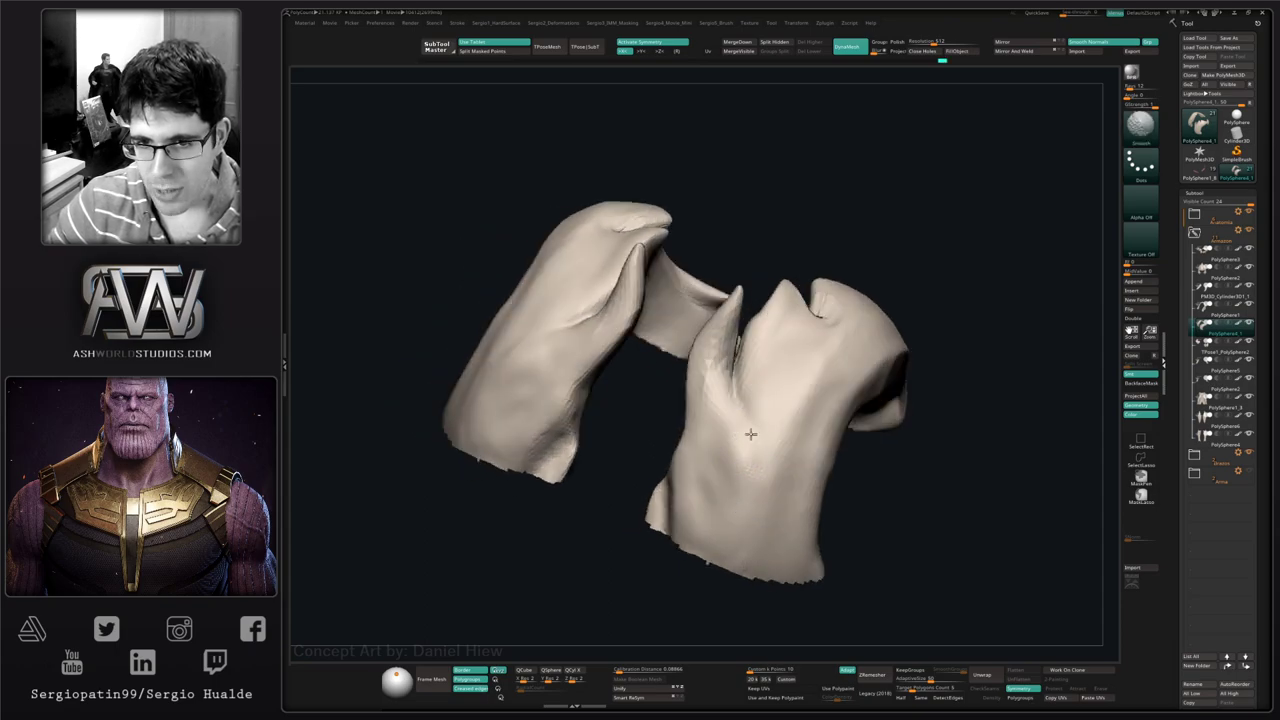
- Carve a crease running down from the side spike's base with the DamStandard brush and soften it
right_click_drag(751, 434, 726, 395)
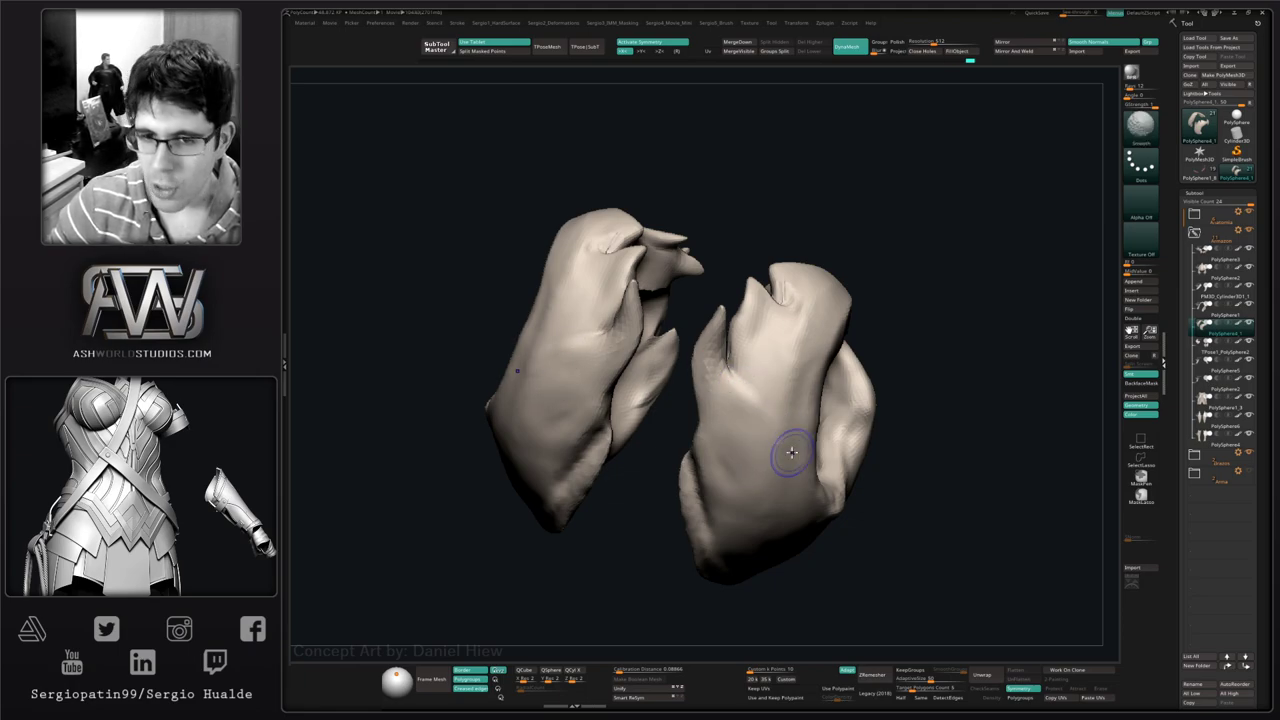
mouse_move(792, 452)
right_mouse_down()
mouse_move(771, 397)
mouse_move(749, 469)
right_mouse_up()
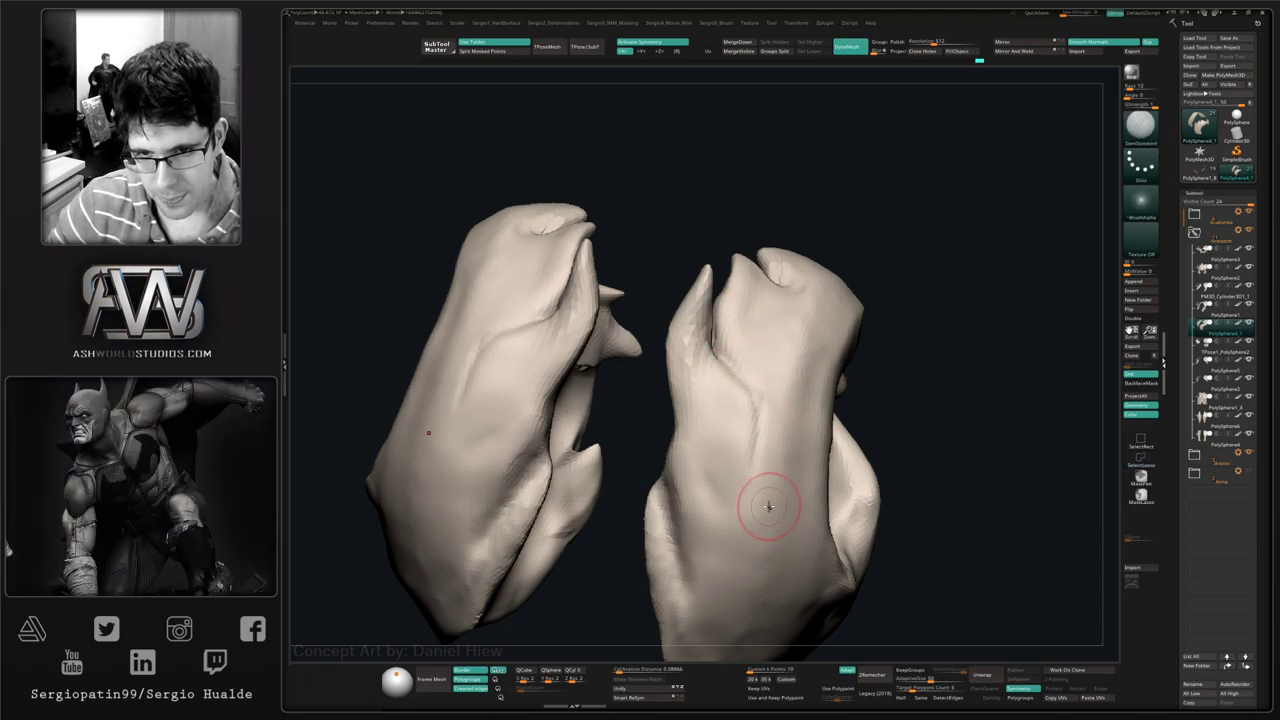
key("shift")
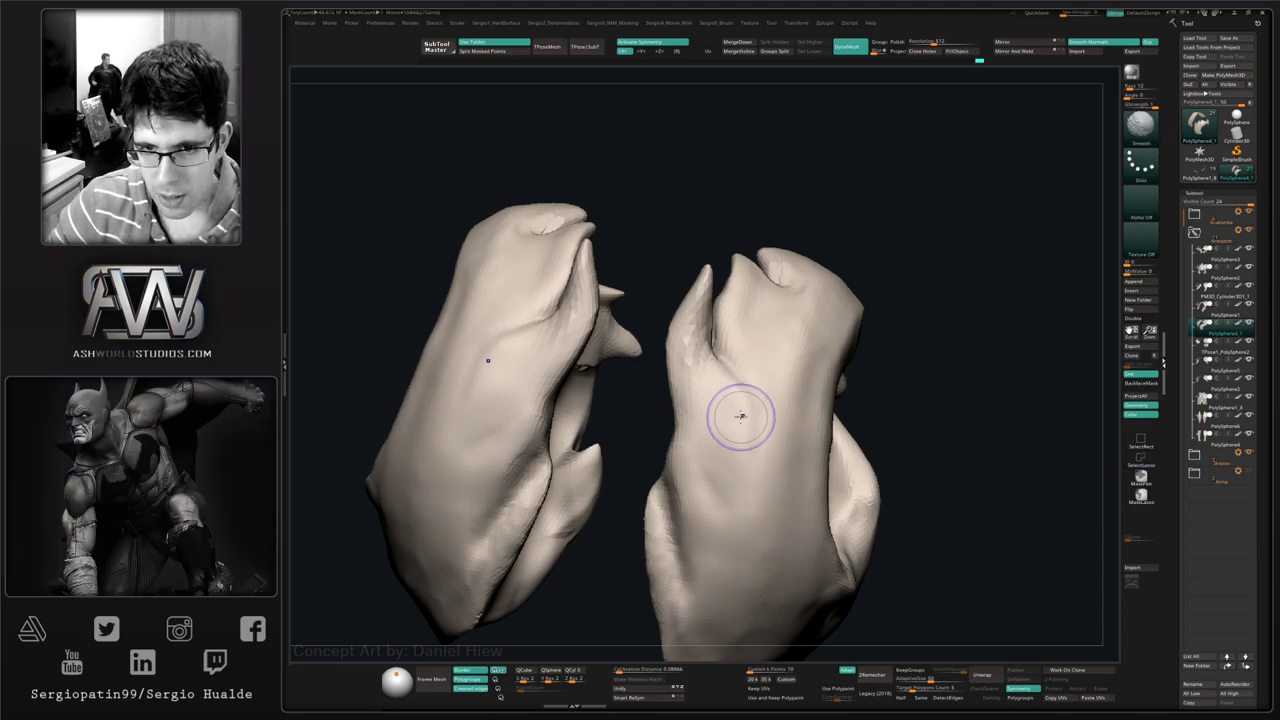
- Adjust the plate's form around the base of the side spike with a resized Move brush
right_click_drag(748, 466, 730, 393, "ctrl")
key("b")
key("m")
key("v")
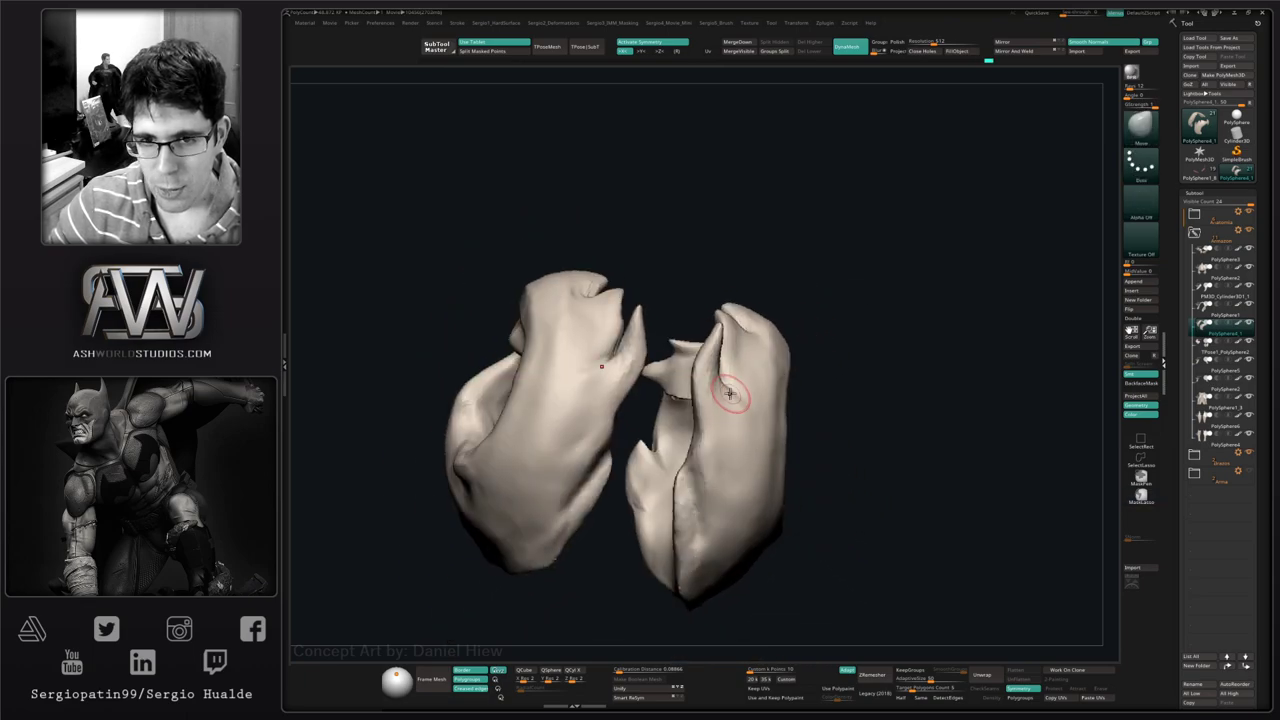
key("]")
left_click_drag(731, 402, 731, 396)
mouse_move(736, 415)
right_mouse_down()
mouse_move(734, 443)
mouse_move(766, 460)
mouse_move(735, 221)
right_mouse_up()
key("shift")
key("[")
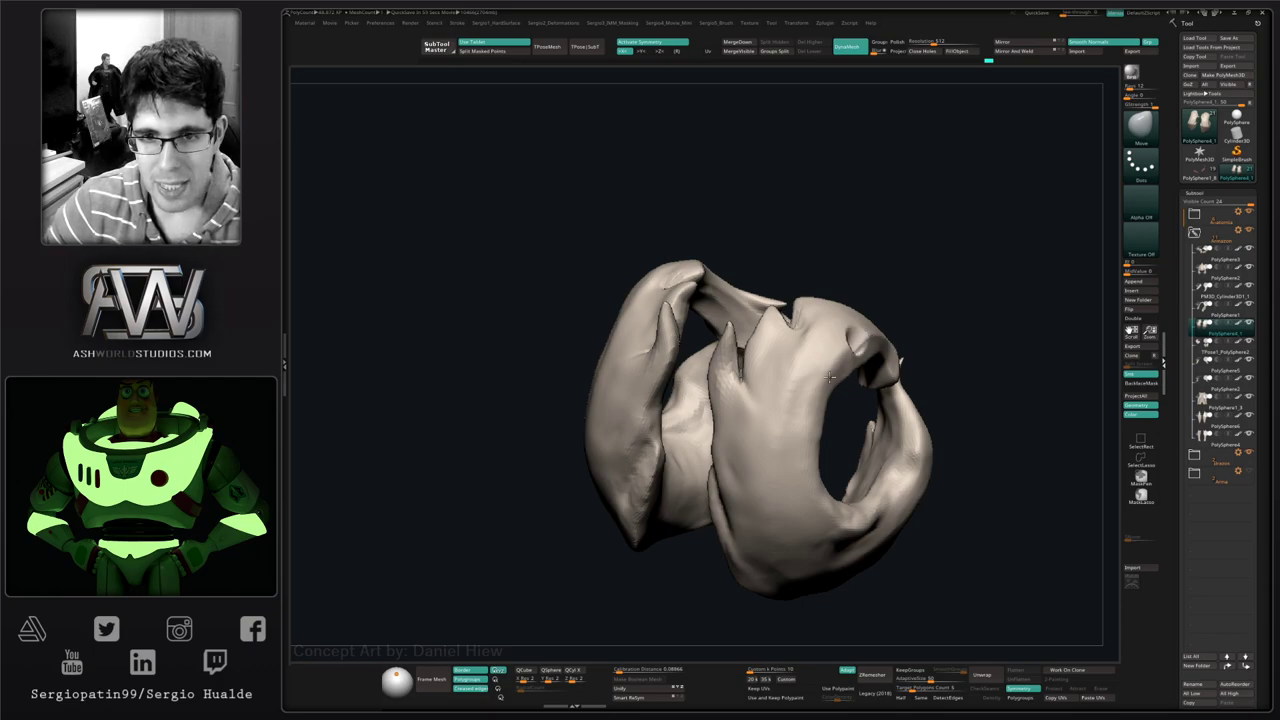
- Add volume with the Clay brush along the rim of the plate's large round opening
right_click_drag(975, 323, 850, 367)
key("ctrl")
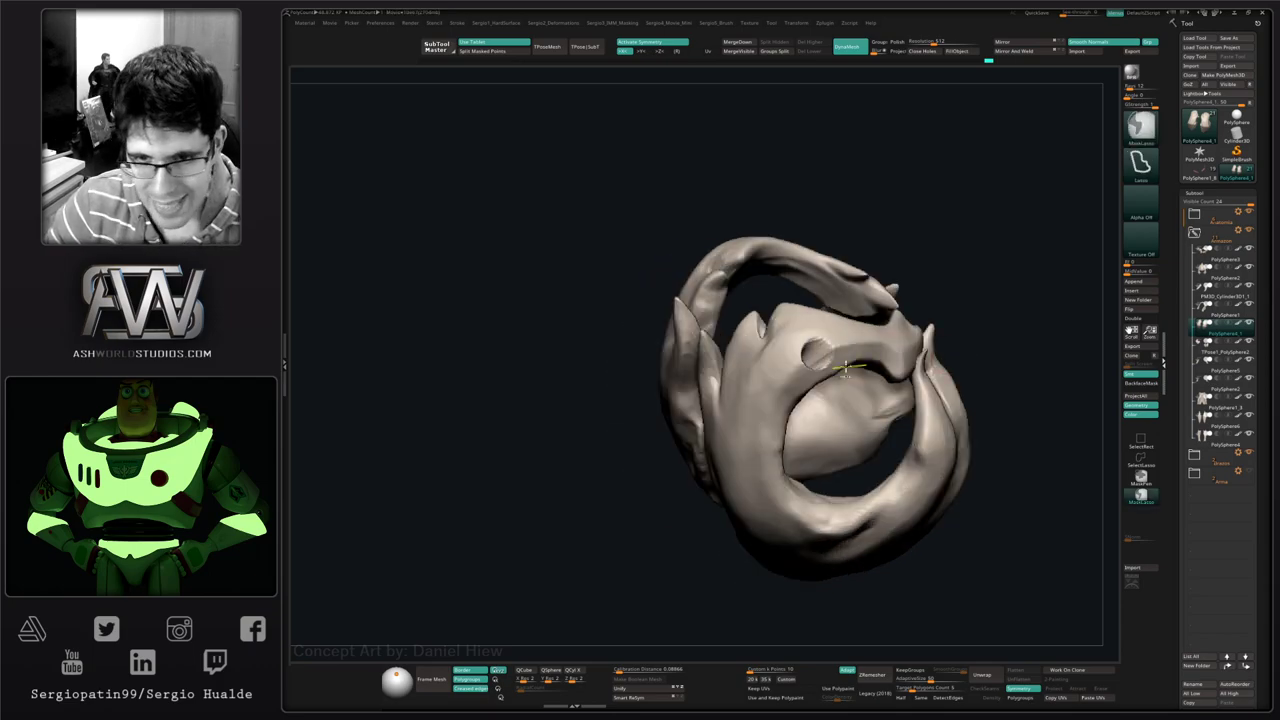
mouse_move(778, 386)
right_mouse_down()
mouse_move(798, 398)
mouse_move(764, 439)
mouse_move(780, 414)
mouse_move(808, 424)
right_mouse_up()
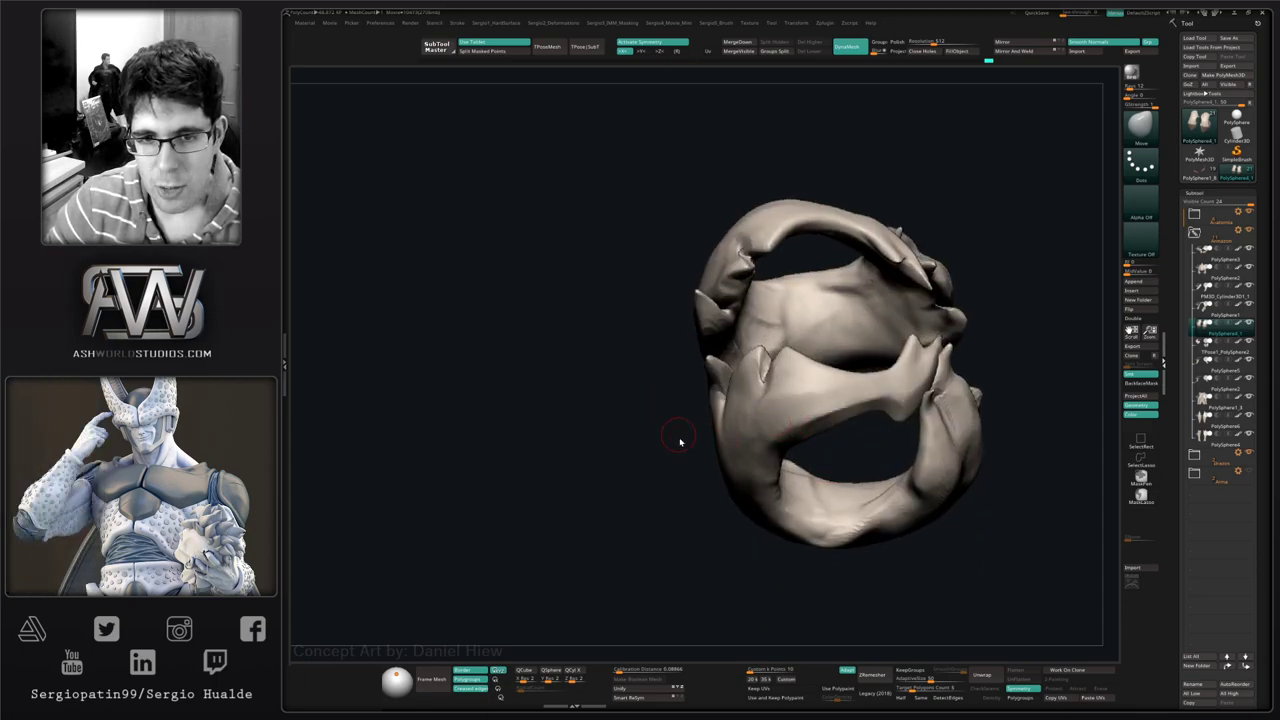
mouse_move(680, 441)
right_mouse_down()
mouse_move(731, 386)
mouse_move(800, 400)
mouse_move(883, 446)
mouse_move(819, 394)
mouse_move(836, 408)
right_mouse_up()
right_click_drag(836, 408, 857, 418, "ctrl")
key("b")
key("c")
key("l")
mouse_move(857, 418)
left_mouse_down()
mouse_move(871, 420)
mouse_move(860, 426)
left_mouse_up()
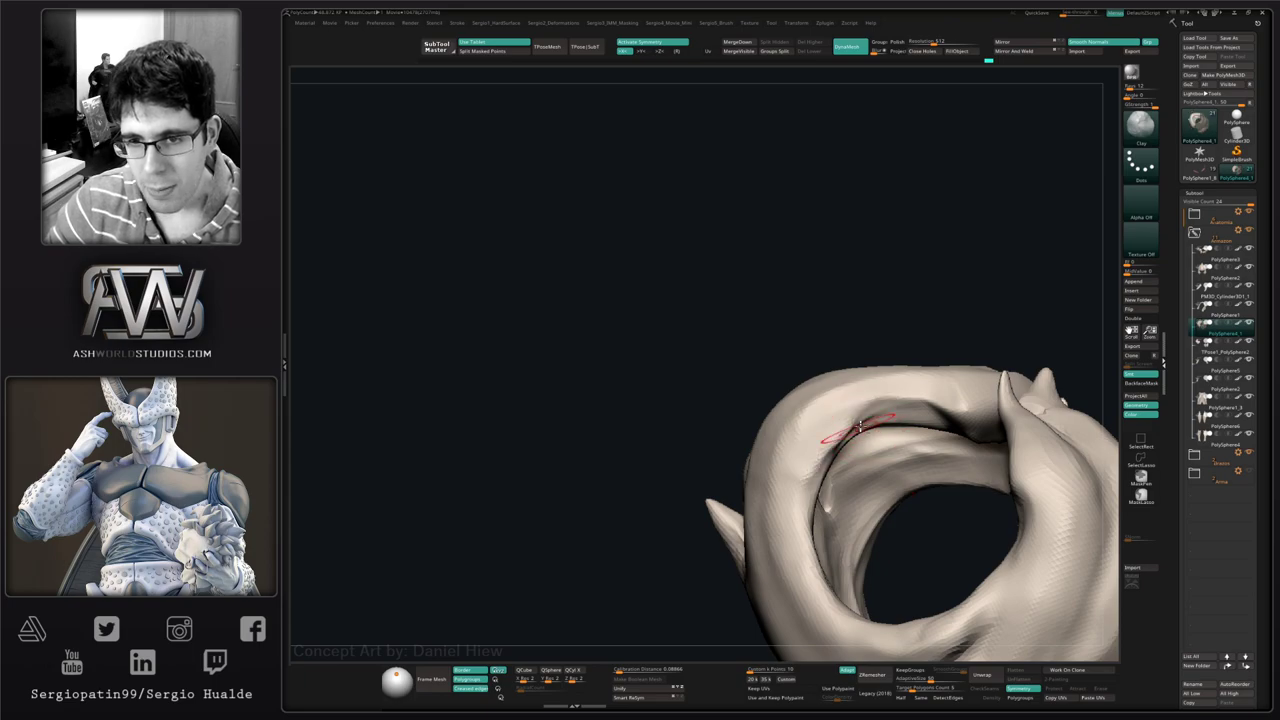
- Sculpt the inner side of the opening's rim with the Clay brush from several angles
mouse_move(860, 425)
right_mouse_down()
mouse_move(851, 354)
mouse_move(760, 382)
mouse_move(740, 400)
mouse_move(720, 470)
mouse_move(731, 440)
right_mouse_up()
right_click_drag(745, 380, 830, 318)
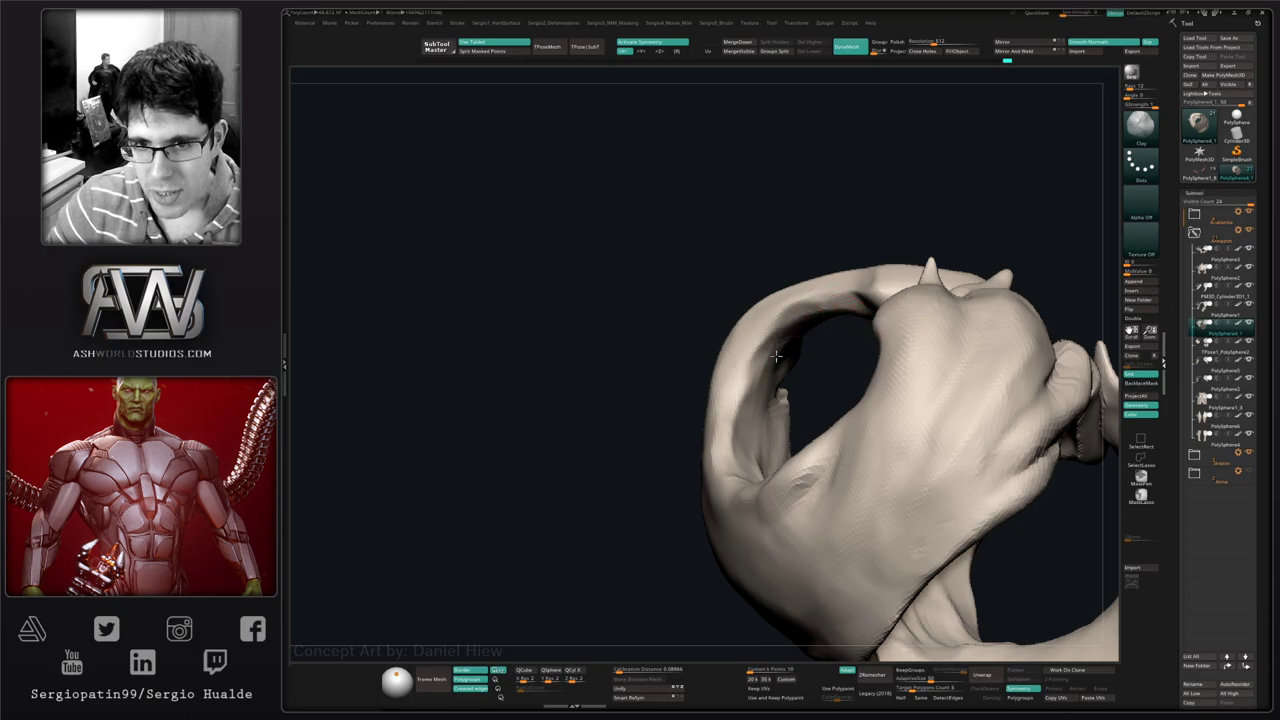
right_click_drag(750, 430, 757, 444)
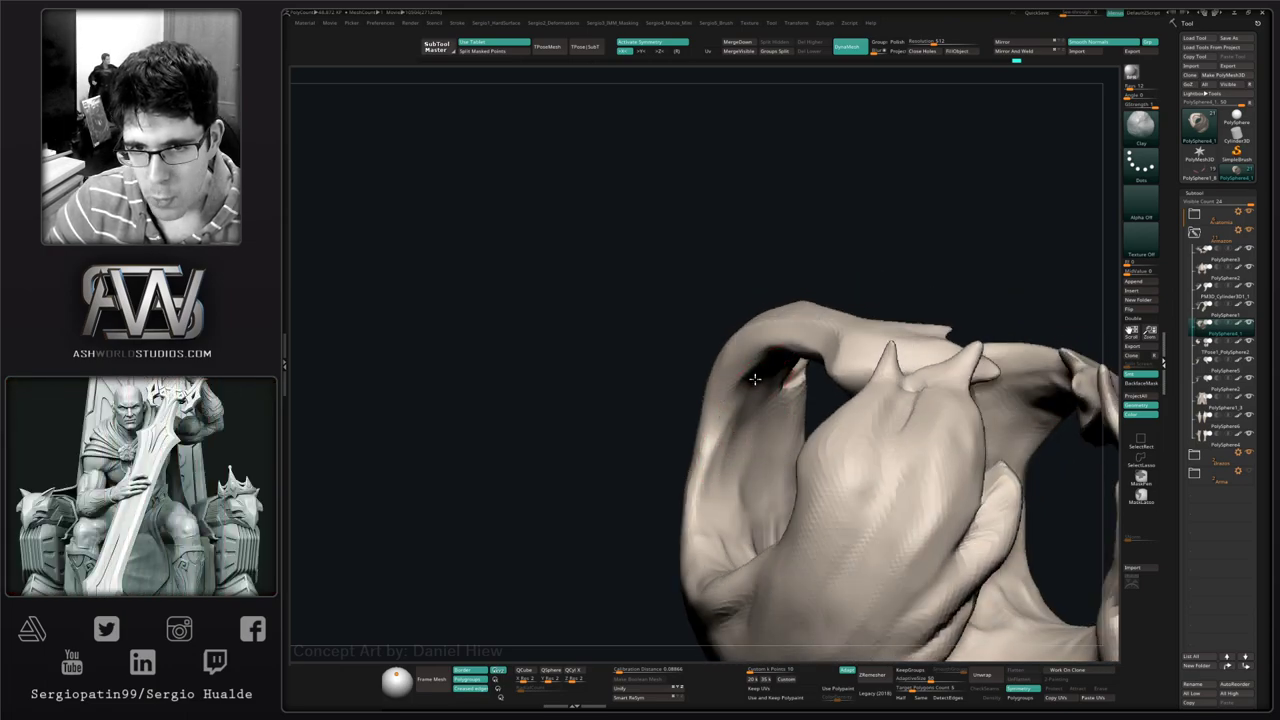
right_click_drag(728, 460, 715, 418)
right_click_drag(930, 405, 824, 468)
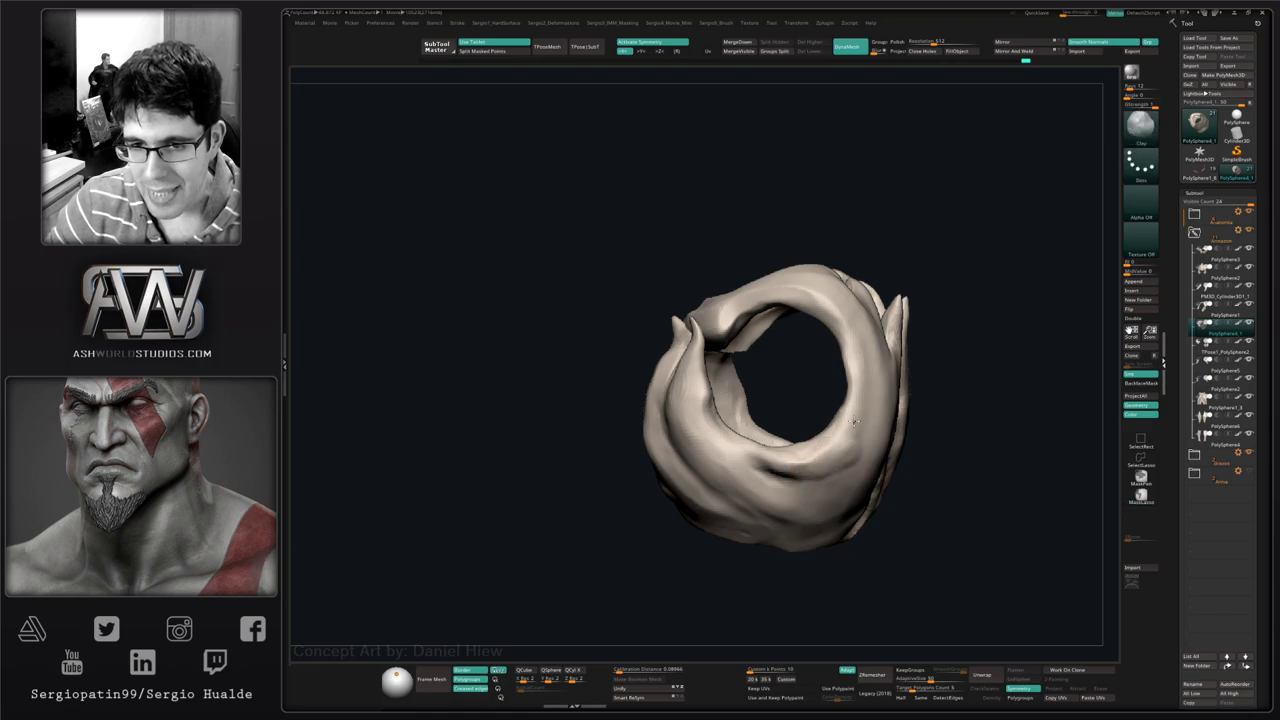
- Smooth the inner wall of the plate and the ridge on the opening's lower rim
right_click_drag(863, 436, 790, 440)
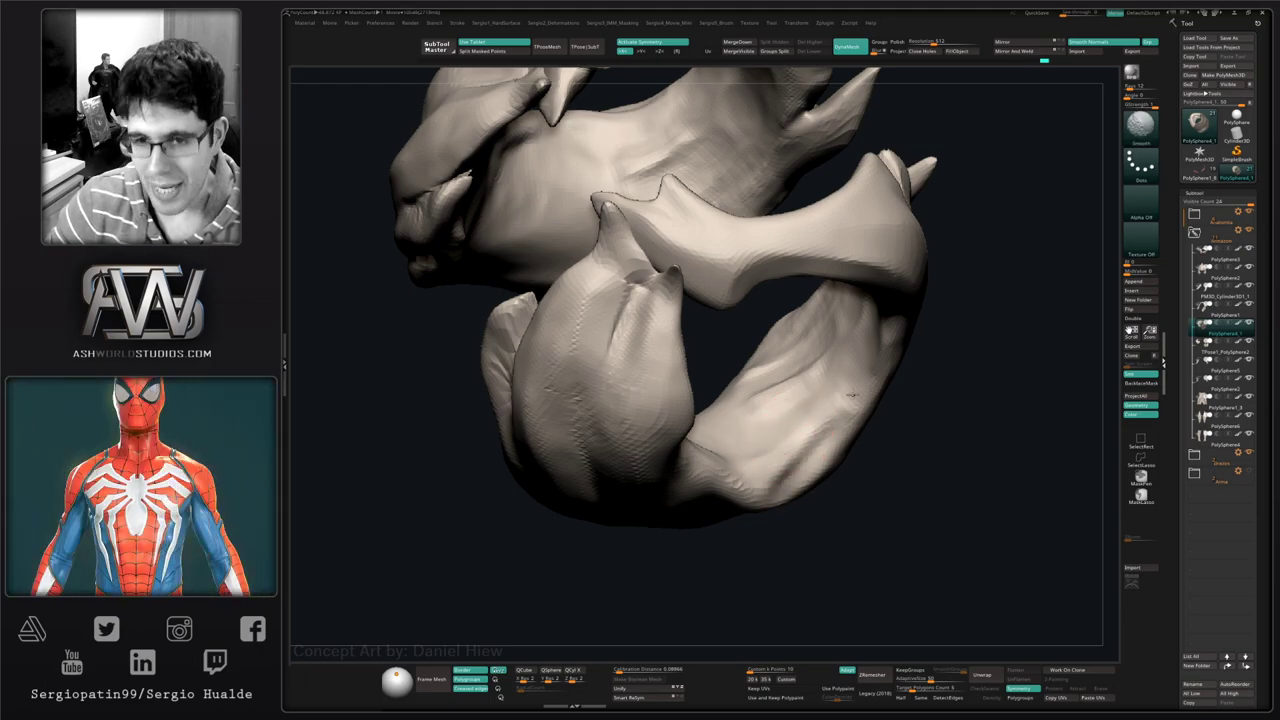
mouse_move(852, 394)
right_mouse_down()
mouse_move(843, 457)
mouse_move(877, 397)
right_mouse_up()
mouse_move(781, 491)
right_mouse_down()
mouse_move(814, 449)
mouse_move(717, 486)
mouse_move(792, 489)
mouse_move(840, 440)
mouse_move(785, 458)
mouse_move(674, 455)
mouse_move(686, 423)
mouse_move(659, 407)
right_mouse_up()
mouse_move(676, 456)
right_mouse_down()
mouse_move(662, 380)
mouse_move(690, 395)
mouse_move(702, 423)
mouse_move(656, 420)
mouse_move(670, 492)
mouse_move(648, 406)
right_mouse_up()
key("shift")
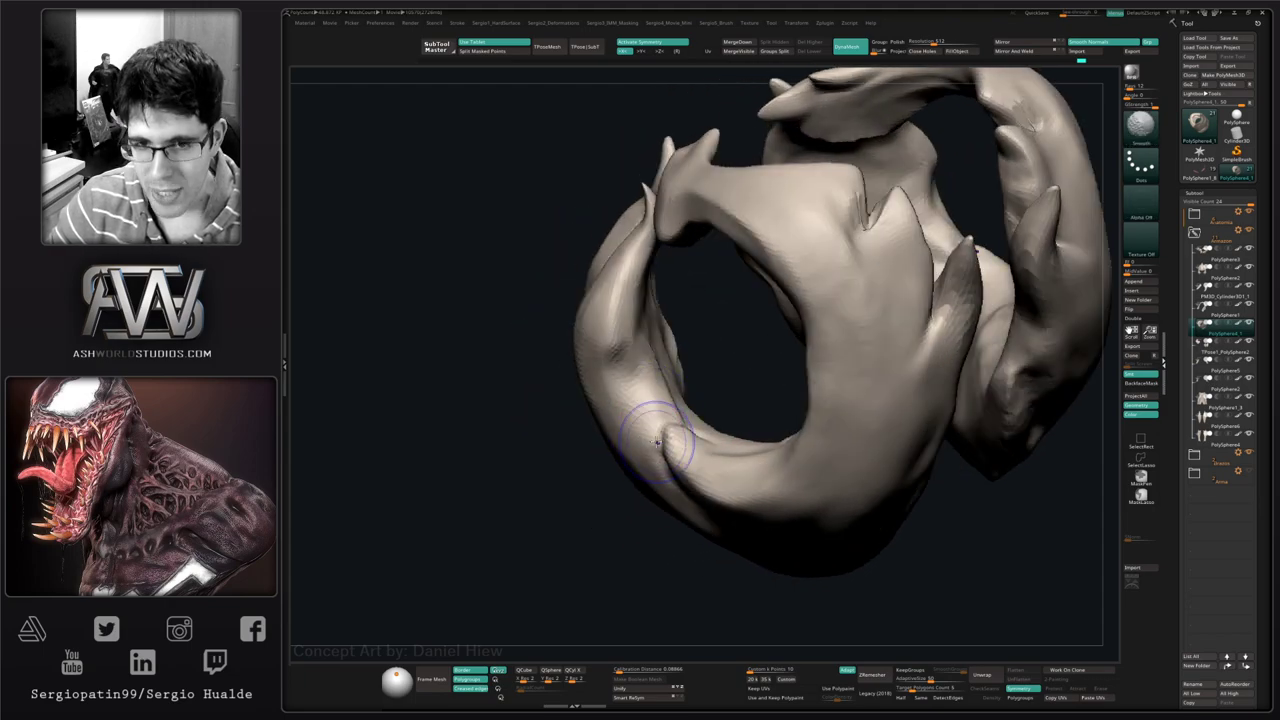
- Flatten the lower rim of the opening with the TrimDynamic brush and smooth the plate's inner surface
mouse_move(661, 504)
right_mouse_down()
mouse_move(683, 457)
mouse_move(654, 468)
mouse_move(705, 460)
right_mouse_up()
key("ctrl+shift")
left_click(705, 462, "ctrl+shift")
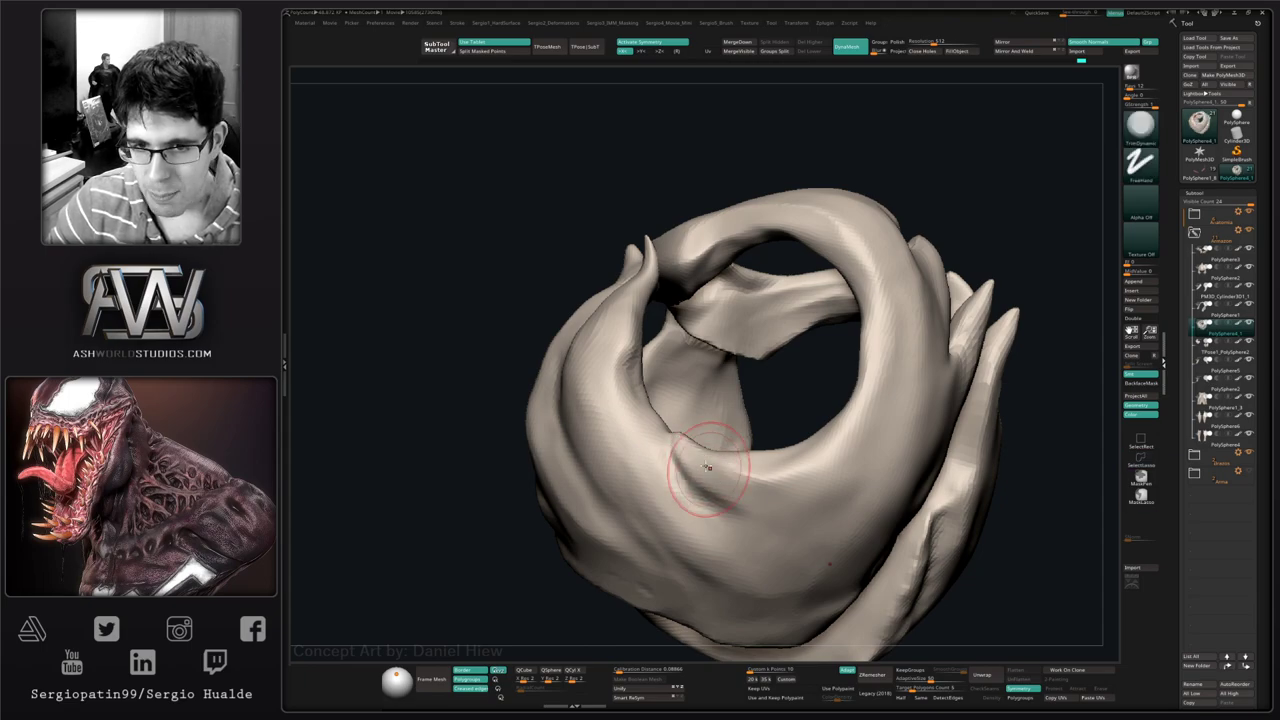
mouse_move(707, 467)
right_mouse_down()
mouse_move(714, 450)
mouse_move(754, 457)
mouse_move(823, 409)
mouse_move(766, 503)
mouse_move(825, 440)
mouse_move(817, 476)
mouse_move(830, 430)
mouse_move(789, 374)
mouse_move(746, 500)
mouse_move(720, 480)
right_mouse_up()
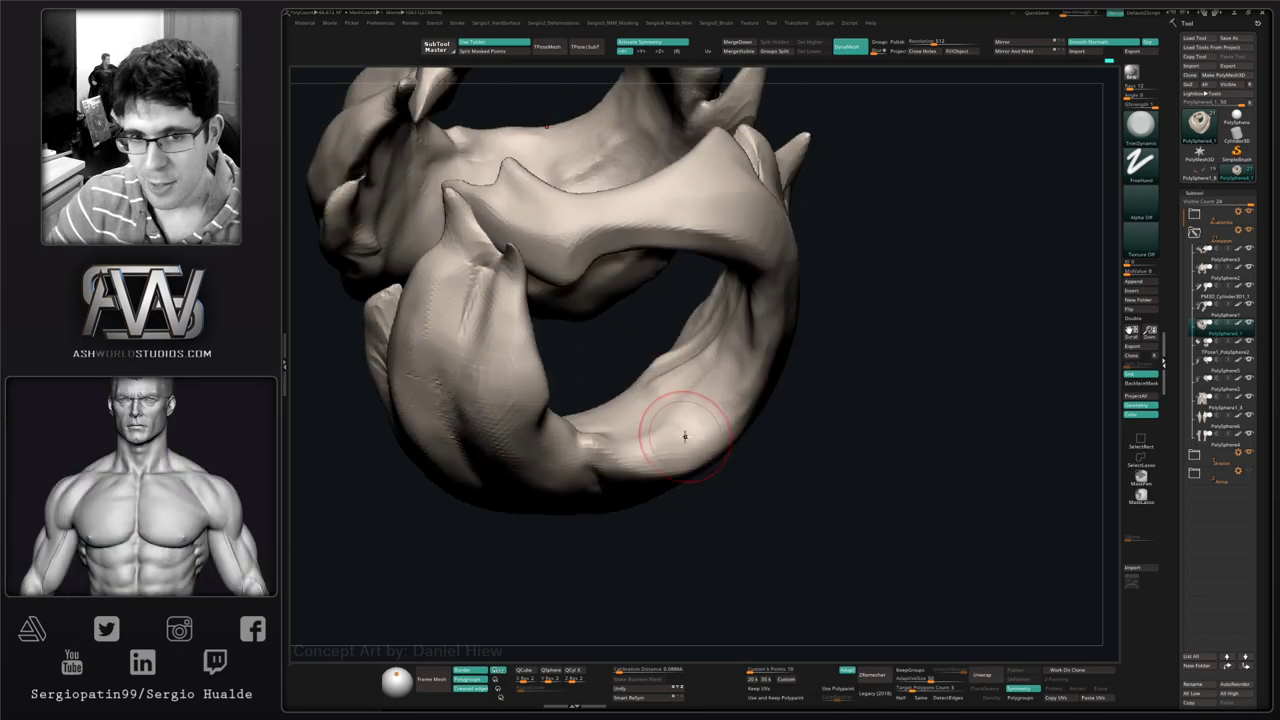
mouse_move(685, 436)
right_mouse_down()
mouse_move(674, 423)
mouse_move(689, 406)
mouse_move(669, 380)
mouse_move(640, 380)
mouse_move(657, 405)
mouse_move(625, 382)
right_mouse_up()
mouse_move(666, 303)
left_mouse_down("shift")
mouse_move(623, 314)
mouse_move(630, 298)
left_mouse_up("shift")
left_click_drag(637, 286, 702, 279, "shift")
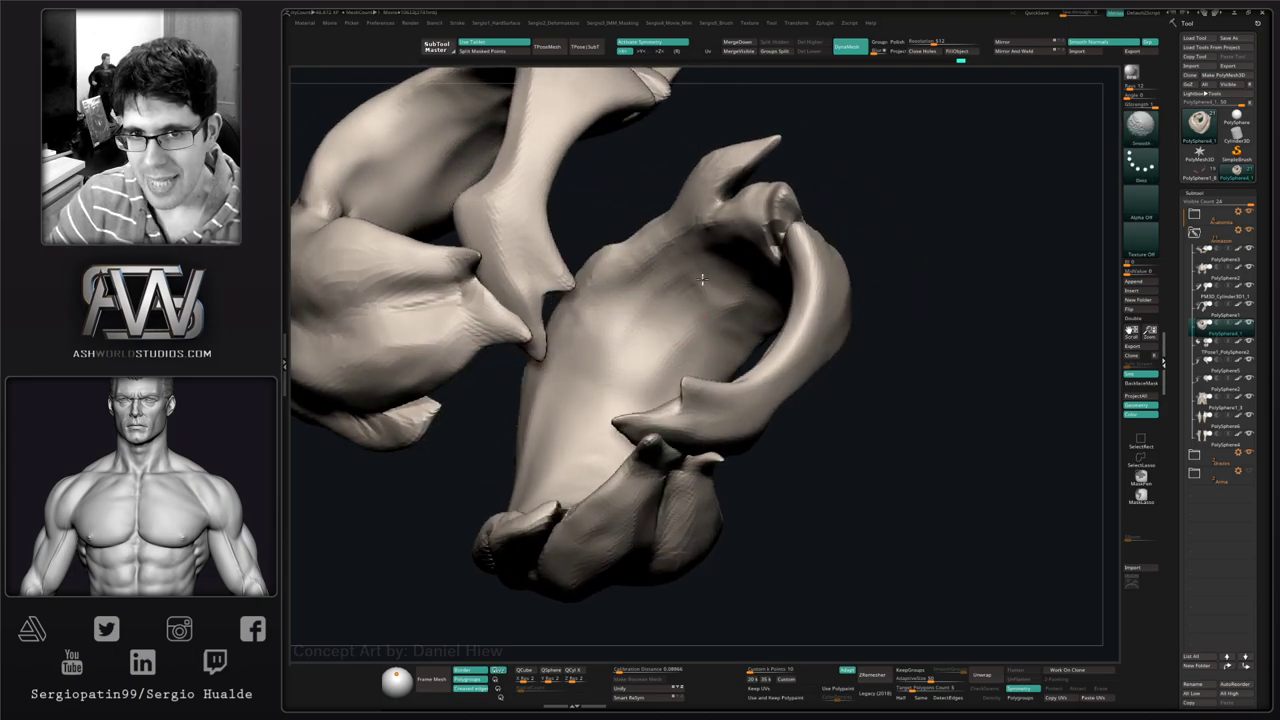
- Check the plate on the full creature, isolate its upper portion and pull the hooked front prong downward with the Move brush
mouse_move(686, 343)
right_mouse_down()
mouse_move(702, 345)
mouse_move(733, 408)
mouse_move(703, 458)
right_mouse_up()
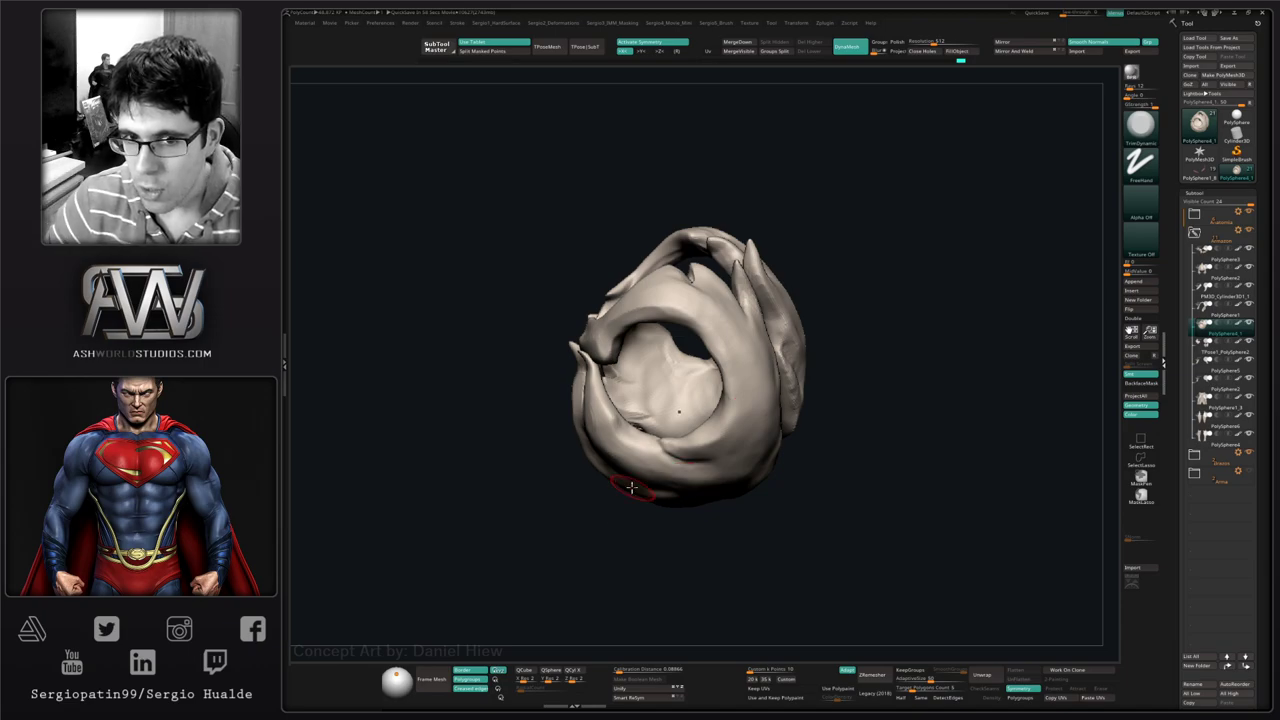
right_click_drag(682, 574, 663, 461)
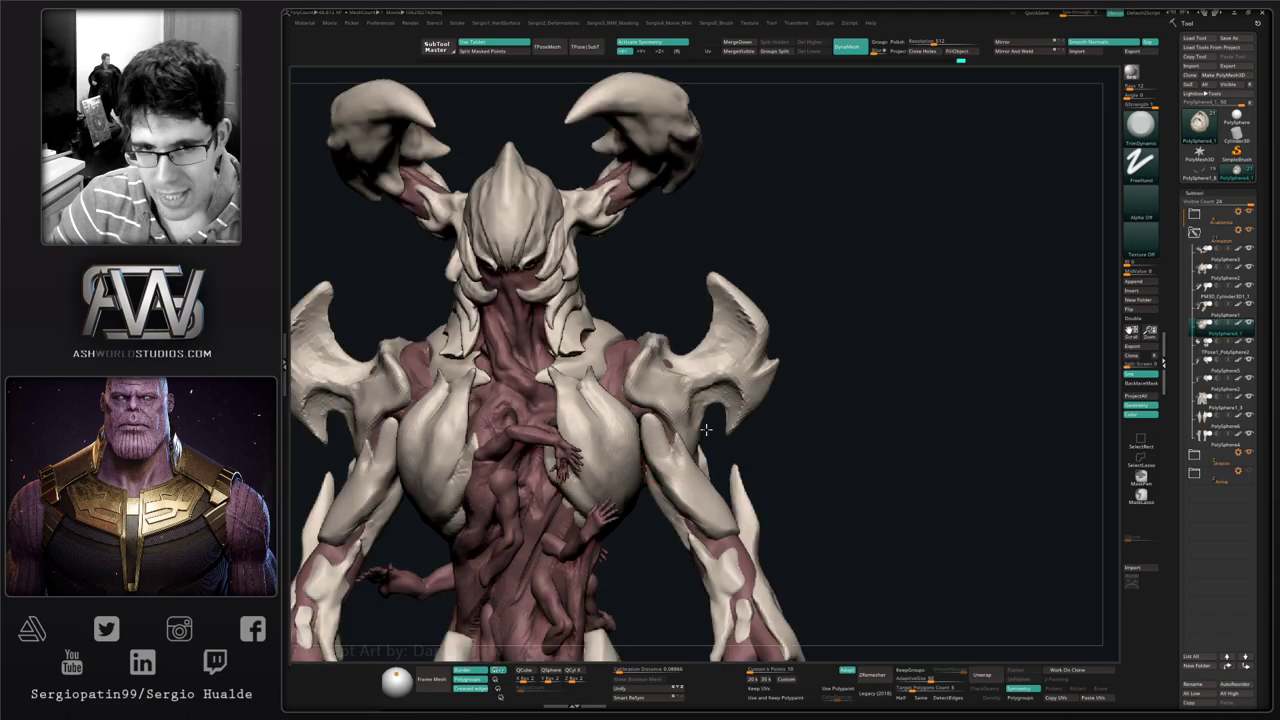
mouse_move(724, 494)
right_mouse_down()
mouse_move(733, 500)
mouse_move(698, 492)
mouse_move(749, 428)
mouse_move(732, 460)
right_mouse_up()
left_click(752, 424, "ctrl+shift")
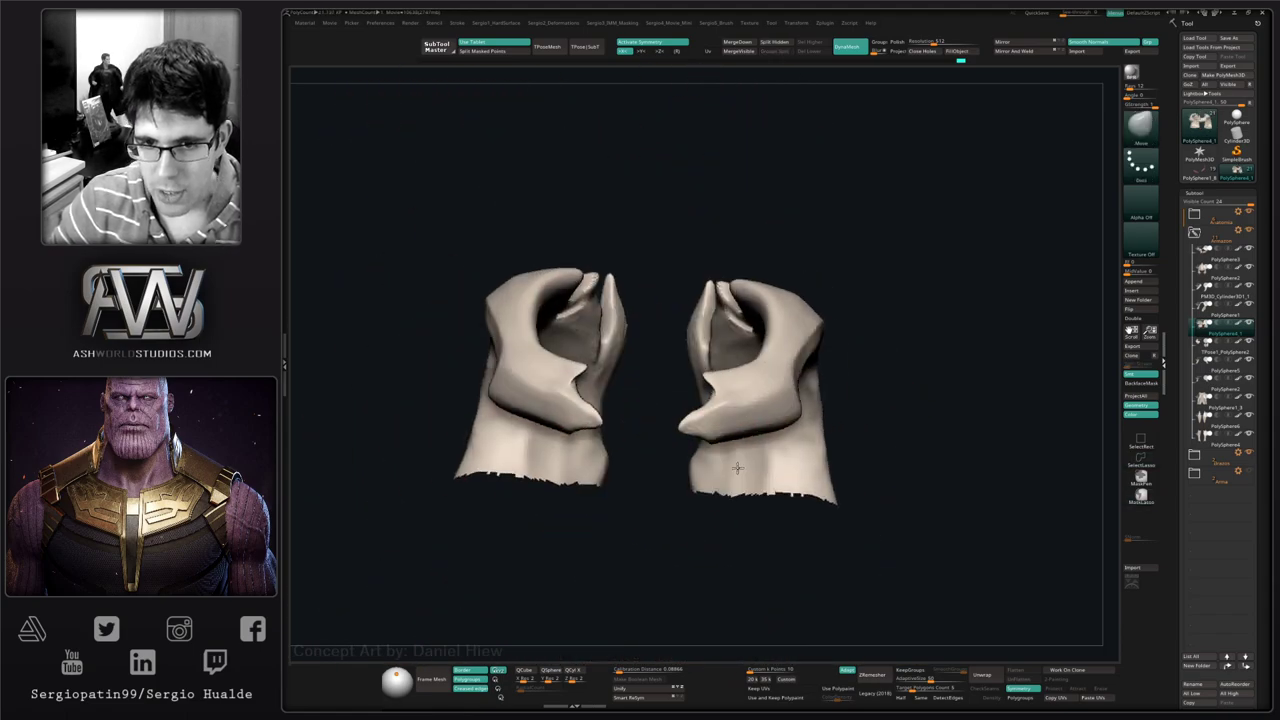
left_click_drag(743, 434, 727, 451)
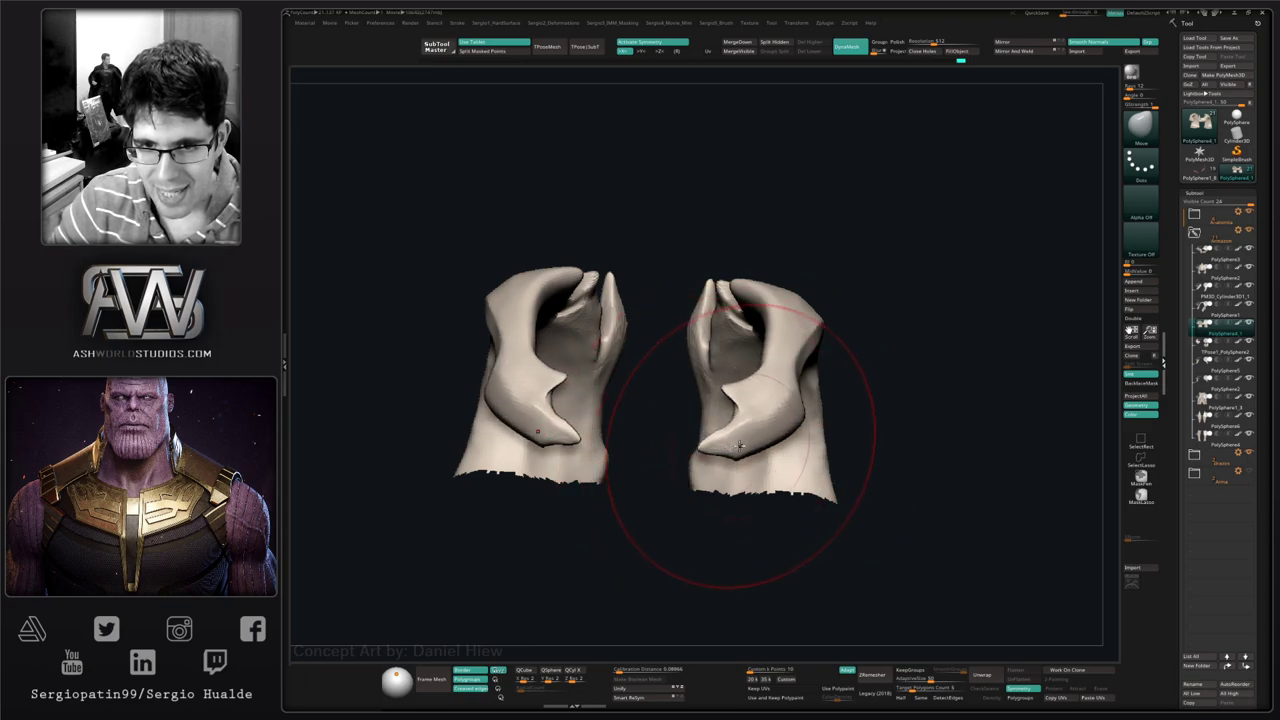
right_click_drag(686, 457, 723, 393)
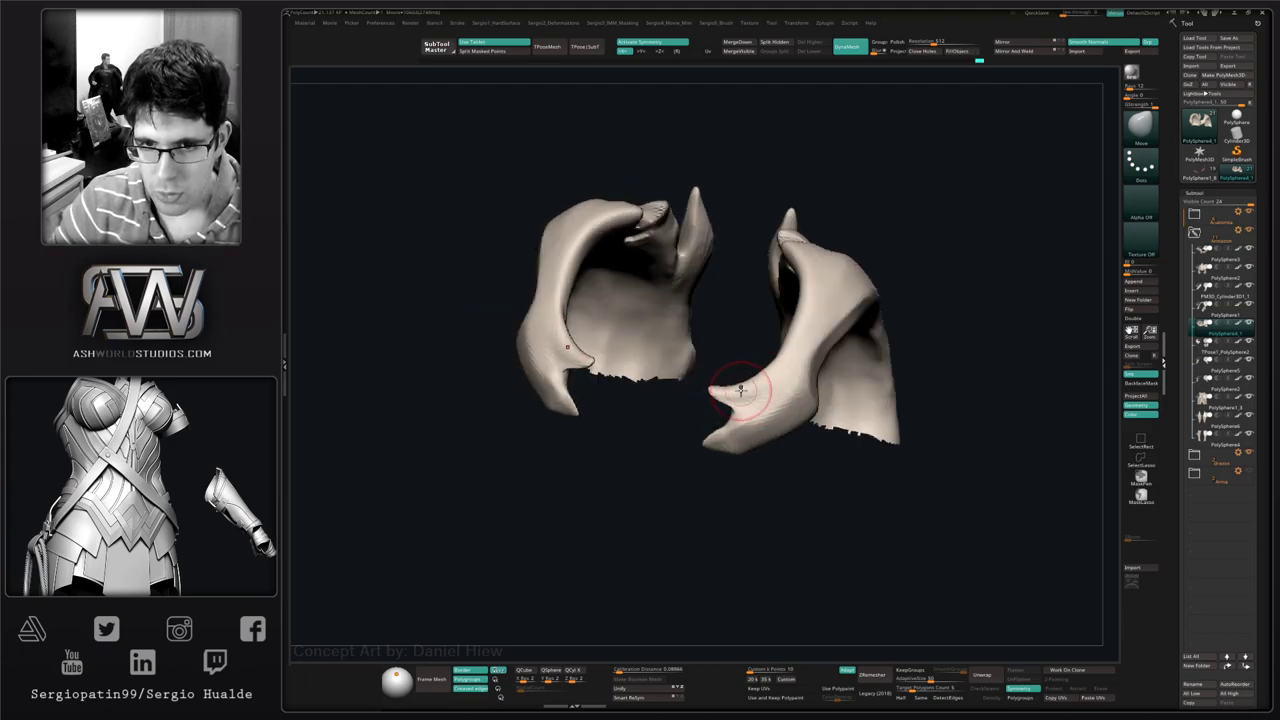
- Shape the notch between the two tips of the front prong with the Move brush
mouse_move(734, 411)
right_mouse_down()
mouse_move(725, 395)
mouse_move(744, 410)
mouse_move(740, 434)
mouse_move(747, 416)
right_mouse_up()
key("b")
key("m")
key("v")
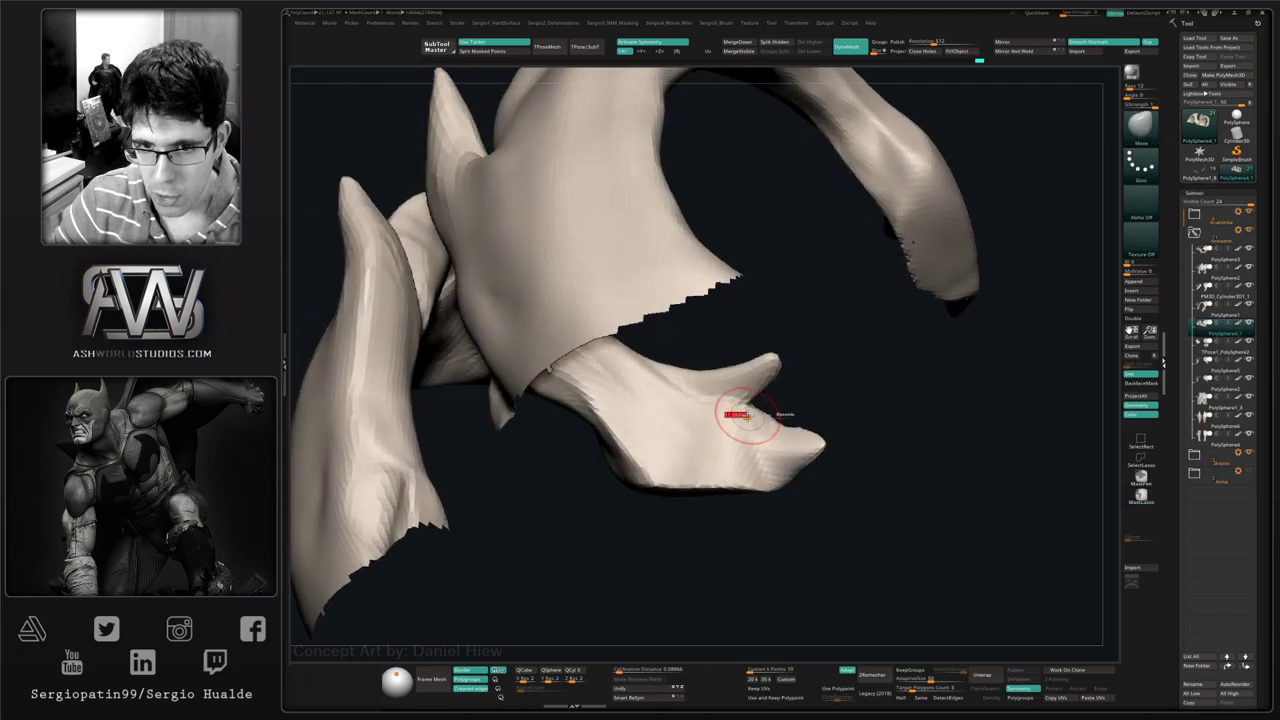
left_click_drag(747, 416, 752, 413)
- Raise the surface where the front prong splits into two tips, using the Standard brush with BackfaceMask on
mouse_move(731, 418)
right_mouse_down()
mouse_move(686, 449)
mouse_move(800, 414)
right_mouse_up()
key("b")
key("s")
key("t")
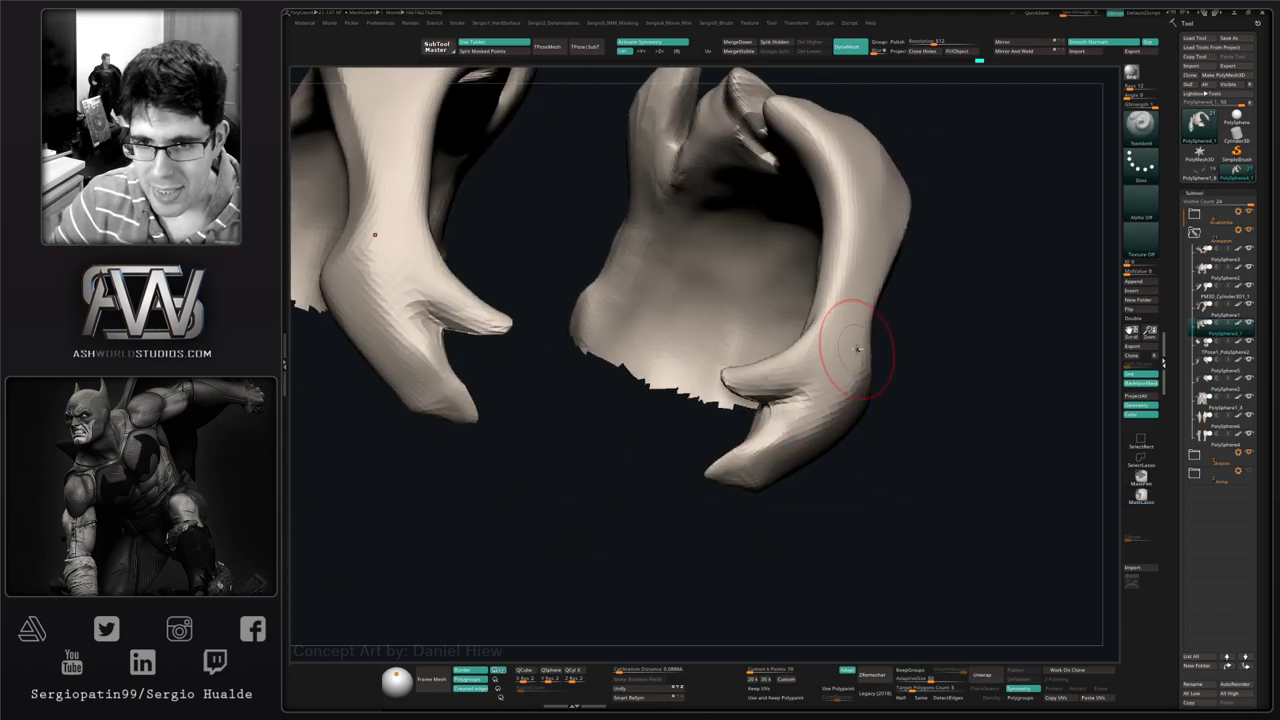
left_click_drag(854, 349, 815, 447)
- Thicken the outer side of the lower prong tip with the Clay brush and smooth it
right_click_drag(815, 447, 852, 432)
key("b")
key("c")
key("l")
left_click_drag(870, 410, 760, 491)
mouse_move(760, 491)
right_mouse_down()
mouse_move(763, 469)
mouse_move(780, 480)
right_mouse_up()
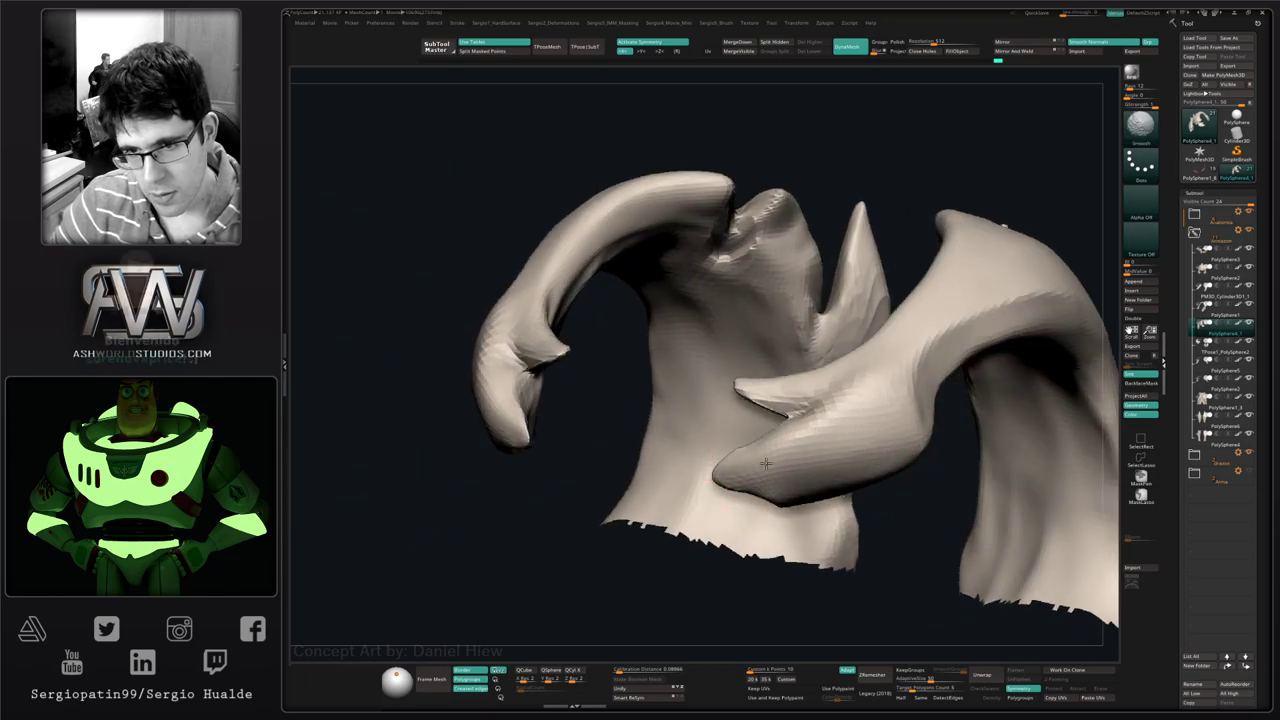
mouse_move(900, 428)
right_mouse_down()
mouse_move(777, 506)
mouse_move(766, 423)
right_mouse_up()
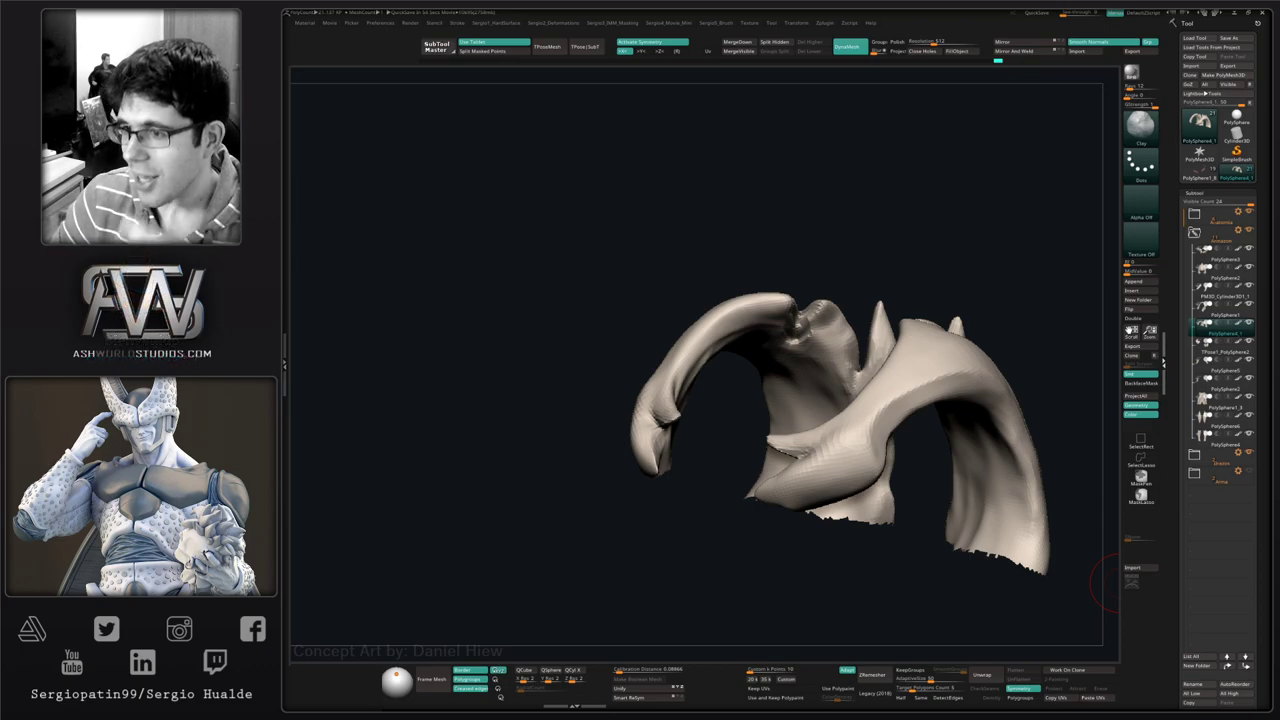
- Sculpt the prong and the curved arm above it with the Clay and Standard brushes
left_click_drag(900, 458, 892, 475)
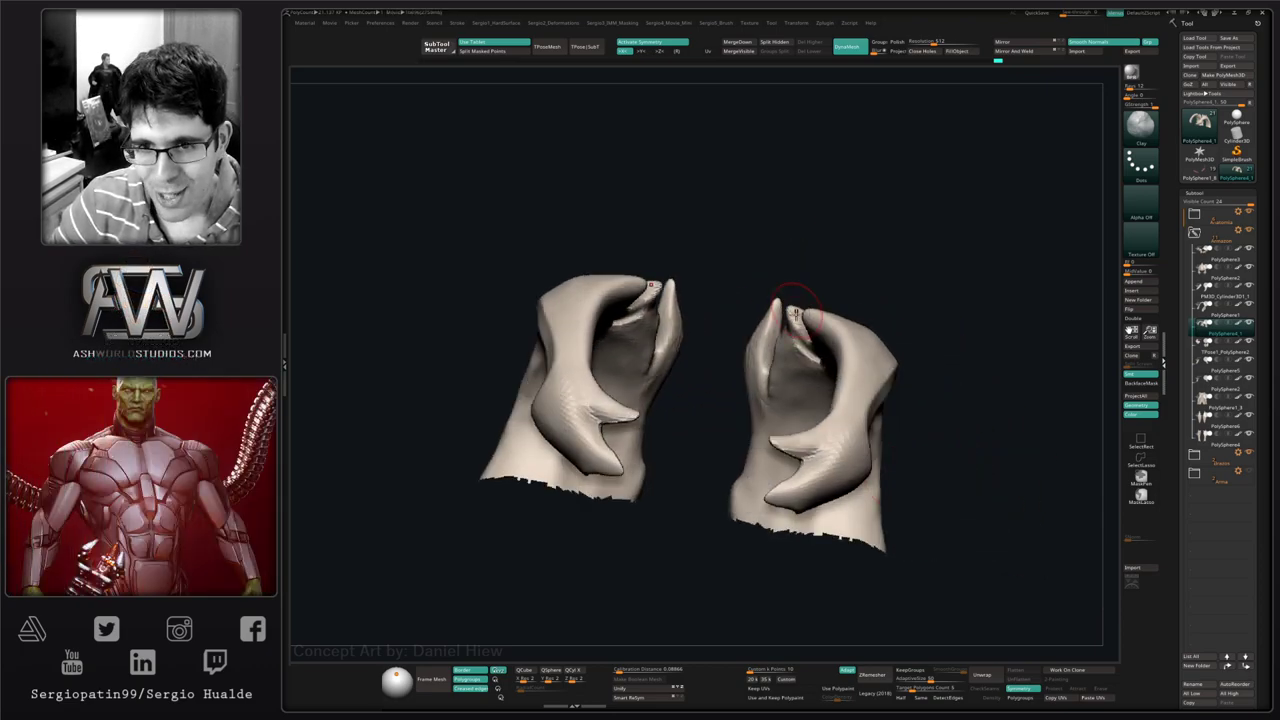
left_click_drag(795, 313, 845, 455)
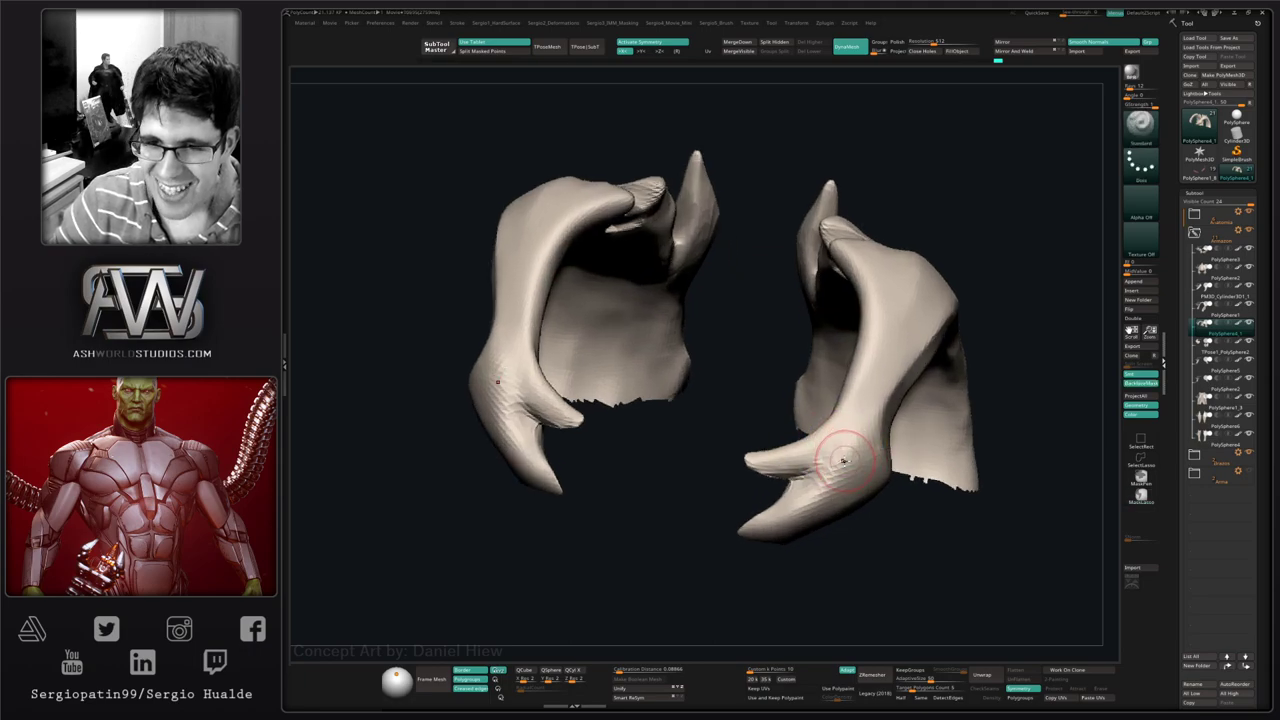
left_click_drag(903, 331, 873, 355)
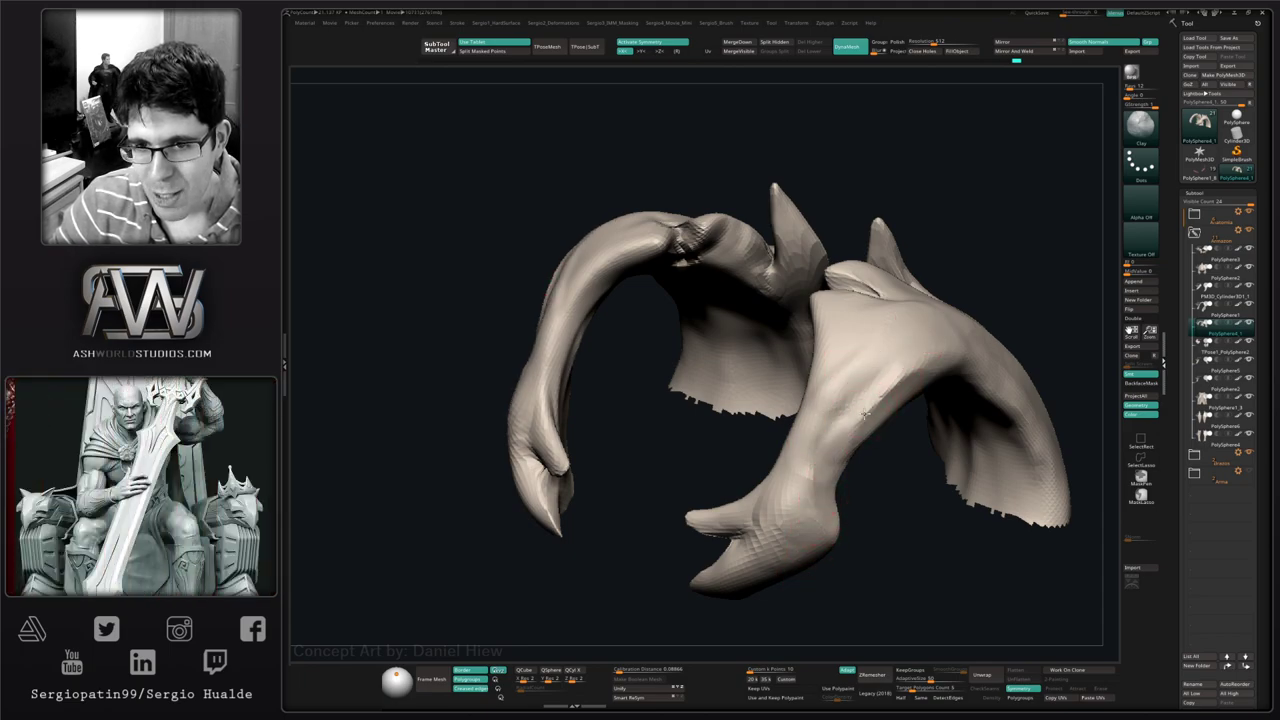
- Build up the curved arm above the prong with the Clay brush and smooth the surface where it meets the shoulder
mouse_move(898, 412)
left_mouse_down()
mouse_move(900, 376)
mouse_move(890, 396)
left_mouse_up()
right_click_drag(856, 441, 858, 470)
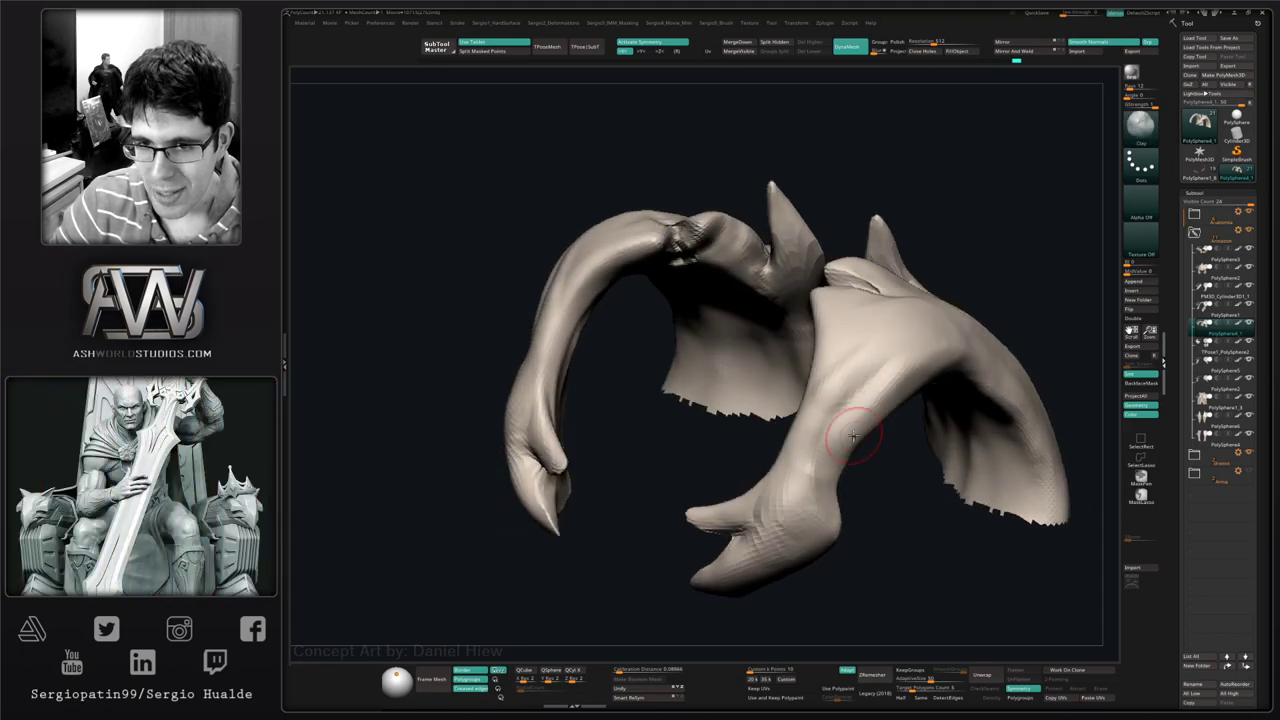
left_click_drag(893, 341, 869, 349, "shift")
mouse_move(853, 414)
right_mouse_down()
mouse_move(863, 302)
mouse_move(816, 455)
right_mouse_up()
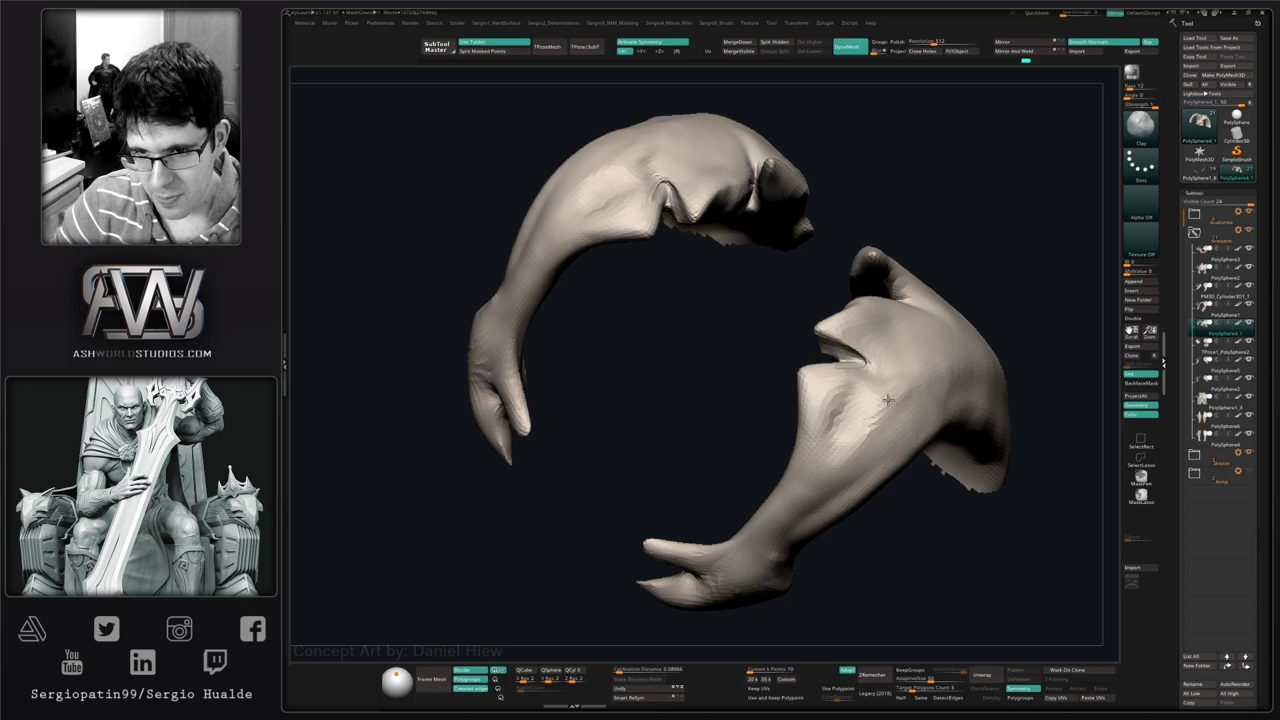
key("shift")
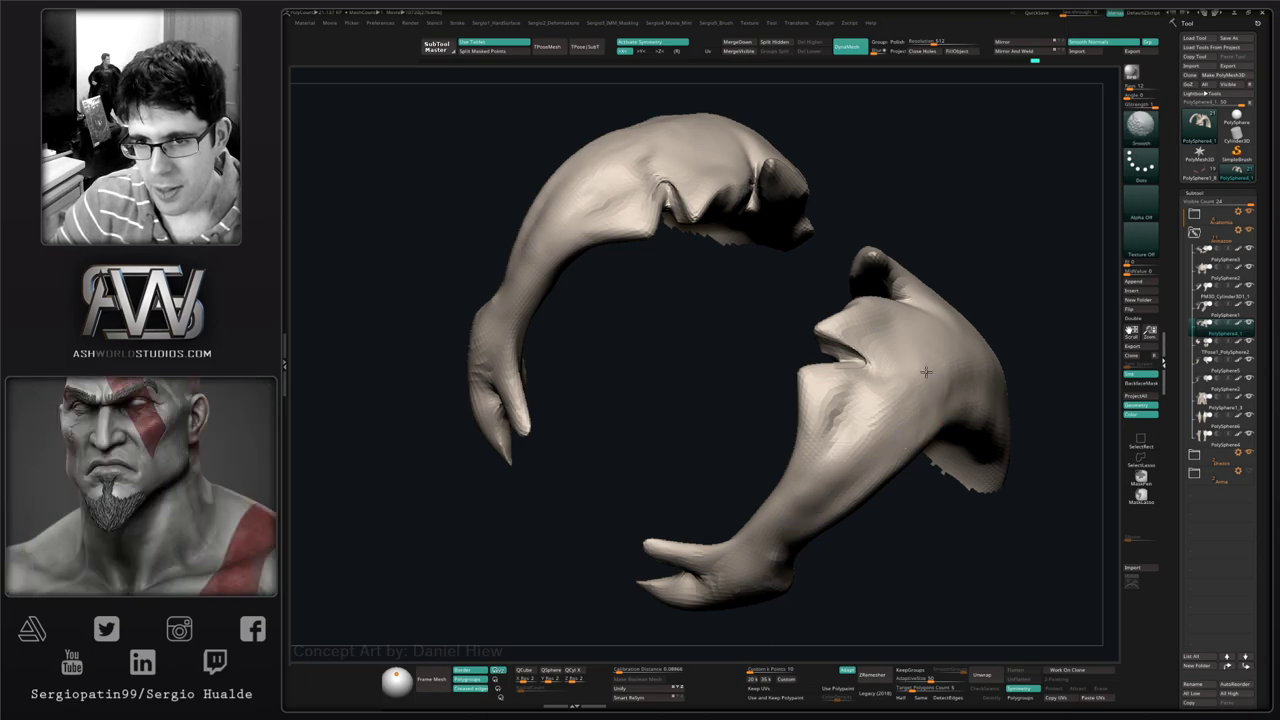
mouse_move(926, 372)
left_mouse_down("shift")
mouse_move(860, 366)
mouse_move(867, 399)
left_mouse_up("shift")
mouse_move(878, 425)
right_mouse_down()
mouse_move(848, 311)
mouse_move(926, 449)
mouse_move(904, 466)
mouse_move(777, 491)
mouse_move(788, 480)
mouse_move(749, 535)
mouse_move(680, 540)
right_mouse_up()
- Isolate the front part of the armour piece and smooth the ends of its pointed tips
left_click(765, 555, "ctrl+shift")
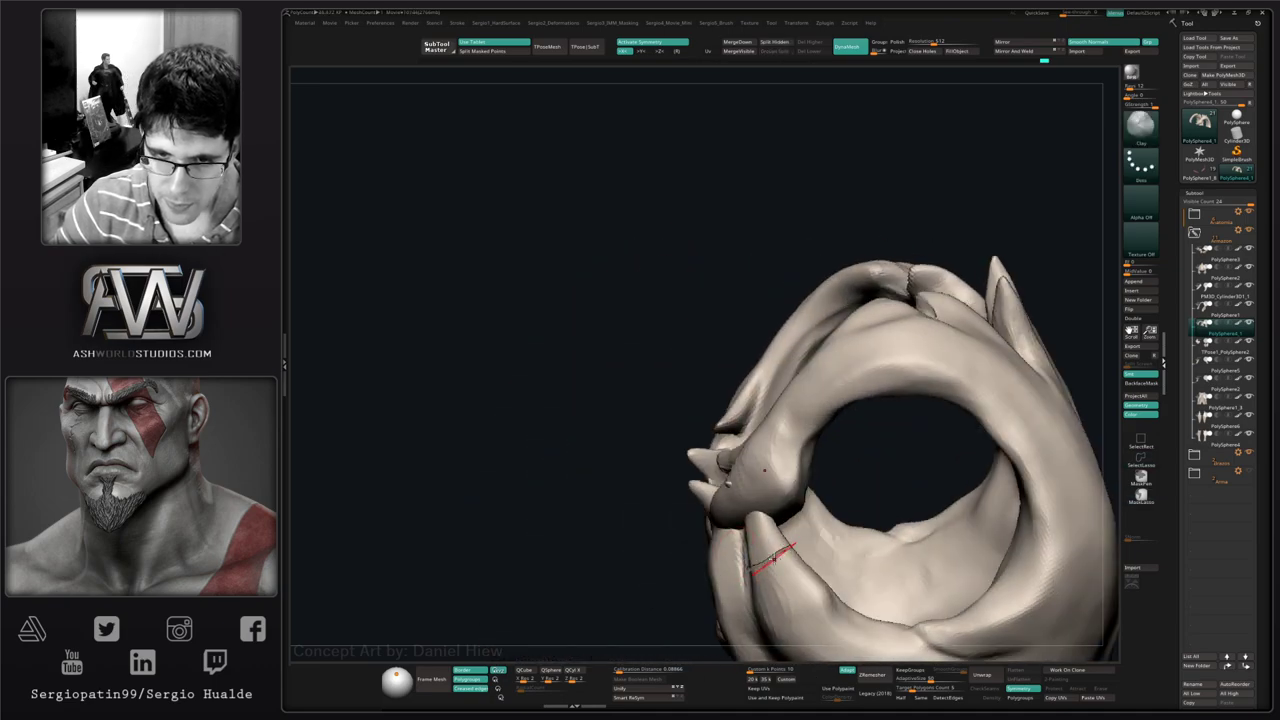
left_click(773, 554, "ctrl+shift")
mouse_move(769, 540)
right_mouse_down()
mouse_move(800, 510)
mouse_move(741, 481)
right_mouse_up()
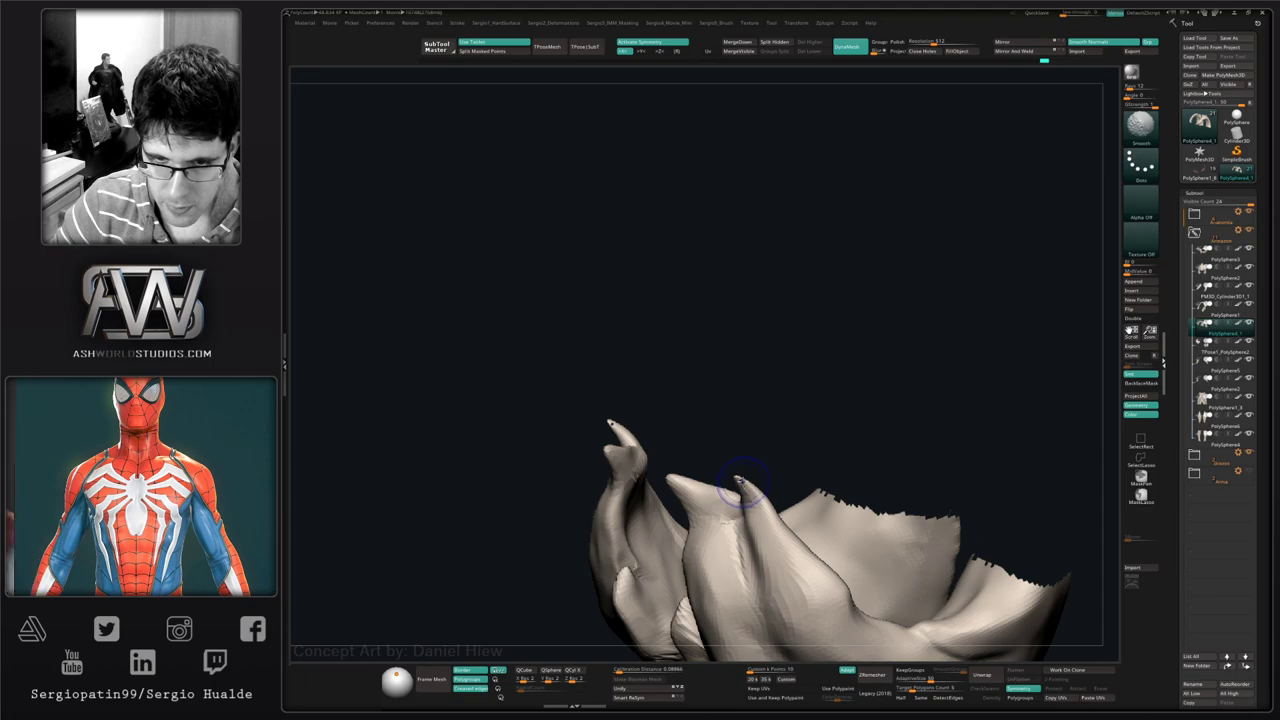
left_click_drag(741, 481, 750, 490, "shift")
mouse_move(750, 490)
right_mouse_down()
mouse_move(708, 546)
mouse_move(780, 537)
right_mouse_up()
left_click_drag(740, 510, 729, 500, "shift")
right_click_drag(749, 500, 783, 426, "ctrl")
- Isolate the arms with the hooked prongs and flatten the outer face of the lower prong tip with the TrimDynamic brush
left_click(798, 542, "ctrl+shift")
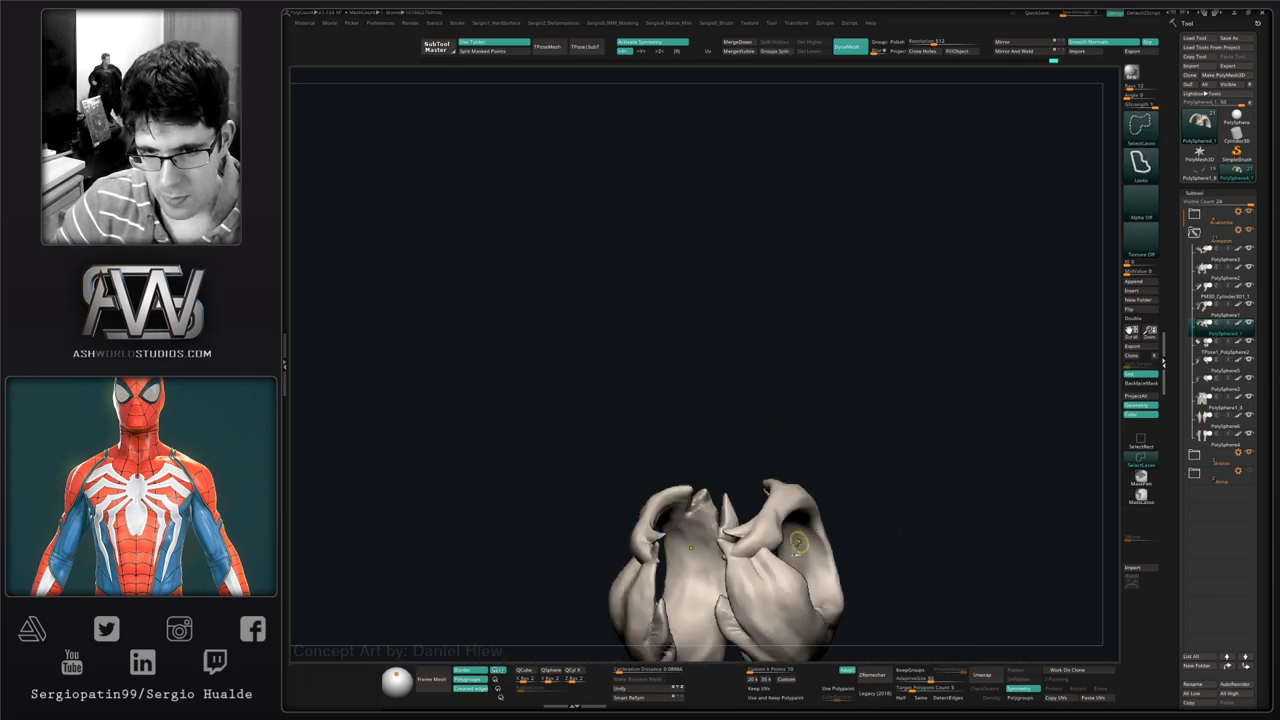
mouse_move(798, 542)
right_mouse_down("ctrl")
mouse_move(754, 408)
mouse_move(766, 500)
mouse_move(799, 517)
mouse_move(722, 515)
right_mouse_up("ctrl")
left_click(757, 470, "ctrl+shift")
right_click_drag(757, 470, 757, 545, "ctrl")
right_click_drag(757, 545, 749, 509)
left_click_drag(740, 490, 768, 480)
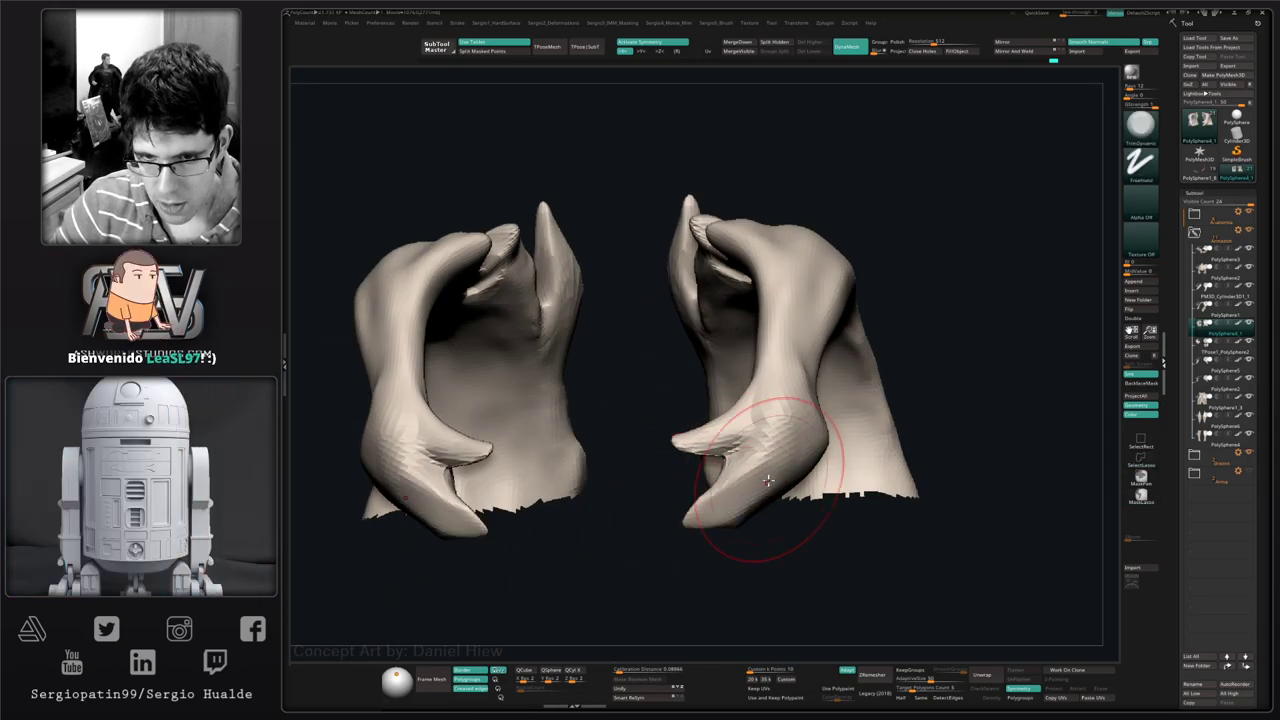
right_click_drag(762, 540, 716, 503)
mouse_move(722, 506)
left_mouse_down()
mouse_move(770, 476)
mouse_move(794, 376)
mouse_move(768, 506)
left_mouse_up()
right_click_drag(795, 471, 743, 519)
mouse_move(743, 519)
left_mouse_down()
mouse_move(737, 503)
mouse_move(812, 457)
left_mouse_up()
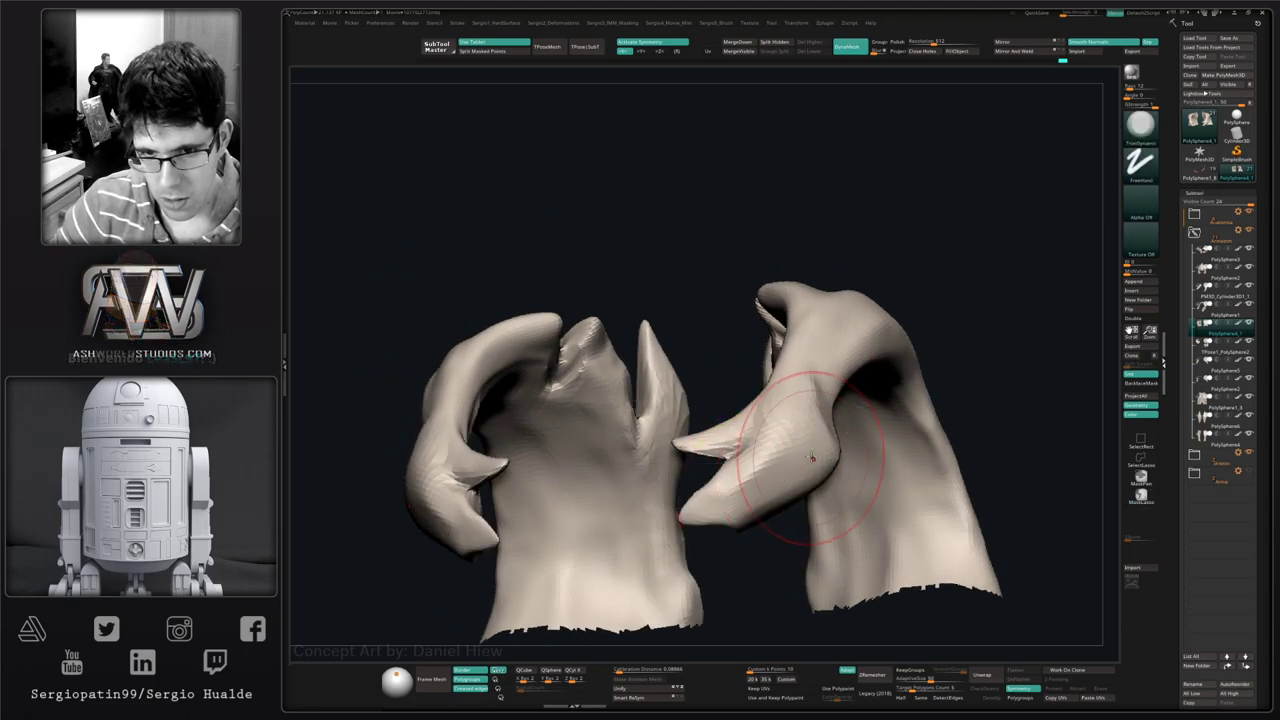
- Trim the ridge along the prong's side with TrimDynamic and touch up the lower tip with the Clay brush
mouse_move(745, 505)
right_mouse_down()
mouse_move(800, 440)
mouse_move(829, 451)
mouse_move(829, 429)
right_mouse_up()
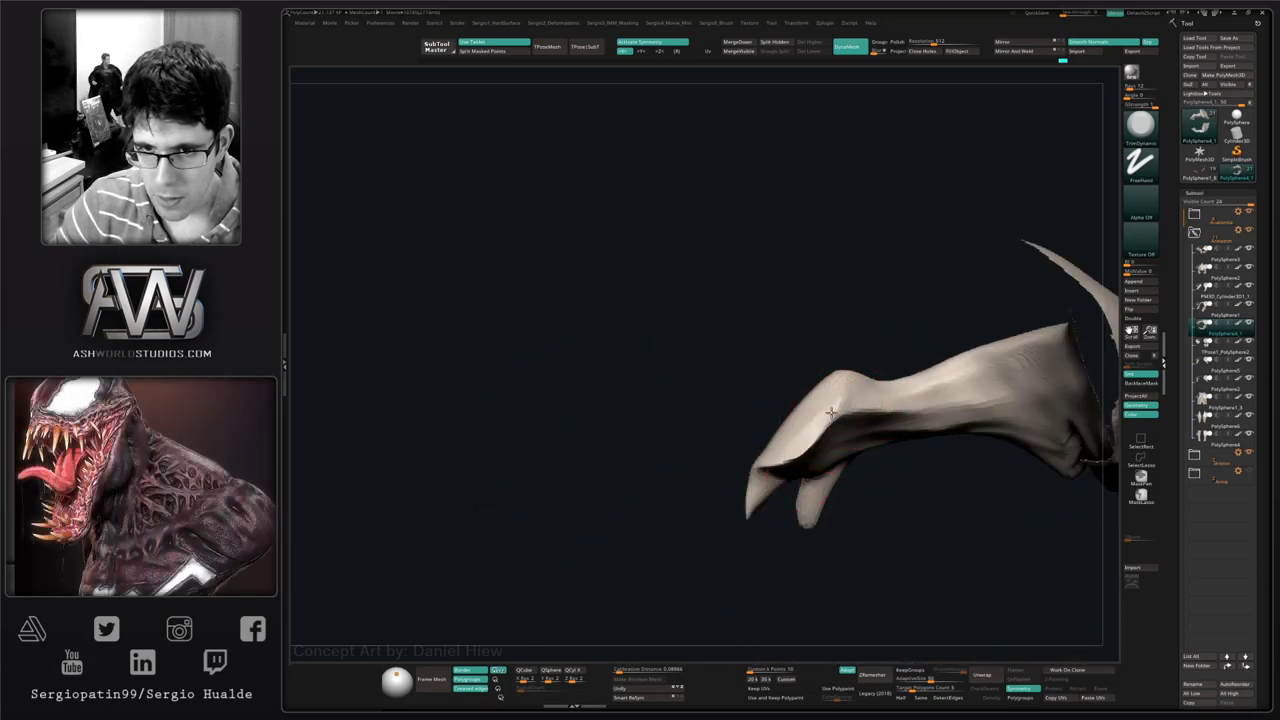
mouse_move(831, 413)
left_mouse_down()
mouse_move(792, 447)
mouse_move(870, 410)
left_mouse_up()
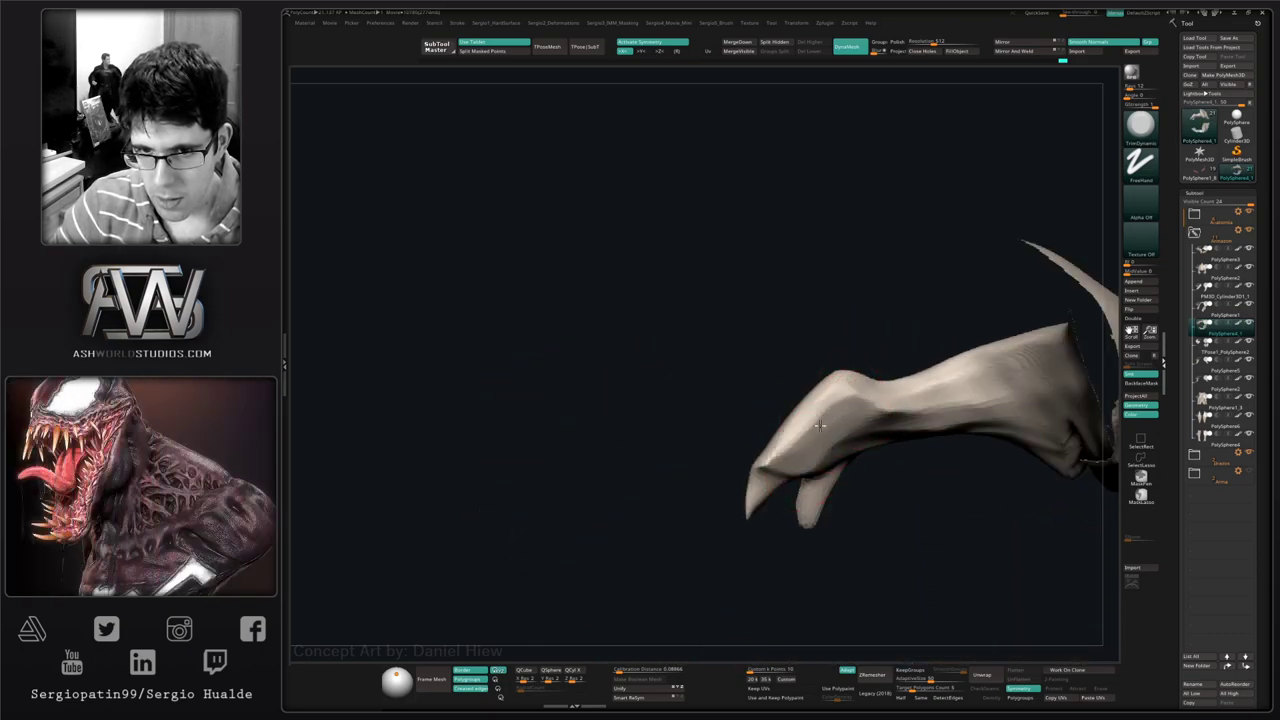
right_click_drag(848, 425, 840, 455)
key("b")
key("c")
key("l")
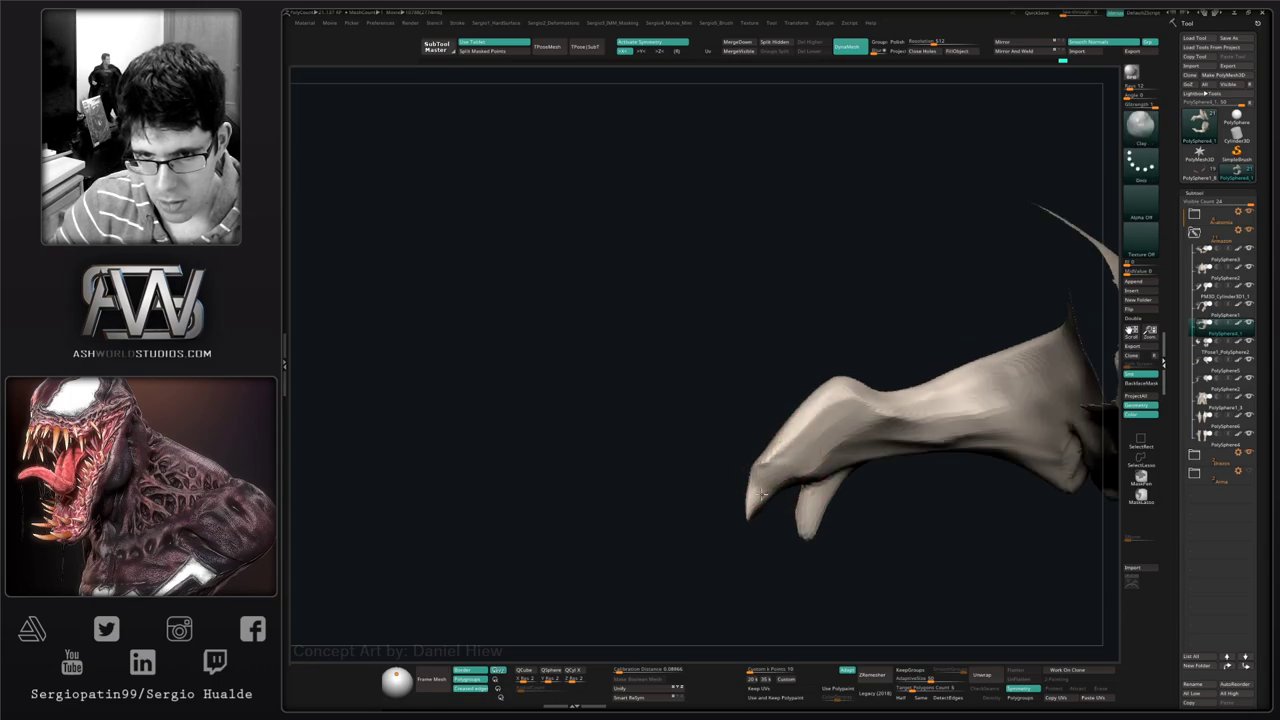
mouse_move(796, 490)
right_mouse_down()
mouse_move(860, 491)
mouse_move(823, 531)
right_mouse_up()
- Reshape the lower prong tip into a longer, sharper point with the Move brush and smooth its side
key("b")
key("m")
key("v")
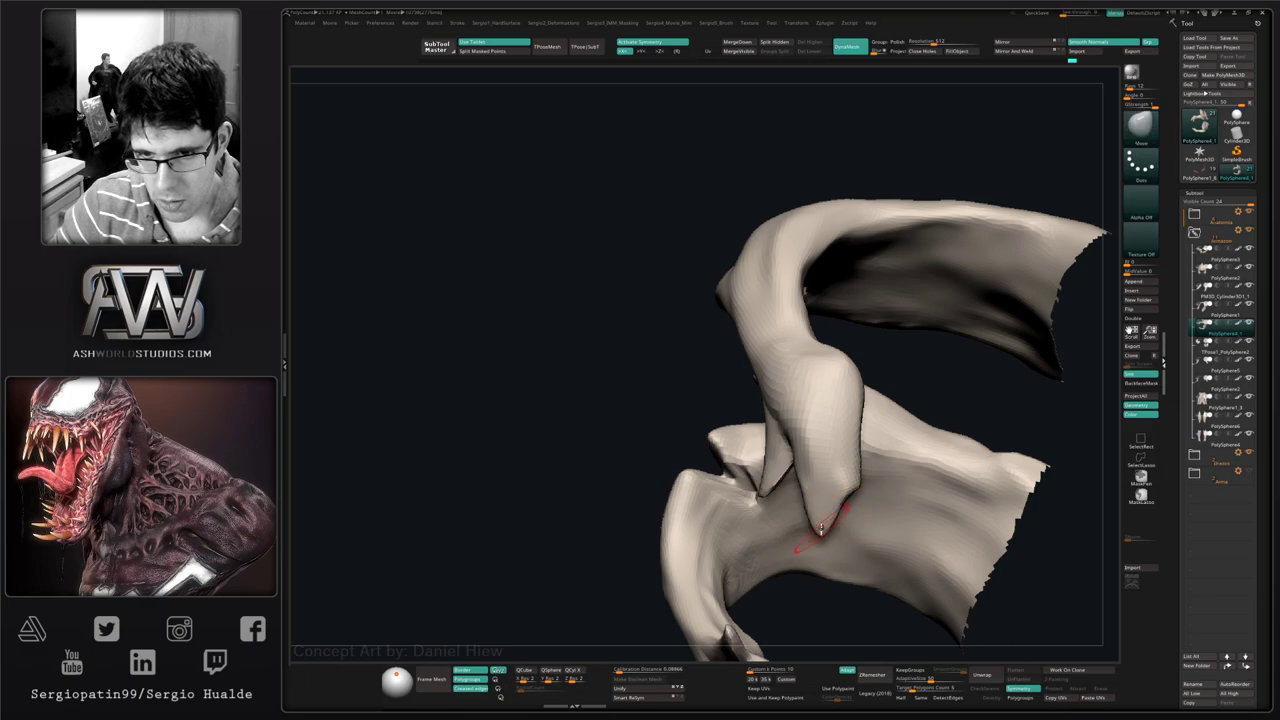
right_click_drag(826, 470, 840, 485)
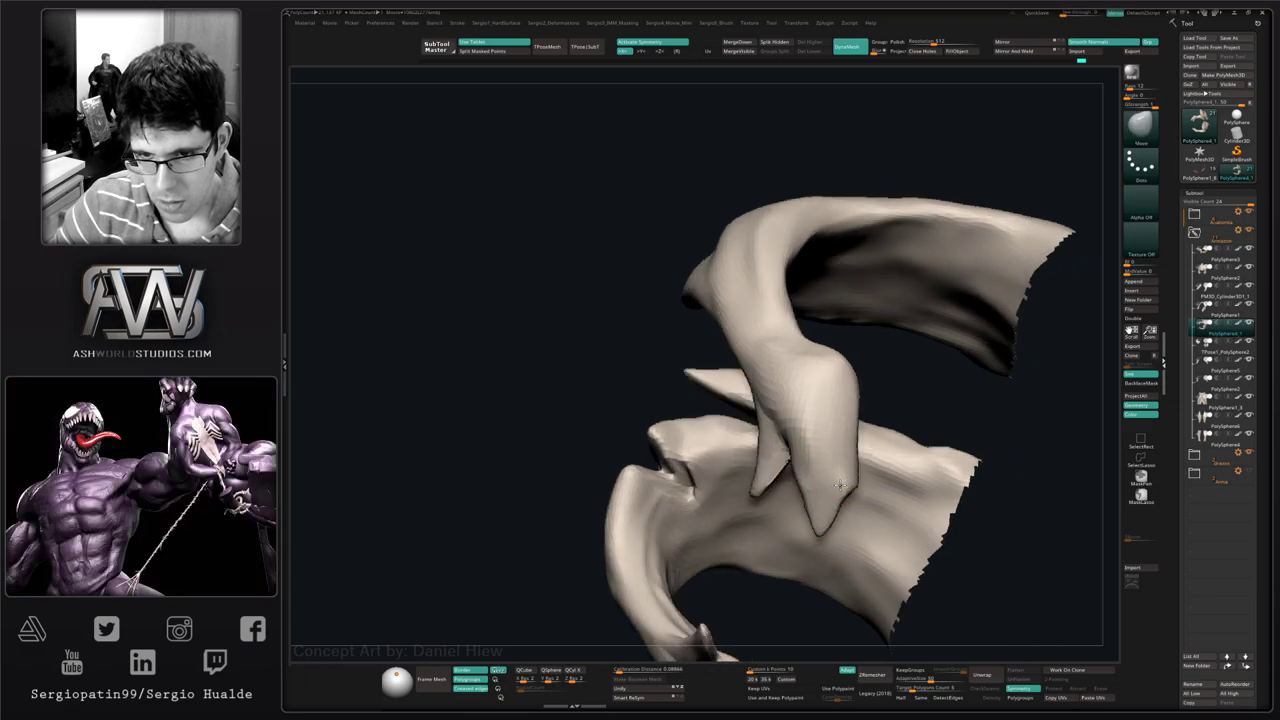
left_click_drag(826, 486, 855, 434, "shift")
right_click_drag(855, 434, 647, 454)
right_click_drag(846, 394, 850, 455)
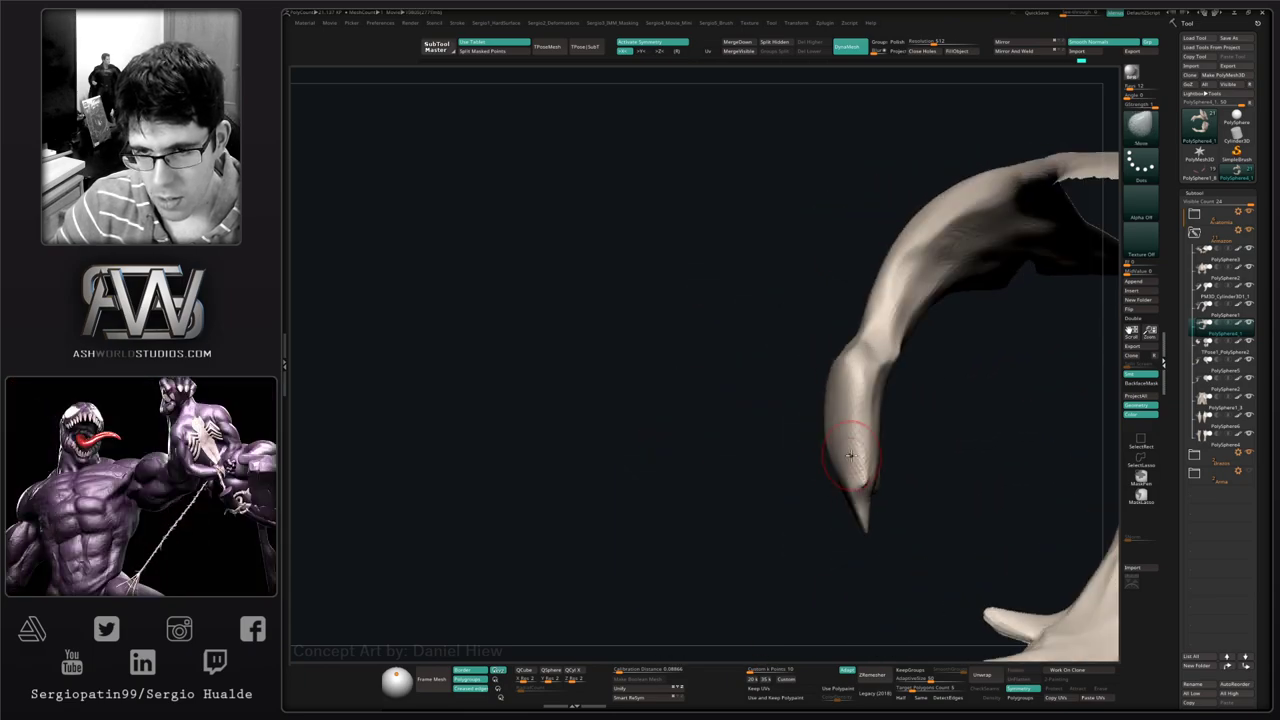
- Plane the prong's outer edge down to the point with the TrimDynamic brush and smooth it
key("b")
key("t")
key("d")
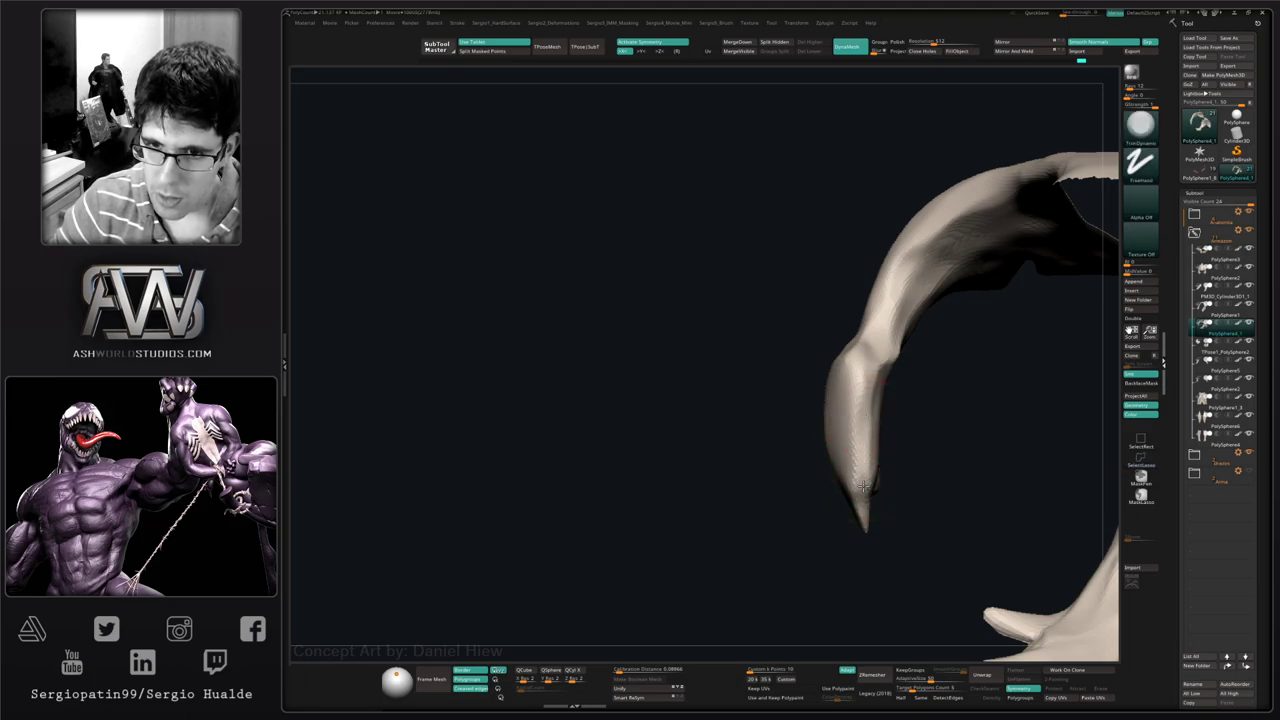
right_click_drag(871, 486, 871, 405)
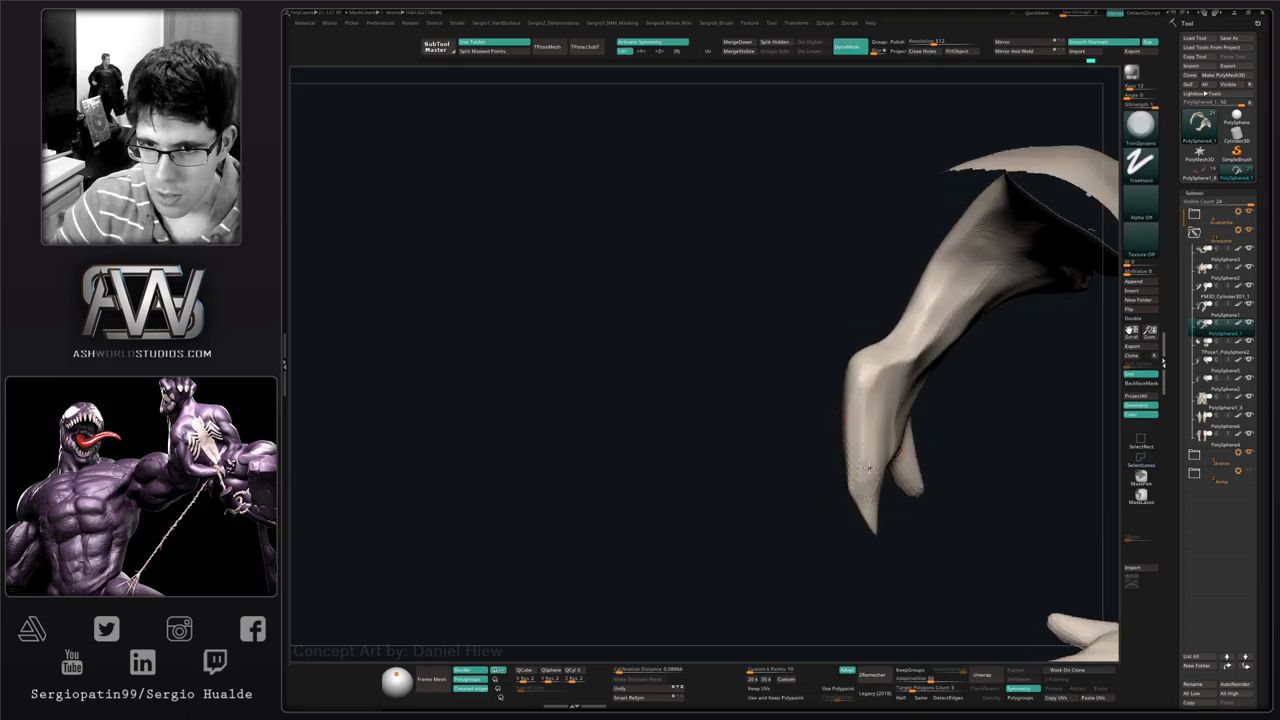
right_click_drag(865, 499, 857, 420)
left_click_drag(857, 420, 874, 486, "shift")
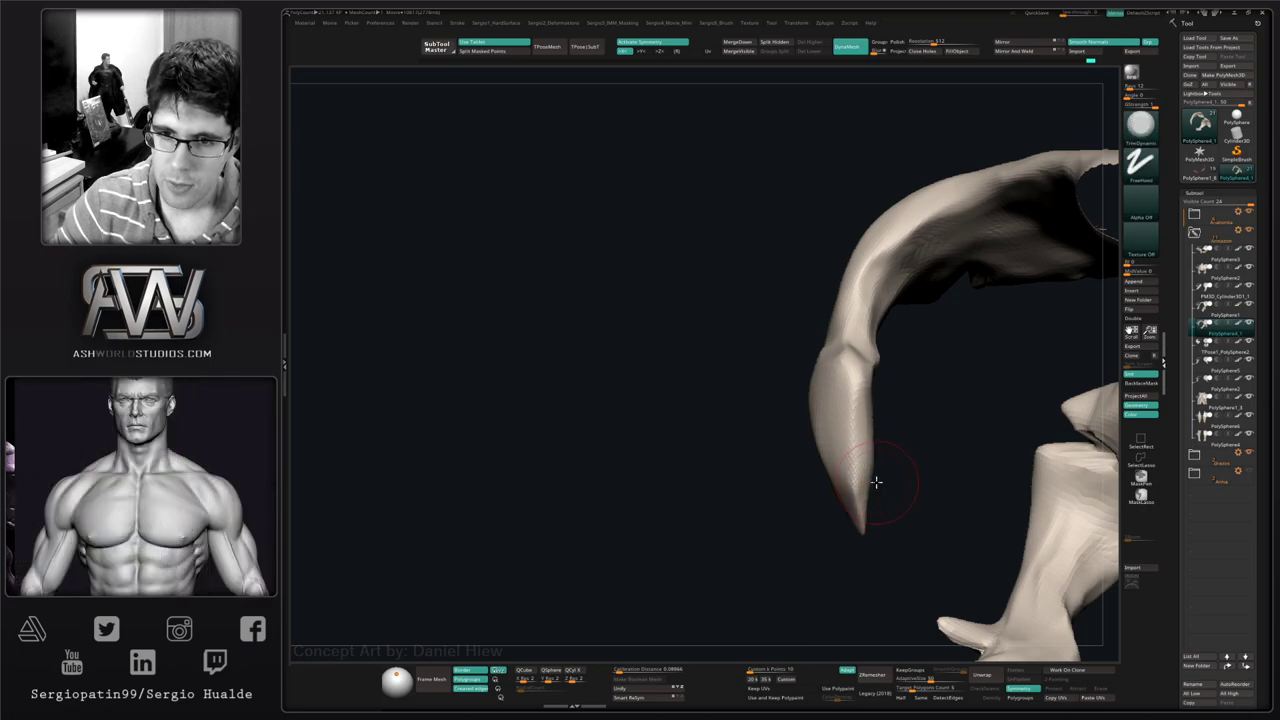
- Show the complete armour piece and mask the upper arms with the prongs, leaving the lower plates unmasked
mouse_move(874, 486)
right_mouse_down()
mouse_move(800, 486)
mouse_move(800, 440)
right_mouse_up()
mouse_move(800, 440)
right_mouse_down()
mouse_move(862, 478)
mouse_move(820, 491)
mouse_move(863, 457)
mouse_move(842, 433)
mouse_move(790, 450)
mouse_move(826, 501)
mouse_move(803, 457)
mouse_move(800, 469)
mouse_move(835, 477)
mouse_move(823, 441)
right_mouse_up()
key("shift+s")
key("shift+s")
left_click(883, 414, "ctrl+shift")
key("w")
left_click(826, 501, "ctrl")
key("q")
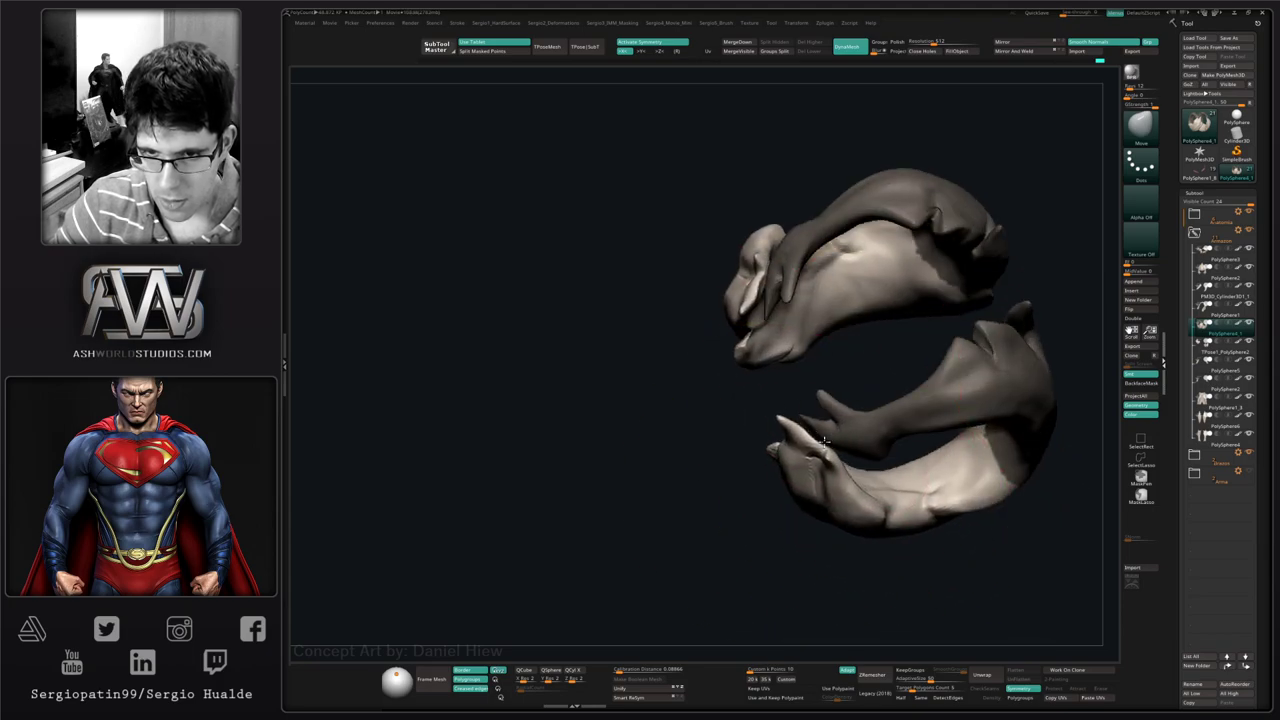
- Mask everything except the two tips of the lower plates, soften the mask, and rotate the tips outward about 40°
mouse_move(651, 525)
right_mouse_down()
mouse_move(945, 428)
mouse_move(895, 353)
mouse_move(937, 352)
mouse_move(750, 340)
mouse_move(596, 465)
mouse_move(693, 527)
mouse_move(660, 526)
mouse_move(800, 457)
right_mouse_up()
key("shift+f")
key("shift+f")
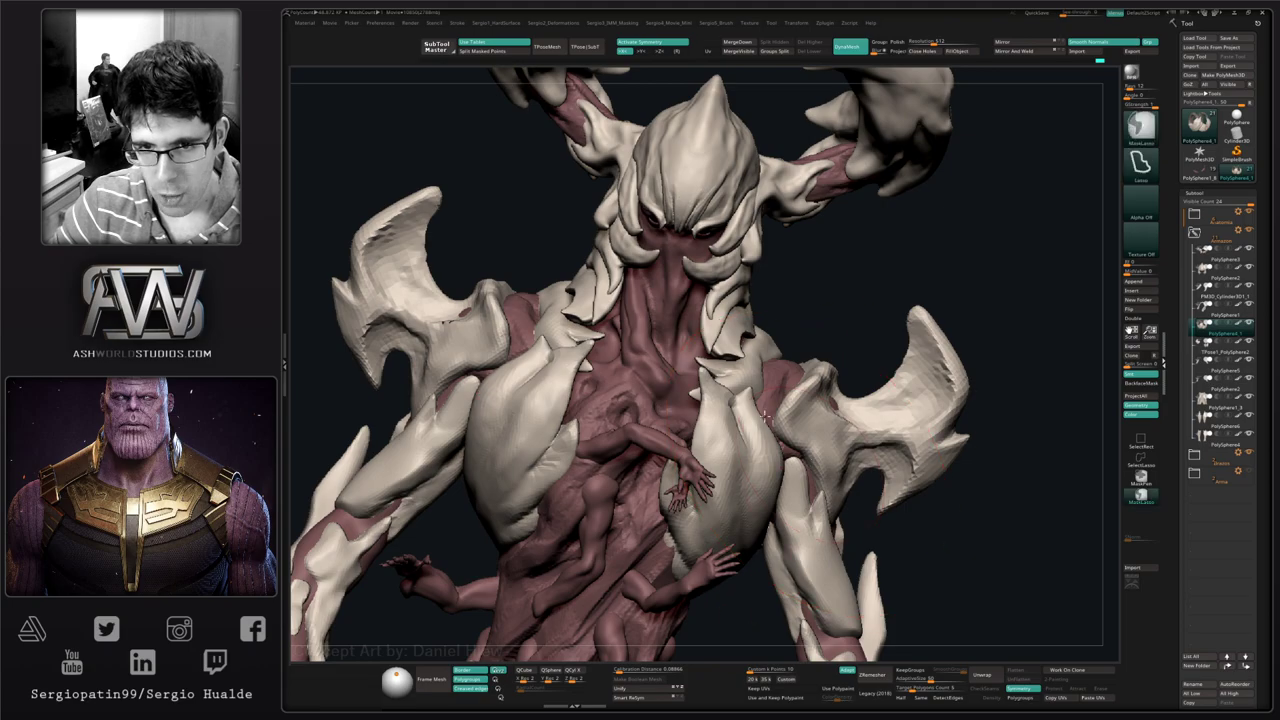
right_click_drag(764, 416, 770, 380, "ctrl")
mouse_move(770, 380)
right_mouse_down()
mouse_move(850, 410)
mouse_move(719, 448)
mouse_move(786, 420)
right_mouse_up()
mouse_move(788, 326)
left_mouse_down("ctrl")
mouse_move(711, 454)
mouse_move(772, 467)
left_mouse_up("ctrl")
left_click(766, 469, "ctrl")
left_click(831, 447, "ctrl")
key("w")
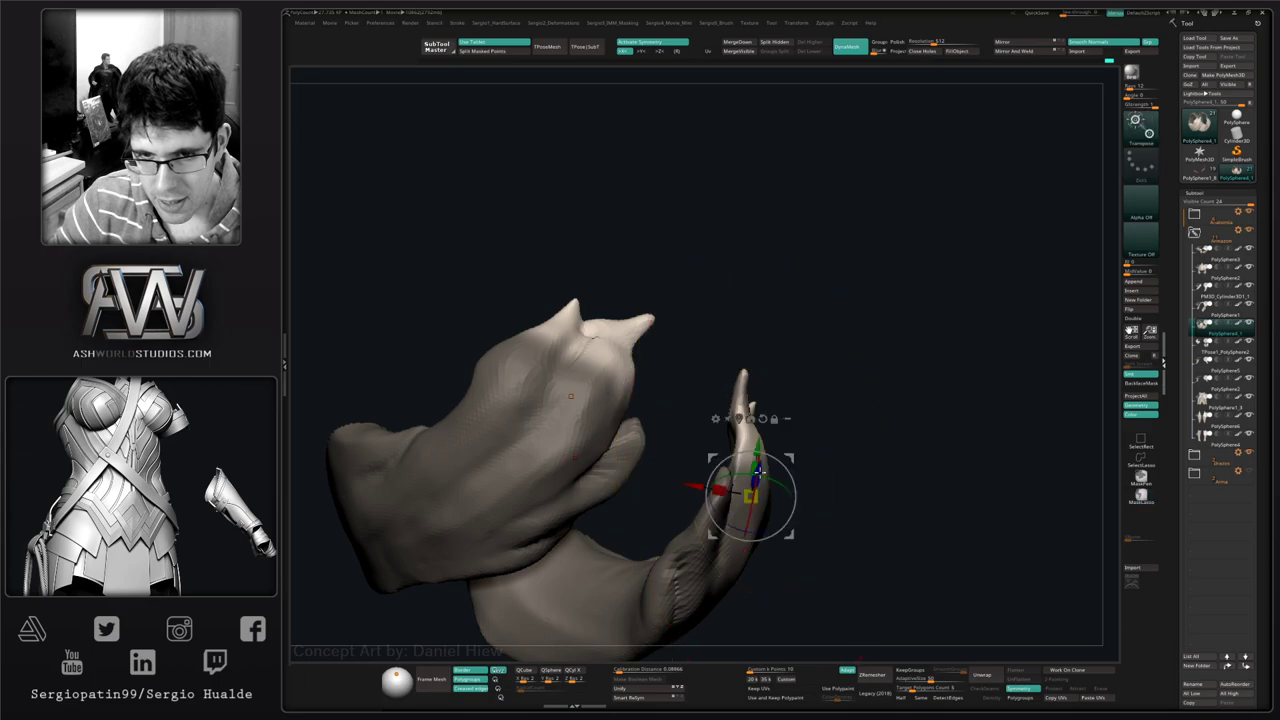
left_click_drag(790, 447, 795, 477)
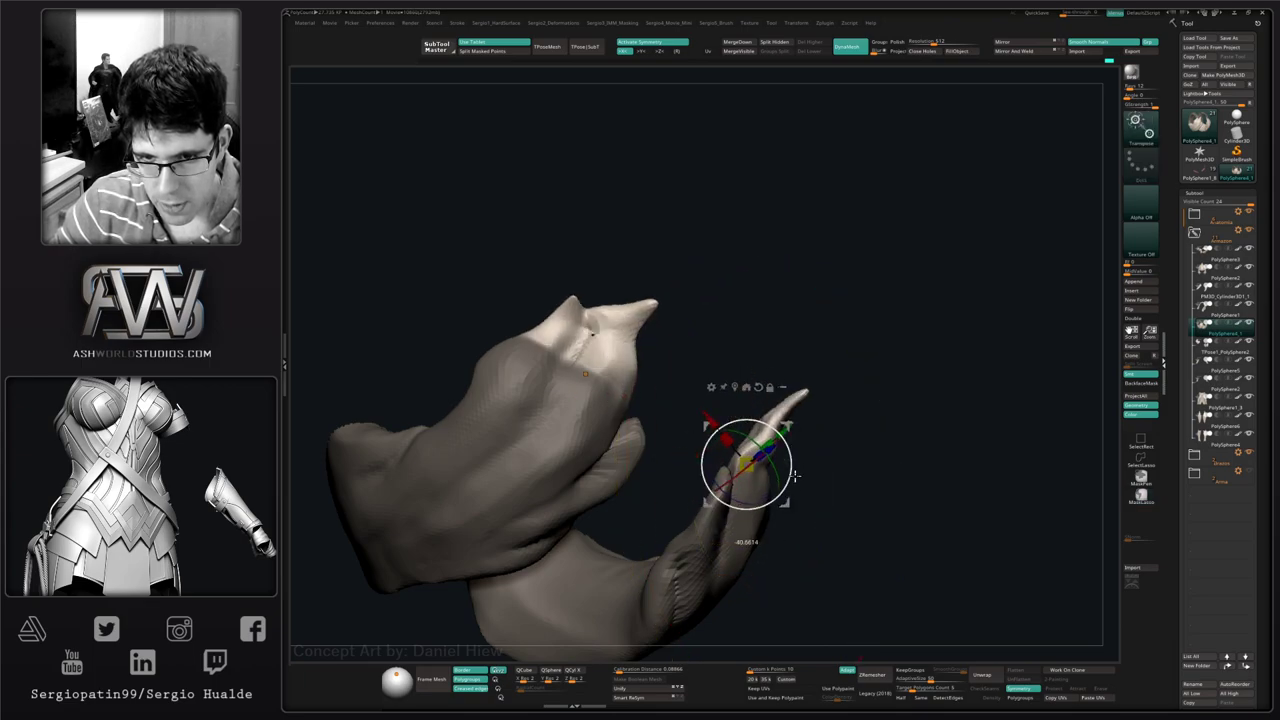
- Clear the mask and bend the lower plate's rotated tips into a curved shape with the Move brush
key("q")
right_click_drag(814, 483, 829, 491, "ctrl")
left_click_drag(829, 491, 818, 484, "ctrl")
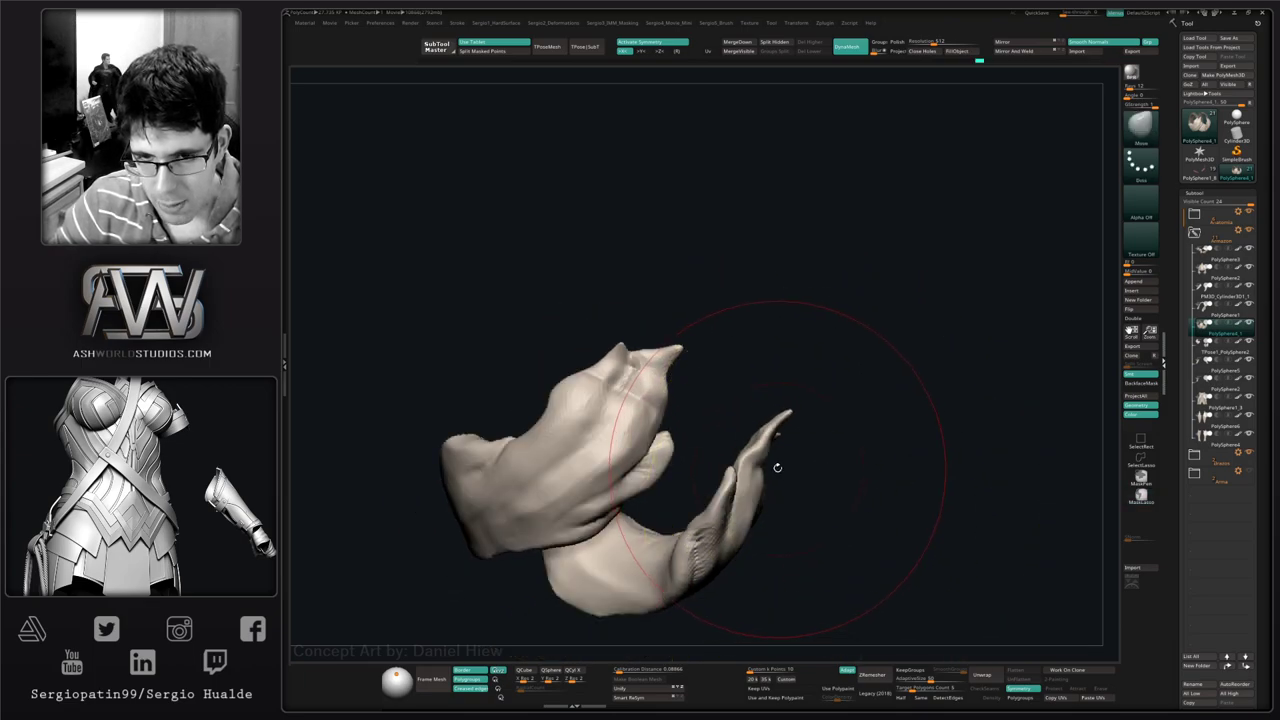
left_click_drag(766, 451, 740, 432)
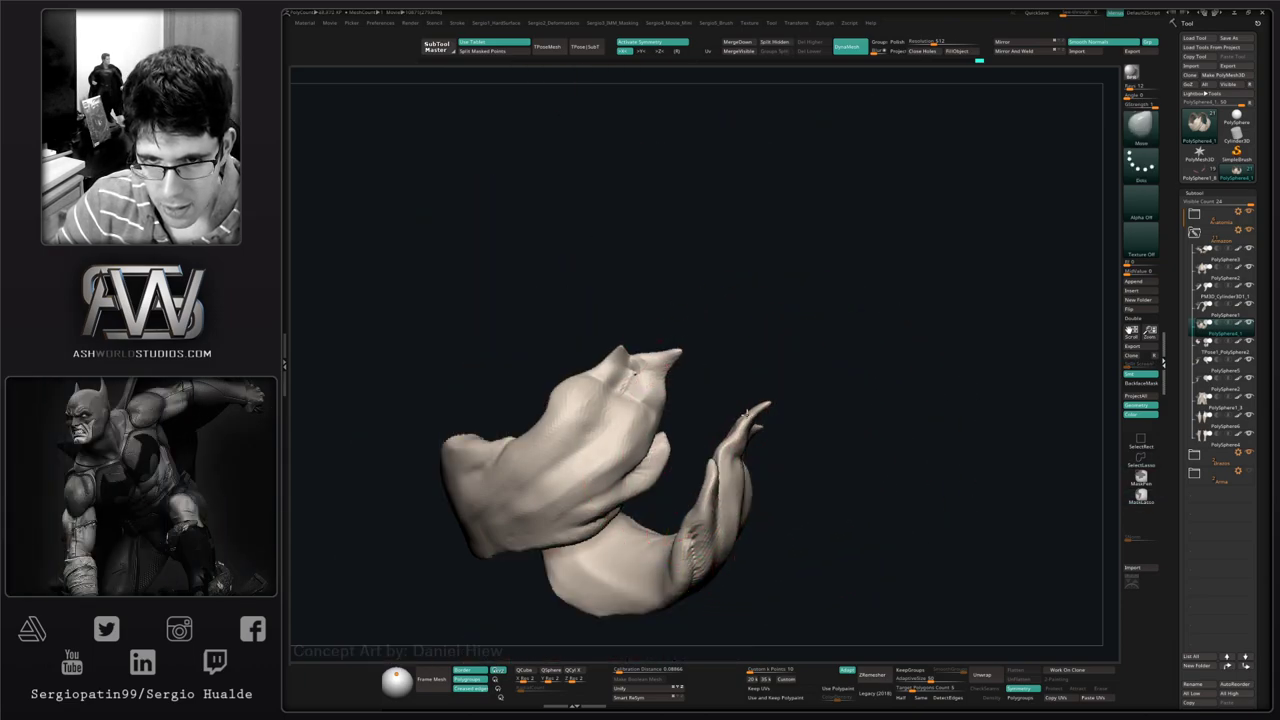
left_click(788, 455, "ctrl+shift")
mouse_move(788, 455)
left_mouse_down()
mouse_move(646, 374)
mouse_move(697, 452)
mouse_move(789, 437)
mouse_move(825, 465)
mouse_move(767, 447)
mouse_move(800, 450)
mouse_move(740, 455)
left_mouse_up()
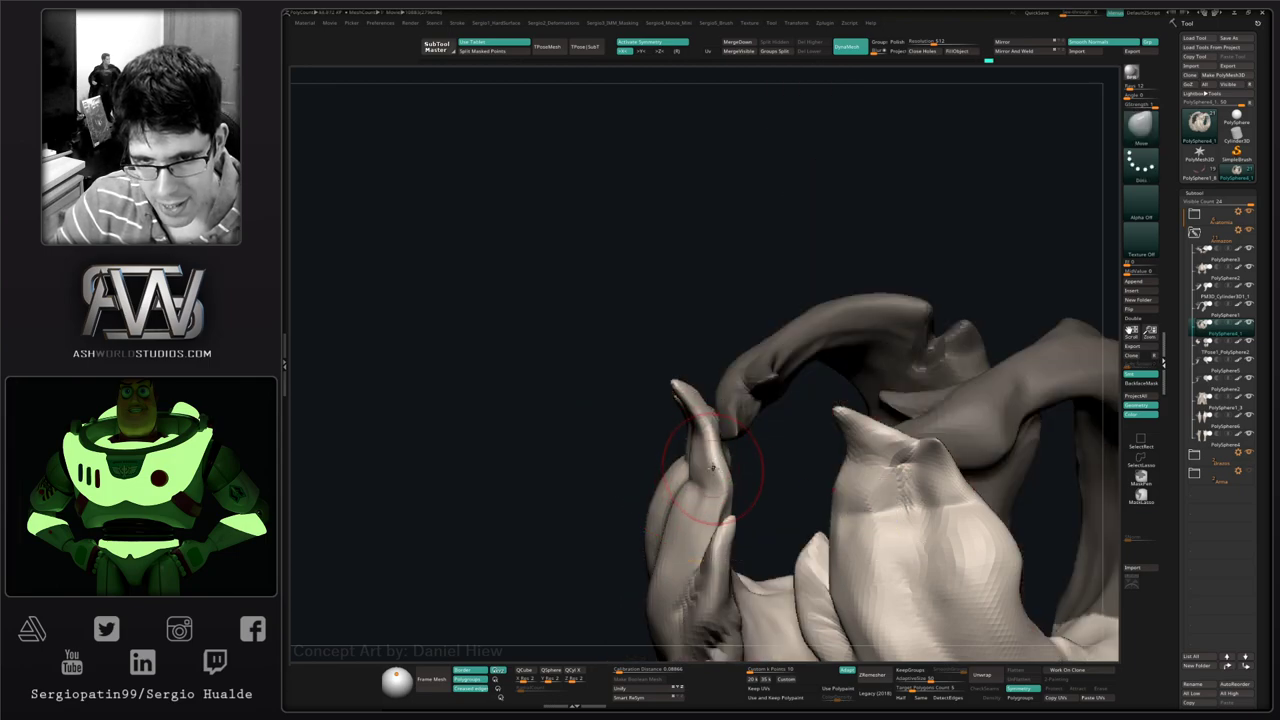
- Build up the lower plate's surface beneath its two tips with the Clay brush and smooth the transition
right_click_drag(713, 467, 670, 465)
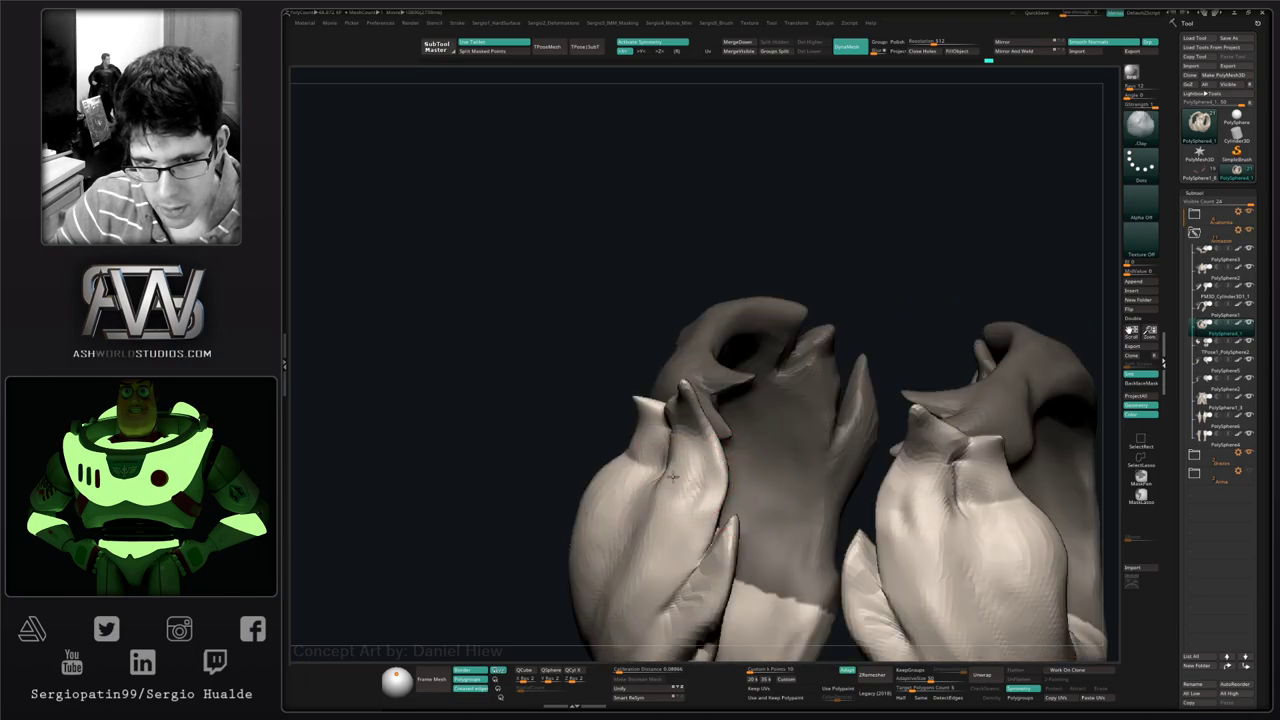
left_click_drag(664, 491, 657, 514, "shift")
right_click_drag(600, 500, 691, 486)
mouse_move(640, 450)
left_mouse_down()
mouse_move(589, 466)
mouse_move(610, 440)
left_mouse_up()
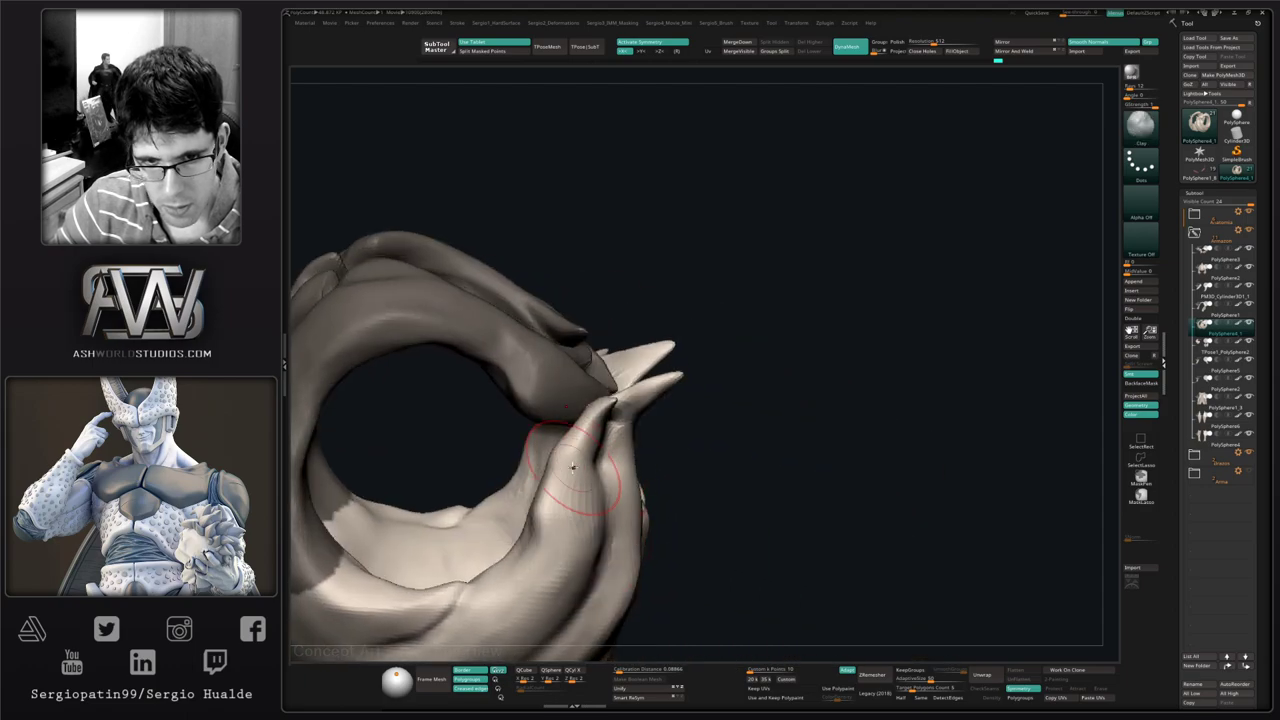
left_click_drag(572, 474, 593, 424)
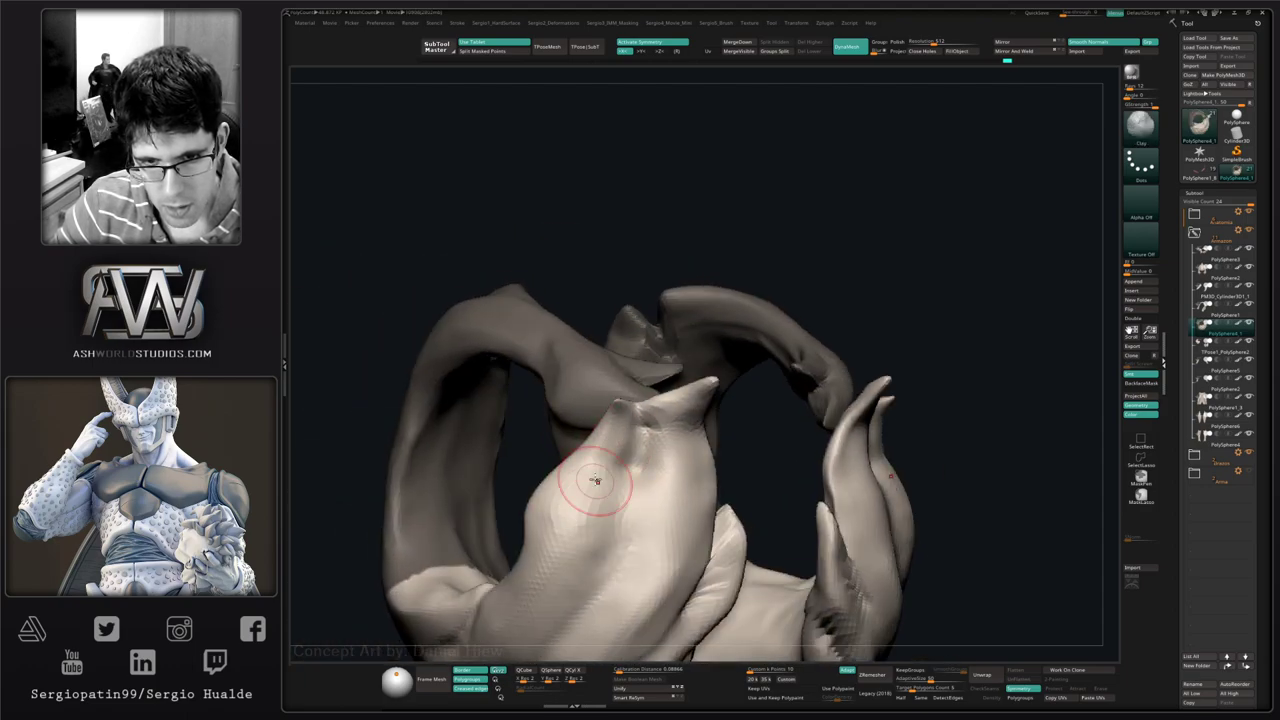
key("shift")
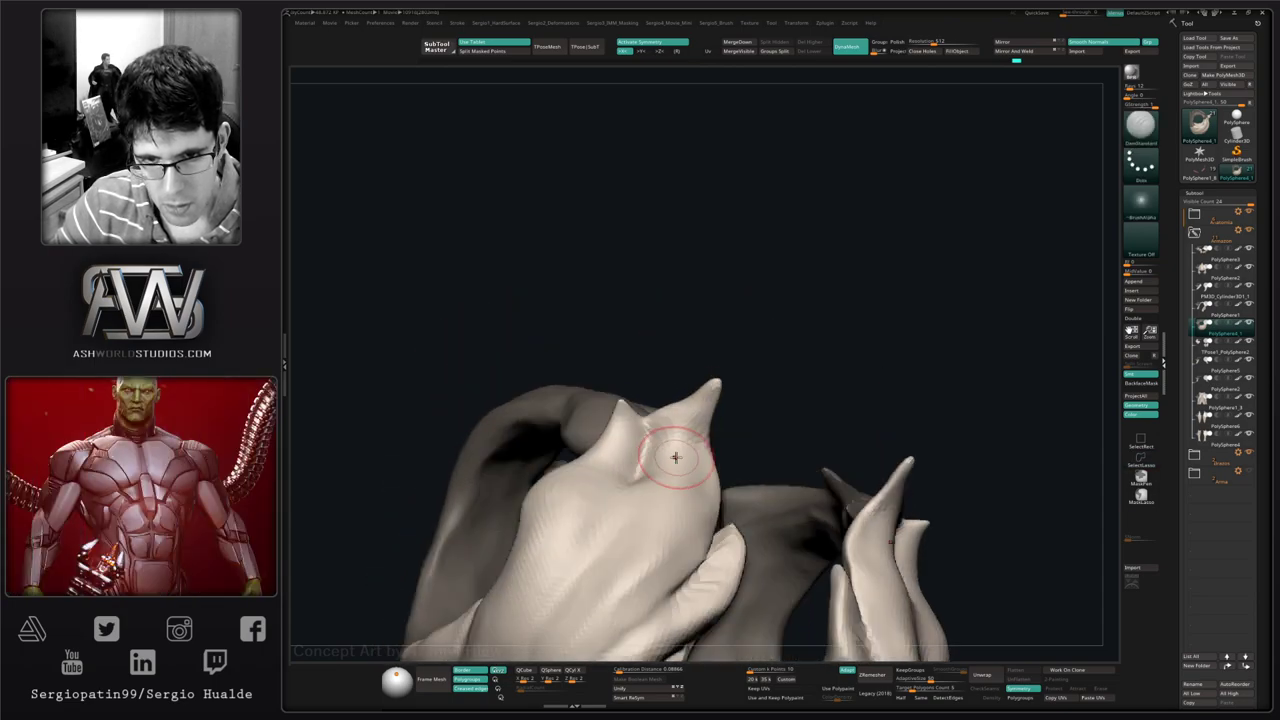
key("b")
key("c")
key("l")
mouse_move(669, 543)
right_mouse_down()
mouse_move(691, 477)
mouse_move(680, 515)
right_mouse_up()
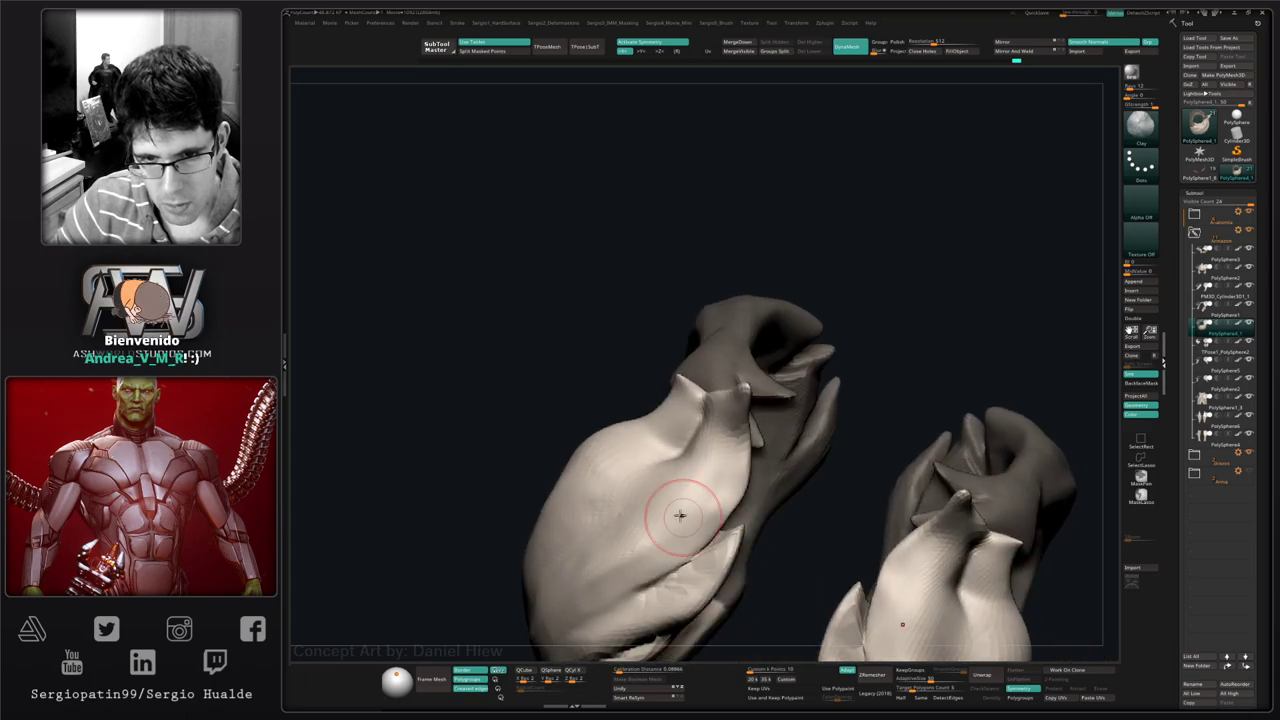
- Carve grooves from the notch between the lower plate's tips down its face with DamStandard, smooth them, and clear the mask
key("b")
key("d")
key("s")
left_click_drag(694, 428, 628, 500)
right_click_drag(640, 490, 660, 515)
mouse_move(692, 432)
left_mouse_down()
mouse_move(645, 485)
mouse_move(651, 498)
left_mouse_up()
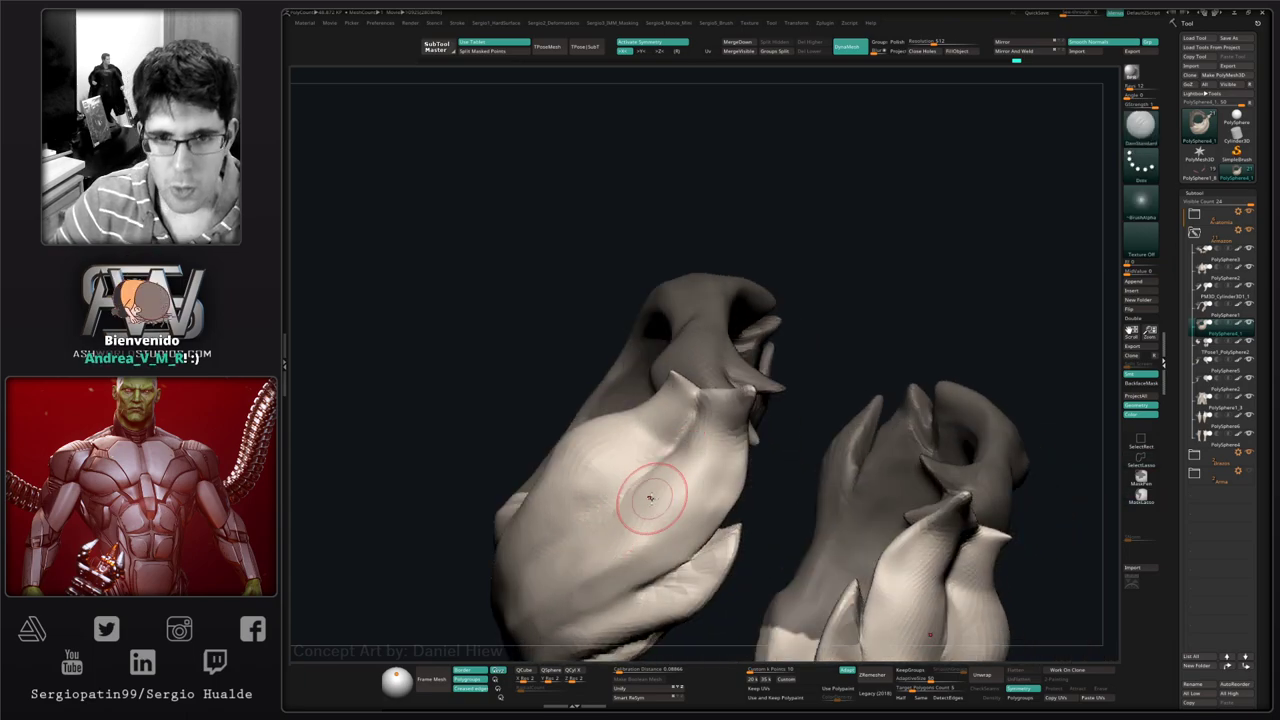
right_click_drag(650, 498, 666, 478)
mouse_move(655, 452)
left_mouse_down()
mouse_move(600, 503)
mouse_move(613, 520)
mouse_move(603, 546)
left_mouse_up()
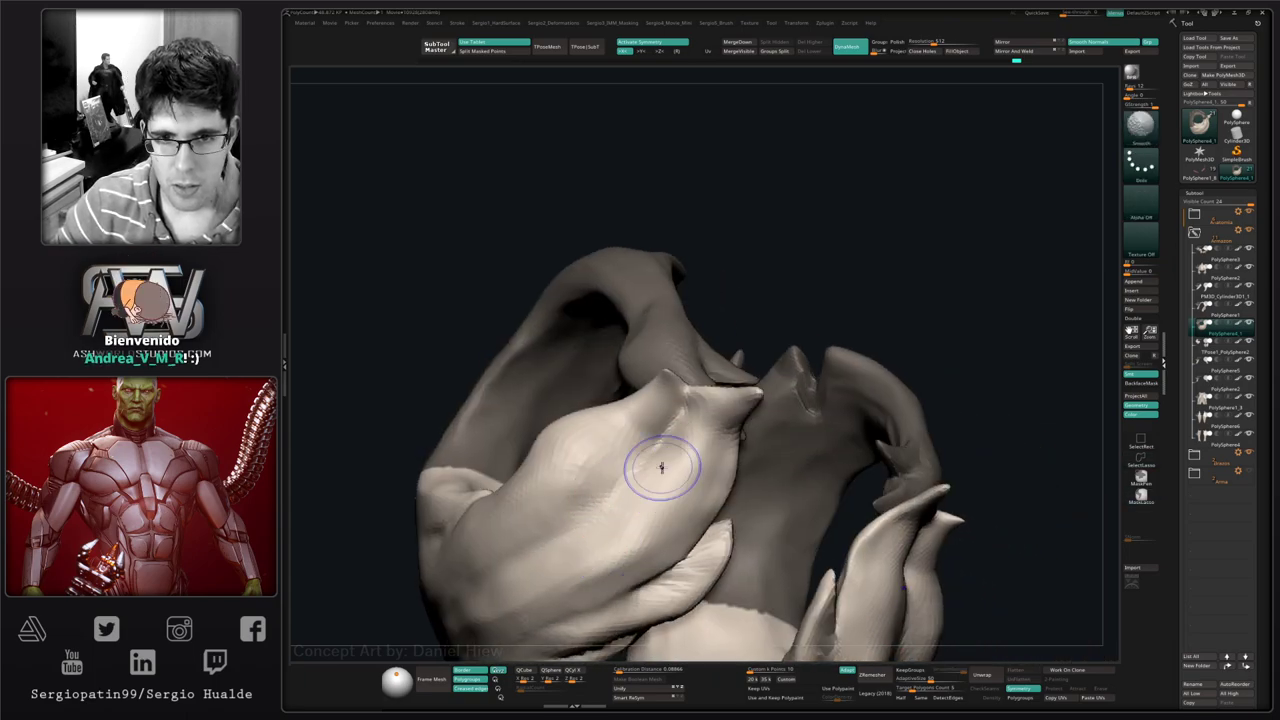
right_click_drag(660, 543, 706, 409, "ctrl")
left_click_drag(706, 409, 731, 450, "ctrl")
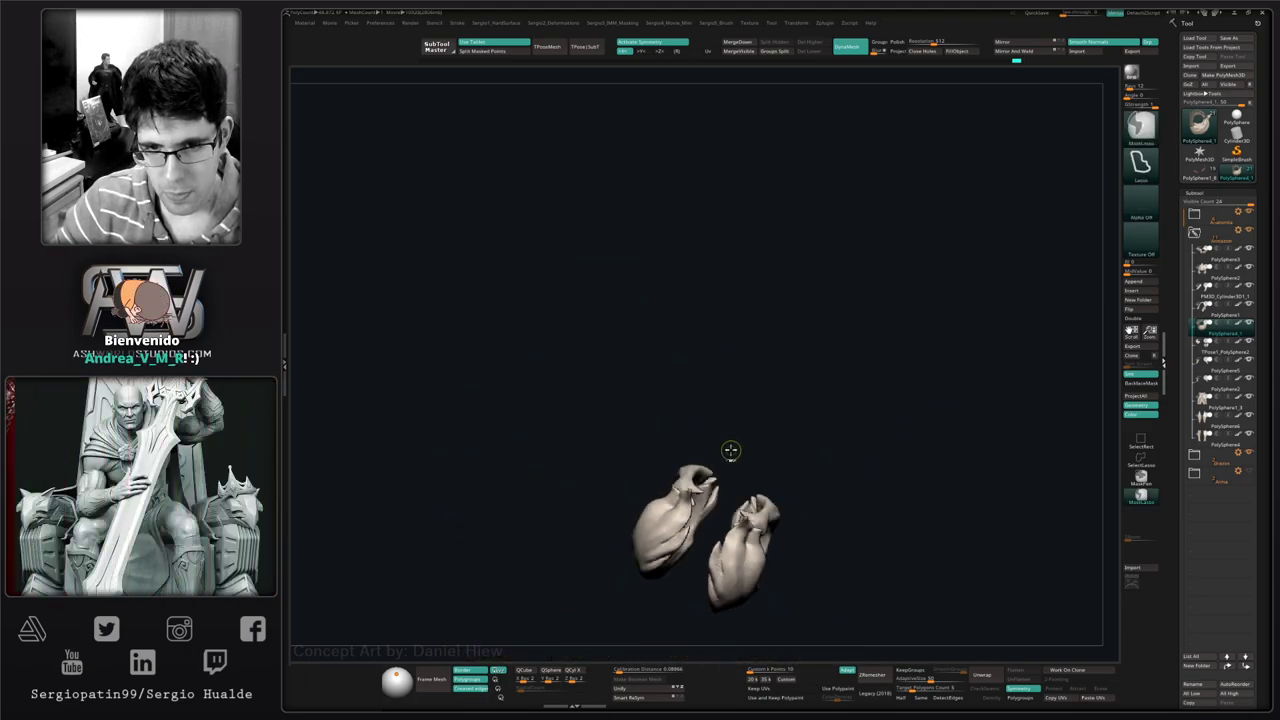
mouse_move(731, 450)
right_mouse_down()
mouse_move(723, 526)
mouse_move(660, 636)
mouse_move(709, 523)
mouse_move(701, 499)
right_mouse_up()
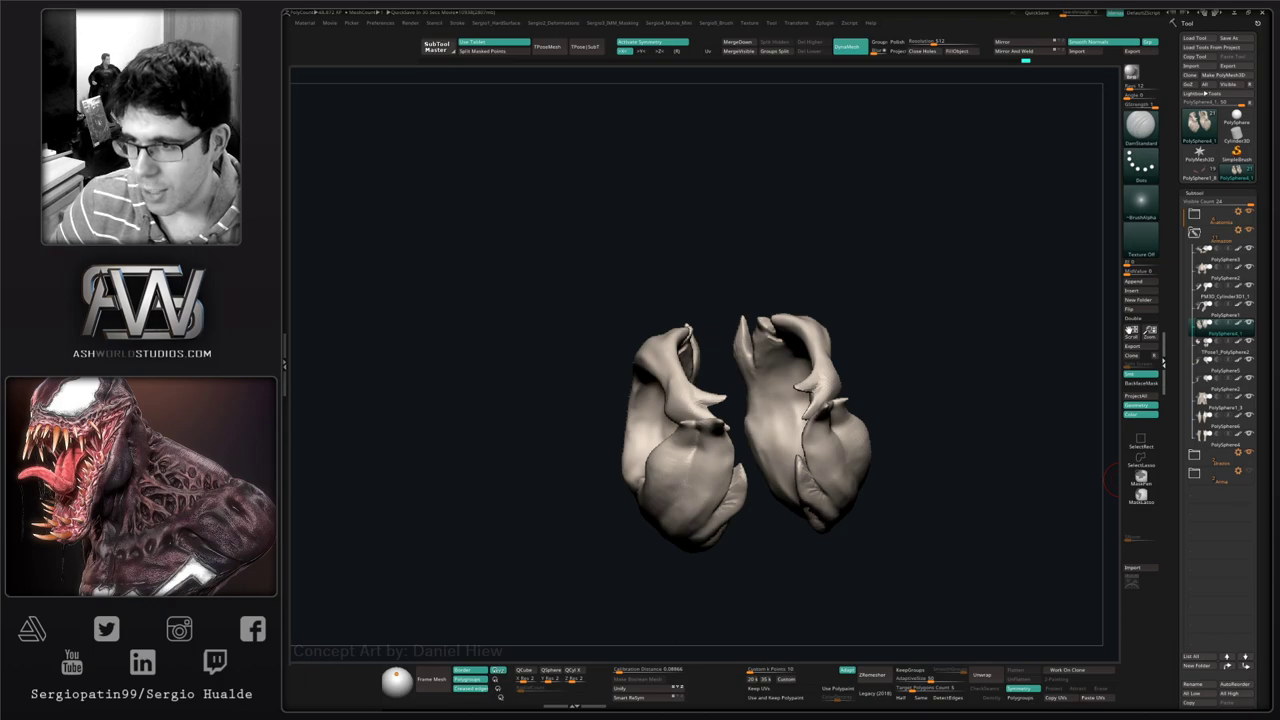
mouse_move(908, 394)
left_mouse_down()
mouse_move(903, 362)
mouse_move(917, 377)
mouse_move(906, 389)
mouse_move(794, 331)
mouse_move(834, 289)
left_mouse_up()
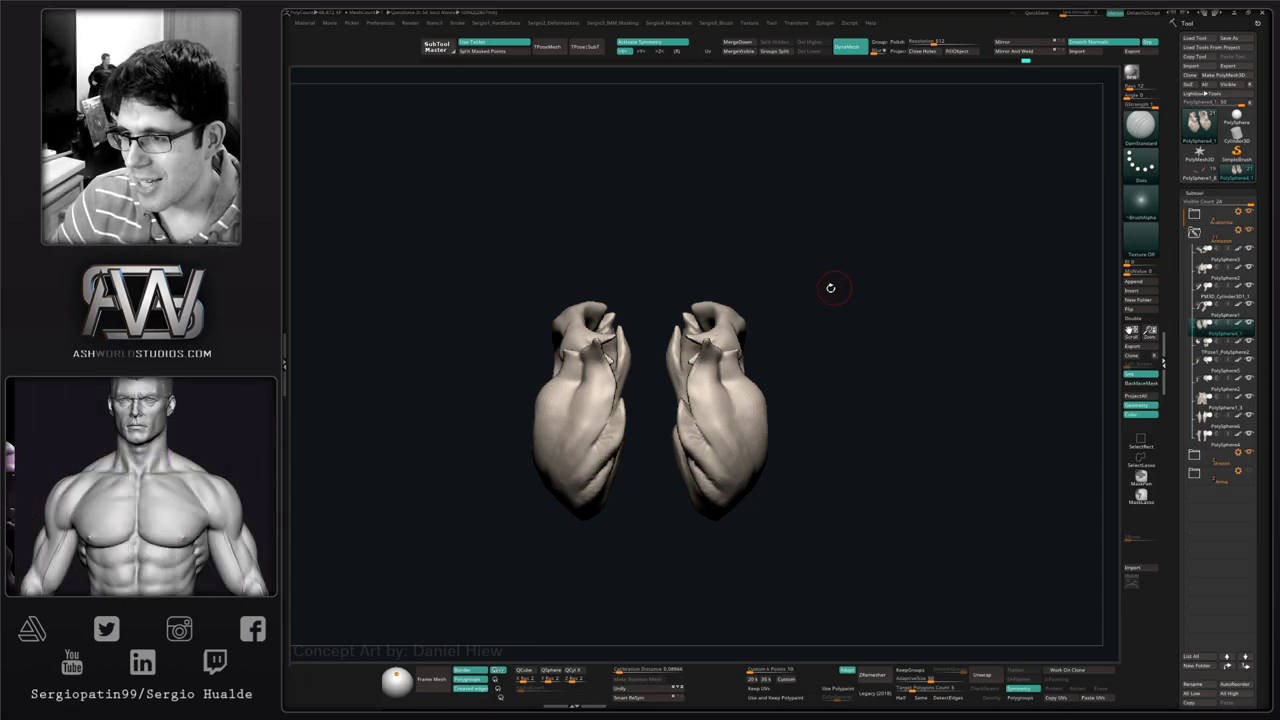
mouse_move(831, 286)
left_mouse_down()
mouse_move(789, 311)
mouse_move(824, 312)
left_mouse_up()
mouse_move(826, 312)
right_mouse_down("ctrl")
mouse_move(848, 335)
mouse_move(761, 343)
right_mouse_up("ctrl")
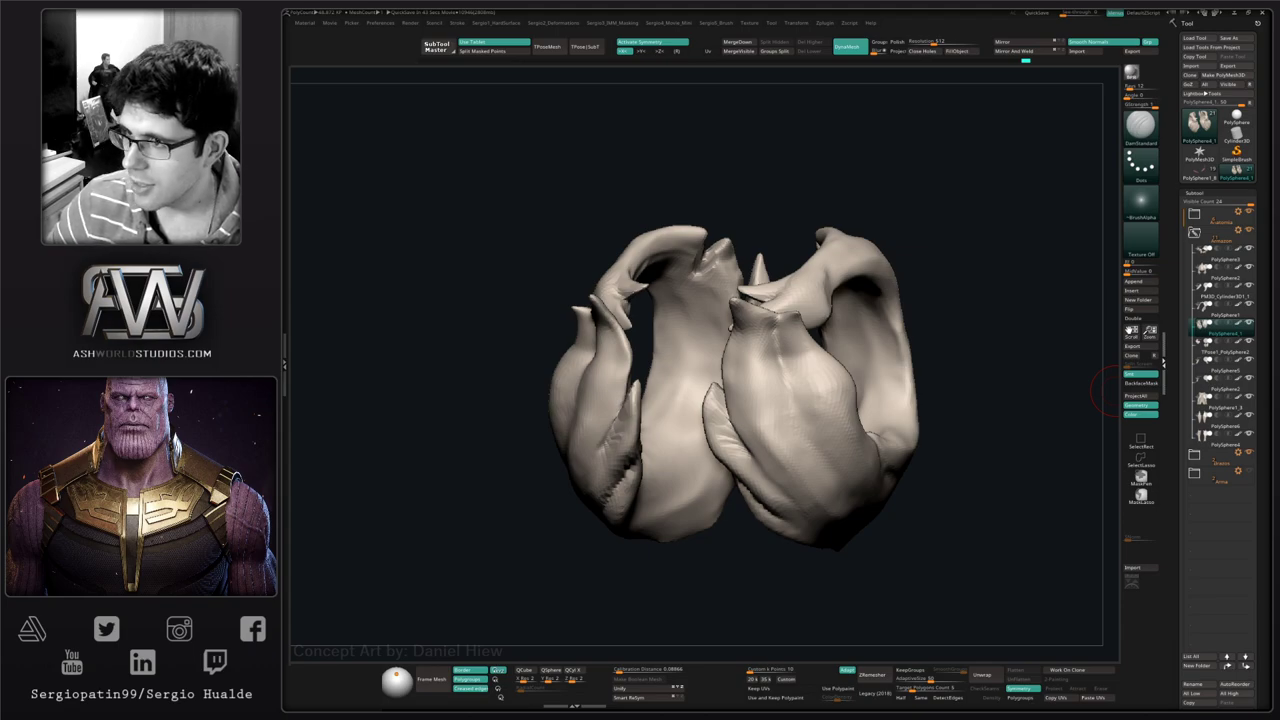
- Build up and even out the lower chest plate's face and side beneath its two tips with the Clay brush and Smooth
left_click_drag(968, 401, 700, 425)
key("b")
key("c")
key("l")
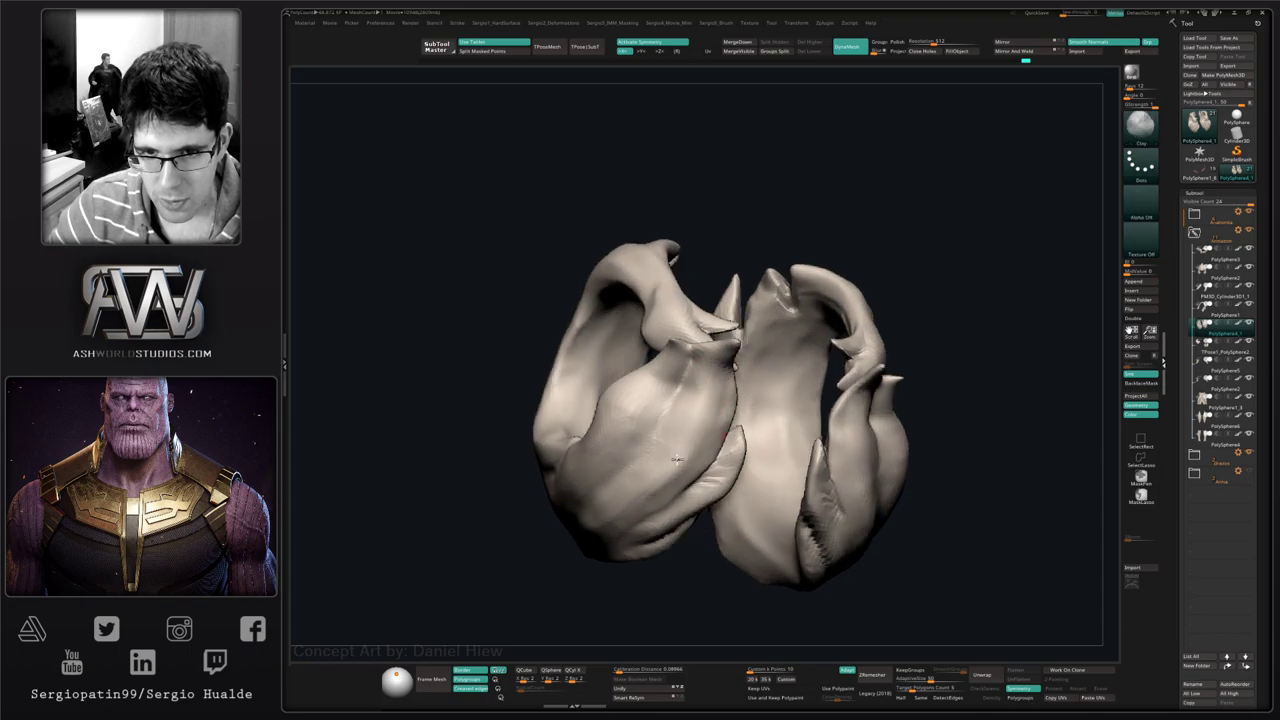
right_click_drag(671, 492, 771, 447, "alt")
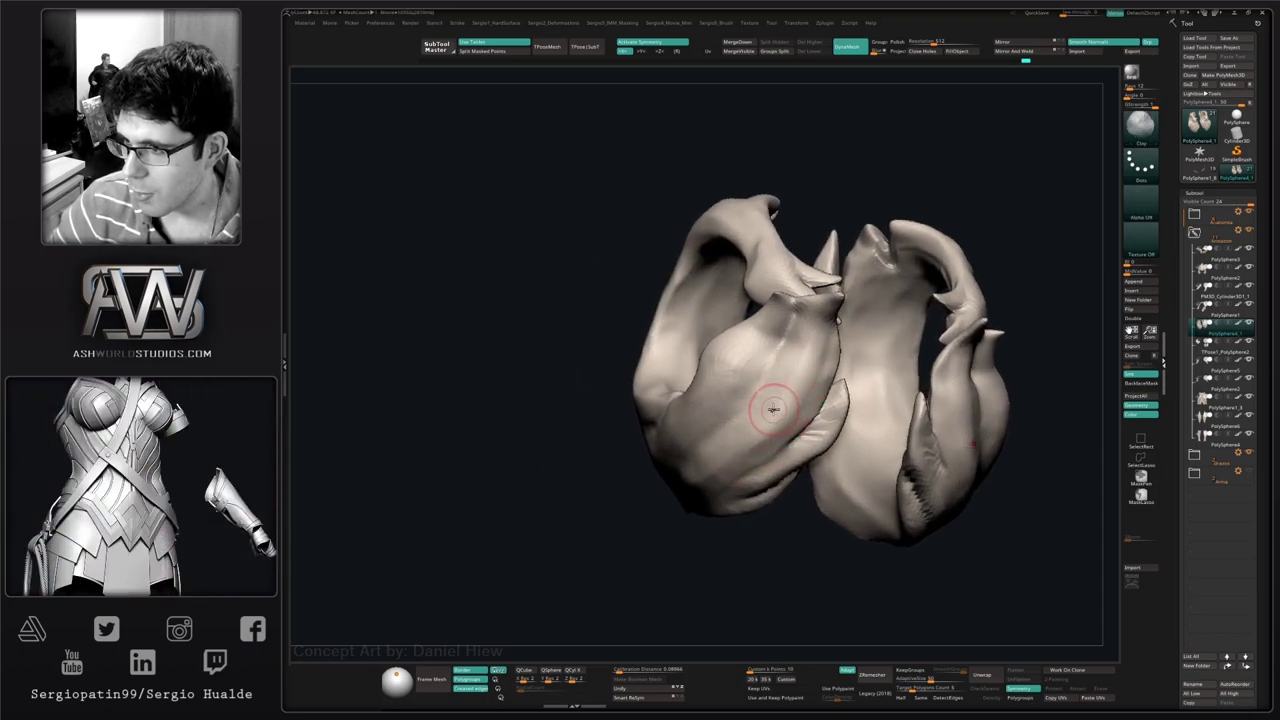
right_click_drag(789, 426, 735, 454)
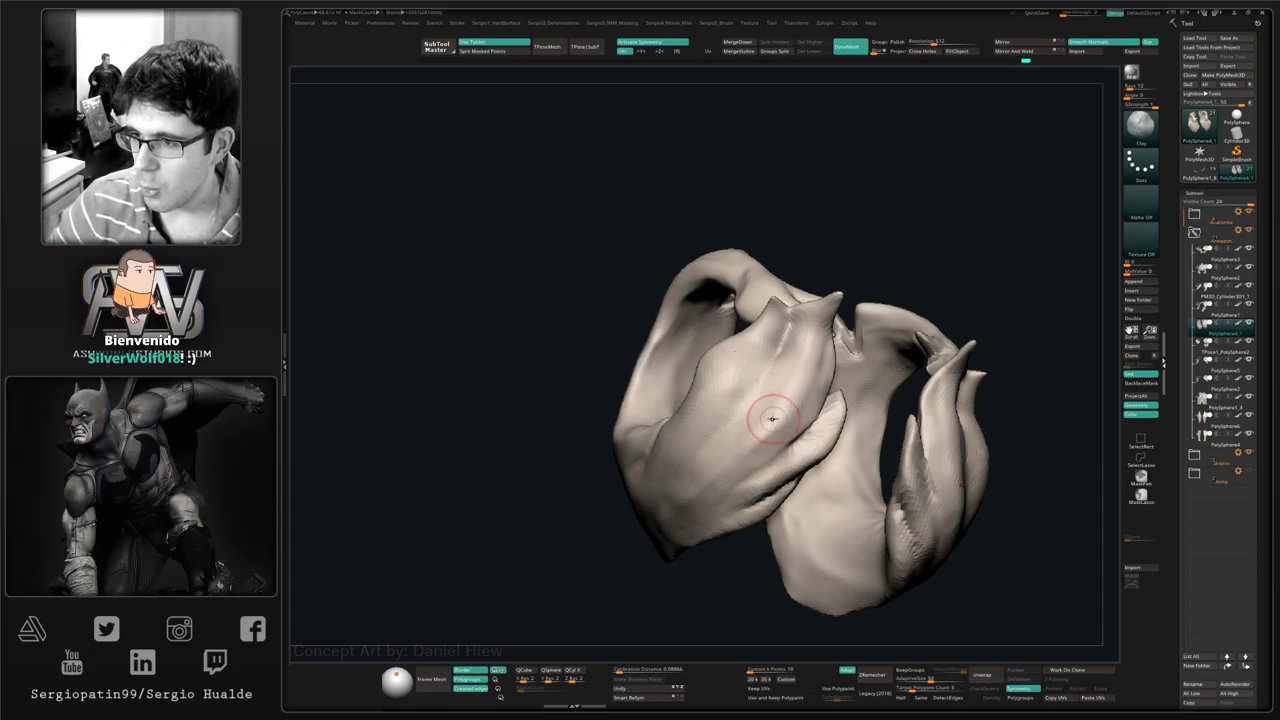
mouse_move(723, 395)
right_mouse_down()
mouse_move(680, 400)
mouse_move(754, 429)
right_mouse_up()
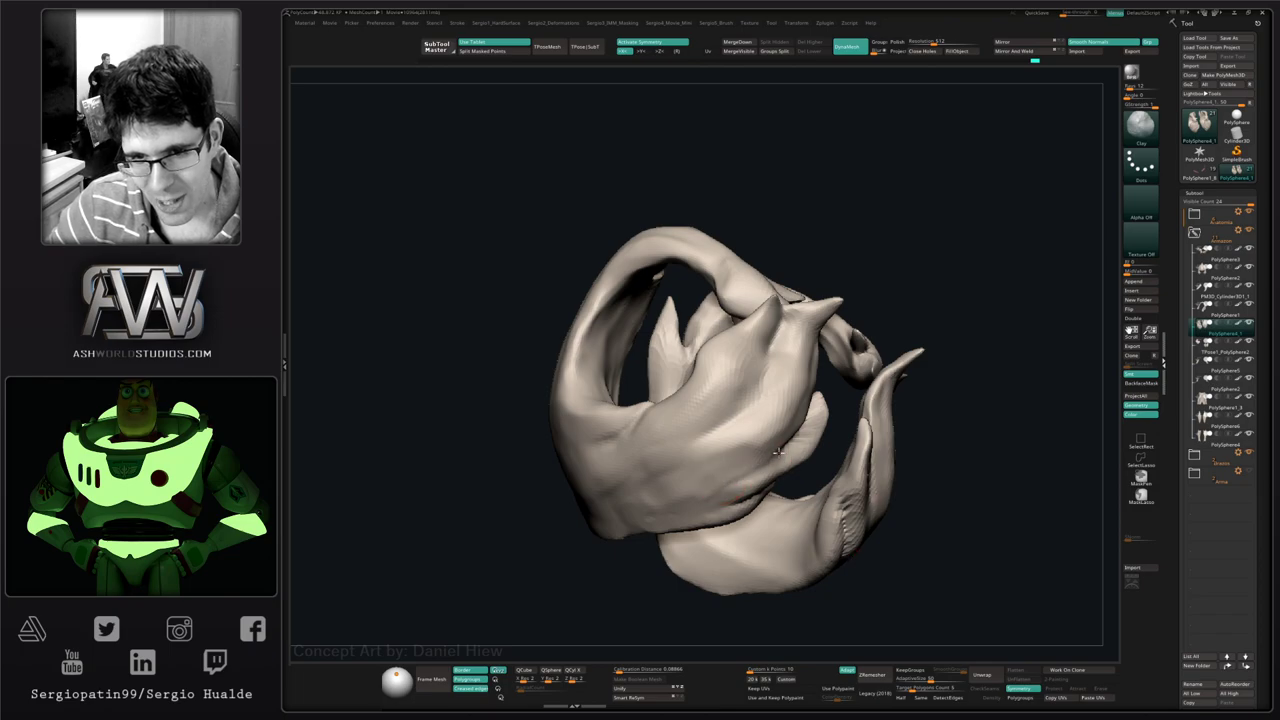
right_click_drag(777, 452, 746, 441)
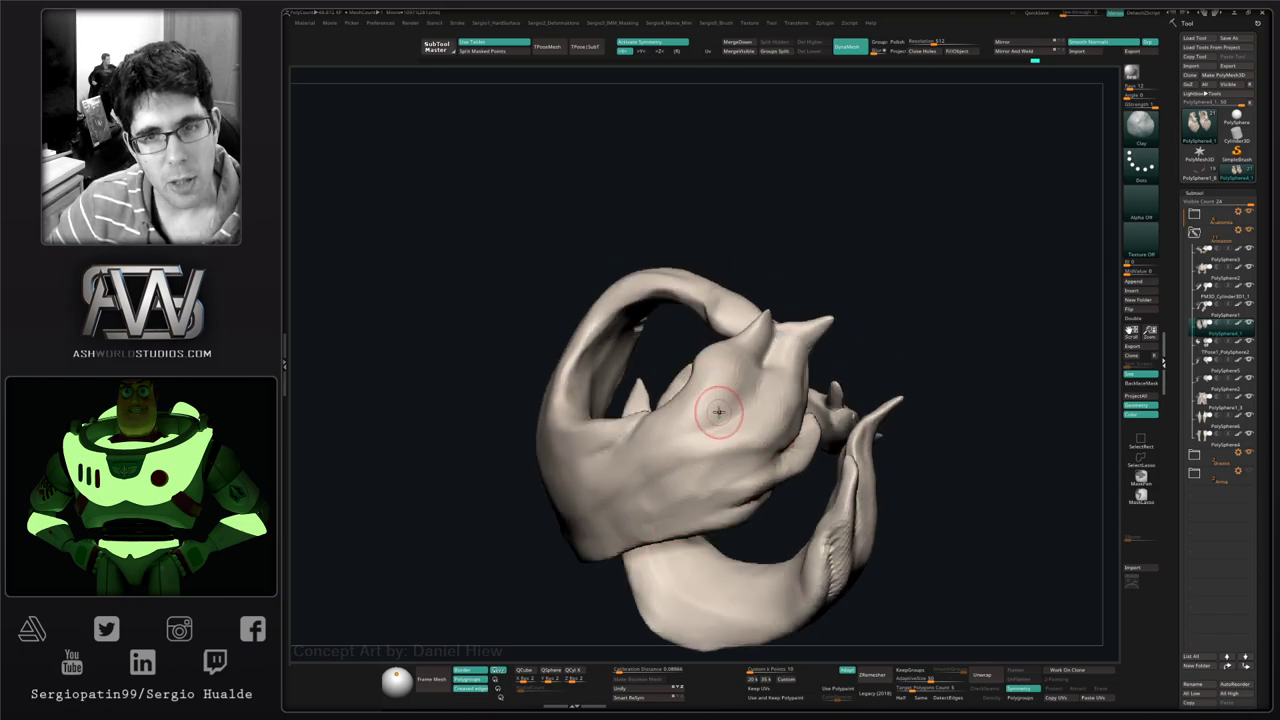
key("shift")
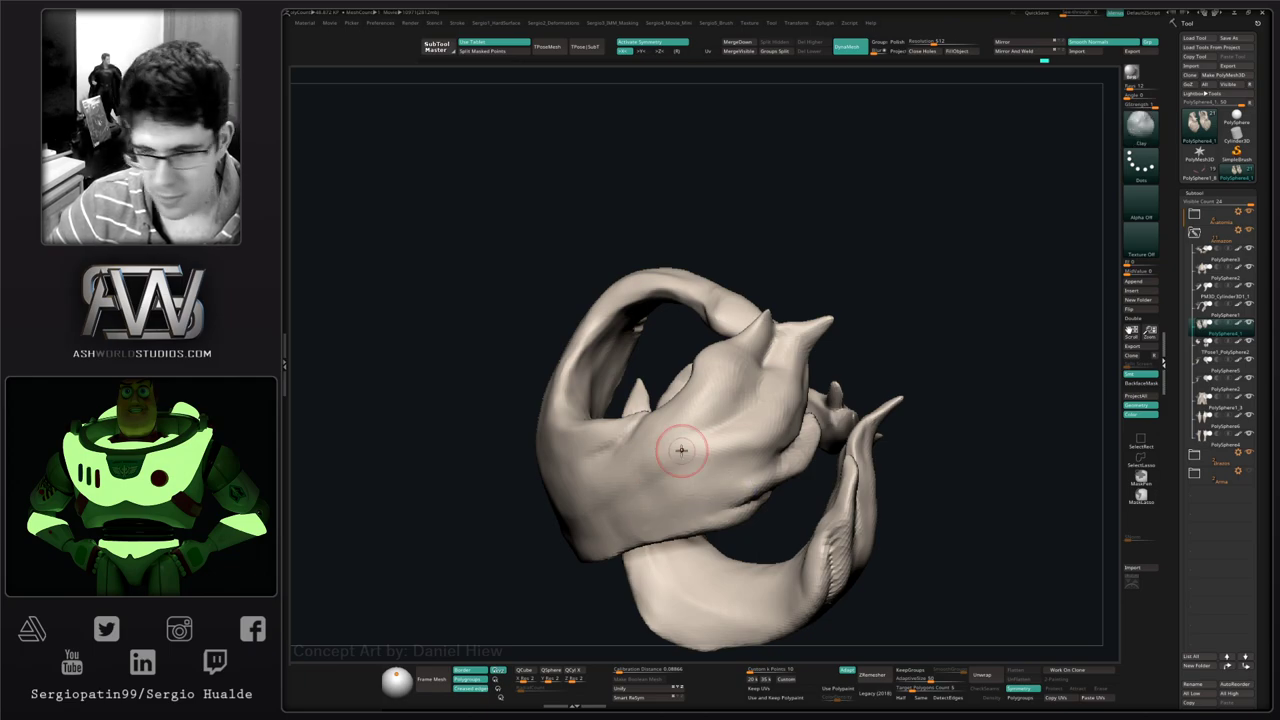
mouse_move(683, 449)
right_mouse_down()
mouse_move(765, 428)
mouse_move(690, 470)
mouse_move(680, 449)
mouse_move(722, 453)
right_mouse_up()
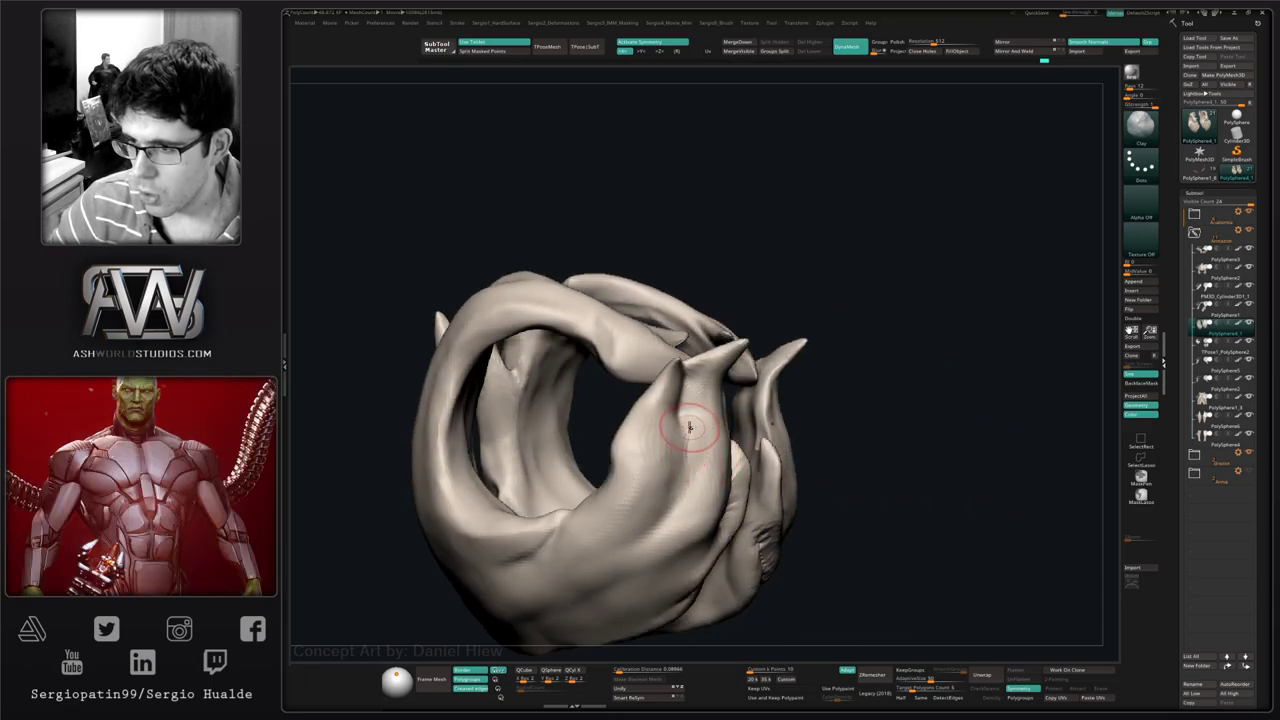
right_click_drag(690, 437, 700, 442)
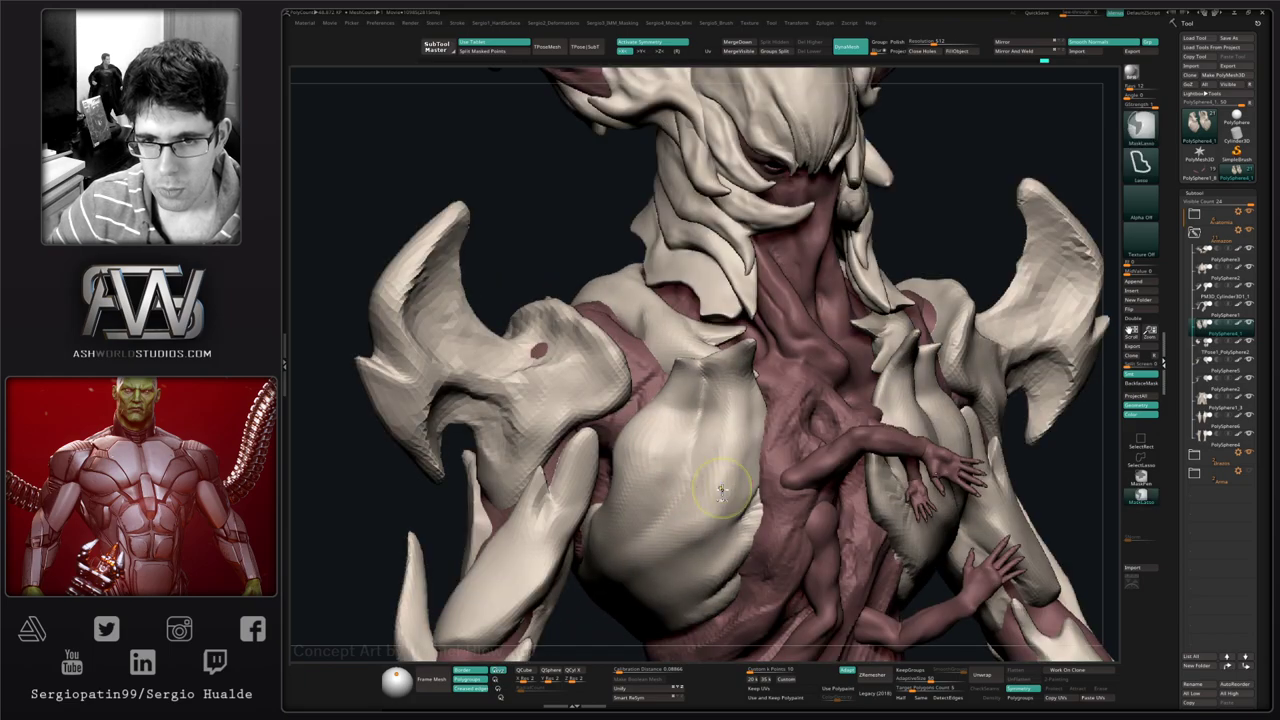
- Show the whole creature again, choose the Move brush, and make the shoulder plates the active subtool
mouse_move(740, 460)
right_mouse_down()
mouse_move(762, 480)
mouse_move(815, 475)
mouse_move(775, 445)
mouse_move(731, 443)
mouse_move(755, 478)
right_mouse_up()
left_click(728, 430, "alt")
key("b")
key("m")
key("v")
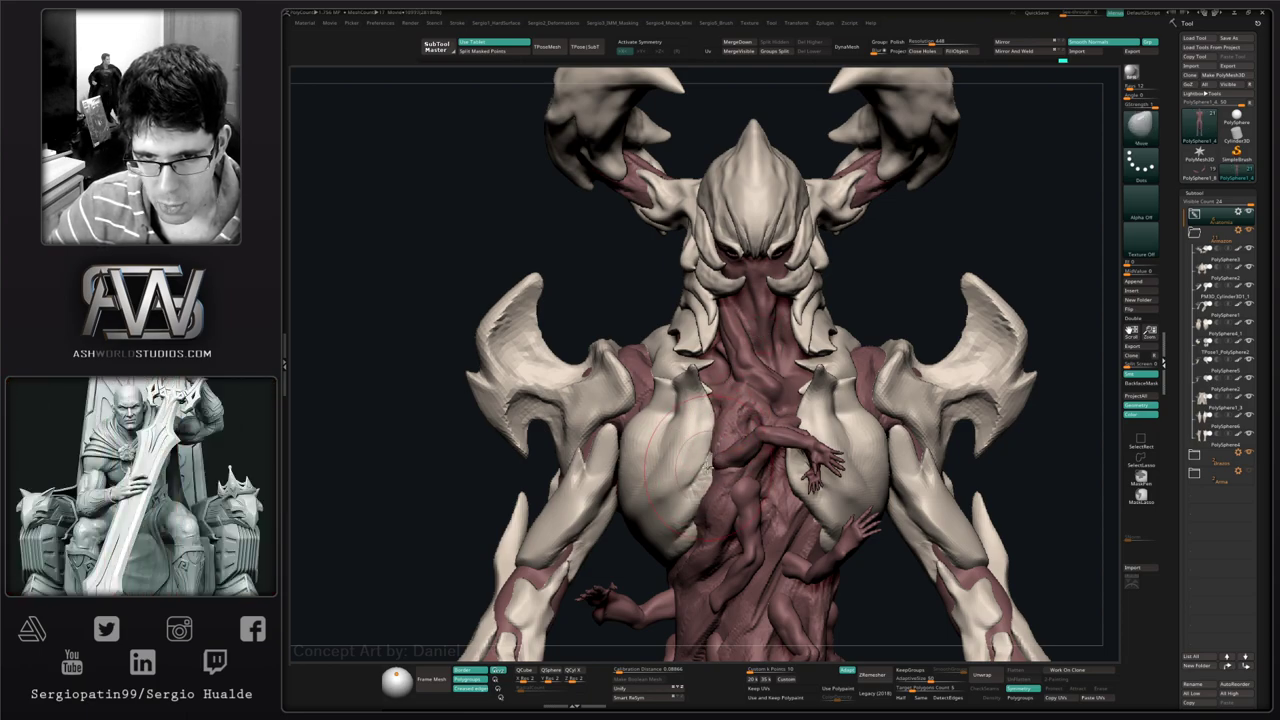
mouse_move(714, 447)
right_mouse_down()
mouse_move(725, 490)
mouse_move(727, 437)
mouse_move(736, 462)
mouse_move(760, 458)
mouse_move(720, 454)
mouse_move(879, 344)
mouse_move(916, 424)
mouse_move(874, 426)
right_mouse_up()
left_click(877, 434, "alt")
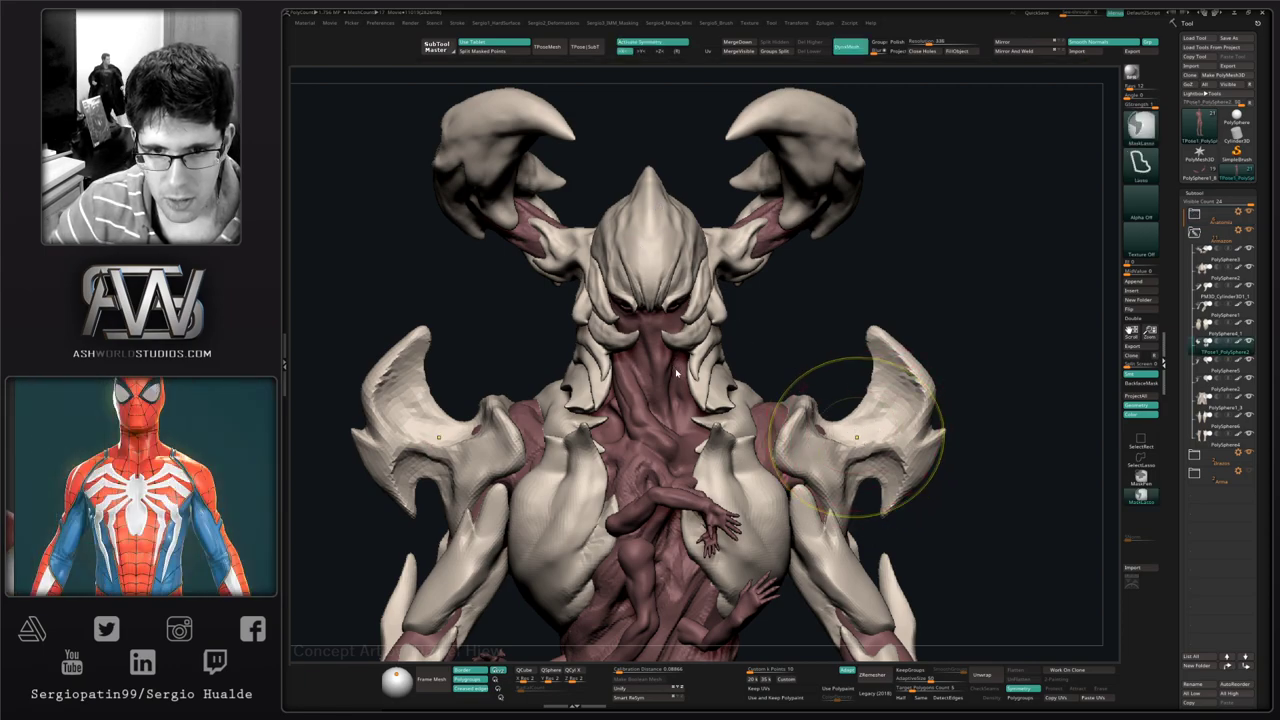
right_click_drag(682, 370, 746, 390, "alt")
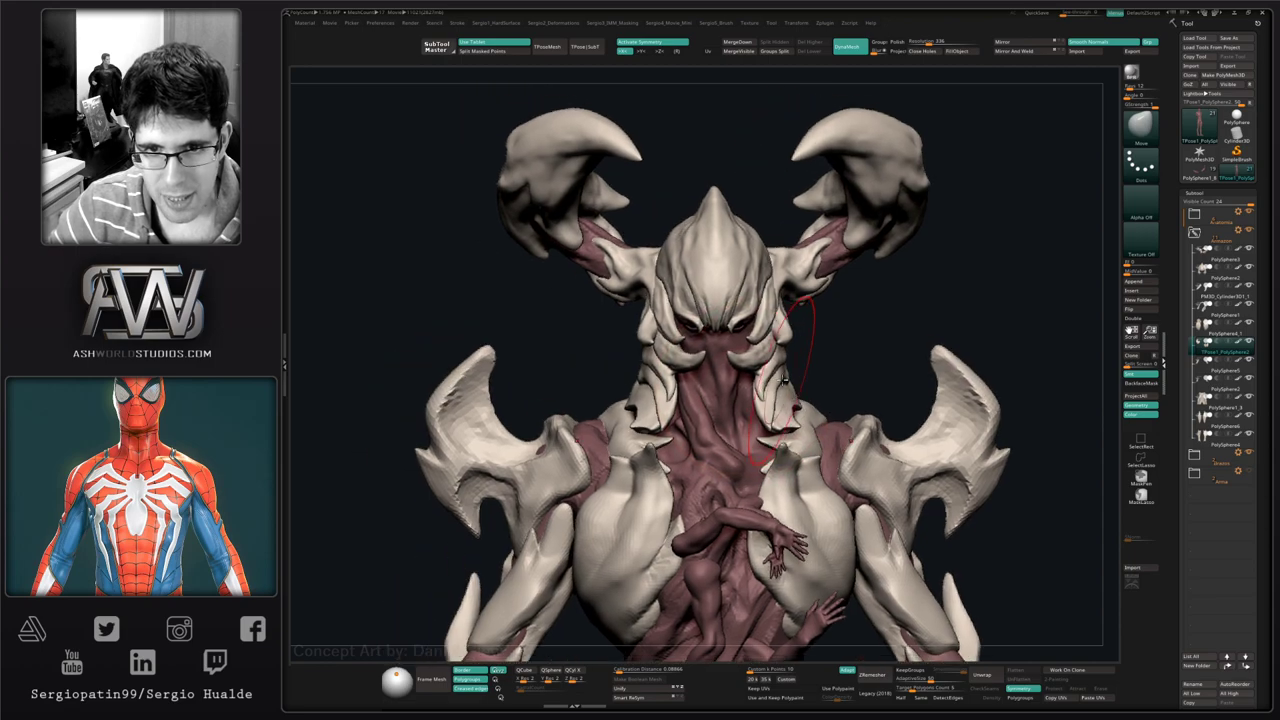
- Toggle timelapse recording and isolate the shoulder plates
key("4")
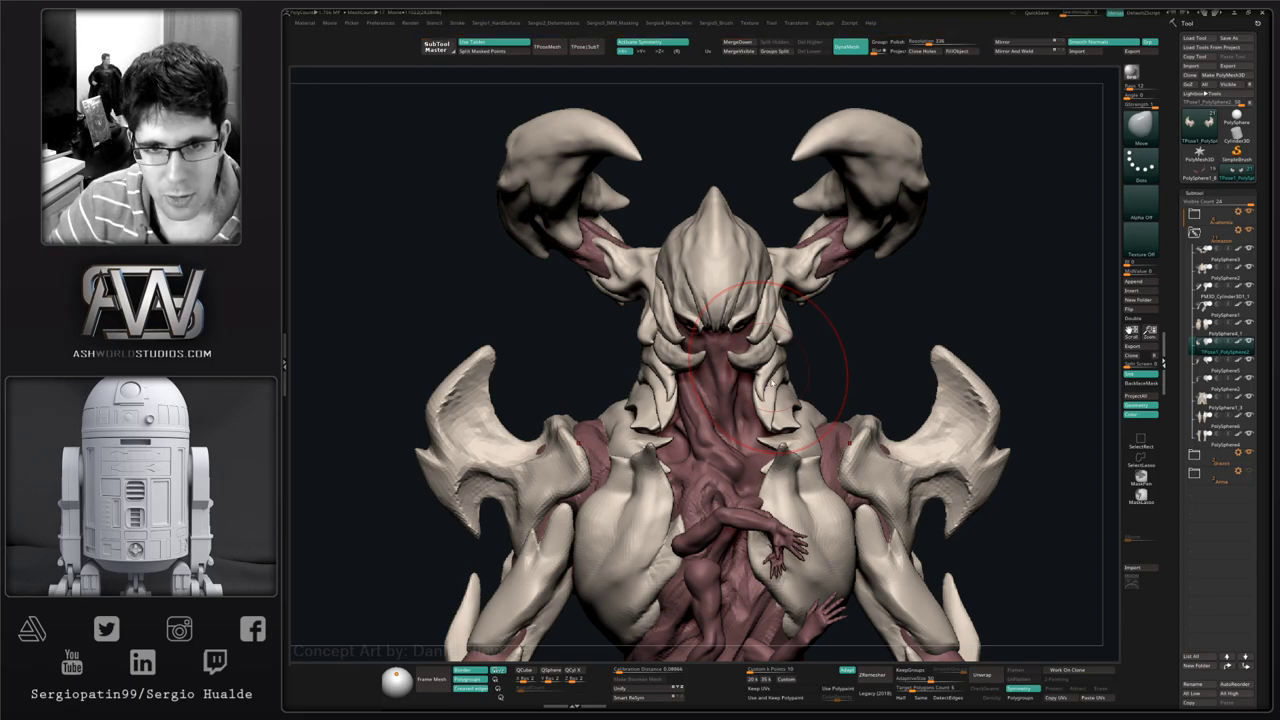
key("4")
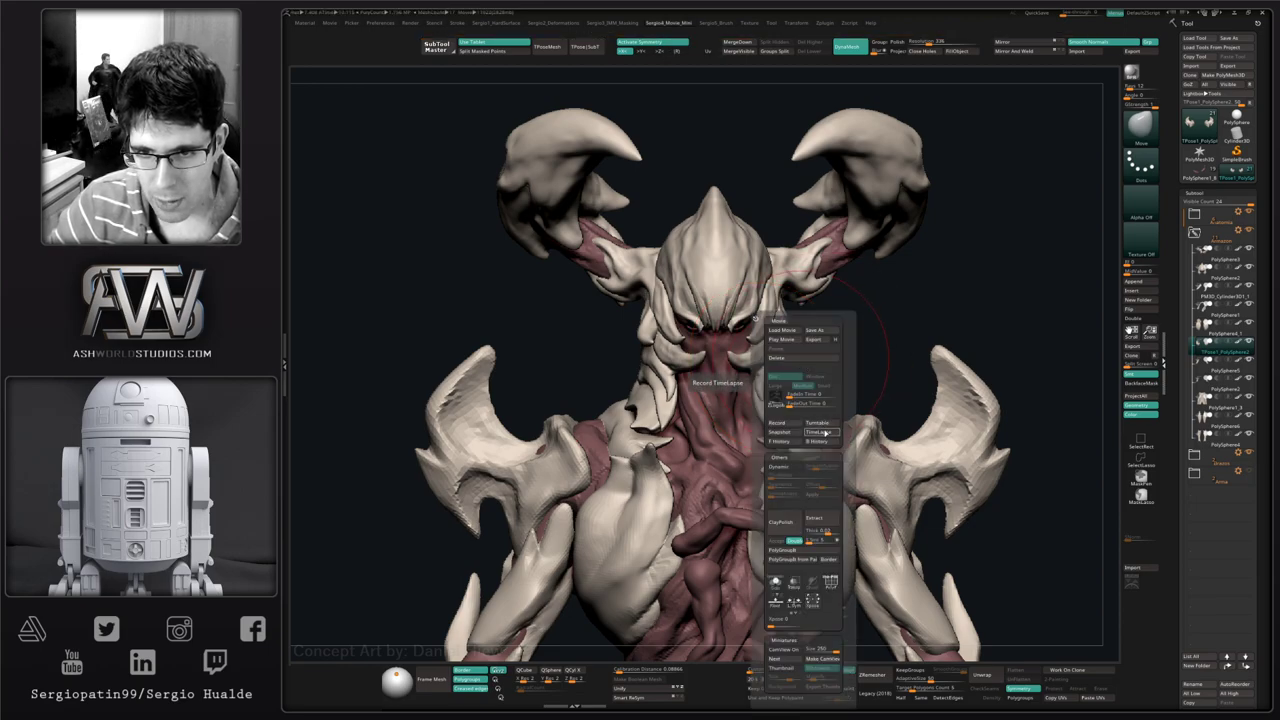
left_click(823, 434)
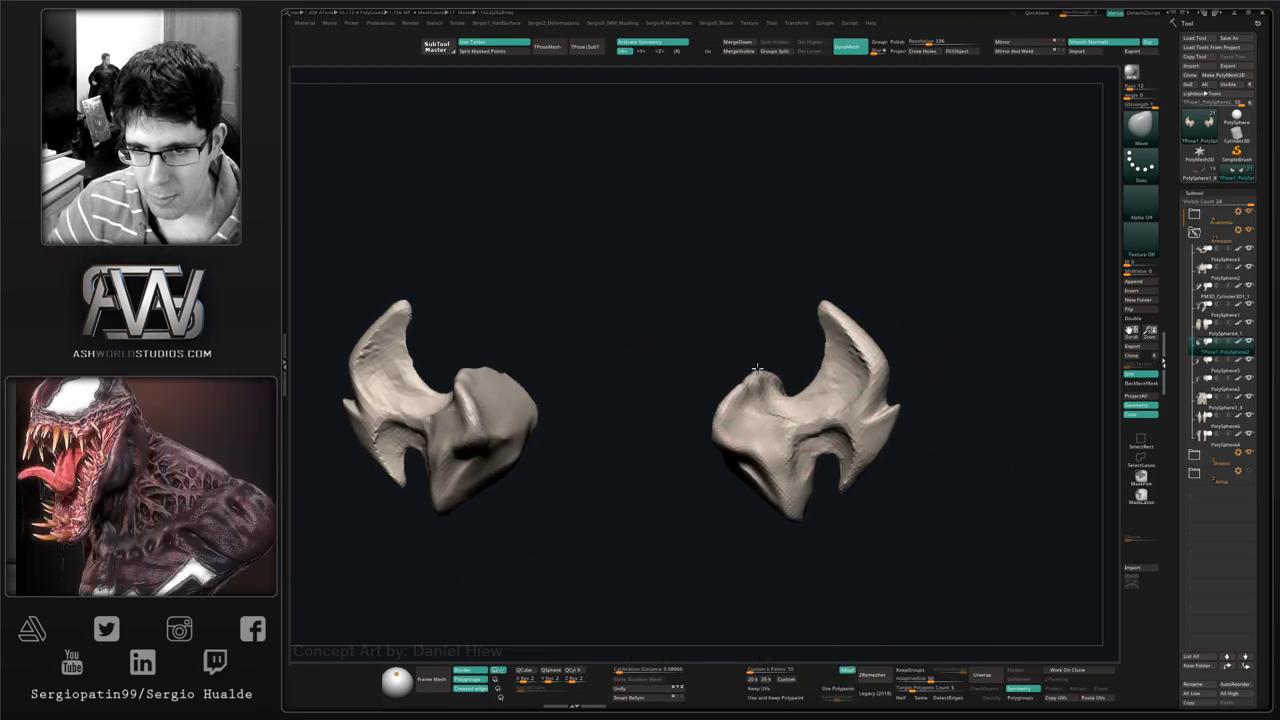
- Merge the shoulder plates into a single polygroup and rebuild them with DynaMesh at a higher resolution, checking the wireframe
left_click_drag(795, 378, 775, 376)
key("shift+f")
right_click_drag(780, 366, 788, 394, "ctrl")
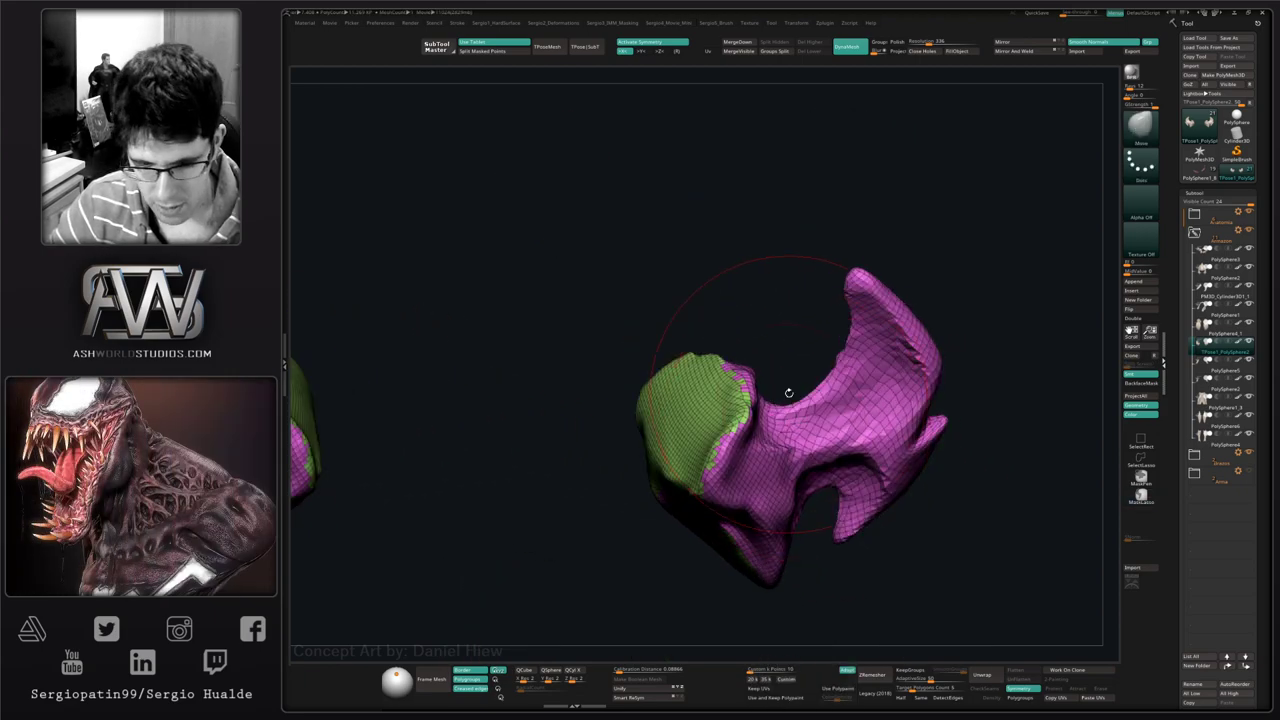
key("ctrl+w")
left_click(941, 43)
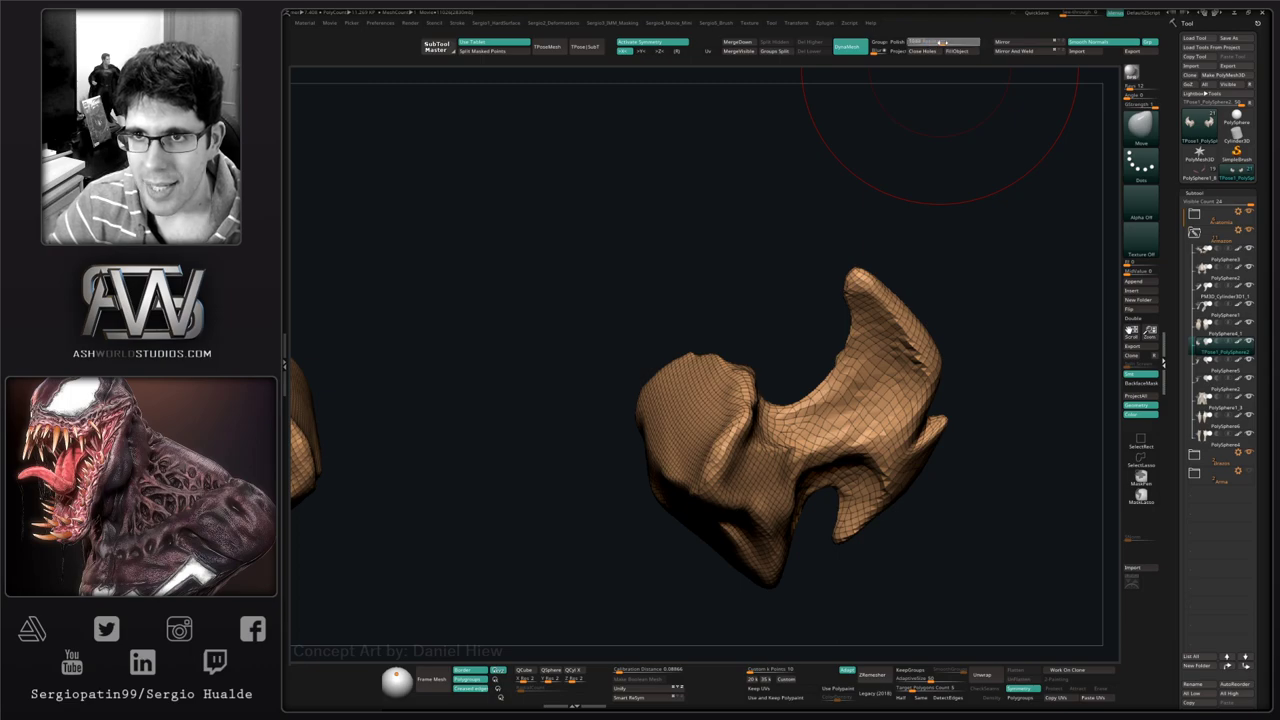
left_click_drag(926, 140, 916, 180, "ctrl")
key("shift+f")
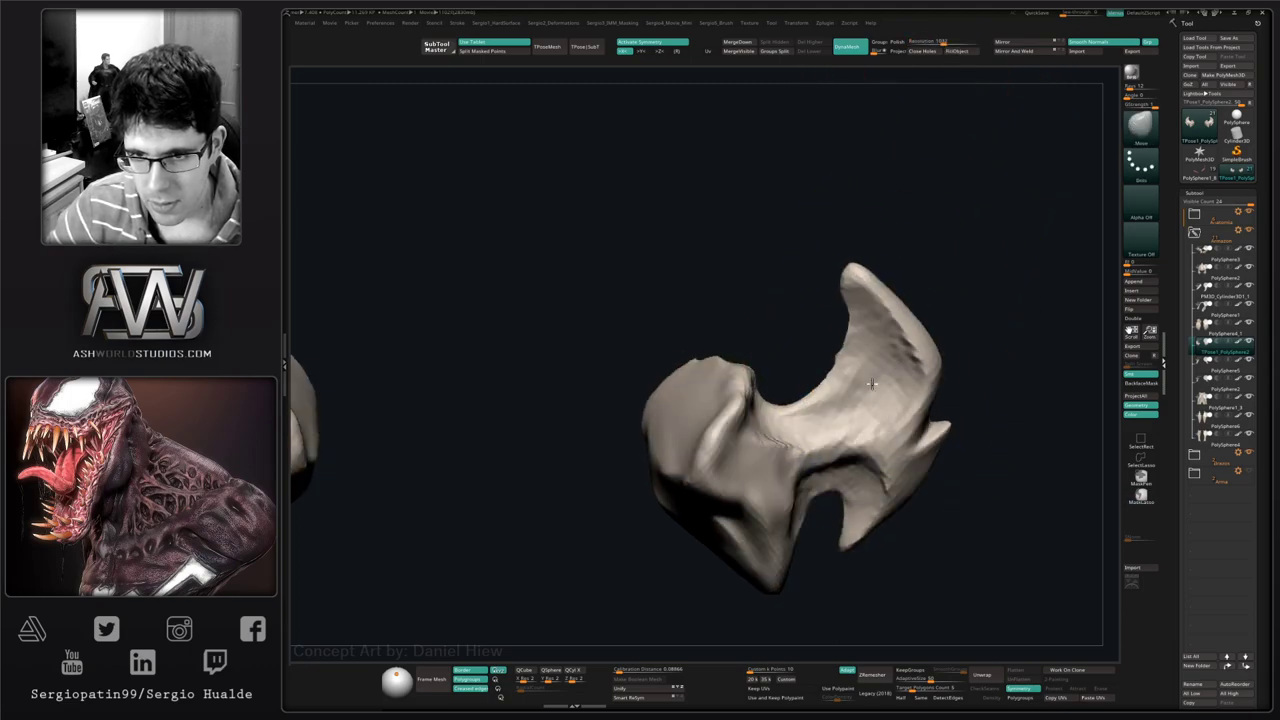
- Reshape the shoulder plate's ridges and inner curve with the Move brush and smooth its rough surfaces
right_click_drag(830, 454, 862, 460, "alt")
left_click_drag(868, 452, 868, 464)
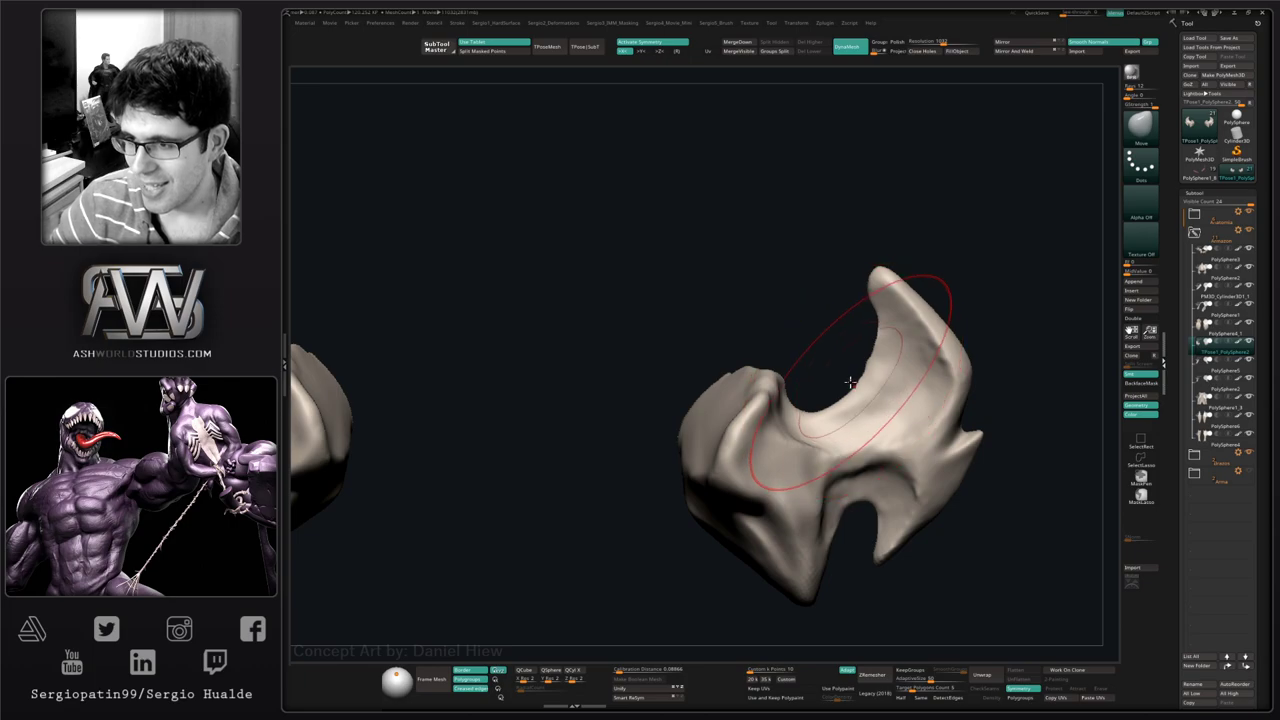
left_click_drag(845, 384, 775, 520)
right_click_drag(774, 527, 800, 483)
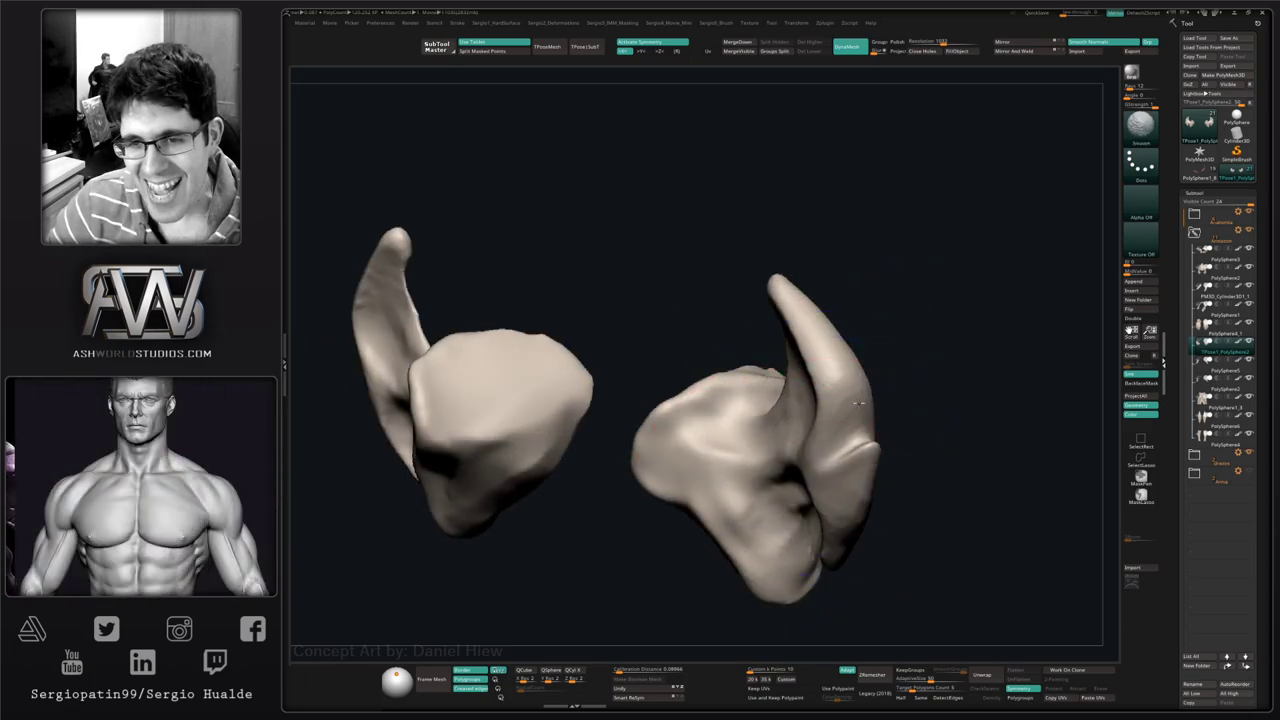
right_click_drag(843, 446, 862, 463)
mouse_move(861, 462)
left_mouse_down()
mouse_move(877, 531)
mouse_move(869, 366)
mouse_move(888, 475)
left_mouse_up()
mouse_move(888, 475)
right_mouse_down("shift")
mouse_move(843, 509)
mouse_move(826, 379)
right_mouse_up("shift")
- Adjust the brush size and narrow the shoulder plate's tall prong into a tapered tip with the Move brush, smoothing its sides
key("s")
key("s")
left_click_drag(820, 371, 823, 346)
key("s")
right_click_drag(822, 341, 819, 418)
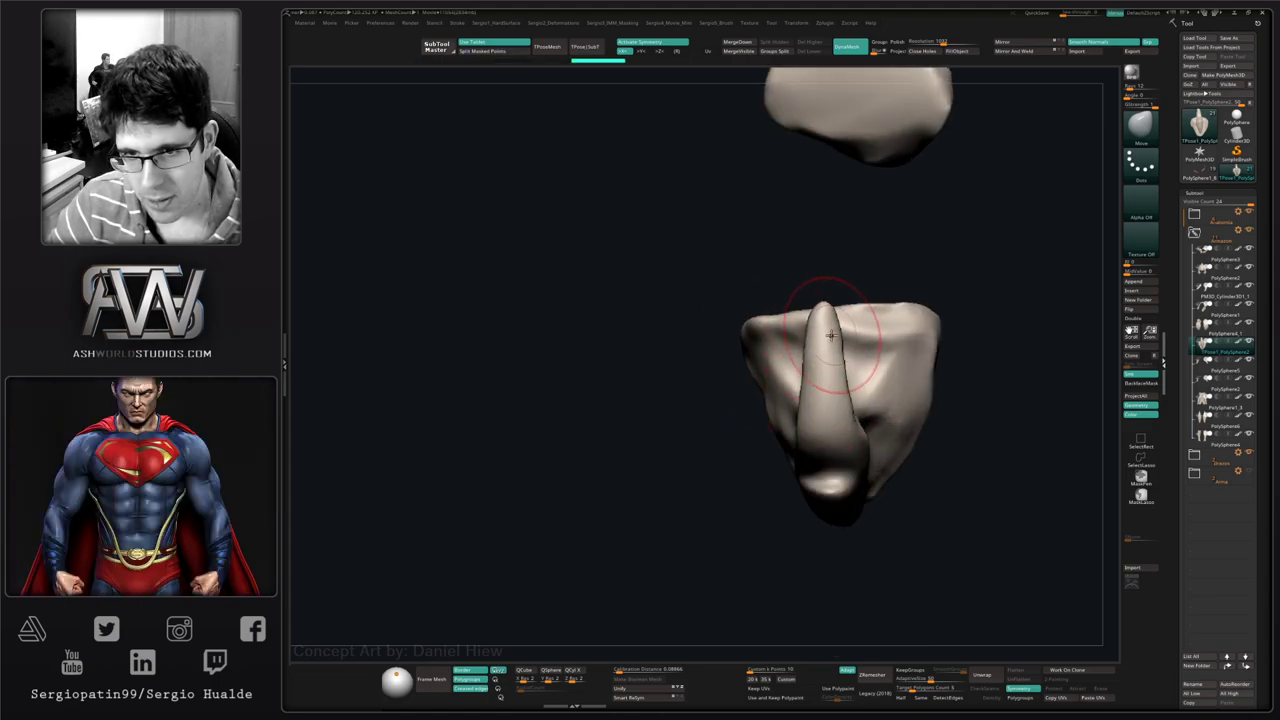
right_click_drag(834, 335, 831, 371)
mouse_move(832, 463)
right_mouse_down("alt")
mouse_move(834, 367)
mouse_move(853, 344)
right_mouse_up("alt")
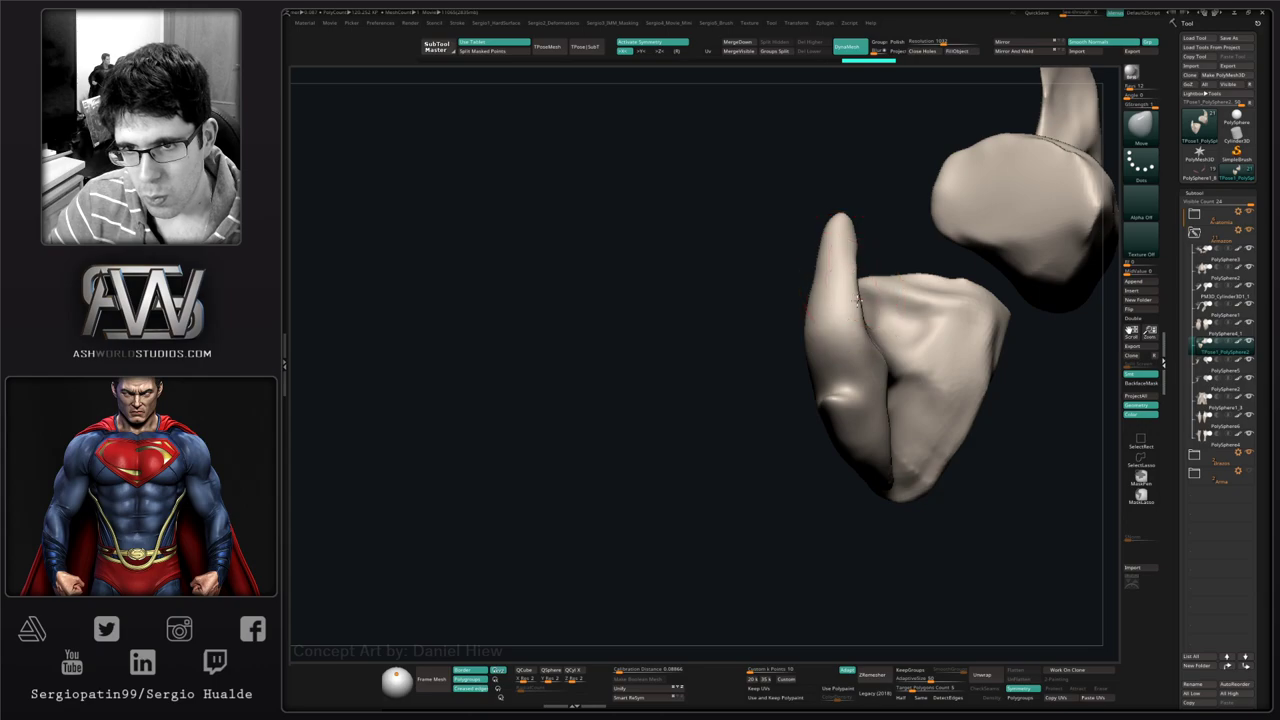
left_click_drag(857, 300, 842, 243, "shift")
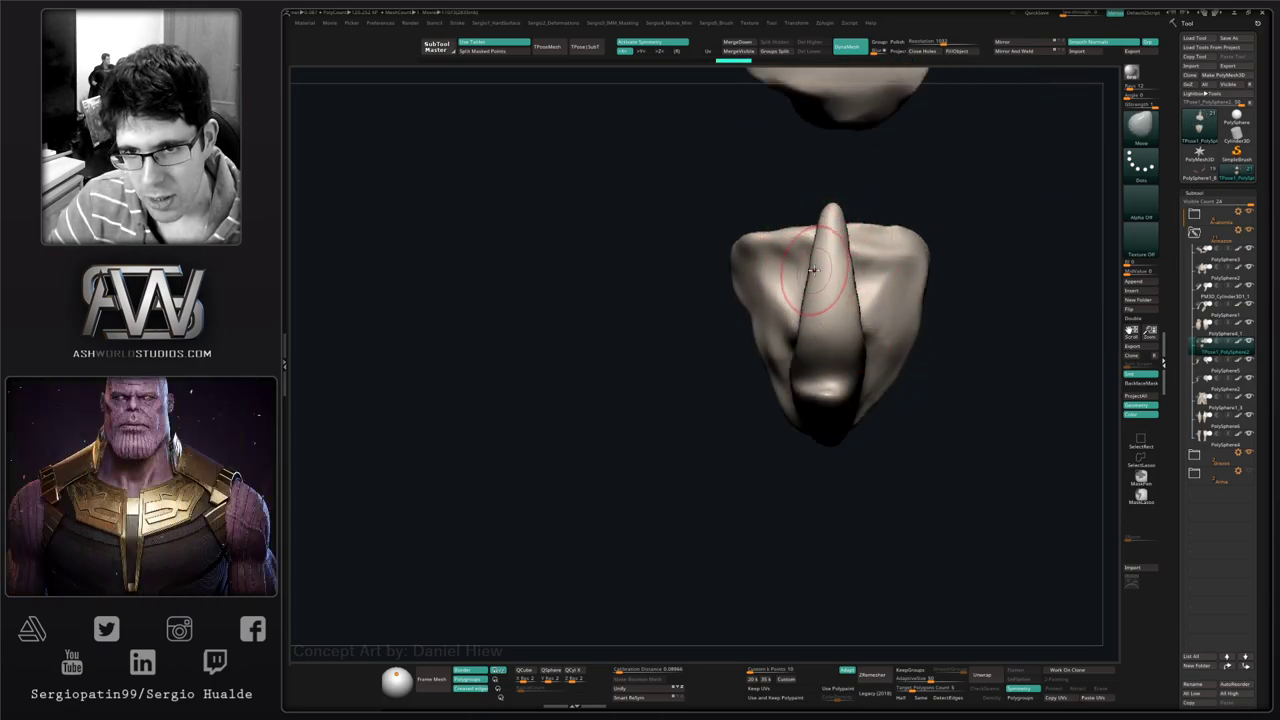
left_click_drag(833, 215, 829, 210)
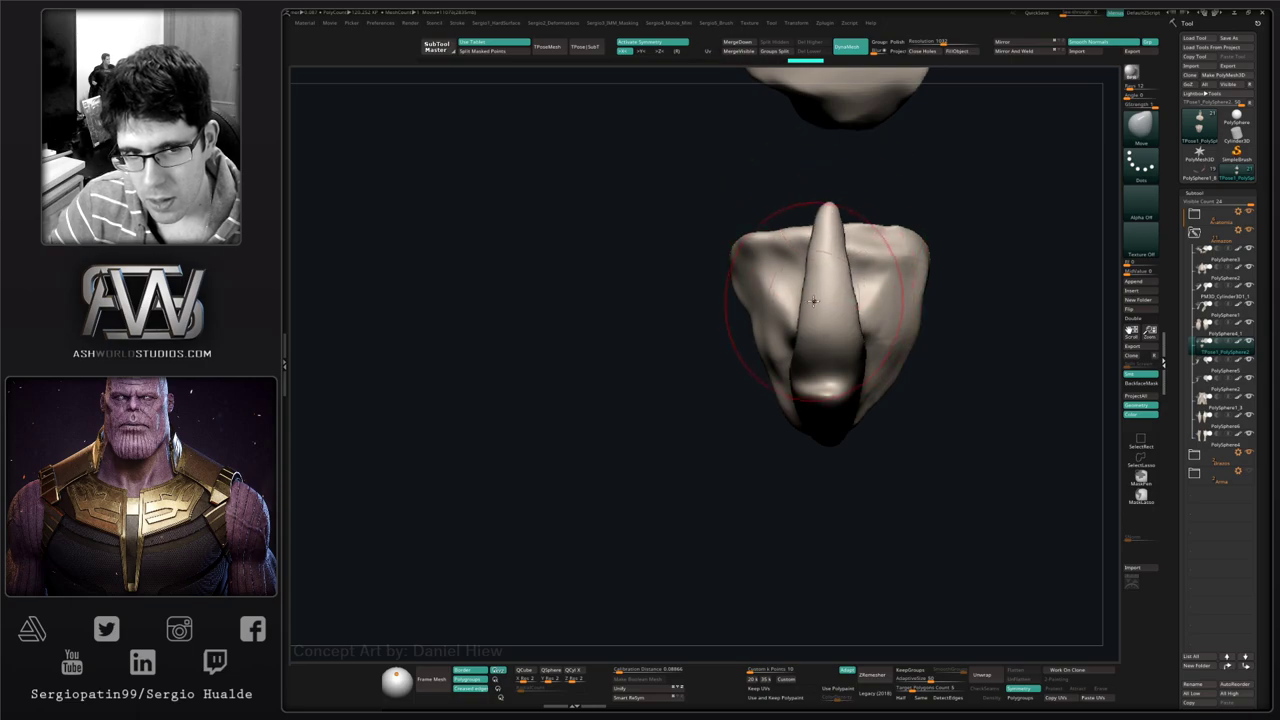
- Pull the upper tip of the shoulder plate's small outer prong upward, undoing the first attempt
mouse_move(823, 283)
right_mouse_down("ctrl")
mouse_move(809, 294)
mouse_move(800, 263)
mouse_move(824, 298)
right_mouse_up("ctrl")
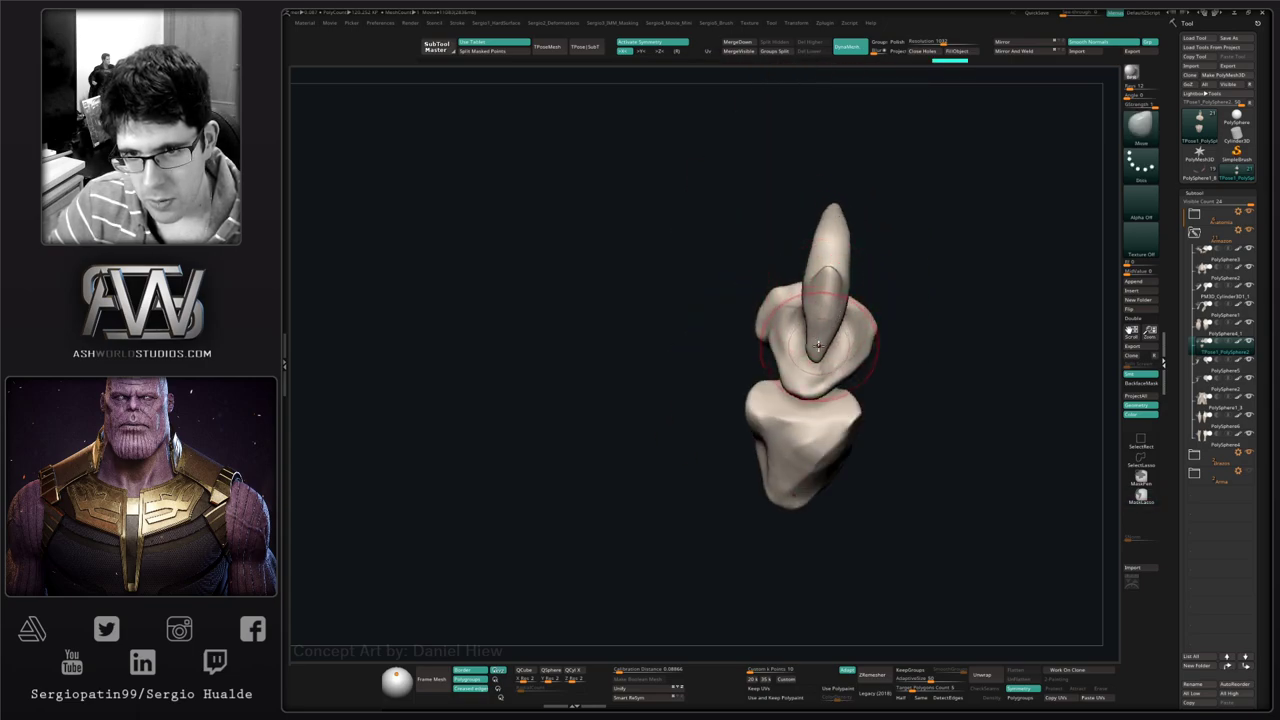
left_click_drag(819, 348, 817, 334)
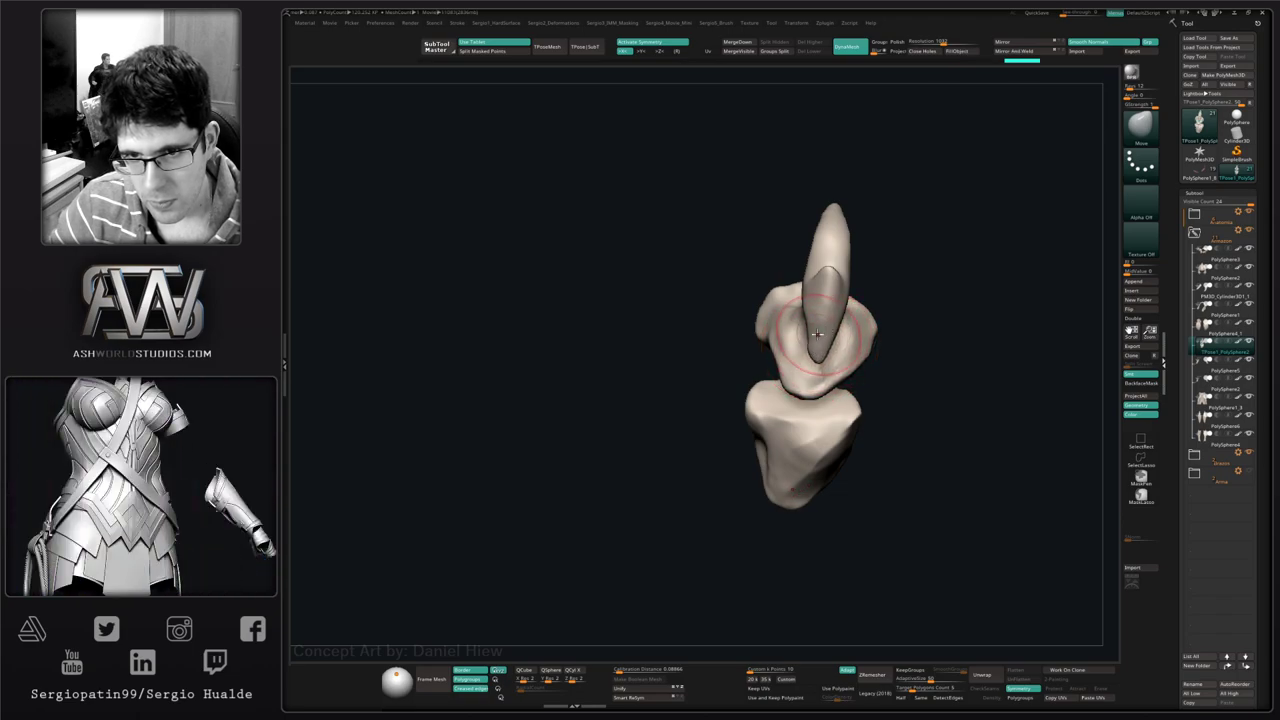
key("ctrl+z")
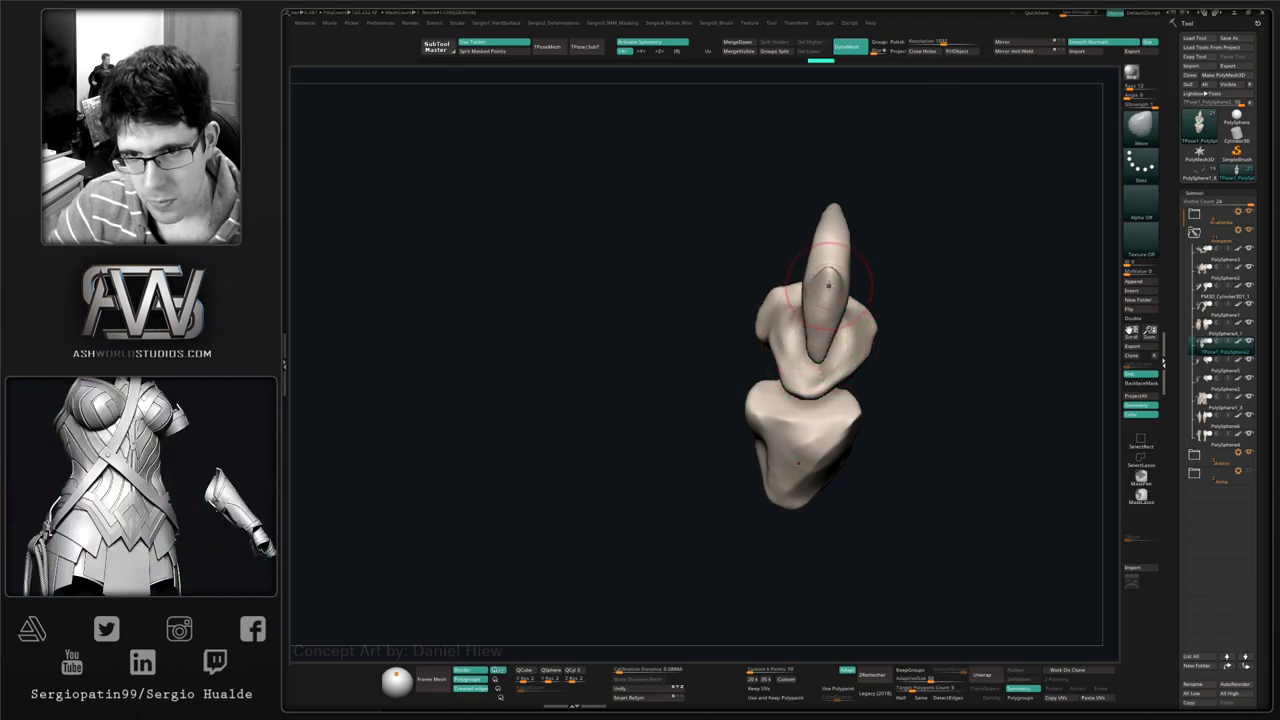
left_click_drag(828, 286, 829, 277)
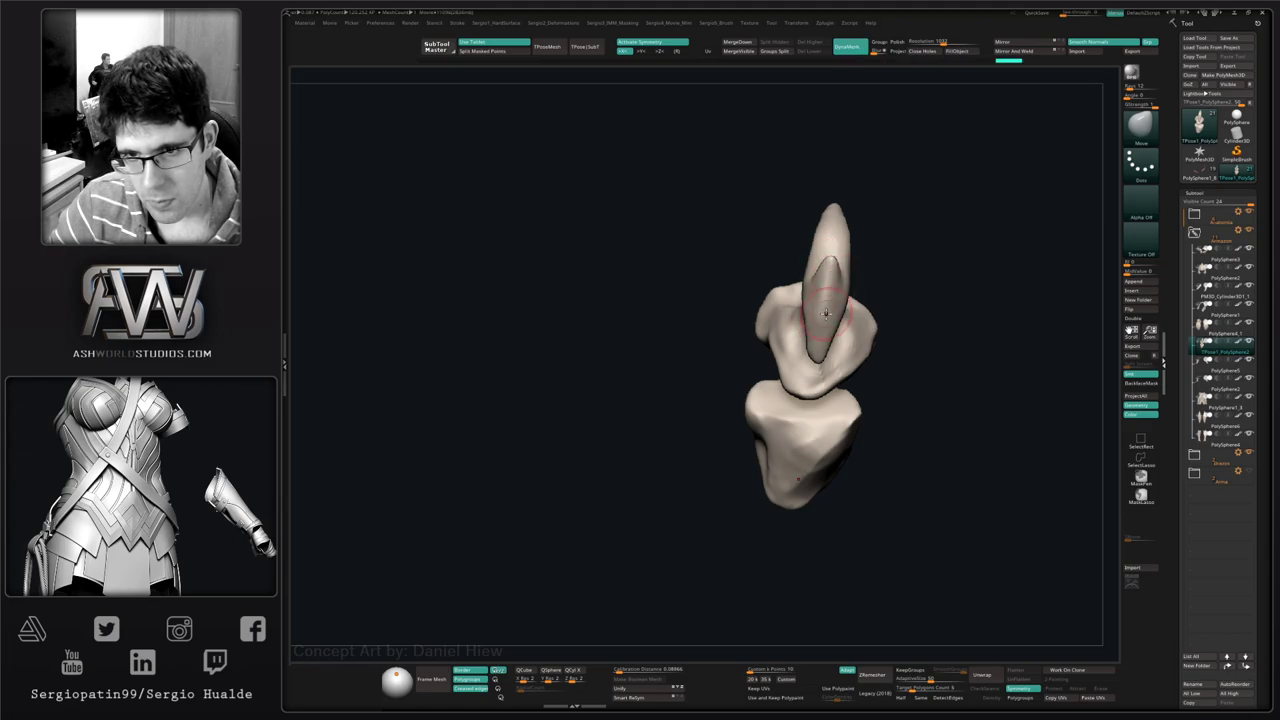
- Sharpen the upper tip and central ridge of the small outer prong with the Pinch brush
key("b")
key("p")
key("i")
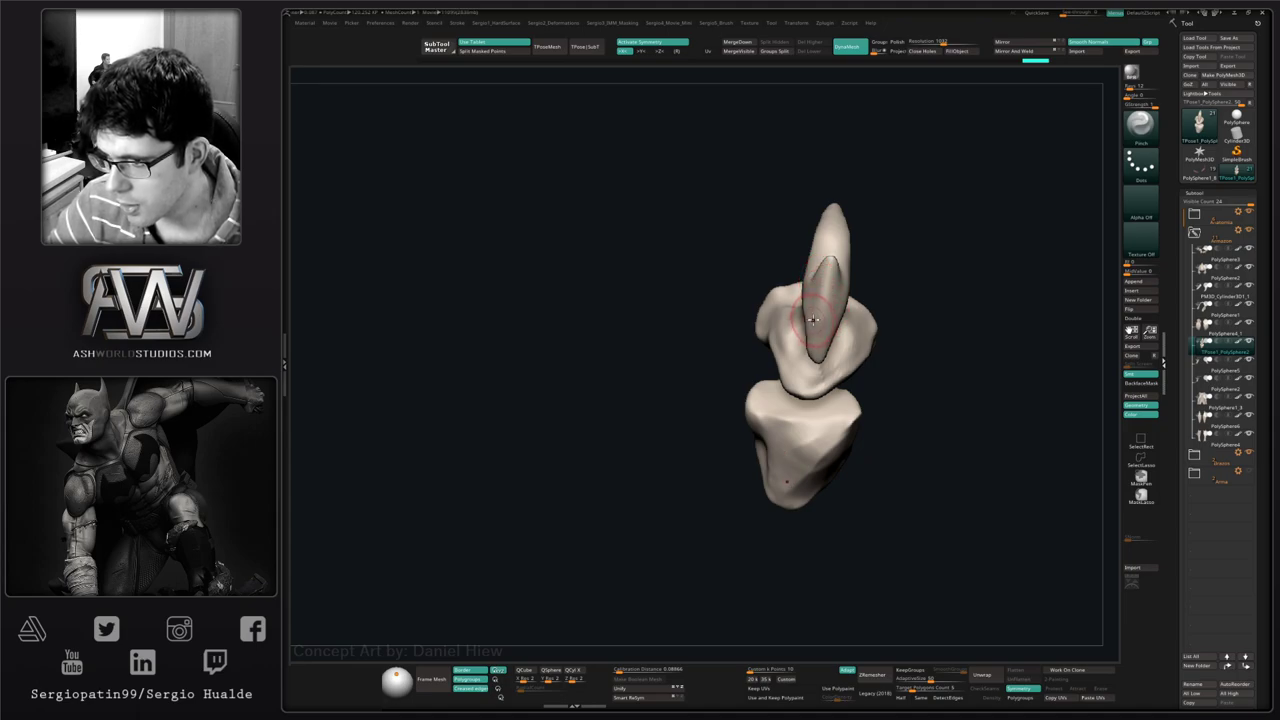
left_click_drag(800, 334, 788, 342)
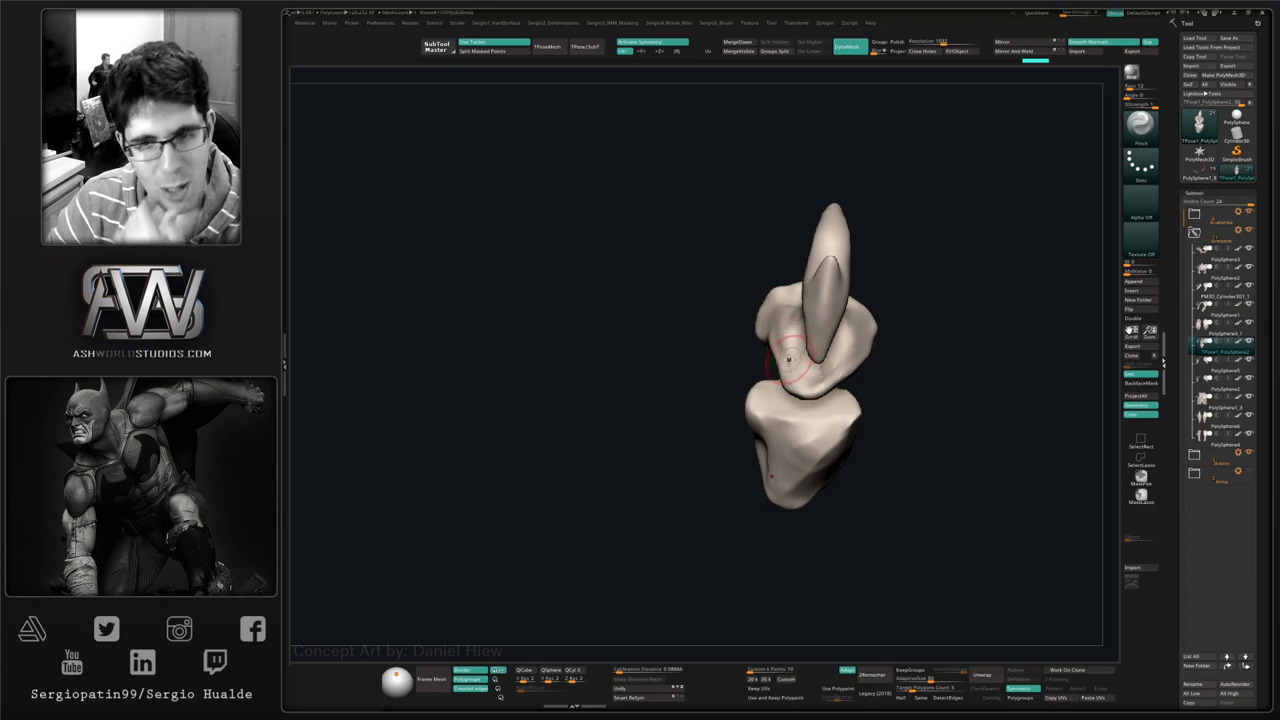
right_click_drag(826, 342, 804, 379, "alt")
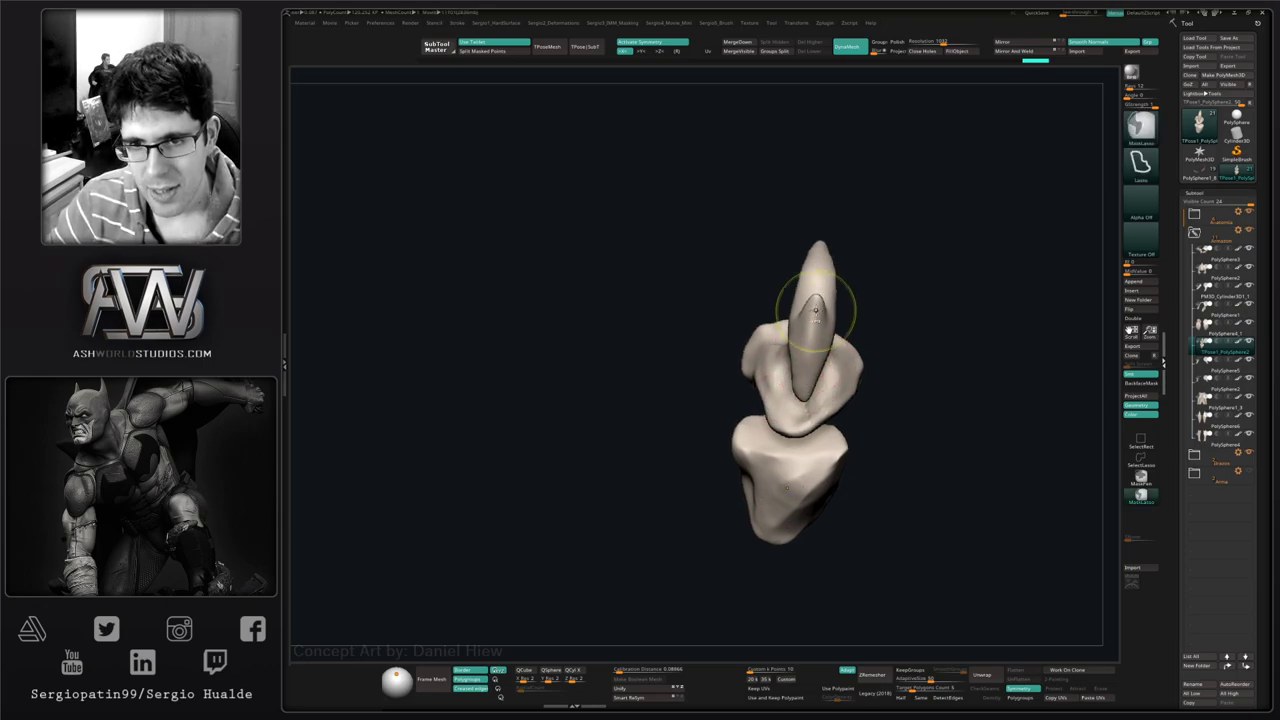
right_click_drag(820, 306, 812, 336, "ctrl")
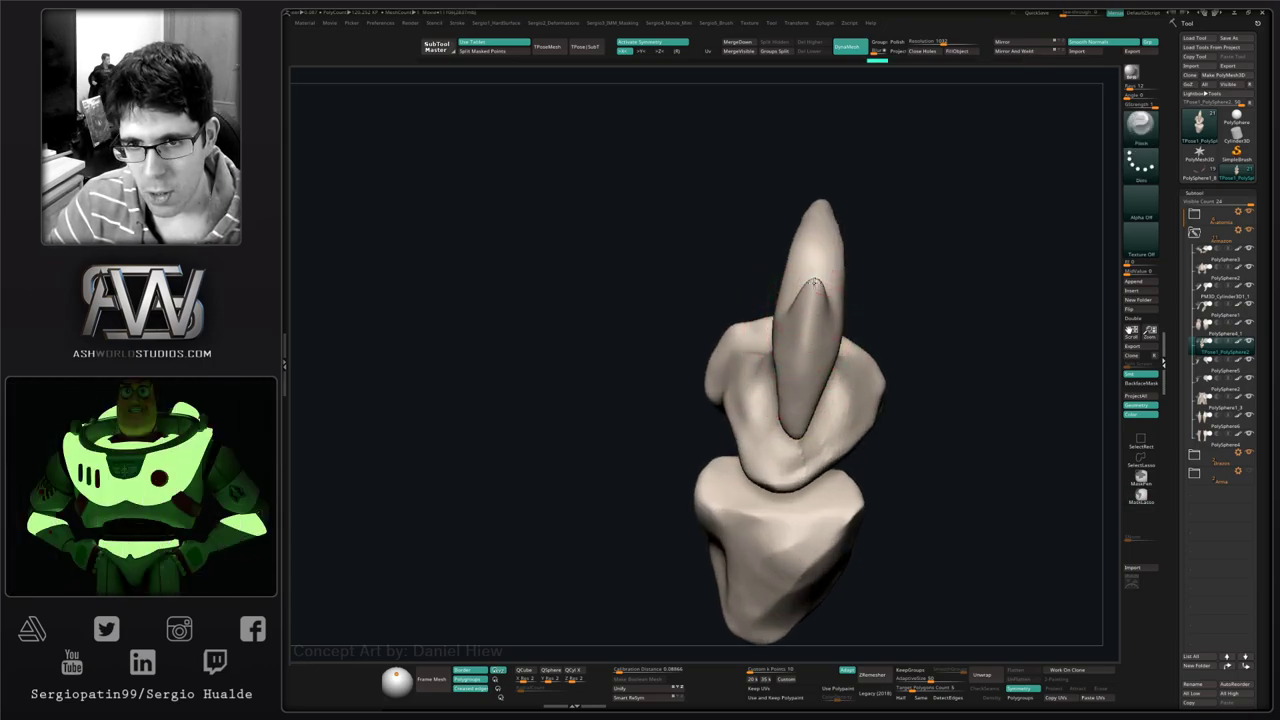
left_click_drag(814, 281, 806, 332)
right_click_drag(798, 424, 806, 368)
left_click_drag(806, 372, 800, 399)
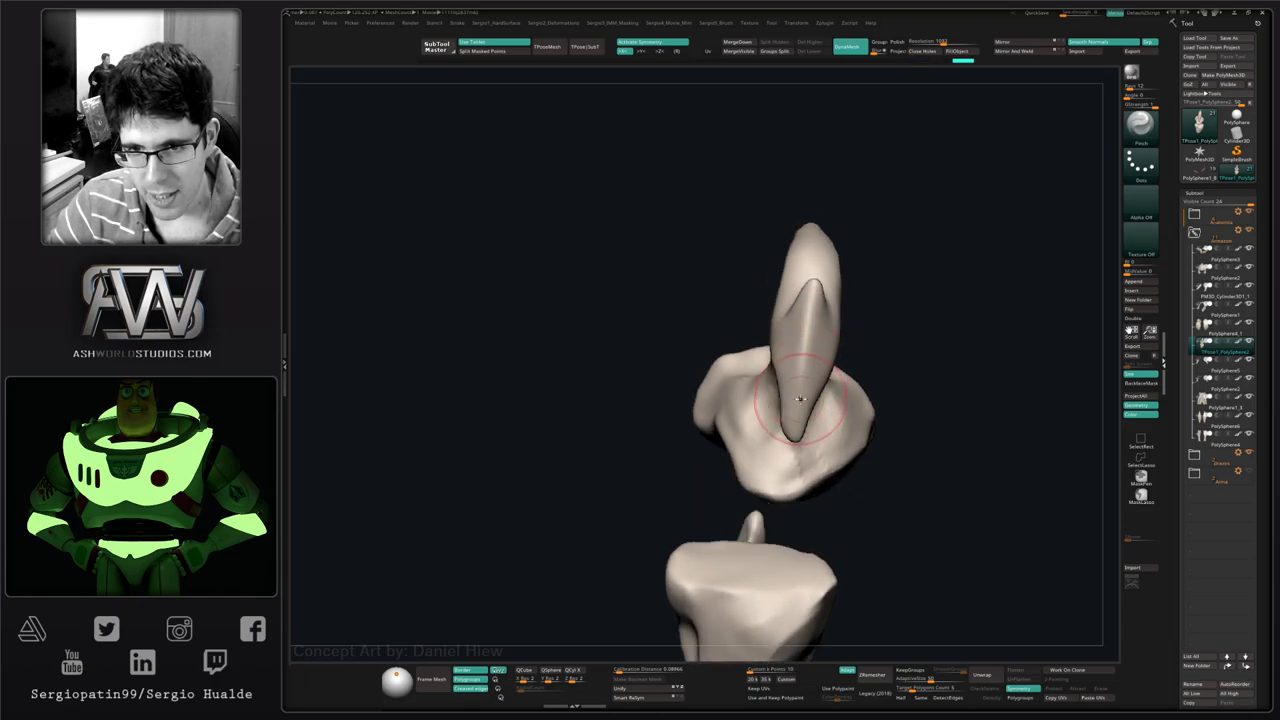
- Taper the lower end of the outer prong to a sharp point with the Move brush and smooth it
key("b")
key("m")
key("v")
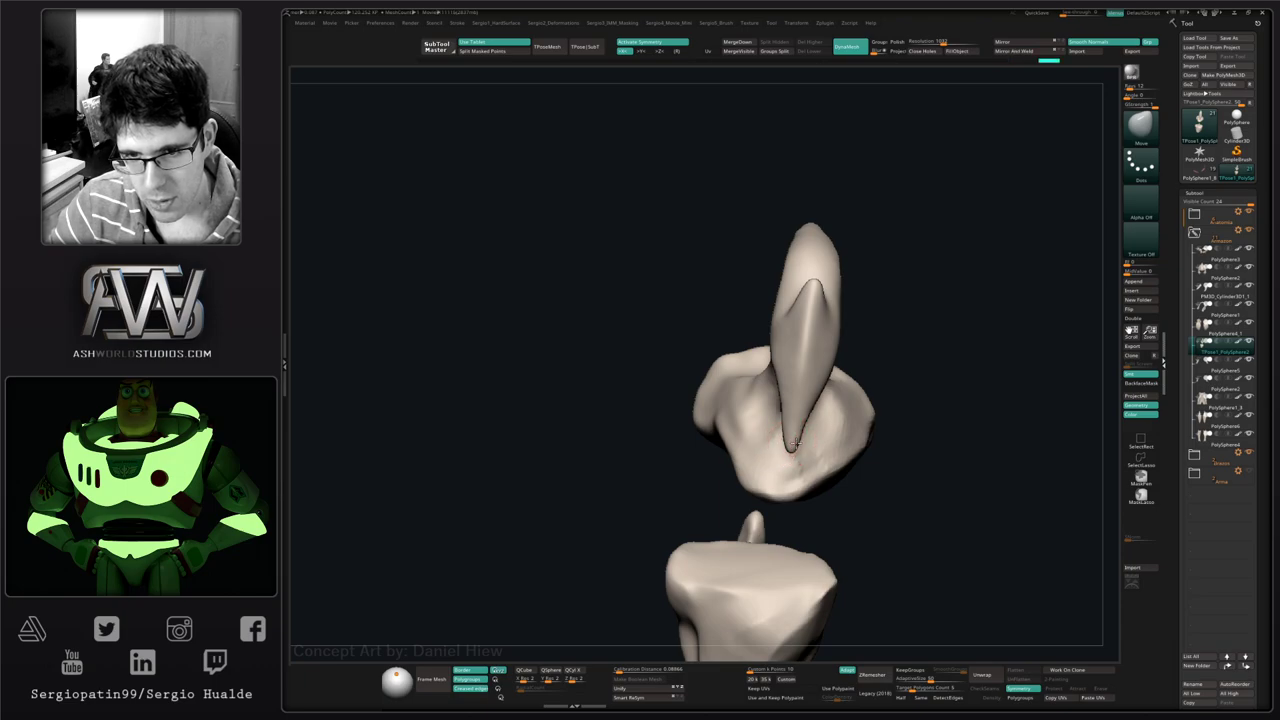
mouse_move(797, 421)
left_mouse_down("shift")
mouse_move(780, 414)
mouse_move(814, 404)
mouse_move(806, 418)
left_mouse_up("shift")
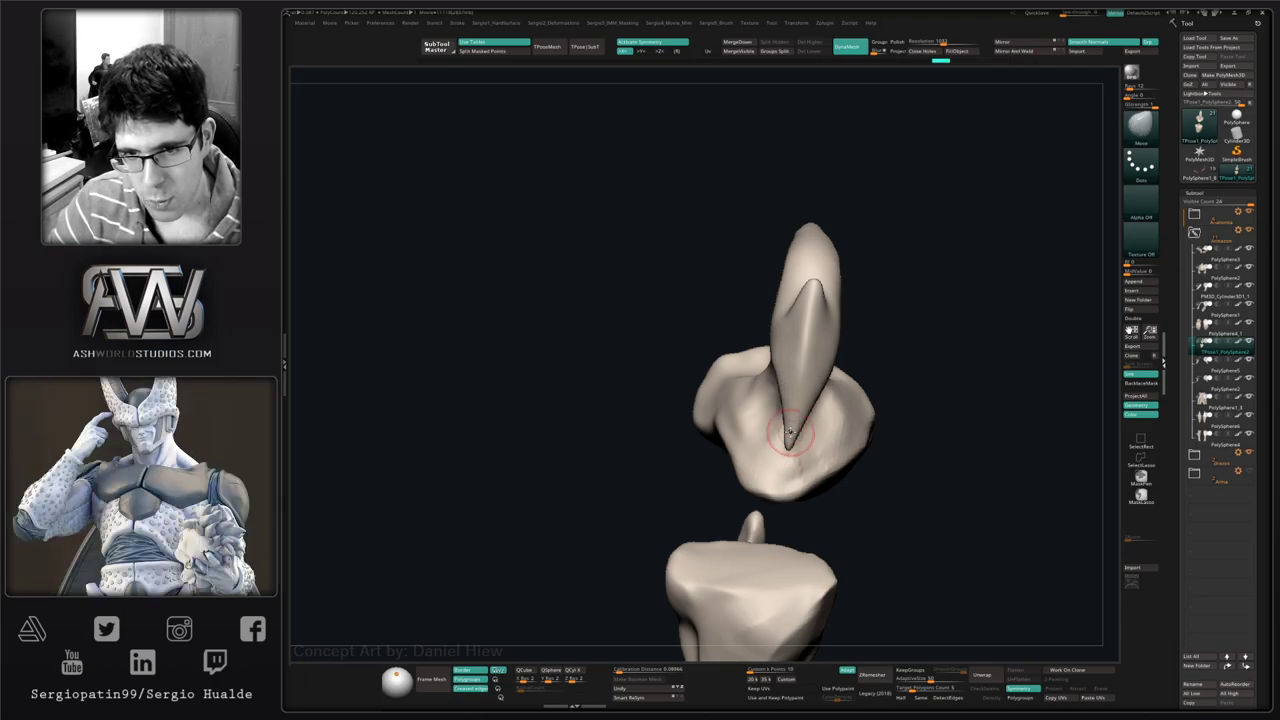
right_click_drag(792, 432, 809, 389)
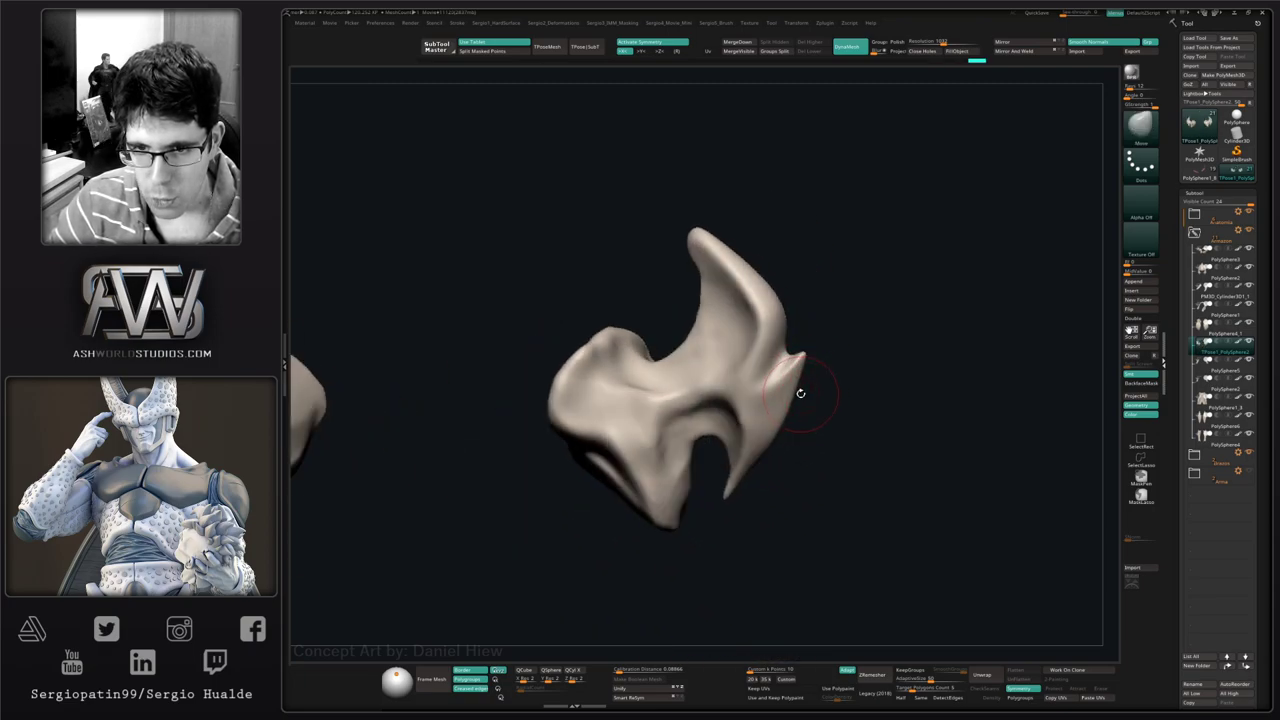
- Adjust the outer prong's lower side with the Move brush and work over the rounded lobe's outer face with the Clay brush
mouse_move(790, 404)
left_mouse_down()
mouse_move(769, 457)
mouse_move(757, 443)
left_mouse_up()
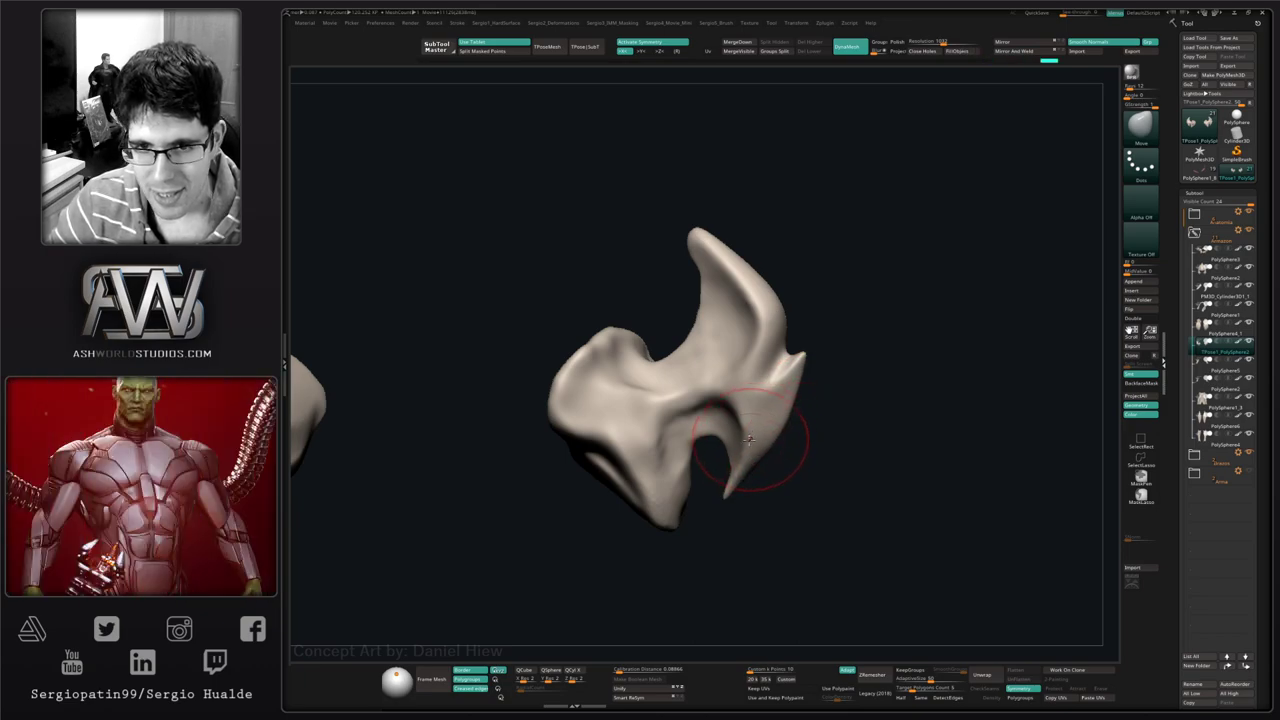
key("shift")
right_click_drag(664, 464, 662, 424)
mouse_move(662, 424)
left_mouse_down()
mouse_move(634, 457)
mouse_move(714, 494)
left_mouse_up()
mouse_move(657, 457)
right_mouse_down()
mouse_move(660, 471)
mouse_move(687, 465)
right_mouse_up()
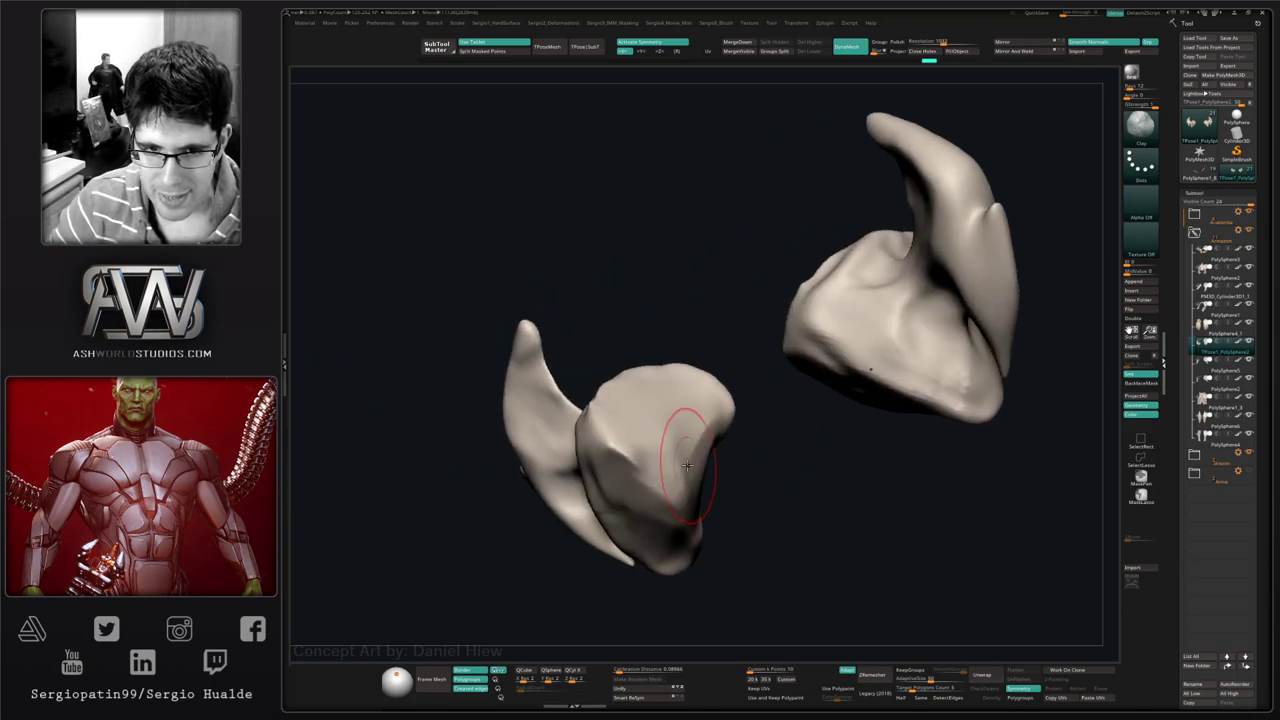
mouse_move(645, 436)
left_mouse_down()
mouse_move(651, 463)
mouse_move(680, 503)
mouse_move(685, 494)
left_mouse_up()
right_click_drag(624, 468, 684, 451)
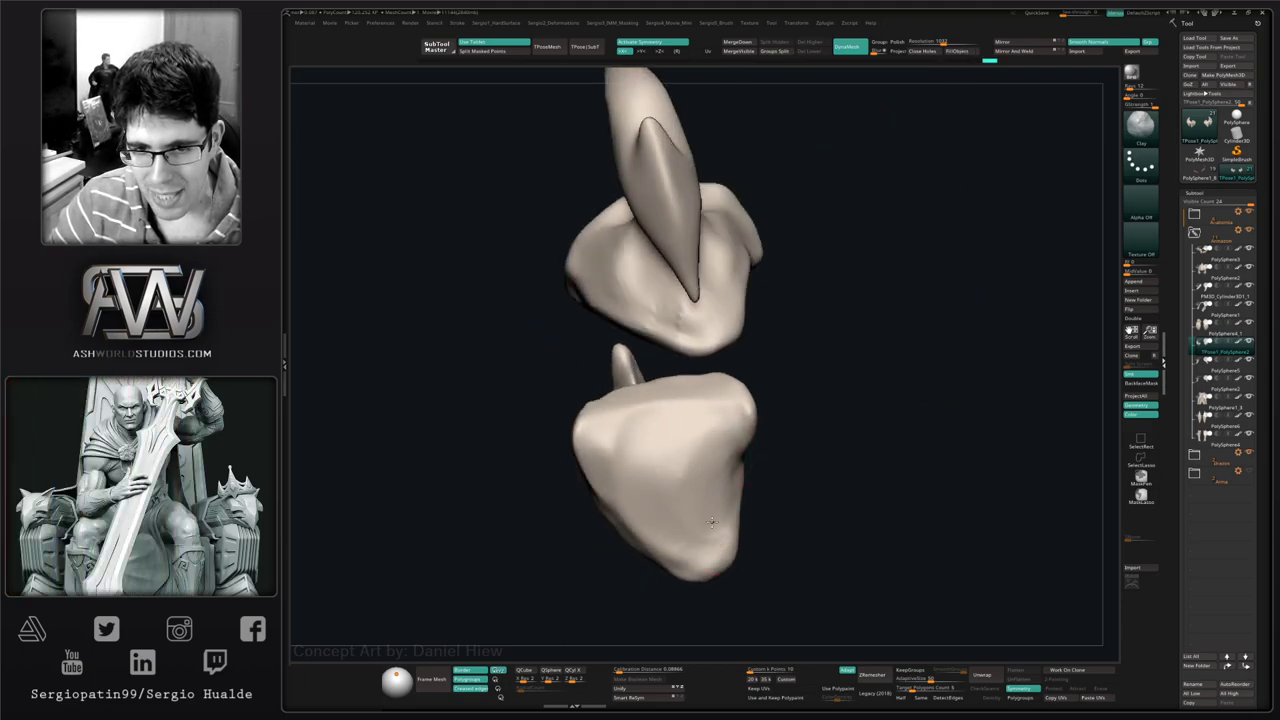
- Even out the broad face and hollow inner side of the curled front lobe with the Clay brush
right_click_drag(697, 511, 719, 469)
right_click_drag(645, 428, 621, 402)
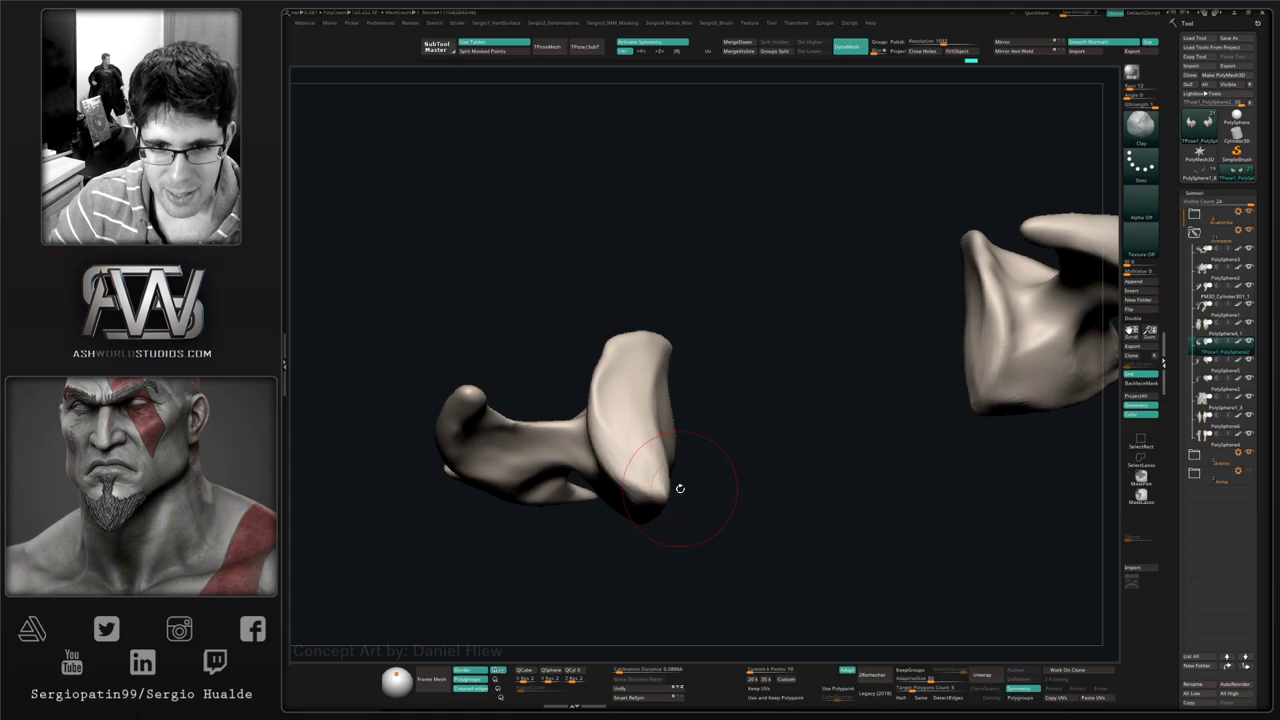
right_click_drag(677, 489, 665, 393)
left_click_drag(644, 451, 640, 428)
mouse_move(640, 428)
right_mouse_down()
mouse_move(706, 563)
mouse_move(652, 462)
right_mouse_up()
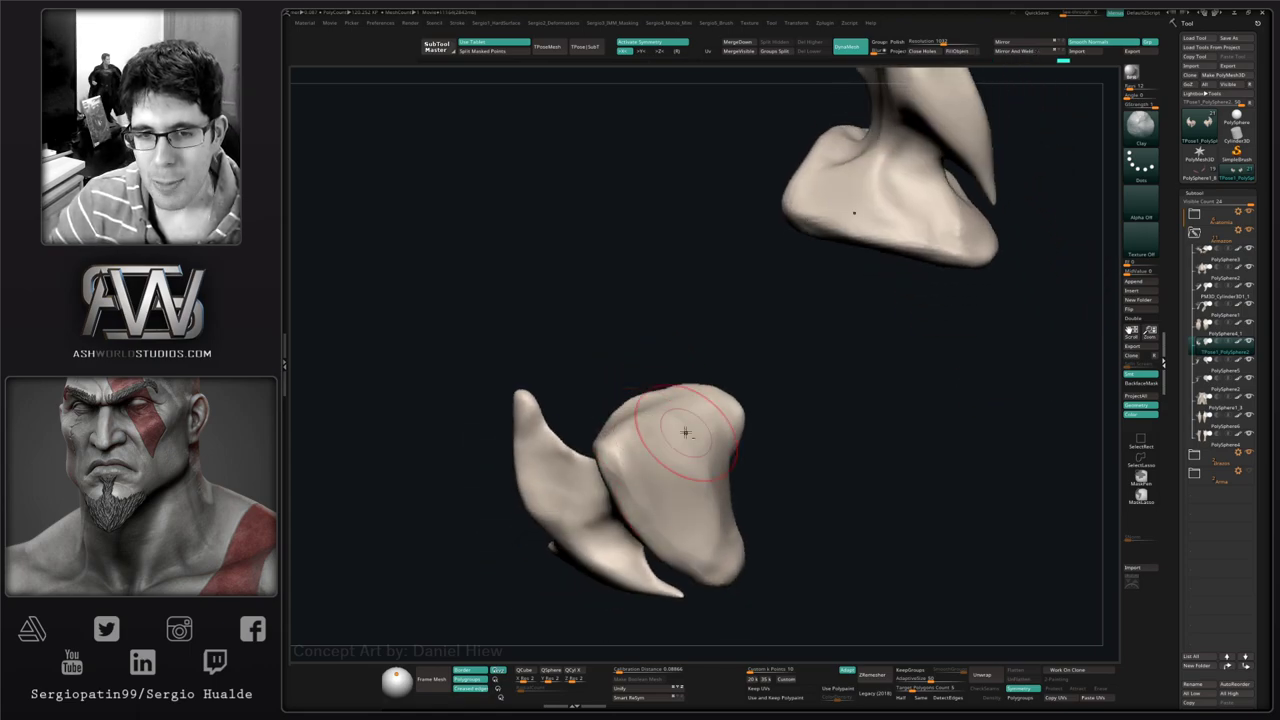
right_click_drag(729, 552, 715, 415)
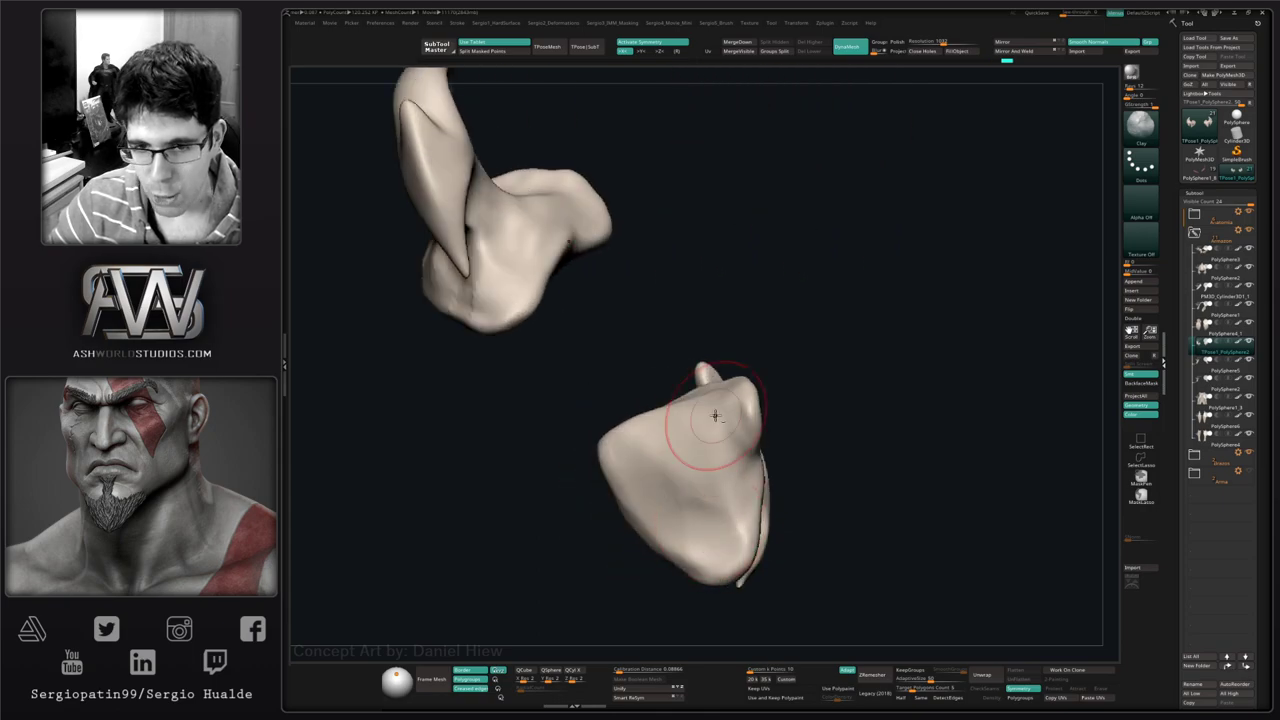
right_click_drag(686, 457, 673, 463)
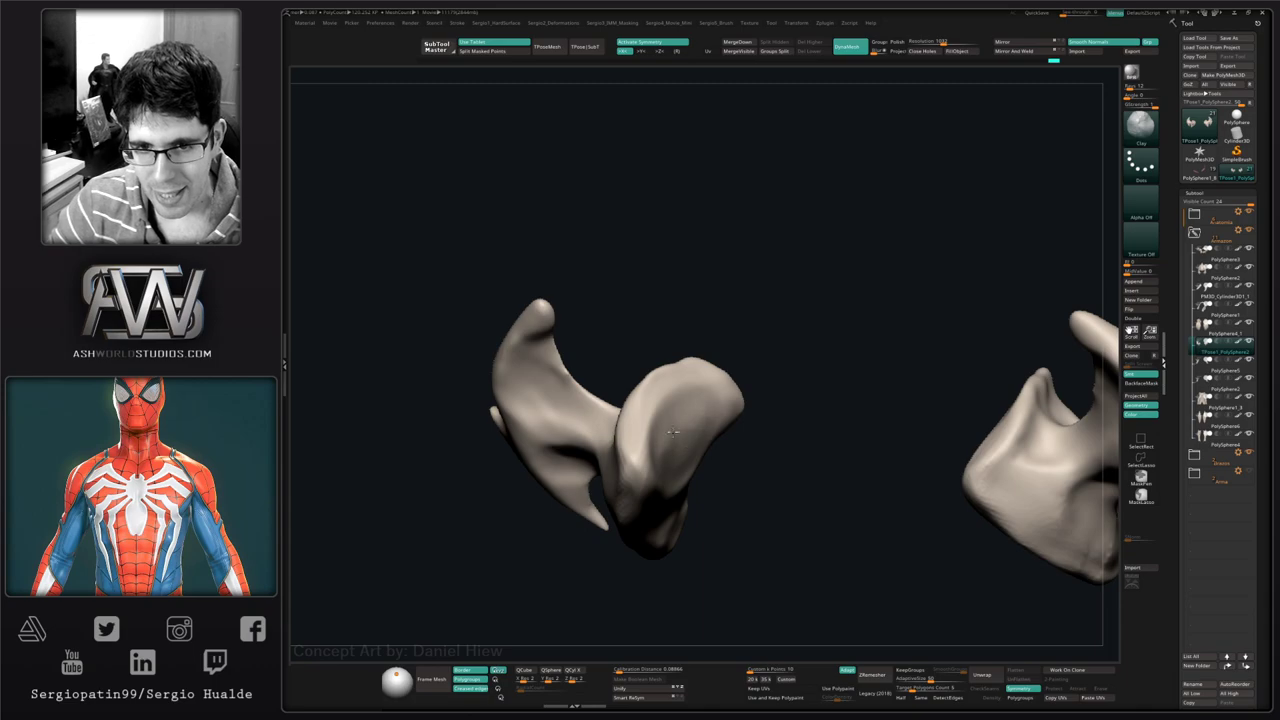
mouse_move(680, 461)
right_mouse_down()
mouse_move(672, 442)
mouse_move(677, 457)
right_mouse_up()
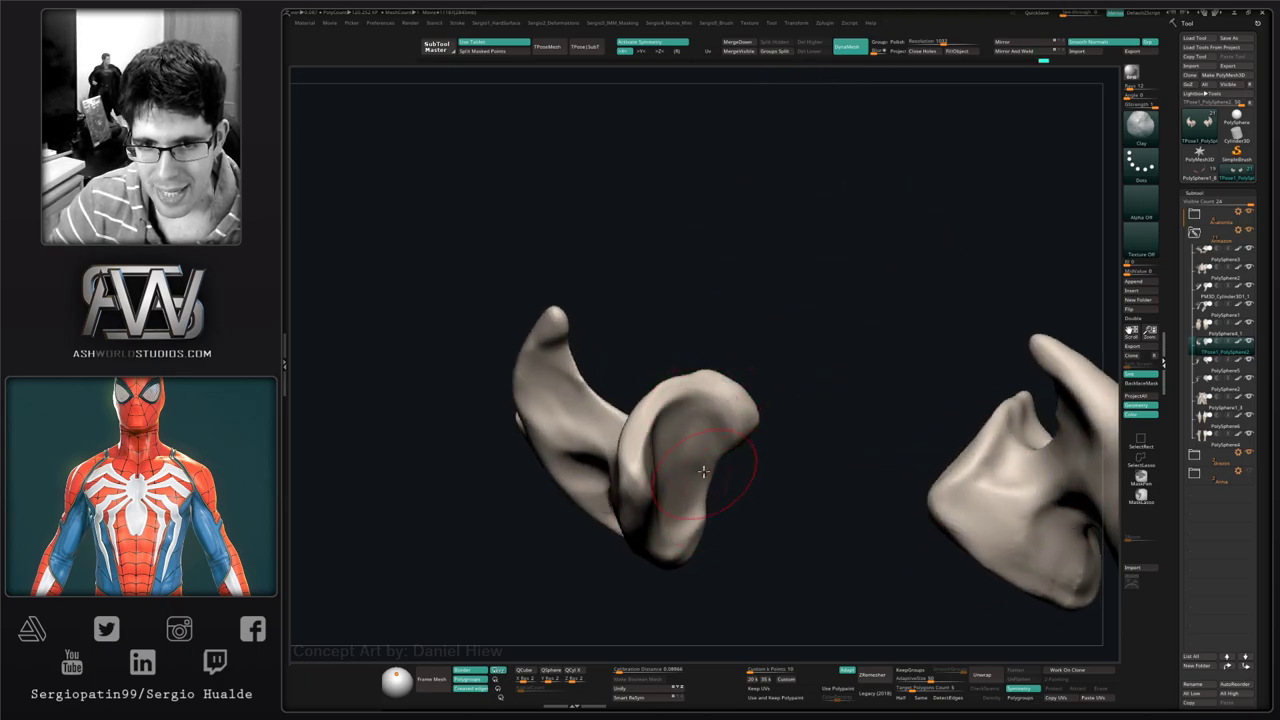
mouse_move(703, 471)
right_mouse_down()
mouse_move(642, 519)
mouse_move(710, 527)
right_mouse_up()
mouse_move(681, 465)
right_mouse_down()
mouse_move(672, 420)
mouse_move(712, 449)
mouse_move(663, 508)
mouse_move(634, 507)
mouse_move(677, 474)
mouse_move(697, 503)
mouse_move(617, 493)
mouse_move(690, 490)
mouse_move(700, 508)
mouse_move(676, 429)
right_mouse_up()
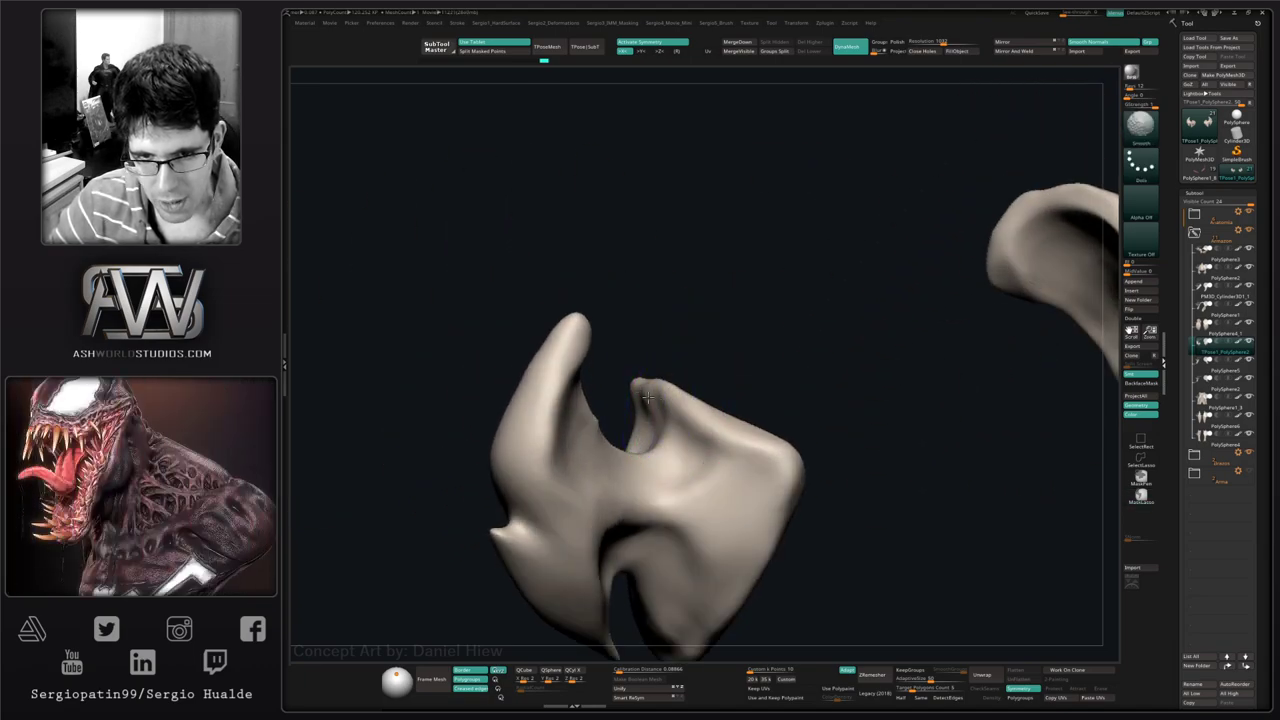
- Smooth the curled front lobe and reshape its upper rim with the Move brush, adjusting the brush size
mouse_move(734, 477)
right_mouse_down()
mouse_move(720, 423)
mouse_move(729, 400)
mouse_move(659, 460)
mouse_move(654, 543)
mouse_move(606, 486)
right_mouse_up()
left_click_drag(606, 486, 623, 466)
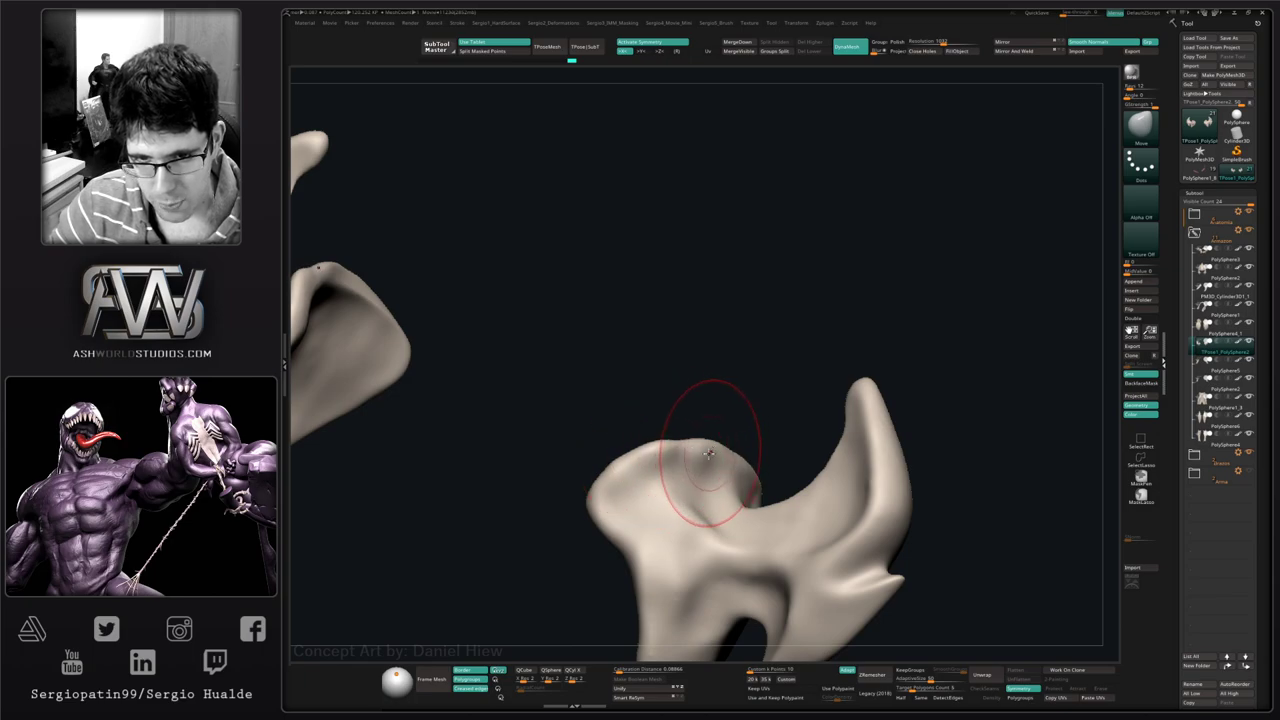
key("s")
mouse_move(709, 453)
right_mouse_down()
mouse_move(688, 440)
mouse_move(693, 424)
mouse_move(720, 451)
mouse_move(708, 477)
right_mouse_up()
- Refine the volume of the tall prong with the Clay and Inflat brushes and smooth its surface
key("b")
key("c")
key("l")
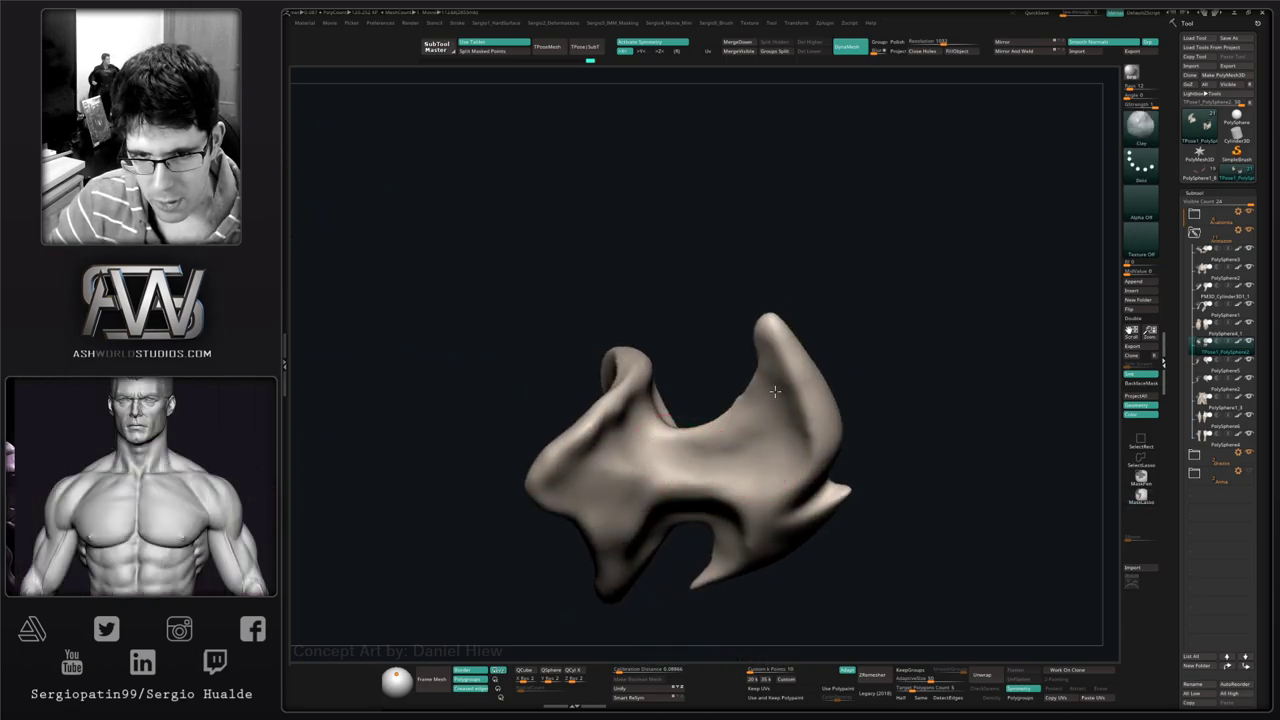
mouse_move(778, 447)
right_mouse_down()
mouse_move(765, 427)
mouse_move(765, 444)
right_mouse_up()
key("b")
key("i")
key("n")
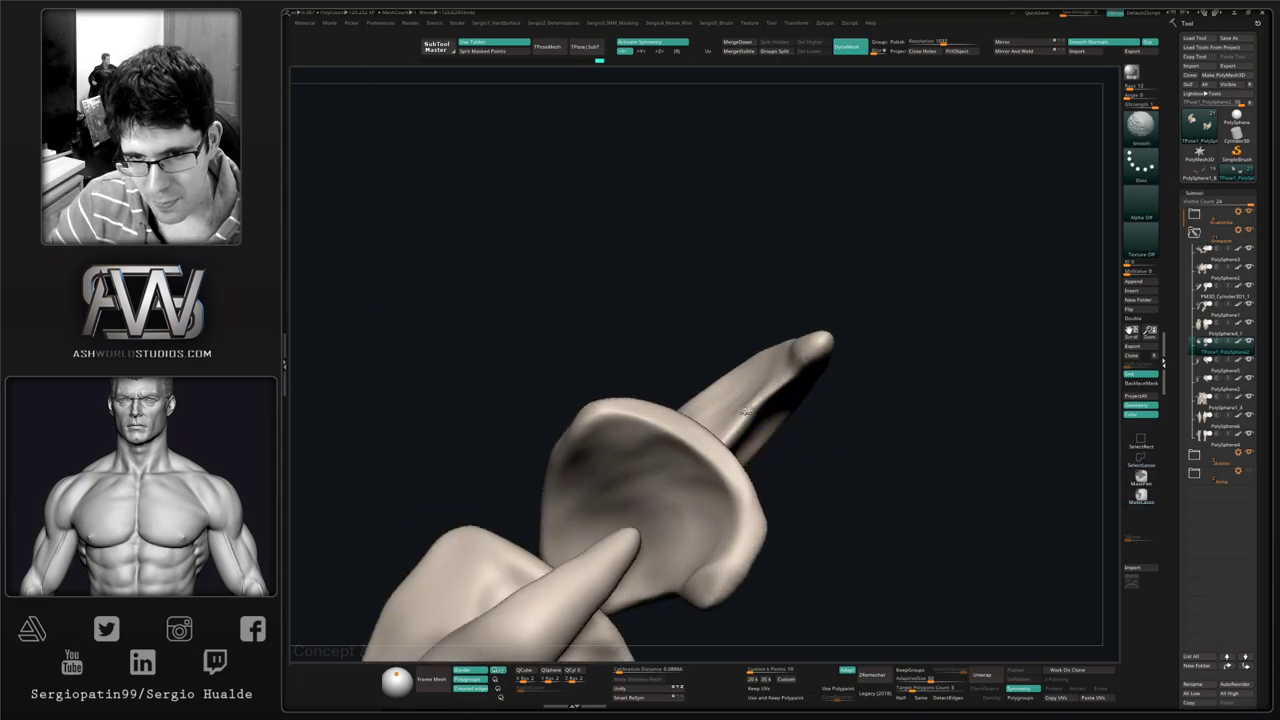
left_click_drag(786, 386, 786, 374, "shift")
mouse_move(786, 374)
right_mouse_down()
mouse_move(737, 423)
mouse_move(779, 466)
mouse_move(754, 443)
mouse_move(766, 449)
mouse_move(711, 426)
mouse_move(708, 437)
mouse_move(731, 434)
right_mouse_up()
- Compare the shoulder plate with the whole creature, then reselect and isolate the plate
key("shift+s")
left_click(714, 427, "alt")
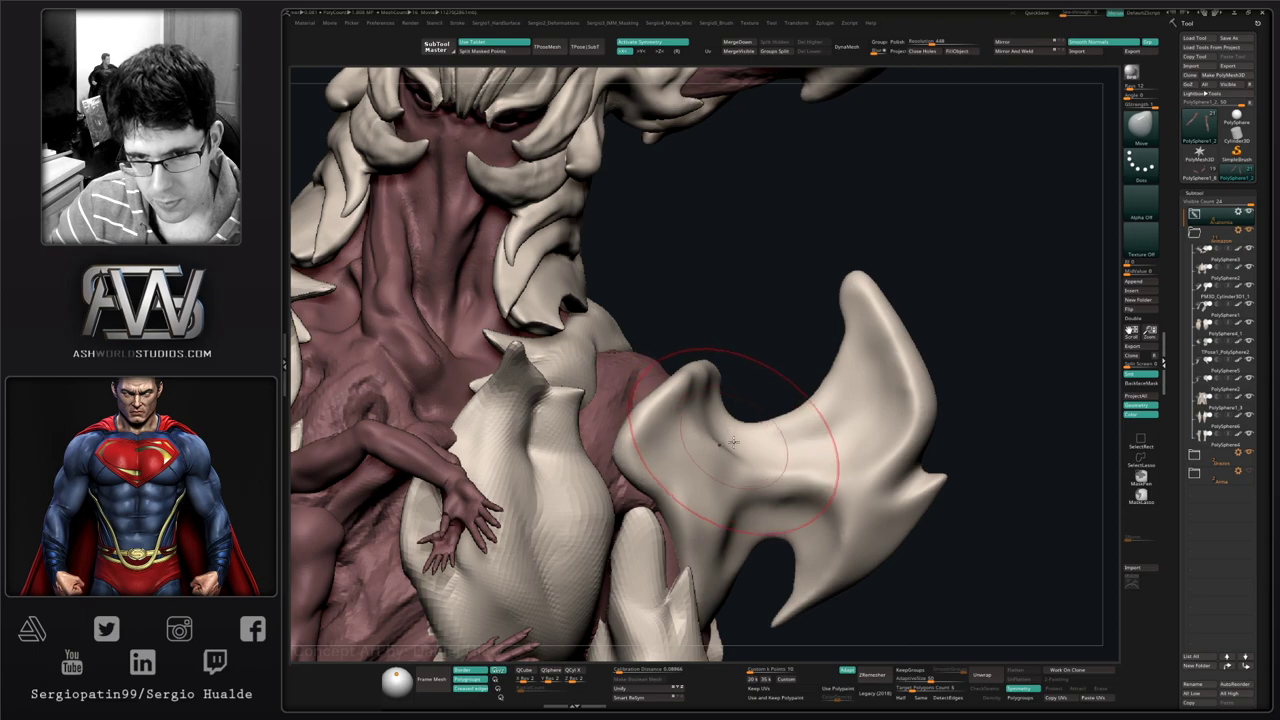
key("shift+s")
key("shift+s")
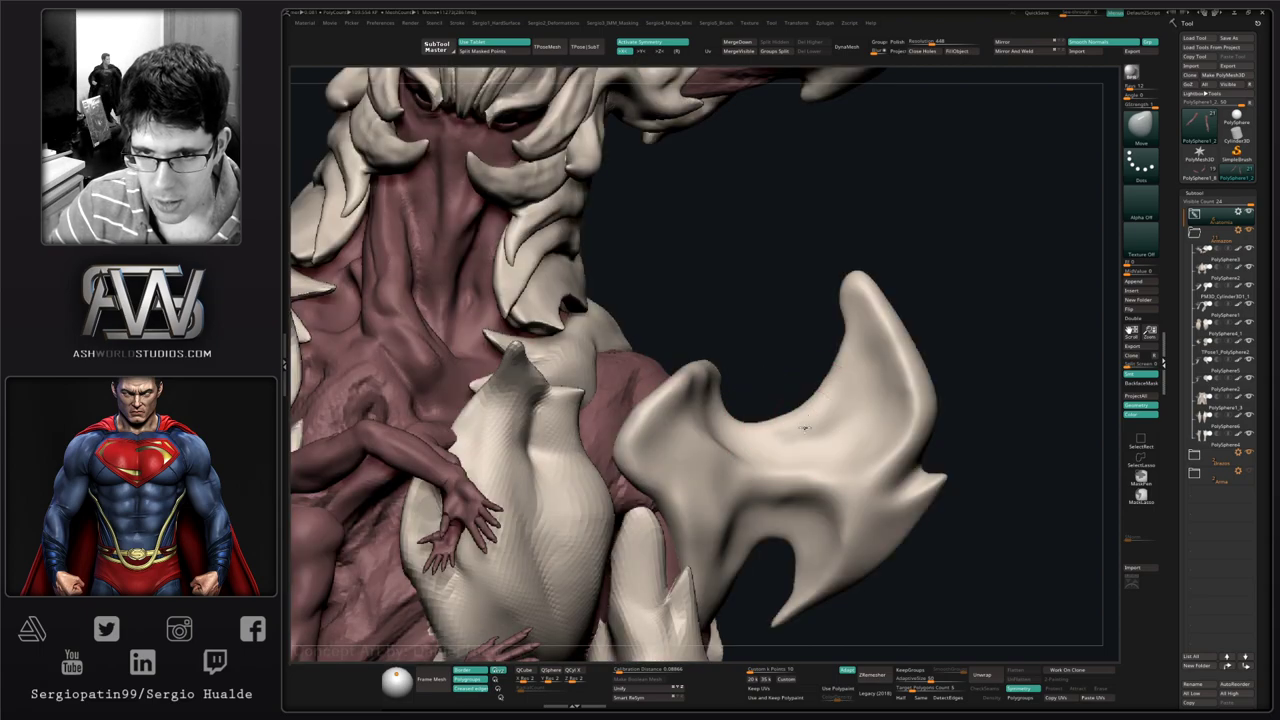
left_click(806, 430, "alt")
key("shift+s")
right_click_drag(797, 430, 806, 397, "alt")
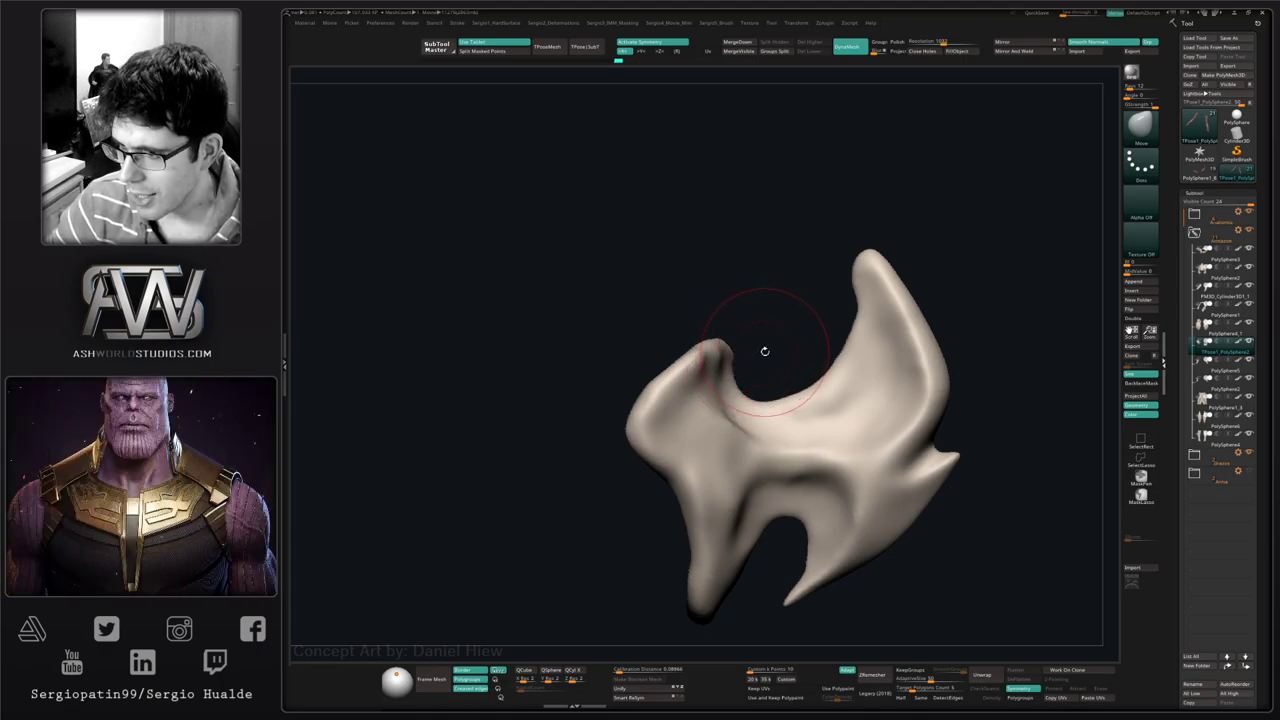
- Broaden the upper corner of the curled front lobe with the Move brush and switch to Clay to refine it
mouse_move(766, 335)
left_mouse_down()
mouse_move(762, 398)
mouse_move(740, 378)
left_mouse_up()
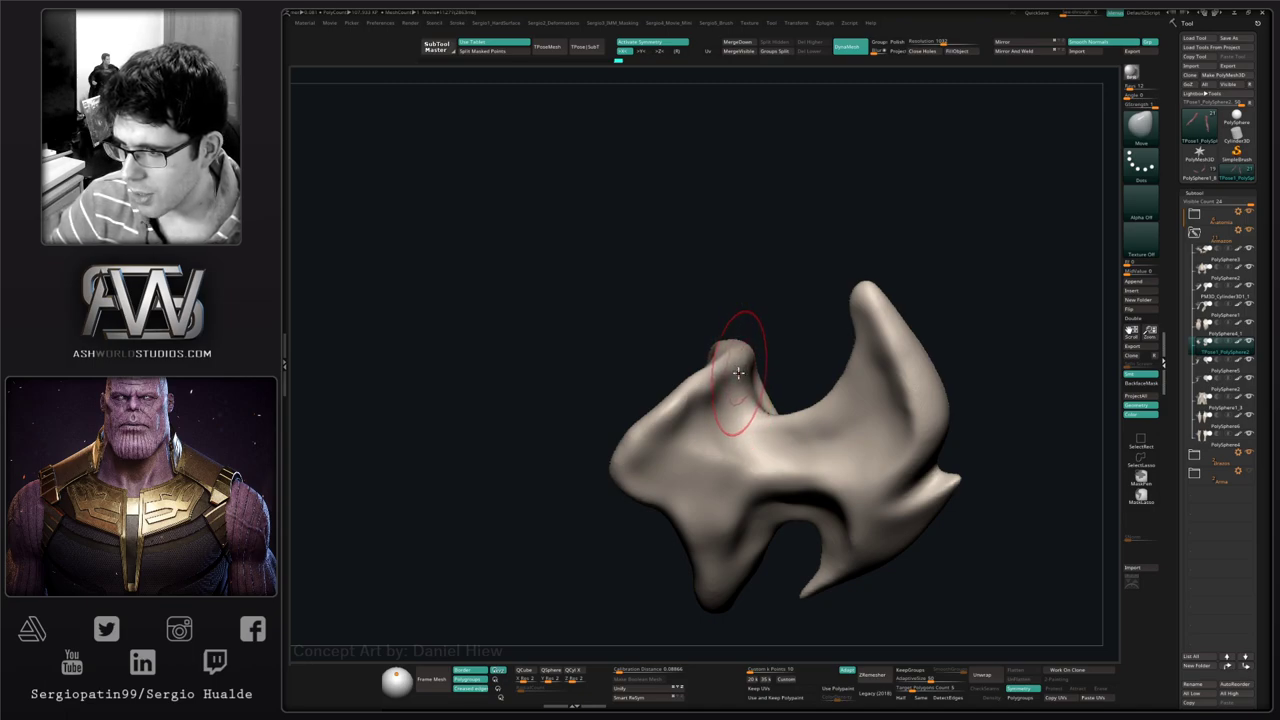
right_click_drag(753, 367, 740, 369)
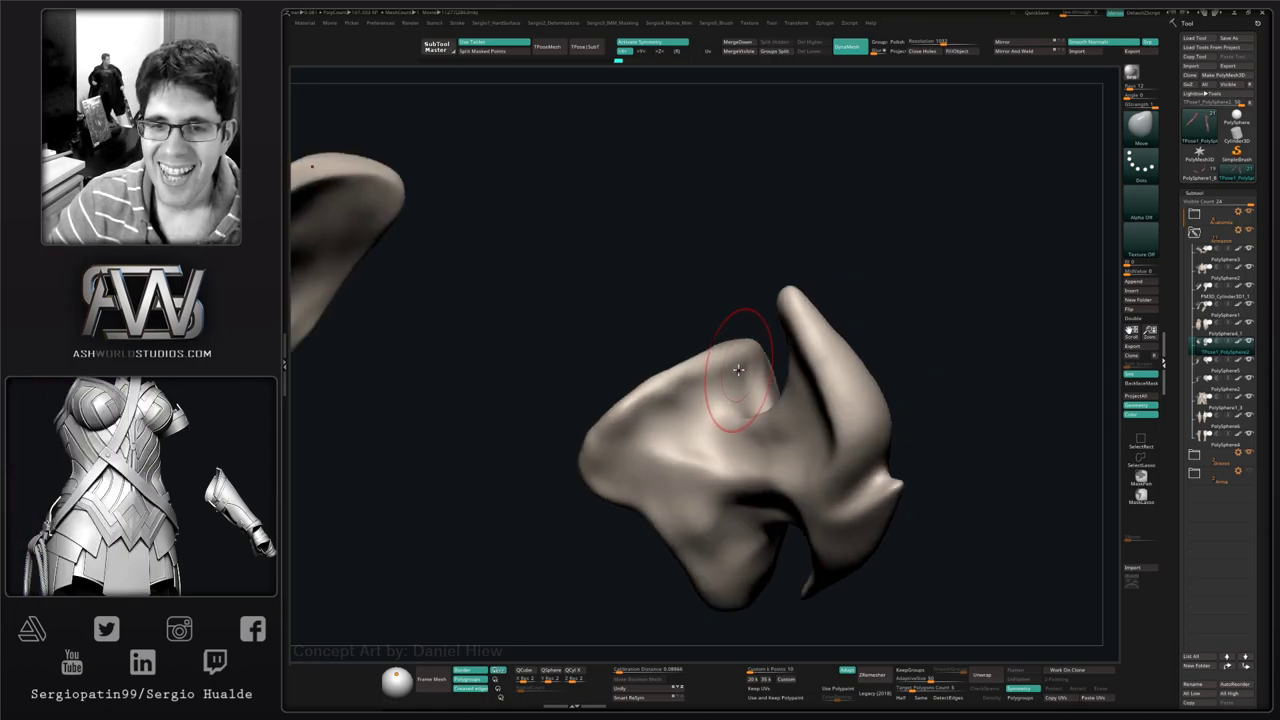
key("b")
key("c")
key("l")
mouse_move(697, 406)
right_mouse_down()
mouse_move(697, 420)
mouse_move(654, 383)
right_mouse_up()
- Reshape the front edge of the curled lobe with the Move brush and select the DamStandard brush for its crease
key("b")
key("m")
key("v")
left_click_drag(654, 383, 652, 394)
right_click_drag(623, 414, 588, 450, "shift")
mouse_move(600, 518)
right_mouse_down()
mouse_move(646, 453)
mouse_move(626, 466)
mouse_move(641, 446)
mouse_move(623, 451)
mouse_move(666, 437)
mouse_move(641, 433)
mouse_move(657, 453)
mouse_move(680, 440)
mouse_move(669, 346)
mouse_move(717, 420)
mouse_move(649, 503)
mouse_move(615, 486)
right_mouse_up()
key("b")
key("d")
key("s")
- Mask everything except the lobe's front edge and pull the free part downward into a small hanging prong with the Move brush
key("ctrl")
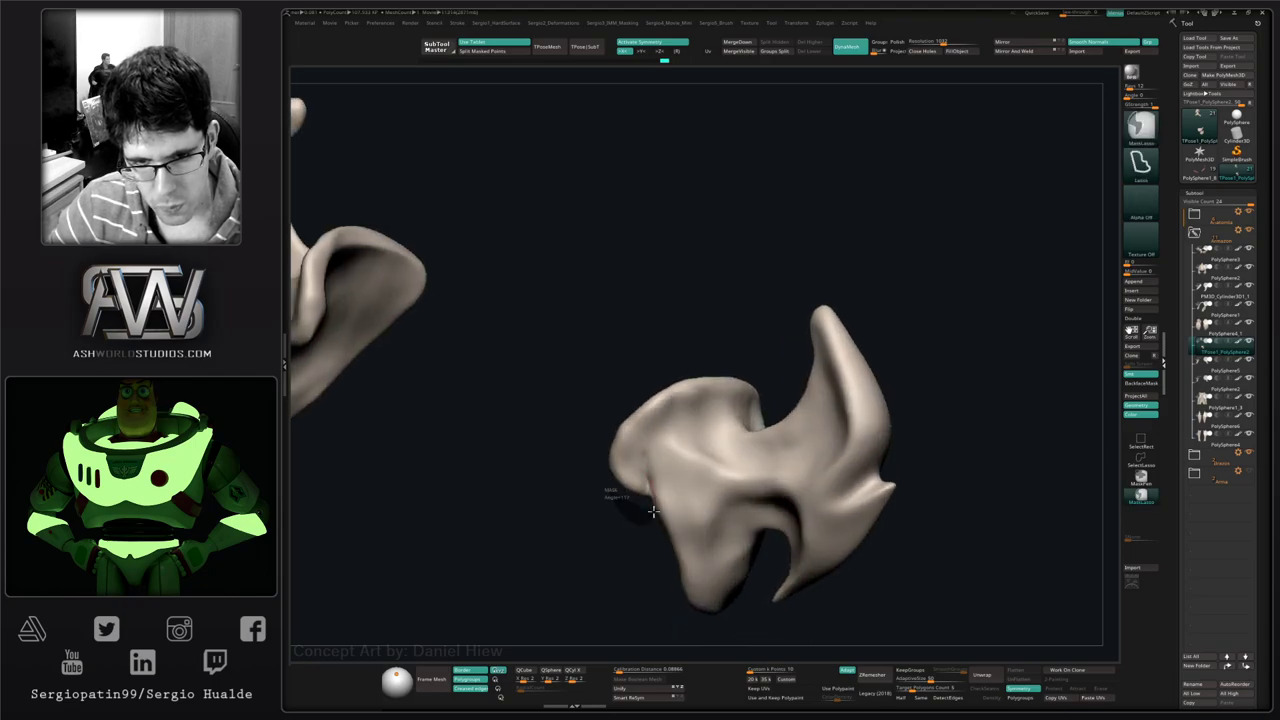
left_click(637, 514, "ctrl")
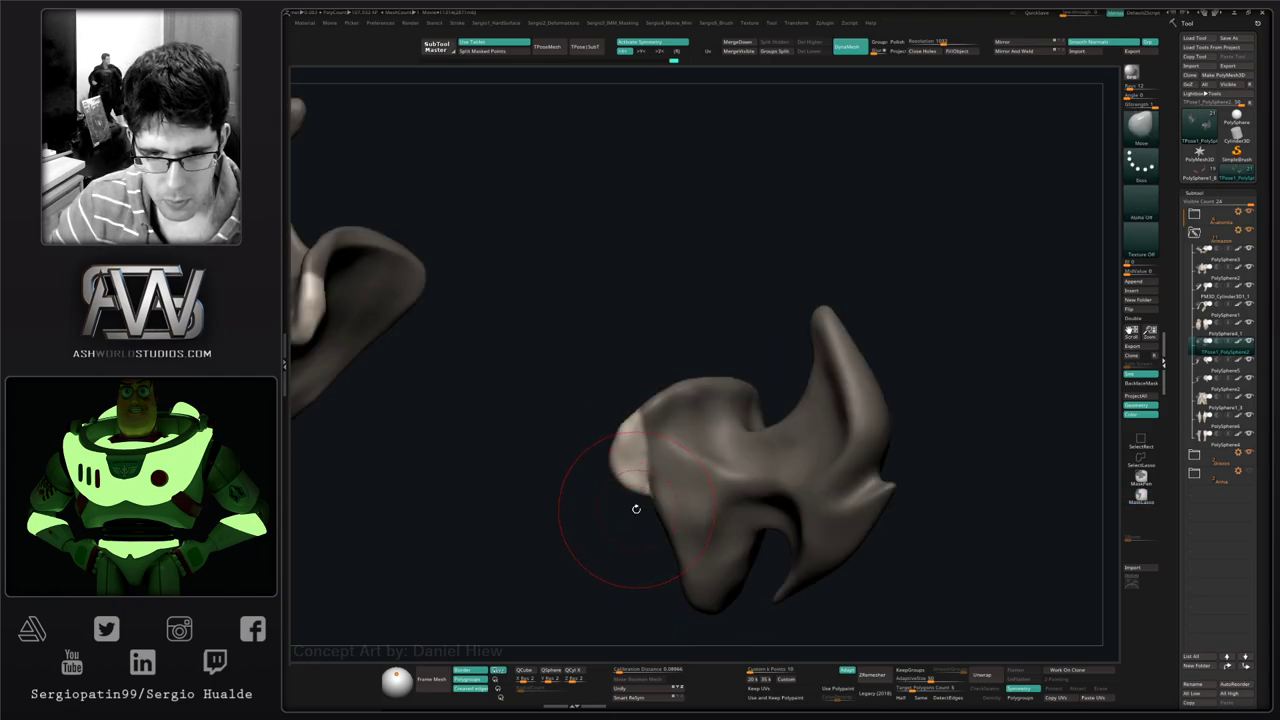
left_click_drag(636, 494, 647, 547)
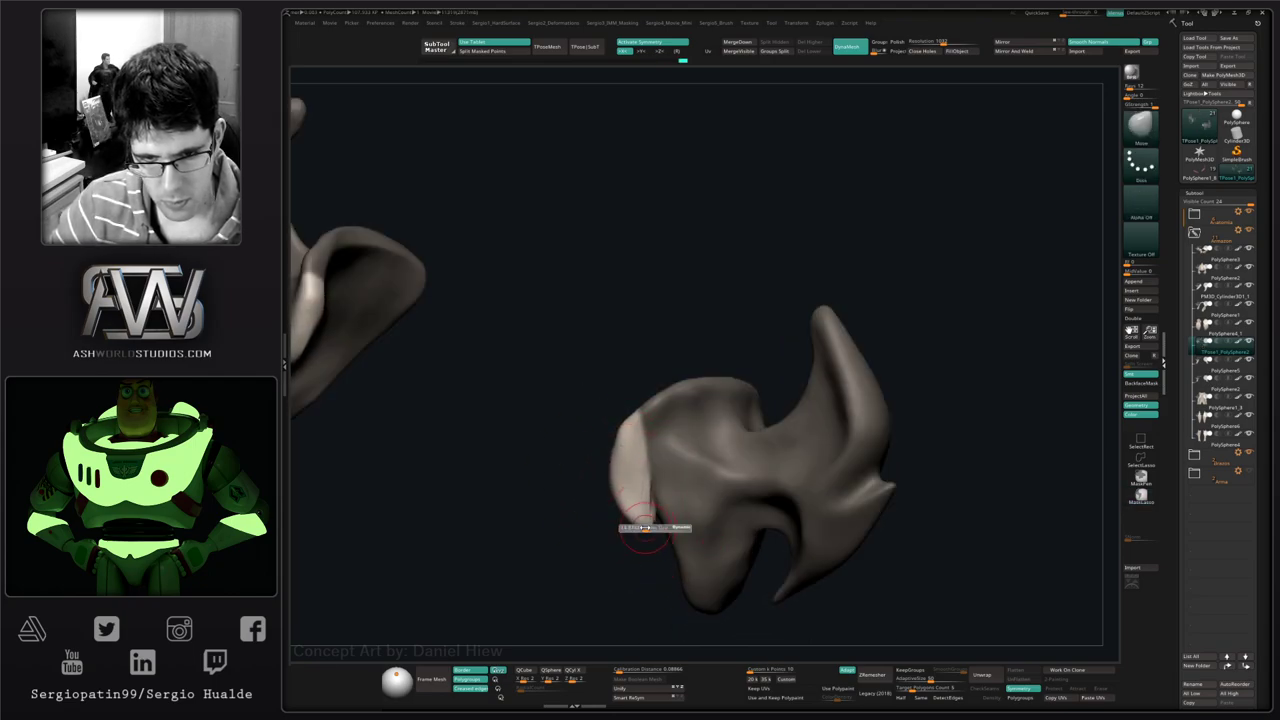
left_click_drag(645, 528, 632, 503)
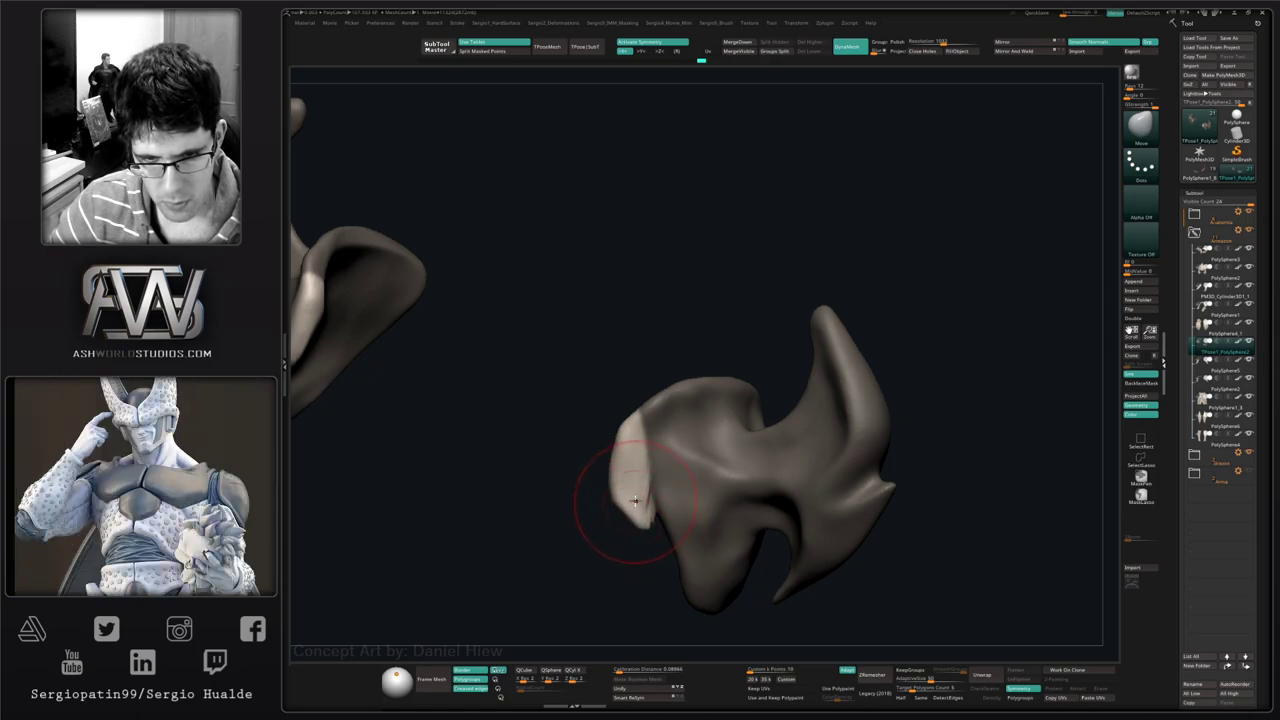
mouse_move(650, 521)
right_mouse_down()
mouse_move(654, 457)
mouse_move(671, 542)
right_mouse_up()
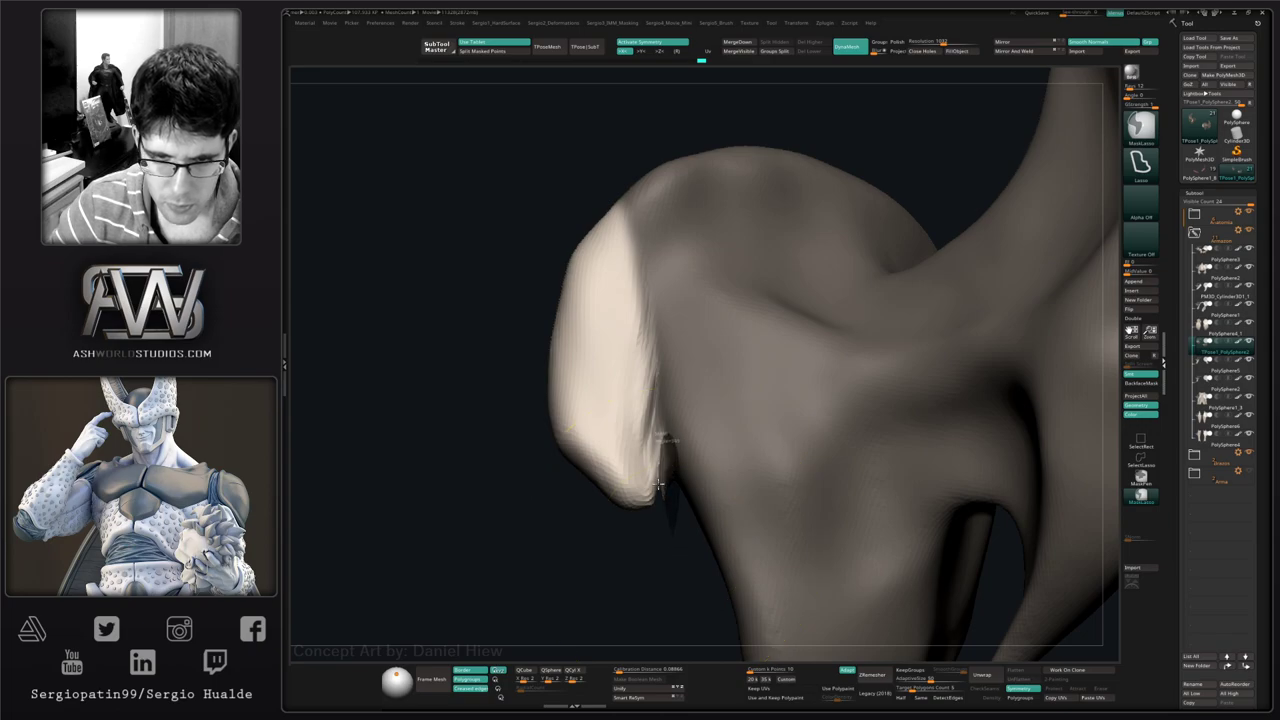
- Unmask more of the small prong's lower end, shape it into a narrow tip with the Move brush, and clear the mask
left_click_drag(670, 545, 661, 493, "ctrl")
key("ctrl")
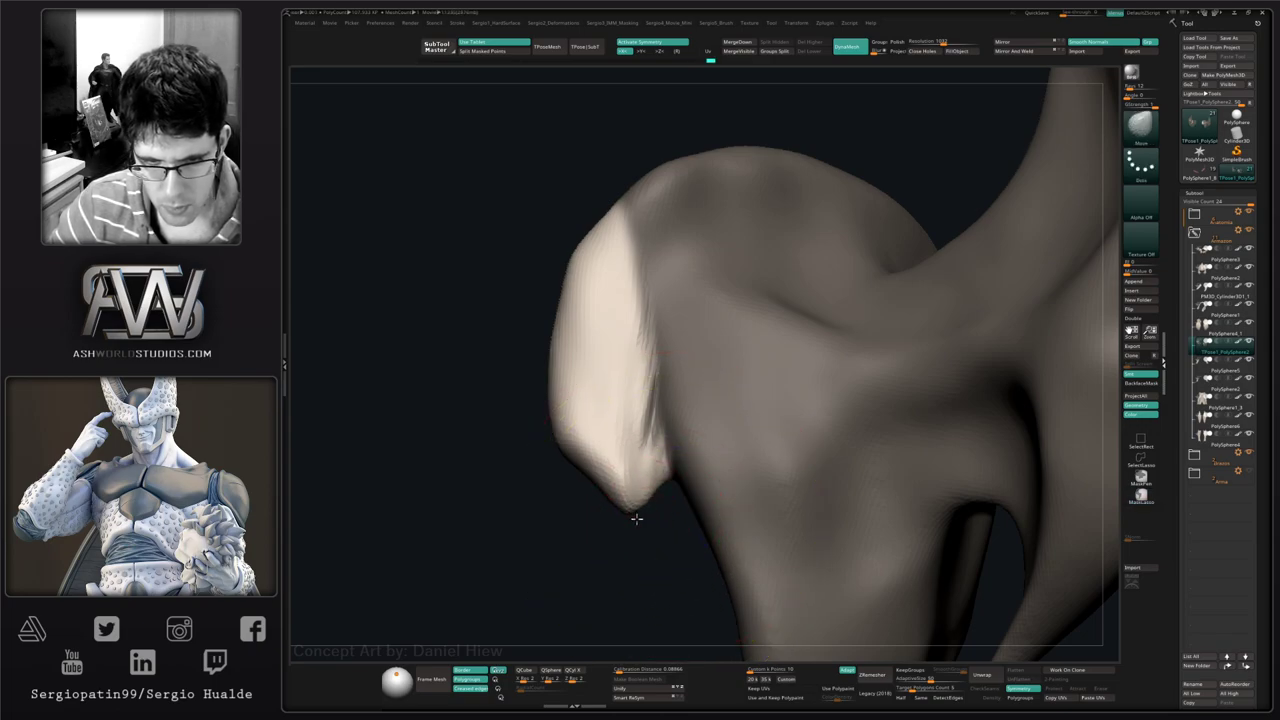
right_click_drag(660, 526, 657, 535, "ctrl")
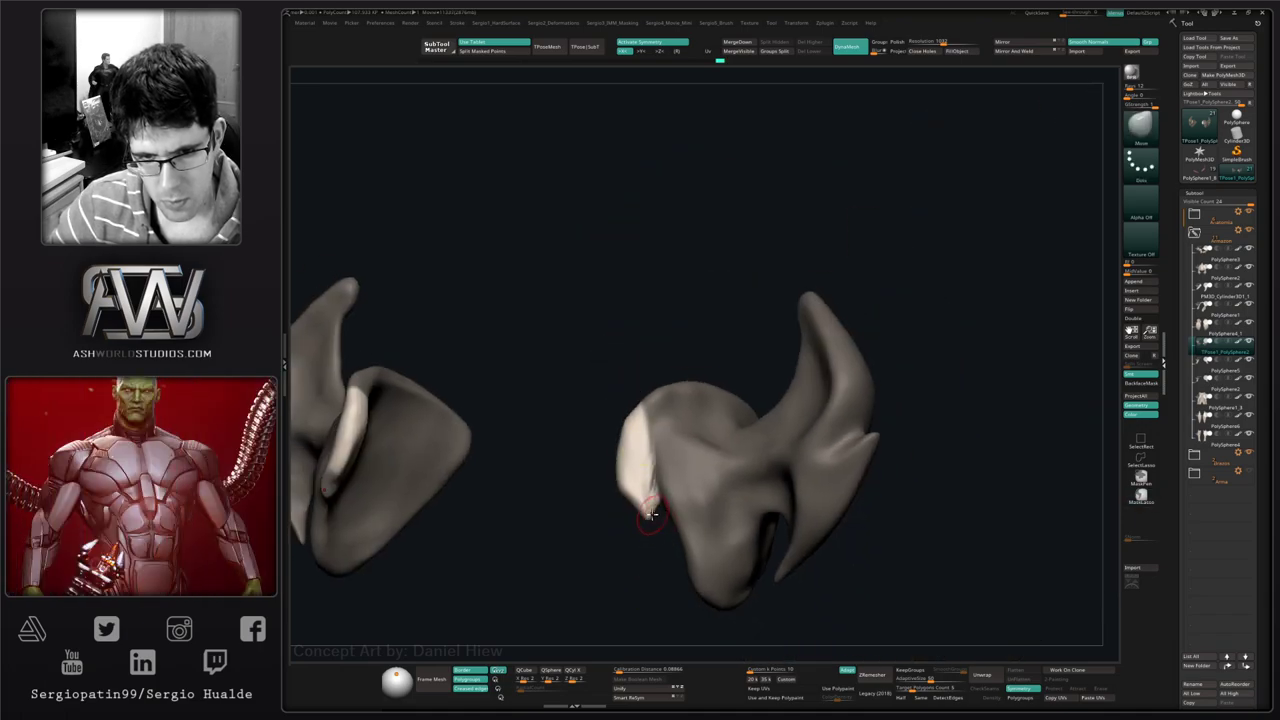
left_click_drag(650, 515, 657, 495)
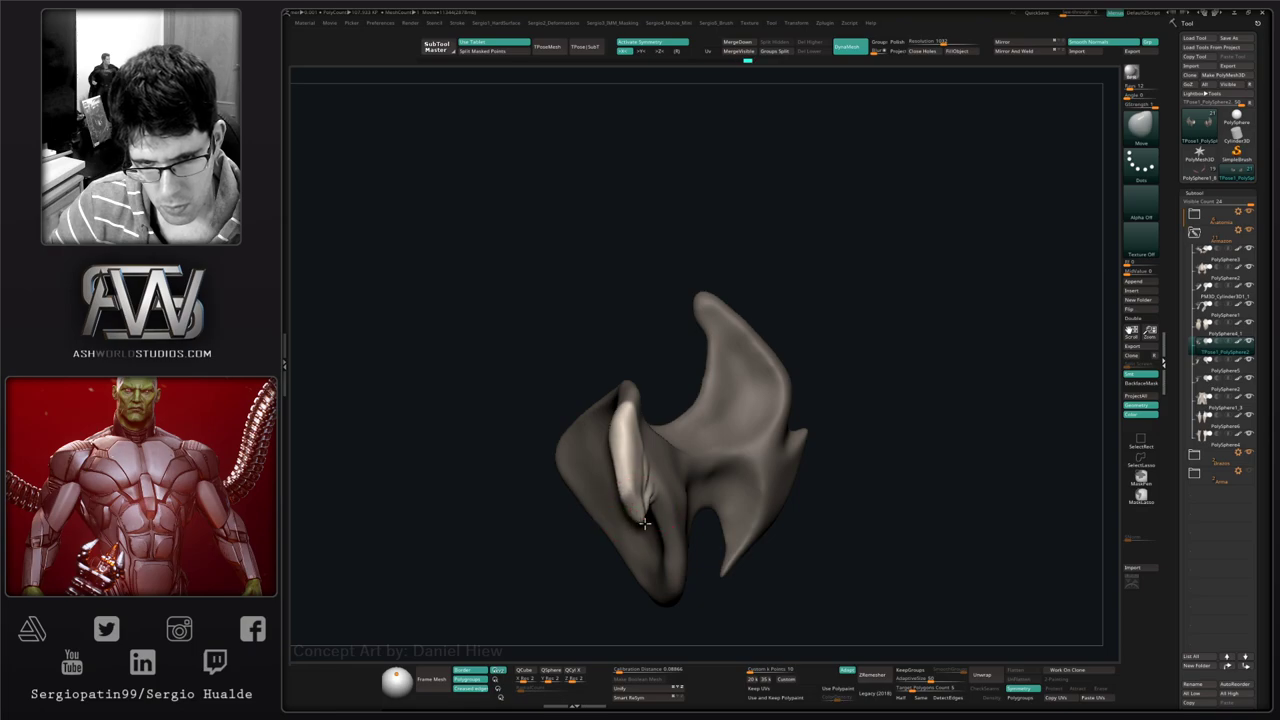
mouse_move(659, 510)
left_mouse_down()
mouse_move(614, 551)
mouse_move(648, 490)
mouse_move(620, 551)
mouse_move(677, 526)
mouse_move(680, 500)
left_mouse_up()
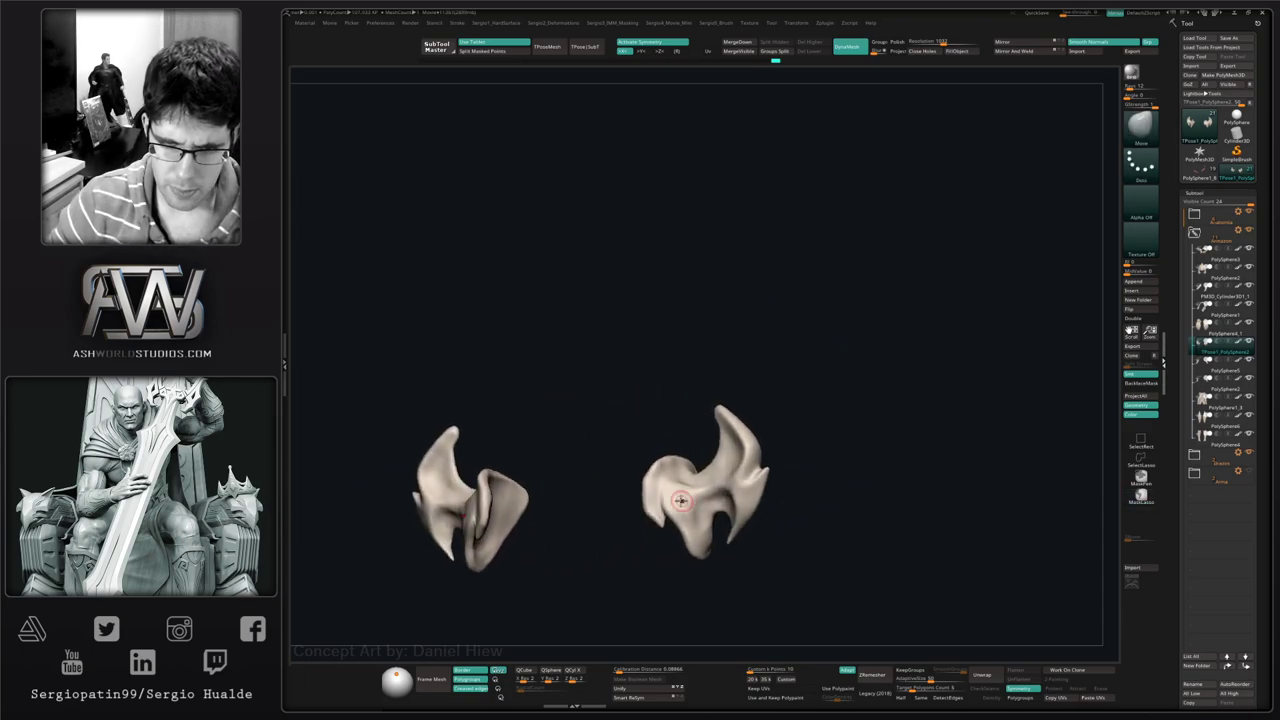
- Mask all but the small prong's tip, refine the tip with the Move brush, and clear the mask
mouse_move(681, 501)
right_mouse_down()
mouse_move(686, 546)
mouse_move(657, 517)
mouse_move(694, 570)
right_mouse_up()
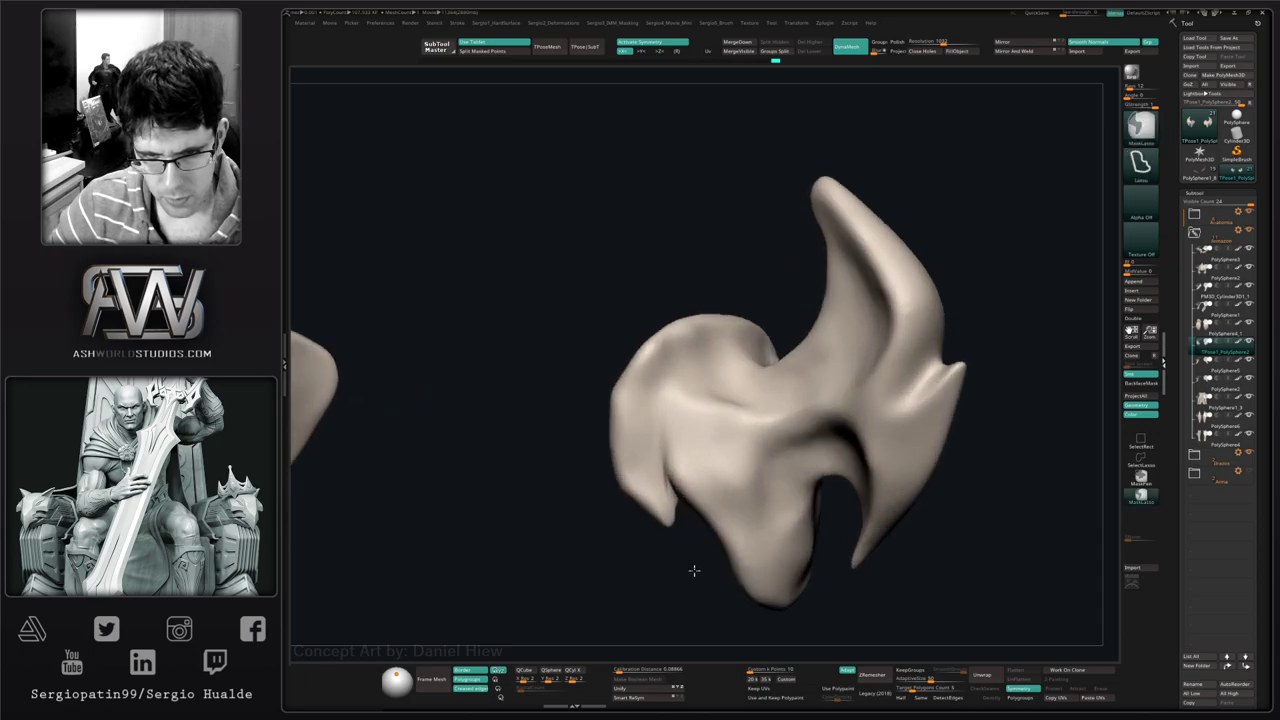
left_click_drag(694, 570, 677, 512)
right_click_drag(678, 515, 684, 566, "ctrl")
mouse_move(686, 506)
left_mouse_down("ctrl")
mouse_move(676, 491)
mouse_move(716, 568)
mouse_move(691, 521)
left_mouse_up("ctrl")
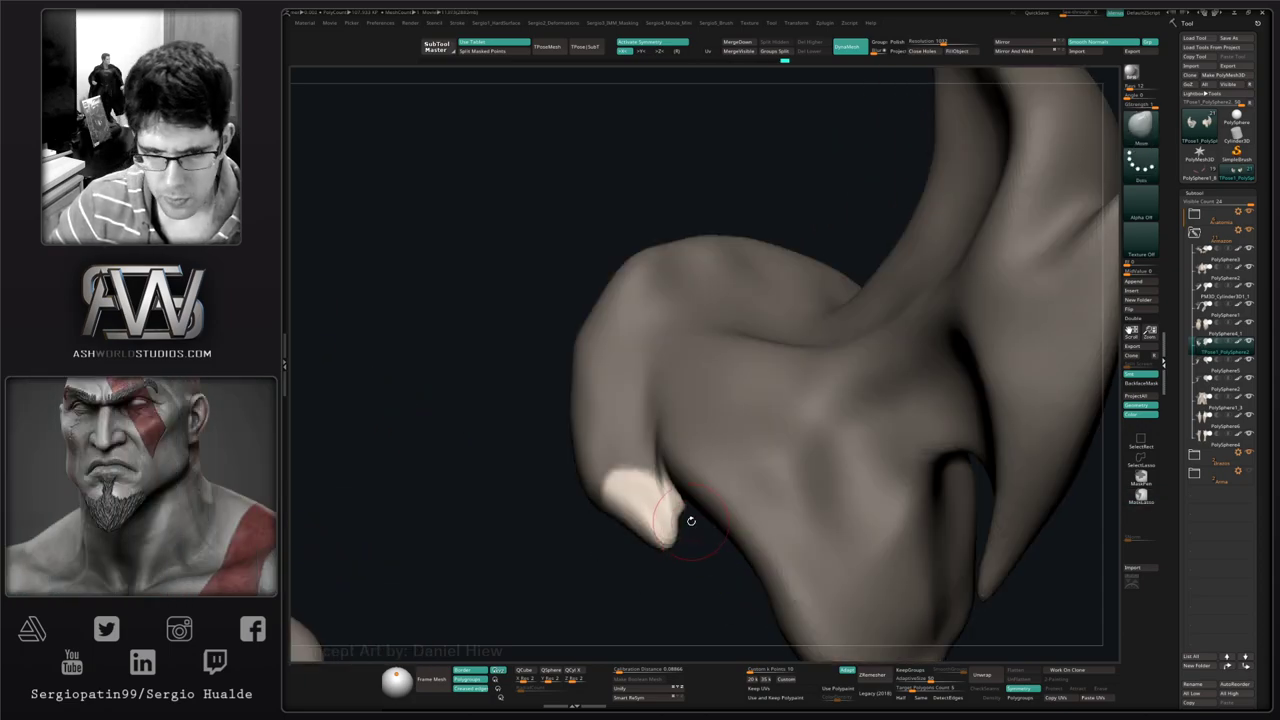
right_click_drag(676, 517, 714, 591)
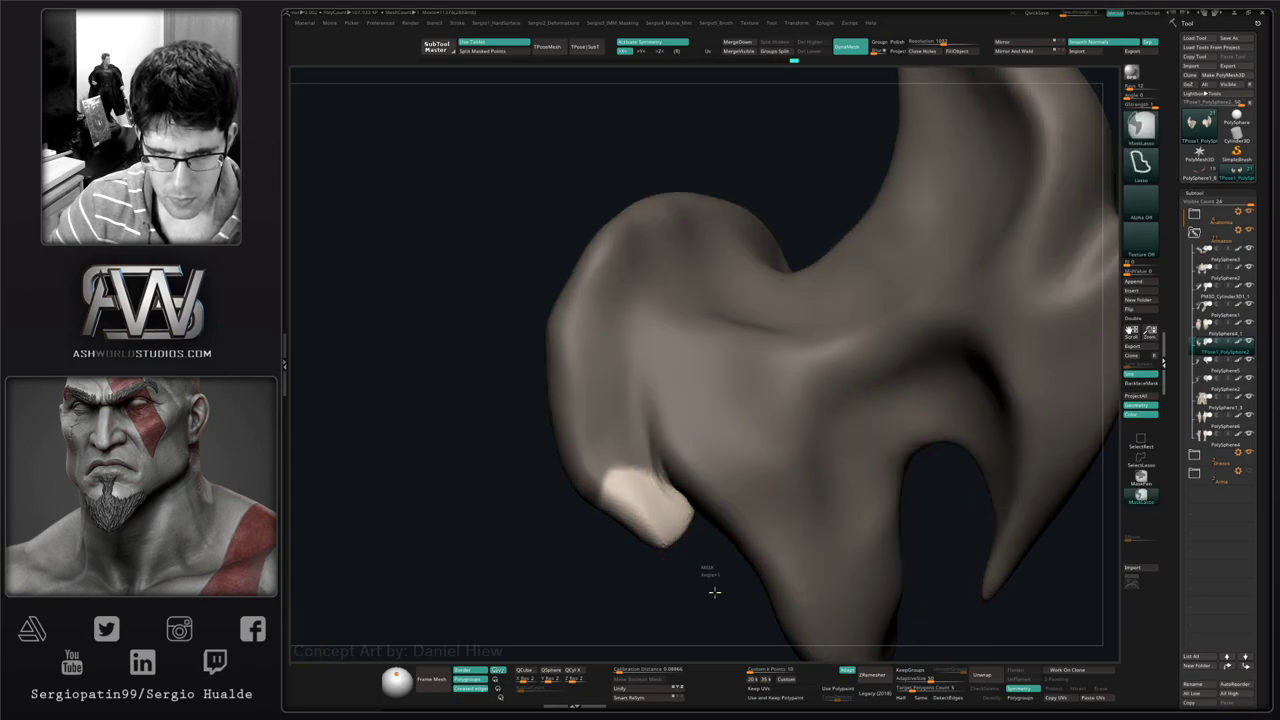
left_click_drag(714, 591, 705, 570, "ctrl")
right_click_drag(705, 570, 690, 485, "ctrl")
left_click_drag(680, 530, 677, 534)
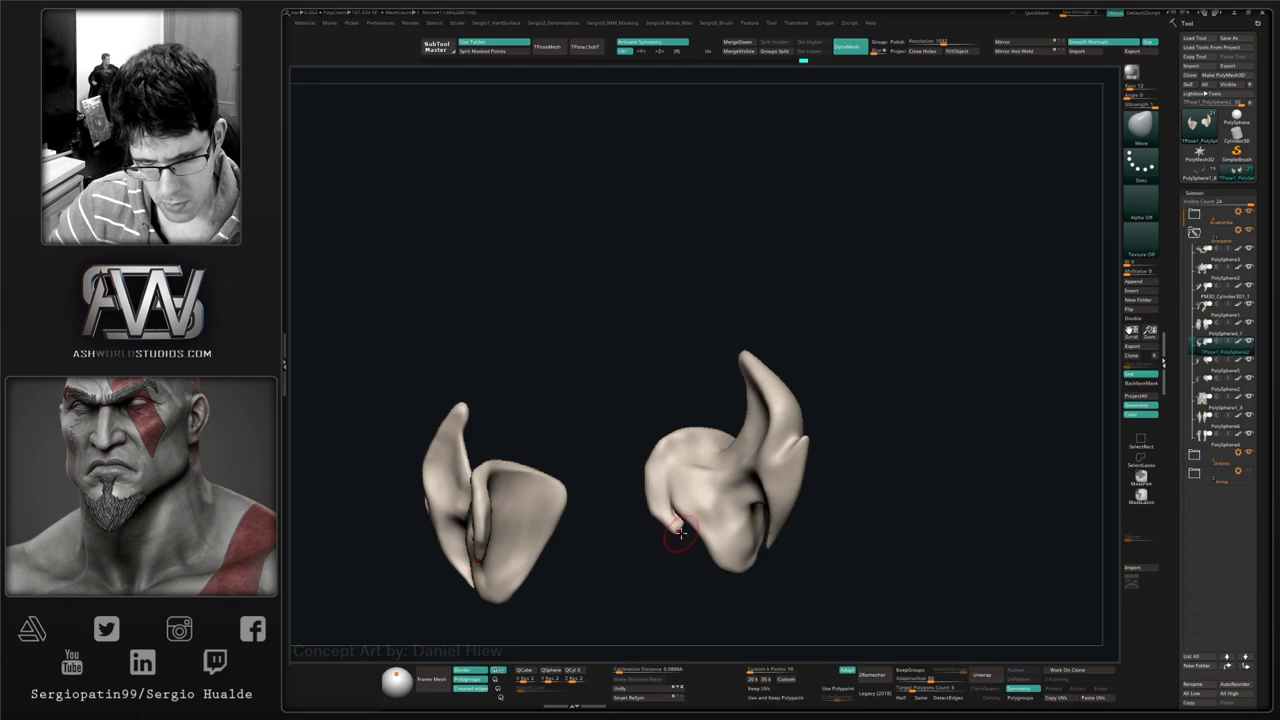
left_click_drag(697, 535, 695, 502)
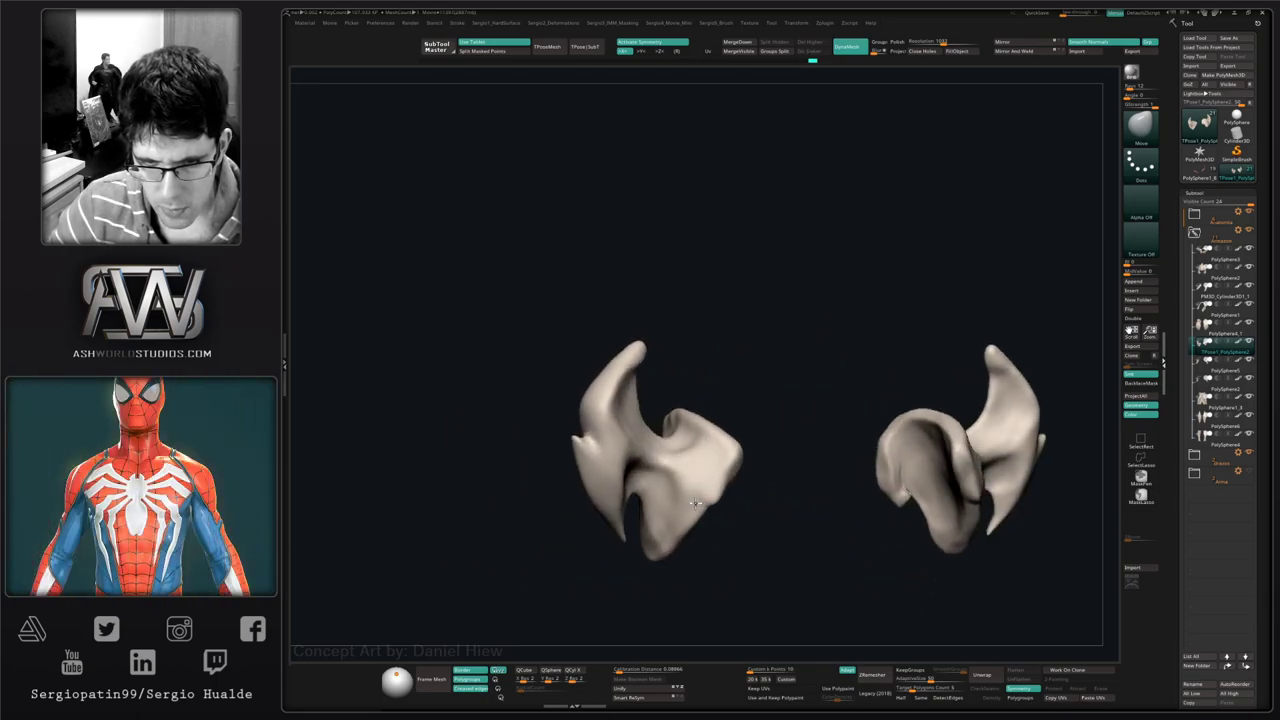
- Build up the notch behind the small prong on the plate's edge with the Clay brush
right_click_drag(716, 493, 720, 534, "ctrl")
key("b")
key("d")
key("s")
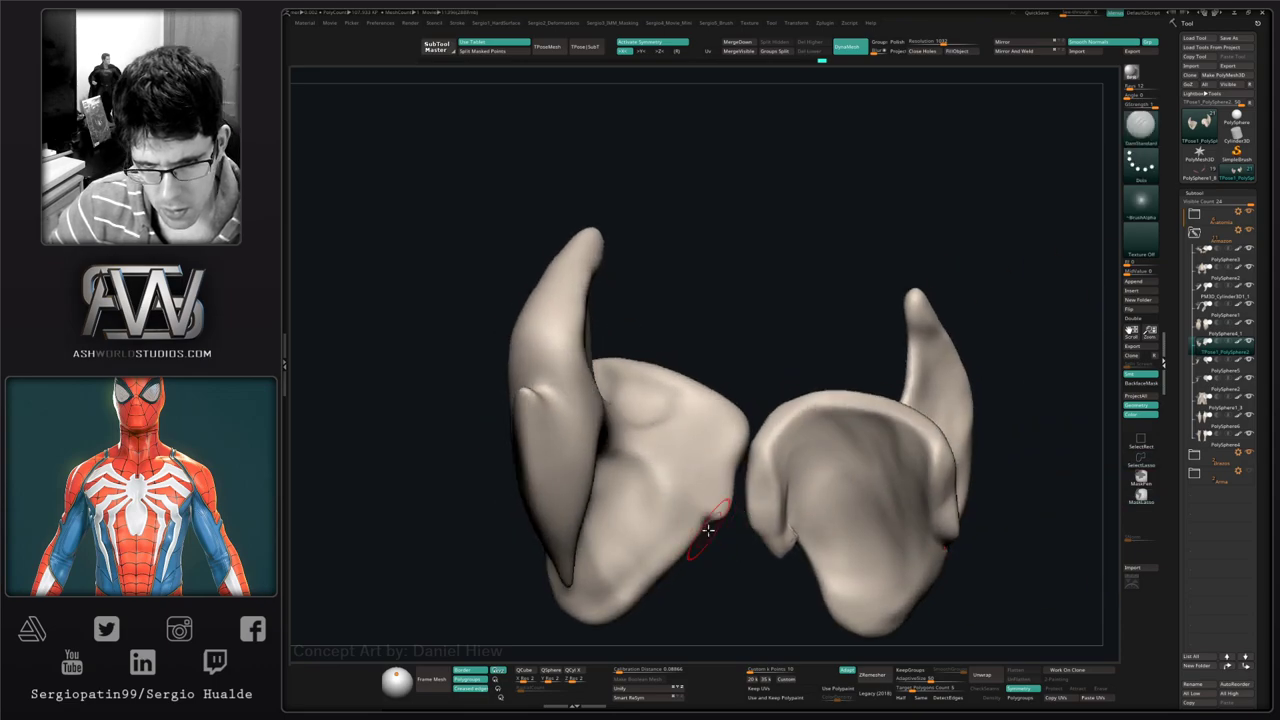
key("b")
key("c")
key("l")
mouse_move(703, 512)
left_mouse_down()
mouse_move(709, 496)
mouse_move(698, 508)
left_mouse_up()
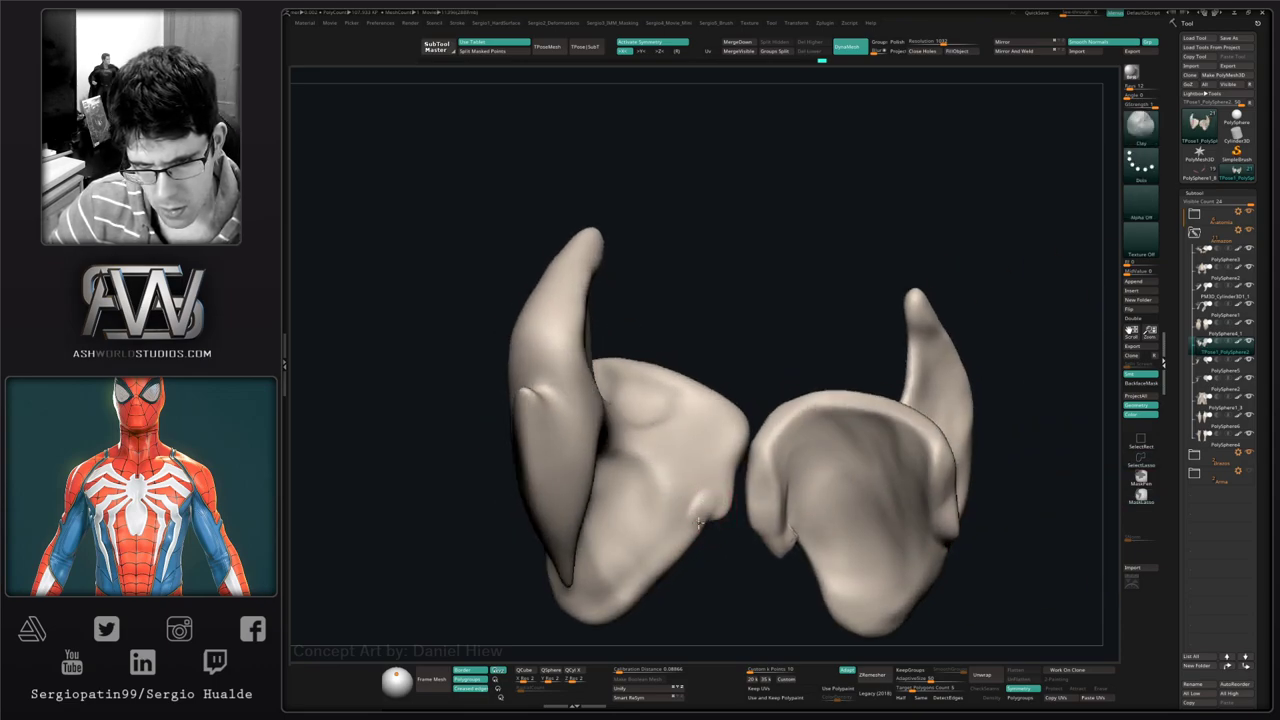
- Pull the small prong's tip into a sharper point with the Move brush and smooth the surface around it
key("b")
key("m")
key("v")
right_click_drag(727, 547, 731, 508)
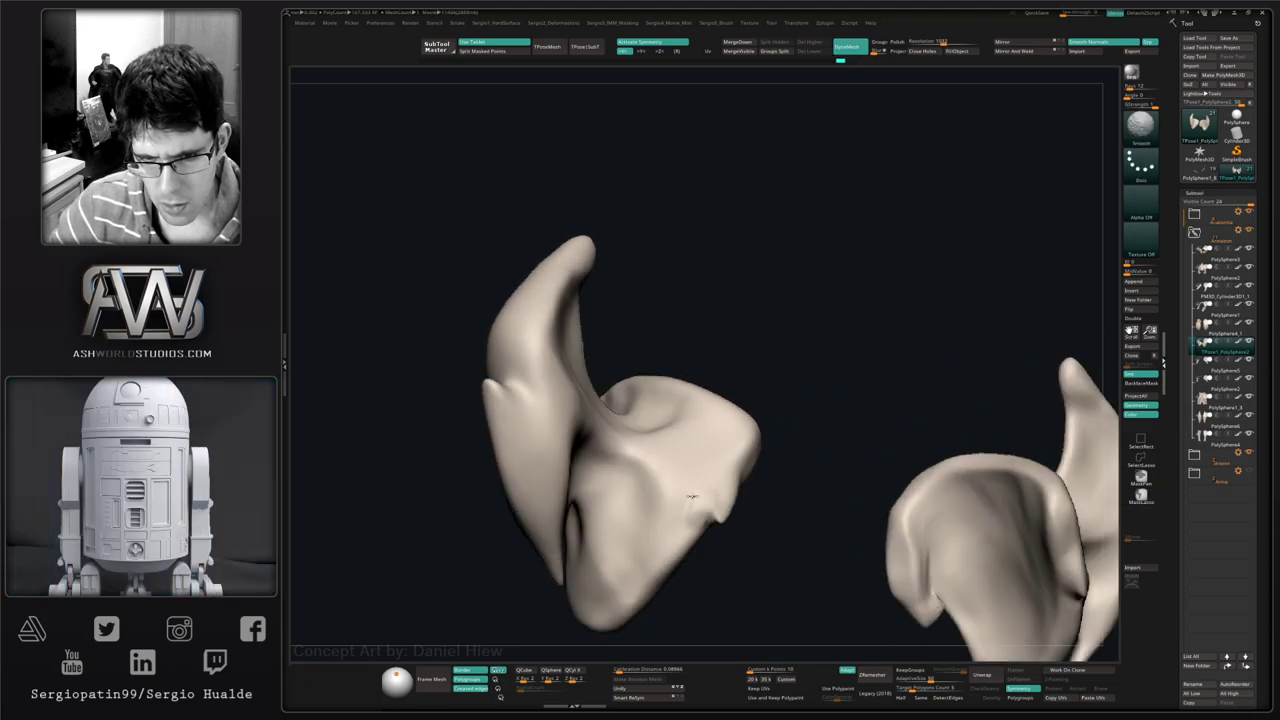
- Carve a crease beside the small prong on the plate's edge with the DamStandard brush
right_click_drag(694, 551, 729, 457)
key("b")
key("d")
key("s")
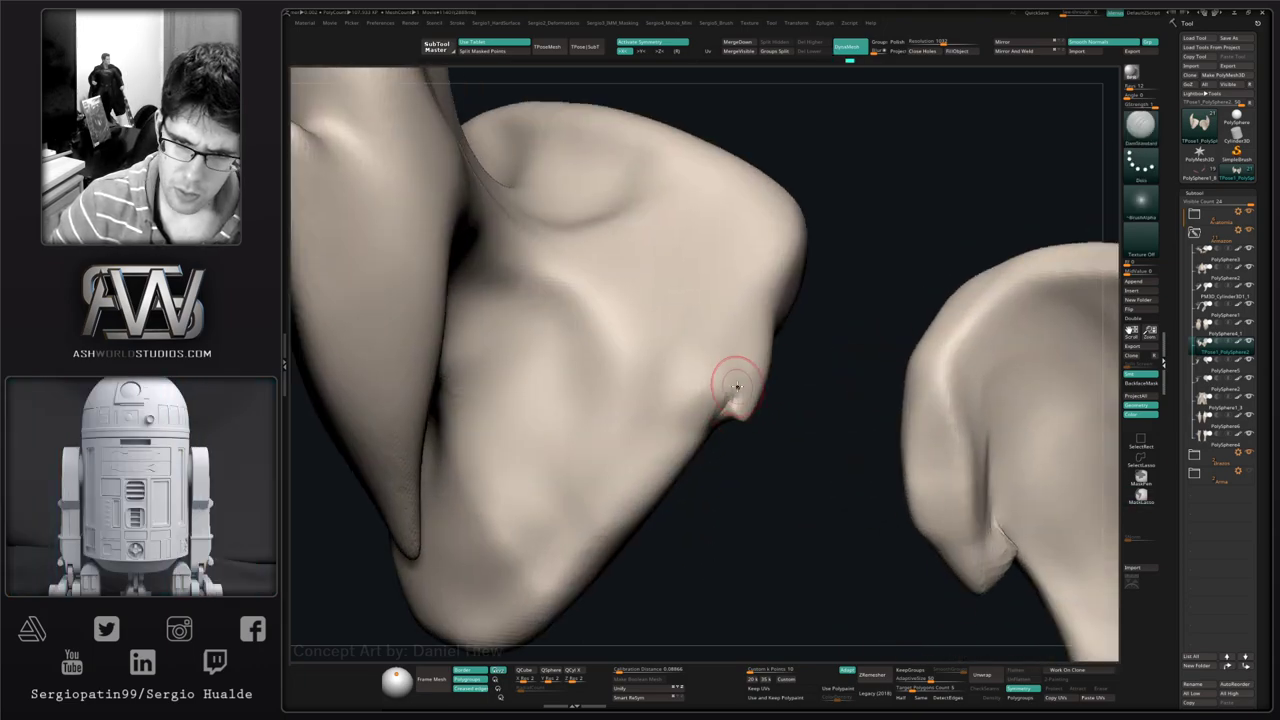
right_click_drag(737, 387, 767, 547, "ctrl")
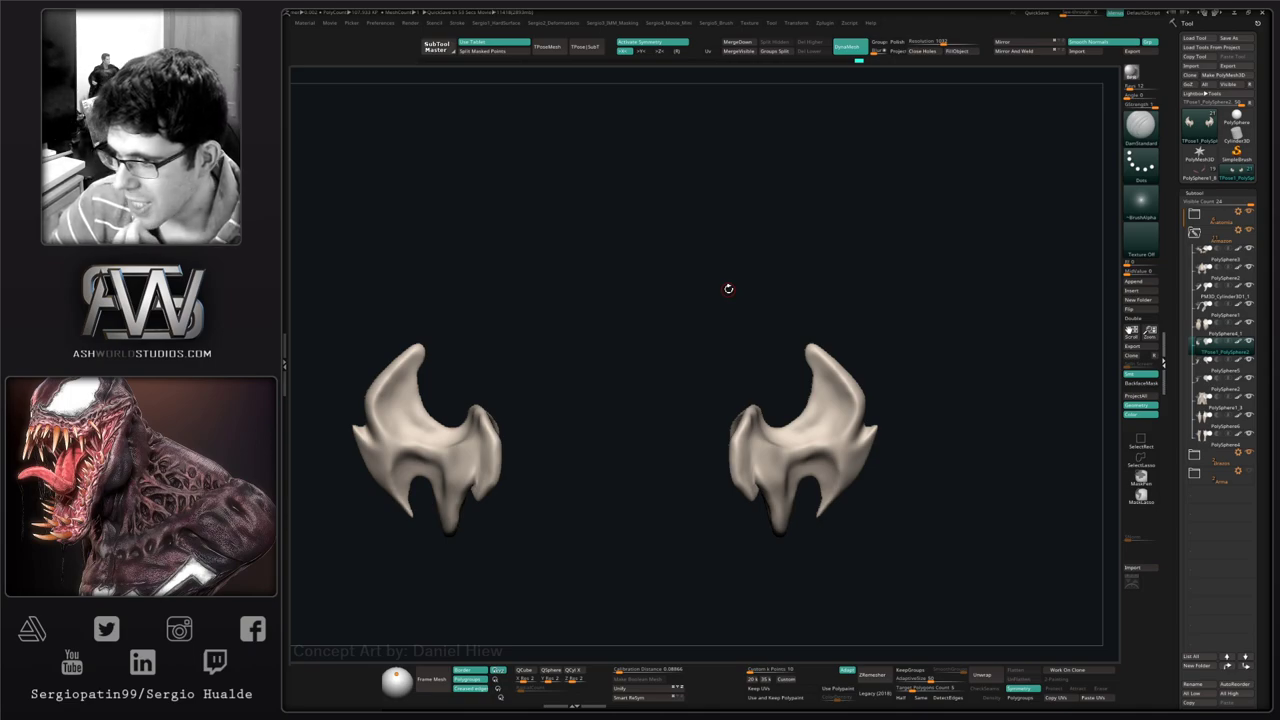
- Reshape the slim lower prong beside the arch into a cleaner point with the Move brush
left_click_drag(771, 331, 751, 347)
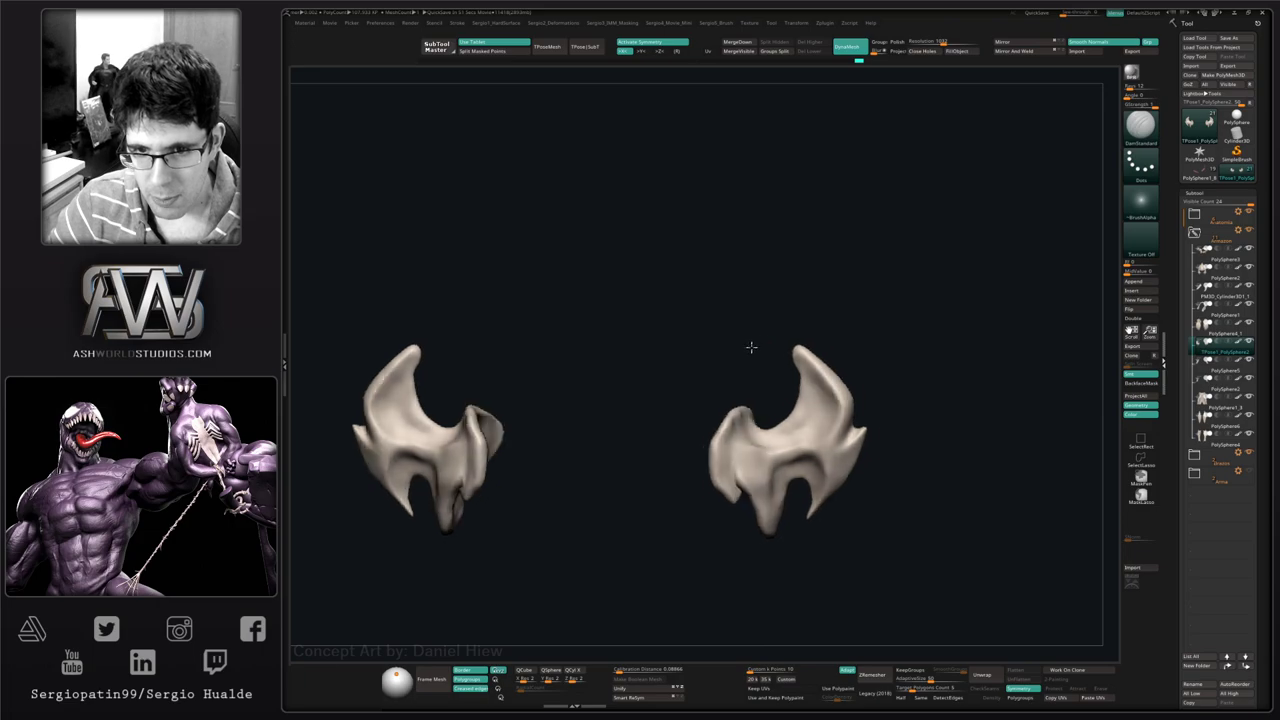
mouse_move(751, 347)
right_mouse_down()
mouse_move(757, 486)
mouse_move(726, 437)
mouse_move(726, 507)
right_mouse_up()
key("b")
key("m")
key("v")
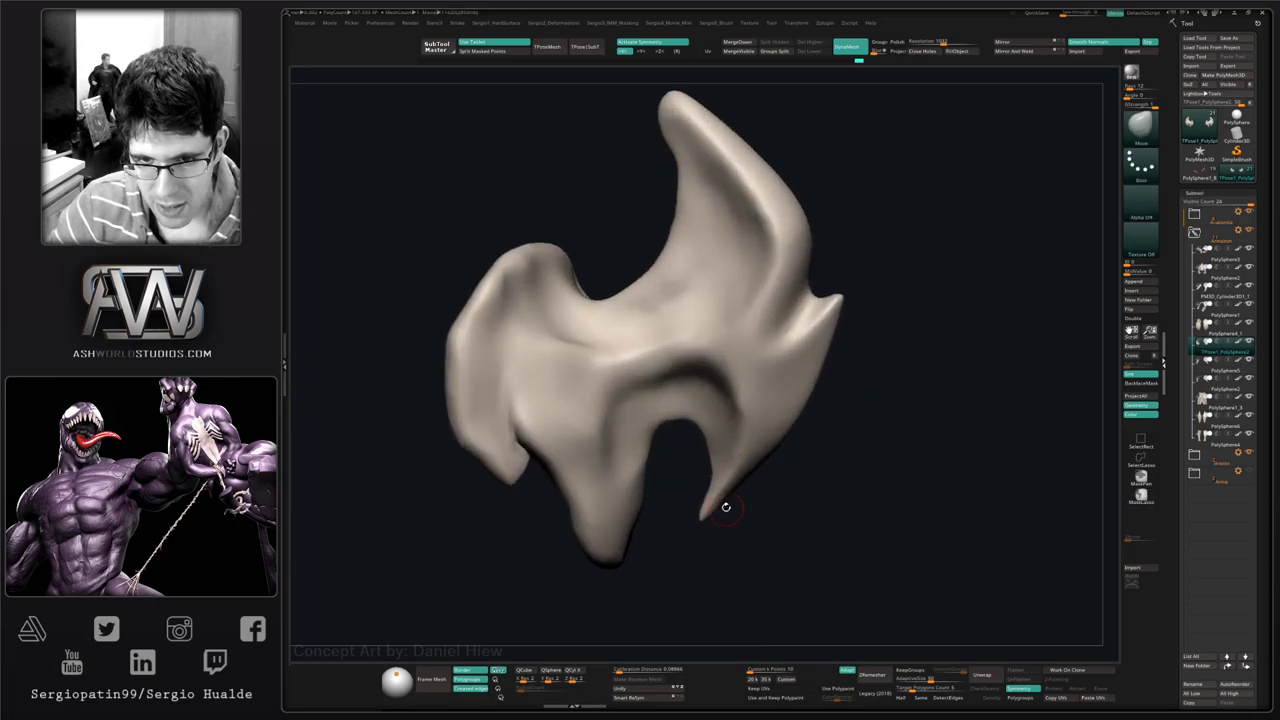
left_click_drag(737, 534, 694, 466)
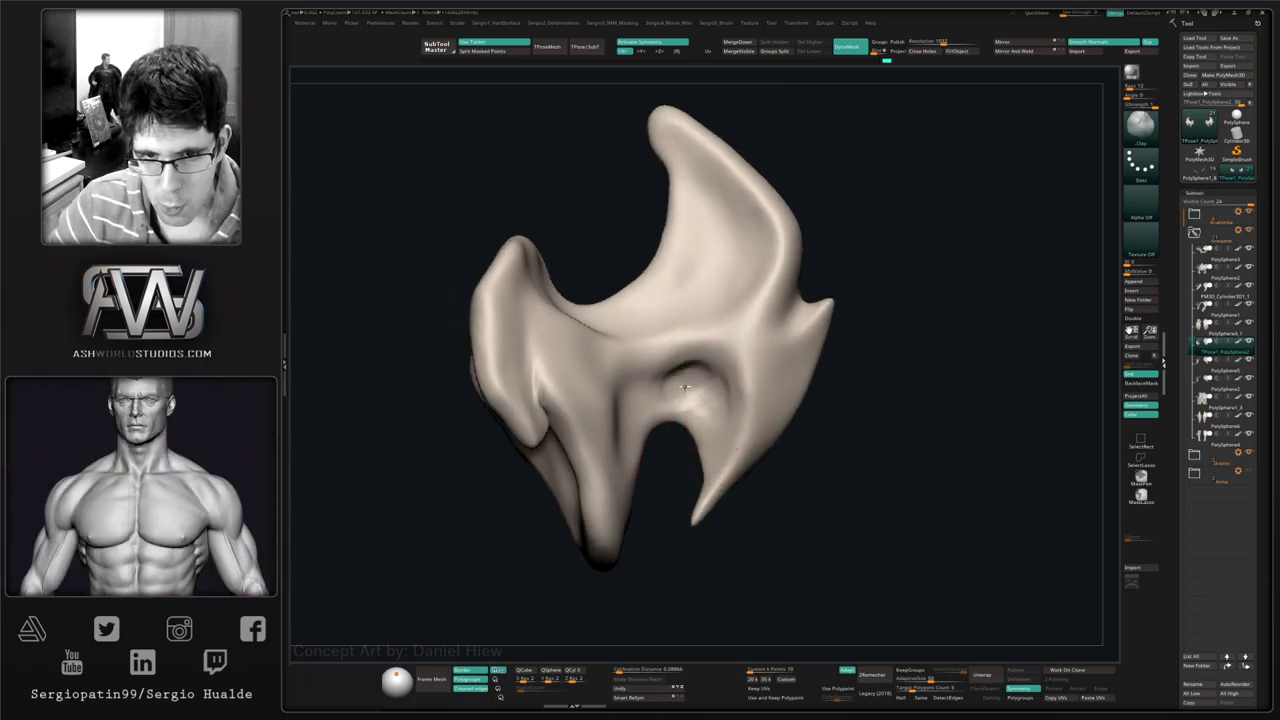
- Build up the recess above the arch between the lower prongs with the Clay brush and smooth it
mouse_move(685, 387)
left_mouse_down()
mouse_move(634, 396)
mouse_move(690, 401)
mouse_move(722, 432)
mouse_move(719, 389)
mouse_move(697, 410)
left_mouse_up()
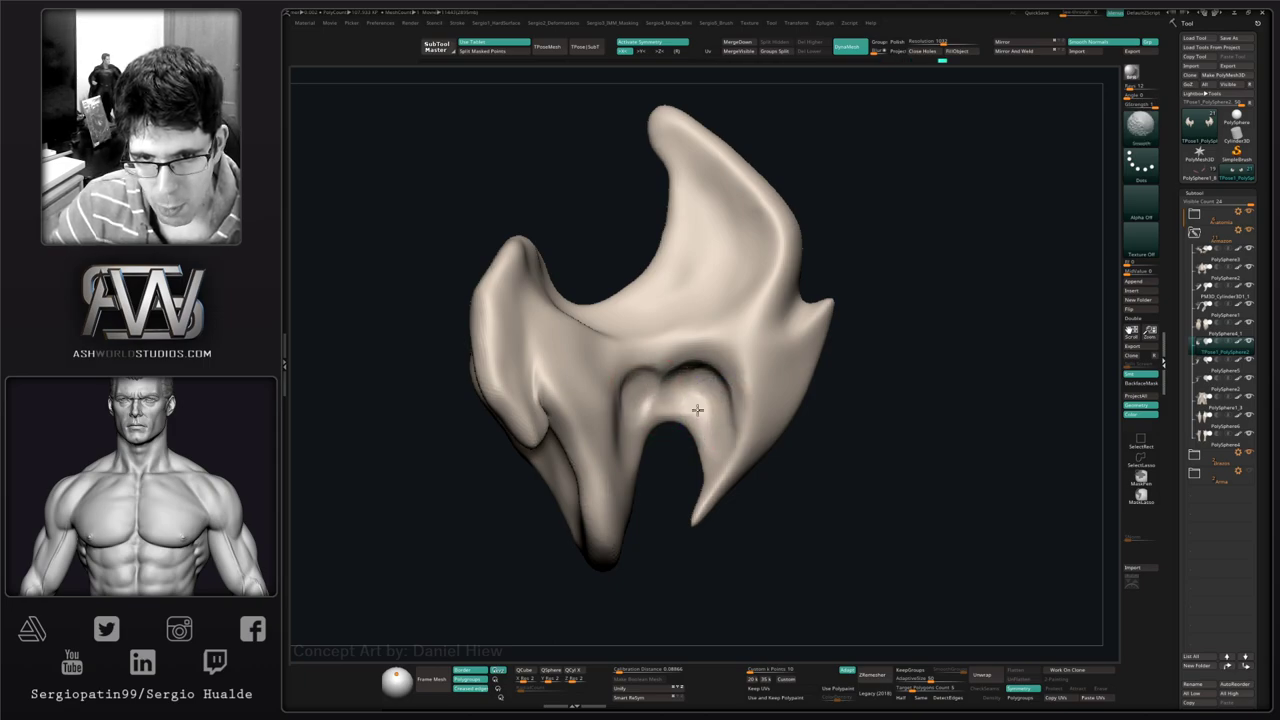
mouse_move(634, 380)
right_mouse_down()
mouse_move(690, 429)
mouse_move(691, 397)
mouse_move(760, 414)
mouse_move(751, 404)
right_mouse_up()
mouse_move(751, 404)
left_mouse_down("alt")
mouse_move(738, 408)
mouse_move(740, 438)
mouse_move(743, 406)
mouse_move(776, 418)
mouse_move(795, 408)
mouse_move(778, 400)
mouse_move(728, 452)
left_mouse_up("alt")
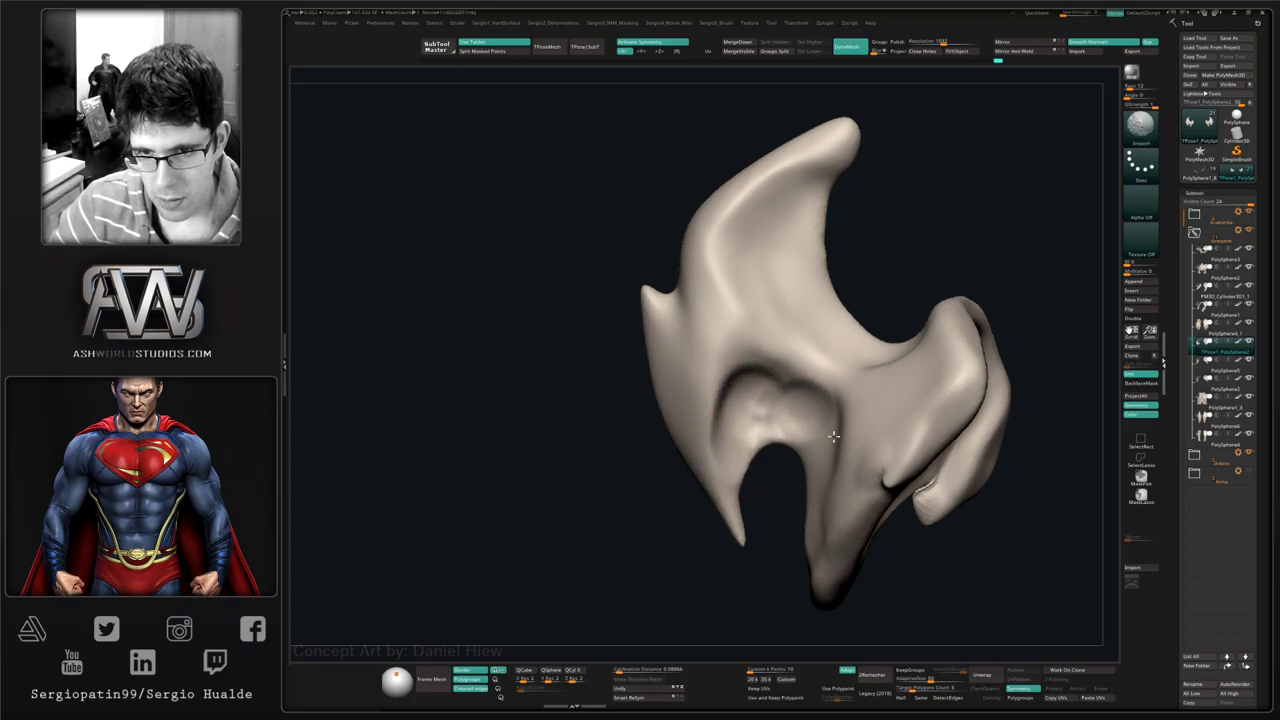
- Sculpt a hollow into the inner face of the large upper horn with the Clay brush and smooth it
right_click_drag(746, 442, 829, 346)
left_click_drag(808, 325, 854, 367, "alt")
right_click_drag(854, 367, 770, 408)
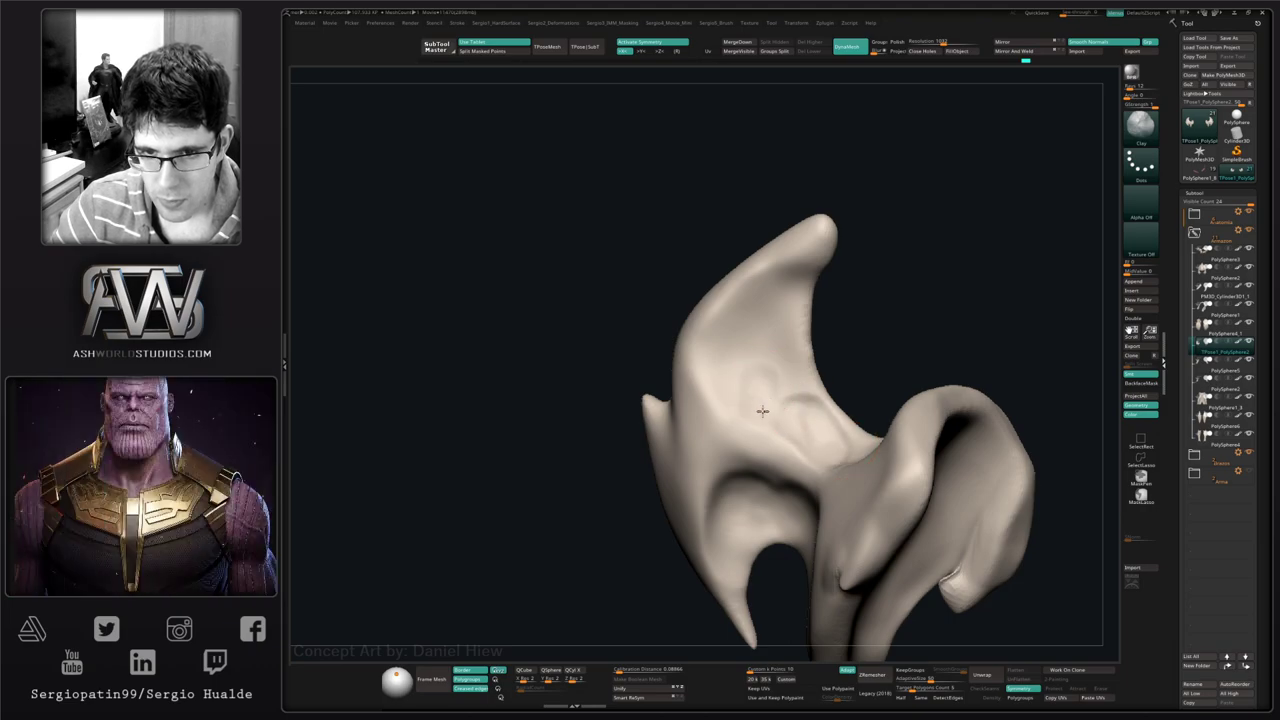
mouse_move(755, 412)
left_mouse_down("shift")
mouse_move(737, 337)
mouse_move(745, 352)
mouse_move(772, 345)
mouse_move(749, 398)
left_mouse_up("shift")
- Adjust the lower rim of the horn's hollow with the Move brush and smooth the ridge beneath it
mouse_move(767, 433)
right_mouse_down()
mouse_move(726, 456)
mouse_move(777, 436)
right_mouse_up()
key("b")
key("m")
key("v")
left_click_drag(777, 436, 777, 412)
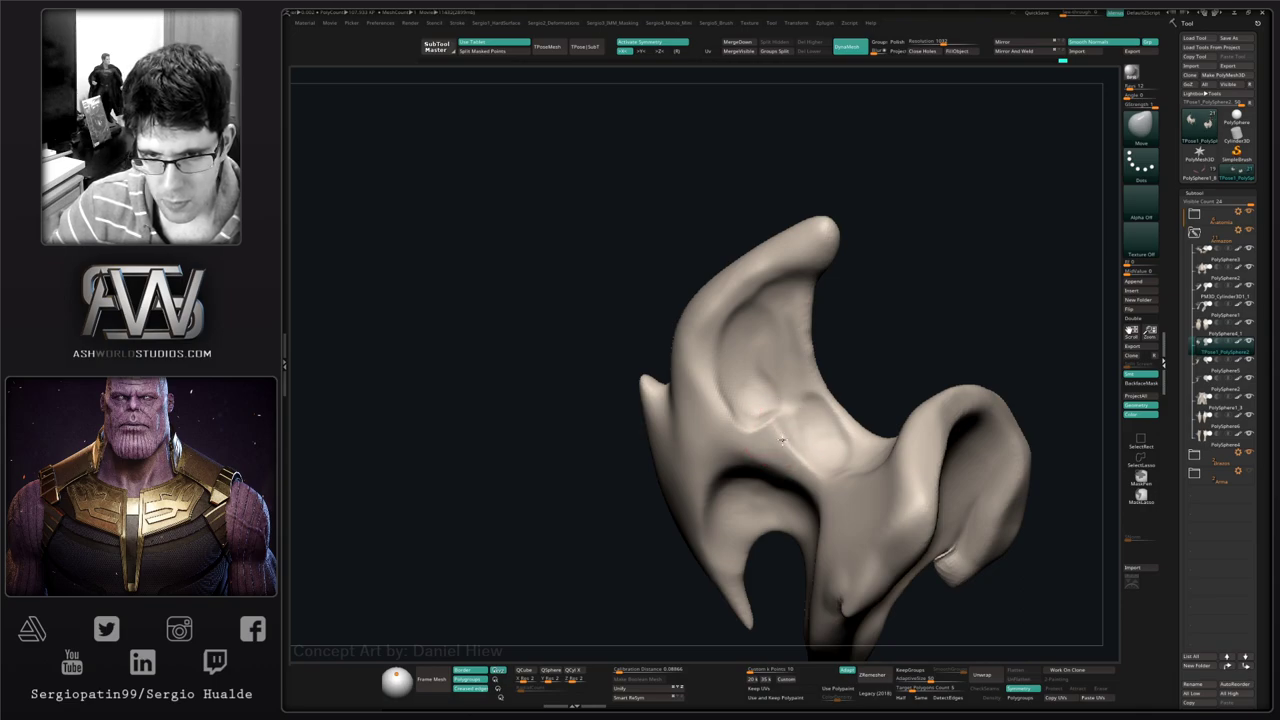
key("shift")
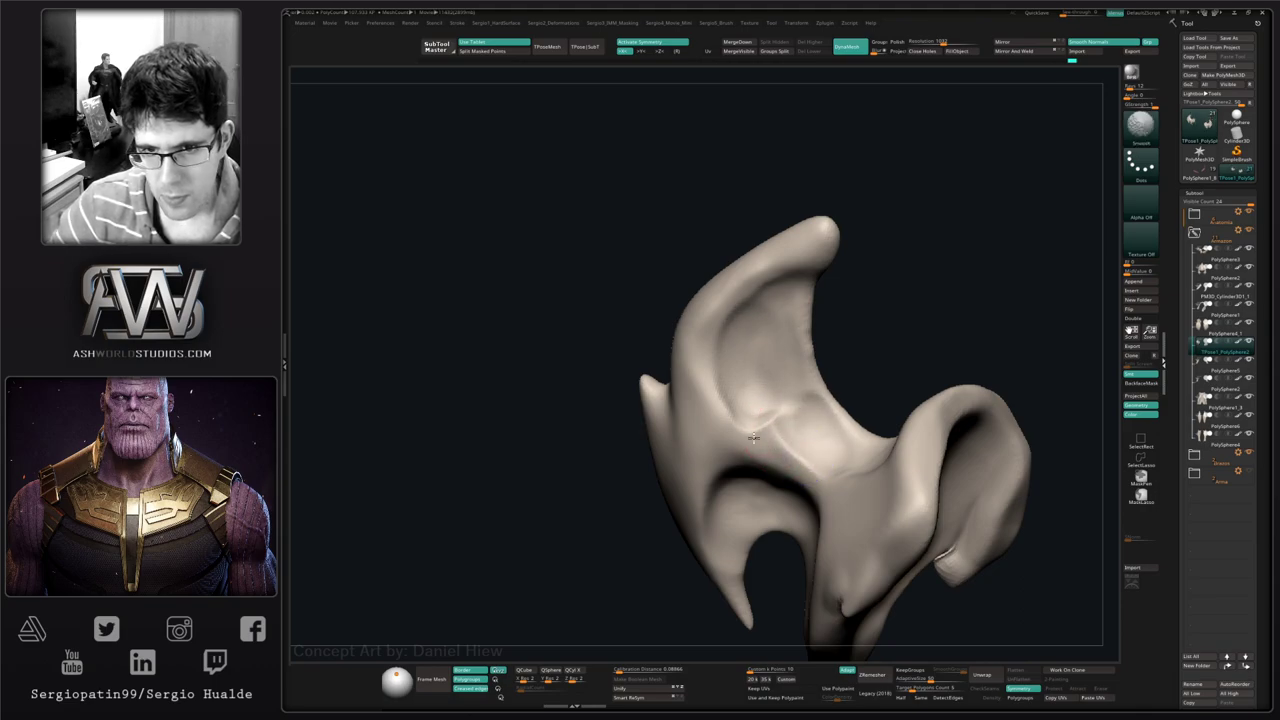
left_click_drag(754, 437, 825, 471, "shift")
right_click_drag(814, 460, 771, 416)
mouse_move(771, 416)
left_mouse_down("shift")
mouse_move(794, 454)
mouse_move(844, 466)
left_mouse_up("shift")
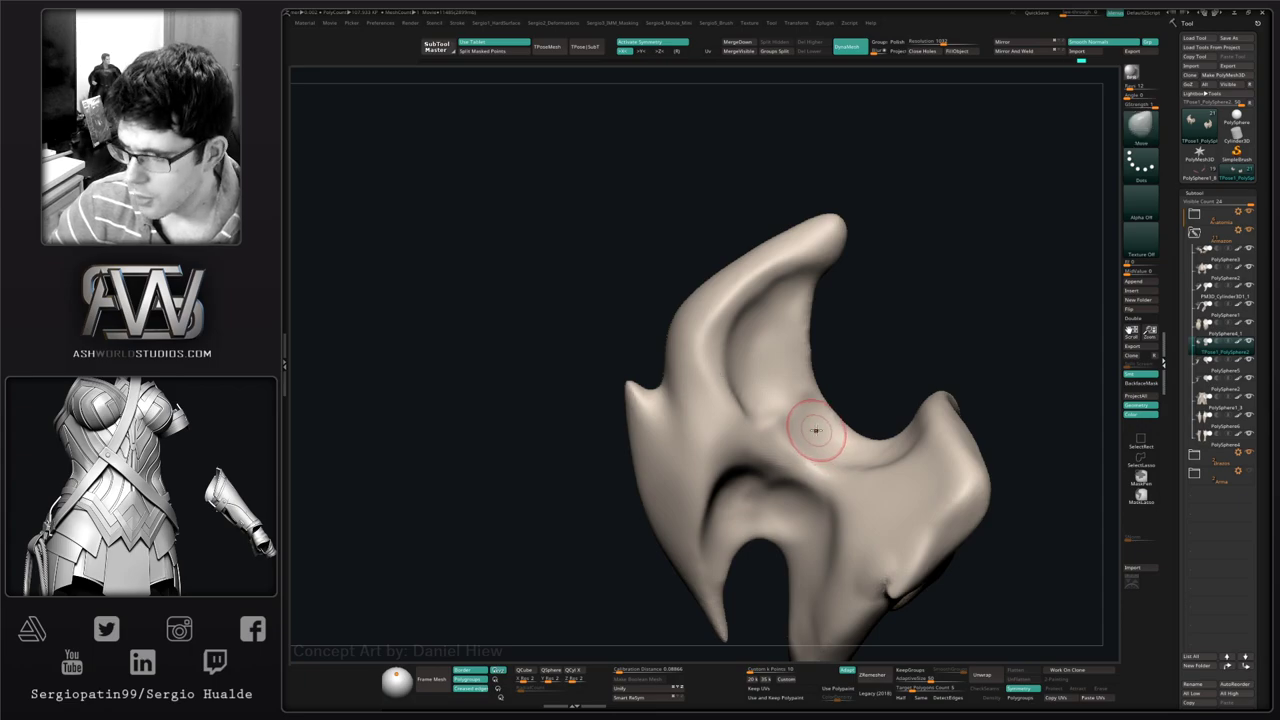
- Build up the curved saddle between the large horn and the side flap with the Clay brush and smooth it
mouse_move(815, 430)
right_mouse_down()
mouse_move(828, 470)
mouse_move(742, 448)
mouse_move(723, 429)
mouse_move(873, 347)
right_mouse_up()
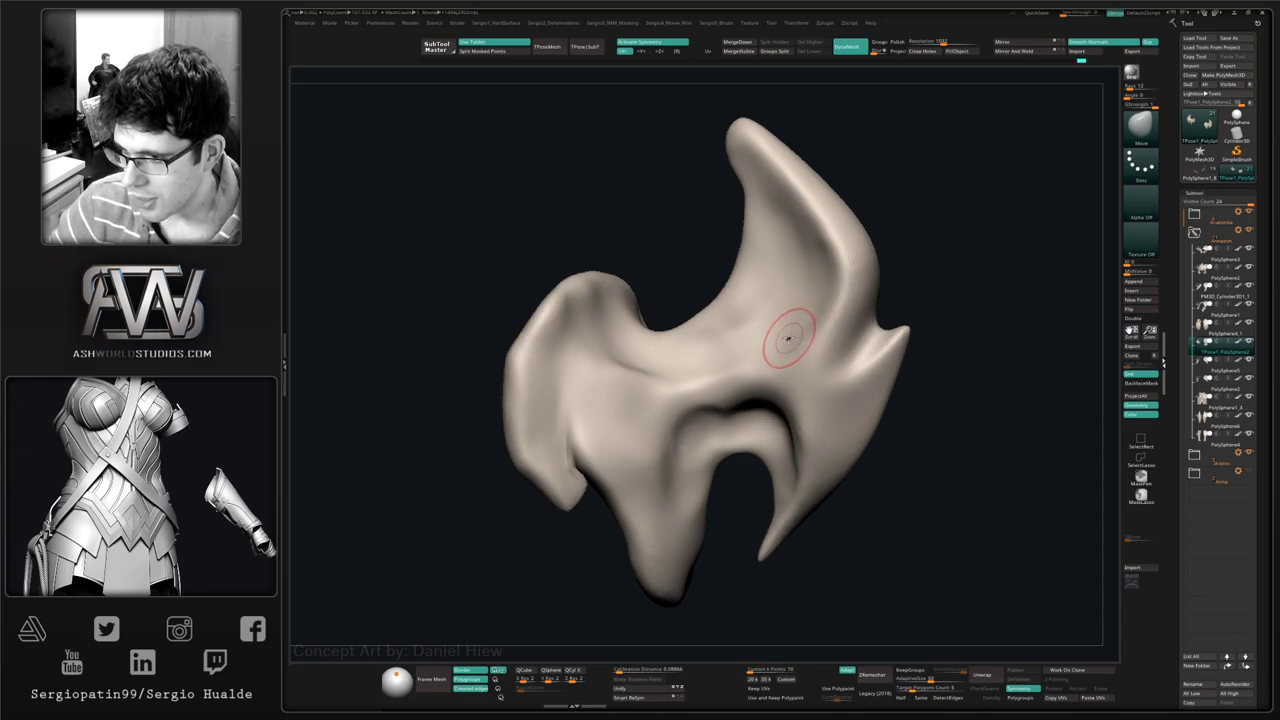
mouse_move(790, 346)
right_mouse_down()
mouse_move(857, 371)
mouse_move(870, 394)
mouse_move(766, 360)
mouse_move(709, 363)
mouse_move(690, 463)
mouse_move(724, 458)
mouse_move(713, 447)
right_mouse_up()
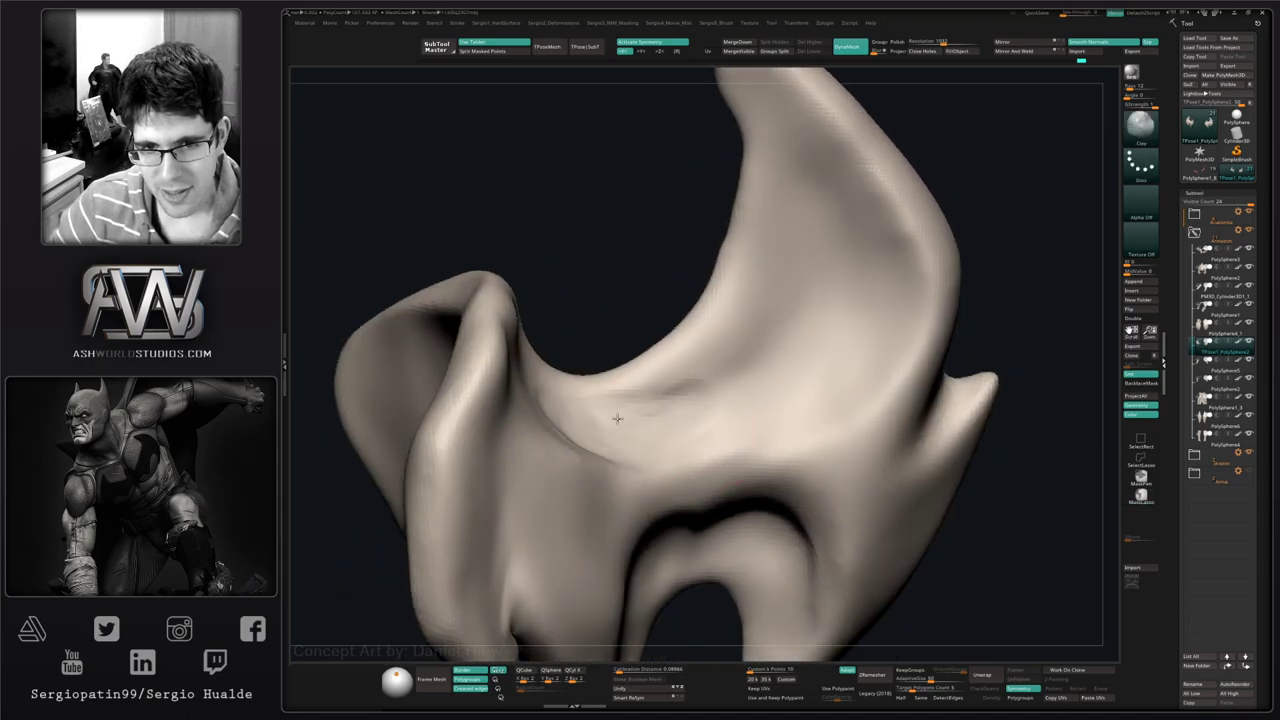
mouse_move(520, 405)
right_mouse_down()
mouse_move(661, 489)
mouse_move(654, 451)
mouse_move(729, 423)
mouse_move(737, 380)
right_mouse_up()
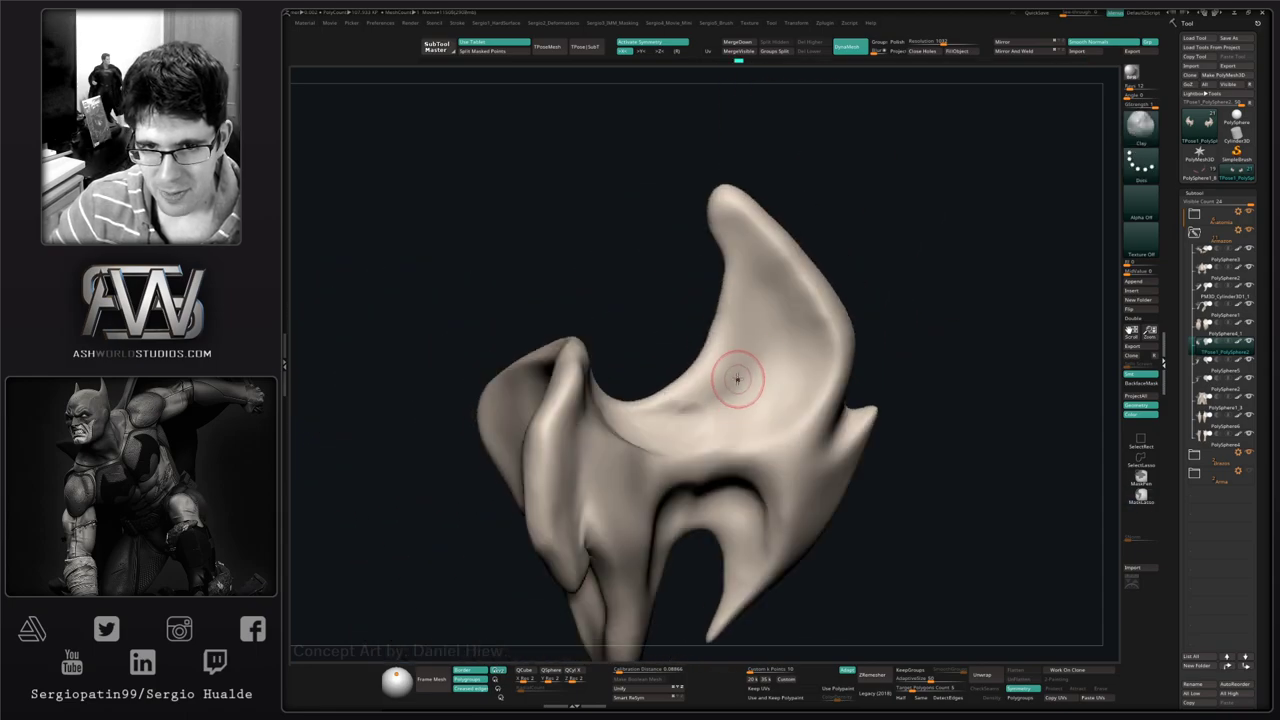
mouse_move(757, 391)
left_mouse_down()
mouse_move(752, 408)
mouse_move(683, 410)
left_mouse_up()
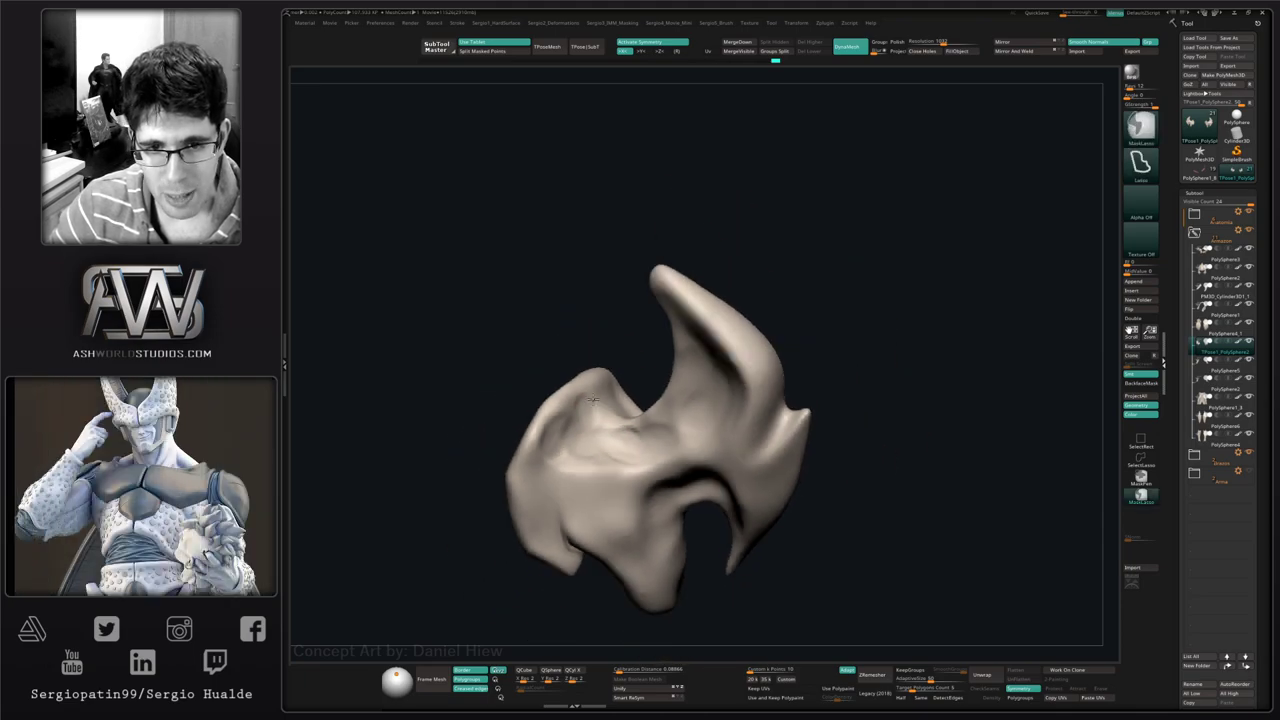
left_click_drag(576, 427, 594, 410, "shift")
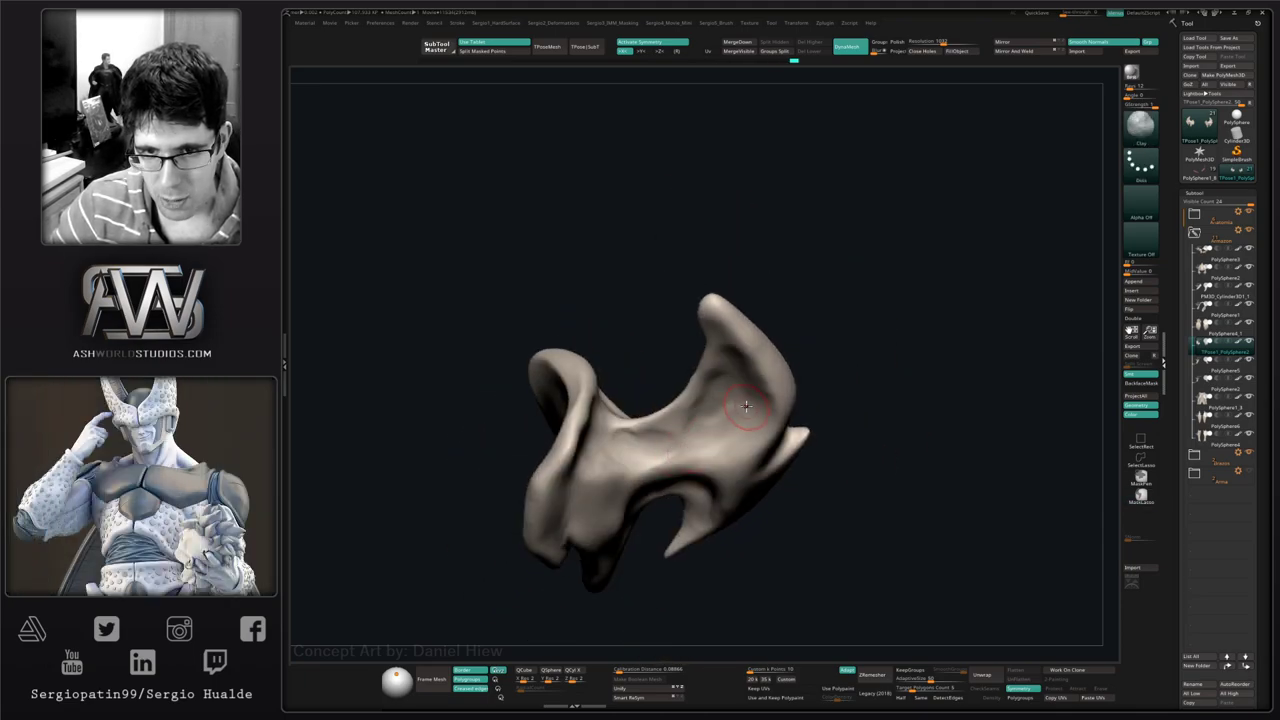
- Refine the transition from the horn's hollow into the saddle with the Clay brush and smooth the surface
right_click_drag(746, 406, 717, 333)
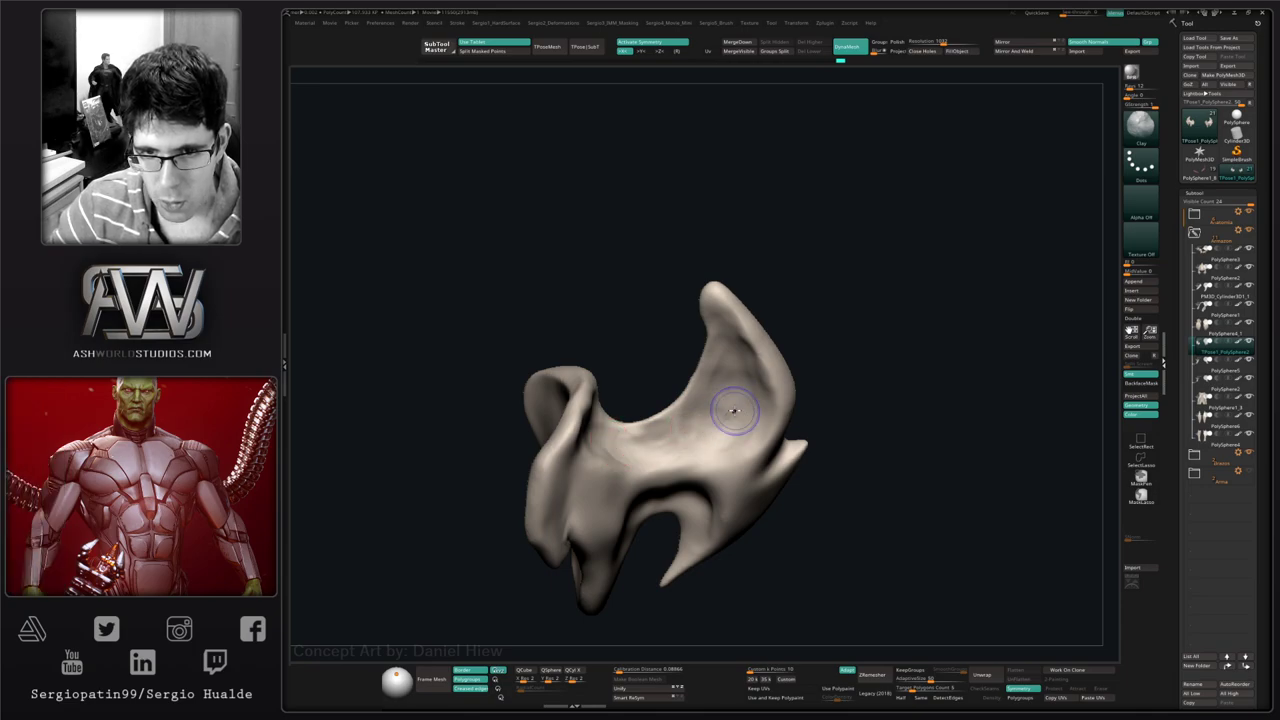
mouse_move(719, 445)
right_mouse_down()
mouse_move(700, 449)
mouse_move(729, 417)
right_mouse_up()
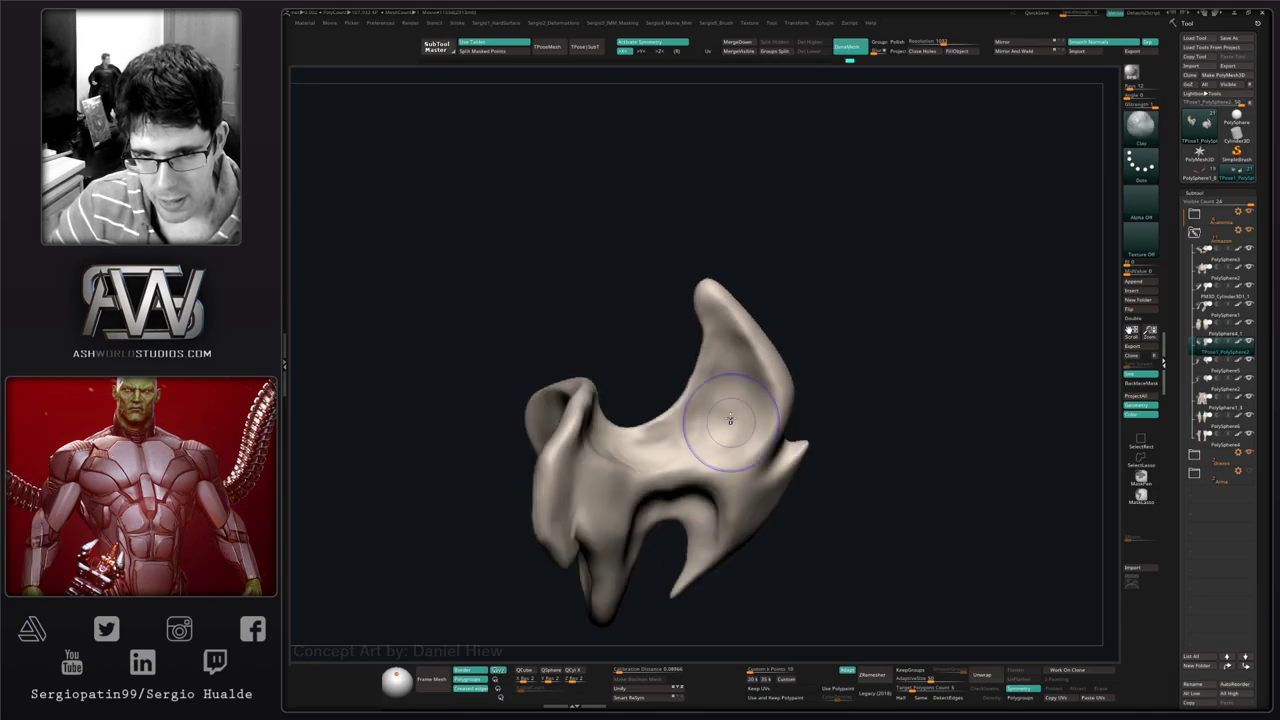
mouse_move(649, 462)
right_mouse_down()
mouse_move(668, 434)
mouse_move(763, 486)
right_mouse_up()
left_click_drag(840, 473, 842, 454, "shift")
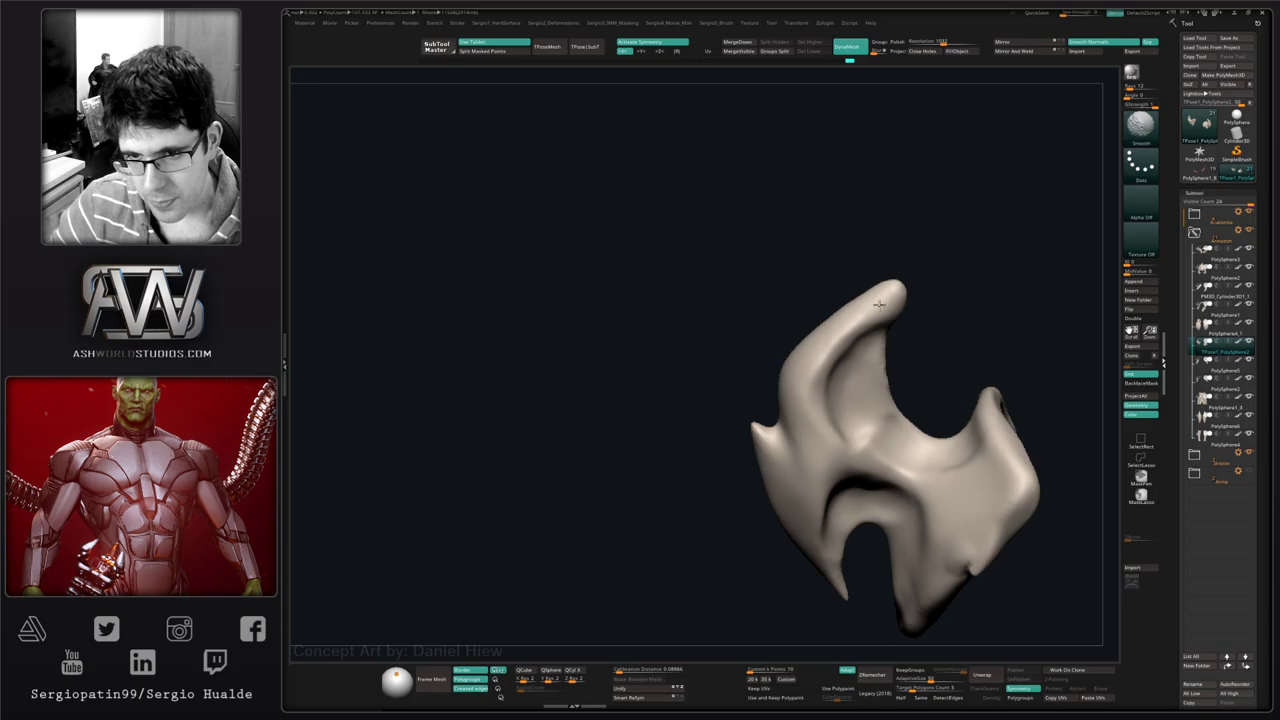
- Pull the large horn's rounded tip into a narrow, inward-hooked point with the Move brush
mouse_move(842, 454)
right_mouse_down()
mouse_move(858, 400)
mouse_move(791, 446)
right_mouse_up()
mouse_move(806, 456)
left_mouse_down()
mouse_move(785, 452)
mouse_move(735, 360)
left_mouse_up()
key("b")
key("s")
key("t")
key("ctrl+shift+z")
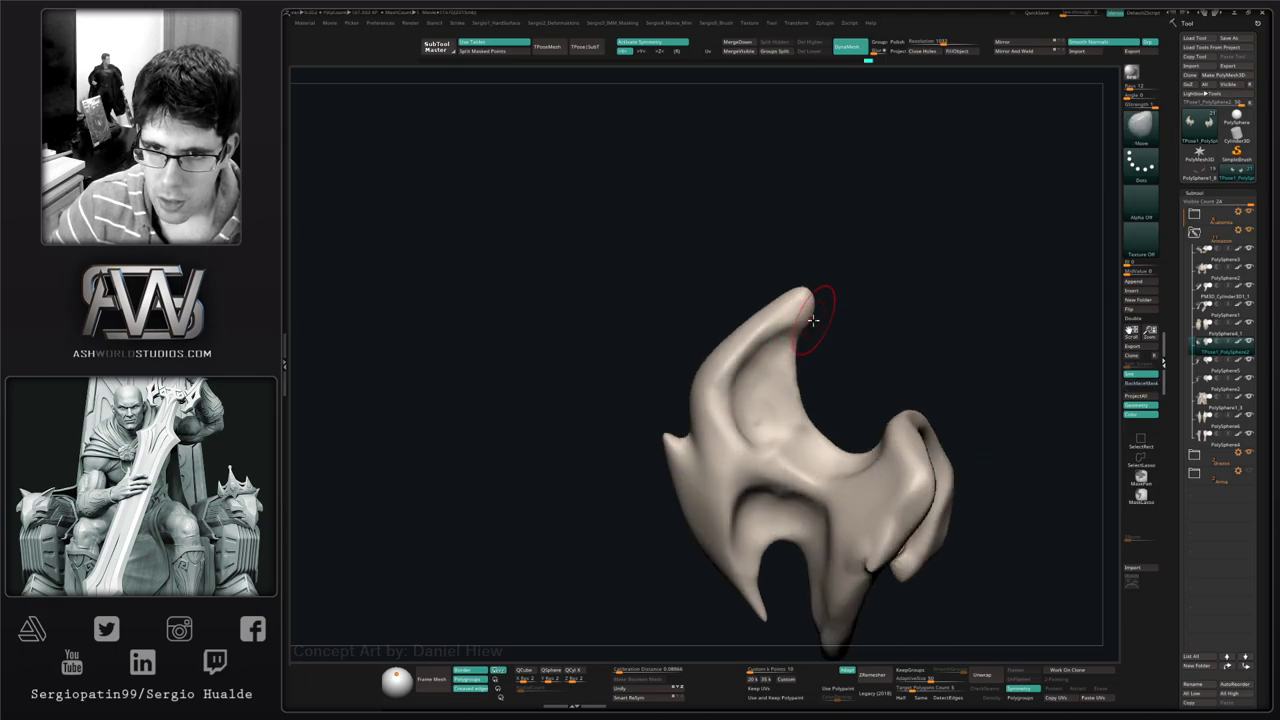
right_click_drag(813, 320, 811, 320)
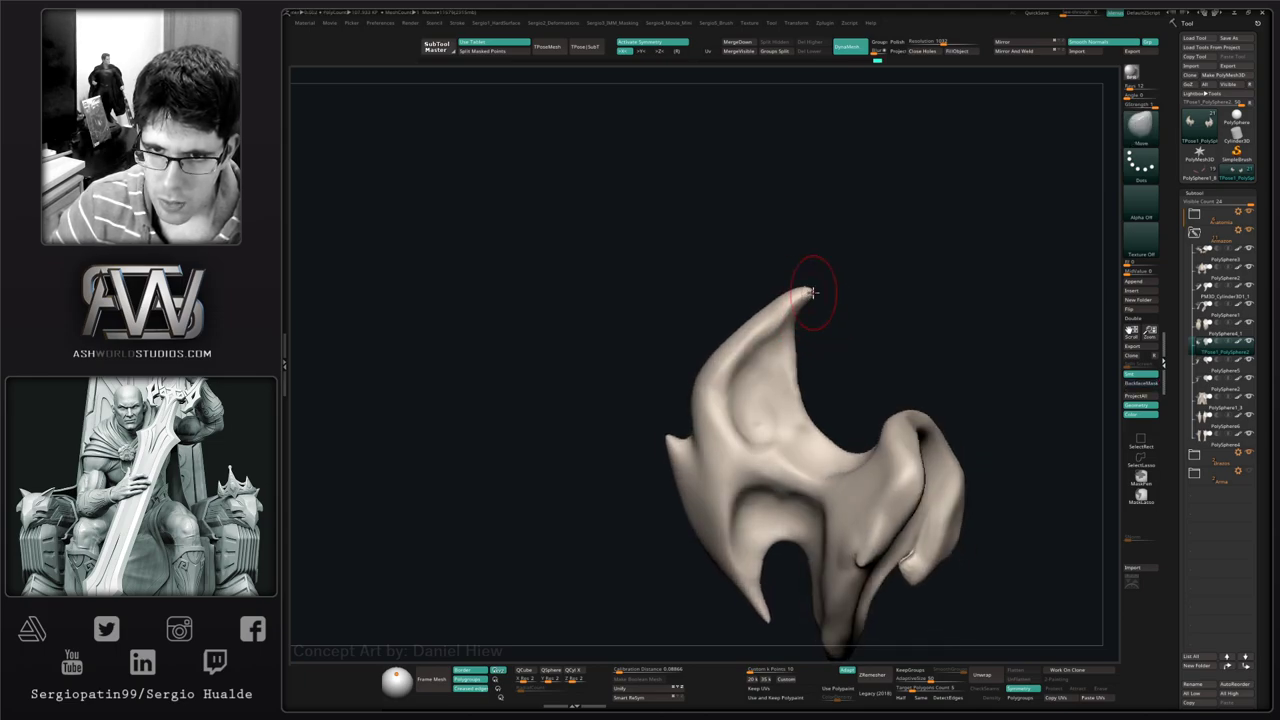
key("ctrl+shift+z")
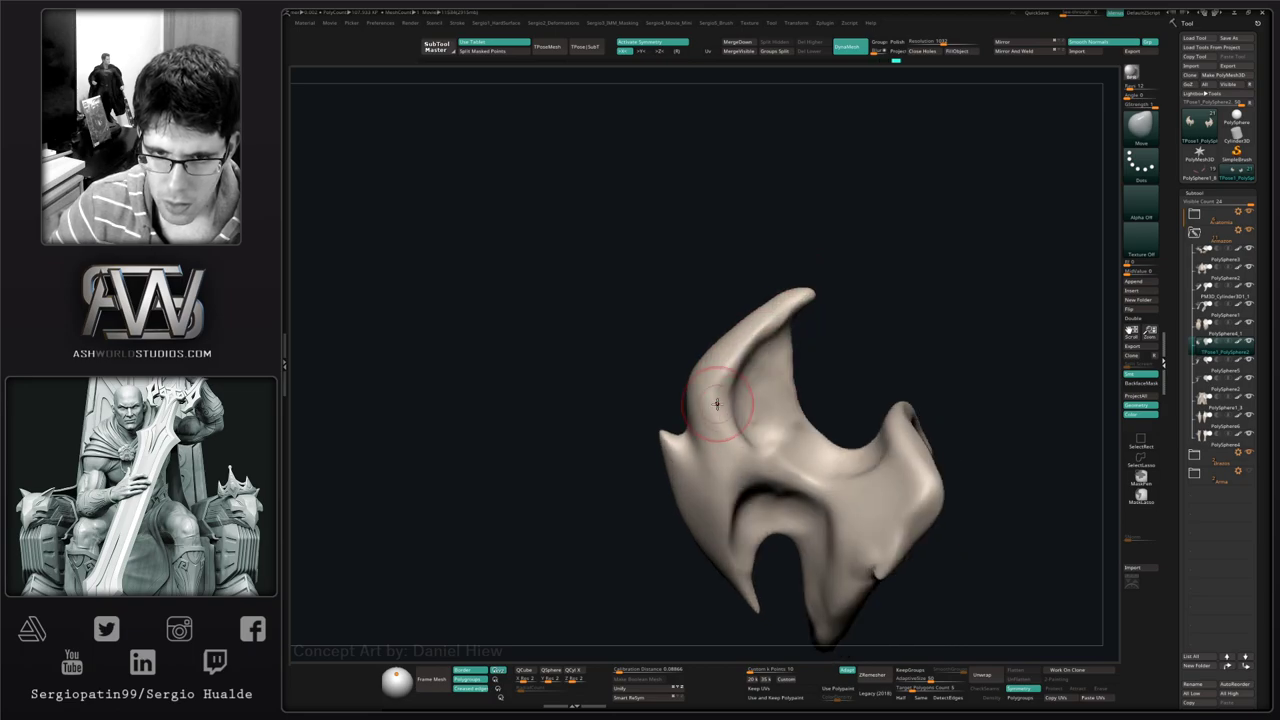
- Adjust the outer silhouette around the small side prong with the Move brush
left_click_drag(688, 463, 680, 463)
mouse_move(680, 463)
right_mouse_down()
mouse_move(667, 440)
mouse_move(706, 466)
mouse_move(688, 445)
right_mouse_up()
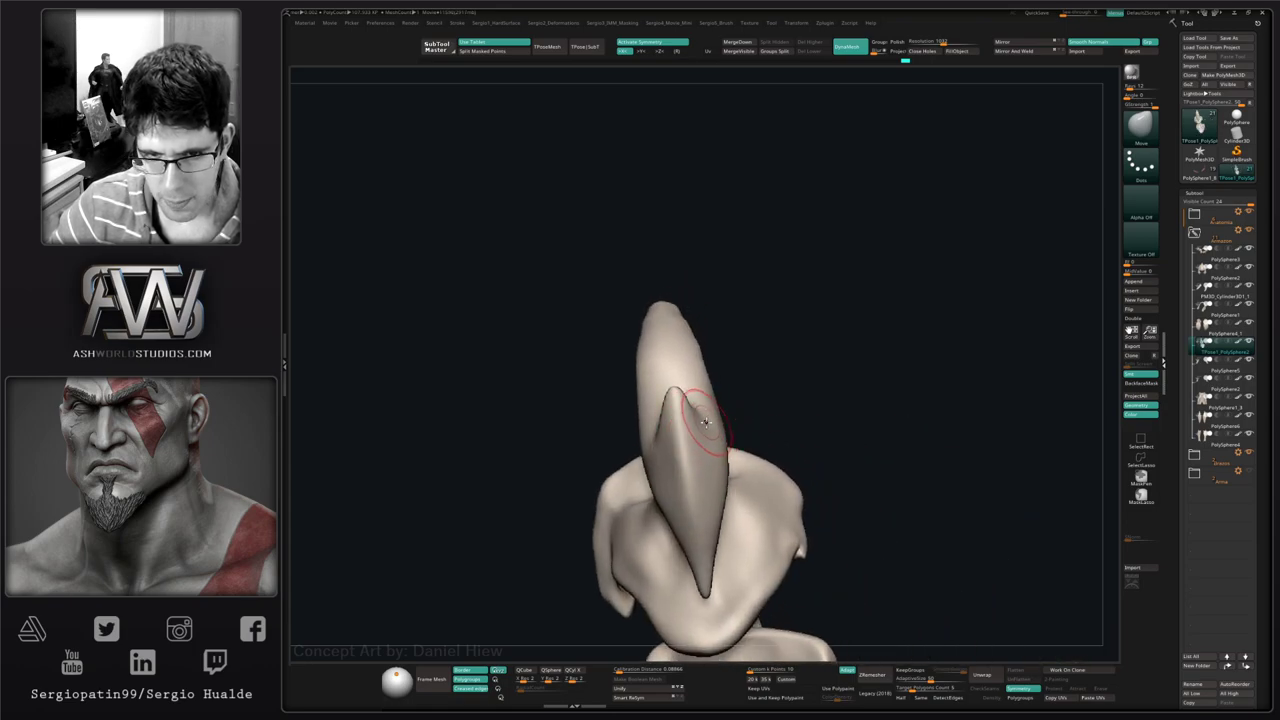
key("ctrl+shift+z")
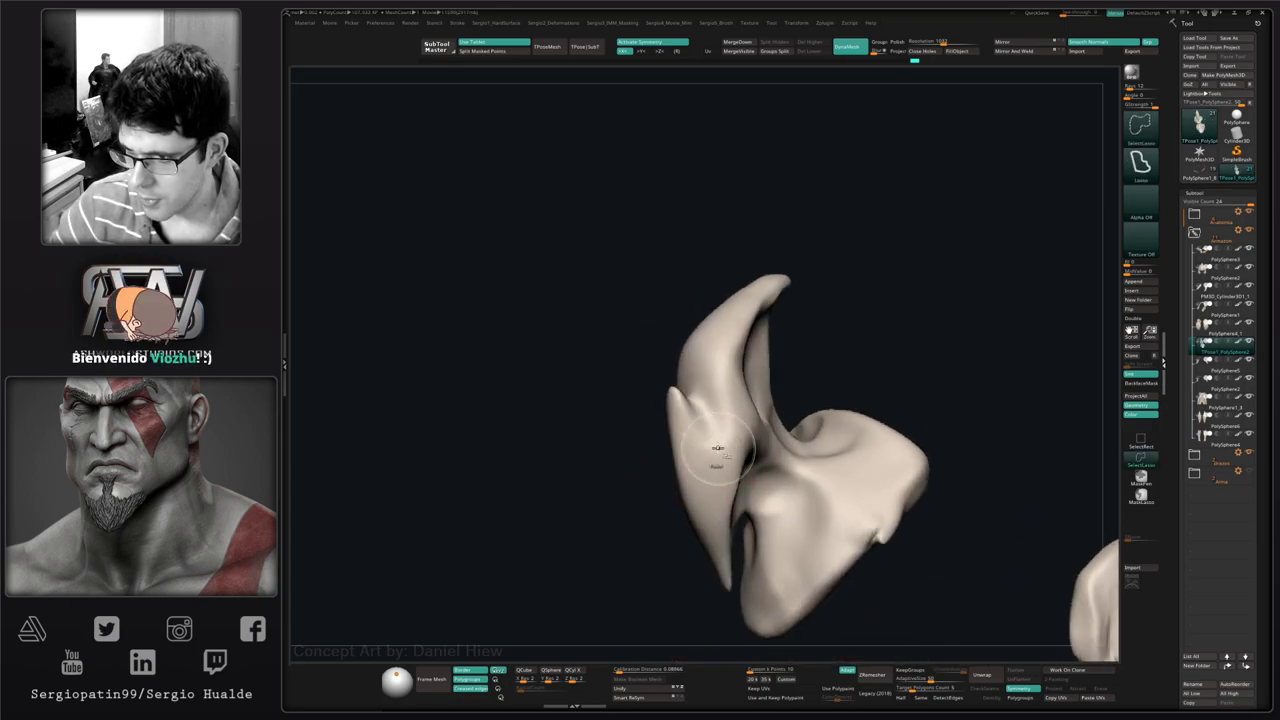
- Flatten the large horn's surfaces up to its tip with the TrimDynamic brush
right_click_drag(724, 449, 741, 408)
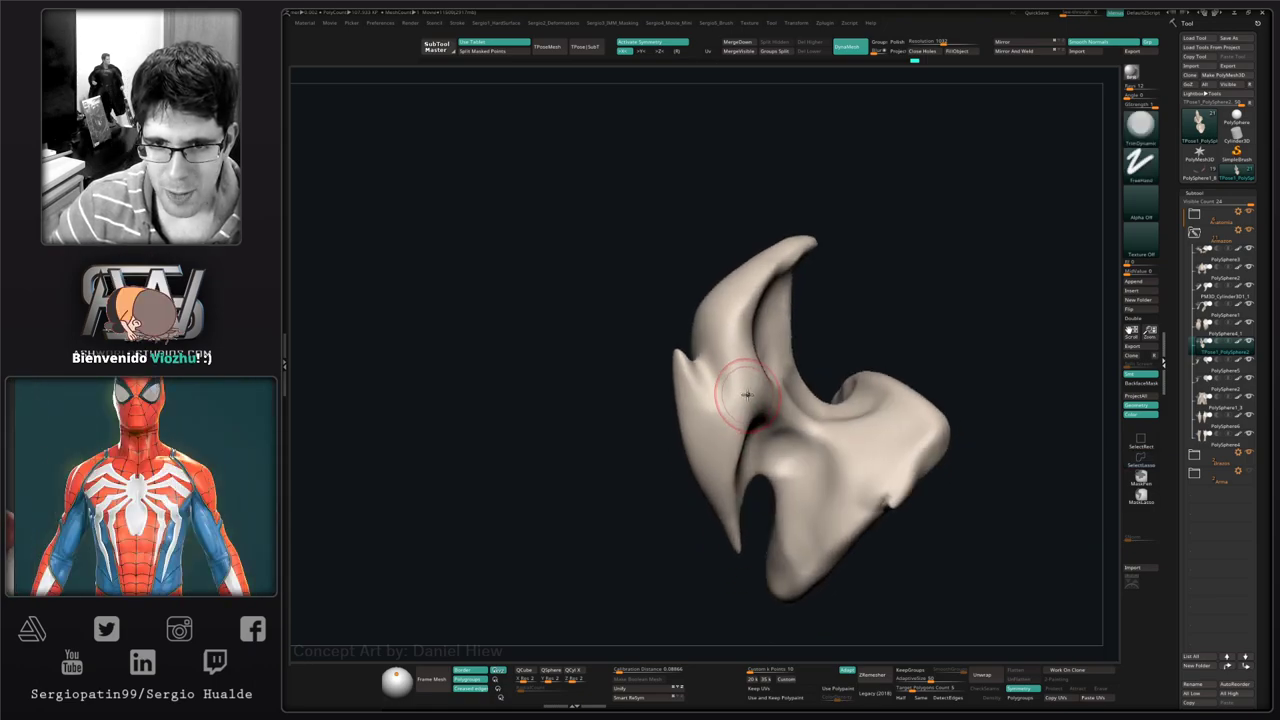
key("ctrl+shift+z")
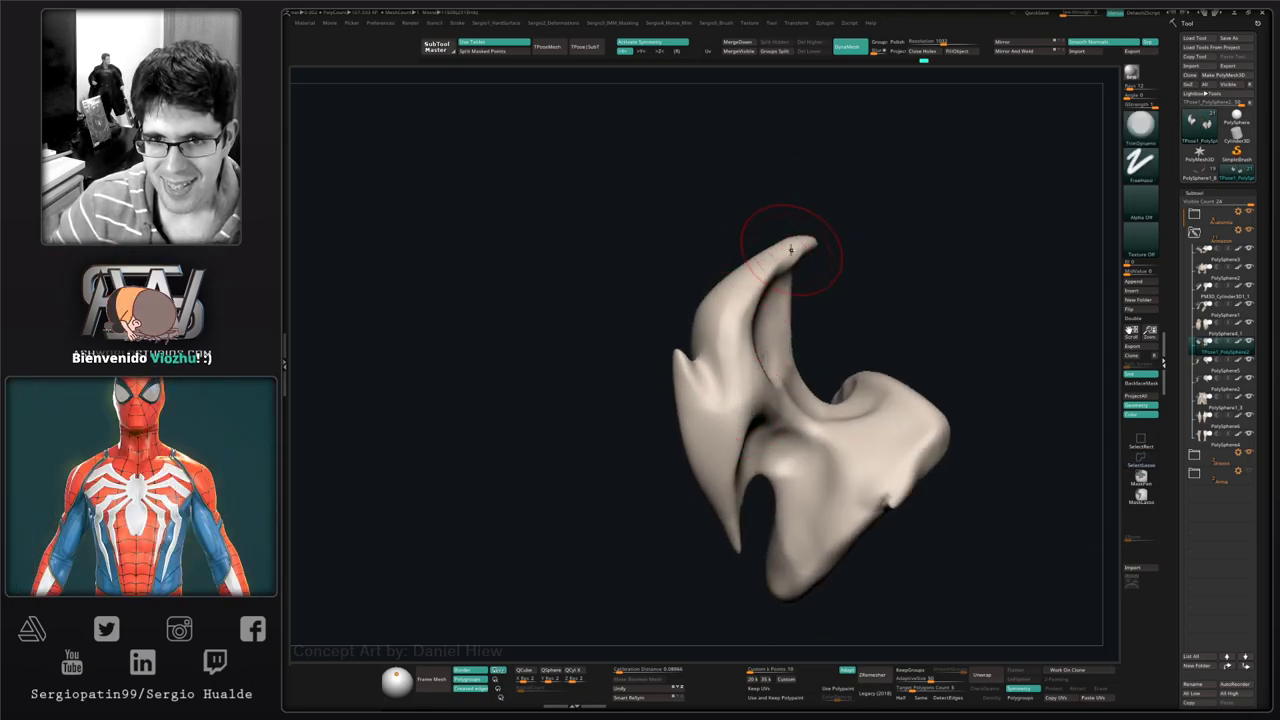
mouse_move(812, 240)
left_mouse_down()
mouse_move(726, 374)
mouse_move(736, 380)
left_mouse_up()
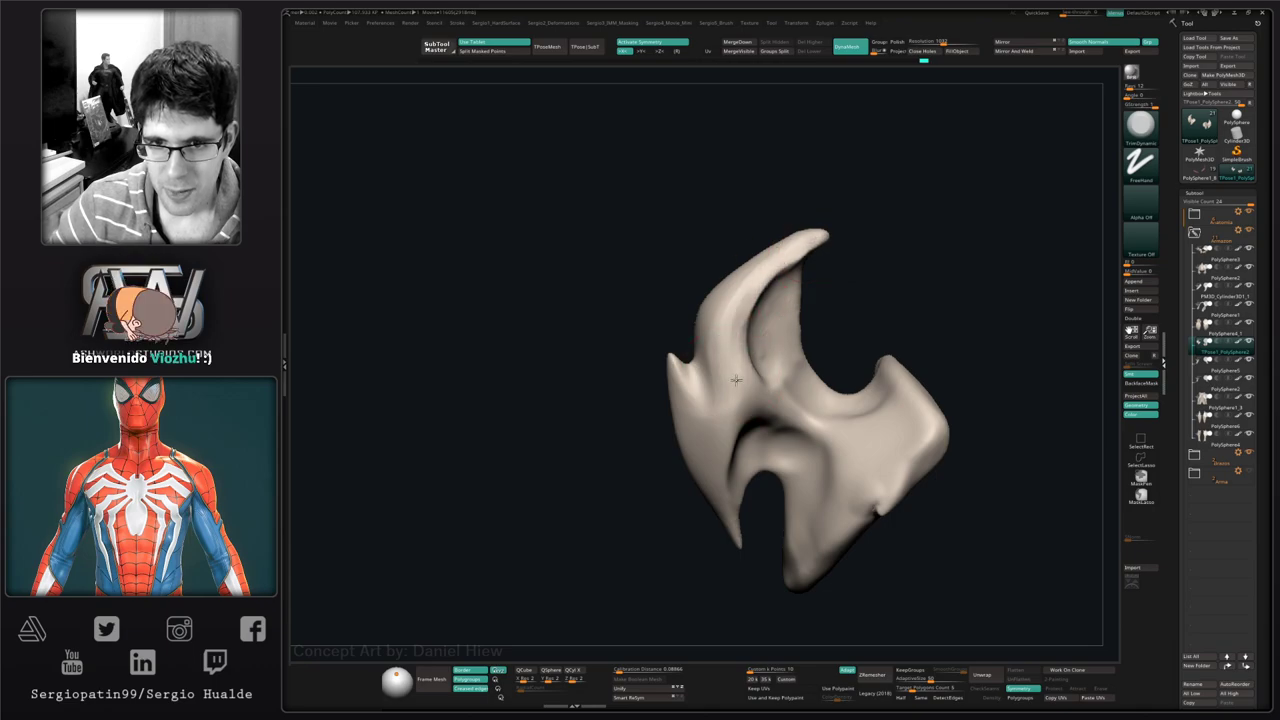
key("ctrl+shift+z")
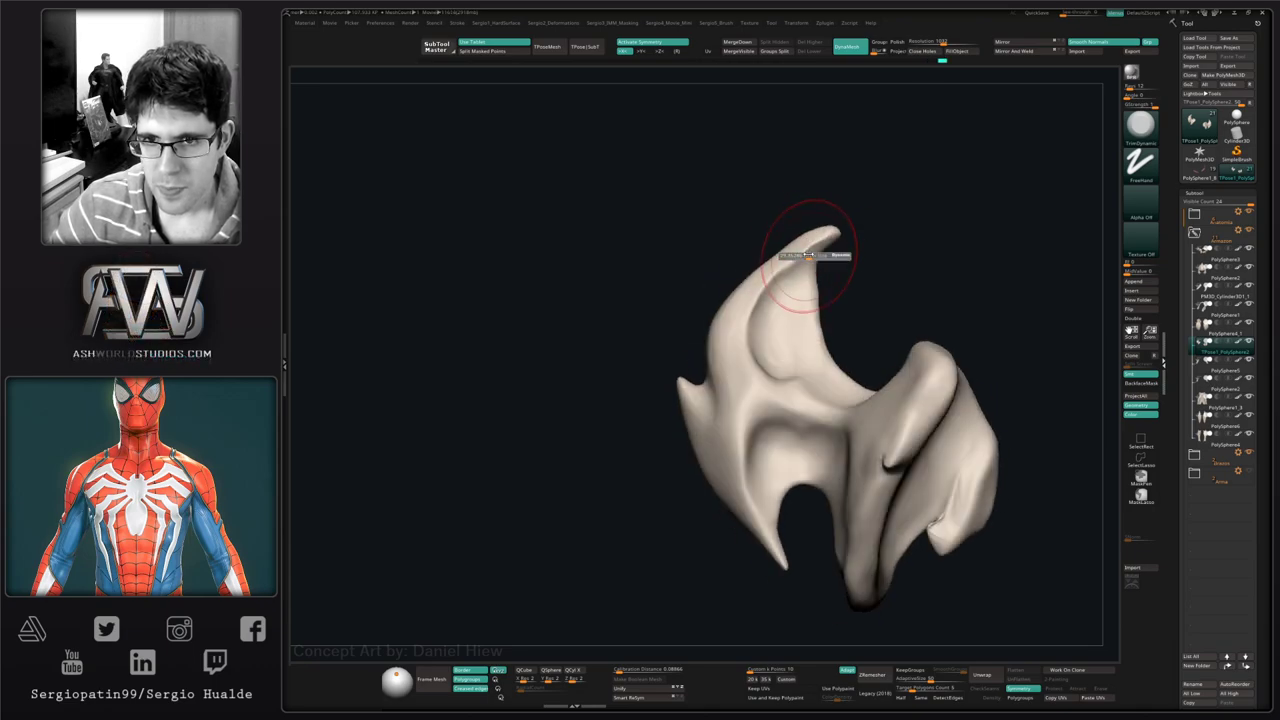
key("ctrl+shift+z")
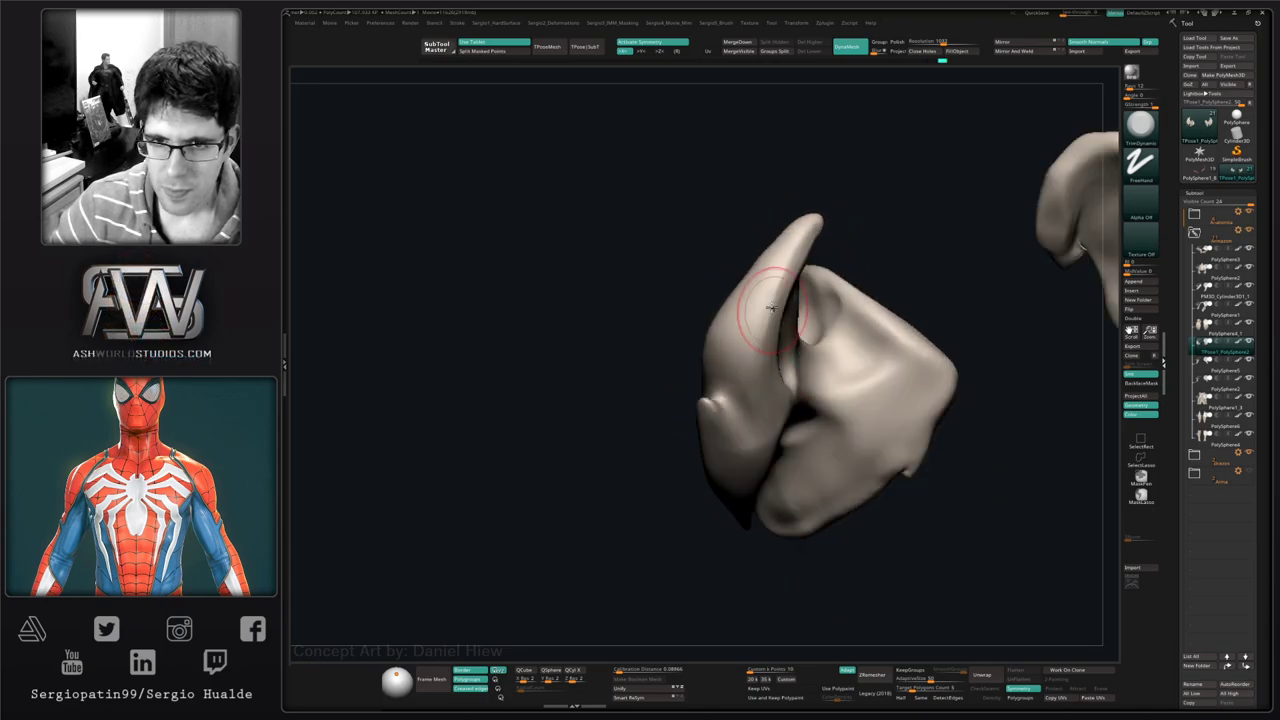
mouse_move(750, 422)
right_mouse_down()
mouse_move(789, 282)
mouse_move(780, 389)
mouse_move(760, 394)
mouse_move(789, 338)
right_mouse_up()
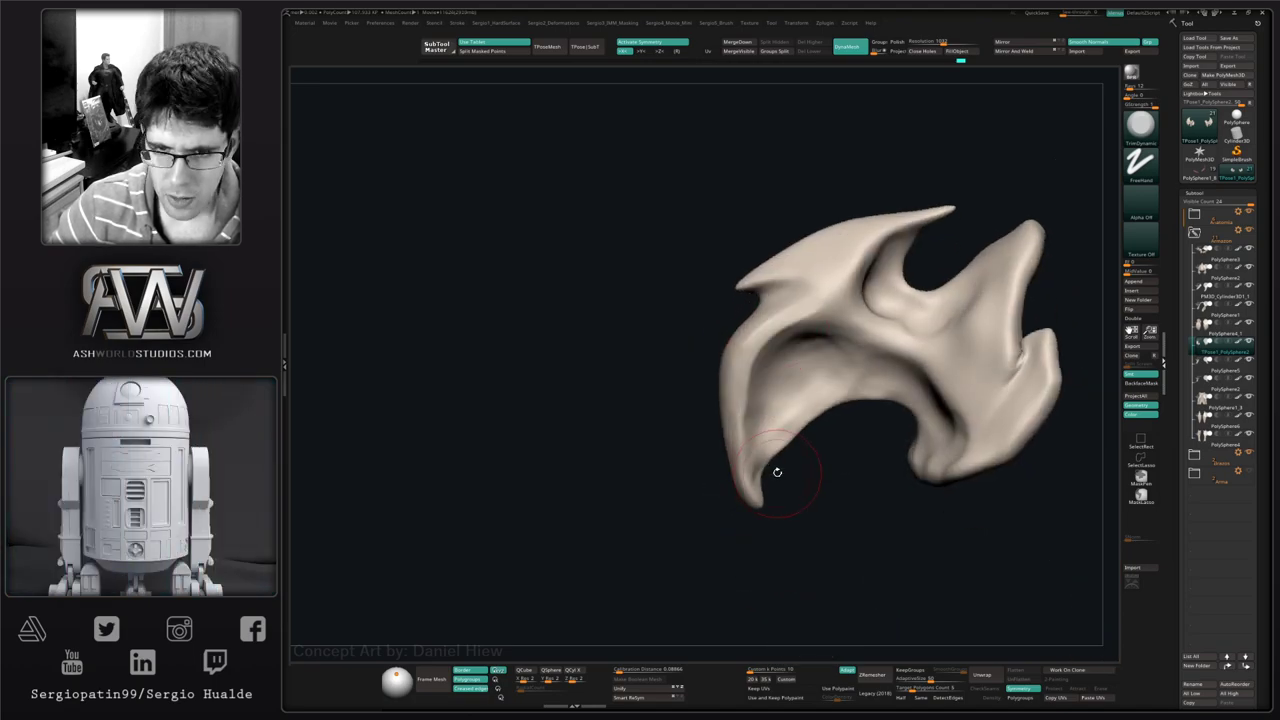
mouse_move(777, 471)
right_mouse_down()
mouse_move(814, 429)
mouse_move(807, 411)
mouse_move(800, 549)
mouse_move(831, 468)
mouse_move(880, 403)
mouse_move(884, 414)
mouse_move(820, 362)
mouse_move(832, 456)
mouse_move(880, 430)
mouse_move(940, 500)
mouse_move(954, 477)
right_mouse_up()
- Bring back the full figure, select the chest armour piece, and mask part of it to isolate the plate being edited
right_click_drag(837, 352, 910, 388, "alt")
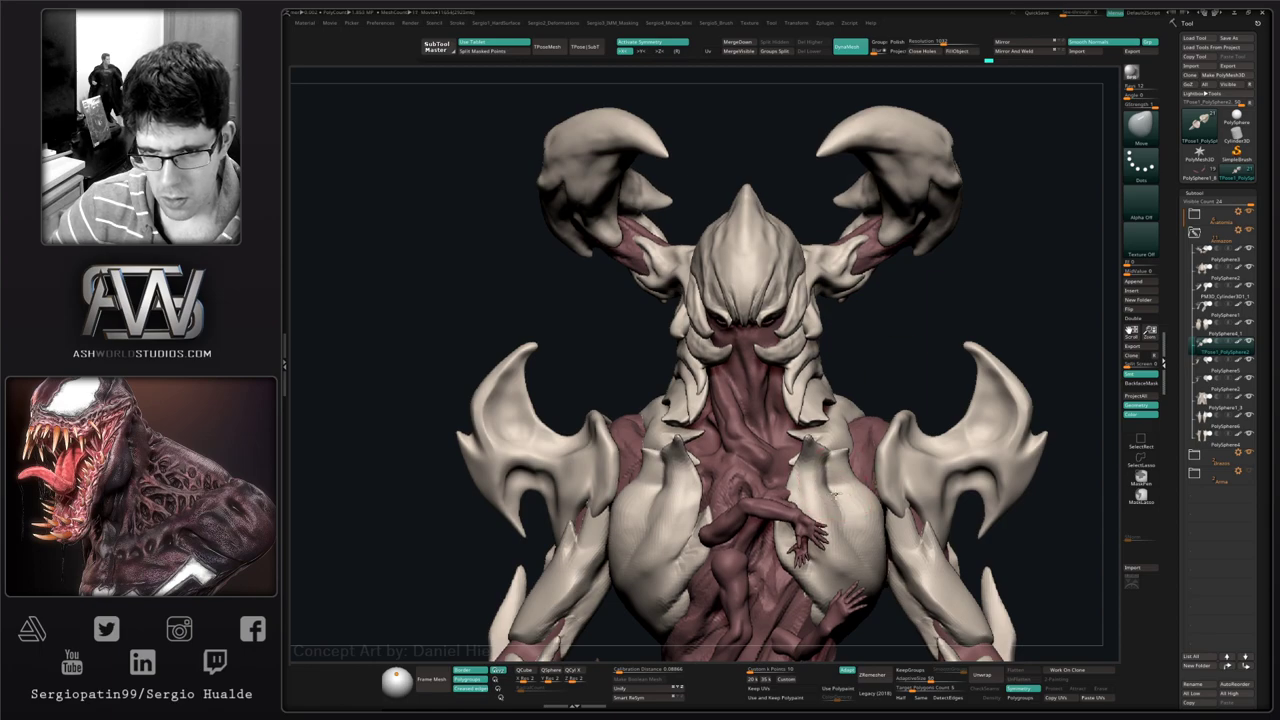
left_click(840, 522, "alt")
mouse_move(840, 522)
right_mouse_down()
mouse_move(803, 518)
mouse_move(791, 591)
mouse_move(800, 486)
mouse_move(828, 488)
right_mouse_up()
key("w")
left_click(821, 501, "ctrl")
key("q")
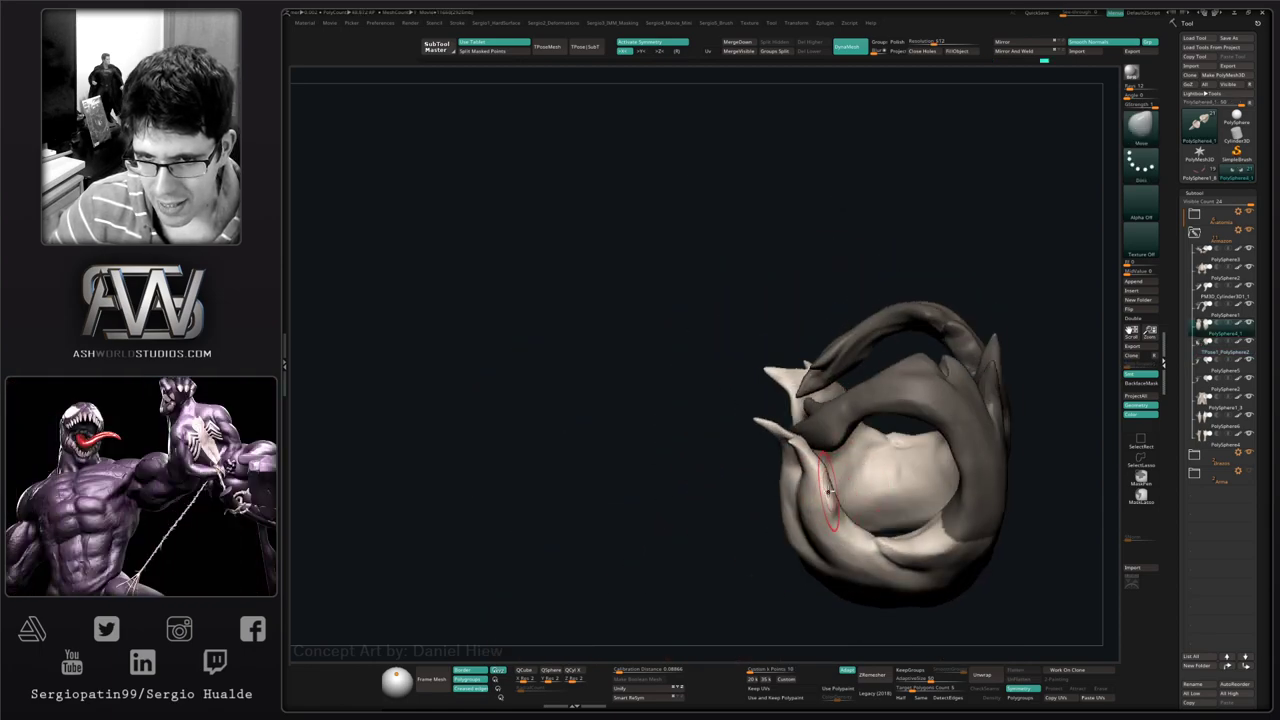
- Reposition the unmasked chest plate and its pointed end with the Move brush, and clear the mask
left_click_drag(805, 488, 829, 488)
right_click_drag(797, 446, 792, 461)
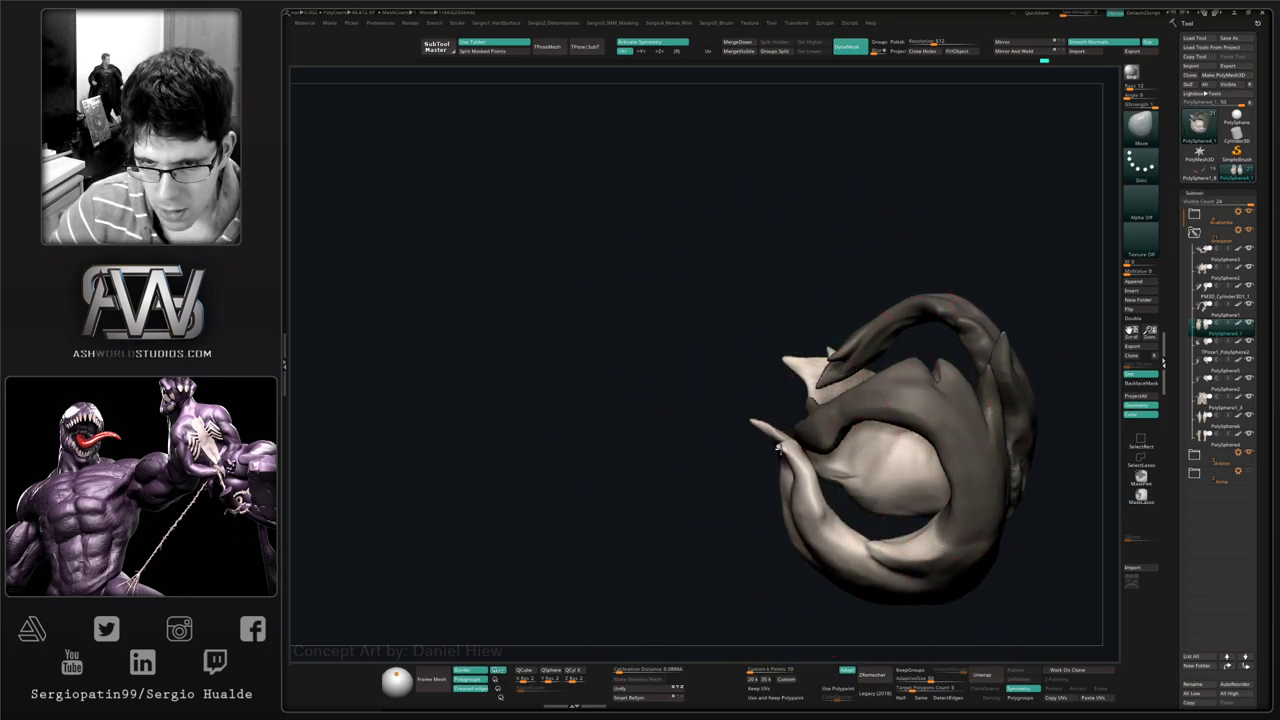
right_click_drag(773, 452, 797, 451)
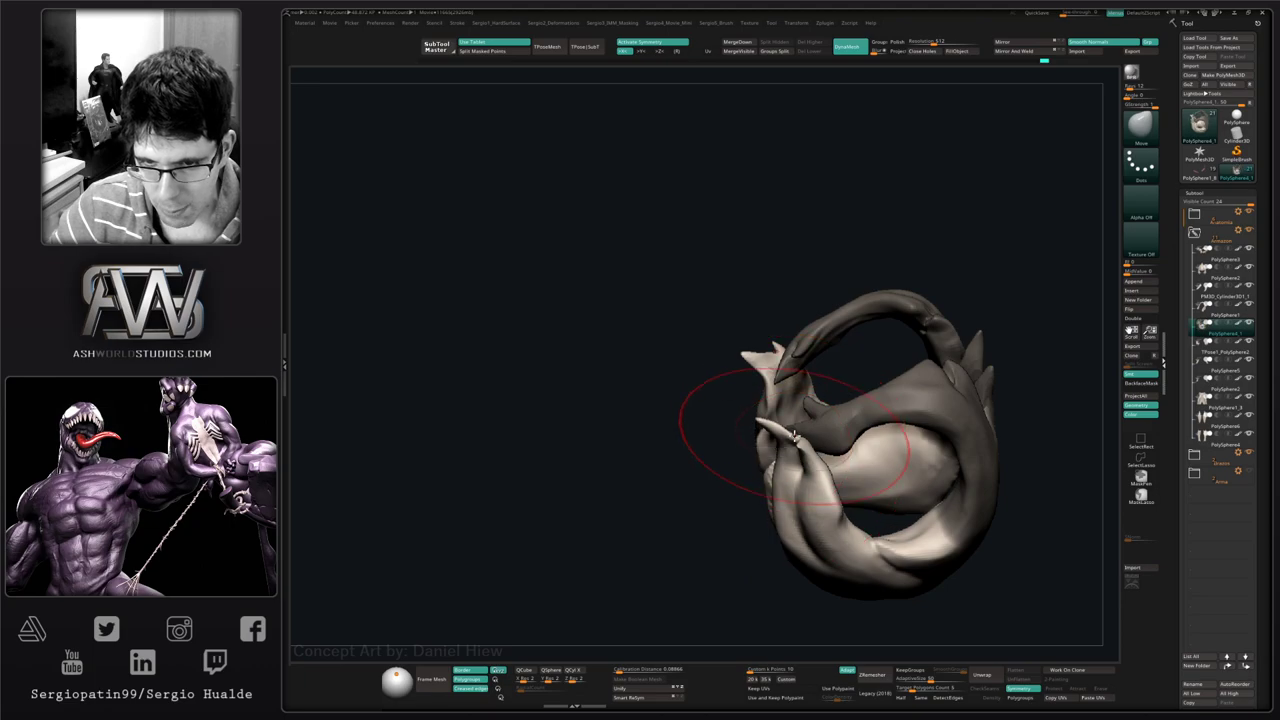
mouse_move(757, 337)
right_mouse_down()
mouse_move(815, 443)
mouse_move(786, 501)
mouse_move(797, 438)
mouse_move(804, 456)
mouse_move(791, 468)
right_mouse_up()
left_click_drag(554, 494, 585, 520, "ctrl")
right_click_drag(700, 514, 811, 398)
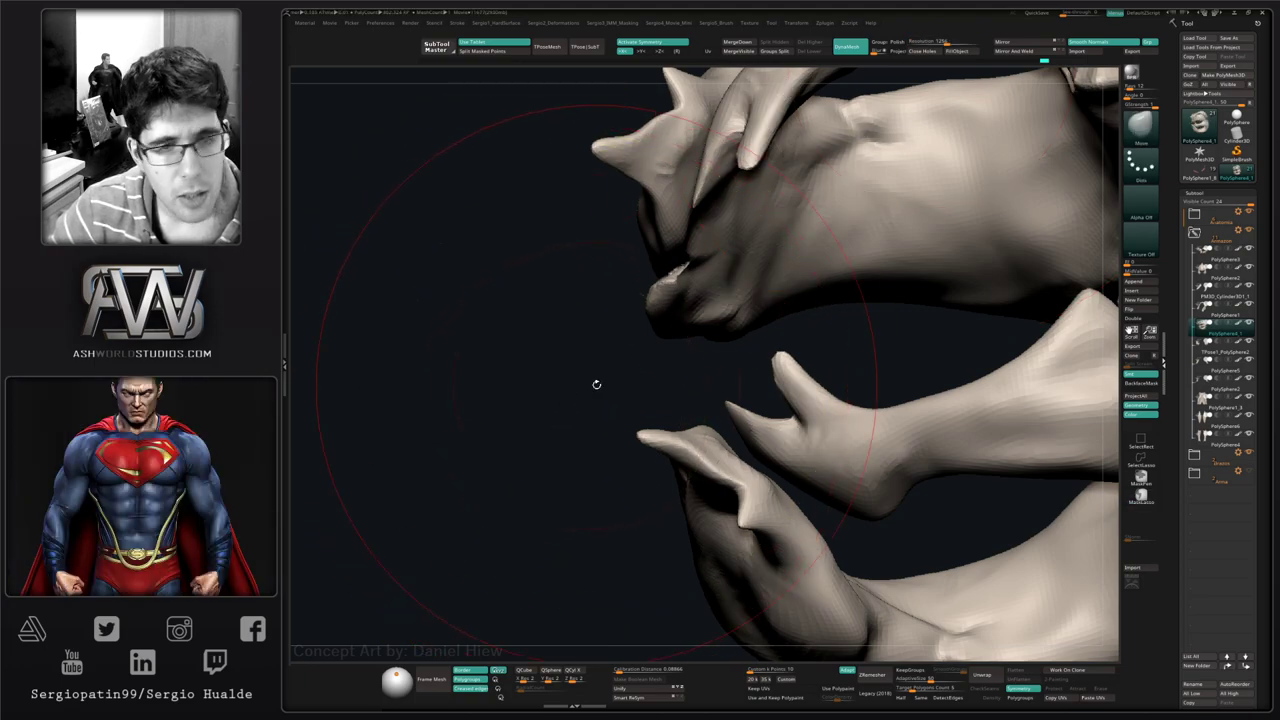
- Mask the upper hooked strips of the isolated chest armour with a lasso and make them a separate polygroup
mouse_move(596, 384)
right_mouse_down("ctrl")
mouse_move(594, 246)
mouse_move(720, 500)
right_mouse_up("ctrl")
key("w")
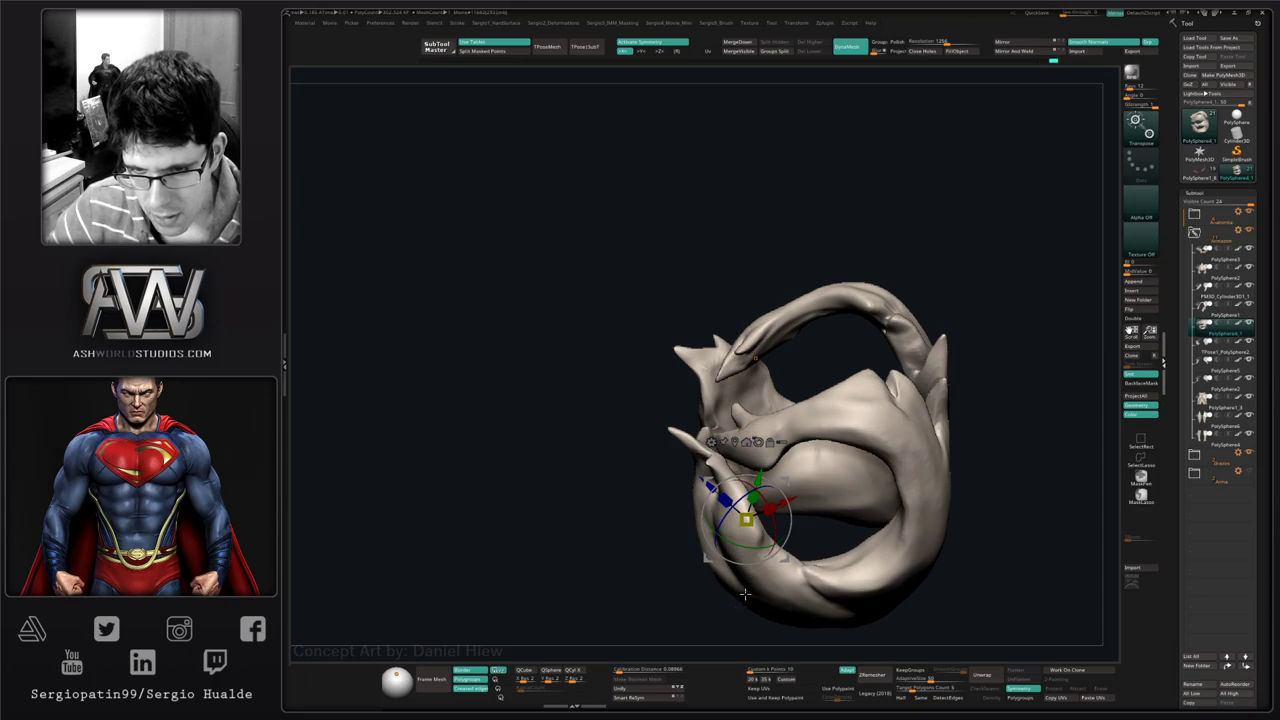
key("shift+f")
key("q")
mouse_move(914, 473)
right_mouse_down()
mouse_move(931, 460)
mouse_move(969, 498)
mouse_move(934, 523)
right_mouse_up()
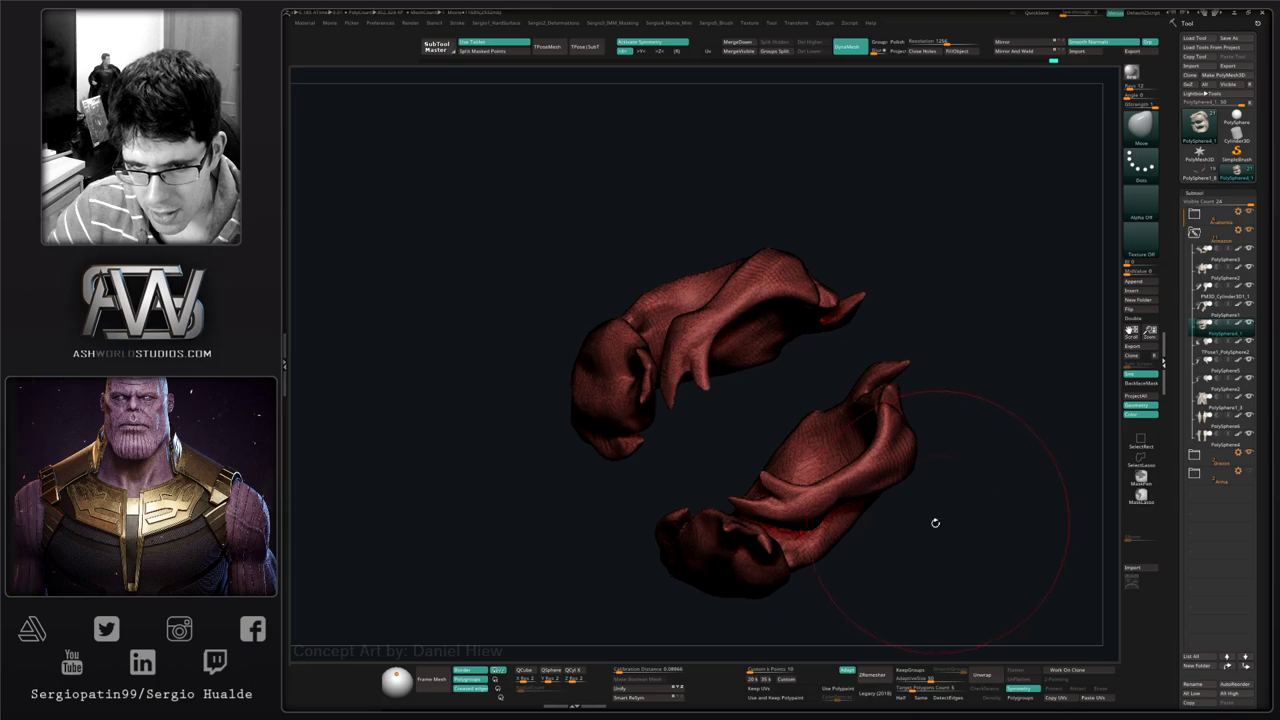
mouse_move(790, 535)
right_mouse_down("ctrl")
mouse_move(786, 545)
mouse_move(687, 484)
mouse_move(860, 450)
right_mouse_up("ctrl")
key("w")
mouse_move(1052, 390)
left_mouse_down("ctrl")
mouse_move(1085, 375)
mouse_move(1075, 380)
left_mouse_up("ctrl")
right_click_drag(943, 490, 822, 476, "ctrl")
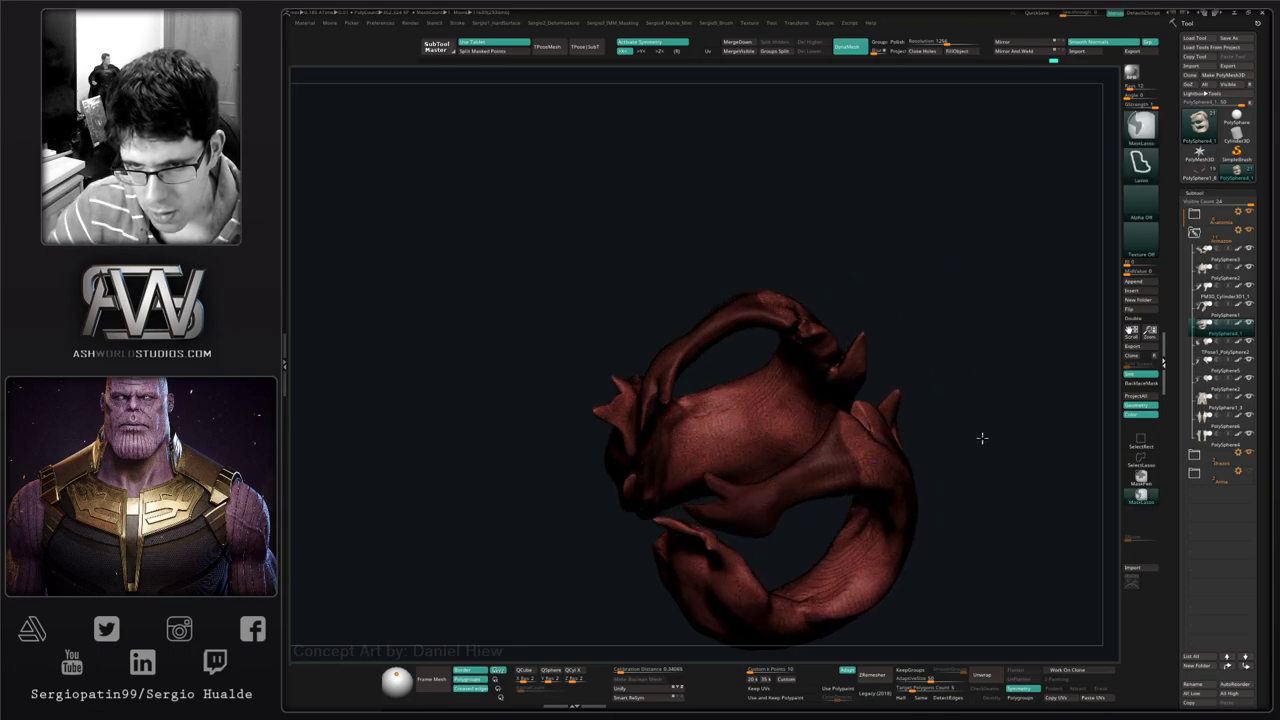
key("ctrl+w")
key("q")
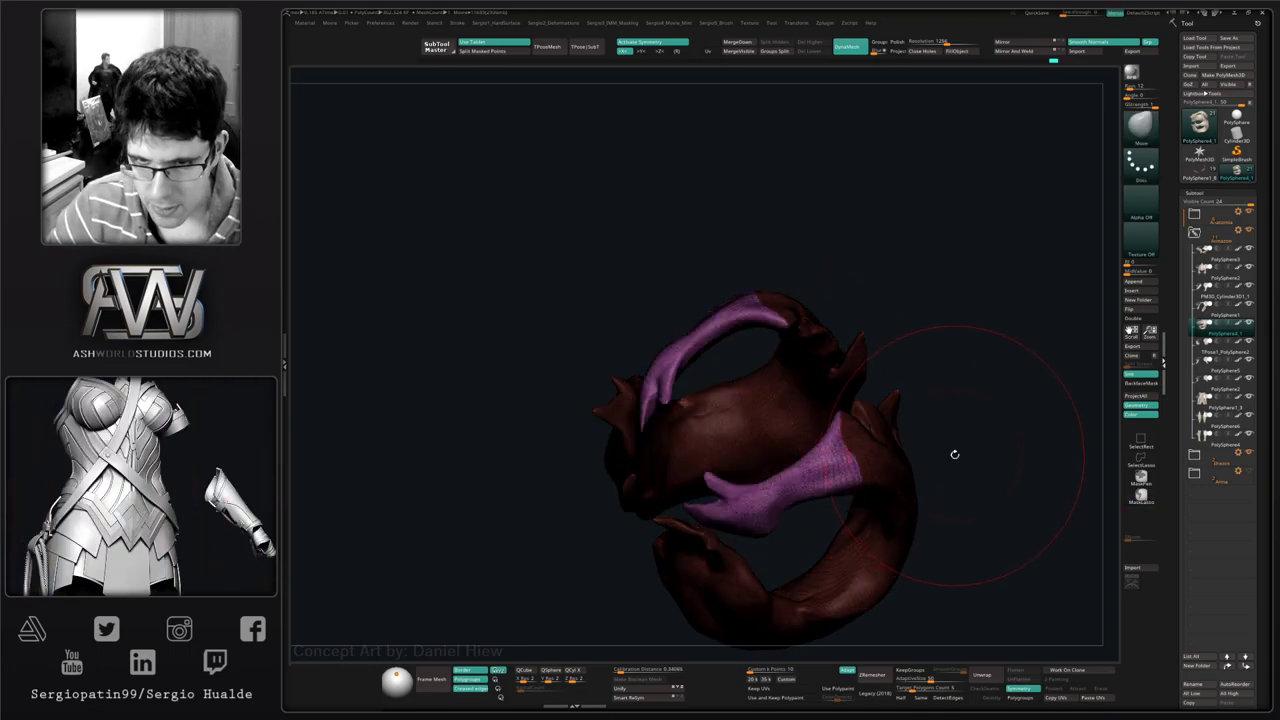
- Protect the upper strips with a mask, then reshape the chest plate's side prongs with the Move brush and smooth them
key("shift+f")
mouse_move(829, 503)
right_mouse_down()
mouse_move(721, 571)
mouse_move(729, 518)
mouse_move(697, 491)
right_mouse_up()
key("w")
left_click(721, 571, "ctrl")
key("q")
mouse_move(697, 491)
left_mouse_down()
mouse_move(709, 496)
mouse_move(704, 534)
left_mouse_up()
right_click_drag(713, 549, 749, 532)
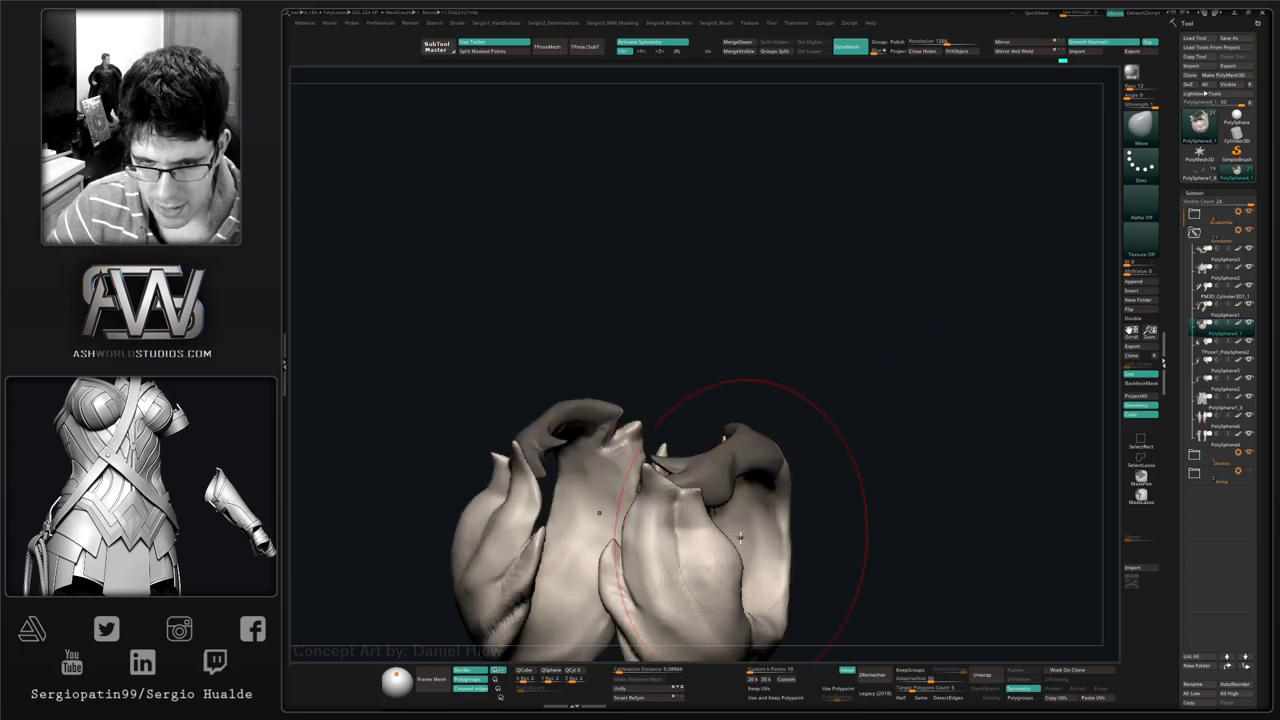
mouse_move(676, 560)
right_mouse_down("alt")
mouse_move(709, 495)
mouse_move(686, 491)
right_mouse_up("alt")
left_click_drag(686, 491, 677, 481, "shift")
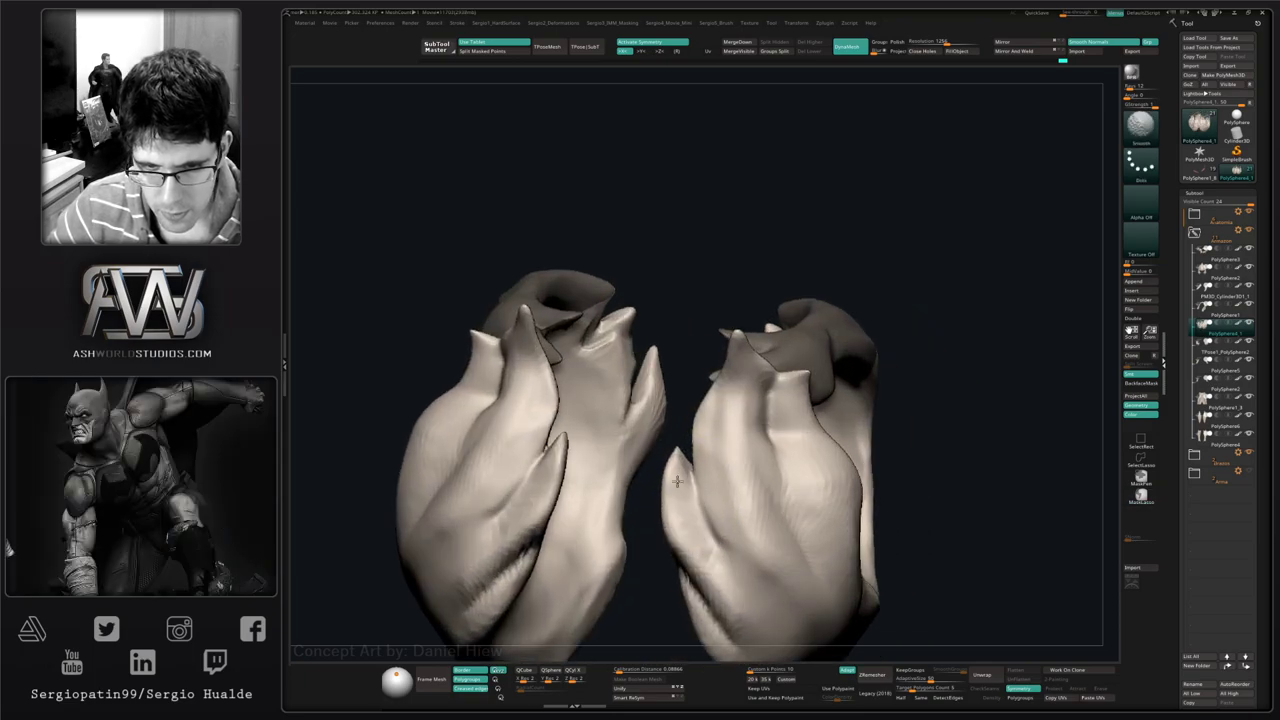
- Carve a crease down from the notch between the chest plate's two upper prongs with the DamStandard brush
right_click_drag(843, 505, 796, 412)
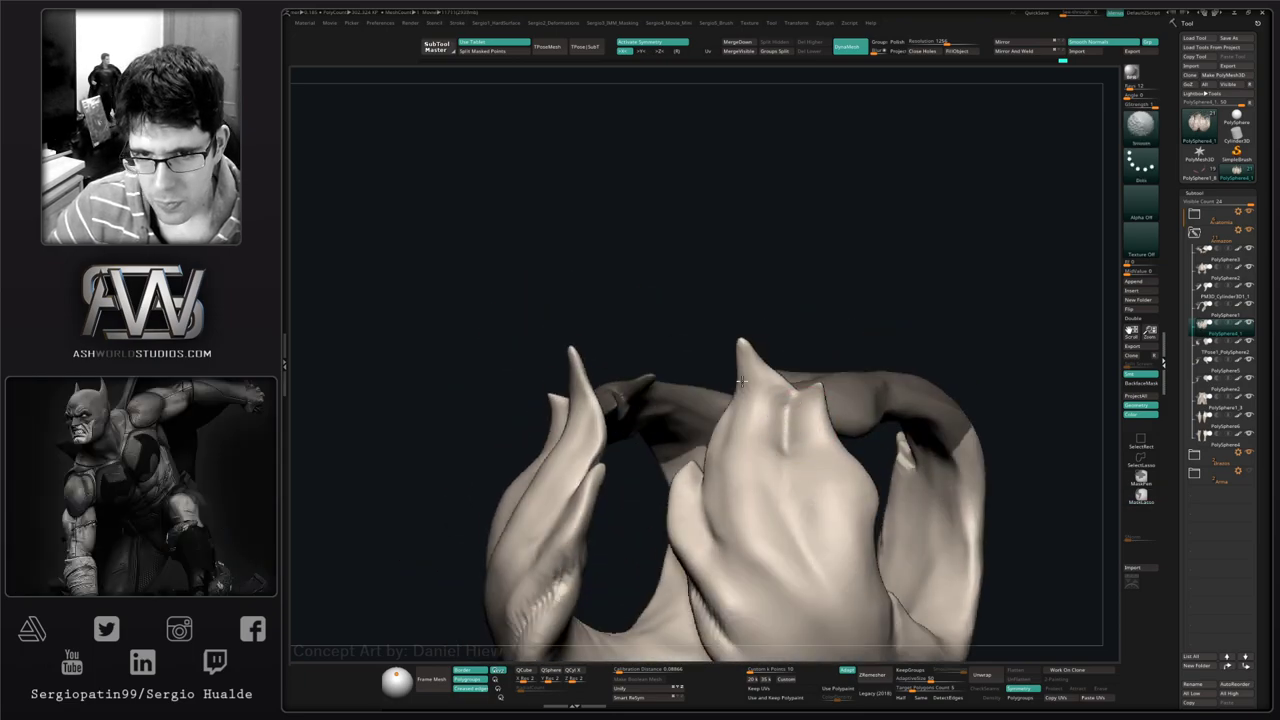
mouse_move(741, 381)
right_mouse_down()
mouse_move(808, 420)
mouse_move(805, 465)
mouse_move(793, 385)
mouse_move(784, 411)
right_mouse_up()
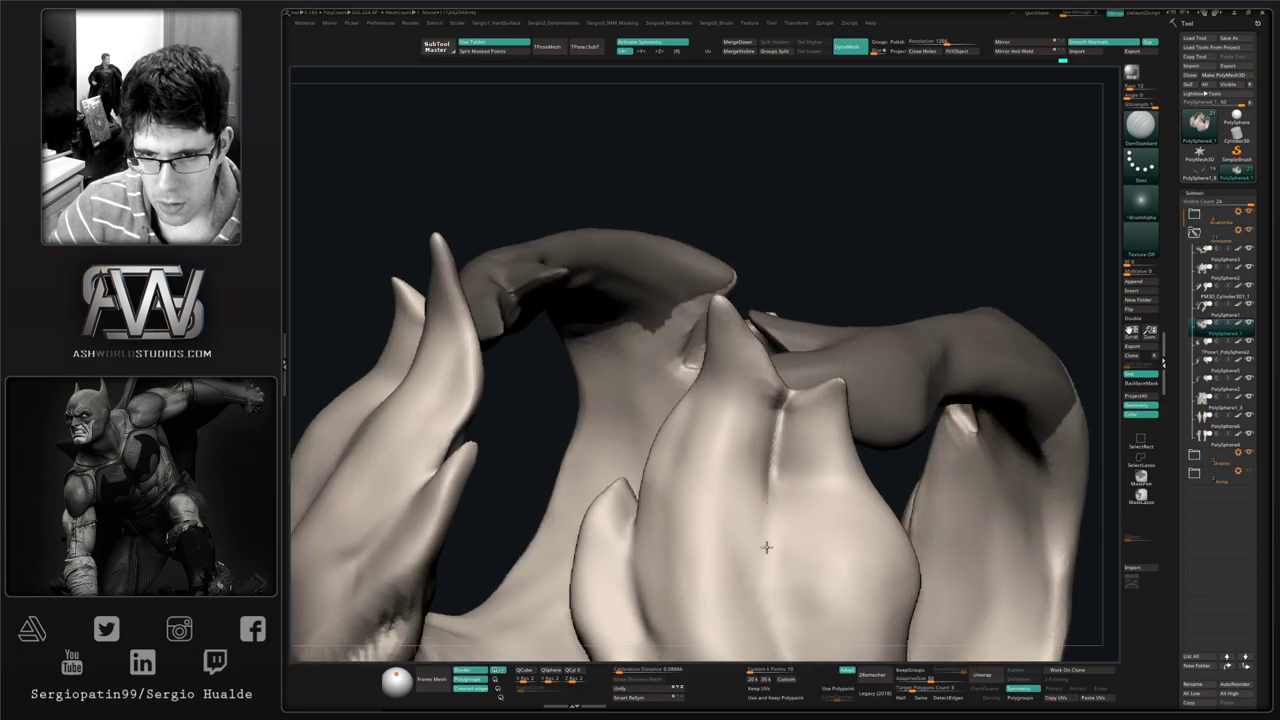
right_click_drag(766, 547, 757, 429)
- Build up the chest plate's tall prong with the Clay brush and smooth the surface below it
key("b")
key("c")
key("l")
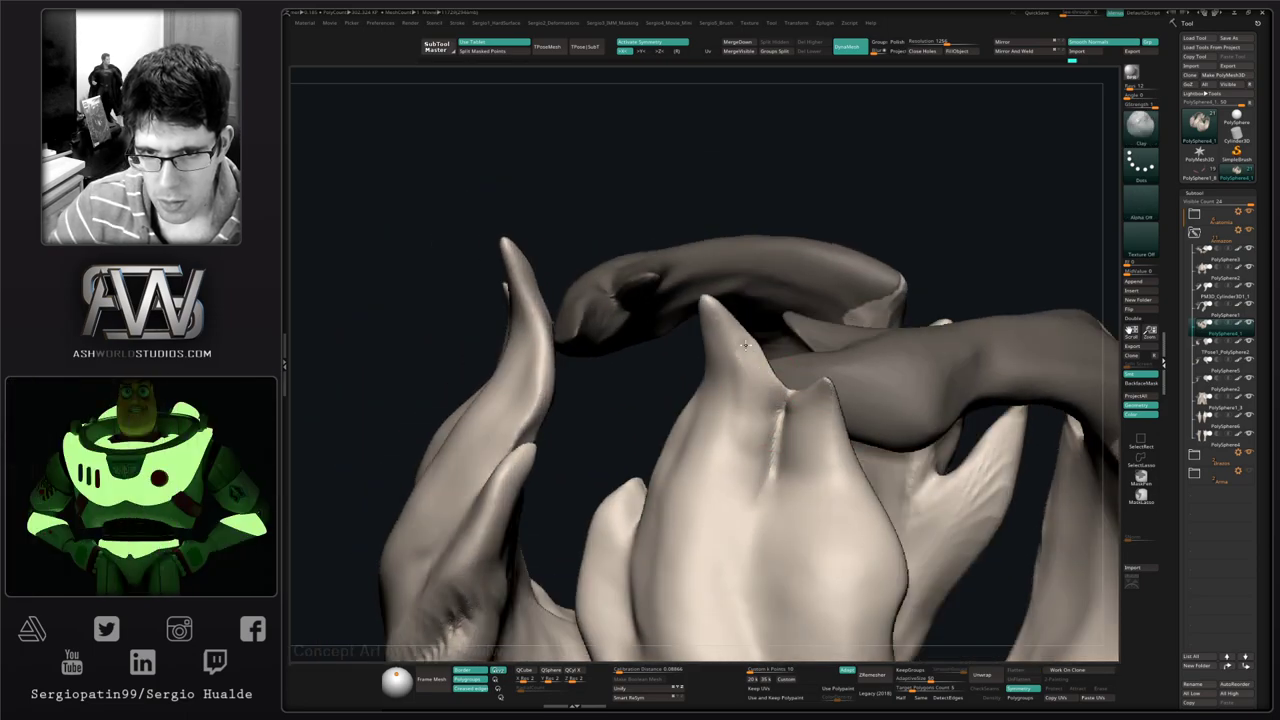
key("shift")
right_click_drag(732, 416, 712, 325)
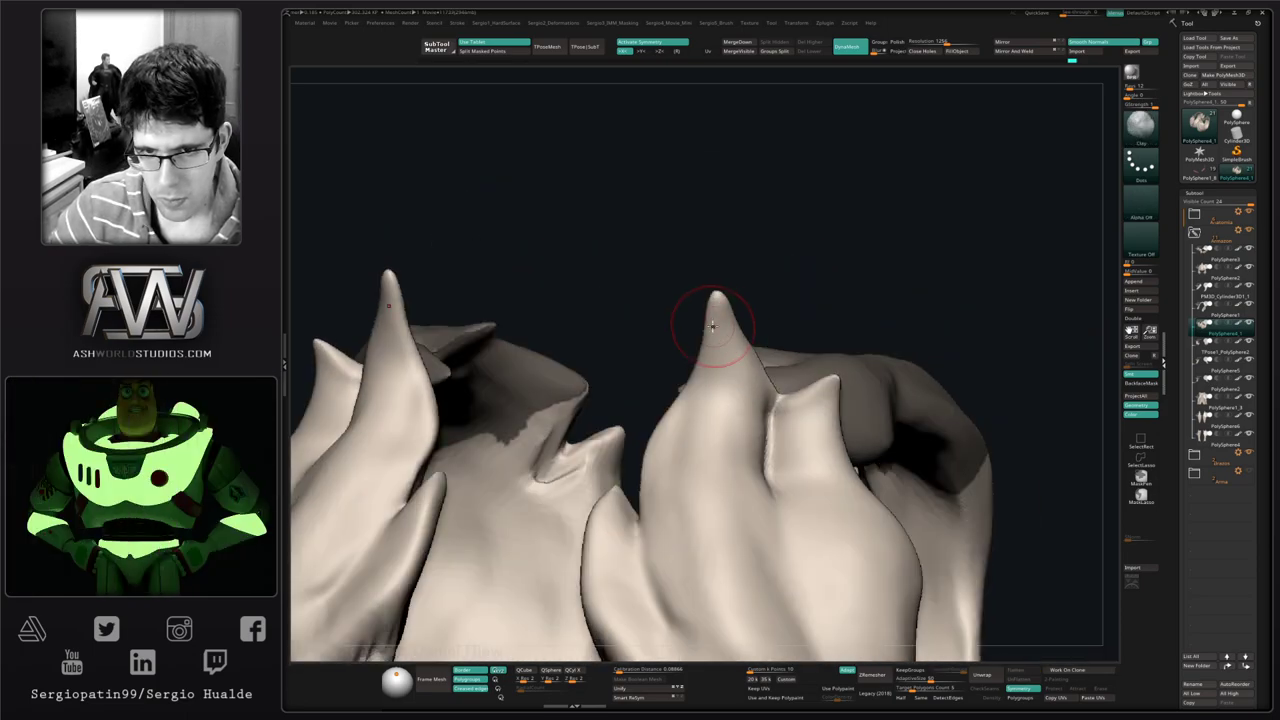
left_click_drag(740, 359, 752, 405, "shift")
right_click_drag(700, 380, 748, 385)
left_click_drag(748, 335, 760, 400, "shift")
mouse_move(700, 375)
right_mouse_down()
mouse_move(740, 403)
mouse_move(763, 461)
mouse_move(787, 418)
right_mouse_up()
- Hide the upper strips and refine the notch and inner surfaces of the two prongs with the Move, DamStandard and Clay brushes
key("ctrl+shift")
left_click(782, 449, "ctrl+shift")
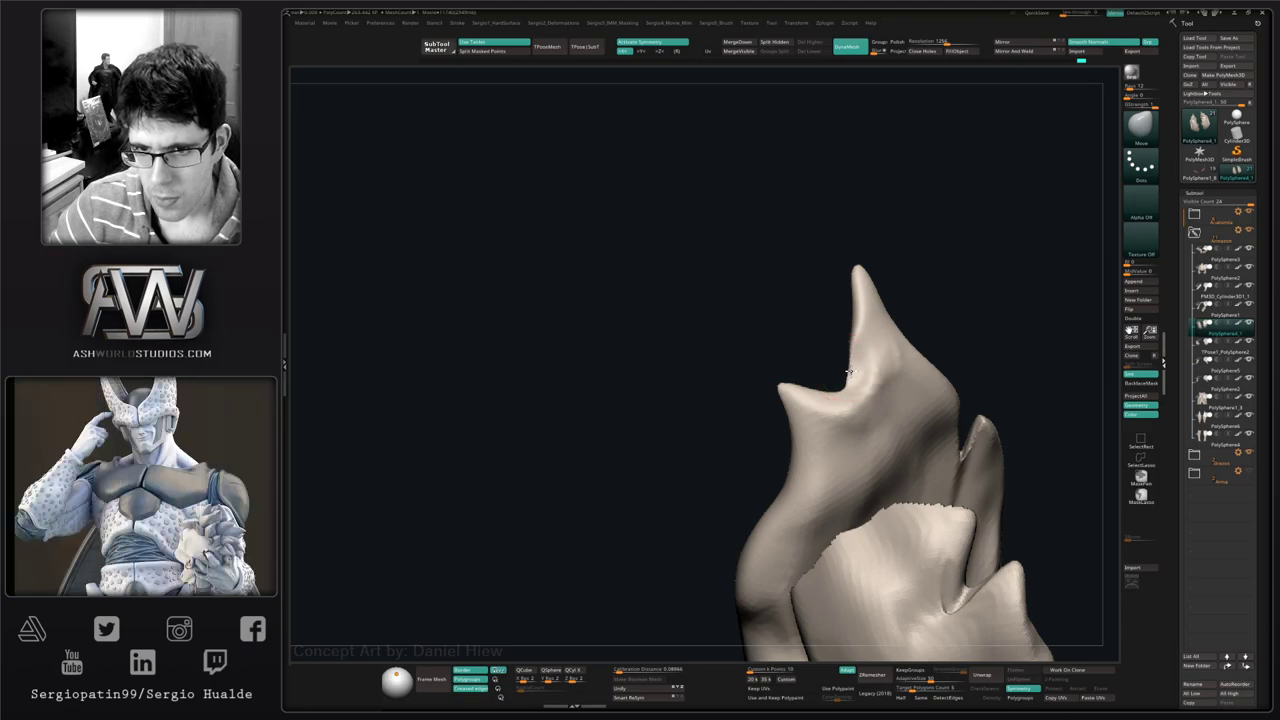
right_click_drag(852, 365, 857, 408)
key("ctrl+shift")
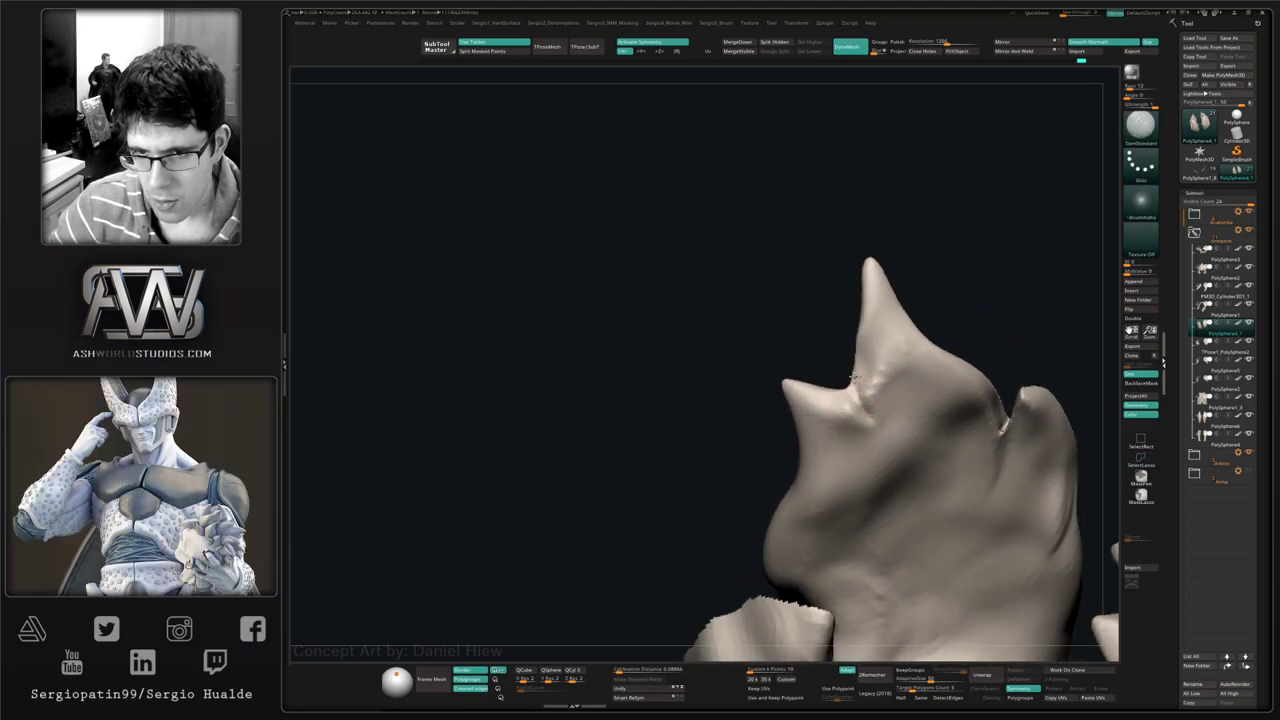
mouse_move(886, 497)
right_mouse_down()
mouse_move(878, 407)
mouse_move(909, 323)
right_mouse_up()
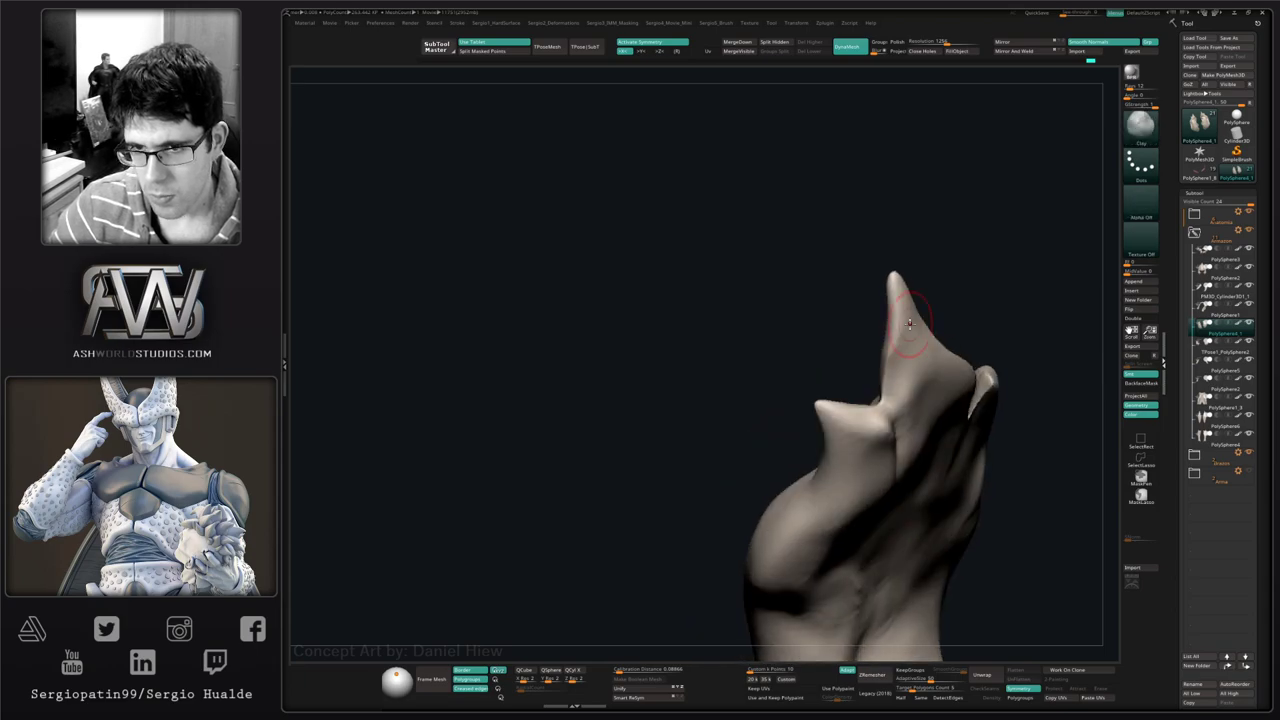
mouse_move(933, 392)
right_mouse_down()
mouse_move(944, 396)
mouse_move(877, 380)
mouse_move(868, 410)
mouse_move(843, 418)
right_mouse_up()
right_click_drag(777, 536, 779, 486, "alt")
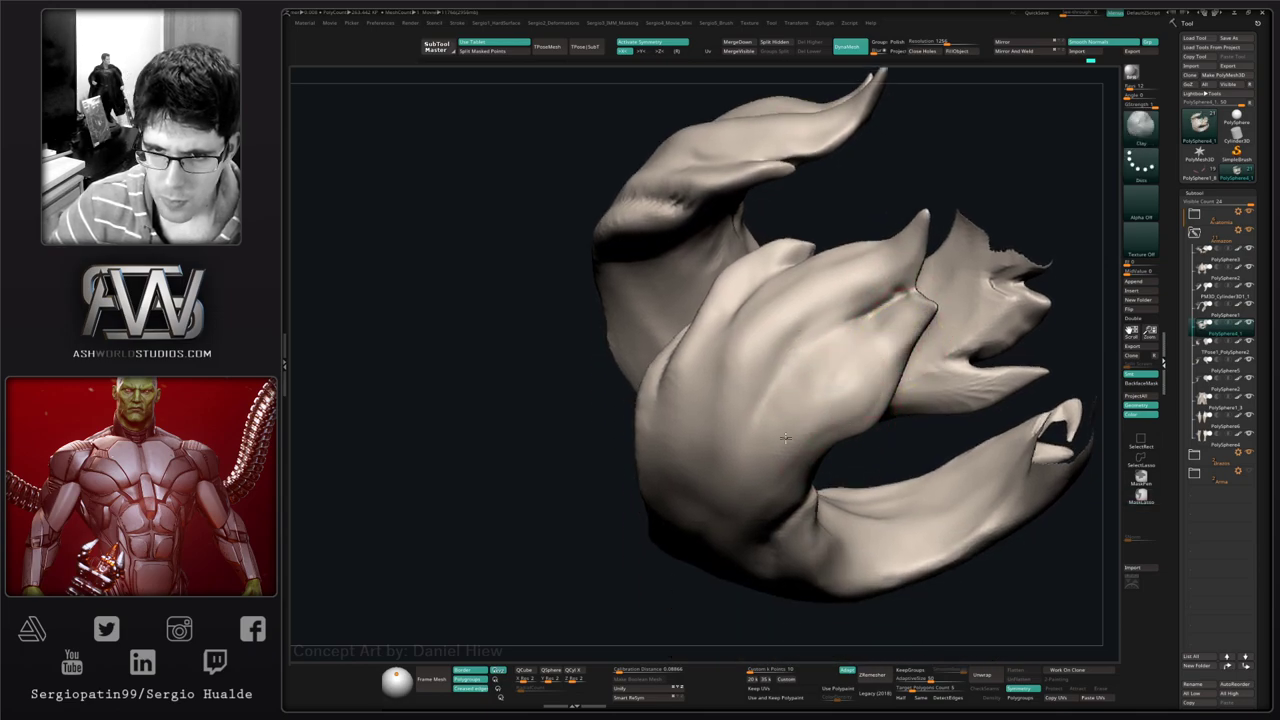
- Sculpt broad folds and raised forms across the chest plate's outer side with the Clay brush
mouse_move(852, 332)
left_mouse_down()
mouse_move(794, 391)
mouse_move(804, 353)
left_mouse_up()
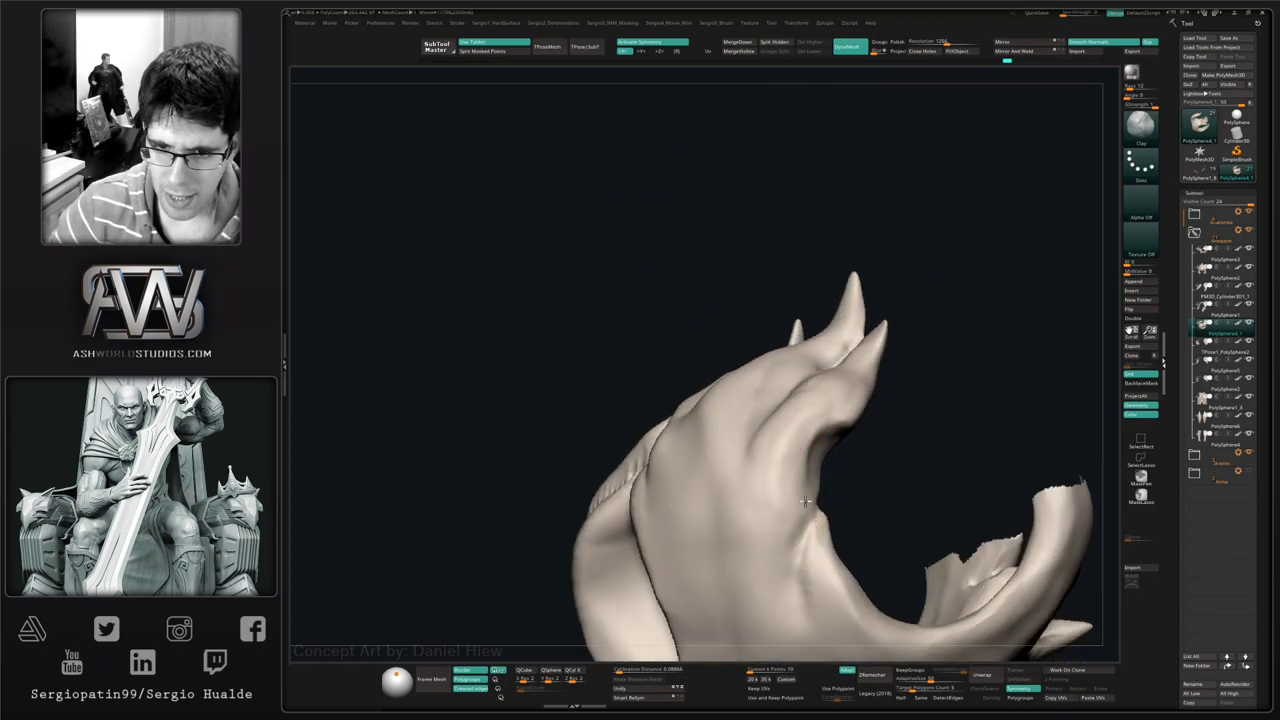
right_click_drag(795, 552, 825, 507)
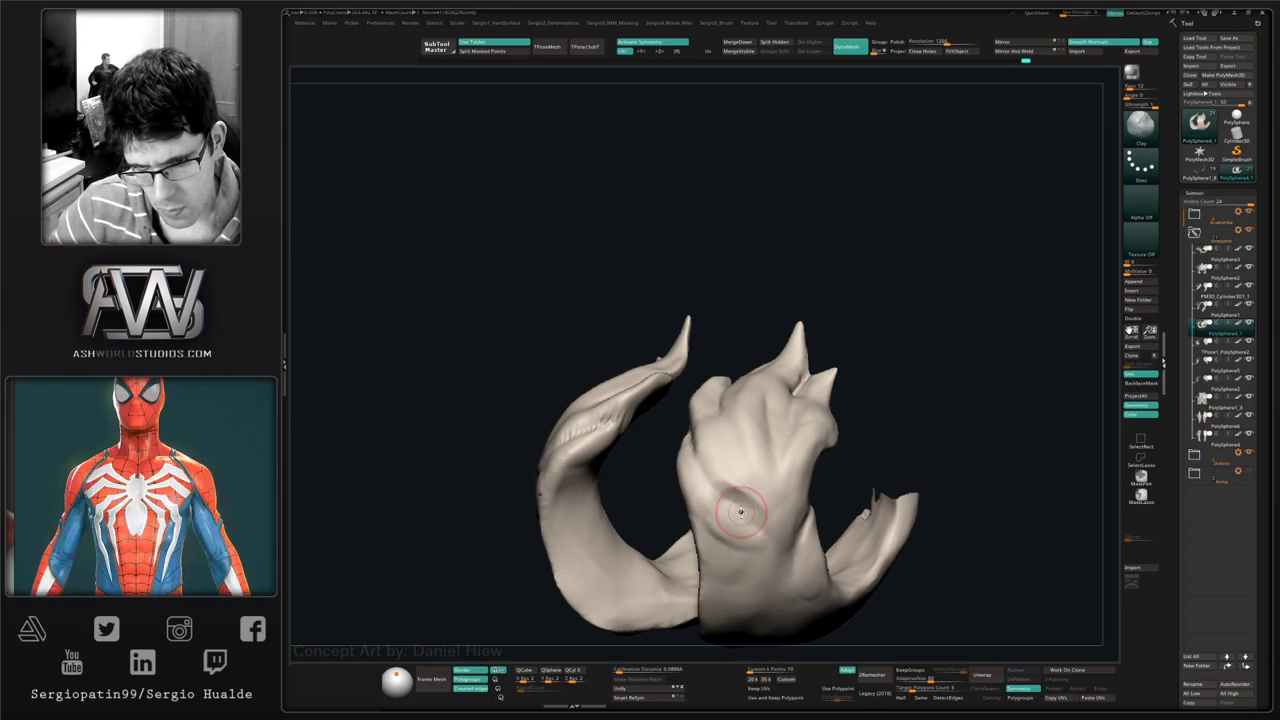
mouse_move(744, 590)
right_mouse_down("alt")
mouse_move(760, 478)
mouse_move(746, 427)
right_mouse_up("alt")
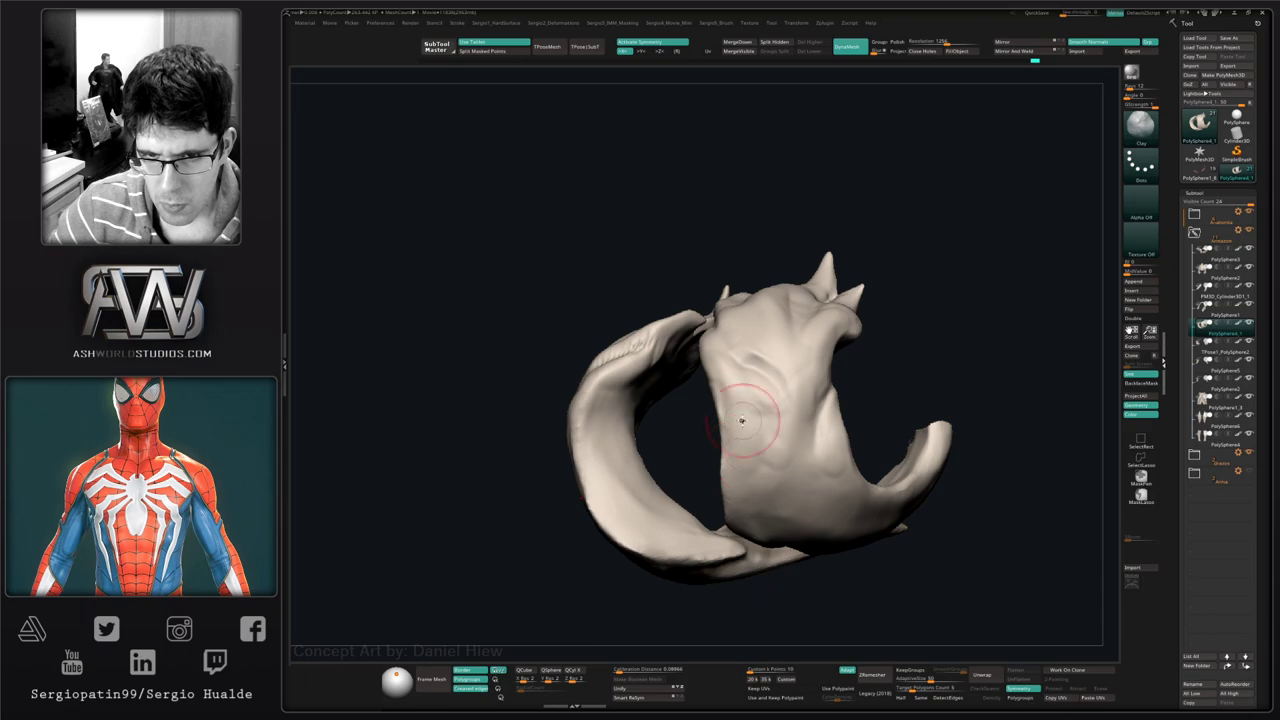
right_click_drag(805, 505, 815, 431)
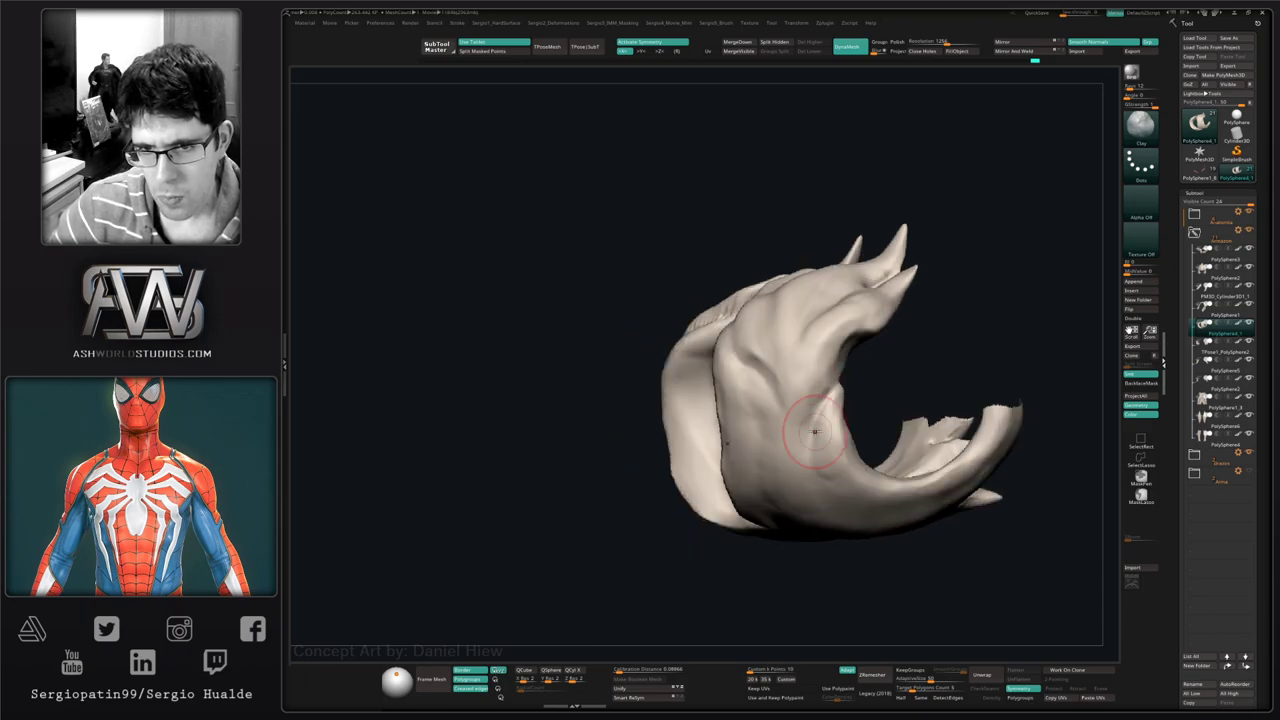
- Bring back the full figure, select the fleshy body, and isolate it around the head and neck
mouse_move(802, 514)
right_mouse_down()
mouse_move(866, 337)
mouse_move(863, 466)
right_mouse_up()
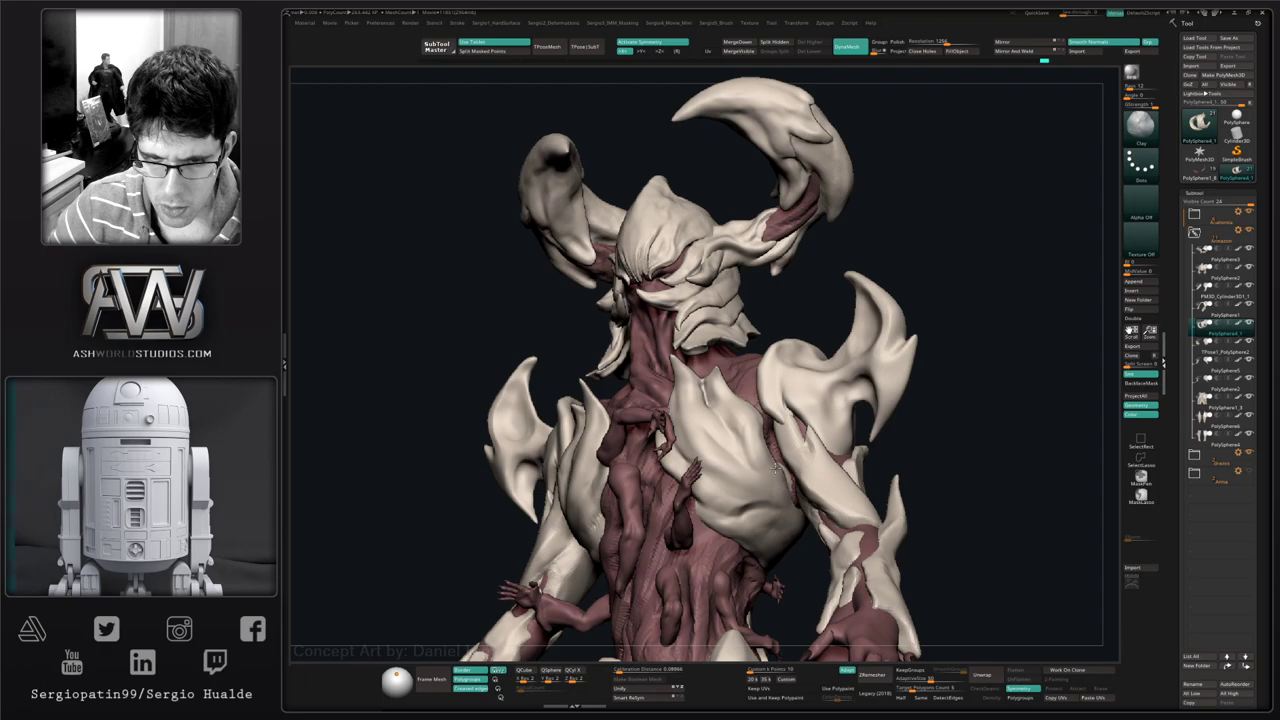
mouse_move(775, 467)
right_mouse_down()
mouse_move(800, 440)
mouse_move(790, 394)
mouse_move(909, 507)
mouse_move(790, 394)
mouse_move(804, 413)
right_mouse_up()
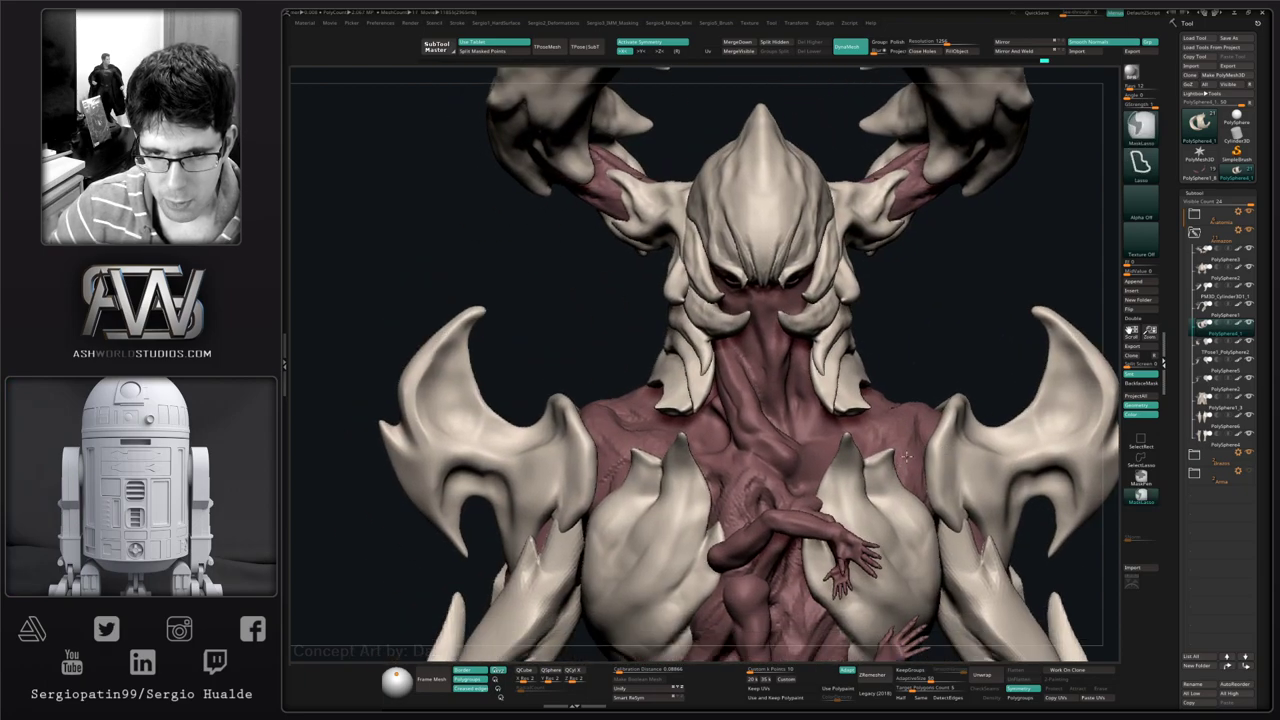
left_click(806, 418, "alt")
right_click_drag(736, 372, 754, 437, "ctrl")
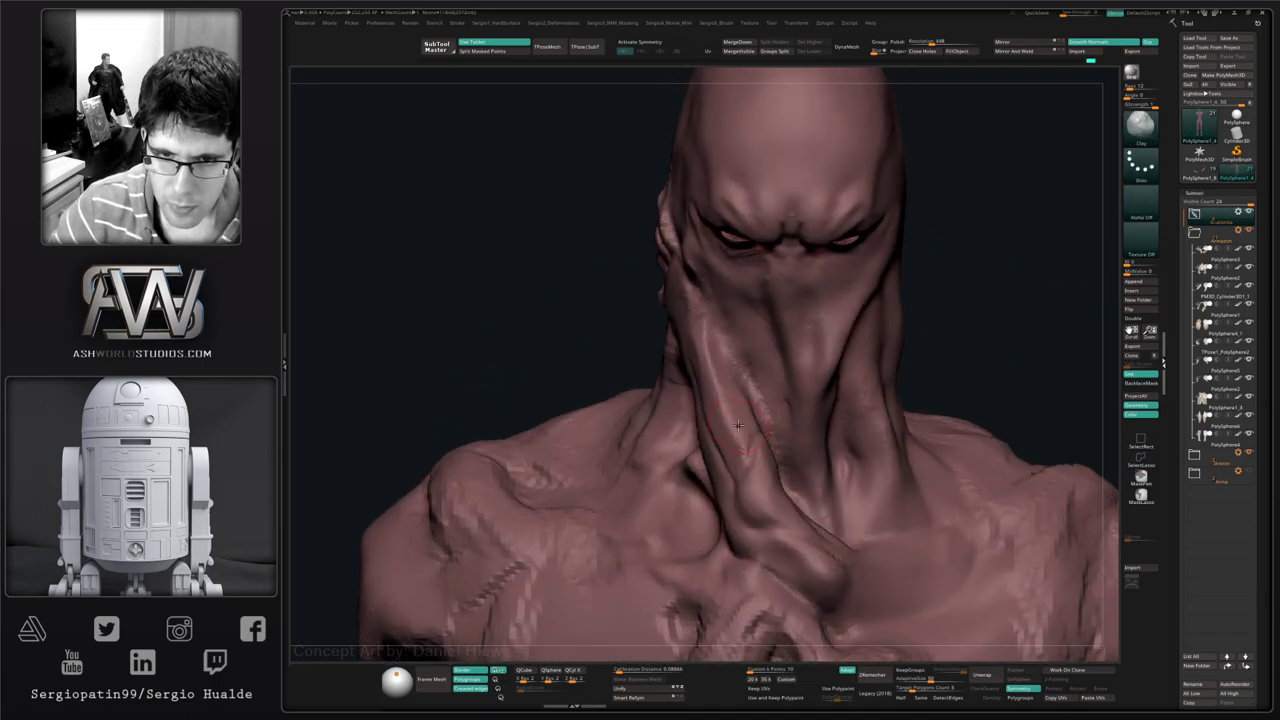
- Define the forearm crossing the lower face with the Clay and DamStandard brushes, smoothing its transition into the neck
mouse_move(729, 437)
right_mouse_down()
mouse_move(744, 439)
mouse_move(694, 428)
mouse_move(754, 418)
right_mouse_up()
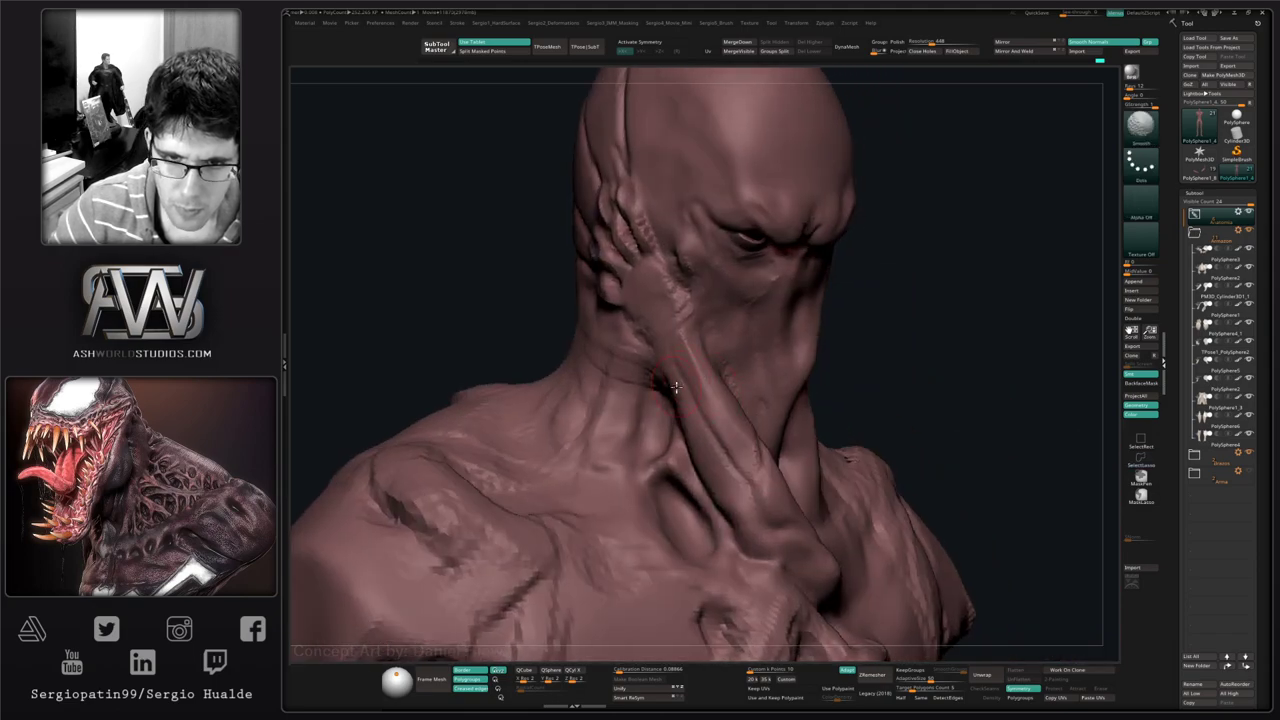
right_click_drag(675, 387, 687, 394)
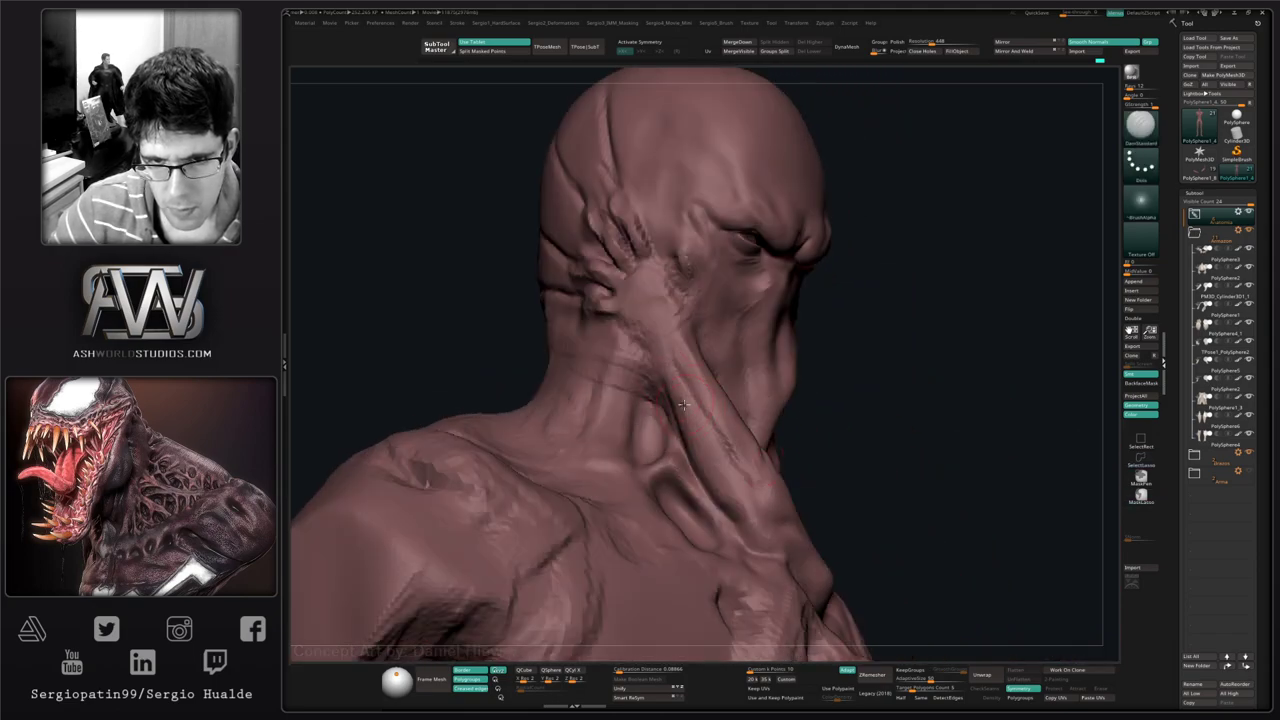
mouse_move(773, 484)
right_mouse_down()
mouse_move(752, 467)
mouse_move(734, 333)
mouse_move(743, 394)
right_mouse_up()
mouse_move(739, 395)
right_mouse_down()
mouse_move(758, 406)
mouse_move(738, 393)
right_mouse_up()
- Raise muscle and tendon ridges along the forearm with the Standard brush, using backface masking
key("b")
key("s")
key("t")
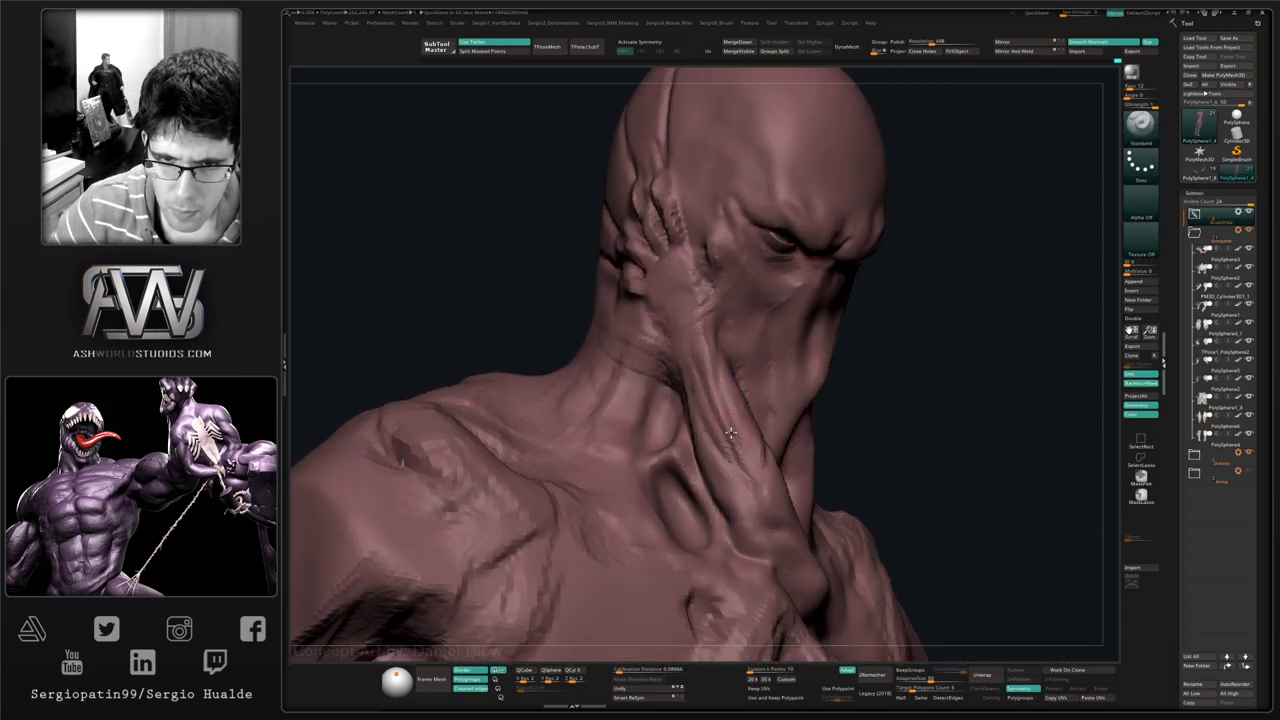
mouse_move(733, 452)
right_mouse_down()
mouse_move(771, 455)
mouse_move(716, 461)
right_mouse_up()
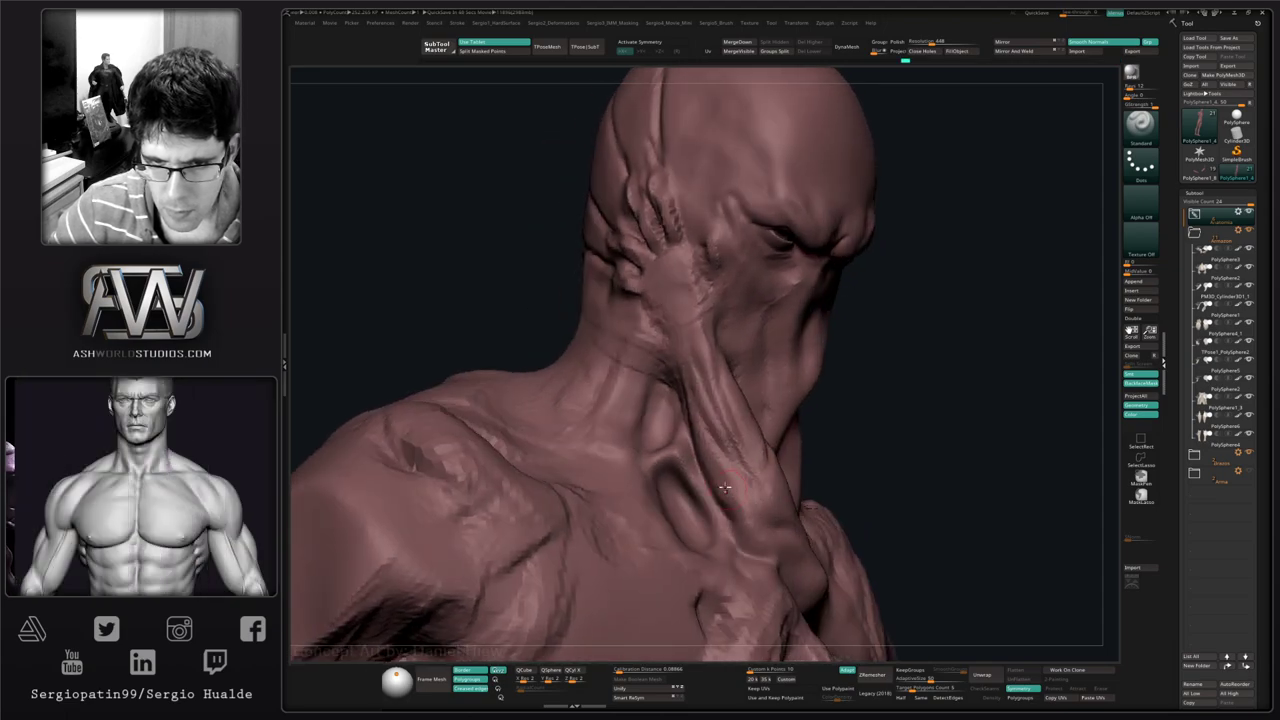
mouse_move(740, 510)
right_mouse_down()
mouse_move(722, 508)
mouse_move(740, 511)
mouse_move(745, 536)
right_mouse_up()
right_click_drag(708, 498, 727, 502)
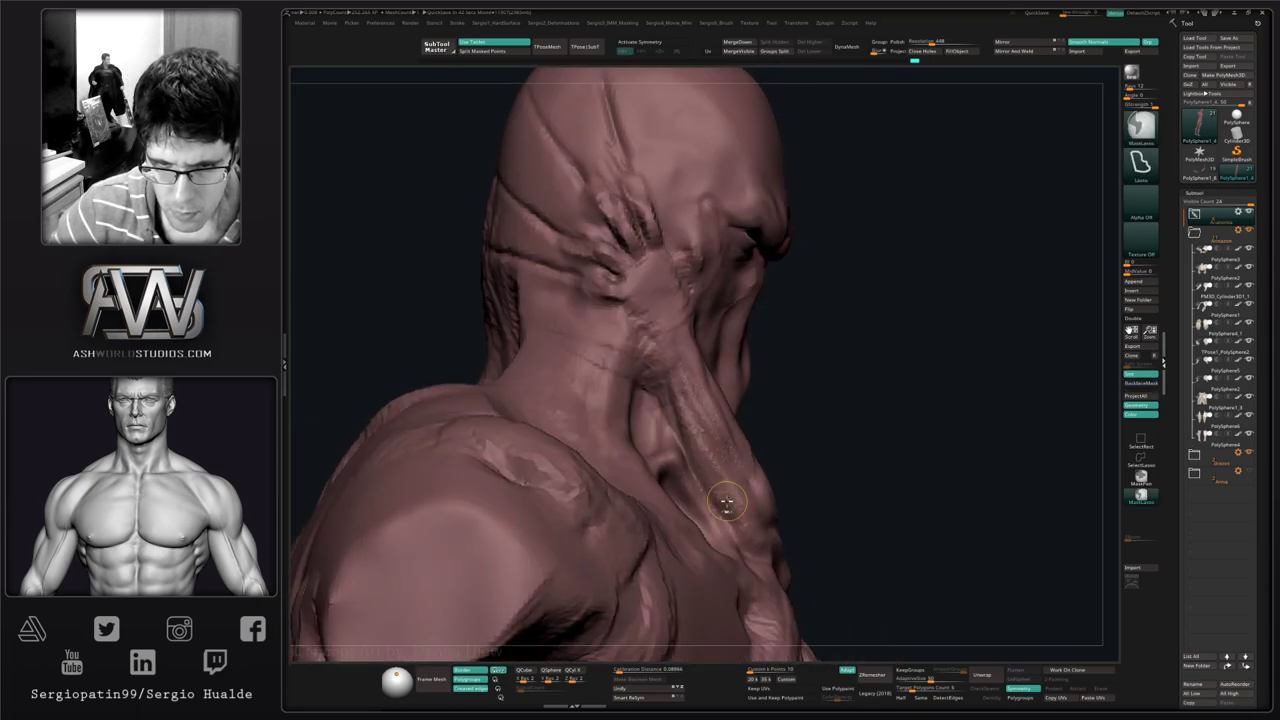
- Soften the forearm ridges and deepen the creases between its muscles with the DamStandard brush
right_click_drag(697, 451, 705, 441)
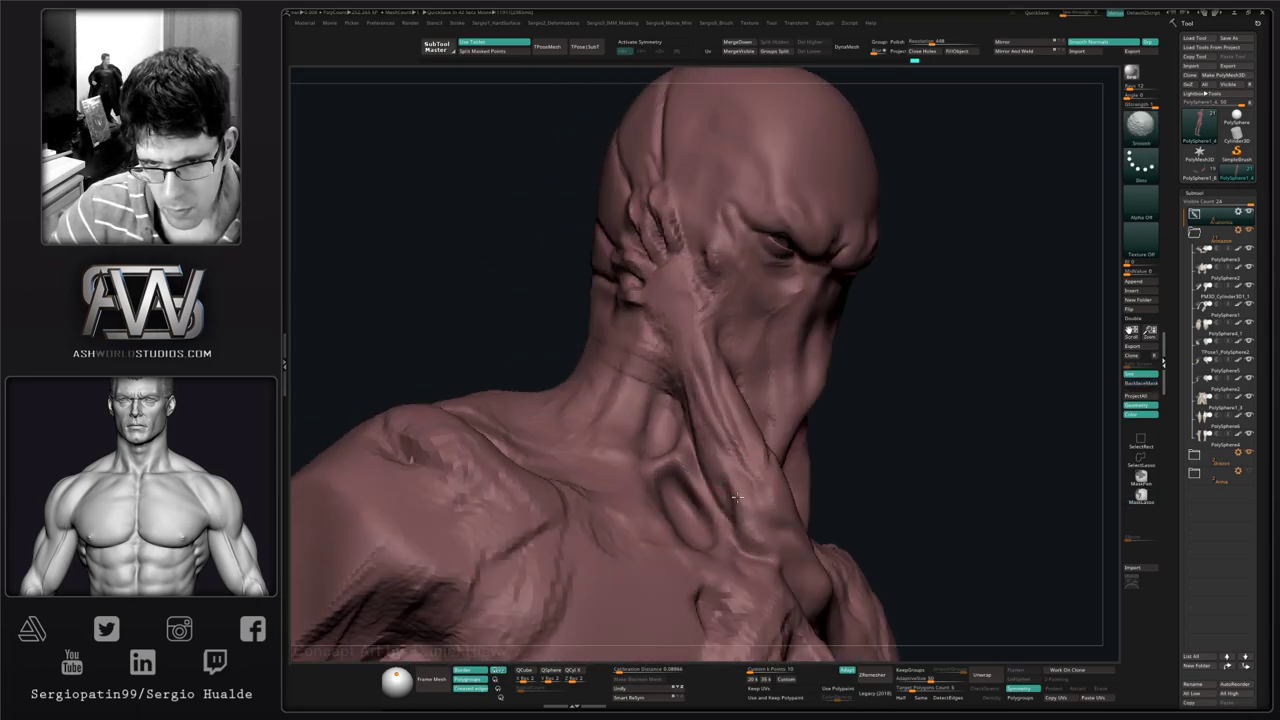
key("ctrl+1")
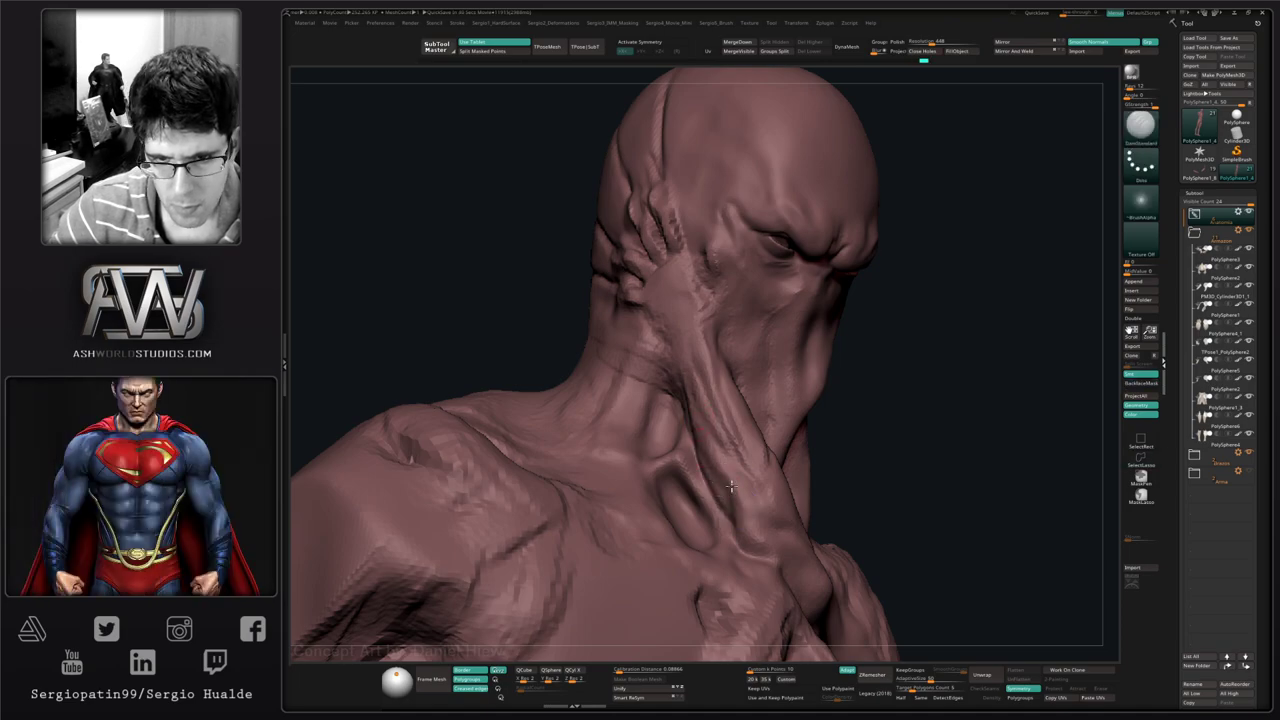
right_click_drag(732, 487, 725, 480)
mouse_move(683, 420)
right_mouse_down()
mouse_move(708, 415)
mouse_move(688, 444)
mouse_move(676, 408)
mouse_move(714, 403)
right_mouse_up()
right_click_drag(700, 447, 690, 425)
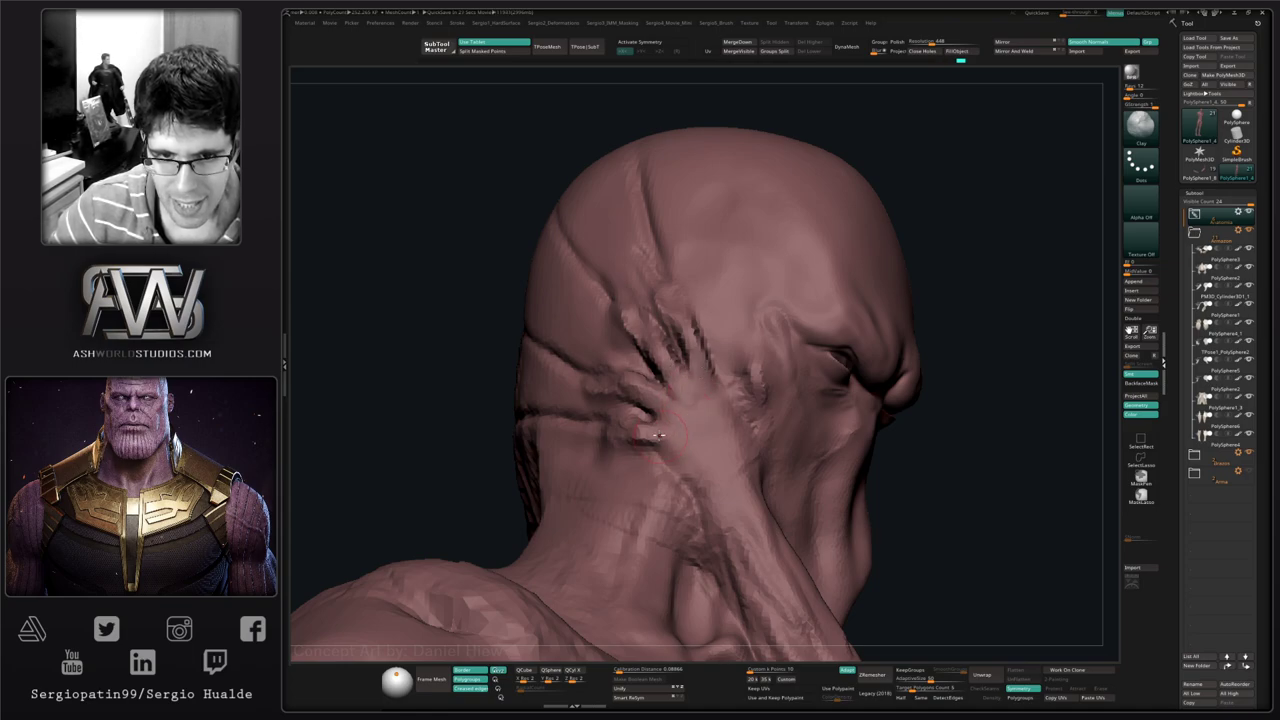
- Sculpt tendons on the back of the hand gripping the head with the DamStandard and Standard brushes
mouse_move(701, 438)
right_mouse_down()
mouse_move(695, 403)
mouse_move(671, 405)
right_mouse_up()
key("b")
key("d")
key("s")
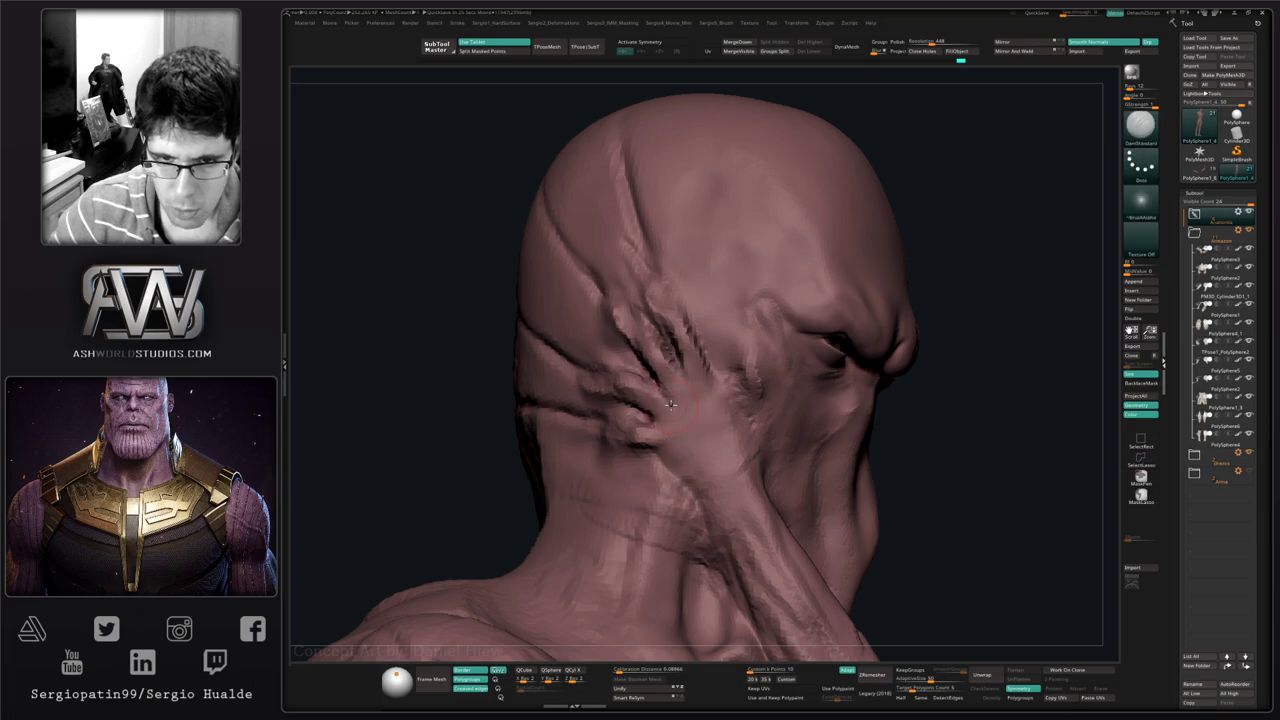
key("b")
key("s")
key("t")
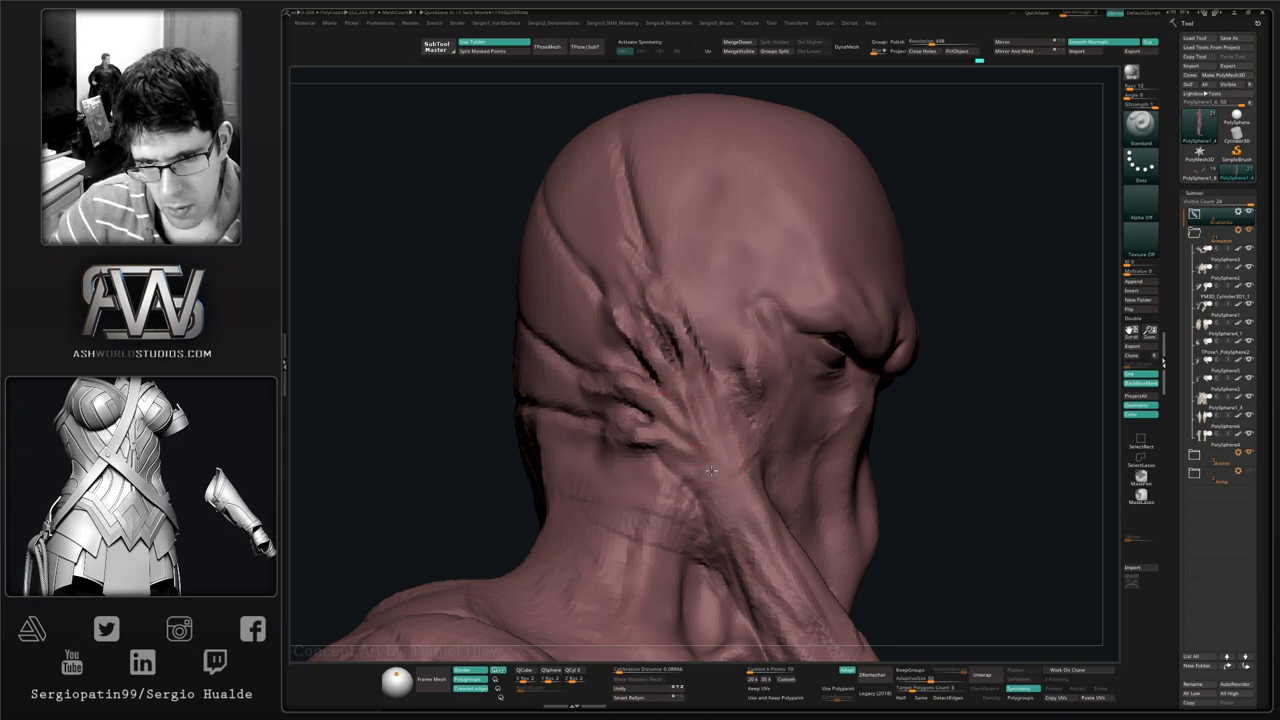
key("shift")
left_click_drag(719, 396, 731, 423)
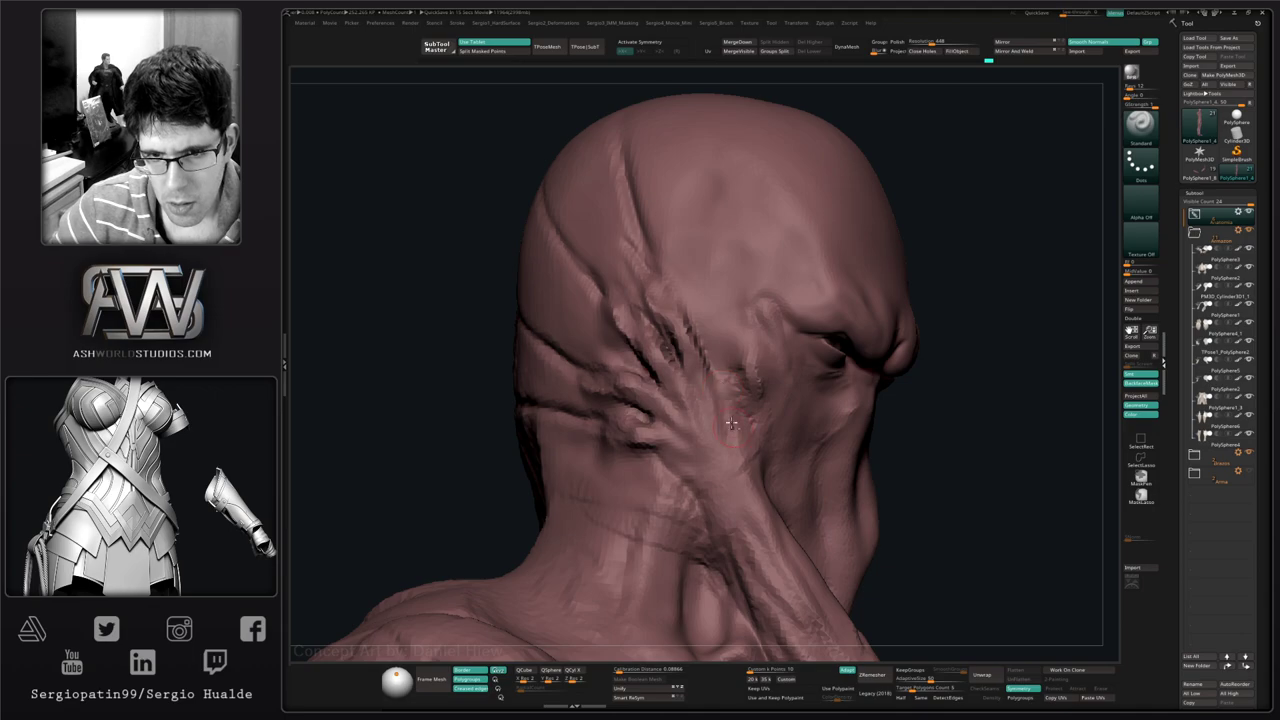
- Refine the forearm's shape across the cheek and chin with the Move and Clay brushes, smoothing its inner edge
mouse_move(733, 422)
right_mouse_down()
mouse_move(718, 446)
mouse_move(729, 459)
mouse_move(722, 440)
mouse_move(742, 418)
mouse_move(812, 424)
mouse_move(748, 332)
right_mouse_up()
key("s")
key("b")
key("m")
key("v")
mouse_move(748, 332)
right_mouse_down("ctrl")
mouse_move(800, 470)
mouse_move(756, 484)
right_mouse_up("ctrl")
key("shift")
key("s")
key("shift")
key("s")
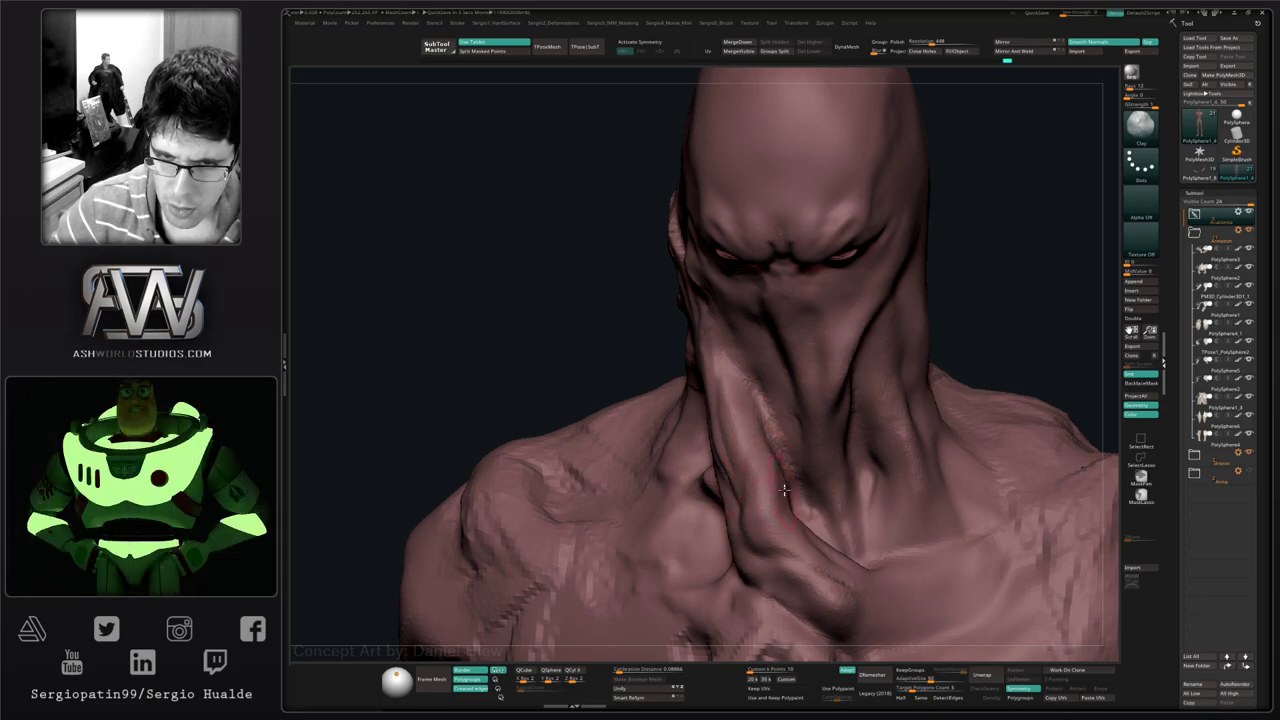
right_click_drag(784, 490, 786, 504)
key("shift")
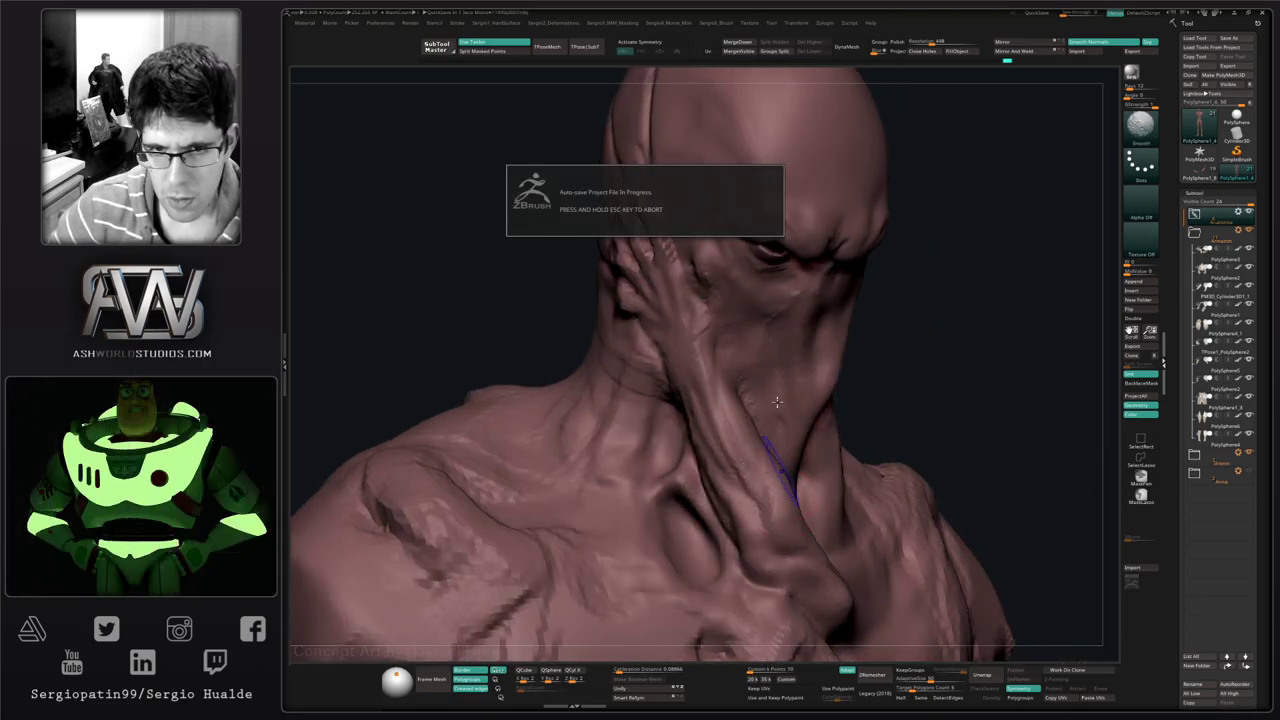
right_click_drag(791, 415, 777, 420, "shift")
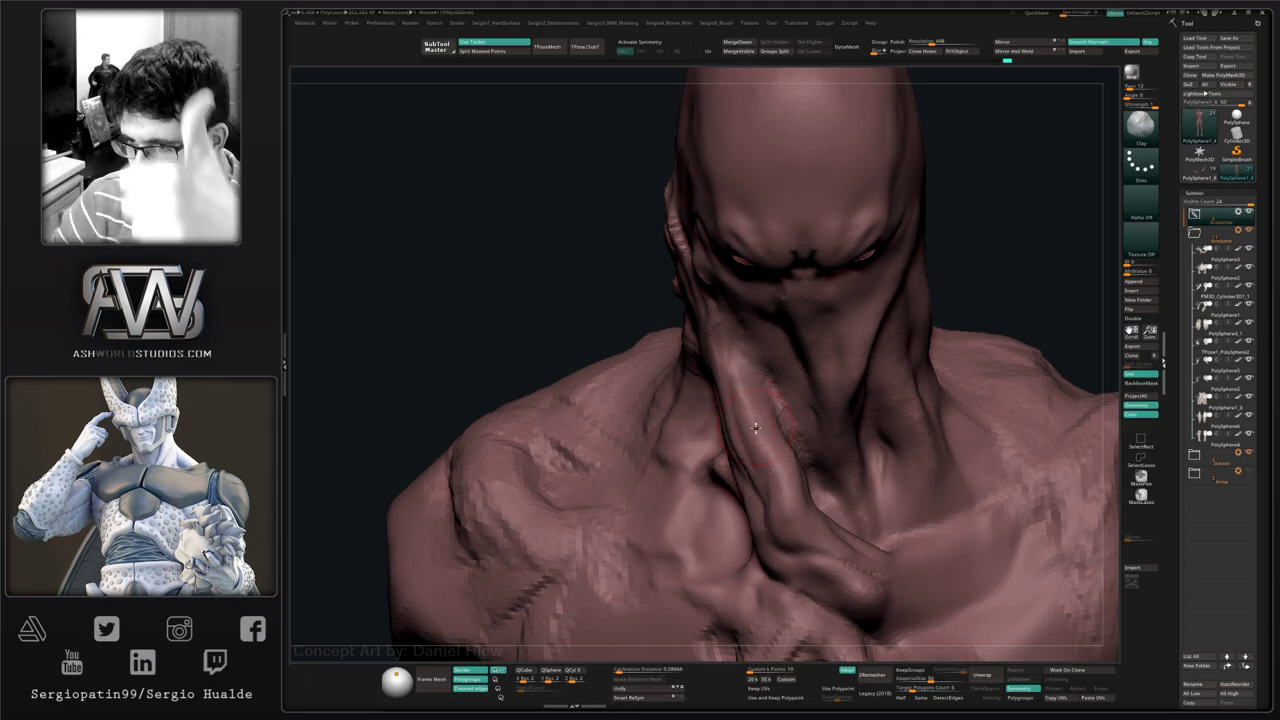
- Smooth the forearm's inner edge beside the chin and sharpen its muscle creases with the DamStandard brush
left_click_drag(781, 460, 786, 498, "shift")
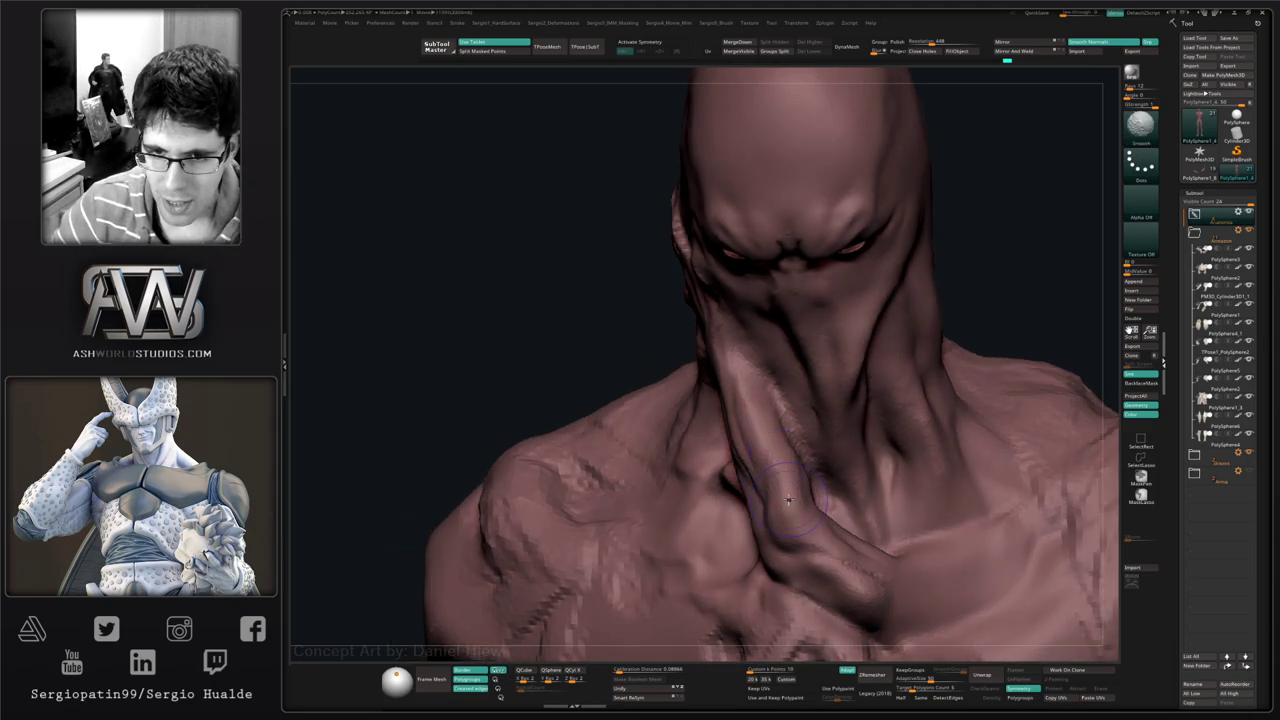
right_click_drag(850, 480, 796, 462)
left_click_drag(778, 374, 786, 477, "shift")
right_click_drag(791, 452, 779, 427, "shift")
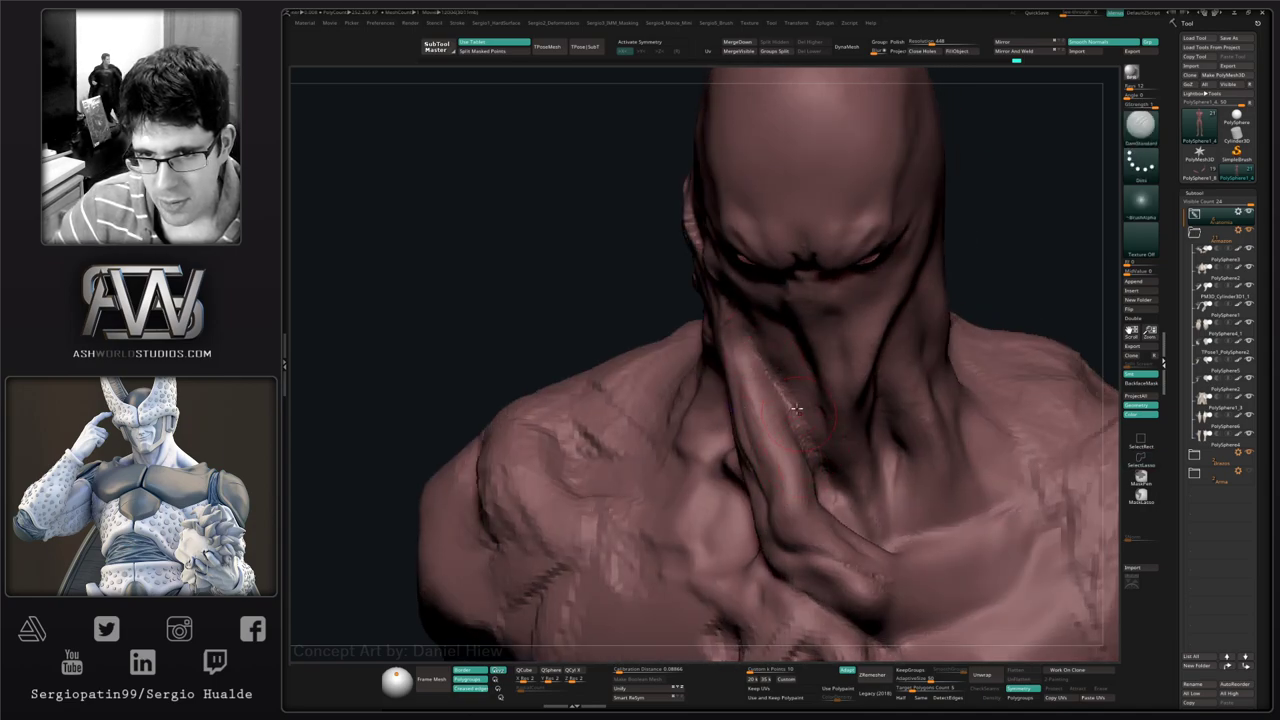
mouse_move(796, 408)
right_mouse_down()
mouse_move(806, 476)
mouse_move(781, 440)
mouse_move(782, 494)
right_mouse_up()
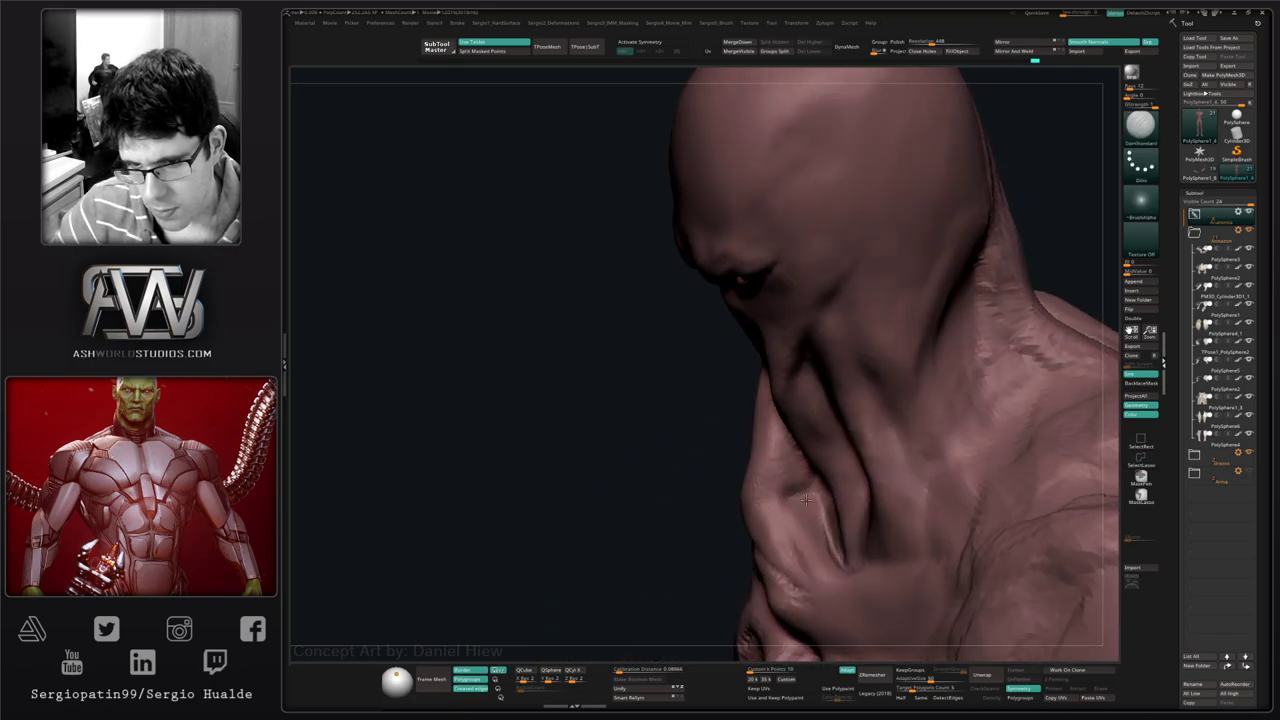
left_click_drag(822, 530, 786, 480, "shift")
right_click_drag(786, 480, 836, 478)
left_click_drag(792, 420, 792, 515, "shift")
mouse_move(792, 480)
right_mouse_down()
mouse_move(838, 466)
mouse_move(726, 491)
right_mouse_up()
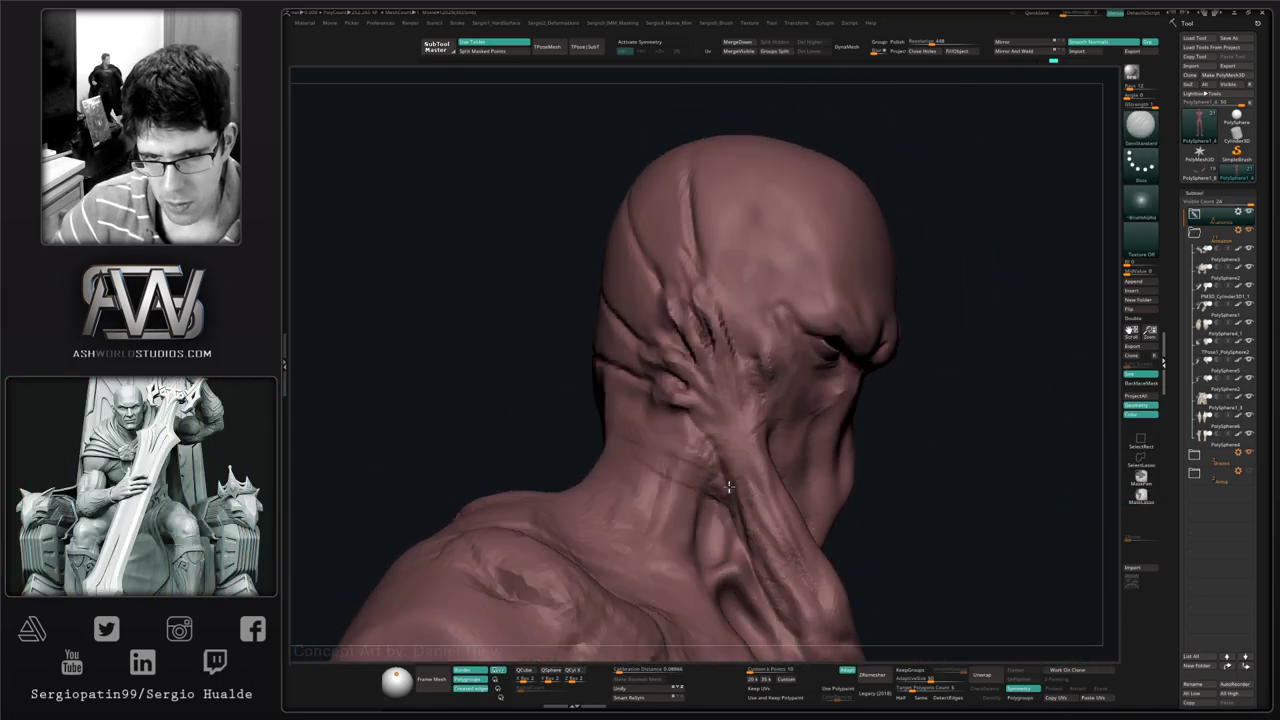
- Build up the base of the palm and wrist against the side of the neck with the Clay brush
key("b")
key("c")
key("l")
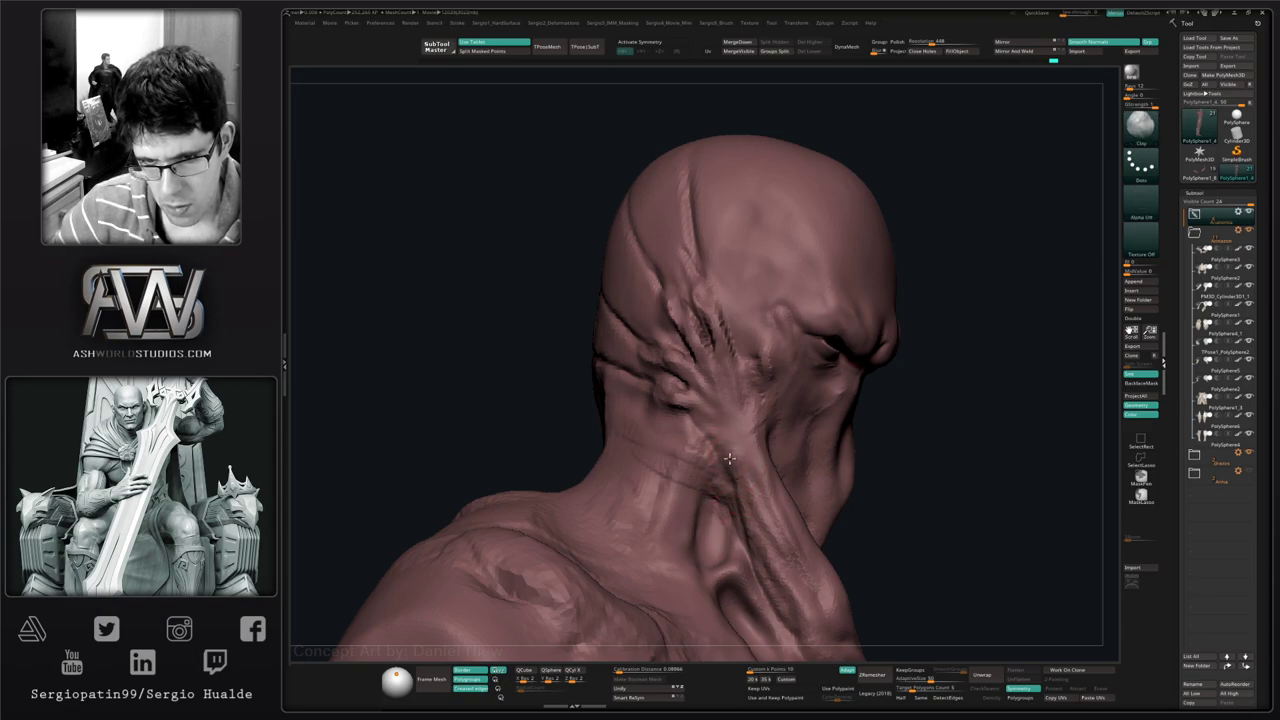
key("shift")
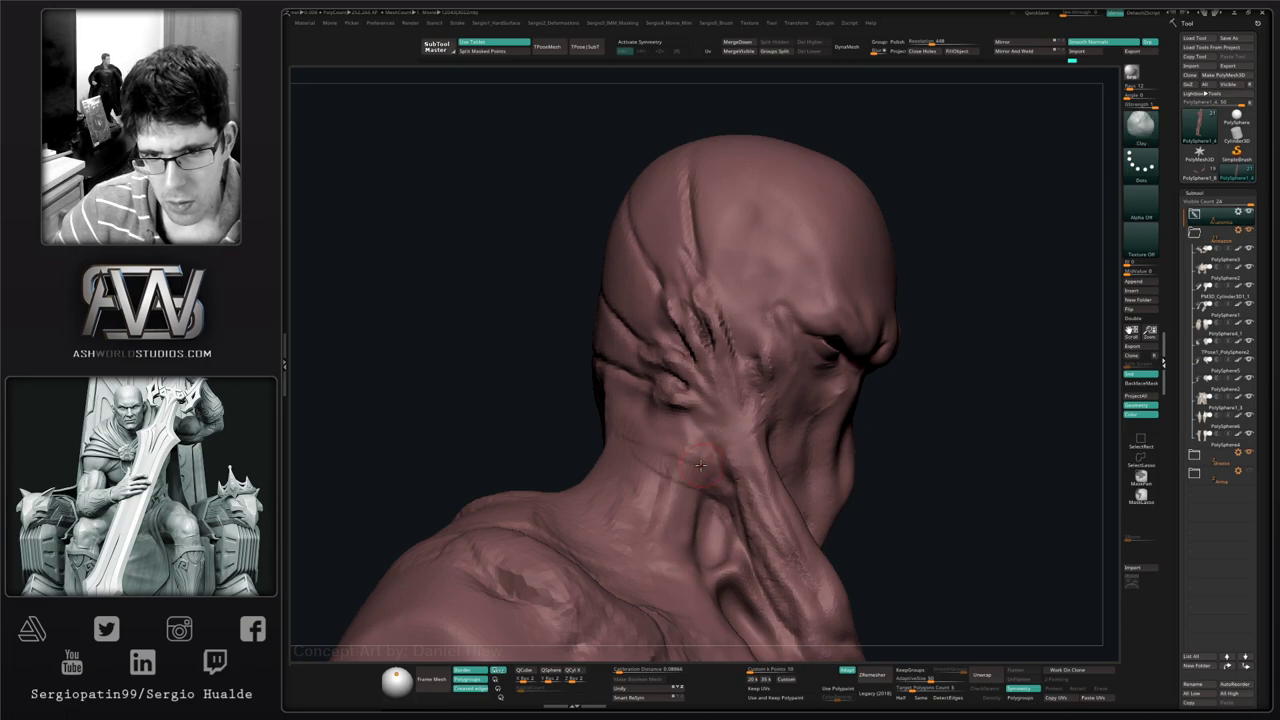
right_click_drag(709, 440, 707, 459, "ctrl")
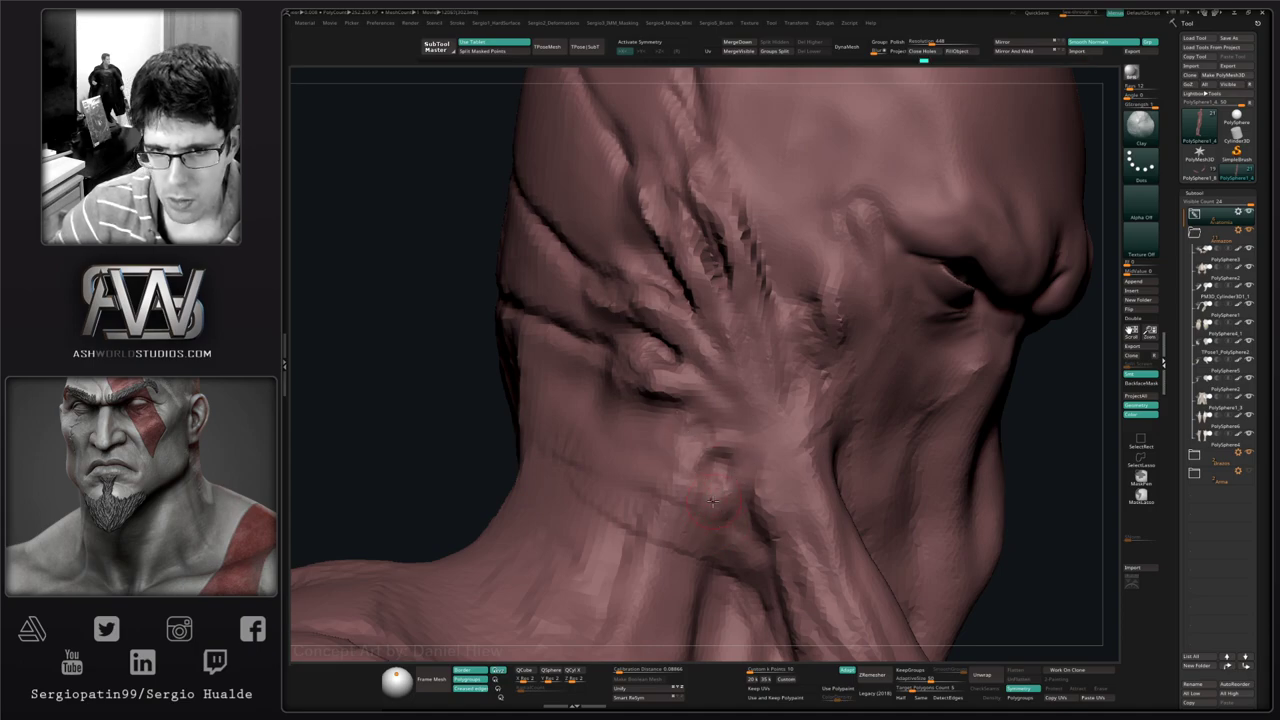
right_click_drag(876, 432, 863, 417)
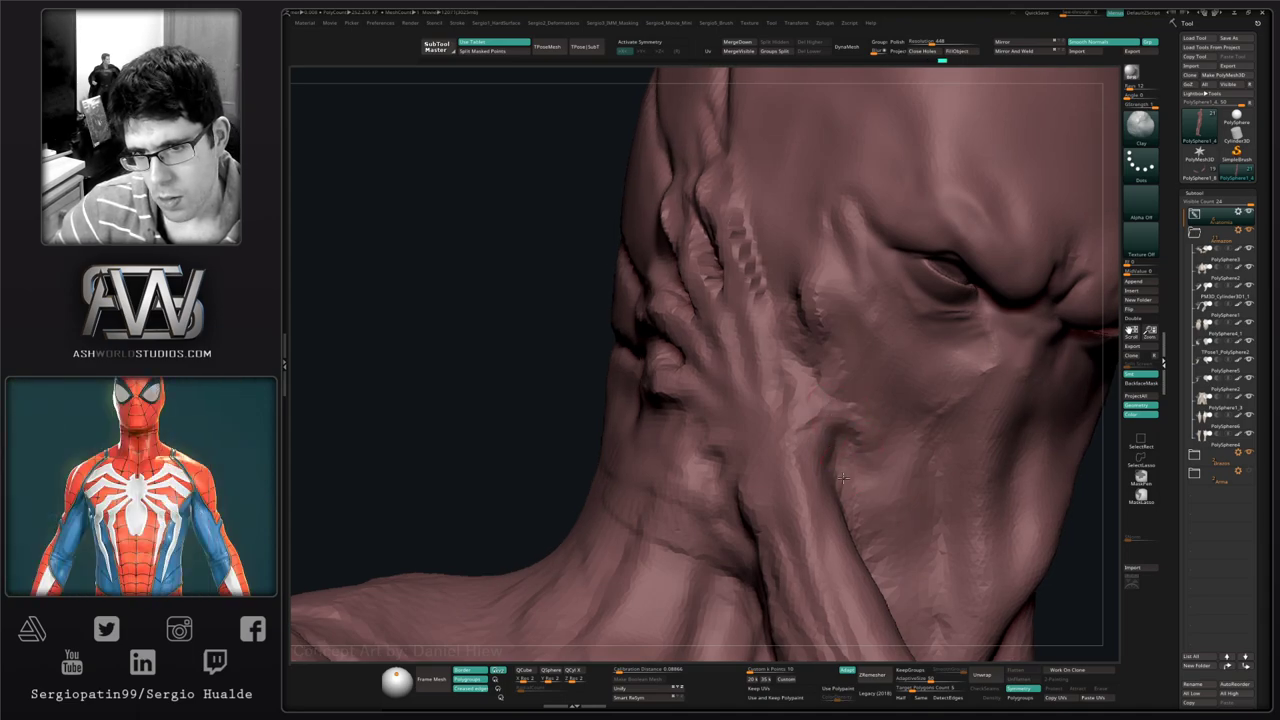
- Carve deeper creases under the wrist and along the fingers stretched over the head with the DamStandard brush
mouse_move(863, 491)
right_mouse_down("ctrl")
mouse_move(846, 449)
mouse_move(880, 449)
mouse_move(804, 400)
mouse_move(817, 466)
mouse_move(733, 340)
mouse_move(722, 492)
right_mouse_up("ctrl")
right_click_drag(722, 492, 726, 510, "ctrl")
key("b")
key("d")
key("s")
mouse_move(730, 488)
left_mouse_down()
mouse_move(728, 426)
mouse_move(739, 527)
mouse_move(730, 464)
mouse_move(685, 526)
mouse_move(676, 487)
mouse_move(697, 523)
left_mouse_up()
right_click_drag(697, 523, 737, 492)
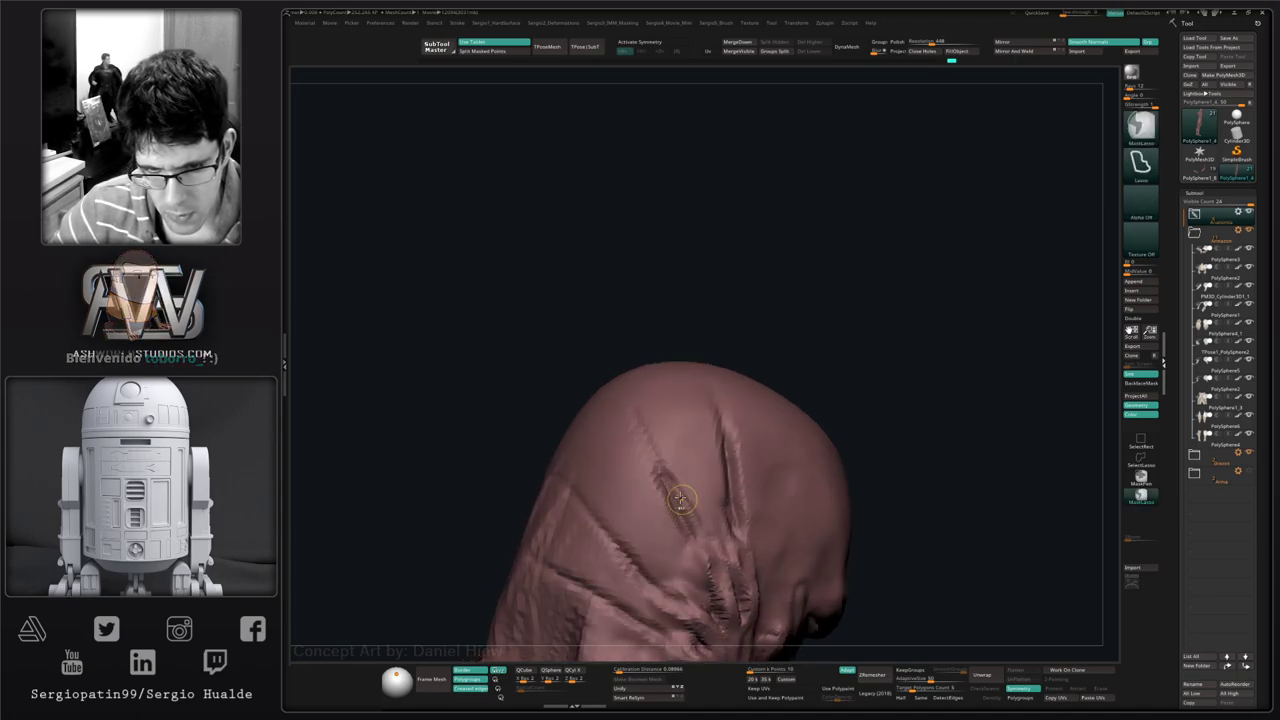
left_click_drag(692, 528, 674, 491)
left_click_drag(600, 518, 636, 569)
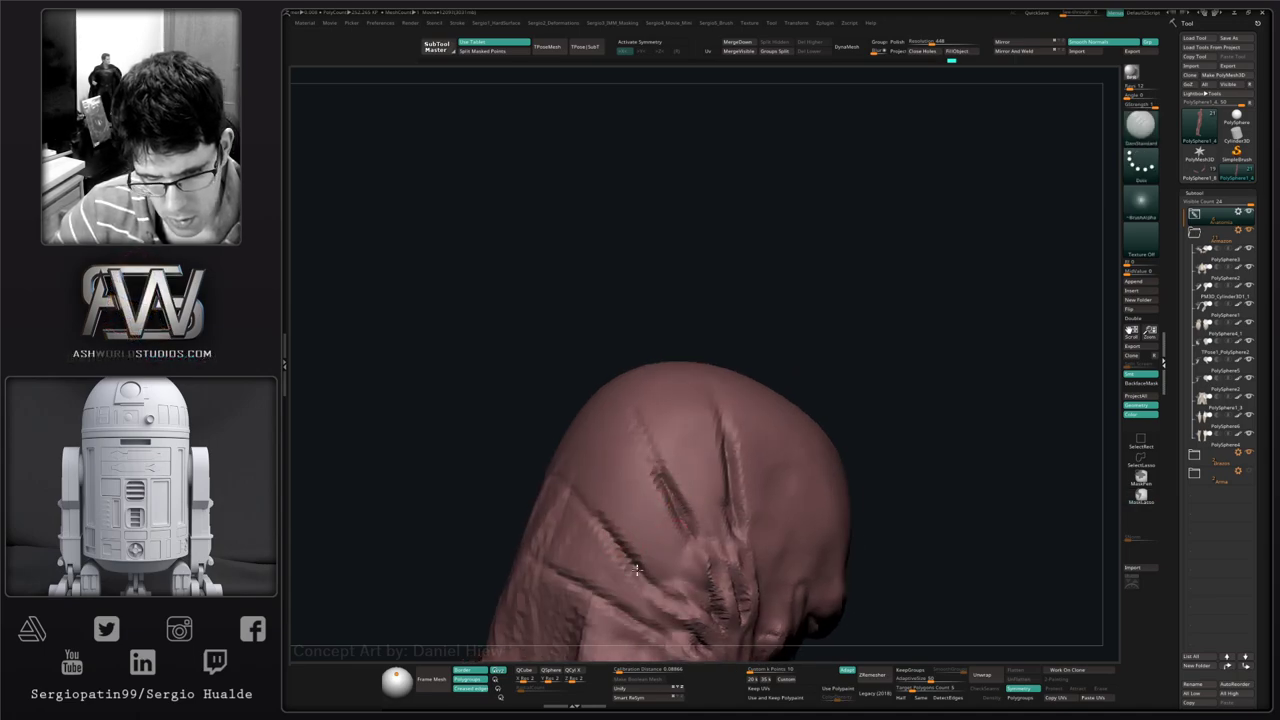
mouse_move(643, 572)
right_mouse_down()
mouse_move(652, 518)
mouse_move(778, 474)
mouse_move(765, 498)
mouse_move(869, 483)
mouse_move(832, 496)
mouse_move(843, 473)
mouse_move(937, 500)
mouse_move(829, 455)
mouse_move(760, 465)
mouse_move(754, 503)
mouse_move(707, 450)
right_mouse_up()
- Refine the elbow resting on the upper chest with the Move, TrimDynamic, DamStandard and Clay brushes, smoothing its surface
key("b")
key("m")
key("v")
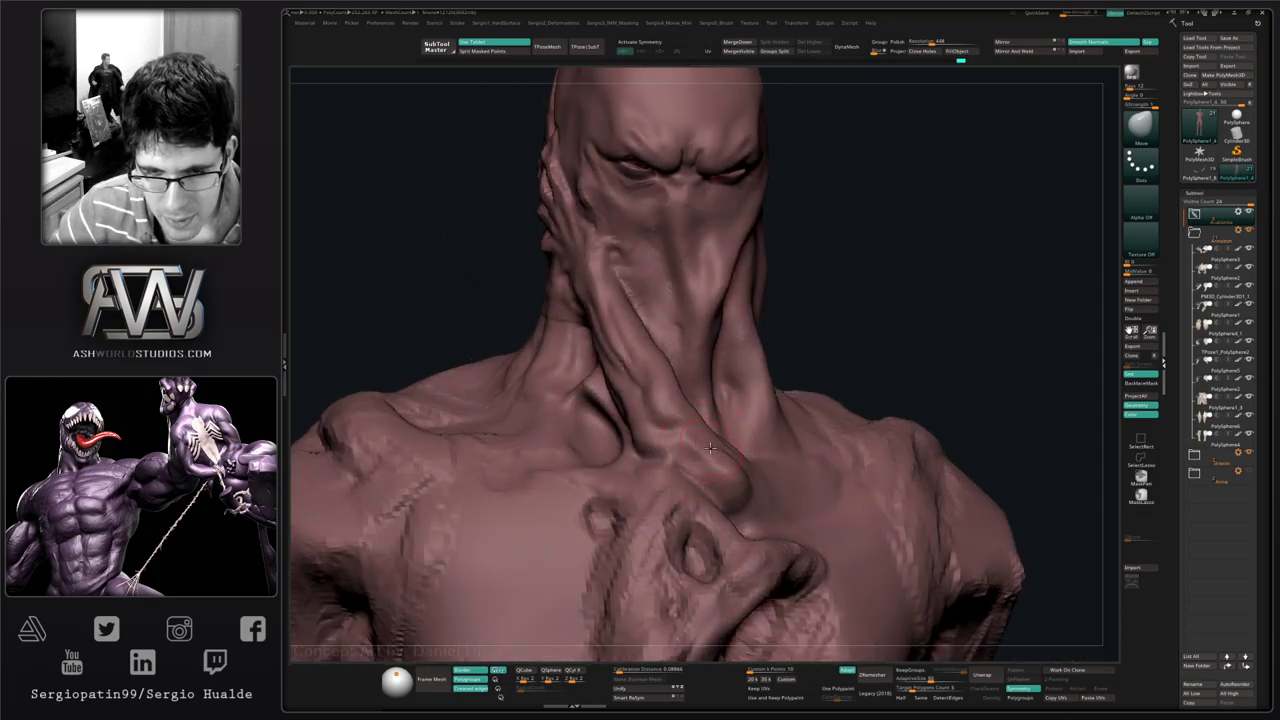
mouse_move(682, 443)
right_mouse_down()
mouse_move(632, 450)
mouse_move(699, 464)
right_mouse_up()
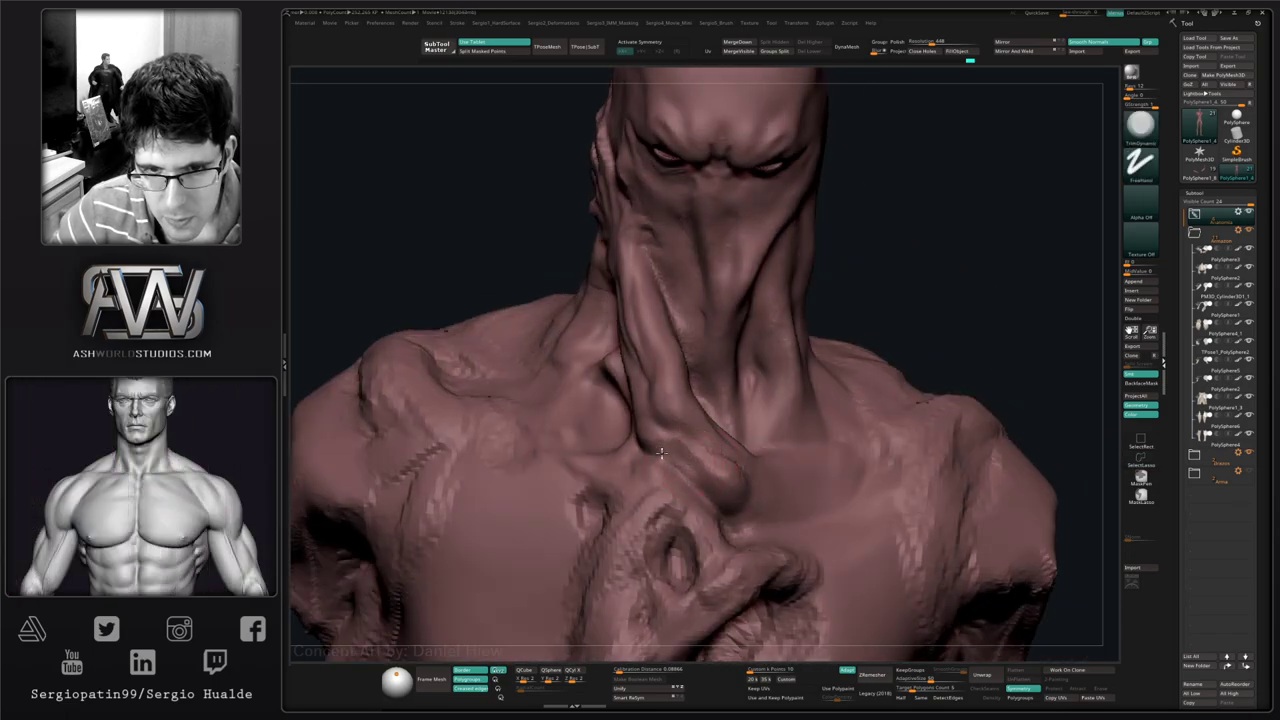
right_click_drag(634, 422, 693, 452)
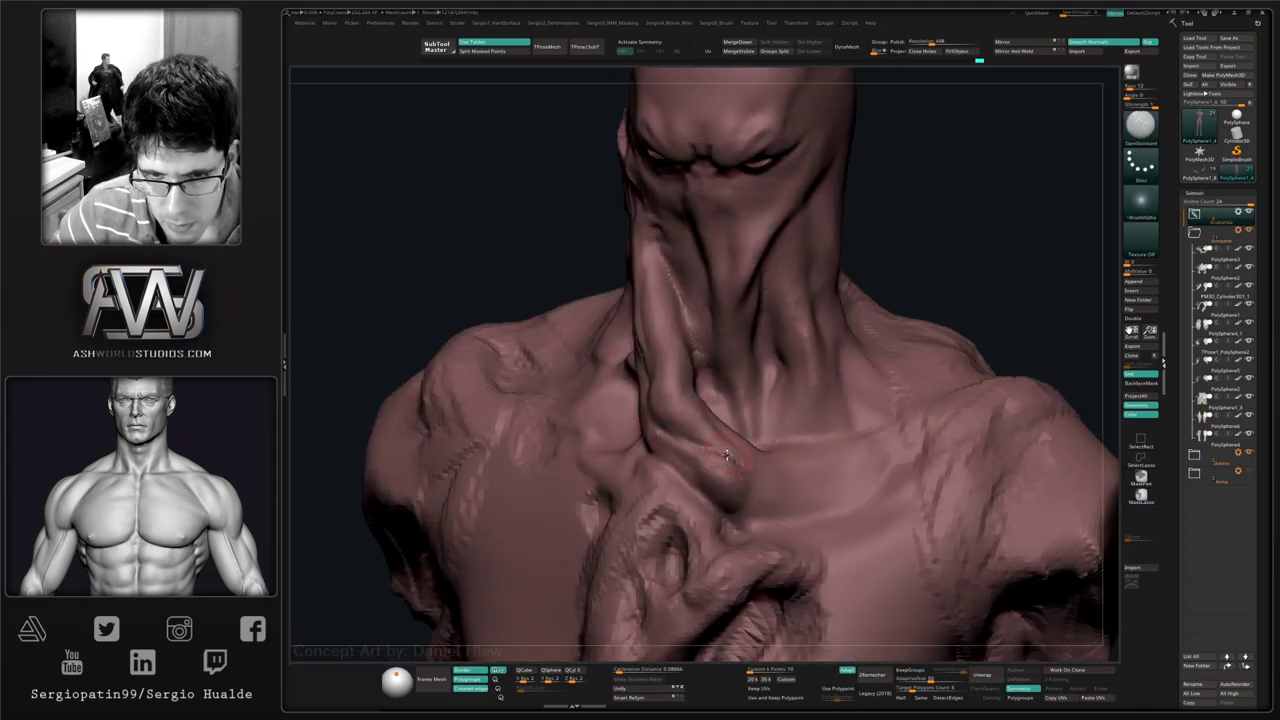
right_click_drag(727, 455, 686, 474)
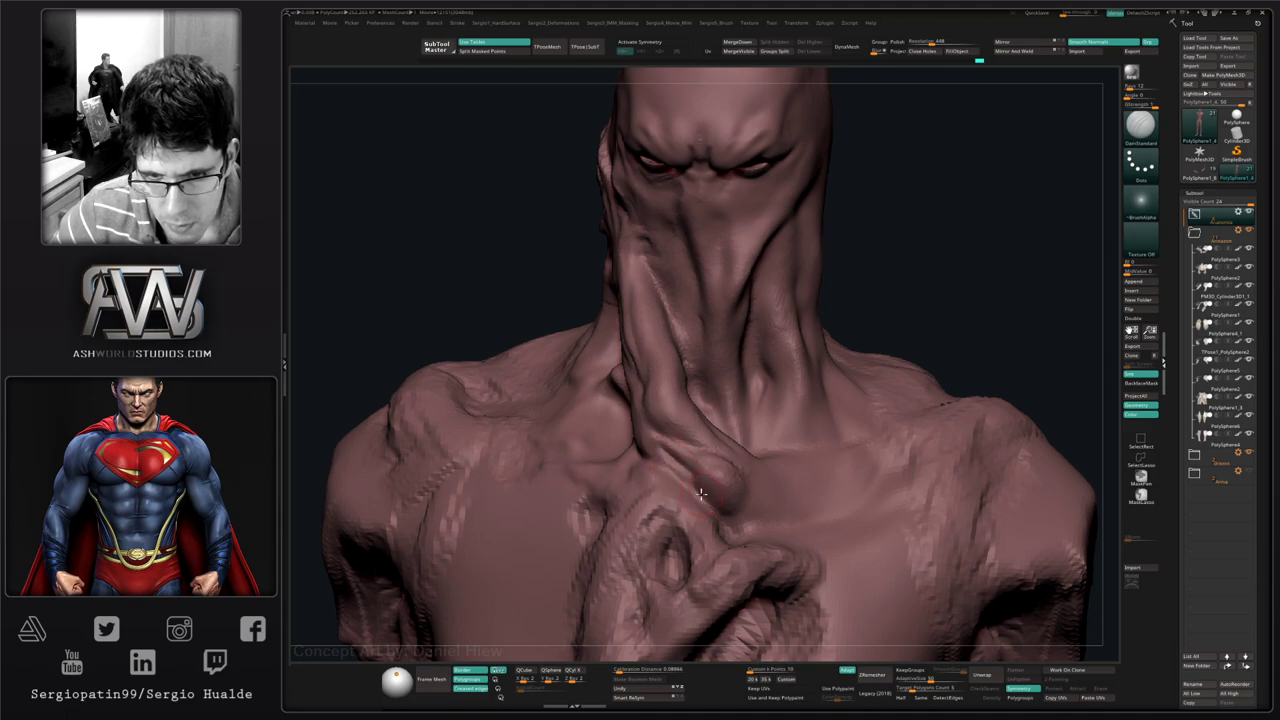
key("shift")
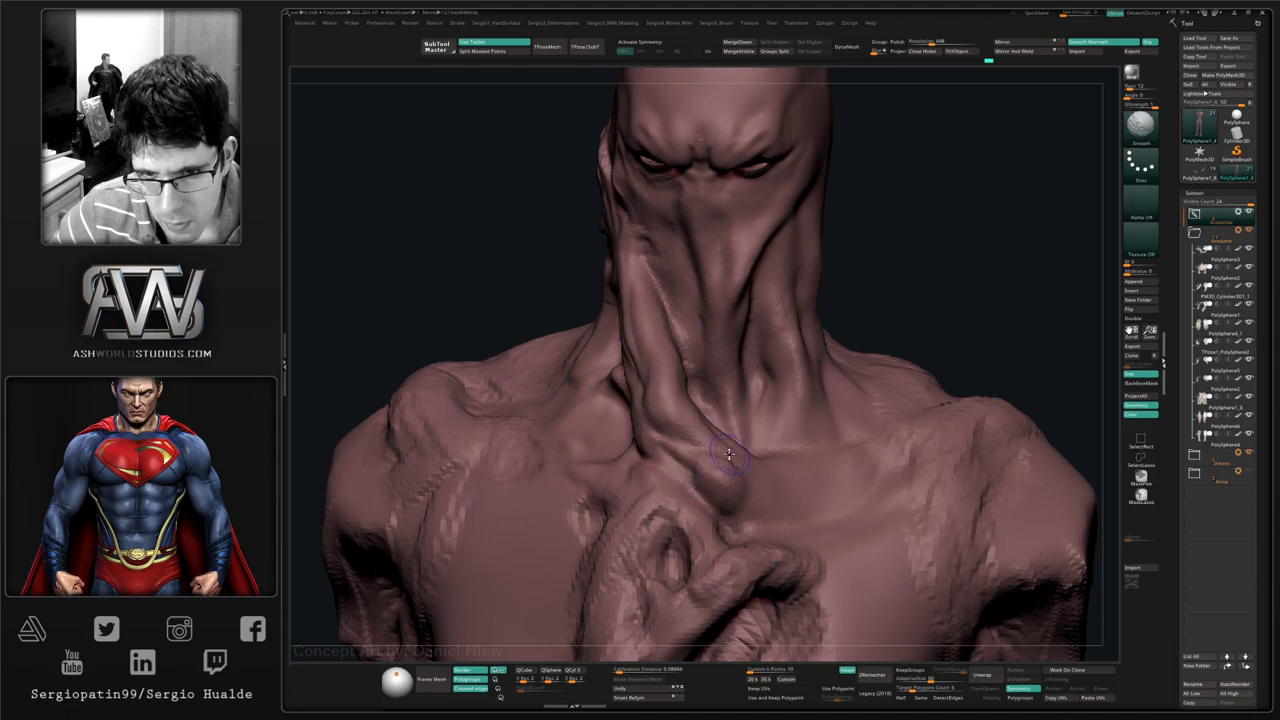
mouse_move(754, 470)
right_mouse_down()
mouse_move(684, 464)
mouse_move(744, 472)
right_mouse_up()
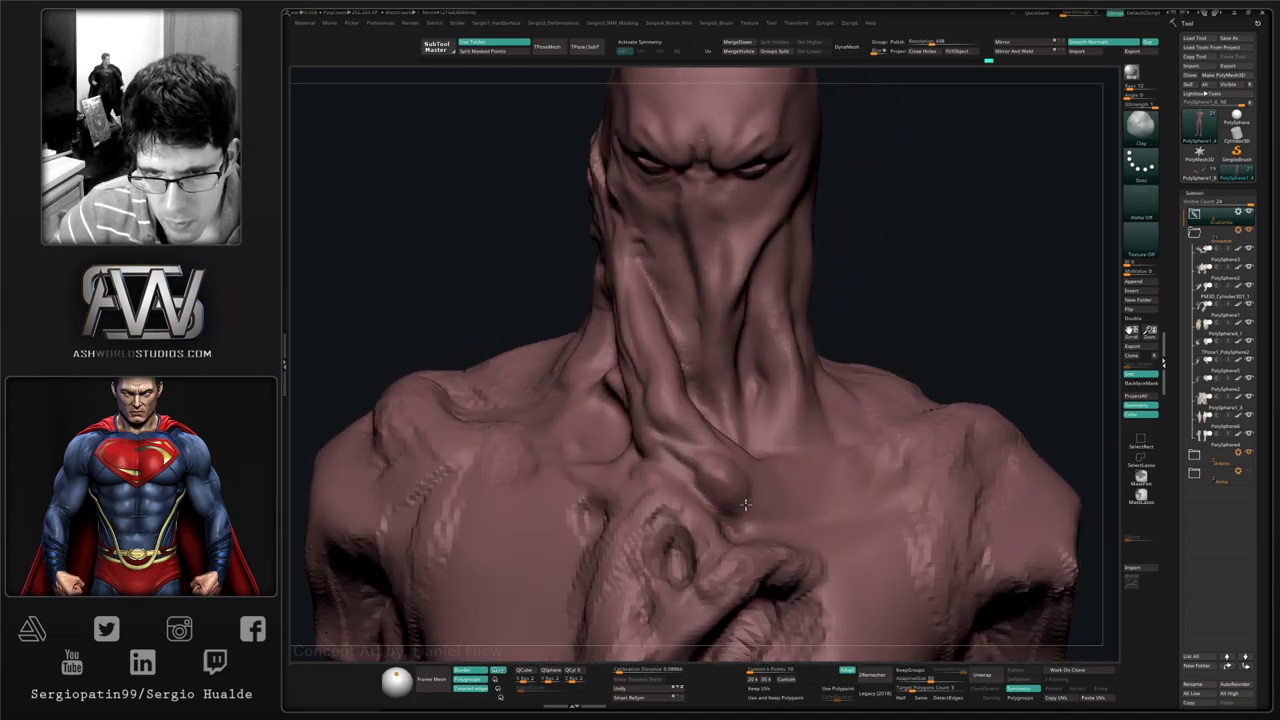
left_click_drag(745, 504, 750, 514)
right_click_drag(737, 514, 686, 480, "ctrl")
- Show the whole creature again and make the chest armour plates active for the Move brush, revealing their hidden parts
mouse_move(686, 480)
right_mouse_down()
mouse_move(732, 499)
mouse_move(749, 486)
mouse_move(737, 430)
mouse_move(722, 422)
mouse_move(811, 444)
mouse_move(799, 500)
mouse_move(732, 502)
mouse_move(690, 450)
mouse_move(700, 440)
mouse_move(843, 498)
mouse_move(717, 457)
mouse_move(770, 397)
mouse_move(752, 334)
right_mouse_up()
key("ctrl")
key("shift+s")
left_click(870, 451, "alt")
key("b")
key("m")
key("v")
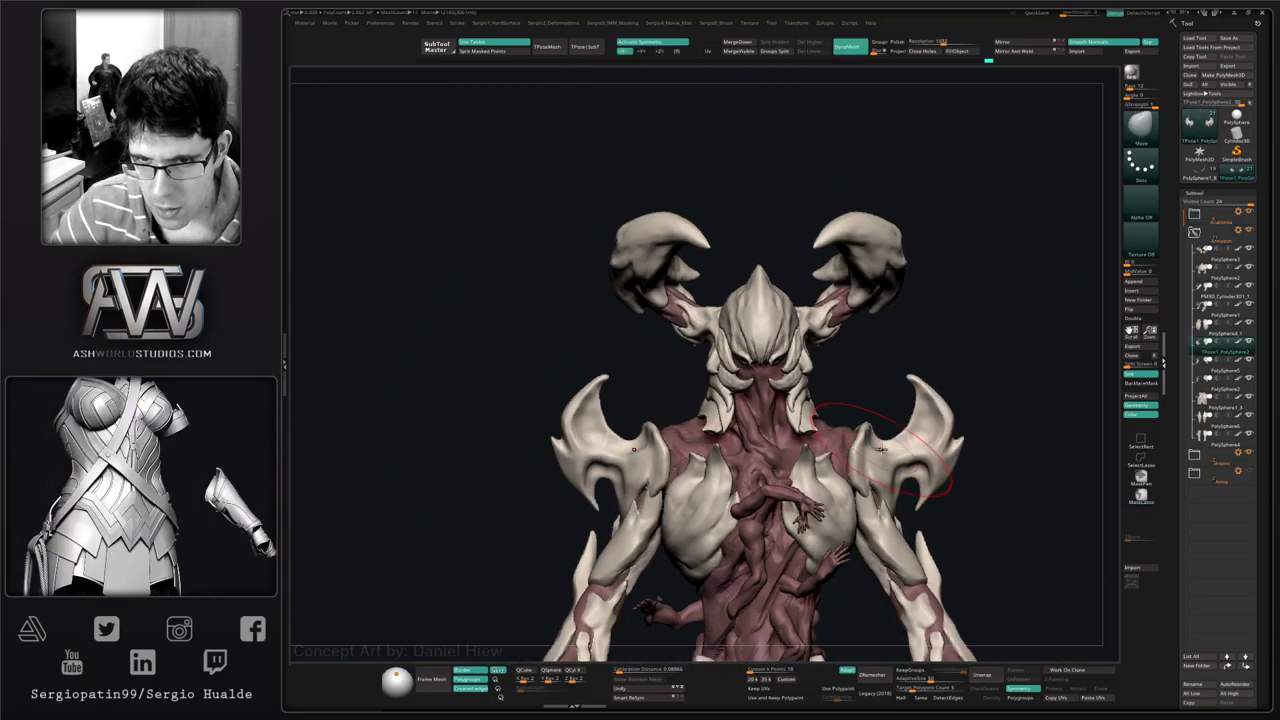
right_click_drag(930, 433, 870, 455)
left_click(819, 492, "alt")
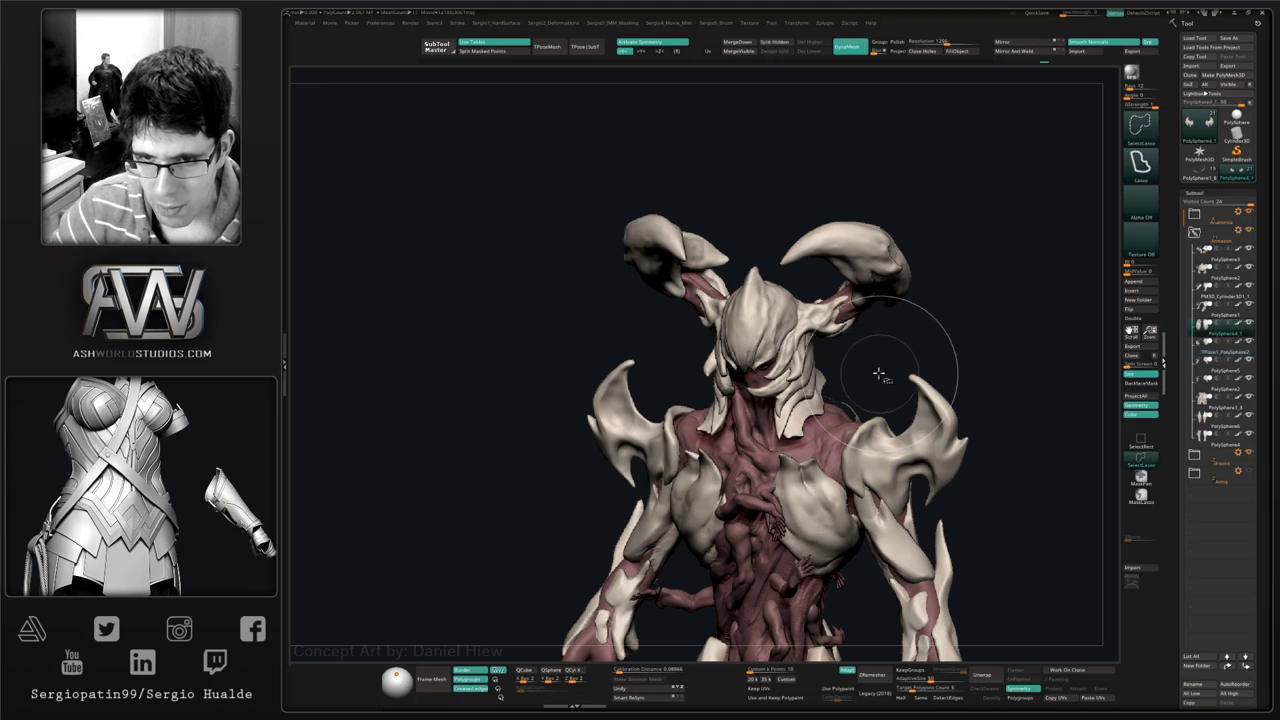
right_click_drag(880, 365, 843, 386)
right_click_drag(837, 452, 821, 412)
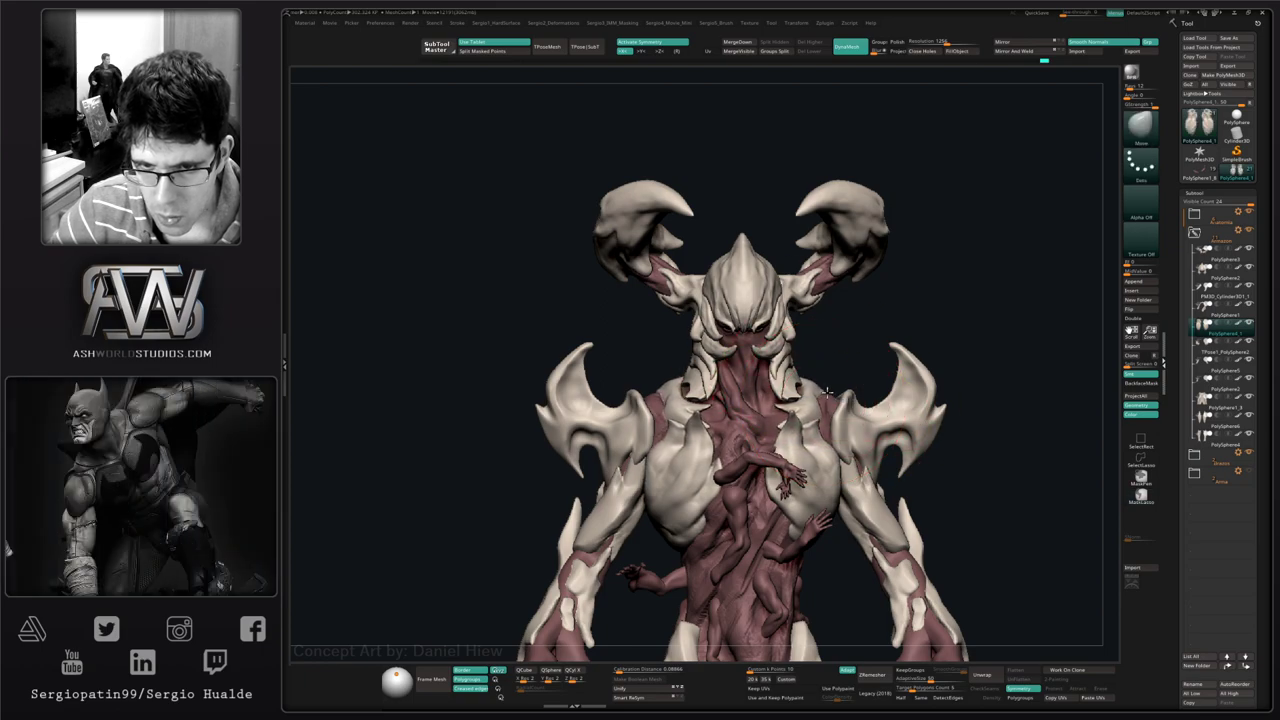
- Isolate the chest armour plates and reshape the ring arching over the shoulder with the Move brush
mouse_move(820, 407)
right_mouse_down()
mouse_move(720, 400)
mouse_move(826, 400)
mouse_move(795, 396)
mouse_move(818, 397)
mouse_move(806, 400)
mouse_move(806, 354)
right_mouse_up()
key("s")
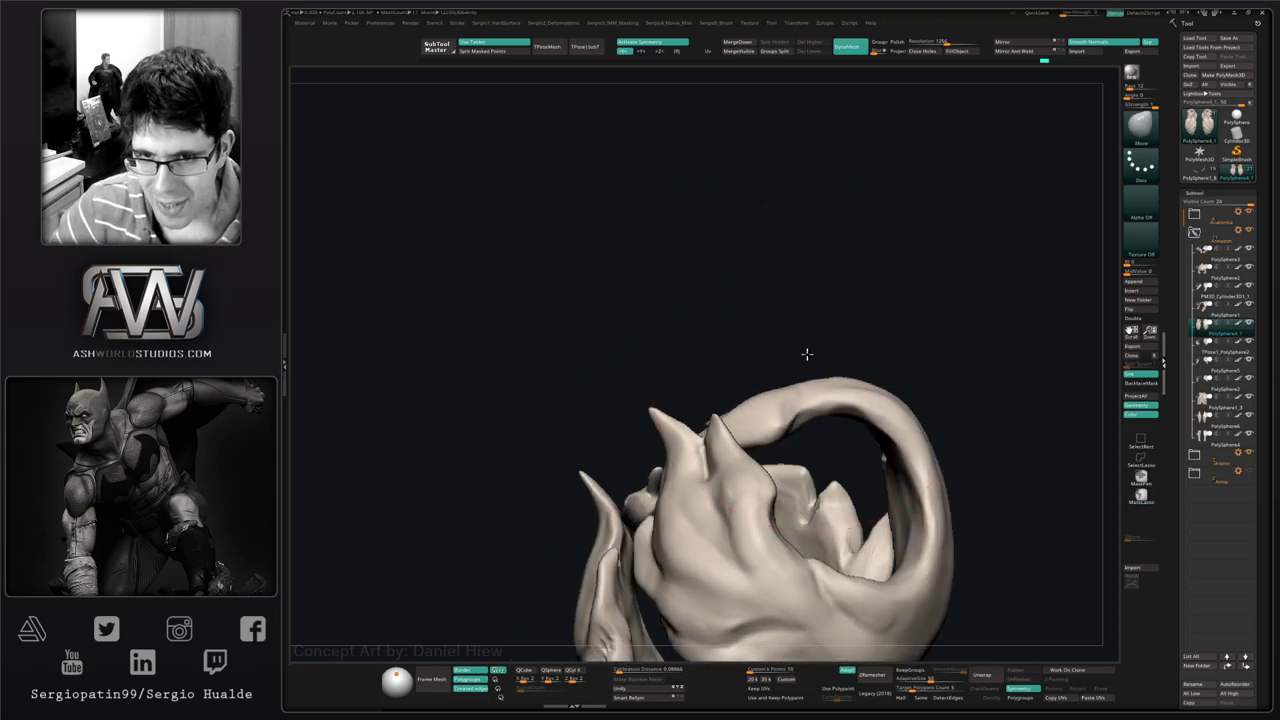
right_click_drag(817, 409, 818, 417)
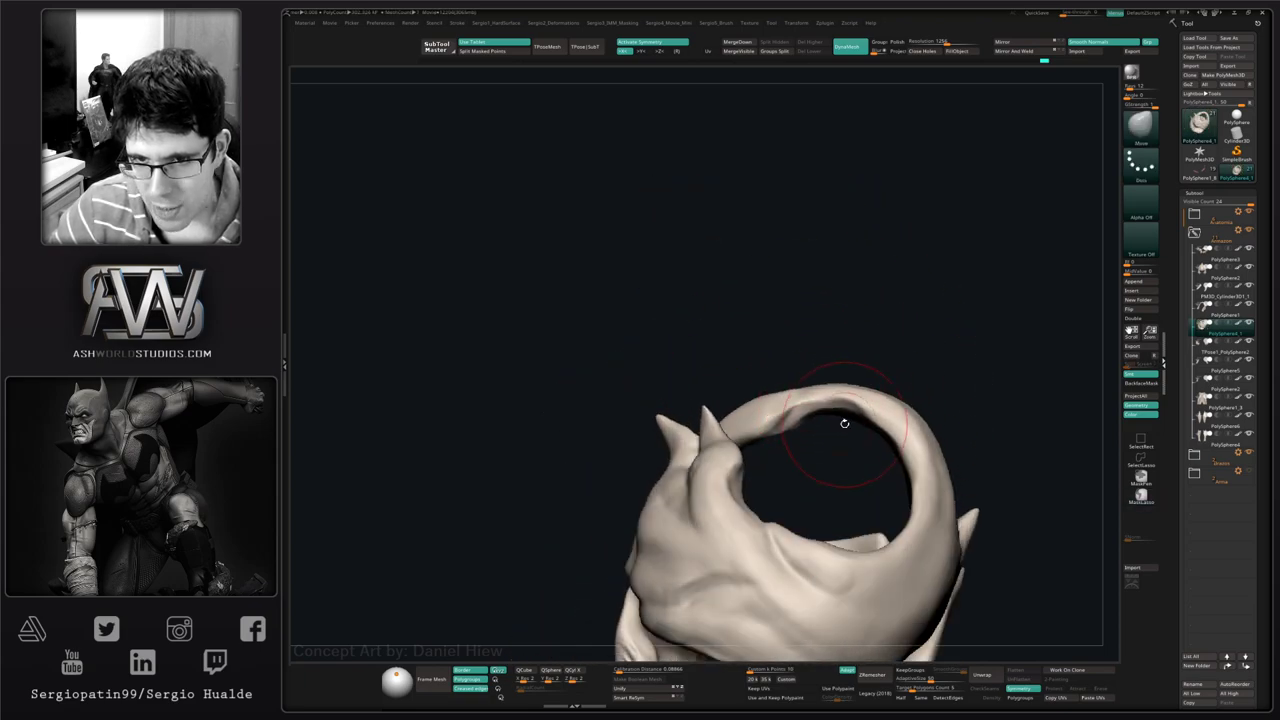
left_click_drag(844, 412, 830, 398)
mouse_move(800, 426)
right_mouse_down()
mouse_move(846, 471)
mouse_move(785, 392)
right_mouse_up()
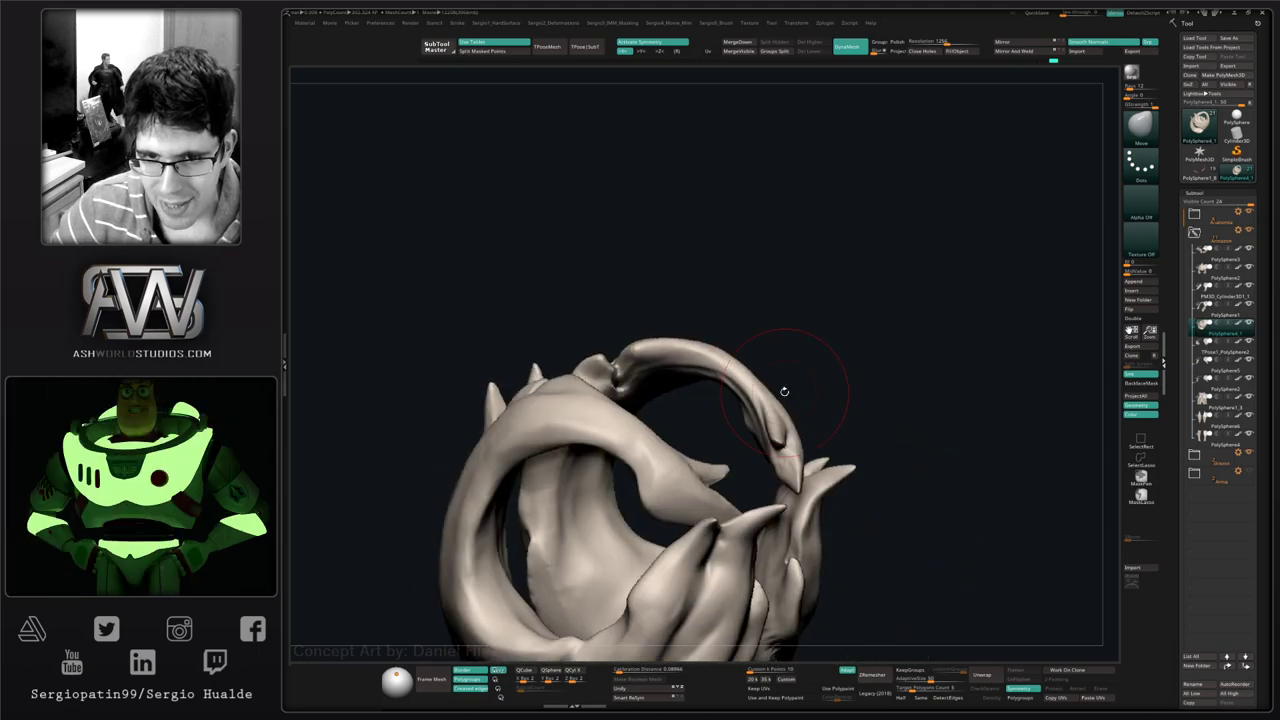
right_click_drag(688, 385, 732, 454)
mouse_move(732, 454)
right_mouse_down()
mouse_move(706, 429)
mouse_move(709, 455)
mouse_move(745, 468)
mouse_move(823, 440)
mouse_move(746, 402)
mouse_move(650, 414)
right_mouse_up()
- Isolate the helmet-like head plate and adjust its lower back rim with the Move brush
key("alt+s")
left_click(654, 410, "alt")
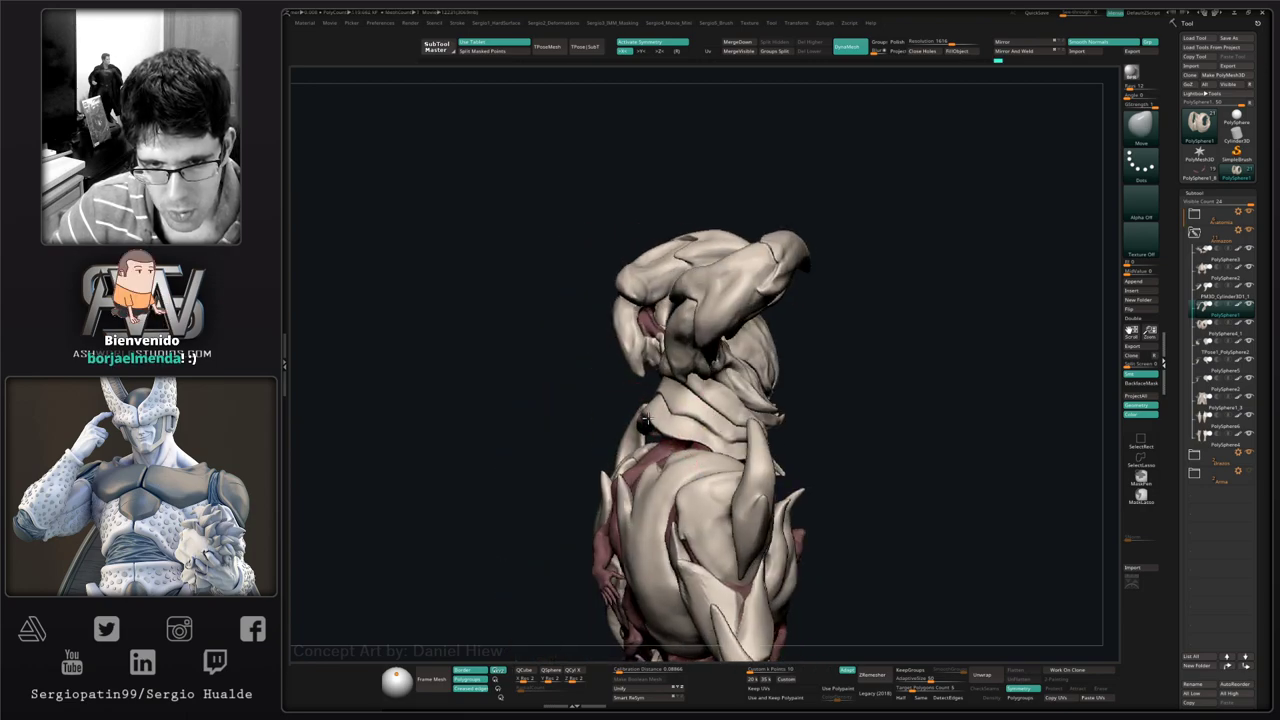
left_click(660, 430, "alt")
right_click_drag(660, 430, 680, 388)
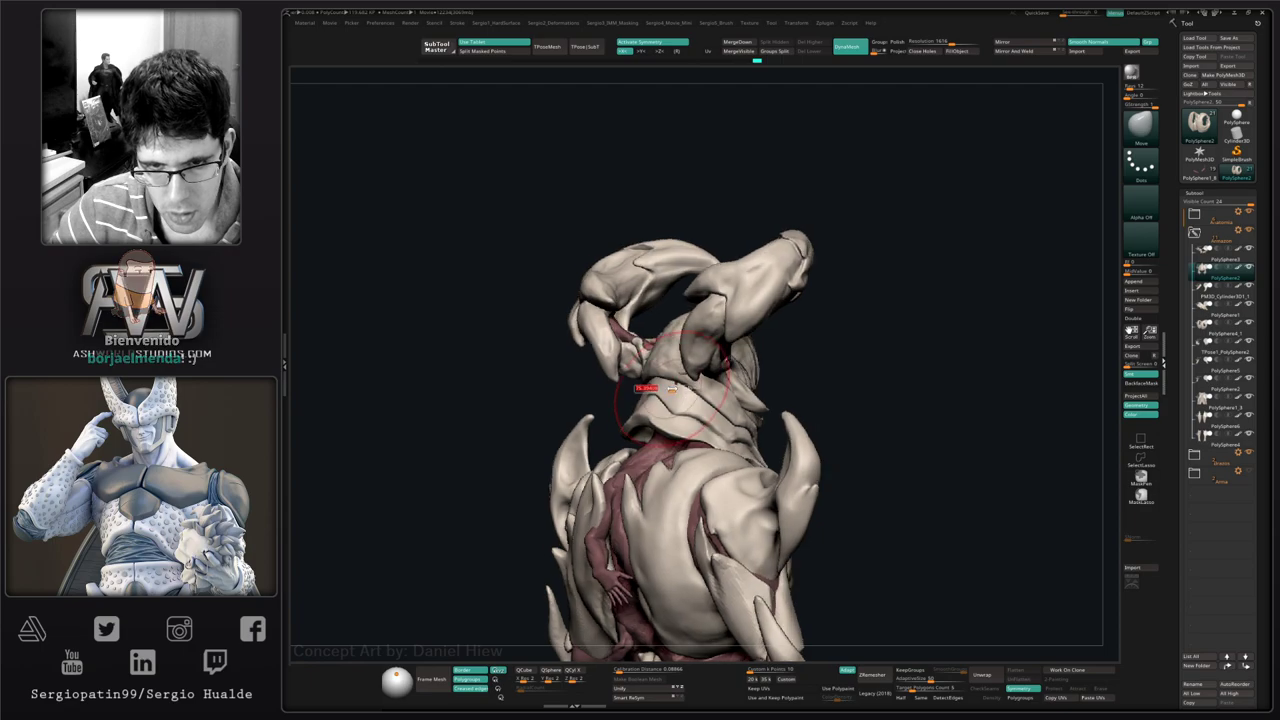
mouse_move(760, 390)
right_mouse_down()
mouse_move(650, 392)
mouse_move(690, 392)
mouse_move(679, 388)
right_mouse_up()
key("space")
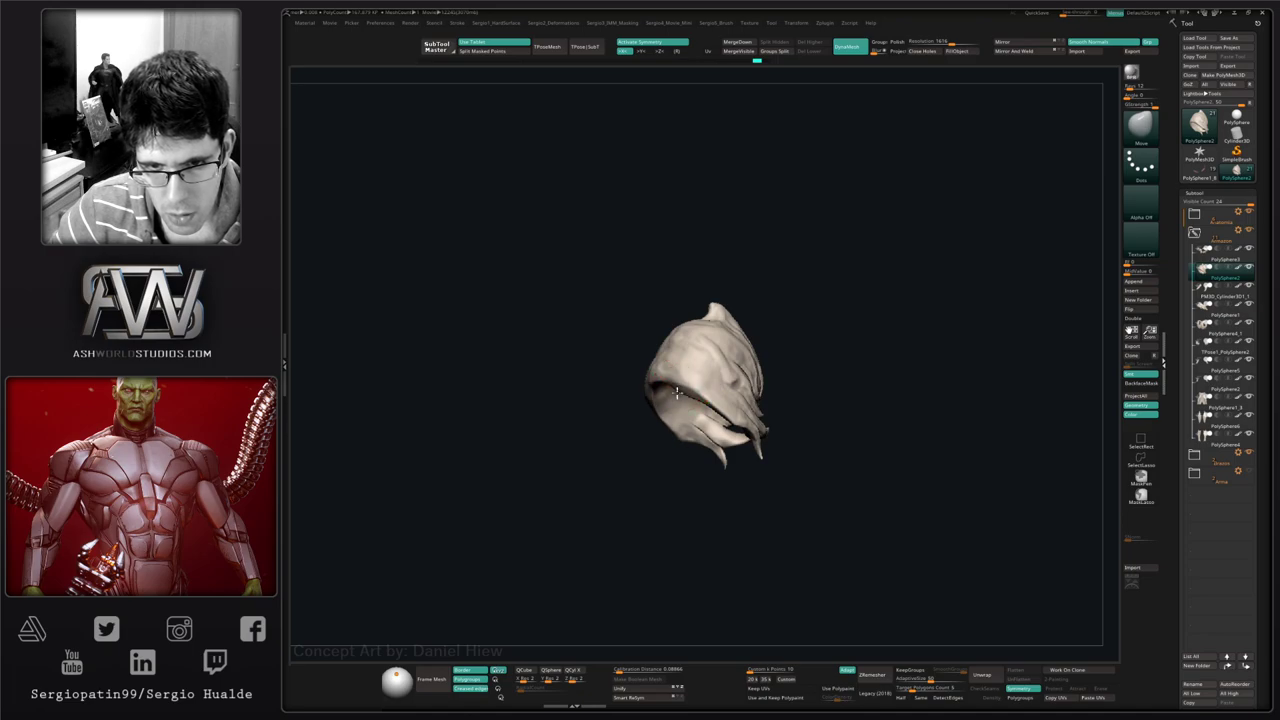
mouse_move(693, 416)
right_mouse_down()
mouse_move(656, 399)
mouse_move(641, 416)
right_mouse_up()
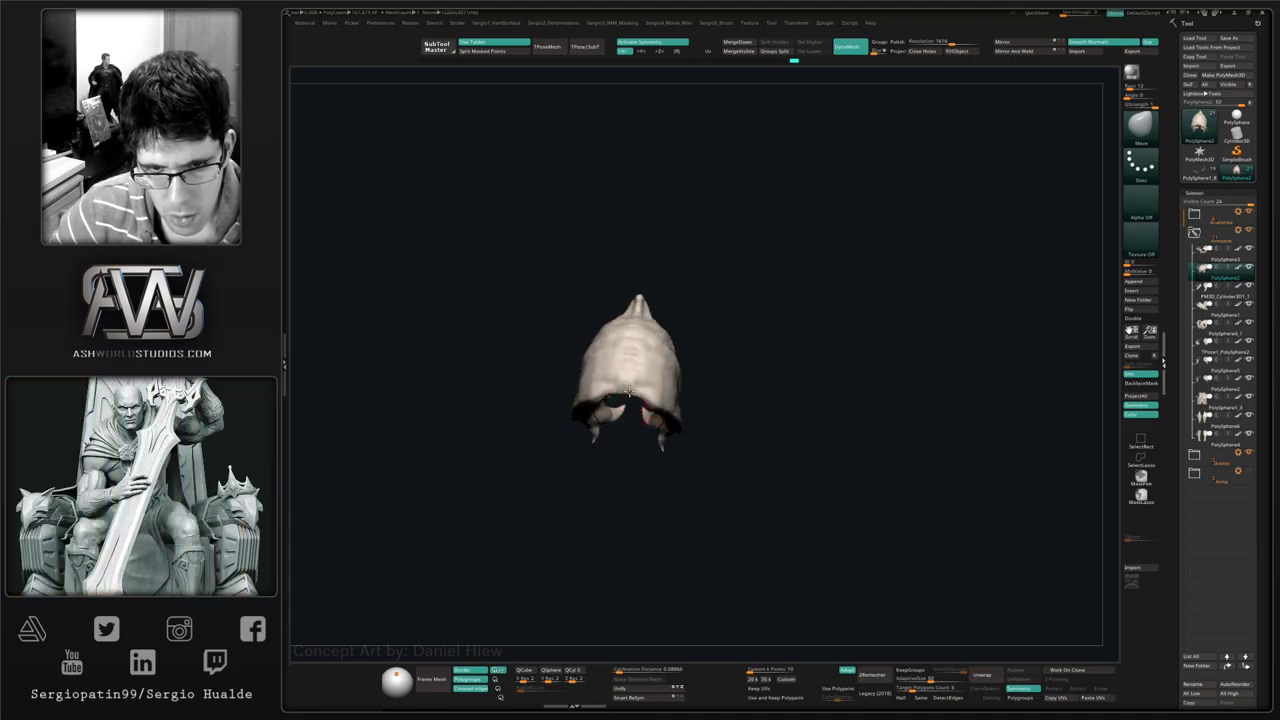
left_click_drag(635, 398, 636, 403)
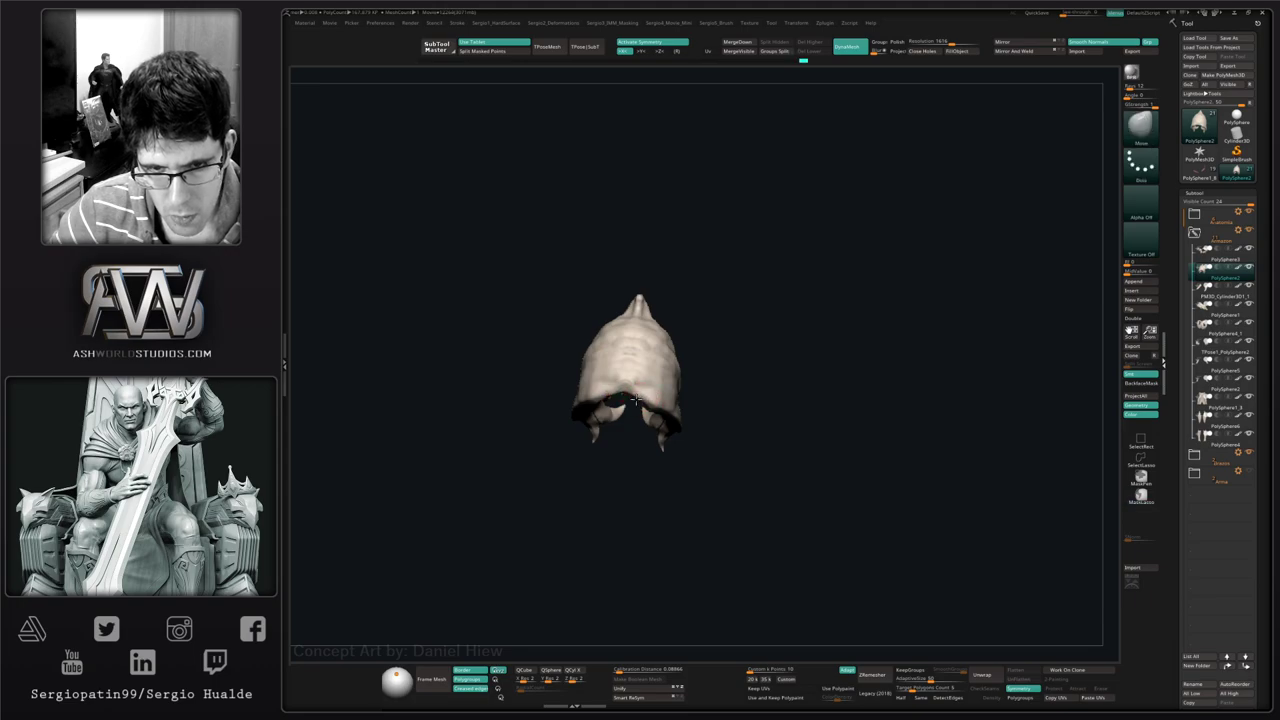
mouse_move(636, 403)
right_mouse_down()
mouse_move(652, 446)
mouse_move(650, 398)
mouse_move(597, 420)
mouse_move(675, 402)
mouse_move(610, 400)
mouse_move(666, 354)
mouse_move(640, 403)
mouse_move(688, 411)
mouse_move(663, 397)
mouse_move(671, 428)
right_mouse_up()
- Fill in the inside of the head plate's back rim with Clay and flatten the rim with TrimDynamic
key("shift+alt+s")
left_click_drag(660, 422, 690, 423)
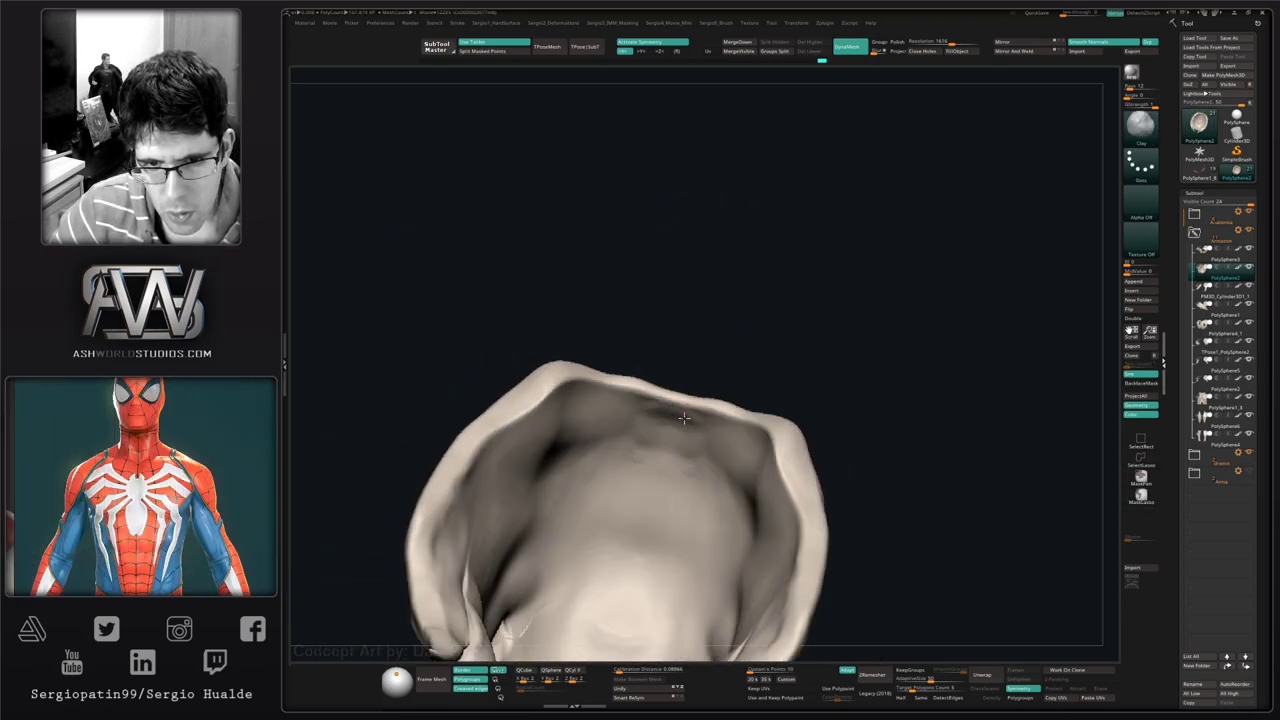
mouse_move(686, 423)
right_mouse_down()
mouse_move(700, 484)
mouse_move(670, 432)
right_mouse_up()
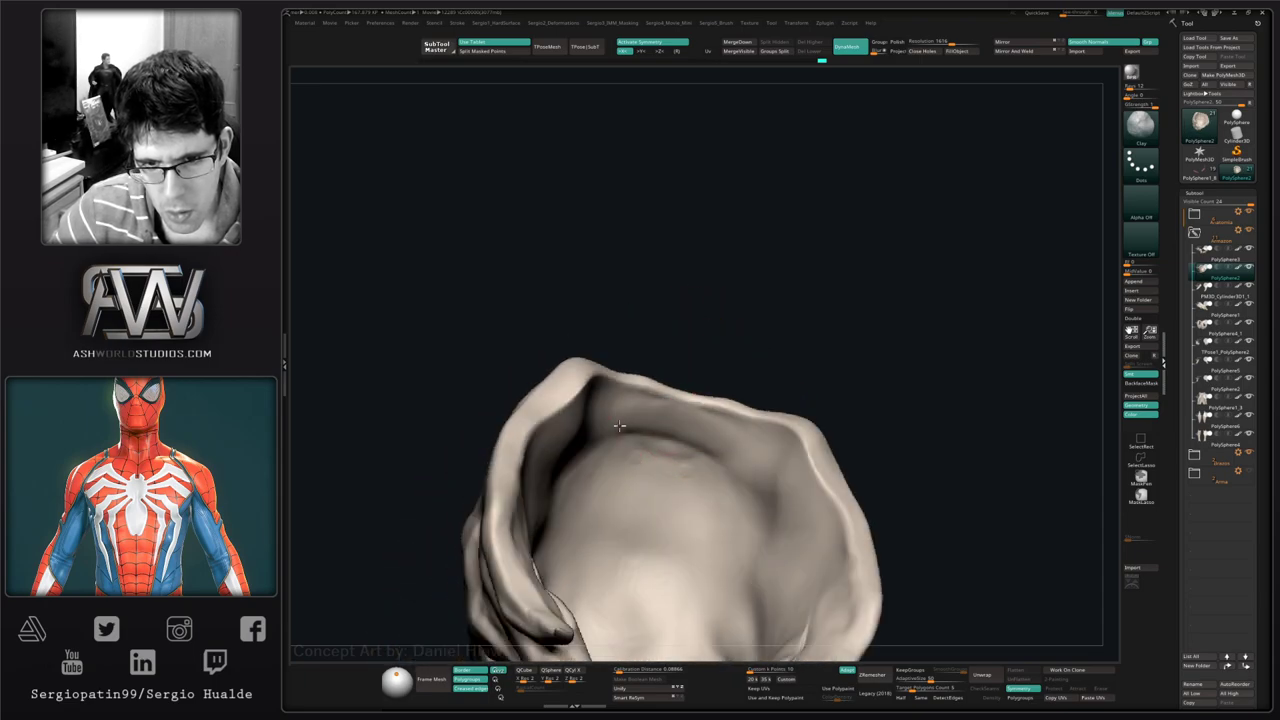
left_click_drag(619, 426, 654, 440)
right_click_drag(654, 440, 674, 449)
key("ctrl+shift+t")
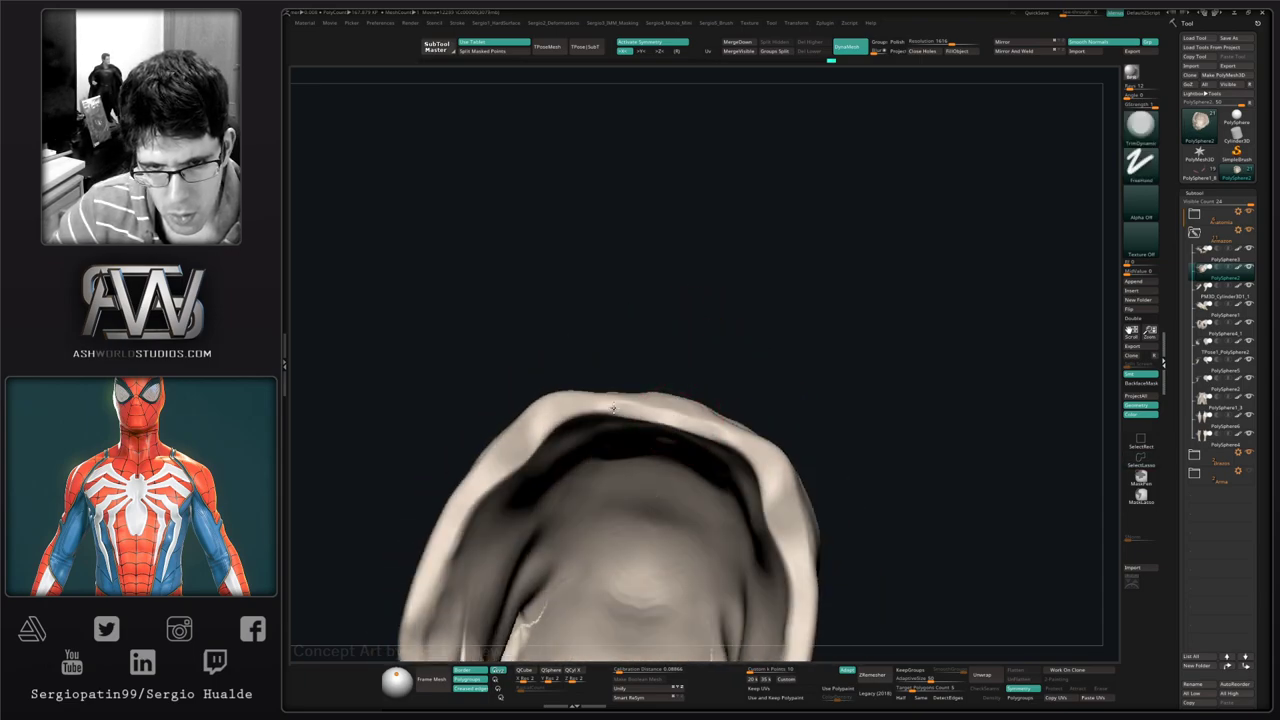
mouse_move(612, 410)
right_mouse_down()
mouse_move(687, 475)
mouse_move(678, 417)
mouse_move(674, 486)
mouse_move(697, 525)
mouse_move(695, 489)
mouse_move(805, 355)
mouse_move(760, 320)
mouse_move(676, 289)
right_mouse_up()
- Isolate the pair of curved horn plates from the full creature and activate the Clay brush
key("shift+s")
left_click(676, 289, "alt")
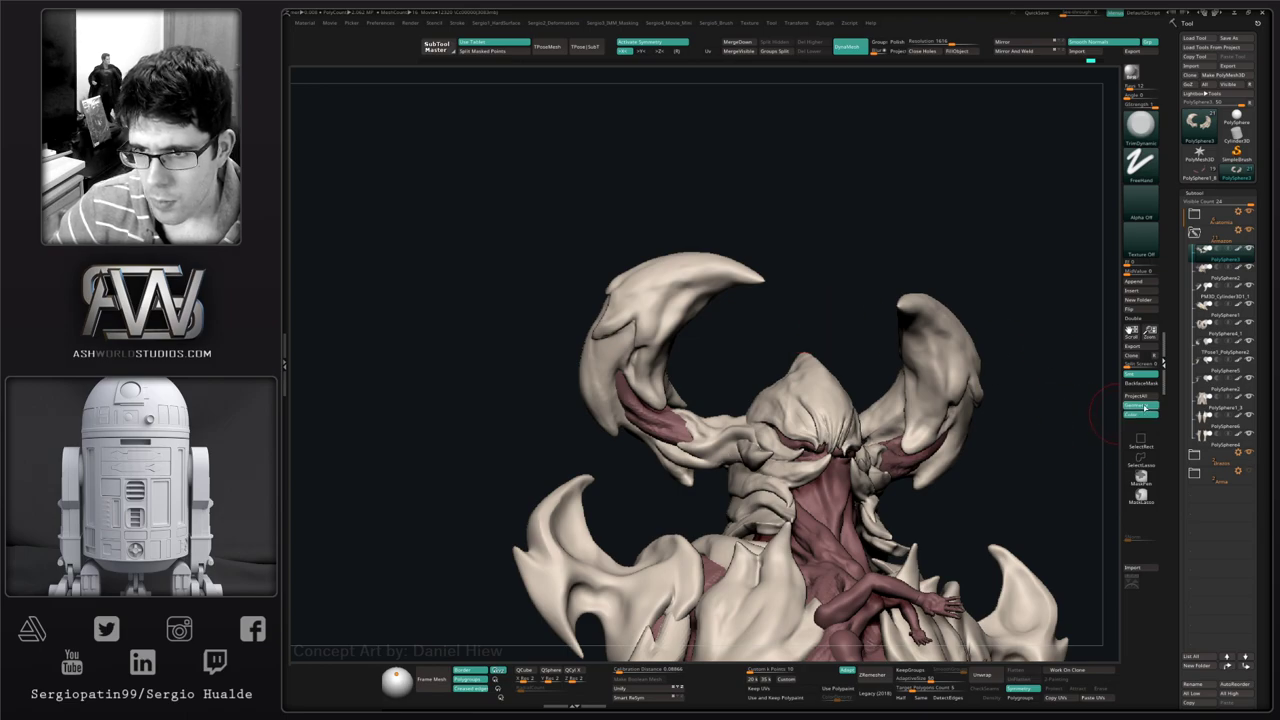
left_click(1141, 406)
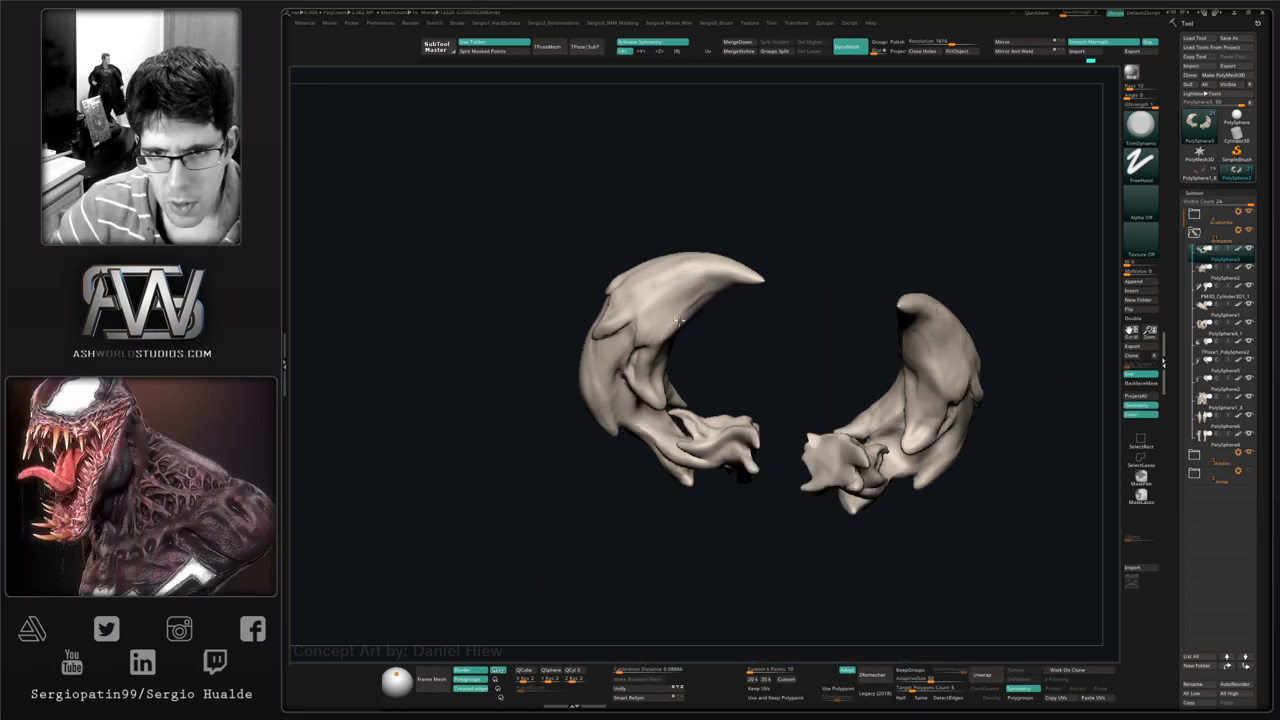
mouse_move(711, 316)
right_mouse_down("alt")
mouse_move(738, 434)
mouse_move(766, 436)
mouse_move(737, 387)
mouse_move(749, 383)
right_mouse_up("alt")
key("b")
key("c")
key("l")
mouse_move(749, 383)
left_mouse_down()
mouse_move(737, 403)
mouse_move(763, 386)
left_mouse_up()
key("ctrl+z")
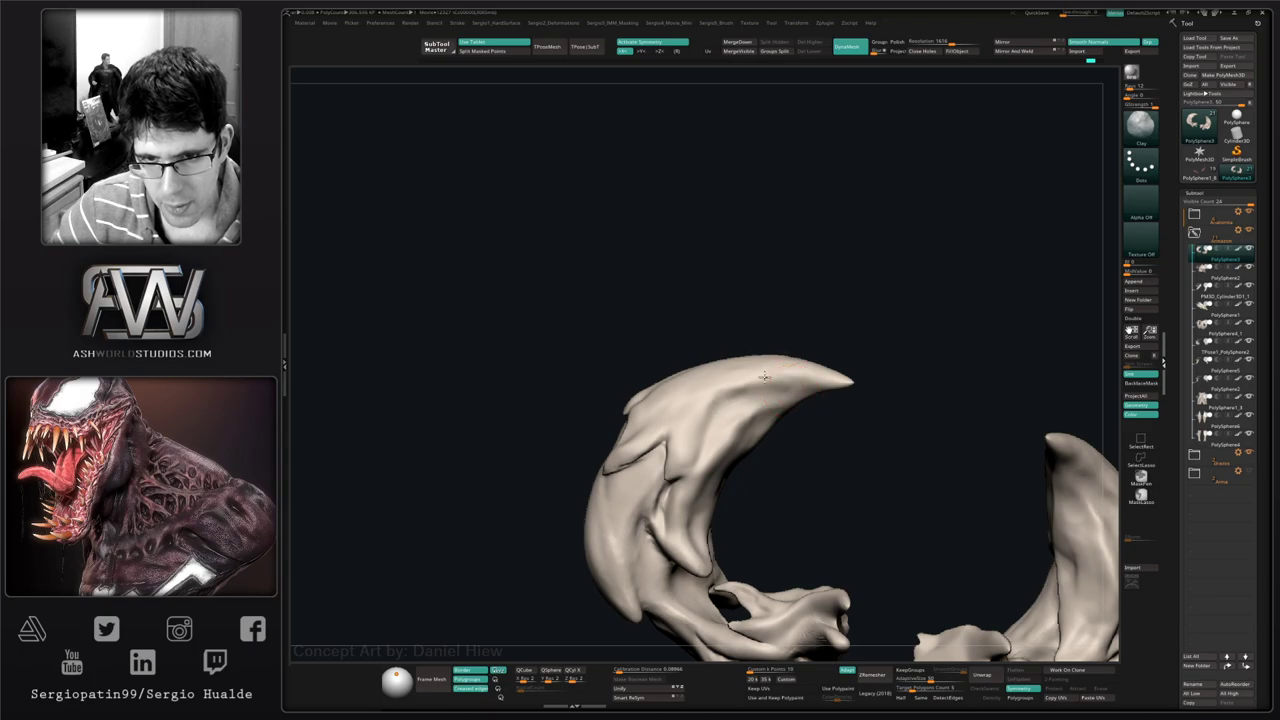
key("ctrl+z")
- Refine the inner surface and plate joins of the curved horn with the Clay brush
mouse_move(688, 380)
right_mouse_down()
mouse_move(683, 406)
mouse_move(650, 403)
right_mouse_up()
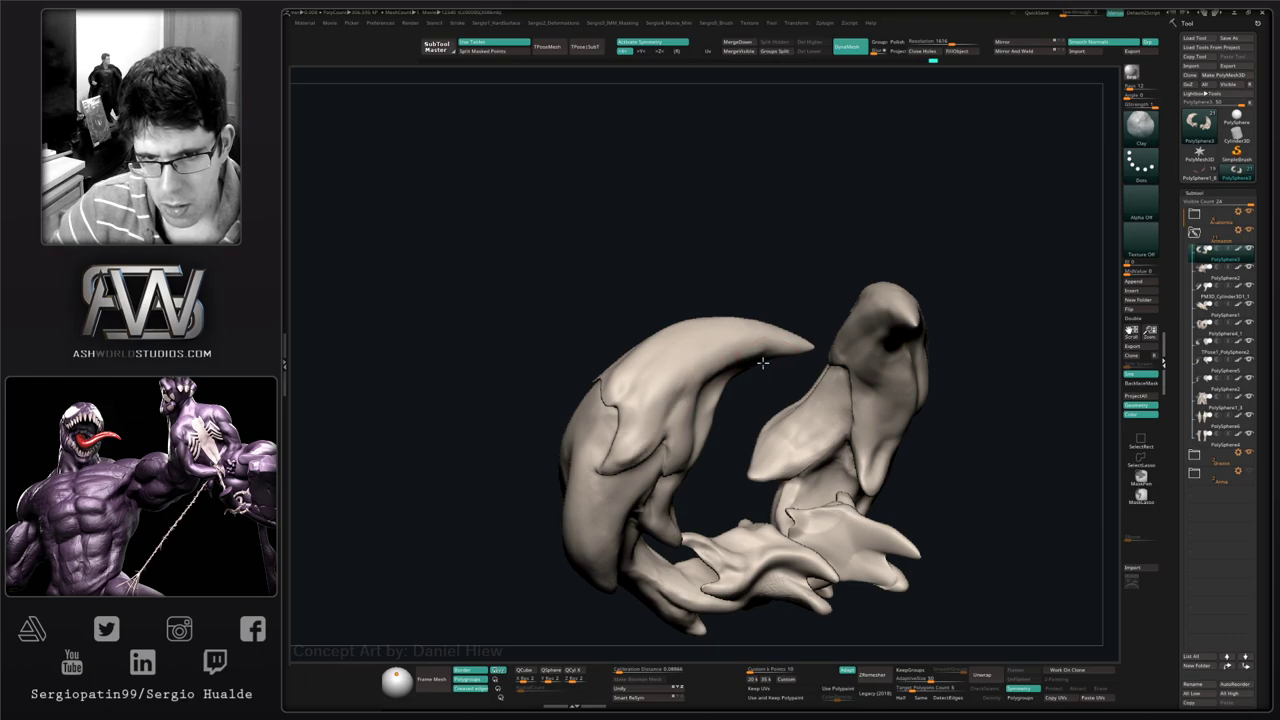
right_click_drag(762, 363, 745, 354)
right_click_drag(634, 456, 657, 430)
mouse_move(732, 405)
right_mouse_down()
mouse_move(685, 395)
mouse_move(735, 398)
mouse_move(742, 386)
mouse_move(763, 443)
mouse_move(775, 397)
right_mouse_up()
left_click_drag(722, 448, 704, 473)
right_click_drag(704, 473, 698, 441, "ctrl")
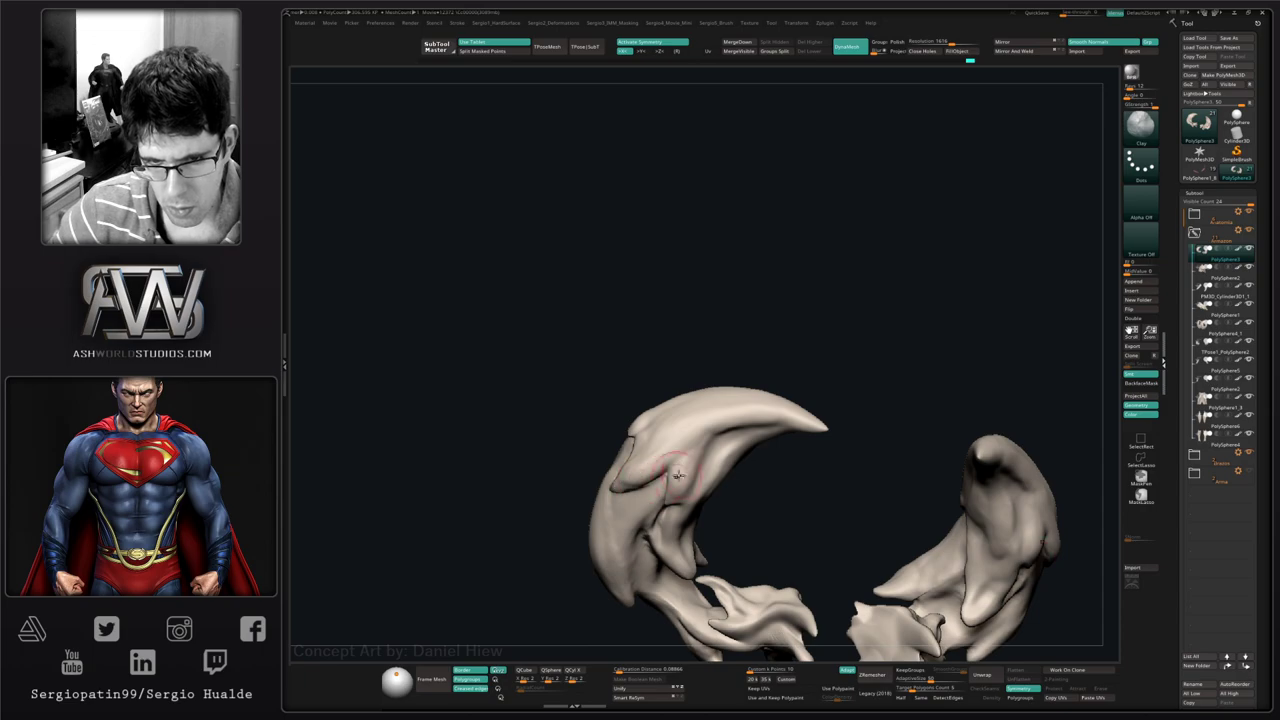
mouse_move(678, 475)
right_mouse_down()
mouse_move(708, 465)
mouse_move(672, 486)
mouse_move(646, 428)
right_mouse_up()
left_click(648, 428)
mouse_move(634, 472)
right_mouse_down()
mouse_move(609, 476)
mouse_move(694, 512)
mouse_move(736, 488)
mouse_move(809, 491)
mouse_move(726, 506)
mouse_move(651, 437)
mouse_move(680, 565)
right_mouse_up()
- Show the full creature again and check the horns and shoulder armour from the front
key("shift+s")
right_click_drag(726, 477, 726, 270, "alt")
right_click_drag(726, 270, 766, 296, "ctrl")
right_click_drag(810, 393, 1003, 336, "alt")
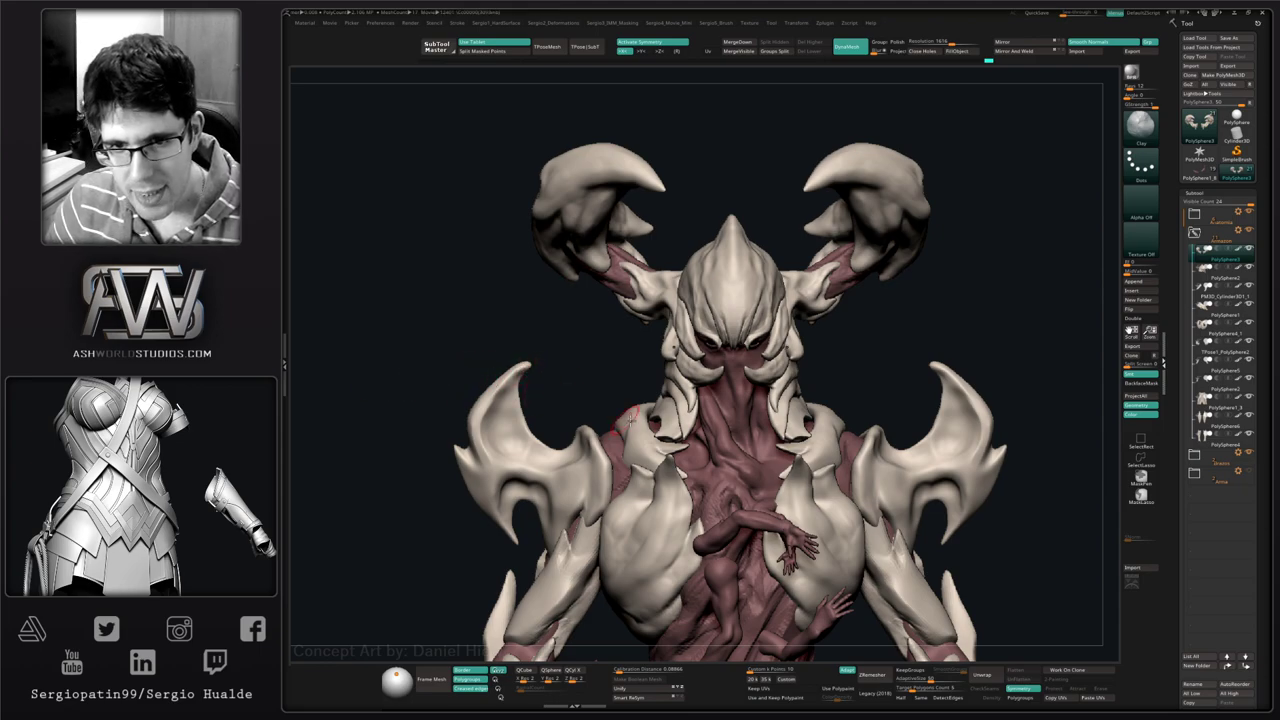
mouse_move(828, 453)
right_mouse_down("alt")
mouse_move(734, 363)
mouse_move(671, 331)
right_mouse_up("alt")
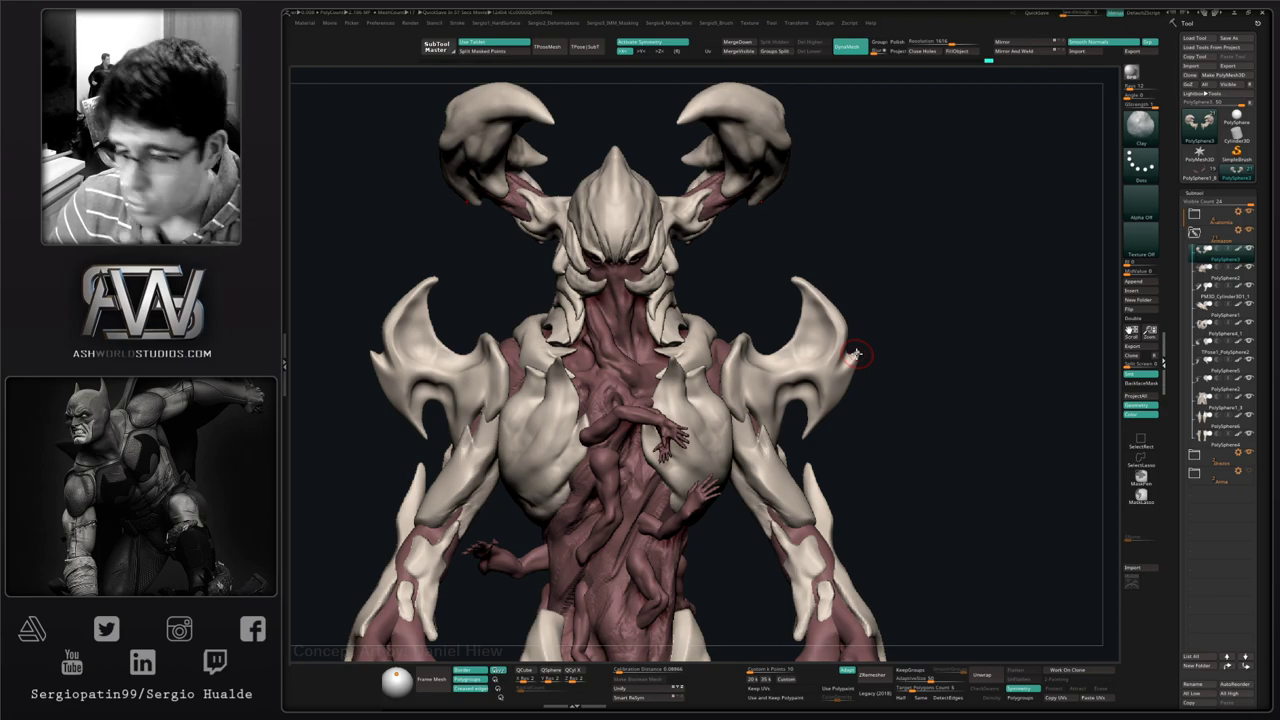
left_click_drag(869, 394, 858, 398, "alt")
mouse_move(858, 399)
right_mouse_down()
mouse_move(872, 398)
mouse_move(746, 382)
mouse_move(772, 378)
mouse_move(770, 364)
mouse_move(816, 392)
right_mouse_up()
right_click_drag(816, 392, 834, 408, "alt")
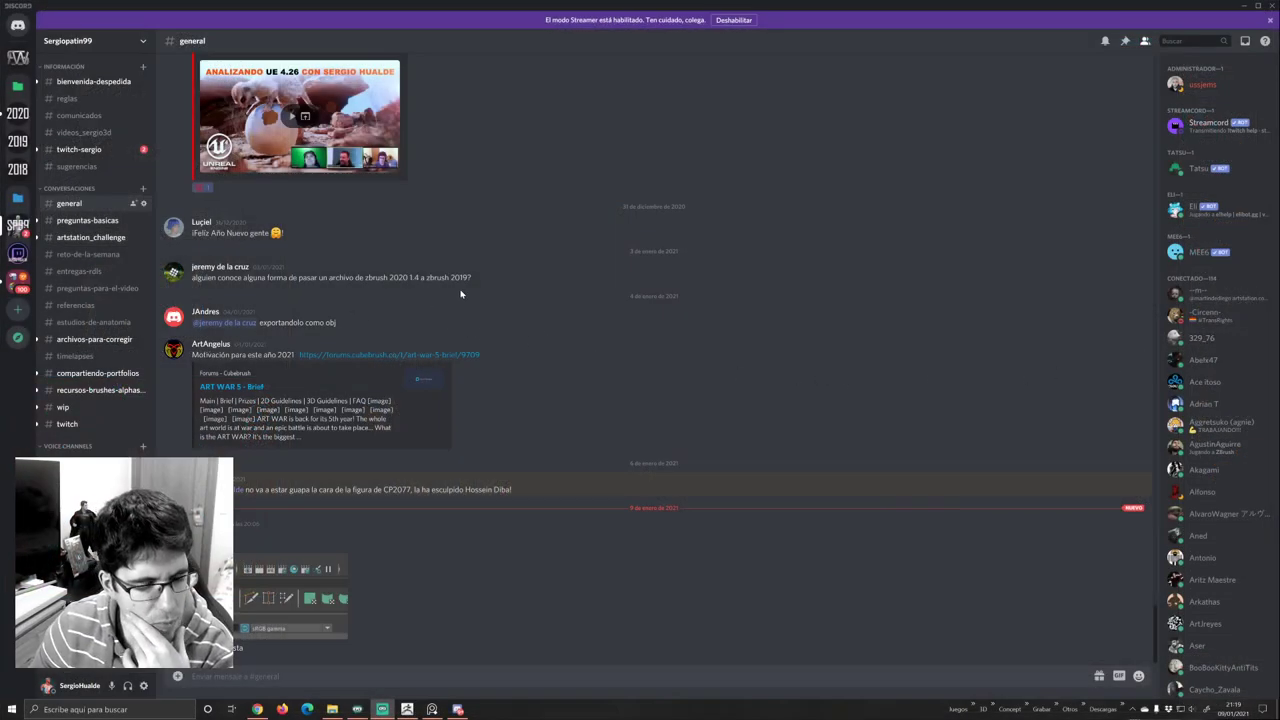
- Open the artstation_challenge channel in Discord and examine the tentacled creature concept and its three-view bust render at full size
left_click(89, 242)
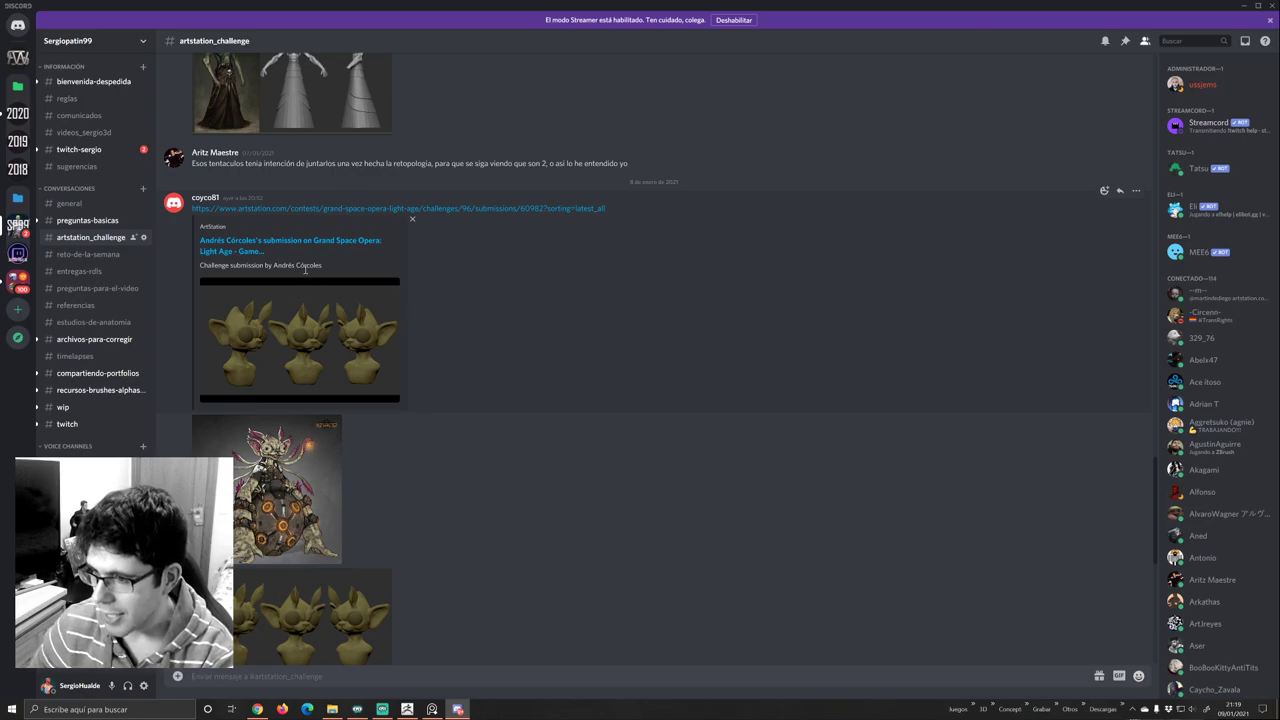
key("alt+Tab")
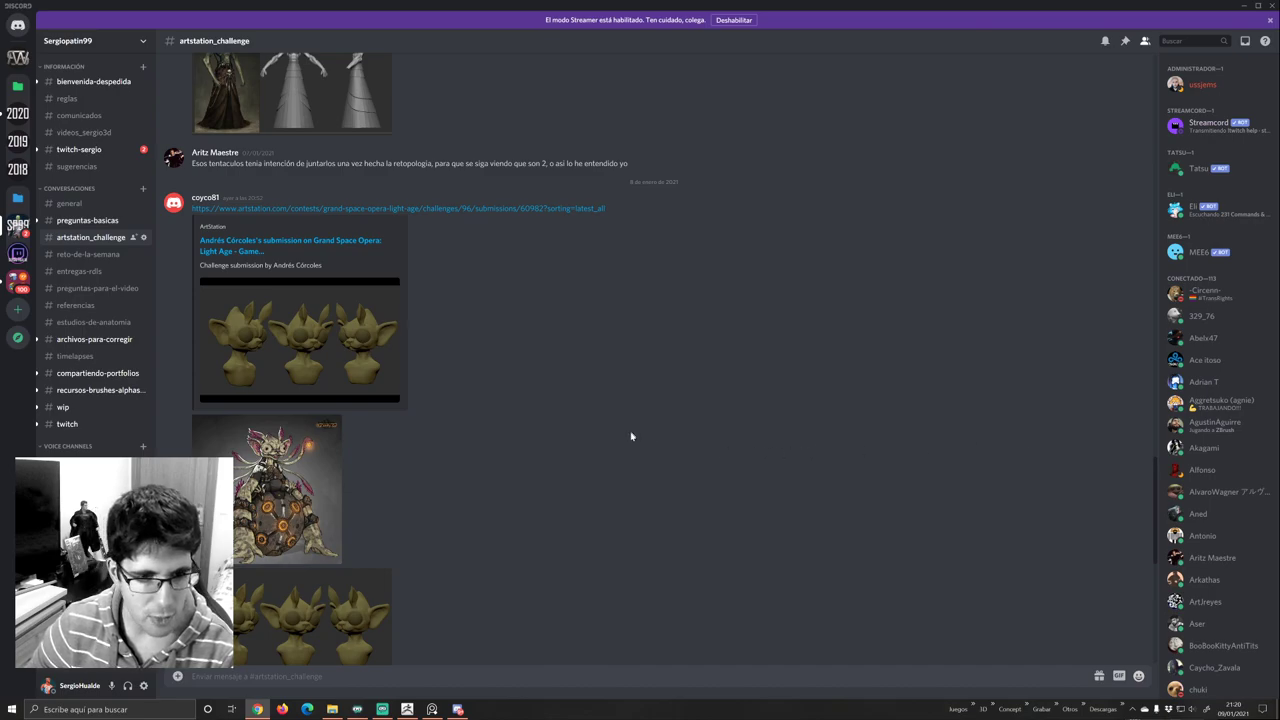
scroll(631, 437, "down", 1)
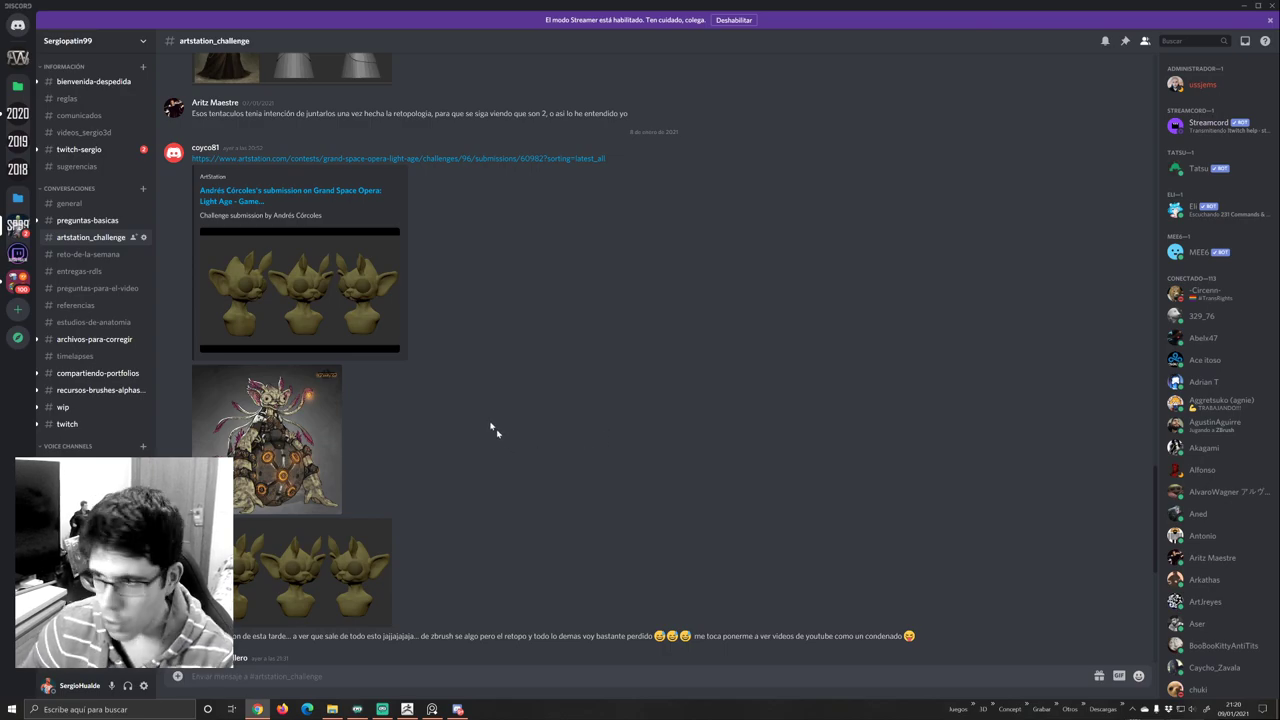
scroll(377, 390, "down", 3)
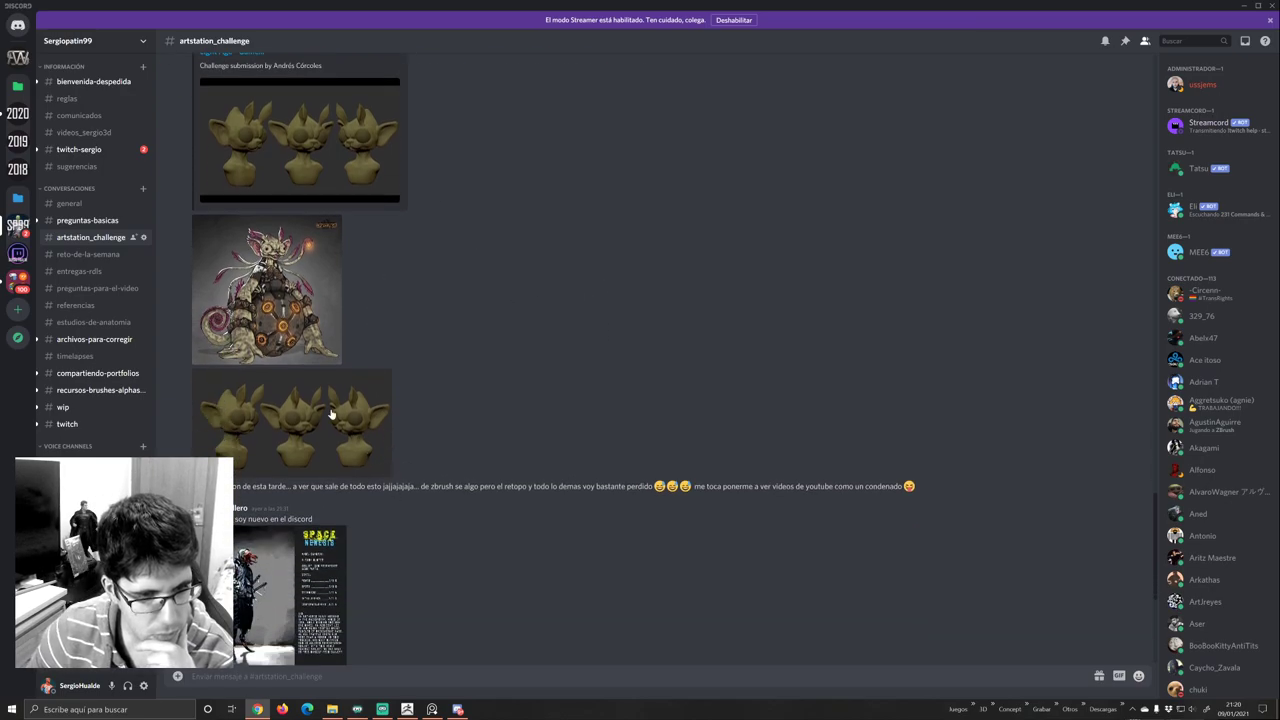
left_click(295, 303)
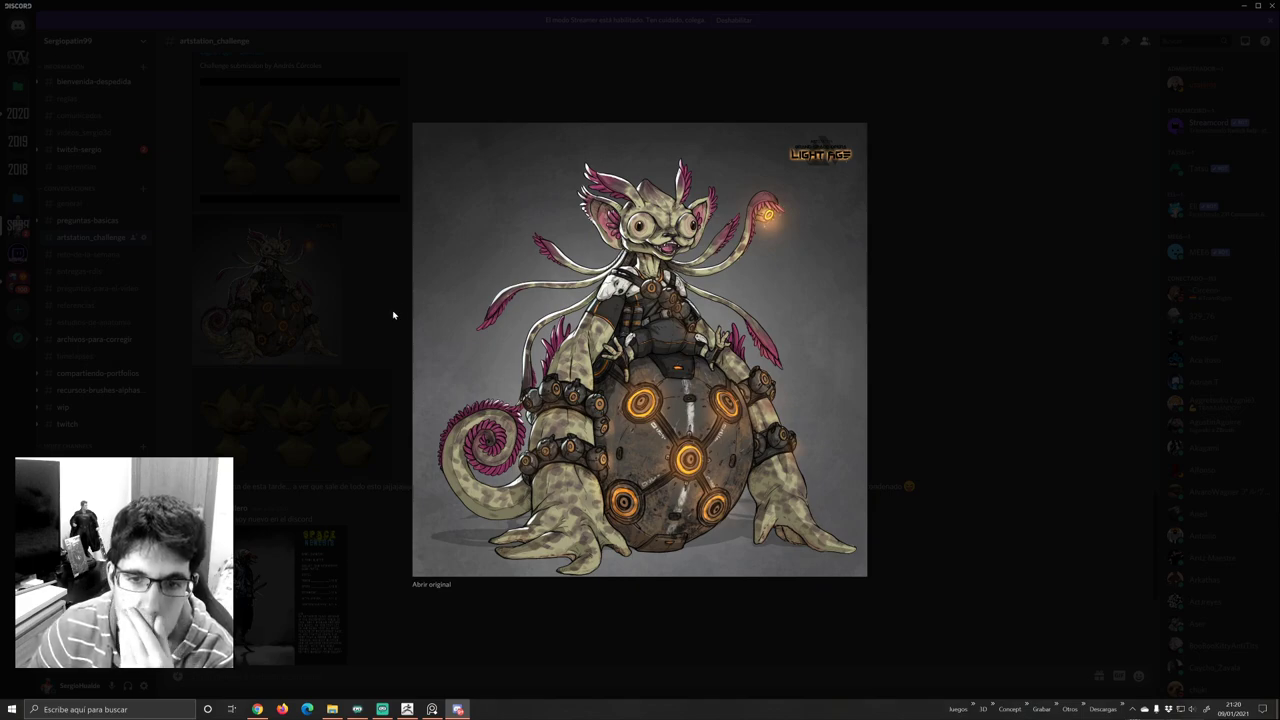
left_click(372, 320)
left_click(331, 405)
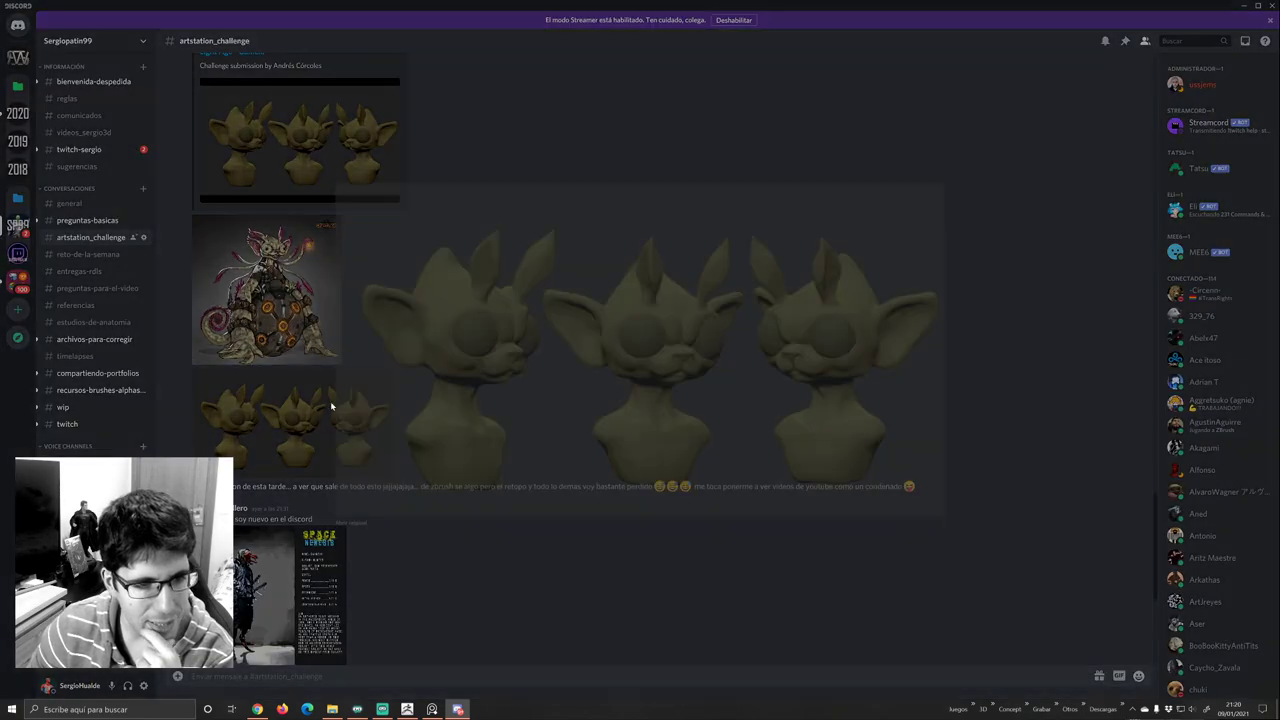
left_click(257, 340)
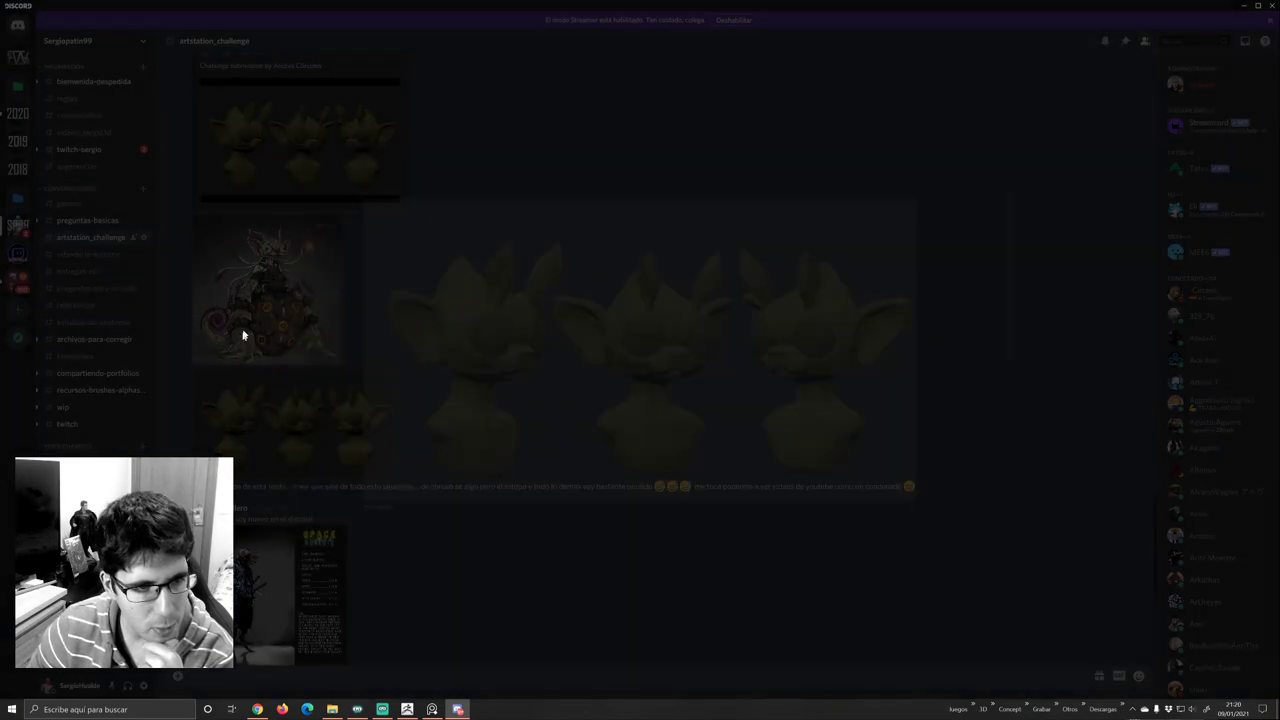
left_click(233, 340)
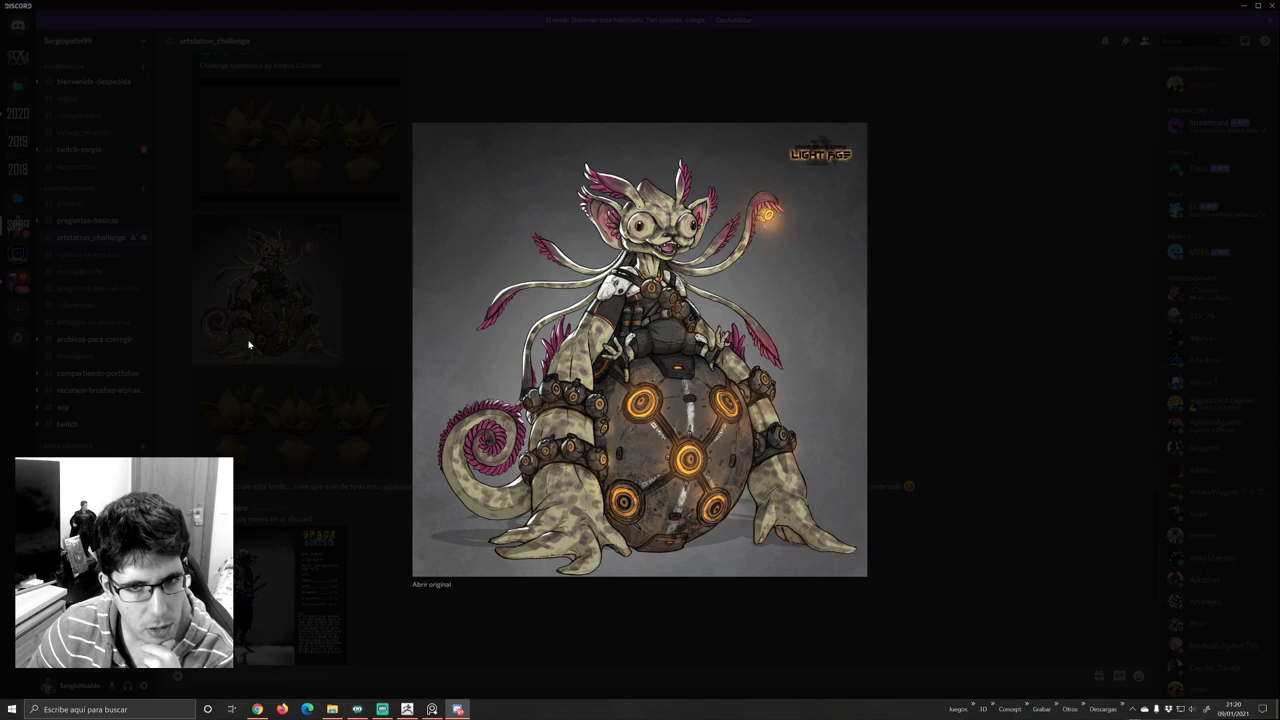
left_click(252, 344)
left_click(264, 400)
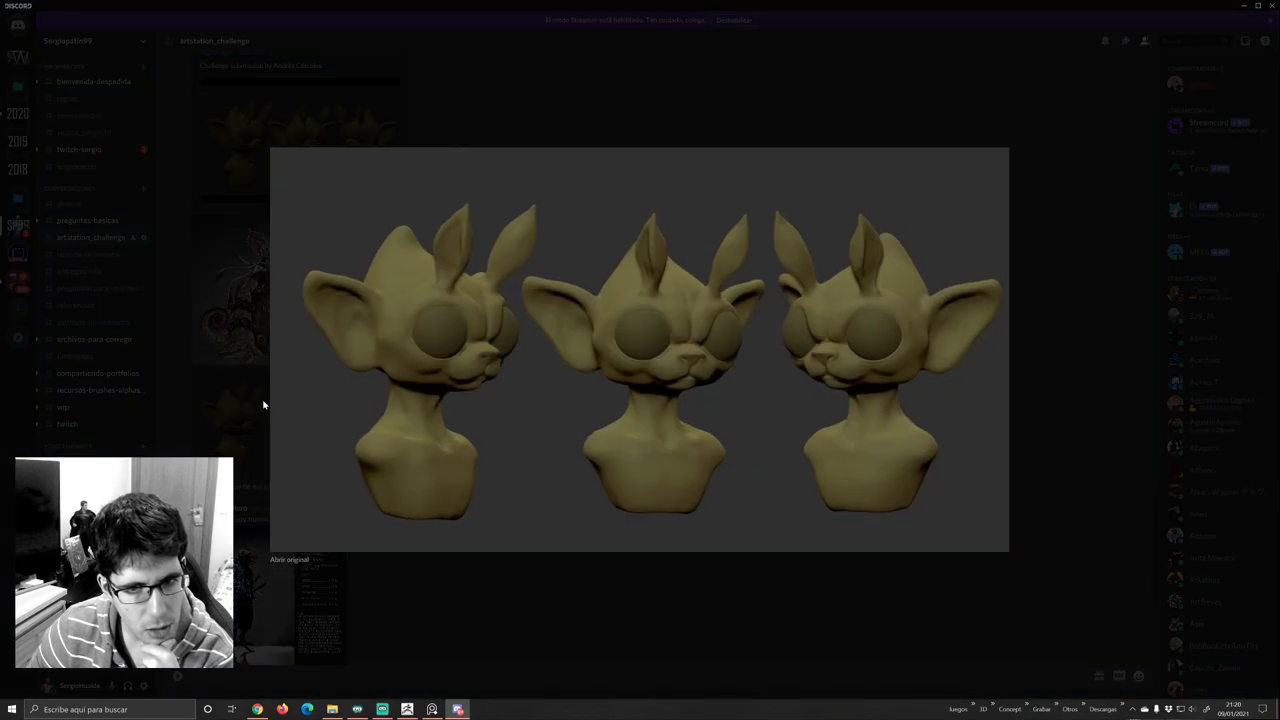
left_click(258, 393)
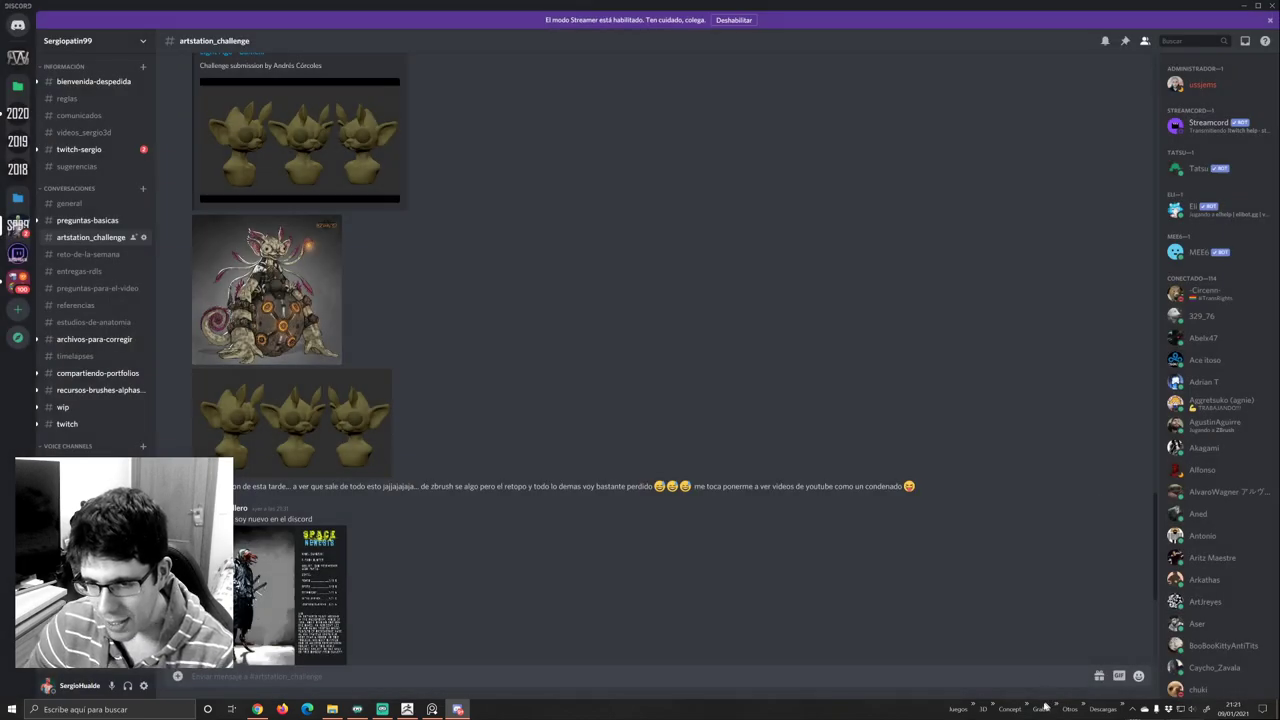
- Place the creature concept and the three-view bust render on the PureRef reference board and compare their heads closely
left_click(977, 677)
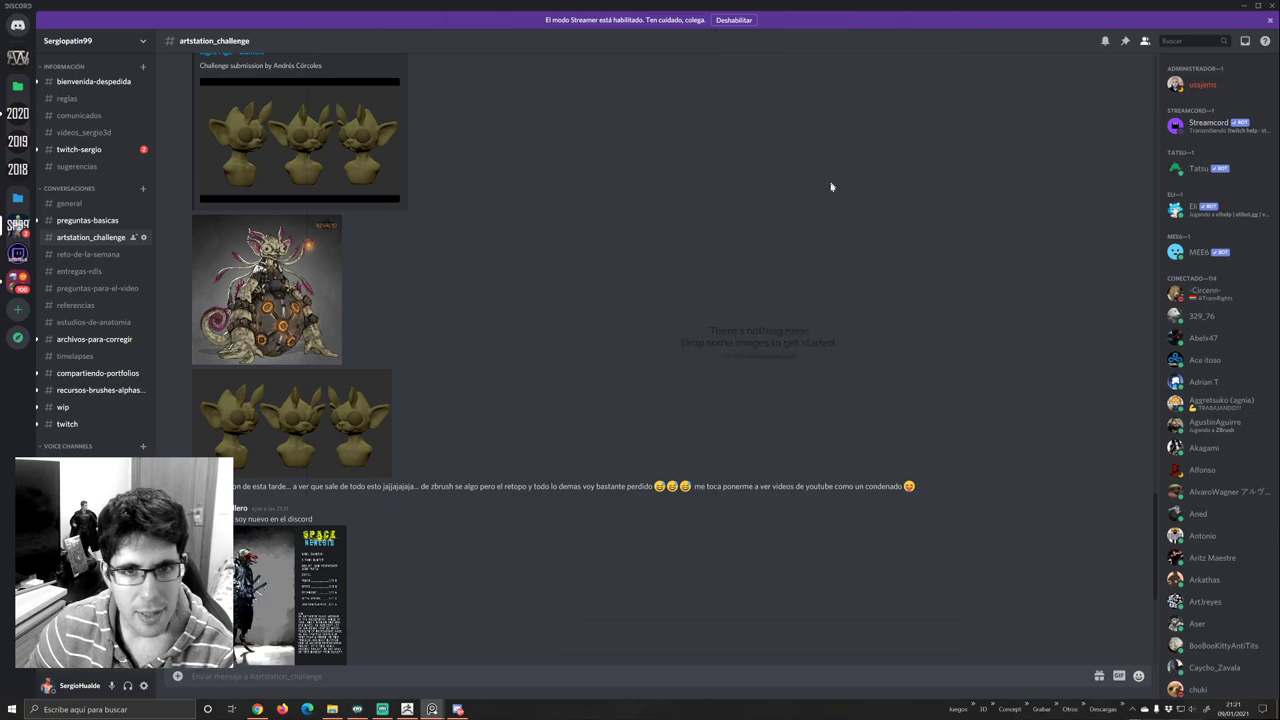
left_click_drag(290, 296, 826, 238)
left_click_drag(342, 406, 840, 234)
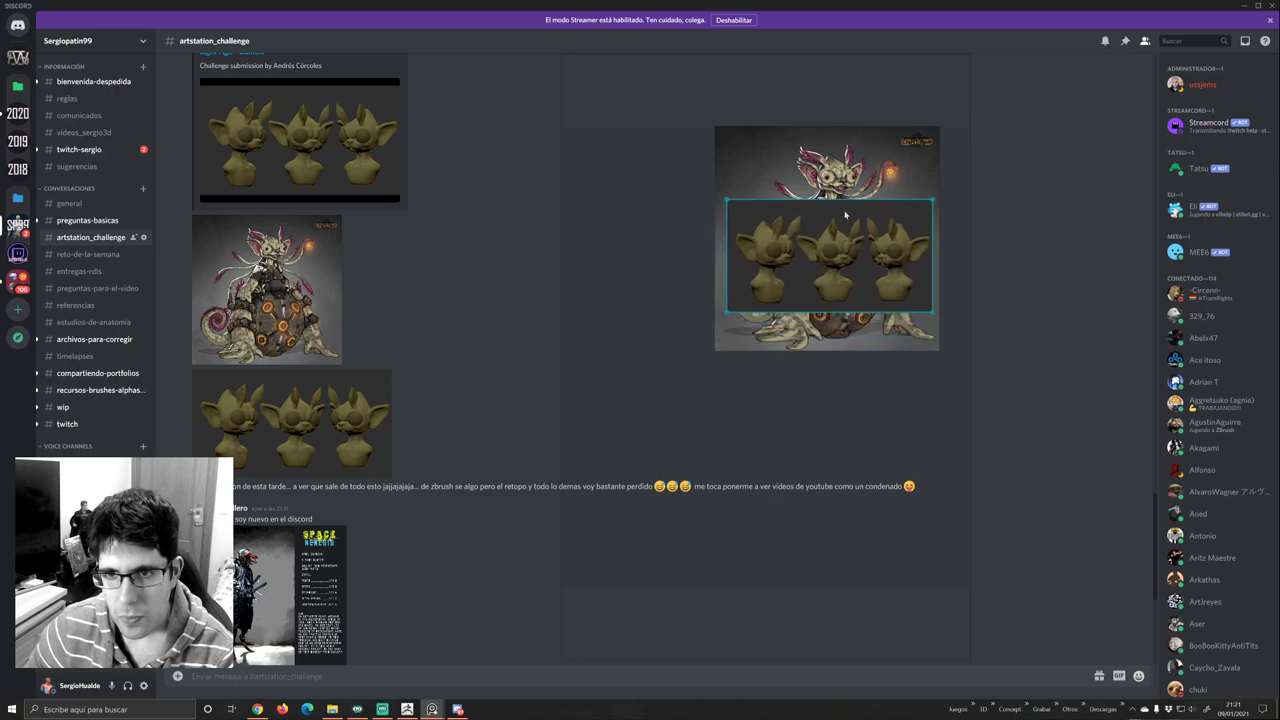
scroll(842, 215, "up", 5)
middle_click_drag(842, 215, 768, 280)
left_click_drag(798, 299, 816, 334, "ctrl+alt")
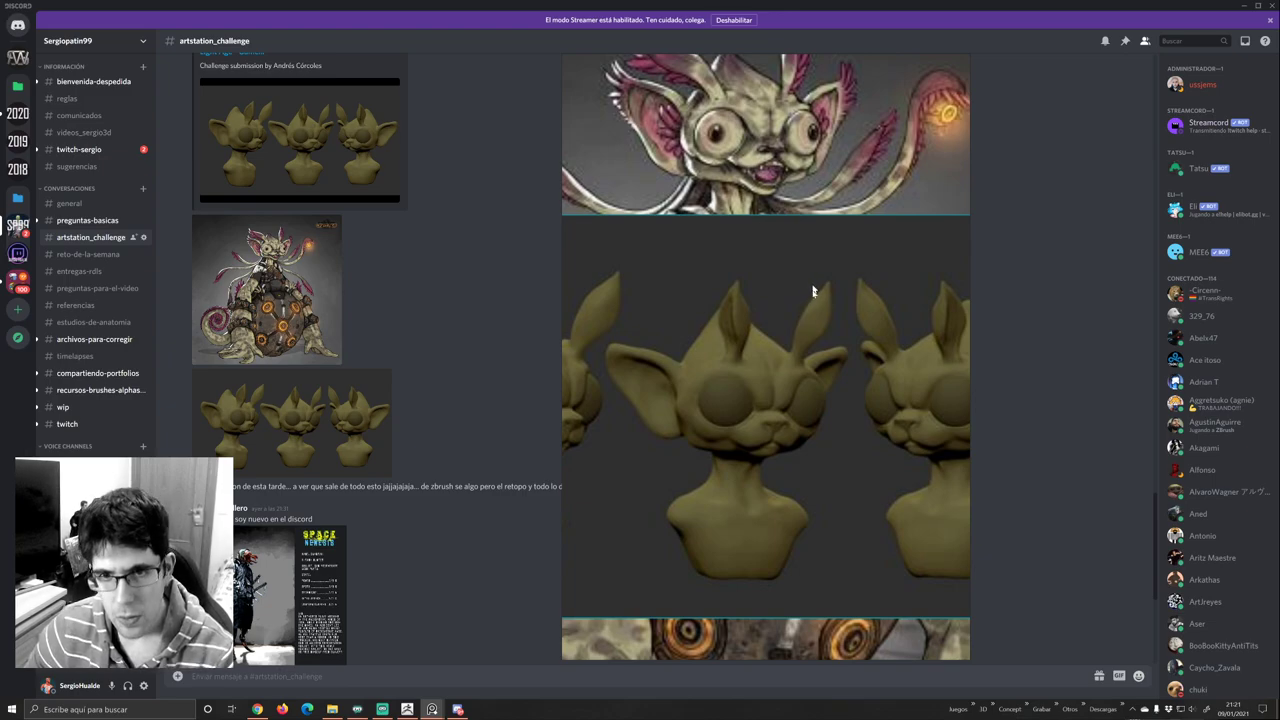
right_click_drag(814, 290, 811, 350)
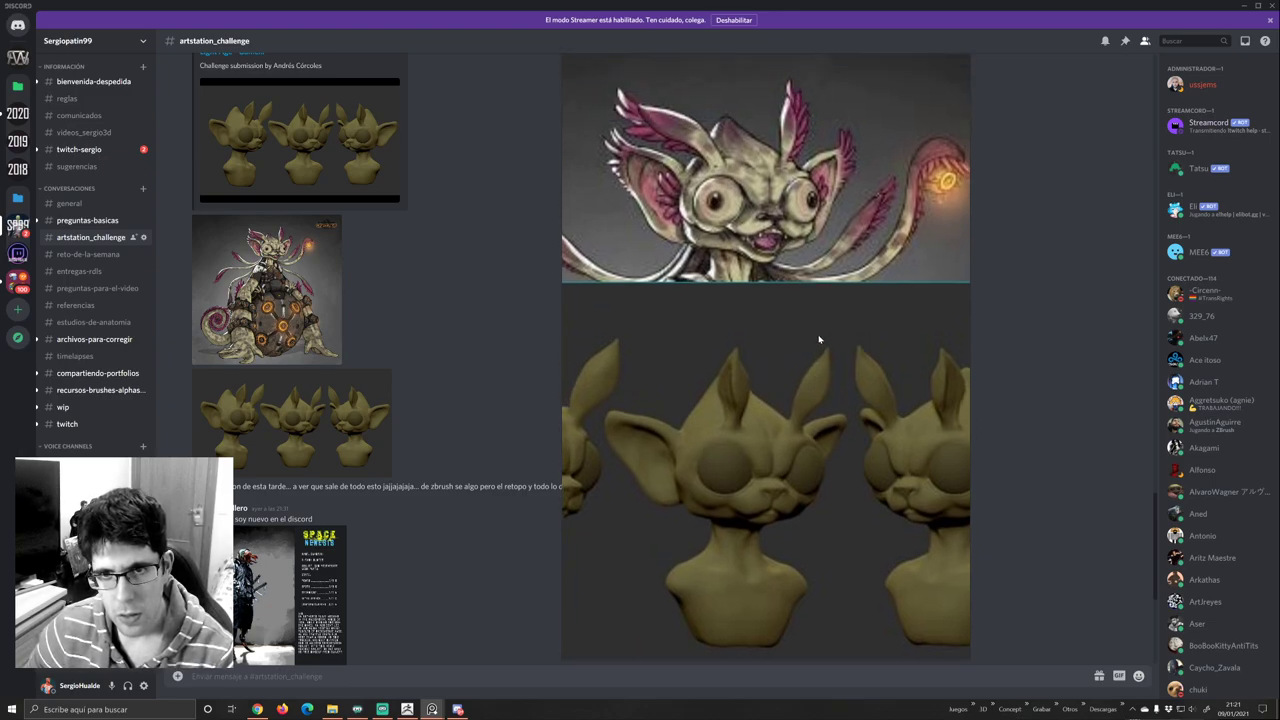
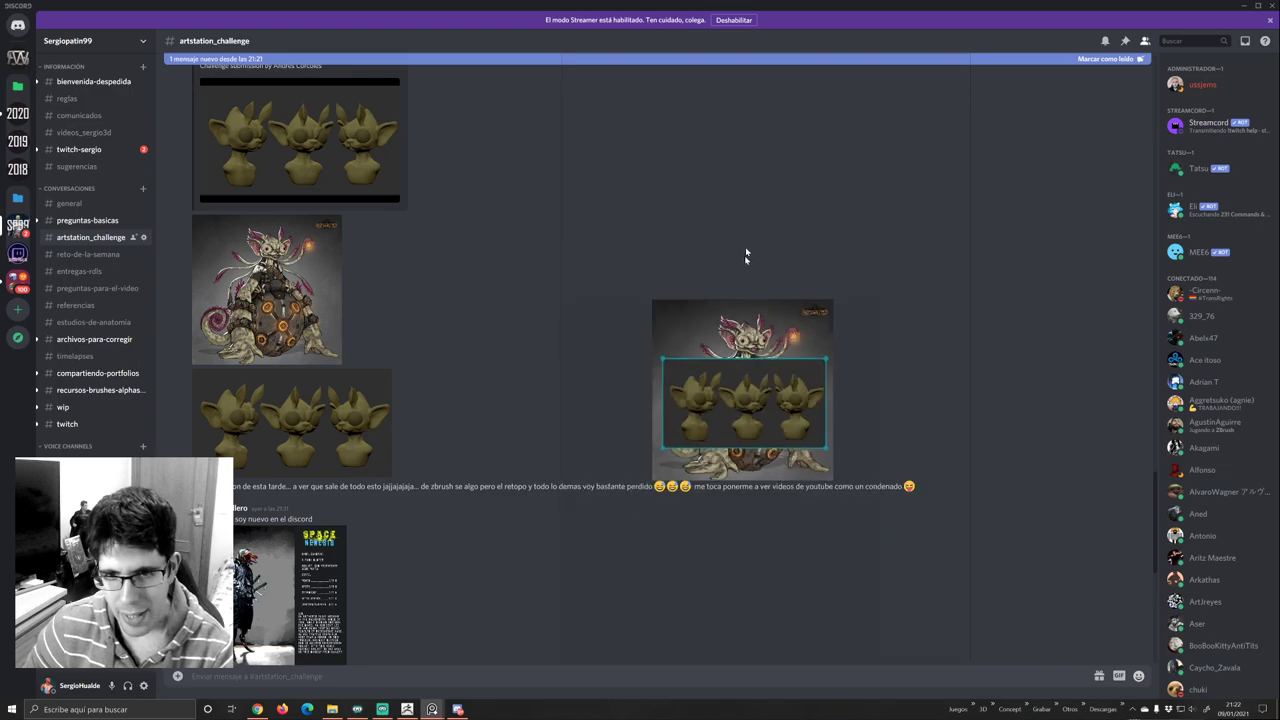
- Select the creature concept and the bust render on the reference board and delete both images
scroll(451, 376, "up", 3)
scroll(451, 376, "down", 3)
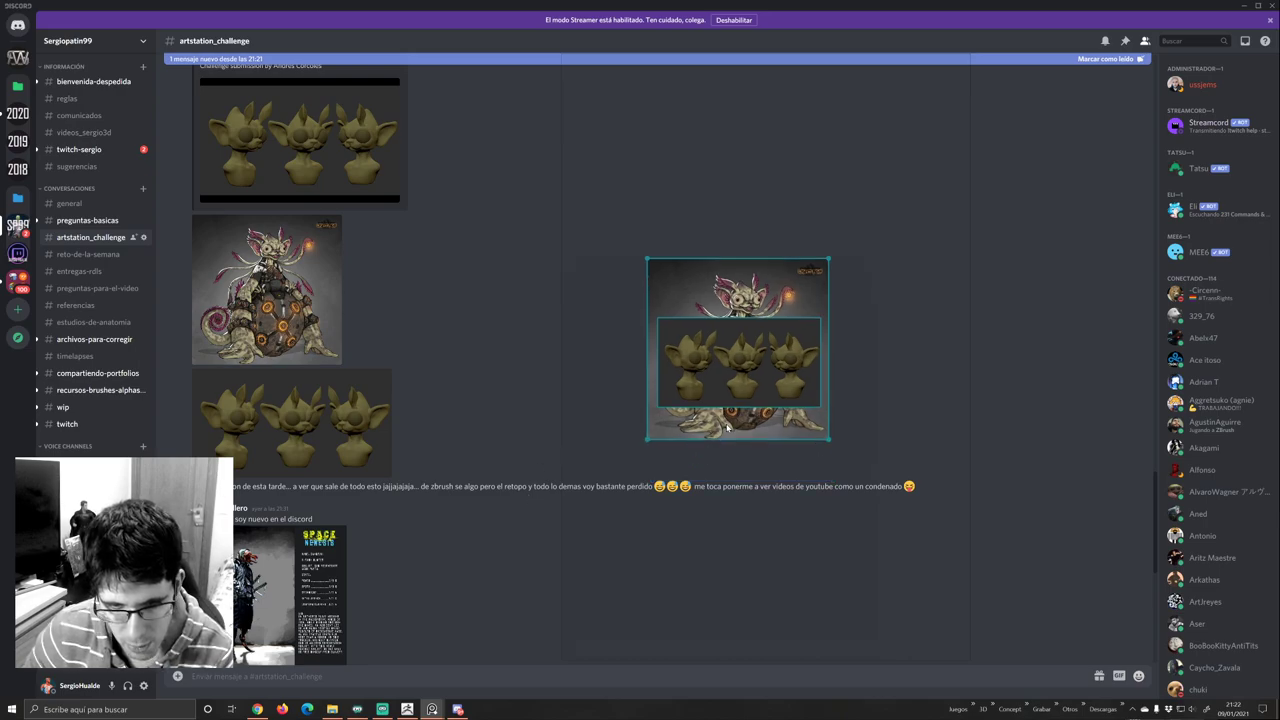
left_click_drag(729, 443, 714, 510)
scroll(426, 388, "up", 1)
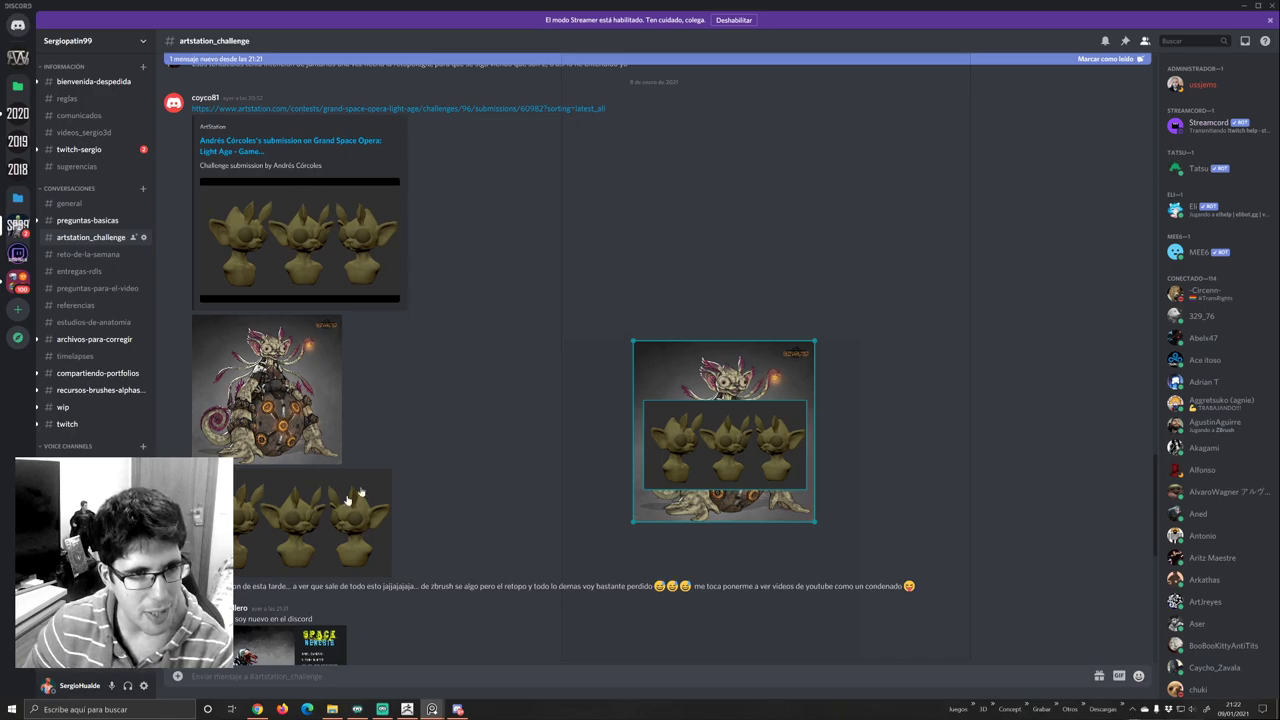
scroll(372, 140, "down", 2)
left_click_drag(739, 332, 766, 523)
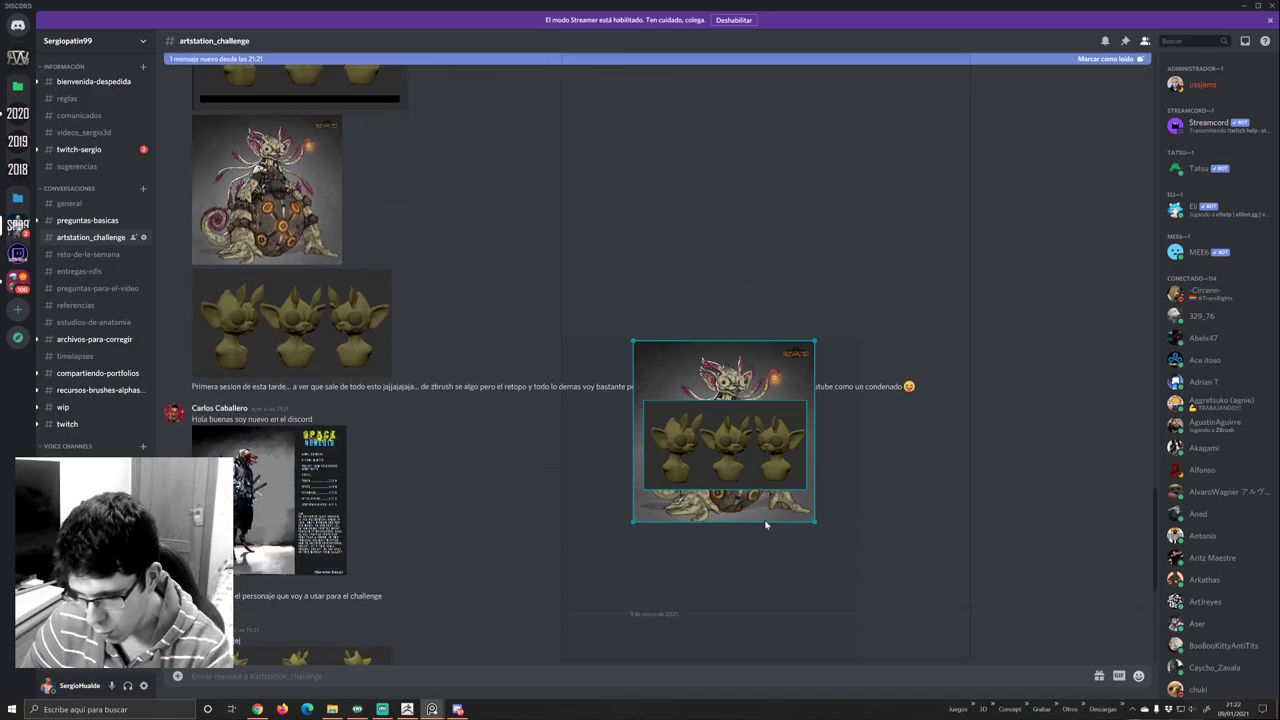
key("Delete")
- Find the Space Nemesis character sheet in the challenge channel and examine it at full size
scroll(357, 463, "down", 2)
scroll(351, 463, "down", 1)
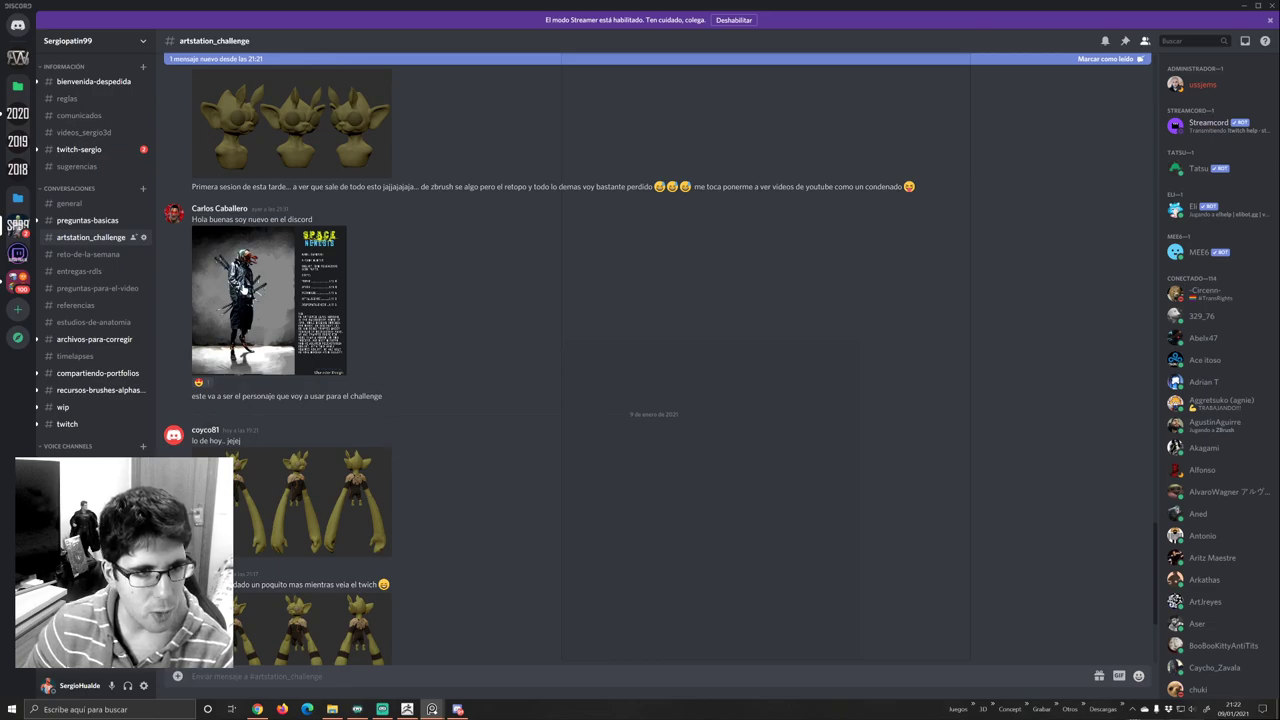
left_click(246, 288)
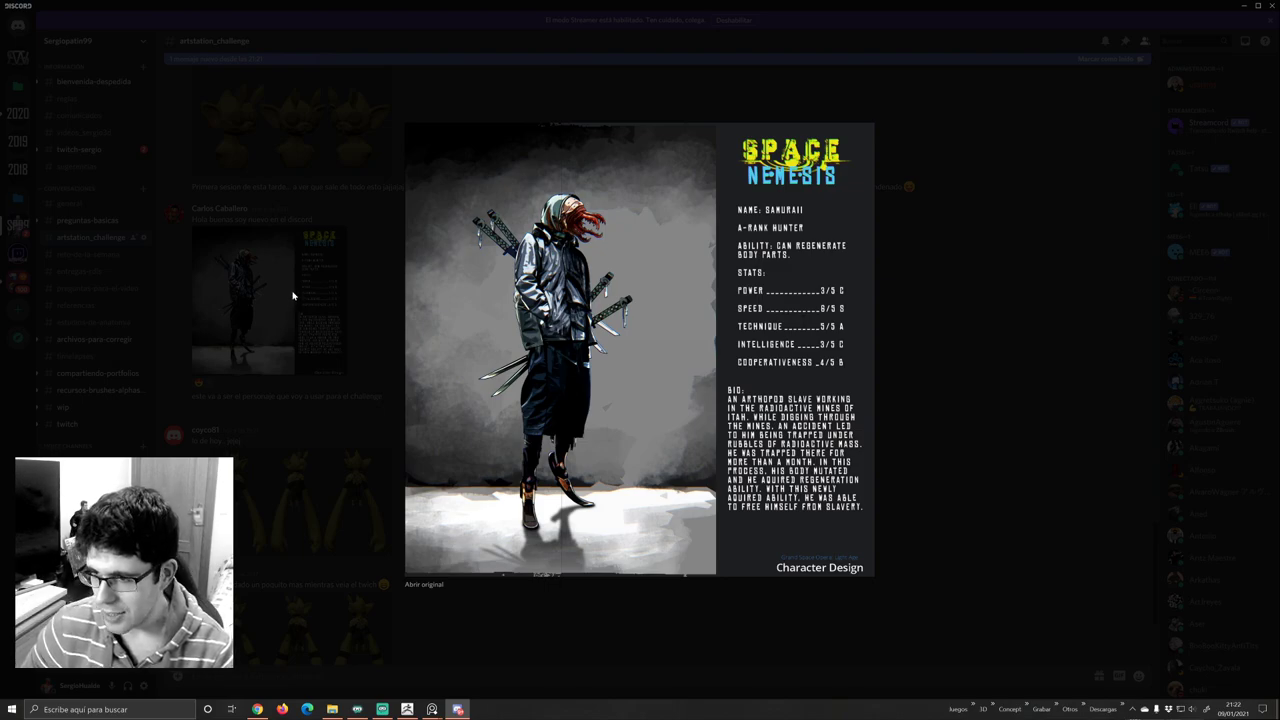
left_click(293, 296)
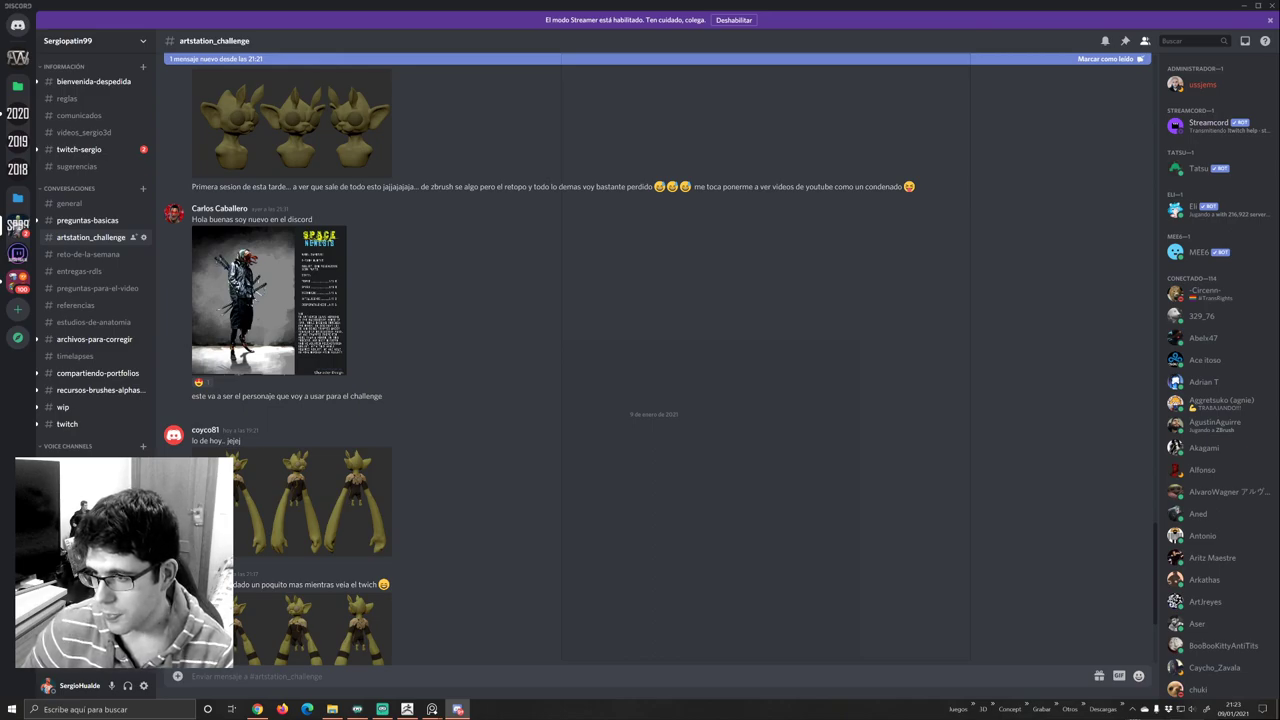
key("alt+Tab")
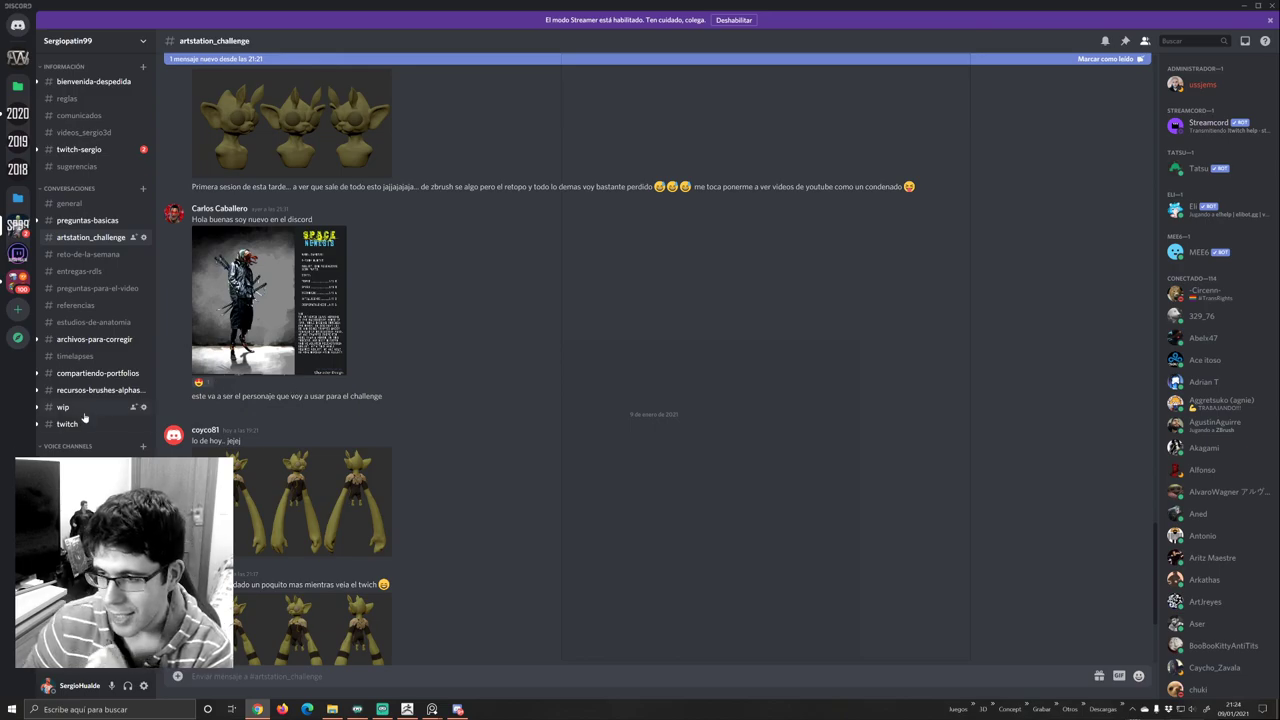
- Examine the two long-armed creature renders at full size, comparing the arms with and without dark bands
scroll(380, 360, "down", 4)
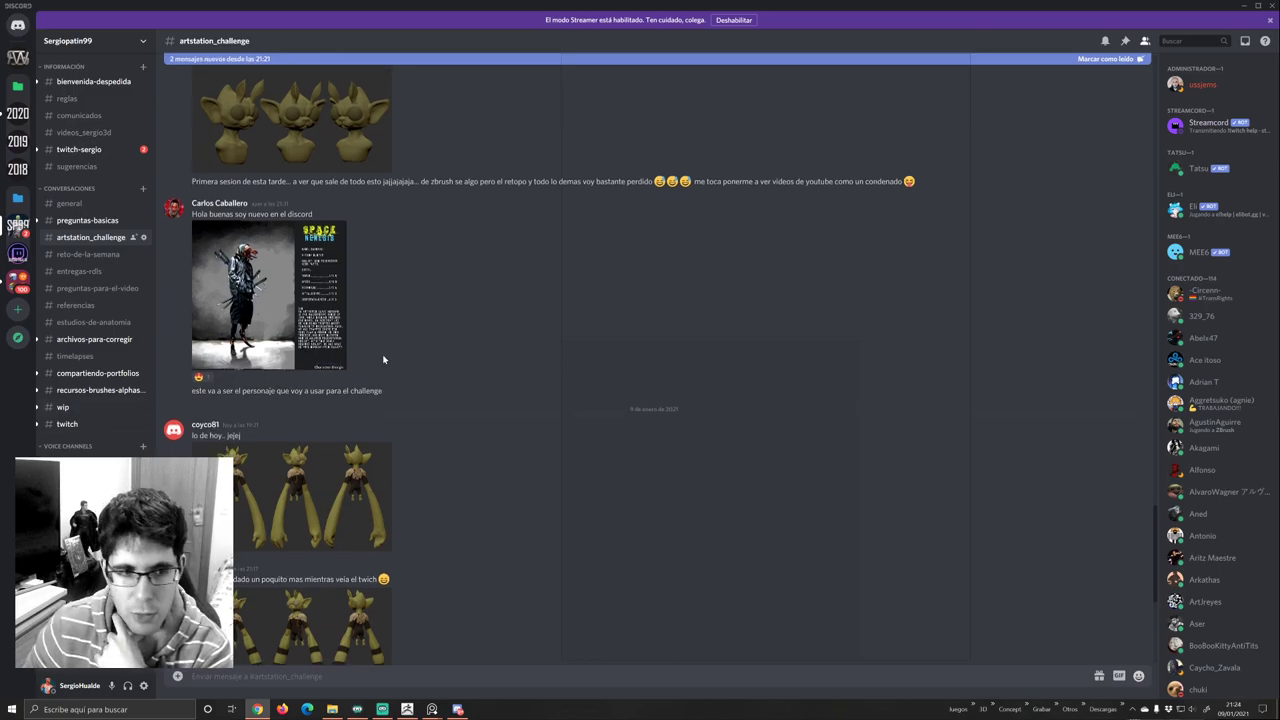
left_click(325, 328)
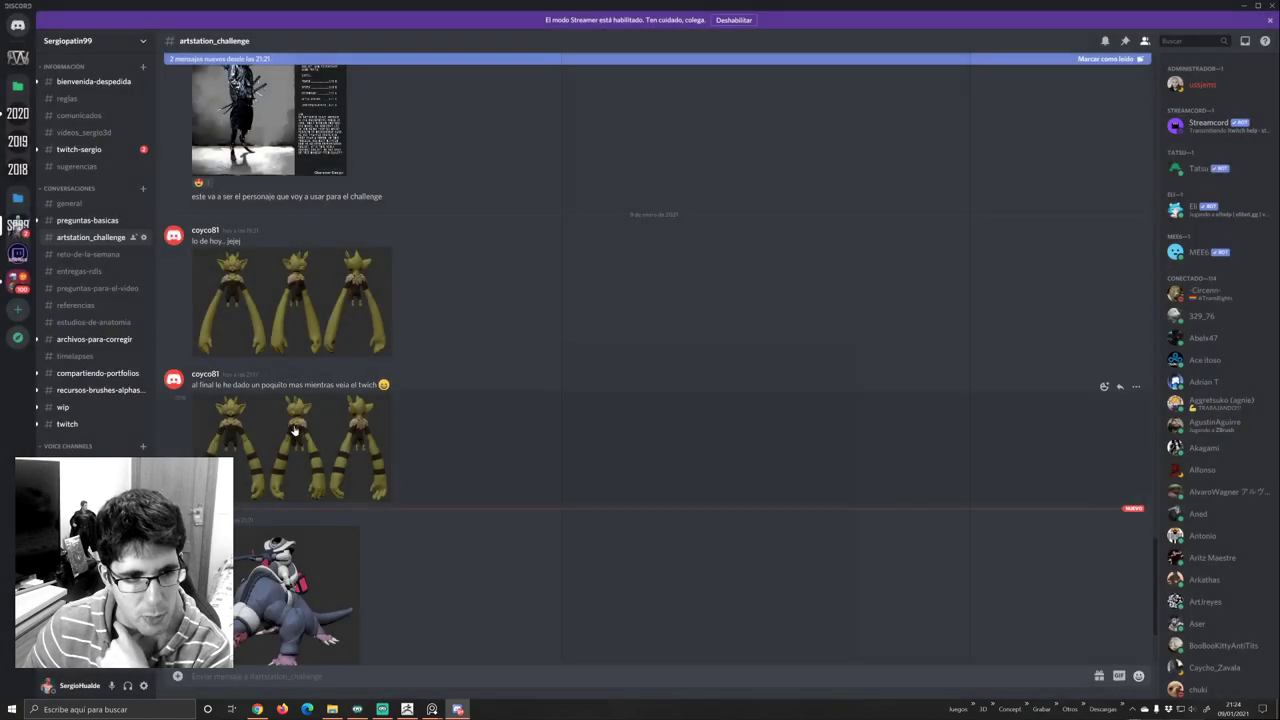
left_click(294, 427)
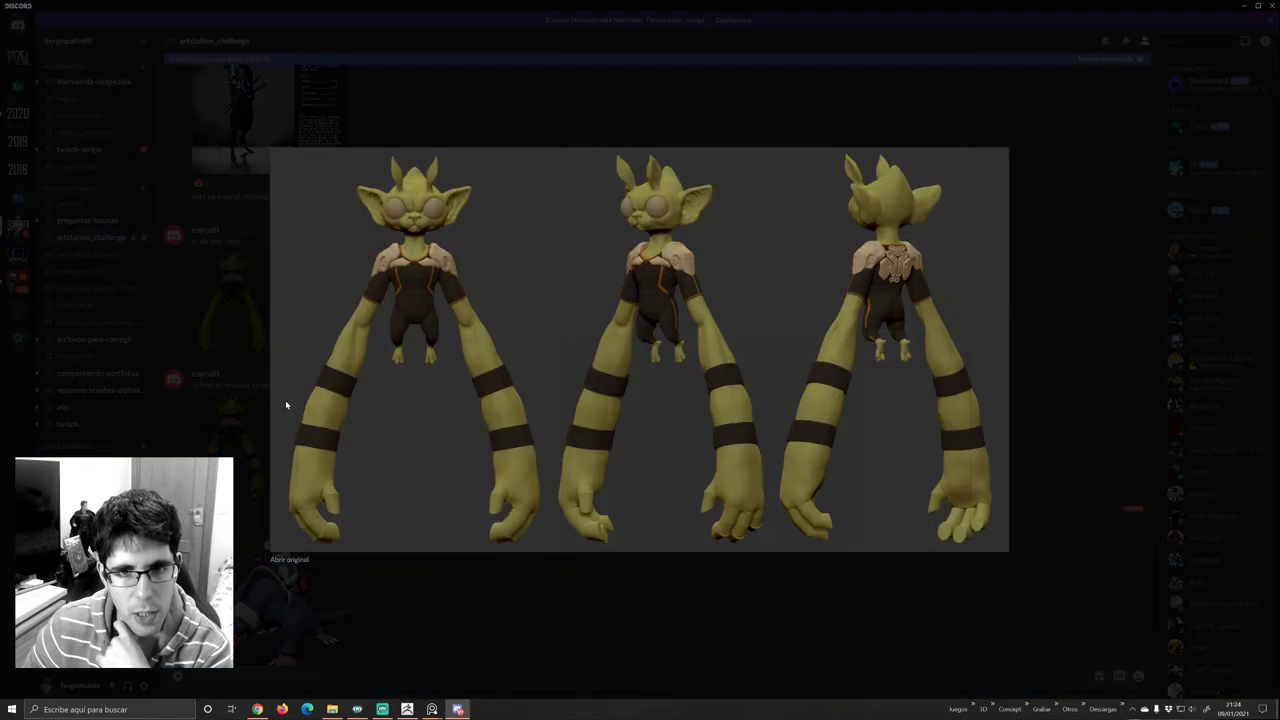
left_click(226, 374)
left_click(286, 305)
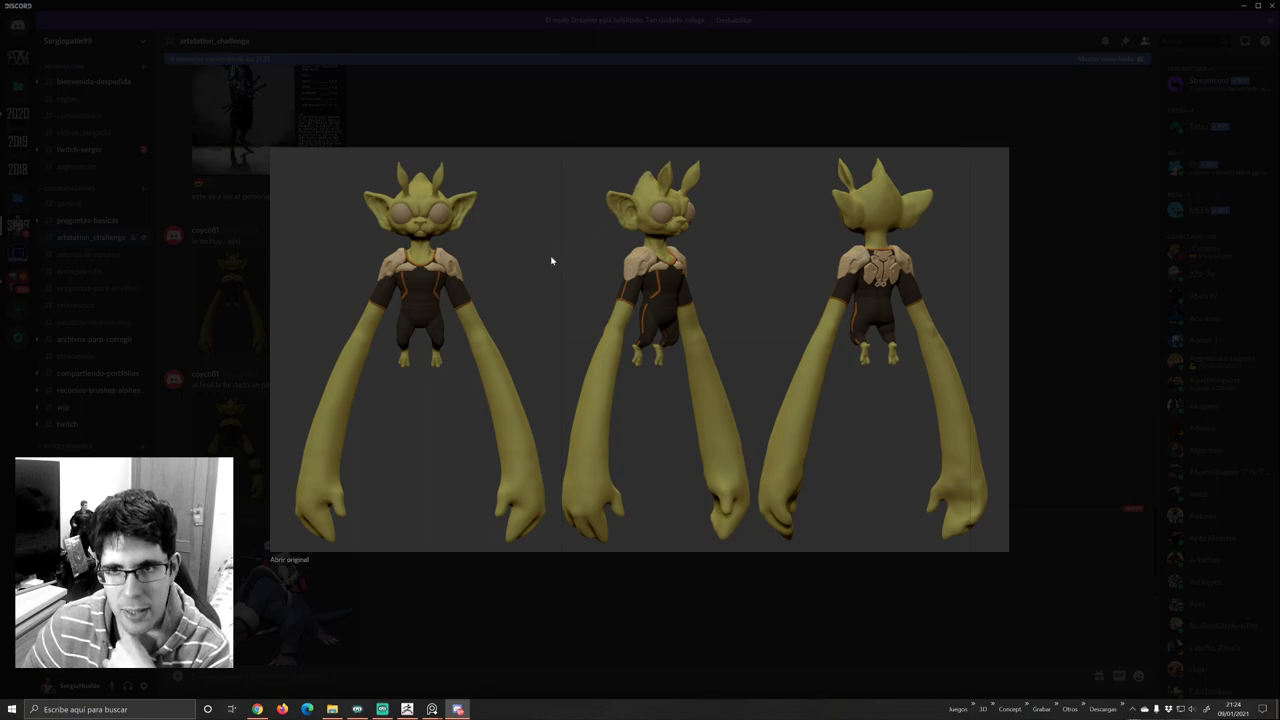
left_click(201, 328)
- Examine the sculpt of the armed rider on the clawed beast at full size and return to the earlier posts
scroll(453, 360, "down", 5)
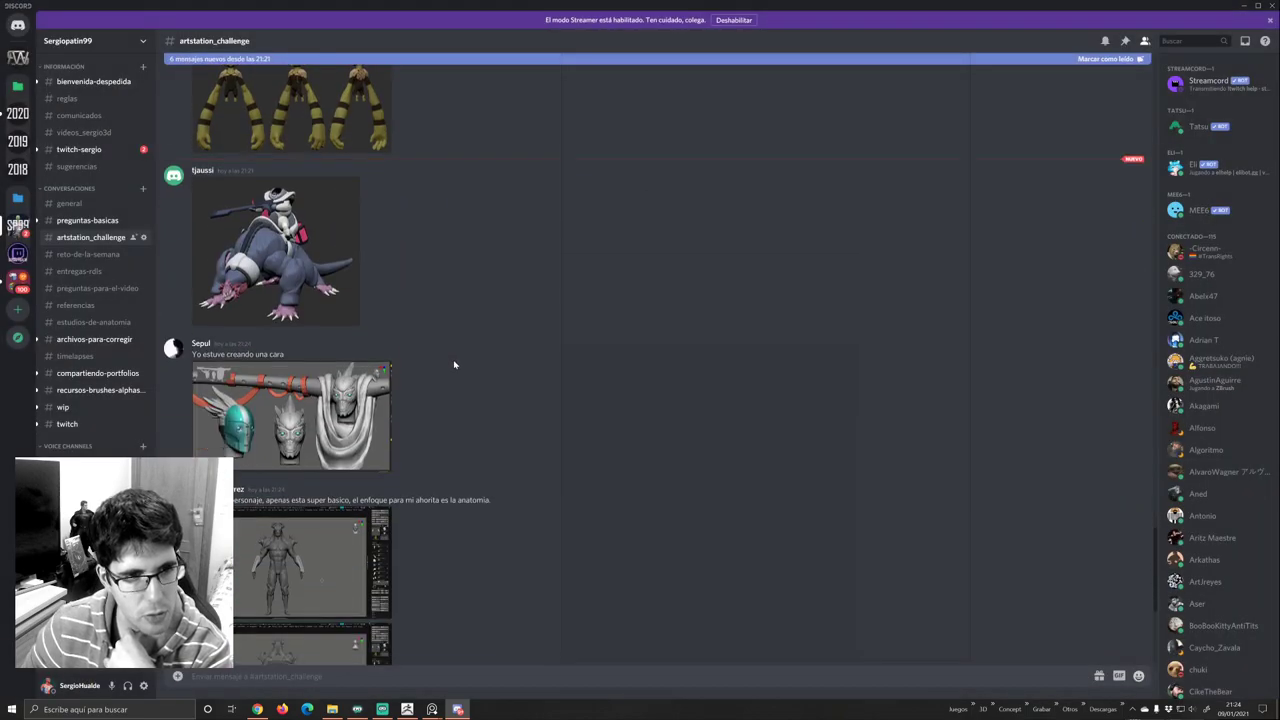
left_click(332, 271)
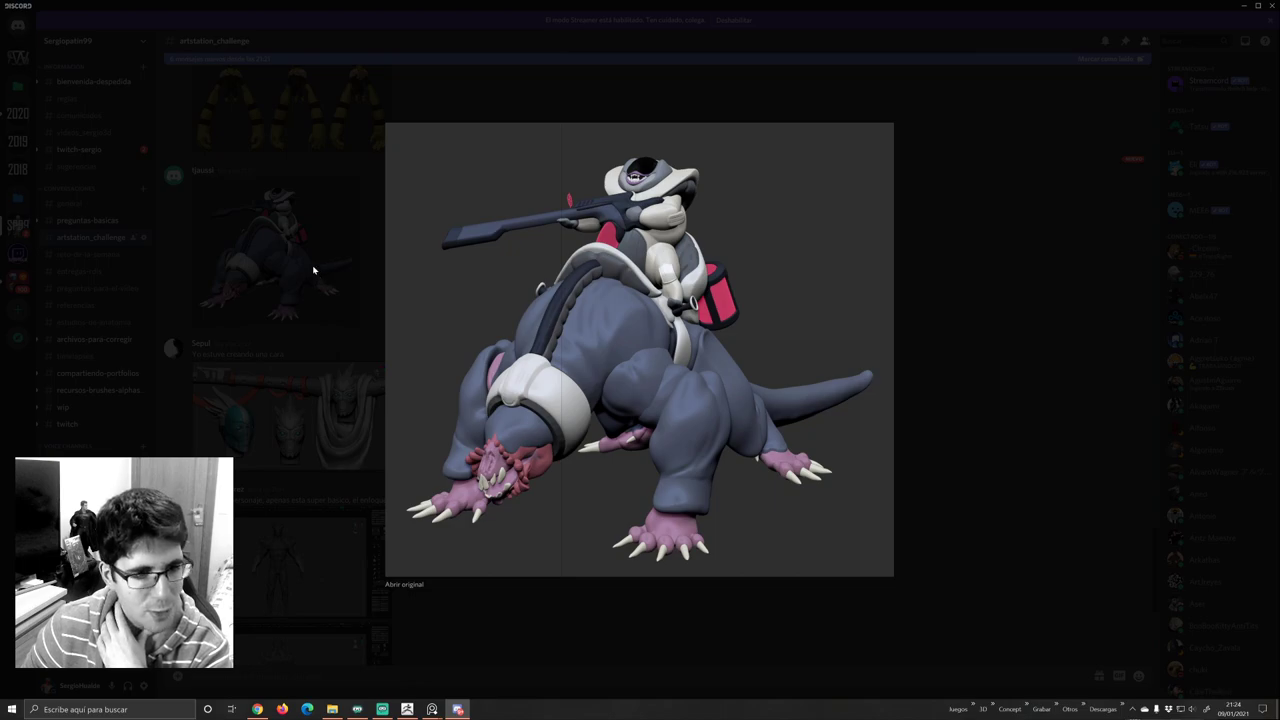
left_click(318, 271)
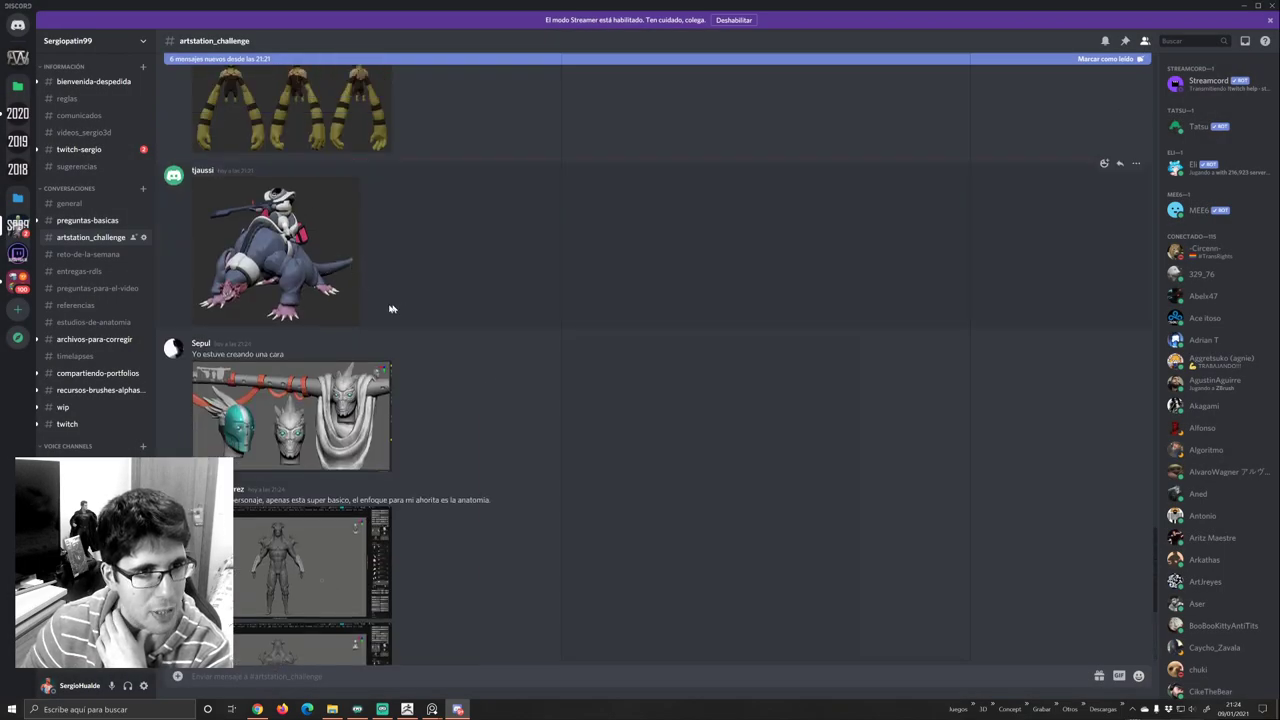
scroll(332, 302, "up", 5)
scroll(369, 328, "down", 2)
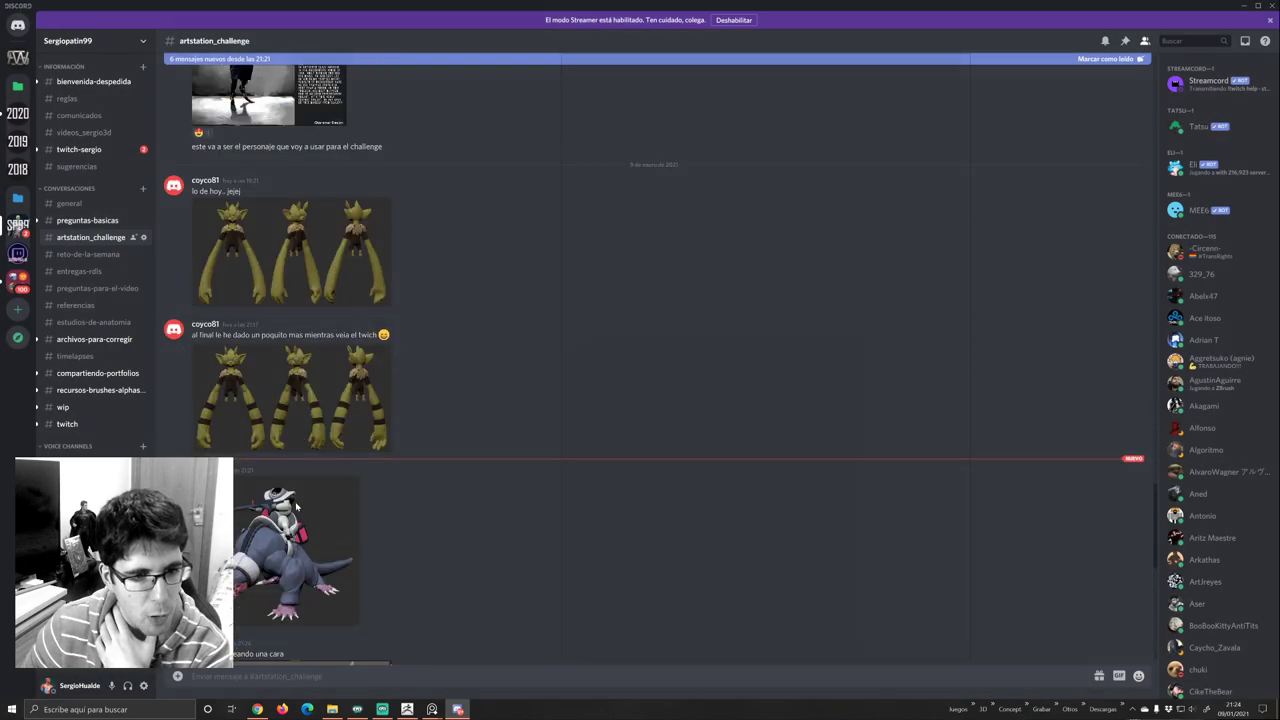
- Examine the armed rider sculpt once more, and the post with the alien heads and teal helmet at full size
left_click(297, 494)
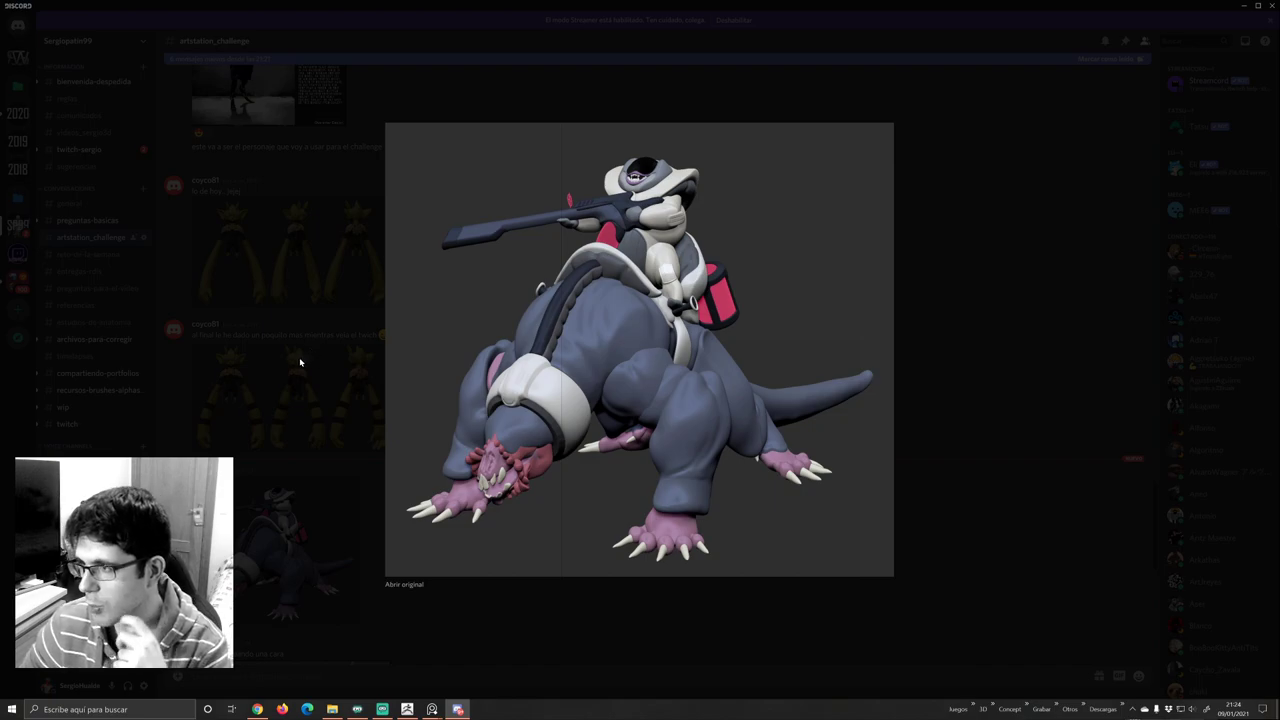
left_click(297, 356)
scroll(331, 357, "down", 3)
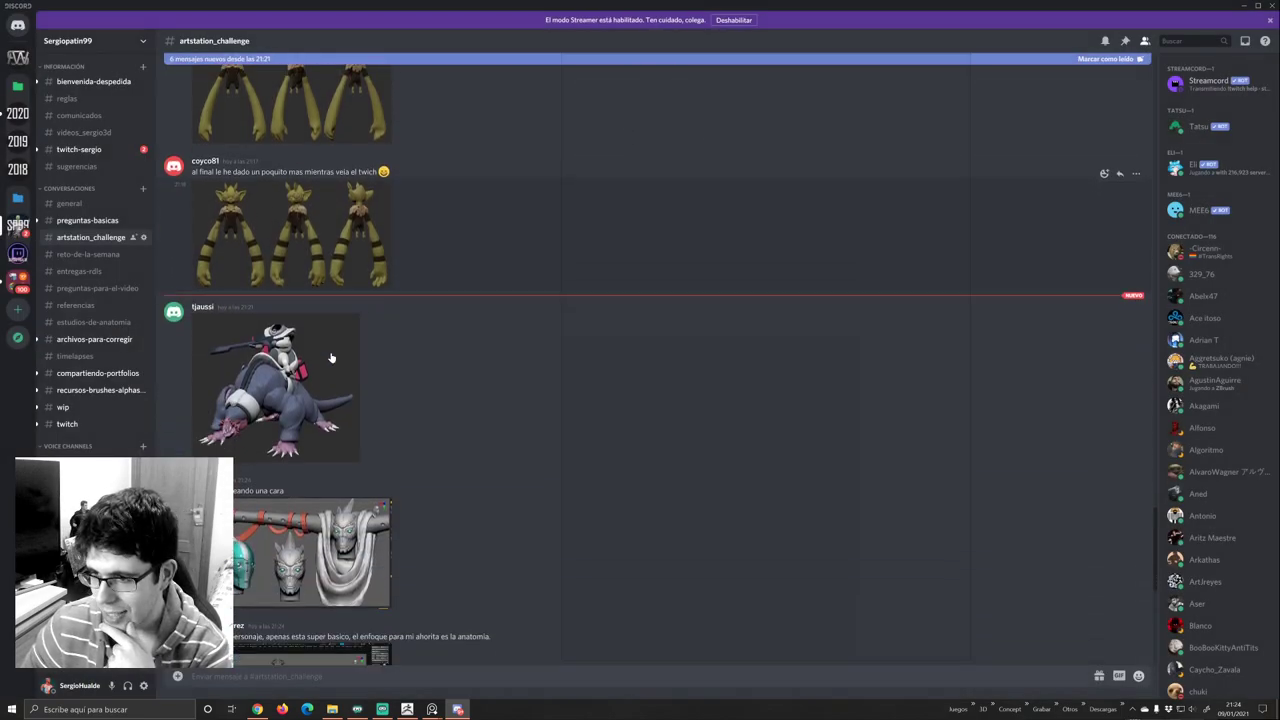
scroll(331, 357, "down", 2)
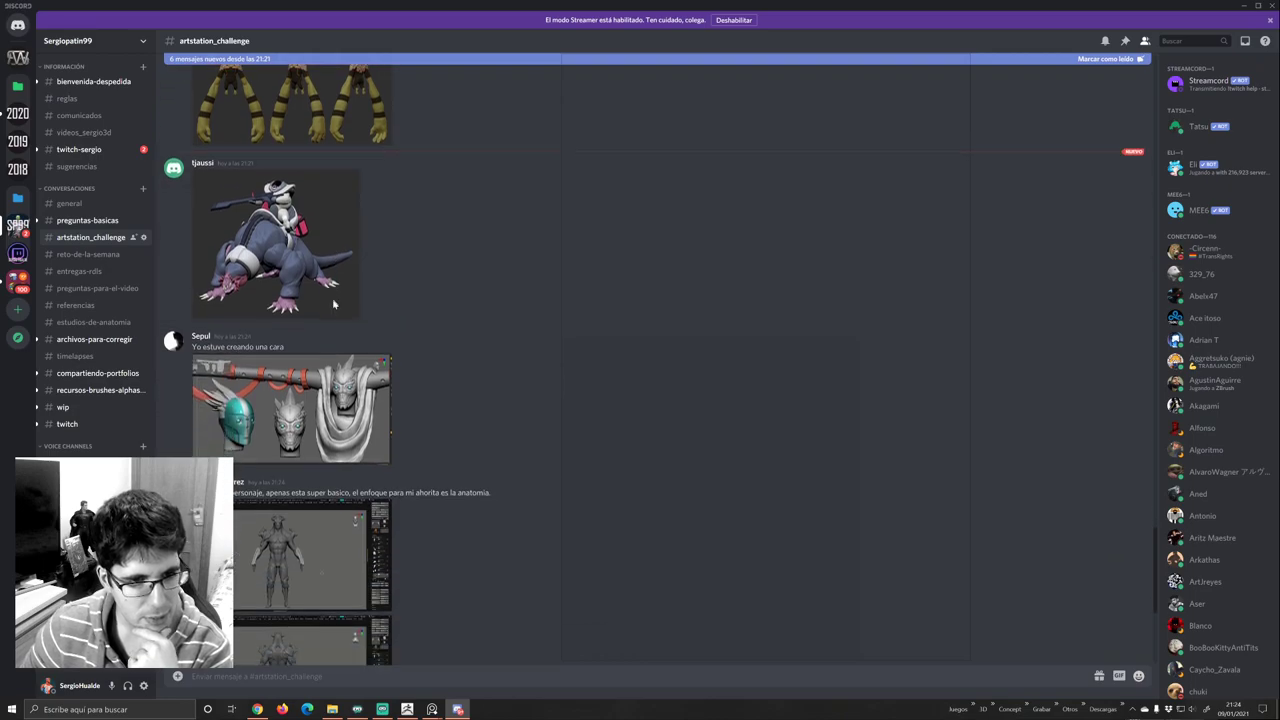
scroll(330, 300, "down", 3)
left_click(325, 268)
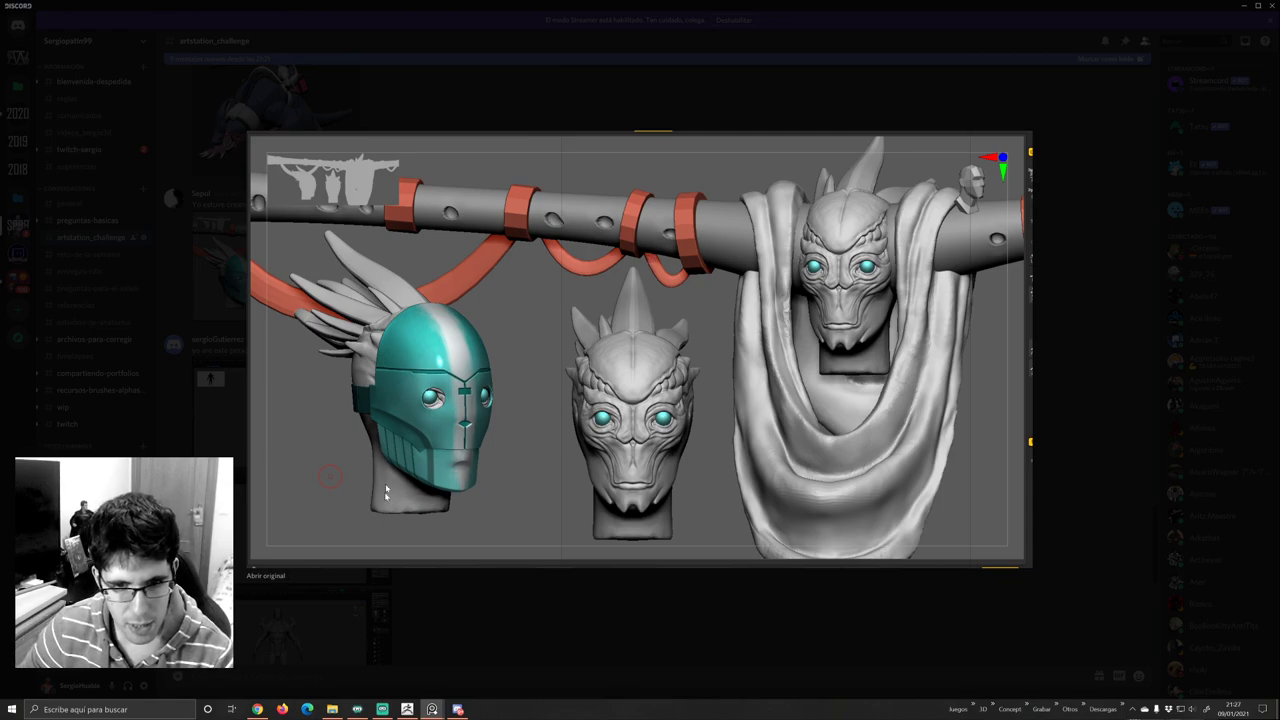
left_click(475, 596)
- Copy the armored swordsman concept and its three anatomy sculpt screenshots from the channel onto the reference board
scroll(443, 371, "down", 3)
scroll(455, 365, "down", 2)
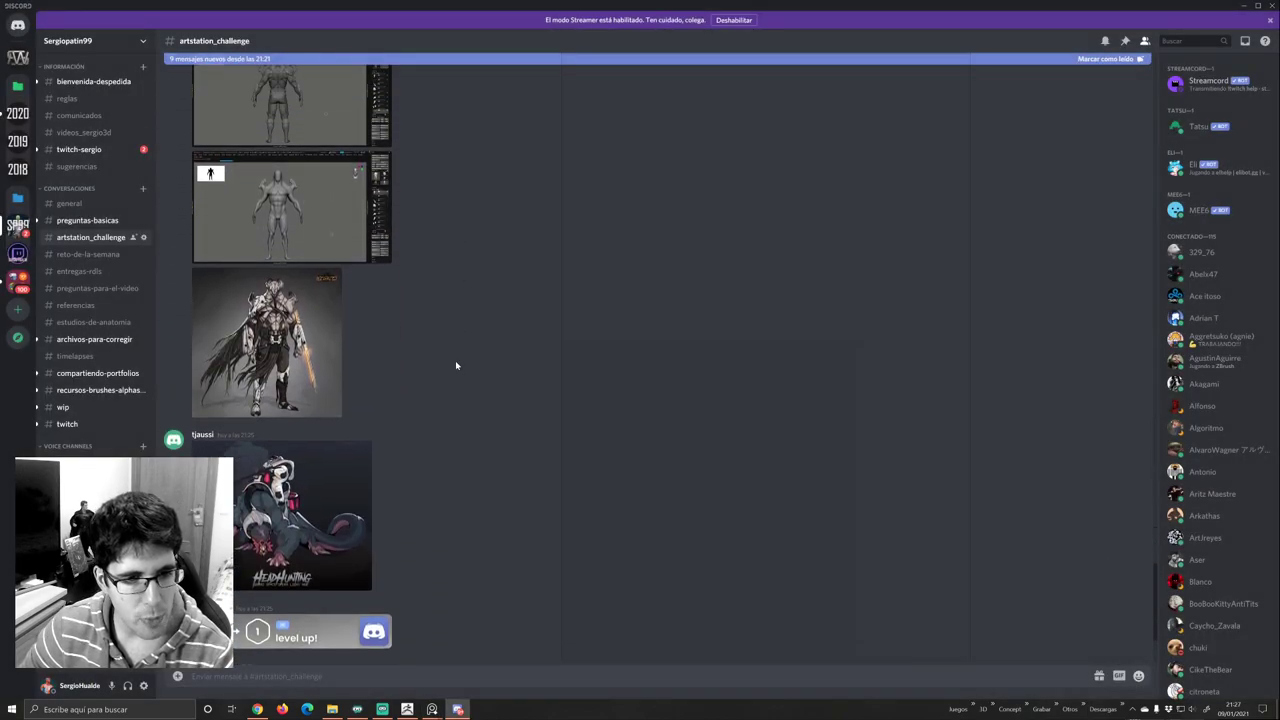
scroll(455, 365, "up", 3)
scroll(454, 361, "down", 1)
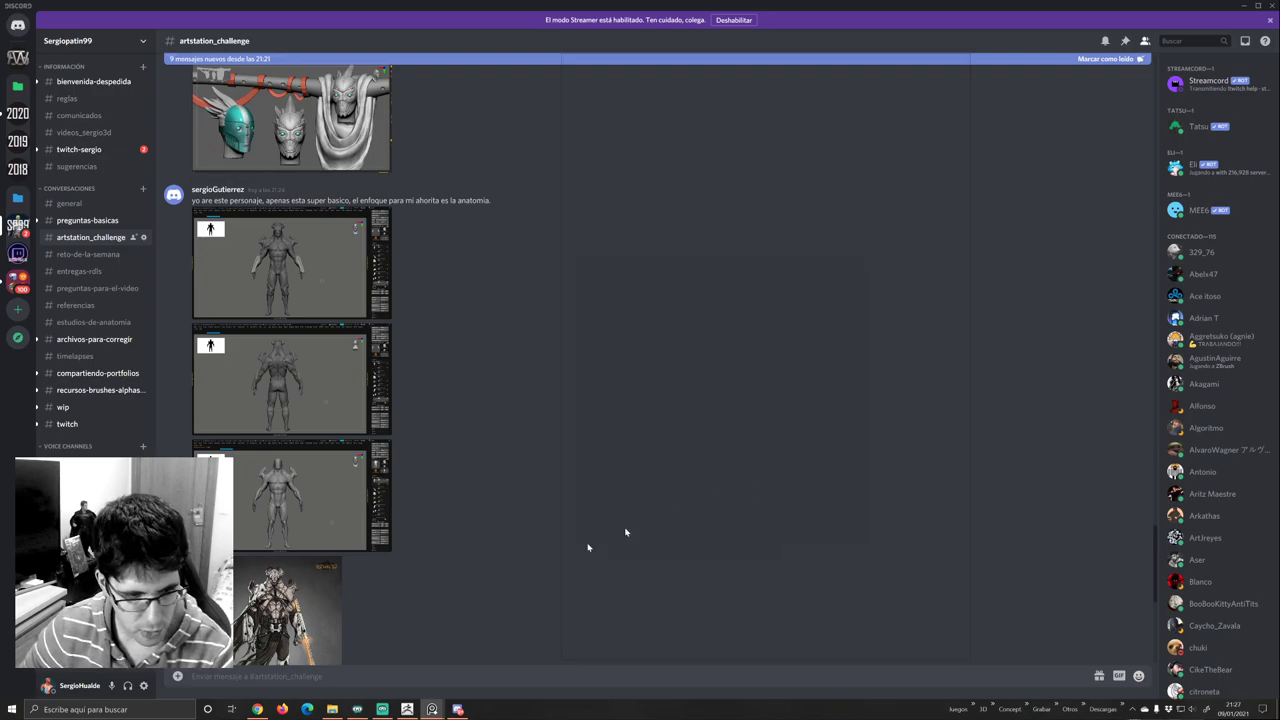
left_click_drag(285, 605, 785, 488)
left_click_drag(378, 369, 700, 364)
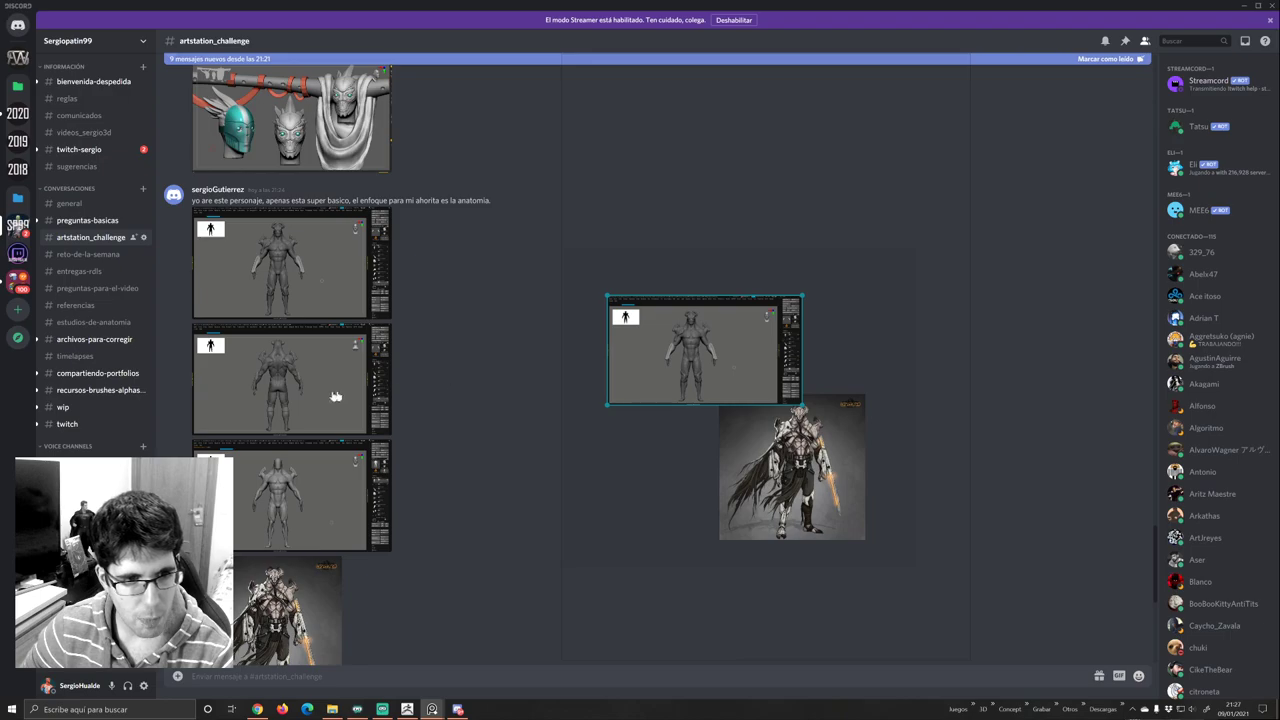
left_click_drag(325, 397, 728, 223)
left_click_drag(289, 491, 786, 392)
- Compare the full-body proportions of the front-view anatomy sculpt with the swordsman concept on the reference board
scroll(798, 344, "up", 5)
left_click_drag(786, 392, 833, 385, "ctrl+alt")
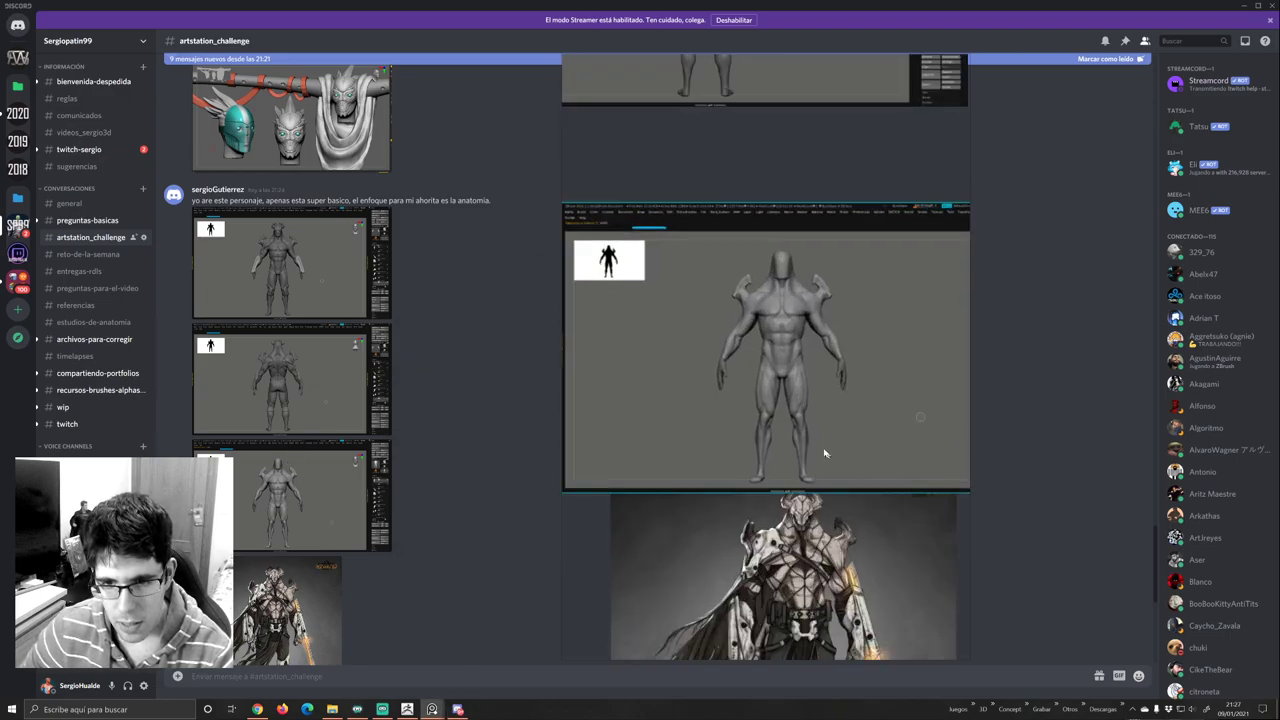
middle_click_drag(824, 453, 784, 316)
scroll(769, 346, "up", 2)
scroll(784, 338, "down", 3)
scroll(792, 346, "up", 1)
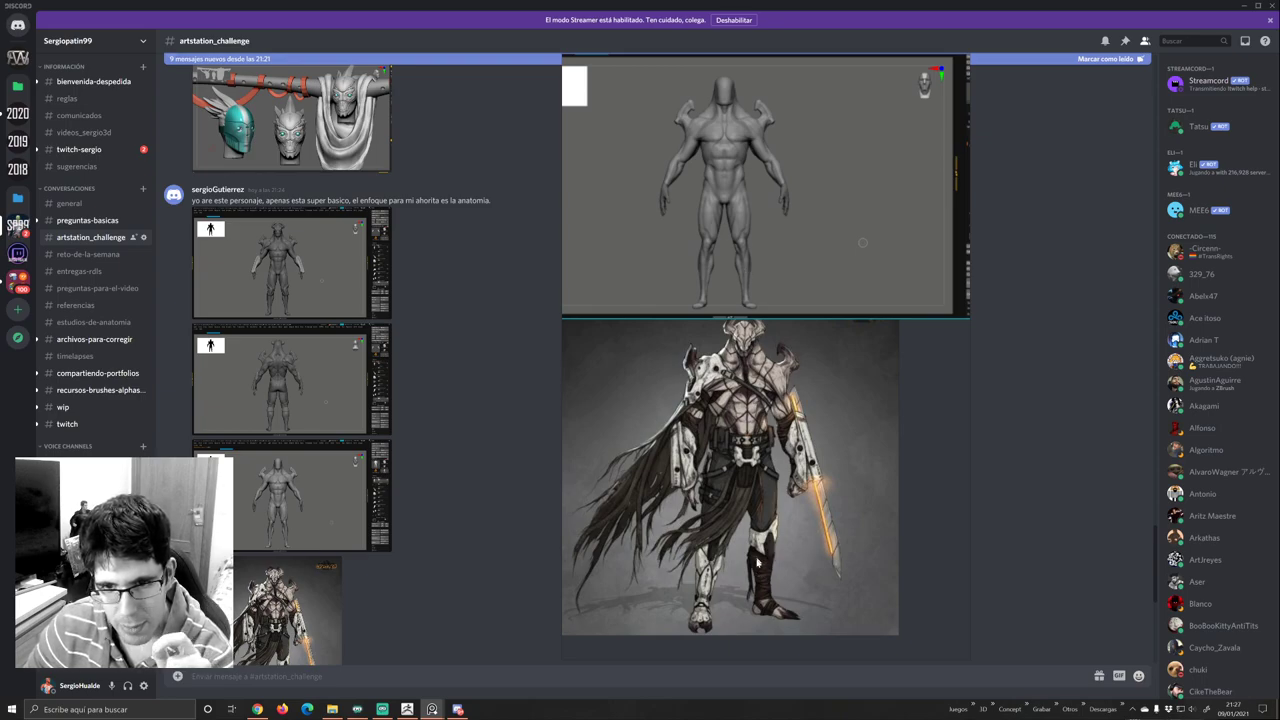
middle_click_drag(773, 344, 774, 366)
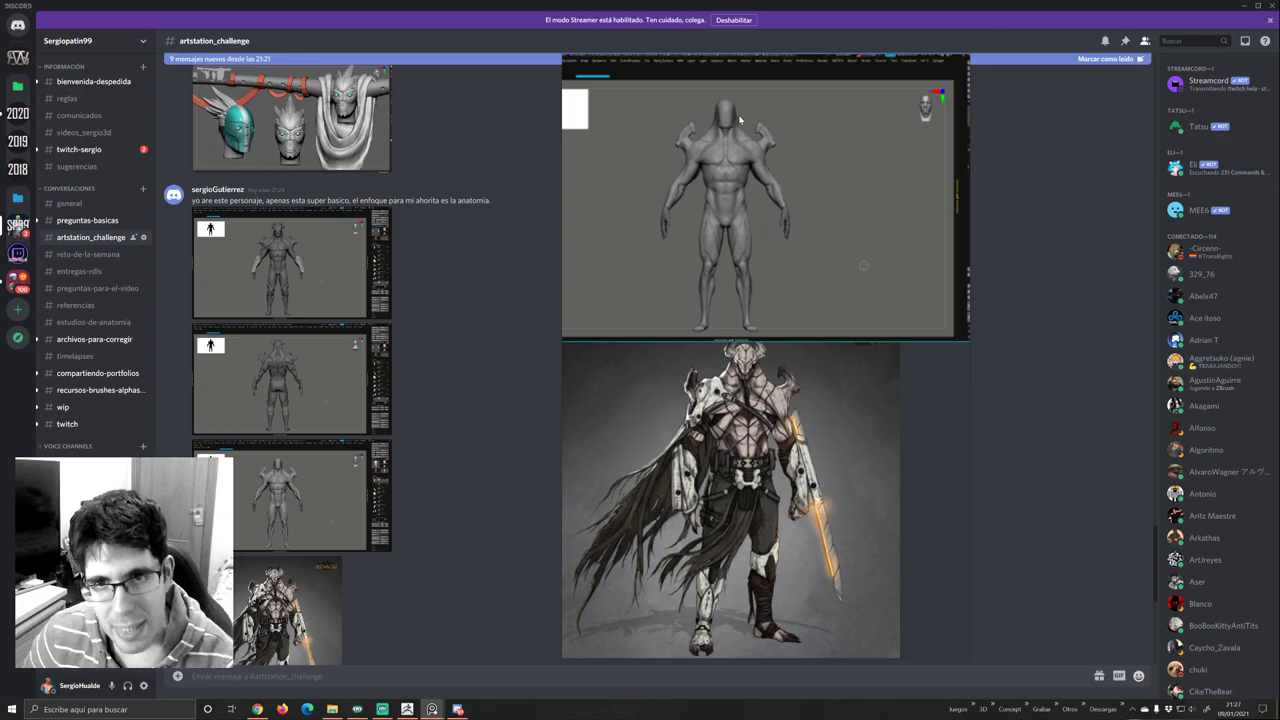
- Examine the sculpt's blank head and neck up close against the horned skull and shoulders of the swordsman concept
scroll(731, 124, "up", 6)
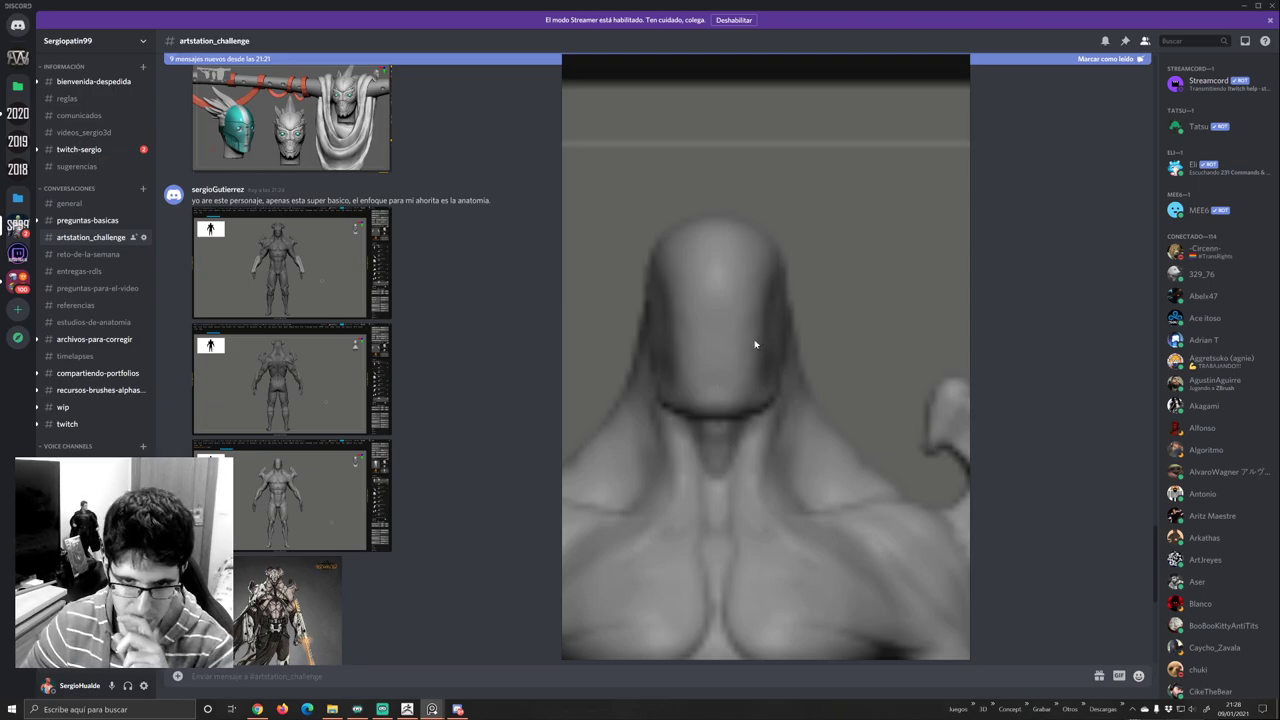
scroll(755, 344, "down", 6)
middle_click_drag(760, 414, 747, 96)
scroll(808, 421, "up", 3)
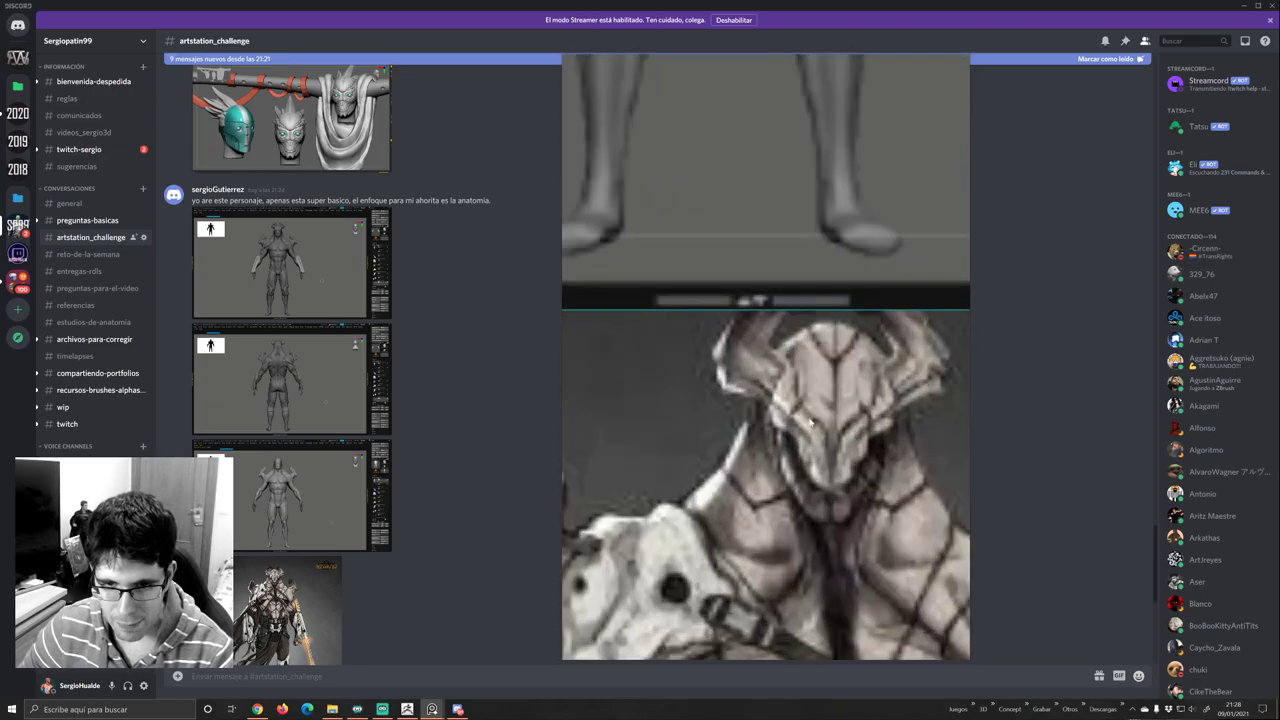
middle_click_drag(825, 442, 704, 396)
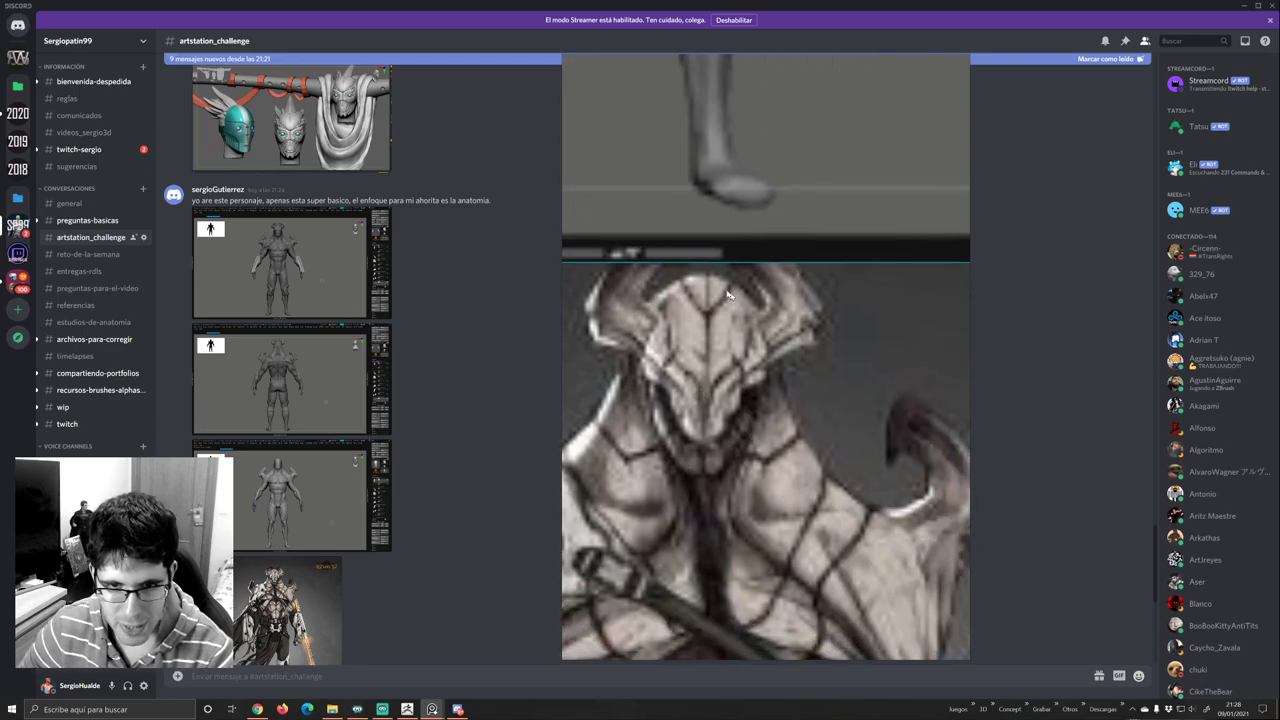
scroll(665, 303, "down", 3)
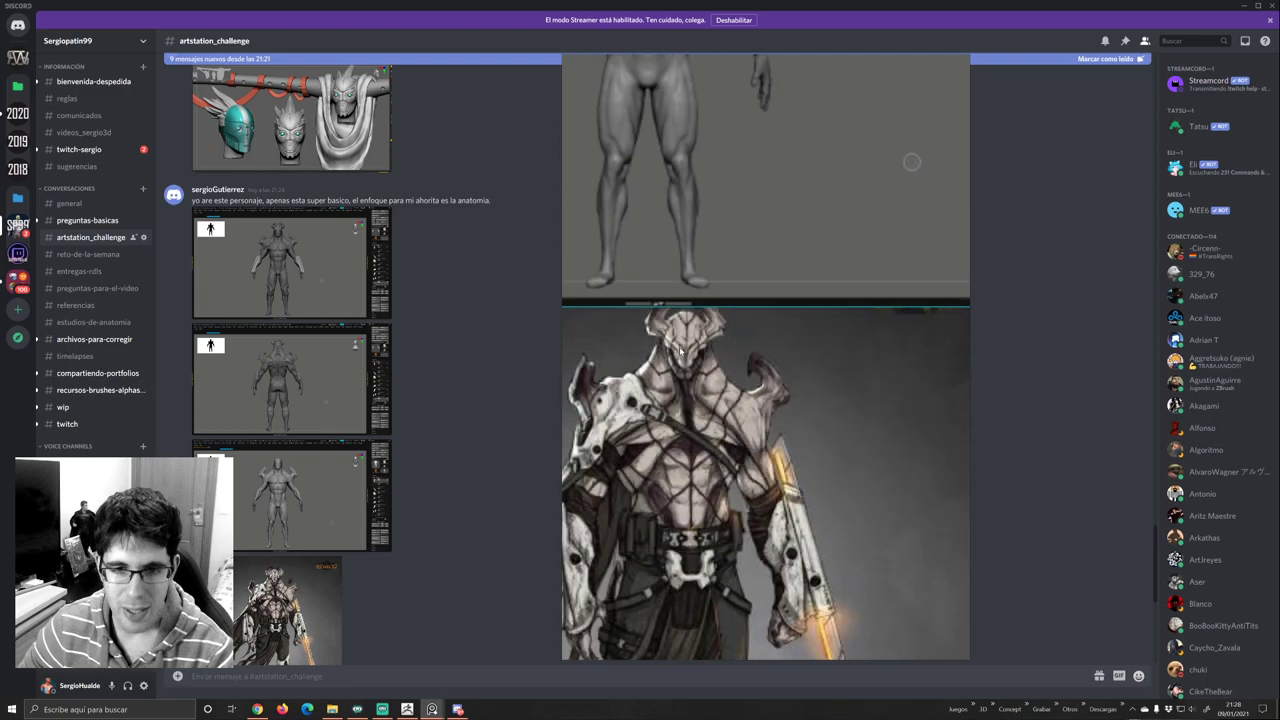
mouse_move(673, 232)
middle_mouse_down()
mouse_move(722, 378)
mouse_move(743, 583)
middle_mouse_up()
scroll(700, 125, "up", 4)
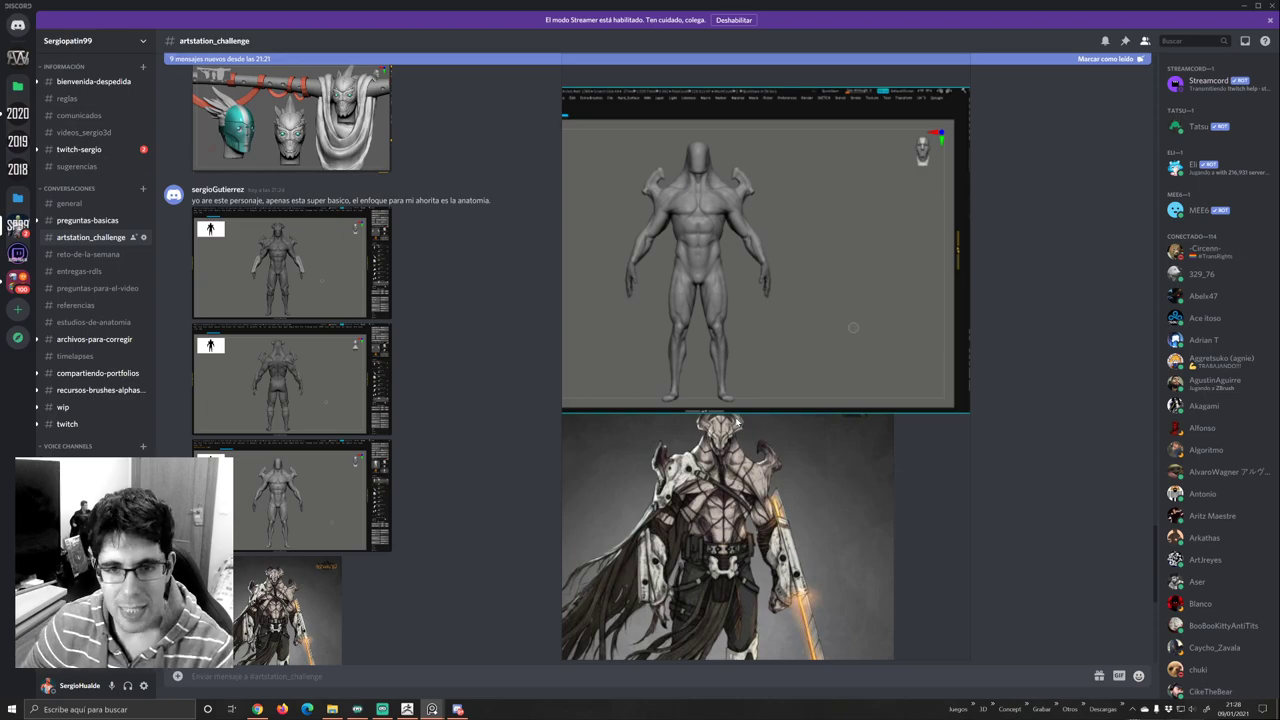
- Select the three anatomy sculpt screenshots and the swordsman concept on the reference board and delete them
scroll(740, 428, "down", 6)
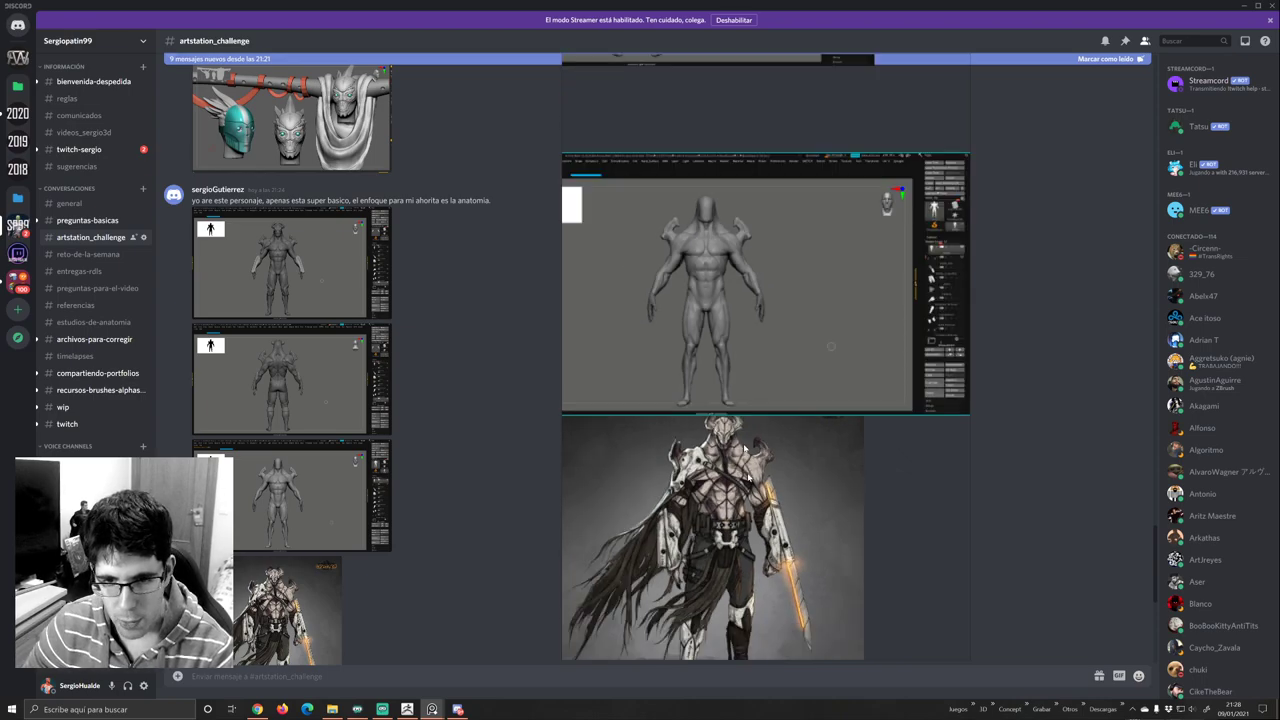
left_click_drag(703, 310, 643, 575)
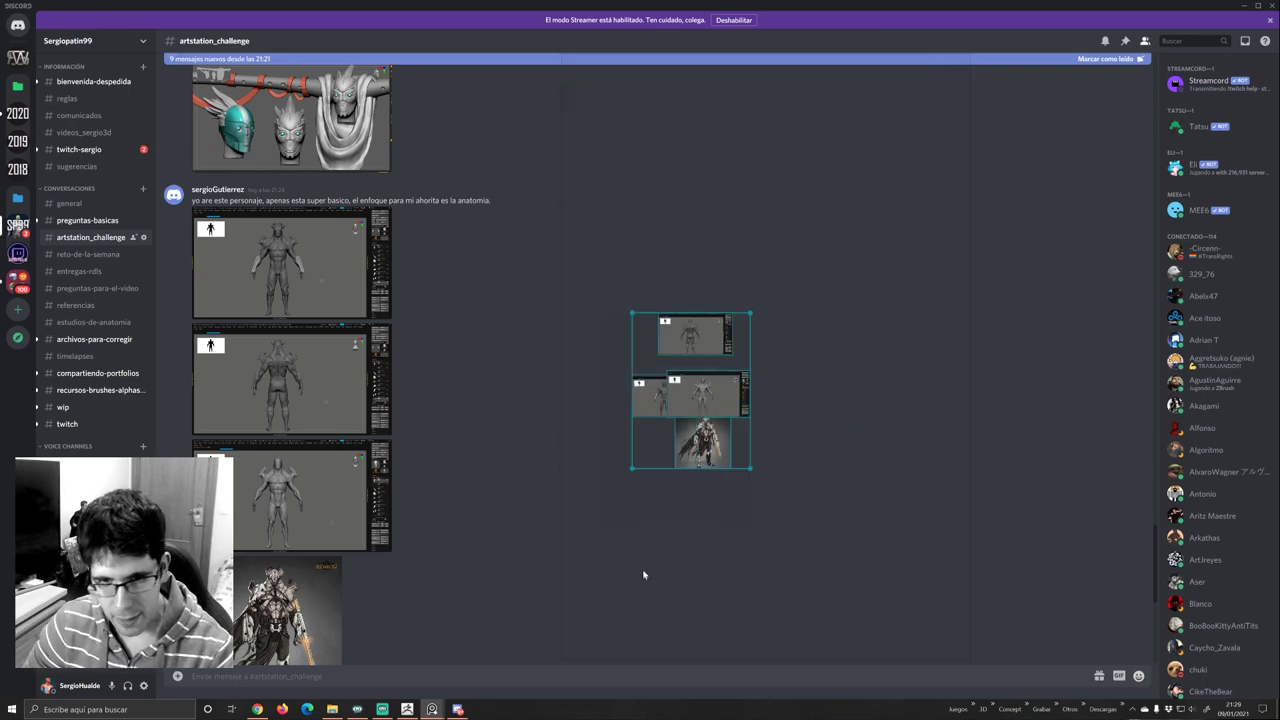
key("Delete")
- Copy the HeadHunting concept and the matching rider-and-beast sculpt from the channel onto the reference board, the sculpt below the concept
scroll(460, 454, "down", 5)
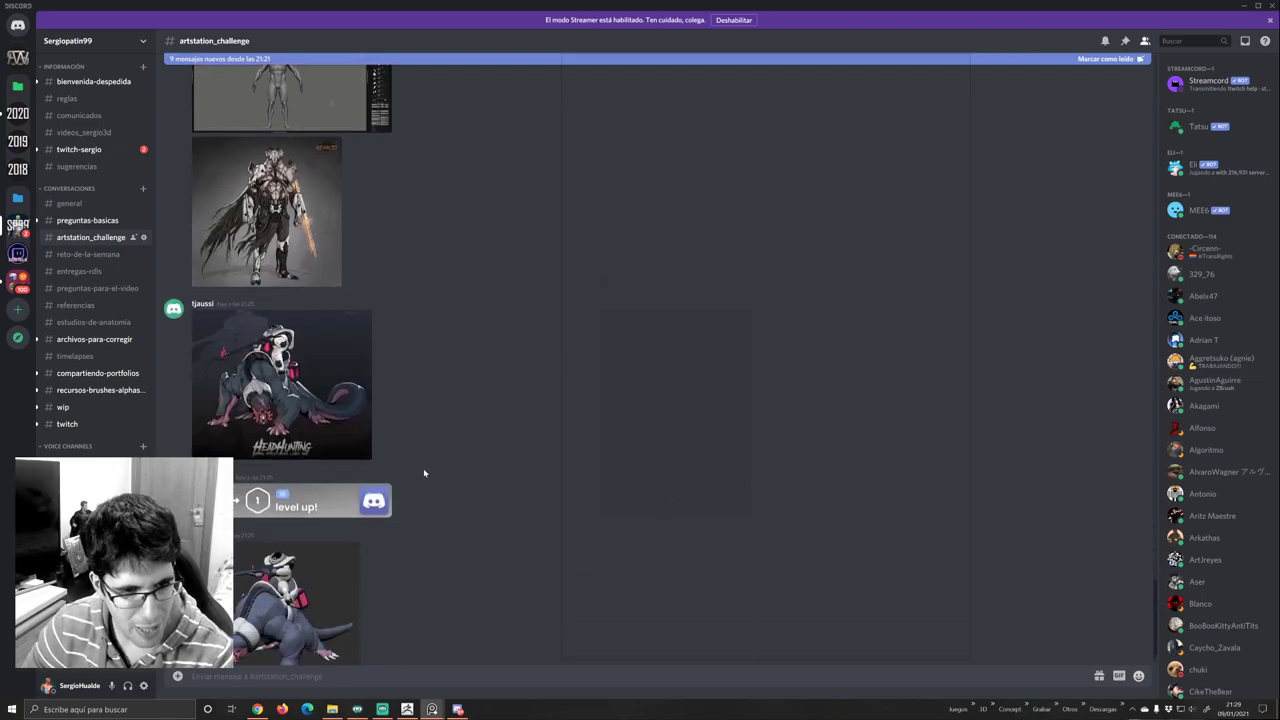
left_click_drag(309, 364, 727, 356)
left_click_drag(296, 564, 709, 427)
- Compare the rider-and-beast sculpt with the HeadHunting concept, examining the pose, the rider and the beast's head, limbs and tail
scroll(716, 388, "up", 6)
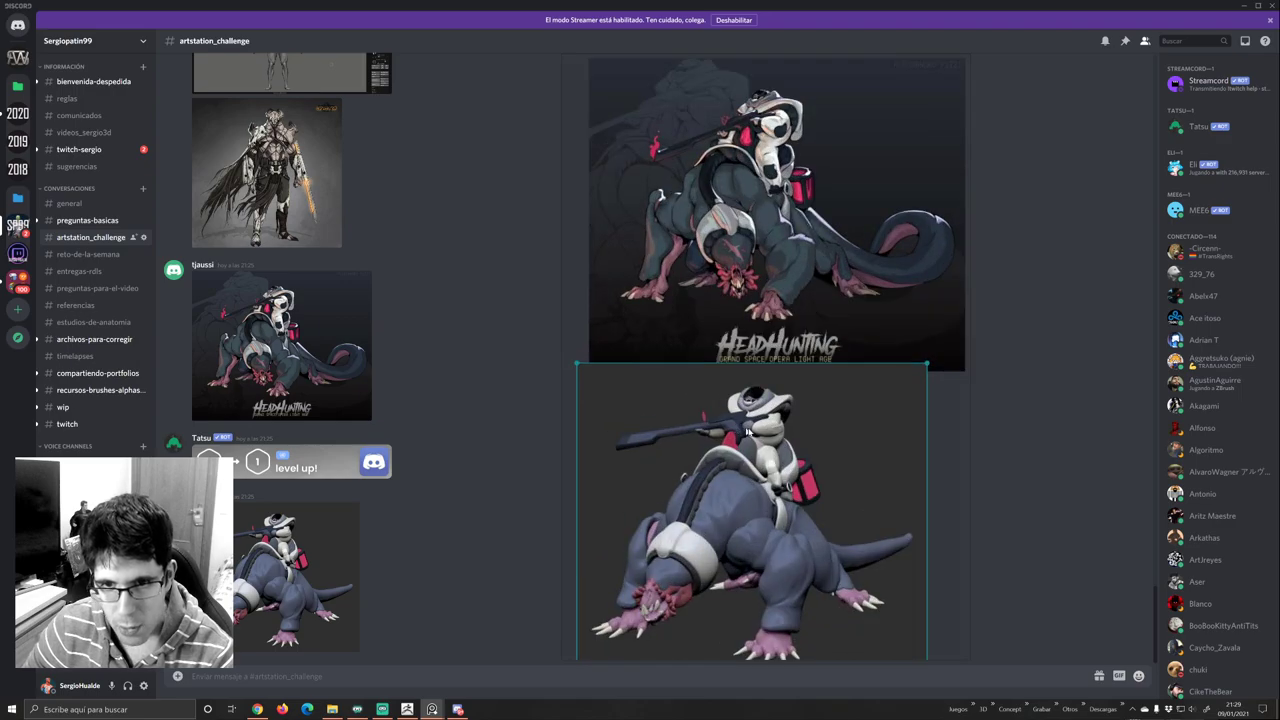
middle_click_drag(762, 434, 714, 455)
scroll(714, 455, "down", 1)
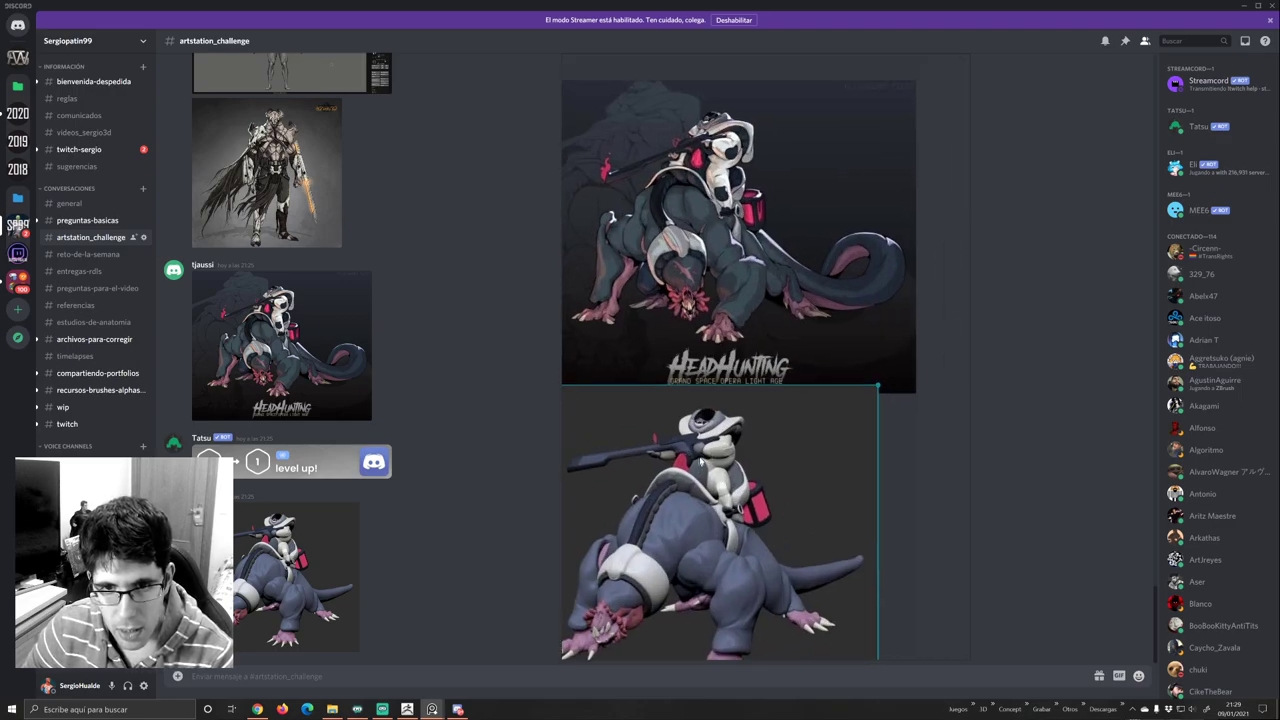
scroll(701, 462, "up", 2)
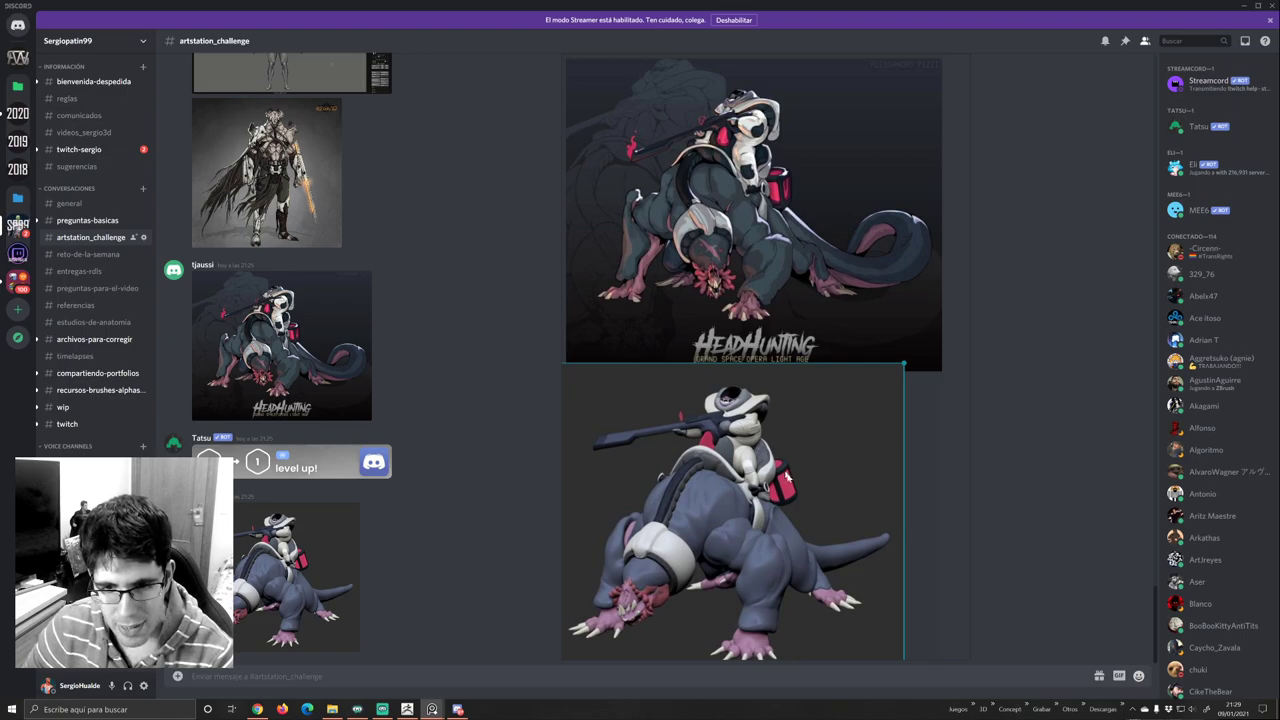
scroll(800, 490, "up", 1)
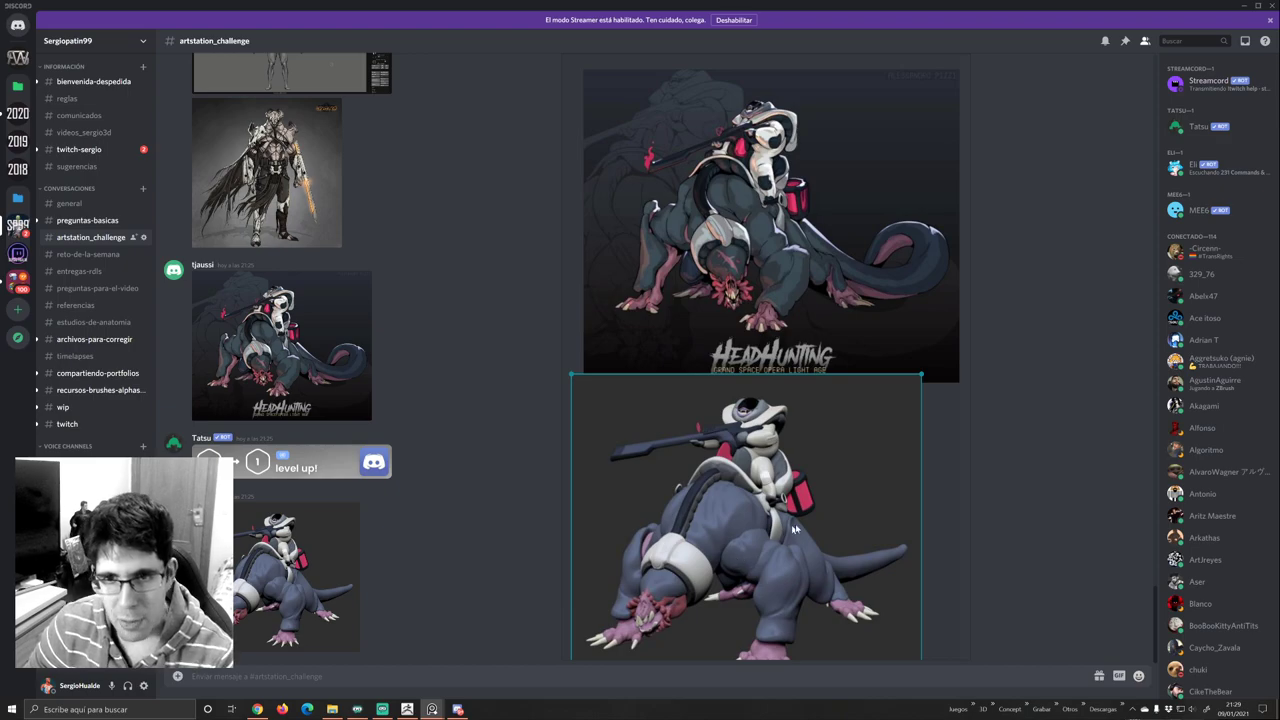
middle_click_drag(817, 557, 783, 468)
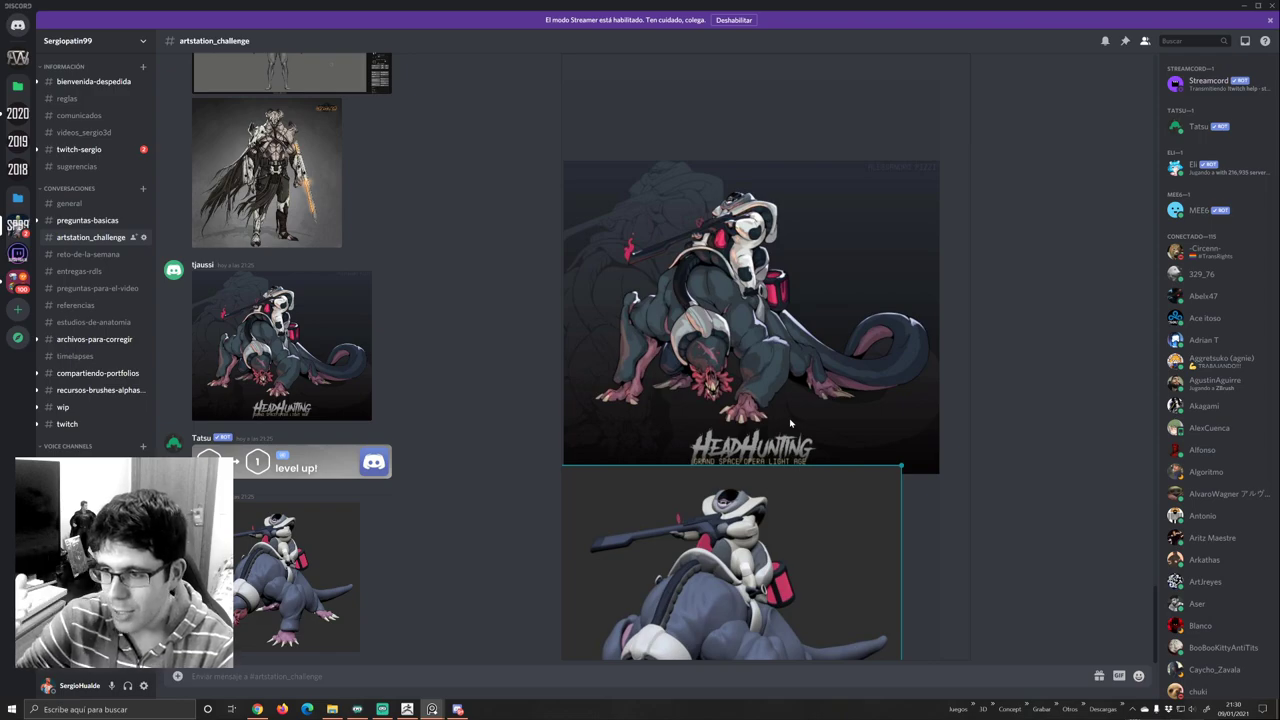
scroll(762, 446, "down", 3)
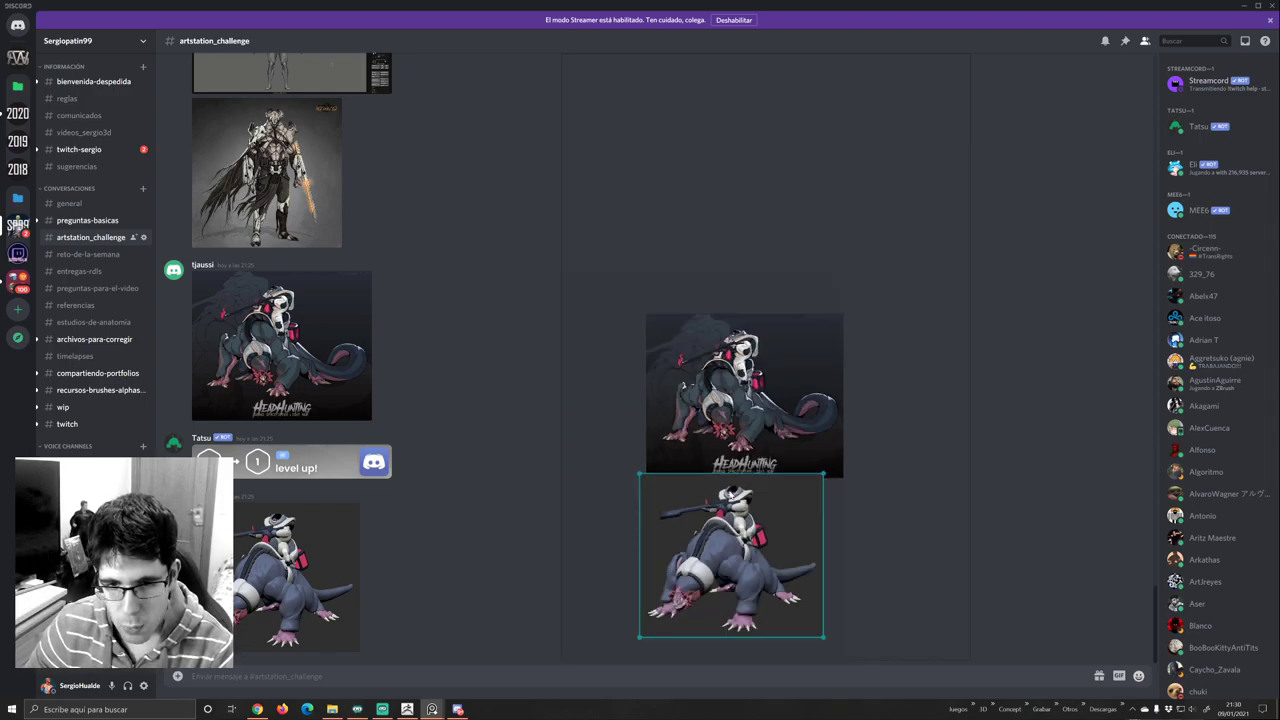
scroll(762, 446, "up", 4)
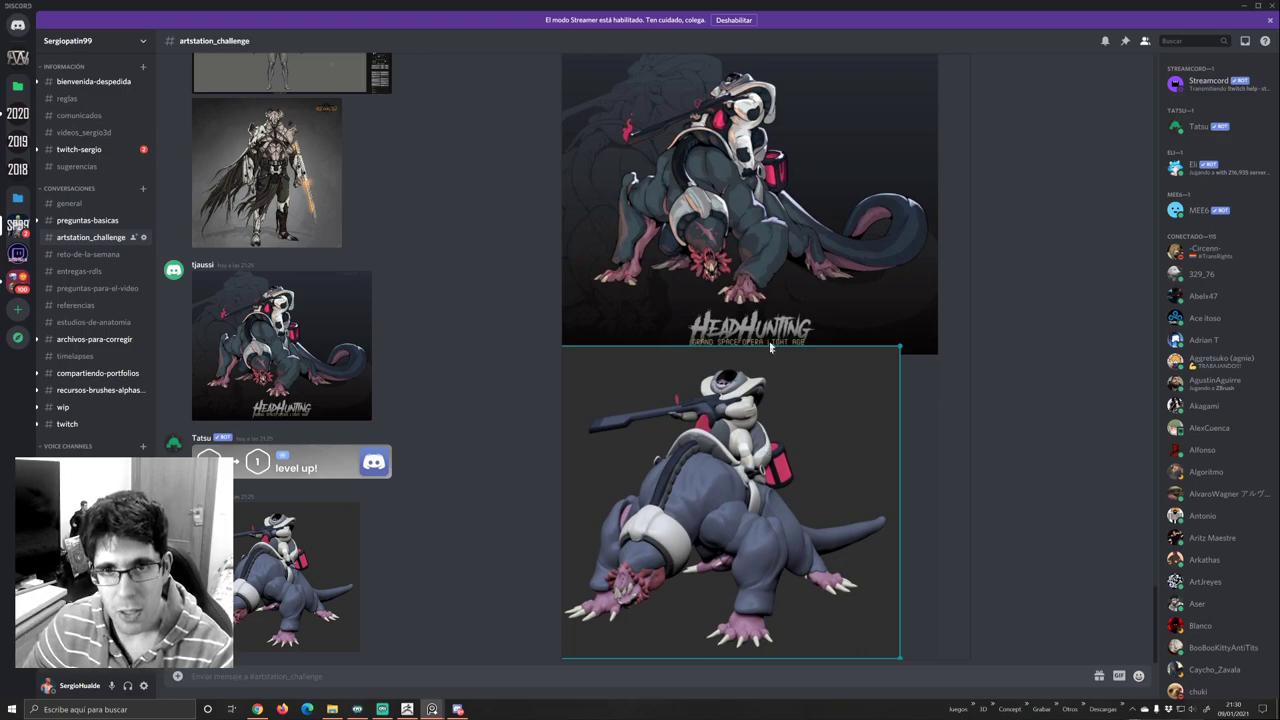
scroll(770, 346, "down", 2)
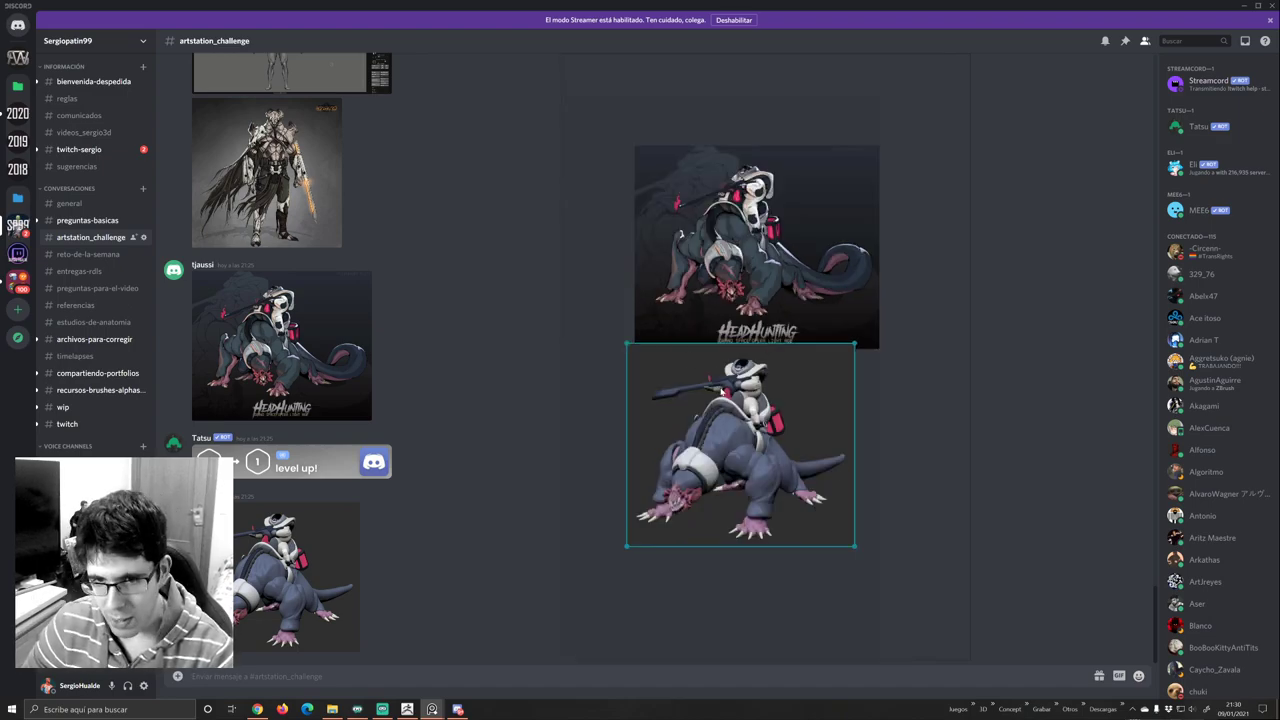
scroll(742, 408, "up", 4)
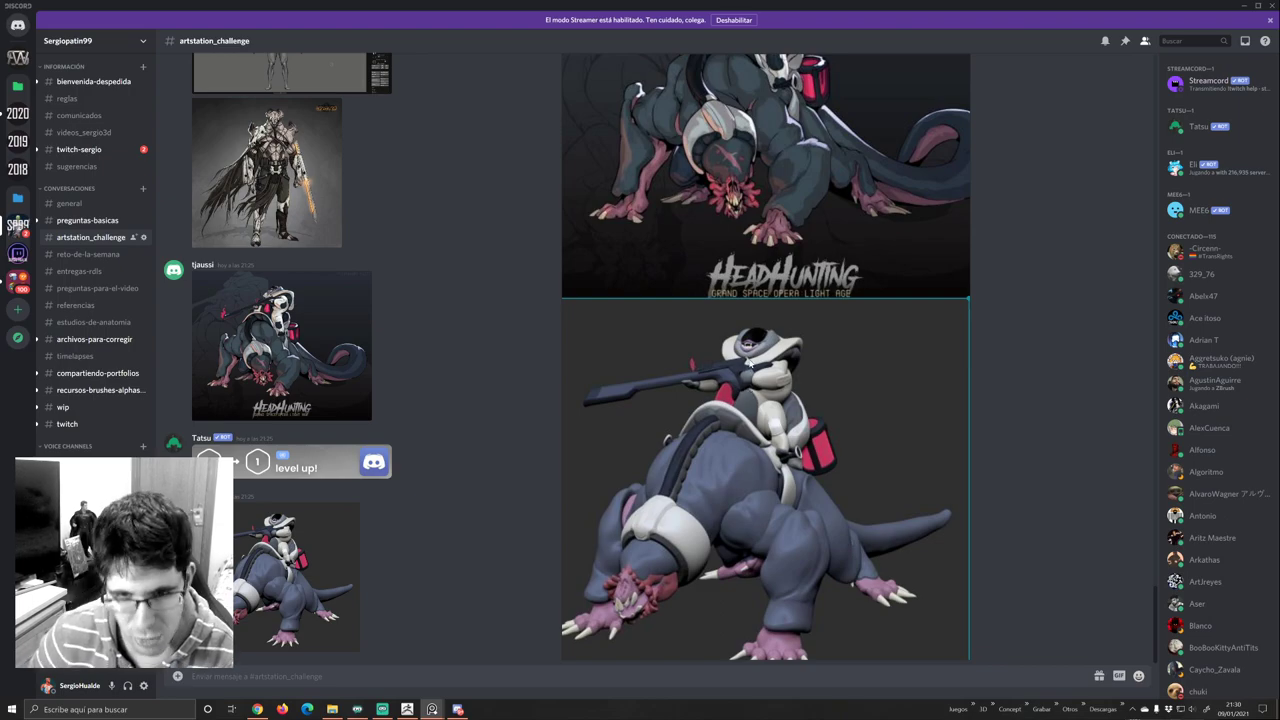
scroll(762, 375, "down", 2)
scroll(765, 377, "up", 1)
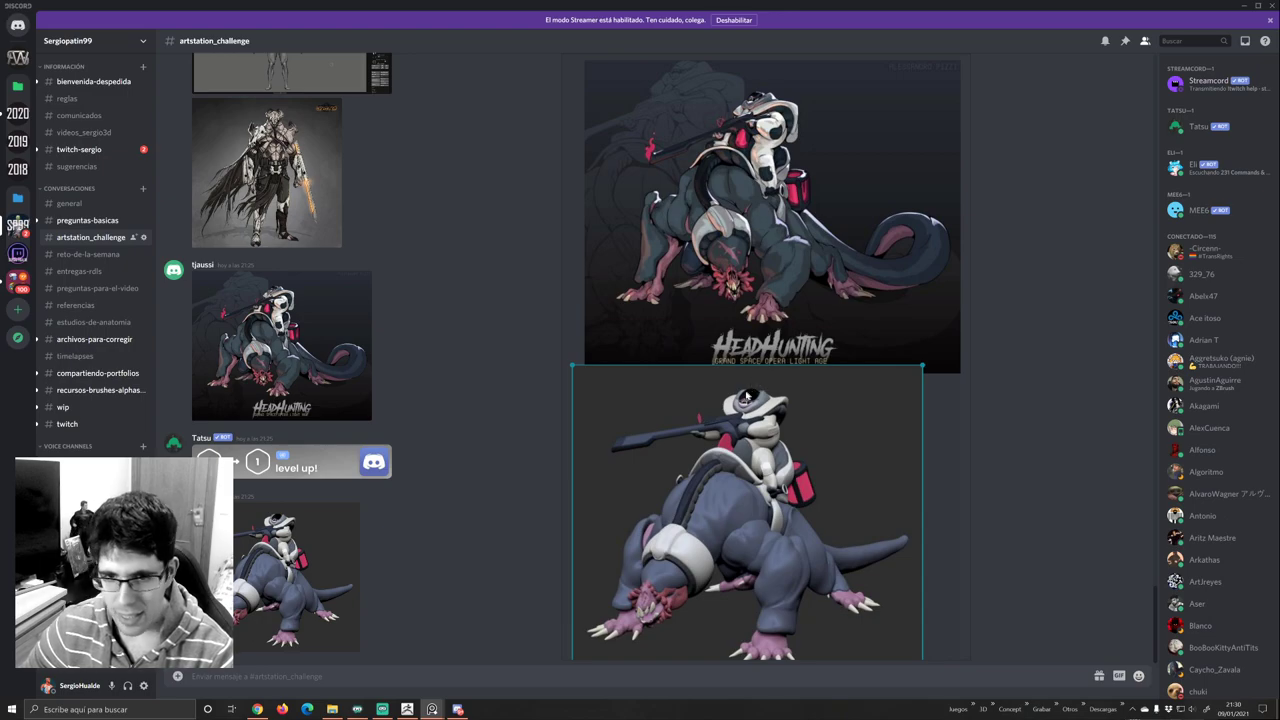
- Select both HeadHunting images on the board and look back through the earlier submissions in the challenge channel
scroll(752, 395, "down", 2)
scroll(737, 463, "down", 5)
scroll(738, 420, "up", 2)
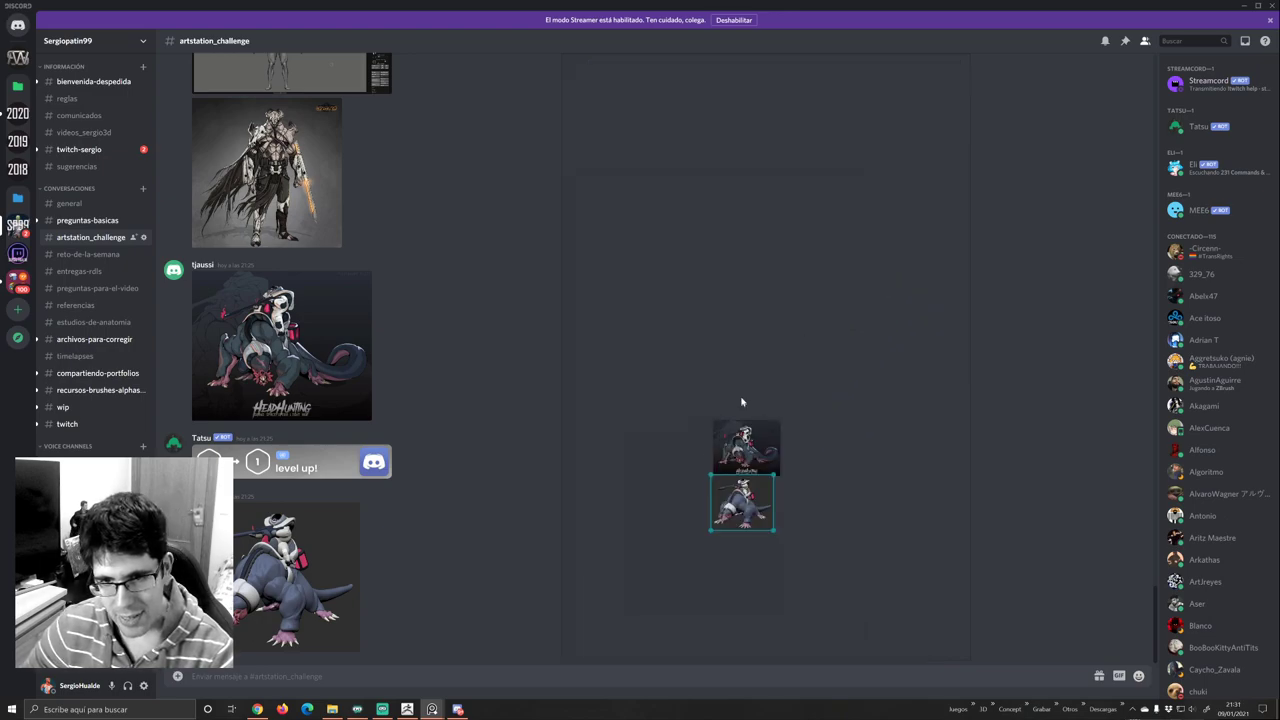
middle_click_drag(733, 479, 754, 379)
left_click_drag(700, 240, 787, 455)
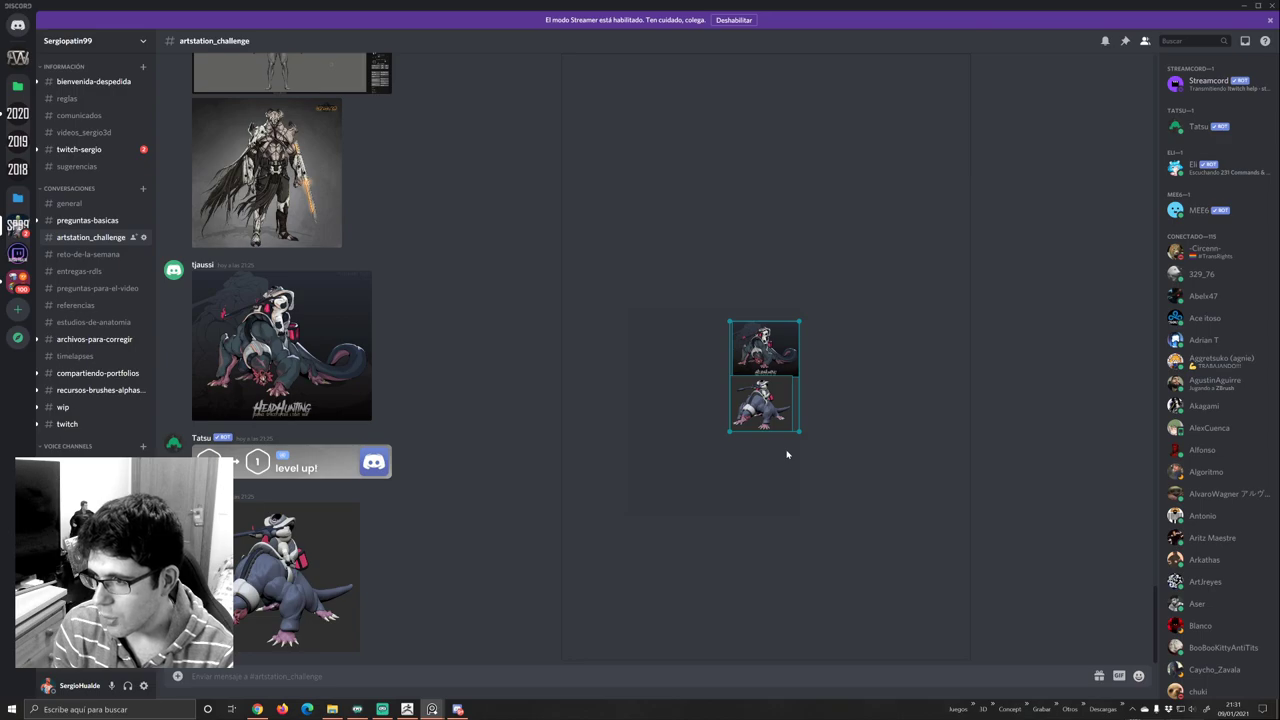
scroll(494, 366, "up", 15)
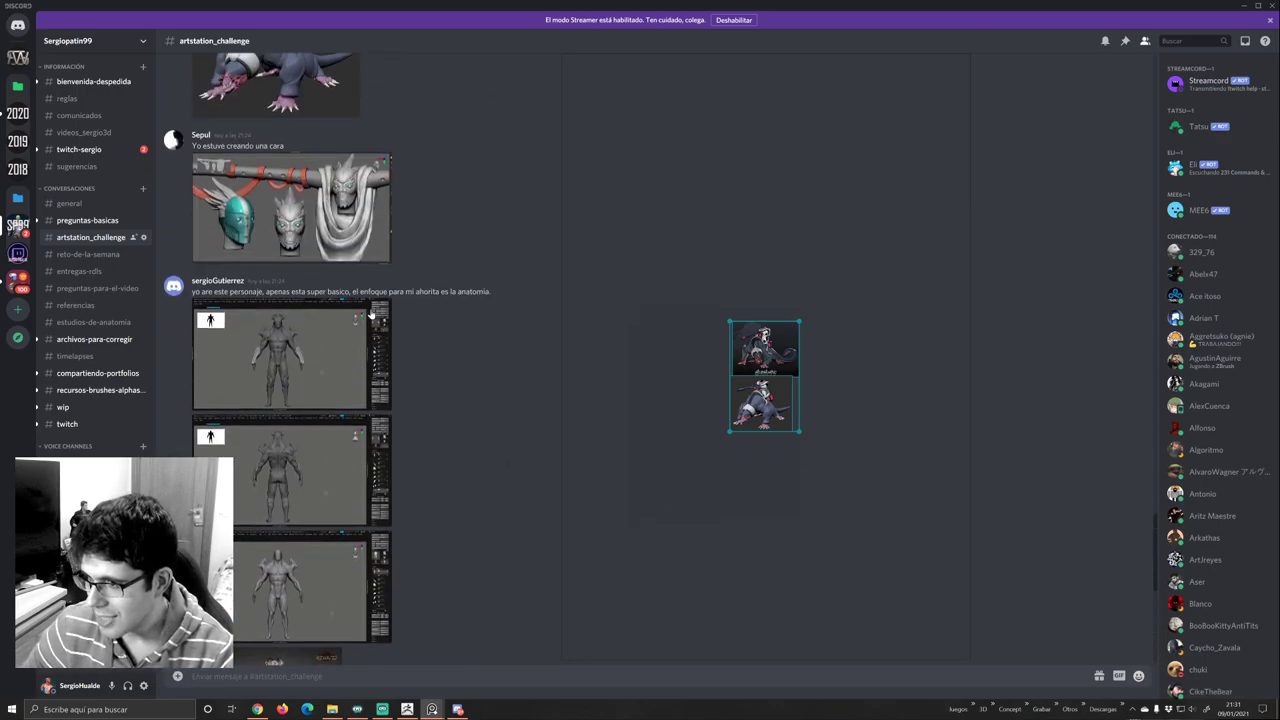
scroll(370, 314, "down", 5)
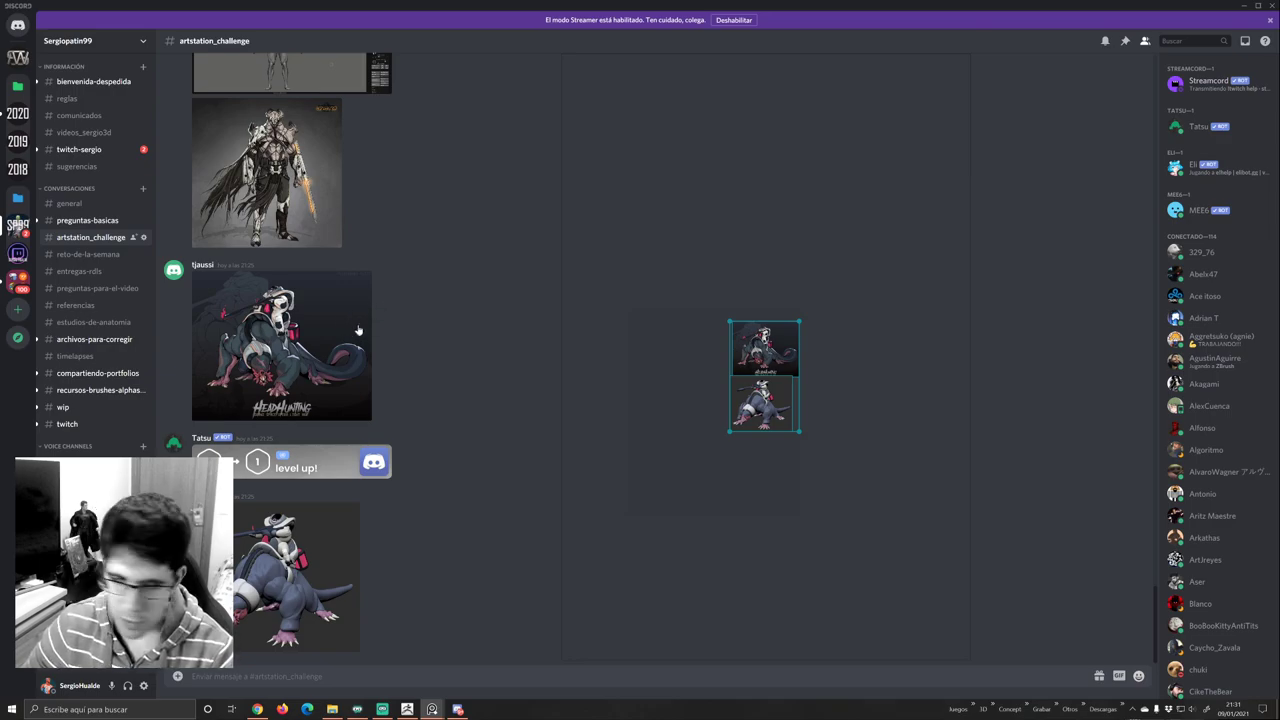
- Arrange the board images so the beast sculpt sits centered directly below the HeadHunting concept
left_click_drag(694, 246, 783, 420)
scroll(772, 416, "up", 5)
left_click(852, 408)
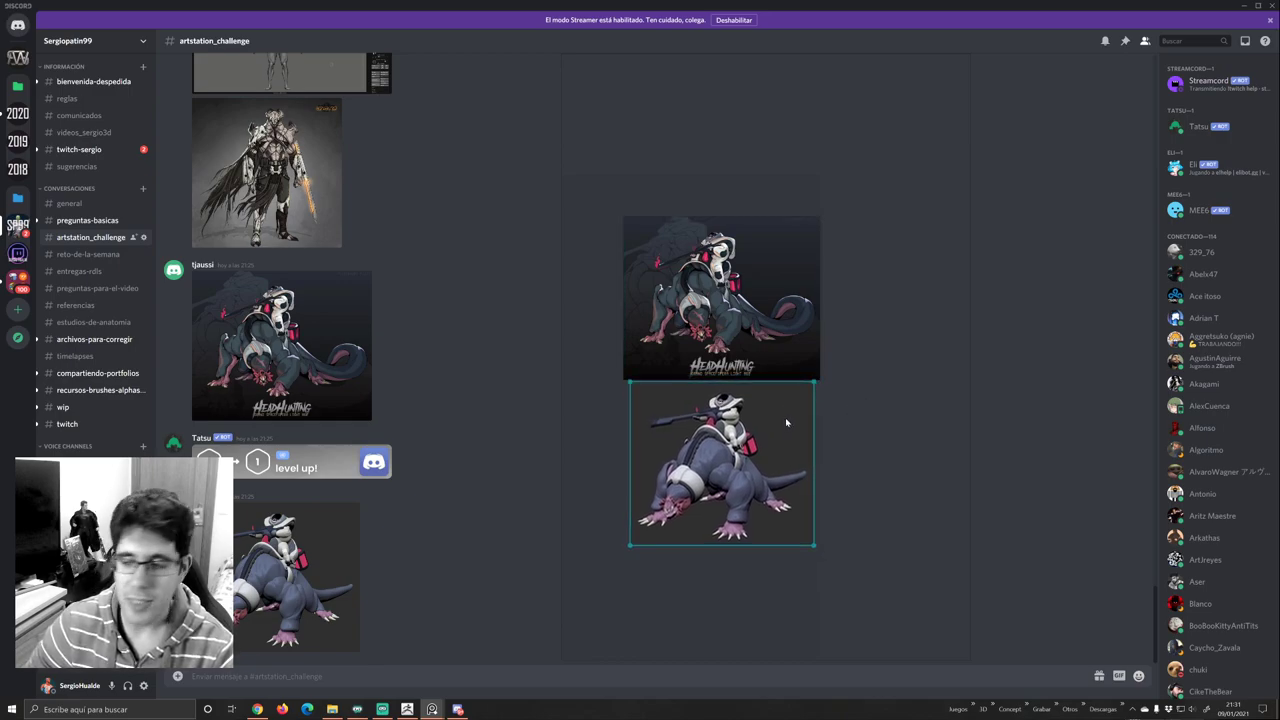
- Select the HeadHunting concept and the beast sculpt together on the reference board
left_click(866, 332)
left_click_drag(886, 305, 625, 545)
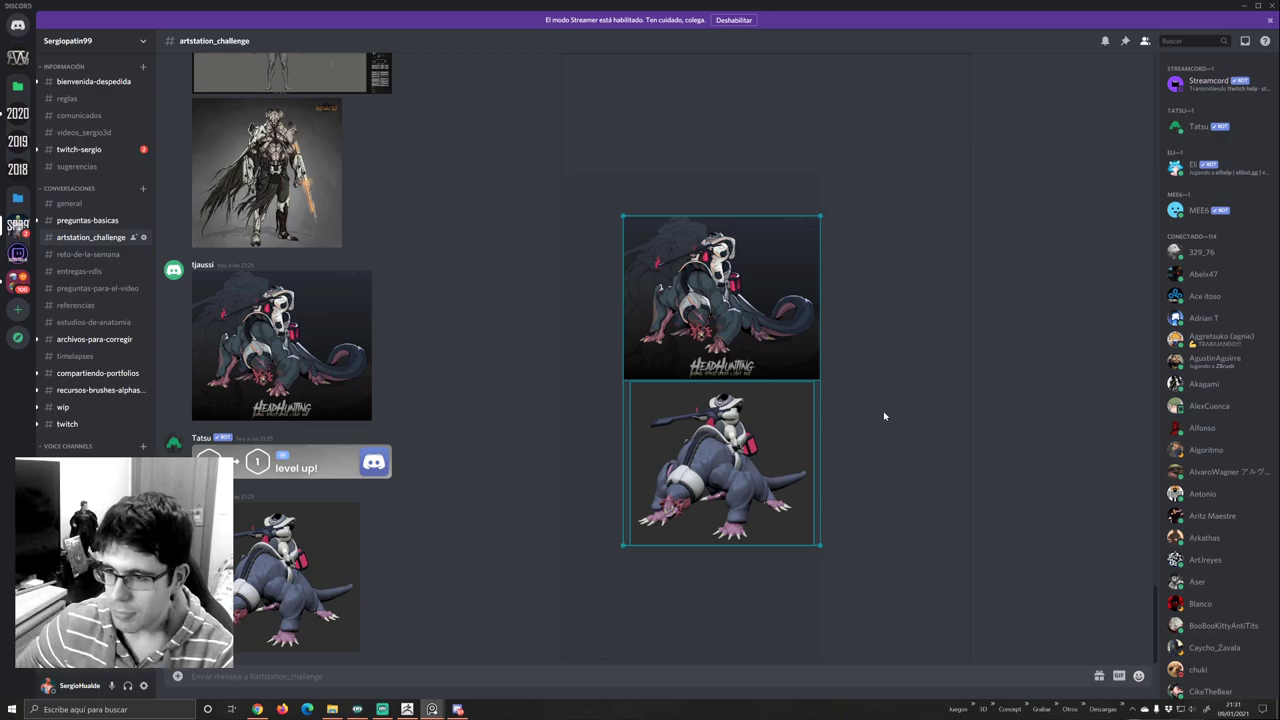
left_click_drag(822, 343, 799, 403)
left_click(834, 376)
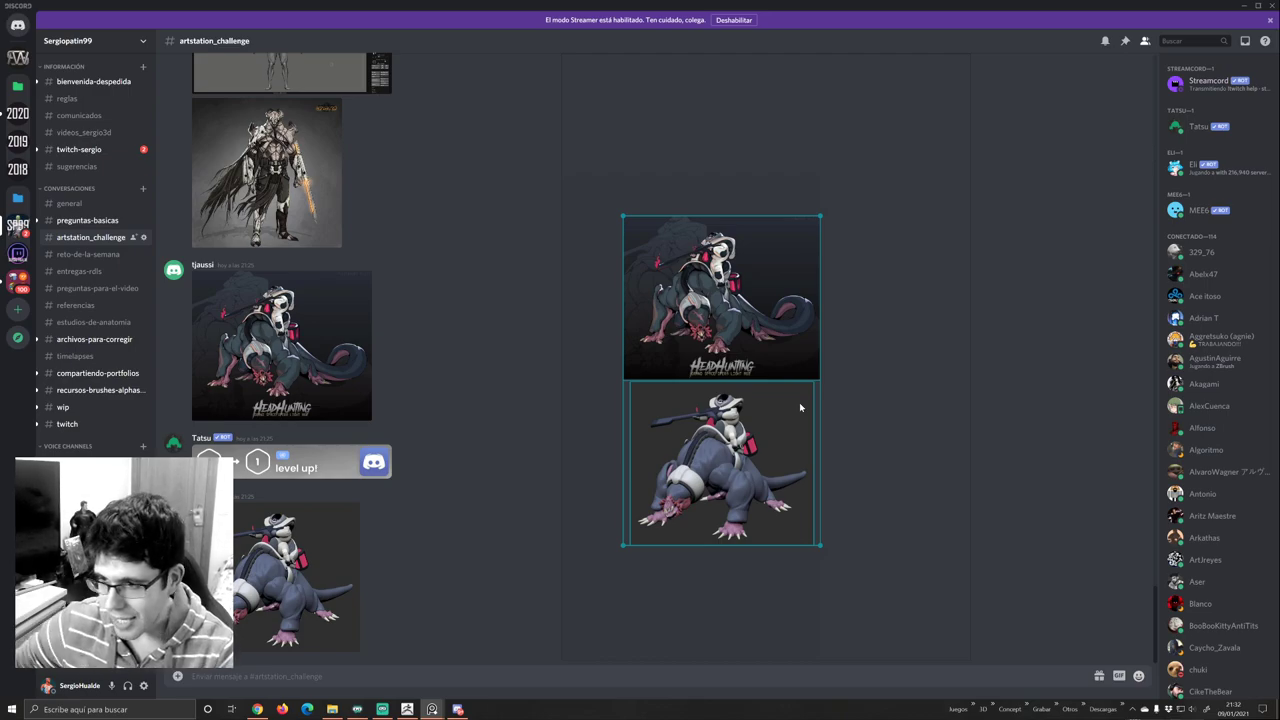
- Inspect the HeadHunting concept and the beast sculpt below it at larger scale on the reference board
scroll(759, 380, "up", 2)
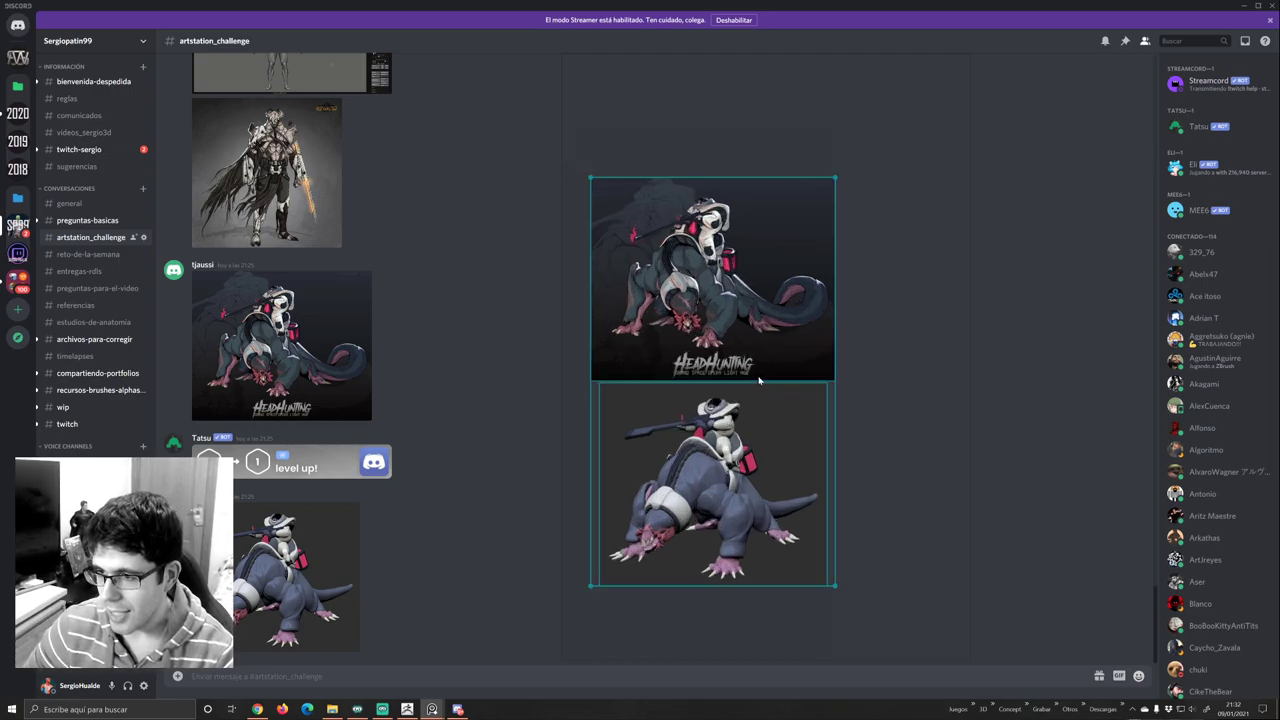
scroll(772, 364, "up", 2)
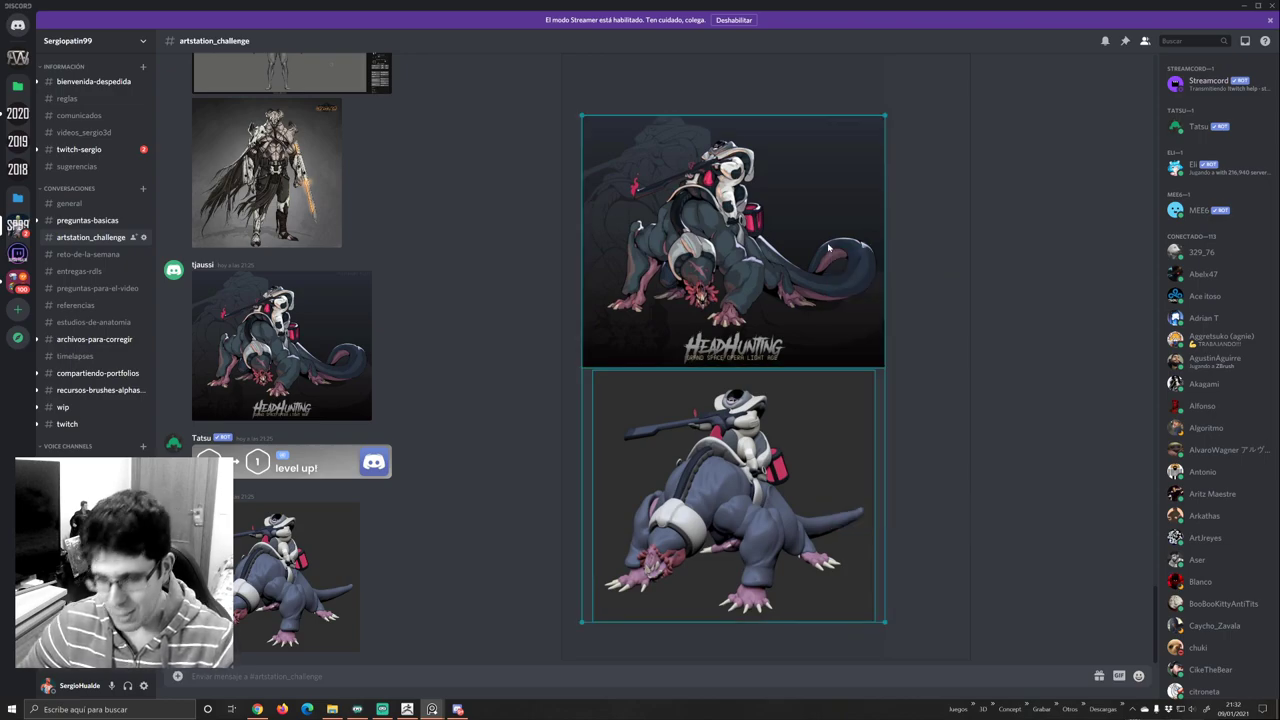
left_click(949, 515)
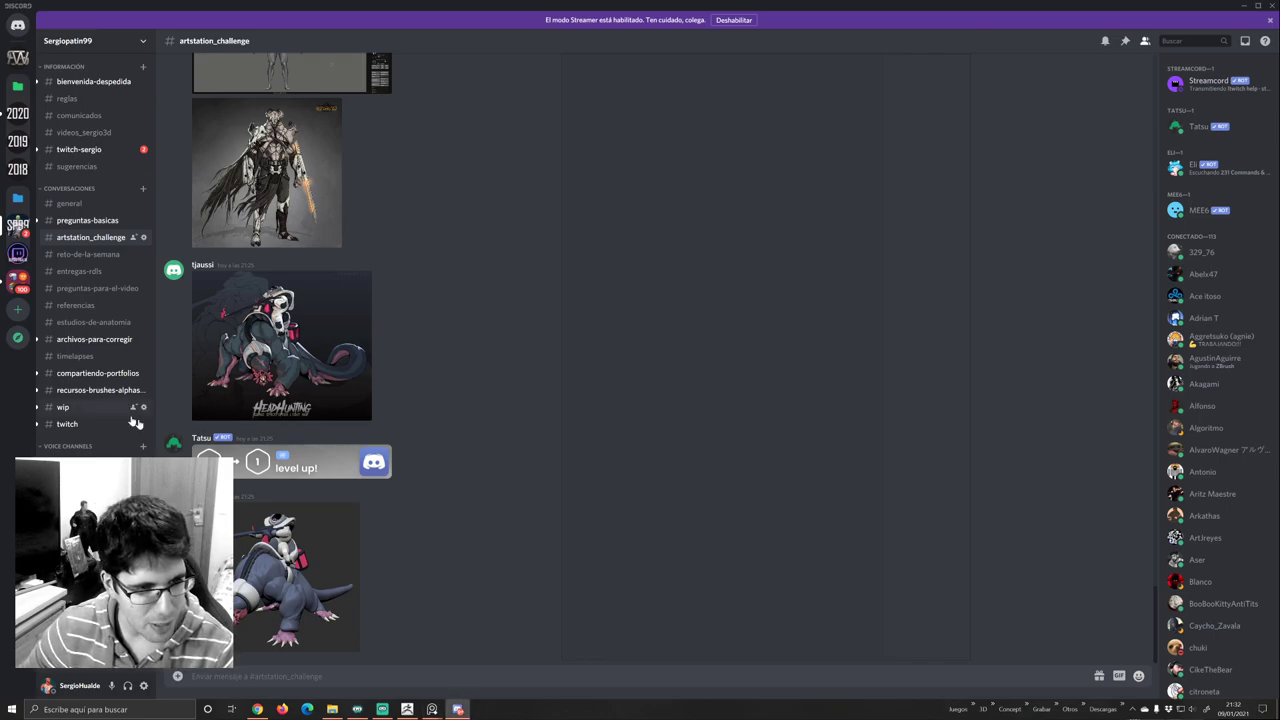
- Go to the wip channel in Discord and view the Night Hunter Rengar sculpt image at full size
left_click(85, 407)
scroll(438, 518, "up", 5)
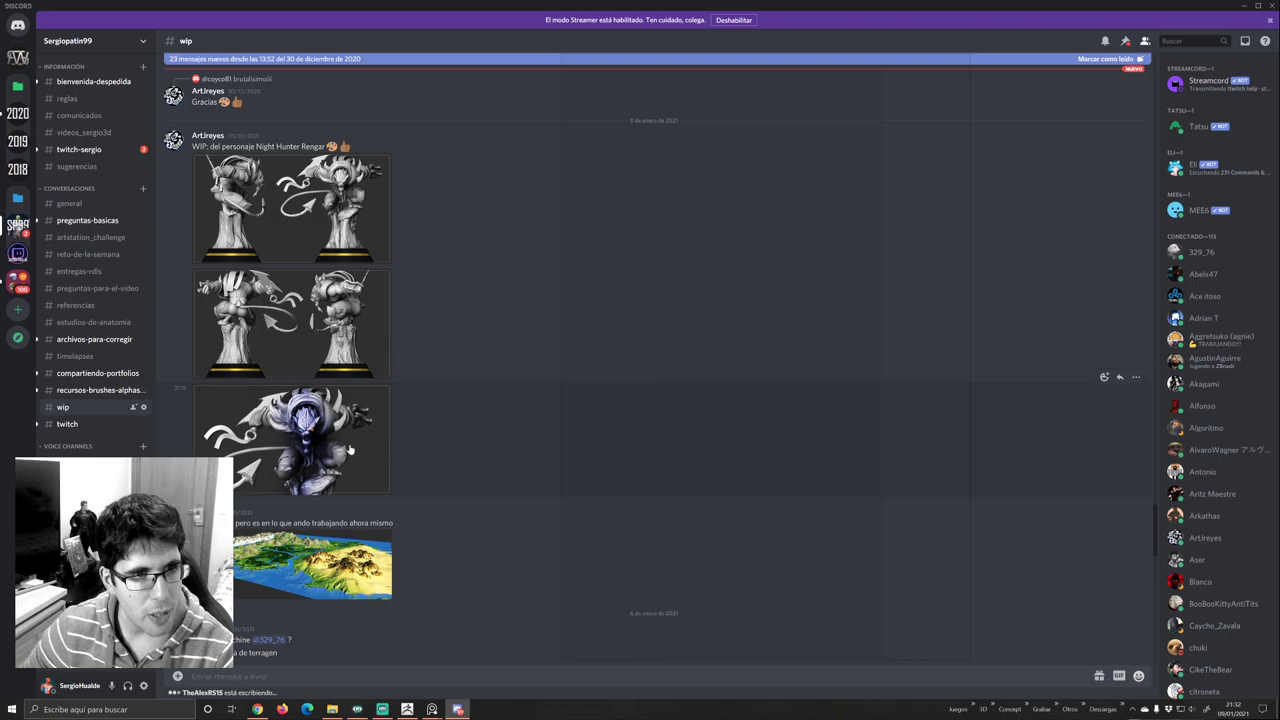
scroll(330, 480, "up", 1)
left_click(322, 492)
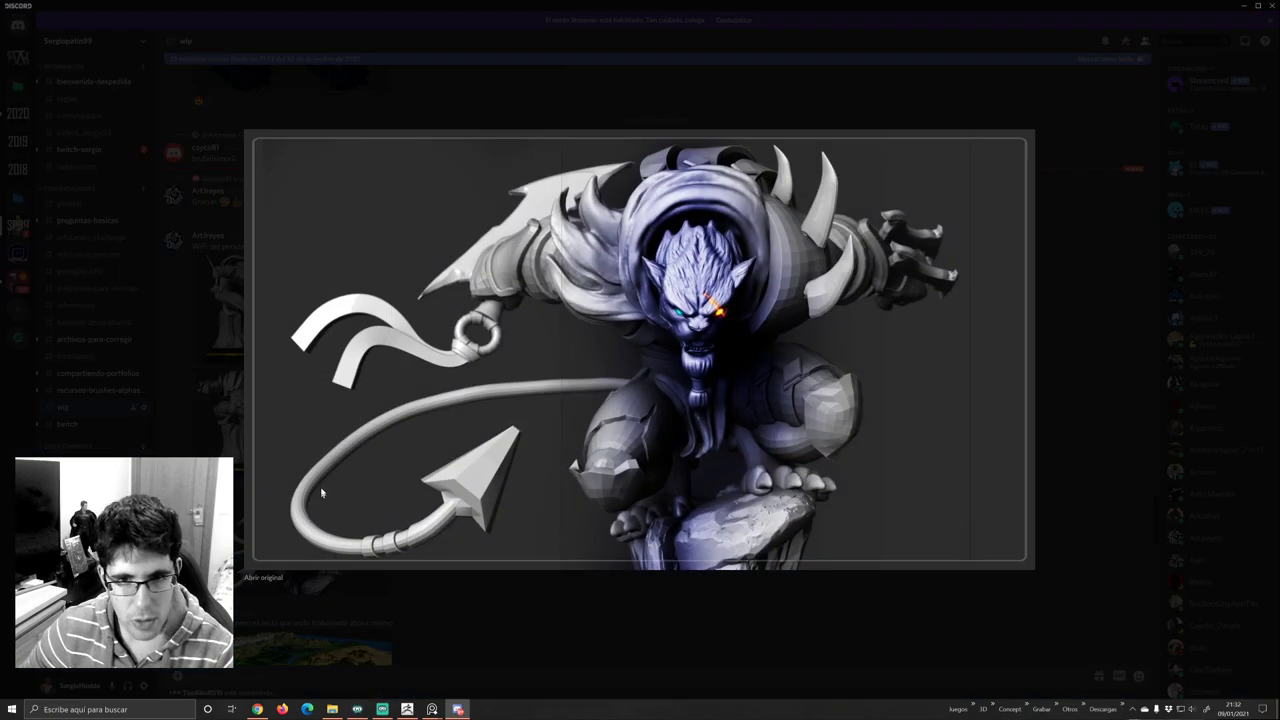
left_click(248, 371)
left_click(281, 420)
left_click(228, 350)
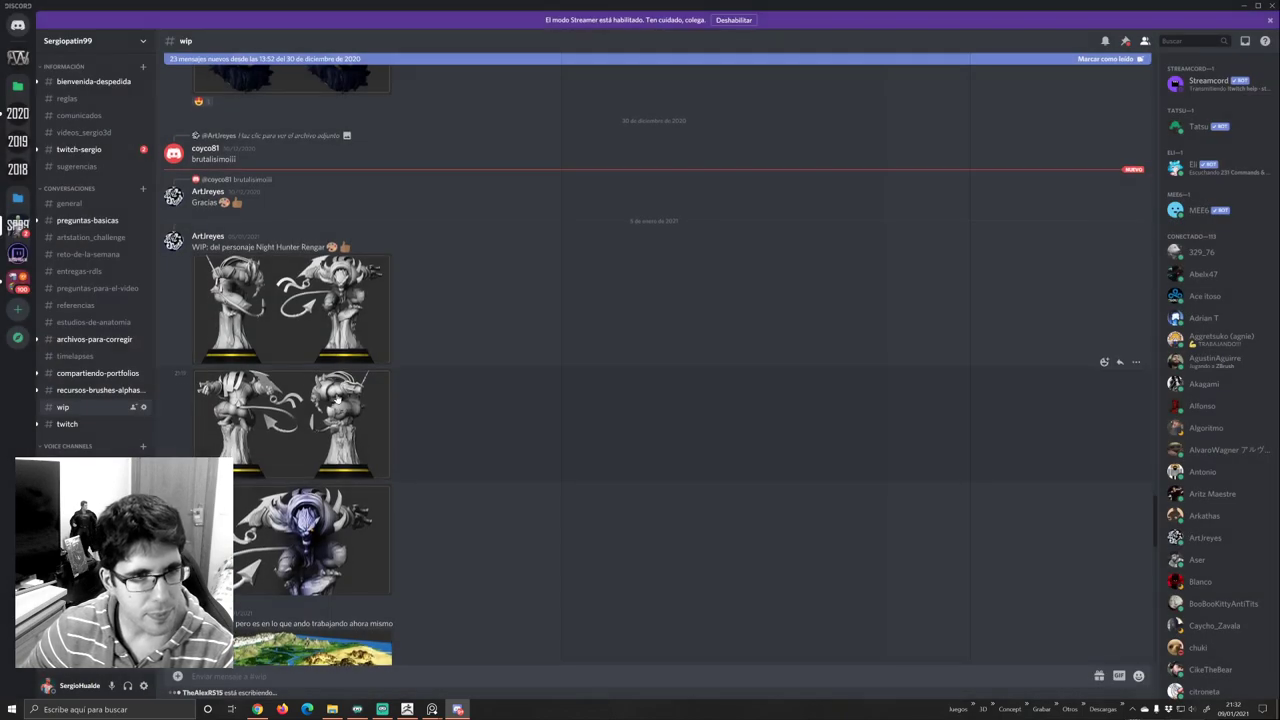
- Find the newest submission in the wip channel and place its three-view Spider-Man body sculpt image on the reference board
scroll(330, 400, "up", 5)
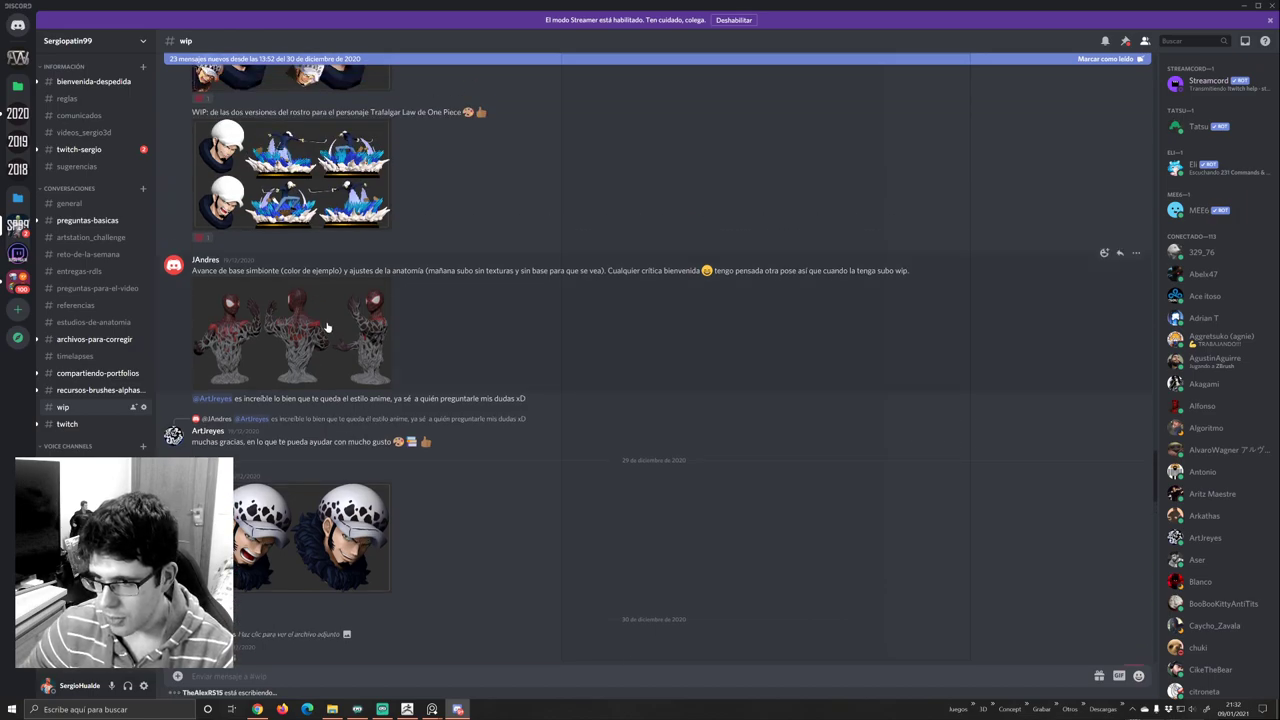
scroll(330, 334, "down", 10)
scroll(347, 342, "down", 6)
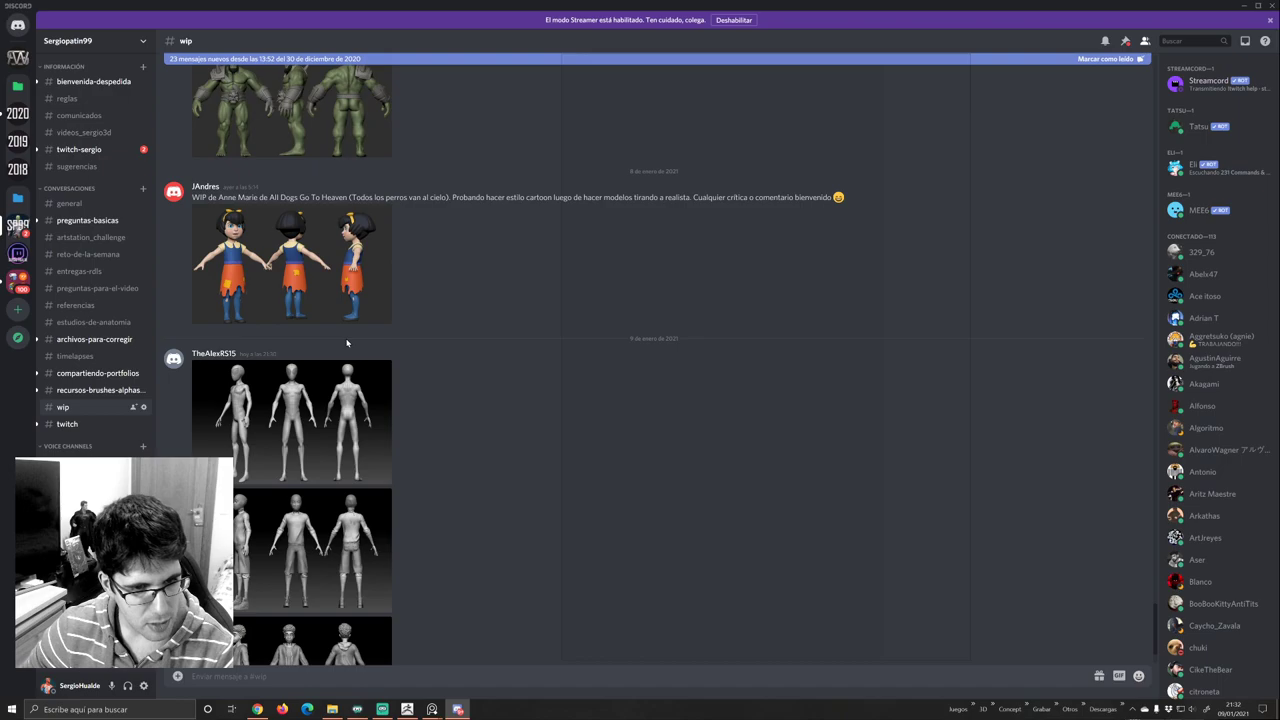
scroll(349, 346, "up", 1)
scroll(349, 346, "down", 1)
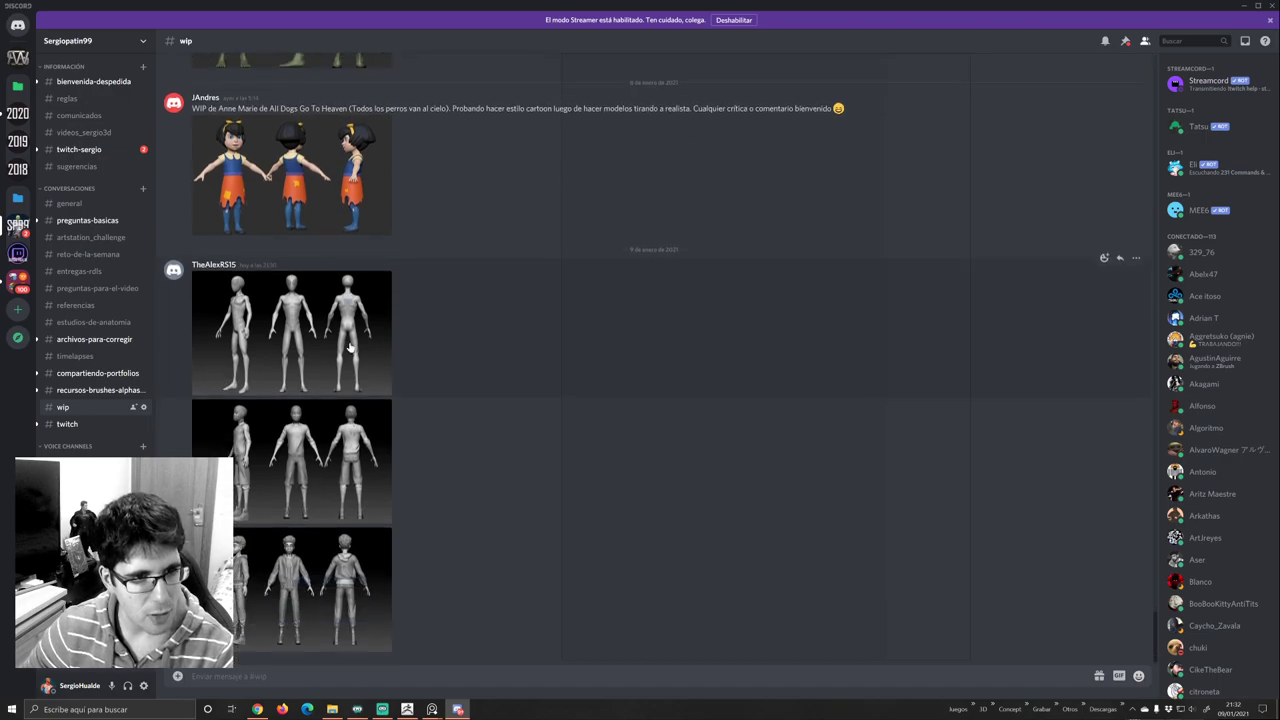
left_click(334, 346)
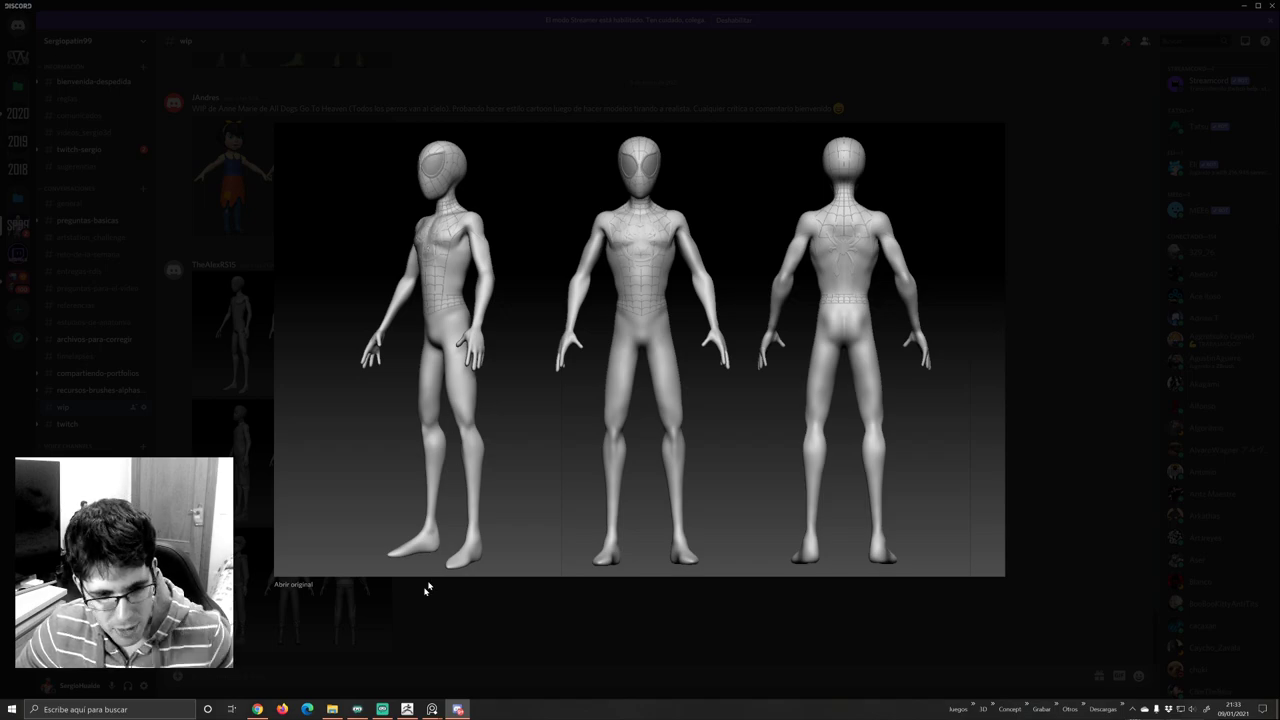
left_click_drag(486, 406, 776, 436)
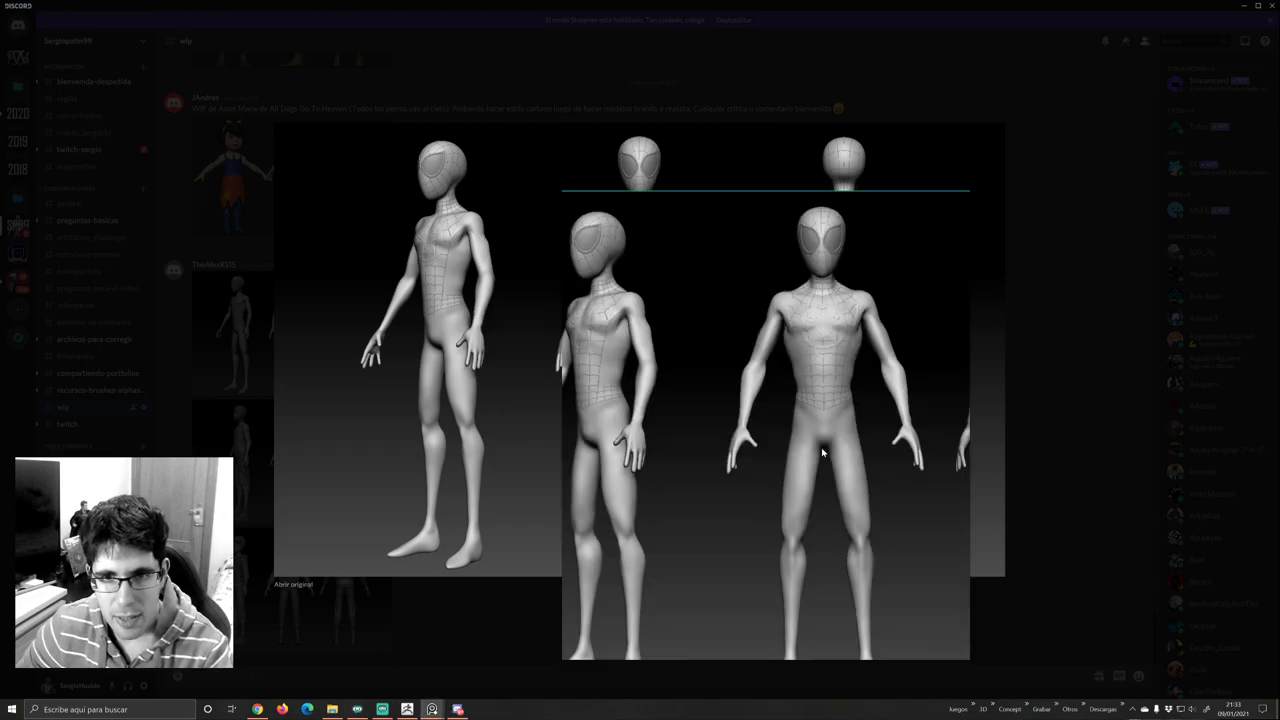
- Examine the Spider-Man sculpt up close, checking the chest emblem and webbing, the head, the legs and knees, and the back anatomy
scroll(664, 385, "up", 5)
middle_click_drag(627, 348, 761, 425)
scroll(761, 425, "up", 1)
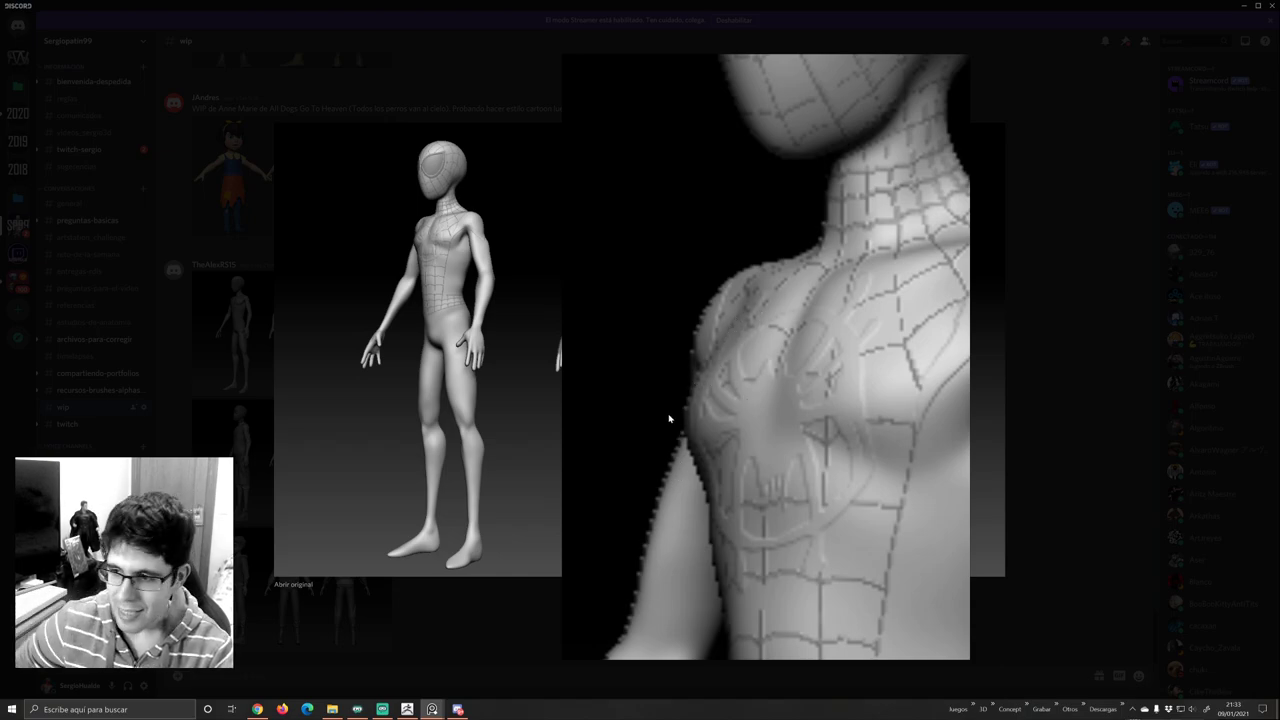
scroll(663, 411, "down", 2)
scroll(700, 354, "down", 1)
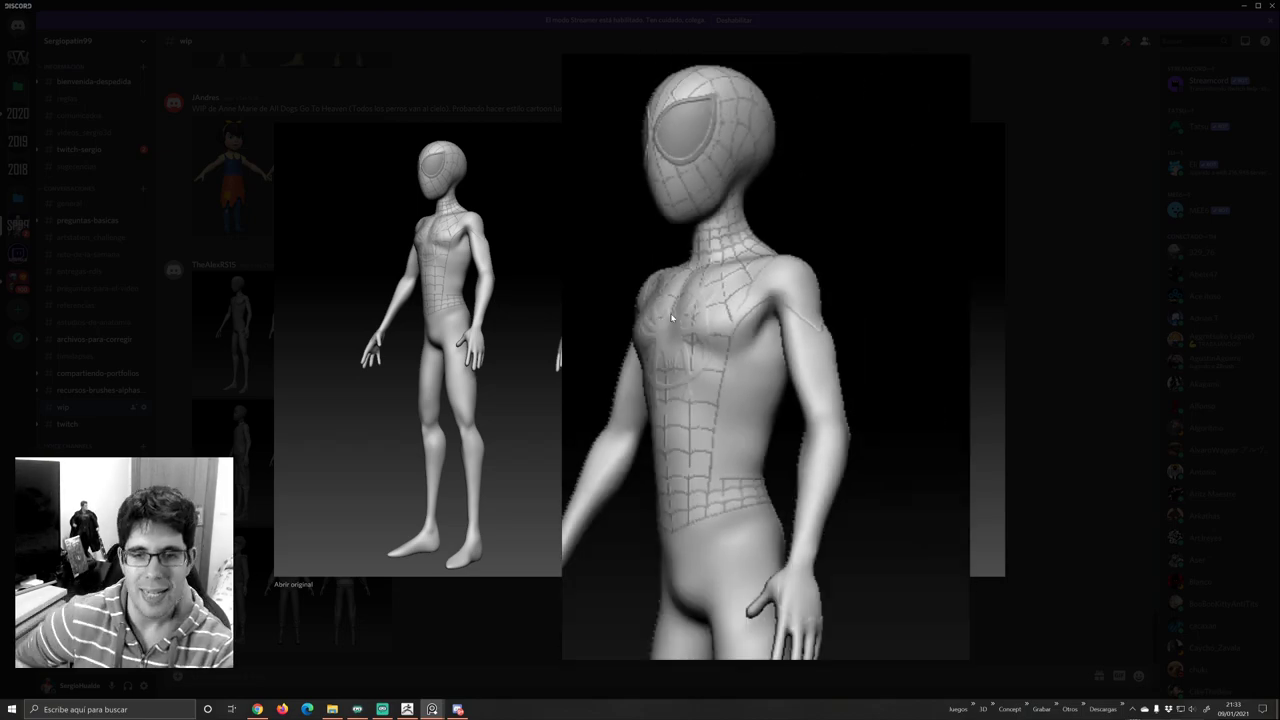
scroll(672, 318, "down", 3)
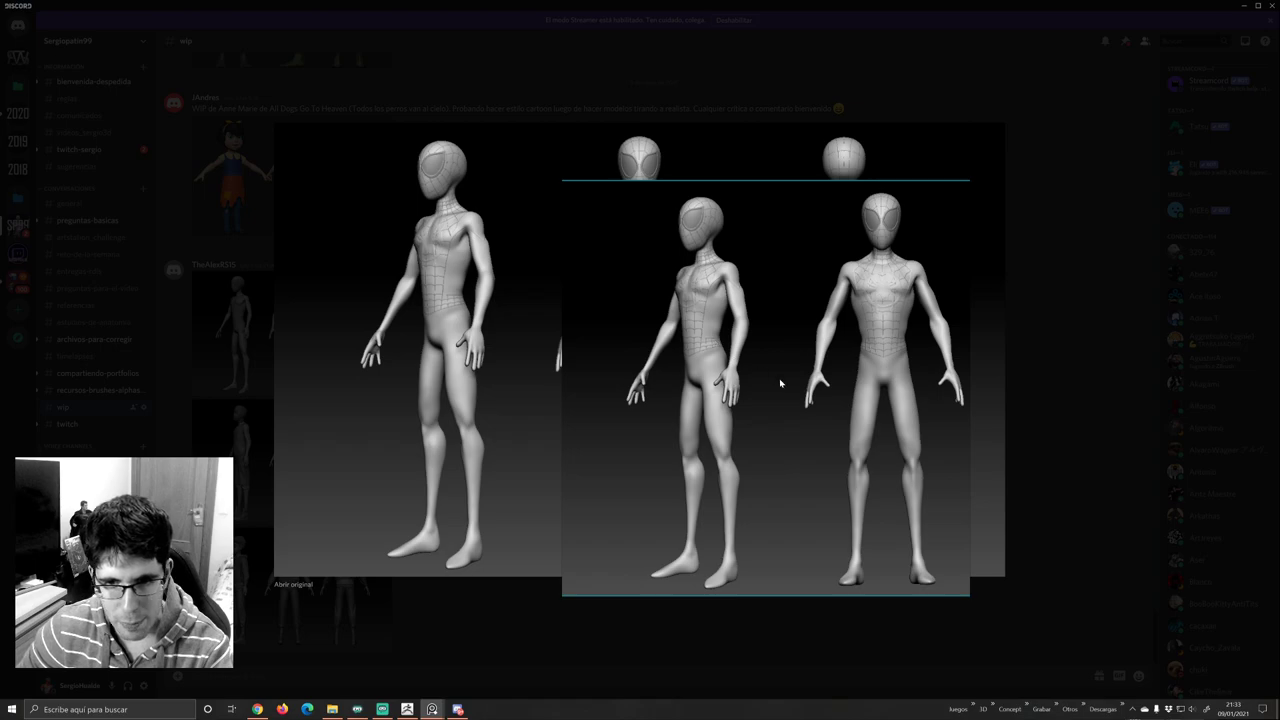
scroll(665, 358, "up", 3)
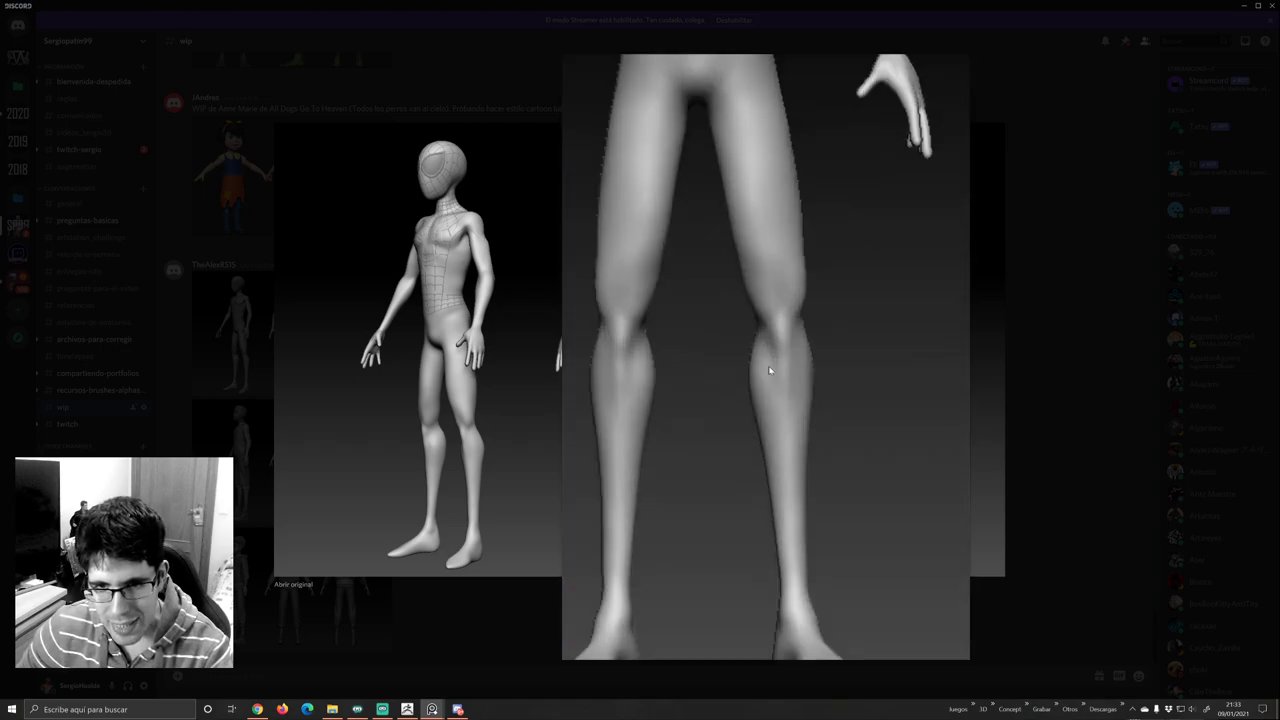
scroll(768, 375, "down", 1)
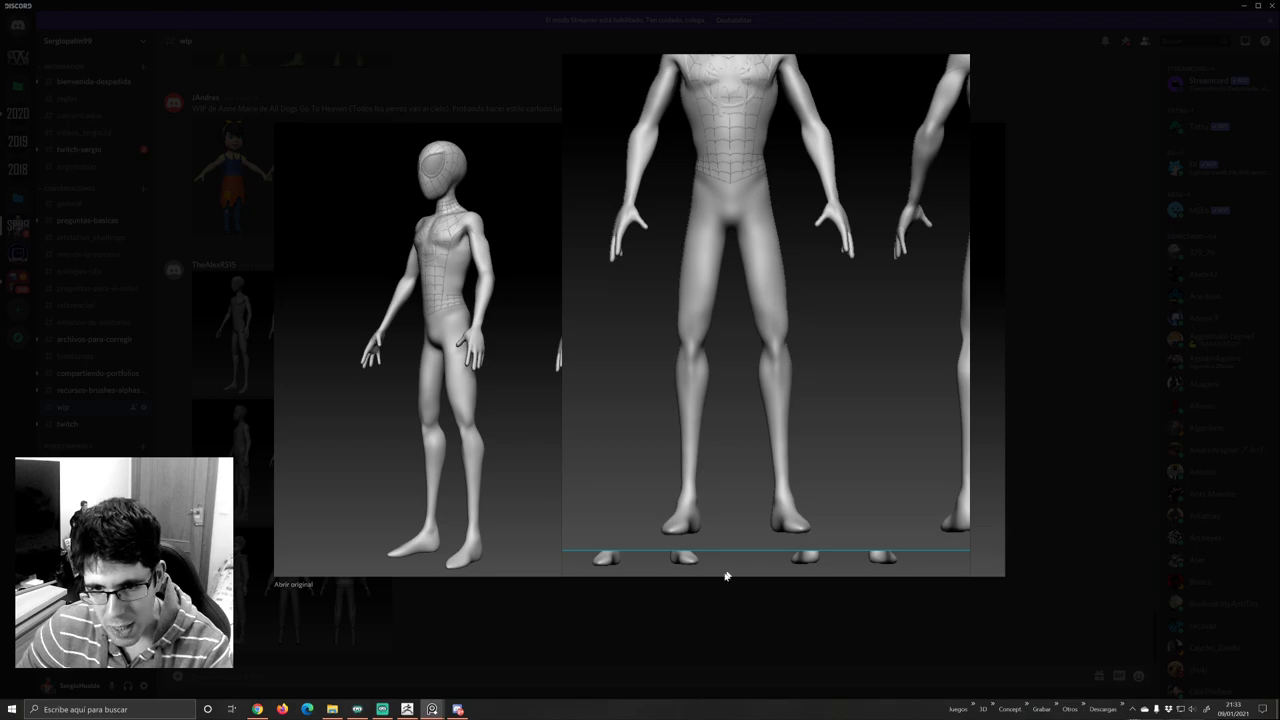
middle_click_drag(777, 432, 355, 532)
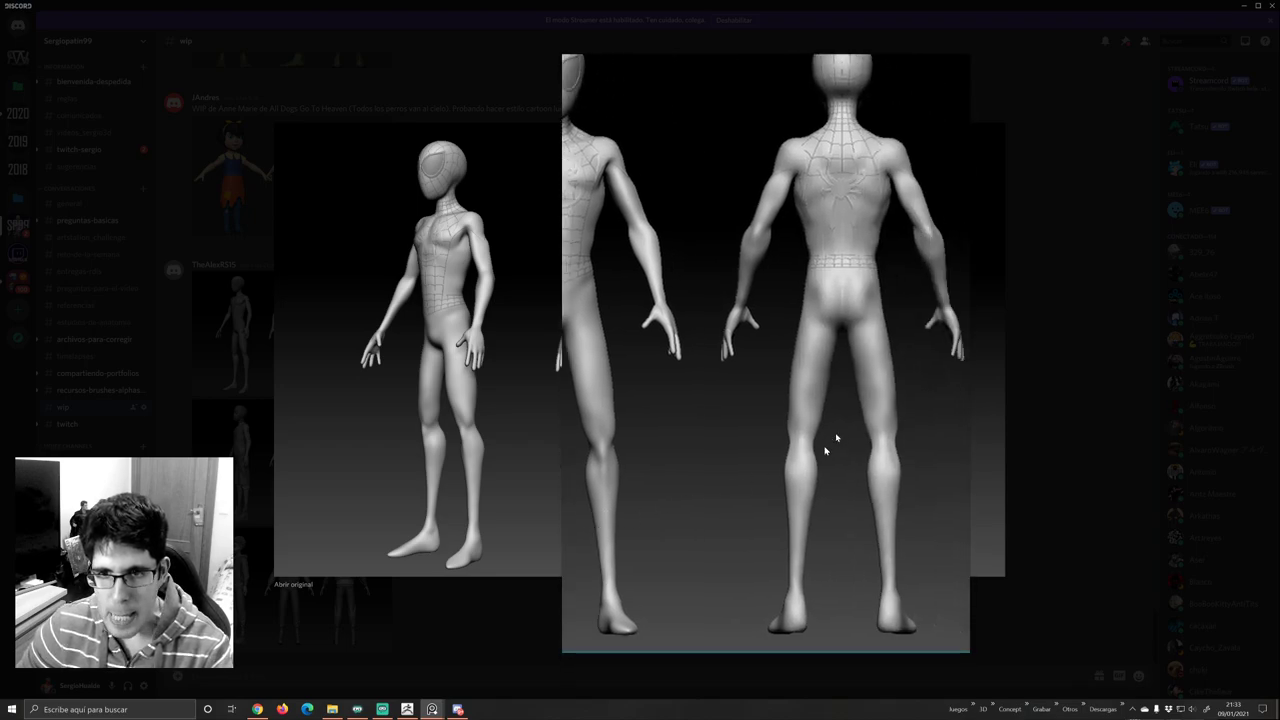
middle_click_drag(766, 432, 789, 496)
scroll(815, 285, "up", 2)
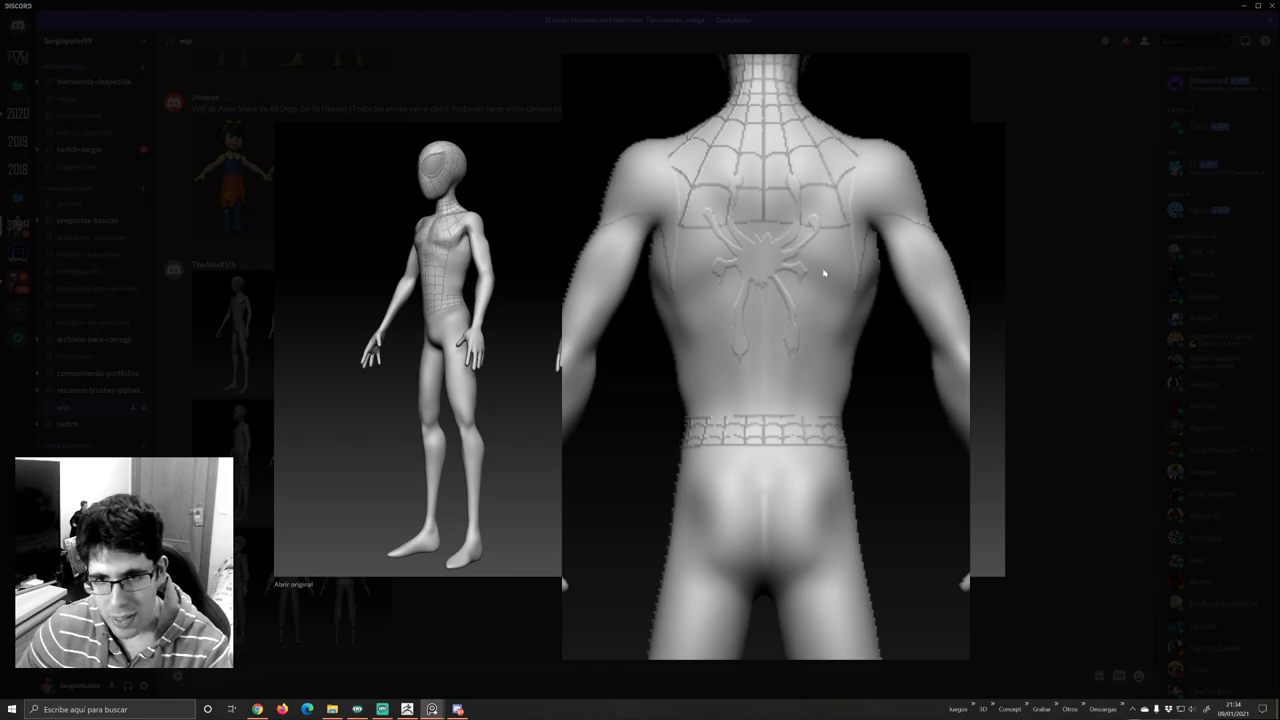
middle_click_drag(823, 280, 822, 336)
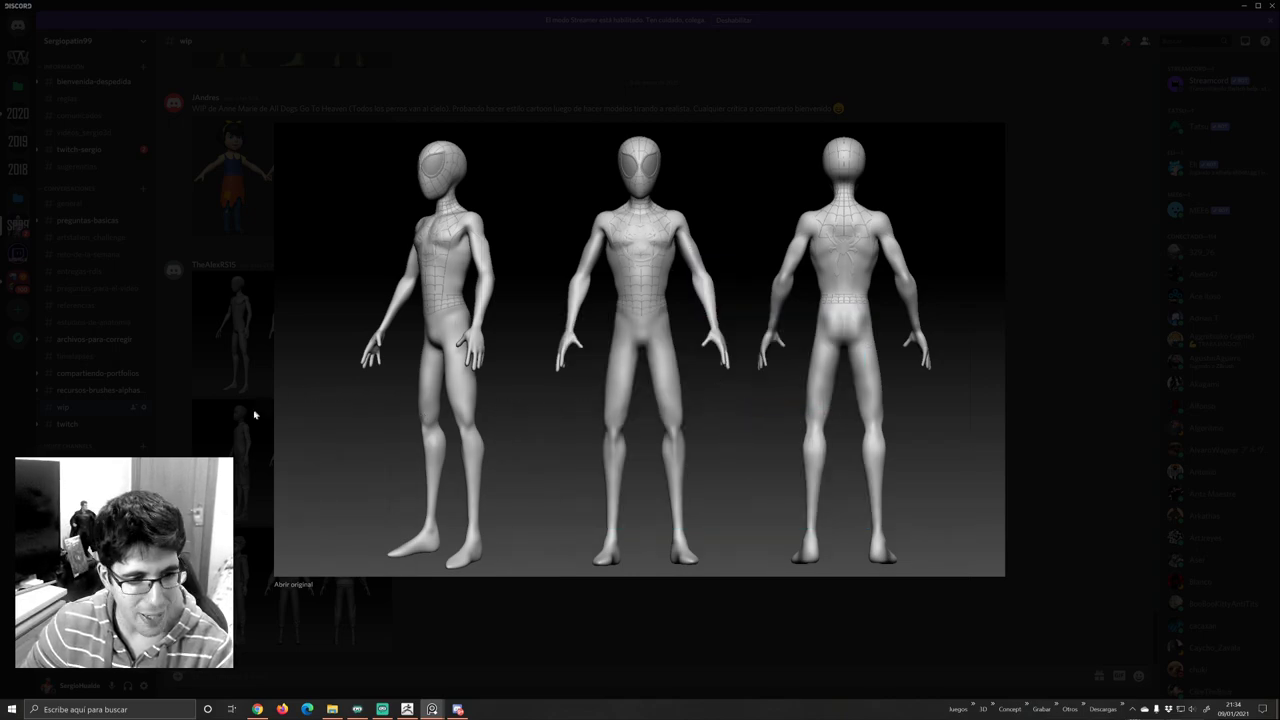
- Switch to ZBrush and save the demon over the existing Demon_V2_BlockingAvanzado tool file
left_click(1024, 405)
left_click(398, 711)
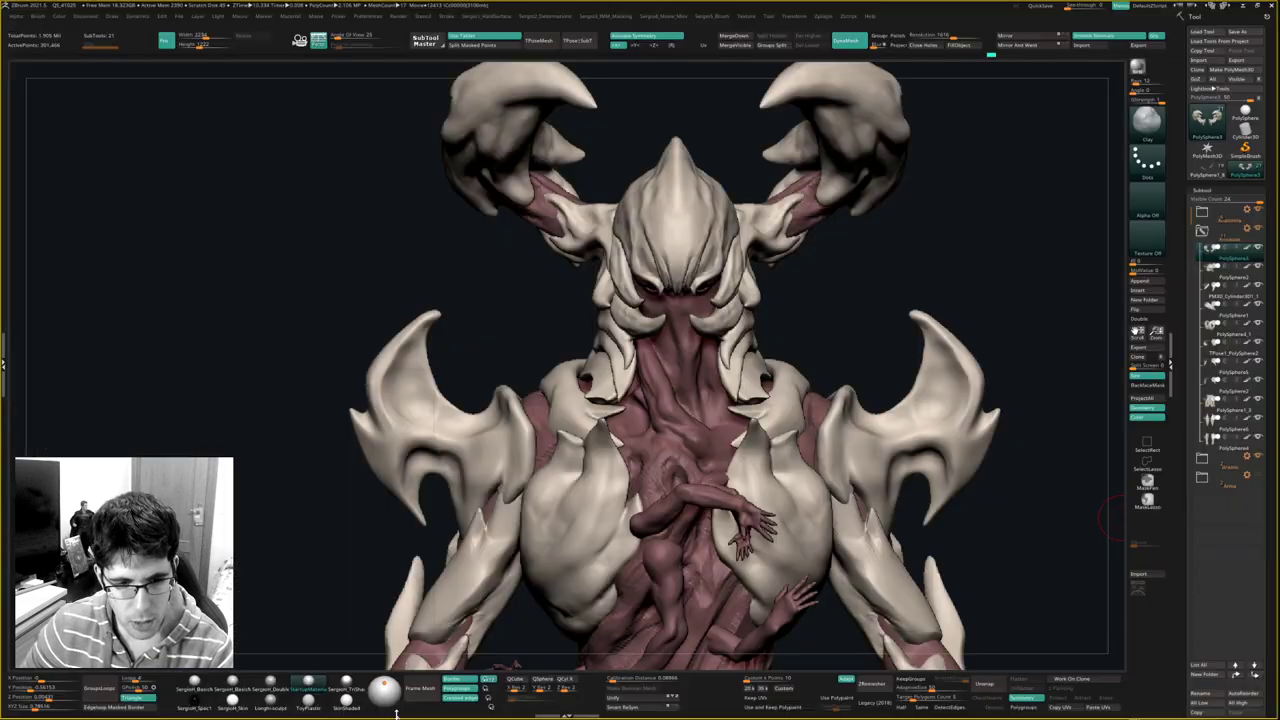
mouse_move(762, 443)
right_mouse_down()
mouse_move(800, 443)
mouse_move(774, 450)
right_mouse_up()
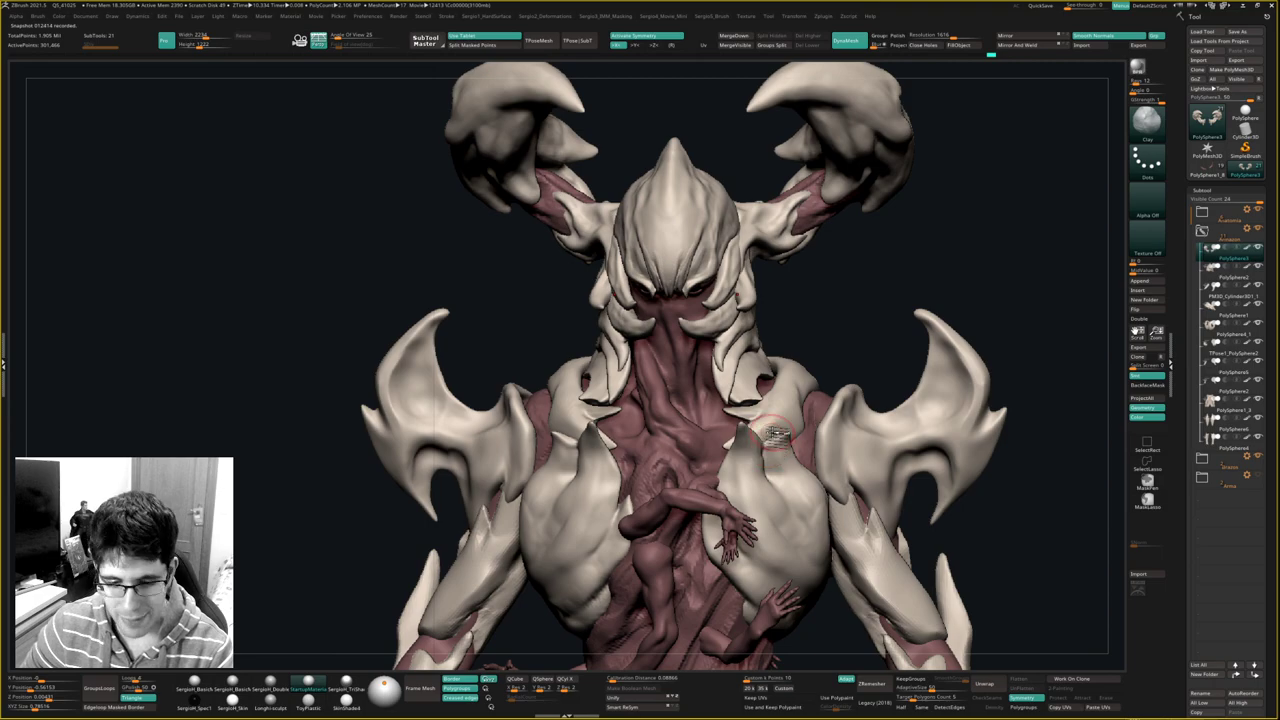
key("ctrl+s")
key("Return")
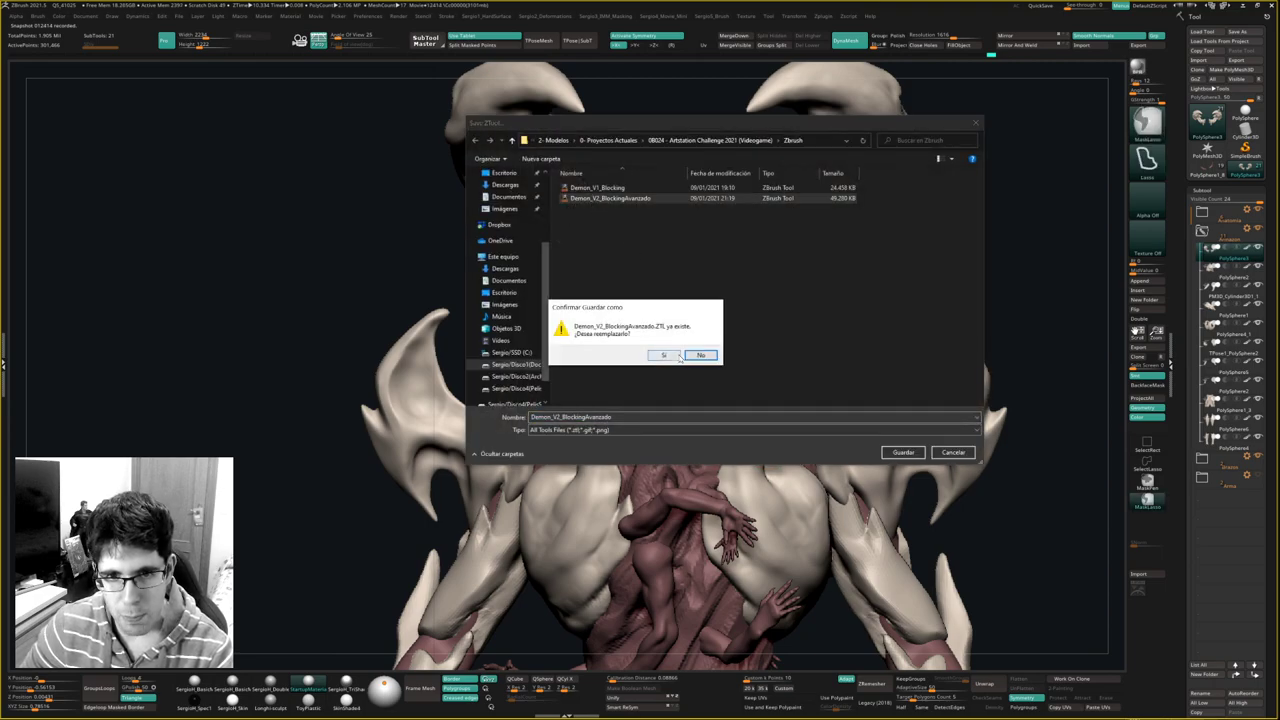
left_click(679, 356)
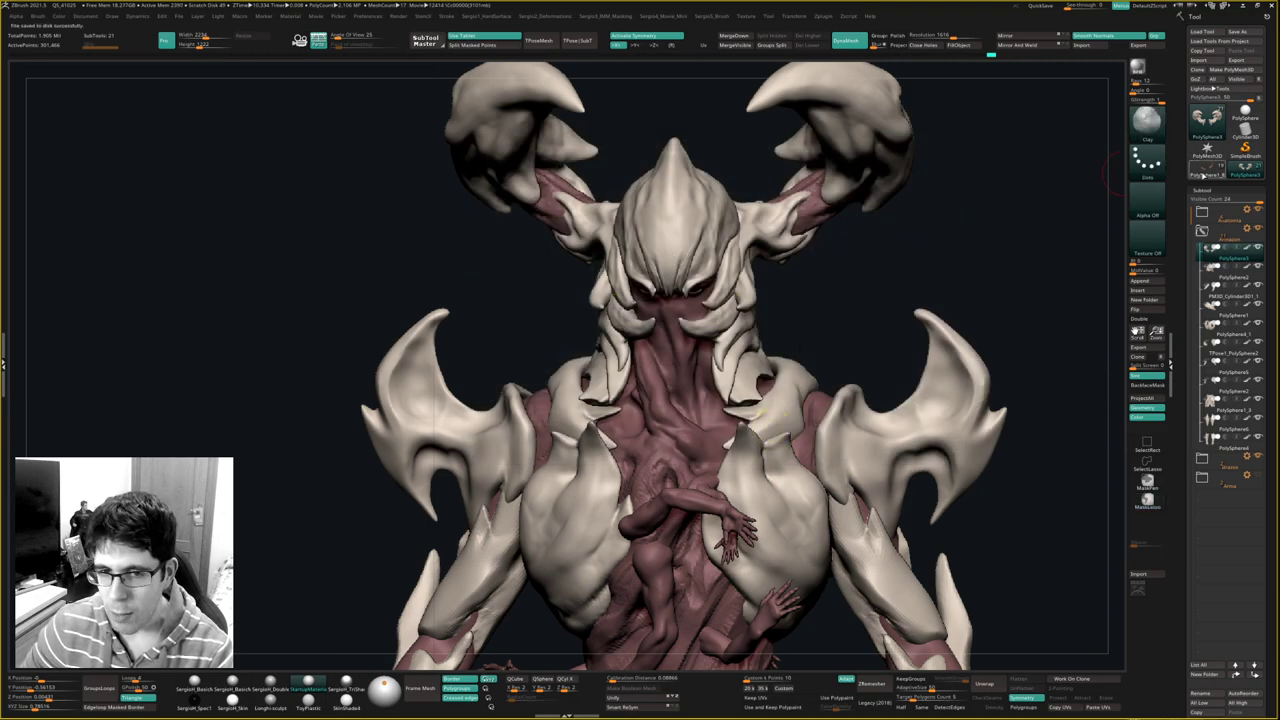
- Compare the earlier demon blocking with the current sculpt by alternating between the two loaded tools, finishing on the current one
left_click(1240, 172)
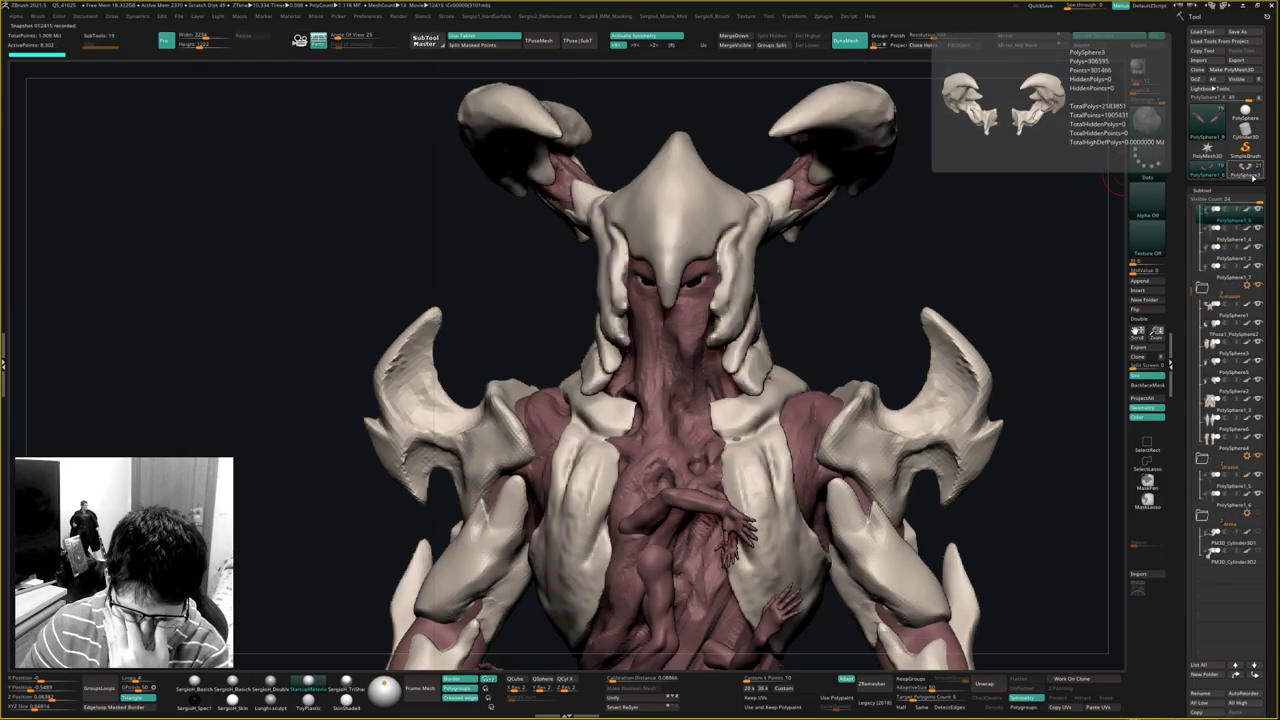
left_click(1252, 178)
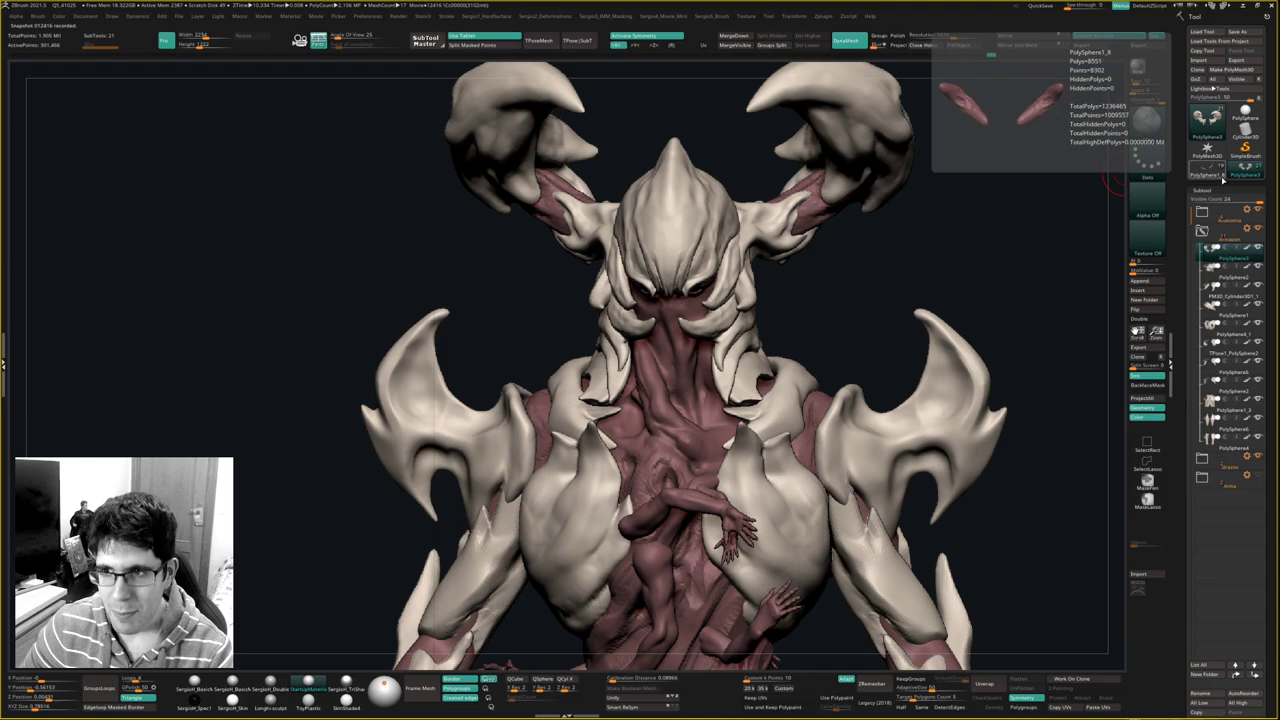
left_click(1221, 180)
left_click(1249, 177)
left_click(1220, 178)
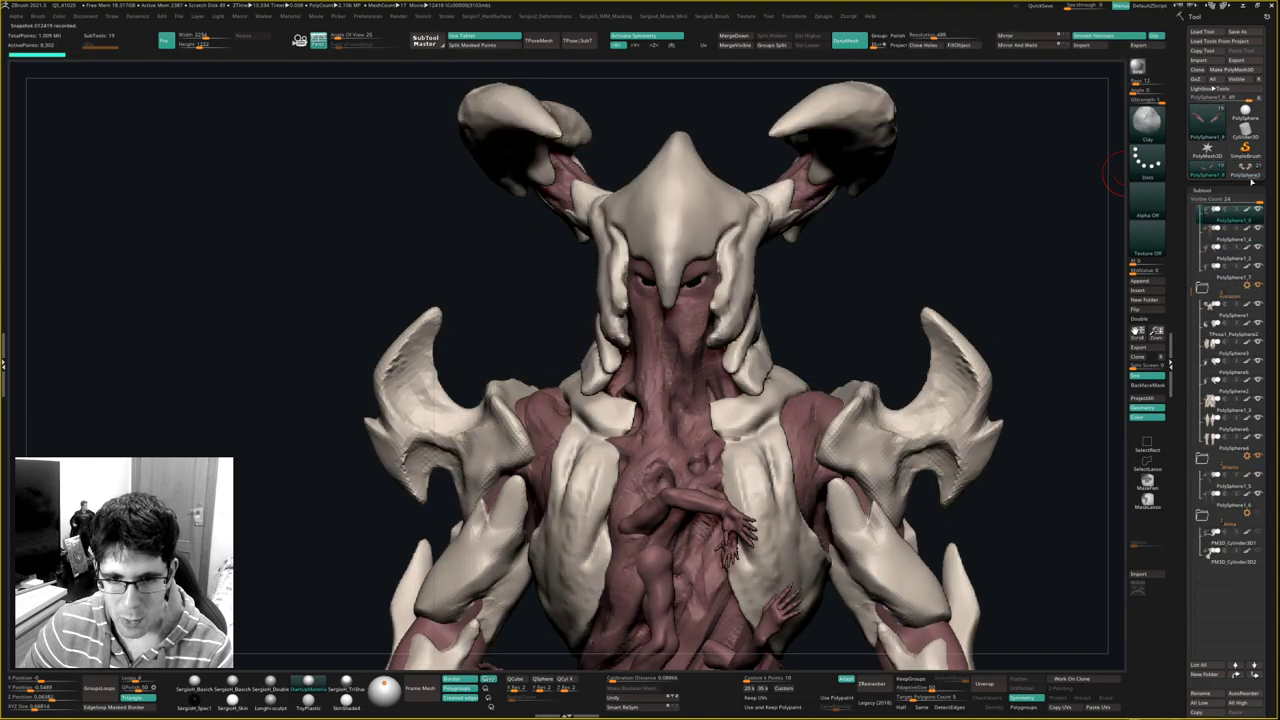
left_click(1239, 179)
left_click(1212, 178)
left_click(1245, 178)
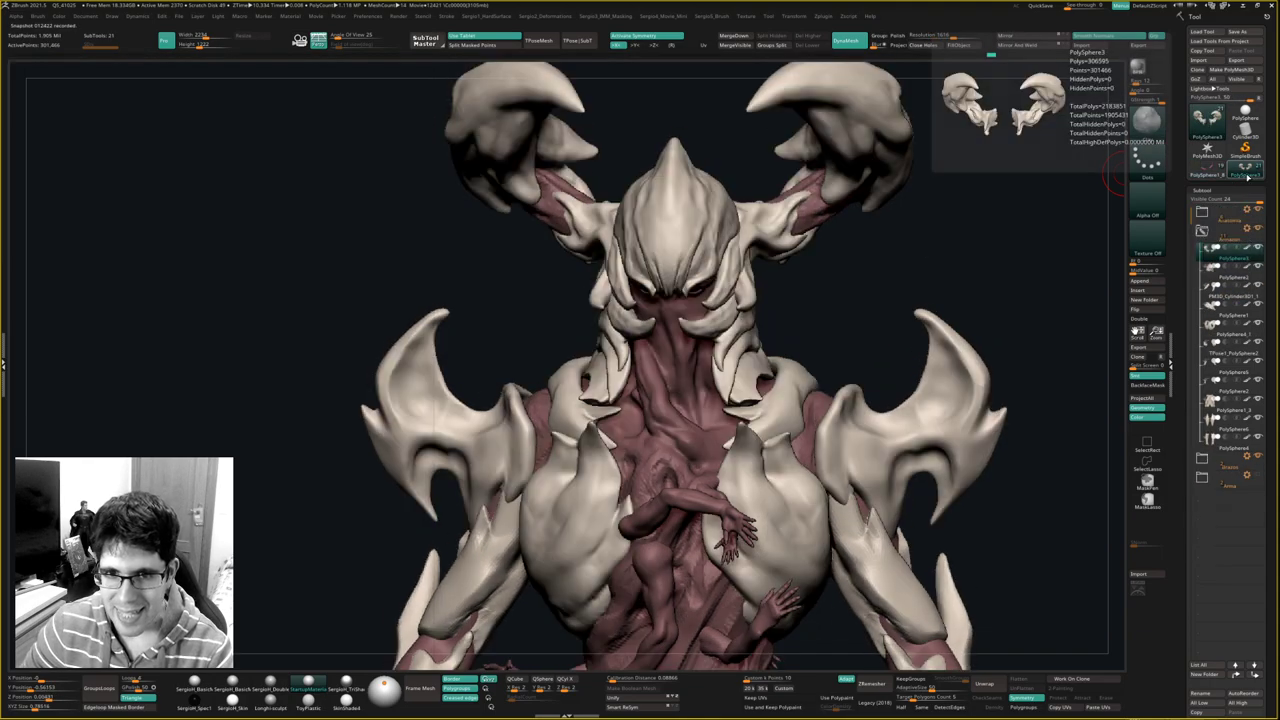
mouse_move(826, 366)
left_mouse_down()
mouse_move(809, 371)
mouse_move(845, 380)
left_mouse_up()
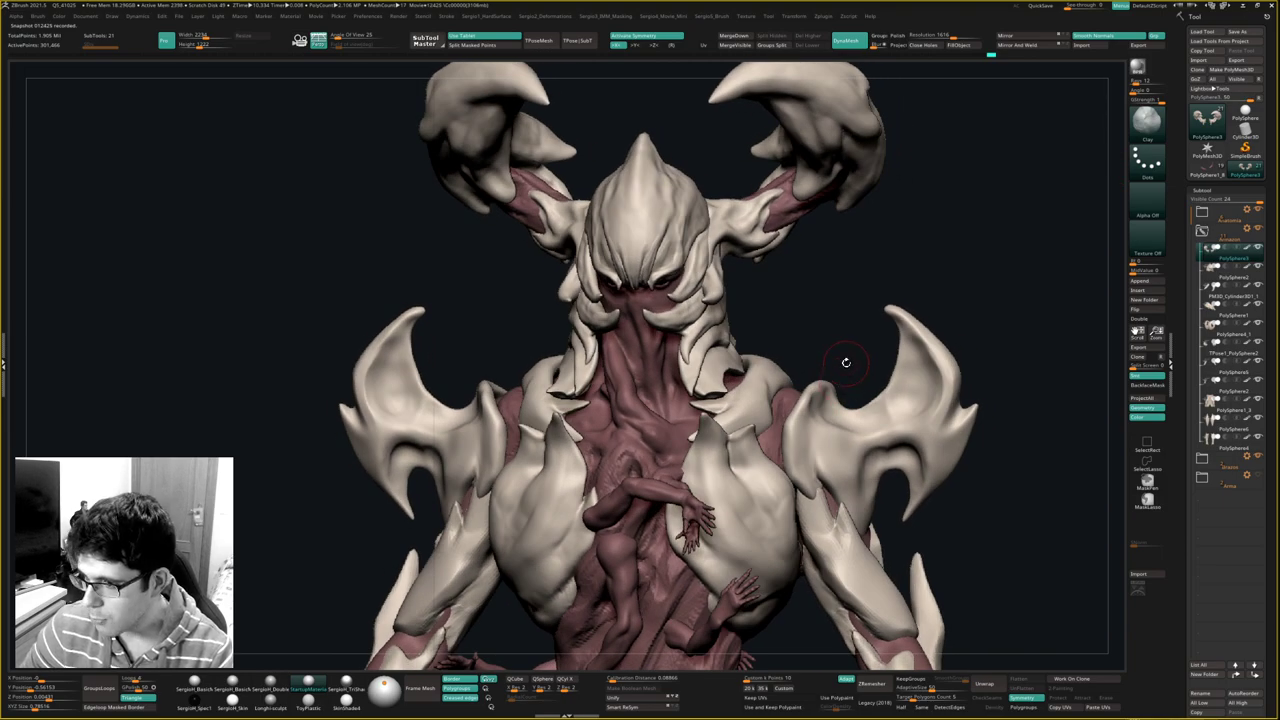